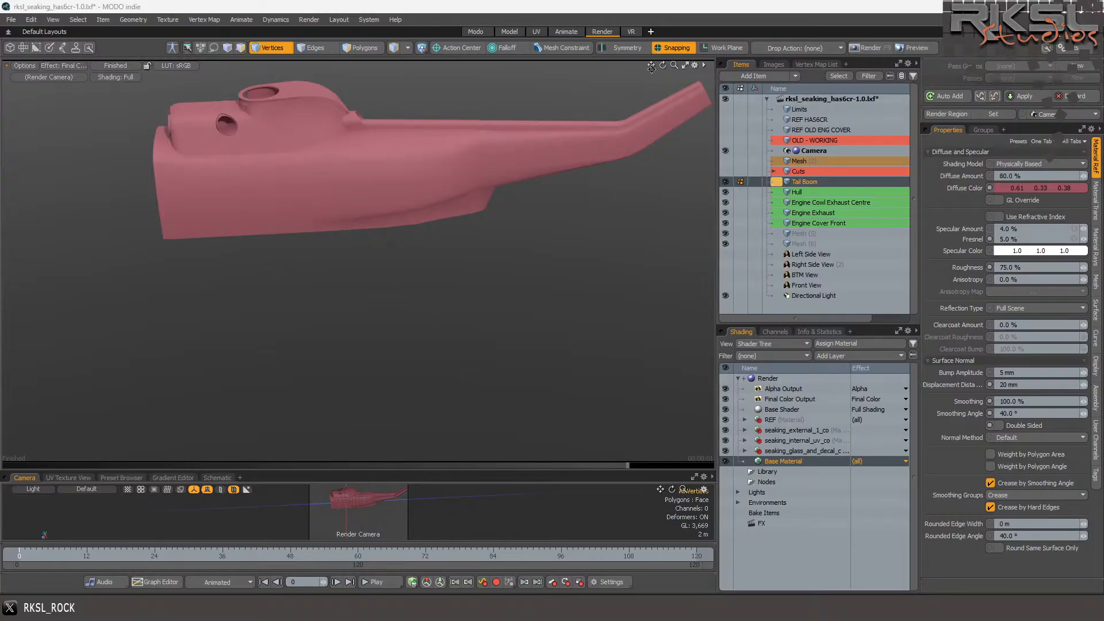
# - Switch from the render layout to the Model layout, select the Hull mesh and display it with Default shading
pyautogui.moveTo(652, 64); pyautogui.dragTo(689, 130)
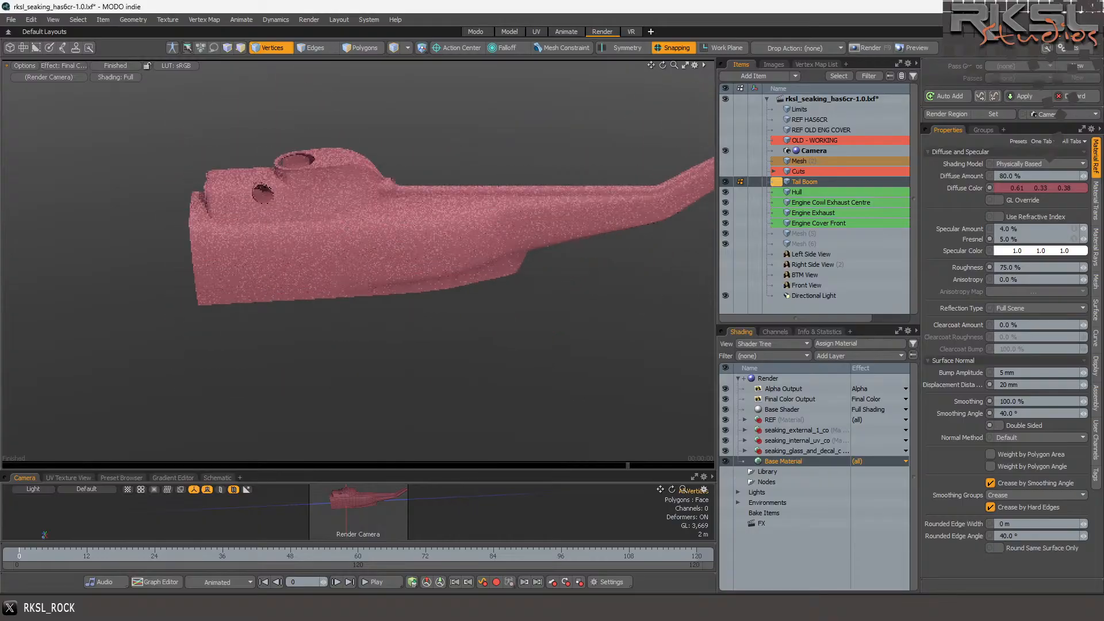
pyautogui.moveTo(653, 64)
pyautogui.mouseDown()
pyautogui.moveTo(633, 6)
pyautogui.moveTo(660, 80)
pyautogui.moveTo(660, 66)
pyautogui.mouseUp()
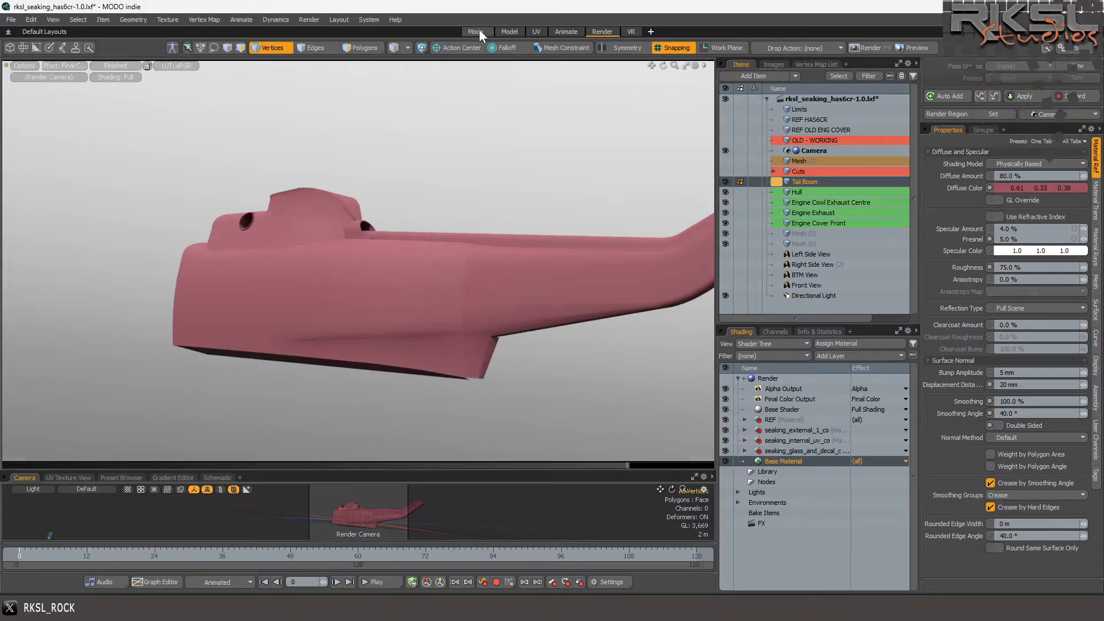
pyautogui.click(503, 32)
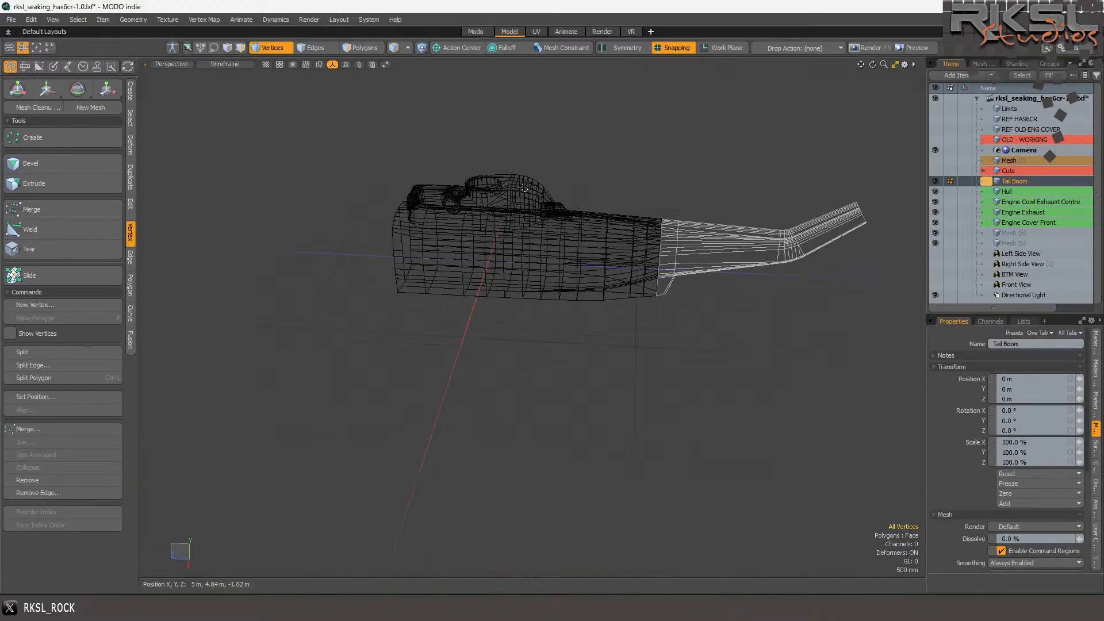
pyautogui.click(1007, 191)
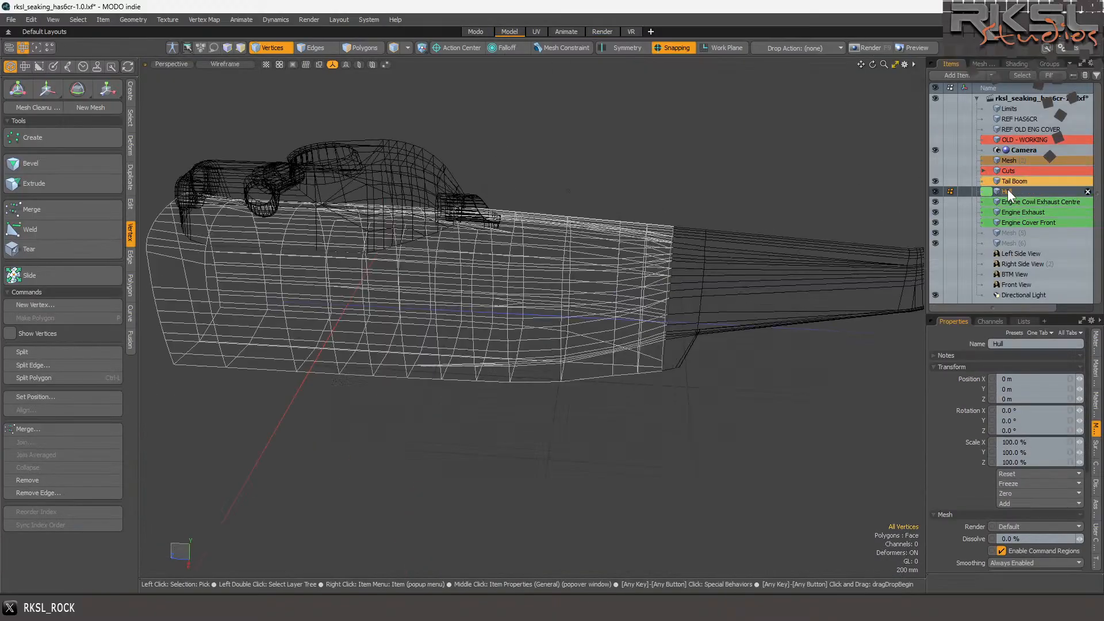
pyautogui.click(207, 66)
pyautogui.click(194, 136)
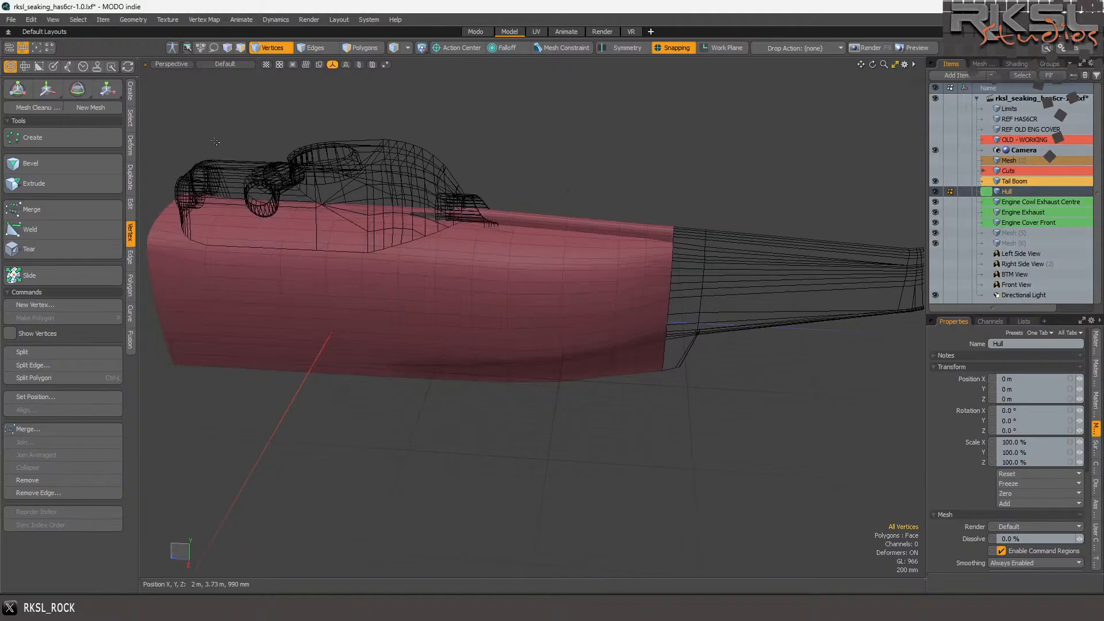
# - Examine the crease along the lower side of the Hull from a low angle
pyautogui.moveTo(873, 65)
pyautogui.mouseDown()
pyautogui.moveTo(870, 49)
pyautogui.moveTo(811, 12)
pyautogui.moveTo(856, 55)
pyautogui.mouseUp()
pyautogui.scroll(3, 668, 377)
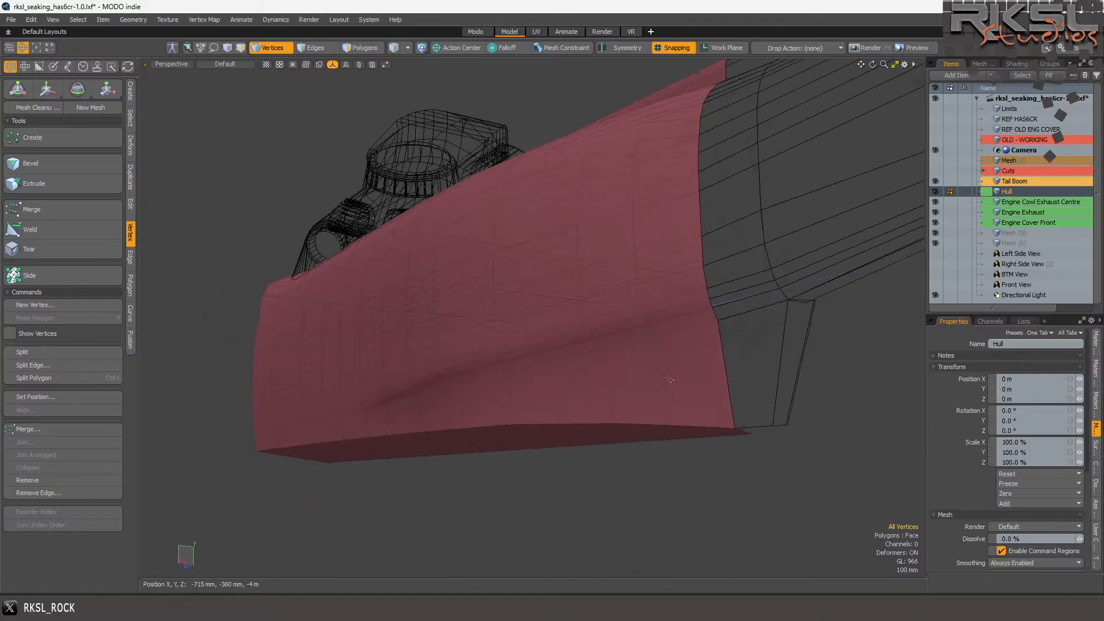
pyautogui.scroll(3, 548, 329)
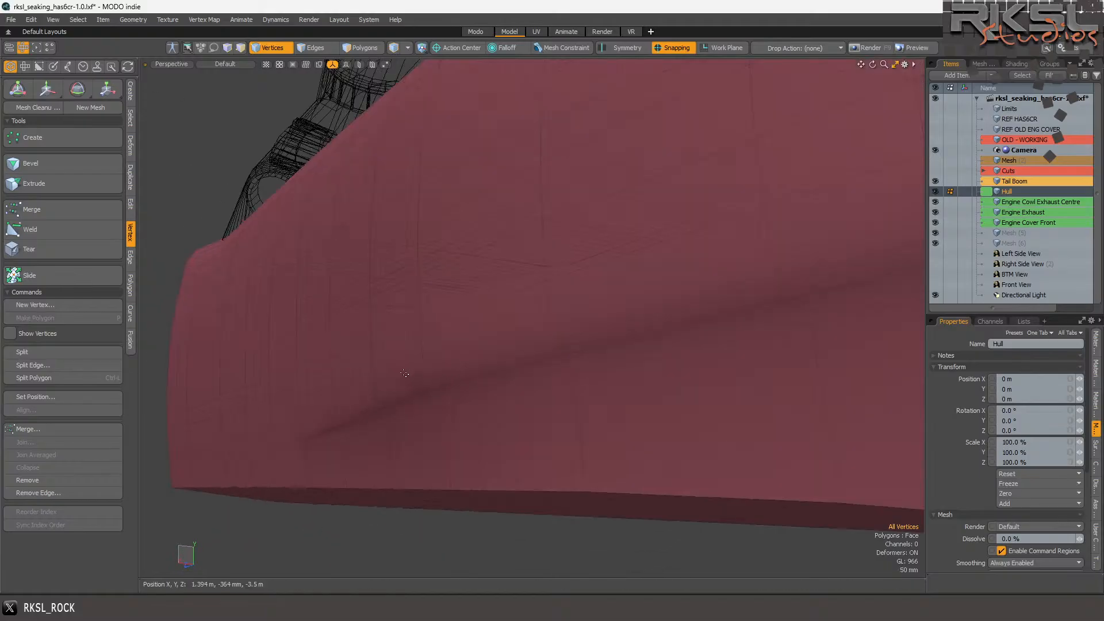
pyautogui.scroll(-3, 431, 381)
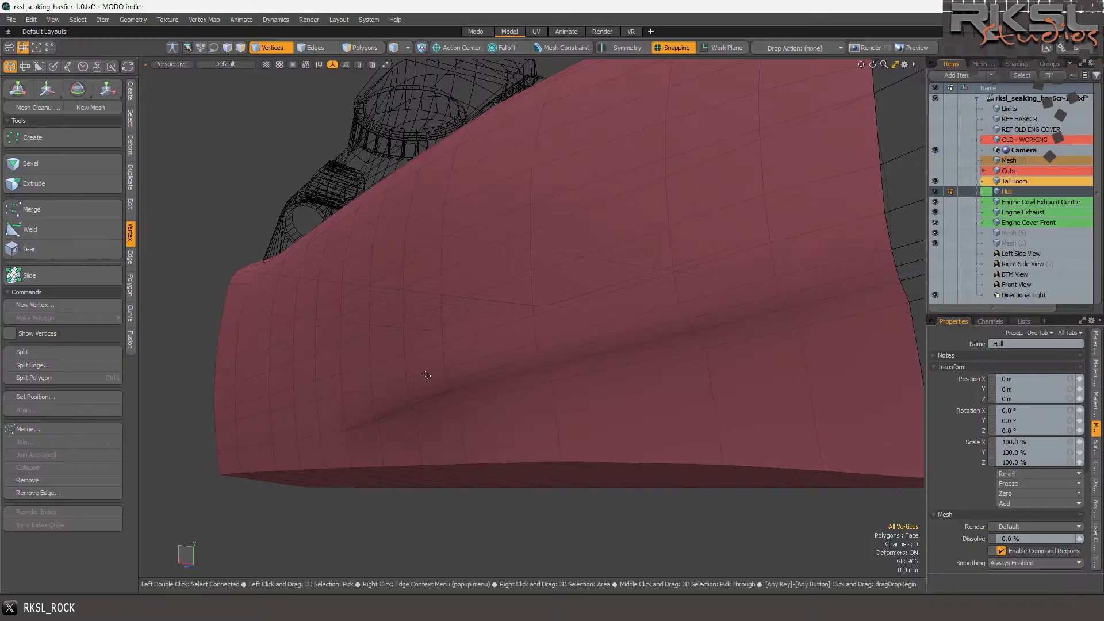
# - Select Engine Cowl Exhaust Centre, Engine Exhaust and Engine Cover Front together and inspect them from the rear and the front side
pyautogui.moveTo(1026, 203); pyautogui.dragTo(1032, 221)
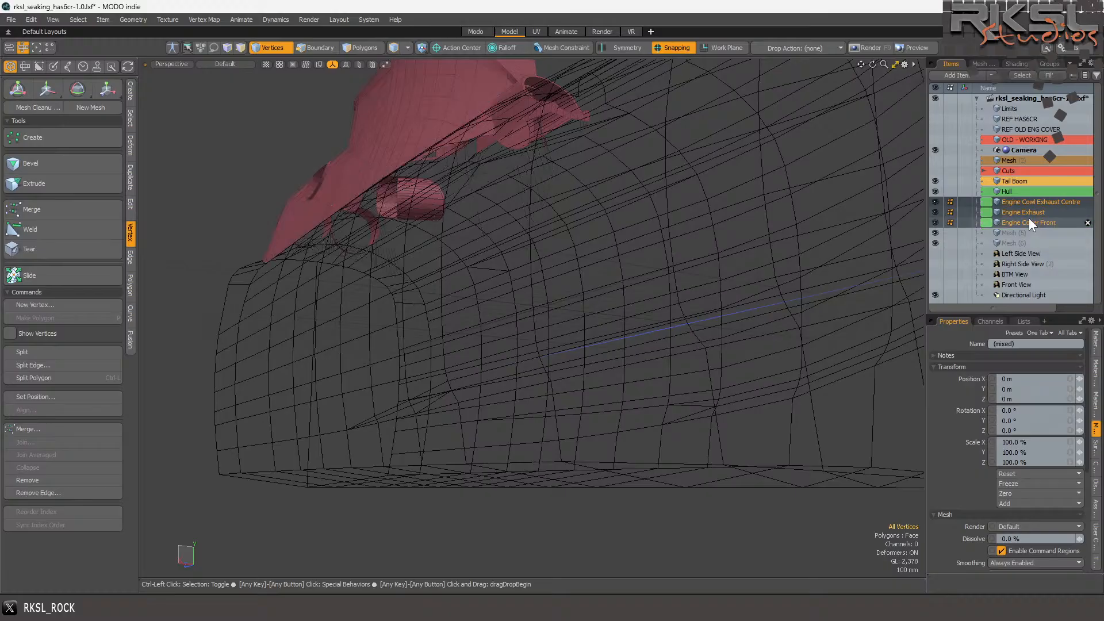
pyautogui.moveTo(872, 64); pyautogui.dragTo(872, 65)
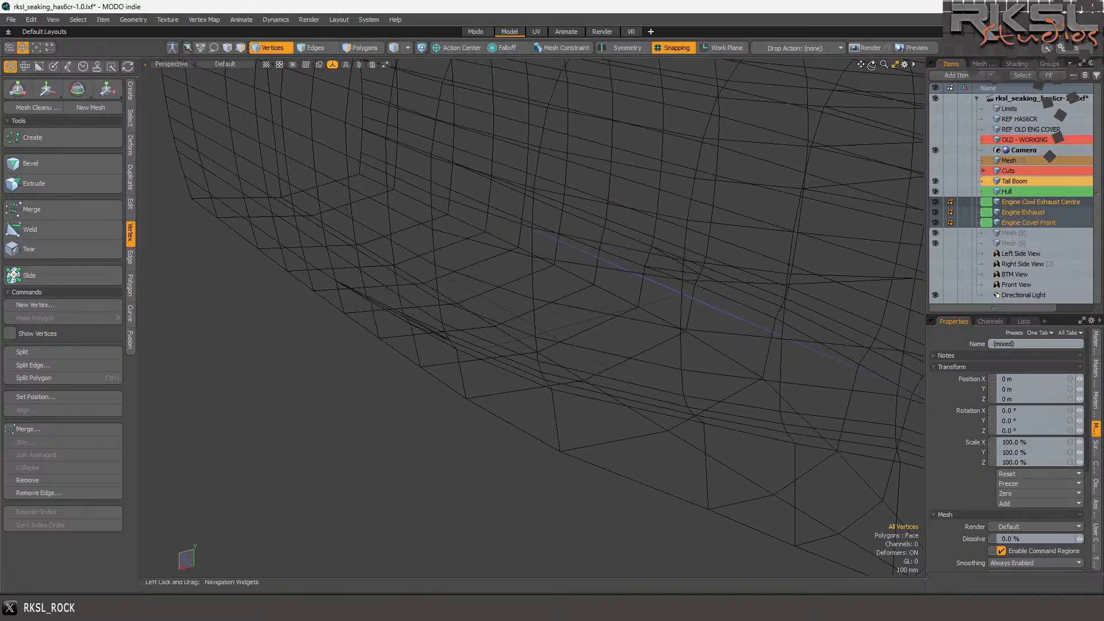
pyautogui.moveTo(860, 64); pyautogui.dragTo(861, 73)
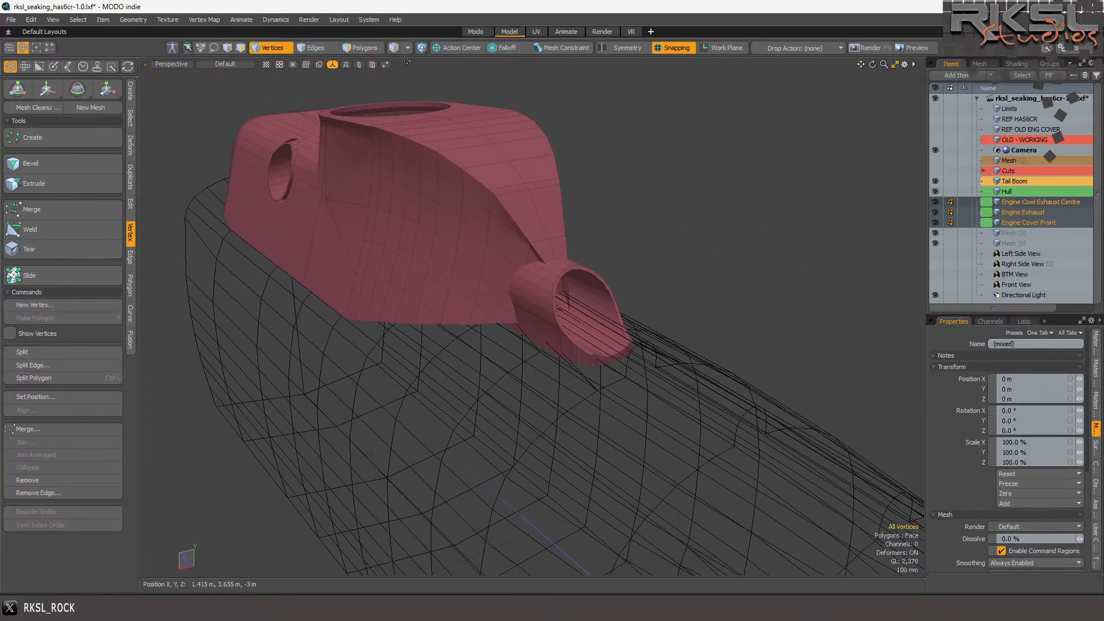
pyautogui.scroll(2, 777, 259)
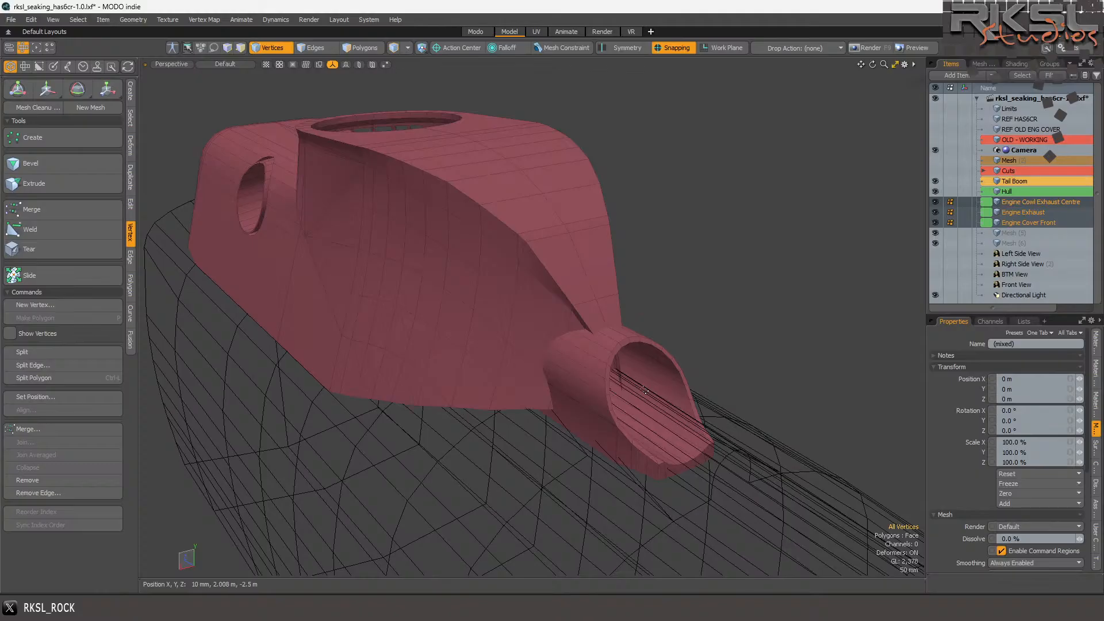
pyautogui.scroll(-2, 645, 390)
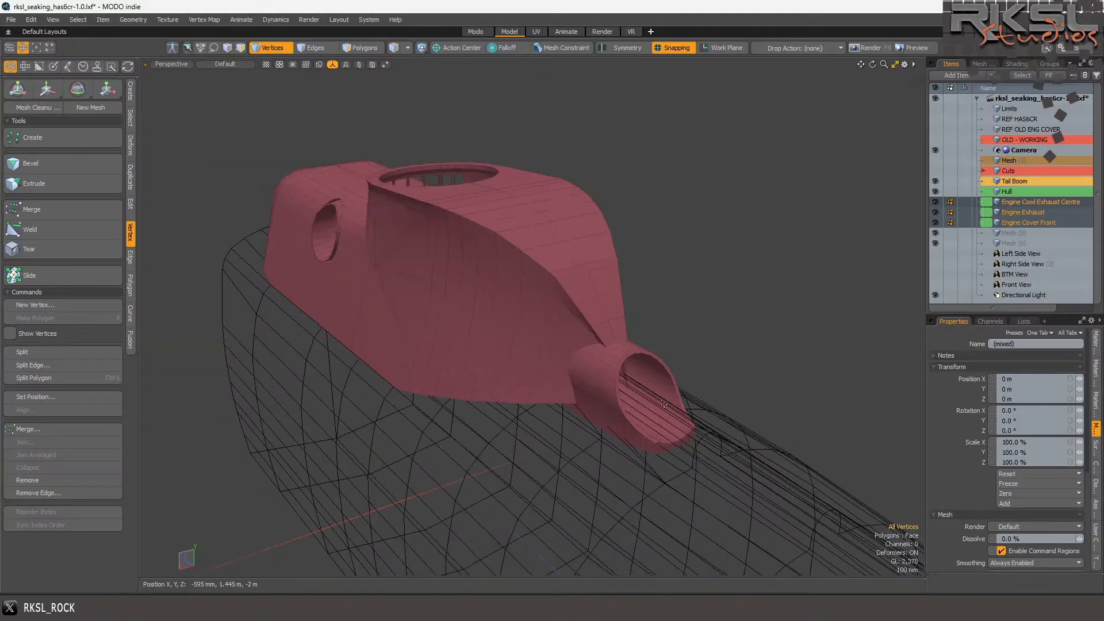
pyautogui.moveTo(872, 65); pyautogui.dragTo(913, 96)
pyautogui.moveTo(861, 64)
pyautogui.mouseDown()
pyautogui.moveTo(932, 41)
pyautogui.moveTo(861, 65)
pyautogui.mouseUp()
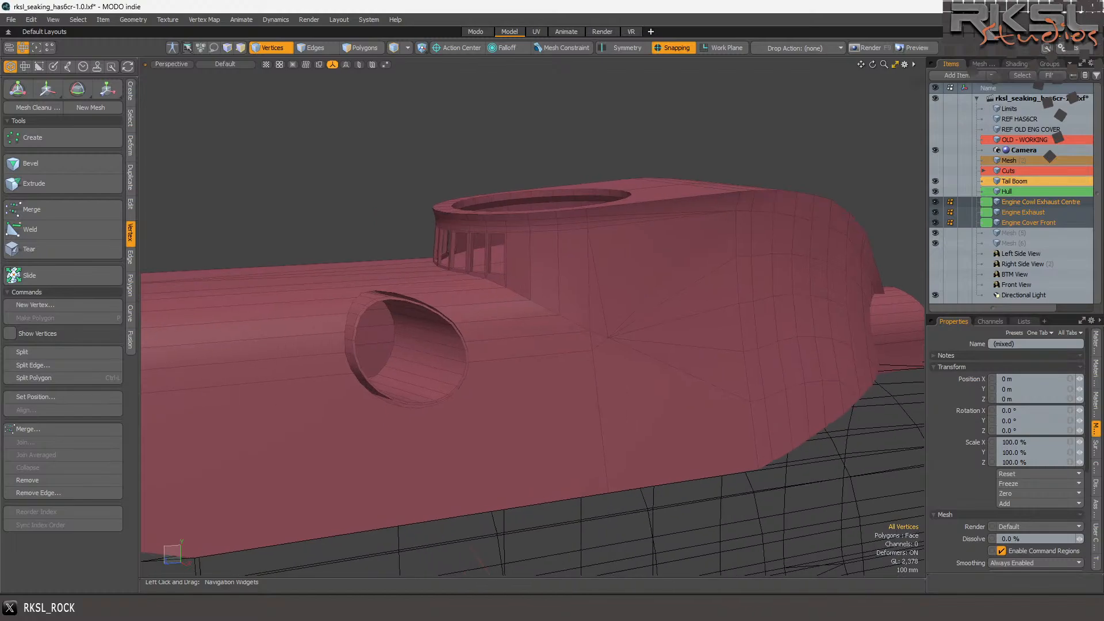
pyautogui.scroll(-2, 783, 211)
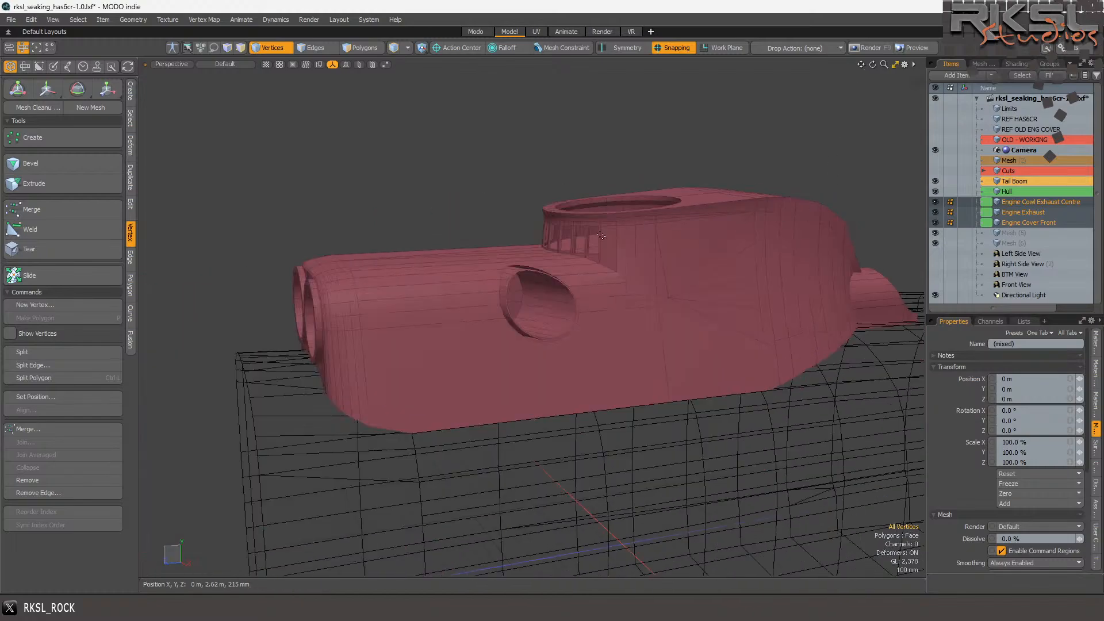
pyautogui.scroll(2, 601, 234)
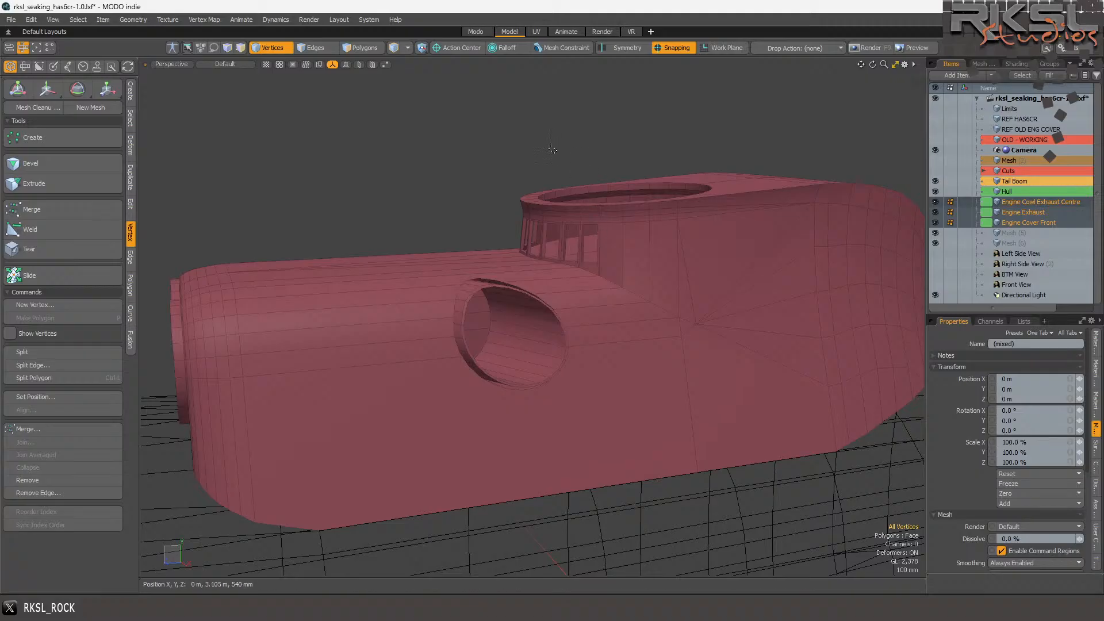
# - Switch to edge selection and examine the rim of the round cowl opening, the vent windows and the engine intakes
pyautogui.press('2')
pyautogui.scroll(-2, 548, 191)
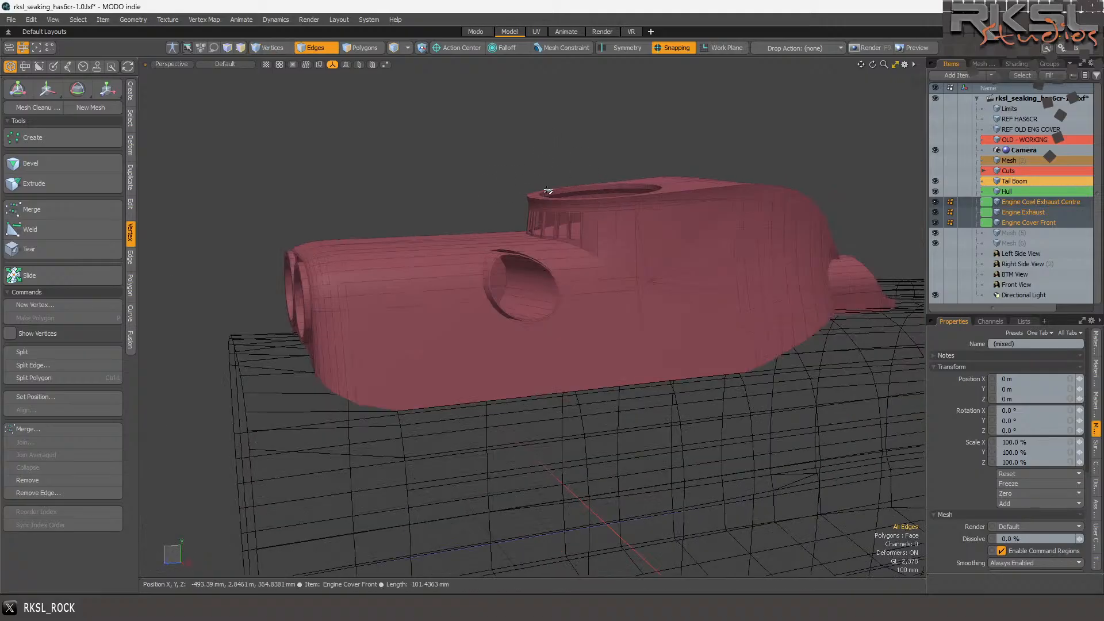
pyautogui.moveTo(872, 64); pyautogui.dragTo(788, 122)
pyautogui.scroll(6, 575, 198)
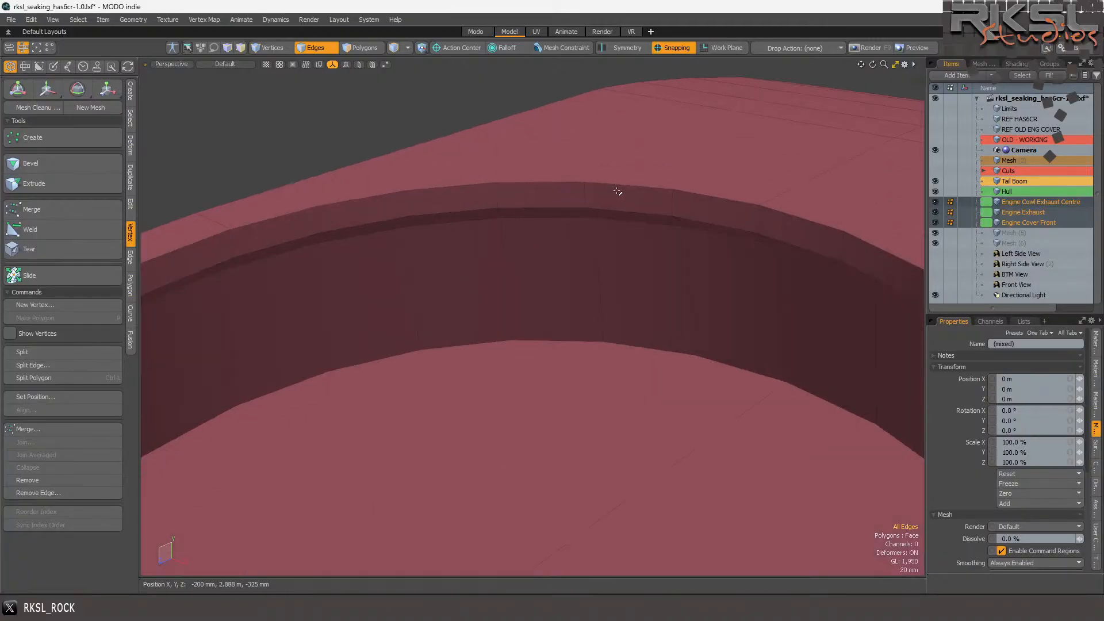
pyautogui.scroll(-8, 606, 190)
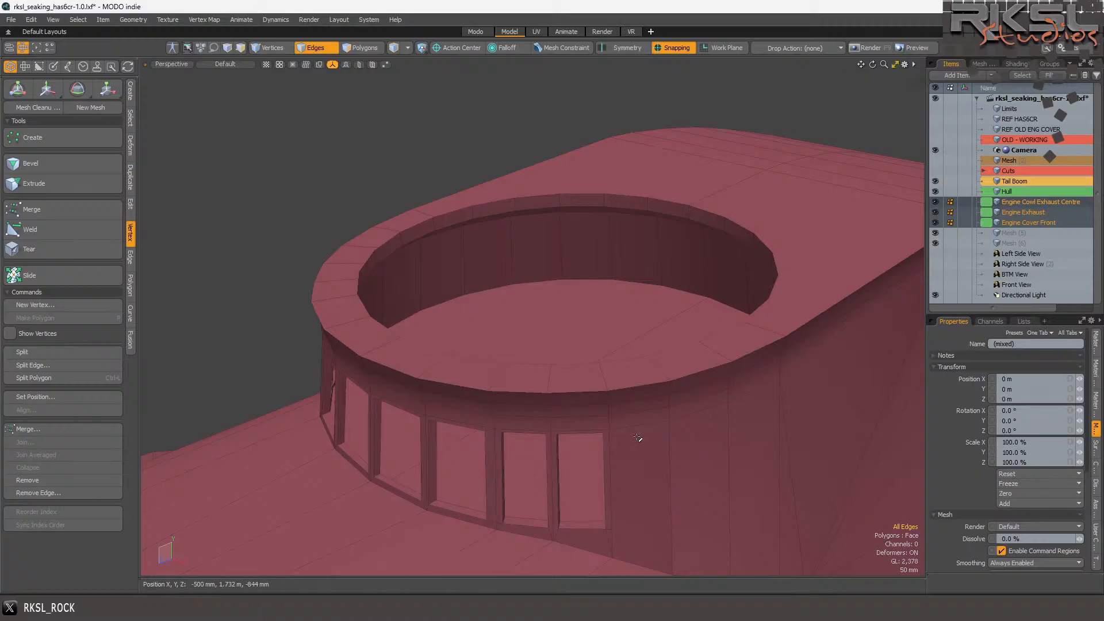
pyautogui.scroll(-5, 498, 370)
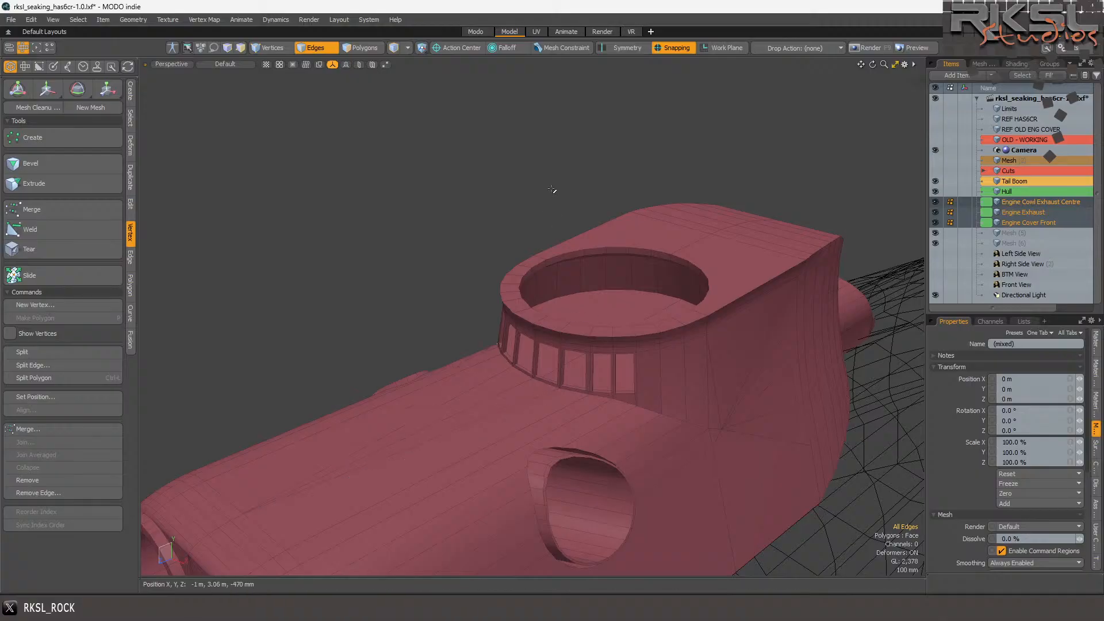
pyautogui.scroll(-3, 733, 333)
pyautogui.scroll(1, 648, 453)
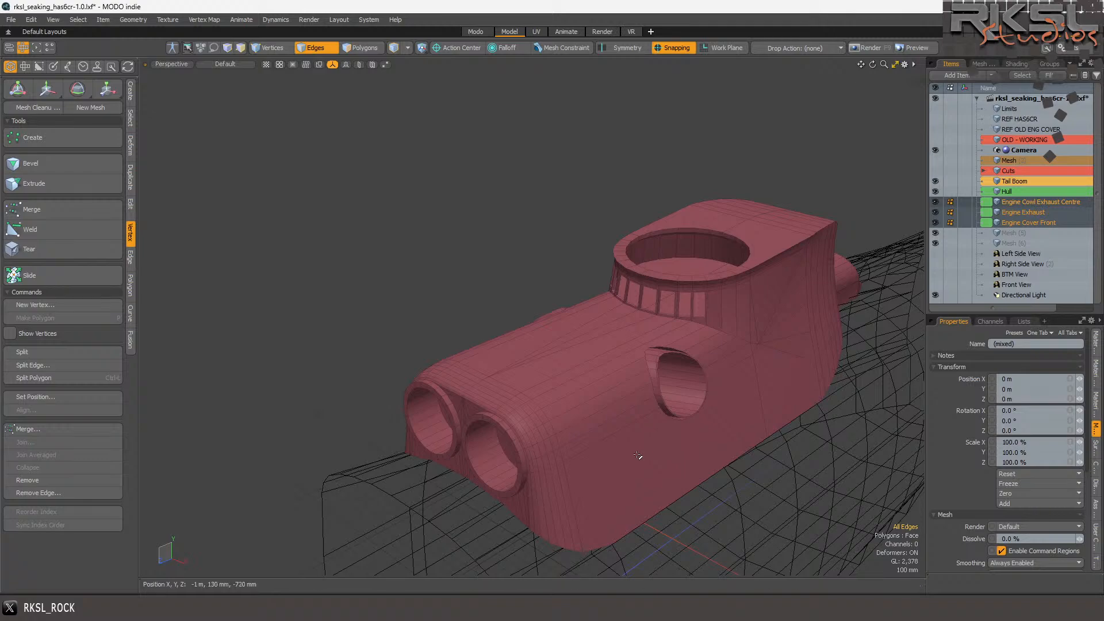
pyautogui.scroll(-2, 650, 361)
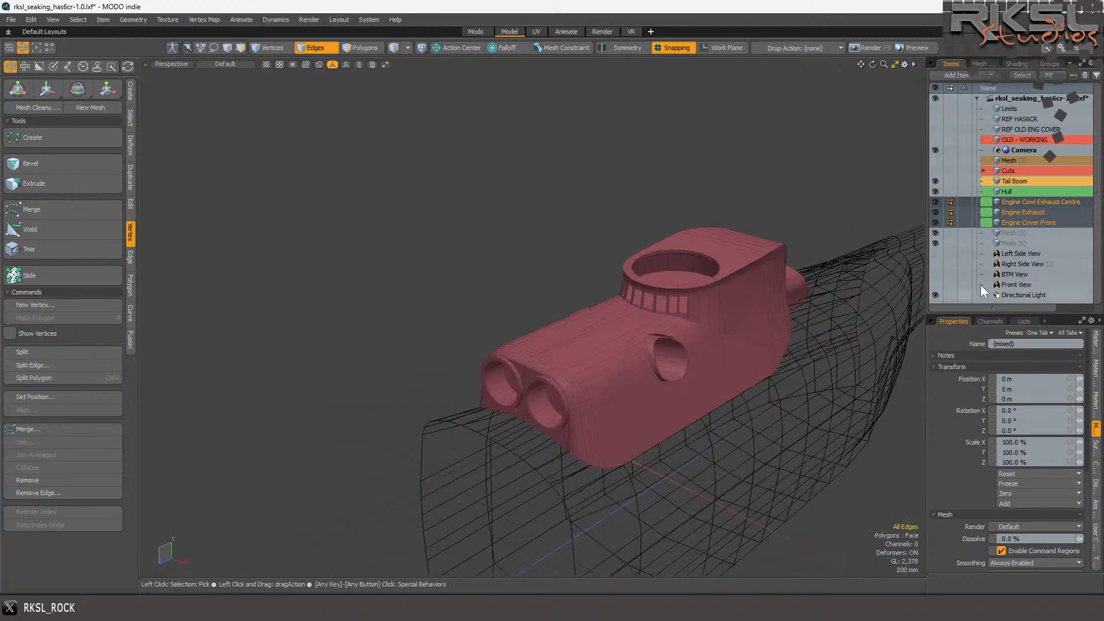
# - Transfer the Hull's two front end polygons to Mesh (5)
pyautogui.click(1003, 191)
pyautogui.scroll(-2, 553, 204)
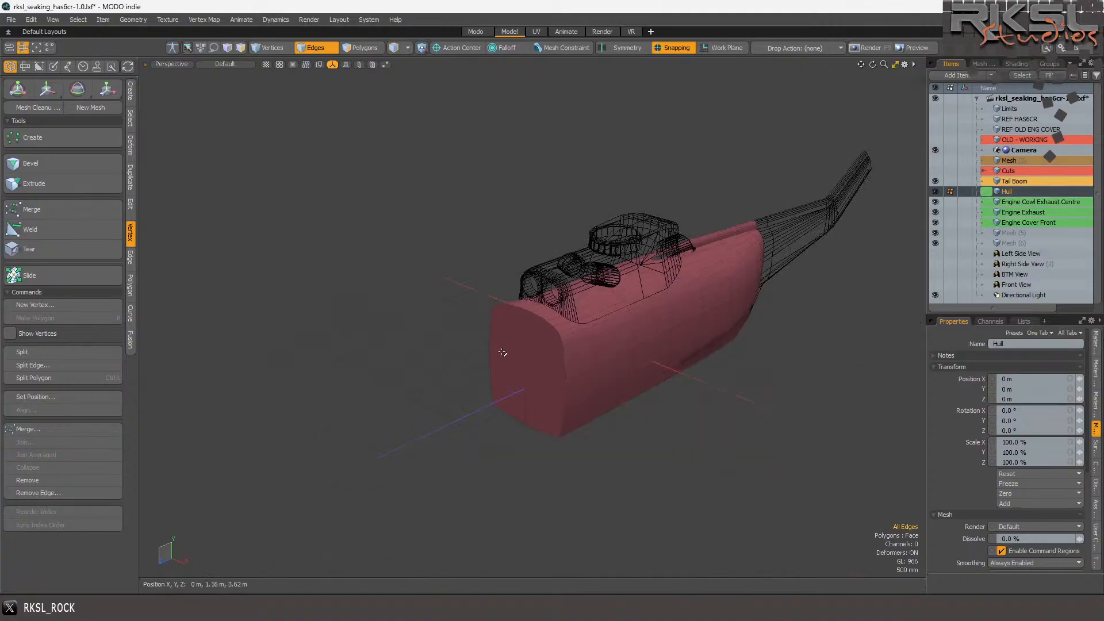
pyautogui.scroll(2, 503, 346)
pyautogui.click(358, 49)
pyautogui.moveTo(525, 340); pyautogui.dragTo(556, 357)
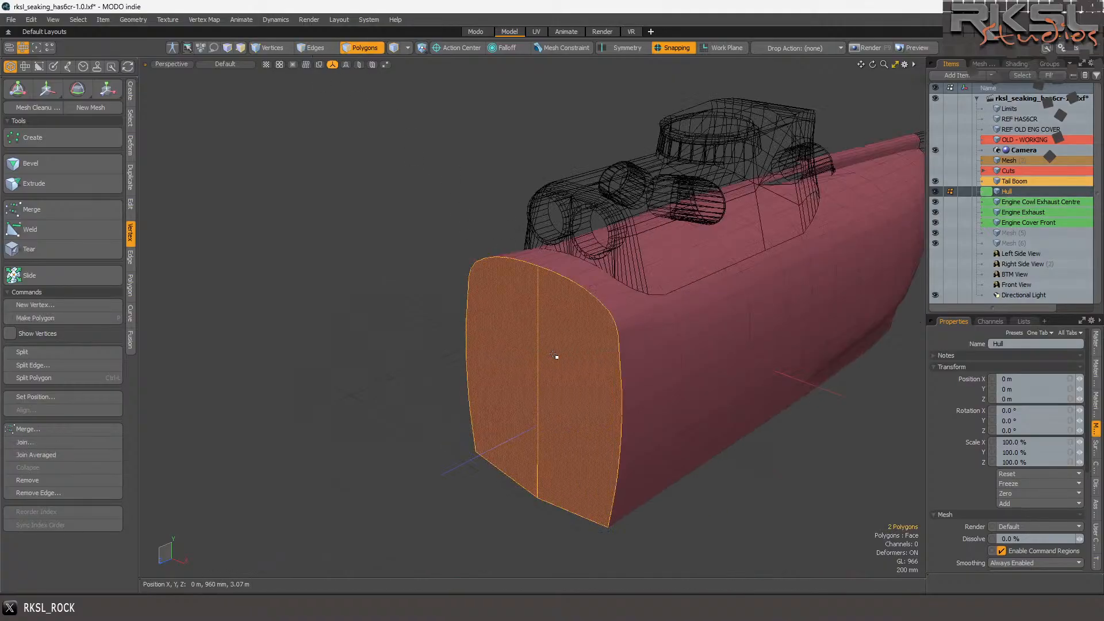
pyautogui.click(1010, 232)
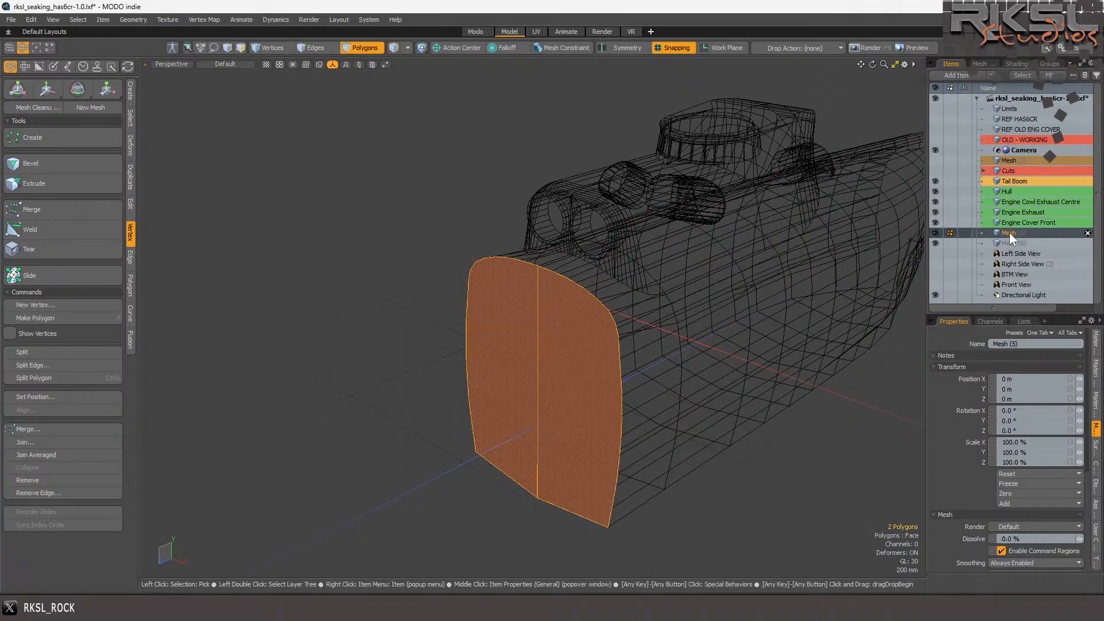
# - Rename Mesh (5) as Cockpit Block
pyautogui.rightClick(1009, 232)
pyautogui.click(980, 244)
pyautogui.write('Cockpit Block')
pyautogui.press('Return')
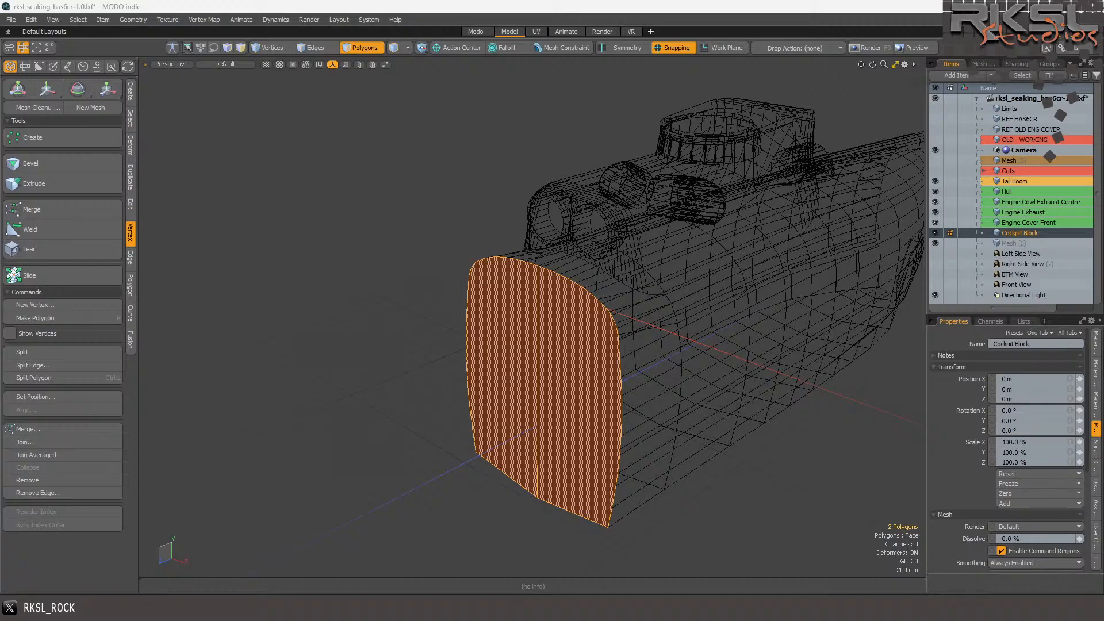
# - Open the system volume mixer and lower the system volume to 8
pyautogui.rightClick(1033, 607)
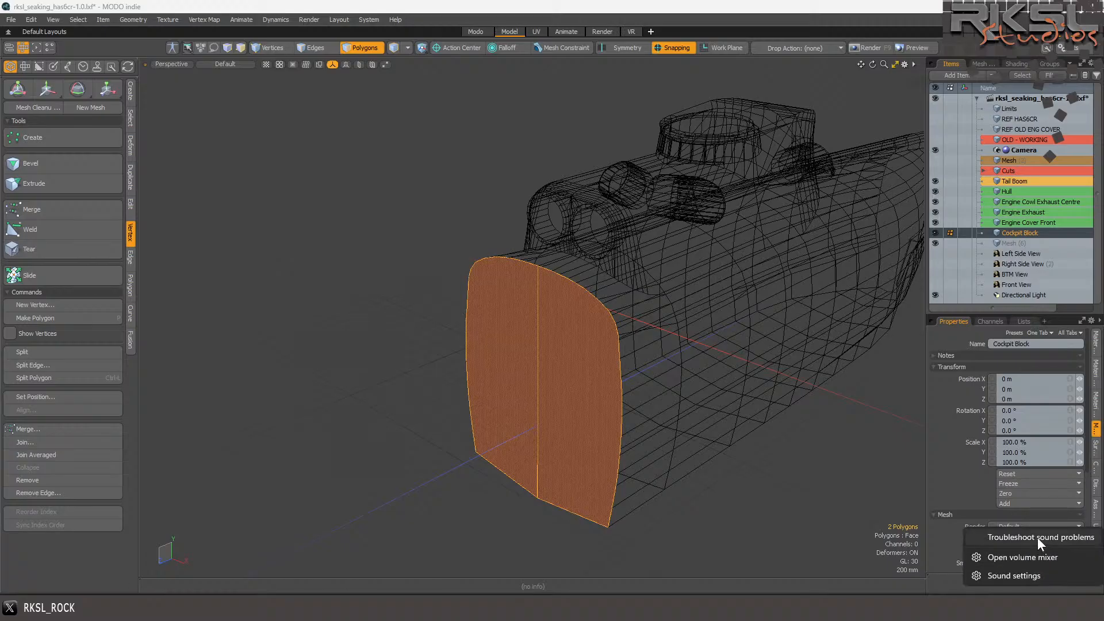
pyautogui.click(1036, 556)
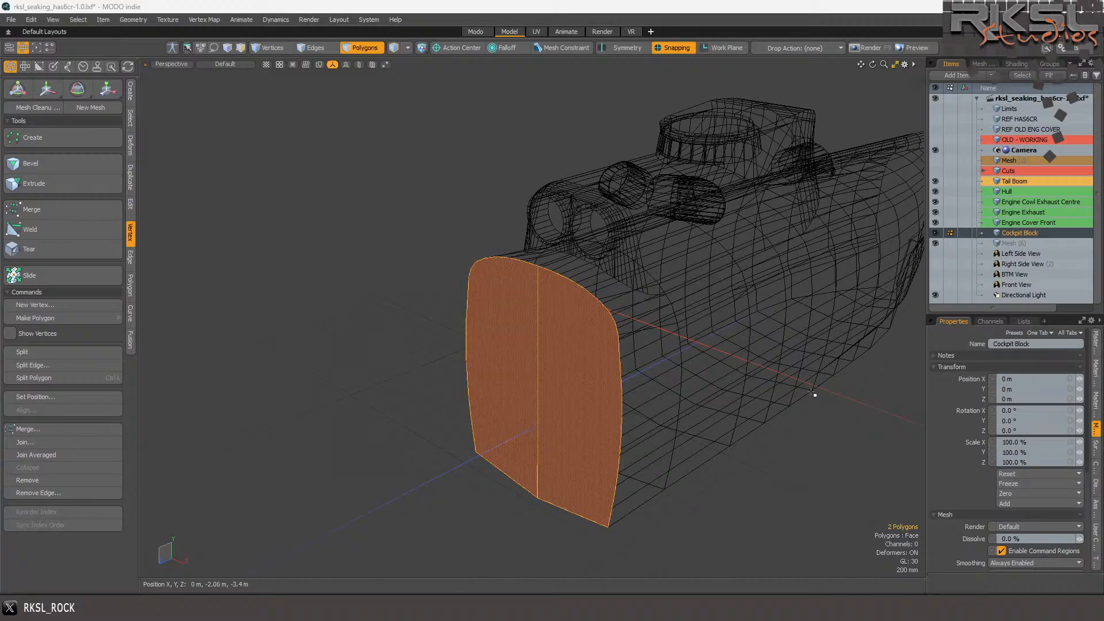
pyautogui.press('XF86AudioLowerVolume')
pyautogui.press('XF86AudioLowerVolume')
pyautogui.press('XF86AudioLowerVolume')
pyautogui.press('XF86AudioLowerVolume')
pyautogui.press('XF86AudioLowerVolume')
pyautogui.press('XF86AudioLowerVolume')
pyautogui.press('XF86AudioLowerVolume')
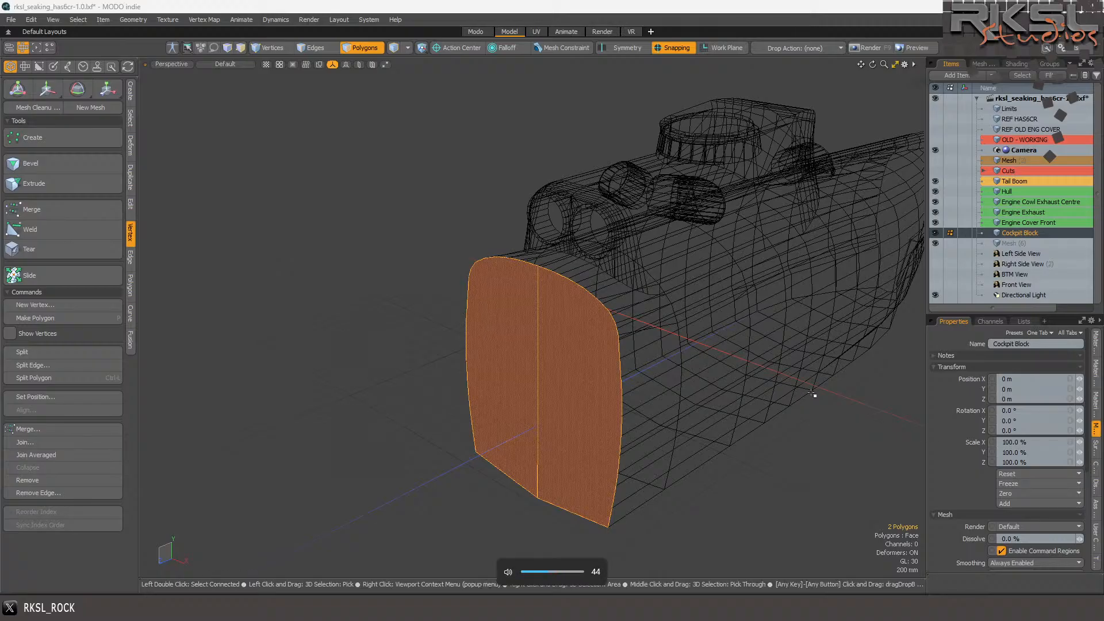
pyautogui.press('XF86AudioLowerVolume')
pyautogui.press('XF86AudioLowerVolume')
pyautogui.press('XF86AudioLowerVolume')
pyautogui.press('XF86AudioLowerVolume')
pyautogui.press('XF86AudioLowerVolume')
pyautogui.press('XF86AudioLowerVolume')
pyautogui.press('XF86AudioLowerVolume')
pyautogui.press('XF86AudioLowerVolume')
pyautogui.press('XF86AudioLowerVolume')
pyautogui.press('XF86AudioLowerVolume')
pyautogui.press('XF86AudioLowerVolume')
# - Reselect both Cockpit Block polygons and show the Right Side View reference drawing in the Right view, framed on the helicopter's nose
pyautogui.click(497, 226)
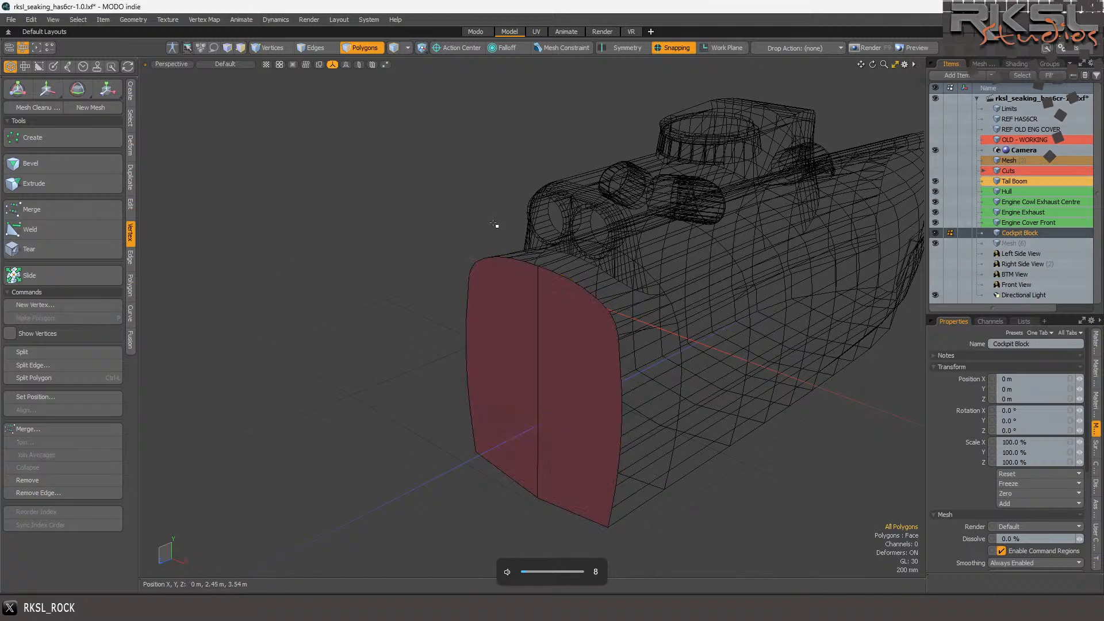
pyautogui.doubleClick(533, 355)
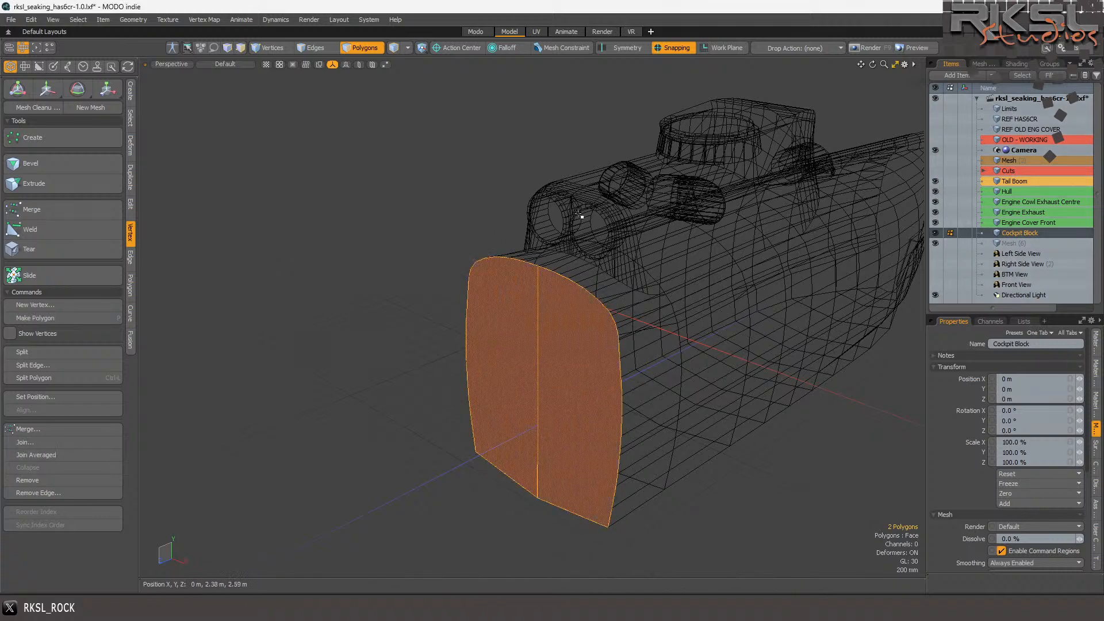
pyautogui.click(182, 67)
pyautogui.click(175, 51)
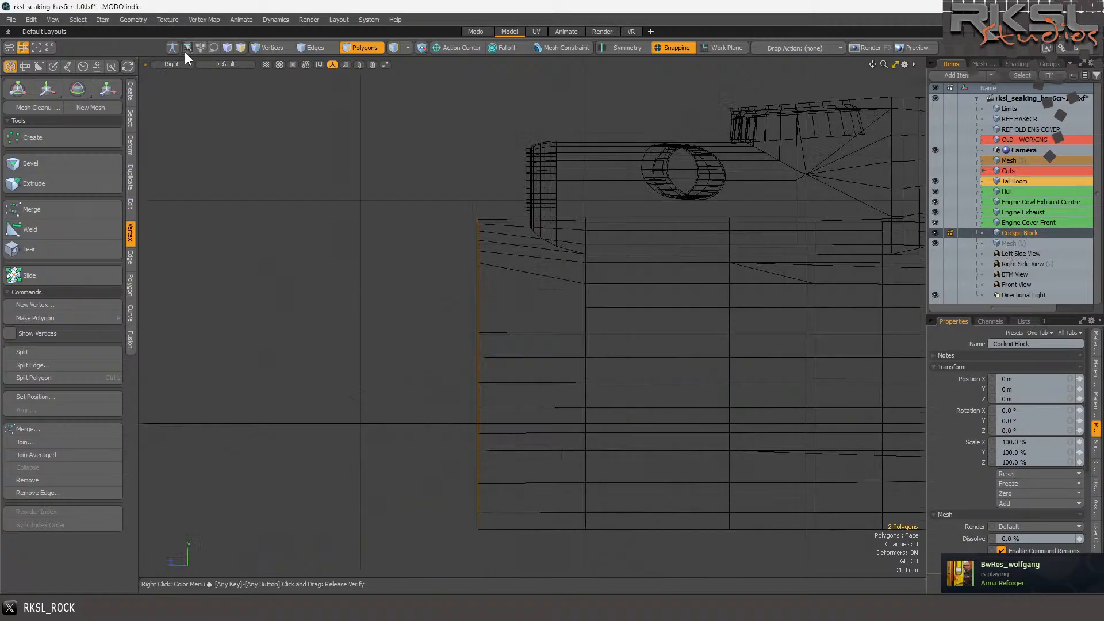
pyautogui.scroll(-2, 690, 196)
pyautogui.scroll(-2, 690, 195)
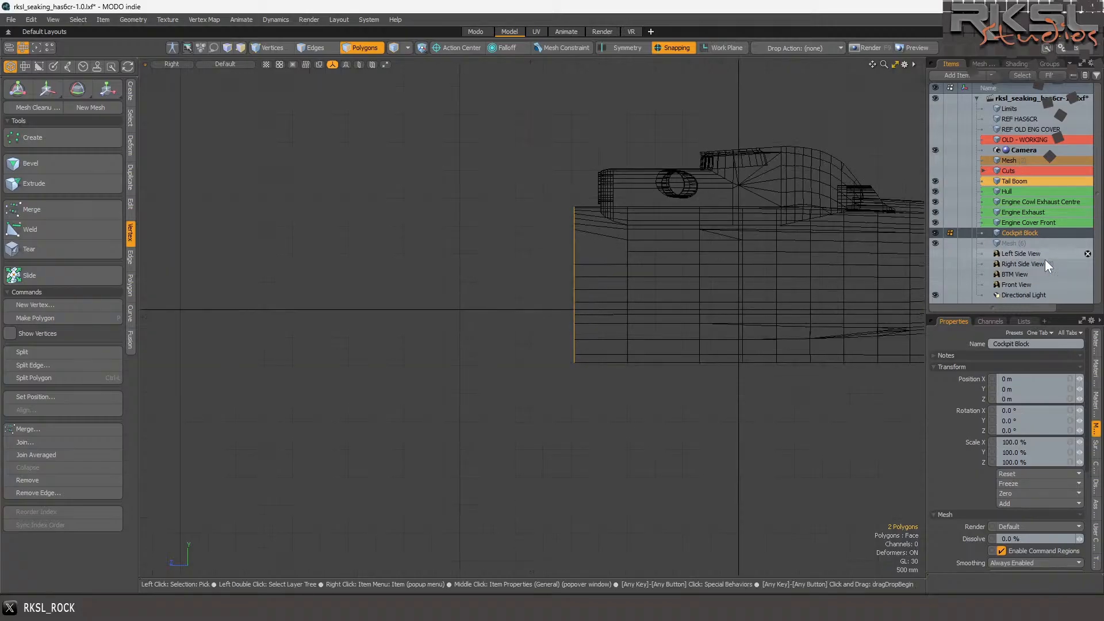
pyautogui.click(935, 264)
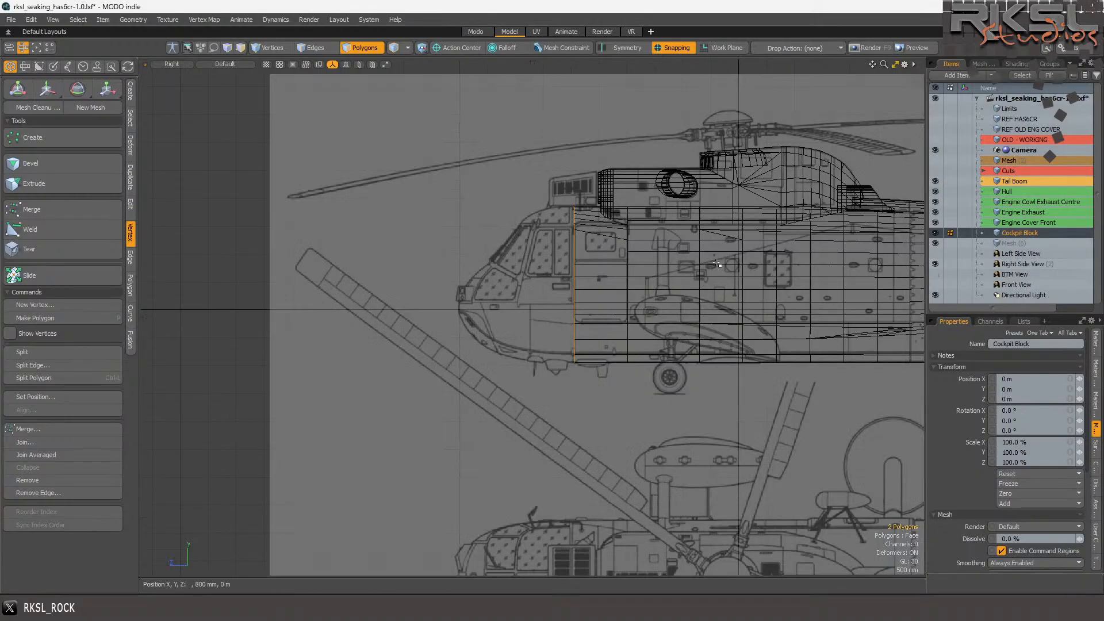
pyautogui.scroll(2, 688, 267)
pyautogui.scroll(2, 687, 266)
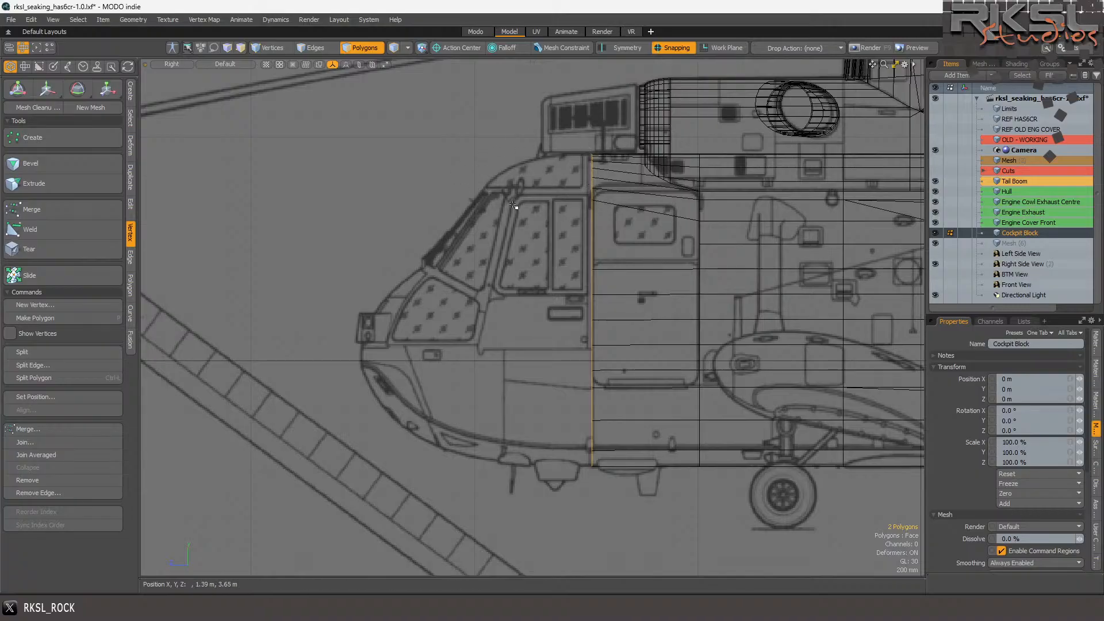
# - Extrude the two Cockpit Block polygons forward to the rear edge of the lower nose window in the side-view drawing
pyautogui.press('ctrl')
pyautogui.click(128, 278)
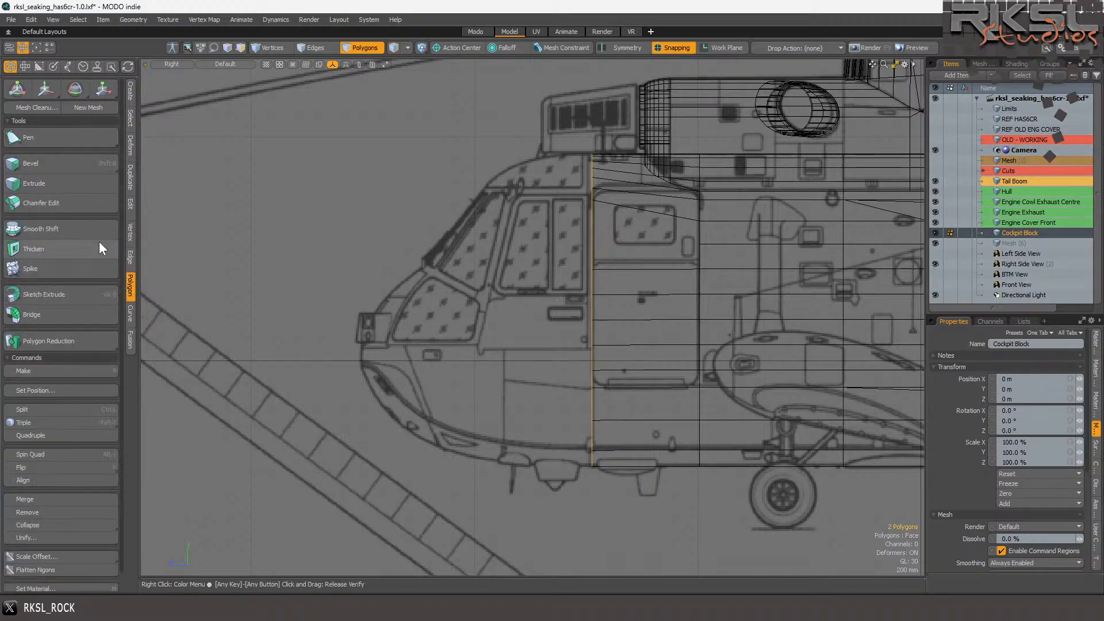
pyautogui.click(53, 183)
pyautogui.click(546, 325)
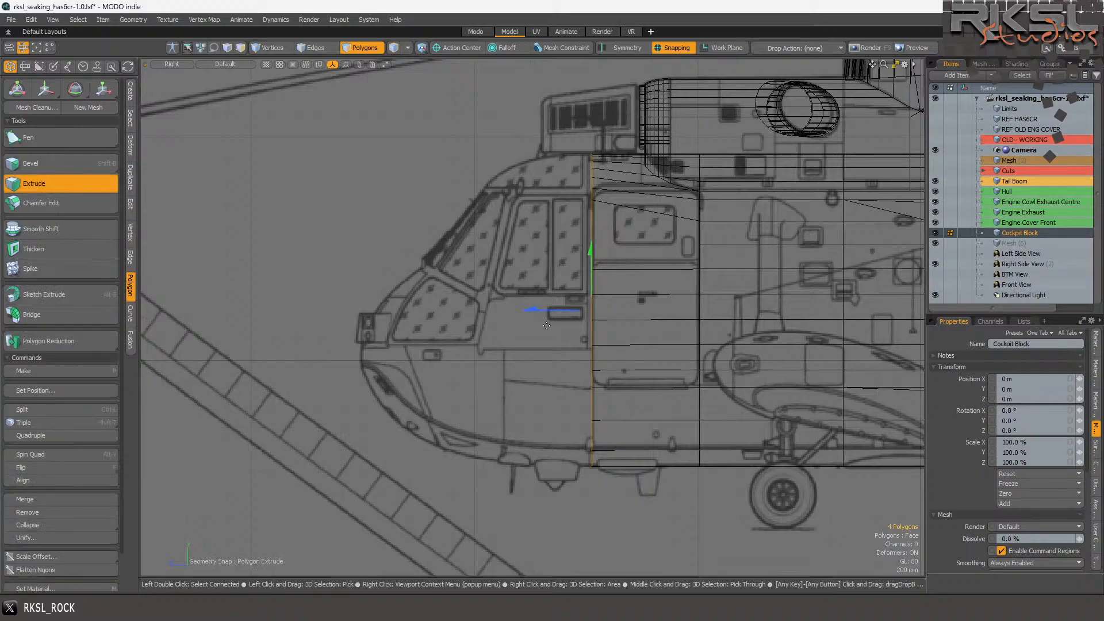
pyautogui.moveTo(575, 309); pyautogui.dragTo(363, 313)
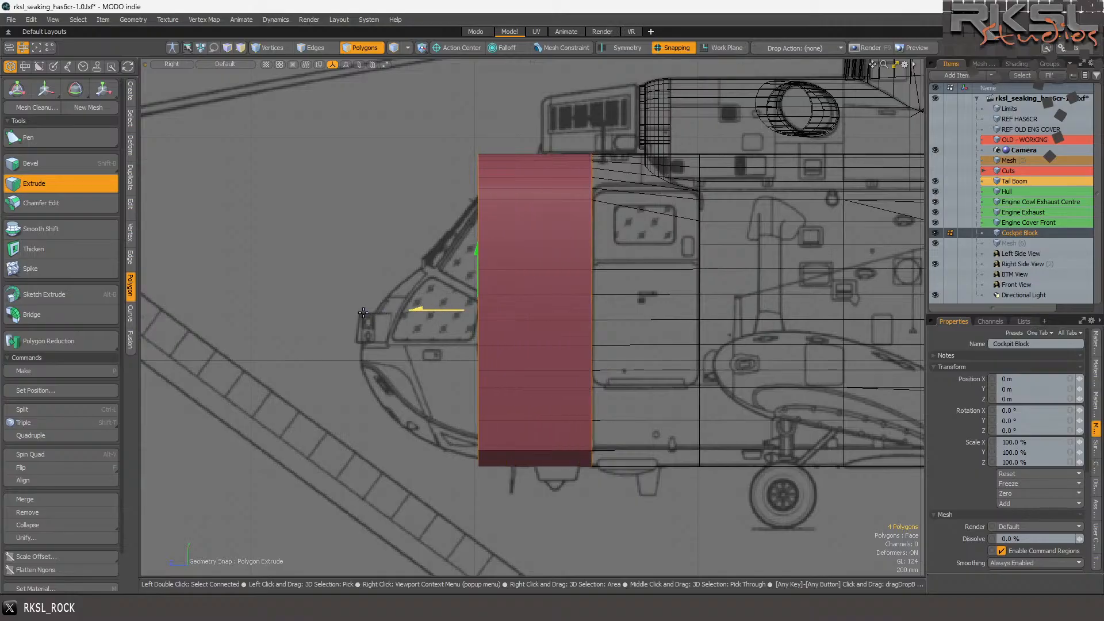
# - Set the viewport shading to Wireframe, end the Extrude and clear the polygon selection
pyautogui.click(223, 65)
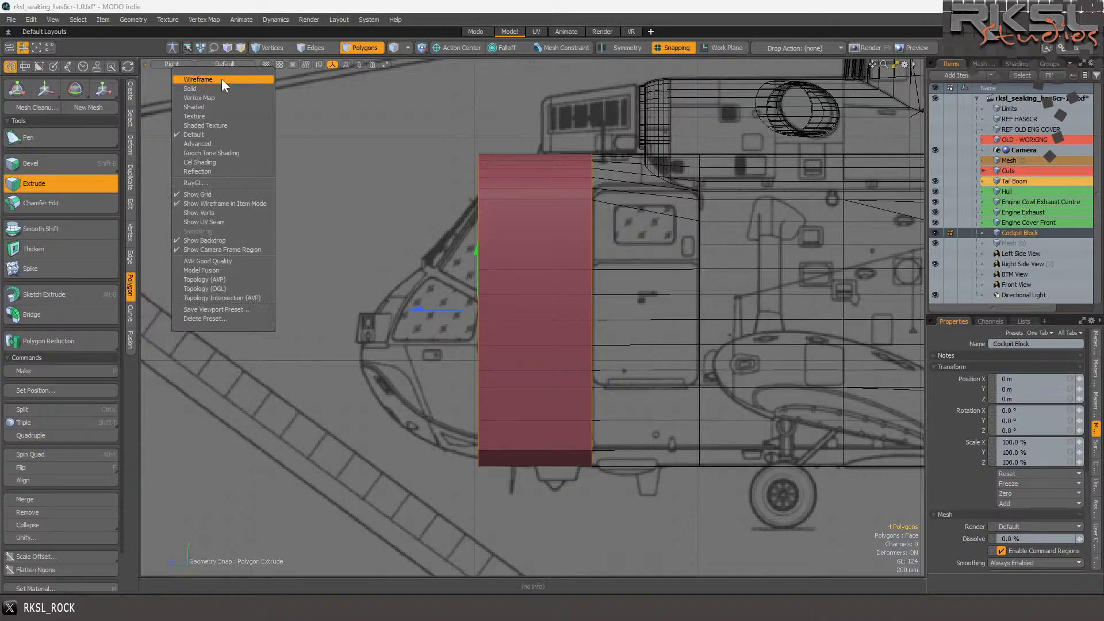
pyautogui.click(222, 81)
pyautogui.press('space')
pyautogui.click(496, 102)
pyautogui.scroll(2, 522, 136)
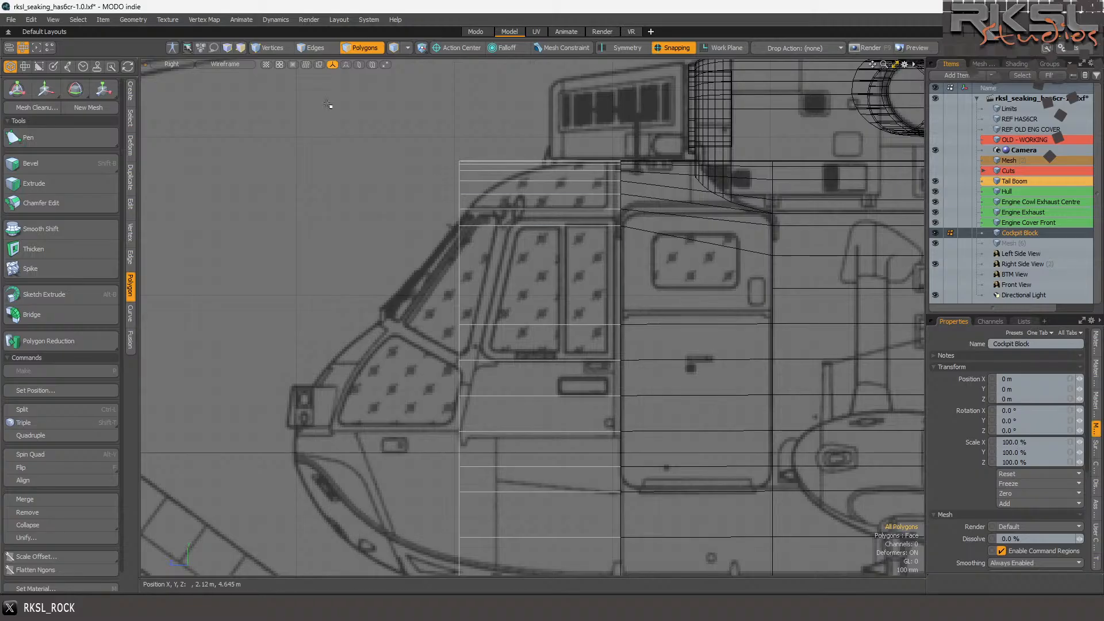
# - Check the Top view for a reference drawing, and examine the plan-view artwork on the sheet in the Right view
pyautogui.click(176, 65)
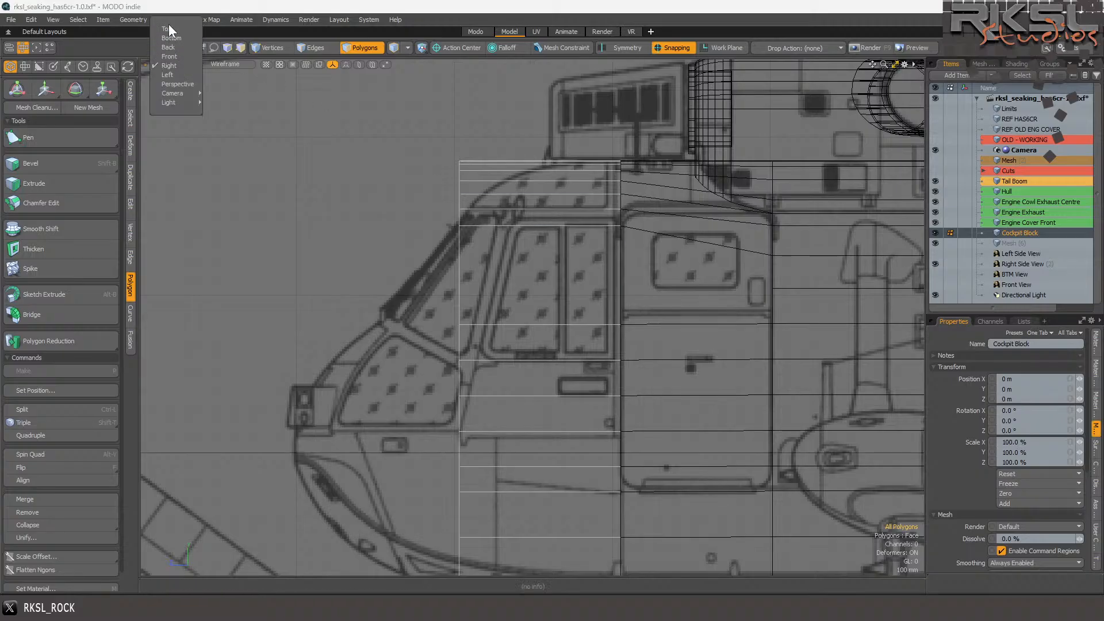
pyautogui.click(169, 29)
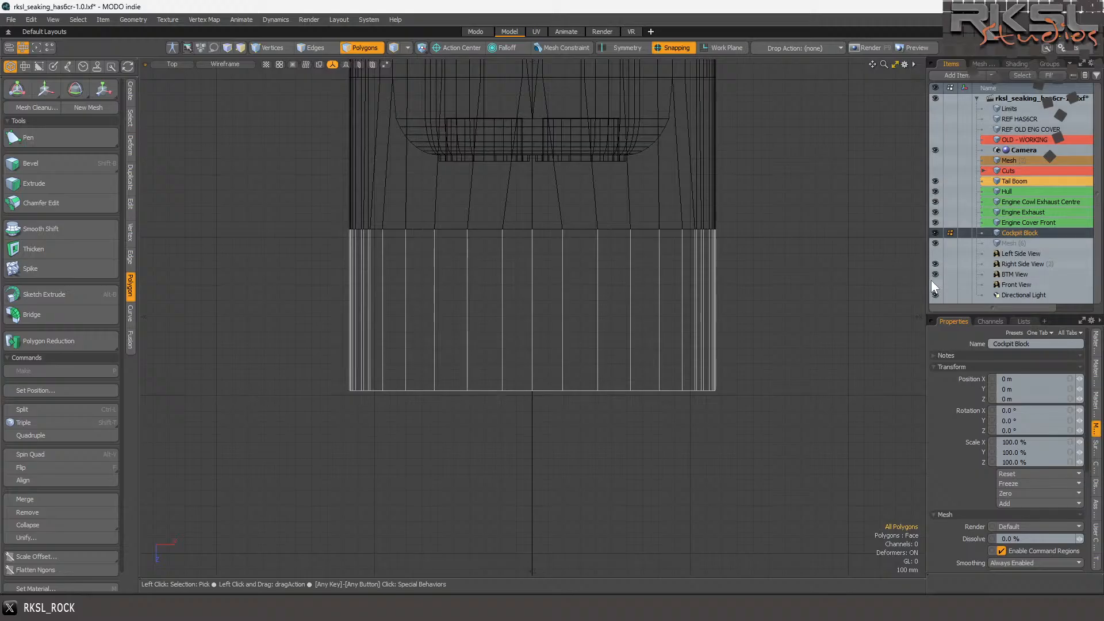
pyautogui.scroll(-4, 516, 337)
pyautogui.scroll(2, 506, 237)
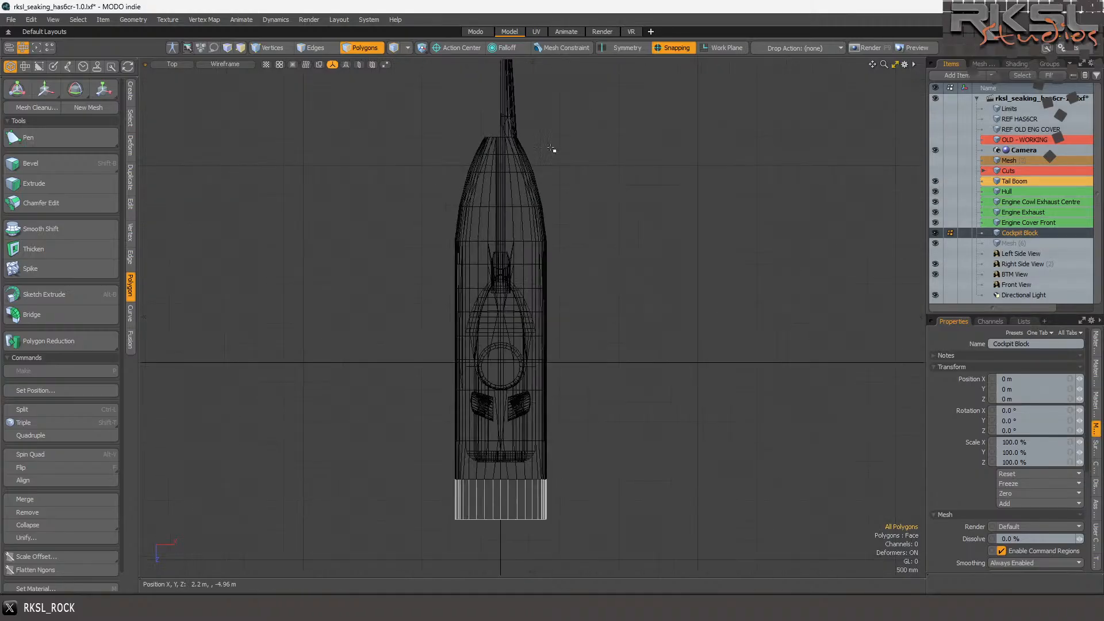
pyautogui.click(171, 64)
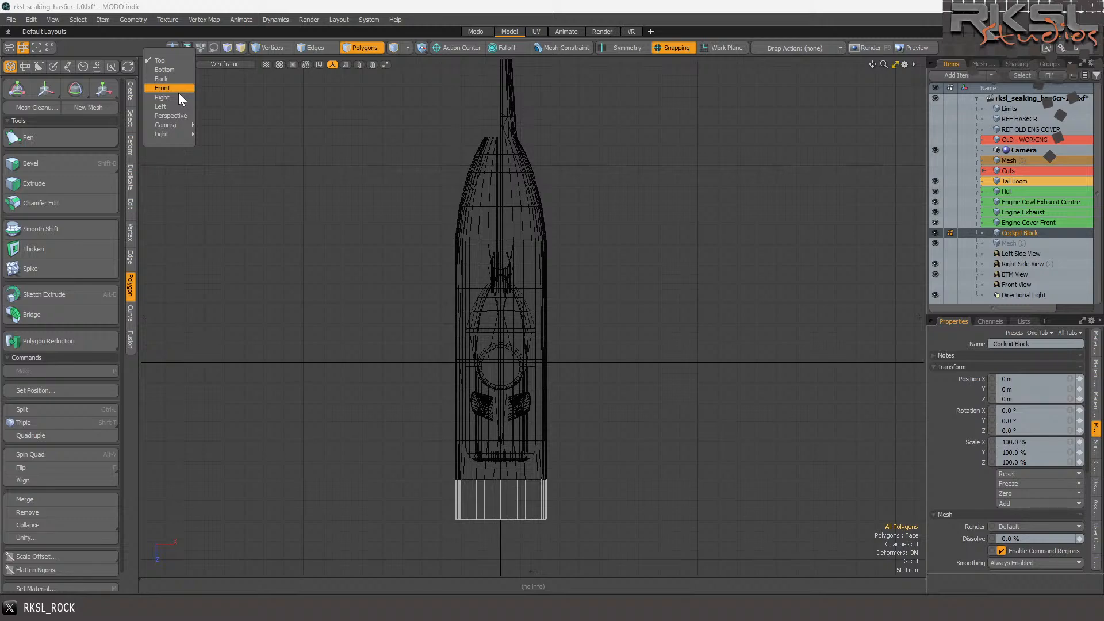
pyautogui.click(178, 96)
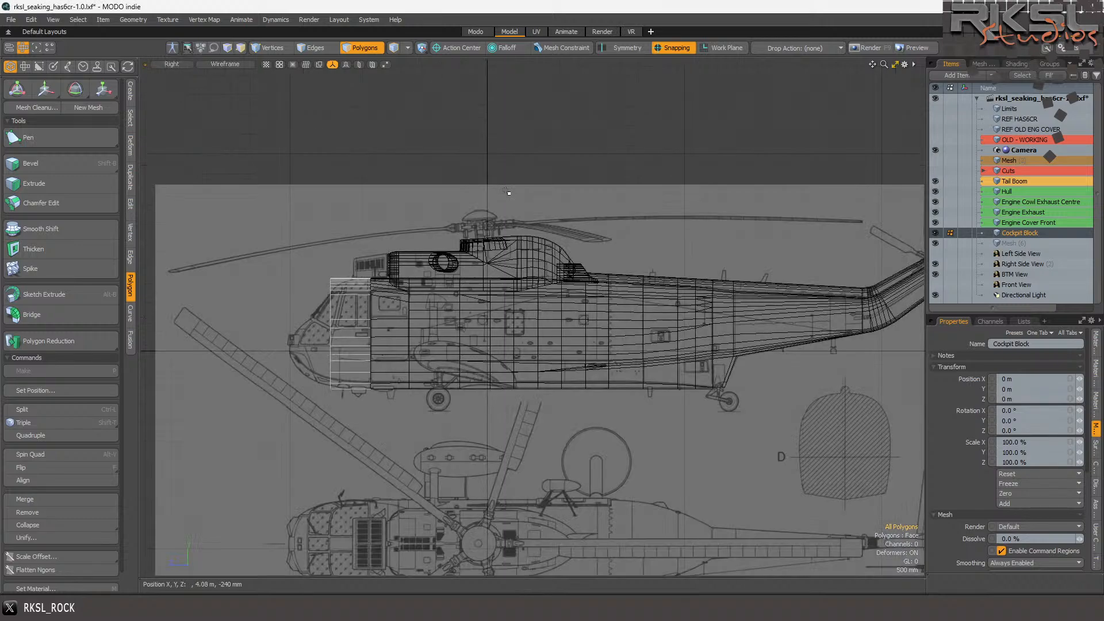
pyautogui.scroll(5, 471, 291)
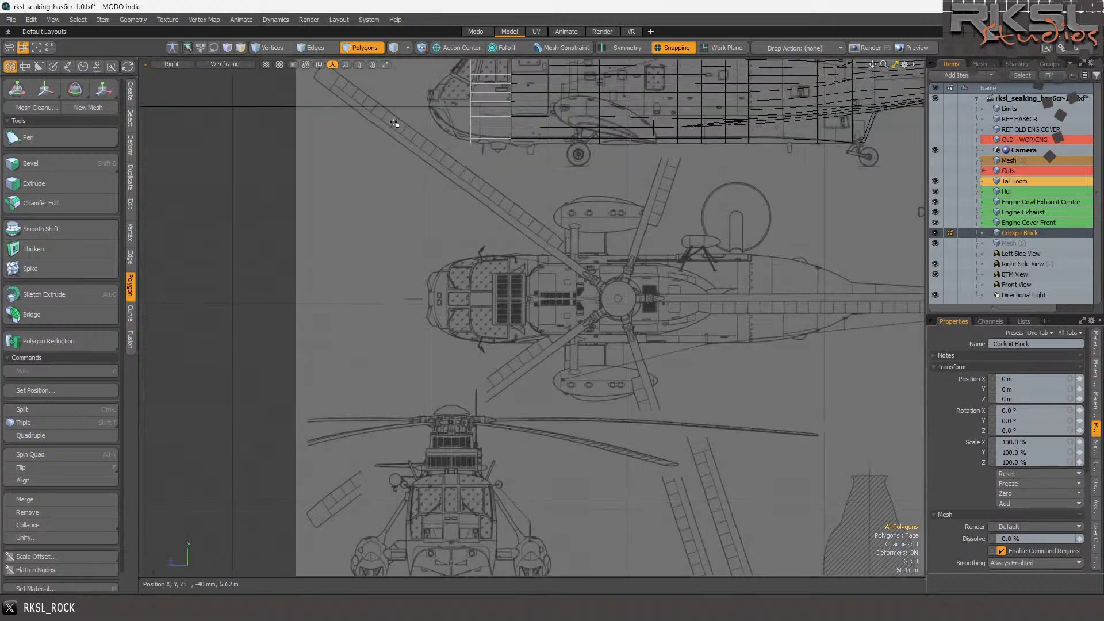
# - Duplicate the BTM View backdrop item
pyautogui.click(1004, 277)
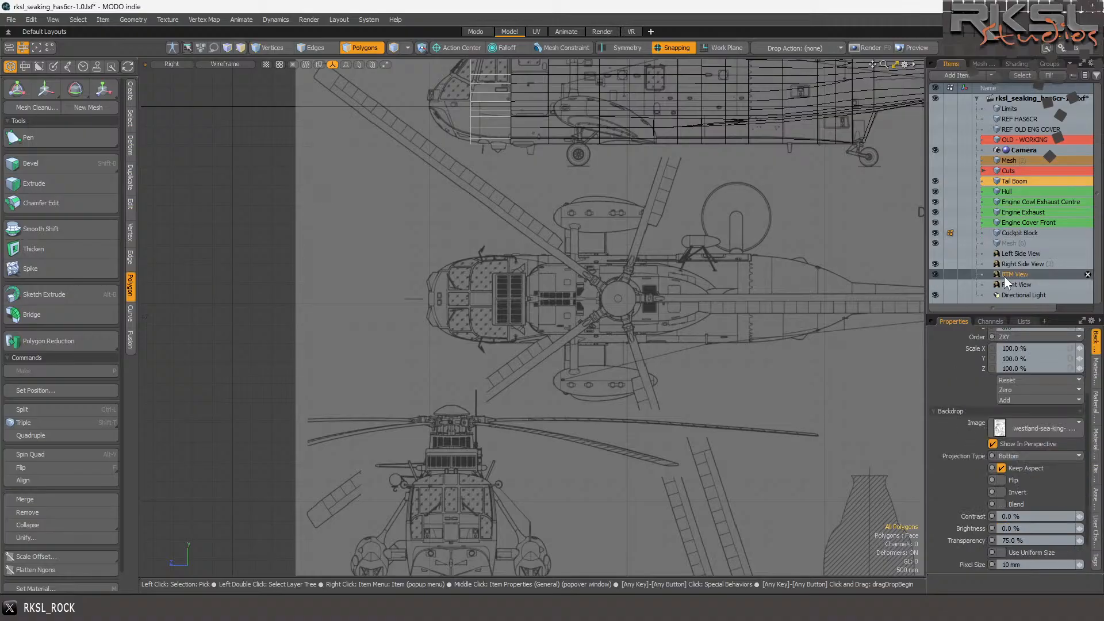
pyautogui.rightClick(1004, 276)
pyautogui.moveTo(995, 304)
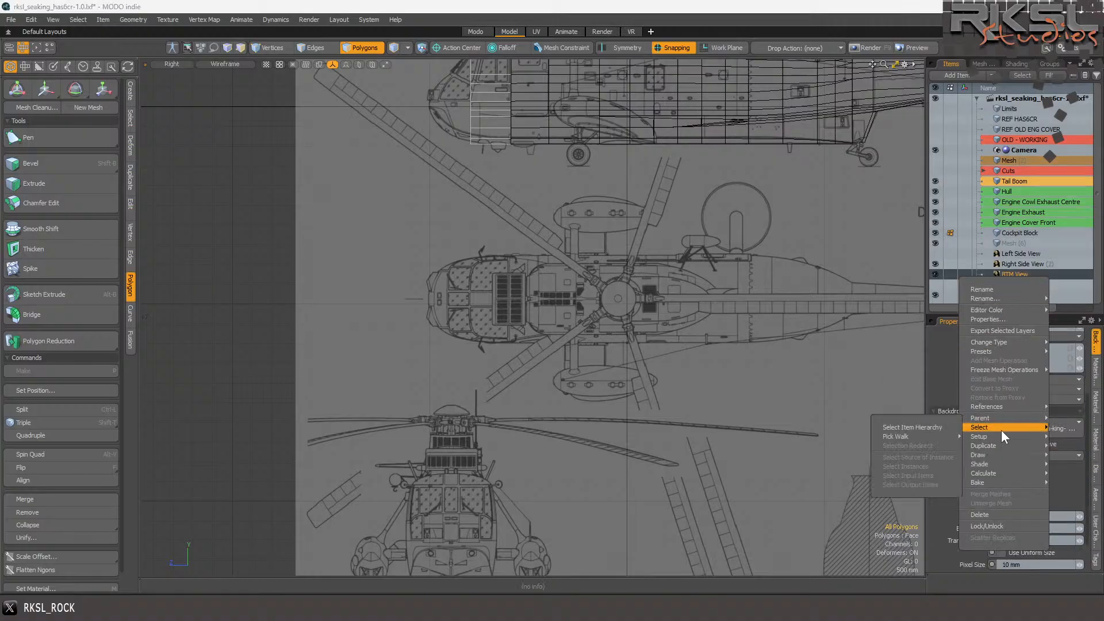
pyautogui.moveTo(996, 439)
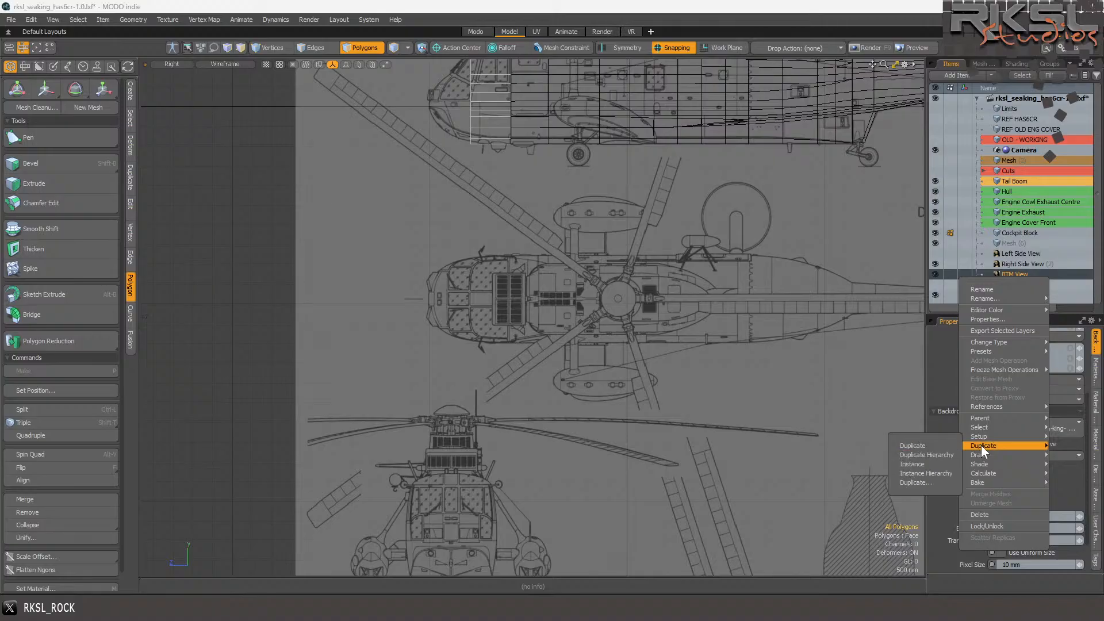
pyautogui.click(924, 447)
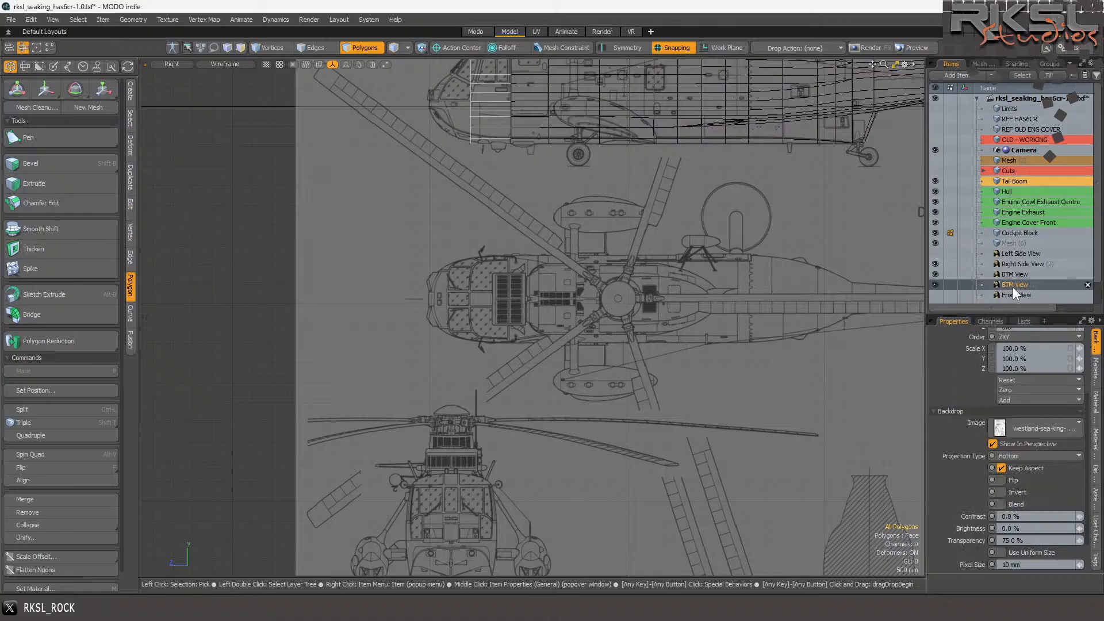
# - Rename the duplicated backdrop as Top View
pyautogui.rightClick(1012, 286)
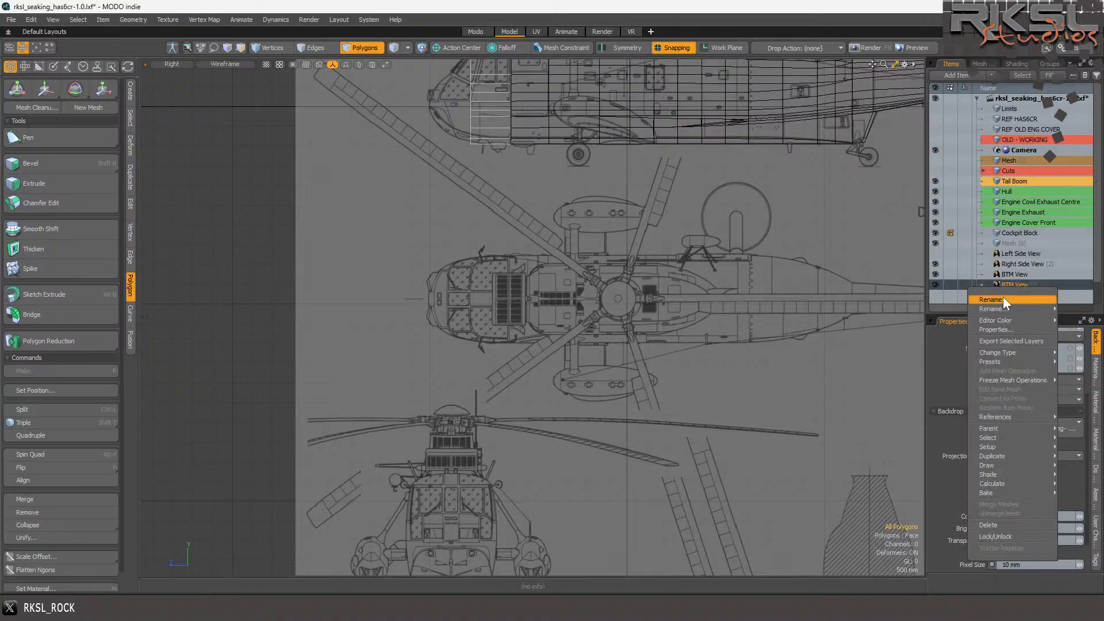
pyautogui.click(1003, 297)
pyautogui.press('Home')
pyautogui.press('Delete')
pyautogui.press('Delete')
pyautogui.press('Delete')
pyautogui.press('Delete')
pyautogui.write('Top')
pyautogui.press('Return')
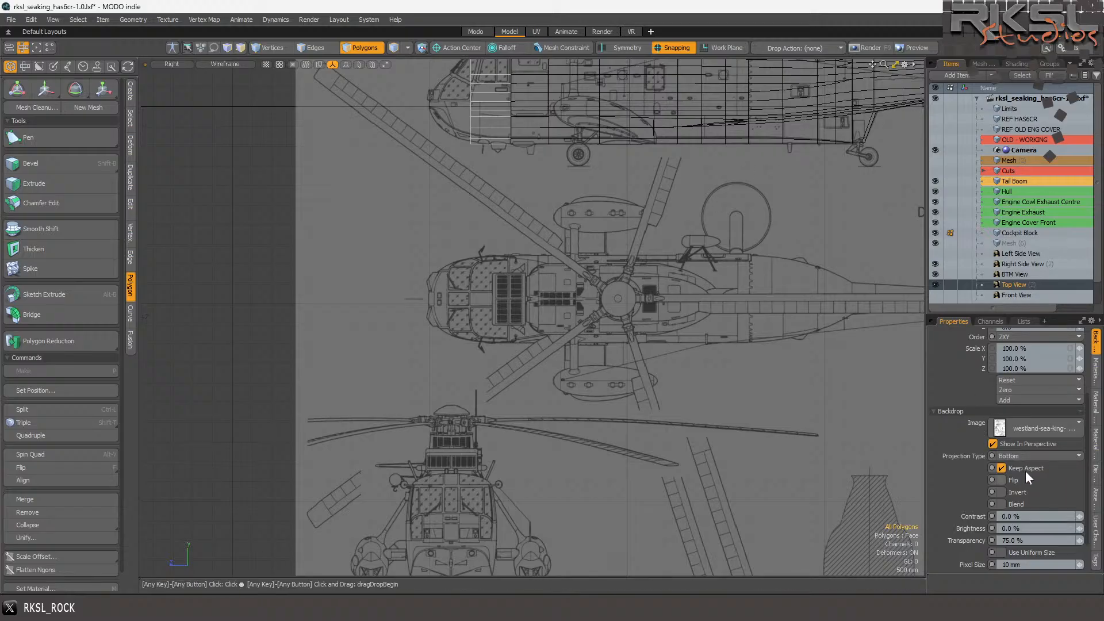
# - Set the Top View backdrop's projection type to Top and show it behind the model in the Top view
pyautogui.click(1022, 454)
pyautogui.click(1018, 445)
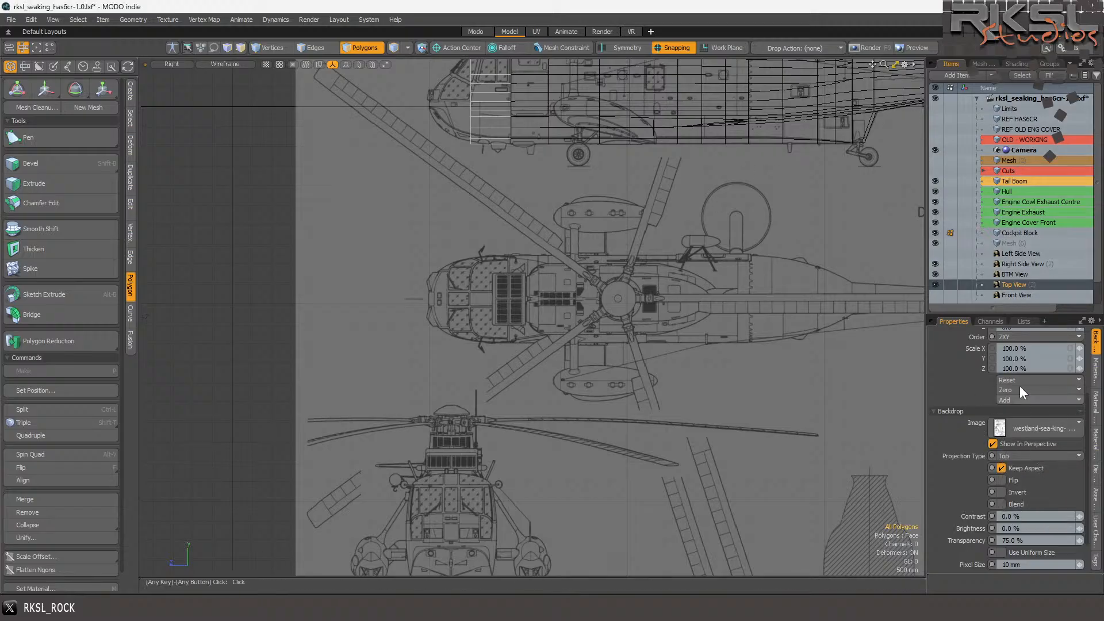
pyautogui.click(178, 64)
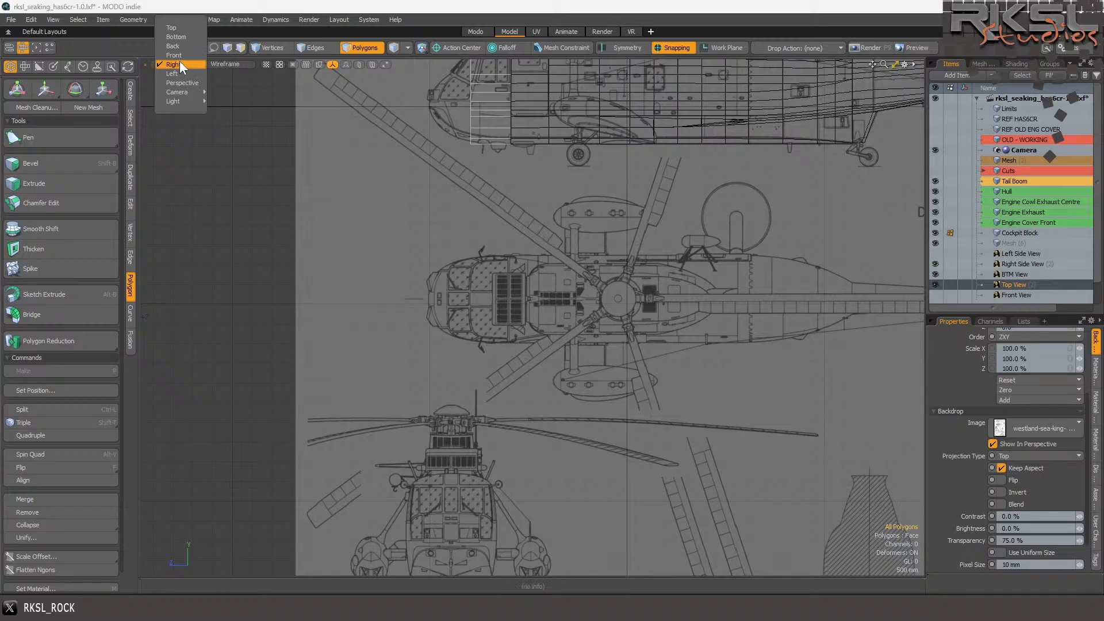
pyautogui.click(180, 27)
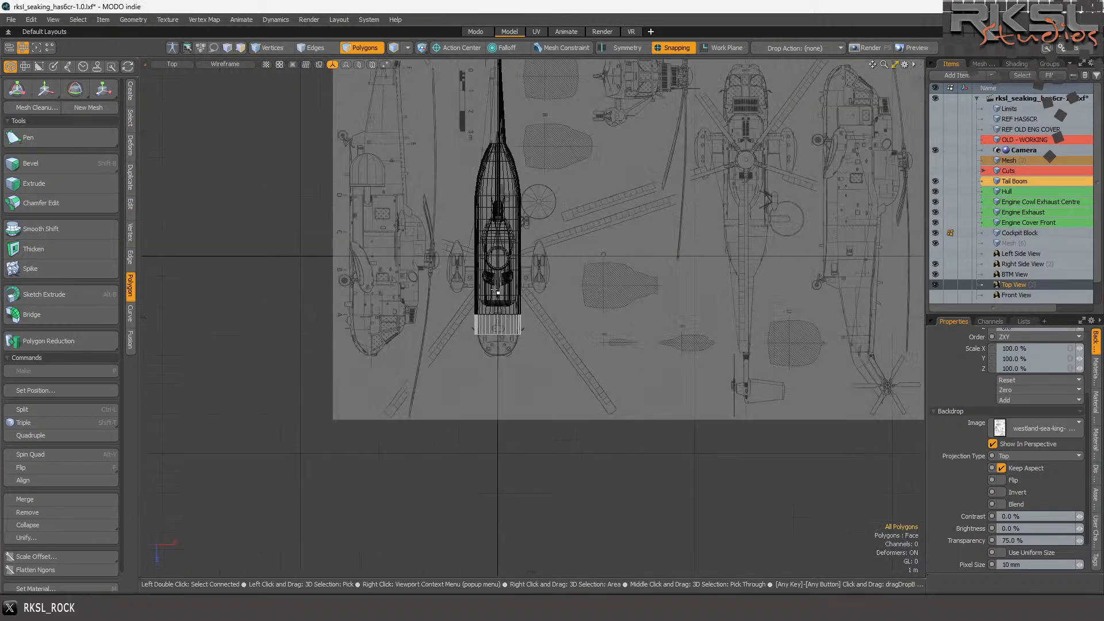
pyautogui.scroll(1, 507, 324)
pyautogui.scroll(-5, 546, 322)
pyautogui.scroll(3, 585, 320)
pyautogui.scroll(2, 585, 320)
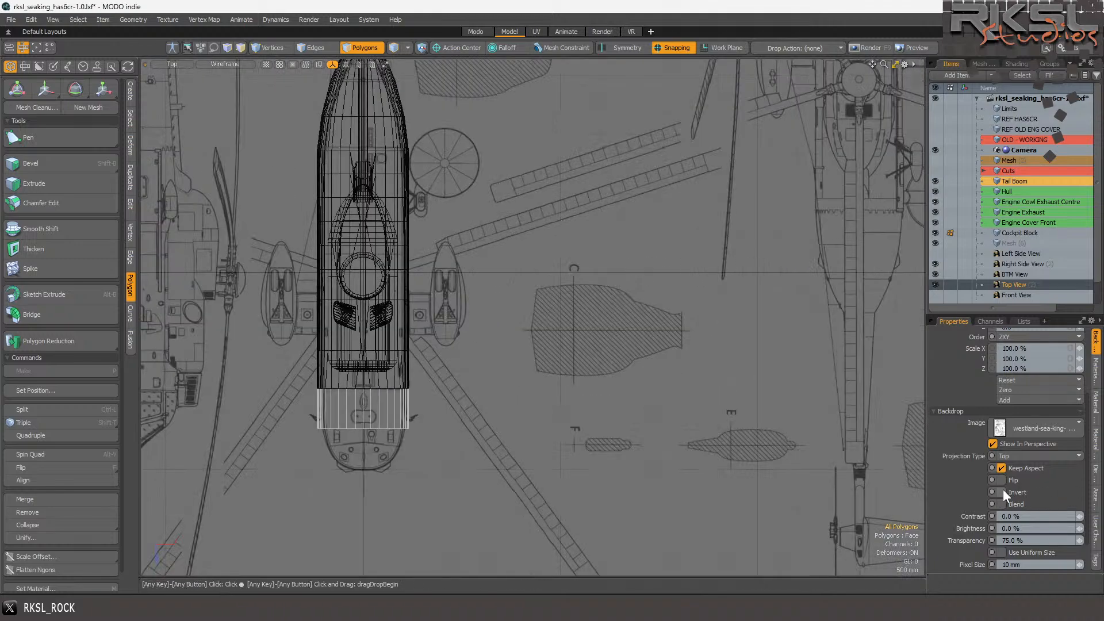
# - Set the Top View backdrop's Y rotation to 90°
pyautogui.scroll(3, 1030, 364)
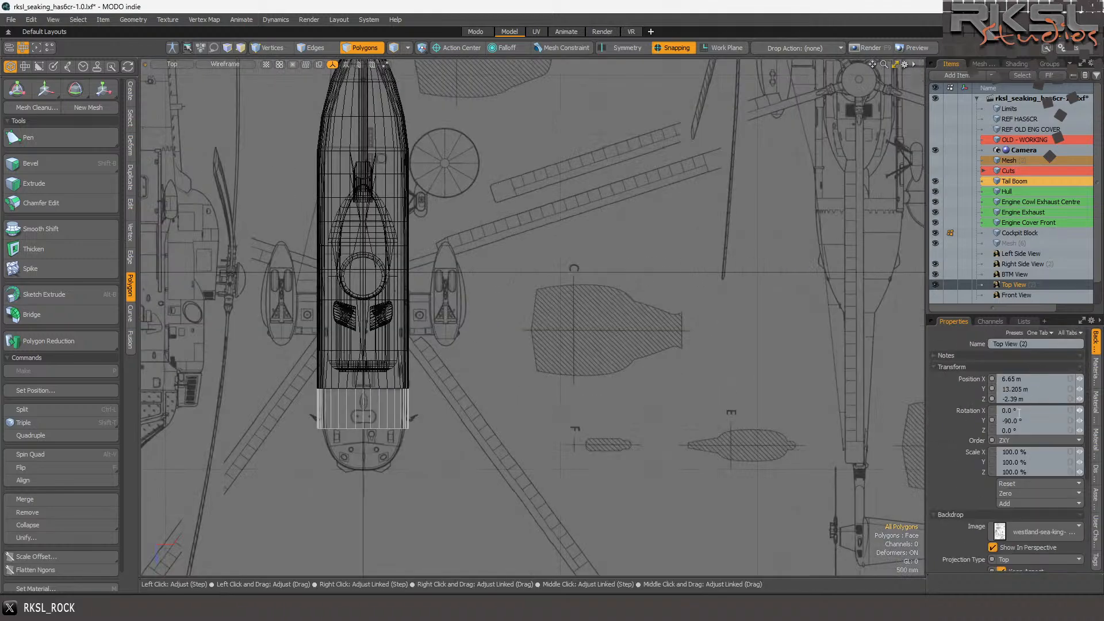
pyautogui.click(1024, 421)
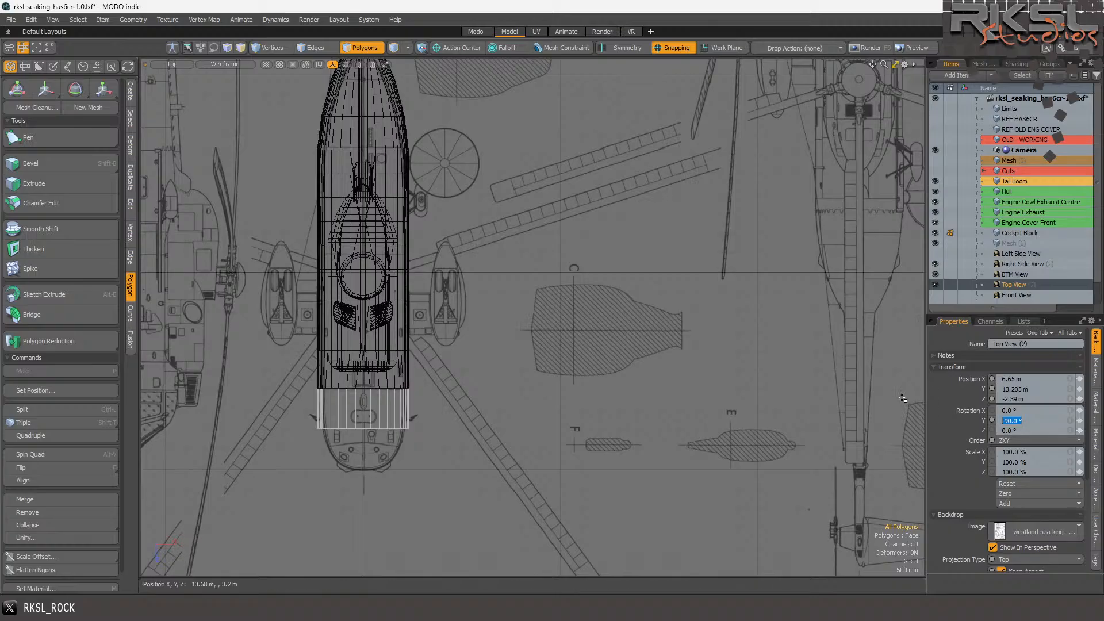
pyautogui.write('90')
pyautogui.press('Return')
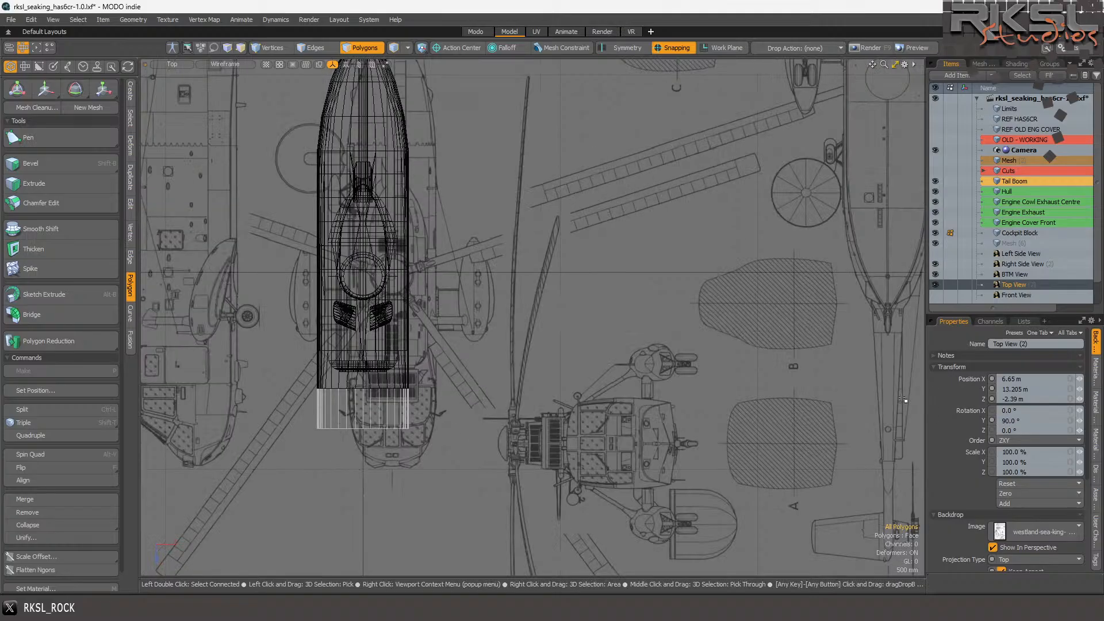
# - Move the Top View backdrop so its plan drawing roughly underlies the hull, at about X 6 m and Z -2.1 m
pyautogui.click(49, 88)
pyautogui.scroll(3, 306, 149)
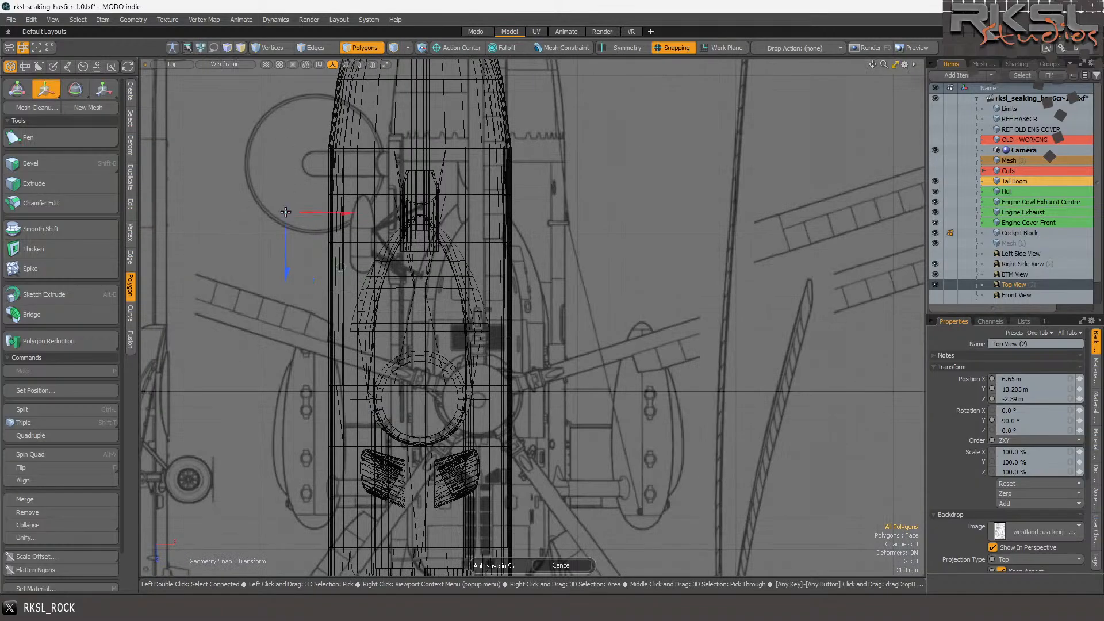
pyautogui.click(316, 232)
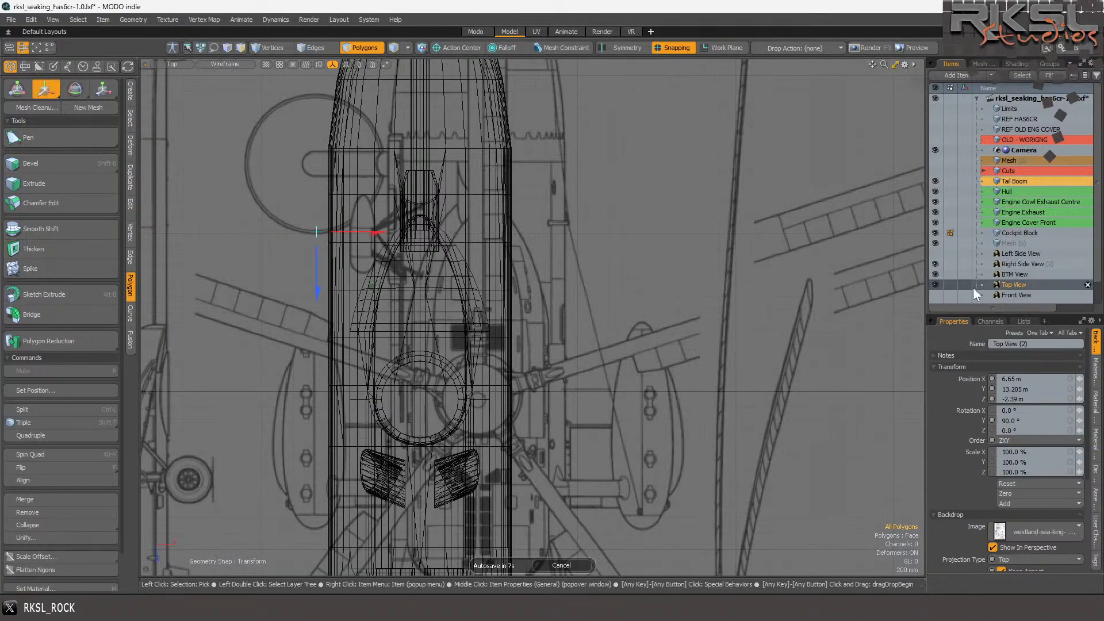
pyautogui.click(954, 284)
pyautogui.scroll(-5, 460, 247)
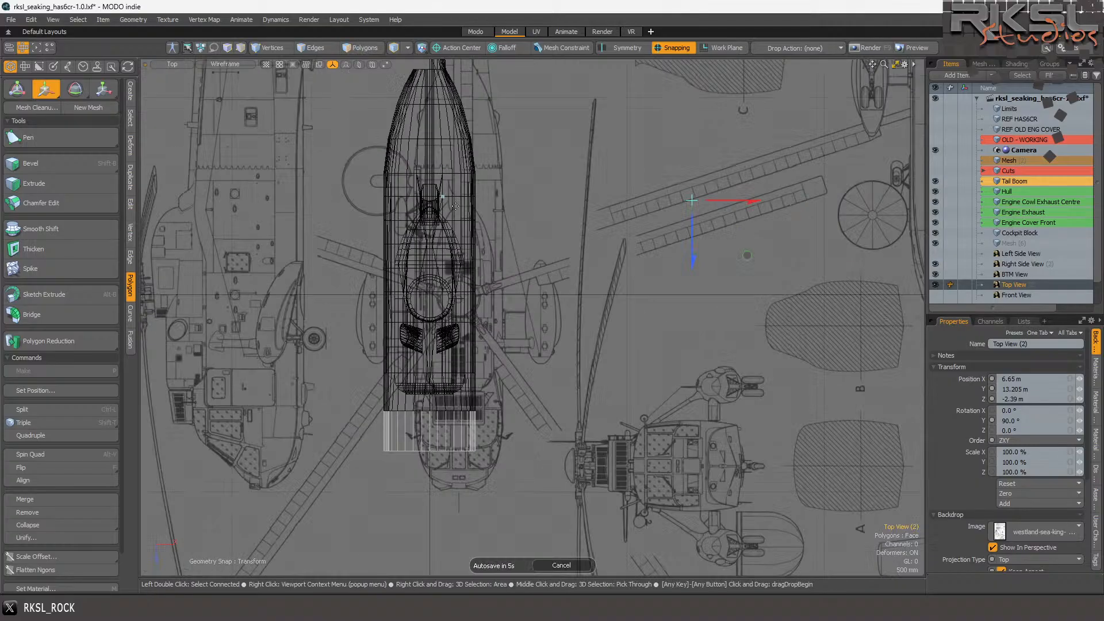
pyautogui.scroll(3, 460, 247)
pyautogui.moveTo(702, 262); pyautogui.dragTo(674, 268)
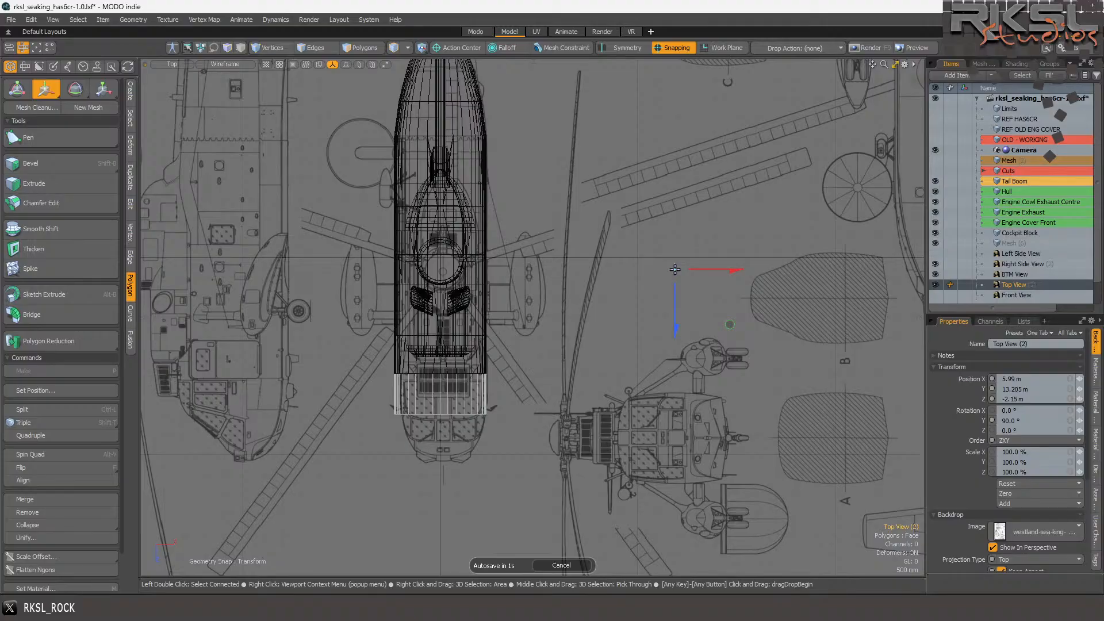
# - Fine-tune the Top View backdrop's alignment with the hull centreline and Cockpit Block, at X 5.9257 m and Z -2.3154 m
pyautogui.scroll(4, 426, 431)
pyautogui.moveTo(331, 302); pyautogui.dragTo(326, 282)
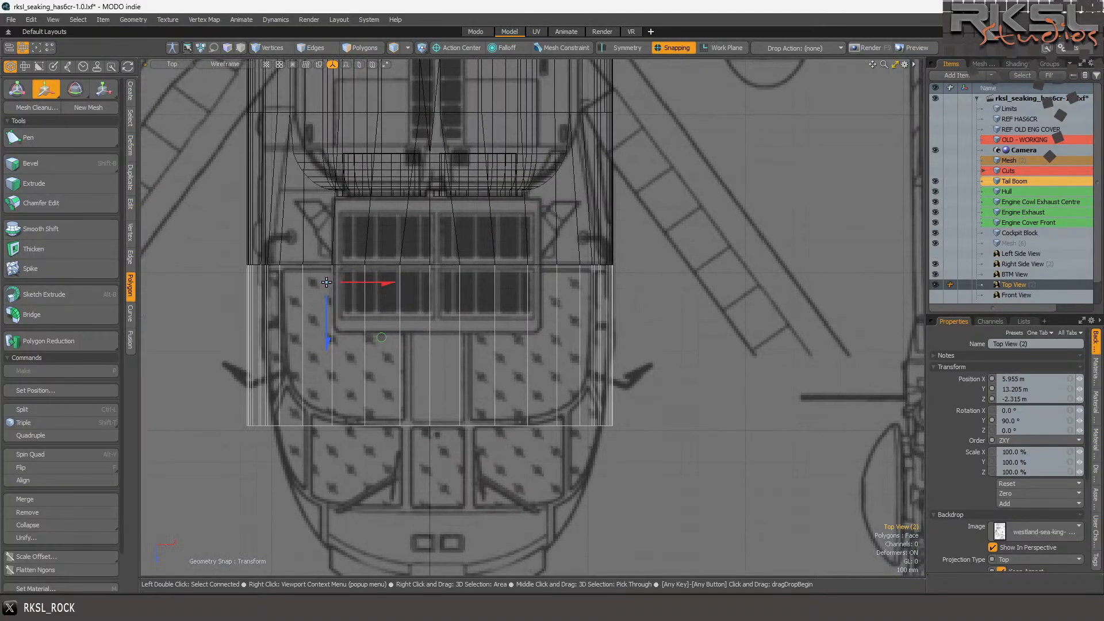
pyautogui.moveTo(382, 339); pyautogui.dragTo(377, 337)
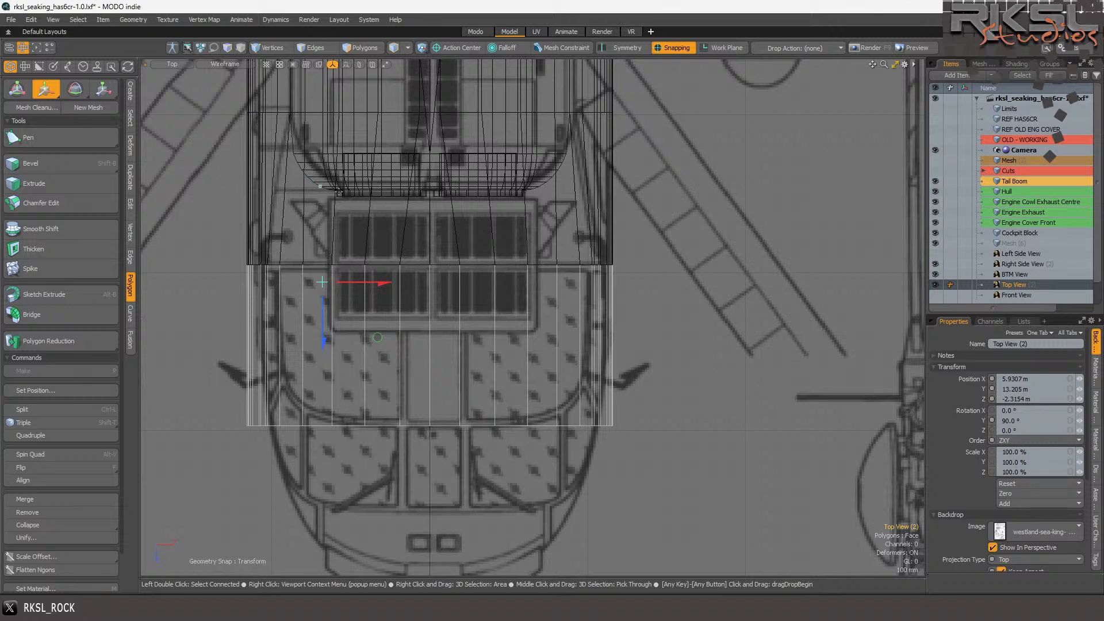
pyautogui.moveTo(382, 280); pyautogui.dragTo(382, 281)
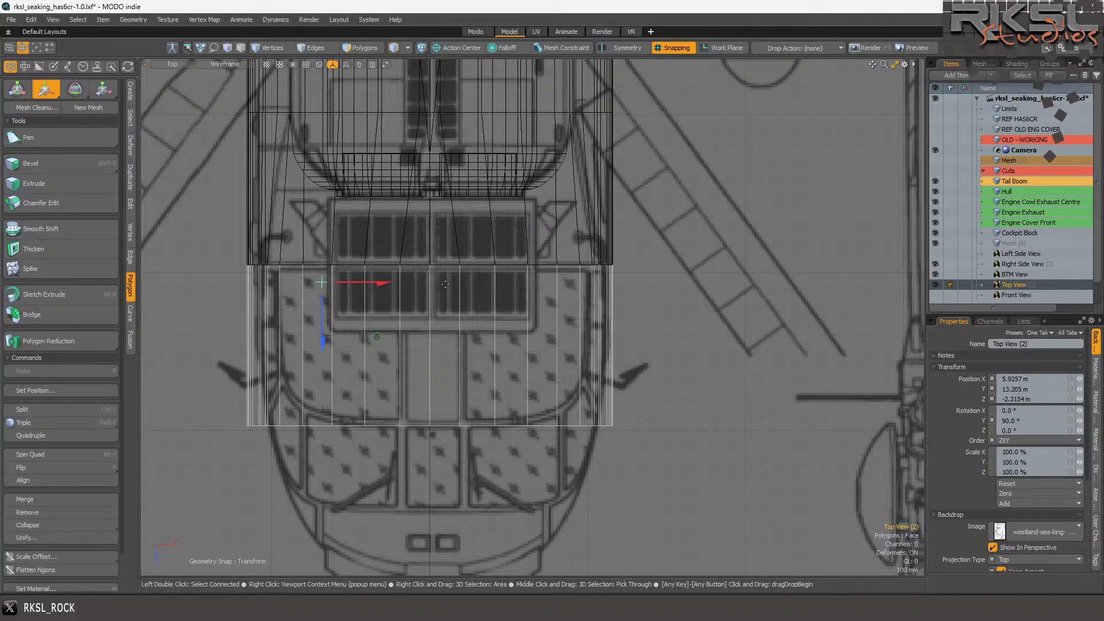
pyautogui.press('space')
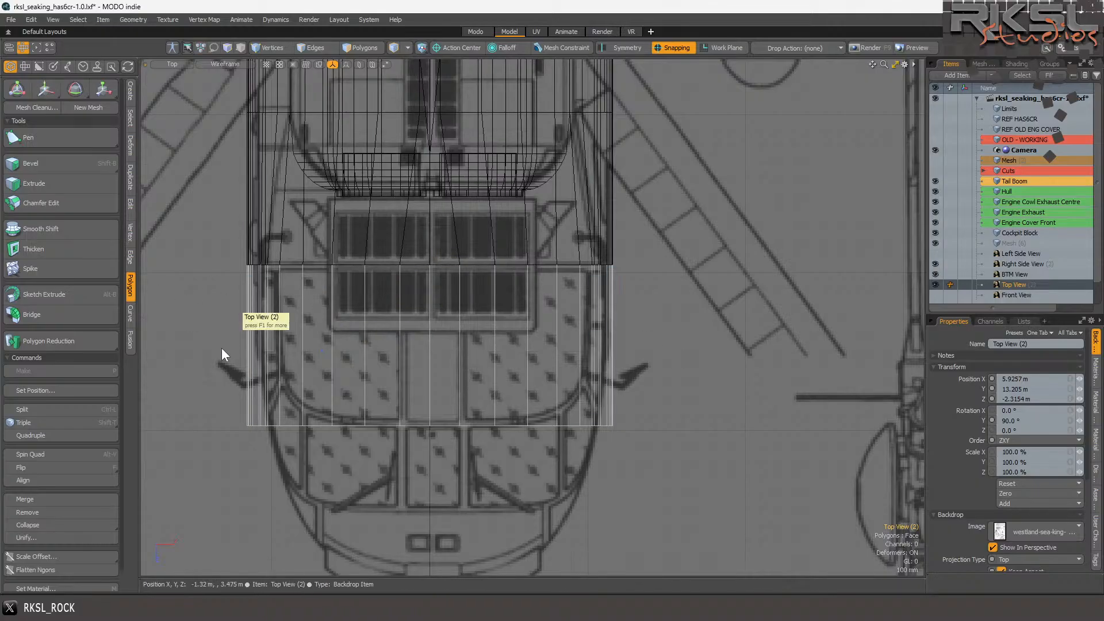
# - Select all the edges around the front end of the Cockpit Block in the Top view
pyautogui.scroll(1, 228, 342)
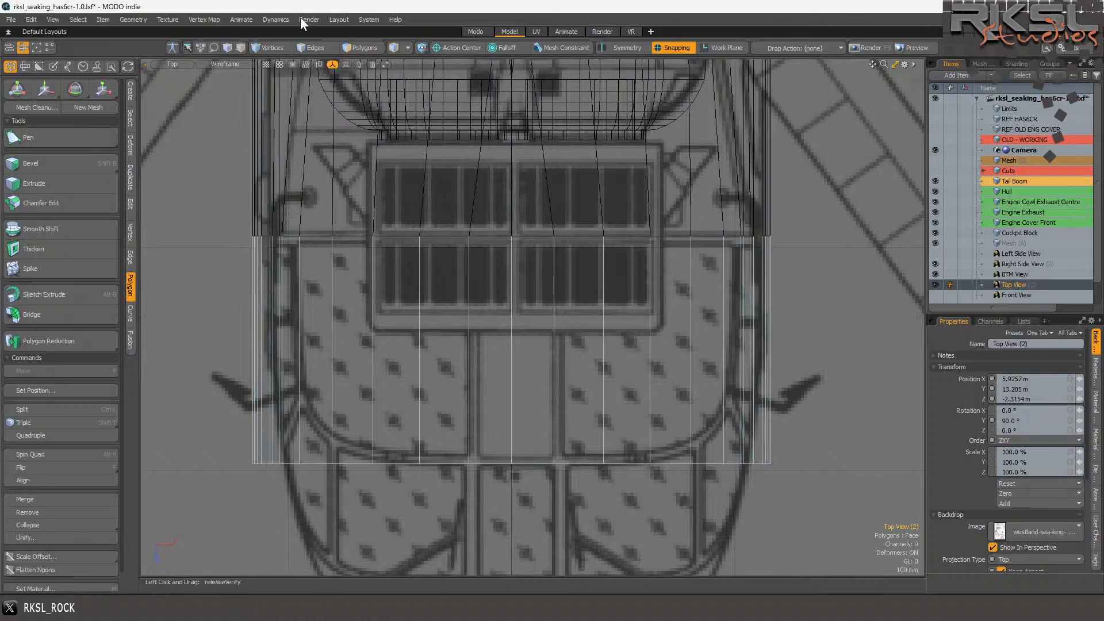
pyautogui.click(316, 50)
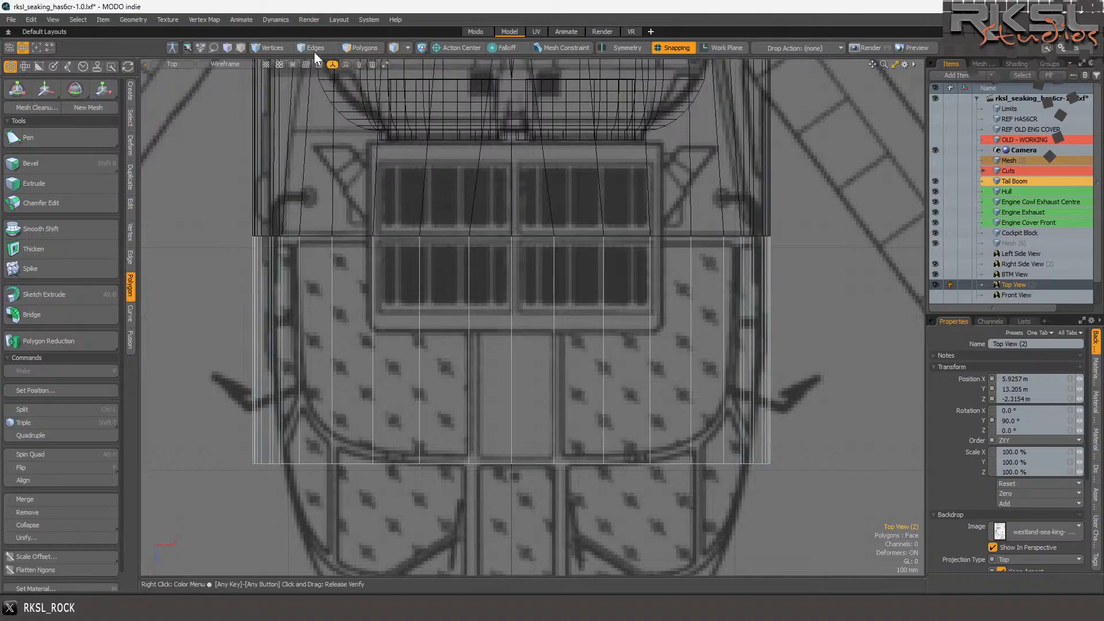
pyautogui.moveTo(572, 419)
pyautogui.mouseDown(button='right')
pyautogui.moveTo(139, 541)
pyautogui.moveTo(719, 449)
pyautogui.moveTo(793, 409)
pyautogui.mouseUp(button='right')
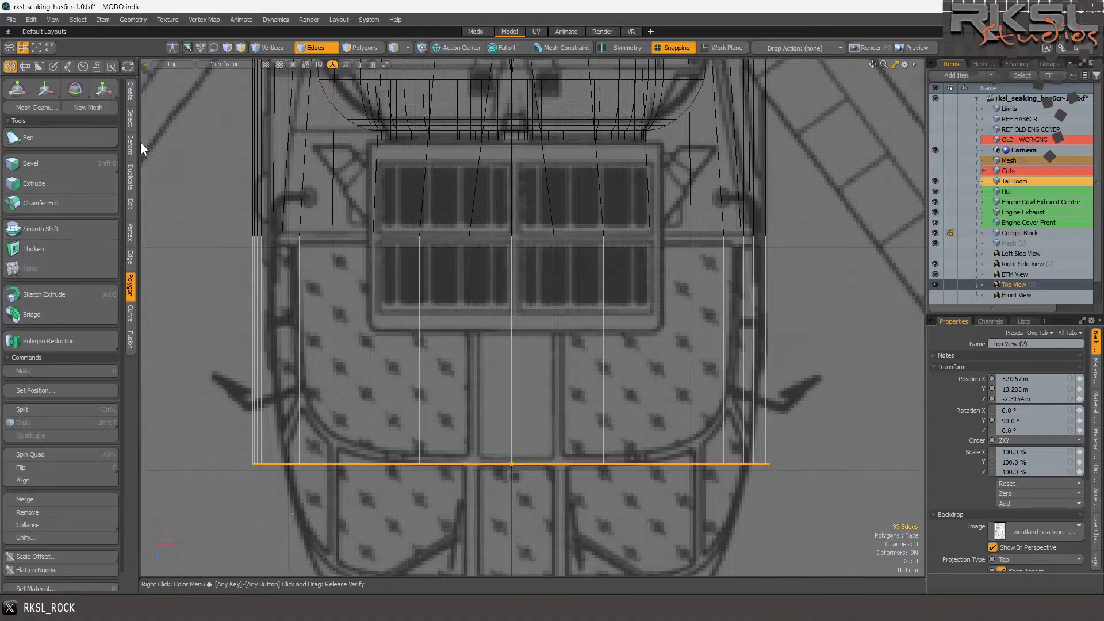
pyautogui.click(103, 88)
pyautogui.moveTo(571, 463); pyautogui.dragTo(569, 464)
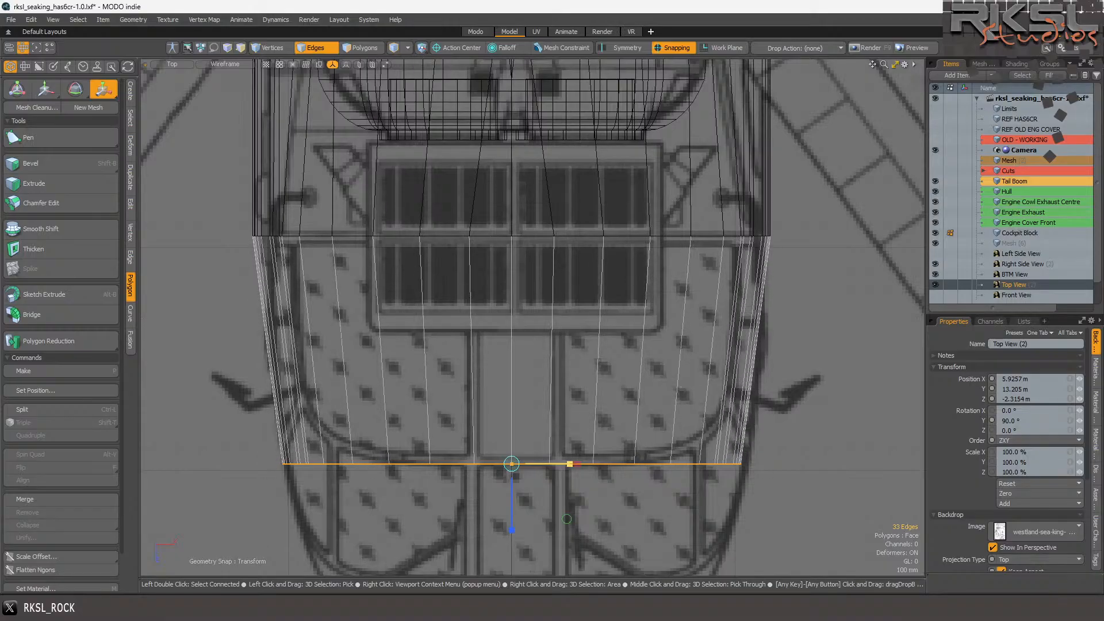
pyautogui.hotkey('ctrl', 'z')
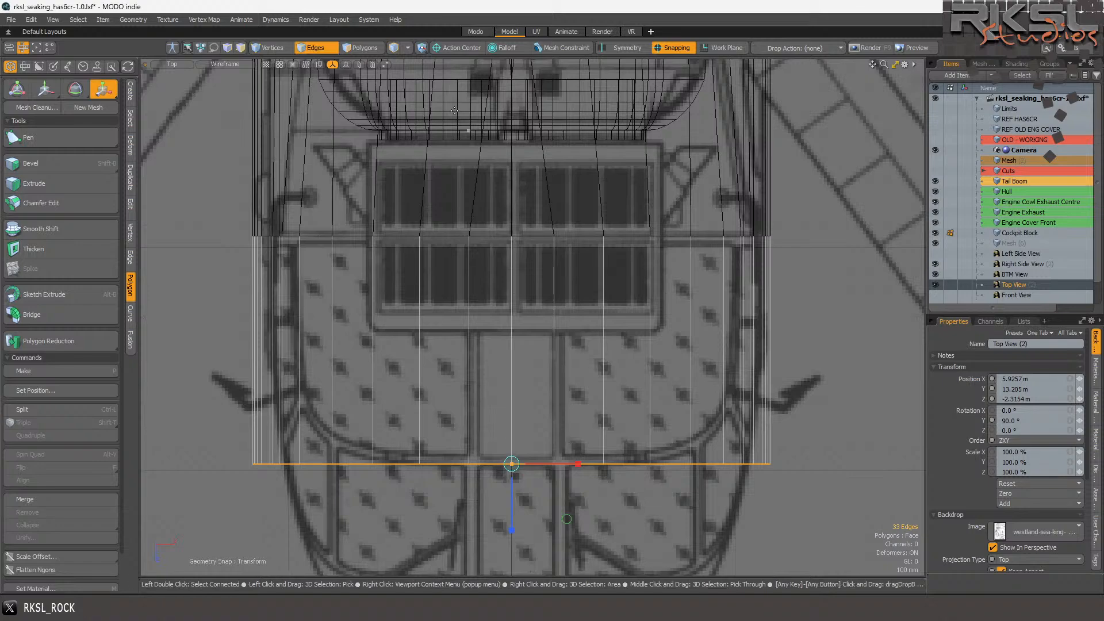
pyautogui.click(104, 88)
# - Nudge the Top View backdrop sideways to X 5.9107 m to centre its plan drawing on the hull
pyautogui.click(299, 95)
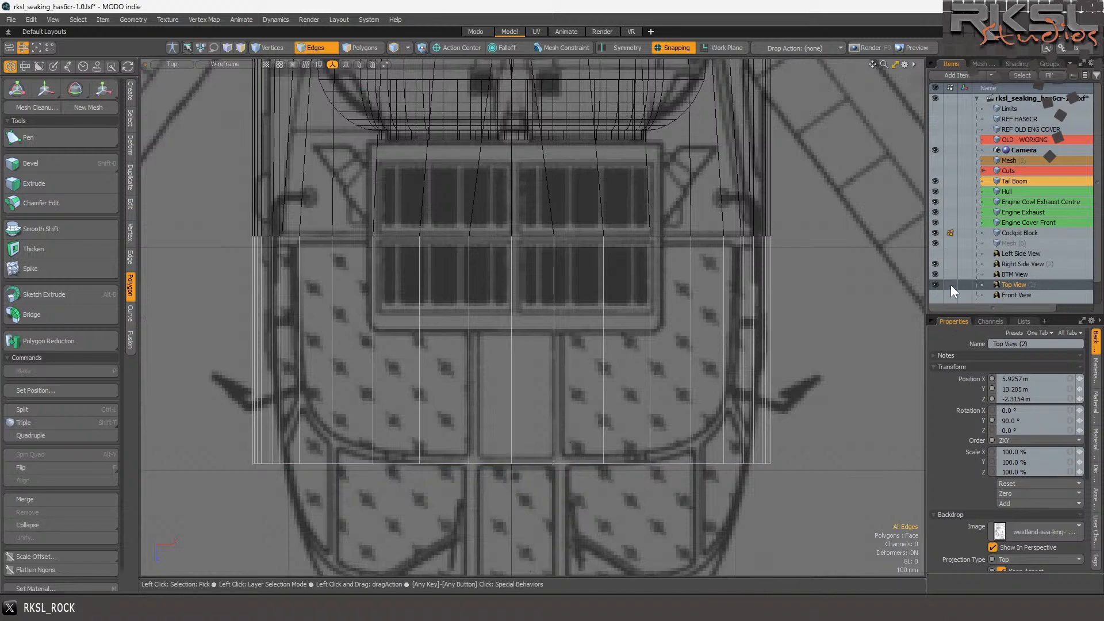
pyautogui.click(949, 284)
pyautogui.click(51, 88)
pyautogui.click(518, 366)
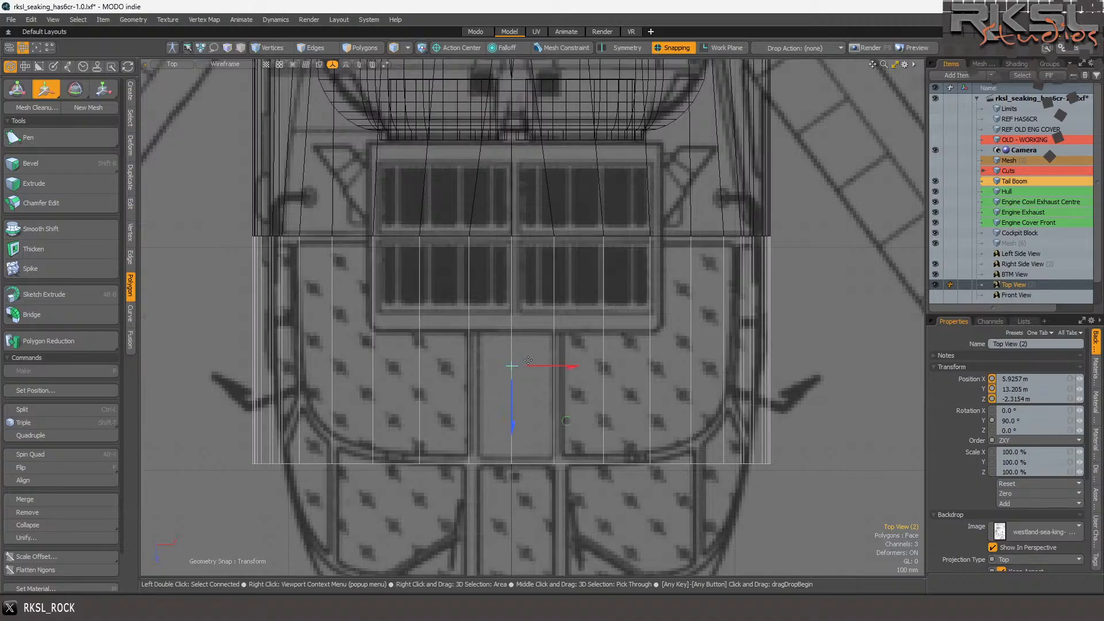
pyautogui.moveTo(540, 361); pyautogui.dragTo(505, 365)
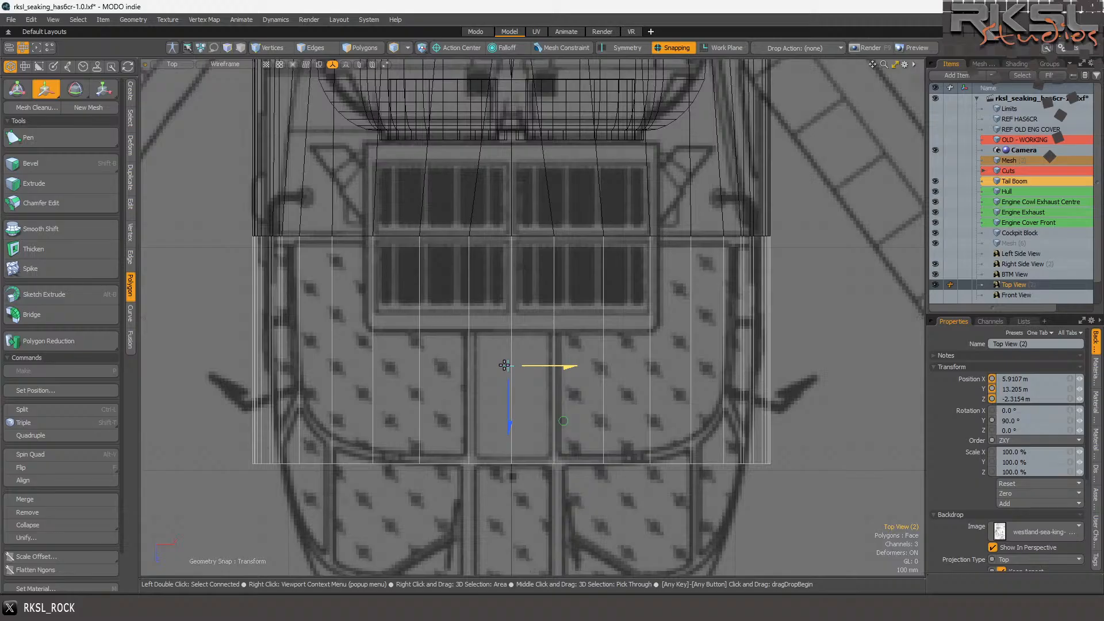
pyautogui.press('space')
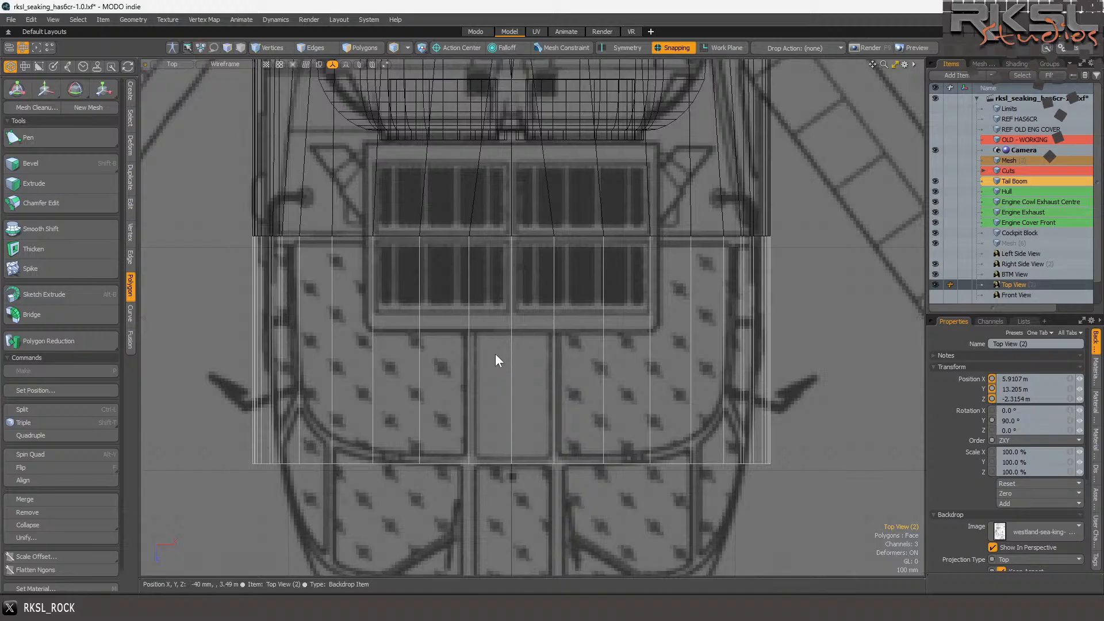
# - Move the Cockpit Block's front-end edges back toward the hull, with snapping turned off, to near the front edge of the drawn intake grille
pyautogui.click(285, 261)
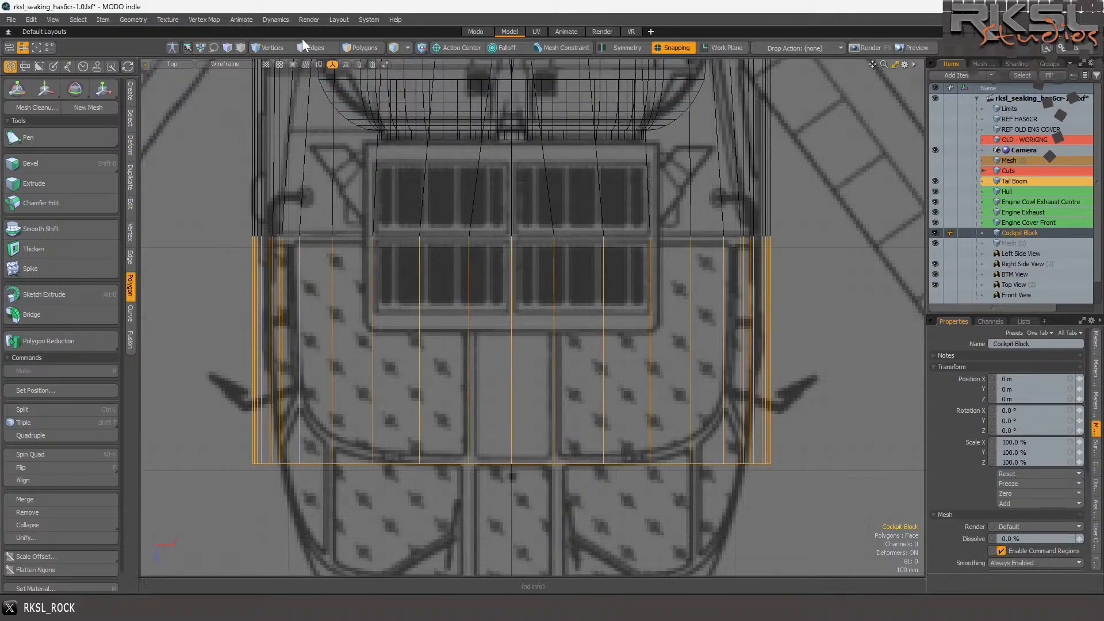
pyautogui.click(320, 47)
pyautogui.moveTo(380, 366)
pyautogui.mouseDown(button='right')
pyautogui.moveTo(328, 358)
pyautogui.moveTo(920, 552)
pyautogui.moveTo(920, 394)
pyautogui.mouseUp(button='right')
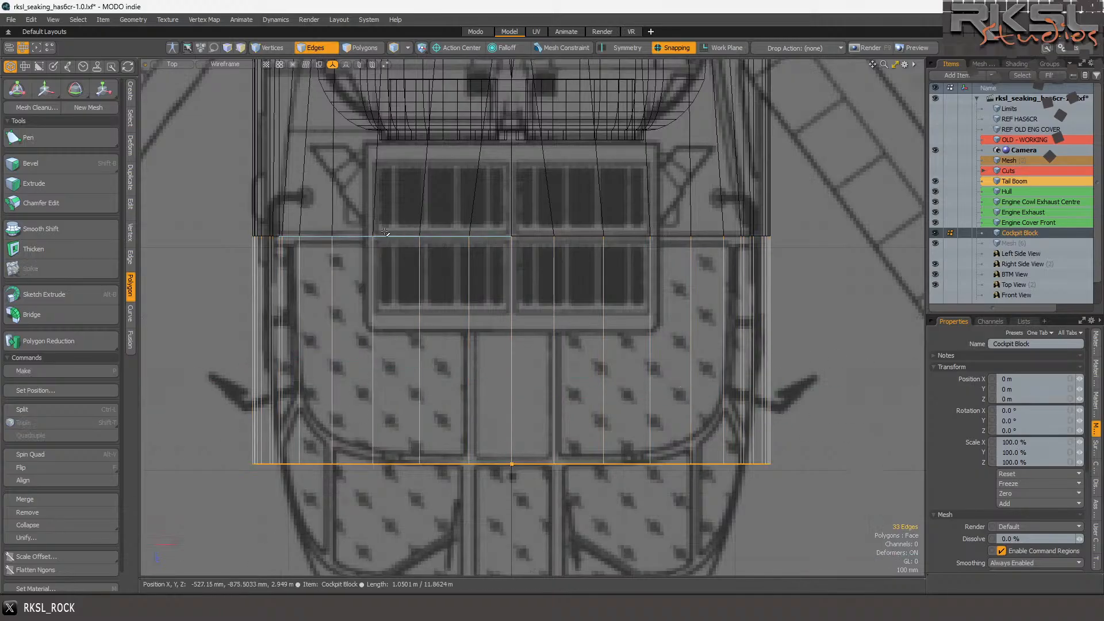
pyautogui.click(46, 88)
pyautogui.click(496, 366)
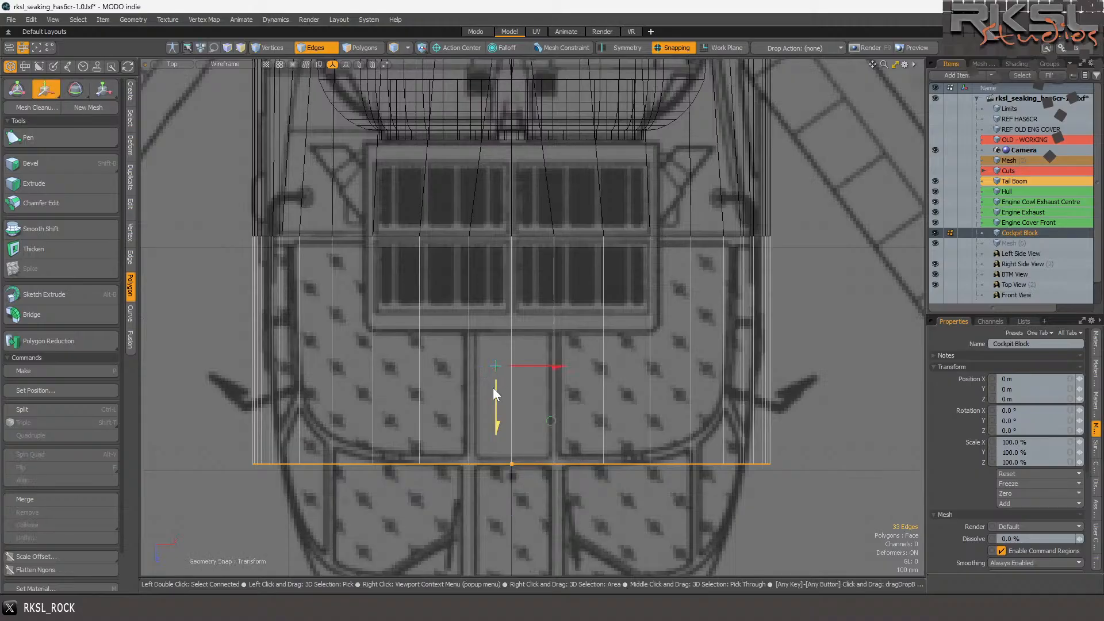
pyautogui.moveTo(493, 394); pyautogui.dragTo(496, 275)
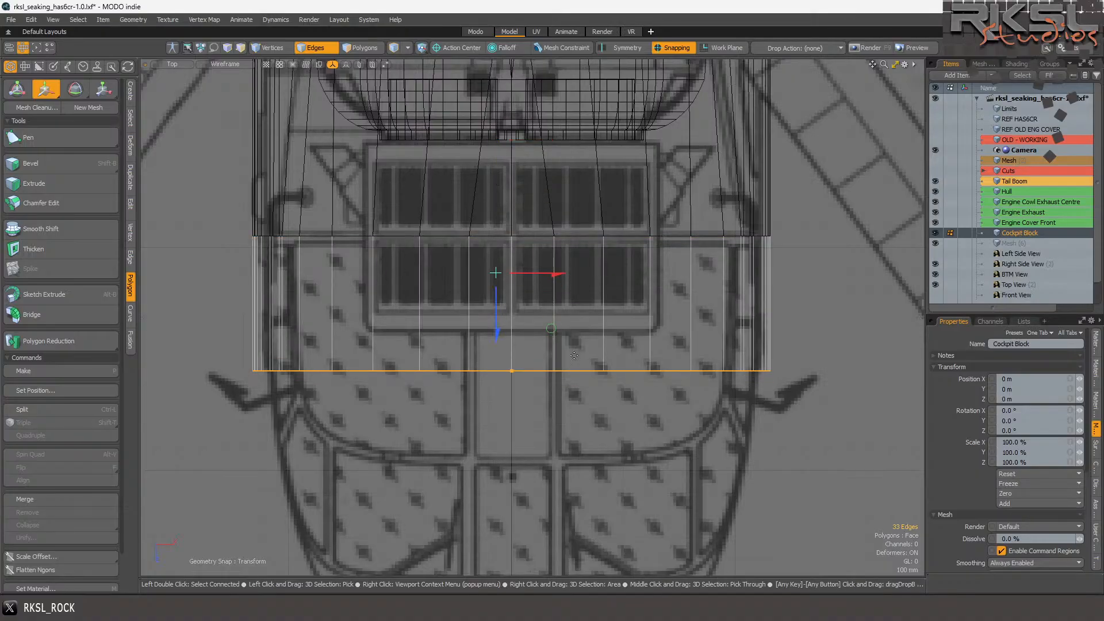
pyautogui.click(681, 49)
pyautogui.moveTo(500, 317); pyautogui.dragTo(500, 267)
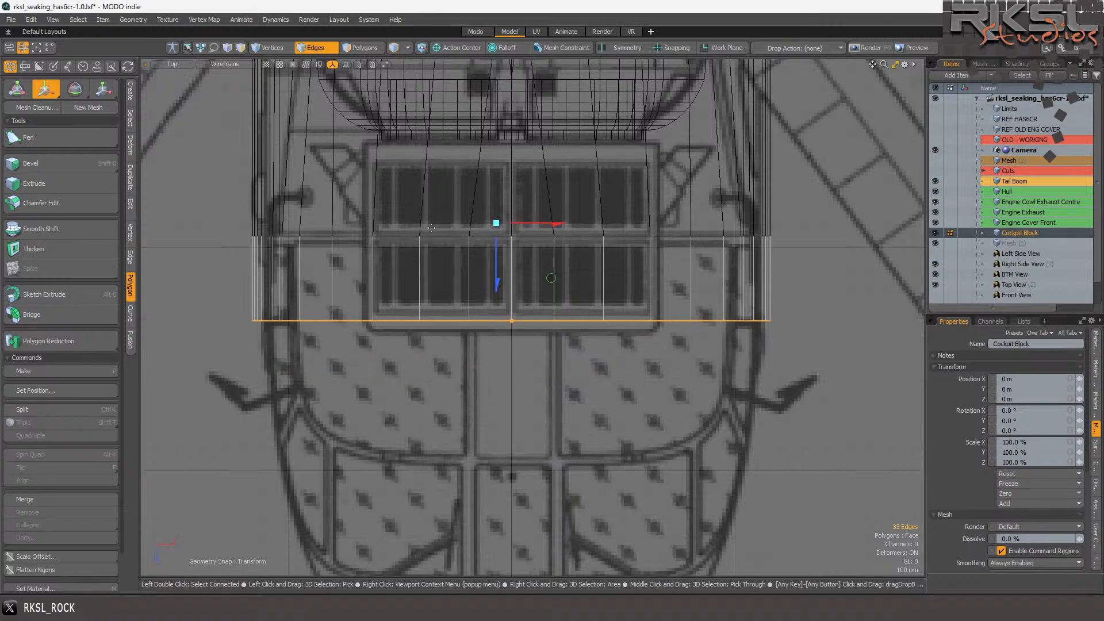
# - Scale the Cockpit Block's front-end edges slightly narrower along X toward the fuselage outline in the plan drawing
pyautogui.click(103, 88)
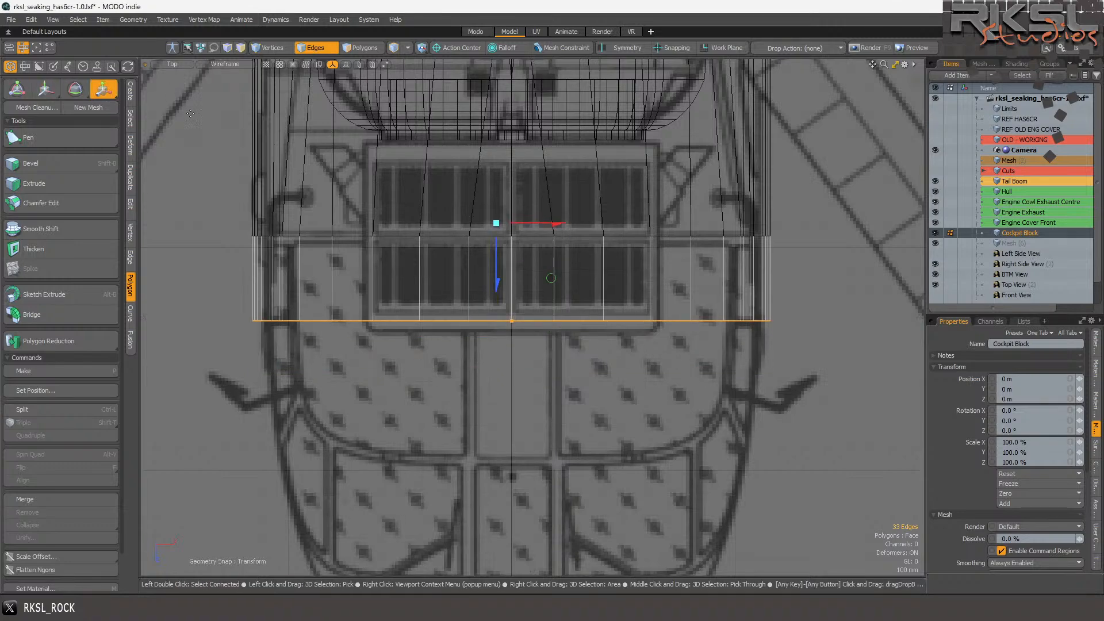
pyautogui.moveTo(579, 320); pyautogui.dragTo(576, 320)
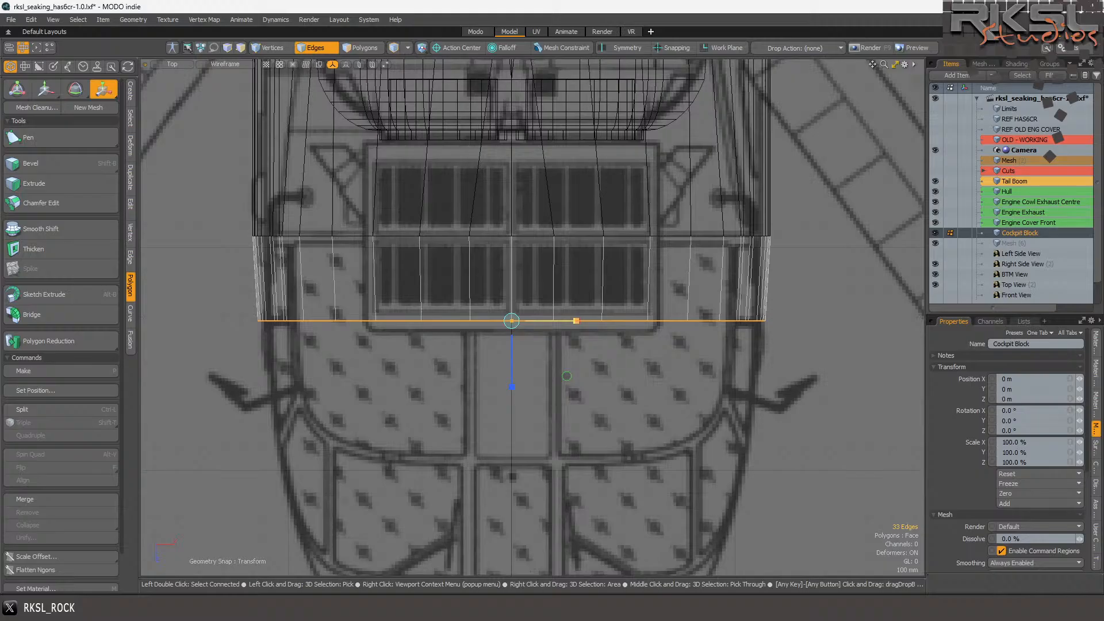
pyautogui.click(103, 89)
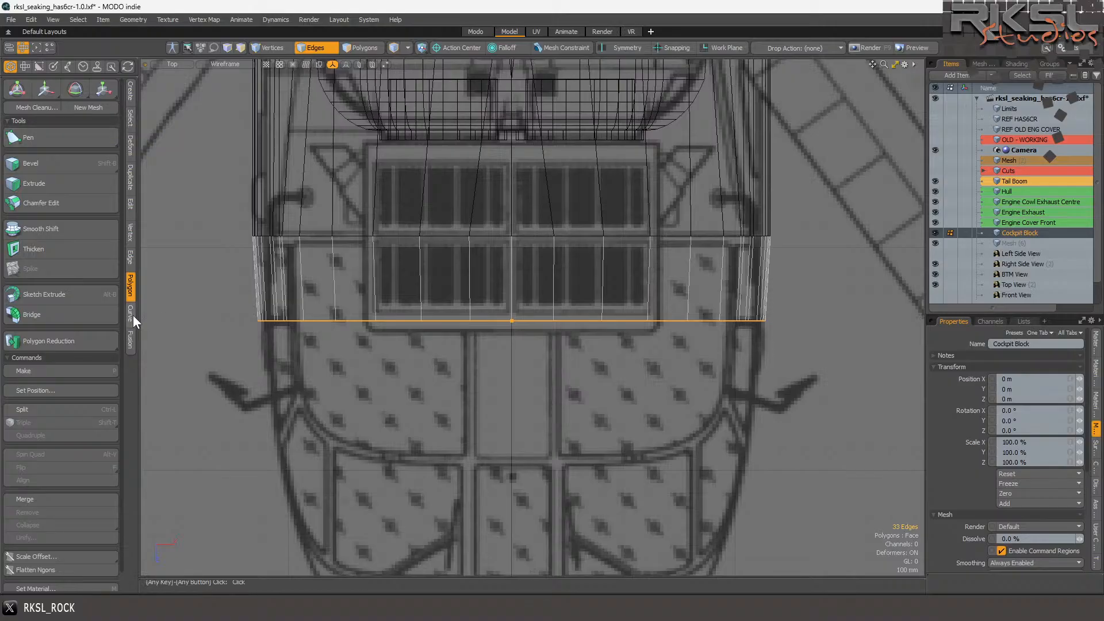
pyautogui.click(46, 185)
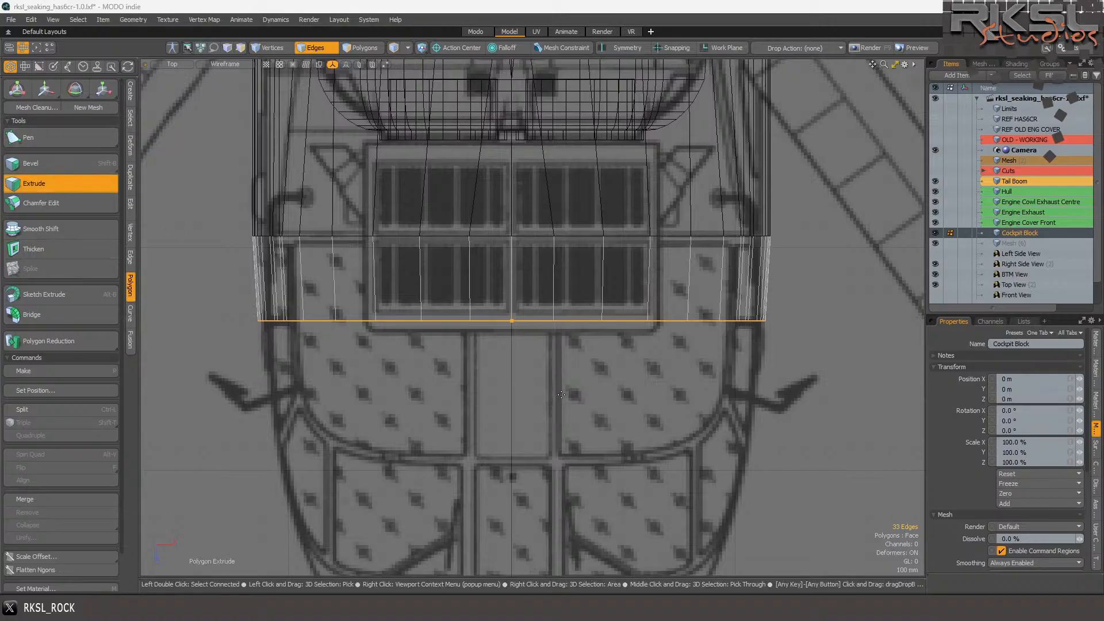
pyautogui.moveTo(510, 358); pyautogui.dragTo(510, 422)
pyautogui.press('space')
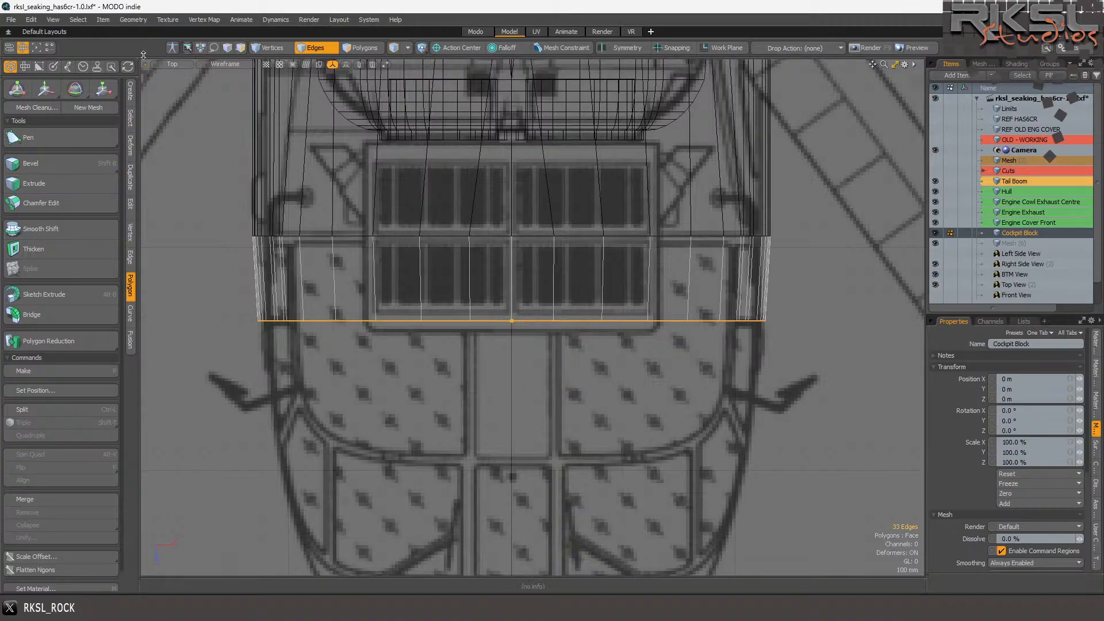
# - In the Right view, raise the lowest front edges of the Cockpit Block slightly to follow the belly line of the side drawing
pyautogui.click(166, 66)
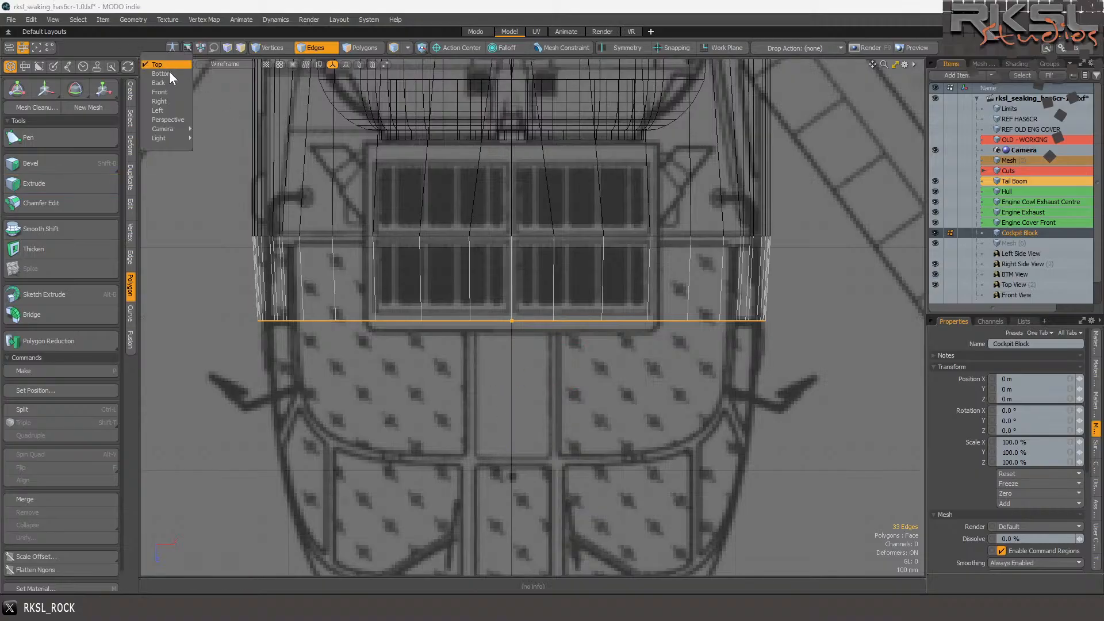
pyautogui.click(169, 101)
pyautogui.scroll(-3, 561, 274)
pyautogui.scroll(-3, 560, 274)
pyautogui.scroll(6, 523, 235)
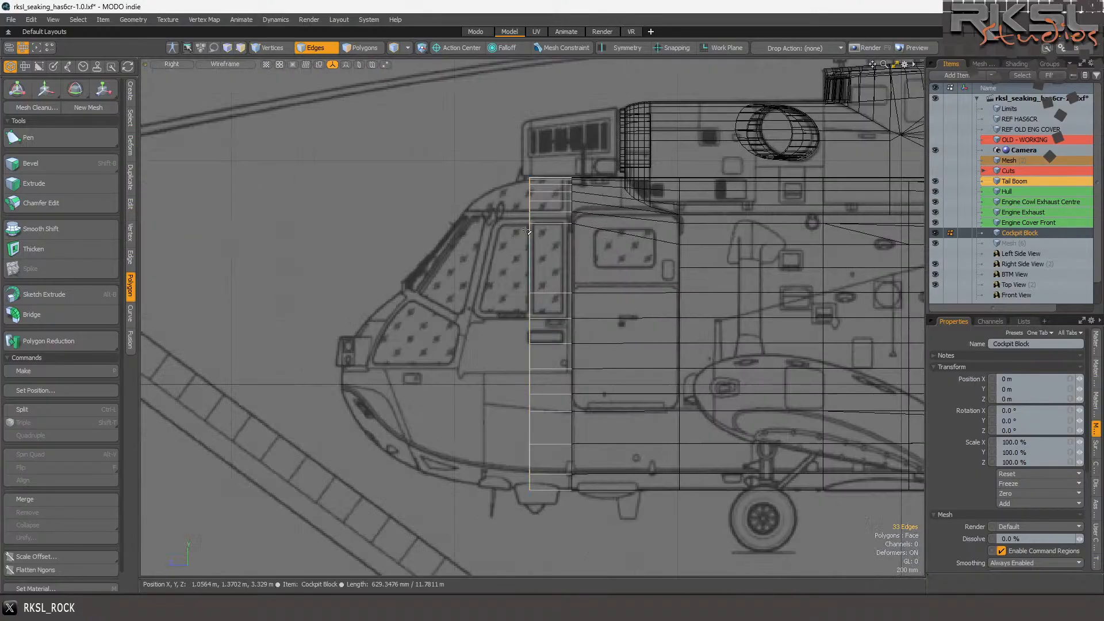
pyautogui.scroll(2, 540, 194)
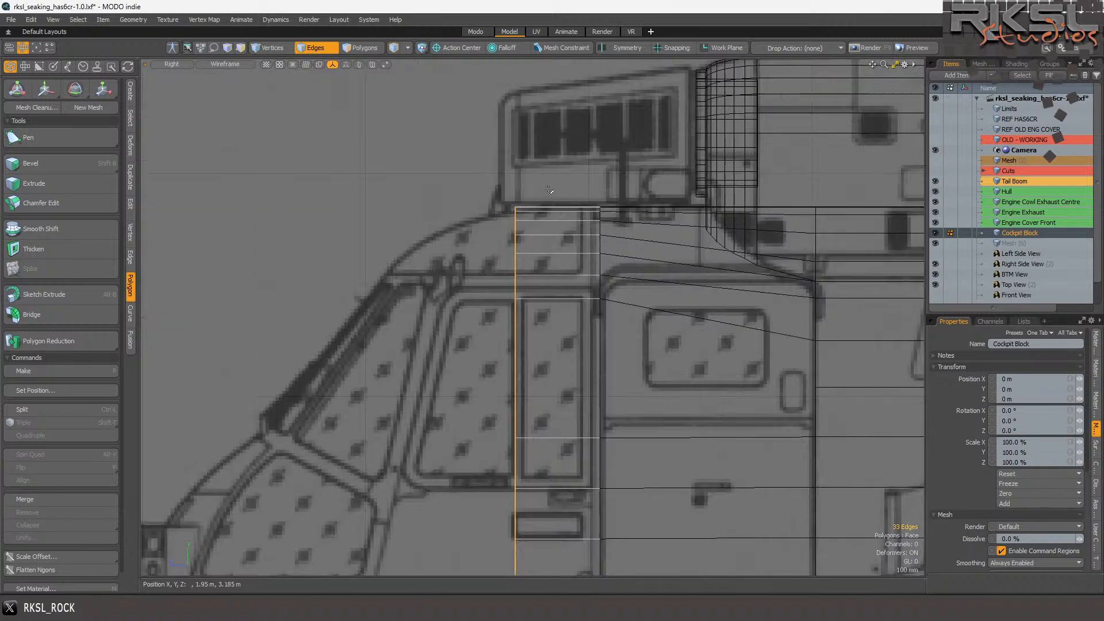
pyautogui.click(576, 273)
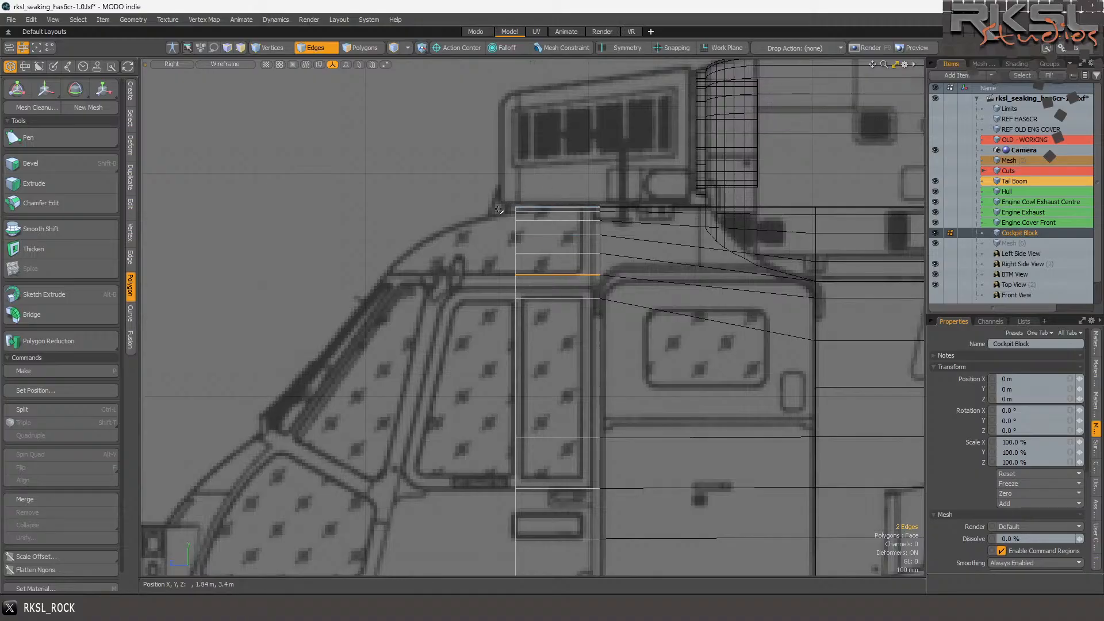
pyautogui.scroll(-2, 523, 217)
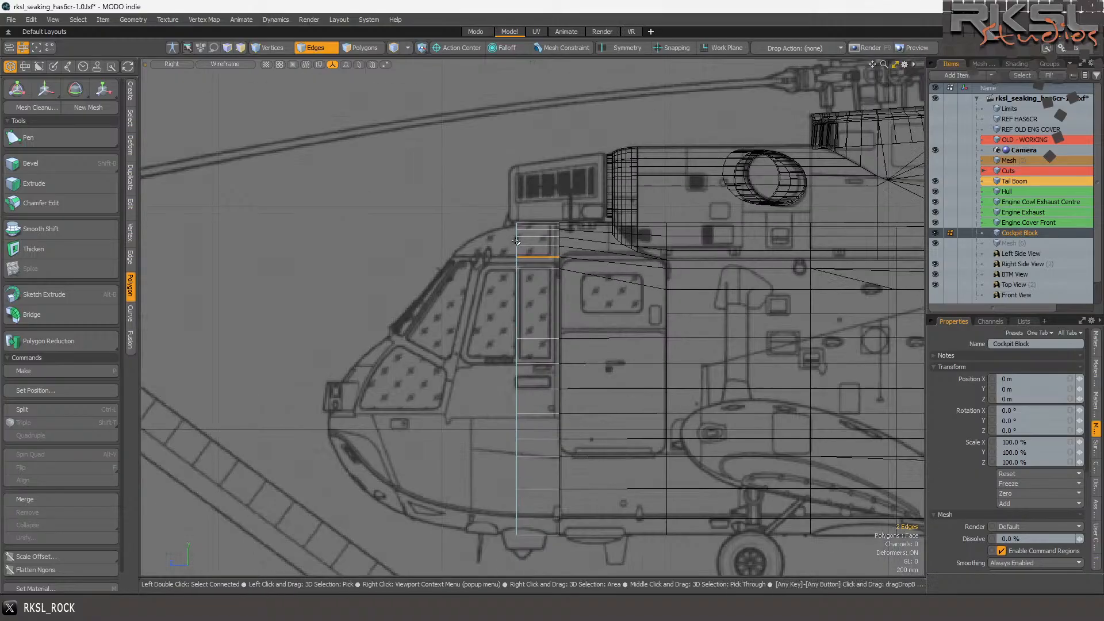
pyautogui.scroll(4, 522, 543)
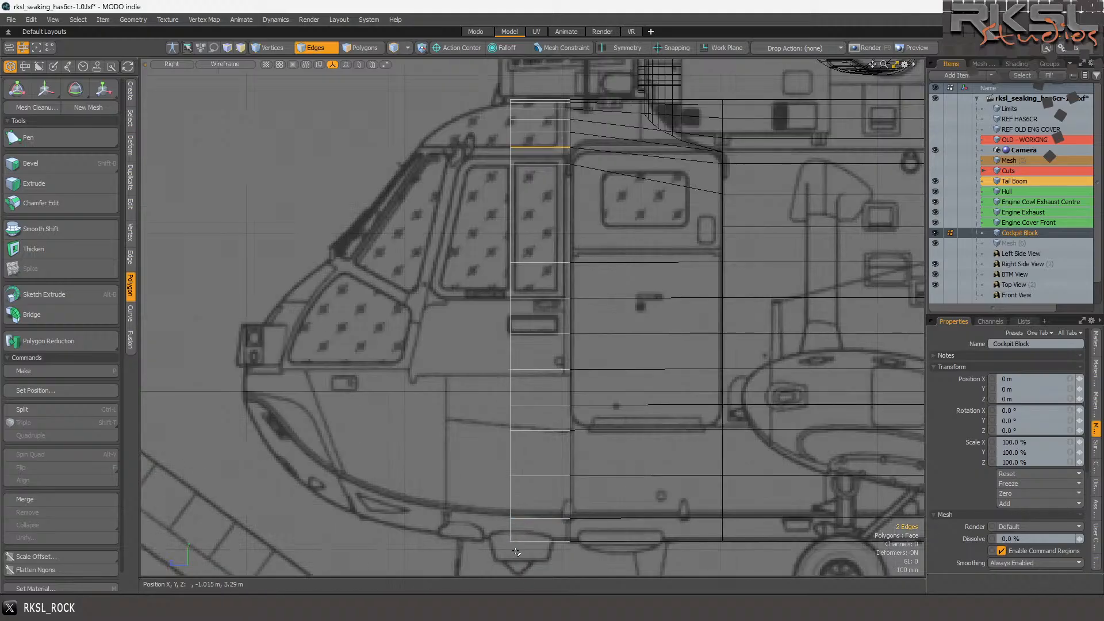
pyautogui.moveTo(538, 429)
pyautogui.mouseDown(button='right')
pyautogui.moveTo(505, 530)
pyautogui.moveTo(552, 541)
pyautogui.mouseUp(button='right')
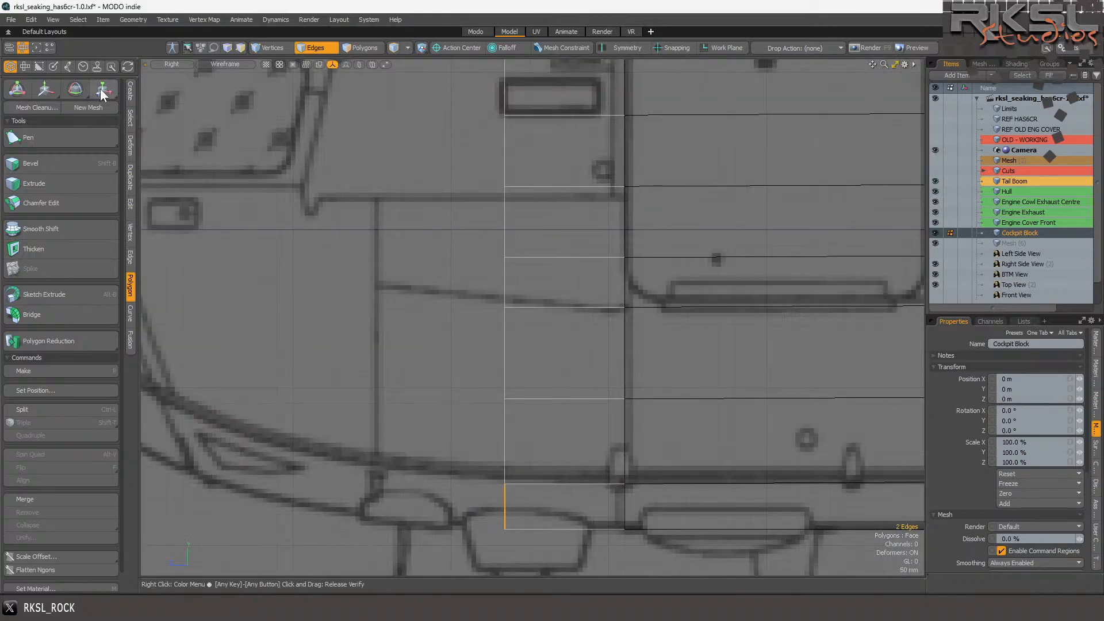
pyautogui.click(43, 89)
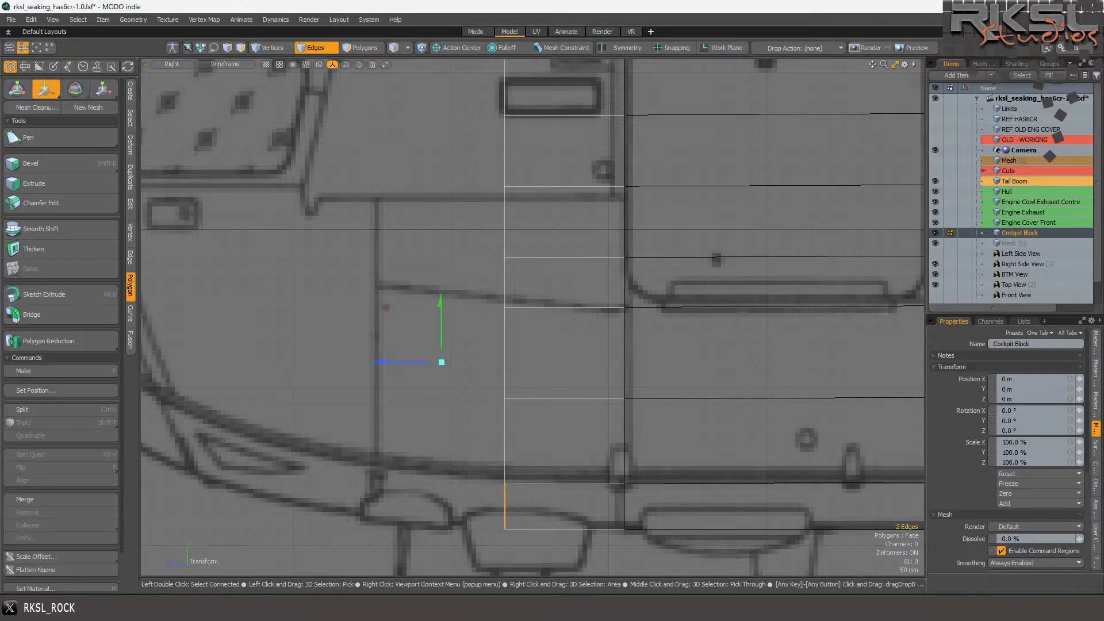
pyautogui.moveTo(440, 339); pyautogui.dragTo(440, 337)
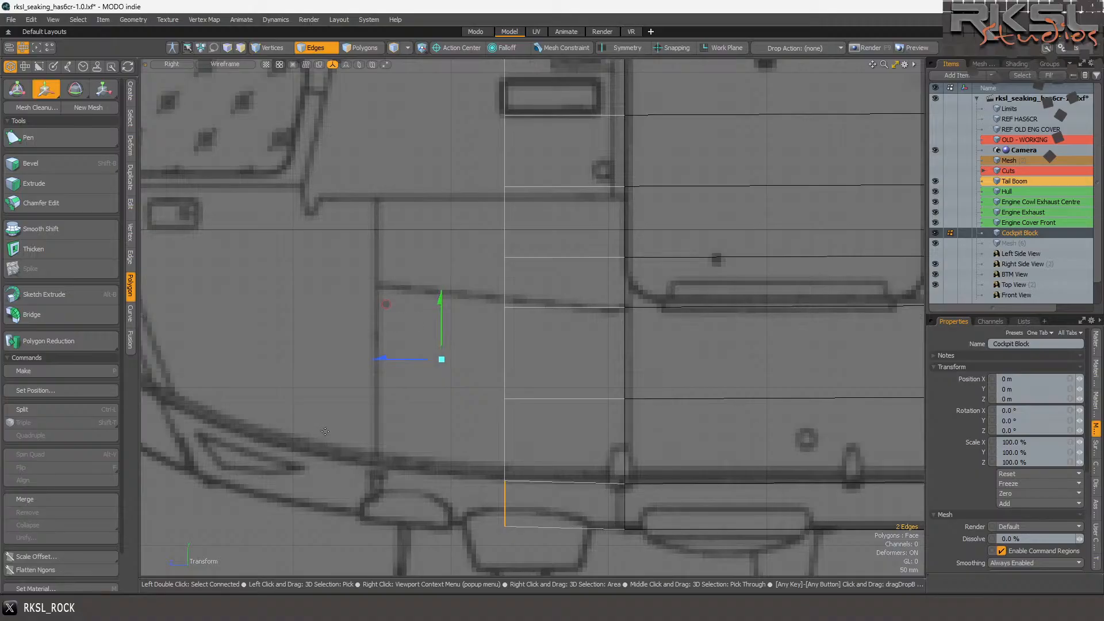
# - Select the Cockpit Block's front-end polygons and extrude them forward to about the rear edge of the lower nose window in the side drawing
pyautogui.scroll(-3, 311, 417)
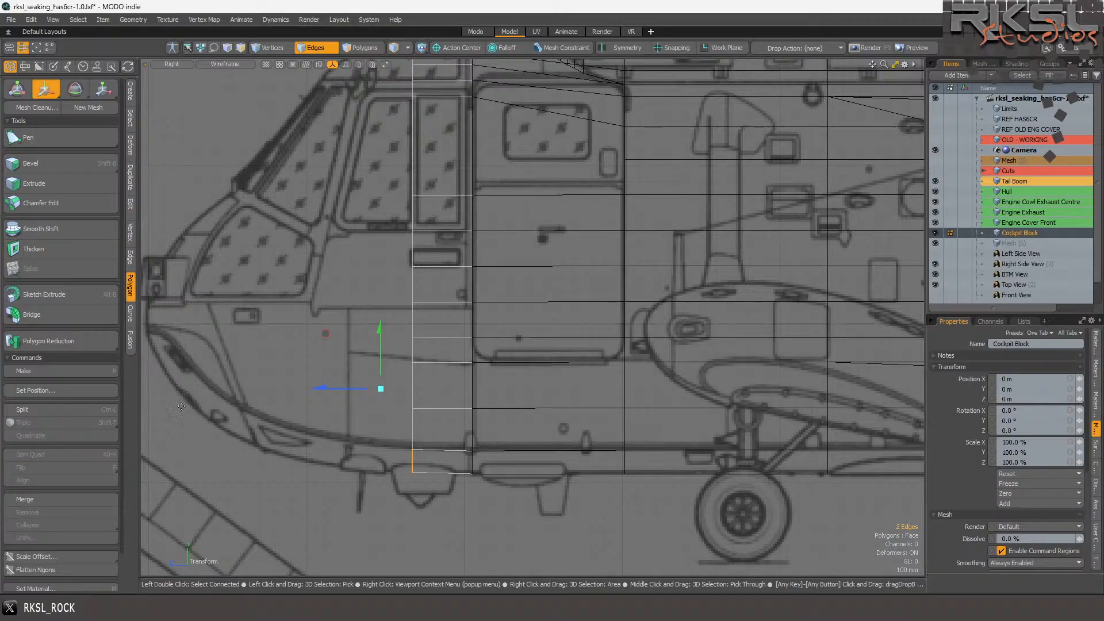
pyautogui.press('ctrl')
pyautogui.scroll(-5, 525, 326)
pyautogui.scroll(5, 465, 317)
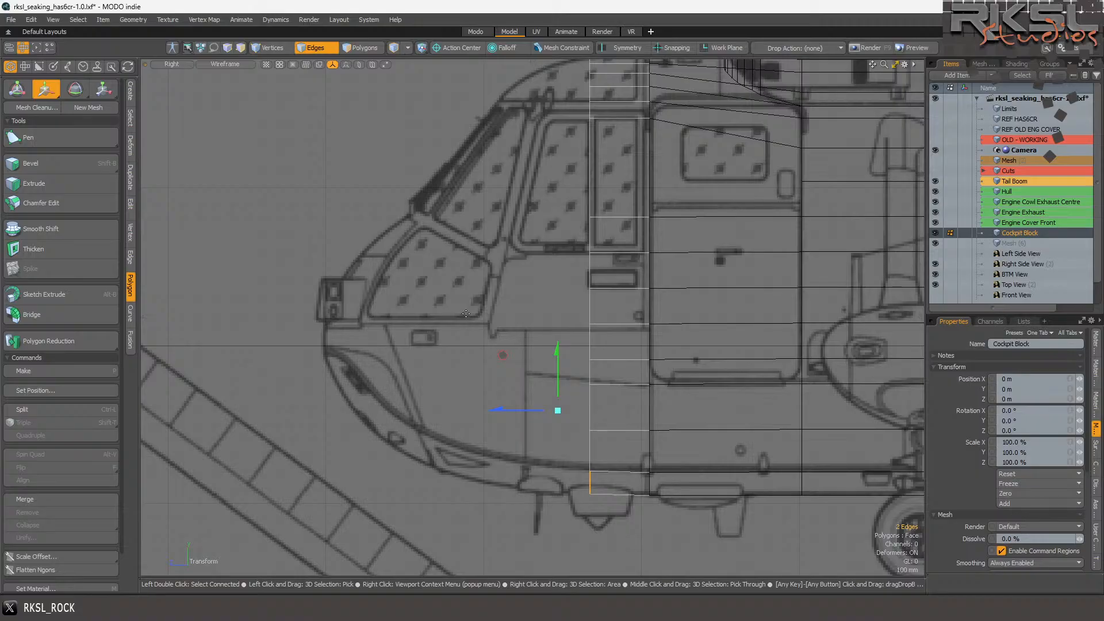
pyautogui.scroll(-2, 625, 255)
pyautogui.scroll(2, 721, 114)
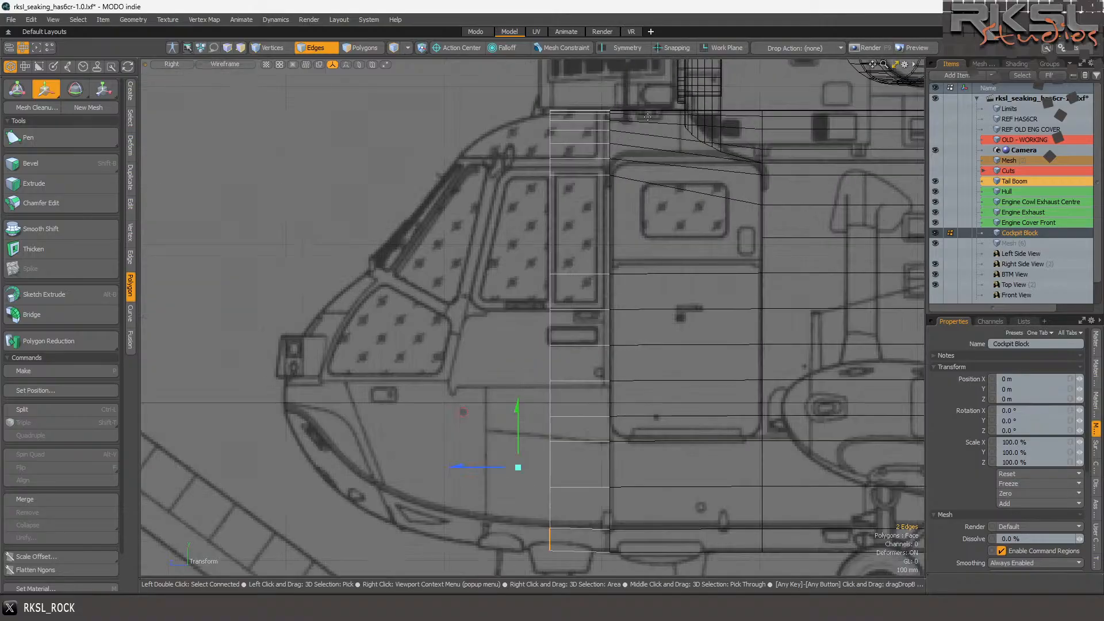
pyautogui.scroll(-2, 536, 122)
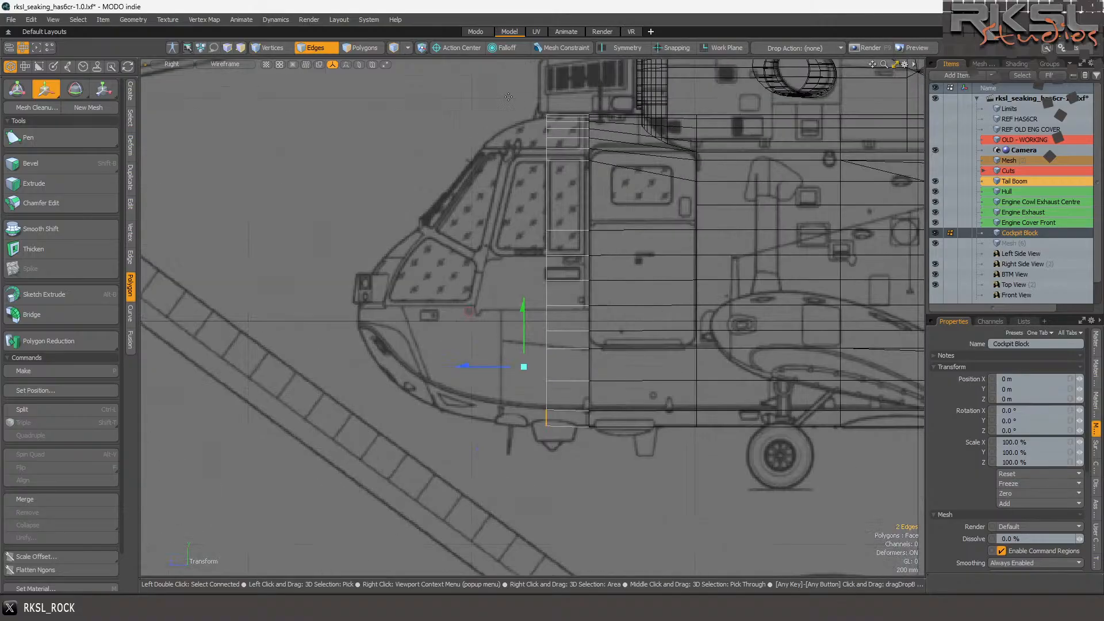
pyautogui.click(354, 49)
pyautogui.moveTo(575, 104)
pyautogui.mouseDown(button='right')
pyautogui.moveTo(504, 93)
pyautogui.moveTo(578, 514)
pyautogui.mouseUp(button='right')
pyautogui.scroll(2, 532, 264)
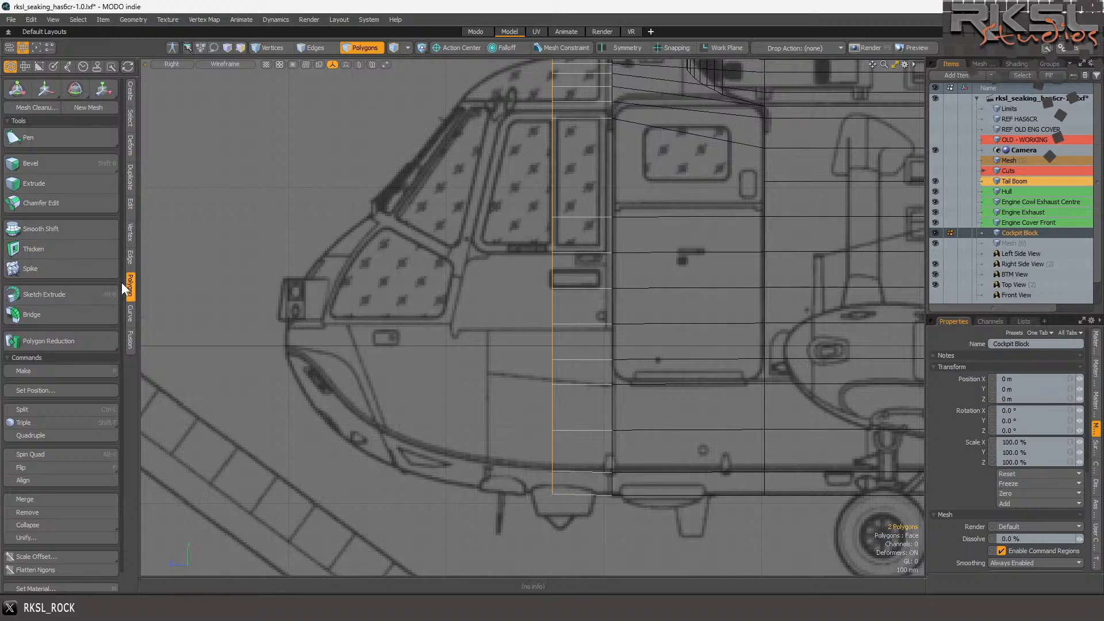
pyautogui.click(65, 183)
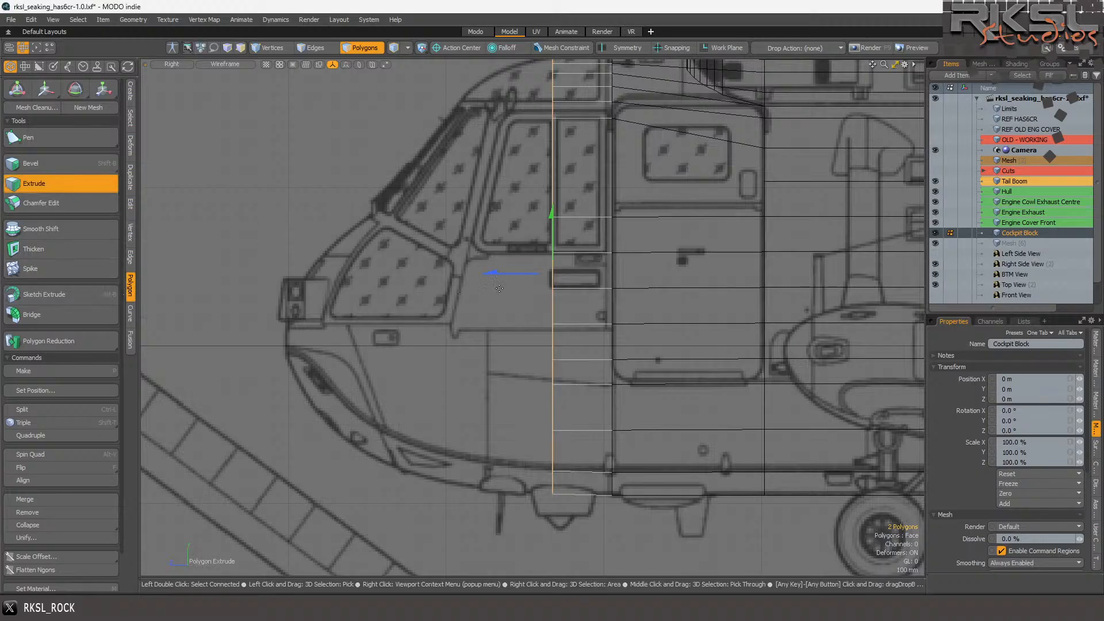
pyautogui.moveTo(517, 274); pyautogui.dragTo(476, 265)
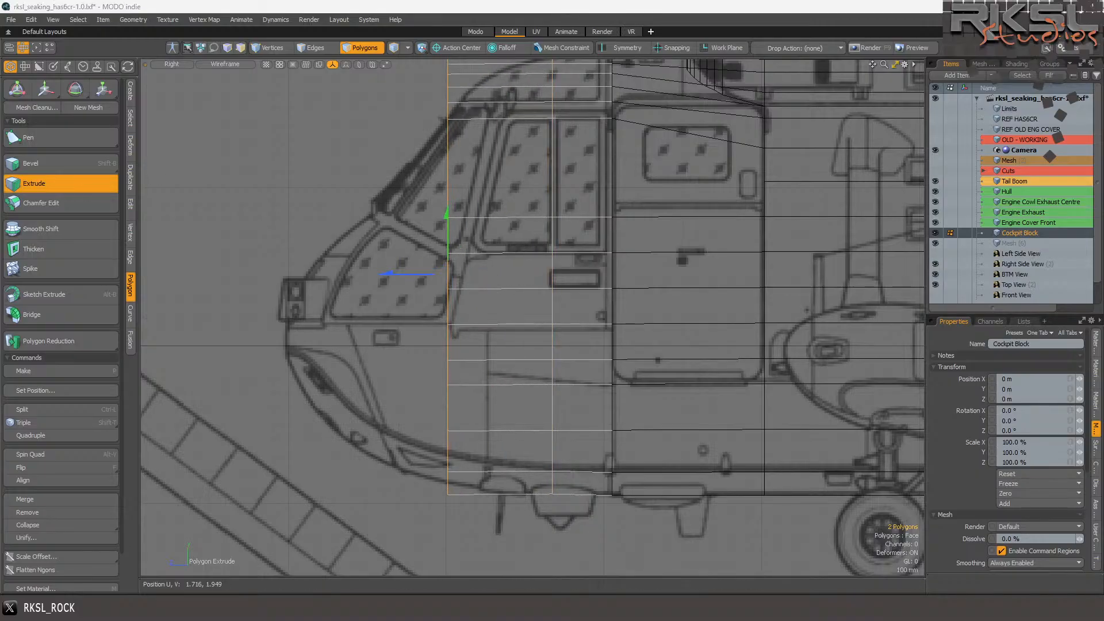
pyautogui.press('space')
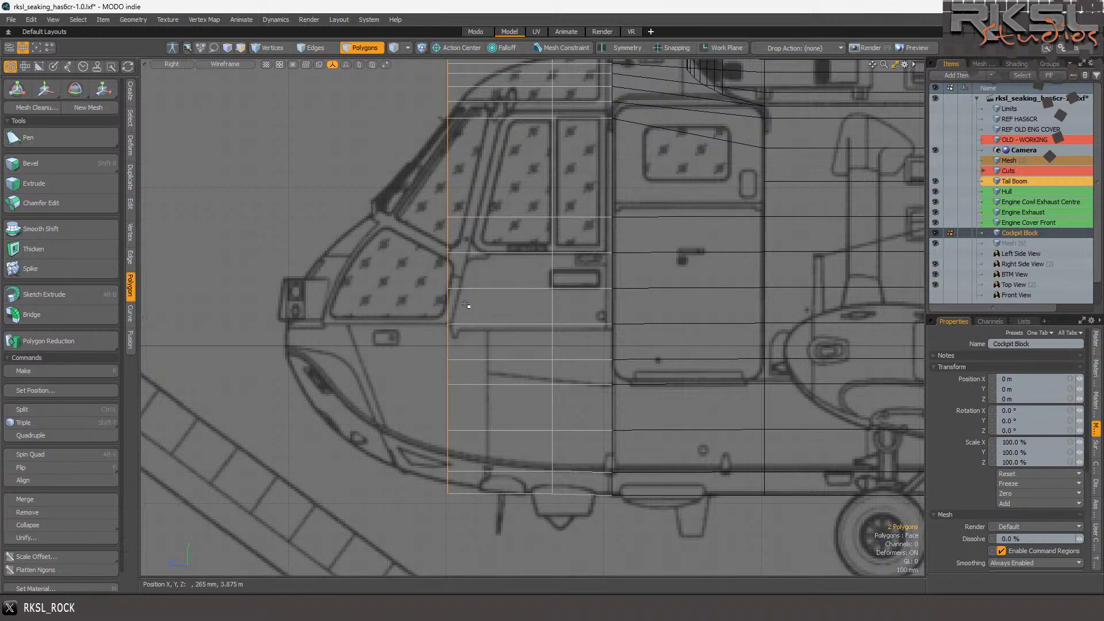
# - Move the Cockpit Block's extruded front-end polygons slightly back toward the hull, near the rear edge of the lower nose window in the side drawing
pyautogui.scroll(4, 461, 307)
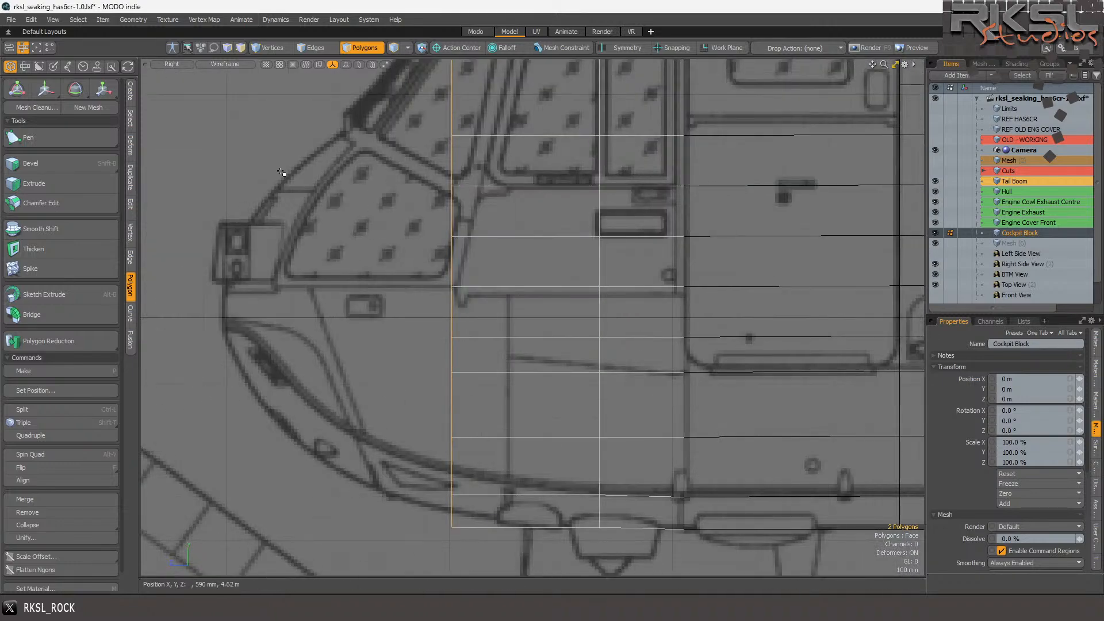
pyautogui.click(46, 87)
pyautogui.click(381, 240)
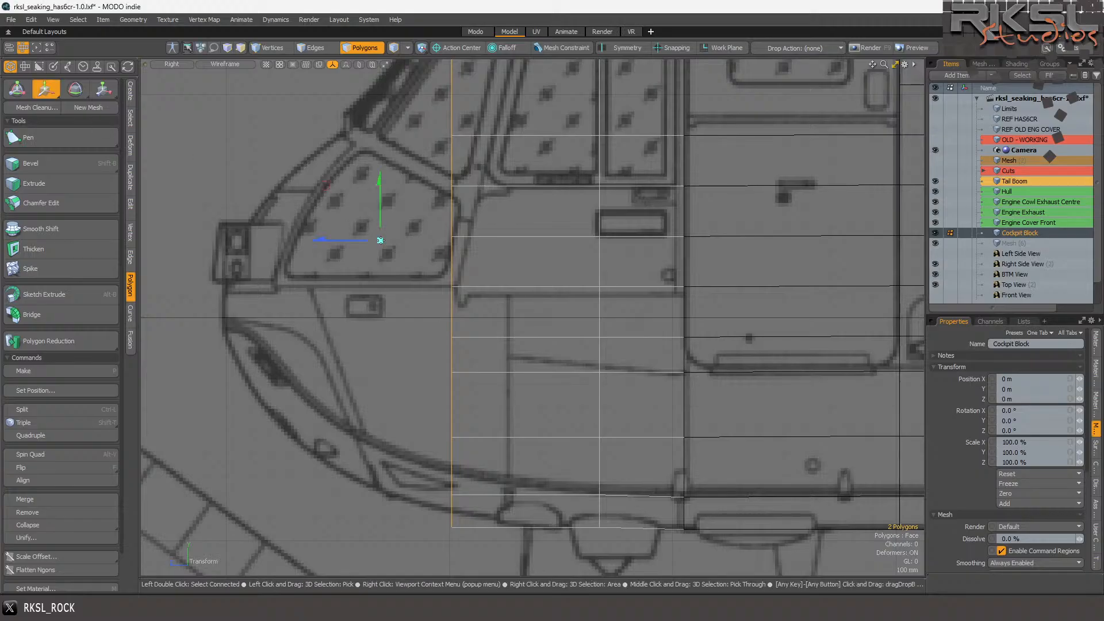
pyautogui.moveTo(363, 241); pyautogui.dragTo(367, 240)
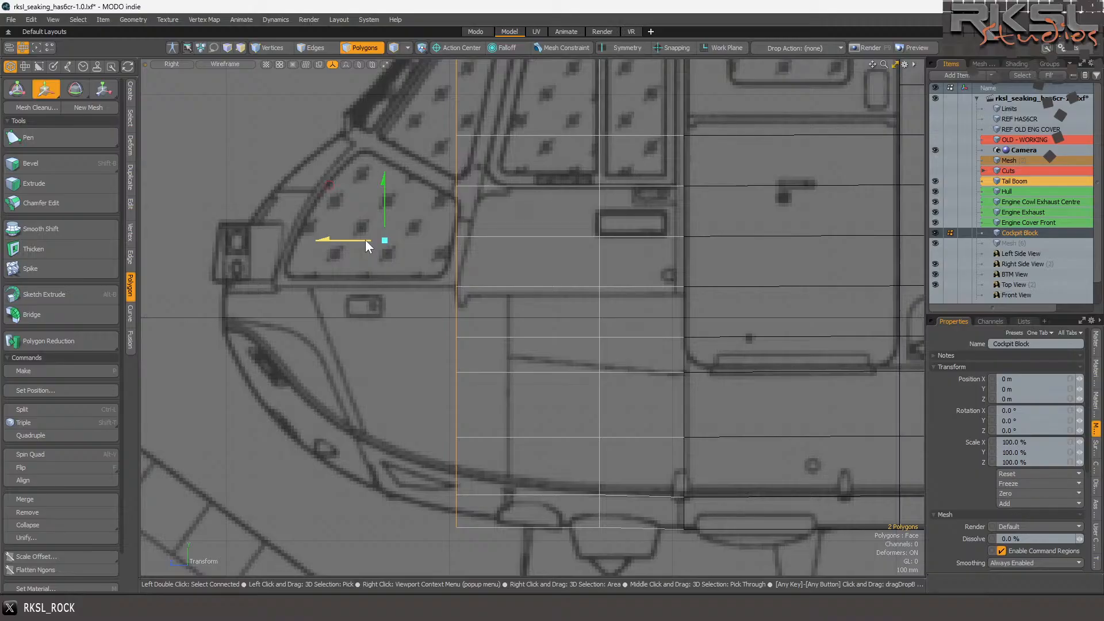
pyautogui.scroll(-1, 445, 287)
pyautogui.scroll(-1, 495, 325)
pyautogui.scroll(1, 511, 276)
pyautogui.press('space')
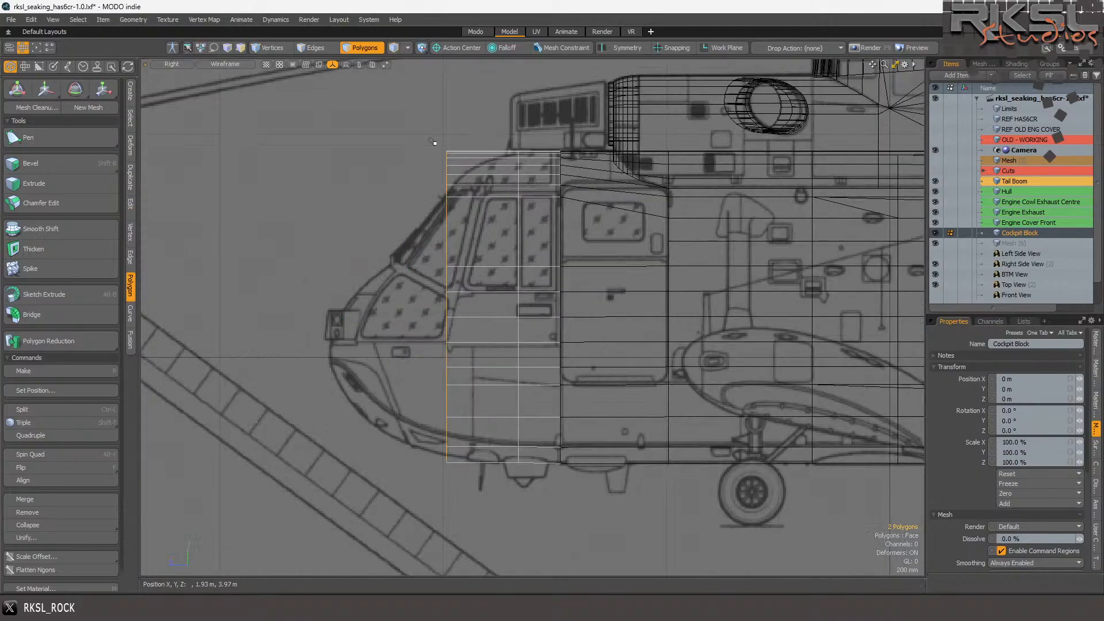
# - In the Top view, scale the Cockpit Block's front-end polygons narrower along X toward the fuselage outline in the plan drawing
pyautogui.click(172, 64)
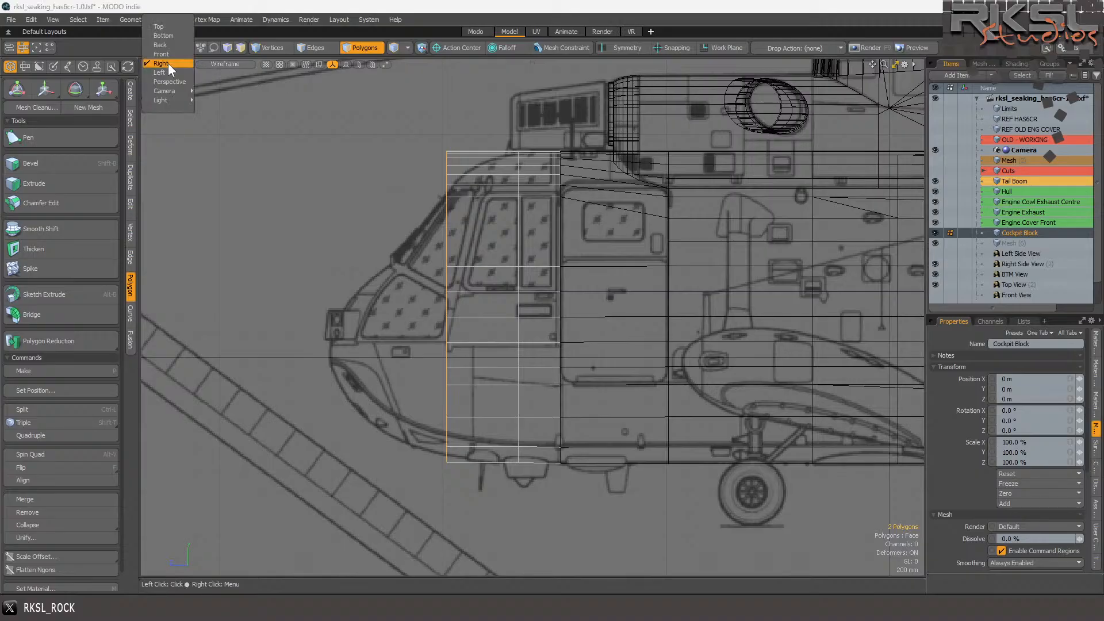
pyautogui.click(159, 27)
pyautogui.scroll(1, 213, 79)
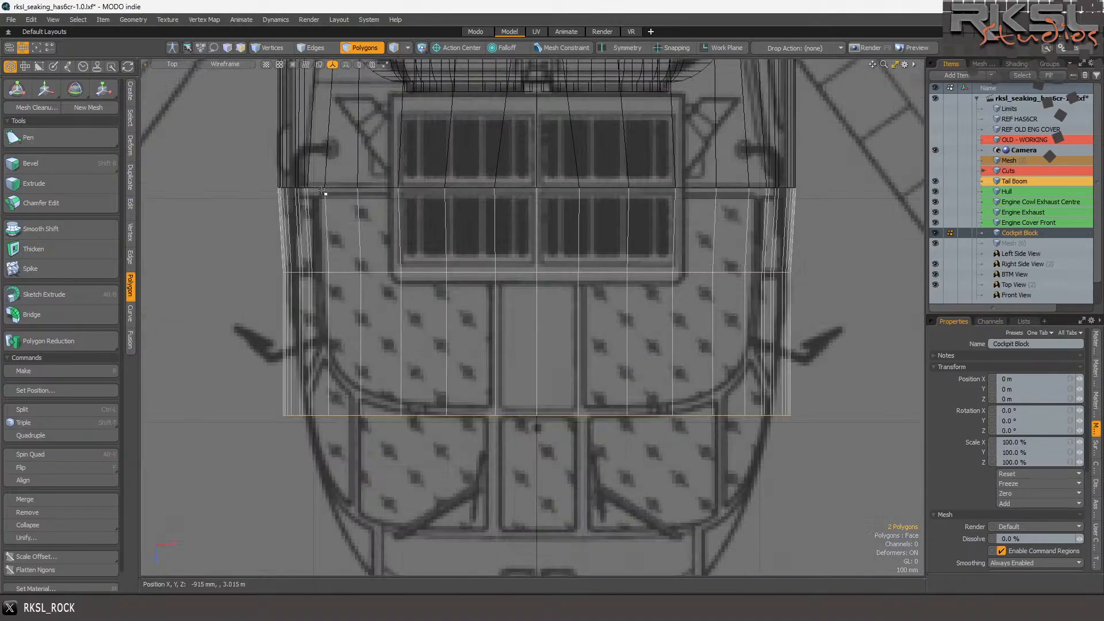
pyautogui.click(86, 88)
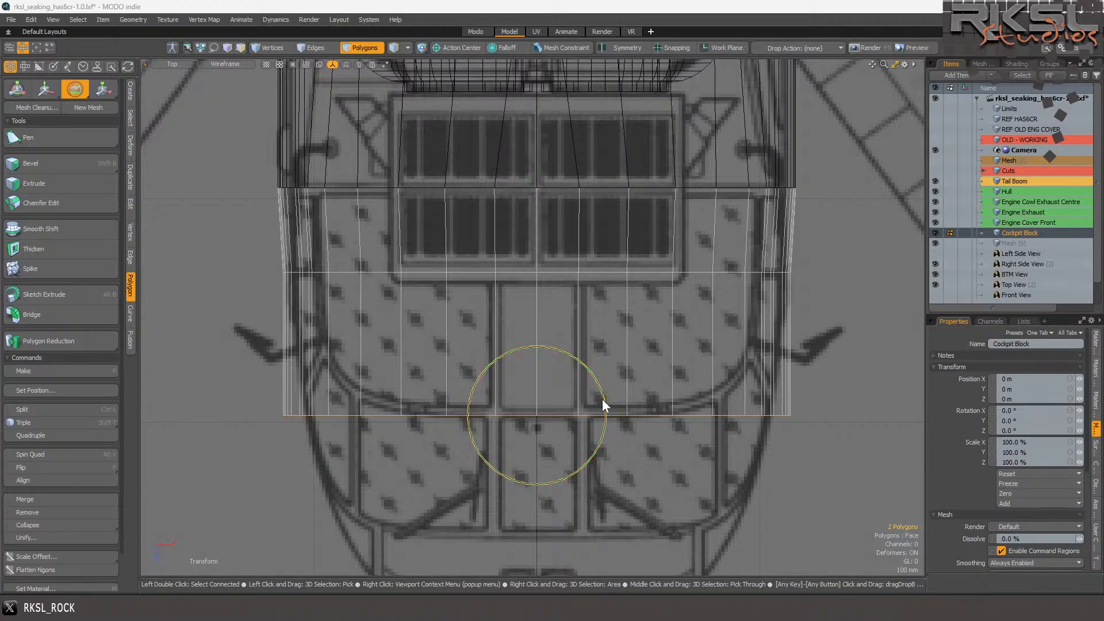
pyautogui.click(104, 88)
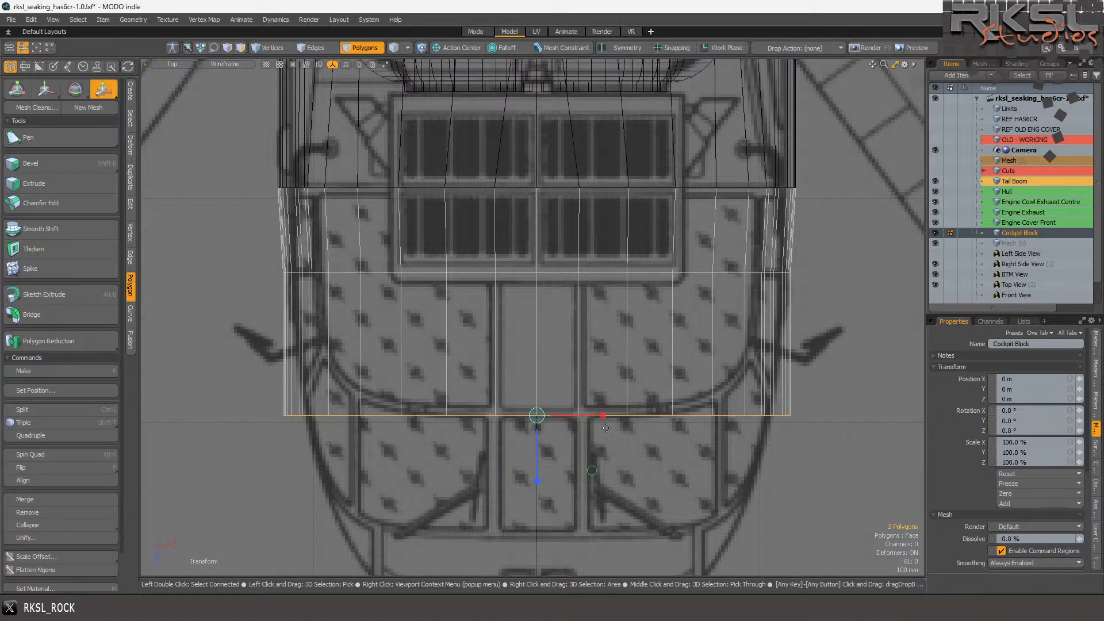
pyautogui.moveTo(601, 415); pyautogui.dragTo(599, 415)
pyautogui.press('space')
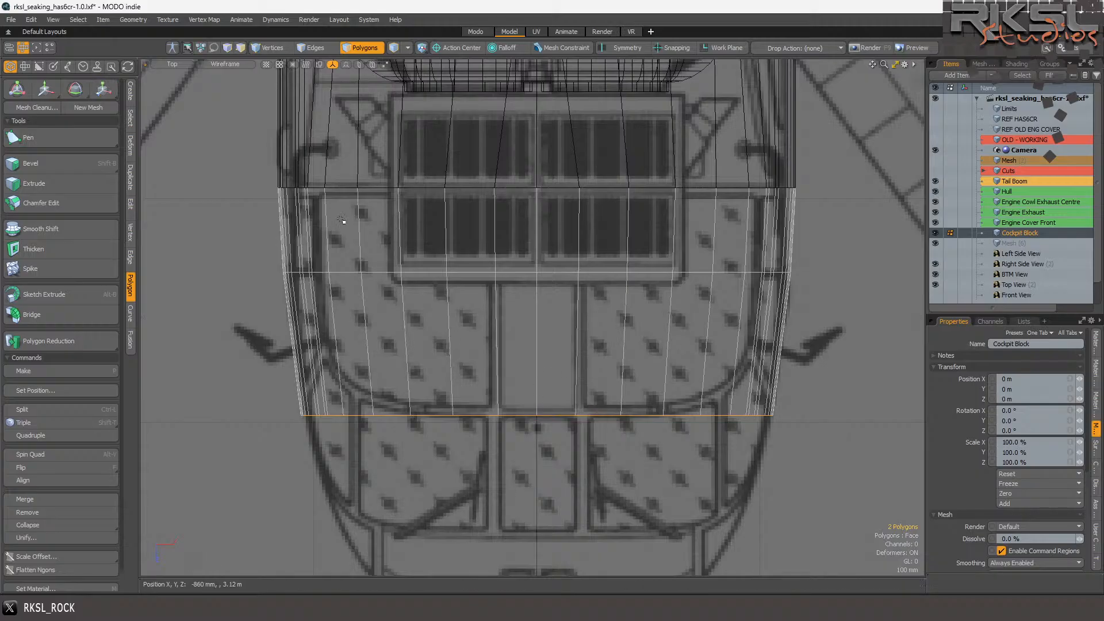
# - Return to the Right view and switch the Cockpit Block from polygon to edge selection
pyautogui.click(161, 64)
pyautogui.click(154, 102)
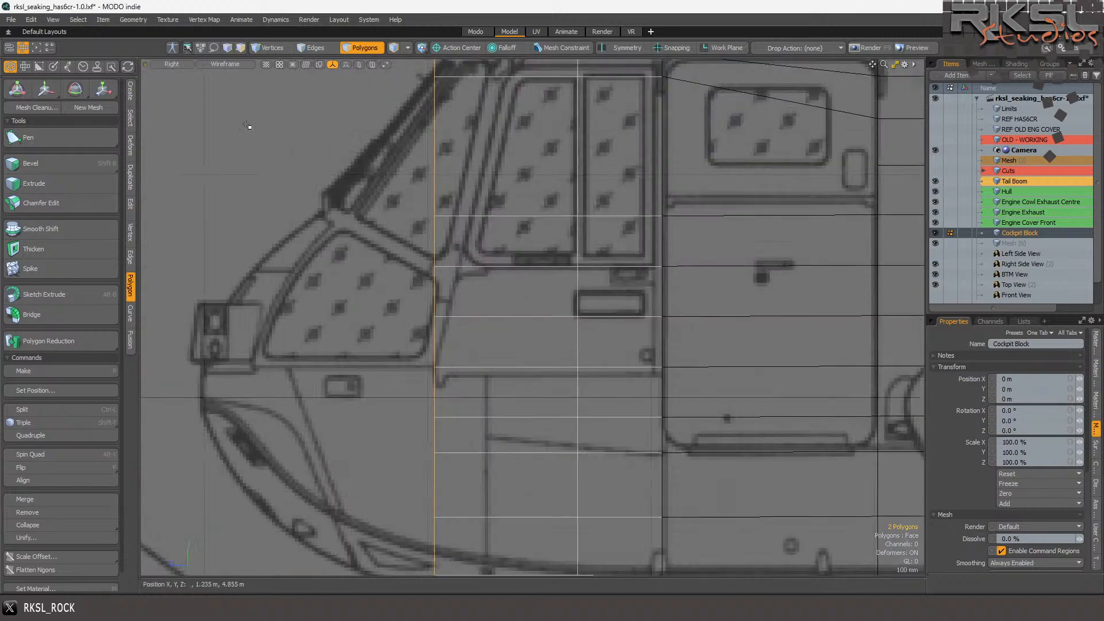
pyautogui.scroll(-3, 365, 233)
pyautogui.scroll(2, 395, 314)
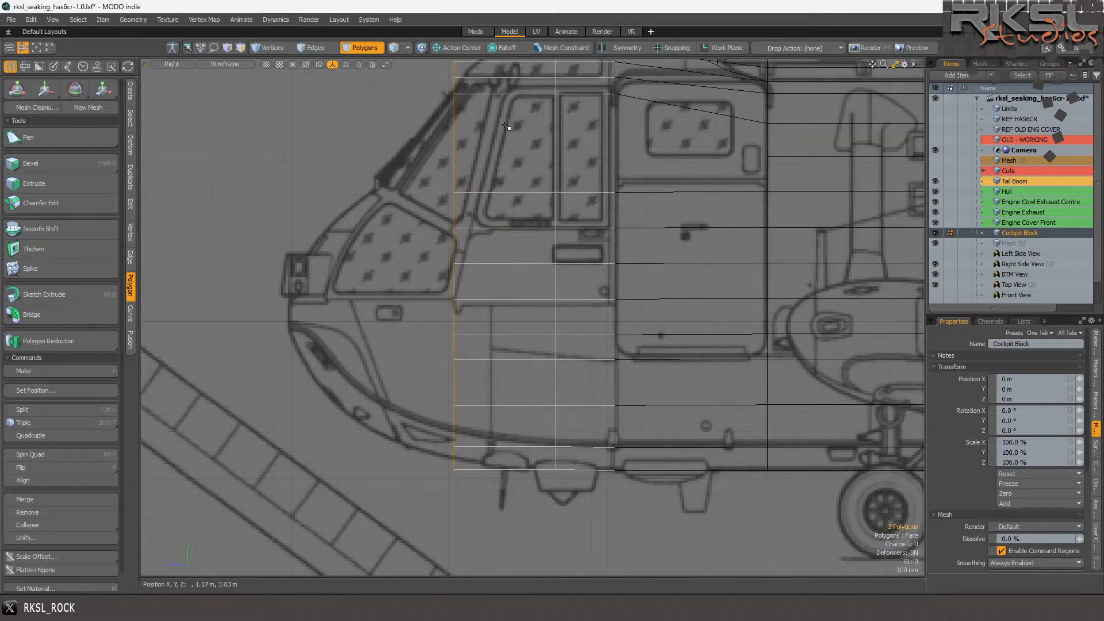
pyautogui.scroll(-2, 468, 131)
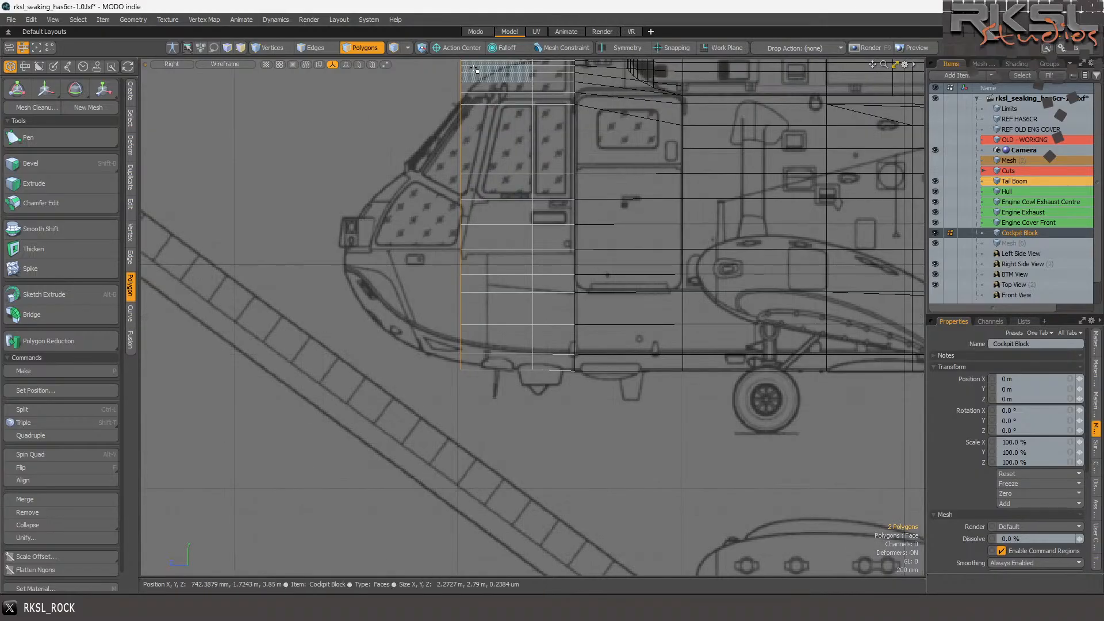
pyautogui.moveTo(489, 59)
pyautogui.mouseDown()
pyautogui.moveTo(497, 247)
pyautogui.moveTo(478, 63)
pyautogui.mouseUp()
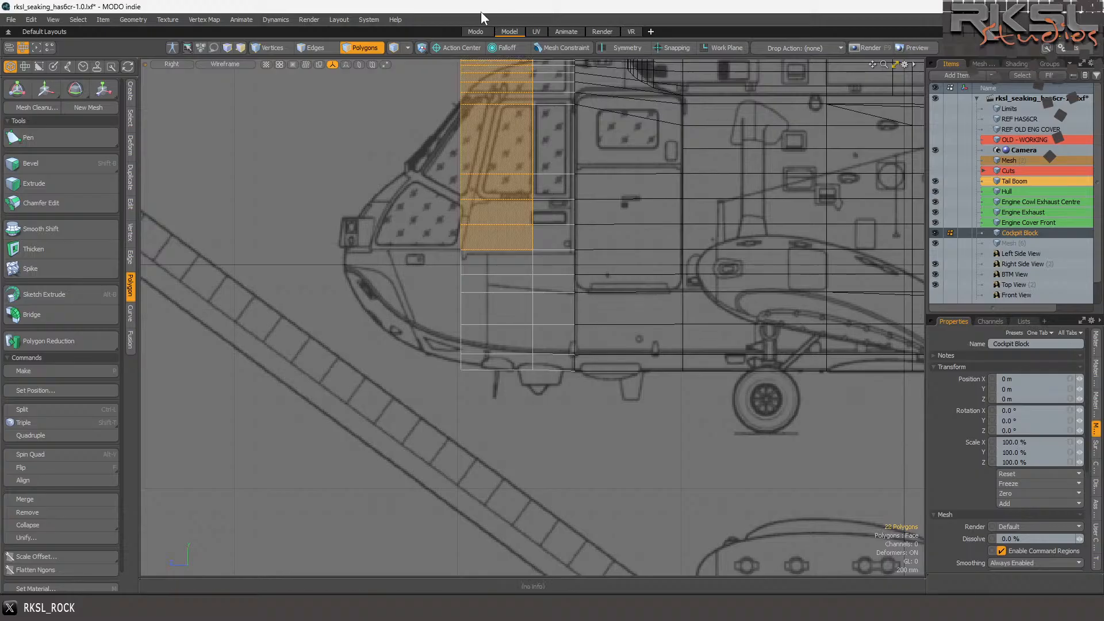
pyautogui.scroll(-2, 436, 167)
pyautogui.scroll(2, 412, 156)
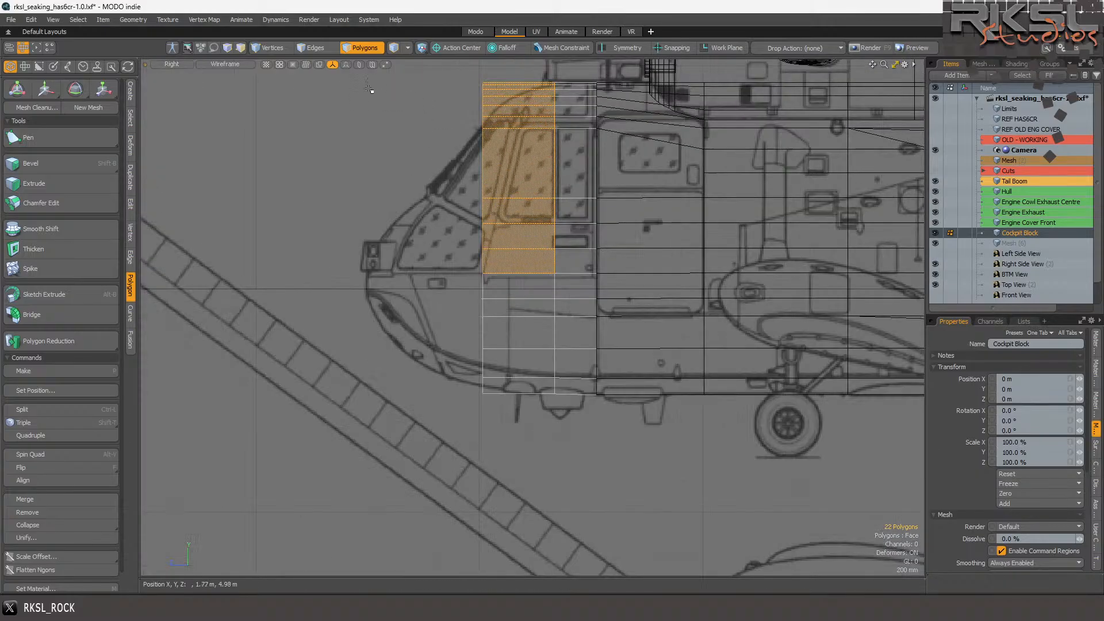
pyautogui.click(313, 47)
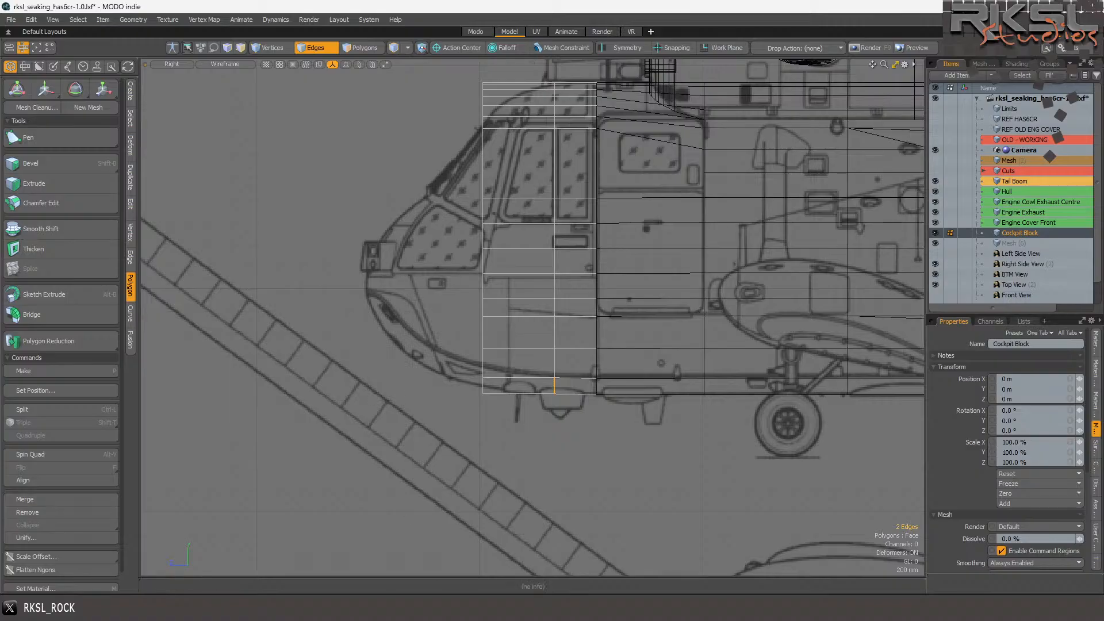
# - Switch to the UK - Westland SeaKing photo folder, open the Westland Sea King_Page_56.jpg image, examine the nose and lower hull shape, and return to MODO
pyautogui.hotkey('alt', 'Tab')
pyautogui.scroll(10, 608, 295)
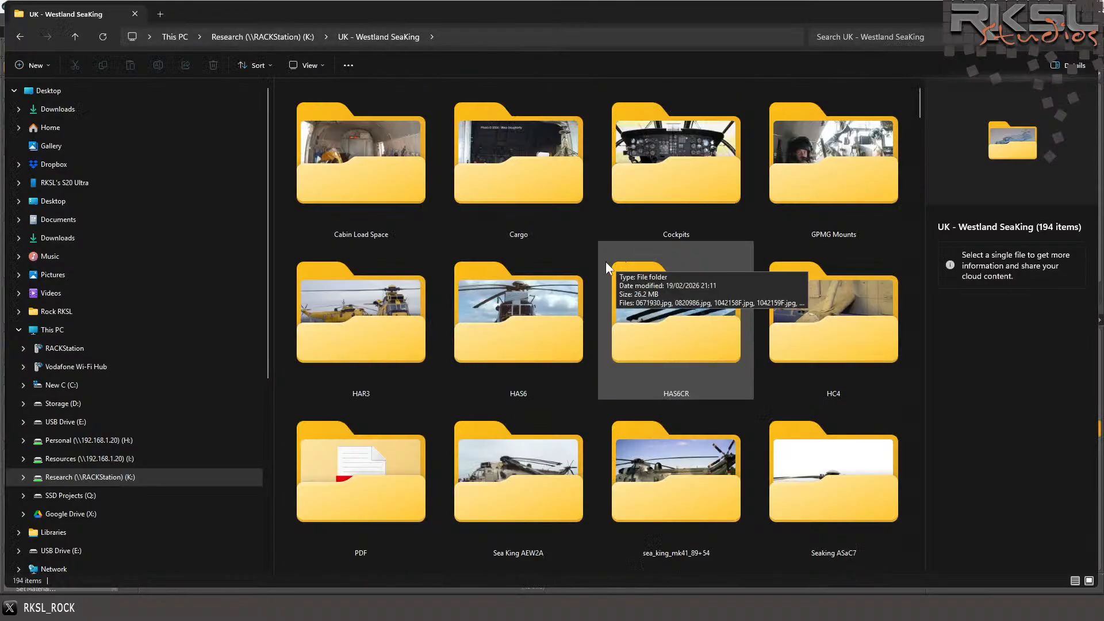
pyautogui.scroll(-10, 598, 281)
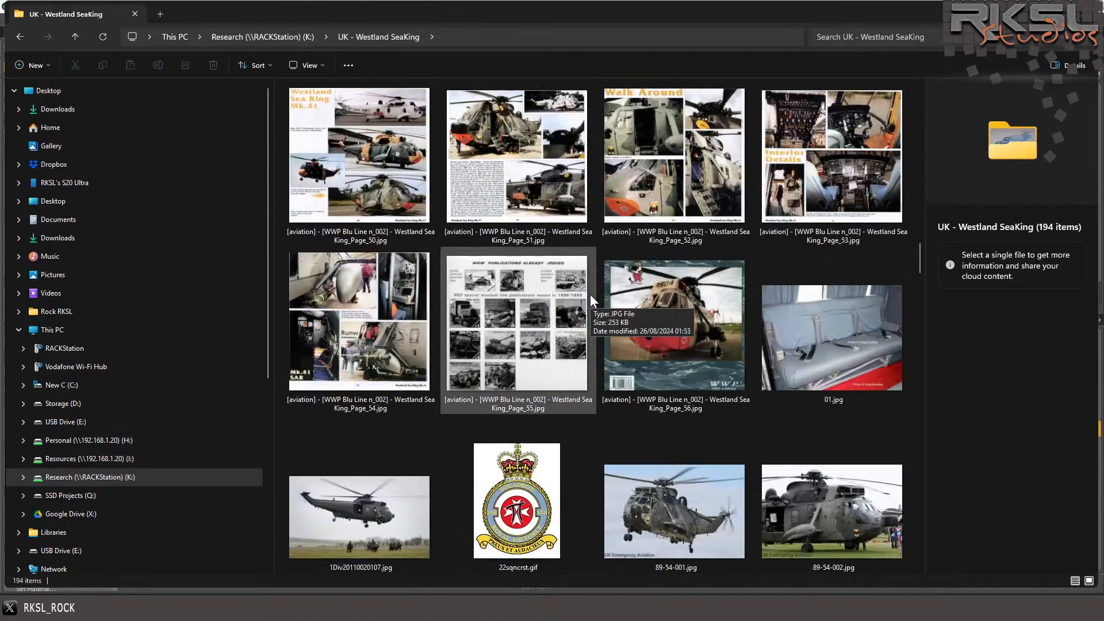
pyautogui.click(674, 337)
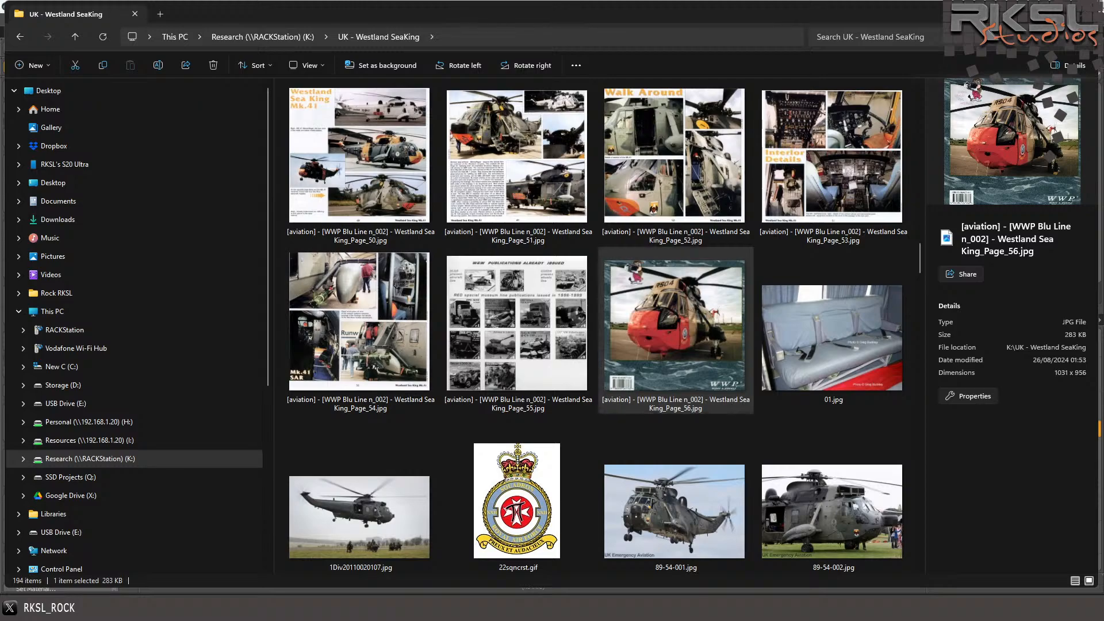
pyautogui.press('Return')
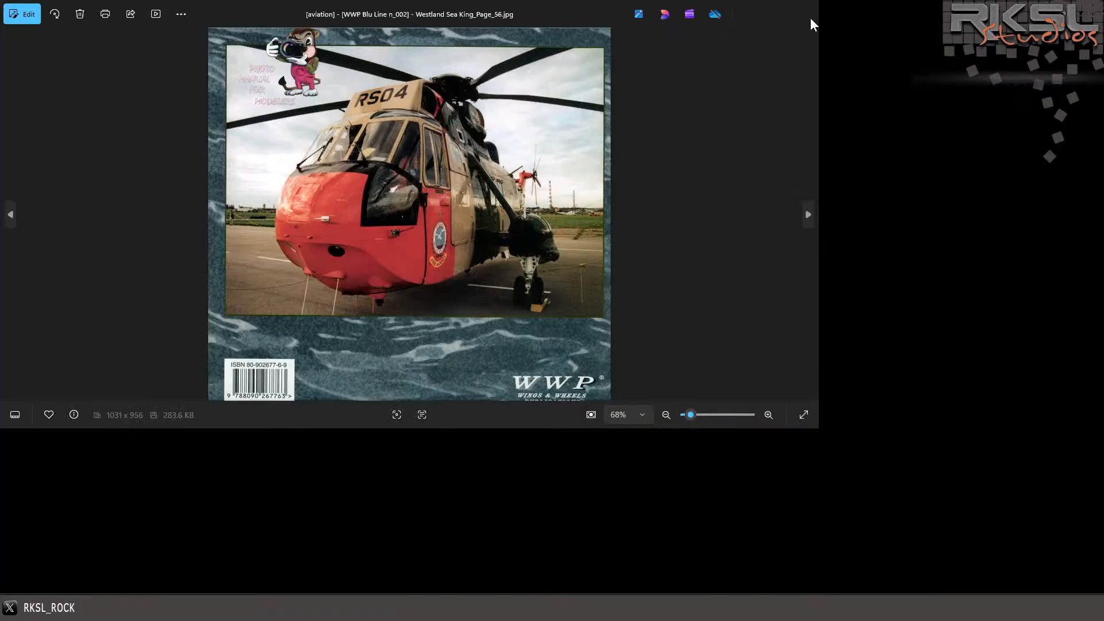
pyautogui.scroll(4, 572, 289)
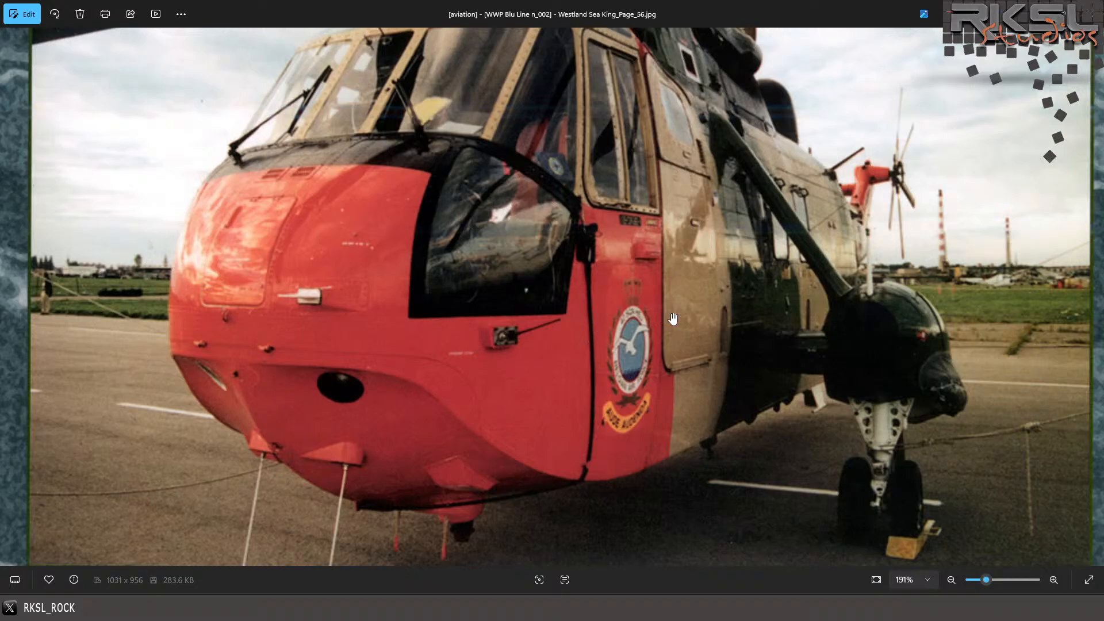
pyautogui.moveTo(671, 318); pyautogui.dragTo(665, 322)
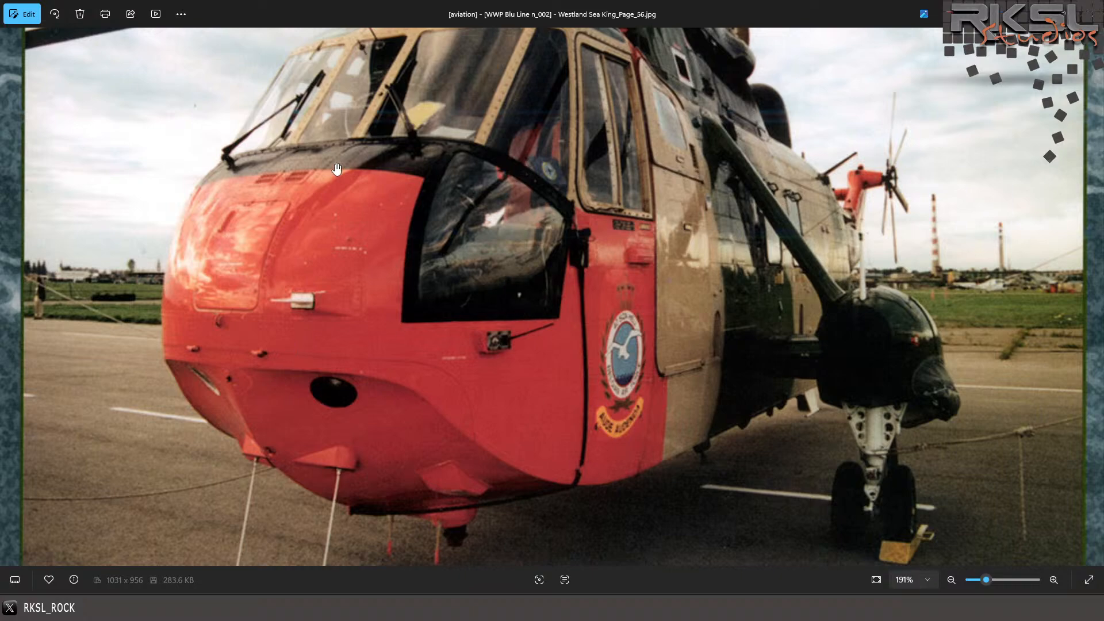
pyautogui.click(342, 607)
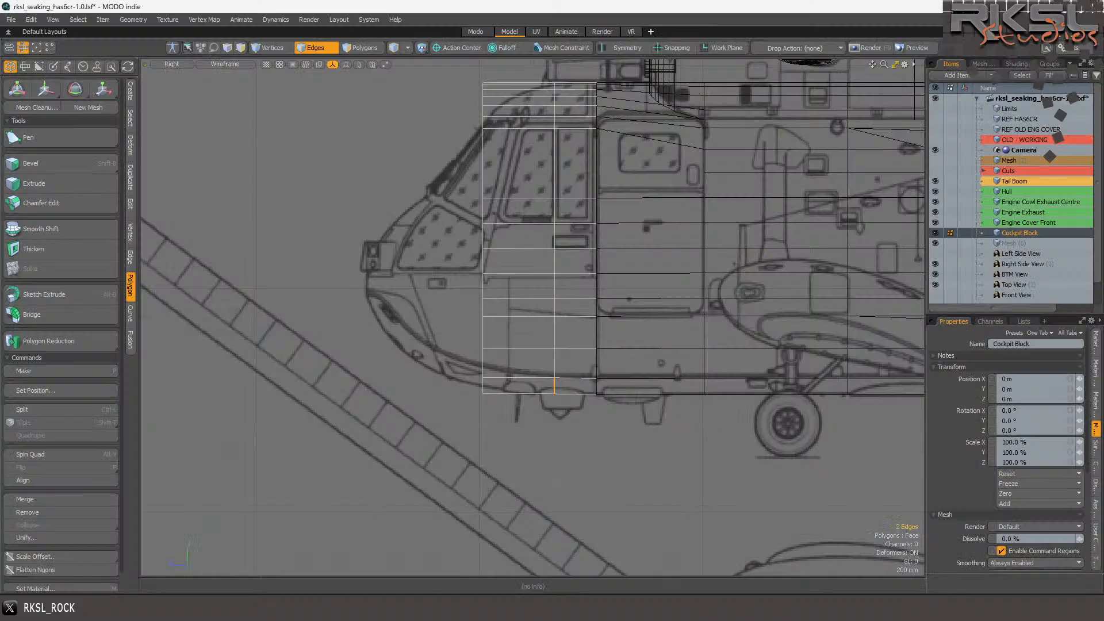
# - Select the two lowest front edges of the Cockpit Block and raise them to the belly line of the side drawing
pyautogui.scroll(3, 448, 262)
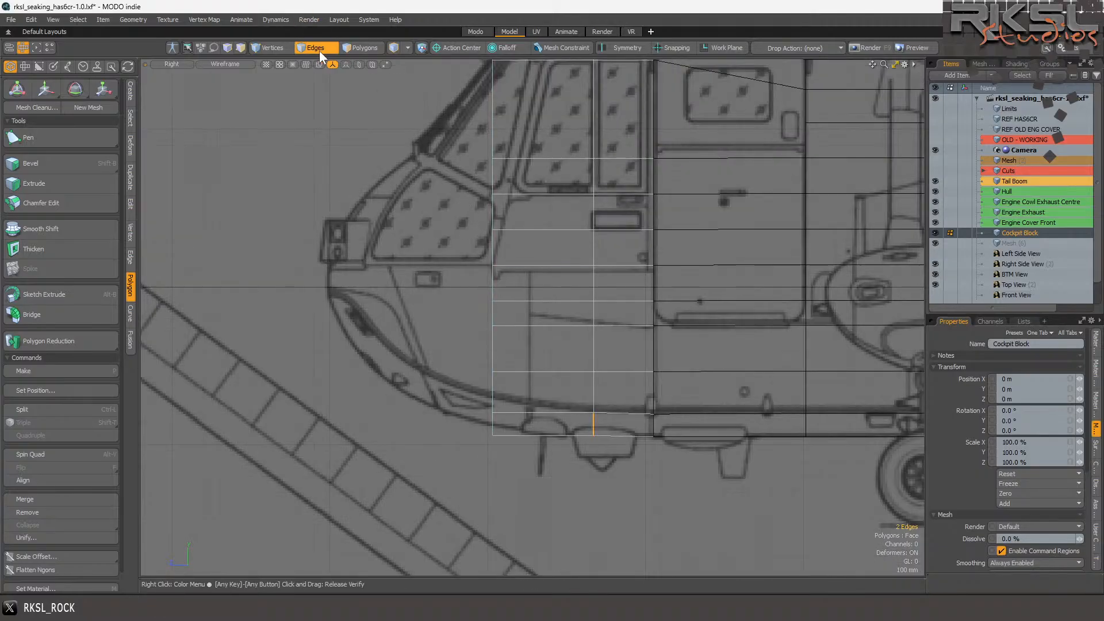
pyautogui.scroll(-2, 457, 255)
pyautogui.scroll(2, 501, 353)
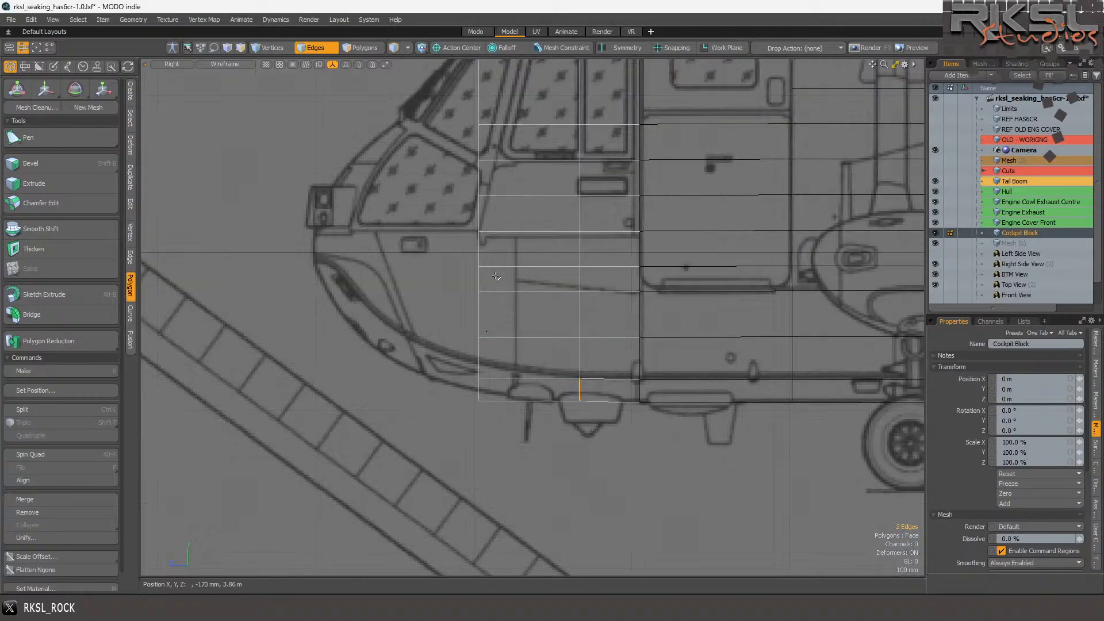
pyautogui.moveTo(485, 219)
pyautogui.mouseDown(button='right')
pyautogui.moveTo(424, 278)
pyautogui.moveTo(545, 493)
pyautogui.mouseUp(button='right')
pyautogui.scroll(2, 507, 271)
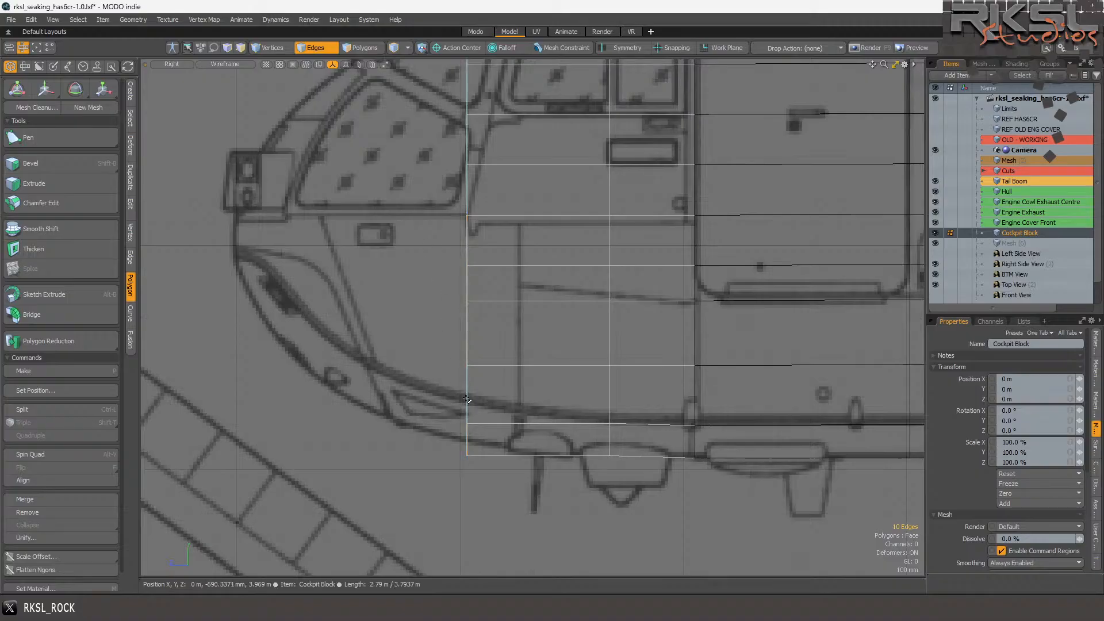
pyautogui.moveTo(472, 391)
pyautogui.mouseDown(button='right')
pyautogui.moveTo(424, 460)
pyautogui.moveTo(482, 466)
pyautogui.mouseUp(button='right')
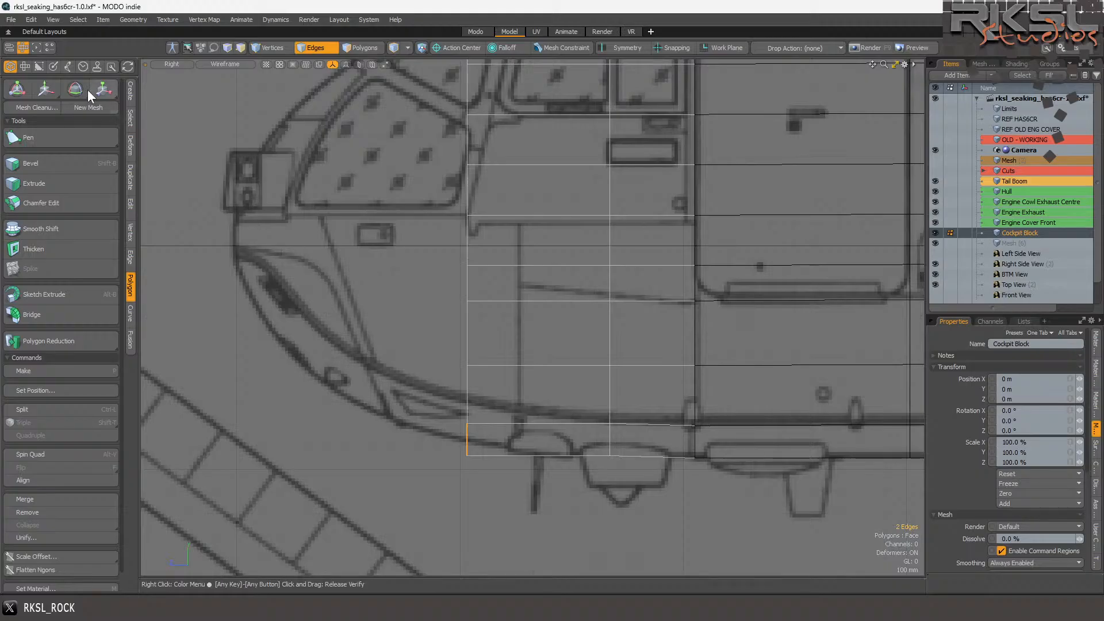
pyautogui.click(46, 87)
pyautogui.click(430, 330)
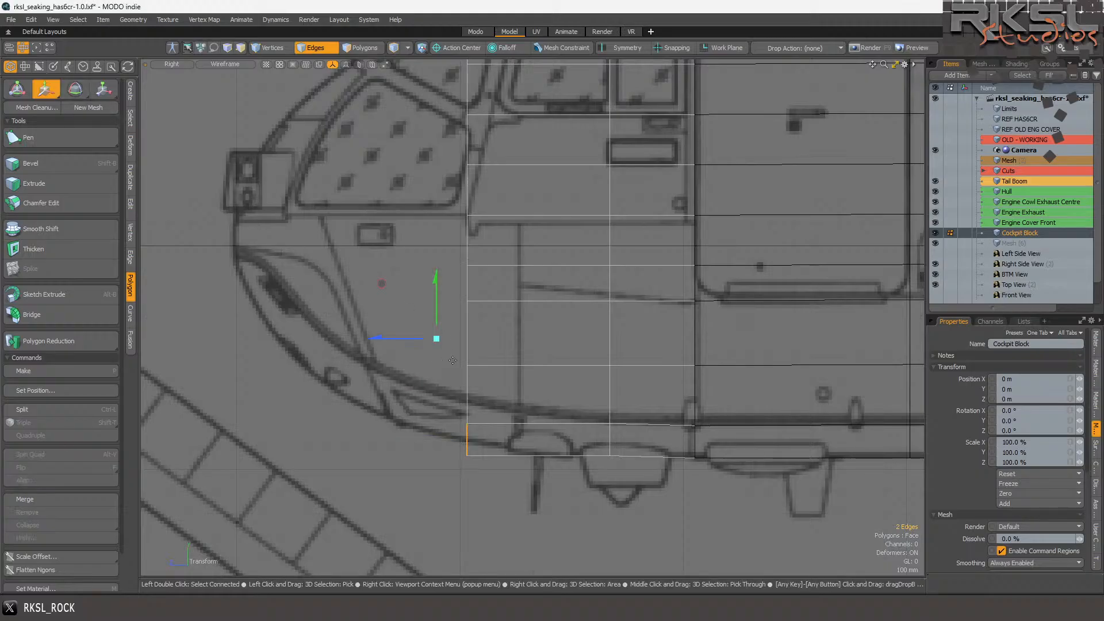
pyautogui.scroll(2, 427, 301)
pyautogui.moveTo(375, 275); pyautogui.dragTo(375, 258)
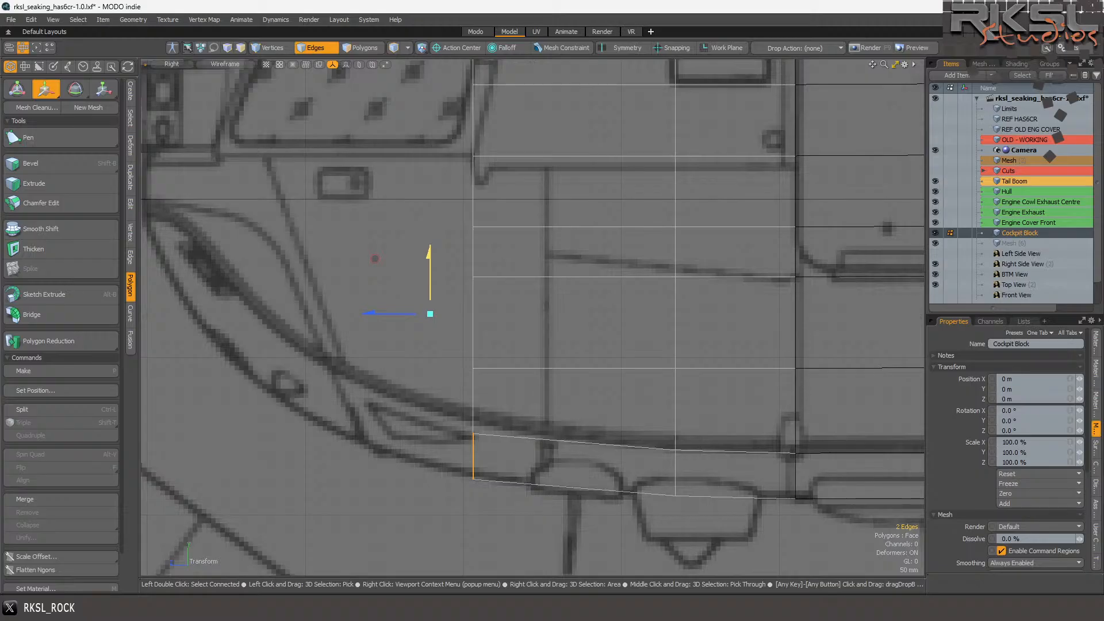
# - Check the Cockpit Block's lower front edges against the belly line and nose profile of the side drawing, and clear the edge selection
pyautogui.scroll(-4, 493, 265)
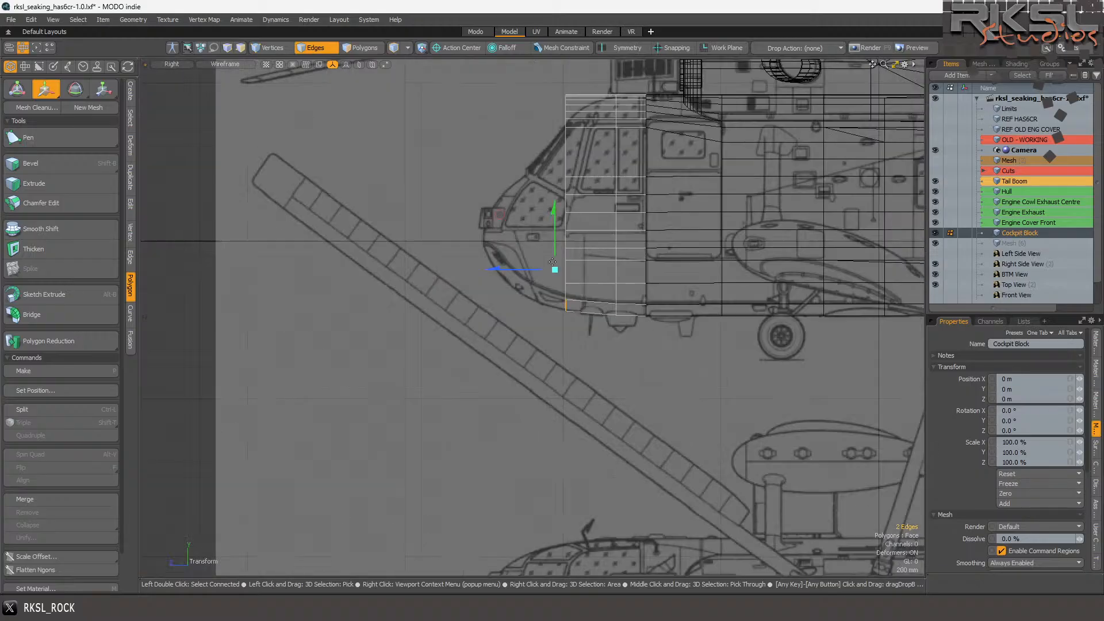
pyautogui.scroll(2, 637, 123)
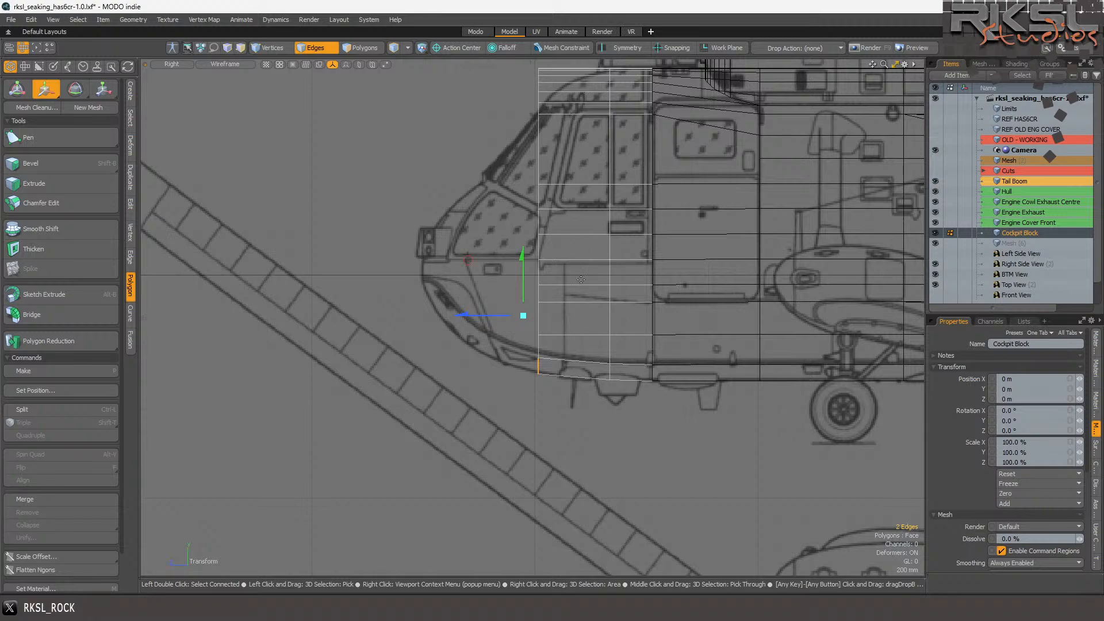
pyautogui.scroll(2, 518, 382)
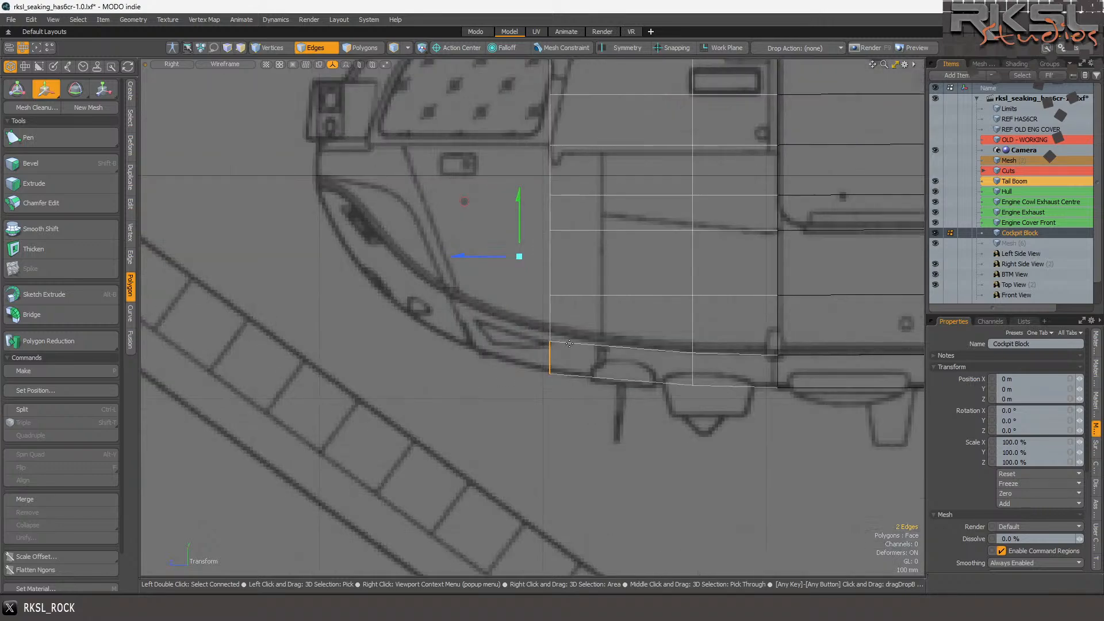
pyautogui.scroll(2, 554, 345)
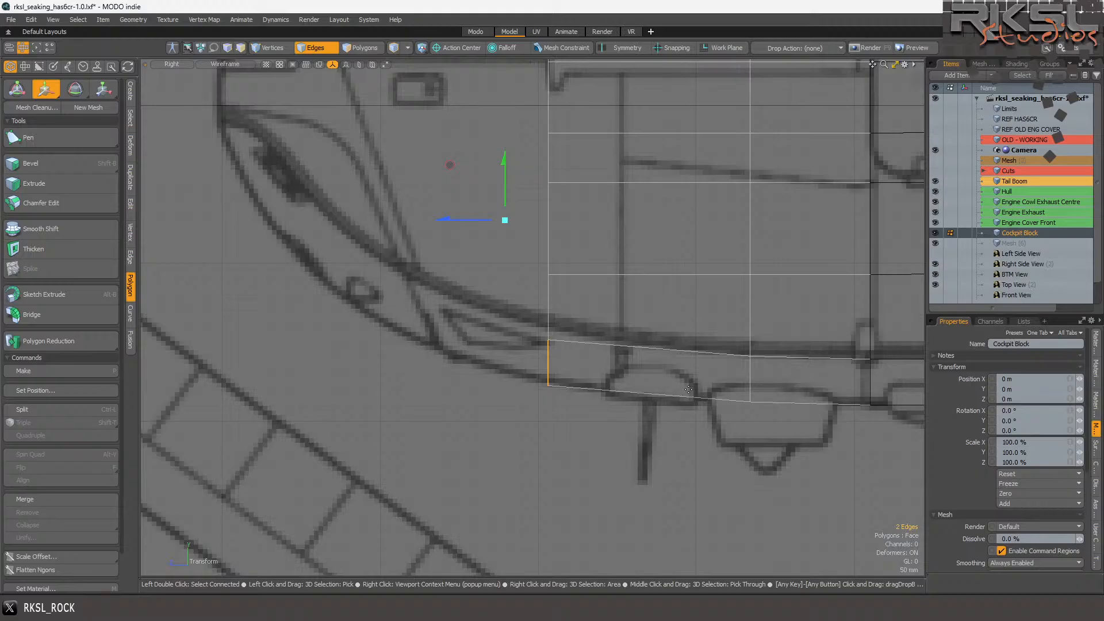
pyautogui.scroll(-4, 597, 389)
pyautogui.scroll(4, 563, 390)
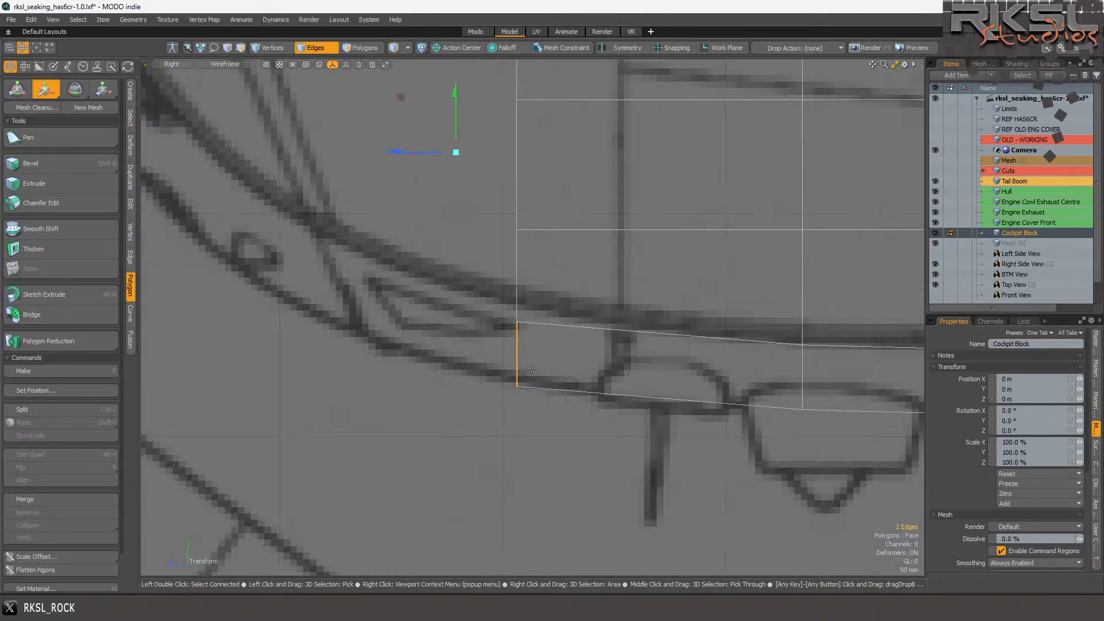
pyautogui.scroll(-5, 531, 368)
pyautogui.scroll(2, 556, 328)
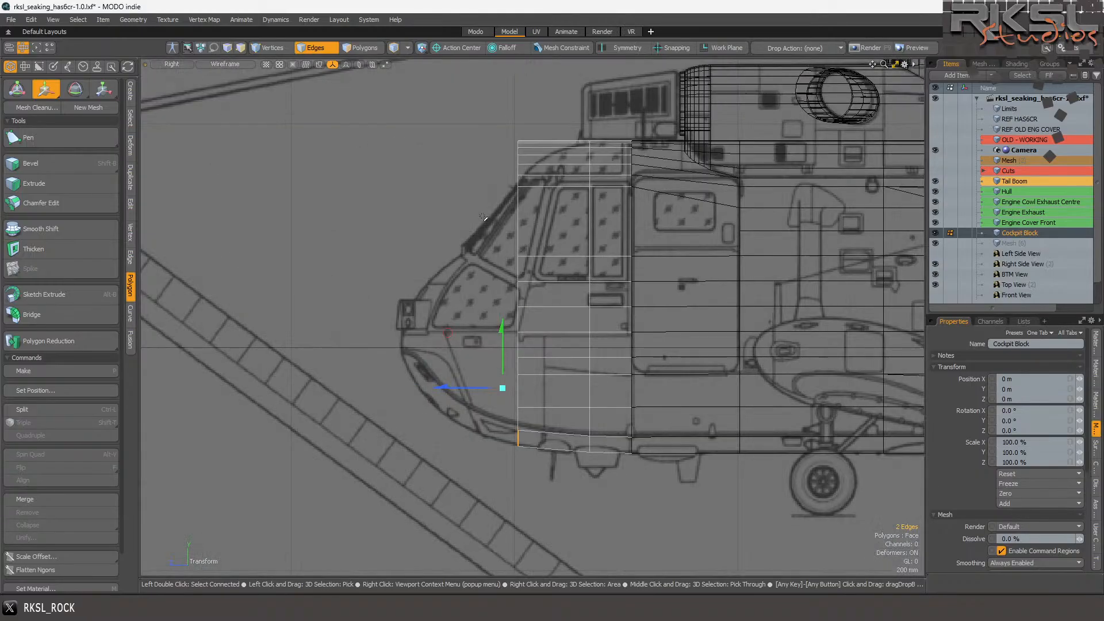
pyautogui.press('q')
pyautogui.click(414, 165)
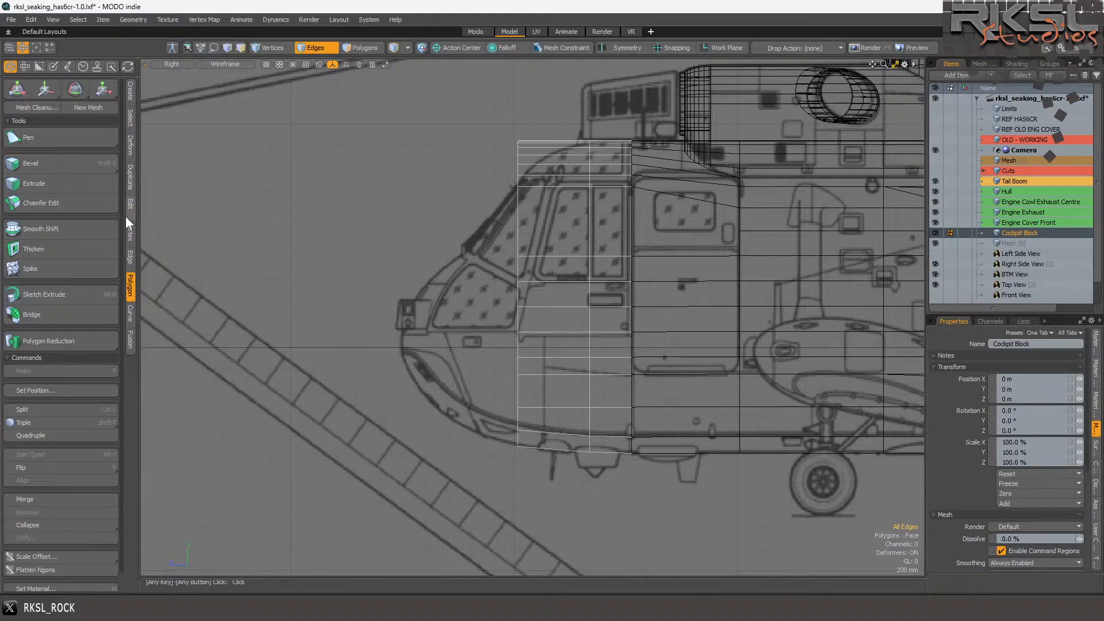
# - Slice the Cockpit Block vertically through the cockpit side window, midway between its front end and the existing middle edge line, with Snapping enabled
pyautogui.click(130, 205)
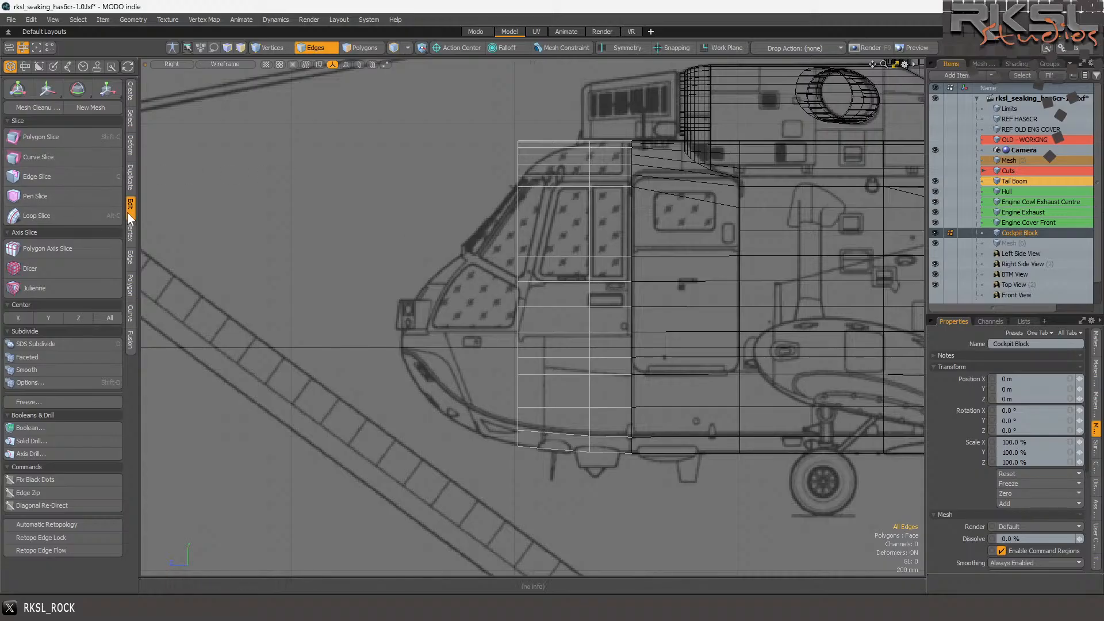
pyautogui.click(58, 138)
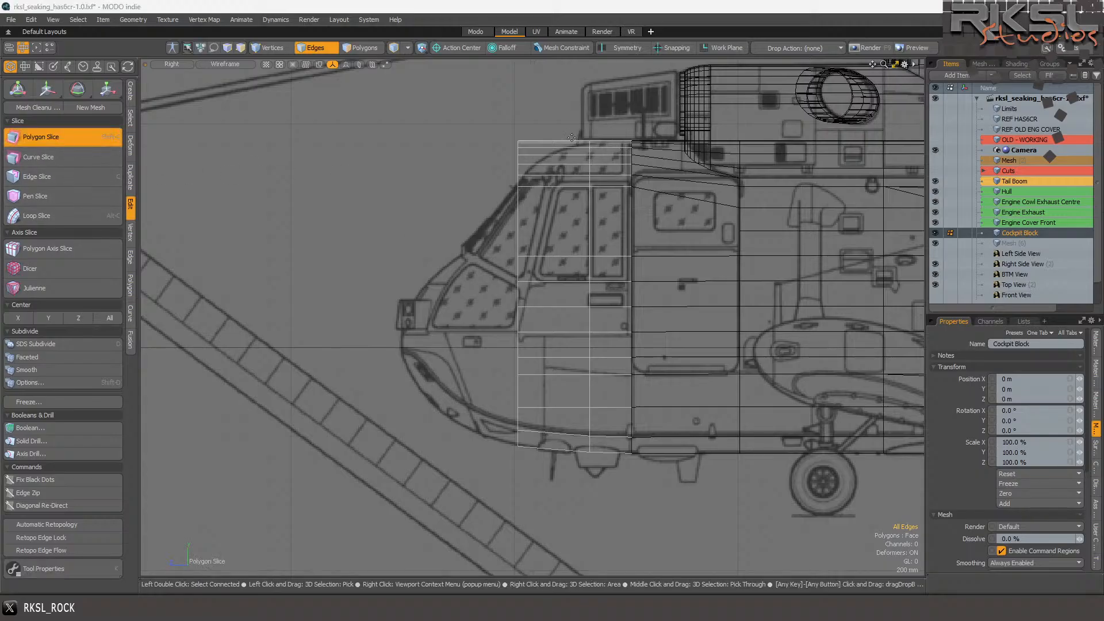
pyautogui.moveTo(557, 134); pyautogui.dragTo(556, 487)
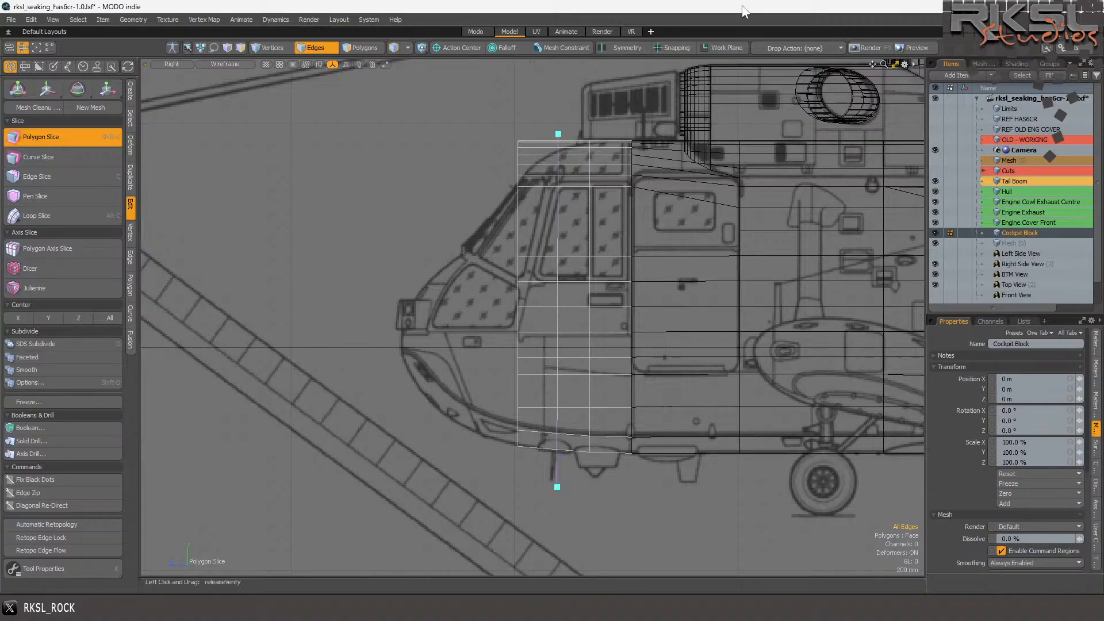
pyautogui.click(672, 48)
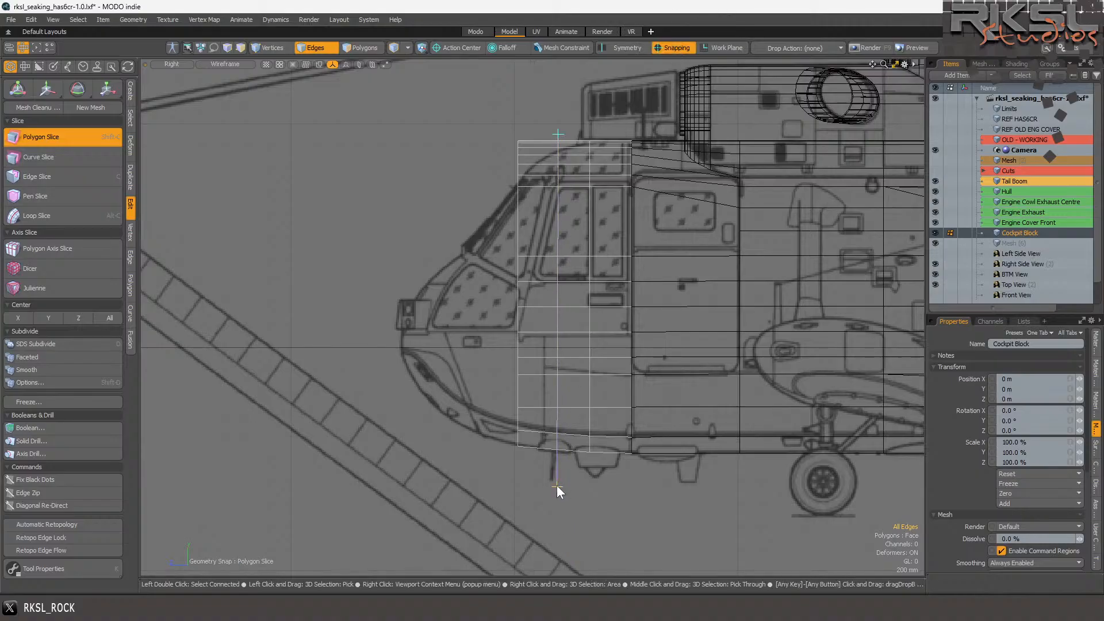
pyautogui.moveTo(556, 487)
pyautogui.mouseDown()
pyautogui.moveTo(565, 499)
pyautogui.moveTo(565, 482)
pyautogui.mouseUp()
pyautogui.press('q')
# - Select the two lowest edges on the new slice line and lower them to the belly line of the side drawing
pyautogui.scroll(2, 563, 520)
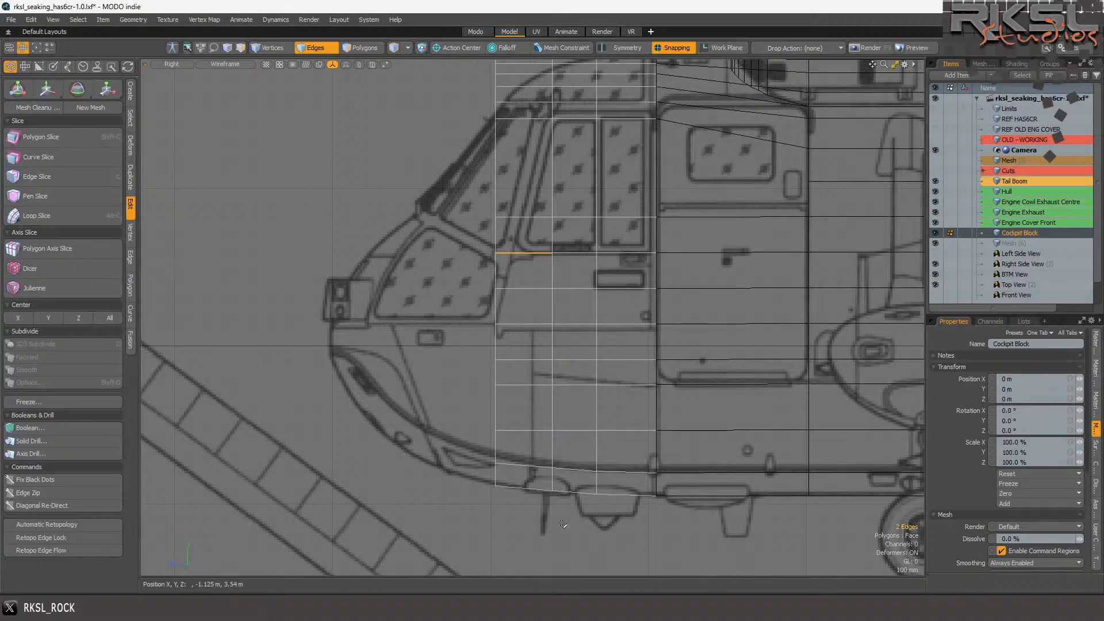
pyautogui.scroll(3, 563, 523)
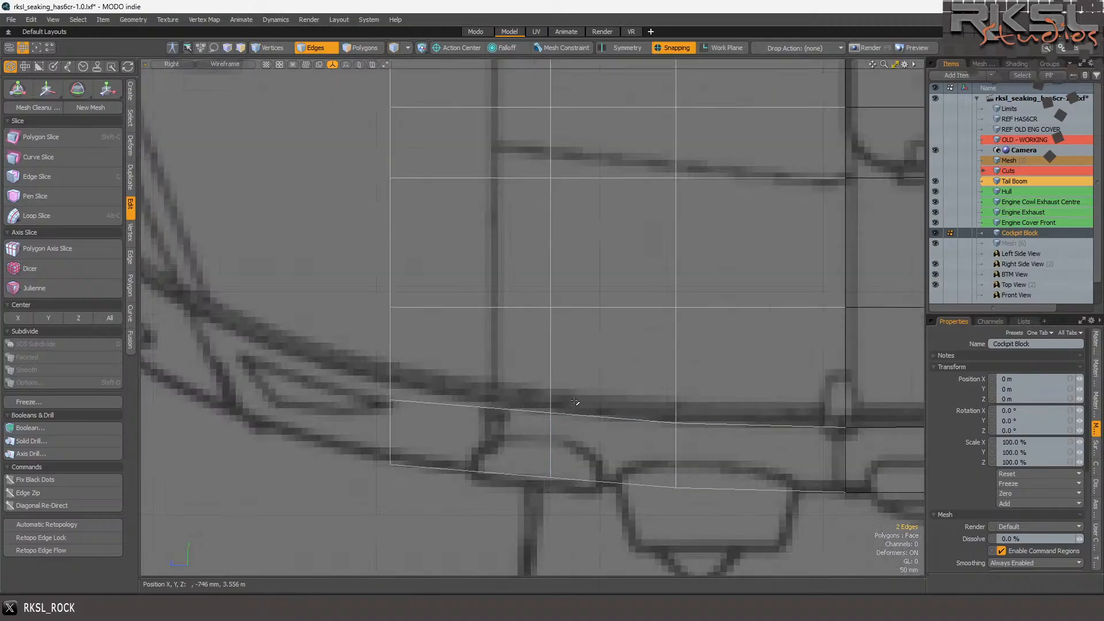
pyautogui.click(551, 454)
pyautogui.press('w')
pyautogui.click(456, 330)
pyautogui.moveTo(457, 332); pyautogui.dragTo(455, 340)
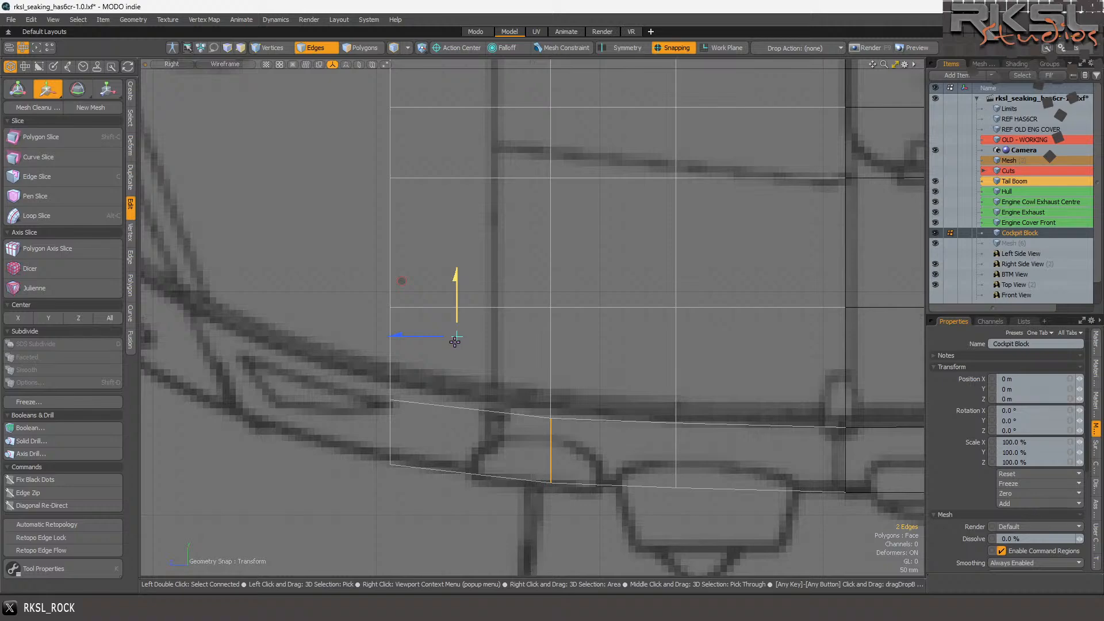
pyautogui.press('space')
# - Nudge the two lowest edges at the Cockpit Block's front end up onto the belly line and clear the selection
pyautogui.click(391, 434)
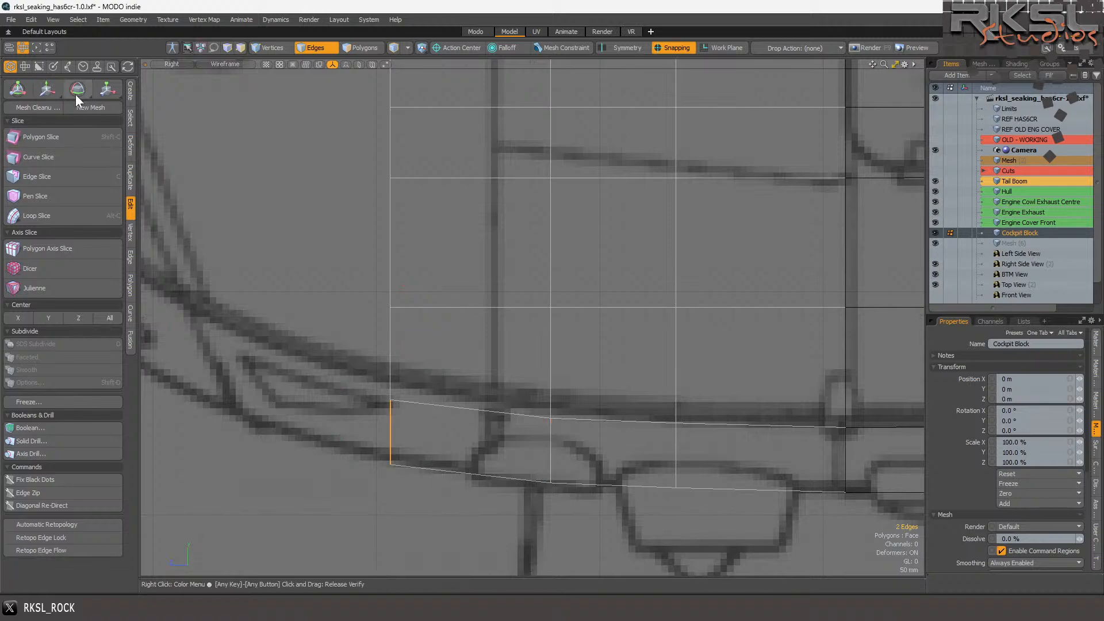
pyautogui.click(47, 88)
pyautogui.click(336, 355)
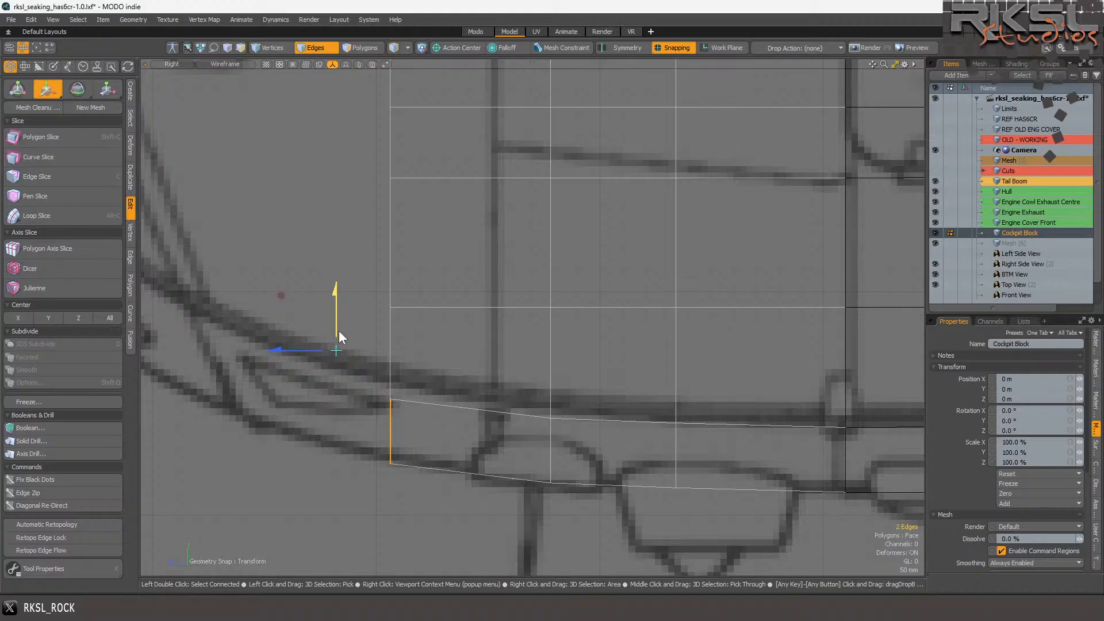
pyautogui.press('space')
pyautogui.moveTo(414, 381); pyautogui.dragTo(433, 422, button='right')
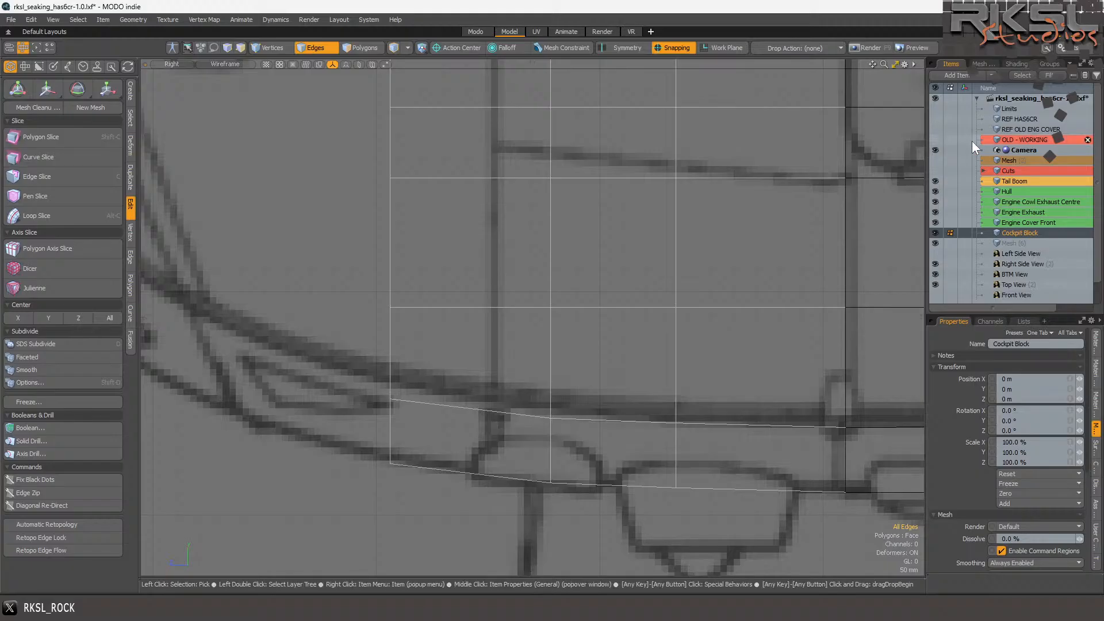
# - Show the REF HAS6CR mesh to compare its lower nose with the drawing, hide it, and make the Cockpit Block active
pyautogui.click(937, 129)
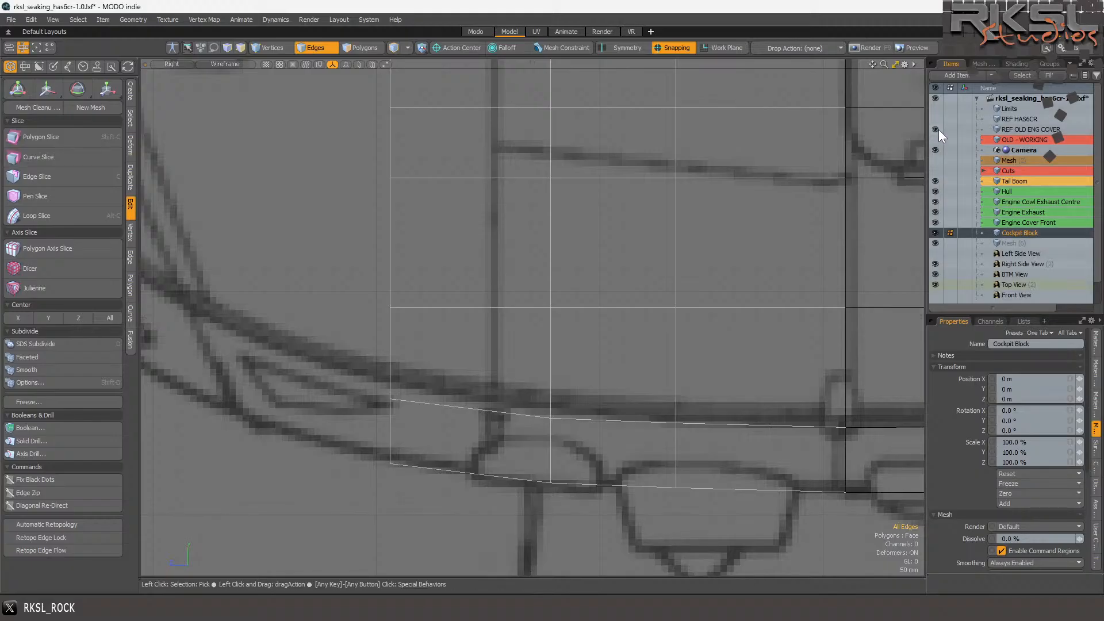
pyautogui.click(936, 130)
pyautogui.click(937, 119)
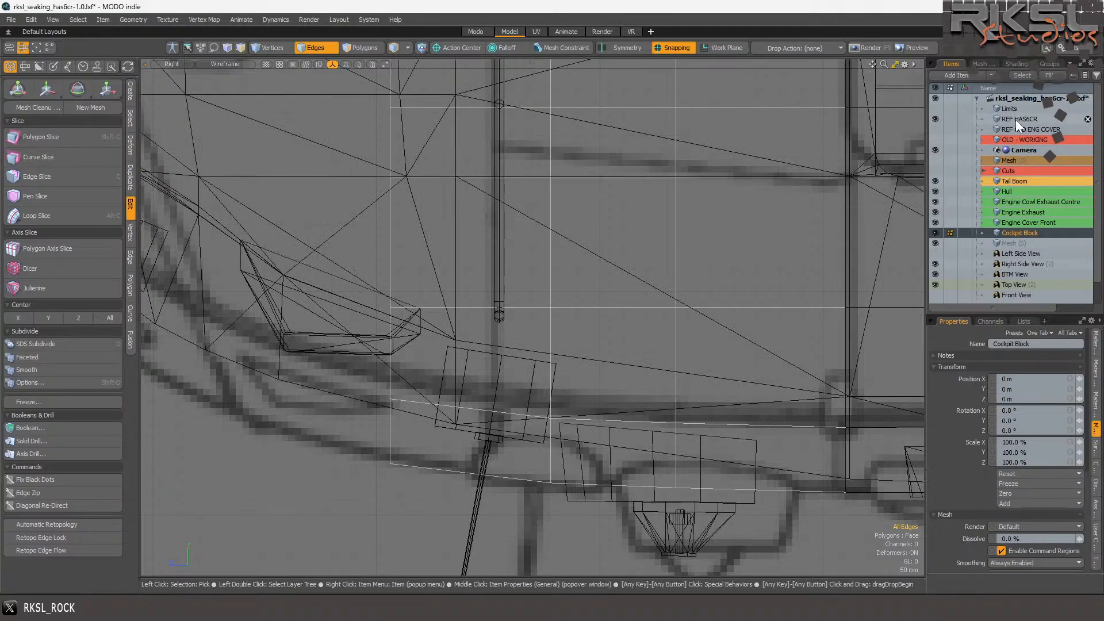
pyautogui.click(1015, 117)
pyautogui.scroll(-2, 372, 283)
pyautogui.scroll(1, 448, 288)
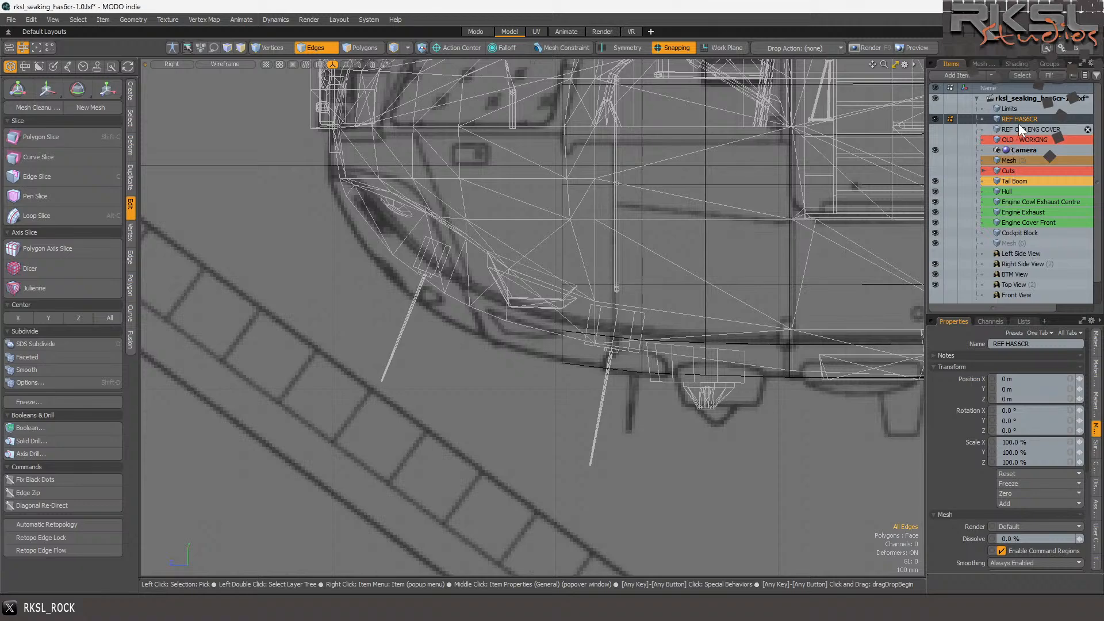
pyautogui.click(934, 120)
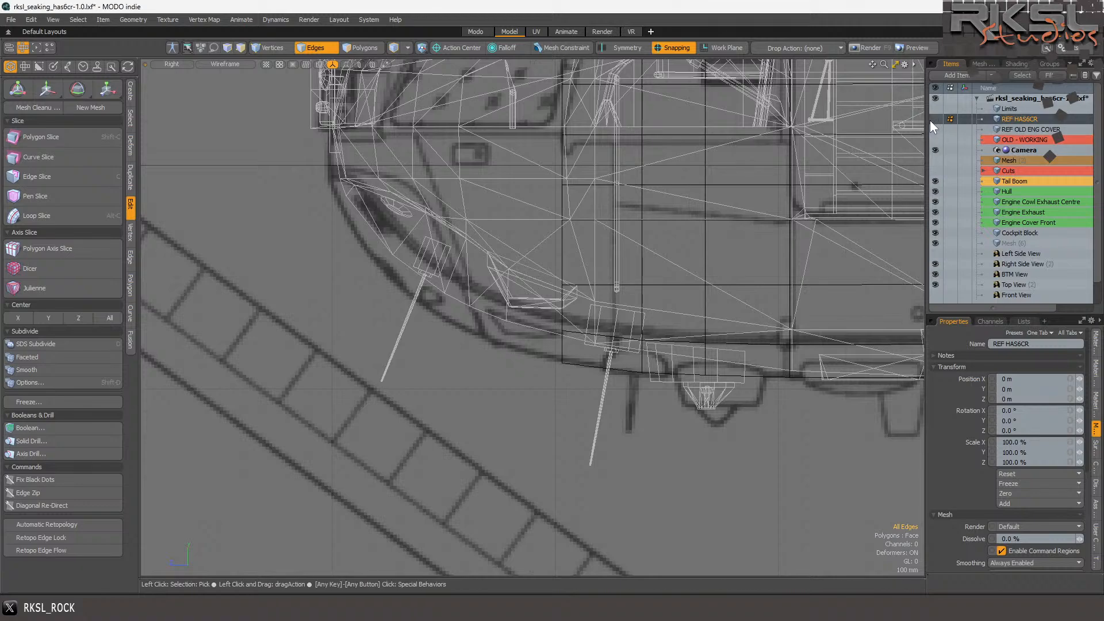
pyautogui.click(1010, 233)
pyautogui.scroll(2, 563, 265)
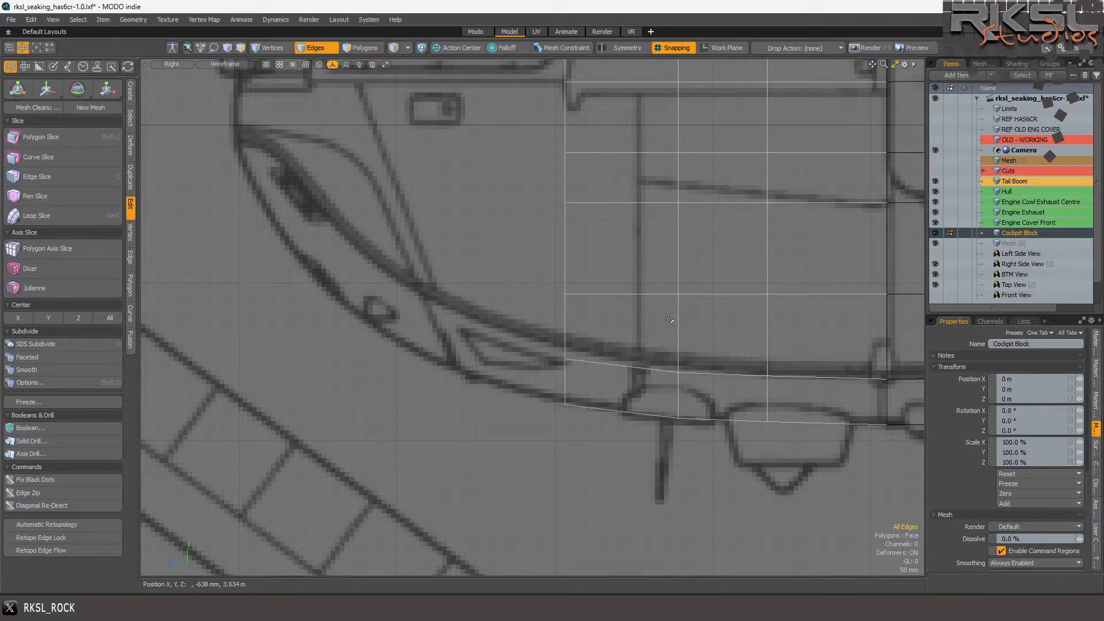
# - Select the edge loop around the Cockpit Block's front end and examine it in the Perspective view
pyautogui.click(361, 48)
pyautogui.scroll(-3, 572, 275)
pyautogui.scroll(2, 555, 176)
pyautogui.scroll(-3, 485, 231)
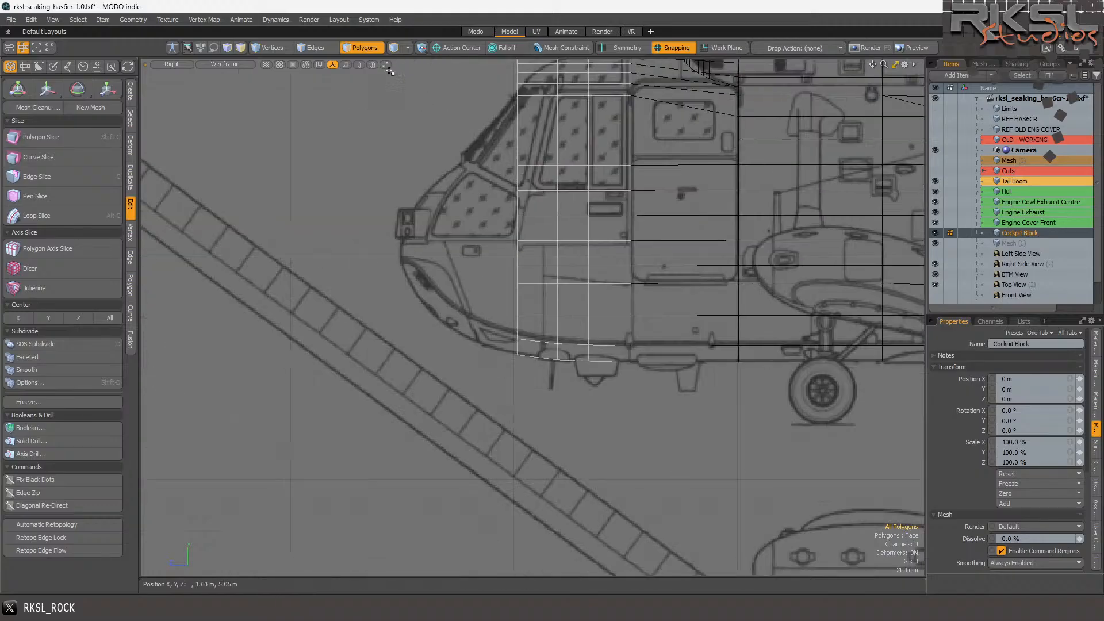
pyautogui.click(312, 48)
pyautogui.scroll(-3, 594, 115)
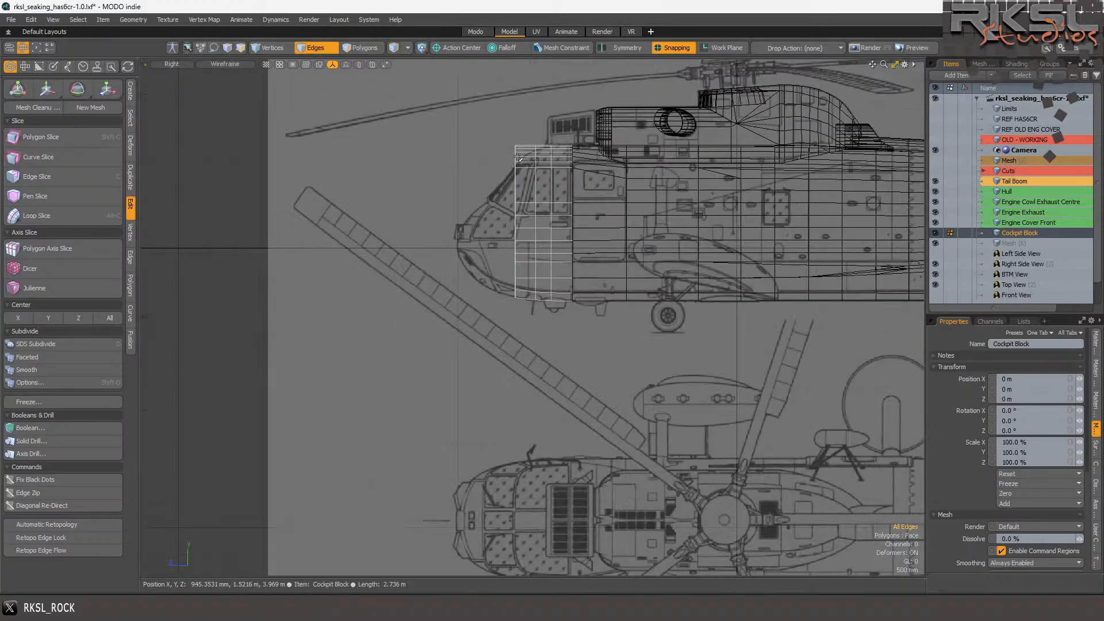
pyautogui.scroll(3, 597, 86)
pyautogui.doubleClick(466, 423)
pyautogui.scroll(2, 460, 382)
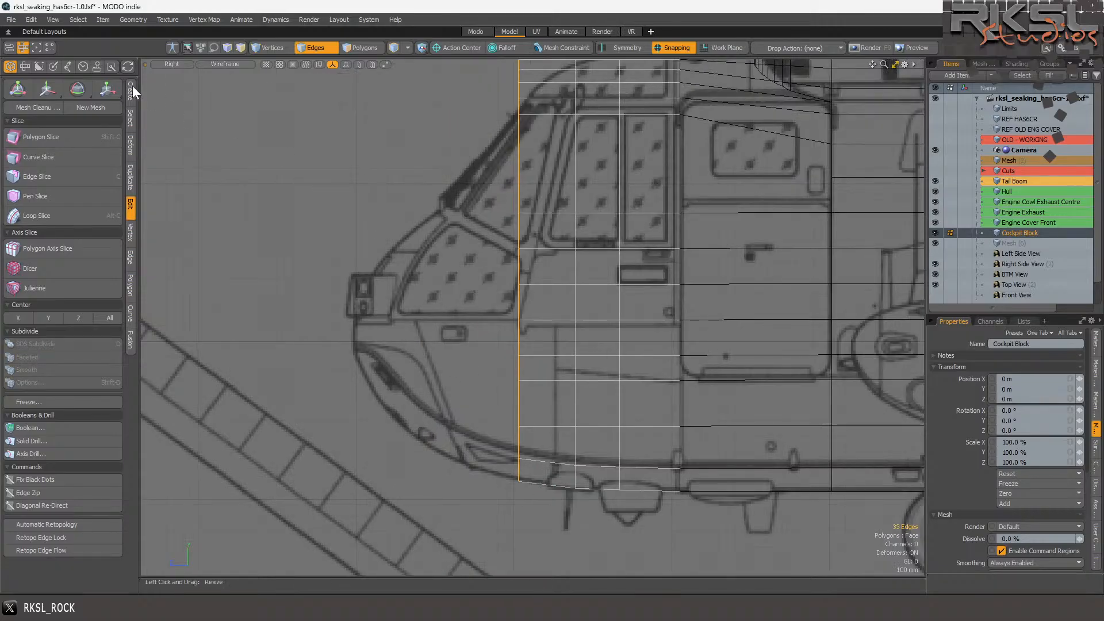
pyautogui.click(163, 65)
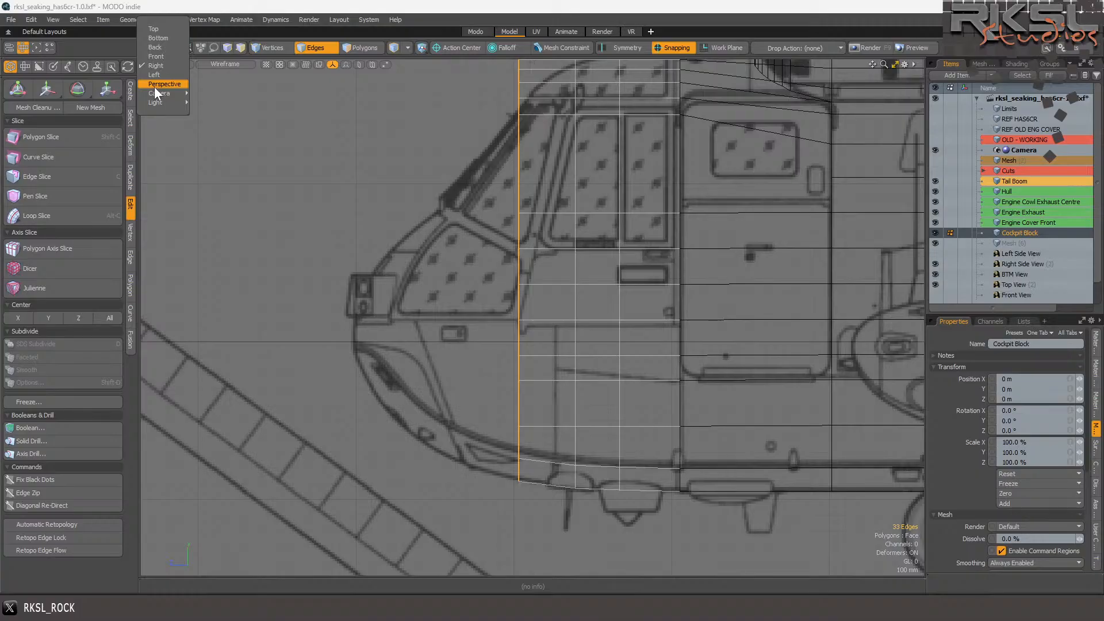
pyautogui.moveTo(151, 91)
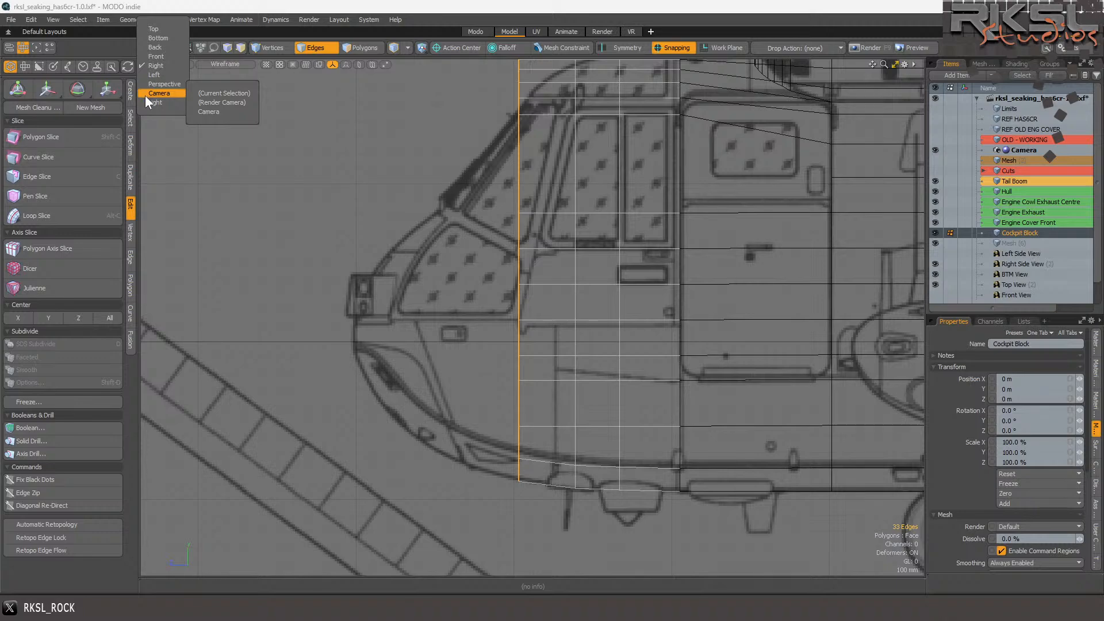
pyautogui.click(150, 85)
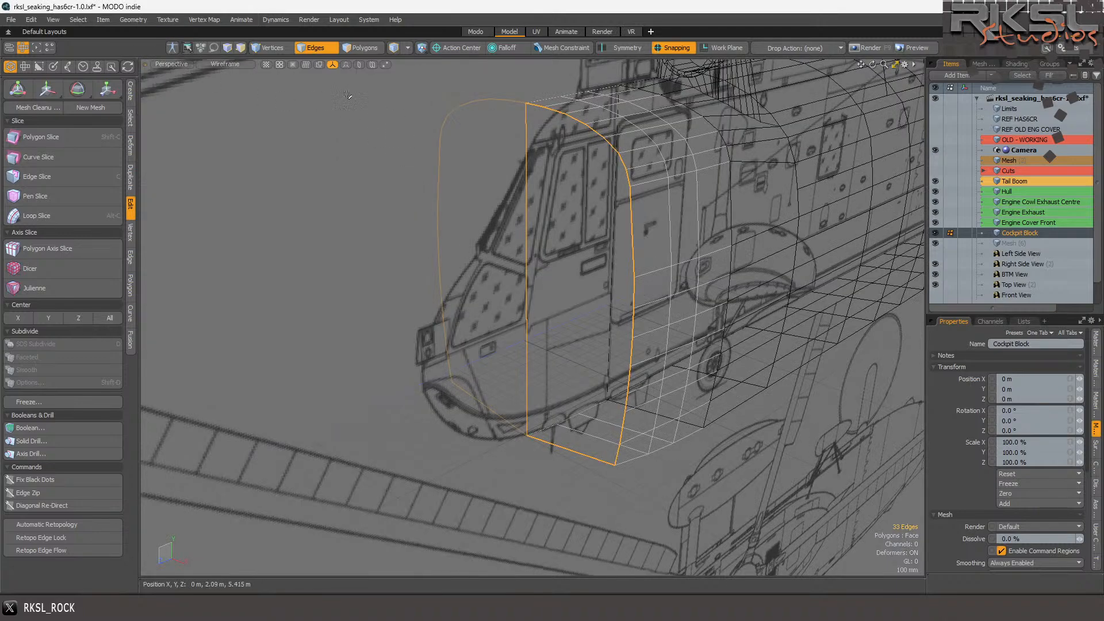
# - In the Top view, select the two front end polygons of the Cockpit Block and extrude them forward partway across the windscreen
pyautogui.click(164, 62)
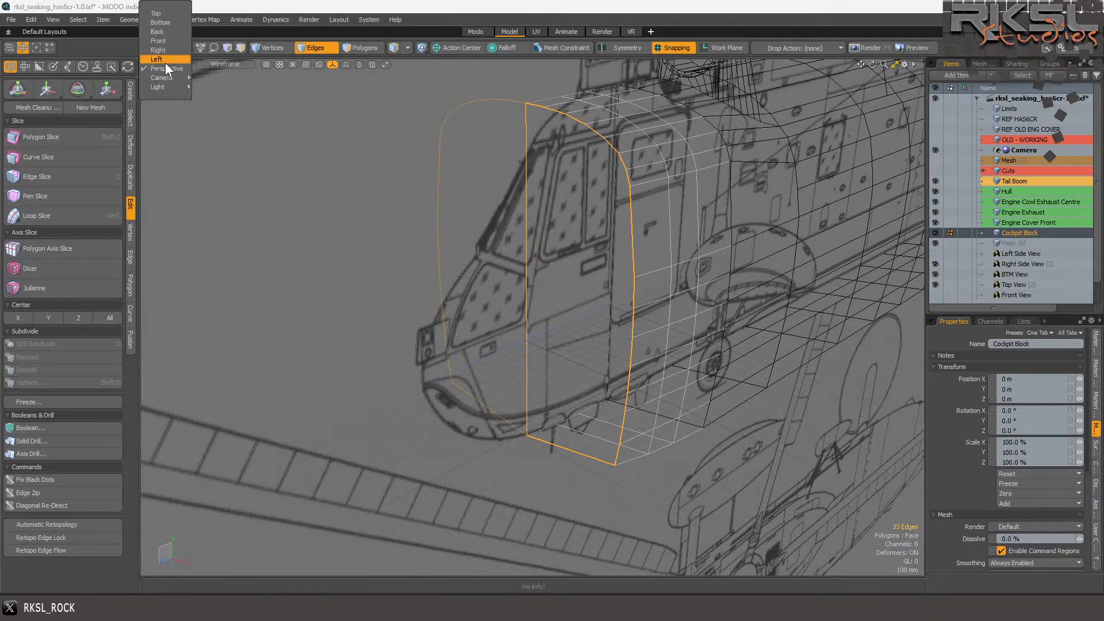
pyautogui.click(155, 13)
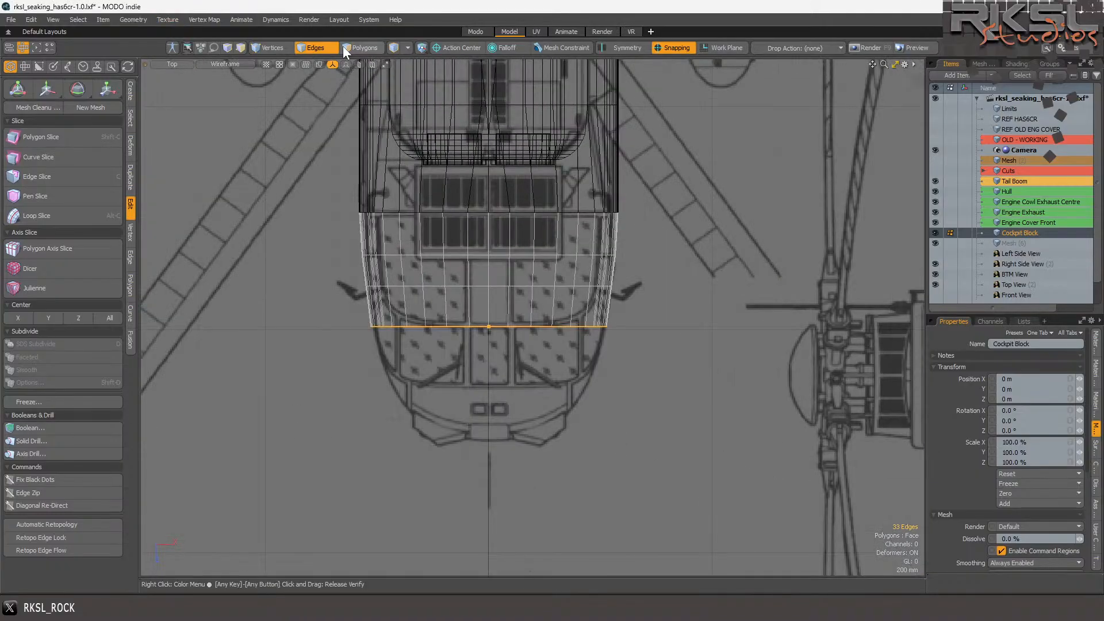
pyautogui.click(354, 47)
pyautogui.moveTo(380, 300)
pyautogui.mouseDown(button='right')
pyautogui.moveTo(313, 373)
pyautogui.moveTo(870, 306)
pyautogui.mouseUp(button='right')
pyautogui.scroll(3, 490, 394)
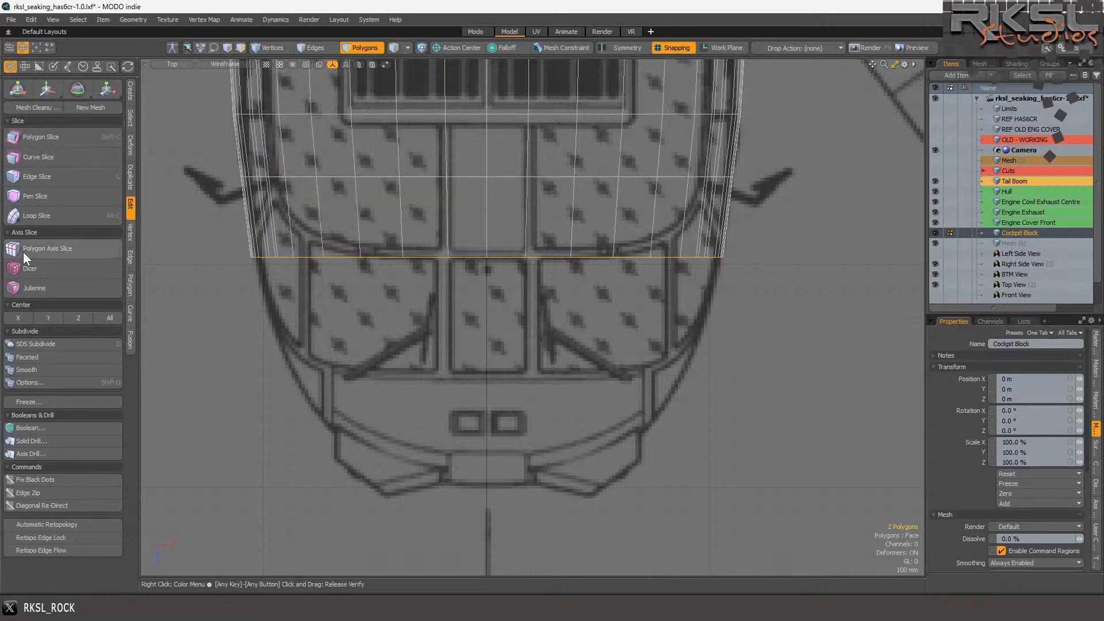
pyautogui.click(128, 290)
pyautogui.click(59, 182)
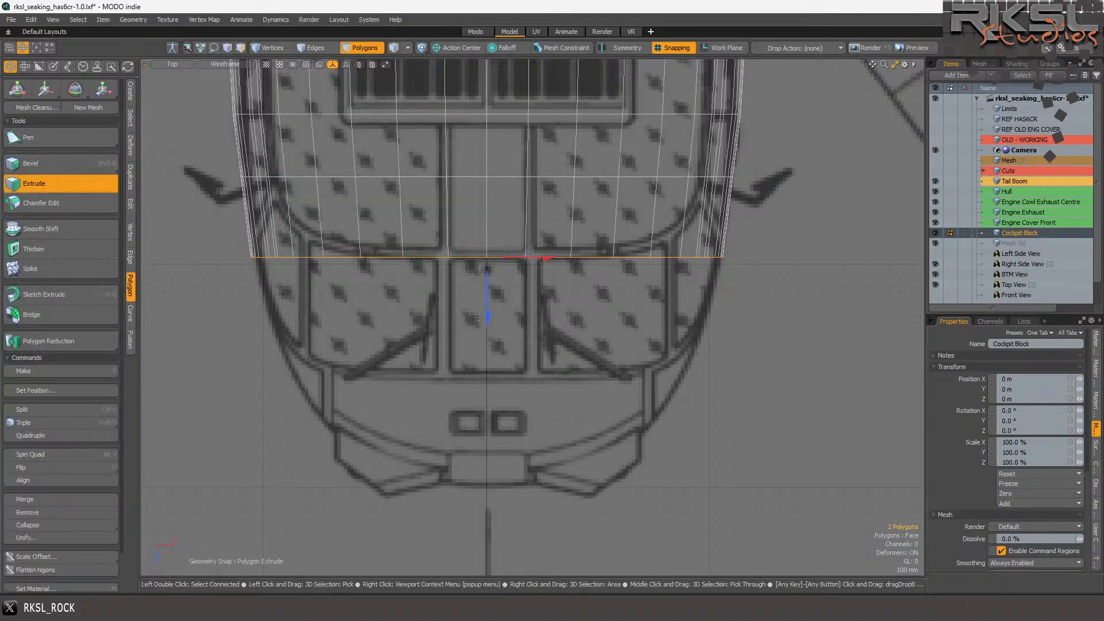
pyautogui.moveTo(476, 323); pyautogui.dragTo(480, 348)
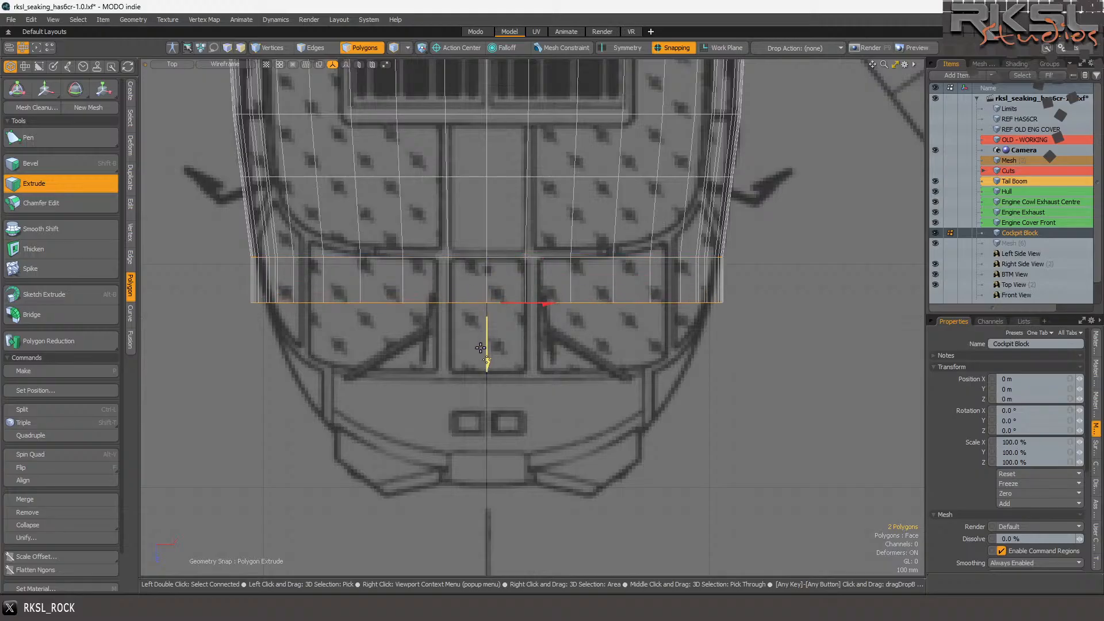
# - Scale the extruded front end narrower along X to match the nose sides in the top-view drawing
pyautogui.click(102, 88)
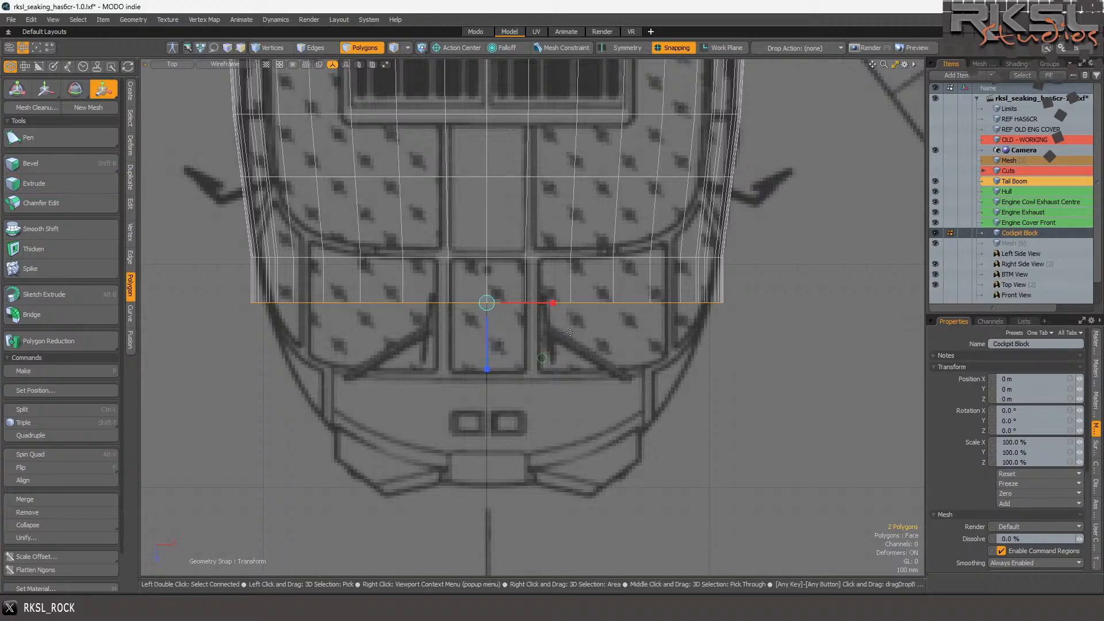
pyautogui.moveTo(550, 306); pyautogui.dragTo(550, 303)
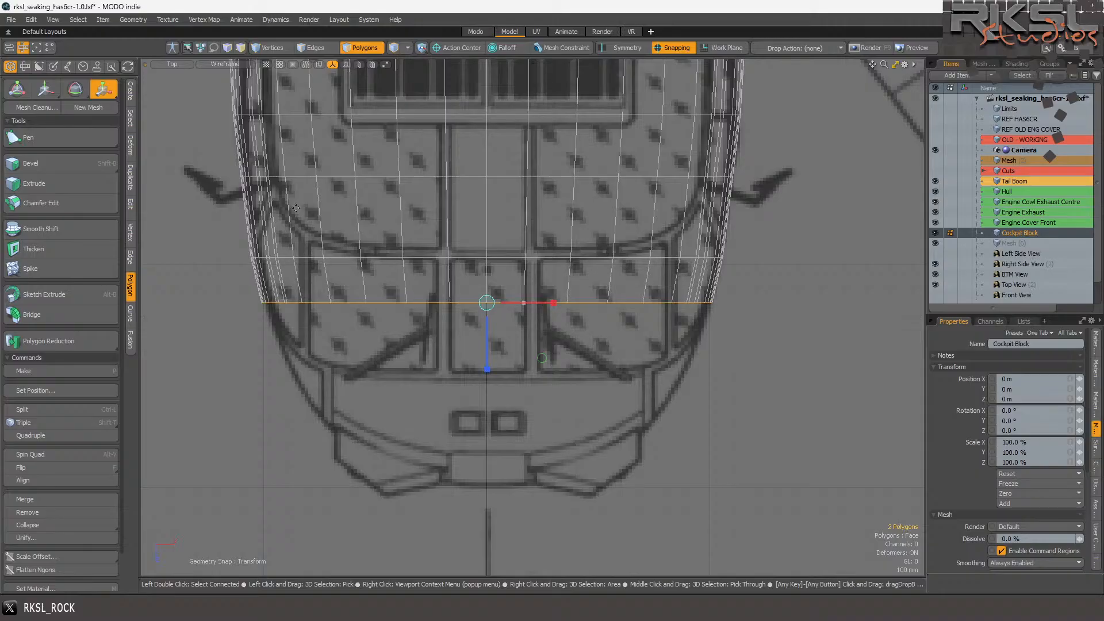
pyautogui.press('space')
# - Extrude the front end a second short section across the windscreen and scale it narrower along X to follow the nose outline
pyautogui.click(28, 183)
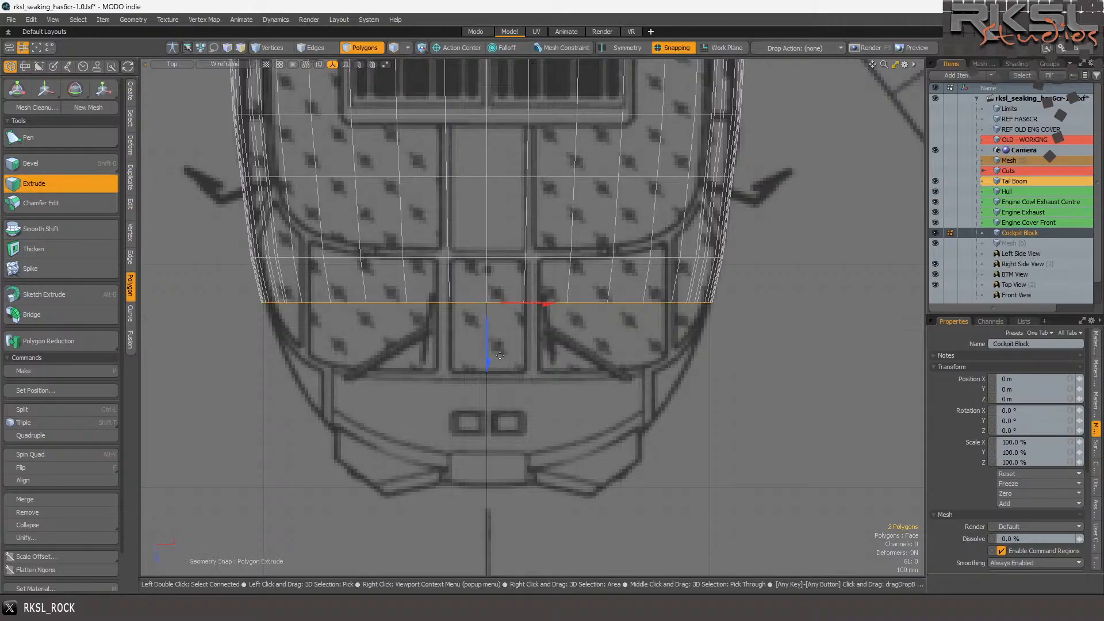
pyautogui.moveTo(489, 334); pyautogui.dragTo(488, 387)
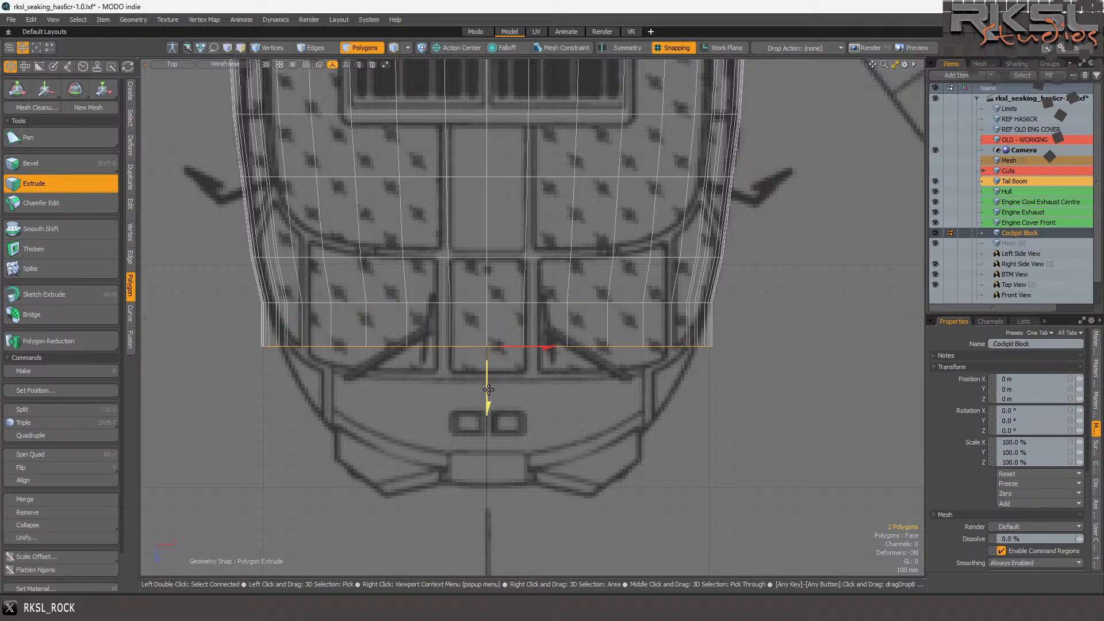
pyautogui.click(105, 90)
pyautogui.moveTo(550, 346); pyautogui.dragTo(548, 346)
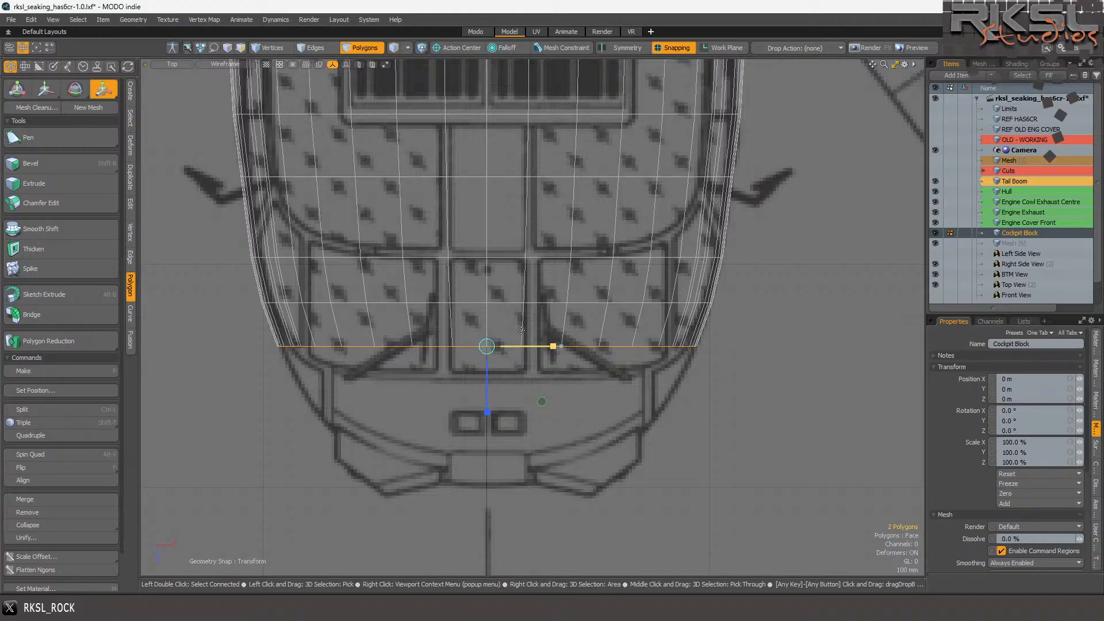
pyautogui.press('space')
# - Extrude the front end up to the windscreen's front edge and scale it along X to about 1.88 m wide
pyautogui.click(53, 184)
pyautogui.click(486, 374)
pyautogui.moveTo(486, 373); pyautogui.dragTo(491, 412)
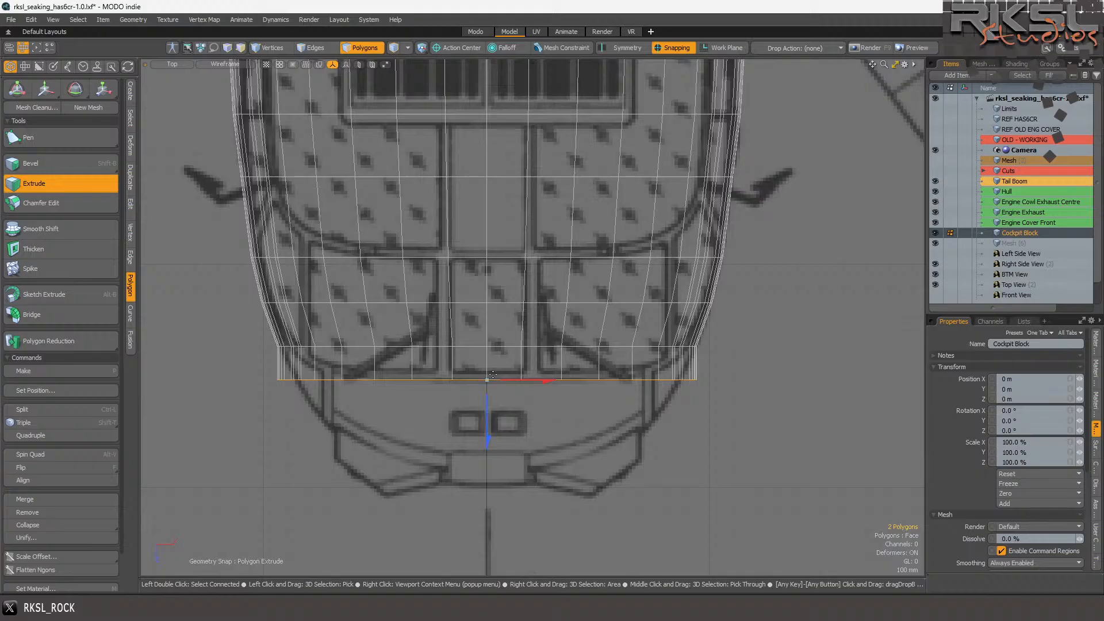
pyautogui.click(103, 88)
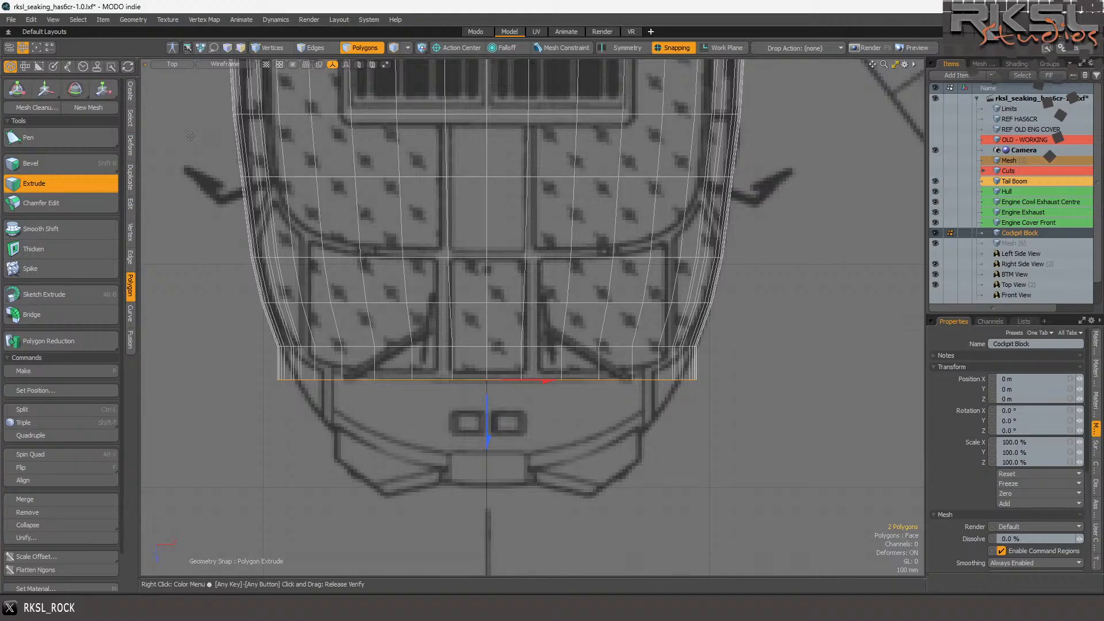
pyautogui.moveTo(553, 385); pyautogui.dragTo(547, 380)
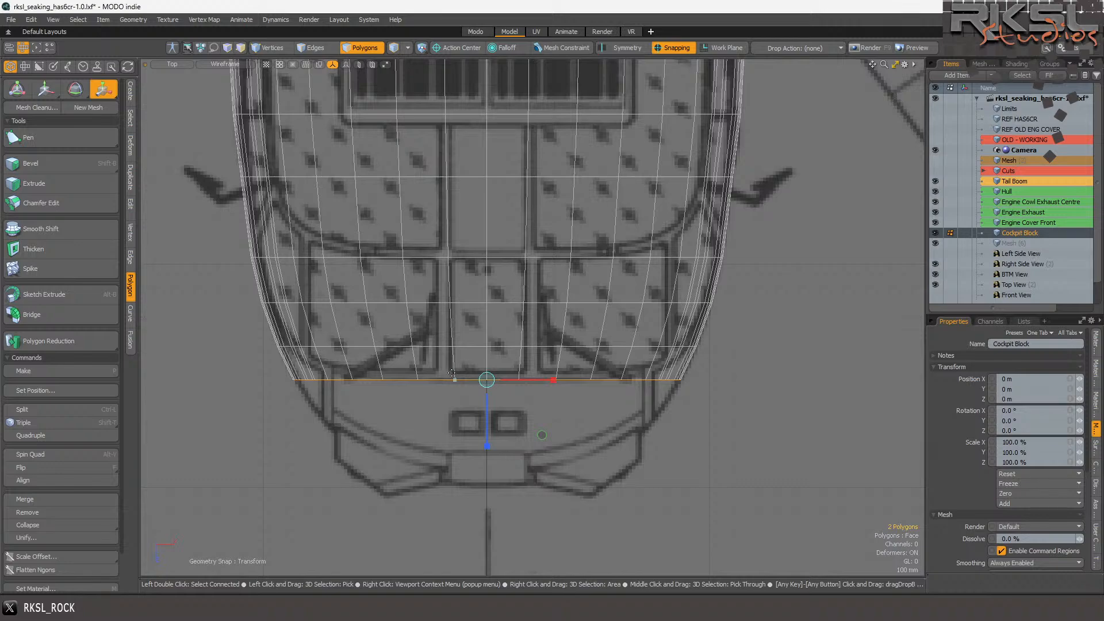
pyautogui.press('space')
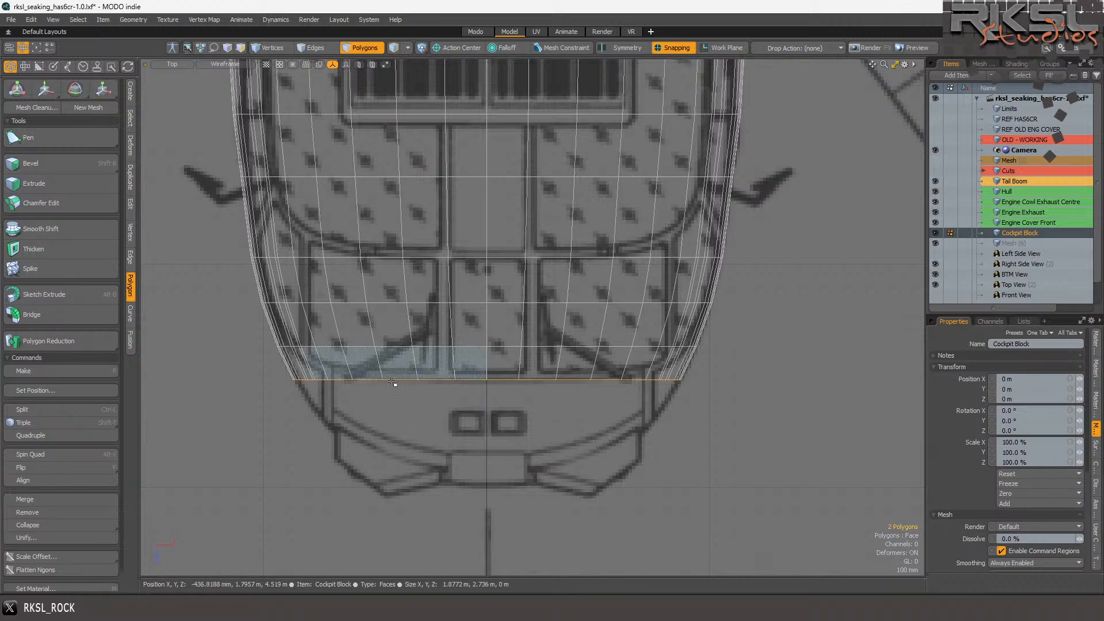
# - Extrude the front end just past the windscreen to the two small rectangular openings and scale it narrower along X to the nose outline
pyautogui.scroll(-2, 388, 382)
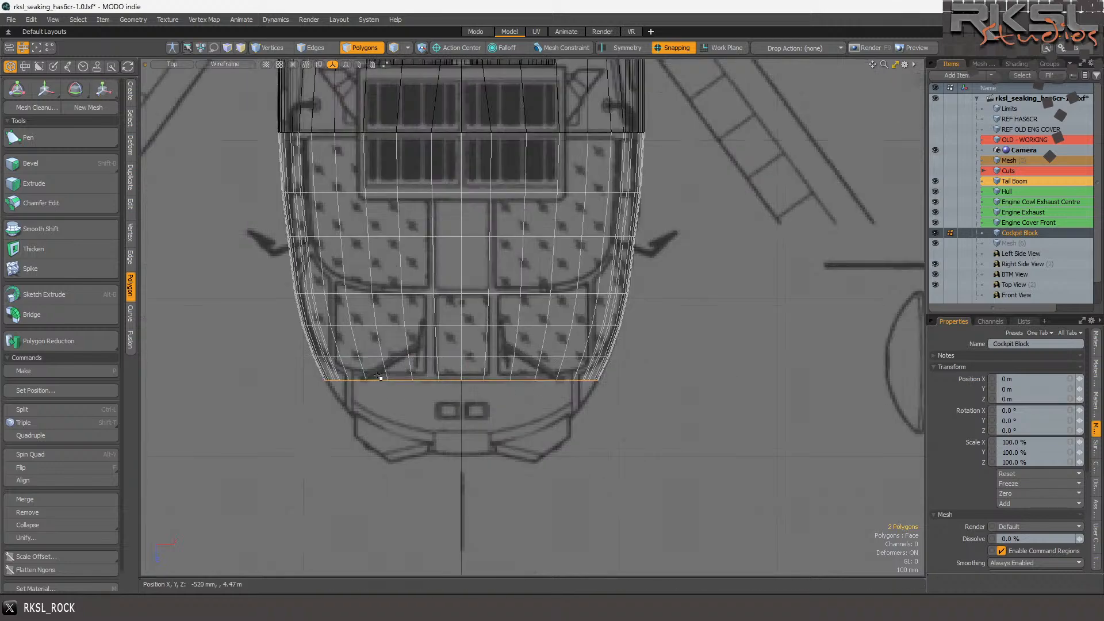
pyautogui.scroll(3, 387, 440)
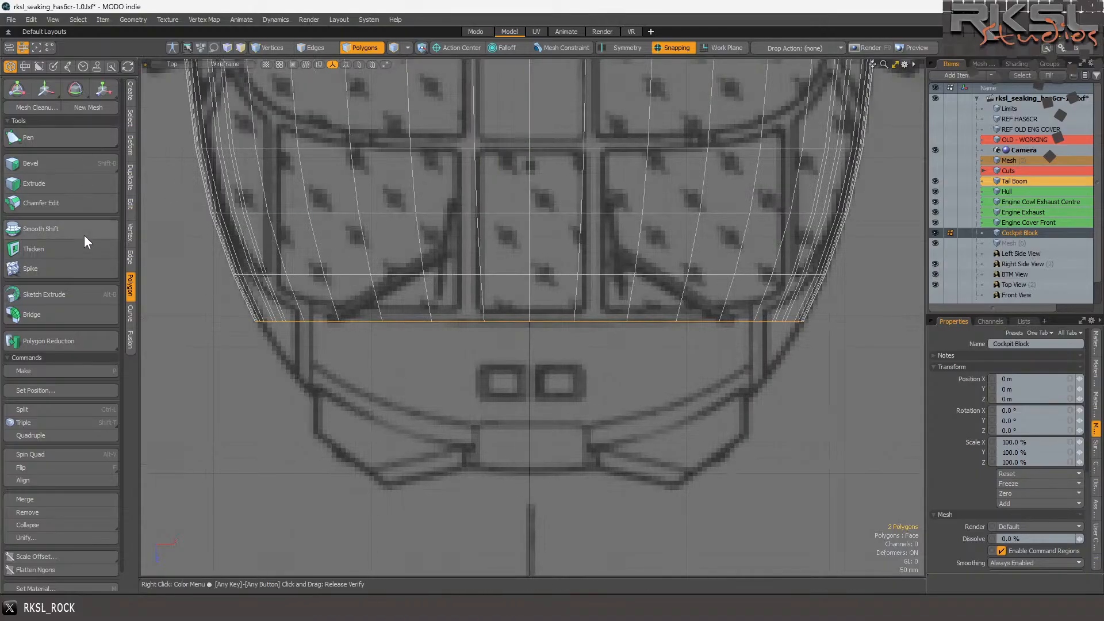
pyautogui.click(35, 184)
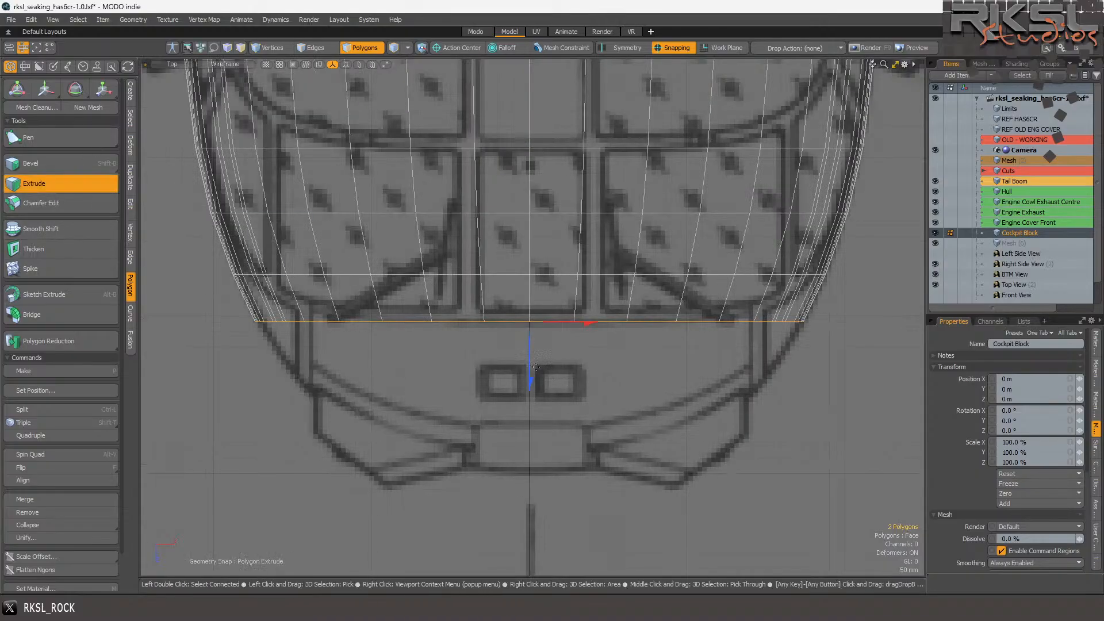
pyautogui.moveTo(527, 353); pyautogui.dragTo(528, 398)
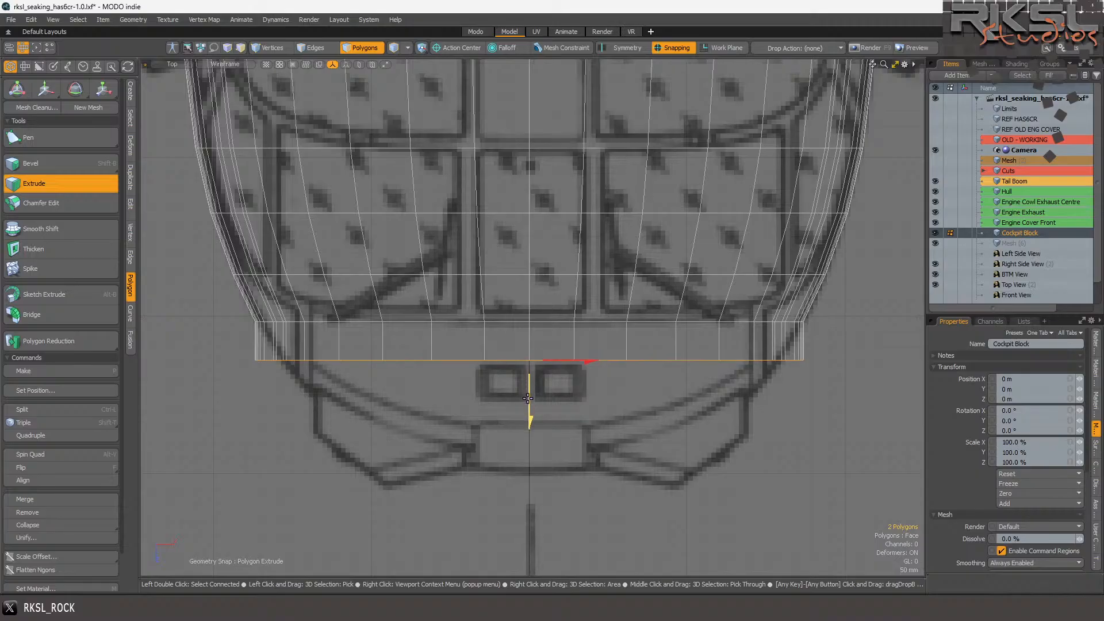
pyautogui.moveTo(528, 399); pyautogui.dragTo(527, 396)
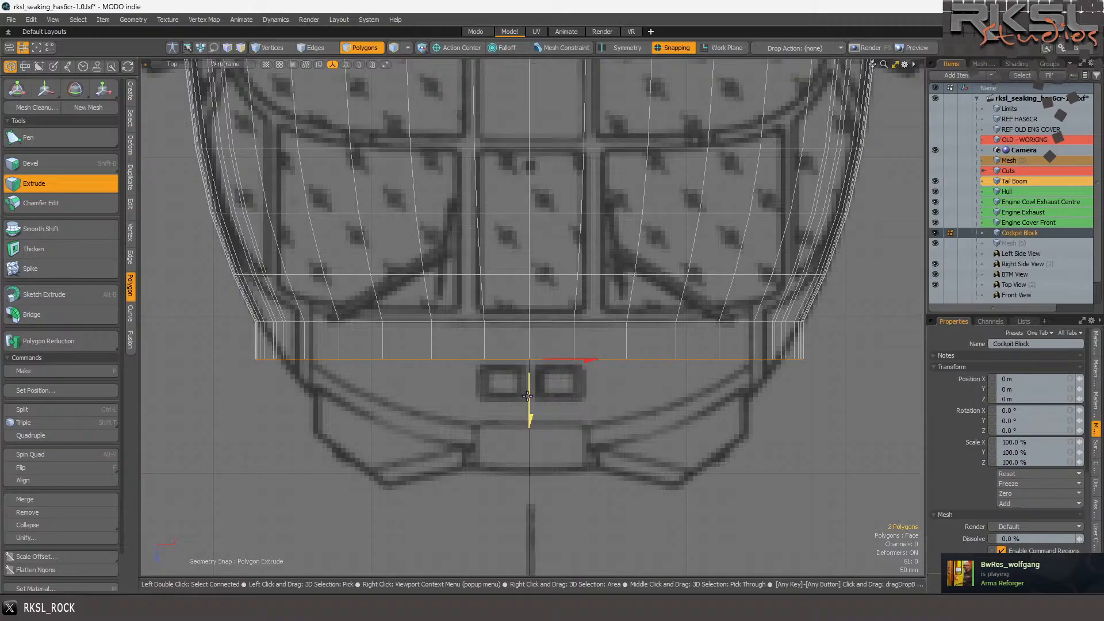
pyautogui.click(108, 93)
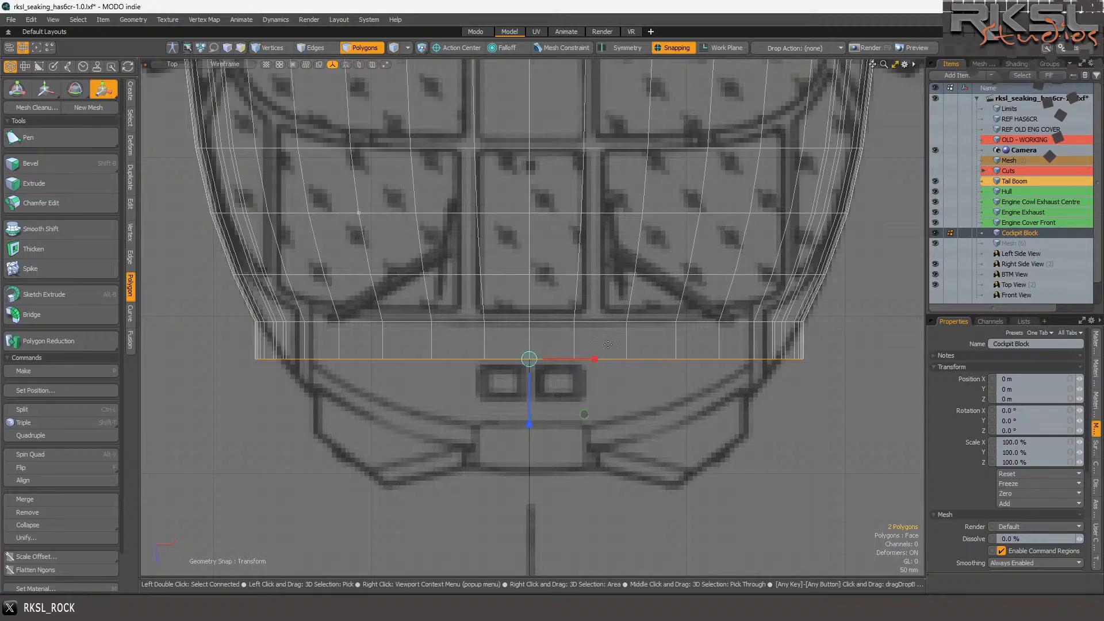
pyautogui.moveTo(593, 357); pyautogui.dragTo(588, 357)
# - Extrude the front end another section to the front edge of the two rectangular openings and scale it along X to fit the outline
pyautogui.click(55, 188)
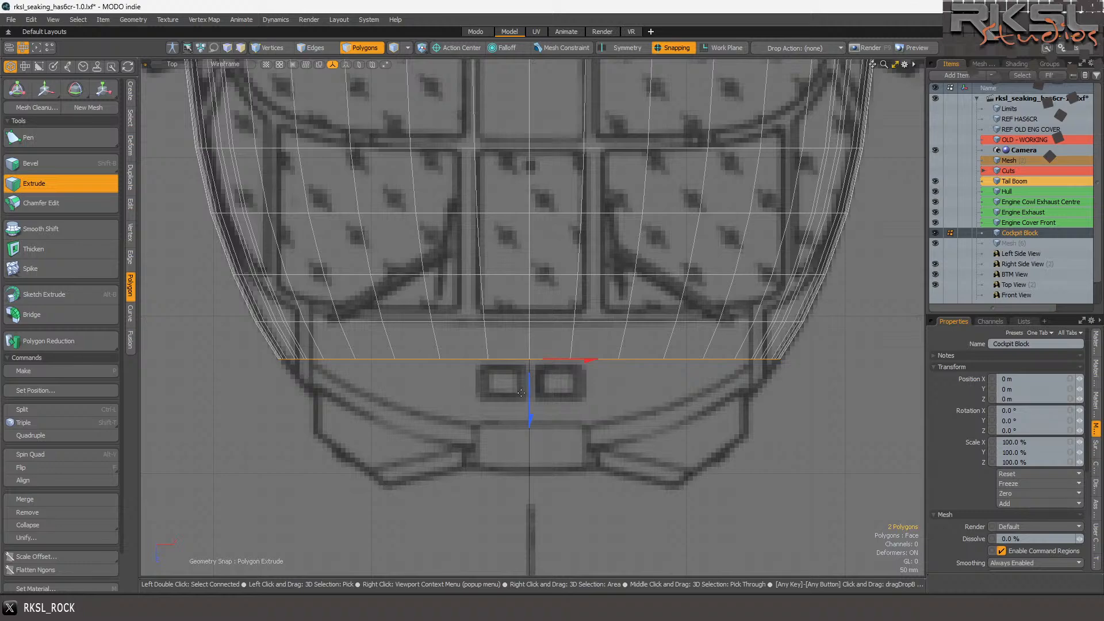
pyautogui.moveTo(526, 394); pyautogui.dragTo(526, 426)
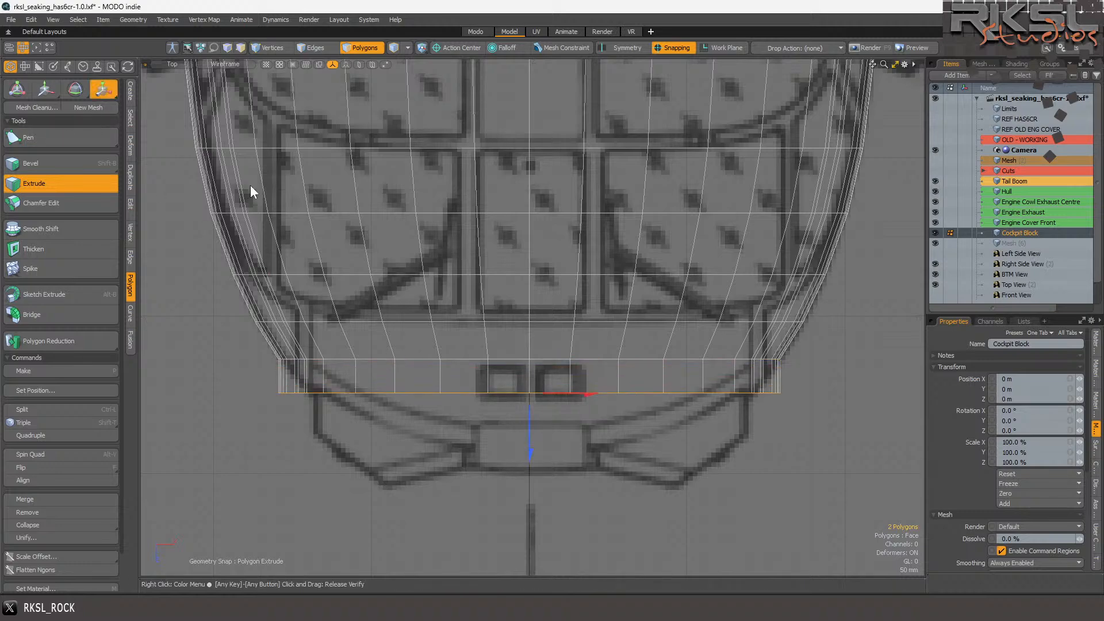
pyautogui.press('w')
pyautogui.moveTo(595, 394); pyautogui.dragTo(587, 395)
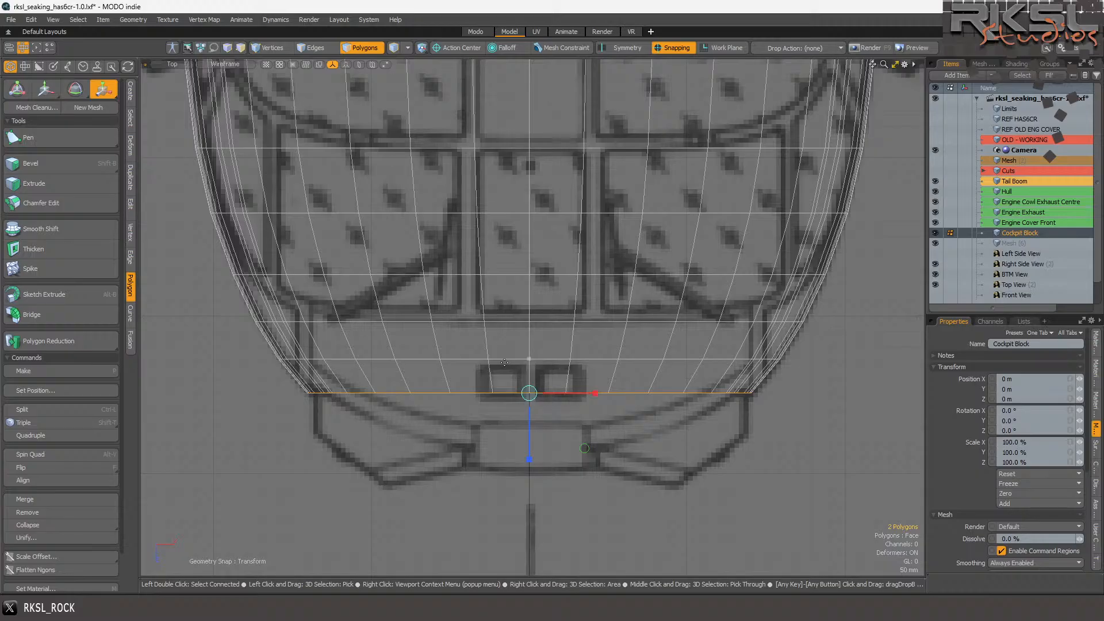
pyautogui.press('space')
# - Extrude the front end up to the back edge of the central nose fitting and scale it narrower along X to follow the rounding nose
pyautogui.click(45, 183)
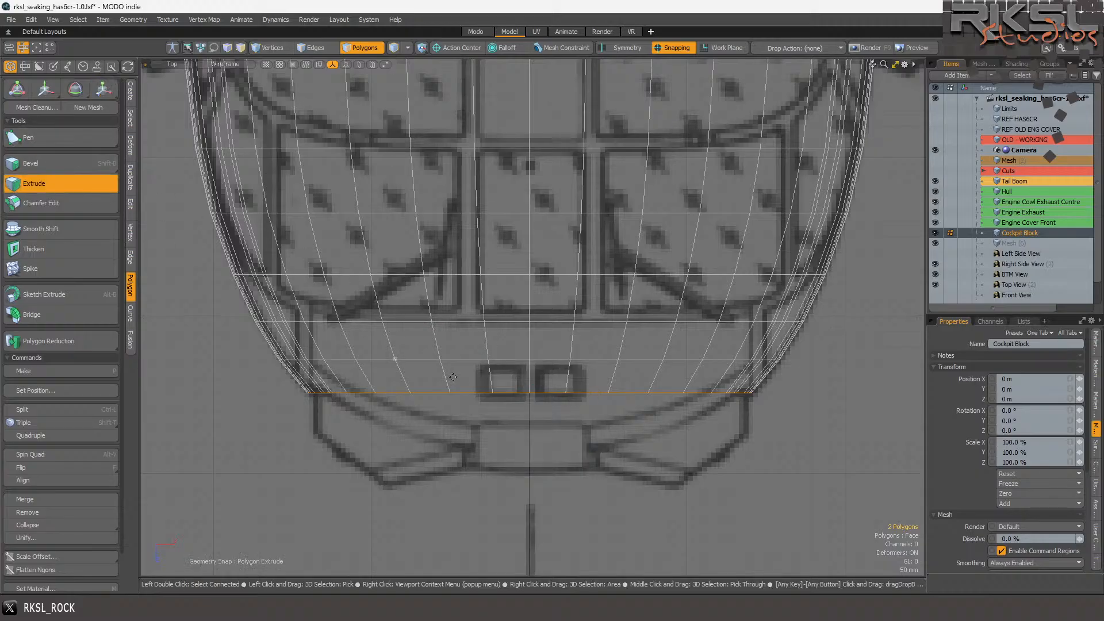
pyautogui.moveTo(528, 415); pyautogui.dragTo(531, 443)
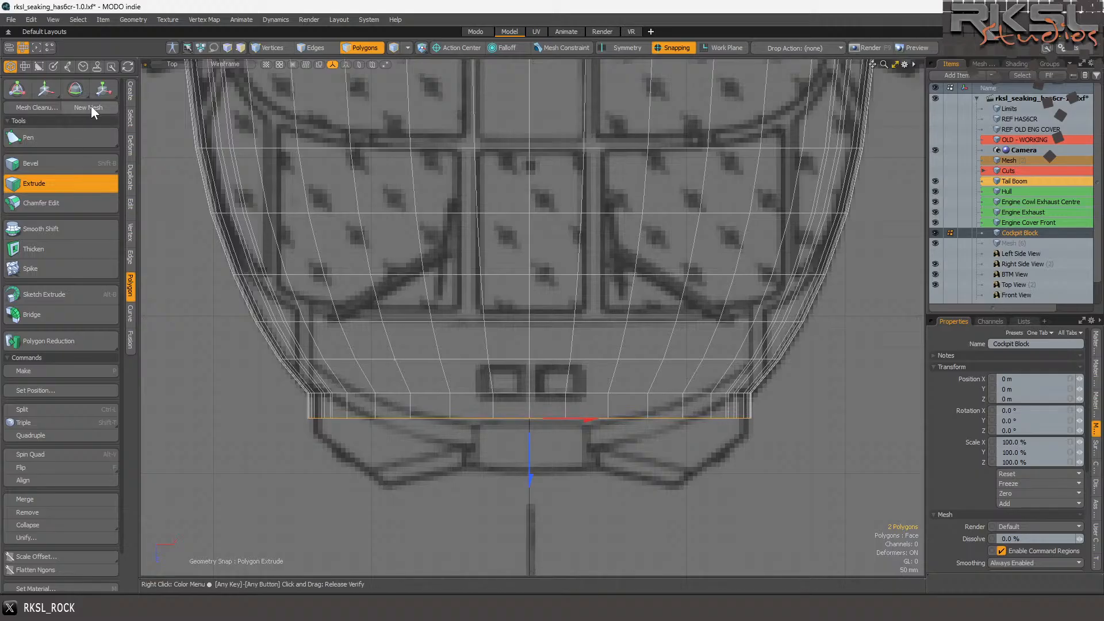
pyautogui.click(104, 86)
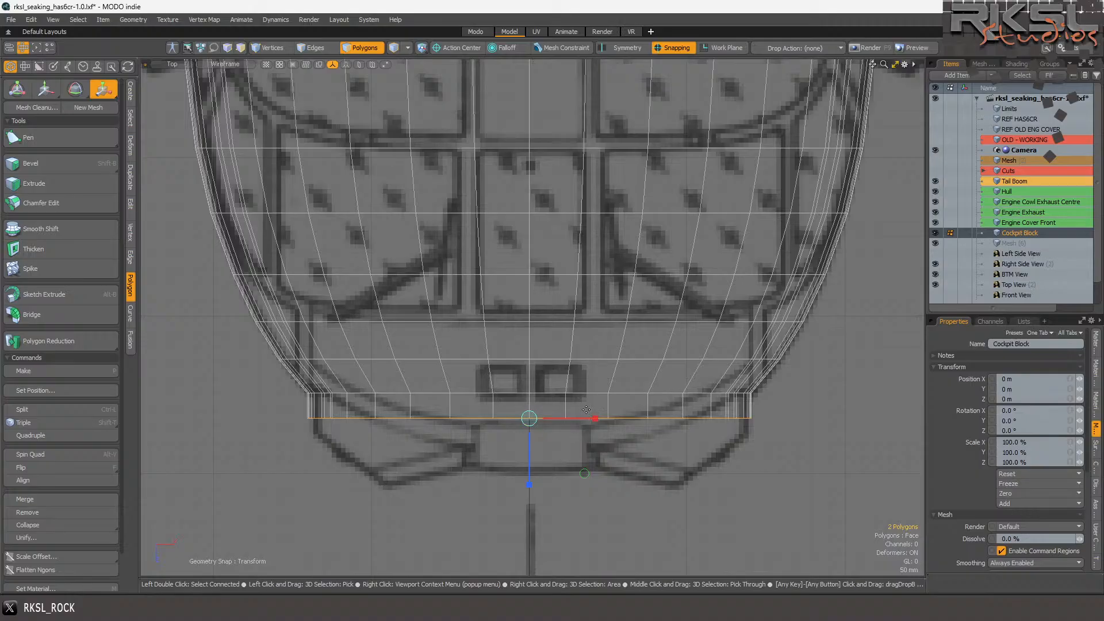
pyautogui.moveTo(592, 415); pyautogui.dragTo(585, 418)
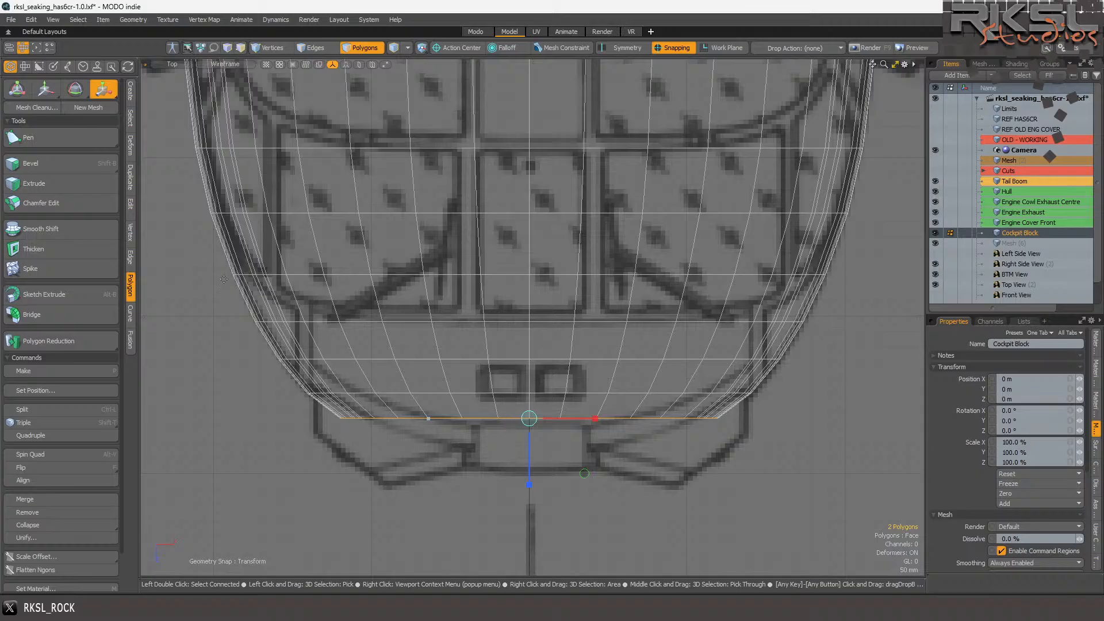
# - Extrude a shorter section into the central nose fitting and scale its front strongly narrower along X to continue the nose curve
pyautogui.click(61, 181)
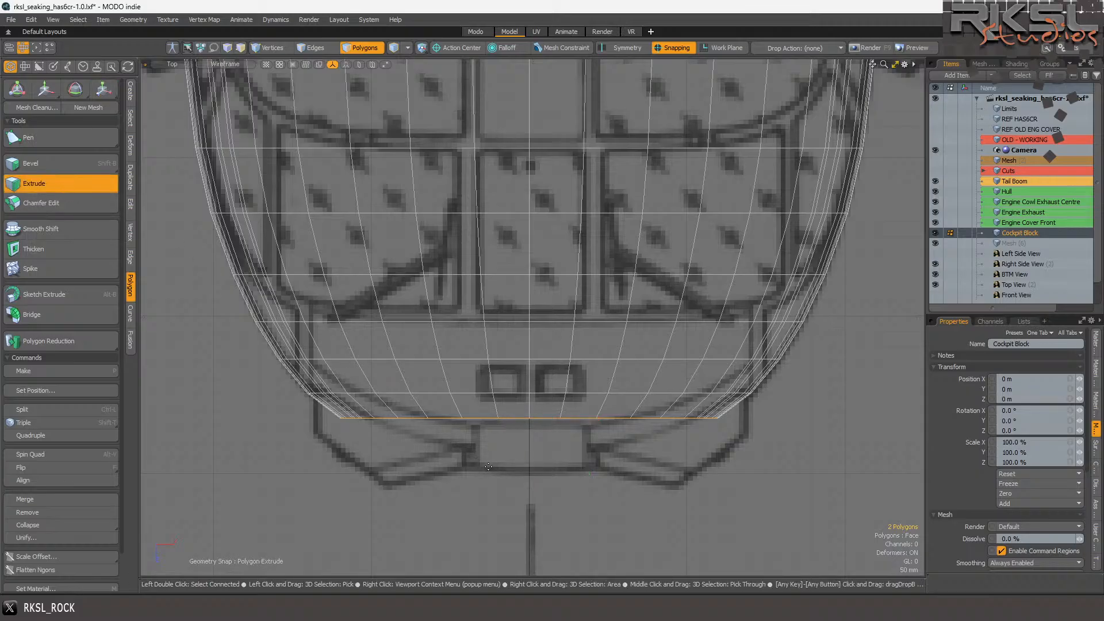
pyautogui.moveTo(529, 445); pyautogui.dragTo(525, 457)
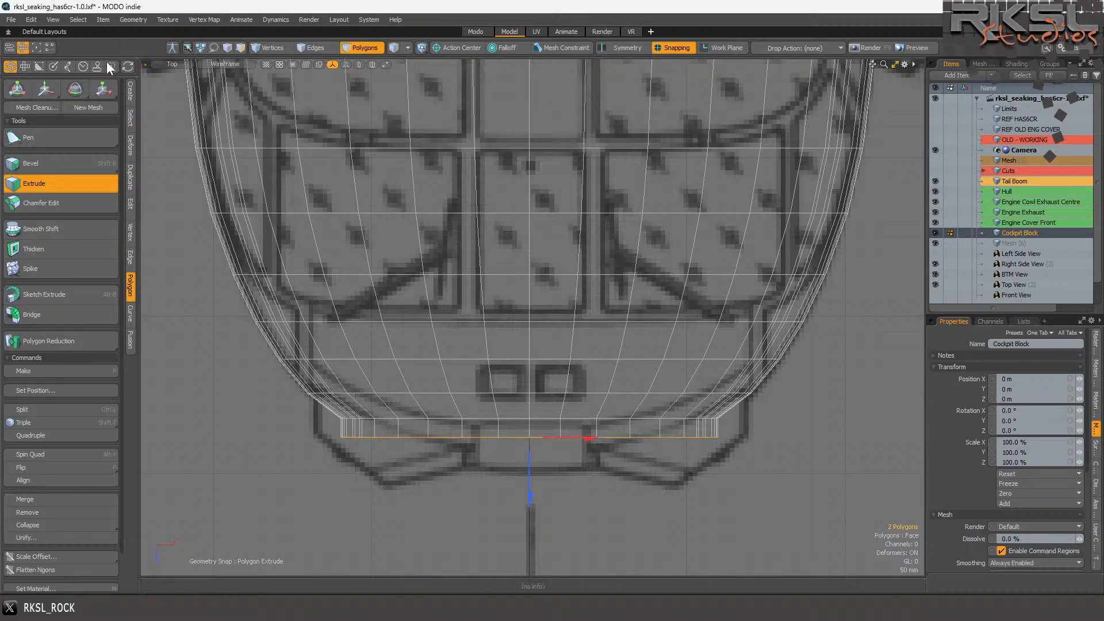
pyautogui.click(104, 90)
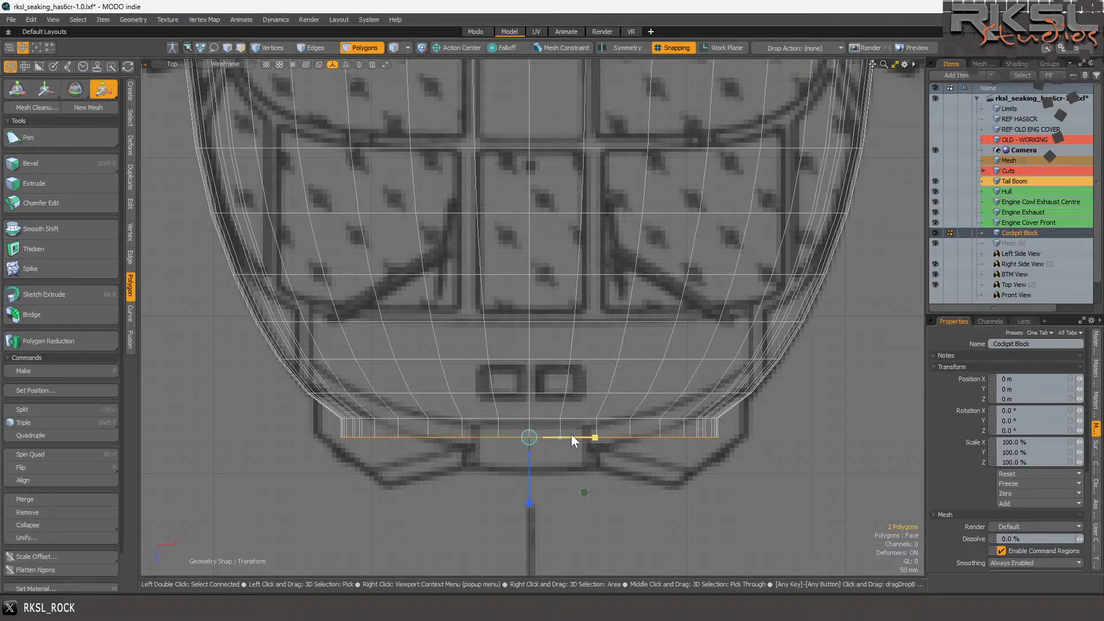
pyautogui.moveTo(595, 437); pyautogui.dragTo(580, 437)
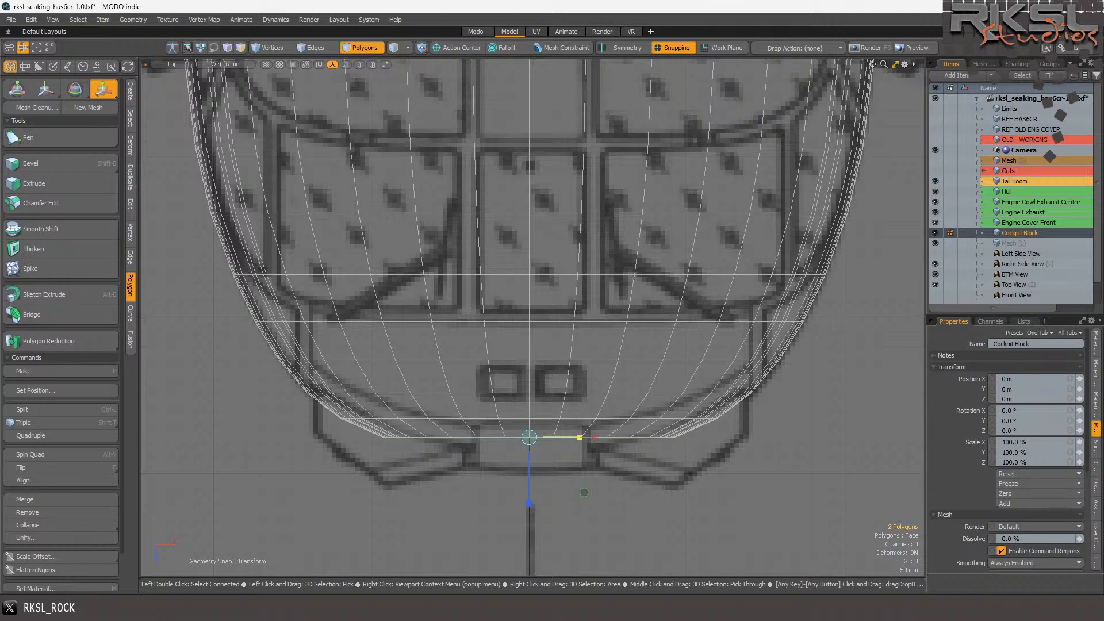
pyautogui.scroll(5, 533, 423)
pyautogui.hotkey('alt', 'v')
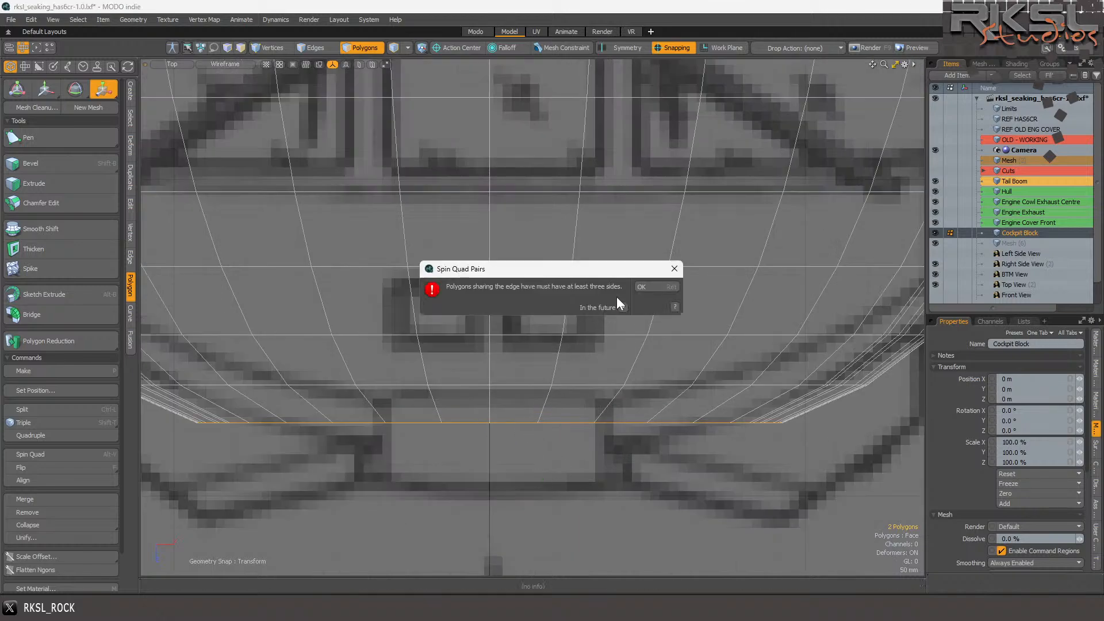
pyautogui.click(641, 287)
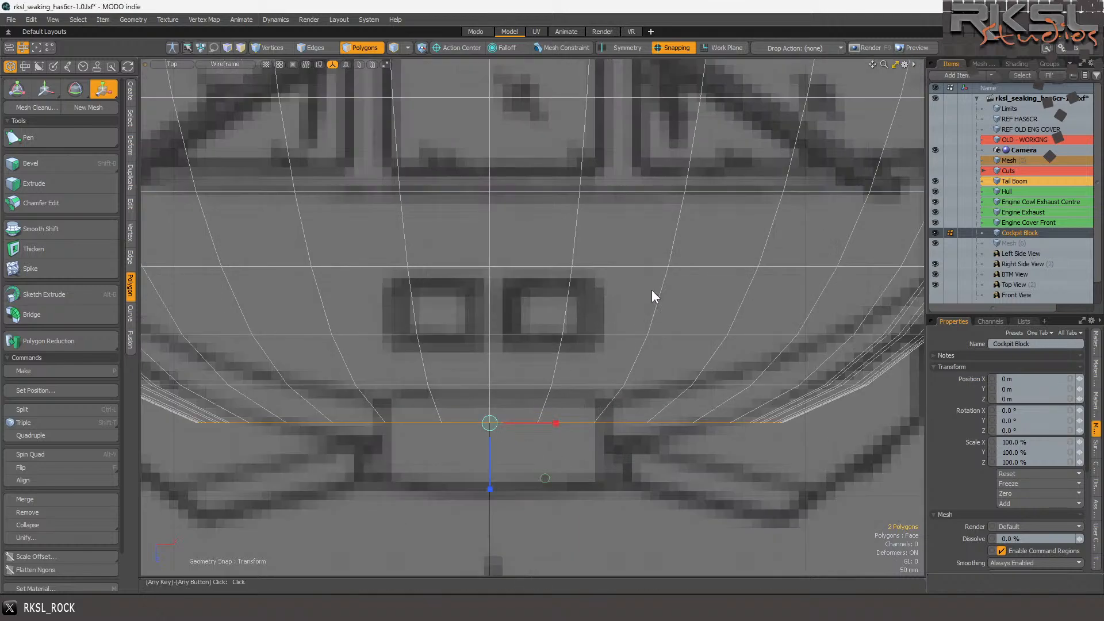
pyautogui.press('space')
# - Select the full edge loop just behind the front end and slide it slightly backward to smooth the nose curve
pyautogui.click(510, 386)
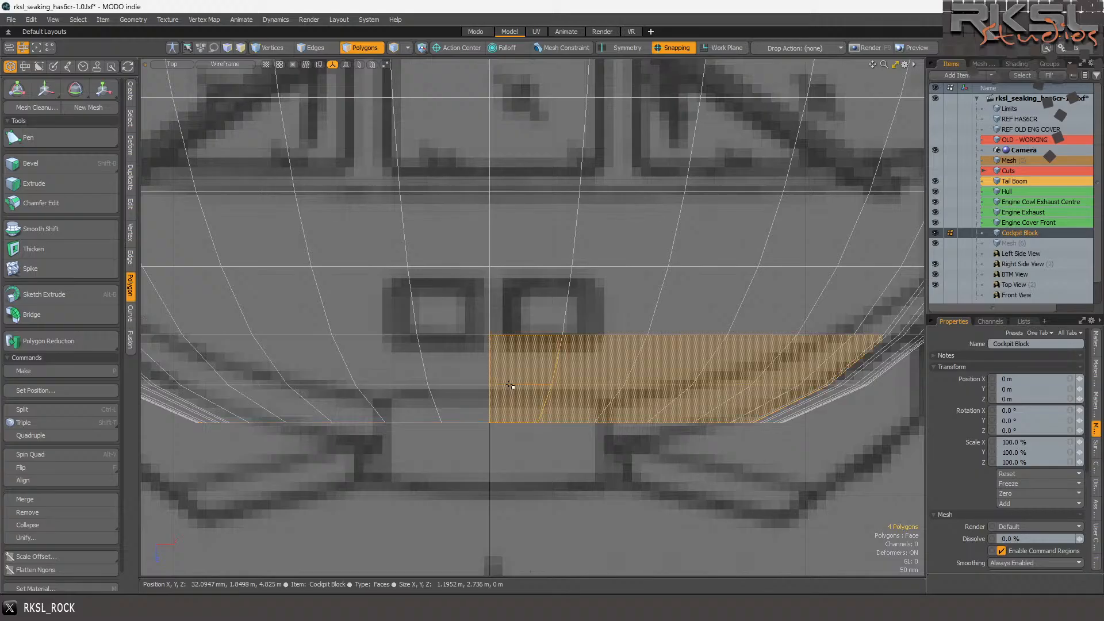
pyautogui.click(311, 52)
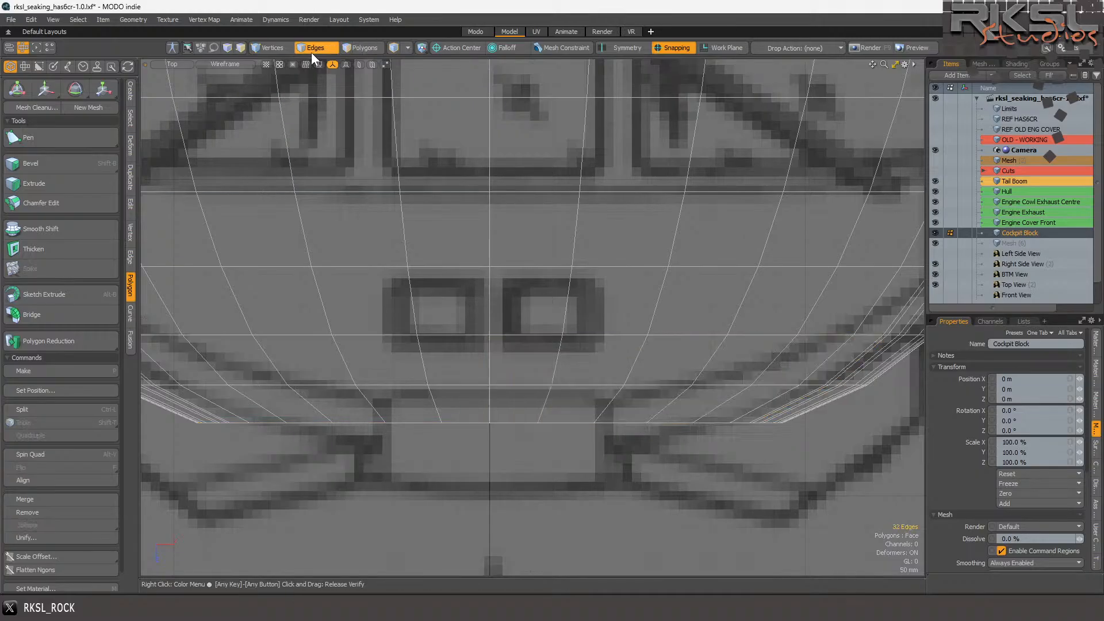
pyautogui.doubleClick(512, 385)
pyautogui.scroll(-2, 511, 385)
pyautogui.keyDown('shift'); pyautogui.doubleClick(477, 381); pyautogui.keyUp('shift')
pyautogui.keyDown('alt'); pyautogui.moveTo(477, 357); pyautogui.dragTo(508, 354); pyautogui.keyUp('alt')
pyautogui.scroll(2, 463, 363)
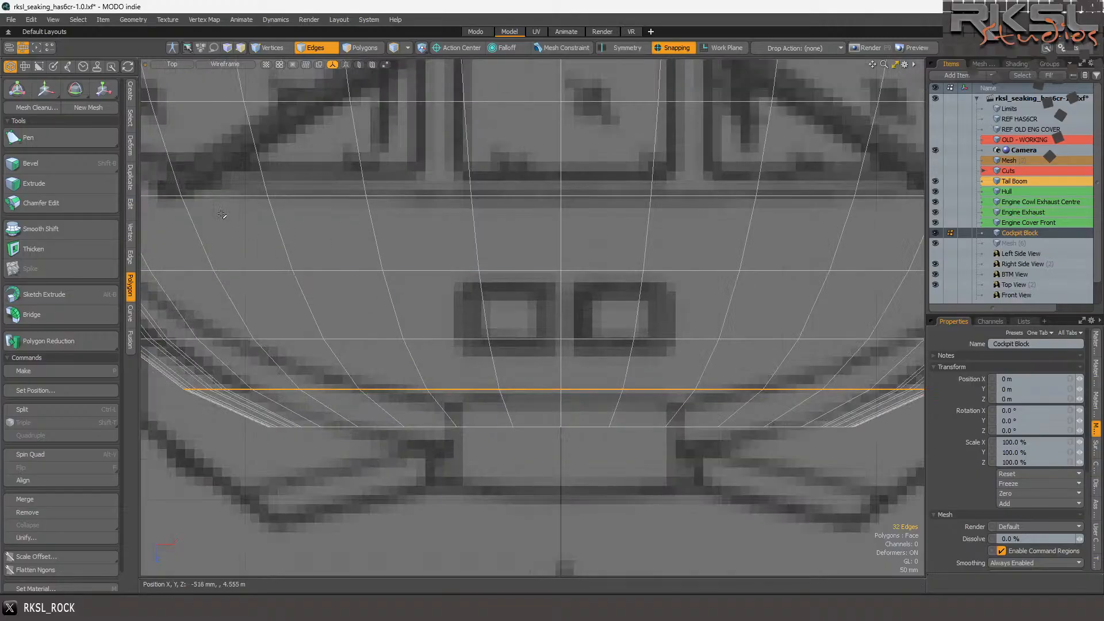
pyautogui.click(131, 257)
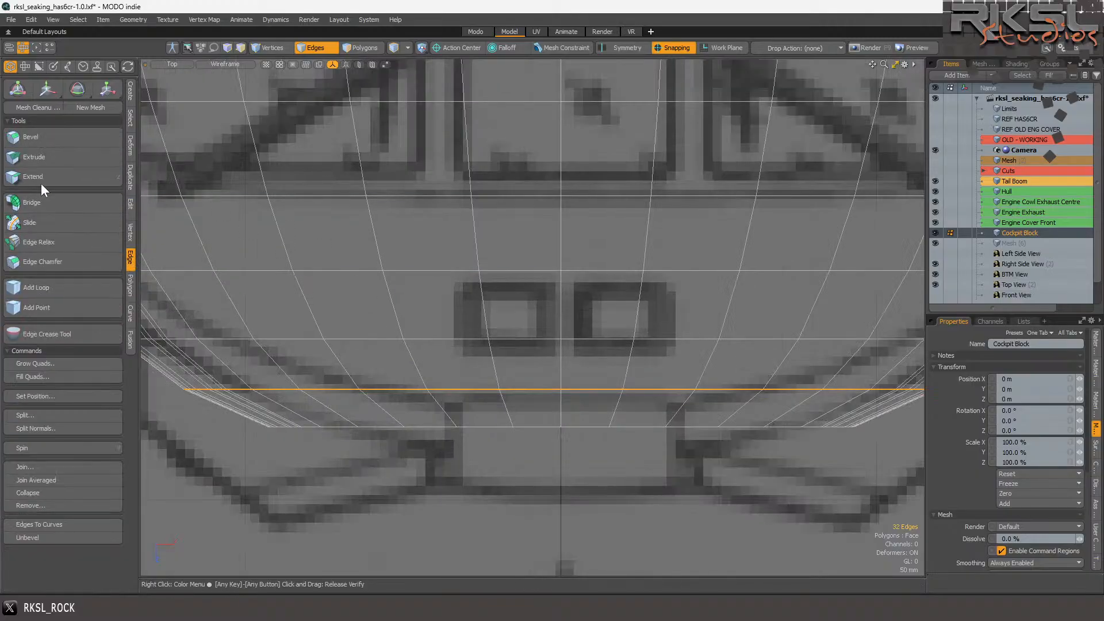
pyautogui.click(39, 222)
pyautogui.moveTo(474, 345); pyautogui.dragTo(496, 313)
pyautogui.press('space')
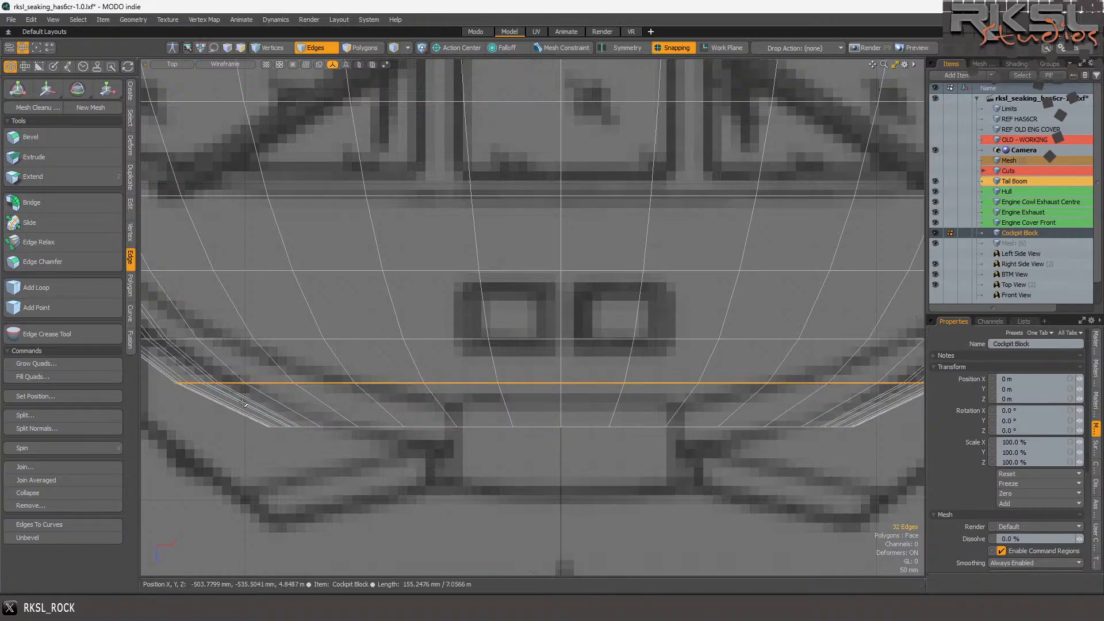
# - Extend the front end's edge loop a short way forward and scale it narrower along X to round off the nose
pyautogui.doubleClick(299, 427)
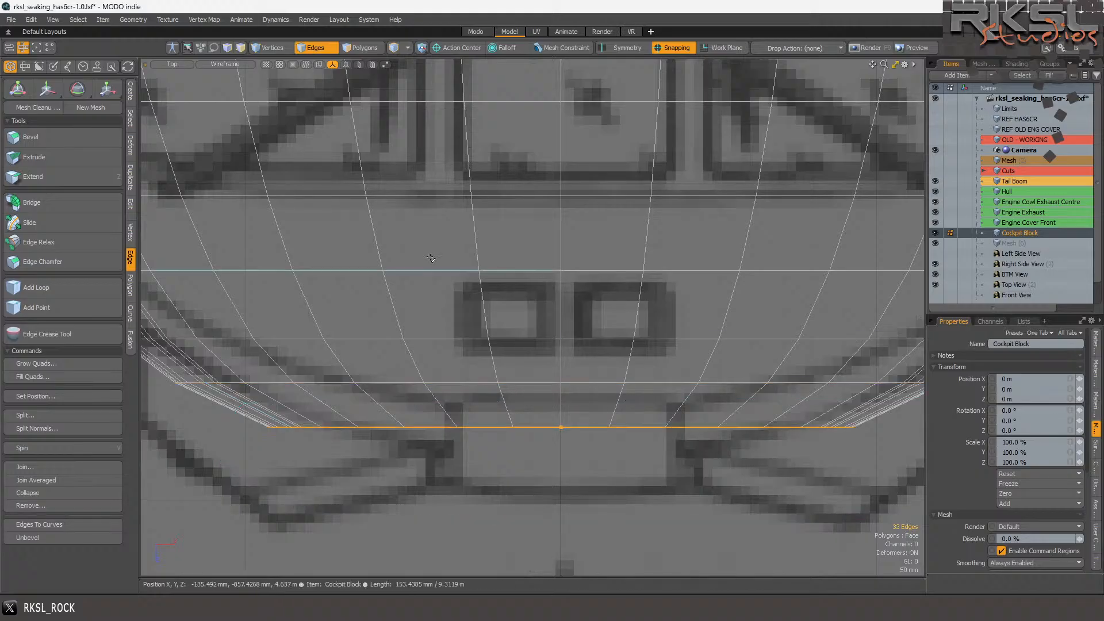
pyautogui.click(22, 171)
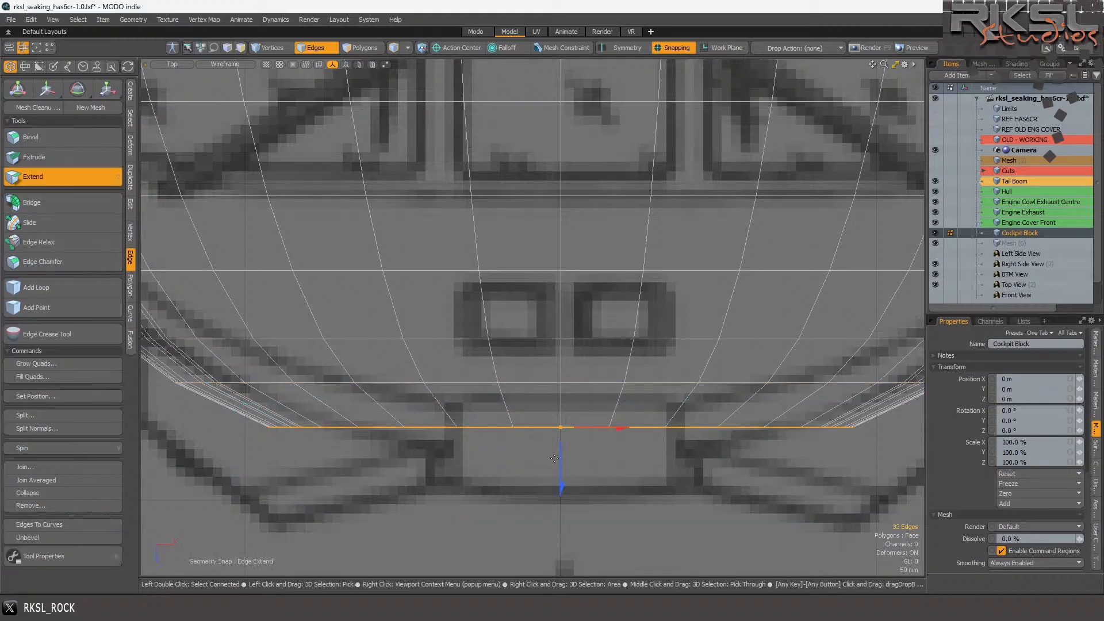
pyautogui.moveTo(562, 442); pyautogui.dragTo(560, 479)
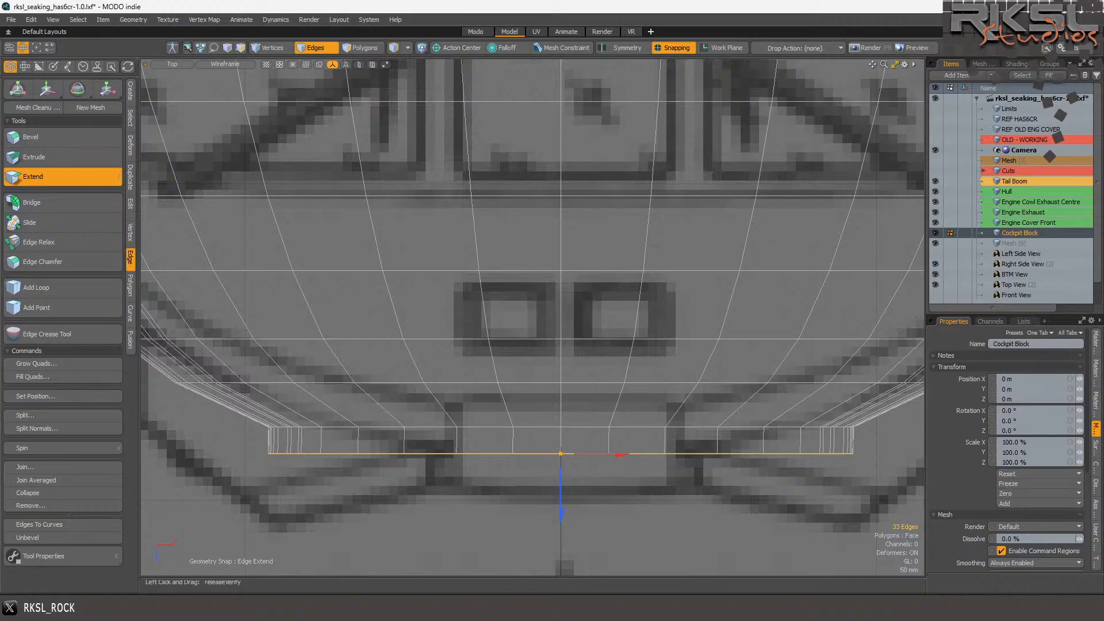
pyautogui.click(112, 86)
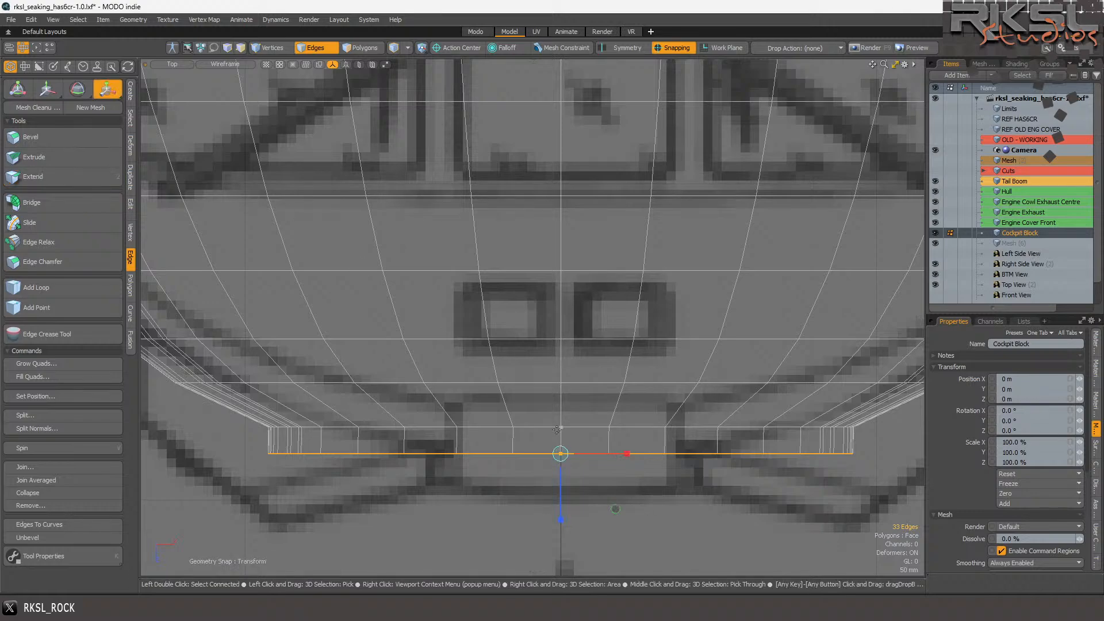
pyautogui.moveTo(627, 453); pyautogui.dragTo(601, 454)
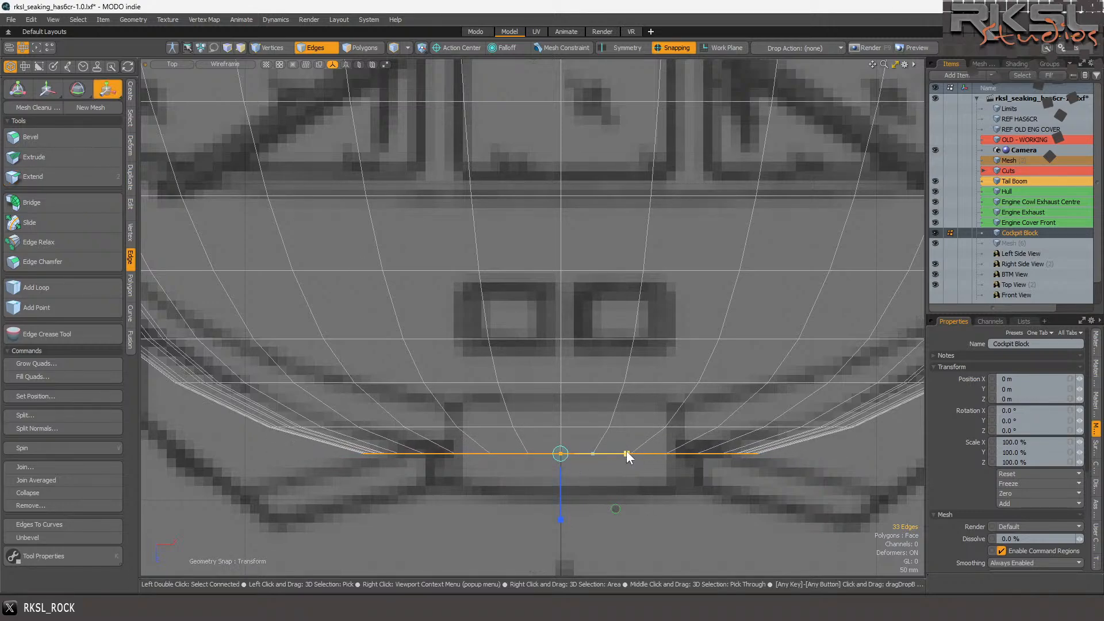
pyautogui.scroll(-3, 479, 266)
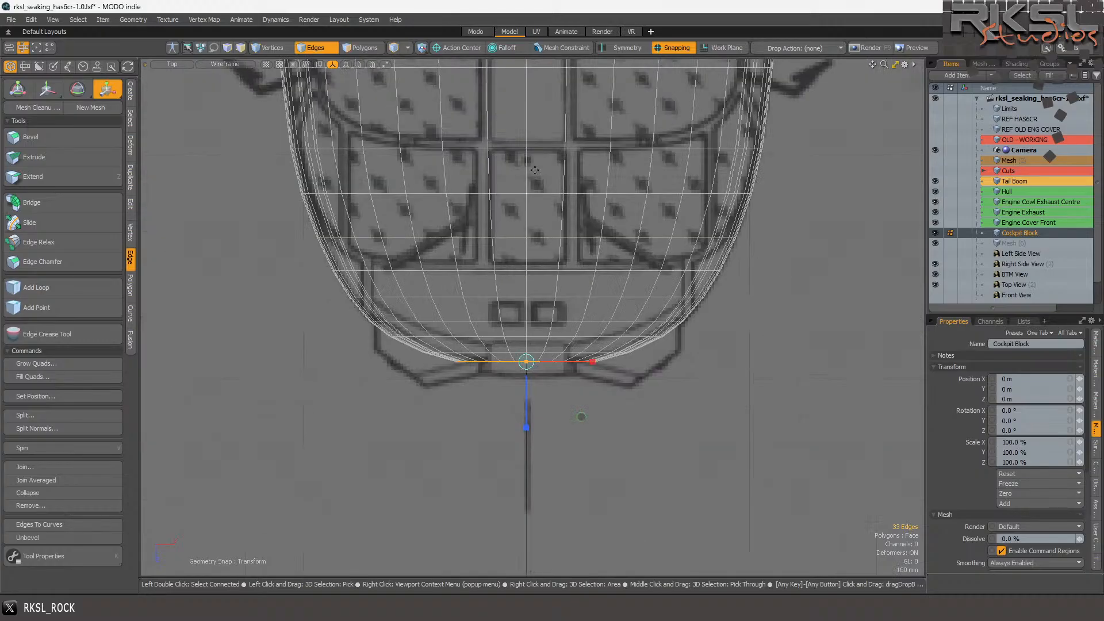
pyautogui.scroll(2, 536, 170)
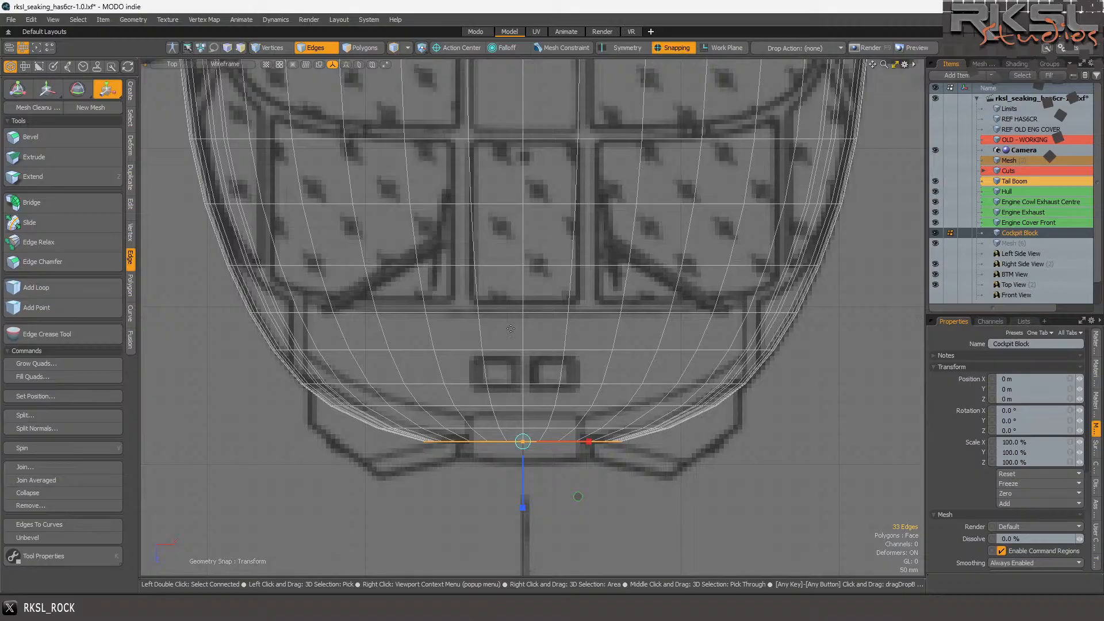
# - Switch to the Right view, examine the block's front and underside against the side-view nose outline, and change to polygon selection
pyautogui.click(169, 64)
pyautogui.click(162, 101)
pyautogui.scroll(-3, 512, 210)
pyautogui.scroll(-3, 496, 221)
pyautogui.scroll(4, 532, 166)
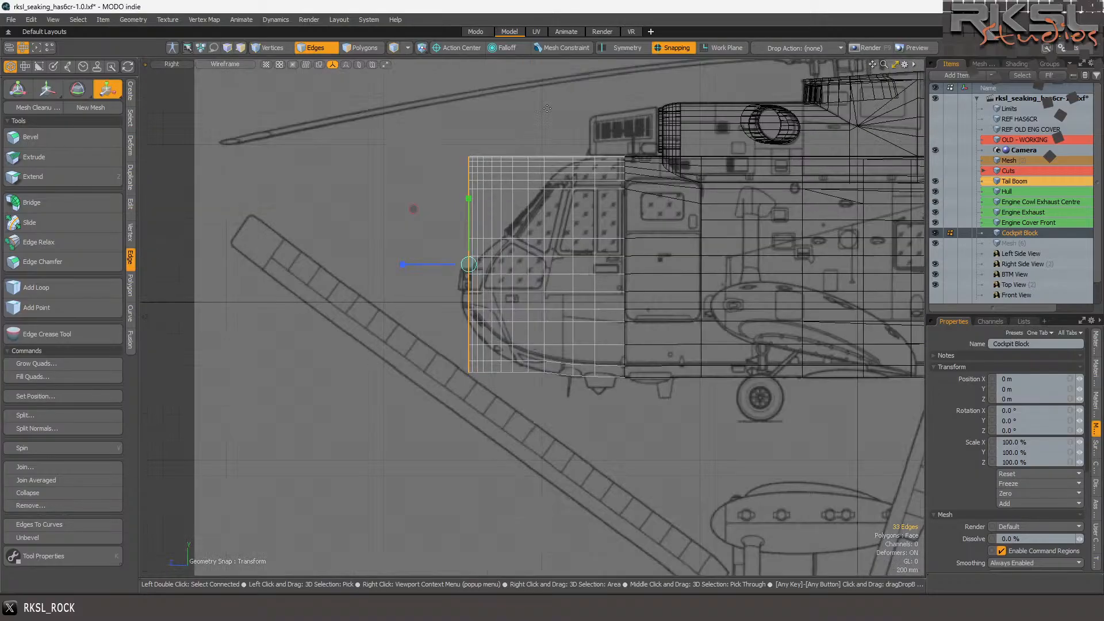
pyautogui.scroll(-2, 561, 169)
pyautogui.scroll(2, 555, 263)
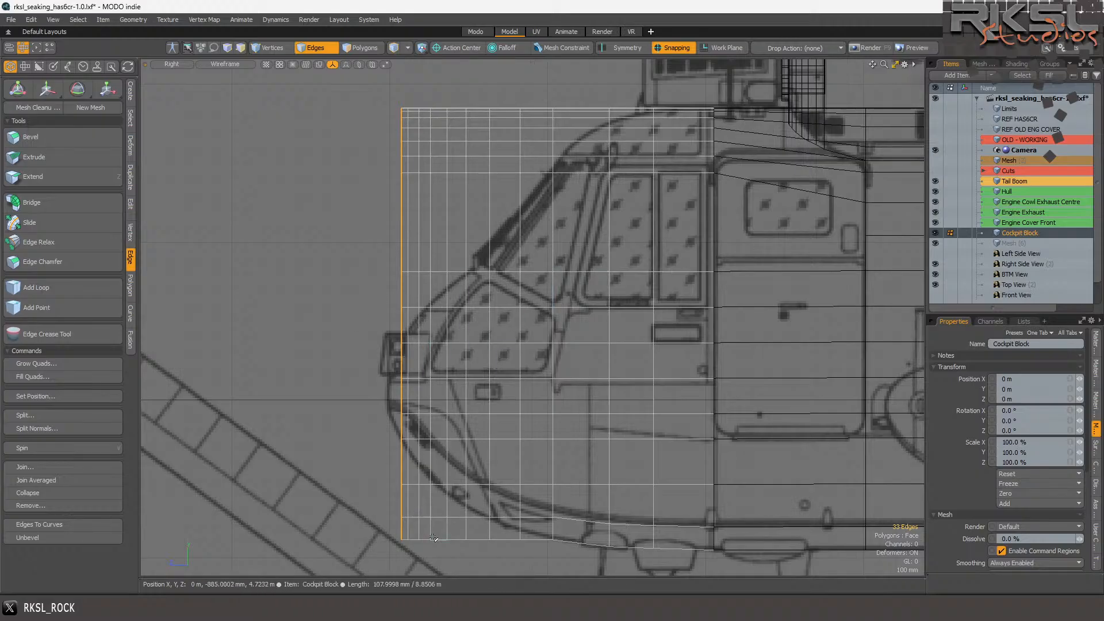
pyautogui.scroll(2, 477, 541)
pyautogui.scroll(-2, 556, 452)
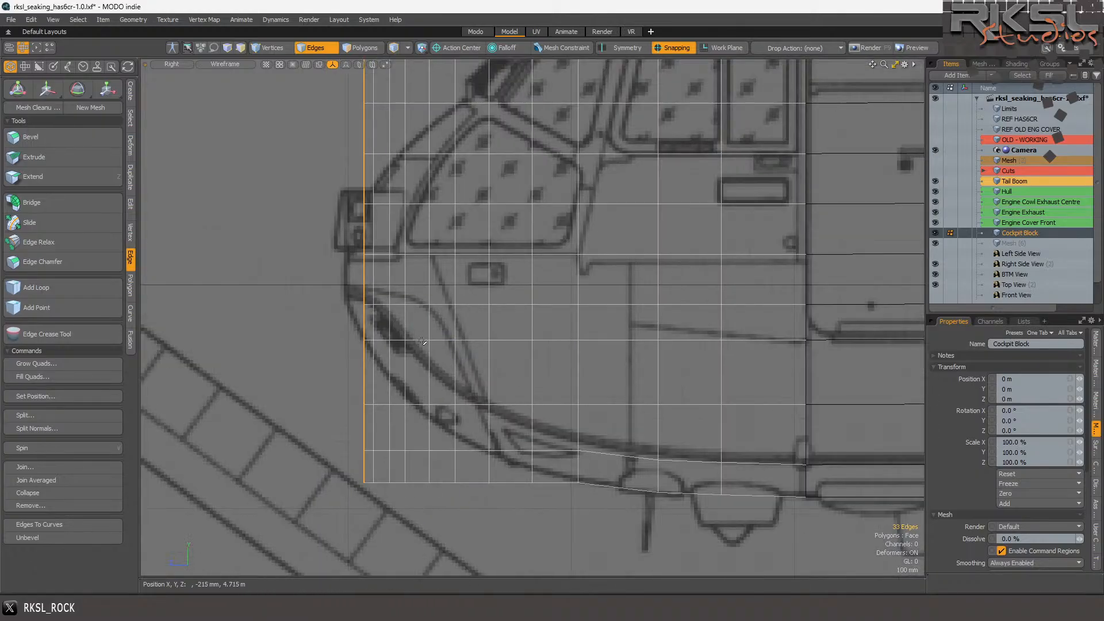
pyautogui.scroll(2, 441, 341)
pyautogui.scroll(-2, 441, 340)
pyautogui.scroll(2, 431, 354)
pyautogui.press('3')
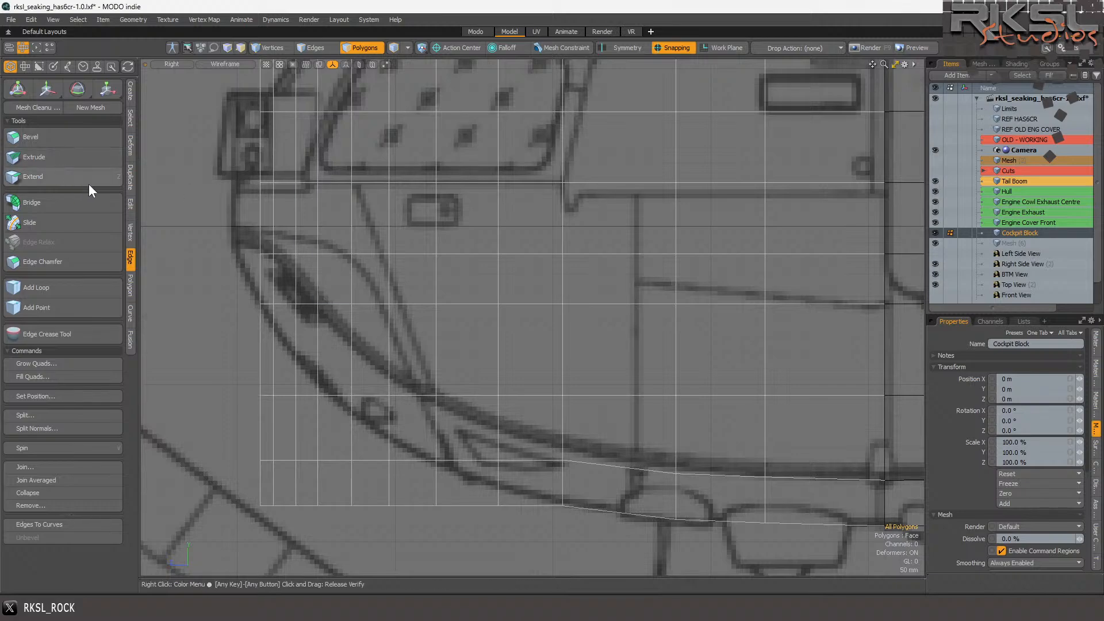
pyautogui.click(130, 206)
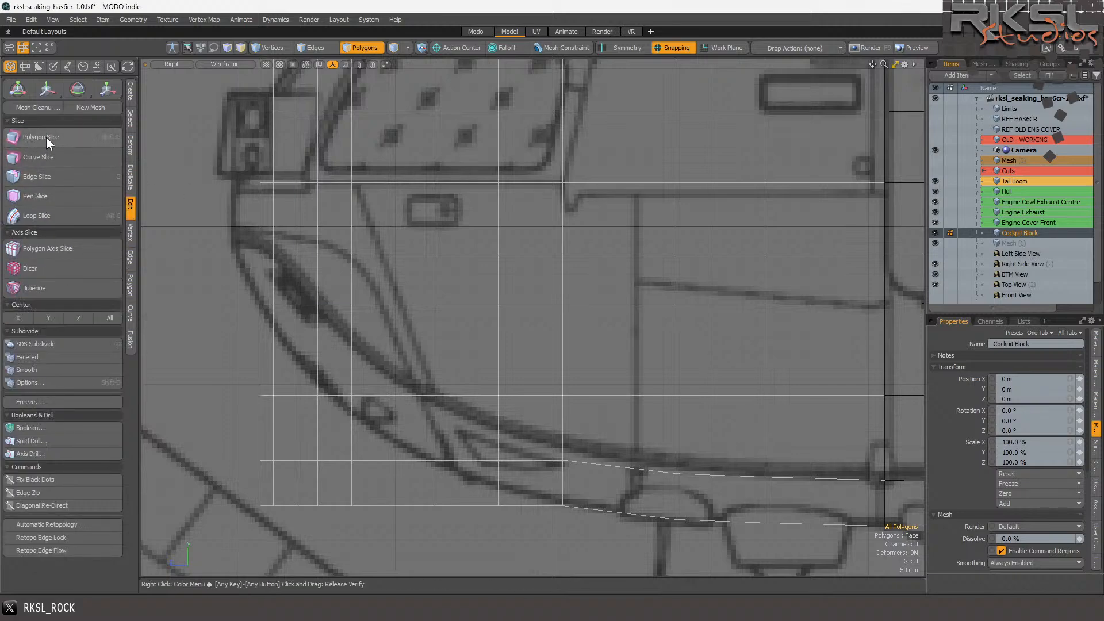
pyautogui.click(43, 158)
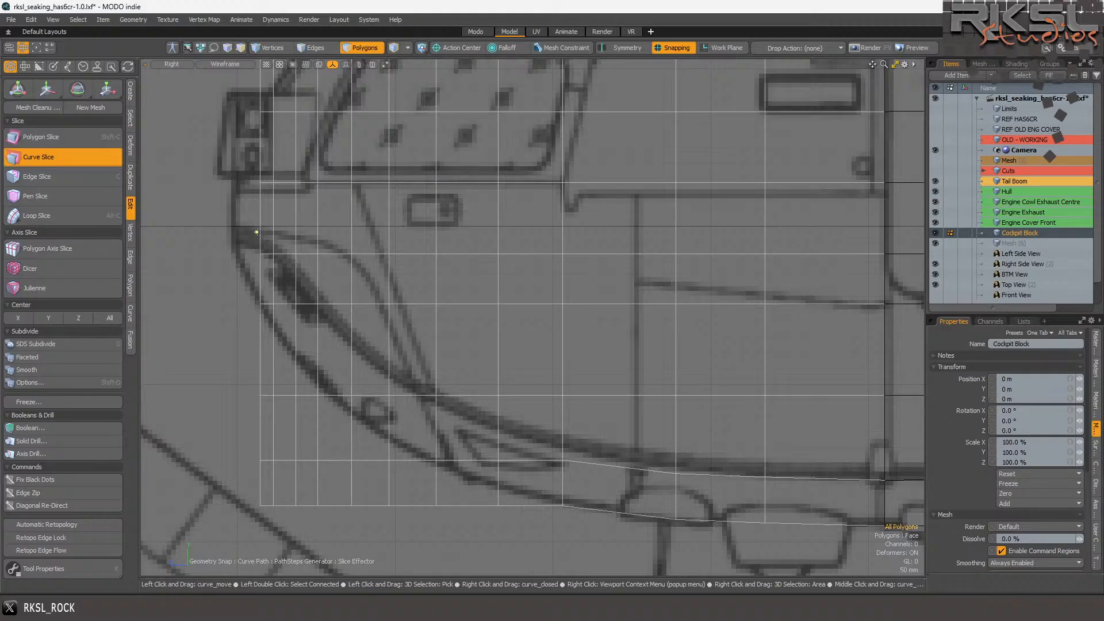
pyautogui.click(305, 241)
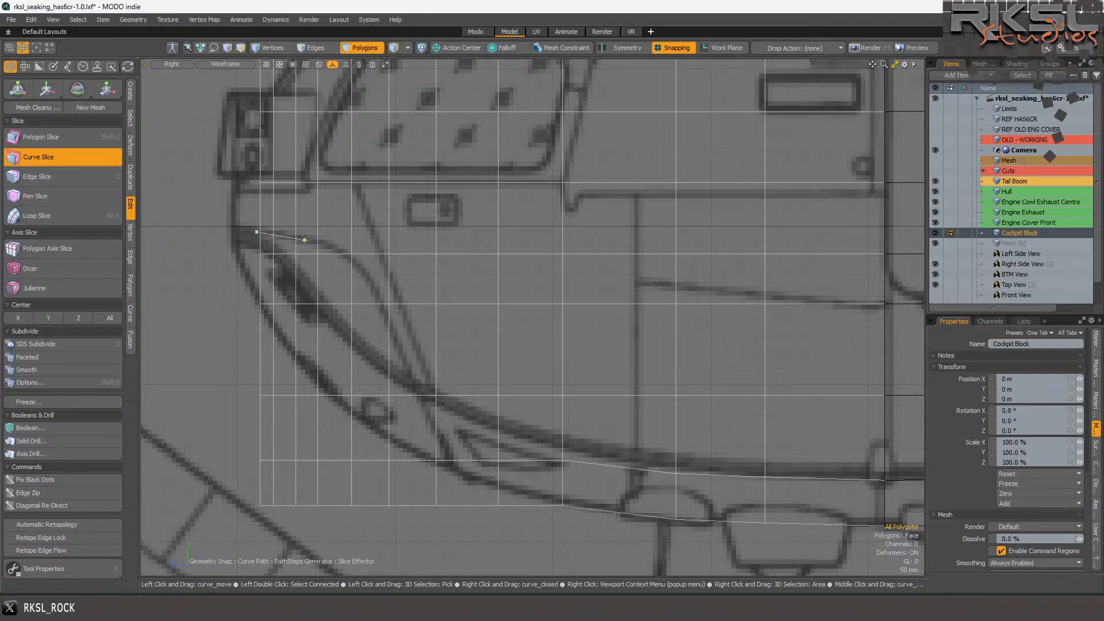
pyautogui.click(352, 253)
pyautogui.click(389, 303)
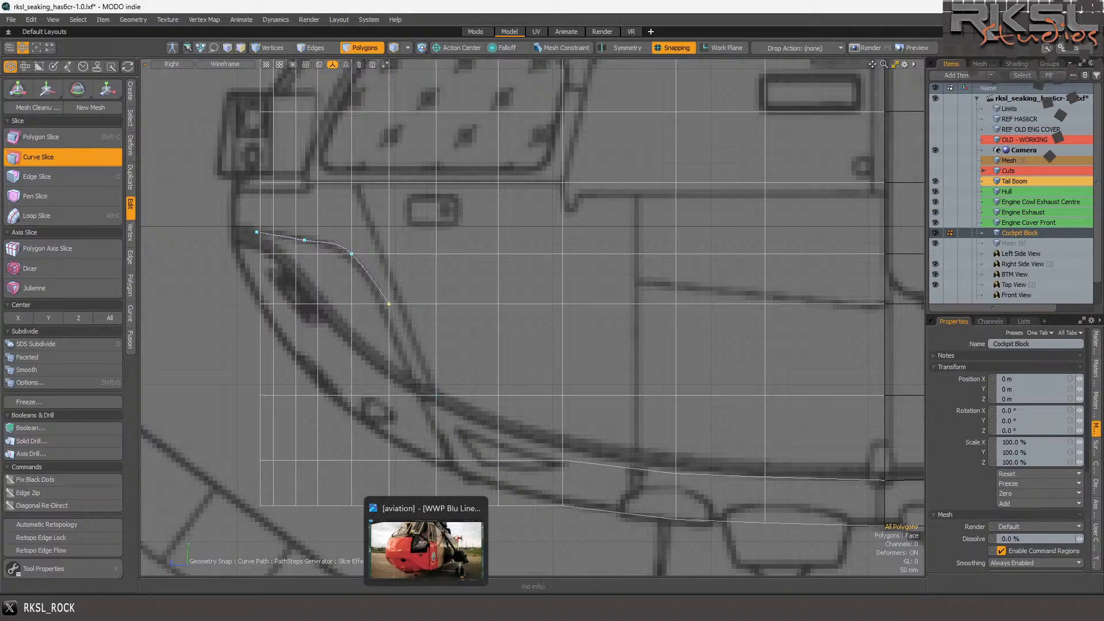
pyautogui.click(435, 607)
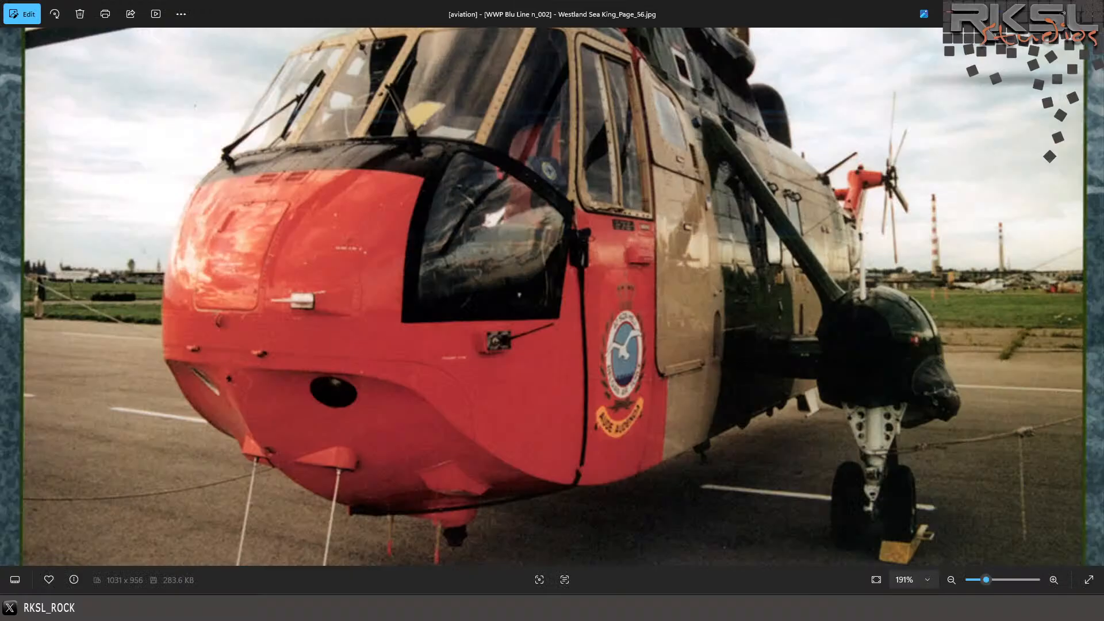
pyautogui.click(1090, 13)
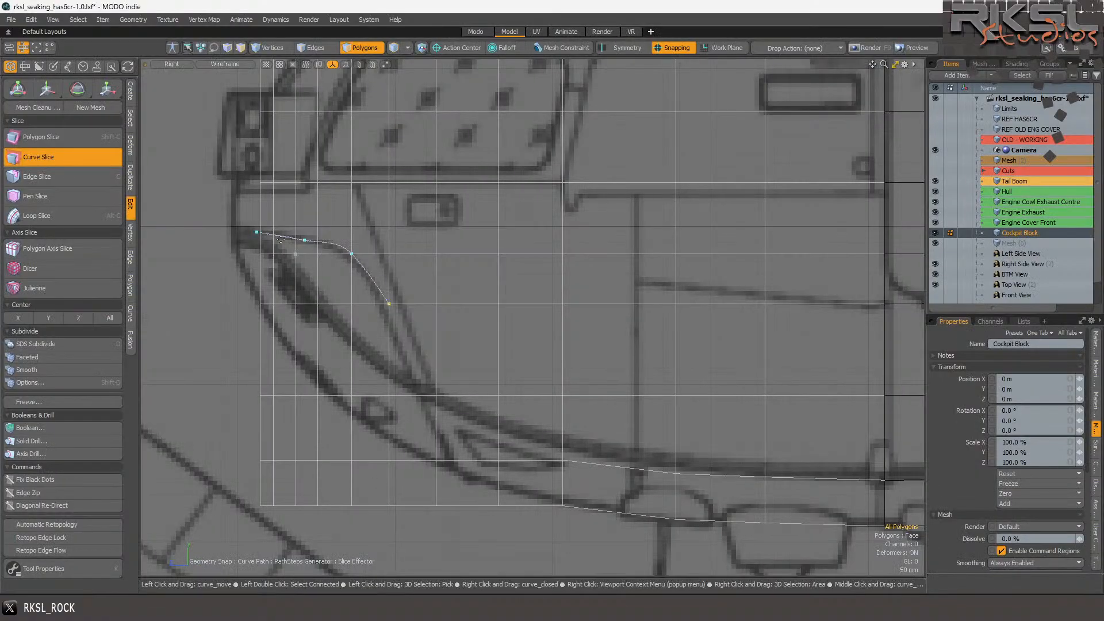
pyautogui.click(260, 253)
pyautogui.hotkey('ctrl', 'z')
pyautogui.hotkey('ctrl', 'z')
pyautogui.hotkey('ctrl', 'z')
pyautogui.hotkey('ctrl', 'z')
pyautogui.click(676, 473)
pyautogui.hotkey('ctrl', 'z')
# - Draw a Curve Slice path from the hull's lower edge forward along the drawing's inner chin line to the nose, undoing surplus end points
pyautogui.click(107, 158)
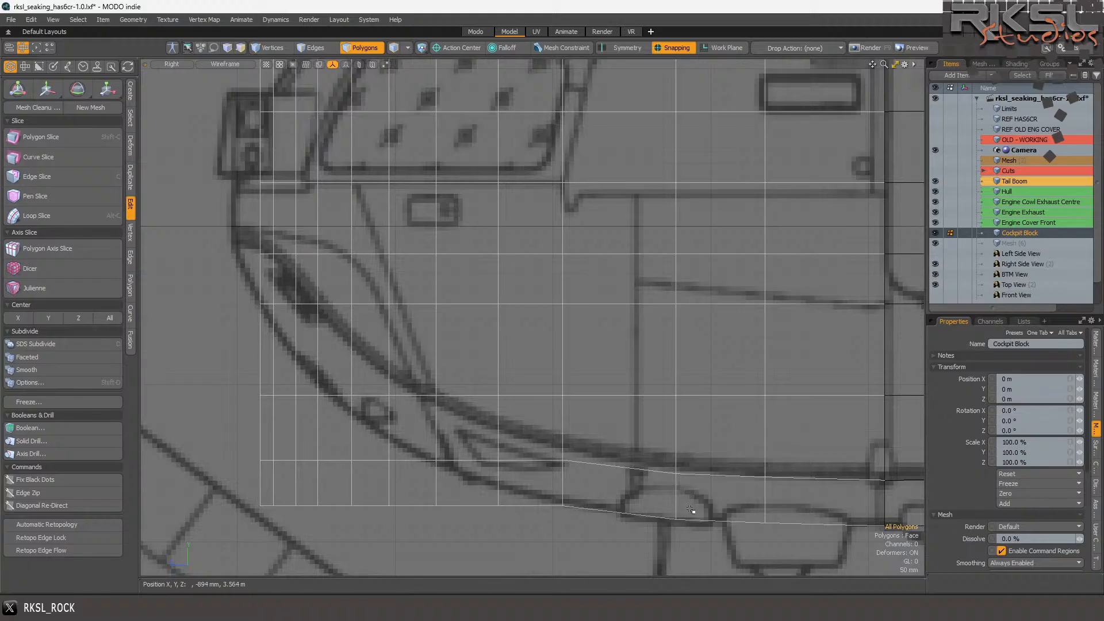
pyautogui.click(58, 156)
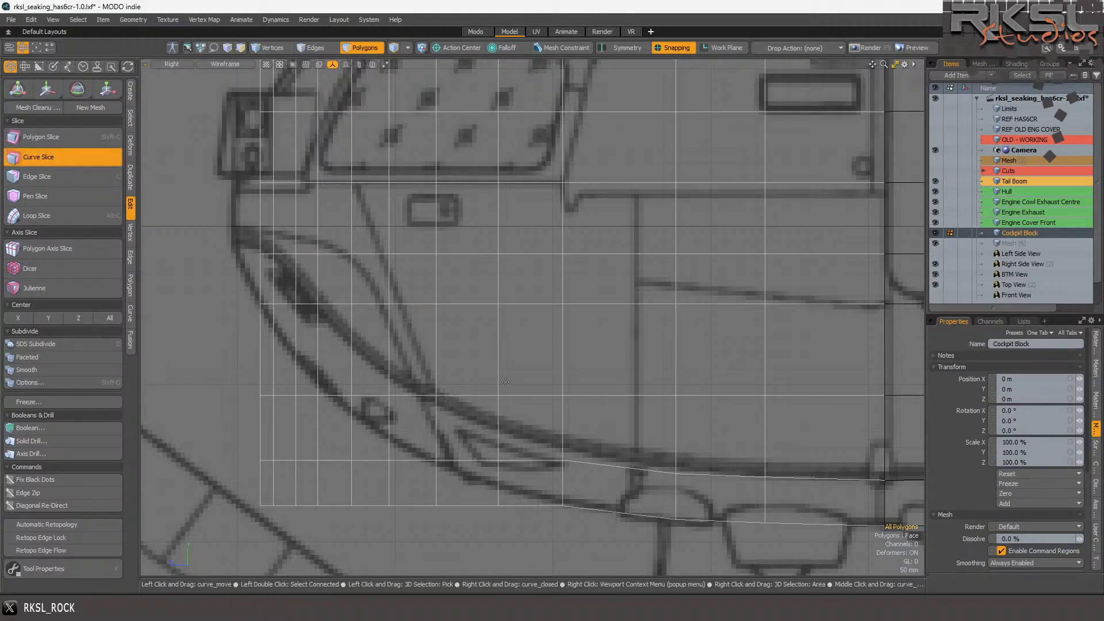
pyautogui.click(665, 467)
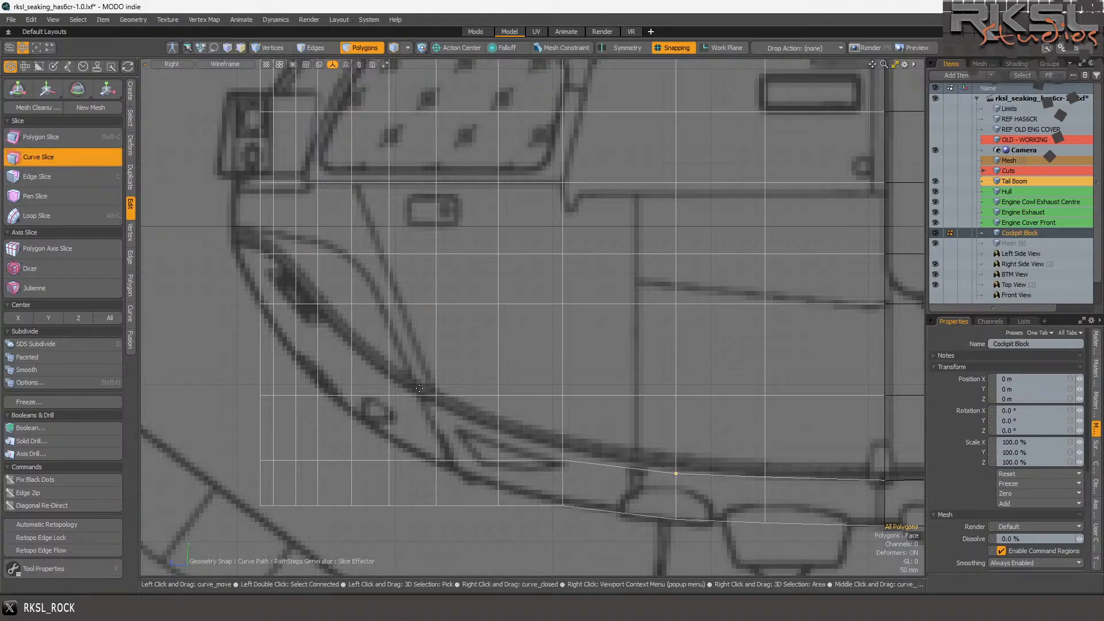
pyautogui.click(428, 394)
pyautogui.click(318, 304)
pyautogui.click(273, 253)
pyautogui.click(226, 228)
pyautogui.click(207, 218)
pyautogui.hotkey('ctrl', 'z')
pyautogui.hotkey('ctrl', 'z')
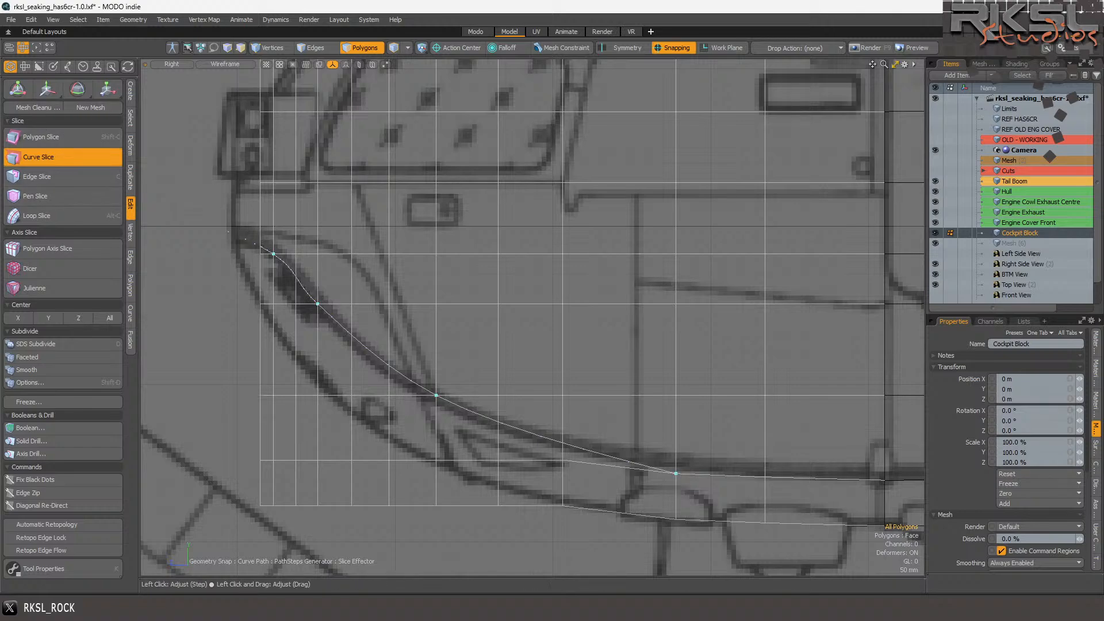
# - Set the slice path's steps to Automatic and complete the Curve Slice through the block
pyautogui.press('k')
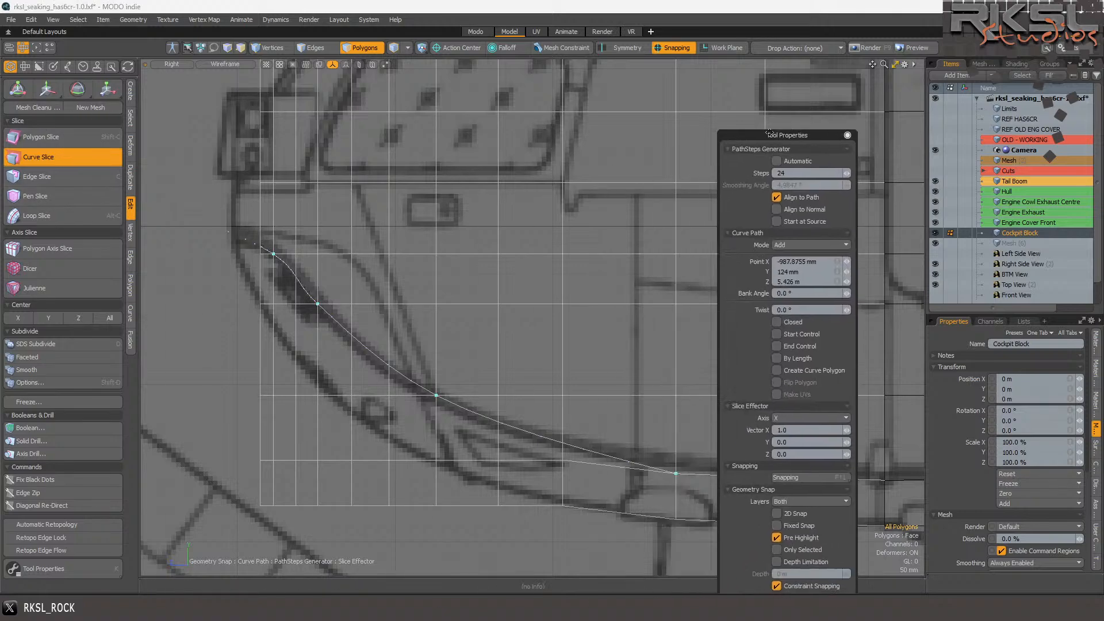
pyautogui.click(739, 116)
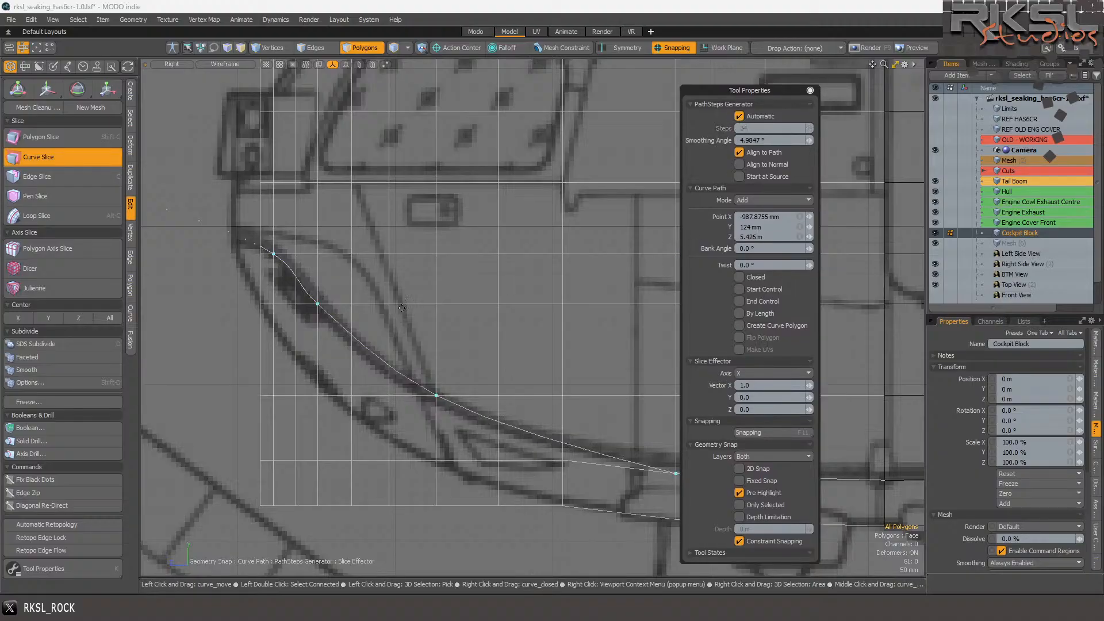
pyautogui.press('space')
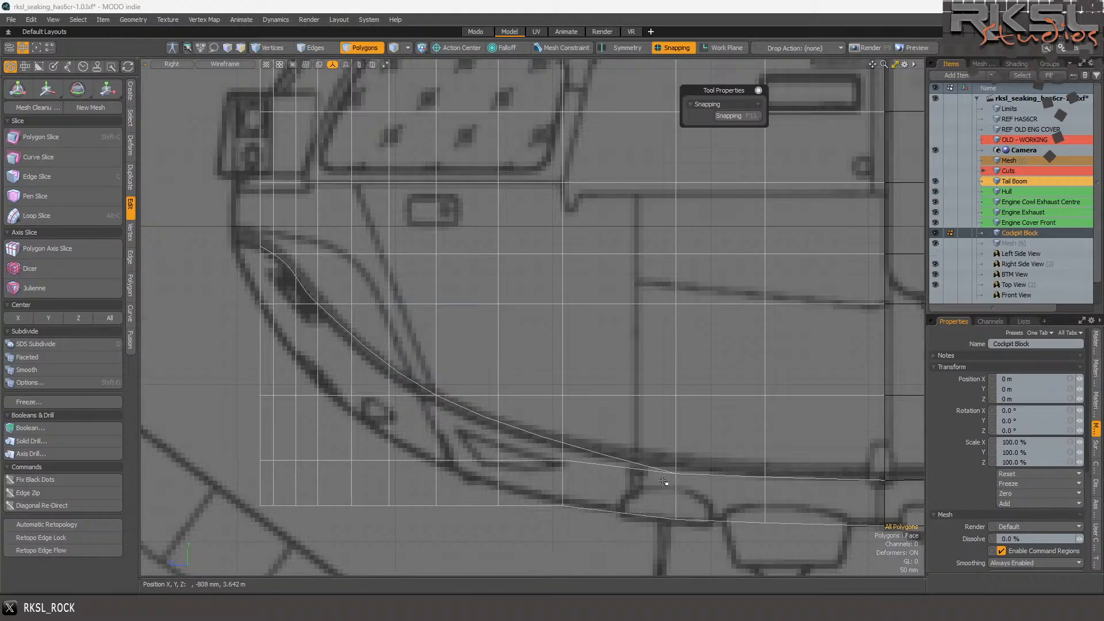
# - Select and delete all the nose polygons below the slice curve, including the small leftover at the front tip
pyautogui.moveTo(575, 462)
pyautogui.mouseDown()
pyautogui.moveTo(559, 504)
pyautogui.moveTo(531, 461)
pyautogui.moveTo(512, 454)
pyautogui.moveTo(468, 483)
pyautogui.moveTo(410, 408)
pyautogui.mouseUp()
pyautogui.moveTo(257, 277)
pyautogui.keyDown('shift'); pyautogui.mouseDown()
pyautogui.moveTo(333, 345)
pyautogui.moveTo(384, 454)
pyautogui.moveTo(383, 380)
pyautogui.moveTo(385, 451)
pyautogui.moveTo(287, 381)
pyautogui.mouseUp(); pyautogui.keyUp('shift')
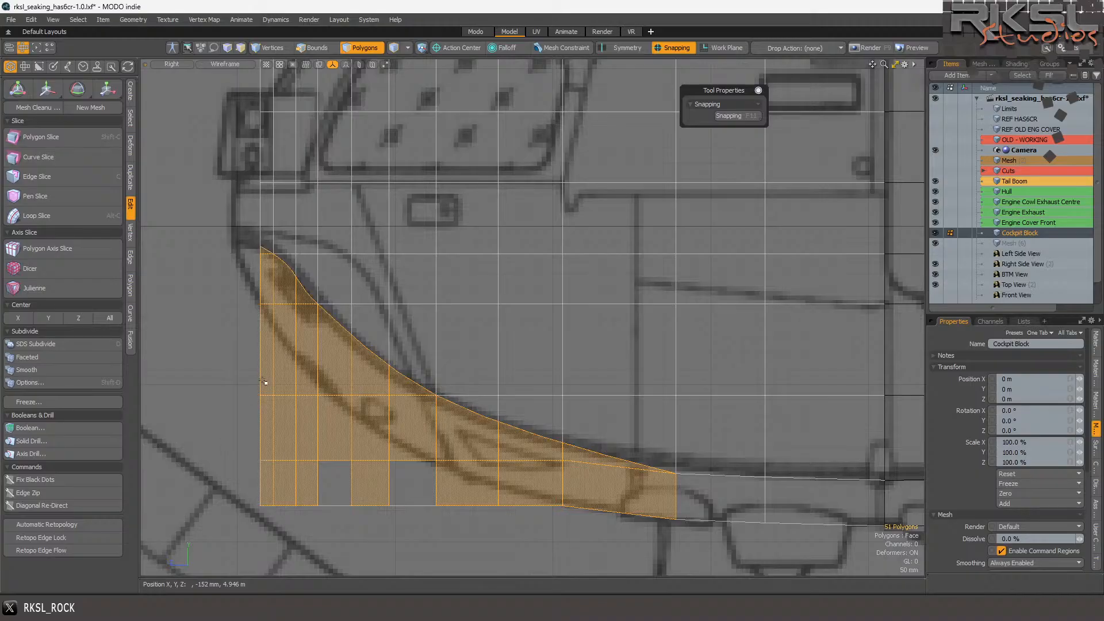
pyautogui.moveTo(257, 384); pyautogui.dragTo(490, 492)
pyautogui.press('Delete')
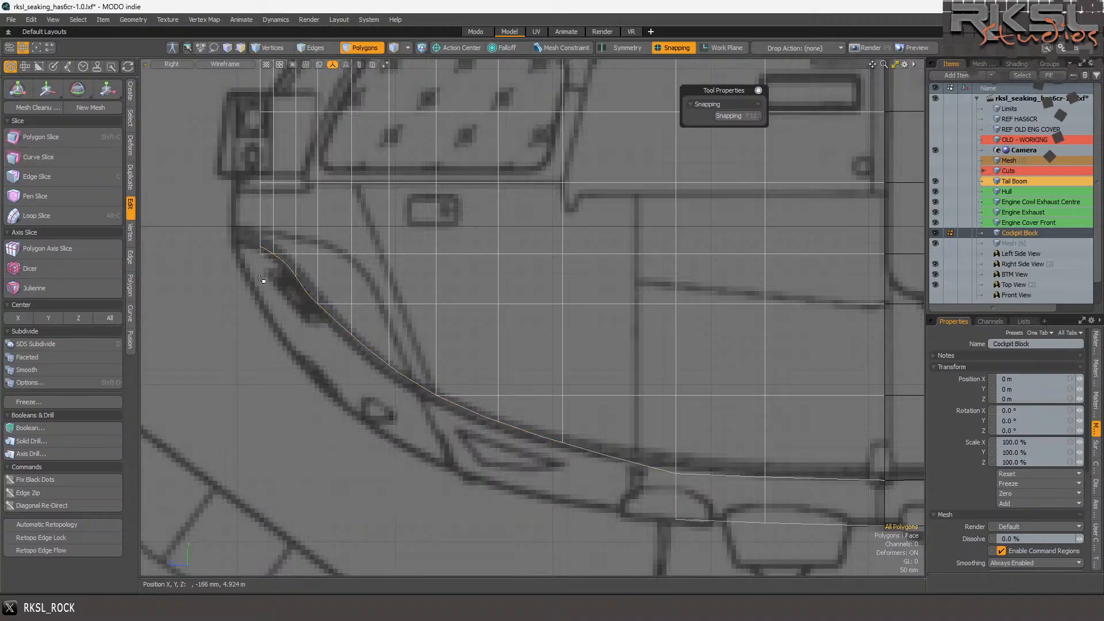
pyautogui.scroll(5, 259, 266)
pyautogui.click(287, 262)
pyautogui.press('Delete')
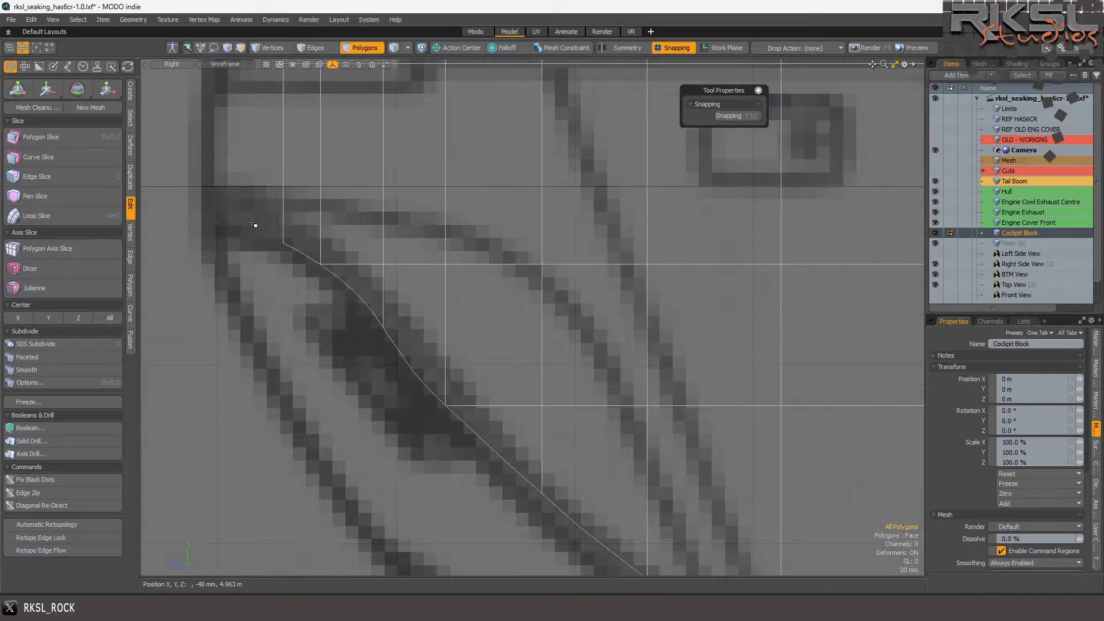
# - Examine the near-coincident vertices where the slice curve meets the front grid corner of the nose
pyautogui.click(270, 48)
pyautogui.moveTo(409, 237)
pyautogui.mouseDown(button='right')
pyautogui.moveTo(535, 468)
pyautogui.moveTo(402, 248)
pyautogui.mouseUp(button='right')
pyautogui.scroll(5, 309, 315)
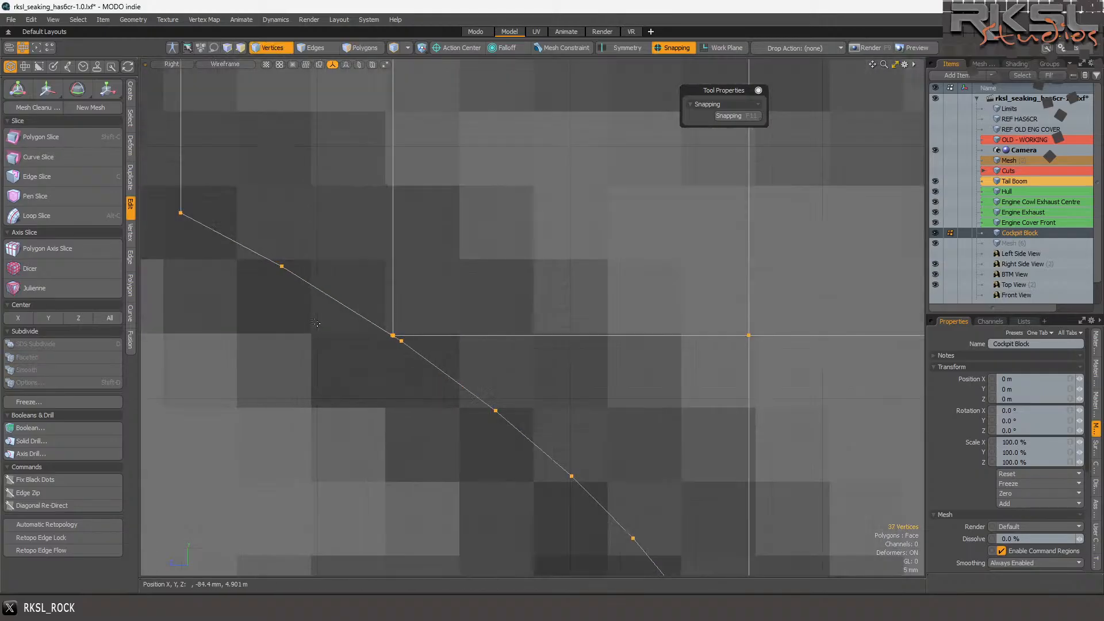
pyautogui.moveTo(335, 241)
pyautogui.mouseDown(button='right')
pyautogui.moveTo(292, 298)
pyautogui.moveTo(299, 290)
pyautogui.mouseUp(button='right')
pyautogui.scroll(5, 385, 334)
pyautogui.moveTo(605, 330)
pyautogui.mouseDown(button='right')
pyautogui.moveTo(452, 236)
pyautogui.moveTo(413, 351)
pyautogui.mouseUp(button='right')
pyautogui.scroll(10, 414, 352)
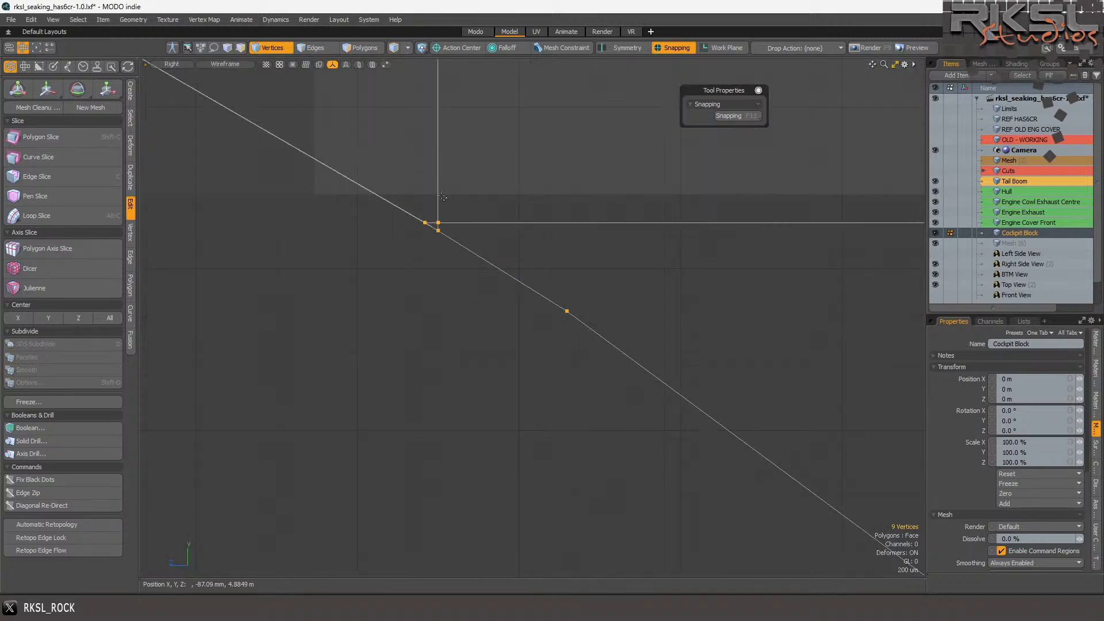
pyautogui.scroll(4, 439, 217)
pyautogui.scroll(3, 439, 216)
pyautogui.moveTo(452, 267)
pyautogui.mouseDown(button='right')
pyautogui.moveTo(418, 227)
pyautogui.moveTo(454, 326)
pyautogui.moveTo(434, 247)
pyautogui.mouseUp(button='right')
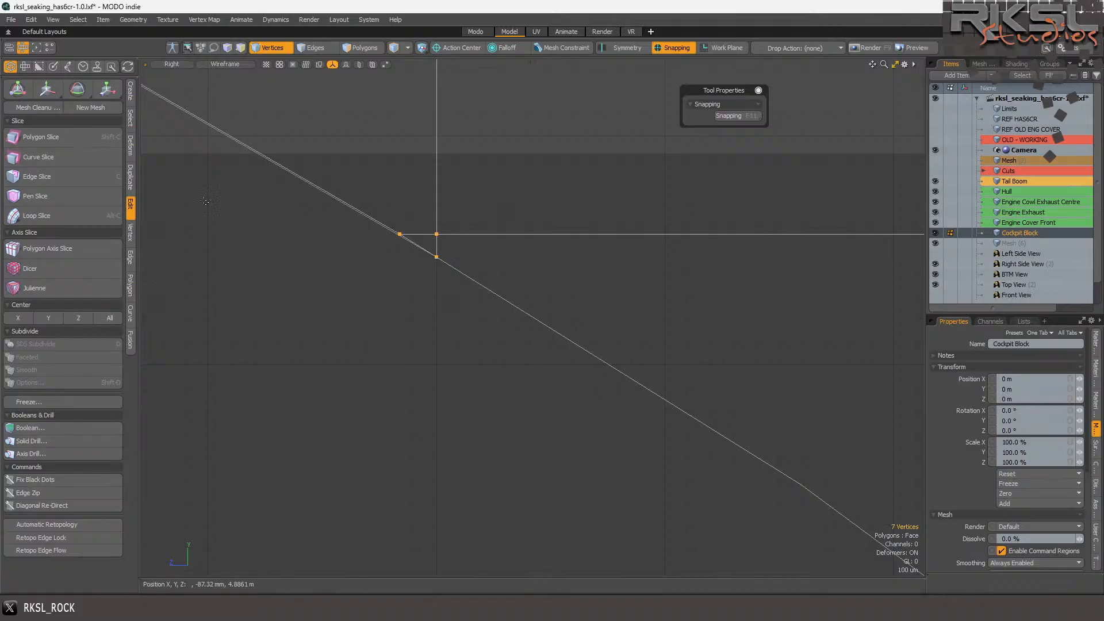
# - In the Top view, delete the half of the Cockpit Block on the negative X side of the centreline
pyautogui.click(184, 63)
pyautogui.click(178, 27)
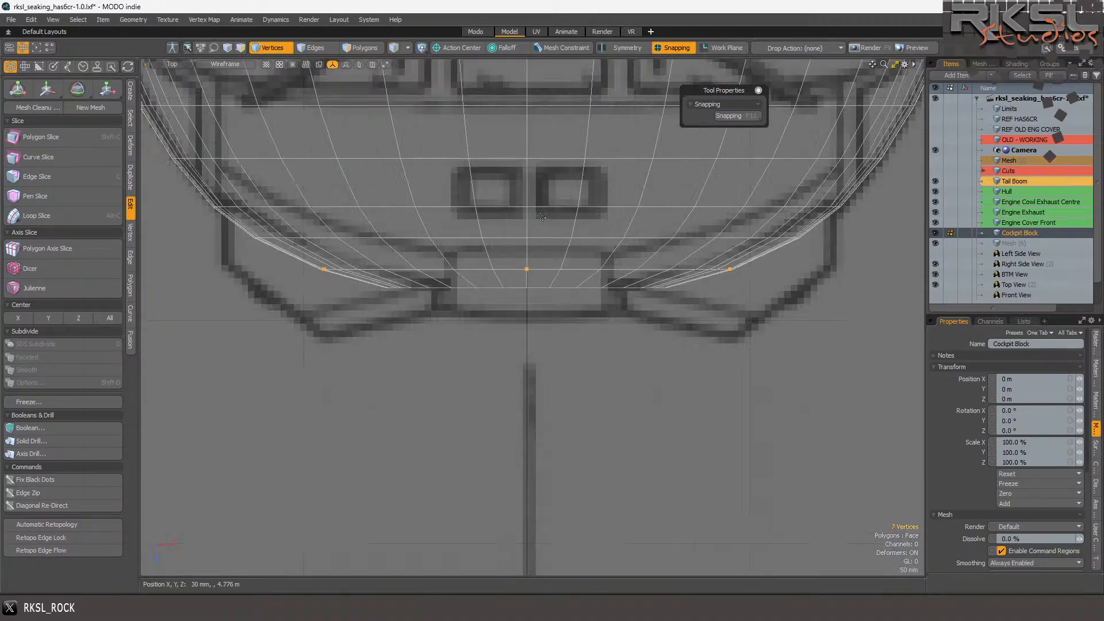
pyautogui.scroll(-6, 541, 225)
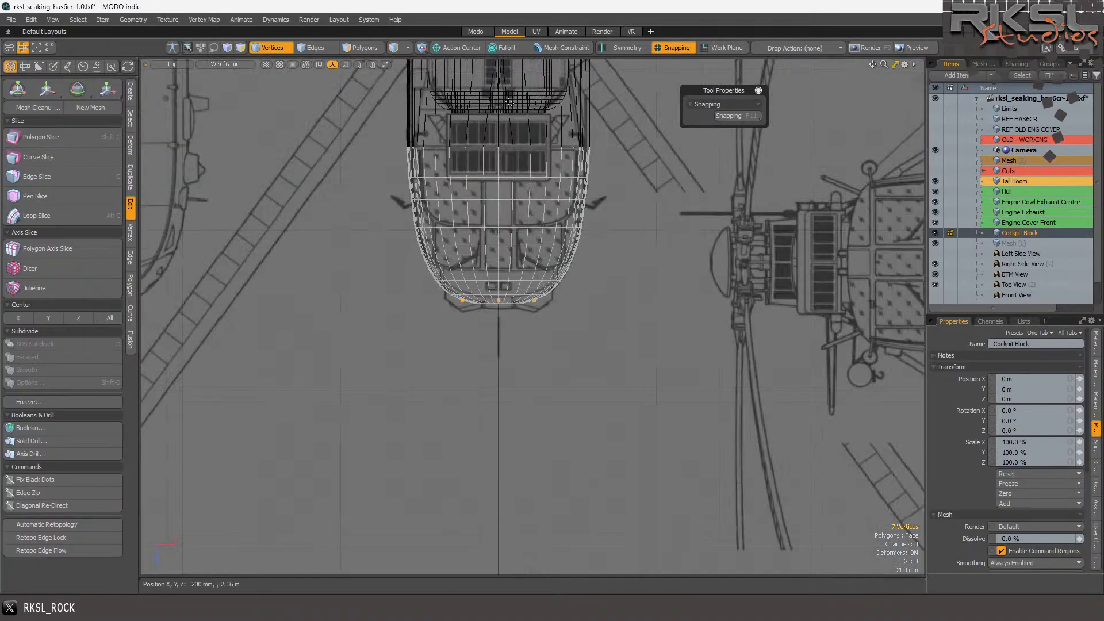
pyautogui.press('2')
pyautogui.click(379, 47)
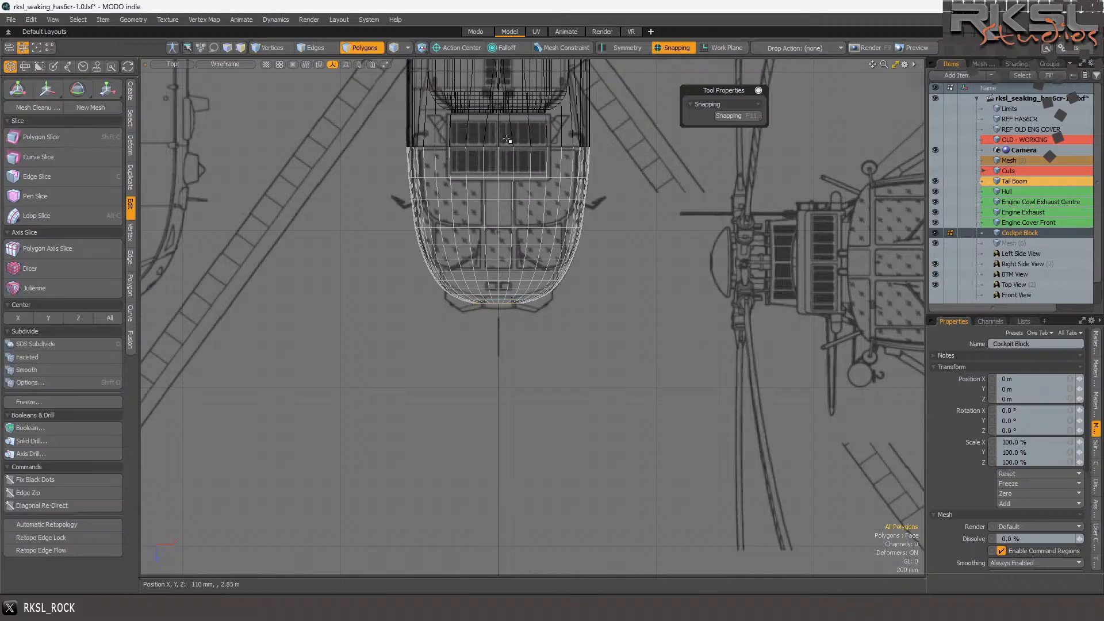
pyautogui.moveTo(506, 137)
pyautogui.mouseDown(button='right')
pyautogui.moveTo(434, 377)
pyautogui.moveTo(498, 384)
pyautogui.mouseUp(button='right')
pyautogui.click(497, 383)
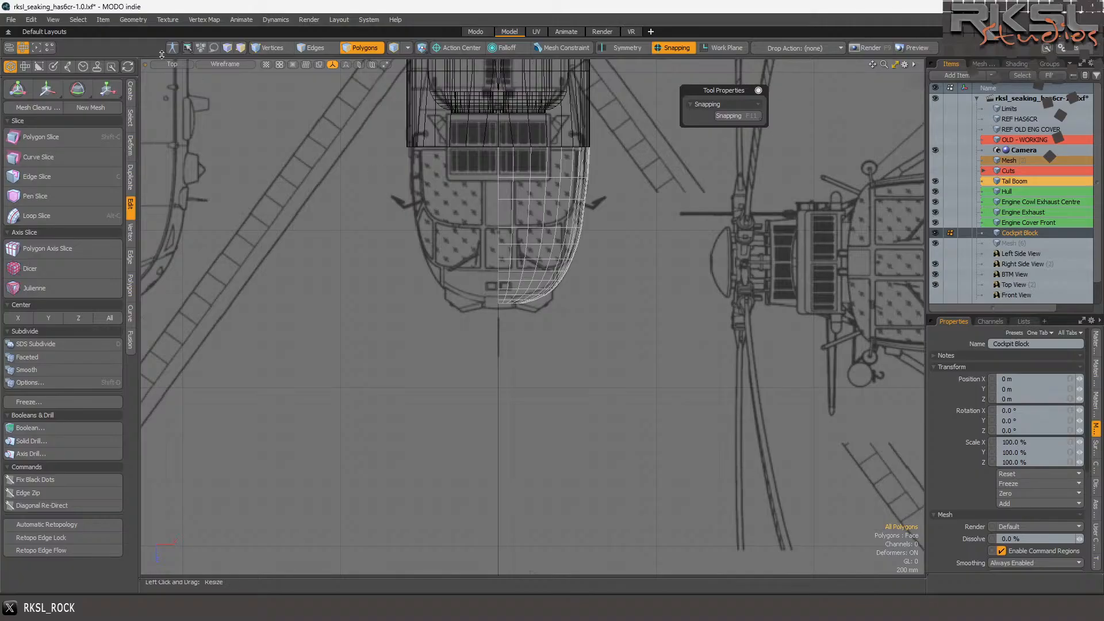
# - Return to the Right view and select the near-coincident vertices where the slice curve meets the front grid corner
pyautogui.click(177, 63)
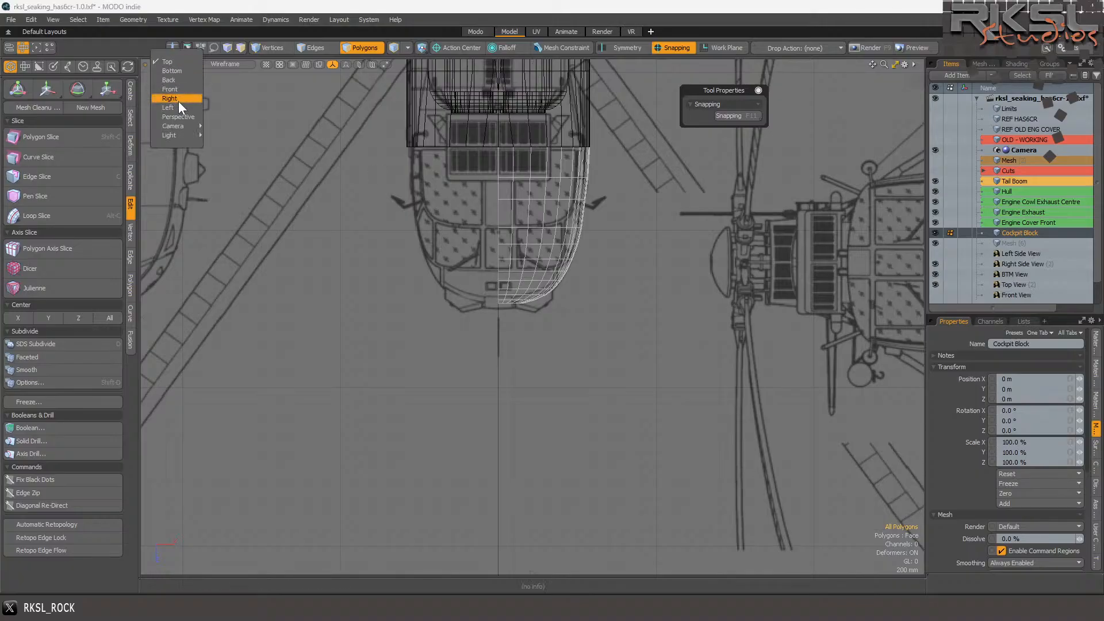
pyautogui.click(178, 101)
pyautogui.scroll(3, 602, 378)
pyautogui.scroll(5, 602, 378)
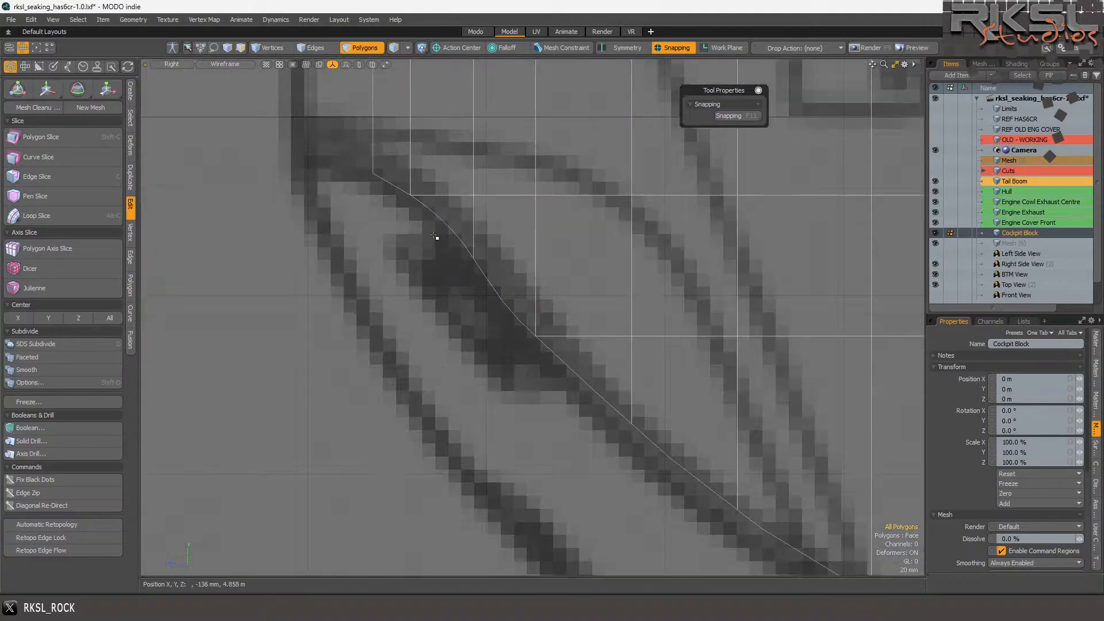
pyautogui.click(286, 48)
pyautogui.moveTo(455, 105); pyautogui.dragTo(357, 164)
pyautogui.scroll(10, 374, 254)
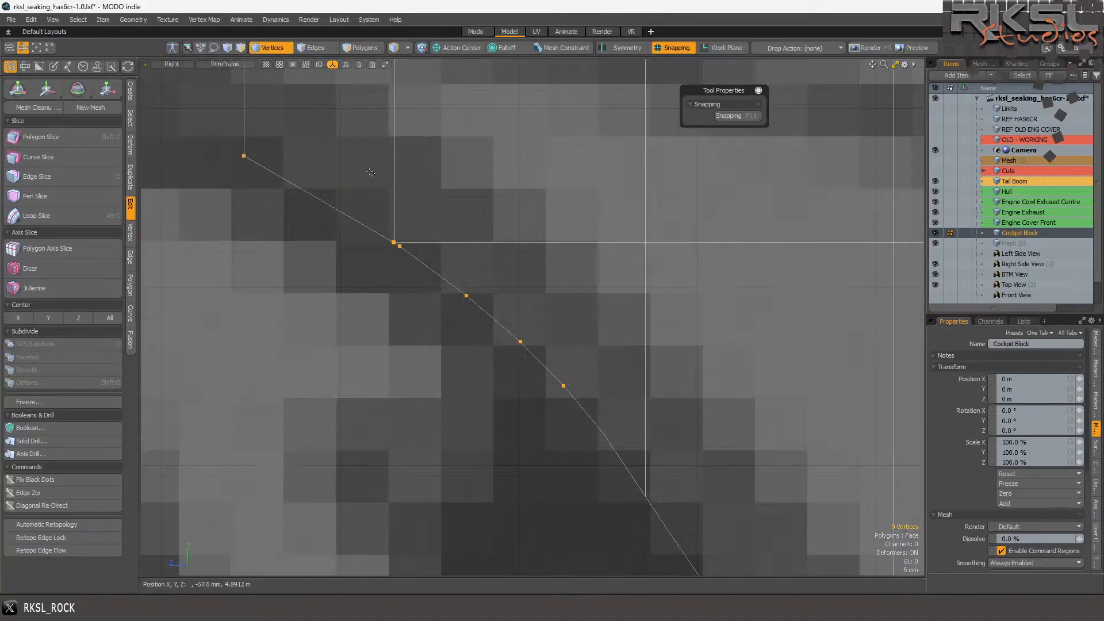
pyautogui.scroll(4, 375, 254)
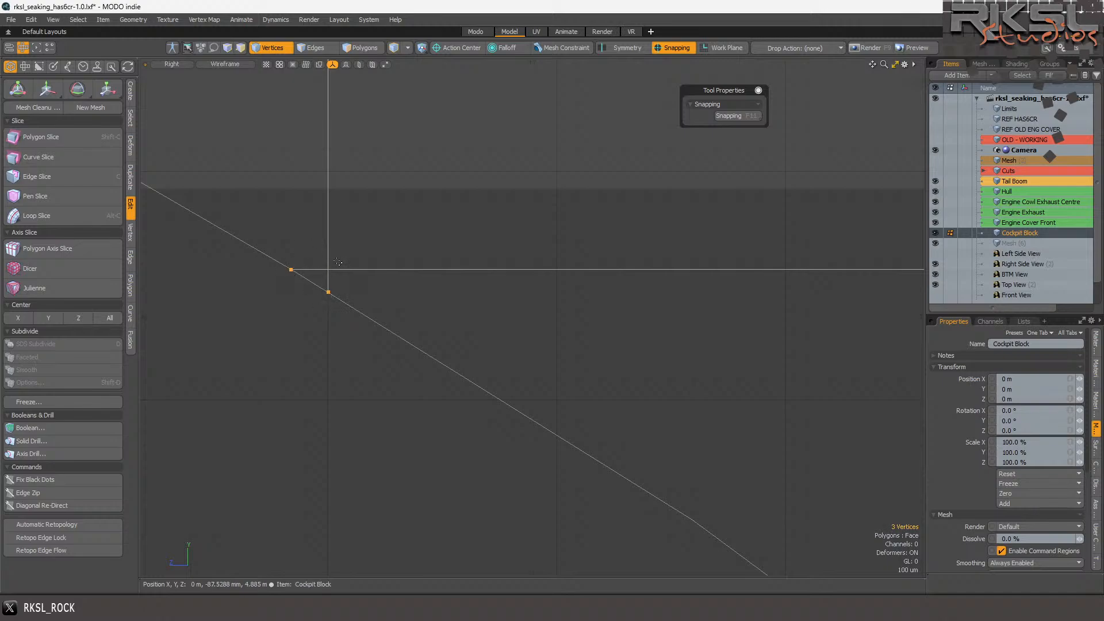
# - Join the selected corner vertices without averaging, keeping Join Discontinuous UVs enabled
pyautogui.click(129, 235)
pyautogui.click(37, 433)
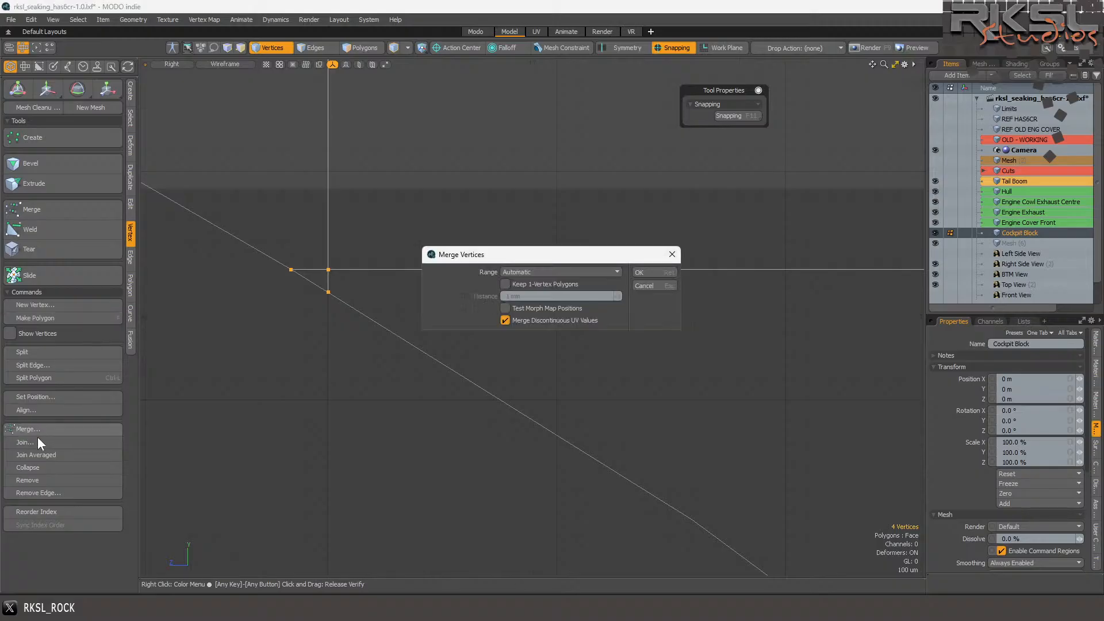
pyautogui.click(648, 286)
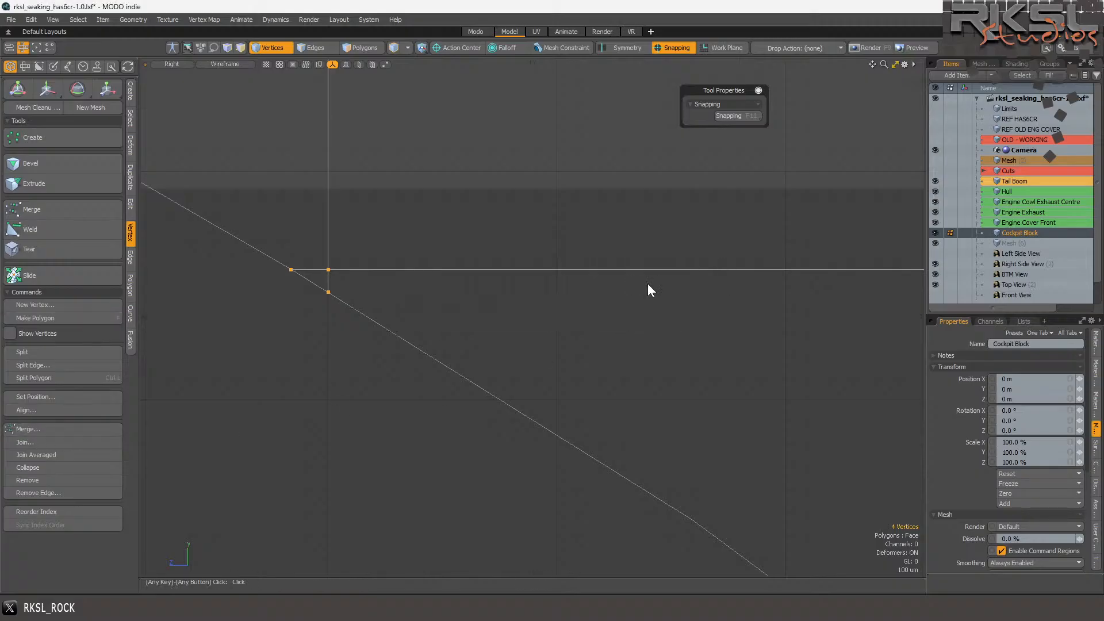
pyautogui.click(36, 444)
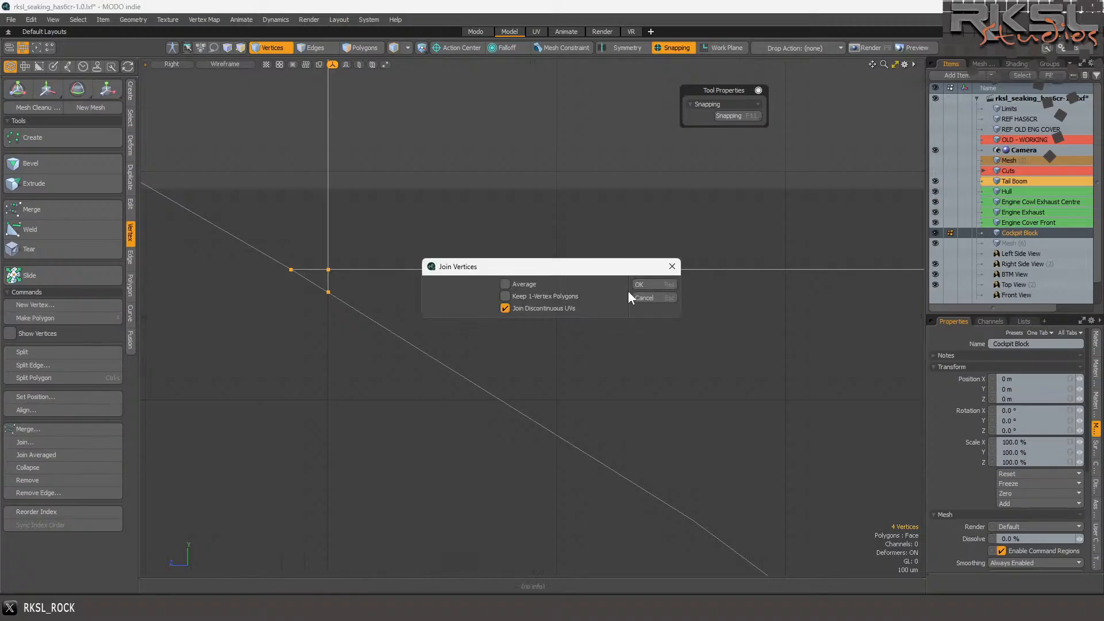
pyautogui.click(659, 278)
# - Select and remove the redundant slice vertex just behind the joined corner
pyautogui.scroll(-10, 656, 287)
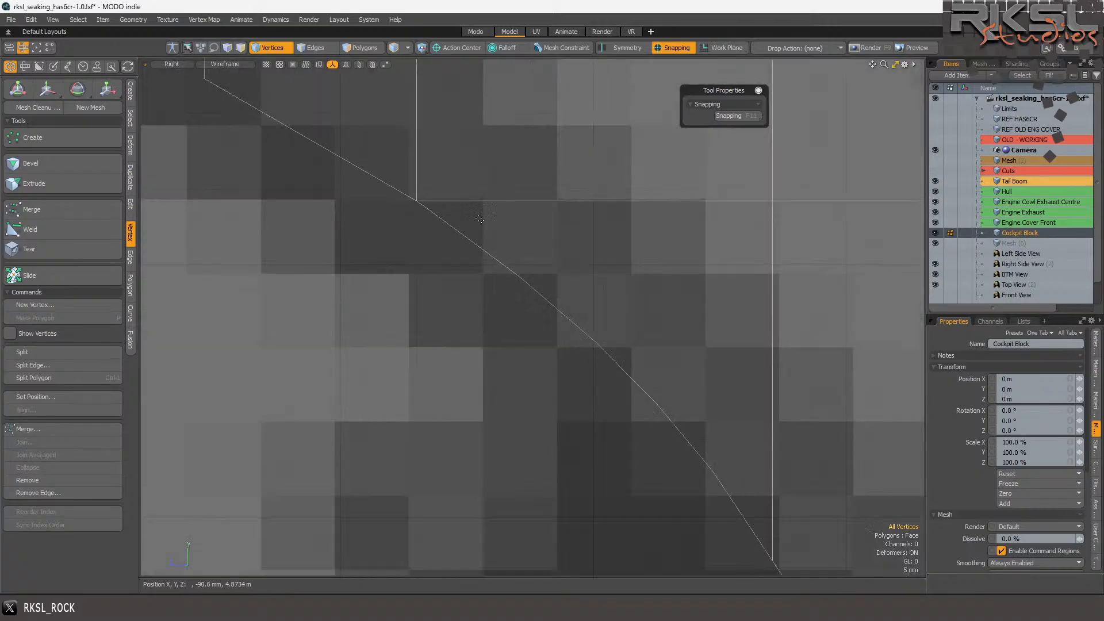
pyautogui.moveTo(551, 230)
pyautogui.mouseDown(button='right')
pyautogui.moveTo(661, 440)
pyautogui.moveTo(570, 269)
pyautogui.mouseUp(button='right')
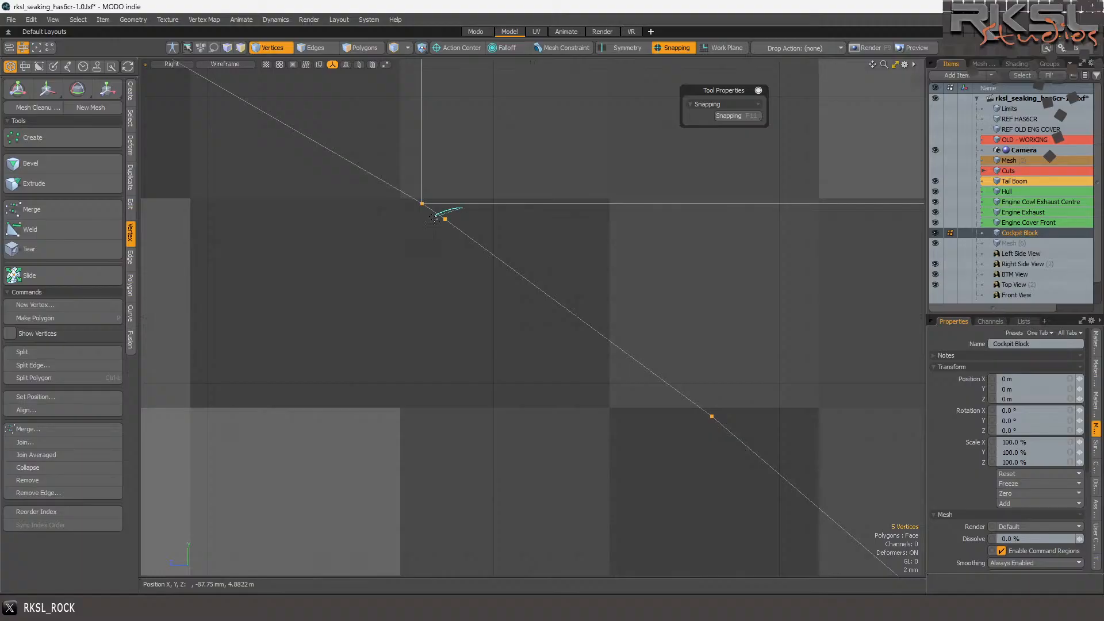
pyautogui.click(454, 214)
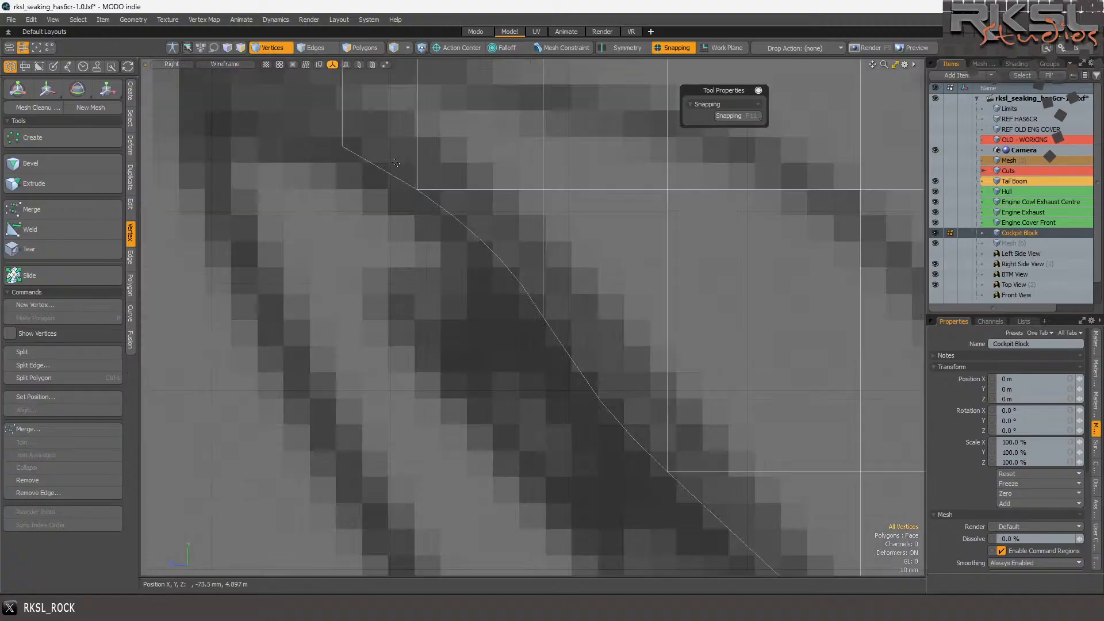
# - Select and remove the redundant slice vertex just below the next vertical grid line's crossing with the nose curve
pyautogui.scroll(-3, 483, 235)
pyautogui.scroll(4, 484, 236)
pyautogui.moveTo(693, 228)
pyautogui.mouseDown(button='right')
pyautogui.moveTo(364, 169)
pyautogui.moveTo(615, 391)
pyautogui.mouseUp(button='right')
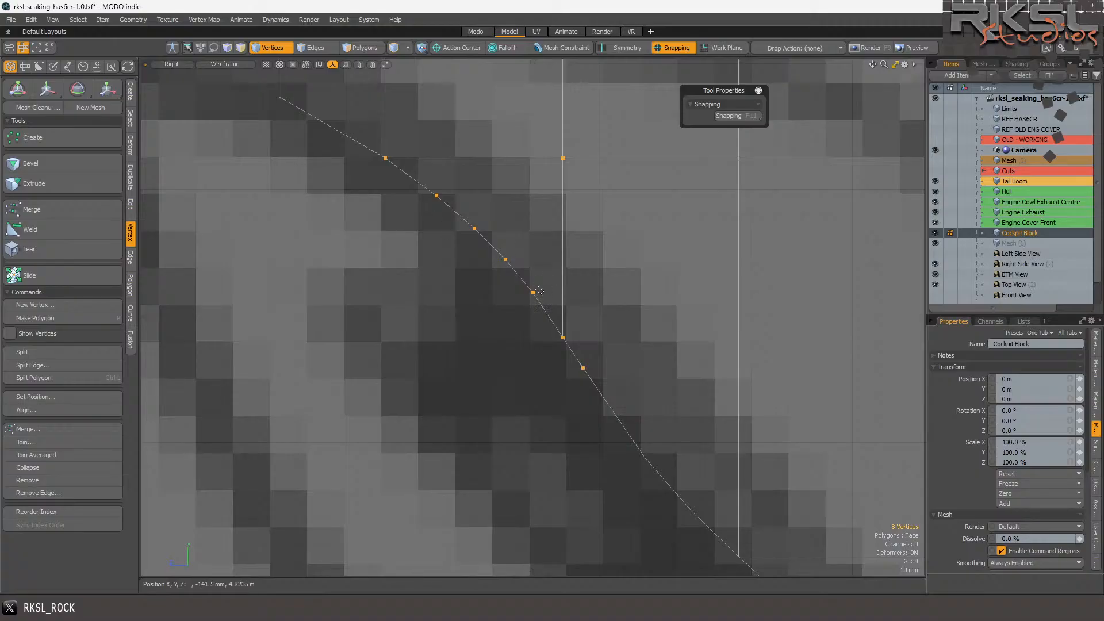
pyautogui.scroll(3, 594, 426)
pyautogui.moveTo(646, 282); pyautogui.dragTo(562, 257, button='right')
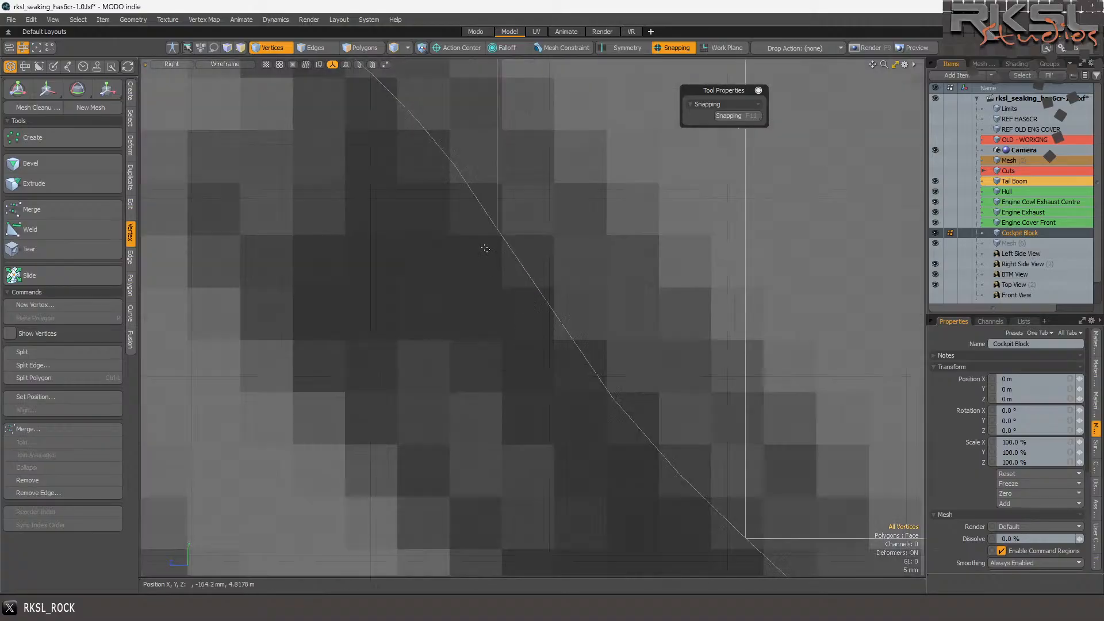
# - Select and remove the redundant slice vertices on the nose curve just above the second grid corner
pyautogui.scroll(-3, 486, 249)
pyautogui.moveTo(710, 288)
pyautogui.mouseDown(button='right')
pyautogui.moveTo(397, 241)
pyautogui.moveTo(575, 299)
pyautogui.moveTo(583, 419)
pyautogui.moveTo(600, 419)
pyautogui.mouseUp(button='right')
pyautogui.scroll(3, 570, 304)
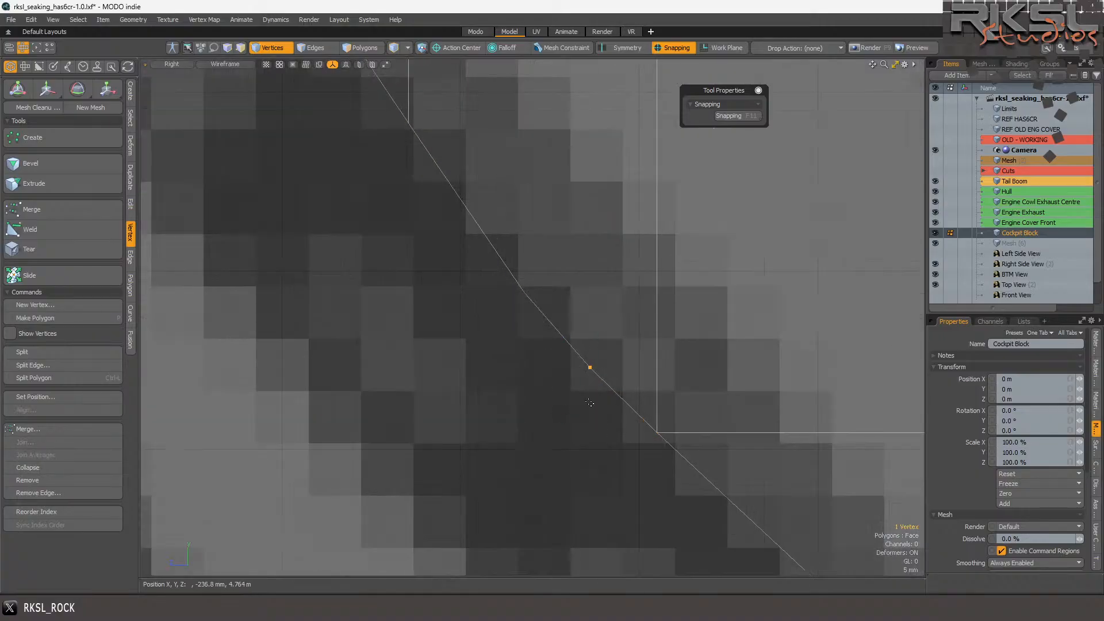
pyautogui.press('Delete')
pyautogui.scroll(-4, 408, 249)
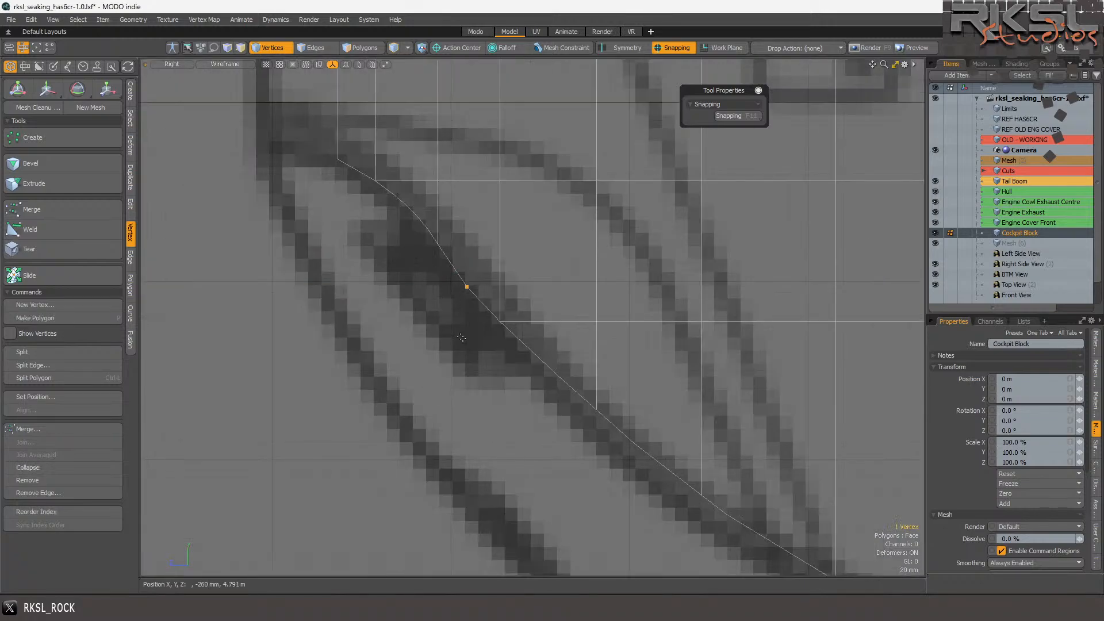
# - Select and remove the redundant vertex between the second grid corner and the next vertical grid line on the curve
pyautogui.moveTo(610, 308)
pyautogui.mouseDown(button='right')
pyautogui.moveTo(564, 284)
pyautogui.moveTo(720, 435)
pyautogui.mouseUp(button='right')
pyautogui.scroll(4, 578, 410)
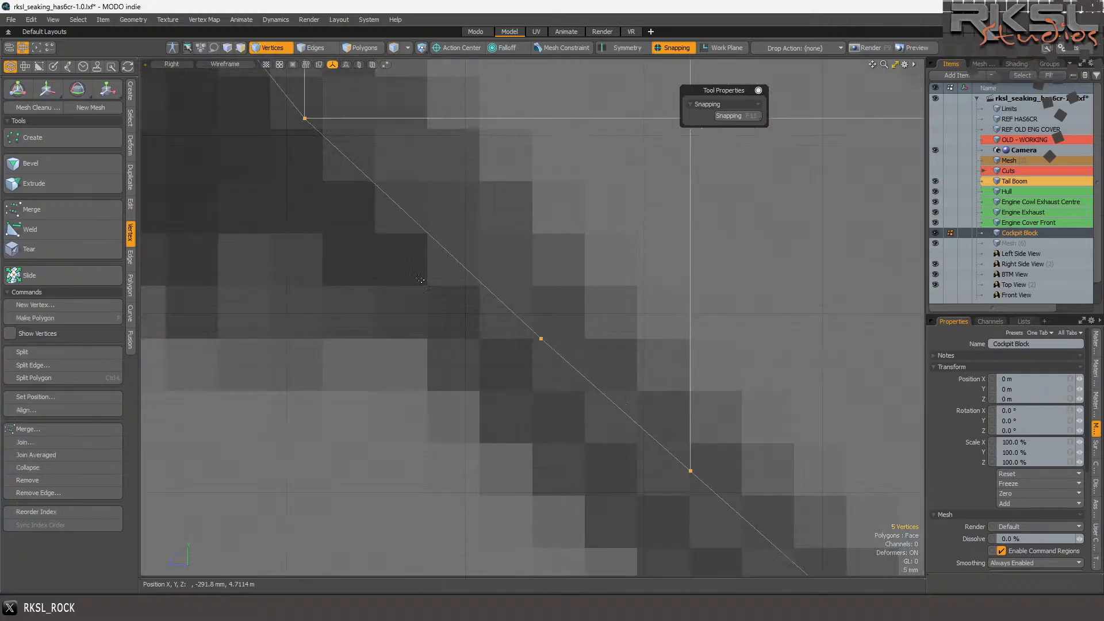
pyautogui.scroll(3, 291, 107)
pyautogui.moveTo(325, 137)
pyautogui.mouseDown(button='right')
pyautogui.moveTo(313, 128)
pyautogui.moveTo(322, 134)
pyautogui.mouseUp(button='right')
pyautogui.scroll(-8, 489, 279)
# - Find and remove the redundant curve vertex between the following vertical grid line and the third grid corner
pyautogui.moveTo(517, 391); pyautogui.dragTo(512, 385, button='right')
pyautogui.scroll(3, 502, 274)
pyautogui.moveTo(469, 280); pyautogui.dragTo(382, 245, button='right')
pyautogui.moveTo(310, 129)
pyautogui.mouseDown(button='right')
pyautogui.moveTo(262, 173)
pyautogui.moveTo(345, 150)
pyautogui.moveTo(276, 172)
pyautogui.mouseUp(button='right')
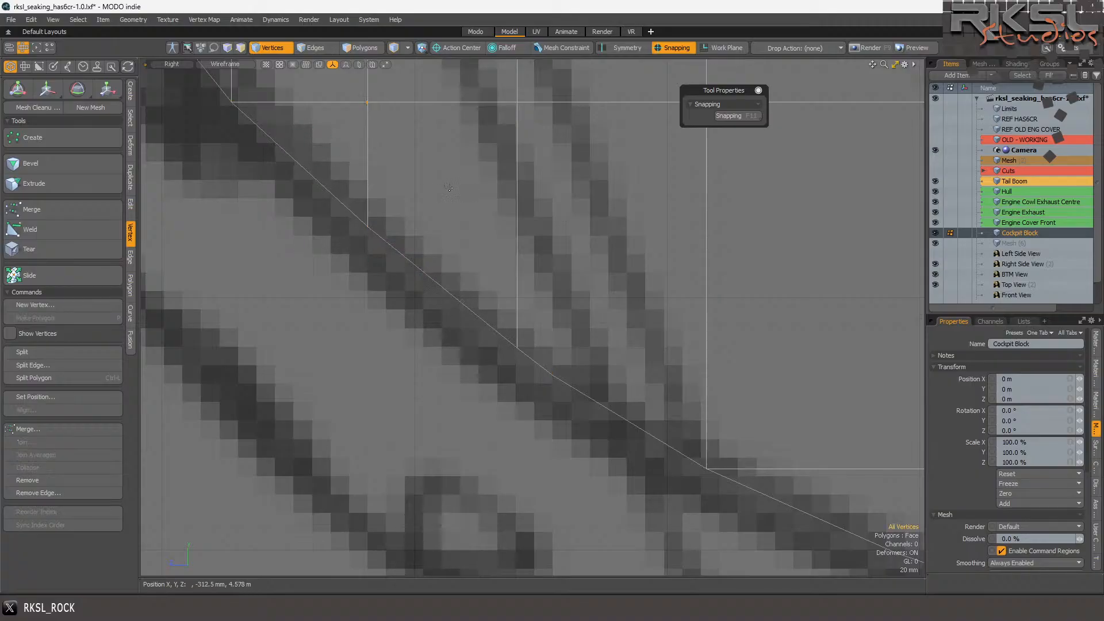
pyautogui.moveTo(687, 260)
pyautogui.mouseDown(button='right')
pyautogui.moveTo(656, 483)
pyautogui.moveTo(661, 472)
pyautogui.mouseUp(button='right')
pyautogui.scroll(-3, 509, 292)
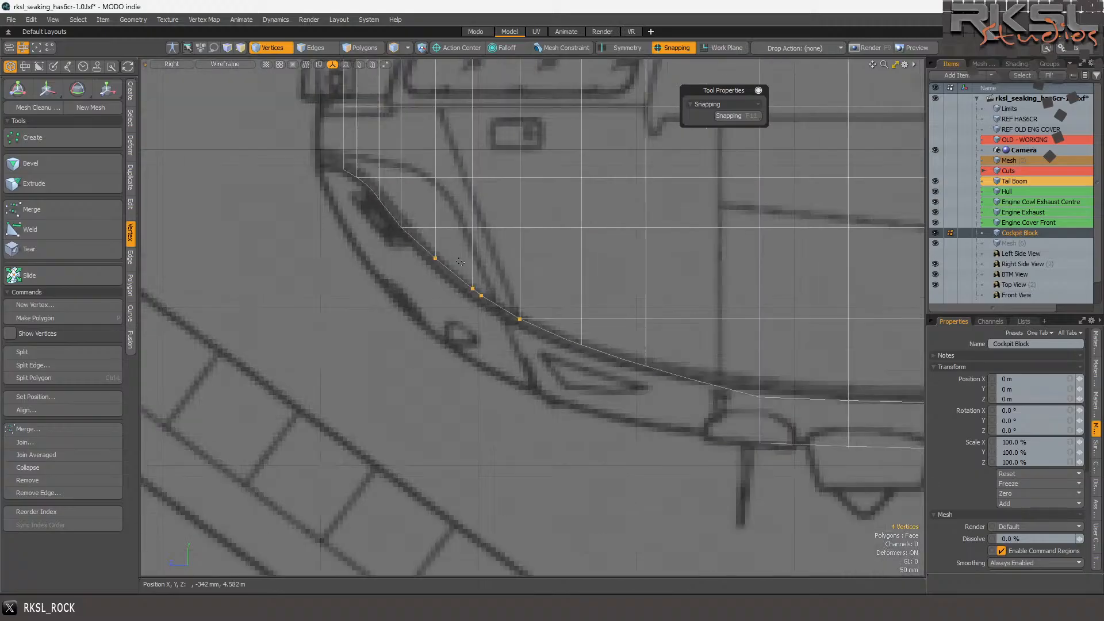
pyautogui.moveTo(460, 284)
pyautogui.mouseDown(button='right')
pyautogui.moveTo(449, 339)
pyautogui.moveTo(460, 328)
pyautogui.mouseUp(button='right')
# - Select and remove the redundant vertex on the underside curve just ahead of the vertical grid line behind the third corner
pyautogui.moveTo(674, 346)
pyautogui.mouseDown(button='right')
pyautogui.moveTo(506, 123)
pyautogui.moveTo(699, 452)
pyautogui.mouseUp(button='right')
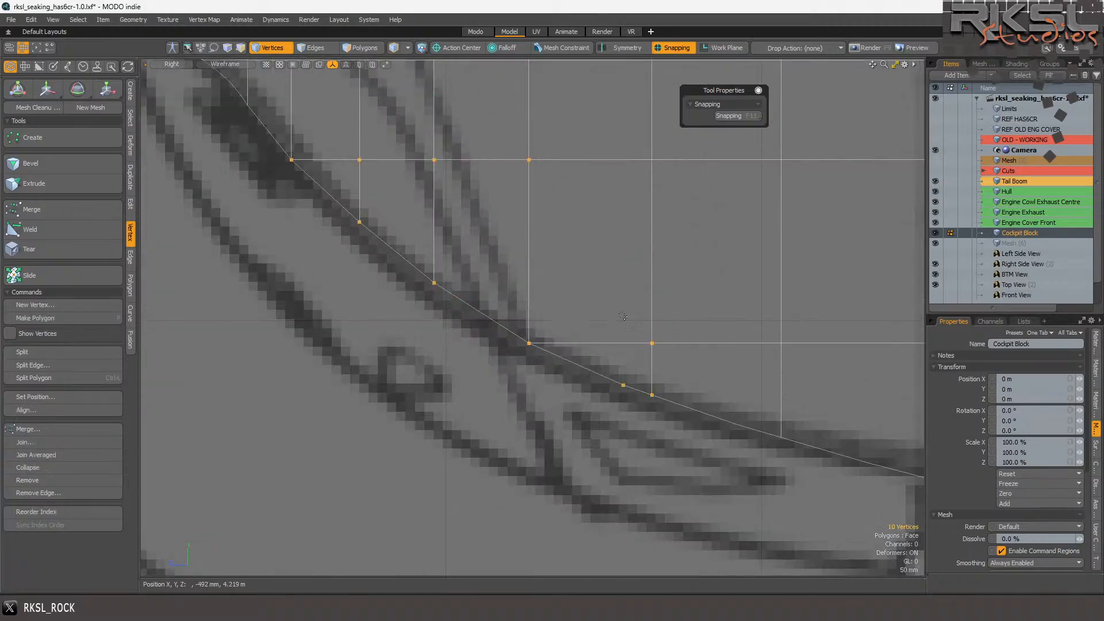
pyautogui.moveTo(635, 380)
pyautogui.mouseDown(button='right')
pyautogui.moveTo(628, 426)
pyautogui.moveTo(615, 391)
pyautogui.mouseUp(button='right')
pyautogui.scroll(-4, 446, 261)
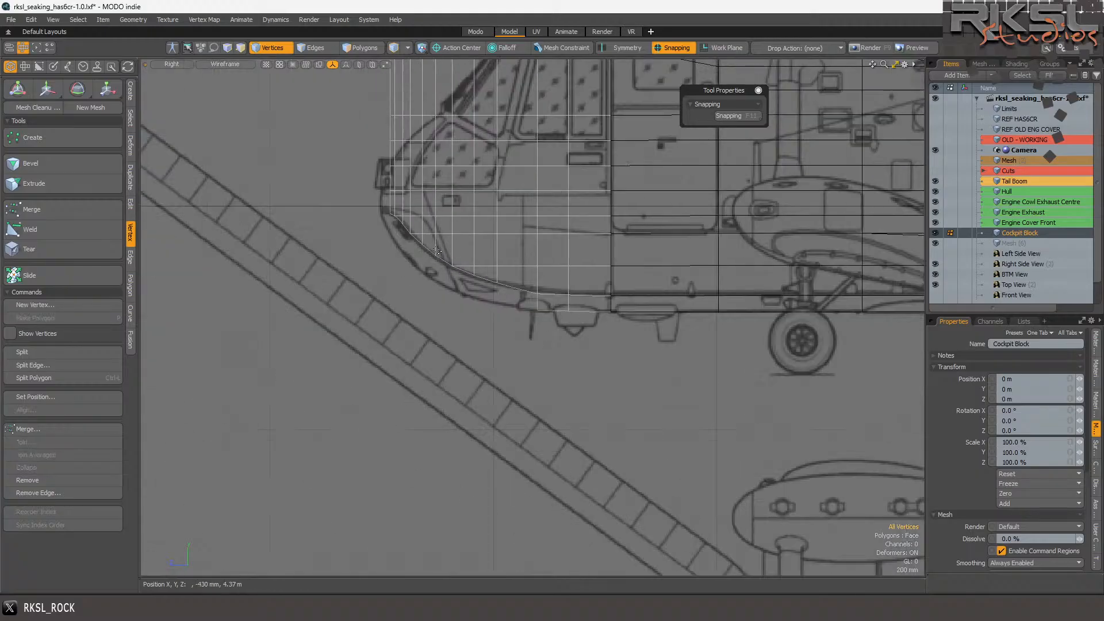
# - Scale the vertical edge above the curve's rear kink to 93% about its upper end to smooth the underside curve
pyautogui.scroll(2, 486, 264)
pyautogui.scroll(2, 615, 339)
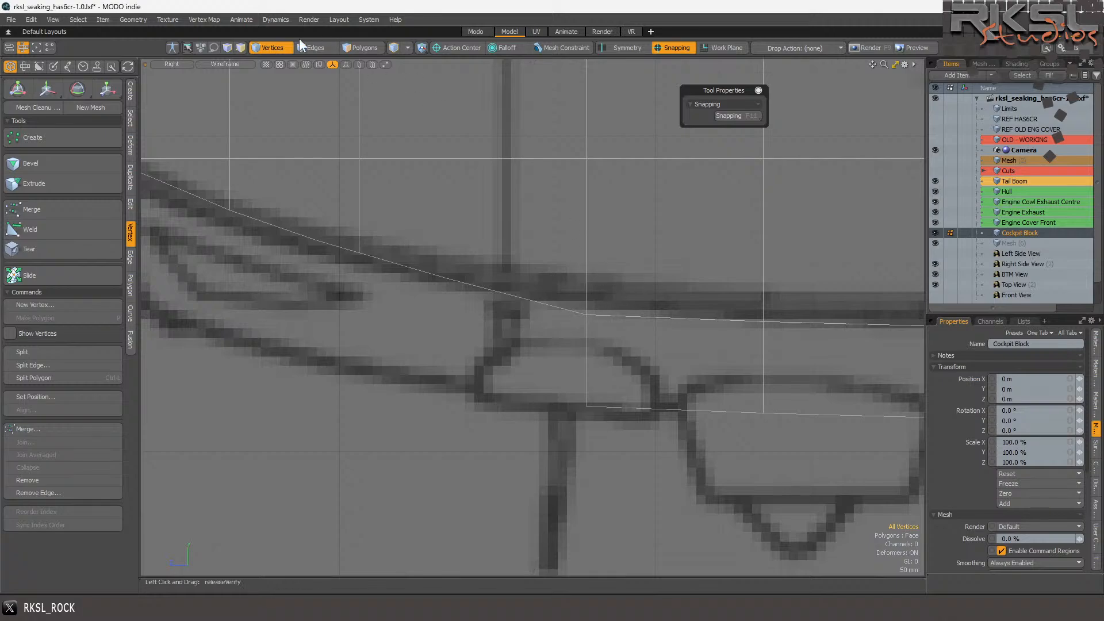
pyautogui.click(313, 50)
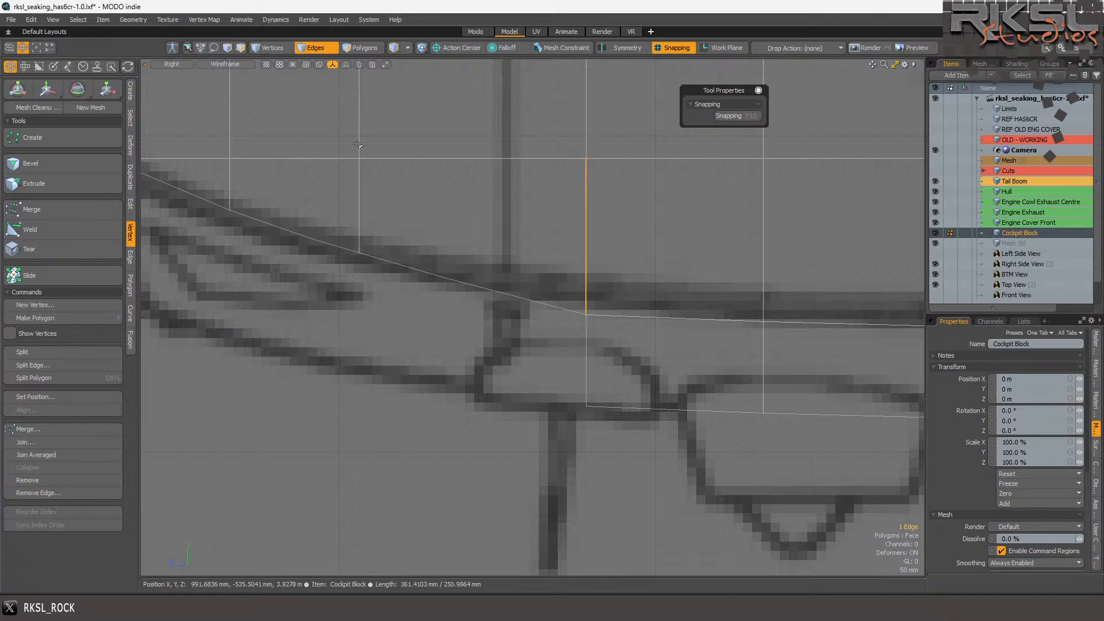
pyautogui.click(106, 89)
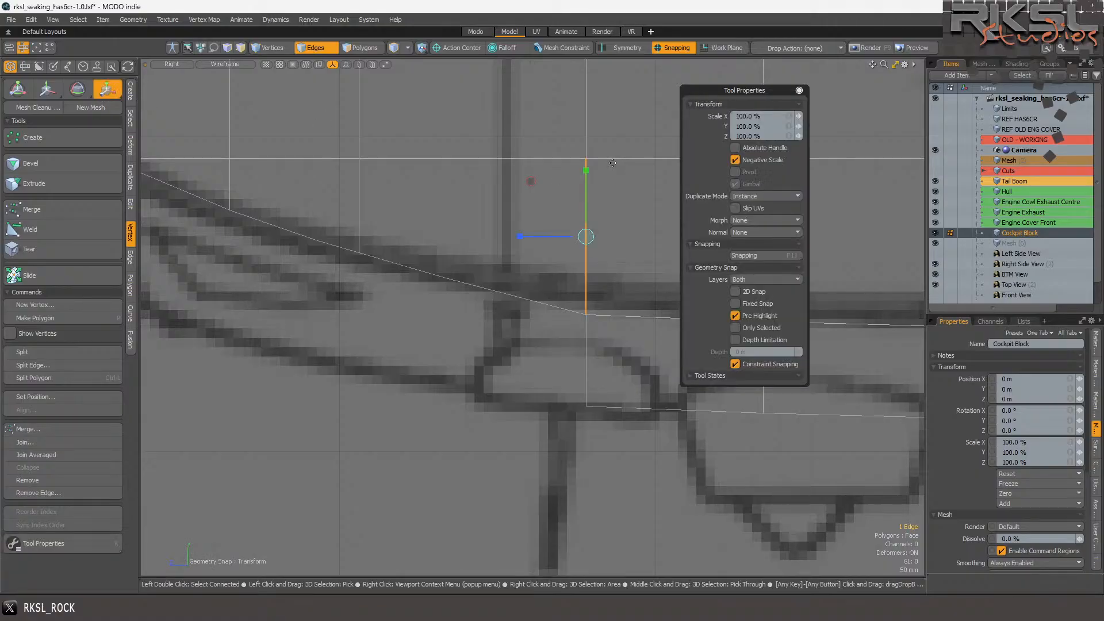
pyautogui.click(592, 156)
pyautogui.moveTo(586, 158); pyautogui.dragTo(579, 160)
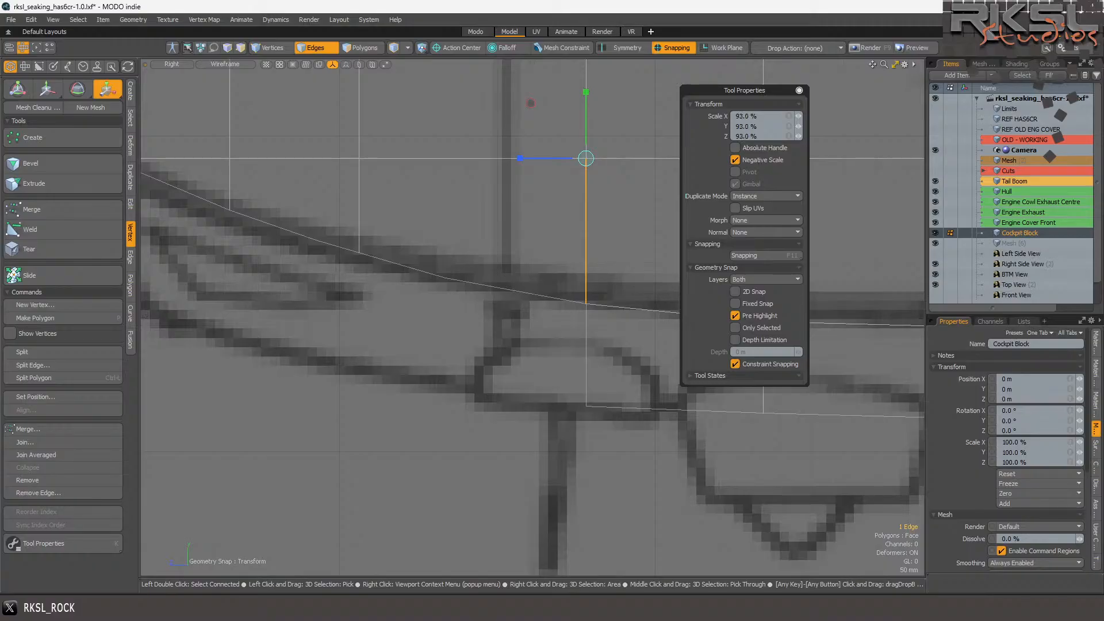
pyautogui.press('space')
pyautogui.press('space')
# - Switch to the aviation reference photo and examine the shape of the real Sea King's nose
pyautogui.scroll(-6, 520, 263)
pyautogui.moveTo(555, 259); pyautogui.dragTo(541, 297)
pyautogui.scroll(-3, 431, 364)
pyautogui.click(431, 364)
pyautogui.scroll(4, 425, 212)
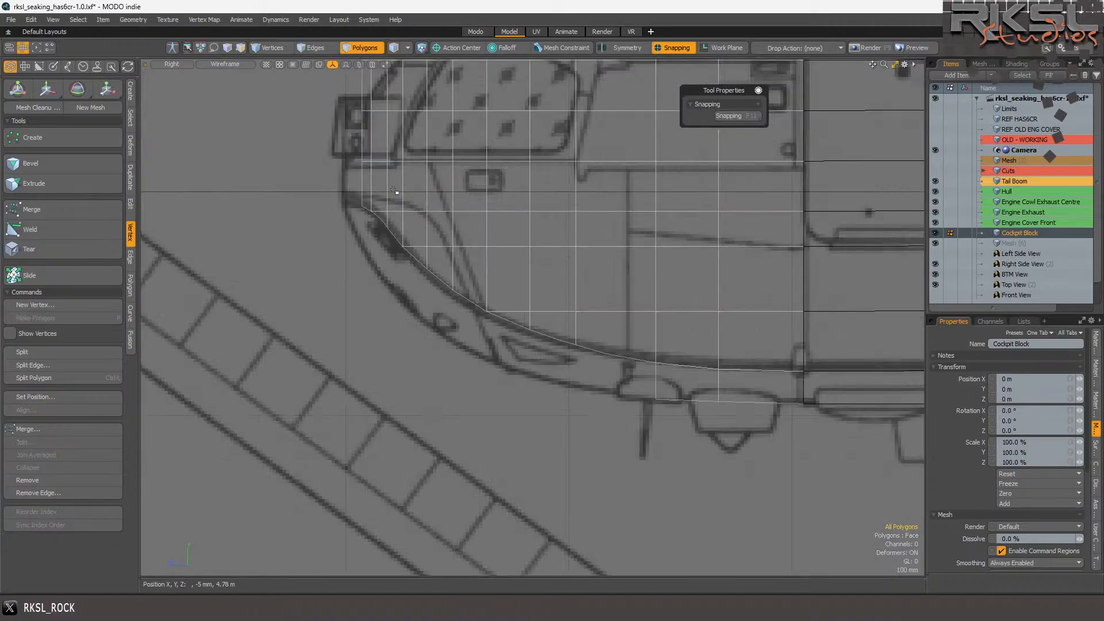
pyautogui.moveTo(426, 606)
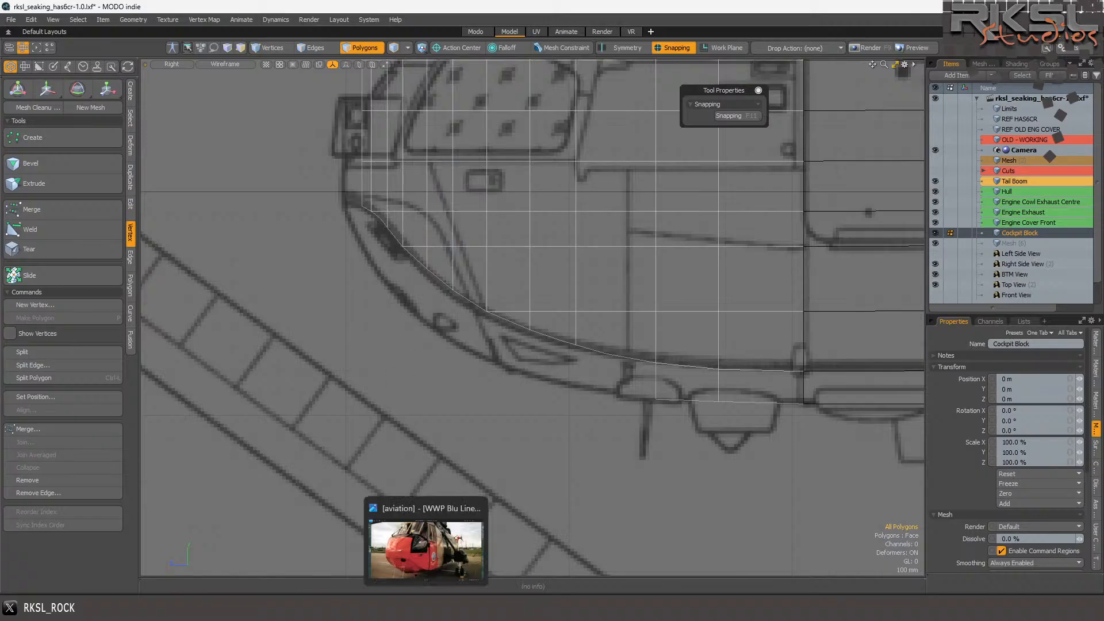
pyautogui.click(426, 540)
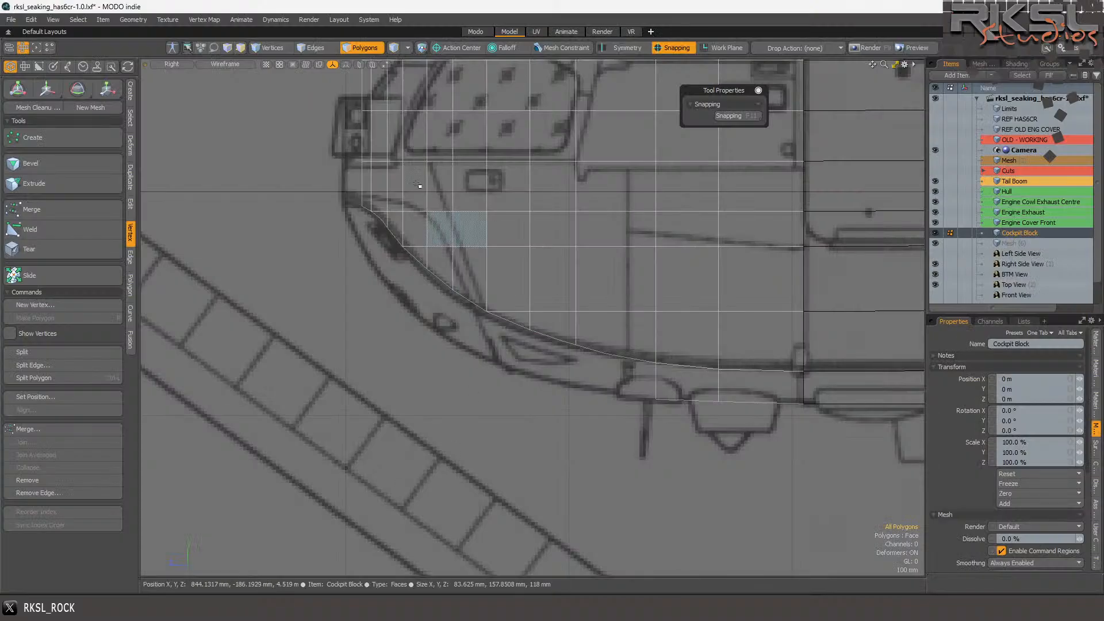
# - Select the continuous run of edges along the sliced underside curve, from the nose front to the last vertical grid line before the hull
pyautogui.scroll(5, 410, 172)
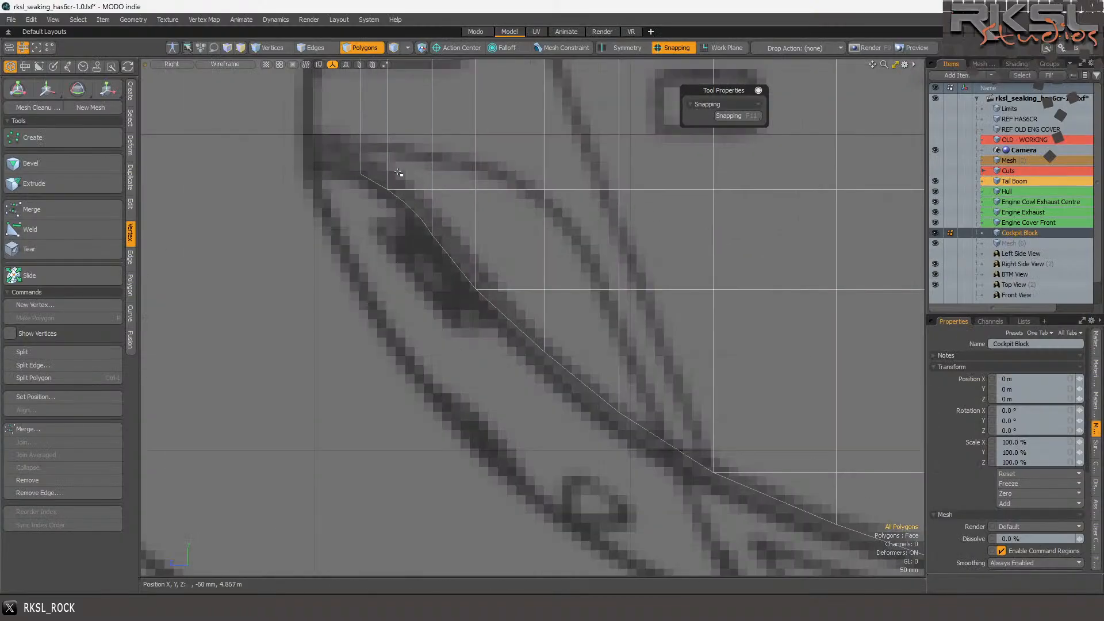
pyautogui.click(315, 47)
pyautogui.click(387, 160)
pyautogui.moveTo(388, 183)
pyautogui.mouseDown()
pyautogui.moveTo(282, 189)
pyautogui.moveTo(661, 532)
pyautogui.moveTo(708, 500)
pyautogui.mouseUp()
pyautogui.scroll(-5, 426, 287)
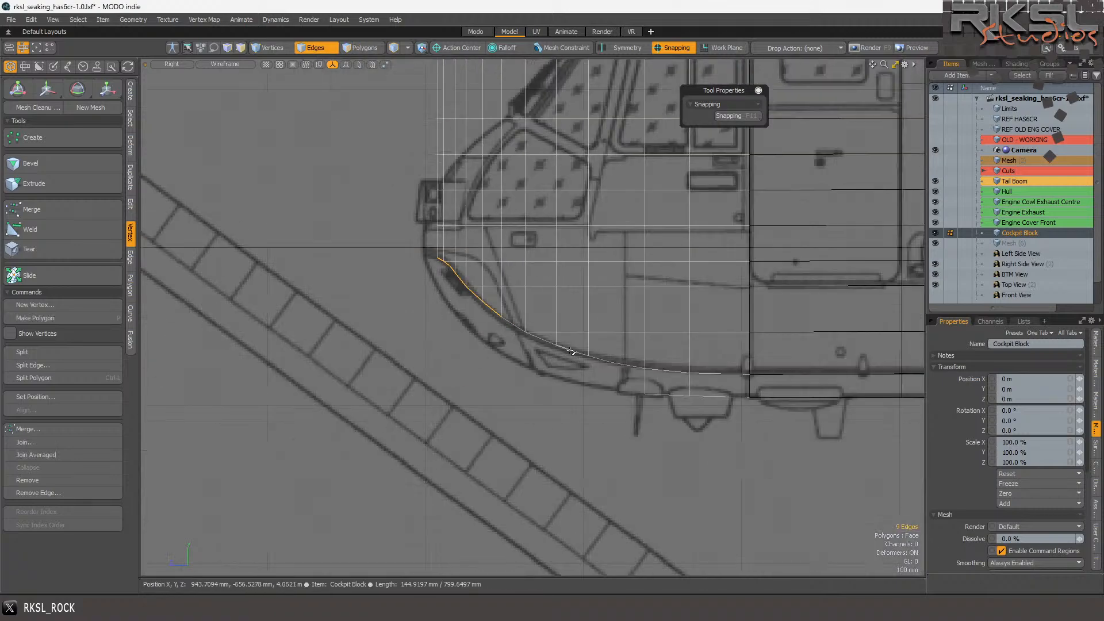
pyautogui.moveTo(532, 295)
pyautogui.mouseDown()
pyautogui.moveTo(433, 290)
pyautogui.moveTo(698, 402)
pyautogui.moveTo(629, 391)
pyautogui.mouseUp()
pyautogui.keyDown('ctrl'); pyautogui.moveTo(526, 318); pyautogui.dragTo(570, 337); pyautogui.keyUp('ctrl')
pyautogui.keyDown('shift'); pyautogui.click(575, 345); pyautogui.keyUp('shift')
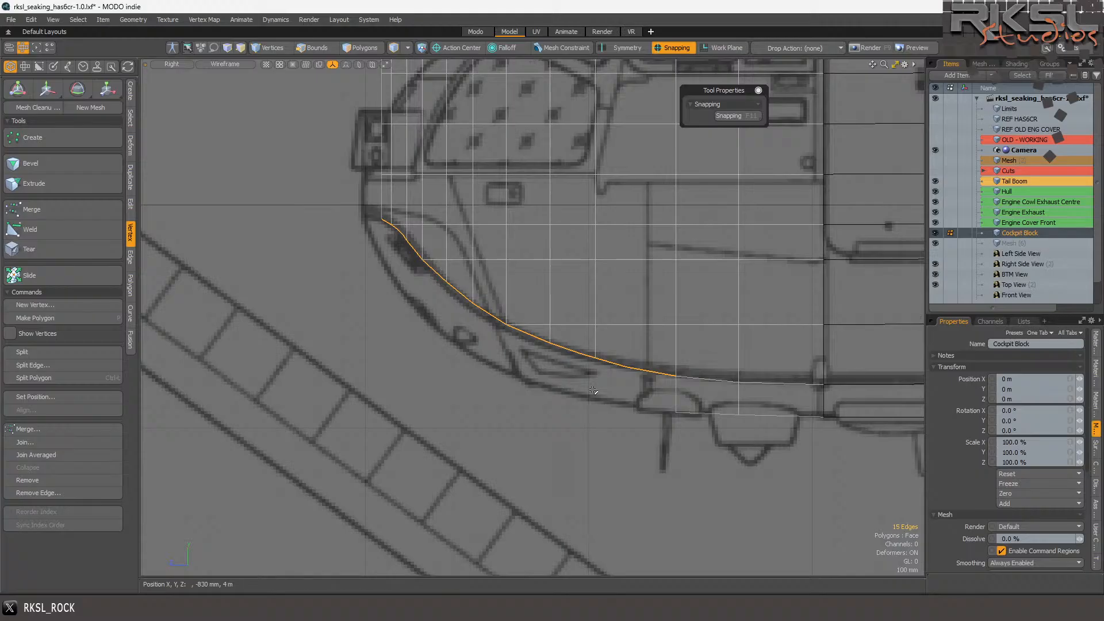
pyautogui.scroll(3, 679, 376)
pyautogui.keyDown('shift'); pyautogui.click(678, 377); pyautogui.keyUp('shift')
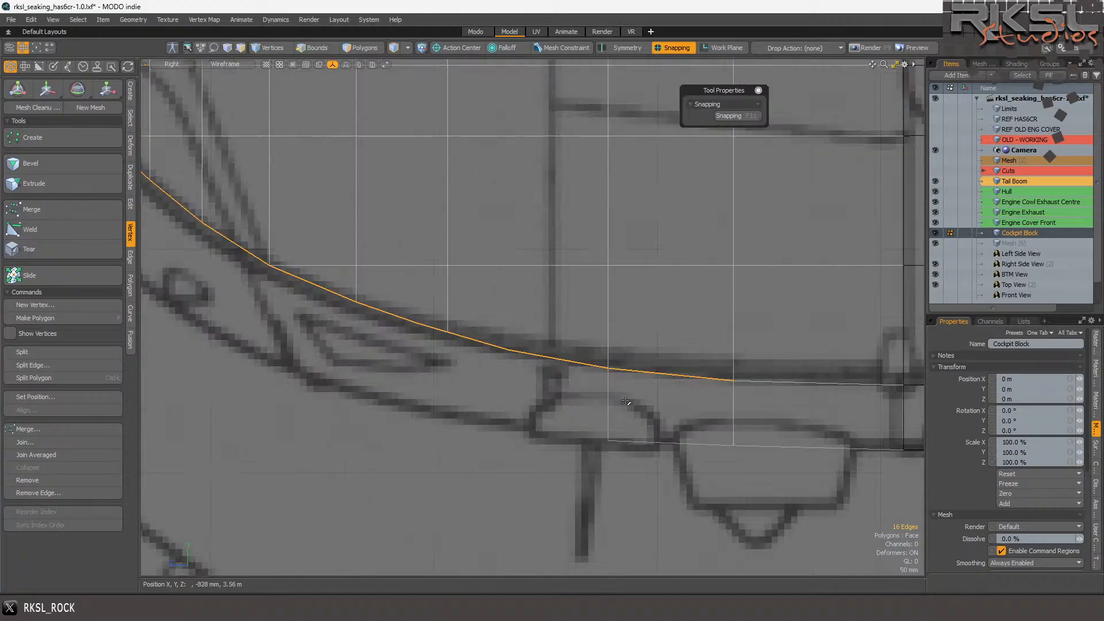
# - Switch the viewport to the Front view to work on the selected curve edges
pyautogui.click(171, 64)
pyautogui.click(166, 54)
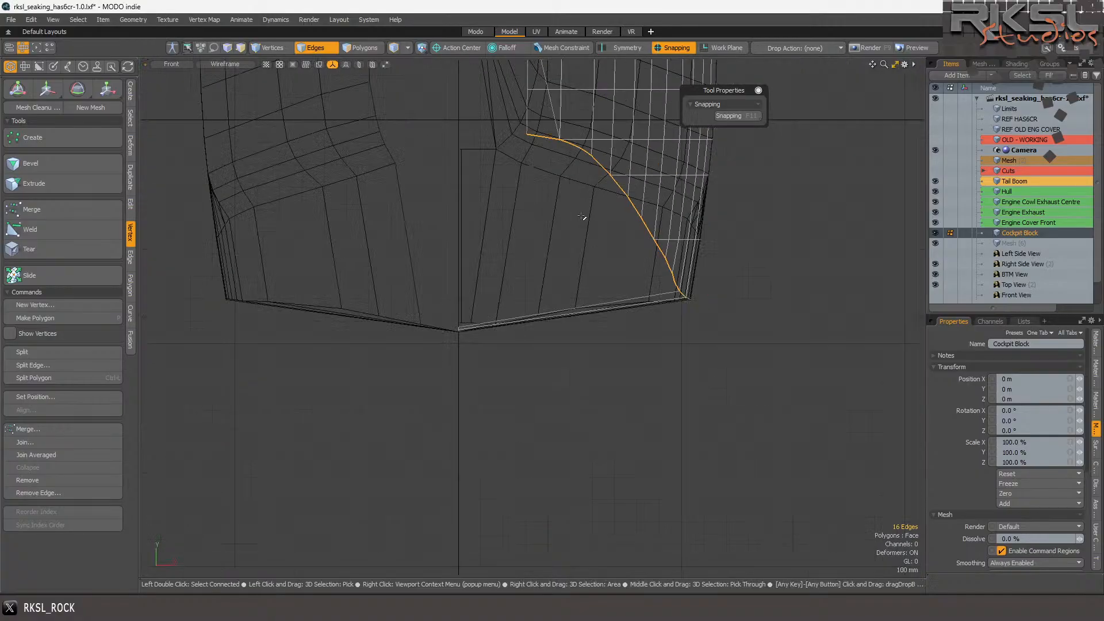
pyautogui.scroll(2, 549, 259)
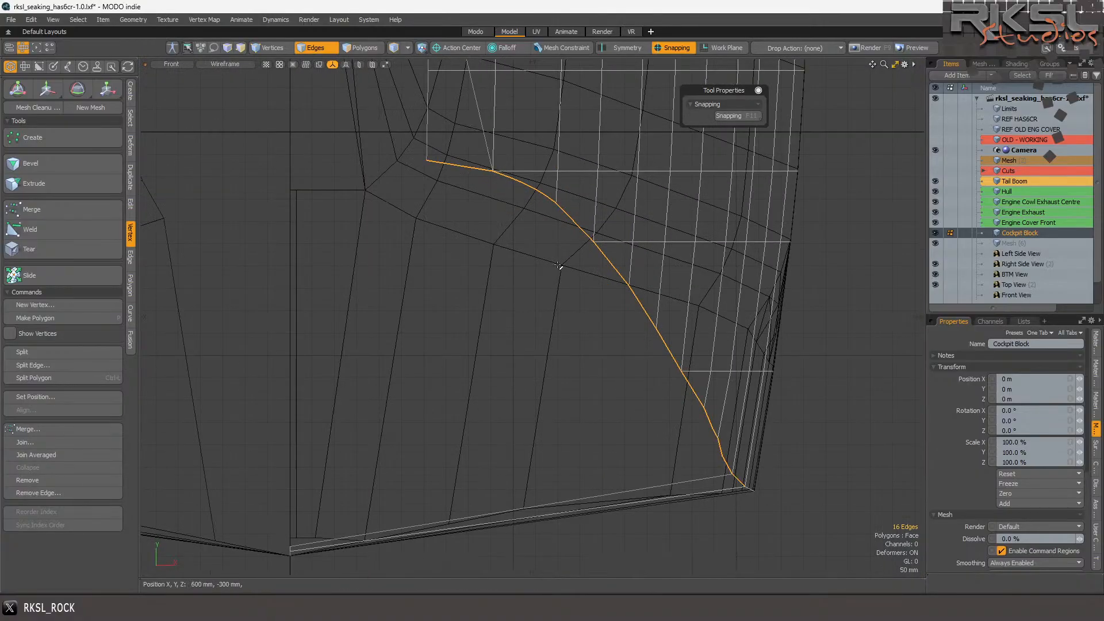
pyautogui.scroll(2, 575, 317)
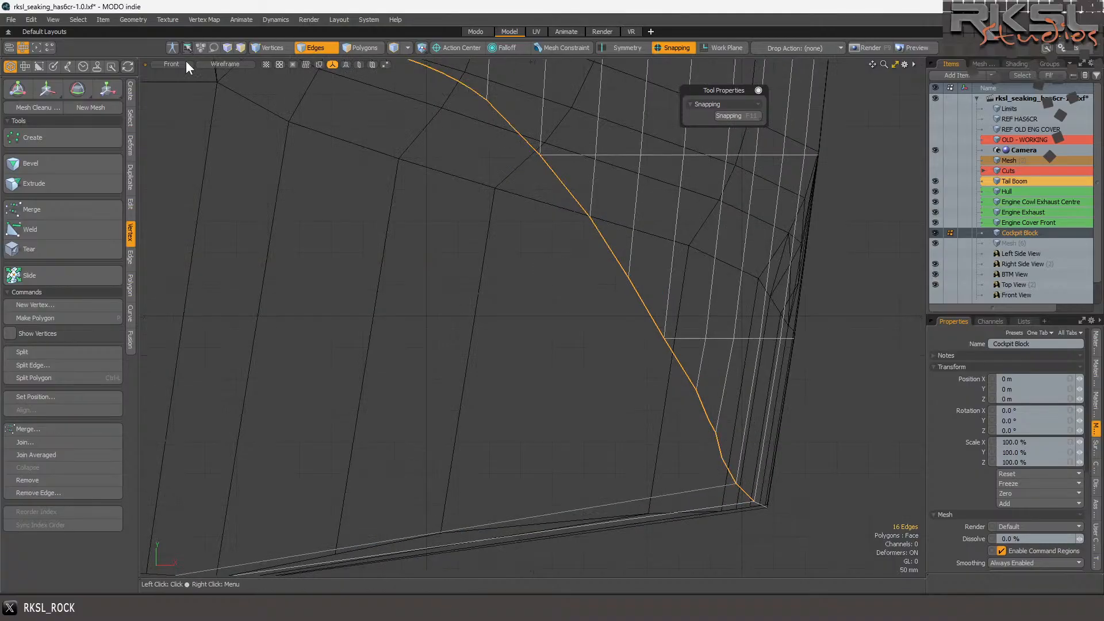
pyautogui.click(715, 454)
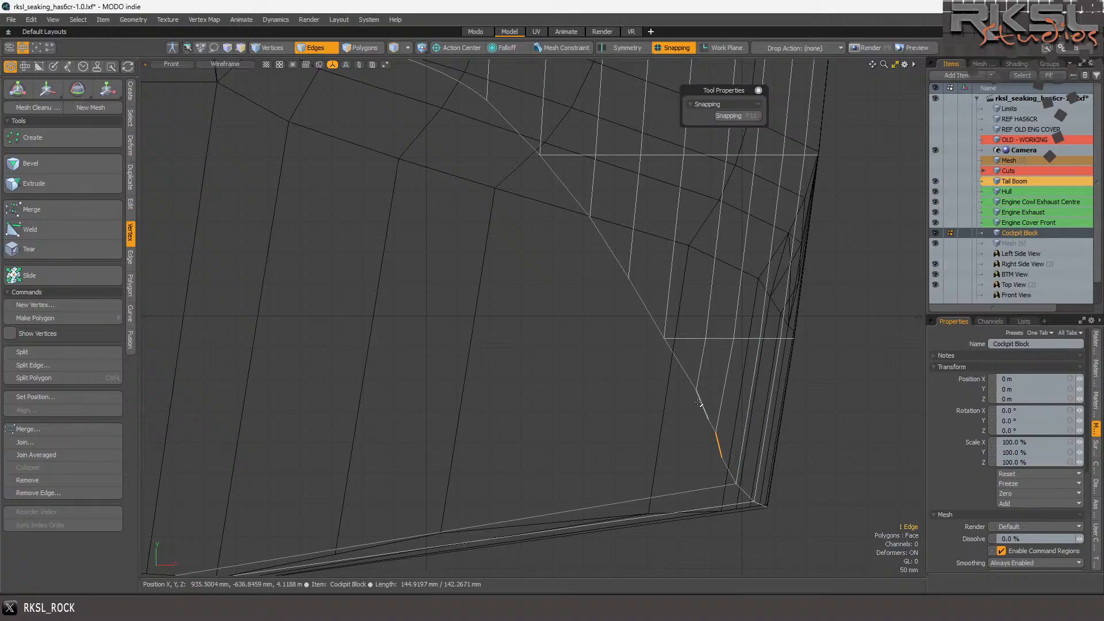
pyautogui.click(611, 334)
pyautogui.hotkey('ctrl', 'z')
# - Extend the selected curve edges inward with Edge Extend, using an X offset of -30 mm
pyautogui.scroll(-2, 562, 283)
pyautogui.scroll(1, 427, 168)
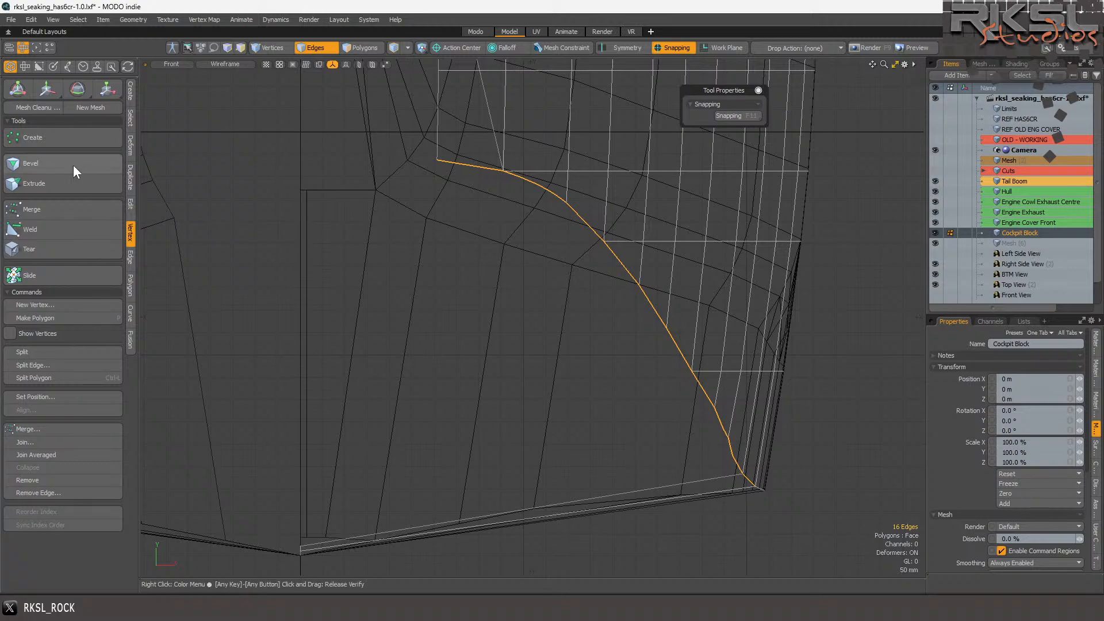
pyautogui.click(129, 256)
pyautogui.click(33, 174)
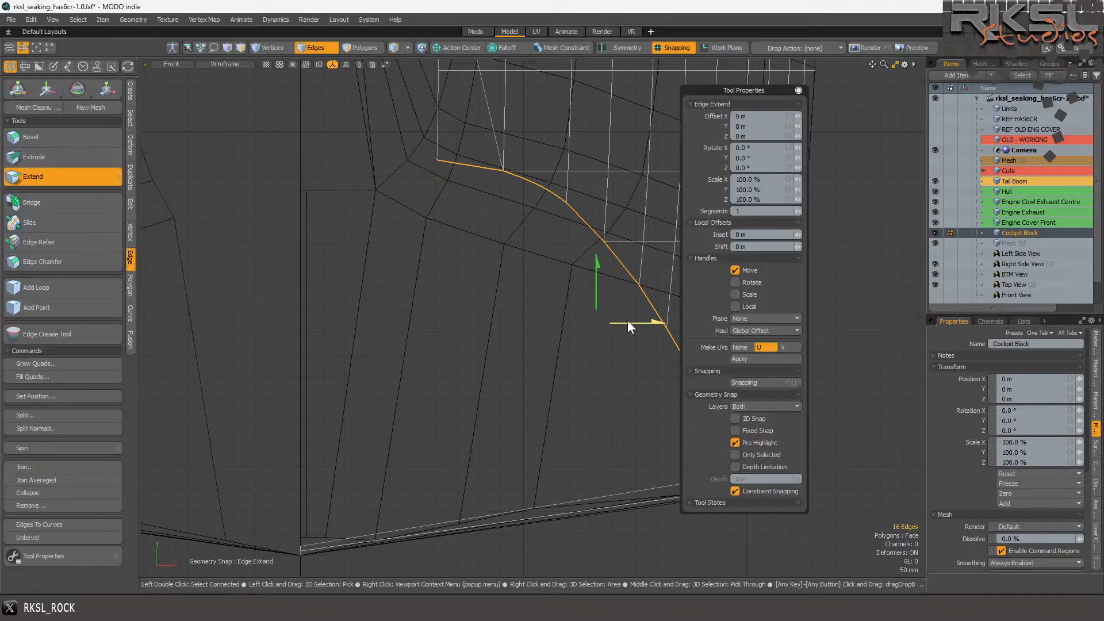
pyautogui.moveTo(584, 323); pyautogui.dragTo(569, 322)
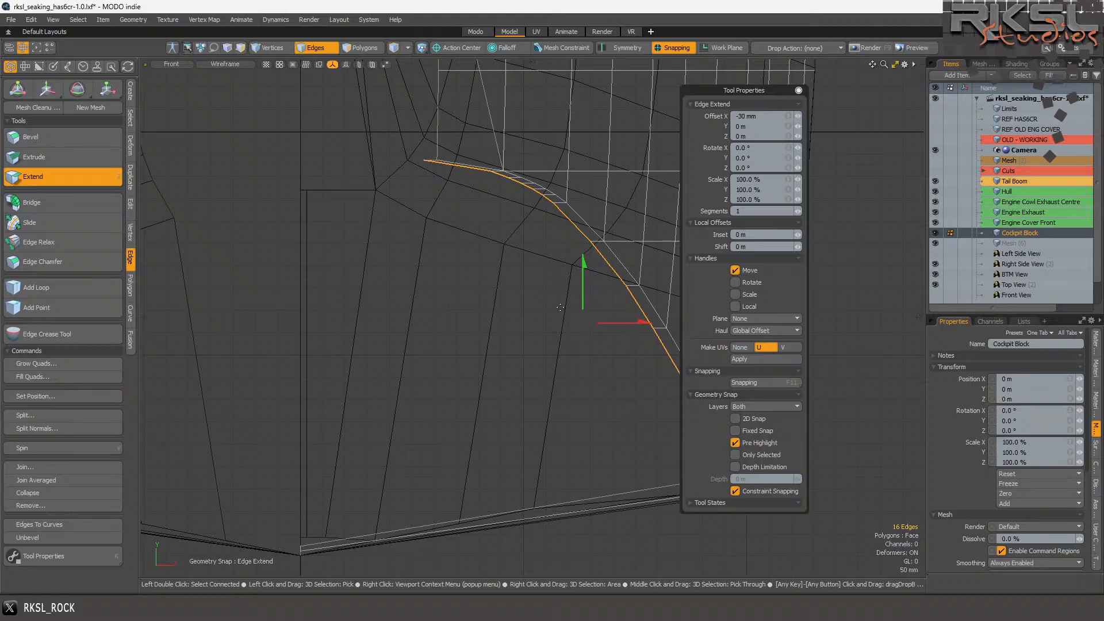
pyautogui.press('space')
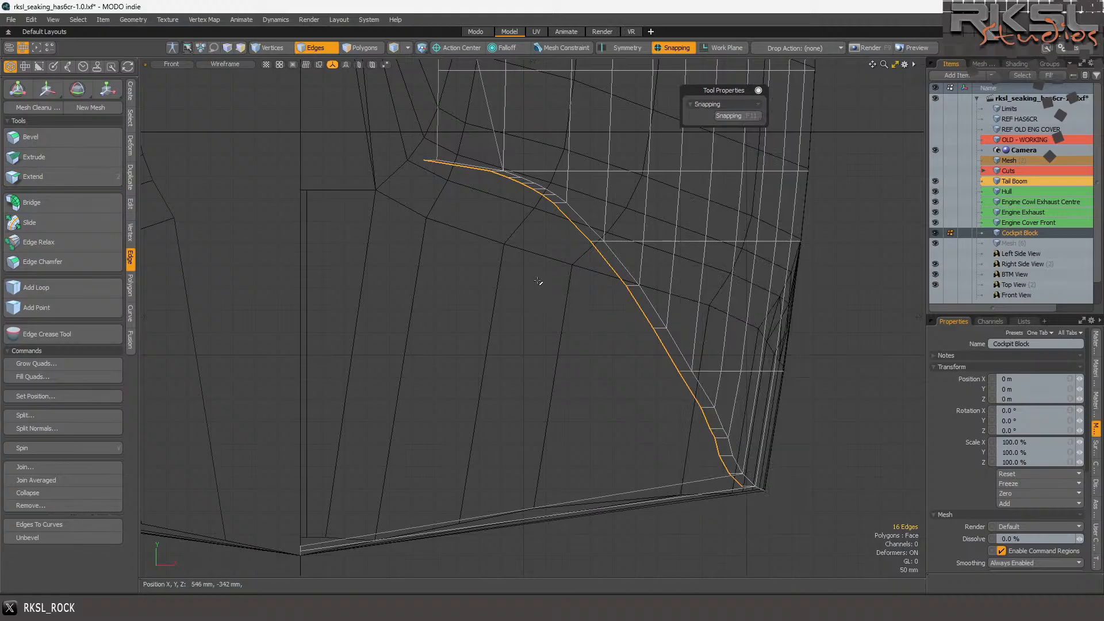
# - Move the extended edges by -2 mm in Y
pyautogui.click(48, 89)
pyautogui.click(491, 319)
pyautogui.moveTo(491, 319); pyautogui.dragTo(490, 321)
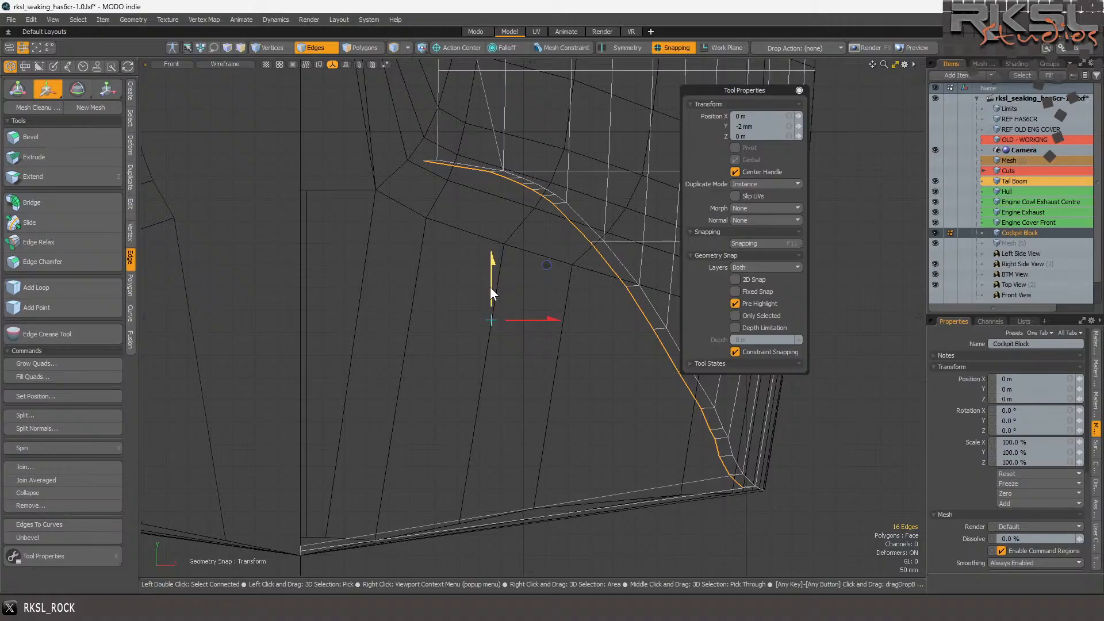
pyautogui.press('space')
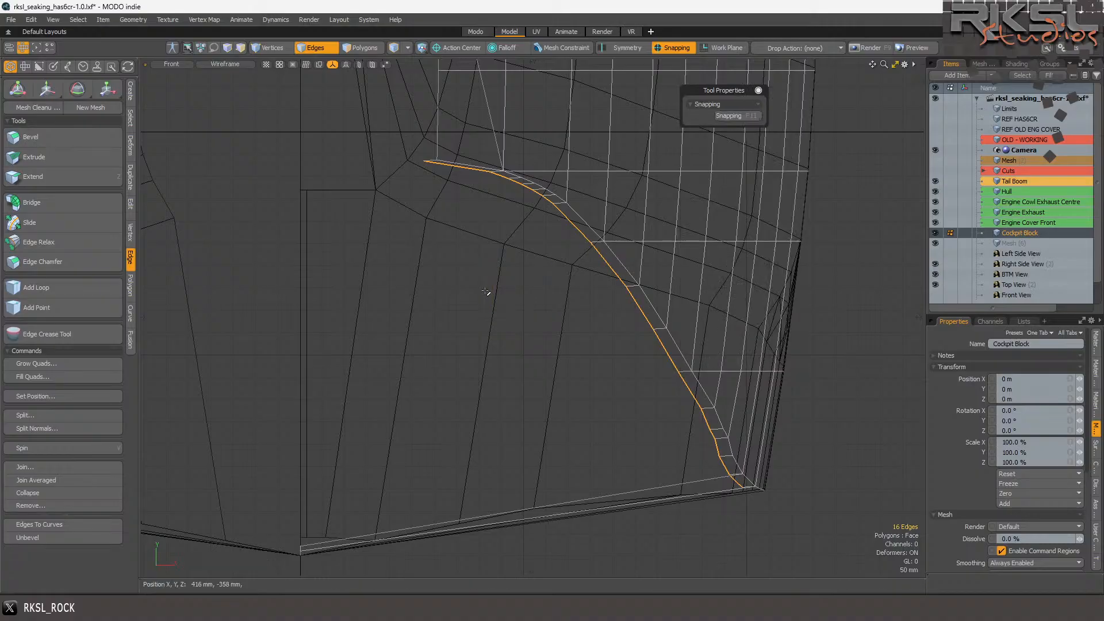
# - Return to the Right view and delete the leftover polygon beneath the curve's rear end, between the last two vertical grid lines
pyautogui.click(173, 64)
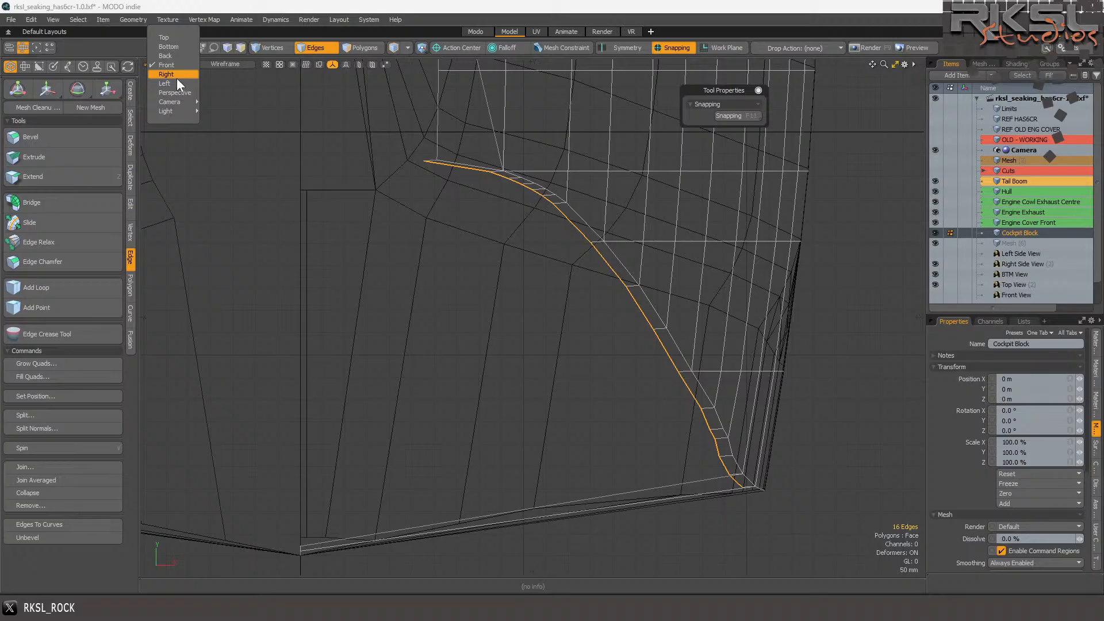
pyautogui.click(178, 79)
pyautogui.scroll(-2, 266, 219)
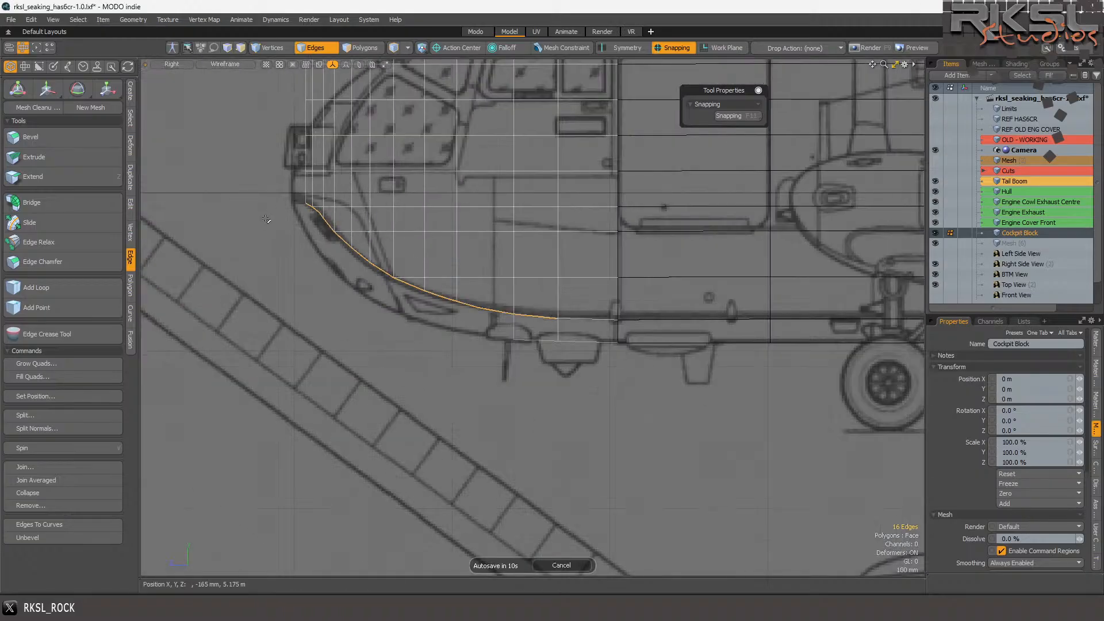
pyautogui.scroll(2, 266, 219)
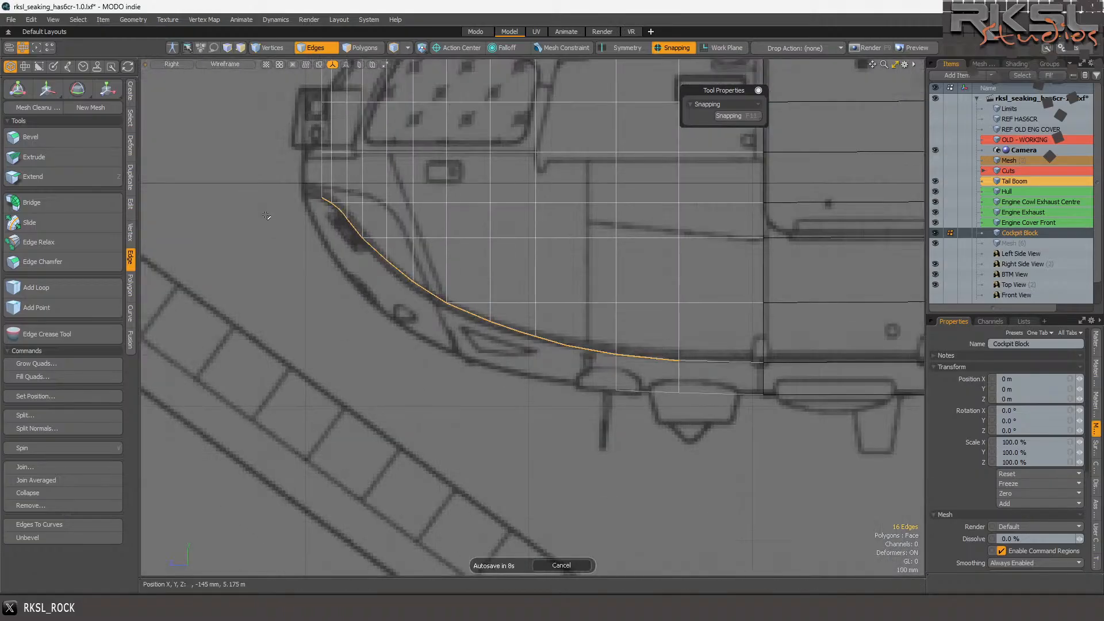
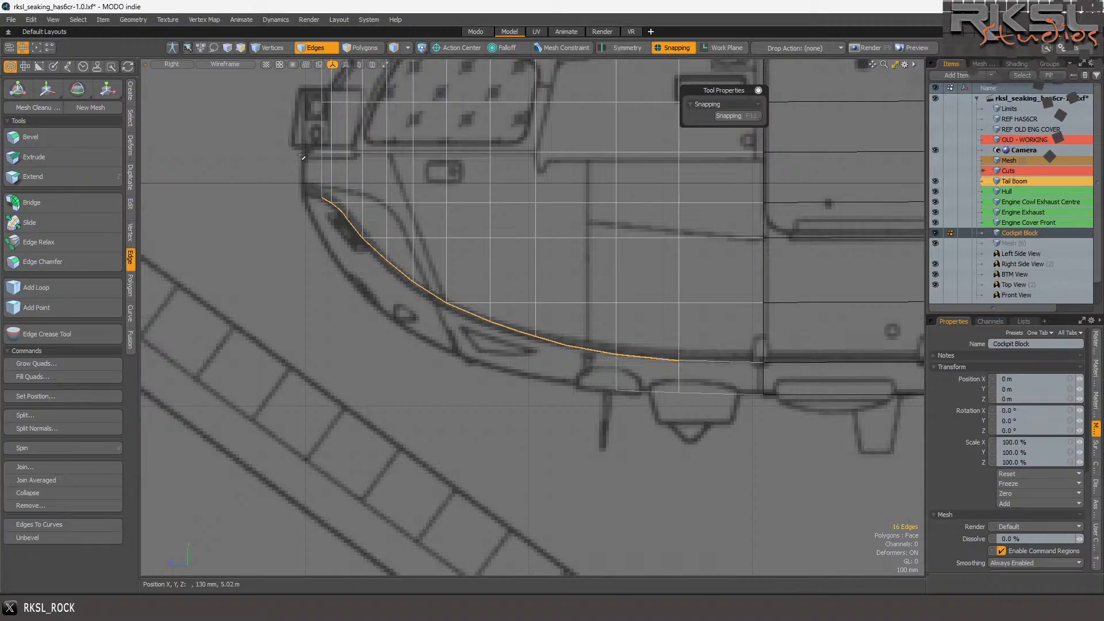
pyautogui.click(372, 47)
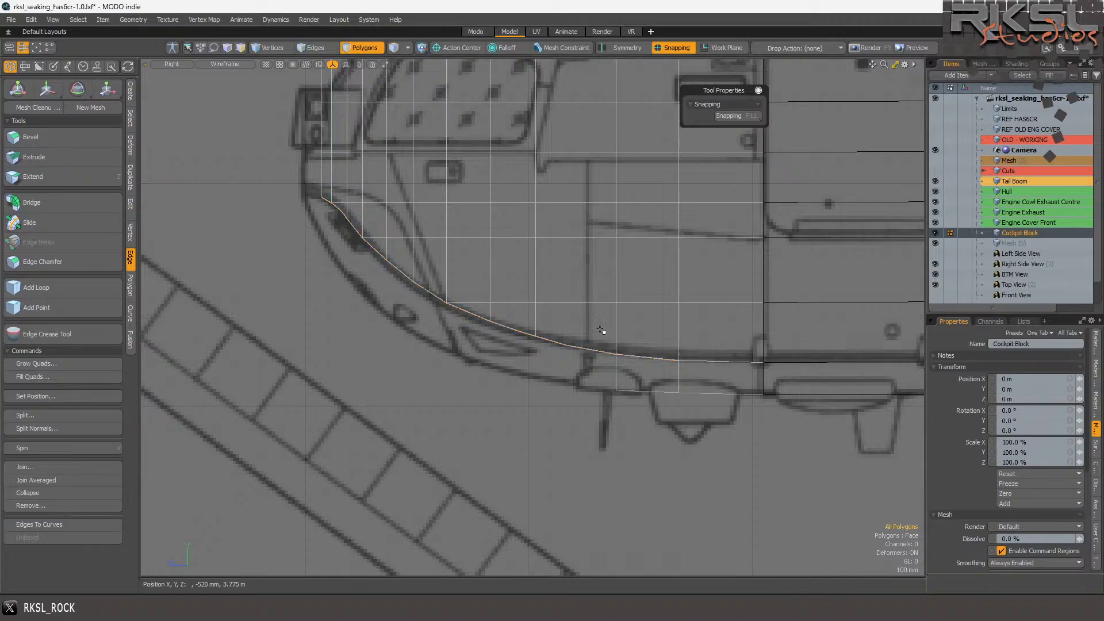
pyautogui.click(630, 377)
pyautogui.click(525, 372)
# - Switch the viewport to Perspective and examine the narrow strip extended along the curve under the nose
pyautogui.click(182, 64)
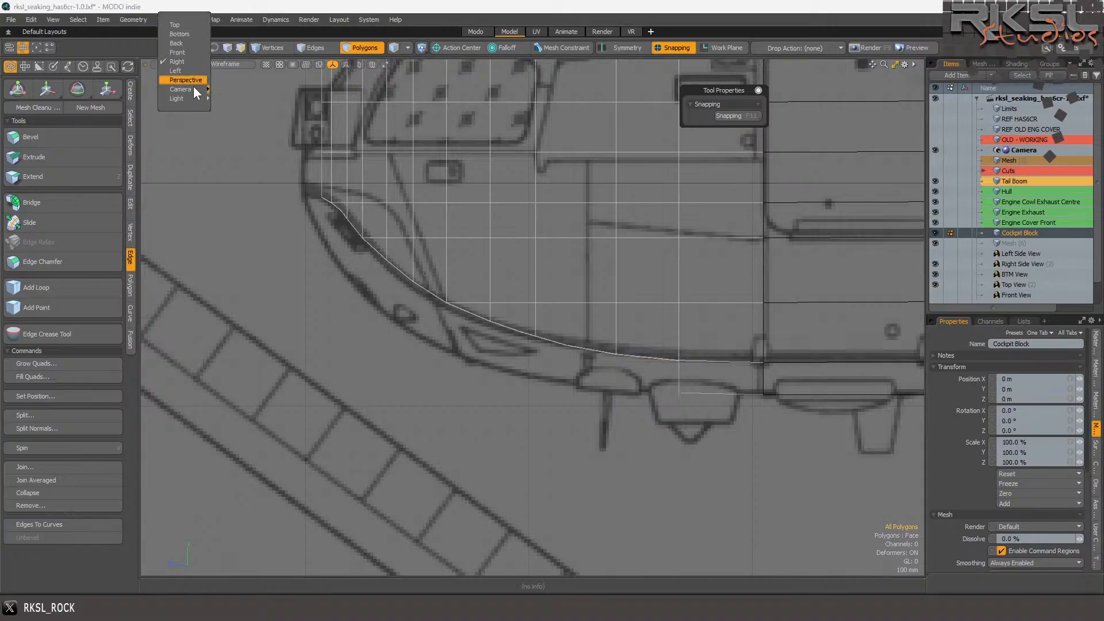
pyautogui.click(178, 61)
pyautogui.click(177, 63)
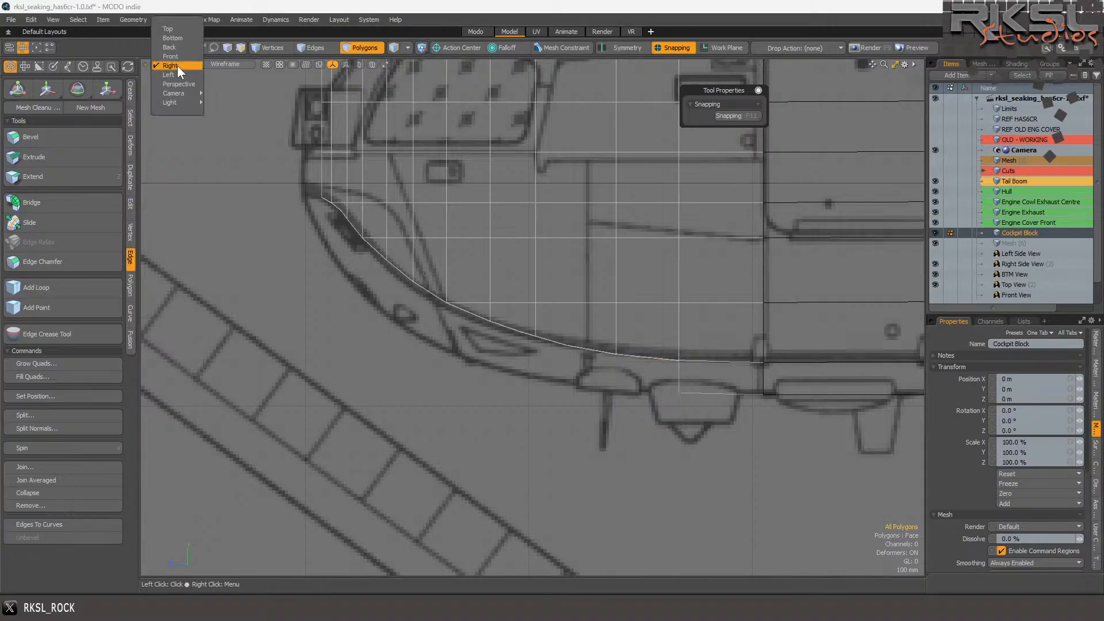
pyautogui.click(182, 84)
pyautogui.scroll(5, 393, 291)
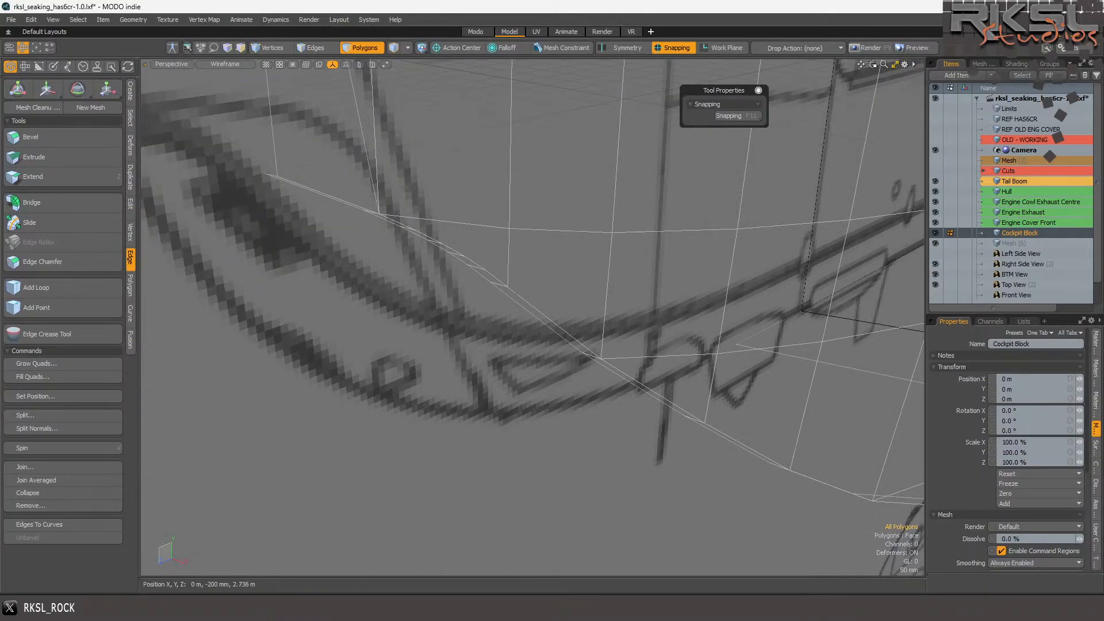
pyautogui.moveTo(872, 64); pyautogui.dragTo(900, 44)
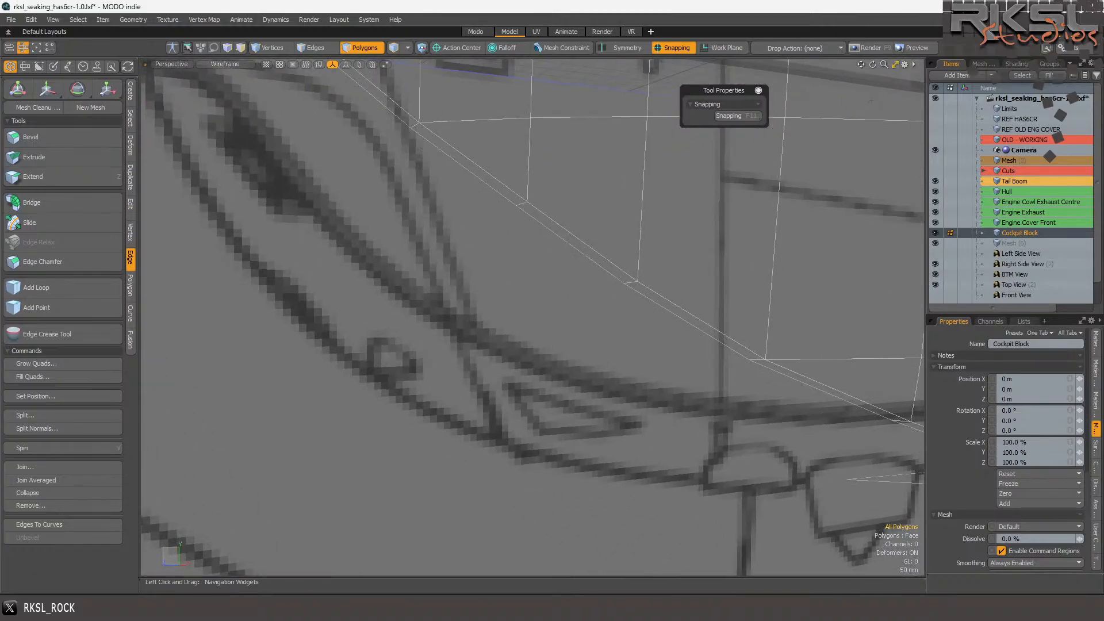
pyautogui.scroll(-2, 598, 226)
pyautogui.scroll(-2, 598, 225)
pyautogui.scroll(4, 461, 155)
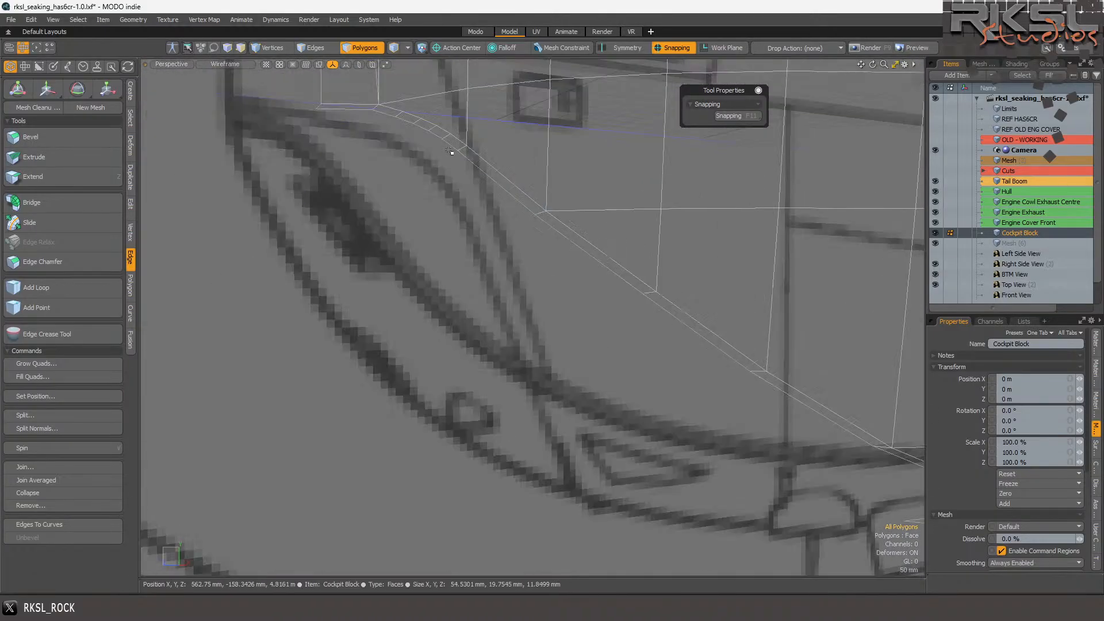
pyautogui.scroll(2, 359, 96)
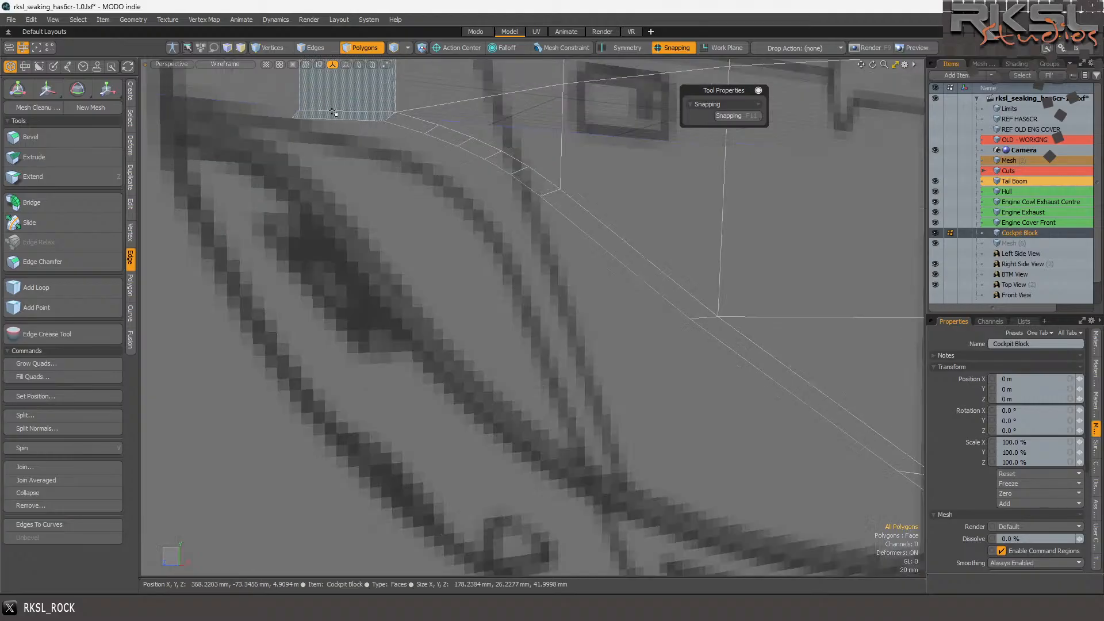
pyautogui.scroll(2, 372, 116)
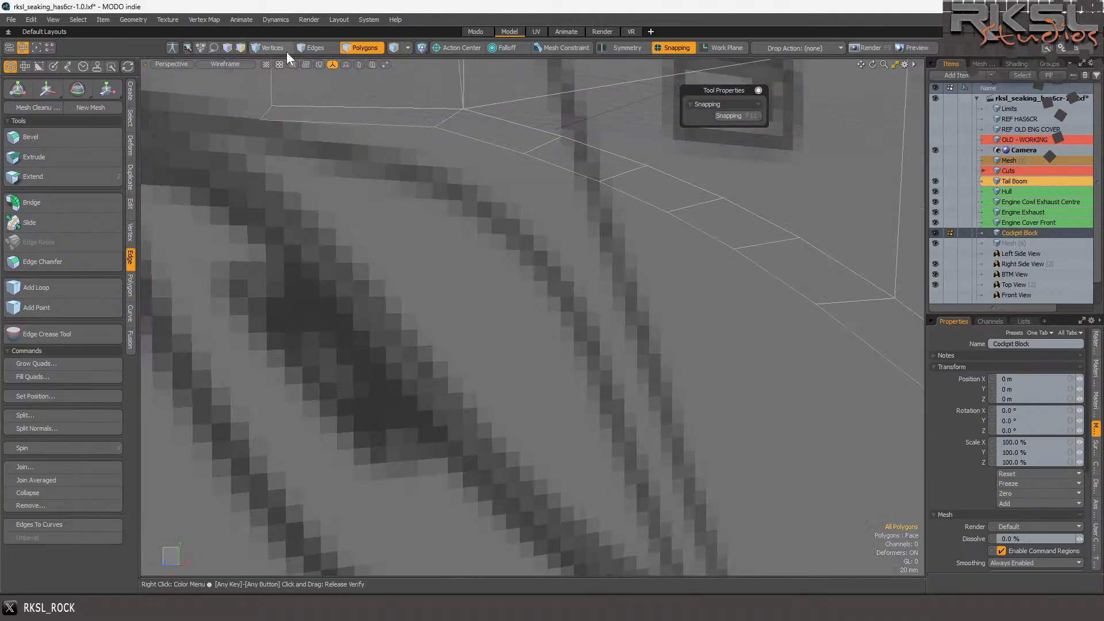
# - In edge mode, reduce the strip's inner edge selection to the six foremost edges at the nose
pyautogui.click(311, 51)
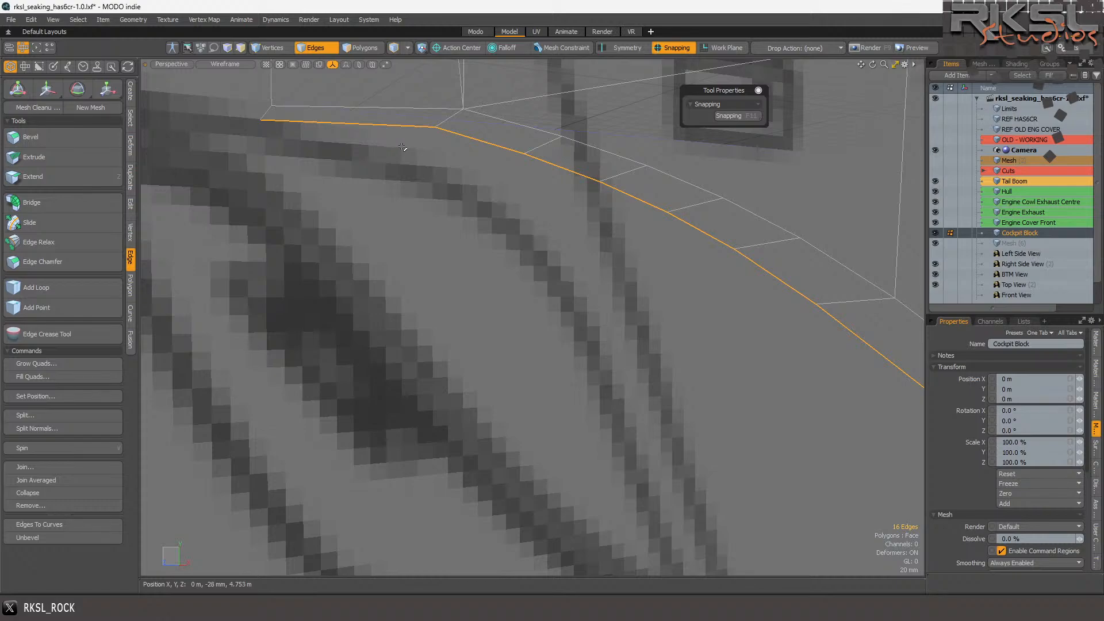
pyautogui.scroll(-3, 570, 230)
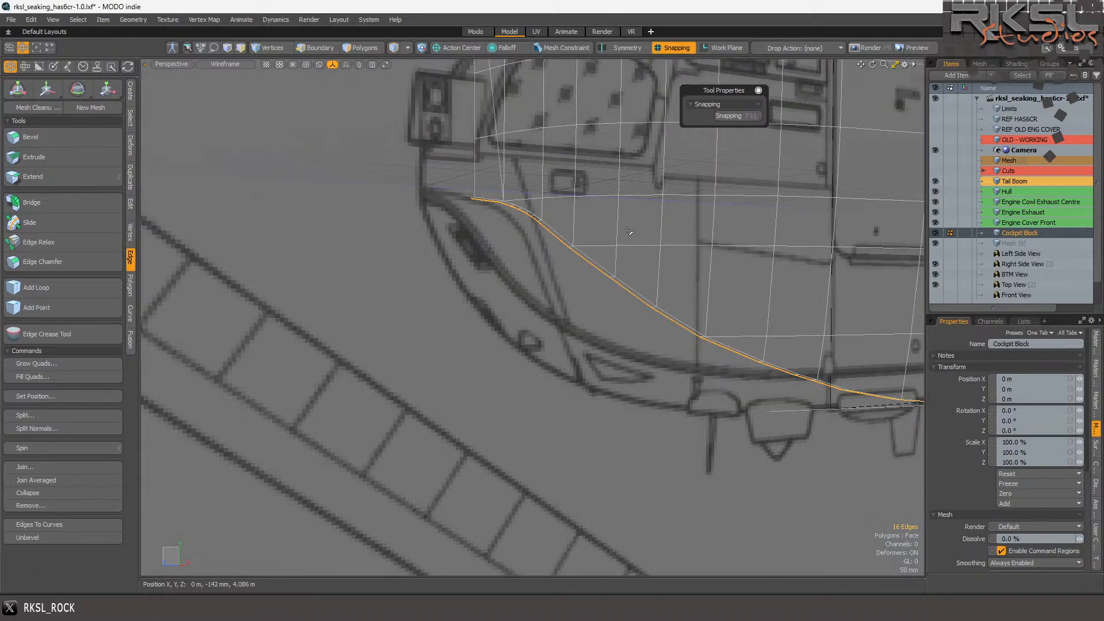
pyautogui.moveTo(547, 217)
pyautogui.keyDown('ctrl'); pyautogui.mouseDown(button='right')
pyautogui.moveTo(632, 380)
pyautogui.moveTo(920, 506)
pyautogui.moveTo(793, 286)
pyautogui.mouseUp(button='right'); pyautogui.keyUp('ctrl')
pyautogui.scroll(-2, 759, 335)
pyautogui.scroll(4, 759, 336)
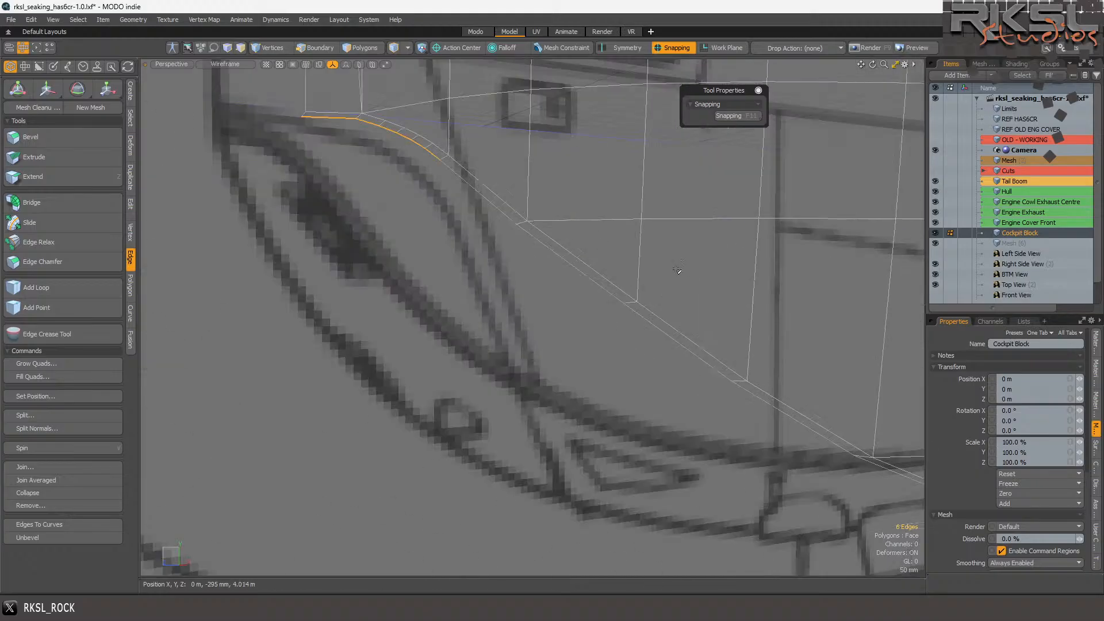
# - In the Right view, move the six selected front edges by 1 mm in Y and 1.4 mm in Z
pyautogui.click(173, 62)
pyautogui.click(175, 52)
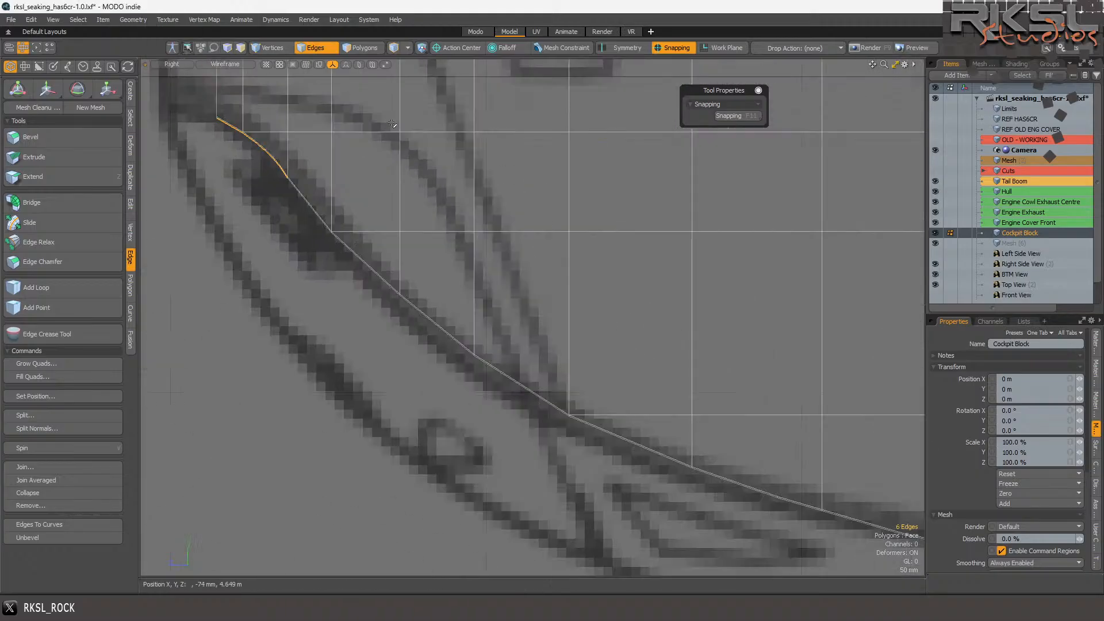
pyautogui.scroll(8, 196, 114)
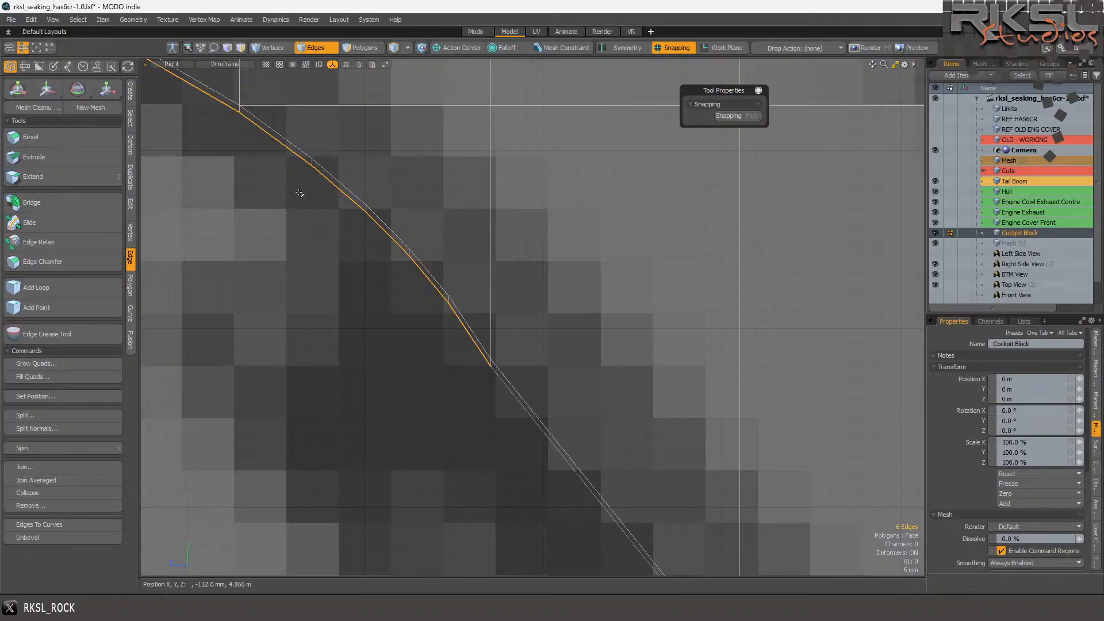
pyautogui.moveTo(292, 254); pyautogui.dragTo(288, 251)
pyautogui.scroll(-3, 293, 260)
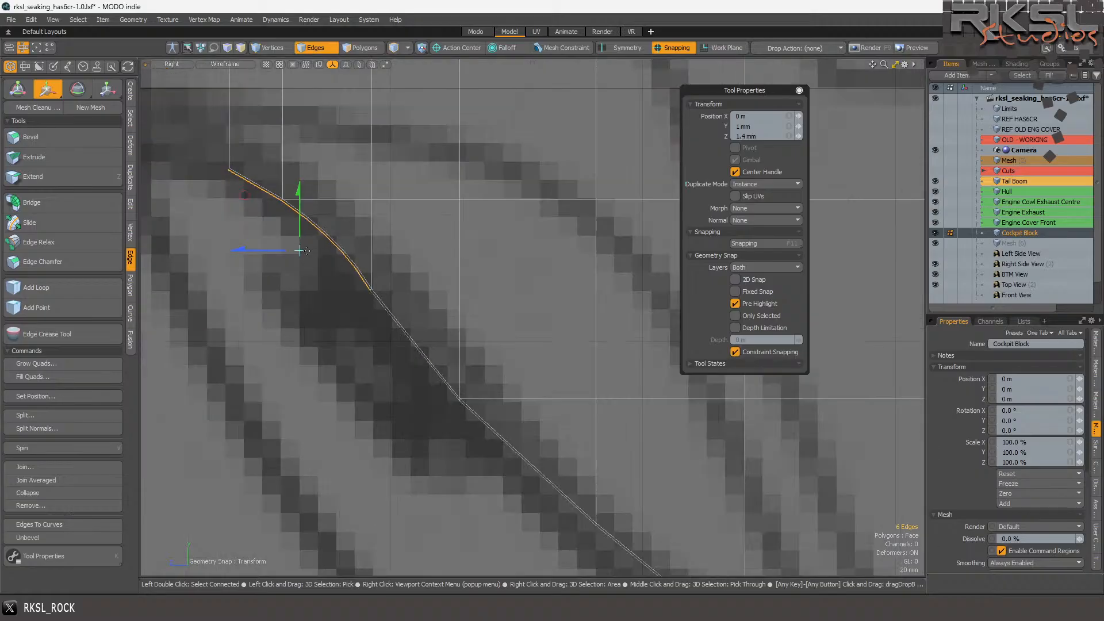
pyautogui.press('space')
pyautogui.scroll(2, 257, 203)
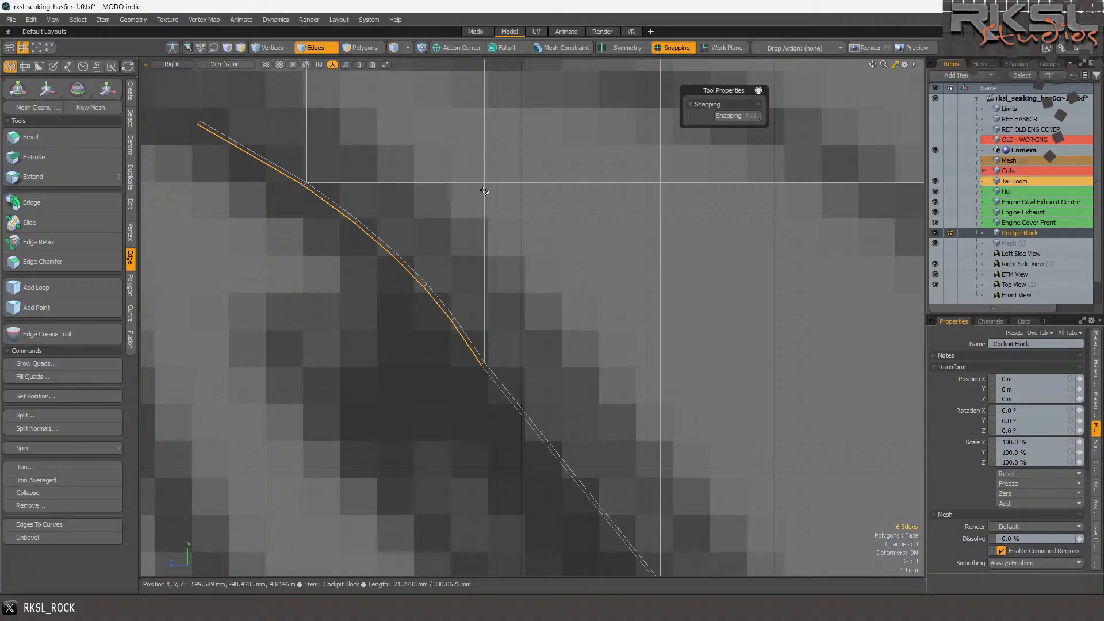
pyautogui.scroll(-5, 423, 145)
pyautogui.scroll(3, 423, 145)
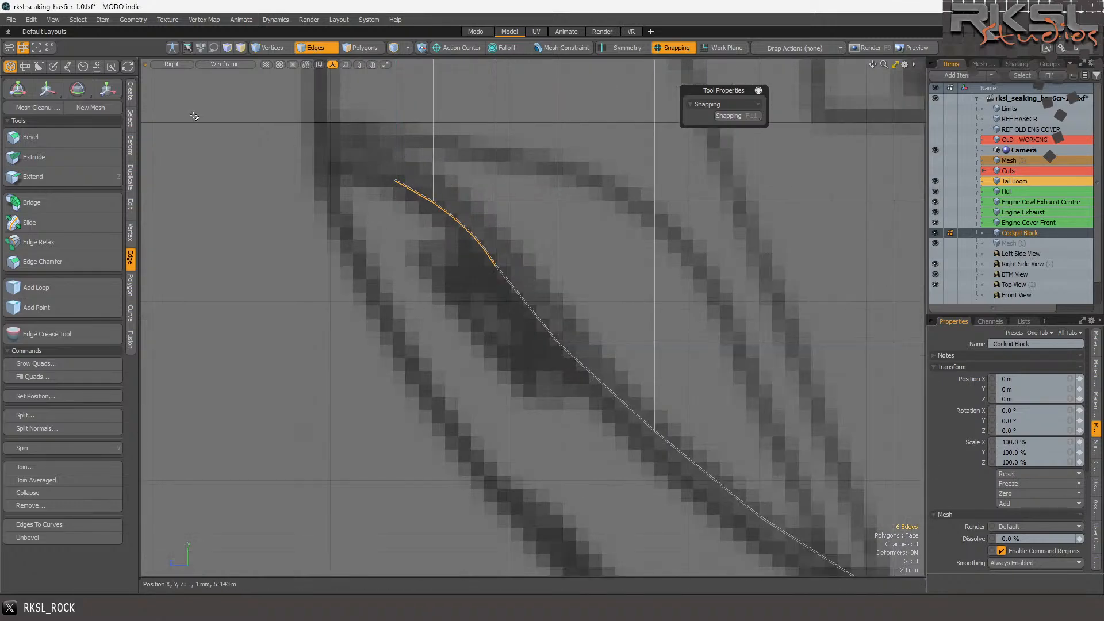
# - Return to the Perspective view and add the remaining inner edges of the strip to the selection, down to its rear end
pyautogui.click(161, 63)
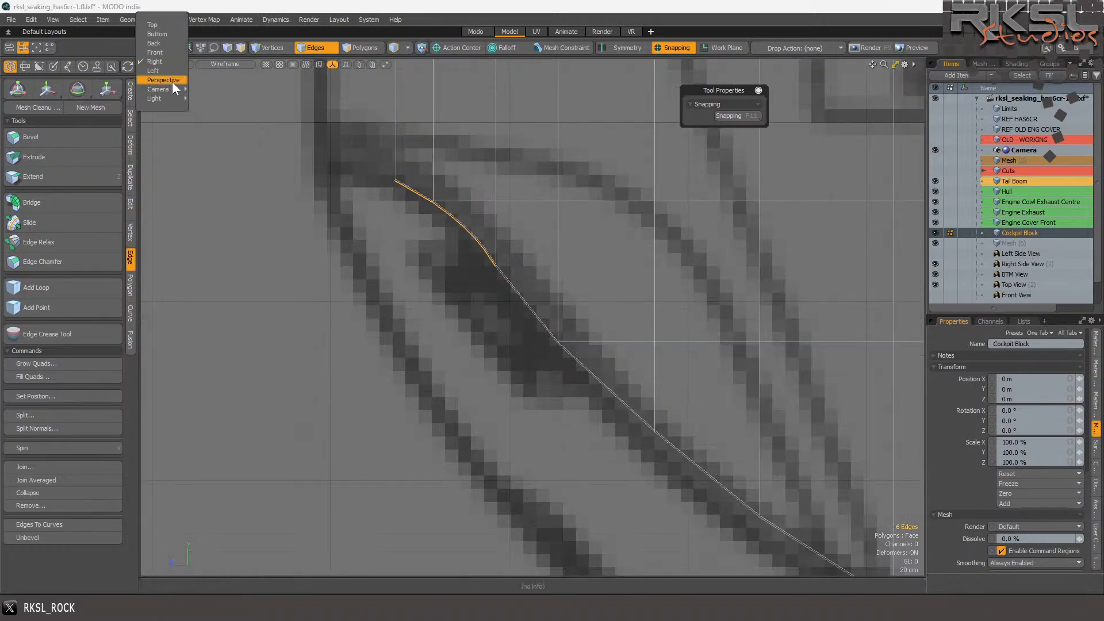
pyautogui.click(173, 83)
pyautogui.scroll(-3, 523, 162)
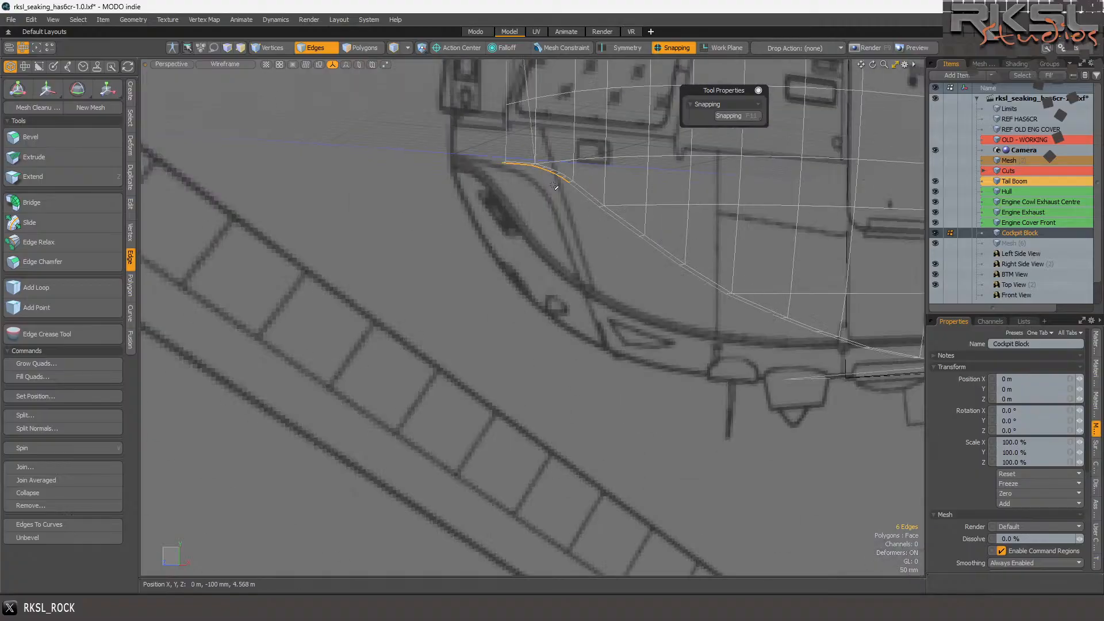
pyautogui.moveTo(873, 64); pyautogui.dragTo(980, 111)
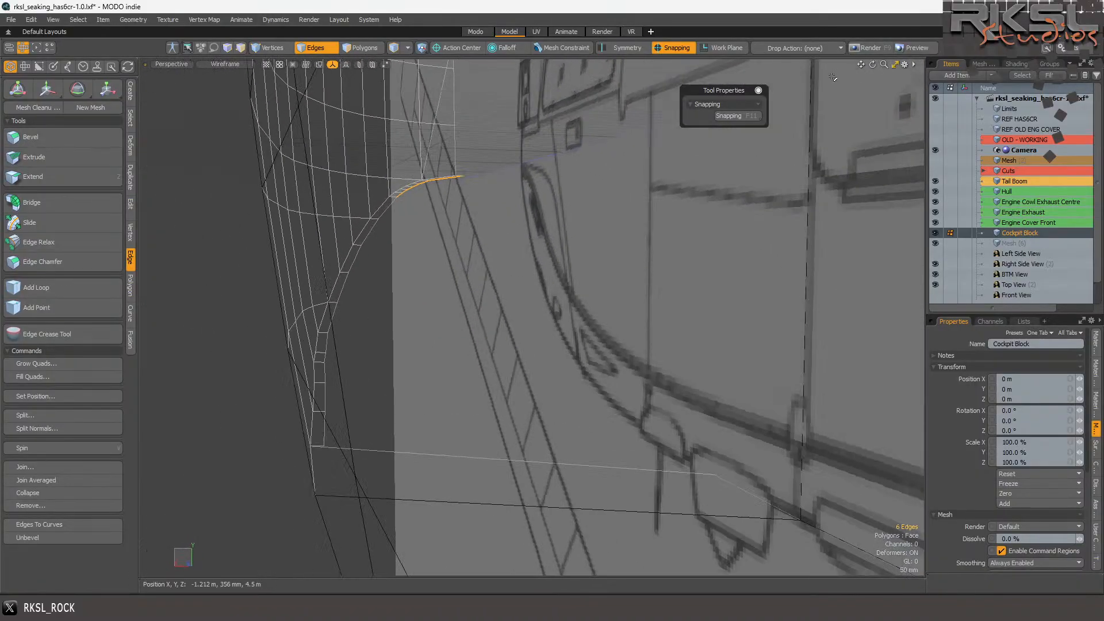
pyautogui.scroll(5, 333, 371)
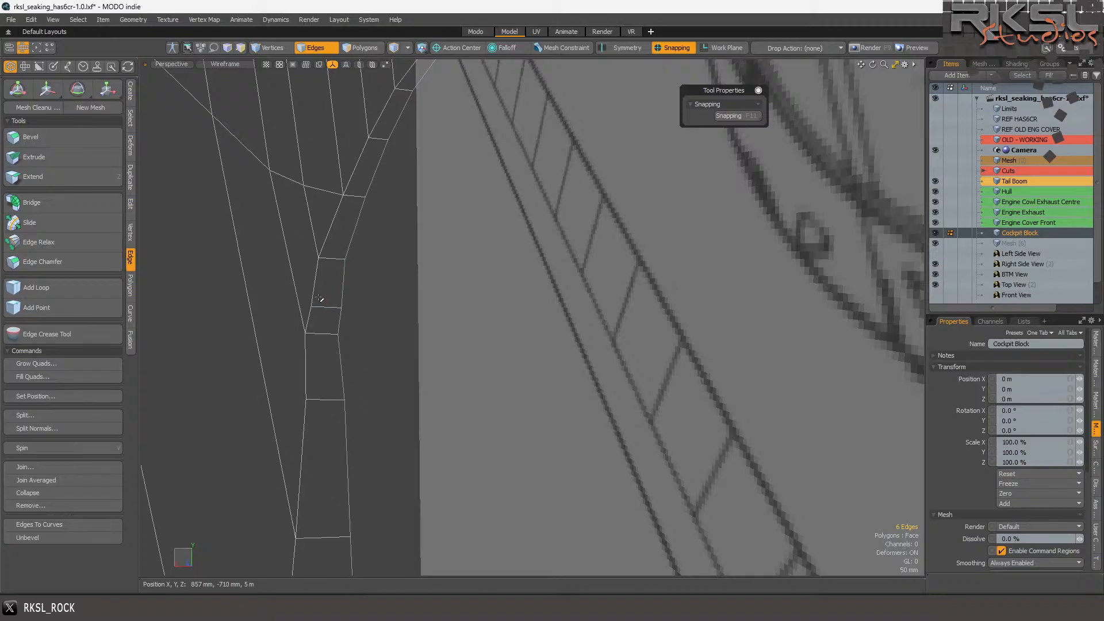
pyautogui.scroll(-5, 339, 246)
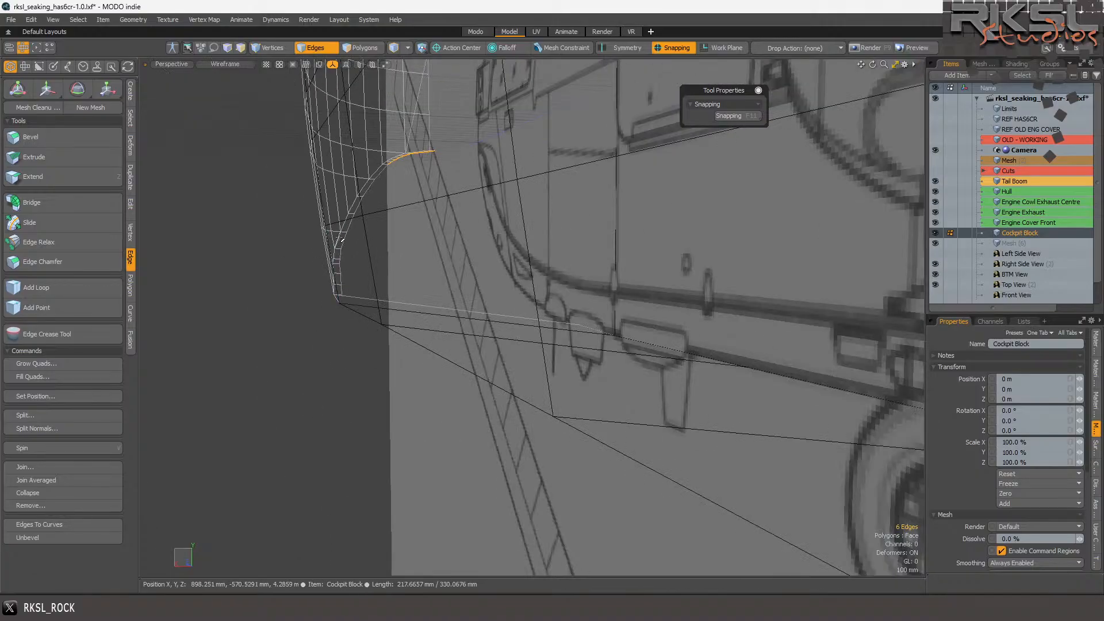
pyautogui.scroll(4, 439, 133)
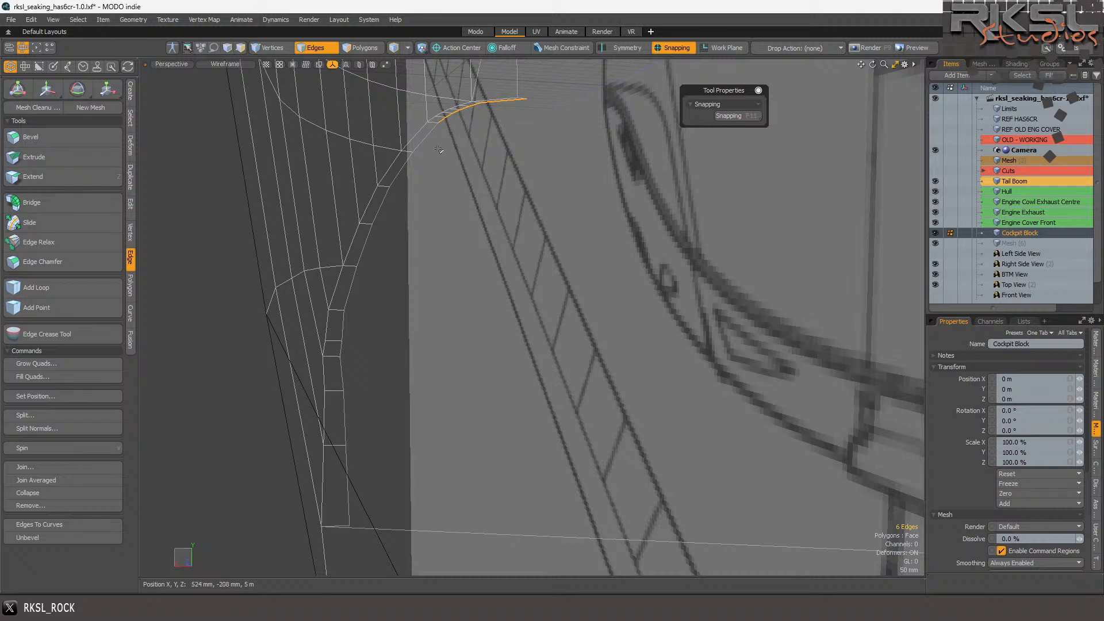
pyautogui.keyDown('shift'); pyautogui.click(410, 154); pyautogui.keyUp('shift')
pyautogui.keyDown('shift'); pyautogui.click(400, 173); pyautogui.keyUp('shift')
pyautogui.keyDown('shift'); pyautogui.click(380, 206); pyautogui.keyUp('shift')
pyautogui.keyDown('shift'); pyautogui.click(368, 245); pyautogui.keyUp('shift')
pyautogui.keyDown('shift'); pyautogui.click(349, 286); pyautogui.keyUp('shift')
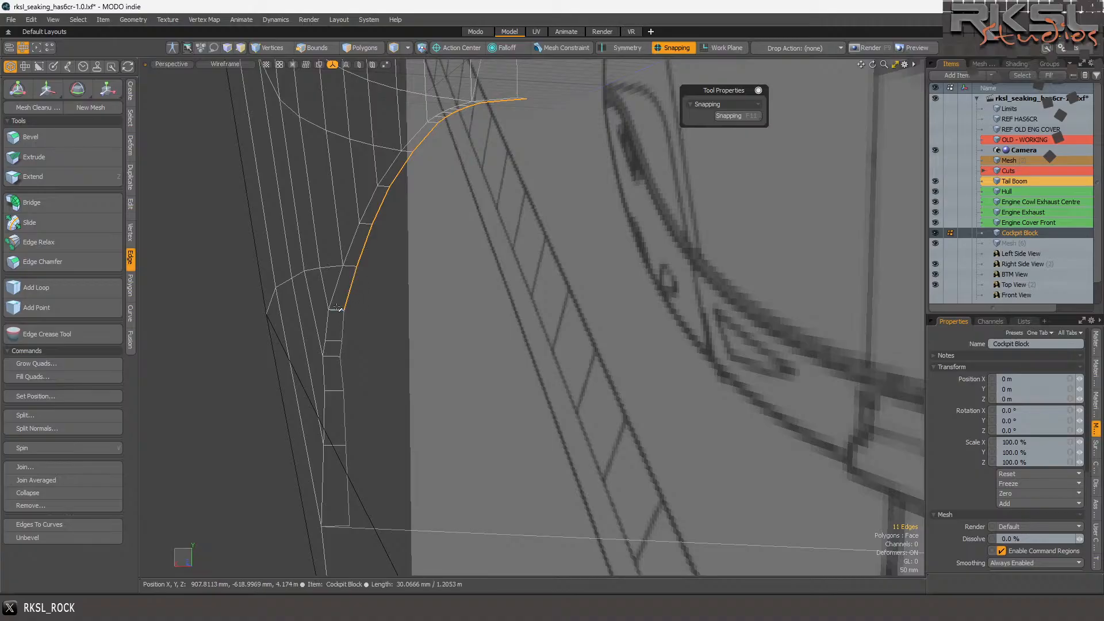
pyautogui.keyDown('shift'); pyautogui.click(341, 368); pyautogui.keyUp('shift')
pyautogui.keyDown('shift'); pyautogui.click(355, 419); pyautogui.keyUp('shift')
pyautogui.keyDown('shift'); pyautogui.click(347, 469); pyautogui.keyUp('shift')
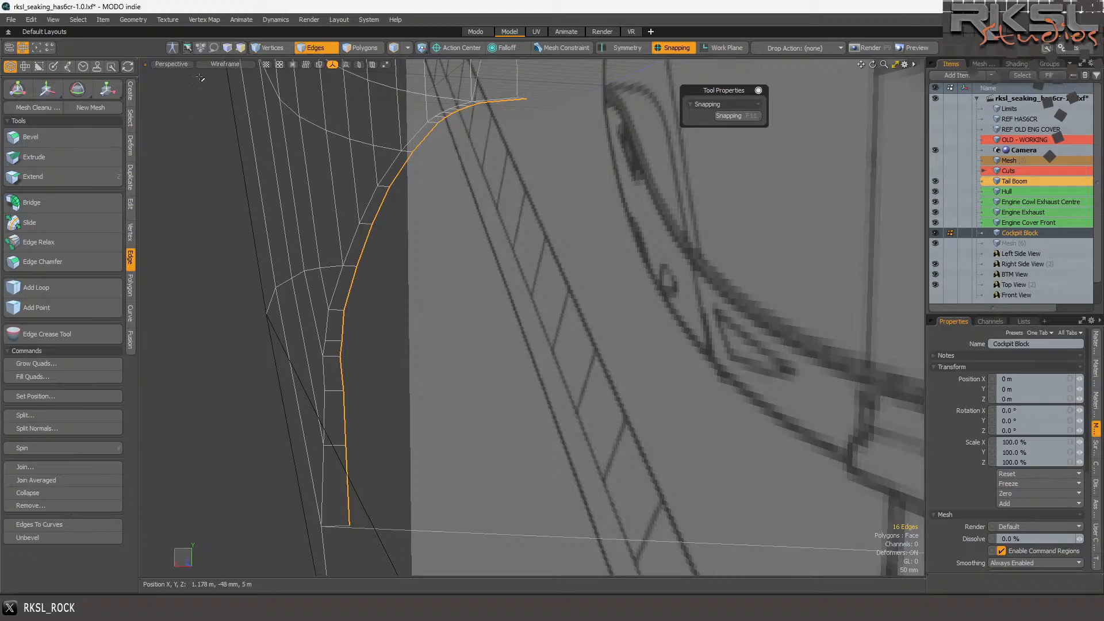
# - View the nose from the front underside and display the REF HAS6CR reference mesh with Default shading
pyautogui.click(173, 64)
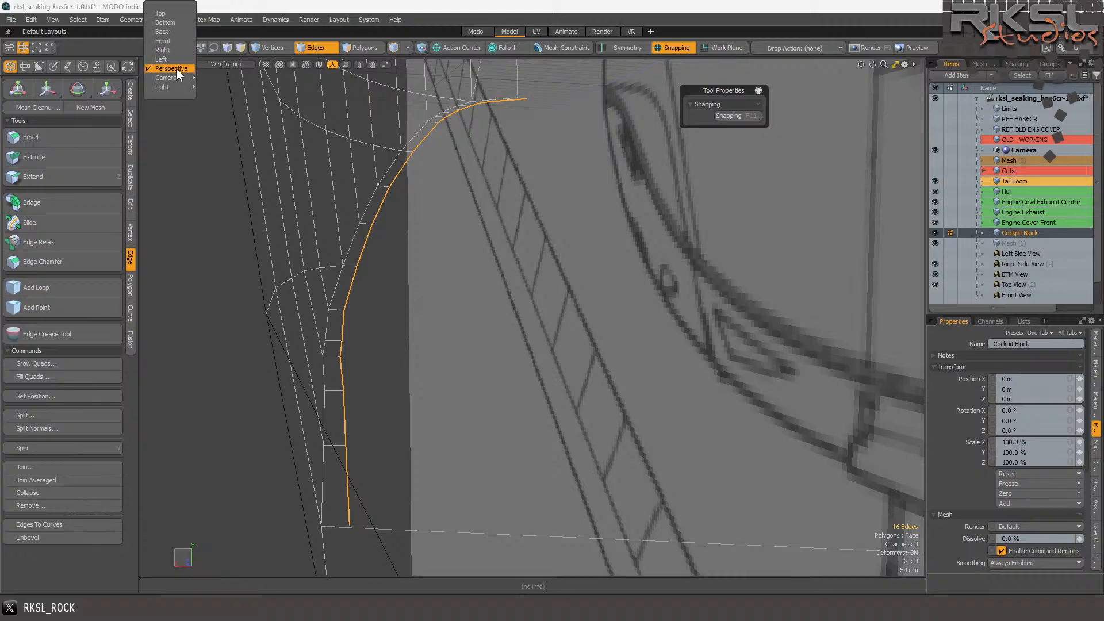
pyautogui.moveTo(872, 64); pyautogui.dragTo(897, 98)
pyautogui.moveTo(747, 103); pyautogui.dragTo(384, 150)
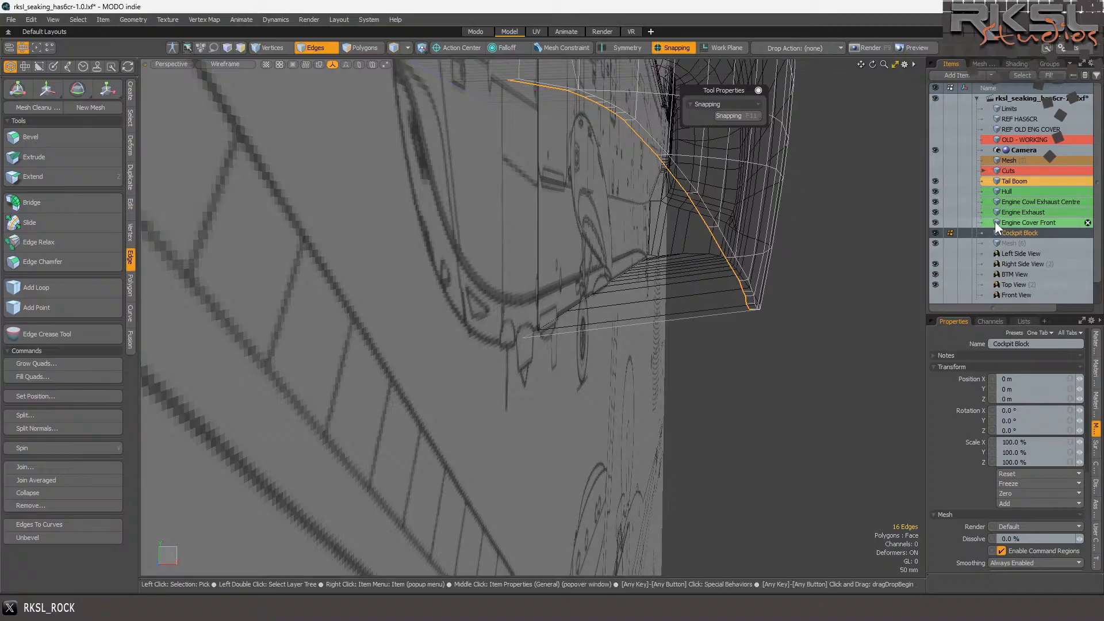
pyautogui.click(1016, 119)
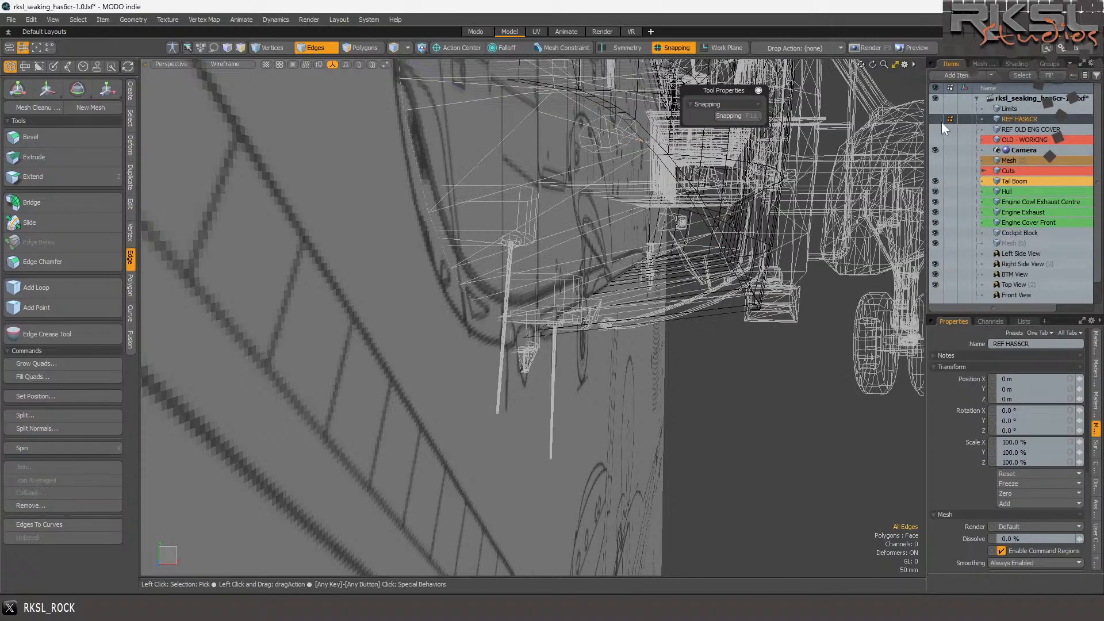
pyautogui.click(207, 63)
pyautogui.click(181, 129)
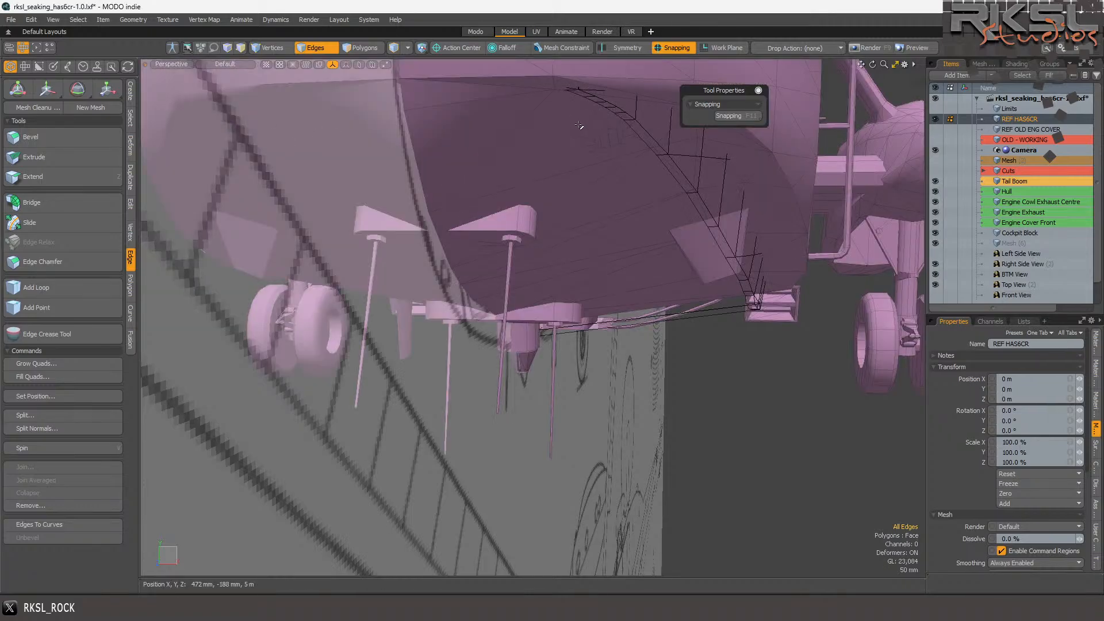
# - Select the reference mesh edges along the nose underside contour and compare them with the Cockpit Block strip
pyautogui.moveTo(793, 191); pyautogui.dragTo(575, 97)
pyautogui.scroll(-3, 512, 126)
pyautogui.scroll(3, 563, 110)
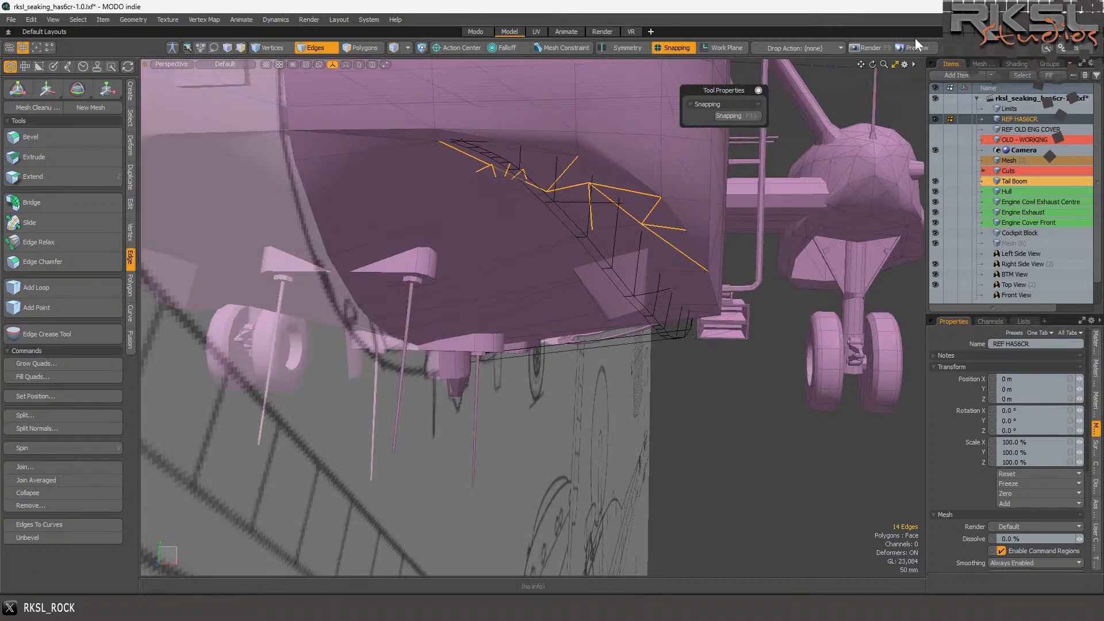
pyautogui.moveTo(873, 64); pyautogui.dragTo(817, 77)
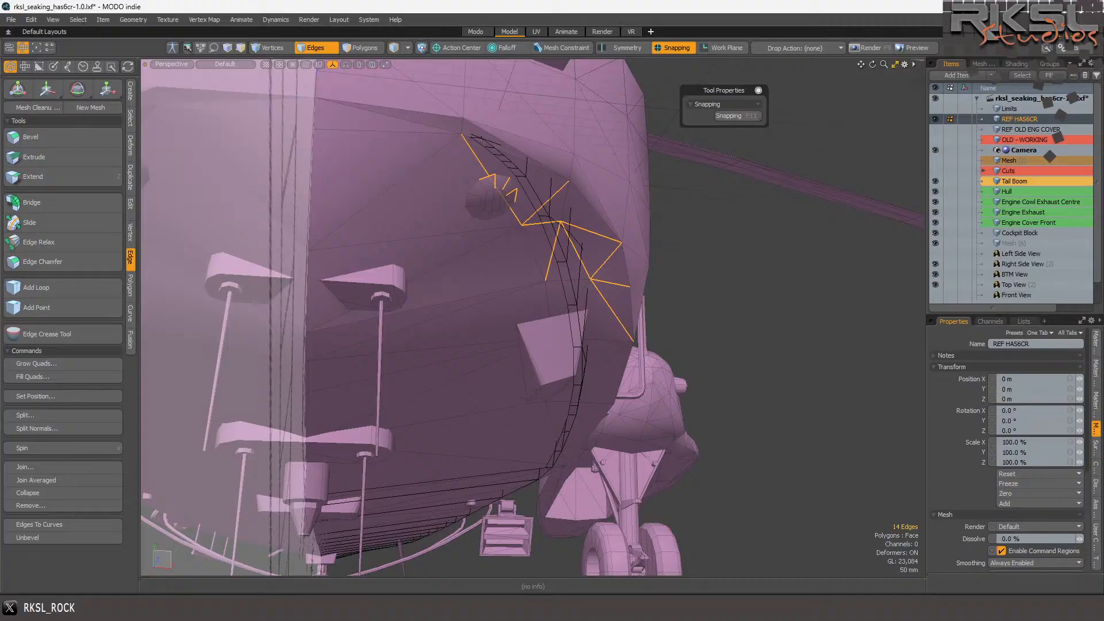
# - Switch to File Explorer, browse the UK - Westland SeaKing photo folder and open 89-54-001.jpg to study the nose
pyautogui.hotkey('alt', 'Tab')
pyautogui.scroll(-5, 802, 345)
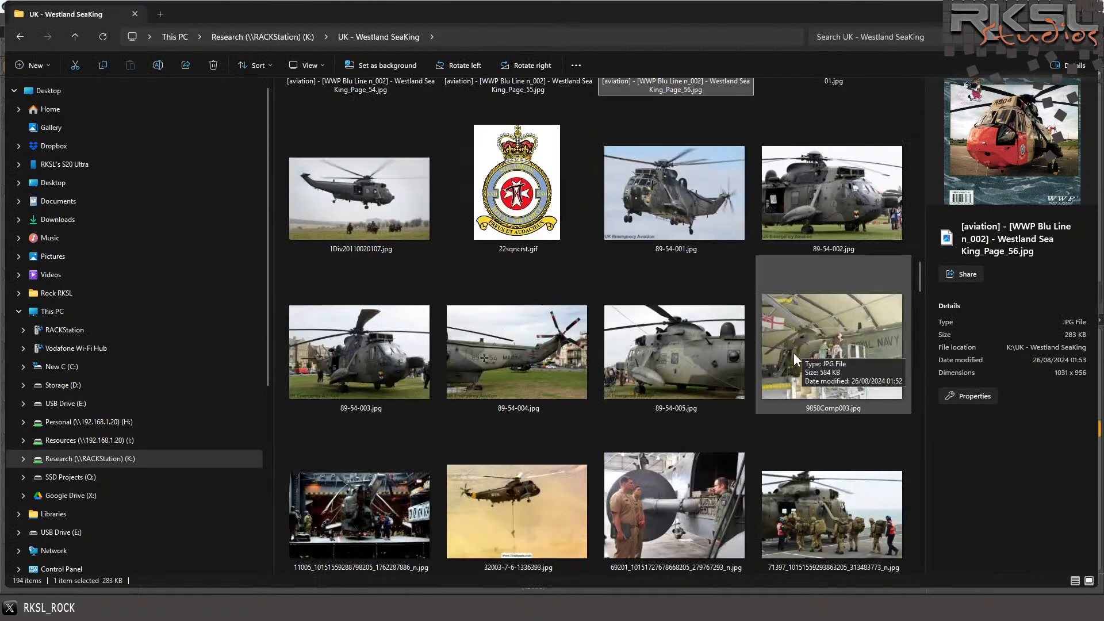
pyautogui.scroll(-5, 698, 394)
pyautogui.scroll(15, 698, 392)
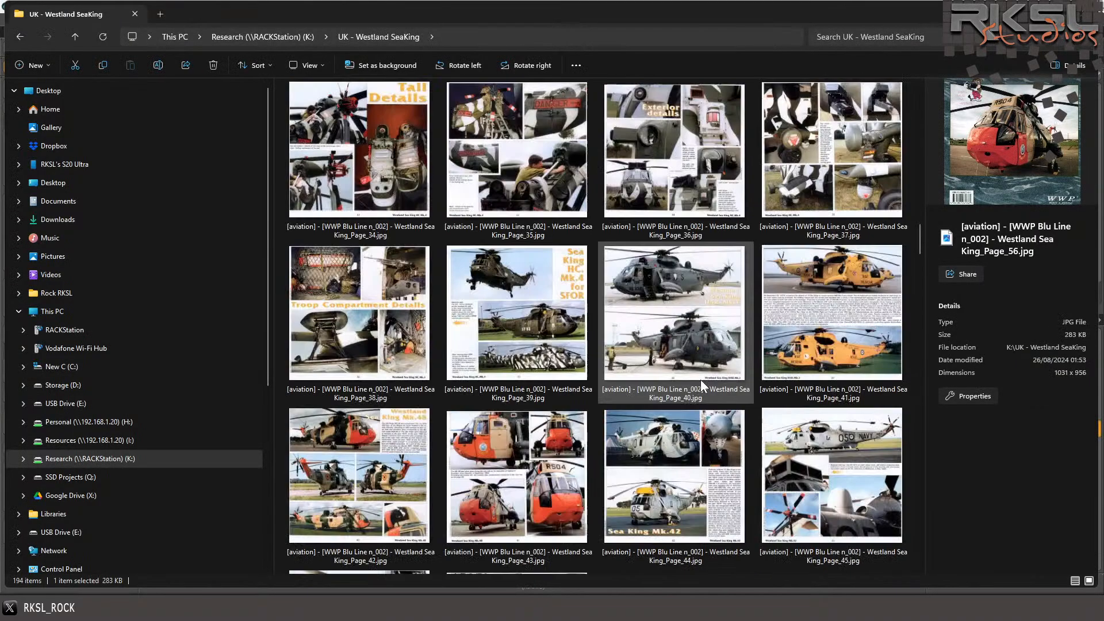
pyautogui.scroll(-15, 697, 358)
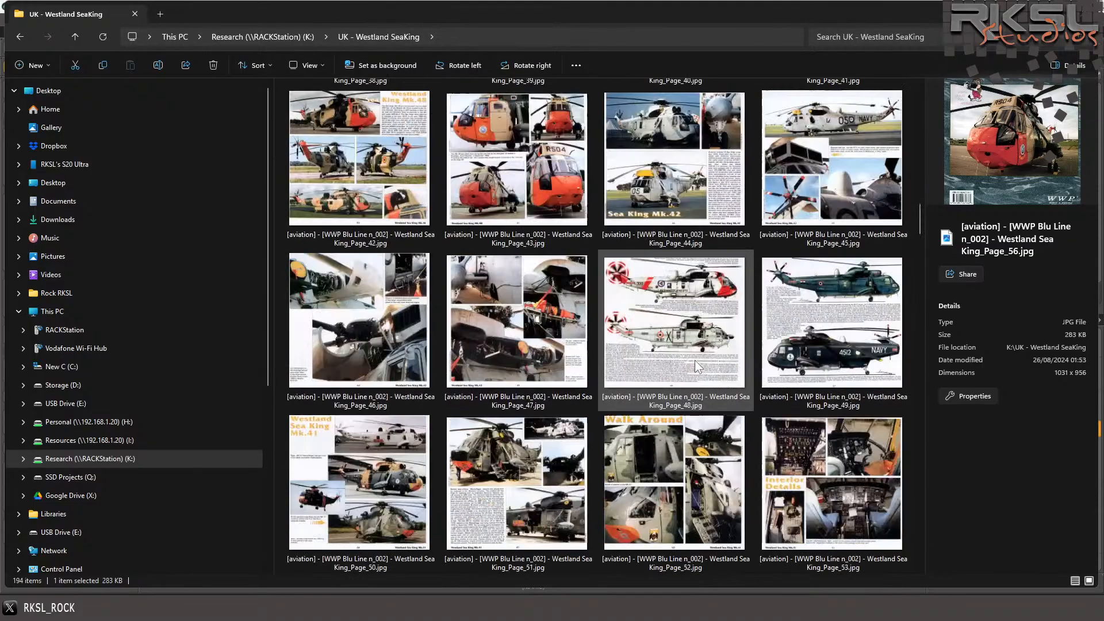
pyautogui.scroll(-6, 695, 360)
pyautogui.scroll(4, 694, 361)
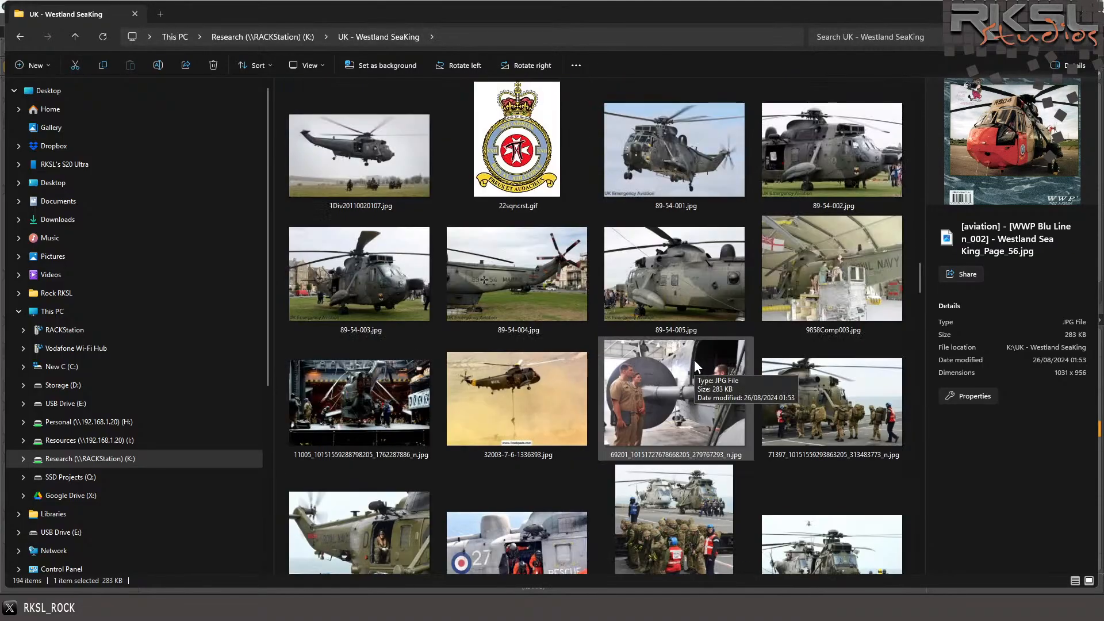
pyautogui.click(651, 173)
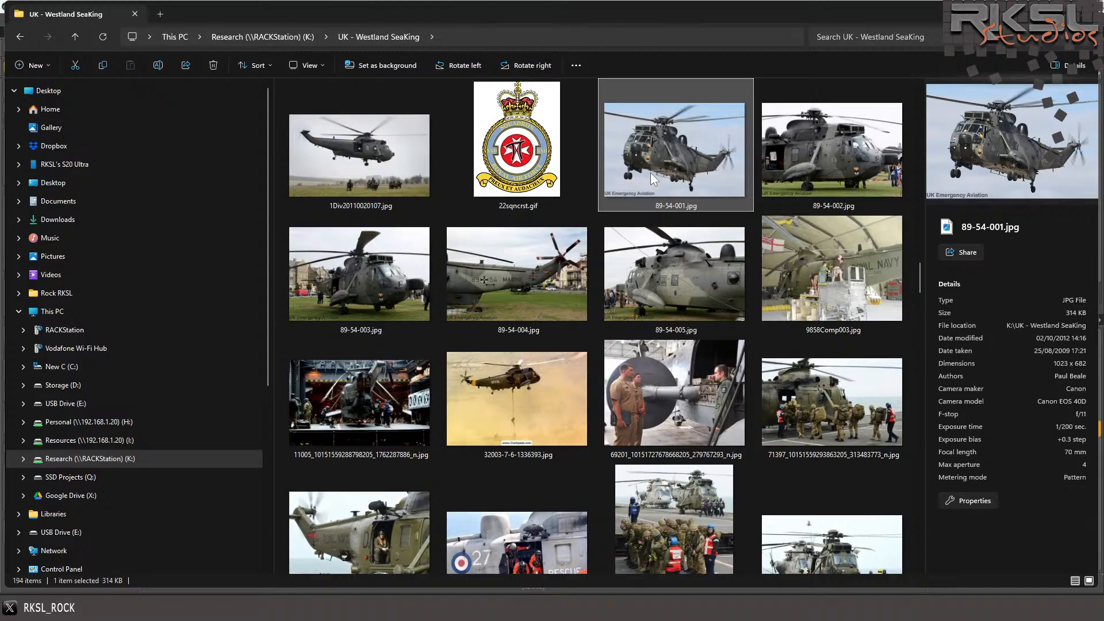
pyautogui.moveTo(0, 144); pyautogui.dragTo(812, 6)
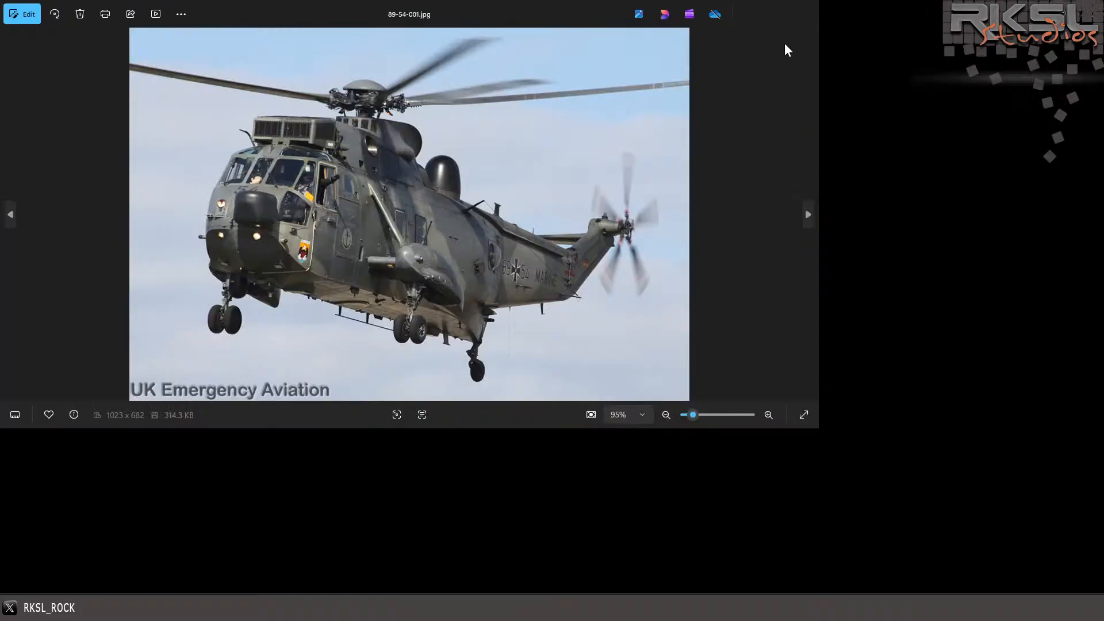
# - Finish viewing the photo, return to MODO, make Cockpit Block the active mesh and switch the viewport to the Right view
pyautogui.scroll(5, 314, 370)
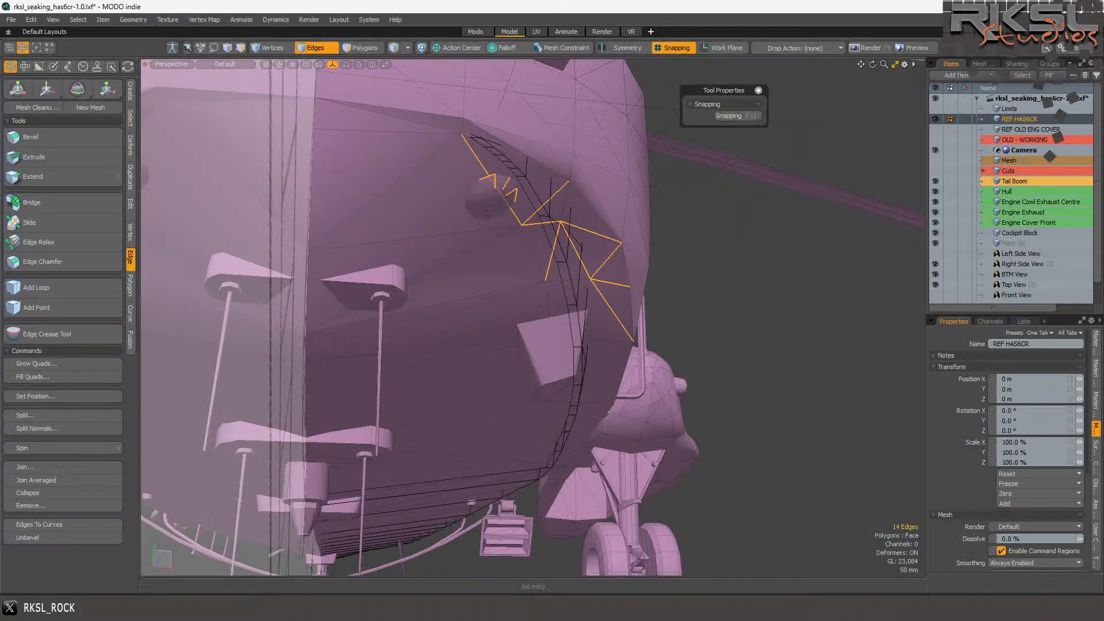
pyautogui.keyDown('alt'); pyautogui.moveTo(403, 316); pyautogui.dragTo(518, 316); pyautogui.keyUp('alt')
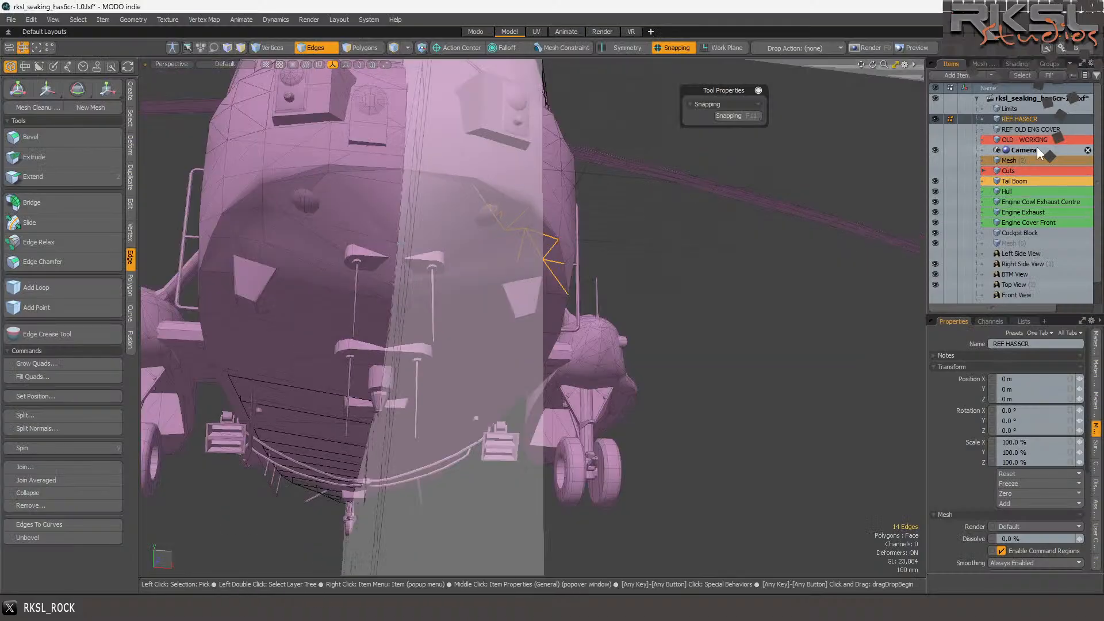
pyautogui.click(1015, 233)
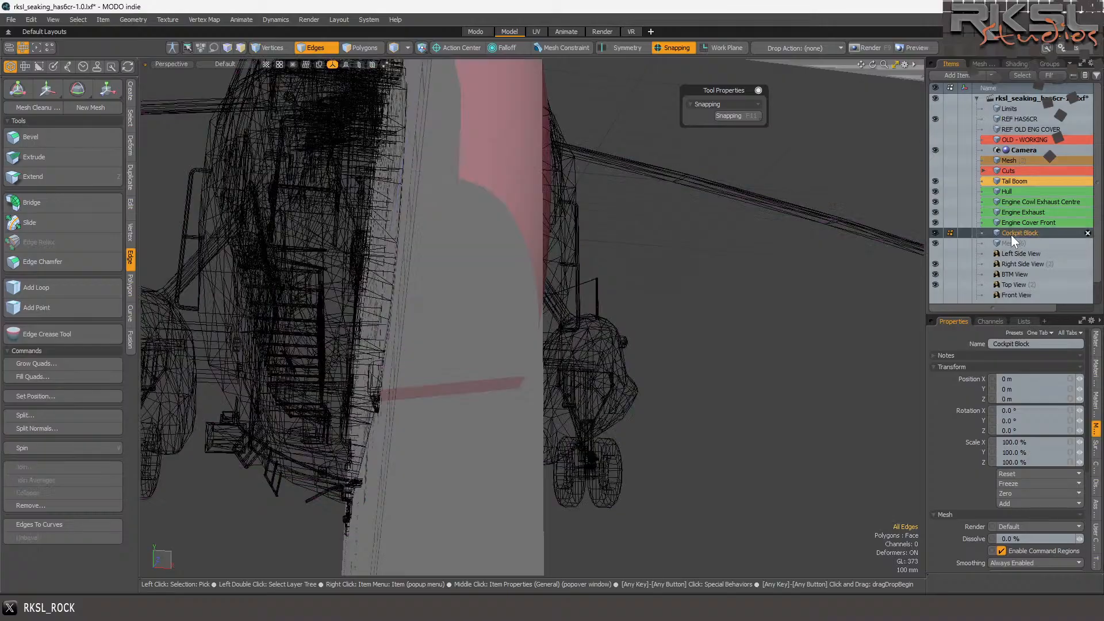
pyautogui.click(171, 64)
pyautogui.click(171, 50)
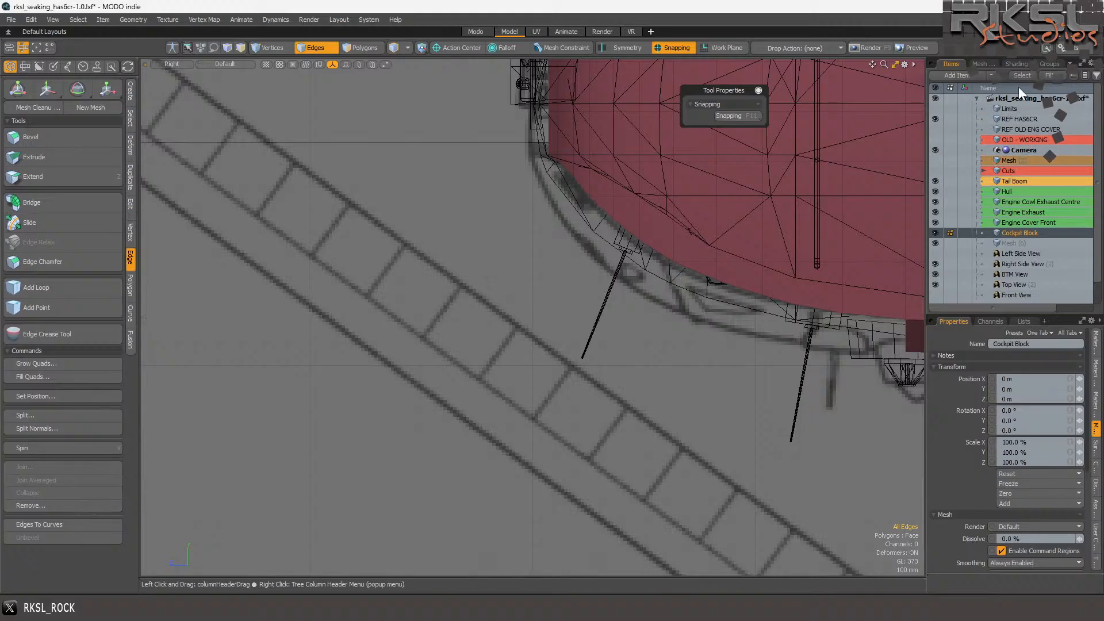
# - Hide the REF HAS6CR reference mesh and select the vertical front edge of the Cockpit Block's underside strip
pyautogui.click(935, 118)
pyautogui.scroll(3, 838, 239)
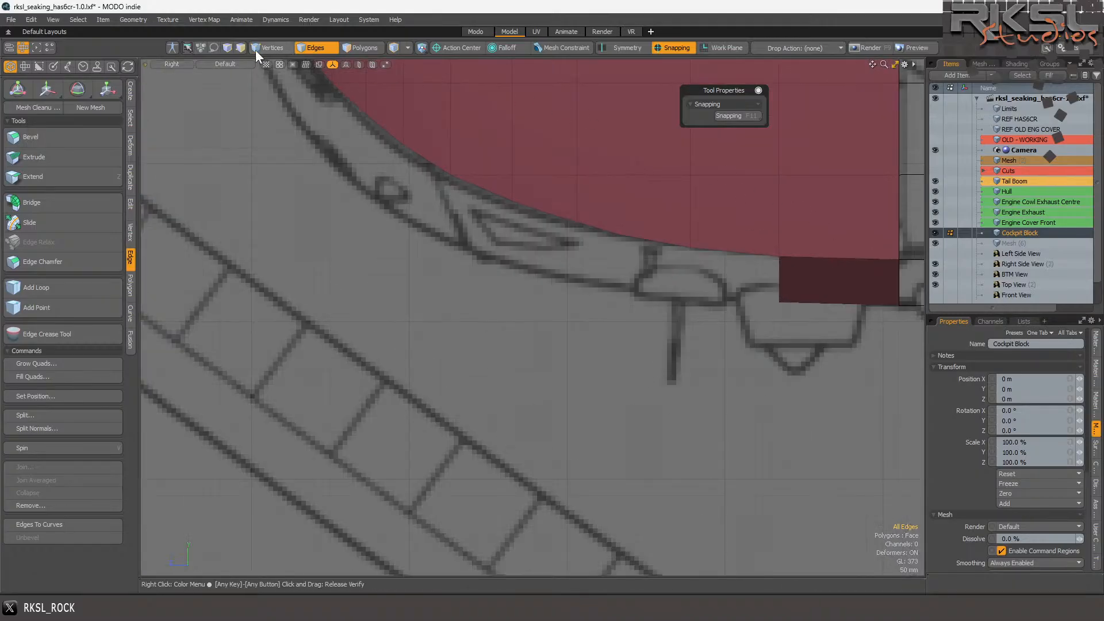
pyautogui.click(781, 283)
pyautogui.scroll(2, 800, 278)
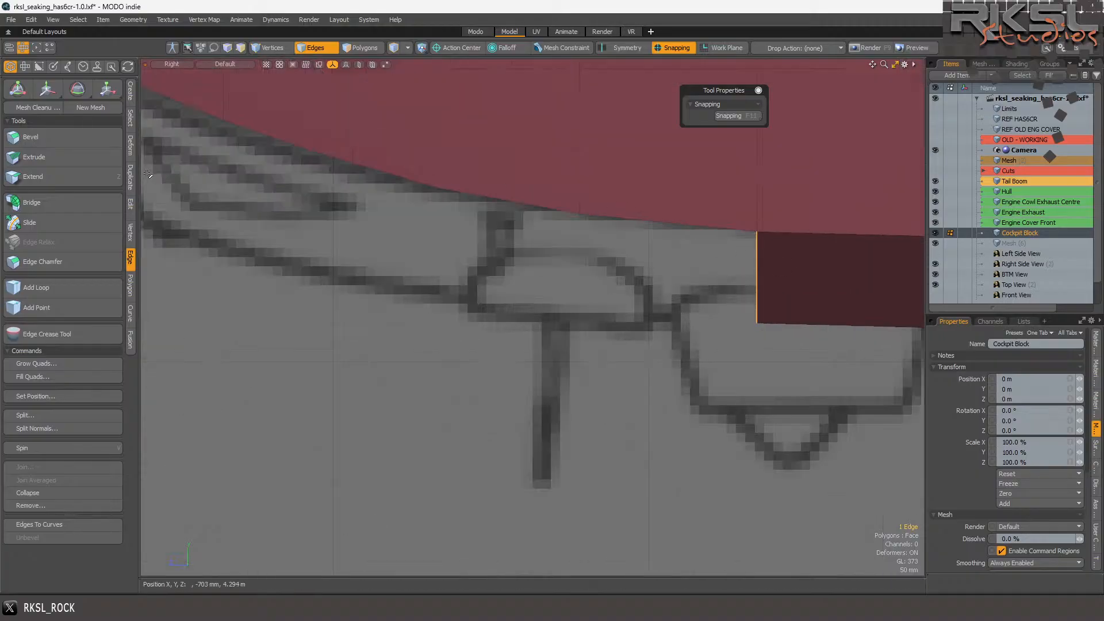
pyautogui.click(33, 177)
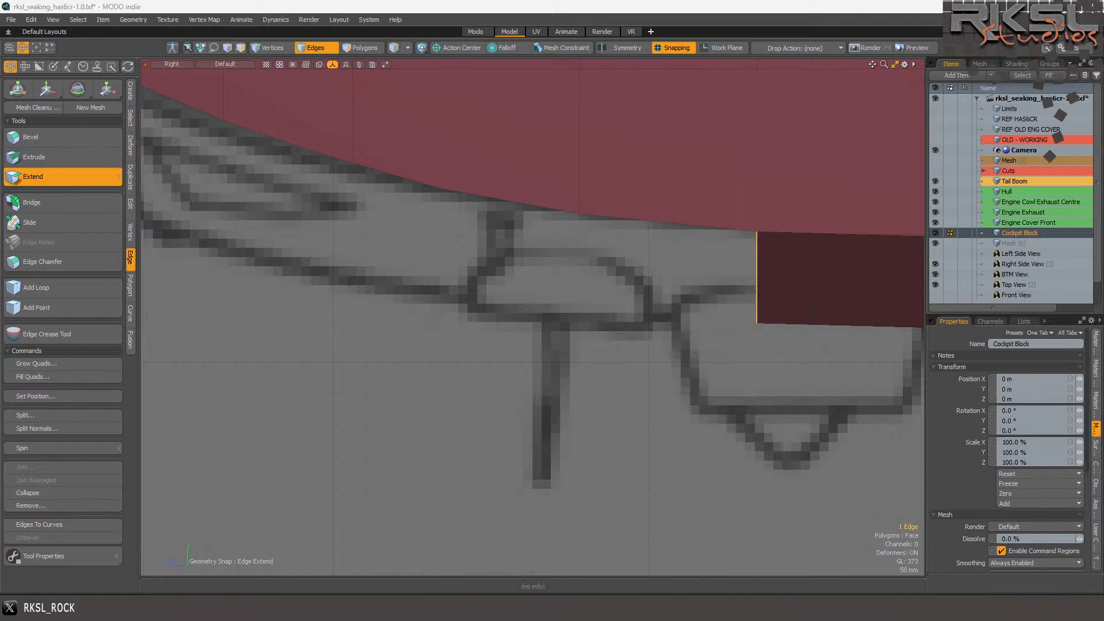
pyautogui.click(44, 91)
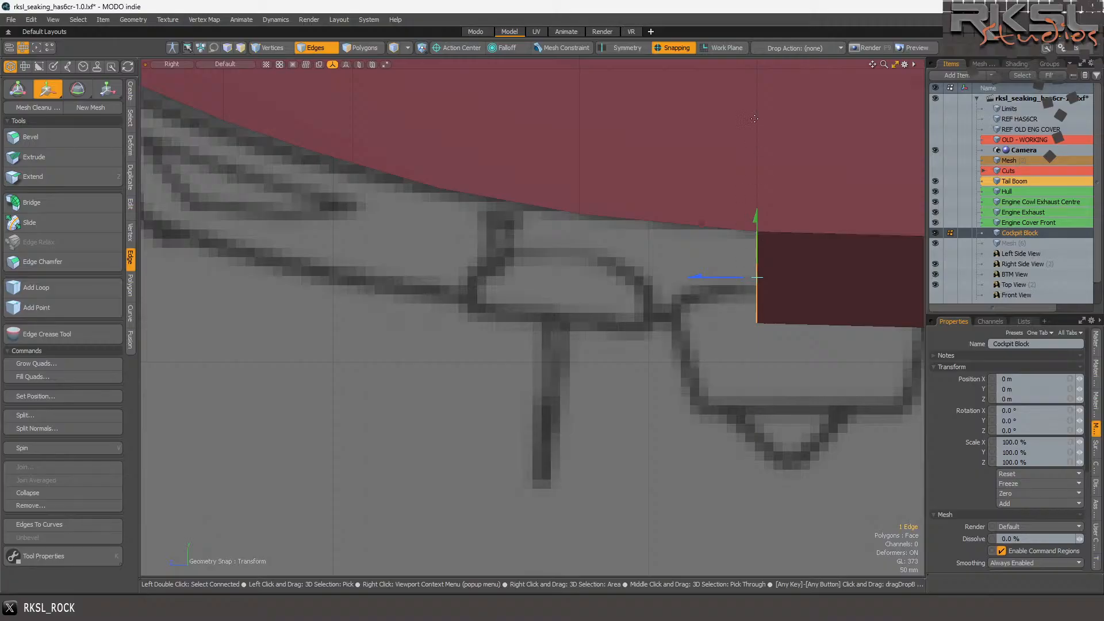
pyautogui.scroll(-3, 754, 119)
pyautogui.scroll(3, 706, 178)
pyautogui.moveTo(712, 161); pyautogui.dragTo(528, 154)
pyautogui.hotkey('ctrl', 'z')
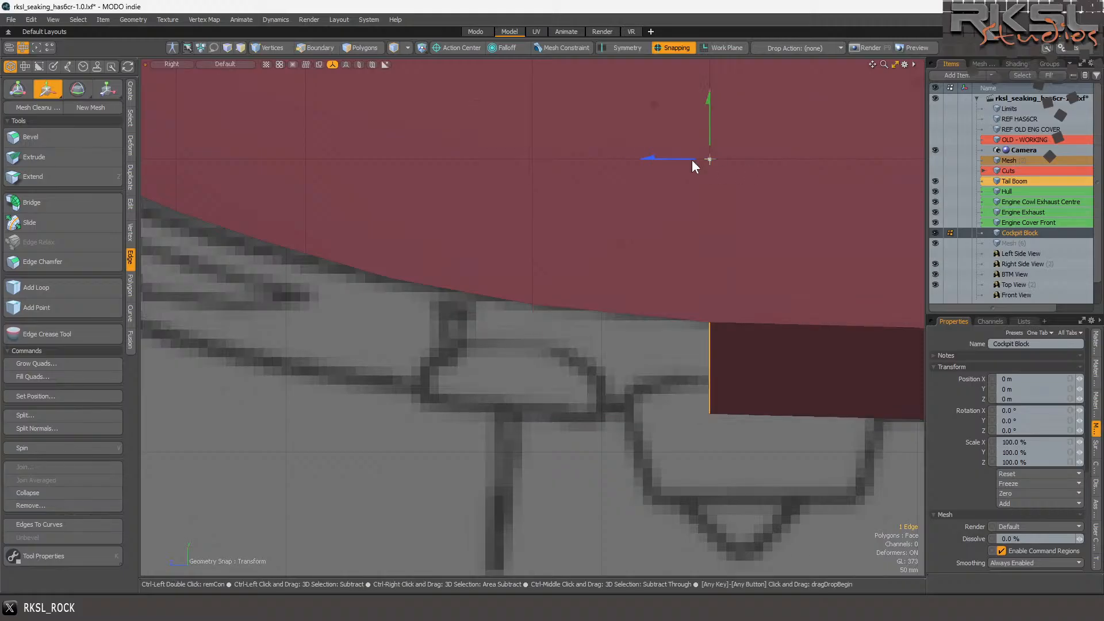
pyautogui.press('space')
# - Extend the strip's front edge straight forward by one segment, snapped to the next vertical division of the nose block
pyautogui.click(45, 176)
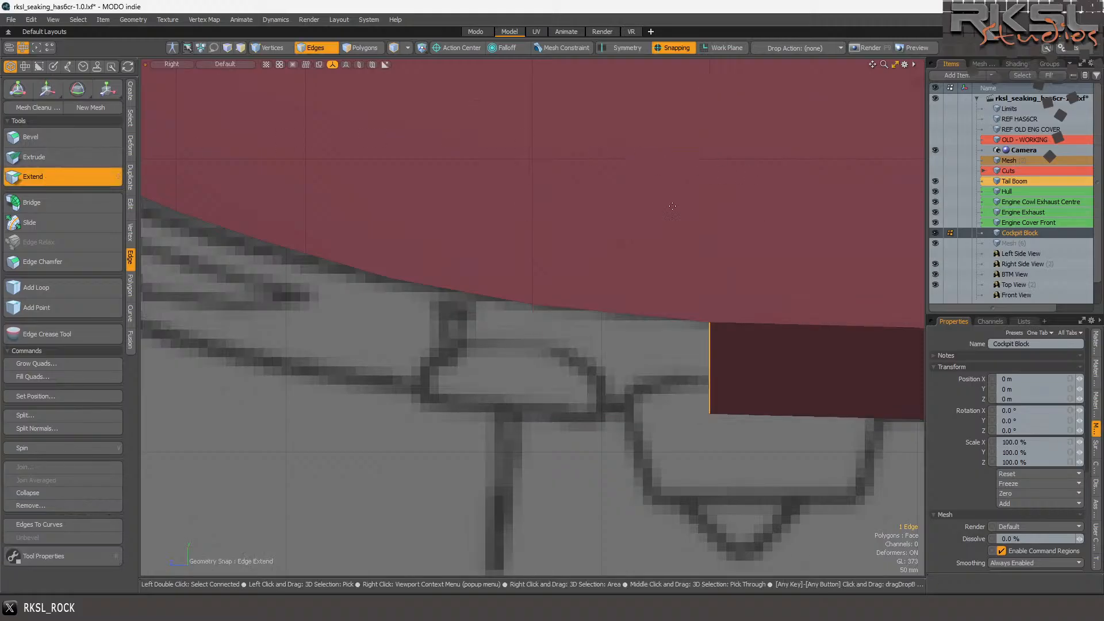
pyautogui.moveTo(710, 158); pyautogui.dragTo(541, 149)
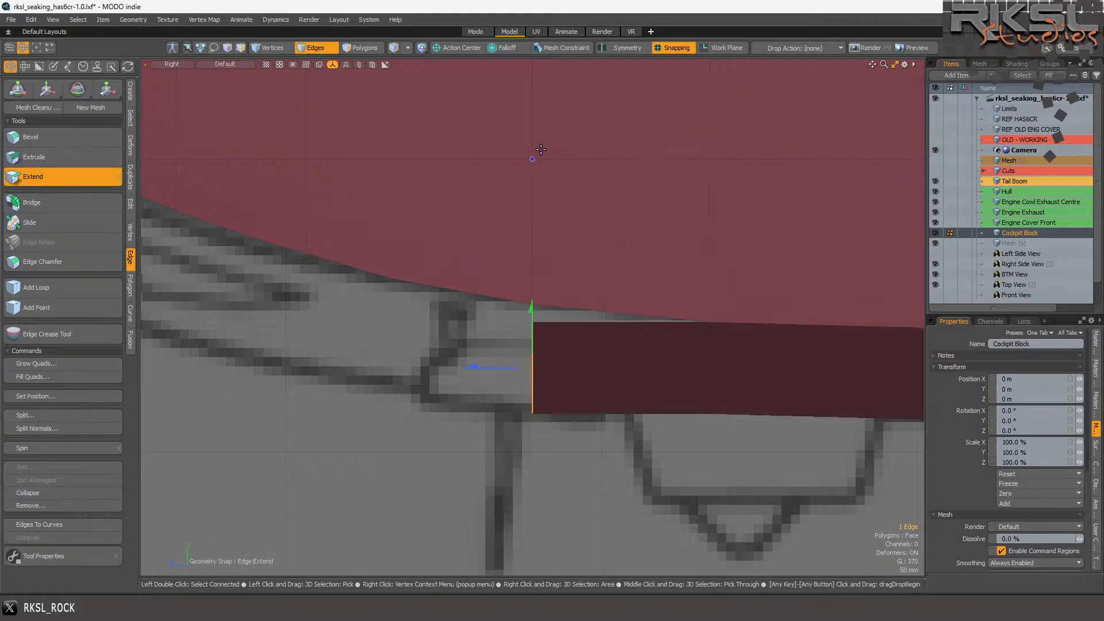
pyautogui.press('space')
# - Move the extended front edge slightly upward so the strip matches the blueprint's lower hull line
pyautogui.scroll(-3, 517, 136)
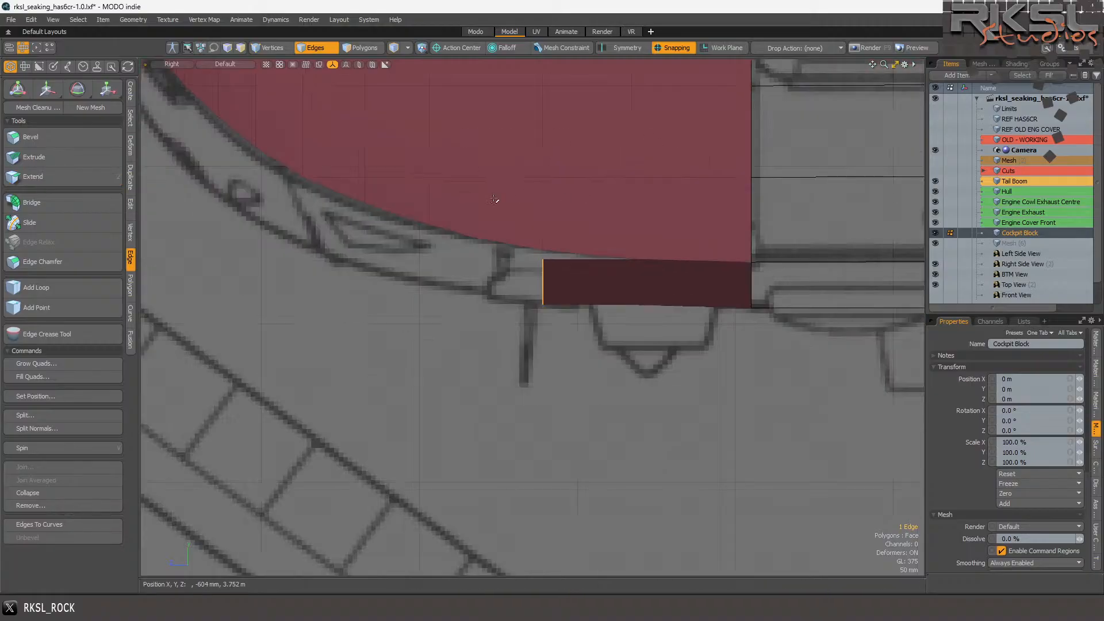
pyautogui.scroll(2, 450, 172)
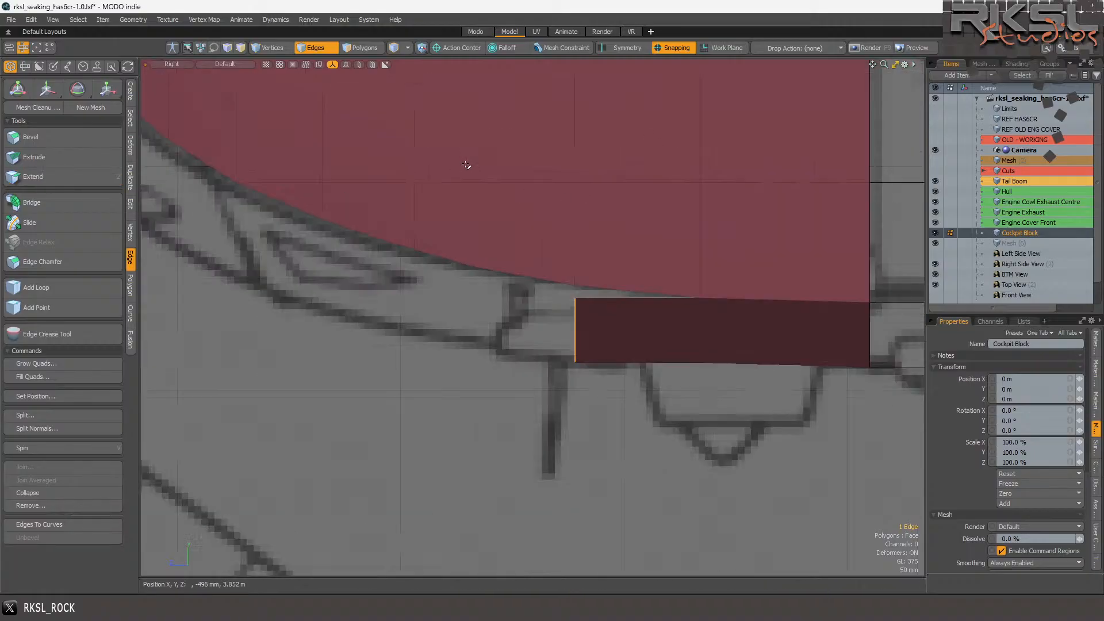
pyautogui.click(45, 176)
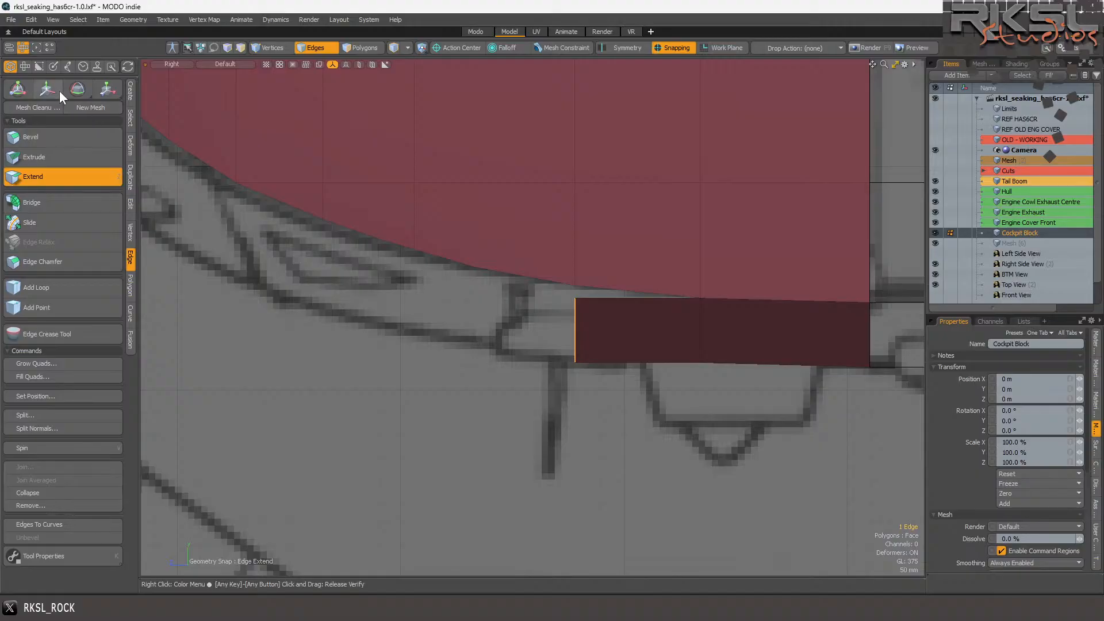
pyautogui.click(474, 373)
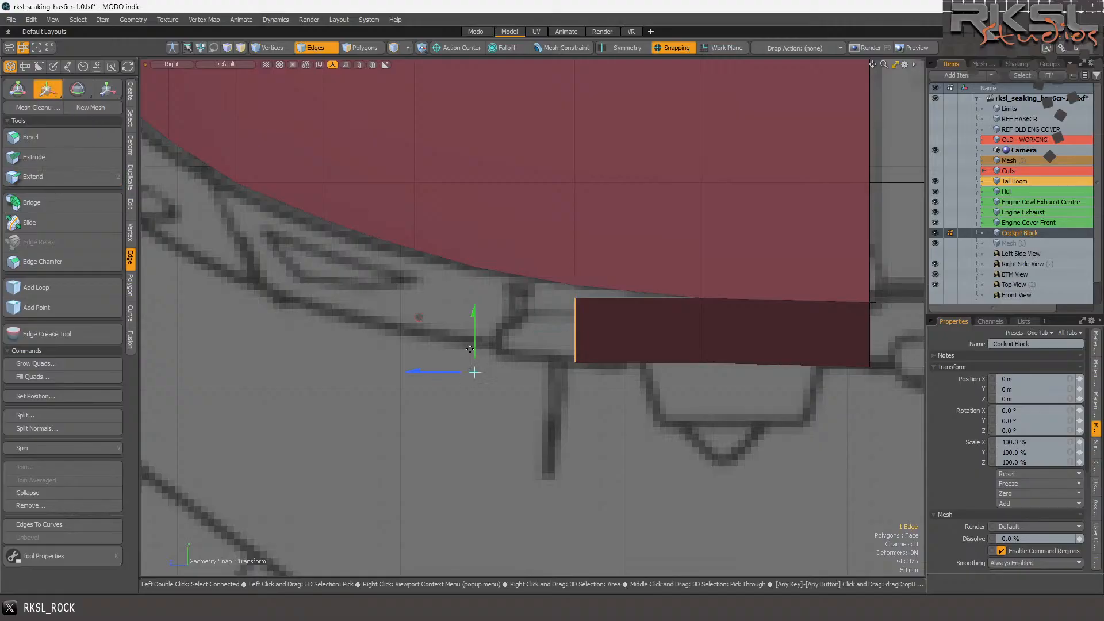
pyautogui.moveTo(474, 349); pyautogui.dragTo(474, 364)
pyautogui.press('space')
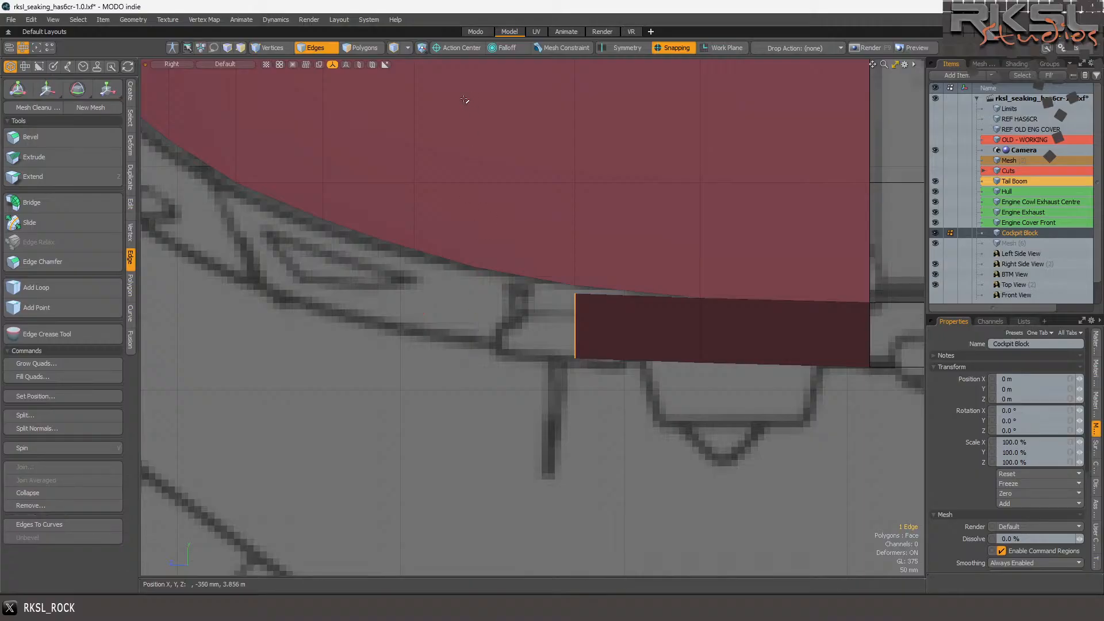
# - Extend a second strip segment forward to the next nose division and raise its front edge along the blueprint's underside curve
pyautogui.click(50, 178)
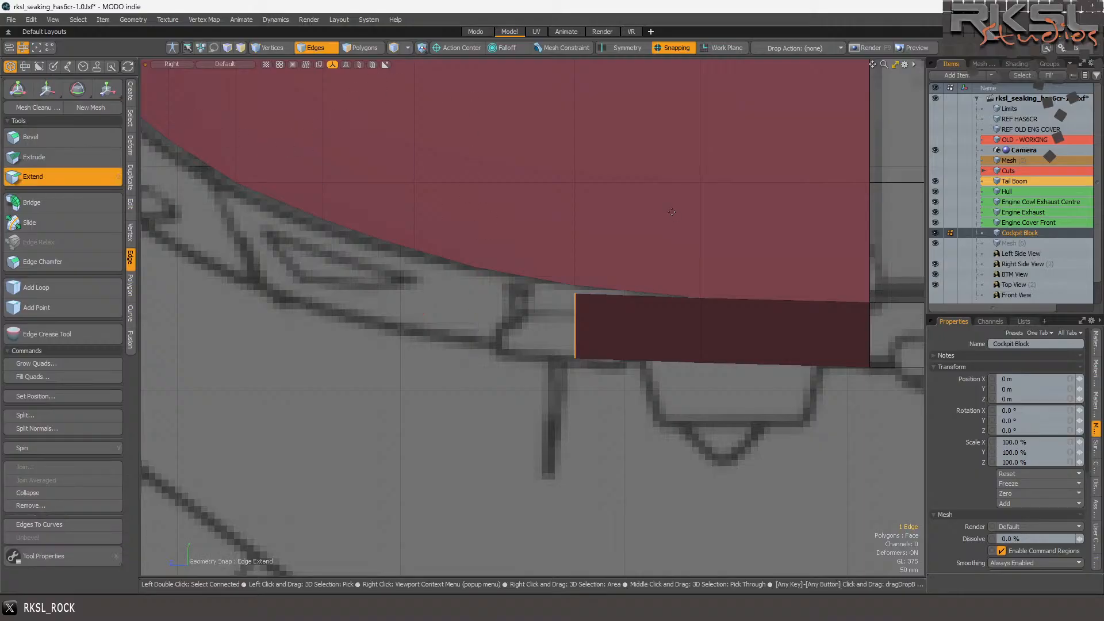
pyautogui.moveTo(574, 178); pyautogui.dragTo(484, 195)
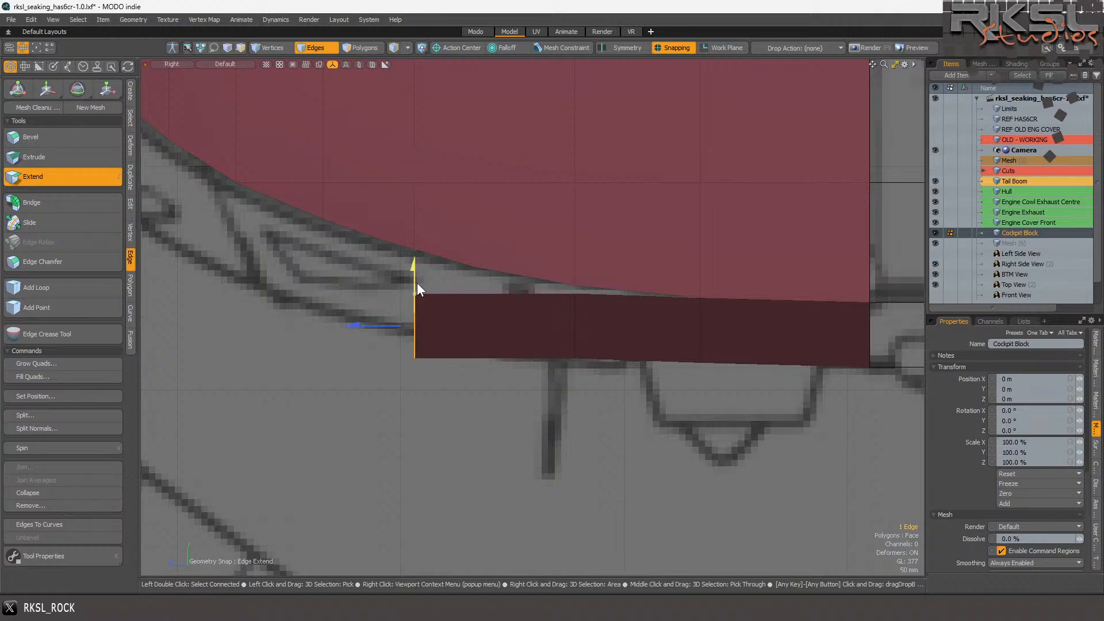
pyautogui.moveTo(415, 297); pyautogui.dragTo(418, 282)
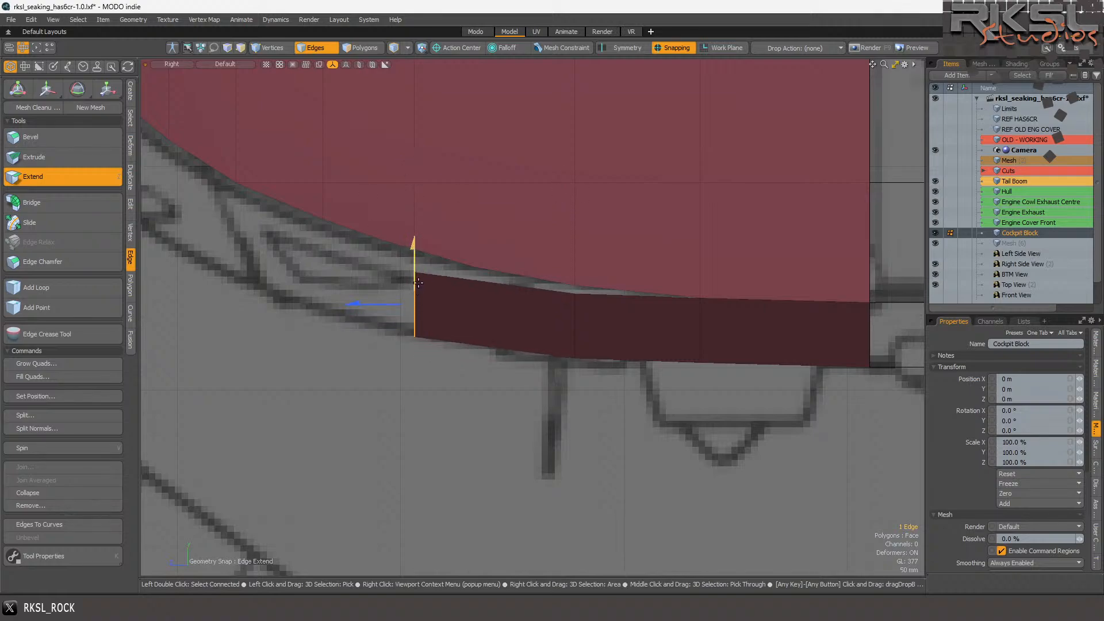
pyautogui.press('space')
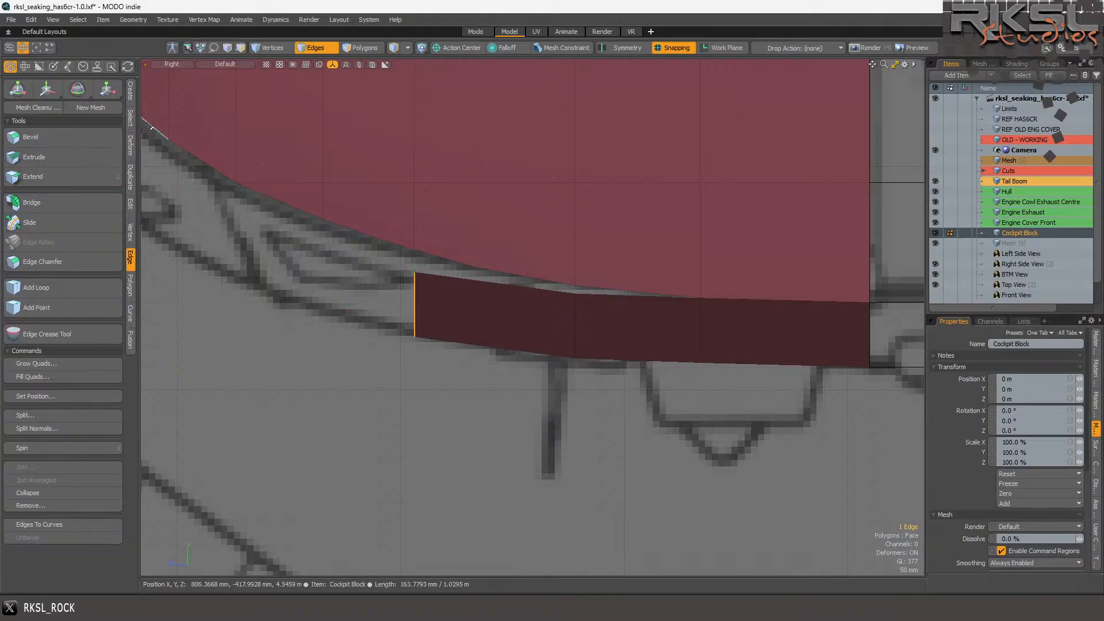
# - Extend a third strip segment forward to the following nose division and raise its front edge to the lower contour line
pyautogui.click(45, 178)
pyautogui.moveTo(412, 180); pyautogui.dragTo(322, 180)
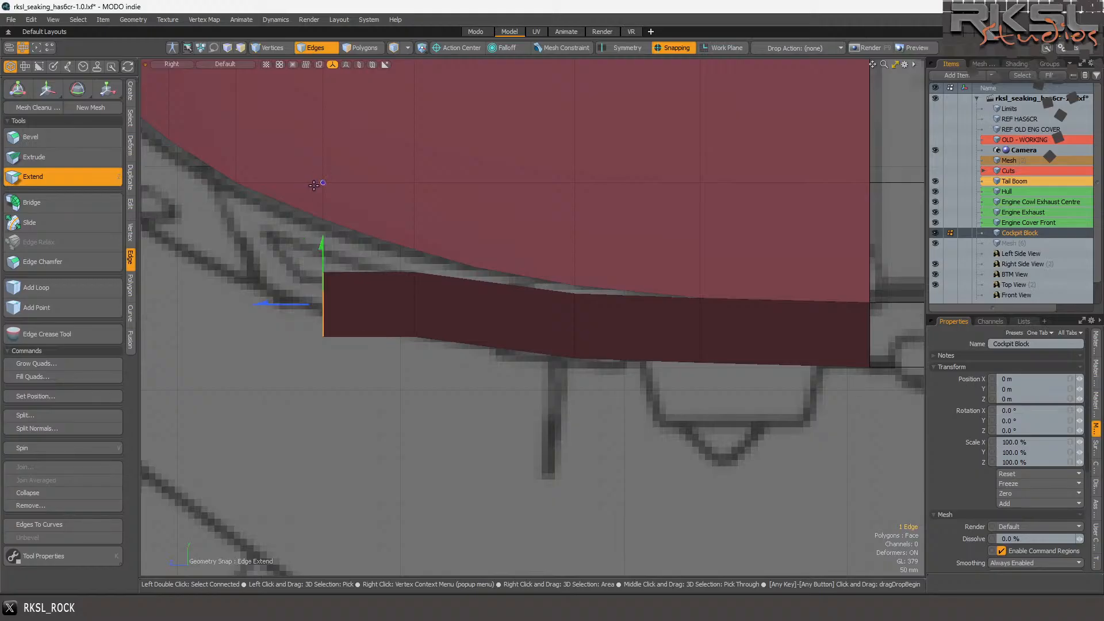
pyautogui.moveTo(322, 253)
pyautogui.mouseDown()
pyautogui.moveTo(323, 235)
pyautogui.moveTo(323, 257)
pyautogui.mouseUp()
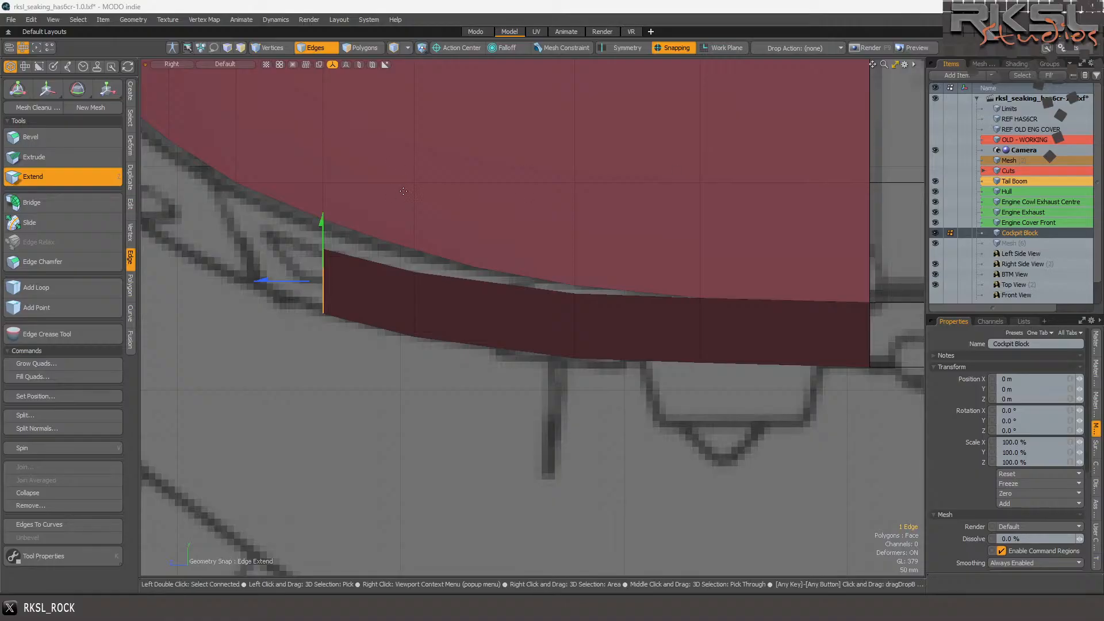
pyautogui.scroll(-5, 417, 195)
pyautogui.scroll(4, 575, 190)
pyautogui.scroll(-2, 594, 189)
pyautogui.scroll(2, 630, 261)
pyautogui.scroll(2, 629, 261)
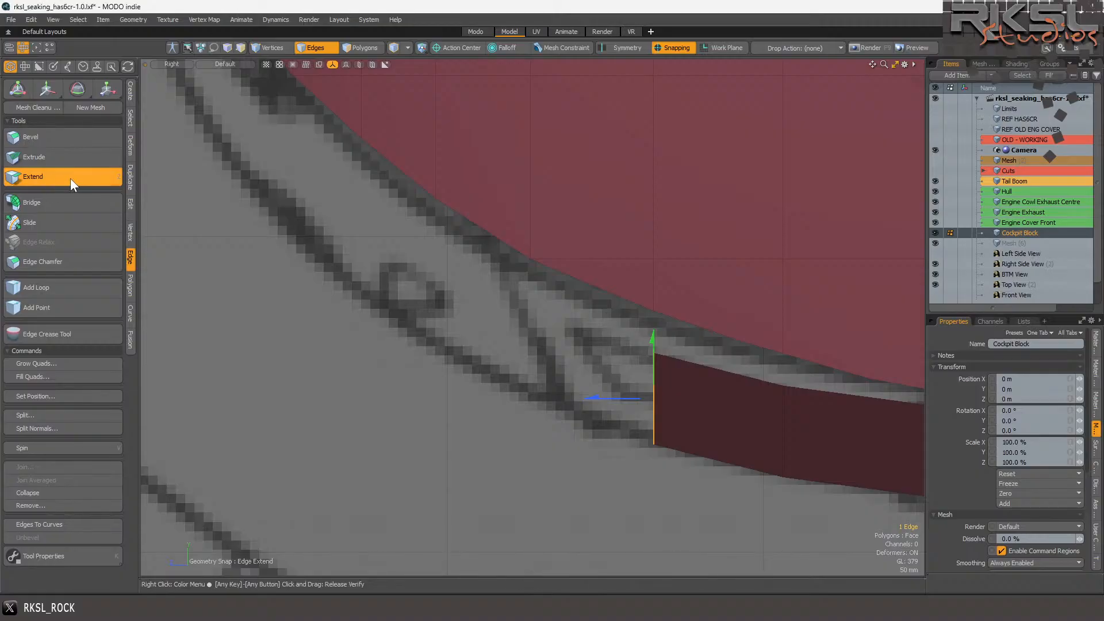
pyautogui.moveTo(383, 229); pyautogui.dragTo(290, 205)
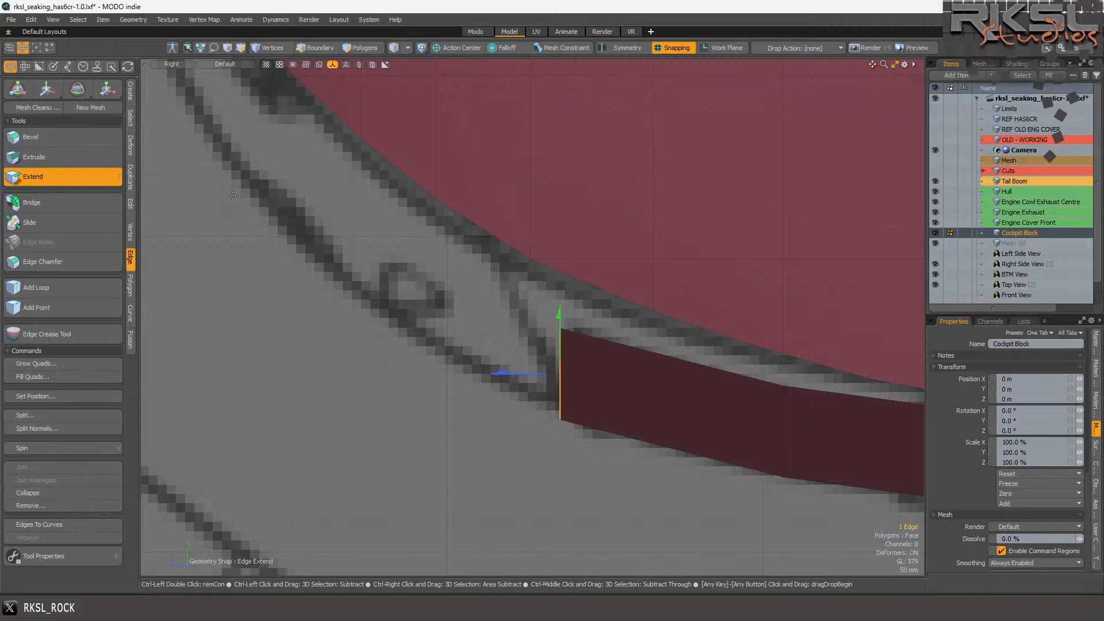
pyautogui.hotkey('ctrl', 'z')
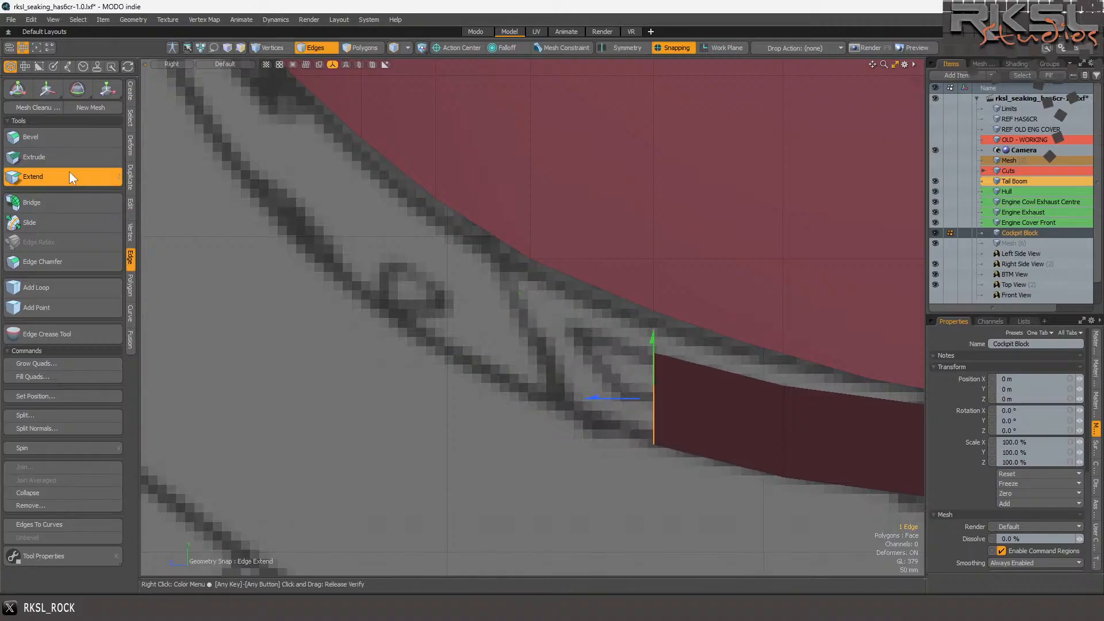
# - Restart Extend, add a fourth strip segment forward to the nose block's next vertex and raise its front edge onto the blueprint contour
pyautogui.click(67, 175)
pyautogui.click(67, 175)
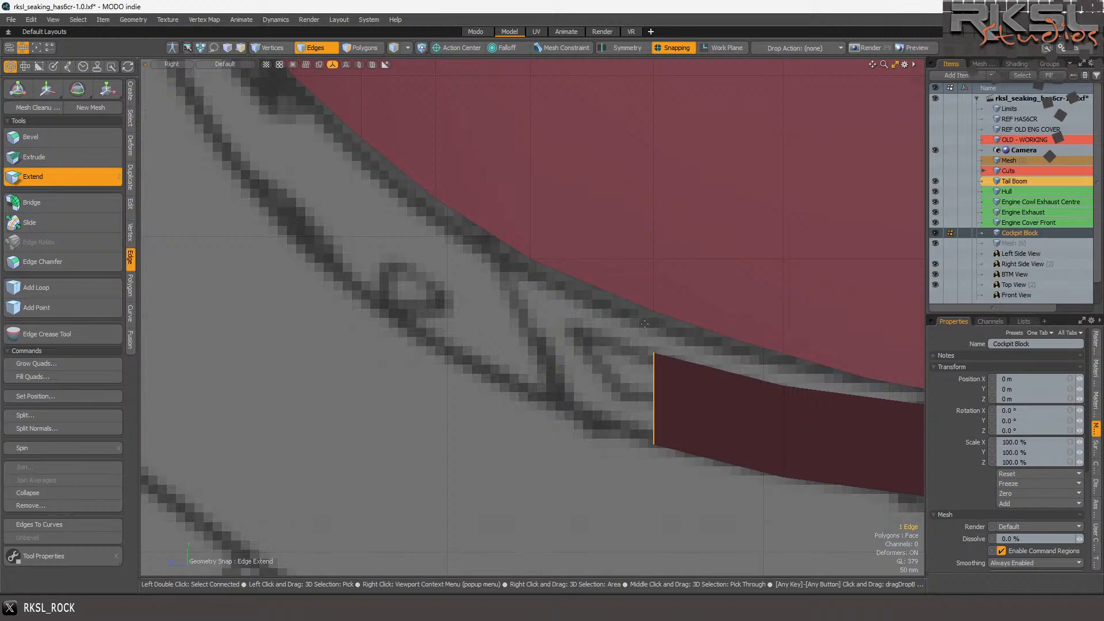
pyautogui.moveTo(654, 259); pyautogui.dragTo(536, 260)
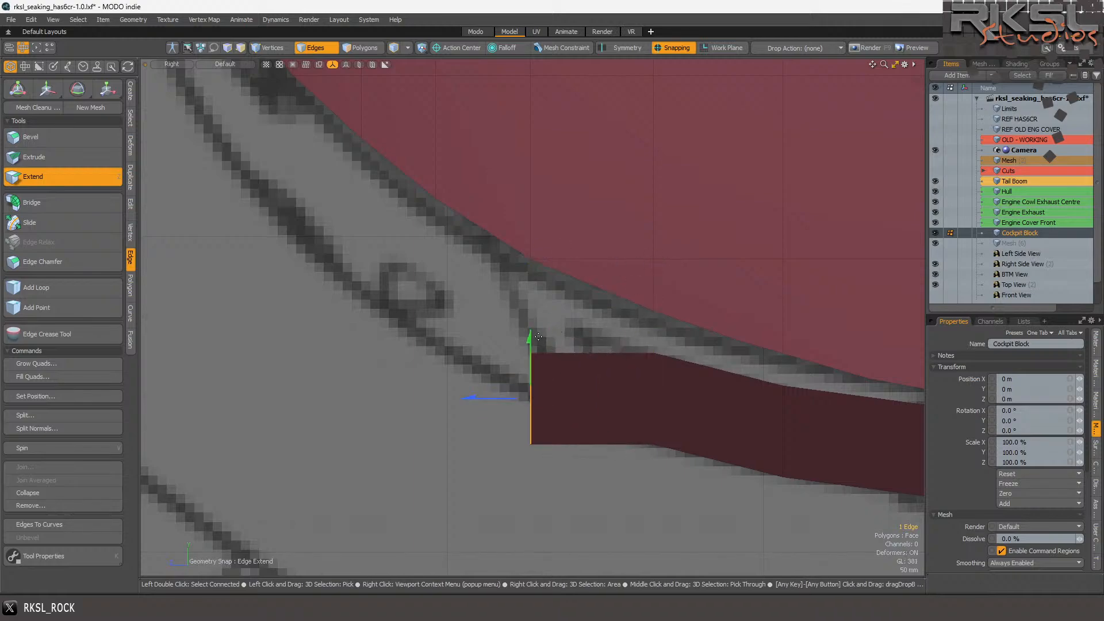
pyautogui.moveTo(527, 340); pyautogui.dragTo(537, 302)
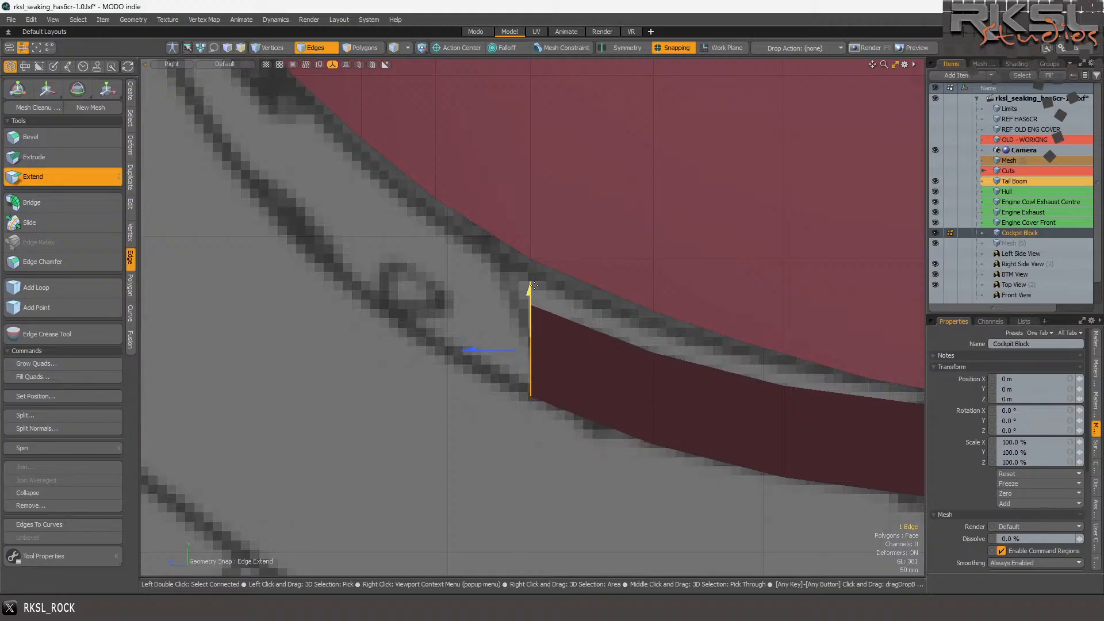
pyautogui.press('space')
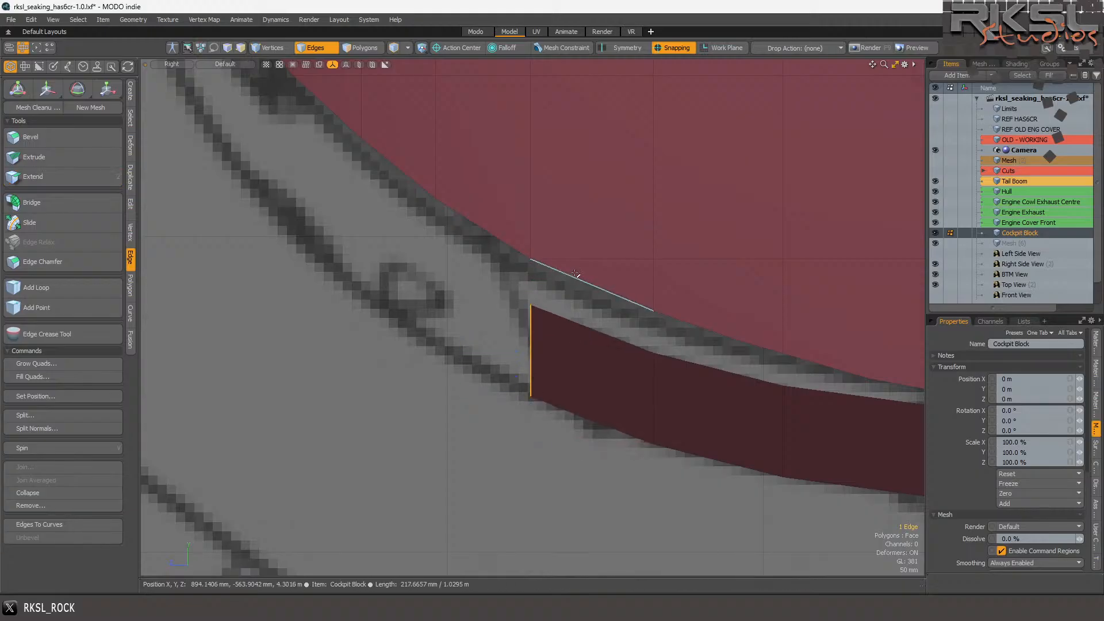
# - Extend a short fifth segment forward and slightly upward, ending just behind the small round detail on the blueprint
pyautogui.click(54, 176)
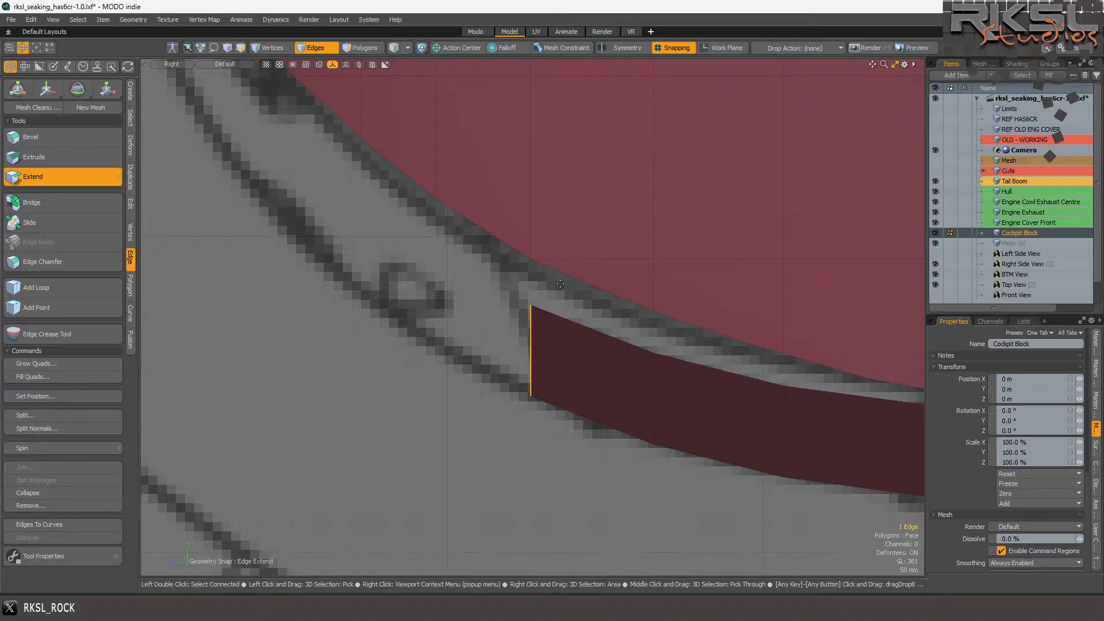
pyautogui.click(529, 306)
pyautogui.moveTo(527, 304); pyautogui.dragTo(469, 288)
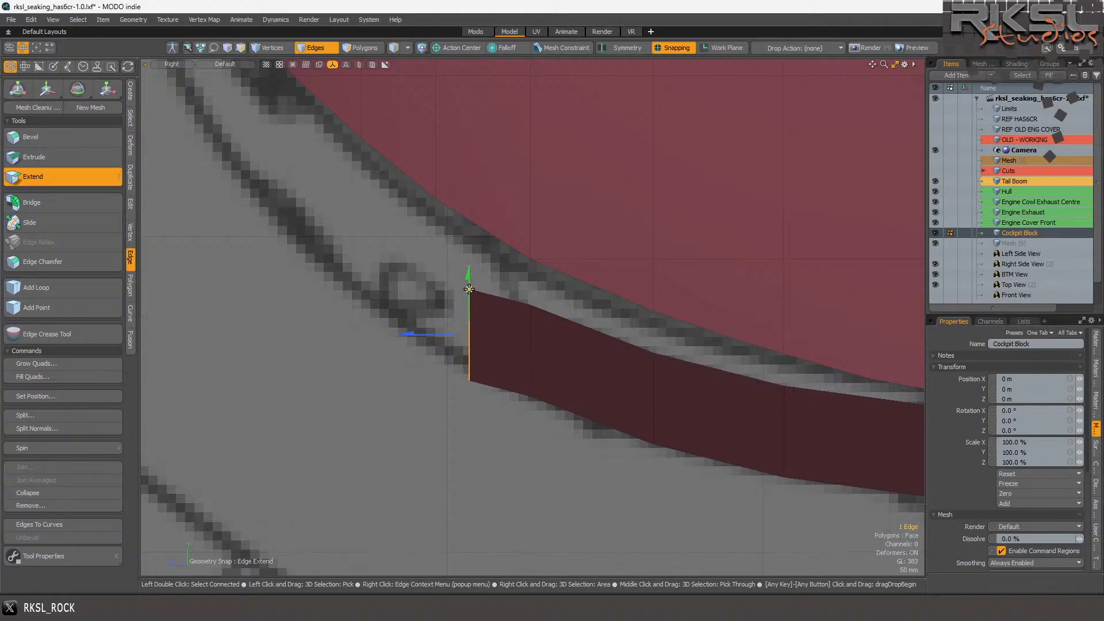
pyautogui.press('space')
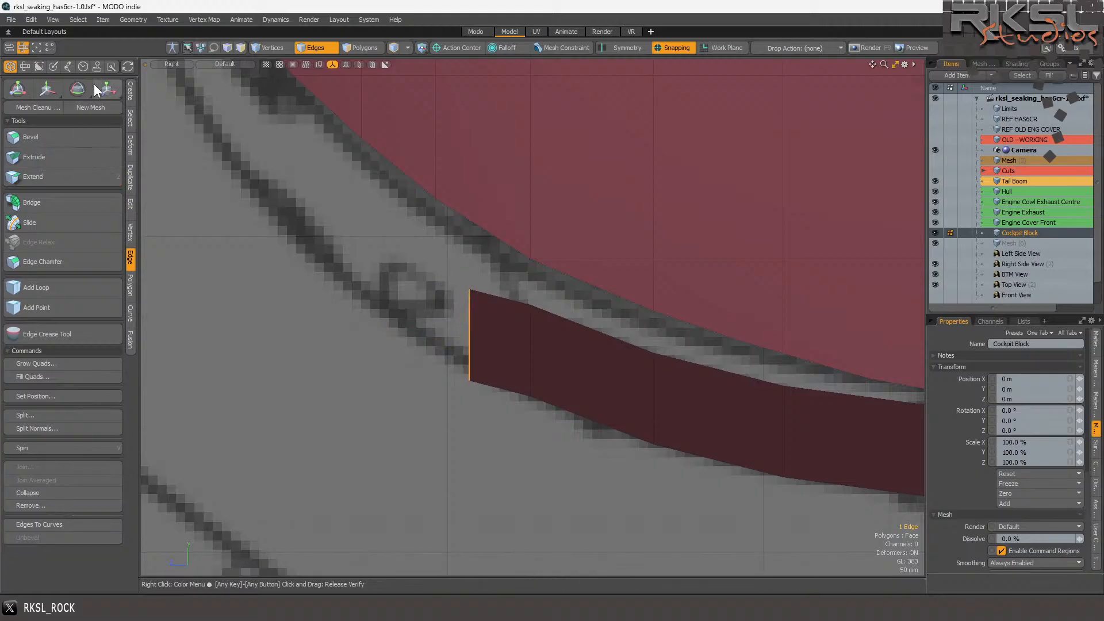
# - Rotate the strip's front edge roughly perpendicular to the nose curve and move it up to the blueprint's lower outline
pyautogui.click(65, 87)
pyautogui.scroll(3, 459, 278)
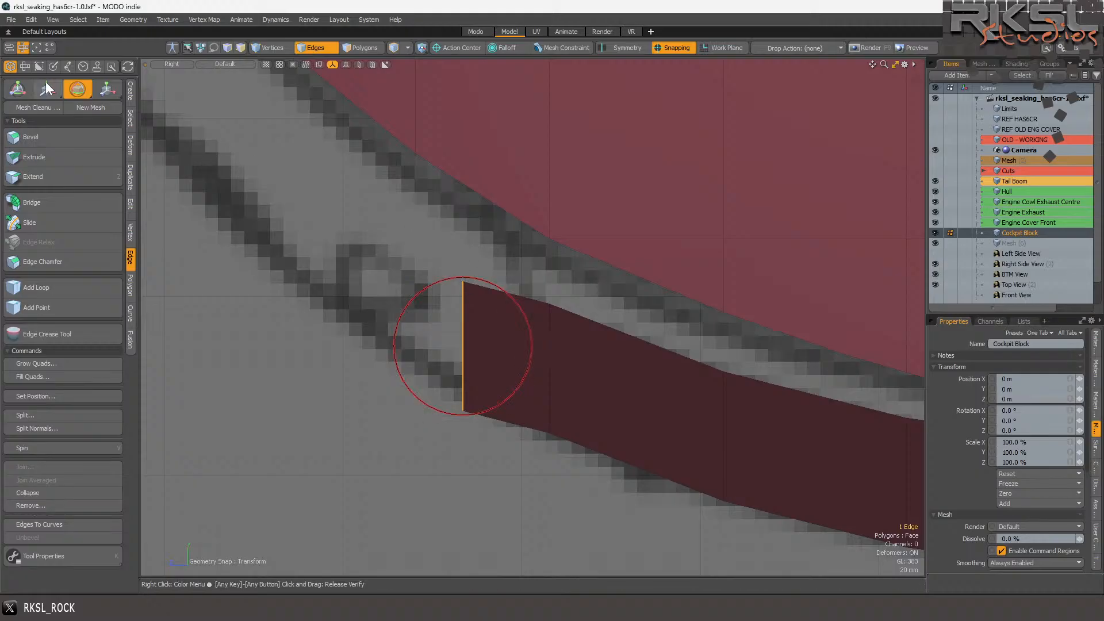
pyautogui.moveTo(531, 350); pyautogui.dragTo(460, 366)
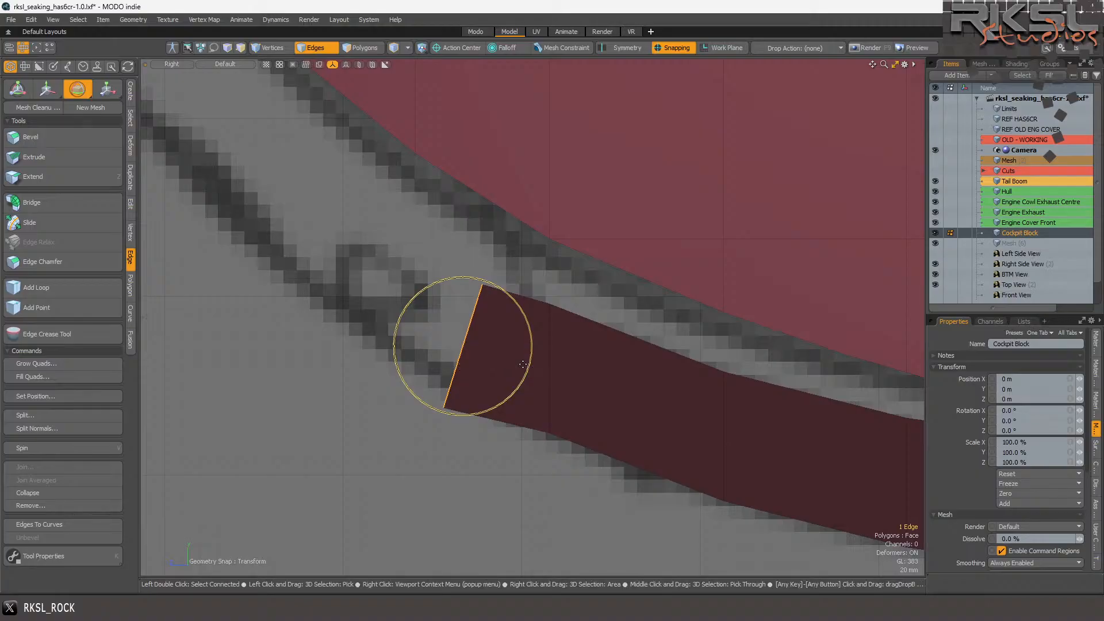
pyautogui.click(46, 89)
pyautogui.moveTo(497, 328); pyautogui.dragTo(497, 313)
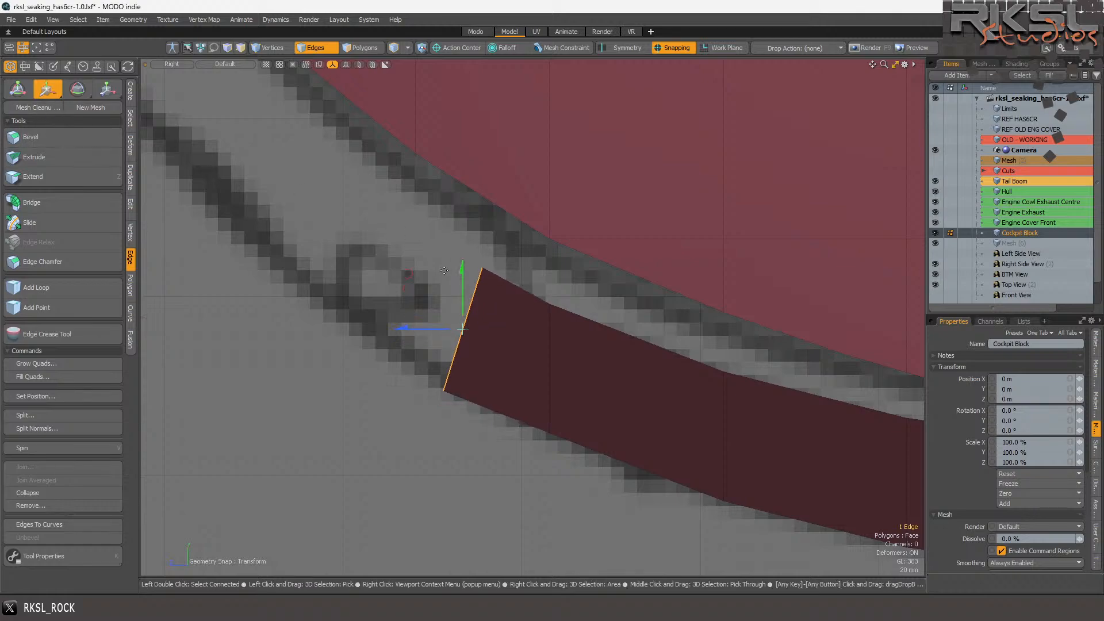
# - Move the strip's front edge forward and up so its upper end meets the nose block's next vertex
pyautogui.moveTo(482, 270); pyautogui.dragTo(418, 155)
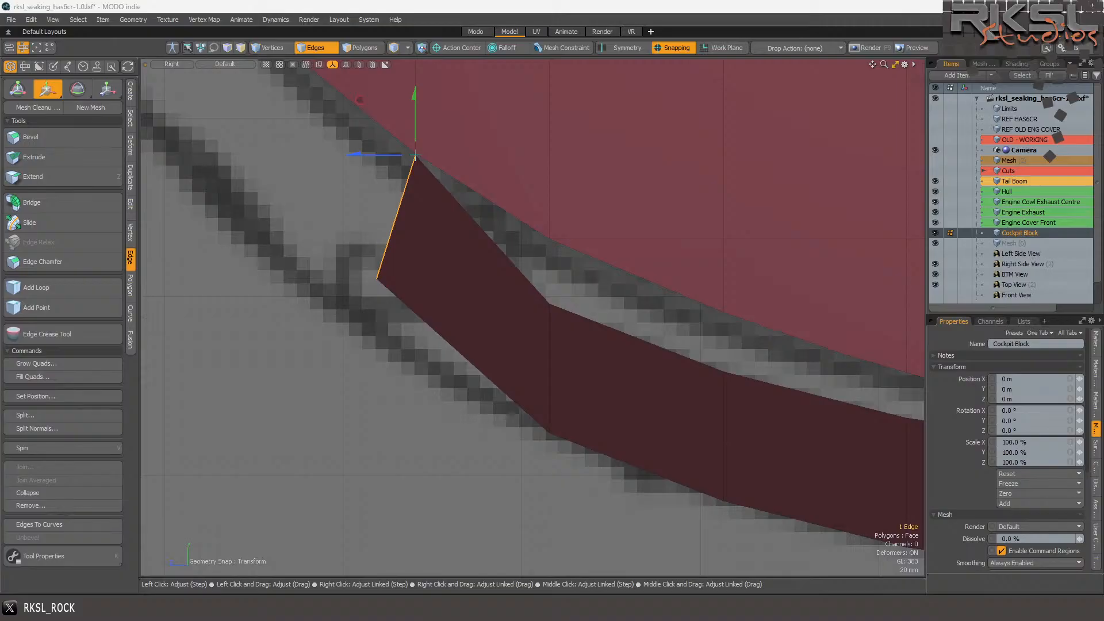
pyautogui.click(415, 155)
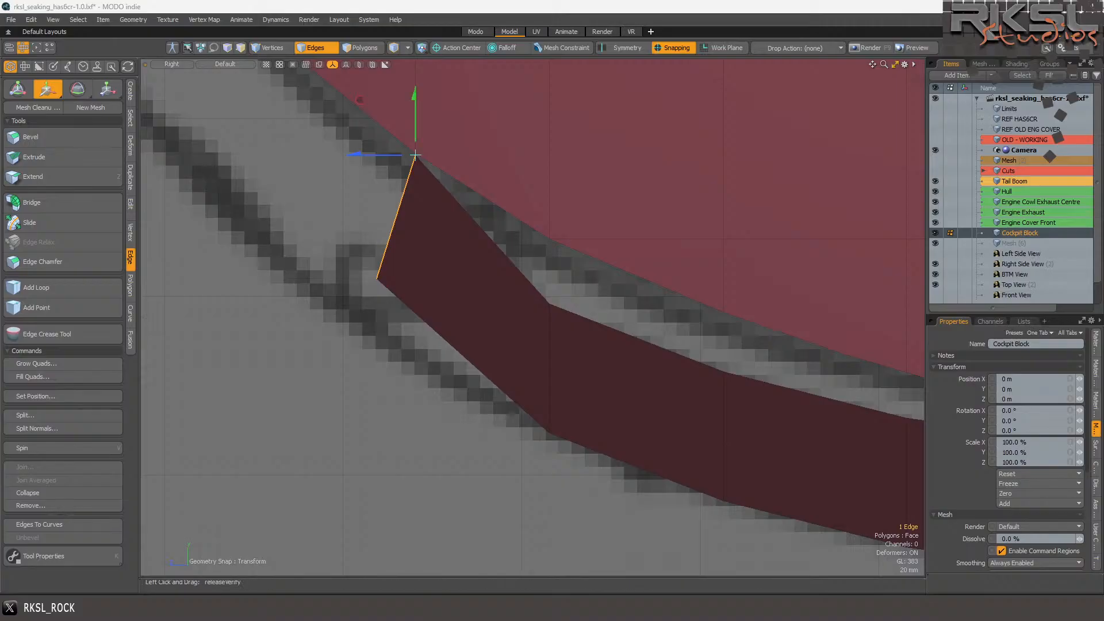
pyautogui.press('space')
pyautogui.click(349, 213)
pyautogui.hotkey('ctrl', 'z')
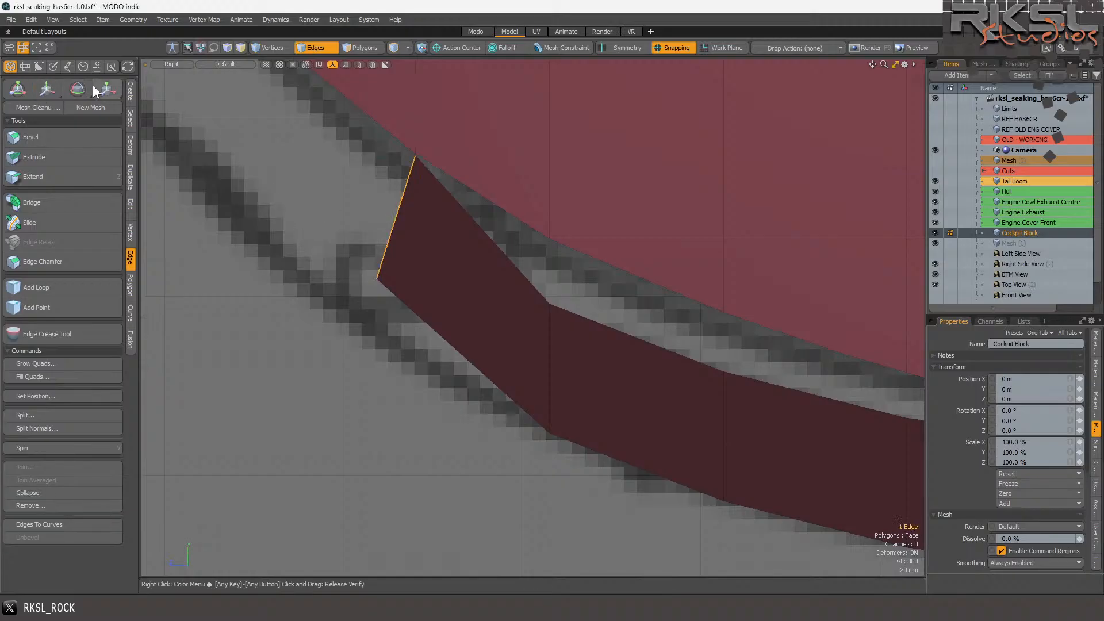
# - Lower the strip's front edge onto the blueprint's lower contour, keeping its upper end directly below the nose block's vertex
pyautogui.click(48, 90)
pyautogui.moveTo(277, 155); pyautogui.dragTo(270, 207)
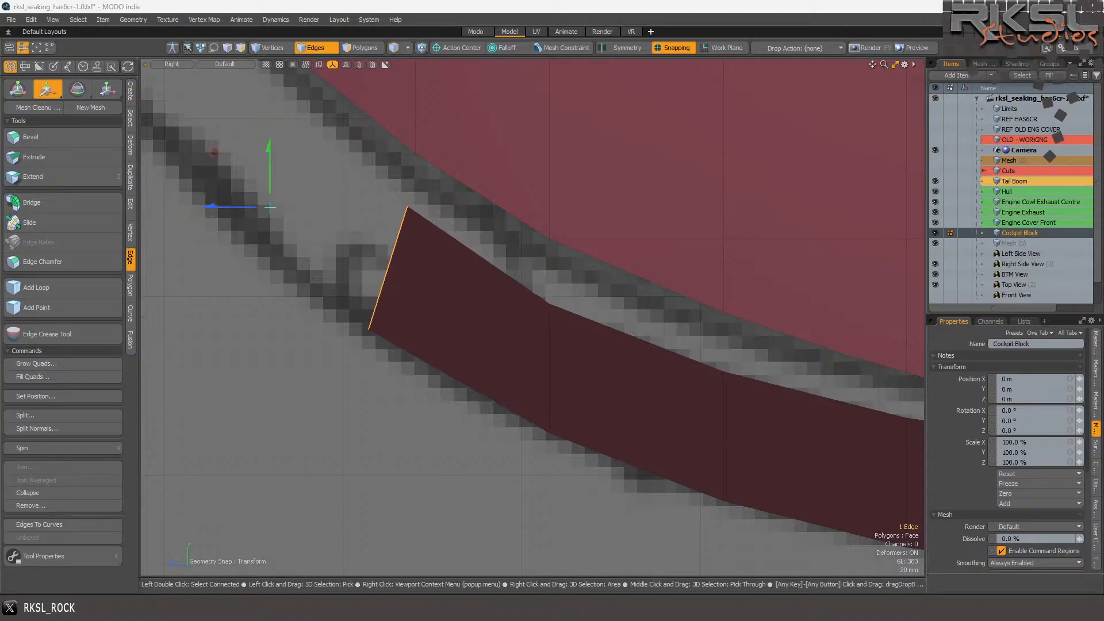
pyautogui.moveTo(270, 207); pyautogui.dragTo(278, 207)
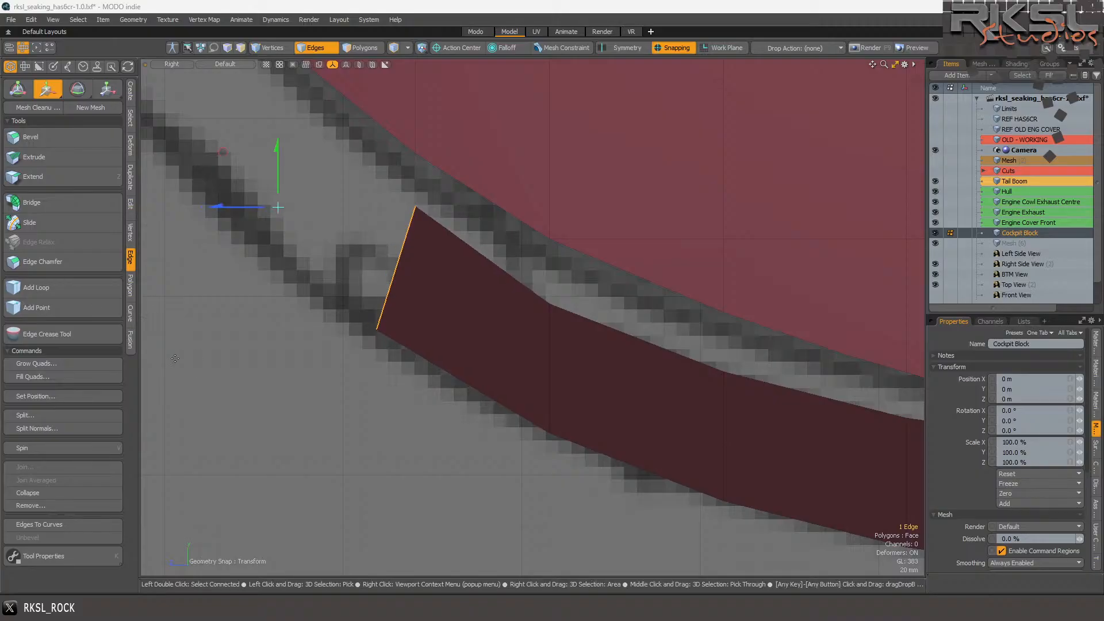
pyautogui.press('space')
# - Rotate the first vertical division behind the strip's front edge about its upper vertex, square to the curve, and raise it to the contour
pyautogui.click(550, 343)
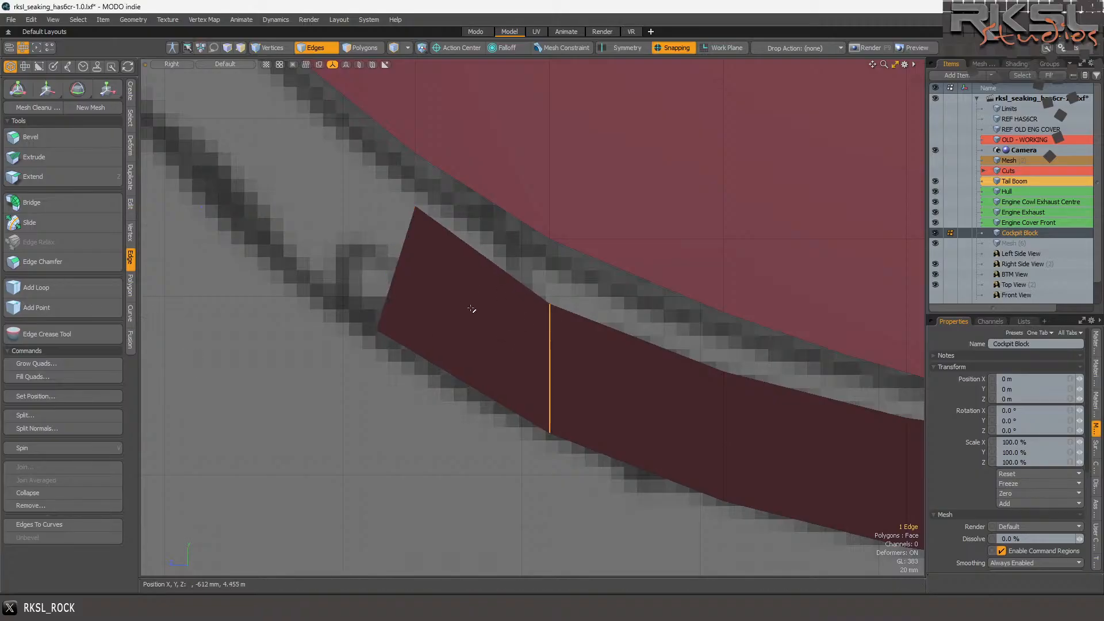
pyautogui.click(77, 90)
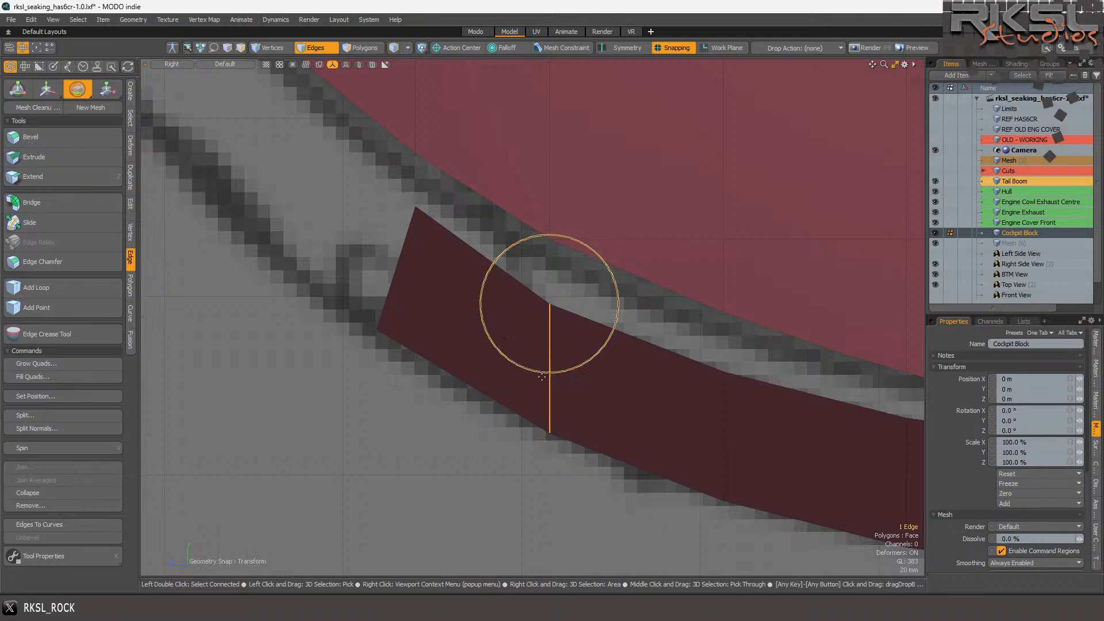
pyautogui.moveTo(571, 369); pyautogui.dragTo(527, 313)
pyautogui.click(47, 89)
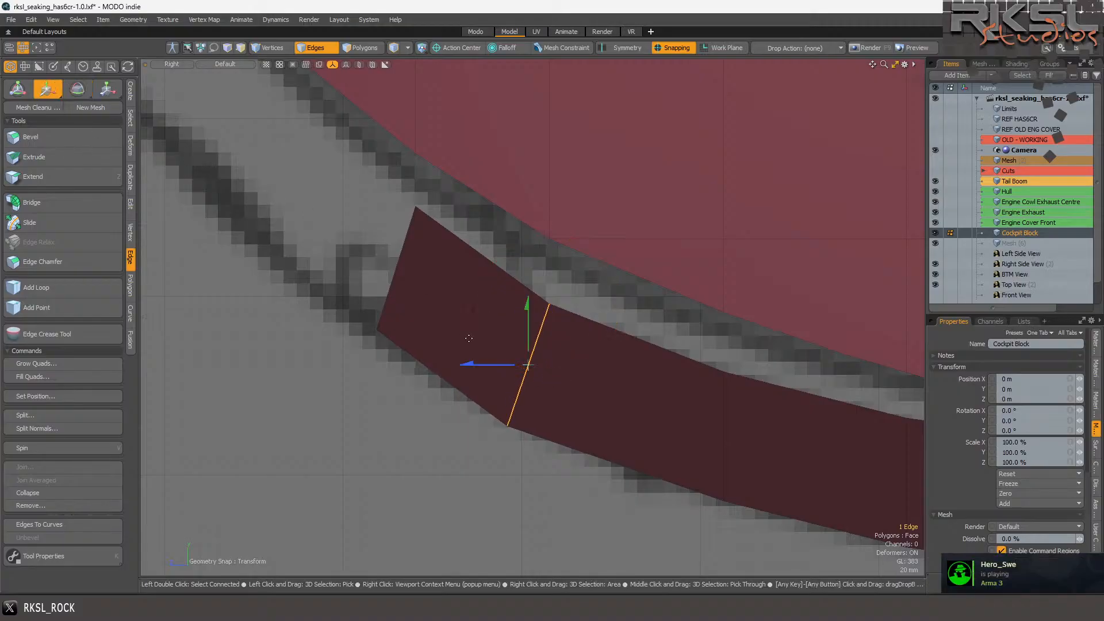
pyautogui.moveTo(464, 325); pyautogui.dragTo(464, 317)
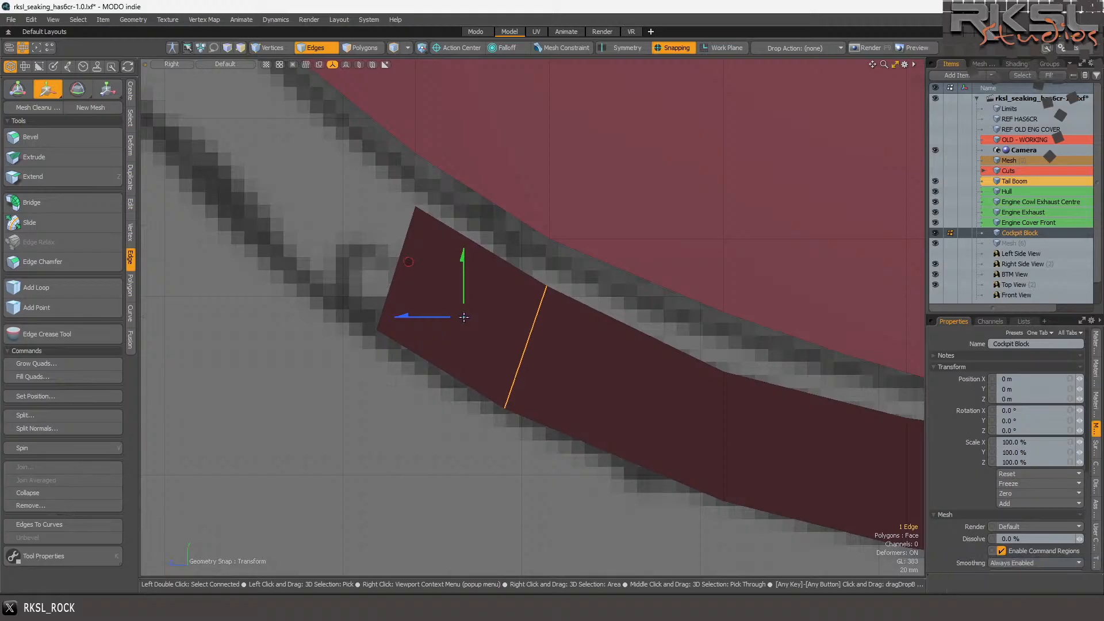
pyautogui.scroll(-3, 524, 338)
pyautogui.scroll(3, 617, 373)
pyautogui.press('space')
# - Rotate the next vertical division back by -15° about its upper vertex and raise it slightly onto the blueprint contour
pyautogui.moveTo(591, 300); pyautogui.dragTo(475, 322, button='right')
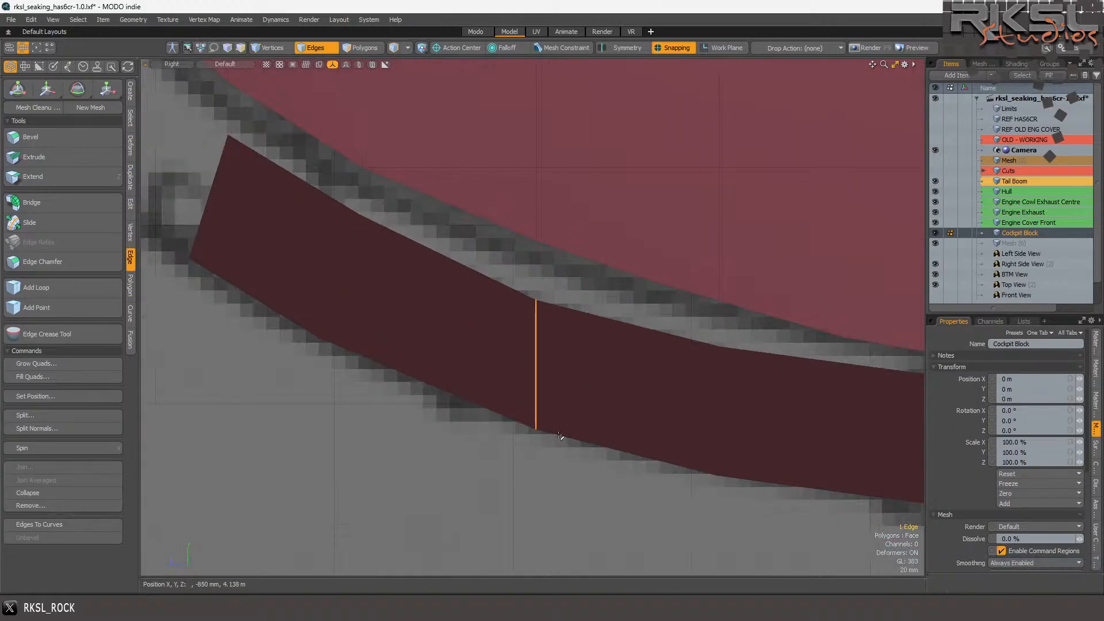
pyautogui.click(77, 91)
pyautogui.click(536, 301)
pyautogui.moveTo(576, 365); pyautogui.dragTo(520, 309)
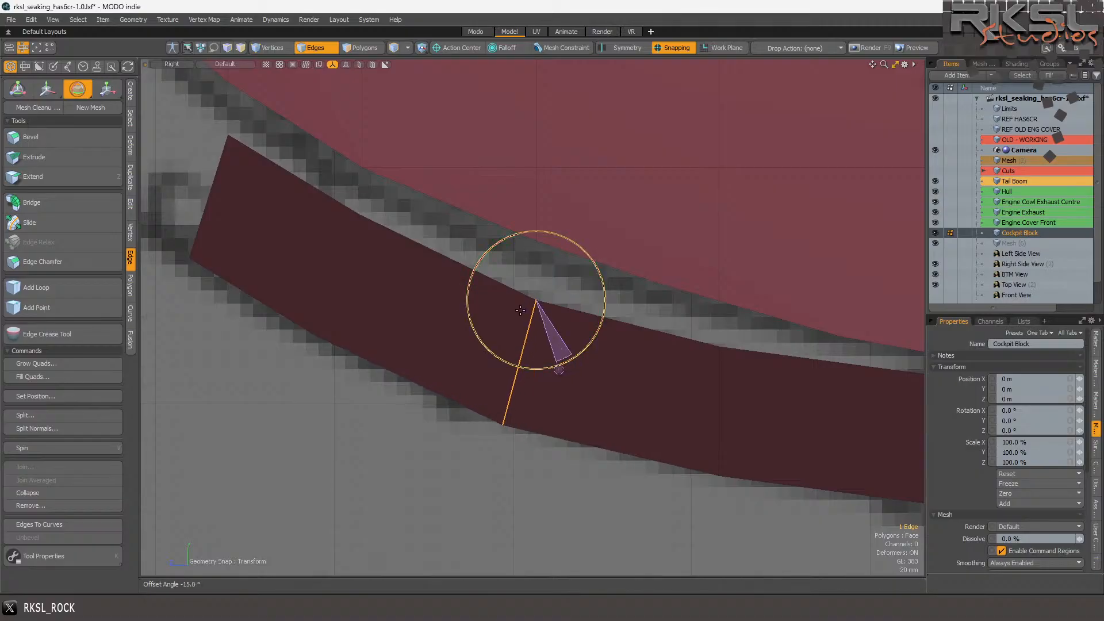
pyautogui.click(47, 89)
pyautogui.click(449, 313)
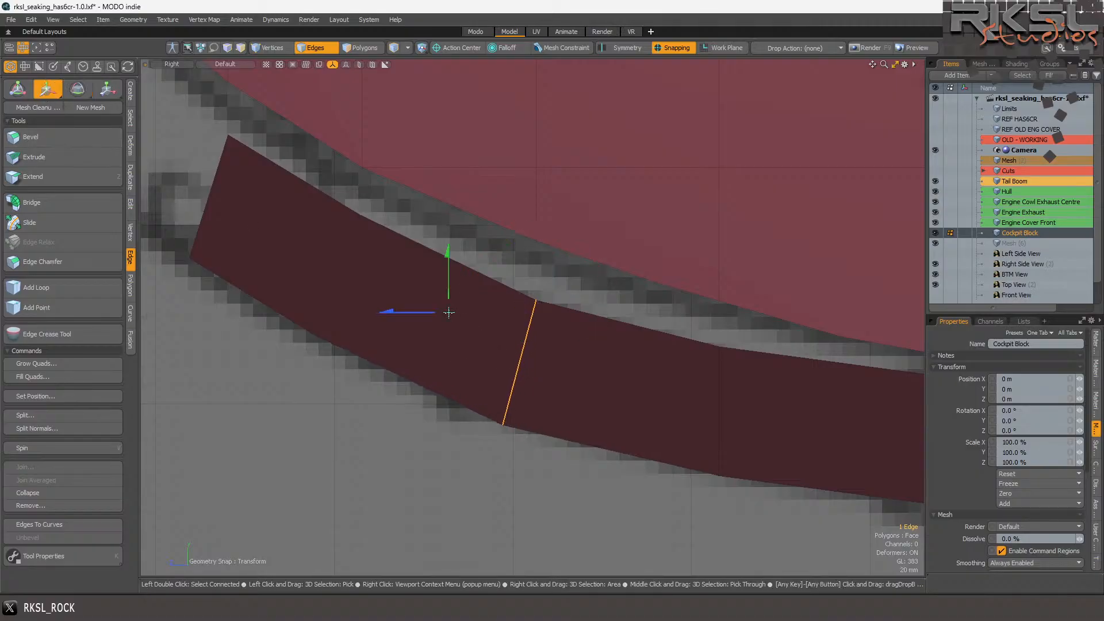
pyautogui.moveTo(447, 277); pyautogui.dragTo(450, 301)
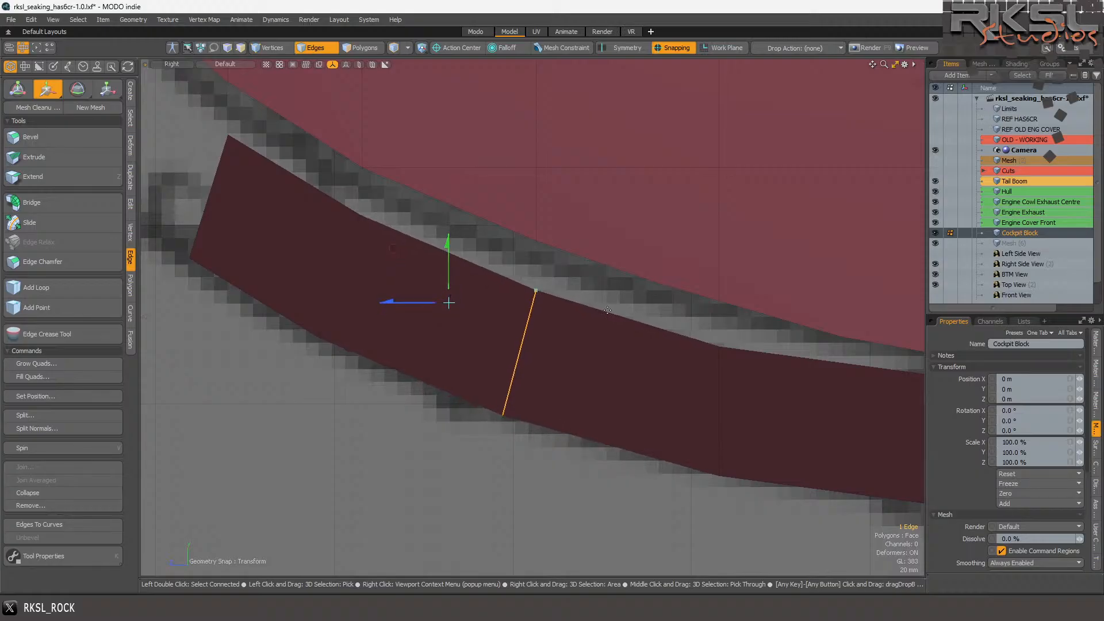
pyautogui.press('space')
# - Tilt the following vertical division about its upper vertex to sit square to the curve and raise it slightly
pyautogui.click(719, 374)
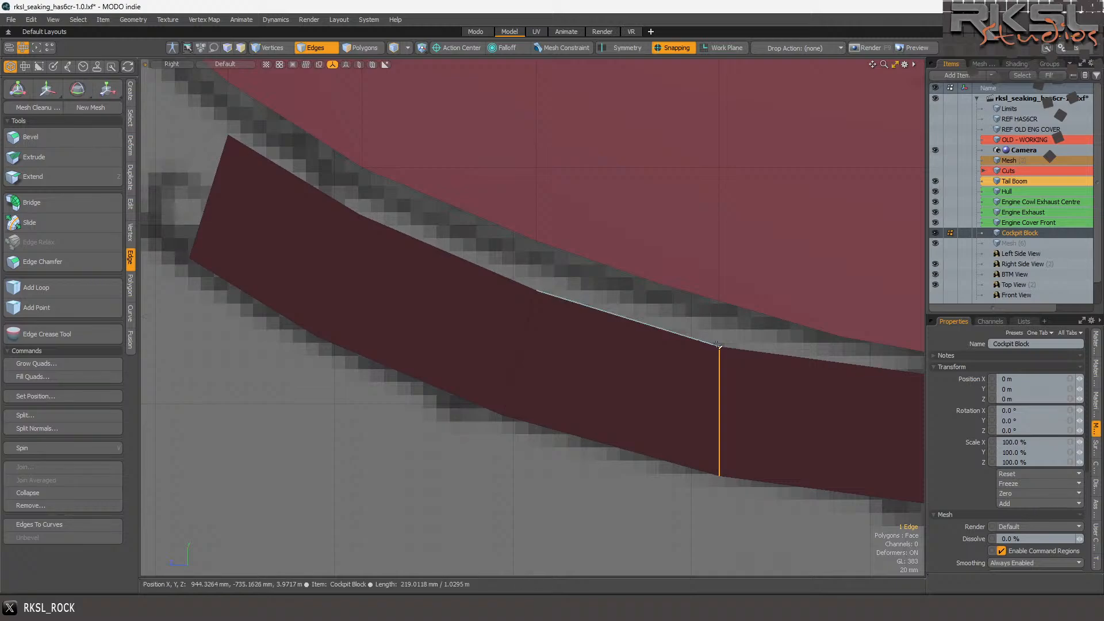
pyautogui.click(81, 90)
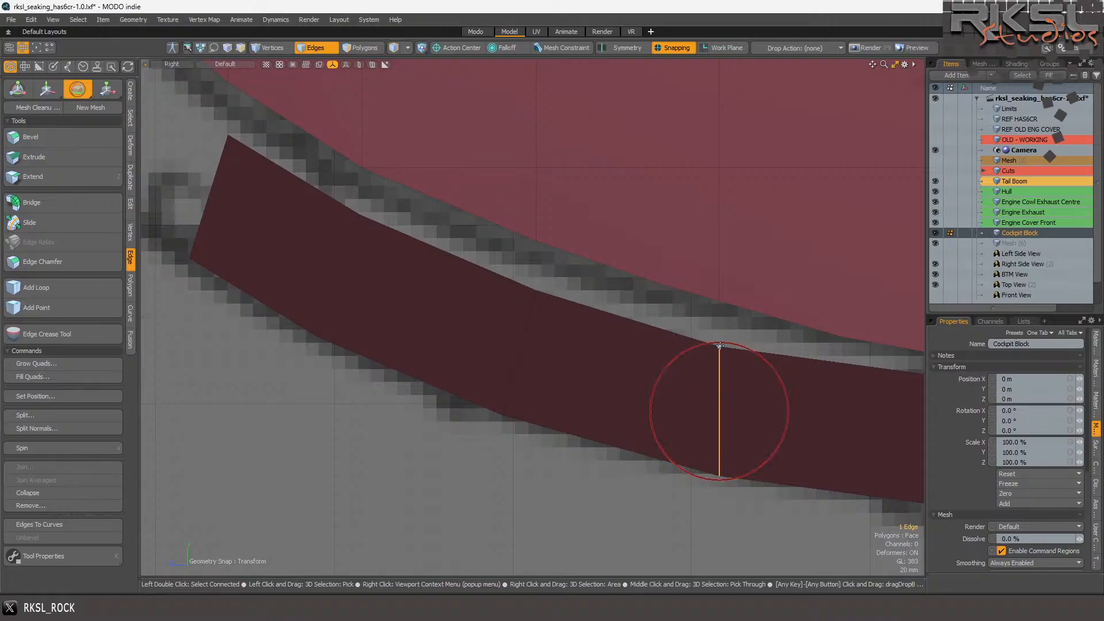
pyautogui.click(737, 331)
pyautogui.click(717, 348)
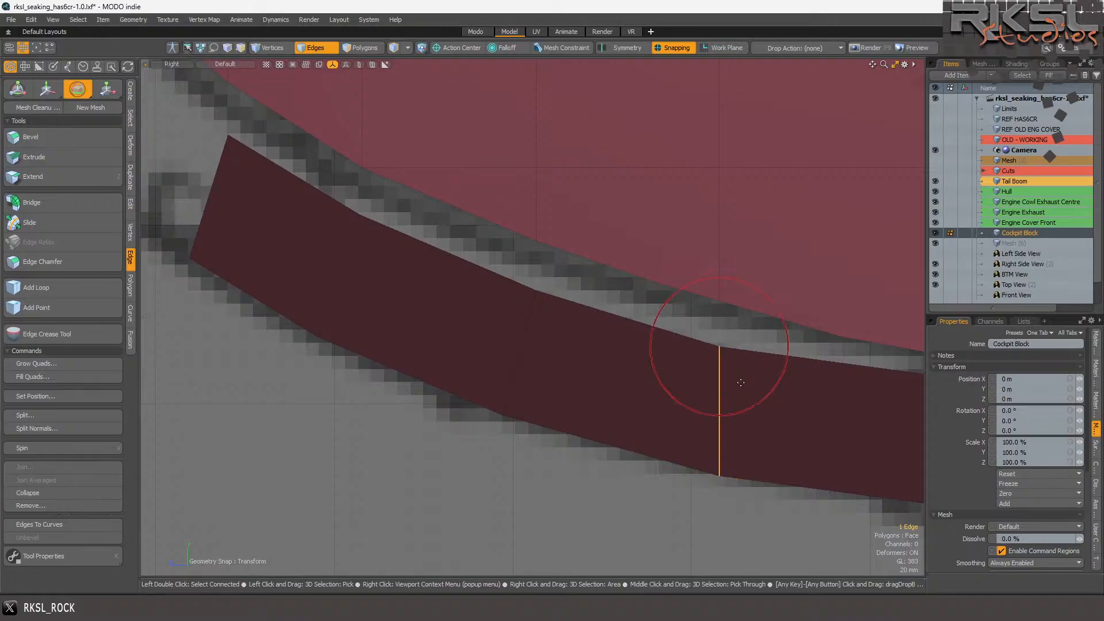
pyautogui.moveTo(751, 407); pyautogui.dragTo(706, 351)
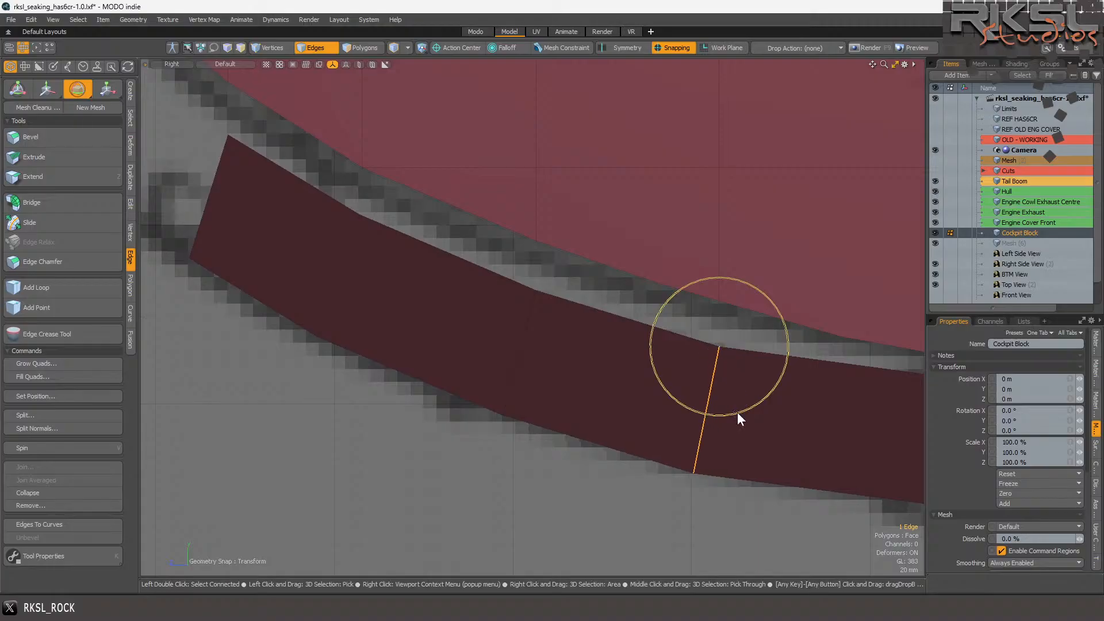
pyautogui.click(47, 89)
pyautogui.click(579, 367)
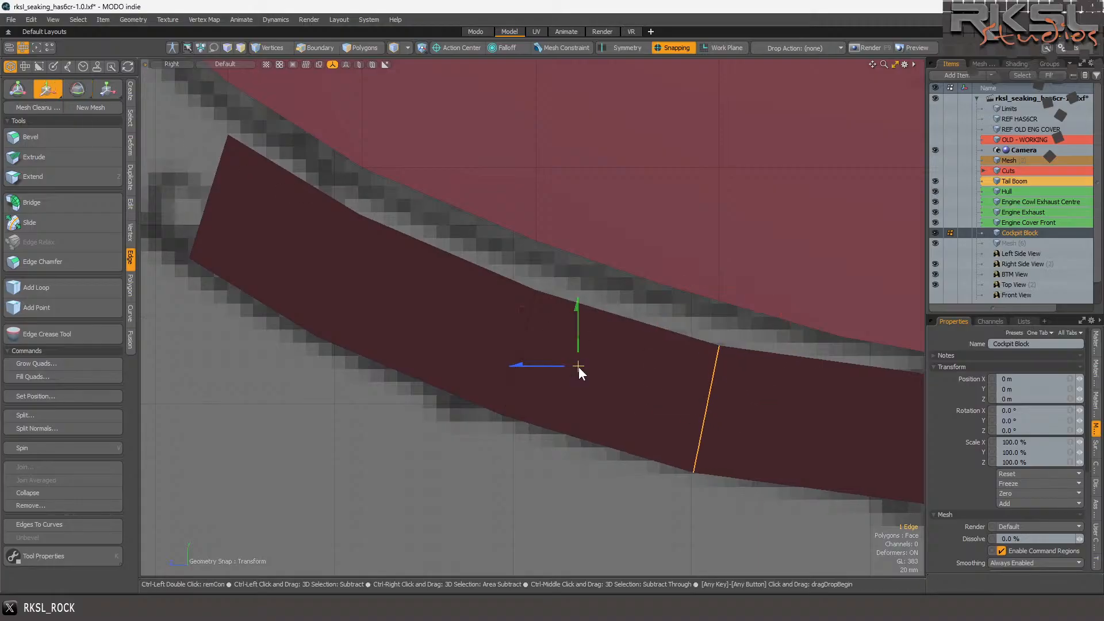
pyautogui.moveTo(578, 366); pyautogui.dragTo(580, 355)
pyautogui.press('space')
# - Extend a new segment from the strip's front edge forward and up past the small round detail, following the lower contour
pyautogui.scroll(-2, 584, 285)
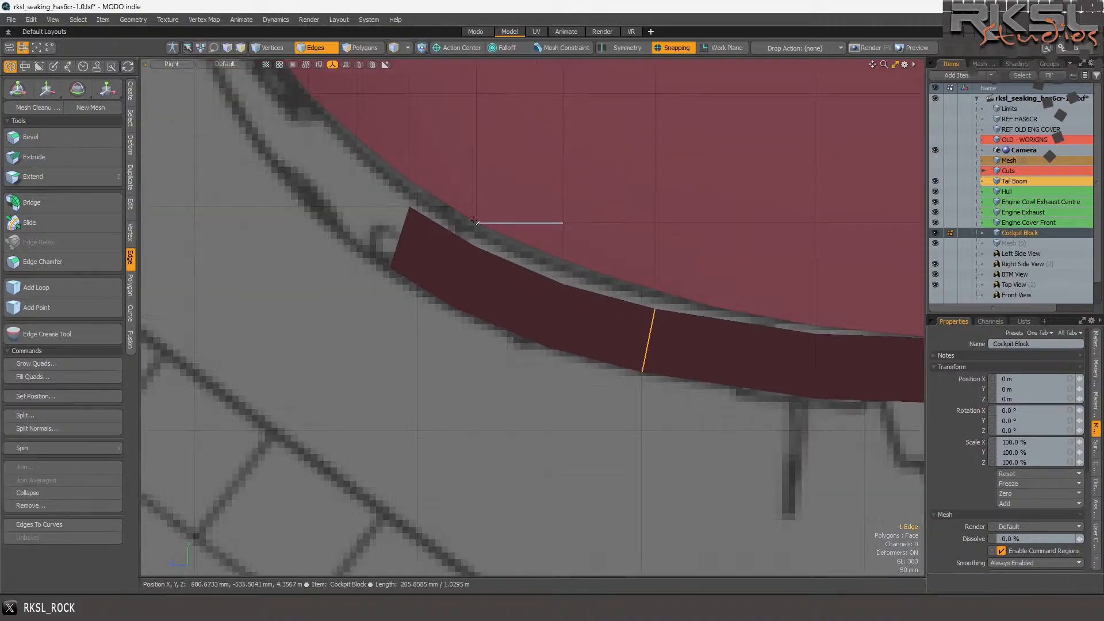
pyautogui.scroll(3, 350, 167)
pyautogui.moveTo(356, 370); pyautogui.dragTo(493, 471, button='right')
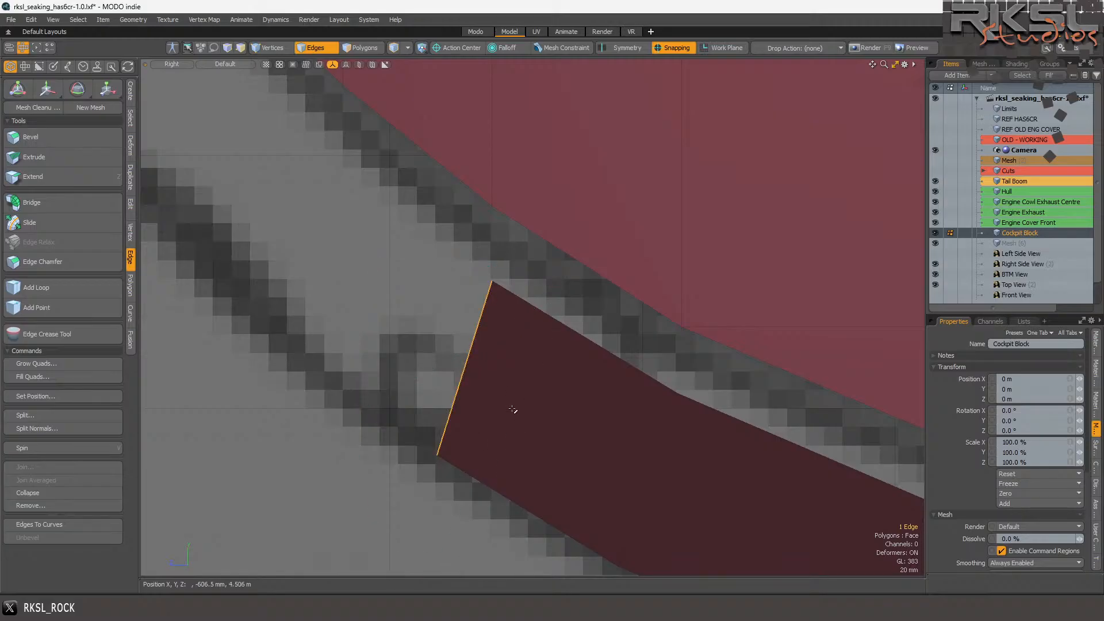
pyautogui.scroll(-4, 499, 420)
pyautogui.scroll(2, 451, 304)
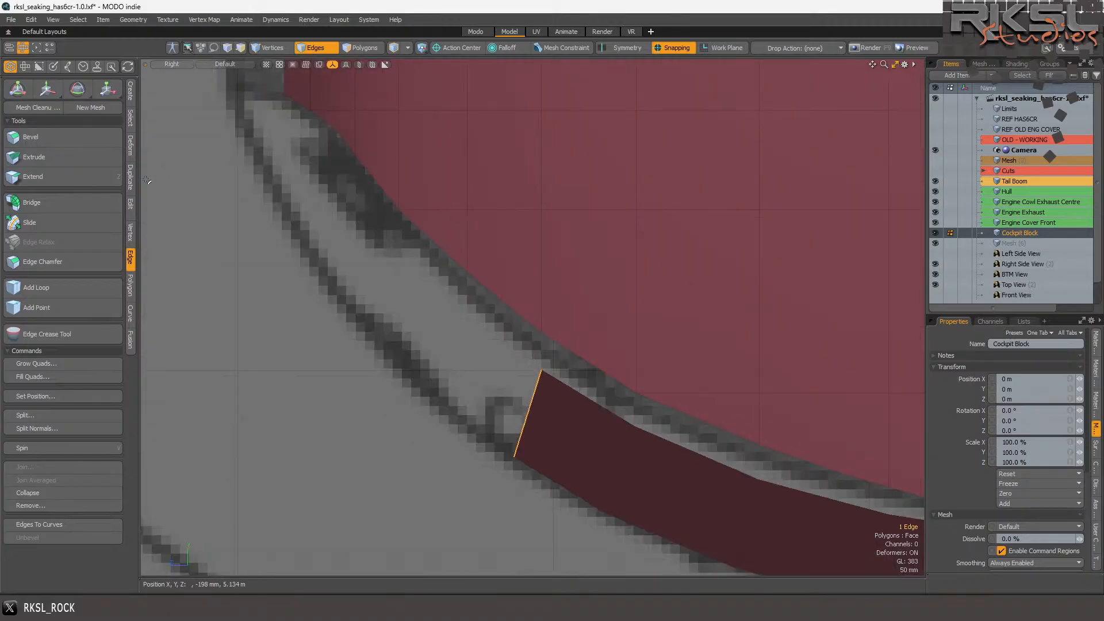
pyautogui.click(67, 182)
pyautogui.moveTo(547, 343); pyautogui.dragTo(469, 279)
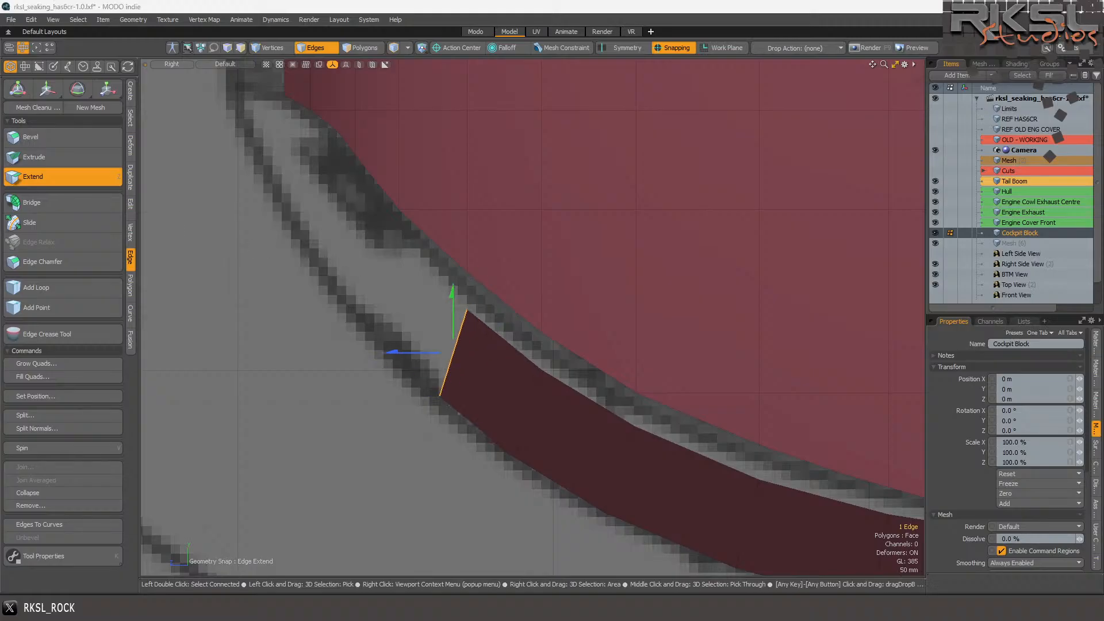
pyautogui.press('space')
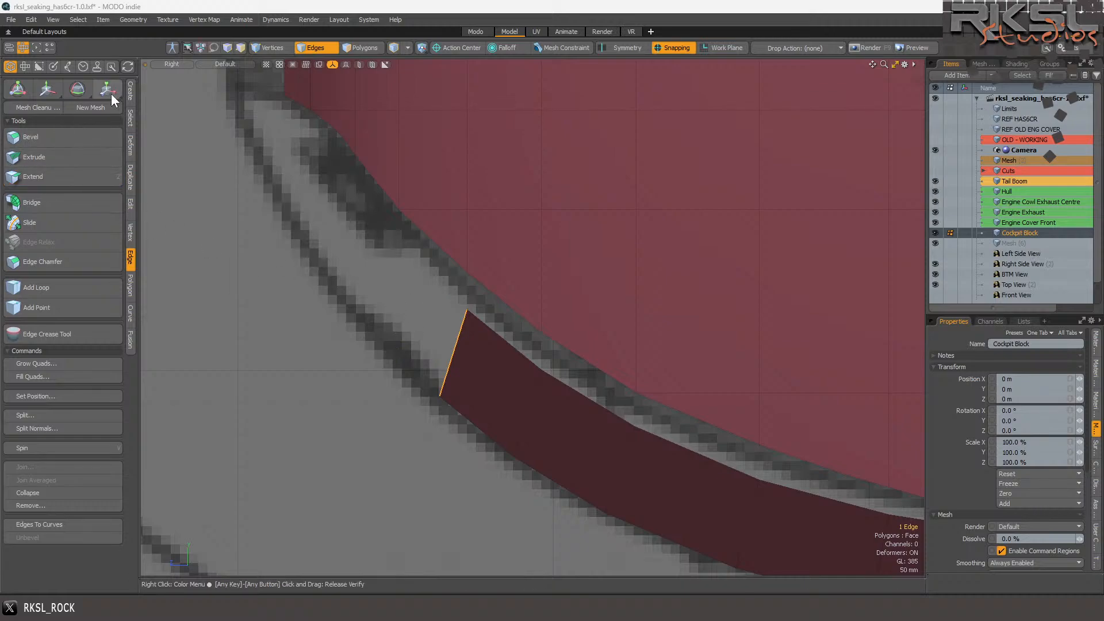
# - Rotate the strip's front edge about its upper vertex onto the blueprint outline and extend another segment forward and up from it
pyautogui.click(79, 89)
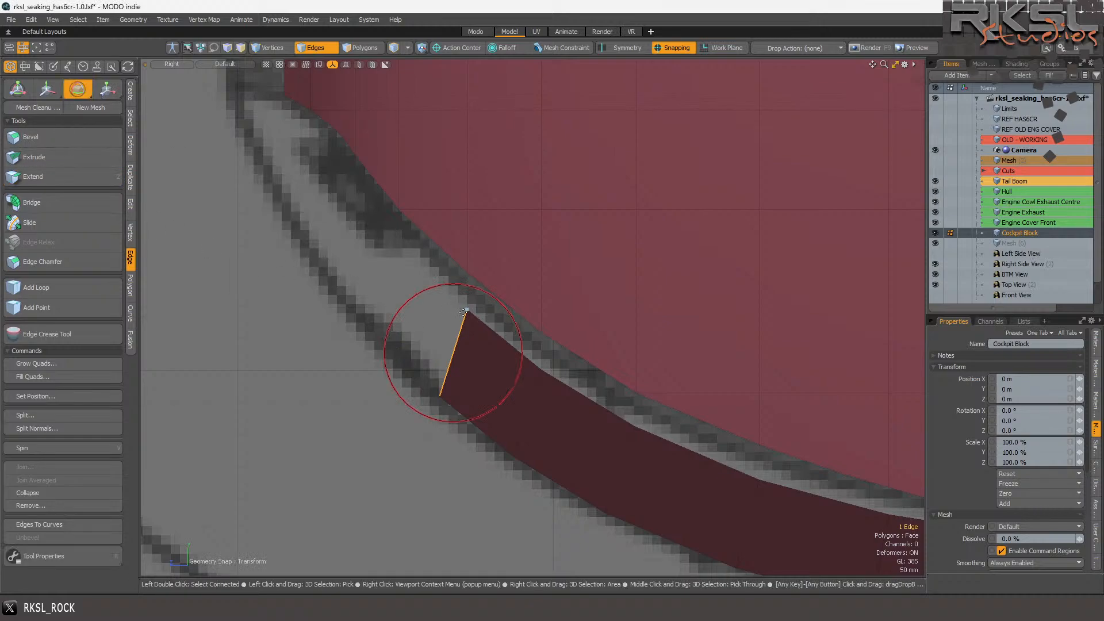
pyautogui.moveTo(504, 368); pyautogui.dragTo(453, 315)
pyautogui.press('space')
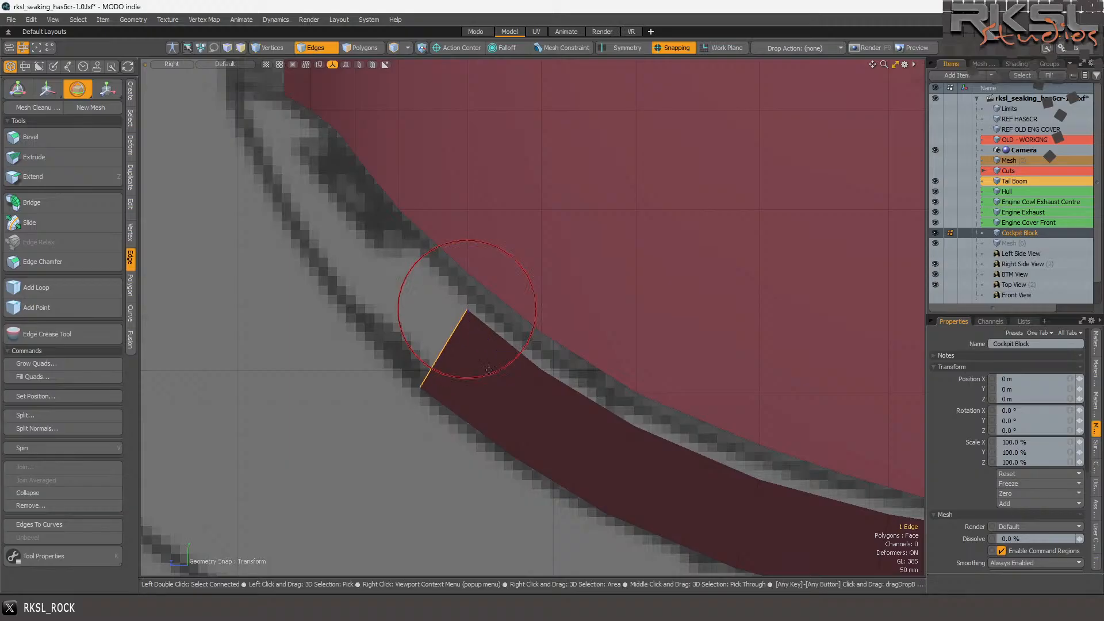
pyautogui.click(77, 177)
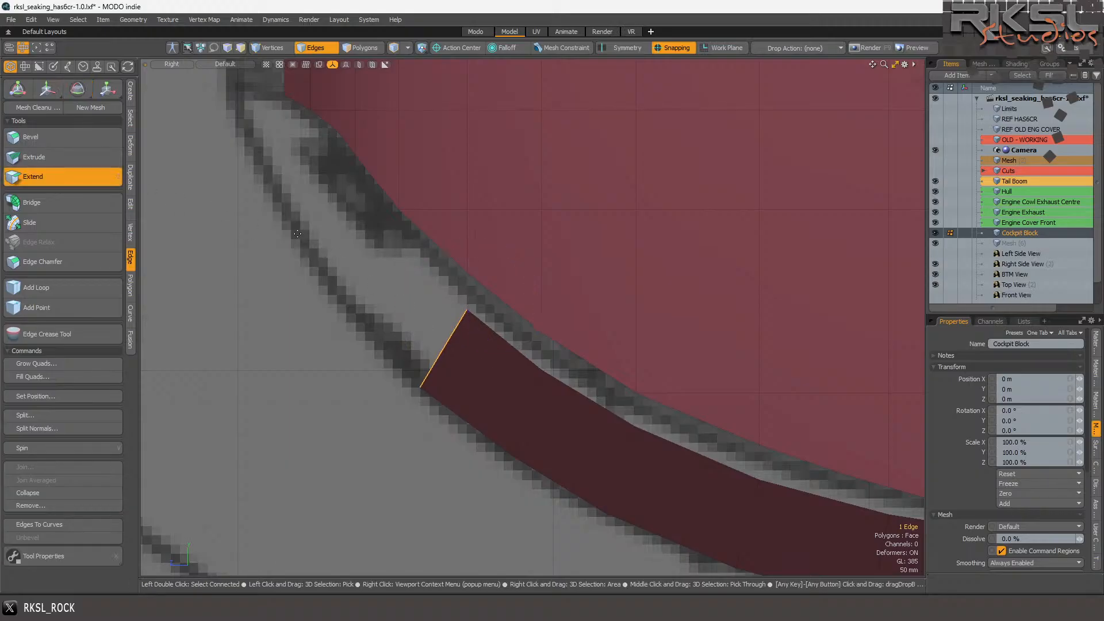
pyautogui.moveTo(466, 274); pyautogui.dragTo(399, 202)
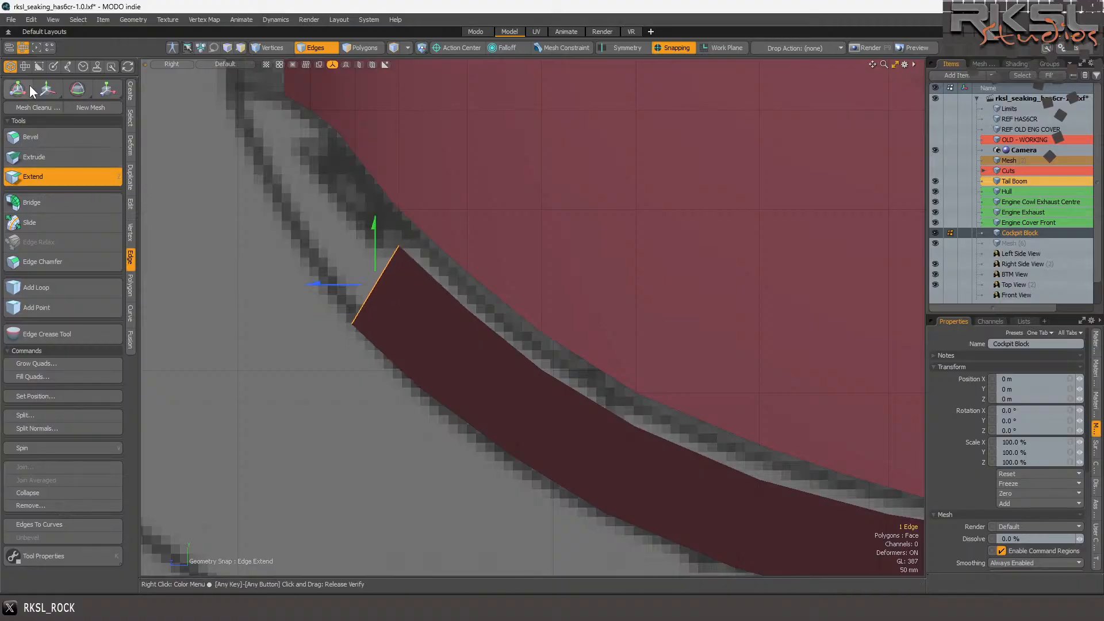
pyautogui.click(47, 88)
pyautogui.scroll(2, 335, 265)
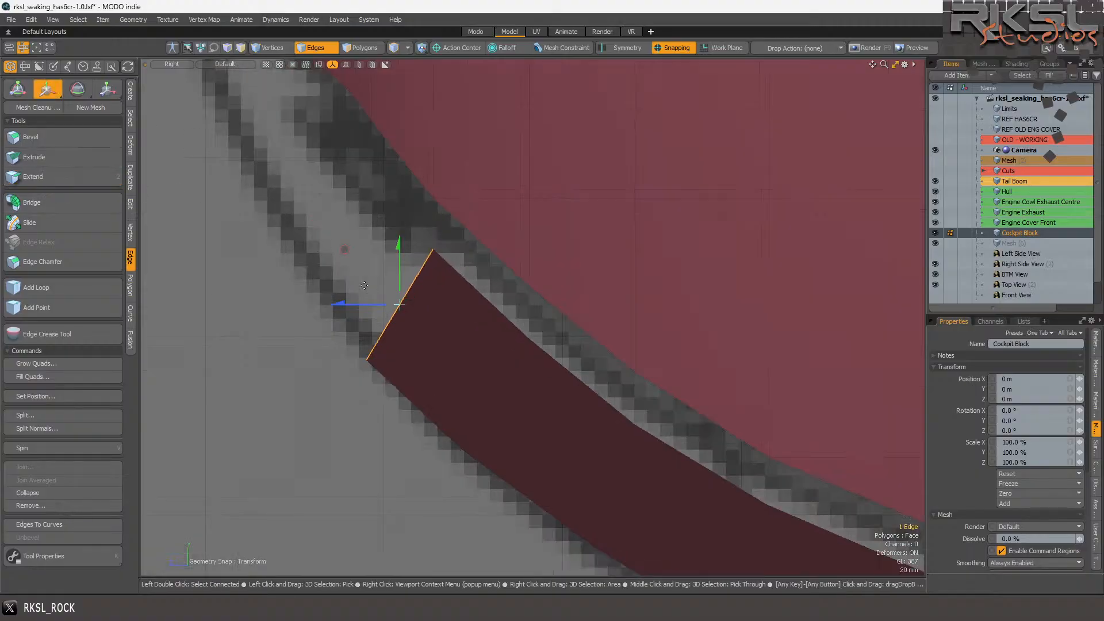
pyautogui.moveTo(399, 305); pyautogui.dragTo(375, 274)
pyautogui.hotkey('ctrl', 'z')
pyautogui.scroll(-6, 400, 250)
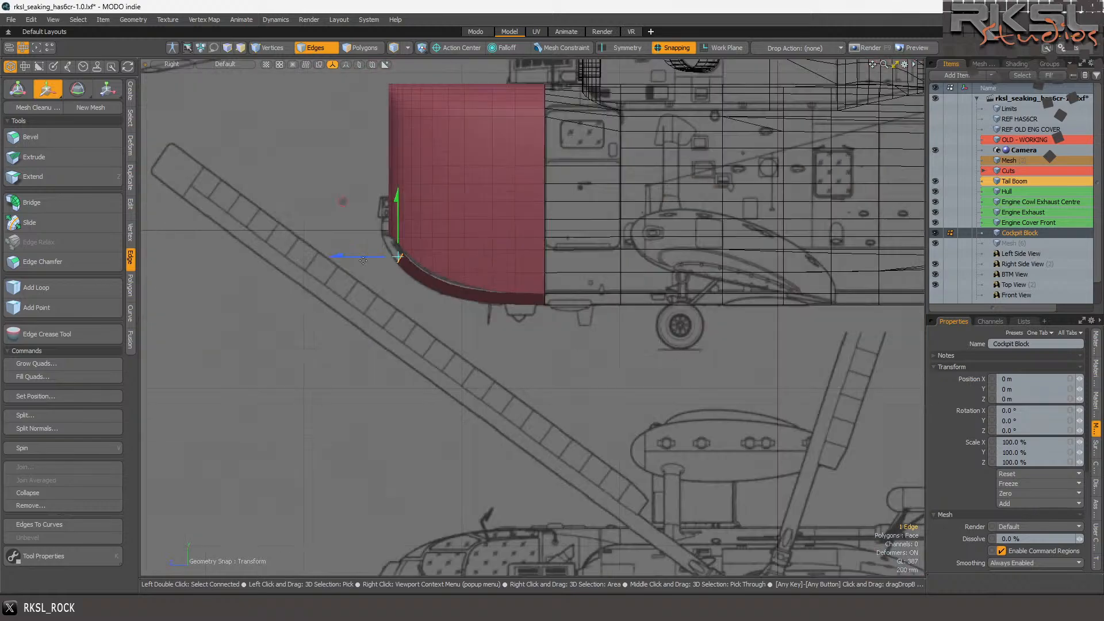
pyautogui.scroll(2, 513, 192)
pyautogui.scroll(-6, 512, 192)
pyautogui.press('space')
pyautogui.scroll(5, 455, 172)
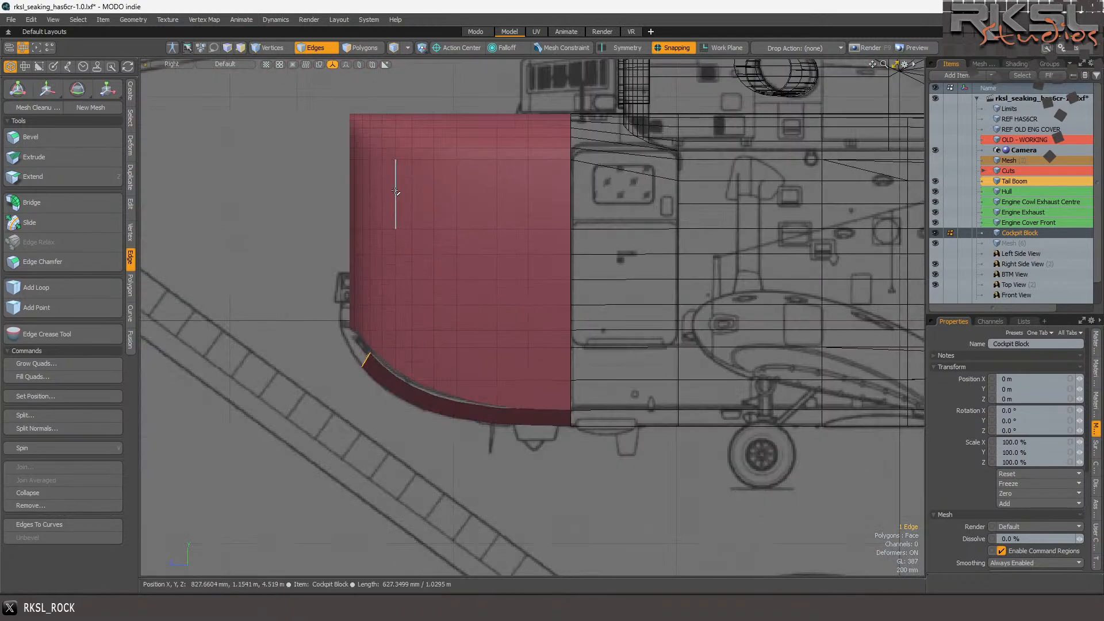
pyautogui.scroll(-3, 397, 191)
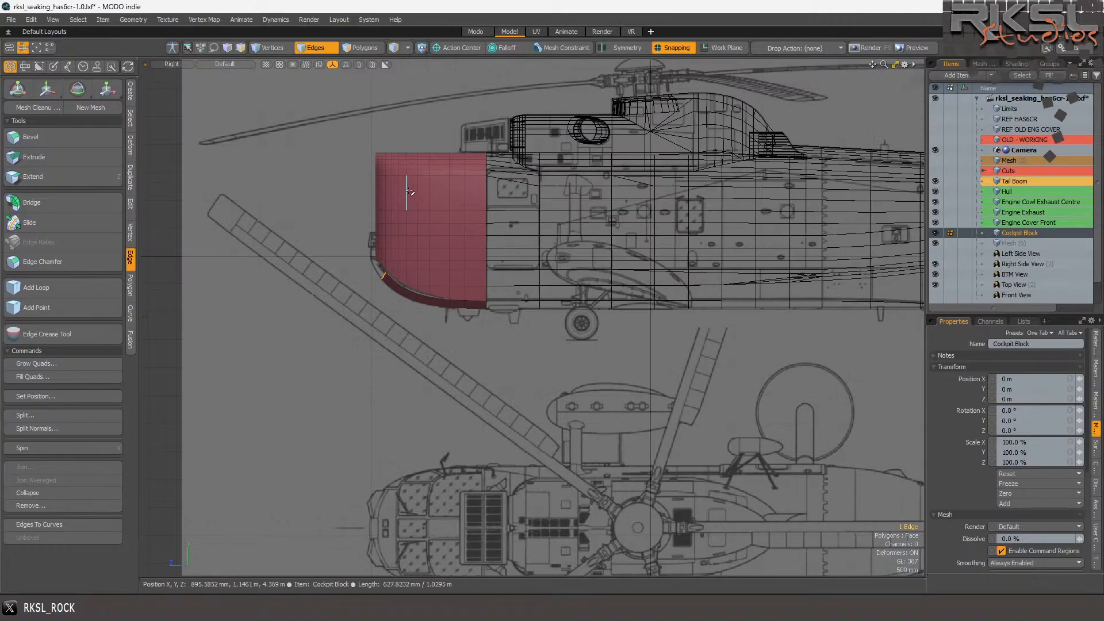
# - Examine the Hull mesh in the side view, following its lower rear crease lines forward to the cockpit
pyautogui.click(1007, 188)
pyautogui.scroll(-3, 633, 225)
pyautogui.scroll(3, 773, 233)
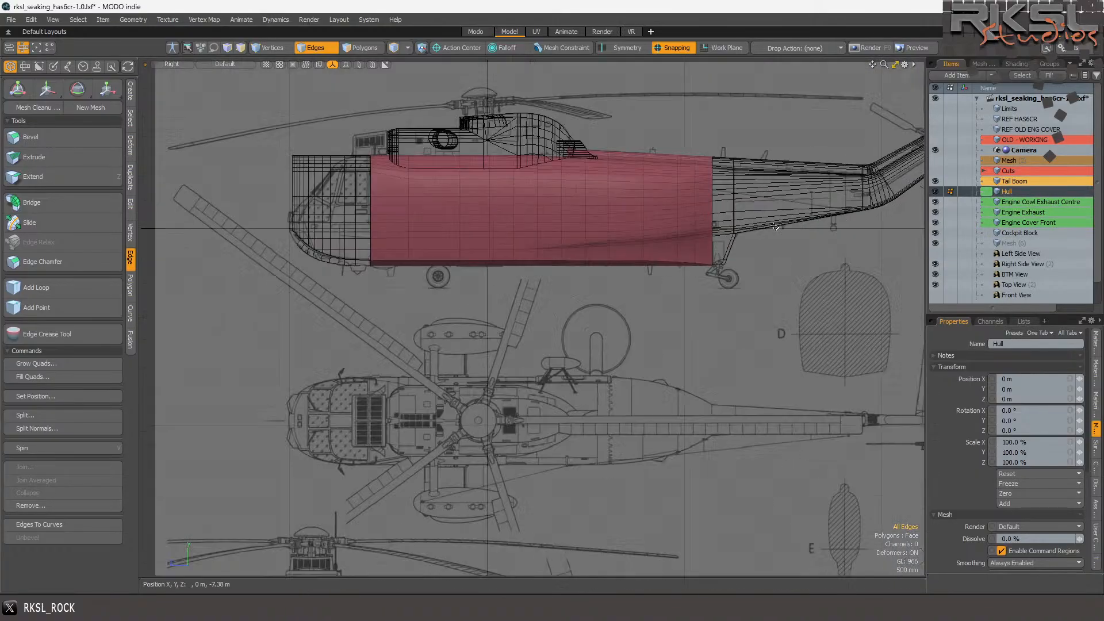
pyautogui.scroll(4, 661, 221)
pyautogui.moveTo(684, 263)
pyautogui.mouseDown()
pyautogui.moveTo(683, 211)
pyautogui.moveTo(682, 282)
pyautogui.mouseUp()
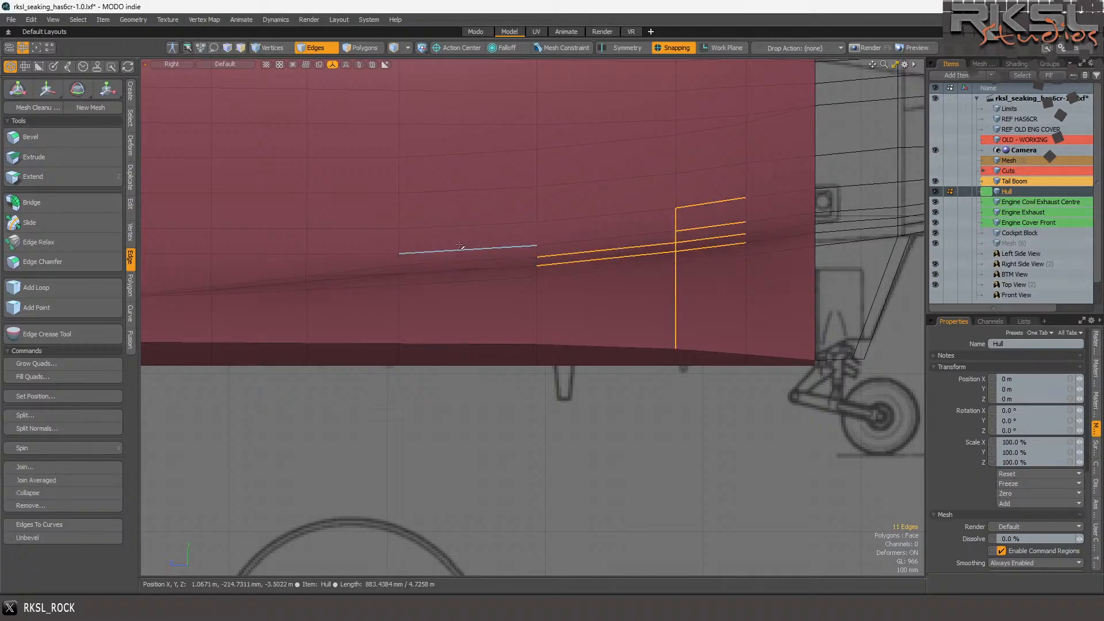
pyautogui.scroll(2, 336, 266)
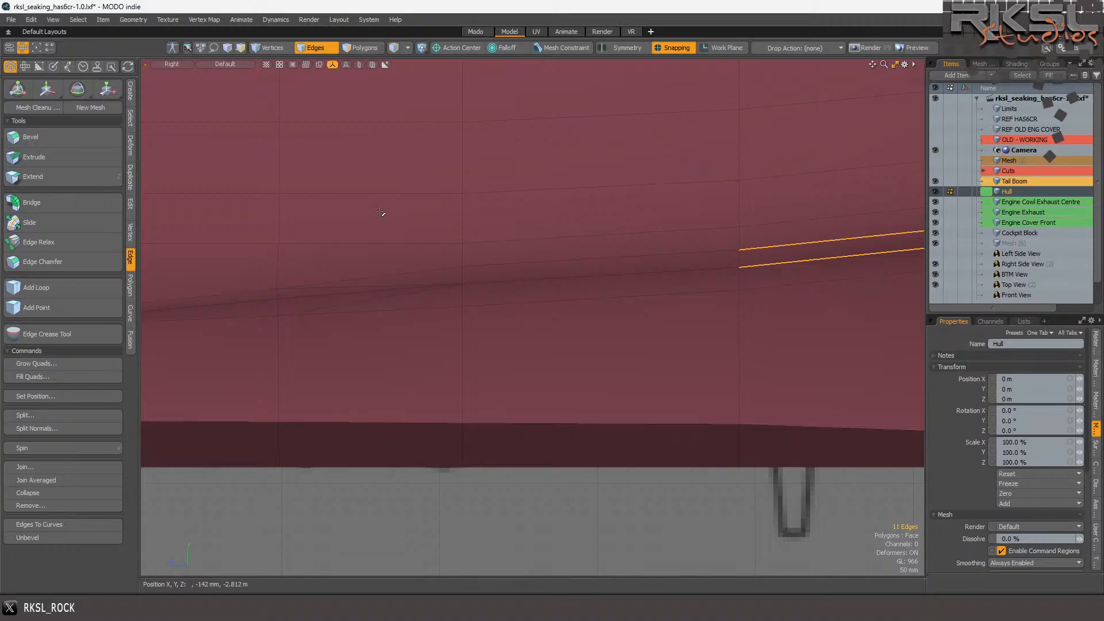
pyautogui.scroll(-6, 407, 234)
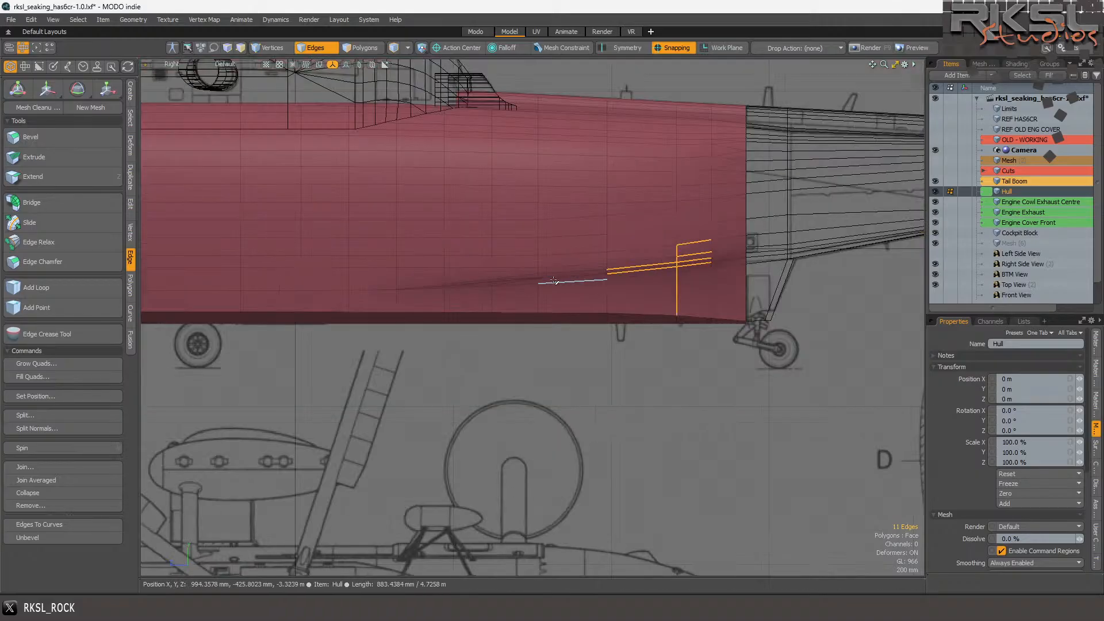
pyautogui.scroll(2, 287, 249)
pyautogui.scroll(2, 288, 248)
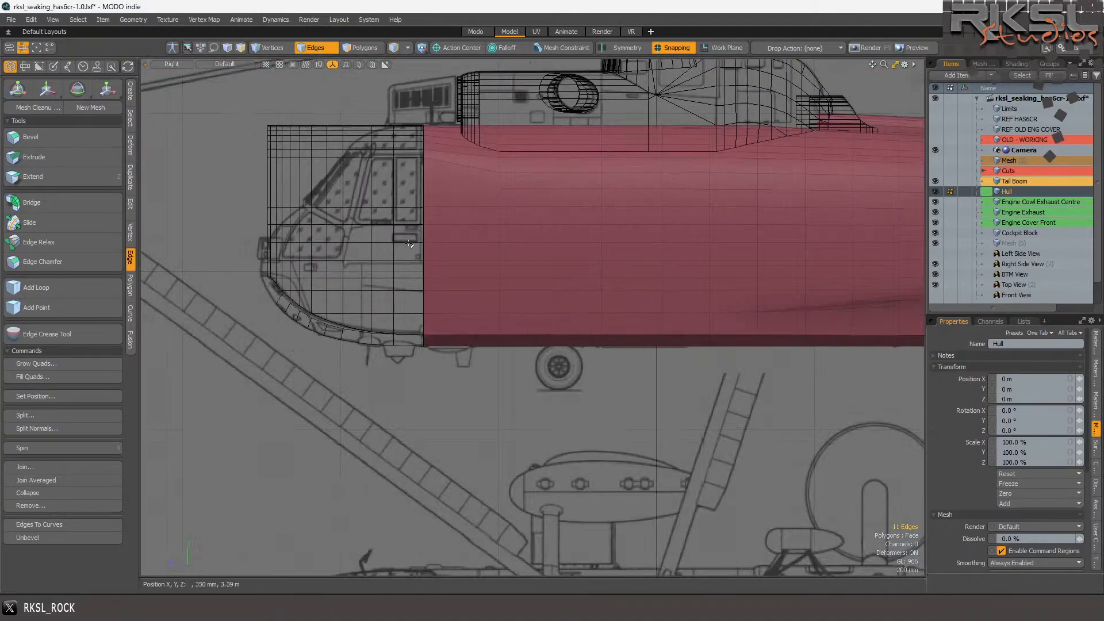
# - Extend the front edge of the Cockpit Block's lower strip about 88.7 mm in Y and 69.6 mm in Z along the blueprint's nose curve
pyautogui.click(1016, 234)
pyautogui.scroll(5, 308, 283)
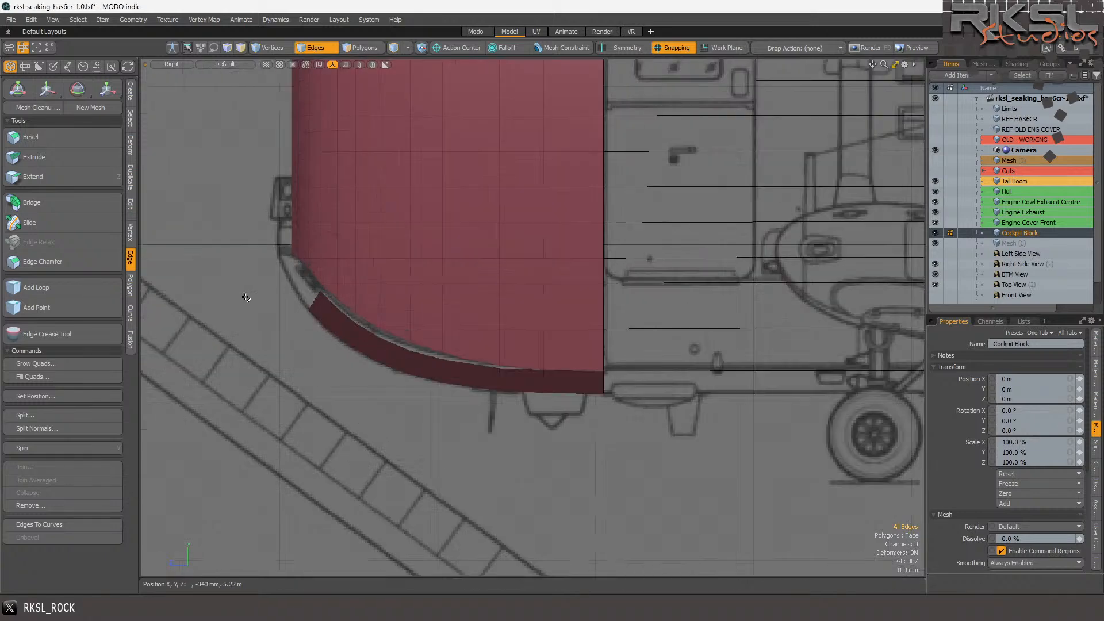
pyautogui.scroll(3, 309, 283)
pyautogui.scroll(2, 348, 250)
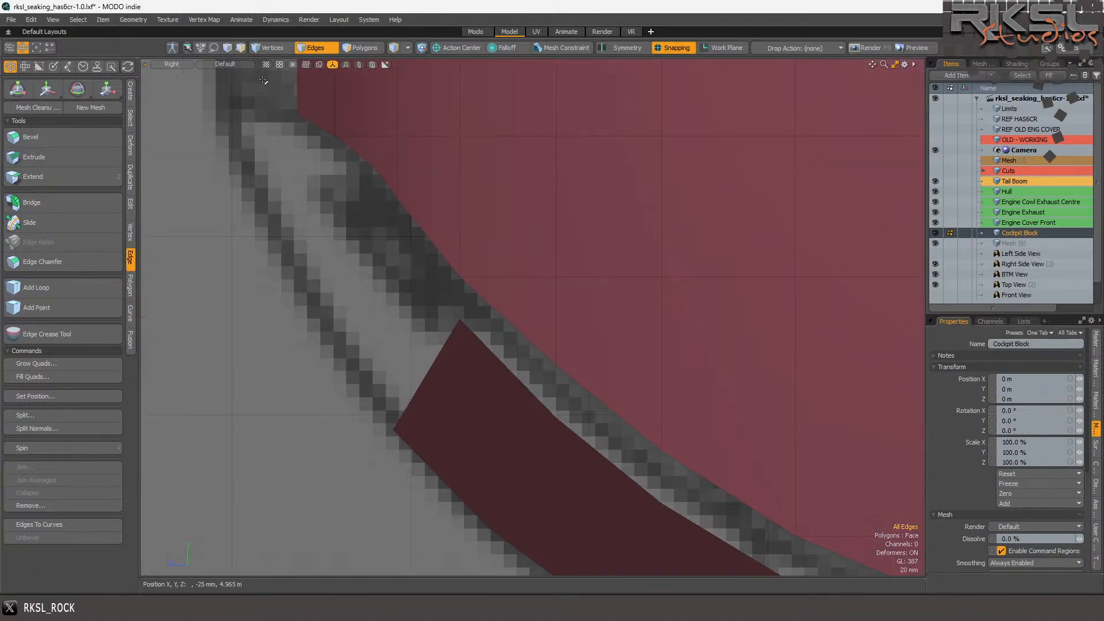
pyautogui.click(410, 326)
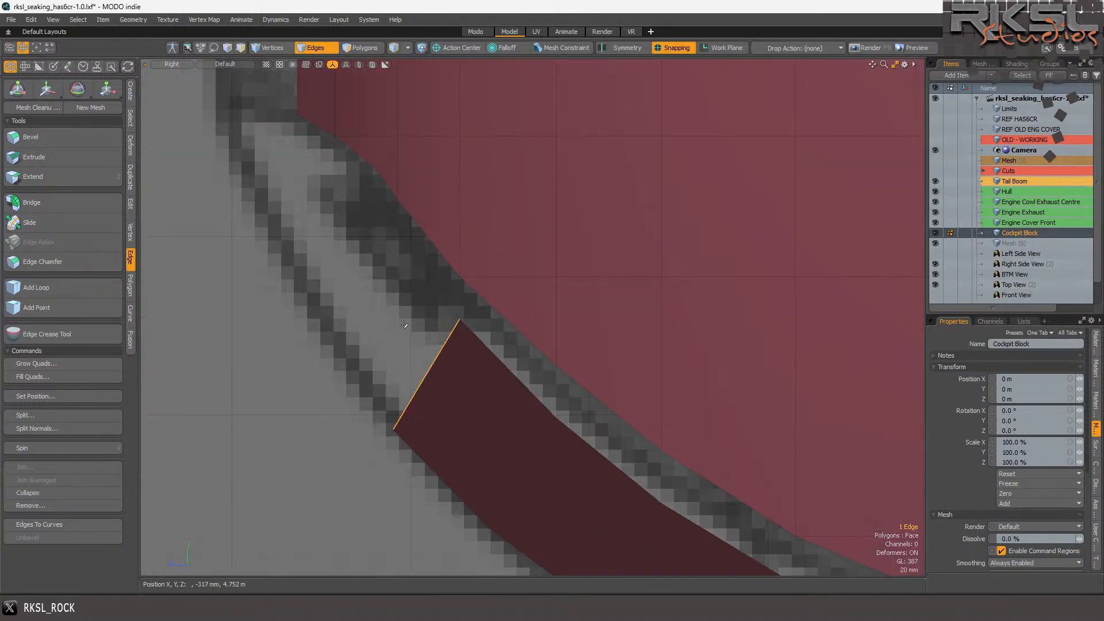
pyautogui.click(66, 177)
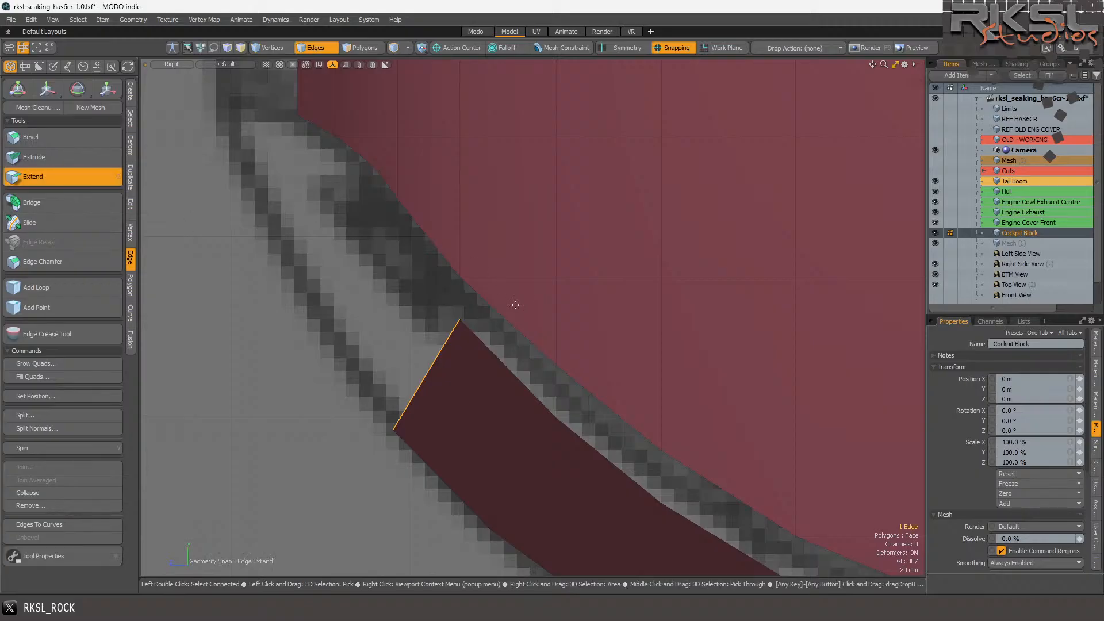
pyautogui.moveTo(470, 276); pyautogui.dragTo(399, 201)
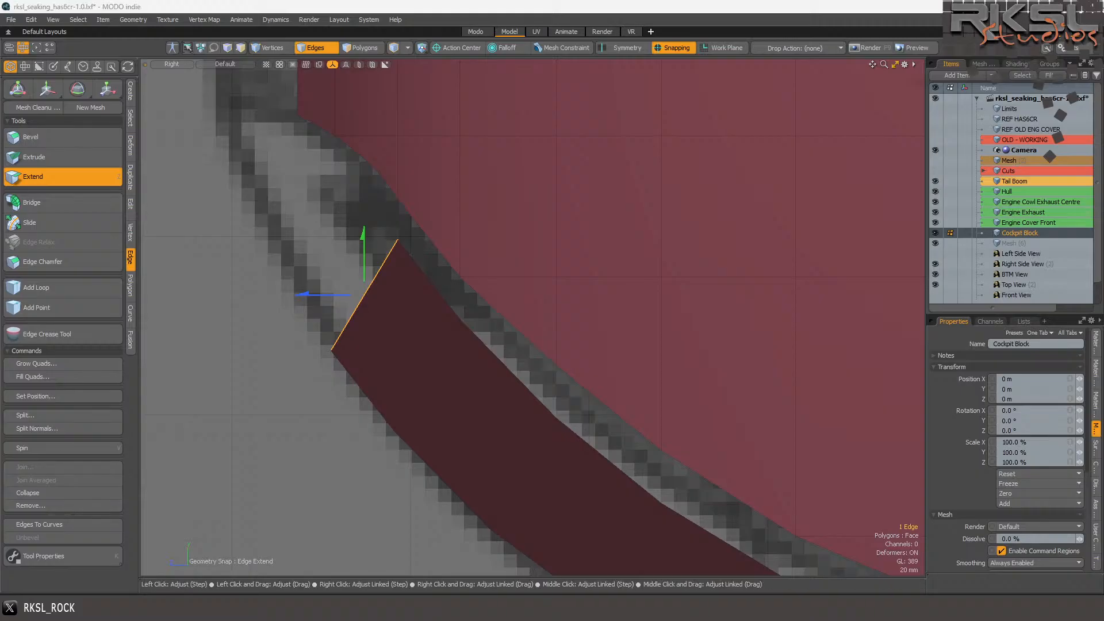
# - Set the edge extension's X offset to 0 and finish the Extend operation
pyautogui.press('k')
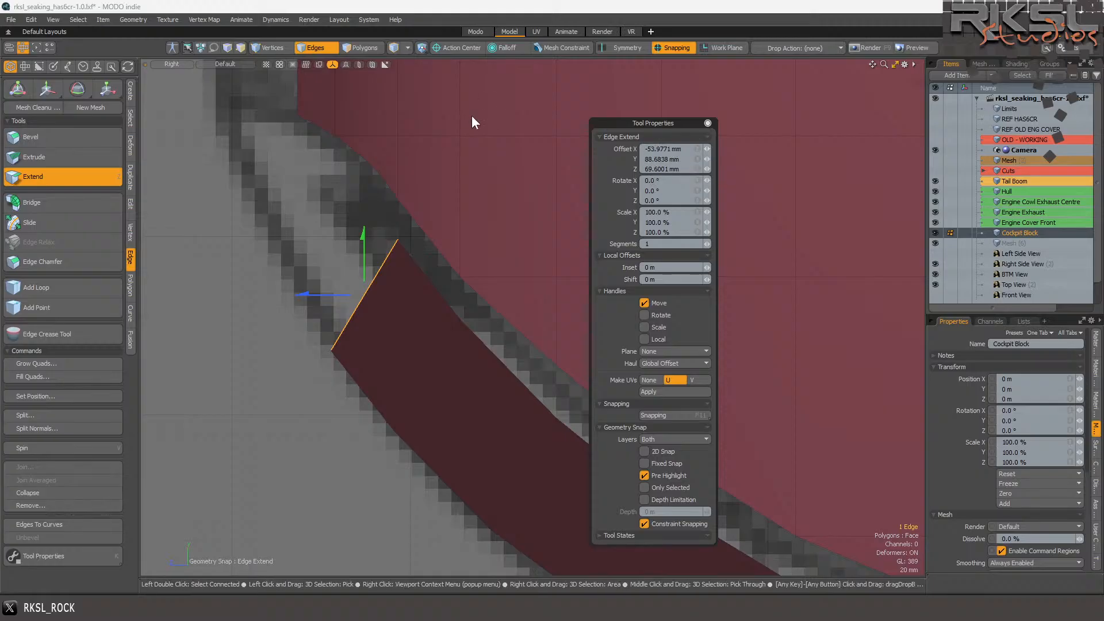
pyautogui.hotkey('ctrl', 'space')
pyautogui.press('Tab')
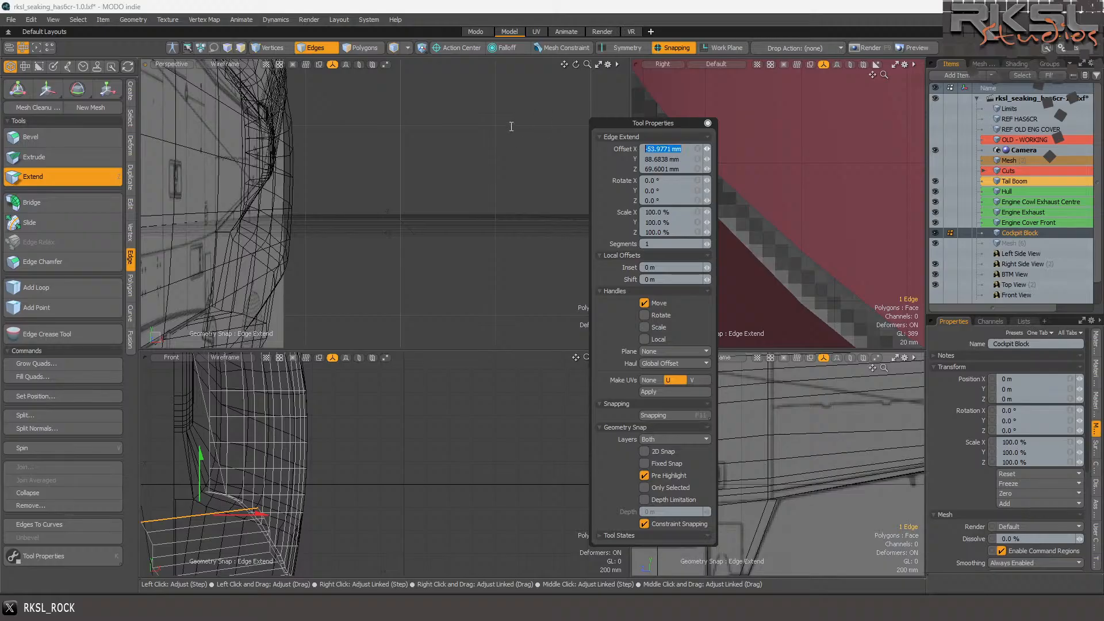
pyautogui.write('0')
pyautogui.press('Return')
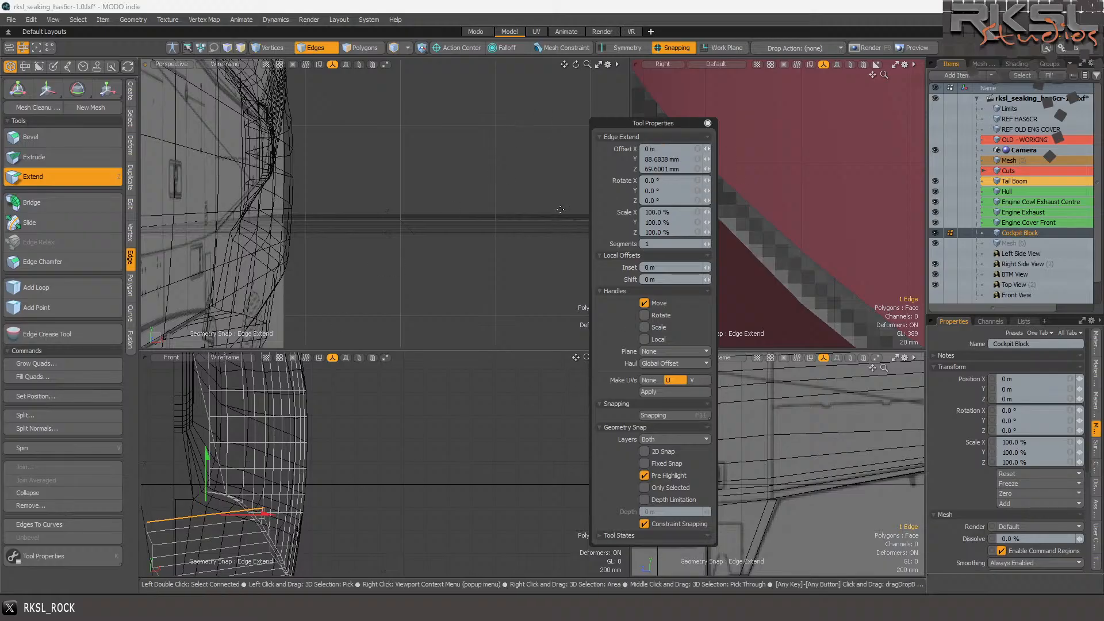
pyautogui.press('a')
pyautogui.press('a')
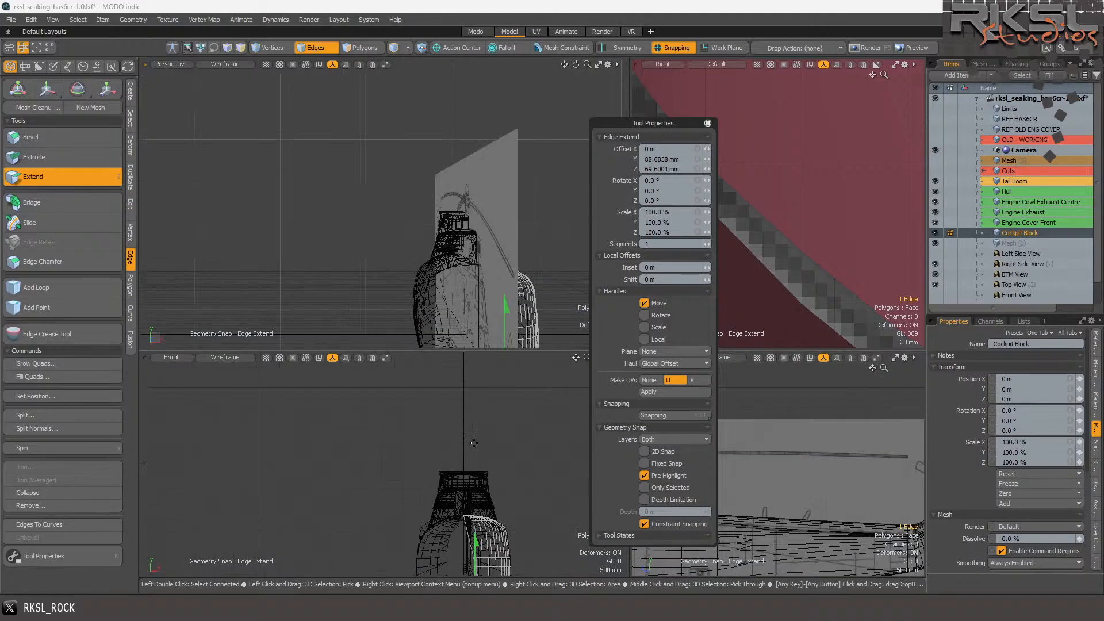
pyautogui.press('space')
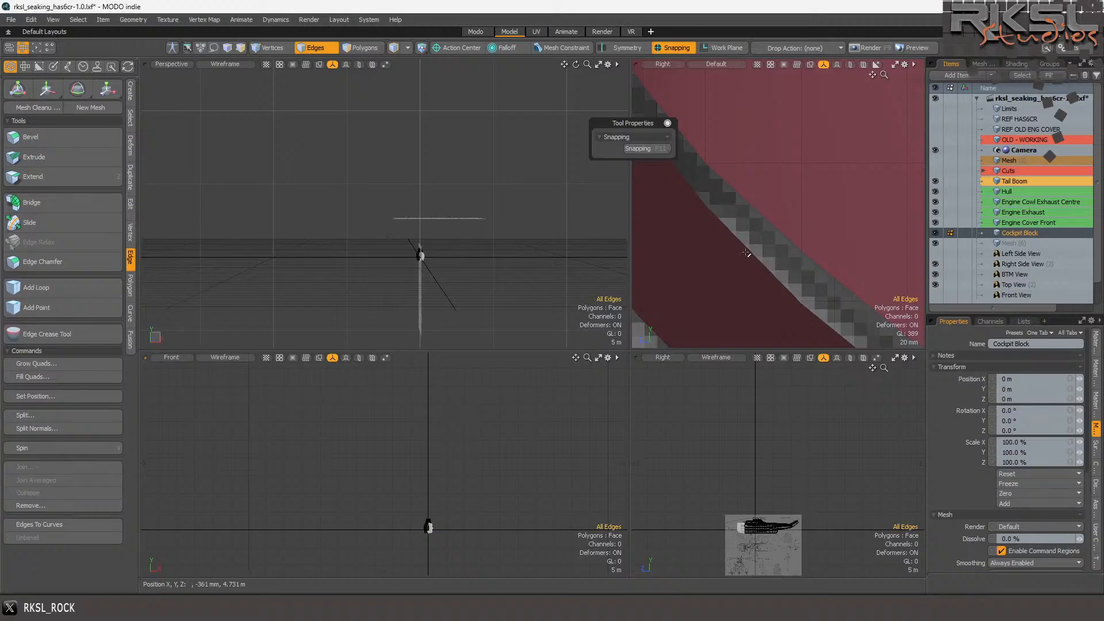
# - In the front view, move the lower strip's uppermost edge 234.056 mm in X onto the centreline, with Y and Z offsets of 0
pyautogui.click(575, 339)
pyautogui.click(599, 357)
pyautogui.scroll(15, 599, 357)
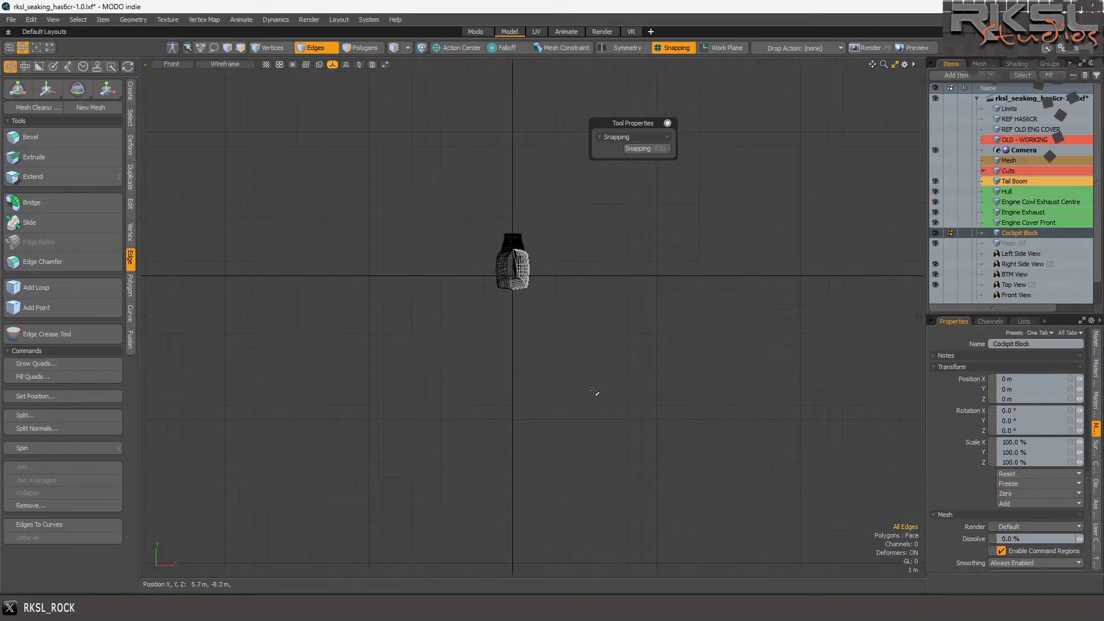
pyautogui.scroll(4, 446, 343)
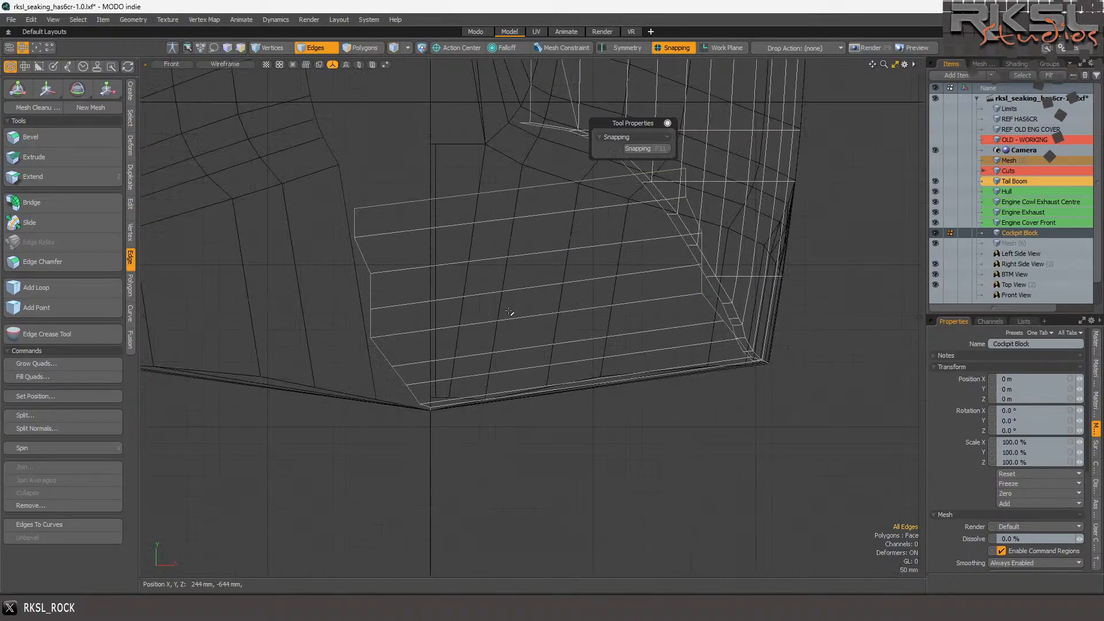
pyautogui.scroll(-3, 447, 343)
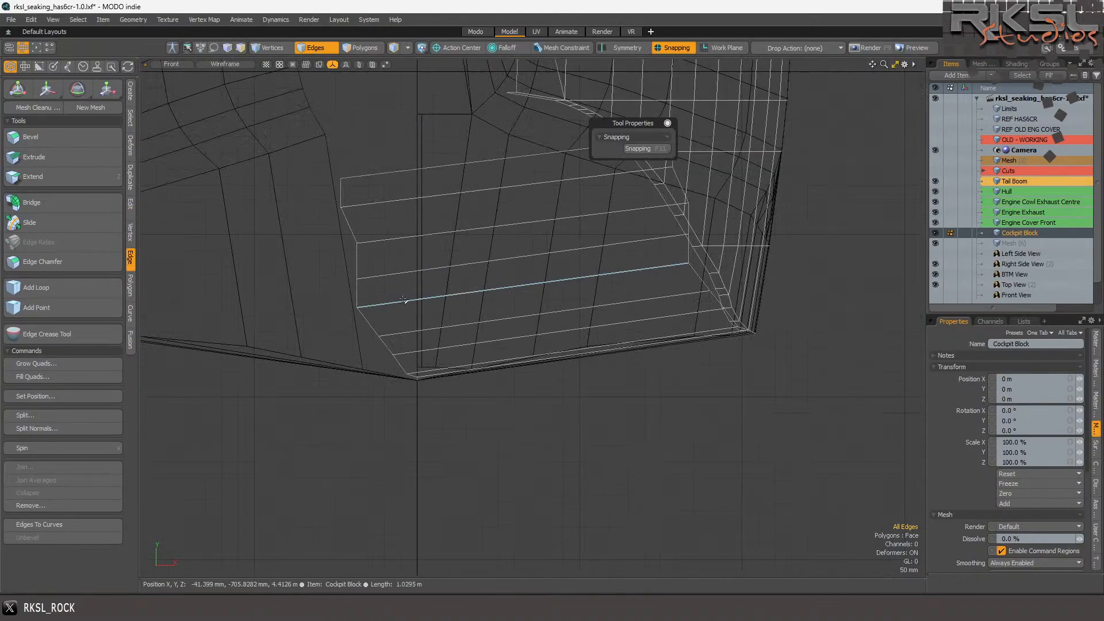
pyautogui.scroll(2, 395, 343)
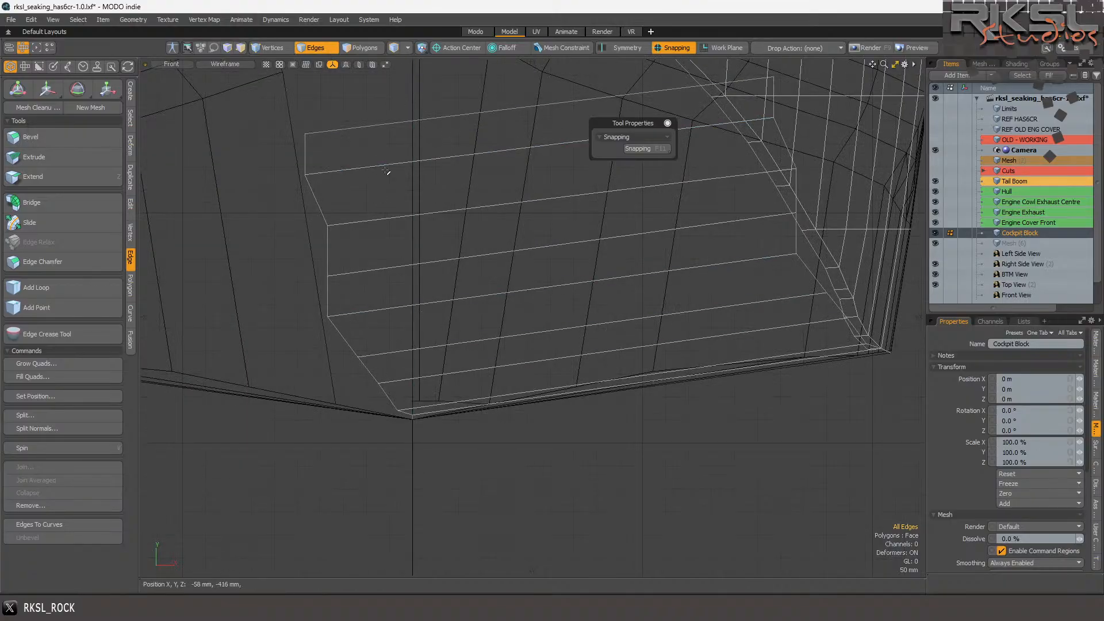
pyautogui.moveTo(391, 115); pyautogui.dragTo(423, 348)
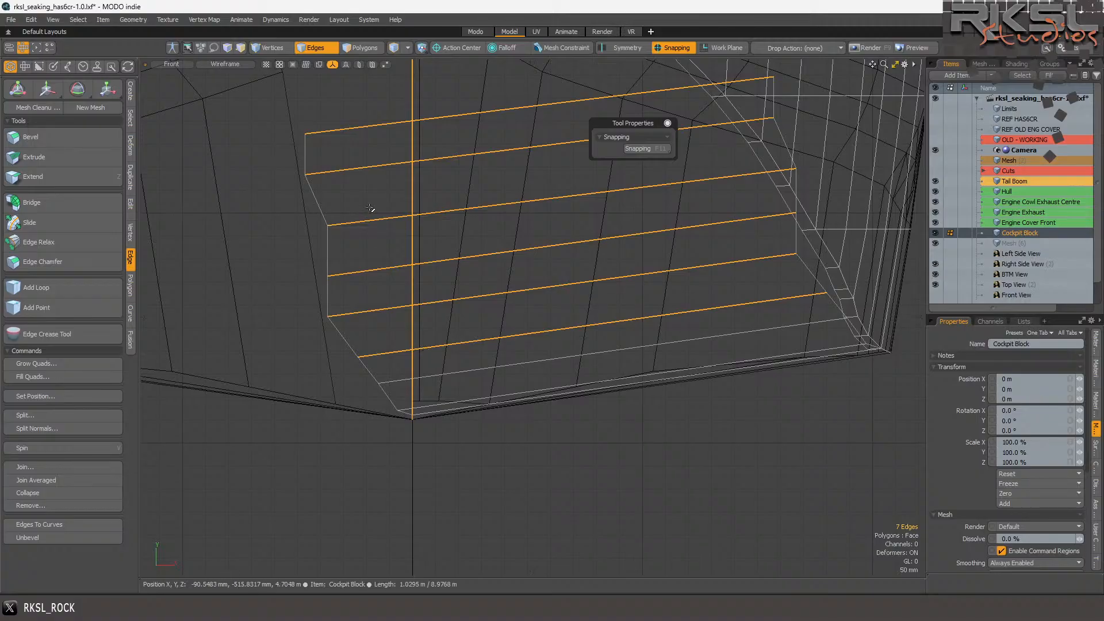
pyautogui.click(369, 121)
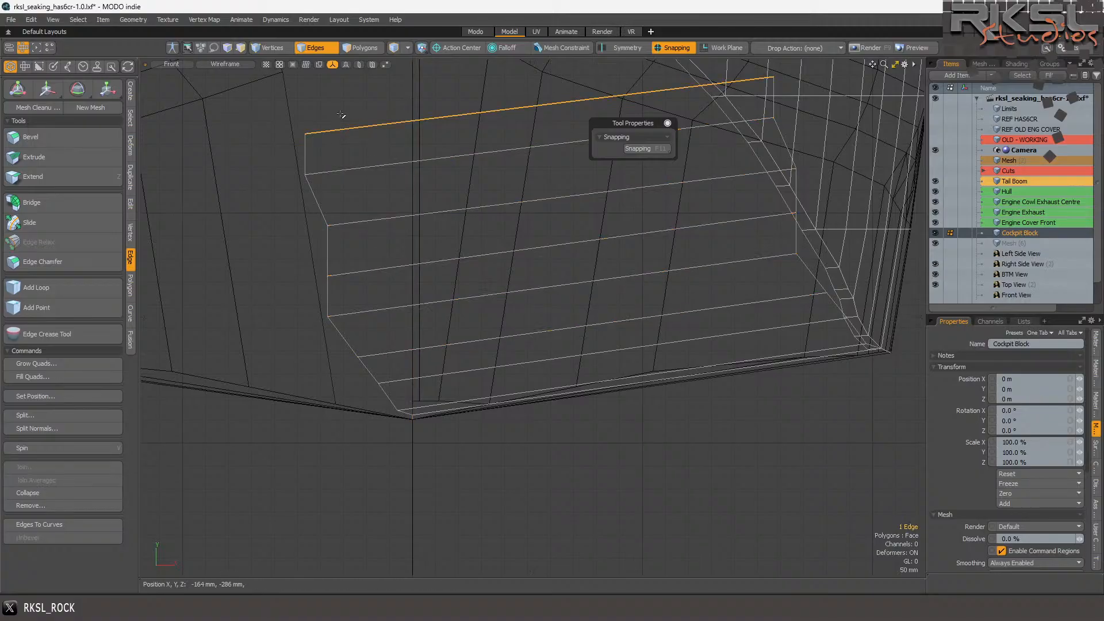
pyautogui.click(48, 89)
pyautogui.moveTo(304, 134); pyautogui.dragTo(413, 414)
pyautogui.click(688, 159)
pyautogui.hotkey('ctrl', 'z')
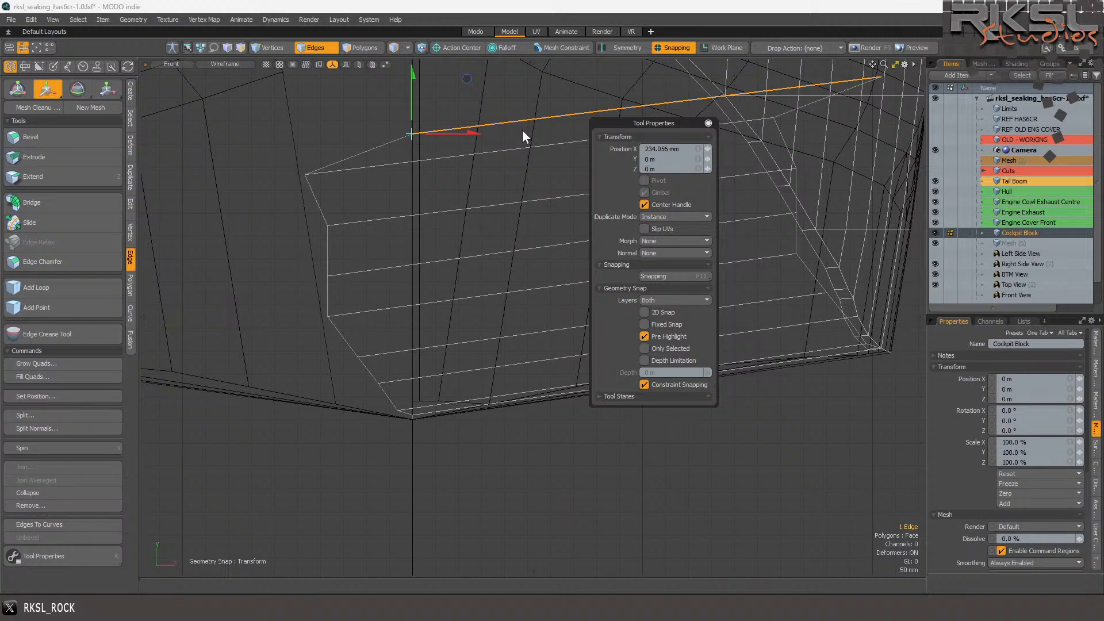
pyautogui.press('space')
# - Move the strip's second edge from the top 234.056 mm in X onto the centreline, with Y and Z offsets of 0
pyautogui.click(402, 162)
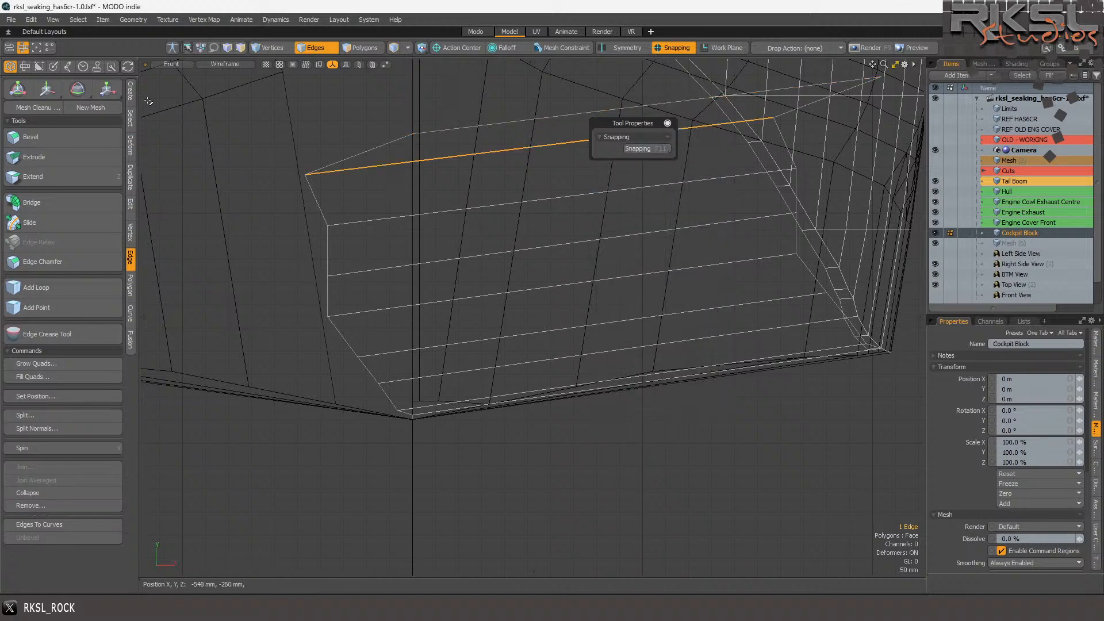
pyautogui.click(43, 90)
pyautogui.moveTo(305, 173); pyautogui.dragTo(413, 134)
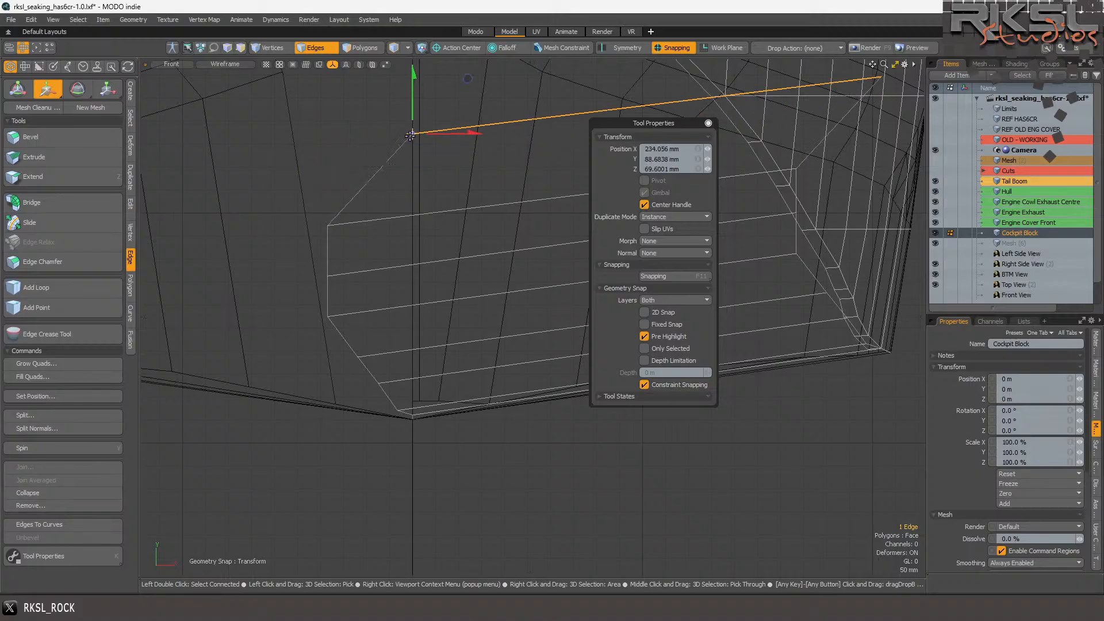
pyautogui.click(681, 151)
pyautogui.write('0')
pyautogui.press('Return')
pyautogui.hotkey('ctrl', 'z')
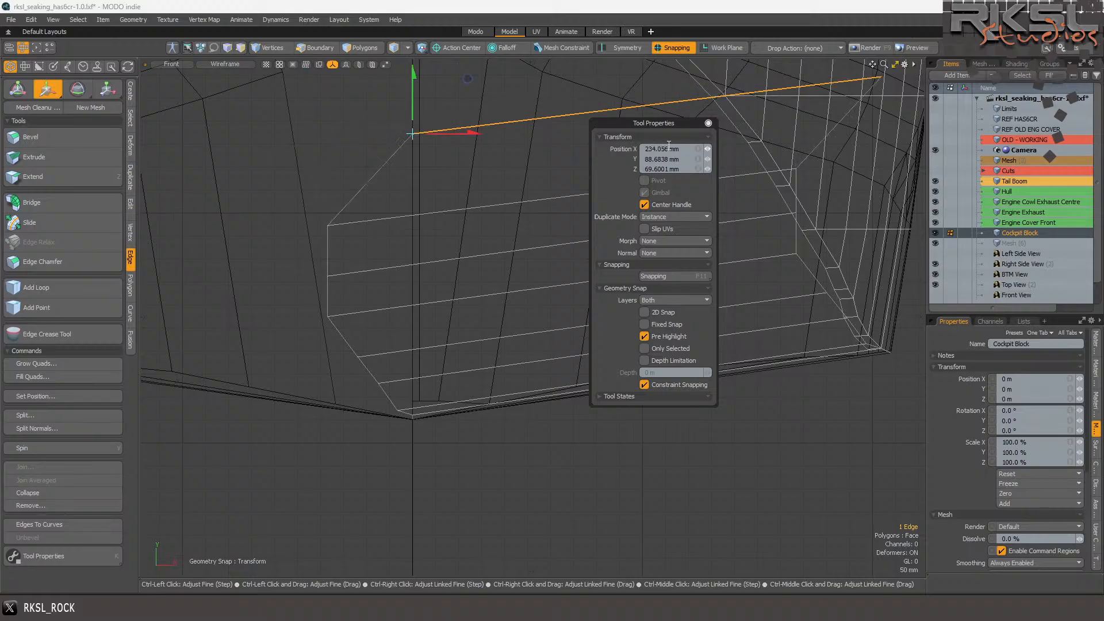
pyautogui.moveTo(681, 169); pyautogui.dragTo(597, 146)
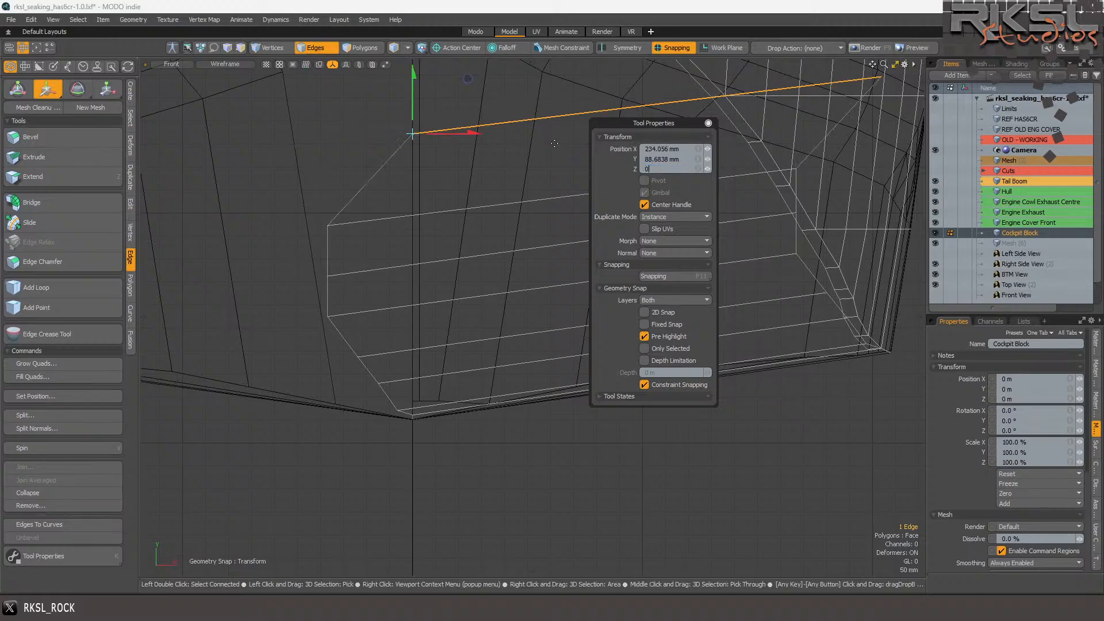
pyautogui.click(680, 156)
pyautogui.write('0')
pyautogui.press('Return')
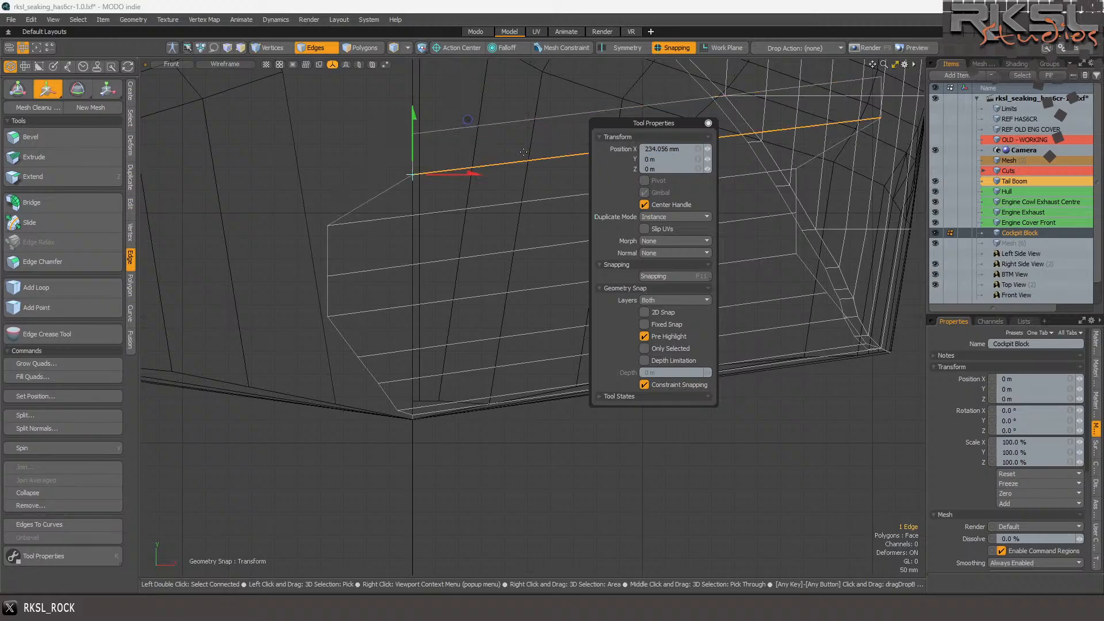
pyautogui.press('space')
# - Move the strip's third edge from the top 184.6685 mm in X onto the centreline, with Y and Z offsets of 0
pyautogui.click(43, 89)
pyautogui.click(329, 225)
pyautogui.moveTo(341, 226); pyautogui.dragTo(412, 175)
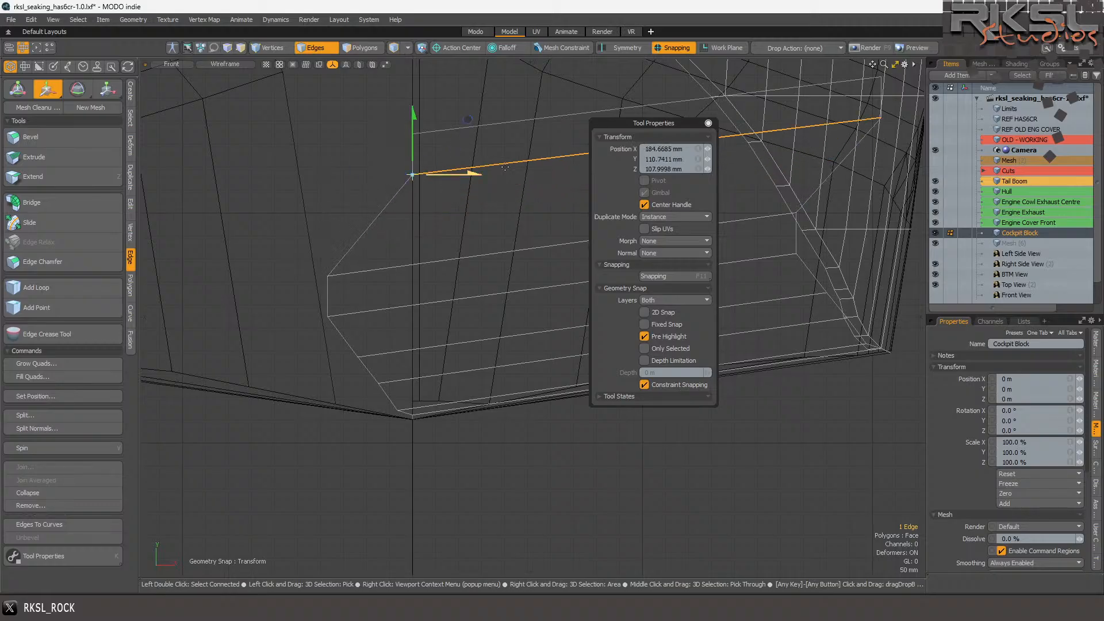
pyautogui.click(685, 161)
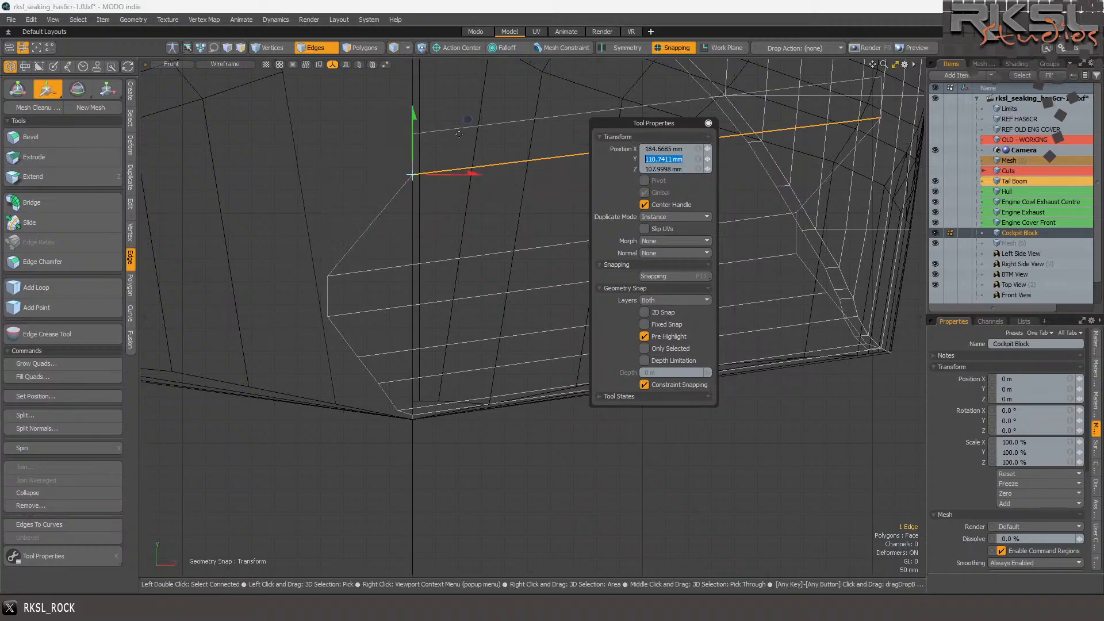
pyautogui.press('space')
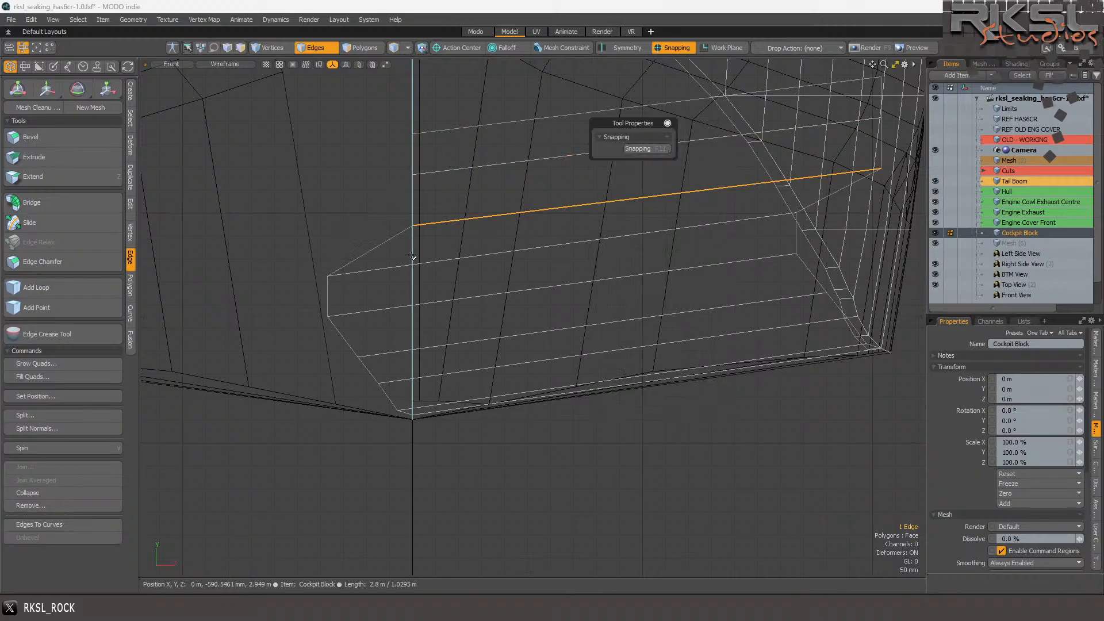
# - Move the strip's fourth edge from the top 184.6685 mm in X onto the centreline, with Y and Z offsets of 0
pyautogui.hotkey('ctrl', 'z')
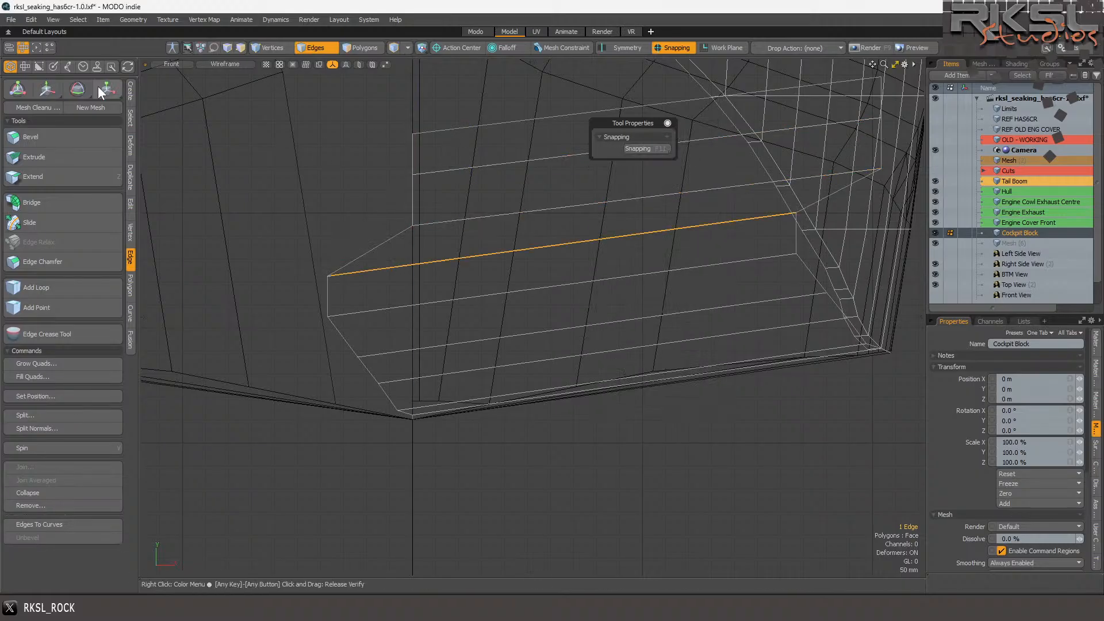
pyautogui.click(47, 88)
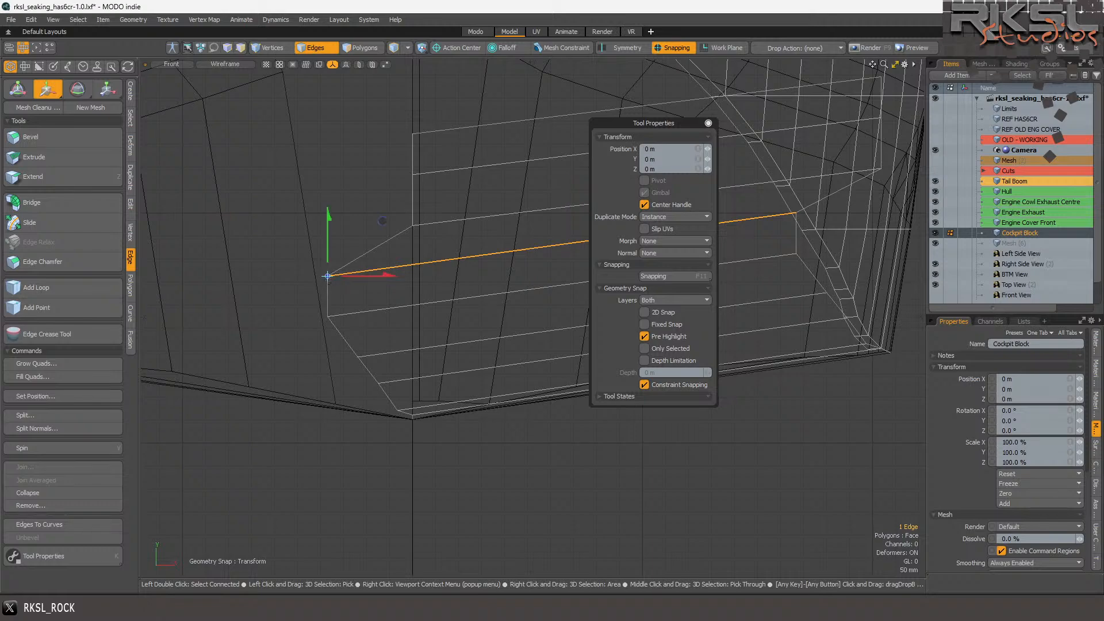
pyautogui.moveTo(328, 277); pyautogui.dragTo(412, 226)
pyautogui.click(689, 159)
pyautogui.write('0')
pyautogui.press('Tab')
pyautogui.write('0')
pyautogui.press('Return')
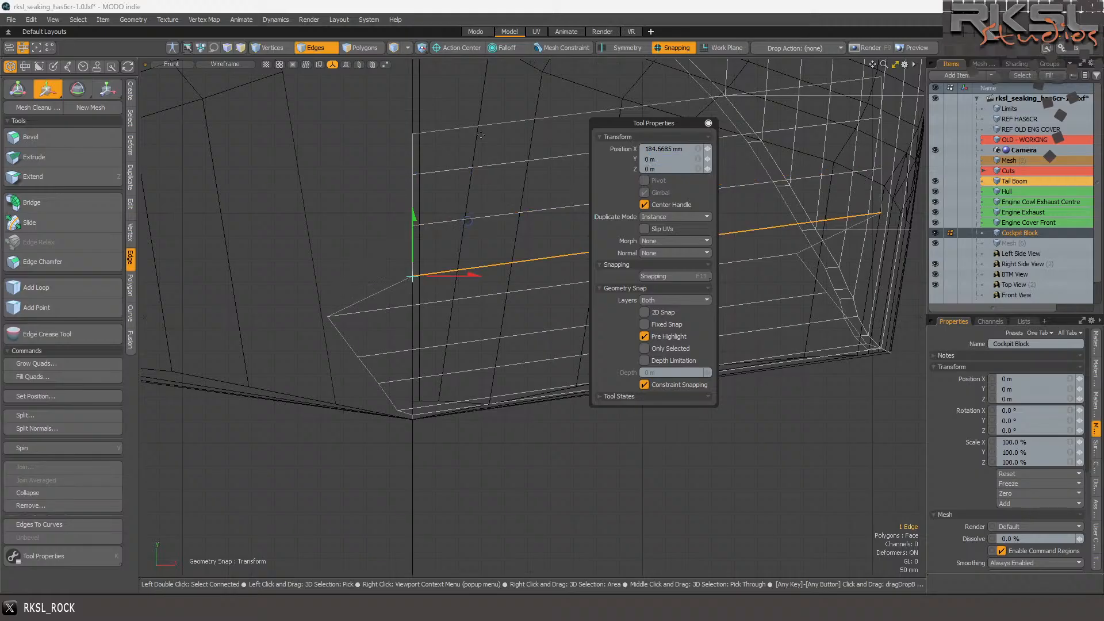
pyautogui.press('space')
# - Move the strip's fifth edge from the top 184.6685 mm in X onto the centreline, with Y and Z offsets of 0
pyautogui.moveTo(406, 327); pyautogui.dragTo(410, 291)
pyautogui.click(385, 308)
pyautogui.click(46, 90)
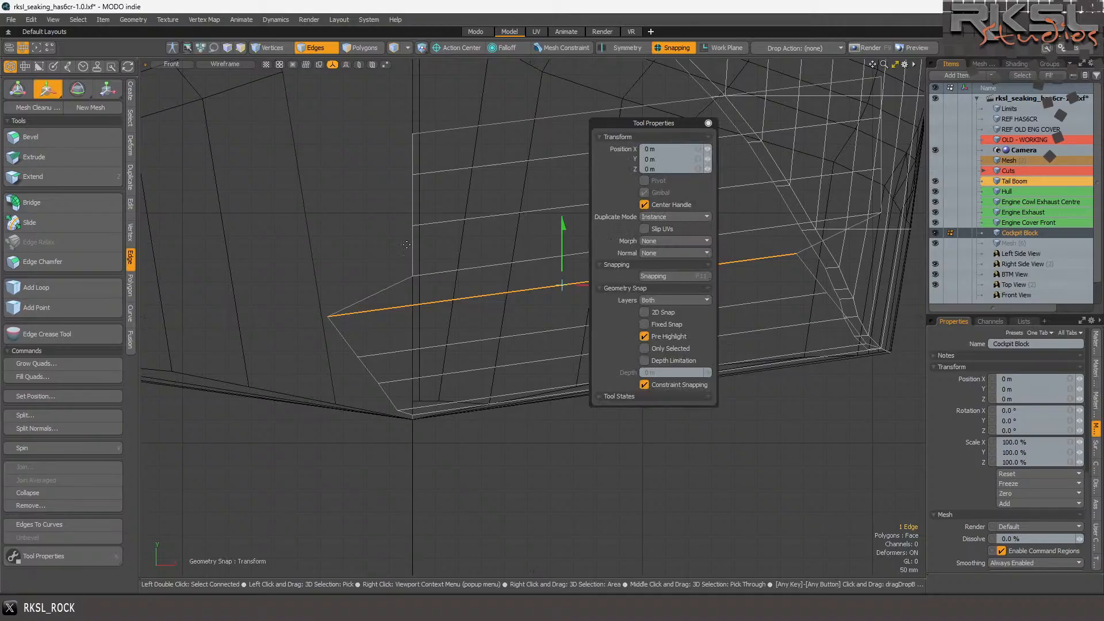
pyautogui.click(329, 317)
pyautogui.moveTo(328, 318); pyautogui.dragTo(413, 282)
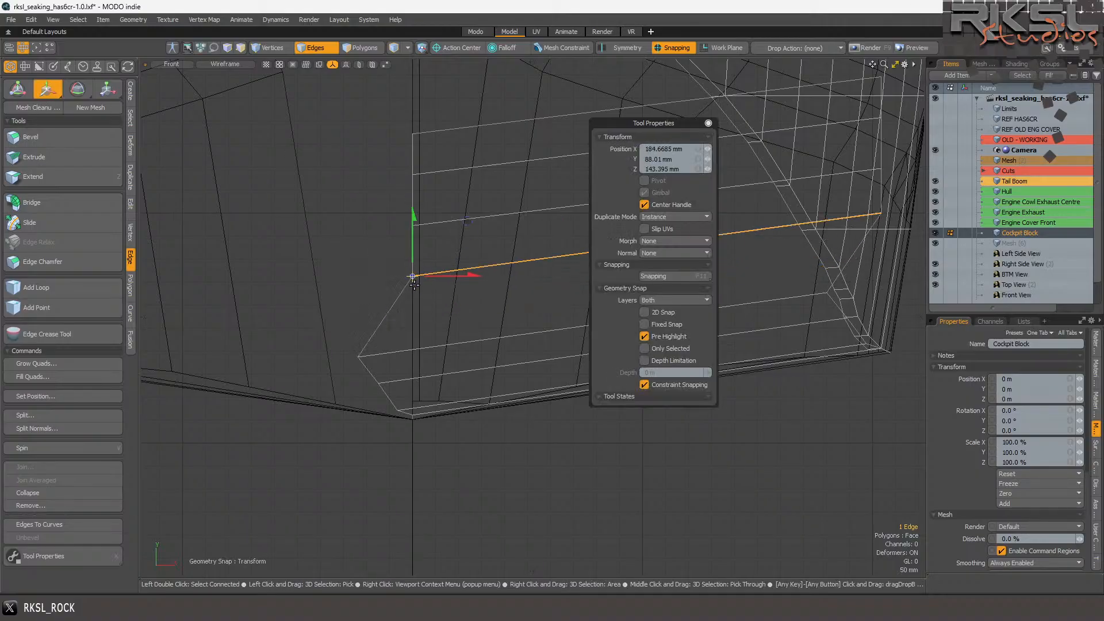
pyautogui.click(679, 159)
pyautogui.write('0')
pyautogui.press('Tab')
pyautogui.write('0')
pyautogui.press('space')
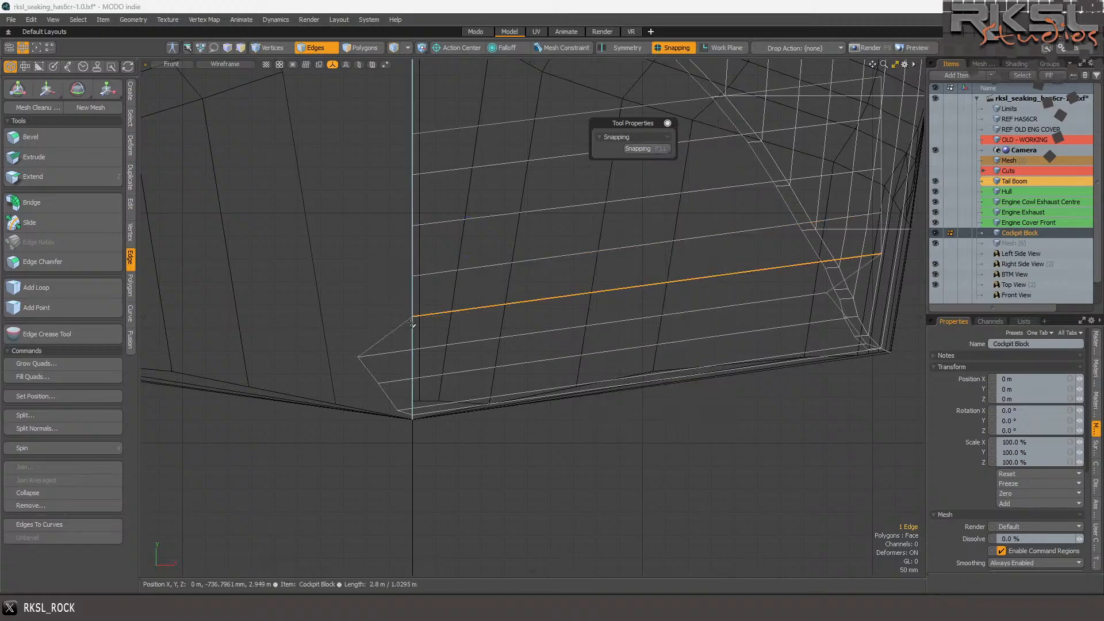
# - Move the strip's sixth edge from the top 118.6939 mm in X onto the centreline, with Y and Z offsets of 0
pyautogui.click(388, 352)
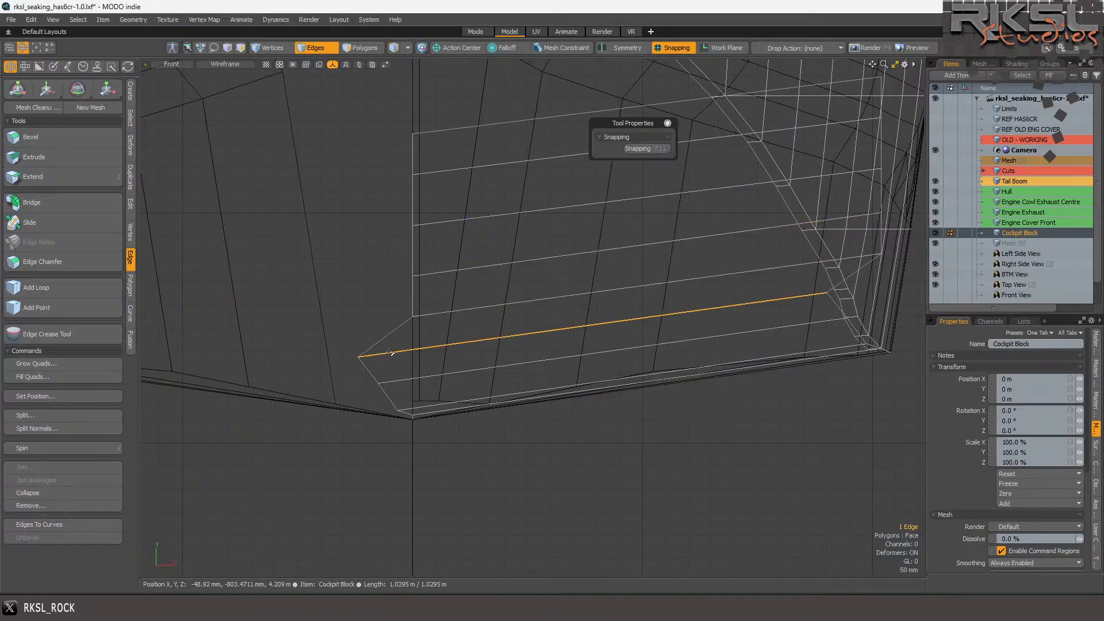
pyautogui.click(51, 87)
pyautogui.click(364, 361)
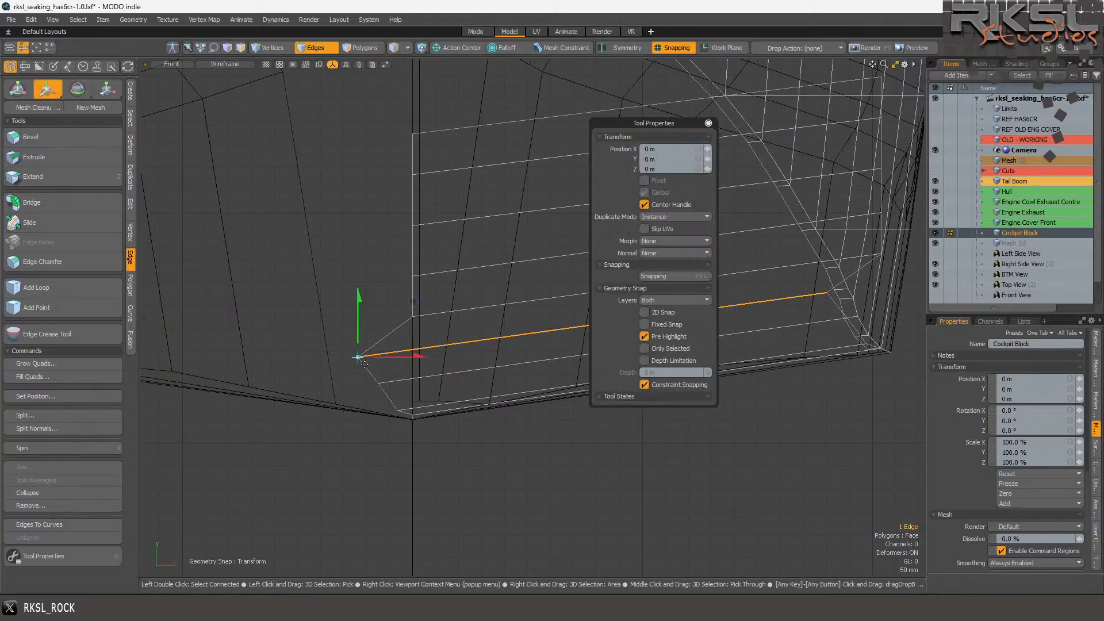
pyautogui.moveTo(361, 365); pyautogui.dragTo(415, 325)
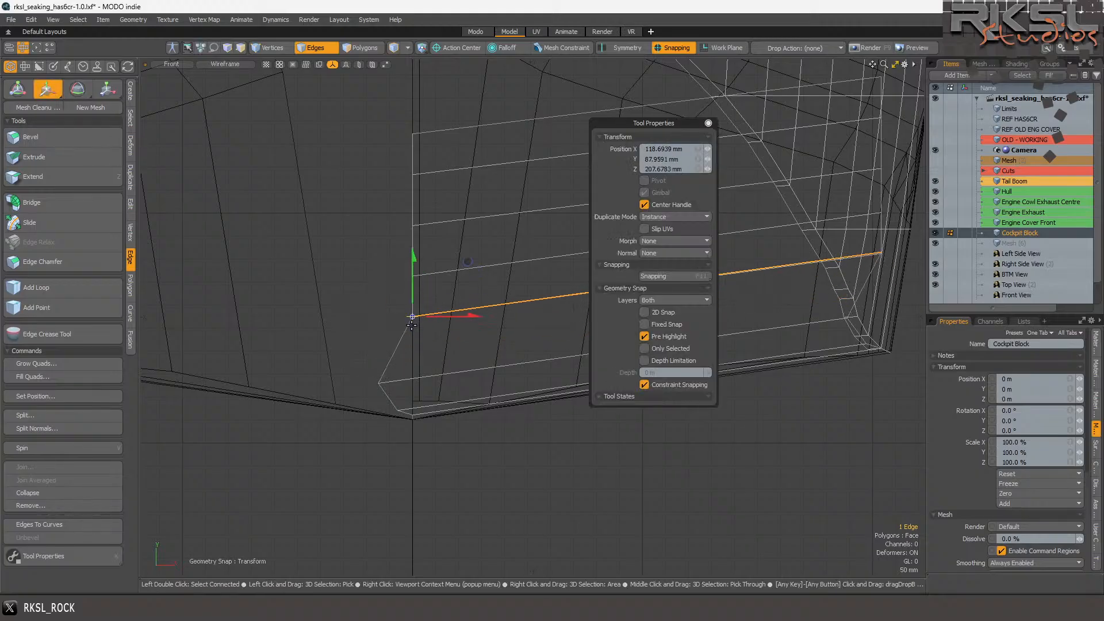
pyautogui.click(682, 160)
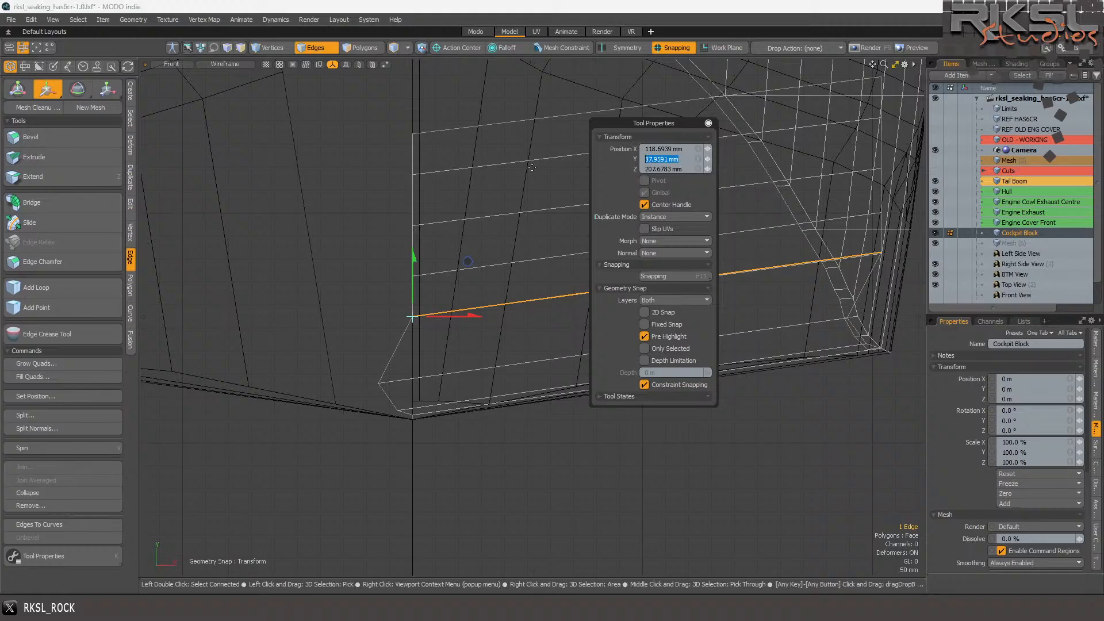
pyautogui.write('0')
pyautogui.press('Tab')
pyautogui.write('0')
pyautogui.press('Return')
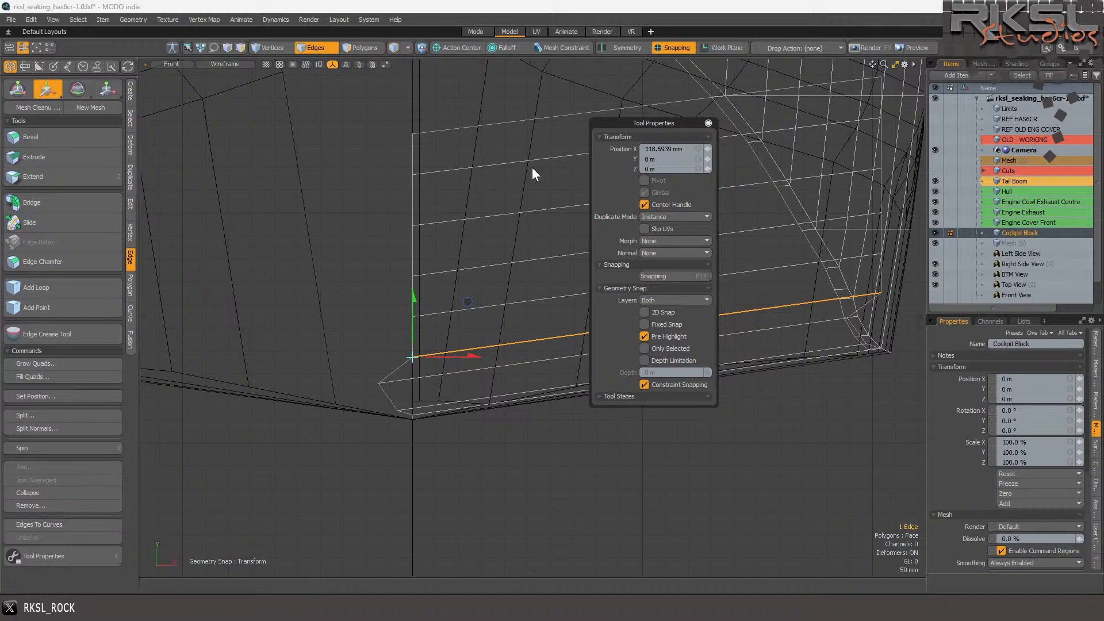
pyautogui.press('space')
# - Move the strip's seventh edge from the top 74.2832 mm in X onto the centreline, with Y and Z offsets of 0
pyautogui.scroll(5, 422, 366)
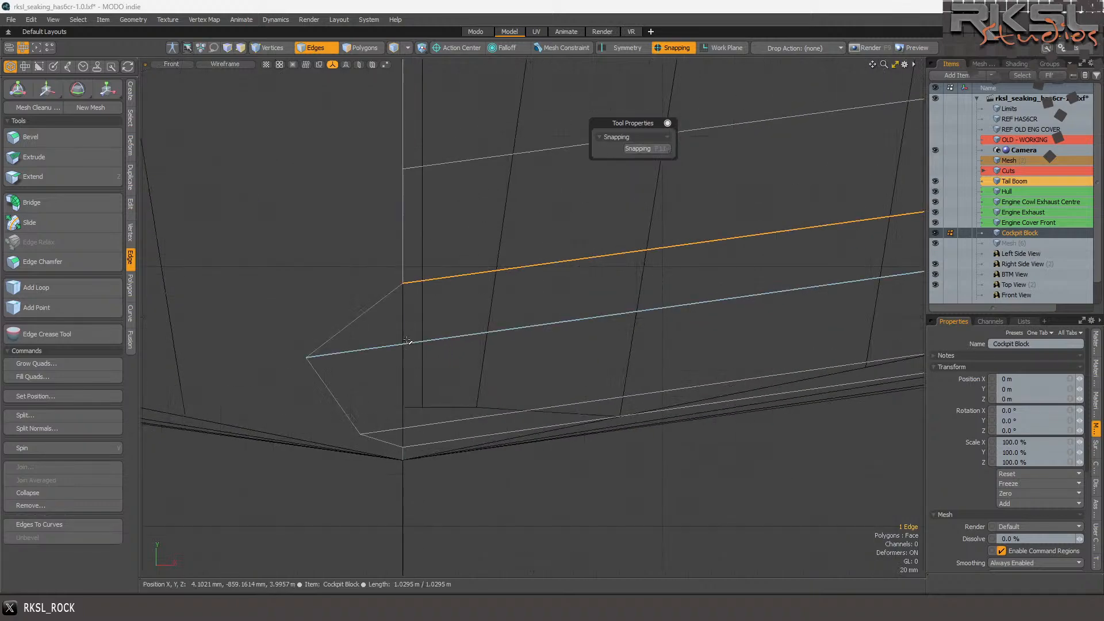
pyautogui.click(47, 89)
pyautogui.moveTo(304, 357); pyautogui.dragTo(389, 283)
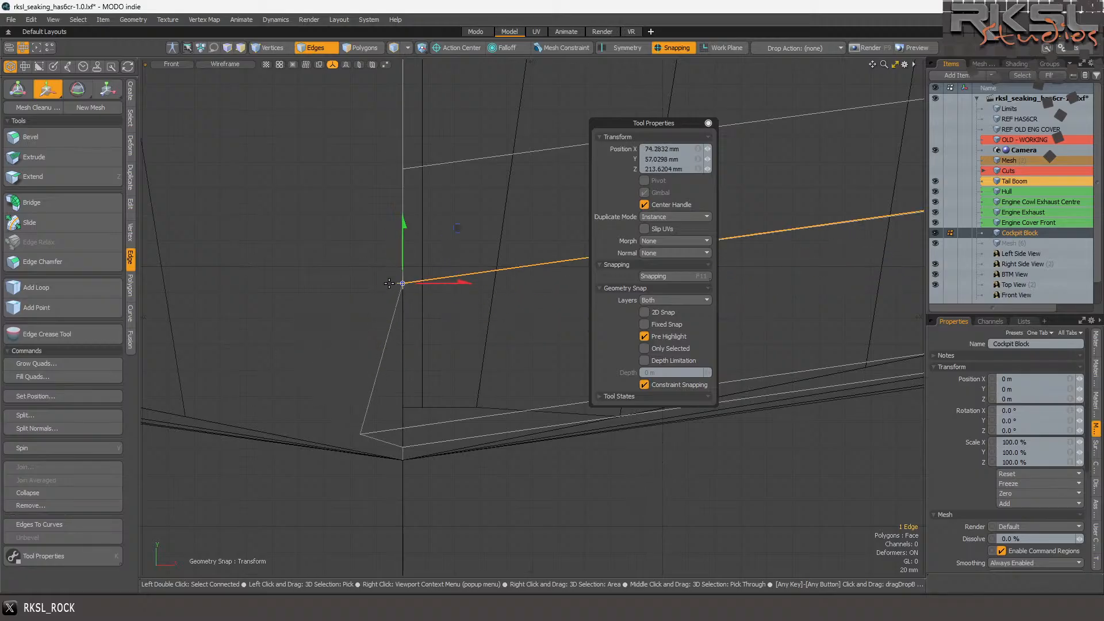
pyautogui.click(683, 160)
pyautogui.write('0')
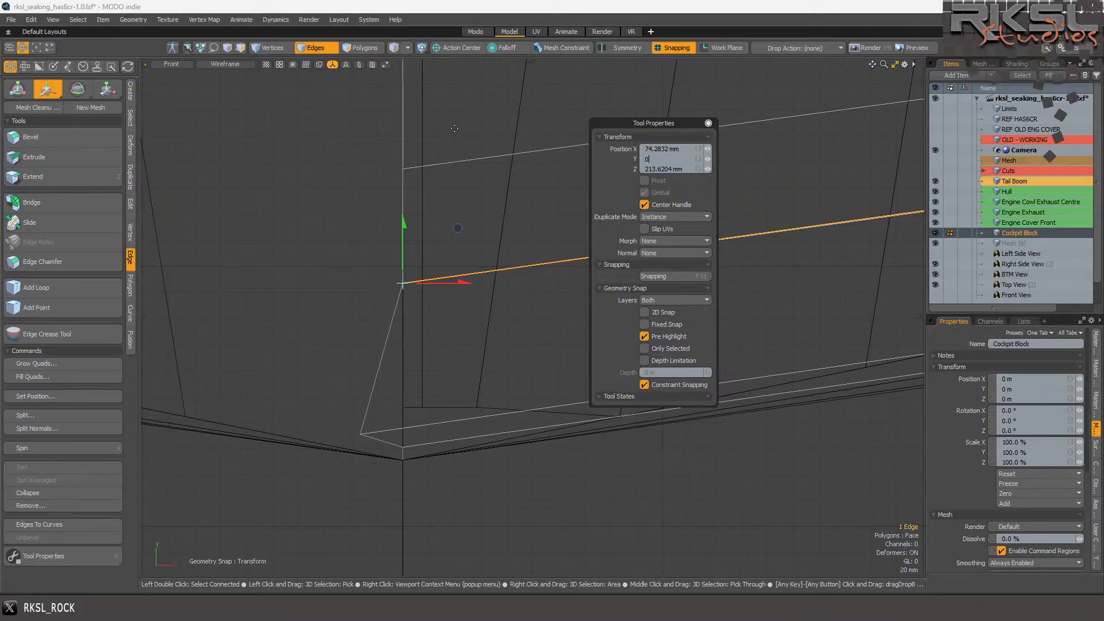
pyautogui.press('Tab')
pyautogui.write('0')
pyautogui.press('Return')
pyautogui.press('q')
# - Move the strip's eighth edge from the top 32.615 mm in X onto the centreline, with Y and Z offsets of 0, and clear the selection
pyautogui.doubleClick(391, 430)
pyautogui.click(47, 88)
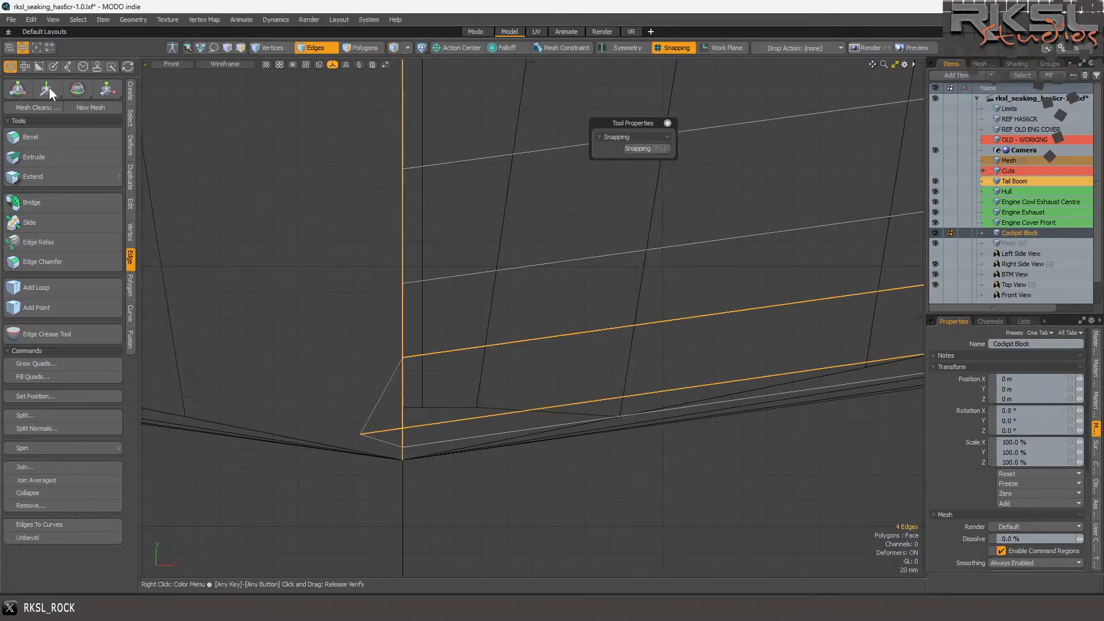
pyautogui.press('q')
pyautogui.moveTo(345, 384); pyautogui.dragTo(438, 412)
pyautogui.click(447, 423)
pyautogui.click(47, 88)
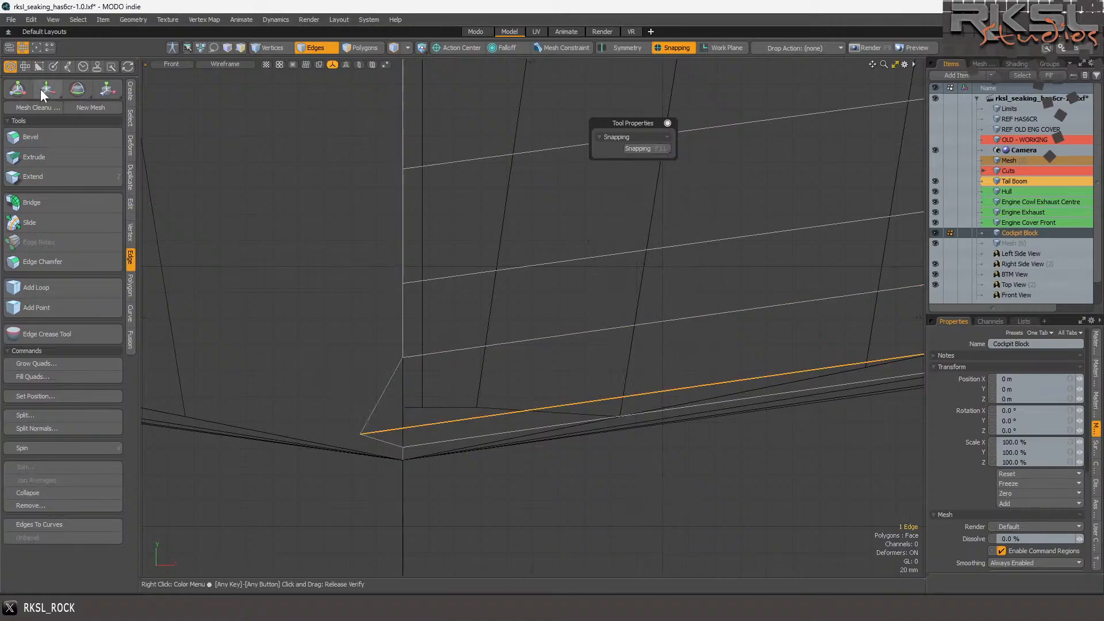
pyautogui.moveTo(361, 436); pyautogui.dragTo(402, 356)
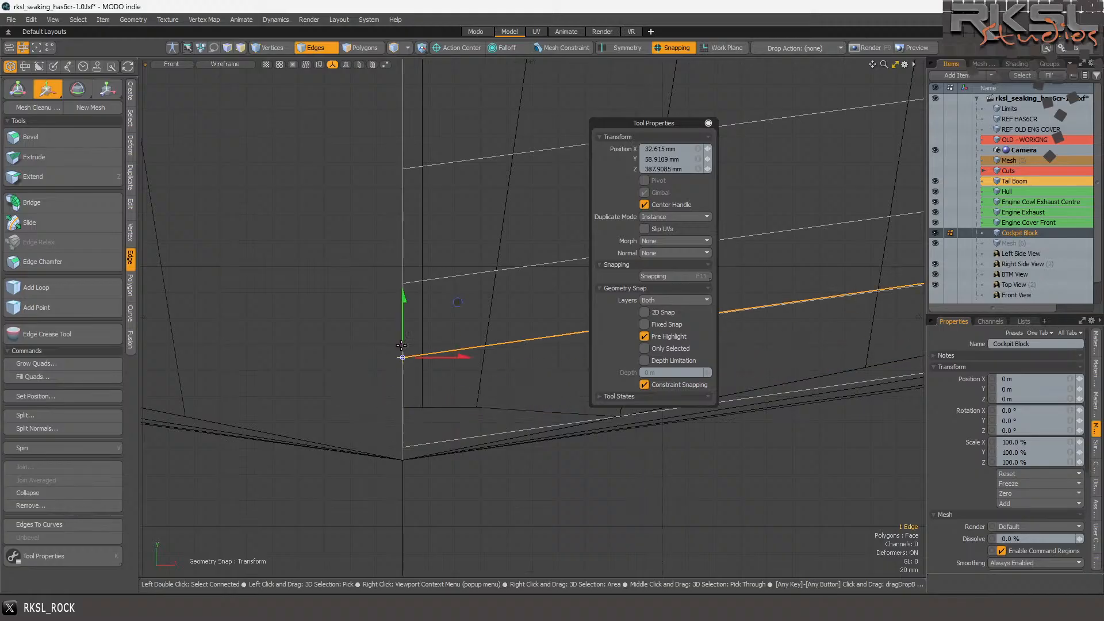
pyautogui.click(673, 159)
pyautogui.write('0')
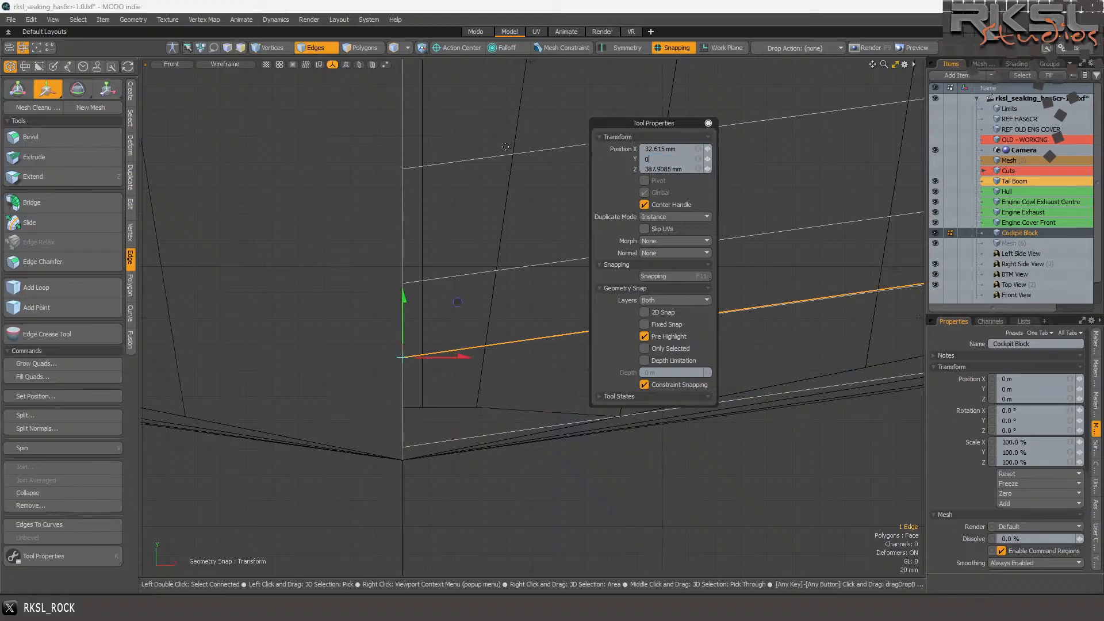
pyautogui.press('Tab')
pyautogui.write('0')
pyautogui.press('Return')
pyautogui.press('space')
pyautogui.scroll(-5, 313, 314)
pyautogui.click(289, 133)
pyautogui.scroll(3, 414, 171)
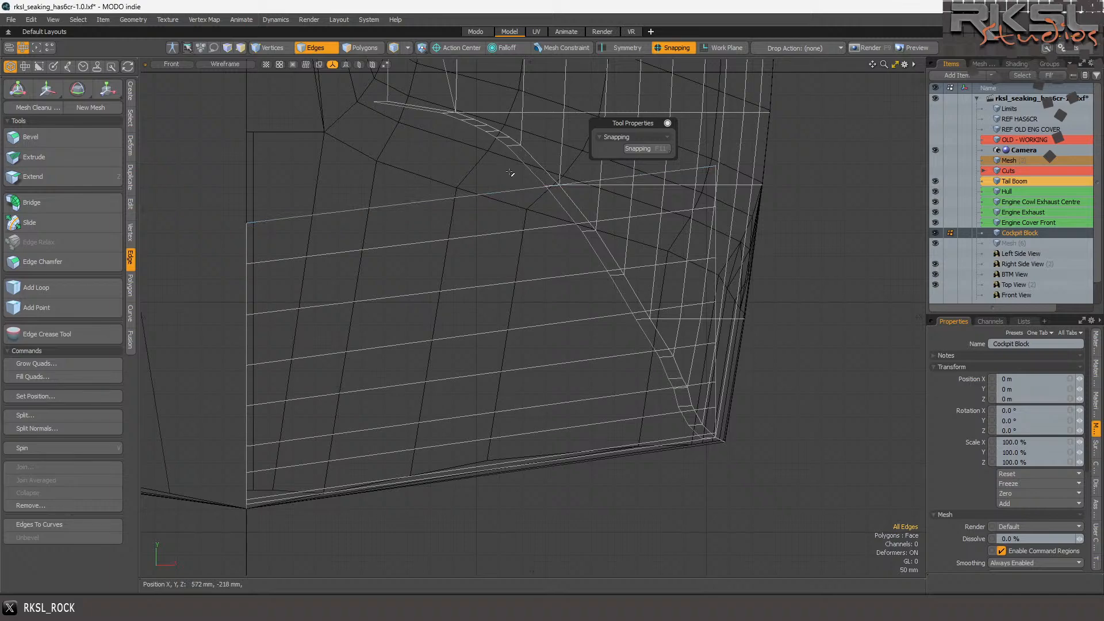
# - Switch to the Photos app and examine the lower nose shape in the Westland Sea King_Page_56.jpg and 89-54-001.jpg reference photos
pyautogui.moveTo(450, 591)
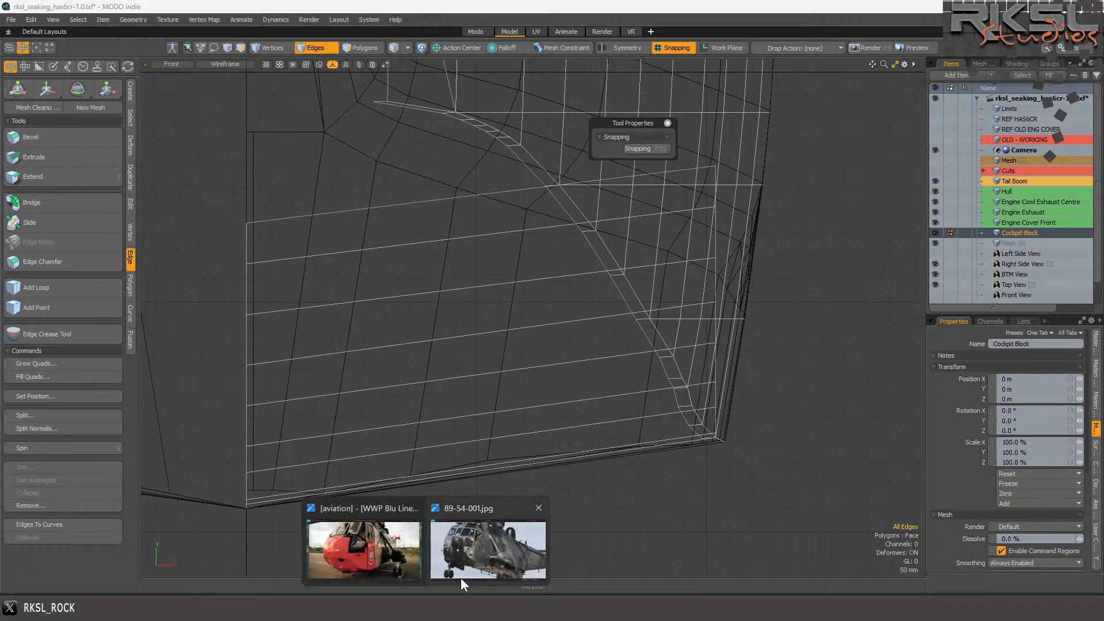
pyautogui.click(357, 551)
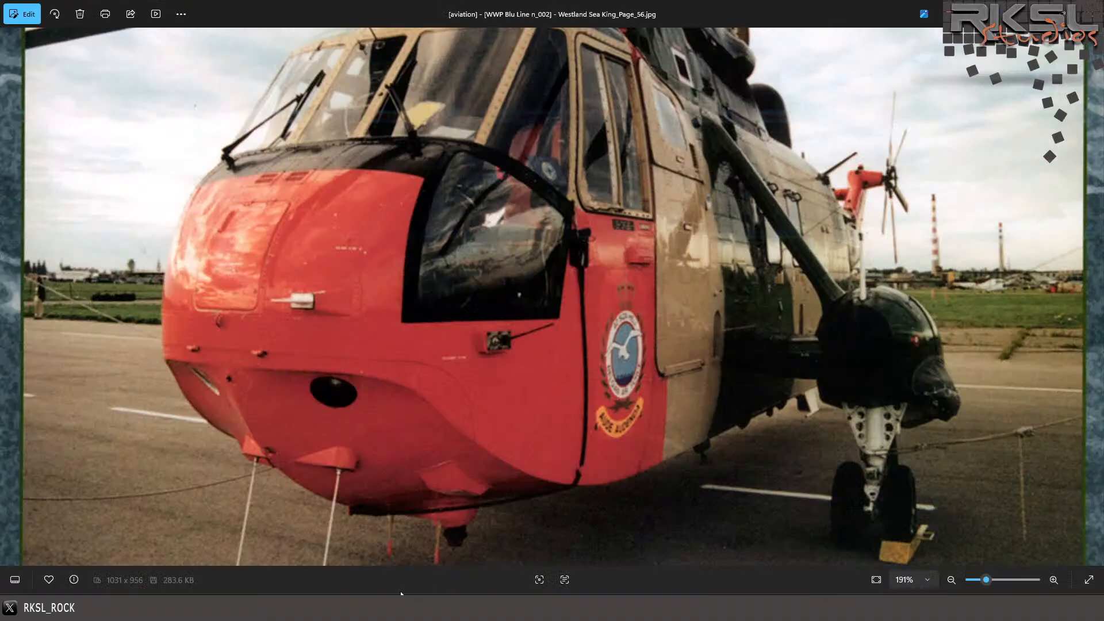
pyautogui.moveTo(425, 608)
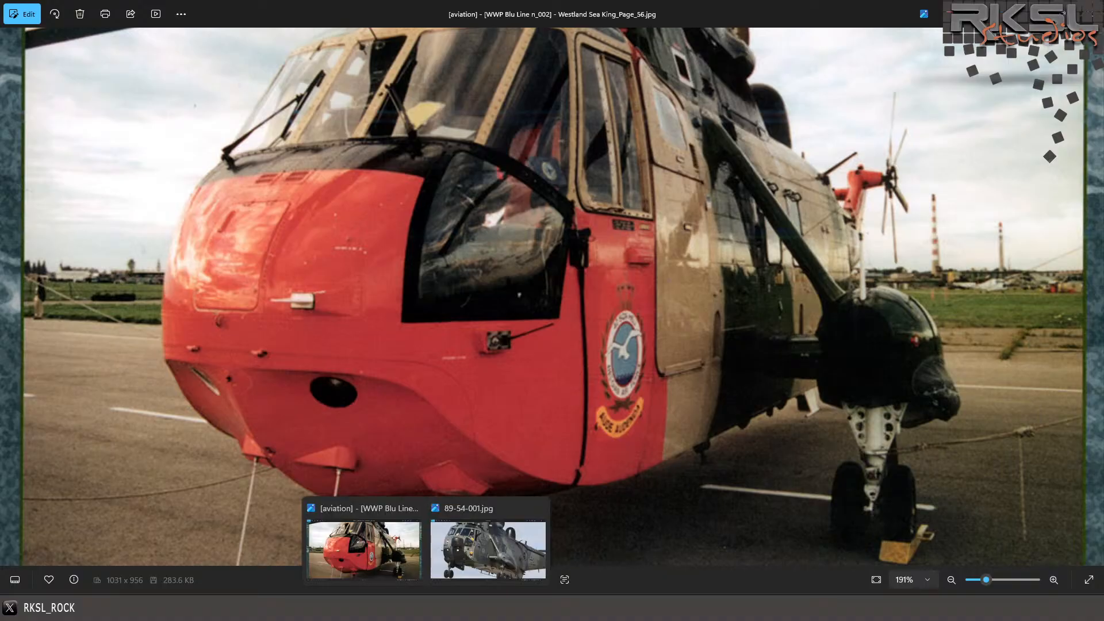
pyautogui.click(475, 571)
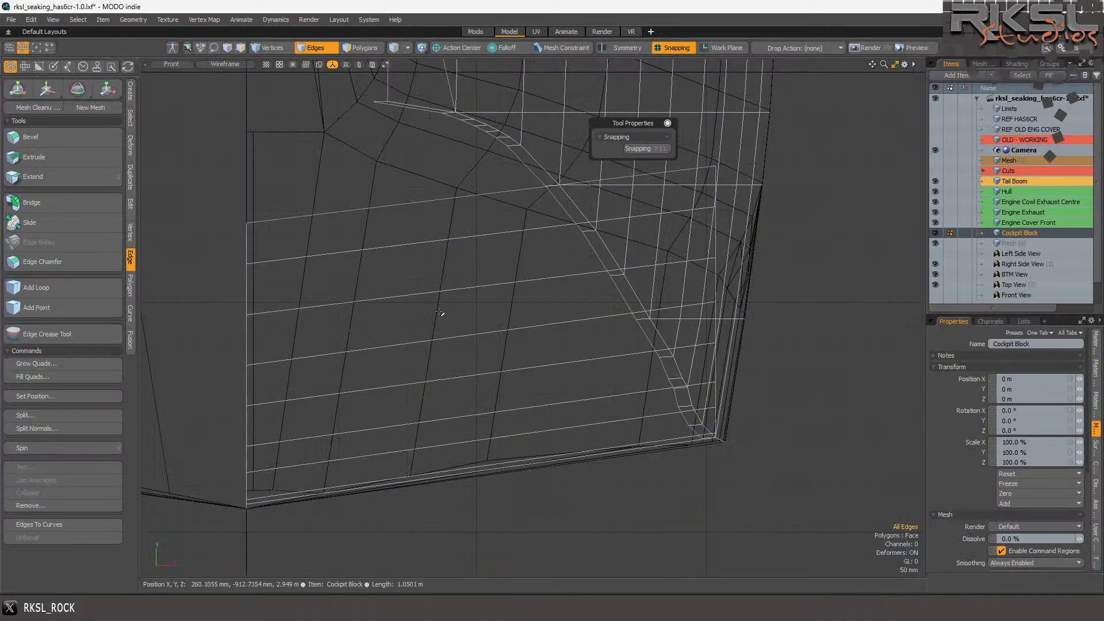
# - Back in MODO, compare the lower nose strip with the blueprint in the Right view and inspect its shape in Perspective
pyautogui.scroll(-2, 207, 104)
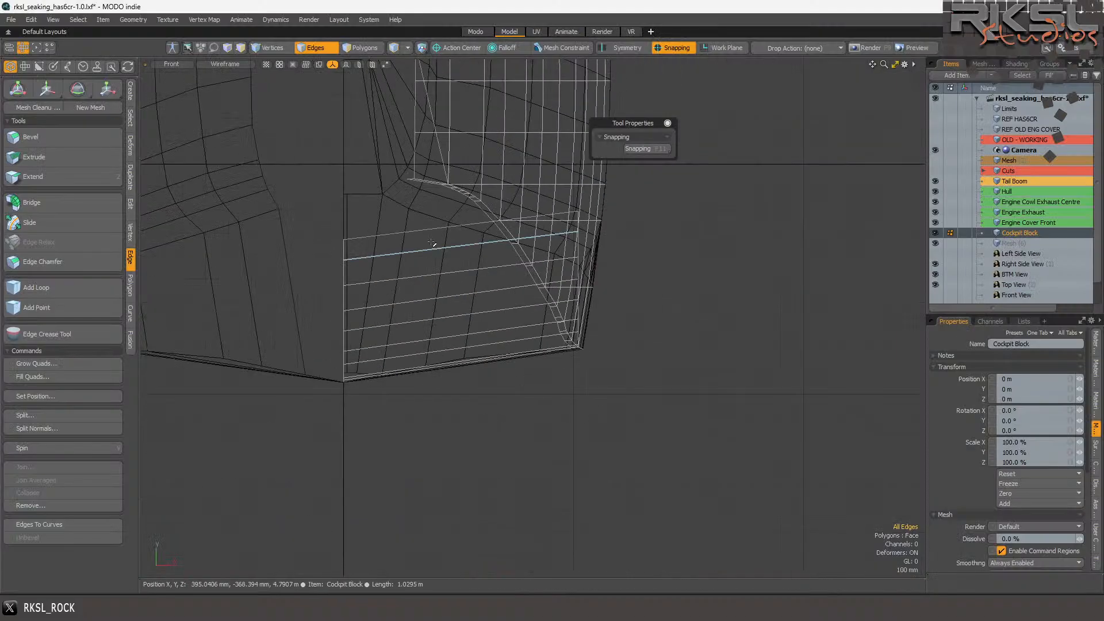
pyautogui.click(165, 65)
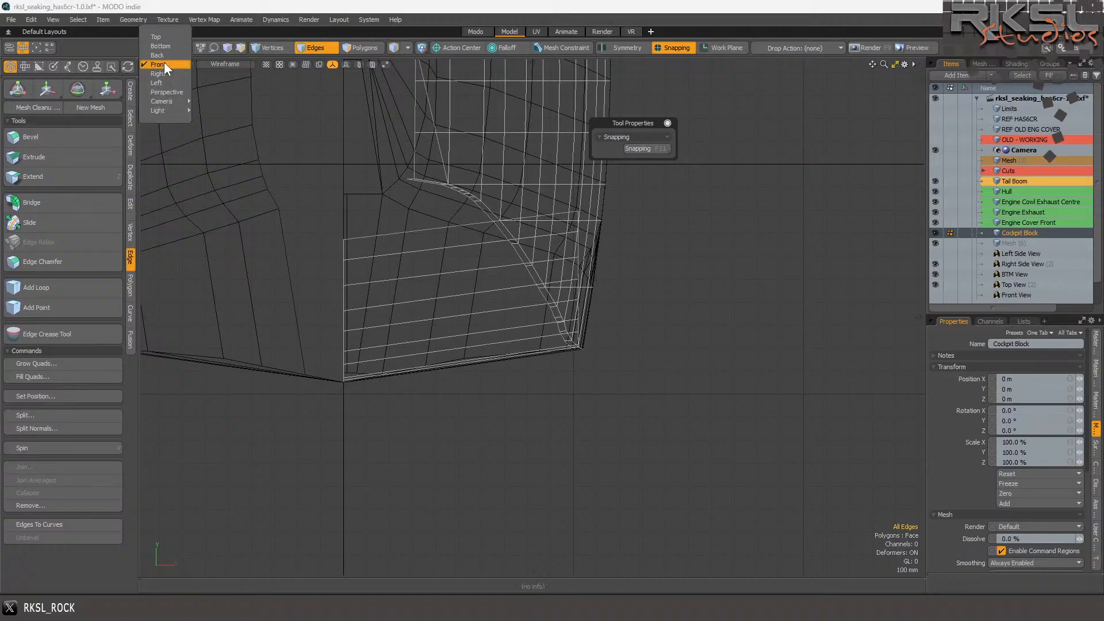
pyautogui.click(164, 74)
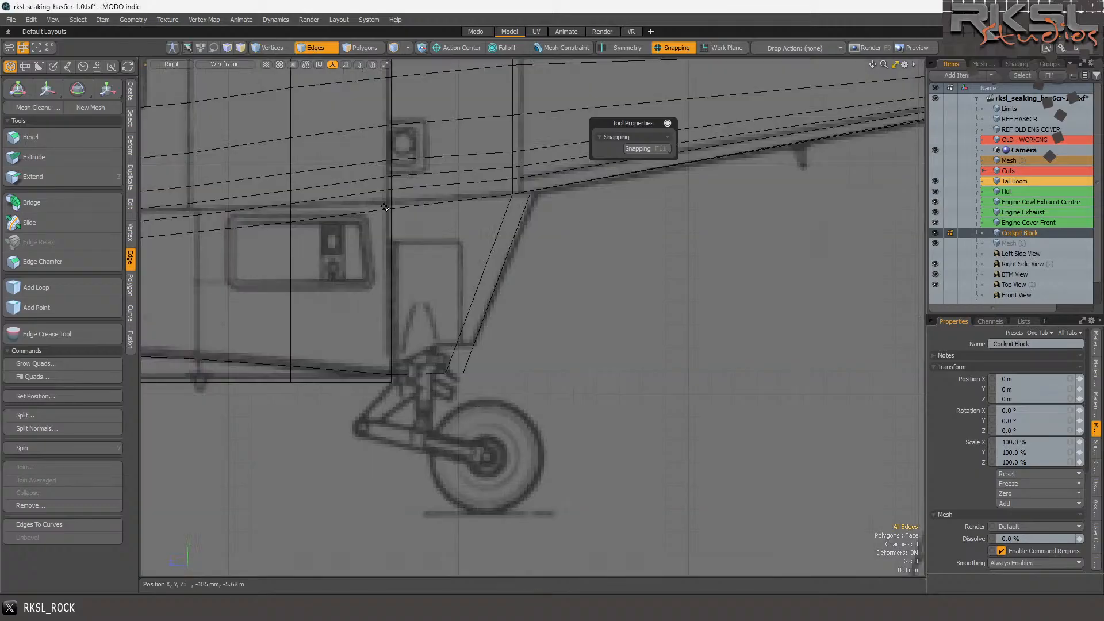
pyautogui.scroll(-5, 402, 243)
pyautogui.scroll(6, 402, 243)
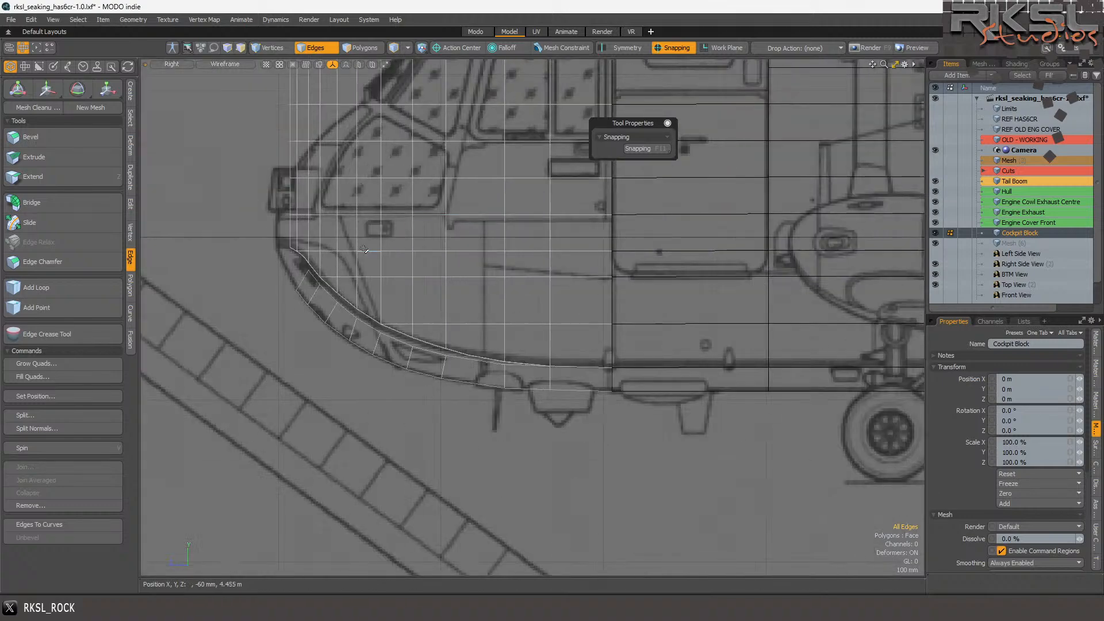
pyautogui.scroll(3, 295, 272)
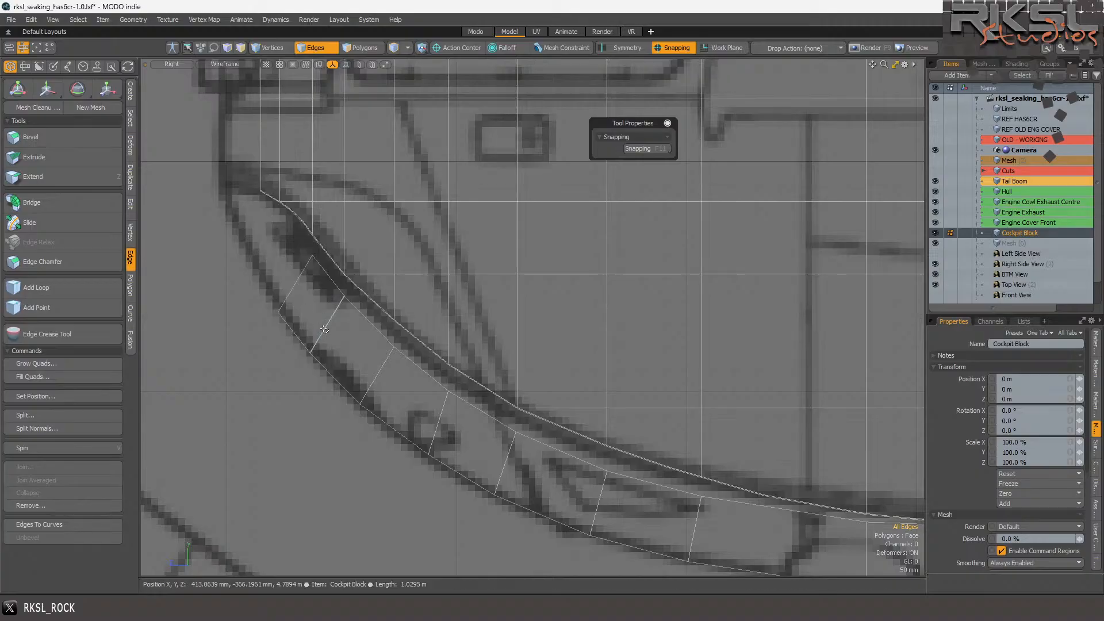
pyautogui.scroll(4, 288, 316)
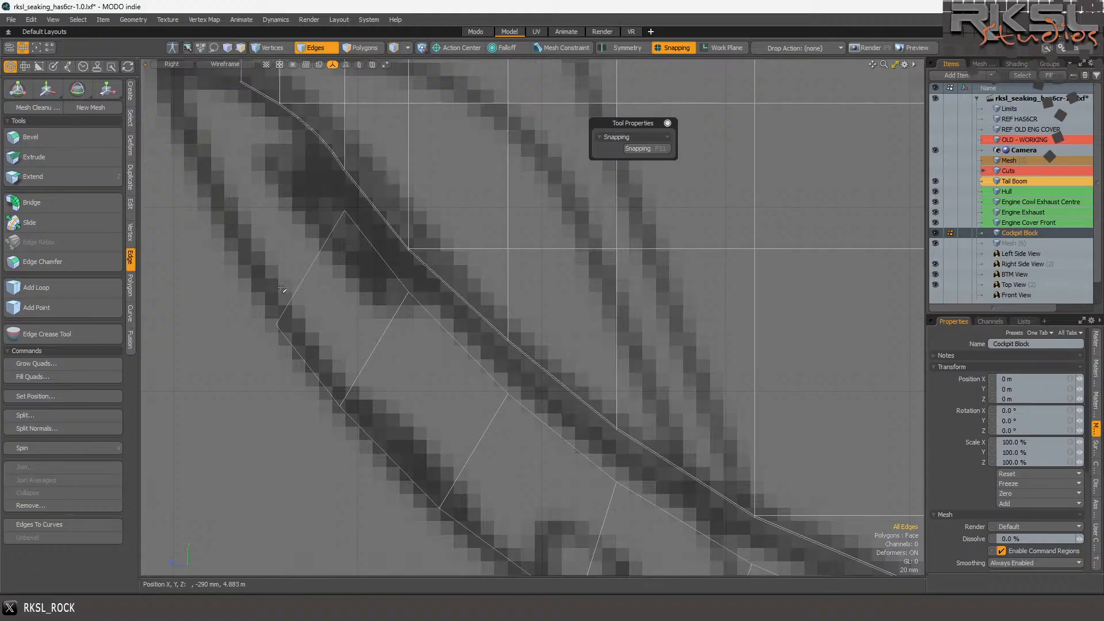
pyautogui.click(159, 65)
pyautogui.click(163, 82)
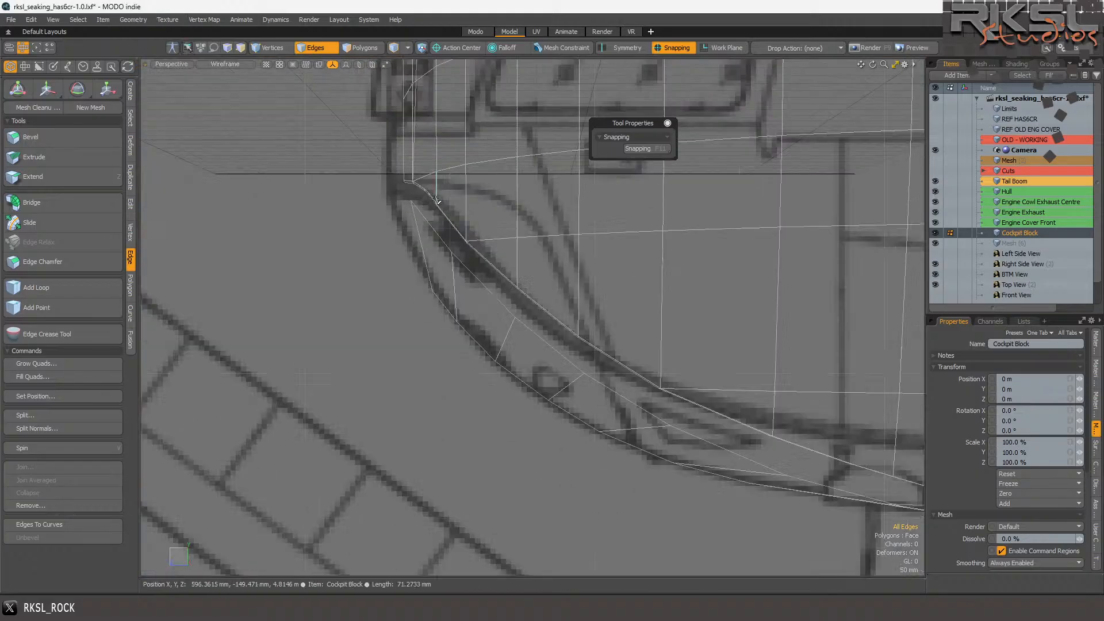
pyautogui.moveTo(871, 64); pyautogui.dragTo(650, 215)
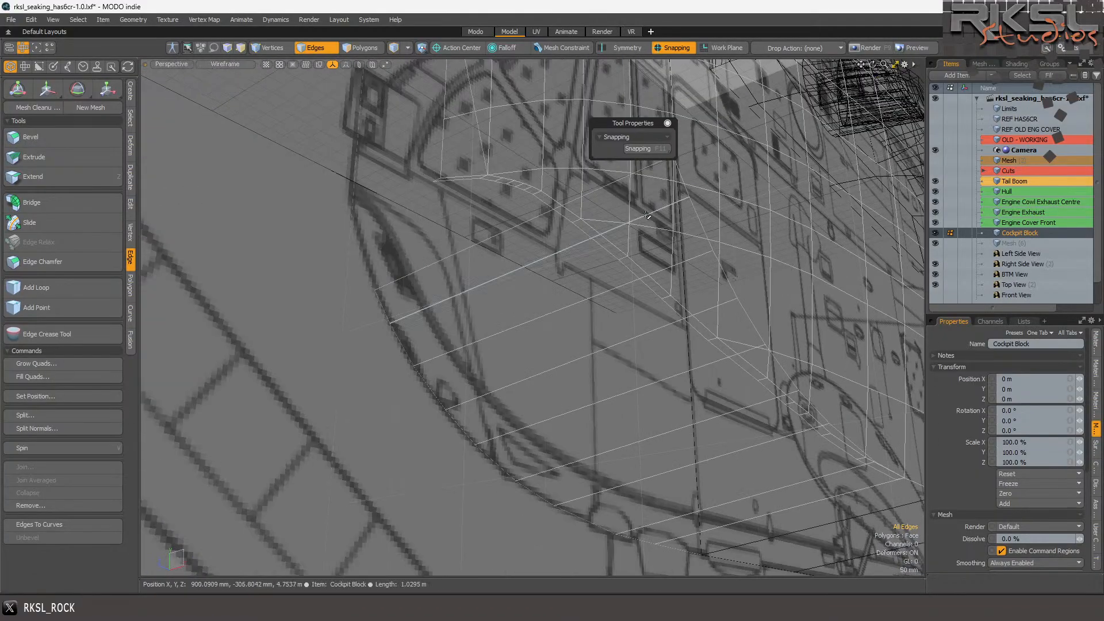
# - Check the strip in the Front view, bring up the mesh editing tools, and examine the strip's forward end against the blueprint in the Right view
pyautogui.click(170, 63)
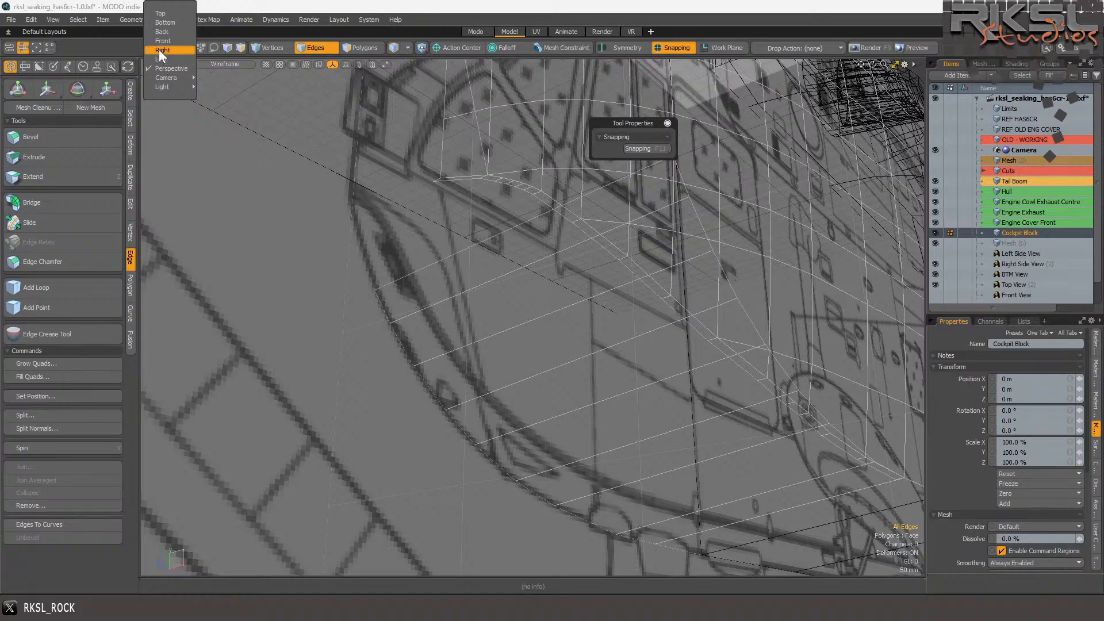
pyautogui.click(163, 40)
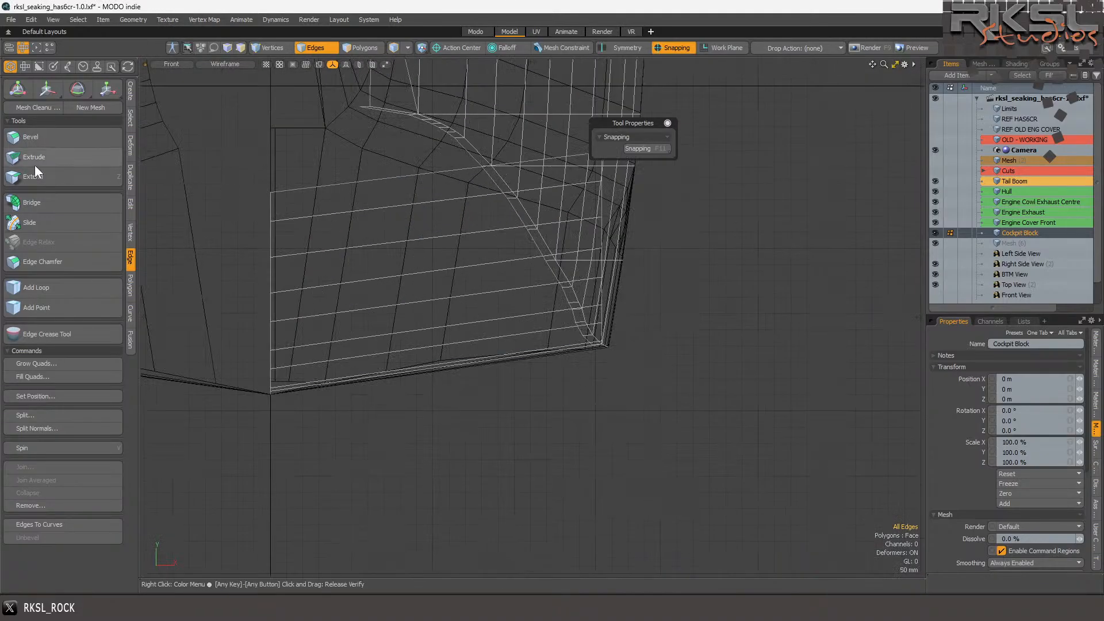
pyautogui.click(129, 202)
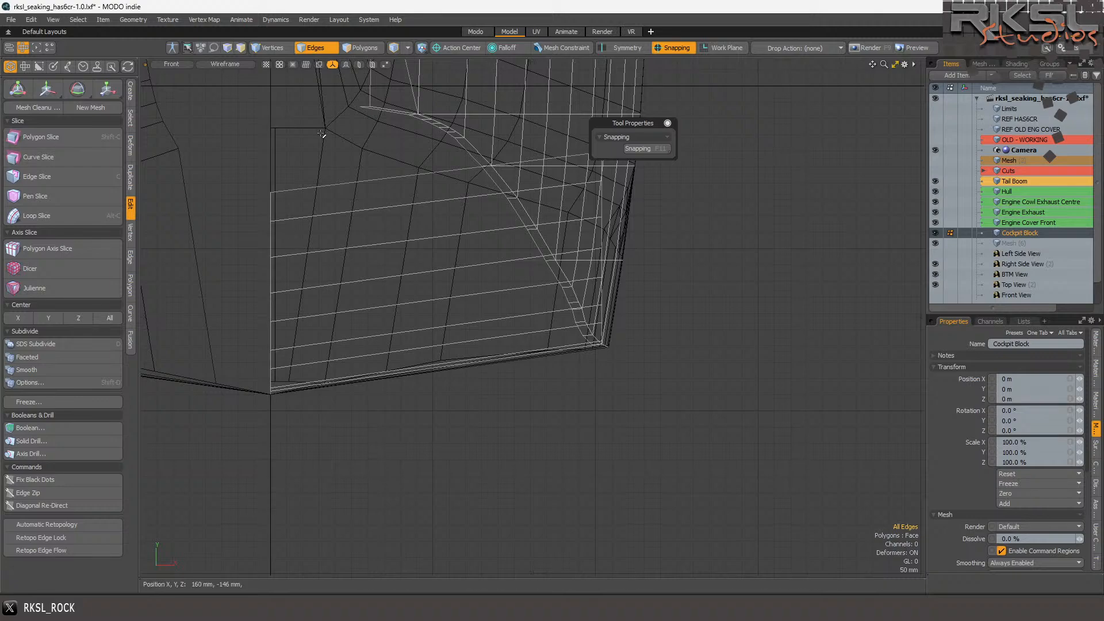
pyautogui.click(163, 64)
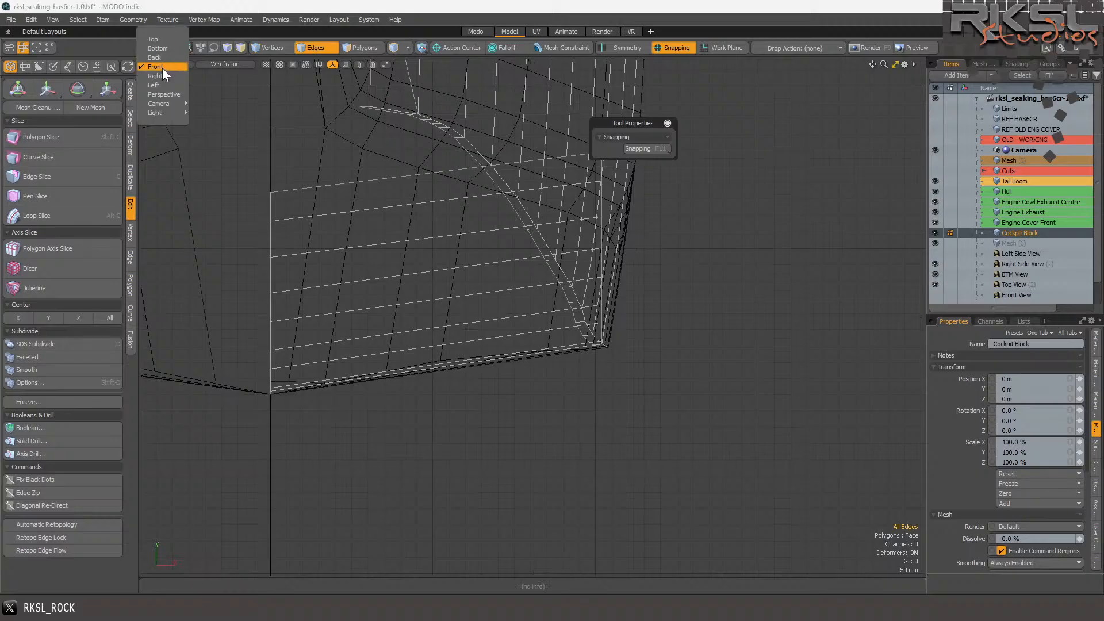
pyautogui.click(161, 77)
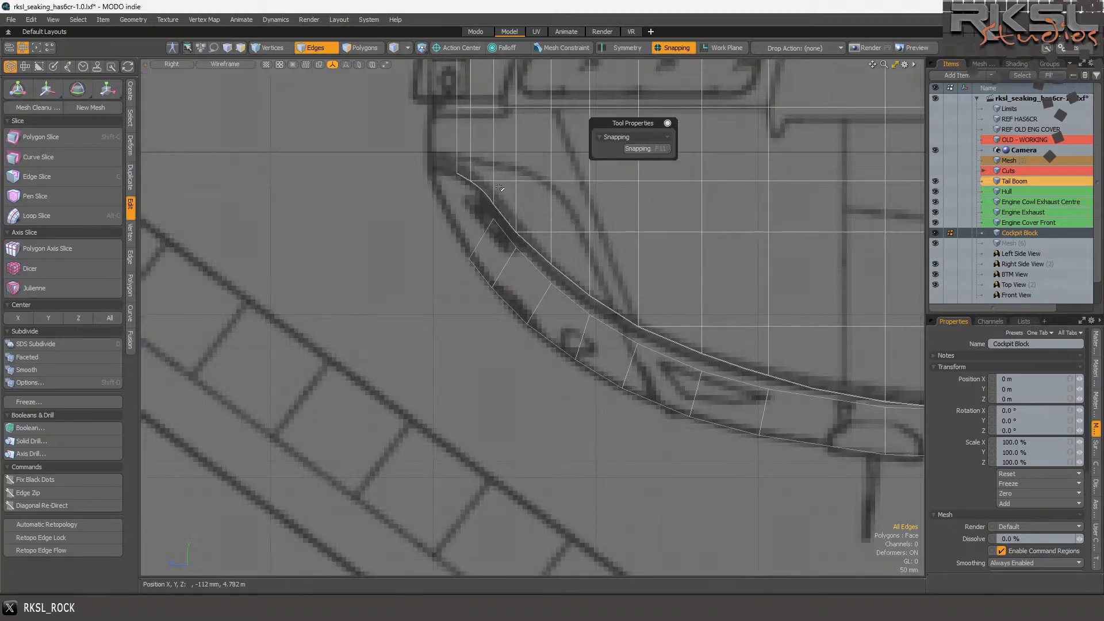
pyautogui.scroll(2, 513, 191)
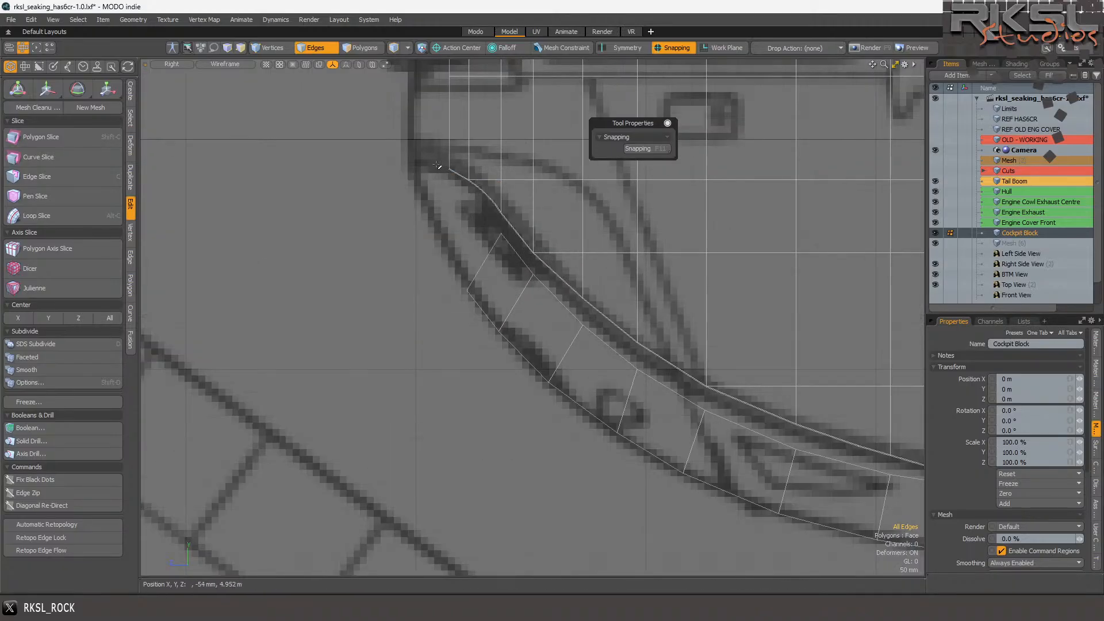
pyautogui.scroll(1, 439, 165)
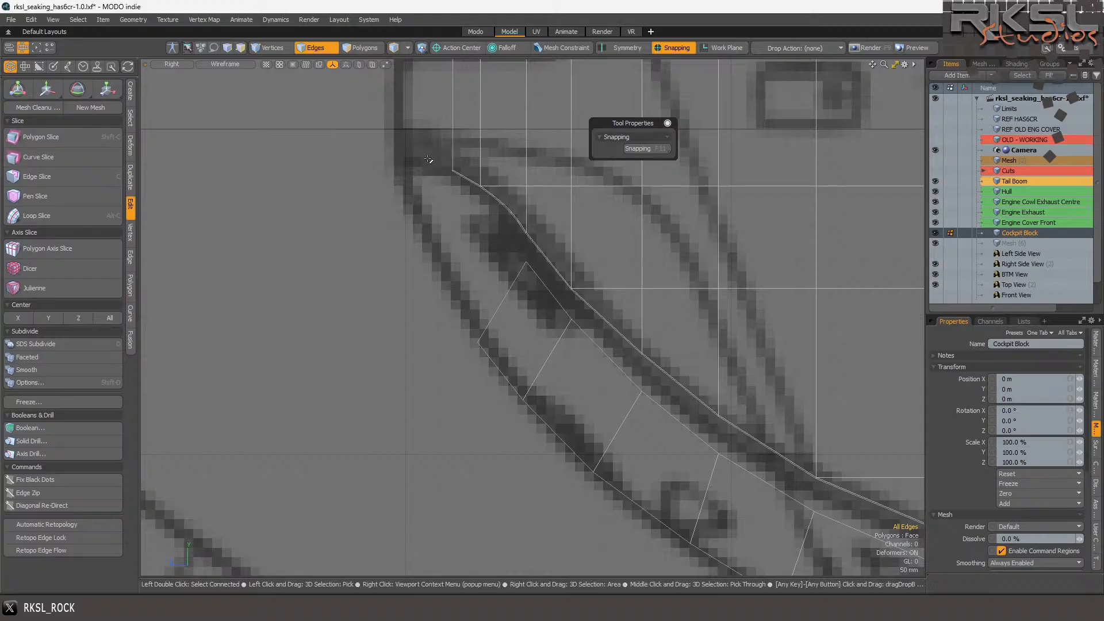
# - Cut the Cockpit Block vertically with Polygon Slice at about Z 3.8328 m, through the lower nose strip and the side panel's lower edge
pyautogui.scroll(-2, 426, 160)
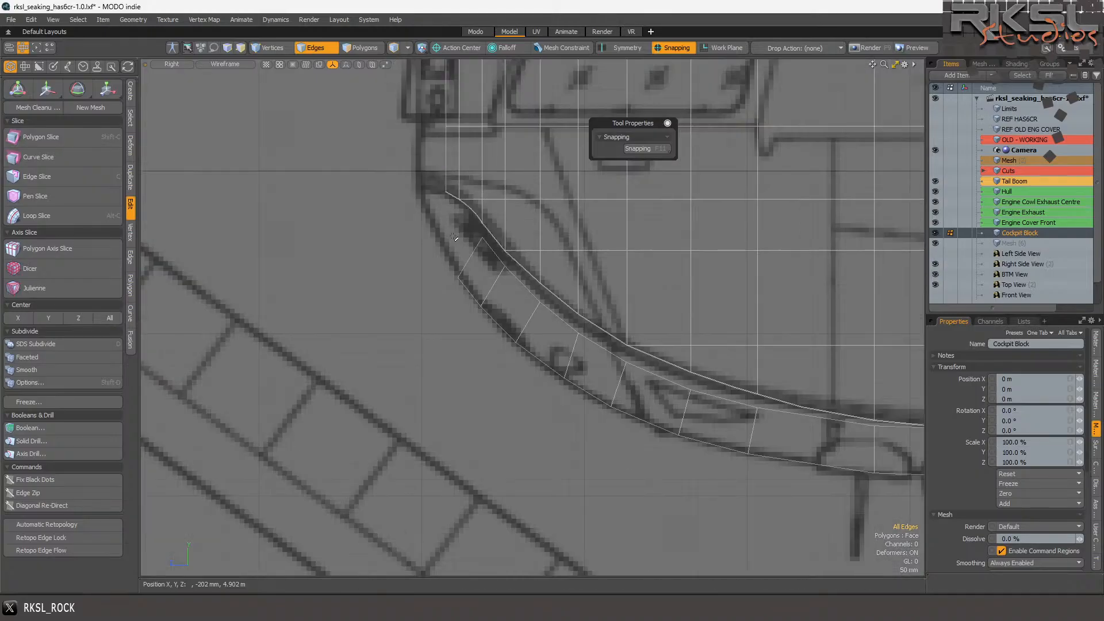
pyautogui.scroll(2, 851, 435)
pyautogui.scroll(-3, 730, 368)
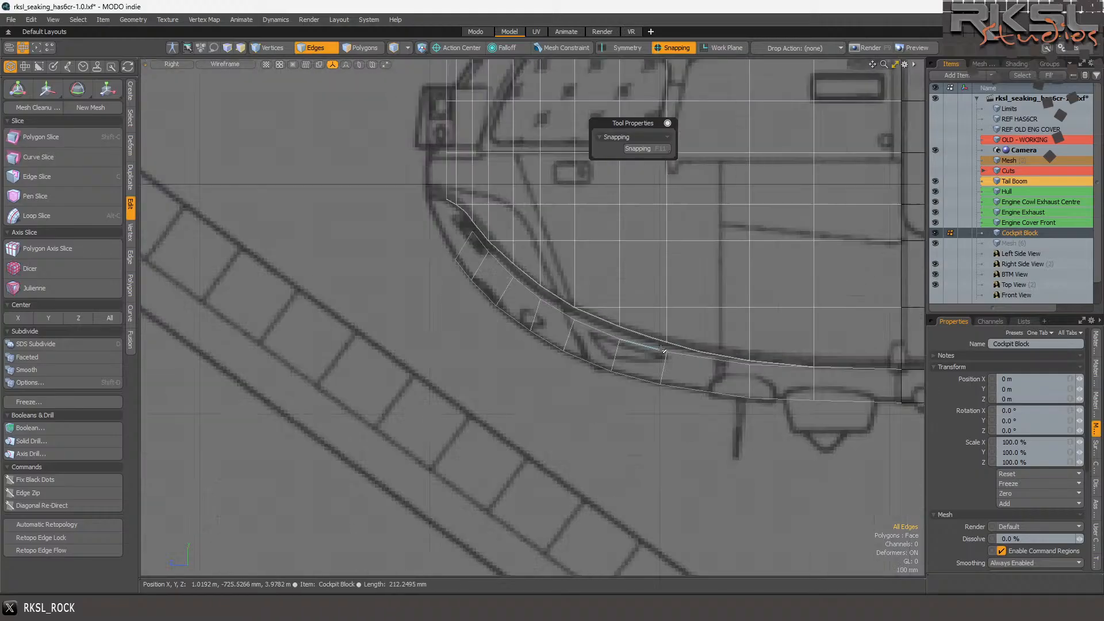
pyautogui.scroll(2, 566, 290)
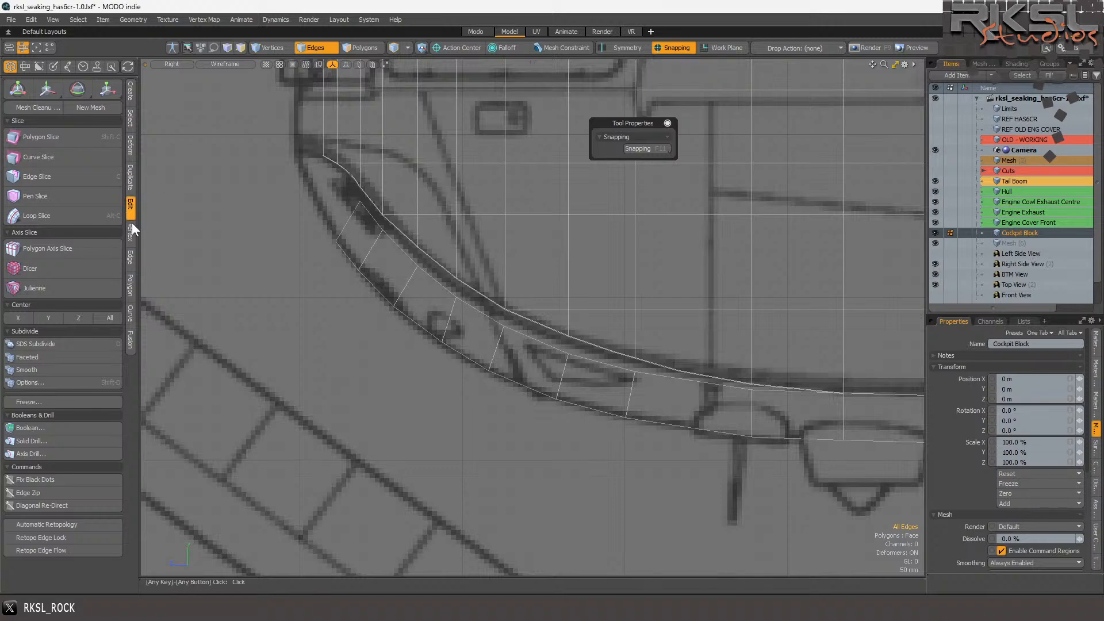
pyautogui.scroll(2, 555, 326)
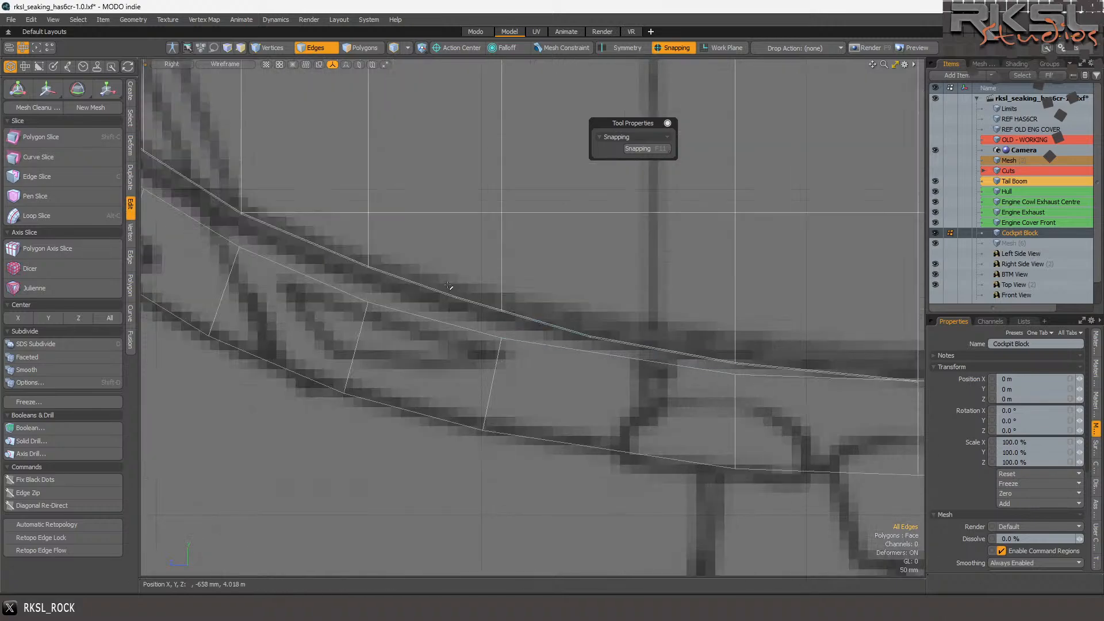
pyautogui.click(50, 134)
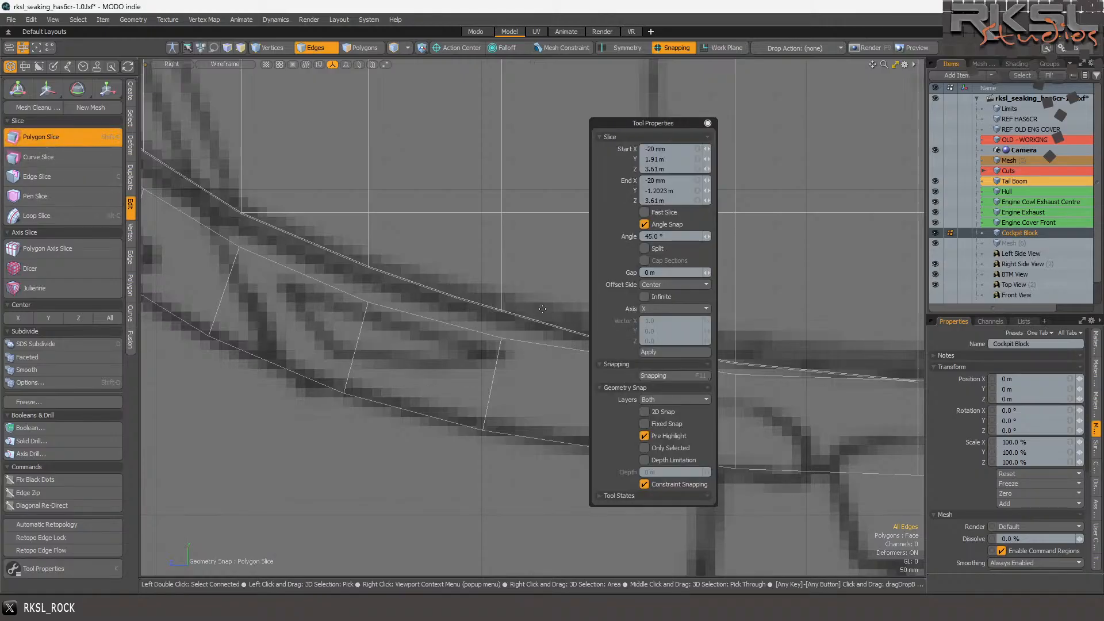
pyautogui.moveTo(542, 309); pyautogui.dragTo(686, 285)
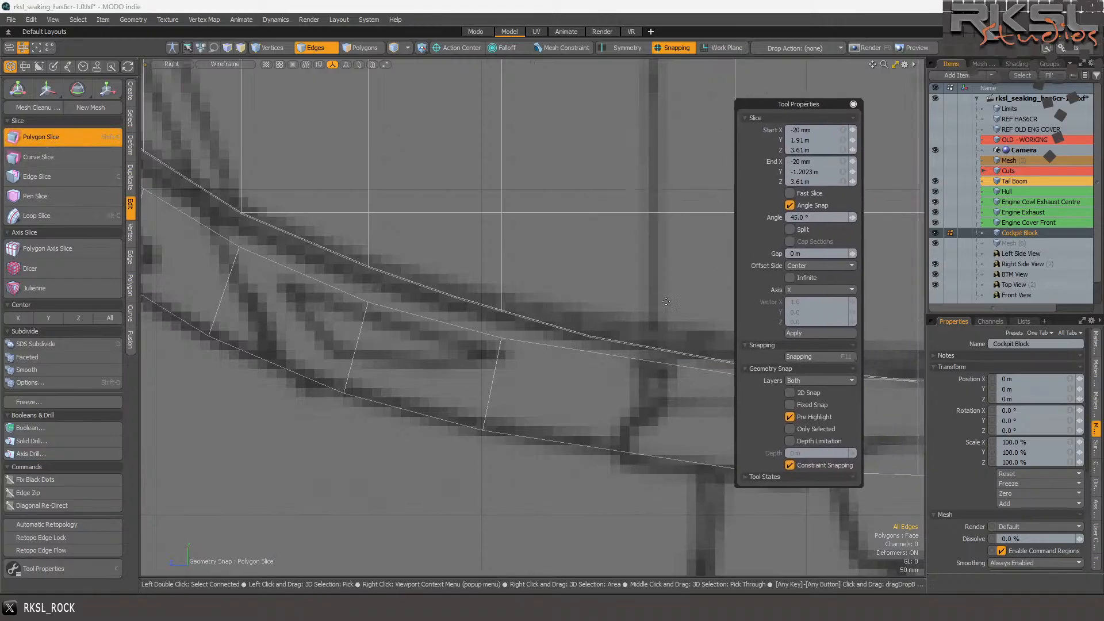
pyautogui.moveTo(587, 345)
pyautogui.mouseDown()
pyautogui.moveTo(583, 561)
pyautogui.moveTo(572, 572)
pyautogui.mouseUp()
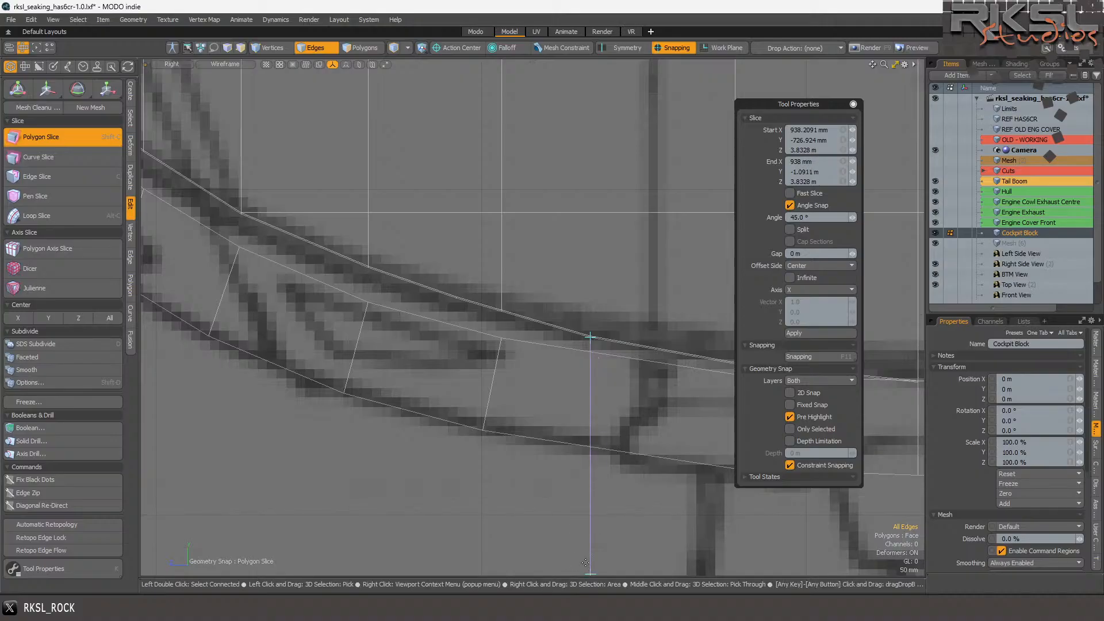
pyautogui.press('space')
pyautogui.scroll(-3, 536, 359)
pyautogui.scroll(5, 536, 359)
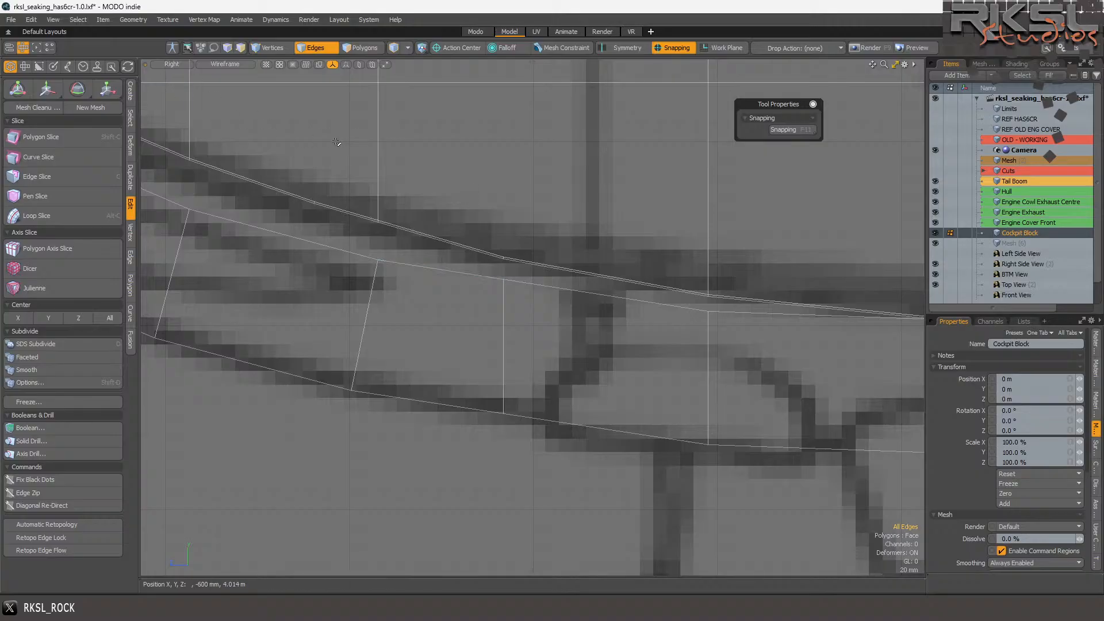
# - Triangulate the side panel polygon directly above the new cut in the strip and clear the selection
pyautogui.click(362, 48)
pyautogui.click(449, 85)
pyautogui.scroll(-4, 623, 256)
pyautogui.keyDown('ctrl'); pyautogui.click(626, 180); pyautogui.keyUp('ctrl')
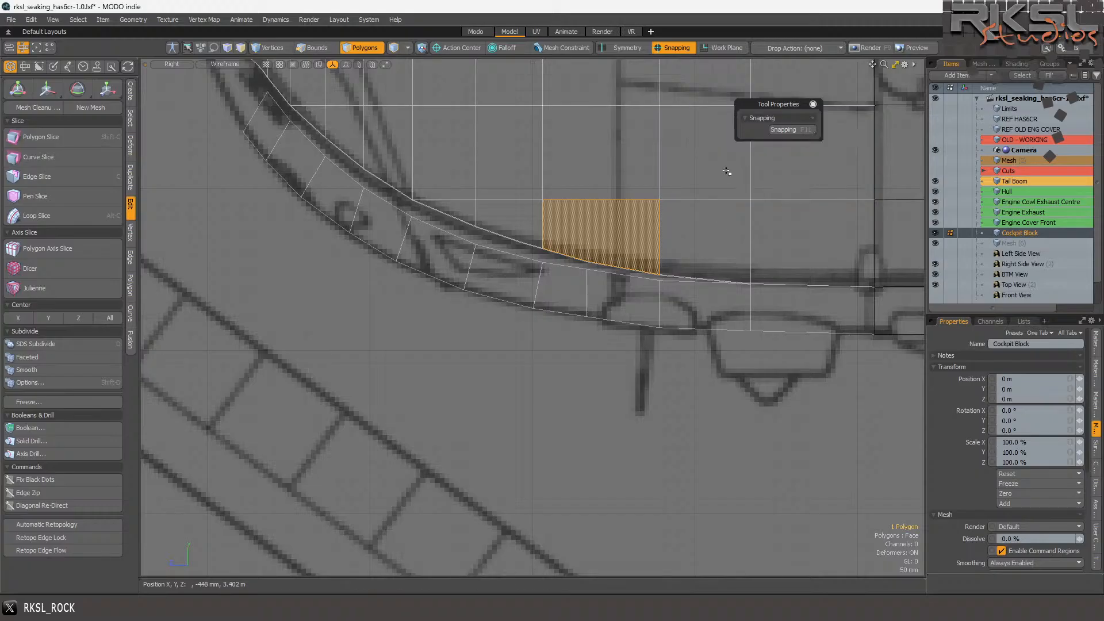
pyautogui.hotkey('shift', 't')
pyautogui.scroll(3, 591, 226)
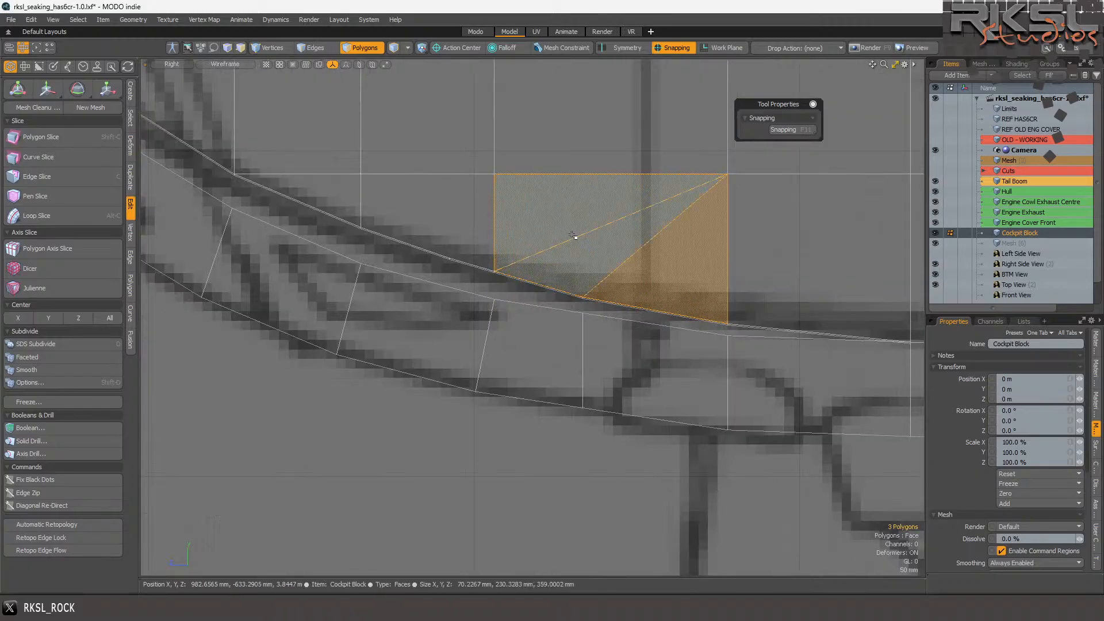
pyautogui.moveTo(582, 231); pyautogui.dragTo(574, 249)
pyautogui.scroll(4, 532, 369)
pyautogui.click(632, 306)
# - Select the new vertical edge in the strip and rotate it -8° in X about its upper end
pyautogui.scroll(-3, 533, 249)
pyautogui.scroll(3, 754, 227)
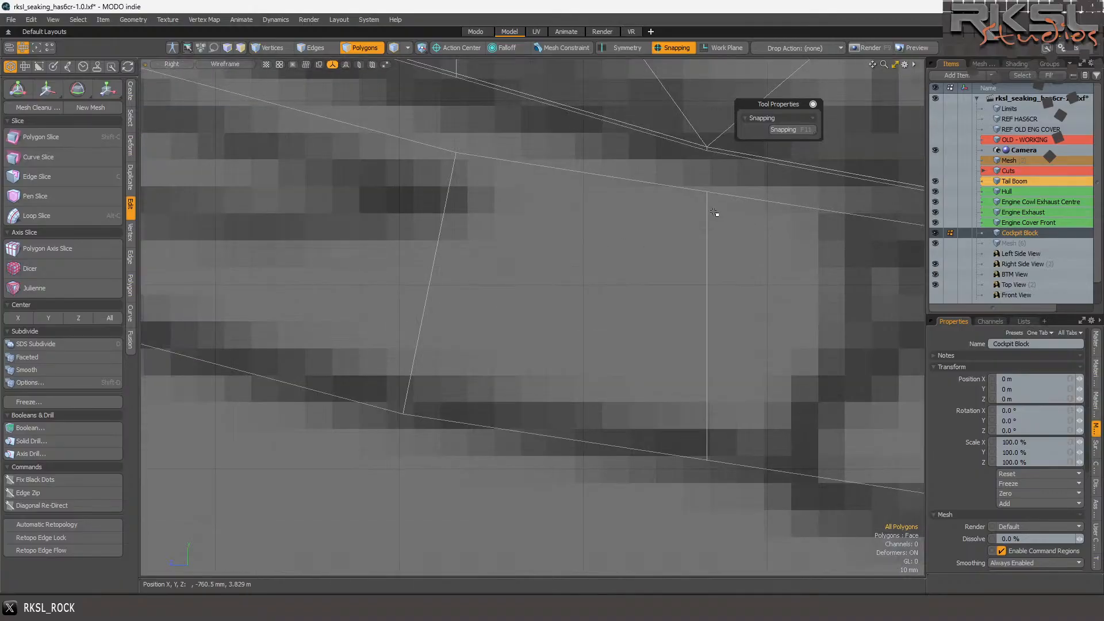
pyautogui.click(323, 48)
pyautogui.click(707, 284)
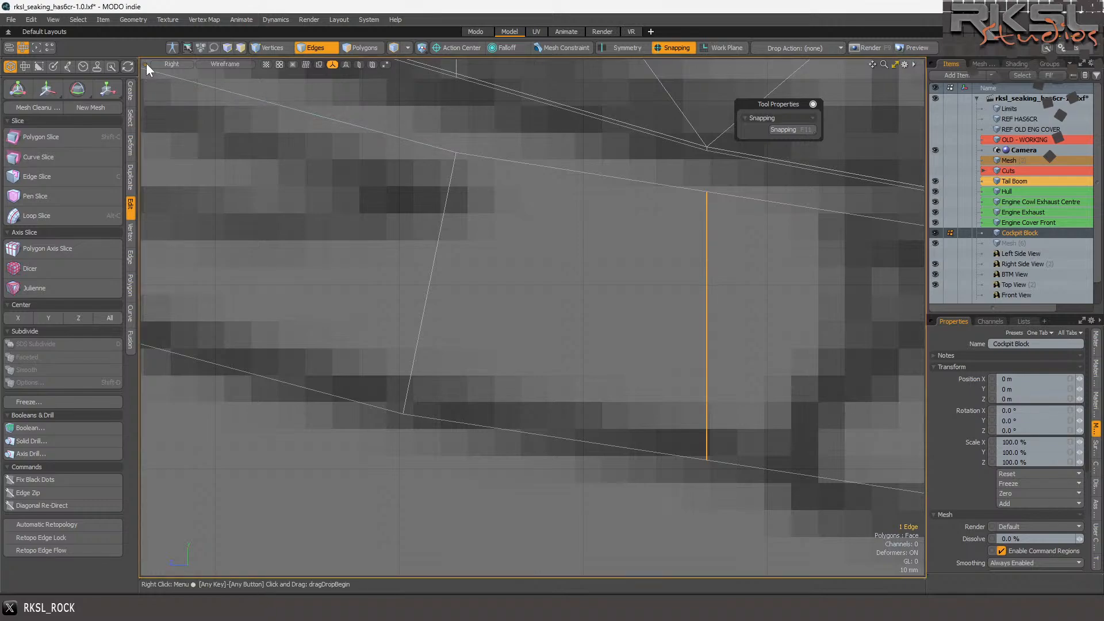
pyautogui.click(77, 89)
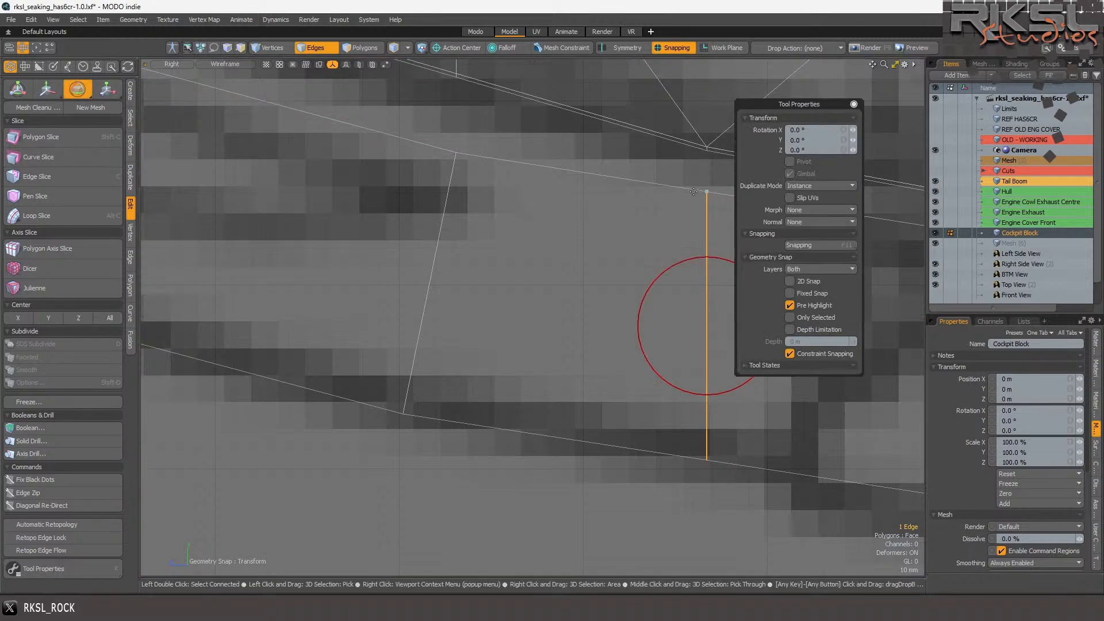
pyautogui.moveTo(702, 199); pyautogui.dragTo(703, 199)
pyautogui.hotkey('ctrl', 'z')
pyautogui.moveTo(722, 263); pyautogui.dragTo(712, 266)
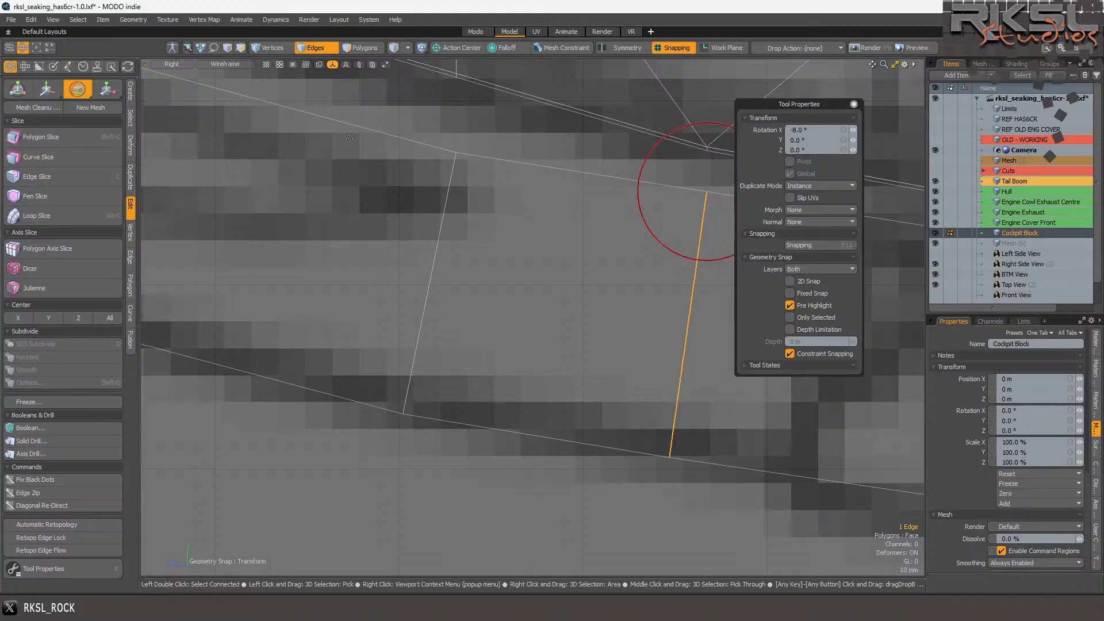
# - Nudge the tilted edge to sit along the strip's curve on the blueprint, undoing a misplaced move, and deselect it
pyautogui.click(48, 89)
pyautogui.moveTo(478, 257); pyautogui.dragTo(337, 258)
pyautogui.scroll(-3, 397, 254)
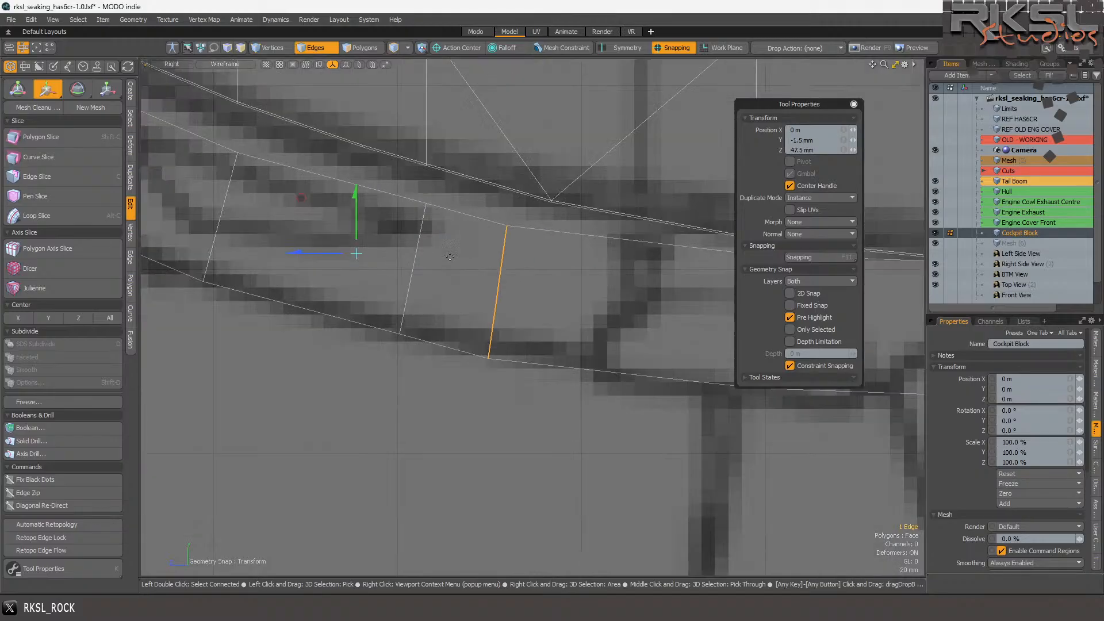
pyautogui.scroll(2, 606, 281)
pyautogui.hotkey('ctrl', 'z')
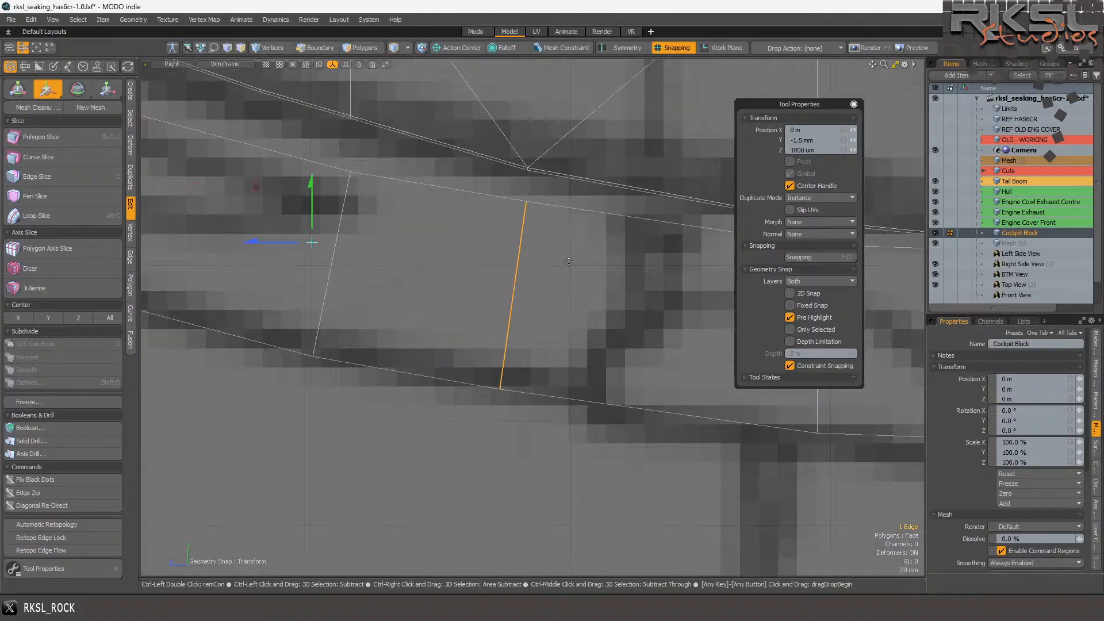
pyautogui.moveTo(318, 225); pyautogui.dragTo(313, 248)
pyautogui.scroll(-5, 461, 245)
pyautogui.press('space')
pyautogui.click(517, 262)
# - Display the REF HAS6CR reference mesh over the nose and set the Right view's shading to Default
pyautogui.scroll(-6, 540, 223)
pyautogui.scroll(5, 456, 174)
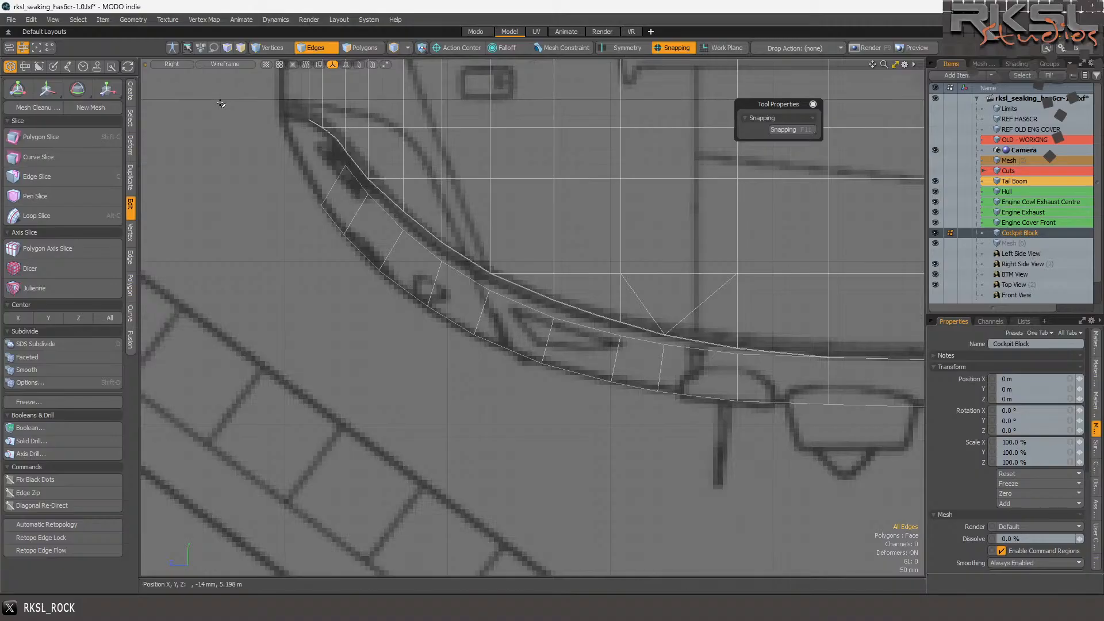
pyautogui.scroll(-5, 219, 103)
pyautogui.scroll(3, 264, 129)
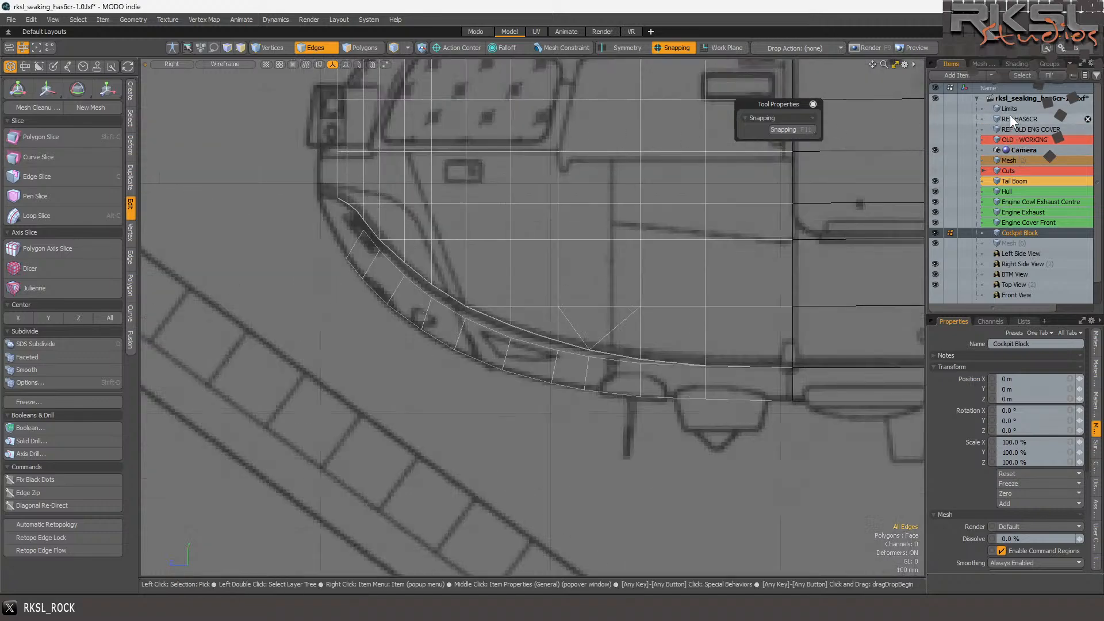
pyautogui.click(990, 118)
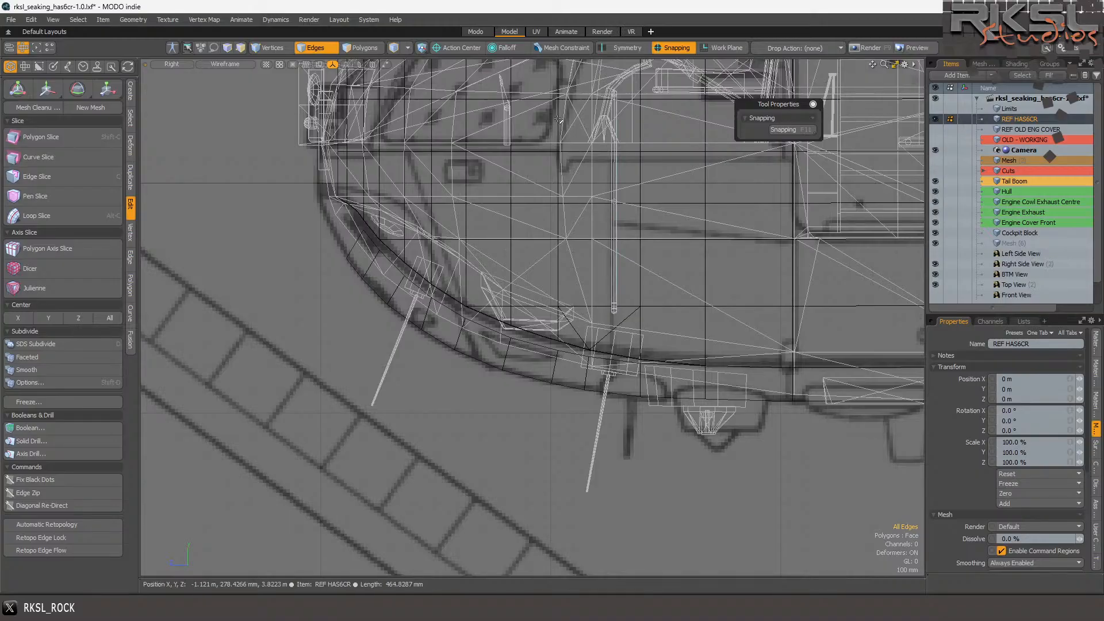
pyautogui.click(226, 65)
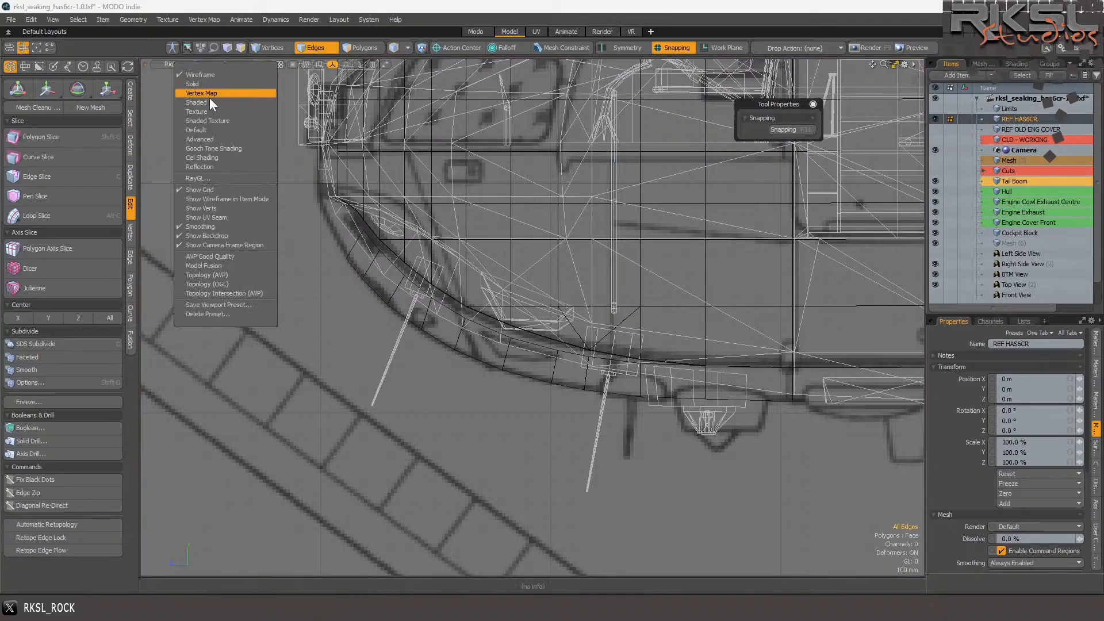
pyautogui.click(197, 130)
pyautogui.scroll(2, 356, 195)
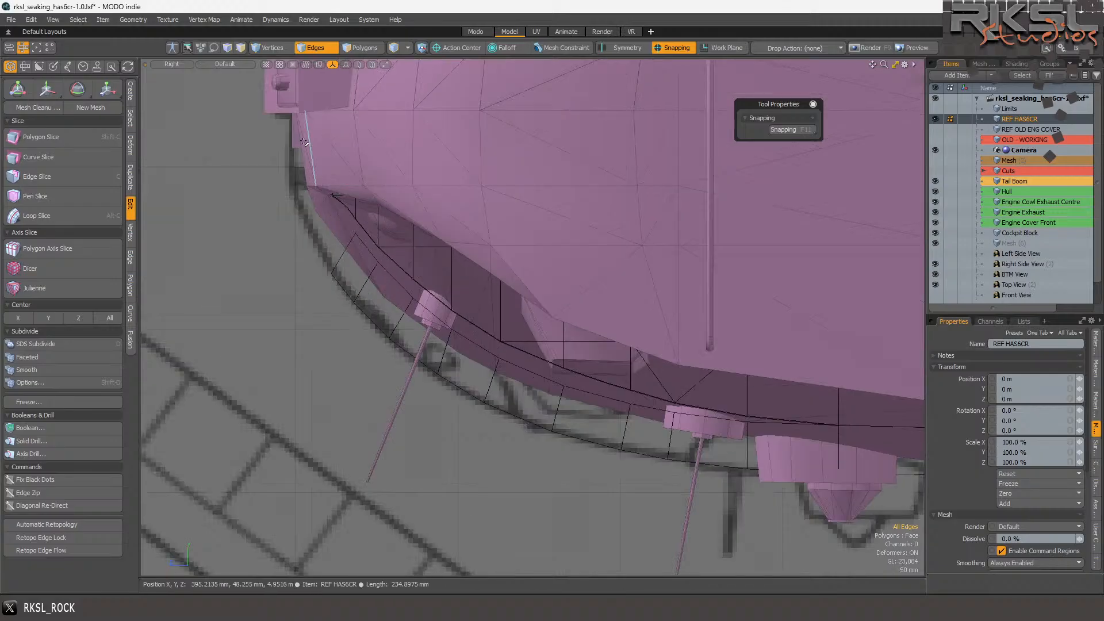
# - Select the reference mesh's polygons along the lower nose edge and compare their shape with the strip and the blueprint
pyautogui.click(361, 48)
pyautogui.moveTo(351, 182)
pyautogui.mouseDown()
pyautogui.moveTo(572, 307)
pyautogui.moveTo(692, 329)
pyautogui.mouseUp()
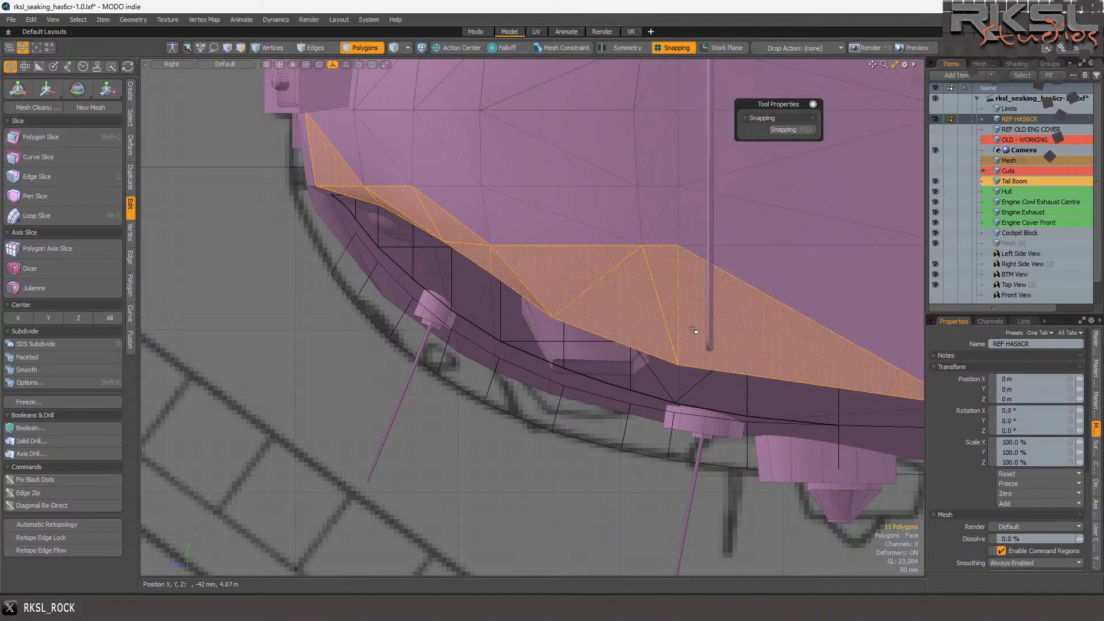
pyautogui.scroll(-3, 523, 266)
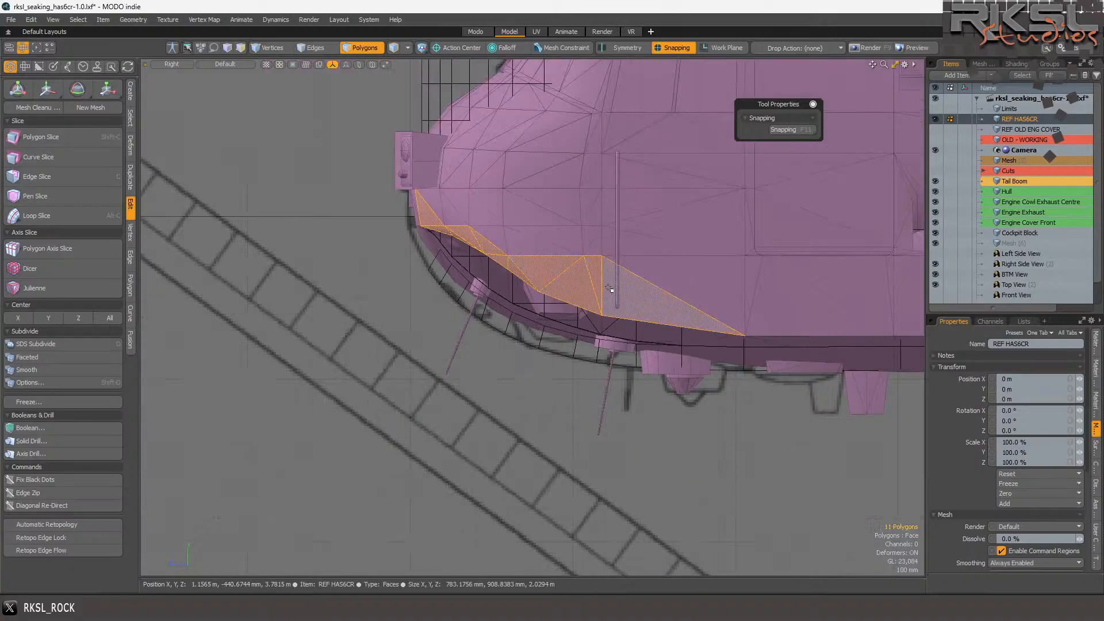
pyautogui.scroll(-3, 522, 265)
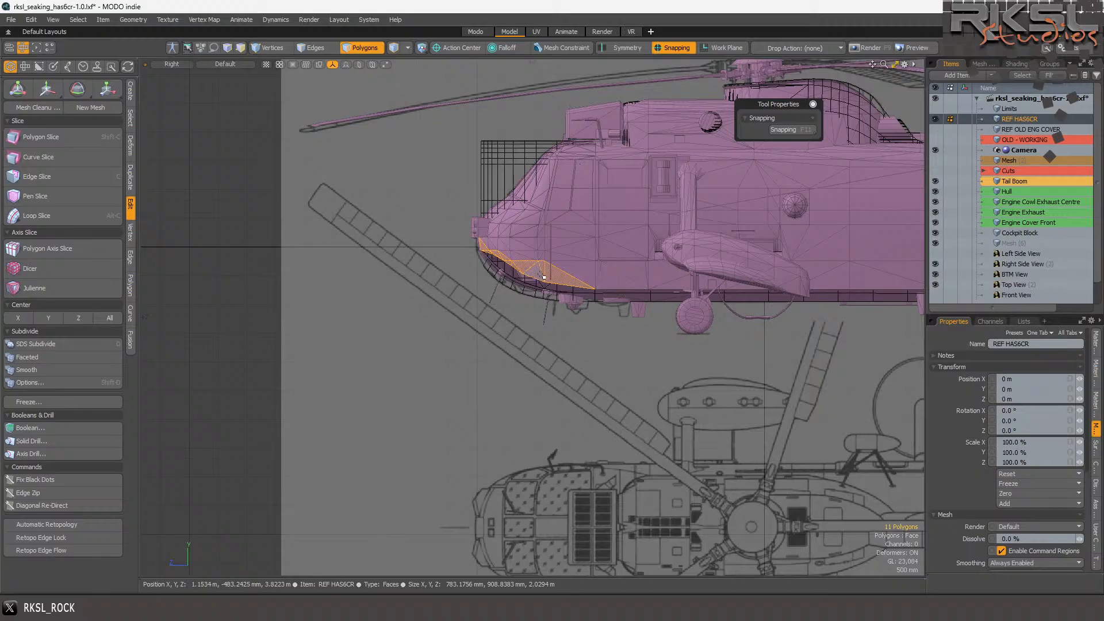
pyautogui.scroll(3, 533, 275)
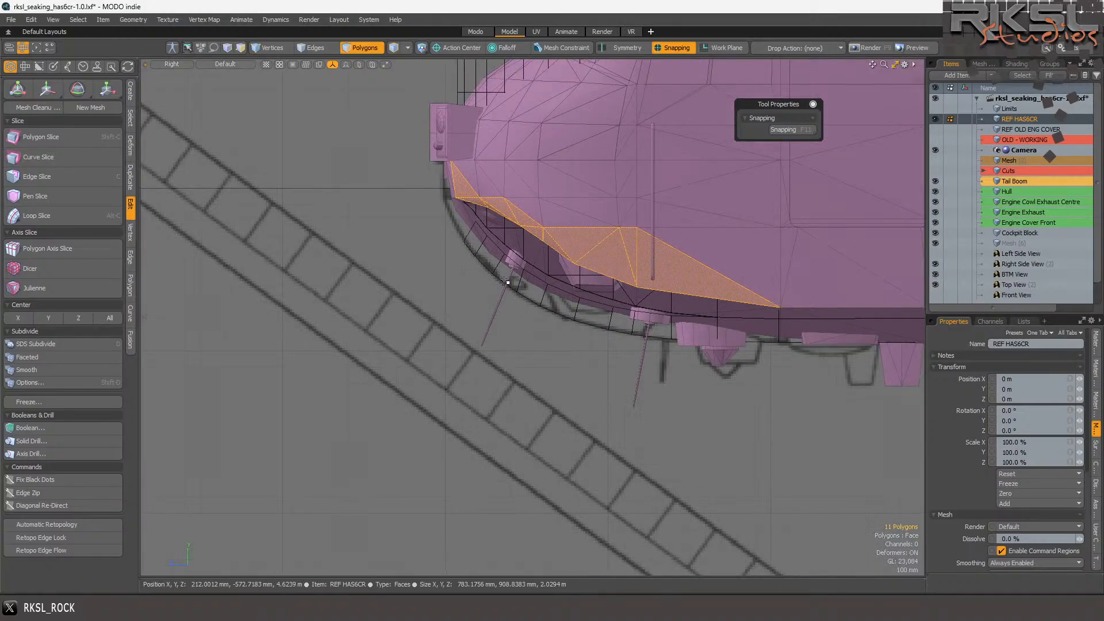
pyautogui.scroll(2, 470, 221)
pyautogui.scroll(1, 471, 221)
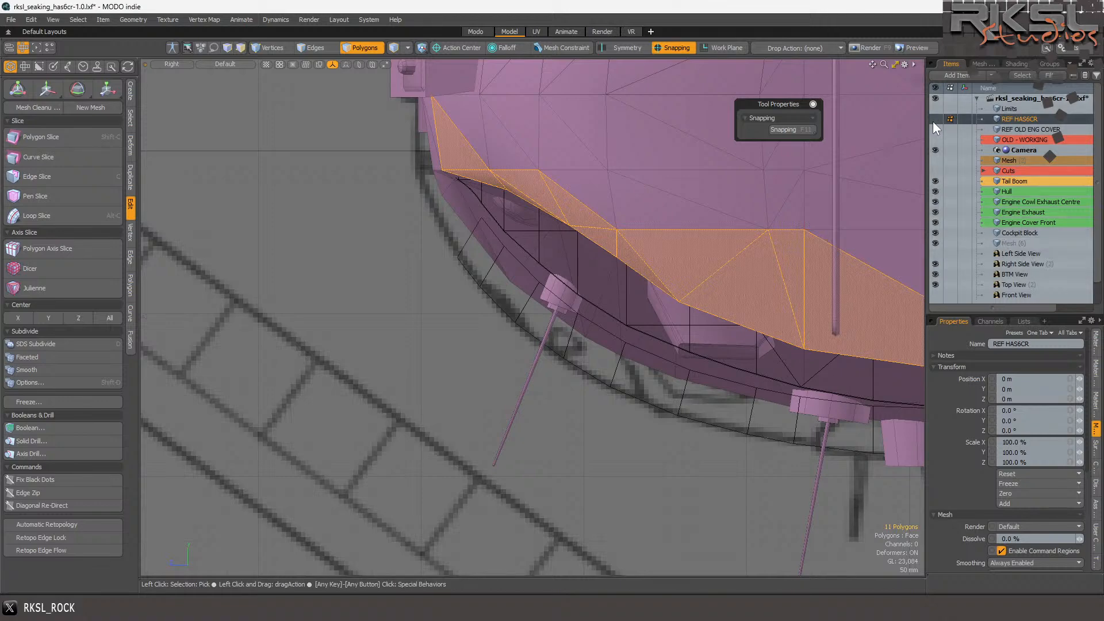
# - Return to the Cockpit Block and delete the horizontal row of polygons level with the lower nose window
pyautogui.click(1012, 235)
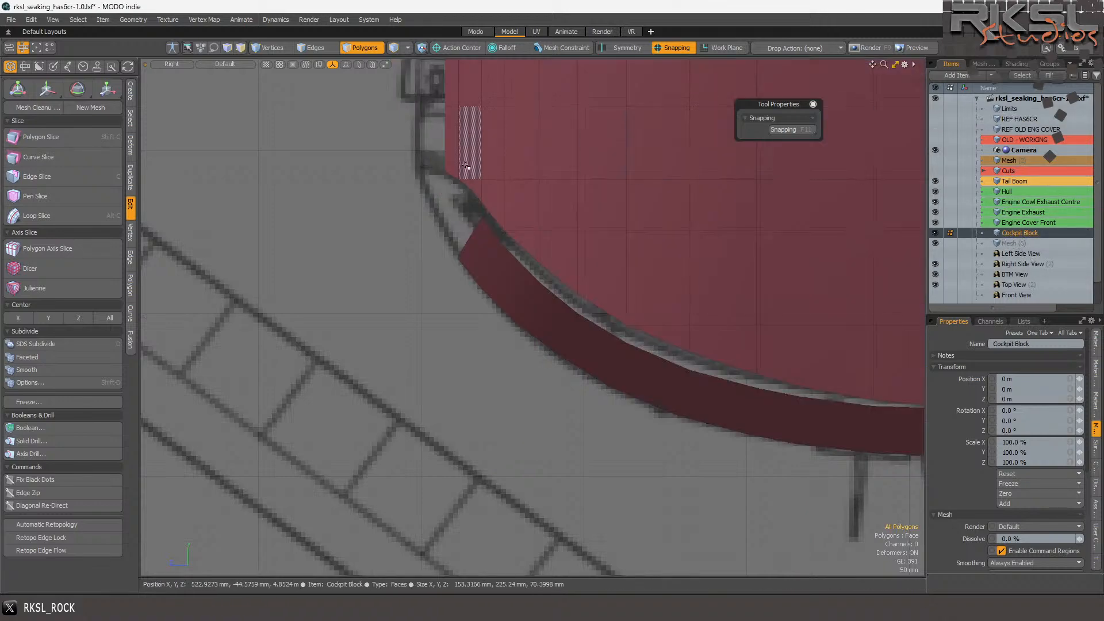
pyautogui.scroll(5, 440, 103)
pyautogui.scroll(-5, 425, 173)
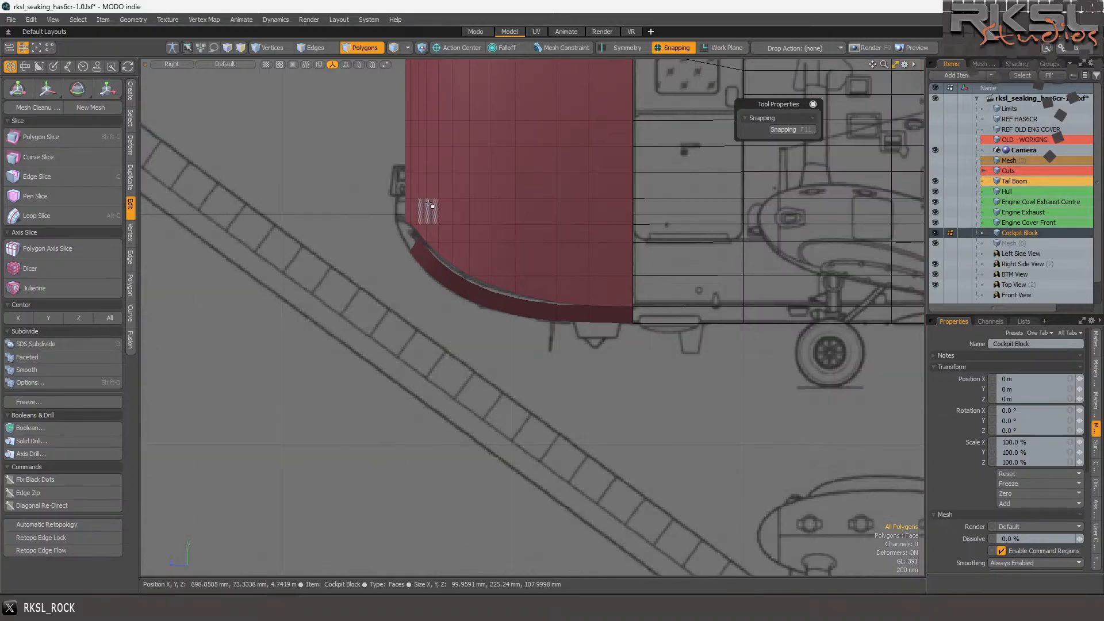
pyautogui.scroll(-3, 527, 254)
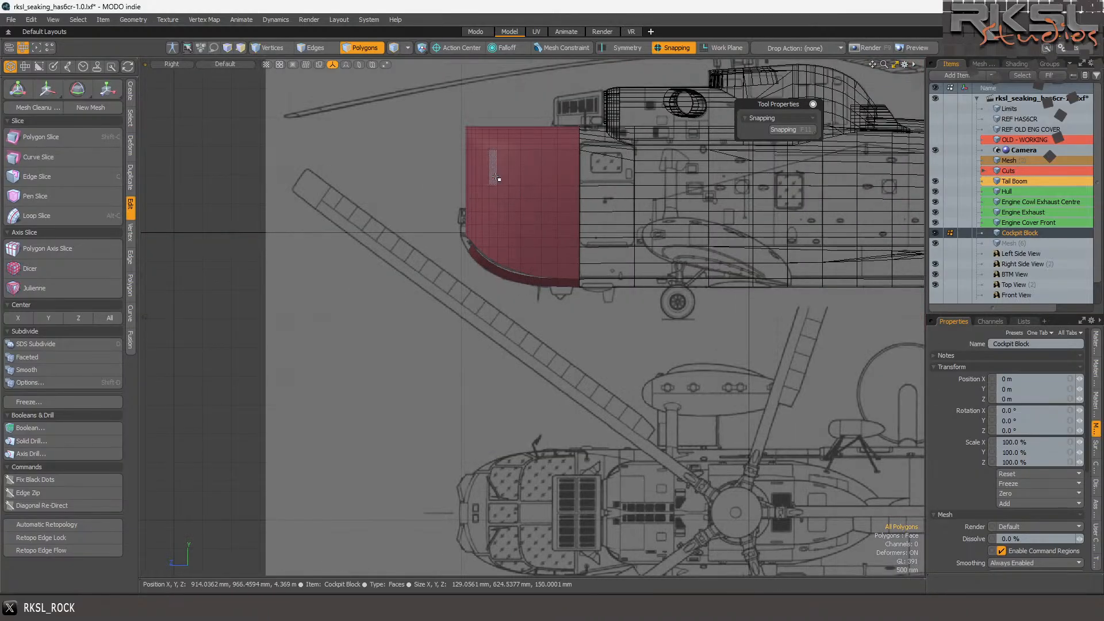
pyautogui.scroll(3, 451, 236)
pyautogui.moveTo(435, 257)
pyautogui.mouseDown()
pyautogui.moveTo(647, 262)
pyautogui.moveTo(632, 266)
pyautogui.mouseUp()
pyautogui.press('Delete')
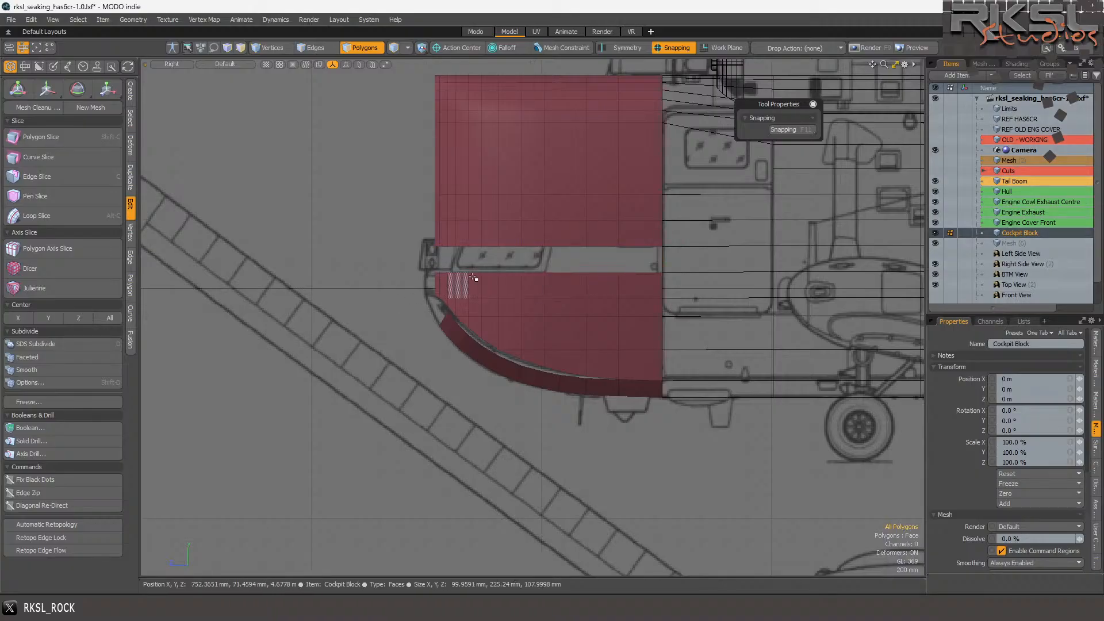
# - Select and delete the remaining Cockpit Block polygons above the removed row, leaving only the lower nose section
pyautogui.click(639, 236)
pyautogui.press('[')
pyautogui.moveTo(644, 239); pyautogui.dragTo(426, 220)
pyautogui.moveTo(426, 172)
pyautogui.keyDown('shift'); pyautogui.mouseDown()
pyautogui.moveTo(441, 92)
pyautogui.moveTo(442, 106)
pyautogui.mouseUp(); pyautogui.keyUp('shift')
pyautogui.moveTo(423, 244)
pyautogui.keyDown('shift'); pyautogui.mouseDown(button='right')
pyautogui.moveTo(368, 64)
pyautogui.moveTo(833, 172)
pyautogui.moveTo(736, 248)
pyautogui.moveTo(791, 260)
pyautogui.mouseUp(button='right'); pyautogui.keyUp('shift')
pyautogui.press('Delete')
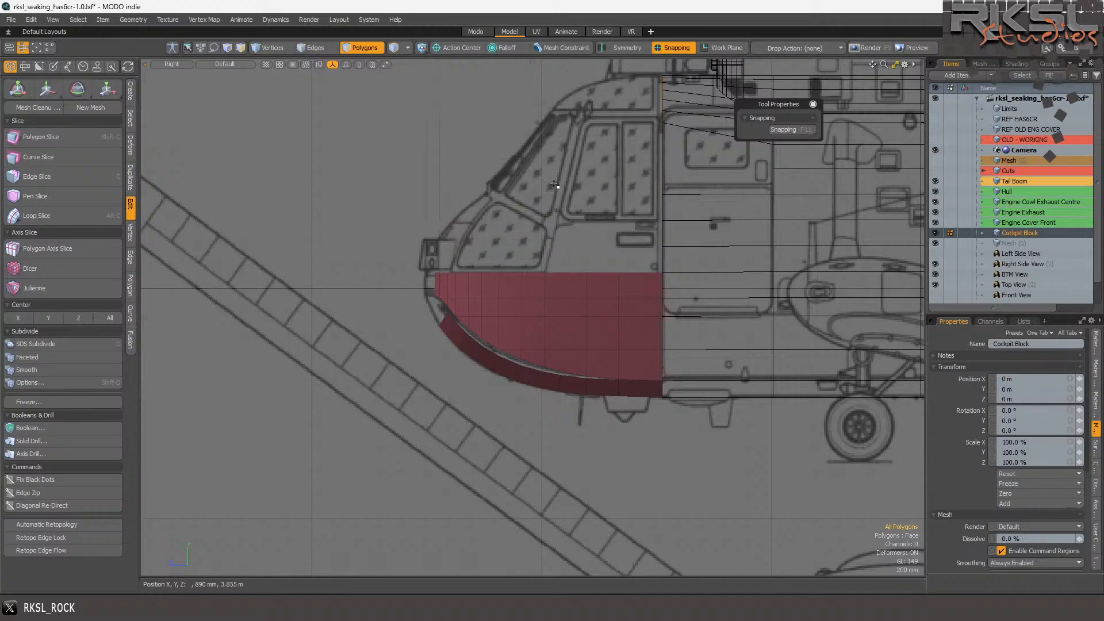
# - Switch the viewport from the Right view to Perspective to inspect the remaining lower nose section
pyautogui.scroll(2, 401, 245)
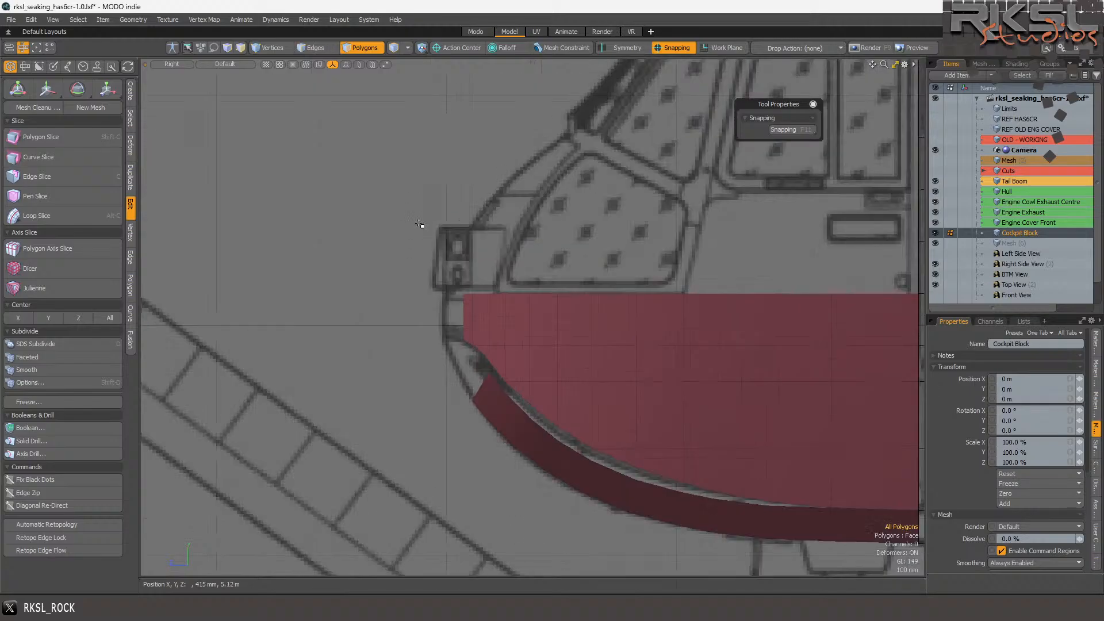
pyautogui.click(207, 63)
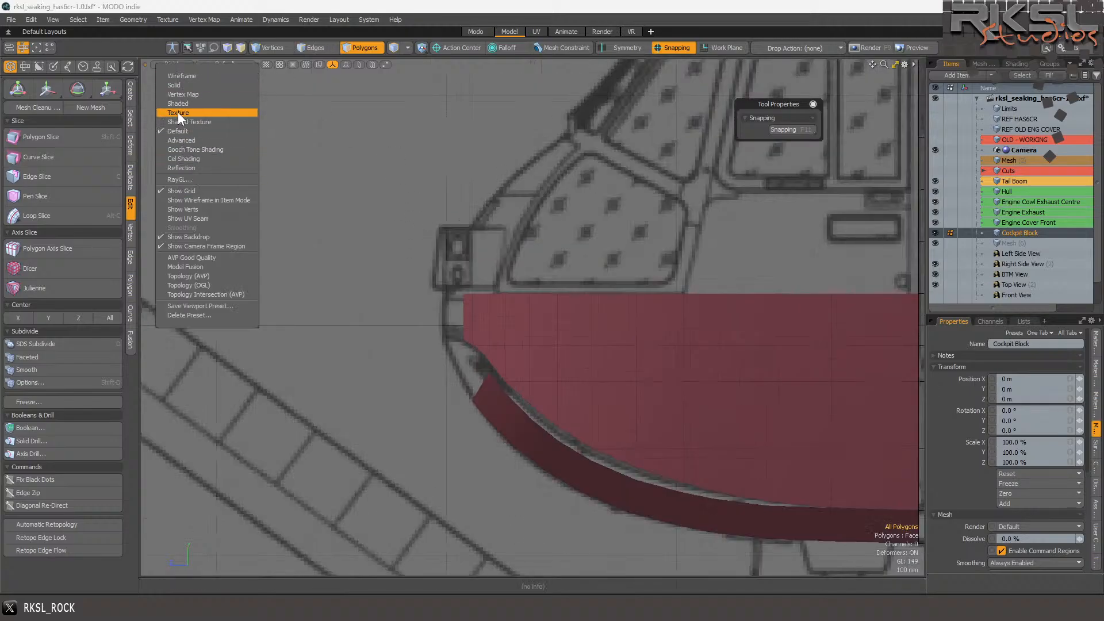
pyautogui.click(262, 76)
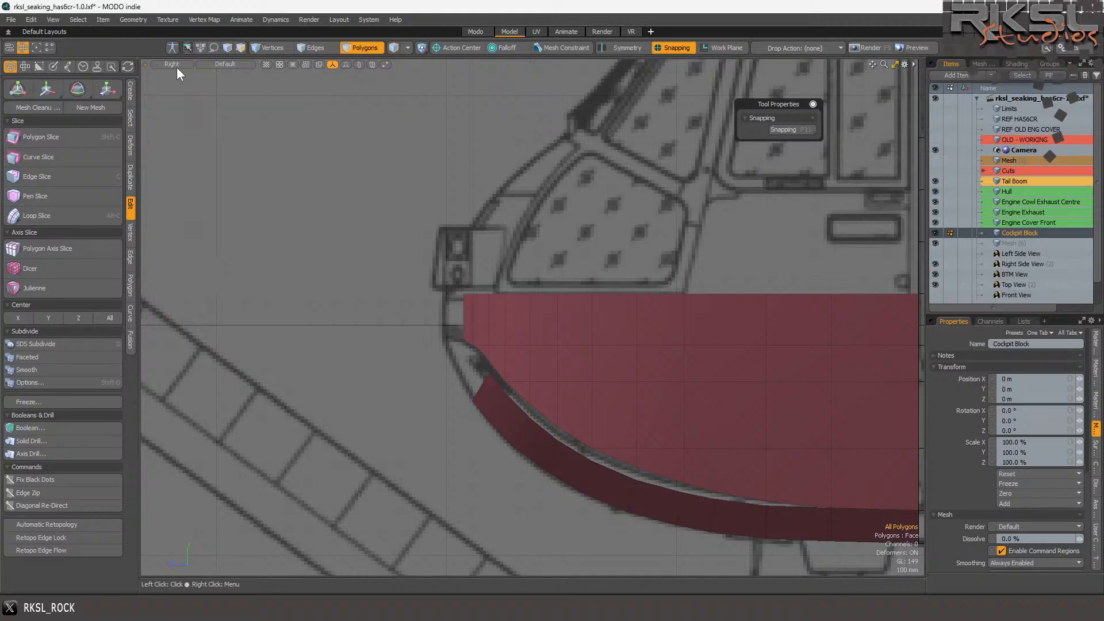
pyautogui.click(172, 64)
pyautogui.click(177, 83)
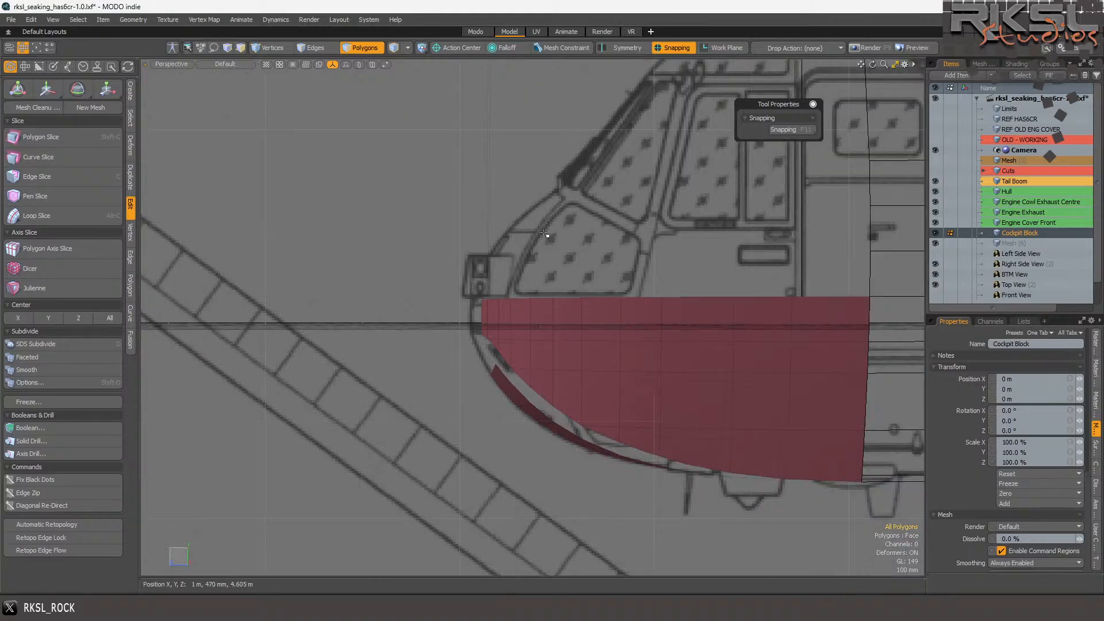
# - Delete the leftover polygons from the remaining lower nose section of the Cockpit Block
pyautogui.moveTo(863, 64); pyautogui.dragTo(445, 117)
pyautogui.click(445, 117)
pyautogui.press('Delete')
pyautogui.scroll(3, 368, 345)
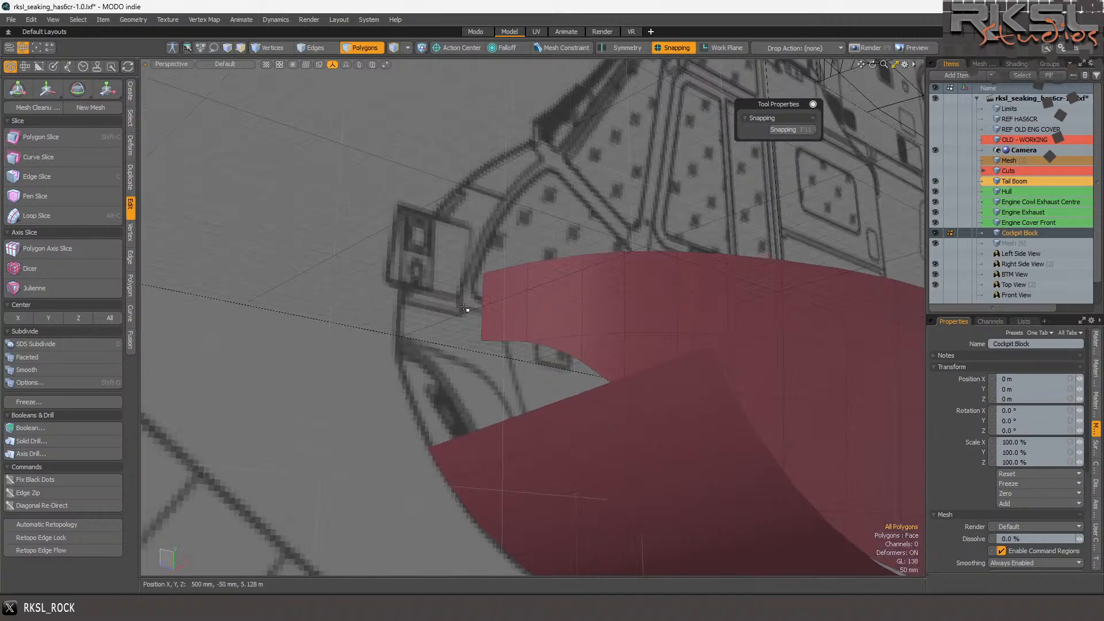
# - Try to remove the short stray edge at the lower front corner of the nose side
pyautogui.click(317, 47)
pyautogui.moveTo(514, 225)
pyautogui.mouseDown(button='right')
pyautogui.moveTo(491, 388)
pyautogui.moveTo(501, 358)
pyautogui.mouseUp(button='right')
pyautogui.scroll(3, 485, 361)
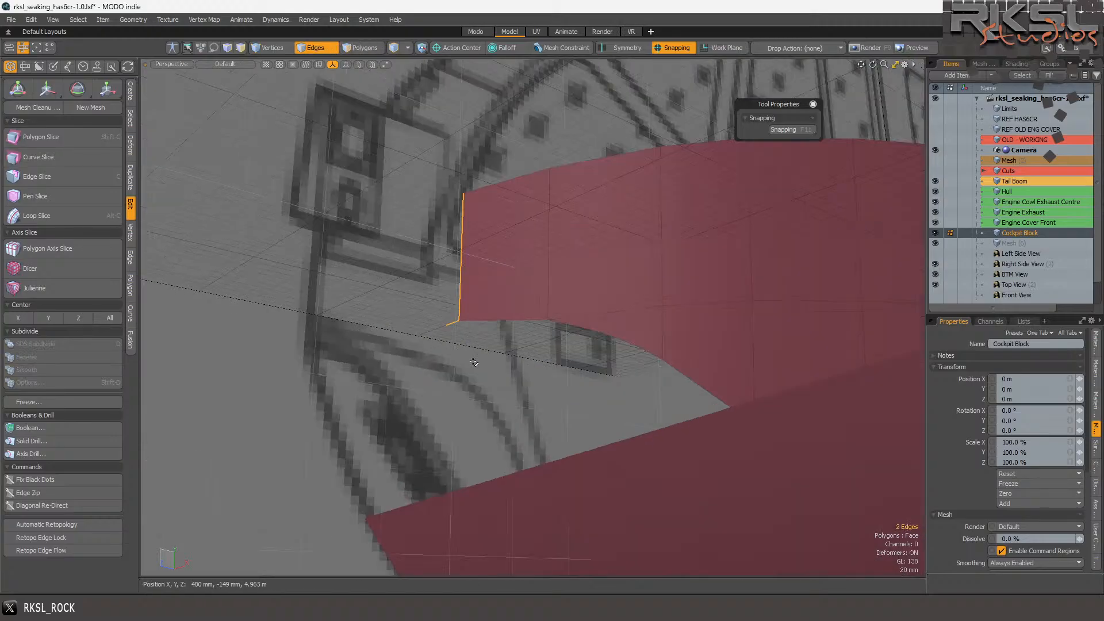
pyautogui.click(446, 324)
pyautogui.press('BackSpace')
pyautogui.hotkey('ctrl', 'z')
# - Delete the thin polygon running beneath the front of the nose side
pyautogui.click(368, 49)
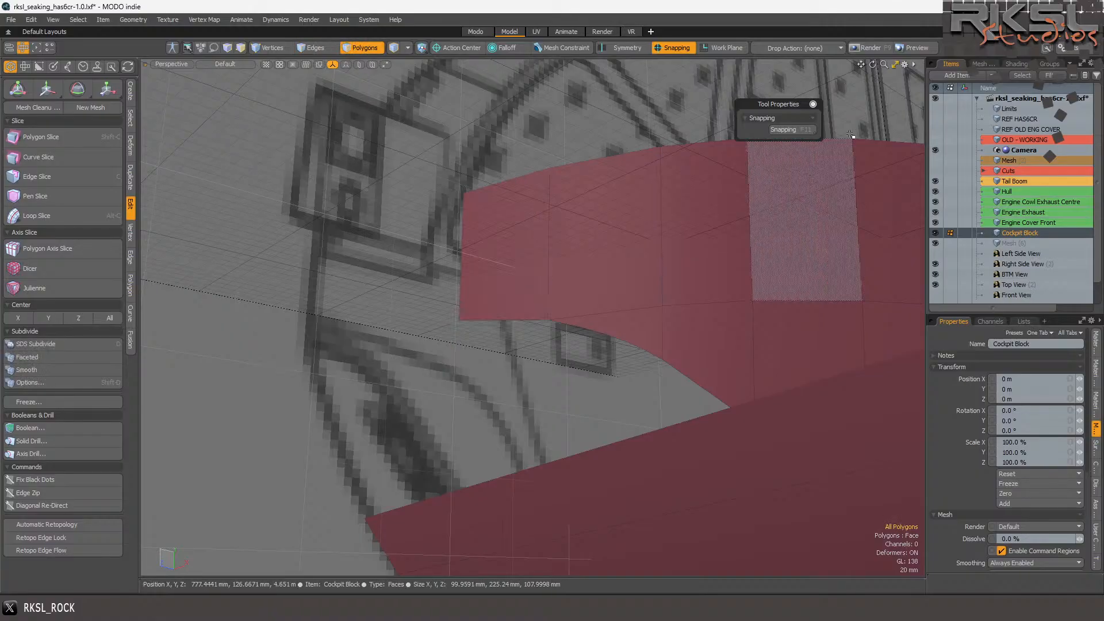
pyautogui.moveTo(869, 63); pyautogui.dragTo(853, 86)
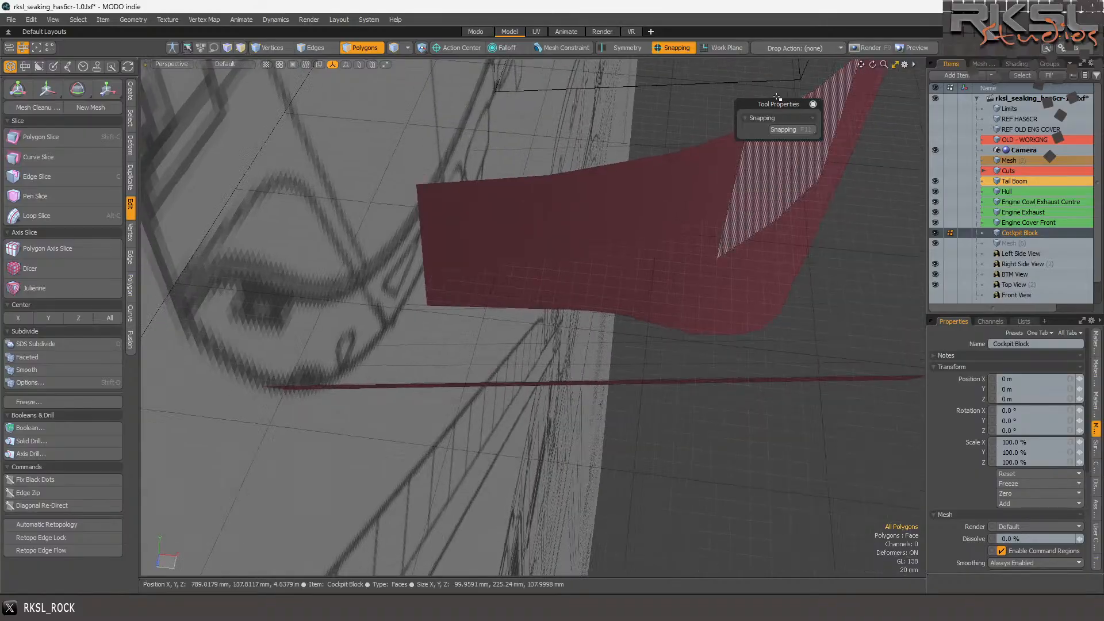
pyautogui.click(418, 307)
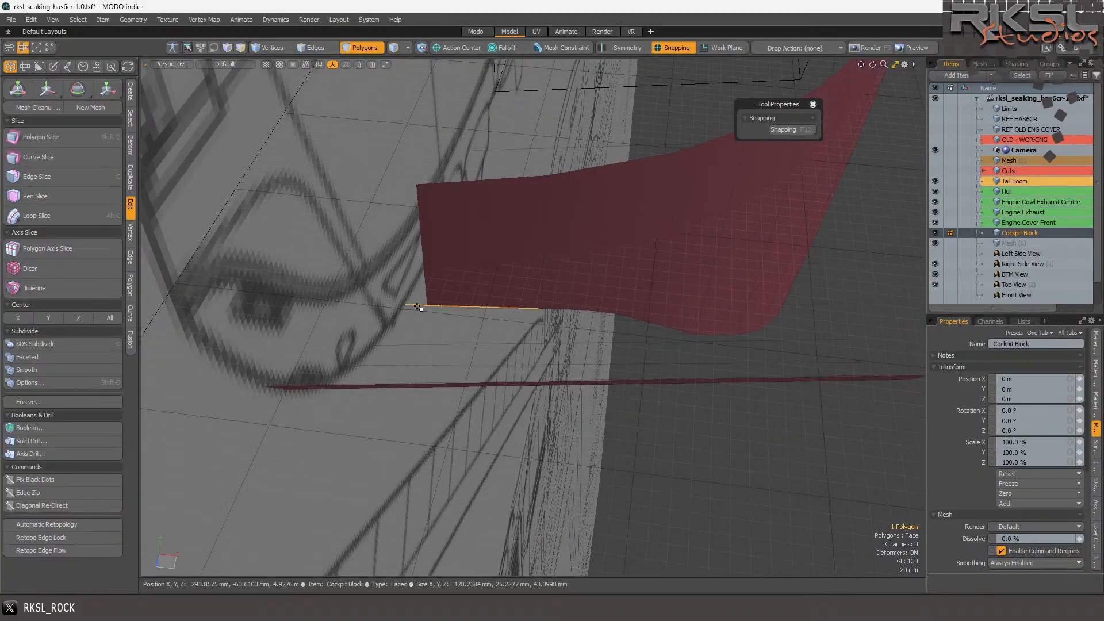
pyautogui.press('Delete')
pyautogui.scroll(-2, 447, 206)
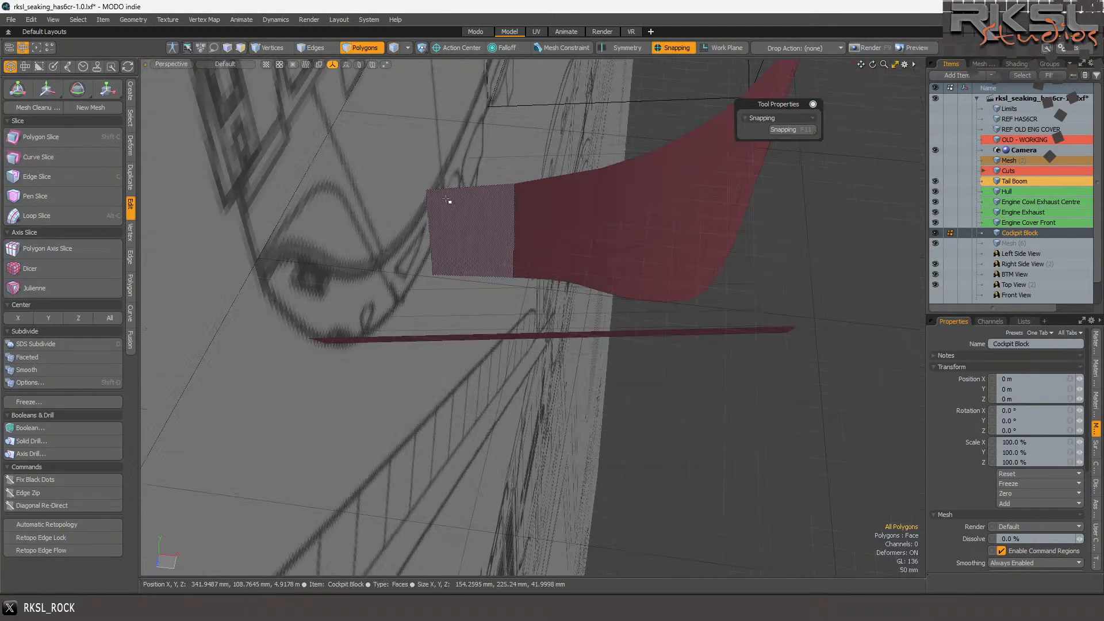
# - In a Top wireframe view, extend the nose side's front vertical edge inward and forward along the blueprint curve
pyautogui.click(161, 65)
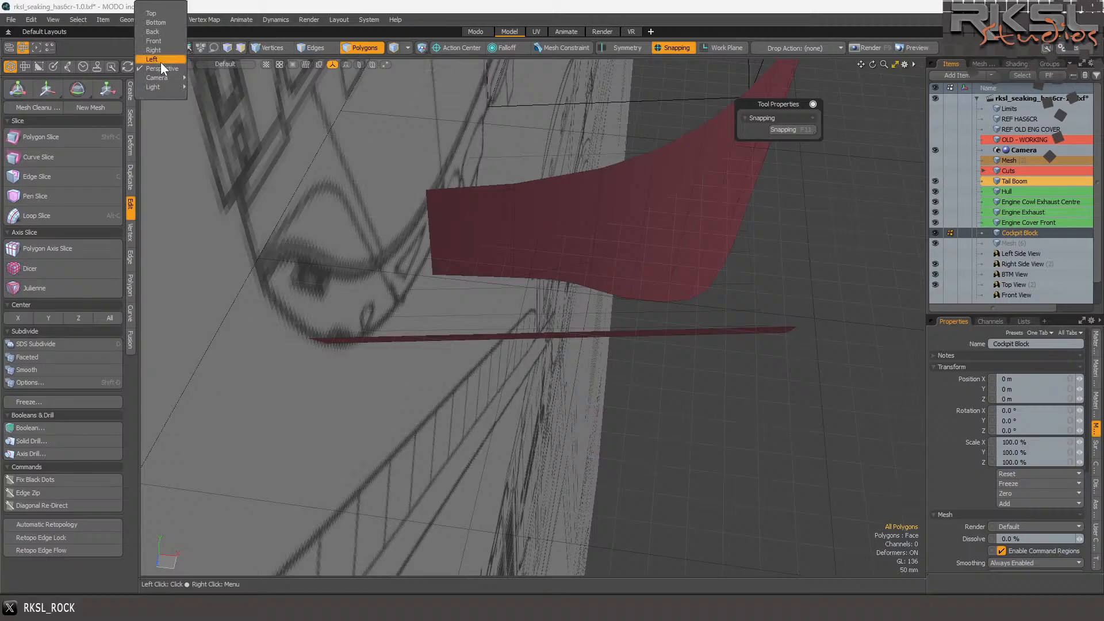
pyautogui.click(159, 24)
pyautogui.scroll(3, 391, 192)
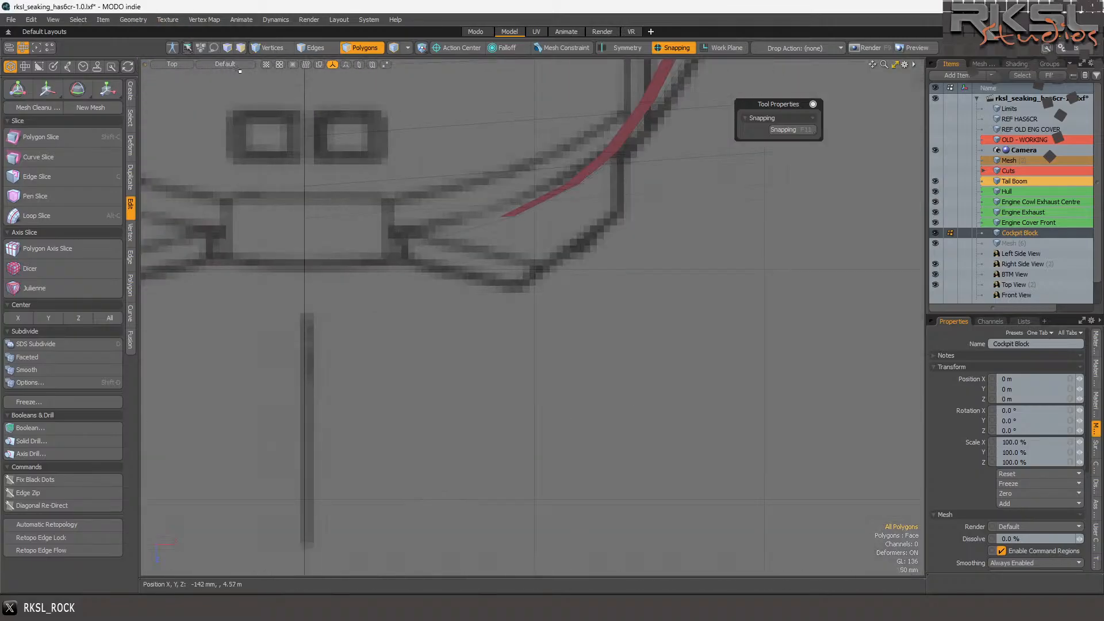
pyautogui.click(214, 63)
pyautogui.click(188, 74)
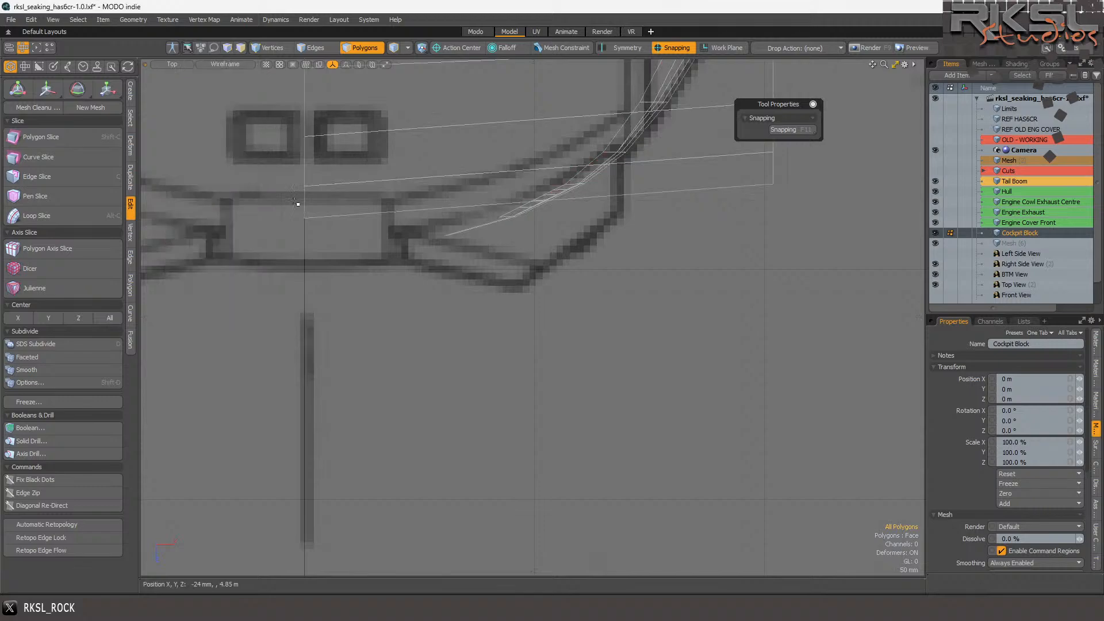
pyautogui.scroll(2, 391, 195)
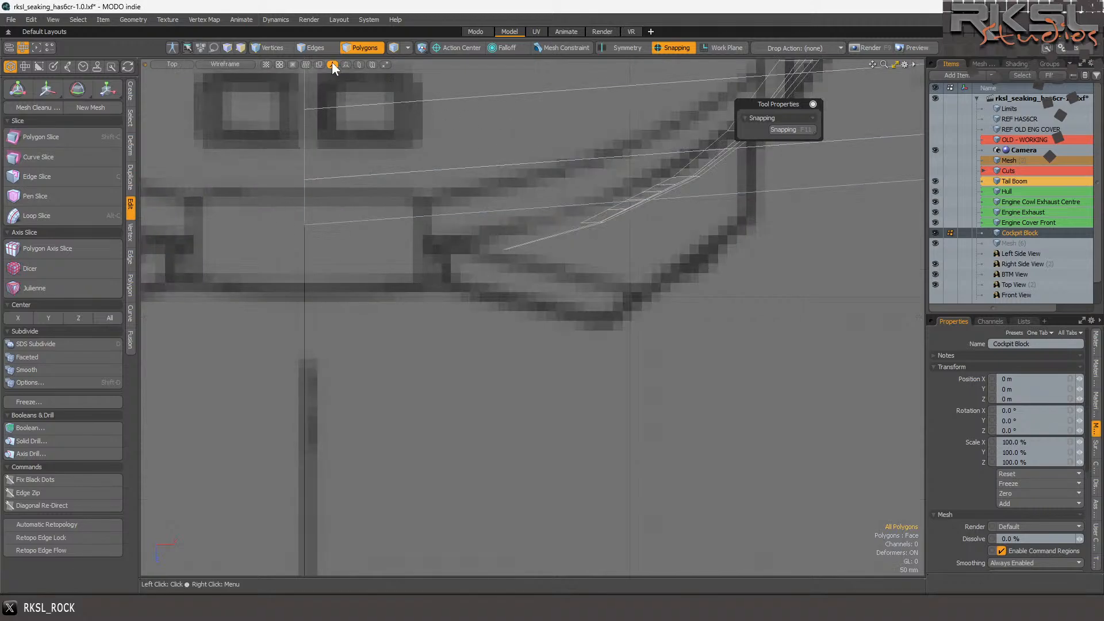
pyautogui.click(310, 46)
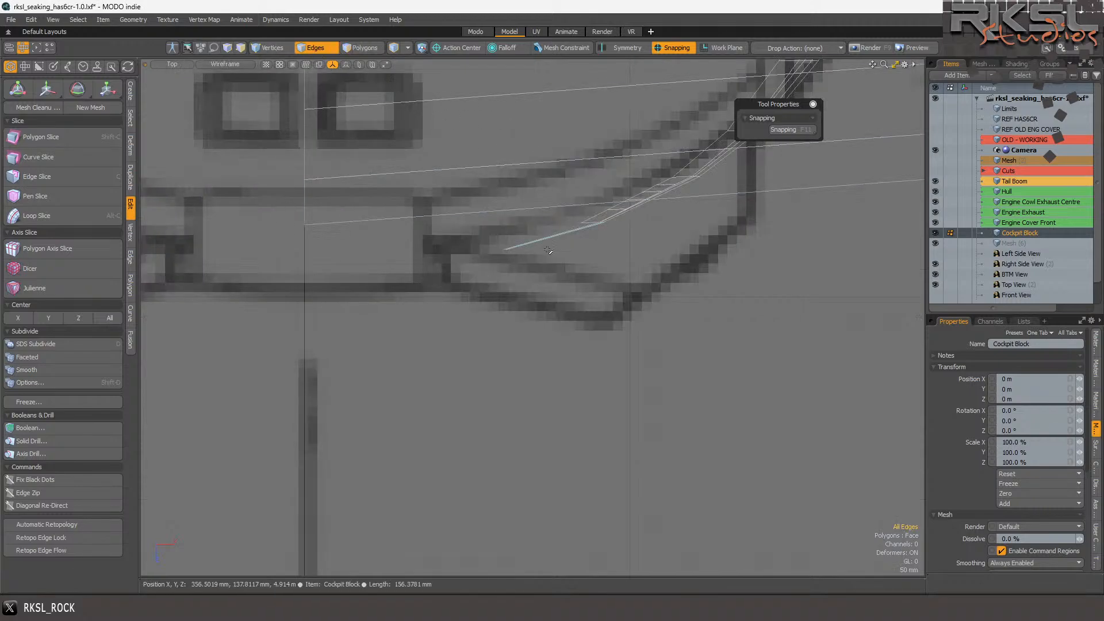
pyautogui.click(431, 244)
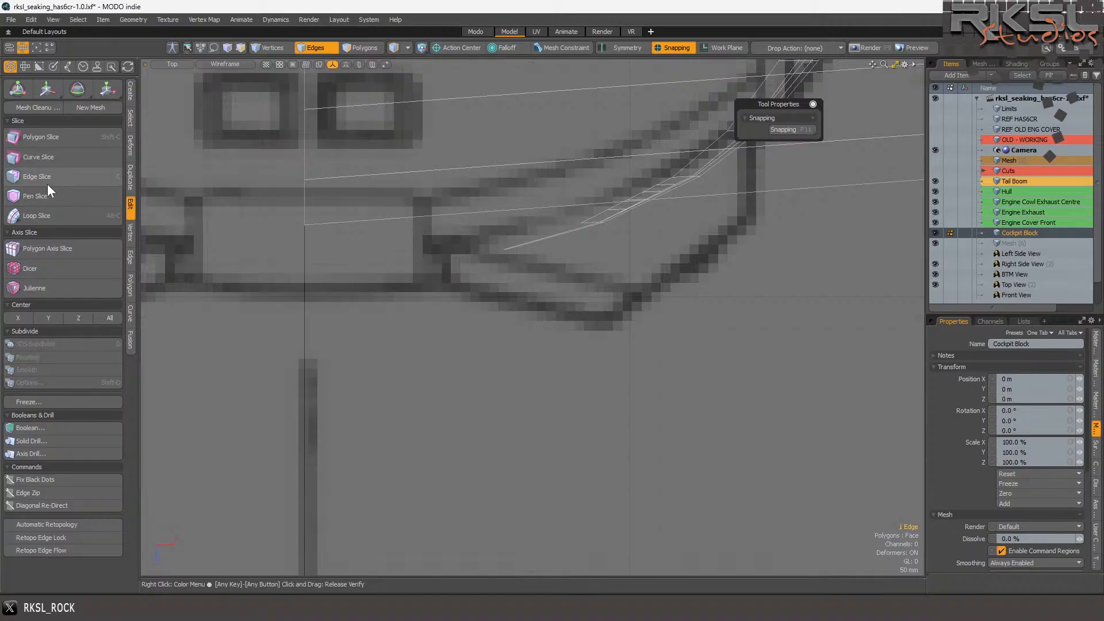
pyautogui.click(130, 257)
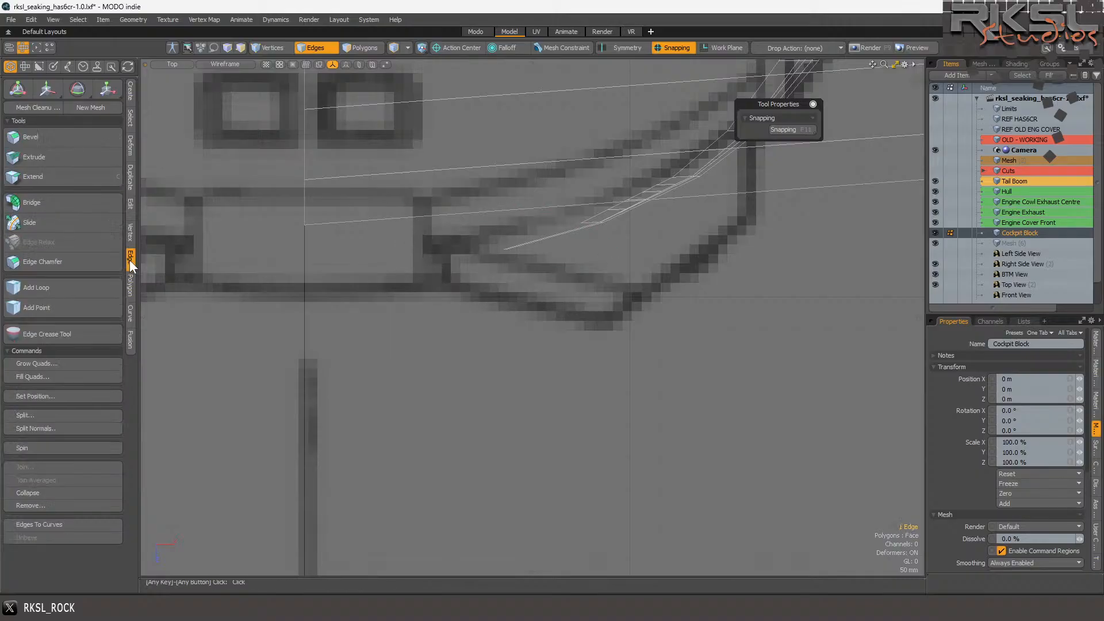
pyautogui.click(43, 174)
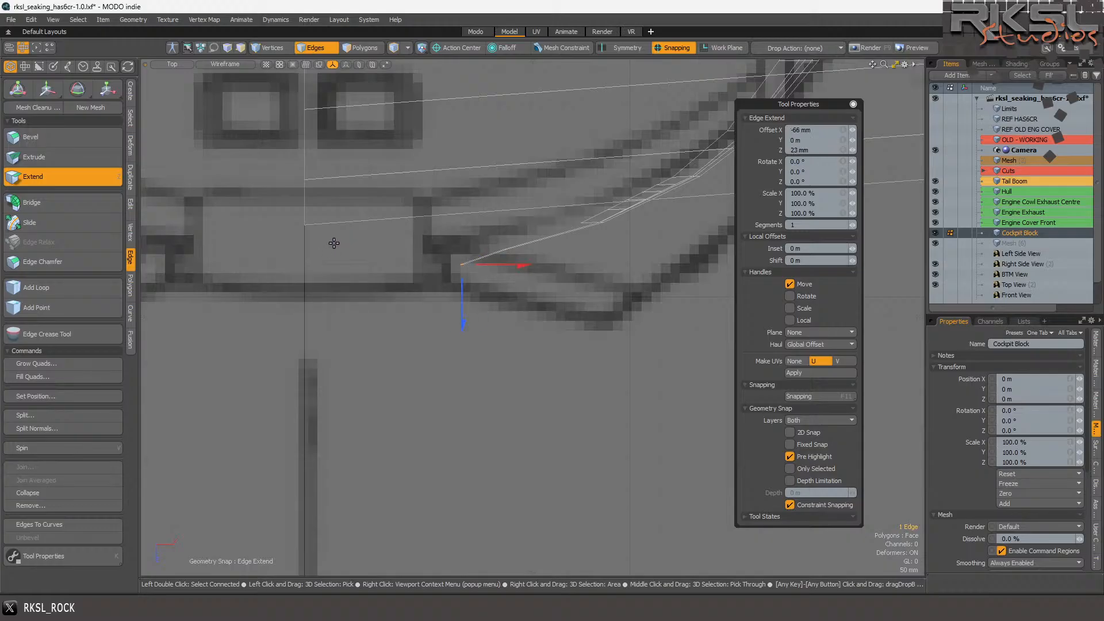
pyautogui.moveTo(315, 237); pyautogui.dragTo(305, 242)
# - Extend the front edge again by -82 mm in X and 9.5 mm in Z to continue the nose curve
pyautogui.click(67, 174)
pyautogui.click(67, 174)
pyautogui.click(315, 244)
pyautogui.moveTo(441, 266); pyautogui.dragTo(329, 277)
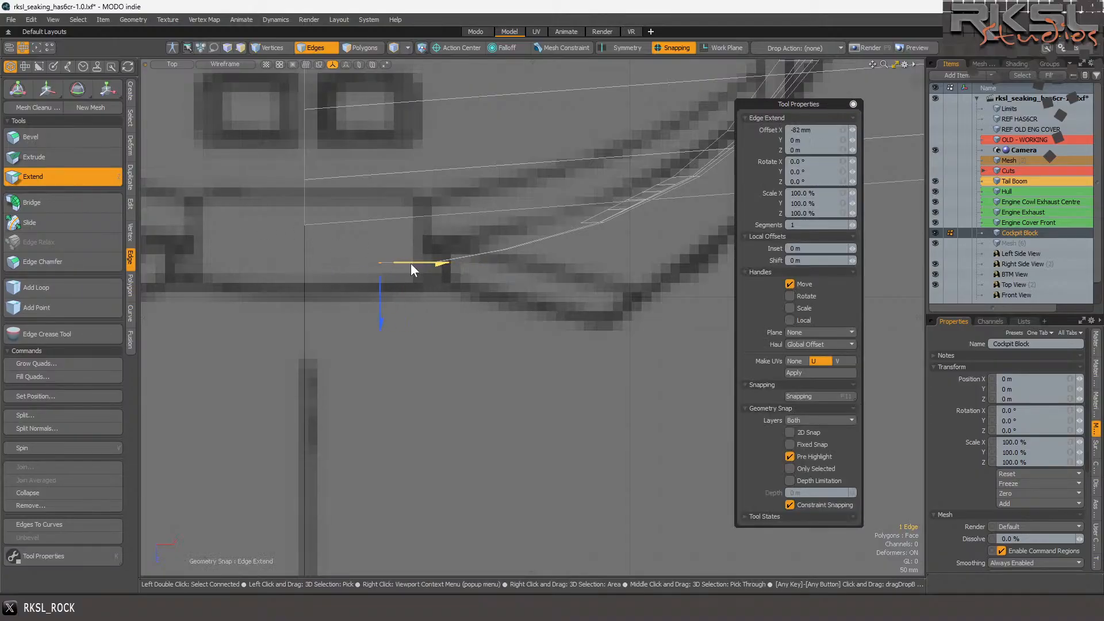
pyautogui.scroll(4, 342, 257)
pyautogui.moveTo(344, 331); pyautogui.dragTo(344, 345)
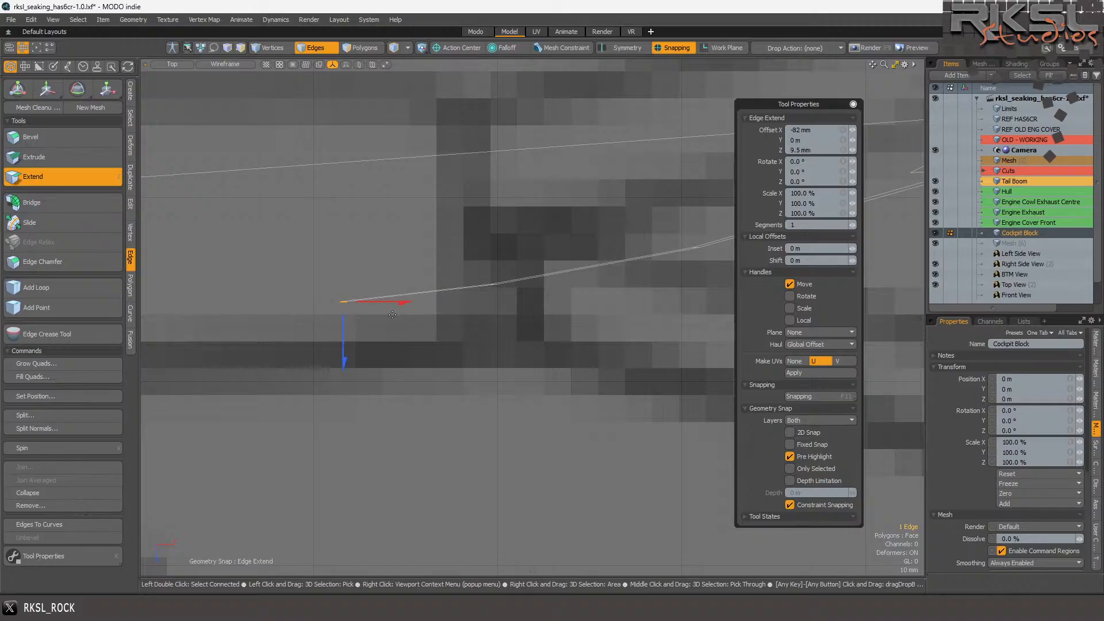
pyautogui.scroll(-5, 466, 322)
pyautogui.scroll(4, 466, 322)
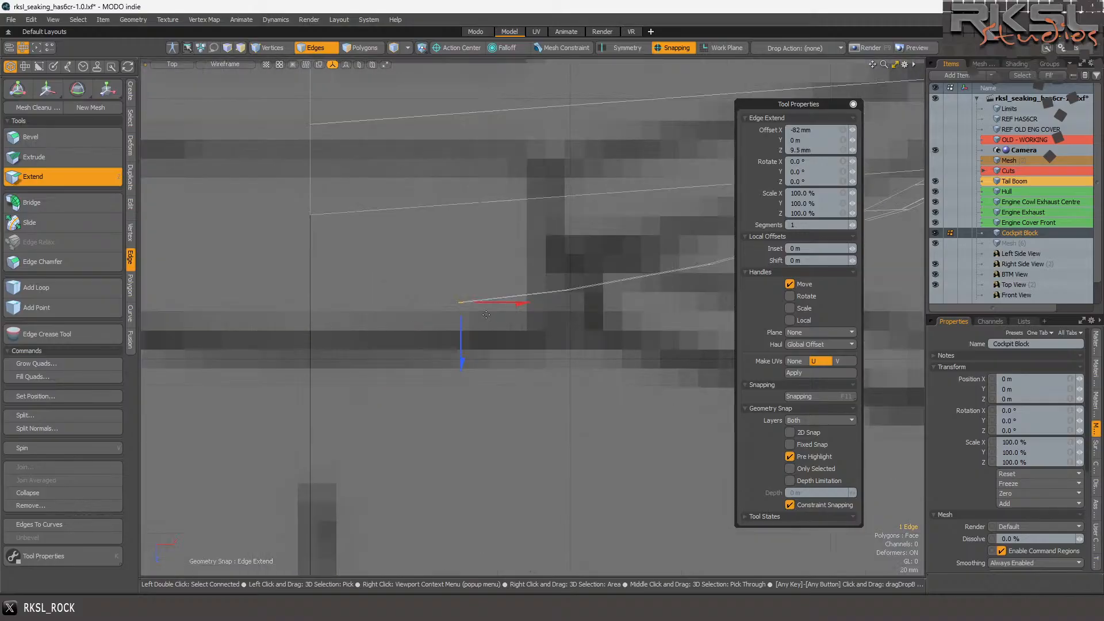
# - Extend the front edge a third time by about -116 mm in X to the centreline and apply Set Position to it
pyautogui.click(50, 181)
pyautogui.moveTo(517, 303); pyautogui.dragTo(159, 304)
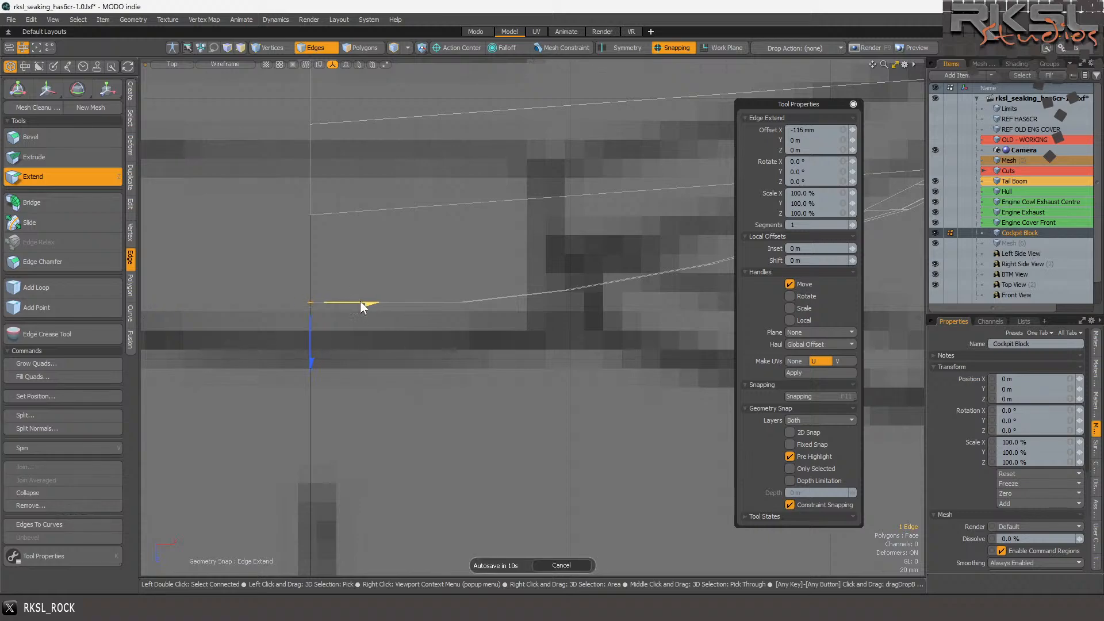
pyautogui.press('space')
pyautogui.click(130, 233)
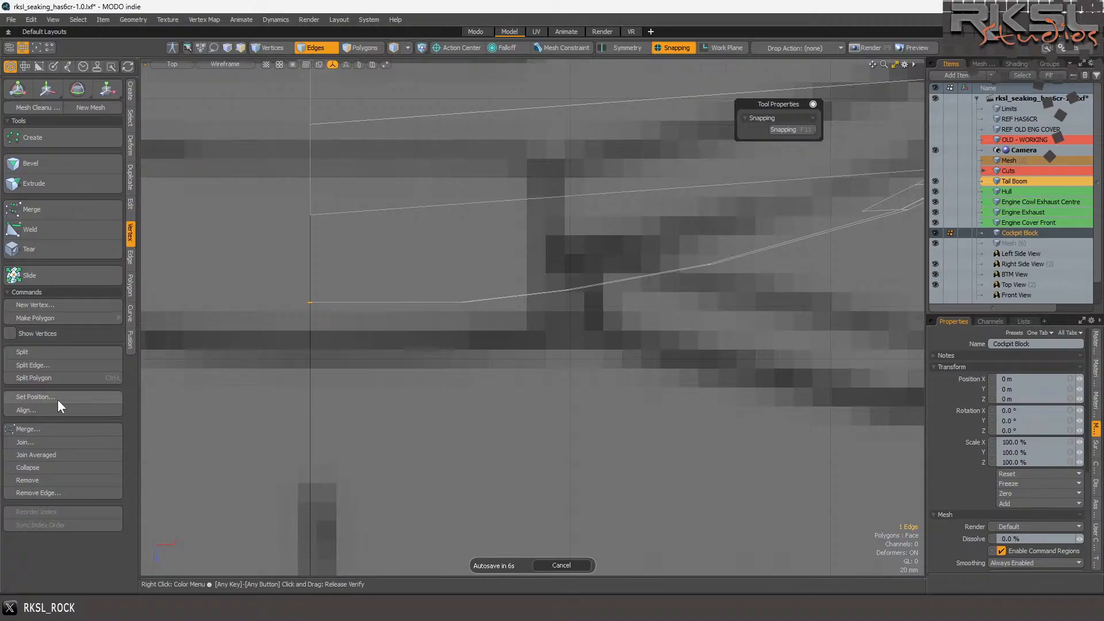
pyautogui.click(35, 397)
pyautogui.press('Return')
# - Select the two vertices on the centreline and move them about 7.5 mm forward in Z
pyautogui.press('3')
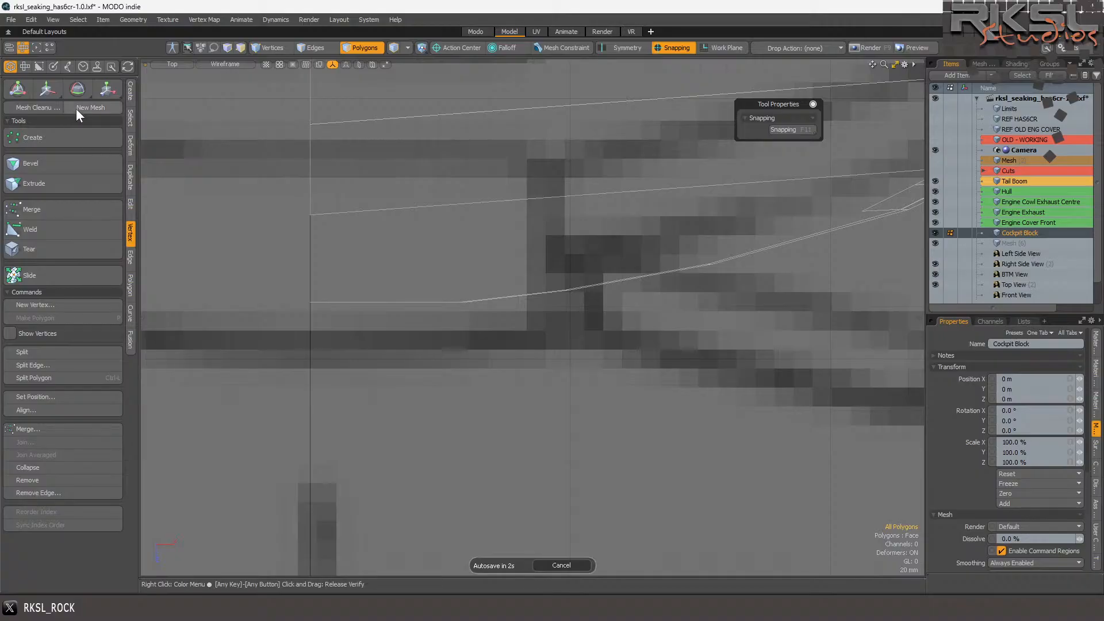
pyautogui.press('1')
pyautogui.moveTo(384, 250); pyautogui.dragTo(249, 331, button='right')
pyautogui.click(47, 89)
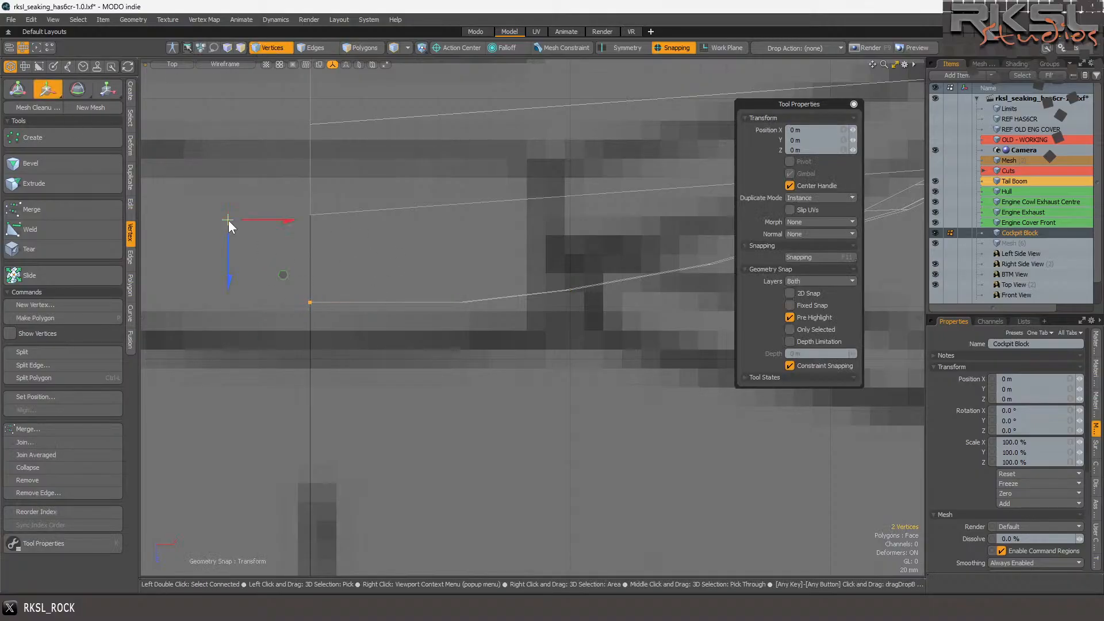
pyautogui.moveTo(228, 229); pyautogui.dragTo(227, 239)
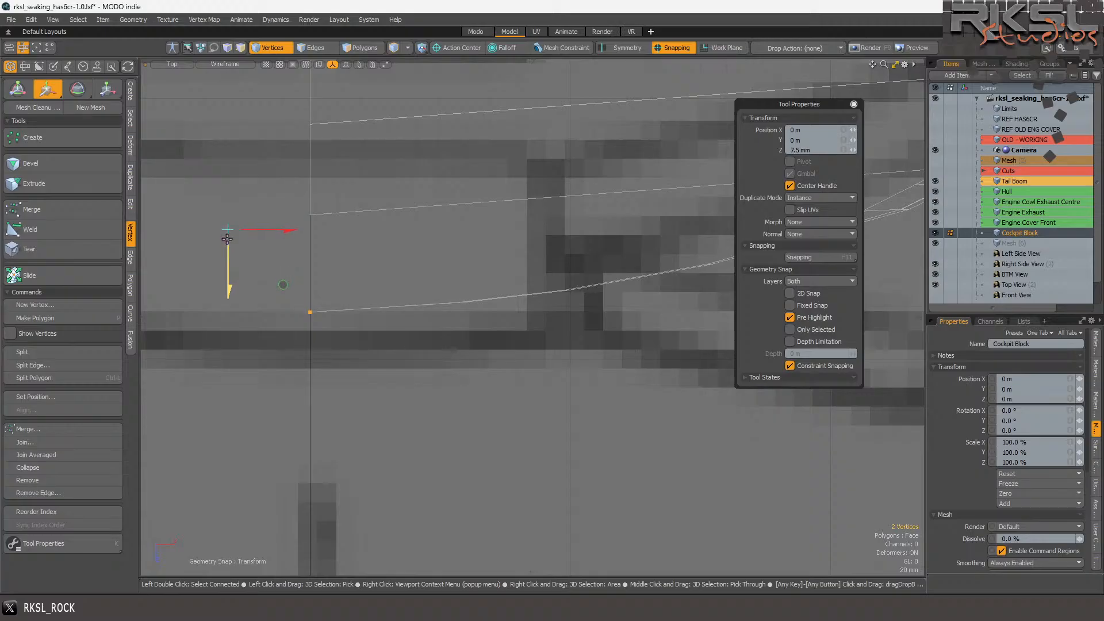
pyautogui.scroll(-4, 232, 254)
pyautogui.press('space')
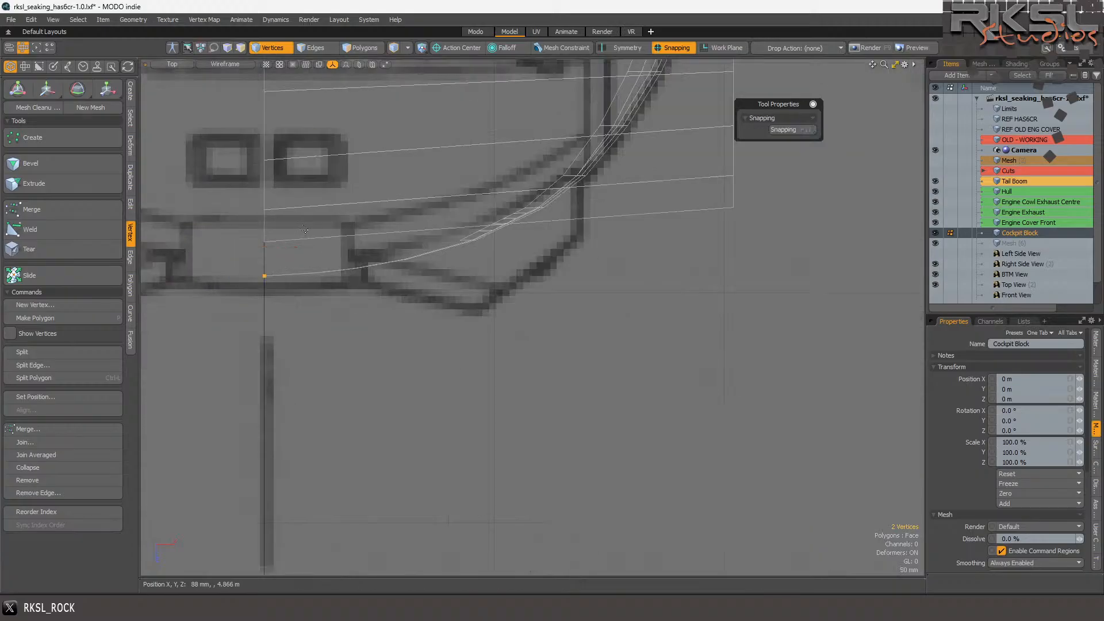
# - In Perspective, move the two centreline vertices about 53 mm forward in Z to meet the blueprint's nose outline
pyautogui.click(188, 63)
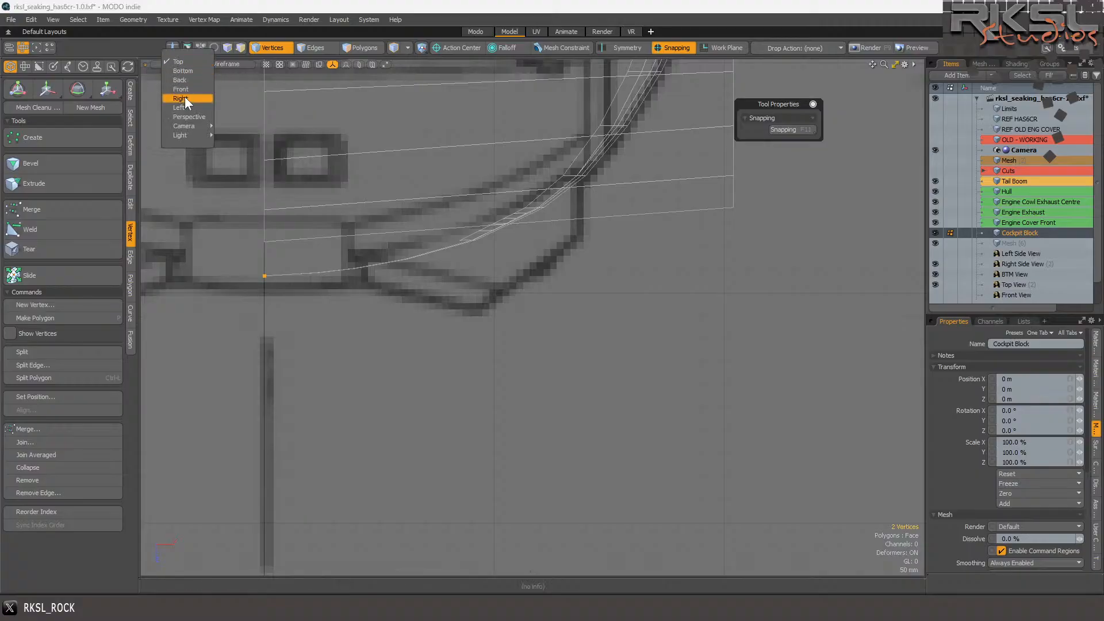
pyautogui.click(193, 115)
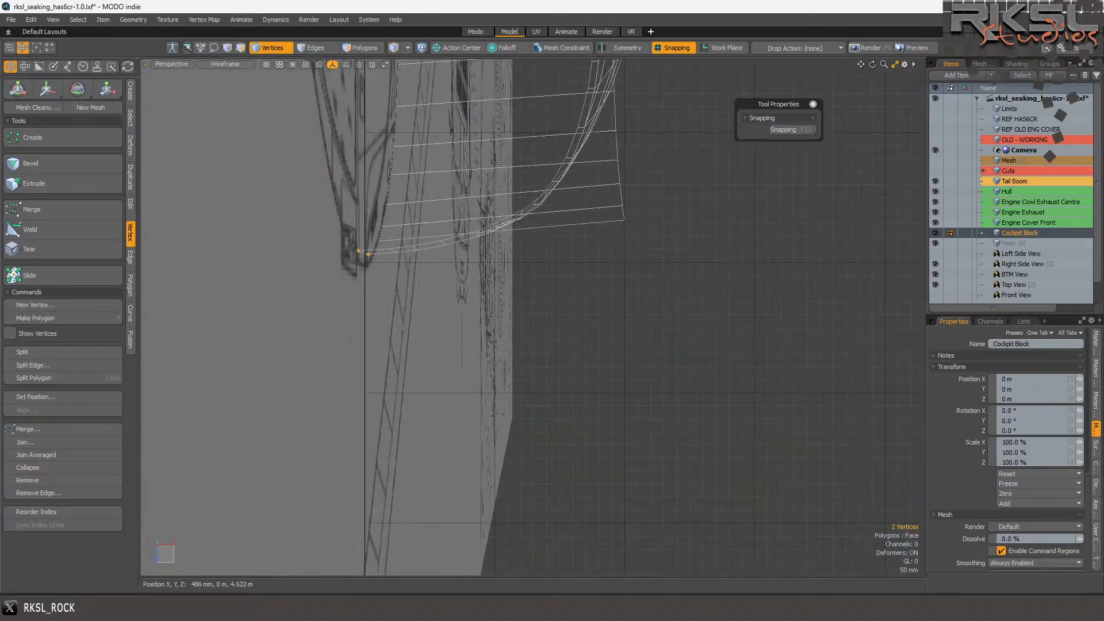
pyautogui.moveTo(872, 66); pyautogui.dragTo(747, 78)
pyautogui.scroll(4, 546, 289)
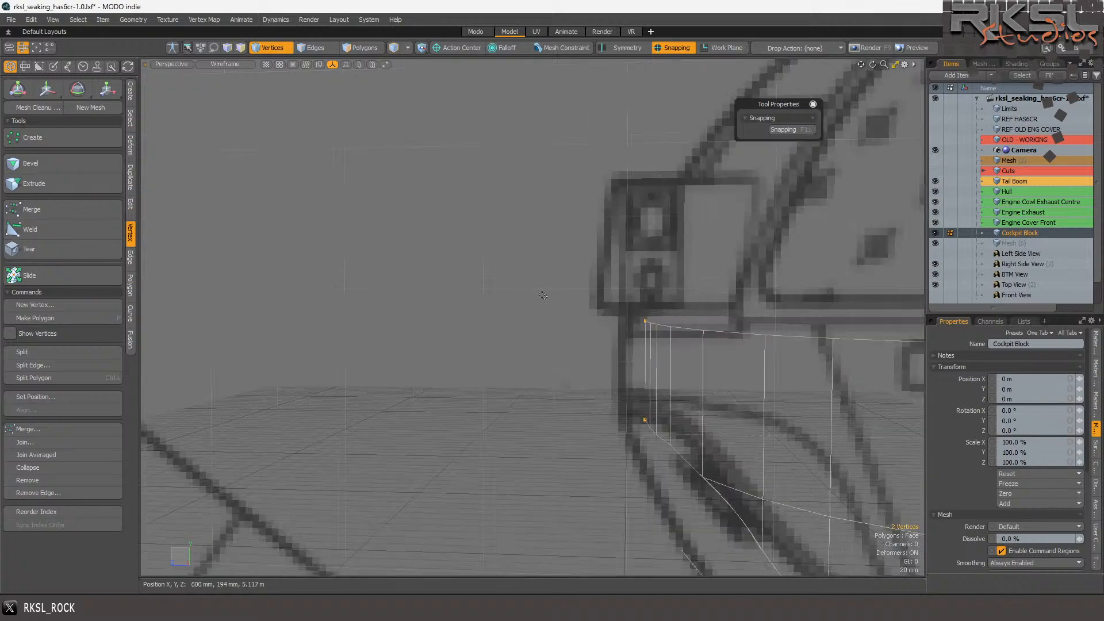
pyautogui.click(48, 90)
pyautogui.click(400, 299)
pyautogui.moveTo(365, 294); pyautogui.dragTo(323, 294)
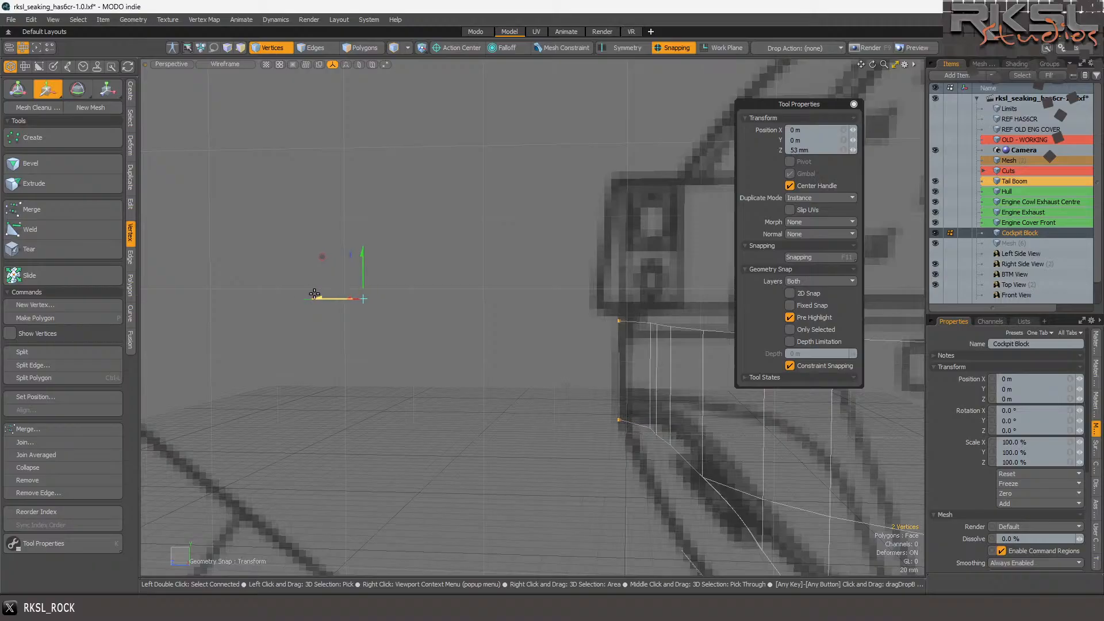
pyautogui.press('q')
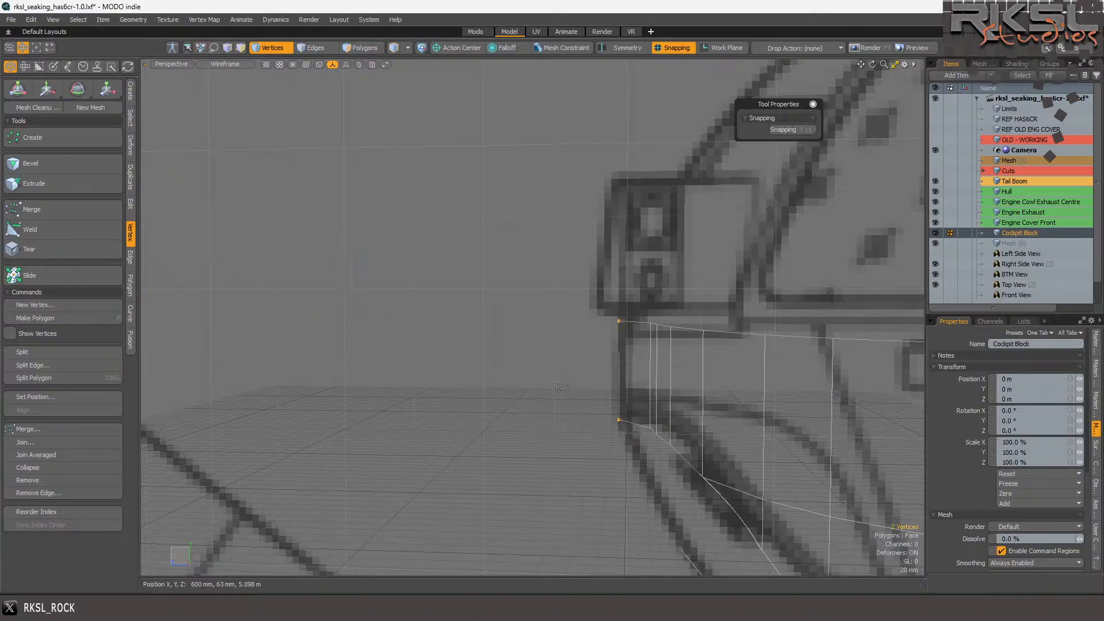
pyautogui.press('2')
pyautogui.click(650, 374)
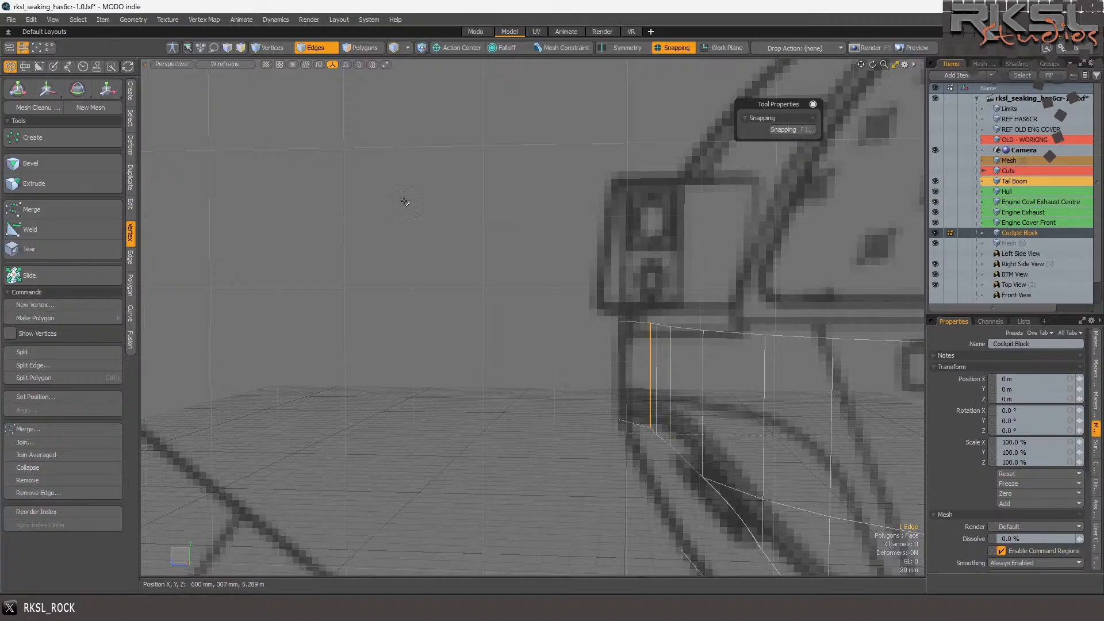
pyautogui.click(47, 90)
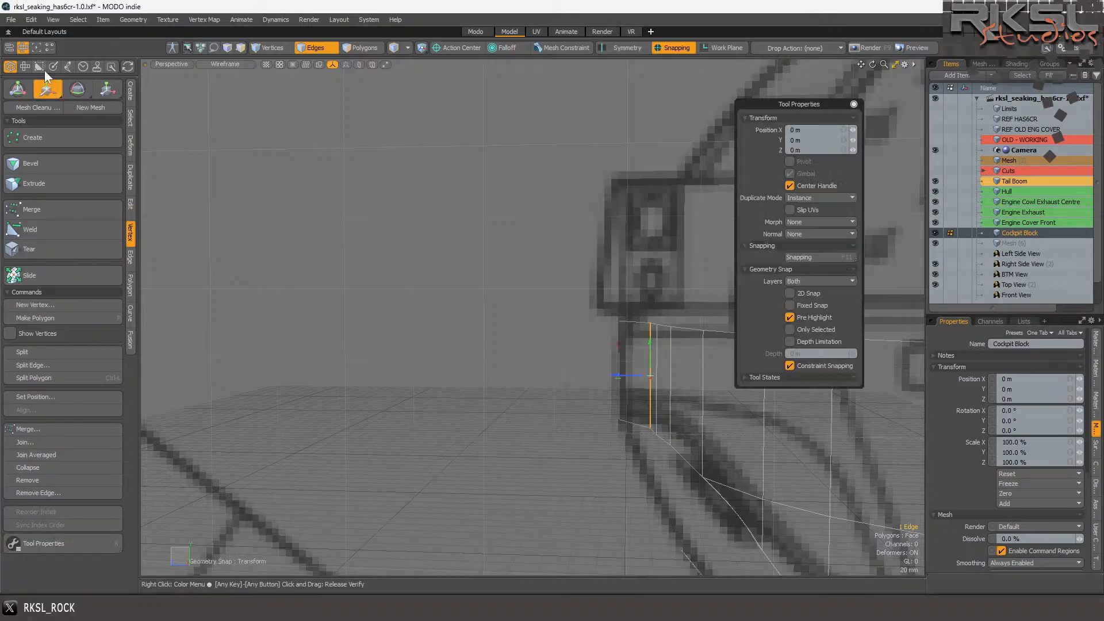
pyautogui.scroll(-6, 420, 244)
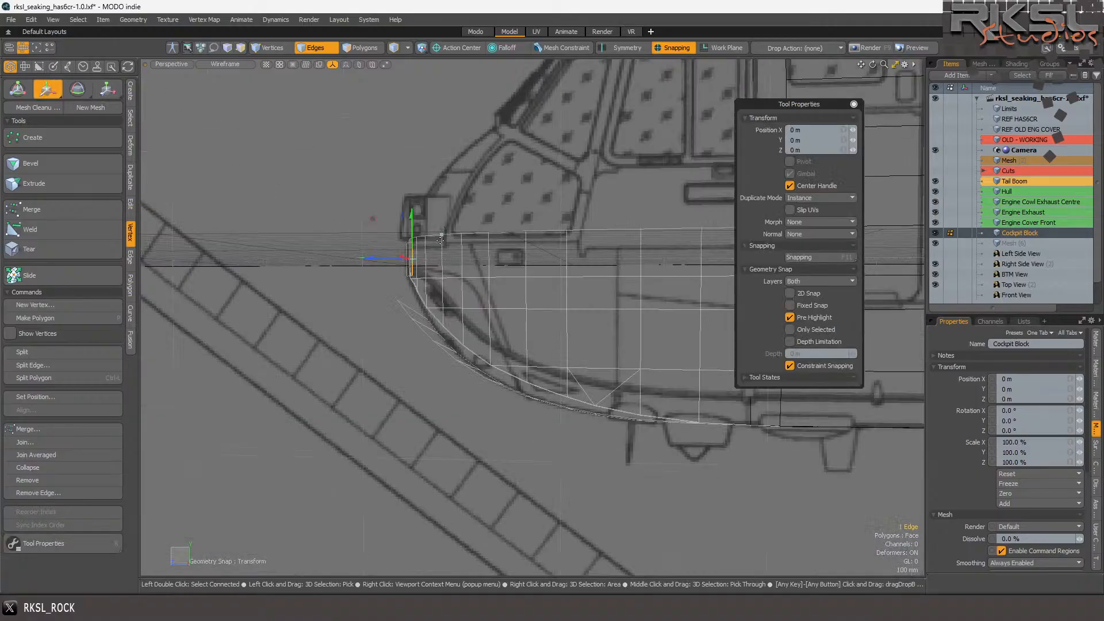
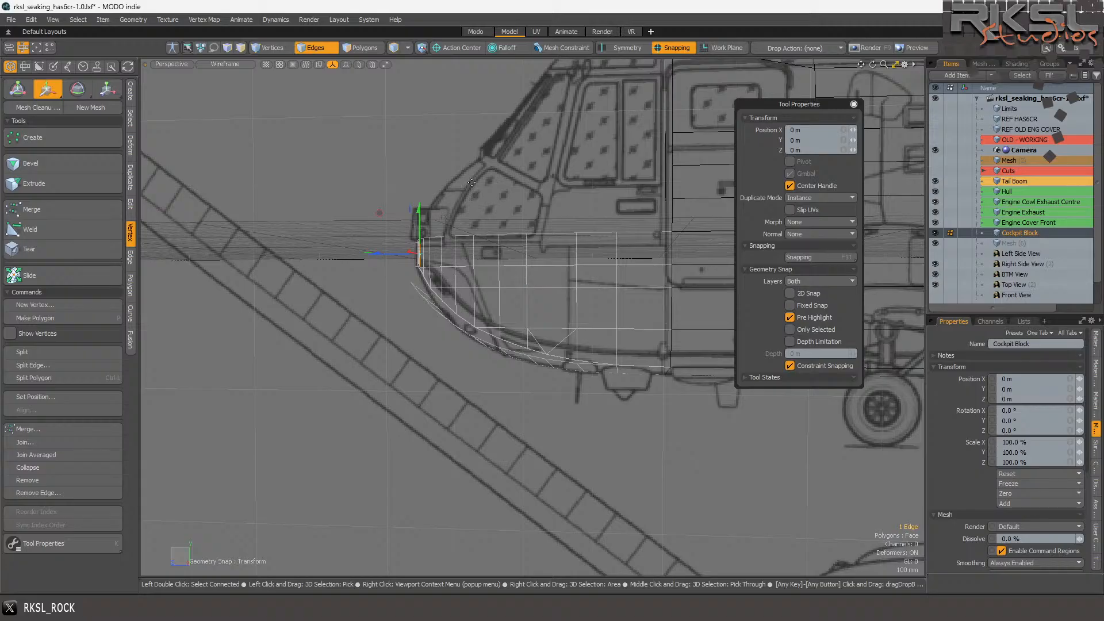
pyautogui.press('Escape')
pyautogui.press('Escape')
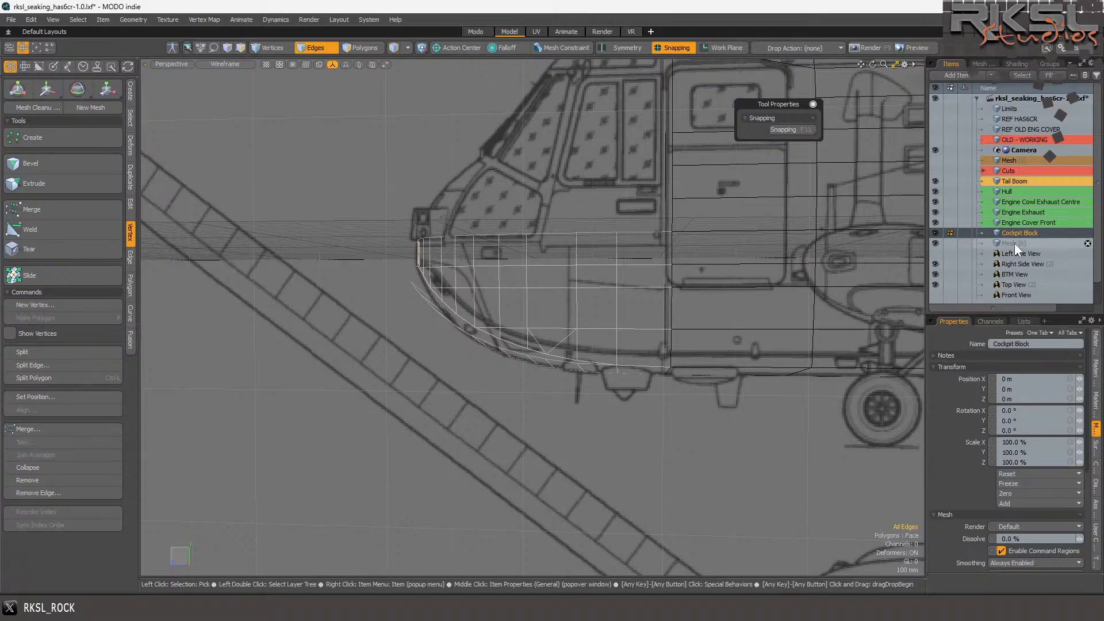
# - On the empty mesh item, draw a cylinder about 503 mm in Y radius and 529 mm in Z radius at the block's upper edge in Right view
pyautogui.click(1012, 242)
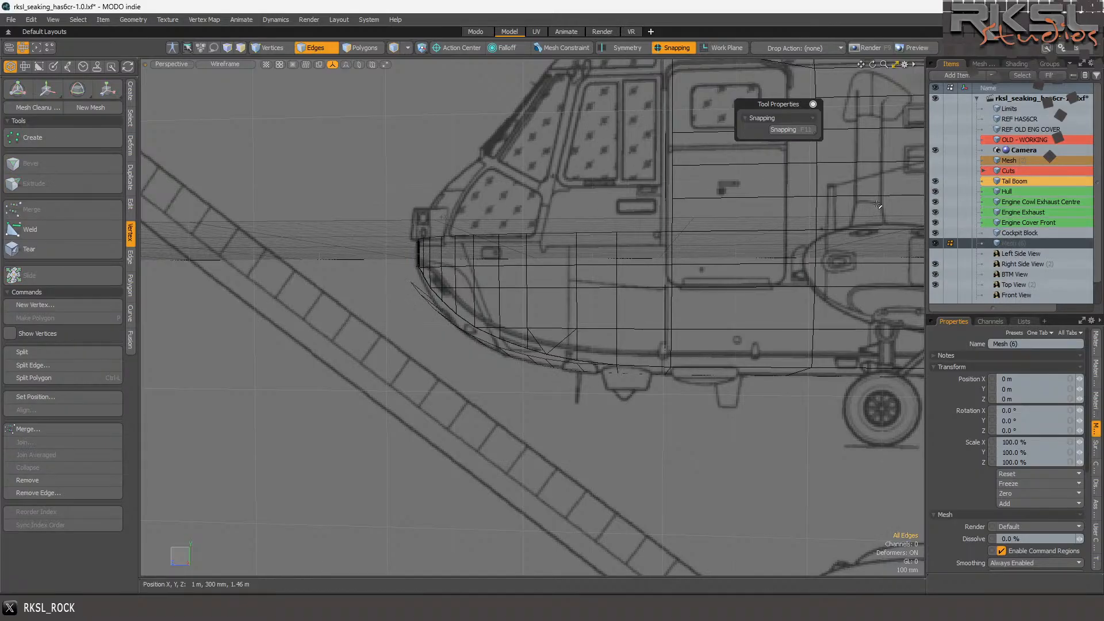
pyautogui.click(173, 64)
pyautogui.click(175, 50)
pyautogui.scroll(-5, 375, 150)
pyautogui.scroll(5, 443, 206)
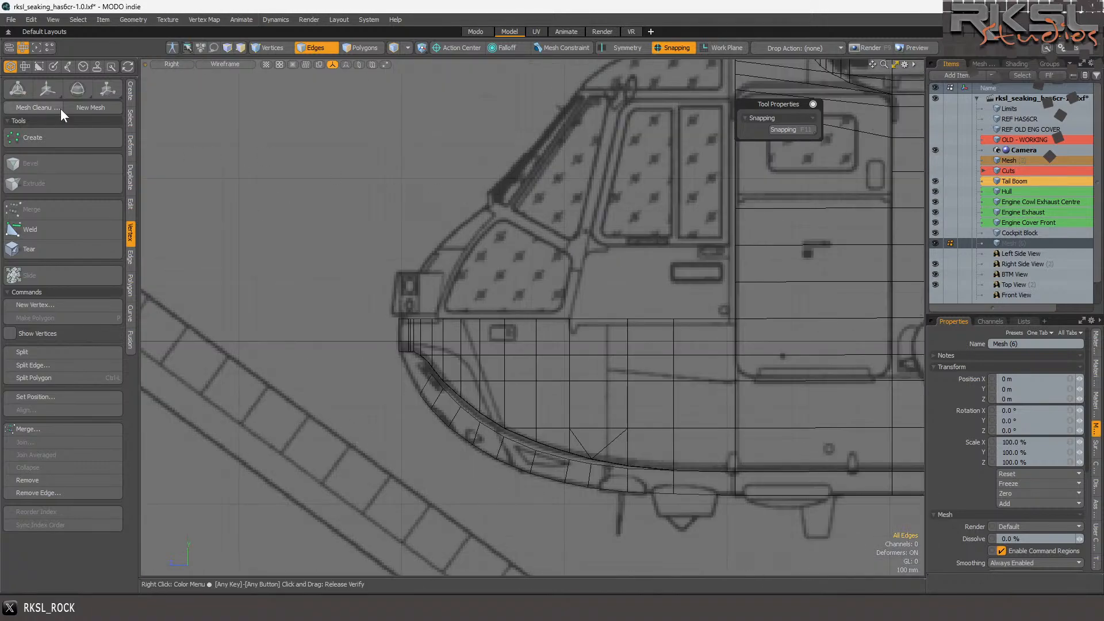
pyautogui.click(127, 89)
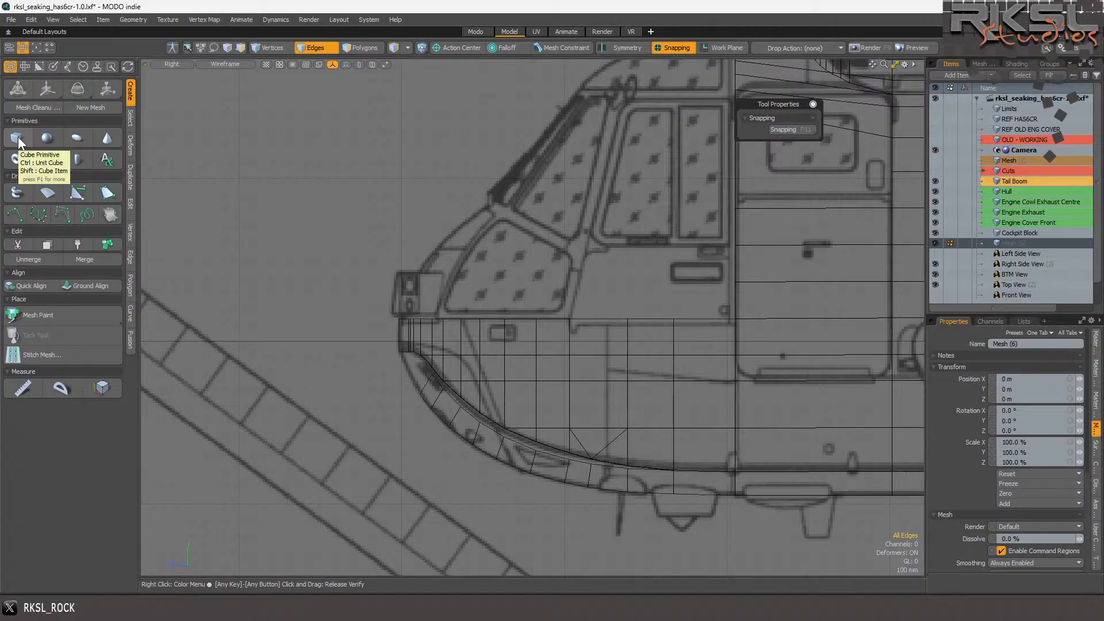
pyautogui.click(49, 160)
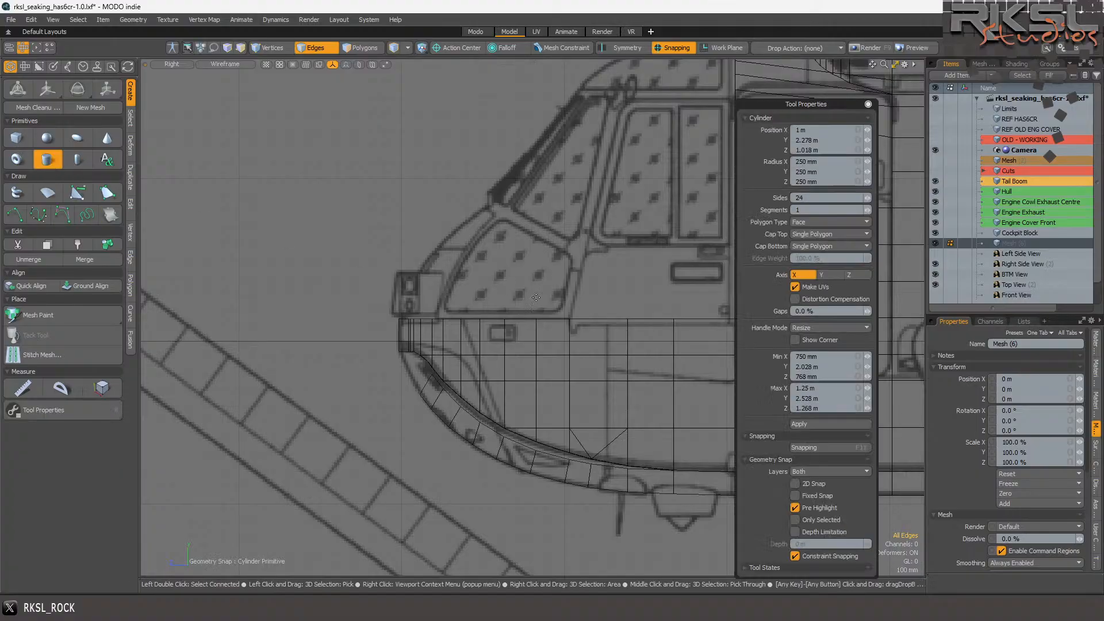
pyautogui.moveTo(567, 316); pyautogui.dragTo(630, 379)
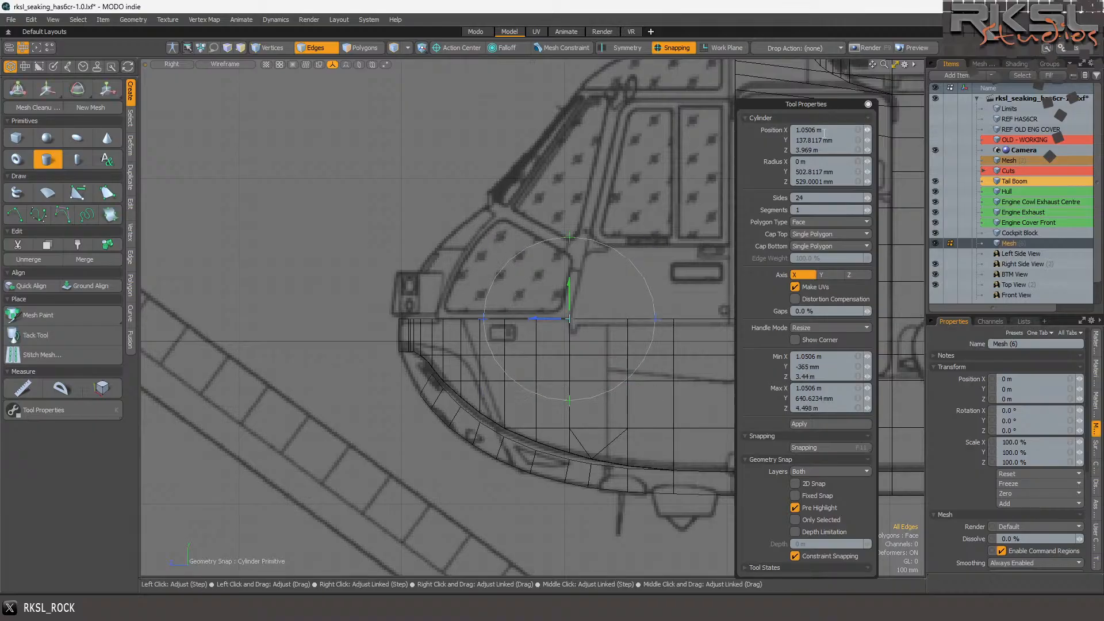
# - Set the cylinder's X, Y and Z radii to 0.5 m each and finish the primitive
pyautogui.click(832, 163)
pyautogui.write('0.5')
pyautogui.press('Tab')
pyautogui.write('0.5')
pyautogui.press('Tab')
pyautogui.write('0.5')
pyautogui.press('Return')
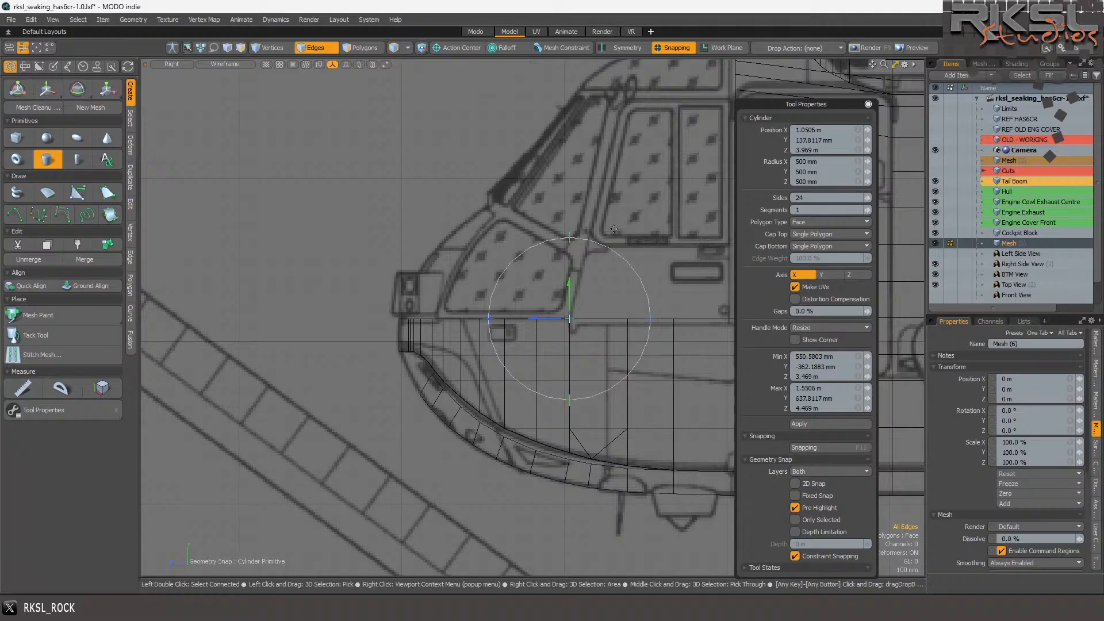
pyautogui.press('space')
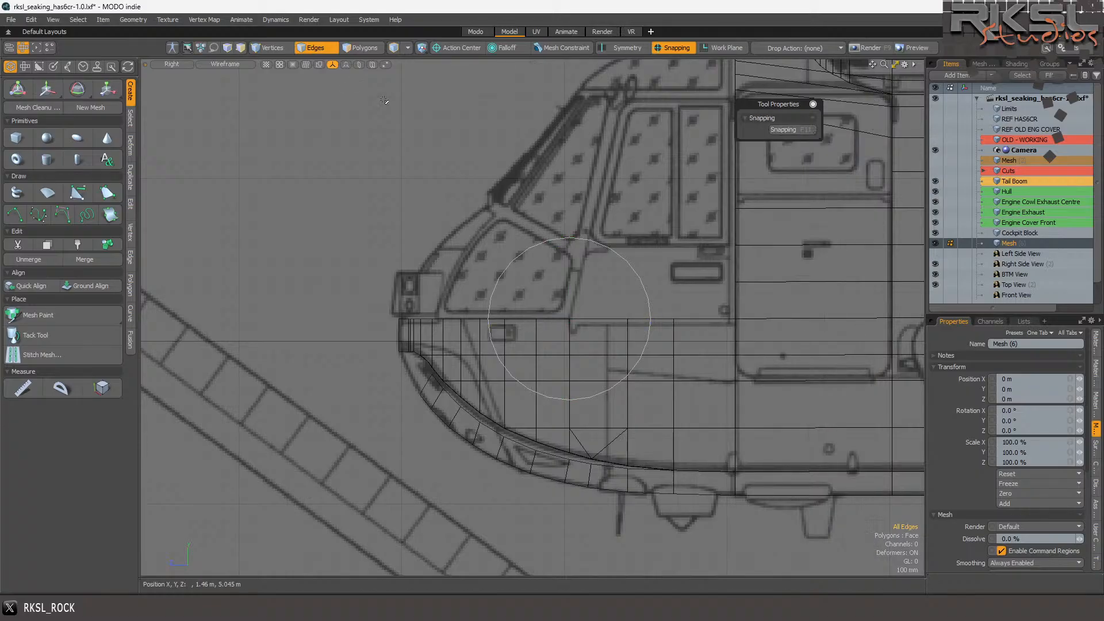
# - Select all the cylinder's polygons and rotate them 90° about Z so the cylinder stands upright
pyautogui.click(372, 48)
pyautogui.moveTo(650, 201)
pyautogui.mouseDown(button='right')
pyautogui.moveTo(388, 179)
pyautogui.moveTo(756, 398)
pyautogui.mouseUp(button='right')
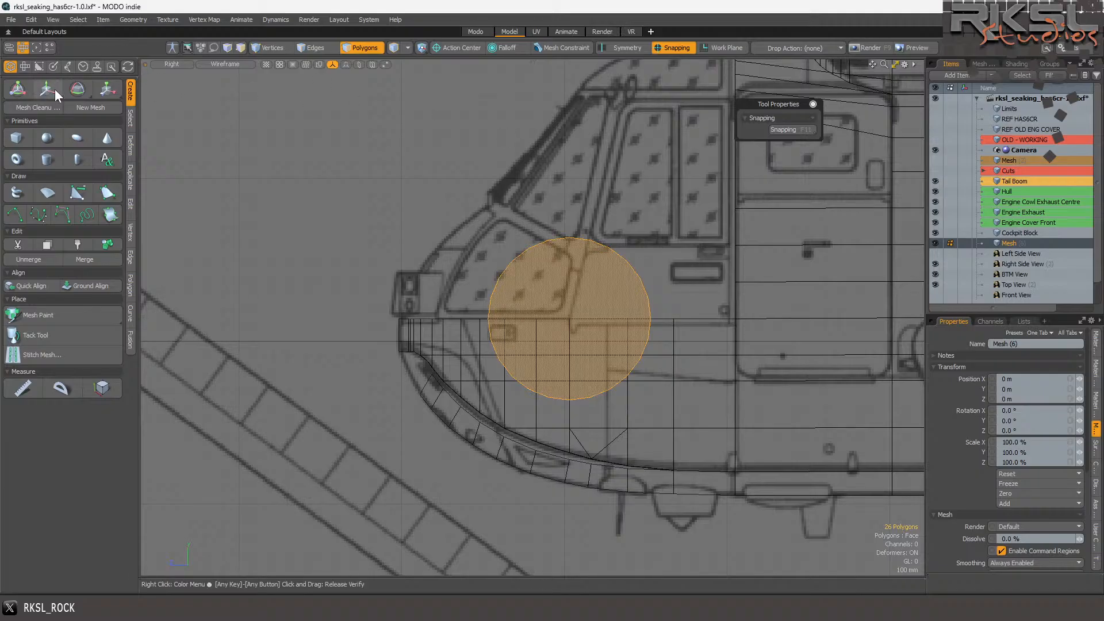
pyautogui.click(77, 89)
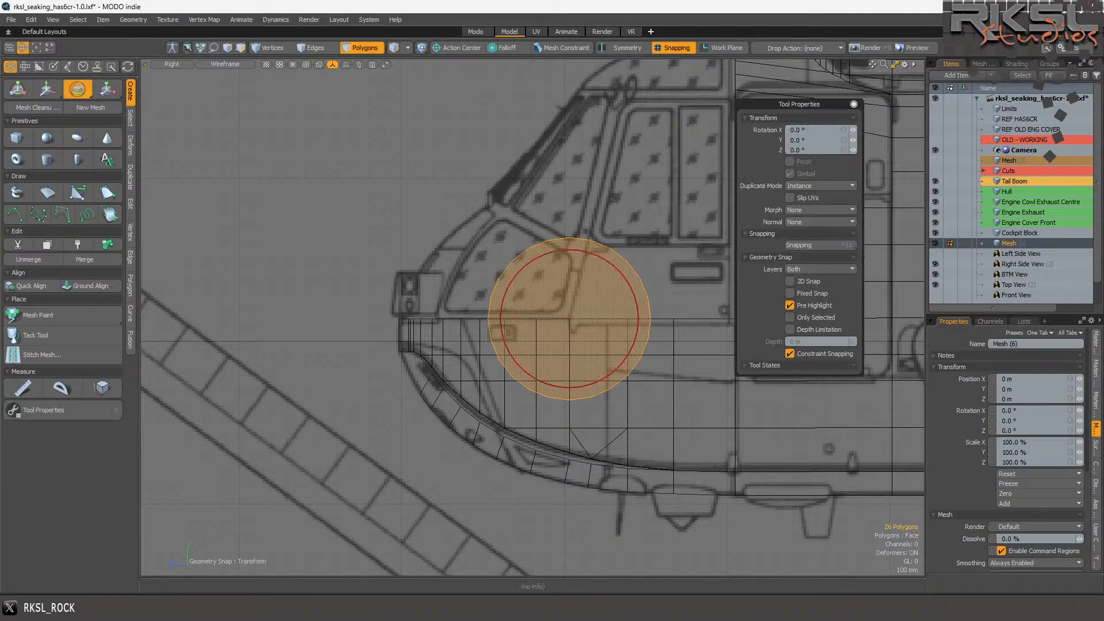
pyautogui.click(822, 150)
pyautogui.write('90')
pyautogui.press('Return')
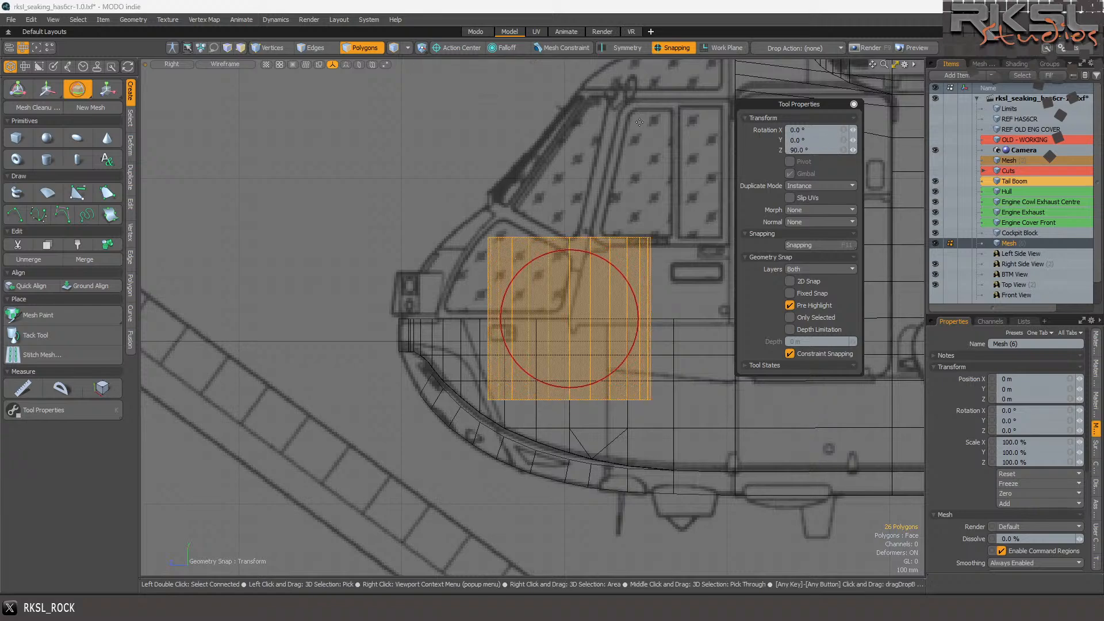
pyautogui.press('space')
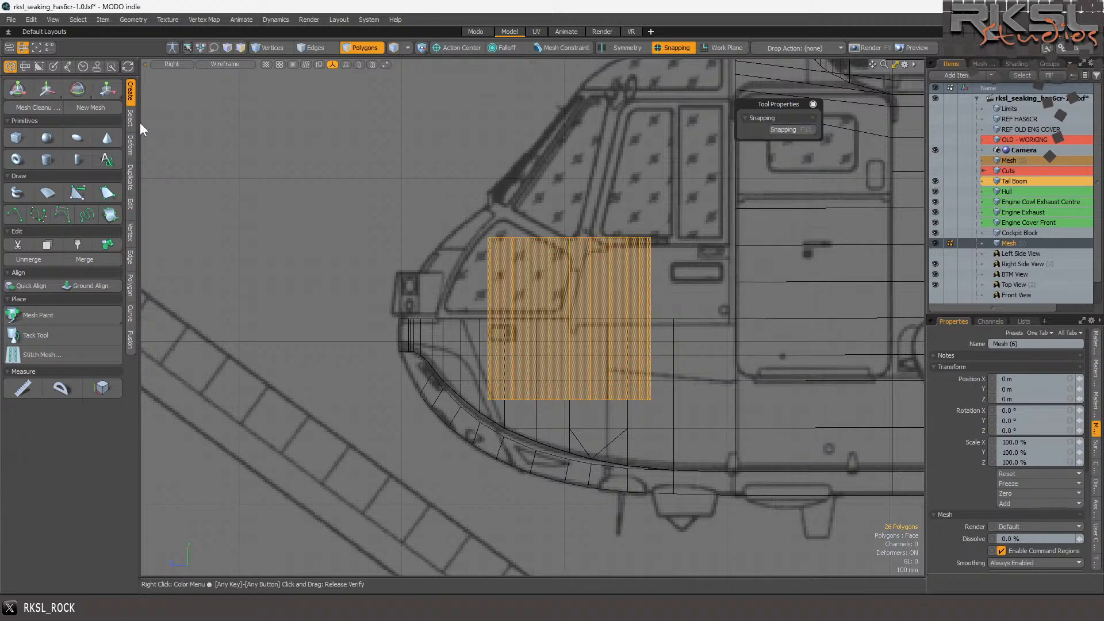
# - Move the cylinder -500 mm in X and 500 mm in Y, then snap it about 17 mm in X and -129 mm in Z to the block's edge
pyautogui.press('w')
pyautogui.moveTo(568, 404); pyautogui.dragTo(563, 309)
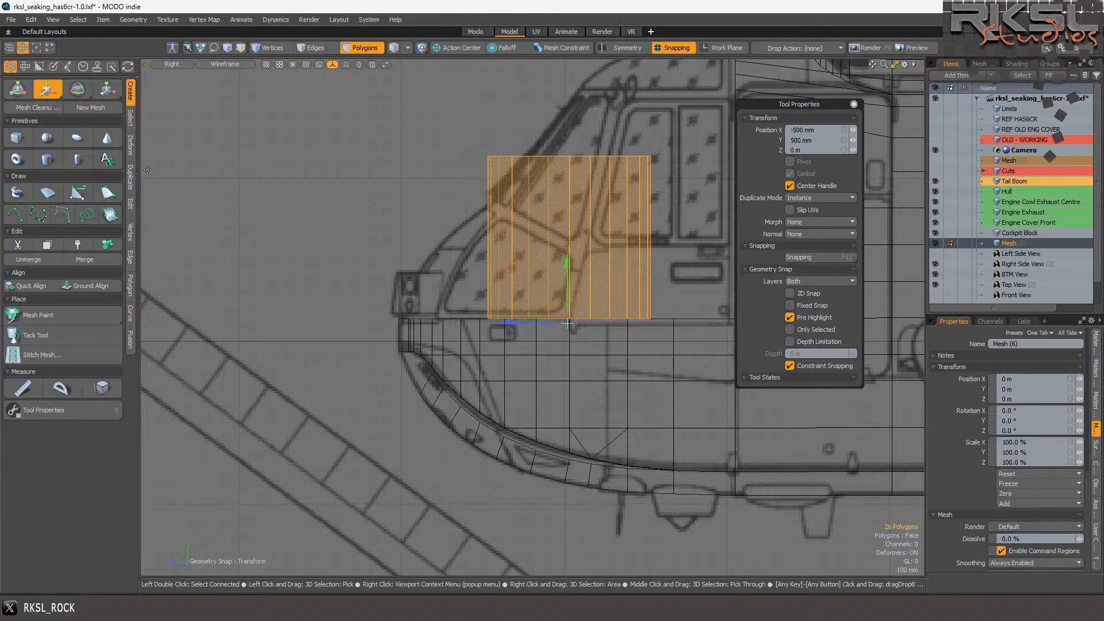
pyautogui.click(181, 64)
pyautogui.click(180, 83)
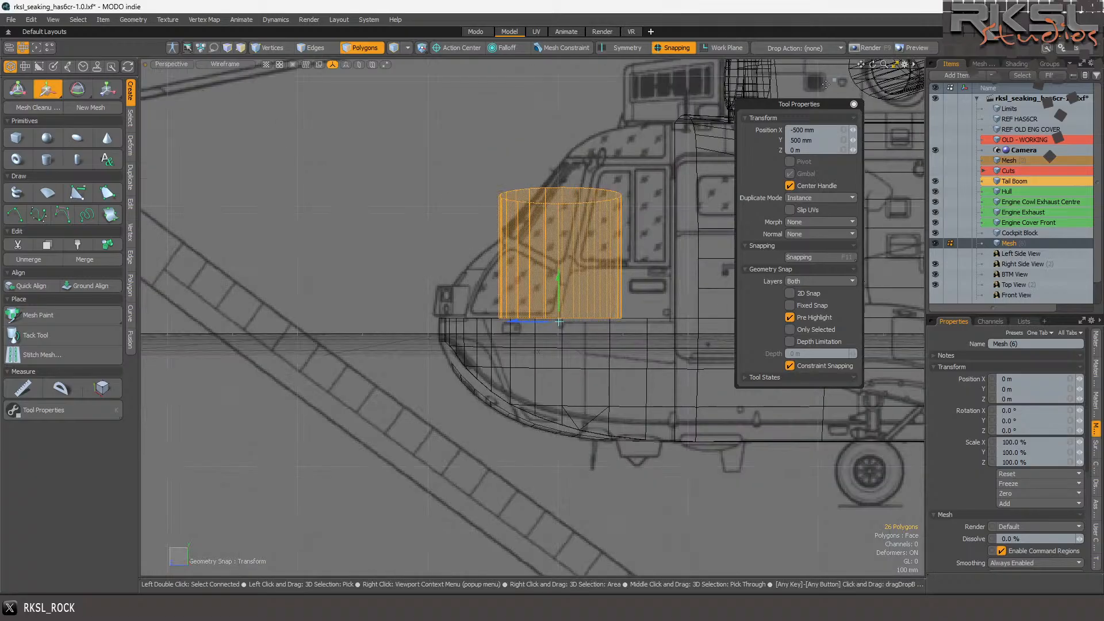
pyautogui.moveTo(873, 64); pyautogui.dragTo(917, 90)
pyautogui.scroll(3, 555, 265)
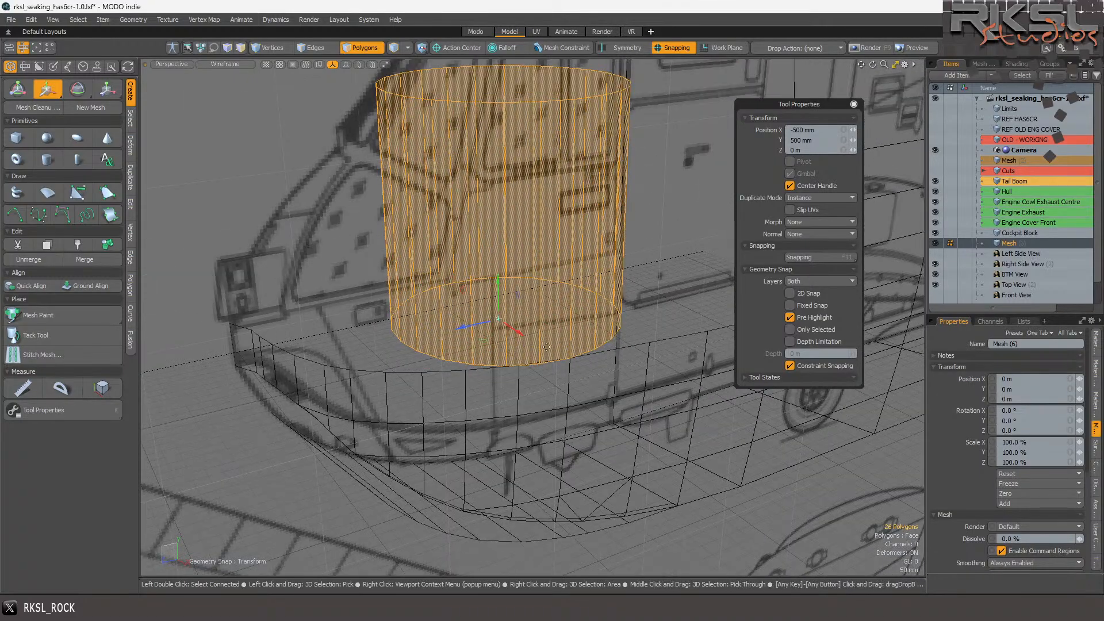
pyautogui.scroll(2, 581, 358)
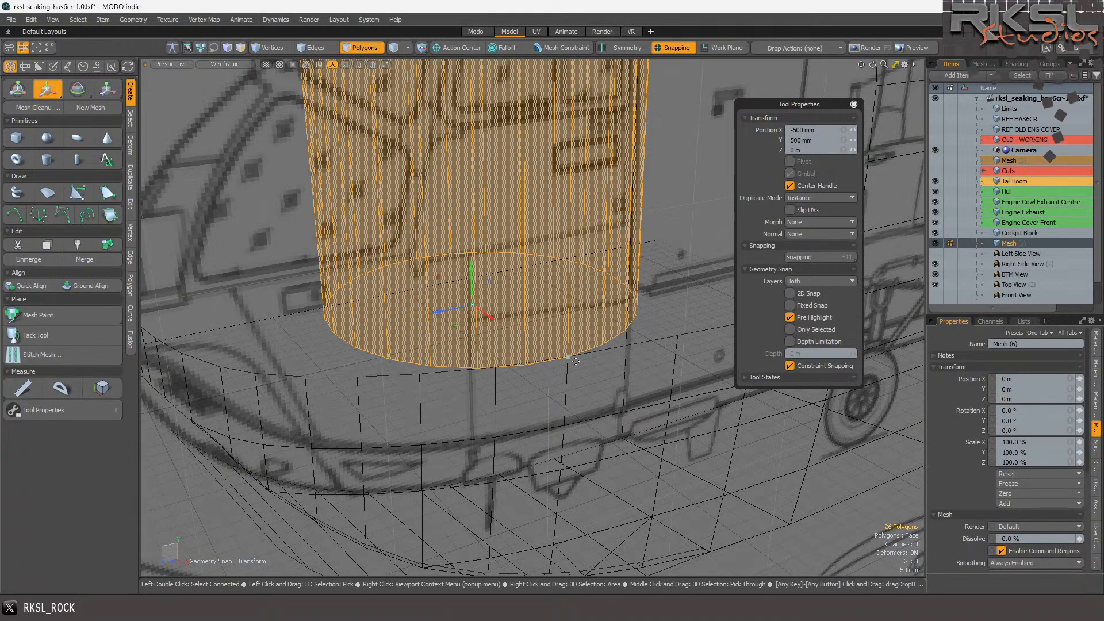
pyautogui.click(523, 373)
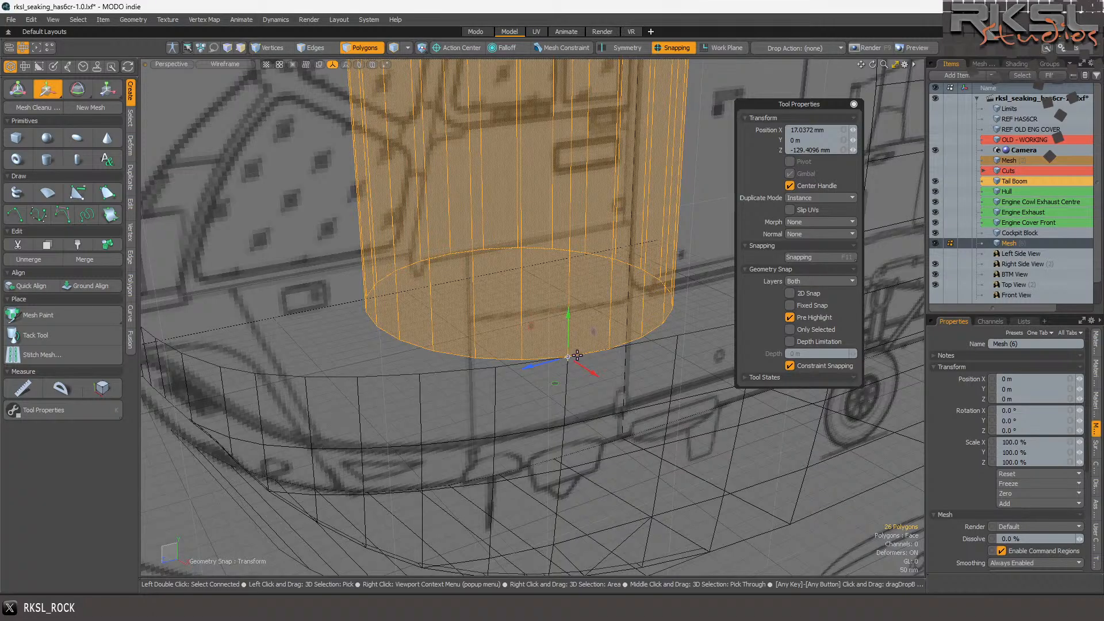
# - Scale the cylinder uniformly to about 259% around its vertex snapped to the cockpit block's upper edge
pyautogui.press('r')
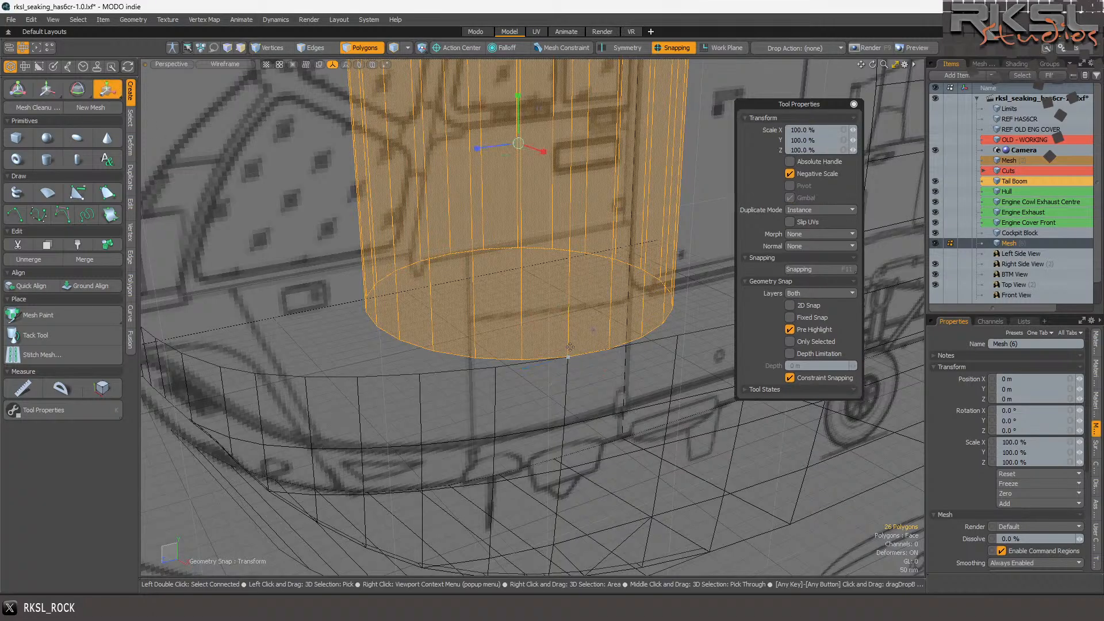
pyautogui.click(567, 358)
pyautogui.scroll(-3, 567, 361)
pyautogui.moveTo(567, 360); pyautogui.dragTo(660, 360)
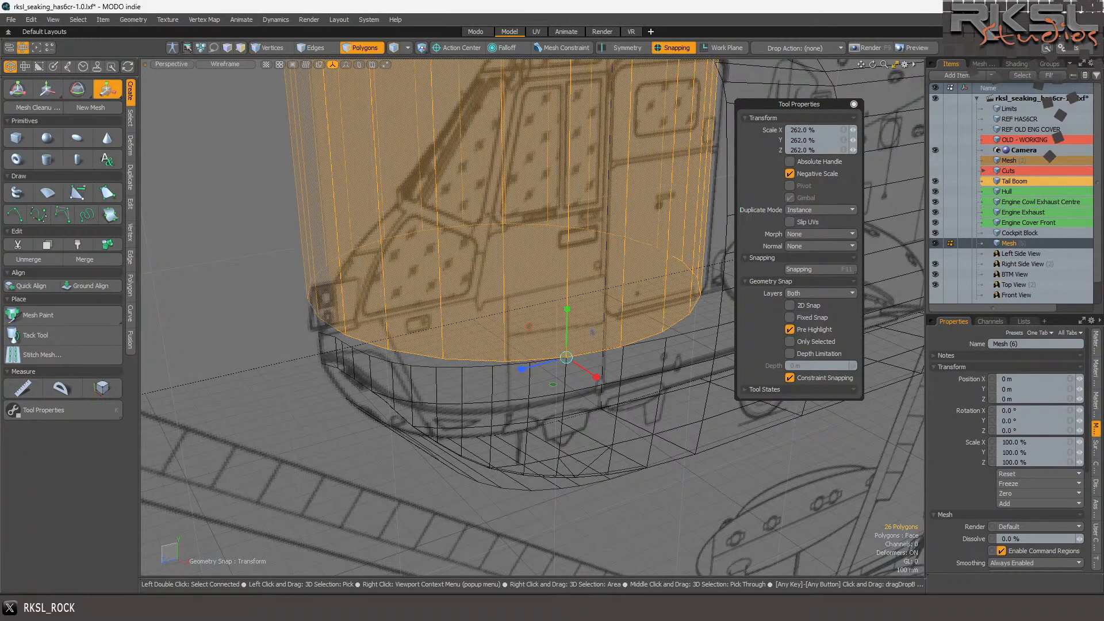
# - In Top view, scale the cylinder to about 161.5% in X and 278% in Z to follow the blueprint's nose curve
pyautogui.click(170, 62)
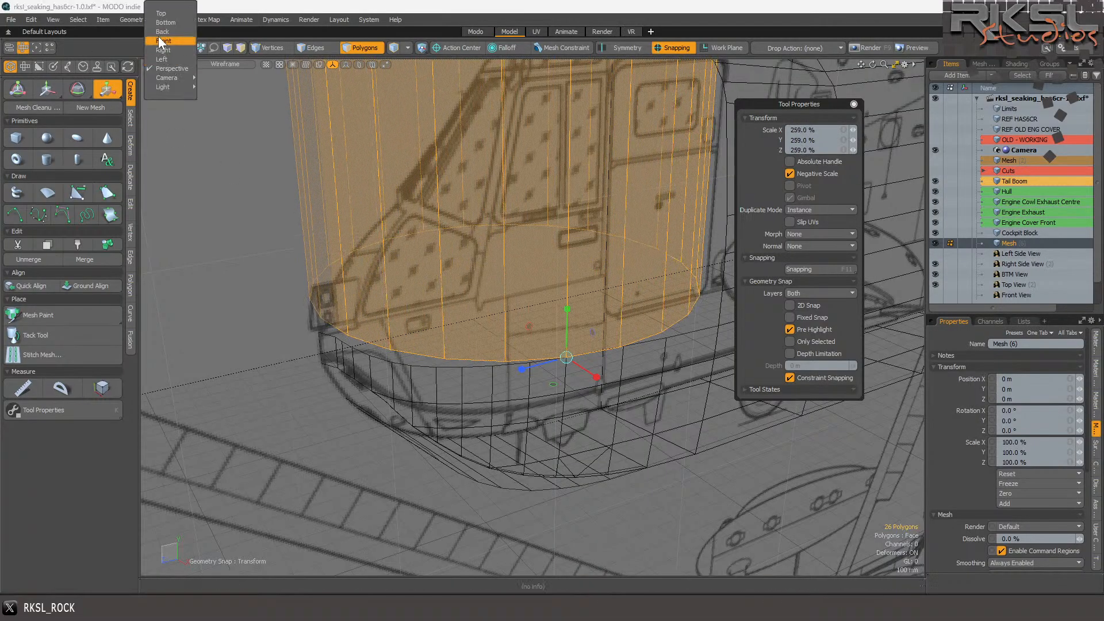
pyautogui.click(163, 13)
pyautogui.scroll(4, 408, 261)
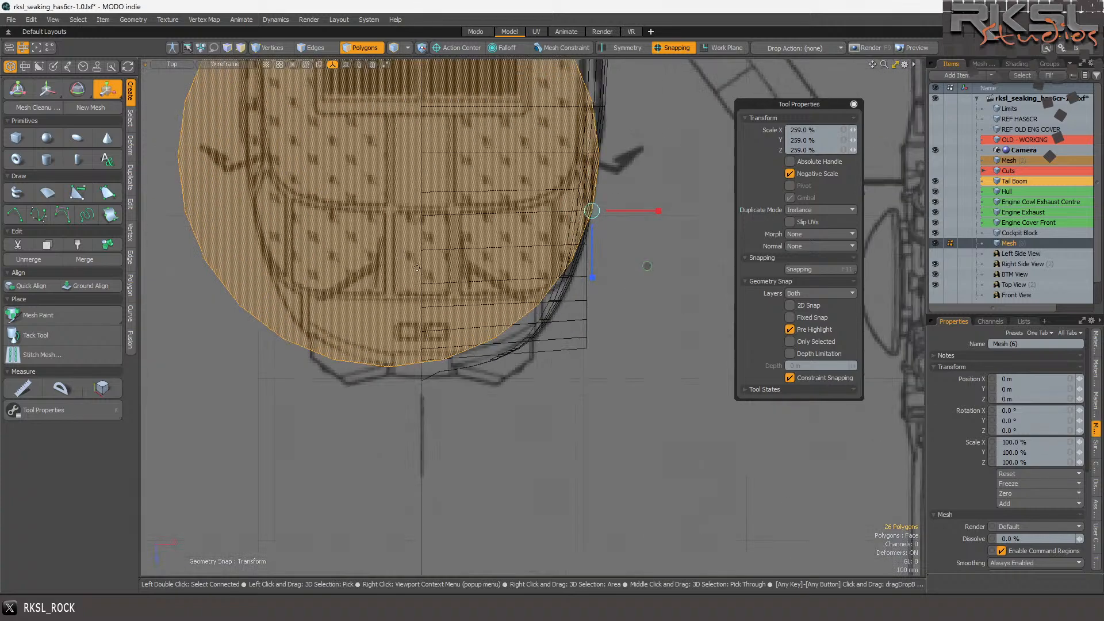
pyautogui.scroll(2, 542, 250)
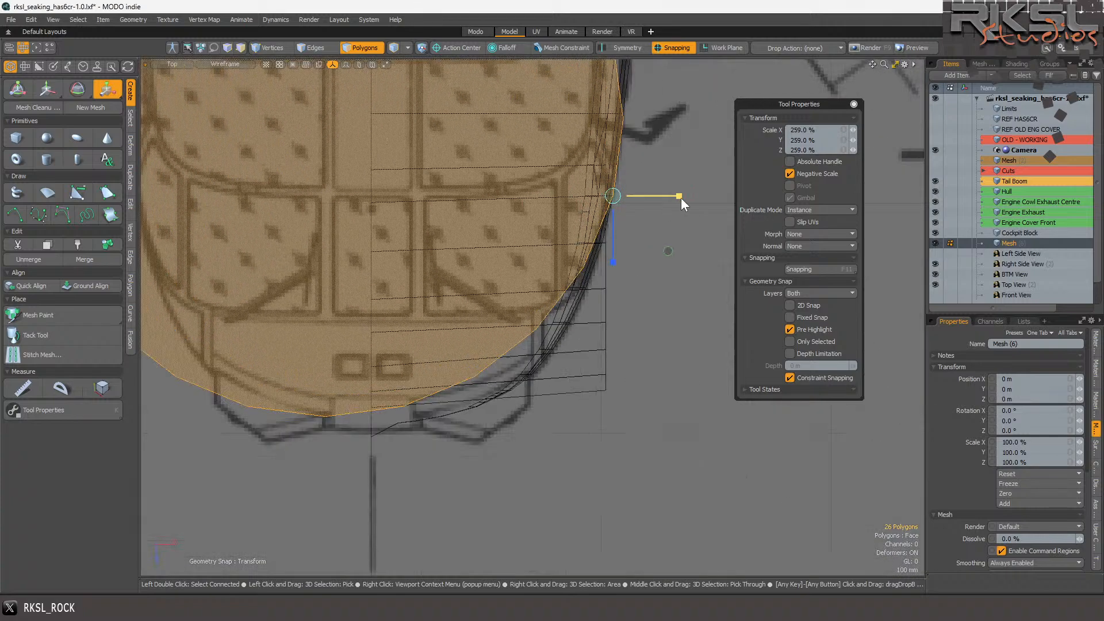
pyautogui.moveTo(682, 197); pyautogui.dragTo(612, 196)
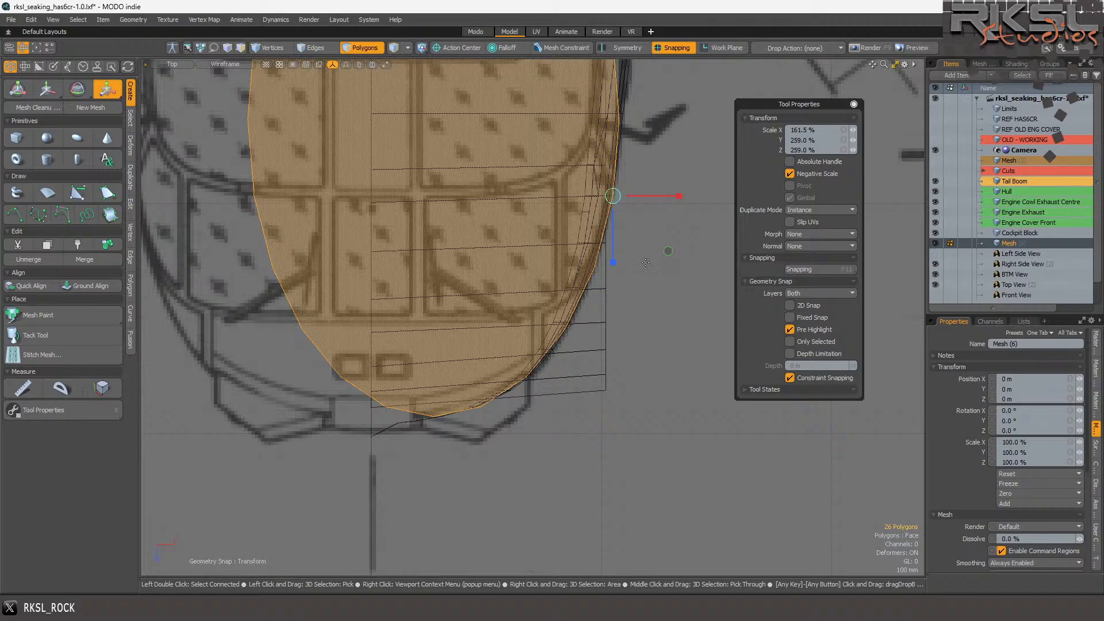
pyautogui.moveTo(613, 263); pyautogui.dragTo(613, 274)
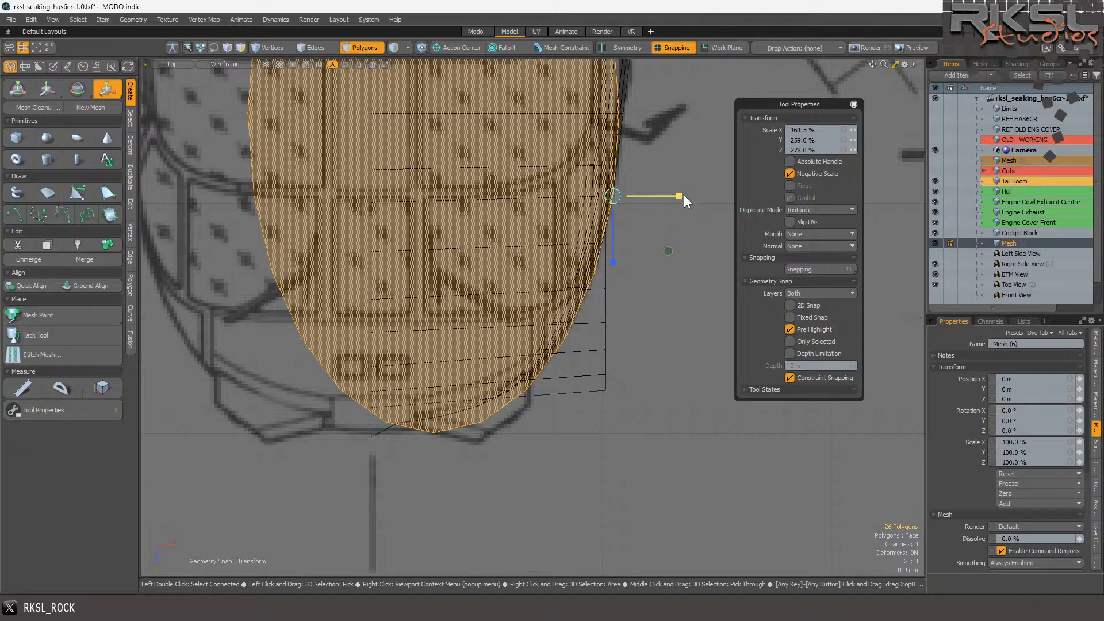
pyautogui.scroll(2, 330, 467)
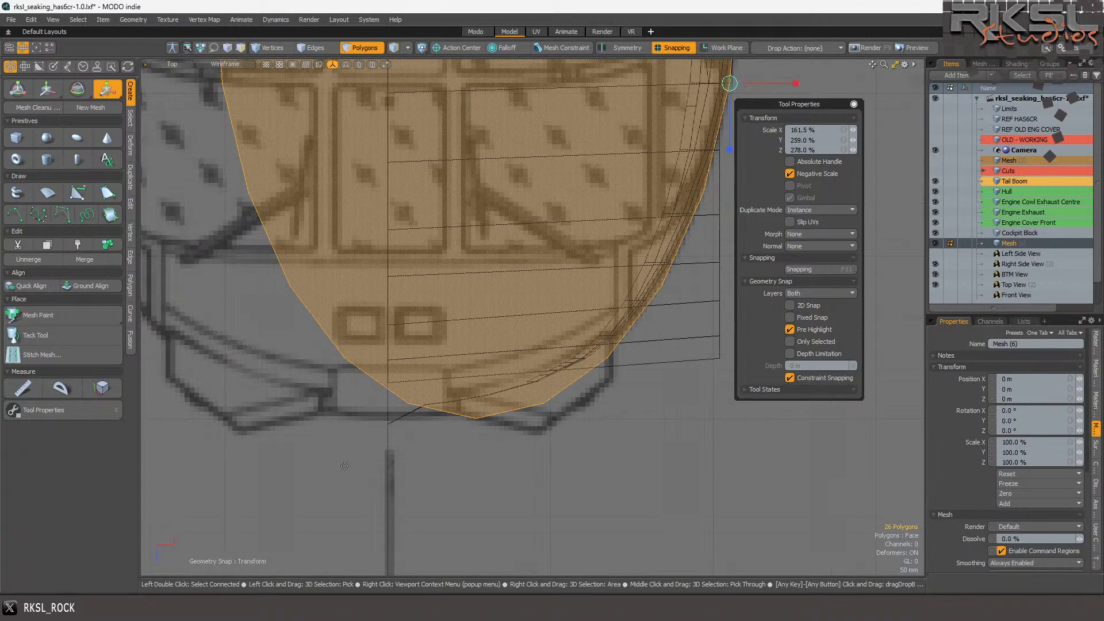
pyautogui.press('space')
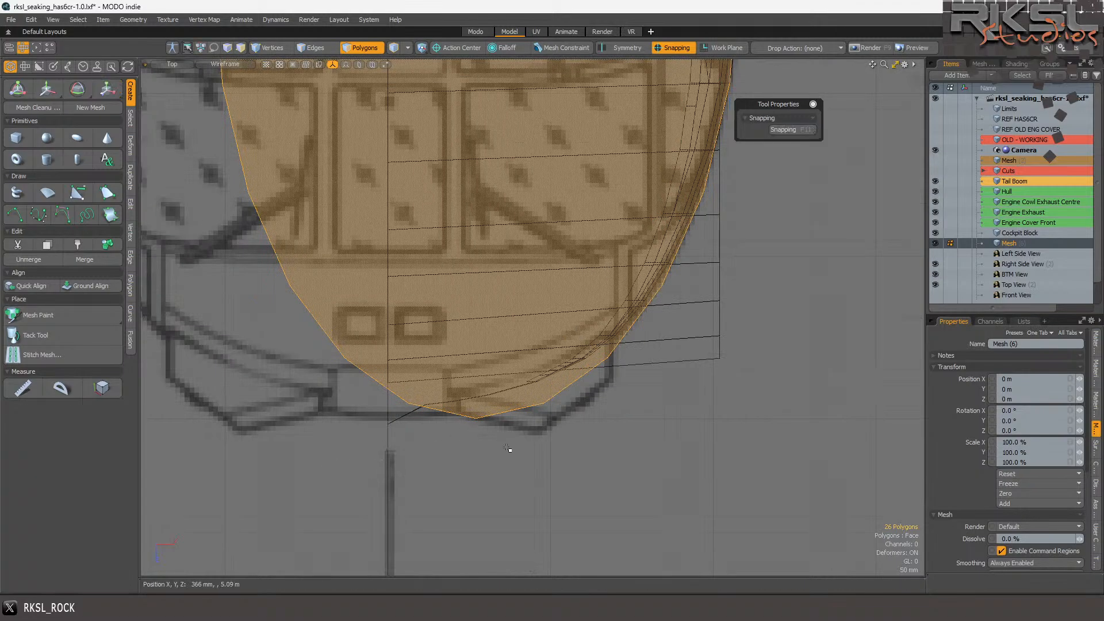
# - Select the cylinder's vertex pair just beside the centreline at the nose and move it 28 mm in X and 50 mm in Z
pyautogui.moveTo(492, 420); pyautogui.dragTo(363, 444, button='right')
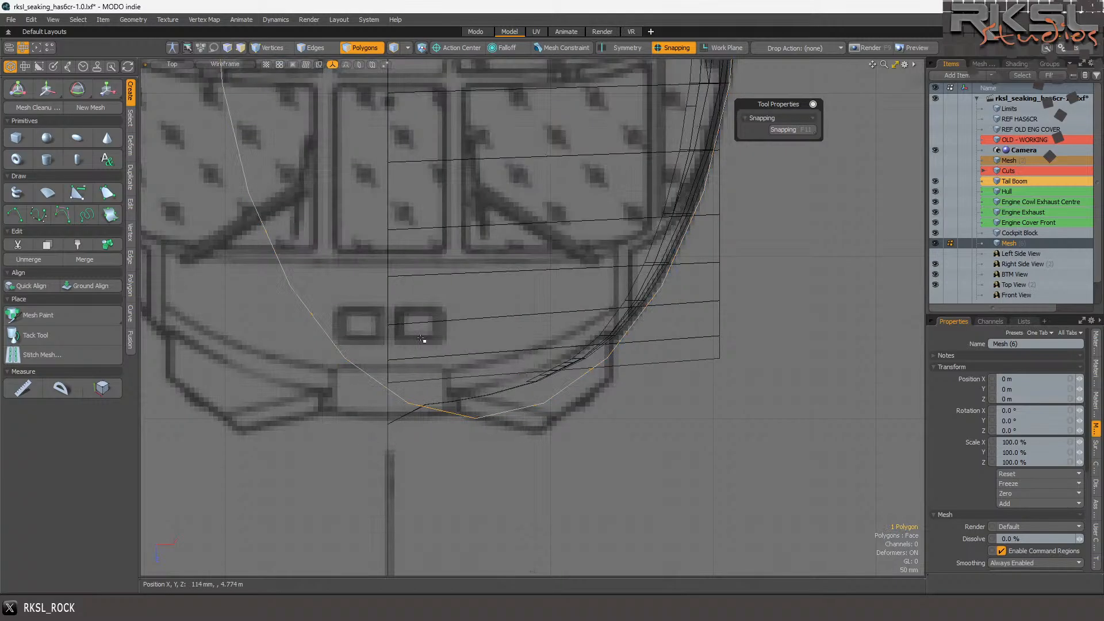
pyautogui.click(267, 48)
pyautogui.moveTo(477, 335)
pyautogui.mouseDown(button='right')
pyautogui.moveTo(405, 434)
pyautogui.moveTo(369, 384)
pyautogui.mouseUp(button='right')
pyautogui.click(46, 95)
pyautogui.moveTo(295, 355); pyautogui.dragTo(303, 370)
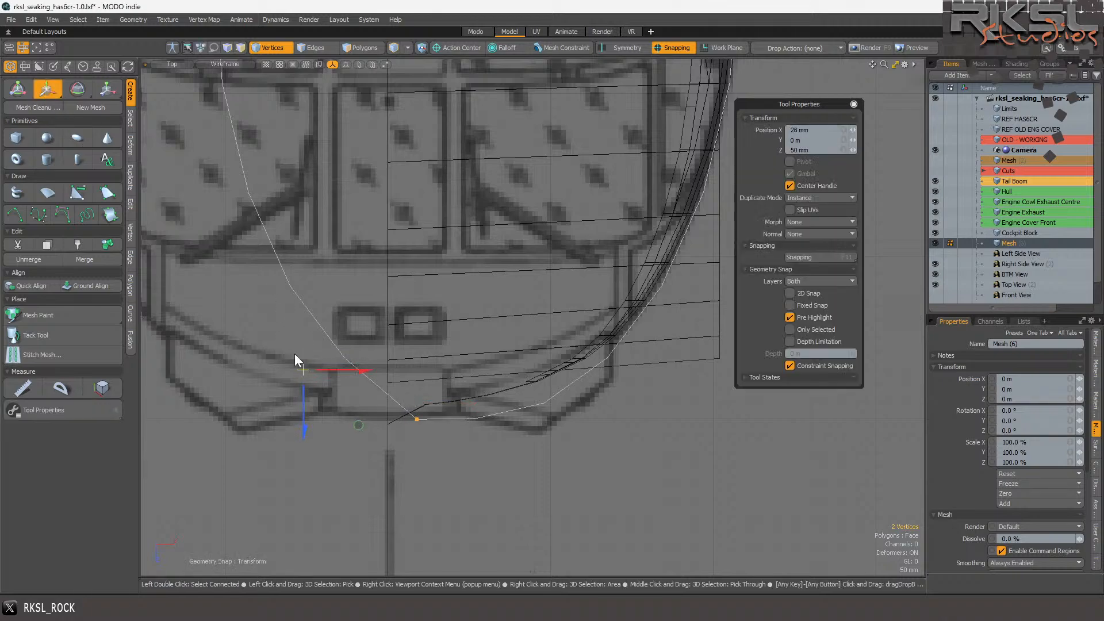
pyautogui.press('space')
# - Set the position of the next vertex pair along the curve to the centreline in X and move it 188 mm forward in Z
pyautogui.moveTo(406, 341); pyautogui.dragTo(338, 432, button='right')
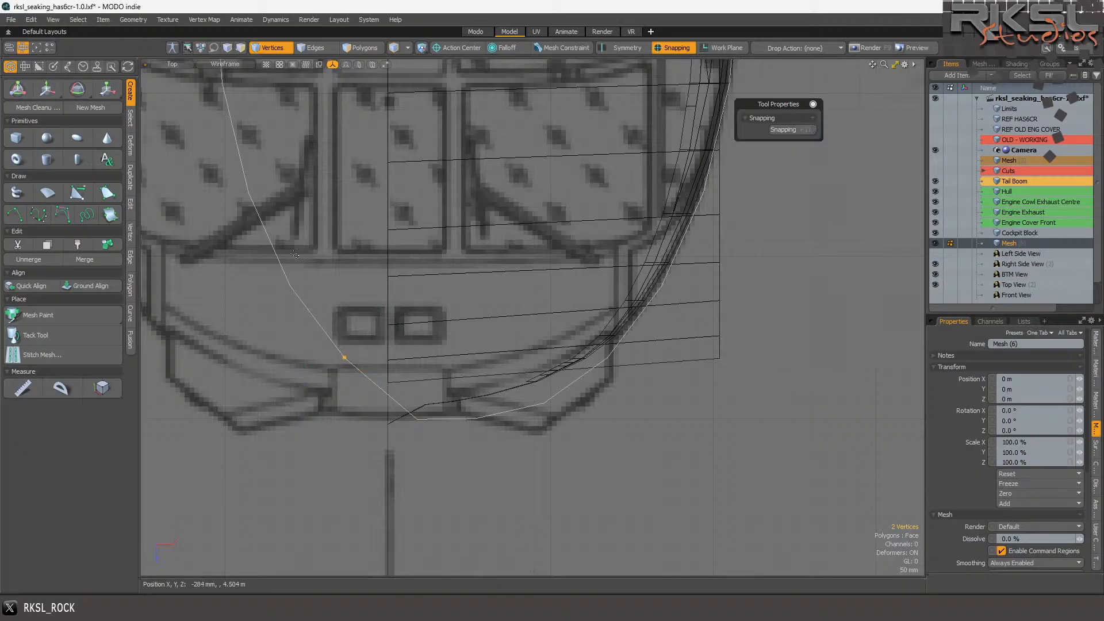
pyautogui.click(128, 232)
pyautogui.click(68, 397)
pyautogui.click(642, 281)
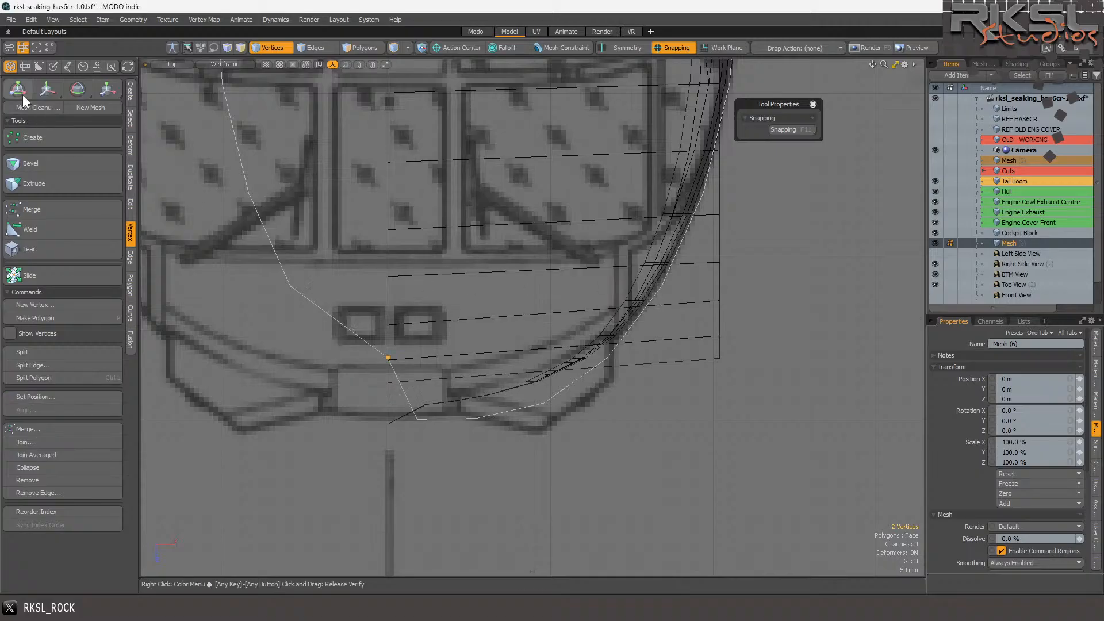
pyautogui.click(48, 90)
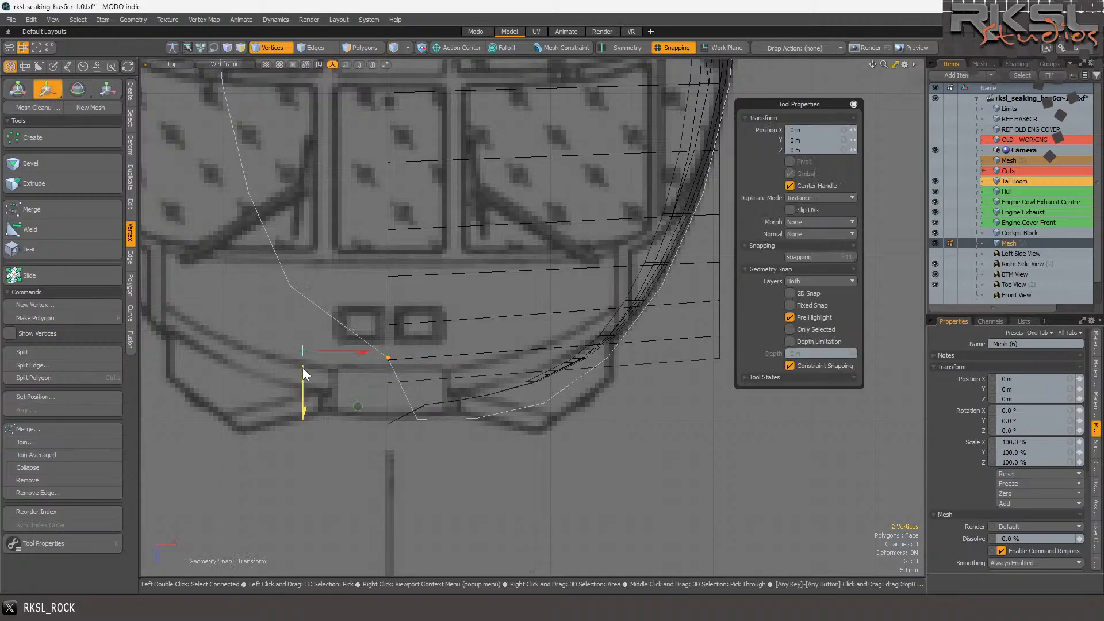
pyautogui.moveTo(302, 371); pyautogui.dragTo(311, 475)
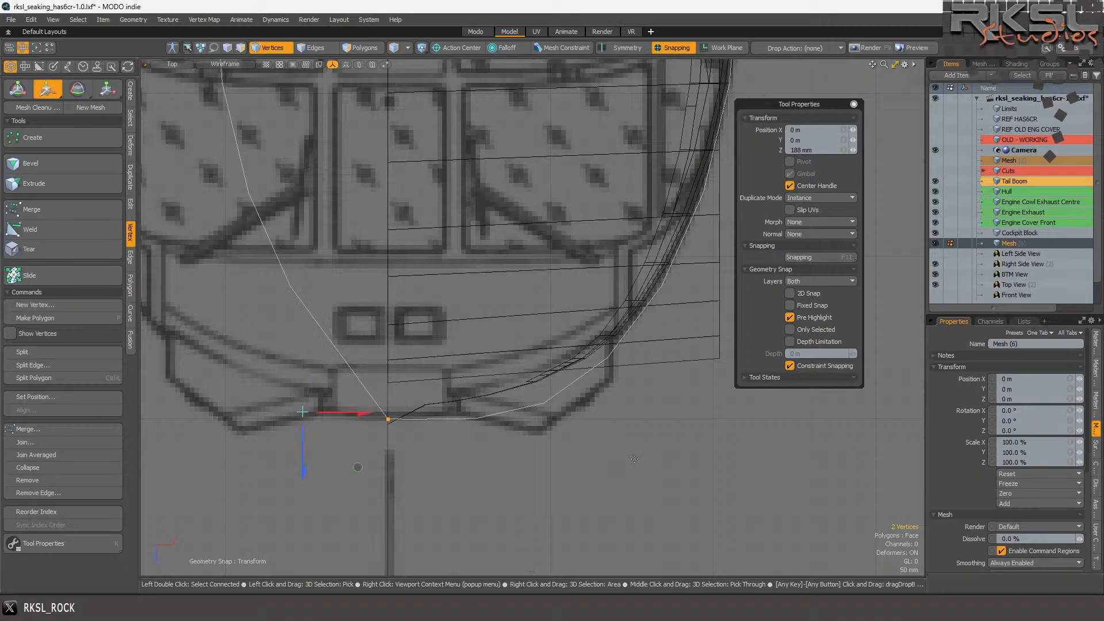
pyautogui.press('space')
# - Select the seven vertex pairs along the right side of the nose guide curve, leaving out the centreline pair
pyautogui.moveTo(707, 332)
pyautogui.mouseDown(button='right')
pyautogui.moveTo(710, 249)
pyautogui.moveTo(365, 465)
pyautogui.moveTo(496, 489)
pyautogui.mouseUp(button='right')
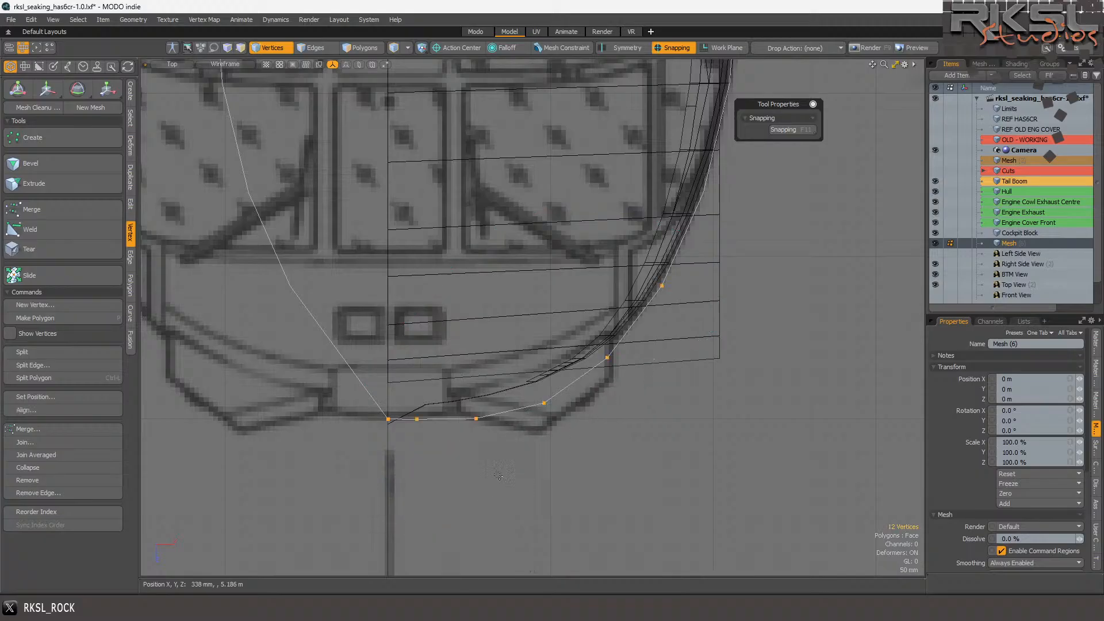
pyautogui.scroll(2, 500, 432)
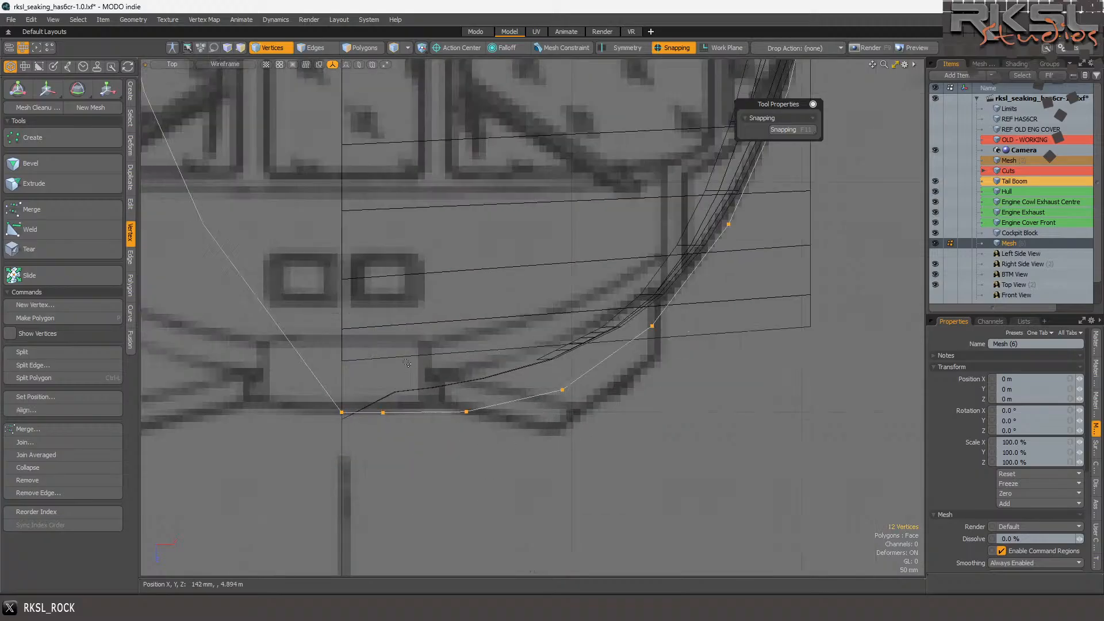
pyautogui.scroll(-2, 406, 363)
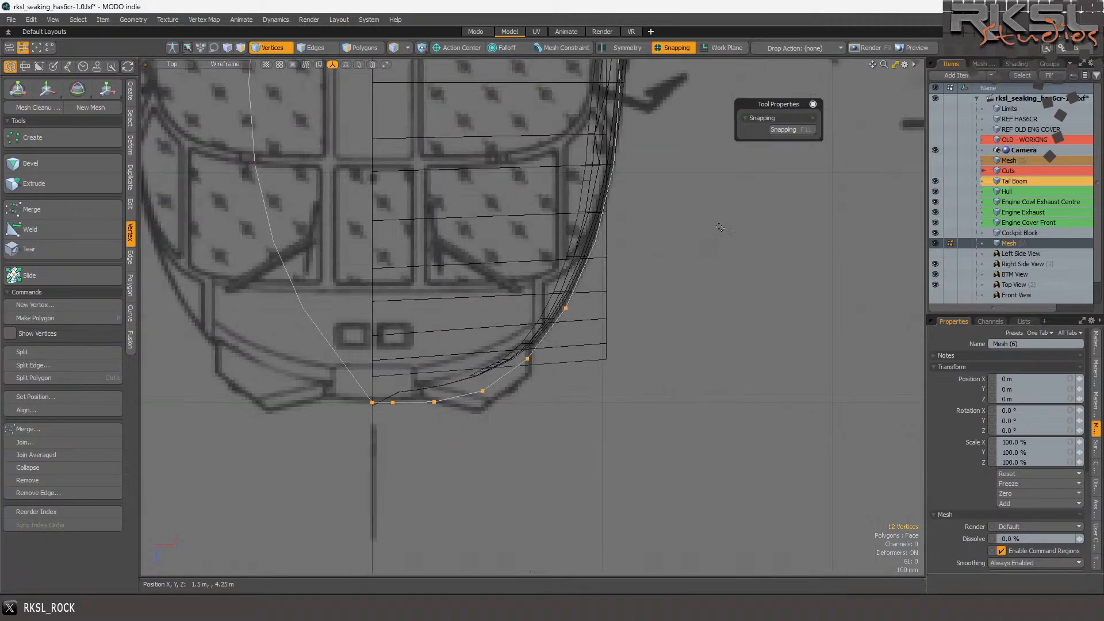
pyautogui.moveTo(693, 181)
pyautogui.mouseDown(button='right')
pyautogui.moveTo(520, 138)
pyautogui.moveTo(394, 262)
pyautogui.moveTo(380, 425)
pyautogui.moveTo(426, 444)
pyautogui.mouseUp(button='right')
pyautogui.moveTo(644, 288)
pyautogui.keyDown('shift'); pyautogui.mouseDown(button='right')
pyautogui.moveTo(480, 242)
pyautogui.moveTo(577, 470)
pyautogui.mouseUp(button='right'); pyautogui.keyUp('shift')
pyautogui.click(107, 89)
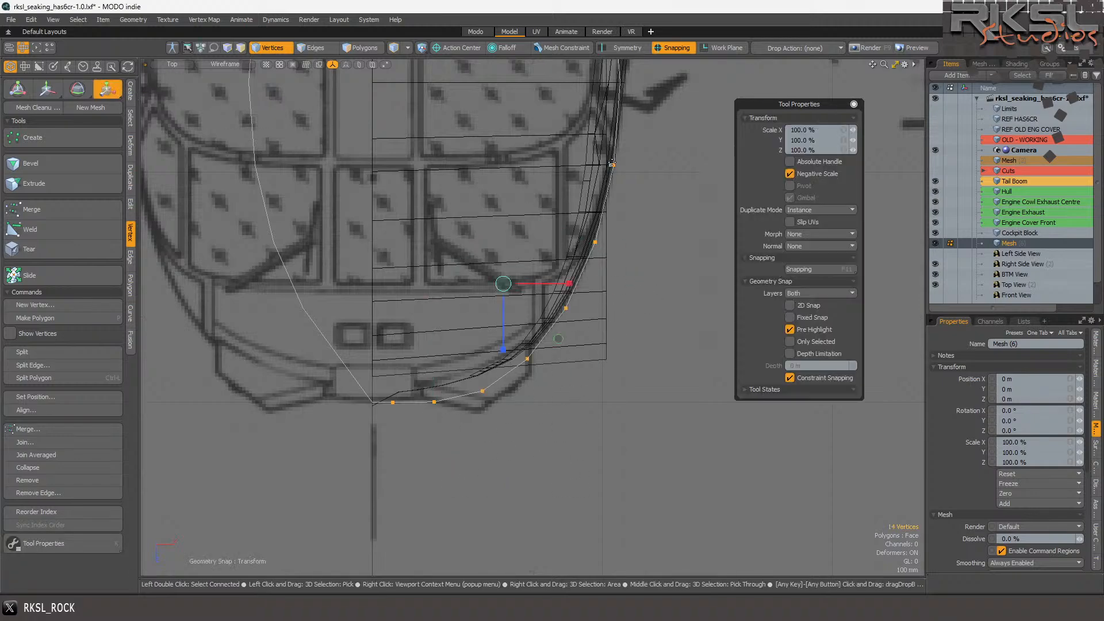
pyautogui.click(598, 246)
pyautogui.press('space')
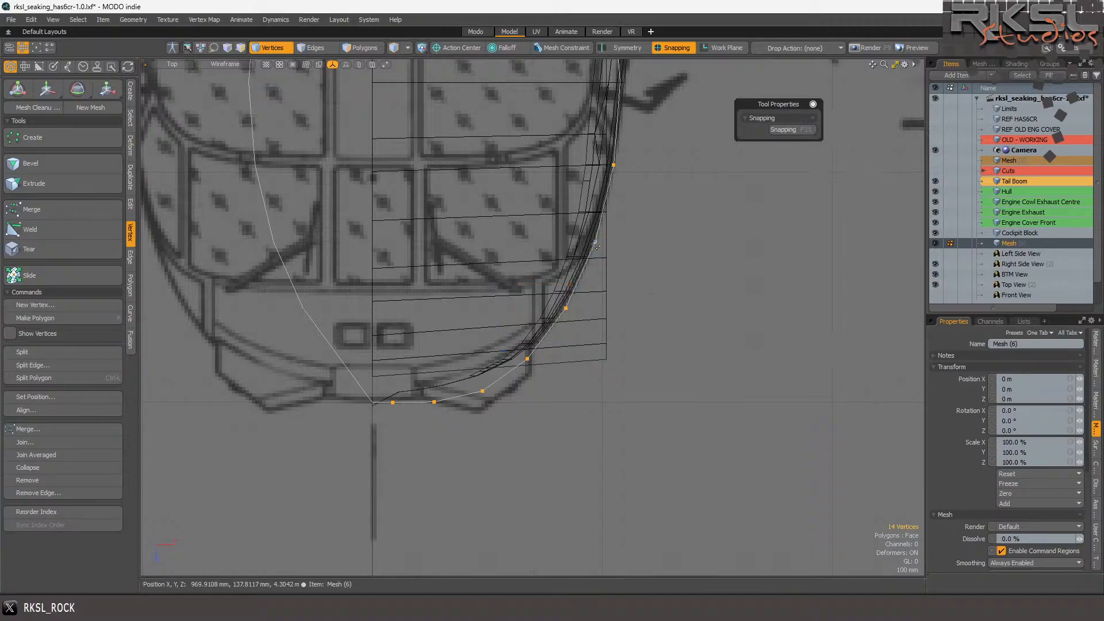
# - Reduce the selection to the four vertex pairs nearest the nose and scale them to 95% in Z about the next curve vertex
pyautogui.moveTo(670, 206)
pyautogui.mouseDown(button='right')
pyautogui.moveTo(600, 118)
pyautogui.moveTo(530, 320)
pyautogui.moveTo(541, 325)
pyautogui.mouseUp(button='right')
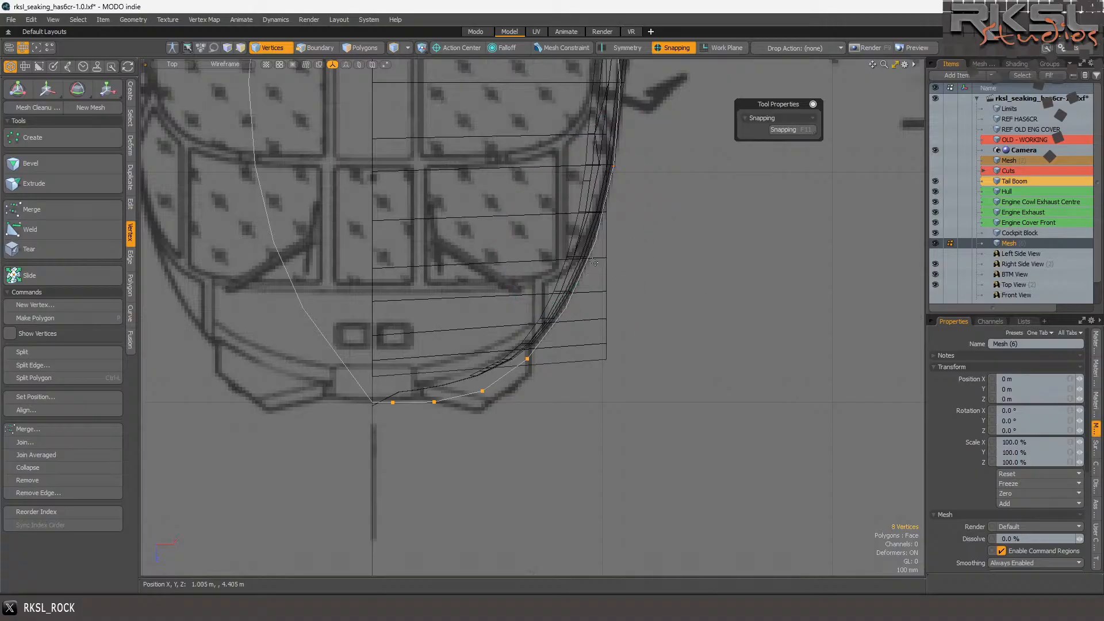
pyautogui.press('y')
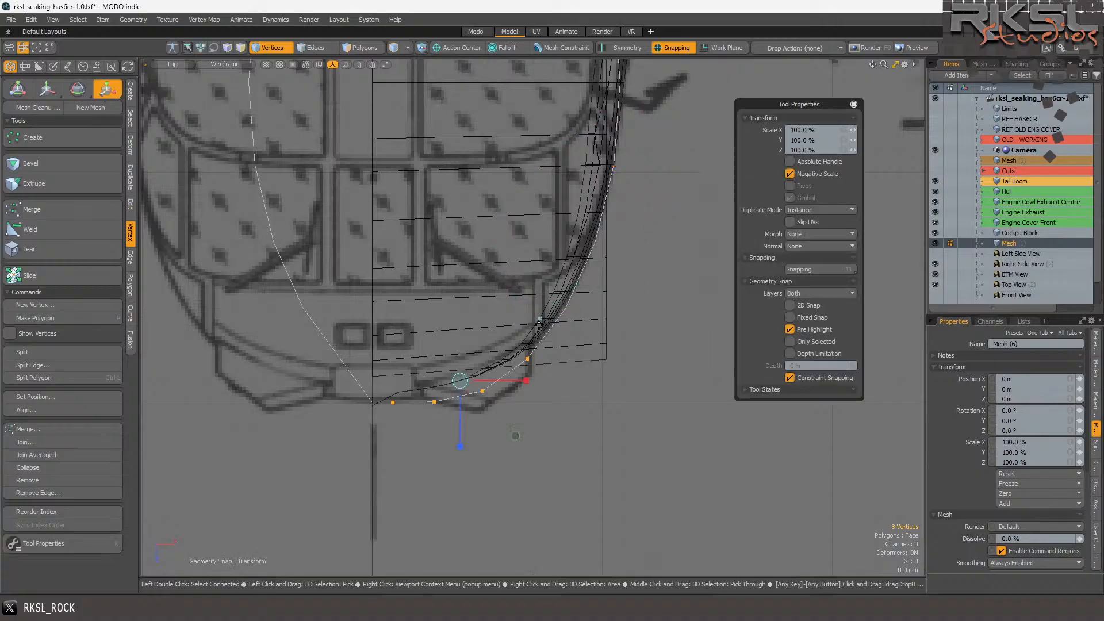
pyautogui.click(565, 310)
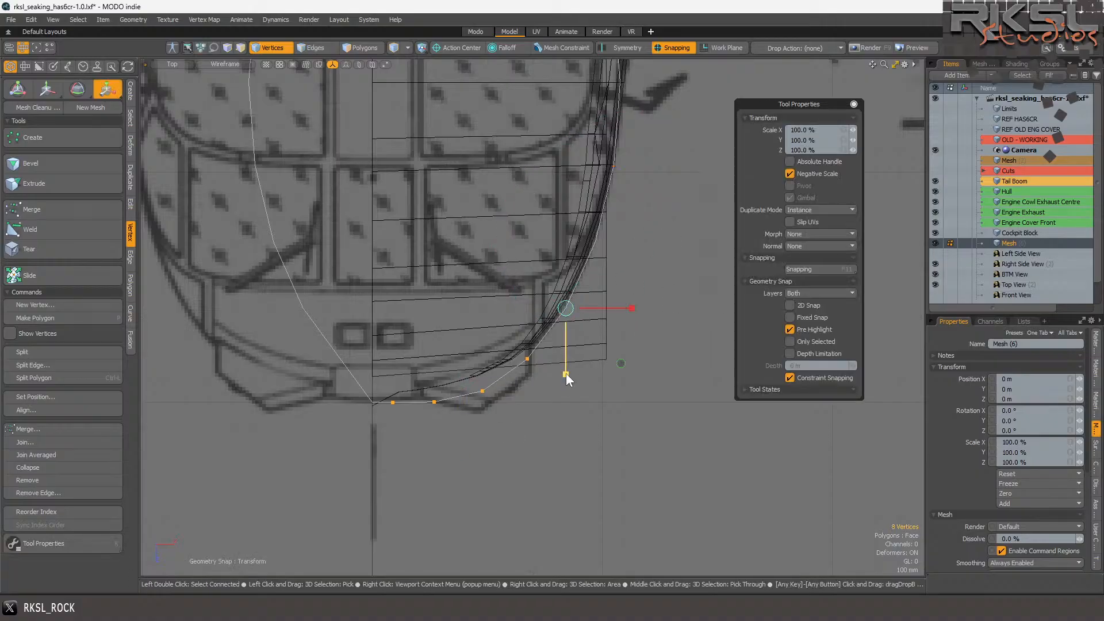
pyautogui.moveTo(566, 375); pyautogui.dragTo(566, 369)
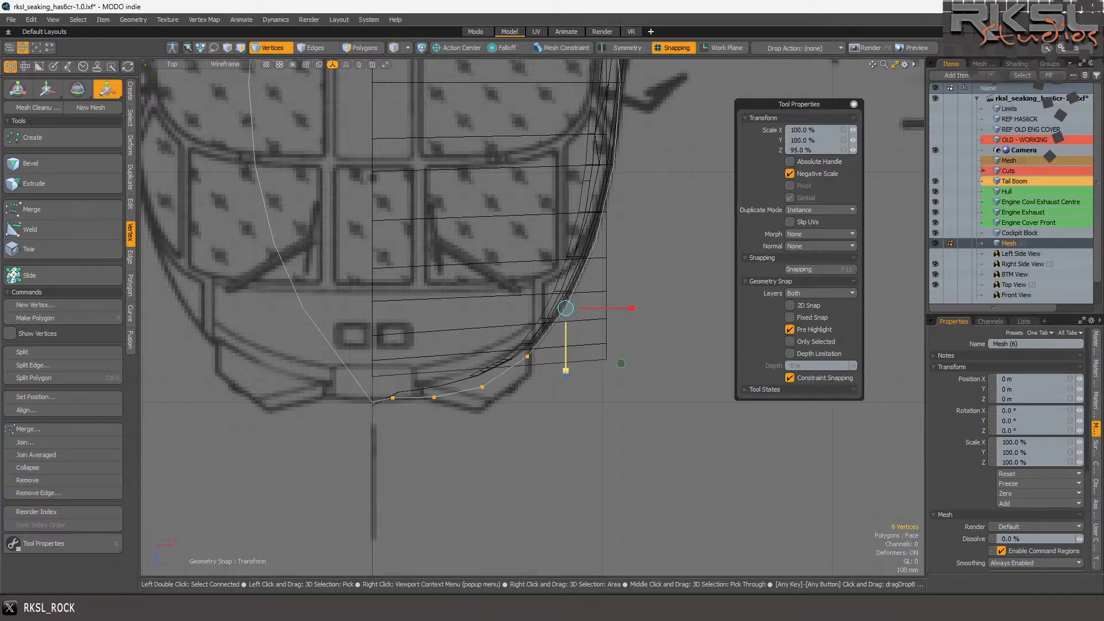
pyautogui.press('space')
# - Select the centreline vertex pair at the nose tip and move it back in Z towards the neighbouring curve vertices
pyautogui.scroll(5, 384, 408)
pyautogui.moveTo(331, 398); pyautogui.dragTo(331, 397, button='right')
pyautogui.click(39, 91)
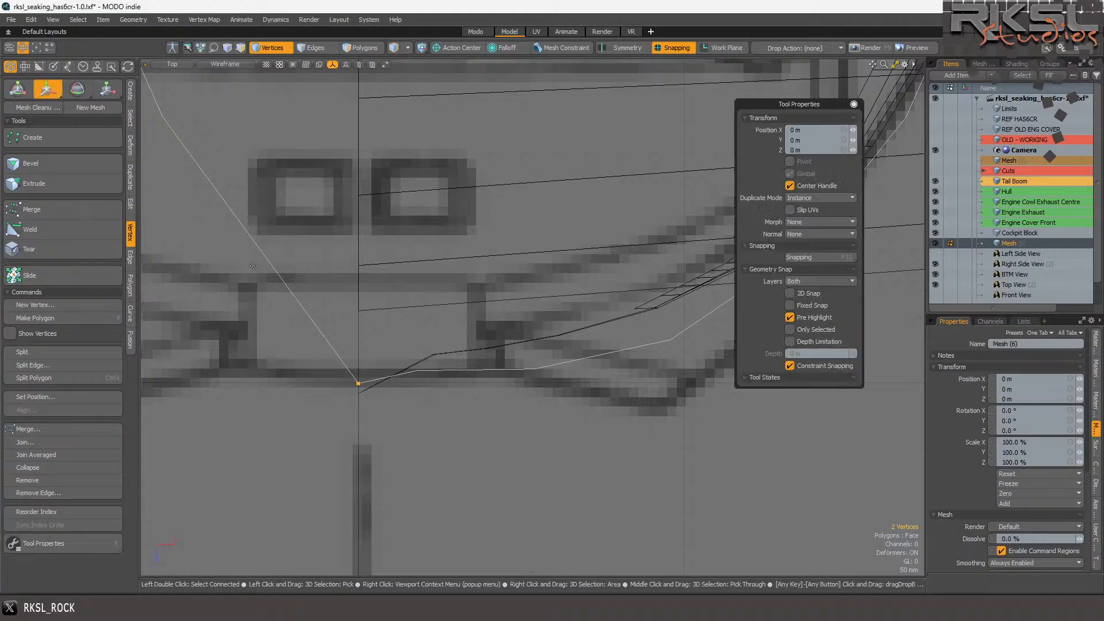
pyautogui.moveTo(290, 370); pyautogui.dragTo(289, 320)
pyautogui.scroll(-5, 320, 273)
pyautogui.click(281, 48)
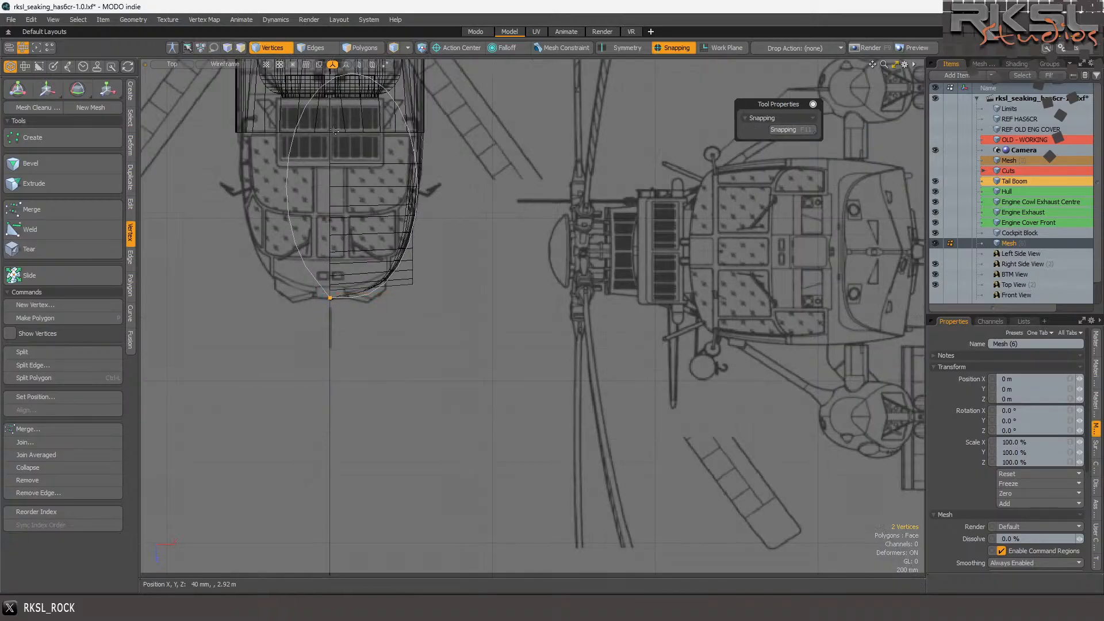
# - Slice the guide cylinder lengthwise along the centreline at X 0 m with Polygon Slice
pyautogui.scroll(3, 354, 106)
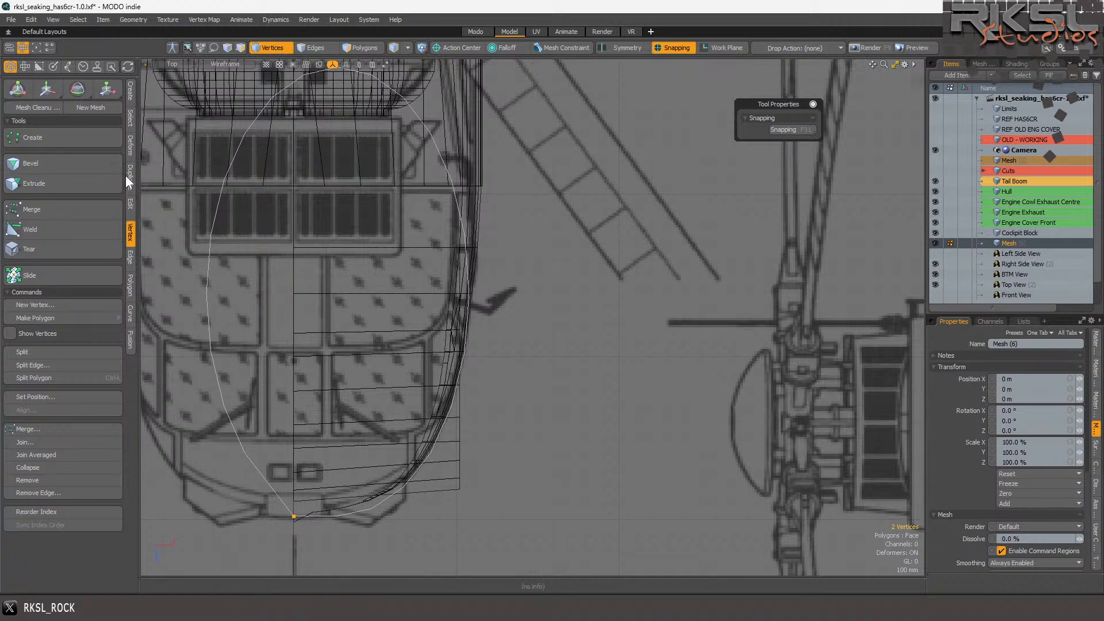
pyautogui.click(130, 199)
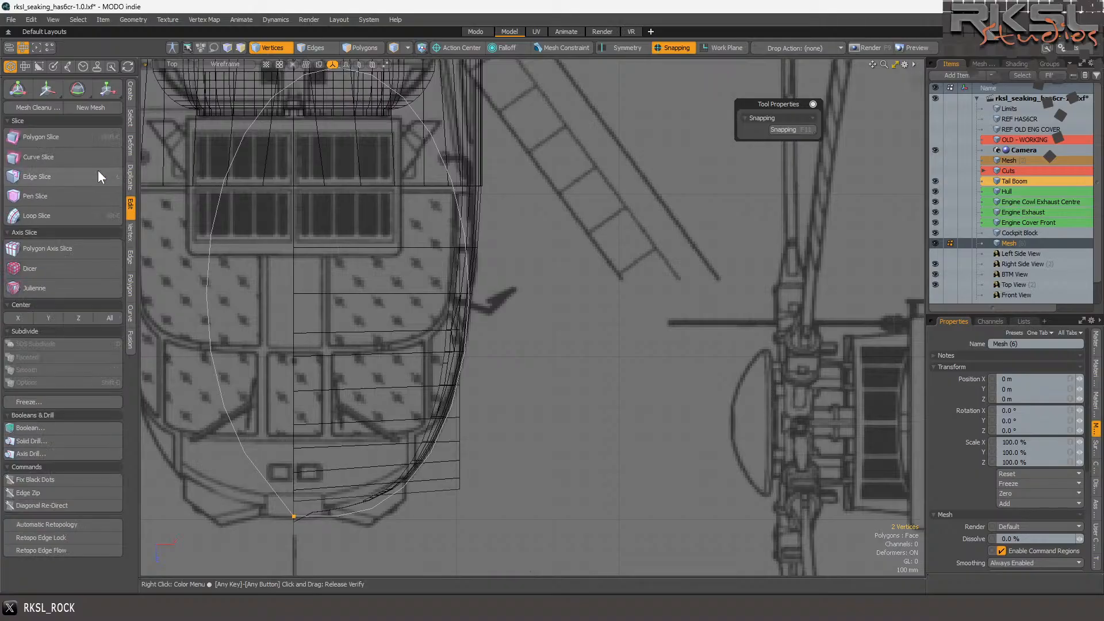
pyautogui.click(35, 138)
pyautogui.press('space')
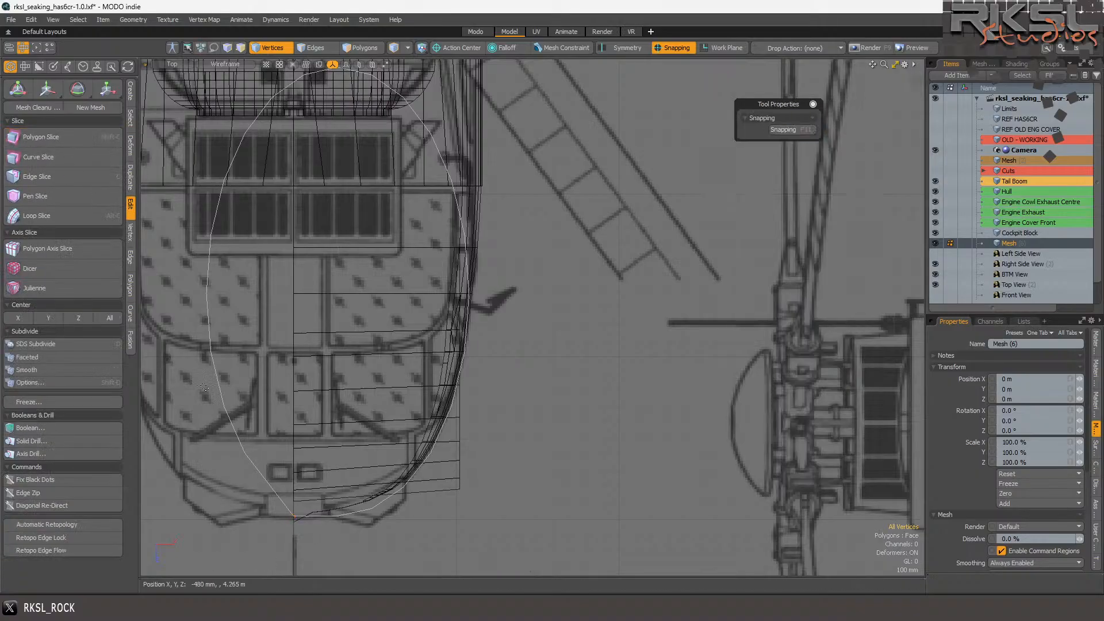
pyautogui.click(50, 140)
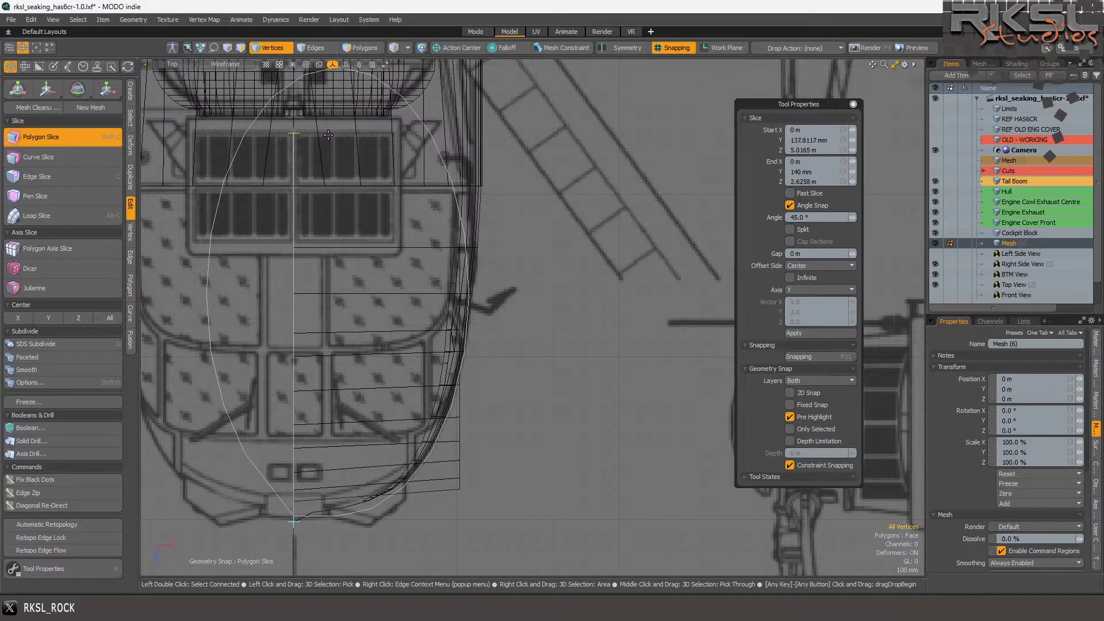
pyautogui.press('space')
# - Slice the guide cylinder crosswise along the blueprint's frame bar just behind the front window panes
pyautogui.click(65, 137)
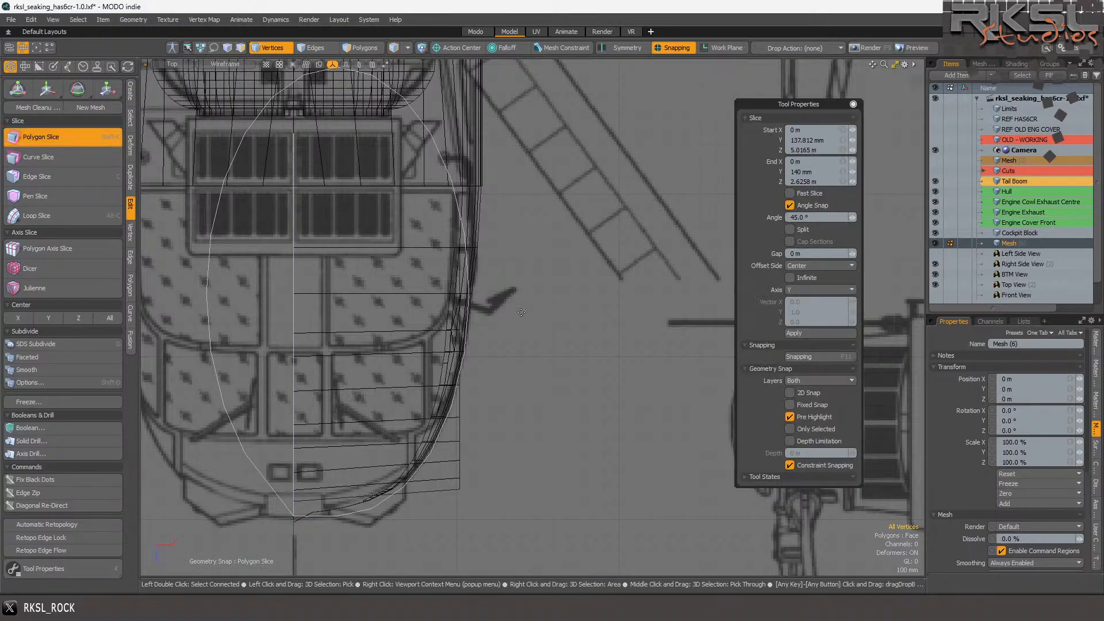
pyautogui.moveTo(468, 351); pyautogui.dragTo(143, 352)
pyautogui.press('space')
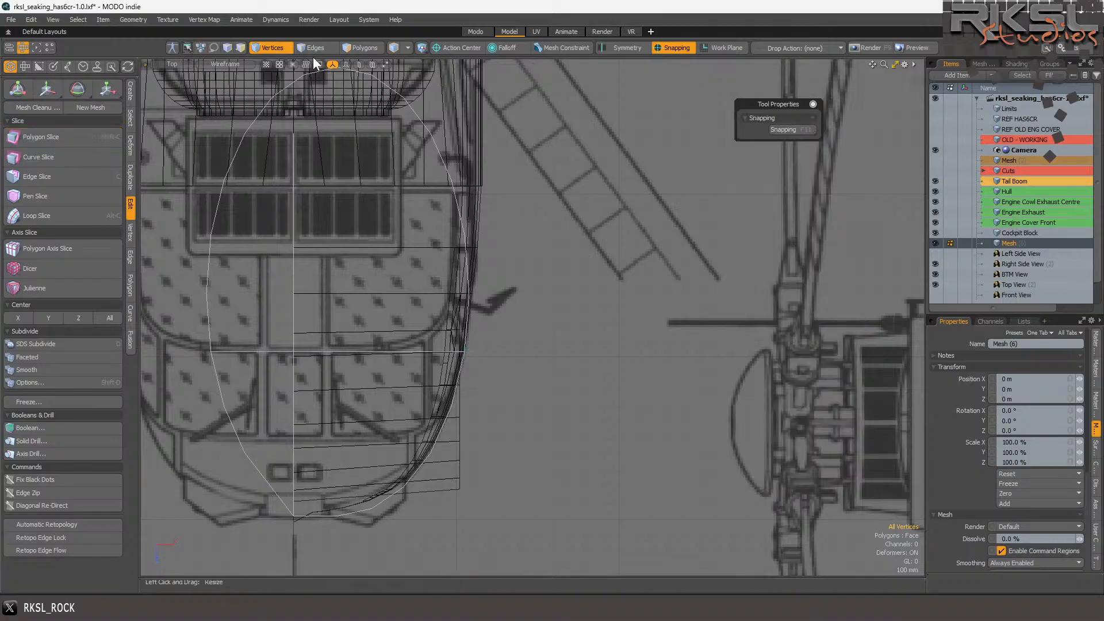
# - Delete the cylinder's rear polygons and its negative-X half, keeping only the front quarter over the cockpit block
pyautogui.click(362, 47)
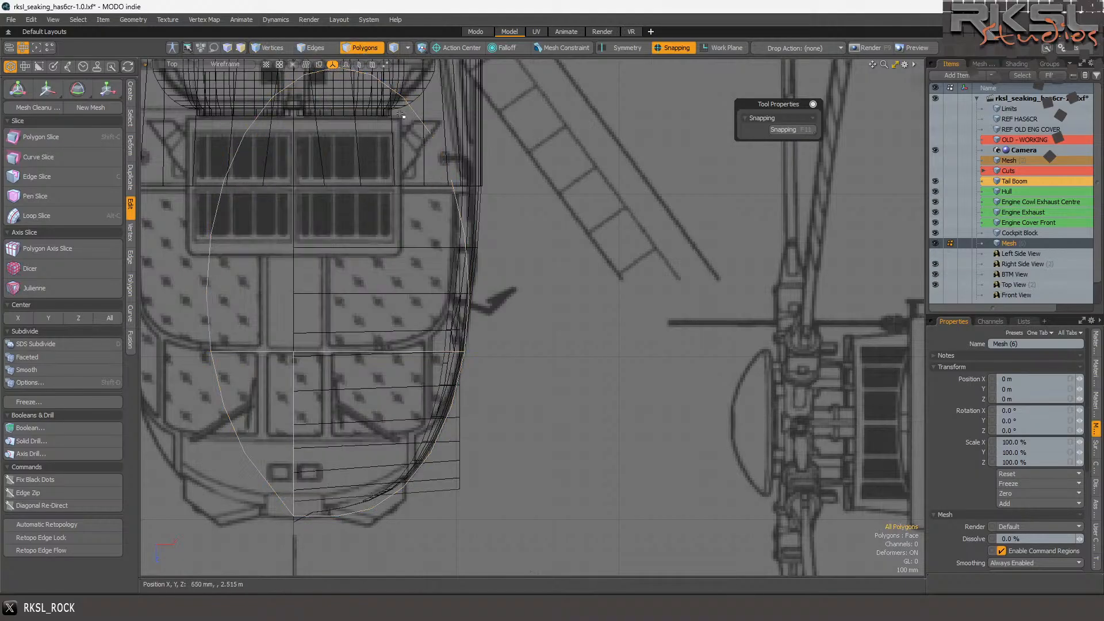
pyautogui.moveTo(598, 153)
pyautogui.mouseDown(button='right')
pyautogui.moveTo(454, 58)
pyautogui.moveTo(144, 242)
pyautogui.moveTo(205, 318)
pyautogui.mouseUp(button='right')
pyautogui.moveTo(534, 148)
pyautogui.mouseDown(button='right')
pyautogui.moveTo(371, 256)
pyautogui.moveTo(468, 357)
pyautogui.moveTo(526, 345)
pyautogui.mouseUp(button='right')
pyautogui.scroll(-3, 506, 247)
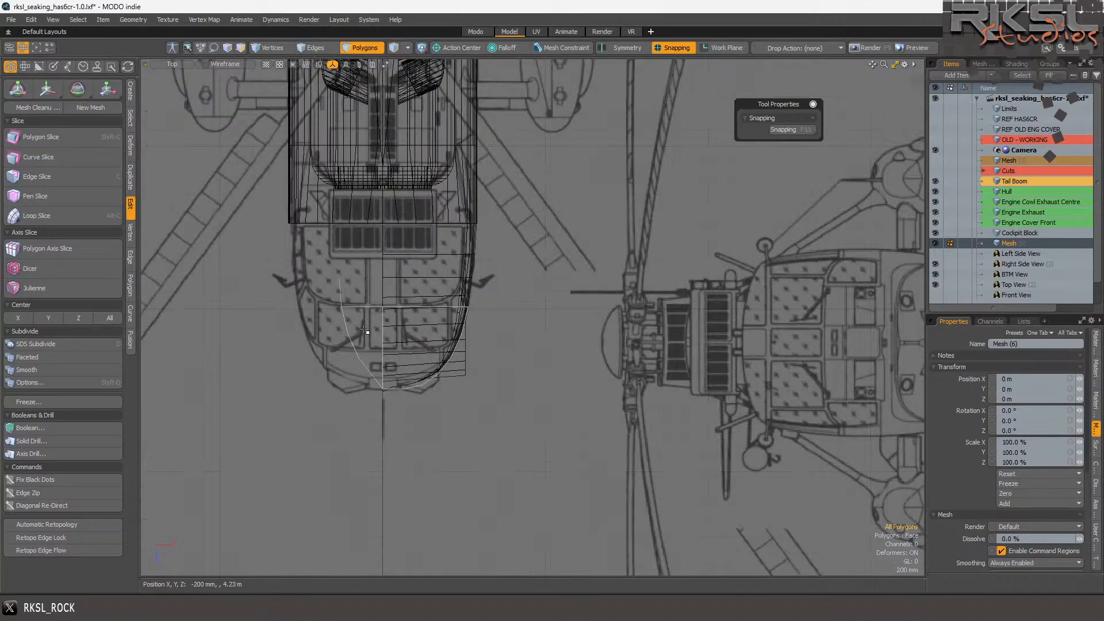
pyautogui.scroll(3, 374, 325)
pyautogui.click(380, 329)
pyautogui.press('Delete')
pyautogui.moveTo(377, 150)
pyautogui.mouseDown(button='right')
pyautogui.moveTo(266, 212)
pyautogui.moveTo(374, 510)
pyautogui.moveTo(402, 509)
pyautogui.mouseUp(button='right')
pyautogui.press('Delete')
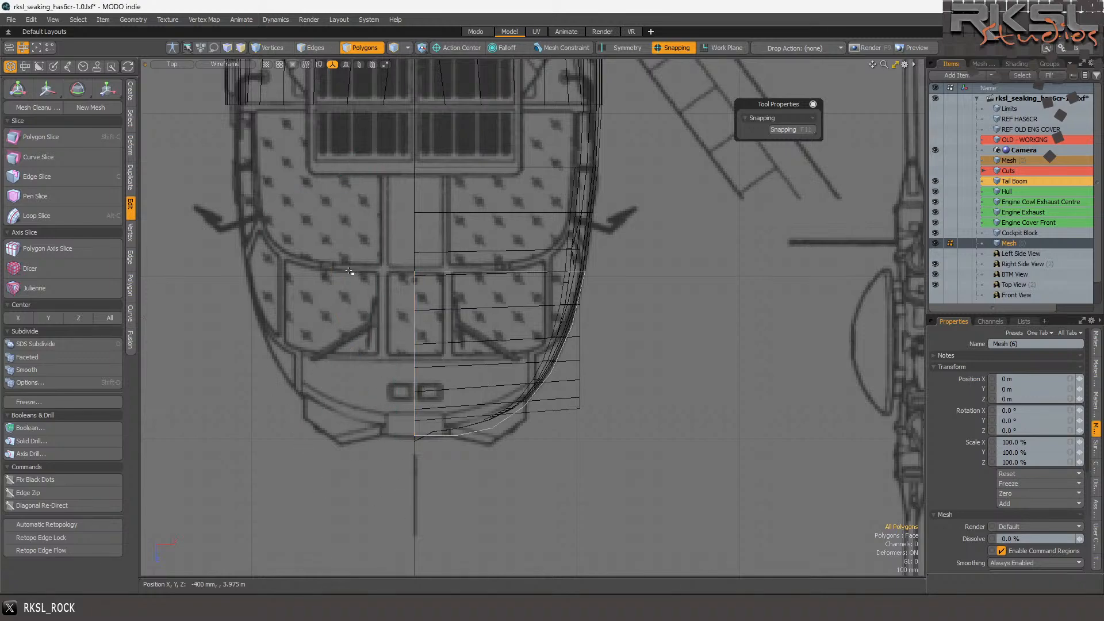
# - In Perspective view, select the guide's seven curved wall polygons and subdivide them with the Smooth method
pyautogui.click(168, 64)
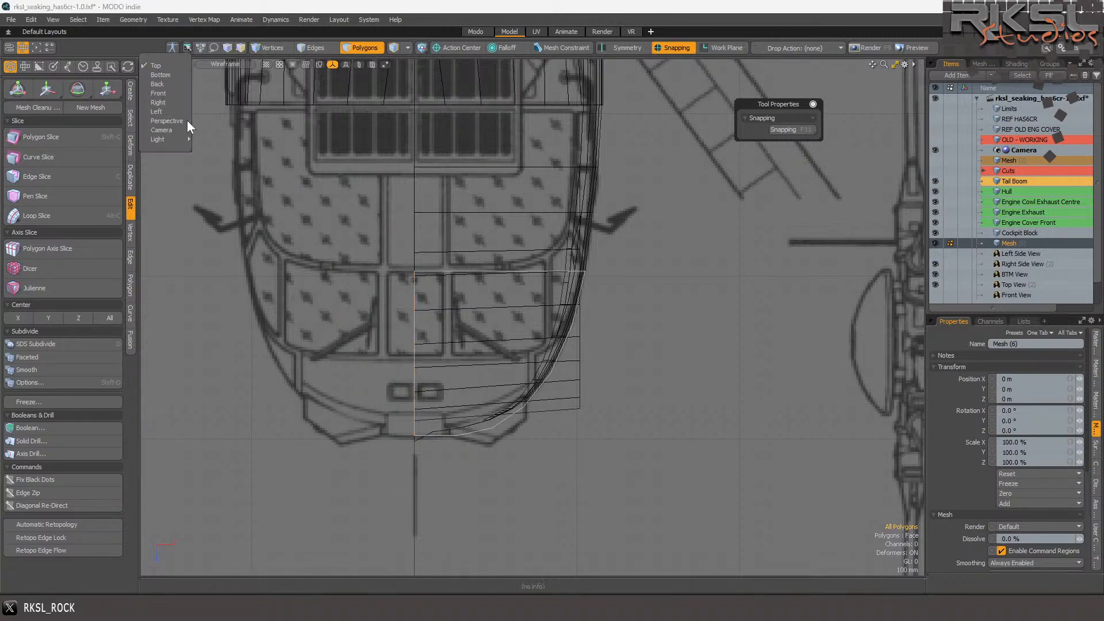
pyautogui.click(181, 124)
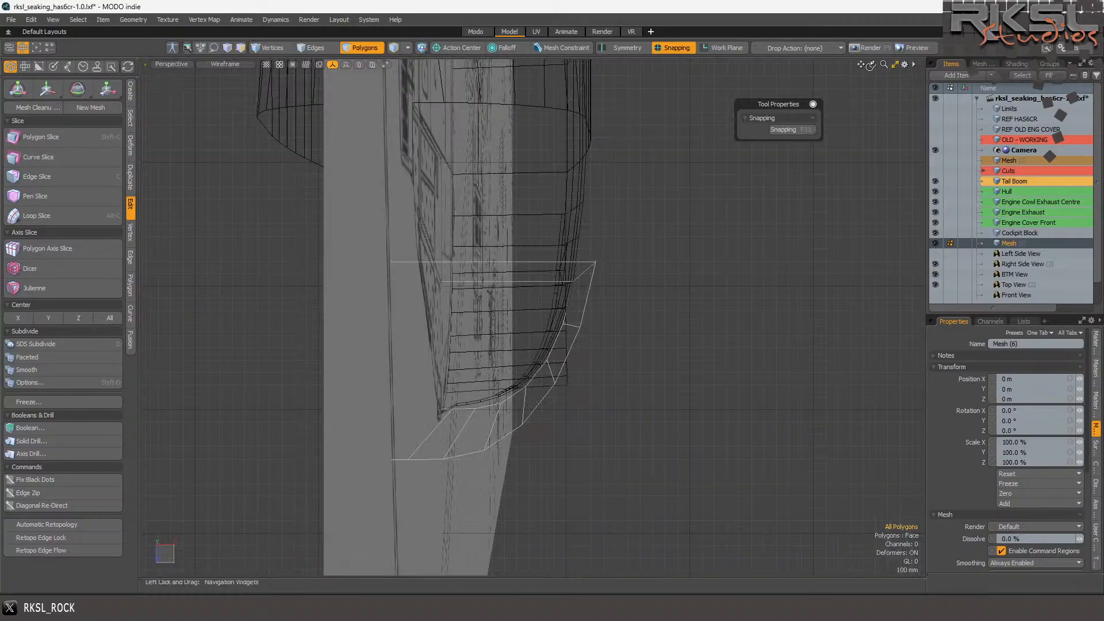
pyautogui.moveTo(872, 65); pyautogui.dragTo(676, 67)
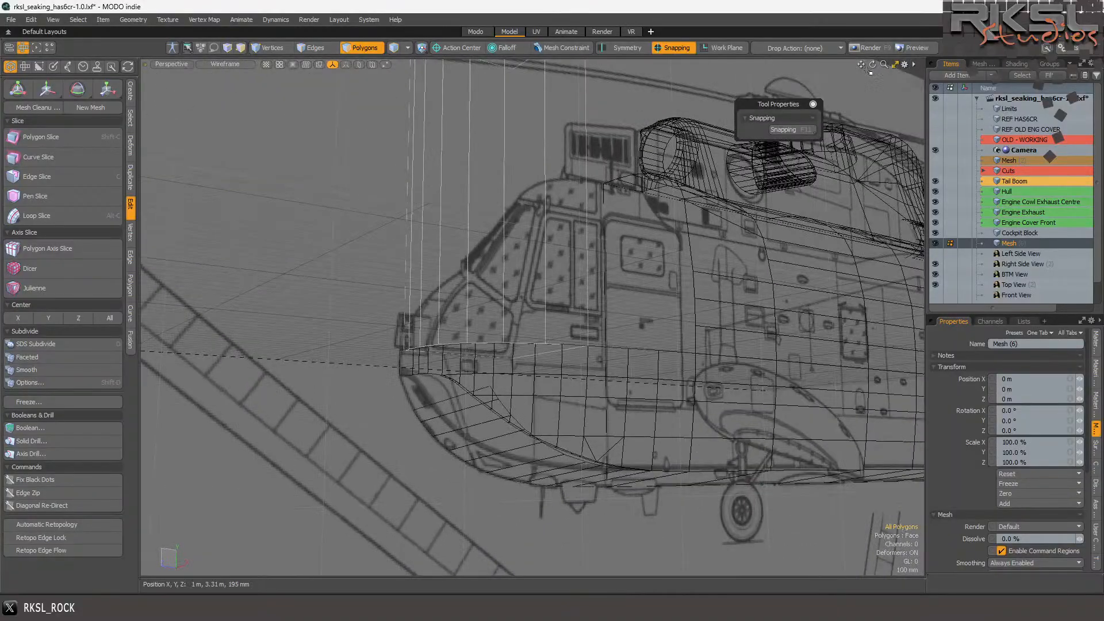
pyautogui.moveTo(417, 173); pyautogui.dragTo(632, 173)
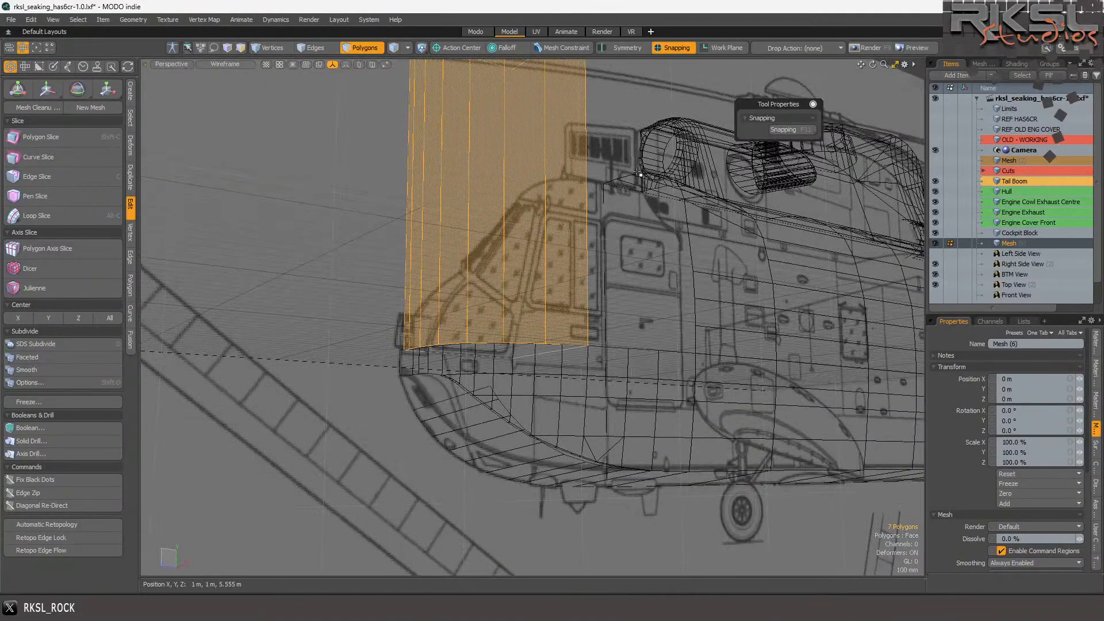
pyautogui.hotkey('shift', 'd')
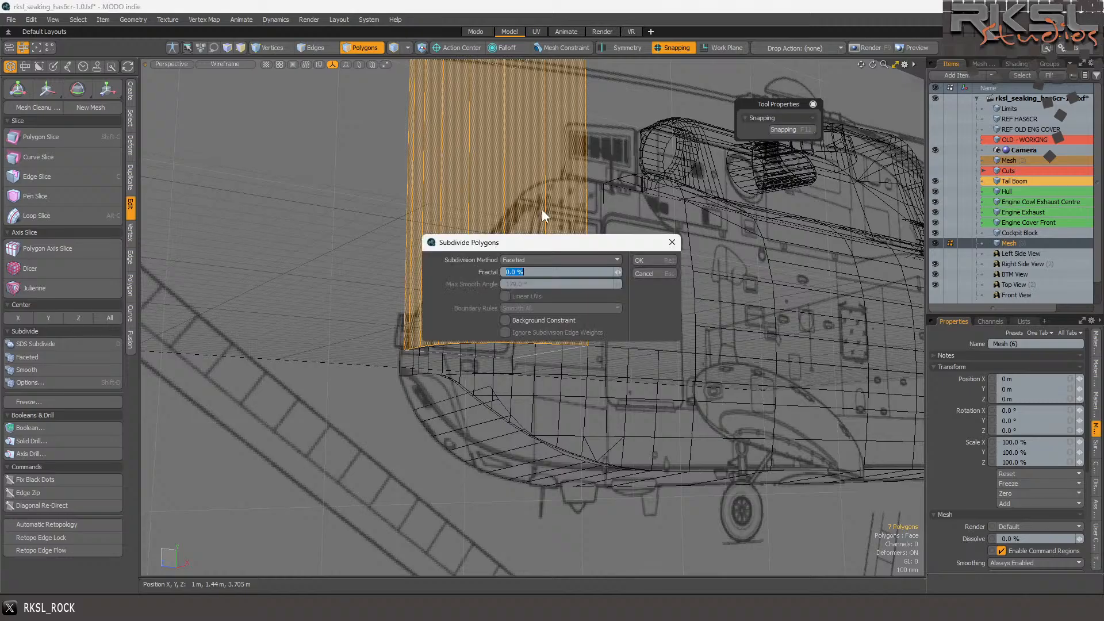
pyautogui.click(513, 259)
pyautogui.click(522, 265)
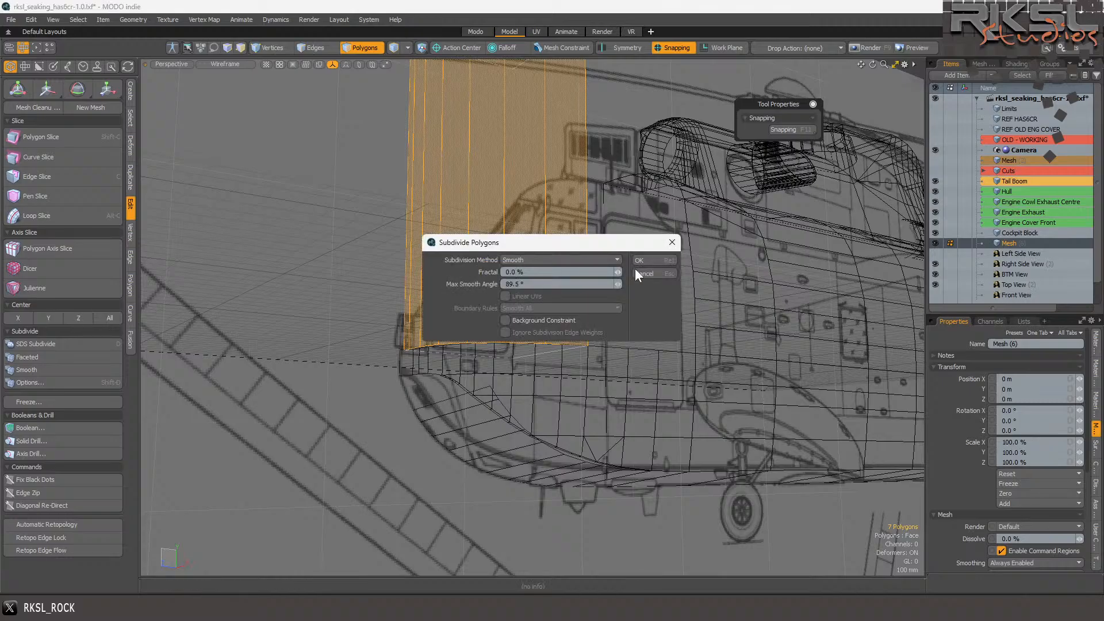
pyautogui.click(642, 262)
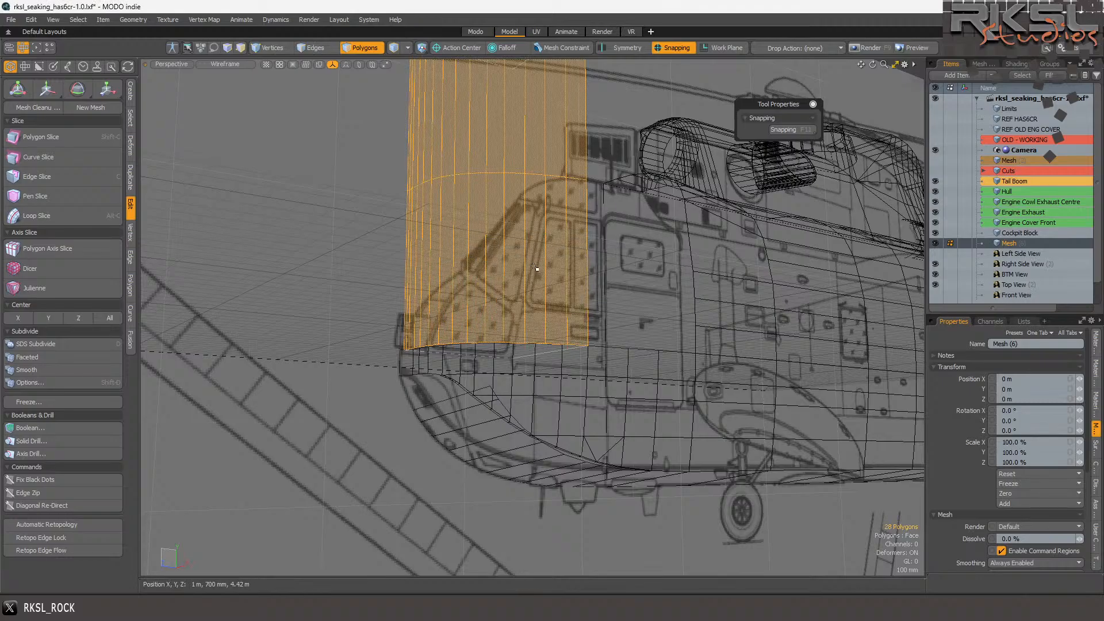
pyautogui.scroll(3, 536, 268)
pyautogui.click(411, 399)
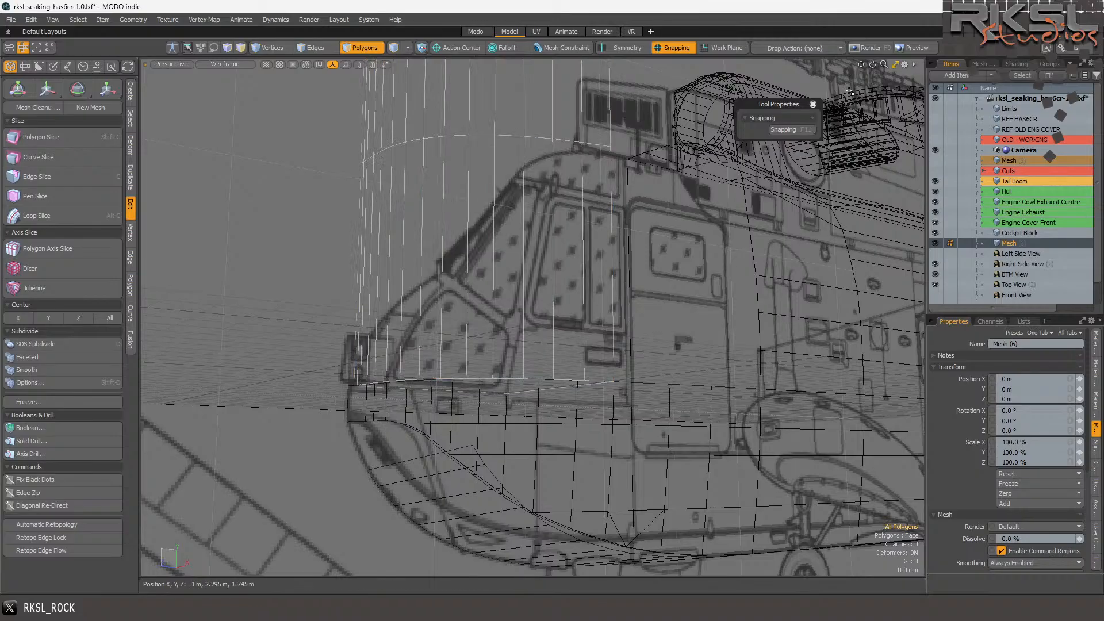
# - Select the whole guide mesh and move it -1.295 m in Y so its middle edge loop meets the cockpit block's upper edge
pyautogui.moveTo(872, 63); pyautogui.dragTo(837, 85)
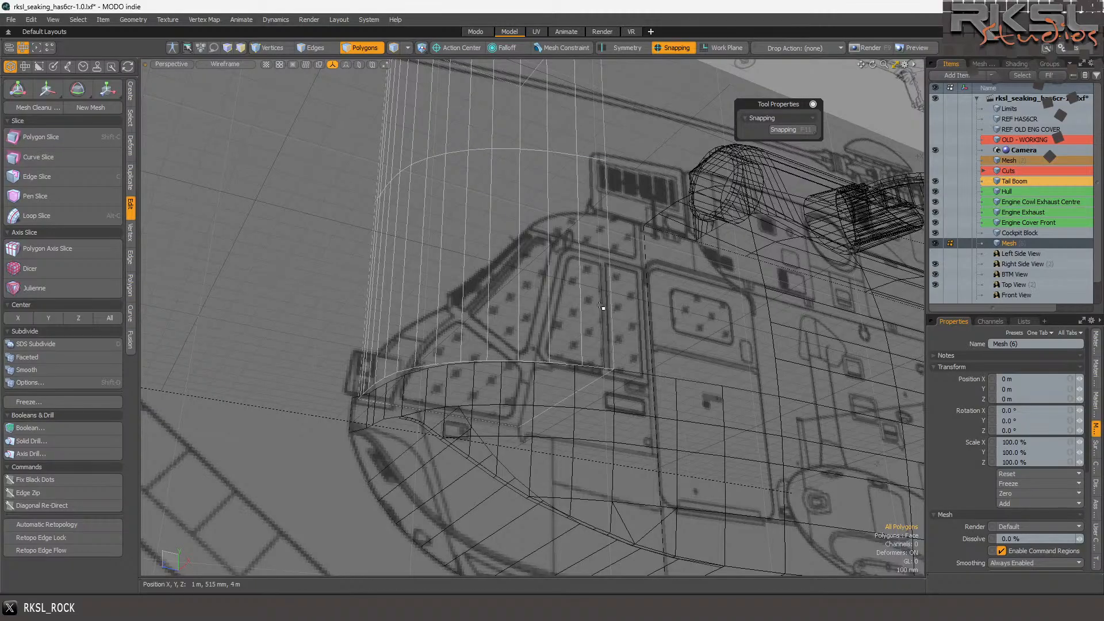
pyautogui.doubleClick(576, 149)
pyautogui.click(52, 88)
pyautogui.moveTo(606, 156); pyautogui.dragTo(614, 368)
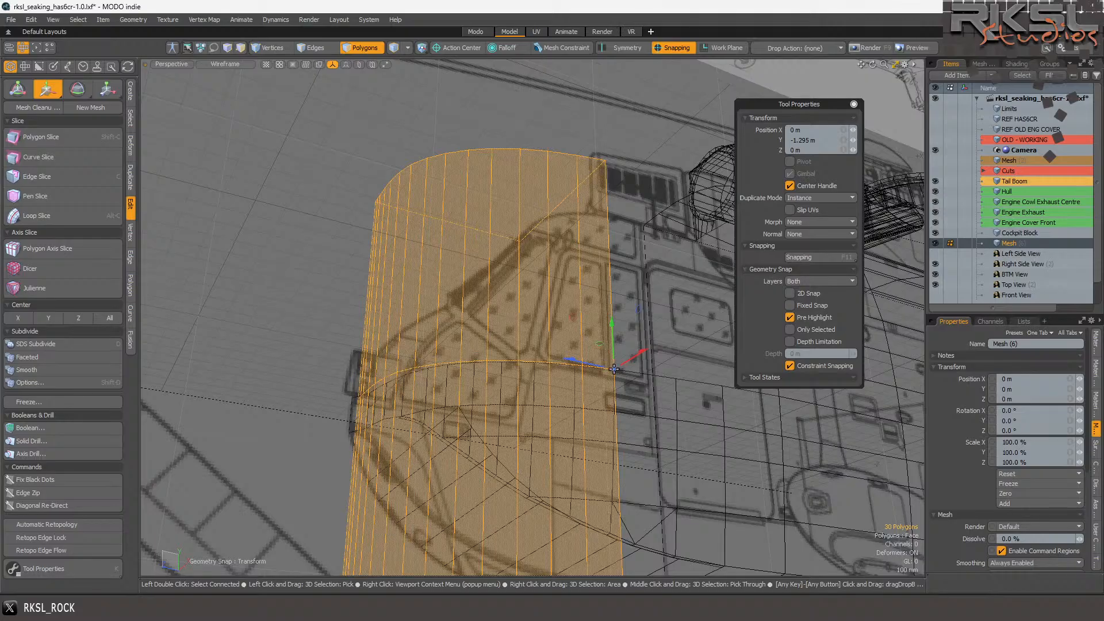
pyautogui.press('space')
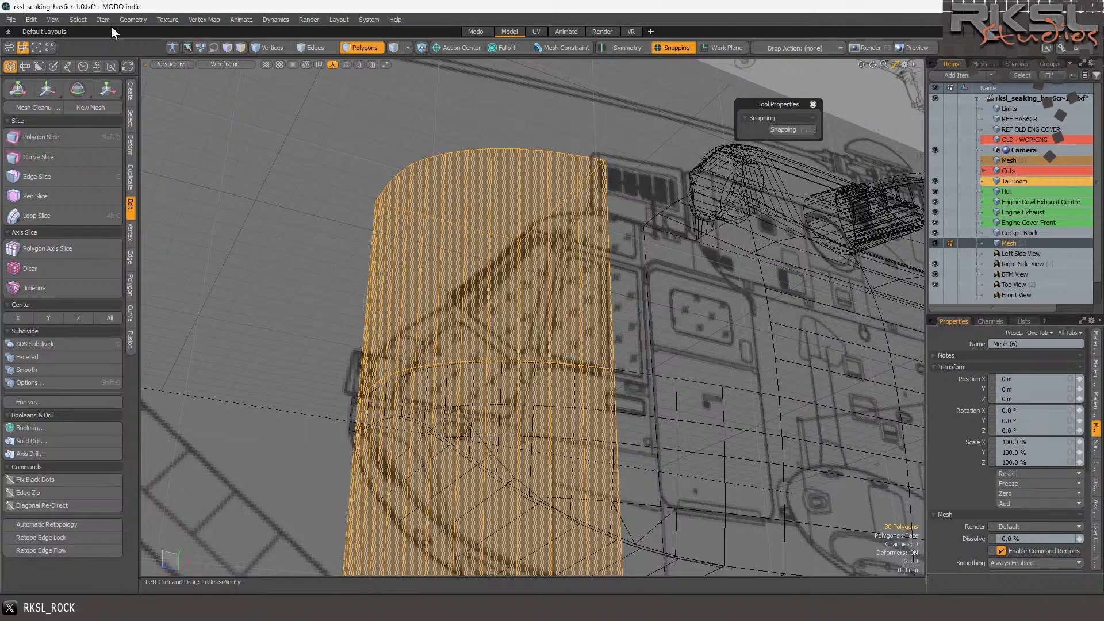
# - In Right view, scale the guide mesh to 103% in Z about its rear edge to reach the blueprint's nose
pyautogui.click(157, 64)
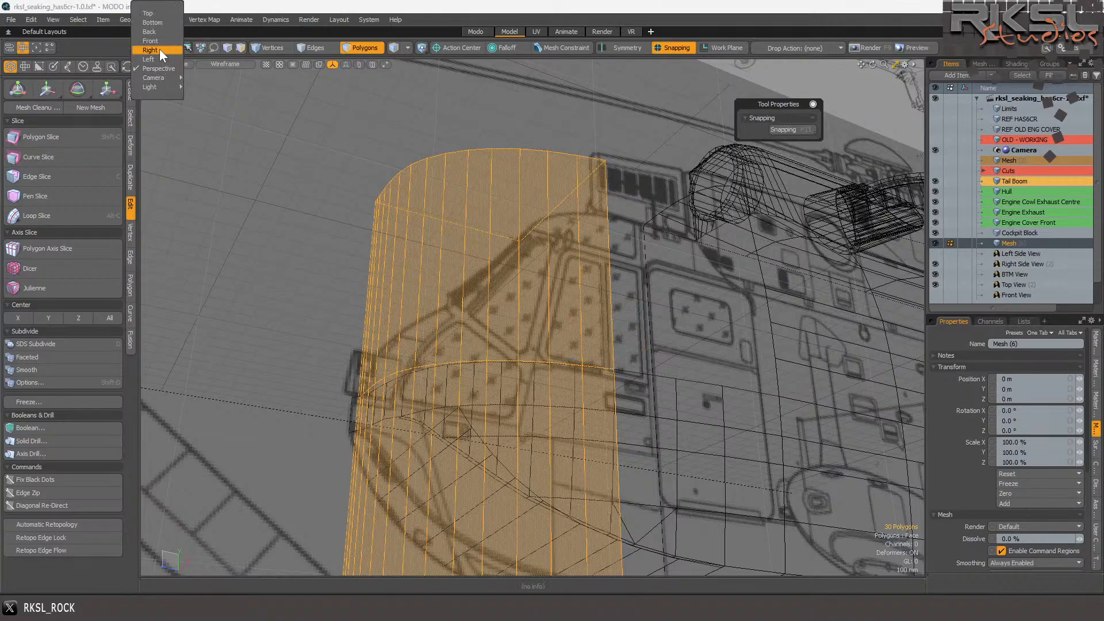
pyautogui.click(160, 49)
pyautogui.scroll(-3, 550, 250)
pyautogui.scroll(5, 550, 249)
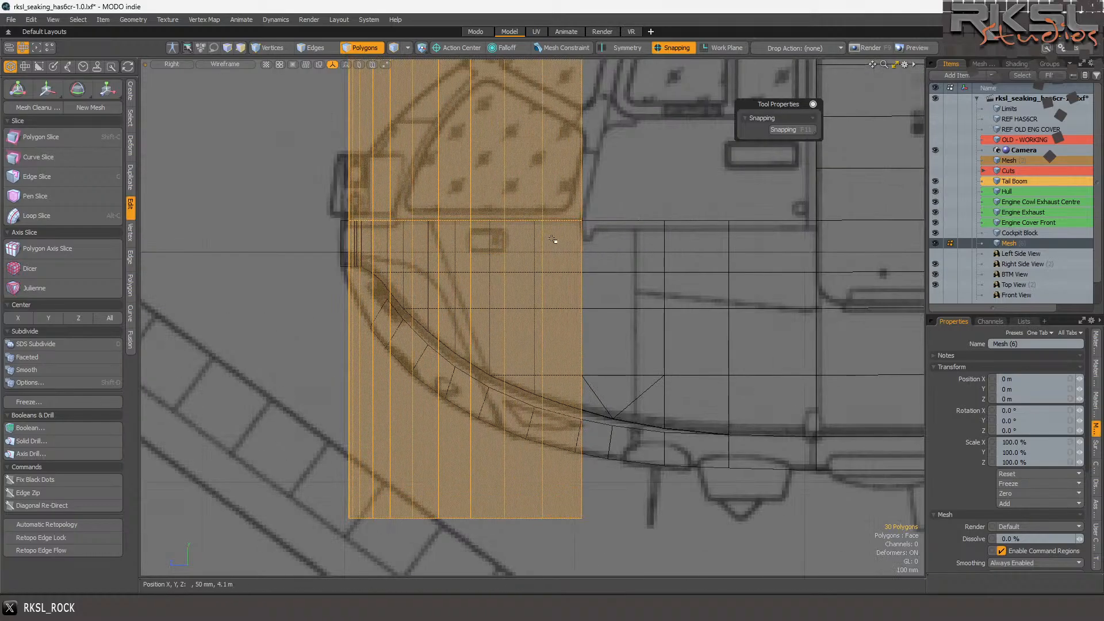
pyautogui.click(107, 88)
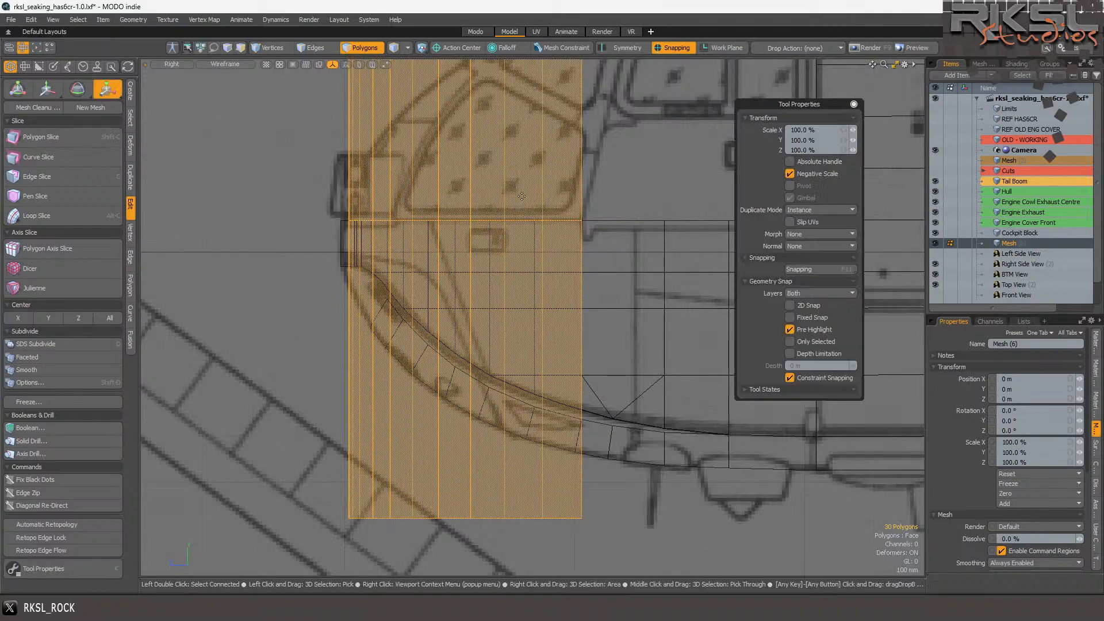
pyautogui.moveTo(571, 221); pyautogui.dragTo(513, 220)
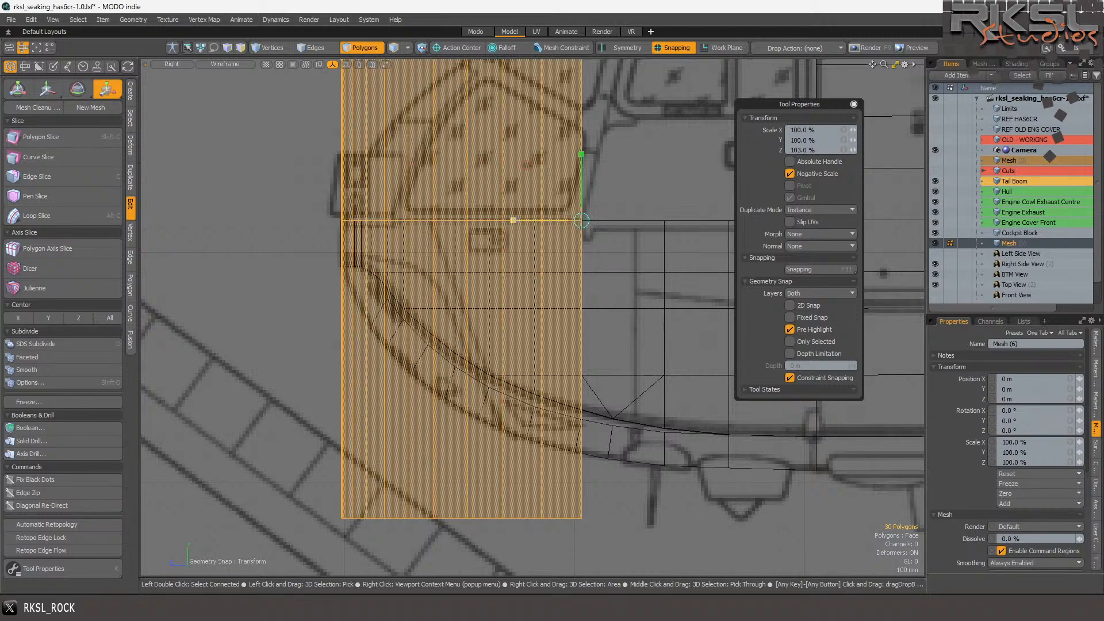
# - Slice the guide mesh horizontally at Y -87.428 mm with Polygon Slice, in line with the cockpit block's first edge row below its top
pyautogui.press('space')
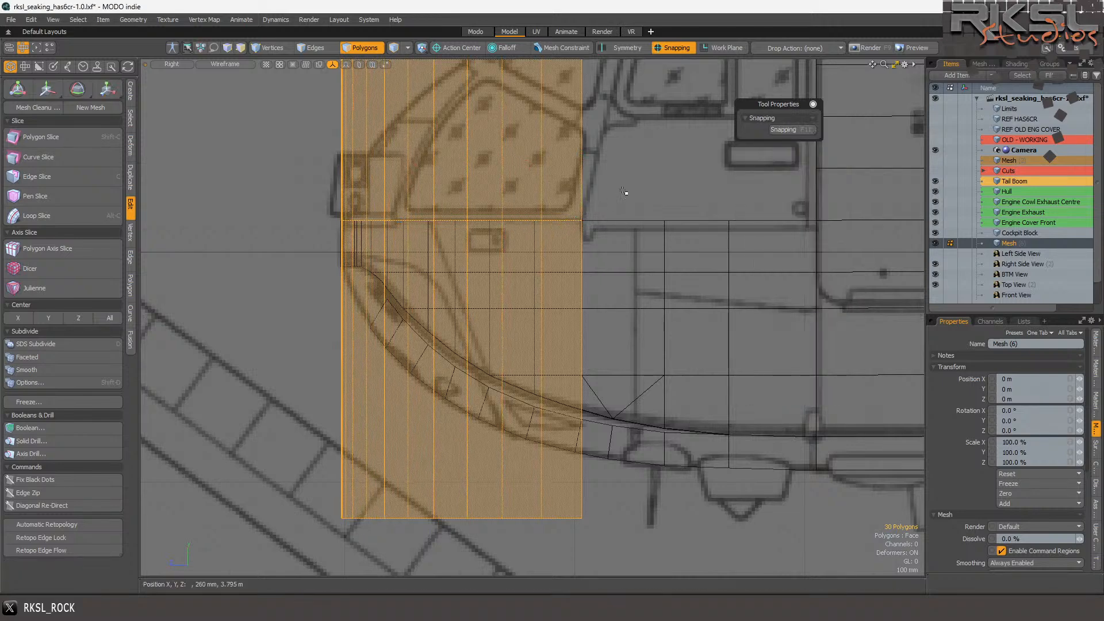
pyautogui.click(633, 177)
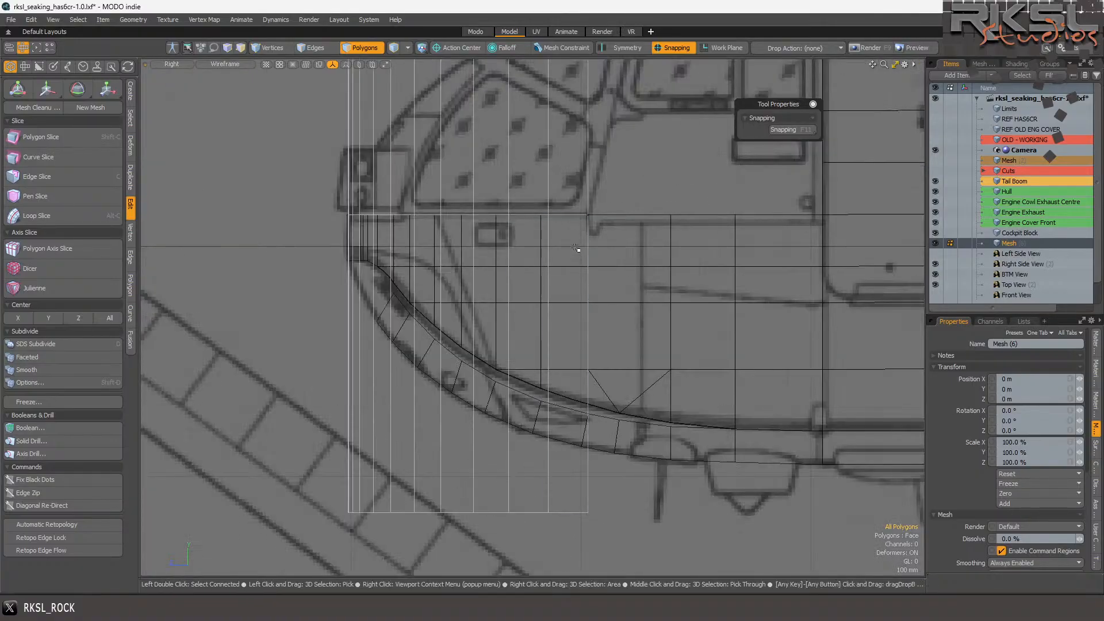
pyautogui.click(47, 133)
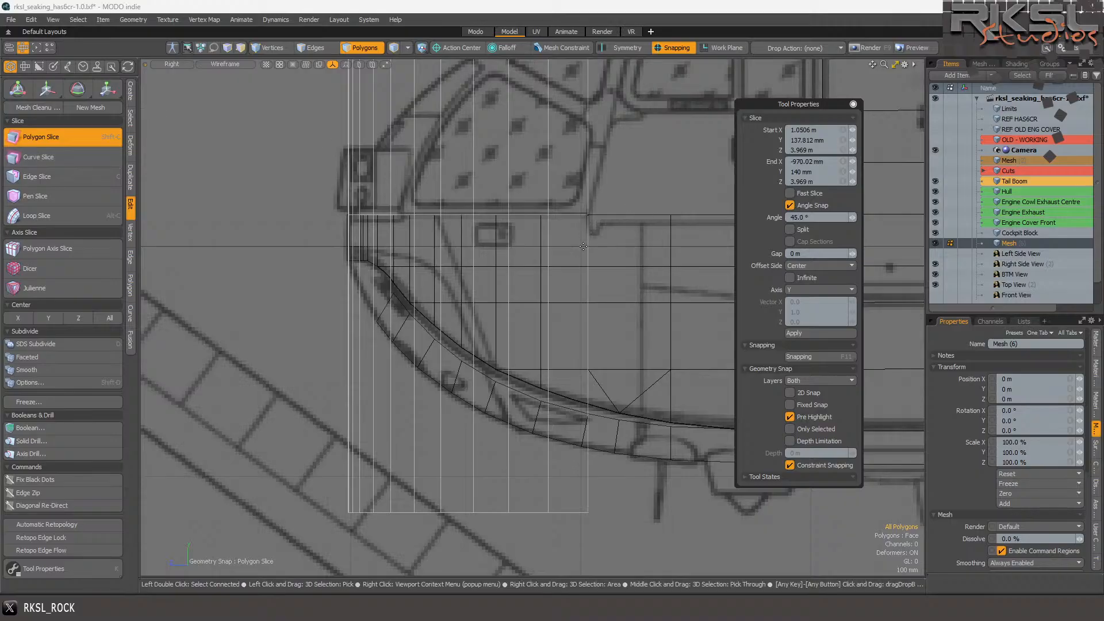
pyautogui.moveTo(670, 267); pyautogui.dragTo(276, 268)
pyautogui.press('space')
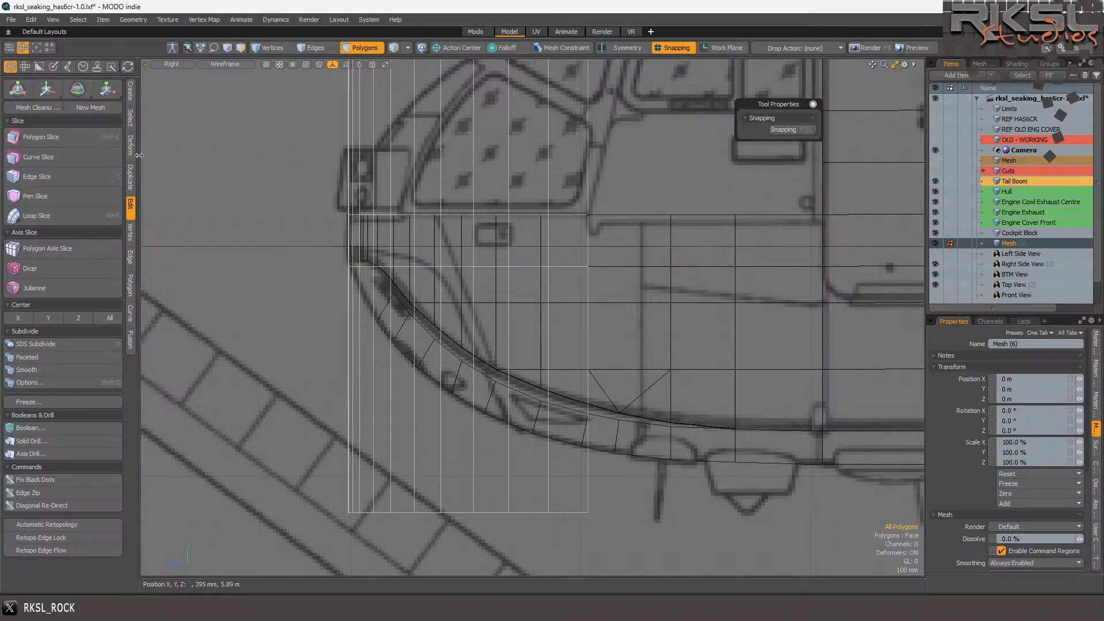
# - Hide the Tail Boom, Hull, Engine Cowl Exhaust Centre, Engine Exhaust and Engine Cover Front items, keeping the Cockpit Block shown
pyautogui.click(67, 142)
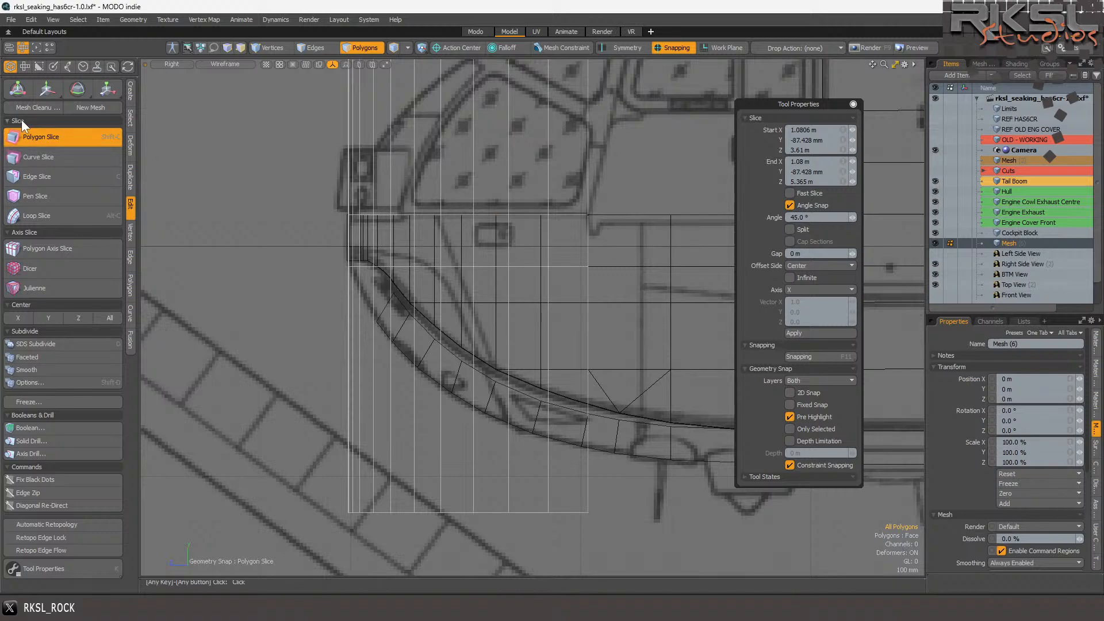
pyautogui.click(935, 181)
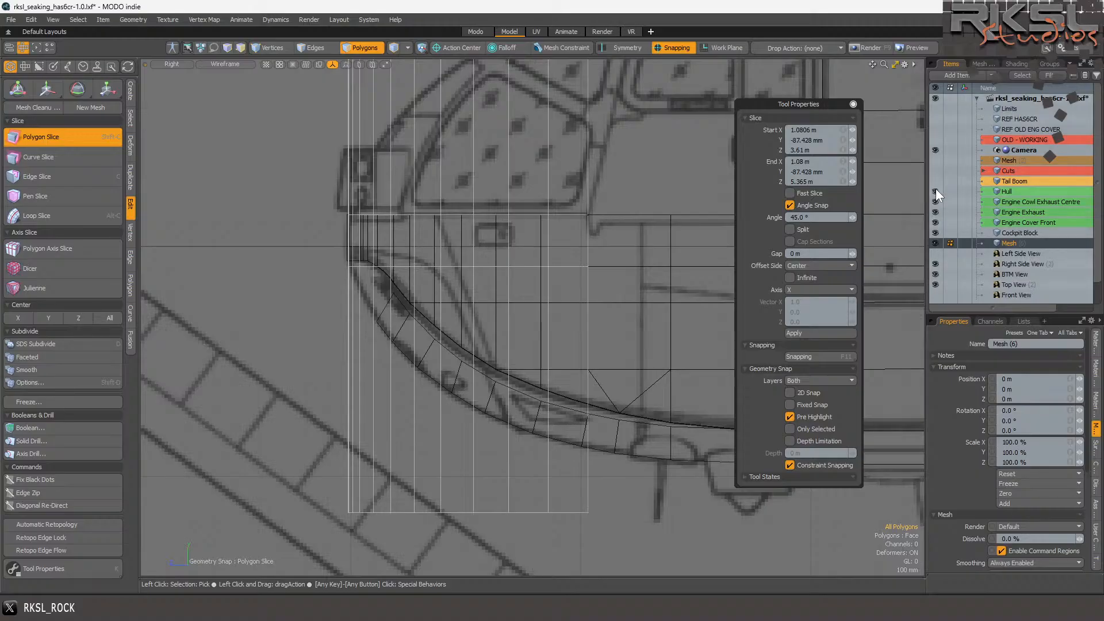
pyautogui.click(935, 190)
pyautogui.click(932, 202)
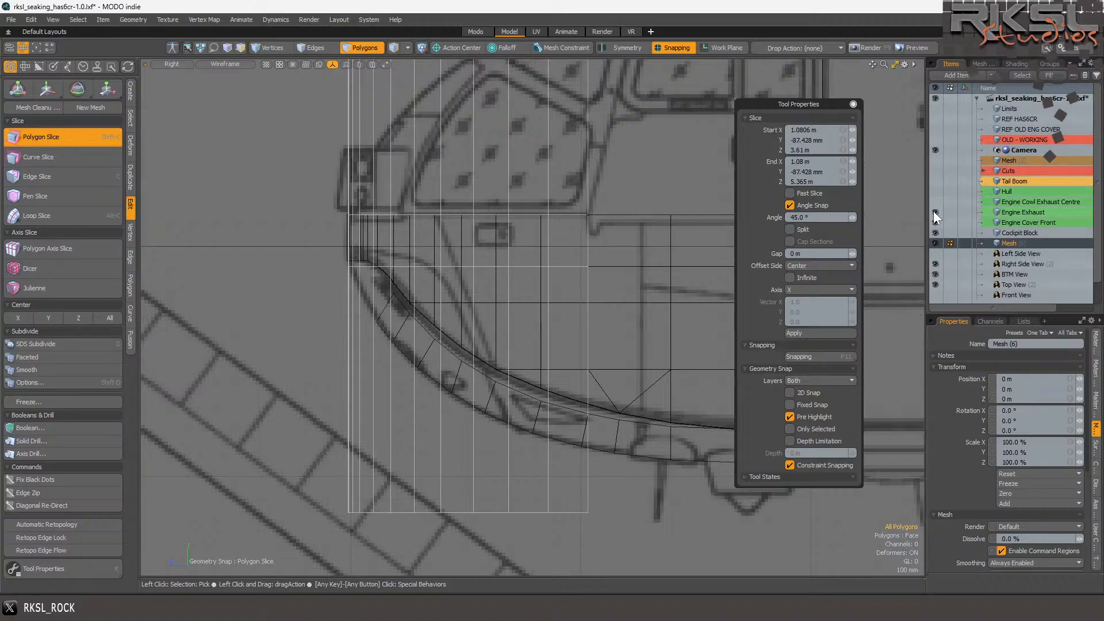
pyautogui.click(934, 233)
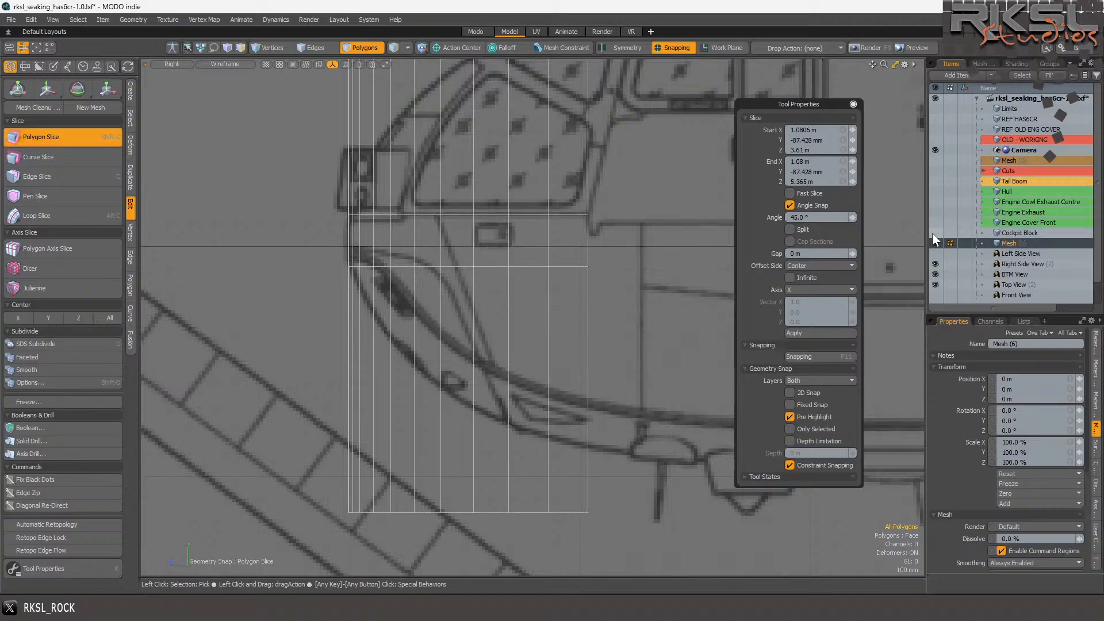
pyautogui.click(934, 233)
# - Slice the guide mesh horizontally at Y -245.279 mm and Y -535.504 mm to match the cockpit block's next two edge rows
pyautogui.scroll(-5, 380, 203)
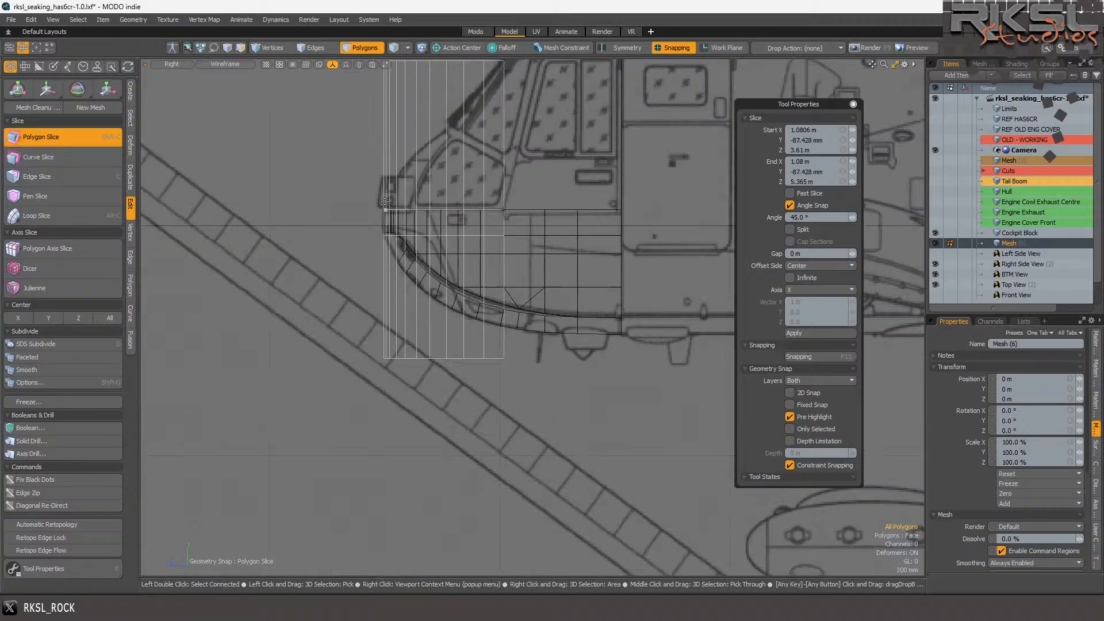
pyautogui.scroll(4, 374, 204)
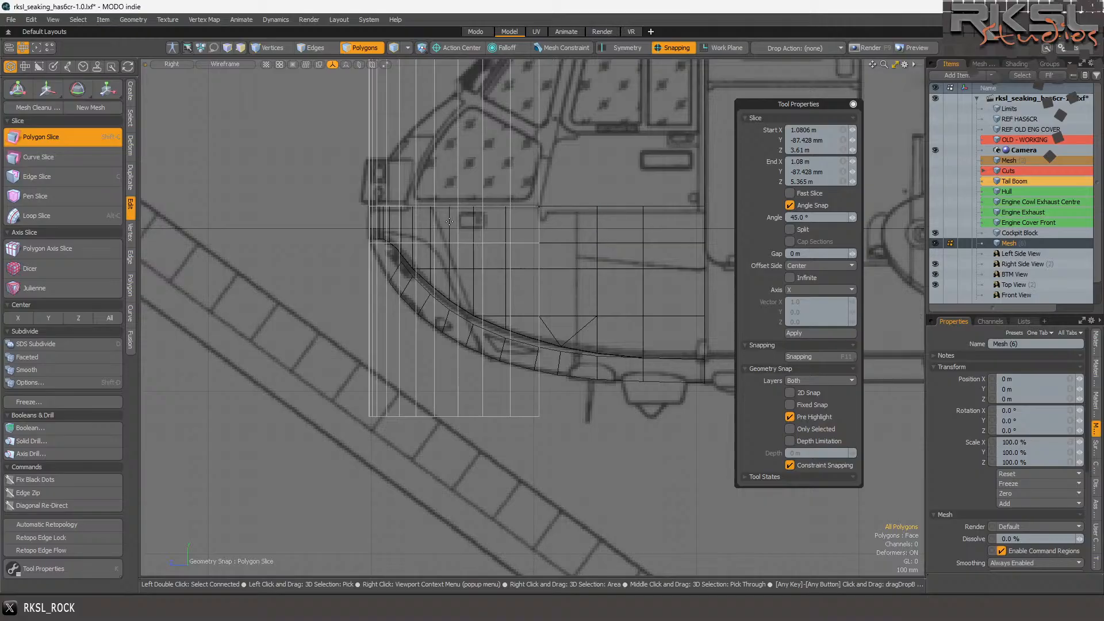
pyautogui.moveTo(593, 270); pyautogui.dragTo(235, 265)
pyautogui.press('space')
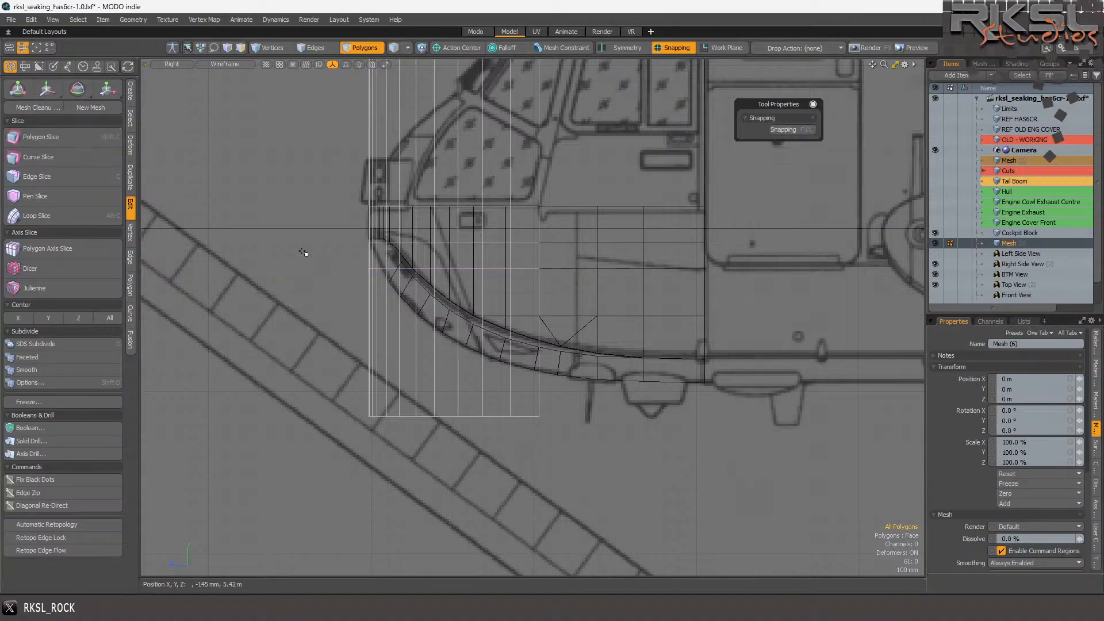
pyautogui.click(72, 140)
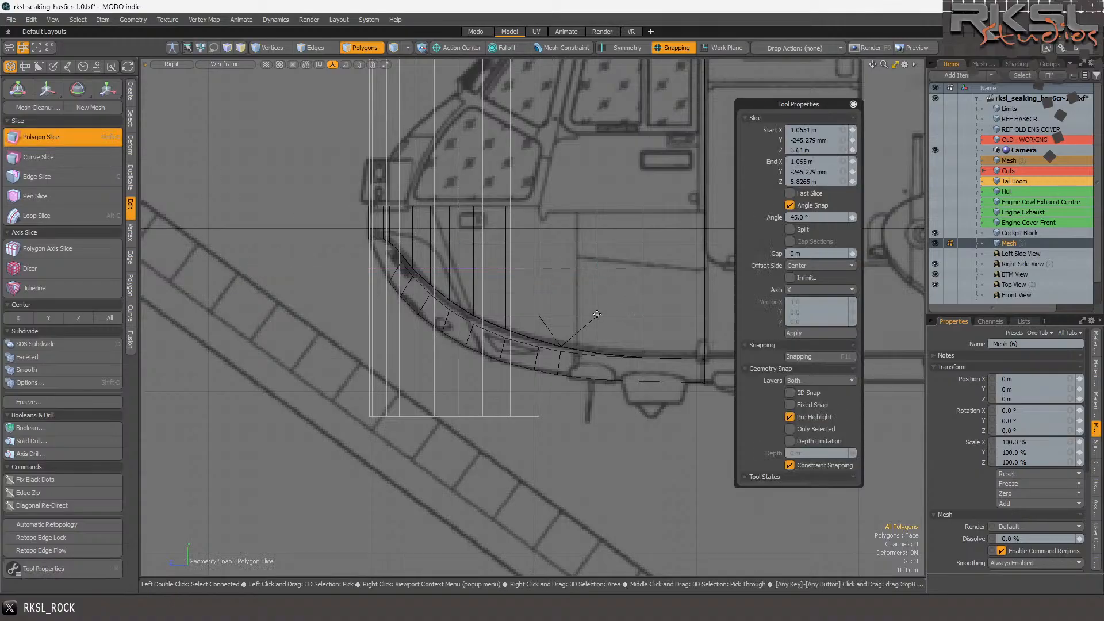
pyautogui.press('space')
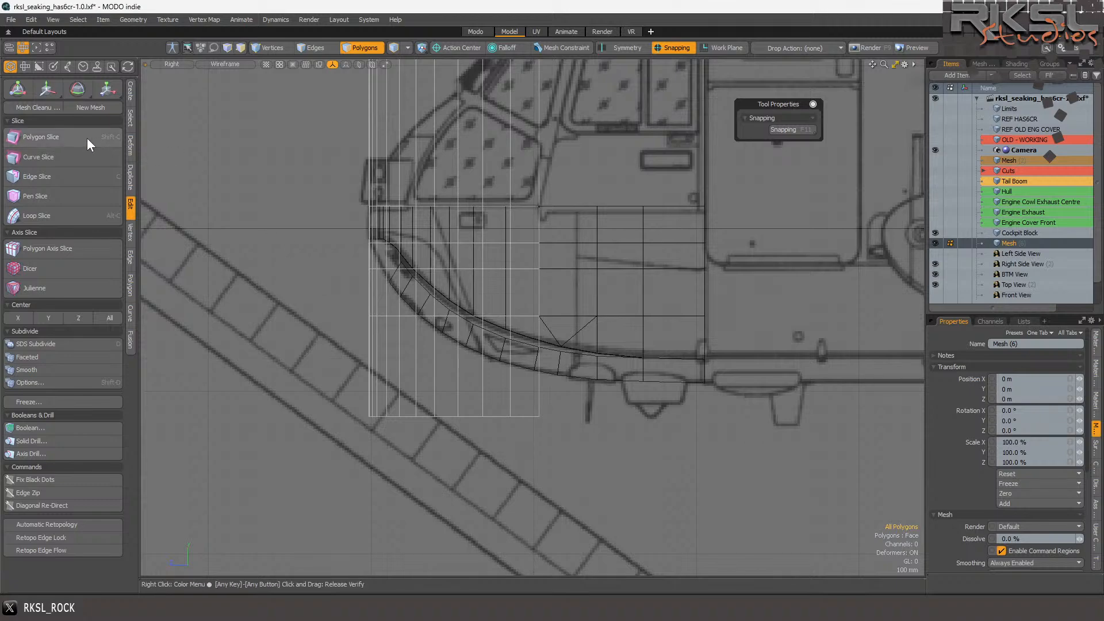
# - Add two horizontal slices near the block's lowest edge junction, one at Y -724.924 mm and one slightly below it
pyautogui.click(42, 136)
pyautogui.scroll(2, 619, 368)
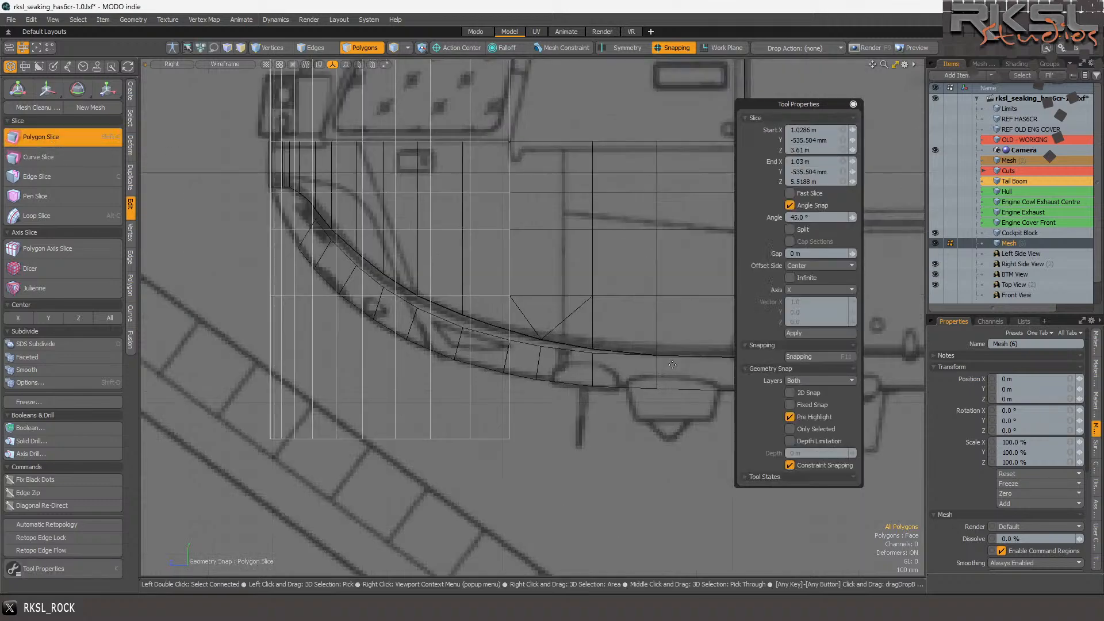
pyautogui.moveTo(587, 348); pyautogui.dragTo(142, 347)
pyautogui.press('space')
pyautogui.click(50, 132)
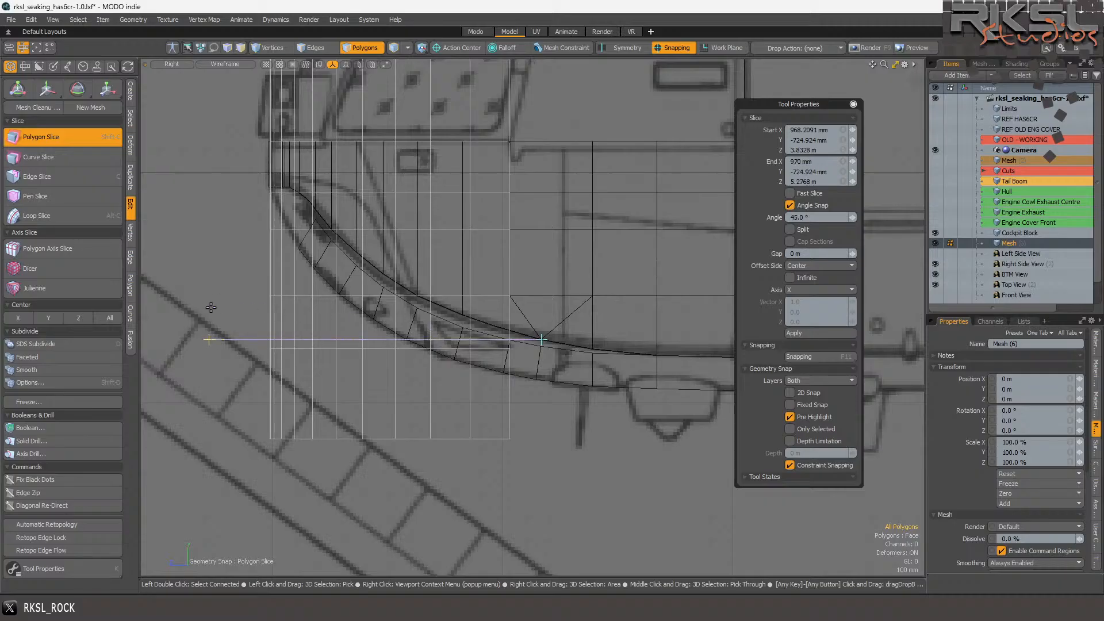
pyautogui.press('space')
# - Select the guide's polygons below the lowest horizontal slice and delete them
pyautogui.scroll(-2, 396, 324)
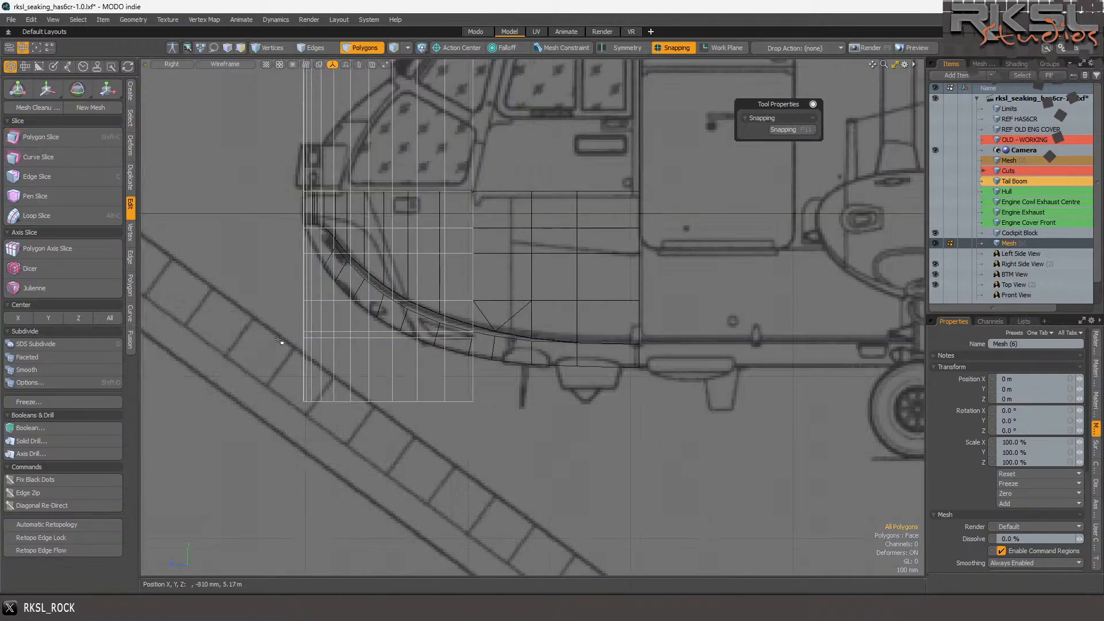
pyautogui.click(371, 46)
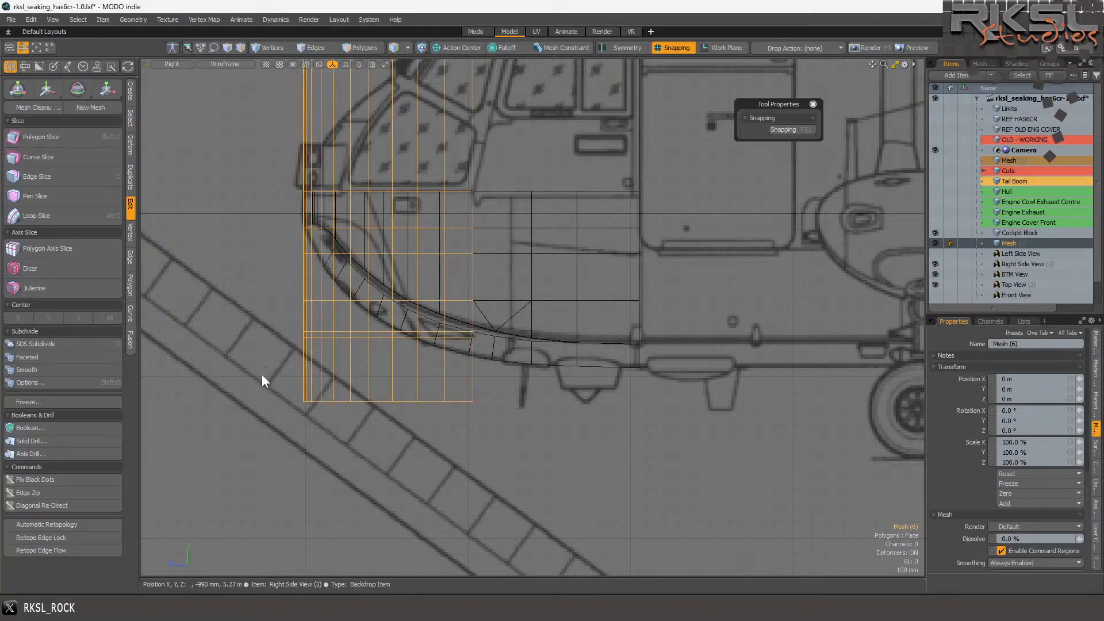
pyautogui.click(364, 48)
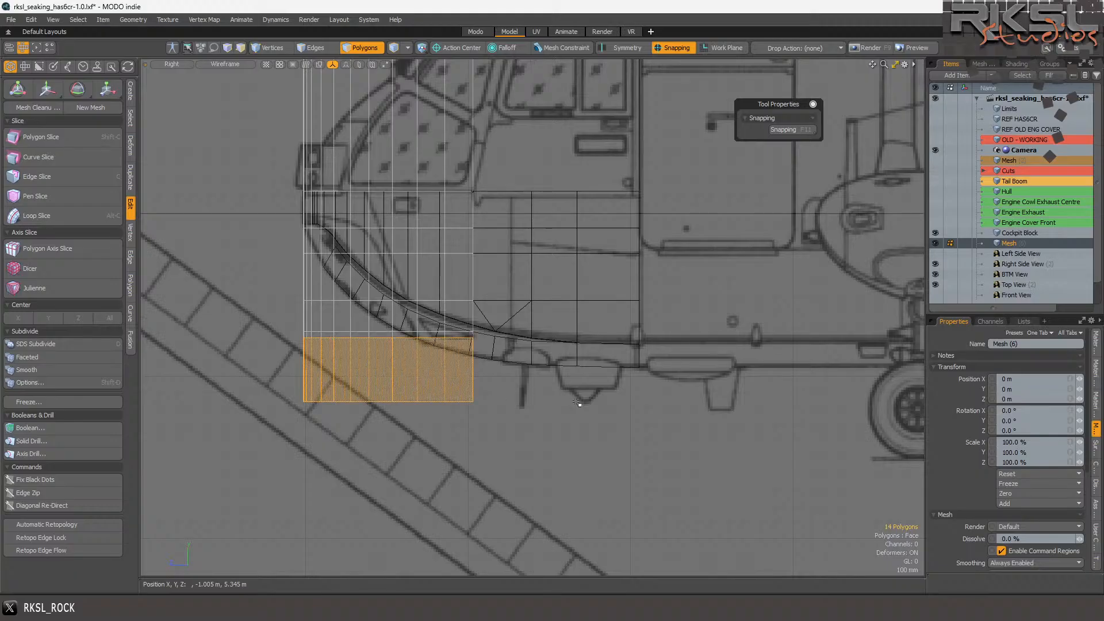
pyautogui.scroll(3, 282, 262)
pyautogui.moveTo(356, 420)
pyautogui.mouseDown(button='right')
pyautogui.moveTo(253, 428)
pyautogui.moveTo(919, 506)
pyautogui.moveTo(382, 376)
pyautogui.mouseUp(button='right')
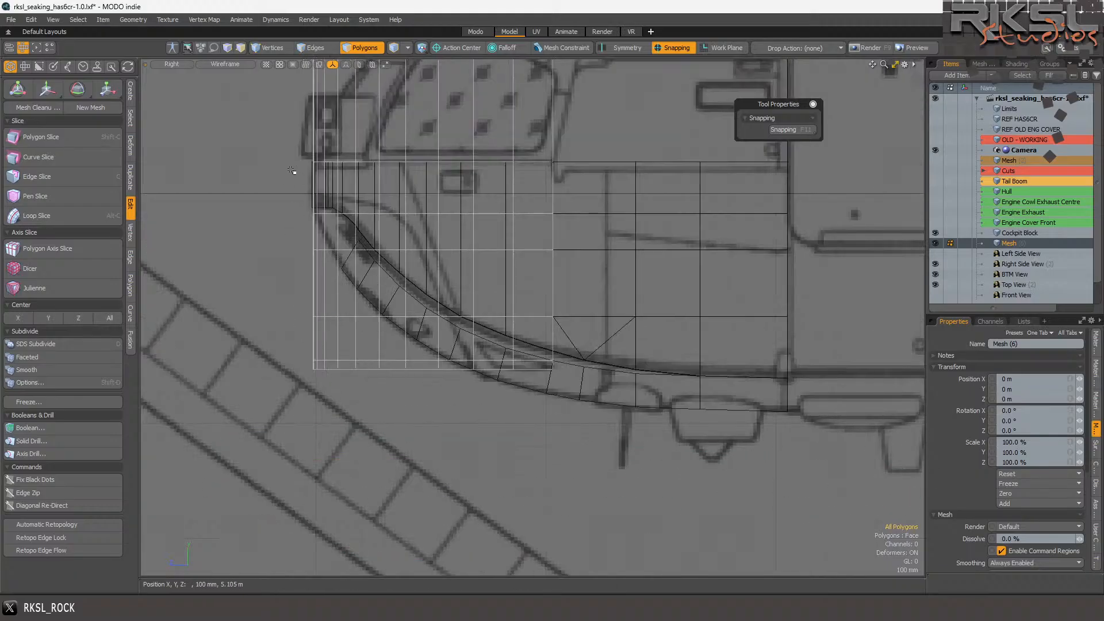
pyautogui.scroll(2, 305, 172)
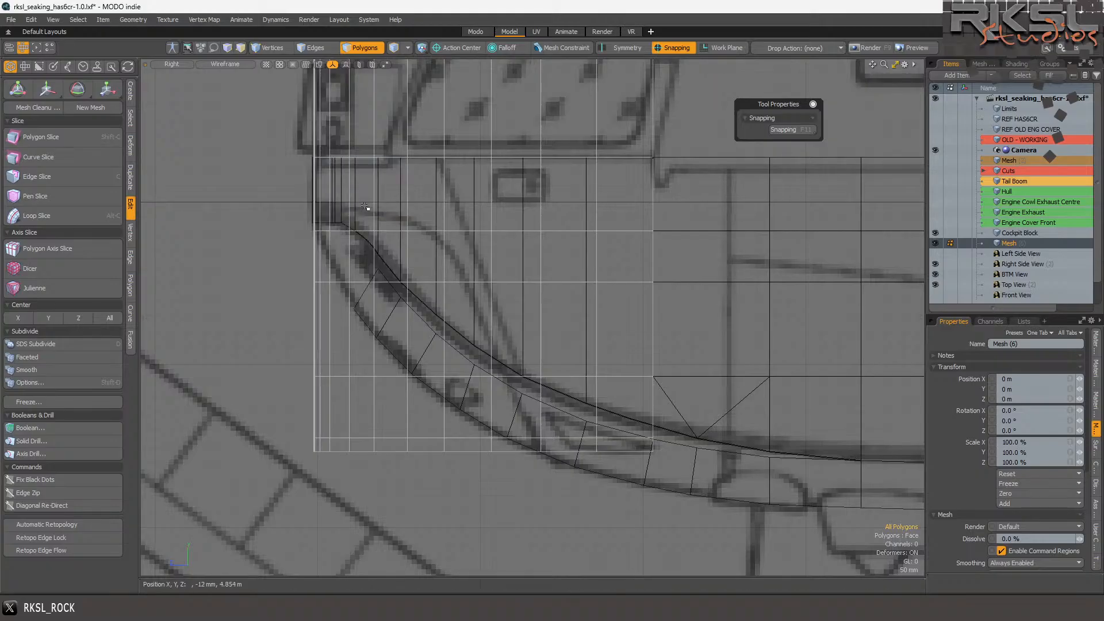
pyautogui.moveTo(247, 192); pyautogui.dragTo(715, 208)
pyautogui.moveTo(665, 271); pyautogui.dragTo(305, 256)
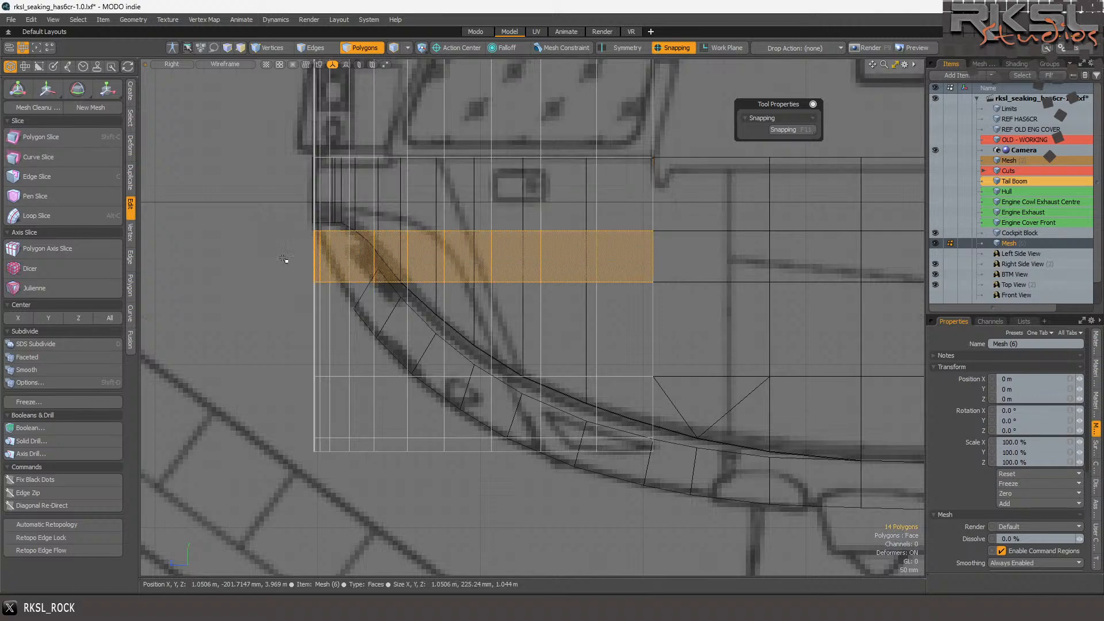
pyautogui.moveTo(276, 328)
pyautogui.mouseDown()
pyautogui.moveTo(592, 337)
pyautogui.moveTo(826, 374)
pyautogui.mouseUp()
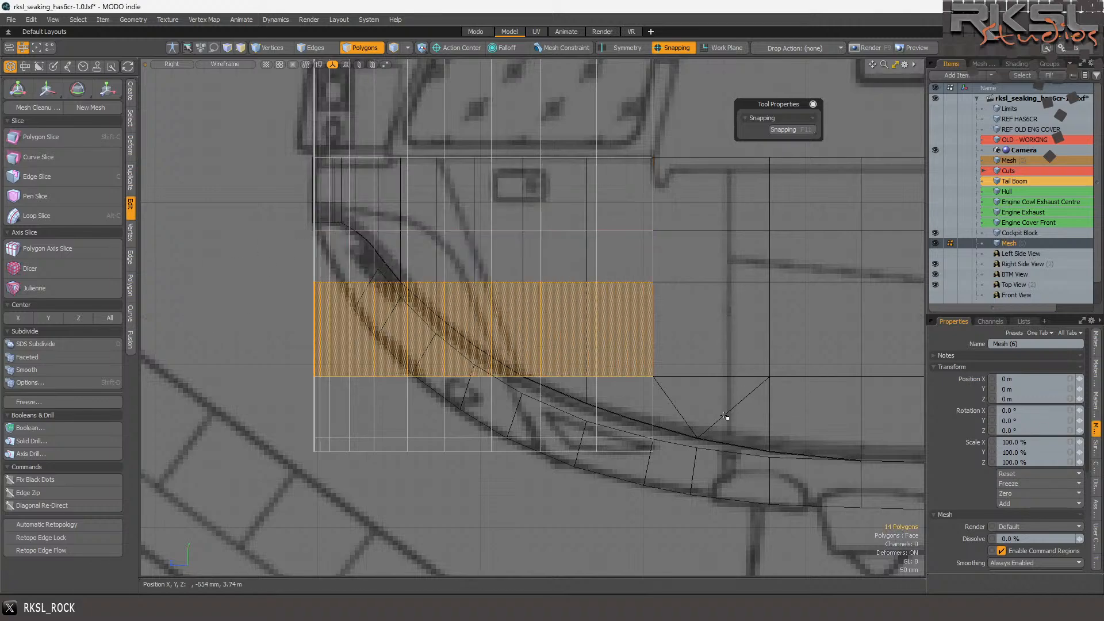
pyautogui.press('Escape')
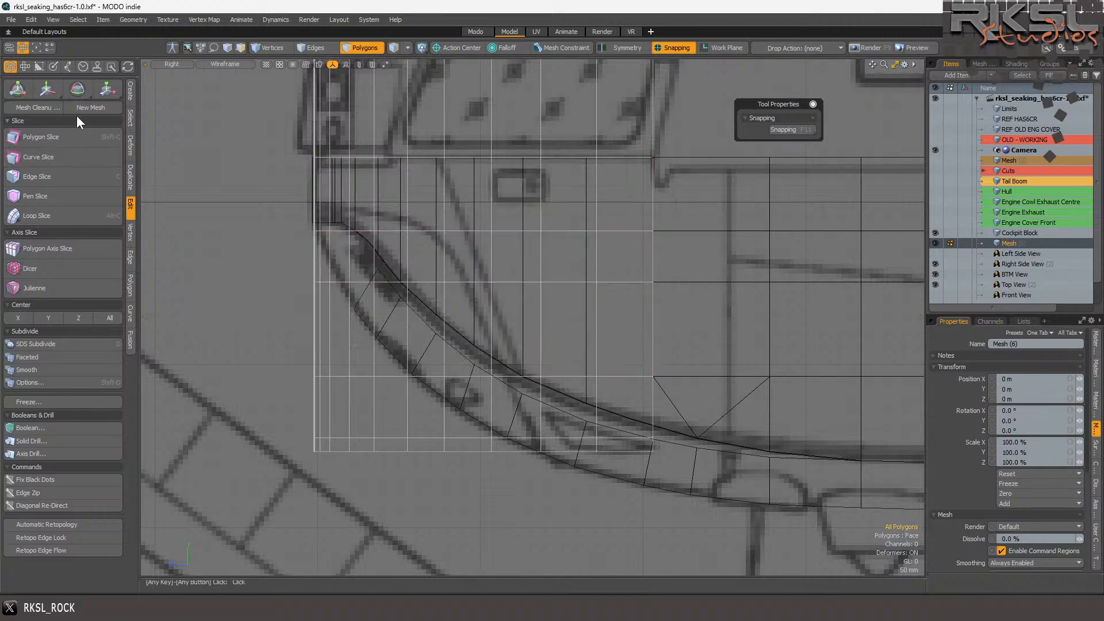
# - Curve-slice the guide mesh along the cockpit block's curved lower edge, snapping points from the lower edge junction up to the nose's front edge
pyautogui.click(33, 155)
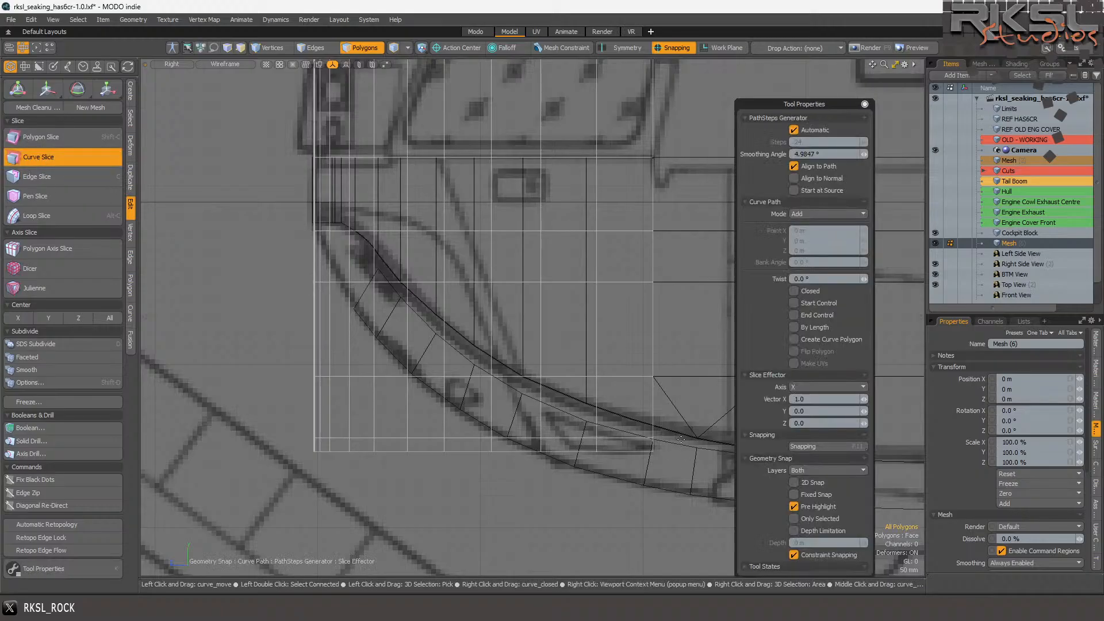
pyautogui.scroll(-3, 631, 419)
pyautogui.scroll(3, 585, 411)
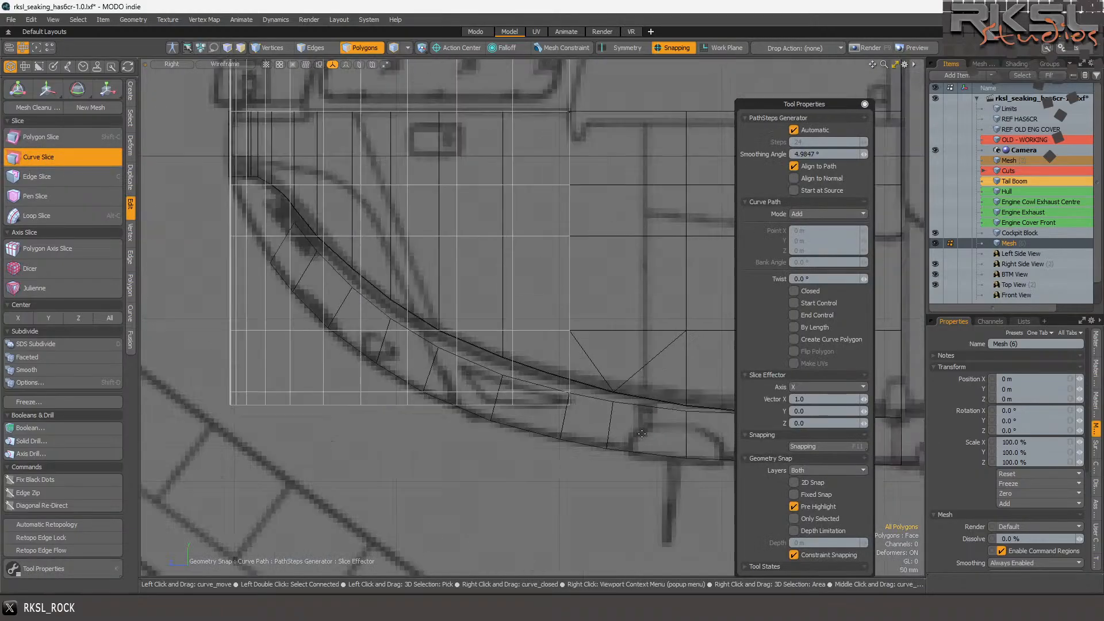
pyautogui.click(614, 392)
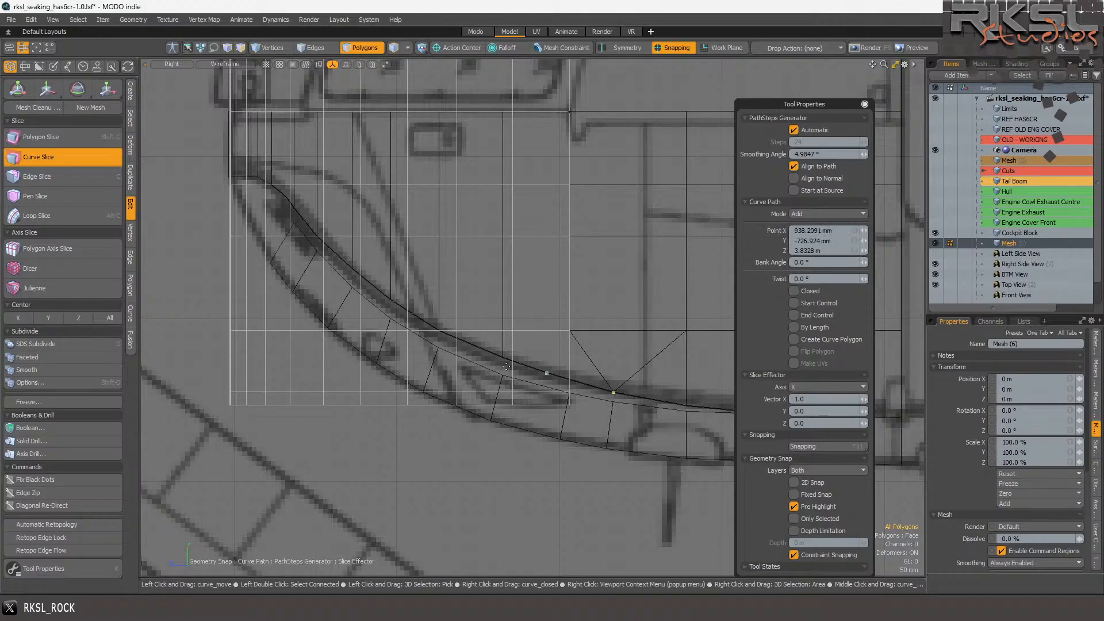
pyautogui.click(389, 299)
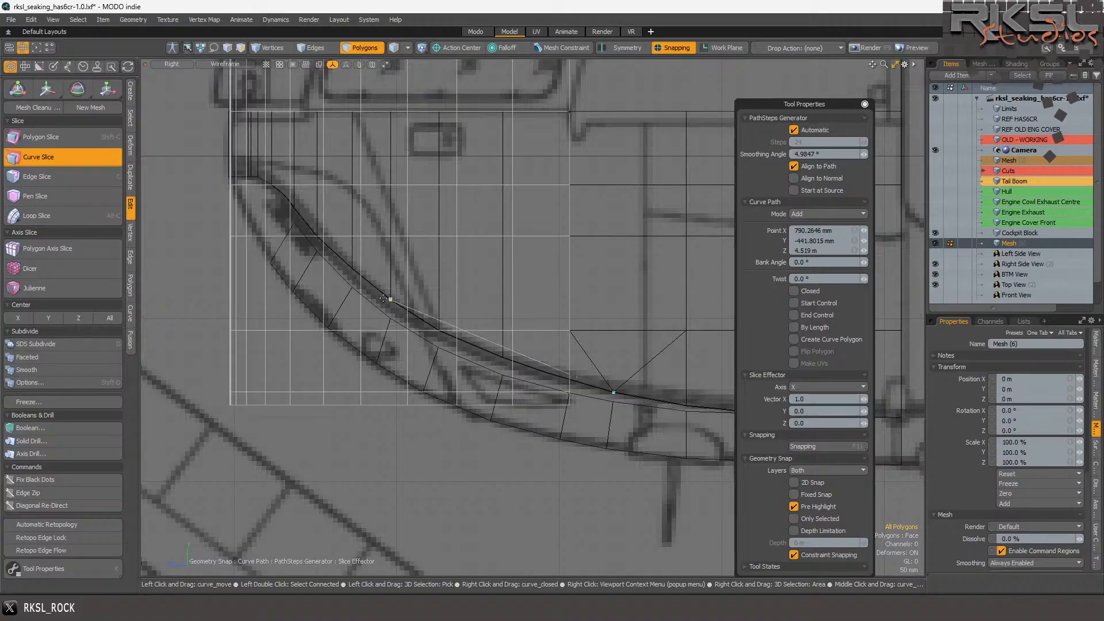
pyautogui.click(291, 202)
pyautogui.click(271, 183)
pyautogui.scroll(4, 232, 167)
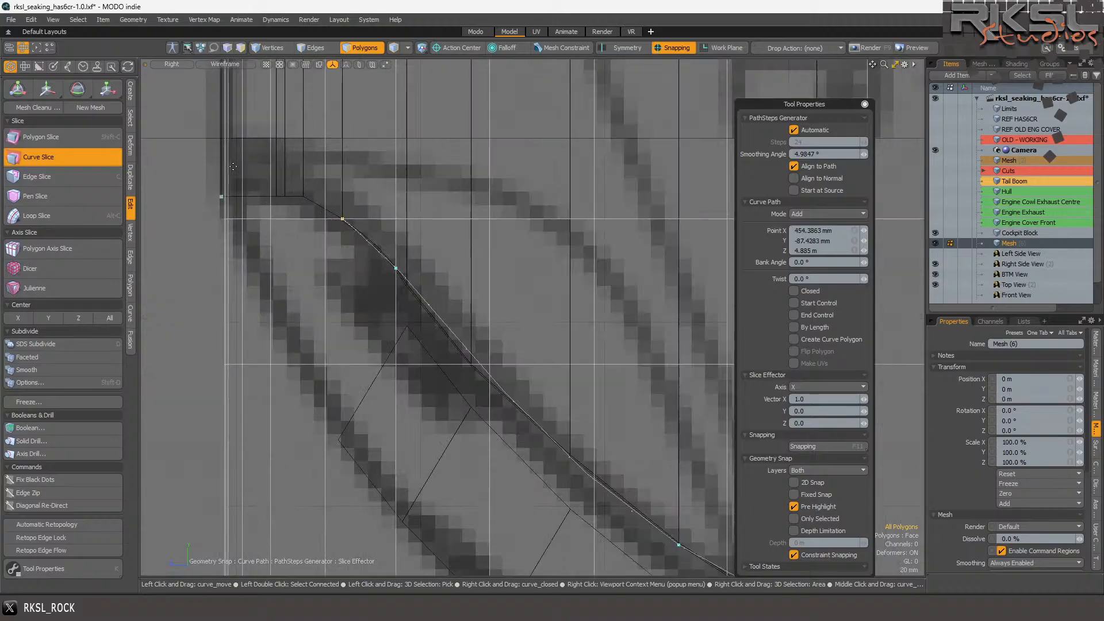
pyautogui.moveTo(284, 191); pyautogui.dragTo(303, 196)
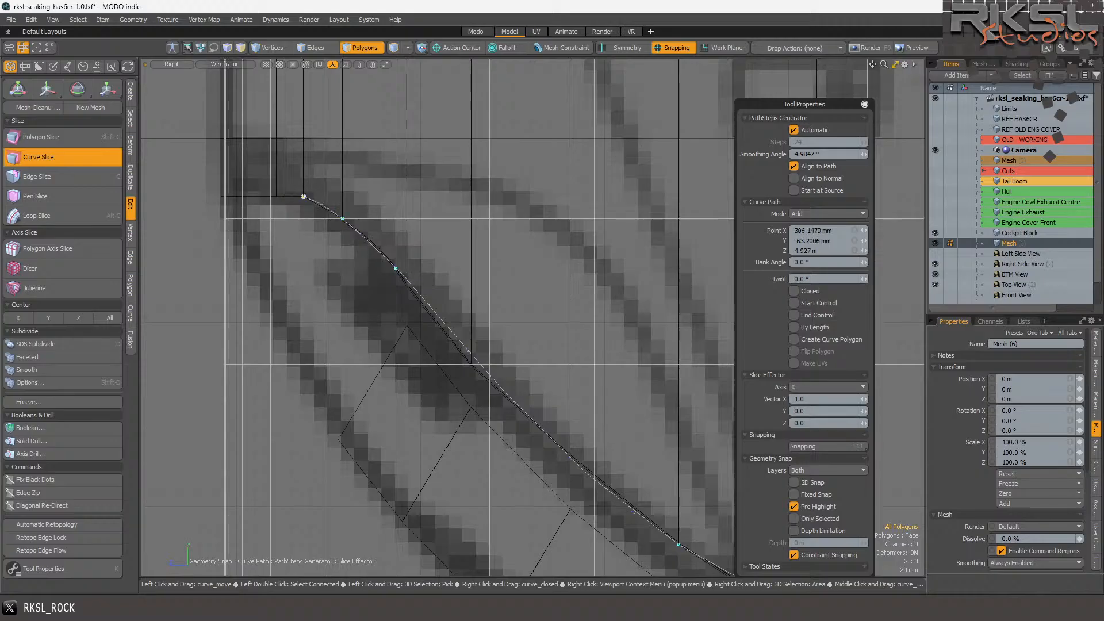
pyautogui.click(219, 196)
pyautogui.scroll(-5, 222, 189)
pyautogui.press('space')
# - Delete all guide polygons below the curved slice, including the leftover patch ahead of the nose, leaving only the part above the curve
pyautogui.scroll(2, 197, 213)
pyautogui.moveTo(224, 213)
pyautogui.mouseDown()
pyautogui.moveTo(239, 190)
pyautogui.moveTo(224, 180)
pyautogui.moveTo(260, 186)
pyautogui.moveTo(328, 291)
pyautogui.moveTo(442, 356)
pyautogui.moveTo(587, 398)
pyautogui.moveTo(199, 391)
pyautogui.moveTo(433, 397)
pyautogui.mouseUp()
pyautogui.press('Escape')
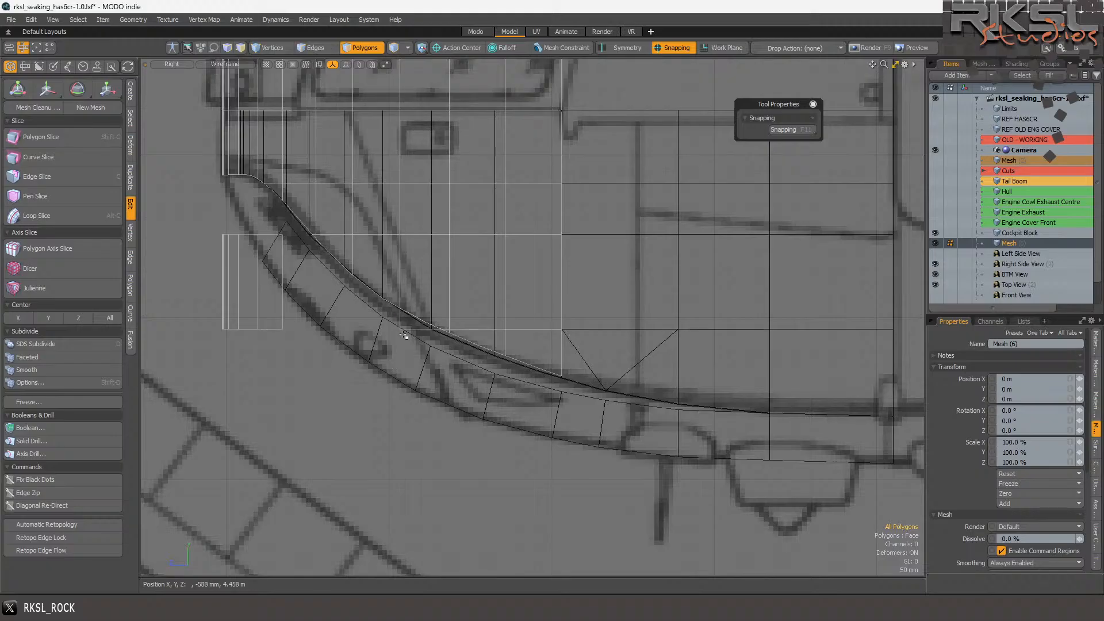
pyautogui.moveTo(311, 300)
pyautogui.mouseDown(button='right')
pyautogui.moveTo(225, 174)
pyautogui.moveTo(287, 400)
pyautogui.moveTo(311, 310)
pyautogui.mouseUp(button='right')
pyautogui.scroll(-2, 473, 320)
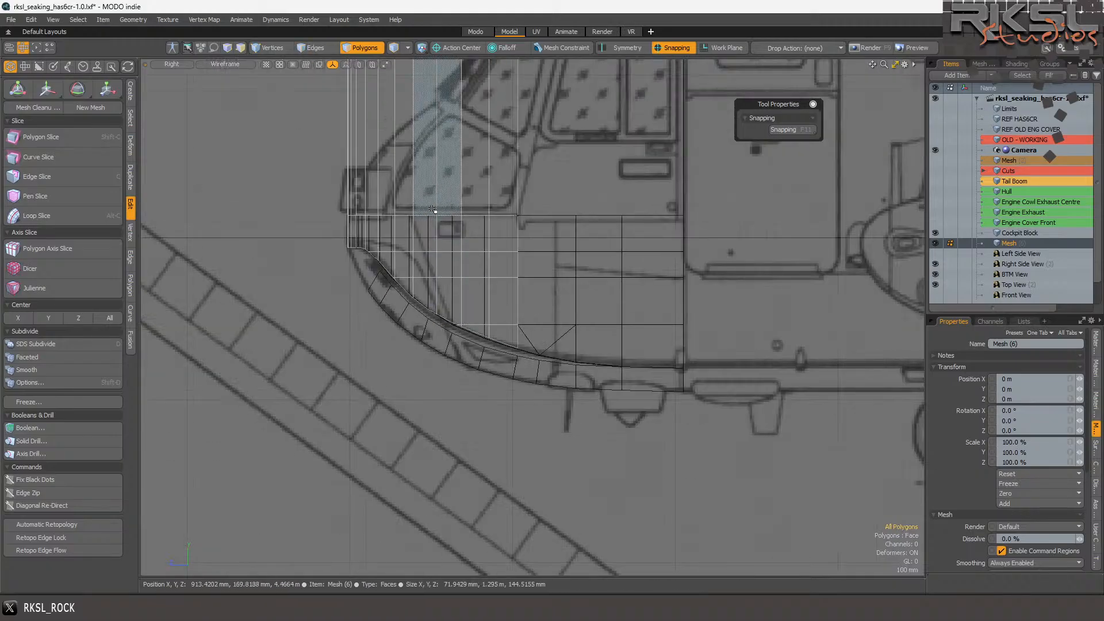
# - Show the Hull item again to compare its edge rows with the trimmed guide mesh
pyautogui.scroll(2, 433, 213)
pyautogui.scroll(-3, 364, 272)
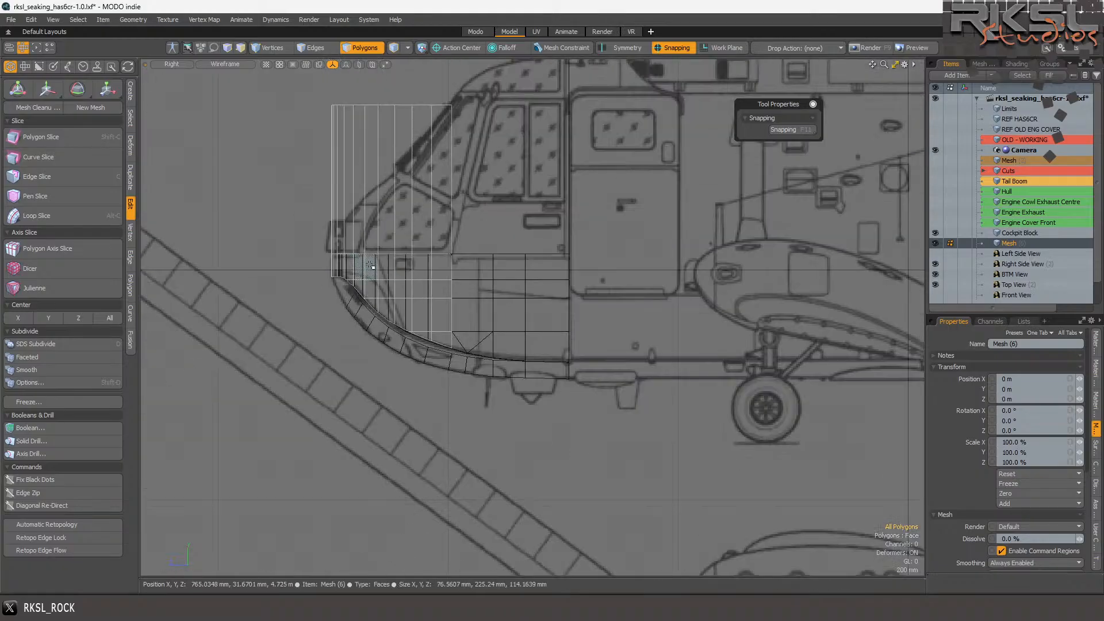
pyautogui.scroll(2, 368, 173)
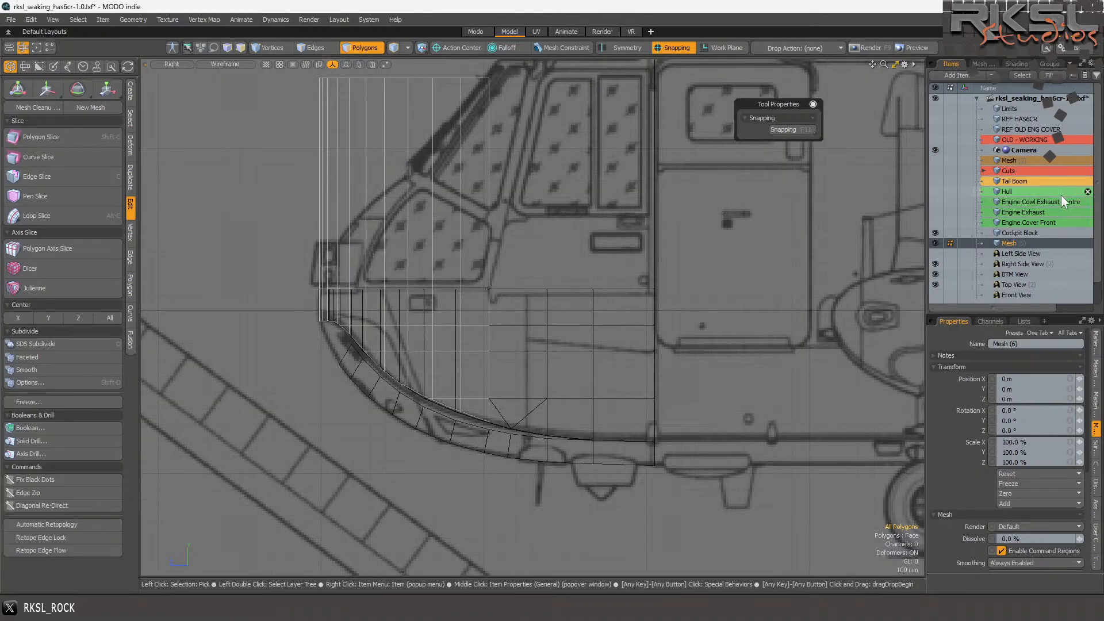
pyautogui.click(936, 192)
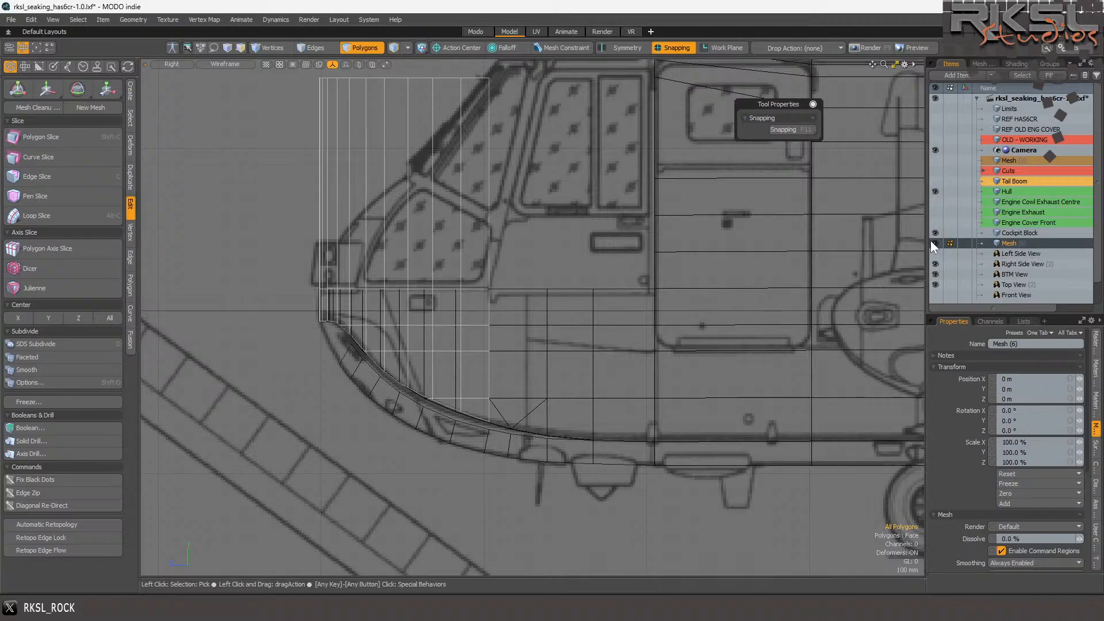
pyautogui.scroll(-4, 543, 282)
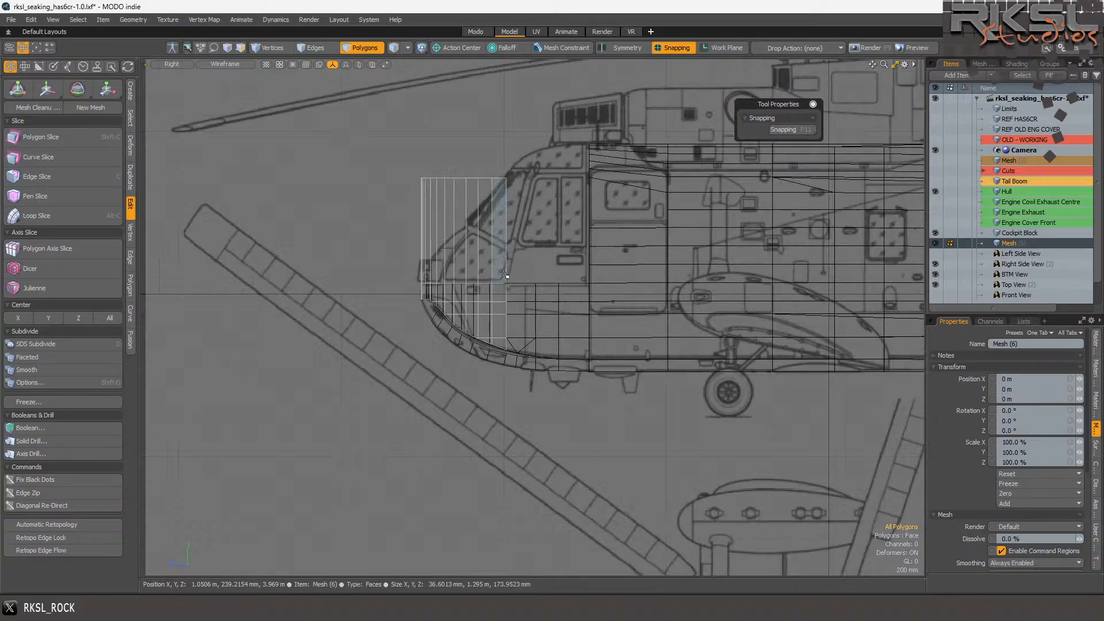
# - Cut three horizontal polygon slices across the upper part of the guide mesh, level with the hull's edge rows
pyautogui.scroll(3, 503, 226)
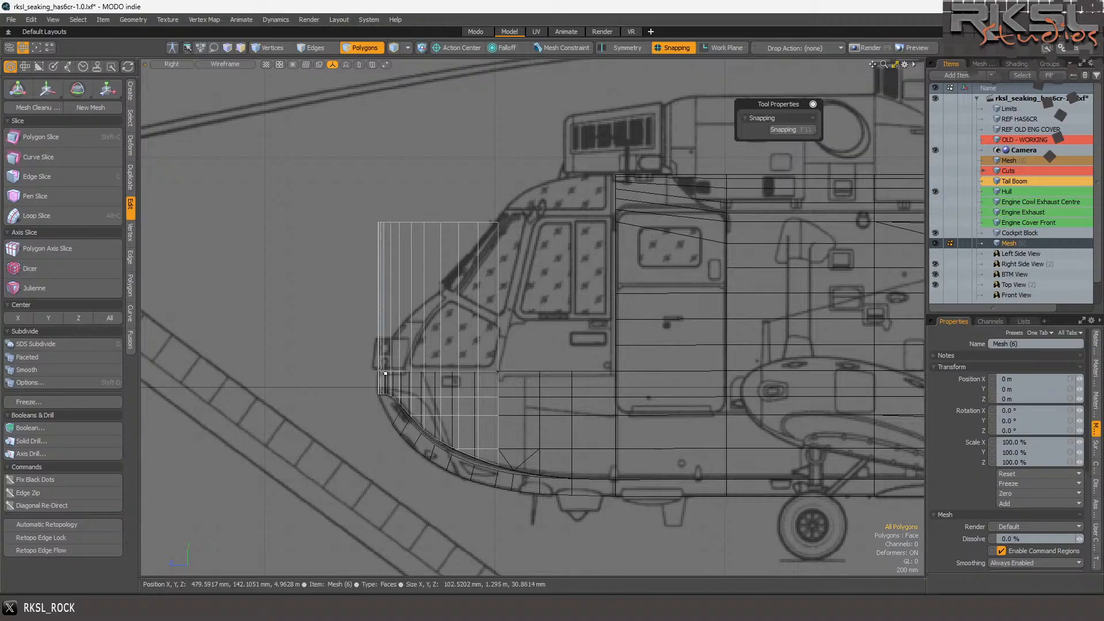
pyautogui.scroll(2, 382, 372)
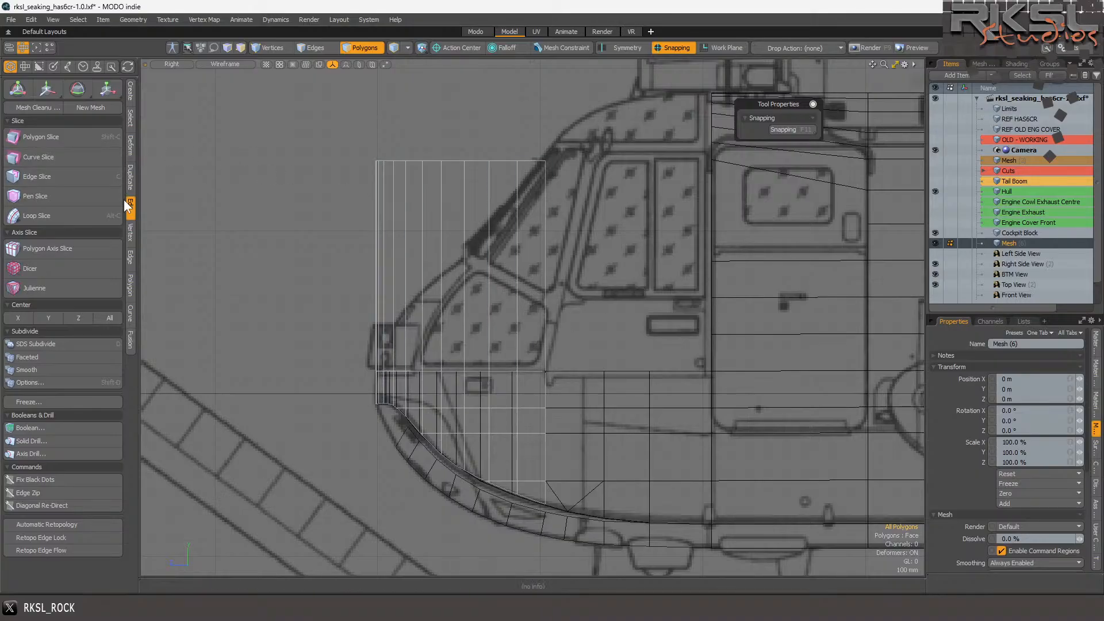
pyautogui.click(61, 137)
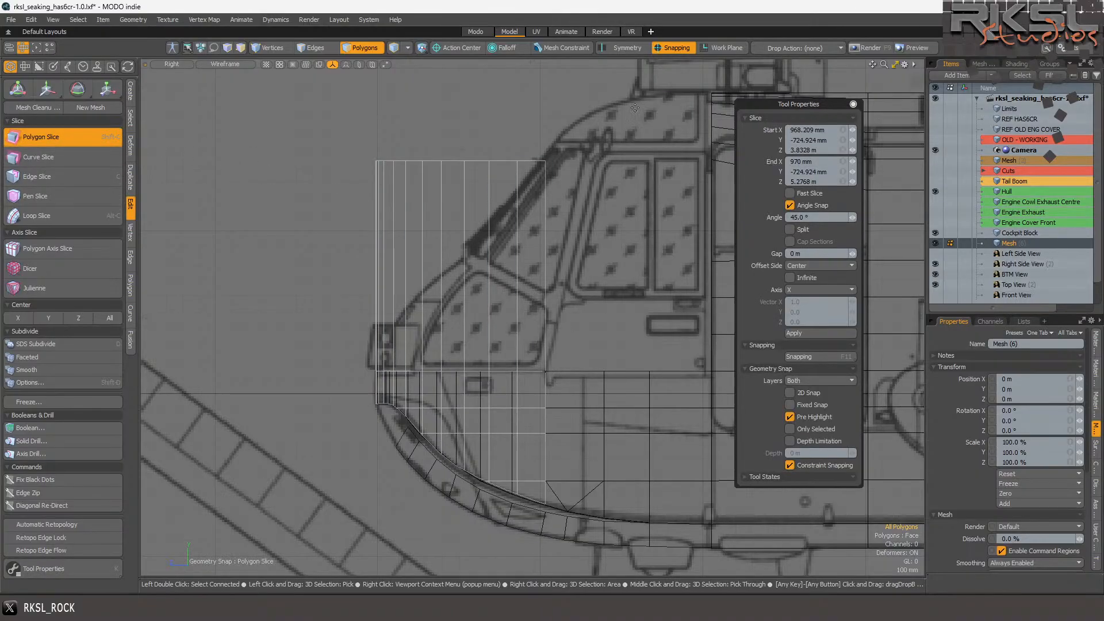
pyautogui.moveTo(716, 338); pyautogui.dragTo(249, 334)
pyautogui.press('space')
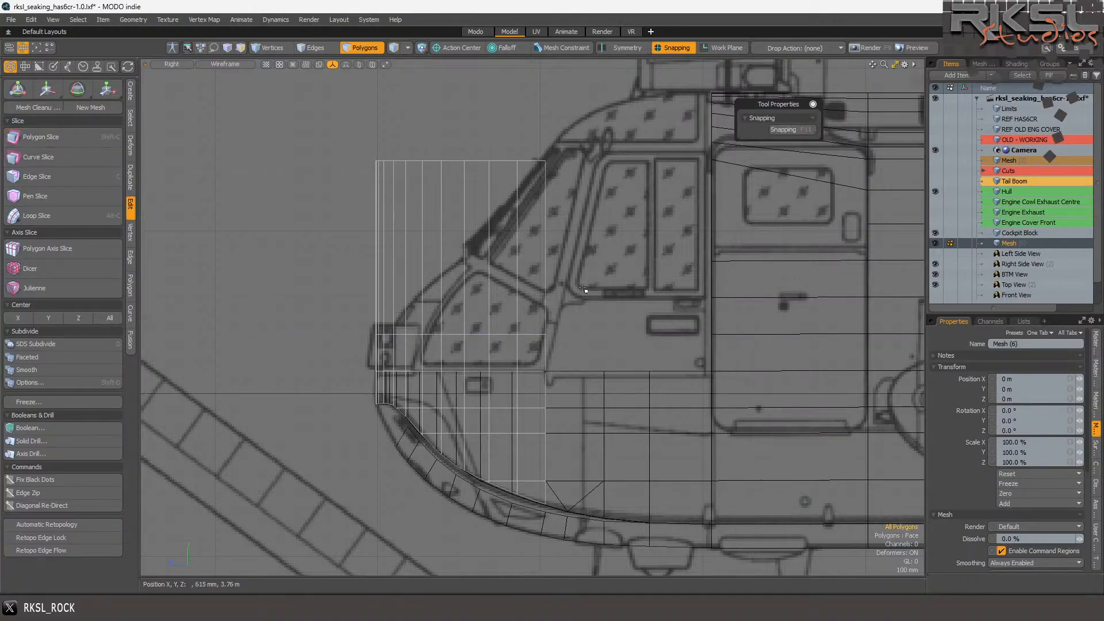
pyautogui.click(49, 136)
pyautogui.moveTo(711, 297); pyautogui.dragTo(266, 298)
pyautogui.press('space')
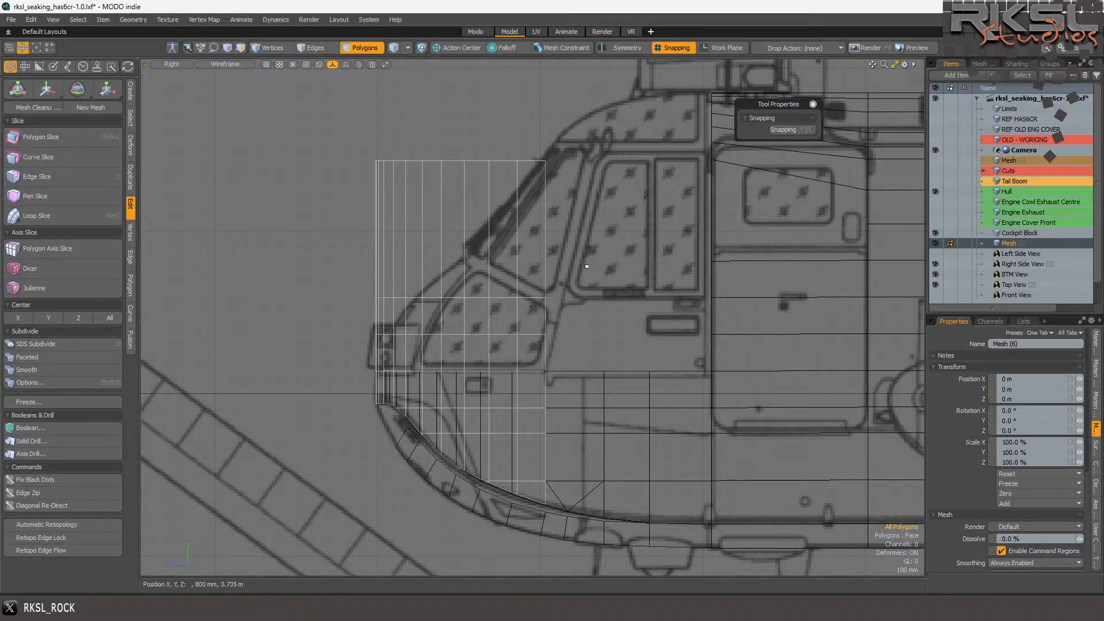
pyautogui.click(31, 139)
pyautogui.moveTo(600, 261); pyautogui.dragTo(246, 262)
pyautogui.press('space')
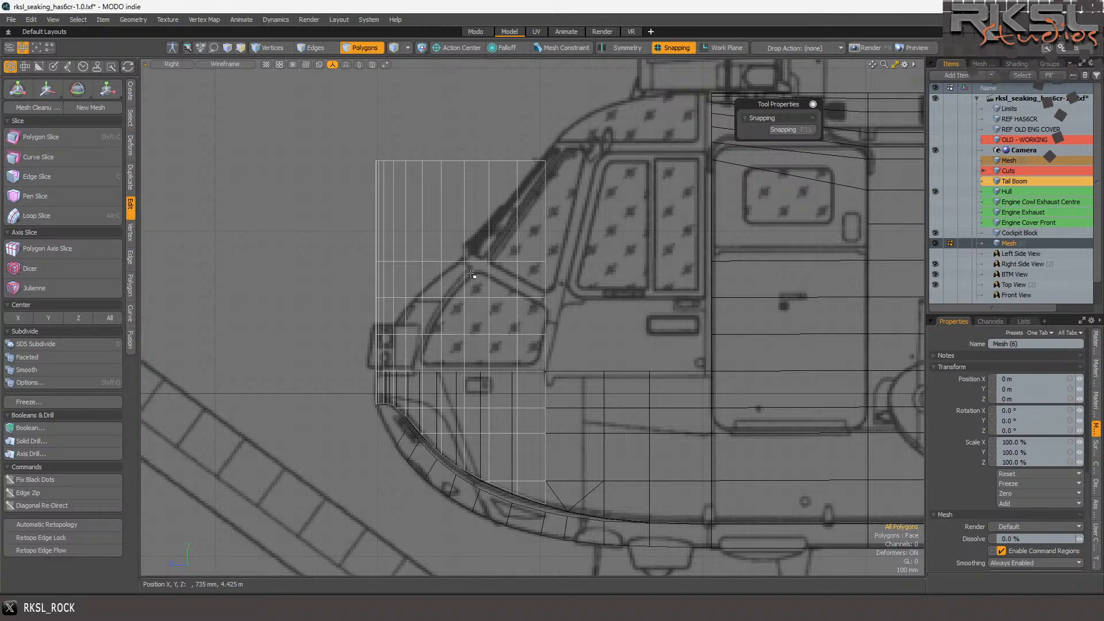
# - Extend the Cockpit Block's upper vertical edge row at the hull joint forward about 380 mm, snapped to the next column of the lower block
pyautogui.scroll(2, 429, 316)
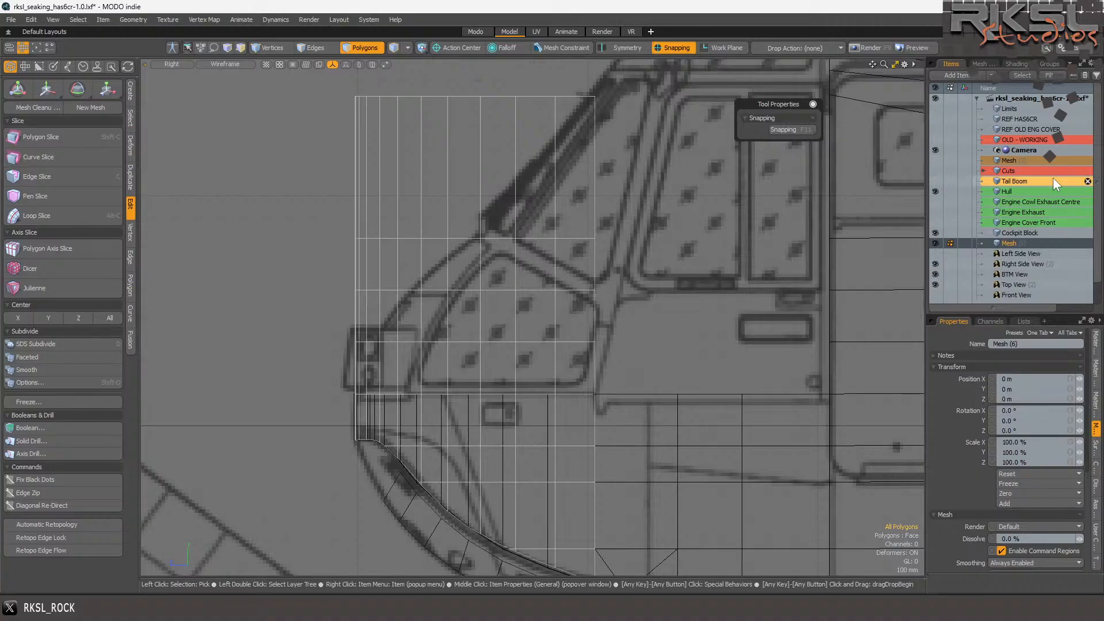
pyautogui.click(1016, 232)
pyautogui.scroll(-5, 753, 226)
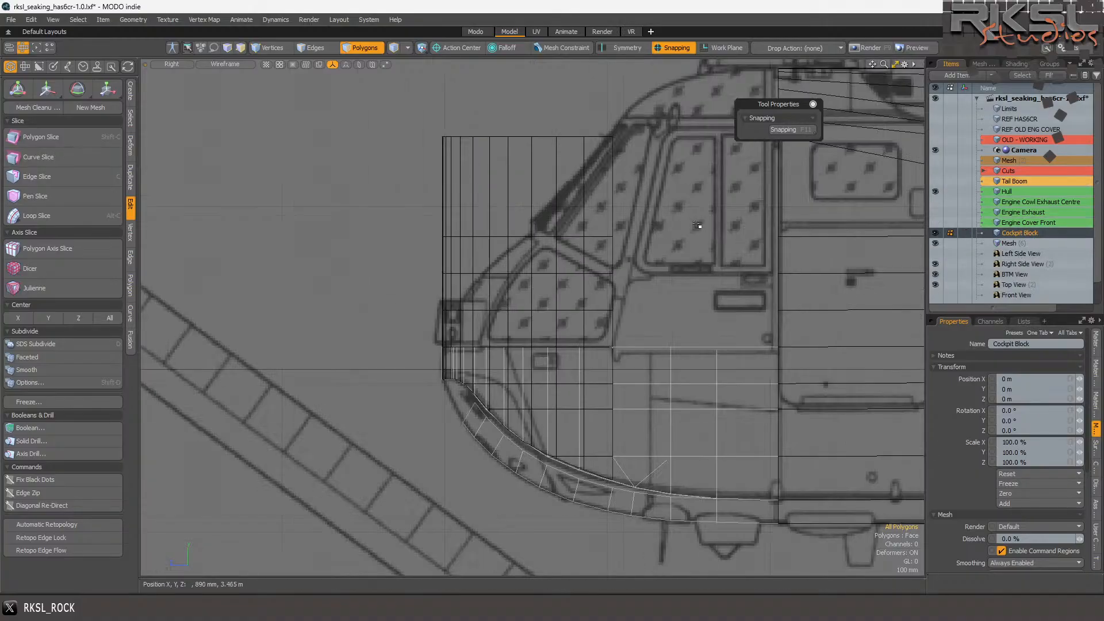
pyautogui.scroll(4, 757, 146)
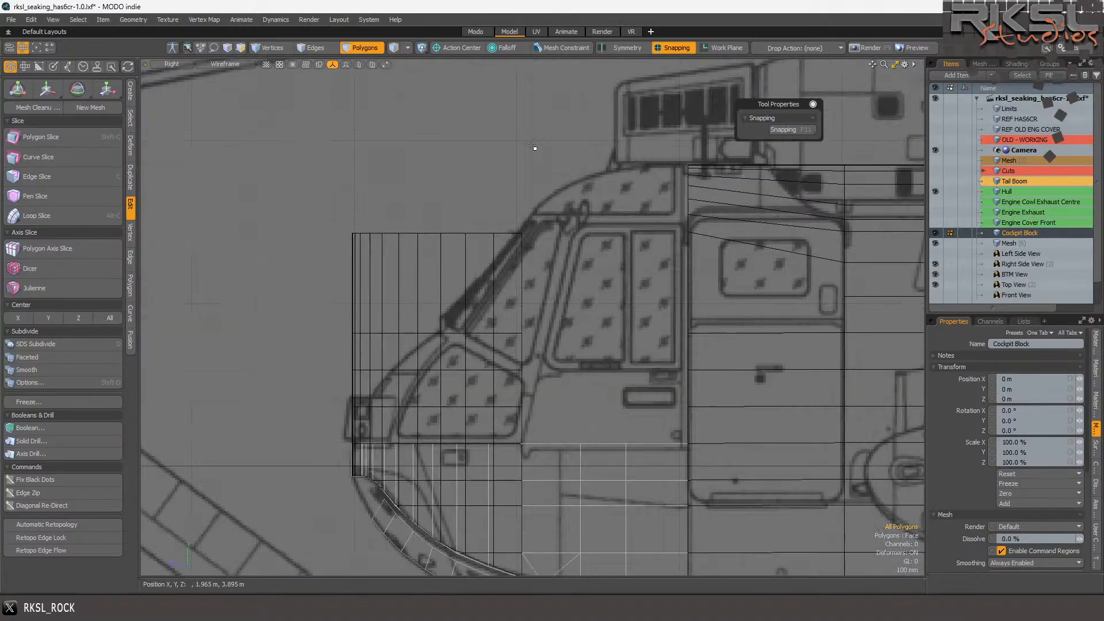
pyautogui.click(311, 48)
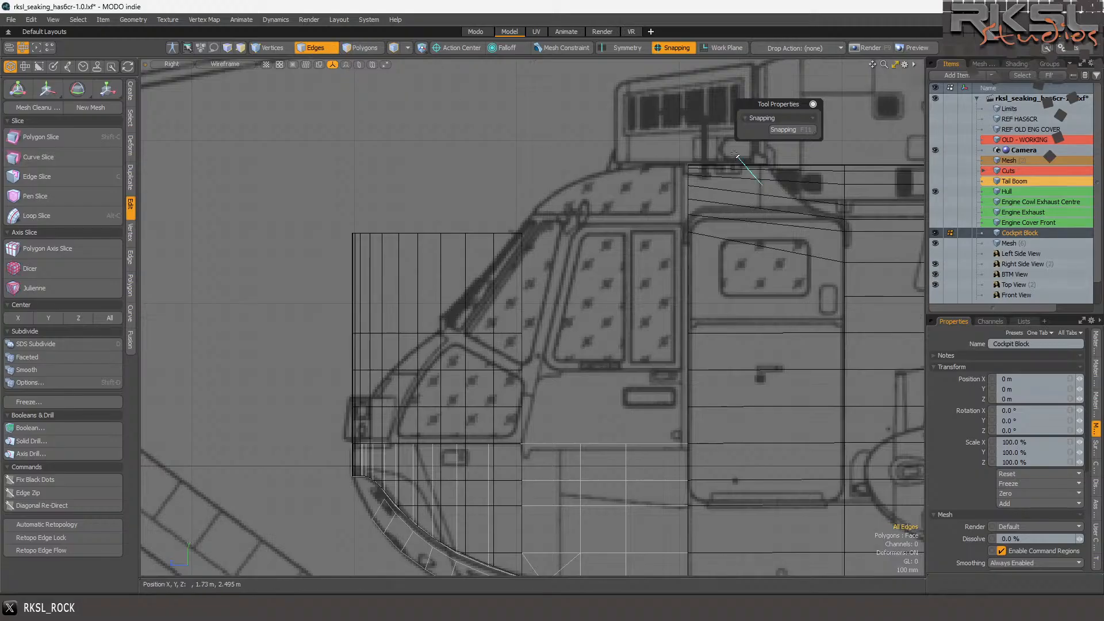
pyautogui.doubleClick(688, 428)
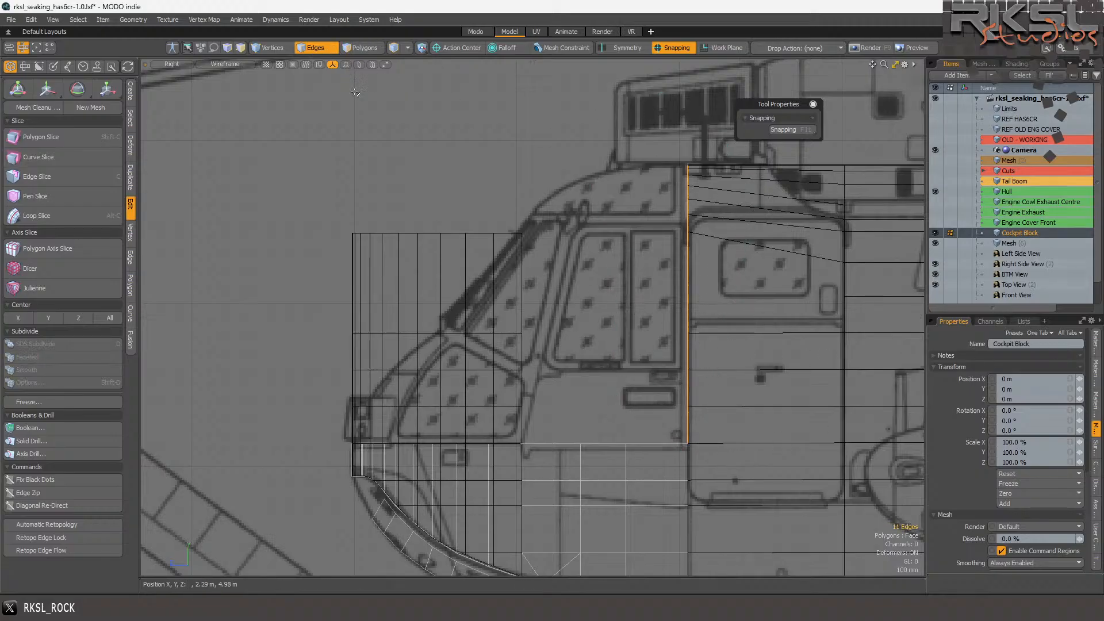
pyautogui.click(168, 64)
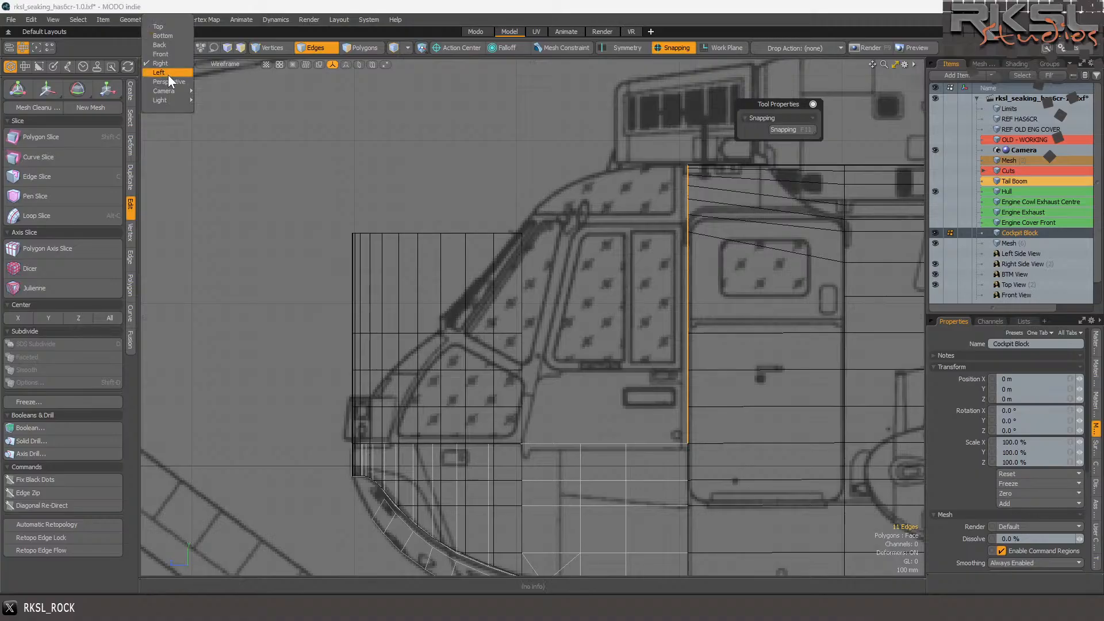
pyautogui.click(168, 81)
pyautogui.scroll(5, 596, 239)
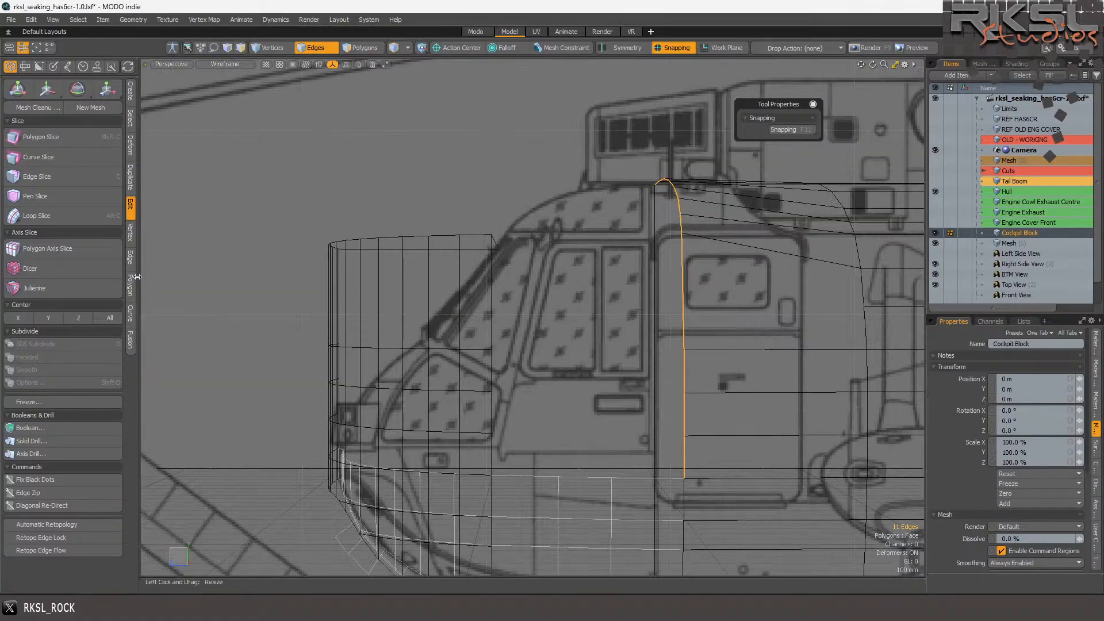
pyautogui.click(130, 257)
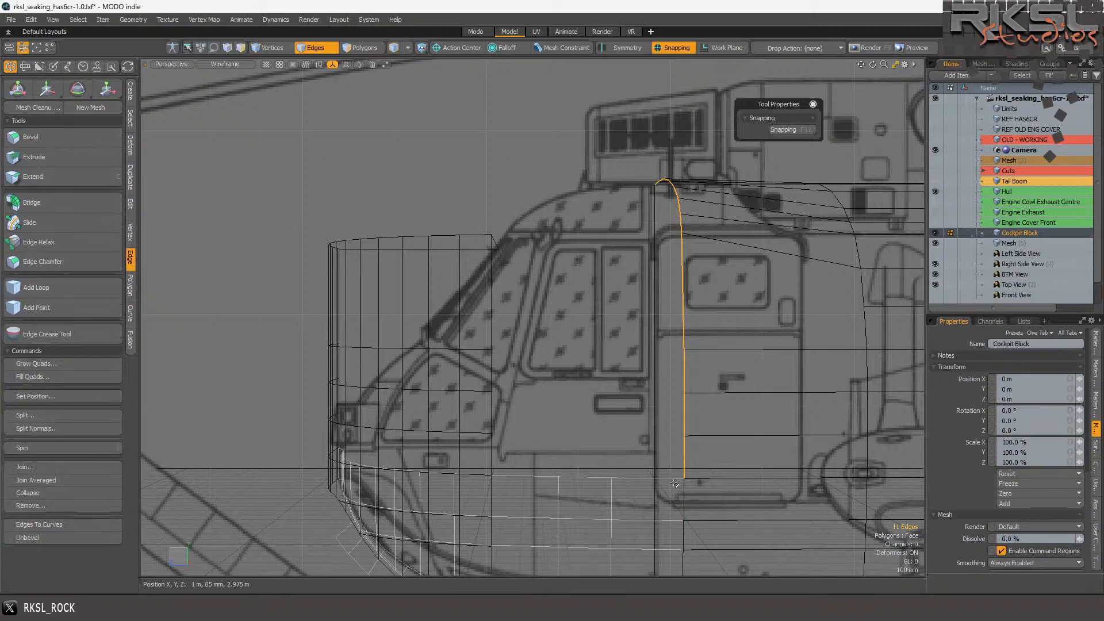
pyautogui.click(86, 177)
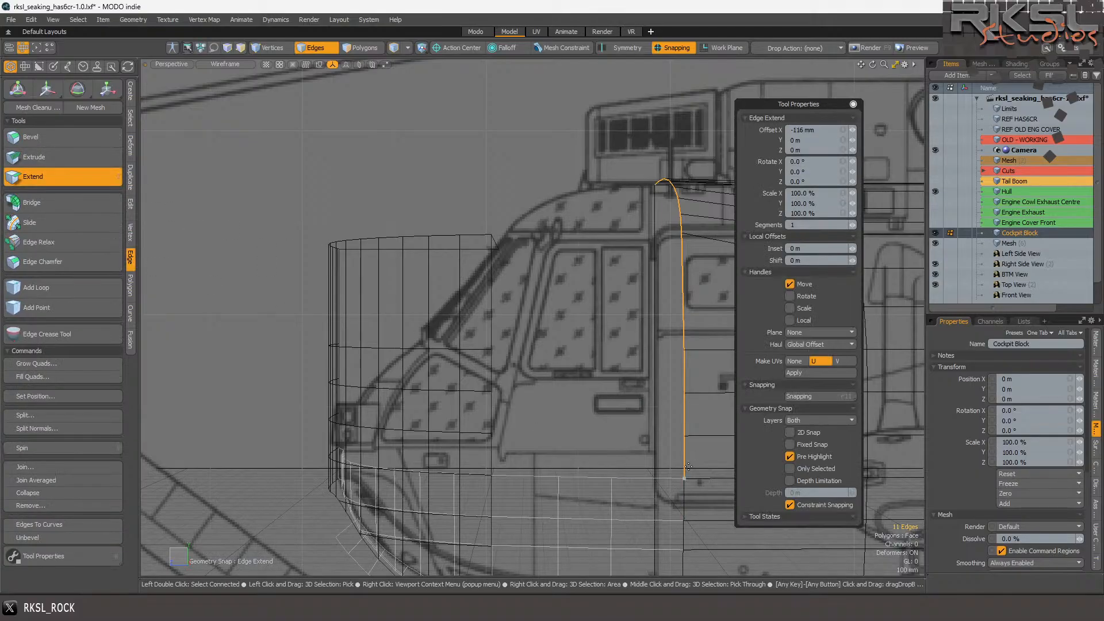
pyautogui.moveTo(688, 463); pyautogui.dragTo(629, 478)
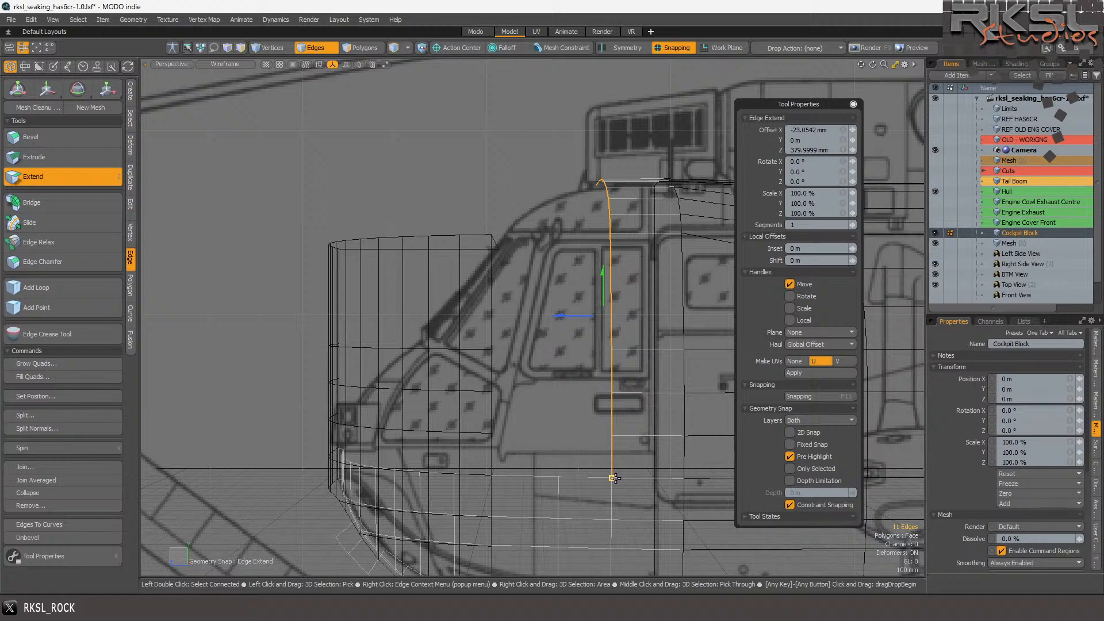
pyautogui.click(103, 177)
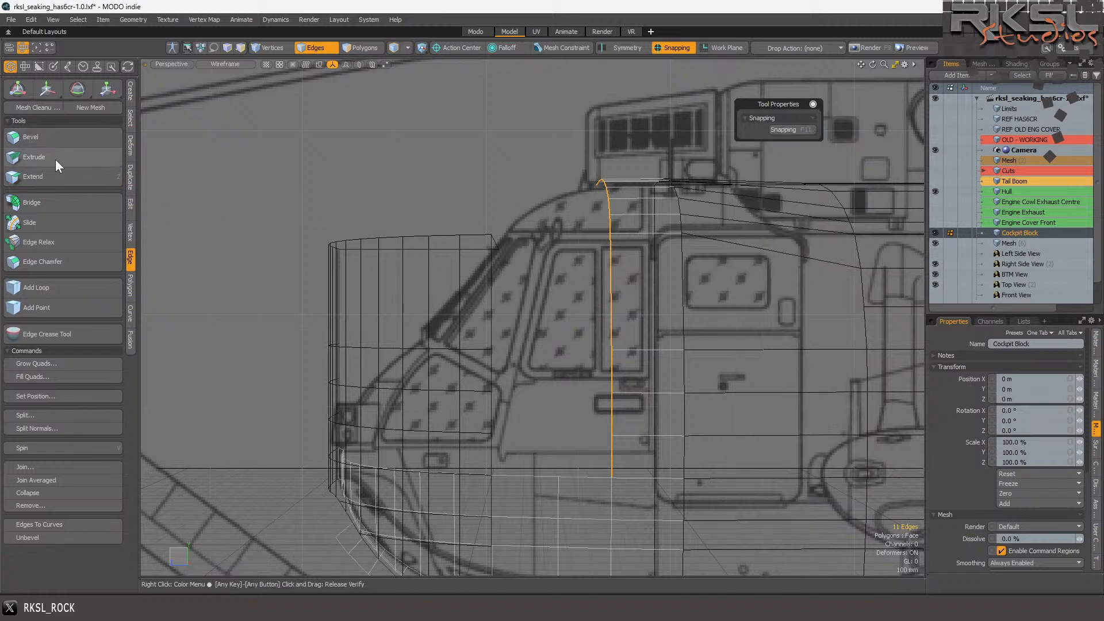
pyautogui.click(57, 174)
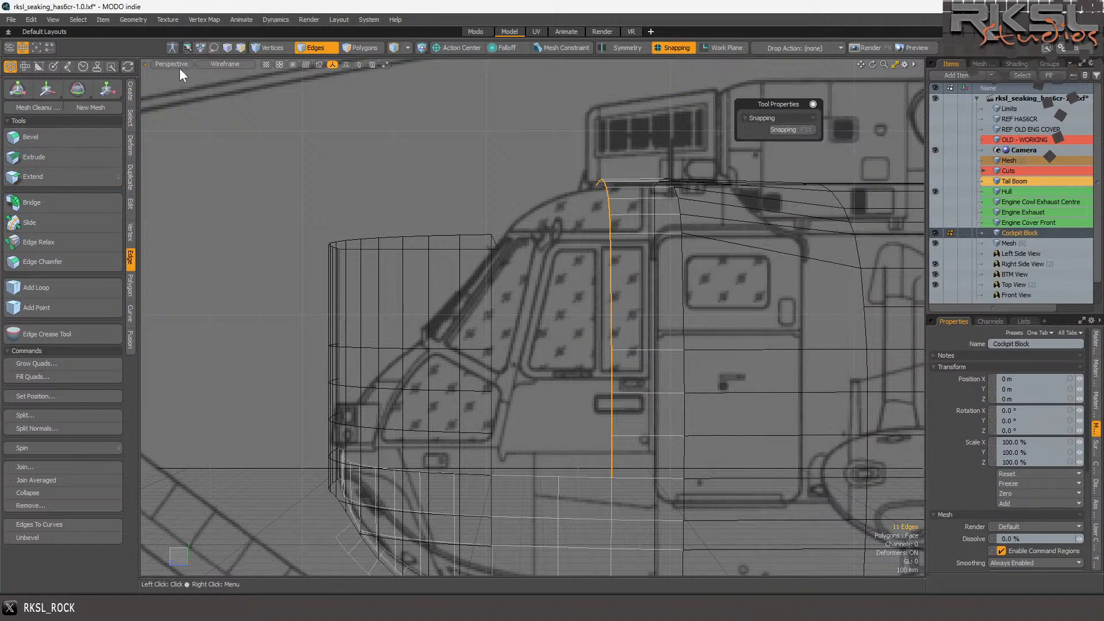
# - In the top view, scale the extended edge row along X from its outer end until its inner end meets the centre line
pyautogui.click(178, 65)
pyautogui.click(173, 23)
pyautogui.scroll(-2, 336, 154)
pyautogui.scroll(4, 336, 154)
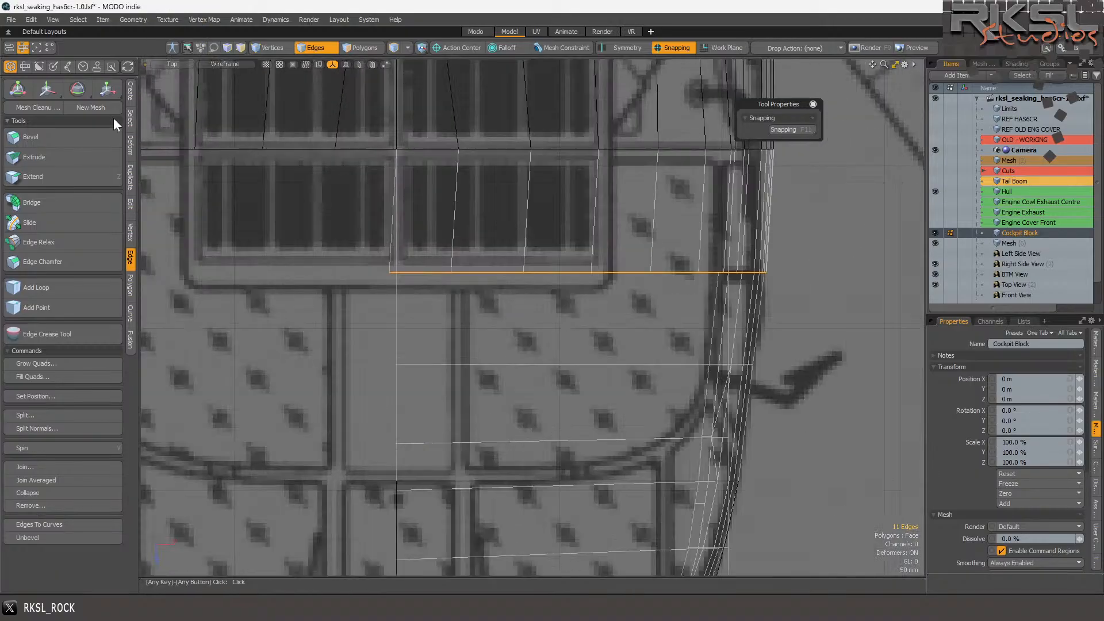
pyautogui.click(107, 90)
pyautogui.scroll(-2, 578, 256)
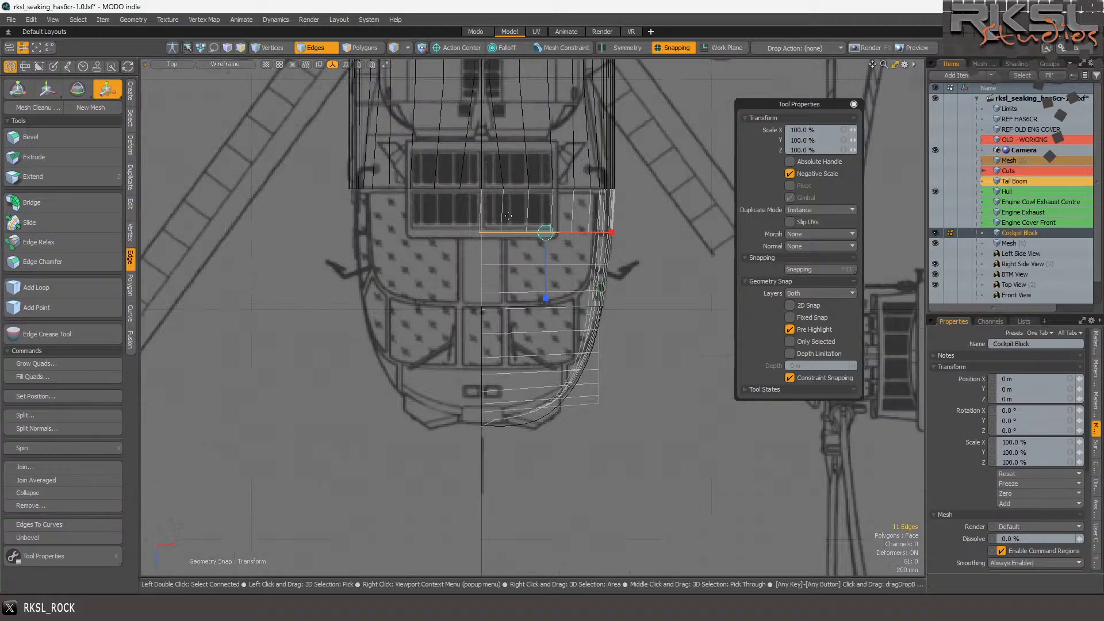
pyautogui.scroll(5, 577, 256)
pyautogui.scroll(1, 597, 337)
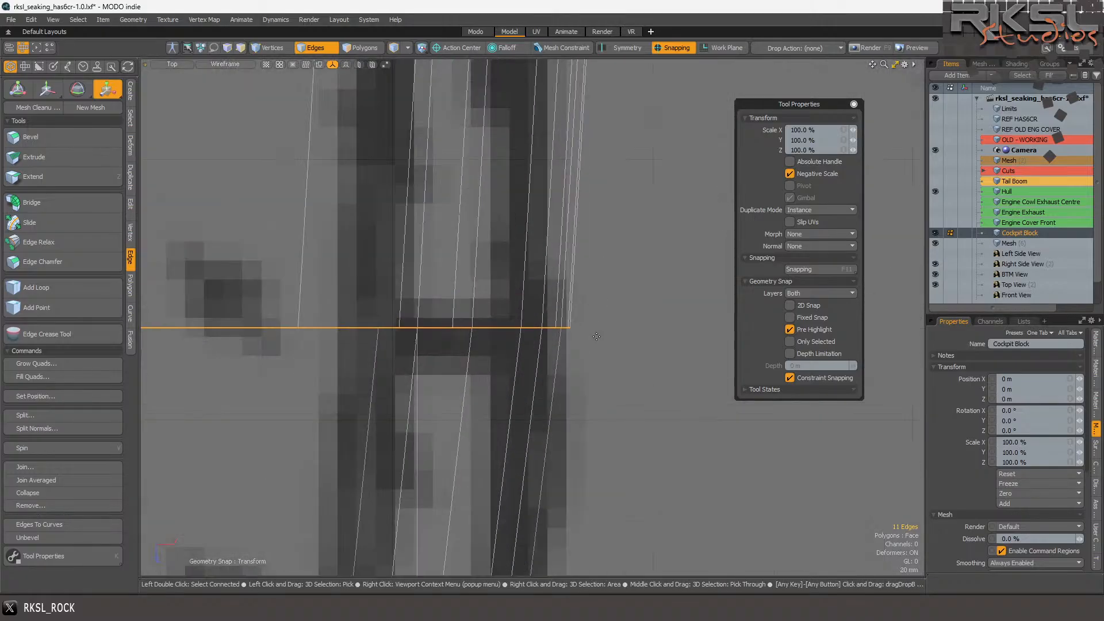
pyautogui.scroll(-2, 598, 328)
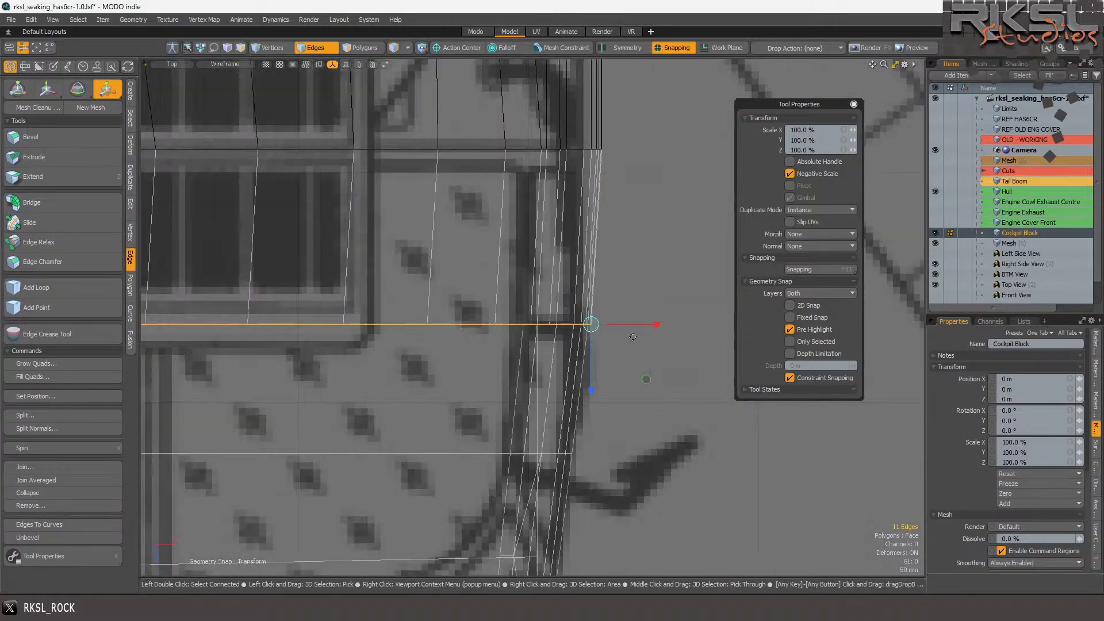
pyautogui.scroll(-1, 670, 334)
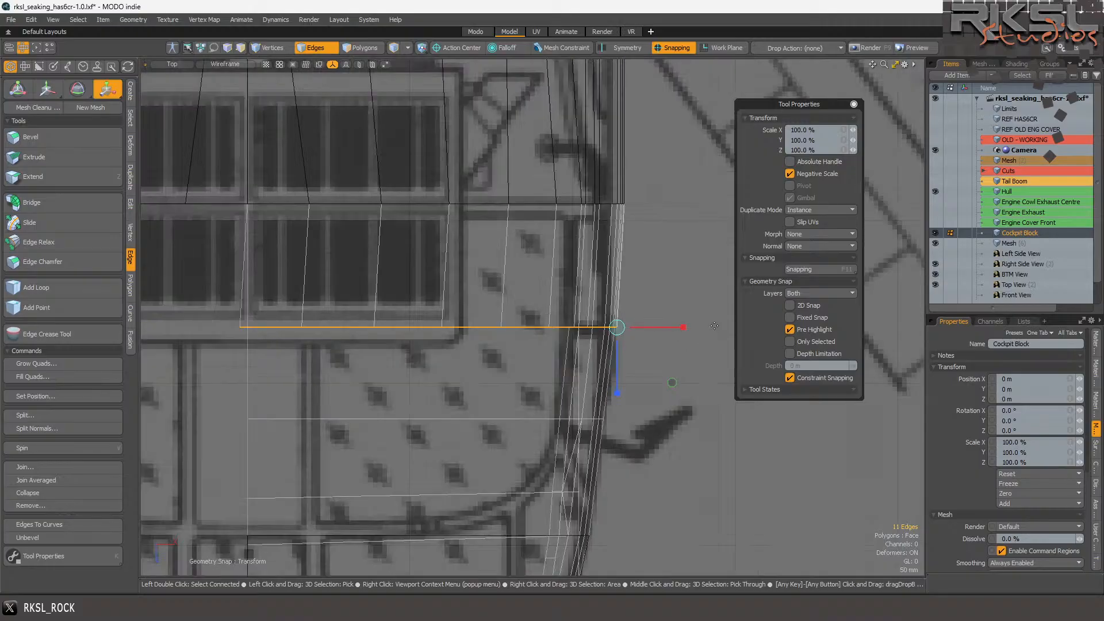
pyautogui.moveTo(684, 327); pyautogui.dragTo(680, 327)
pyautogui.press('space')
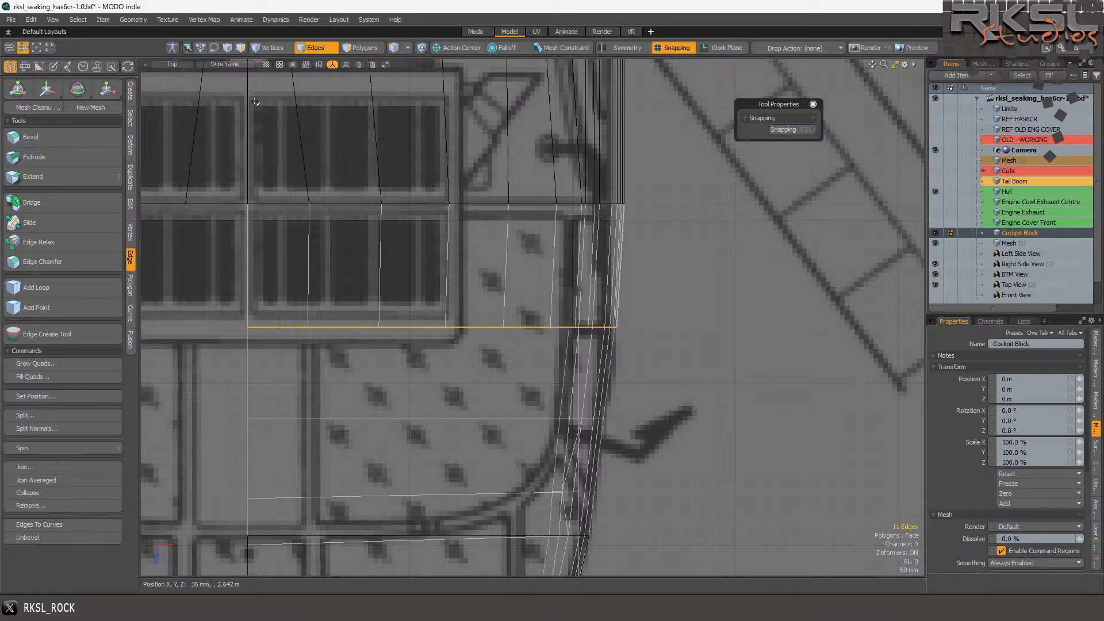
# - Extend the selected edge row forward about 281 mm in perspective, snapping it to the top of the lower block's next column
pyautogui.click(172, 64)
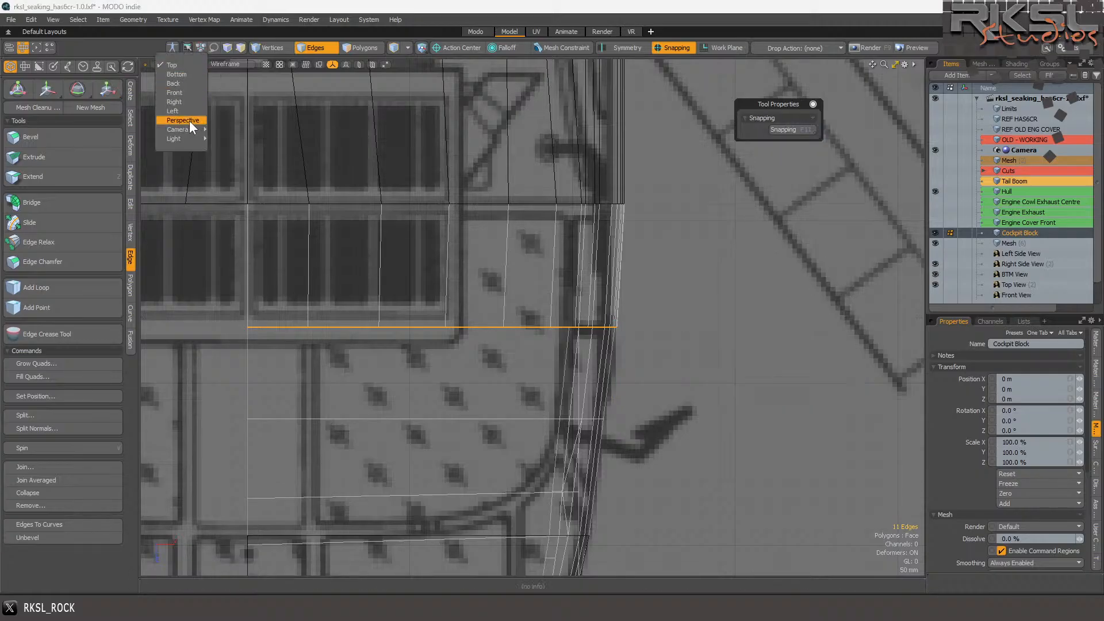
pyautogui.click(189, 119)
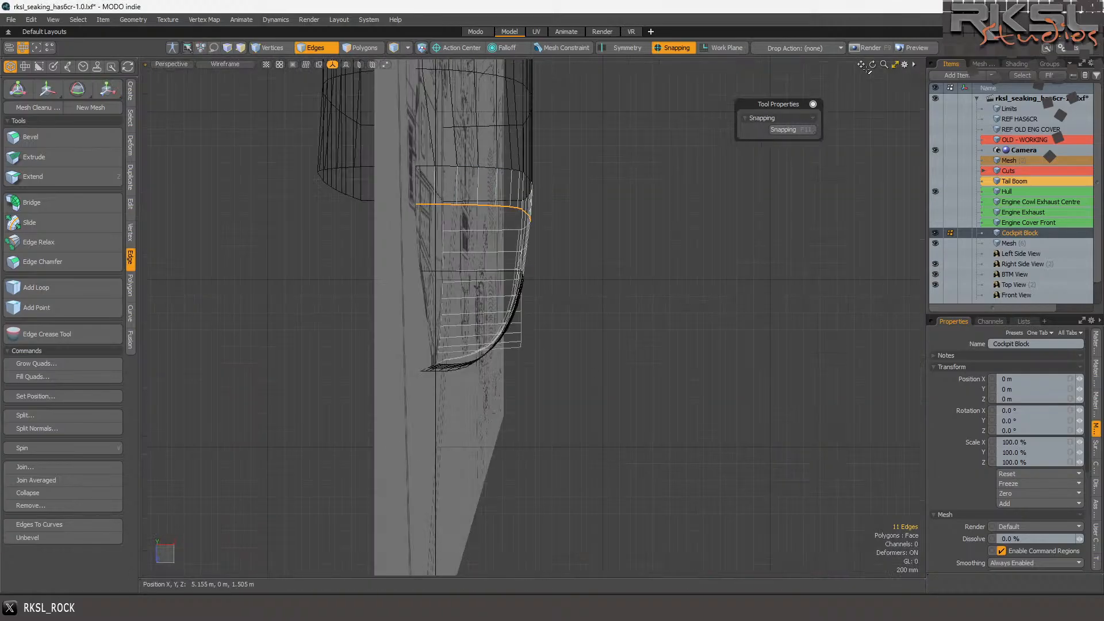
pyautogui.moveTo(873, 65); pyautogui.dragTo(665, 415)
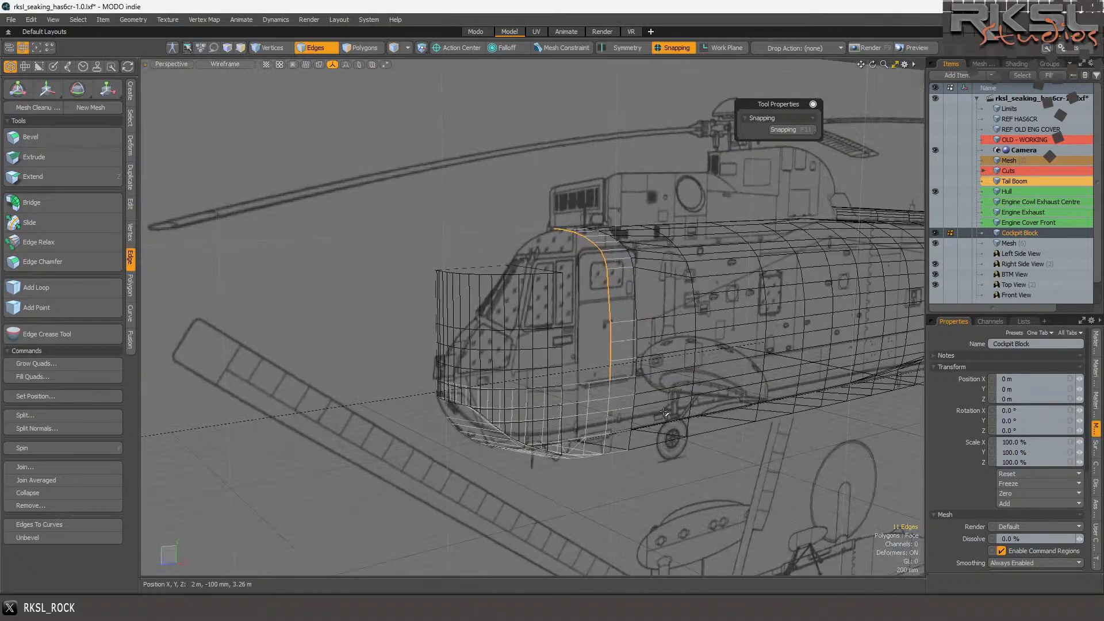
pyautogui.scroll(3, 665, 415)
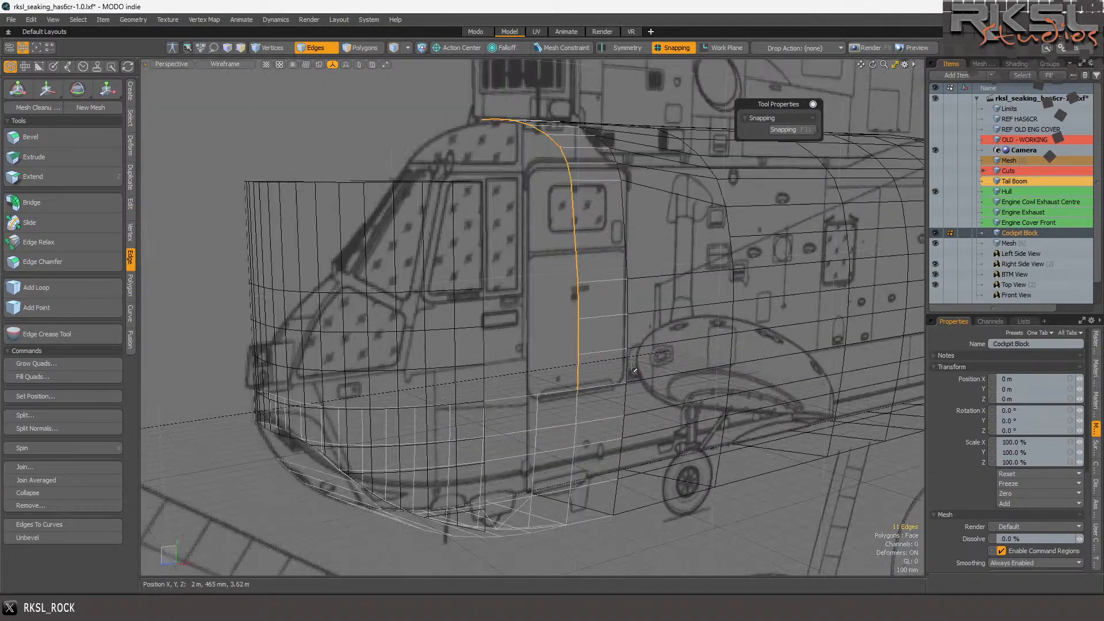
pyautogui.click(53, 178)
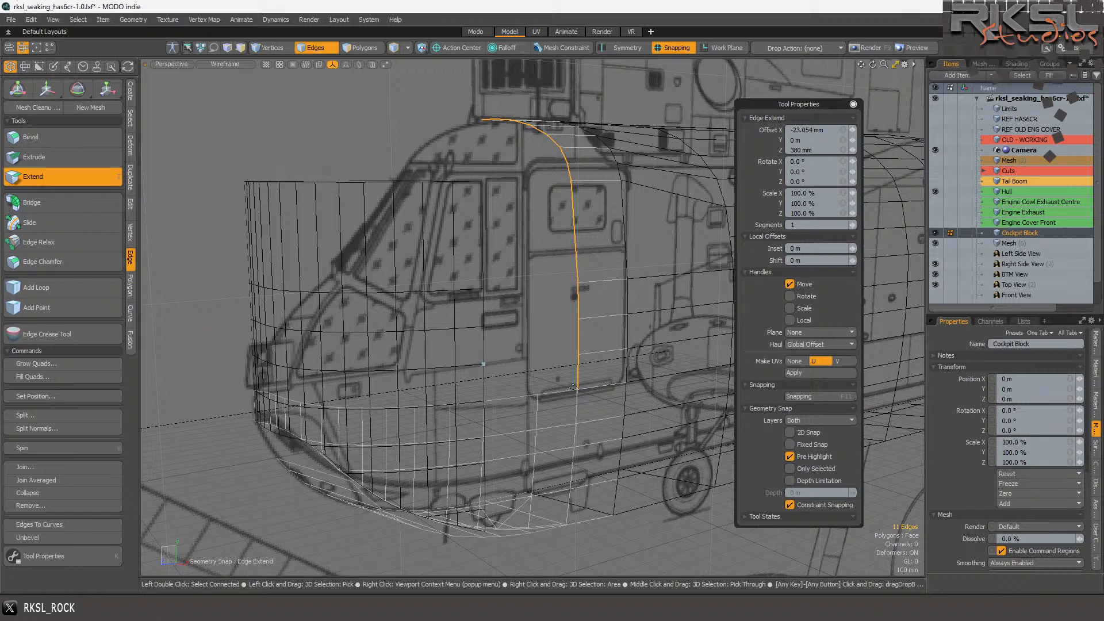
pyautogui.moveTo(577, 388); pyautogui.dragTo(537, 394)
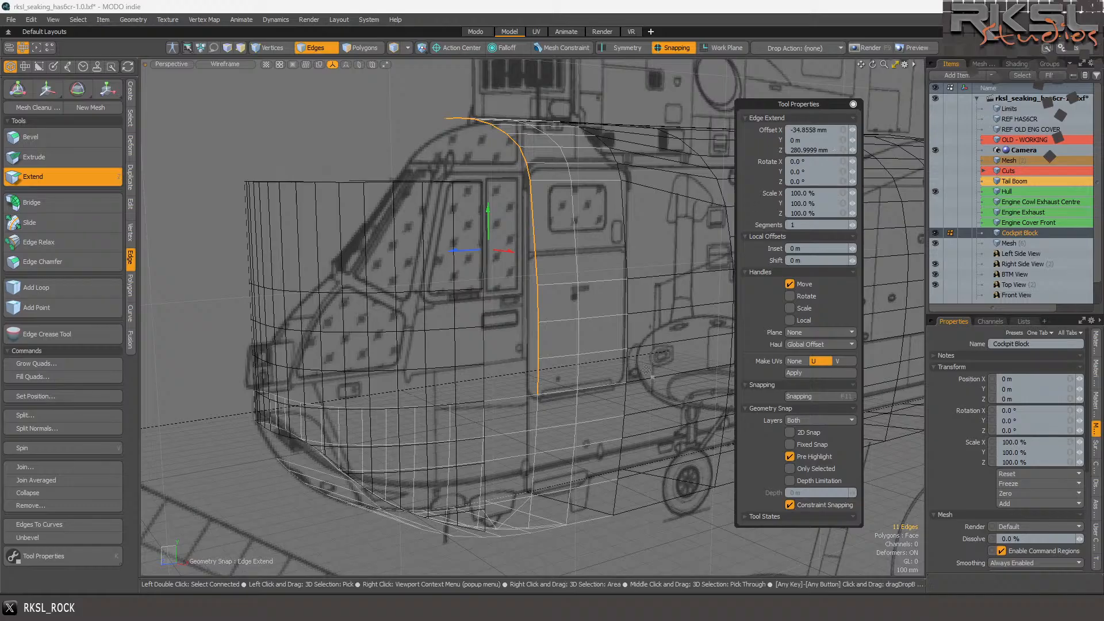
pyautogui.scroll(2, 647, 374)
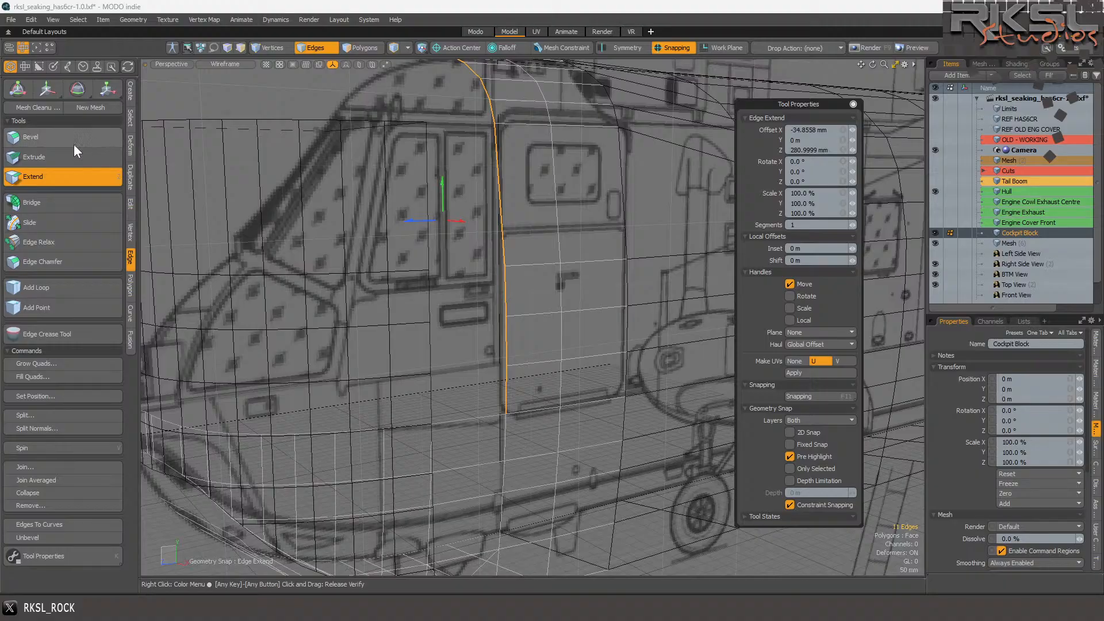
pyautogui.click(54, 176)
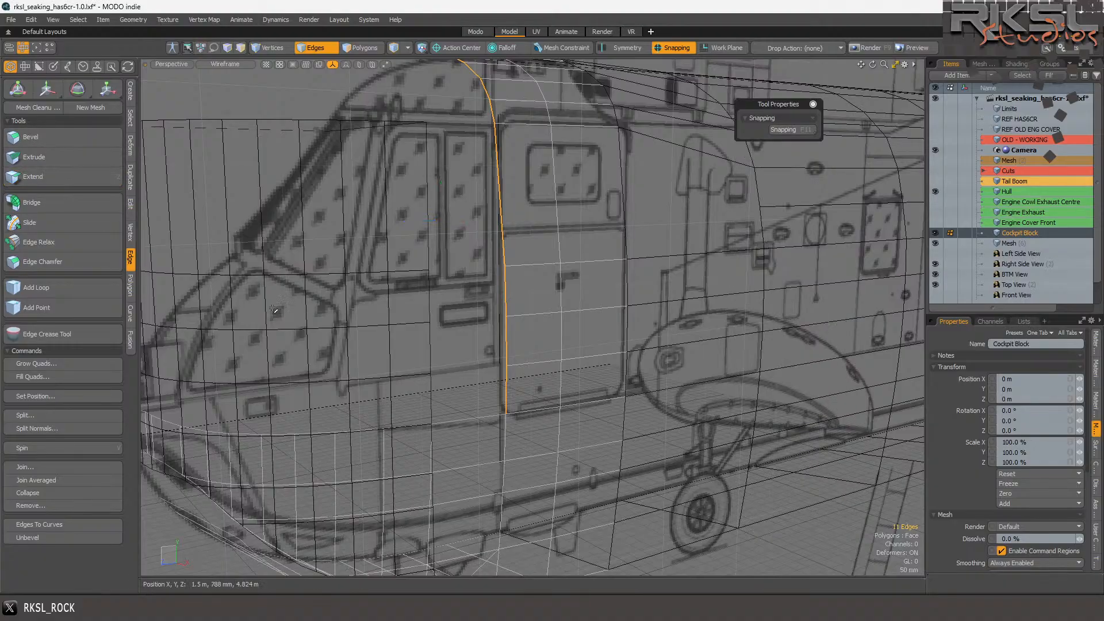
# - Extend the edge row forward another 359 mm, snapped to the guide mesh's rear edge, and switch to the top view
pyautogui.click(70, 182)
pyautogui.moveTo(508, 415); pyautogui.dragTo(431, 424)
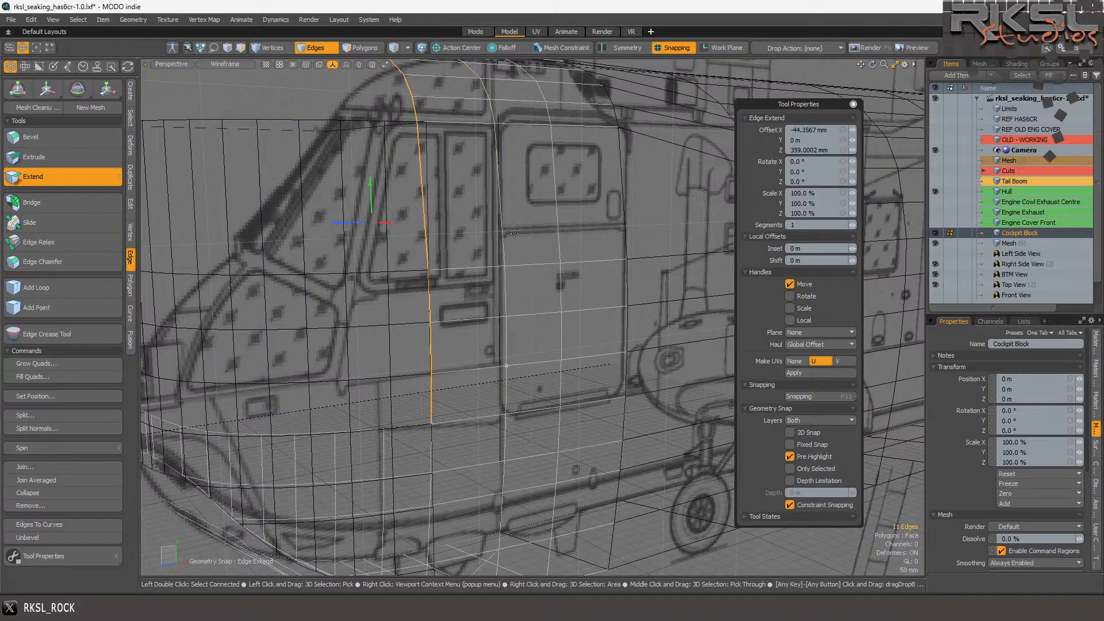
pyautogui.press('space')
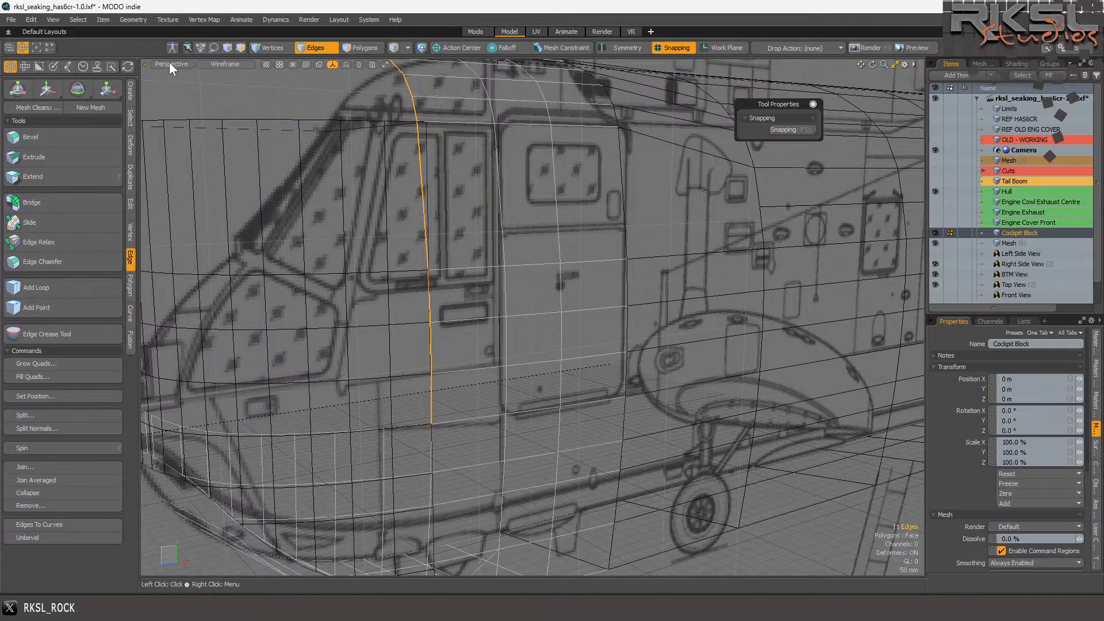
pyautogui.click(170, 63)
pyautogui.click(160, 13)
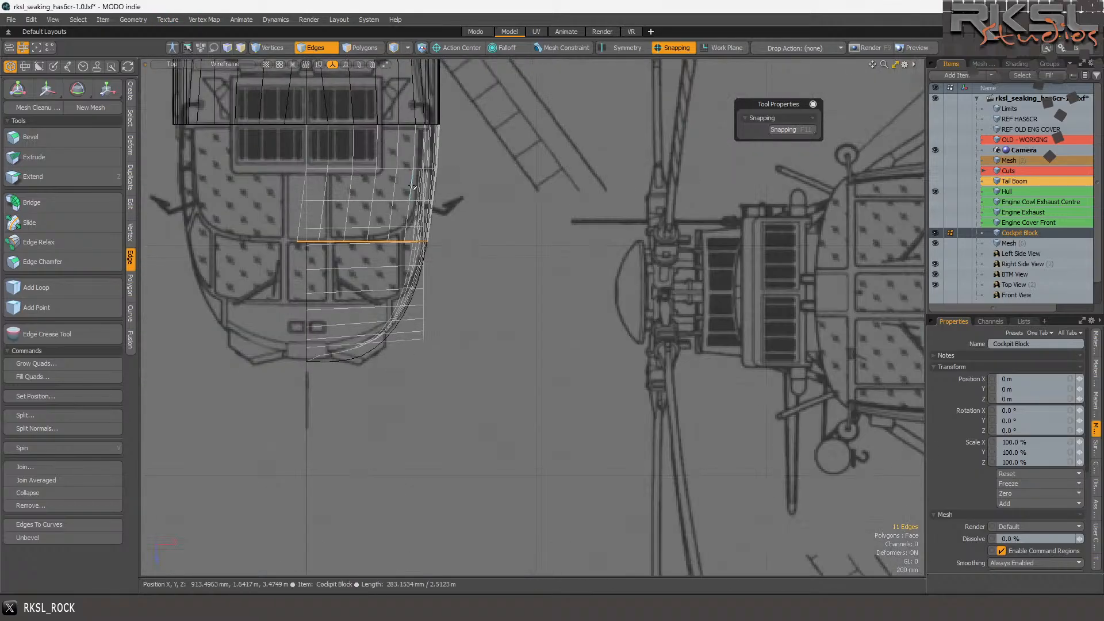
# - Scale the foremost upper edge row to 93% along X from its outer end, bringing its inner end to the centre line
pyautogui.scroll(3, 297, 136)
pyautogui.scroll(2, 345, 165)
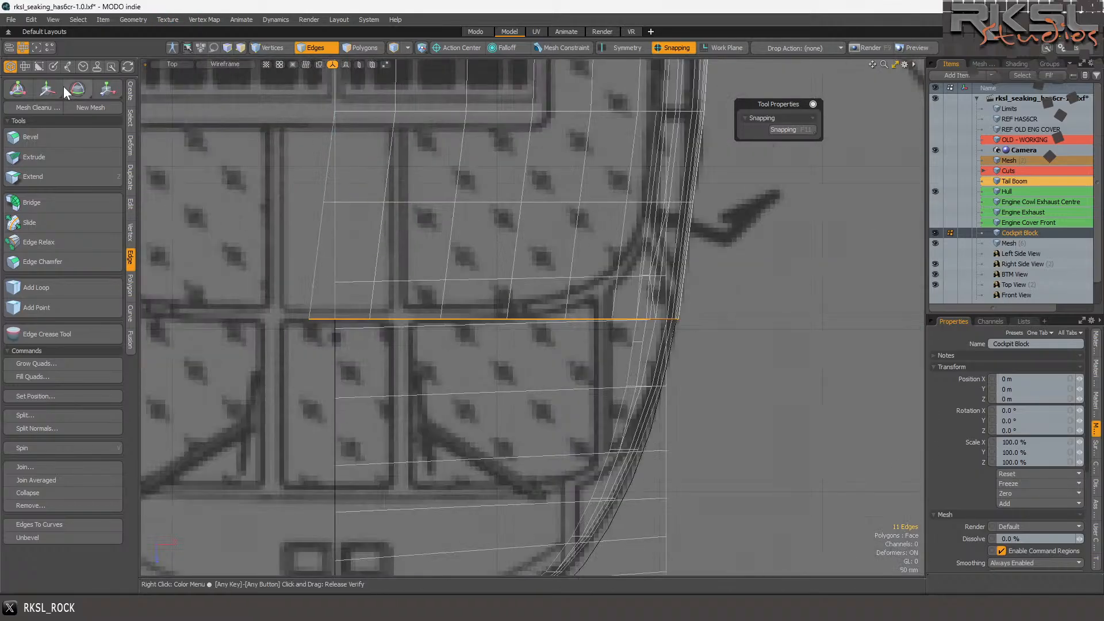
pyautogui.click(107, 88)
pyautogui.scroll(2, 673, 318)
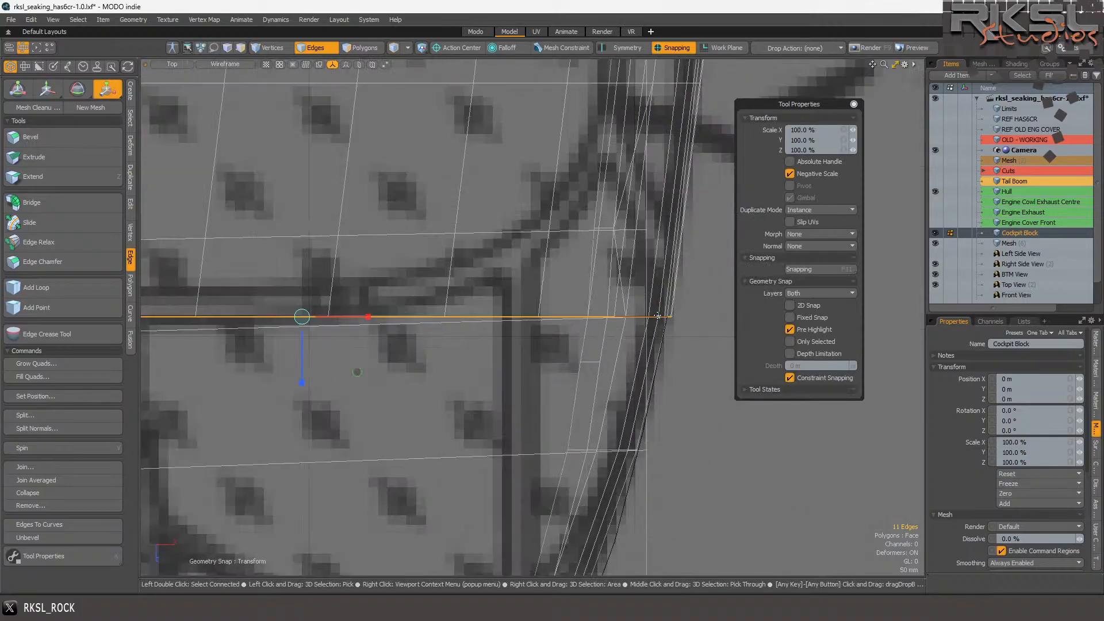
pyautogui.click(674, 317)
pyautogui.scroll(-5, 673, 317)
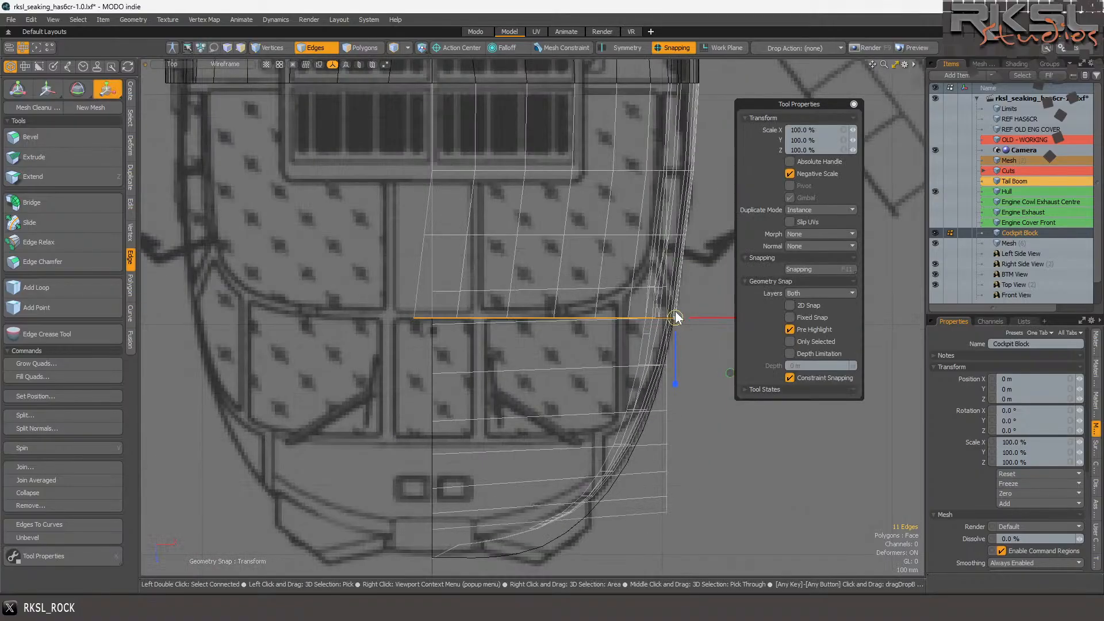
pyautogui.scroll(5, 548, 297)
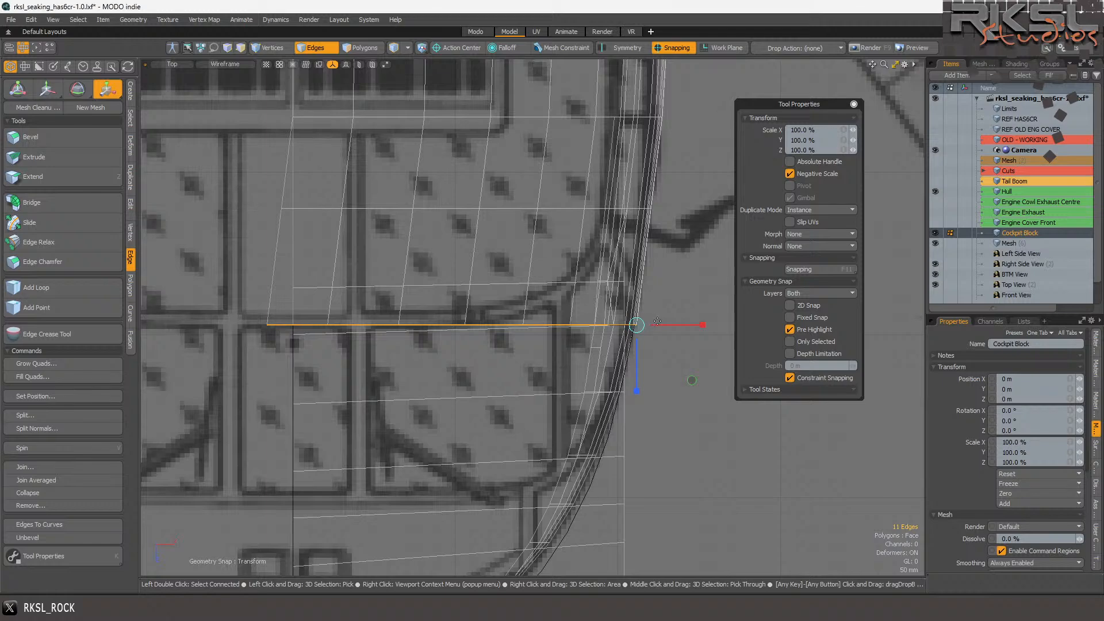
pyautogui.moveTo(703, 324); pyautogui.dragTo(702, 325)
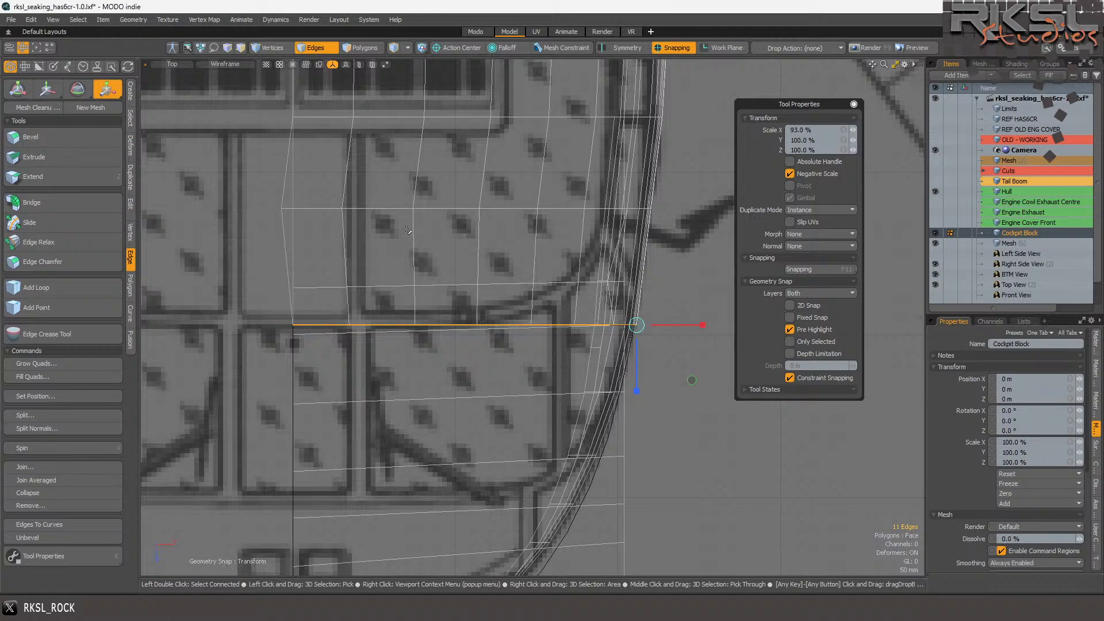
pyautogui.press('space')
# - Try to scale the next edge row aft to 96% along X from its outer end, with an extra lower edge still selected
pyautogui.click(366, 201)
pyautogui.doubleClick(365, 201)
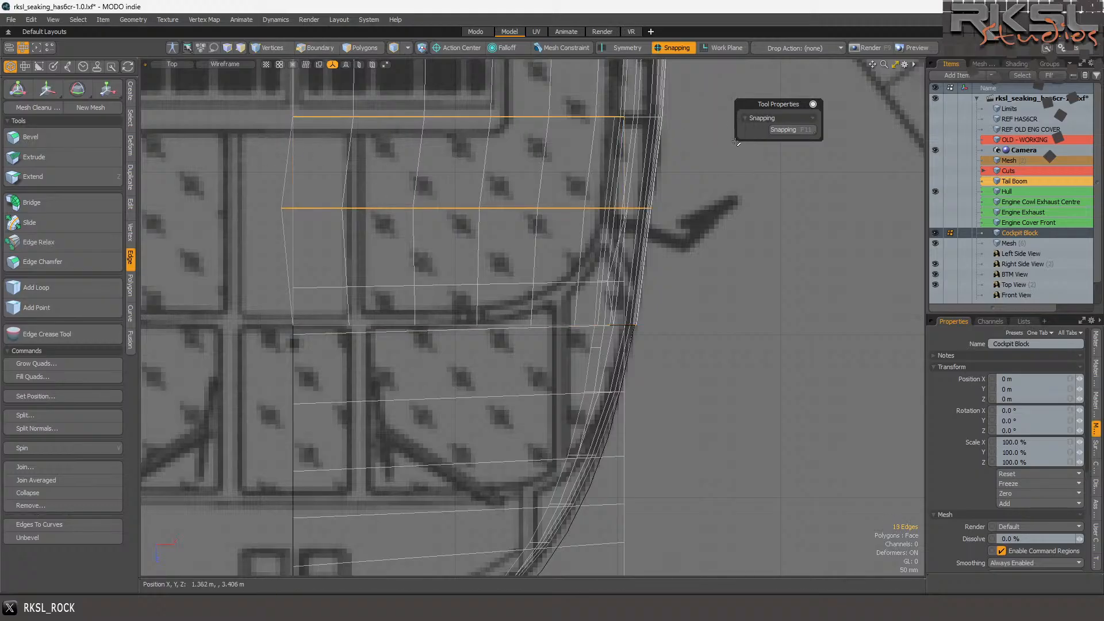
pyautogui.click(315, 48)
pyautogui.click(106, 88)
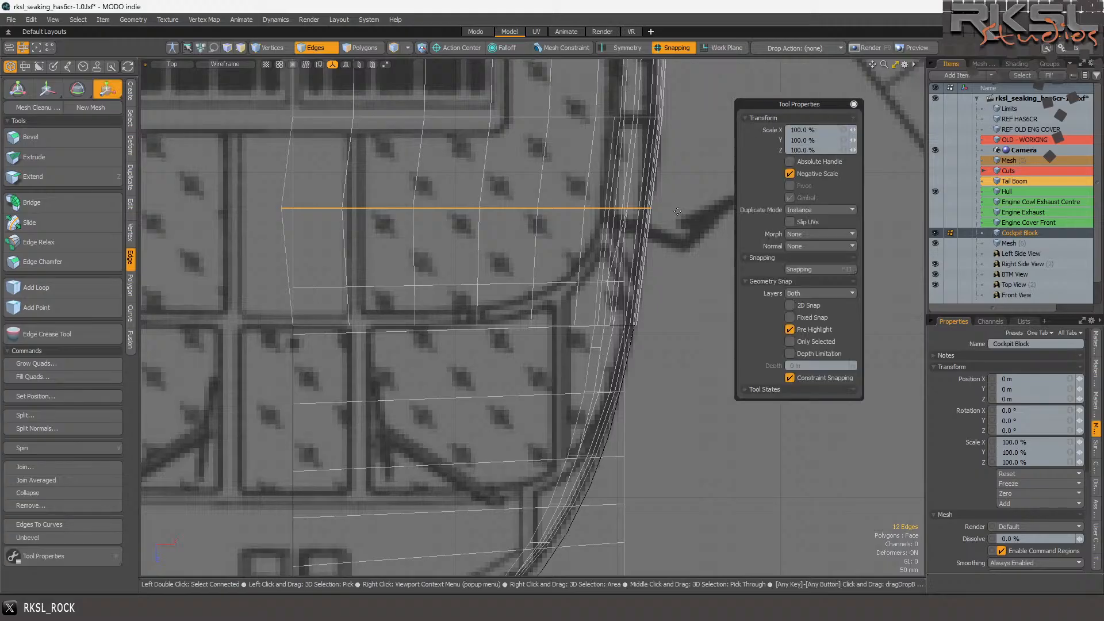
pyautogui.scroll(6, 651, 203)
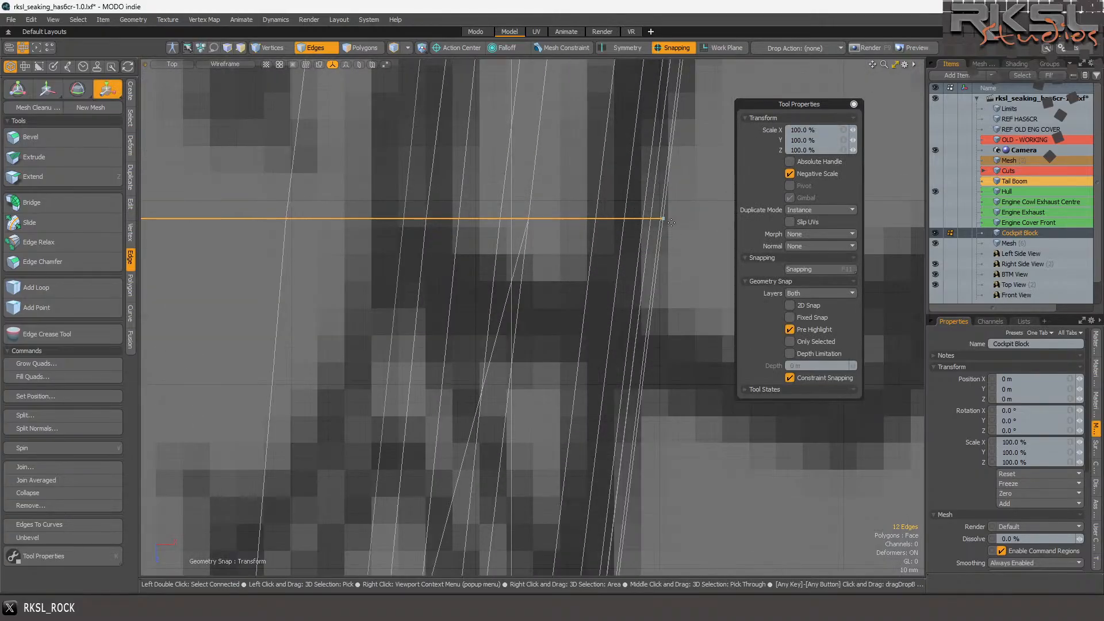
pyautogui.scroll(-6, 658, 218)
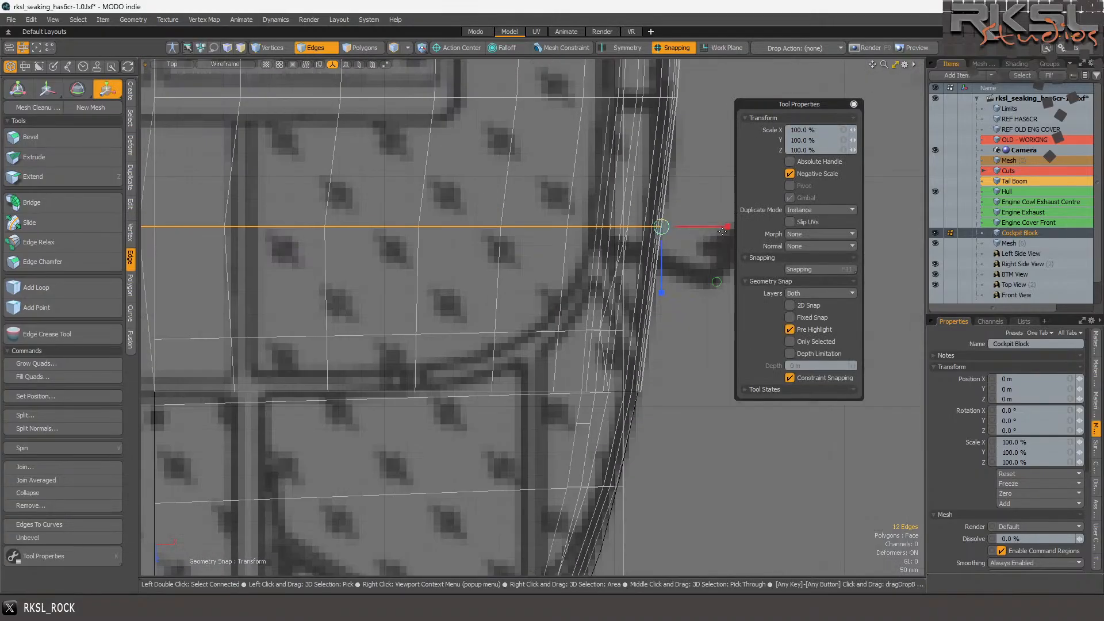
pyautogui.moveTo(726, 228); pyautogui.dragTo(724, 227)
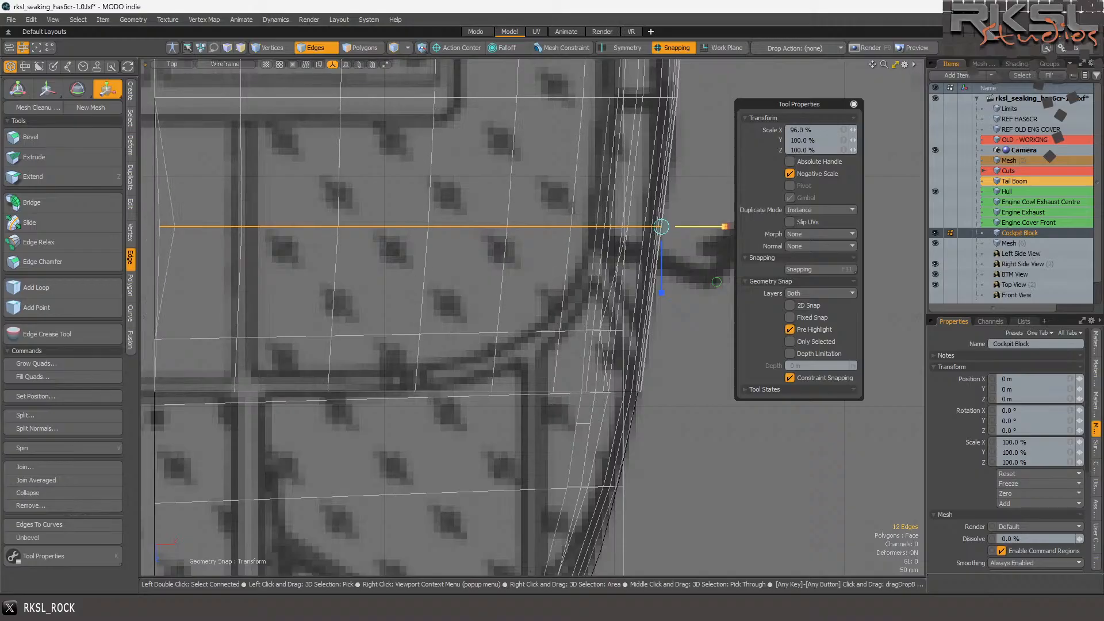
pyautogui.scroll(-5, 726, 227)
pyautogui.scroll(6, 725, 227)
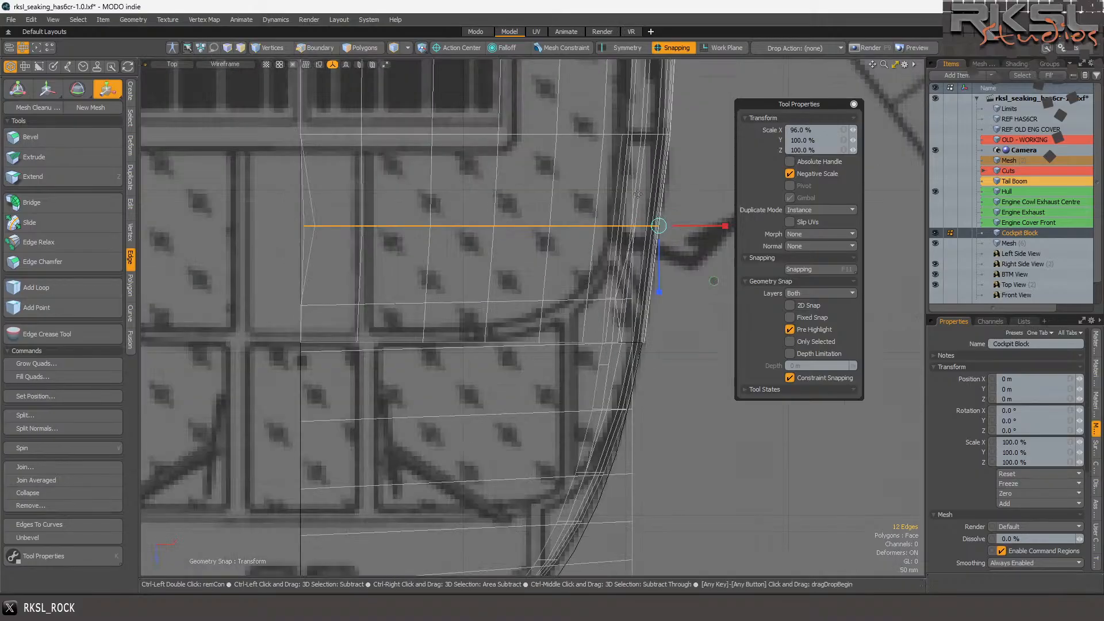
pyautogui.press('space')
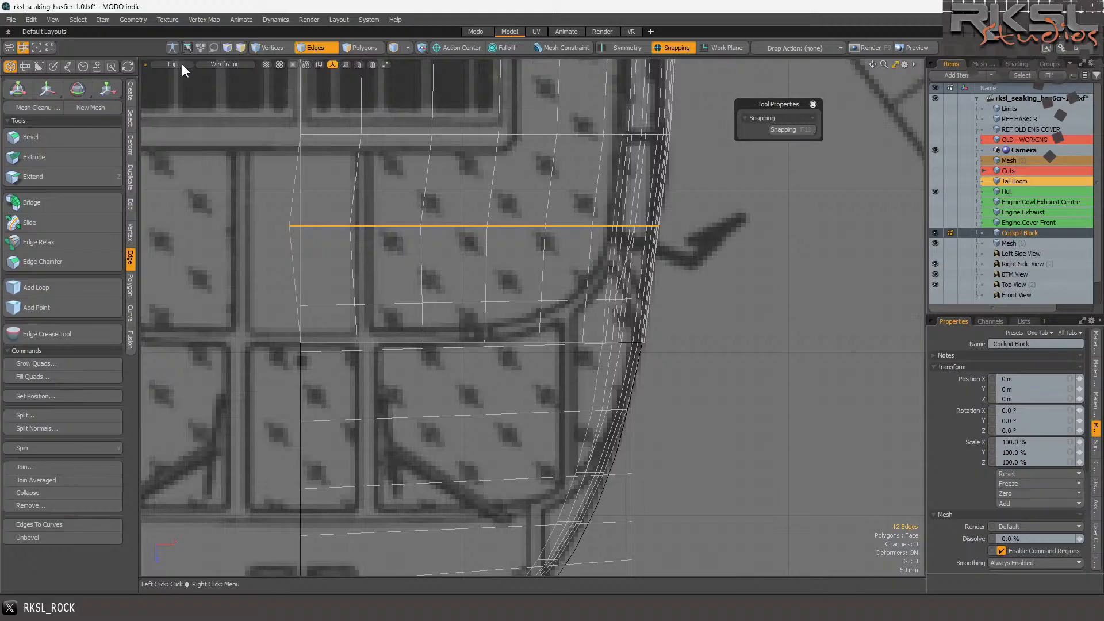
# - Deselect the extra lower edge in perspective and scale the remaining row to 97% along X from its outer end, meeting the centre line in top view
pyautogui.click(181, 64)
pyautogui.click(189, 119)
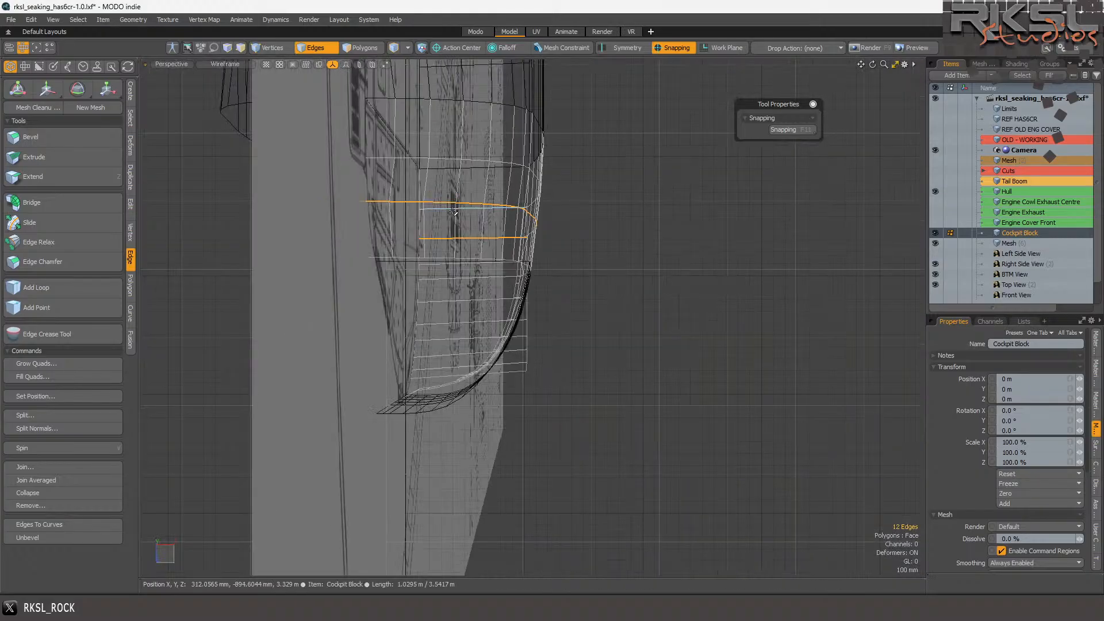
pyautogui.keyDown('ctrl'); pyautogui.click(488, 244); pyautogui.keyUp('ctrl')
pyautogui.moveTo(895, 66)
pyautogui.mouseDown()
pyautogui.moveTo(874, 72)
pyautogui.moveTo(895, 65)
pyautogui.mouseUp()
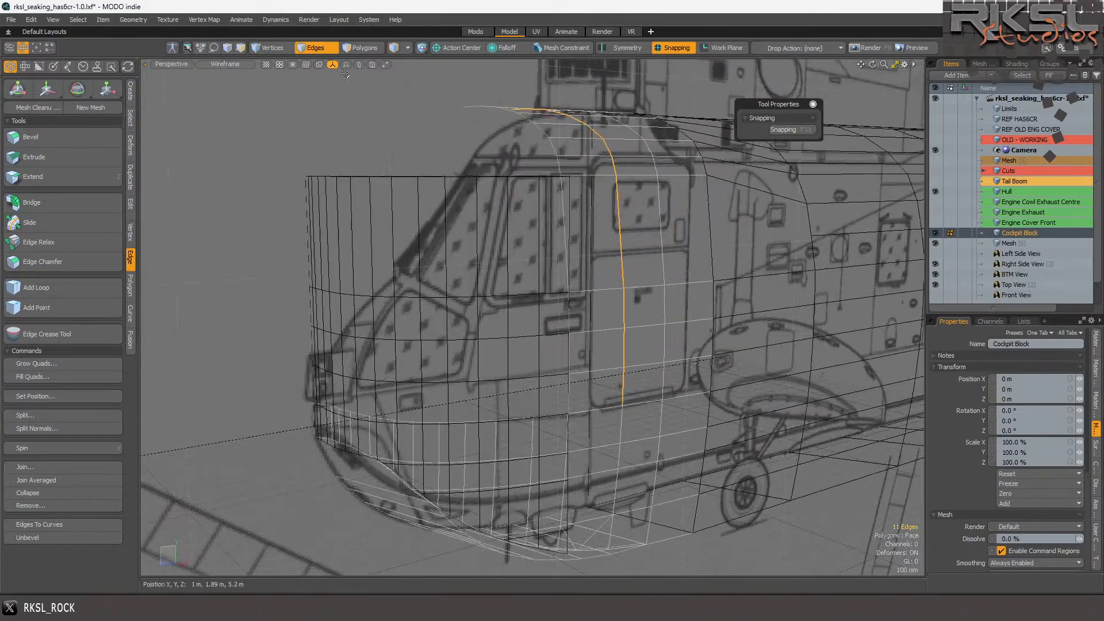
pyautogui.click(104, 88)
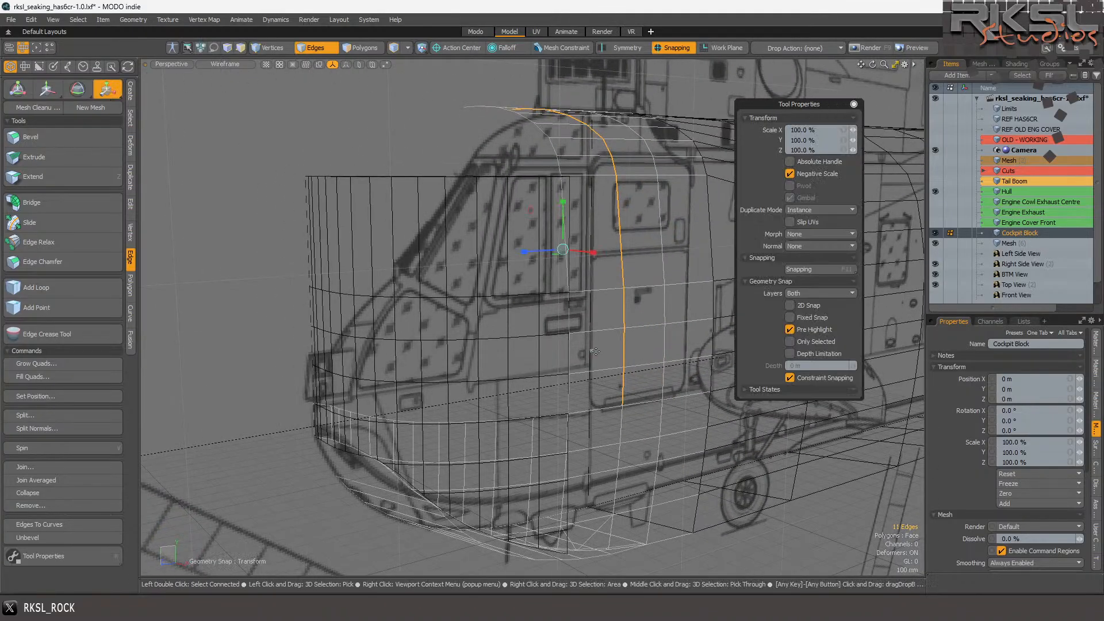
pyautogui.click(624, 404)
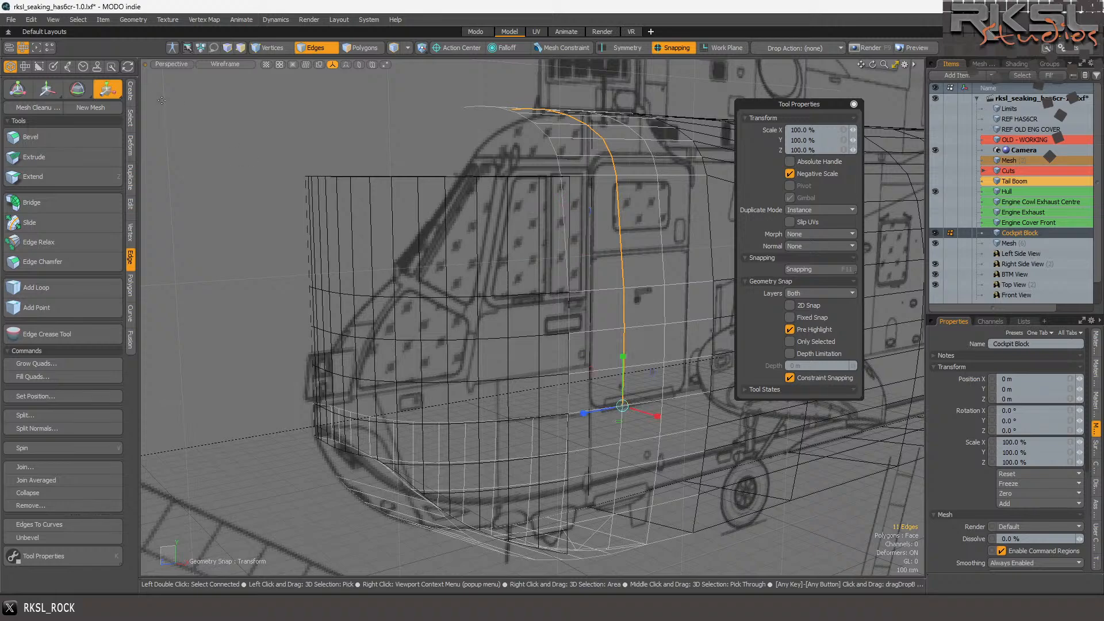
pyautogui.click(167, 64)
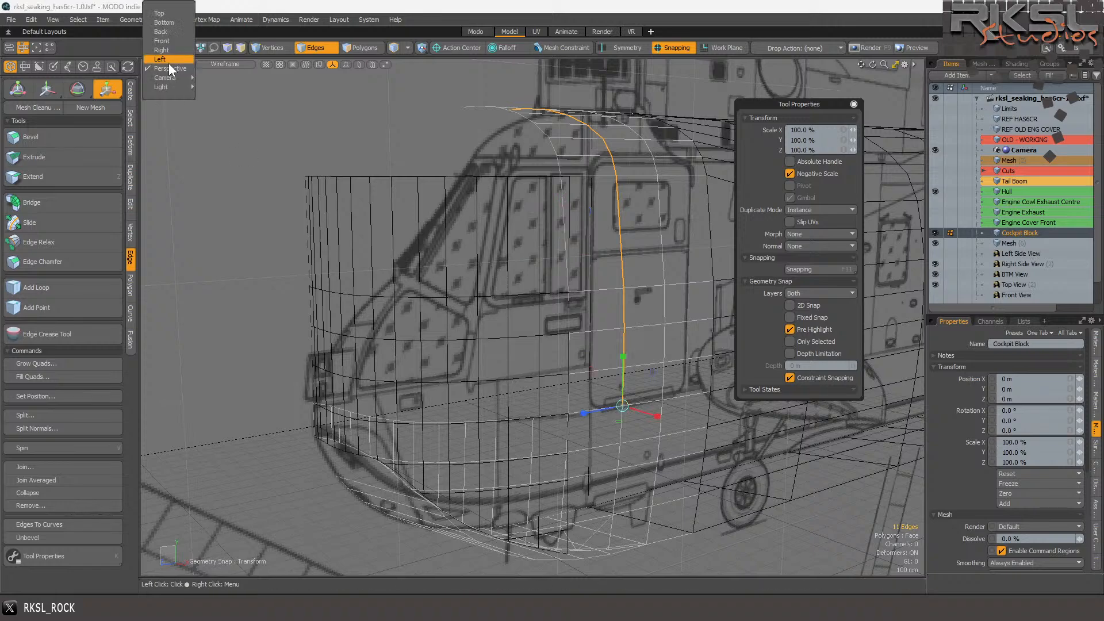
pyautogui.click(167, 13)
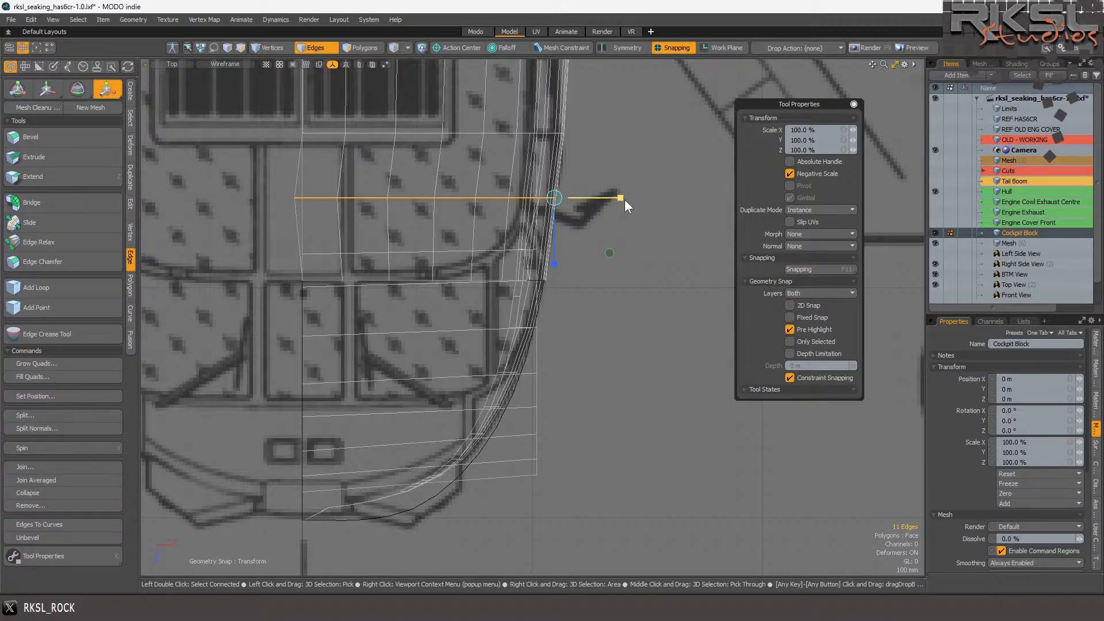
pyautogui.moveTo(622, 198); pyautogui.dragTo(618, 198)
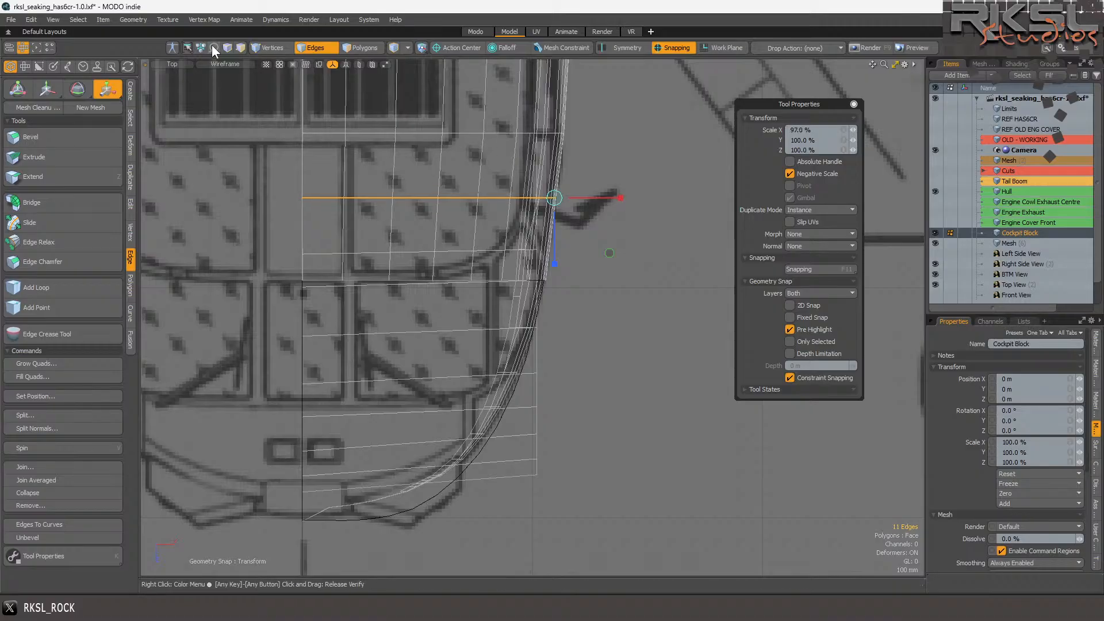
# - Switch to the right side view and frame the cockpit against the reference drawing
pyautogui.click(184, 65)
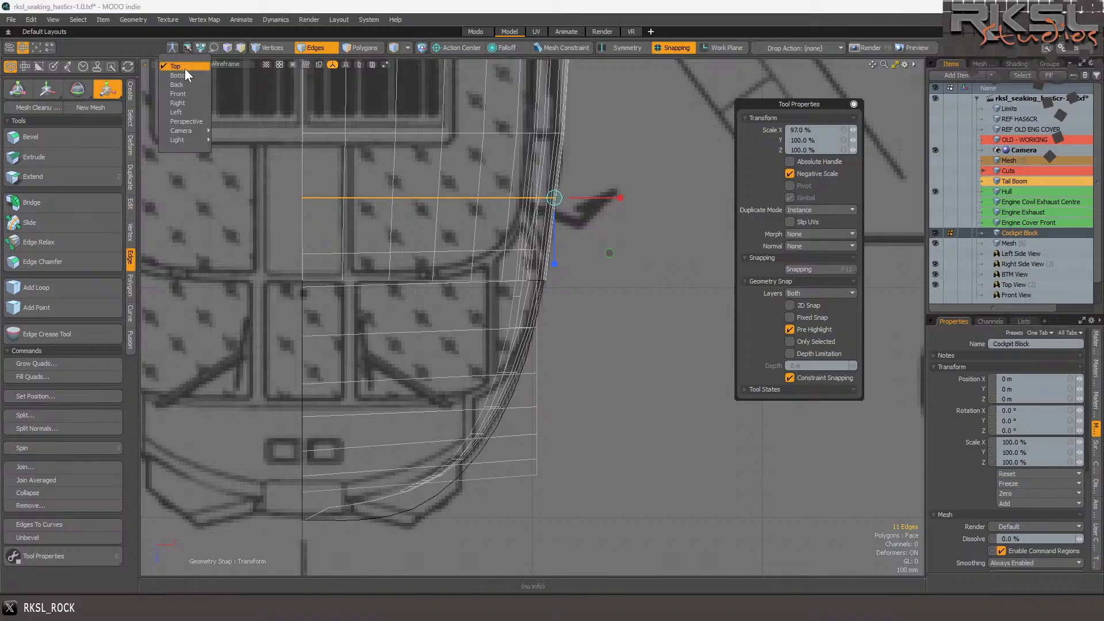
pyautogui.click(177, 103)
pyautogui.scroll(-3, 499, 237)
pyautogui.scroll(5, 499, 237)
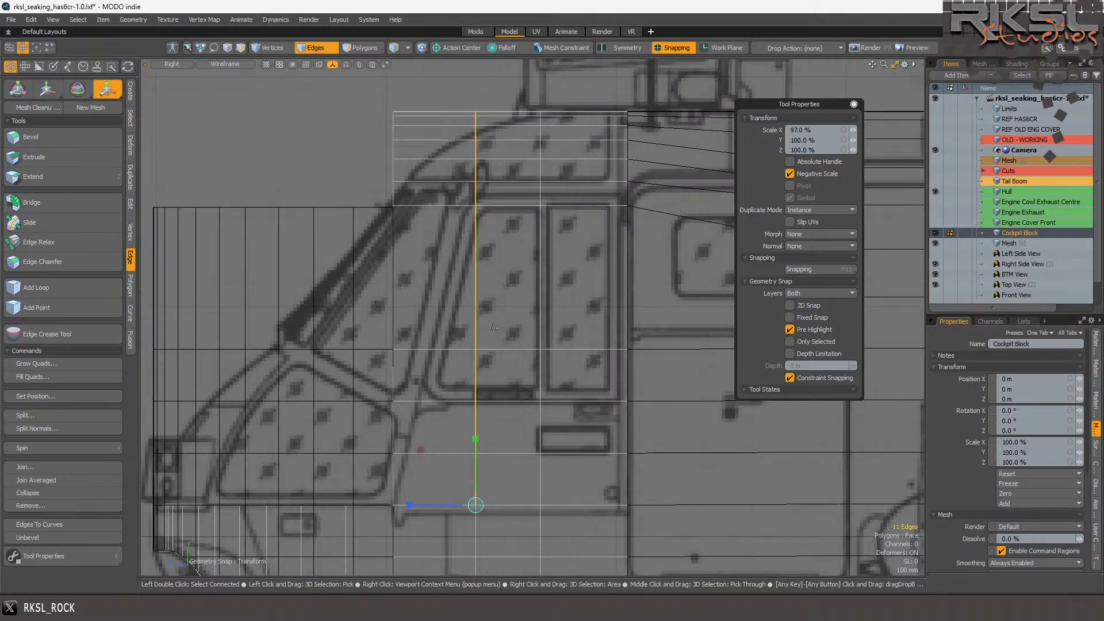
pyautogui.press('space')
pyautogui.moveTo(555, 93)
pyautogui.mouseDown(button='right')
pyautogui.moveTo(519, 141)
pyautogui.moveTo(535, 259)
pyautogui.moveTo(575, 133)
pyautogui.moveTo(570, 198)
pyautogui.mouseUp(button='right')
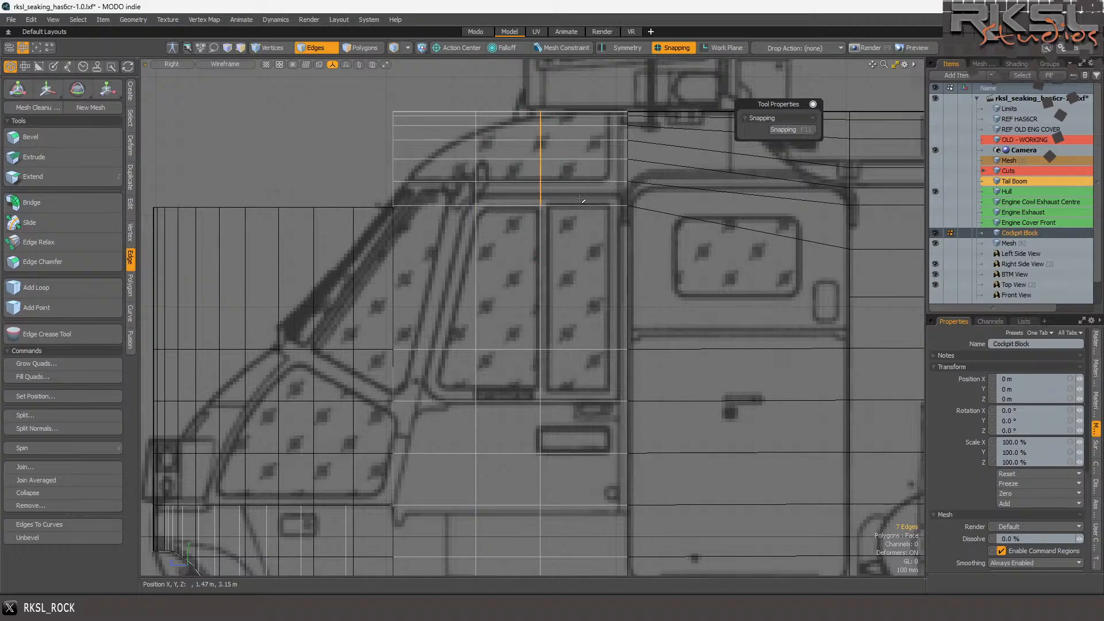
pyautogui.scroll(2, 580, 199)
pyautogui.moveTo(545, 76)
pyautogui.mouseDown(button='right')
pyautogui.moveTo(526, 77)
pyautogui.moveTo(516, 178)
pyautogui.moveTo(557, 181)
pyautogui.mouseUp(button='right')
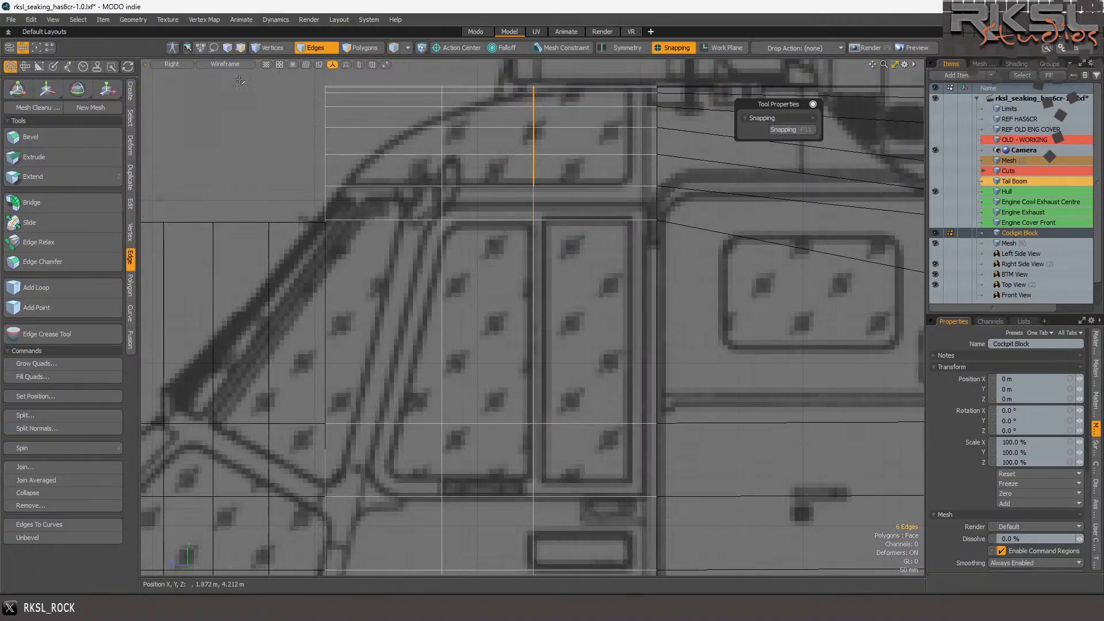
pyautogui.click(107, 89)
pyautogui.click(531, 185)
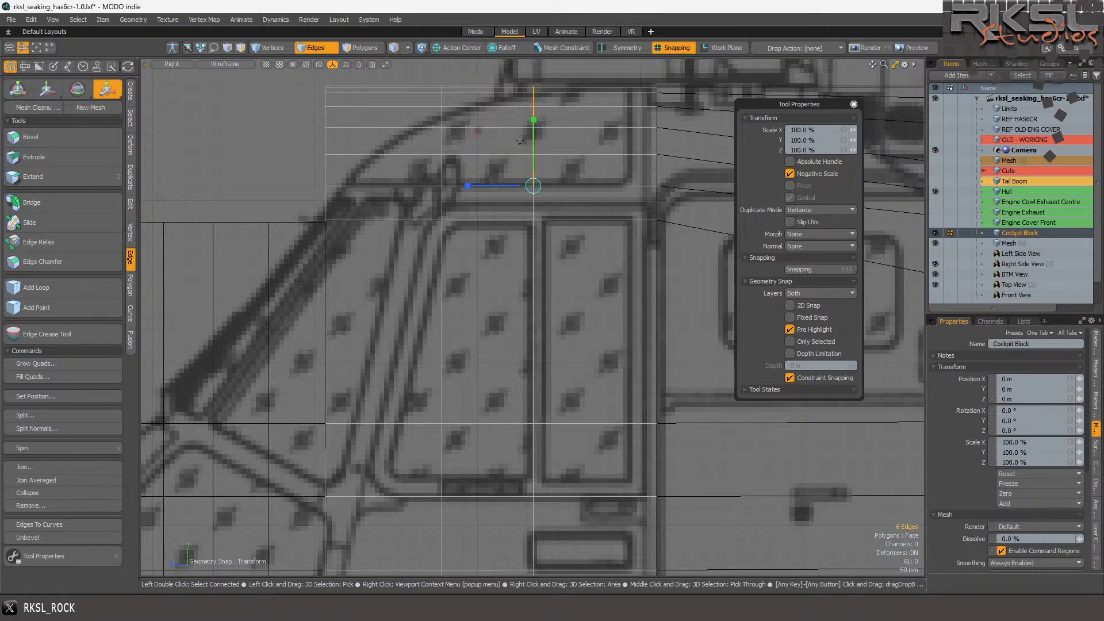
pyautogui.scroll(-2, 518, 142)
pyautogui.scroll(1, 476, 181)
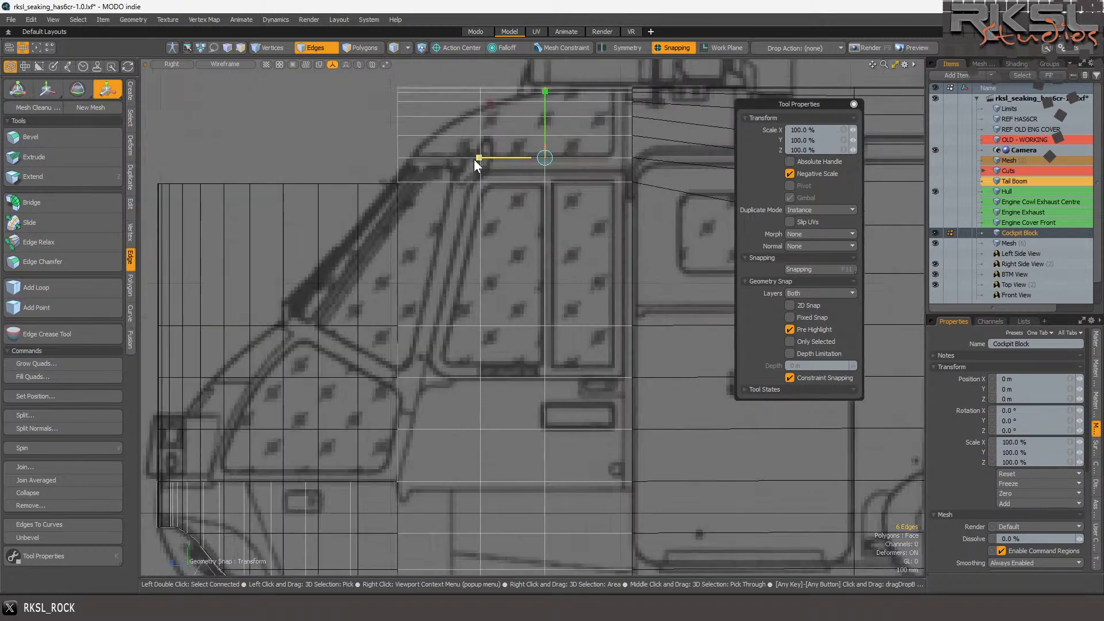
pyautogui.press('space')
# - Try a Polygon Slice along the slanted windscreen pillar, from Y 137.8 mm, Z 3.969 m to Y 2.063 m, Z 3.504 m
pyautogui.click(388, 148)
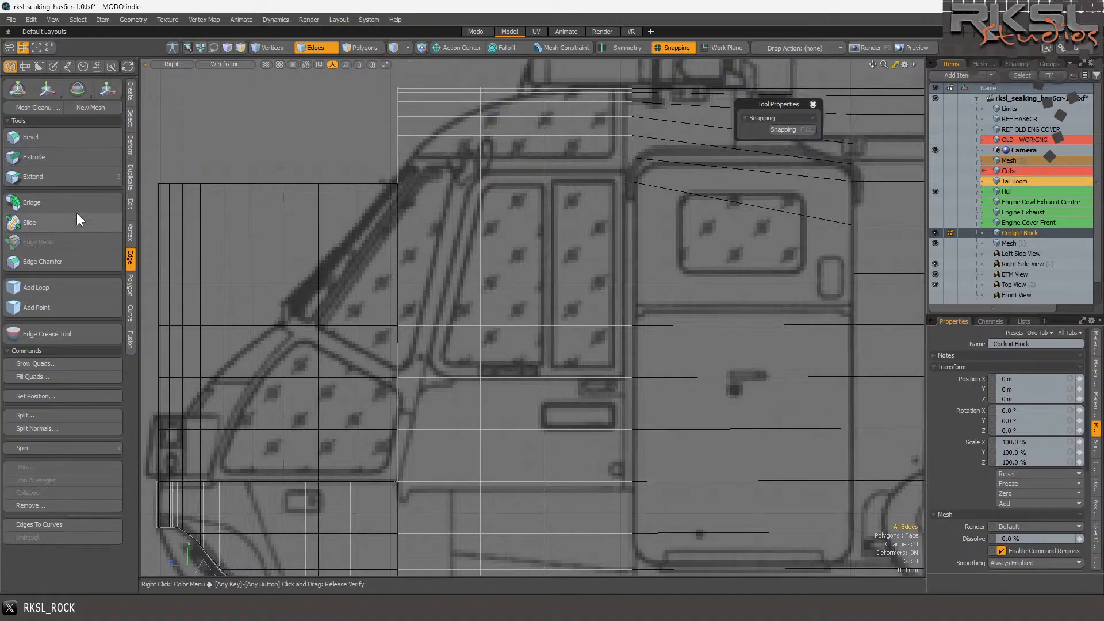
pyautogui.click(130, 204)
pyautogui.click(65, 144)
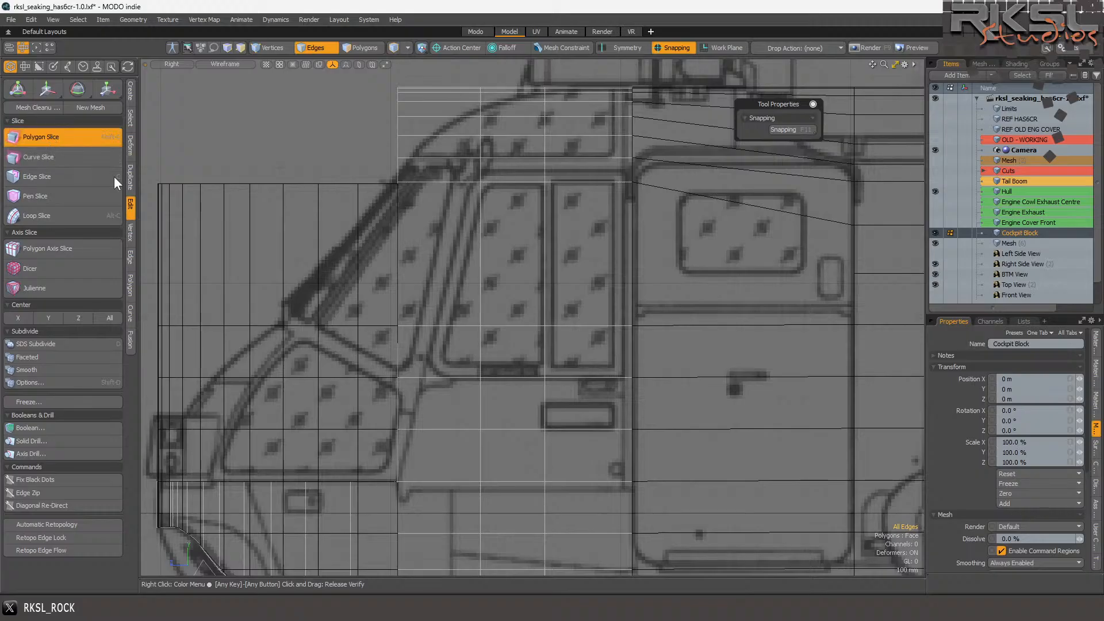
pyautogui.moveTo(398, 474); pyautogui.dragTo(499, 60)
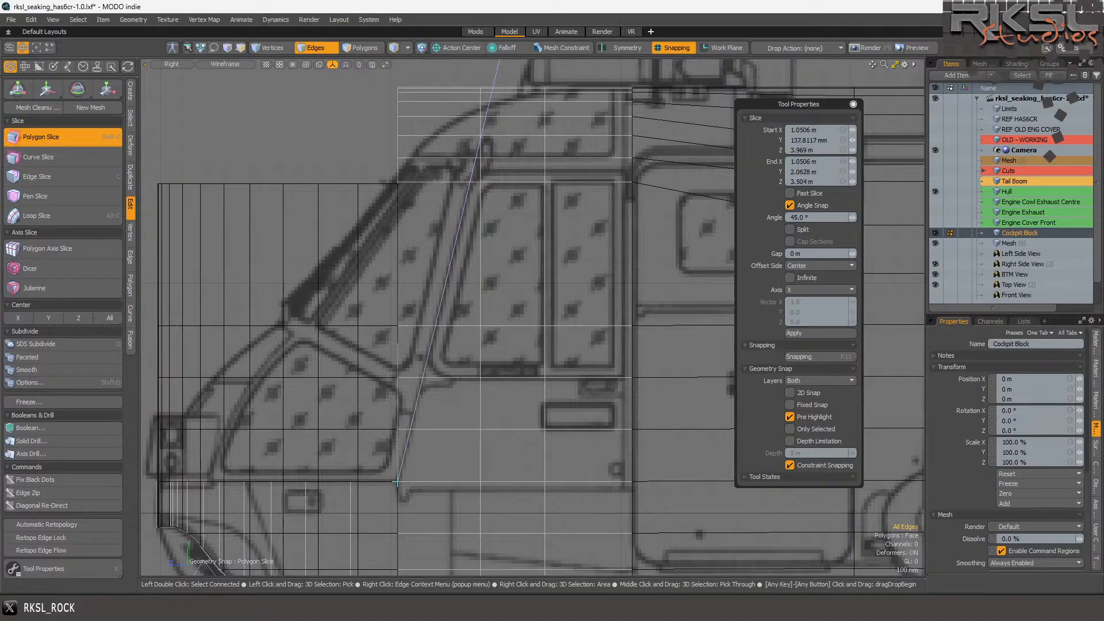
pyautogui.press('space')
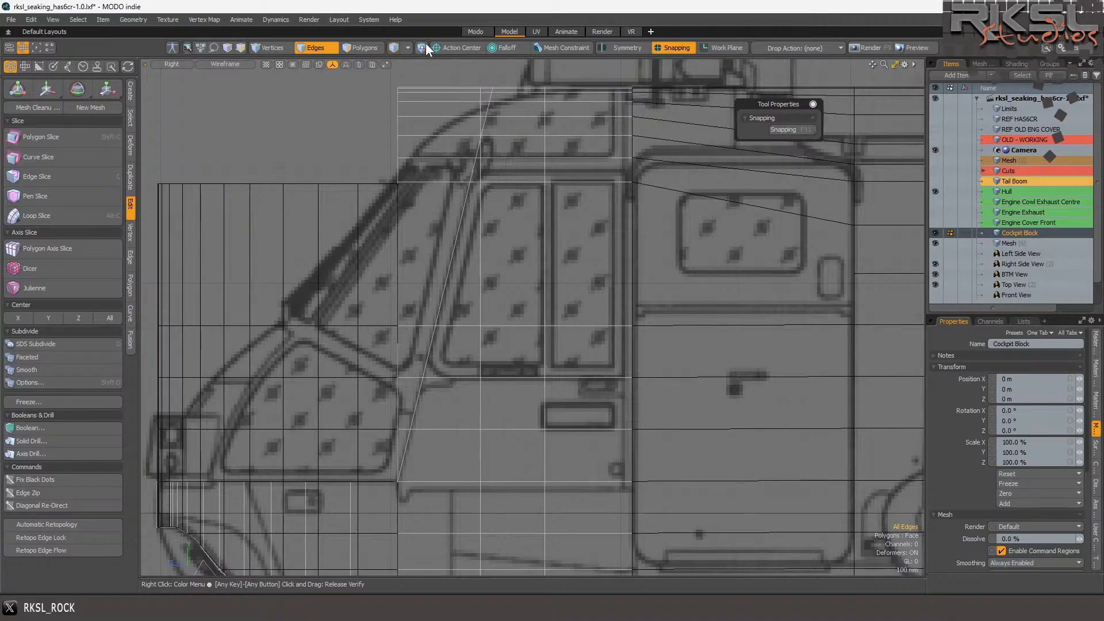
pyautogui.click(374, 45)
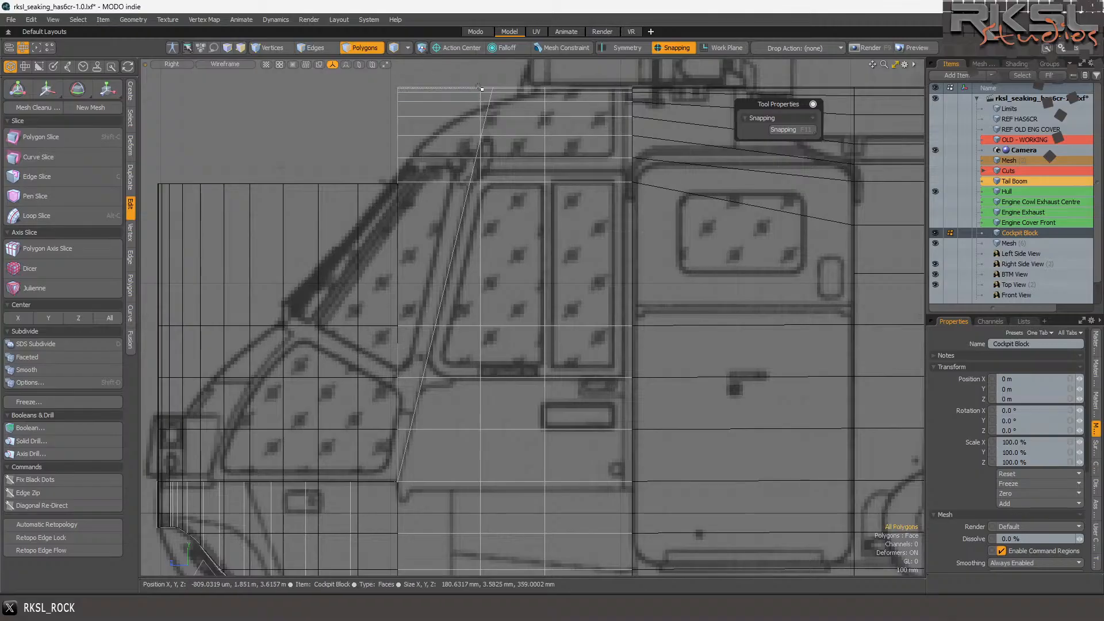
# - Scale the top six edges of the column behind the windscreen vertically from their lower end, lowering them to the reference roof line
pyautogui.press('2')
pyautogui.scroll(3, 478, 85)
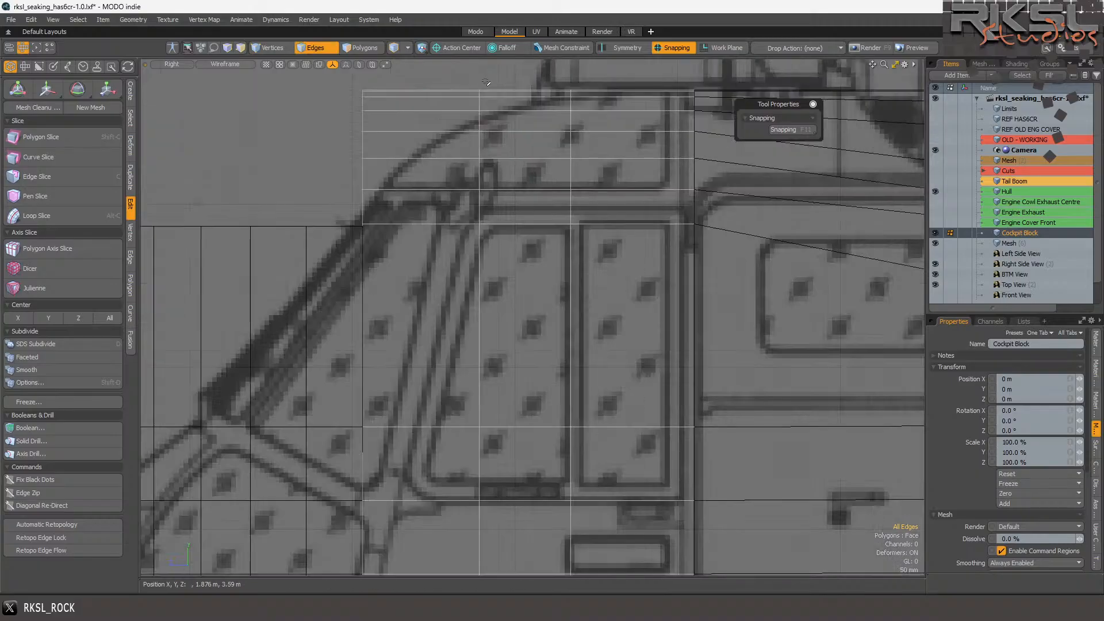
pyautogui.moveTo(495, 75)
pyautogui.mouseDown(button='right')
pyautogui.moveTo(420, 87)
pyautogui.moveTo(489, 132)
pyautogui.moveTo(496, 78)
pyautogui.mouseUp(button='right')
pyautogui.press('r')
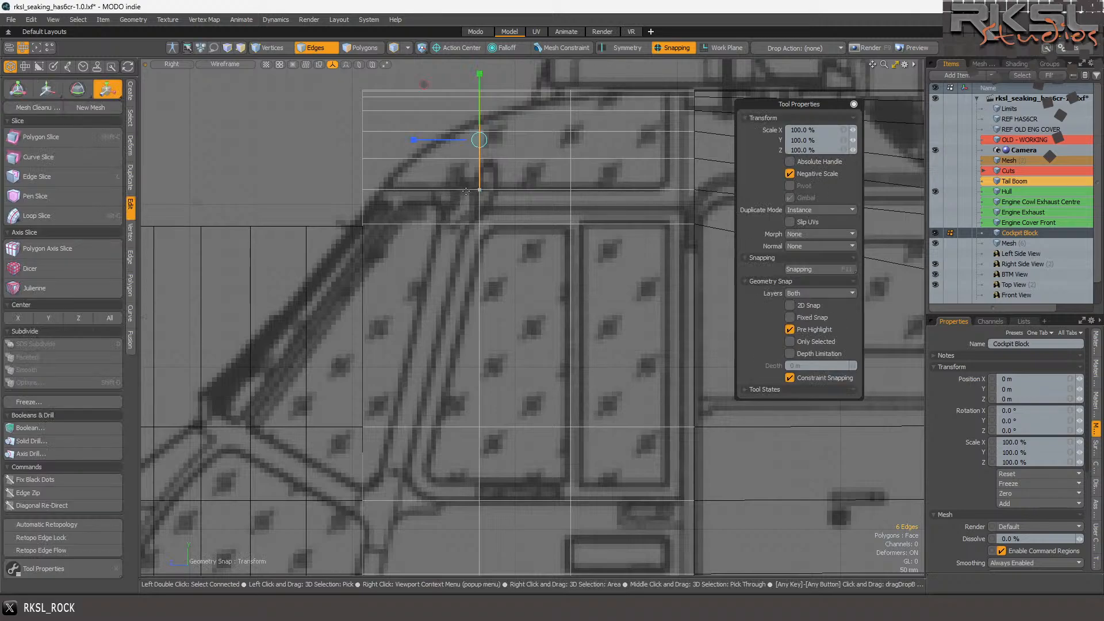
pyautogui.click(479, 189)
pyautogui.moveTo(478, 122); pyautogui.dragTo(480, 126)
pyautogui.press('space')
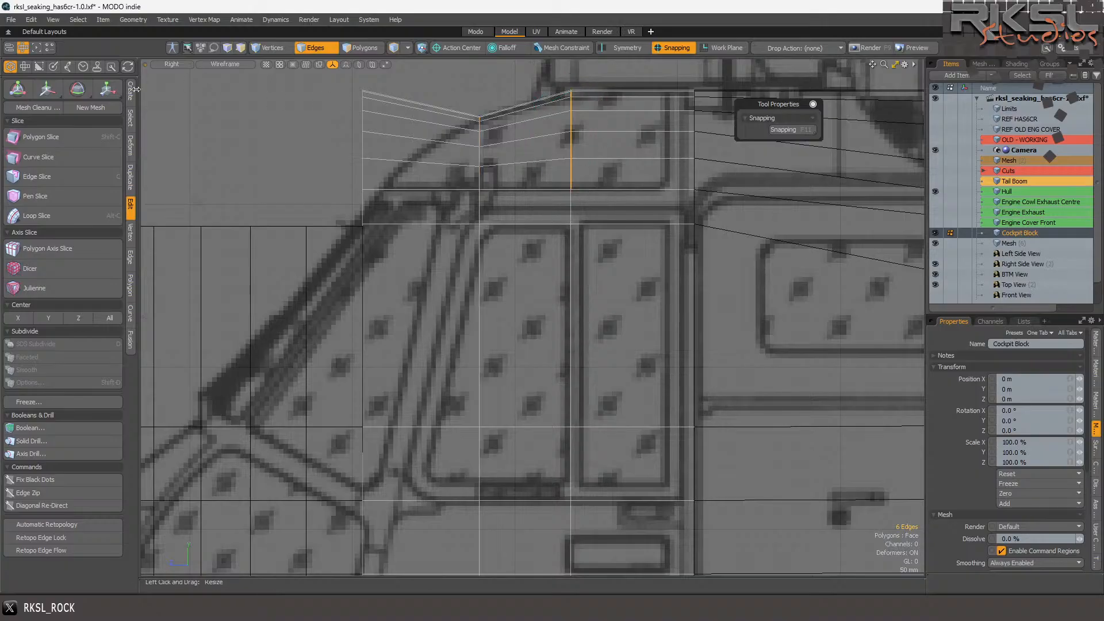
# - Scale the six upper edges of the column behind the windscreen to 98% vertically from their lower end
pyautogui.click(107, 90)
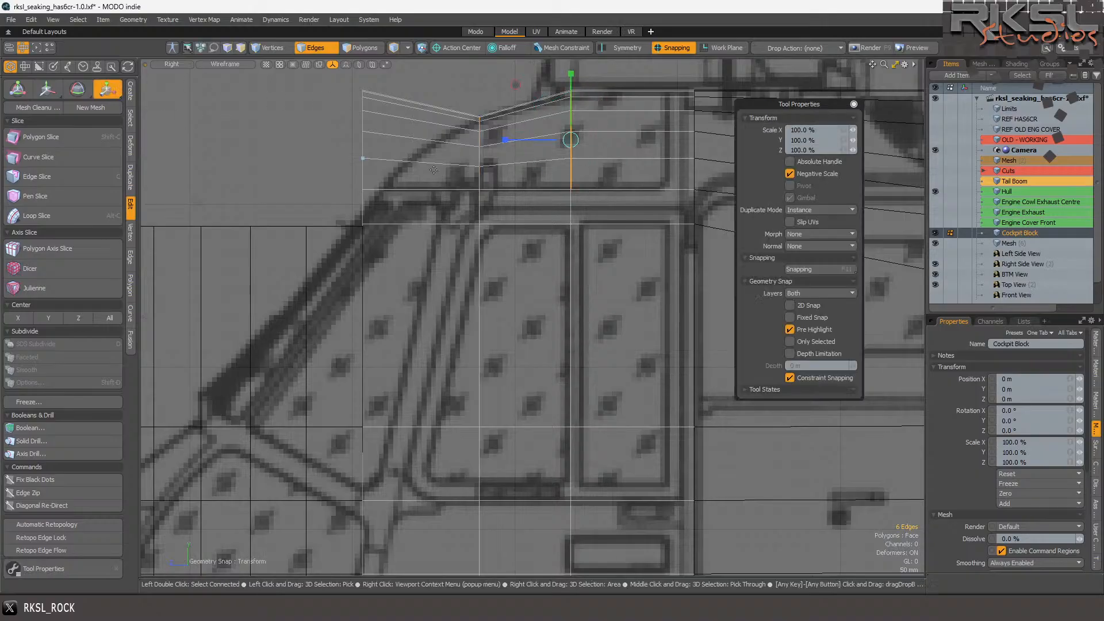
pyautogui.click(566, 188)
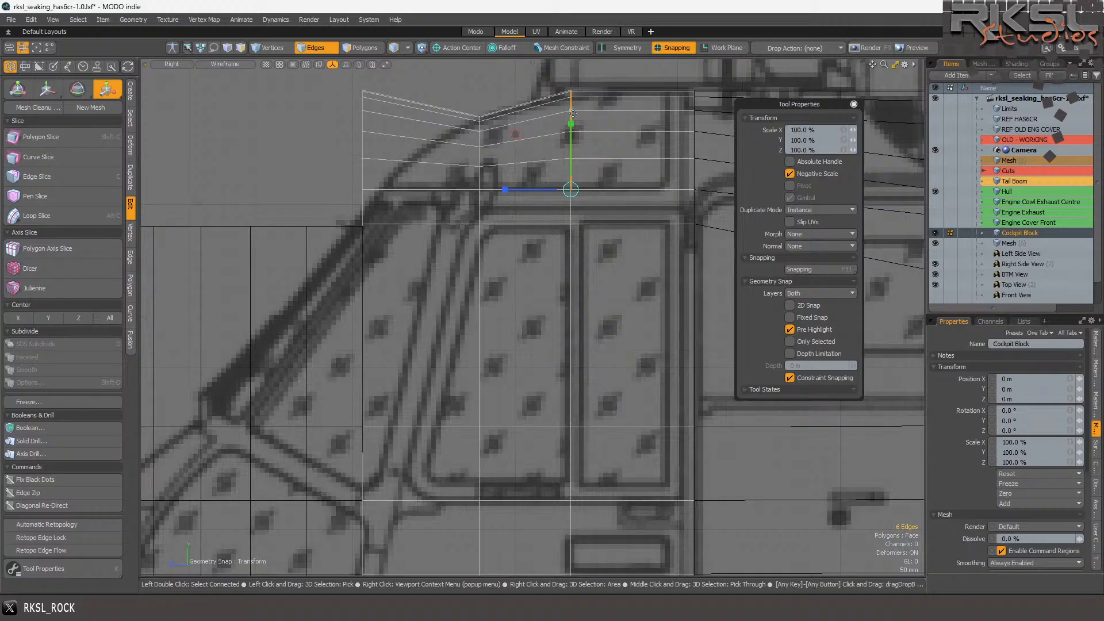
pyautogui.moveTo(571, 124); pyautogui.dragTo(571, 128)
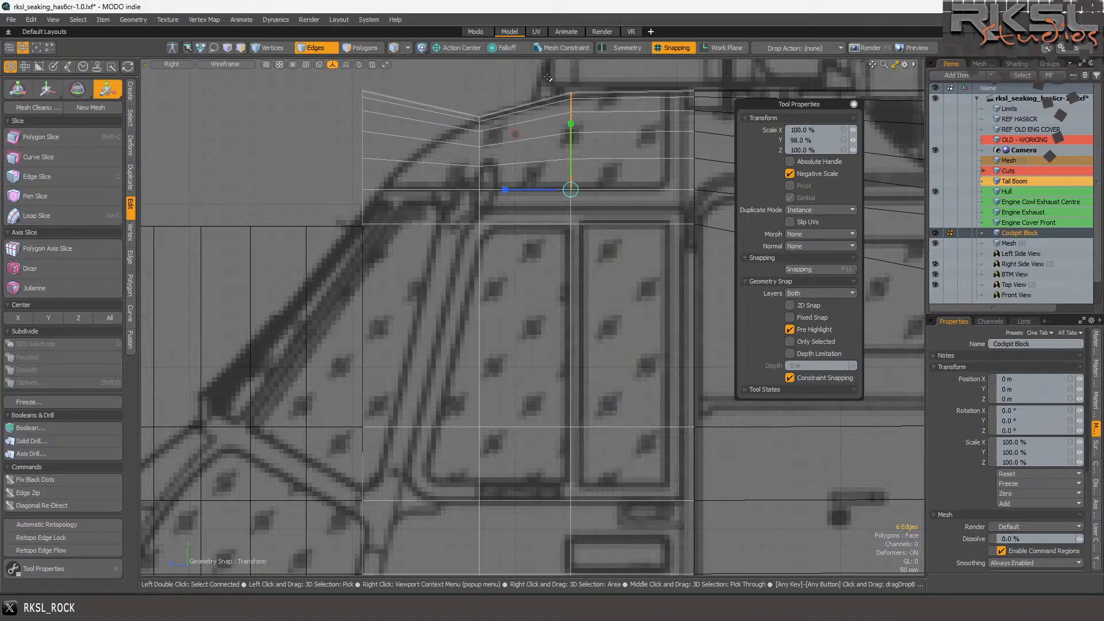
pyautogui.press('space')
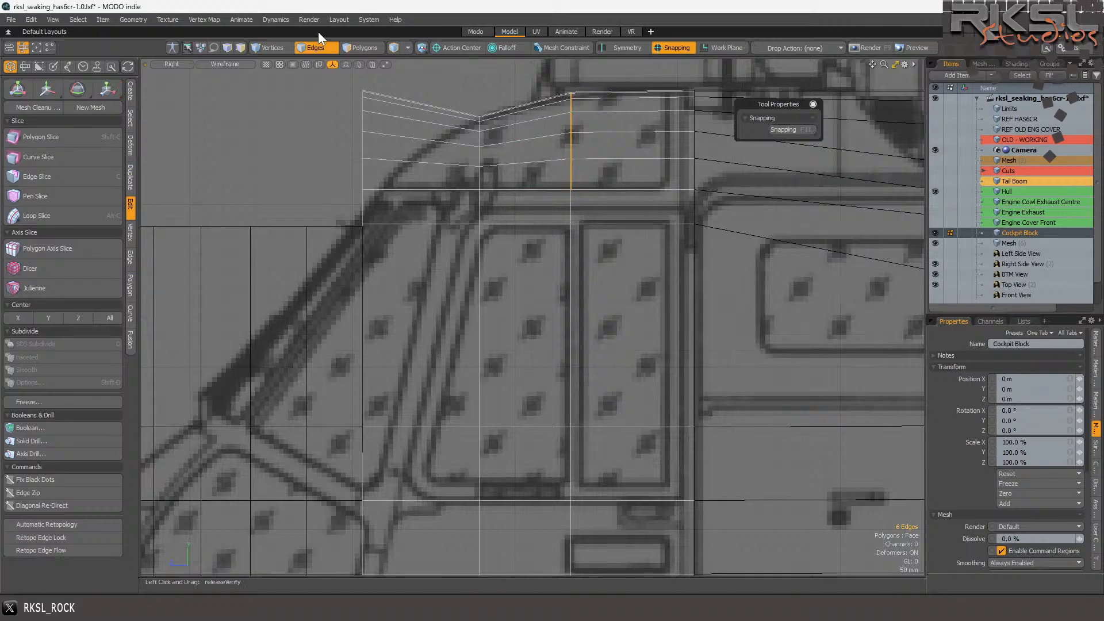
# - Bevel the six scaled roof edges by 197 mm with a round level of 2, then clear the selection
pyautogui.click(132, 255)
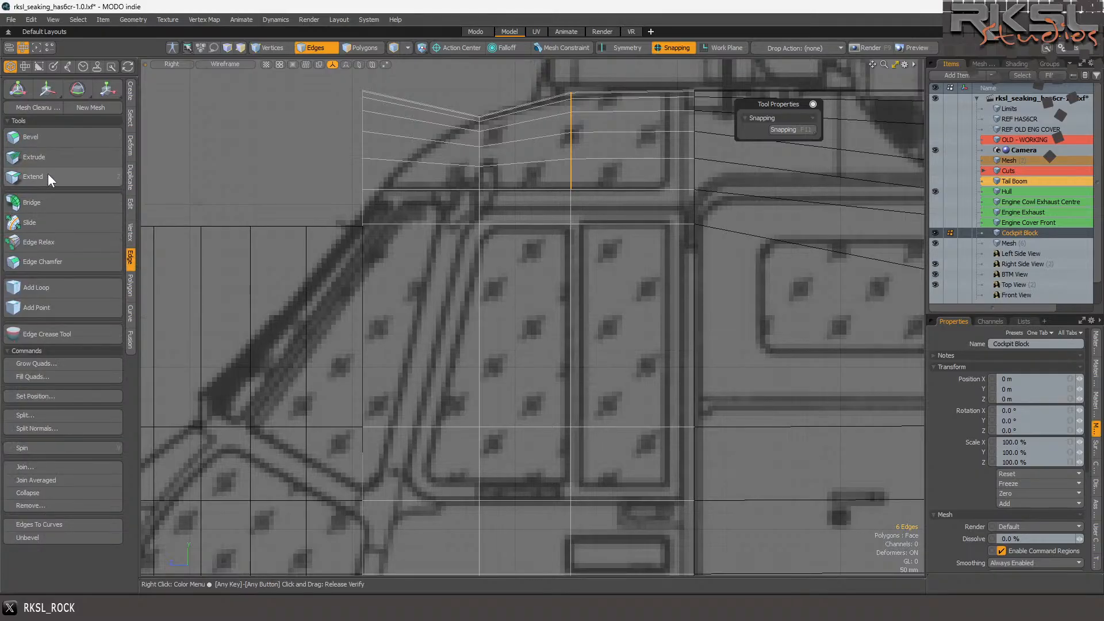
pyautogui.click(46, 138)
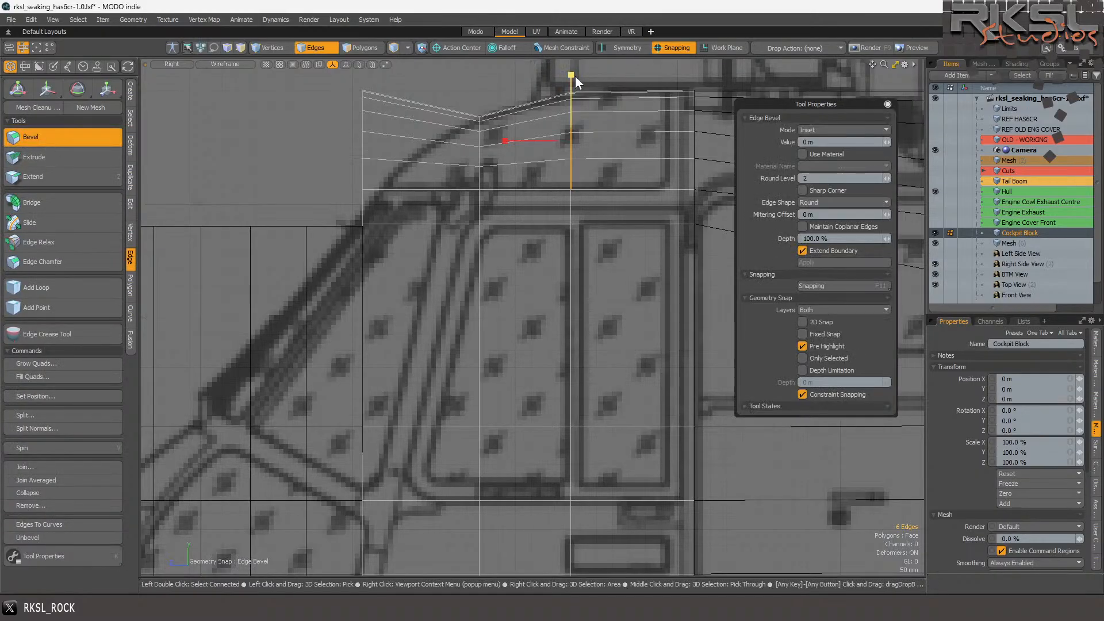
pyautogui.moveTo(571, 70); pyautogui.dragTo(571, 69)
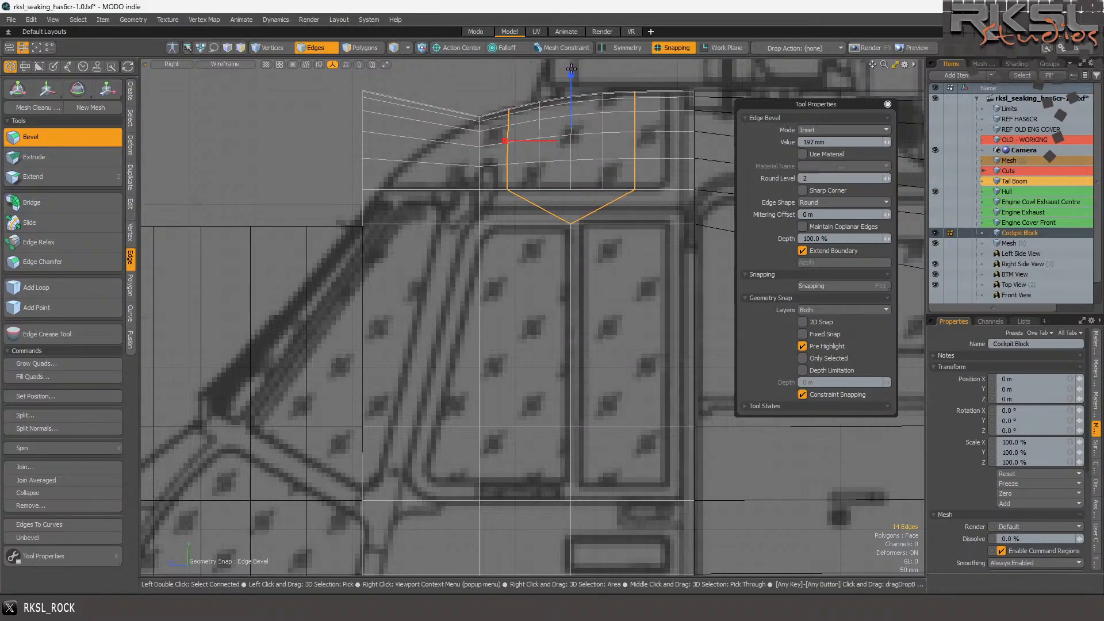
pyautogui.press('space')
pyautogui.click(499, 306)
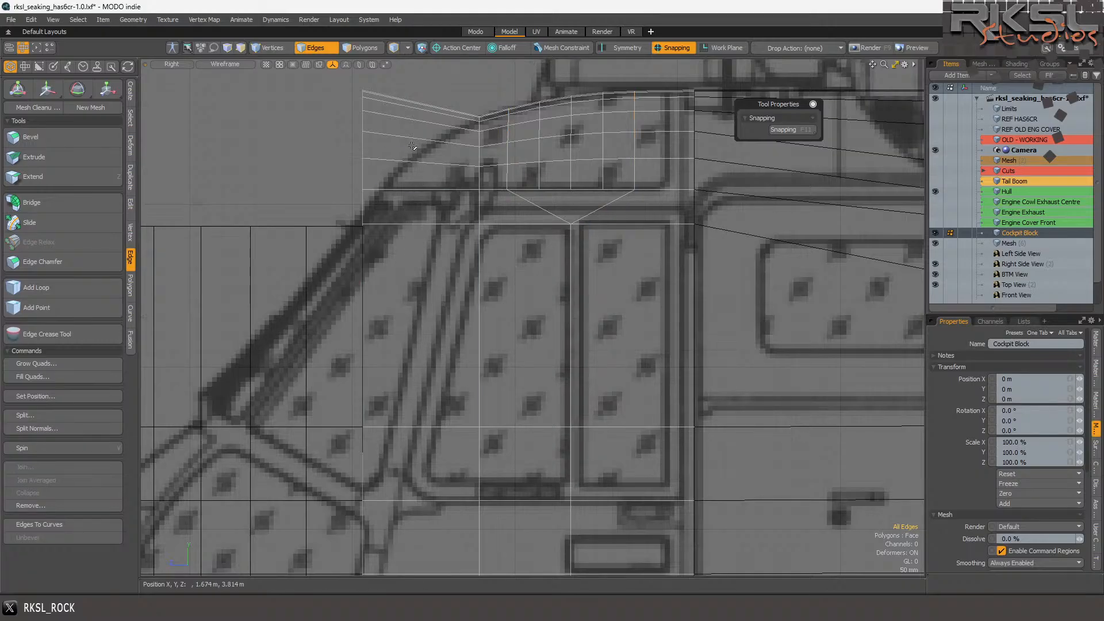
# - Scale the top six edges of the foremost column vertically from their lower end, lowering them towards the reference roof line
pyautogui.moveTo(384, 74)
pyautogui.mouseDown(button='right')
pyautogui.moveTo(357, 71)
pyautogui.moveTo(359, 206)
pyautogui.moveTo(378, 208)
pyautogui.mouseUp(button='right')
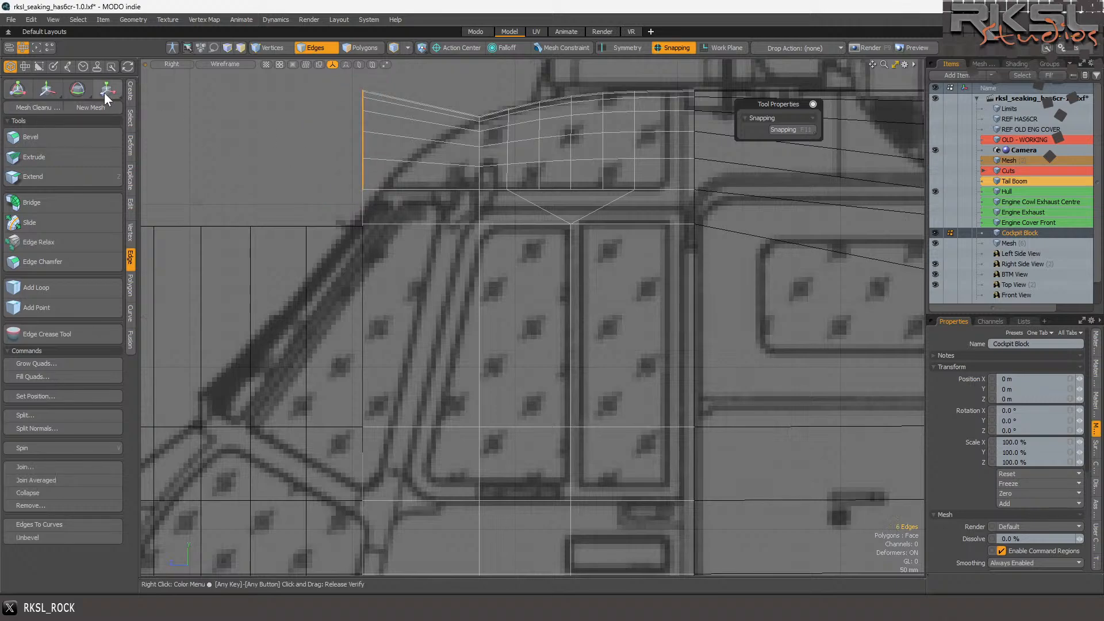
pyautogui.press('r')
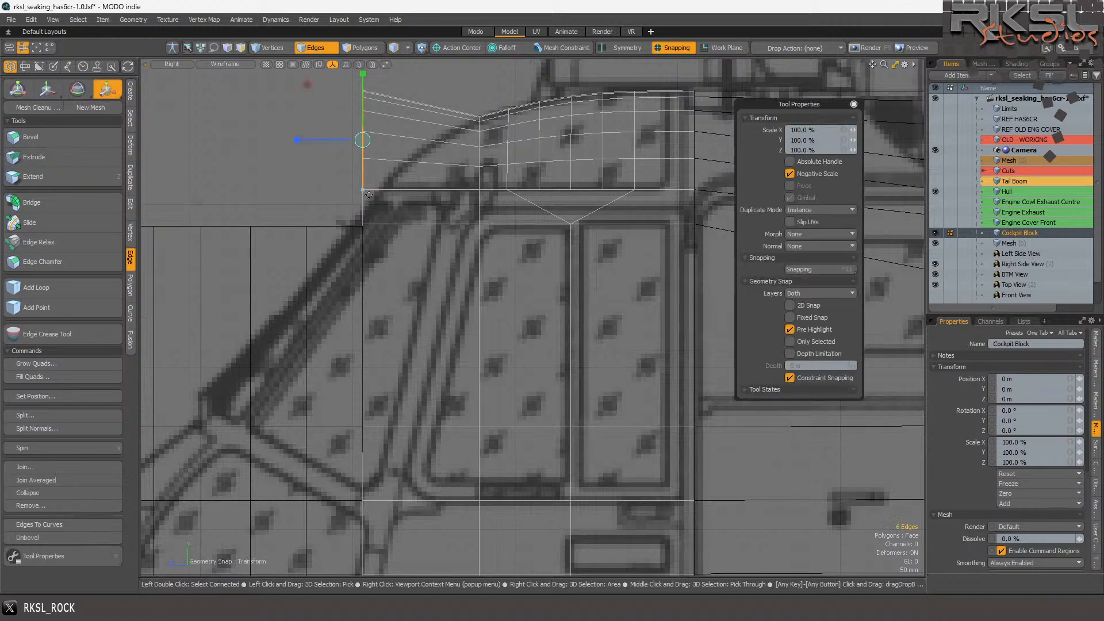
pyautogui.click(366, 193)
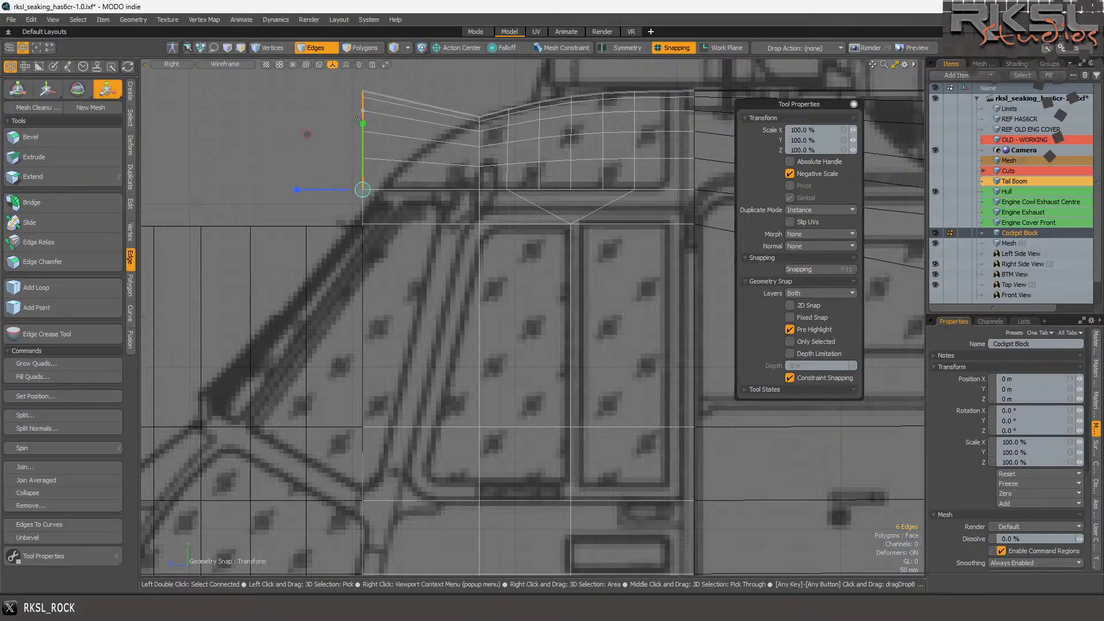
pyautogui.moveTo(361, 125); pyautogui.dragTo(362, 171)
pyautogui.press('space')
pyautogui.click(230, 195)
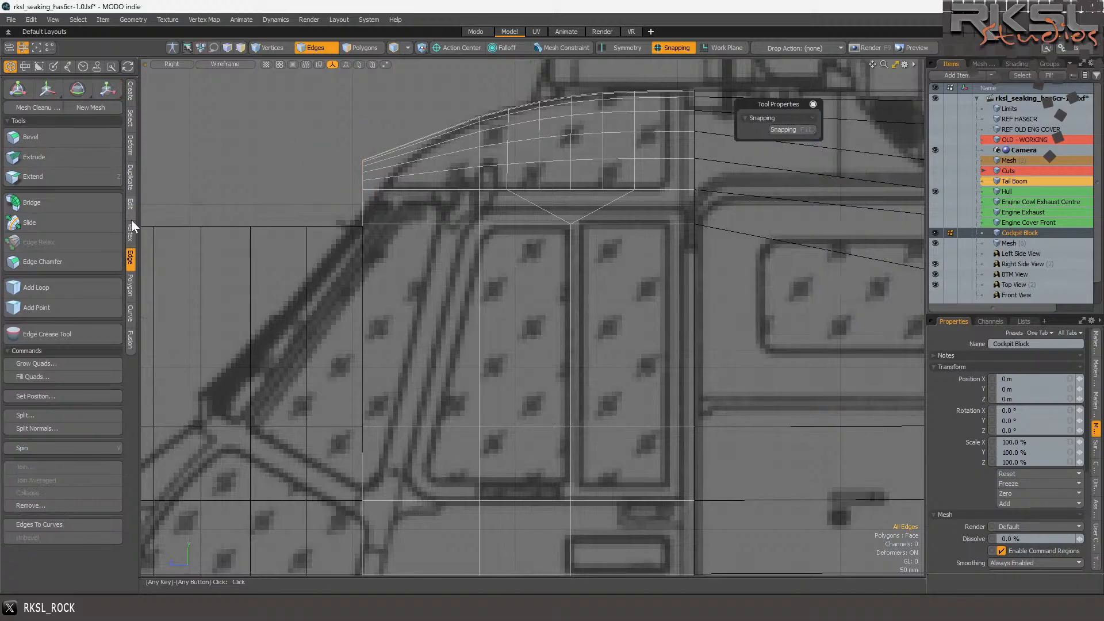
# - Polygon Slice the Cockpit Block along the slanted door pillar, from Y 137.8 mm, Z 3.969 m to Y 1.995 m, Z 3.522 m
pyautogui.click(130, 204)
pyautogui.click(36, 137)
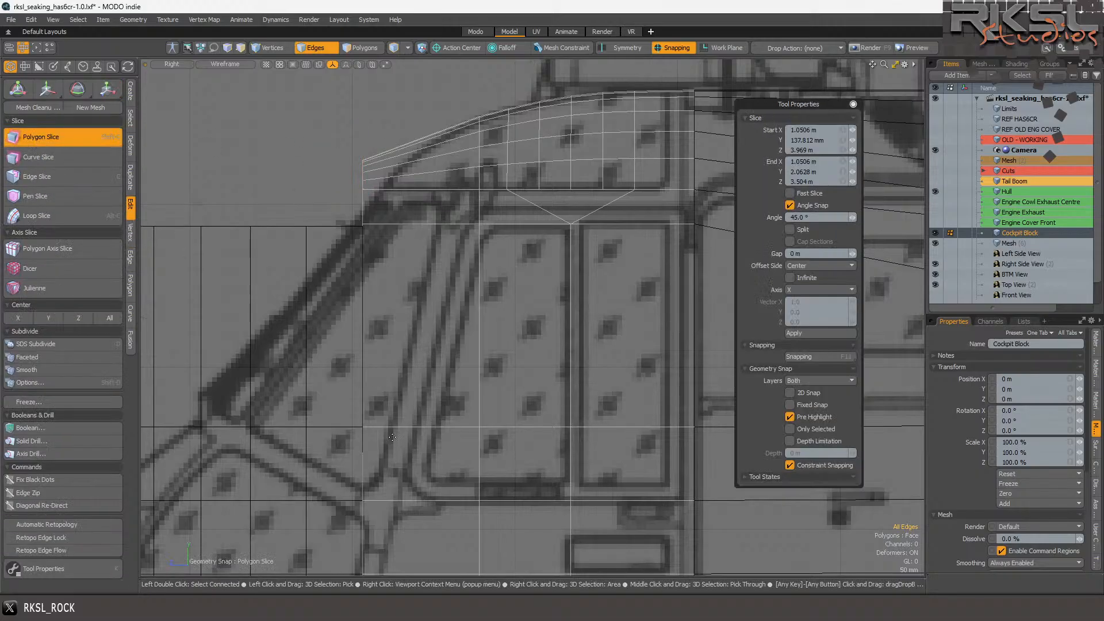
pyautogui.scroll(-3, 378, 368)
pyautogui.moveTo(366, 495)
pyautogui.mouseDown()
pyautogui.moveTo(447, 203)
pyautogui.moveTo(434, 234)
pyautogui.moveTo(432, 206)
pyautogui.mouseUp()
pyautogui.moveTo(440, 199); pyautogui.dragTo(436, 193)
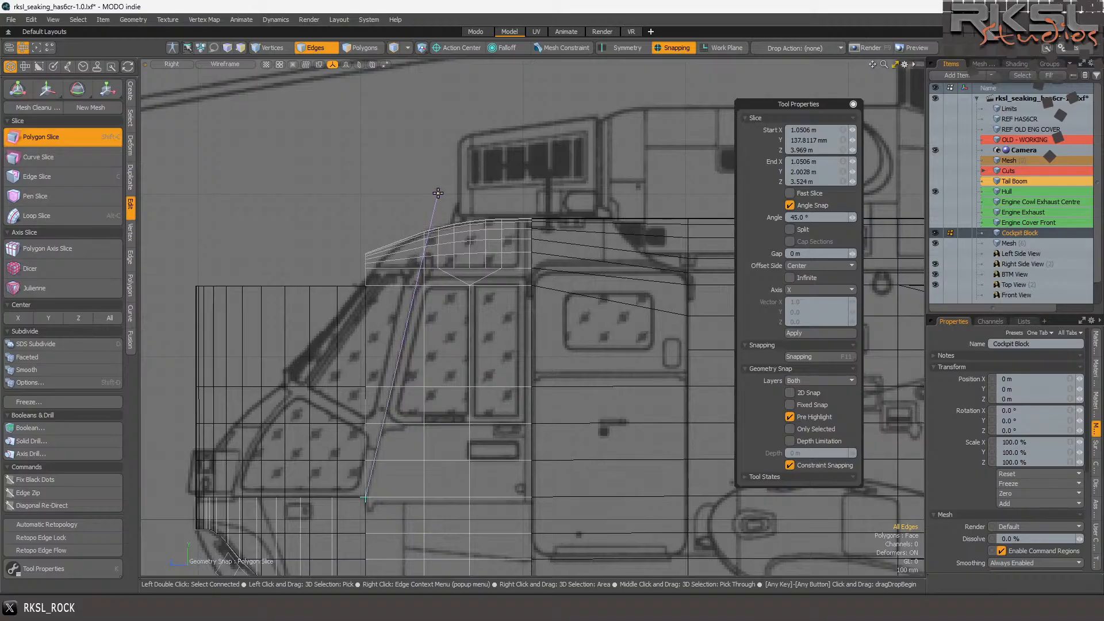
pyautogui.scroll(5, 414, 226)
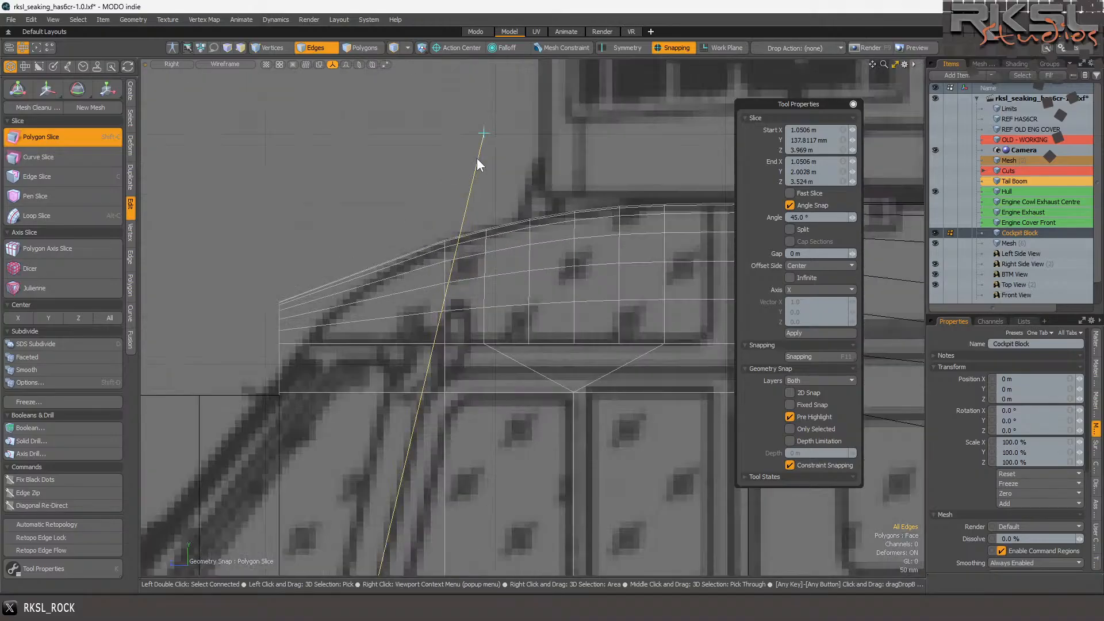
pyautogui.moveTo(484, 137); pyautogui.dragTo(486, 137)
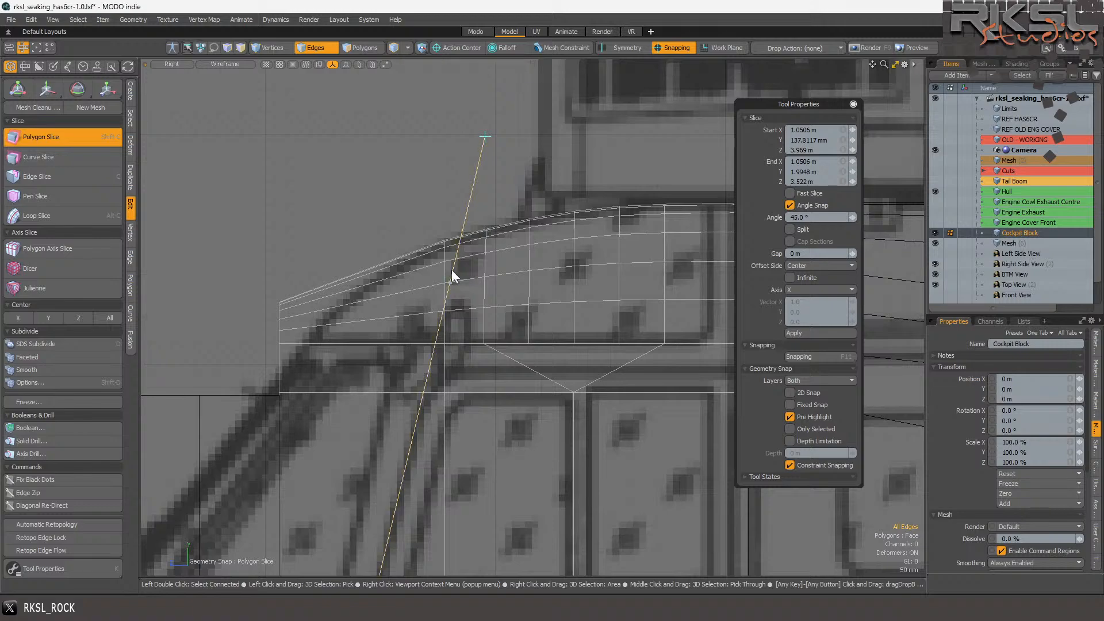
pyautogui.press('space')
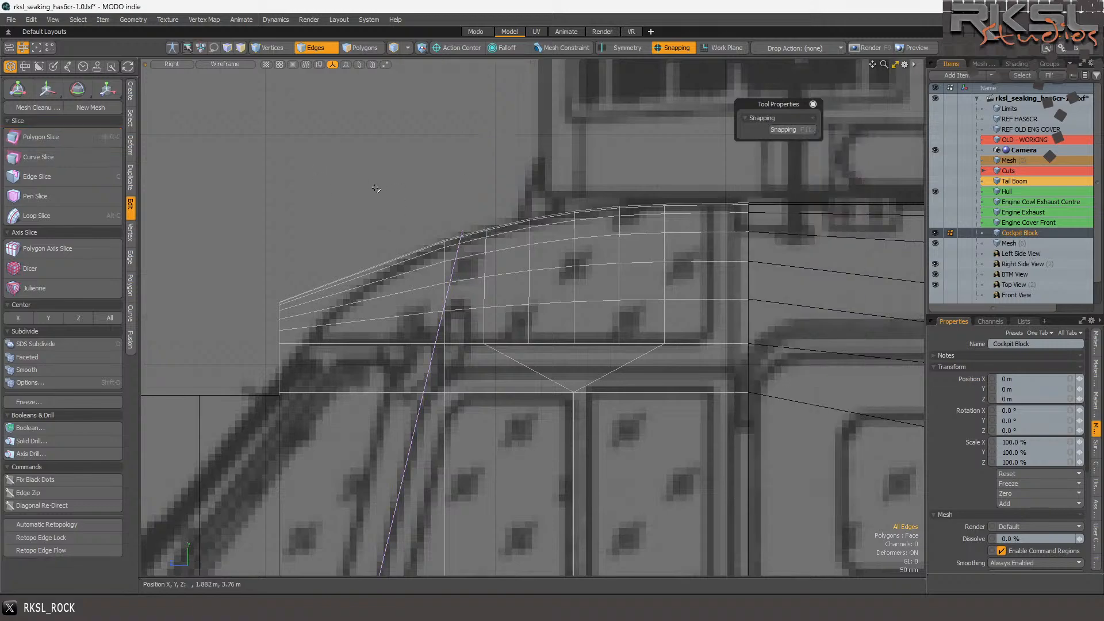
# - Delete the Cockpit Block polygons in front of the slanted slice, from the roof down to its lower end
pyautogui.scroll(-3, 377, 187)
pyautogui.scroll(2, 361, 258)
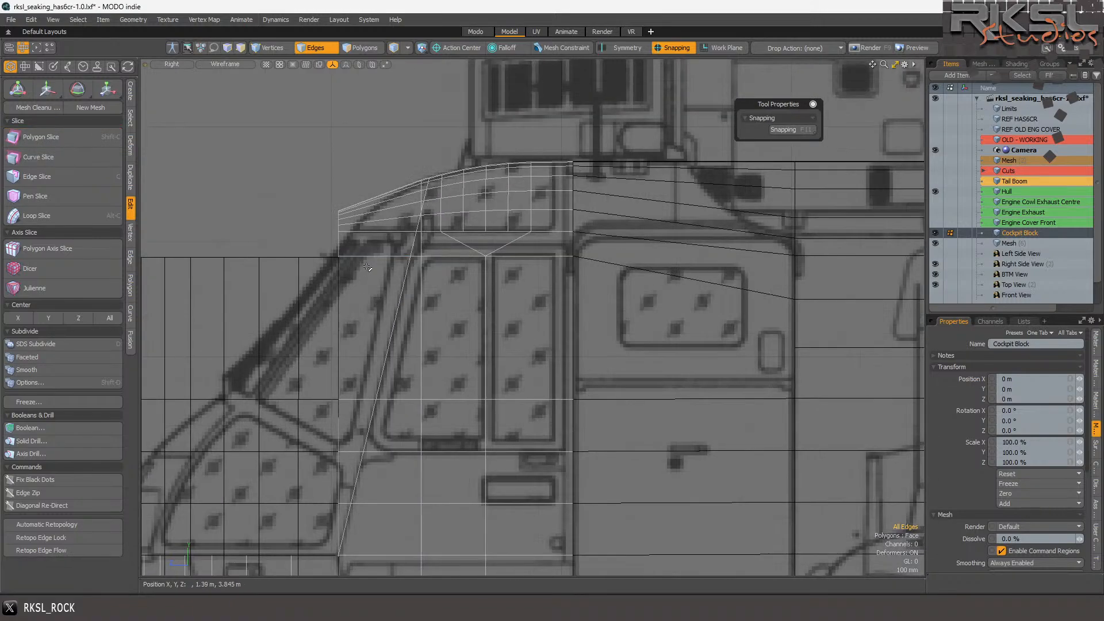
pyautogui.press('3')
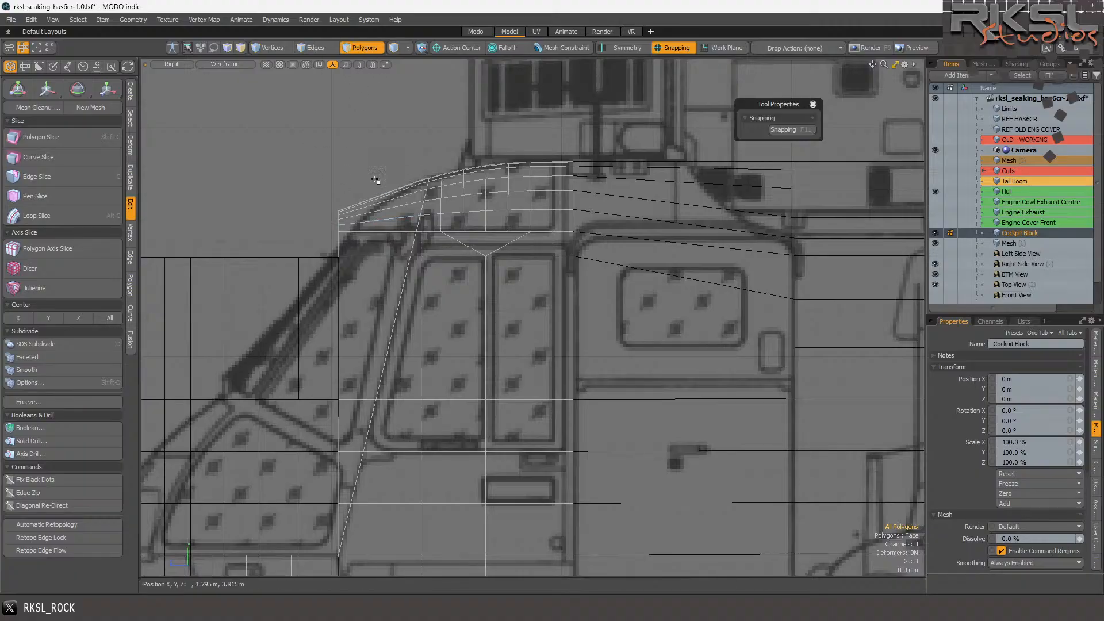
pyautogui.moveTo(378, 269); pyautogui.dragTo(393, 164)
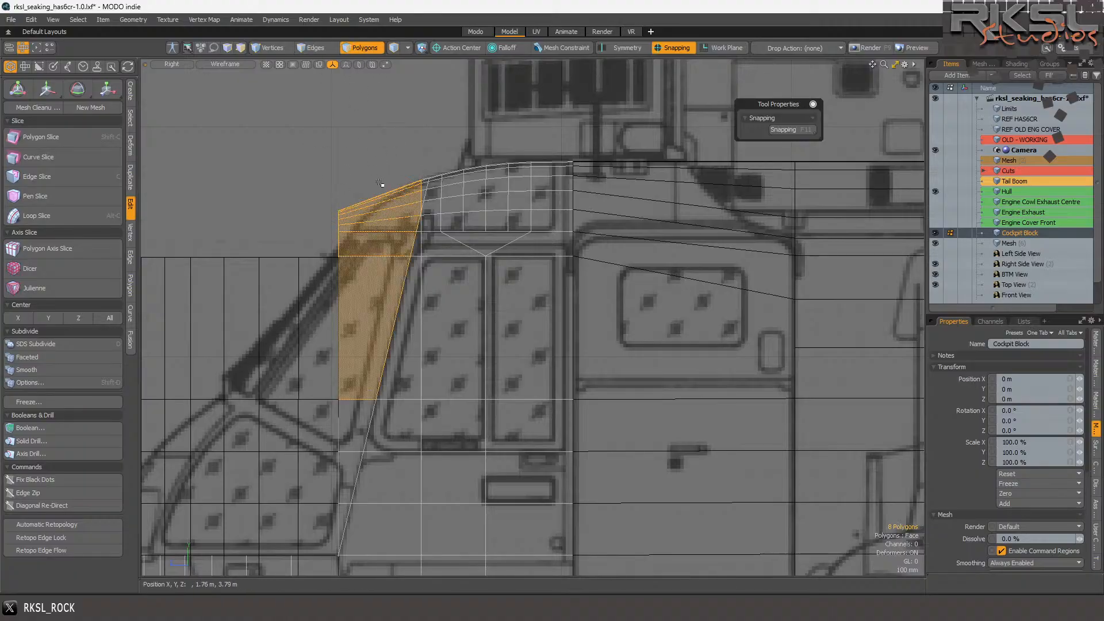
pyautogui.press('Delete')
pyautogui.moveTo(333, 502); pyautogui.dragTo(355, 410)
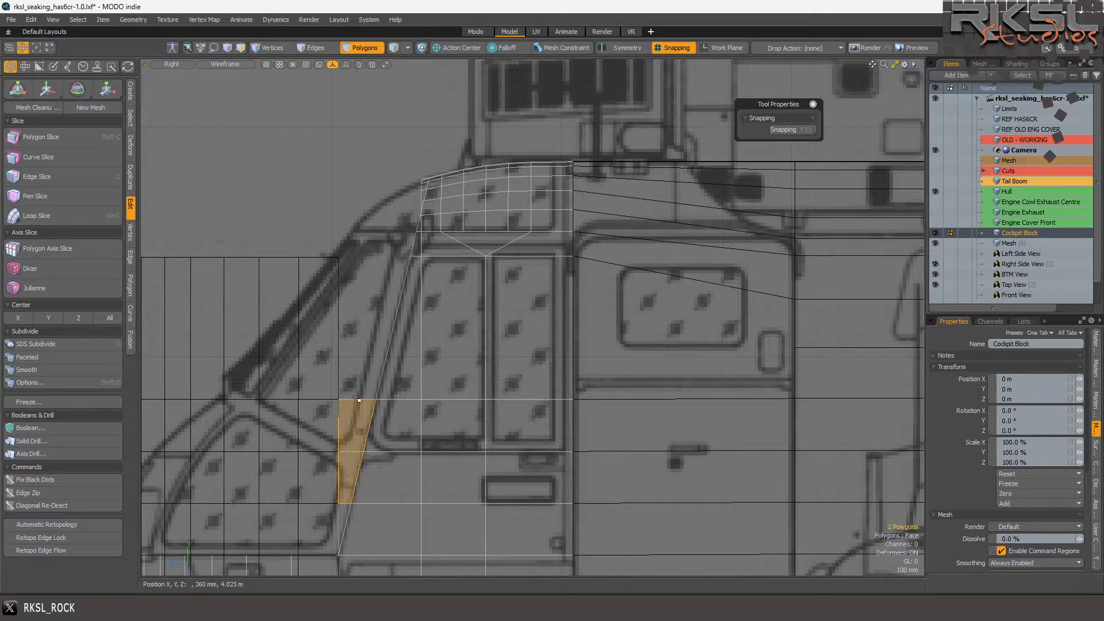
pyautogui.press('Delete')
pyautogui.moveTo(324, 510); pyautogui.dragTo(341, 496)
pyautogui.press('Delete')
# - Delete the remaining narrow polygons ahead of the slice near the roof
pyautogui.scroll(5, 408, 183)
pyautogui.moveTo(480, 158)
pyautogui.mouseDown(button='right')
pyautogui.moveTo(380, 364)
pyautogui.moveTo(407, 353)
pyautogui.mouseUp(button='right')
pyautogui.press('Delete')
pyautogui.click(419, 280)
pyautogui.press('Delete')
# - Move the nose mesh's first edge row above the lower window sill back to the slanted cut, X 13.37 mm, Z -54.31 mm
pyautogui.scroll(-8, 419, 281)
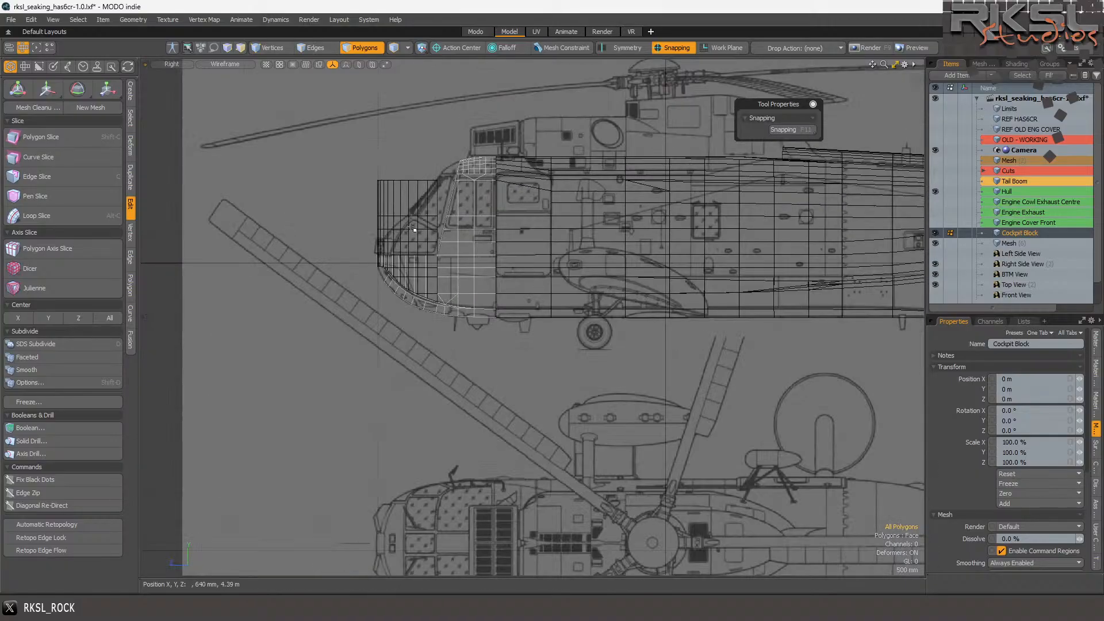
pyautogui.scroll(4, 489, 179)
pyautogui.scroll(2, 489, 178)
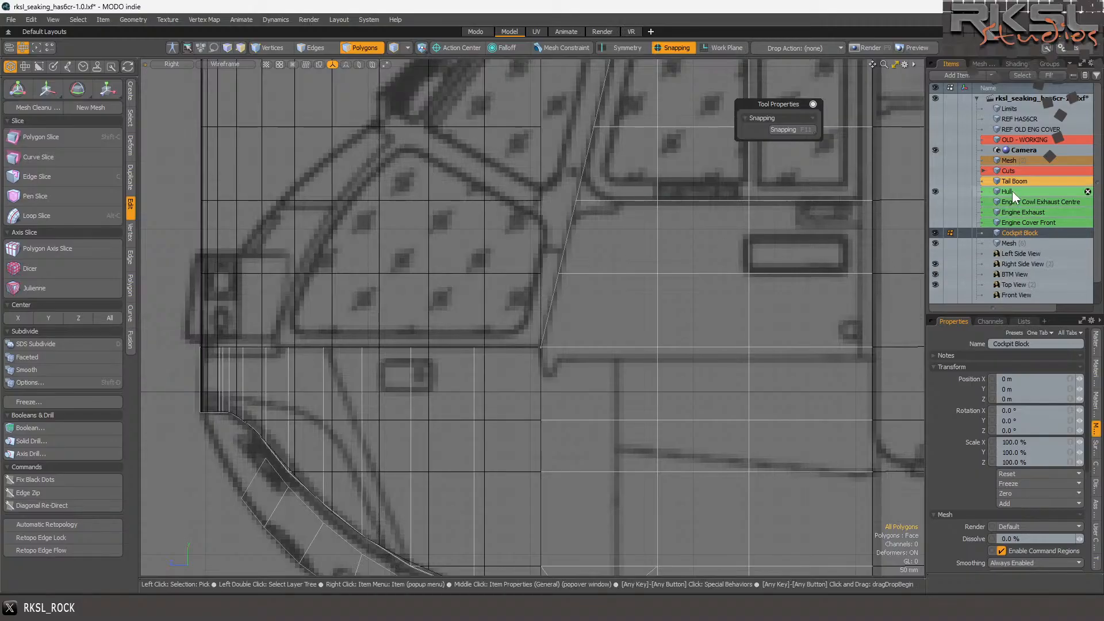
pyautogui.click(1012, 243)
pyautogui.moveTo(253, 242)
pyautogui.mouseDown(button='right')
pyautogui.moveTo(203, 248)
pyautogui.moveTo(471, 290)
pyautogui.moveTo(572, 260)
pyautogui.mouseUp(button='right')
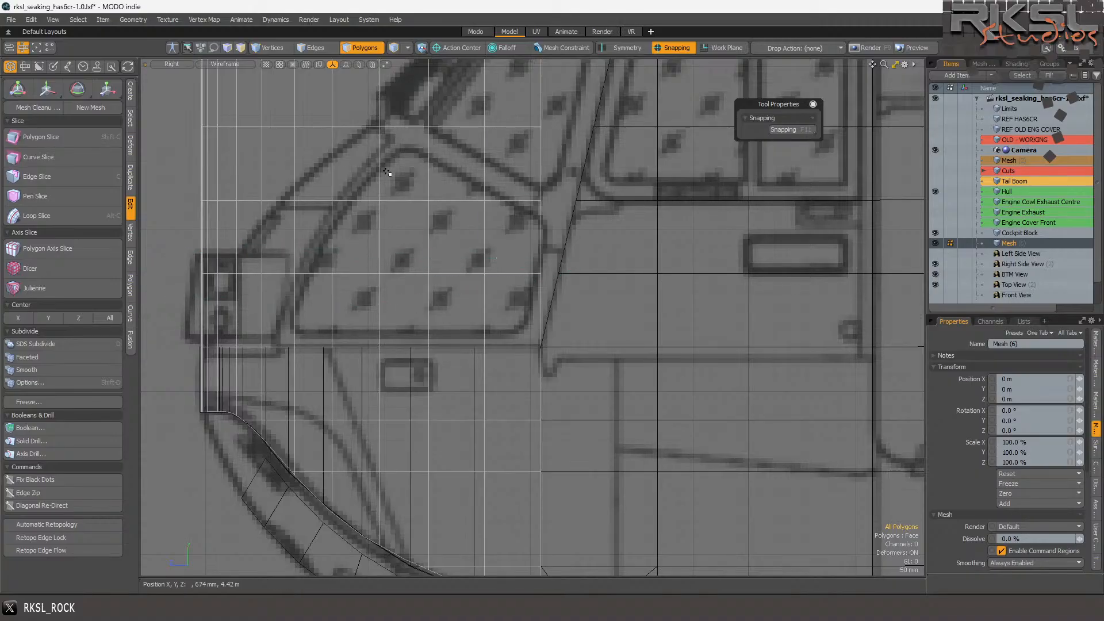
pyautogui.click(312, 48)
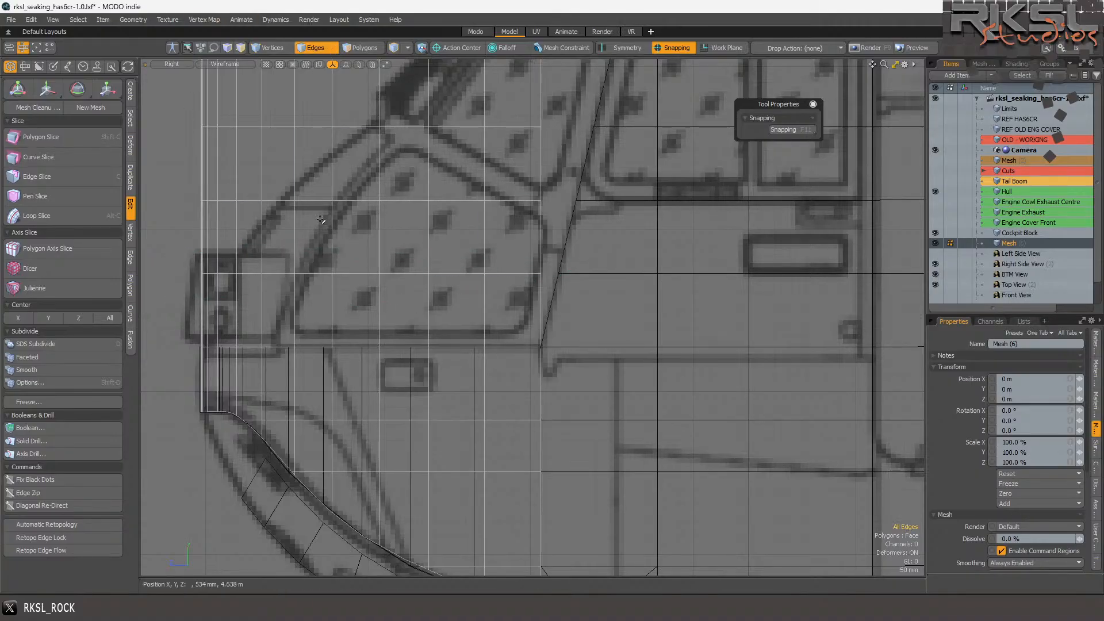
pyautogui.moveTo(250, 236)
pyautogui.mouseDown(button='right')
pyautogui.moveTo(411, 295)
pyautogui.moveTo(604, 257)
pyautogui.mouseUp(button='right')
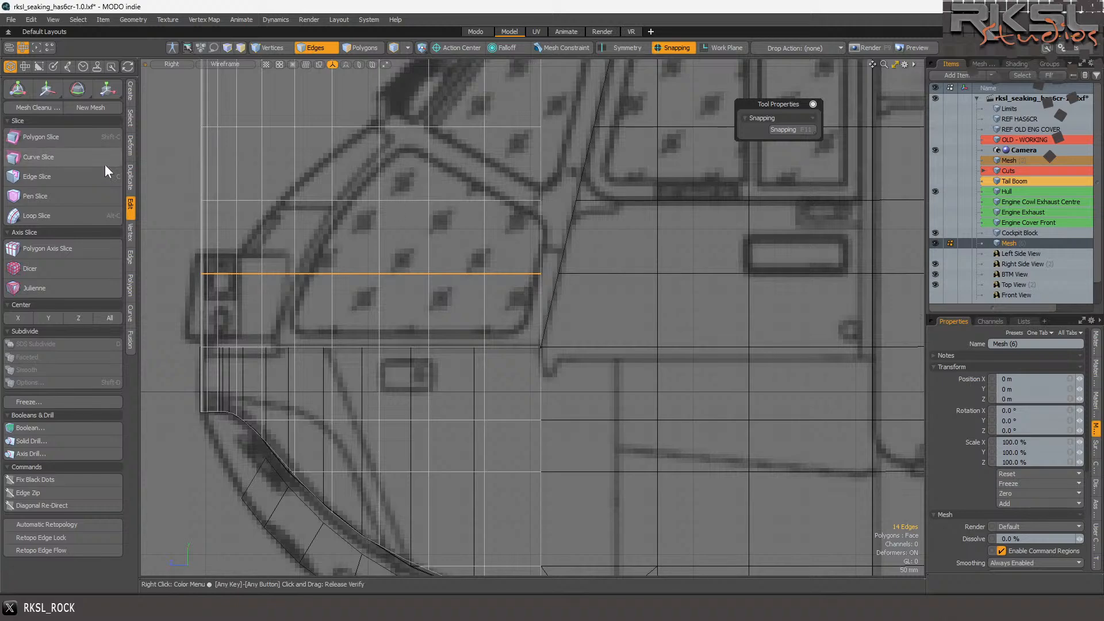
pyautogui.click(48, 88)
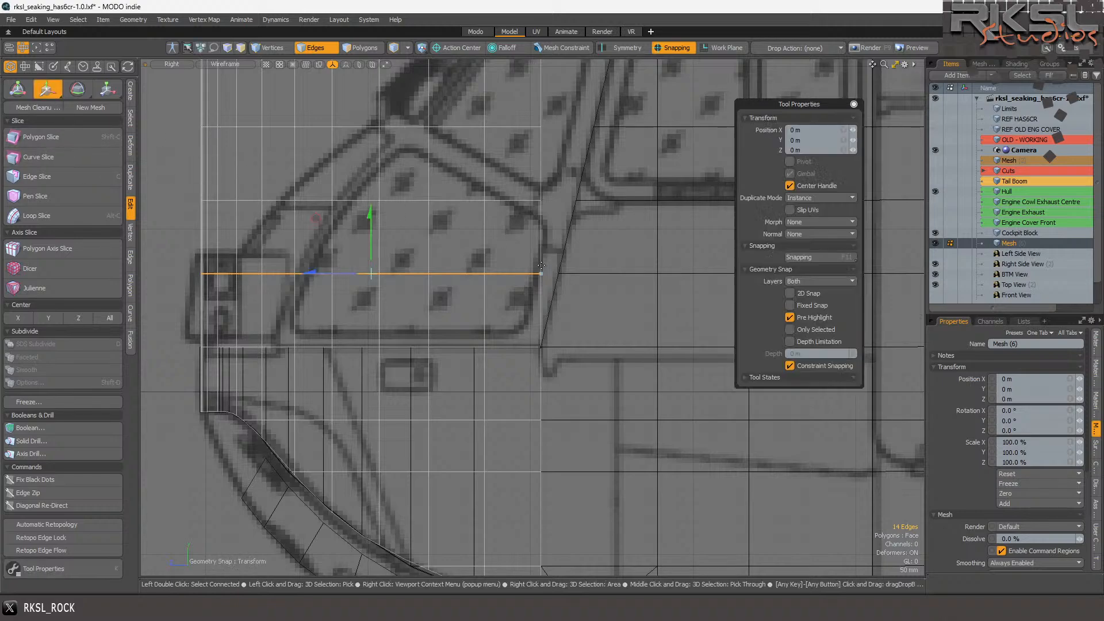
pyautogui.moveTo(545, 273); pyautogui.dragTo(556, 274)
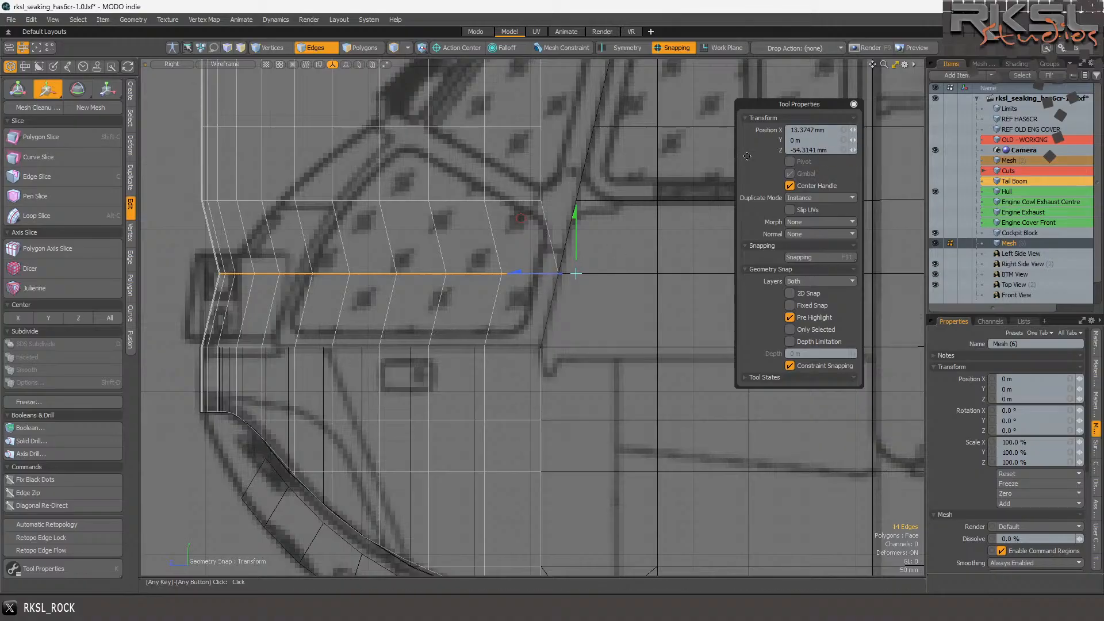
pyautogui.press('space')
# - Move the nose mesh's next edge row up back to the slanted cut, X 18.745 mm, Z -108.65 mm
pyautogui.scroll(-3, 459, 258)
pyautogui.scroll(2, 439, 186)
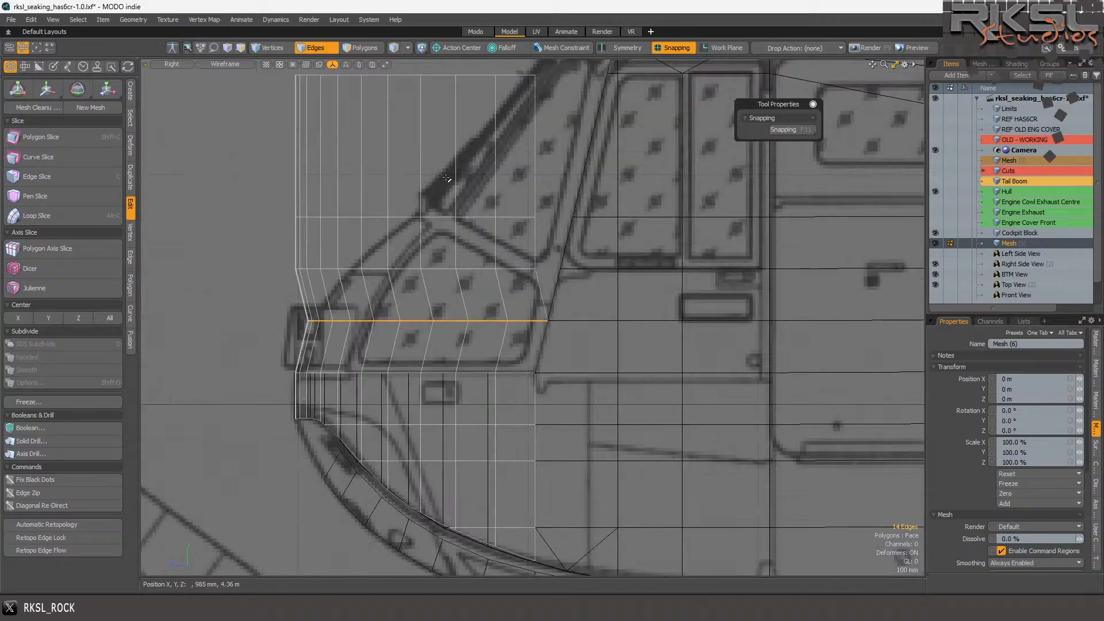
pyautogui.moveTo(405, 245)
pyautogui.mouseDown(button='right')
pyautogui.moveTo(225, 259)
pyautogui.moveTo(687, 273)
pyautogui.mouseUp(button='right')
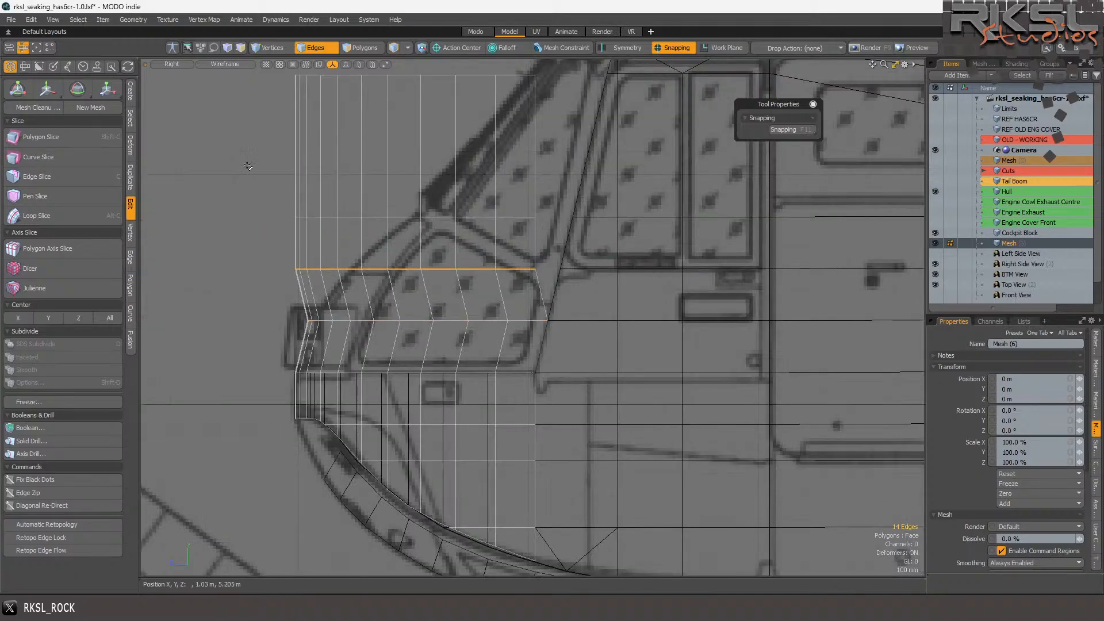
pyautogui.click(56, 91)
pyautogui.scroll(2, 552, 263)
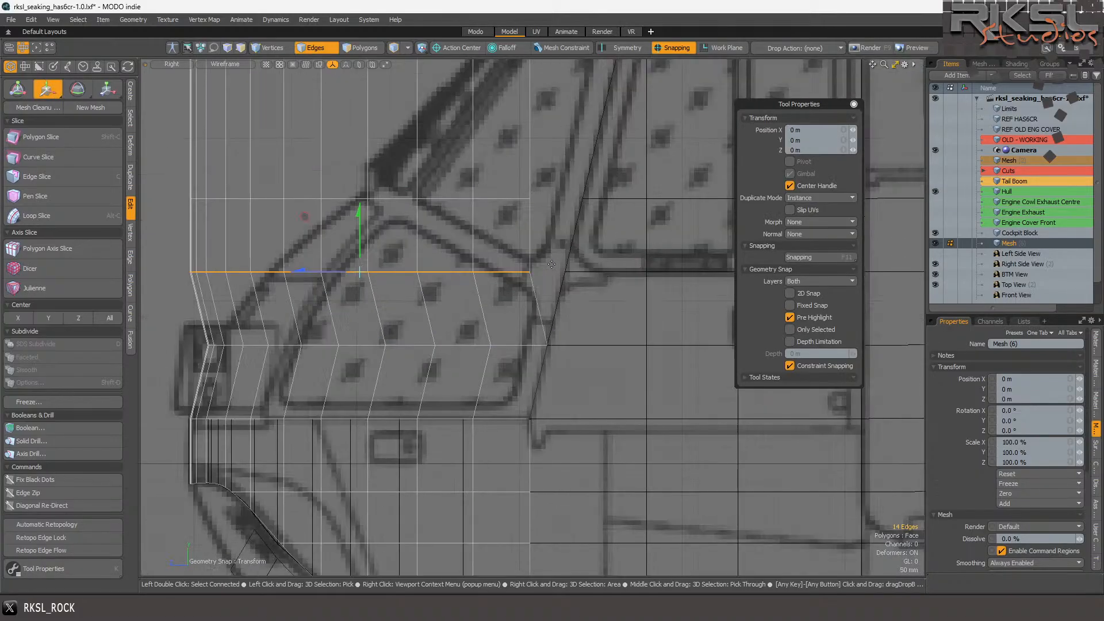
pyautogui.moveTo(534, 268); pyautogui.dragTo(565, 276)
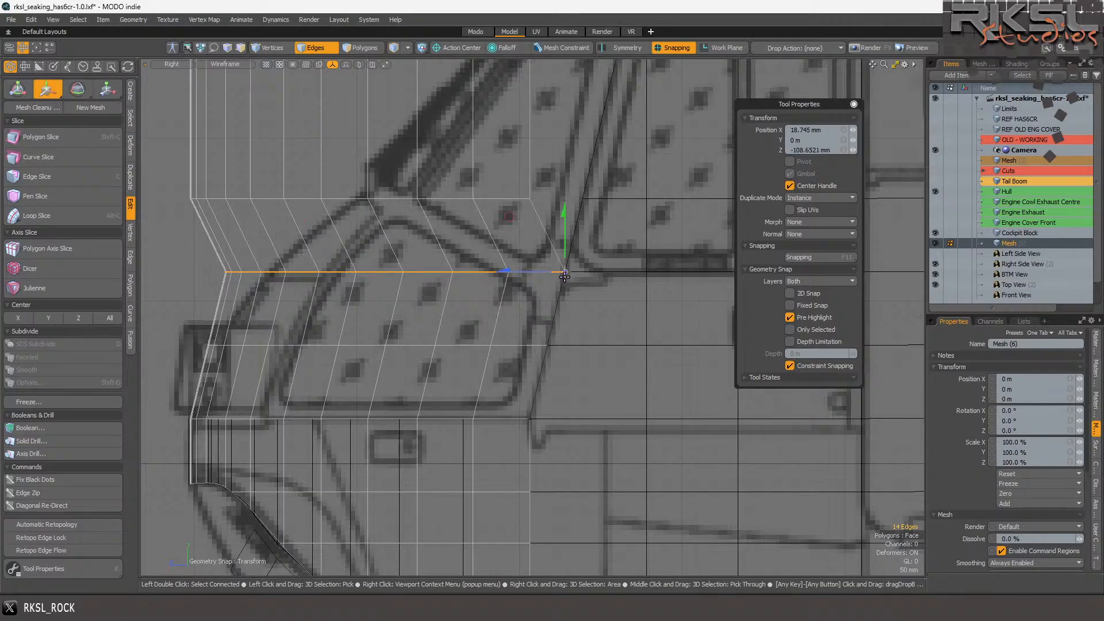
pyautogui.scroll(-2, 488, 305)
pyautogui.press('space')
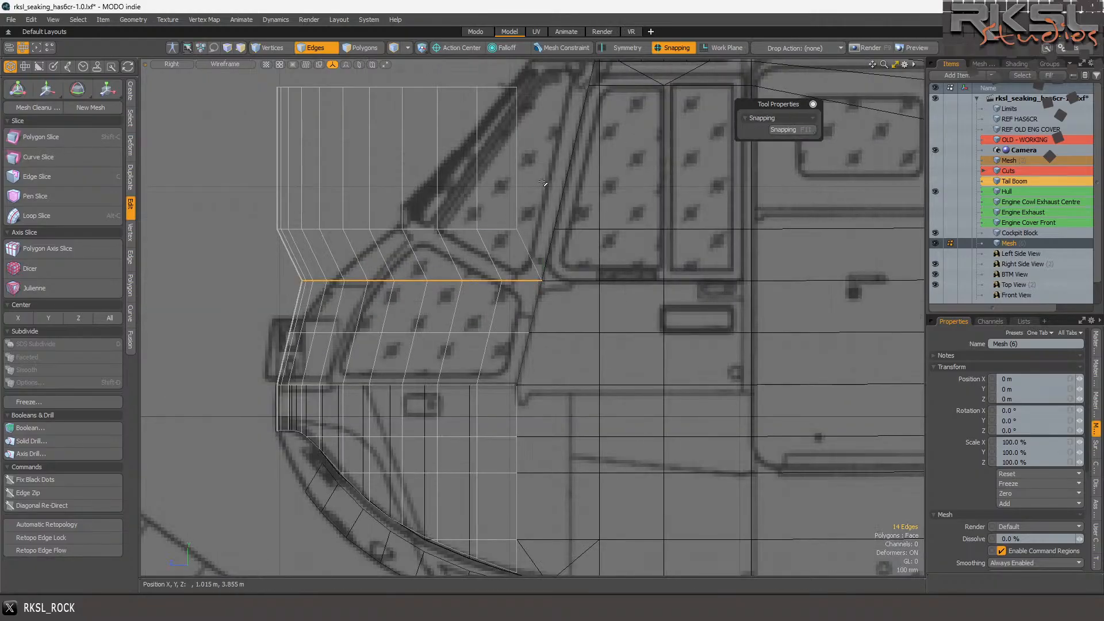
# - Move the nose mesh's edge row at the windscreen base back to the slanted cut, X 16.425 mm, Z -162.9415 mm
pyautogui.moveTo(544, 190)
pyautogui.mouseDown(button='right')
pyautogui.moveTo(345, 256)
pyautogui.moveTo(632, 216)
pyautogui.moveTo(604, 198)
pyautogui.mouseUp(button='right')
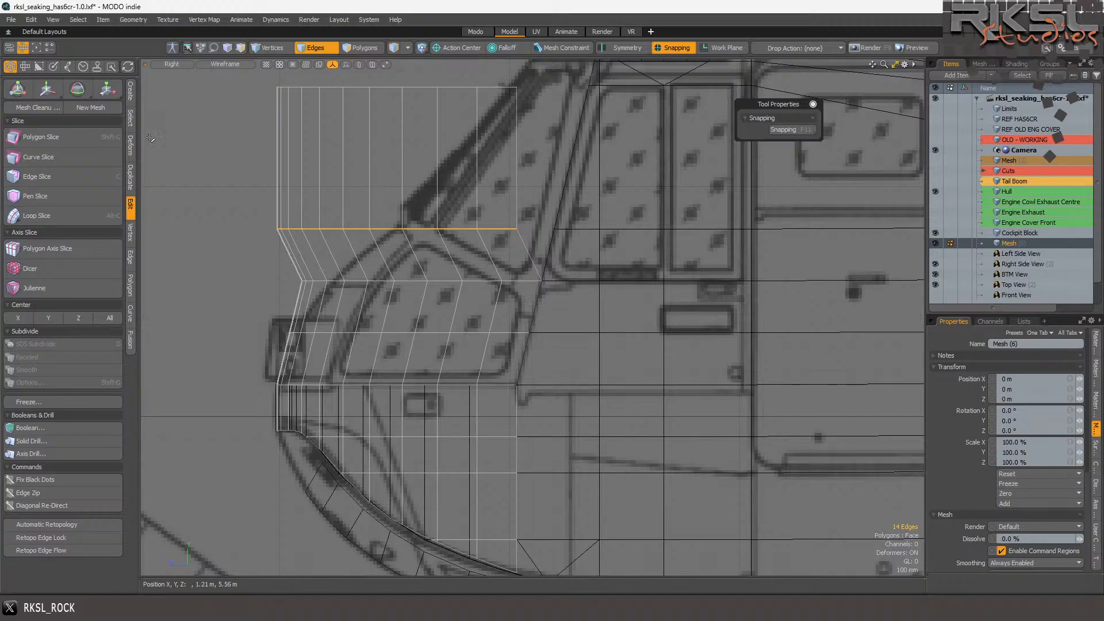
pyautogui.click(46, 88)
pyautogui.scroll(1, 533, 214)
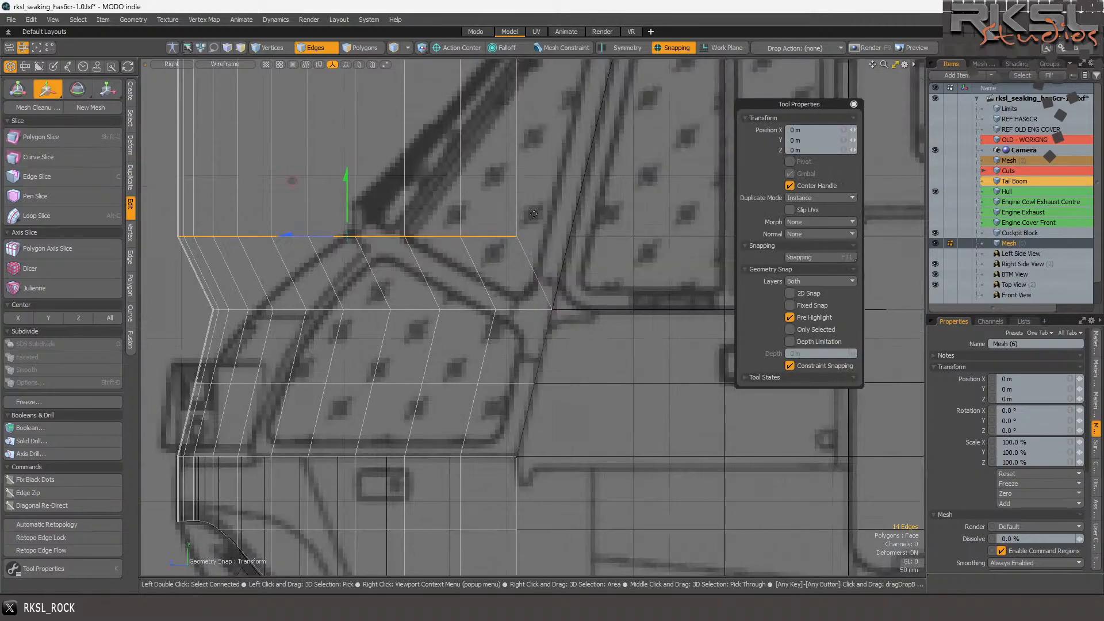
pyautogui.moveTo(515, 239); pyautogui.dragTo(561, 235)
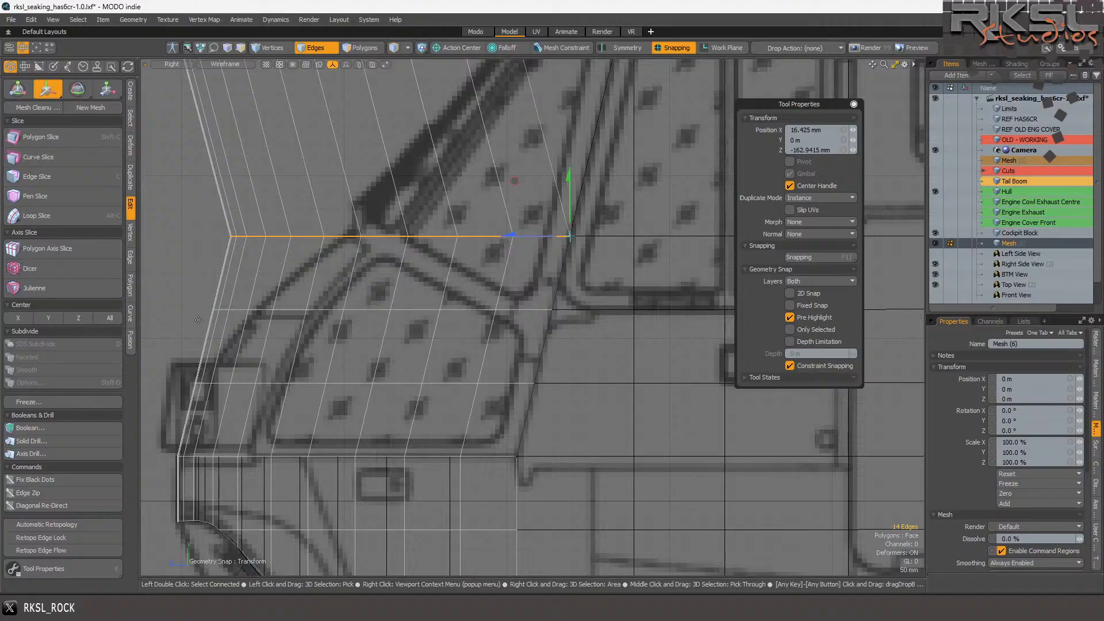
pyautogui.press('space')
# - Scale the nose mesh's next edge row down to 89.5% in Z about its rear end to follow the nose outline
pyautogui.moveTo(273, 283)
pyautogui.mouseDown(button='right')
pyautogui.moveTo(311, 338)
pyautogui.moveTo(698, 298)
pyautogui.mouseUp(button='right')
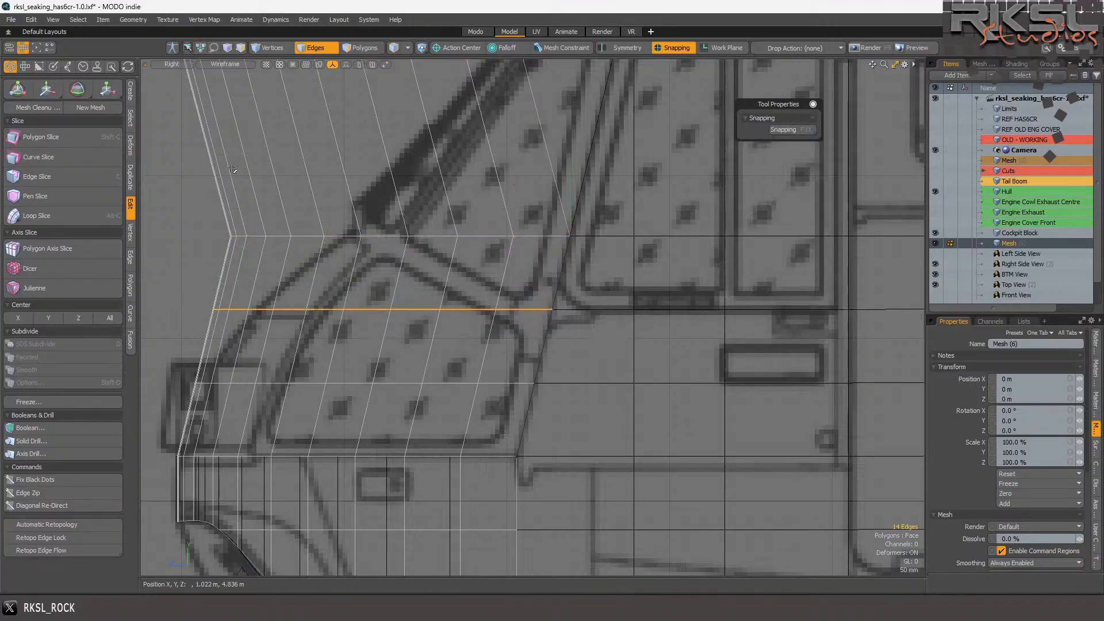
pyautogui.press('r')
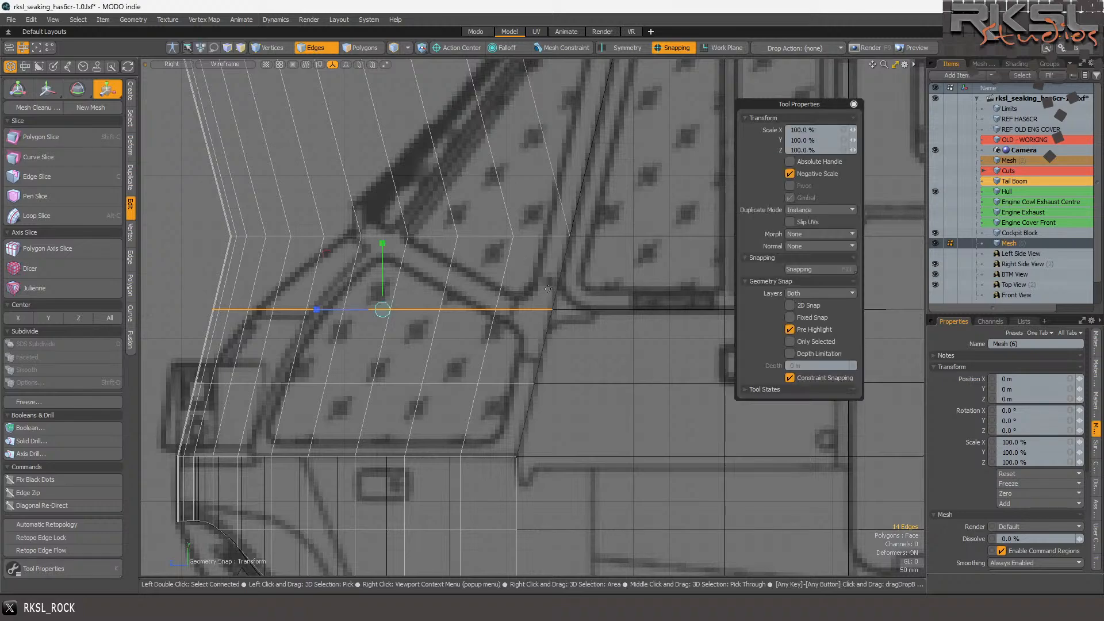
pyautogui.click(552, 308)
pyautogui.moveTo(486, 311); pyautogui.dragTo(485, 308)
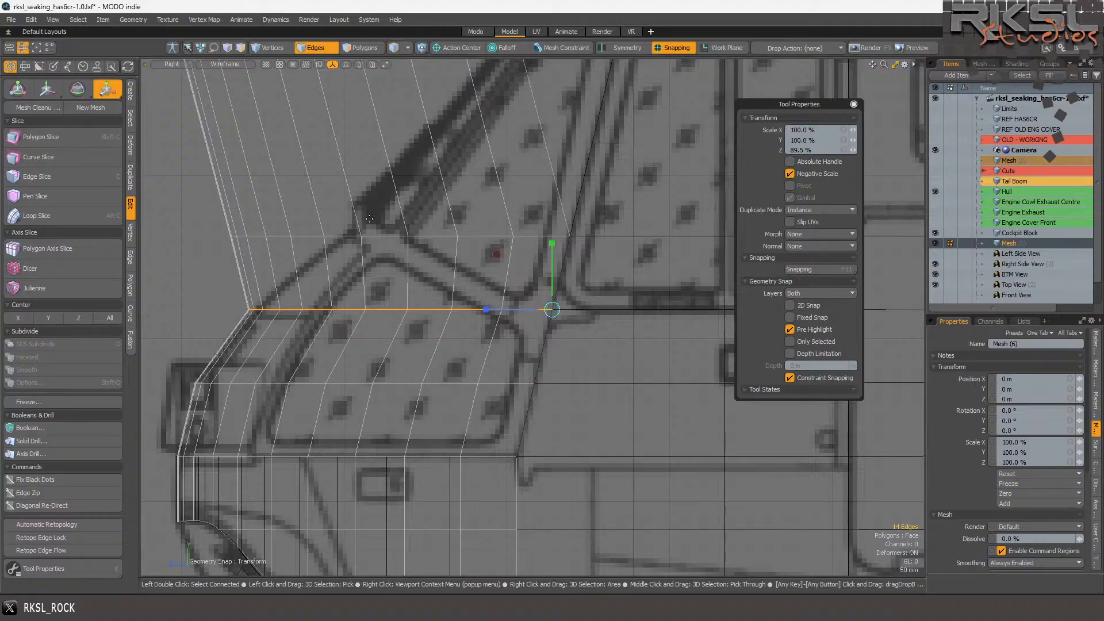
pyautogui.press('space')
# - Scale the edge row at the windscreen base to 69.0% in Z about its rear end, matching the reference outline
pyautogui.moveTo(243, 182)
pyautogui.mouseDown(button='right')
pyautogui.moveTo(170, 187)
pyautogui.moveTo(546, 266)
pyautogui.mouseUp(button='right')
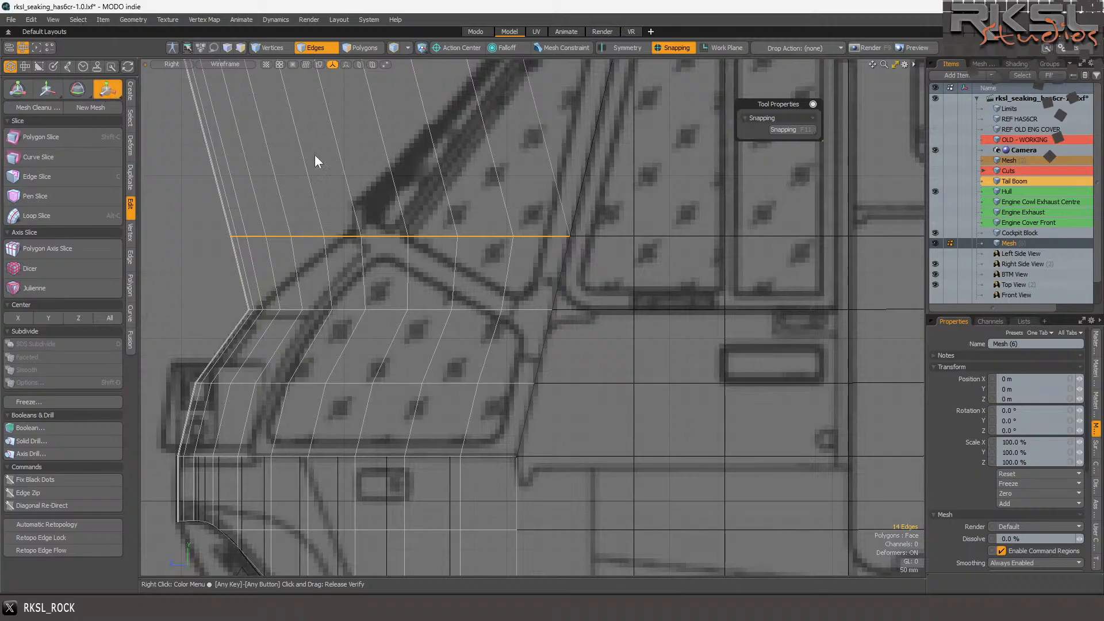
pyautogui.press('r')
pyautogui.click(571, 235)
pyautogui.moveTo(503, 235); pyautogui.dragTo(525, 236)
pyautogui.scroll(-3, 525, 236)
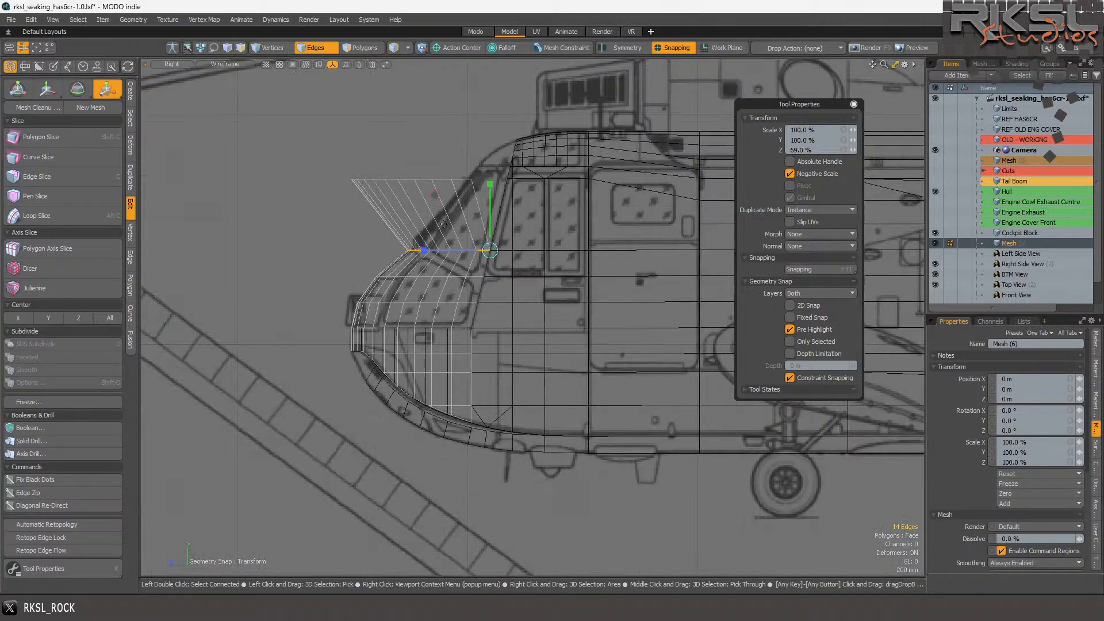
pyautogui.scroll(3, 504, 263)
pyautogui.press('space')
pyautogui.click(504, 263)
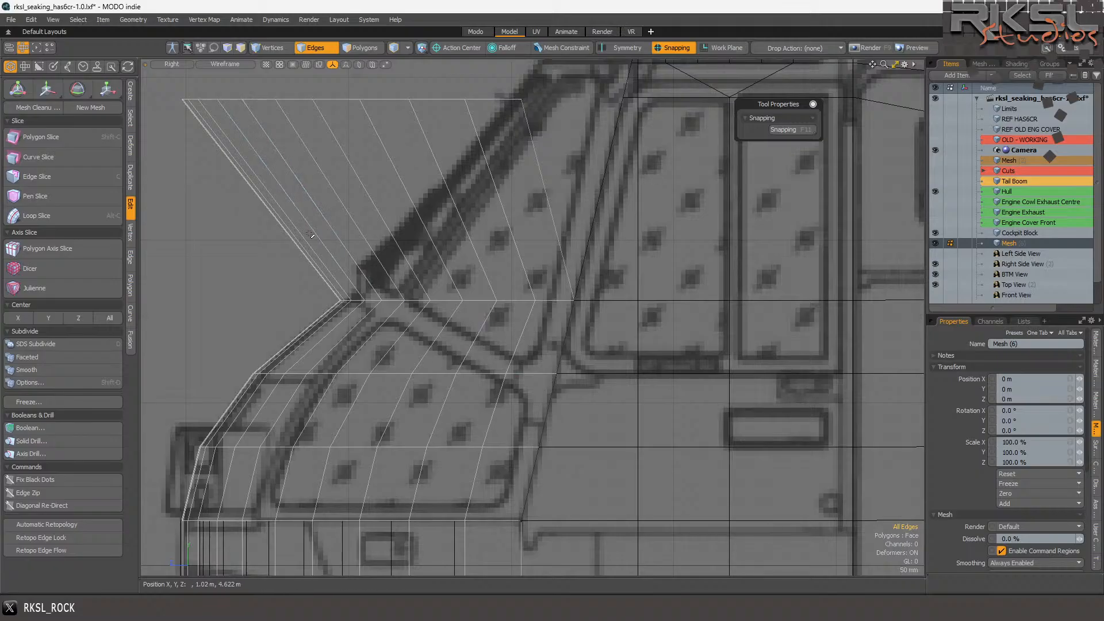
# - Delete the band of nose mesh polygons above the windscreen base edge row
pyautogui.scroll(-4, 529, 157)
pyautogui.scroll(3, 481, 155)
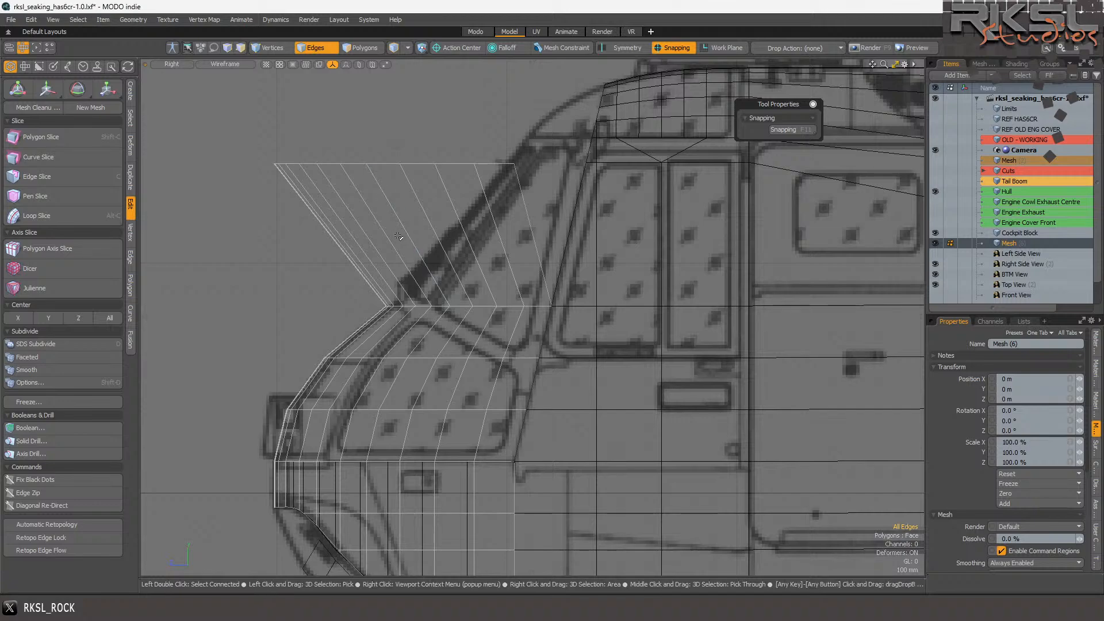
pyautogui.press('3')
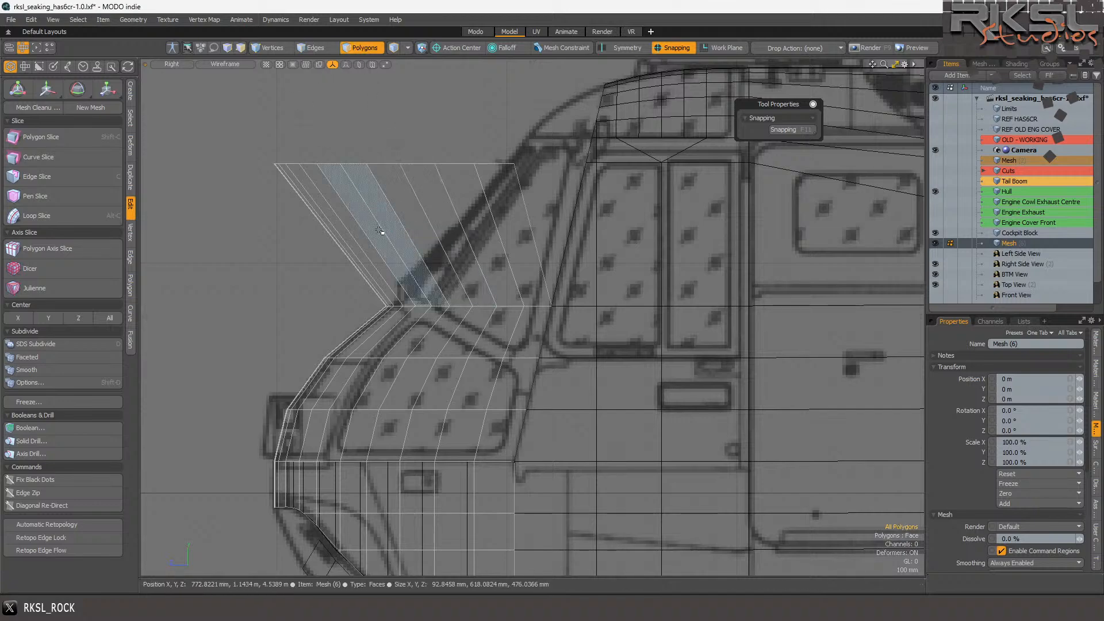
pyautogui.moveTo(311, 237); pyautogui.dragTo(529, 210)
pyautogui.press('Delete')
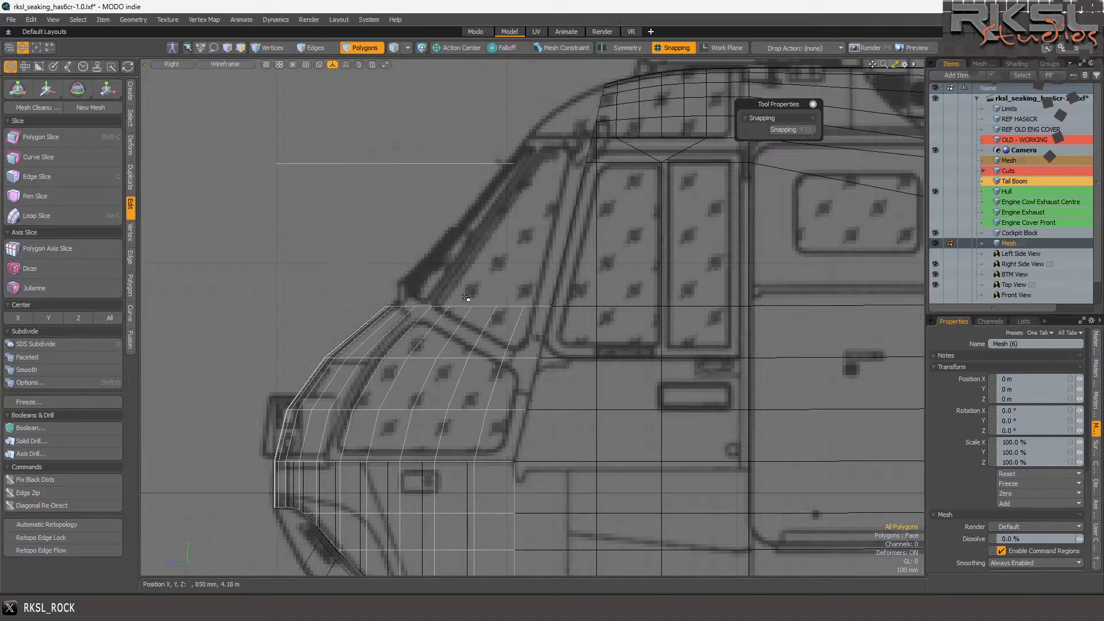
pyautogui.moveTo(573, 220)
pyautogui.mouseDown(button='right')
pyautogui.moveTo(143, 166)
pyautogui.moveTo(358, 233)
pyautogui.mouseUp(button='right')
pyautogui.press('Delete')
# - Move the nose mesh's top edge row down, snapping its rear end to the row below at the slanted cut
pyautogui.click(312, 47)
pyautogui.scroll(3, 556, 341)
pyautogui.moveTo(633, 319); pyautogui.dragTo(281, 305, button='right')
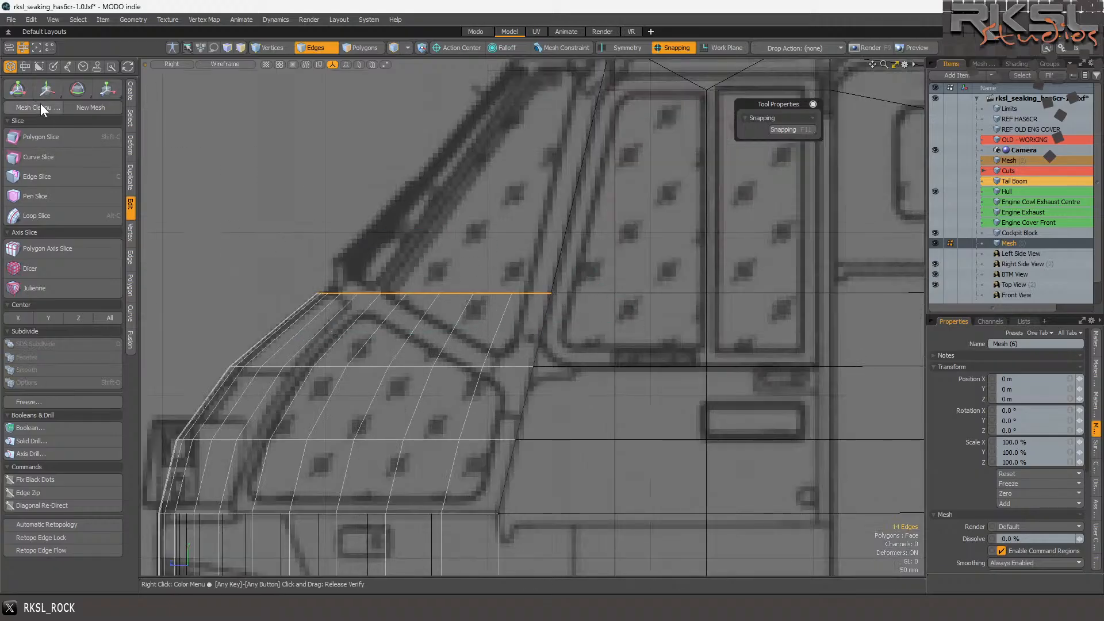
pyautogui.press('w')
pyautogui.moveTo(556, 292); pyautogui.dragTo(533, 365)
# - Rotate the top edge row -31.0° in X about its rear end to follow the sloping upper window frame
pyautogui.click(78, 89)
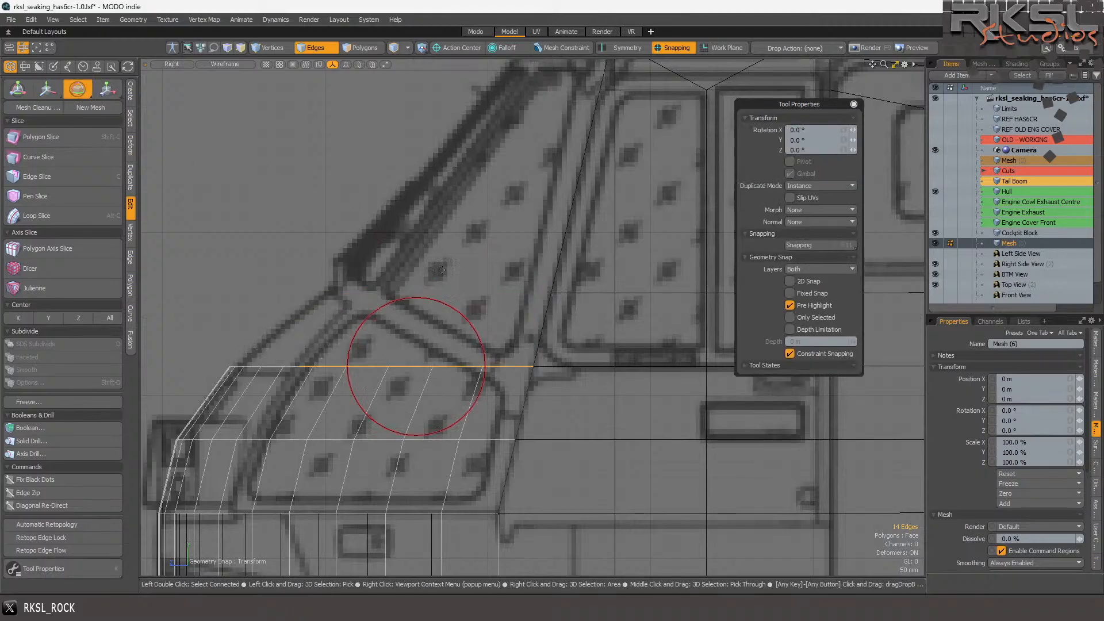
pyautogui.click(533, 365)
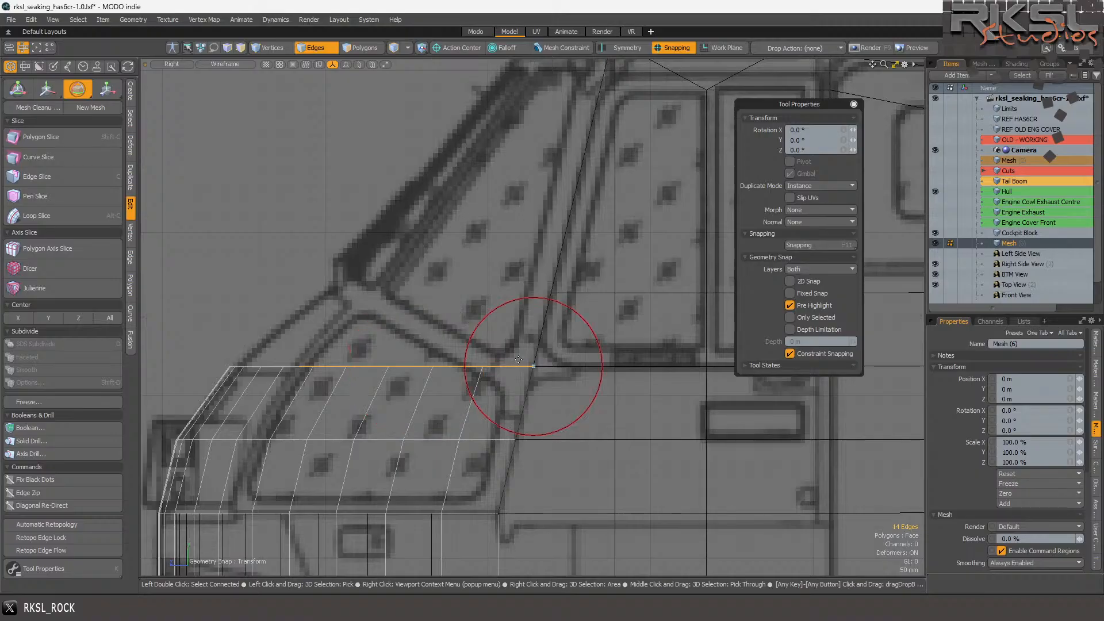
pyautogui.moveTo(498, 313); pyautogui.dragTo(569, 342)
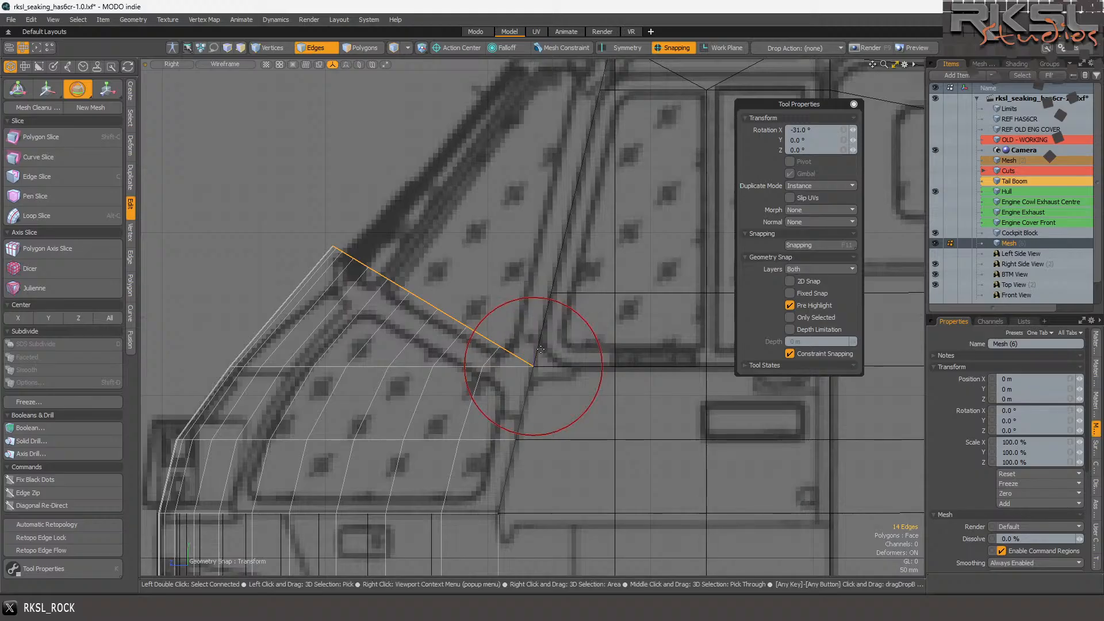
# - Scale the rotated edge row to 87.0% in Y and Z about its rear end, with X at 100%
pyautogui.press('r')
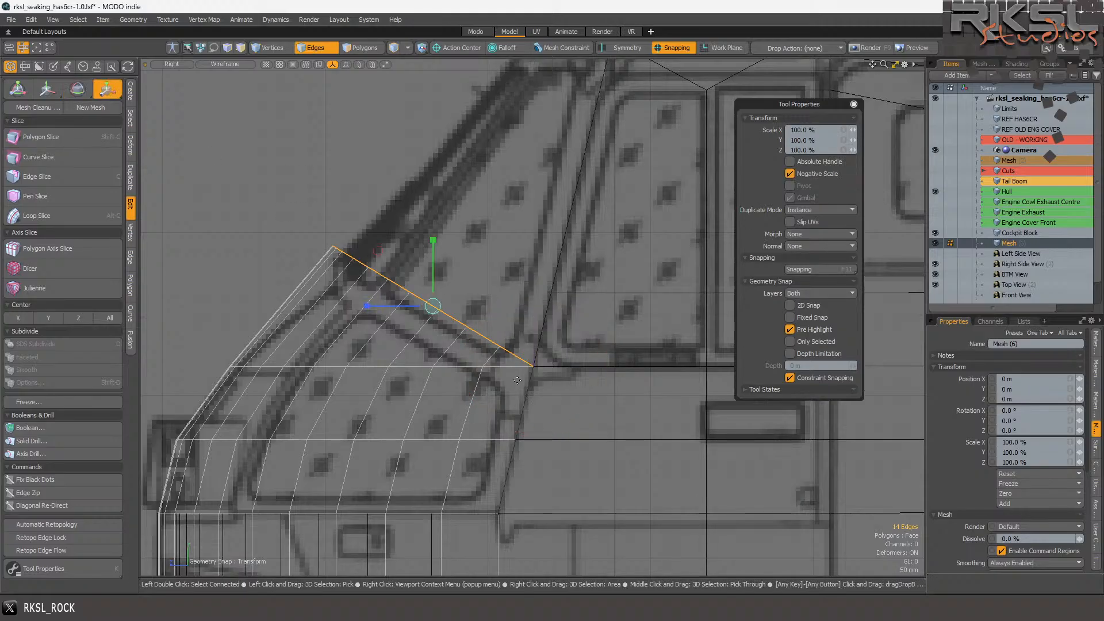
pyautogui.click(531, 365)
pyautogui.moveTo(531, 365); pyautogui.dragTo(517, 366)
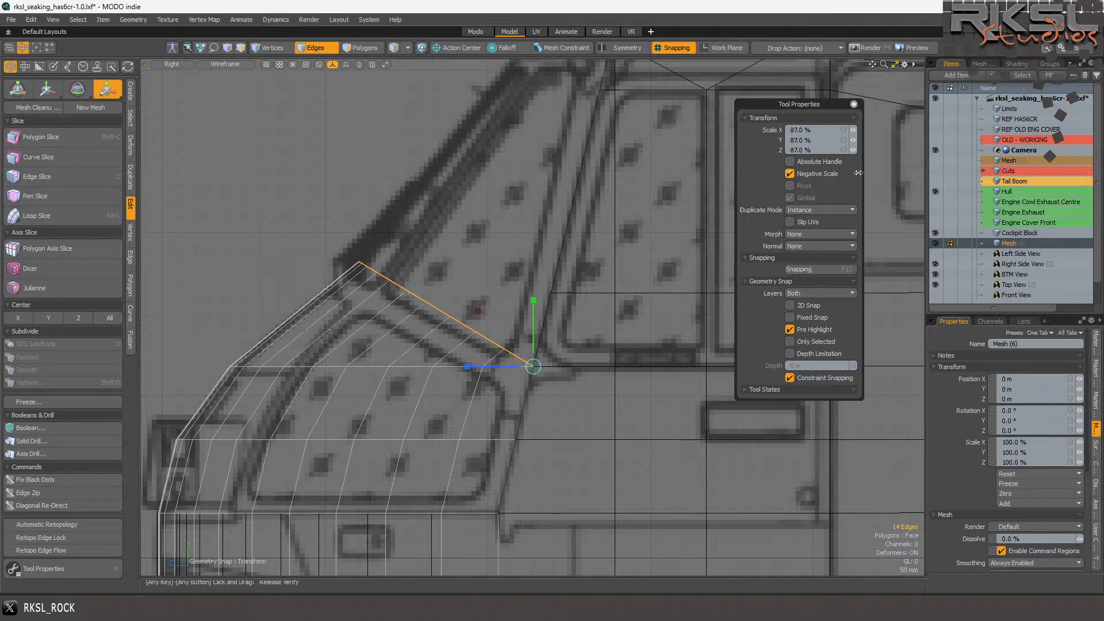
pyautogui.click(827, 133)
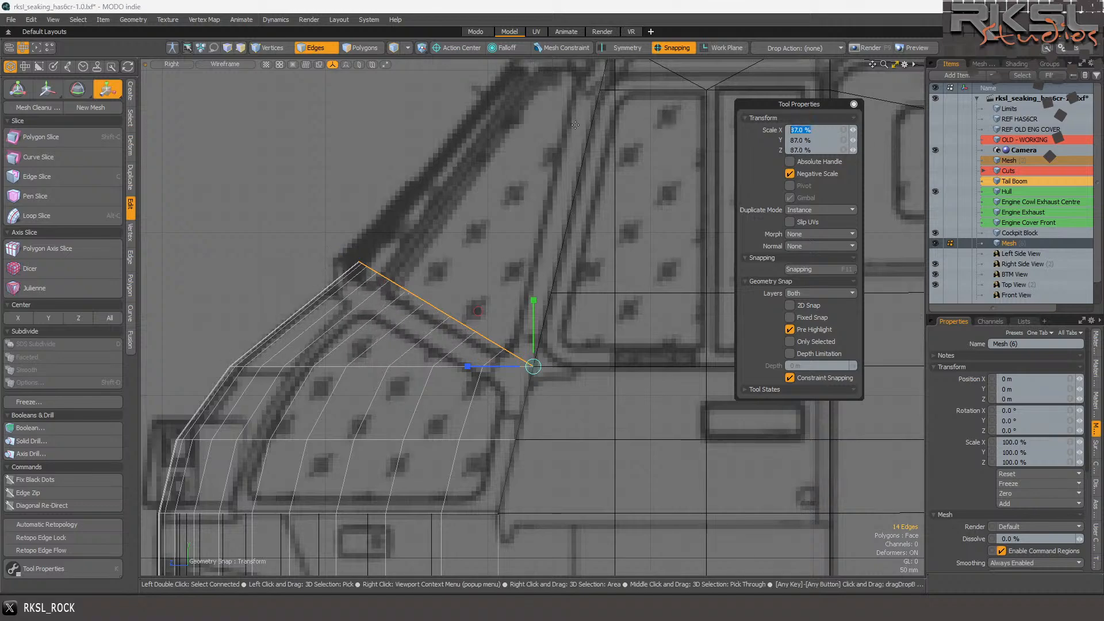
pyautogui.write('100')
pyautogui.press('space')
# - In the Top view, scale the top edge row to 100.5% in Z about its outer rear end
pyautogui.click(171, 64)
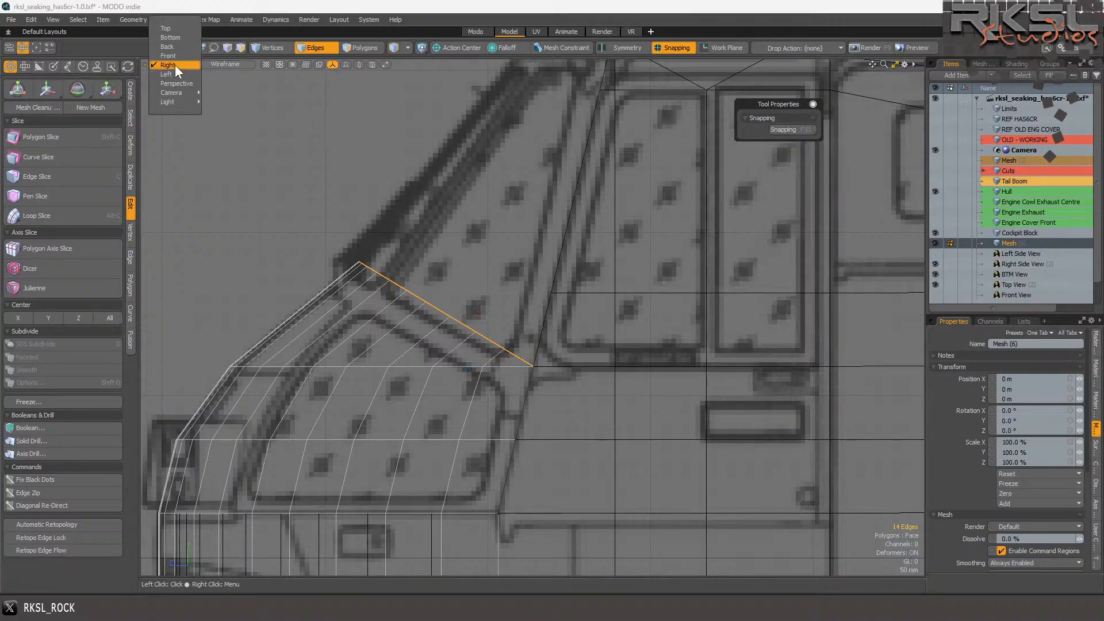
pyautogui.click(171, 27)
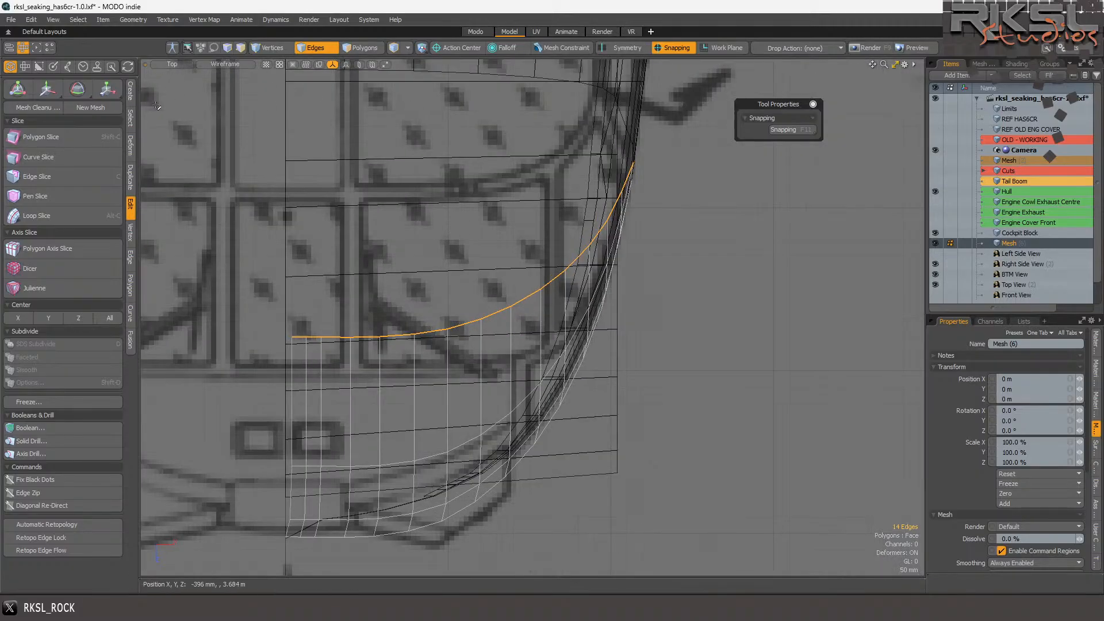
pyautogui.click(107, 90)
pyautogui.moveTo(637, 164); pyautogui.dragTo(699, 163)
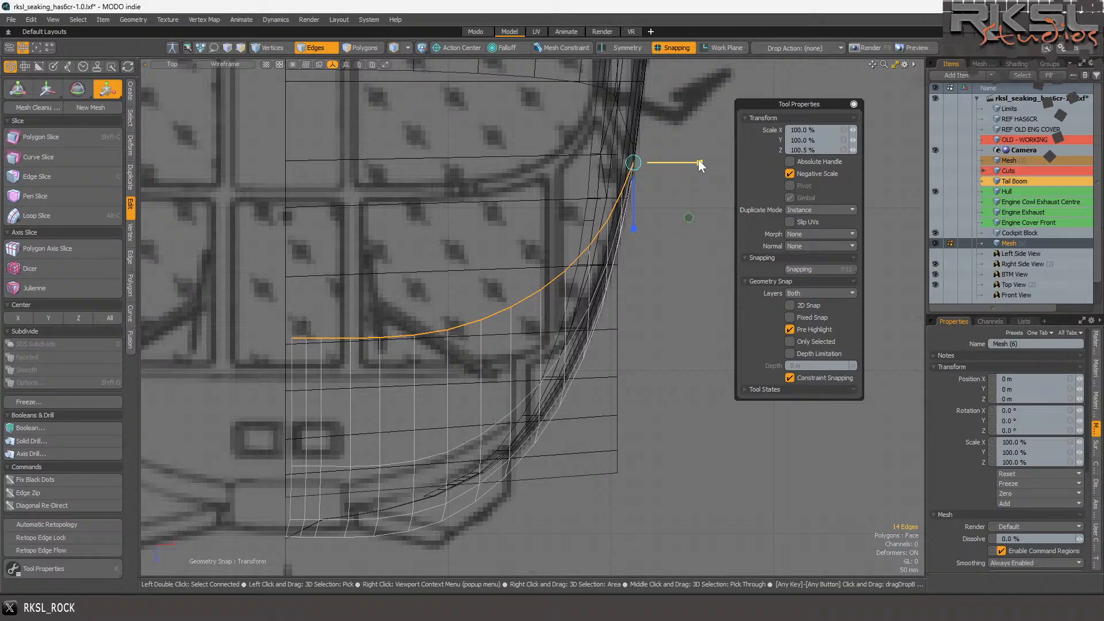
pyautogui.press('space')
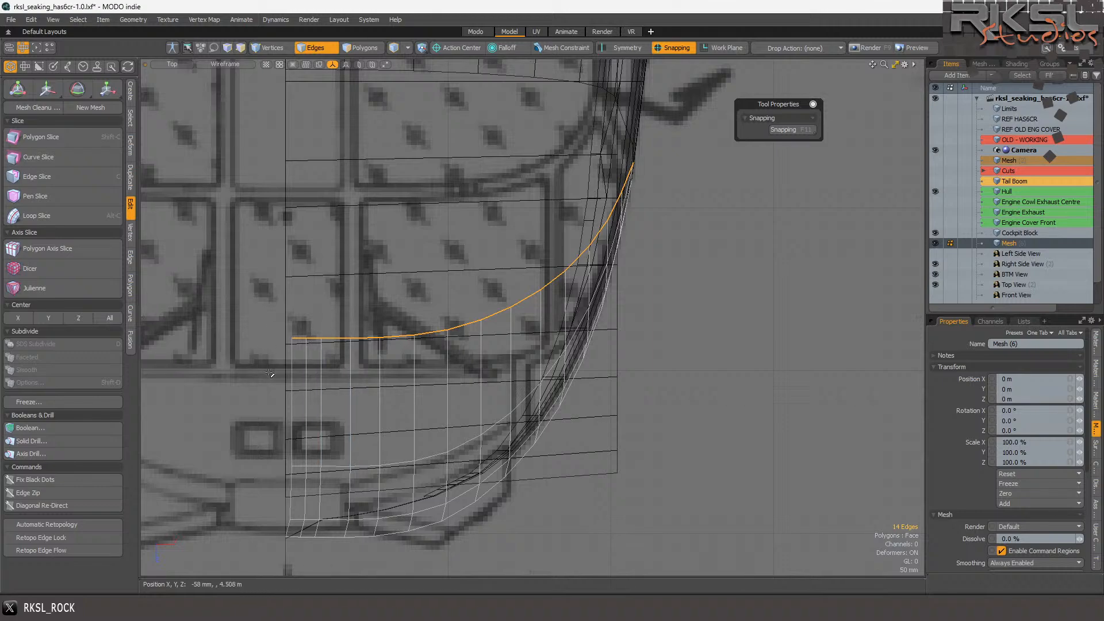
# - Return the viewport to the Right view with edge selection active
pyautogui.click(181, 65)
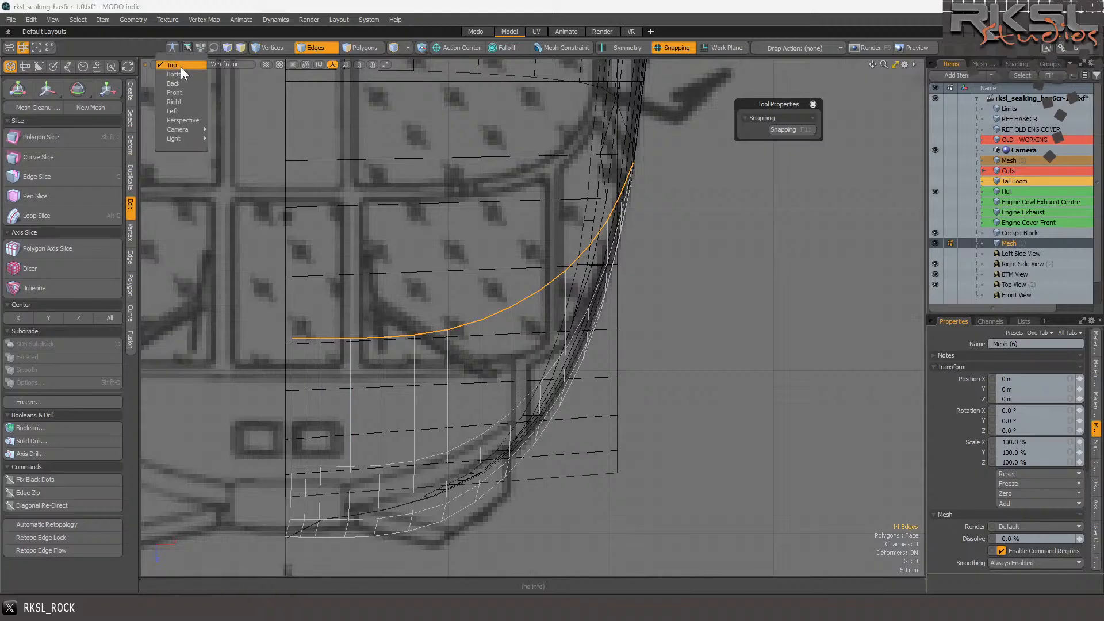
pyautogui.click(181, 105)
pyautogui.scroll(-5, 441, 205)
pyautogui.scroll(5, 482, 262)
pyautogui.press('3')
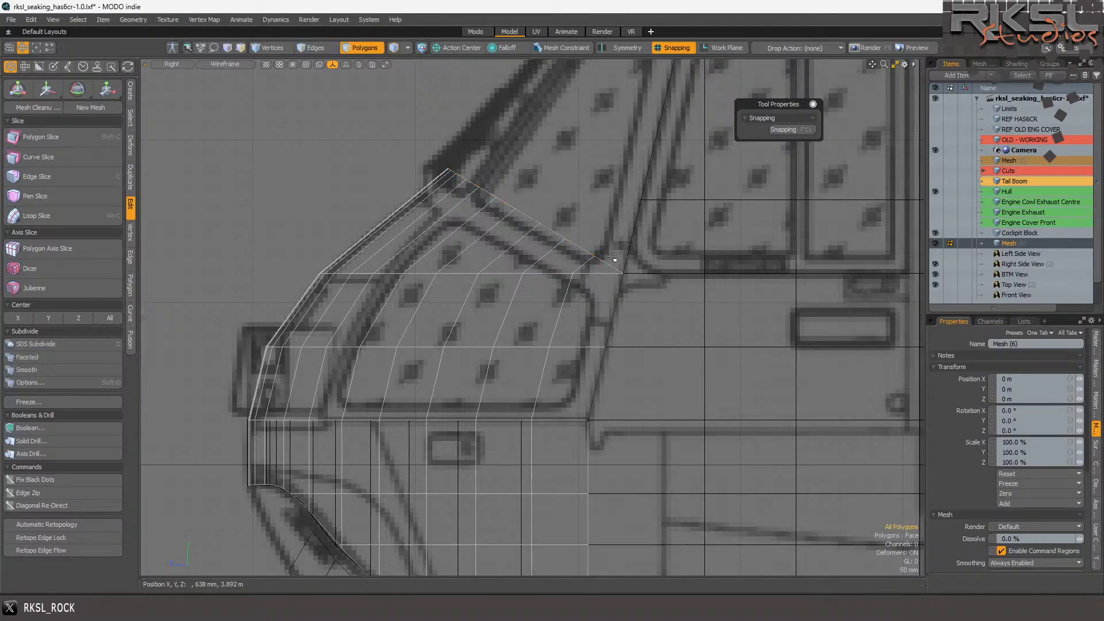
pyautogui.click(315, 47)
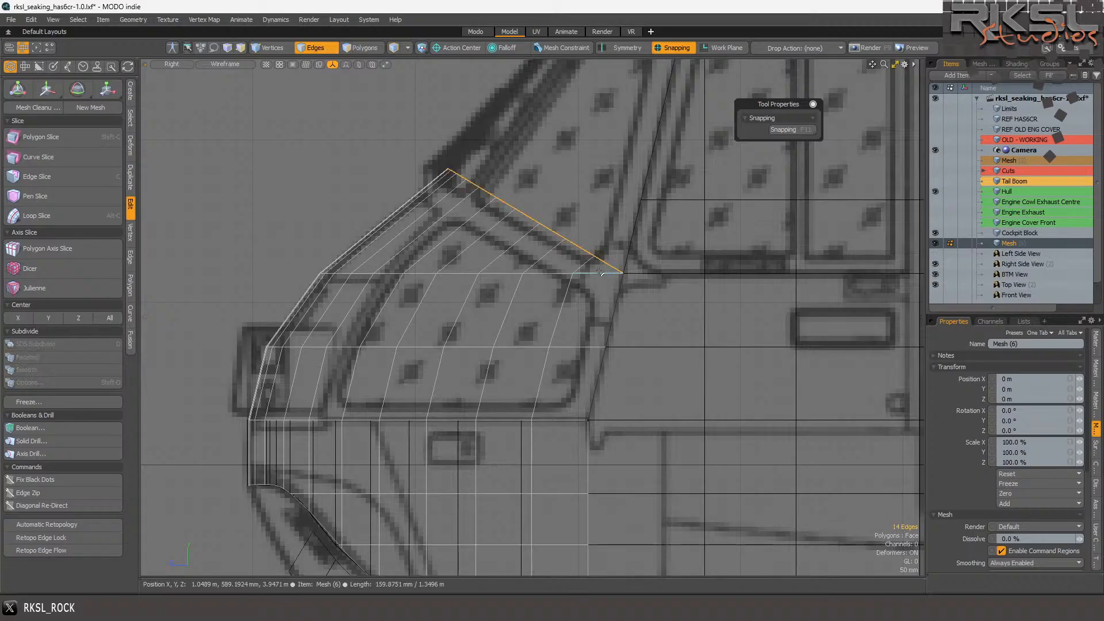
# - Try to bevel the two horizontal edge rows across the nose window together by 114 mm at round level 2
pyautogui.moveTo(603, 284)
pyautogui.mouseDown(button='right')
pyautogui.moveTo(572, 250)
pyautogui.moveTo(230, 260)
pyautogui.moveTo(222, 319)
pyautogui.mouseUp(button='right')
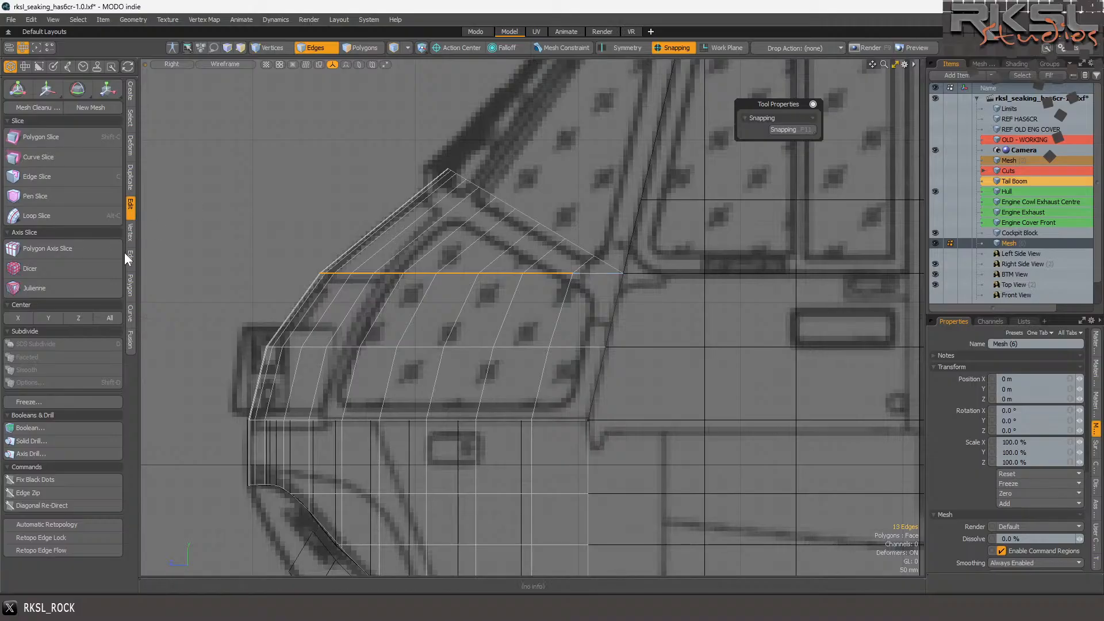
pyautogui.moveTo(264, 311)
pyautogui.keyDown('shift'); pyautogui.mouseDown(button='right')
pyautogui.moveTo(248, 307)
pyautogui.moveTo(638, 362)
pyautogui.moveTo(764, 327)
pyautogui.mouseUp(button='right'); pyautogui.keyUp('shift')
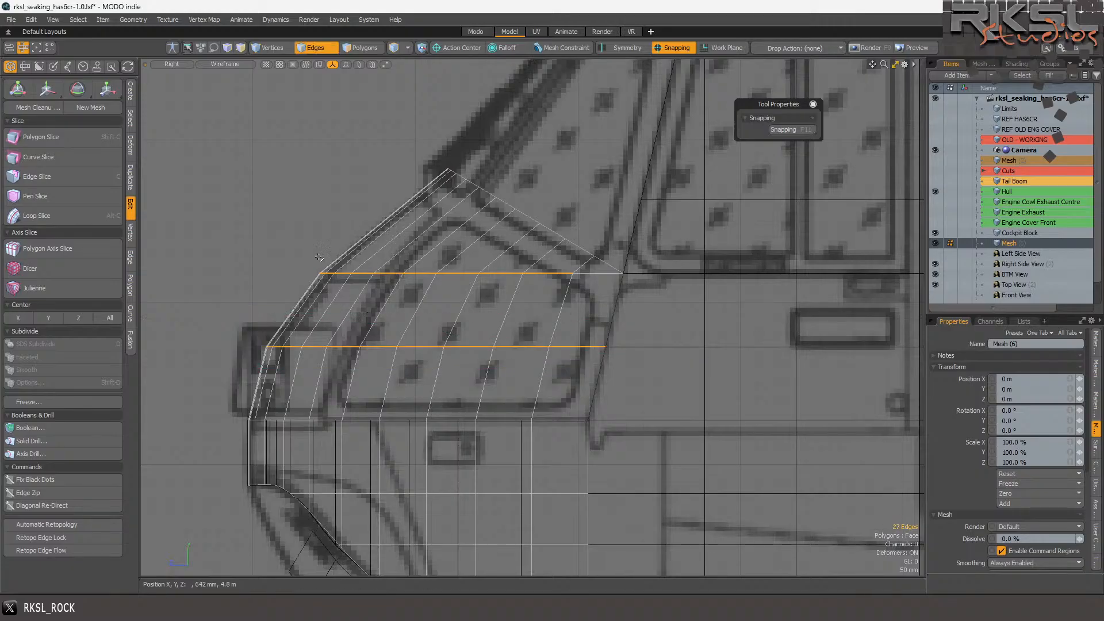
pyautogui.keyDown('ctrl'); pyautogui.click(589, 347); pyautogui.keyUp('ctrl')
pyautogui.keyDown('shift'); pyautogui.click(588, 347); pyautogui.keyUp('shift')
pyautogui.click(129, 260)
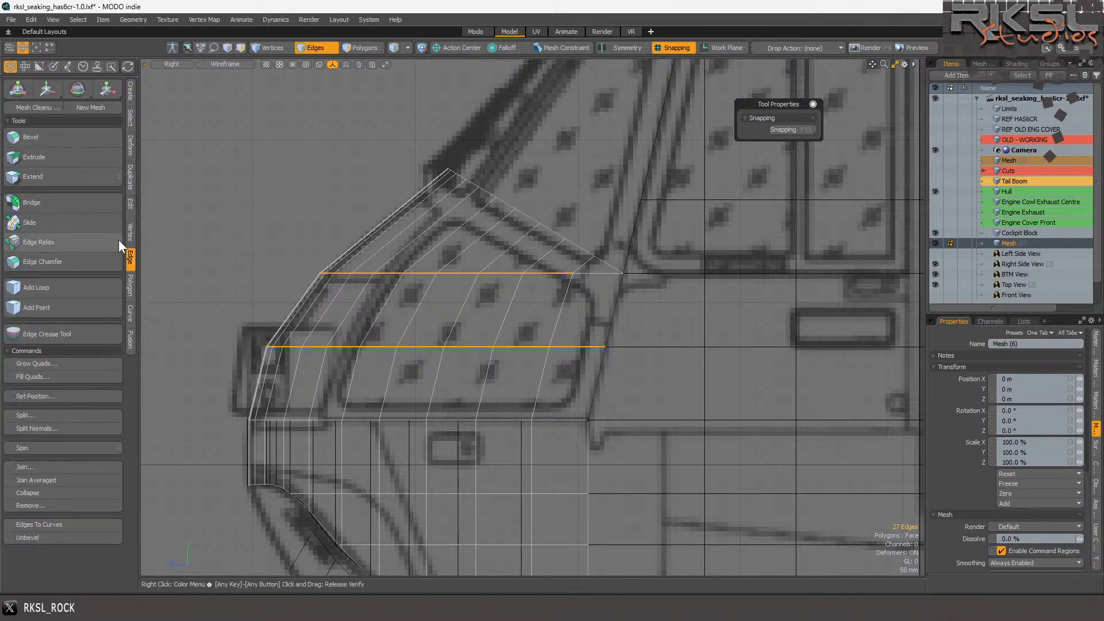
pyautogui.click(49, 136)
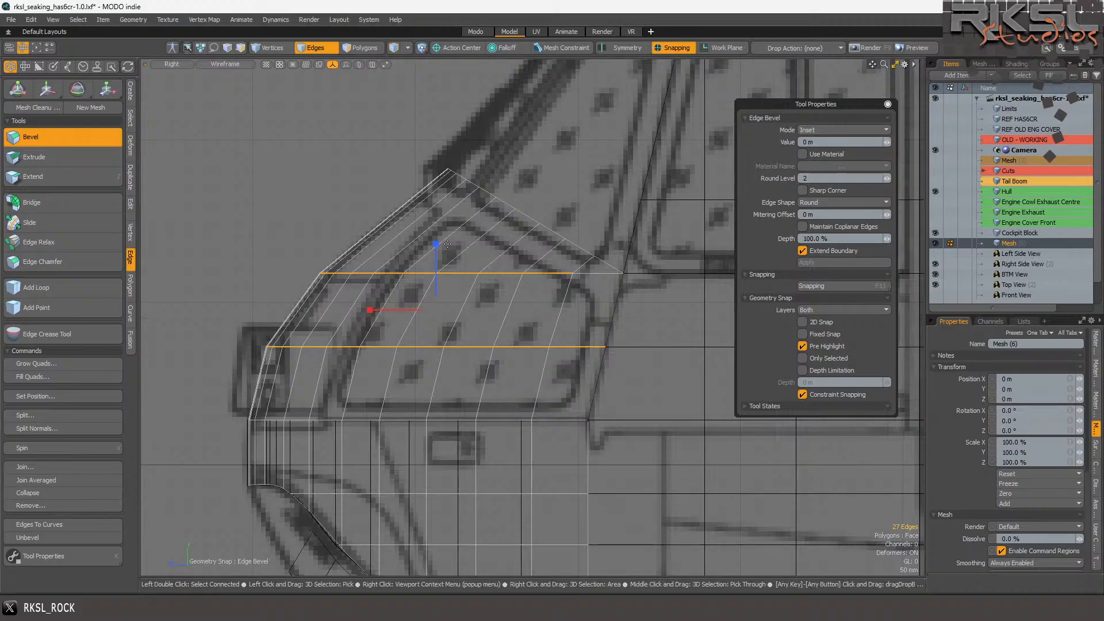
pyautogui.moveTo(436, 245)
pyautogui.mouseDown()
pyautogui.moveTo(449, 258)
pyautogui.moveTo(439, 251)
pyautogui.mouseUp()
pyautogui.moveTo(887, 142)
pyautogui.mouseDown()
pyautogui.moveTo(910, 142)
pyautogui.moveTo(894, 142)
pyautogui.mouseUp()
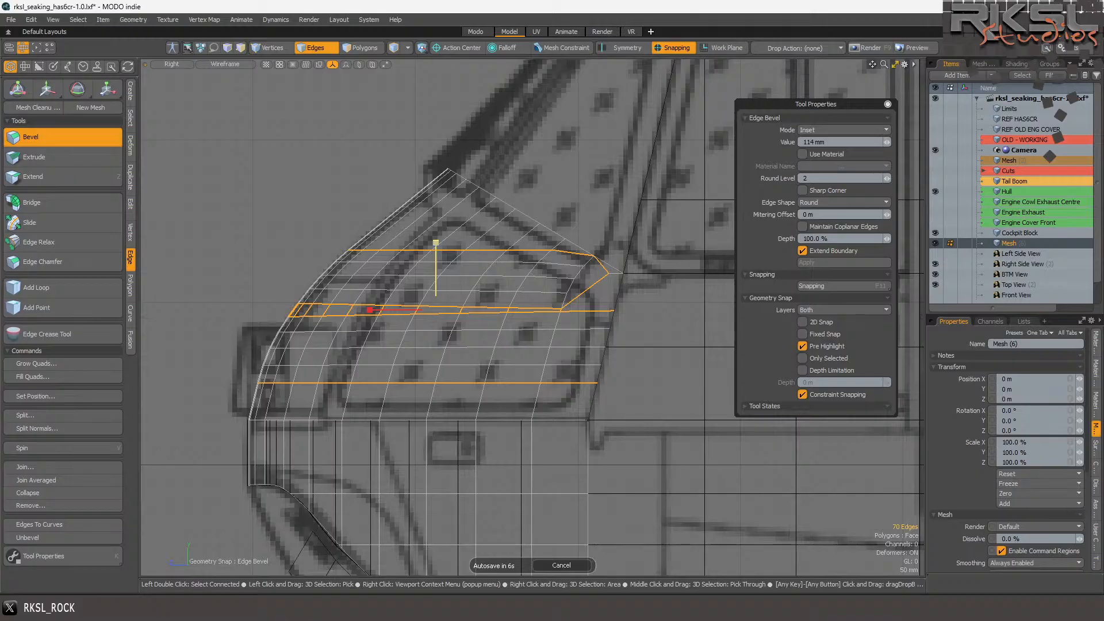
pyautogui.hotkey('ctrl', 'z')
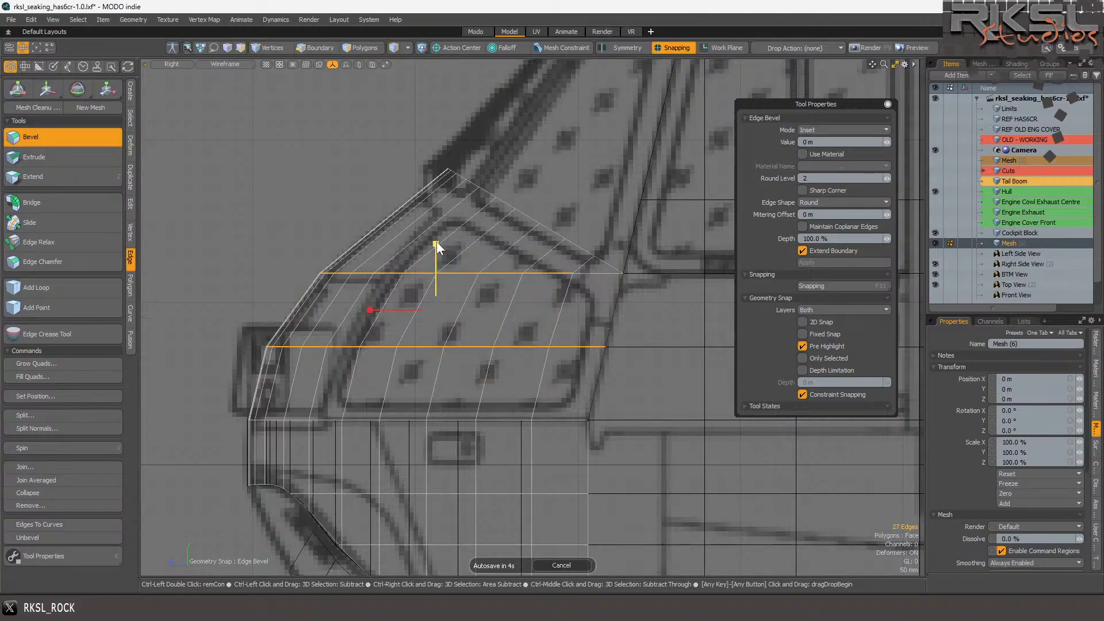
pyautogui.press('space')
# - Bevel only the lower edge row across the nose window, without its rearmost edge, by 534 mm at round level 2
pyautogui.moveTo(351, 311)
pyautogui.mouseDown(button='right')
pyautogui.moveTo(241, 374)
pyautogui.moveTo(834, 335)
pyautogui.mouseUp(button='right')
pyautogui.keyDown('ctrl'); pyautogui.click(589, 348); pyautogui.keyUp('ctrl')
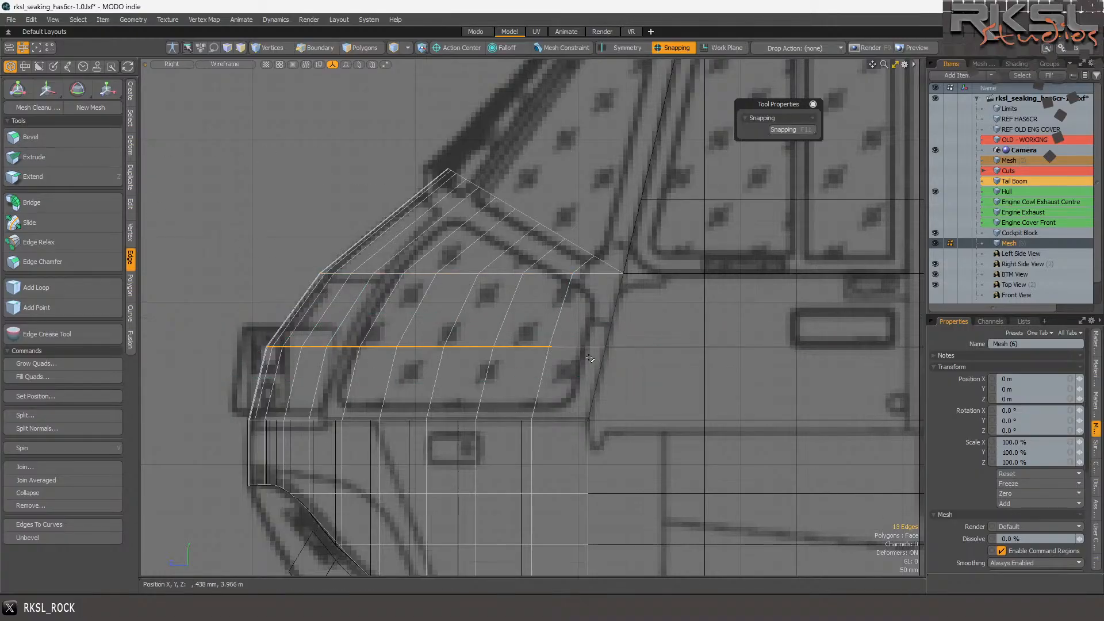
pyautogui.click(57, 141)
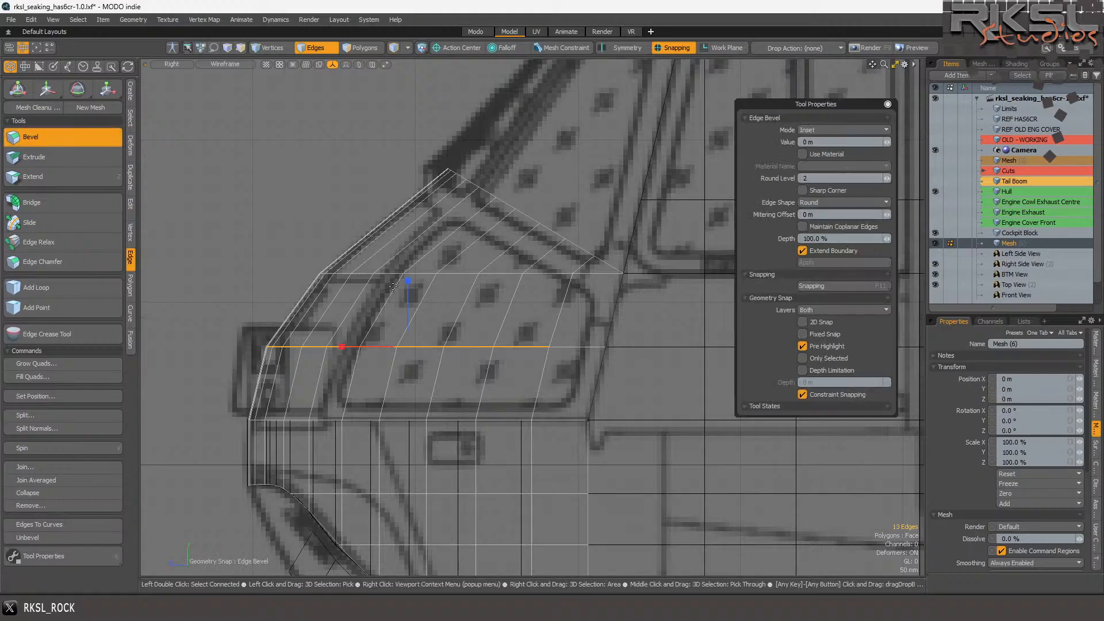
pyautogui.moveTo(408, 282); pyautogui.dragTo(411, 257)
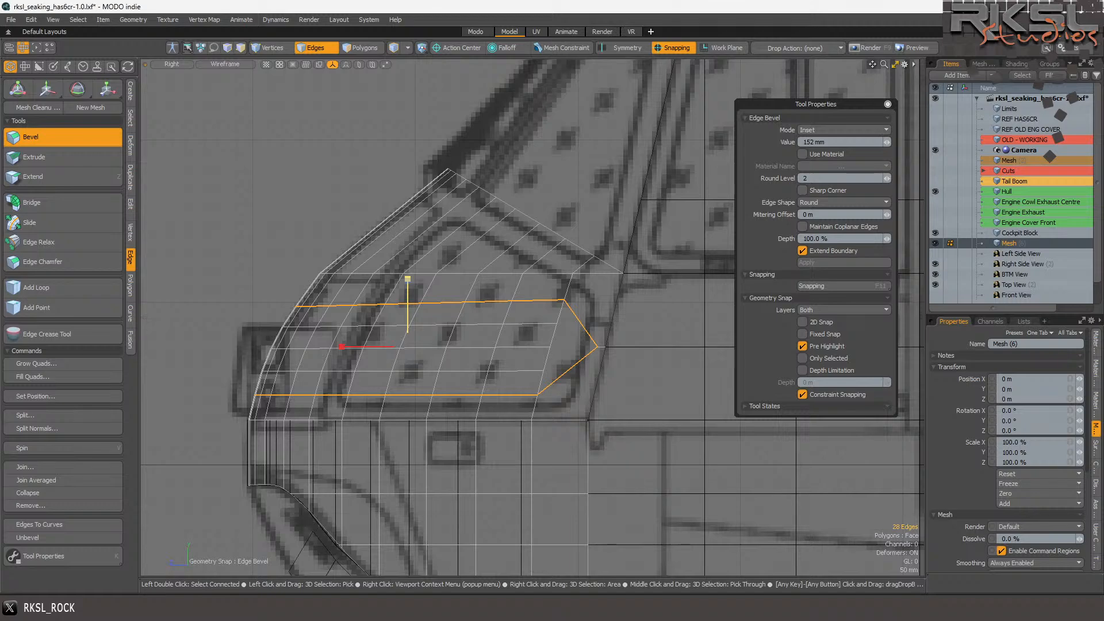
pyautogui.moveTo(411, 257); pyautogui.dragTo(411, 201)
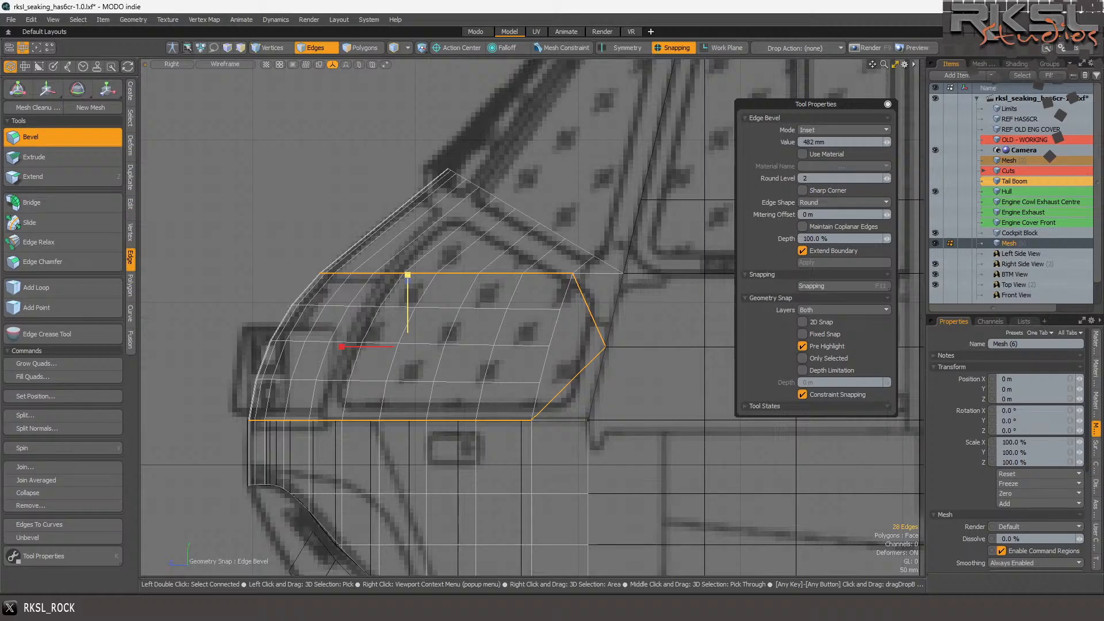
pyautogui.moveTo(411, 200); pyautogui.dragTo(411, 193)
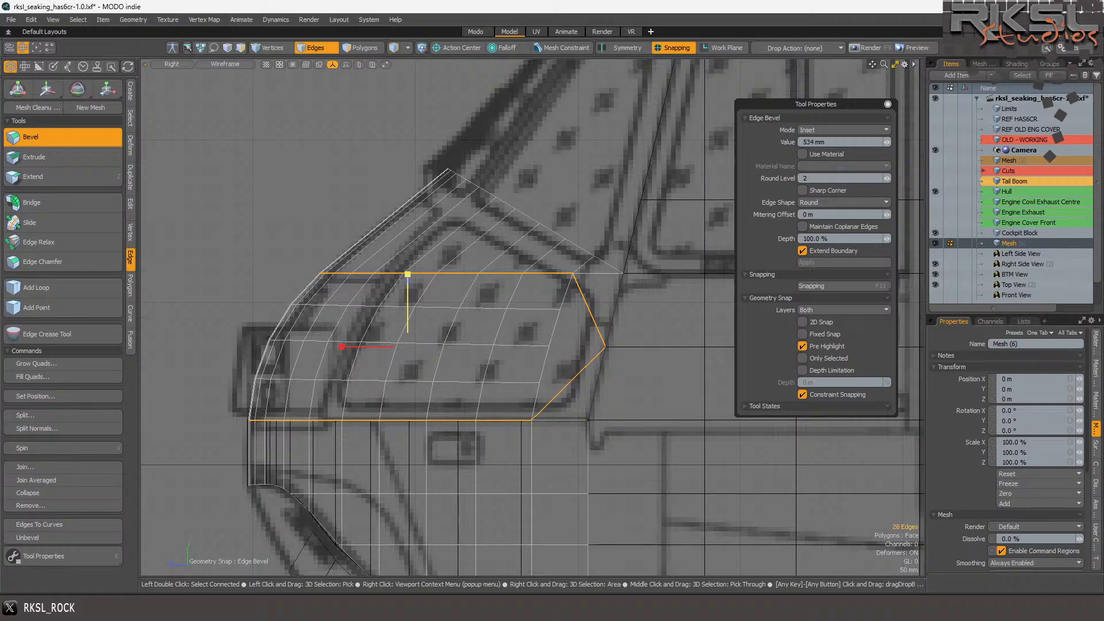
pyautogui.press('space')
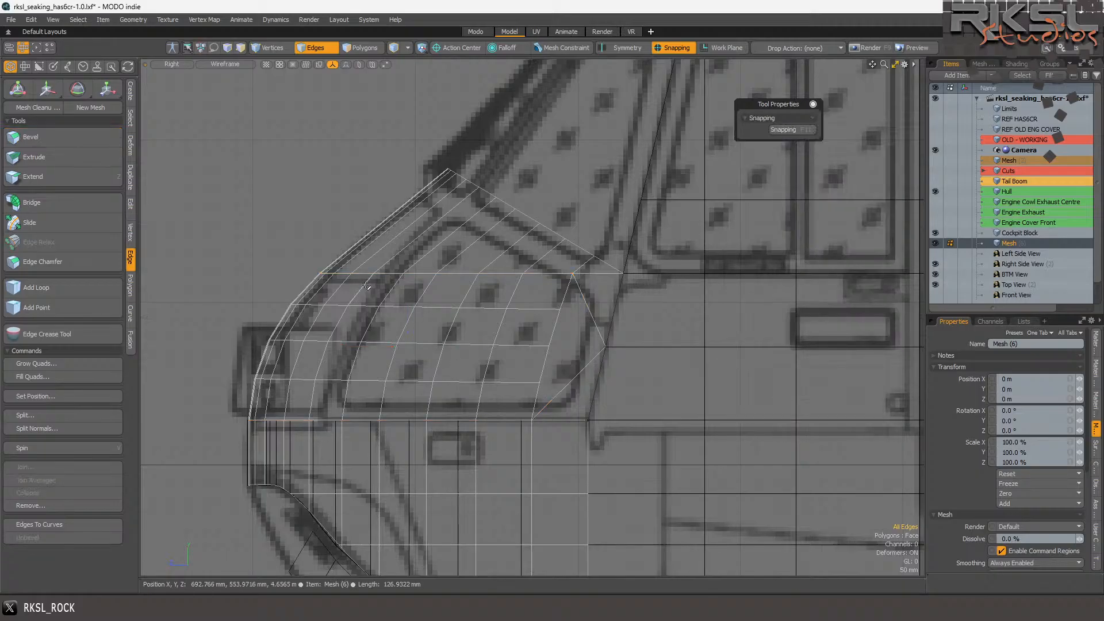
# - Undo the recent edge selections and bevels on the nose side panel, back to its two plain horizontal edge loops
pyautogui.moveTo(282, 263)
pyautogui.mouseDown(button='right')
pyautogui.moveTo(546, 295)
pyautogui.moveTo(613, 266)
pyautogui.mouseUp(button='right')
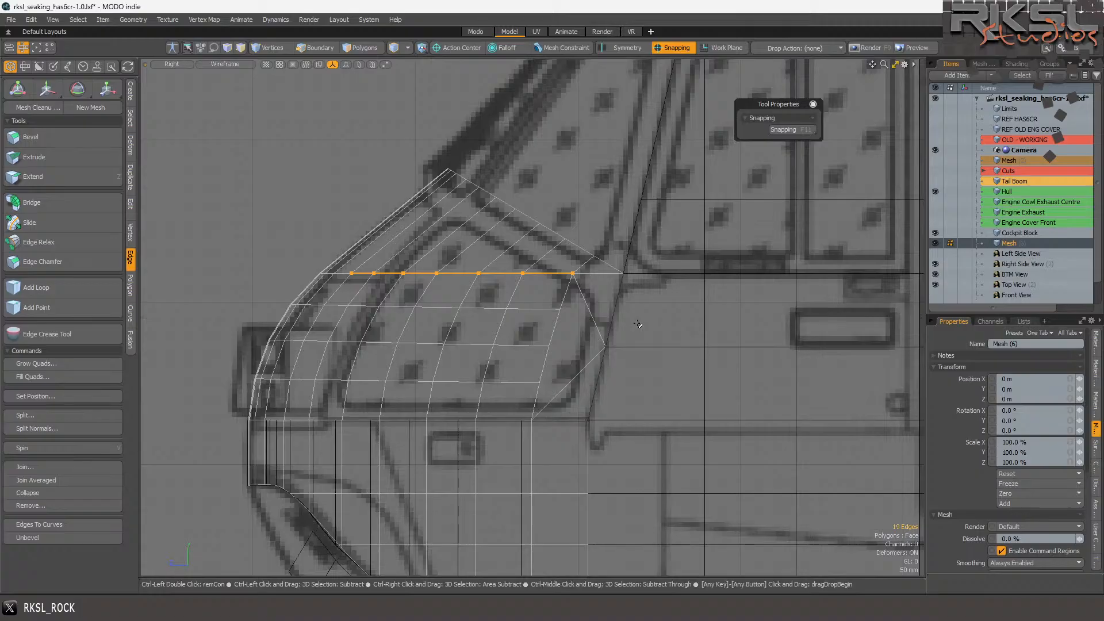
pyautogui.hotkey('ctrl', 'z')
pyautogui.hotkey('ctrl', 'z')
pyautogui.hotkey('ctrl', 'z')
pyautogui.hotkey('ctrl', 'z')
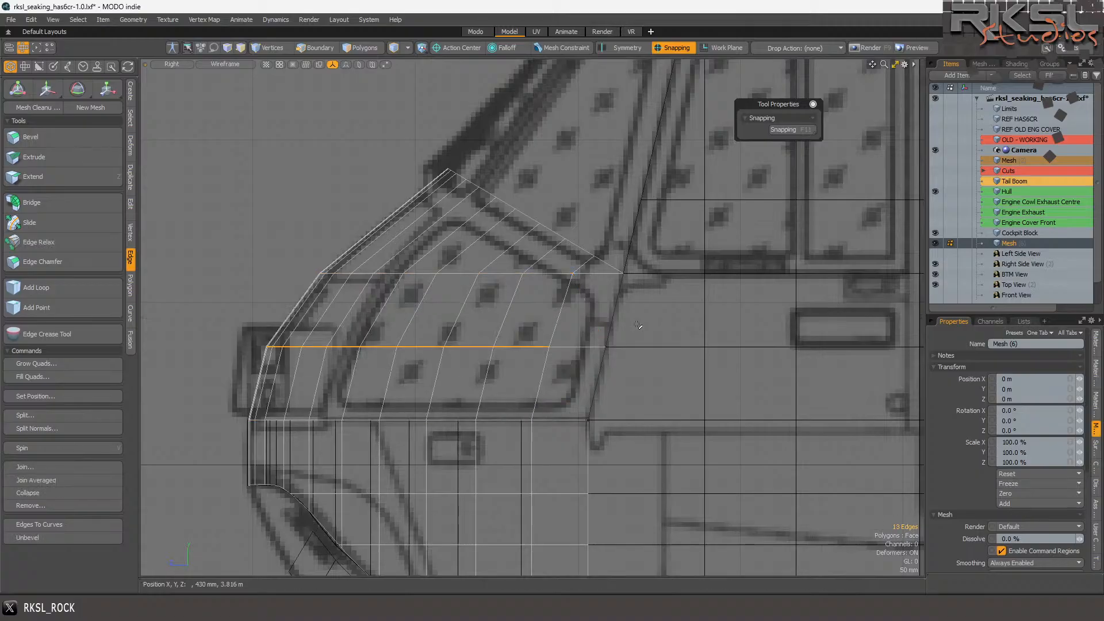
pyautogui.hotkey('ctrl', 'z')
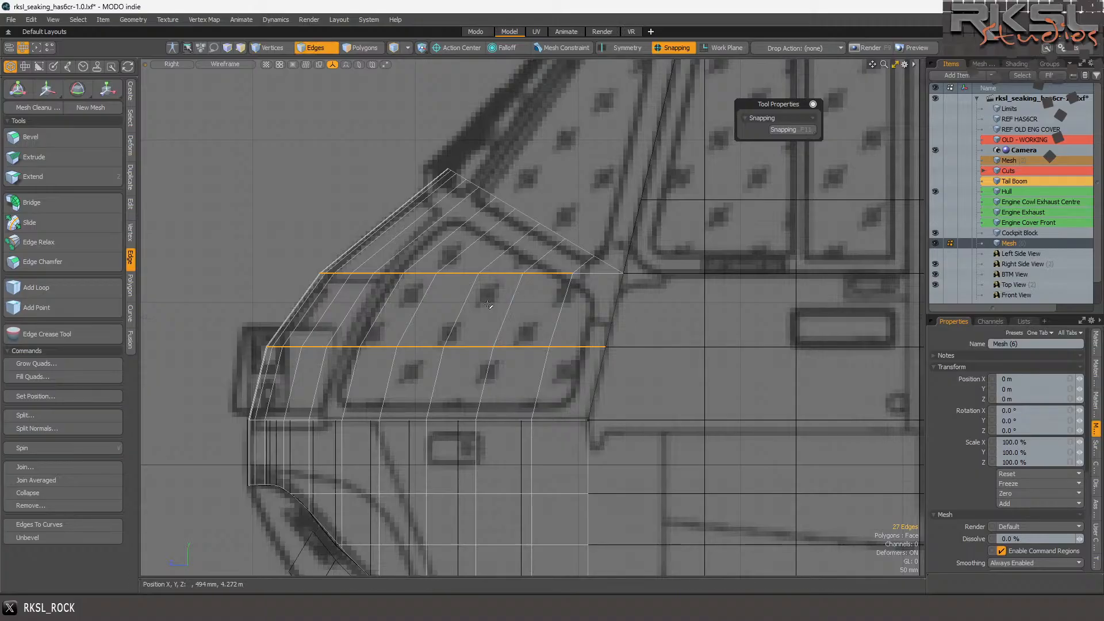
# - Remove the upper horizontal edge loop from the nose side panel without keeping its vertices
pyautogui.moveTo(296, 248)
pyautogui.mouseDown(button='right')
pyautogui.moveTo(288, 252)
pyautogui.moveTo(598, 271)
pyautogui.mouseUp(button='right')
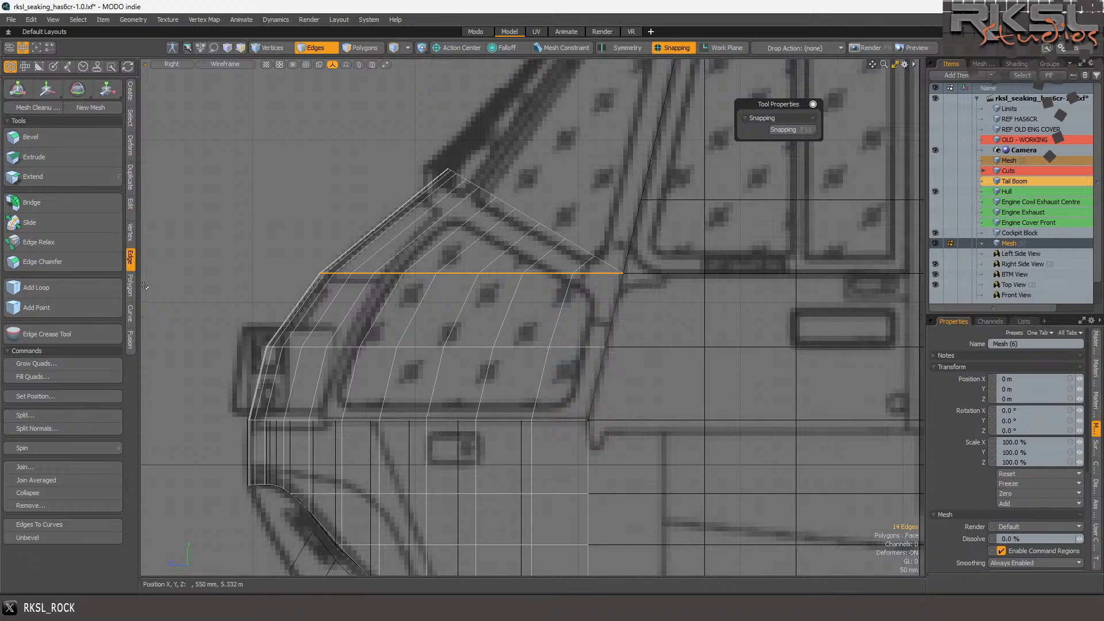
pyautogui.click(39, 505)
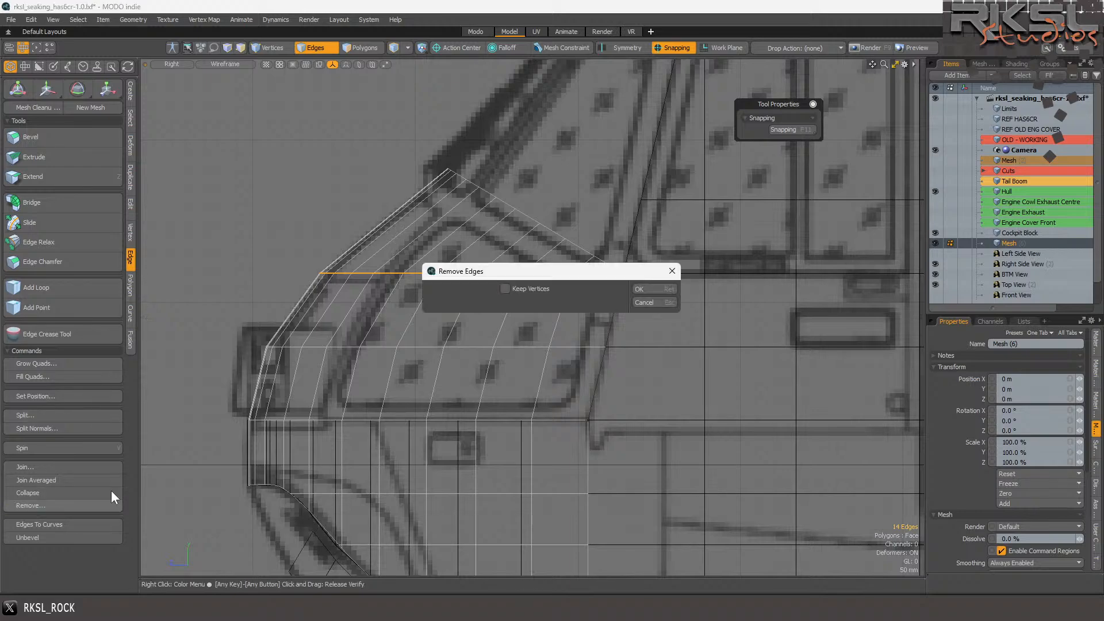
pyautogui.click(648, 294)
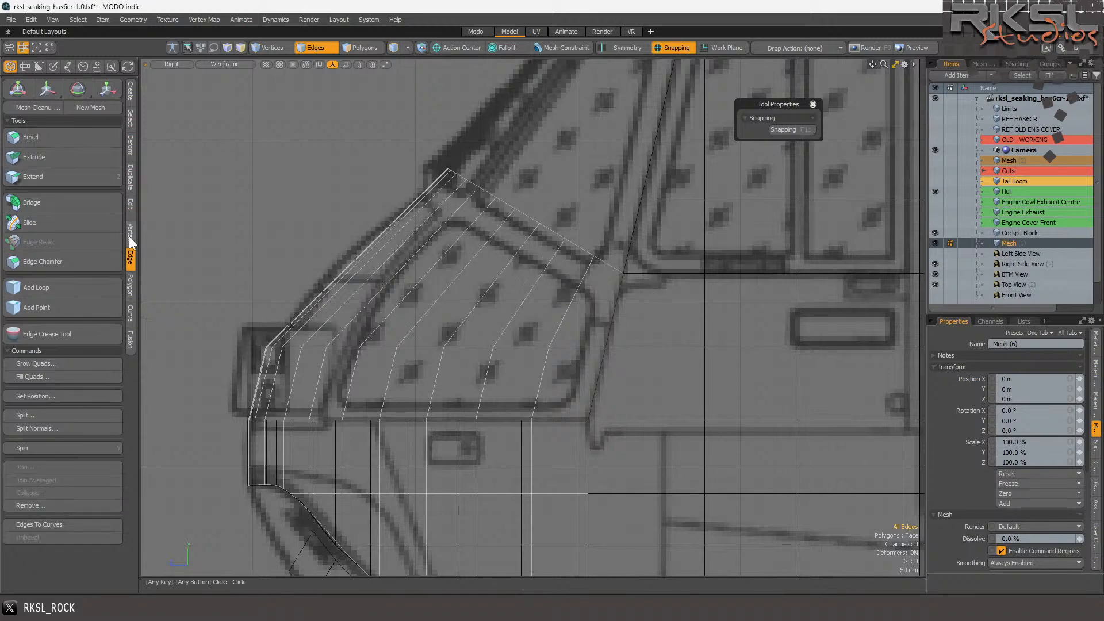
pyautogui.click(133, 204)
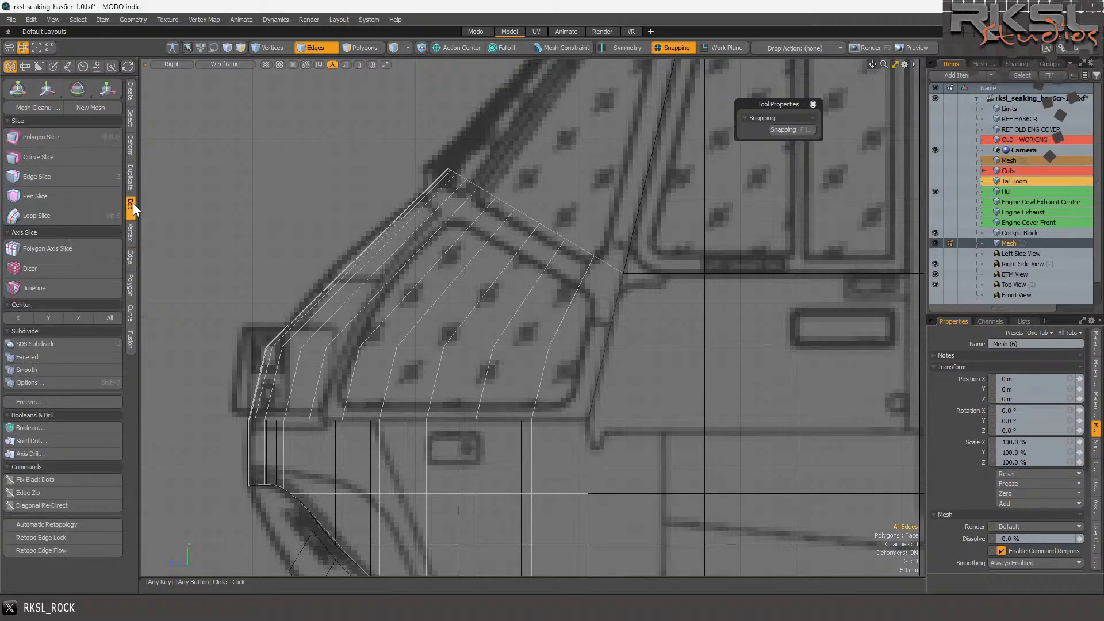
pyautogui.click(57, 156)
pyautogui.click(326, 242)
pyautogui.press('space')
# - Cut a diagonal Polygon Slice across the upper nose panel, sloping from the outer front contour down to the rear edge
pyautogui.click(73, 135)
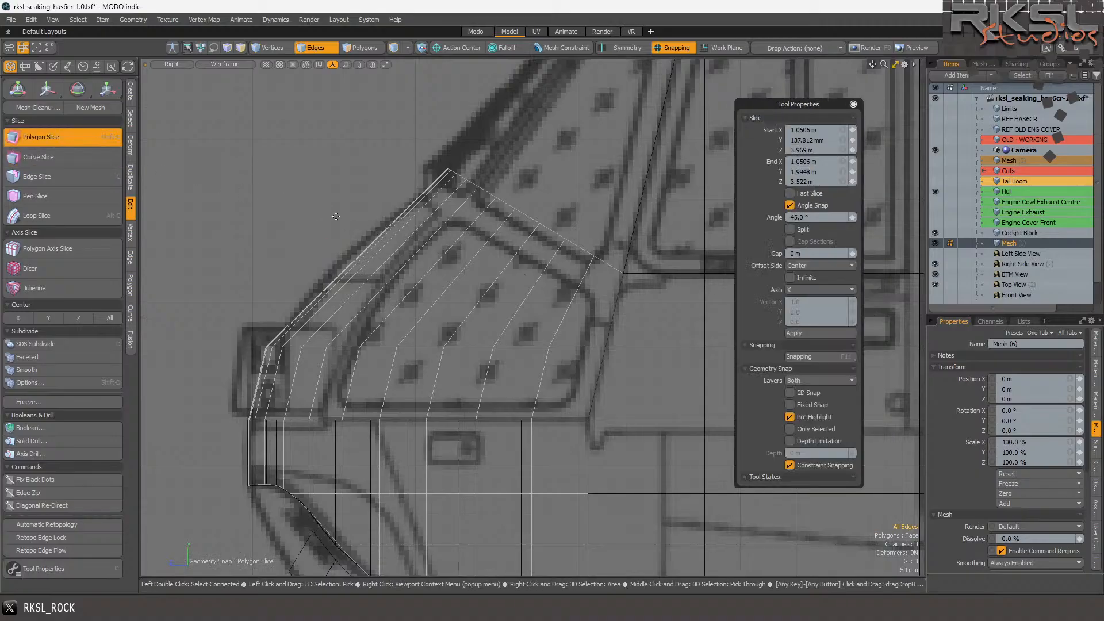
pyautogui.moveTo(329, 223); pyautogui.dragTo(640, 319)
pyautogui.press('space')
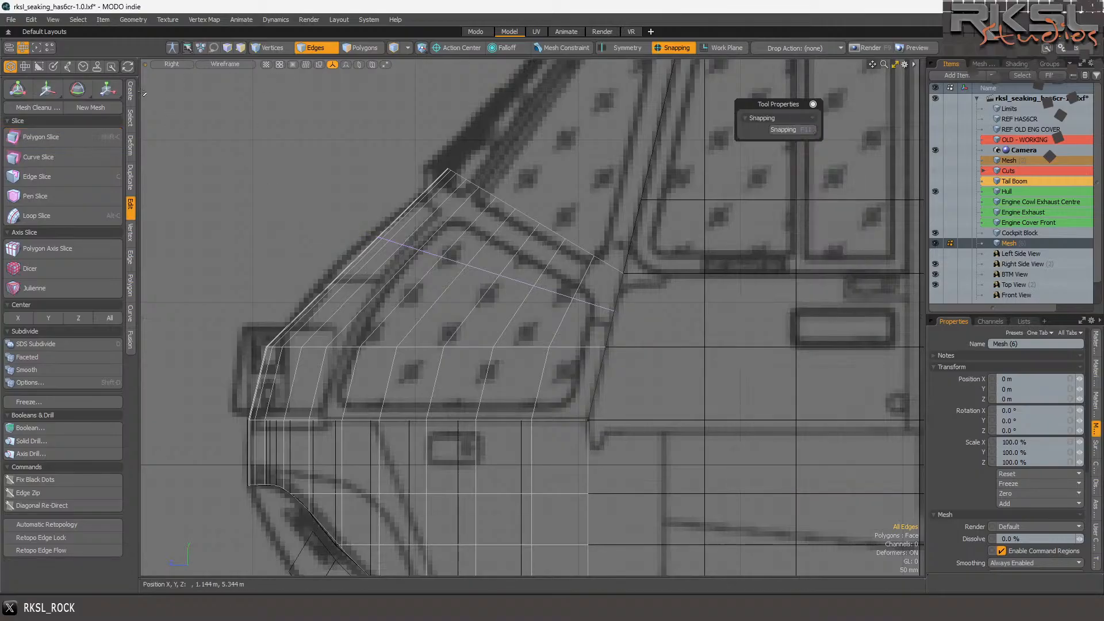
# - Scale the new diagonal edge loop to 112% in Z from its rear end so its front meets the reference outline
pyautogui.moveTo(400, 202)
pyautogui.mouseDown(button='right')
pyautogui.moveTo(351, 207)
pyautogui.moveTo(593, 331)
pyautogui.moveTo(664, 313)
pyautogui.mouseUp(button='right')
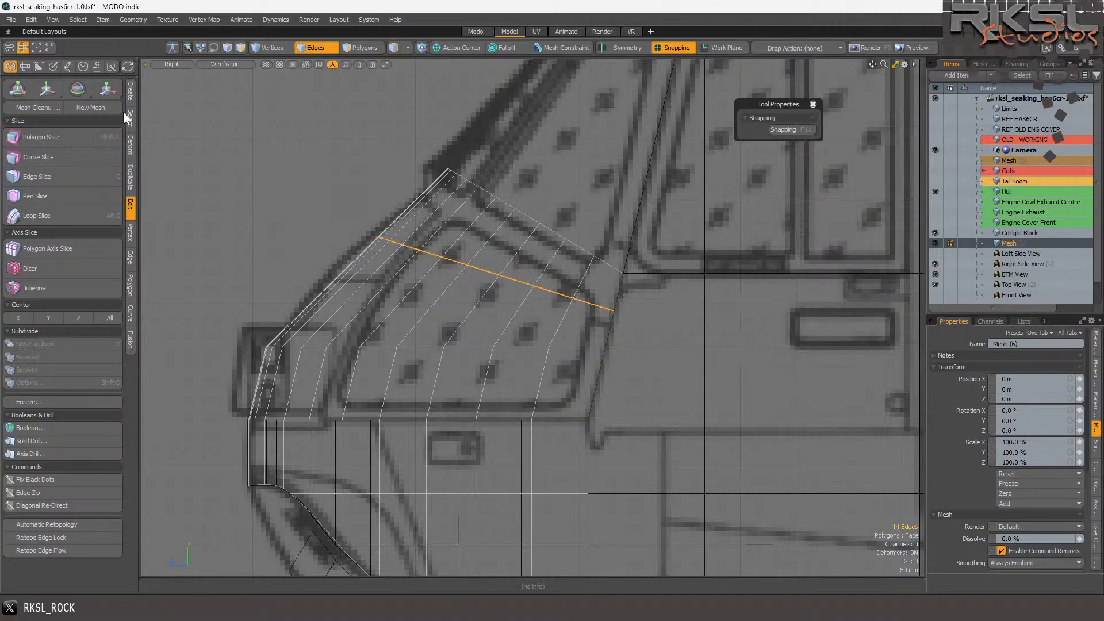
pyautogui.click(105, 88)
pyautogui.click(615, 311)
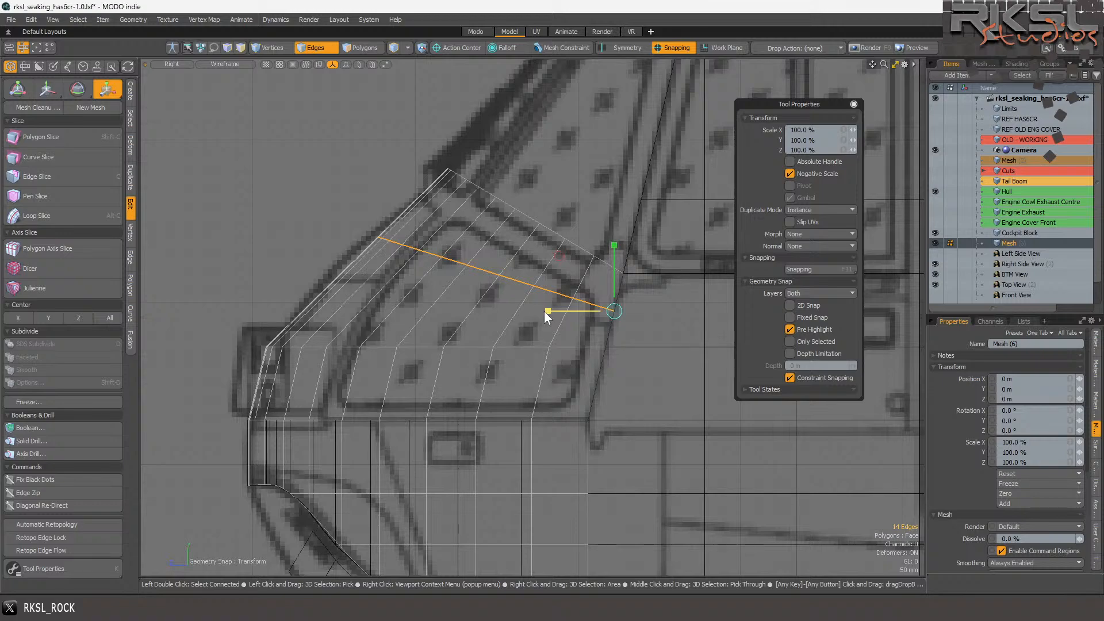
pyautogui.moveTo(547, 313); pyautogui.dragTo(540, 311)
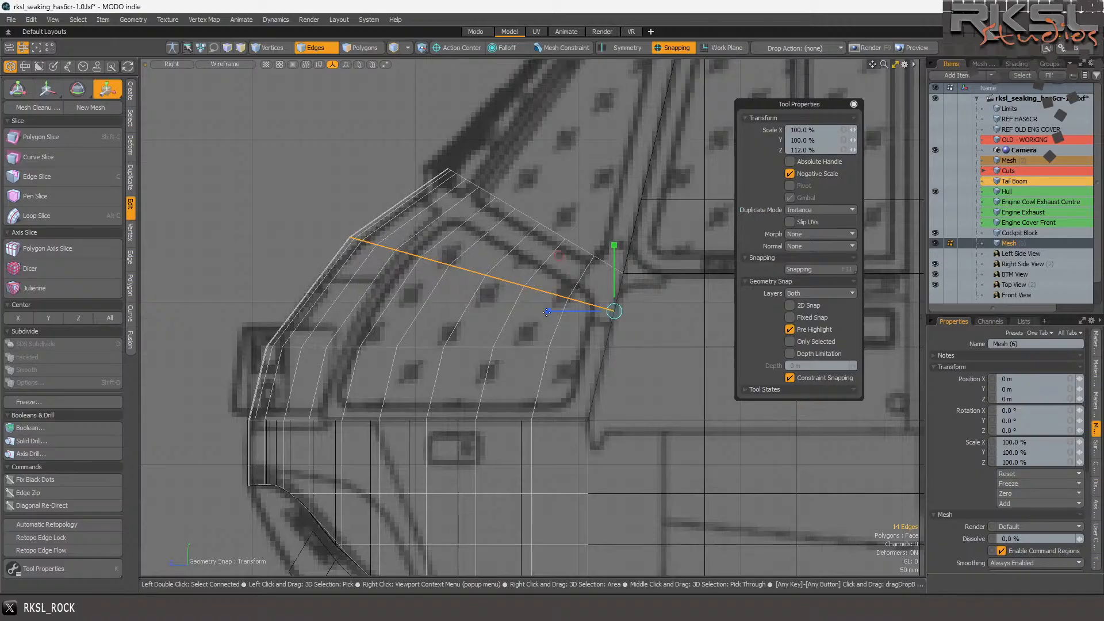
pyautogui.press('space')
# - Select the diagonal edge loop again, check its curvature in the Top view and return to the Right view
pyautogui.click(38, 157)
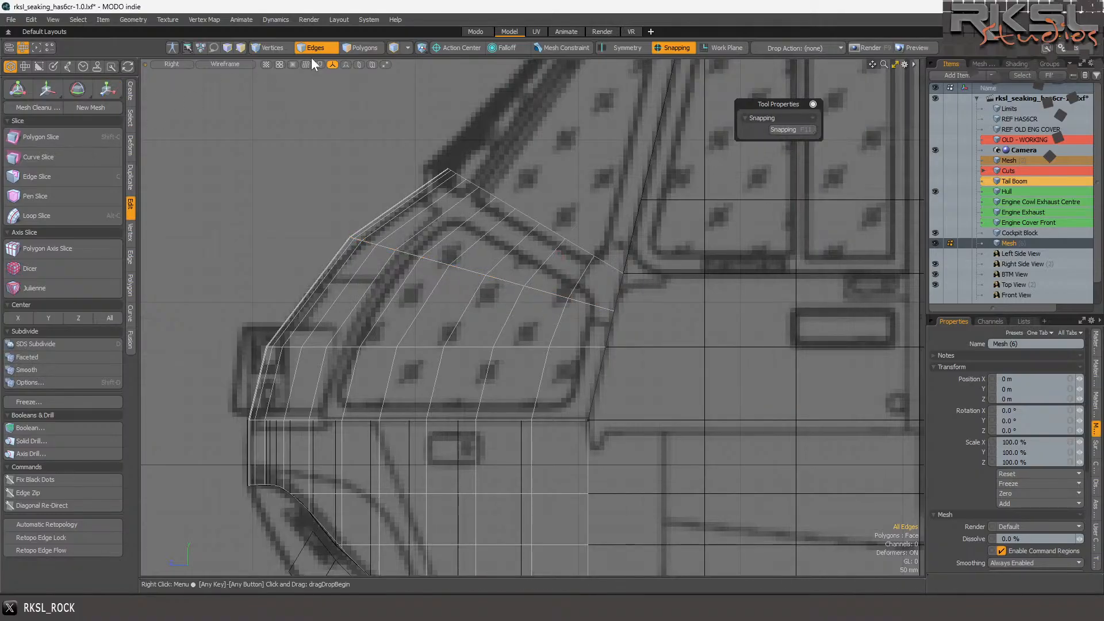
pyautogui.moveTo(373, 212)
pyautogui.mouseDown()
pyautogui.moveTo(453, 300)
pyautogui.moveTo(702, 320)
pyautogui.mouseUp()
pyautogui.press('space')
pyautogui.click(174, 63)
pyautogui.click(179, 67)
pyautogui.press('2')
pyautogui.press('2')
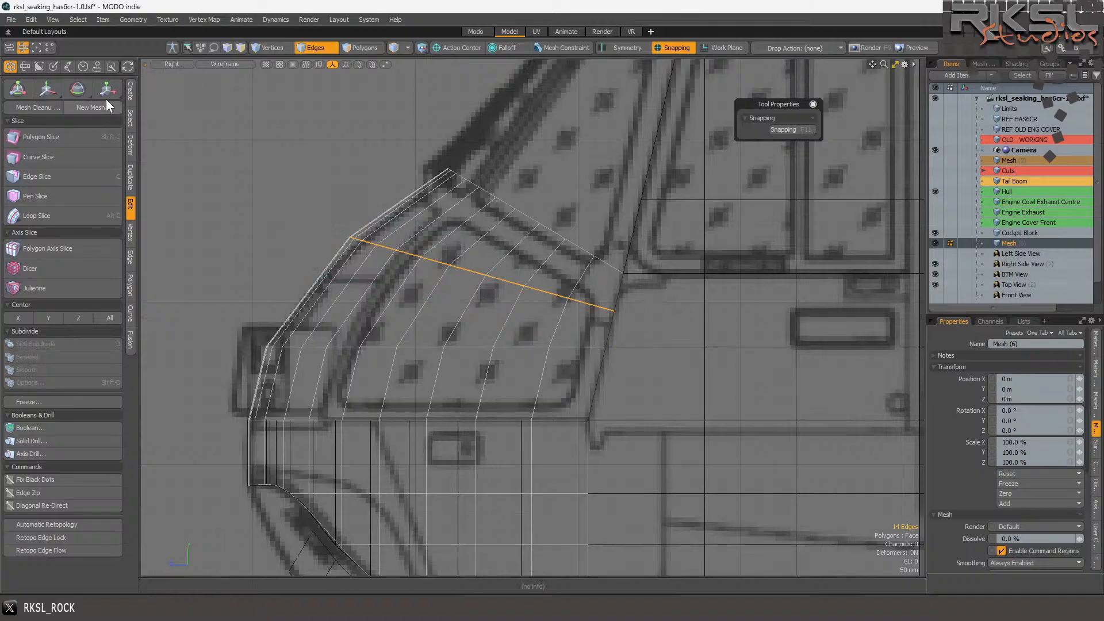
pyautogui.click(185, 62)
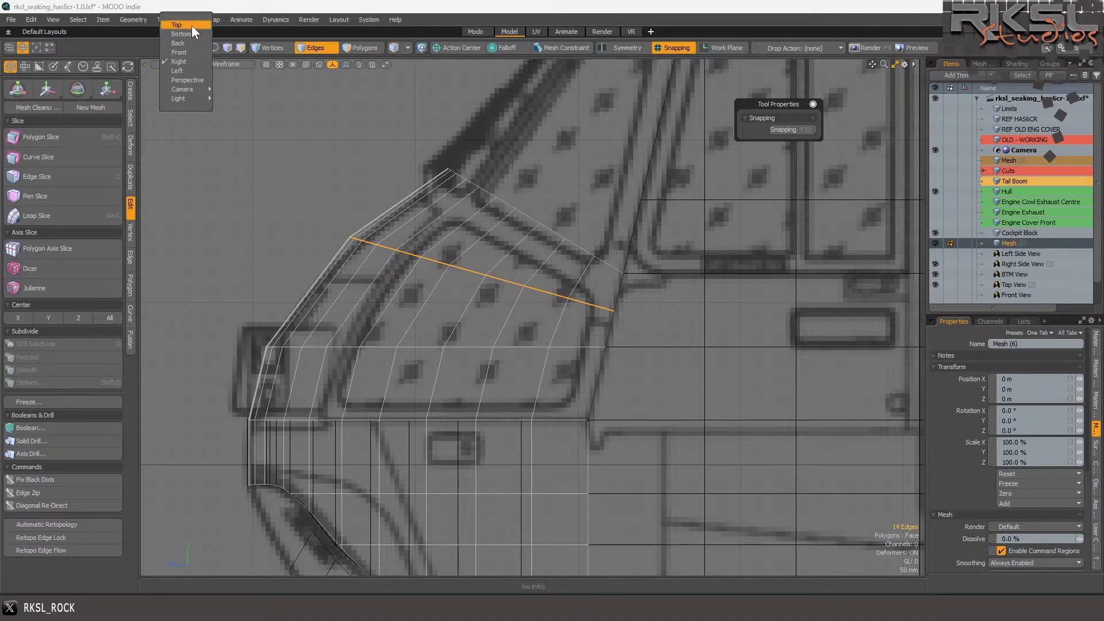
pyautogui.click(183, 25)
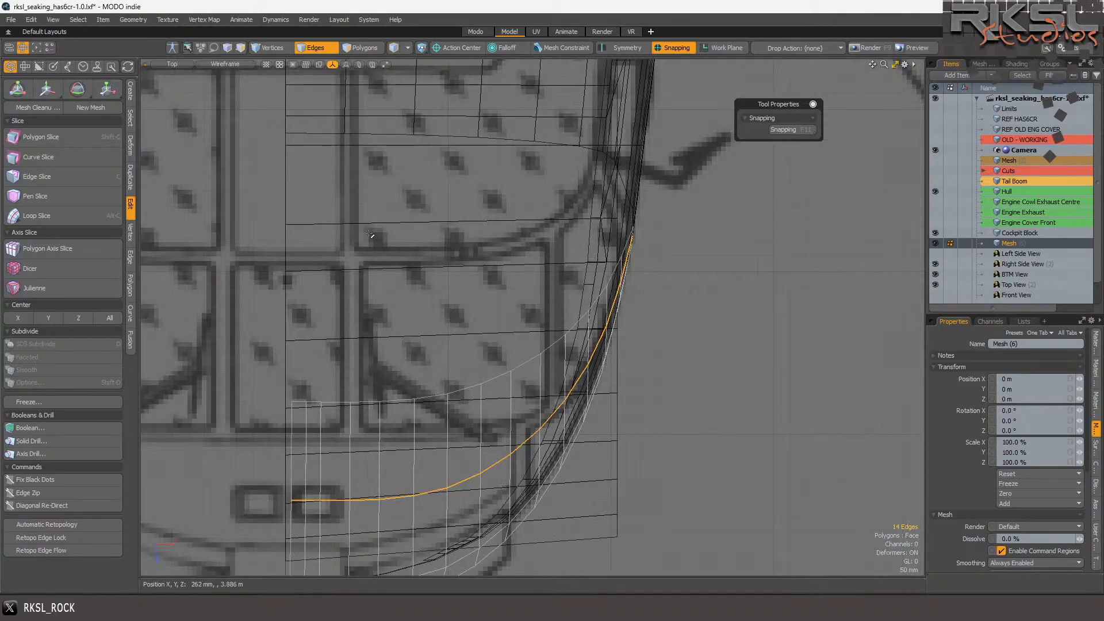
pyautogui.click(167, 64)
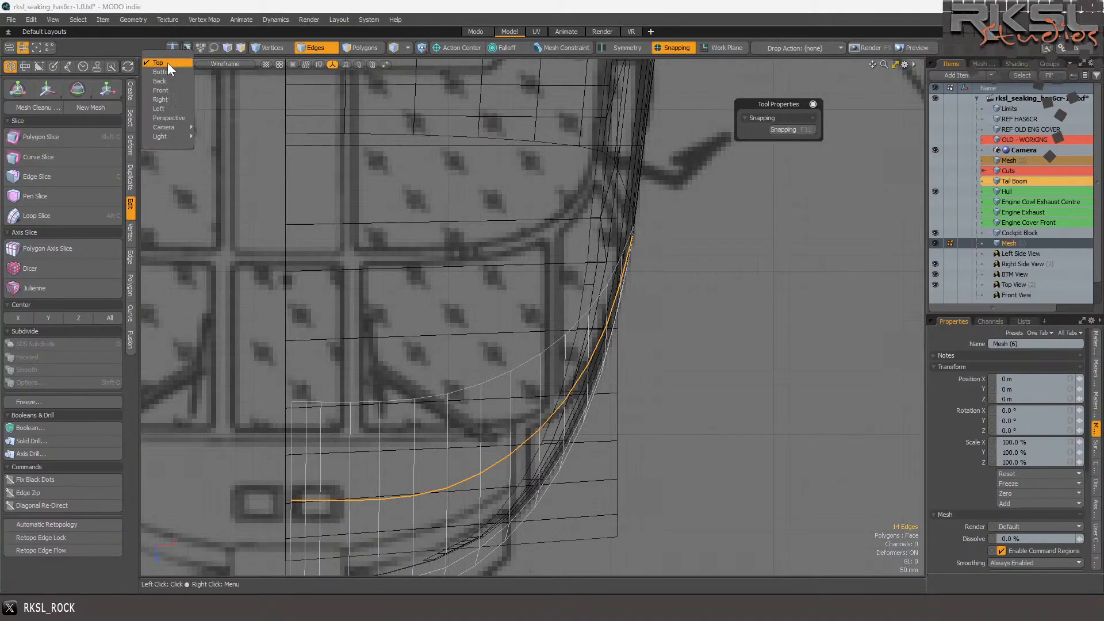
pyautogui.click(165, 99)
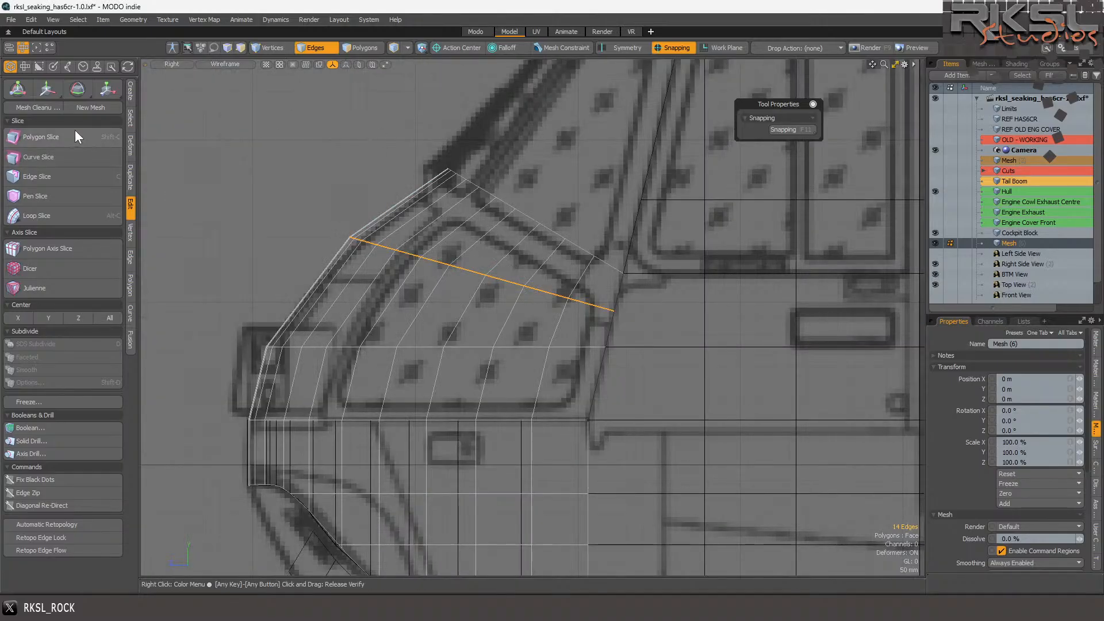
# - Bevel the selected diagonal edge loop with round level 1 and an inset value of 144 mm
pyautogui.click(129, 256)
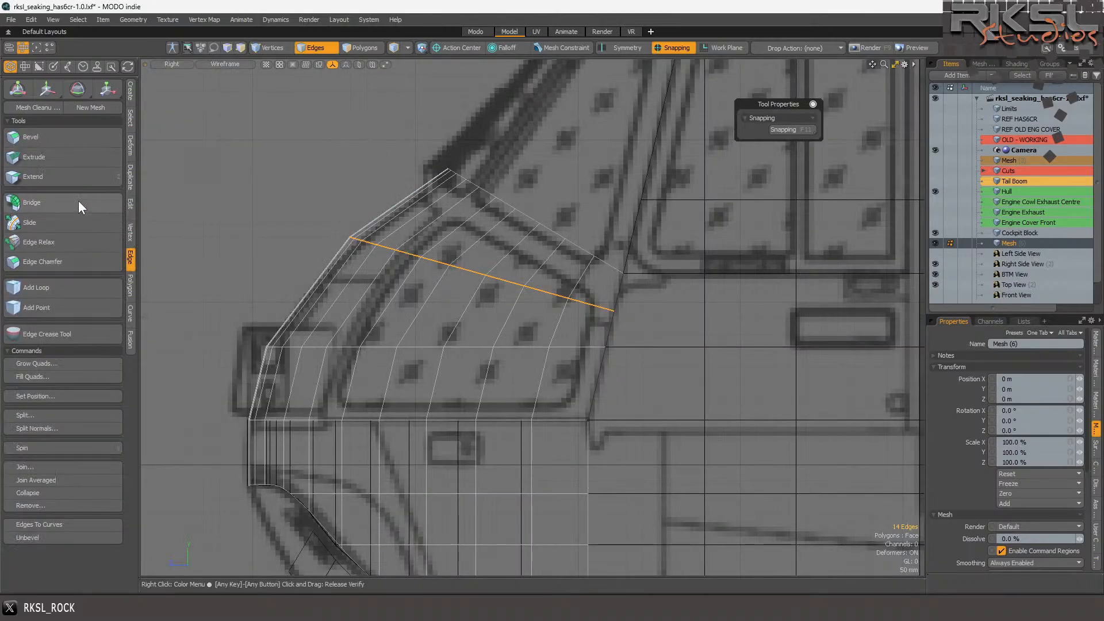
pyautogui.click(41, 137)
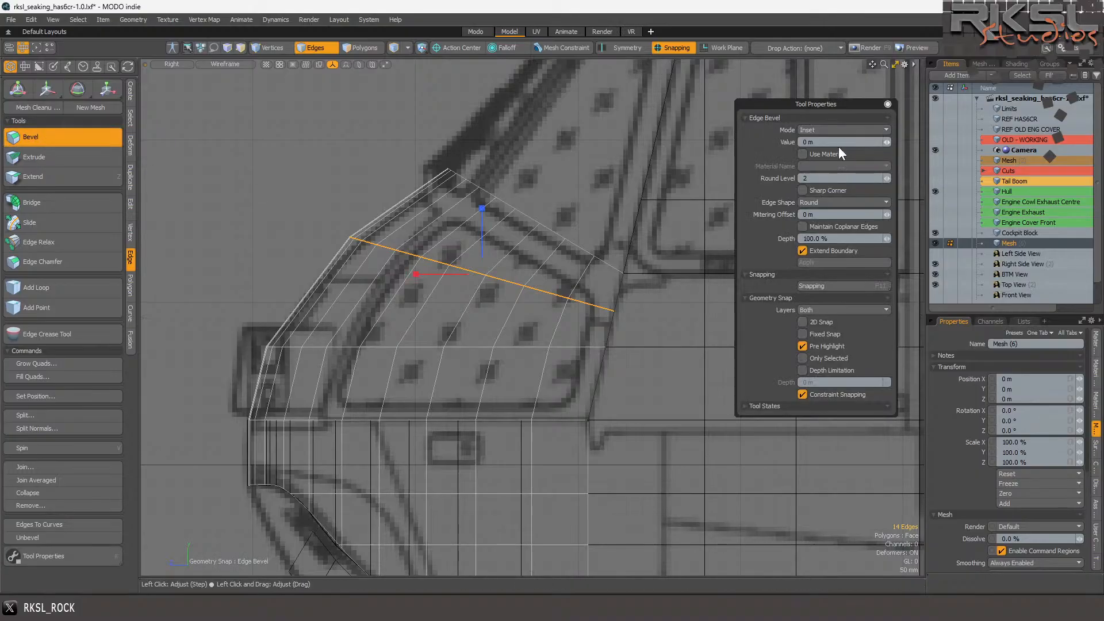
pyautogui.click(886, 178)
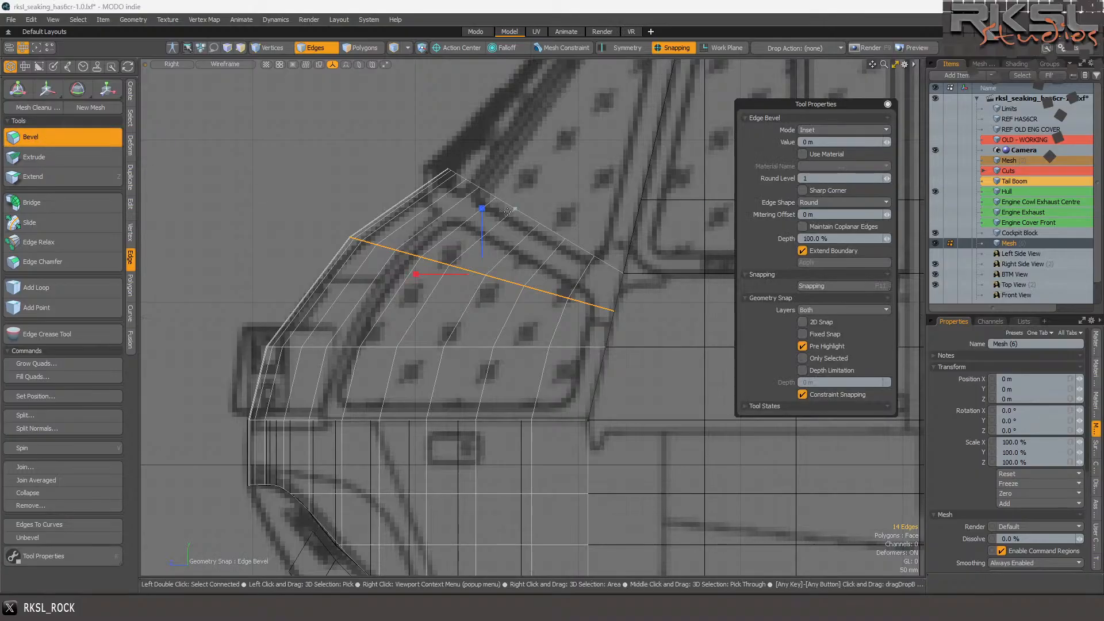
pyautogui.moveTo(484, 208); pyautogui.dragTo(482, 205)
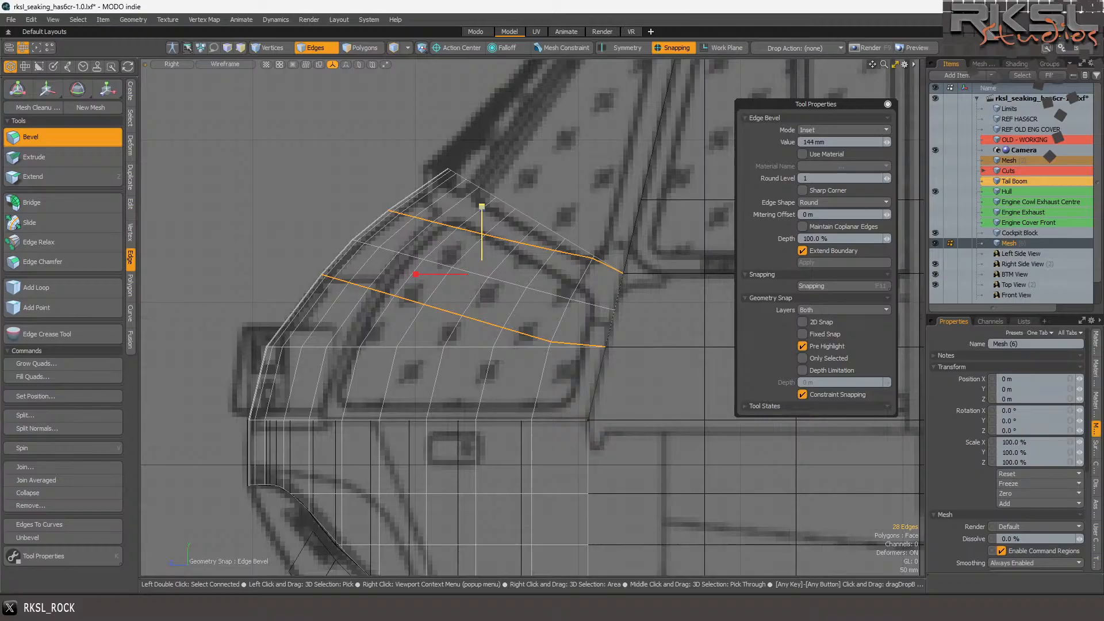
pyautogui.press('space')
# - Select the remaining lower horizontal edge loop, bevel it with round level 1 to round the front contour, and clear the selection
pyautogui.moveTo(307, 322)
pyautogui.mouseDown(button='right')
pyautogui.moveTo(214, 342)
pyautogui.moveTo(505, 368)
pyautogui.moveTo(540, 340)
pyautogui.mouseUp(button='right')
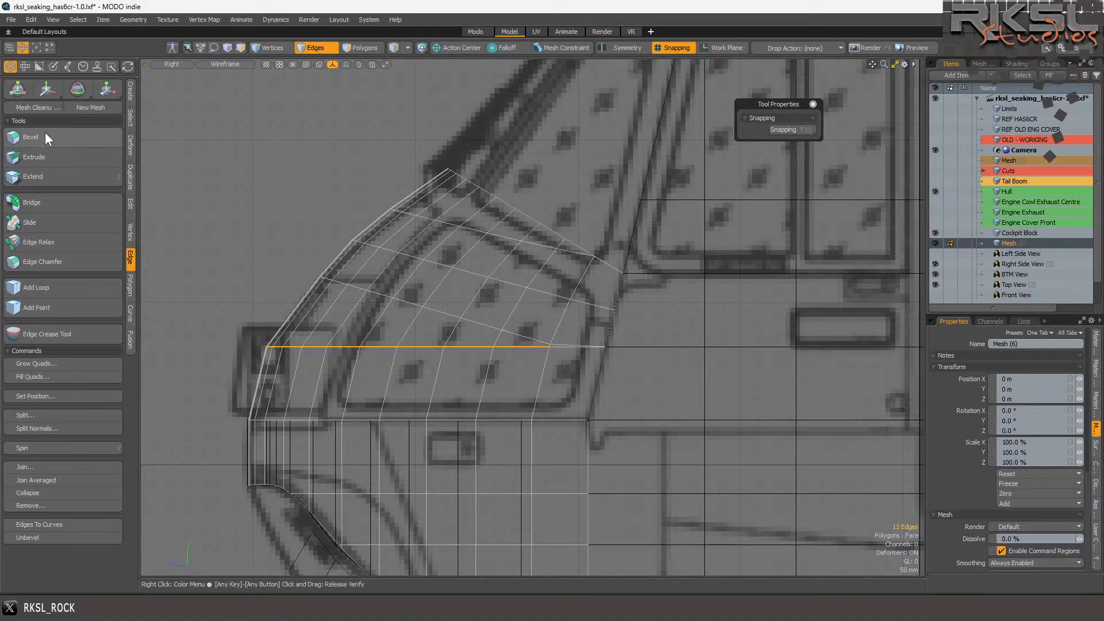
pyautogui.press('b')
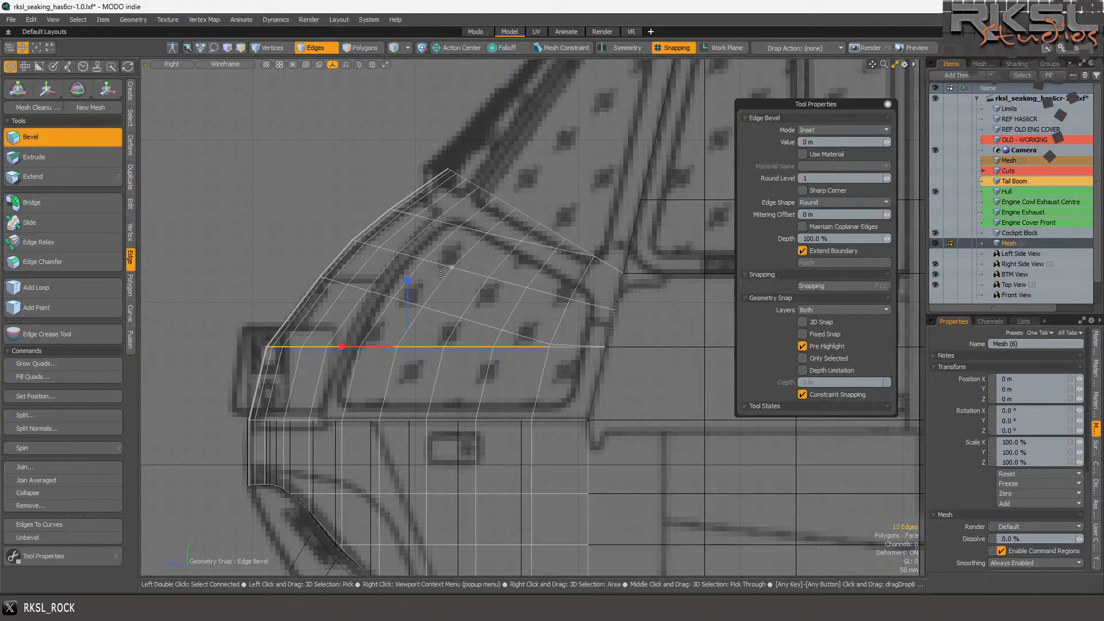
pyautogui.moveTo(407, 281); pyautogui.dragTo(411, 312)
pyautogui.press('space')
pyautogui.click(648, 387)
# - Join the stray vertices beside the panel's rear edge to the neighbouring hull corner vertex, without averaging
pyautogui.scroll(6, 598, 368)
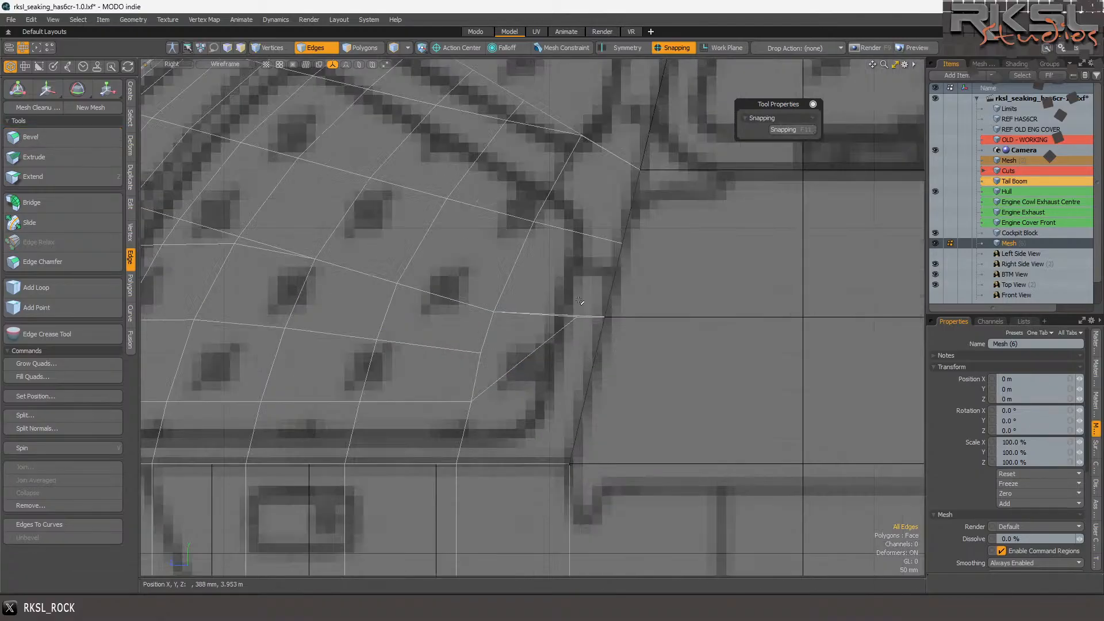
pyautogui.click(268, 48)
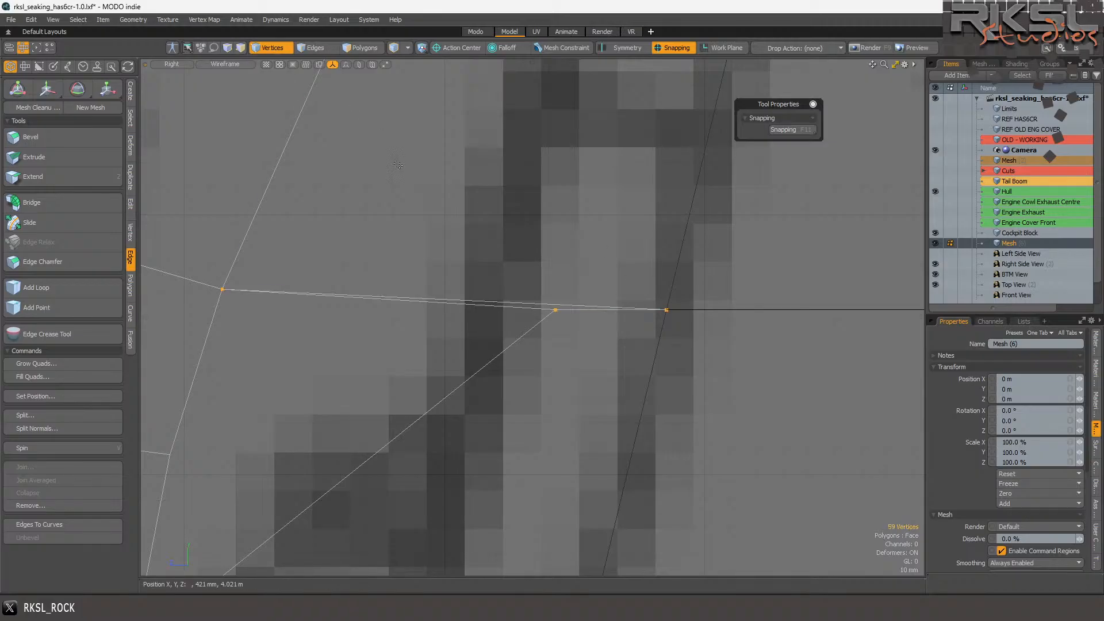
pyautogui.moveTo(611, 264)
pyautogui.mouseDown(button='right')
pyautogui.moveTo(553, 220)
pyautogui.moveTo(569, 368)
pyautogui.mouseUp(button='right')
pyautogui.keyDown('shift'); pyautogui.moveTo(710, 322); pyautogui.dragTo(642, 333, button='right'); pyautogui.keyUp('shift')
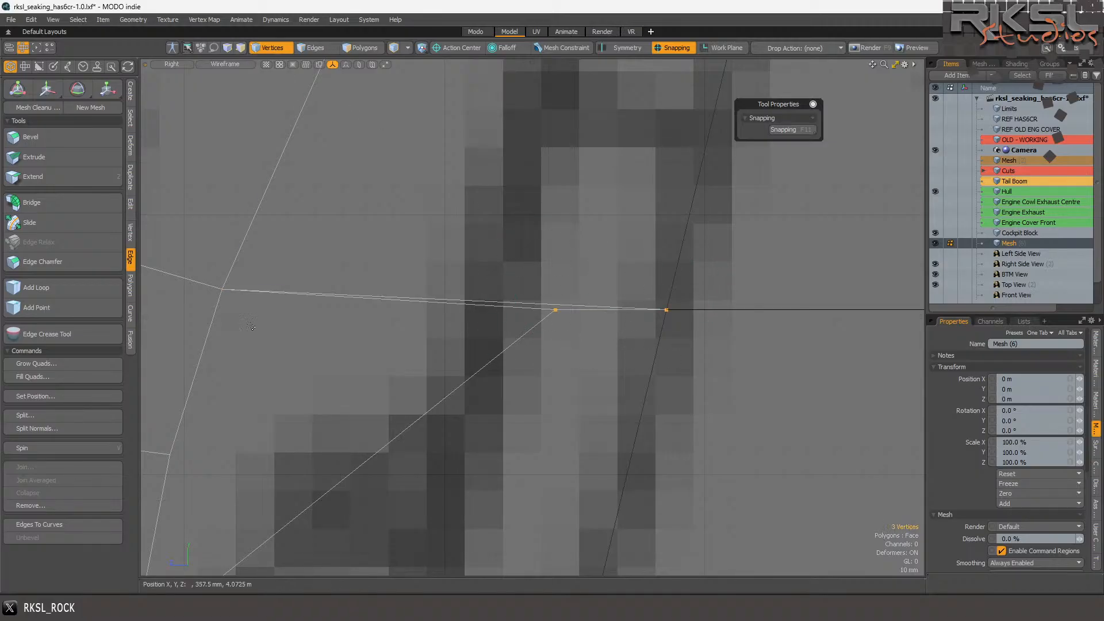
pyautogui.click(131, 235)
pyautogui.click(51, 441)
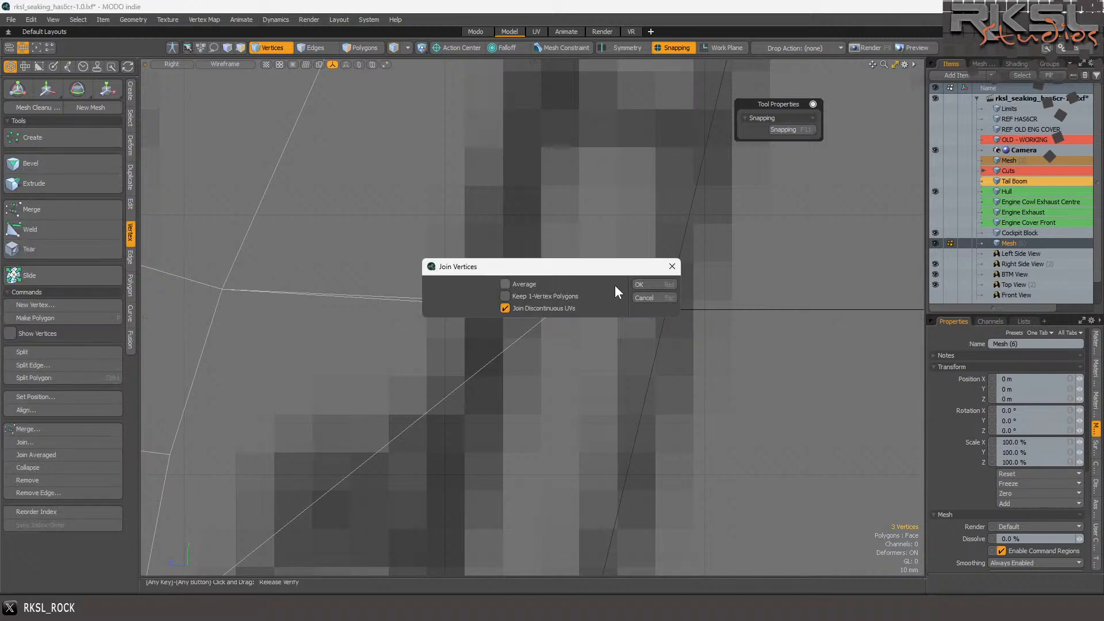
pyautogui.click(646, 284)
# - Join the two nearly coincident vertices near the upper rear corner of the nose panel, without averaging
pyautogui.scroll(-5, 541, 370)
pyautogui.moveTo(492, 221)
pyautogui.mouseDown(button='right')
pyautogui.moveTo(624, 443)
pyautogui.moveTo(506, 224)
pyautogui.mouseUp(button='right')
pyautogui.scroll(10, 503, 201)
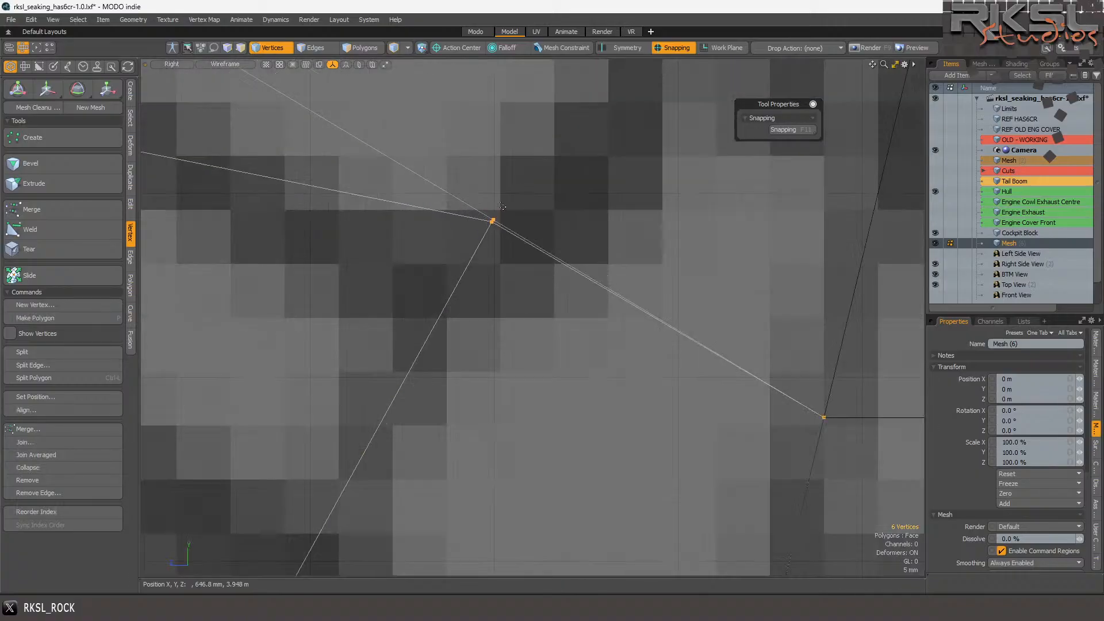
pyautogui.scroll(4, 503, 201)
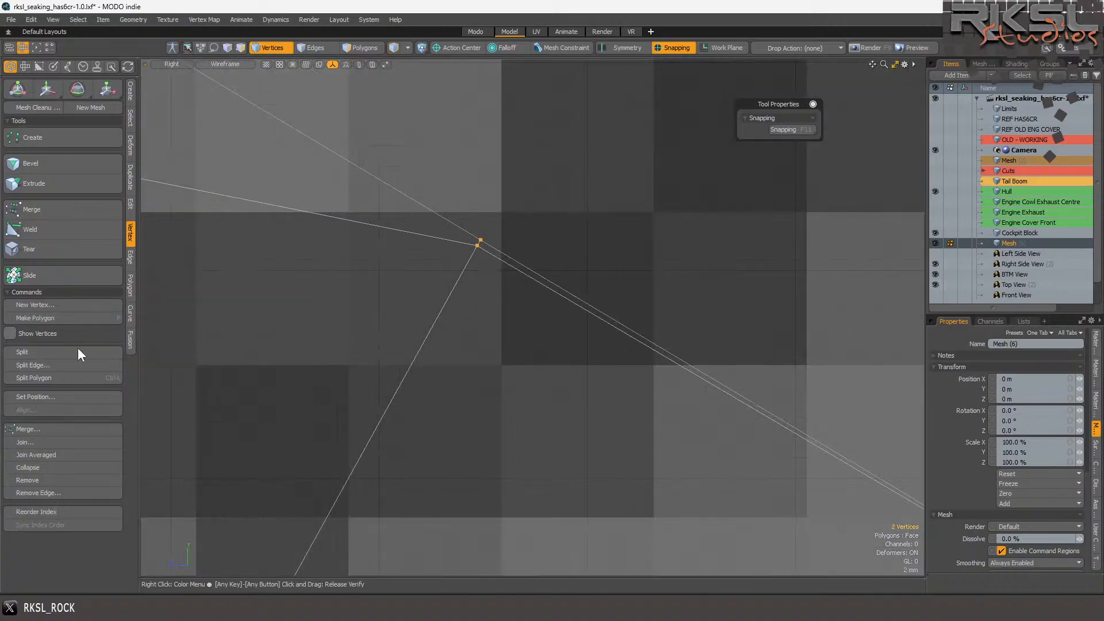
pyautogui.click(26, 441)
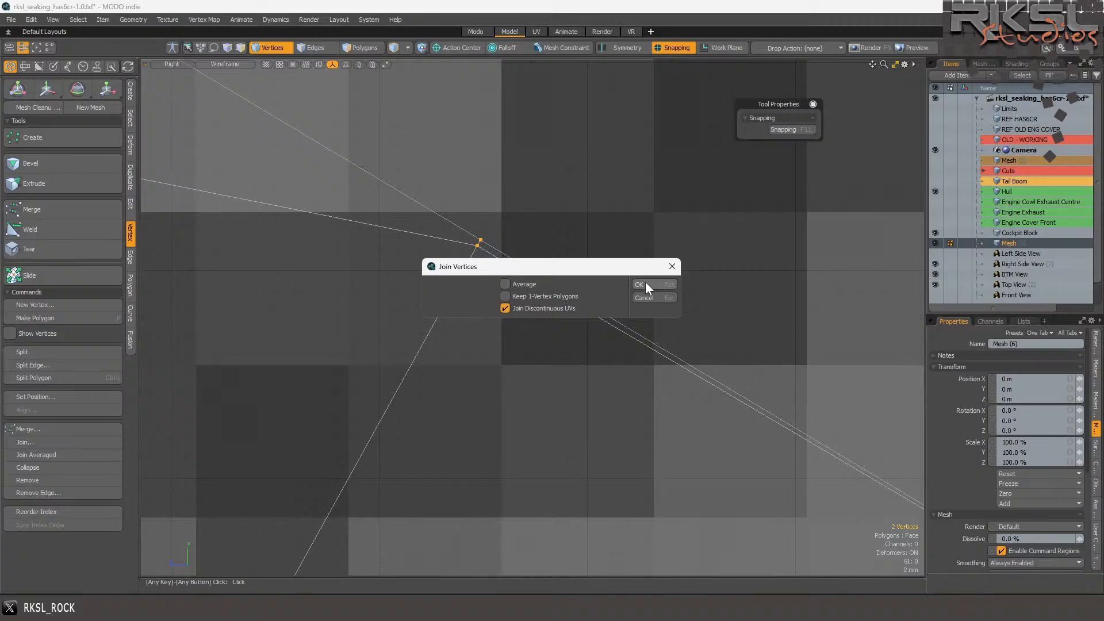
pyautogui.click(645, 282)
pyautogui.scroll(-5, 575, 259)
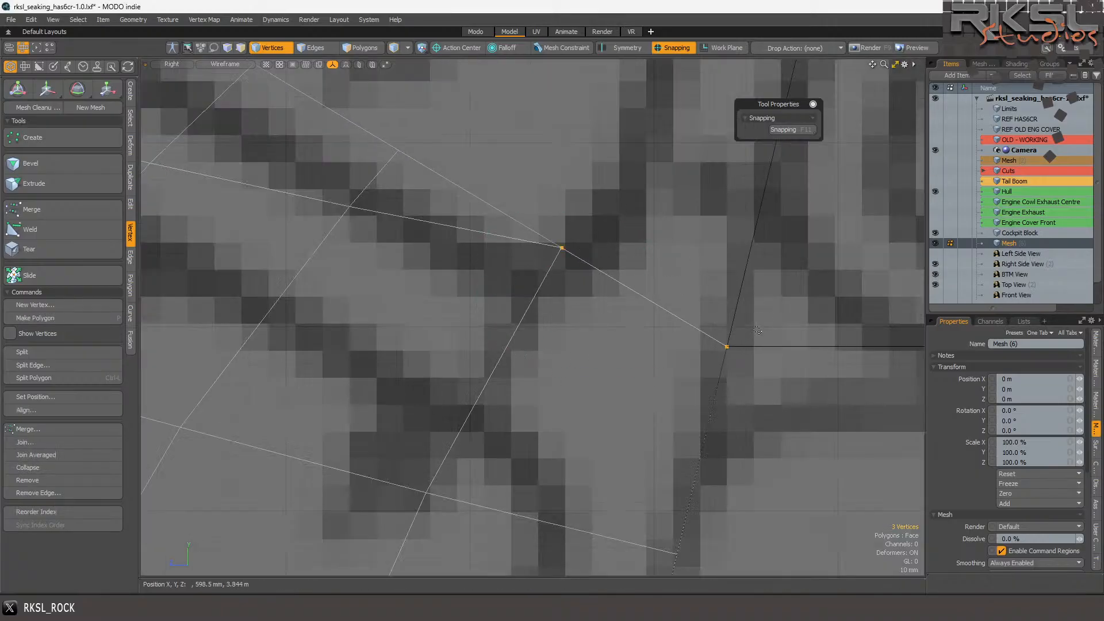
pyautogui.scroll(-4, 635, 299)
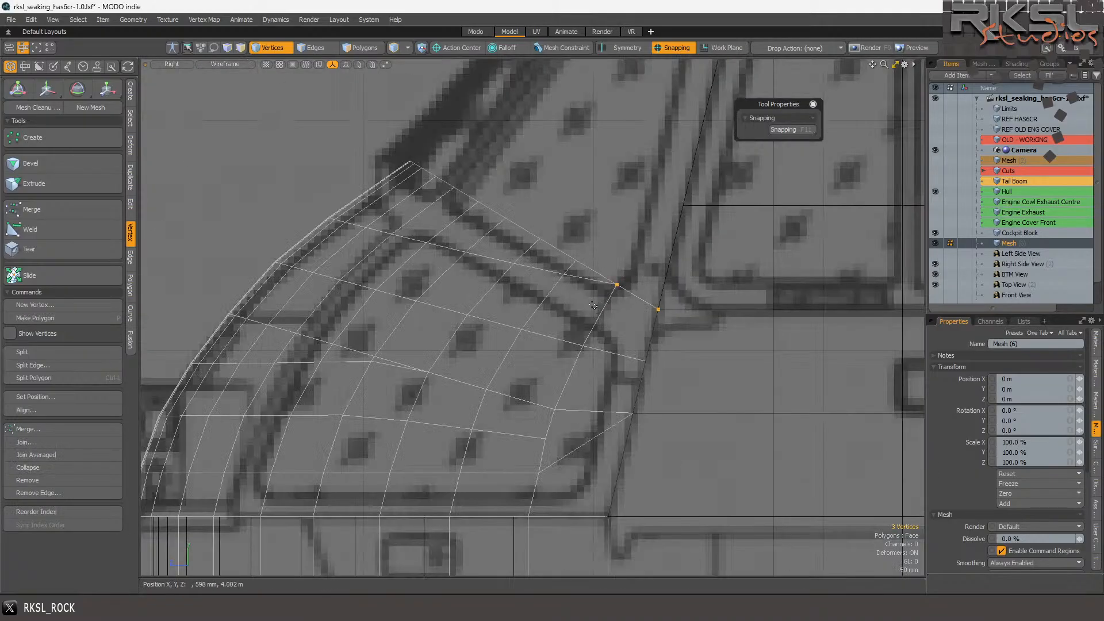
pyautogui.scroll(-2, 587, 299)
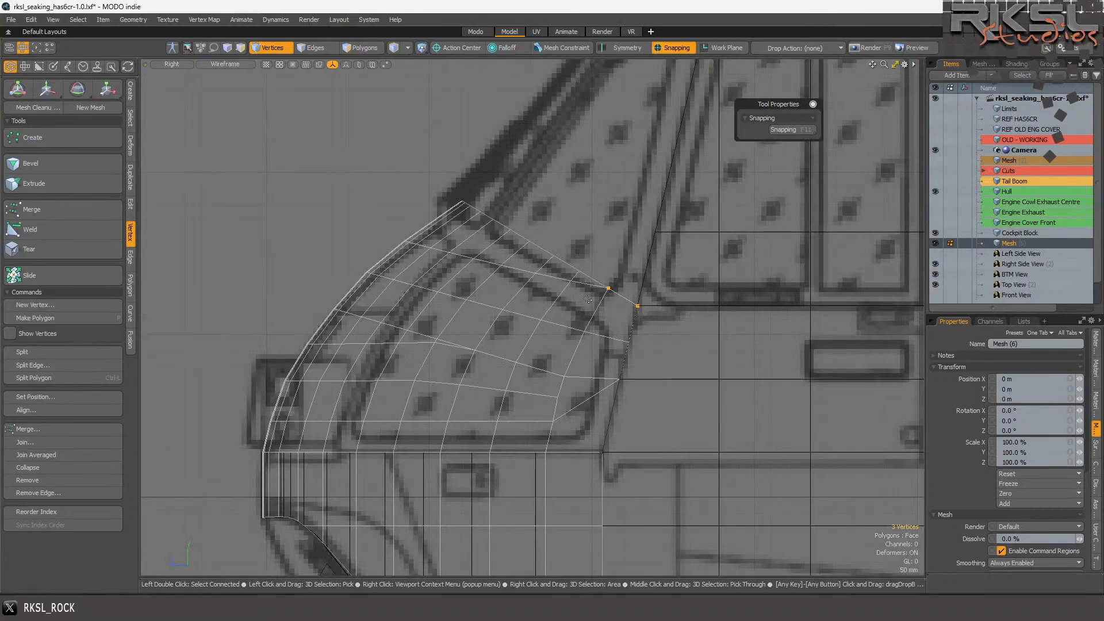
pyautogui.scroll(3, 367, 372)
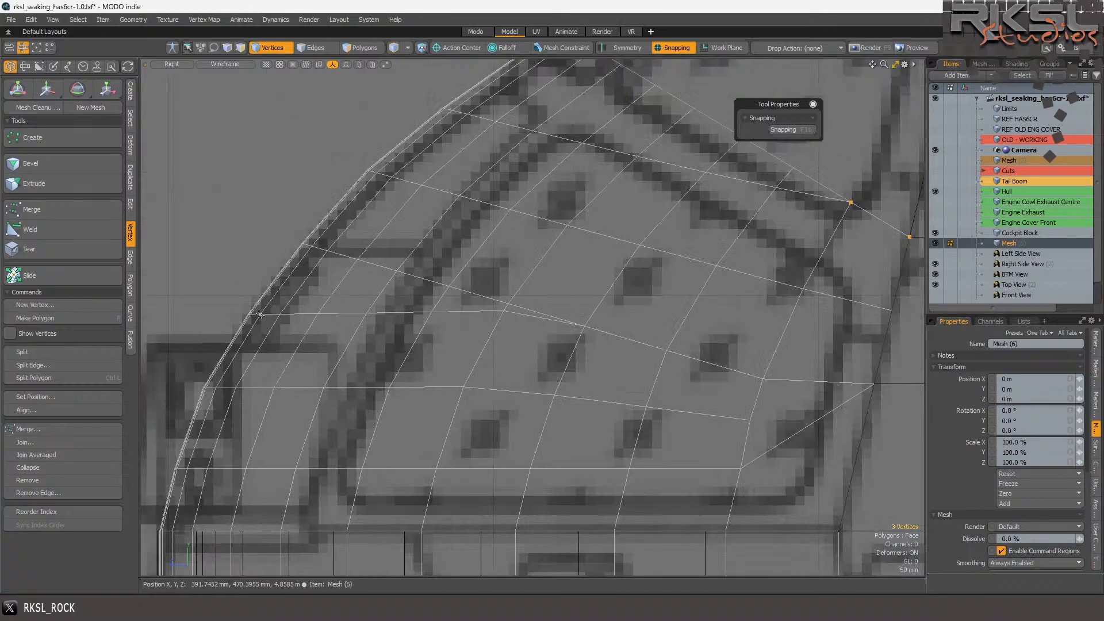
pyautogui.scroll(-2, 302, 331)
pyautogui.moveTo(517, 300)
pyautogui.mouseDown(button='right')
pyautogui.moveTo(696, 368)
pyautogui.moveTo(517, 302)
pyautogui.mouseUp(button='right')
pyautogui.scroll(3, 440, 305)
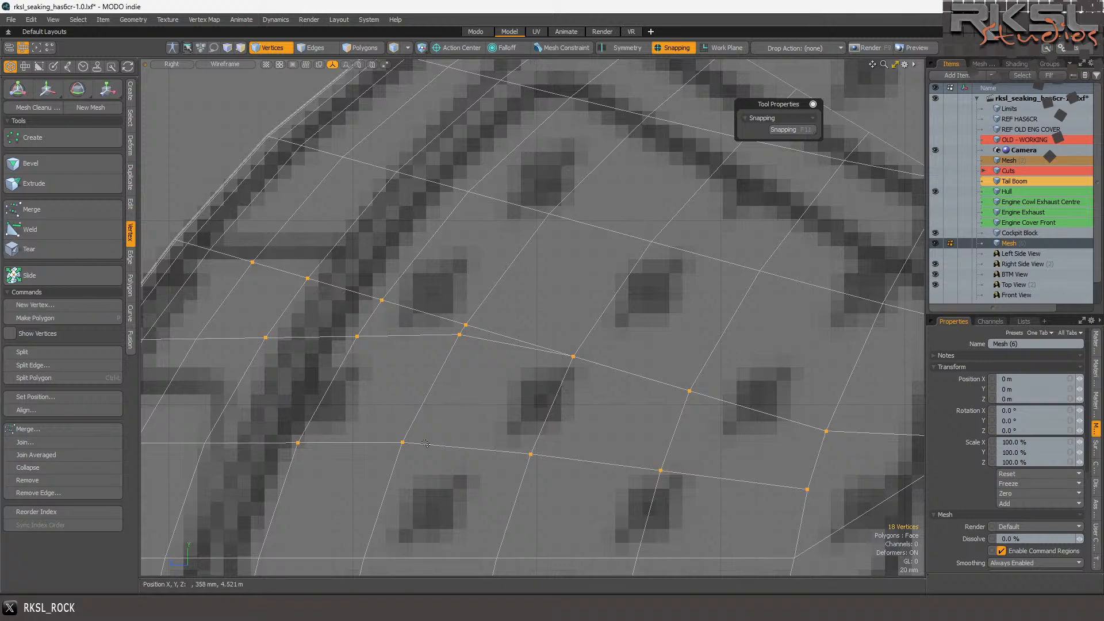
pyautogui.press('2')
pyautogui.scroll(-5, 528, 380)
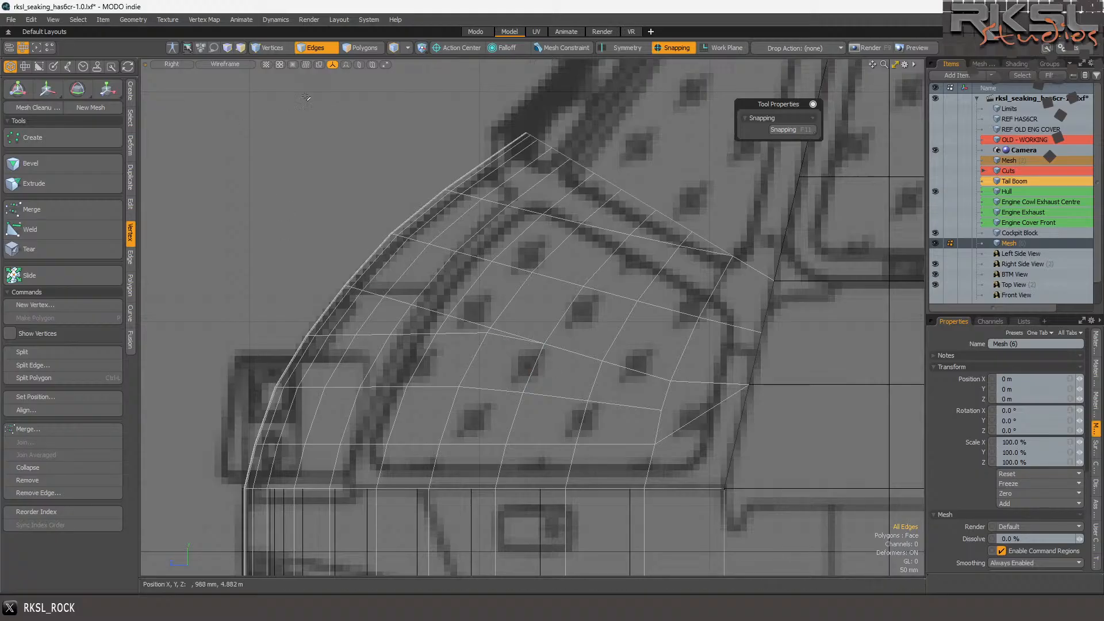
# - Split the nose panel's lower rear corner polygon into triangles with a diagonal running to the lower hull corner
pyautogui.scroll(4, 413, 134)
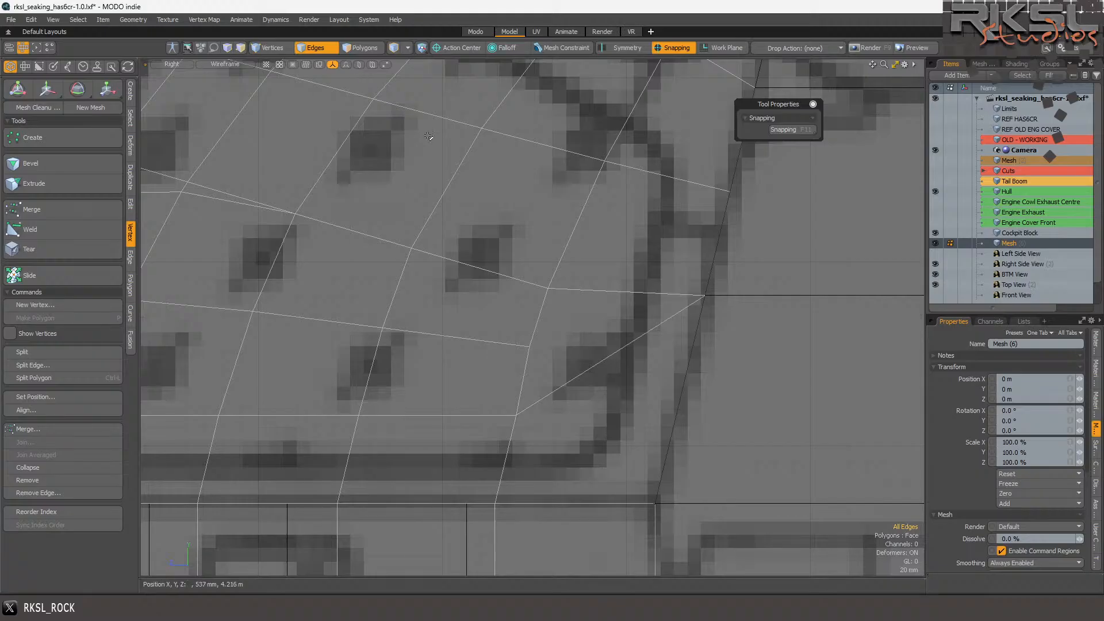
pyautogui.click(363, 48)
pyautogui.click(573, 357)
pyautogui.scroll(-4, 575, 305)
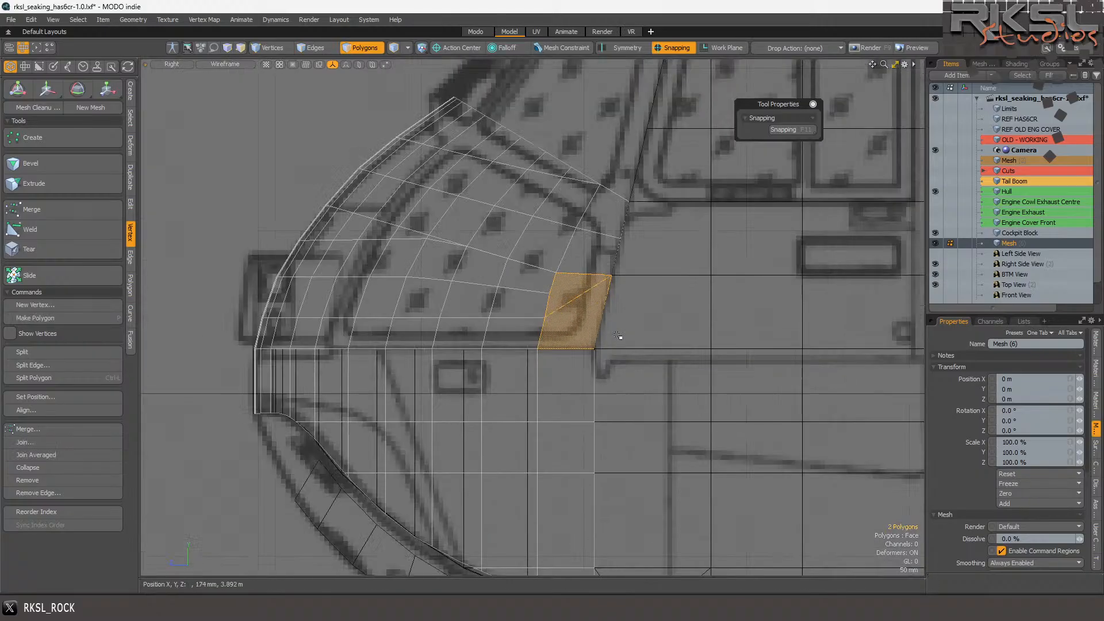
pyautogui.scroll(3, 535, 279)
pyautogui.hotkey('ctrl', 'z')
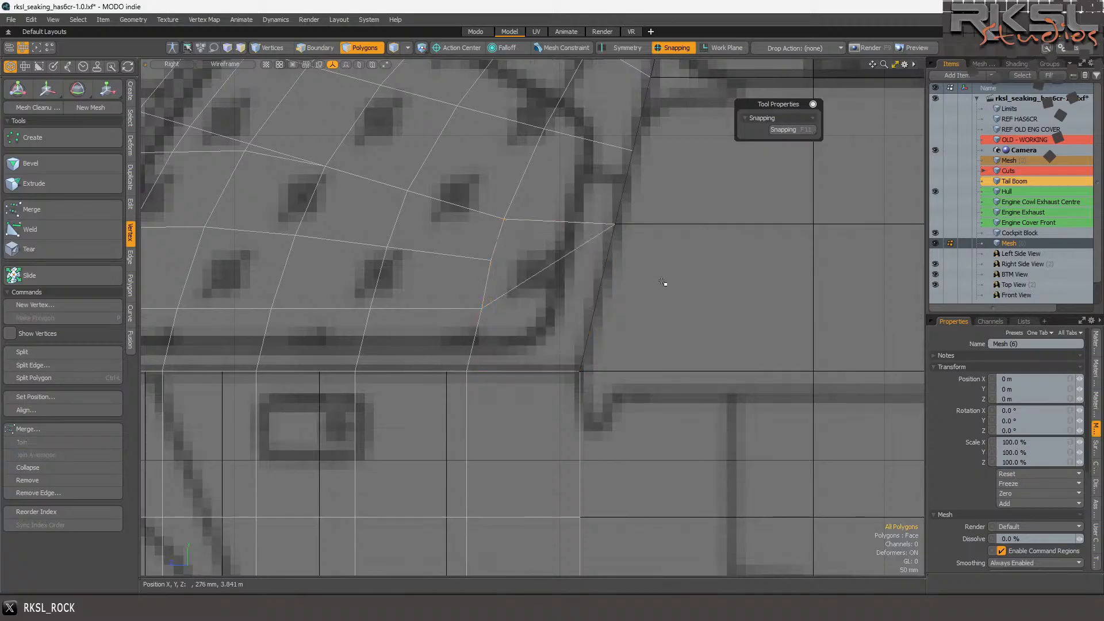
pyautogui.click(585, 320)
pyautogui.hotkey('ctrl', 'z')
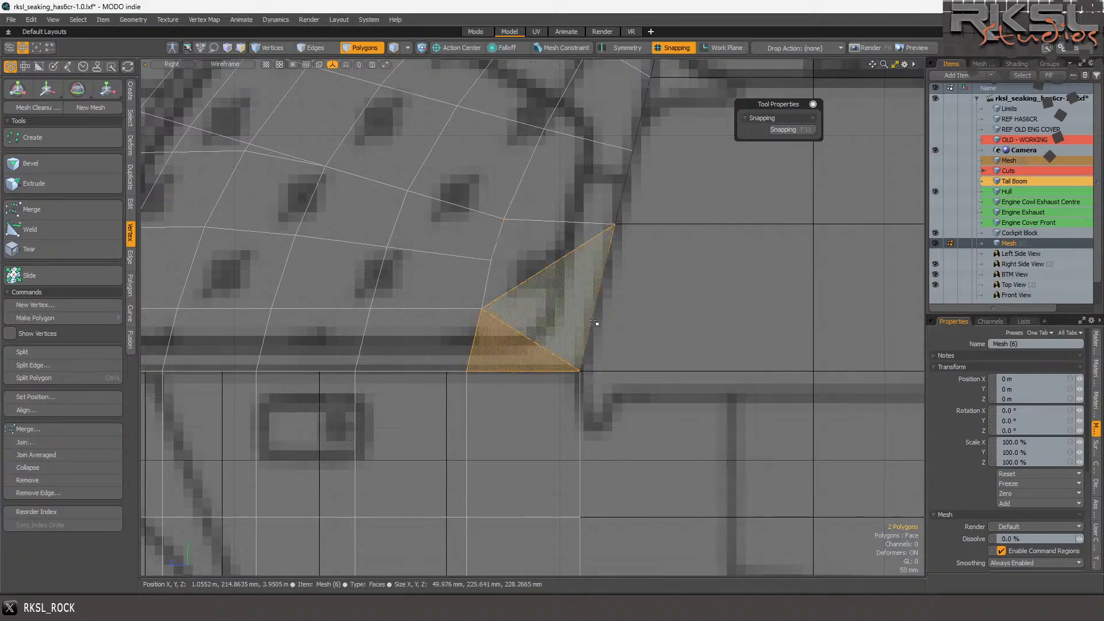
# - Triangulate the adjoining upper corner quad, spin the shared edge so it runs to the lower hull corner, and clear the selection
pyautogui.click(500, 259)
pyautogui.moveTo(500, 258); pyautogui.dragTo(540, 281)
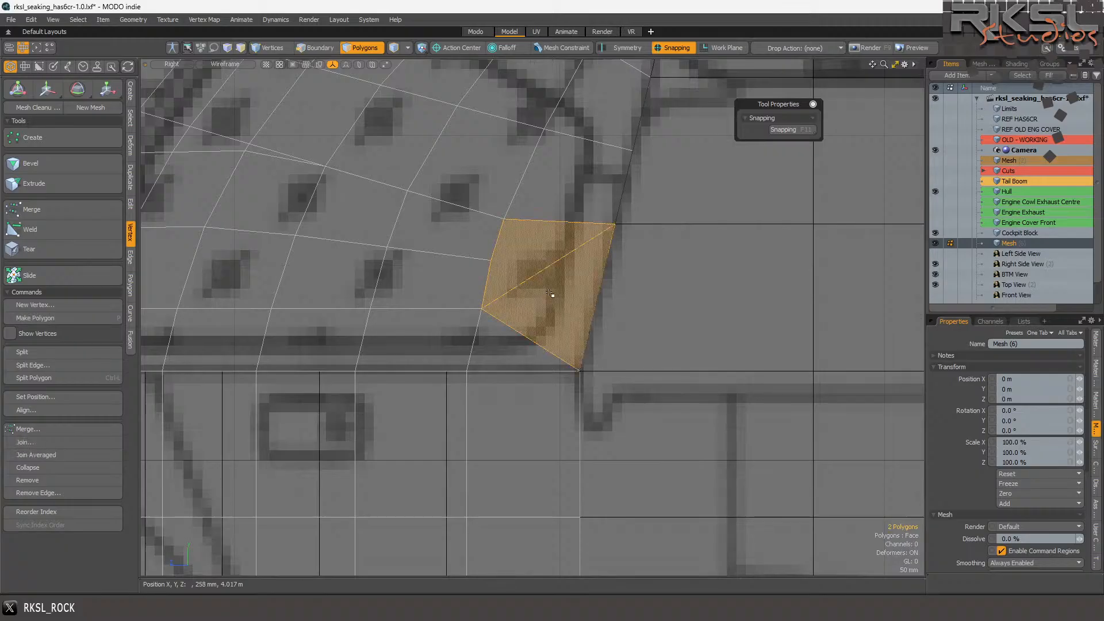
pyautogui.keyDown('ctrl'); pyautogui.click(536, 282); pyautogui.keyUp('ctrl')
pyautogui.hotkey('shift', 't')
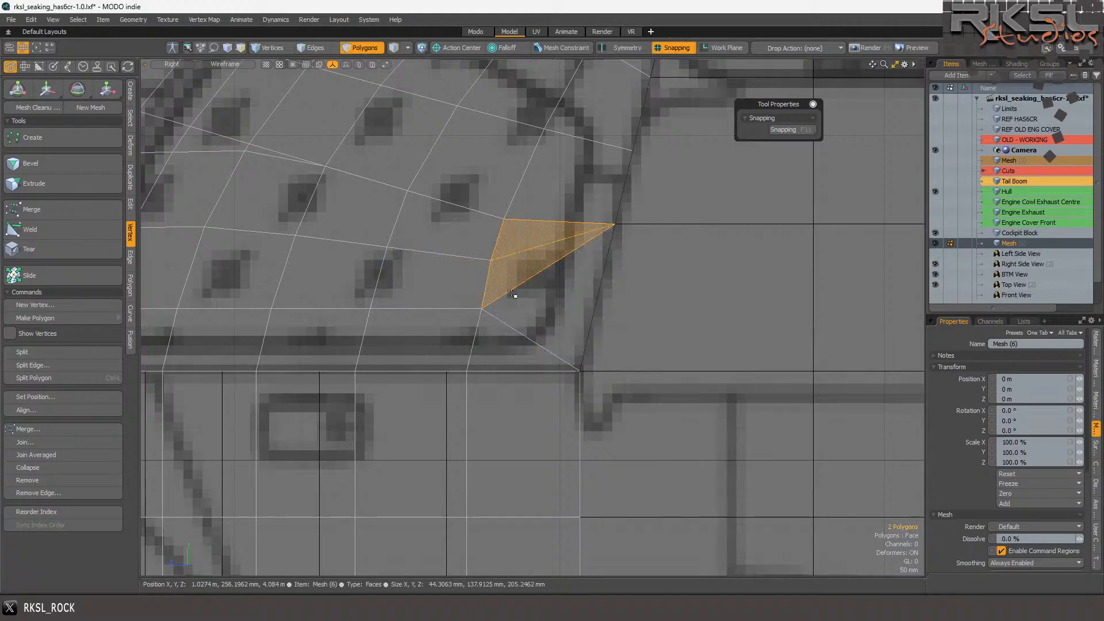
pyautogui.scroll(2, 505, 301)
pyautogui.keyDown('shift'); pyautogui.click(539, 290); pyautogui.keyUp('shift')
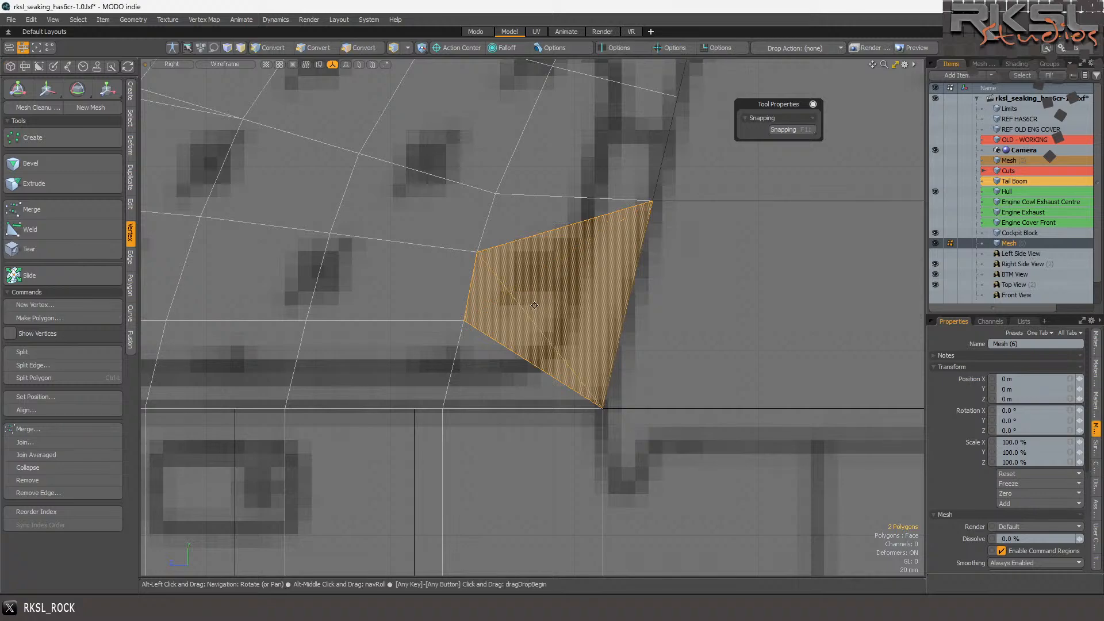
pyautogui.click(664, 327)
pyautogui.scroll(-5, 661, 313)
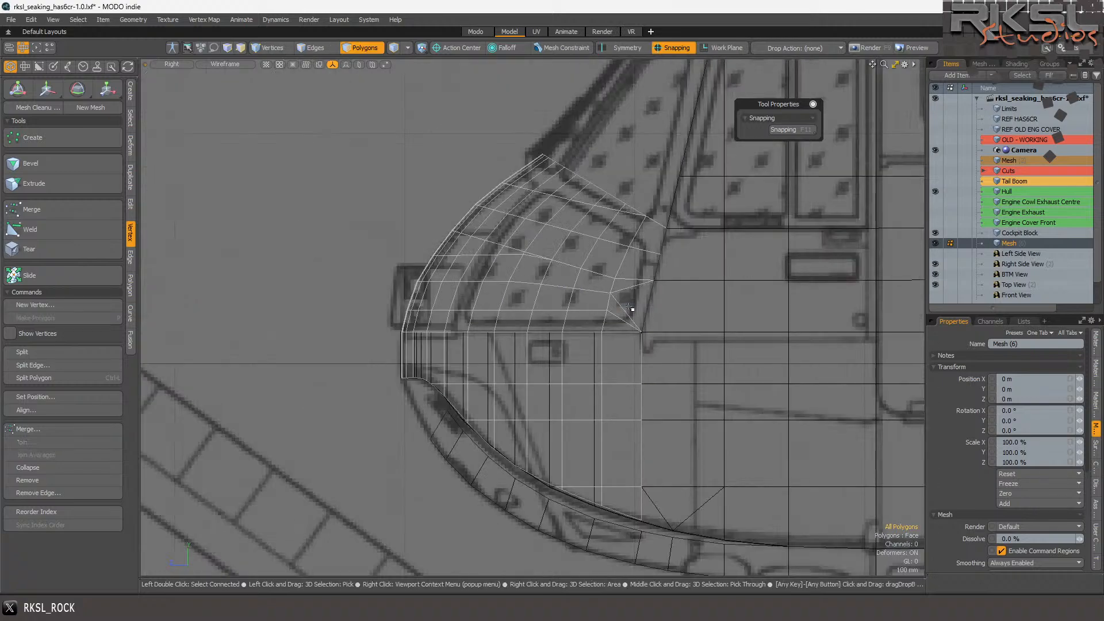
# - Scale the nose panel's lowest horizontal edge loop along Z to about 98%
pyautogui.scroll(3, 630, 271)
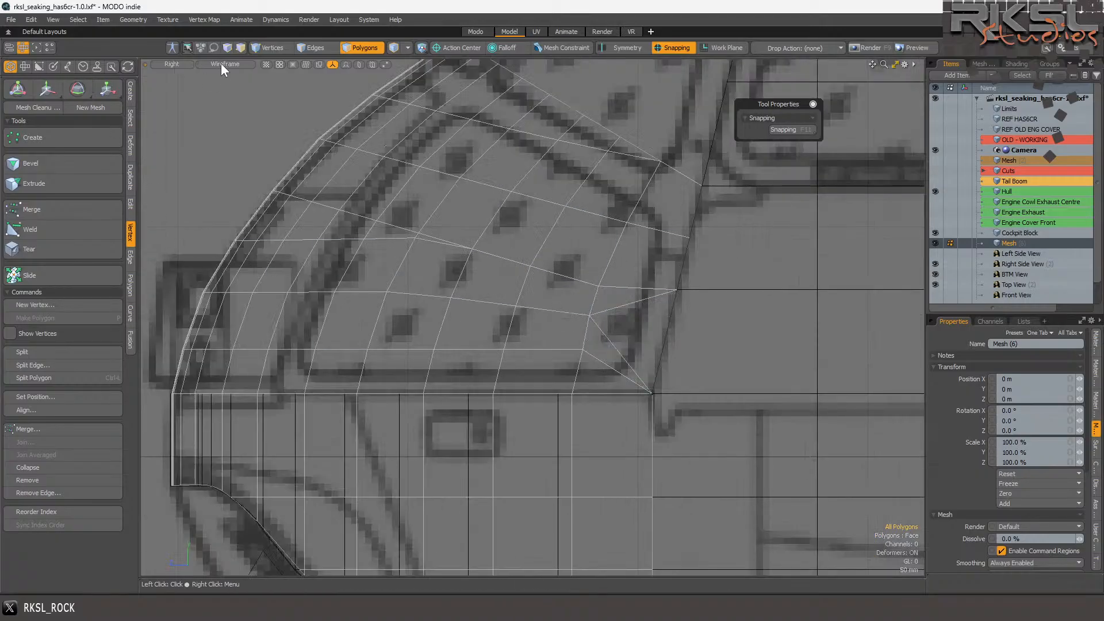
pyautogui.click(316, 46)
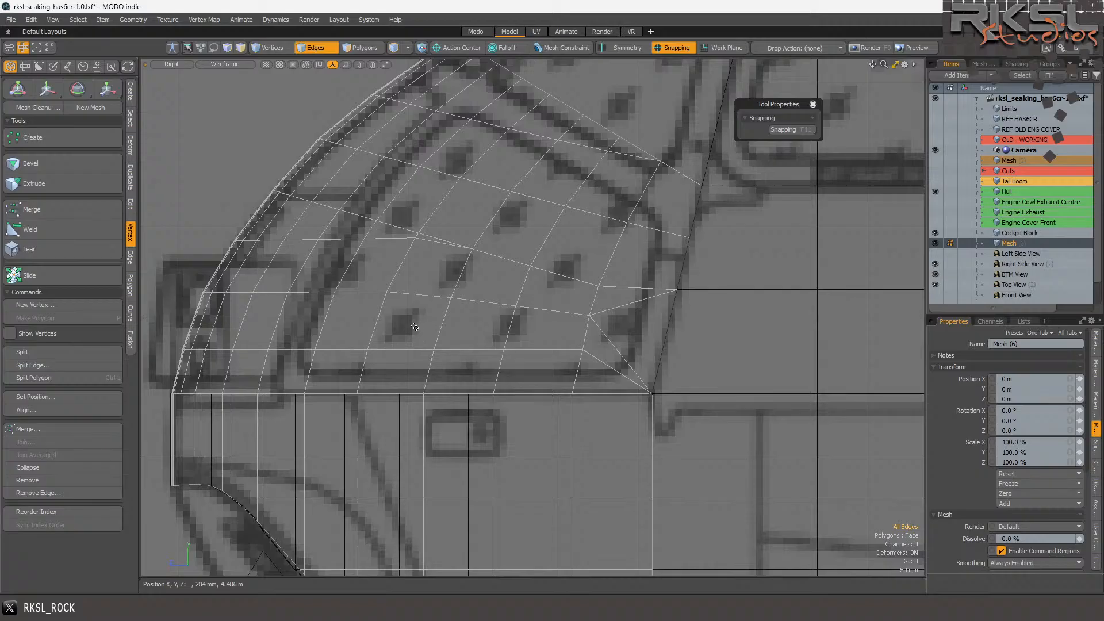
pyautogui.doubleClick(564, 336)
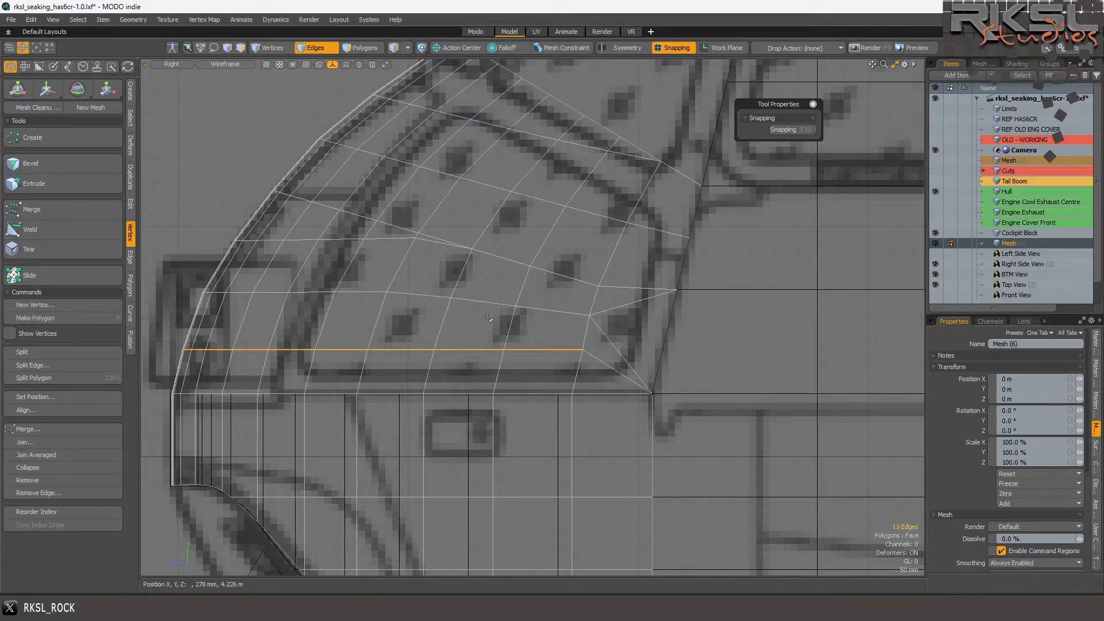
pyautogui.click(106, 90)
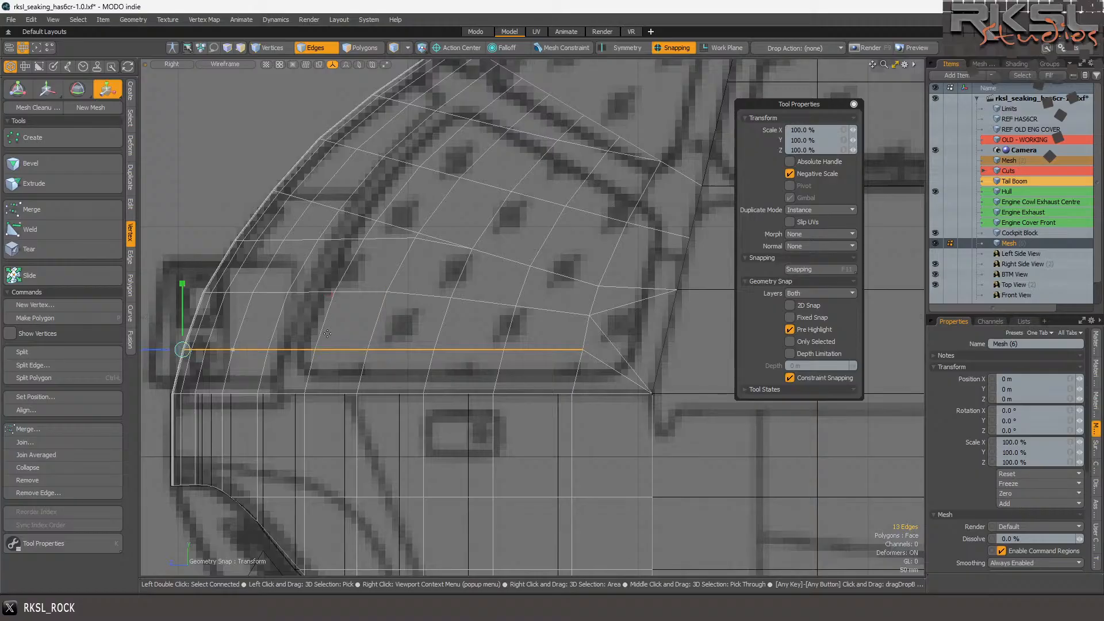
pyautogui.scroll(-2, 252, 345)
pyautogui.scroll(2, 228, 335)
pyautogui.moveTo(197, 340); pyautogui.dragTo(203, 339)
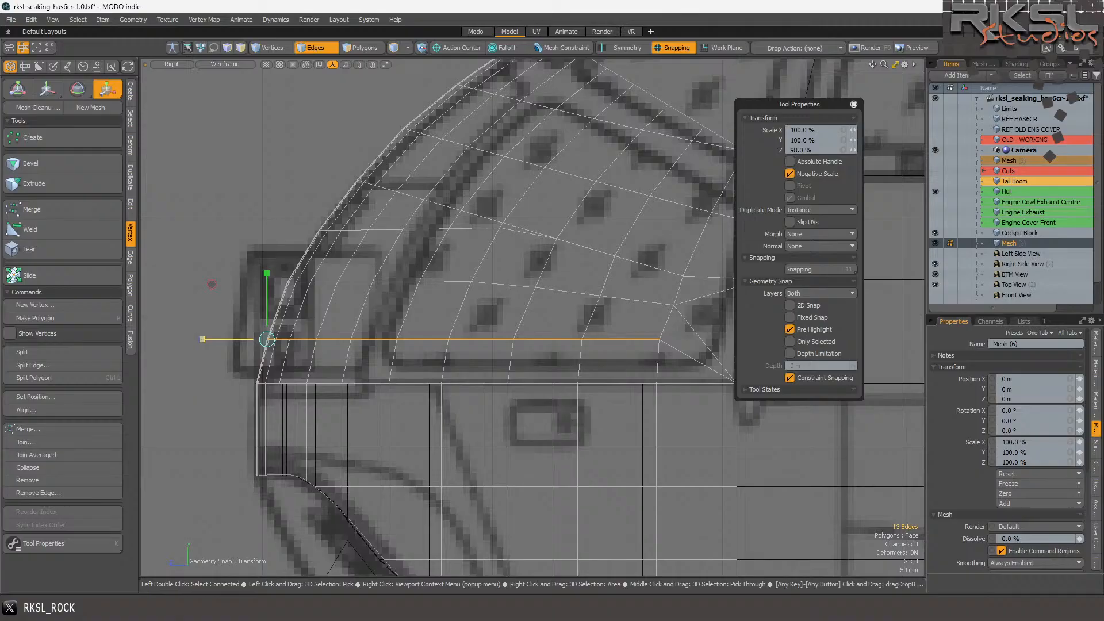
pyautogui.press('space')
# - Scale the next horizontal edge loop up along the Z axis to adjust its front contour
pyautogui.moveTo(721, 314)
pyautogui.mouseDown()
pyautogui.moveTo(517, 265)
pyautogui.moveTo(307, 253)
pyautogui.moveTo(274, 286)
pyautogui.mouseUp()
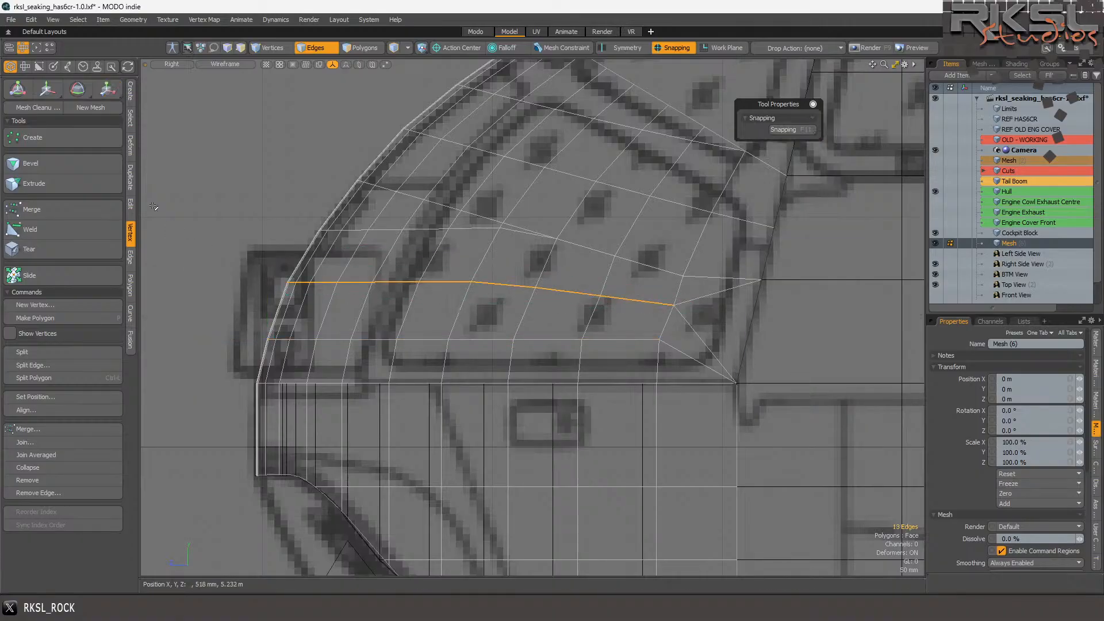
pyautogui.click(107, 89)
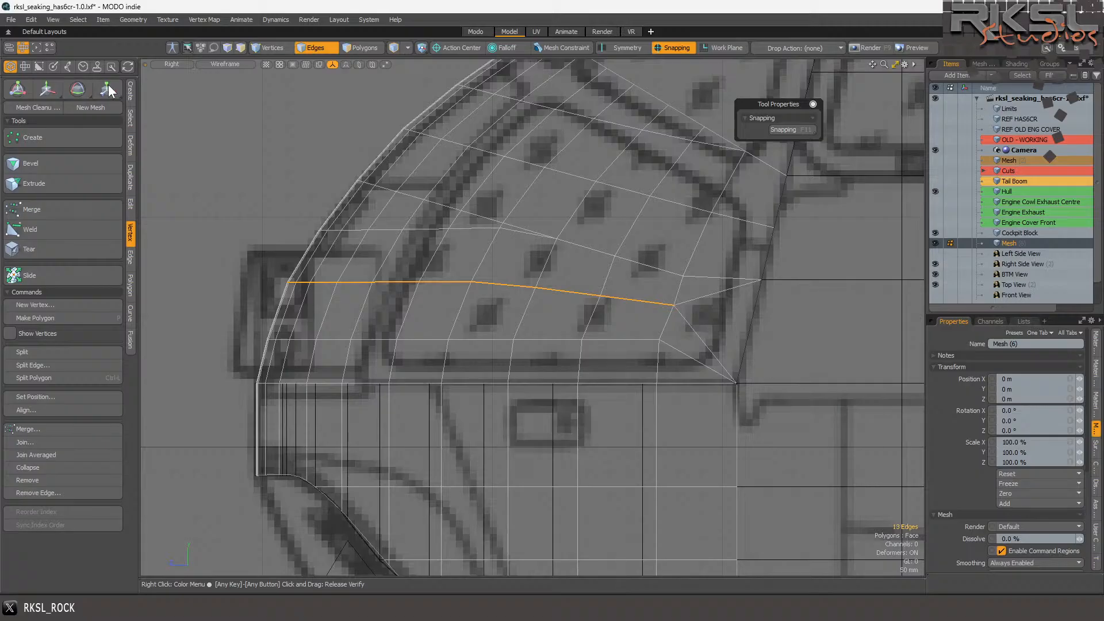
pyautogui.click(281, 282)
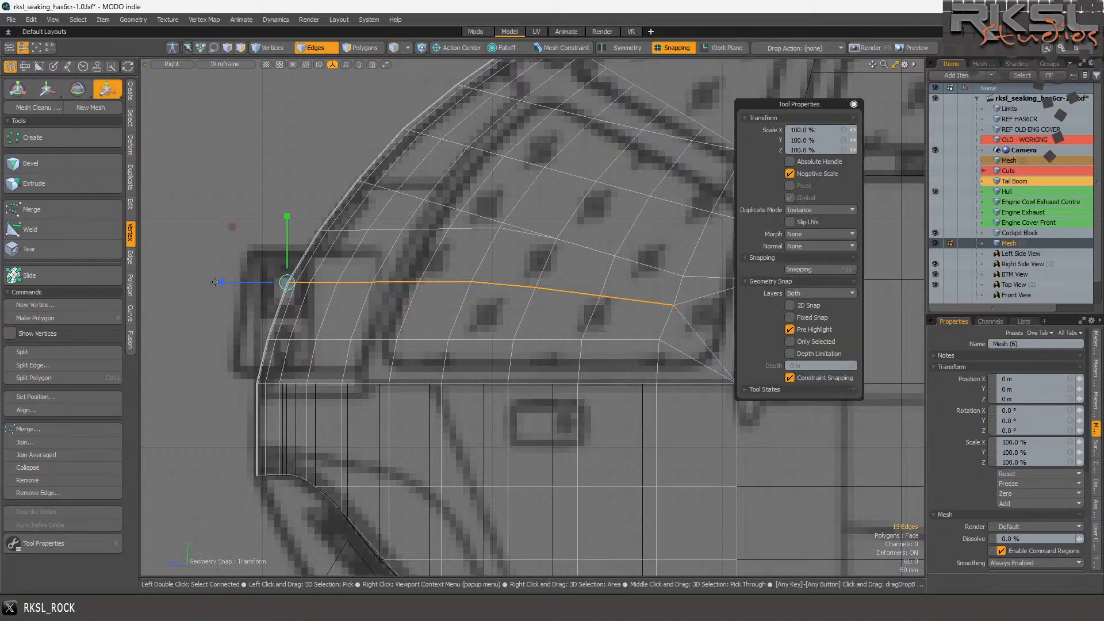
pyautogui.moveTo(221, 282); pyautogui.dragTo(220, 286)
pyautogui.press('space')
# - Scale the four edges at the rear of the panel's middle diagonal loop uniformly to 93.5% about their front end, and clear the selection
pyautogui.moveTo(692, 289)
pyautogui.mouseDown(button='right')
pyautogui.moveTo(517, 205)
pyautogui.moveTo(306, 179)
pyautogui.mouseUp(button='right')
pyautogui.scroll(2, 474, 219)
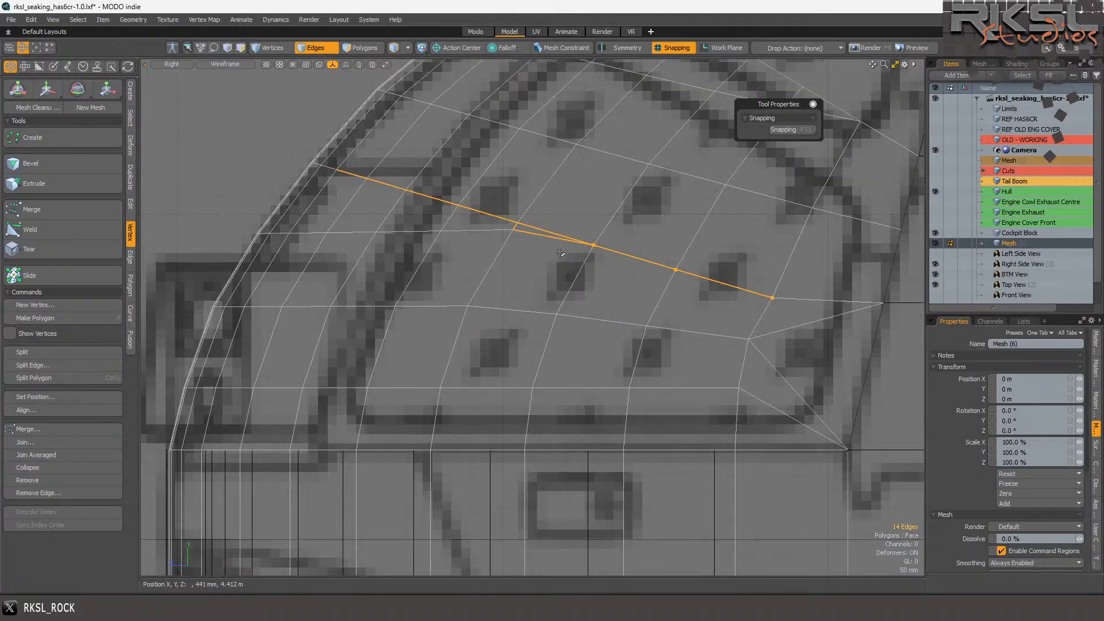
pyautogui.click(582, 253)
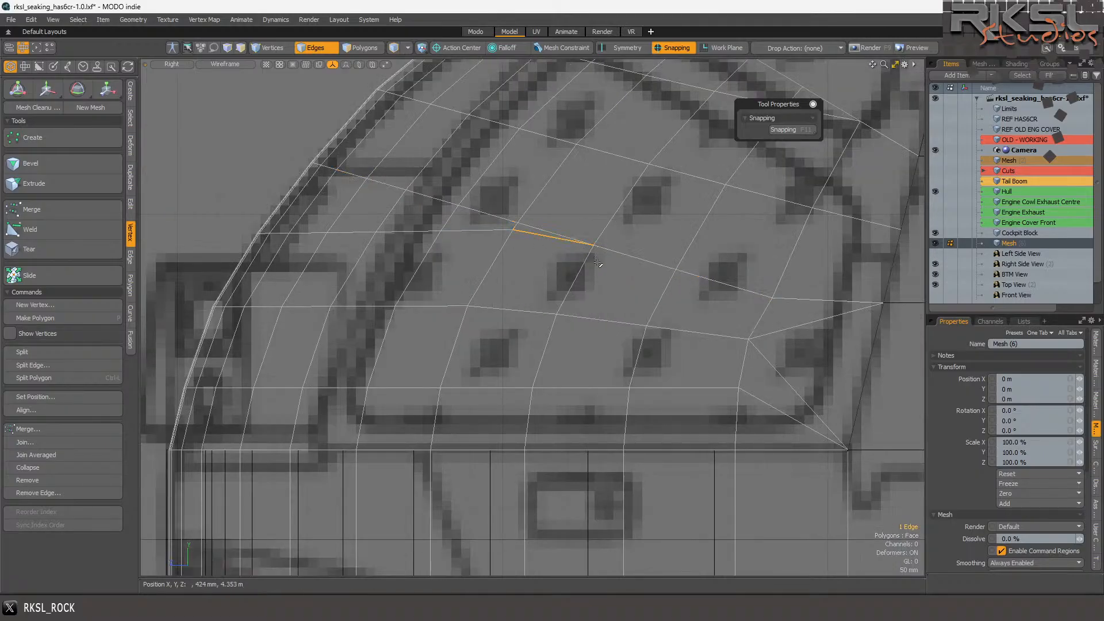
pyautogui.keyDown('shift'); pyautogui.click(738, 300); pyautogui.keyUp('shift')
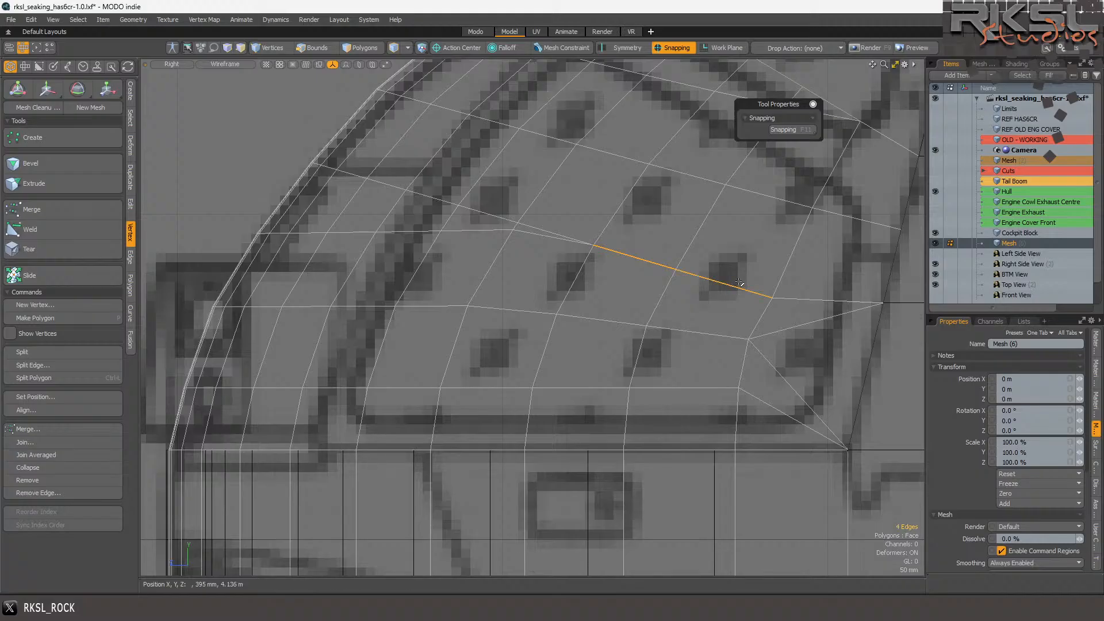
pyautogui.click(109, 86)
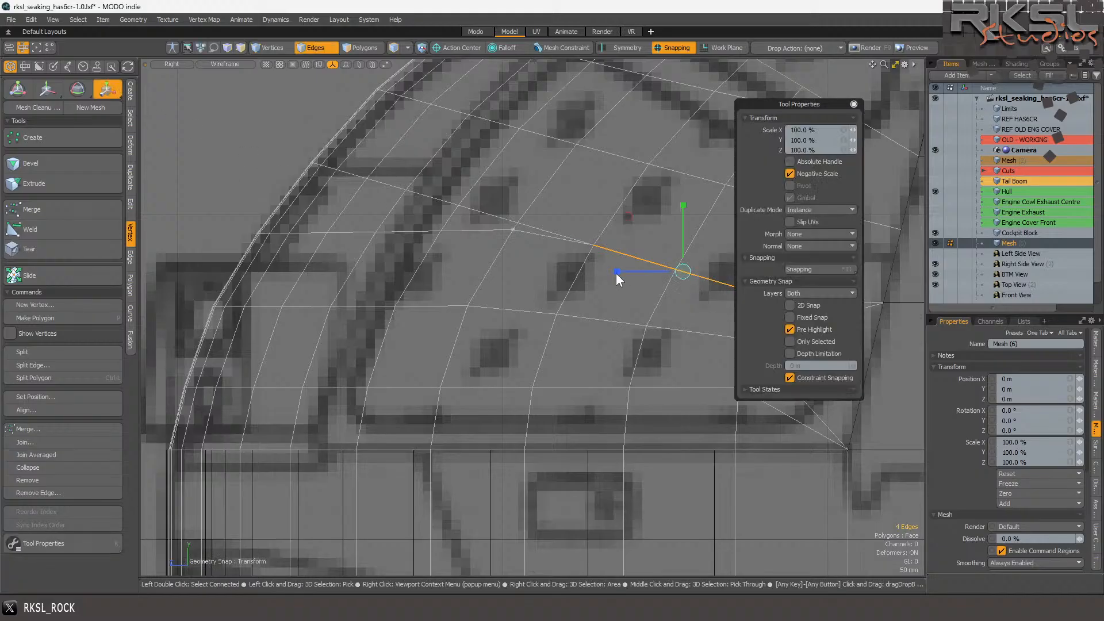
pyautogui.click(597, 241)
pyautogui.moveTo(594, 245); pyautogui.dragTo(586, 245)
pyautogui.scroll(-6, 514, 234)
pyautogui.scroll(6, 589, 232)
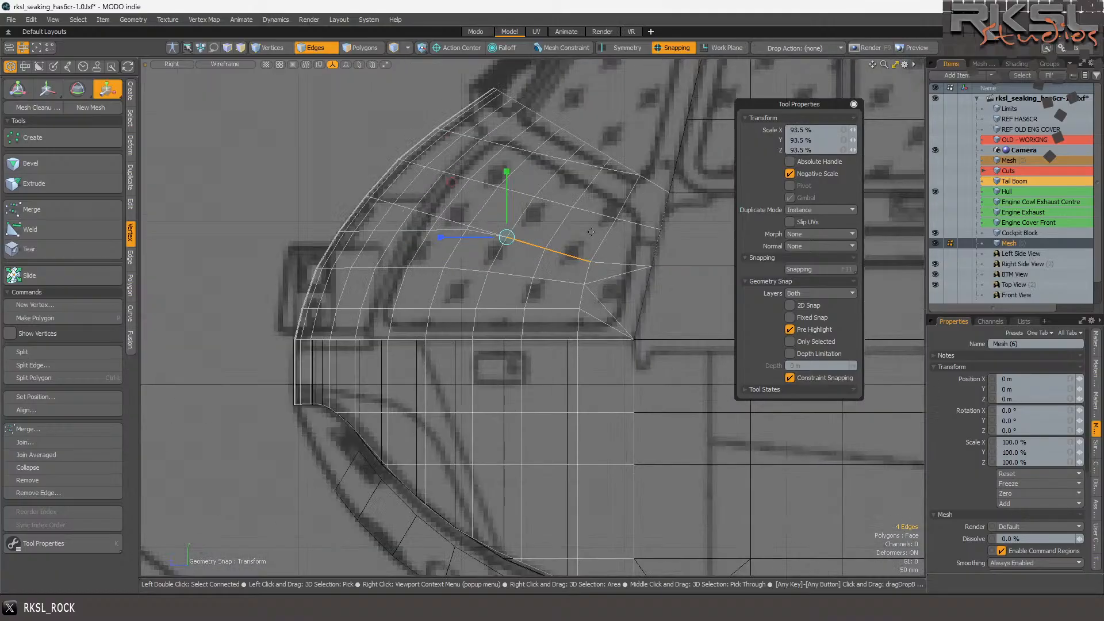
pyautogui.press('space')
pyautogui.click(592, 242)
pyautogui.scroll(-6, 604, 246)
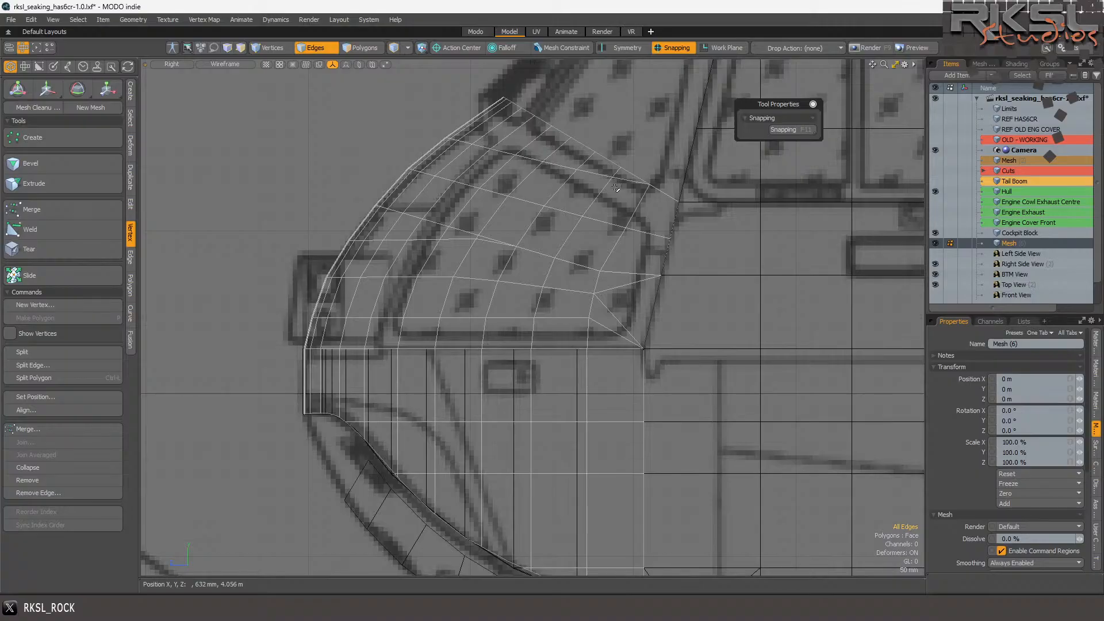
pyautogui.scroll(-6, 615, 188)
pyautogui.scroll(6, 651, 156)
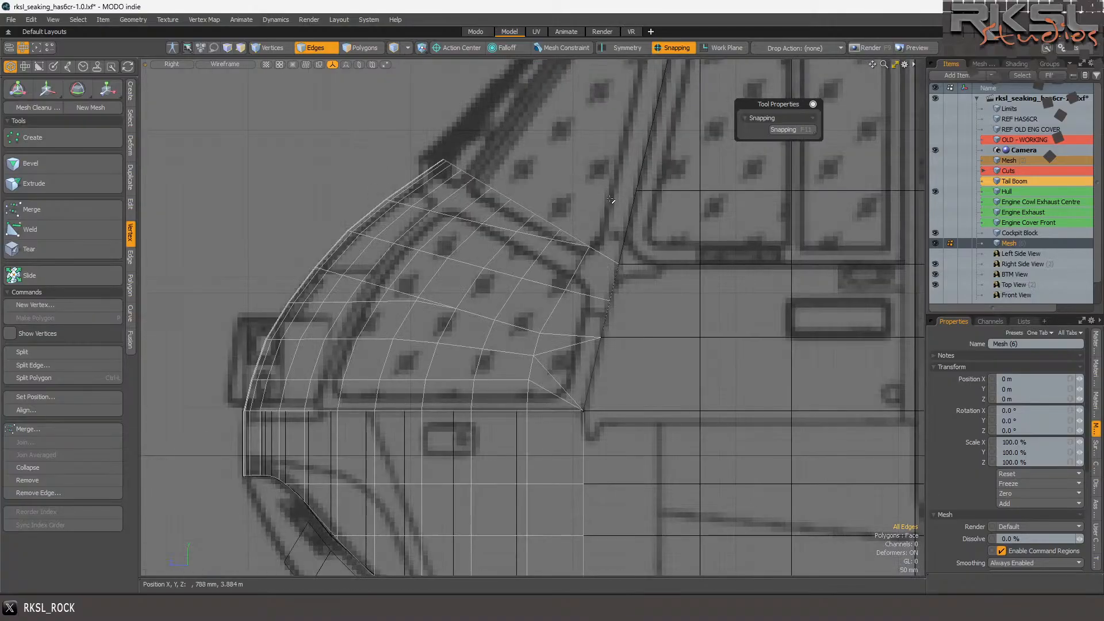
pyautogui.scroll(2, 609, 222)
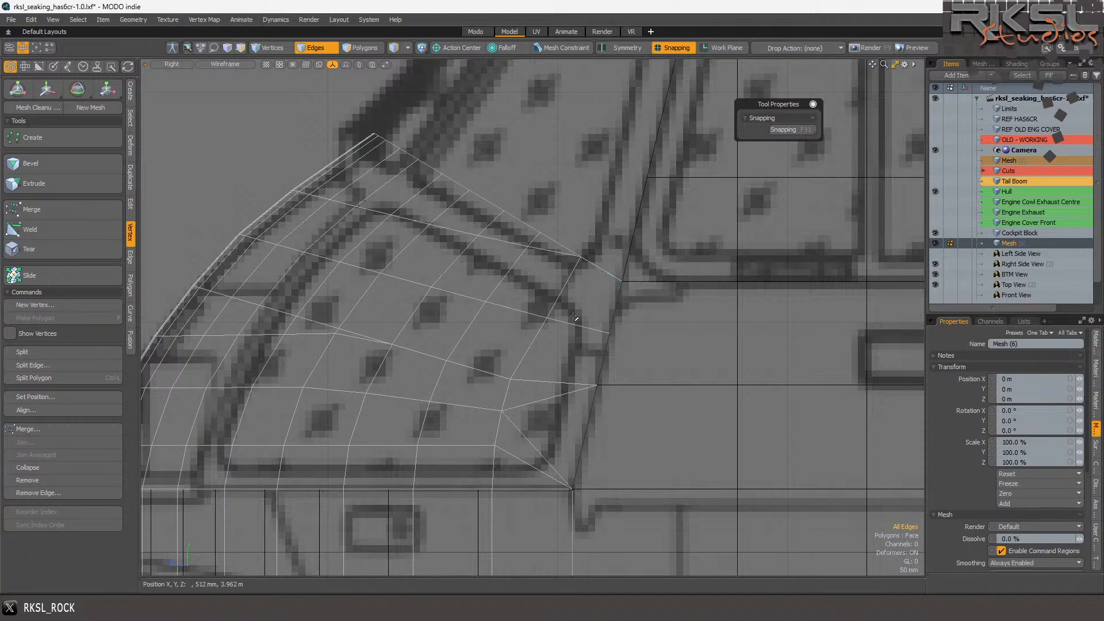
pyautogui.scroll(-3, 586, 315)
pyautogui.scroll(2, 569, 307)
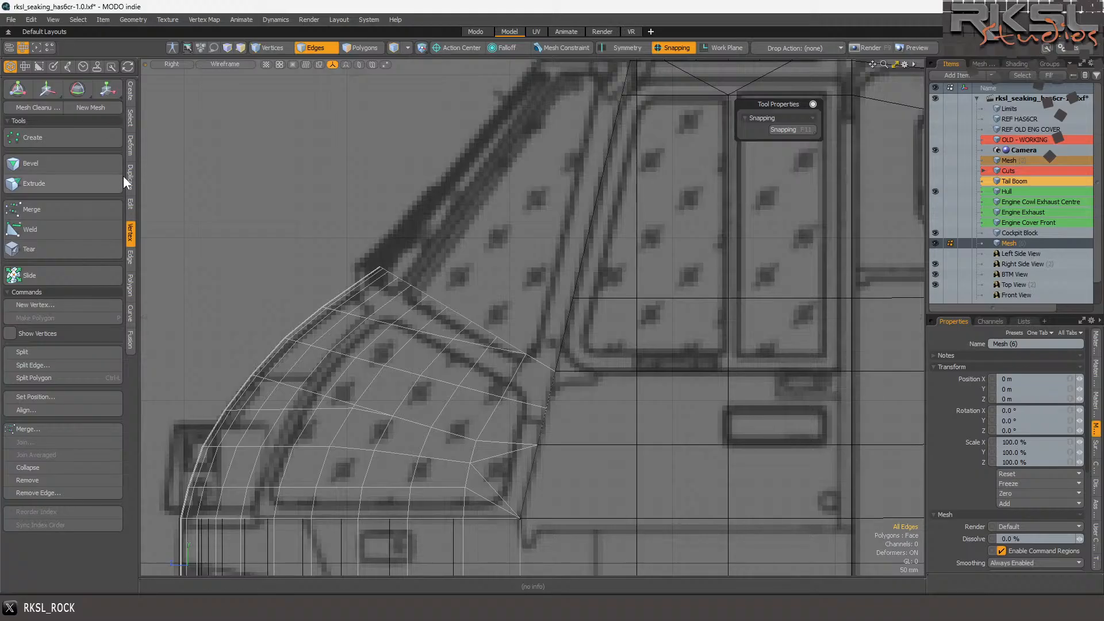
pyautogui.click(131, 205)
pyautogui.click(49, 134)
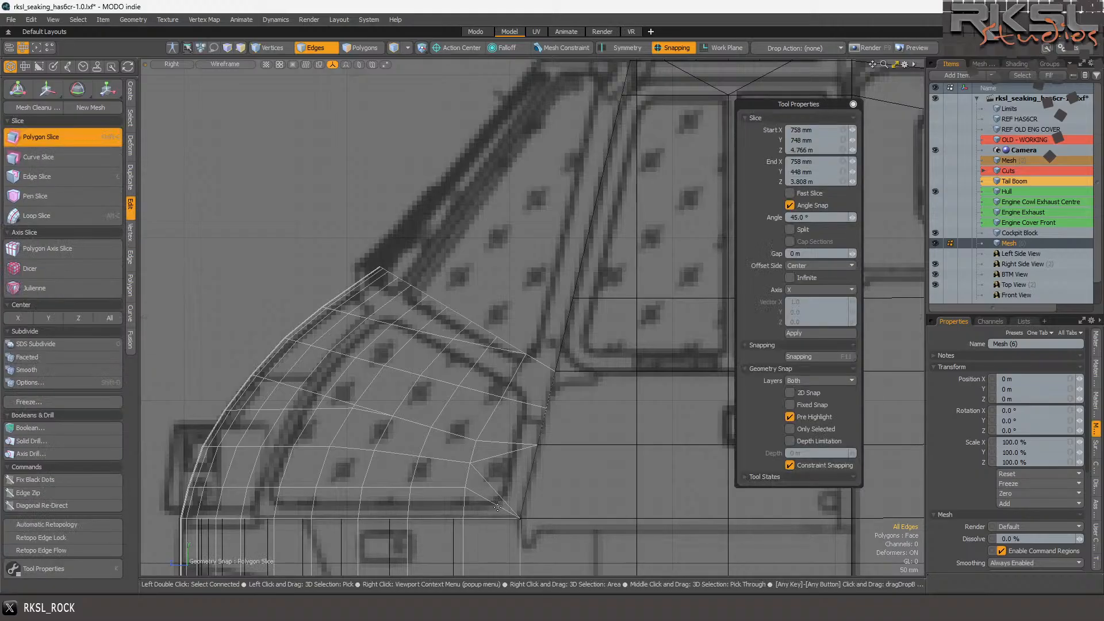
pyautogui.moveTo(490, 528); pyautogui.dragTo(556, 285)
pyautogui.press('space')
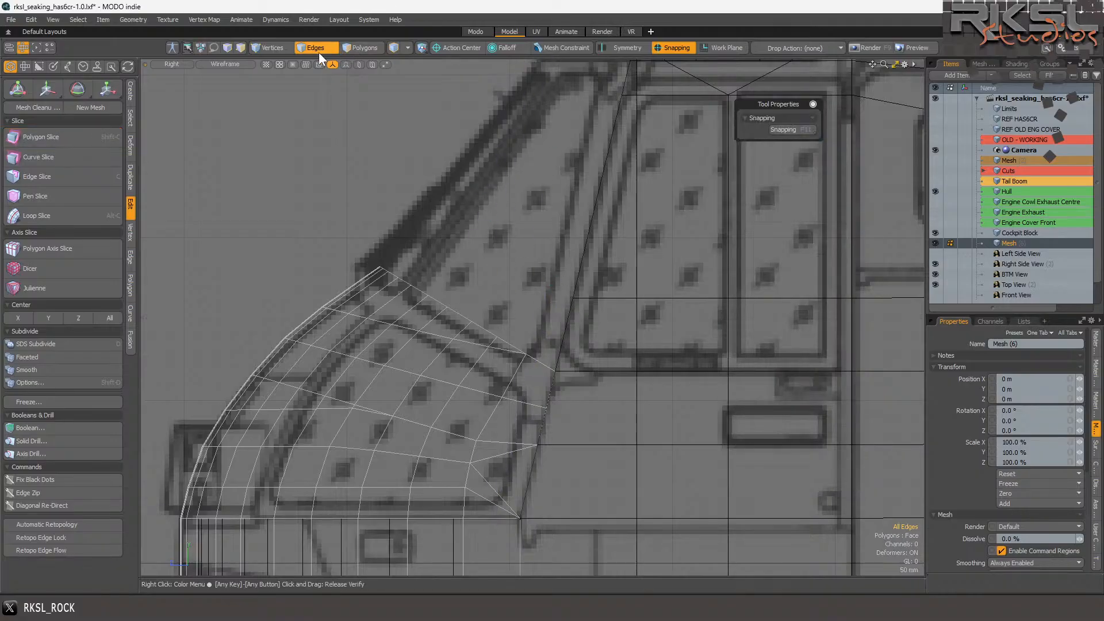
# - In the perspective view, extend the panel's upper rear edge outward along the X axis and select the resulting polygon
pyautogui.click(549, 389)
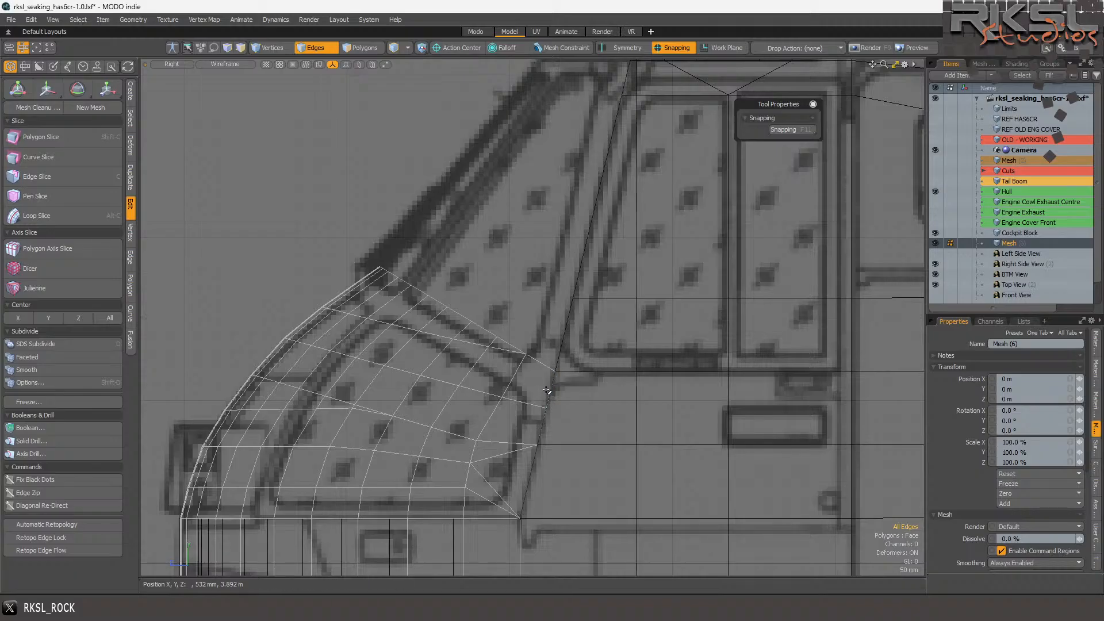
pyautogui.click(178, 65)
pyautogui.click(185, 80)
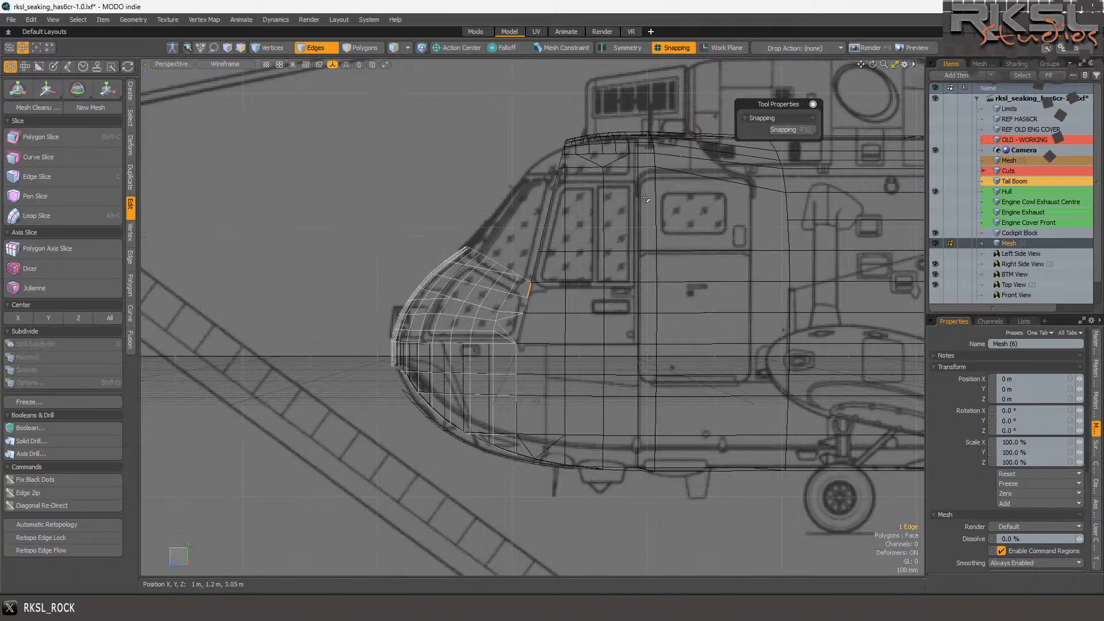
pyautogui.moveTo(873, 65); pyautogui.dragTo(268, 177)
pyautogui.click(131, 258)
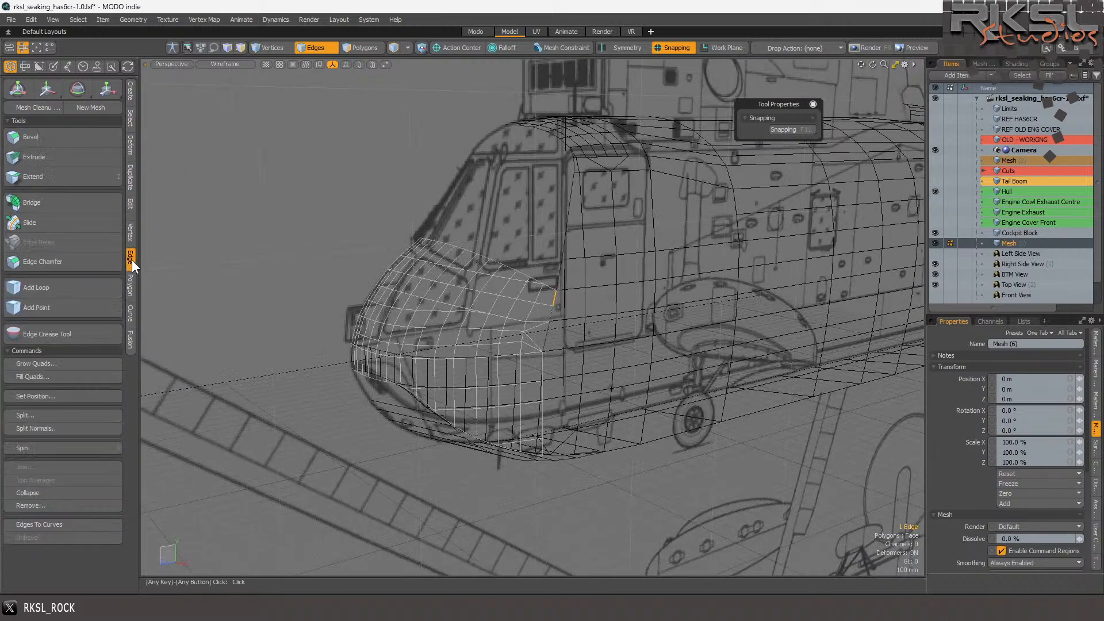
pyautogui.click(45, 176)
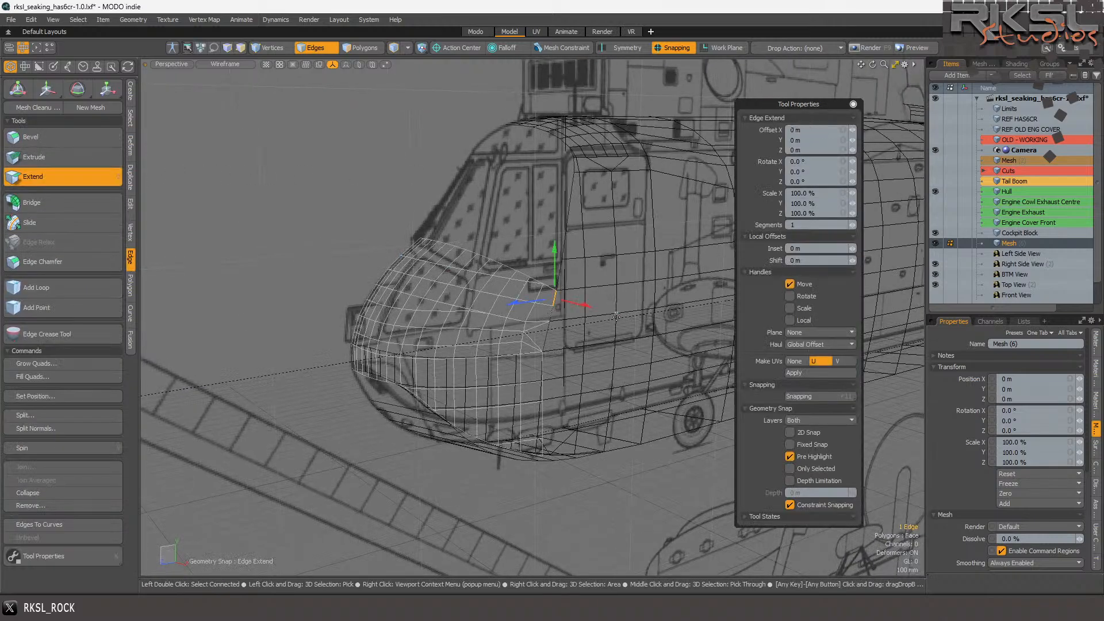
pyautogui.moveTo(584, 312); pyautogui.dragTo(644, 318)
pyautogui.press('space')
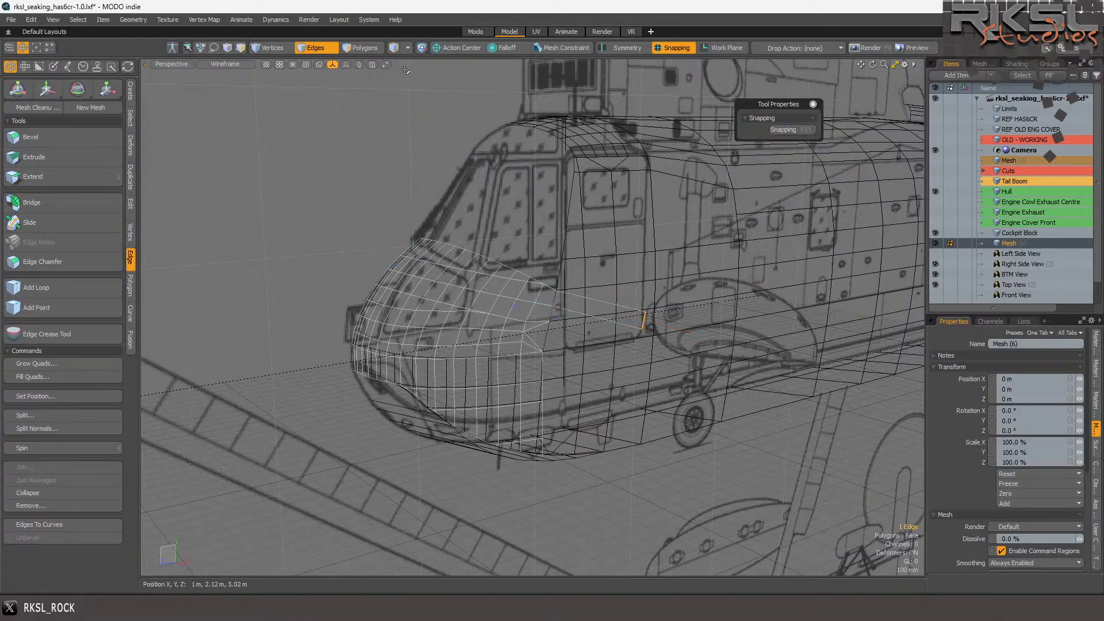
pyautogui.click(367, 48)
pyautogui.click(612, 293)
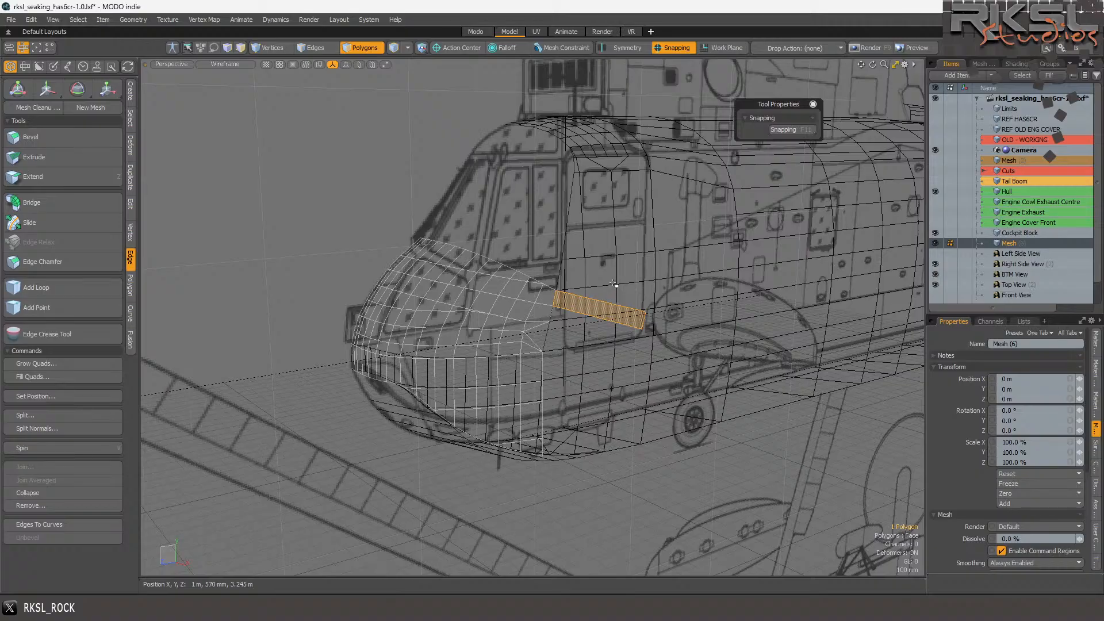
# - In the right side view, scale the selected guide polygon uniformly to about 1788% so it spans beyond the nose panel's rear edge
pyautogui.scroll(3, 614, 285)
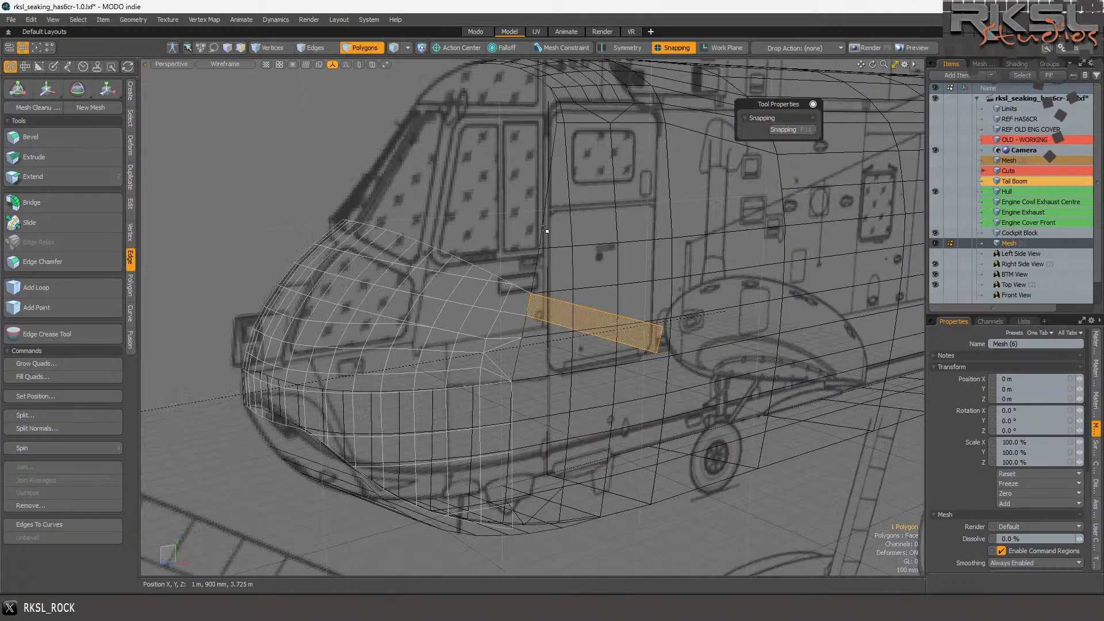
pyautogui.click(179, 66)
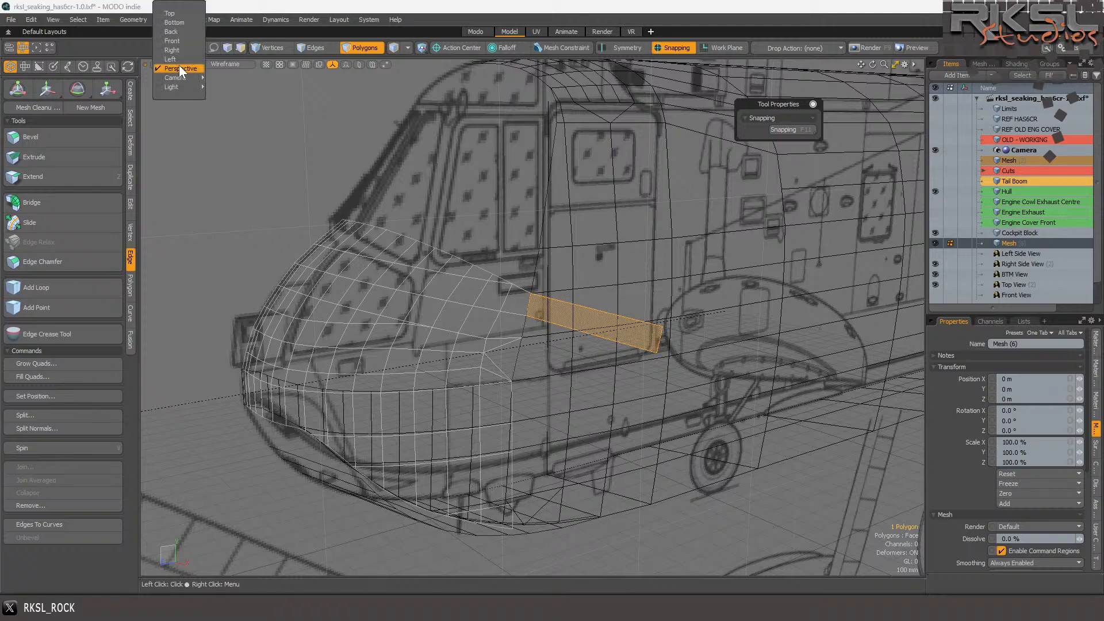
pyautogui.click(184, 51)
pyautogui.click(107, 89)
pyautogui.moveTo(493, 297); pyautogui.dragTo(540, 94)
pyautogui.scroll(-5, 321, 272)
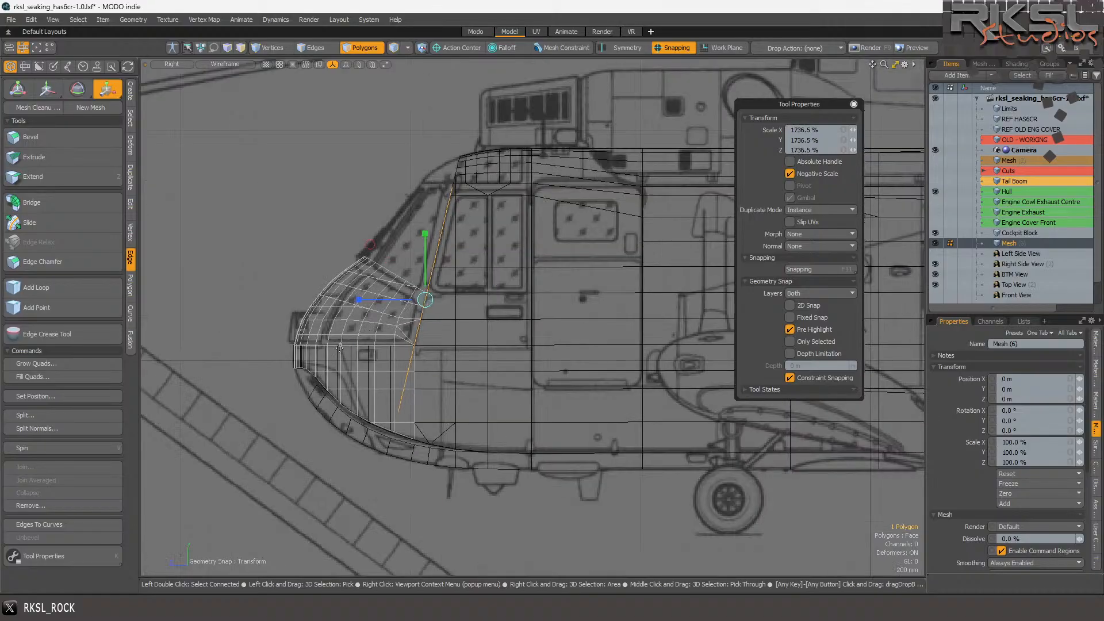
pyautogui.scroll(5, 460, 314)
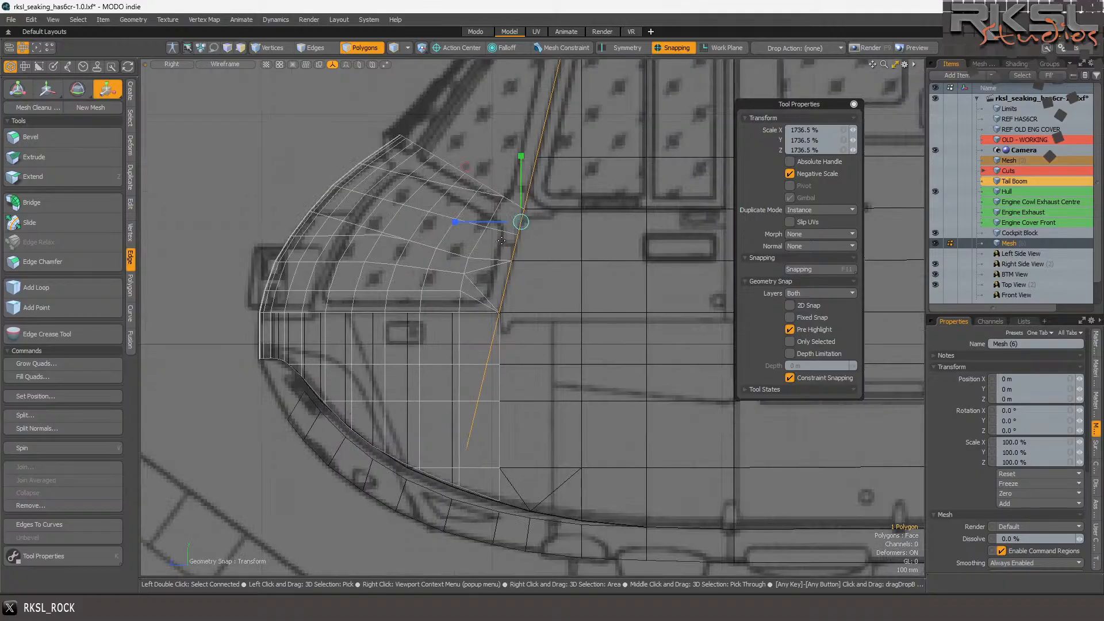
pyautogui.scroll(-5, 472, 265)
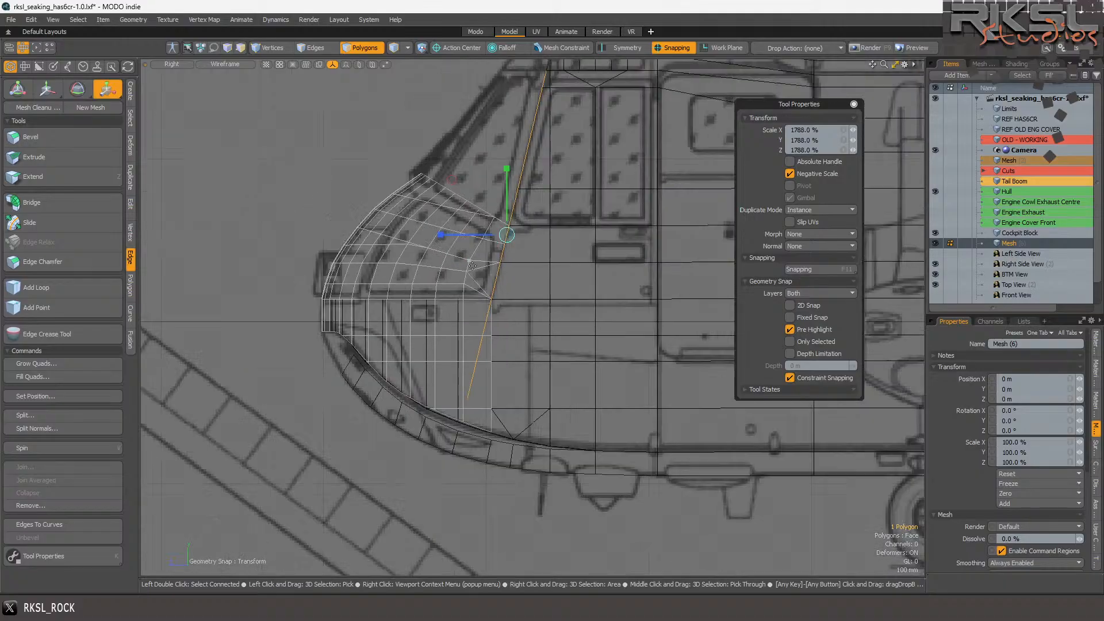
pyautogui.scroll(6, 472, 265)
pyautogui.press('space')
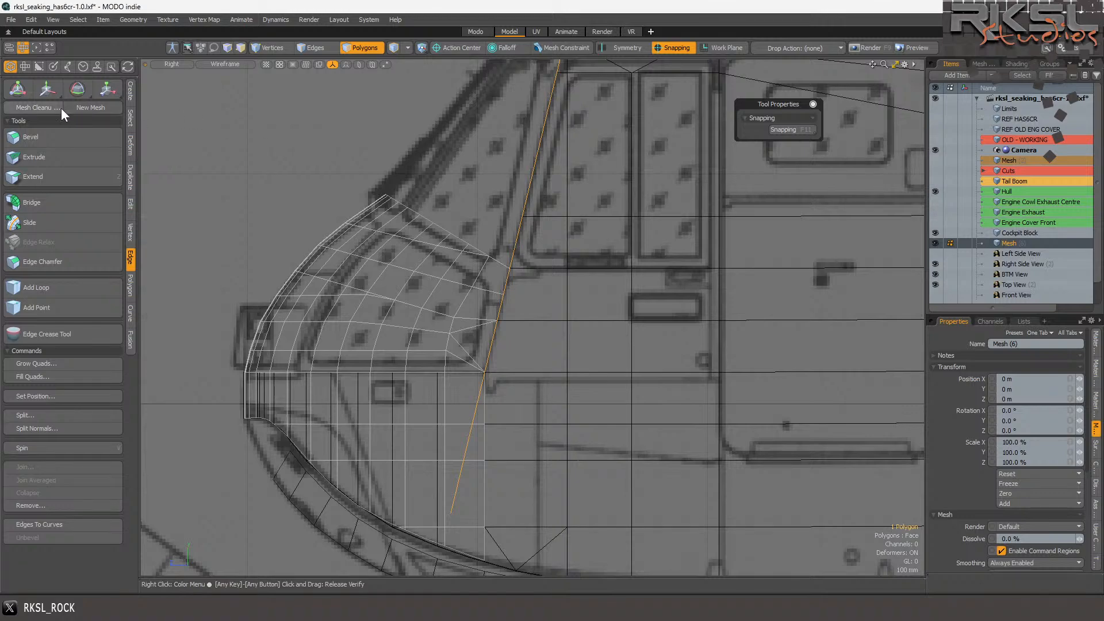
# - Move the enlarged guide polygon 70 mm along the Z axis to match the slanted windscreen pillar on the drawing
pyautogui.click(46, 86)
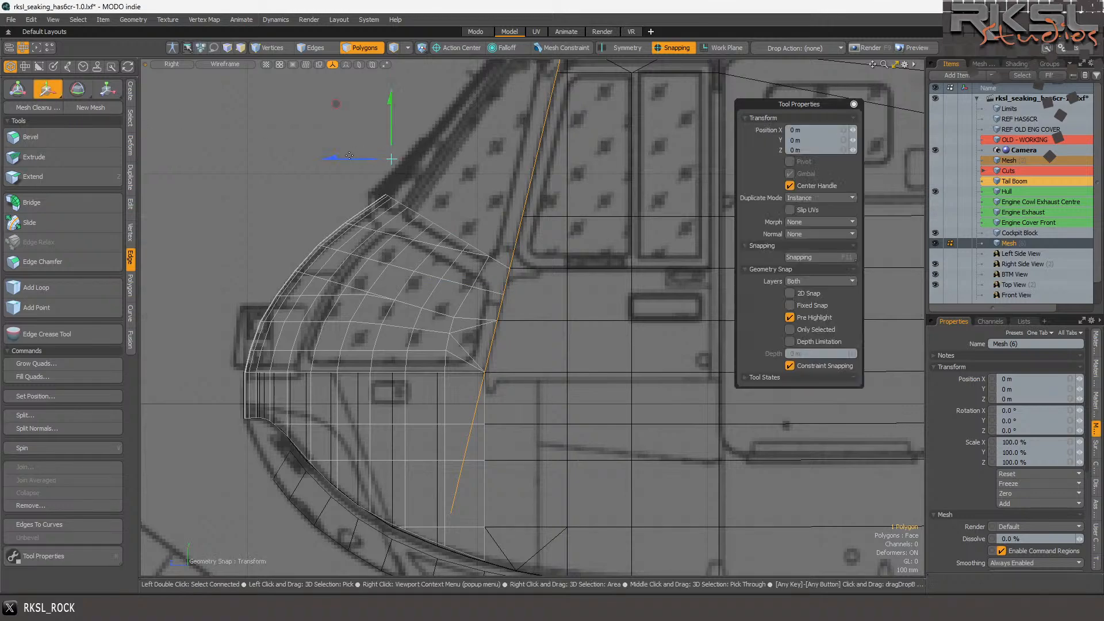
pyautogui.moveTo(349, 156); pyautogui.dragTo(358, 155)
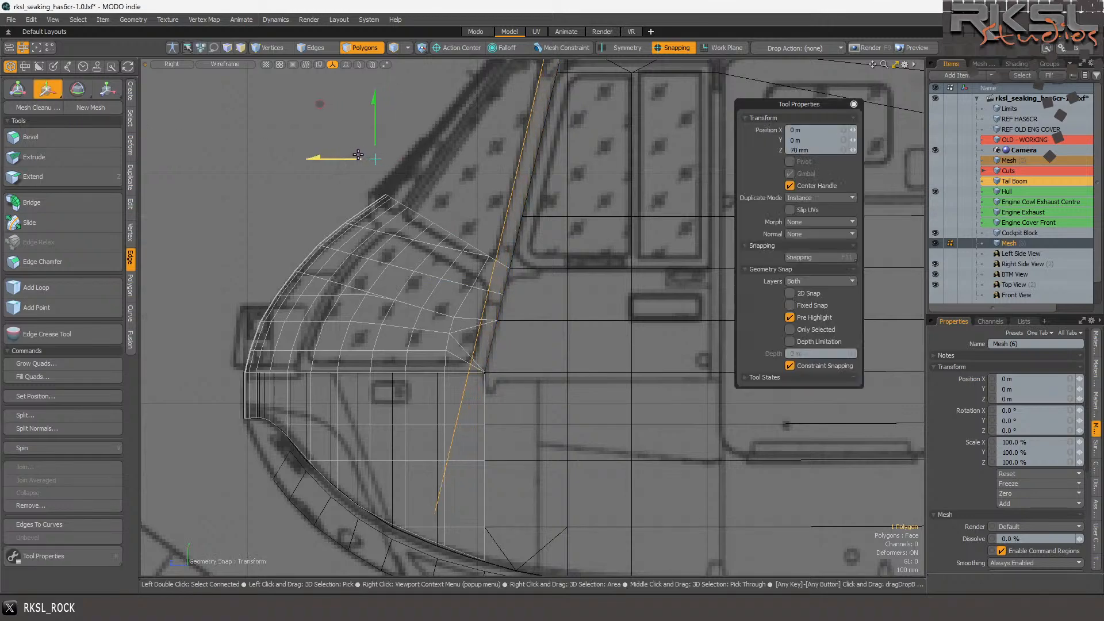
pyautogui.scroll(-3, 359, 155)
pyautogui.scroll(2, 390, 135)
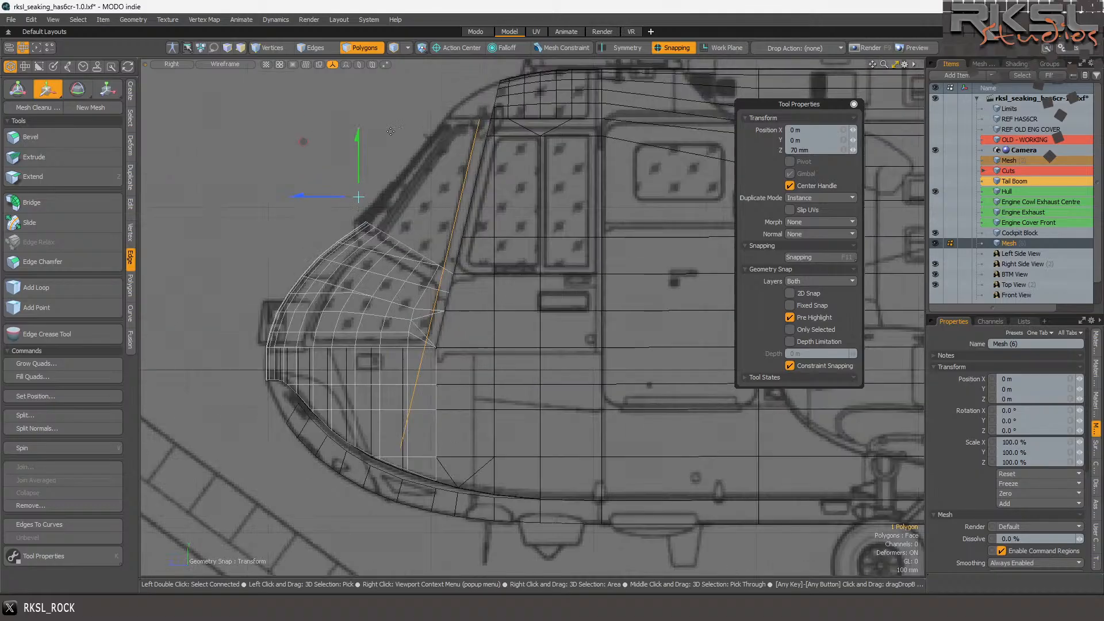
pyautogui.press('space')
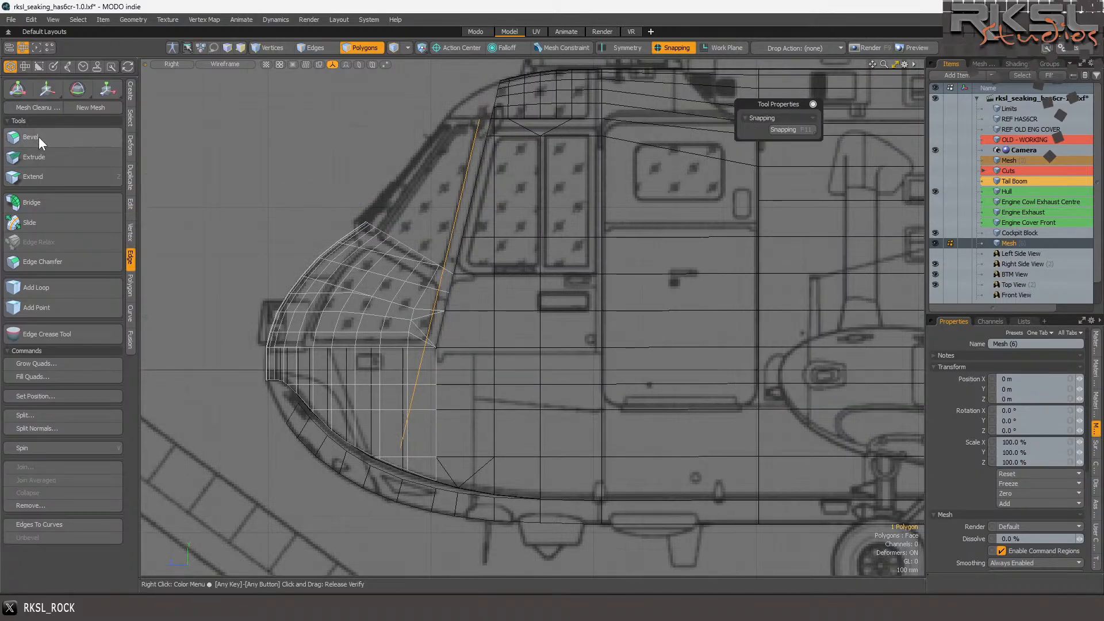
# - Use Polygon Slice along the slanted guide polygon, from the top of the windscreen pillar down to the lower nose
pyautogui.click(128, 212)
pyautogui.click(63, 138)
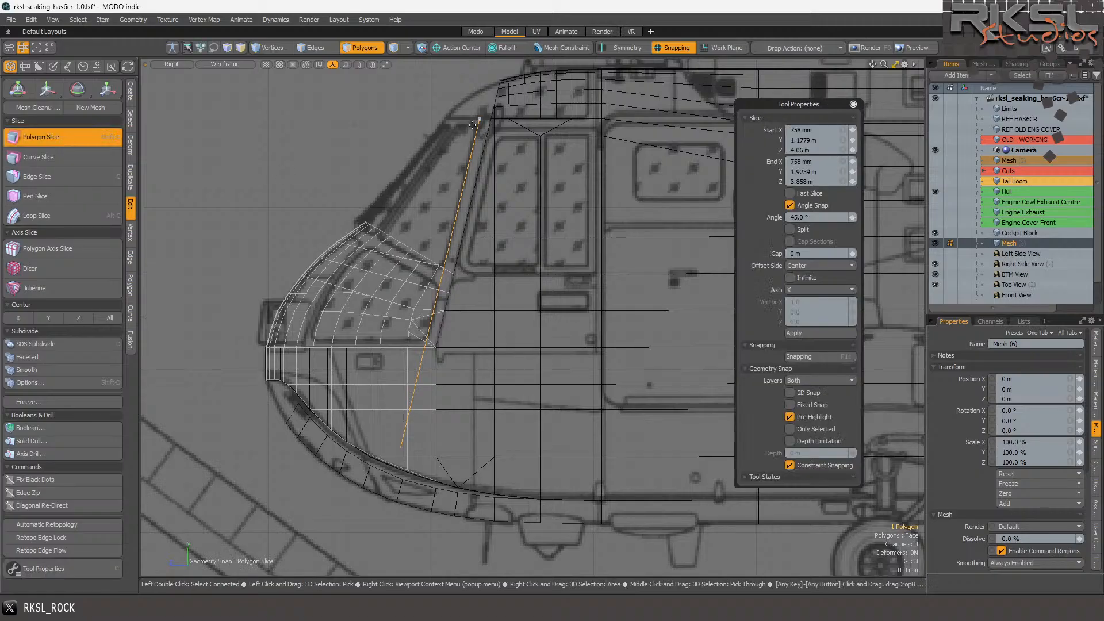
pyautogui.moveTo(479, 119); pyautogui.dragTo(396, 448)
pyautogui.press('space')
pyautogui.scroll(5, 442, 253)
pyautogui.scroll(-1, 491, 266)
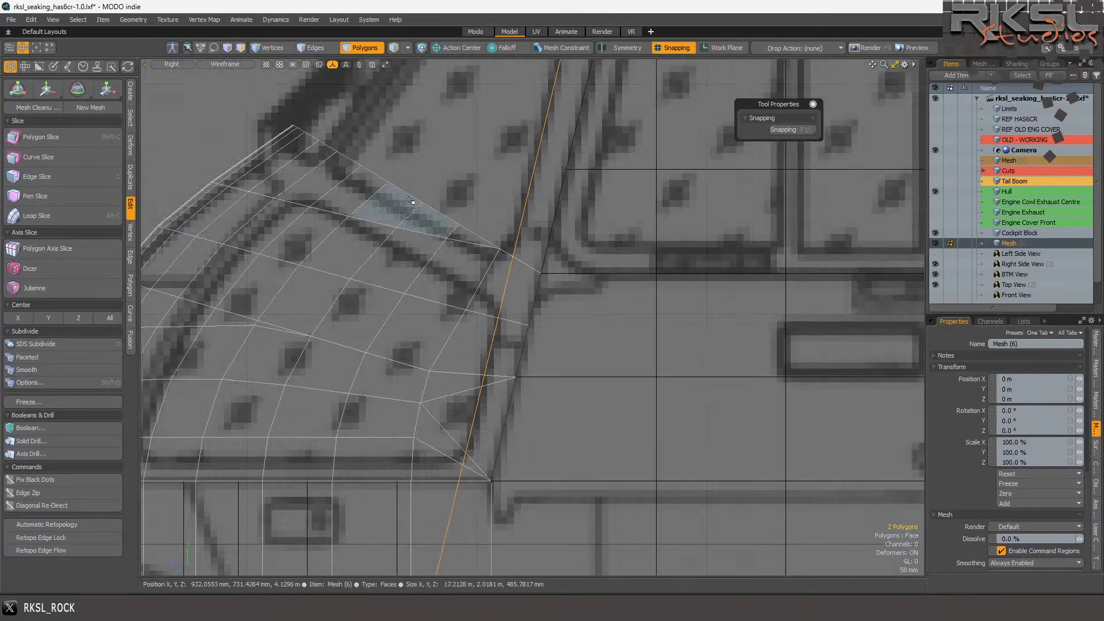
# - Try to slice along the lower windscreen frame line, from Y 891 mm, Z 4.456 m to Y 555 mm, Z 3.836 m
pyautogui.click(43, 139)
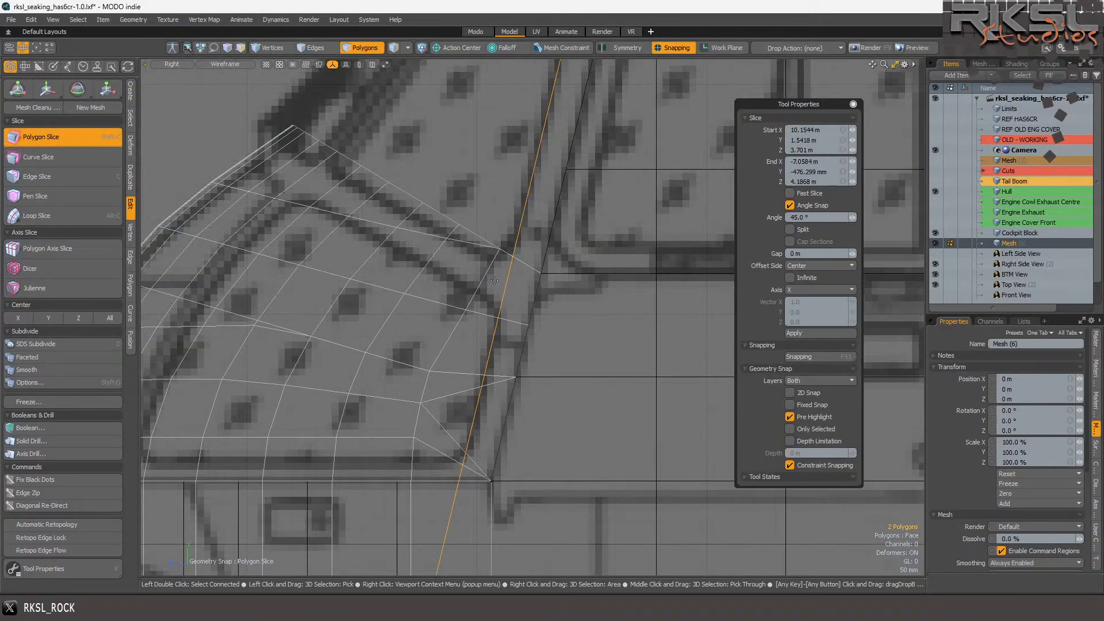
pyautogui.click(536, 276)
pyautogui.moveTo(303, 157); pyautogui.dragTo(489, 270)
pyautogui.moveTo(310, 165); pyautogui.dragTo(514, 272)
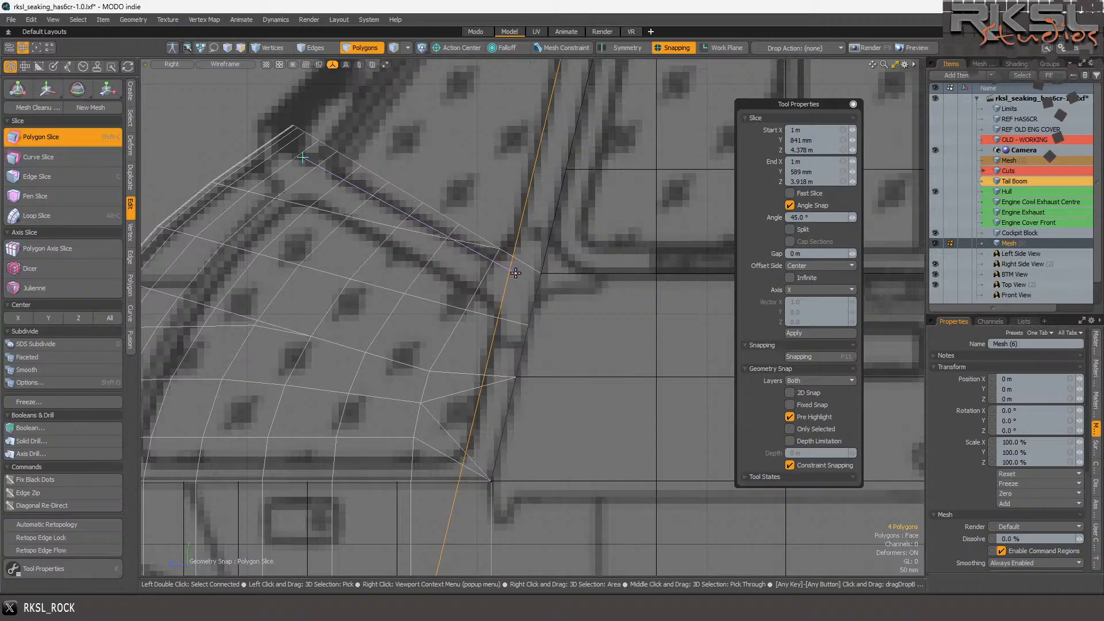
pyautogui.moveTo(304, 157); pyautogui.dragTo(243, 125)
pyautogui.moveTo(515, 274); pyautogui.dragTo(553, 294)
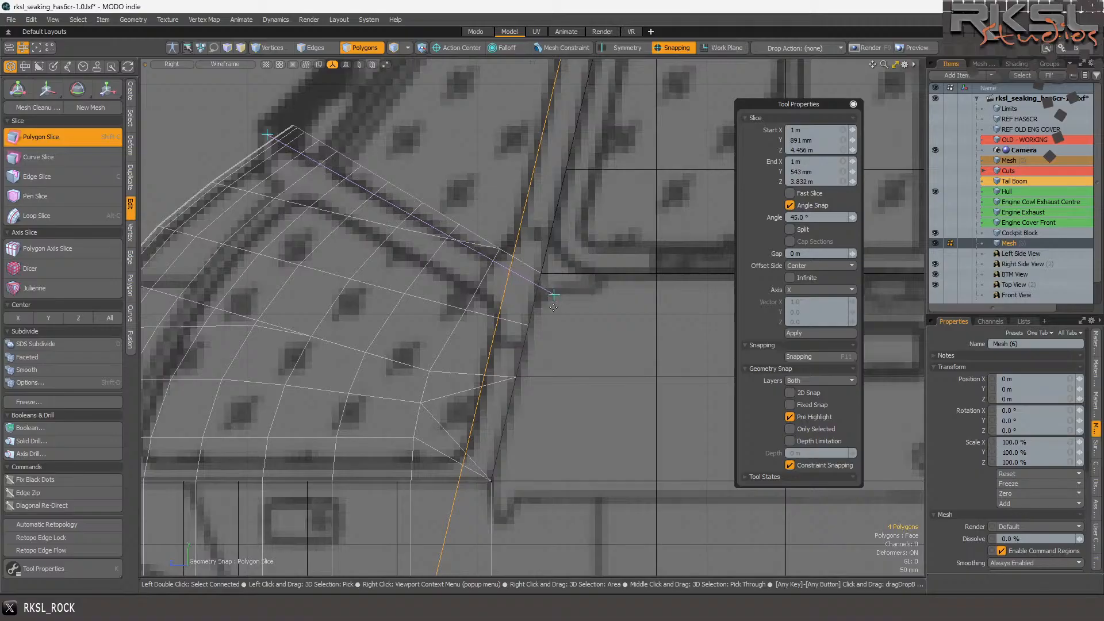
pyautogui.moveTo(556, 297); pyautogui.dragTo(553, 289)
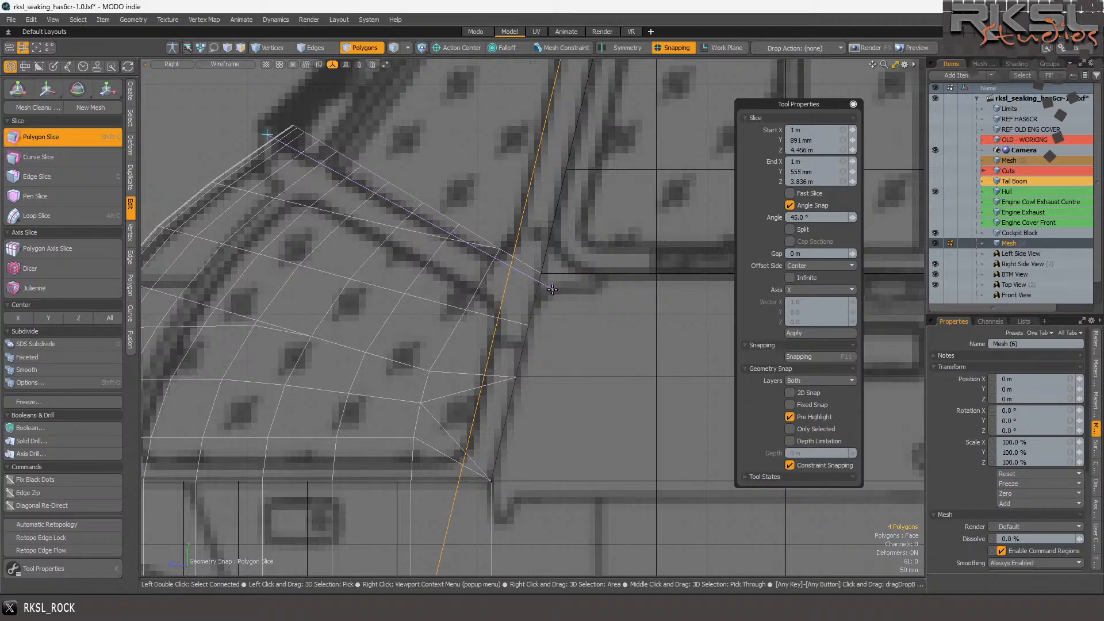
pyautogui.press('space')
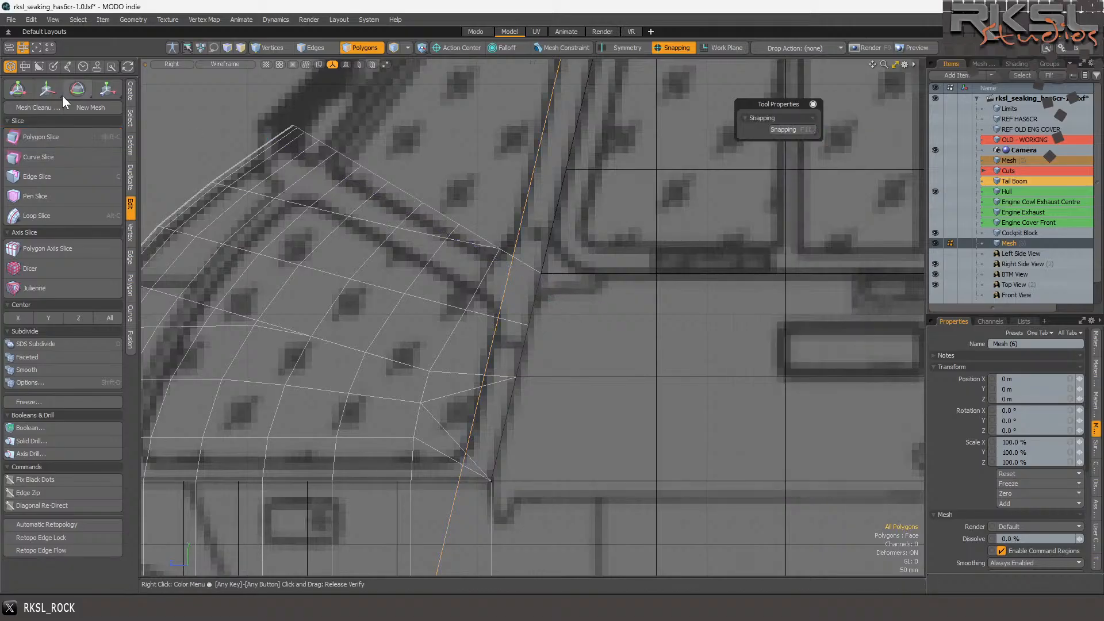
# - Slice the unselected mesh along the lower windscreen frame, from Y 894 mm, Z 4.476 m to about Y 604 mm, Z 3.927 m
pyautogui.click(71, 142)
pyautogui.moveTo(258, 132); pyautogui.dragTo(506, 266)
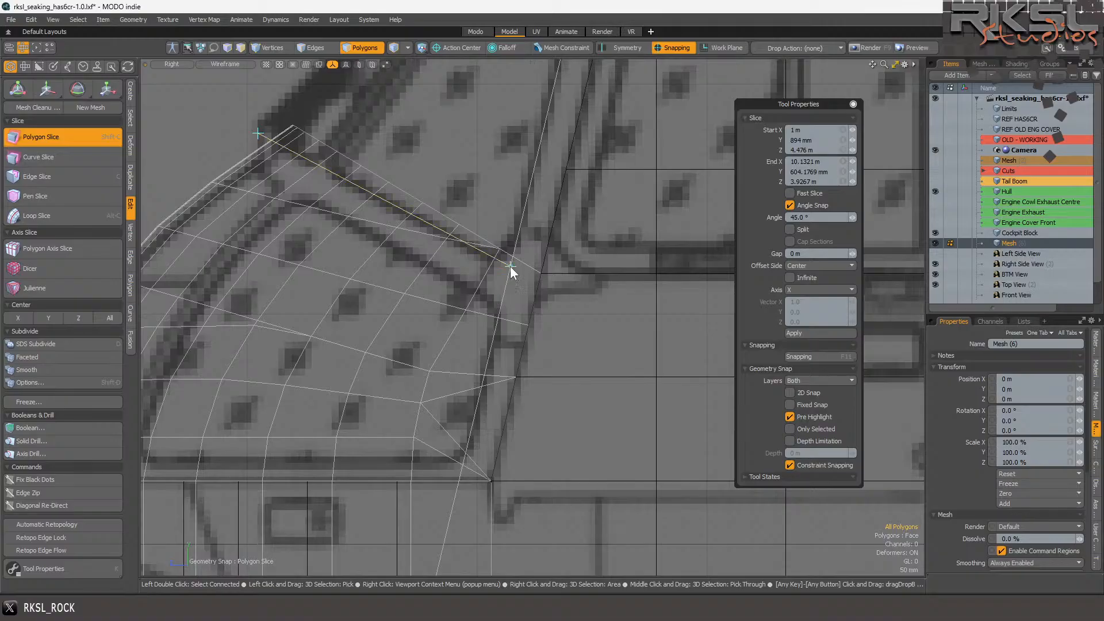
pyautogui.press('space')
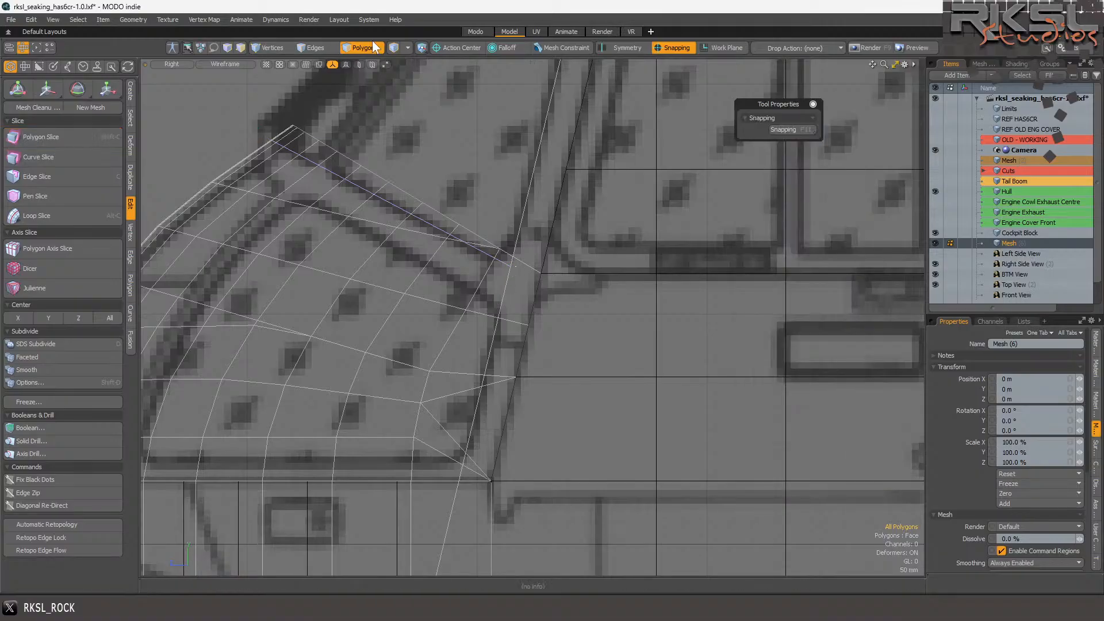
# - Delete the strip of polygons above the new slice, from the nose centreline back to the rear corner
pyautogui.moveTo(284, 129); pyautogui.dragTo(446, 212)
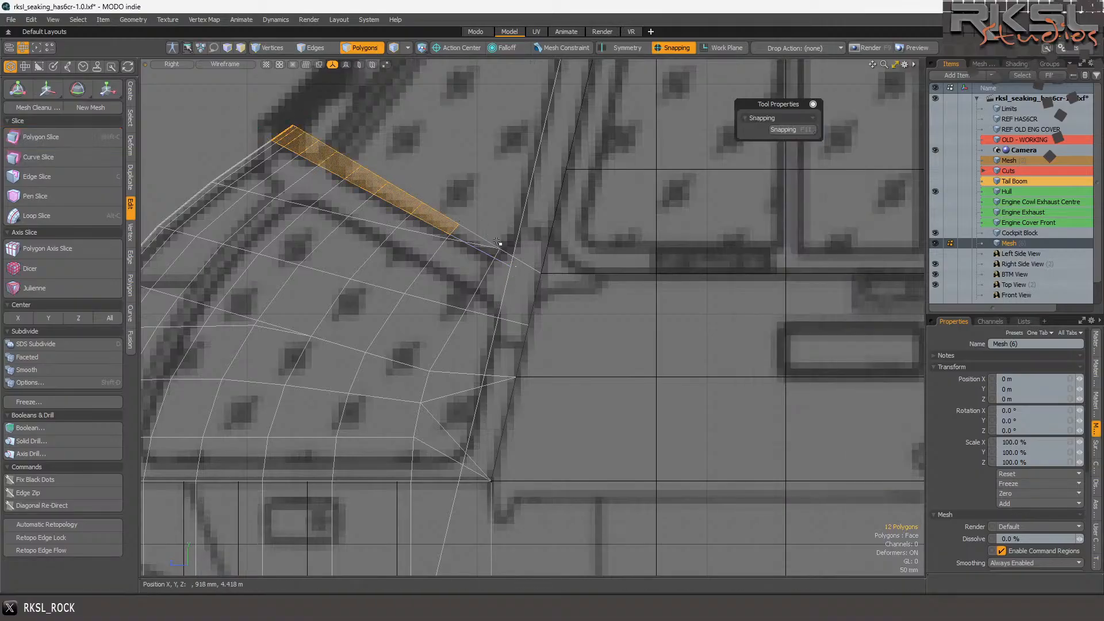
pyautogui.moveTo(497, 242); pyautogui.dragTo(503, 251)
pyautogui.keyDown('ctrl'); pyautogui.click(509, 285); pyautogui.keyUp('ctrl')
pyautogui.click(565, 311)
# - Triangulate the polygons at the panel's upper rear corner and select the individual triangles to check how they are split
pyautogui.scroll(4, 530, 276)
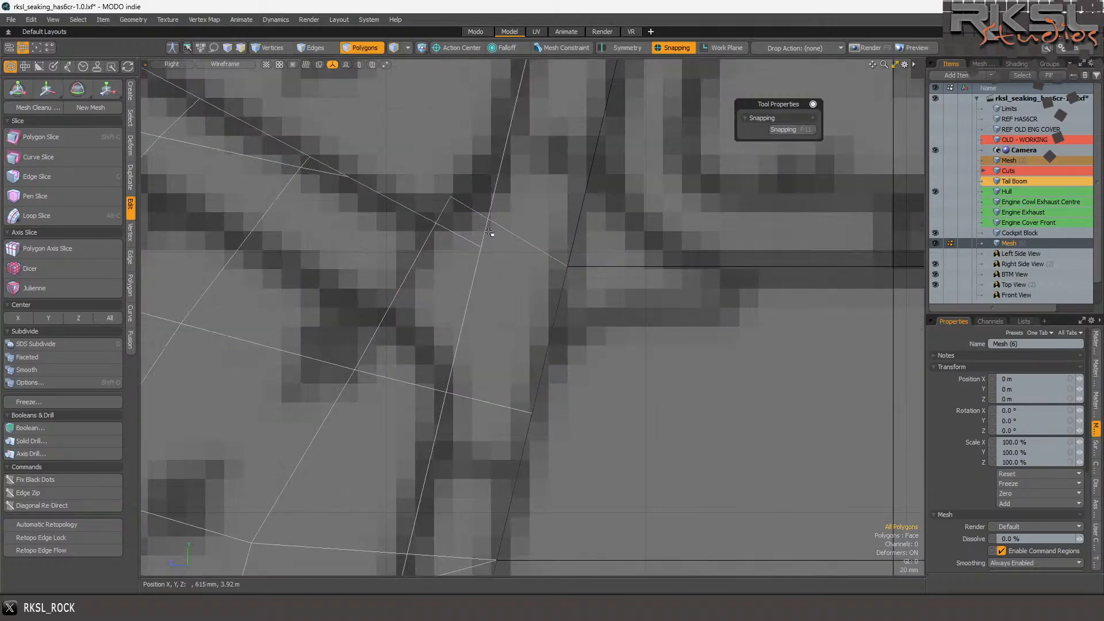
pyautogui.click(466, 214)
pyautogui.press('Up')
pyautogui.scroll(2, 486, 241)
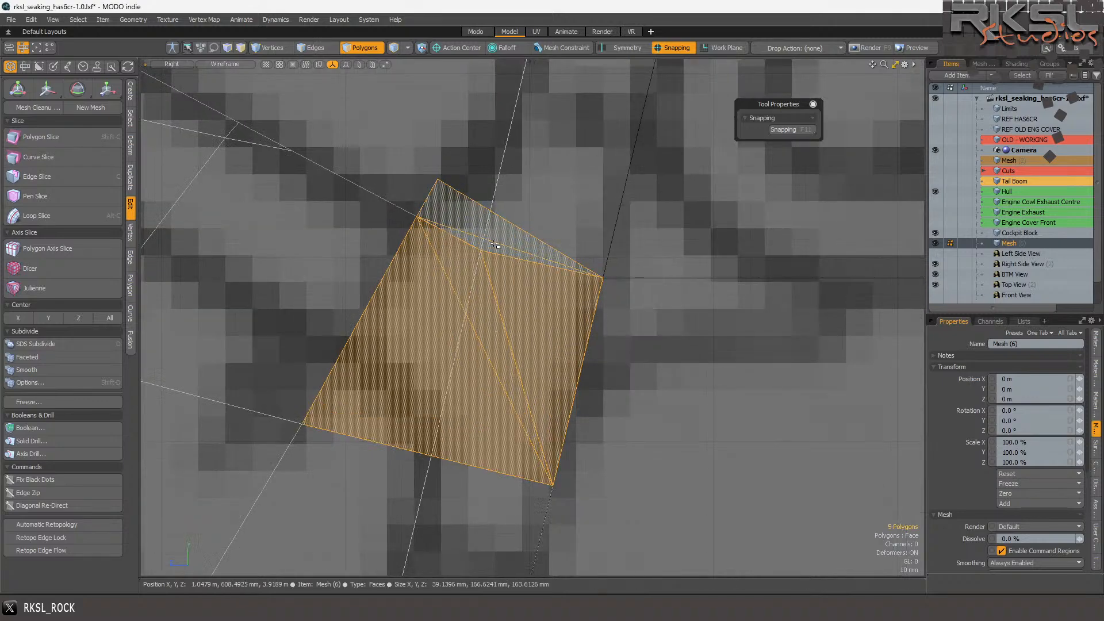
pyautogui.press('Down')
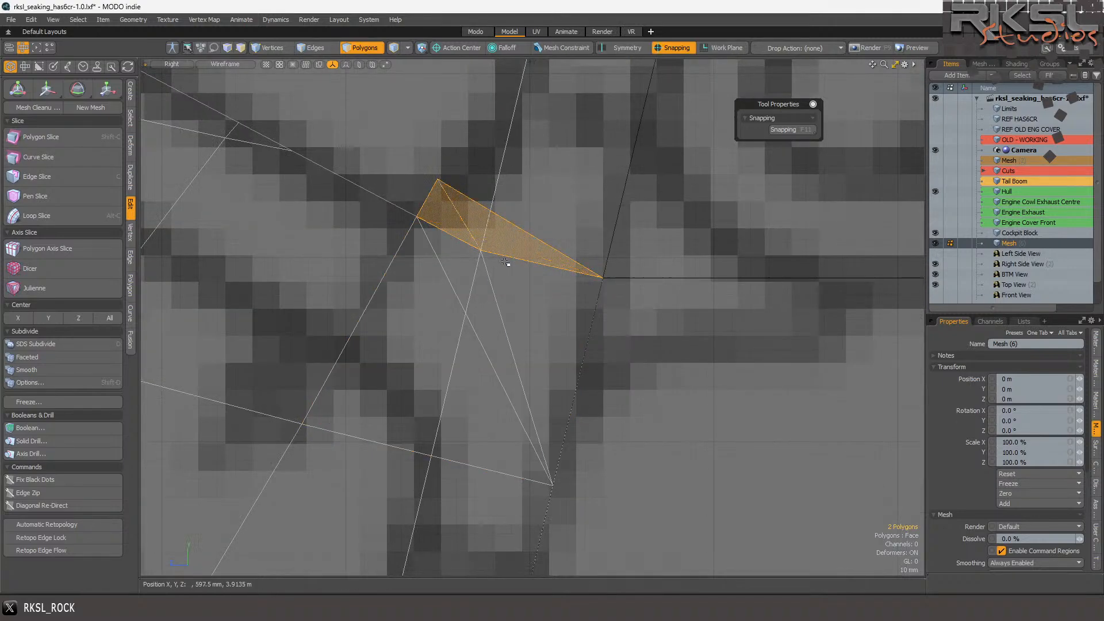
pyautogui.click(469, 210)
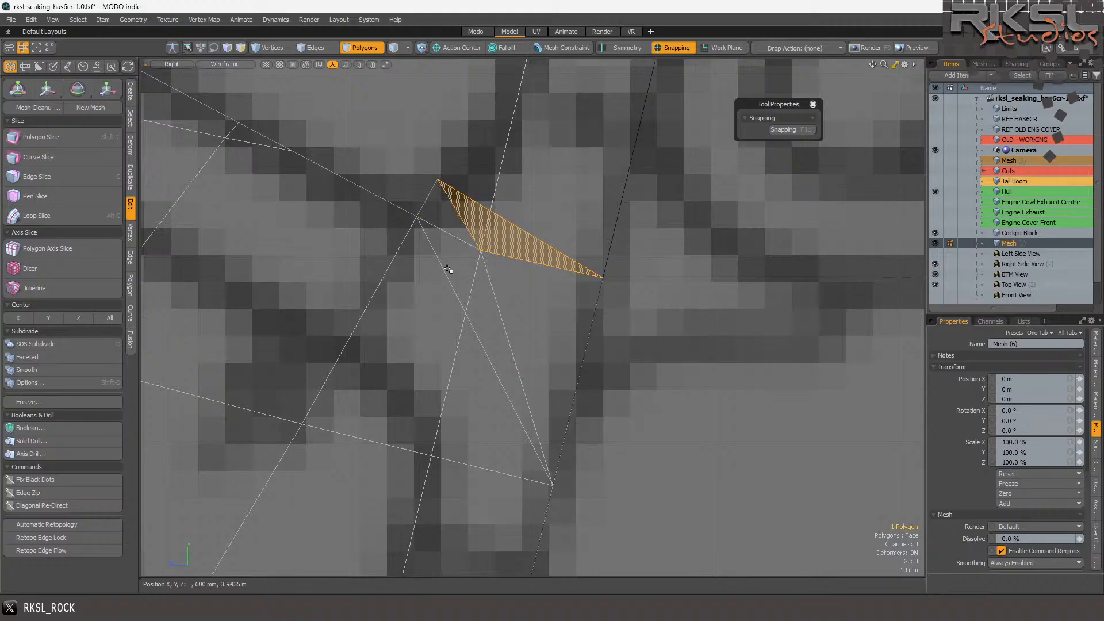
pyautogui.moveTo(460, 270); pyautogui.dragTo(425, 286)
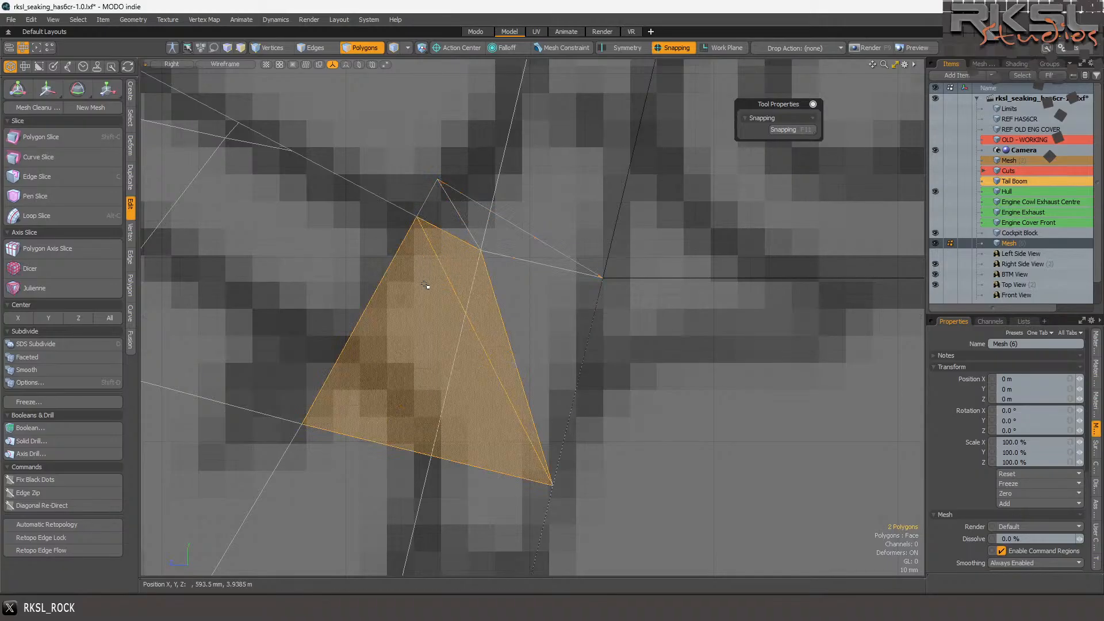
# - Move the two slanted guide polygons out of the panel mesh into the Cockpit Block mesh, and reselect the panel mesh
pyautogui.click(455, 364)
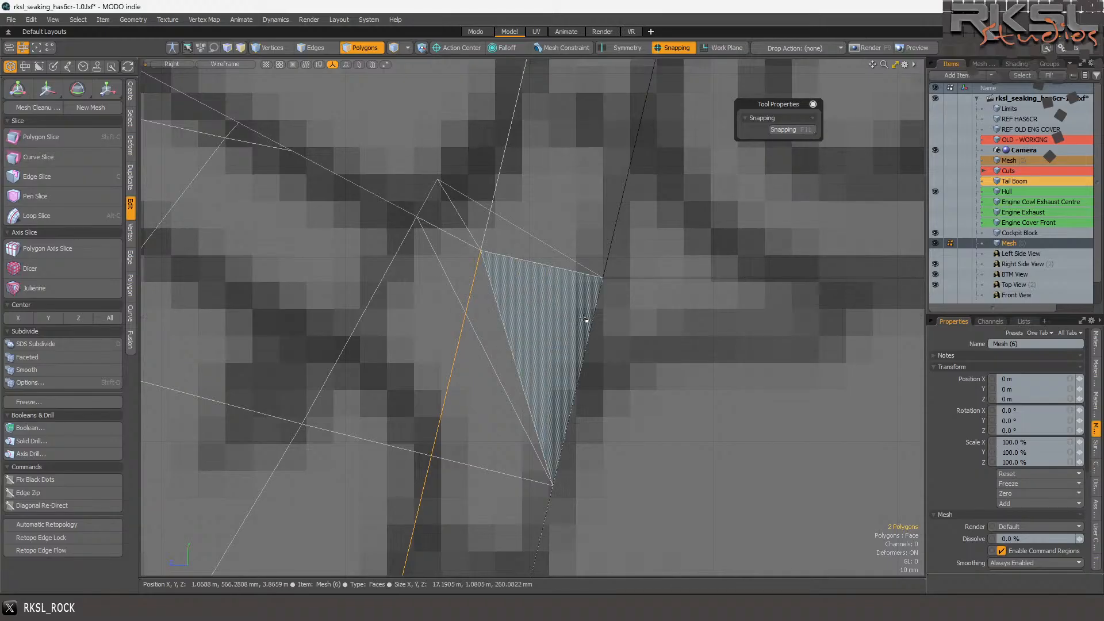
pyautogui.scroll(-5, 530, 291)
pyautogui.scroll(-2, 530, 290)
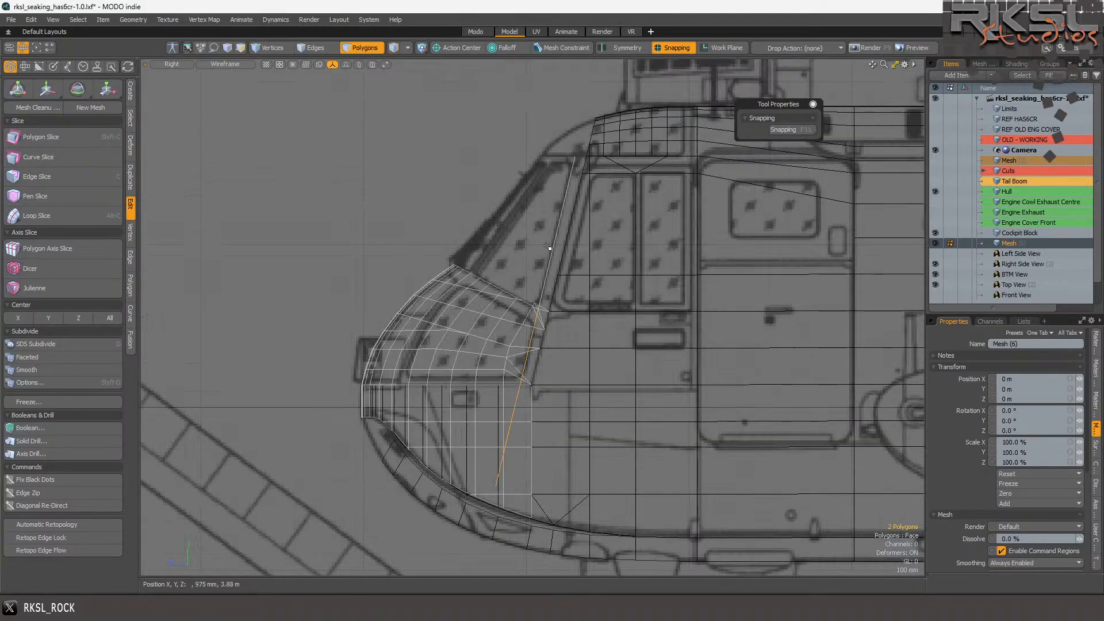
pyautogui.press('Delete')
pyautogui.click(1009, 229)
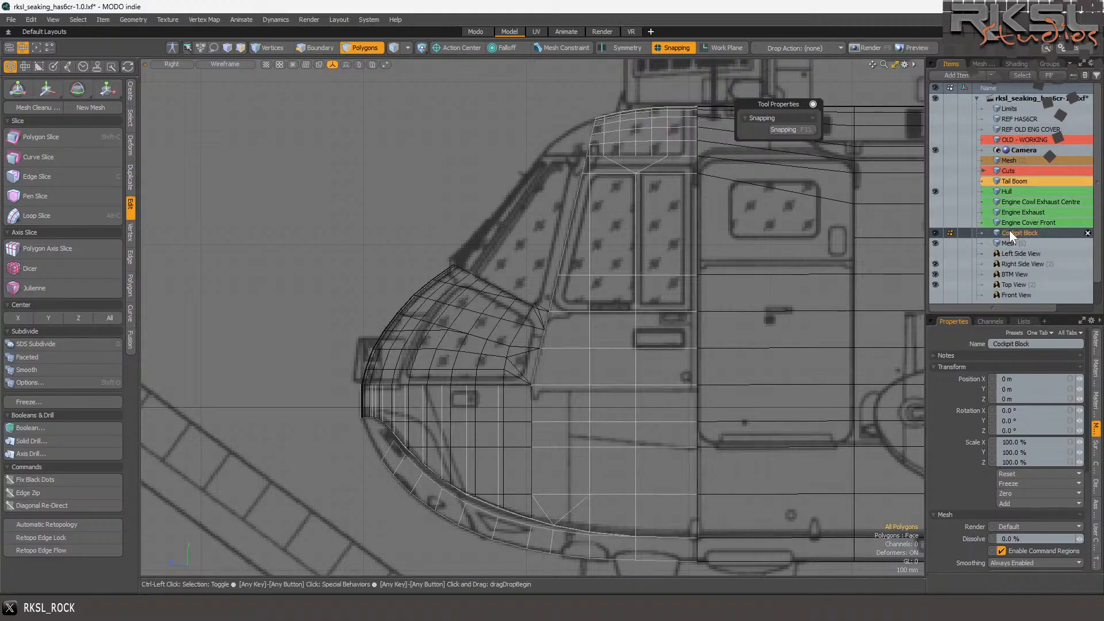
pyautogui.click(1009, 243)
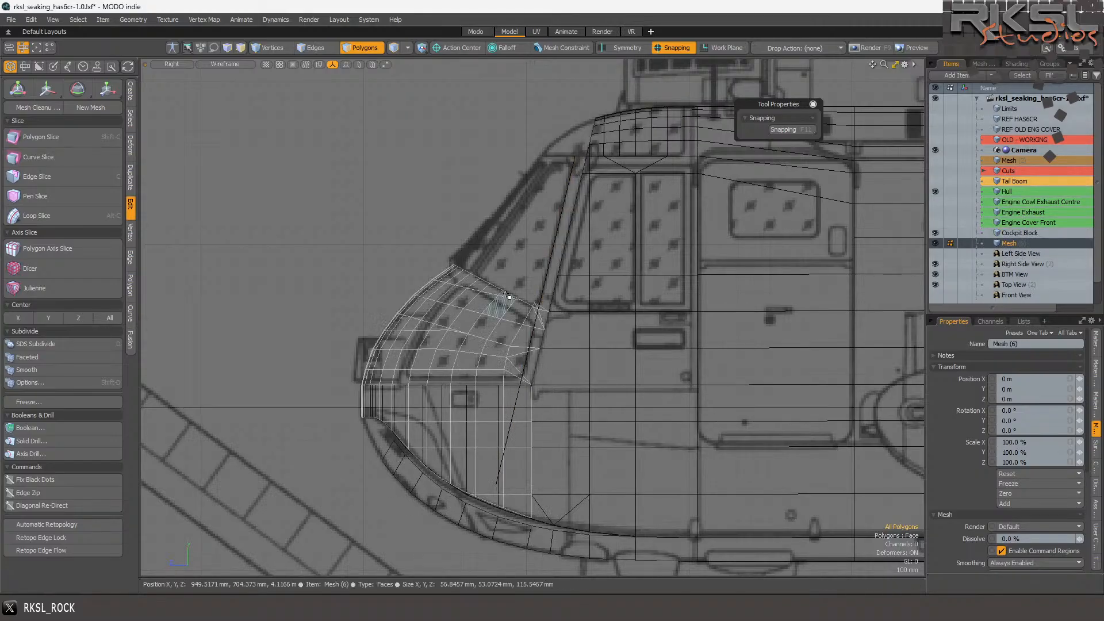
# - Delete the two leftover triangles above the slice at the panel's upper rear corner
pyautogui.scroll(5, 551, 294)
pyautogui.click(522, 299)
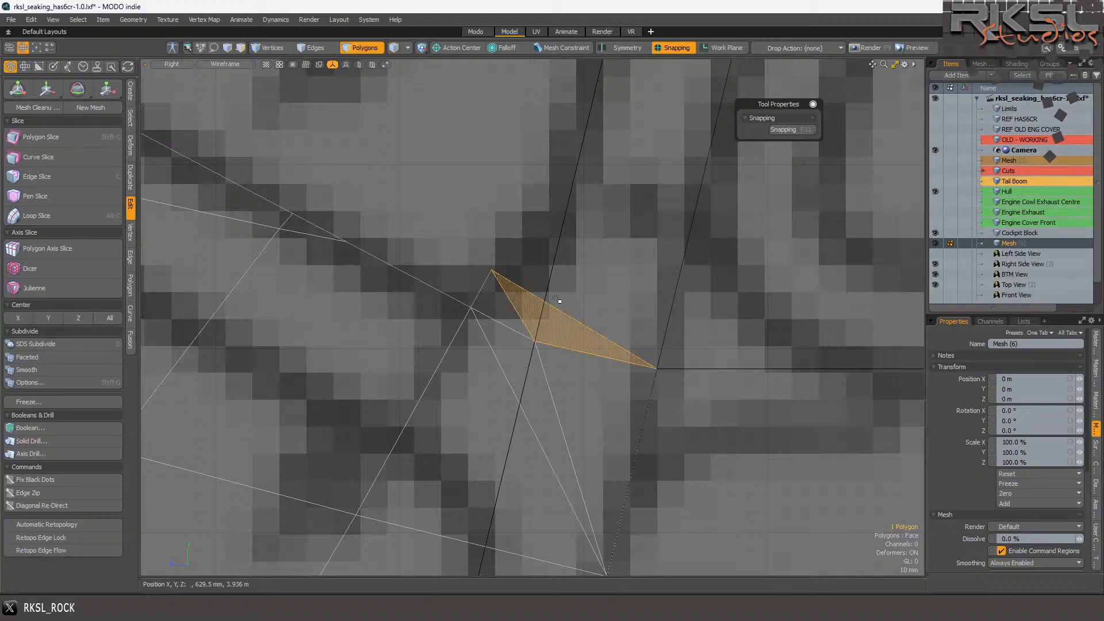
pyautogui.keyDown('shift'); pyautogui.click(502, 293); pyautogui.keyUp('shift')
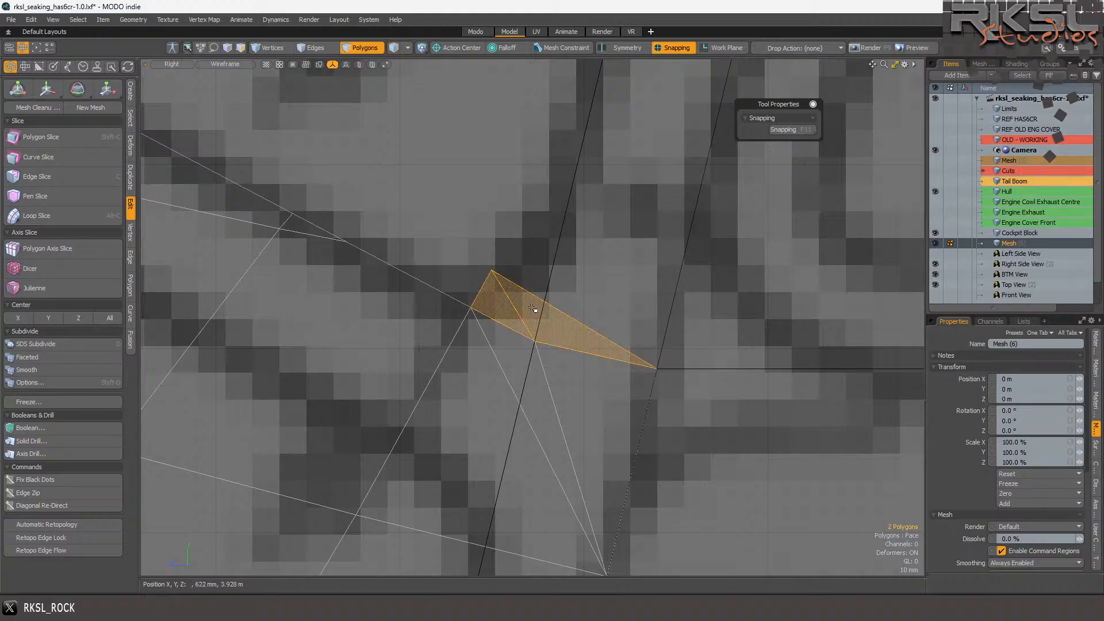
pyautogui.press('Delete')
# - Merge the two adjoining triangles just below the slice at the upper rear corner into one polygon
pyautogui.scroll(-3, 537, 285)
pyautogui.click(532, 340)
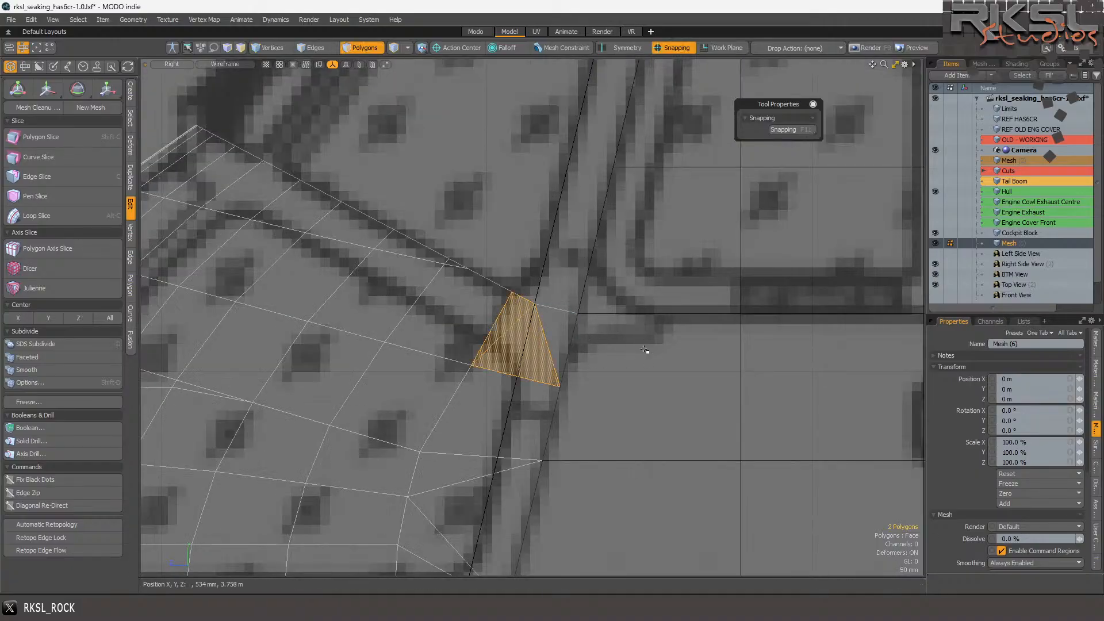
pyautogui.press('Delete')
# - Select the nose panel's whole upper edge along the windscreen base, including the short segments across the rear corner to the hull frame
pyautogui.scroll(-3, 613, 338)
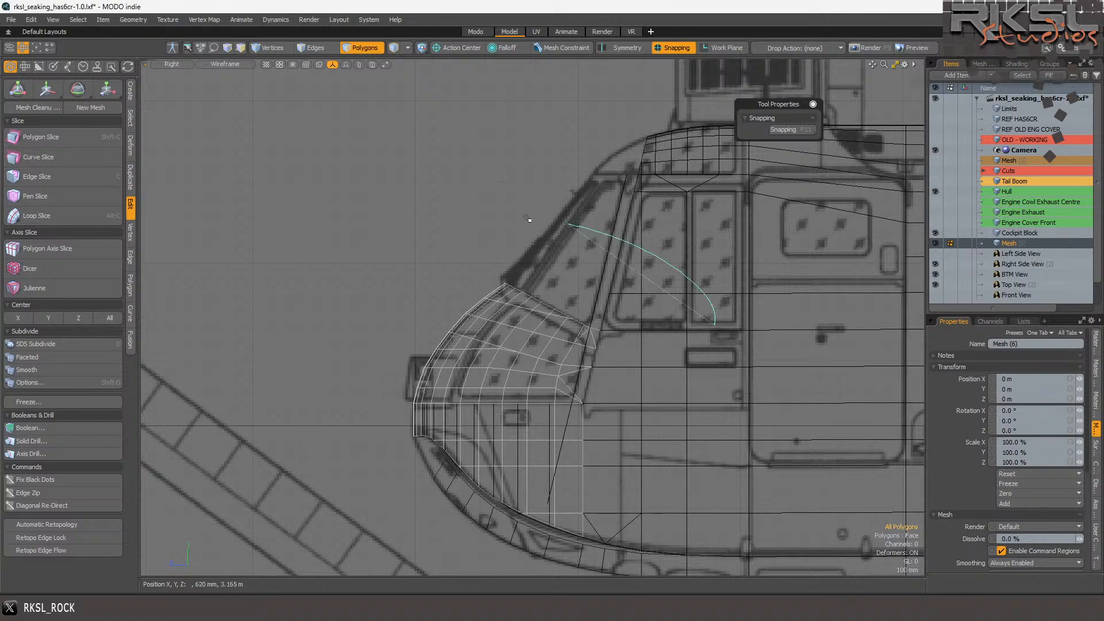
pyautogui.press('[')
pyautogui.scroll(3, 642, 251)
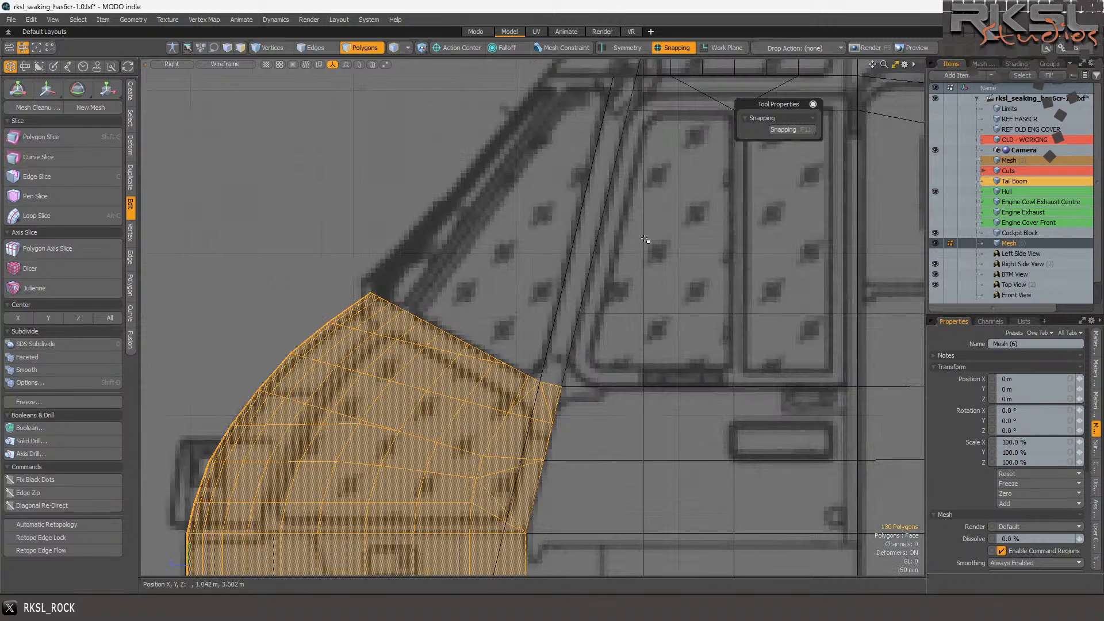
pyautogui.click(313, 48)
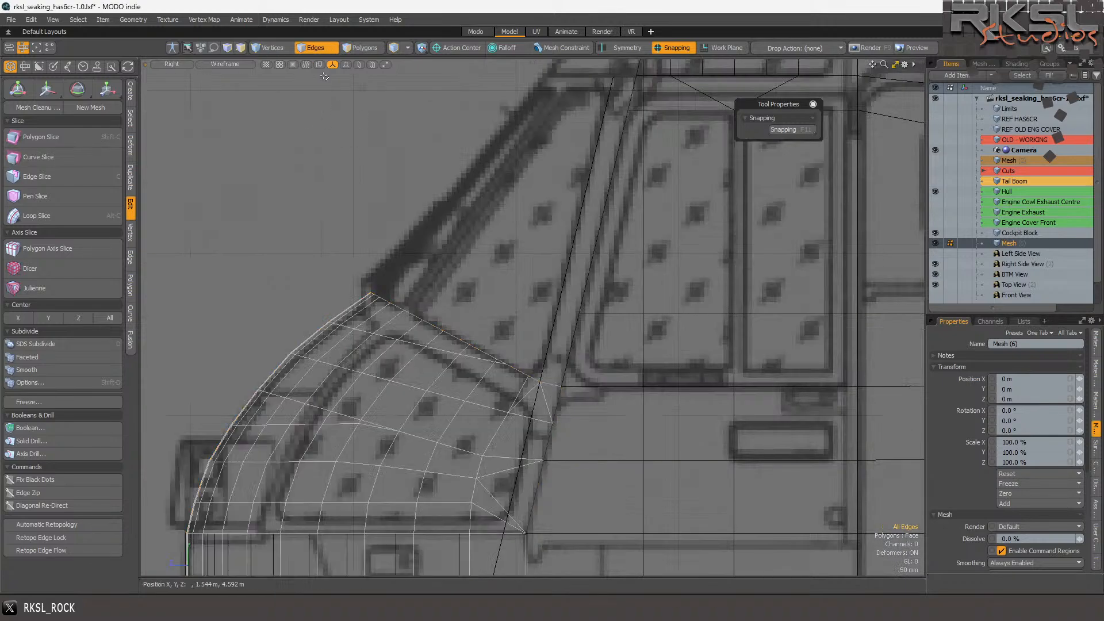
pyautogui.moveTo(371, 300)
pyautogui.mouseDown(button='right')
pyautogui.moveTo(345, 282)
pyautogui.moveTo(575, 241)
pyautogui.moveTo(630, 390)
pyautogui.moveTo(531, 422)
pyautogui.mouseUp(button='right')
pyautogui.scroll(5, 495, 368)
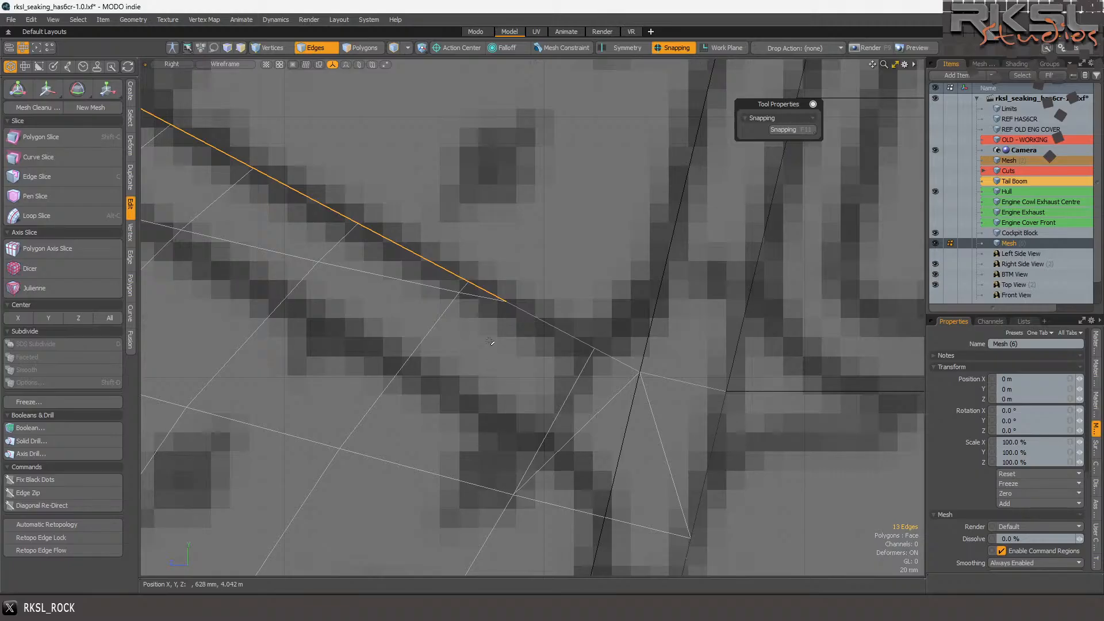
pyautogui.keyDown('shift'); pyautogui.click(605, 337); pyautogui.keyUp('shift')
pyautogui.keyDown('shift'); pyautogui.click(608, 364); pyautogui.keyUp('shift')
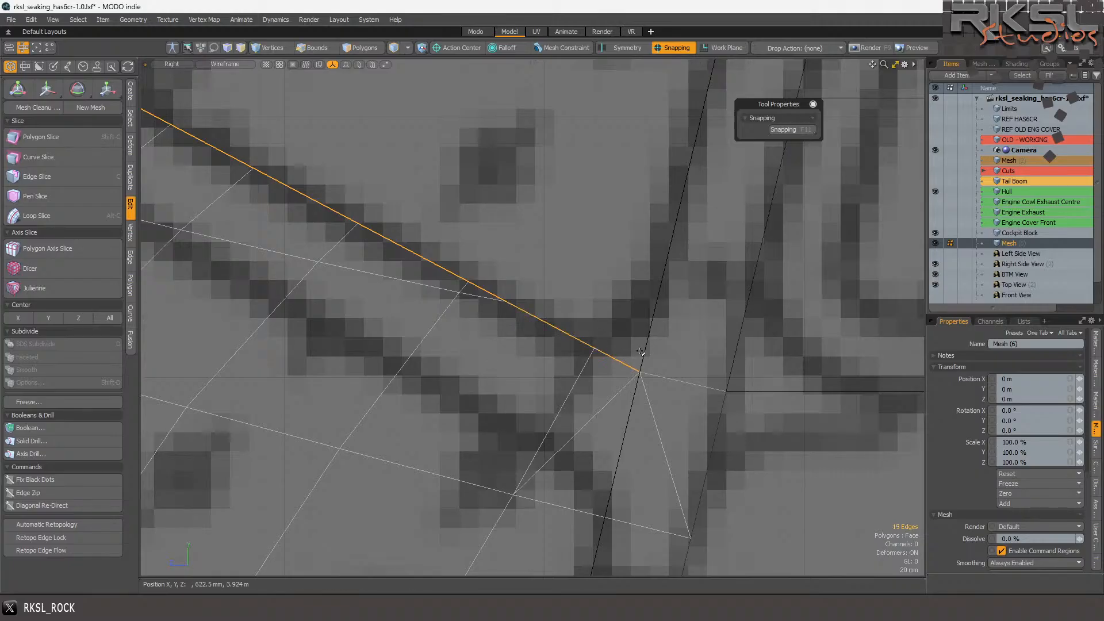
pyautogui.keyDown('shift'); pyautogui.click(693, 380); pyautogui.keyUp('shift')
pyautogui.scroll(-6, 473, 380)
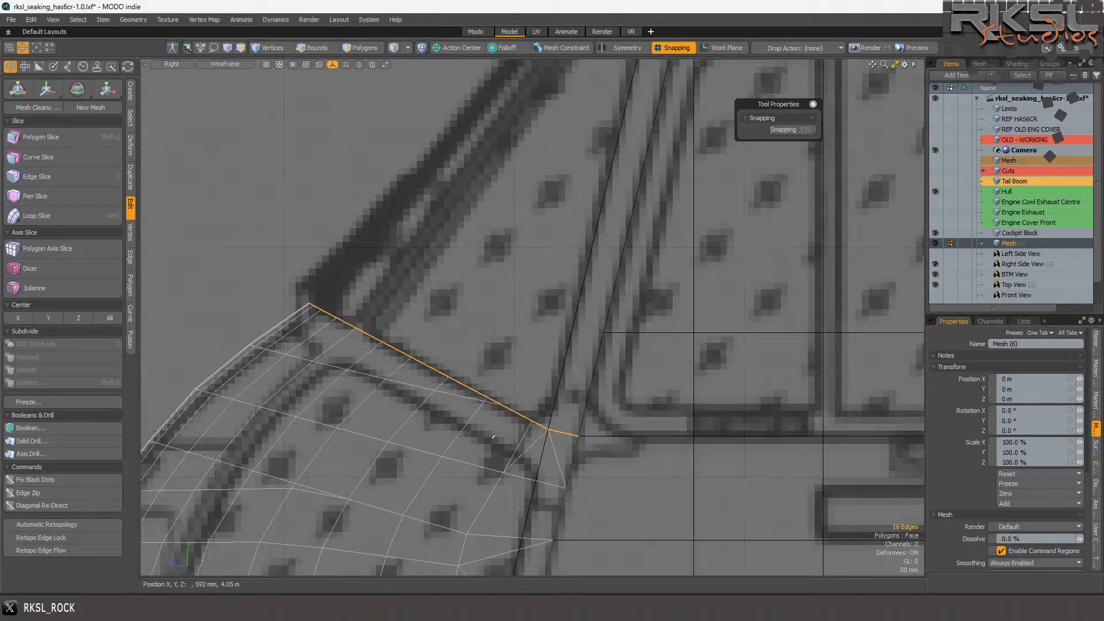
# - Extend the selected upper edges about 226 mm up and 54 mm aft, snapping the rear end to the hull vertex
pyautogui.scroll(3, 500, 308)
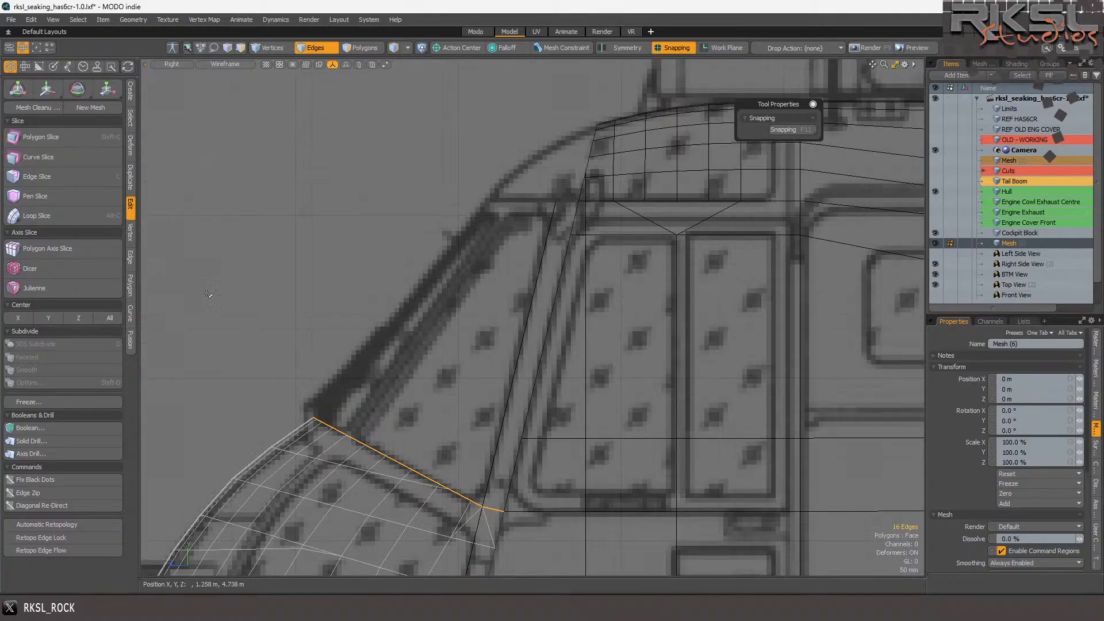
pyautogui.click(129, 257)
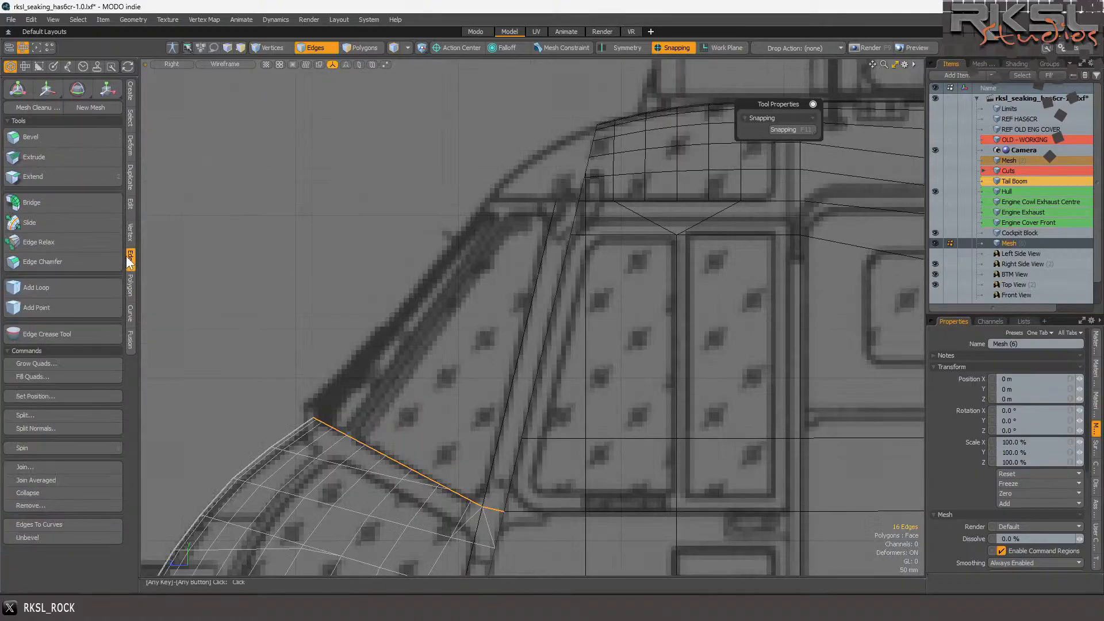
pyautogui.click(38, 176)
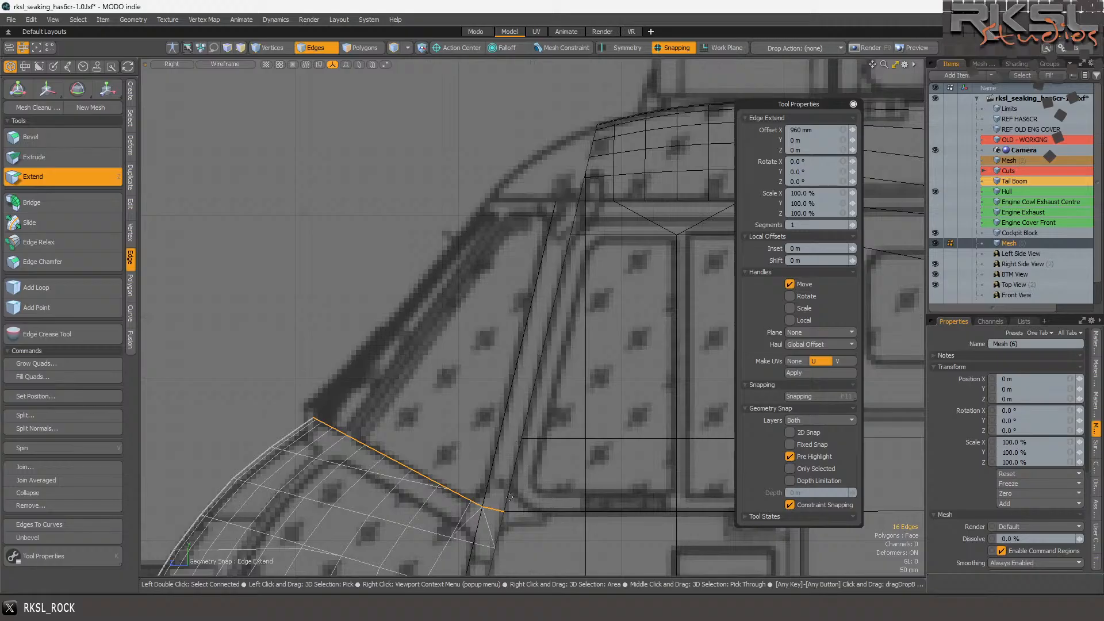
pyautogui.moveTo(499, 510)
pyautogui.mouseDown()
pyautogui.moveTo(499, 494)
pyautogui.moveTo(499, 509)
pyautogui.mouseUp()
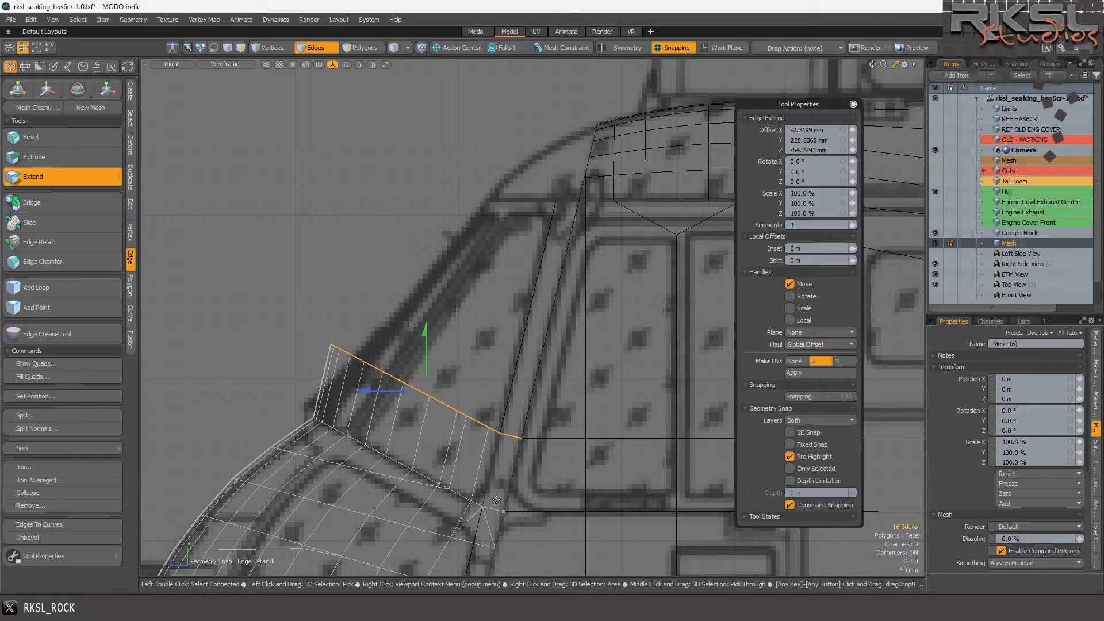
pyautogui.press('space')
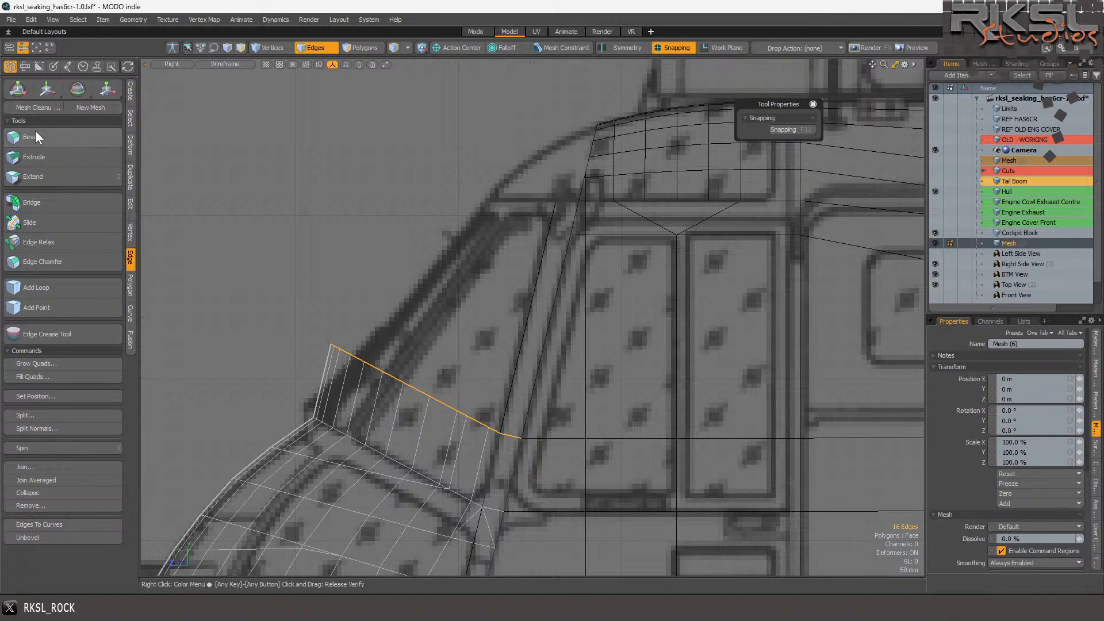
# - Try to move the extended edge row about 730 mm up and 176 mm aft, snapping its rear end to the roof frame
pyautogui.click(29, 176)
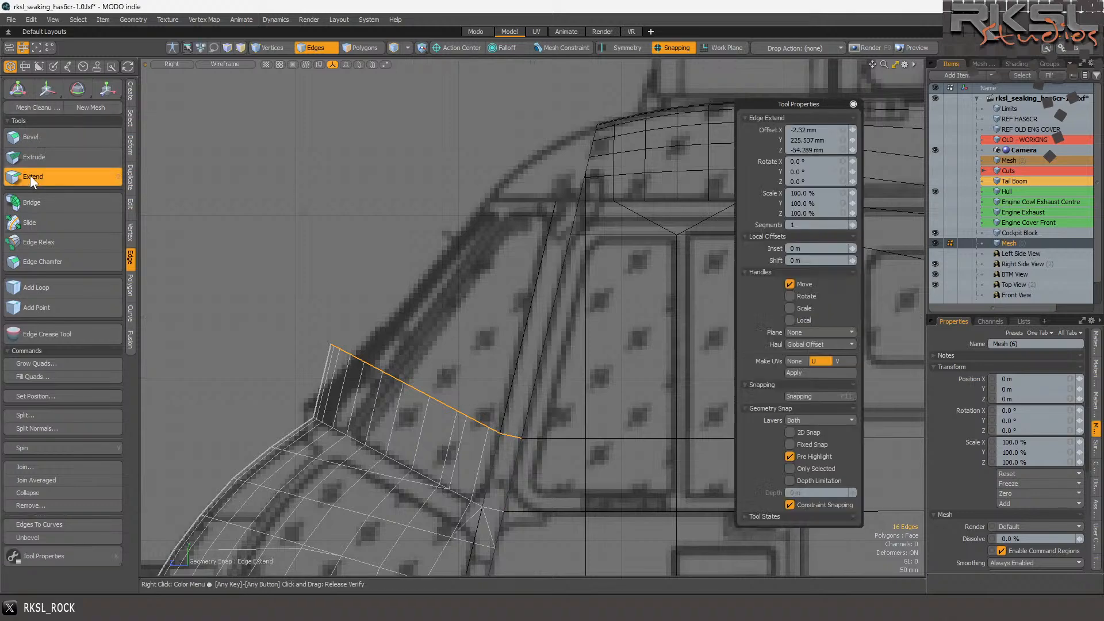
pyautogui.click(46, 91)
pyautogui.click(521, 437)
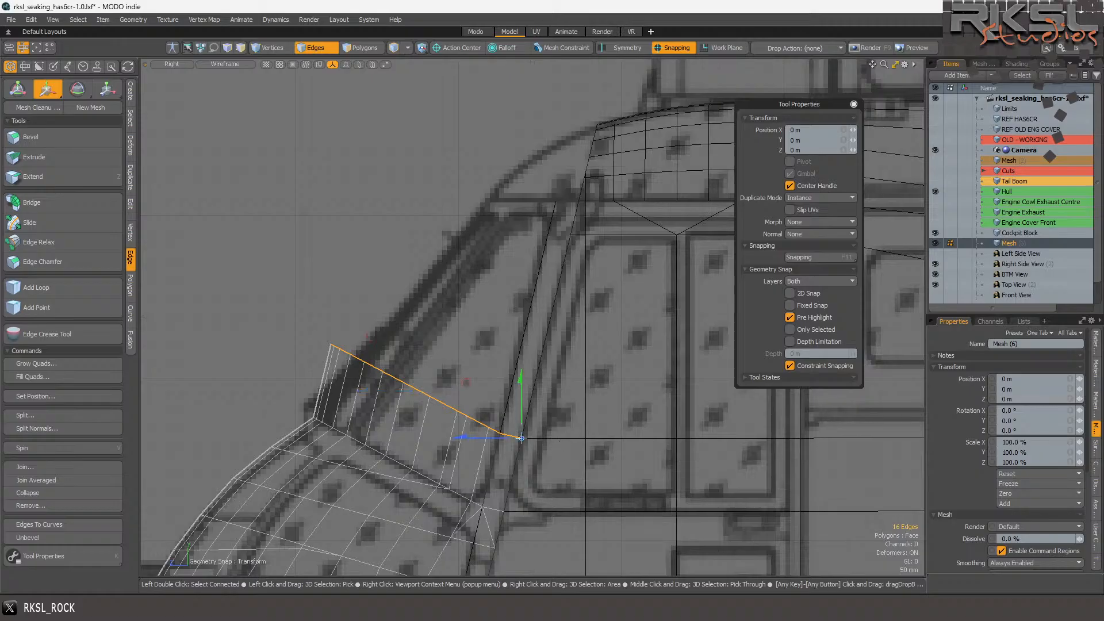
pyautogui.moveTo(519, 440); pyautogui.dragTo(579, 198)
pyautogui.scroll(-5, 503, 210)
pyautogui.scroll(5, 502, 210)
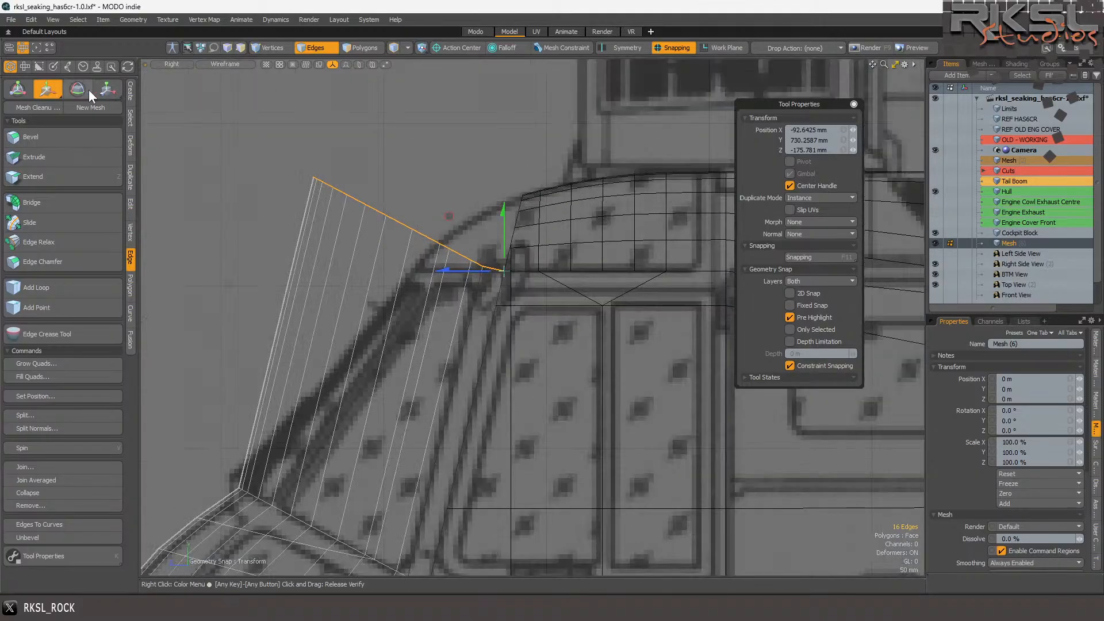
# - Try to scale the raised edge row to 35% about its rear end, with the X scale reset to 100%
pyautogui.click(107, 89)
pyautogui.click(504, 266)
pyautogui.moveTo(504, 276); pyautogui.dragTo(477, 277)
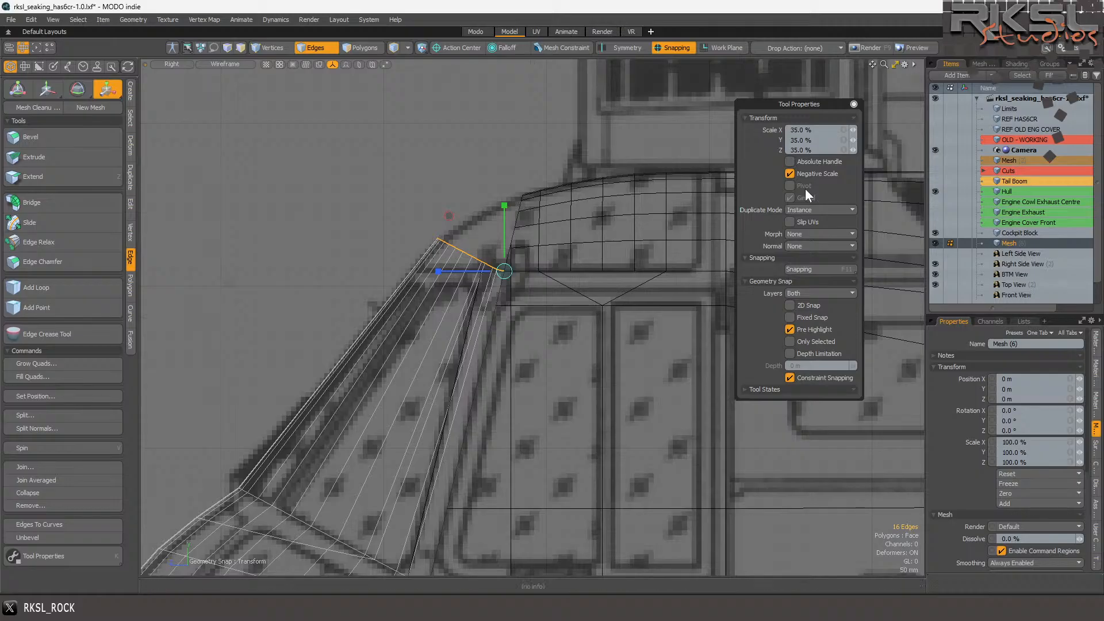
pyautogui.click(807, 129)
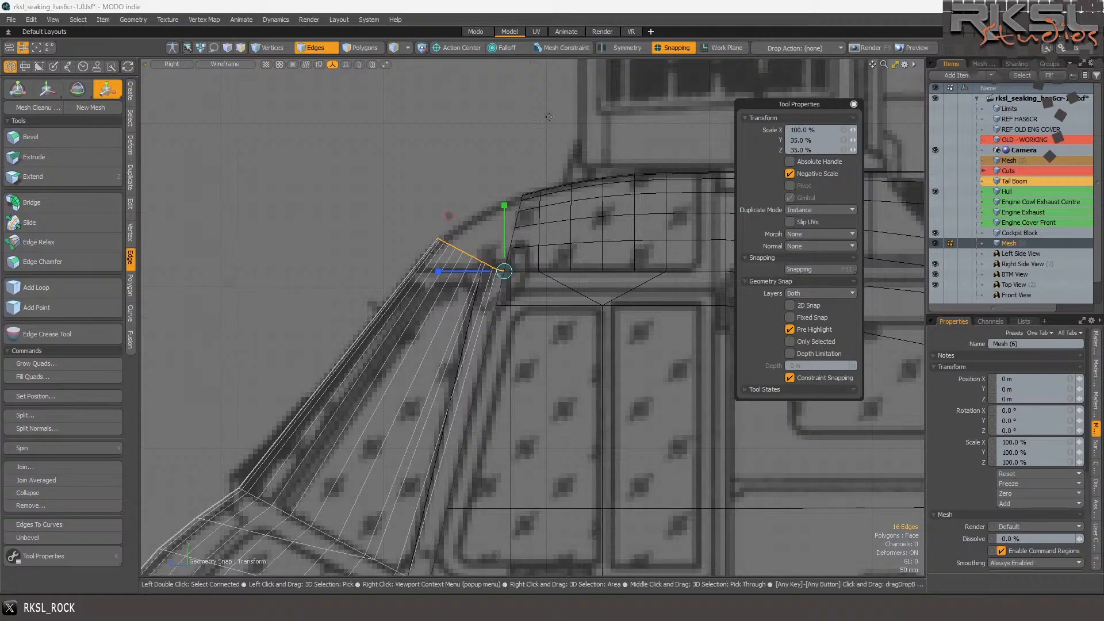
# - Examine in a perspective view how the raised edge row meets the hull frame at the windscreen's upper rear corner
pyautogui.click(187, 63)
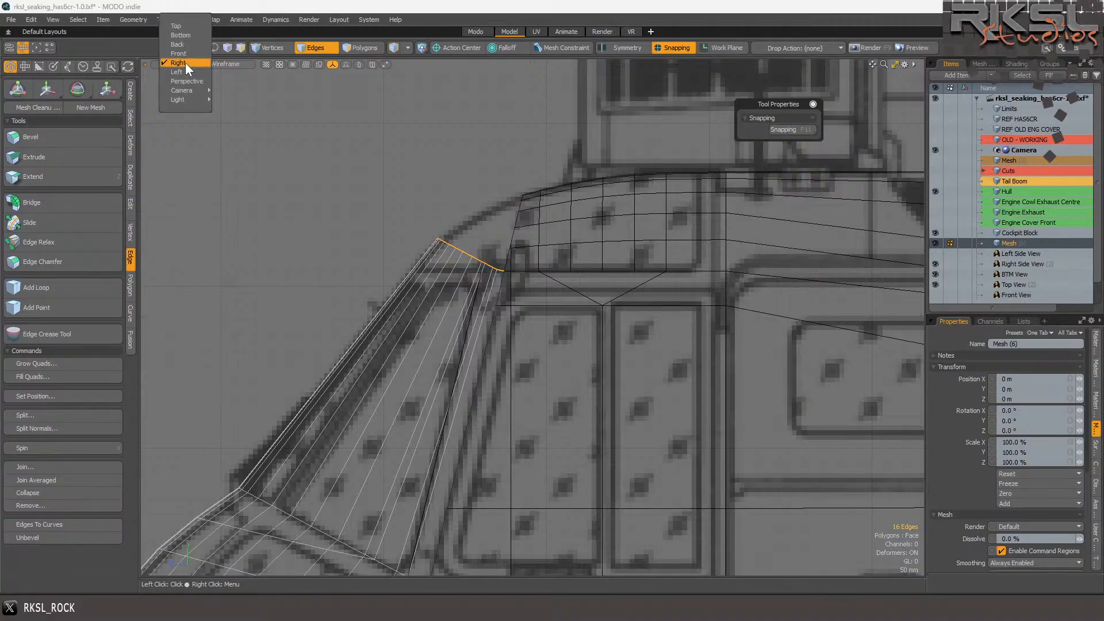
pyautogui.click(188, 81)
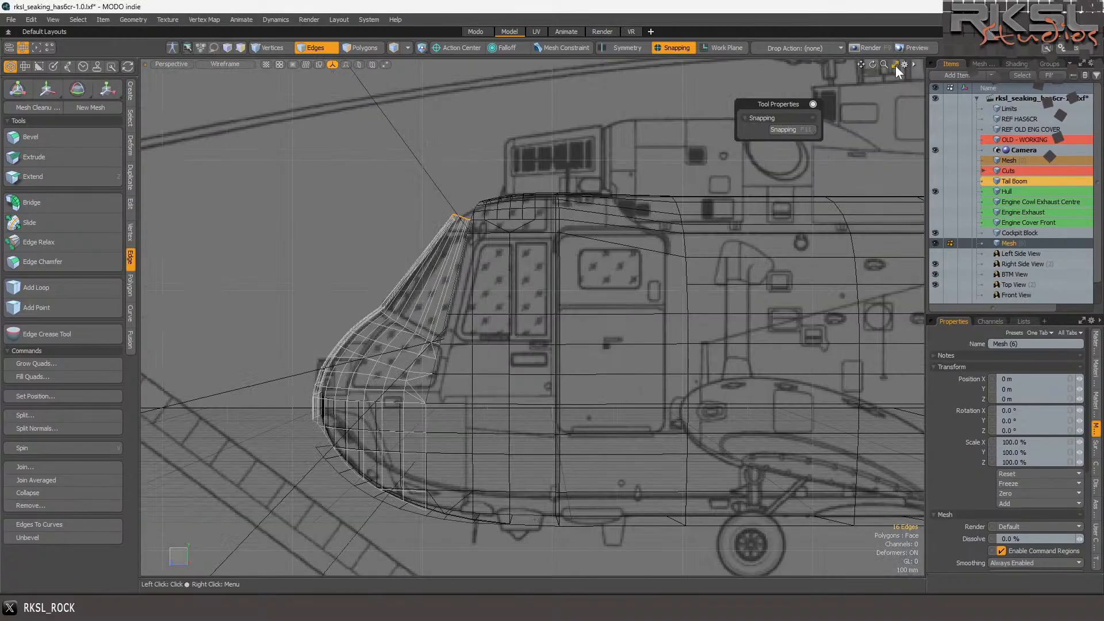
pyautogui.moveTo(861, 65); pyautogui.dragTo(773, 72)
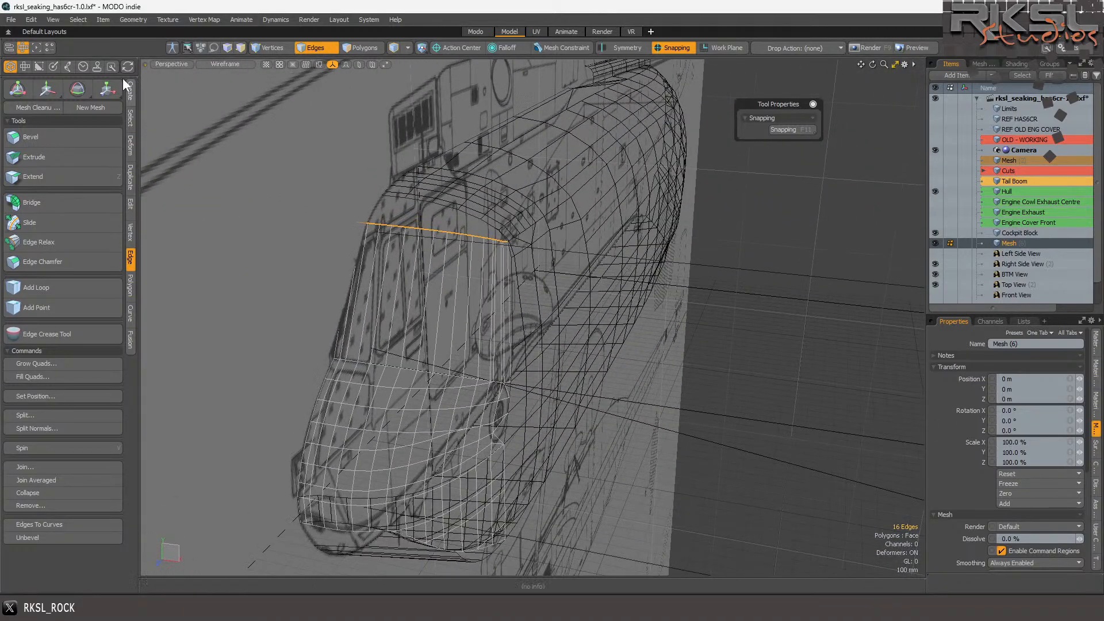
pyautogui.click(107, 95)
pyautogui.scroll(3, 462, 226)
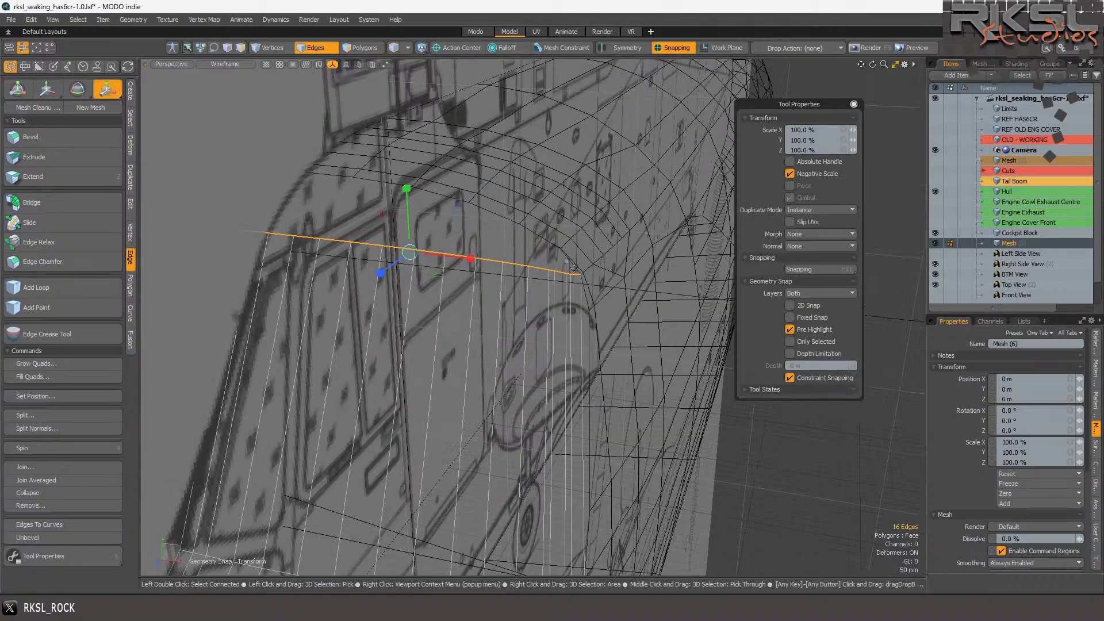
pyautogui.scroll(2, 568, 263)
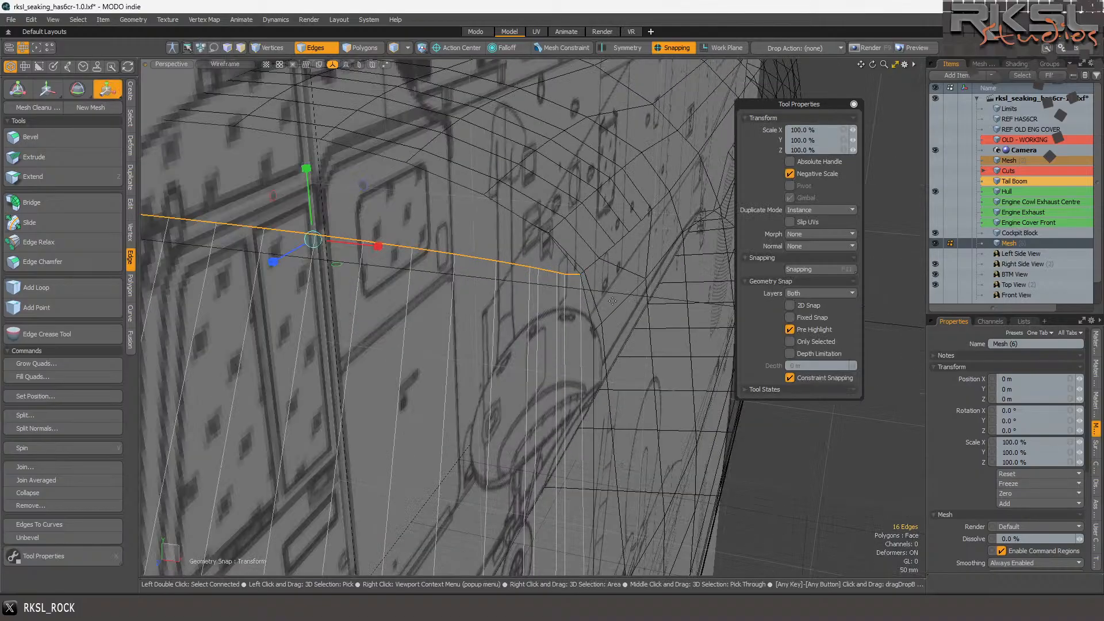
pyautogui.scroll(-5, 527, 226)
pyautogui.scroll(5, 485, 210)
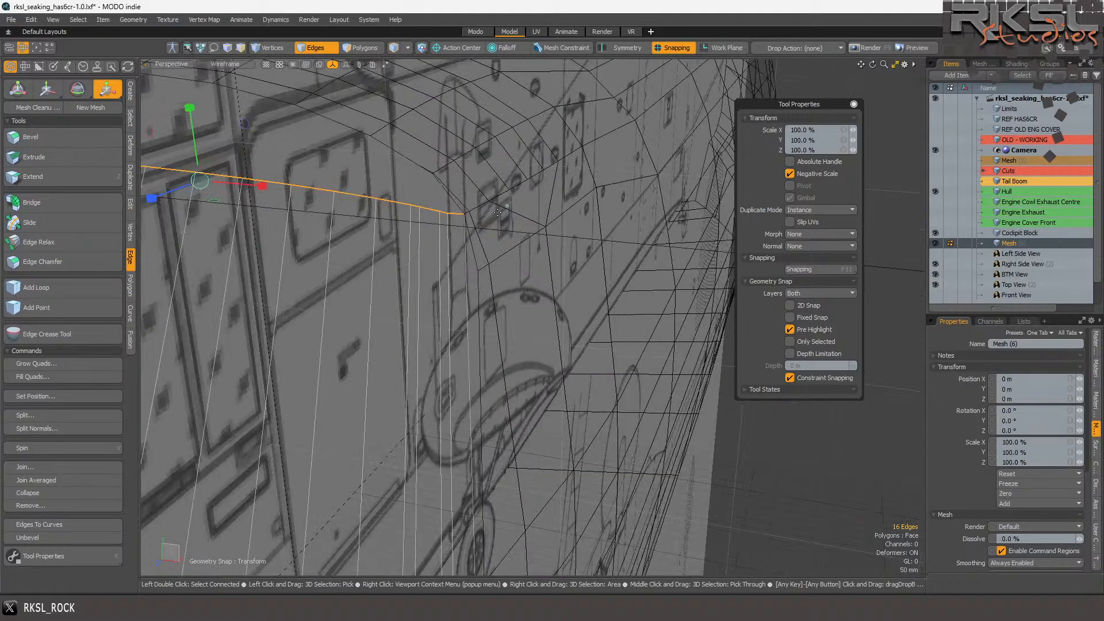
# - Undo the scaling and the upward move of the extended edge row
pyautogui.press('space')
pyautogui.press('y')
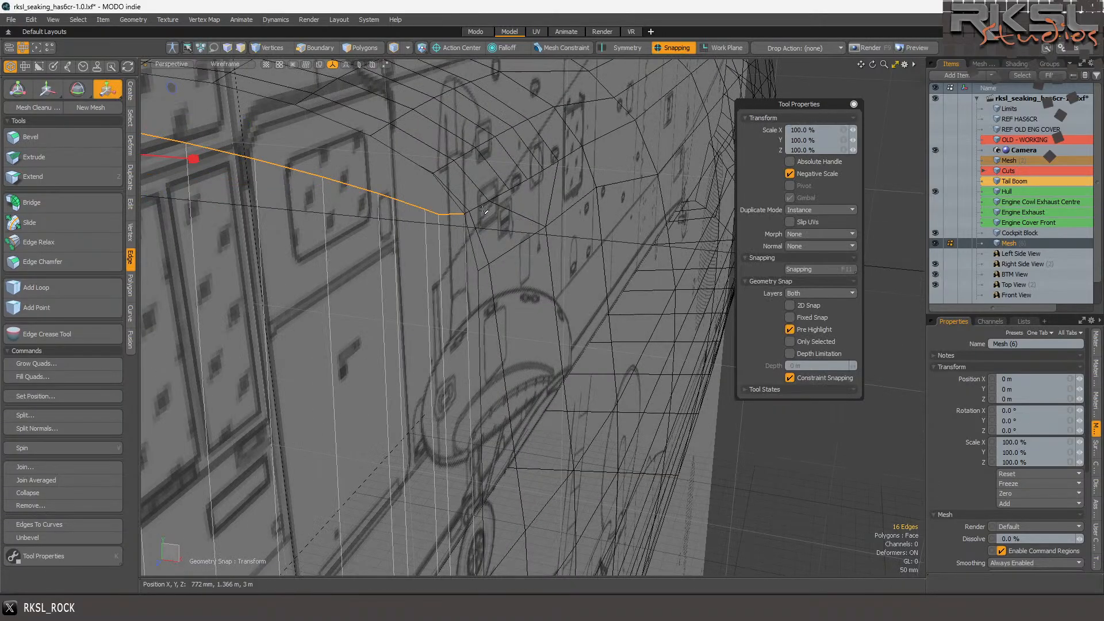
pyautogui.press('w')
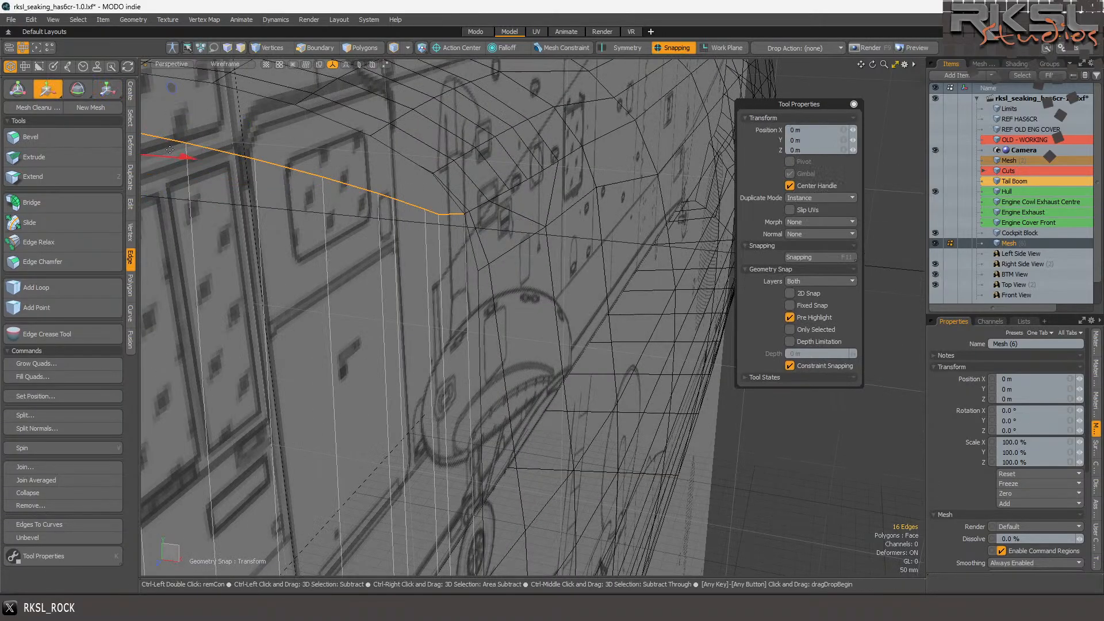
pyautogui.click(261, 167)
pyautogui.keyDown('alt'); pyautogui.moveTo(262, 167); pyautogui.dragTo(172, 161); pyautogui.keyUp('alt')
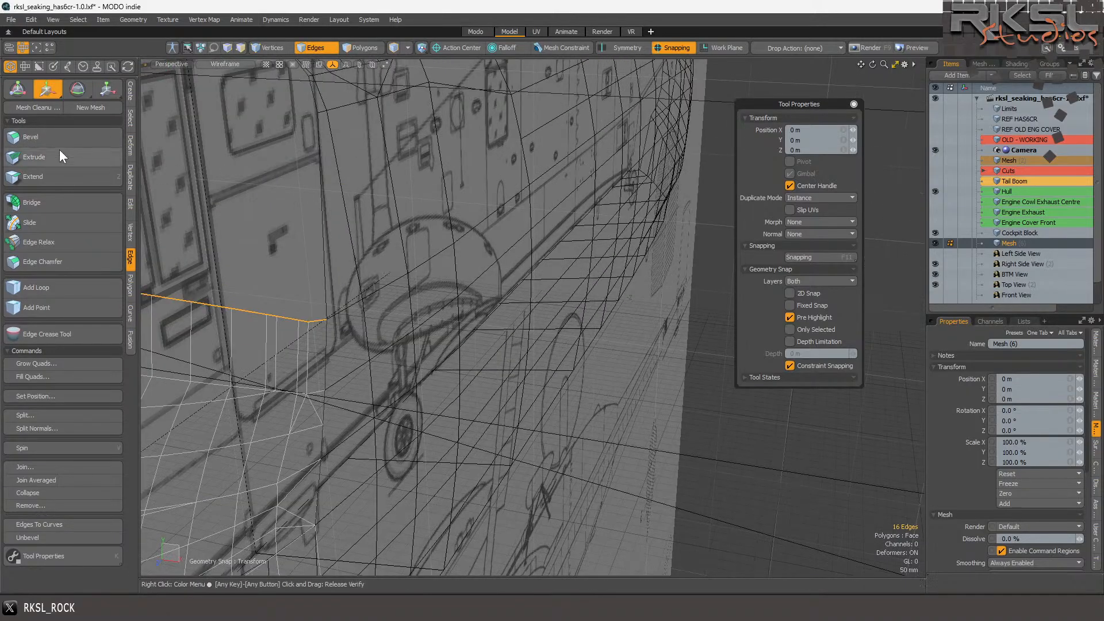
# - Extend the edge row again about 625 mm up, 150 mm aft and 57 mm inboard, snapping its rear end to the upper hull vertex
pyautogui.click(49, 172)
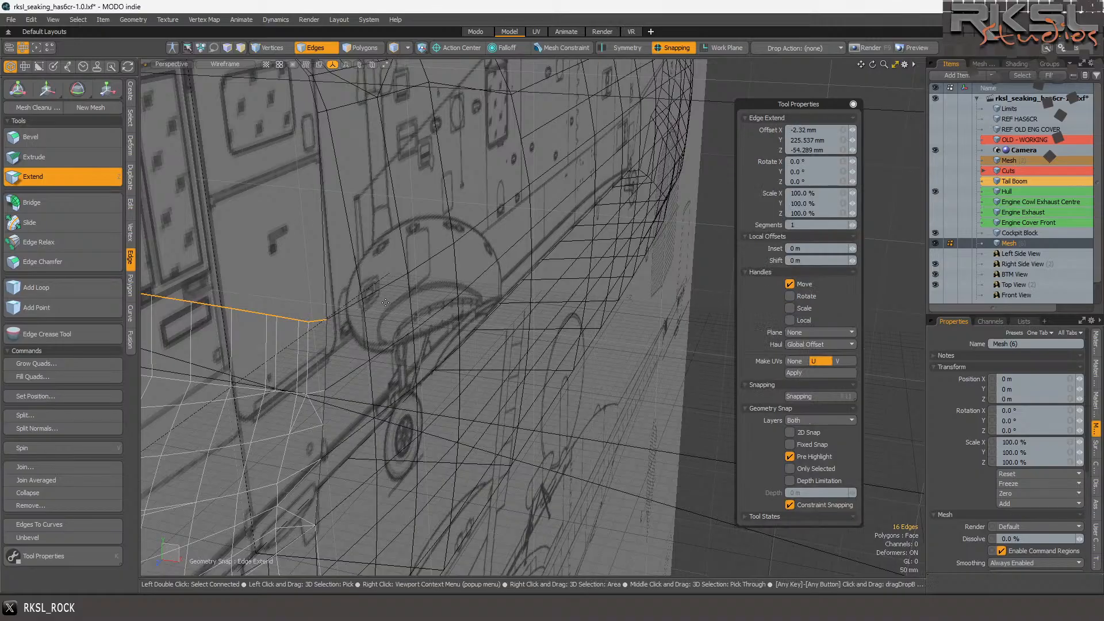
pyautogui.keyDown('alt'); pyautogui.moveTo(317, 221); pyautogui.dragTo(296, 175); pyautogui.keyUp('alt')
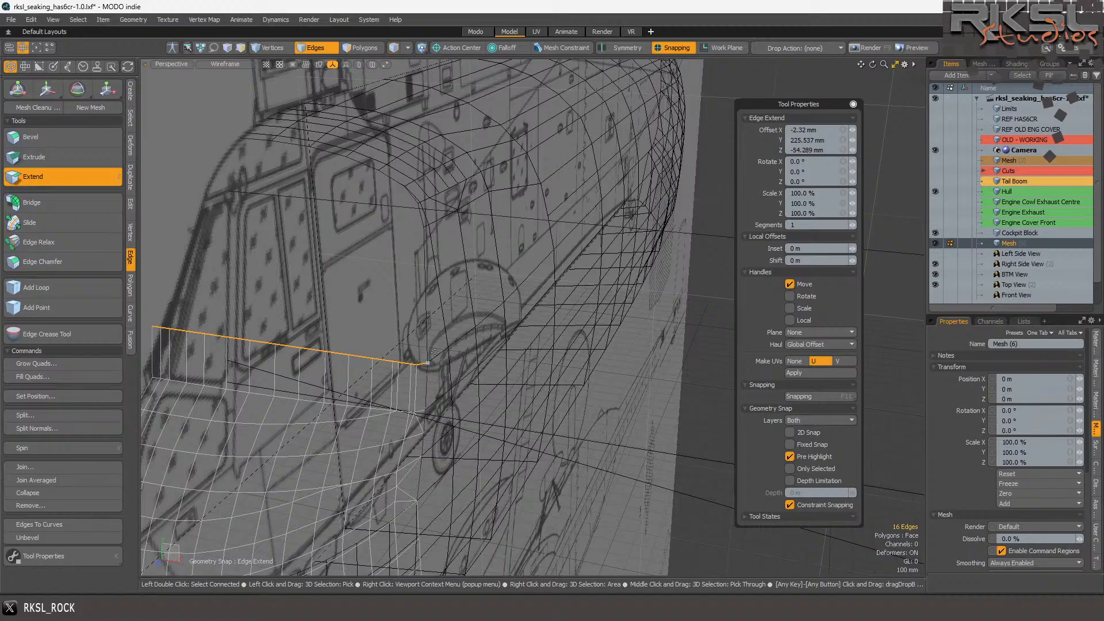
pyautogui.moveTo(433, 359); pyautogui.dragTo(423, 229)
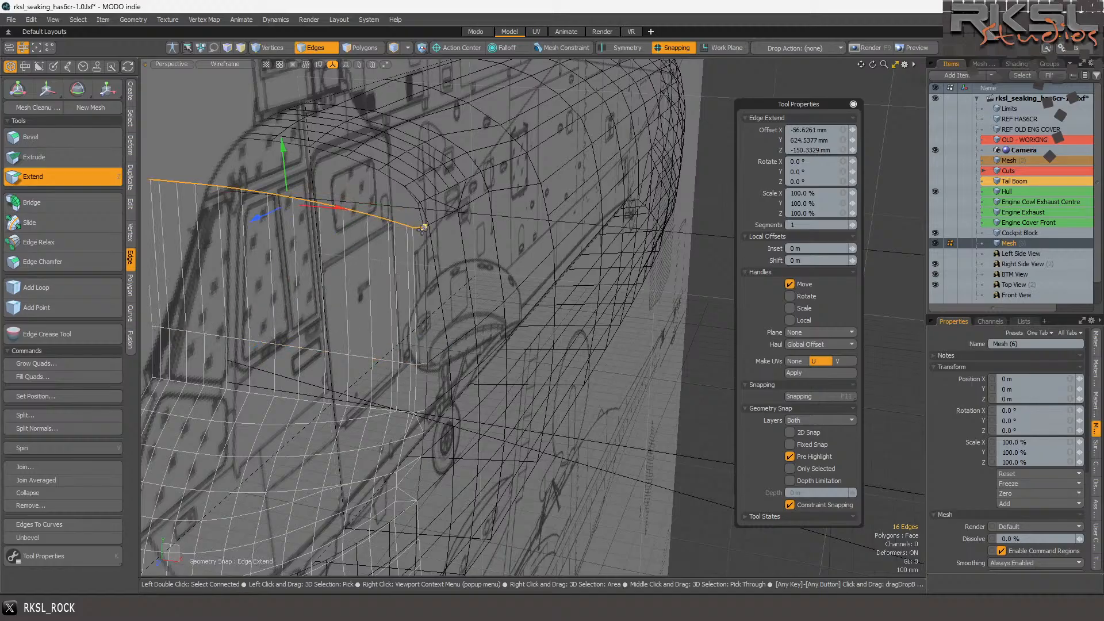
# - Scale the top edge row uniformly to 42.5% about its rear end in the right view to fit the windscreen's upper corner
pyautogui.keyDown('alt'); pyautogui.moveTo(447, 345); pyautogui.dragTo(437, 322); pyautogui.keyUp('alt')
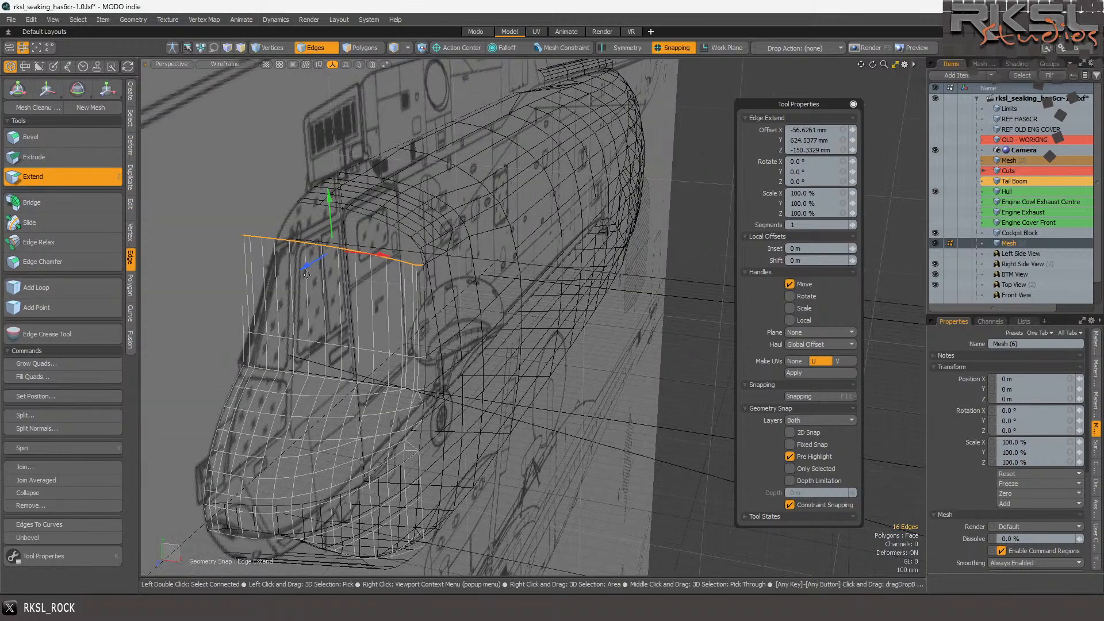
pyautogui.click(107, 88)
pyautogui.scroll(3, 426, 281)
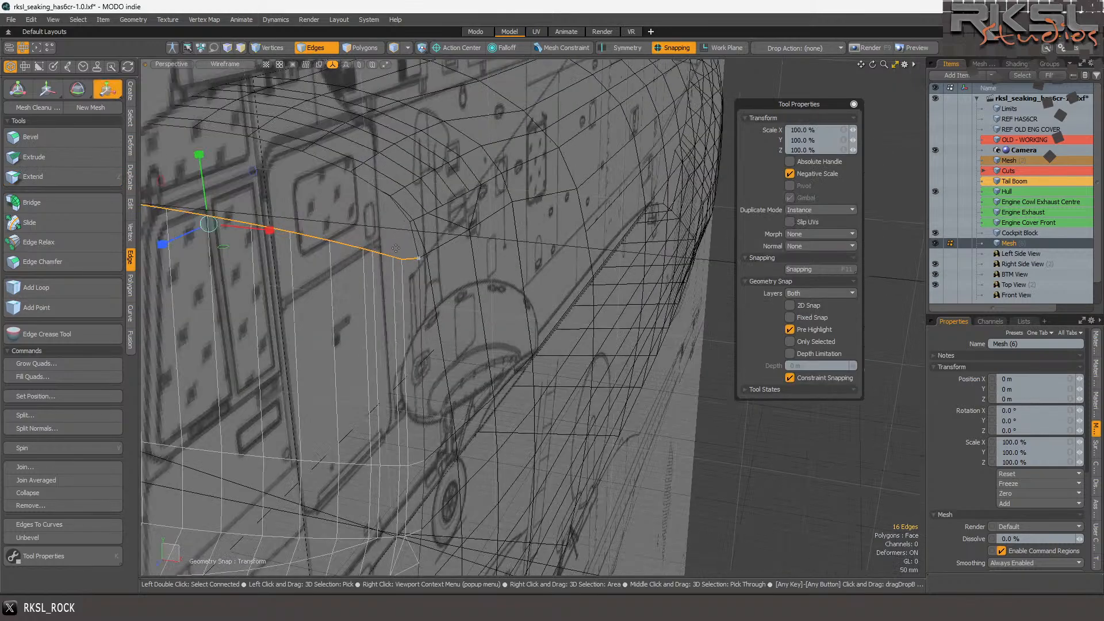
pyautogui.click(419, 258)
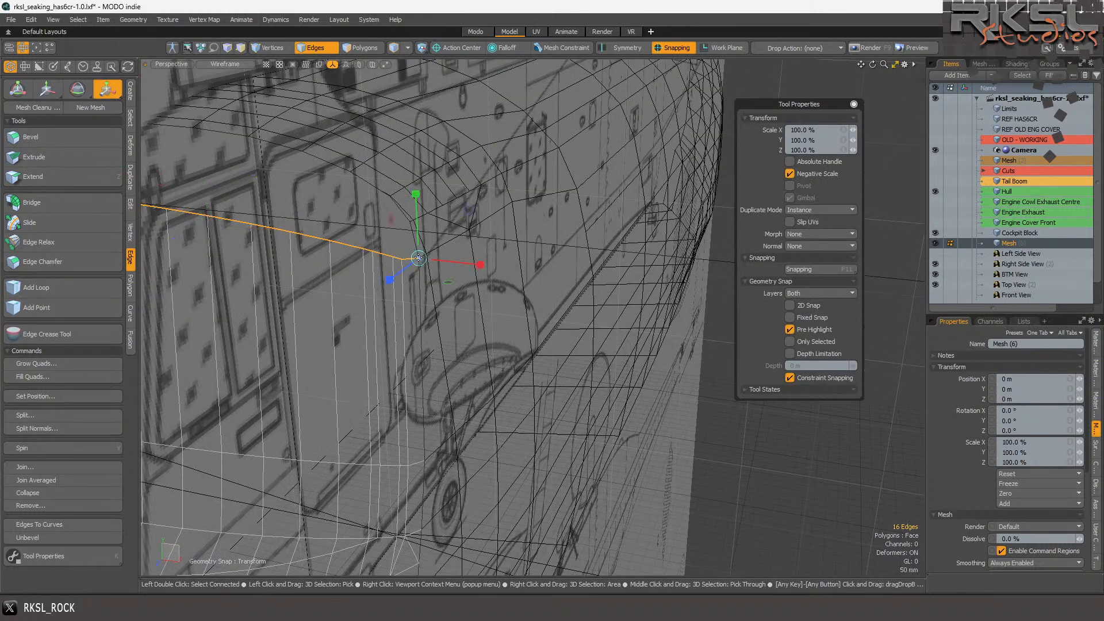
pyautogui.click(171, 64)
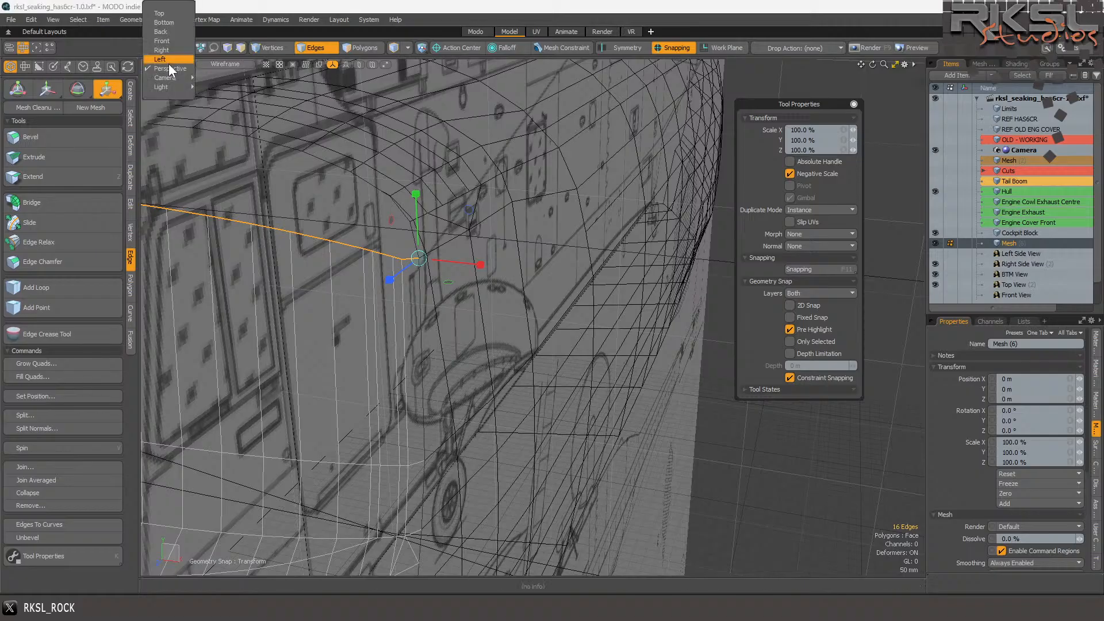
pyautogui.click(175, 51)
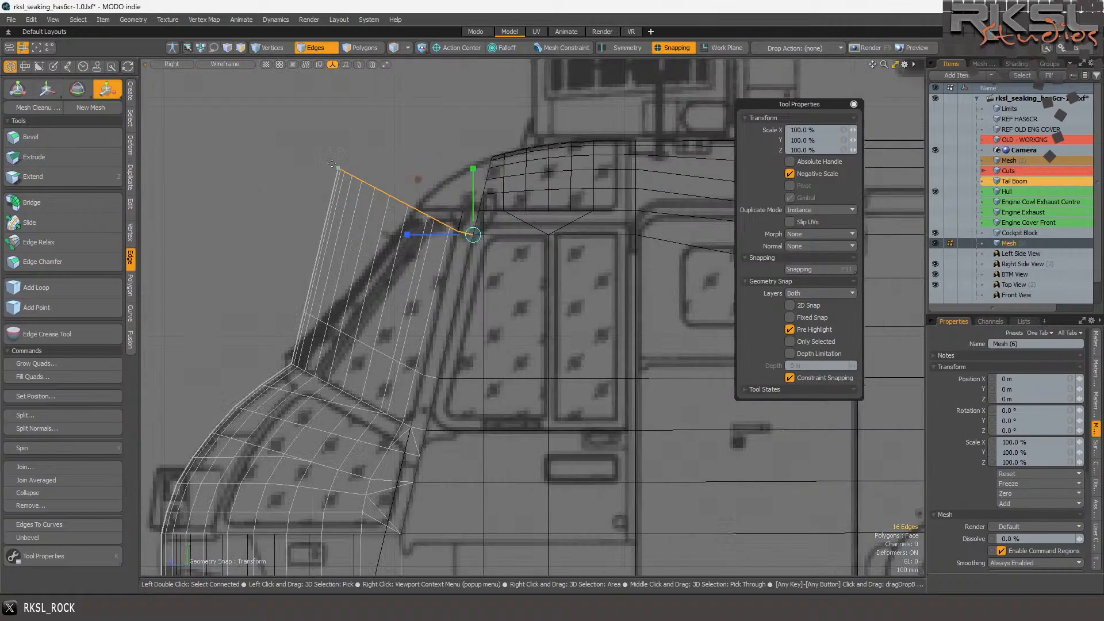
pyautogui.moveTo(534, 265); pyautogui.dragTo(492, 267)
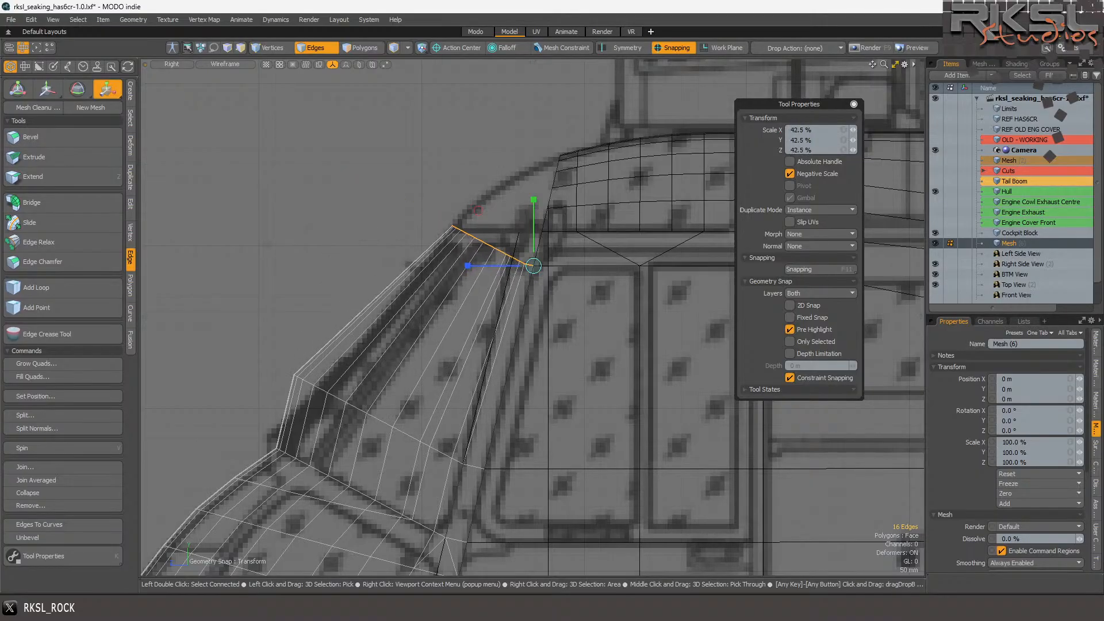
pyautogui.press('q')
# - Undo the last scaling of the windscreen's top edge row
pyautogui.doubleClick(377, 421)
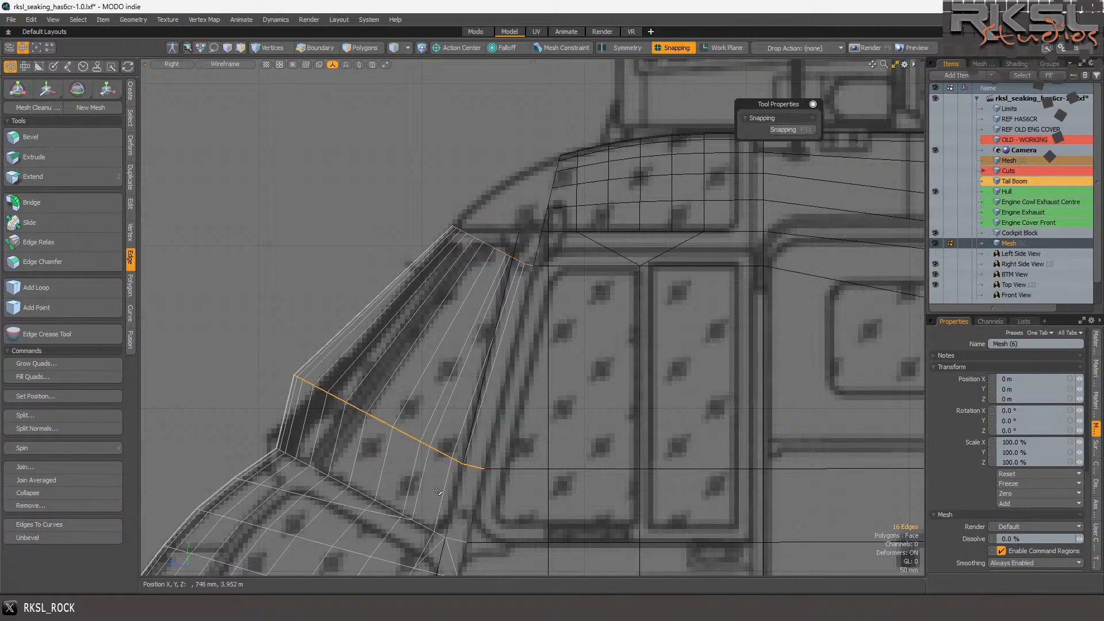
pyautogui.hotkey('ctrl', 'z')
pyautogui.hotkey('ctrl', 'z')
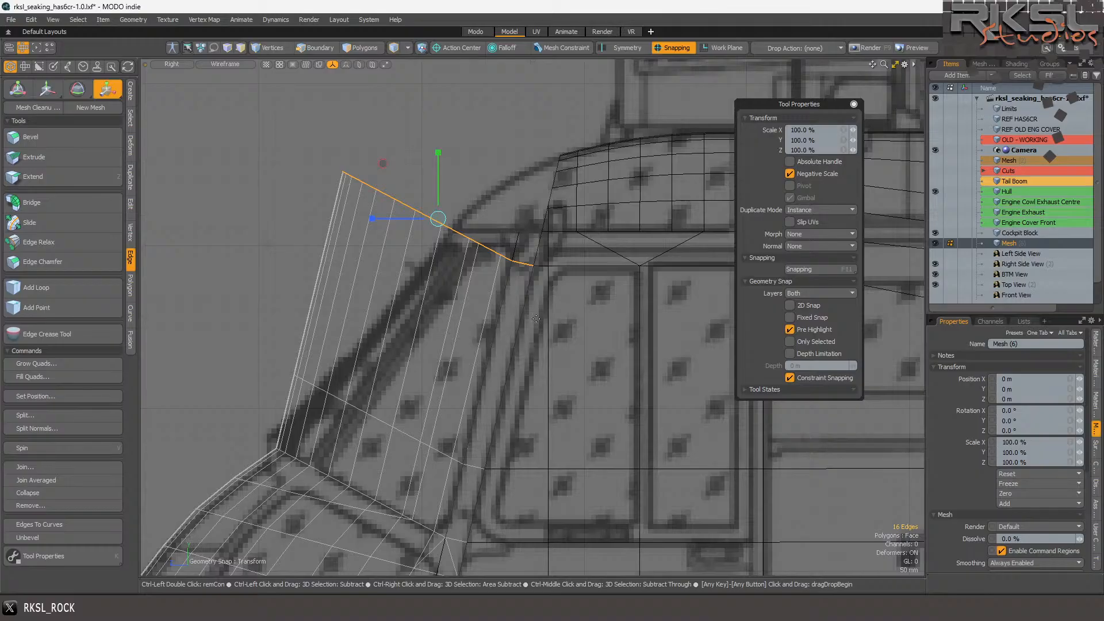
# - Exclude the short rearmost edge from the top row and scale the rest uniformly to 37% about its rear end
pyautogui.press('q')
pyautogui.keyDown('ctrl'); pyautogui.click(522, 262); pyautogui.keyUp('ctrl')
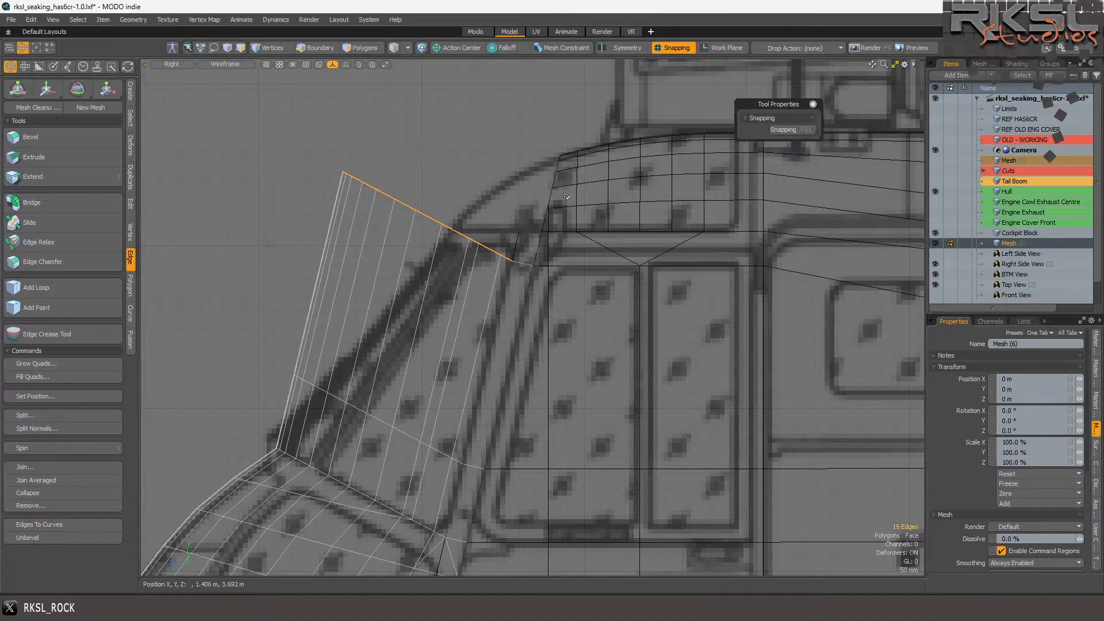
pyautogui.press('2')
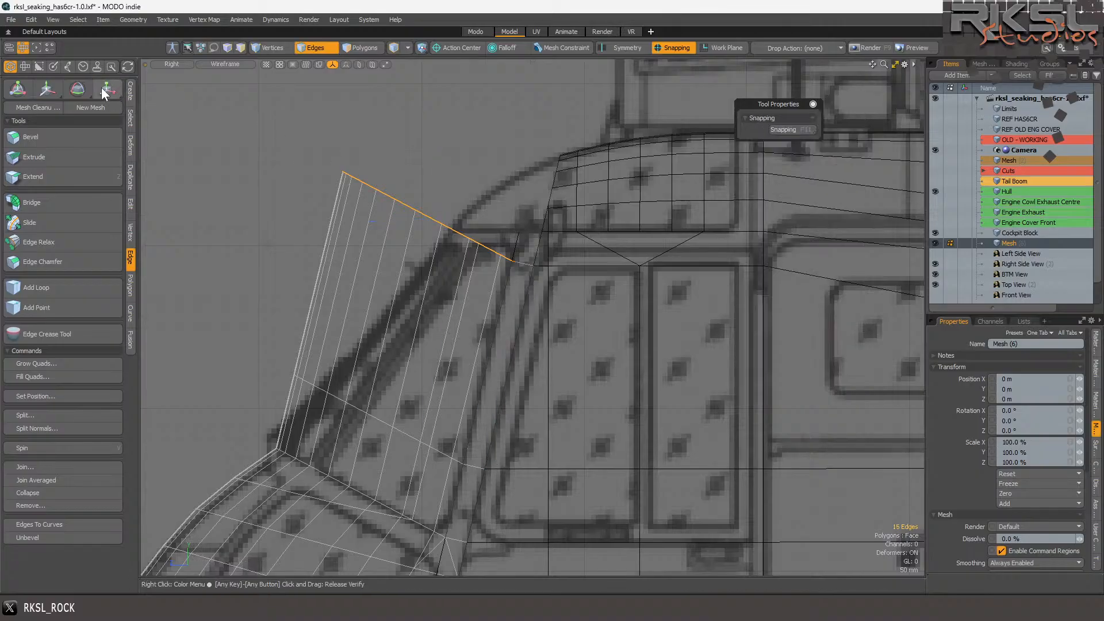
pyautogui.click(106, 90)
pyautogui.scroll(3, 519, 272)
pyautogui.click(521, 280)
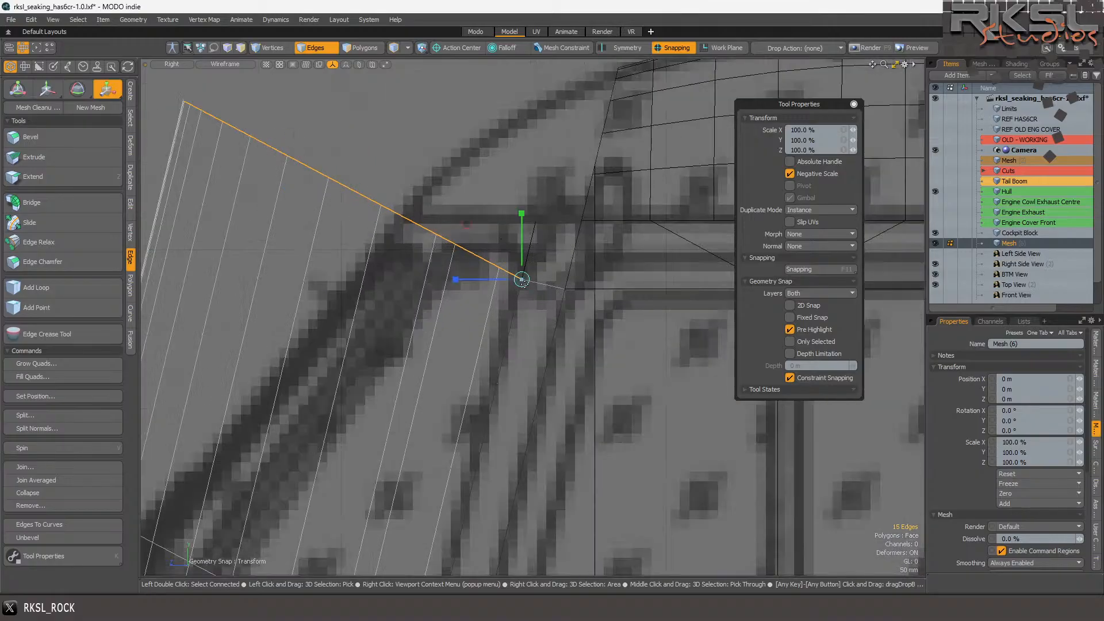
pyautogui.scroll(-1, 522, 281)
pyautogui.moveTo(522, 281); pyautogui.dragTo(483, 280)
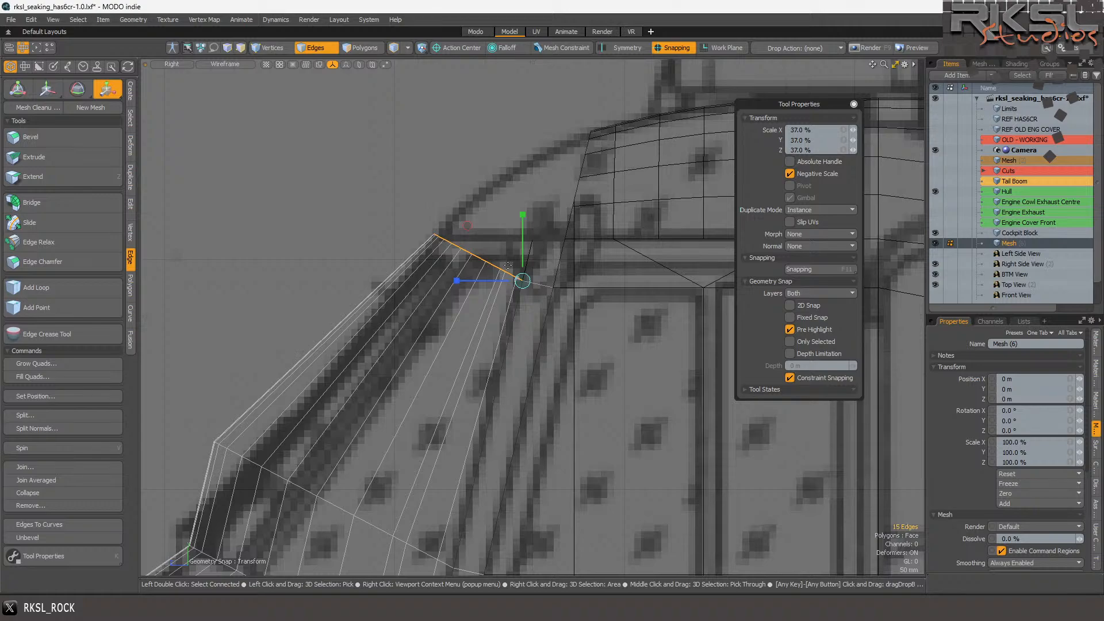
pyautogui.press('space')
# - Scale the windscreen's middle edge row, without its rearmost edge, uniformly to 83% about its rear end to follow the drawing
pyautogui.scroll(-2, 420, 458)
pyautogui.moveTo(376, 430)
pyautogui.mouseDown(button='right')
pyautogui.moveTo(271, 423)
pyautogui.moveTo(441, 556)
pyautogui.moveTo(397, 457)
pyautogui.mouseUp(button='right')
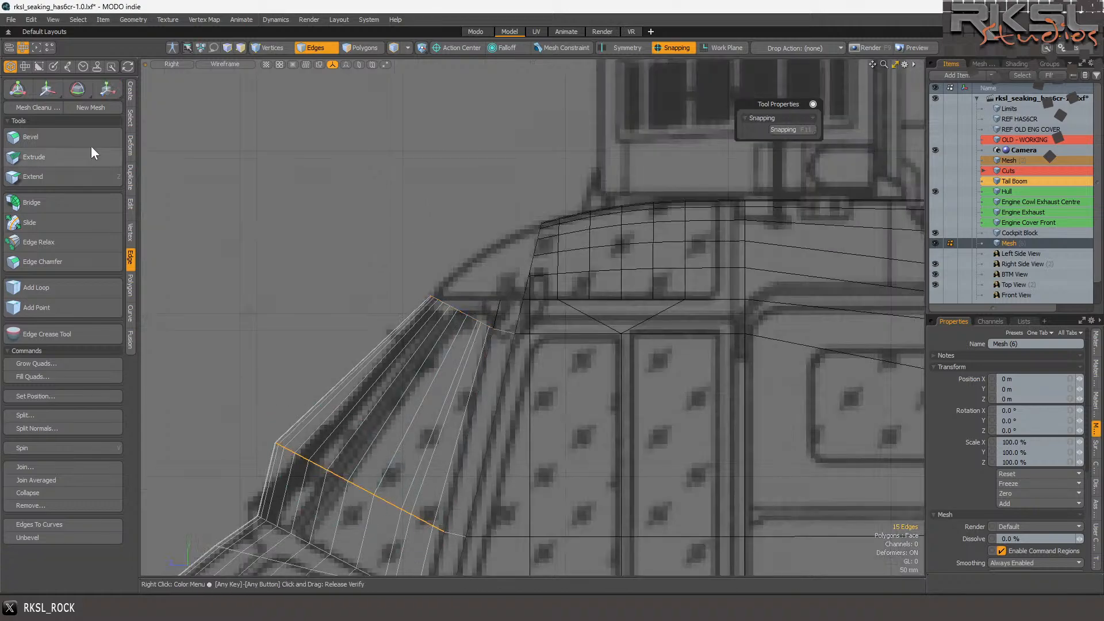
pyautogui.click(107, 88)
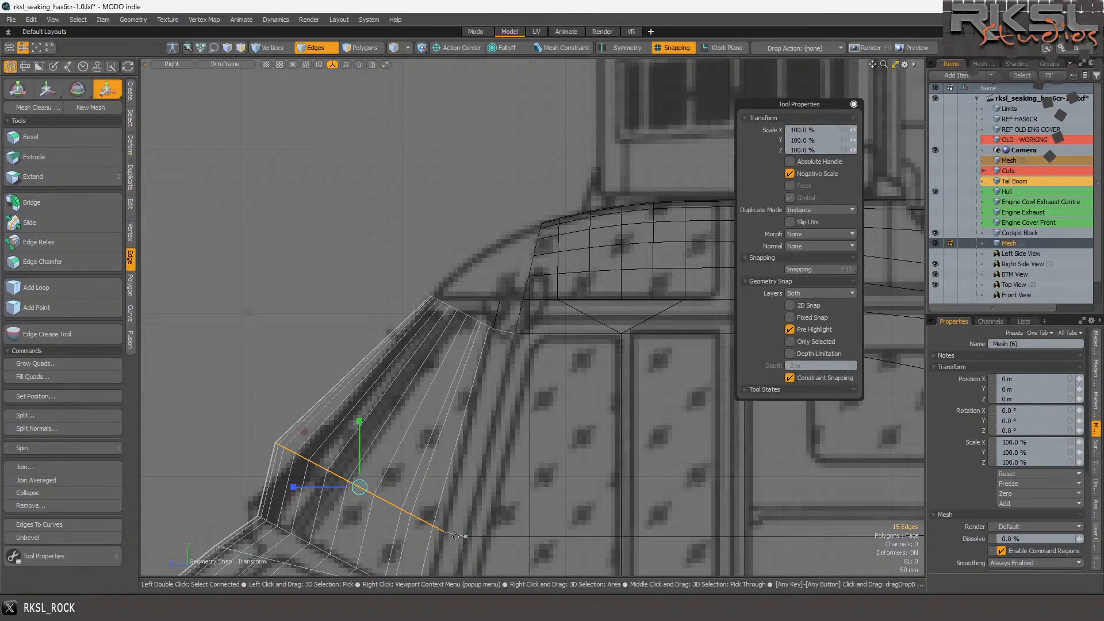
pyautogui.click(449, 536)
pyautogui.moveTo(445, 533); pyautogui.dragTo(429, 533)
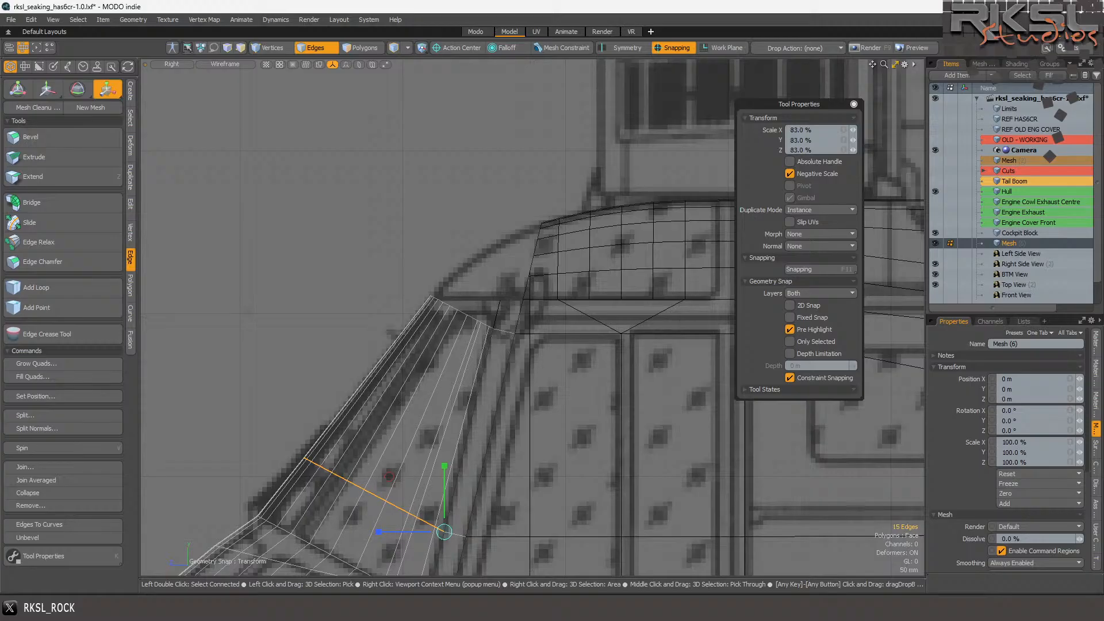
pyautogui.scroll(-5, 451, 466)
pyautogui.scroll(5, 432, 434)
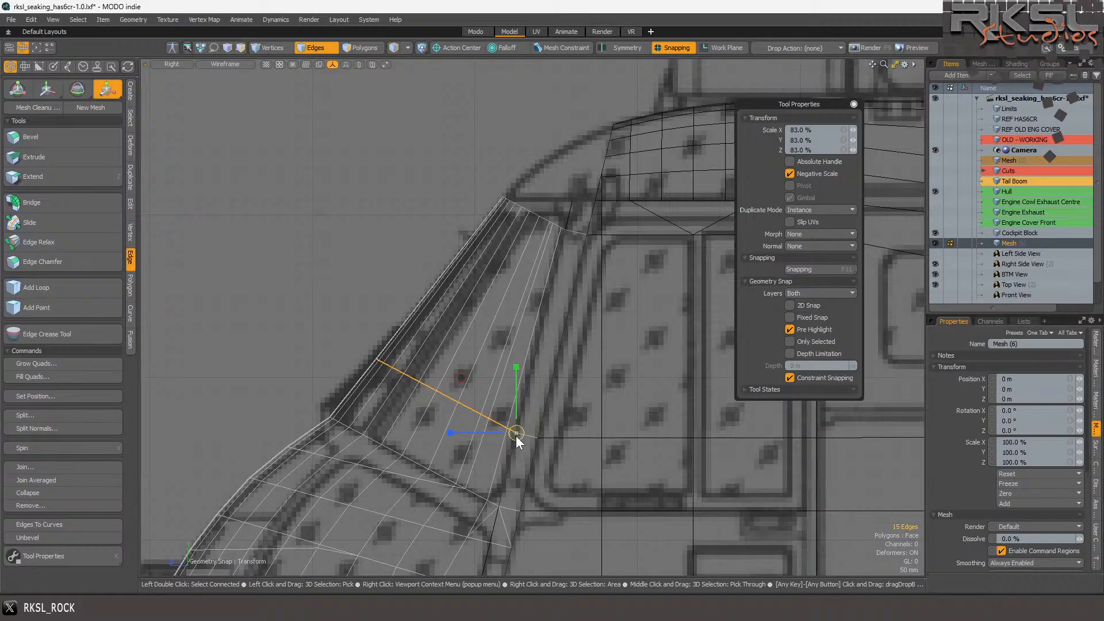
pyautogui.press('space')
# - Remove the windscreen's middle edge row, keeping the faces and the short edges beside the hull frame
pyautogui.scroll(4, 509, 449)
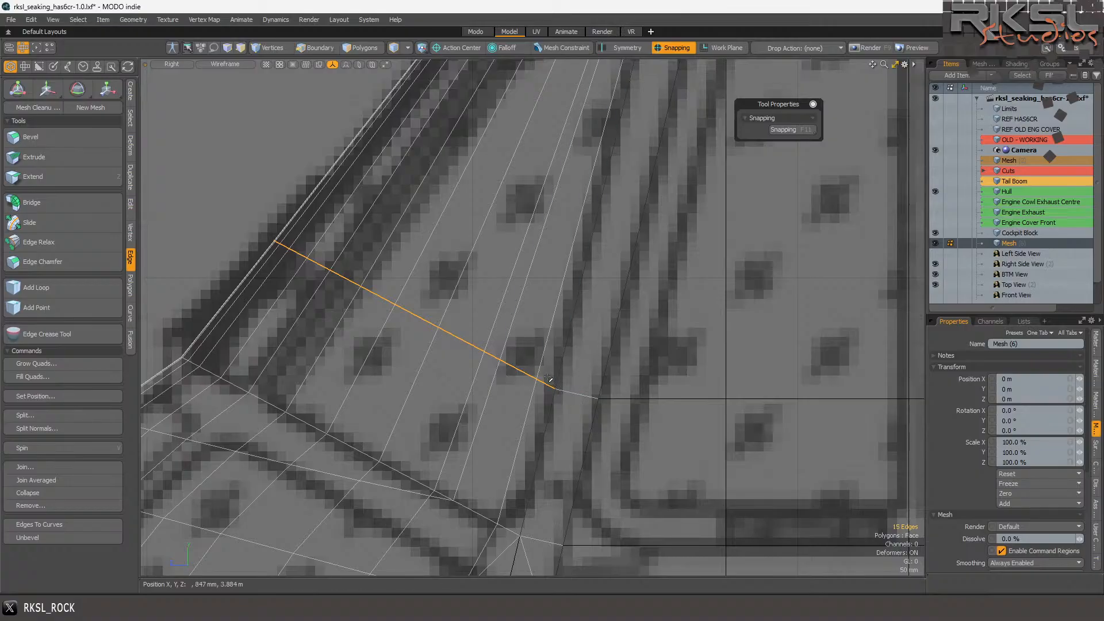
pyautogui.click(27, 506)
pyautogui.click(637, 290)
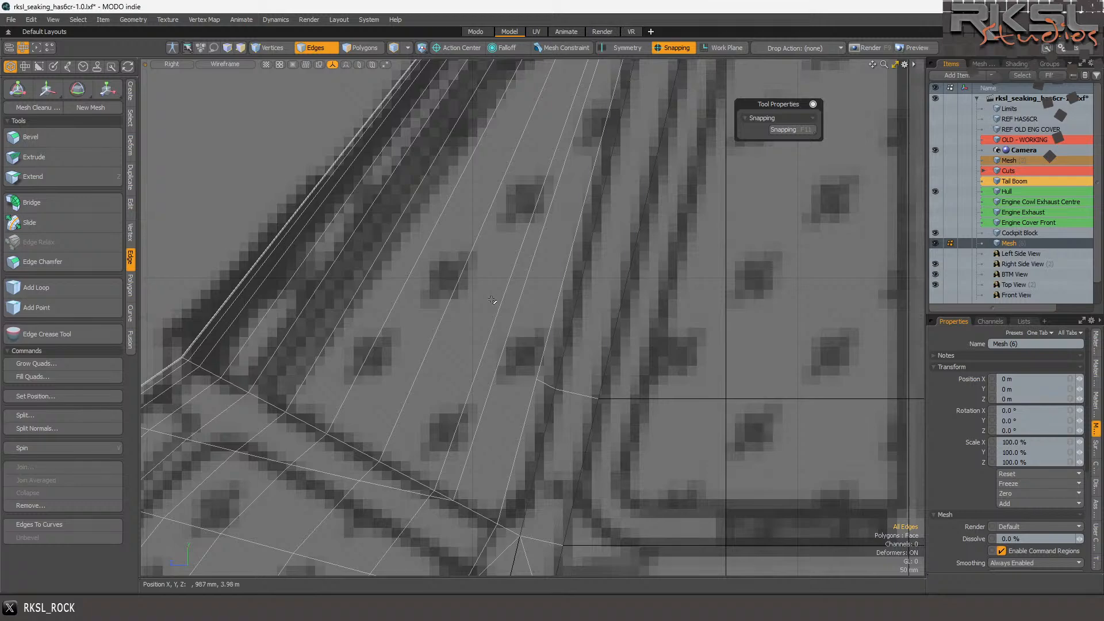
# - Join the vertex left at the front of the remaining middle edges with the lower-row vertex below it, with Average off
pyautogui.keyDown('alt'); pyautogui.moveTo(565, 422); pyautogui.dragTo(555, 375); pyautogui.keyUp('alt')
pyautogui.scroll(2, 554, 375)
pyautogui.scroll(-2, 546, 351)
pyautogui.keyDown('alt'); pyautogui.moveTo(523, 276); pyautogui.dragTo(498, 209); pyautogui.keyUp('alt')
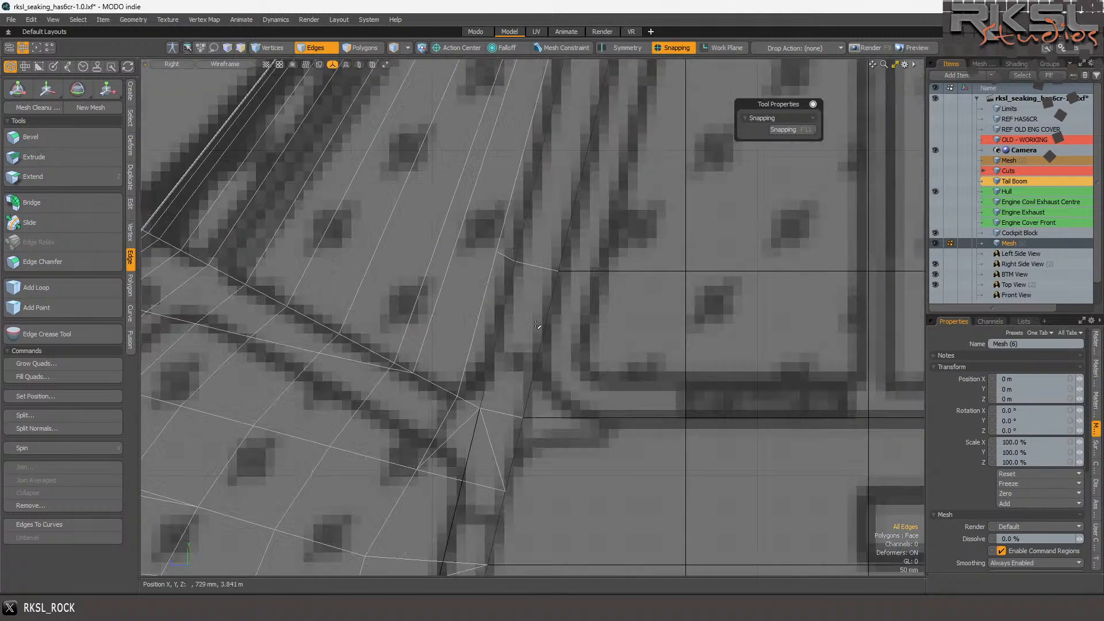
pyautogui.scroll(1, 468, 155)
pyautogui.click(267, 48)
pyautogui.moveTo(488, 194)
pyautogui.mouseDown(button='right')
pyautogui.moveTo(468, 234)
pyautogui.moveTo(448, 193)
pyautogui.moveTo(486, 191)
pyautogui.mouseUp(button='right')
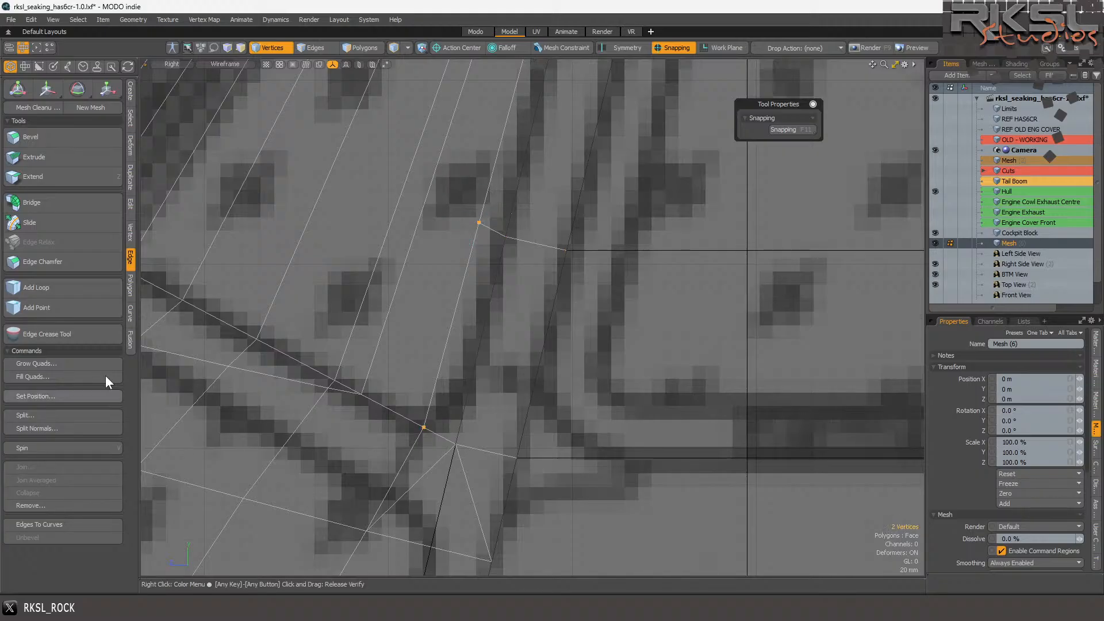
pyautogui.click(130, 229)
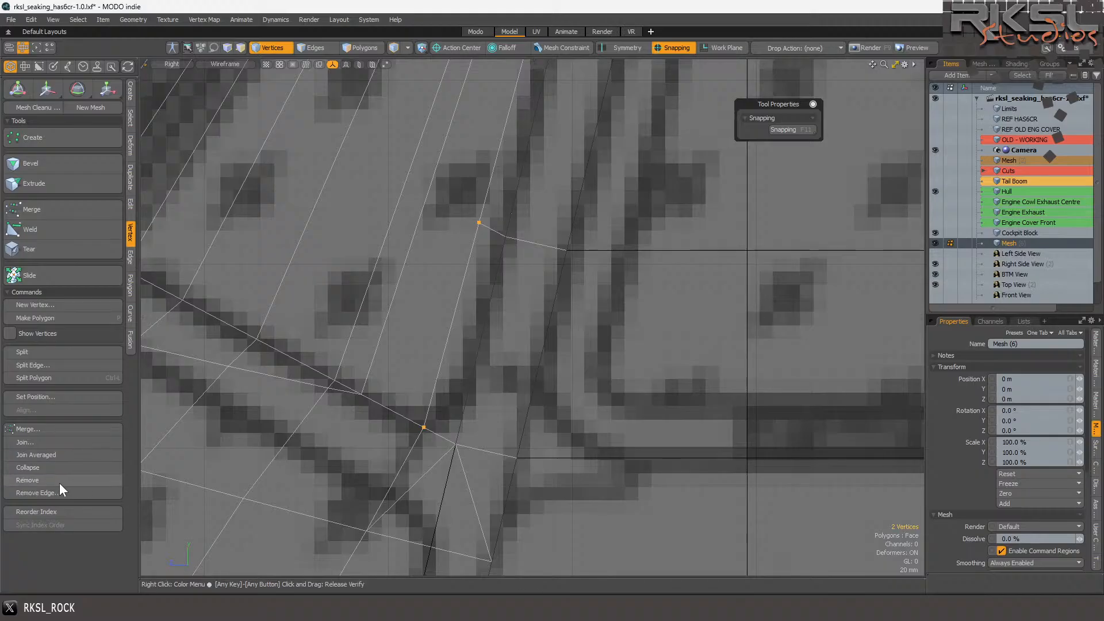
pyautogui.click(38, 440)
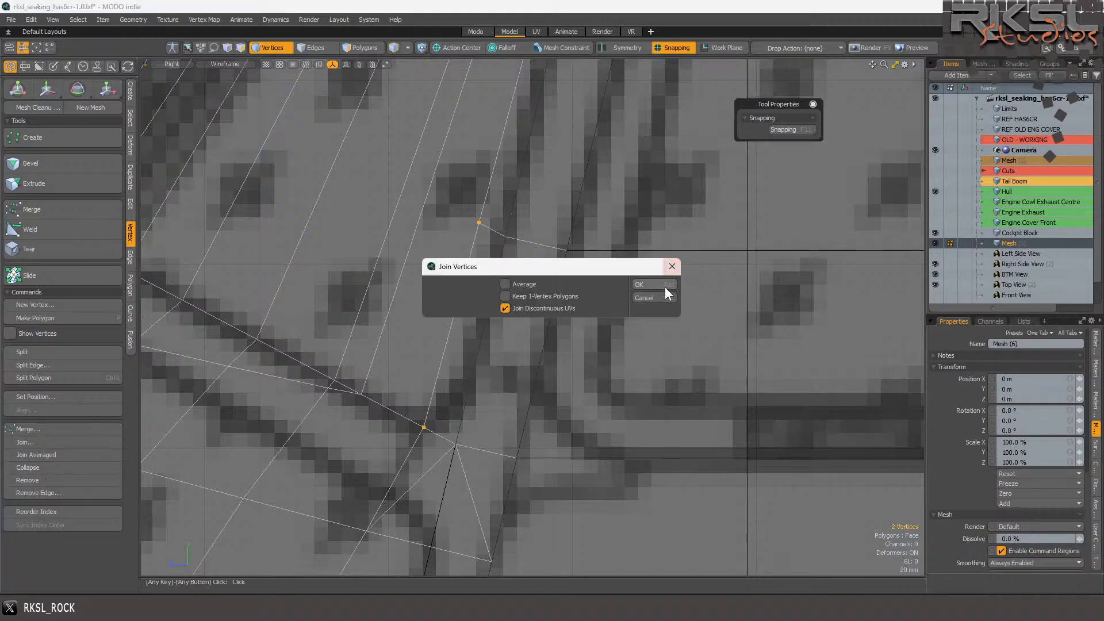
pyautogui.click(666, 287)
# - Extend the windscreen's whole top edge row about 106 mm up, 25 mm aft and 36 mm inboard, snapping its rear end to the hull vertex
pyautogui.scroll(-5, 606, 296)
pyautogui.scroll(5, 581, 187)
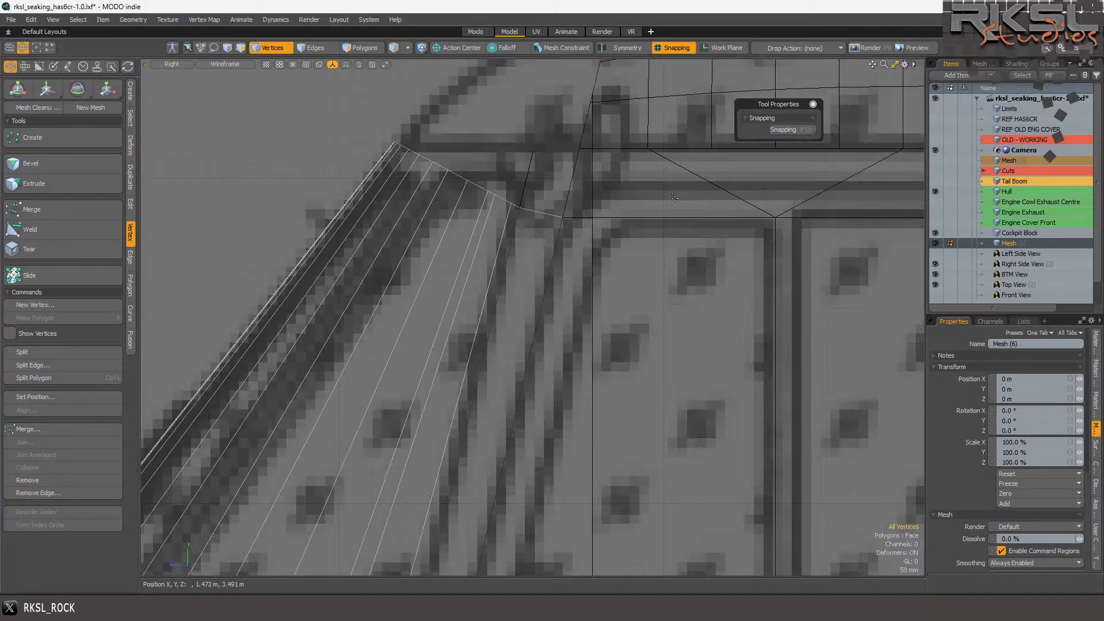
pyautogui.moveTo(673, 198)
pyautogui.mouseDown(button='right')
pyautogui.moveTo(291, 99)
pyautogui.moveTo(558, 197)
pyautogui.mouseUp(button='right')
pyautogui.scroll(-4, 555, 98)
pyautogui.scroll(5, 514, 114)
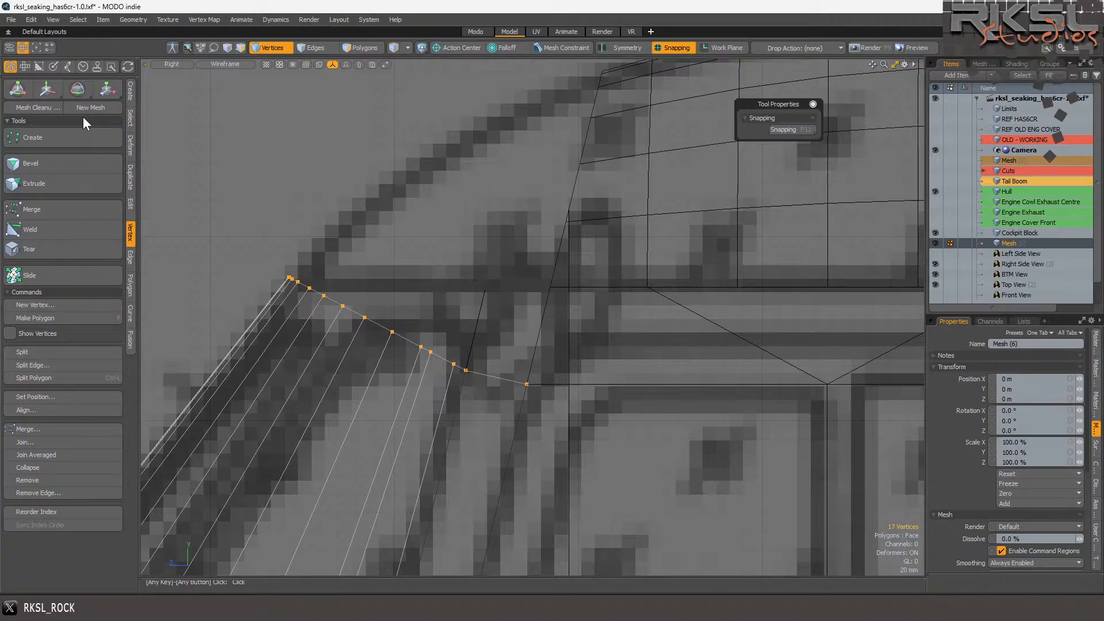
pyautogui.click(130, 203)
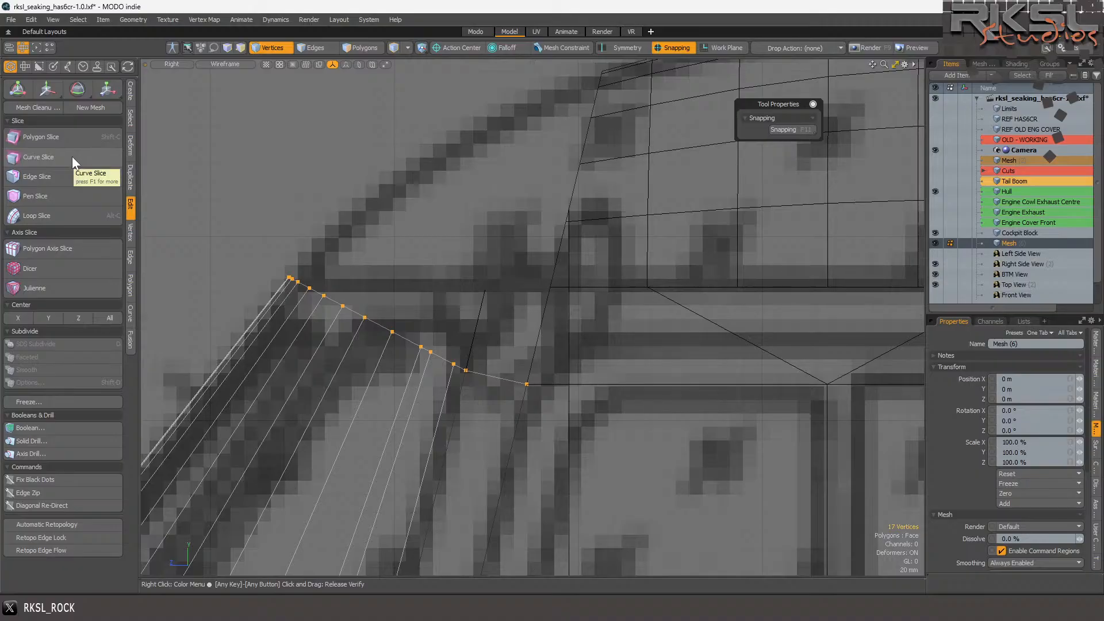
pyautogui.click(131, 263)
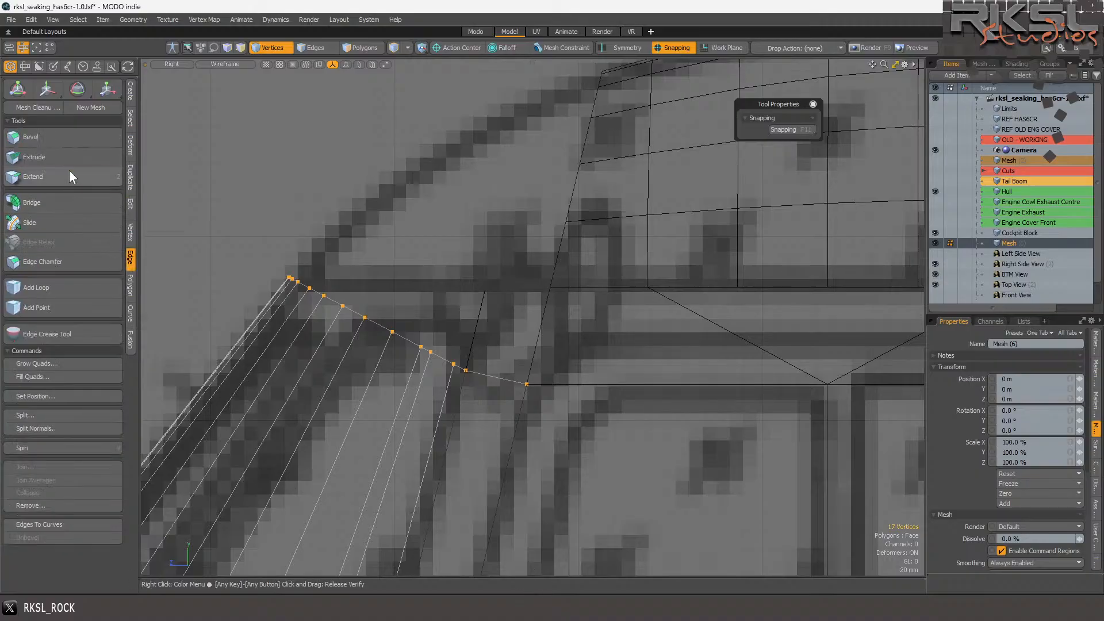
pyautogui.click(70, 174)
pyautogui.moveTo(524, 385); pyautogui.dragTo(545, 287)
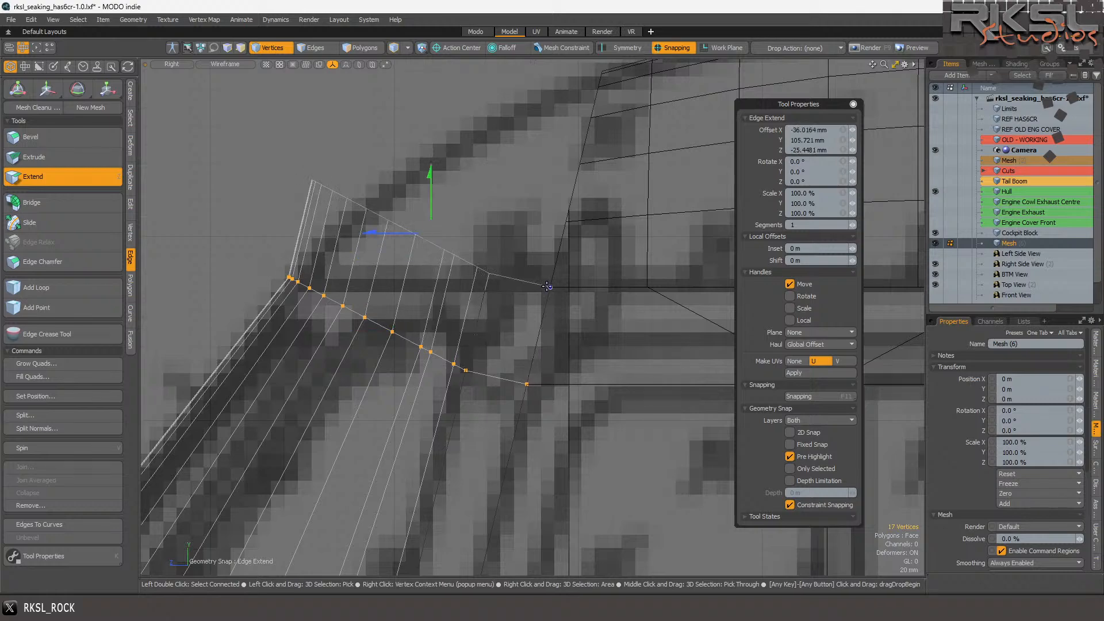
# - Scale the newly extended top row, without its rearmost edge, uniformly to 72.5% about its rear end
pyautogui.click(108, 88)
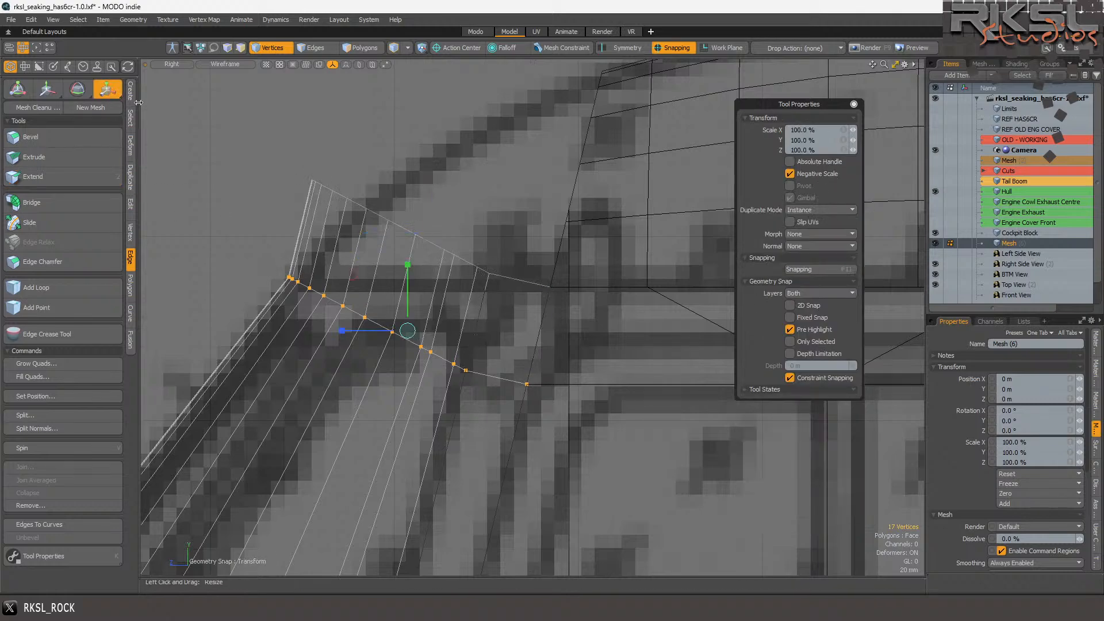
pyautogui.press('space')
pyautogui.moveTo(339, 144)
pyautogui.mouseDown(button='right')
pyautogui.moveTo(340, 236)
pyautogui.moveTo(657, 317)
pyautogui.mouseUp(button='right')
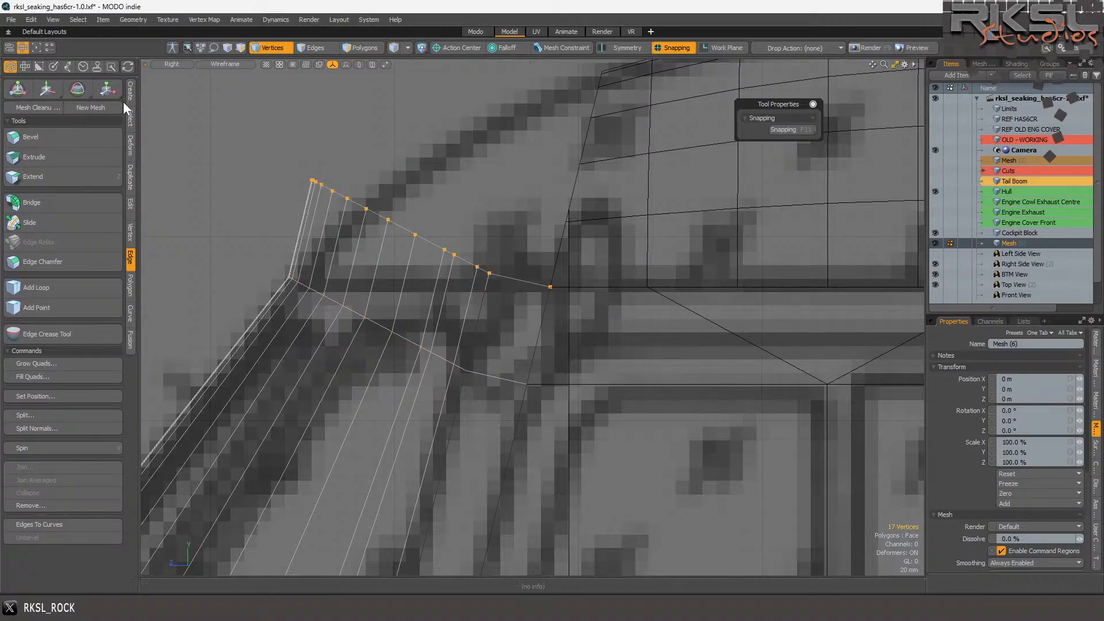
pyautogui.click(108, 90)
pyautogui.click(301, 48)
pyautogui.moveTo(379, 131)
pyautogui.mouseDown(button='right')
pyautogui.moveTo(340, 217)
pyautogui.moveTo(455, 277)
pyautogui.moveTo(521, 244)
pyautogui.mouseUp(button='right')
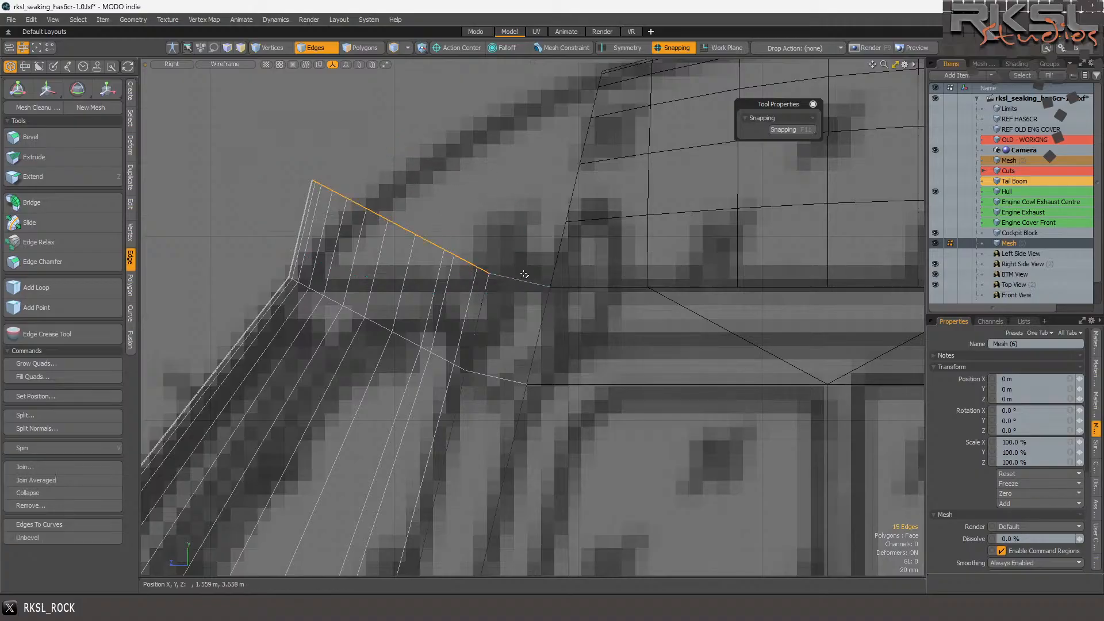
pyautogui.click(106, 88)
pyautogui.click(489, 274)
pyautogui.moveTo(489, 273); pyautogui.dragTo(461, 276)
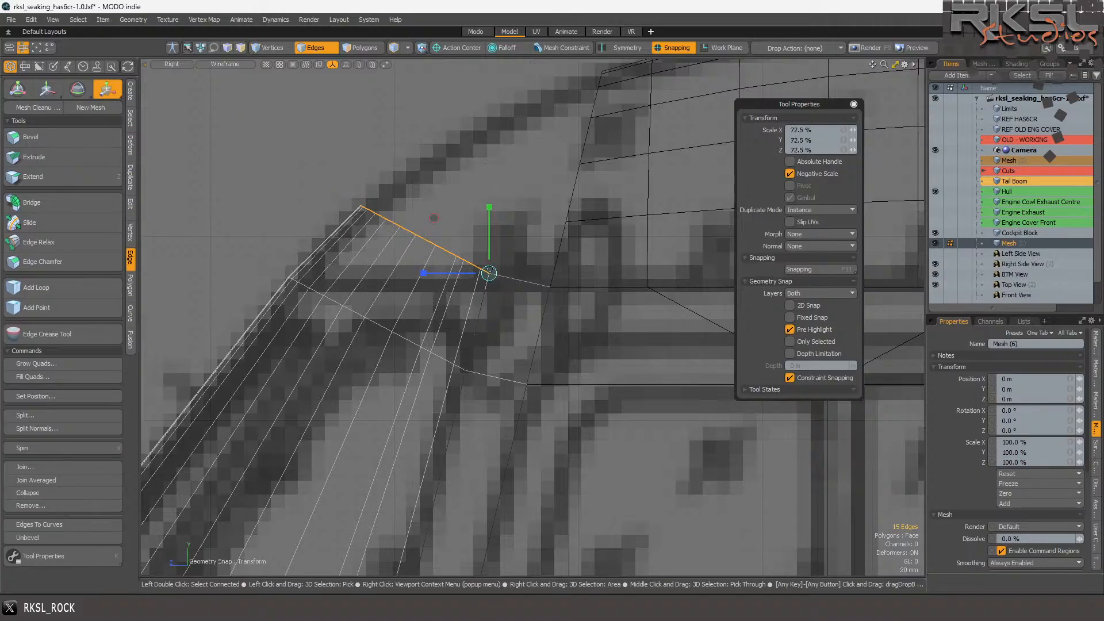
pyautogui.press('space')
pyautogui.click(221, 100)
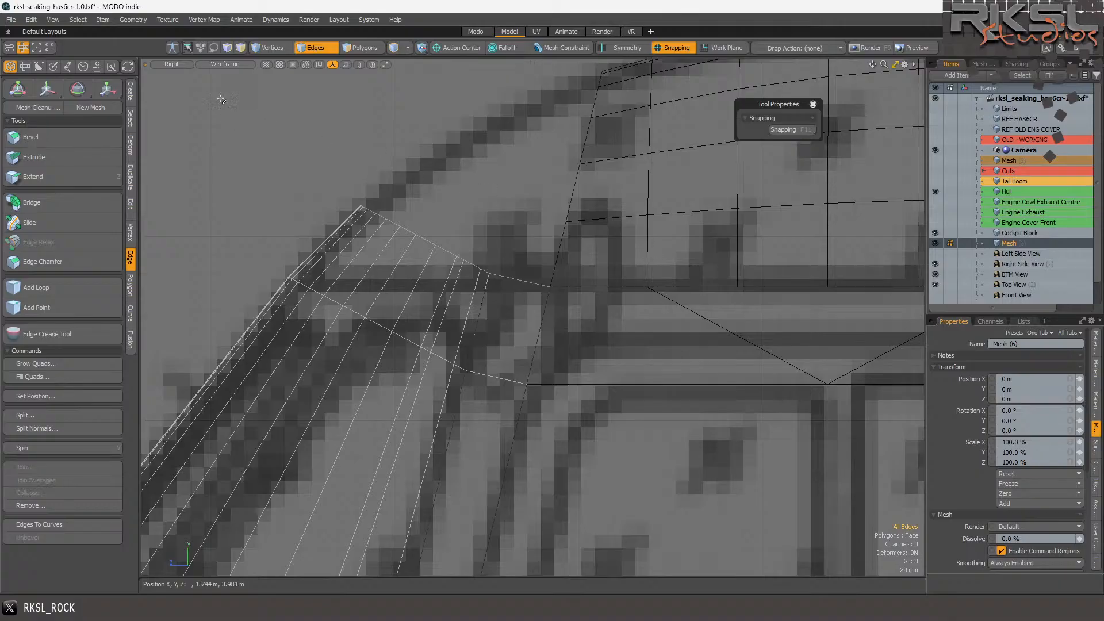
# - Cut a horizontal Polygon Slice through the windscreen mesh, starting at the hull corner vertex and running forward past its front edge
pyautogui.click(131, 205)
pyautogui.click(40, 133)
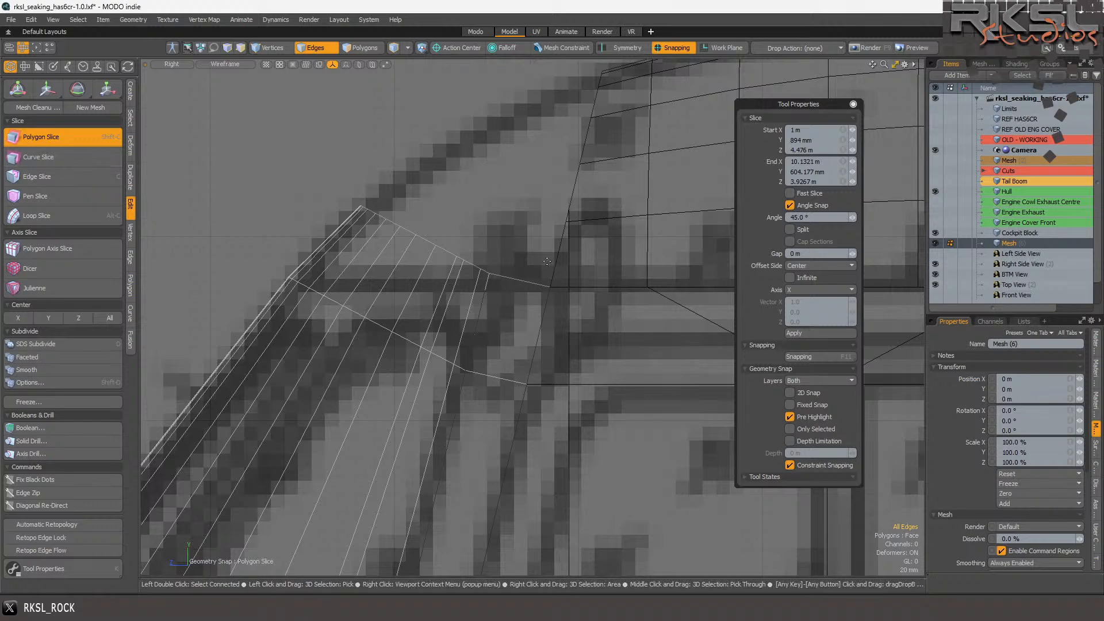
pyautogui.moveTo(551, 287); pyautogui.dragTo(176, 284)
pyautogui.press('space')
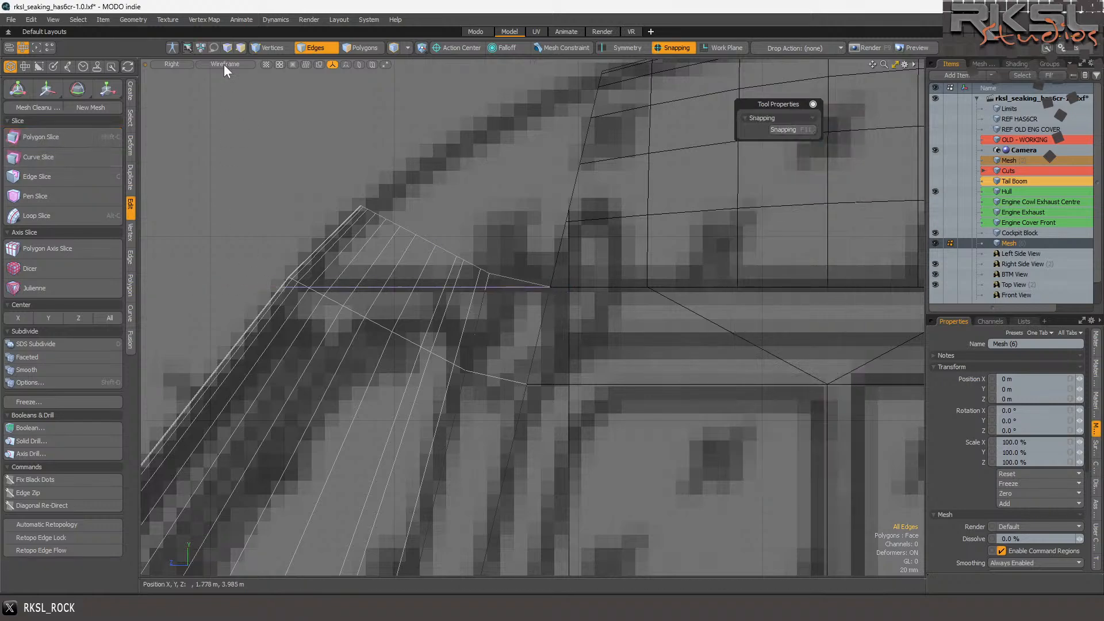
# - Delete all windscreen polygons above the horizontal slice so the top edge runs level with the hull frame line
pyautogui.click(359, 47)
pyautogui.moveTo(280, 279); pyautogui.dragTo(327, 276)
pyautogui.press('Delete')
pyautogui.scroll(4, 303, 295)
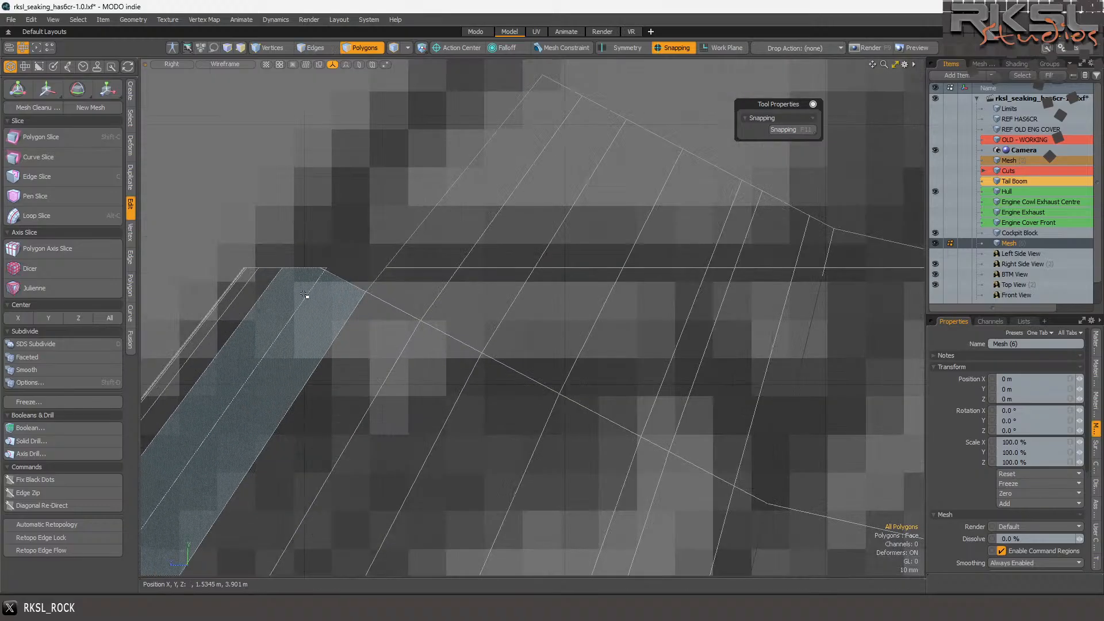
pyautogui.hotkey('ctrl', 'z')
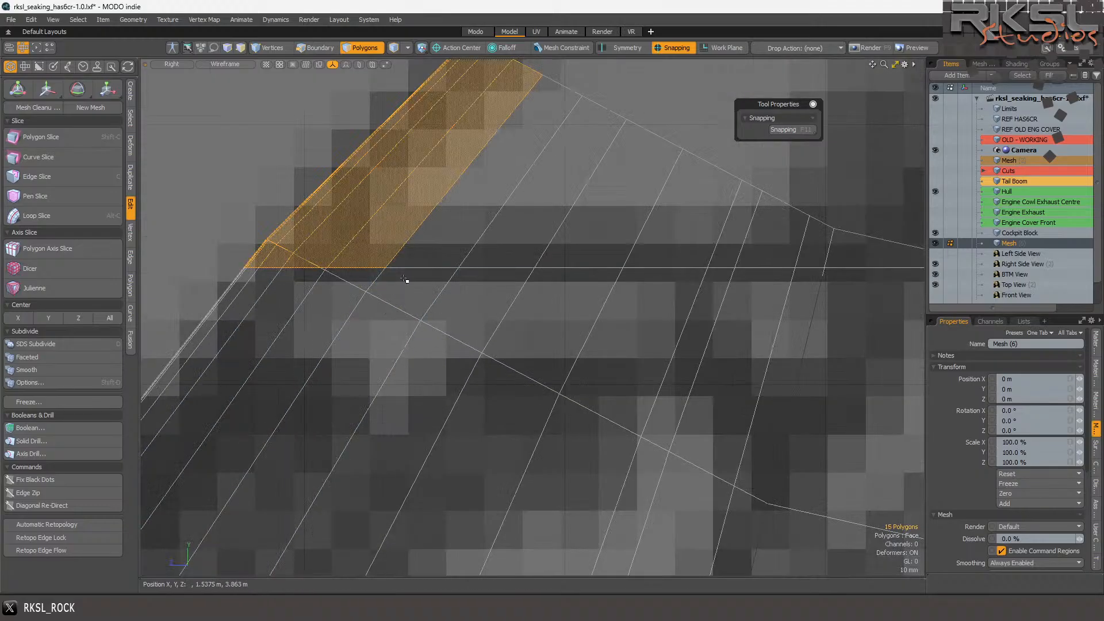
pyautogui.moveTo(410, 182)
pyautogui.mouseDown()
pyautogui.moveTo(730, 184)
pyautogui.moveTo(899, 231)
pyautogui.moveTo(746, 219)
pyautogui.mouseUp()
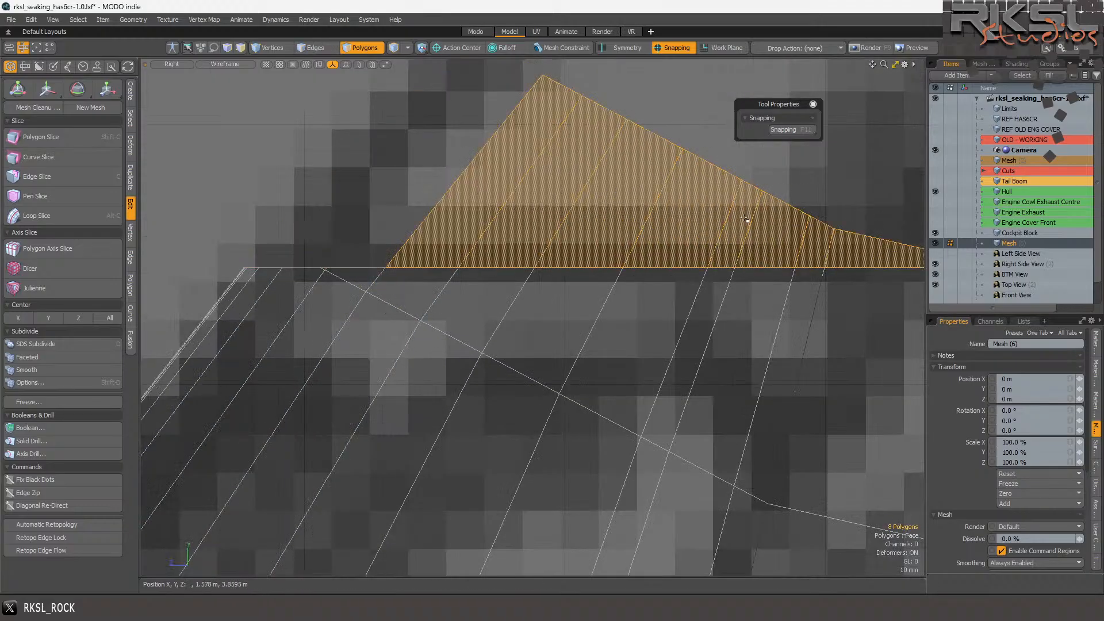
pyautogui.scroll(-4, 518, 224)
pyautogui.press('Delete')
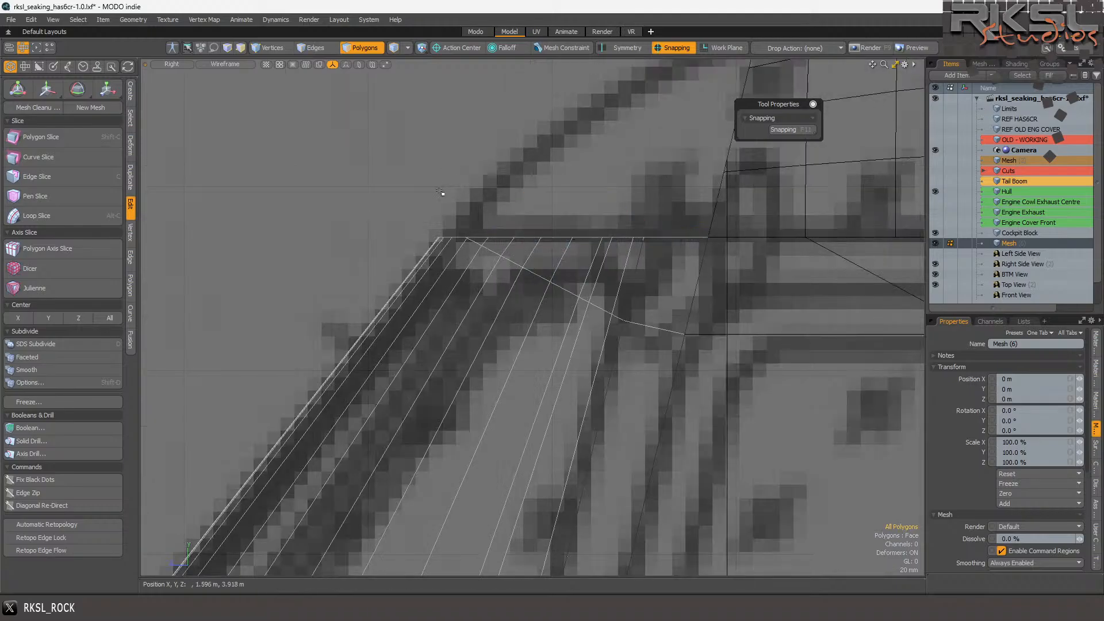
# - Join the three closely spaced vertices where the diagonal edge line meets the windscreen's top edge into the foremost one
pyautogui.click(315, 48)
pyautogui.scroll(5, 506, 293)
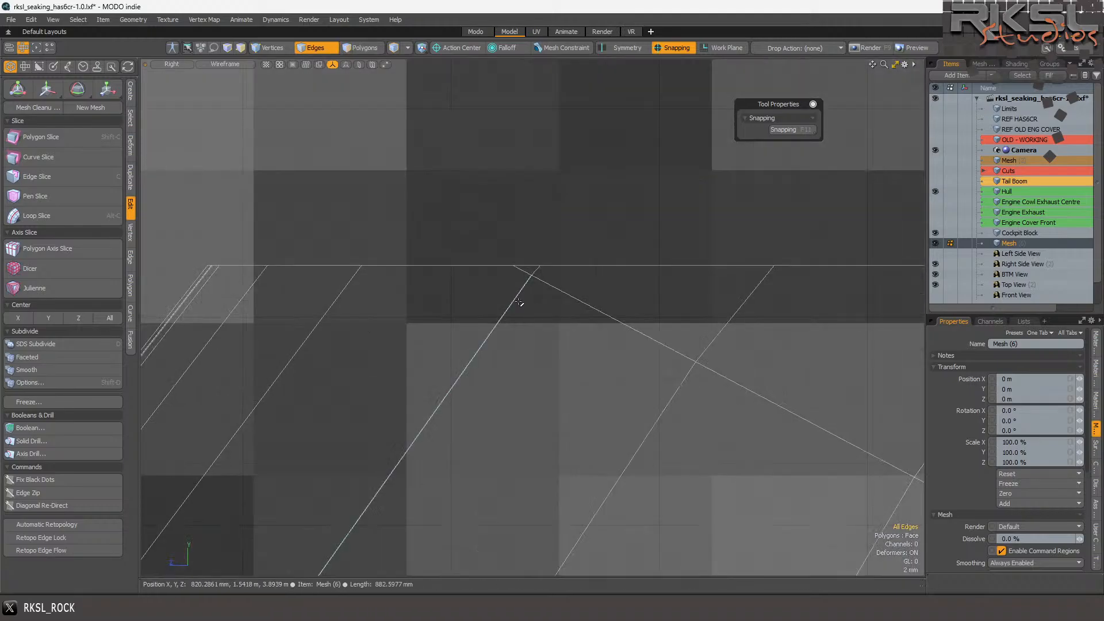
pyautogui.scroll(3, 533, 282)
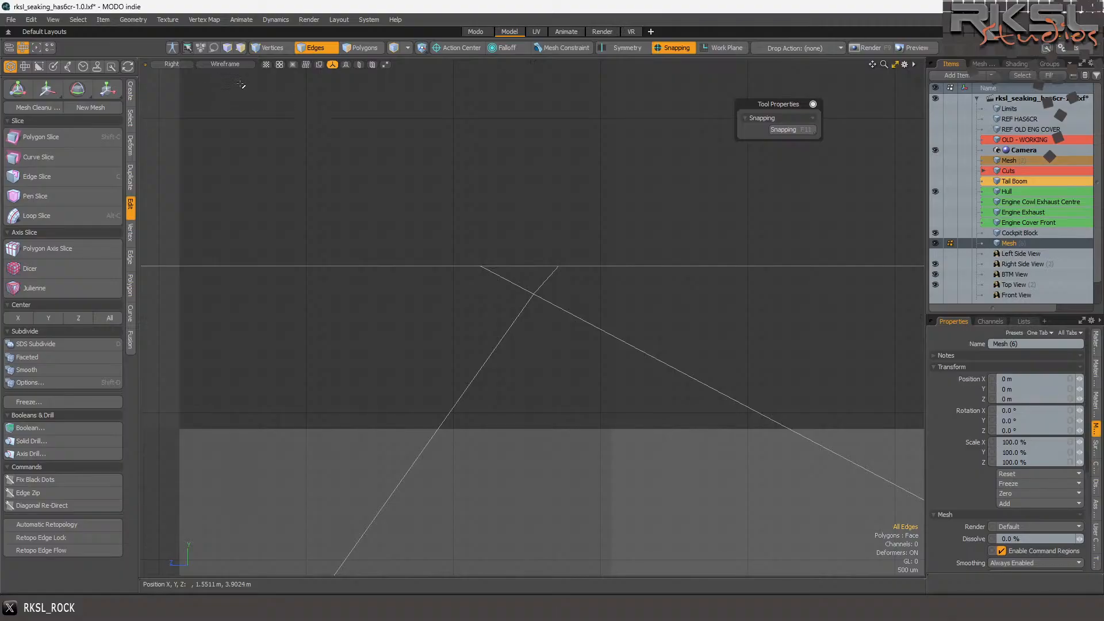
pyautogui.click(277, 50)
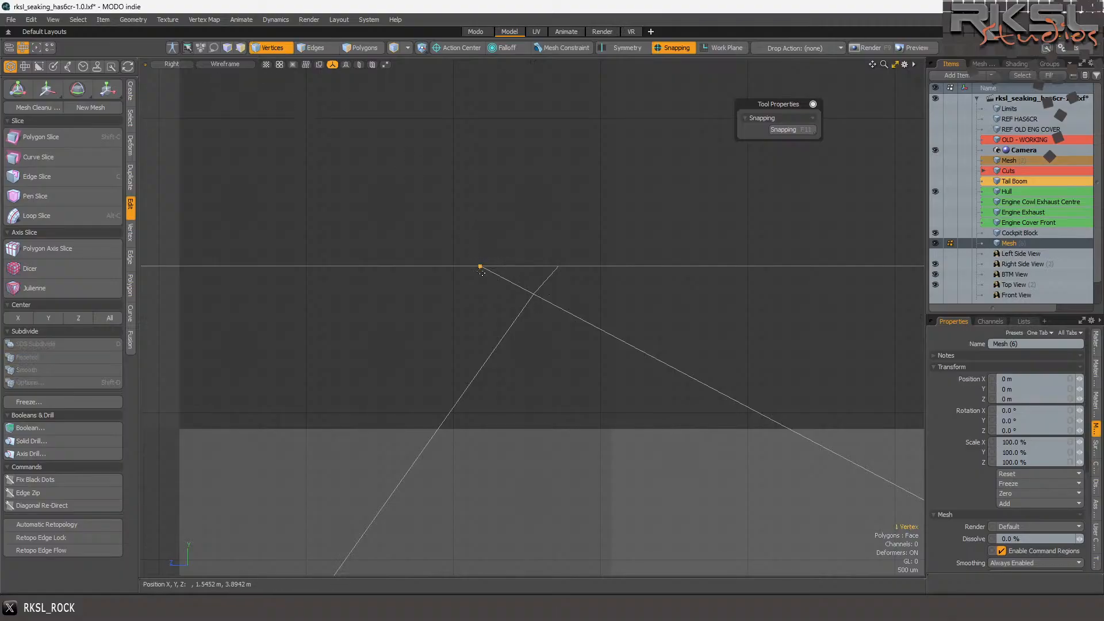
pyautogui.keyDown('shift'); pyautogui.click(533, 293); pyautogui.keyUp('shift')
pyautogui.click(131, 241)
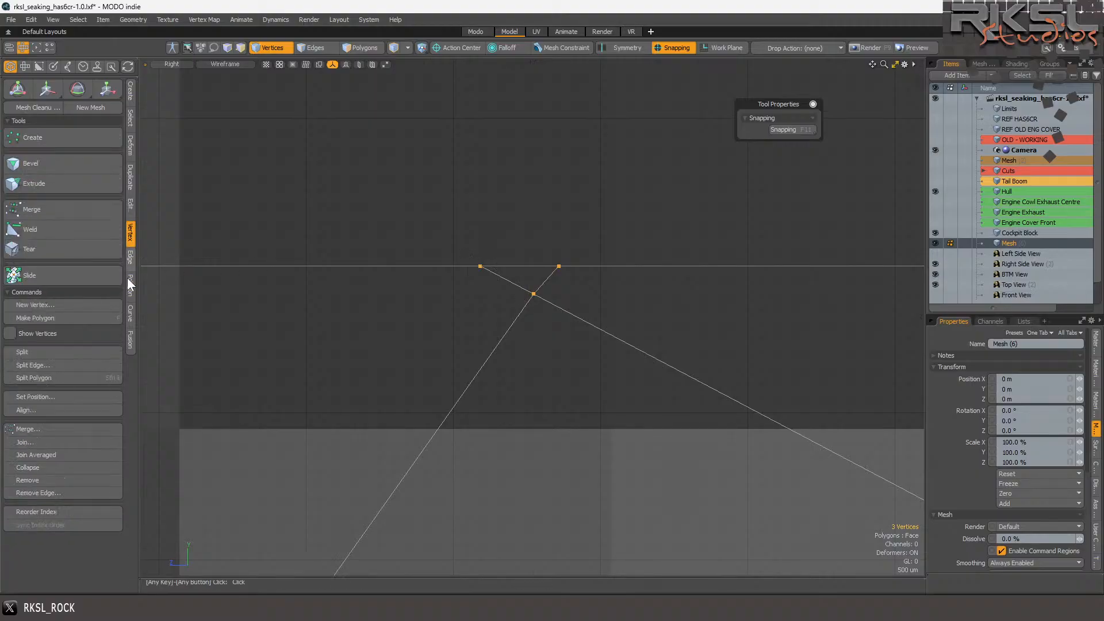
pyautogui.click(33, 442)
pyautogui.click(646, 284)
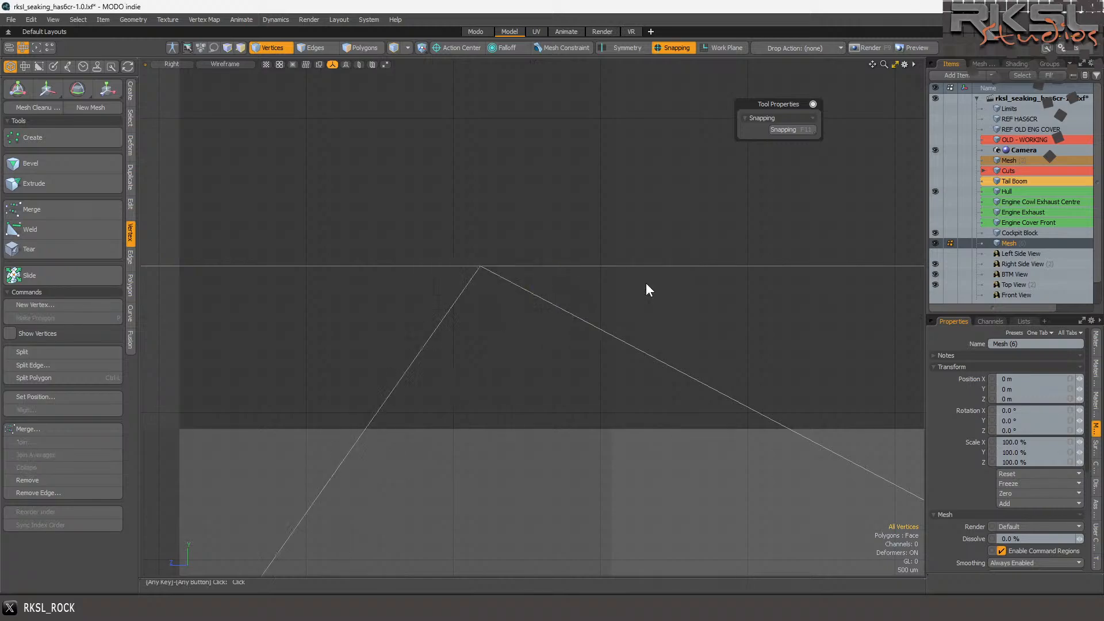
pyautogui.scroll(-10, 523, 191)
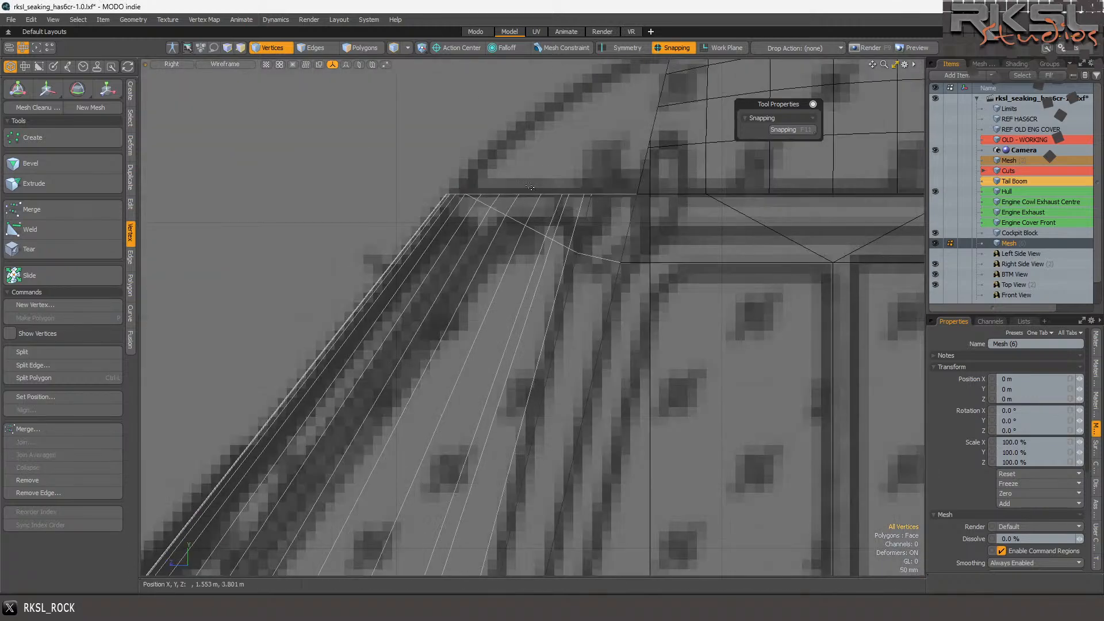
# - Try to scale the windscreen's top edge row, without its rearmost edge, to 163% in X about its rear end
pyautogui.click(305, 48)
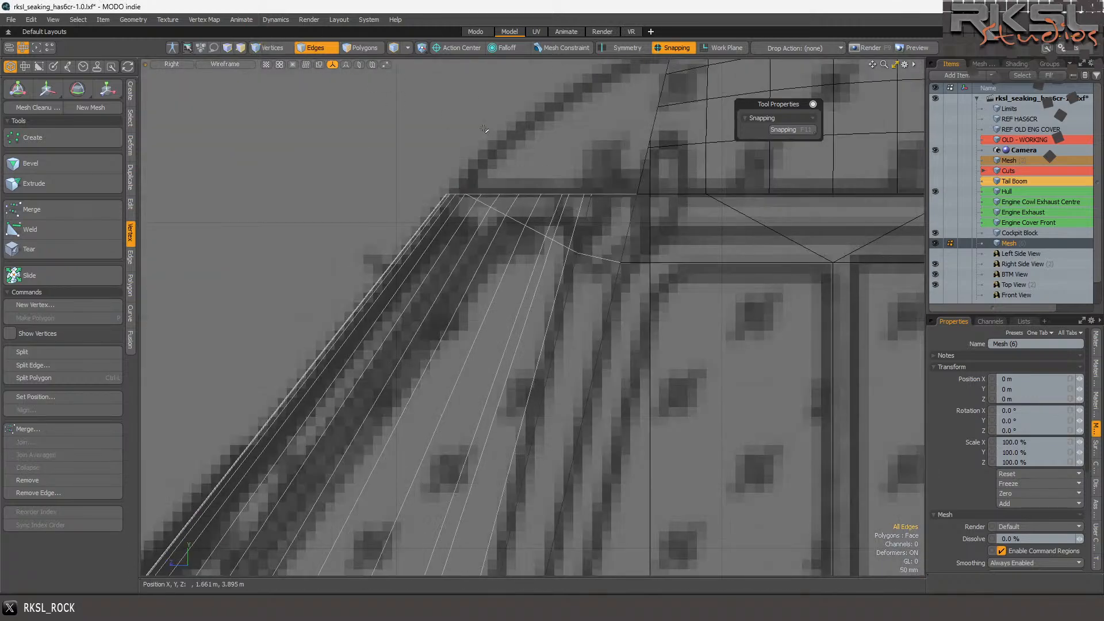
pyautogui.moveTo(724, 228)
pyautogui.mouseDown(button='right')
pyautogui.moveTo(414, 147)
pyautogui.moveTo(374, 196)
pyautogui.moveTo(402, 198)
pyautogui.mouseUp(button='right')
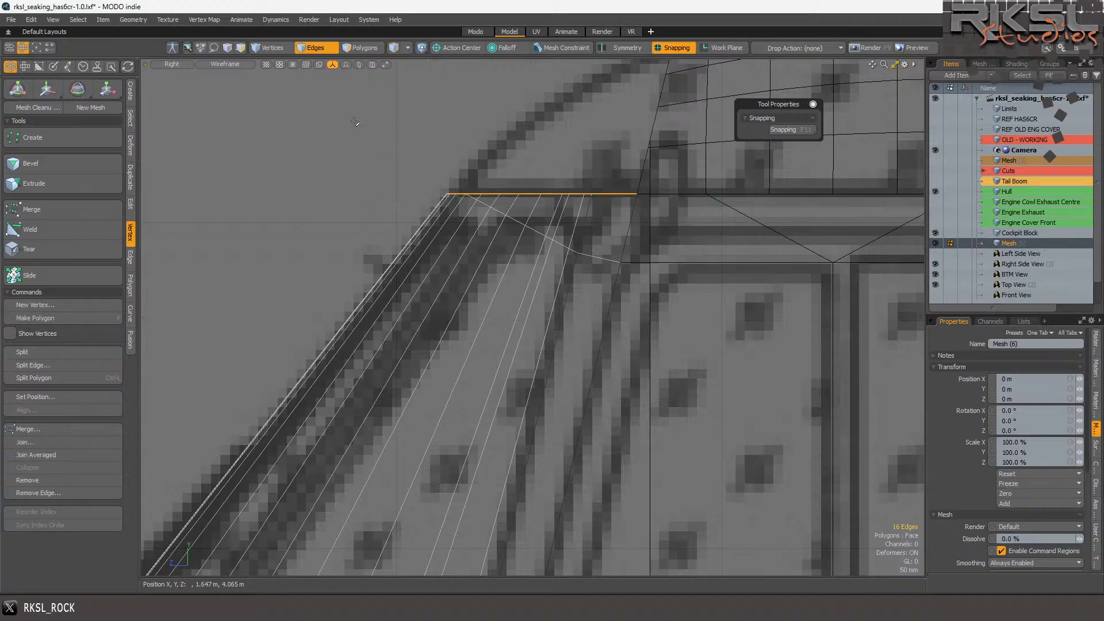
pyautogui.click(172, 62)
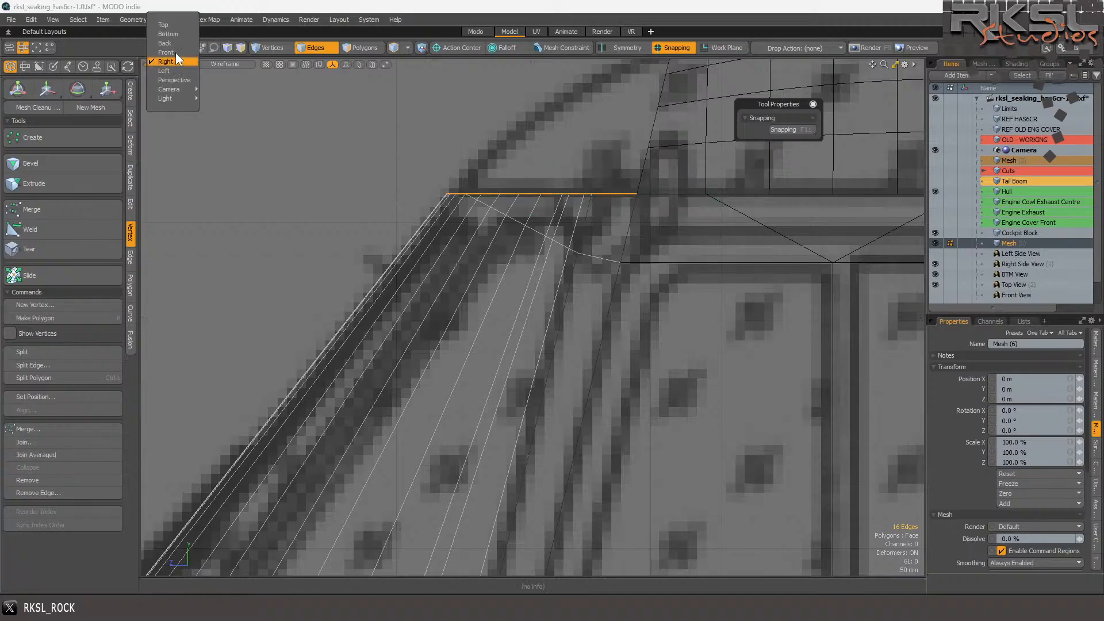
pyautogui.click(164, 25)
pyautogui.scroll(-2, 534, 170)
pyautogui.scroll(3, 533, 170)
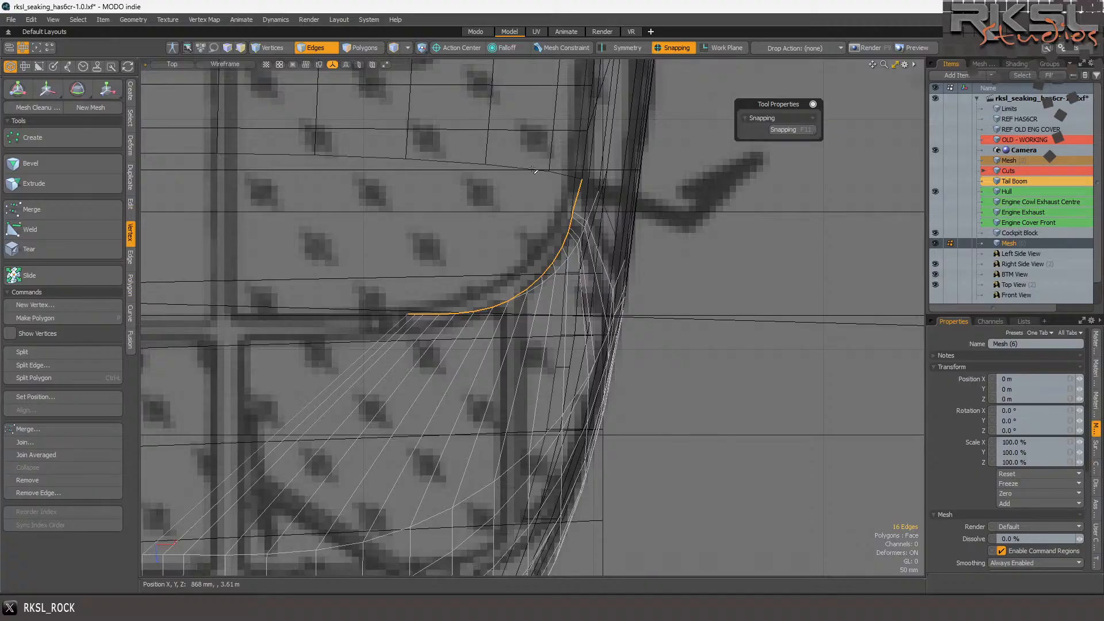
pyautogui.scroll(3, 572, 188)
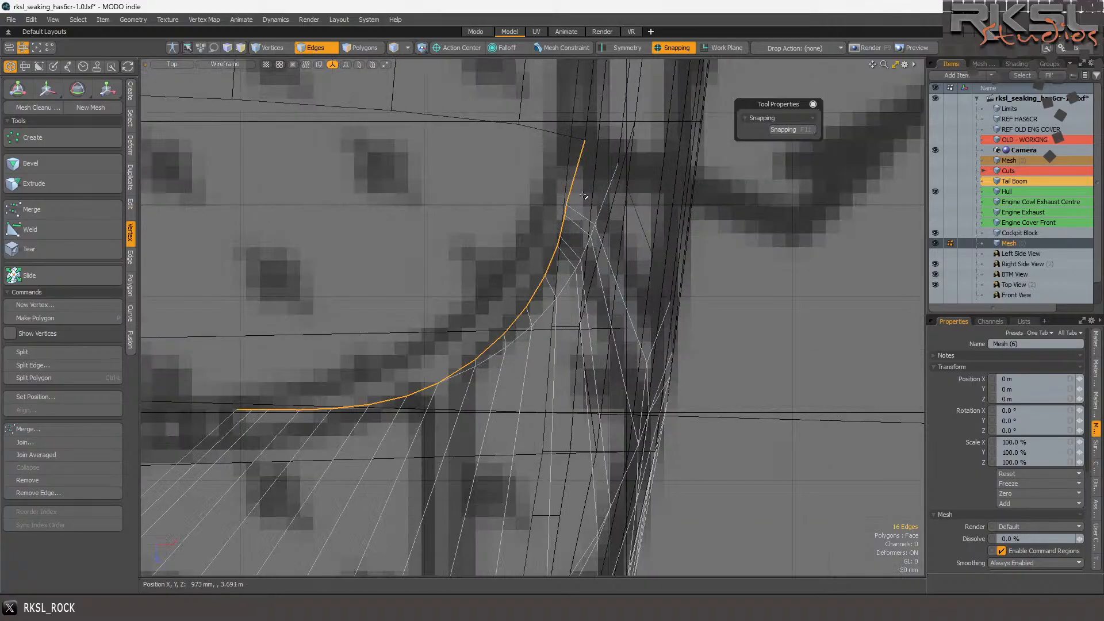
pyautogui.keyDown('ctrl'); pyautogui.click(568, 190); pyautogui.keyUp('ctrl')
pyautogui.click(107, 88)
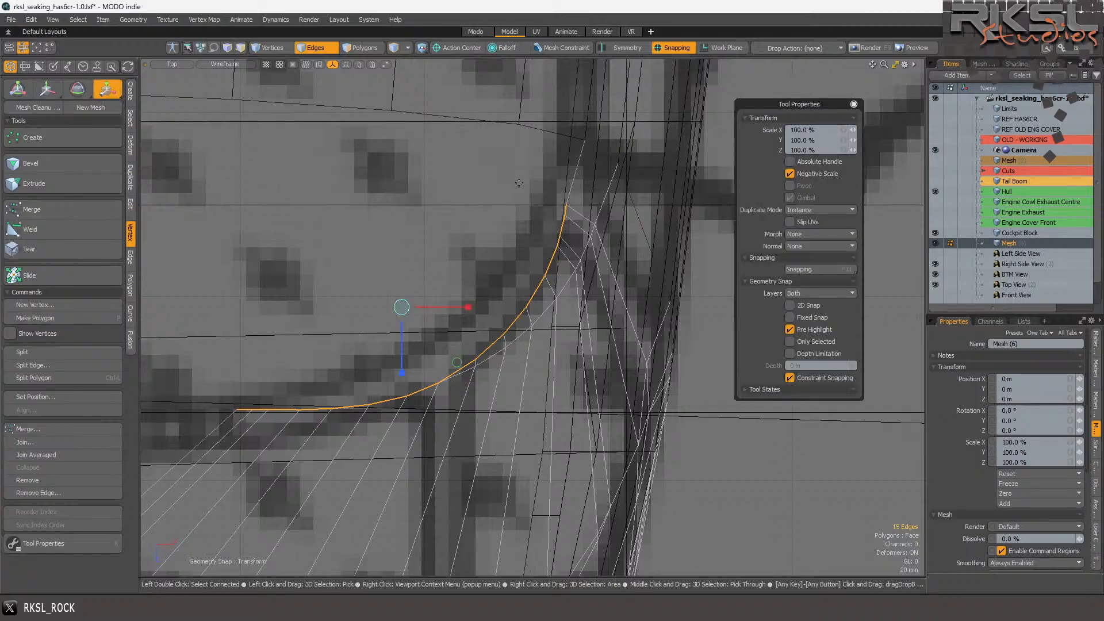
pyautogui.click(558, 204)
pyautogui.scroll(-4, 684, 200)
pyautogui.scroll(3, 687, 205)
pyautogui.moveTo(666, 197); pyautogui.dragTo(710, 196)
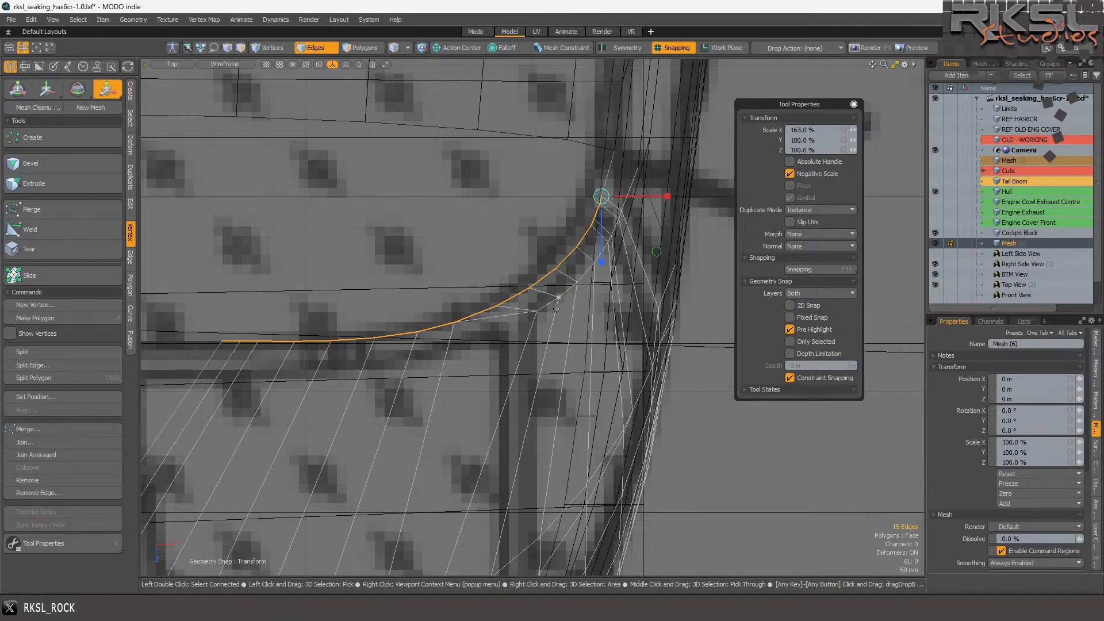
pyautogui.hotkey('ctrl', 'z')
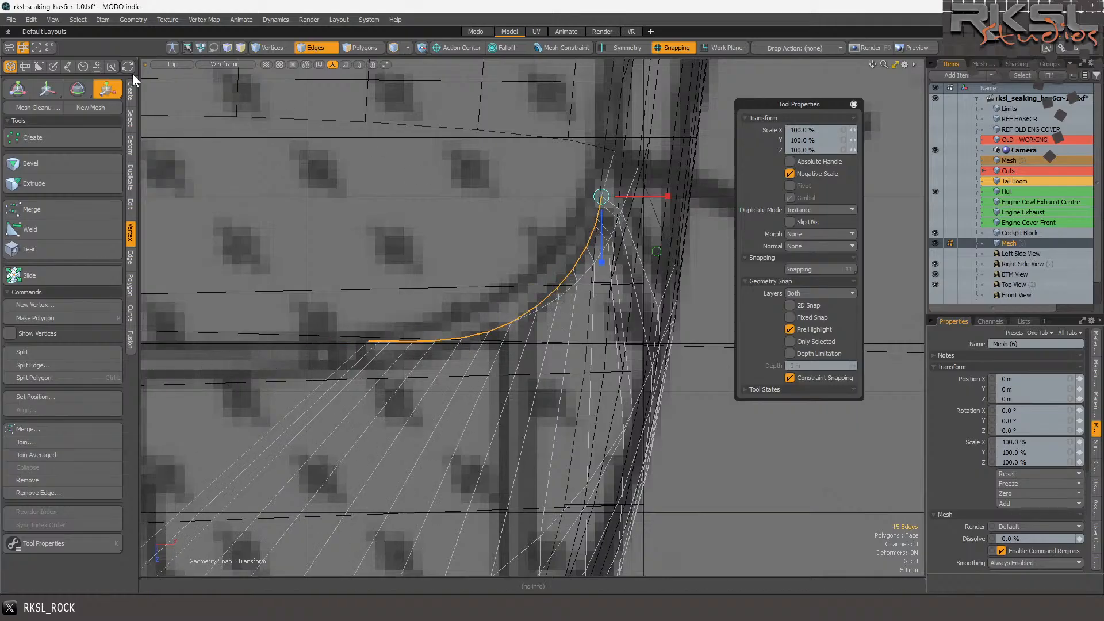
pyautogui.click(170, 66)
pyautogui.click(167, 102)
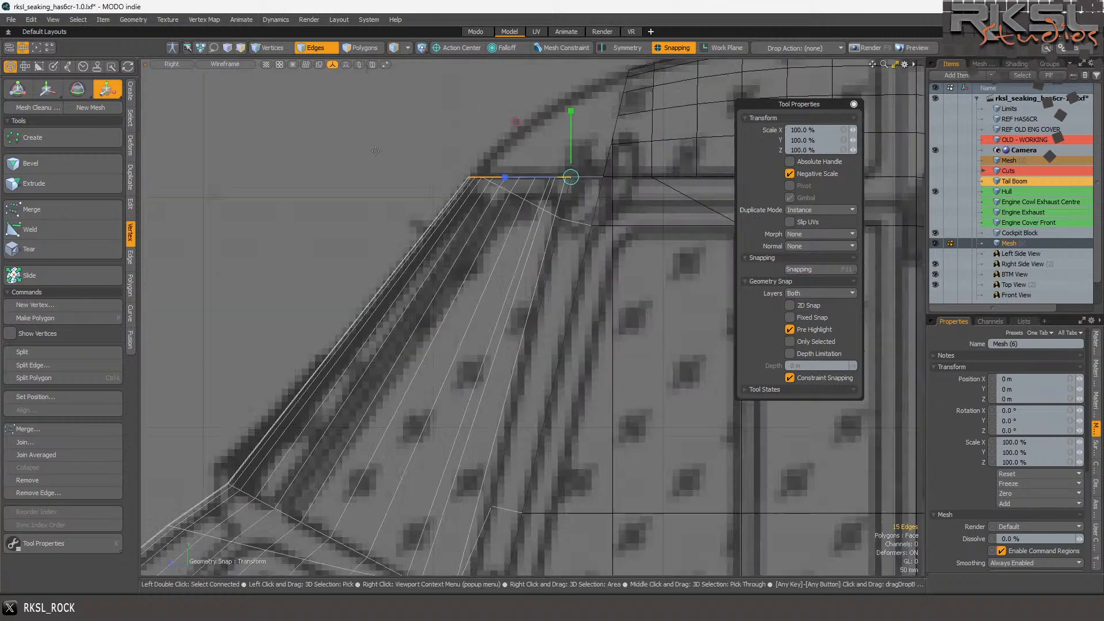
pyautogui.press('space')
pyautogui.click(504, 161)
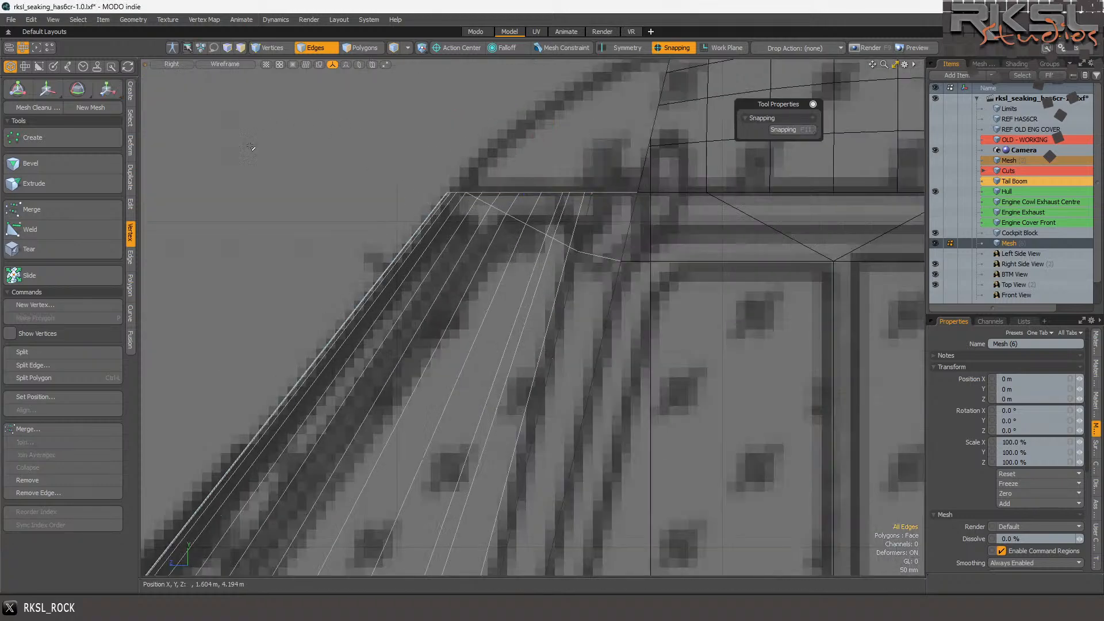
# - Cut a horizontal Polygon Slice through the windscreen mesh from the lower hull corner vertex at Y 1.4393 m forward past its front
pyautogui.click(132, 203)
pyautogui.click(40, 138)
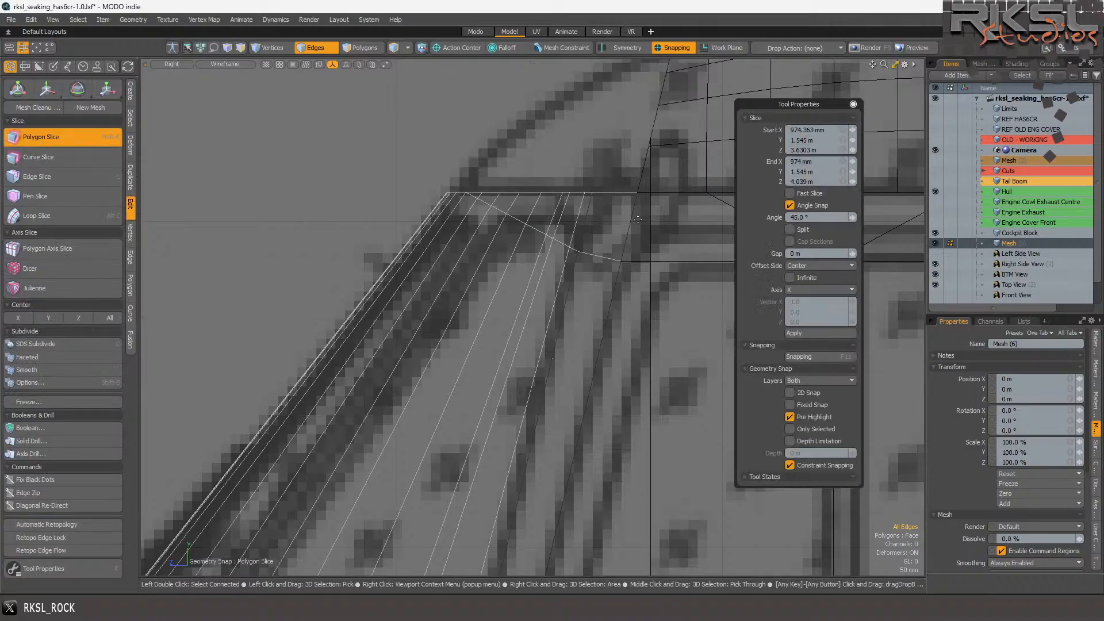
pyautogui.scroll(-5, 556, 202)
pyautogui.scroll(5, 589, 208)
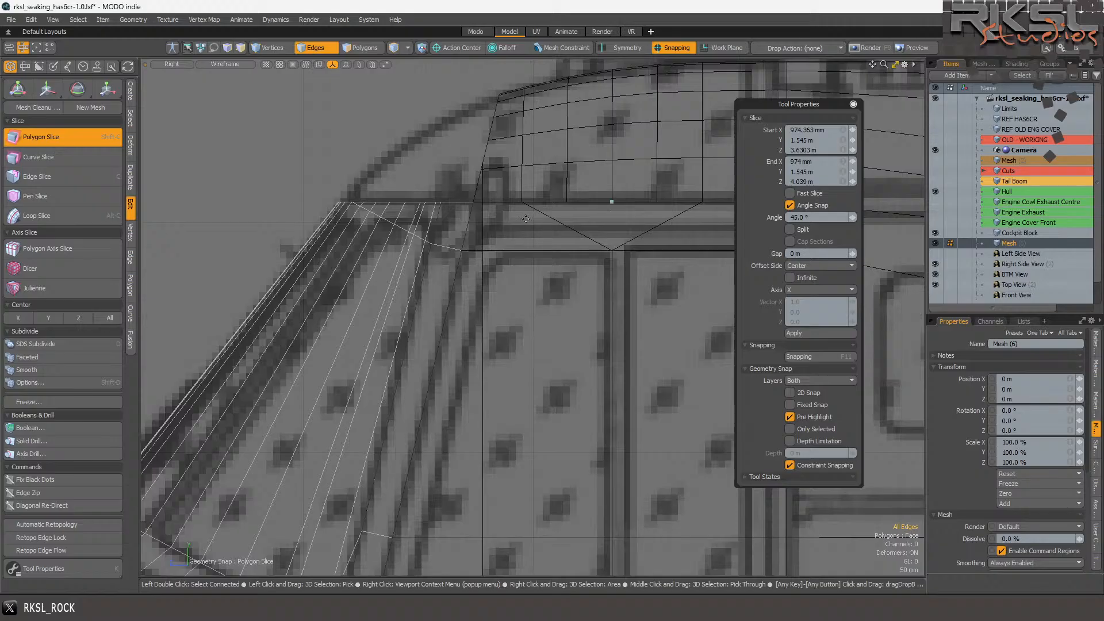
pyautogui.scroll(3, 365, 242)
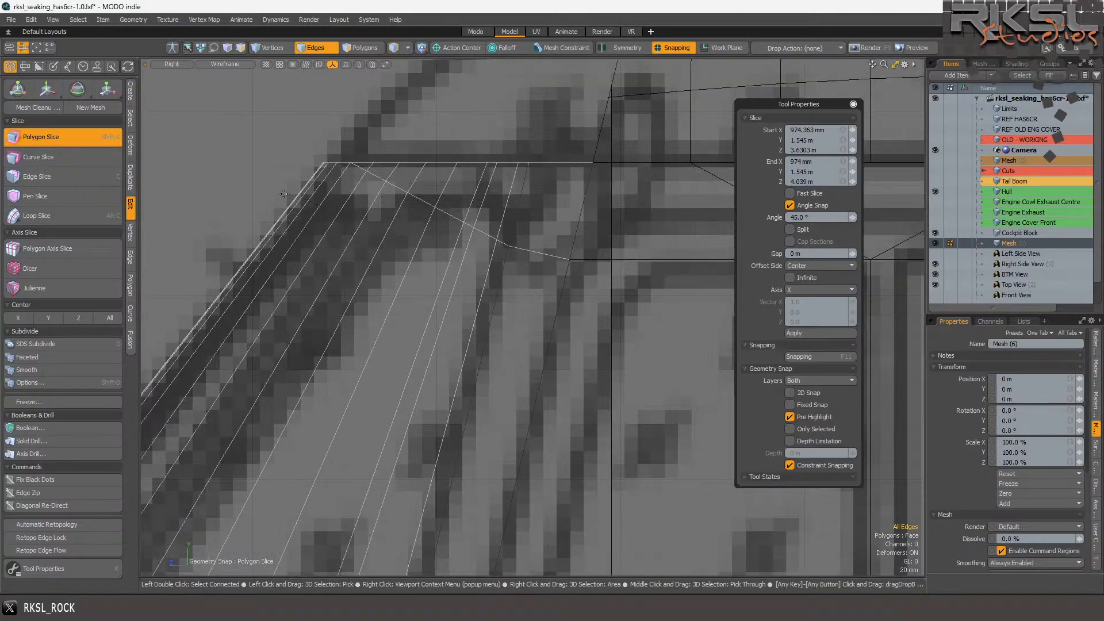
pyautogui.moveTo(569, 260); pyautogui.dragTo(170, 261)
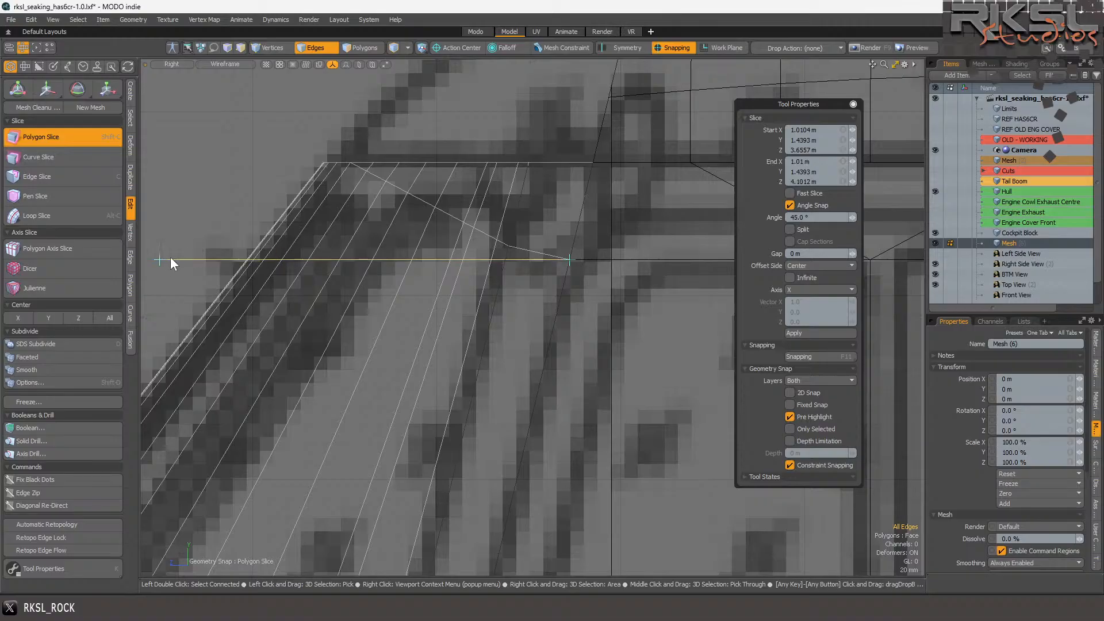
pyautogui.press('space')
# - Remove the old diagonal edge line between the windscreen's top edge and the new horizontal slice
pyautogui.click(274, 47)
pyautogui.scroll(1, 362, 169)
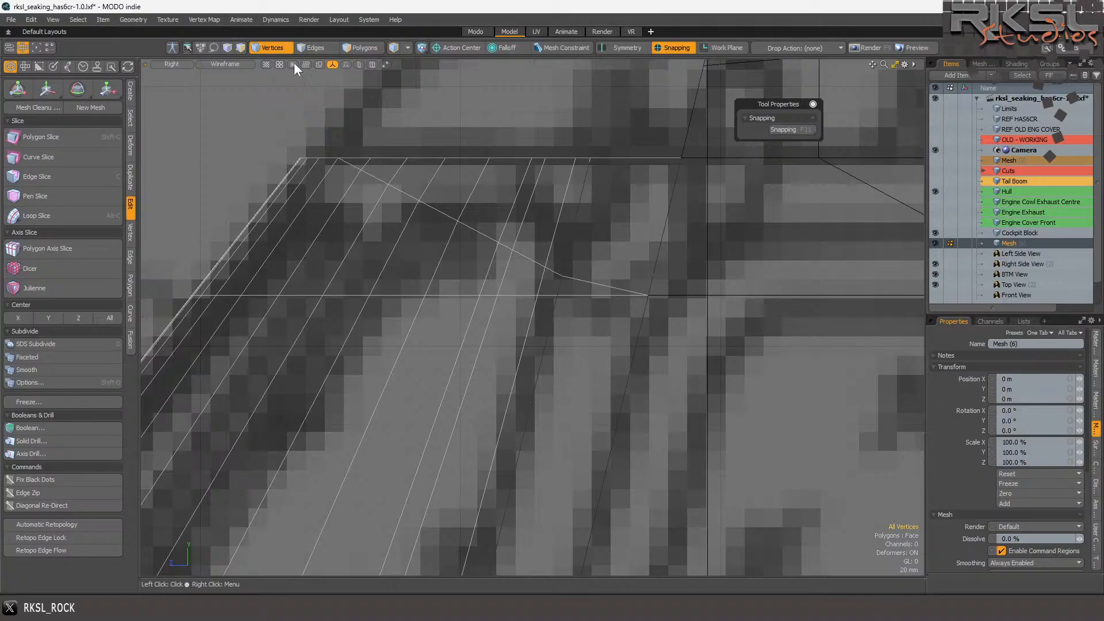
pyautogui.click(315, 47)
pyautogui.click(353, 167)
pyautogui.doubleClick(374, 176)
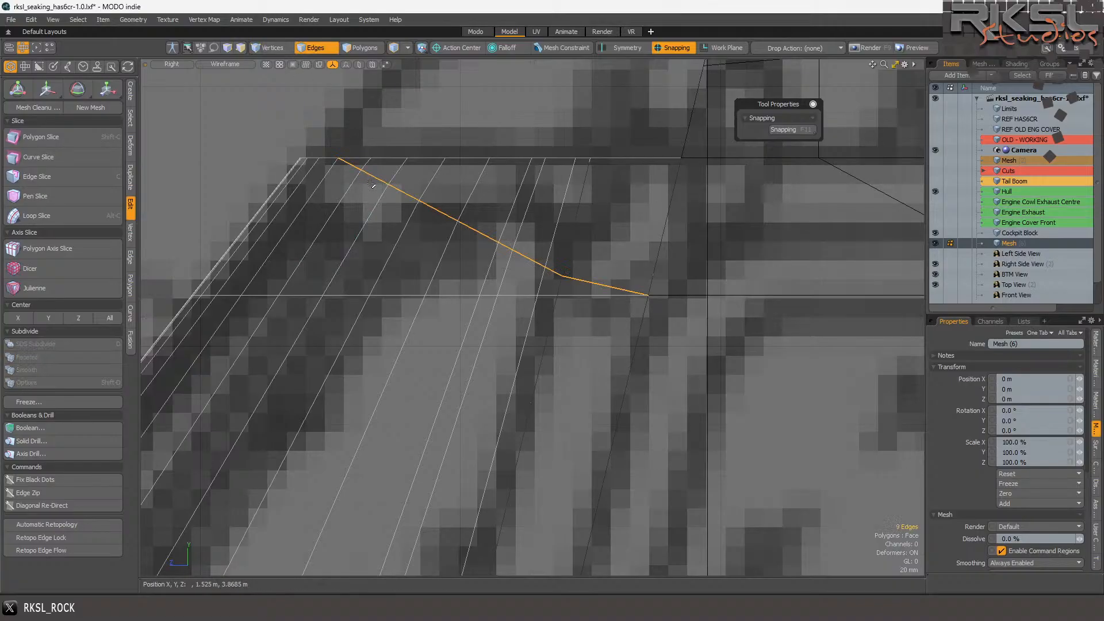
pyautogui.click(130, 259)
pyautogui.click(39, 504)
pyautogui.click(641, 303)
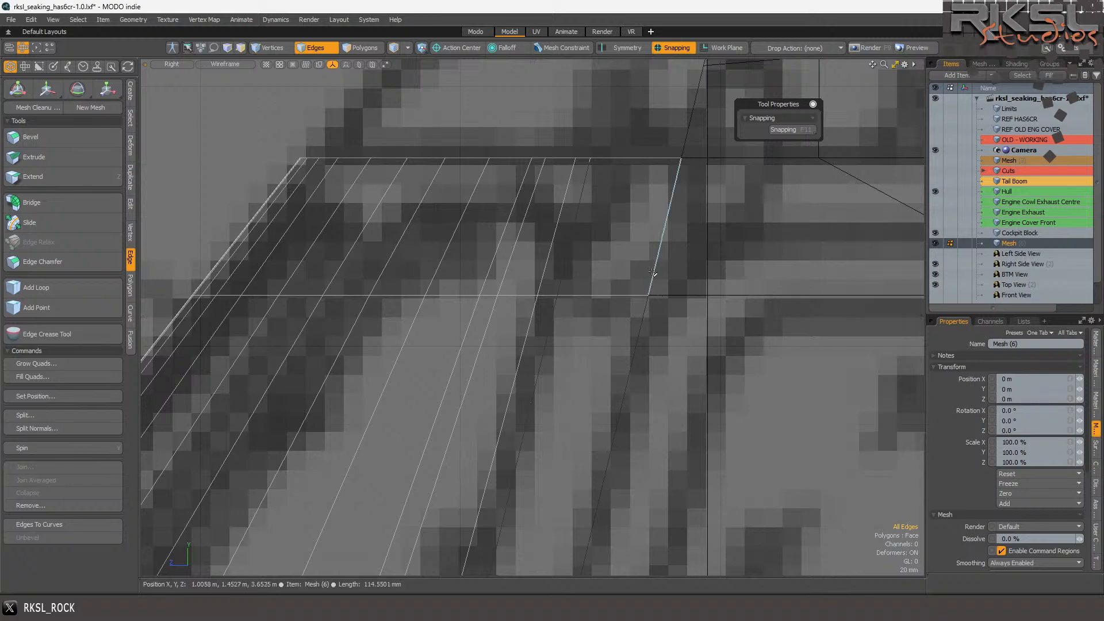
pyautogui.scroll(-3, 609, 224)
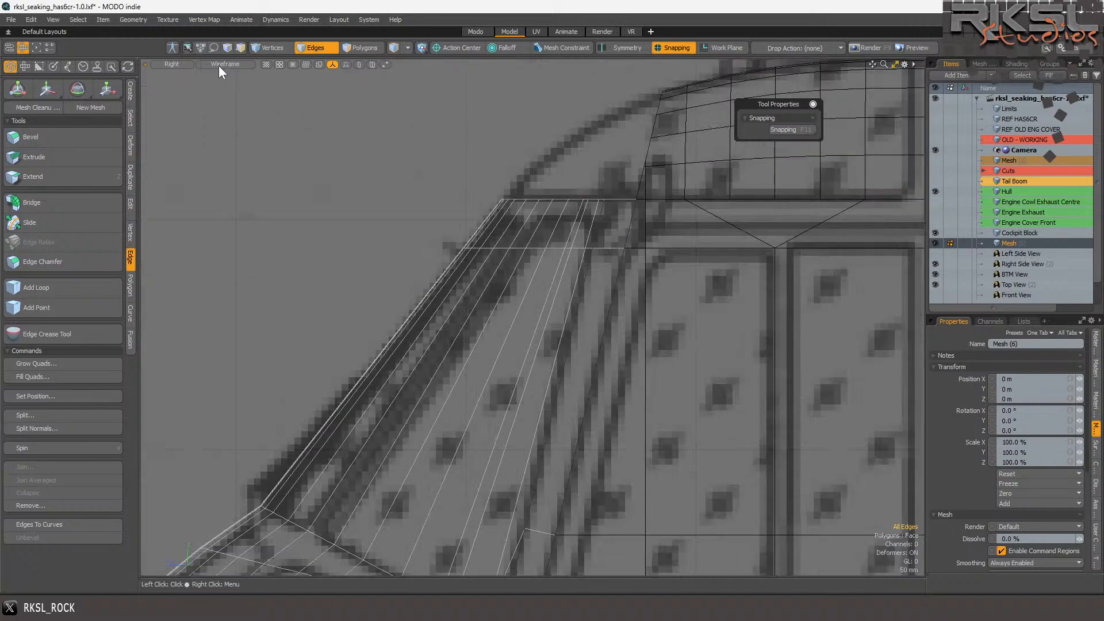
pyautogui.moveTo(456, 224)
pyautogui.mouseDown(button='right')
pyautogui.moveTo(396, 231)
pyautogui.moveTo(457, 223)
pyautogui.mouseUp(button='right')
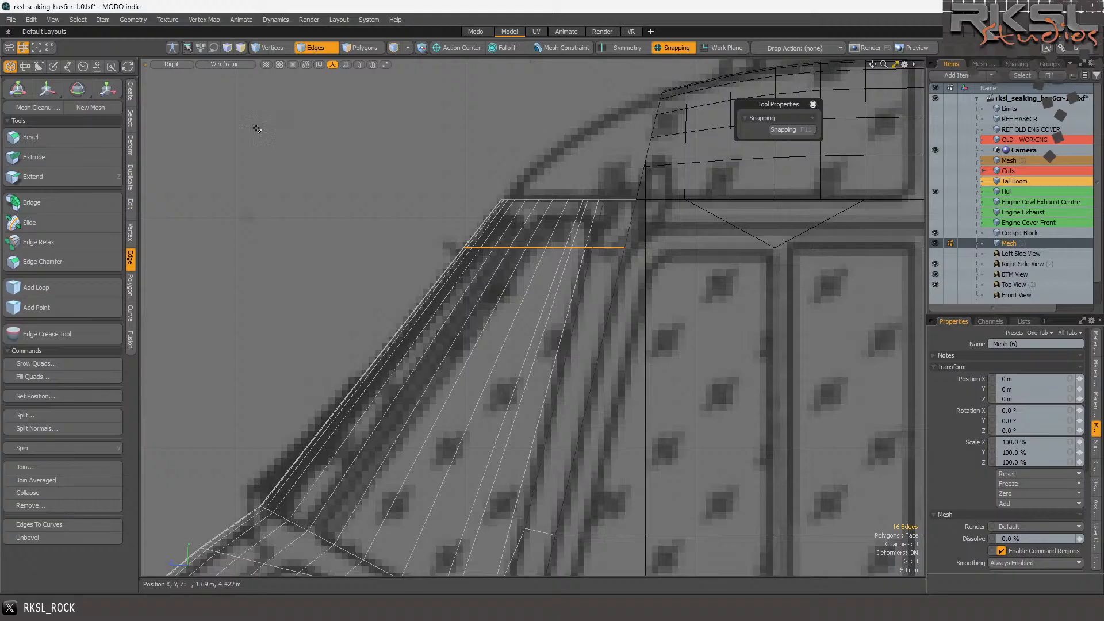
pyautogui.click(177, 64)
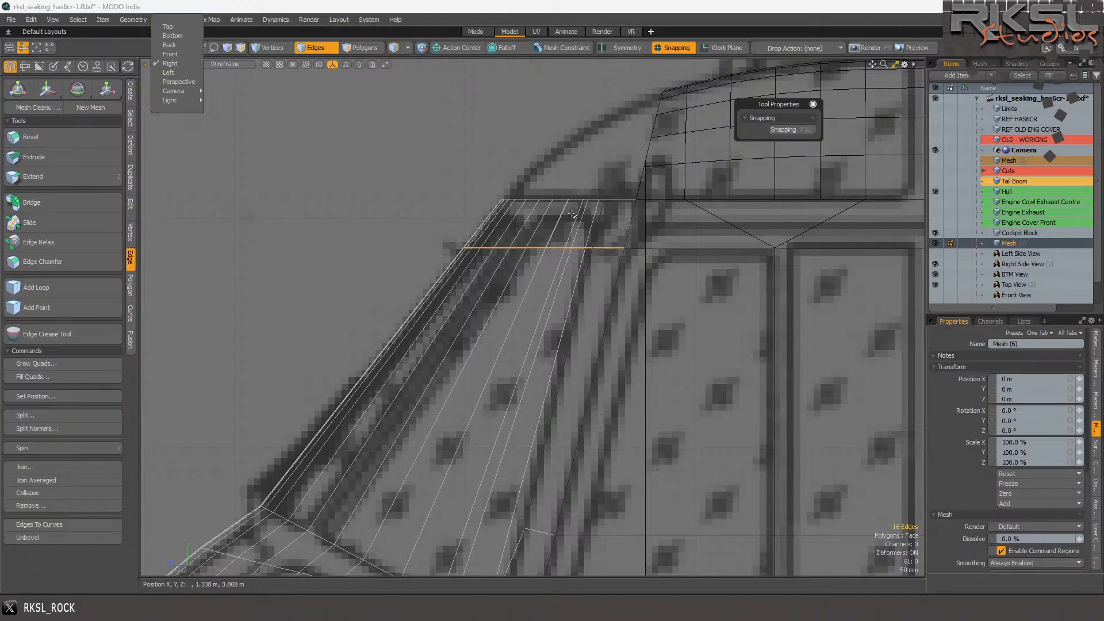
pyautogui.press('Escape')
pyautogui.press('3')
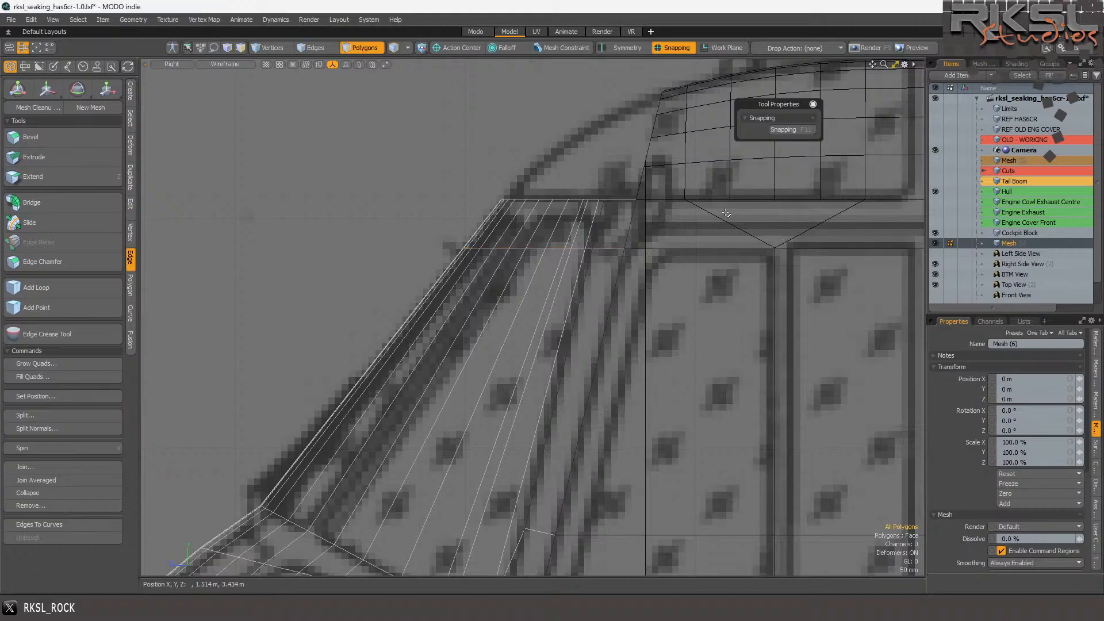
# - Scale the windscreen's top edge vertices, without the rearmost one, to 124.5% in X about their rear end, checking the reference photo
pyautogui.click(270, 47)
pyautogui.moveTo(690, 219)
pyautogui.mouseDown(button='right')
pyautogui.moveTo(448, 147)
pyautogui.moveTo(476, 202)
pyautogui.mouseUp(button='right')
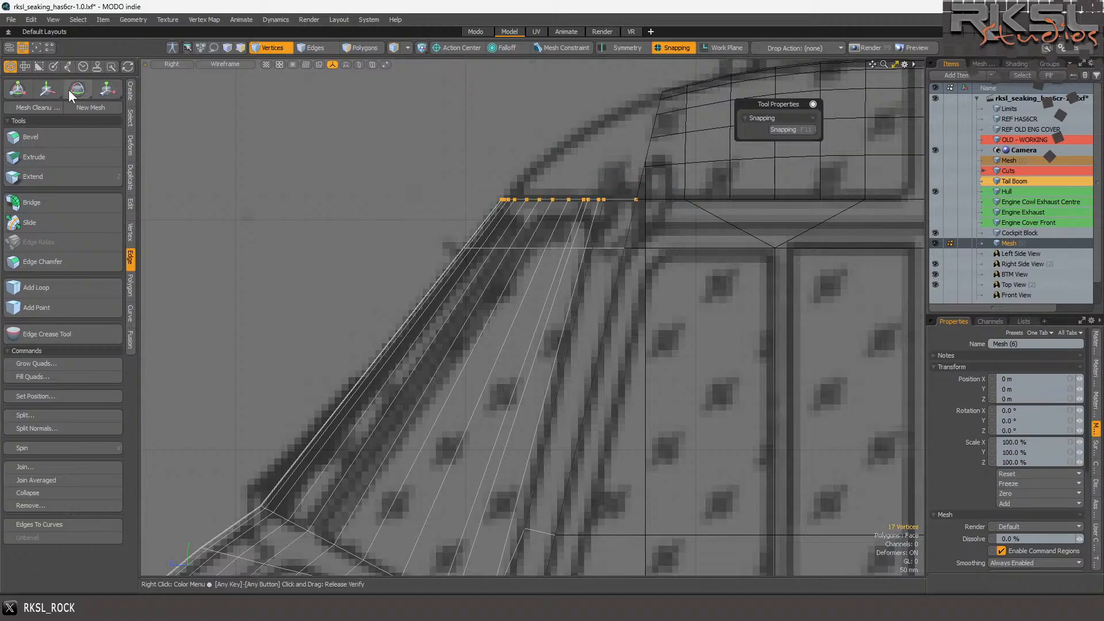
pyautogui.scroll(-2, 627, 179)
pyautogui.scroll(3, 618, 180)
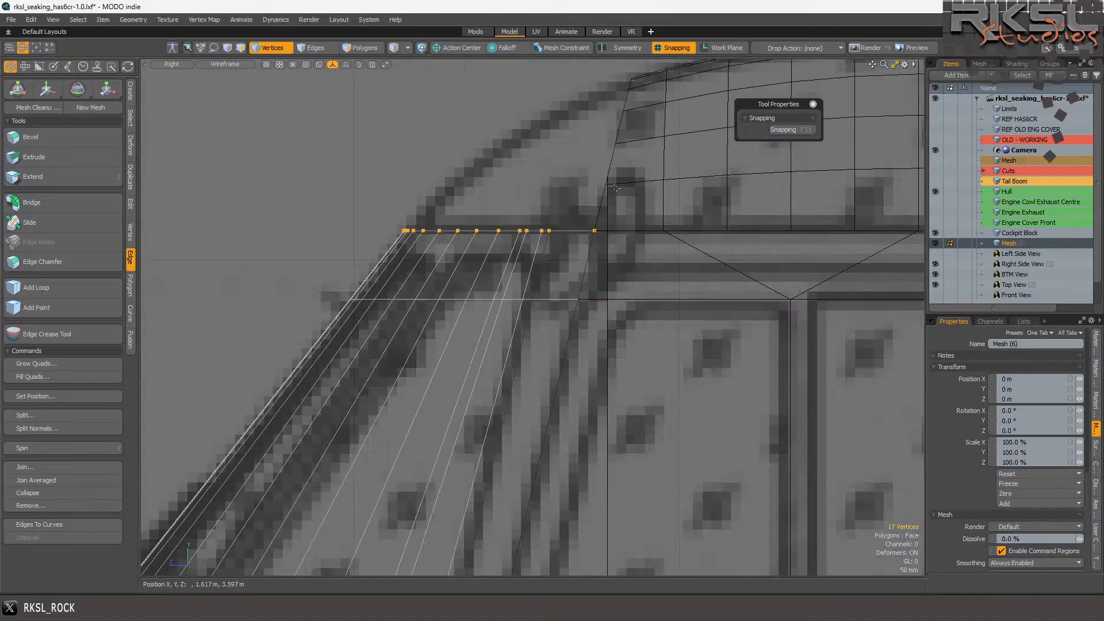
pyautogui.moveTo(436, 578)
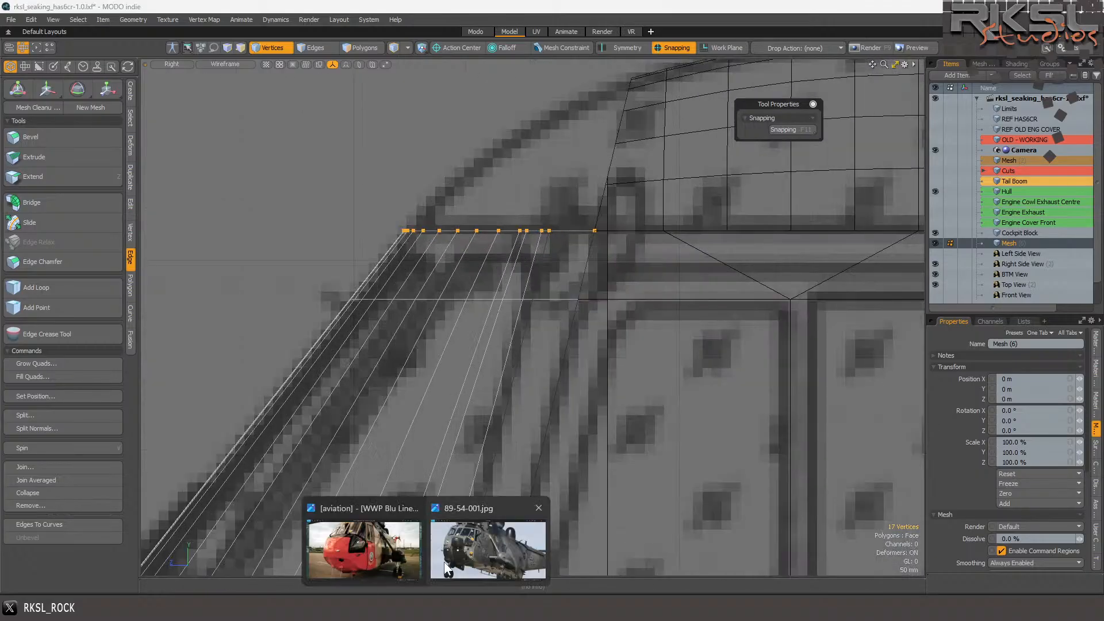
pyautogui.click(477, 554)
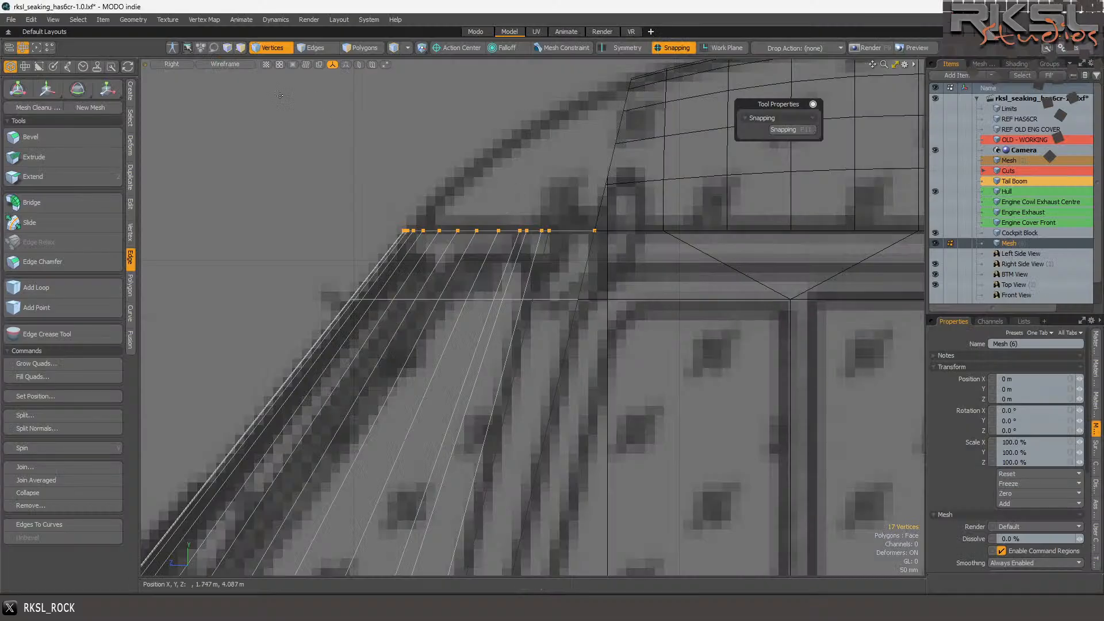
pyautogui.click(179, 64)
pyautogui.click(180, 29)
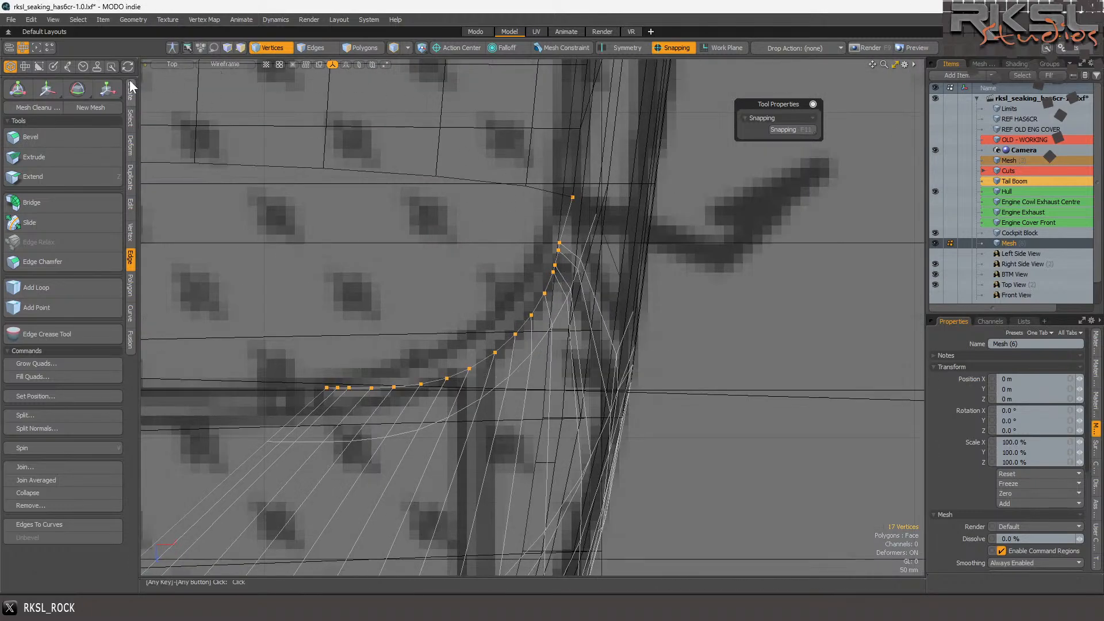
pyautogui.click(107, 89)
pyautogui.press('space')
pyautogui.keyDown('ctrl'); pyautogui.click(572, 198); pyautogui.keyUp('ctrl')
pyautogui.click(107, 89)
pyautogui.click(560, 242)
pyautogui.moveTo(624, 243)
pyautogui.mouseDown()
pyautogui.moveTo(659, 243)
pyautogui.moveTo(643, 243)
pyautogui.mouseUp()
pyautogui.scroll(-4, 558, 341)
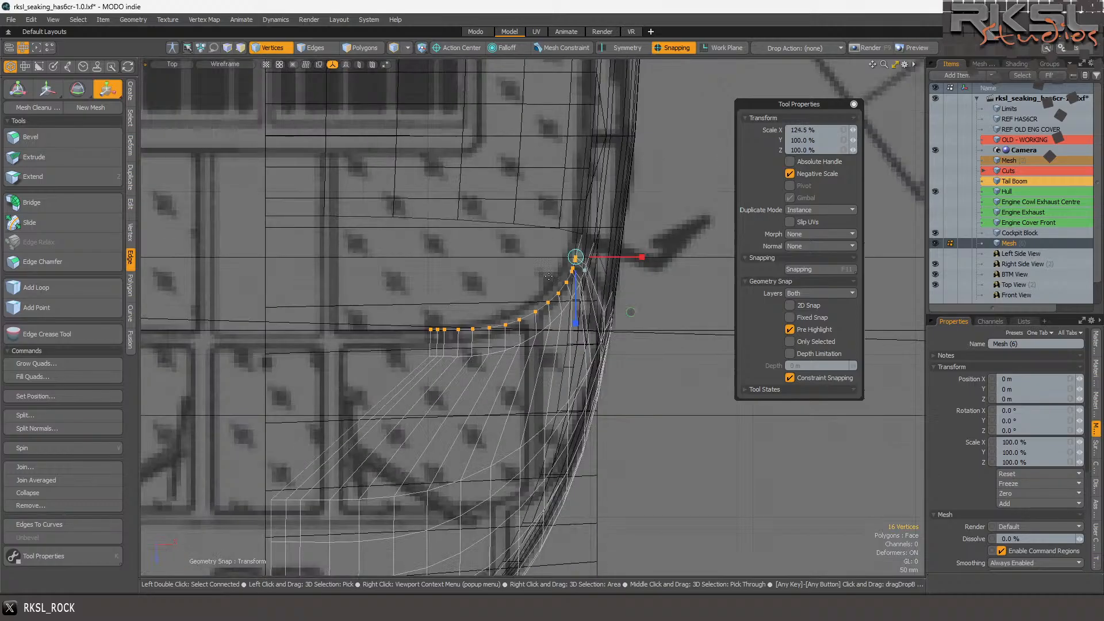
pyautogui.press('space')
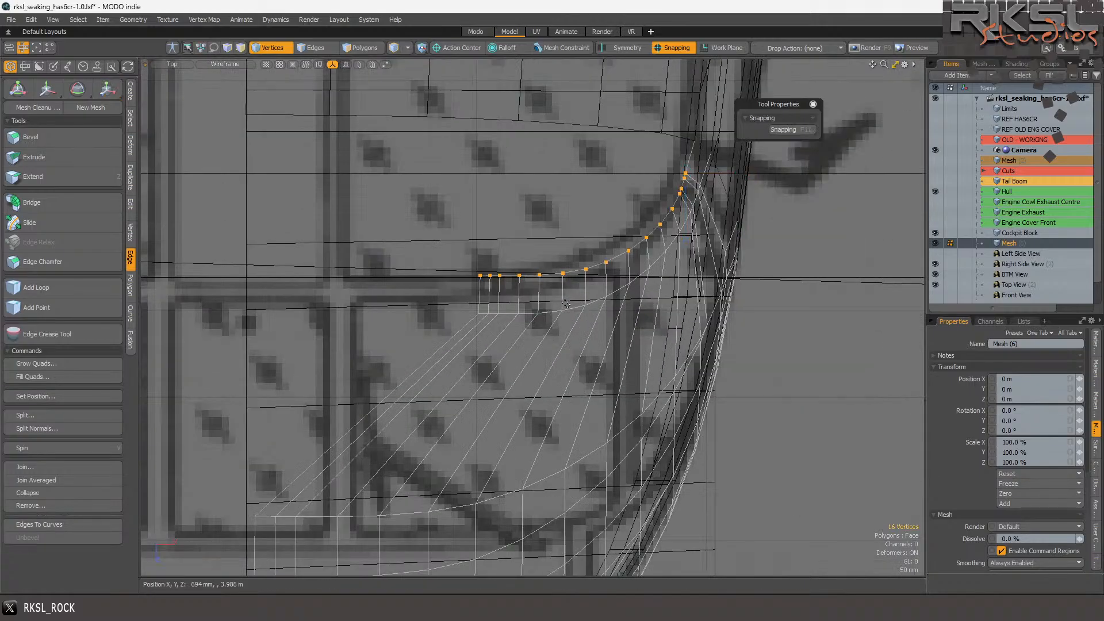
pyautogui.scroll(2, 634, 274)
pyautogui.scroll(-2, 551, 267)
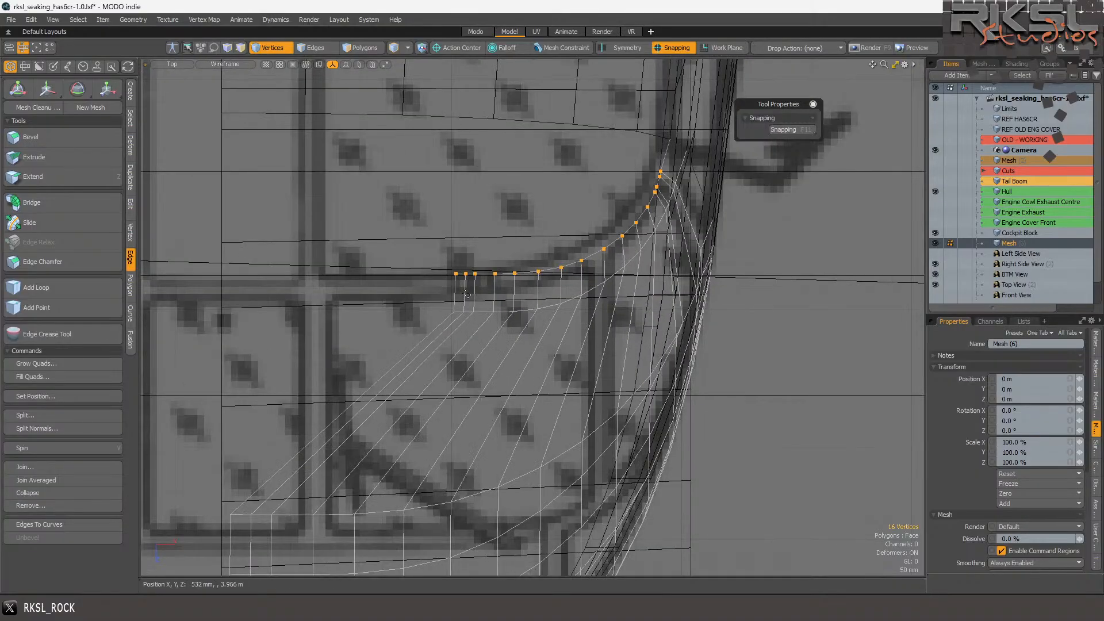
# - Scale the edge row along the windscreen's lower edge down in X about its rear end, moving its front end outward from the centreline
pyautogui.scroll(-2, 466, 295)
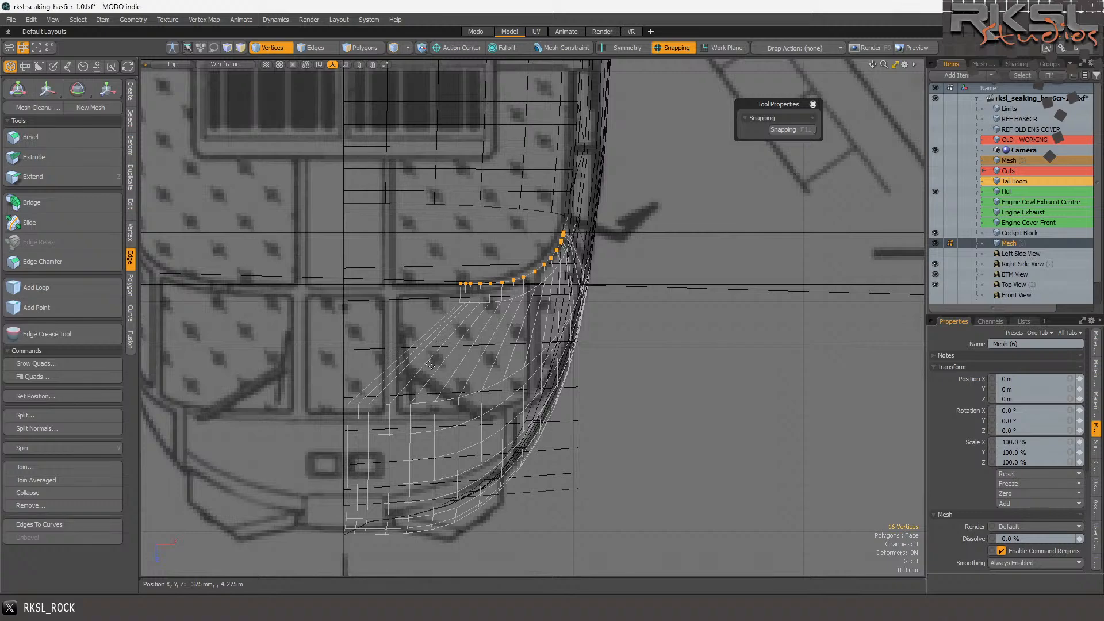
pyautogui.scroll(2, 491, 411)
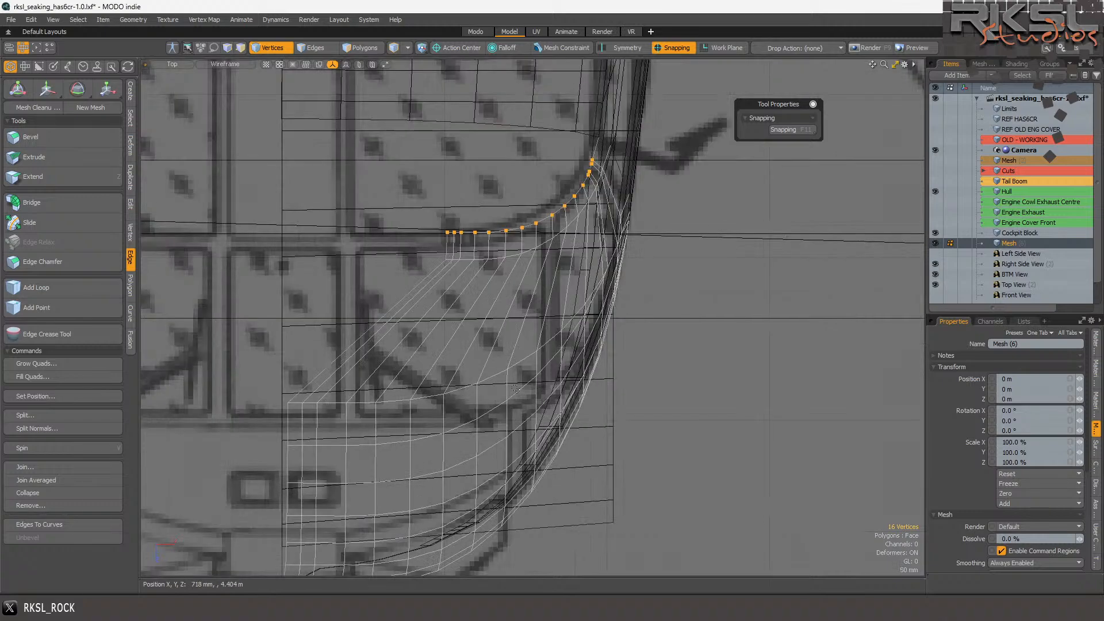
pyautogui.press('2')
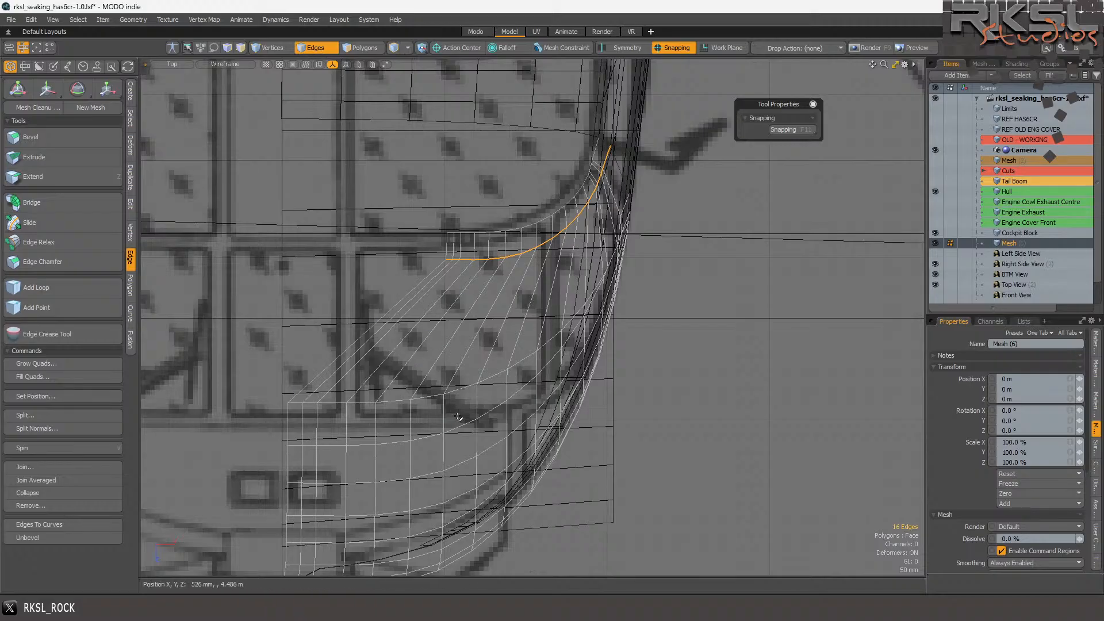
pyautogui.click(463, 389)
pyautogui.doubleClick(463, 389)
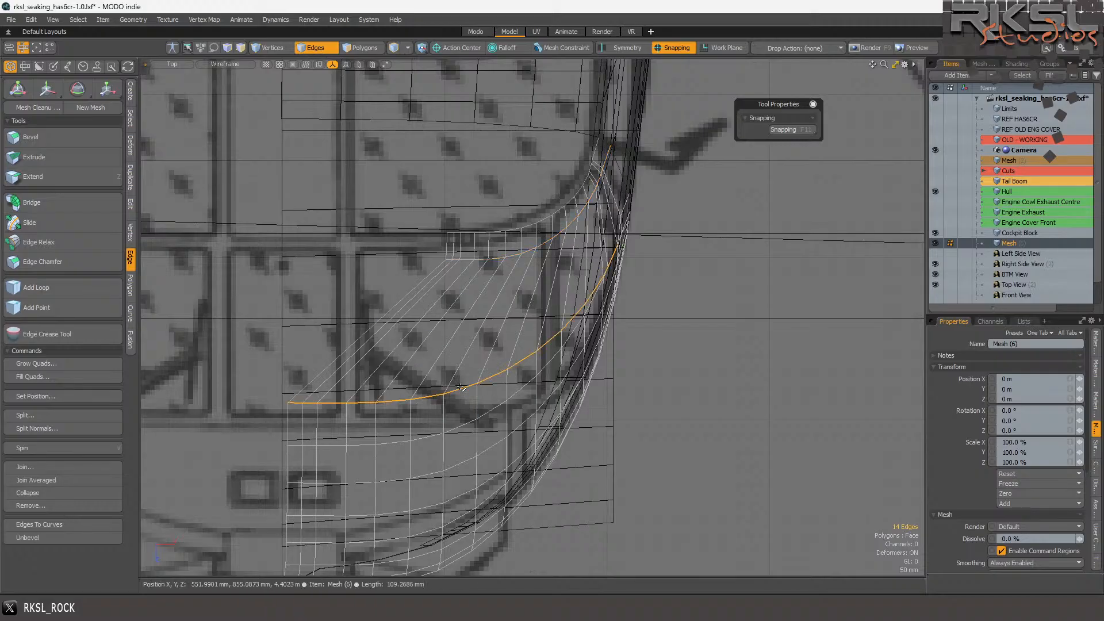
pyautogui.click(107, 88)
pyautogui.scroll(2, 620, 262)
pyautogui.click(608, 232)
pyautogui.scroll(-2, 603, 235)
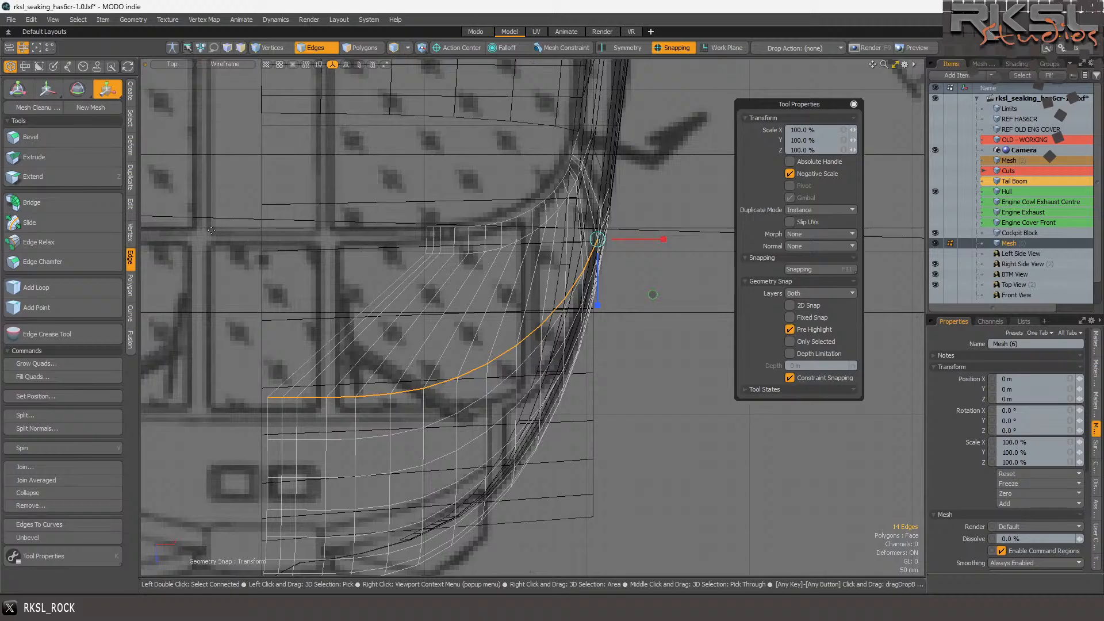
pyautogui.moveTo(663, 239); pyautogui.dragTo(632, 238)
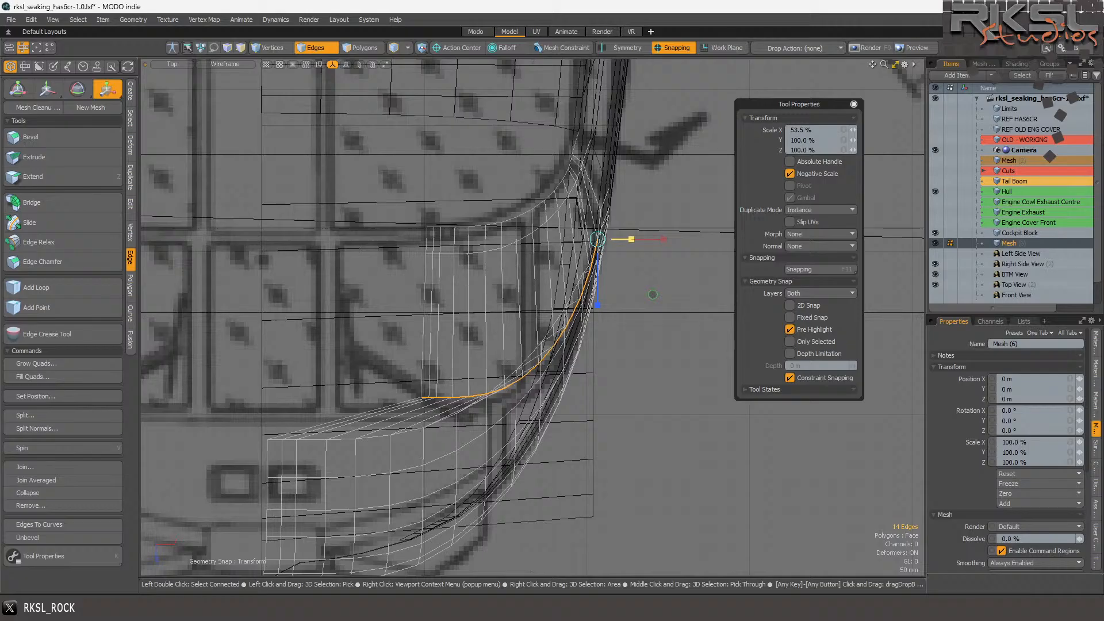
pyautogui.moveTo(632, 238); pyautogui.dragTo(636, 238)
pyautogui.moveTo(634, 239); pyautogui.dragTo(637, 238)
pyautogui.press('space')
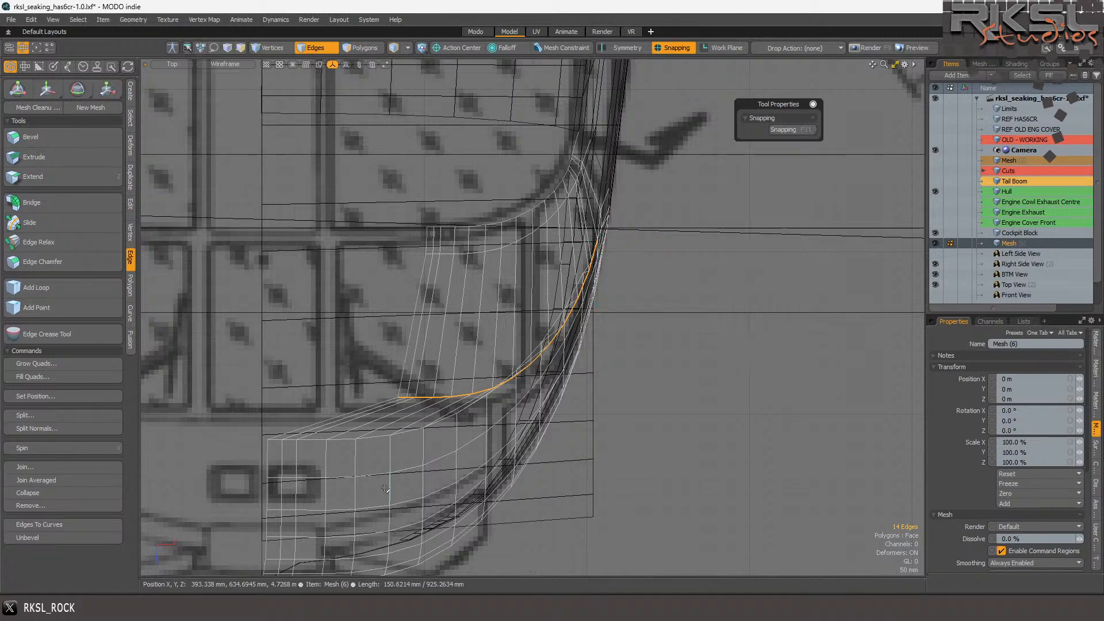
# - Scale the first nose edge row below the windscreen's lower edge to 62.5% in X about its rear end
pyautogui.click(403, 432)
pyautogui.doubleClick(403, 432)
pyautogui.keyDown('ctrl'); pyautogui.moveTo(684, 258); pyautogui.dragTo(530, 128, button='right'); pyautogui.keyUp('ctrl')
pyautogui.scroll(5, 540, 277)
pyautogui.press('2')
pyautogui.press('r')
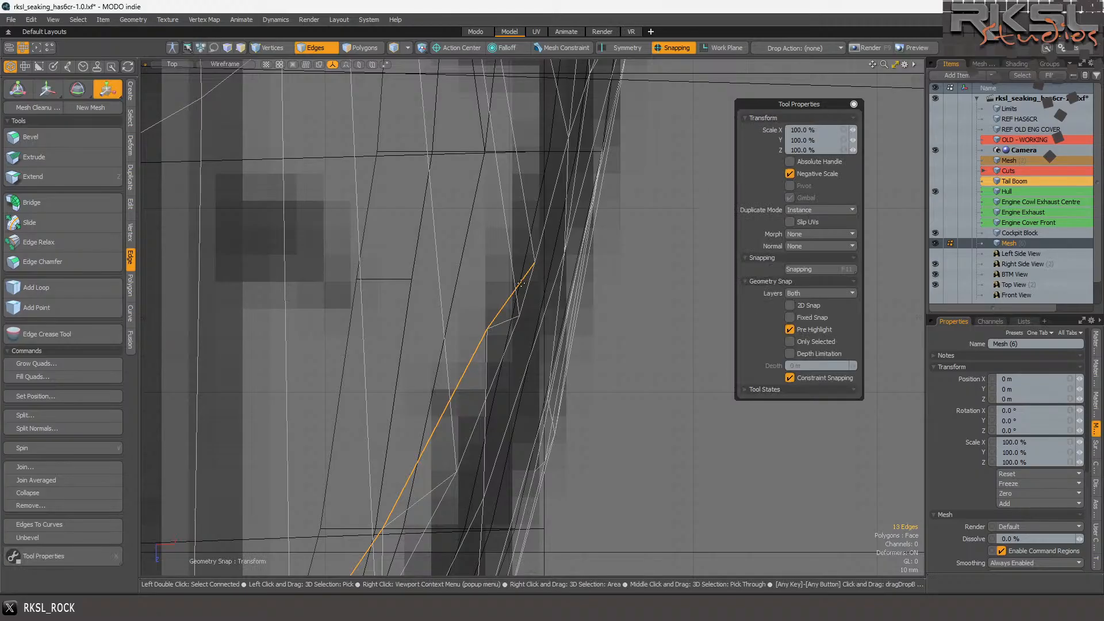
pyautogui.click(542, 263)
pyautogui.scroll(-5, 547, 260)
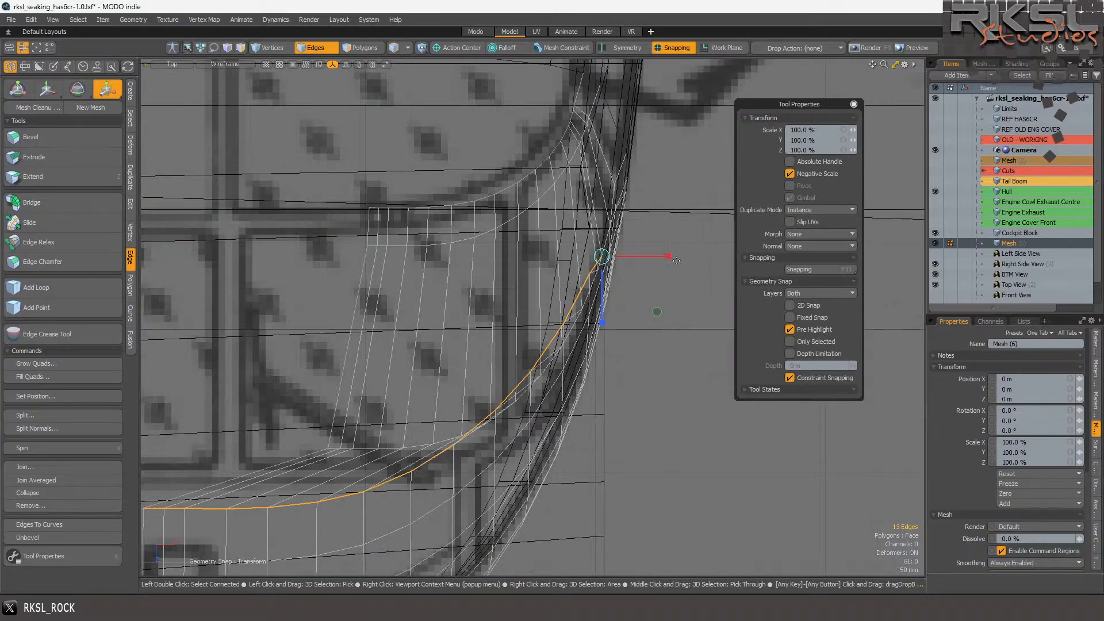
pyautogui.moveTo(668, 257); pyautogui.dragTo(642, 257)
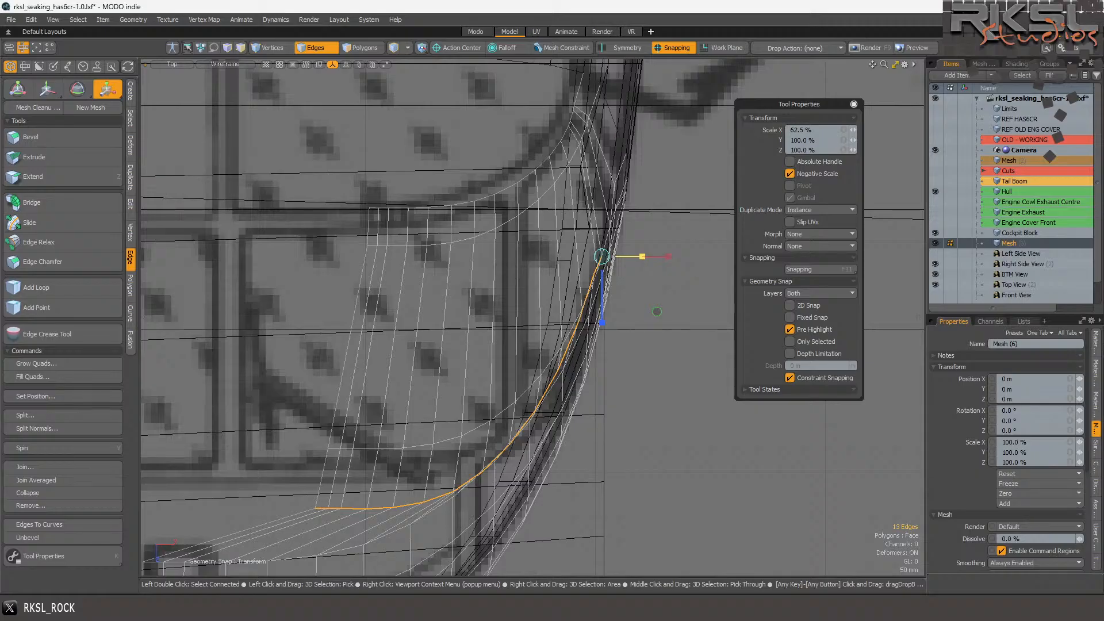
# - Examine the scaled nose edge row against the reference drawing in perspective and from the right side
pyautogui.click(170, 65)
pyautogui.click(179, 120)
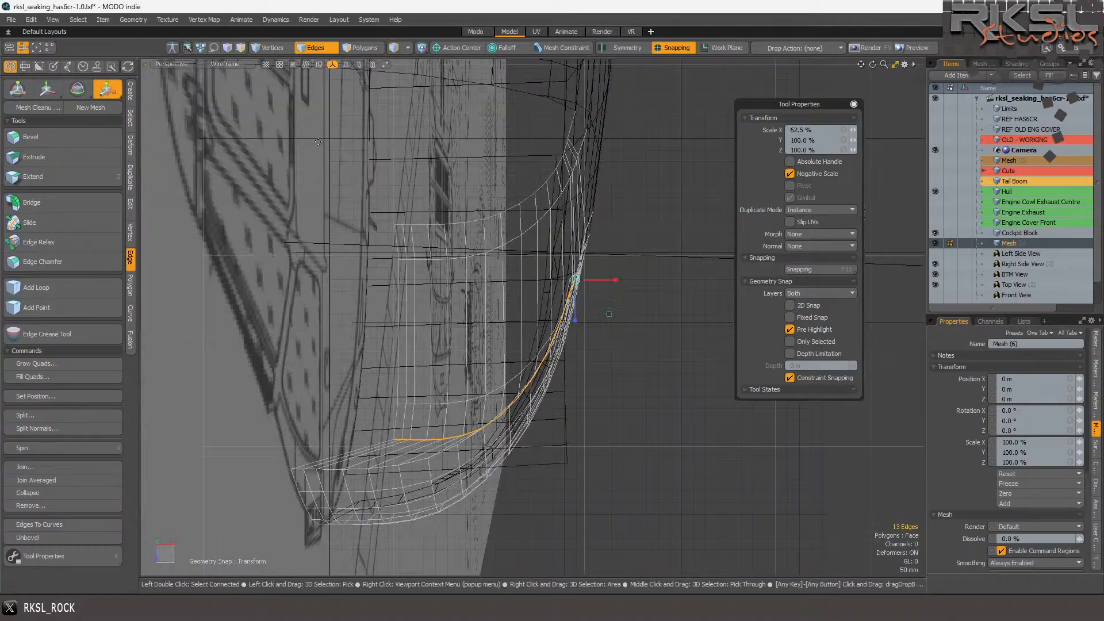
pyautogui.moveTo(873, 65); pyautogui.dragTo(580, 229)
pyautogui.scroll(5, 473, 372)
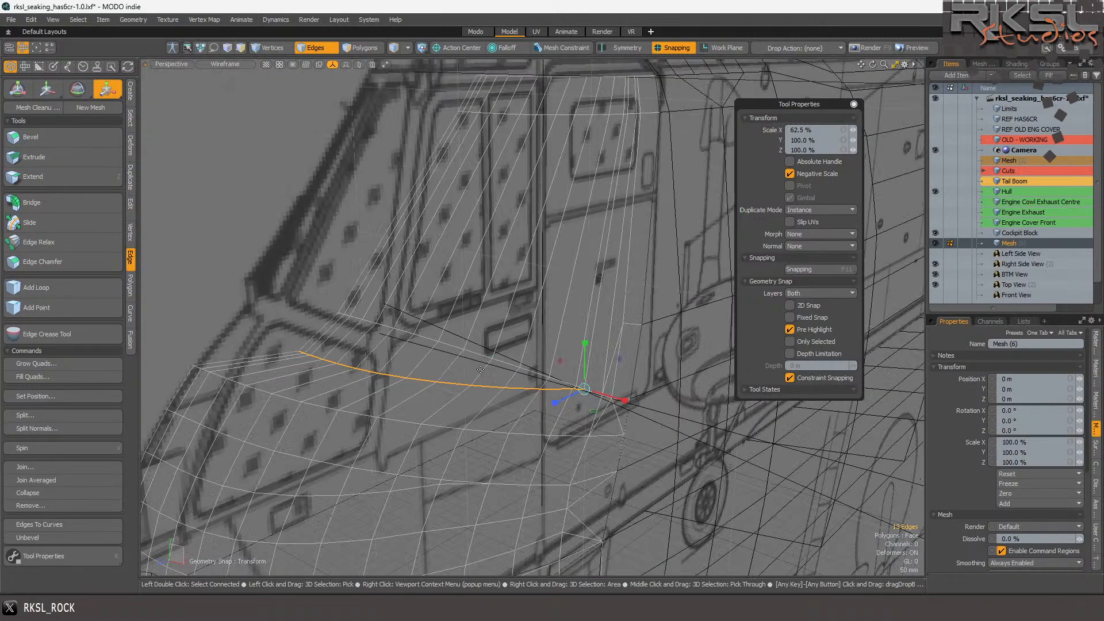
pyautogui.scroll(3, 535, 389)
pyautogui.scroll(-2, 593, 391)
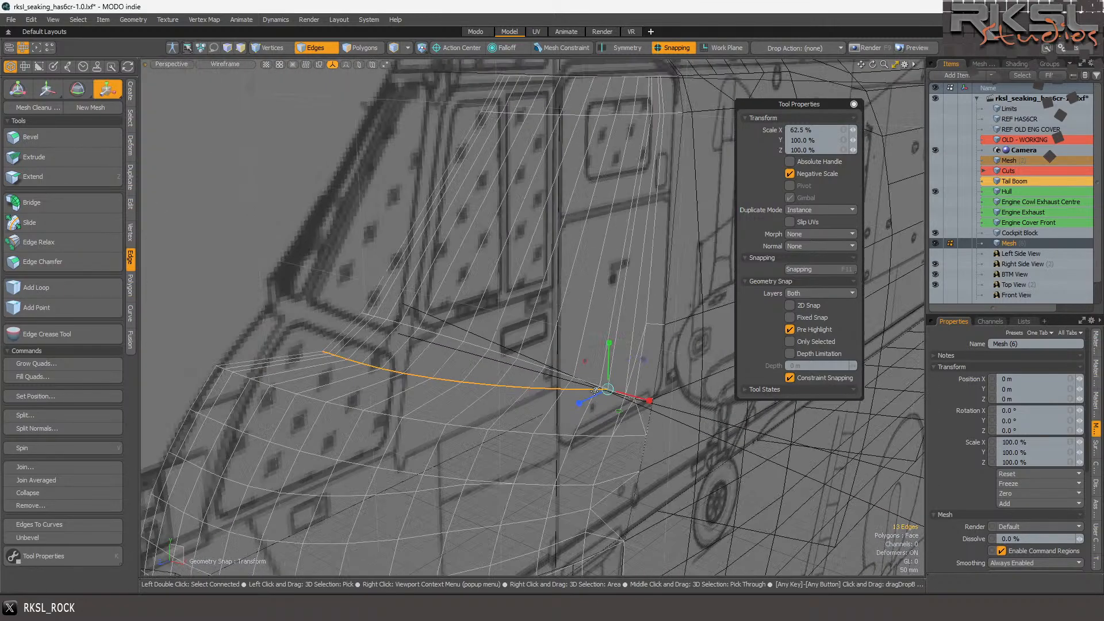
pyautogui.click(157, 63)
pyautogui.click(151, 50)
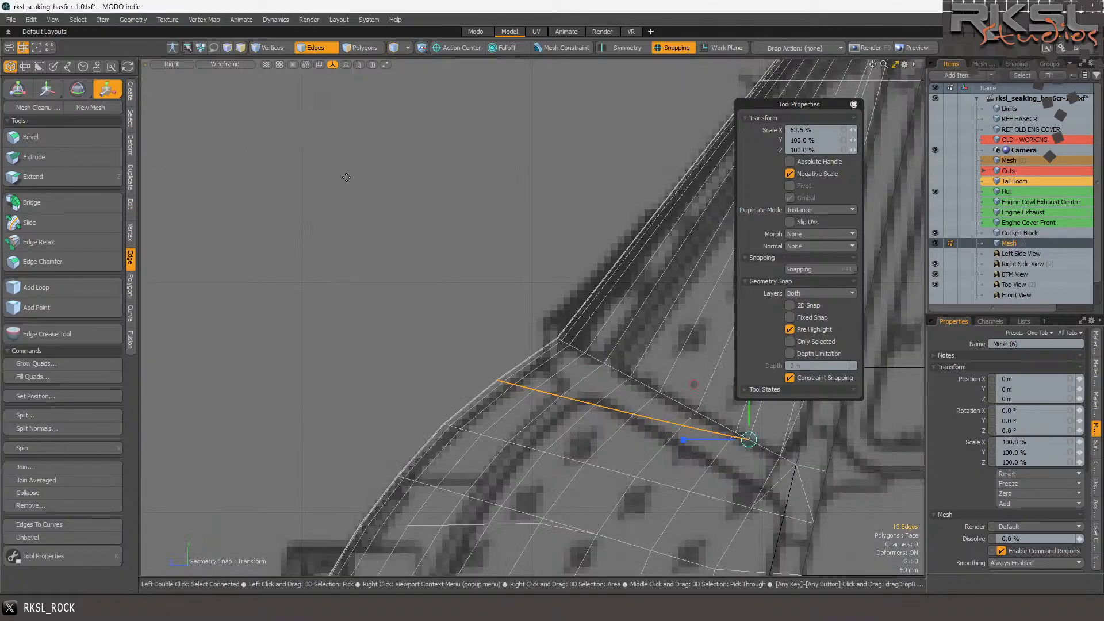
pyautogui.scroll(2, 628, 372)
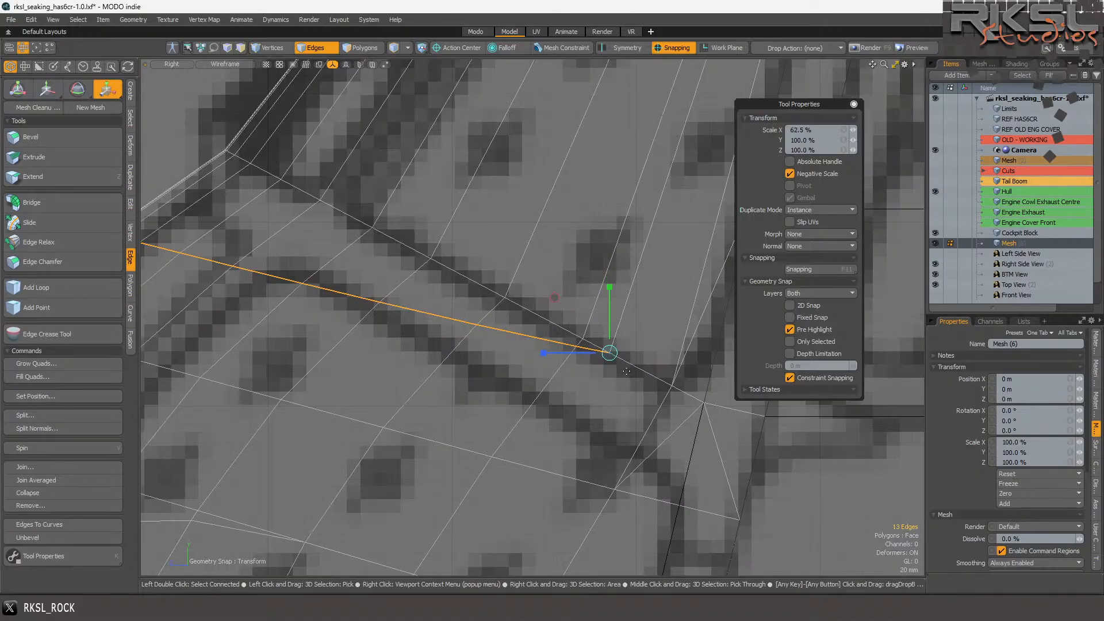
pyautogui.scroll(-2, 626, 371)
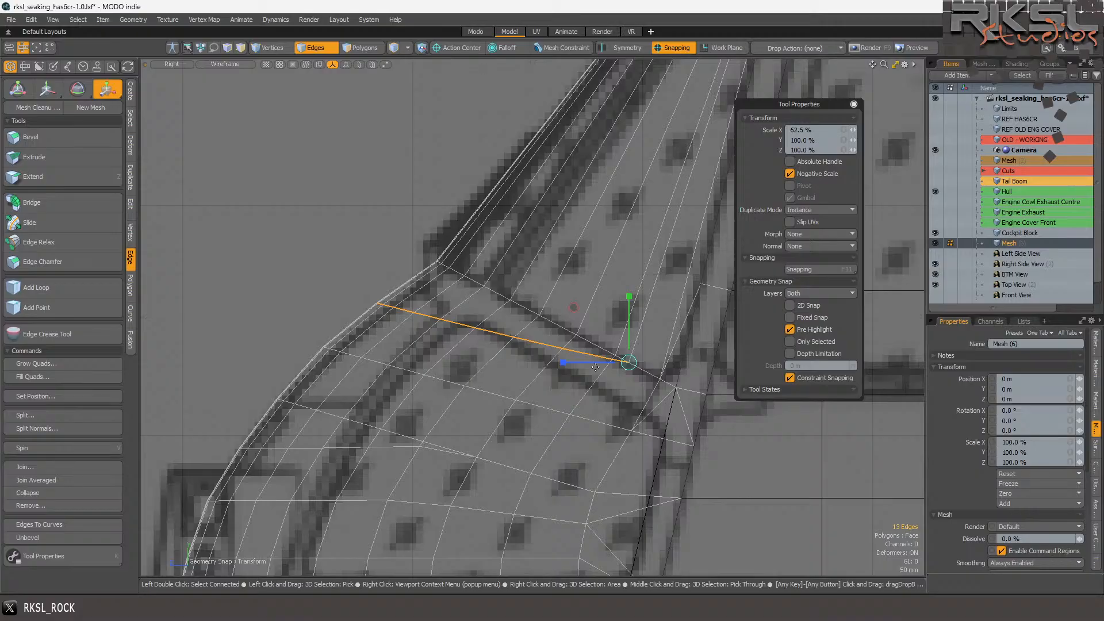
pyautogui.press('space')
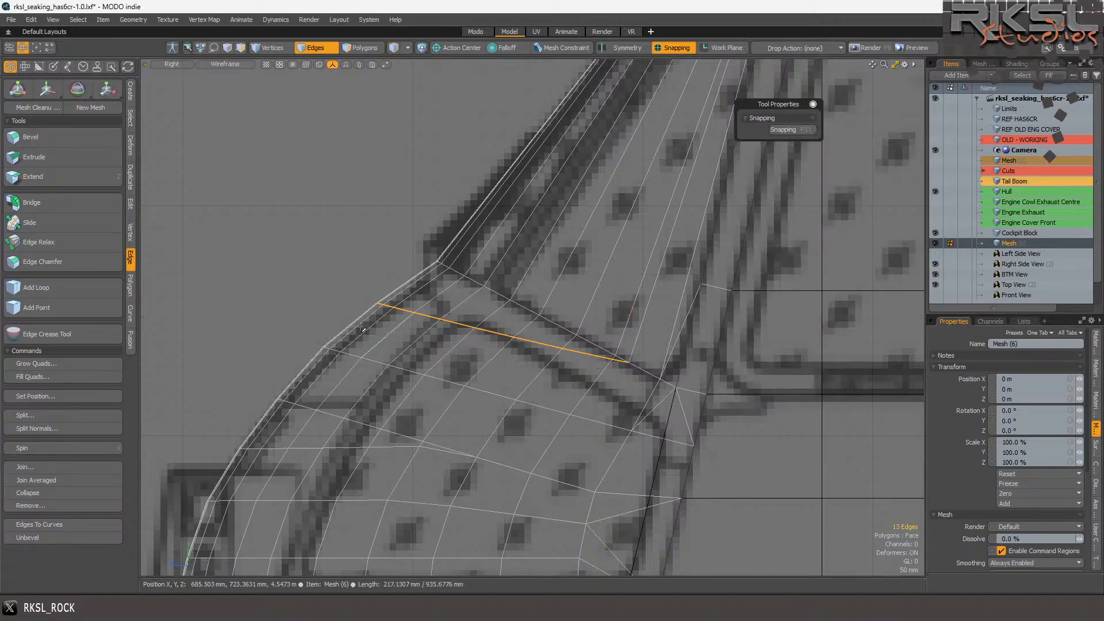
# - Remove the selected nose edge row just below the windscreen's lower edge, without keeping its vertices
pyautogui.click(35, 508)
pyautogui.click(647, 294)
pyautogui.scroll(-3, 584, 366)
pyautogui.scroll(3, 662, 236)
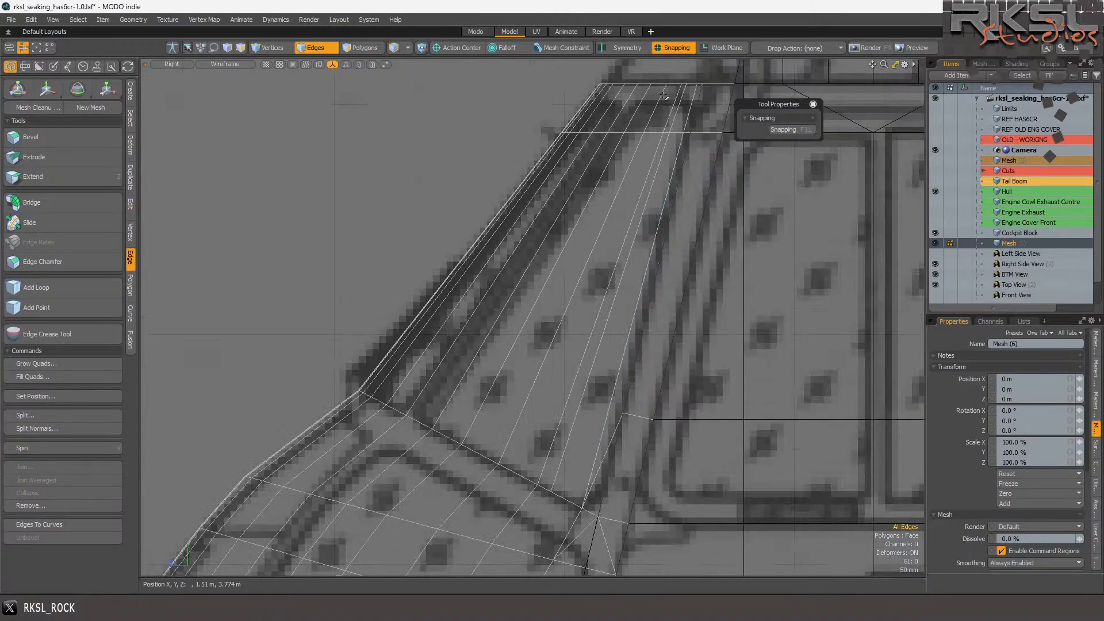
# - Remove the diagonal edge line near the rear of the side windscreen, from the top edge down to the lower edge, without keeping vertices
pyautogui.click(618, 286)
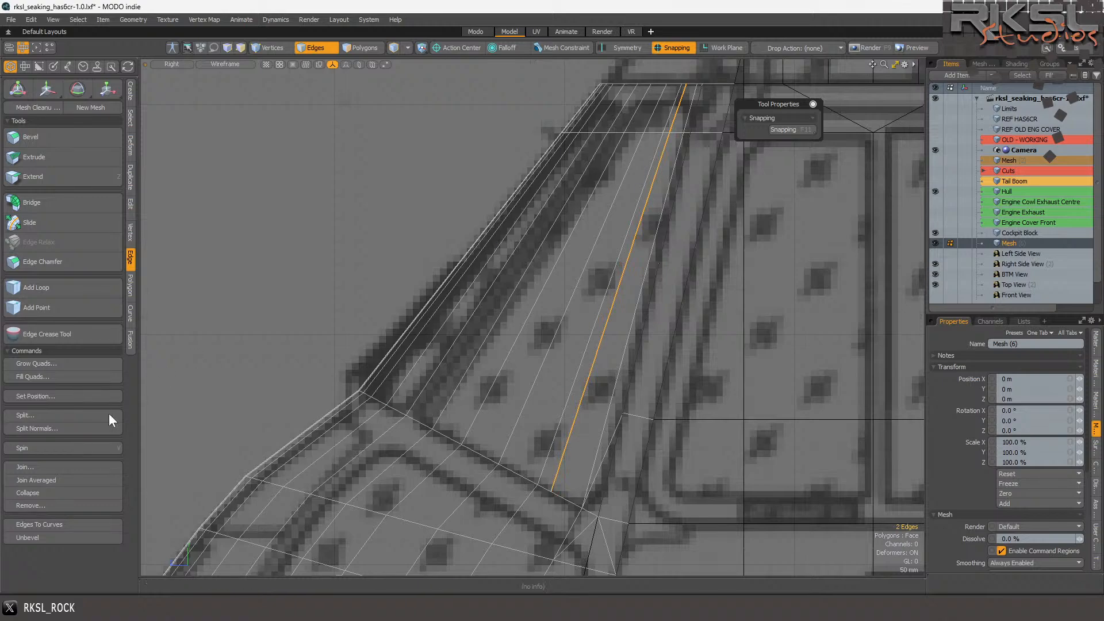
pyautogui.click(47, 507)
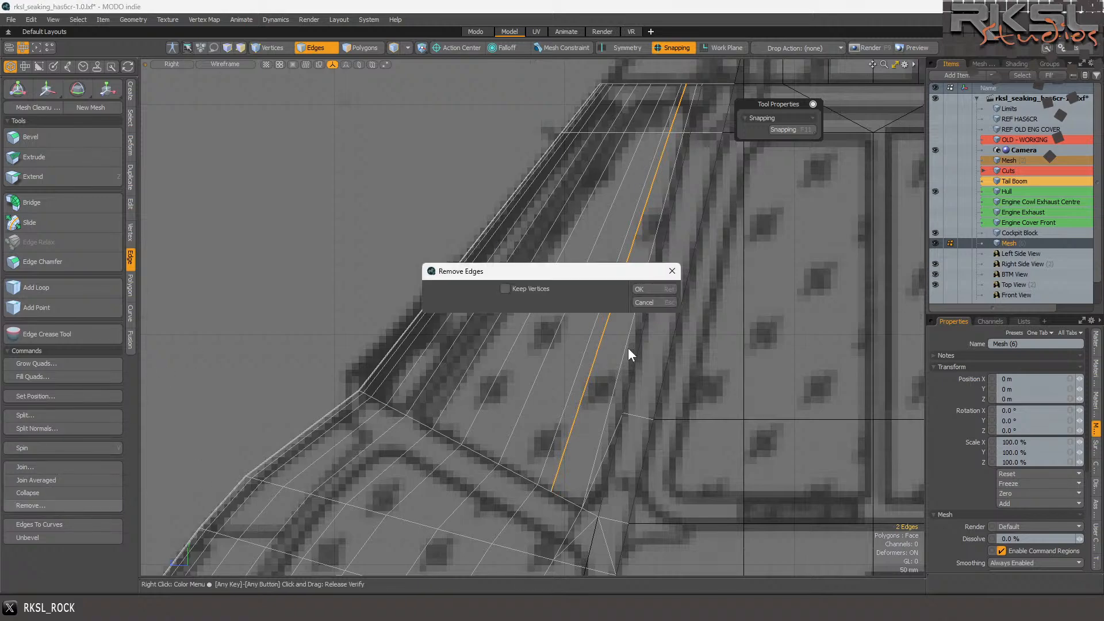
pyautogui.click(664, 289)
pyautogui.scroll(-3, 598, 381)
pyautogui.scroll(3, 598, 381)
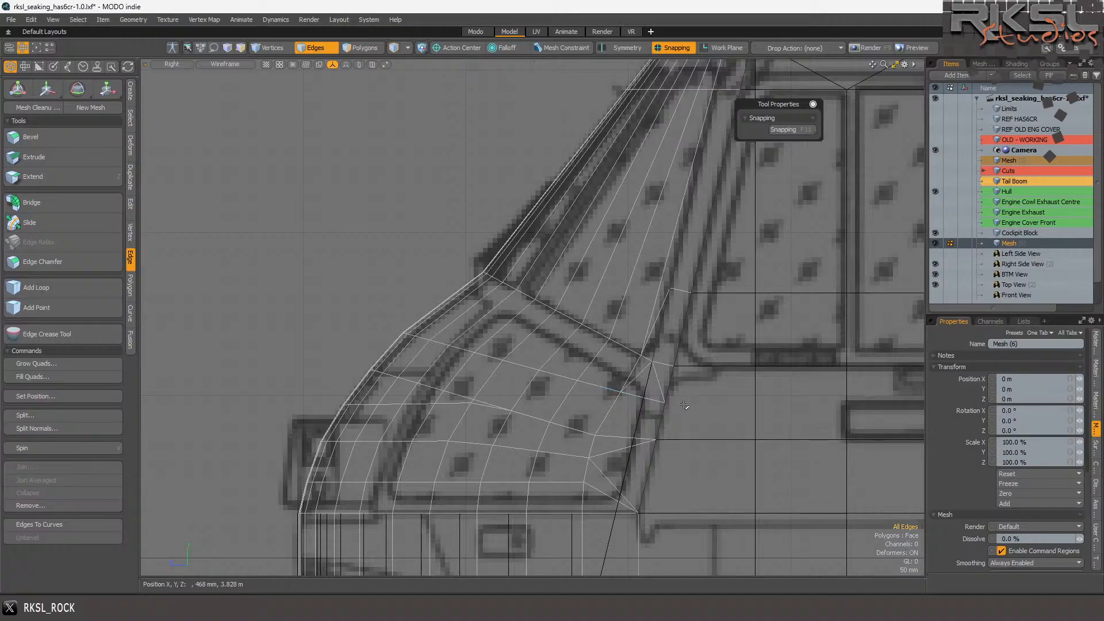
# - Scale the nose edge row now directly below the windscreen's lower edge to 67% in X about its rear end
pyautogui.doubleClick(608, 406)
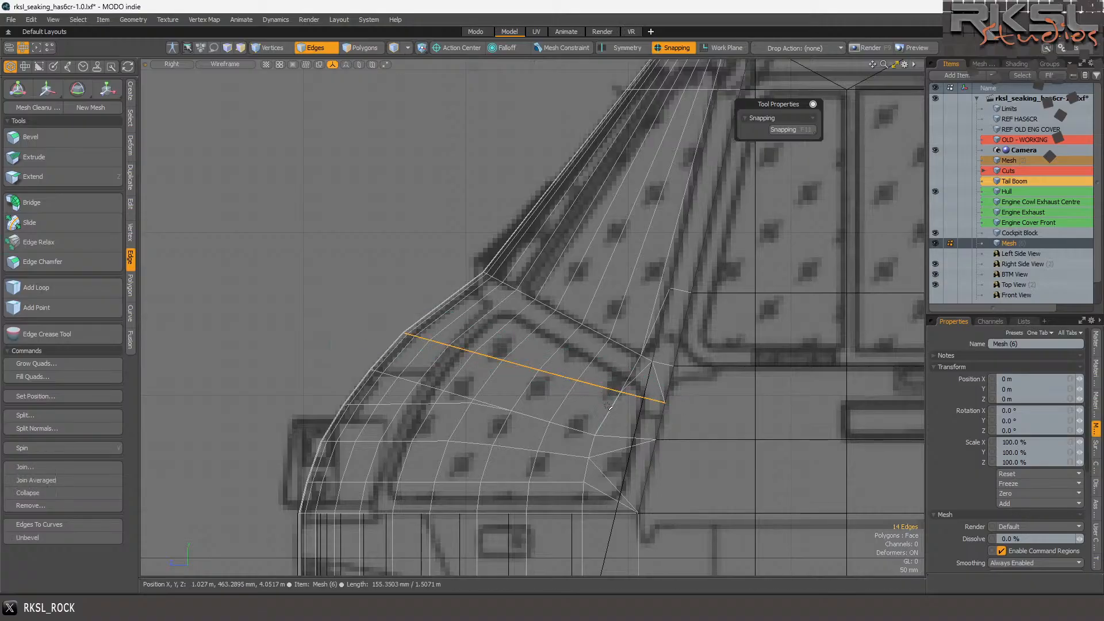
pyautogui.click(164, 59)
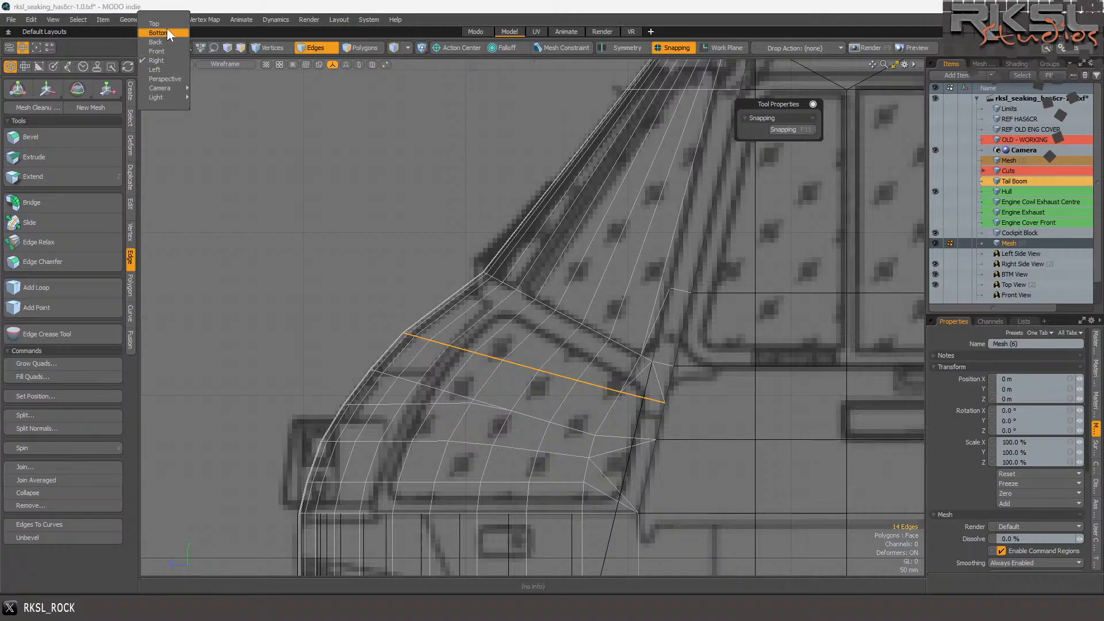
pyautogui.click(165, 23)
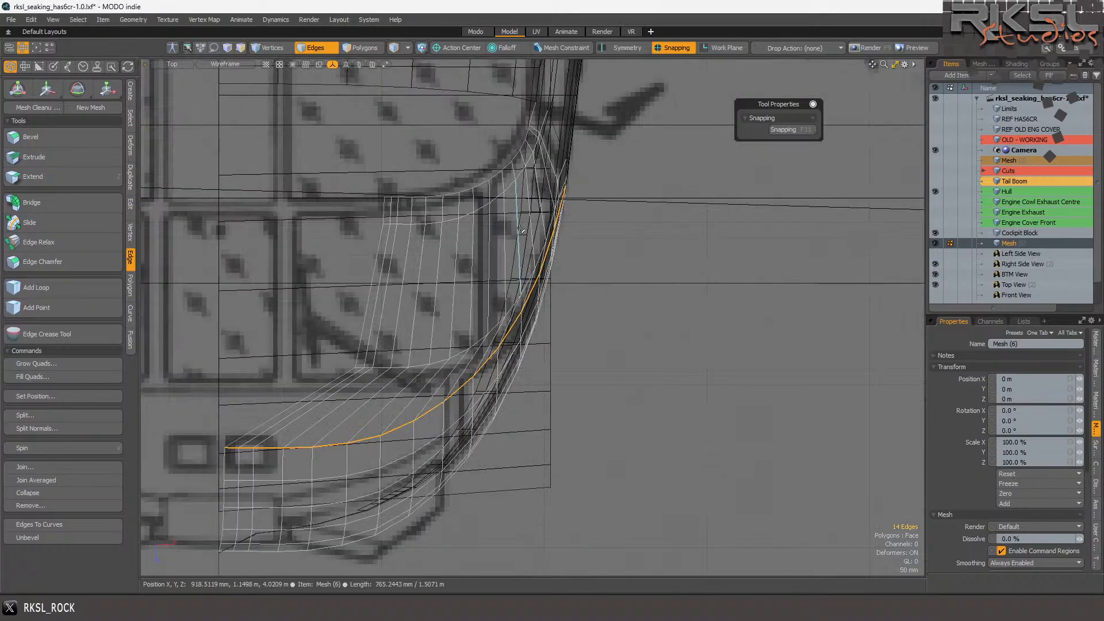
pyautogui.scroll(2, 548, 229)
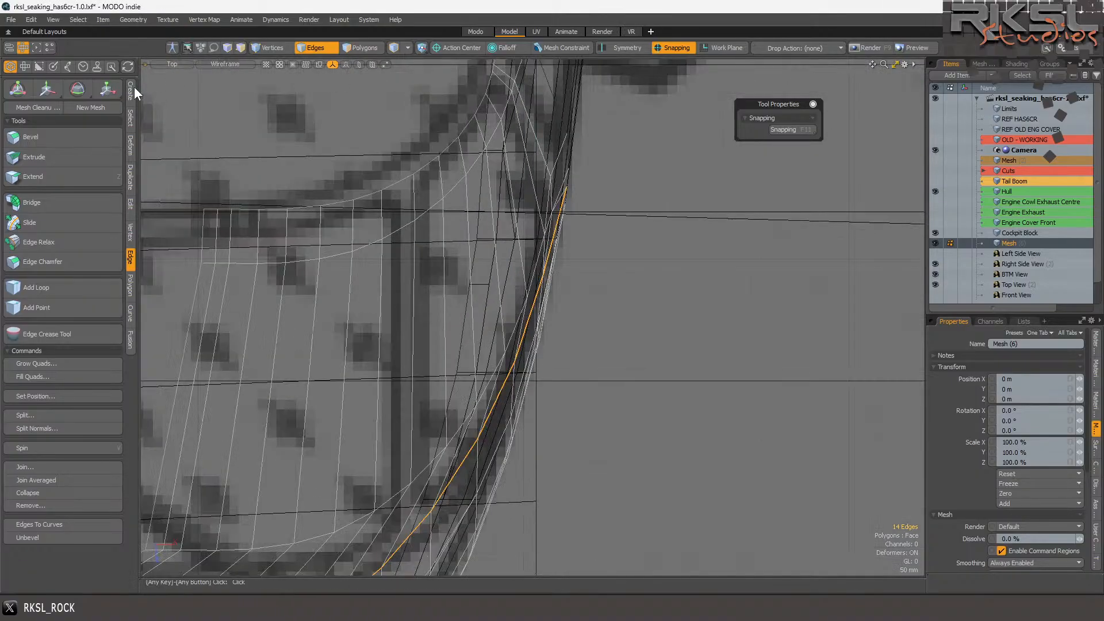
pyautogui.click(107, 89)
pyautogui.scroll(2, 596, 210)
pyautogui.click(588, 196)
pyautogui.scroll(-2, 598, 208)
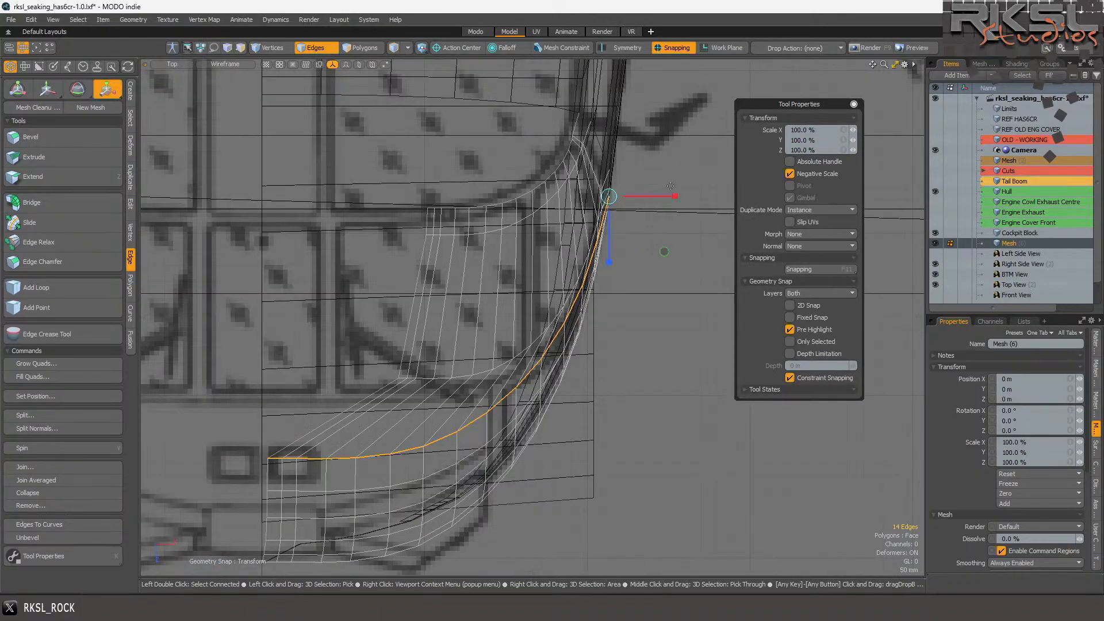
pyautogui.moveTo(676, 195); pyautogui.dragTo(652, 197)
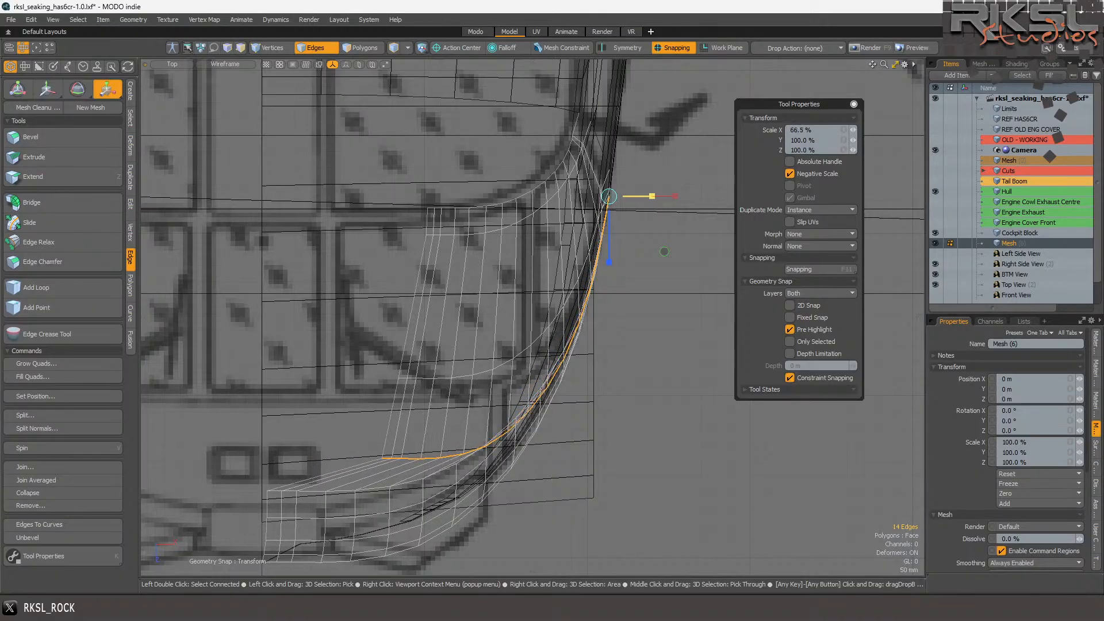
pyautogui.moveTo(652, 196); pyautogui.dragTo(653, 196)
# - Switch to the photo viewer and examine the nose and windscreen in 89-54-002.jpg, comparing them with the mesh back in MODO
pyautogui.moveTo(428, 608)
pyautogui.click(466, 542)
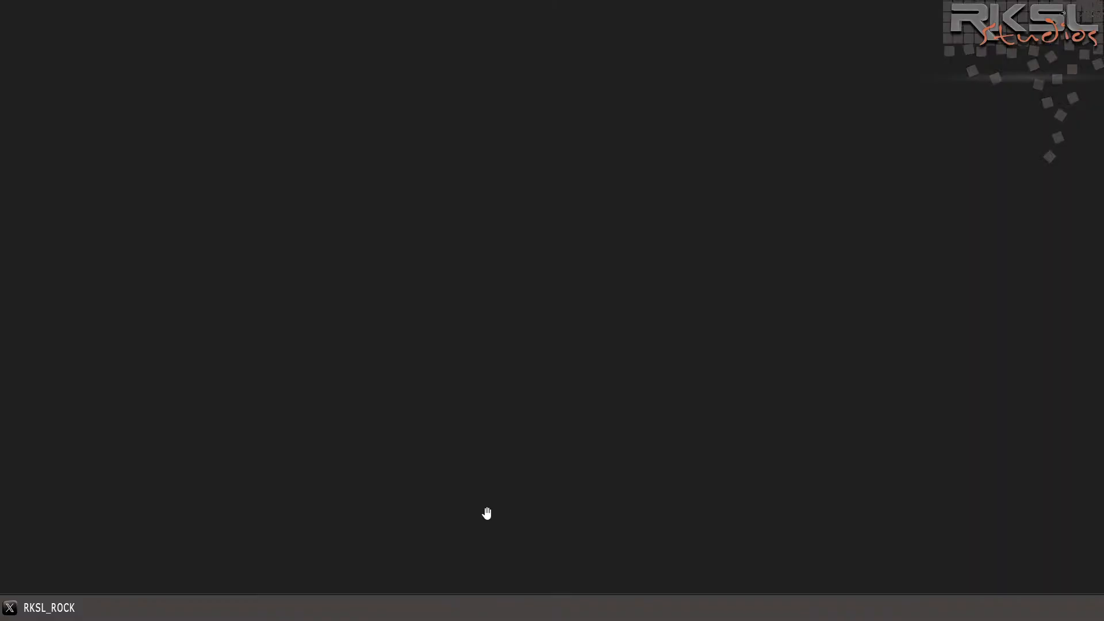
pyautogui.scroll(-5, 336, 249)
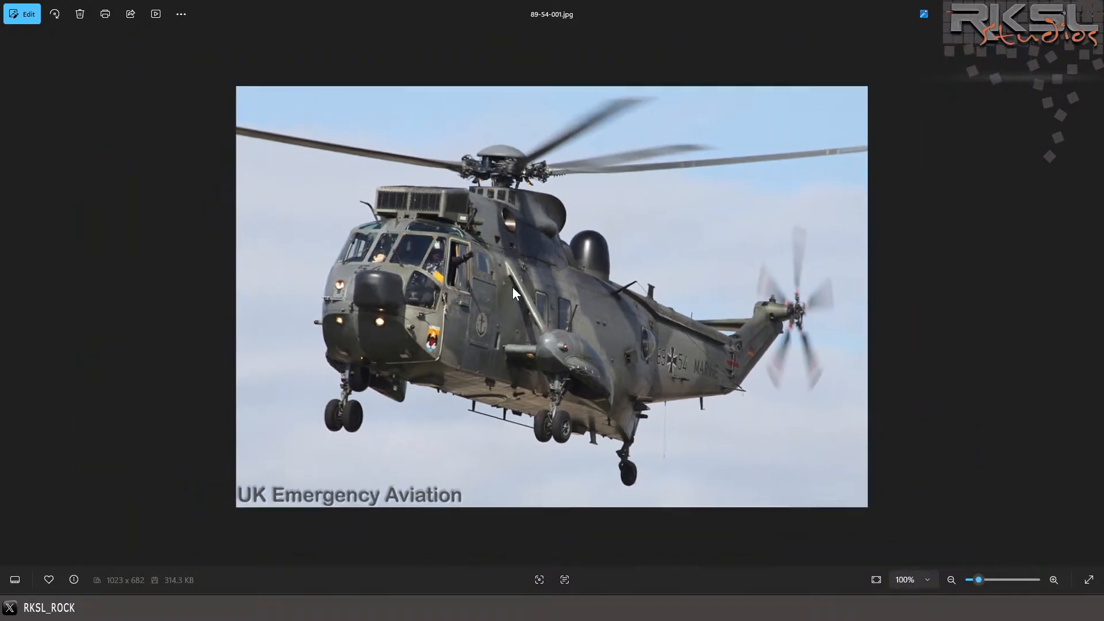
pyautogui.press('Right')
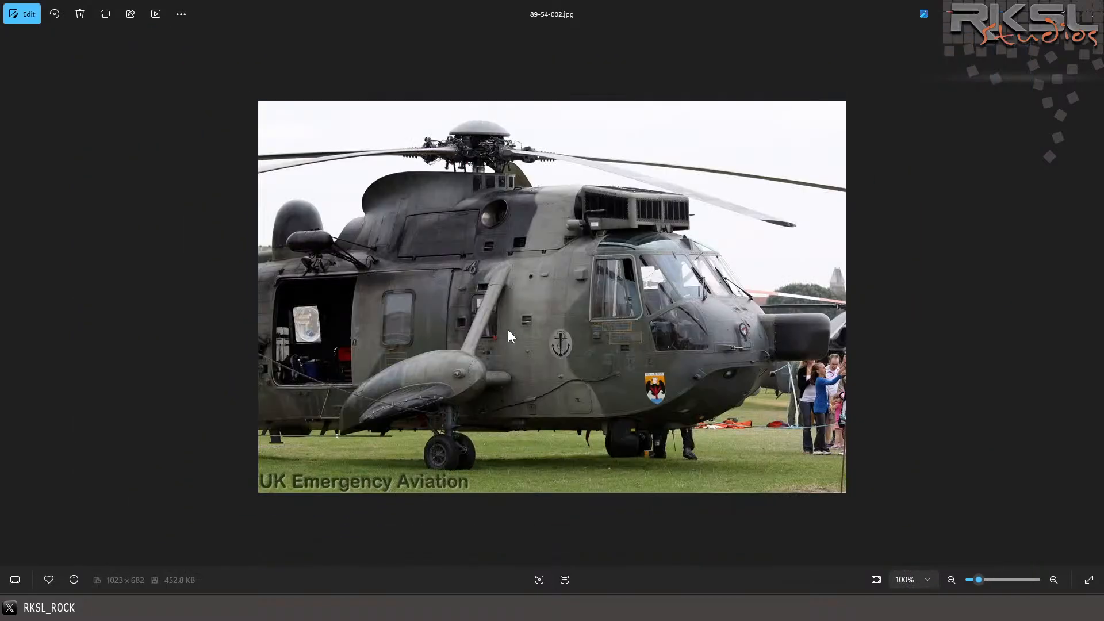
pyautogui.scroll(6, 823, 330)
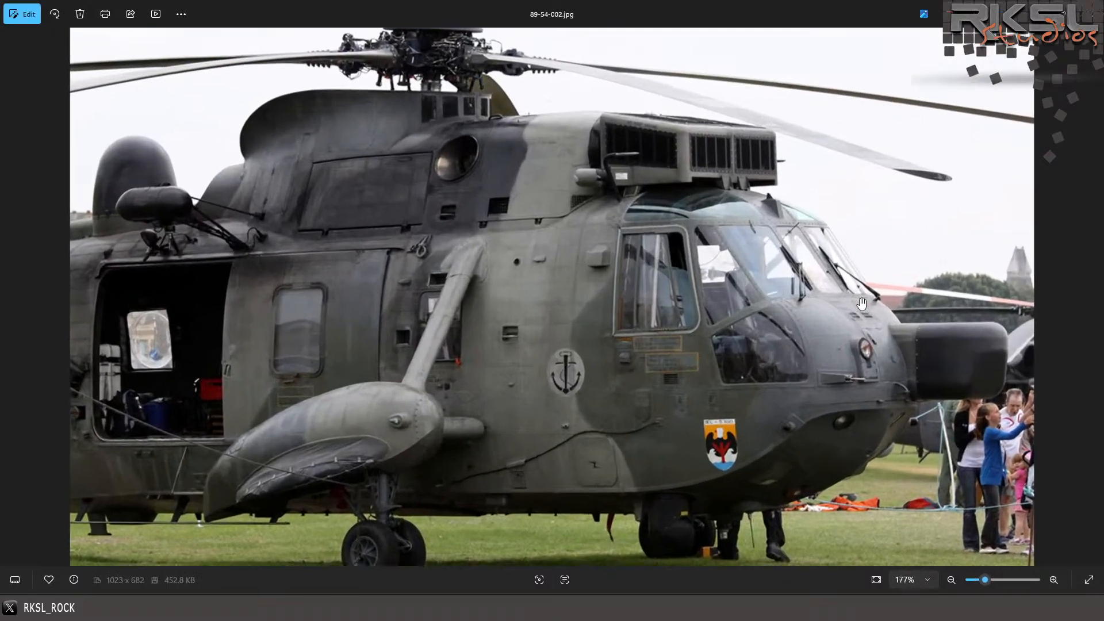
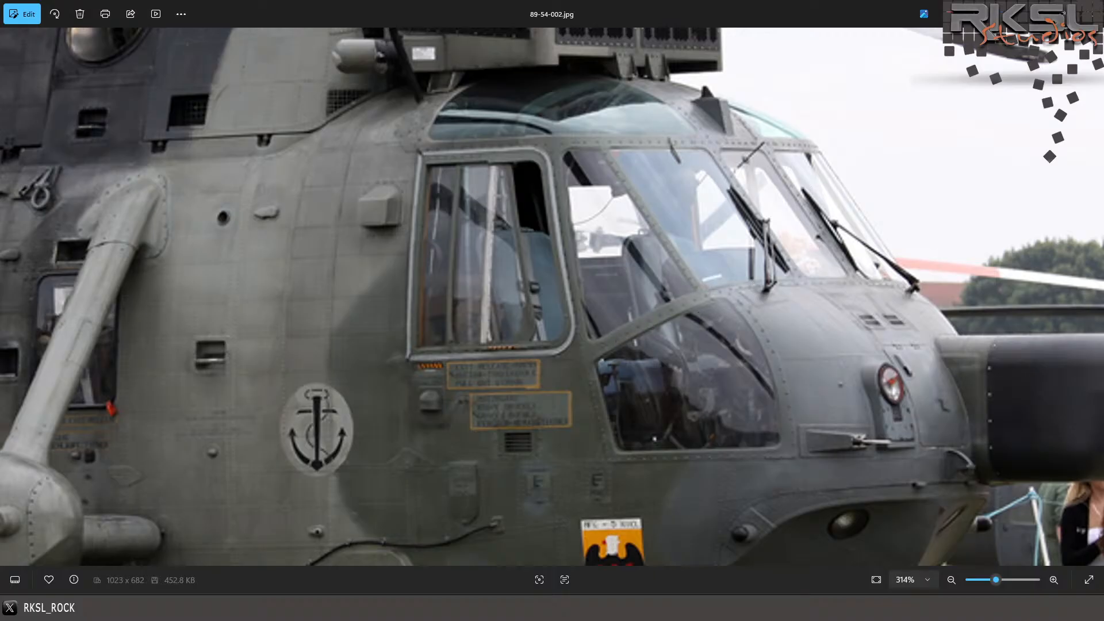
pyautogui.hotkey('alt', 'Tab')
pyautogui.scroll(2, 469, 399)
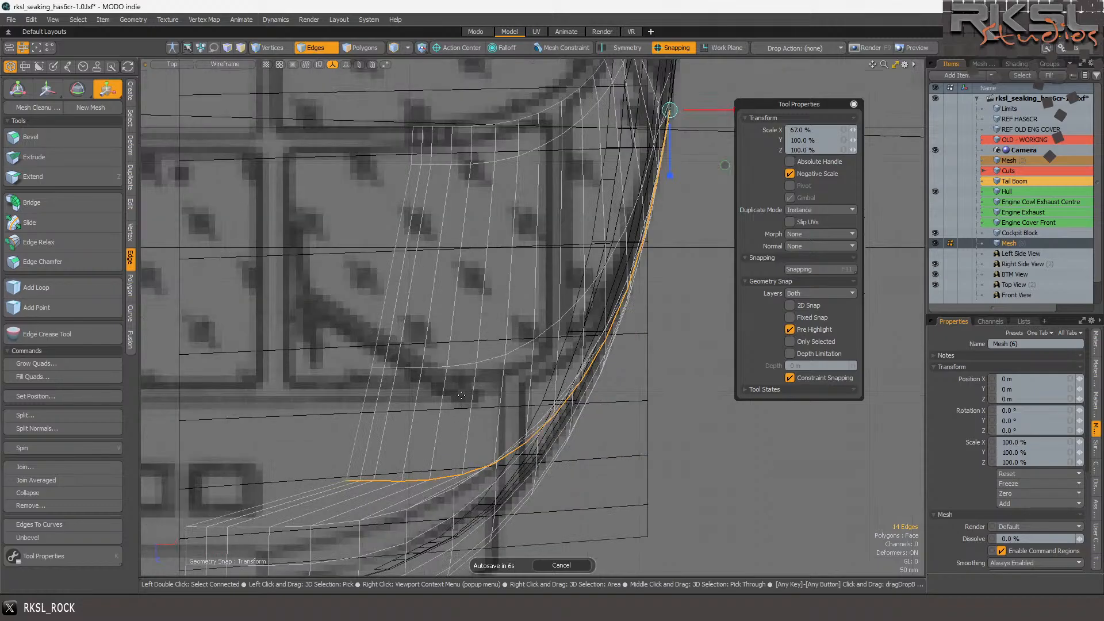
pyautogui.scroll(-3, 437, 332)
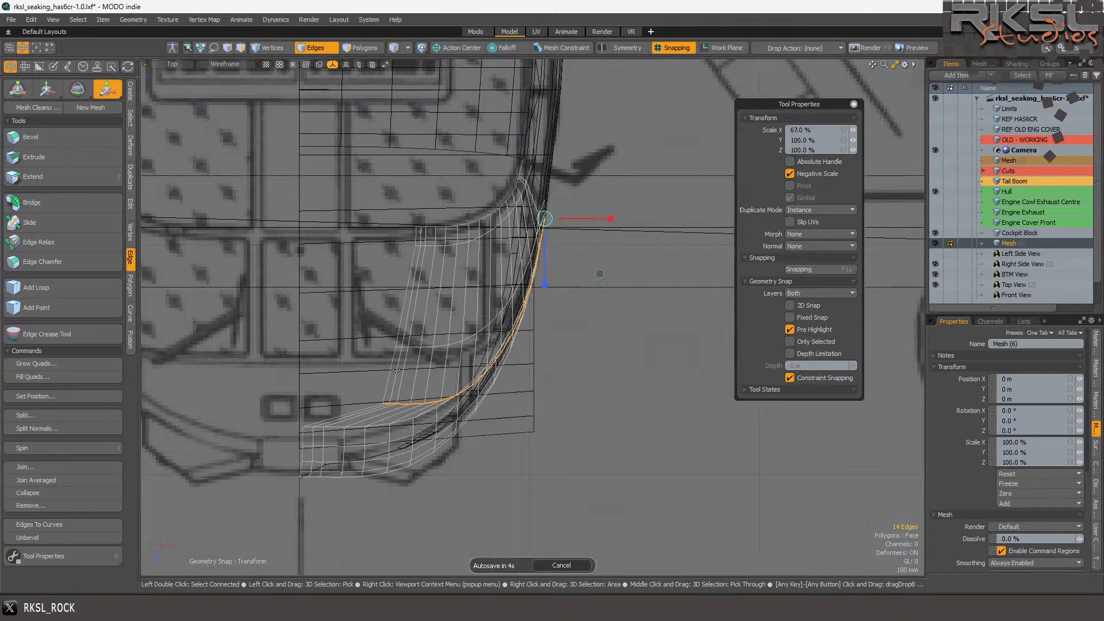
pyautogui.scroll(3, 325, 460)
# - Scale the second nose edge row below the windscreen's lower edge to 72% in X about its rear end
pyautogui.press('space')
pyautogui.click(342, 448)
pyautogui.doubleClick(343, 448)
pyautogui.scroll(-3, 345, 449)
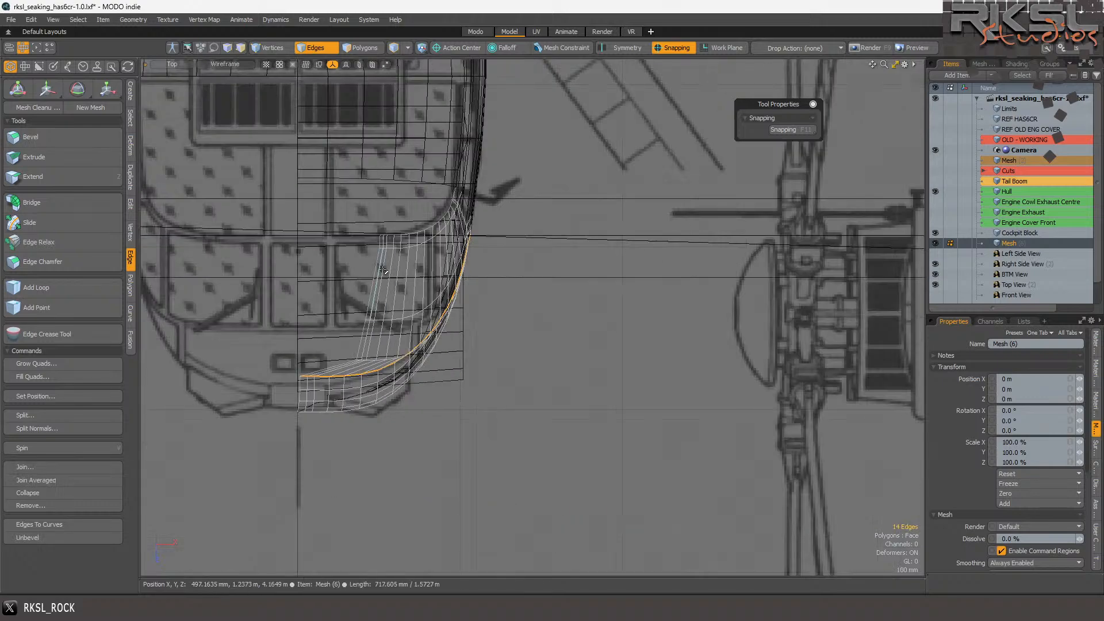
pyautogui.scroll(4, 460, 299)
pyautogui.click(107, 88)
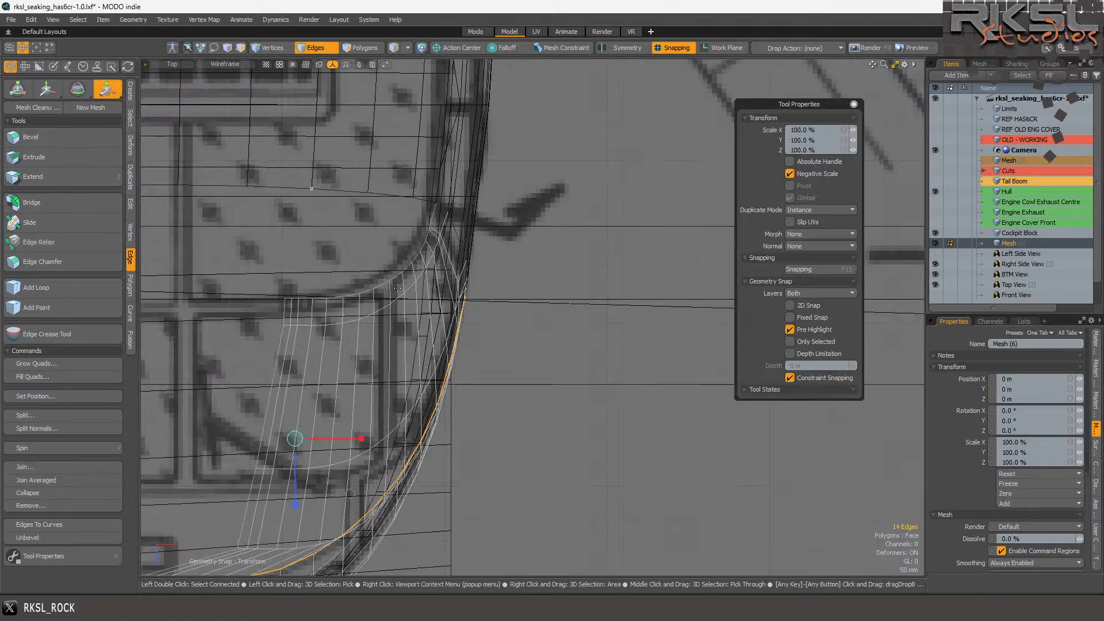
pyautogui.scroll(5, 523, 271)
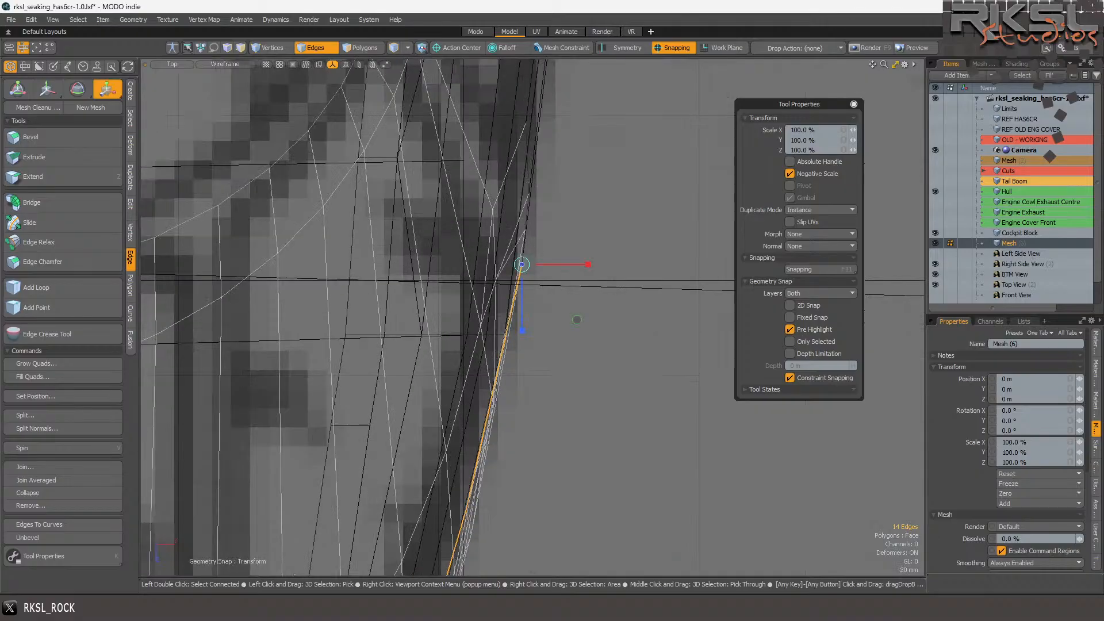
pyautogui.scroll(-5, 528, 262)
pyautogui.moveTo(613, 262); pyautogui.dragTo(596, 261)
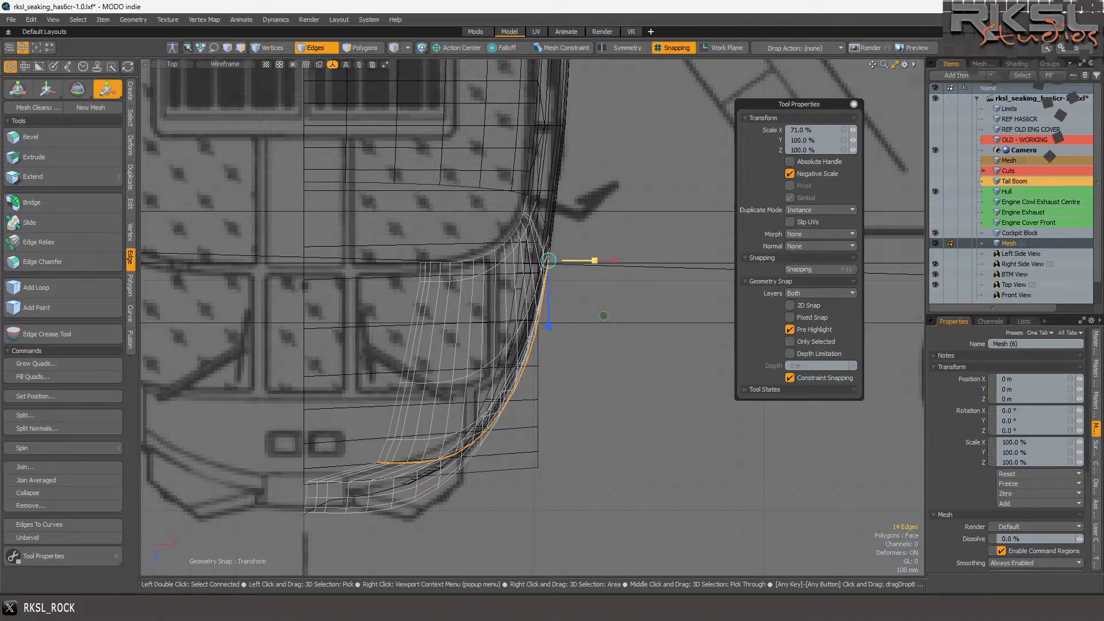
pyautogui.moveTo(595, 260); pyautogui.dragTo(595, 260)
pyautogui.scroll(-3, 540, 263)
pyautogui.scroll(1, 491, 358)
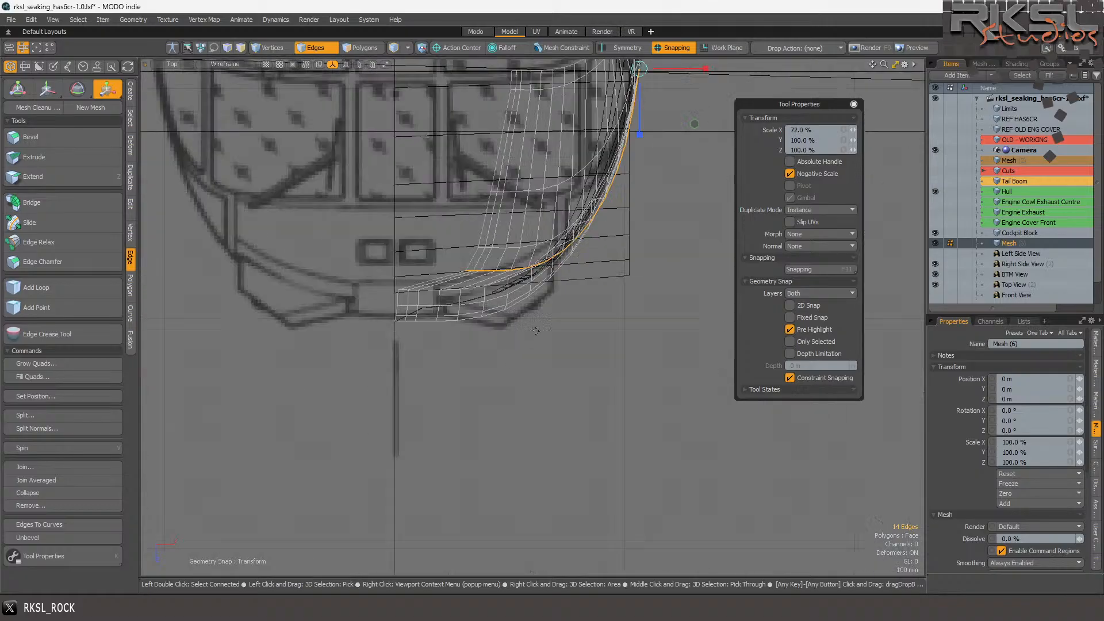
pyautogui.press('space')
# - Scale the third nose edge row below the windscreen's lower edge to 77.5% in X about its rear end
pyautogui.scroll(6, 503, 345)
pyautogui.click(391, 214)
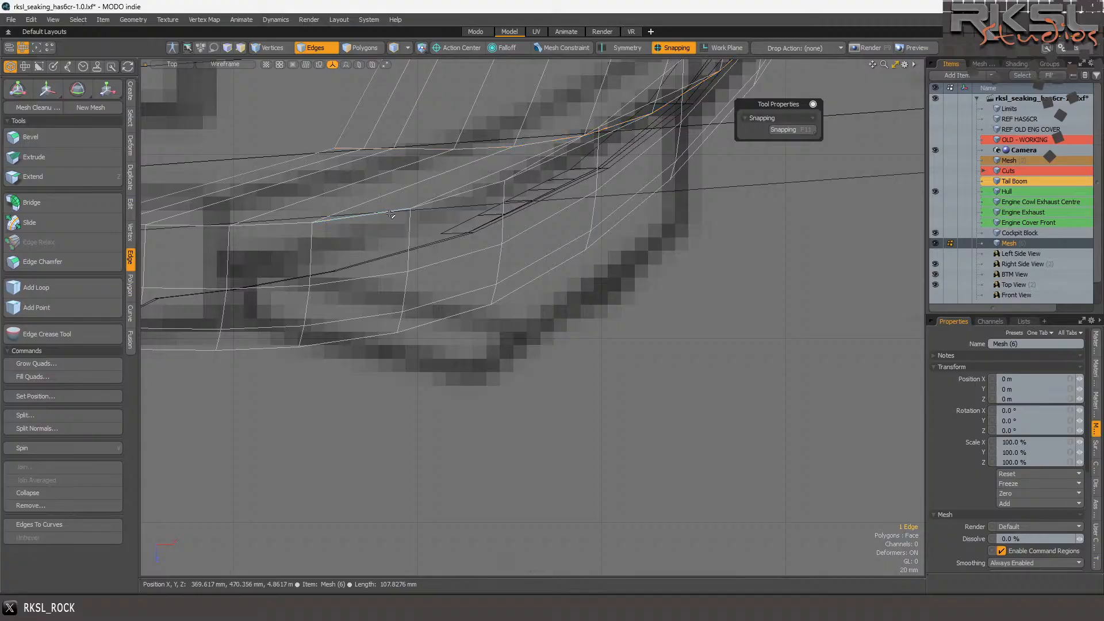
pyautogui.doubleClick(391, 214)
pyautogui.scroll(-4, 351, 97)
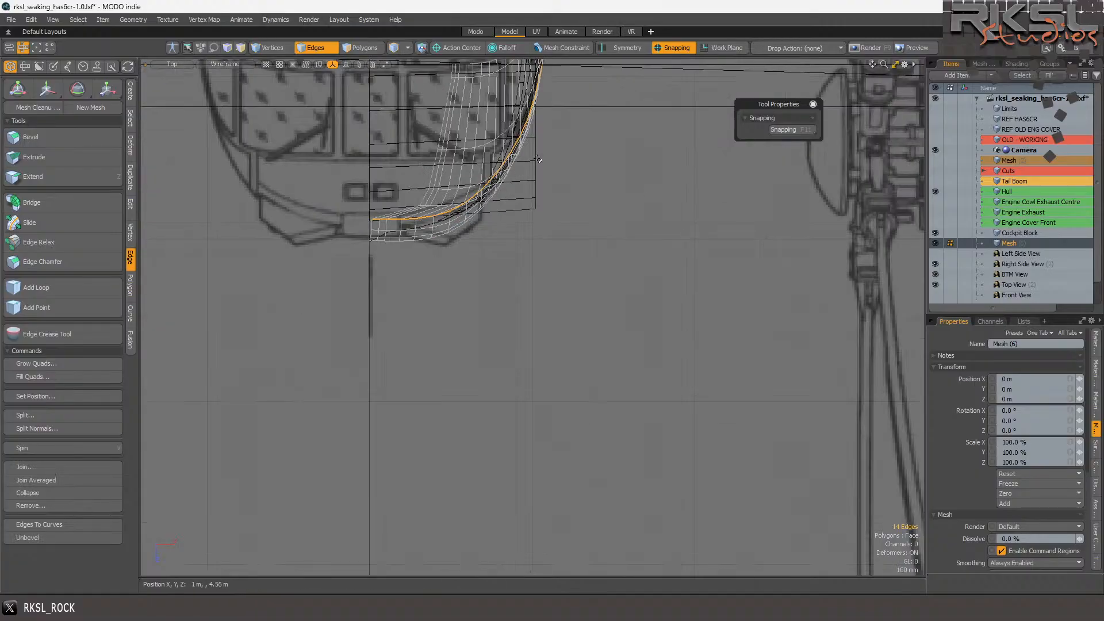
pyautogui.click(107, 89)
pyautogui.scroll(6, 484, 249)
pyautogui.scroll(3, 485, 249)
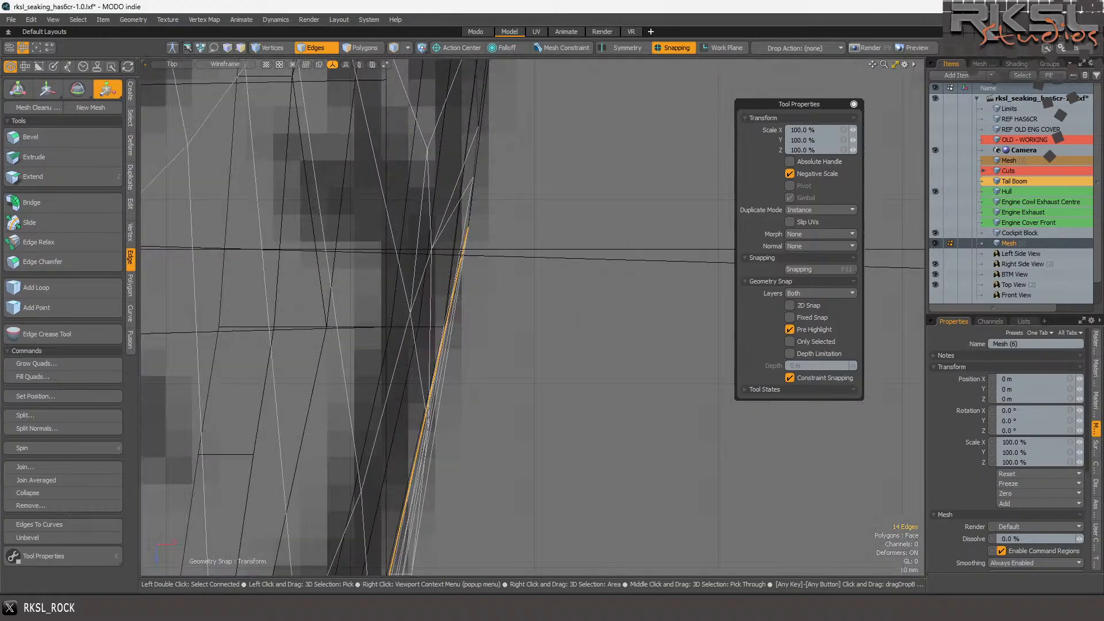
pyautogui.scroll(-6, 520, 279)
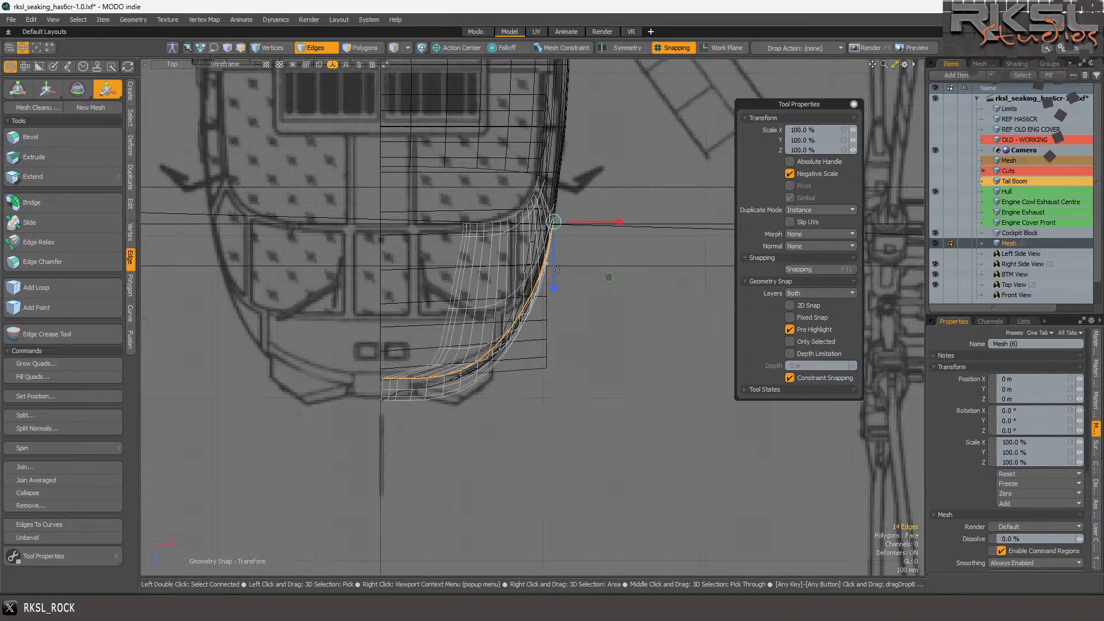
pyautogui.scroll(2, 579, 220)
pyautogui.scroll(-2, 579, 220)
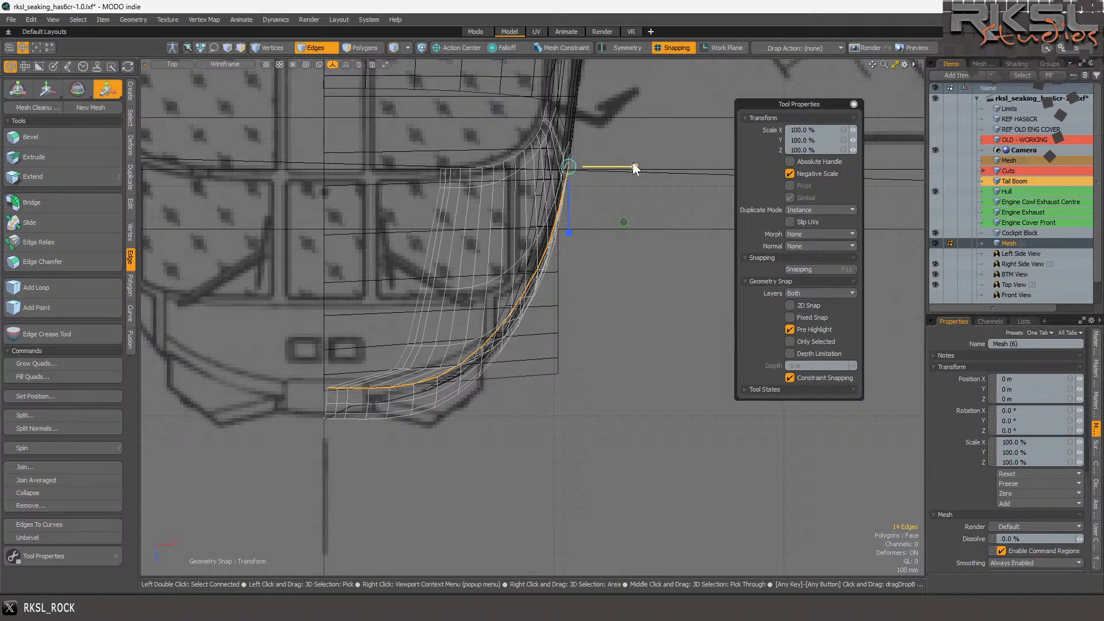
pyautogui.moveTo(634, 167); pyautogui.dragTo(619, 167)
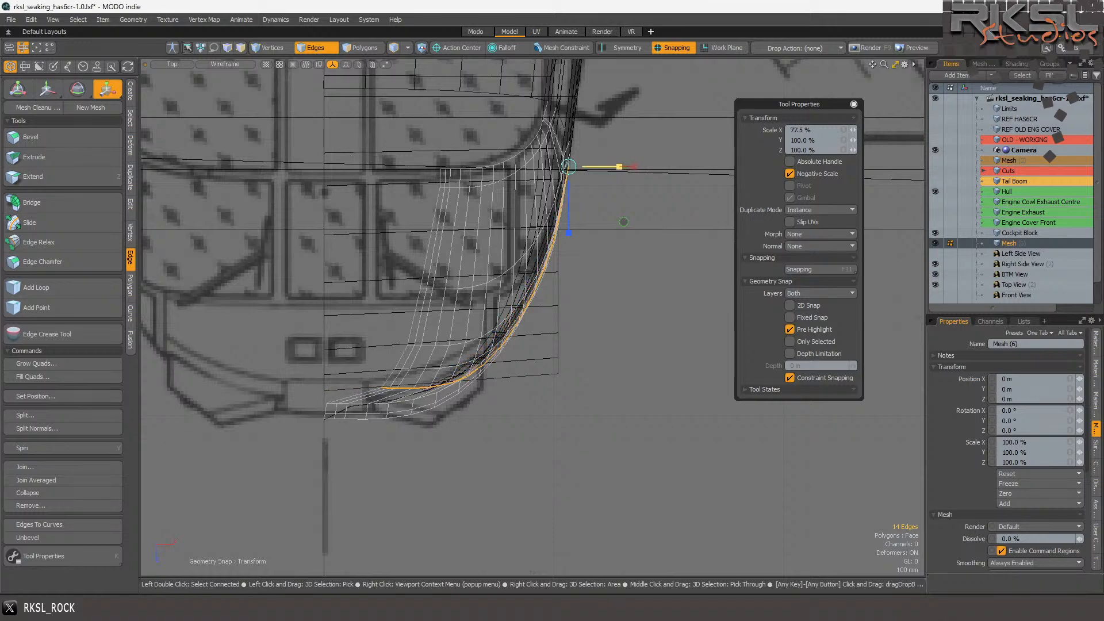
pyautogui.press('space')
# - Scale the fourth nose edge row below the windscreen's lower edge to 82% in X about its rear end
pyautogui.scroll(2, 406, 394)
pyautogui.click(436, 387)
pyautogui.press('l')
pyautogui.scroll(-5, 435, 387)
pyautogui.scroll(3, 525, 270)
pyautogui.click(107, 90)
pyautogui.scroll(5, 424, 432)
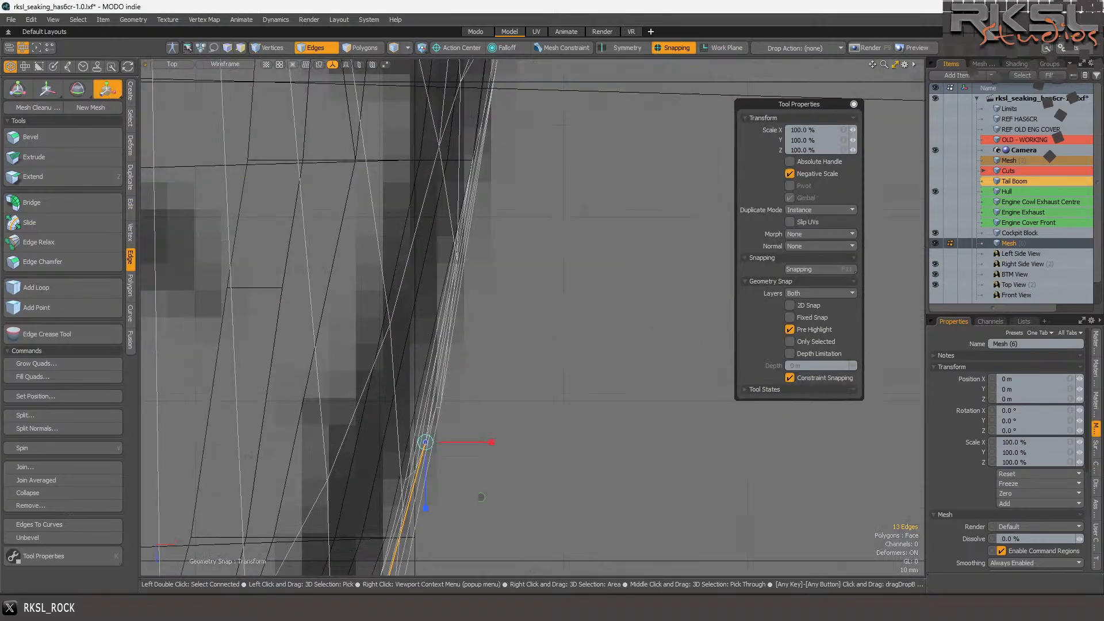
pyautogui.scroll(-5, 493, 382)
pyautogui.scroll(2, 583, 312)
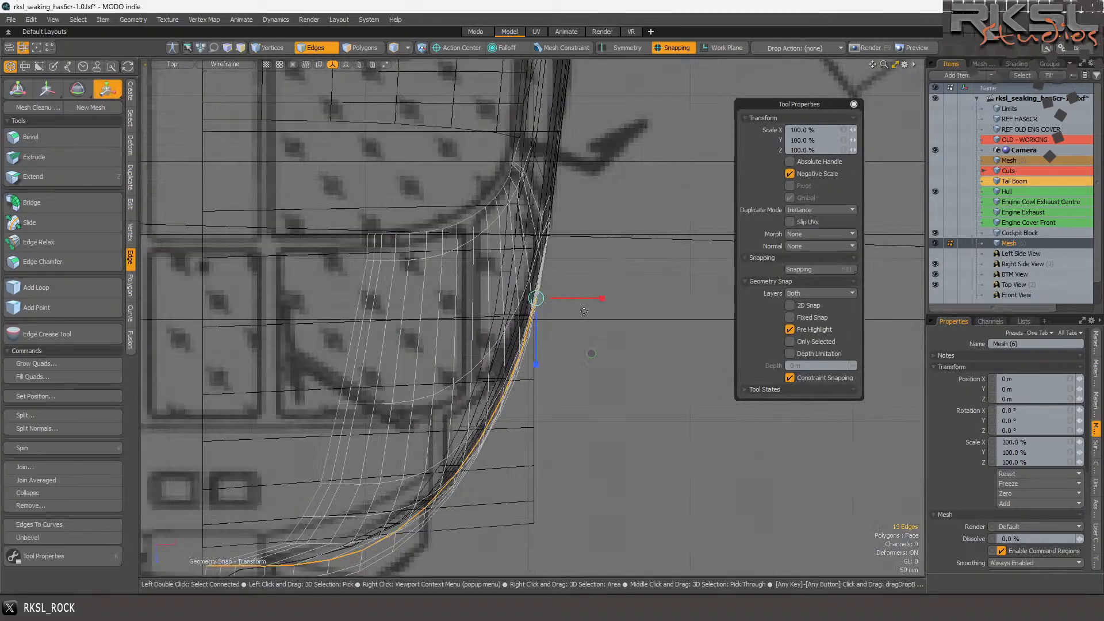
pyautogui.moveTo(602, 299); pyautogui.dragTo(590, 298)
pyautogui.scroll(-5, 589, 298)
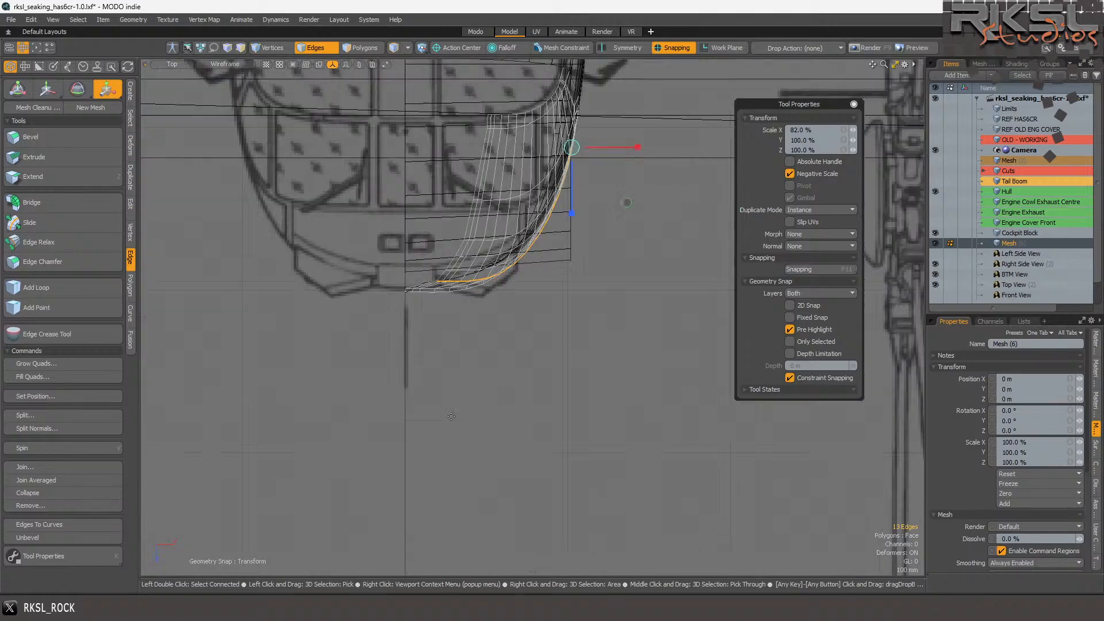
pyautogui.scroll(3, 471, 310)
pyautogui.press('space')
# - Scale the nose edge row just above the vertical front band to 87% in X about its snapped rear end point
pyautogui.scroll(4, 460, 249)
pyautogui.click(424, 248)
pyautogui.doubleClick(424, 247)
pyautogui.scroll(-6, 402, 253)
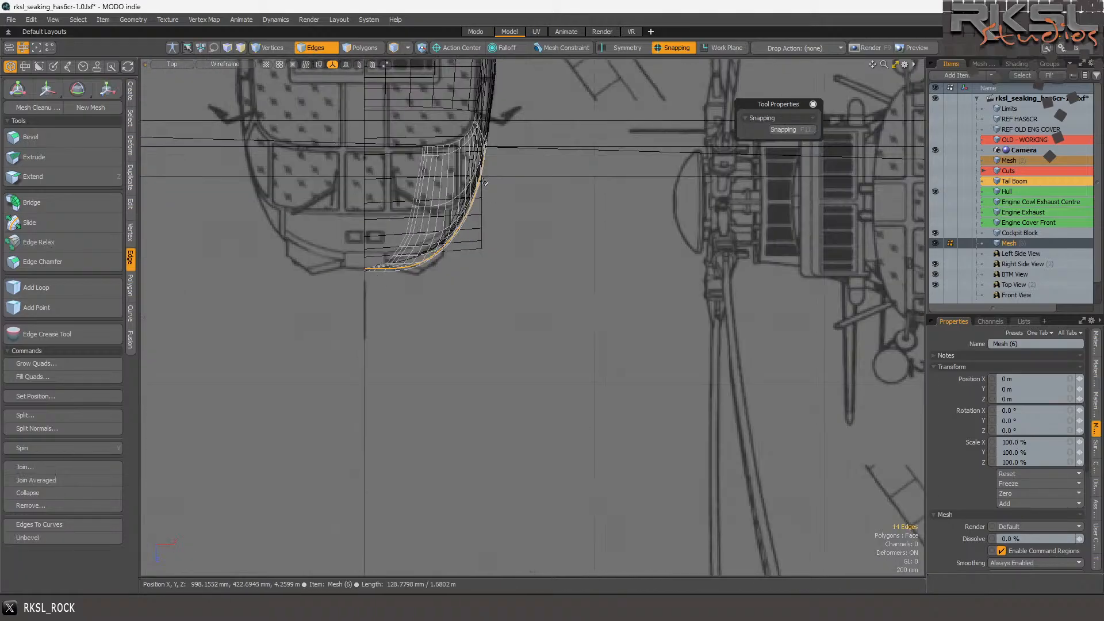
pyautogui.scroll(6, 509, 100)
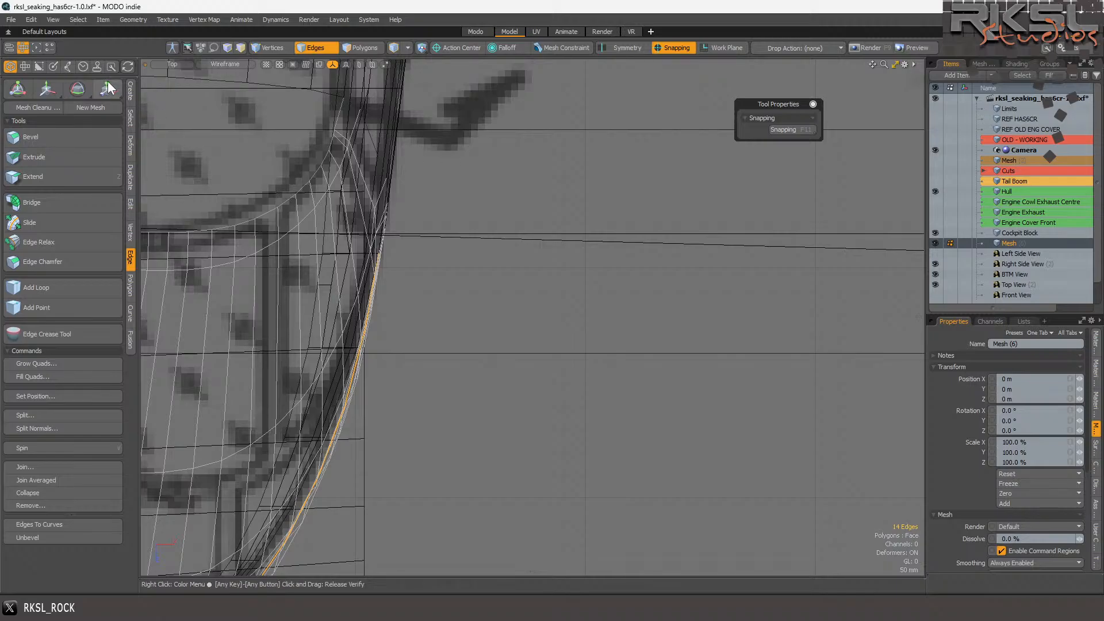
pyautogui.press('r')
pyautogui.scroll(4, 446, 350)
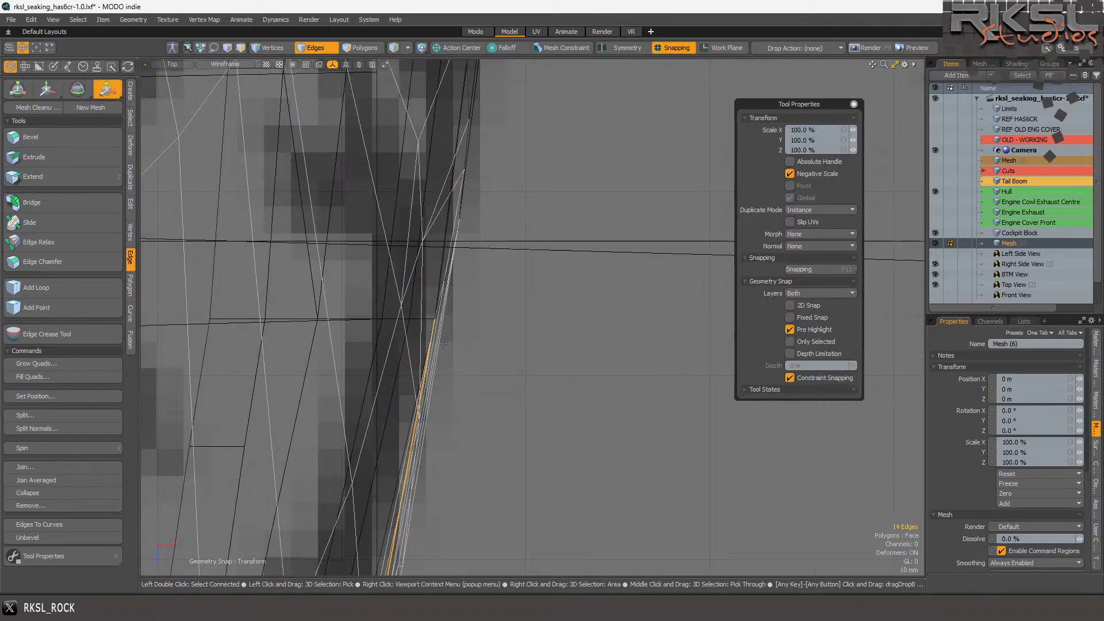
pyautogui.click(434, 317)
pyautogui.scroll(4, 441, 324)
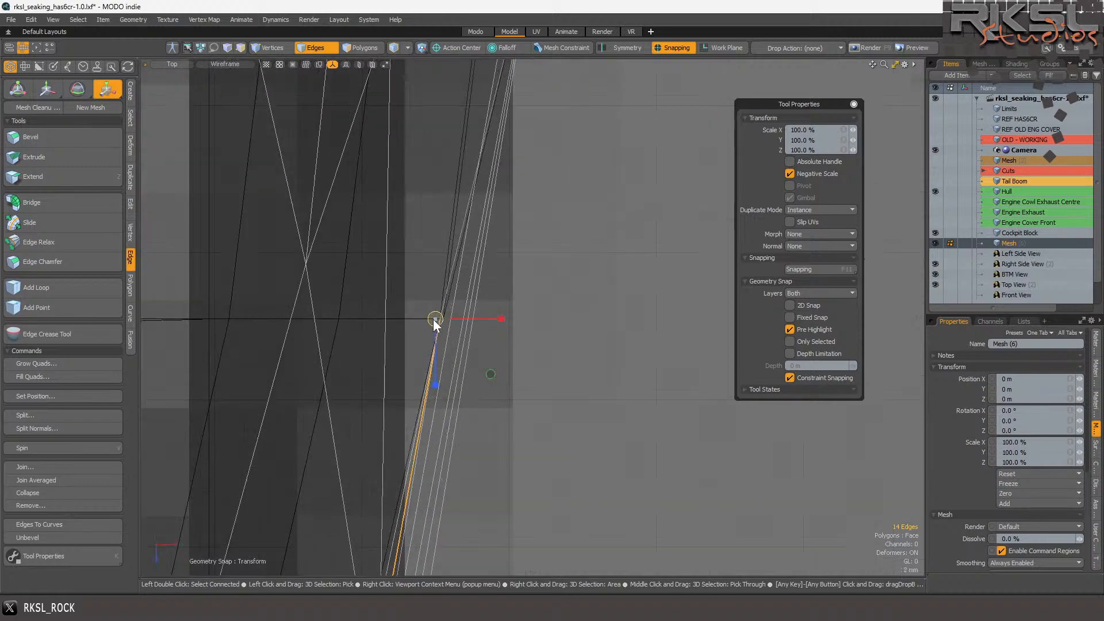
pyautogui.click(532, 342)
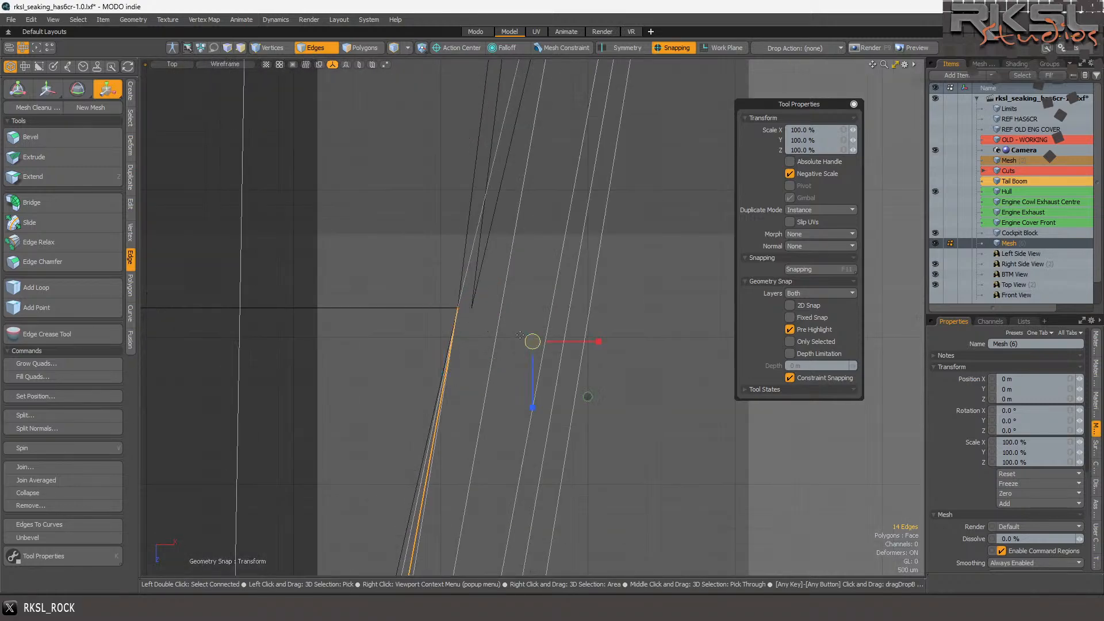
pyautogui.click(457, 311)
pyautogui.scroll(-8, 459, 311)
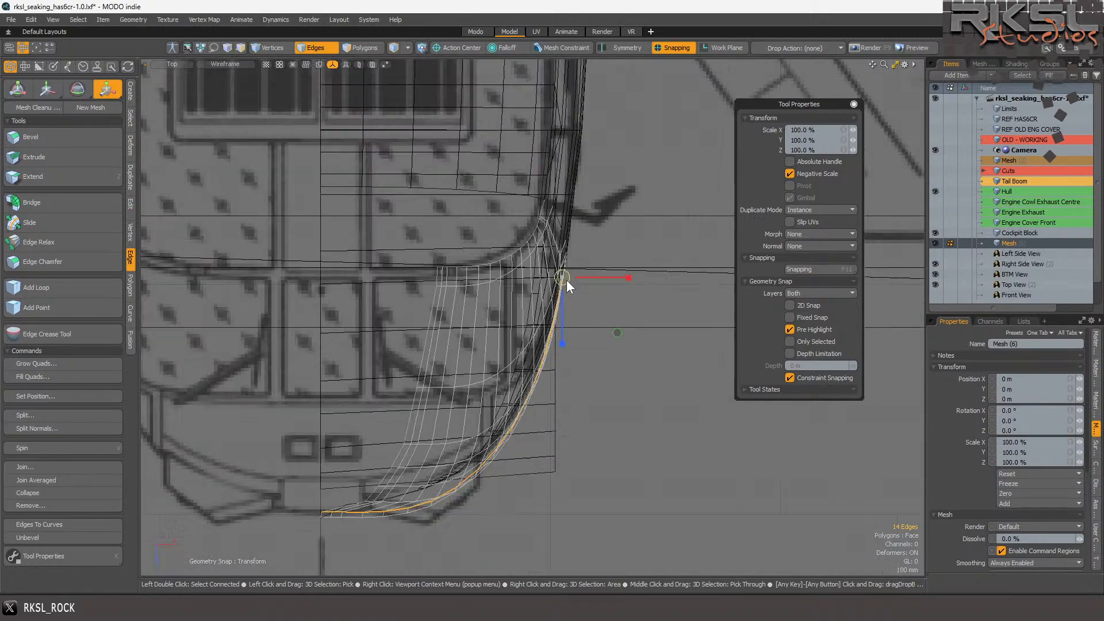
pyautogui.scroll(1, 555, 310)
pyautogui.scroll(1, 571, 302)
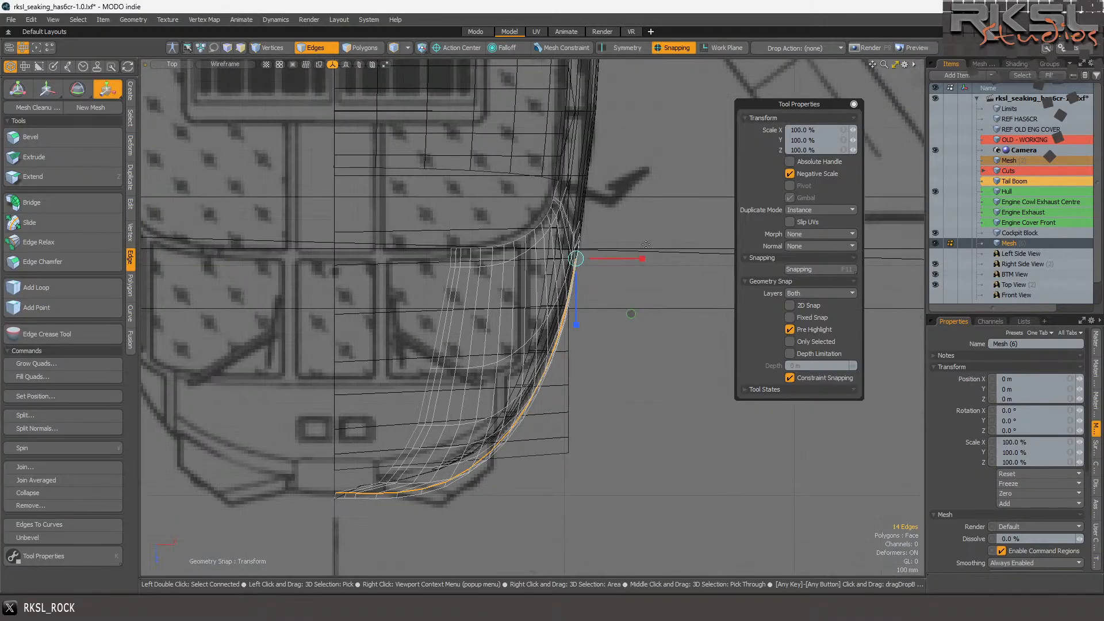
pyautogui.moveTo(642, 259); pyautogui.dragTo(632, 259)
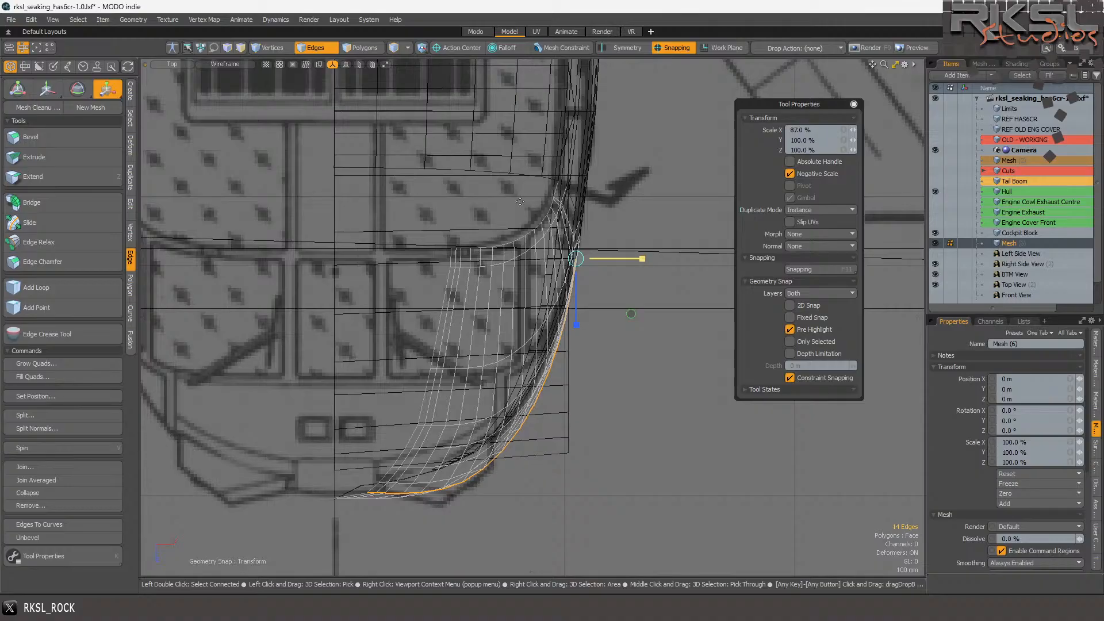
pyautogui.press('space')
# - In Perspective view, deselect the row's rearmost edge and scale the remaining edges to 105.5% in X about their rear end
pyautogui.click(170, 63)
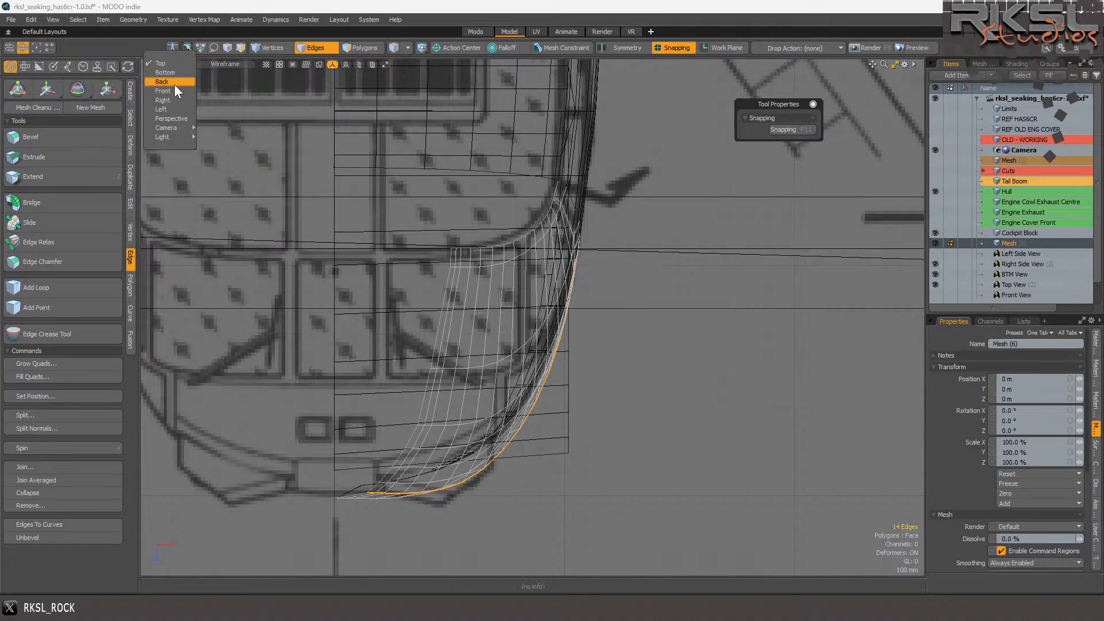
pyautogui.click(178, 118)
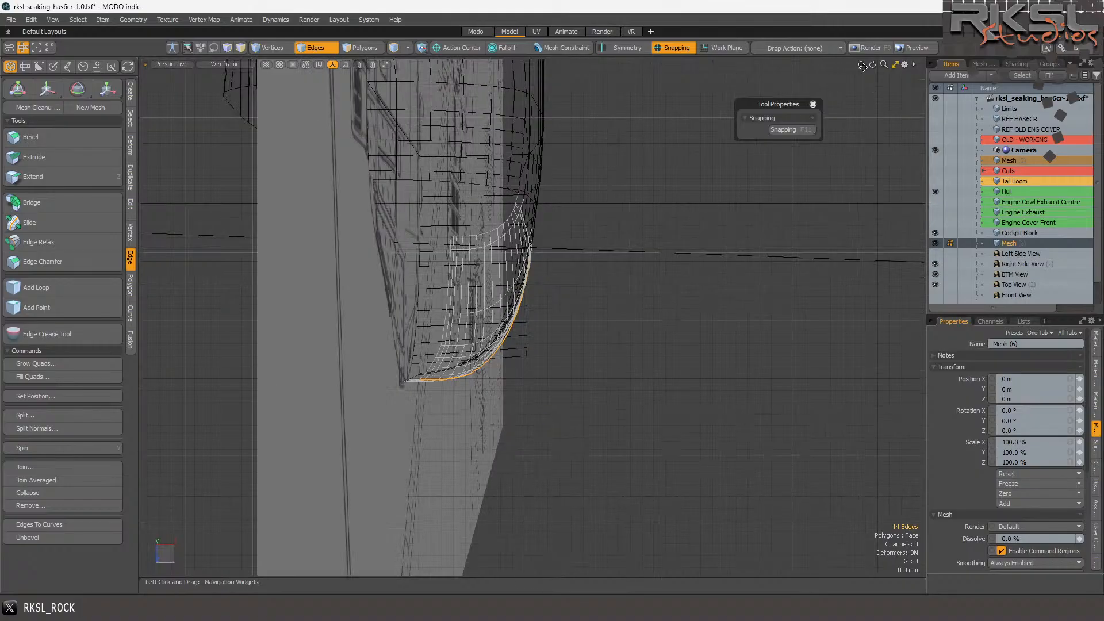
pyautogui.moveTo(872, 64); pyautogui.dragTo(810, 115)
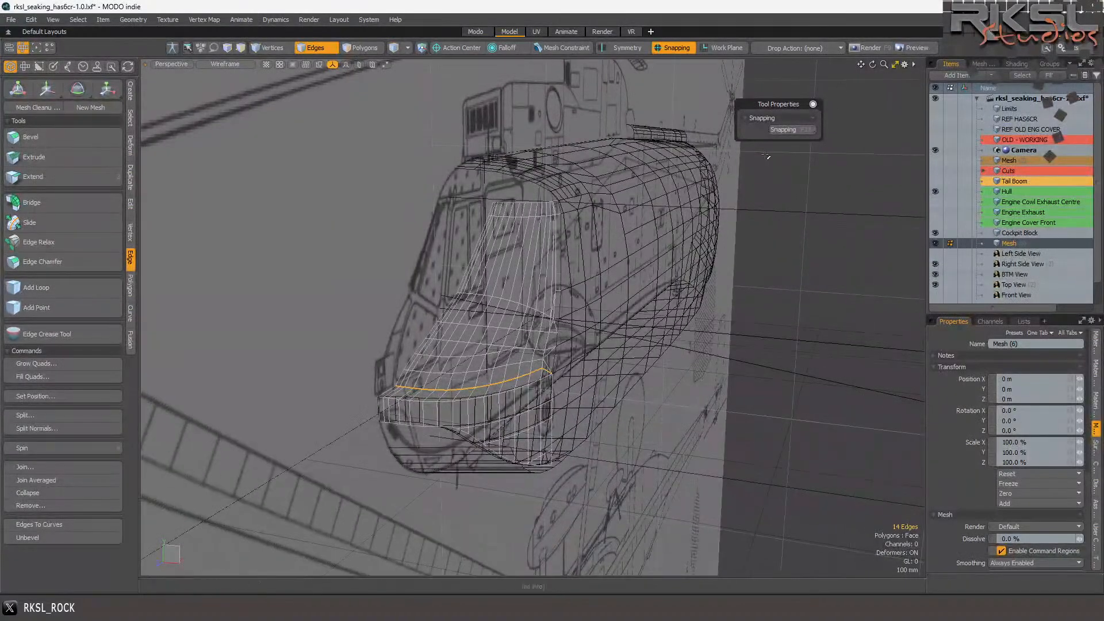
pyautogui.scroll(5, 452, 408)
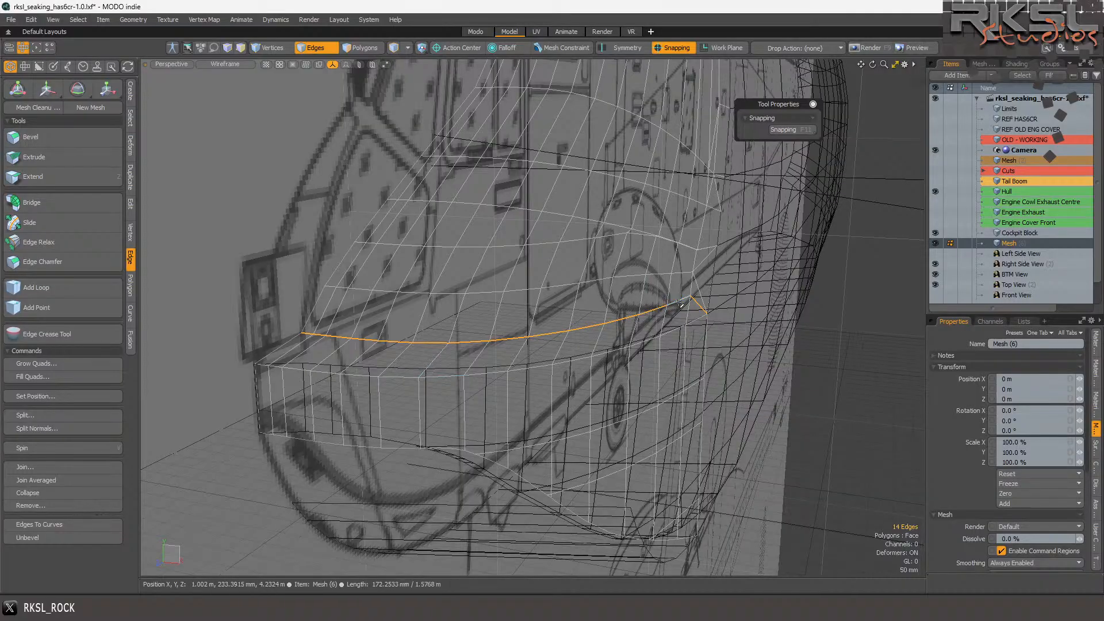
pyautogui.keyDown('ctrl'); pyautogui.click(699, 304); pyautogui.keyUp('ctrl')
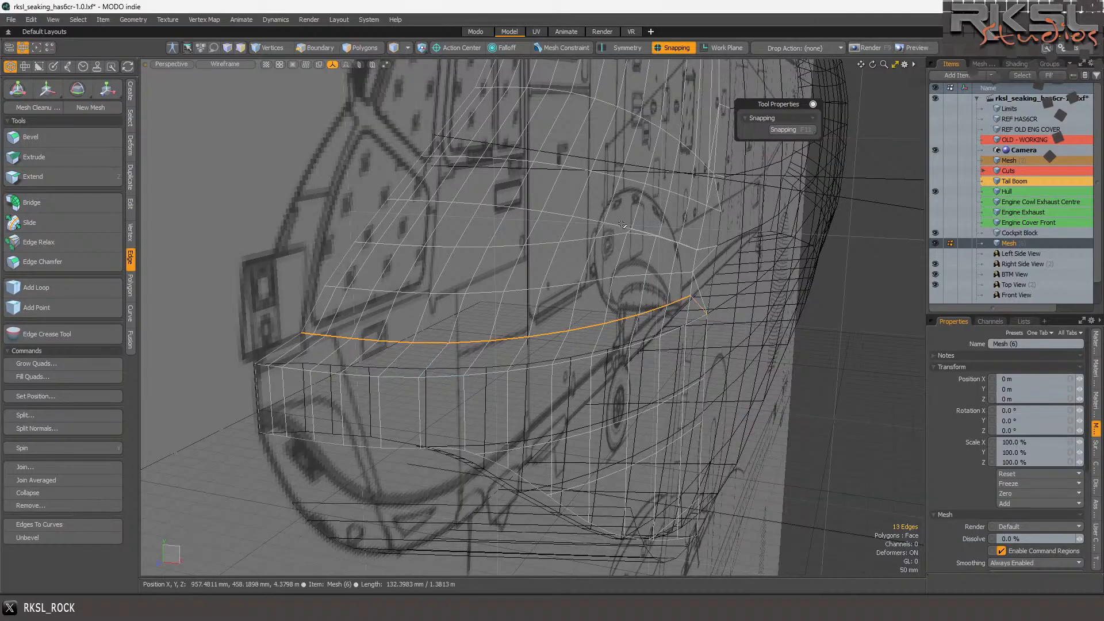
pyautogui.click(102, 92)
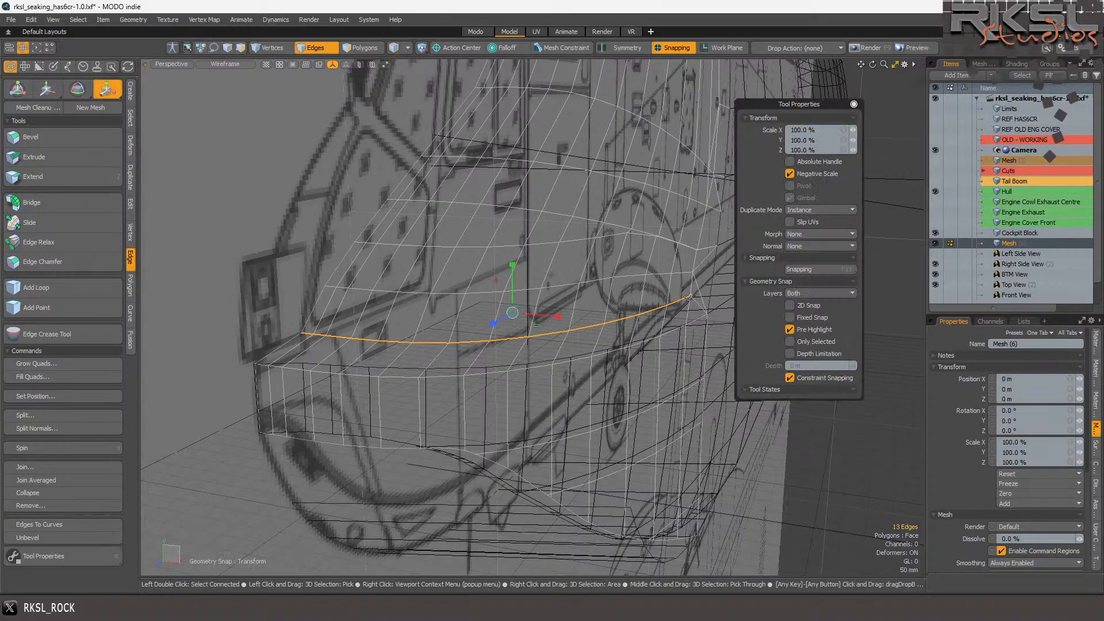
pyautogui.keyDown('alt'); pyautogui.moveTo(689, 298); pyautogui.dragTo(656, 298); pyautogui.keyUp('alt')
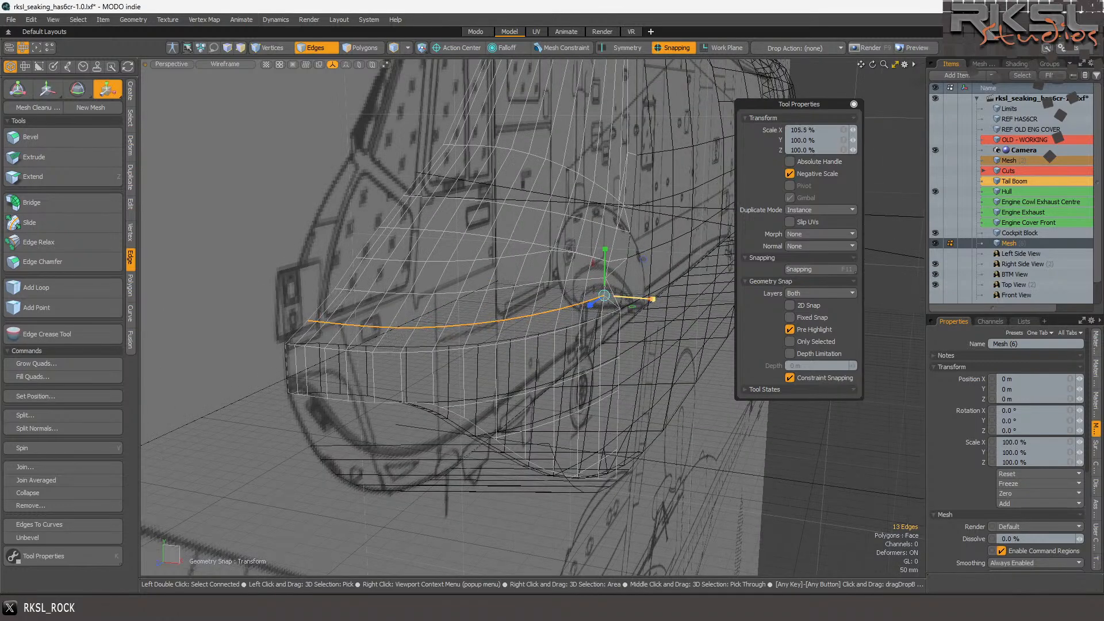
pyautogui.press('space')
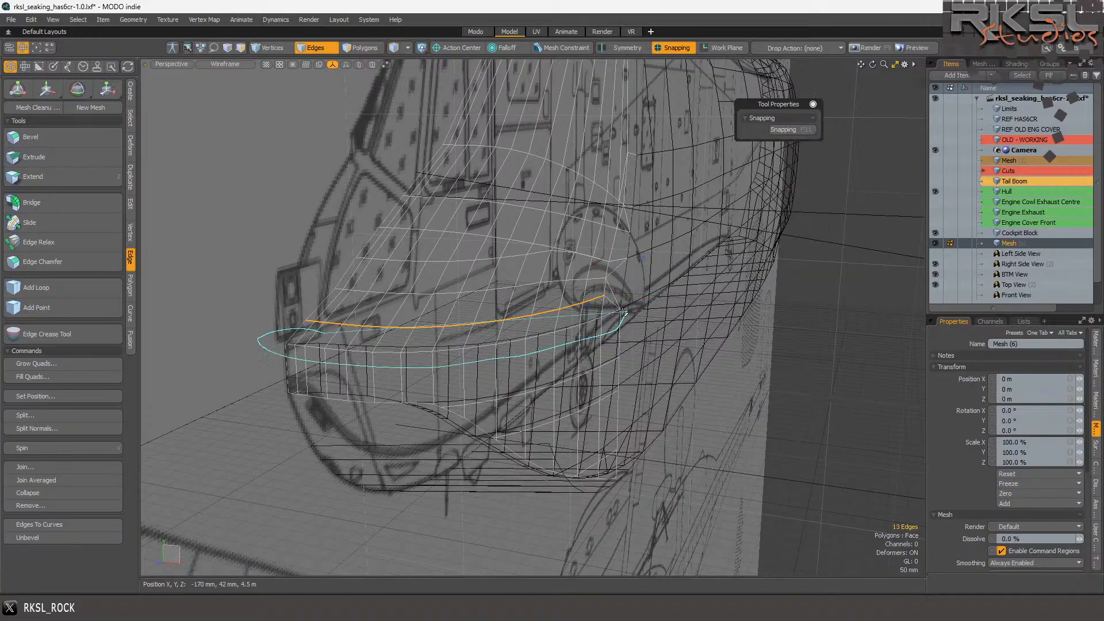
# - Select the edge row along the top of the nose's vertical front band and scale it to 94.5% in X about its rear end
pyautogui.doubleClick(610, 327)
pyautogui.keyDown('shift'); pyautogui.click(595, 318); pyautogui.keyUp('shift')
pyautogui.keyDown('shift'); pyautogui.click(614, 314); pyautogui.keyUp('shift')
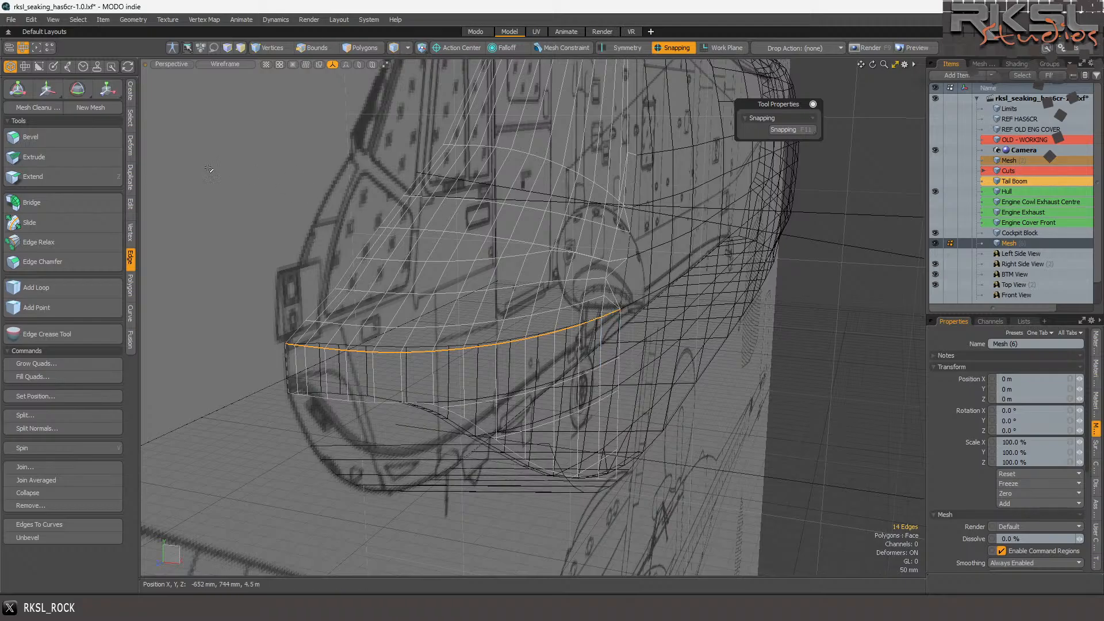
pyautogui.click(107, 89)
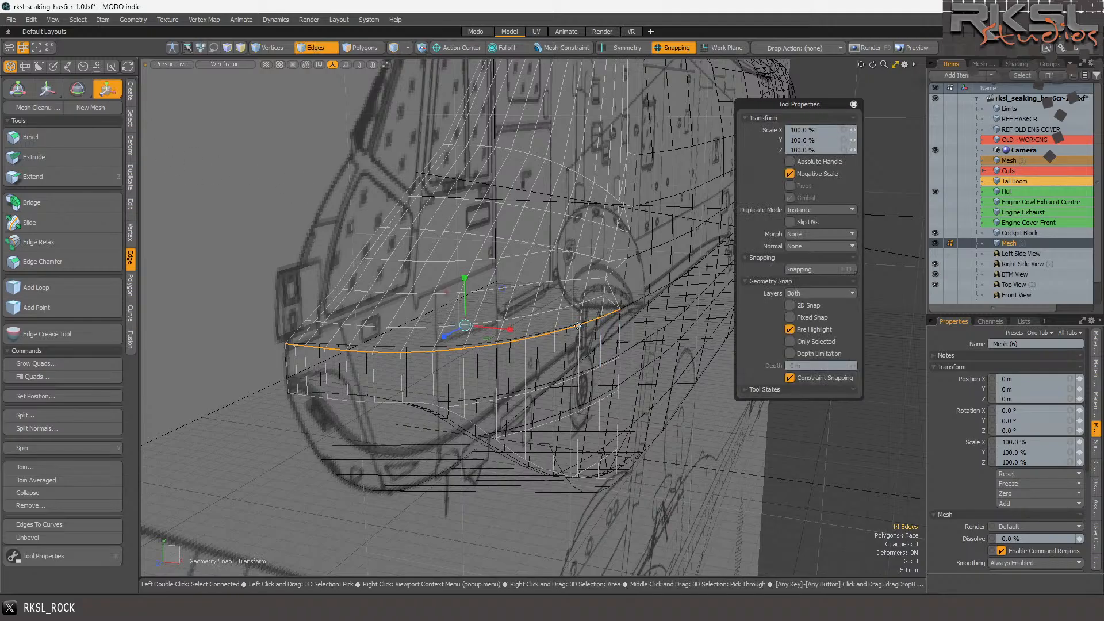
pyautogui.moveTo(618, 311); pyautogui.dragTo(662, 313)
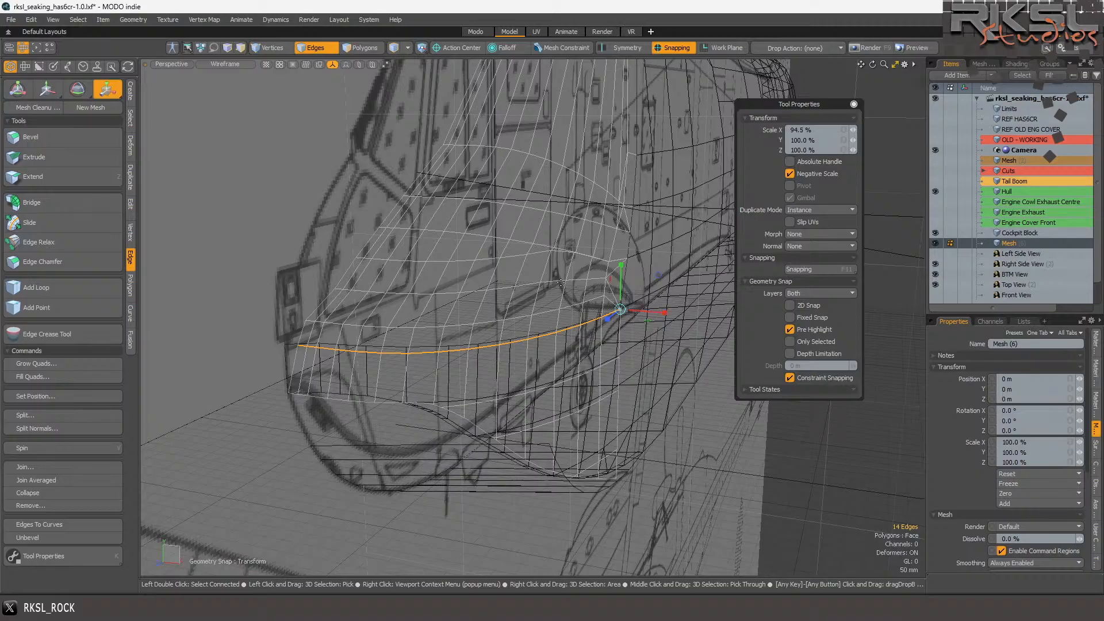
pyautogui.press('space')
# - In Right view, polygon-slice the nose mesh diagonally from the rear frame vertex at about Y 363 mm, Z 3.915 m to about Y 619 mm, Z 4.879 m
pyautogui.click(298, 264)
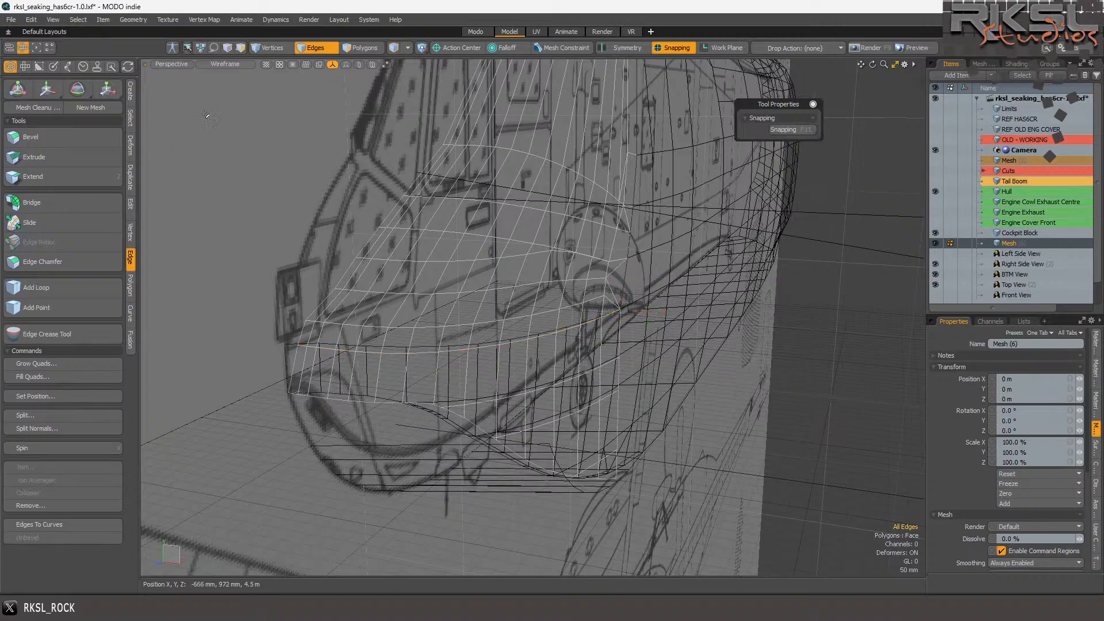
pyautogui.click(175, 64)
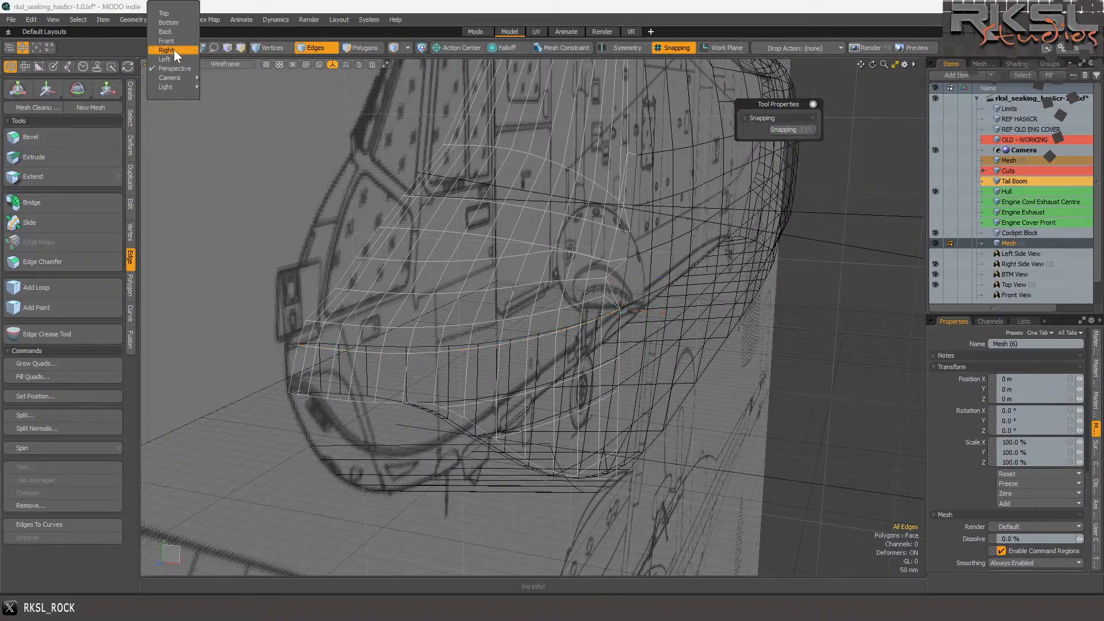
pyautogui.click(167, 50)
pyautogui.scroll(2, 668, 306)
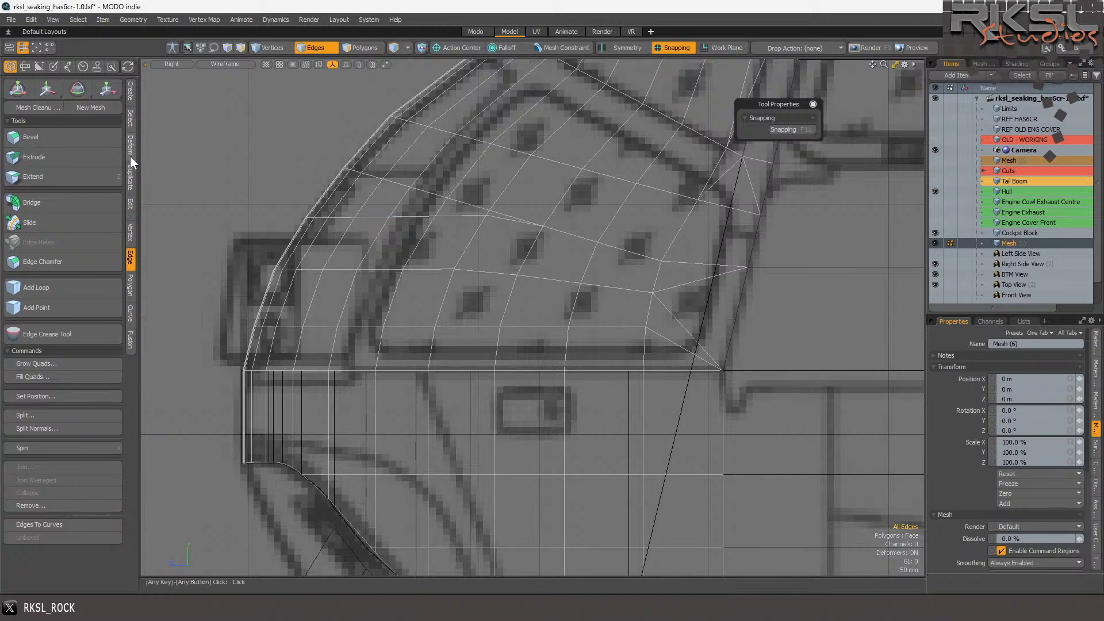
pyautogui.click(130, 204)
pyautogui.click(34, 137)
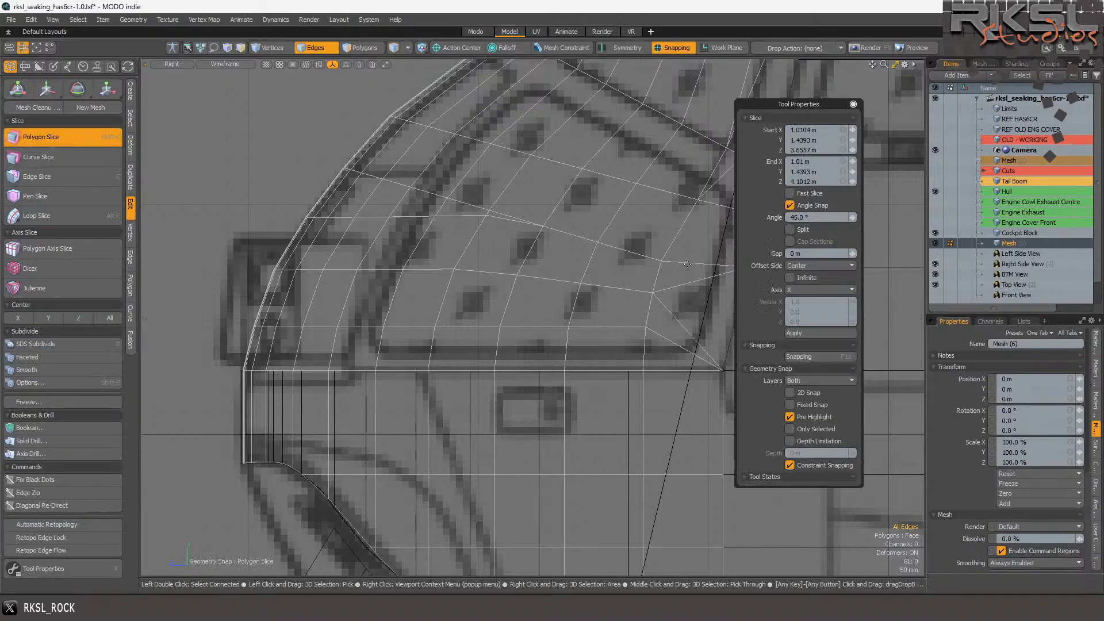
pyautogui.scroll(-2, 547, 205)
pyautogui.scroll(1, 611, 223)
pyautogui.press('space')
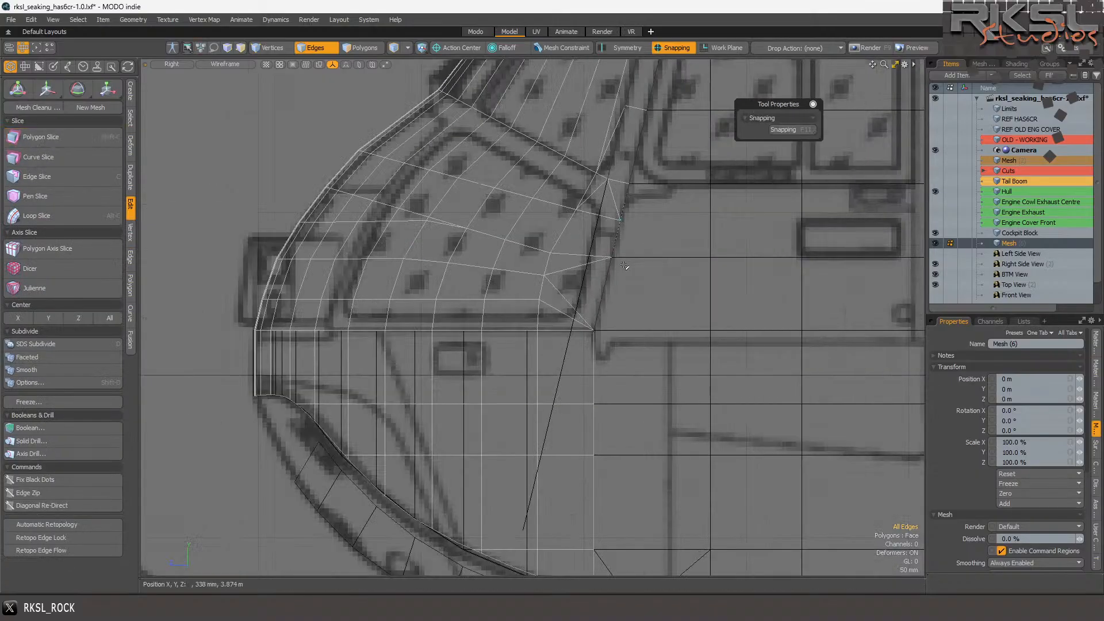
pyautogui.click(63, 138)
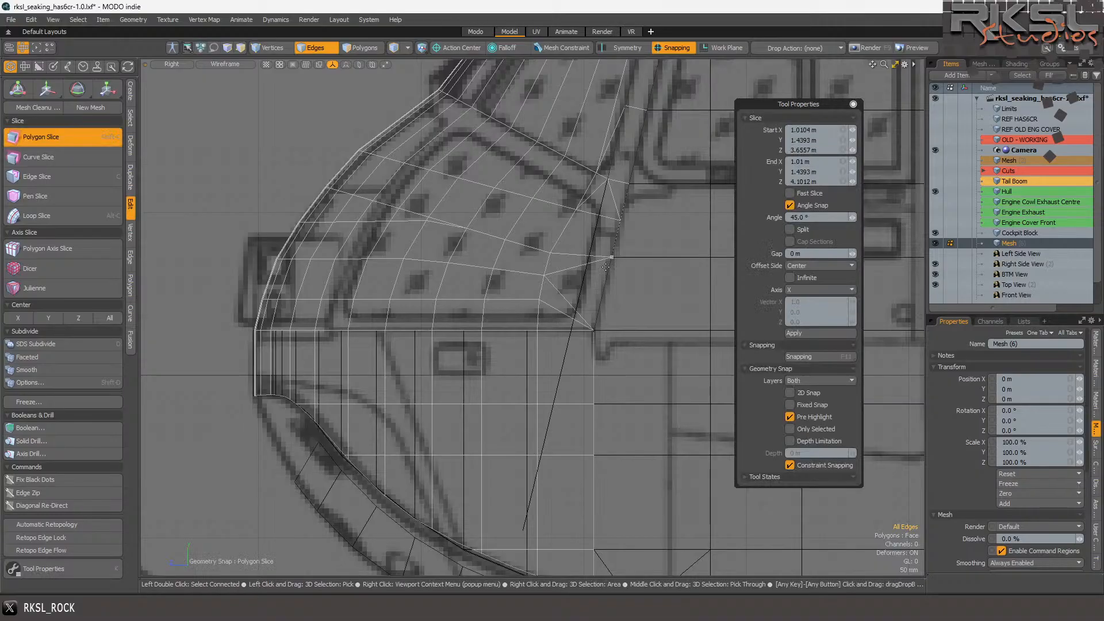
pyautogui.moveTo(610, 256); pyautogui.dragTo(298, 173)
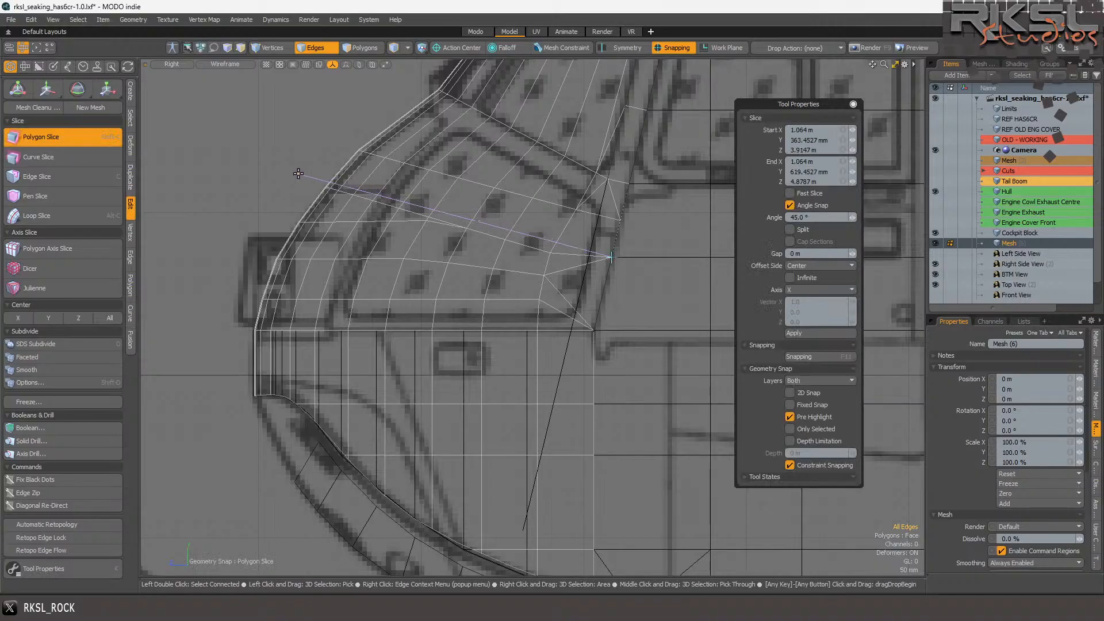
pyautogui.click(320, 49)
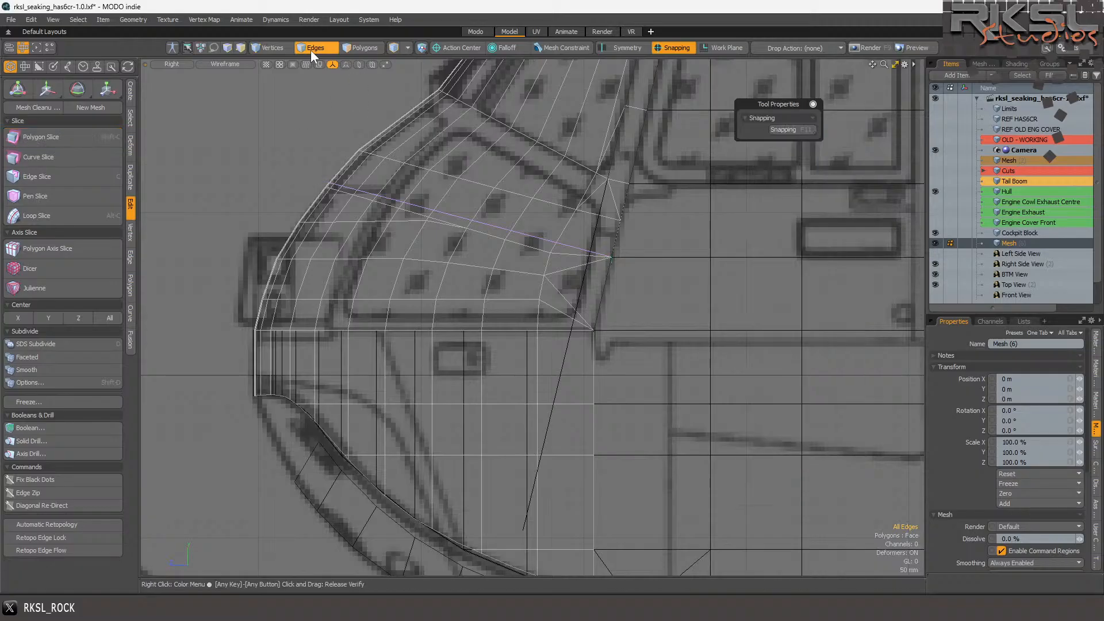
# - Select the short edge row running back from the nose outline into the diagonal rows and remove it without keeping vertices
pyautogui.scroll(3, 387, 201)
pyautogui.doubleClick(193, 166)
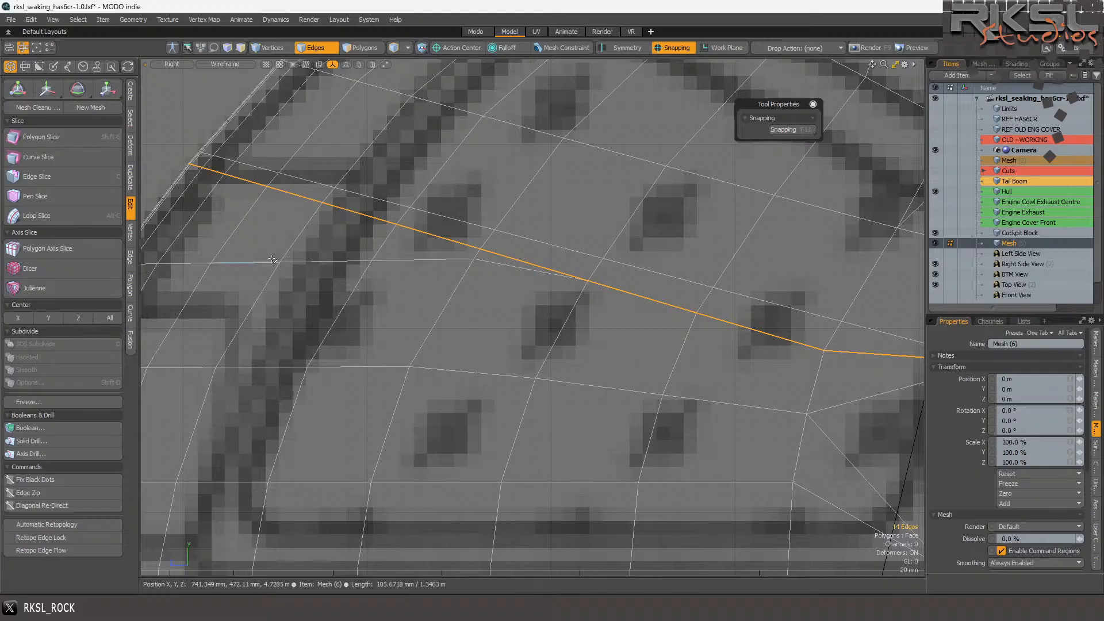
pyautogui.scroll(-3, 175, 257)
pyautogui.scroll(3, 175, 256)
pyautogui.moveTo(237, 215)
pyautogui.mouseDown(button='right')
pyautogui.moveTo(486, 307)
pyautogui.moveTo(691, 284)
pyautogui.moveTo(695, 253)
pyautogui.moveTo(646, 268)
pyautogui.mouseUp(button='right')
pyautogui.press('2')
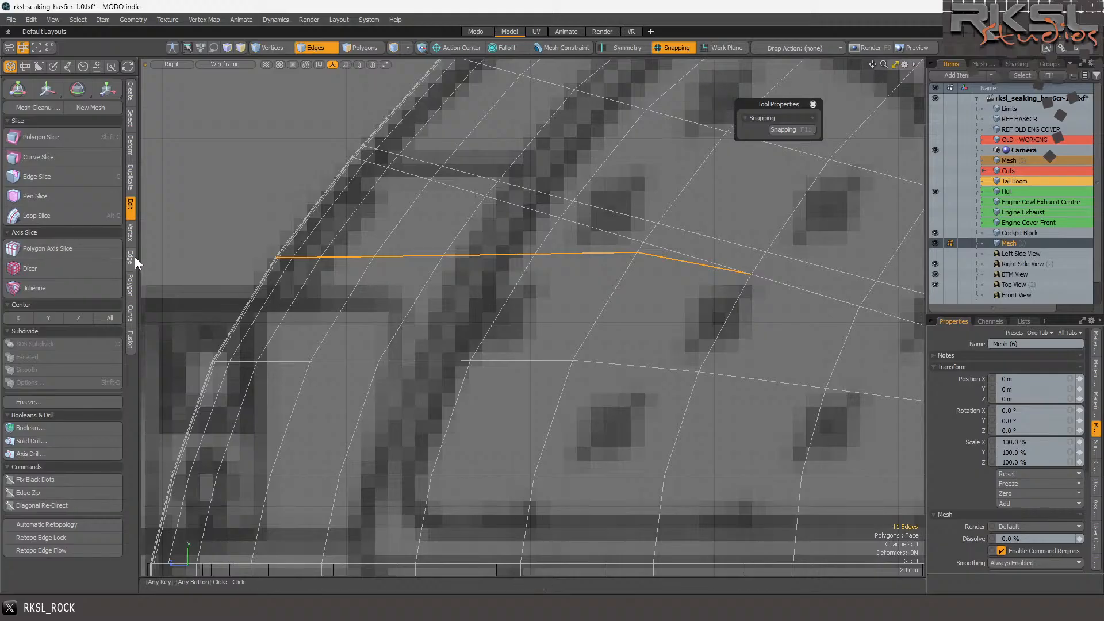
pyautogui.click(130, 256)
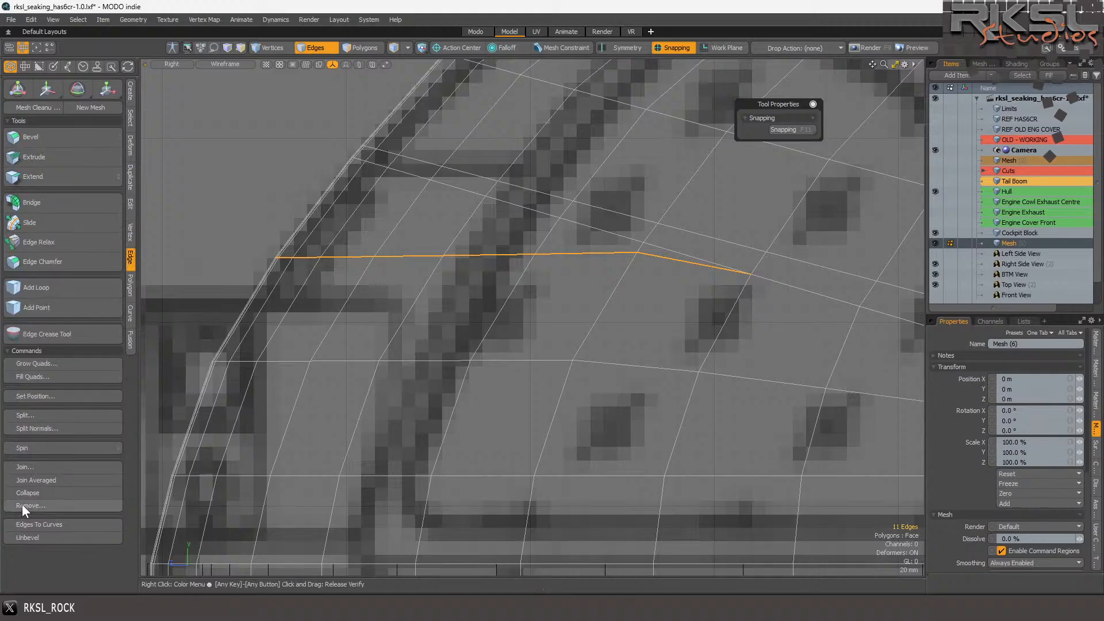
pyautogui.click(22, 504)
pyautogui.click(645, 289)
# - Select the old bent edge row just below the new diagonal slice and remove it
pyautogui.scroll(-3, 439, 263)
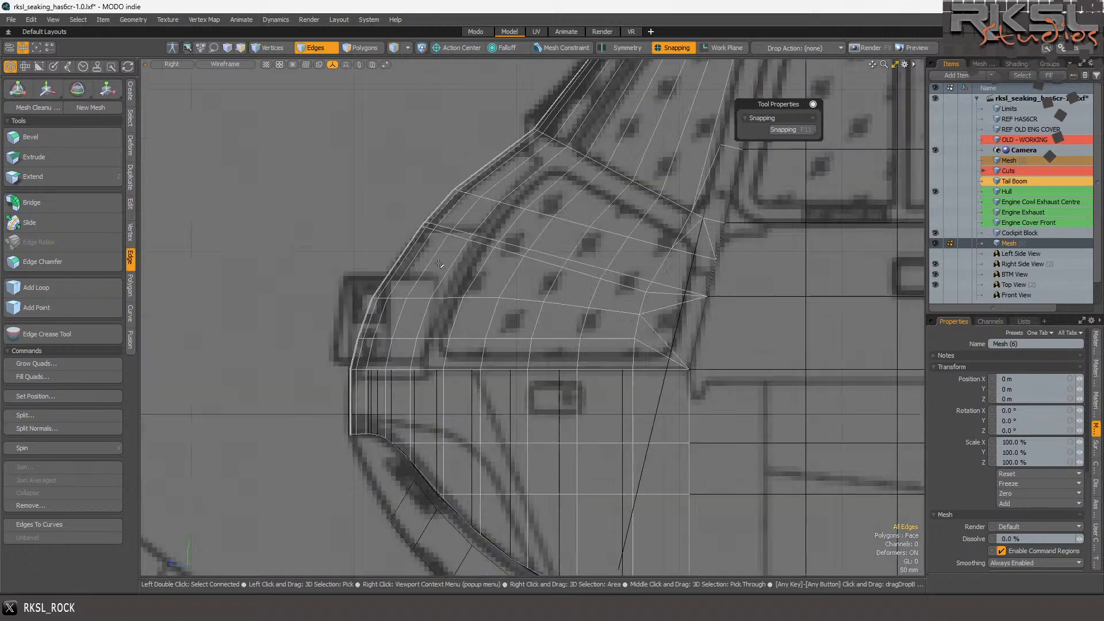
pyautogui.scroll(3, 585, 271)
pyautogui.moveTo(561, 263); pyautogui.dragTo(571, 270)
pyautogui.doubleClick(571, 270)
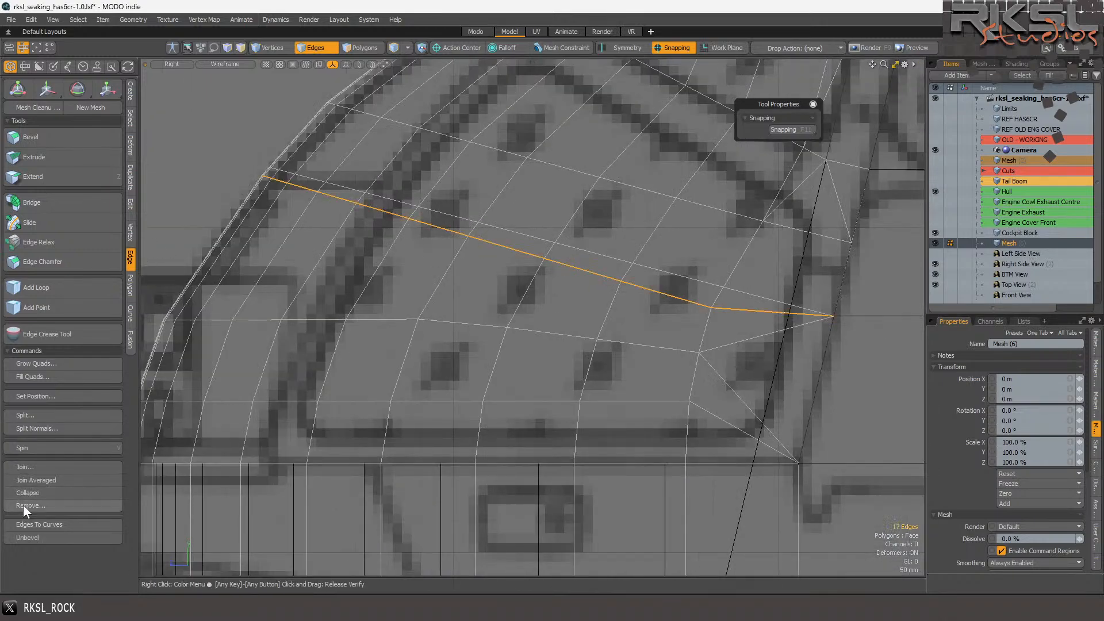
pyautogui.click(24, 506)
pyautogui.click(653, 291)
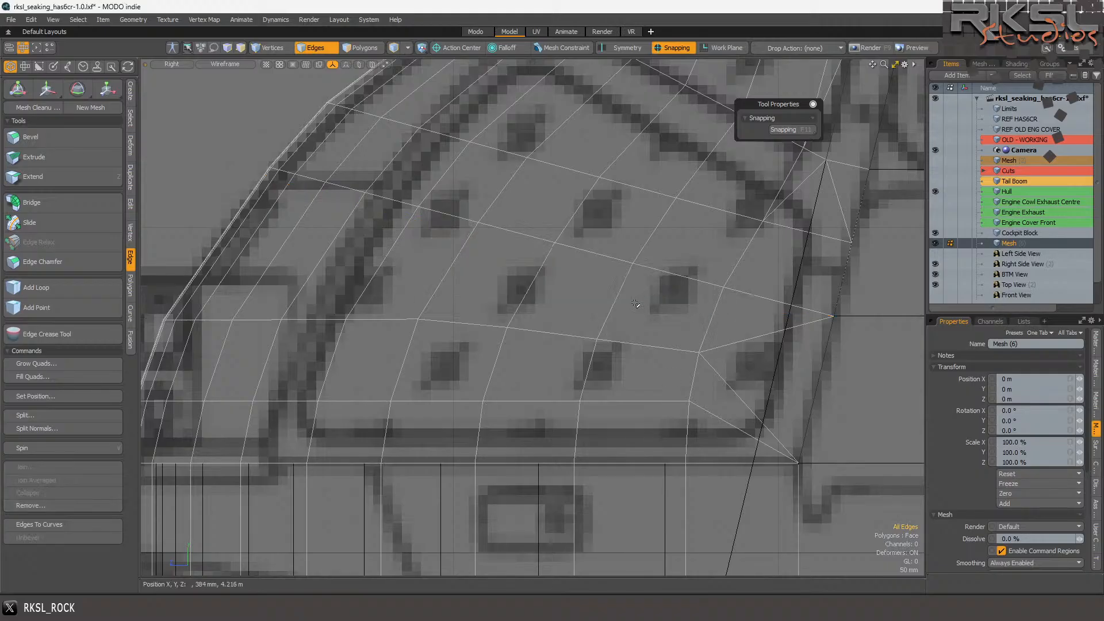
# - Polygon-slice the nose mesh horizontally from the rear frame vertex where the diagonal row ends to ahead of the nose outline
pyautogui.scroll(-5, 640, 302)
pyautogui.scroll(3, 519, 312)
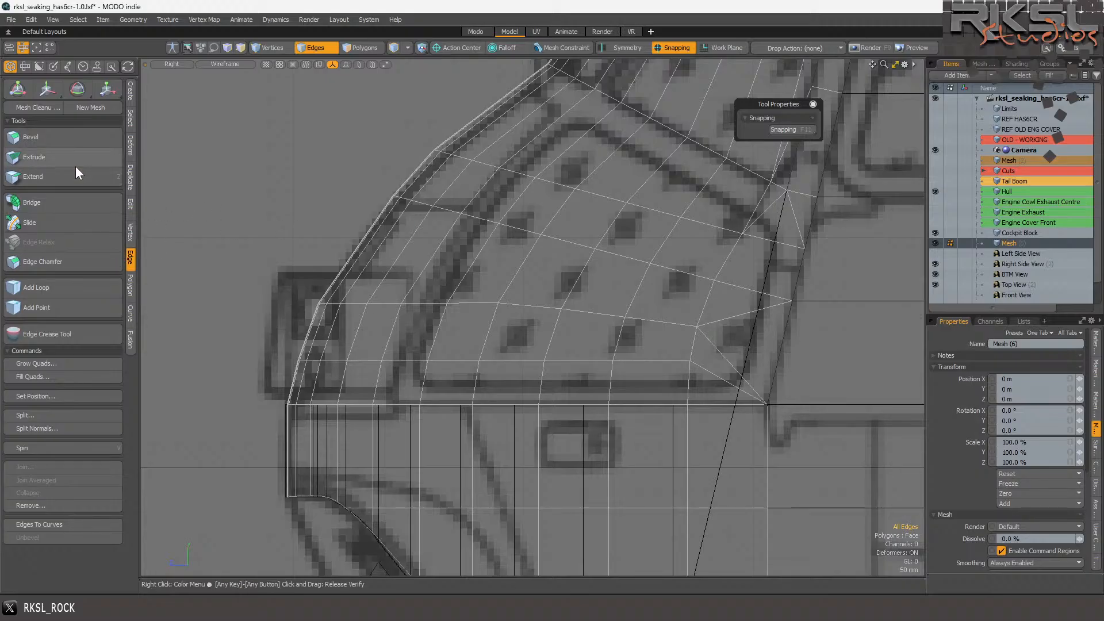
pyautogui.click(130, 199)
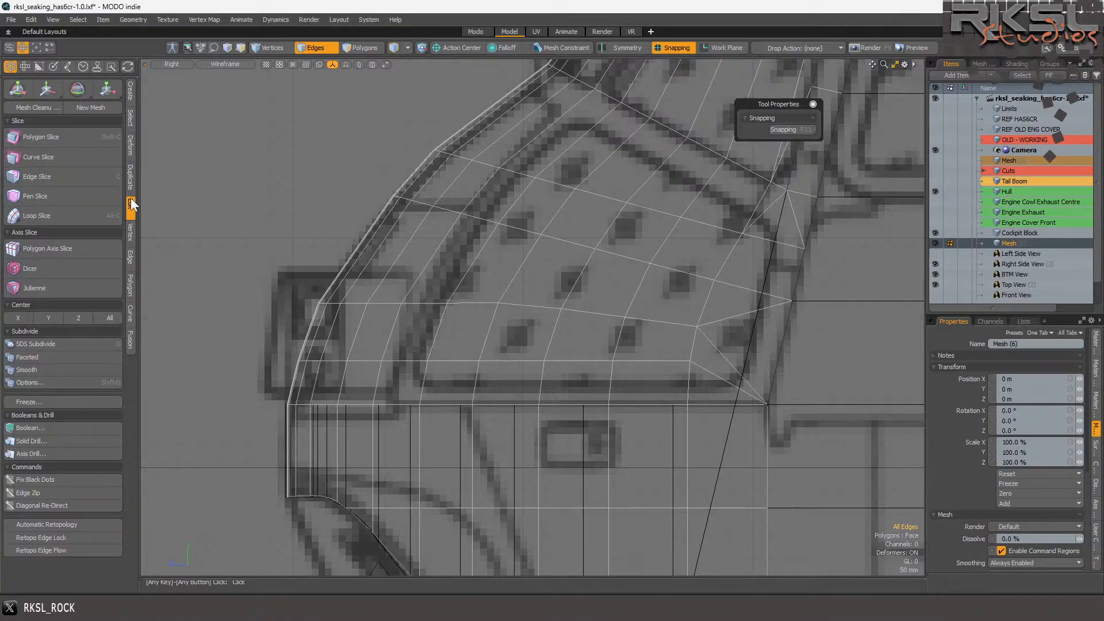
pyautogui.click(68, 138)
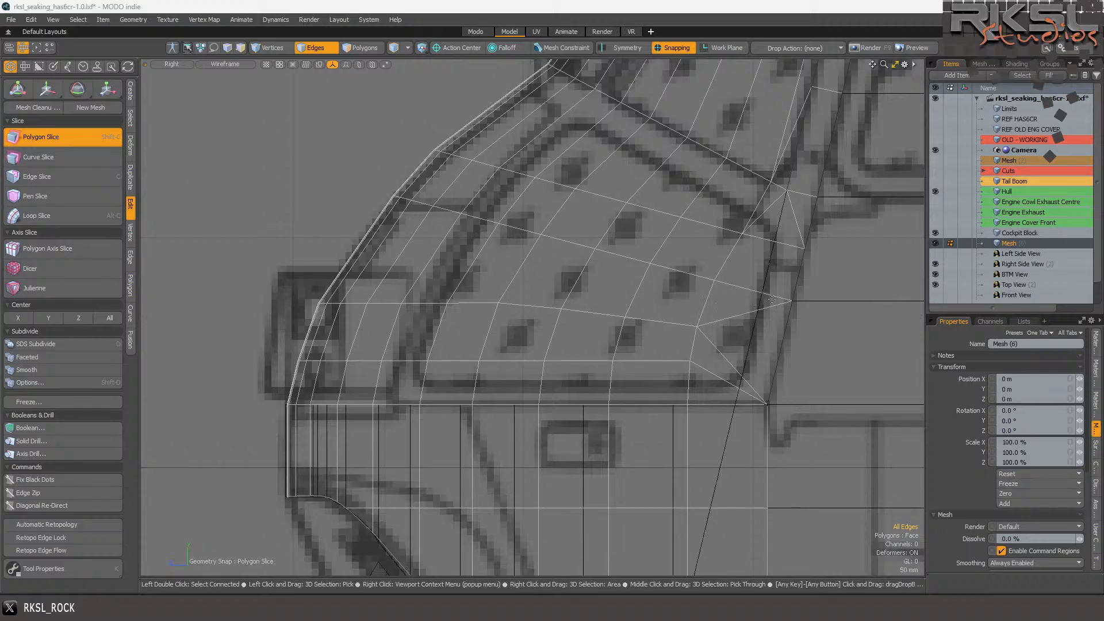
pyautogui.moveTo(802, 303)
pyautogui.mouseDown()
pyautogui.moveTo(681, 284)
pyautogui.moveTo(277, 263)
pyautogui.mouseUp()
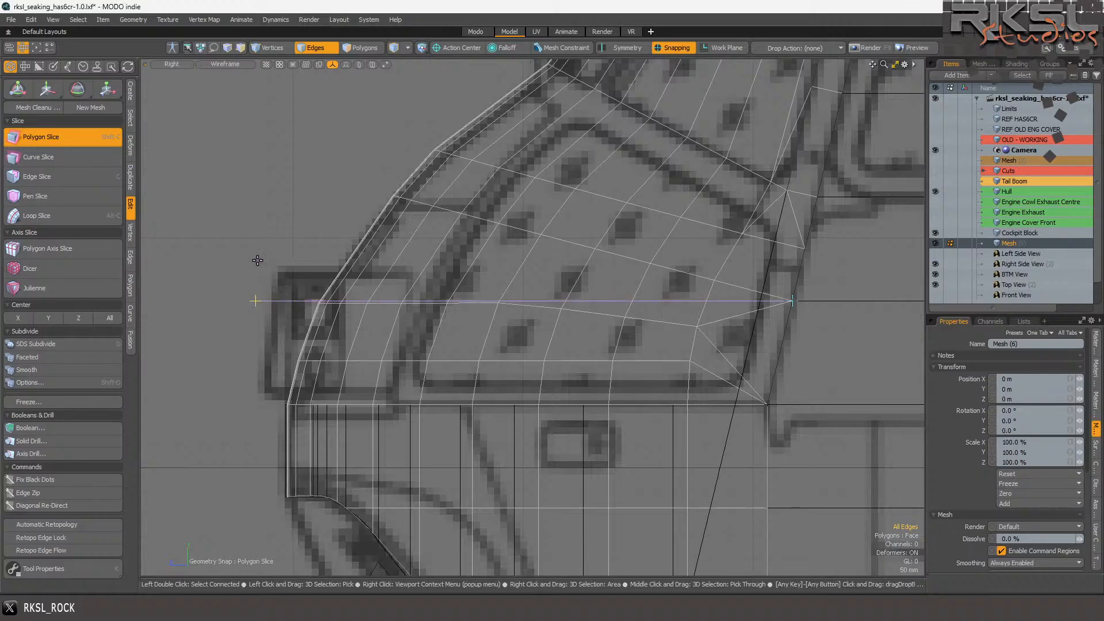
pyautogui.press('space')
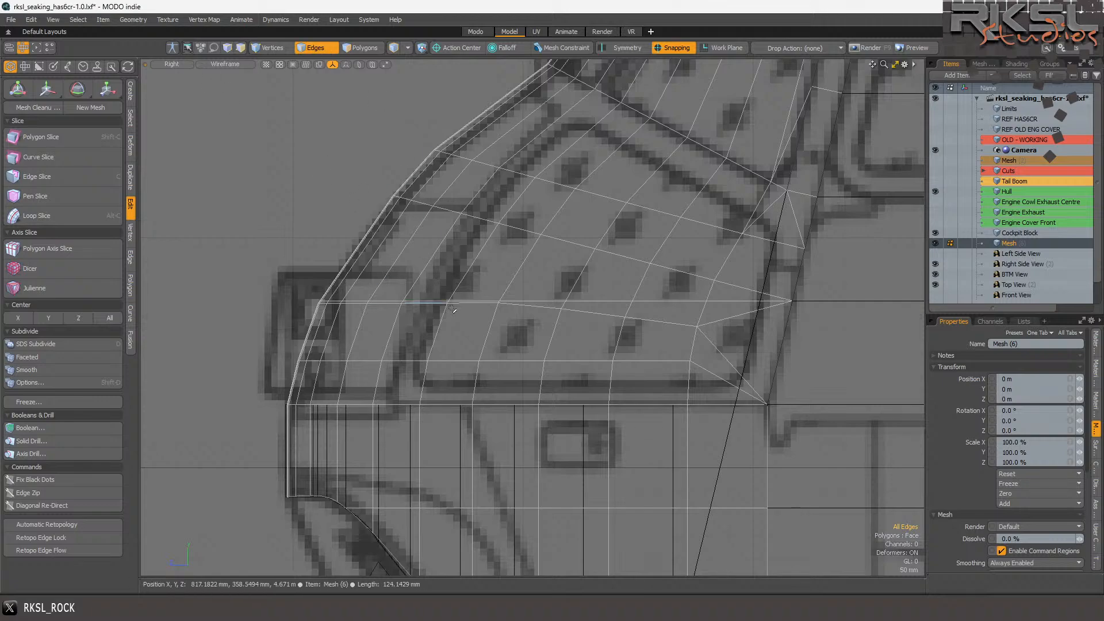
# - Select the old sagging edge row beside the new horizontal slice, including its rearmost edge to the frame, and remove it
pyautogui.scroll(5, 555, 302)
pyautogui.click(555, 302)
pyautogui.doubleClick(552, 300)
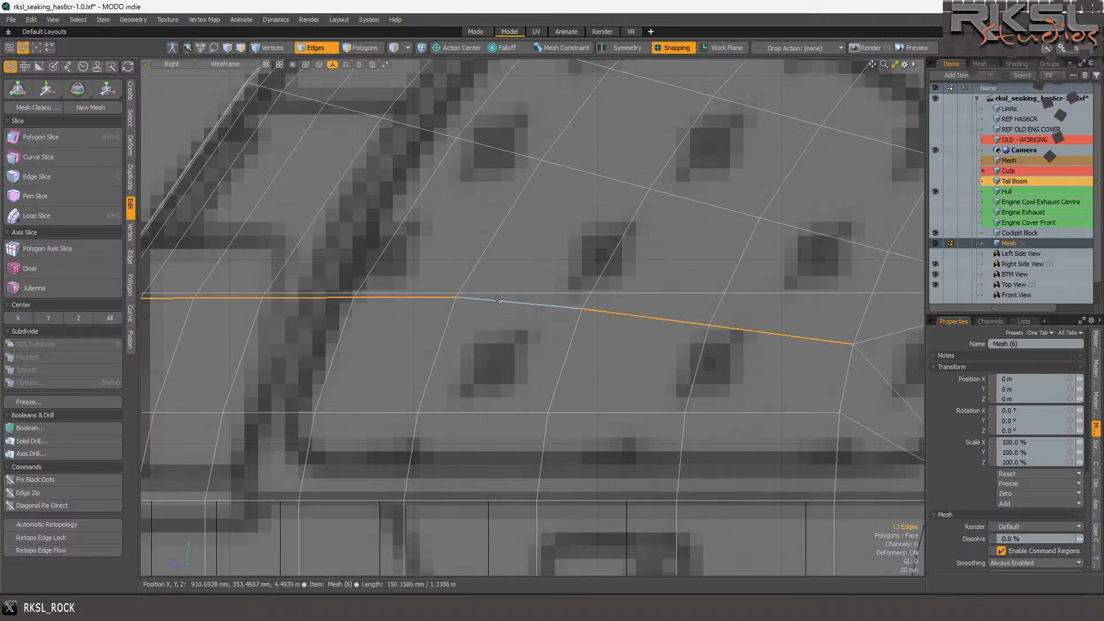
pyautogui.scroll(-5, 656, 328)
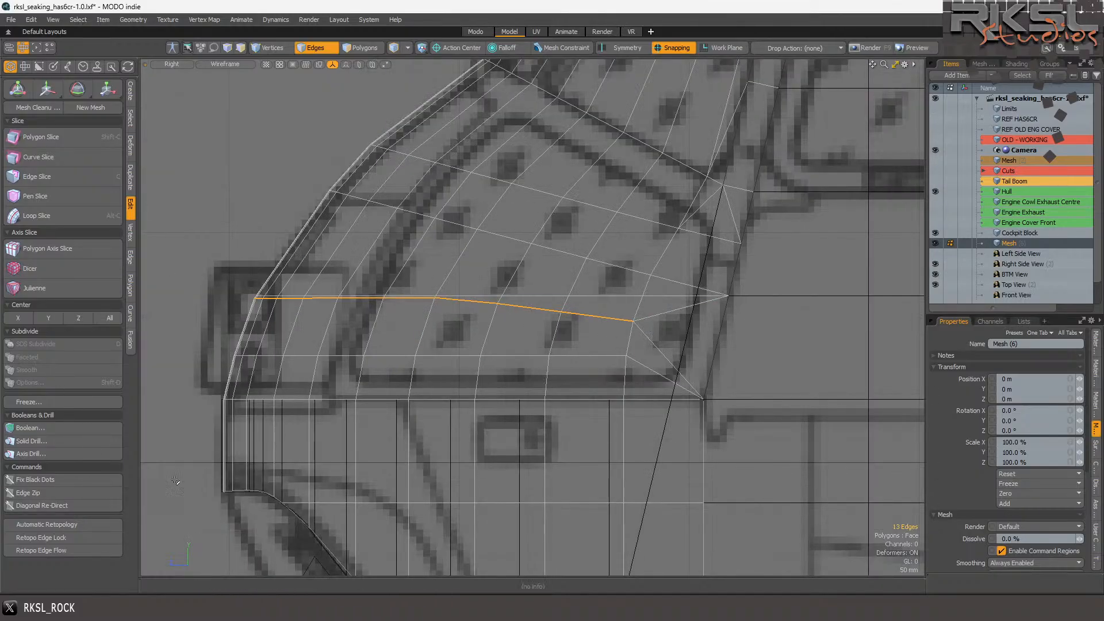
pyautogui.keyDown('shift'); pyautogui.click(670, 315); pyautogui.keyUp('shift')
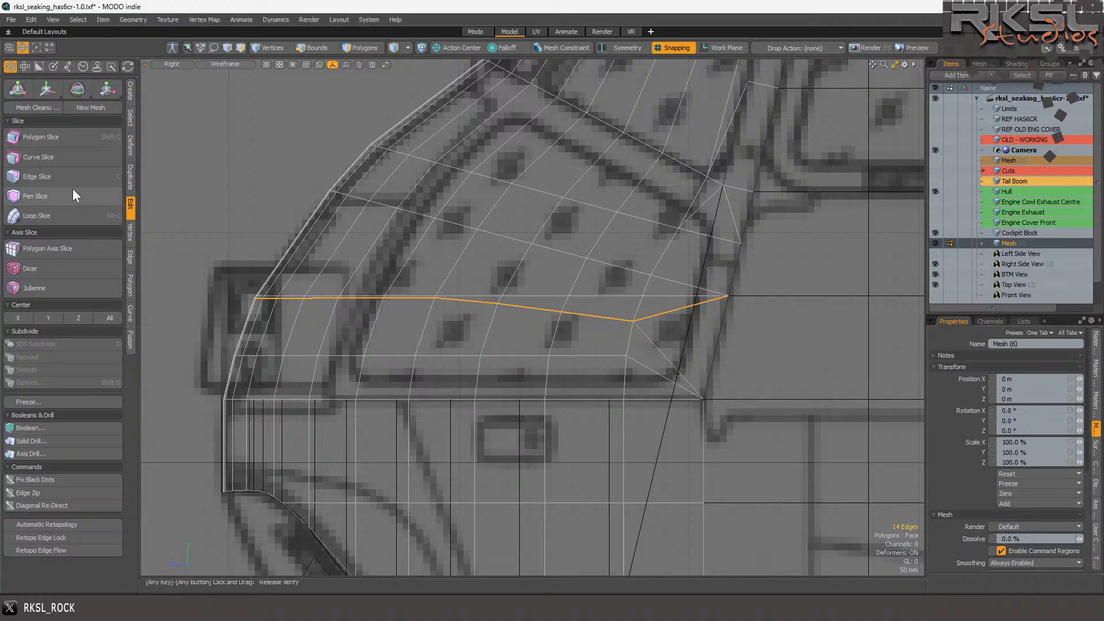
pyautogui.click(129, 262)
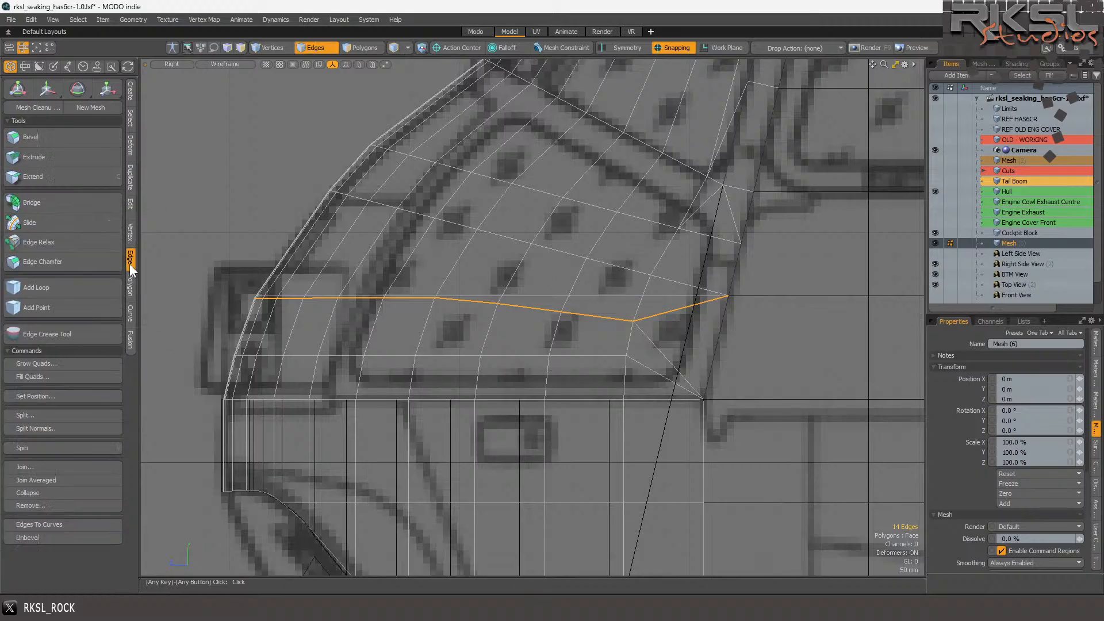
pyautogui.click(27, 505)
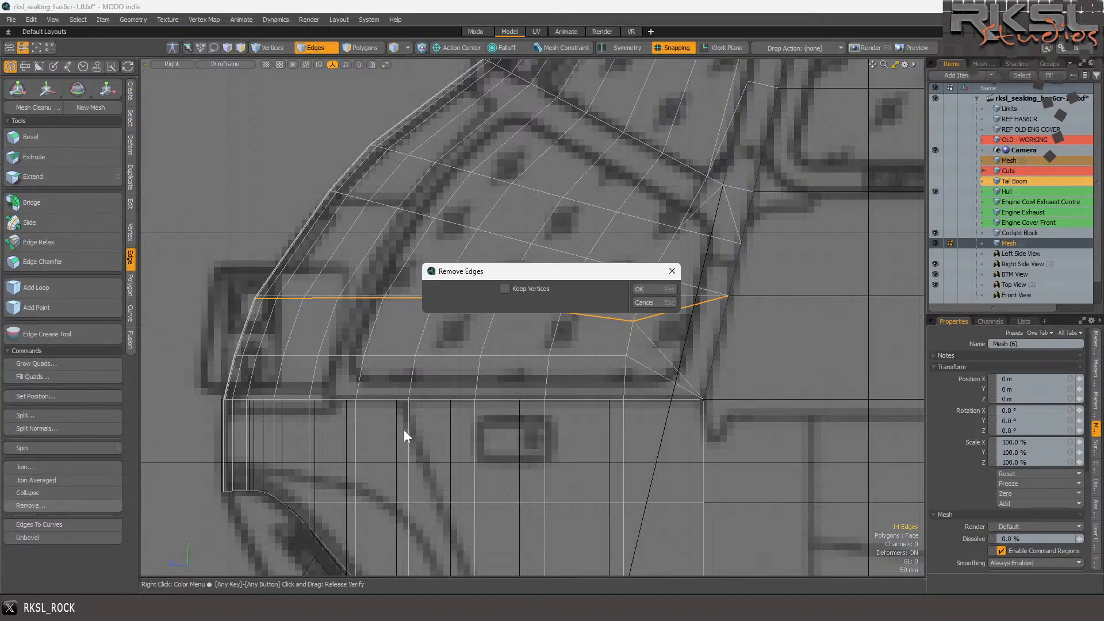
pyautogui.click(664, 307)
# - Remove the leftover upper diagonal edge that runs into the lower rear corner of the nose side
pyautogui.click(645, 334)
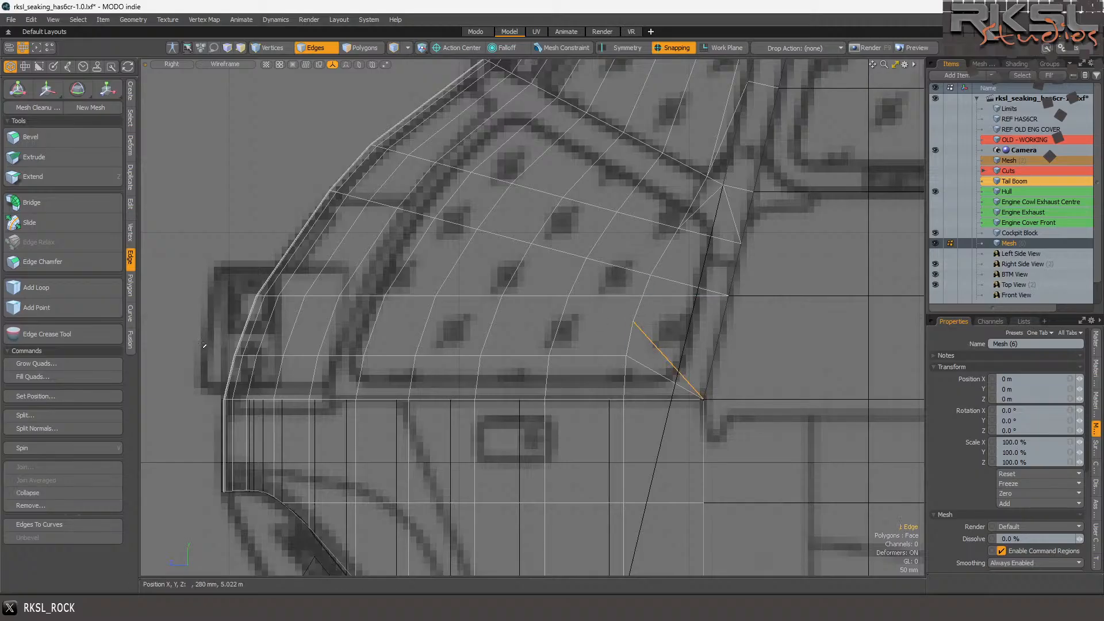
pyautogui.click(20, 508)
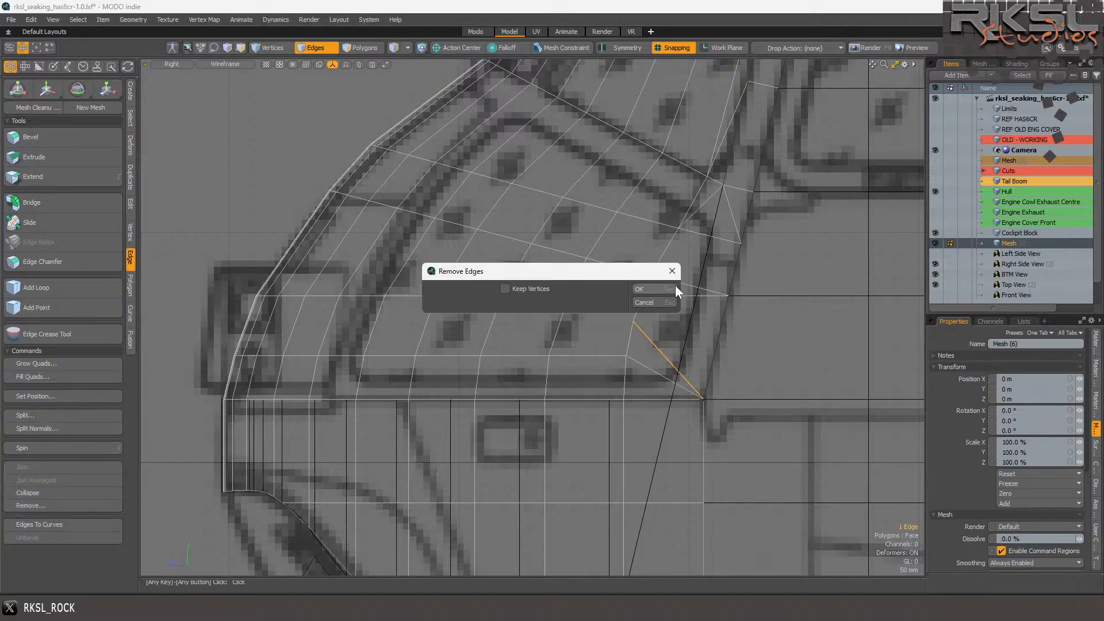
pyautogui.click(650, 290)
# - Select the horizontal edge row just above the top of the vertical front band and slide it slightly upward
pyautogui.moveTo(313, 331)
pyautogui.mouseDown(button='right')
pyautogui.moveTo(205, 370)
pyautogui.moveTo(682, 368)
pyautogui.moveTo(745, 344)
pyautogui.mouseUp(button='right')
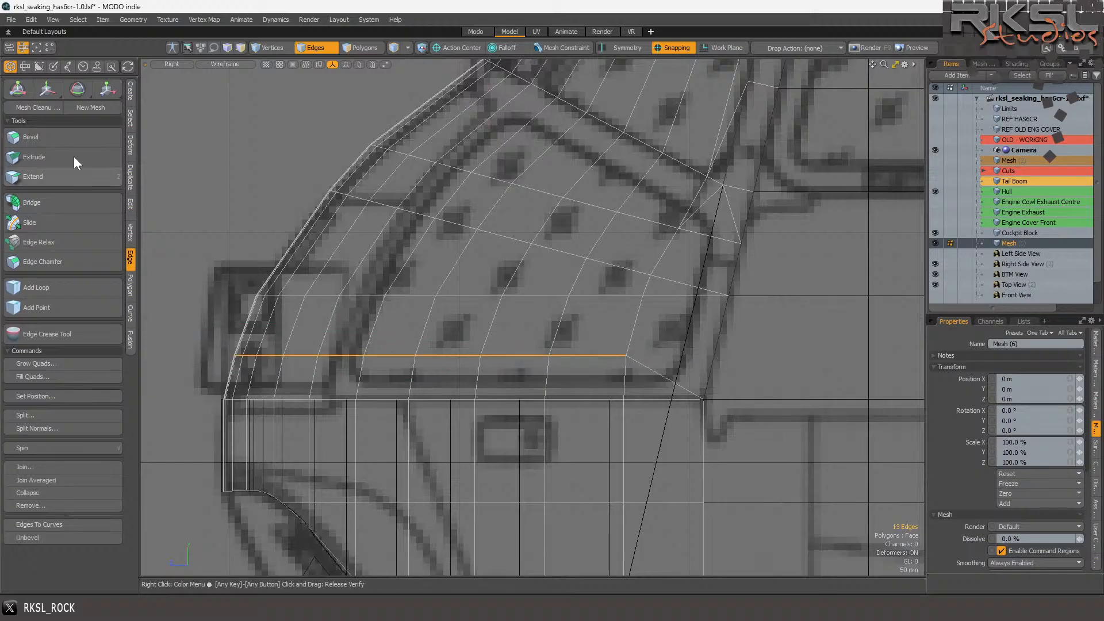
pyautogui.click(30, 222)
pyautogui.moveTo(306, 315)
pyautogui.mouseDown()
pyautogui.moveTo(320, 308)
pyautogui.moveTo(282, 320)
pyautogui.moveTo(291, 320)
pyautogui.mouseUp()
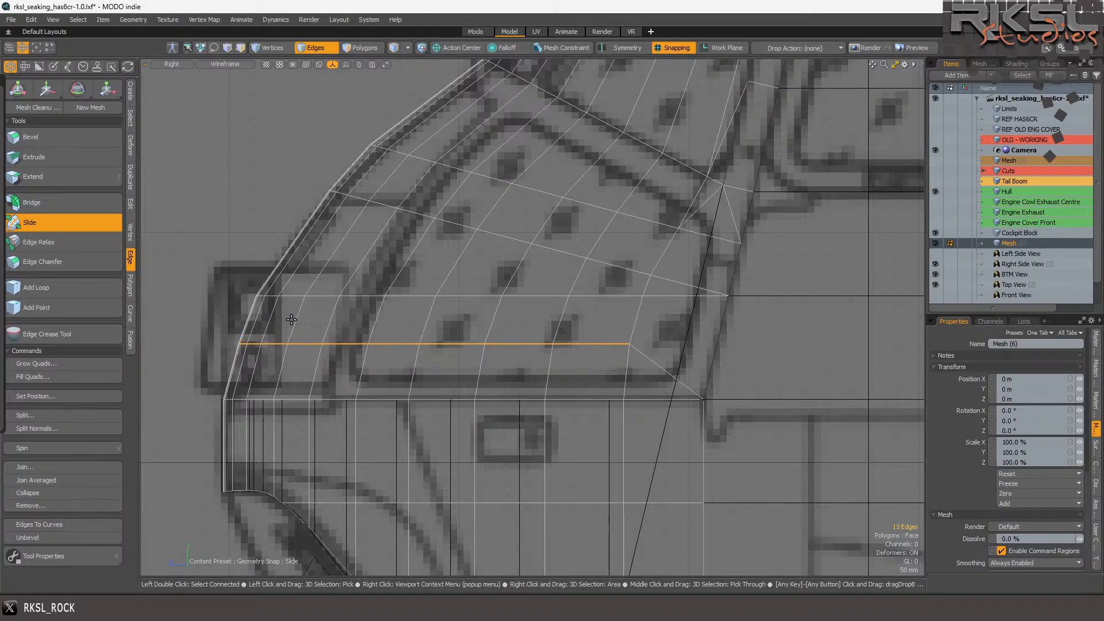
# - Try to scale the same edge row lengthwise about its rear end and clear the edge selection
pyautogui.click(107, 89)
pyautogui.click(626, 342)
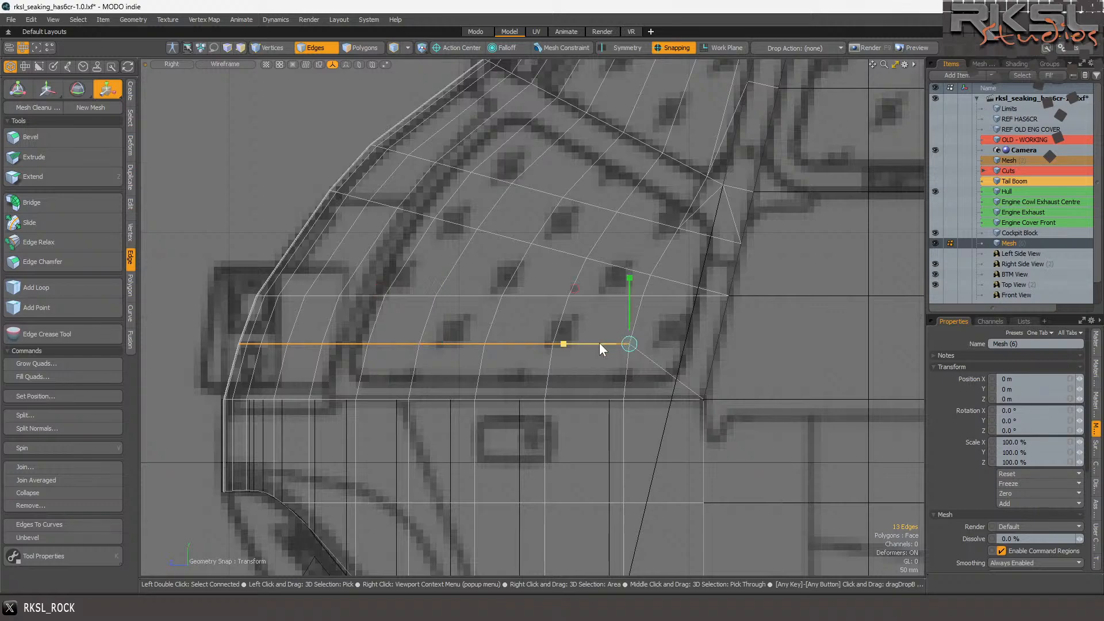
pyautogui.moveTo(564, 344); pyautogui.dragTo(563, 344)
pyautogui.press('space')
pyautogui.click(453, 267)
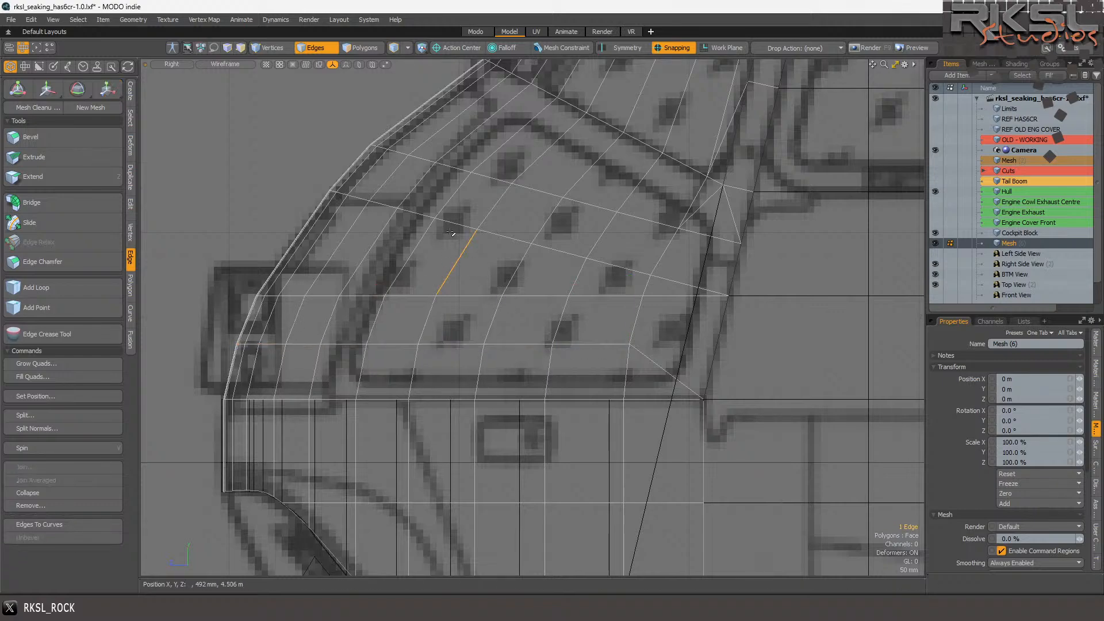
pyautogui.click(249, 197)
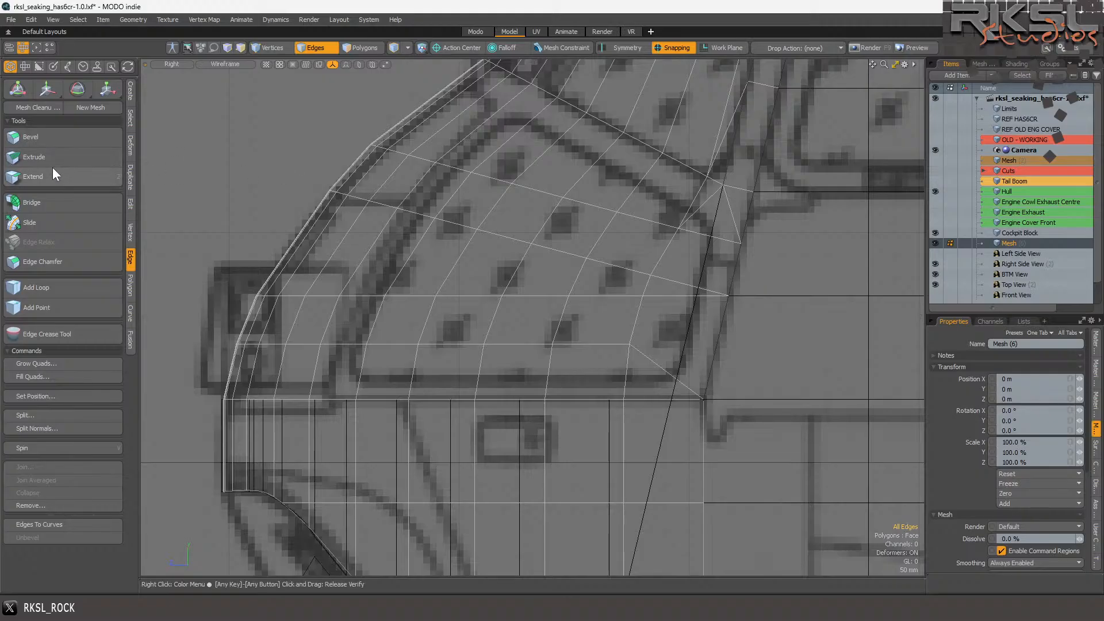
# - Polygon-slice the nose mesh horizontally from the next higher rear frame vertex, above the previous horizontal cut, to ahead of the nose outline
pyautogui.click(131, 204)
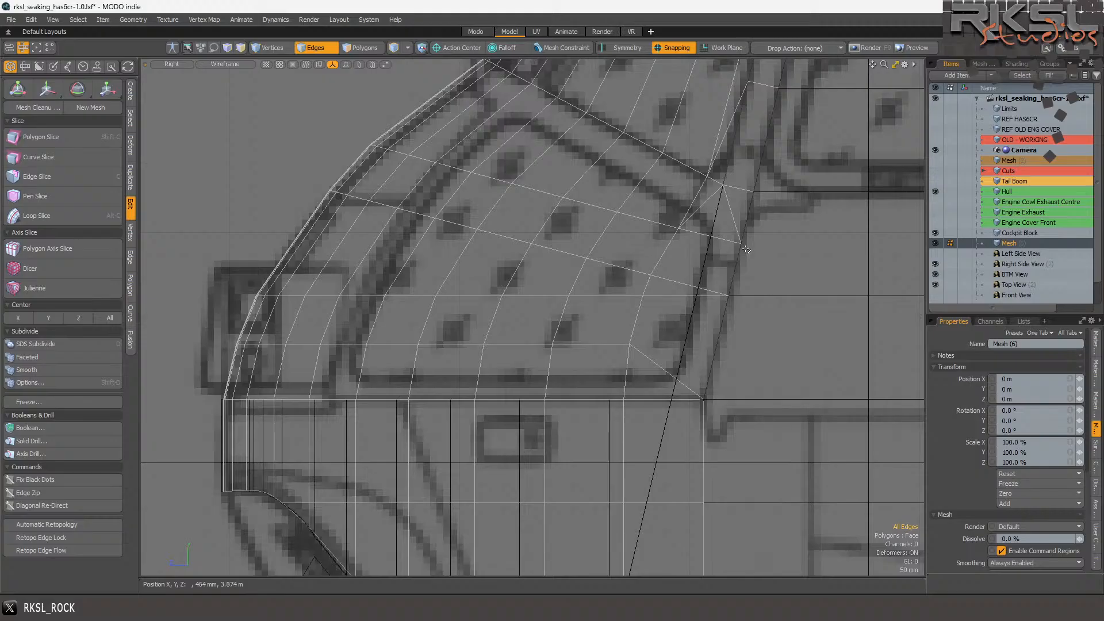
pyautogui.click(40, 137)
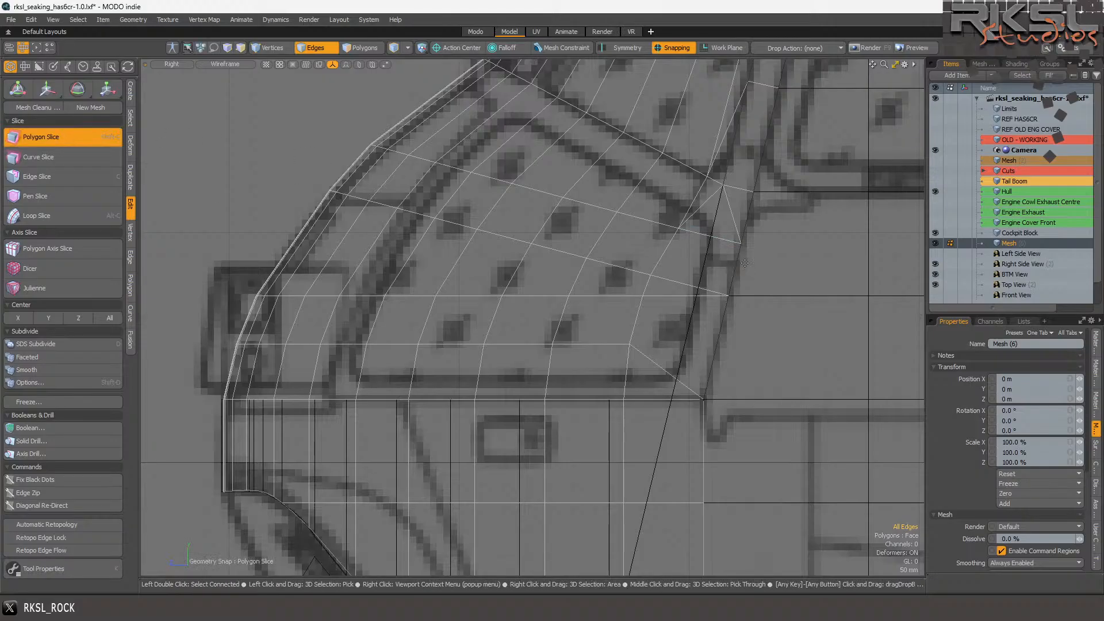
pyautogui.moveTo(742, 245); pyautogui.dragTo(248, 230)
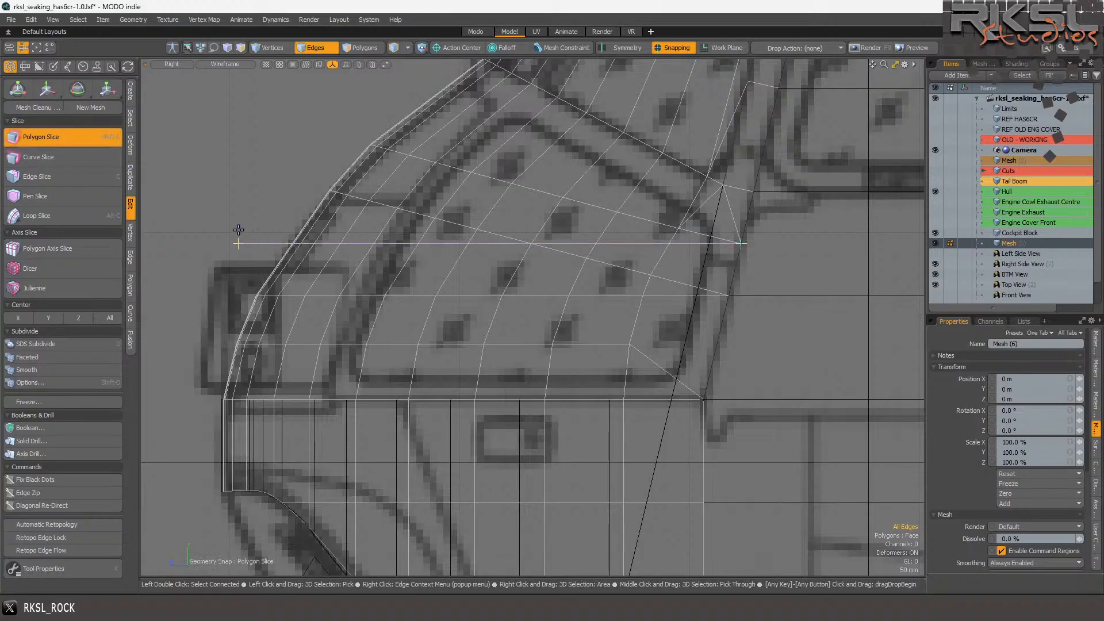
pyautogui.press('space')
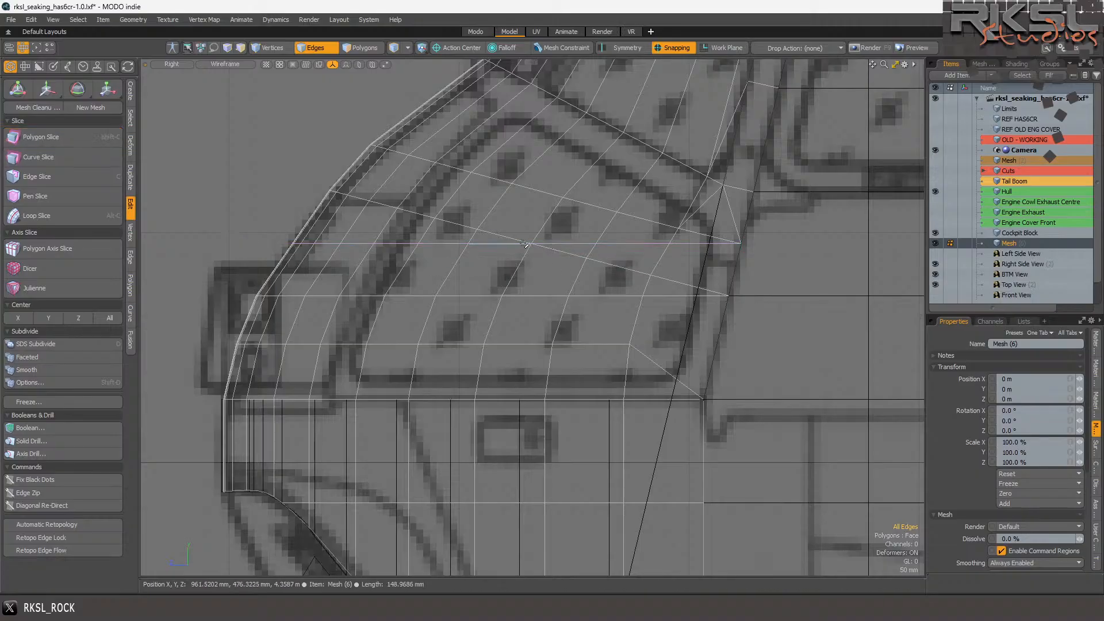
# - Select the lower diagonal edge row crossing the nose side and remove it from the mesh
pyautogui.scroll(5, 522, 236)
pyautogui.scroll(-6, 517, 254)
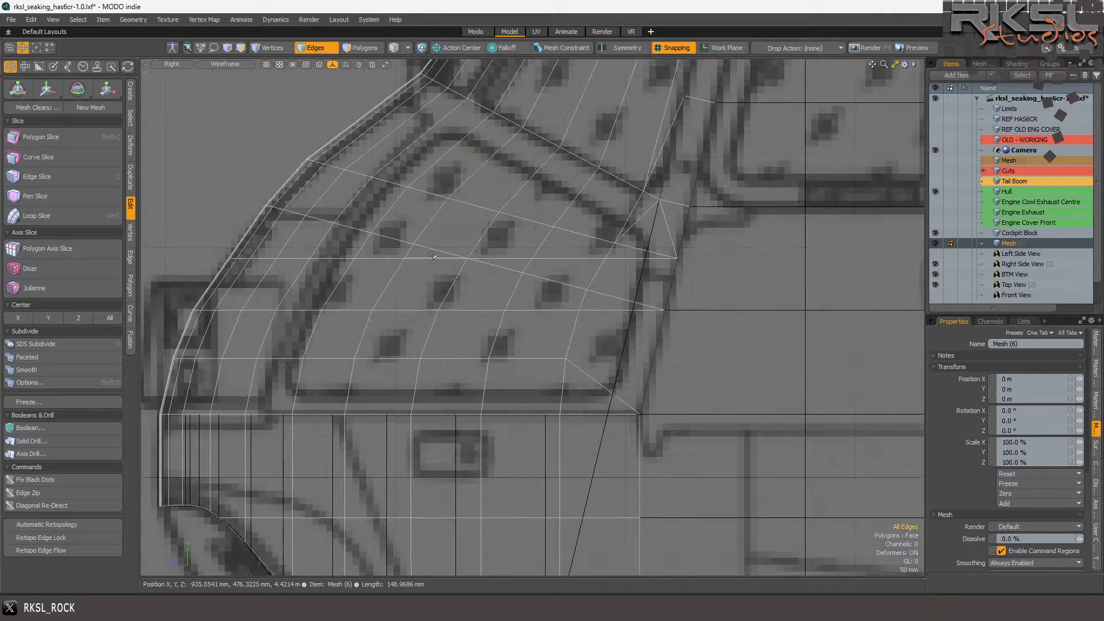
pyautogui.scroll(2, 353, 208)
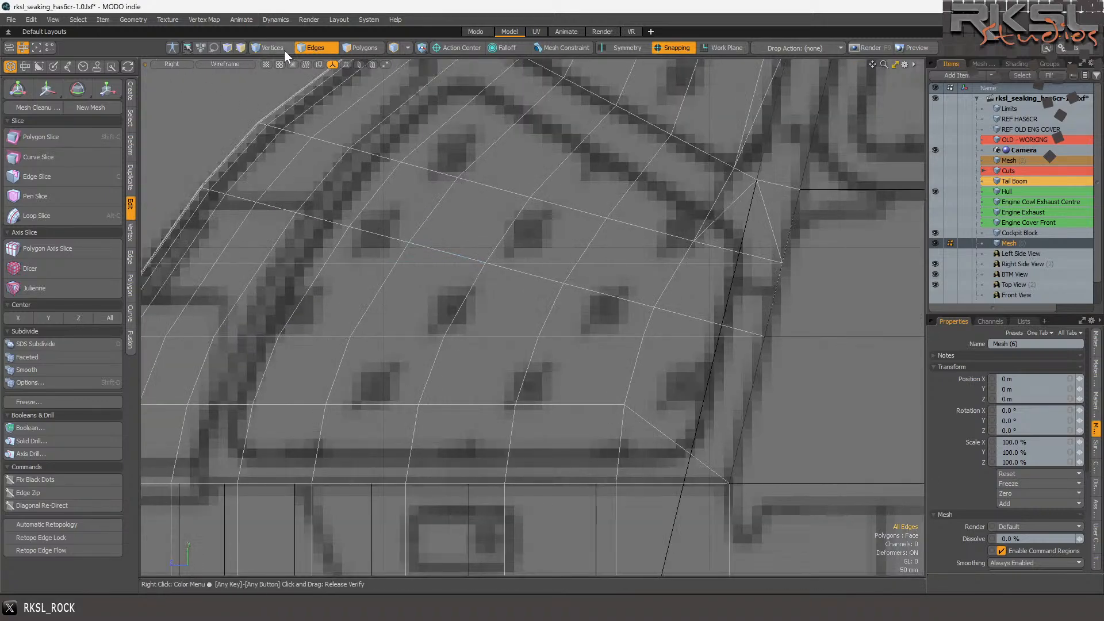
pyautogui.click(278, 213)
pyautogui.doubleClick(276, 216)
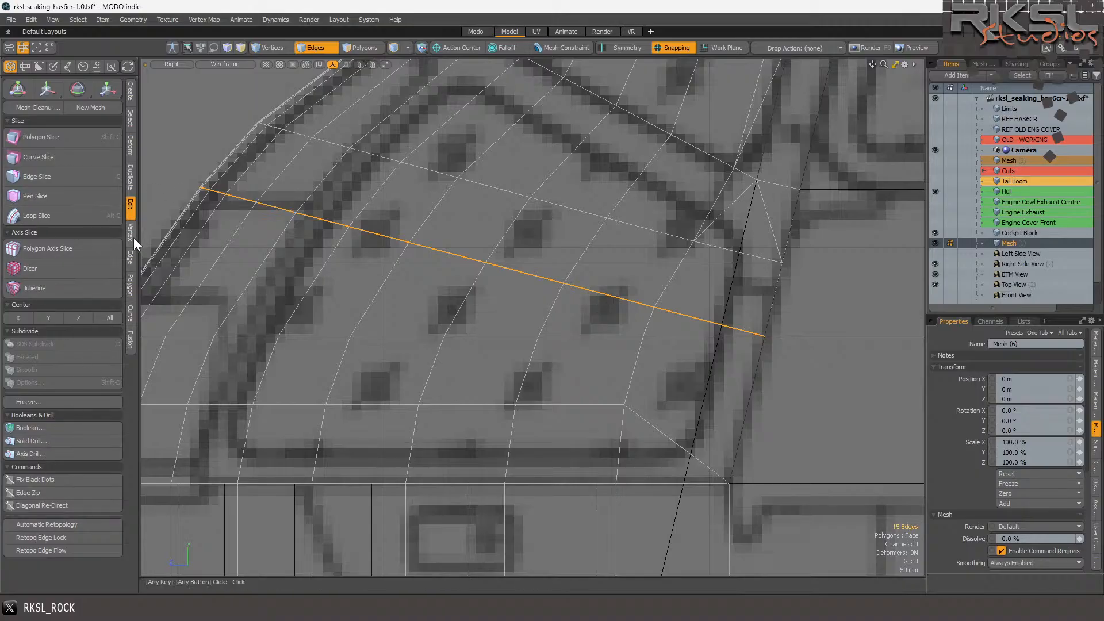
pyautogui.click(129, 258)
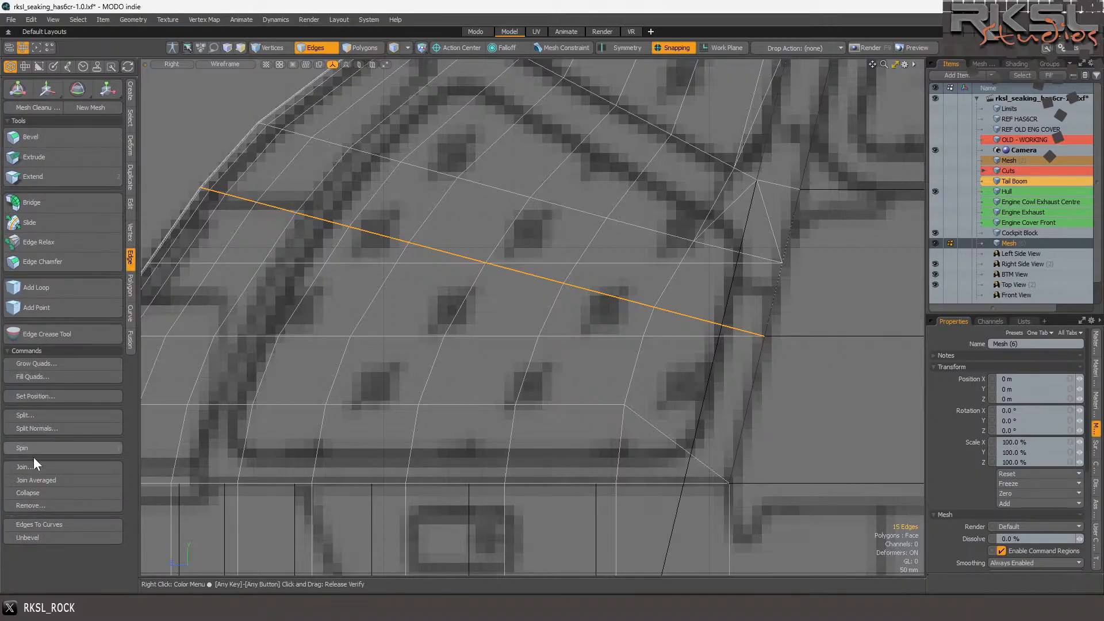
pyautogui.click(29, 506)
pyautogui.click(636, 293)
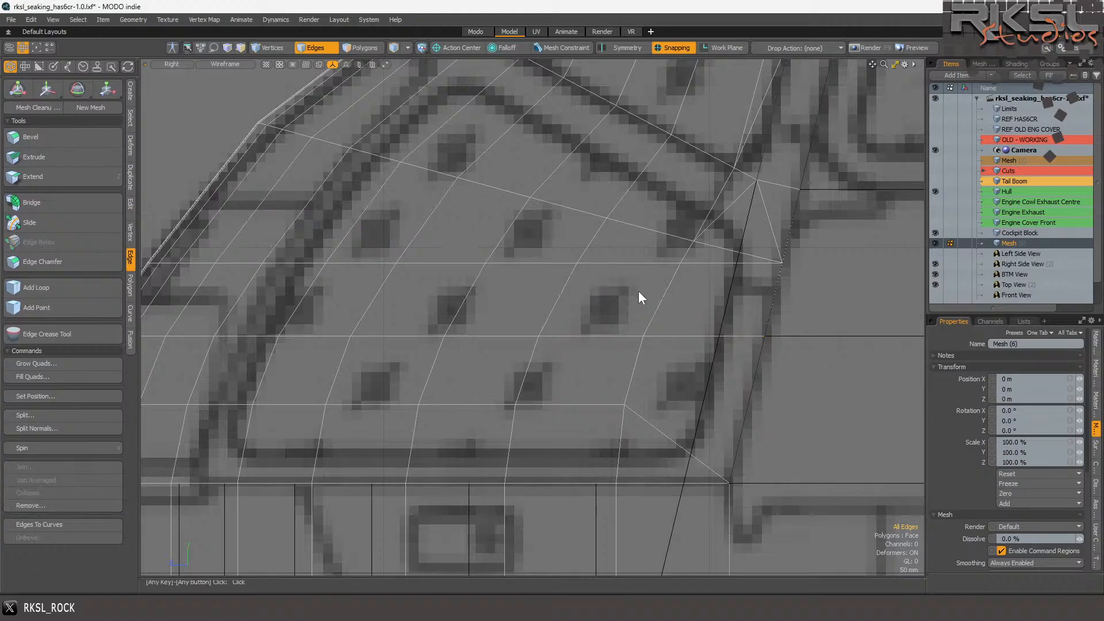
# - Select the highest horizontal edge row on the nose side and stretch it slightly forward about its rear end to follow the nose outline
pyautogui.scroll(-2, 638, 291)
pyautogui.scroll(-2, 470, 253)
pyautogui.scroll(2, 413, 248)
pyautogui.moveTo(350, 223)
pyautogui.mouseDown(button='right')
pyautogui.moveTo(480, 302)
pyautogui.moveTo(729, 275)
pyautogui.mouseUp(button='right')
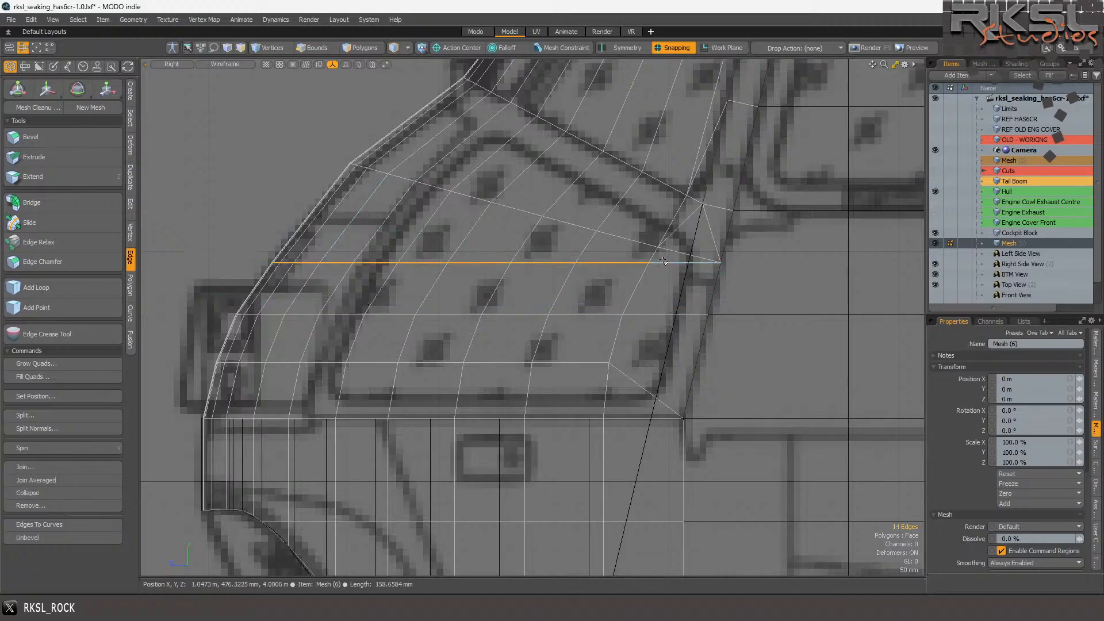
pyautogui.click(107, 89)
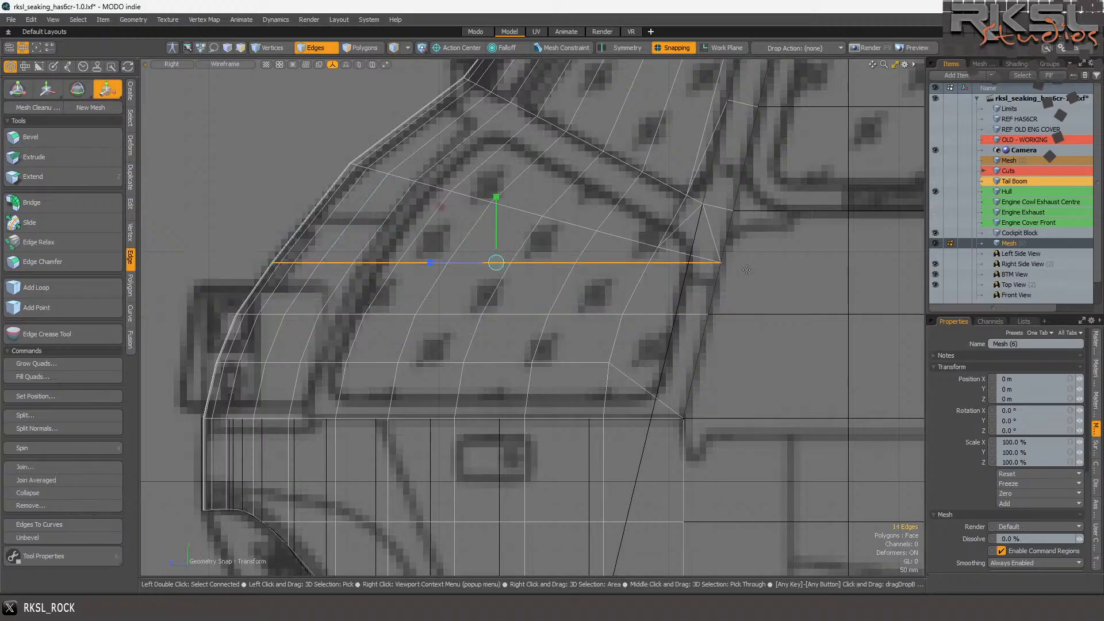
pyautogui.click(713, 259)
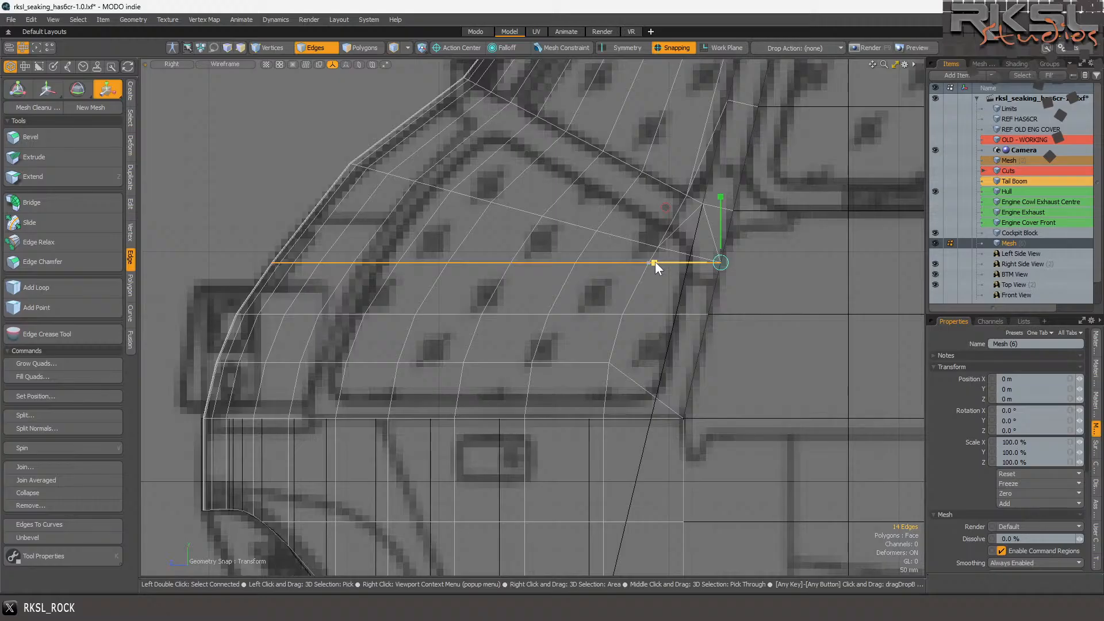
pyautogui.moveTo(655, 262); pyautogui.dragTo(653, 263)
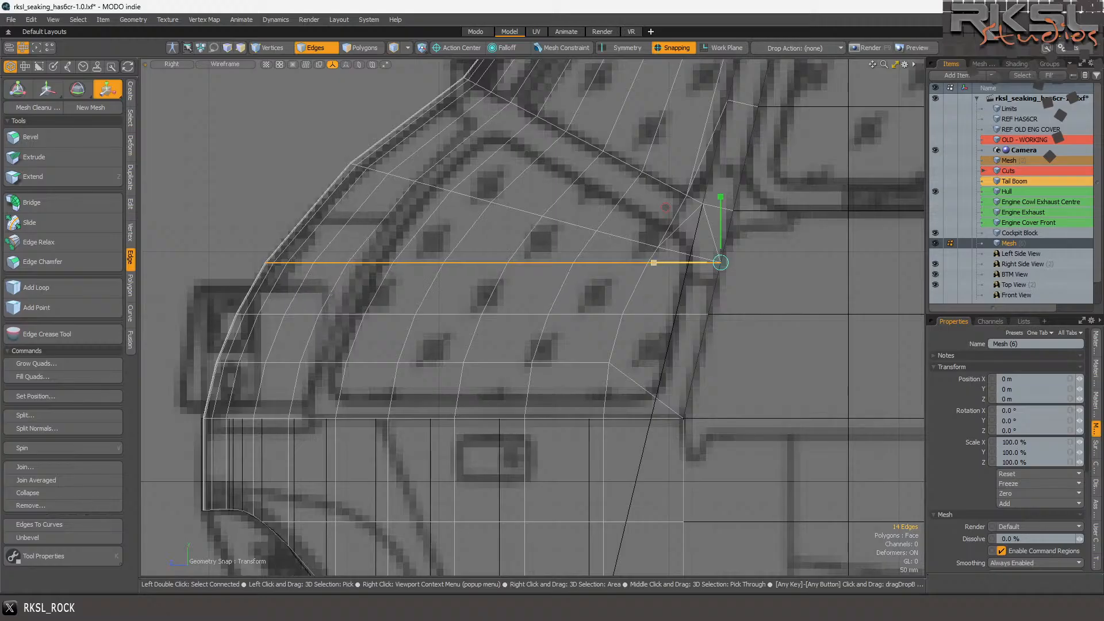
pyautogui.press('space')
pyautogui.click(517, 208)
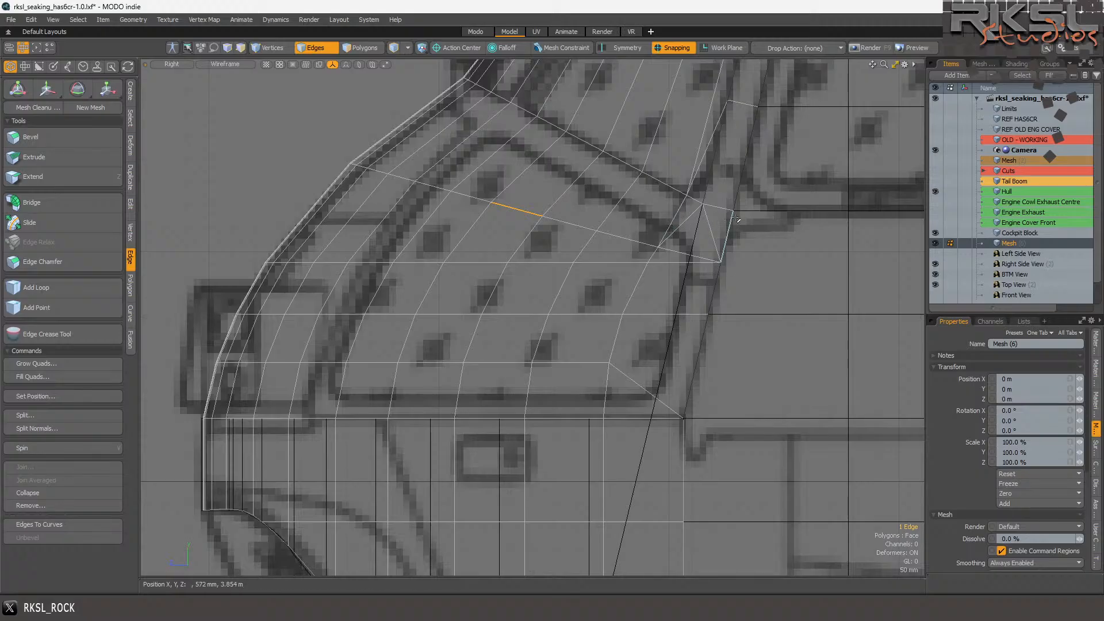
pyautogui.click(129, 202)
pyautogui.click(46, 137)
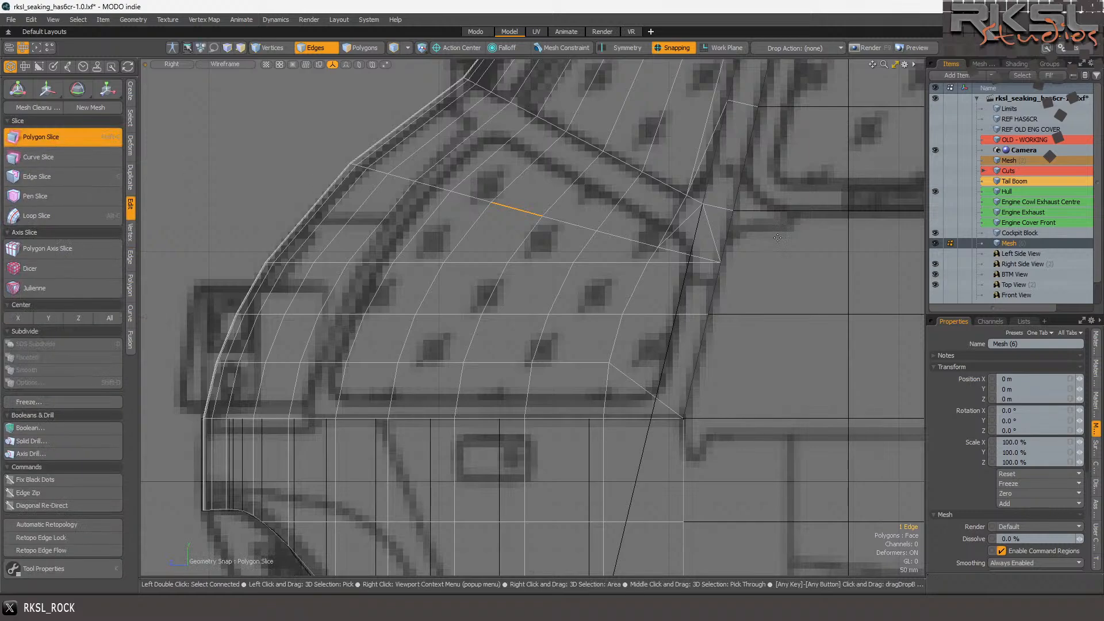
pyautogui.moveTo(732, 213); pyautogui.dragTo(194, 223)
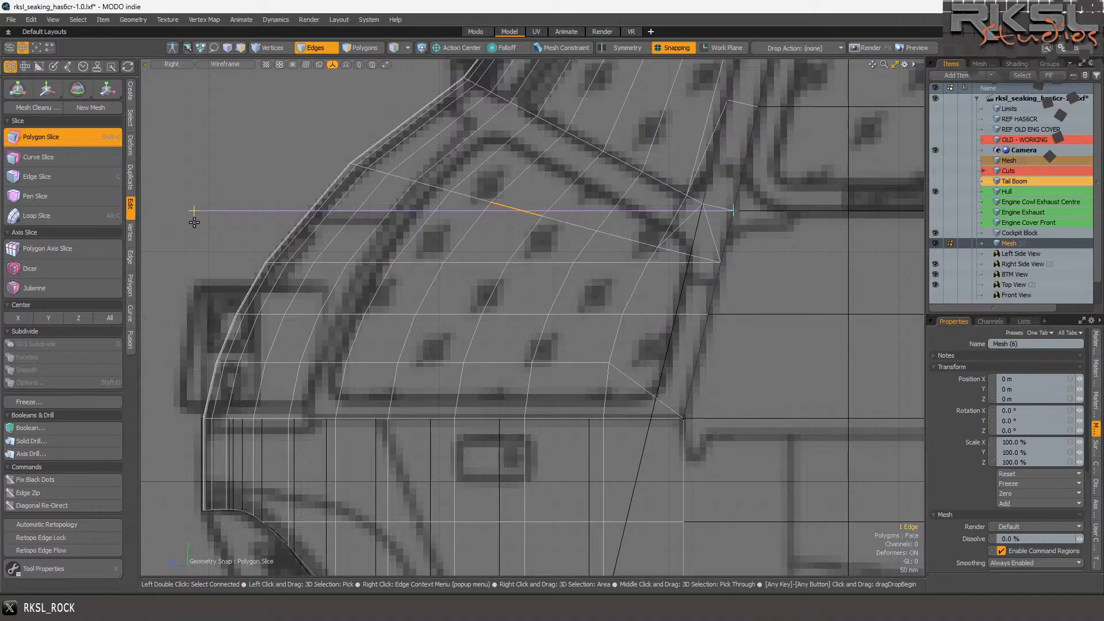
pyautogui.moveTo(195, 222); pyautogui.dragTo(795, 277)
pyautogui.click(774, 332)
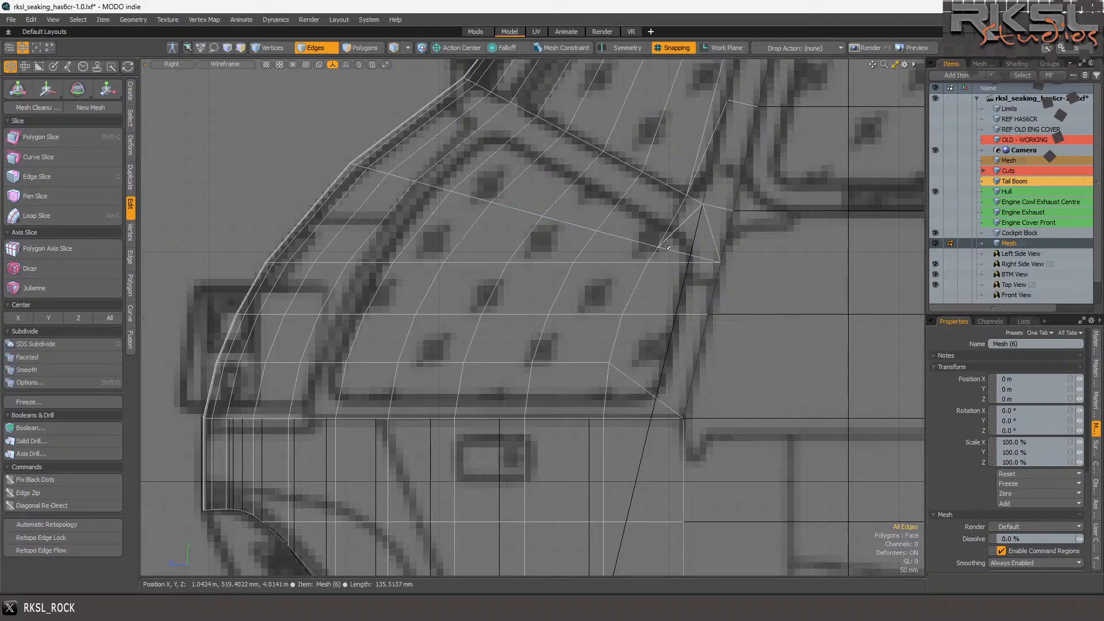
# - Polygon-slice the nose mesh horizontally from the rear frame vertex beside the windscreen's lower rear corner to ahead of the nose outline
pyautogui.click(70, 137)
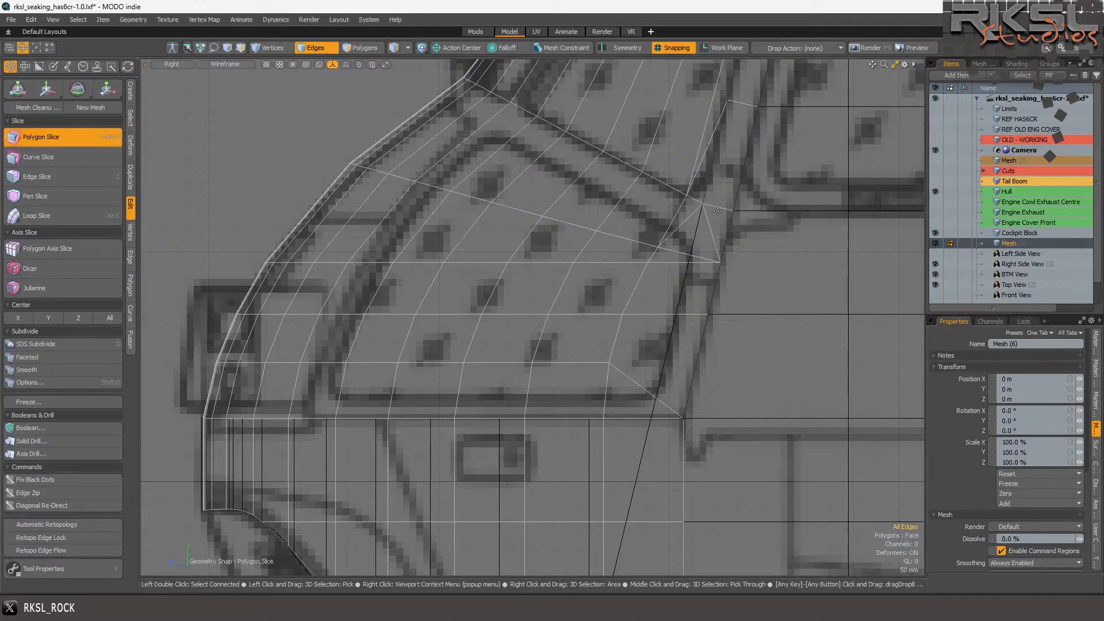
pyautogui.moveTo(729, 213); pyautogui.dragTo(156, 211)
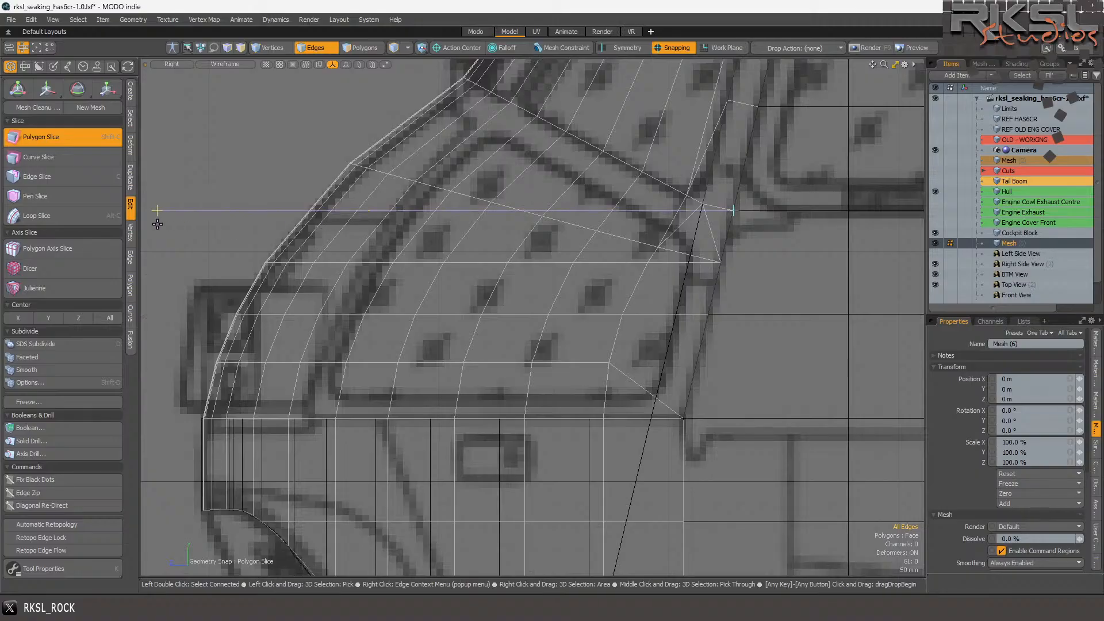
pyautogui.press('space')
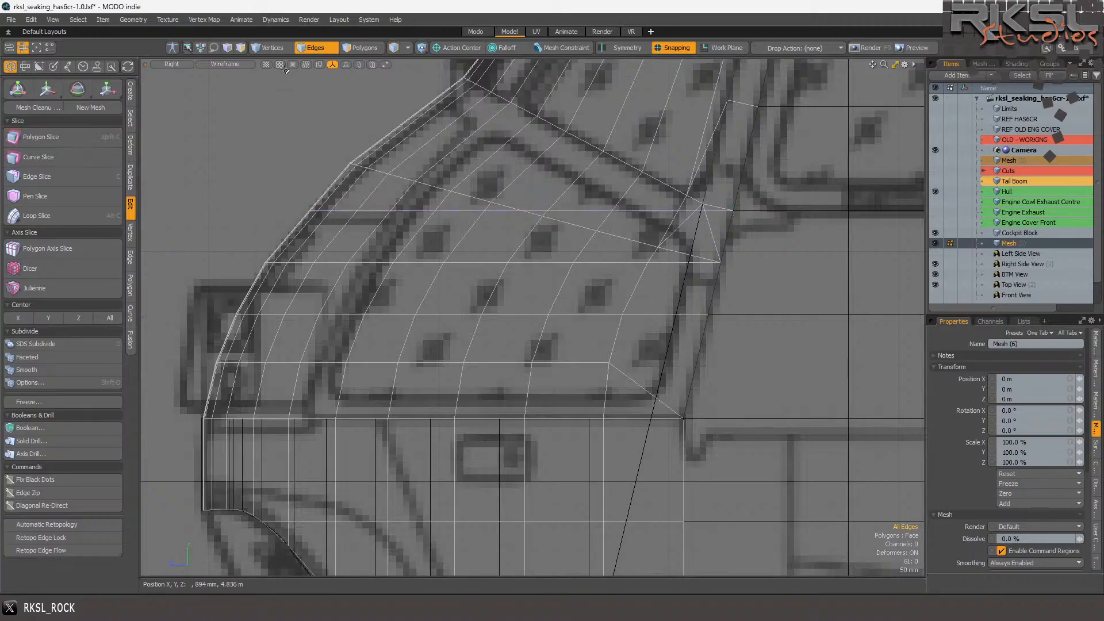
# - Select the remaining diagonal edge row running from the nose outline to the rear frame and remove it
pyautogui.doubleClick(397, 183)
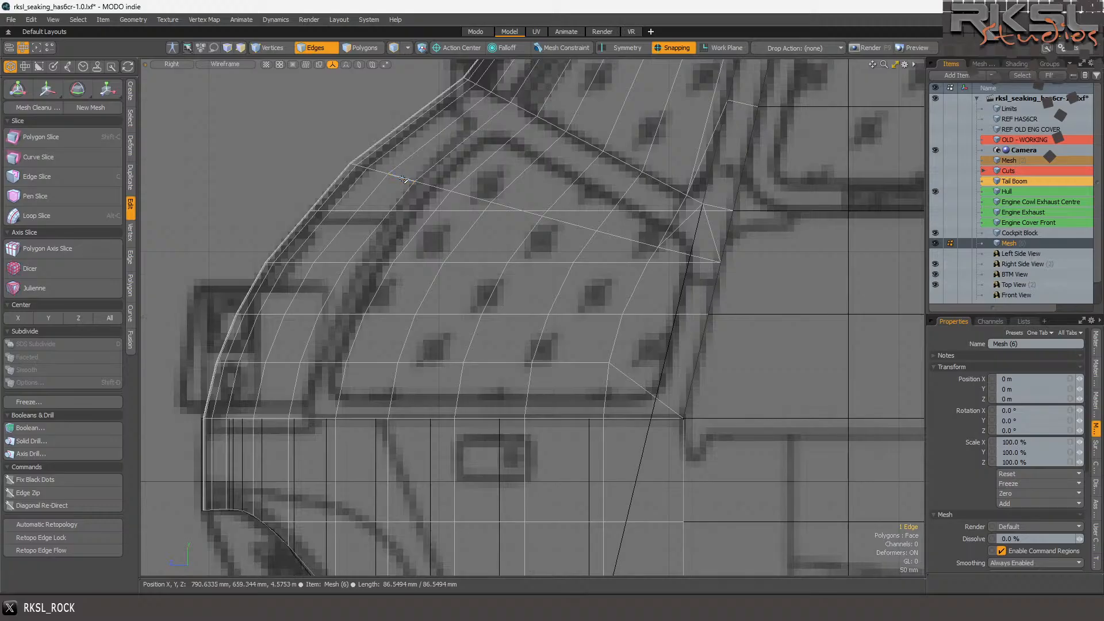
pyautogui.press('Up')
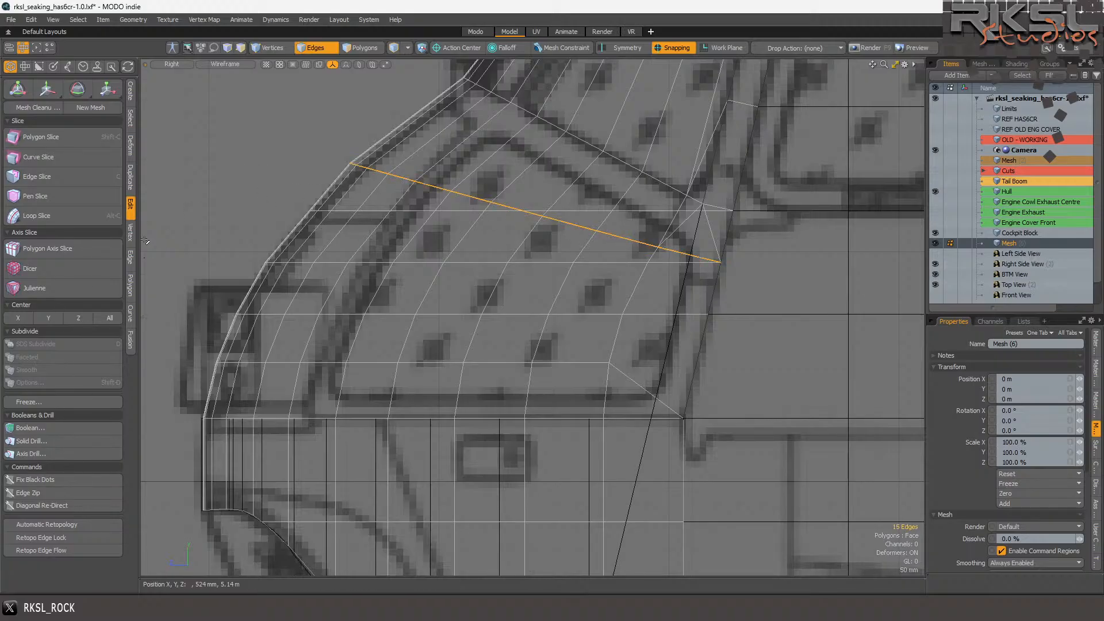
pyautogui.click(128, 250)
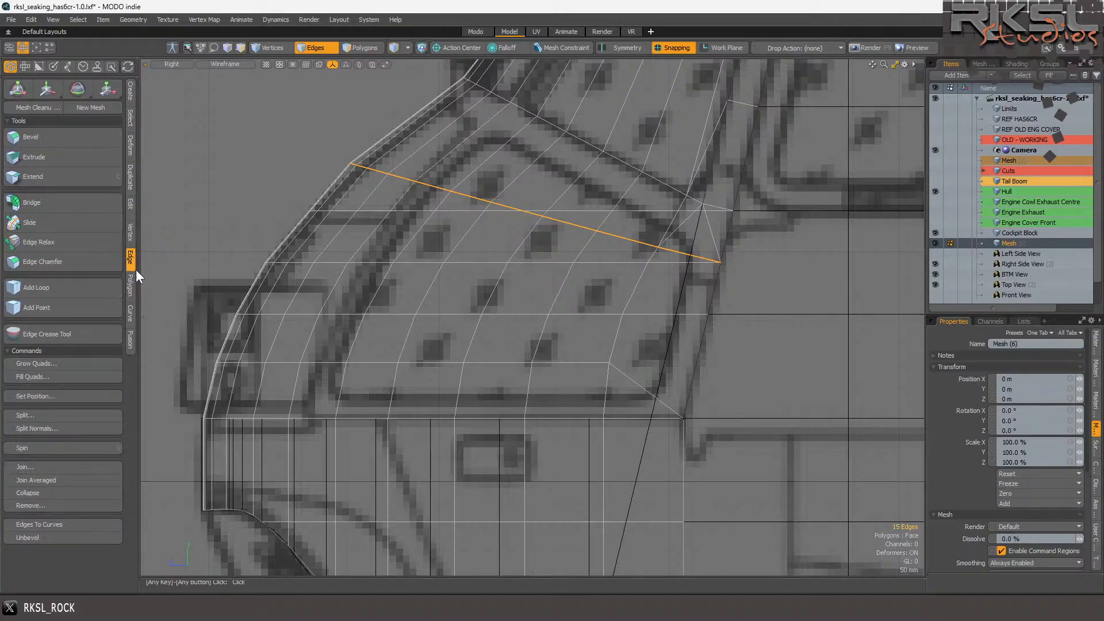
pyautogui.click(37, 504)
pyautogui.click(642, 296)
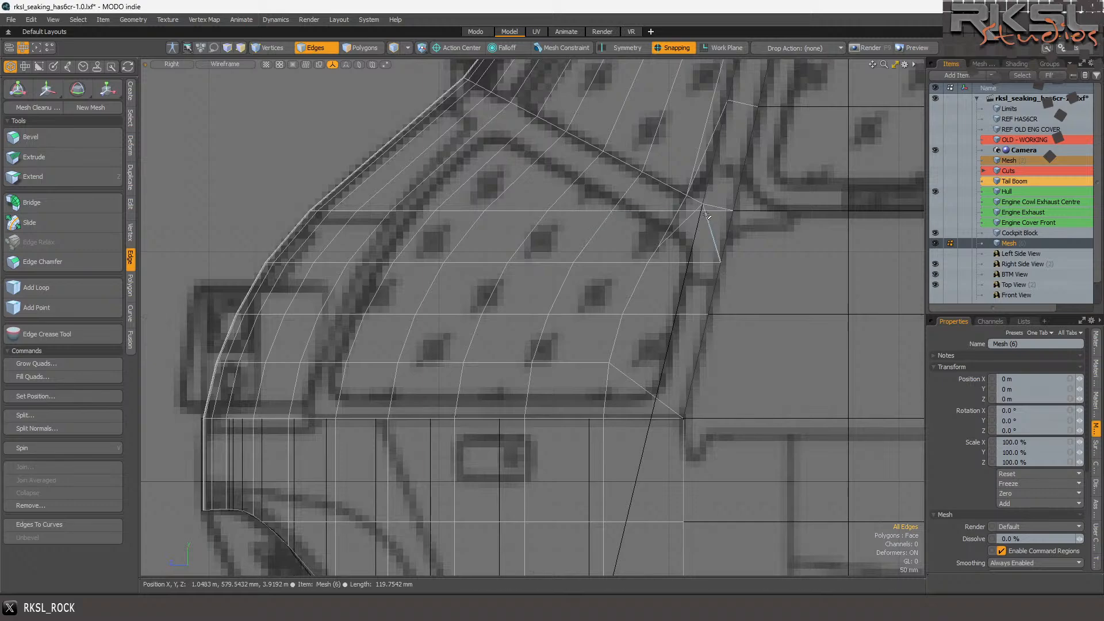
# - Try to delete the short horizontal edge just below the windscreen's lower rear corner vertex
pyautogui.scroll(3, 715, 213)
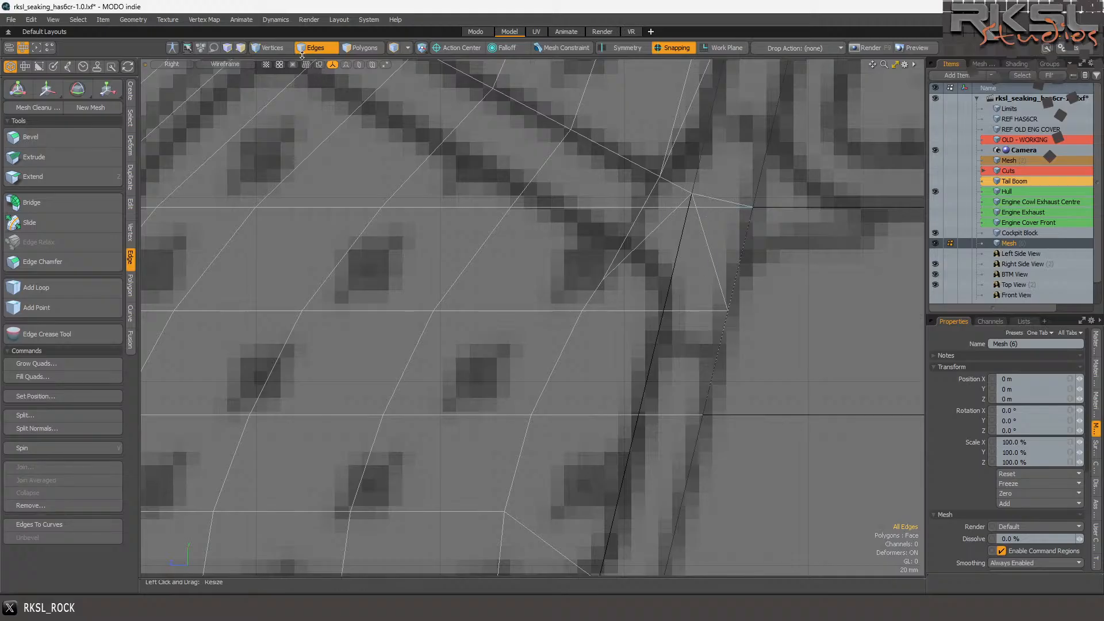
pyautogui.scroll(3, 644, 206)
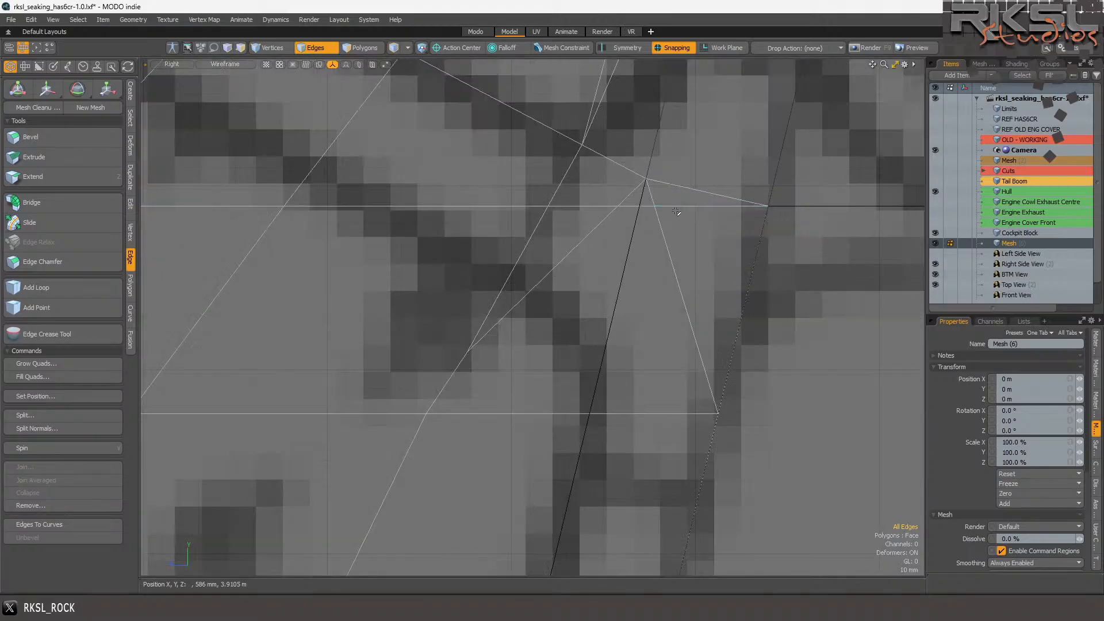
pyautogui.click(633, 205)
pyautogui.press('Delete')
pyautogui.scroll(-6, 595, 216)
pyautogui.scroll(2, 639, 241)
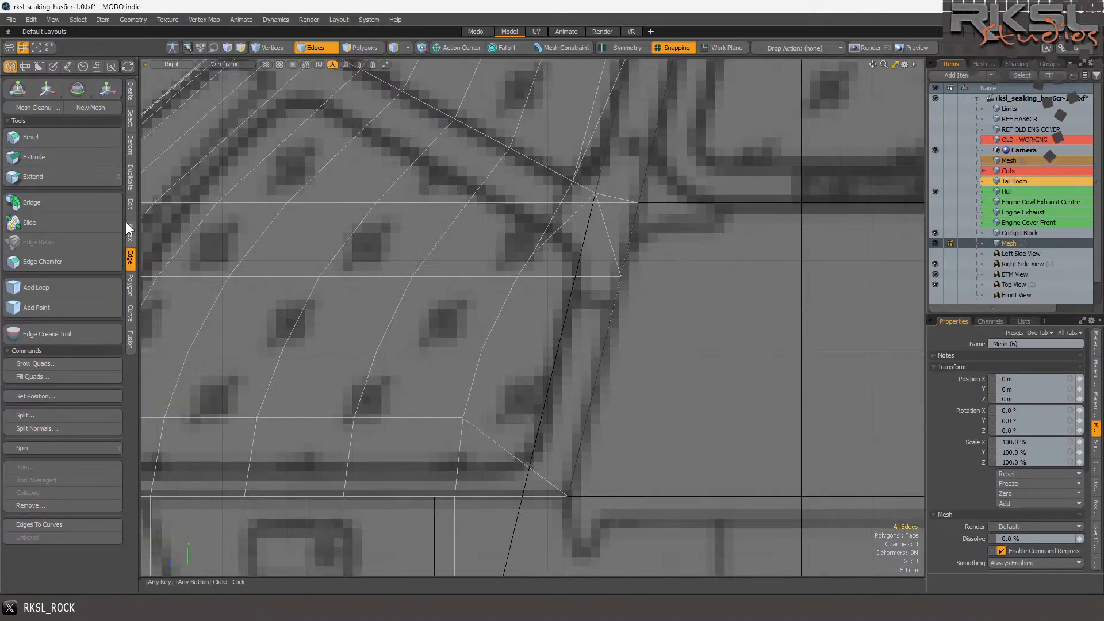
# - Polygon-slice the nose mesh along the slanted hull edge, from the windscreen's lower rear corner vertex down to the hull edge's lower end
pyautogui.click(130, 204)
pyautogui.click(44, 137)
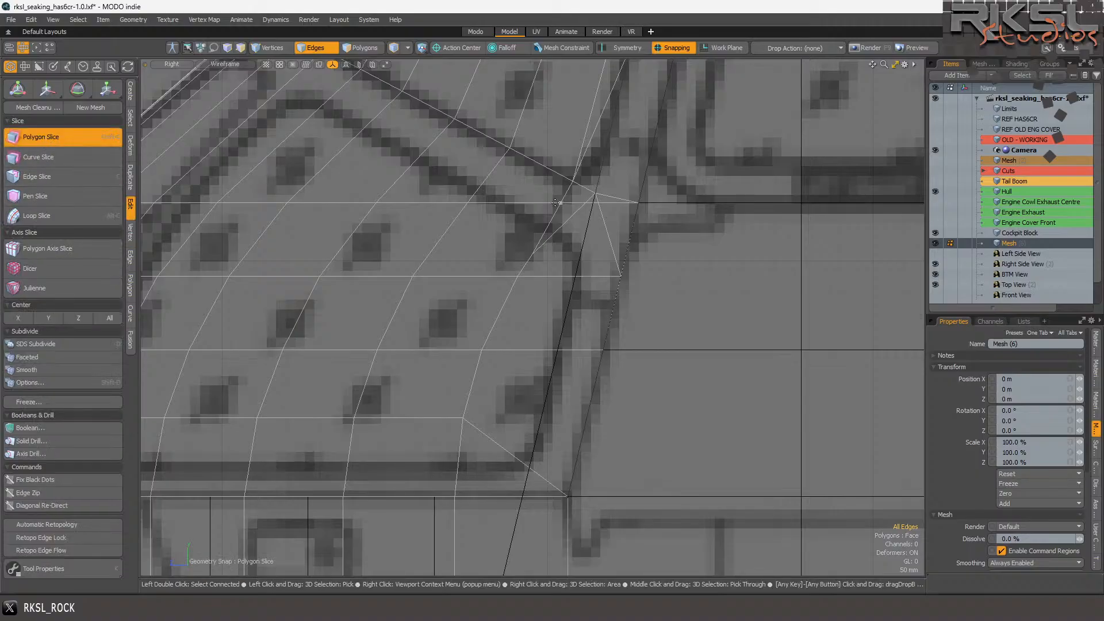
pyautogui.moveTo(596, 195); pyautogui.dragTo(504, 535)
pyautogui.scroll(-7, 532, 317)
pyautogui.scroll(5, 564, 403)
pyautogui.keyDown('alt'); pyautogui.moveTo(567, 437); pyautogui.dragTo(561, 347); pyautogui.keyUp('alt')
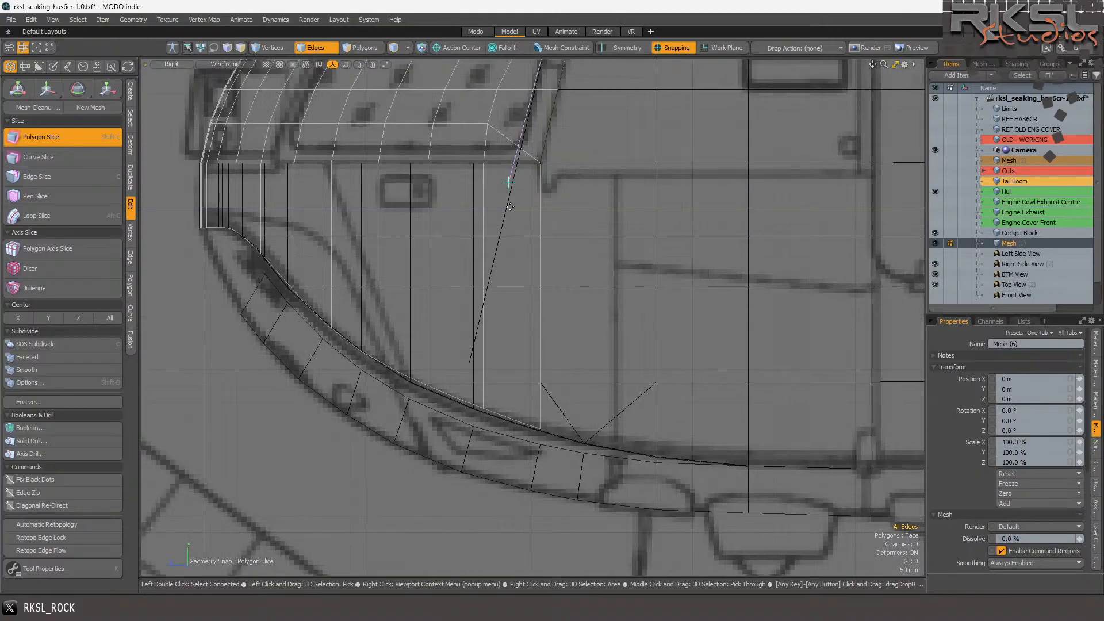
pyautogui.moveTo(508, 183); pyautogui.dragTo(467, 366)
pyautogui.press('space')
# - Join the three closely spaced vertices on the horizontal row below the windscreen's rear corner into one on the slanted hull edge
pyautogui.scroll(-5, 469, 368)
pyautogui.scroll(4, 476, 404)
pyautogui.scroll(5, 477, 405)
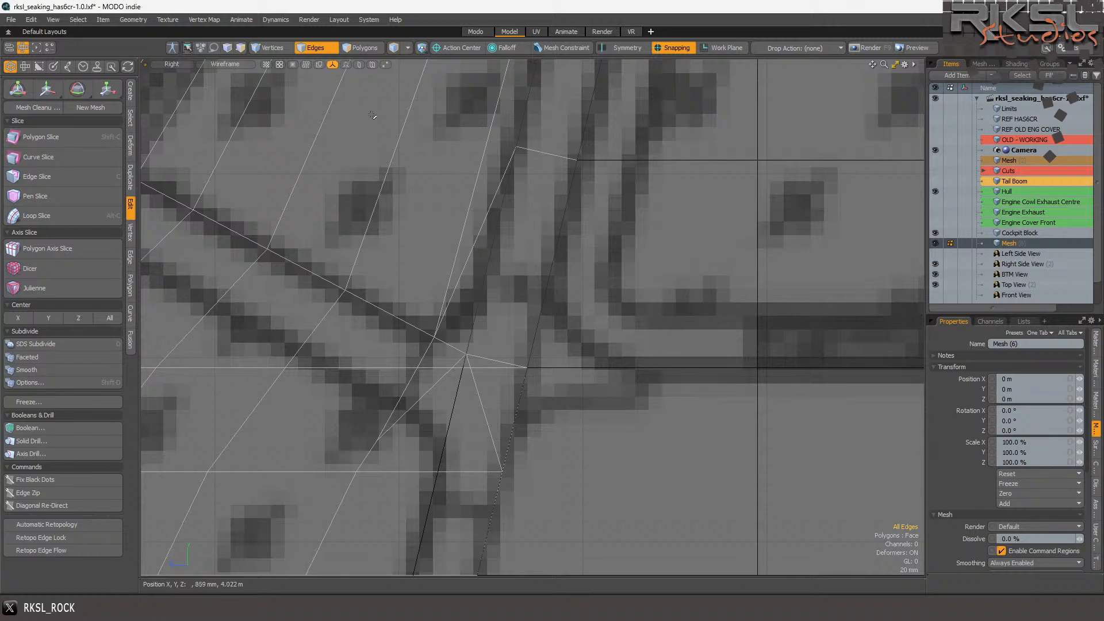
pyautogui.click(359, 47)
pyautogui.moveTo(476, 382)
pyautogui.mouseDown()
pyautogui.moveTo(474, 365)
pyautogui.moveTo(453, 400)
pyautogui.mouseUp()
pyautogui.scroll(4, 453, 402)
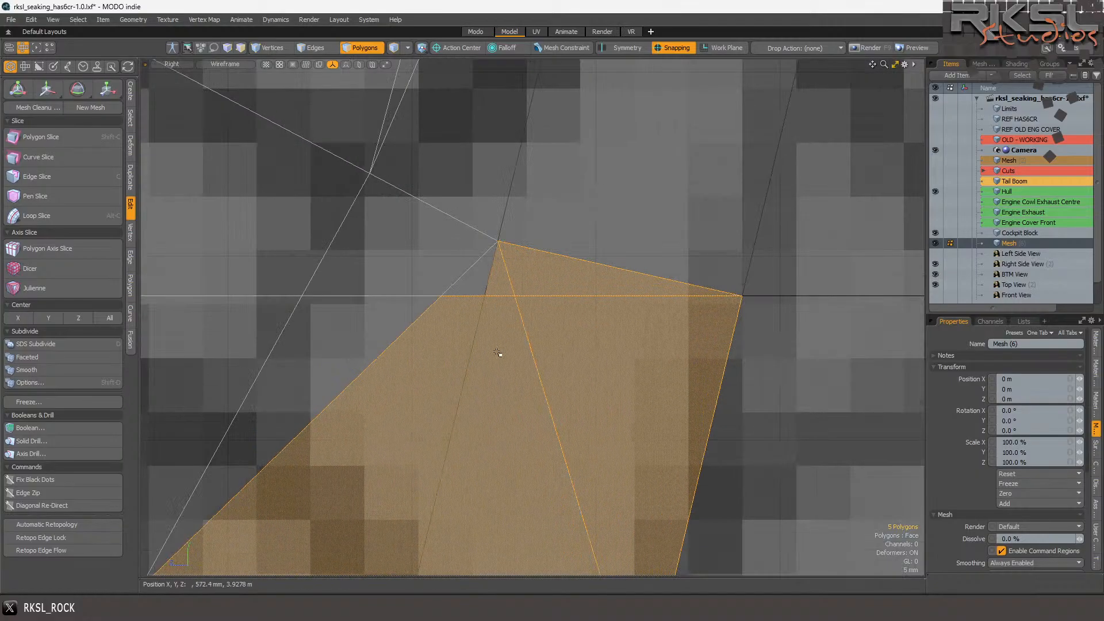
pyautogui.click(268, 48)
pyautogui.click(440, 296)
pyautogui.keyDown('shift'); pyautogui.click(514, 296); pyautogui.keyUp('shift')
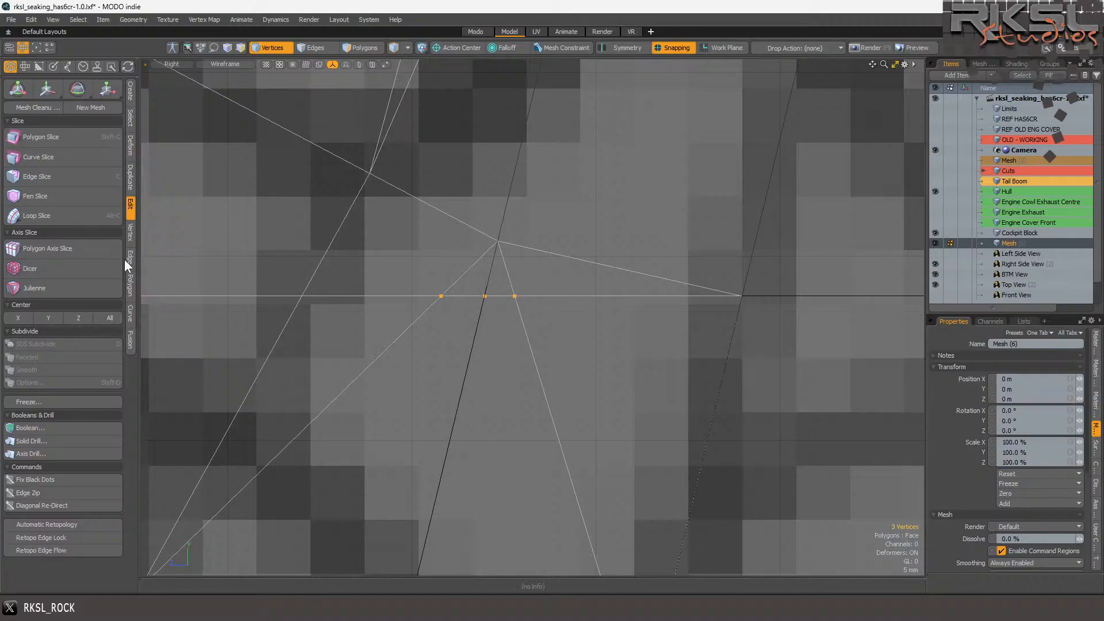
pyautogui.click(130, 234)
pyautogui.click(43, 442)
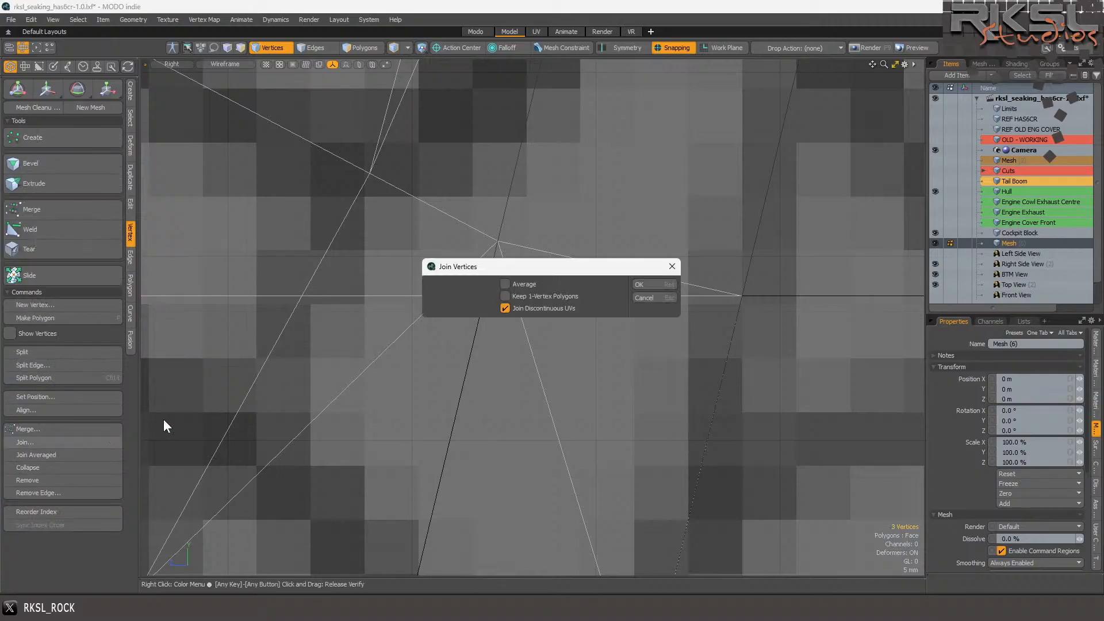
pyautogui.press('Return')
# - Join the diagonal edge's lower end vertex to the vertex just below it on the next lower horizontal row
pyautogui.scroll(-2, 575, 247)
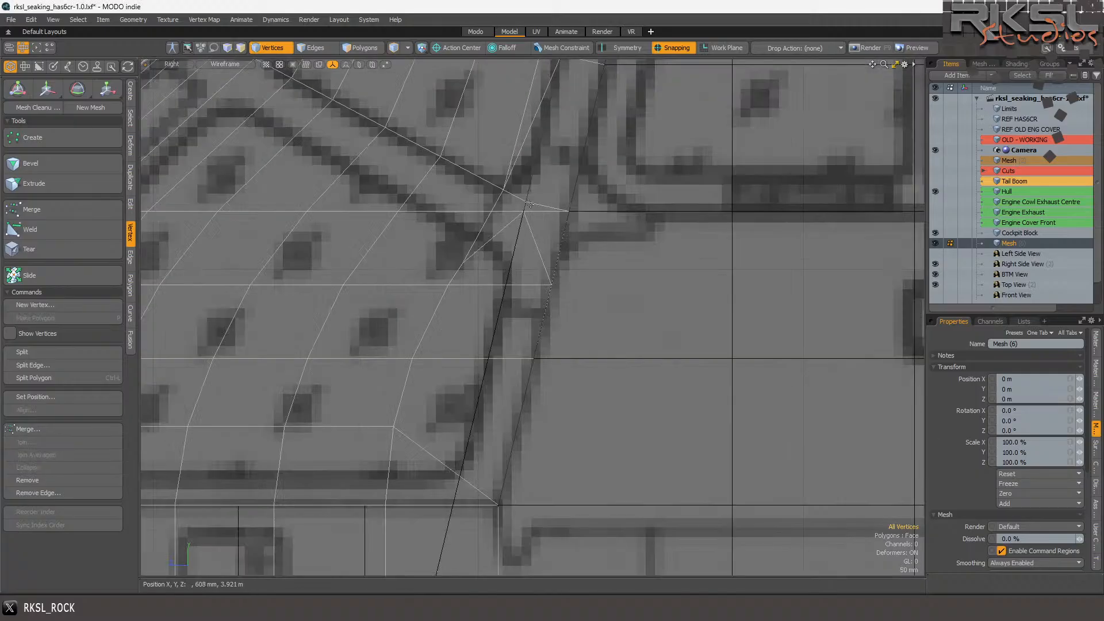
pyautogui.moveTo(577, 237)
pyautogui.mouseDown(button='right')
pyautogui.moveTo(338, 365)
pyautogui.moveTo(368, 366)
pyautogui.mouseUp(button='right')
pyautogui.moveTo(387, 299)
pyautogui.mouseDown(button='right')
pyautogui.moveTo(358, 303)
pyautogui.moveTo(372, 313)
pyautogui.mouseUp(button='right')
pyautogui.moveTo(383, 351)
pyautogui.keyDown('shift'); pyautogui.mouseDown(button='right')
pyautogui.moveTo(293, 344)
pyautogui.moveTo(311, 361)
pyautogui.mouseUp(button='right'); pyautogui.keyUp('shift')
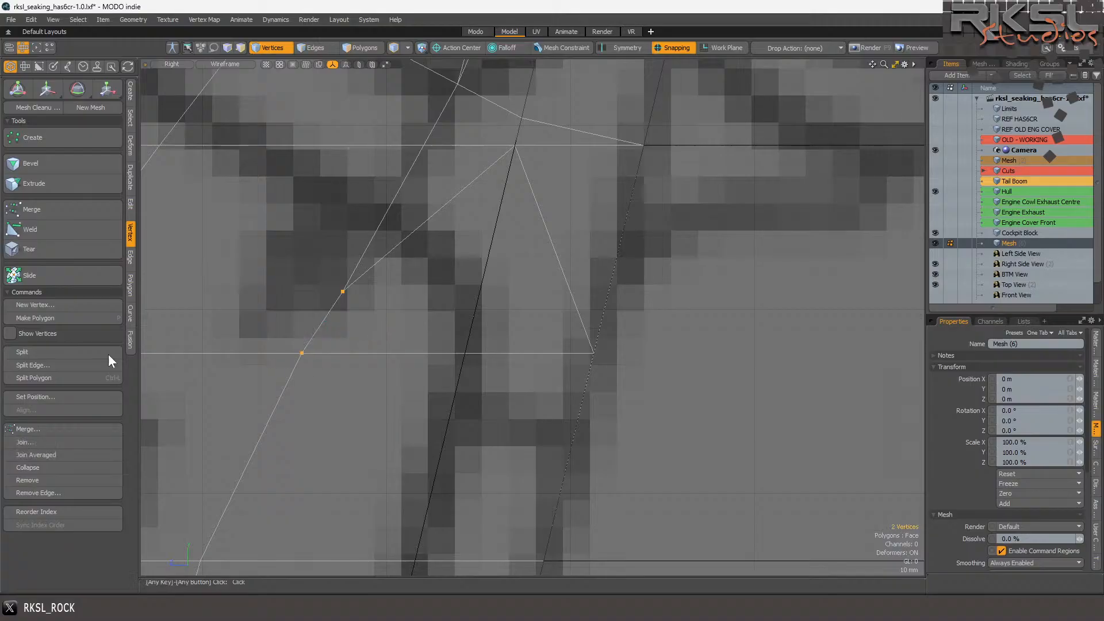
pyautogui.click(21, 443)
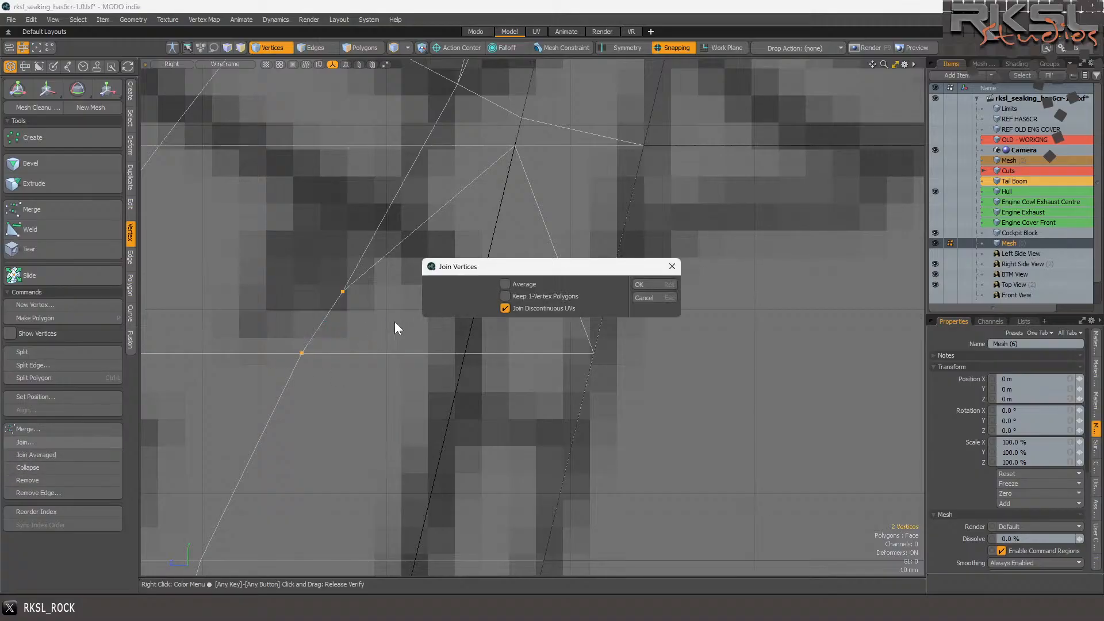
pyautogui.click(644, 283)
pyautogui.scroll(-10, 385, 183)
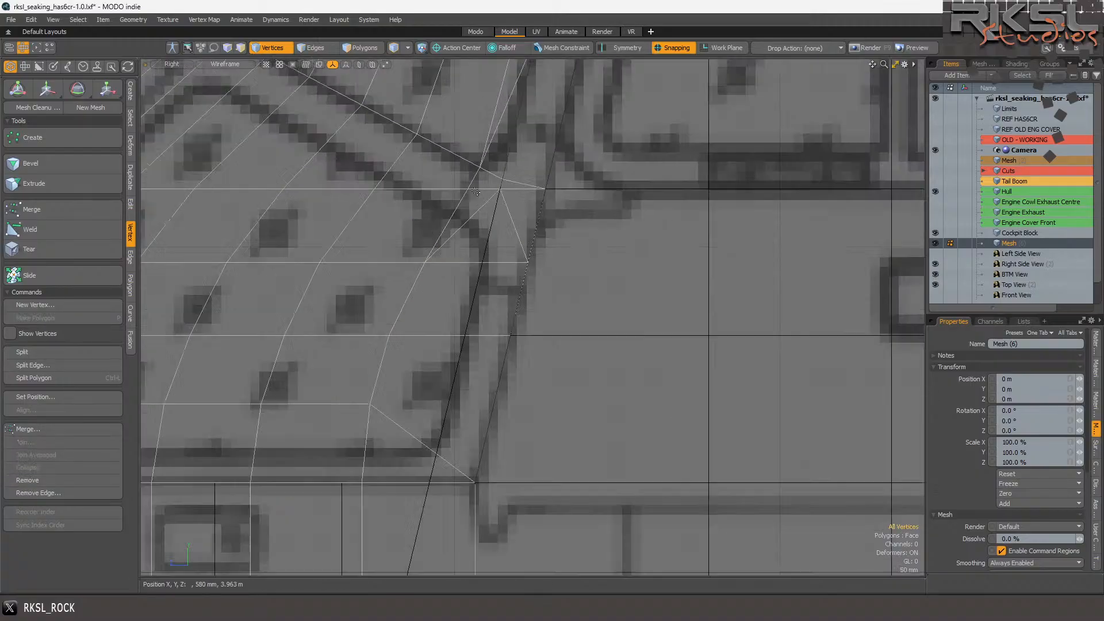
# - Polygon-slice the nose mesh horizontally between the windscreen's lower front corner and its lower rear corner
pyautogui.scroll(3, 385, 183)
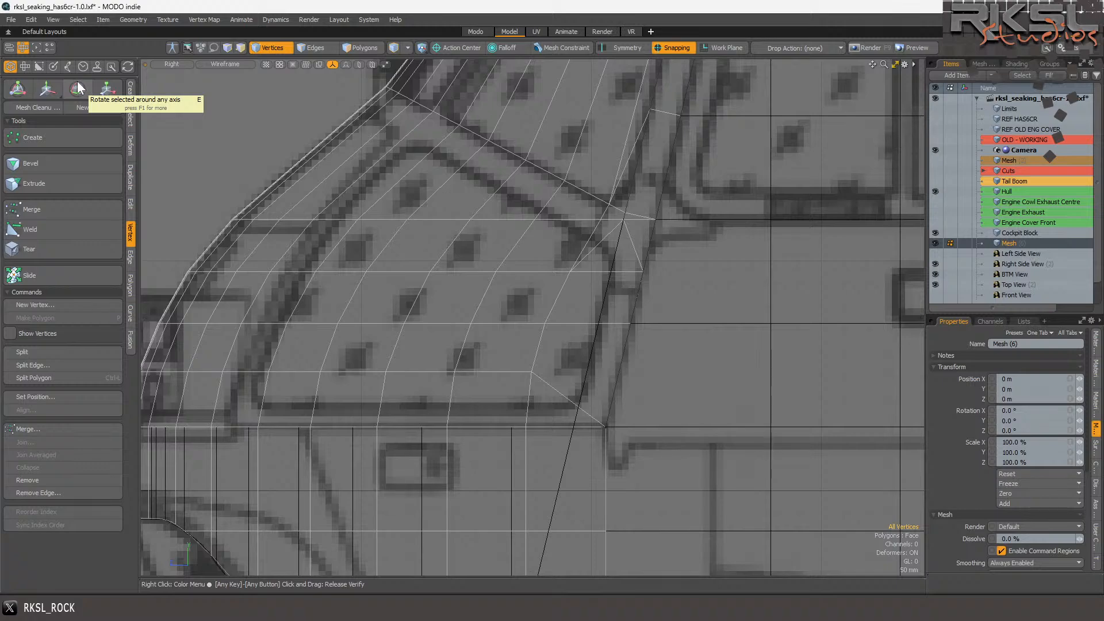
pyautogui.click(131, 213)
pyautogui.click(22, 137)
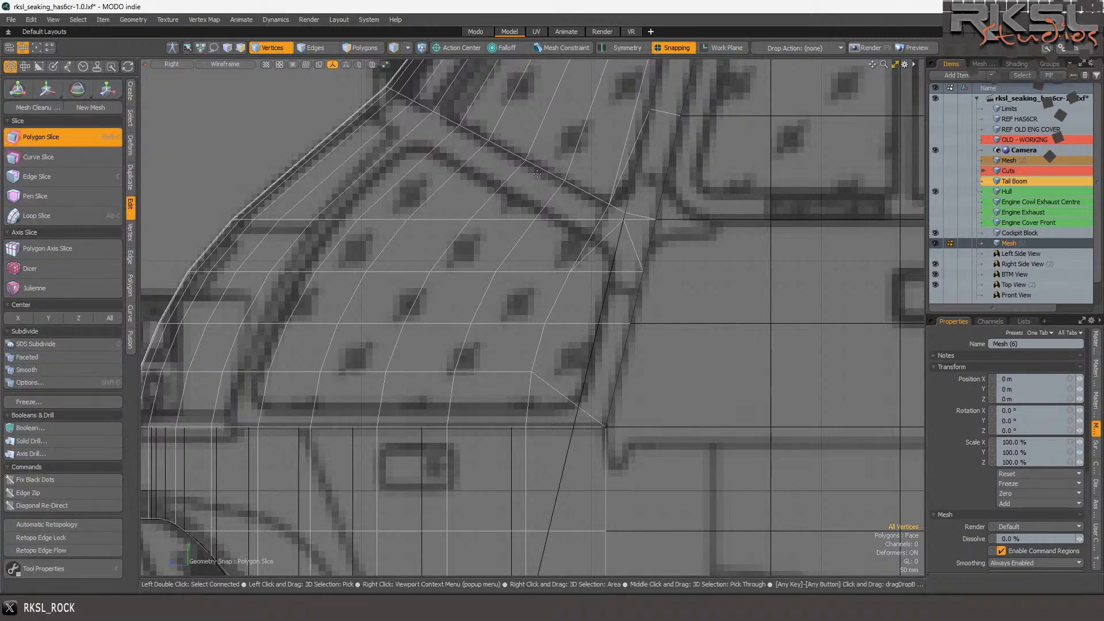
pyautogui.moveTo(526, 164); pyautogui.dragTo(210, 165)
pyautogui.press('space')
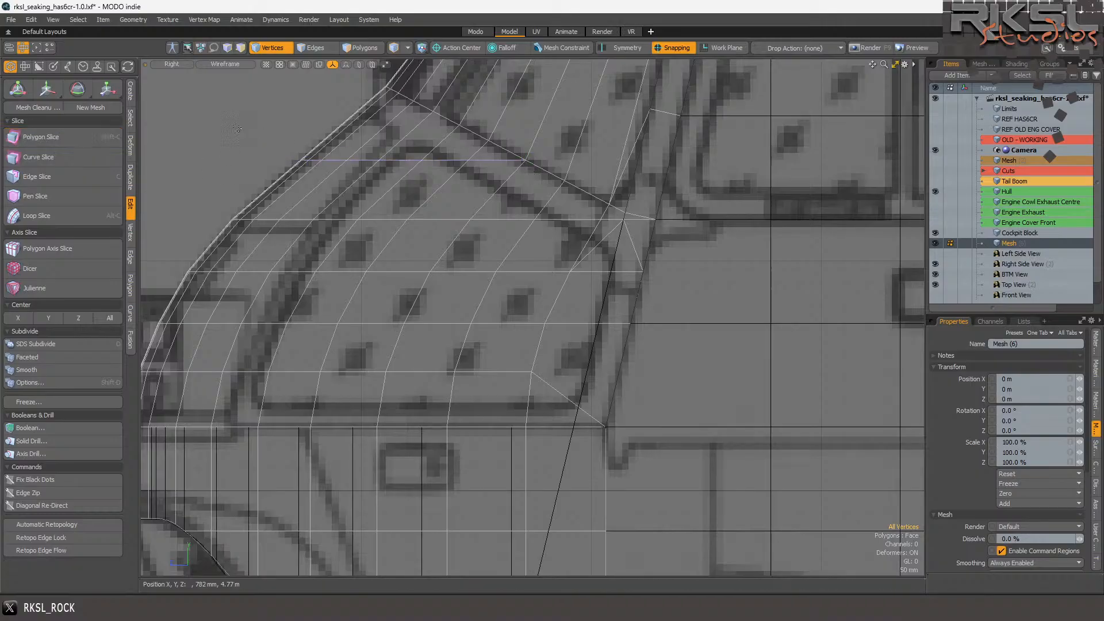
# - Scale the new slice row's vertices slightly along the hull's length, centred on the row's rearmost vertex
pyautogui.moveTo(254, 146)
pyautogui.mouseDown(button='right')
pyautogui.moveTo(558, 173)
pyautogui.moveTo(420, 142)
pyautogui.moveTo(276, 138)
pyautogui.mouseUp(button='right')
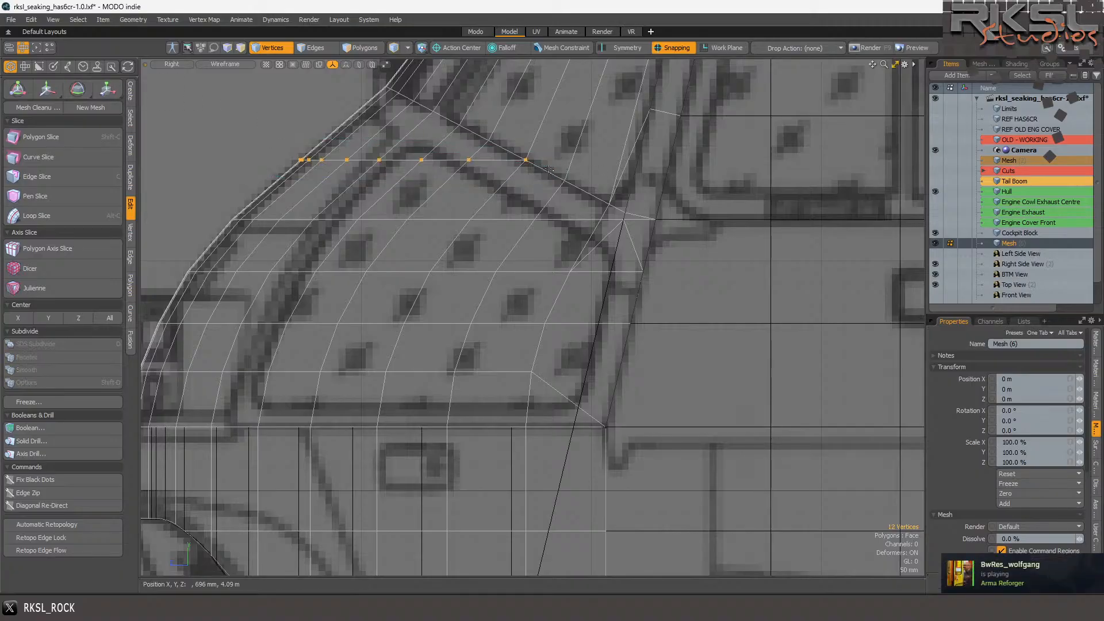
pyautogui.click(106, 88)
pyautogui.click(525, 160)
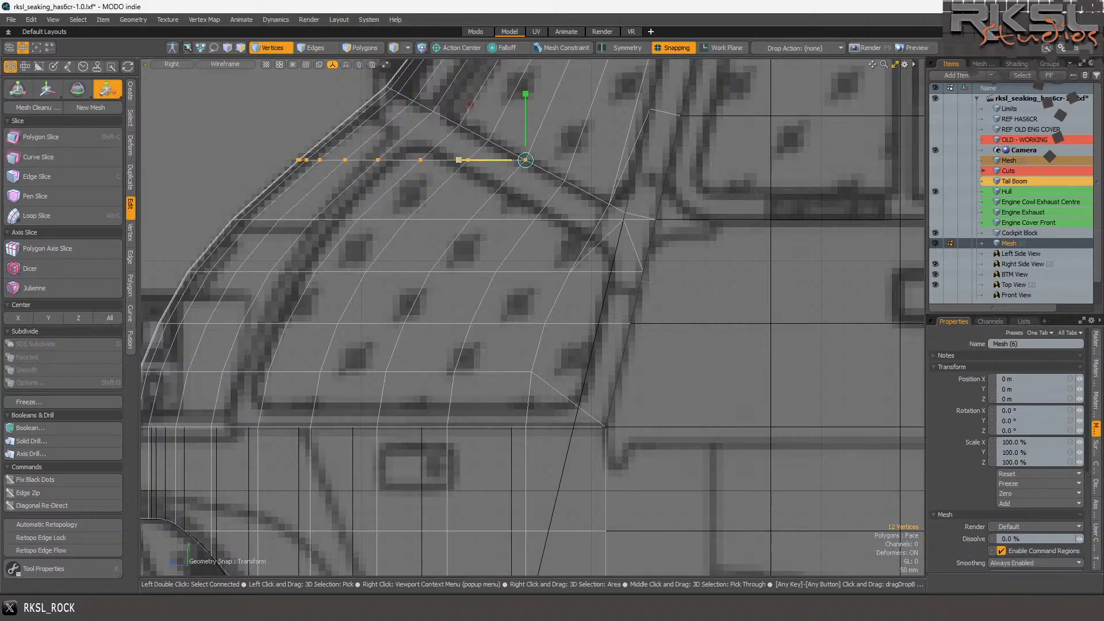
pyautogui.press('space')
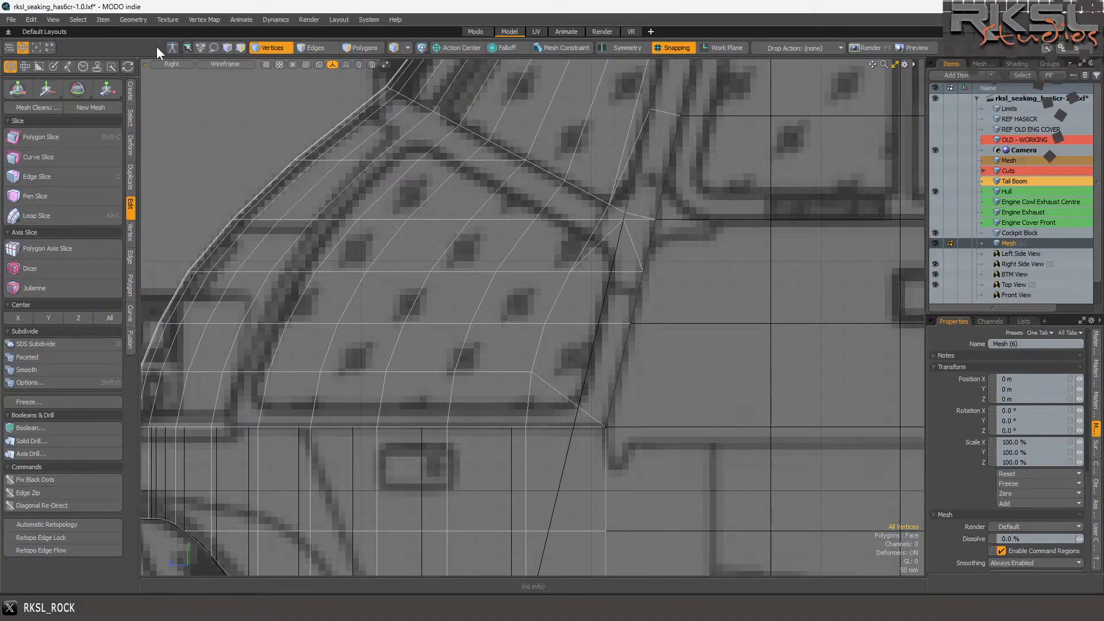
# - Examine the sliced nose mesh in the perspective view and from the top view
pyautogui.click(161, 64)
pyautogui.click(177, 83)
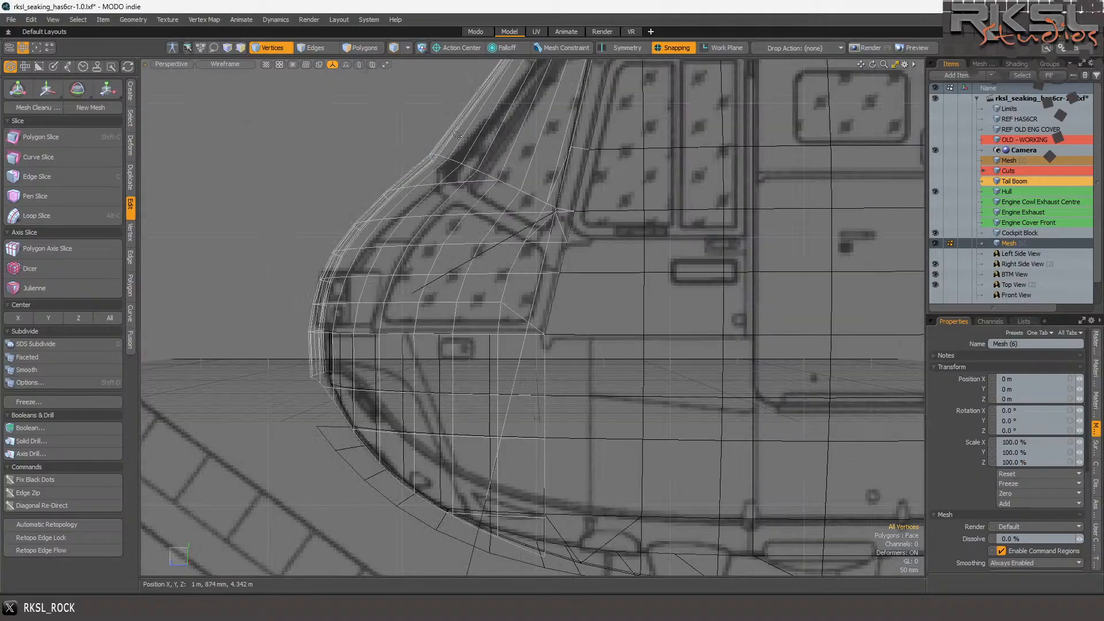
pyautogui.moveTo(873, 63)
pyautogui.mouseDown()
pyautogui.moveTo(736, 167)
pyautogui.moveTo(873, 65)
pyautogui.mouseUp()
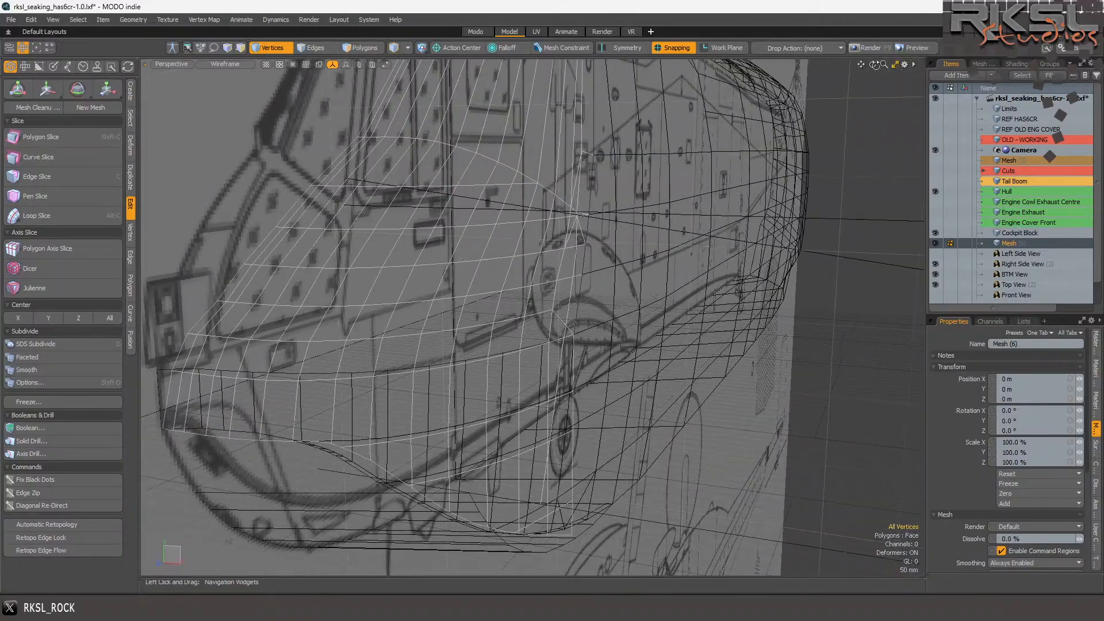
pyautogui.scroll(-4, 491, 258)
pyautogui.scroll(-2, 491, 258)
pyautogui.scroll(5, 472, 118)
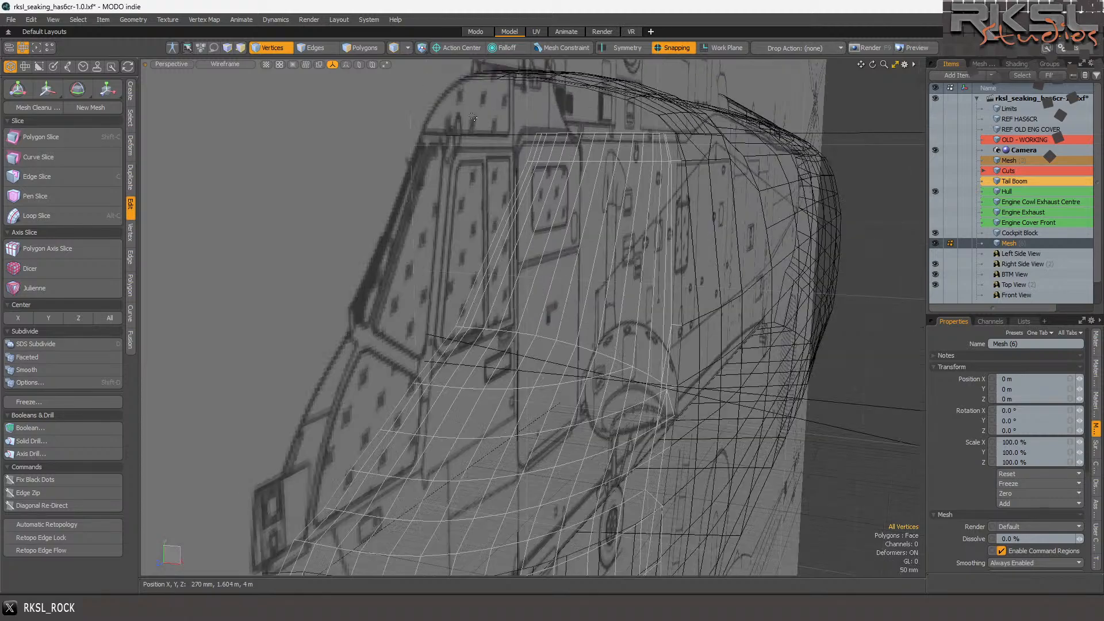
pyautogui.click(175, 65)
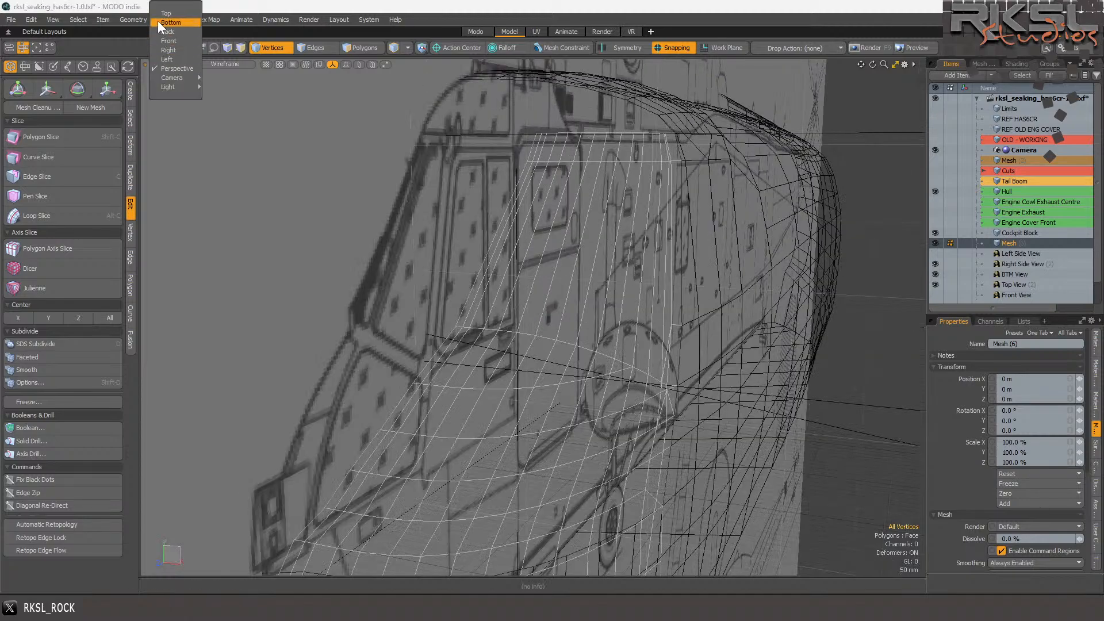
pyautogui.click(165, 13)
pyautogui.scroll(4, 498, 170)
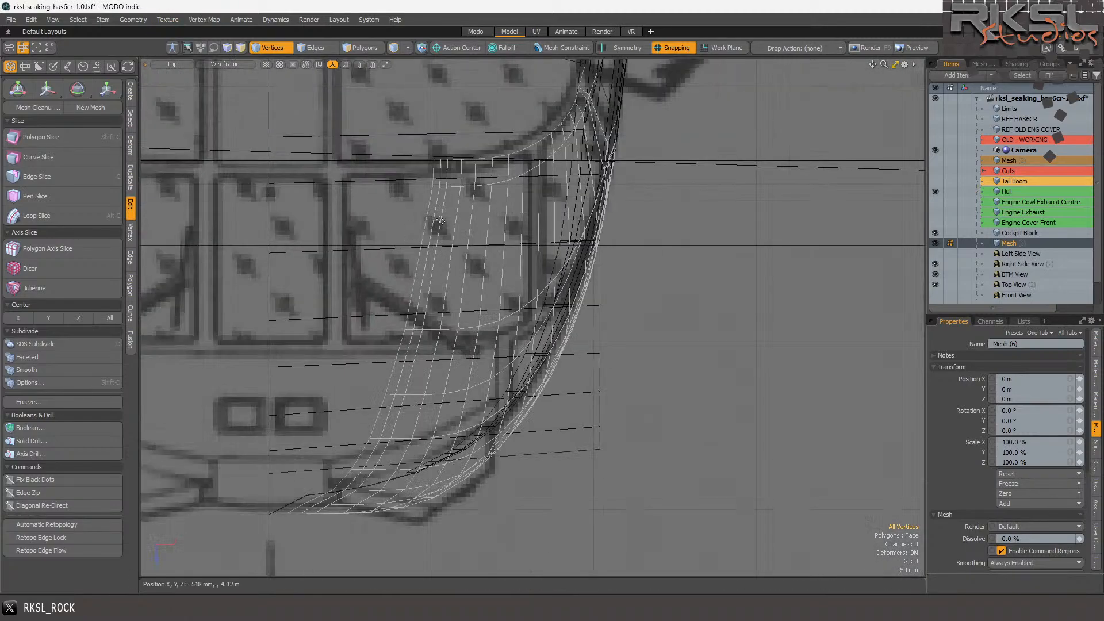
pyautogui.scroll(-1, 407, 213)
pyautogui.scroll(1, 483, 177)
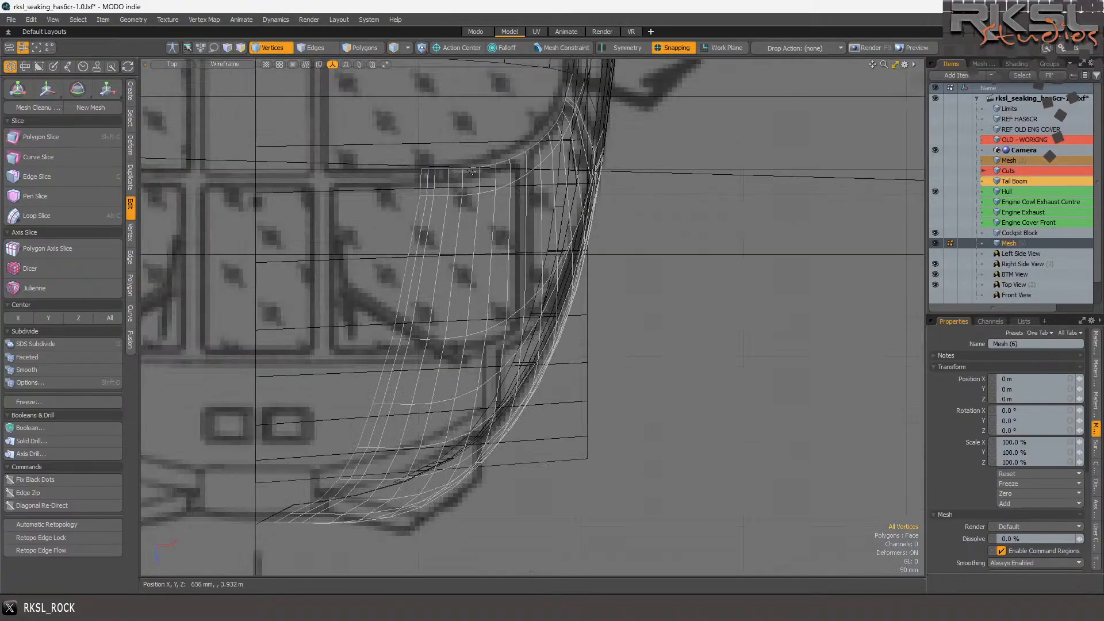
# - Stretch the rearmost row's five inboard vertices along X about the outermost one, bringing the innermost to the windscreen side pane's inboard edge
pyautogui.moveTo(486, 168)
pyautogui.mouseDown(button='right')
pyautogui.moveTo(455, 138)
pyautogui.moveTo(465, 173)
pyautogui.moveTo(483, 167)
pyautogui.mouseUp(button='right')
pyautogui.scroll(3, 470, 140)
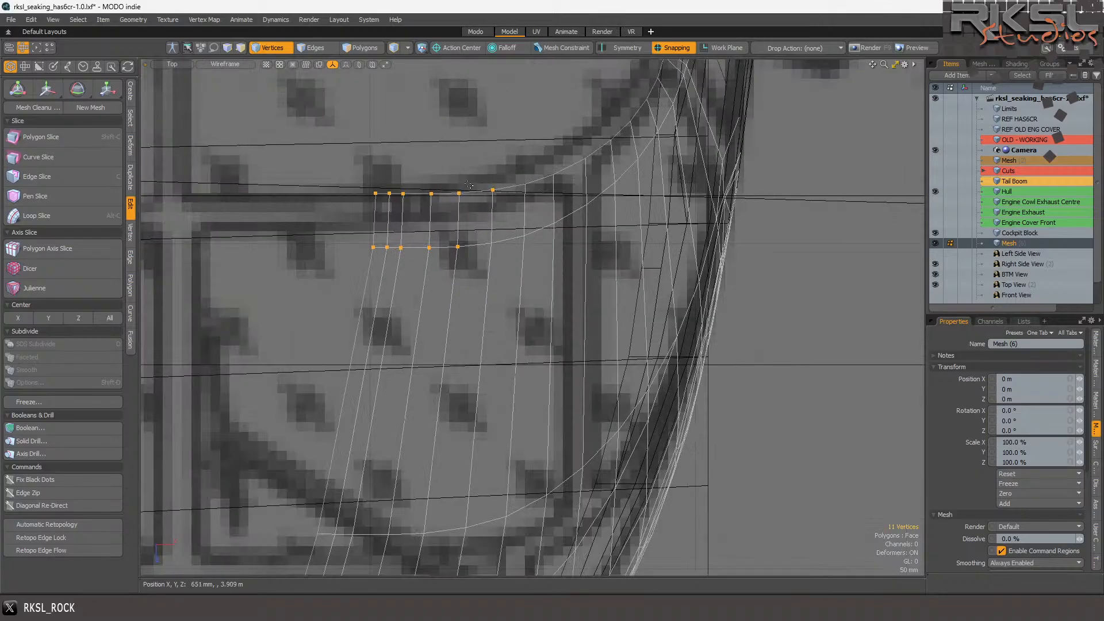
pyautogui.moveTo(469, 185)
pyautogui.mouseDown(button='right')
pyautogui.moveTo(305, 189)
pyautogui.moveTo(460, 207)
pyautogui.moveTo(468, 187)
pyautogui.mouseUp(button='right')
pyautogui.click(107, 89)
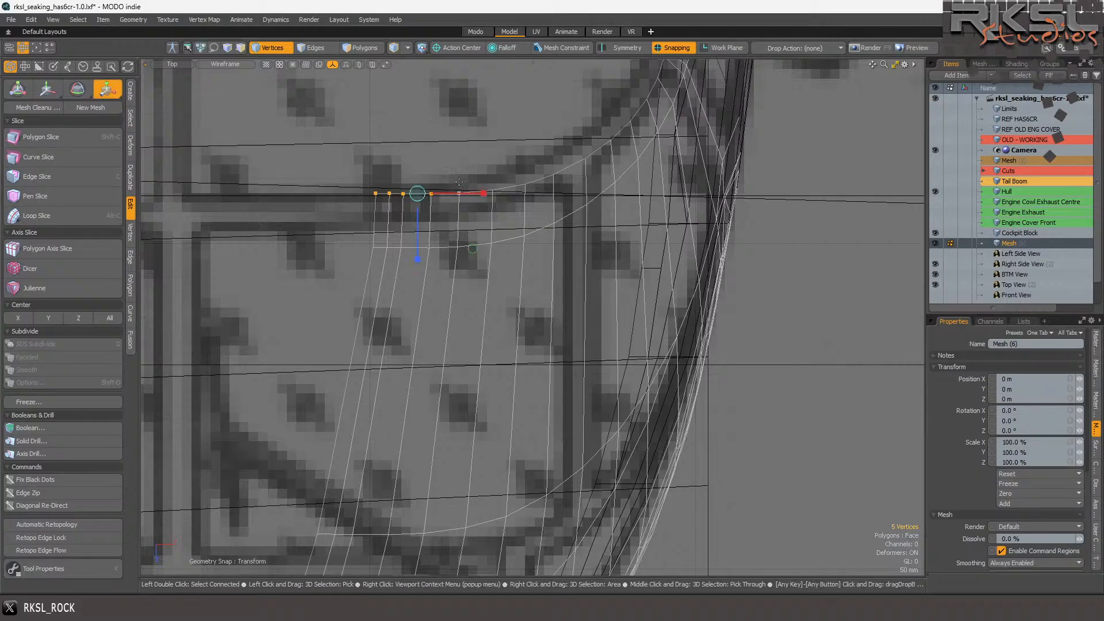
pyautogui.click(460, 193)
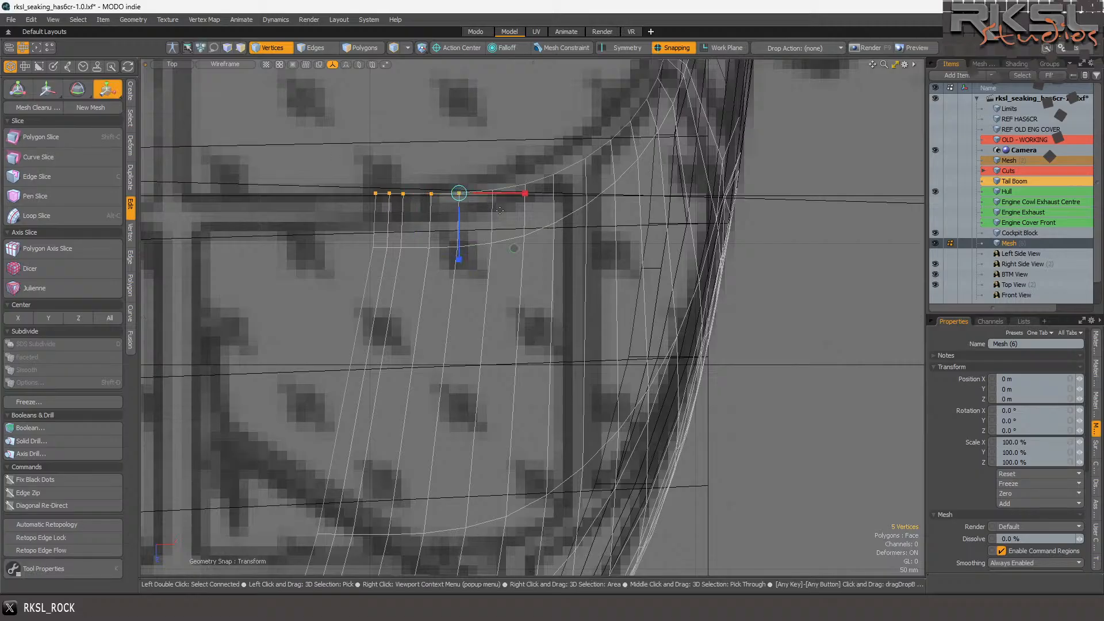
pyautogui.moveTo(528, 195); pyautogui.dragTo(675, 194)
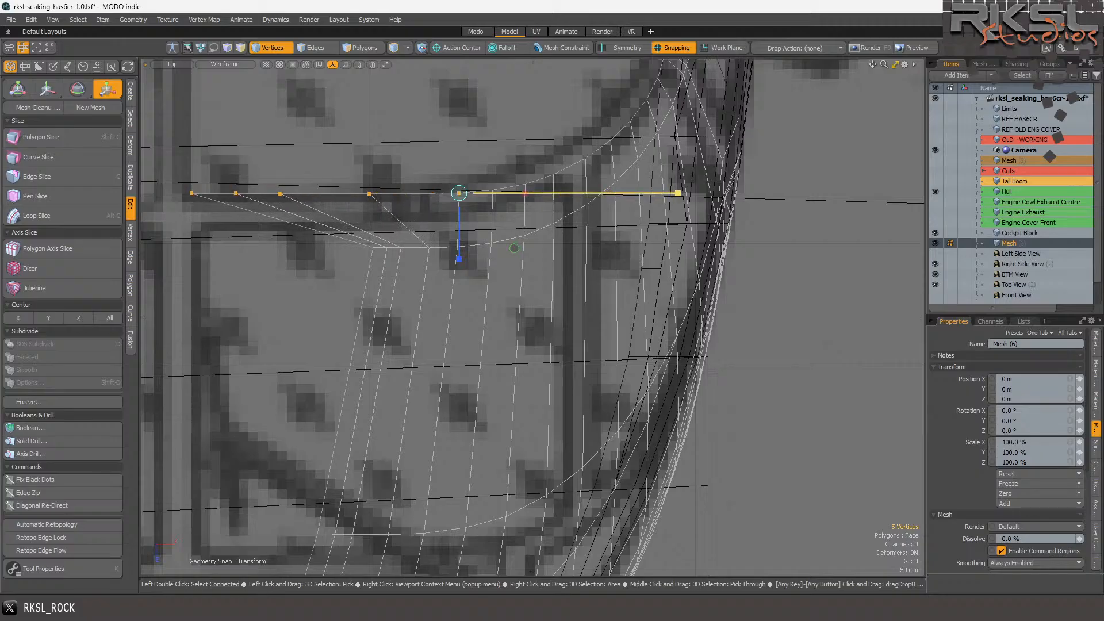
pyautogui.moveTo(678, 193); pyautogui.dragTo(678, 193)
pyautogui.press('space')
# - Stretch the second row's five inboard vertices along X about the outermost one, in line with the rearmost row
pyautogui.moveTo(402, 286)
pyautogui.mouseDown(button='right')
pyautogui.moveTo(473, 262)
pyautogui.moveTo(371, 209)
pyautogui.moveTo(296, 280)
pyautogui.mouseUp(button='right')
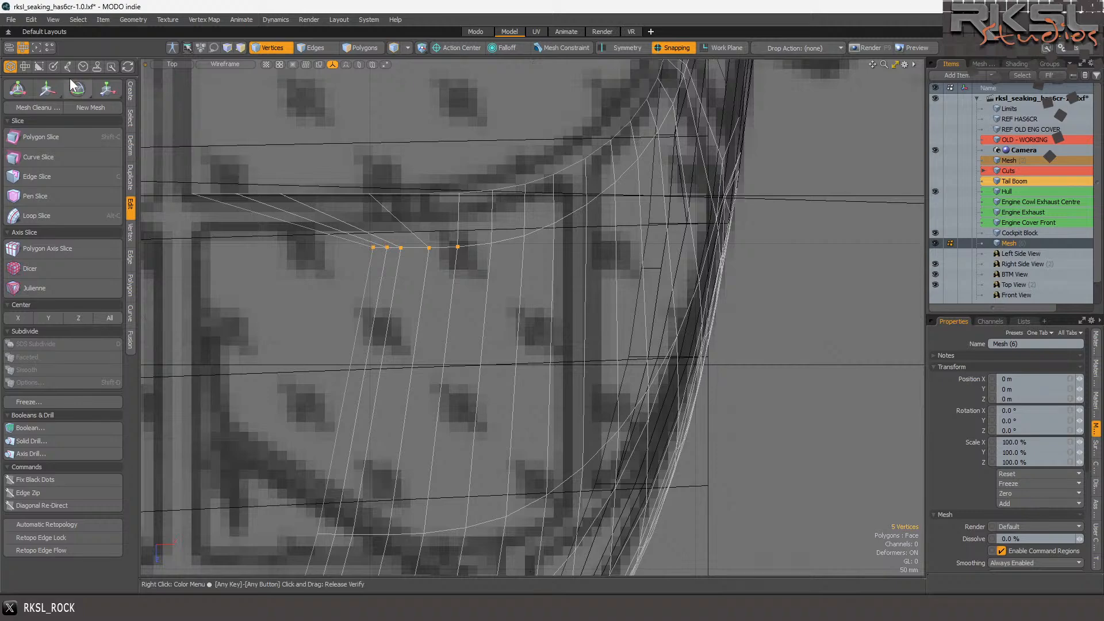
pyautogui.click(107, 89)
pyautogui.moveTo(458, 243); pyautogui.dragTo(672, 246)
pyautogui.press('space')
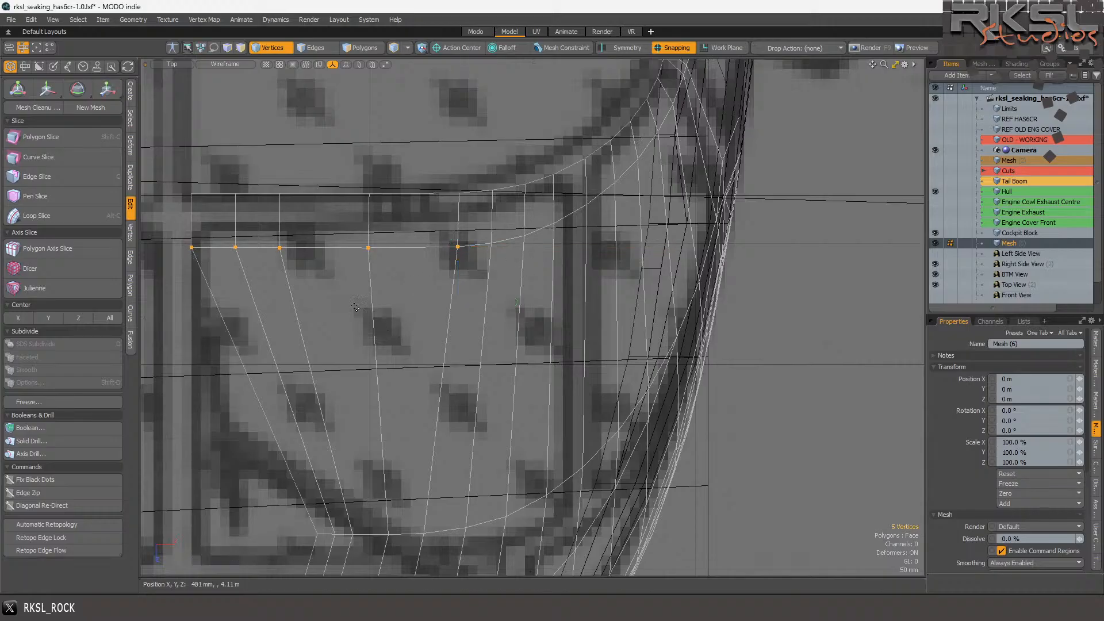
# - Stretch the five inboard vertices of the row at the side pane's front edge along X, reaching the pane's inboard corner
pyautogui.scroll(-5, 318, 352)
pyautogui.scroll(5, 319, 352)
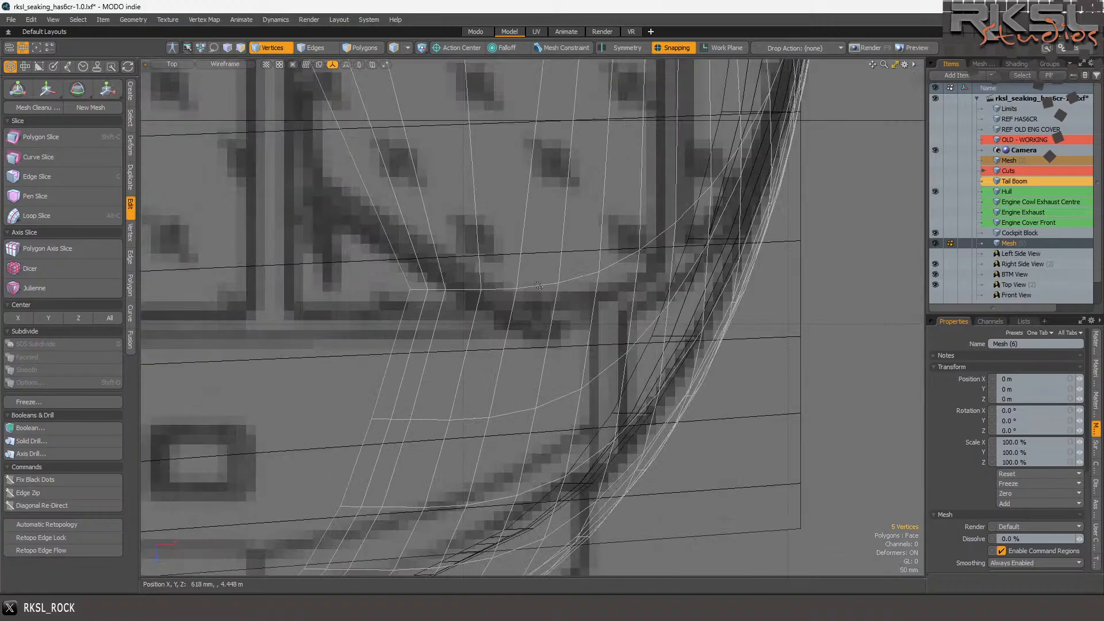
pyautogui.click(104, 87)
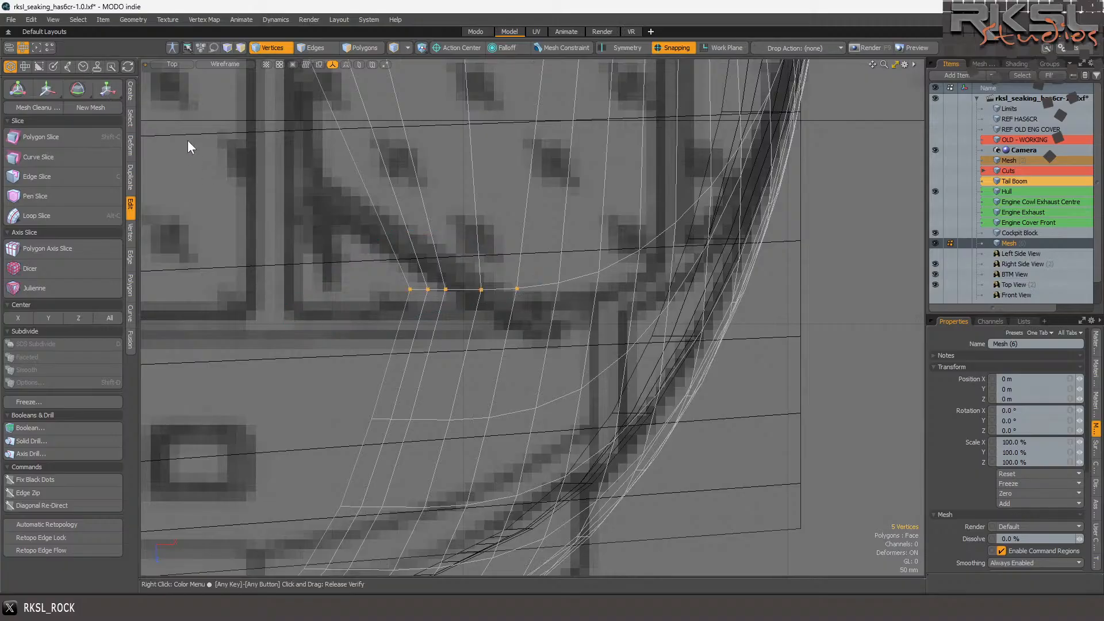
pyautogui.click(506, 284)
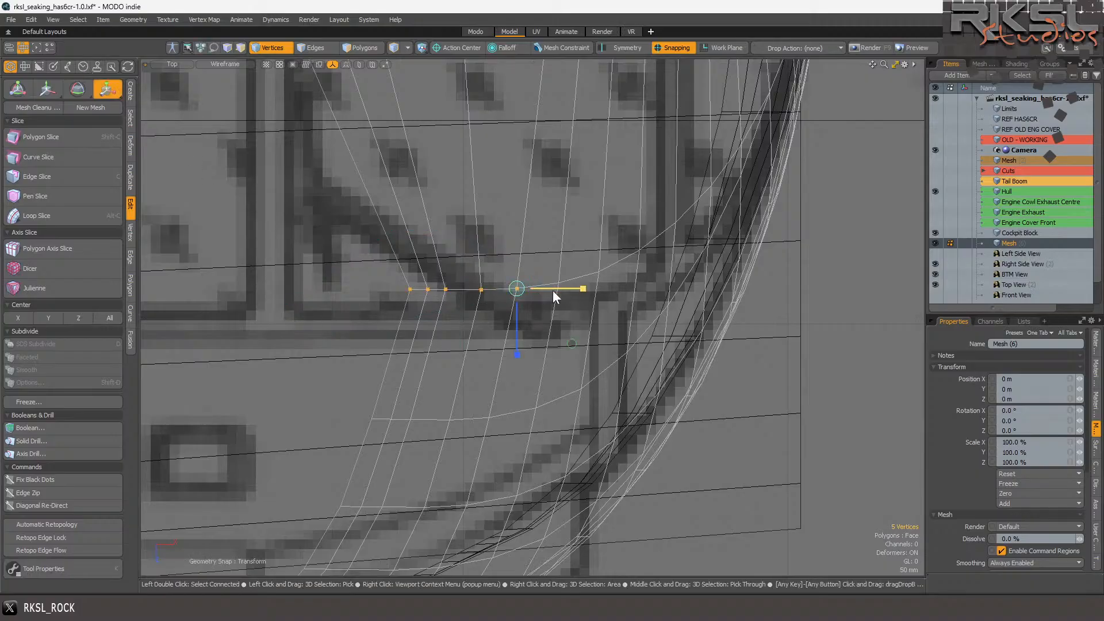
pyautogui.moveTo(581, 292); pyautogui.dragTo(662, 292)
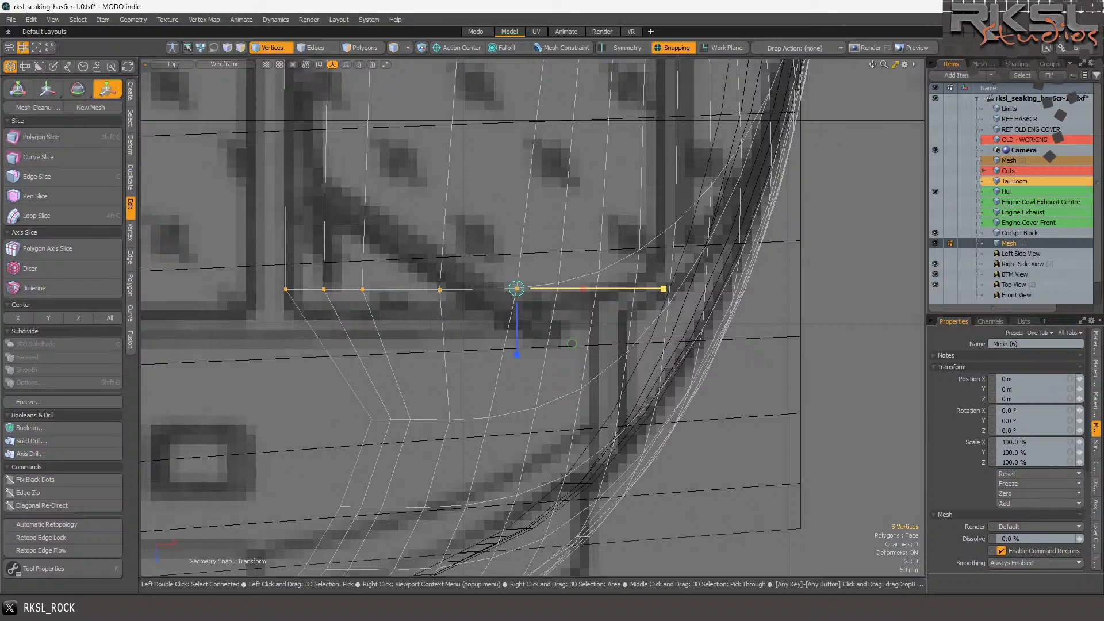
pyautogui.moveTo(662, 292); pyautogui.dragTo(663, 292)
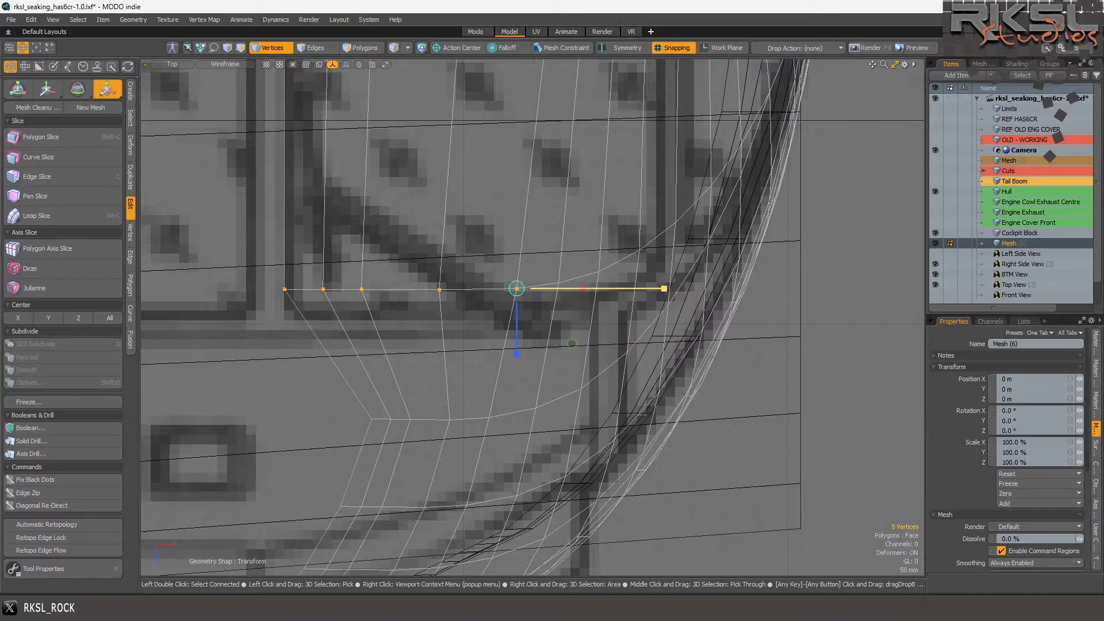
pyautogui.scroll(-5, 376, 200)
pyautogui.scroll(5, 270, 233)
pyautogui.press('space')
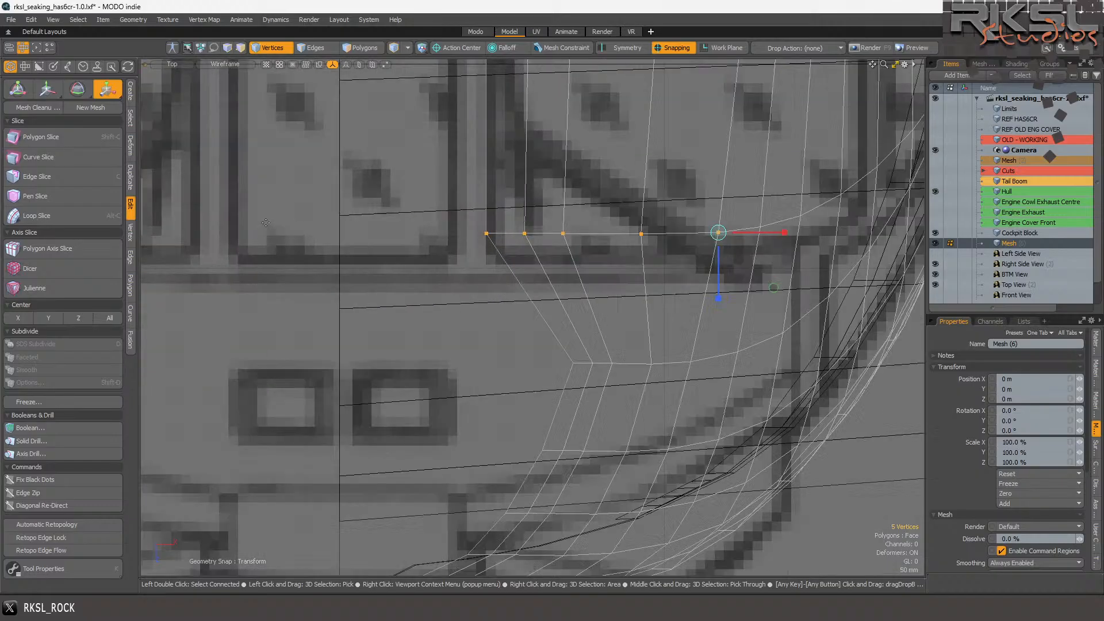
# - Stretch the five inboard vertices of the first row ahead of the pane along X, aligning the innermost with the pane's inboard edge
pyautogui.moveTo(718, 362)
pyautogui.mouseDown(button='right')
pyautogui.moveTo(715, 336)
pyautogui.moveTo(655, 361)
pyautogui.moveTo(661, 368)
pyautogui.mouseUp(button='right')
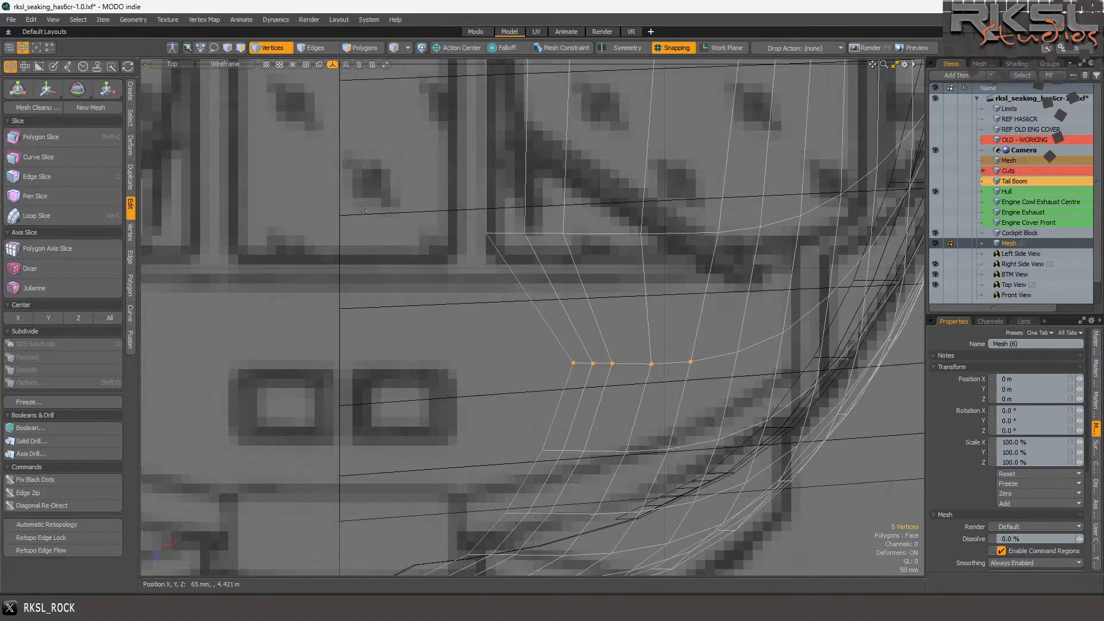
pyautogui.click(109, 89)
pyautogui.click(709, 357)
pyautogui.click(689, 362)
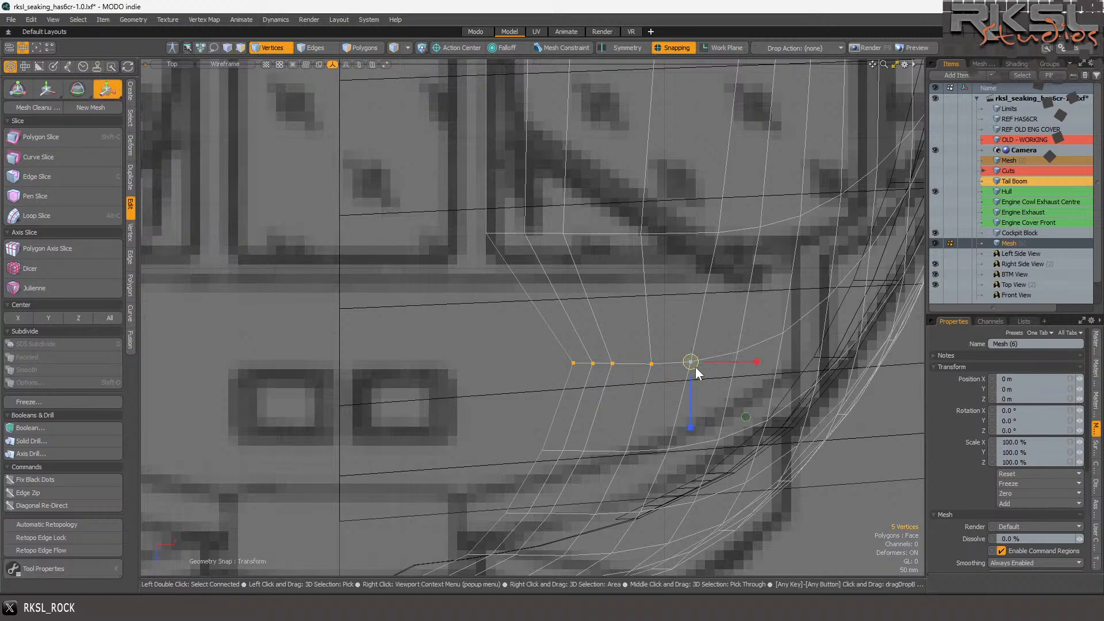
pyautogui.moveTo(756, 361); pyautogui.dragTo(808, 361)
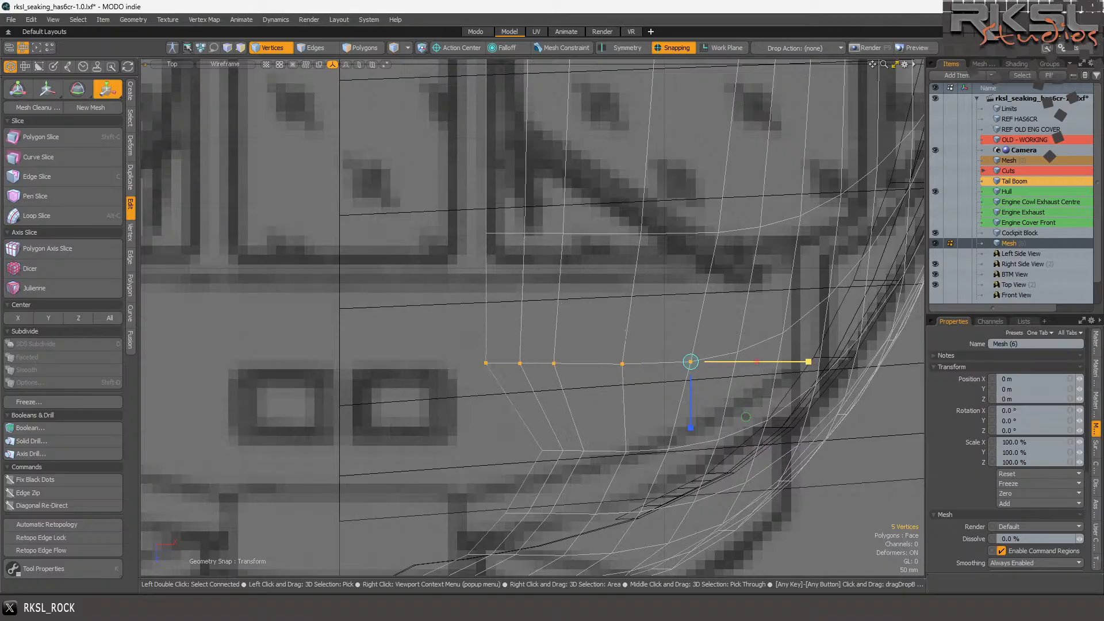
pyautogui.press('space')
# - Stretch the five inboard vertices of the second row ahead of the pane along X about the outermost one, aligning them with the row behind
pyautogui.moveTo(668, 471)
pyautogui.mouseDown(button='right')
pyautogui.moveTo(672, 436)
pyautogui.moveTo(457, 442)
pyautogui.mouseUp(button='right')
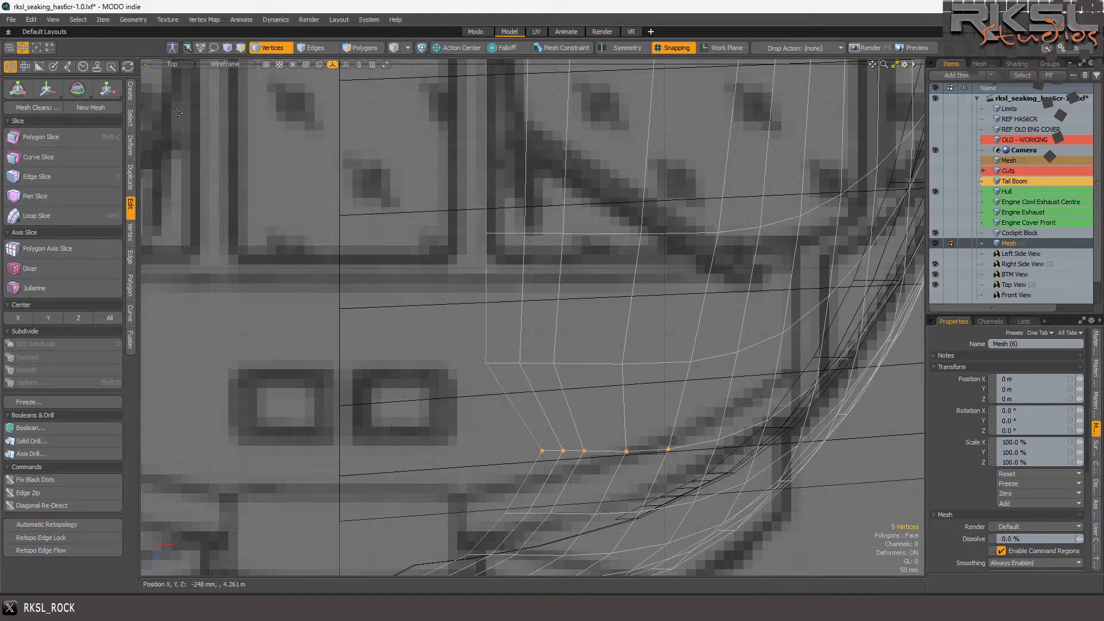
pyautogui.click(106, 91)
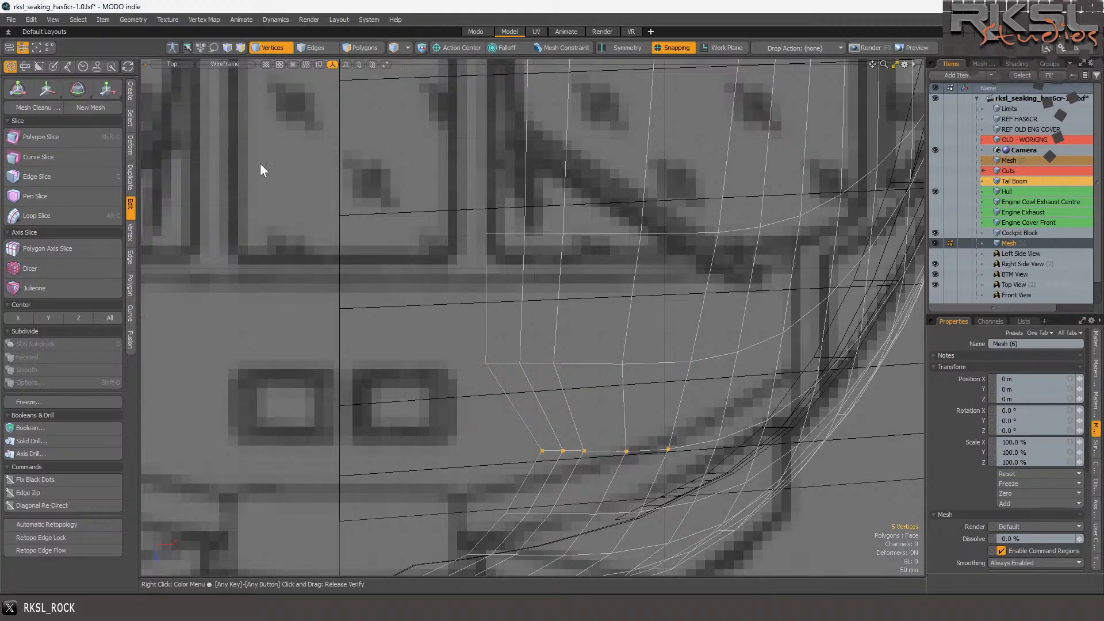
pyautogui.click(667, 449)
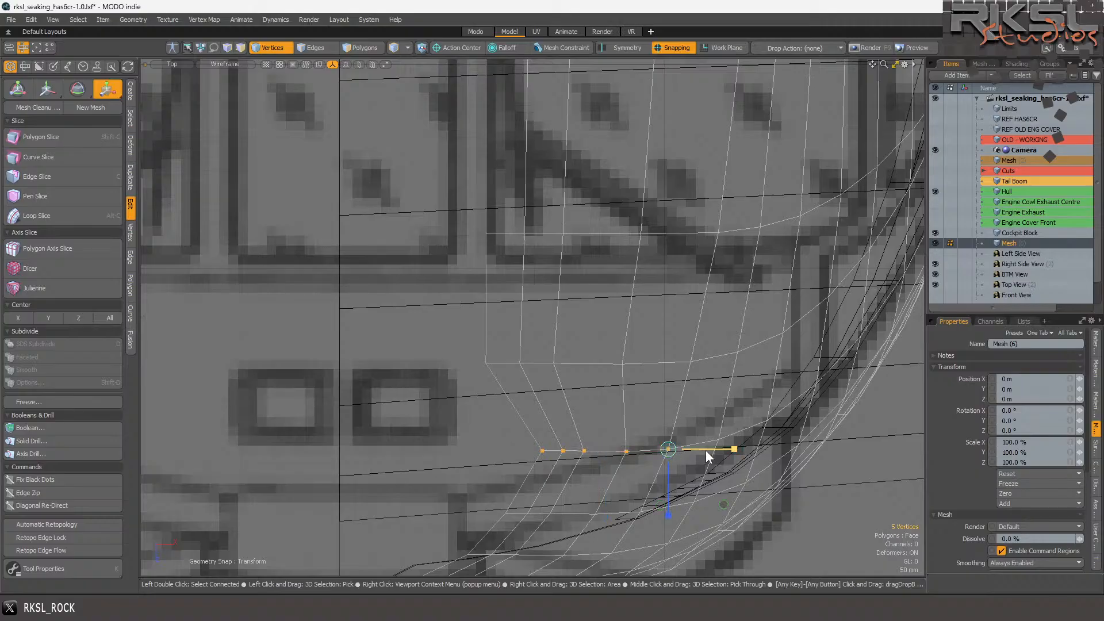
pyautogui.moveTo(730, 446); pyautogui.dragTo(766, 448)
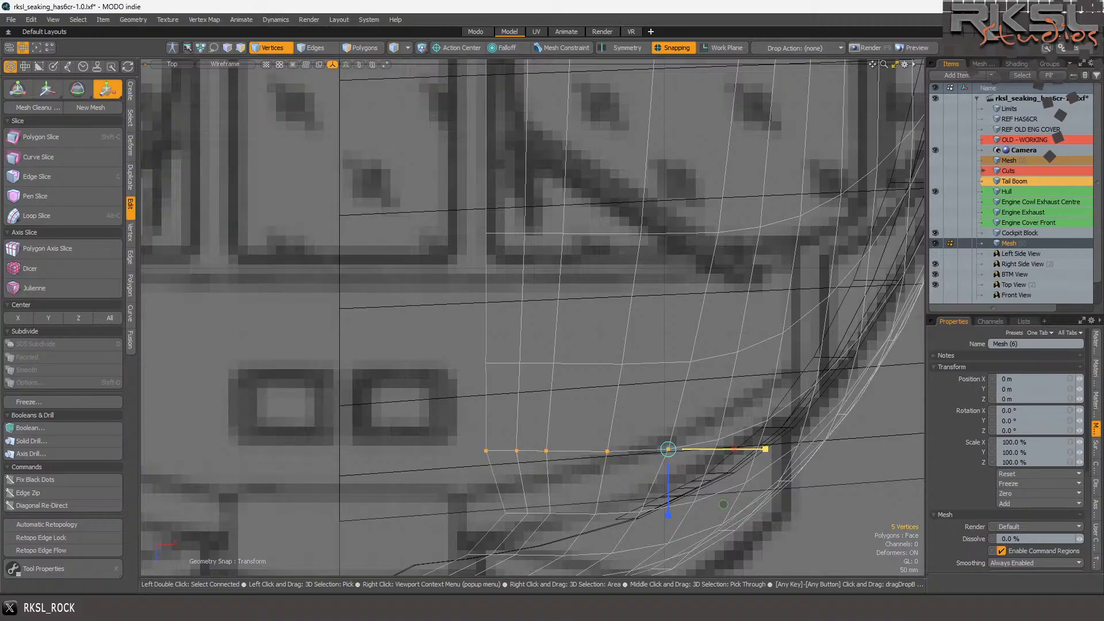
pyautogui.moveTo(766, 448); pyautogui.dragTo(765, 448)
pyautogui.press('q')
# - Stretch the third row ahead of the pane along X about its outermost selected vertex, placing the innermost slightly inboard of the row behind
pyautogui.scroll(-4, 576, 312)
pyautogui.scroll(3, 561, 365)
pyautogui.moveTo(657, 338)
pyautogui.mouseDown(button='right')
pyautogui.moveTo(537, 359)
pyautogui.moveTo(673, 367)
pyautogui.mouseUp(button='right')
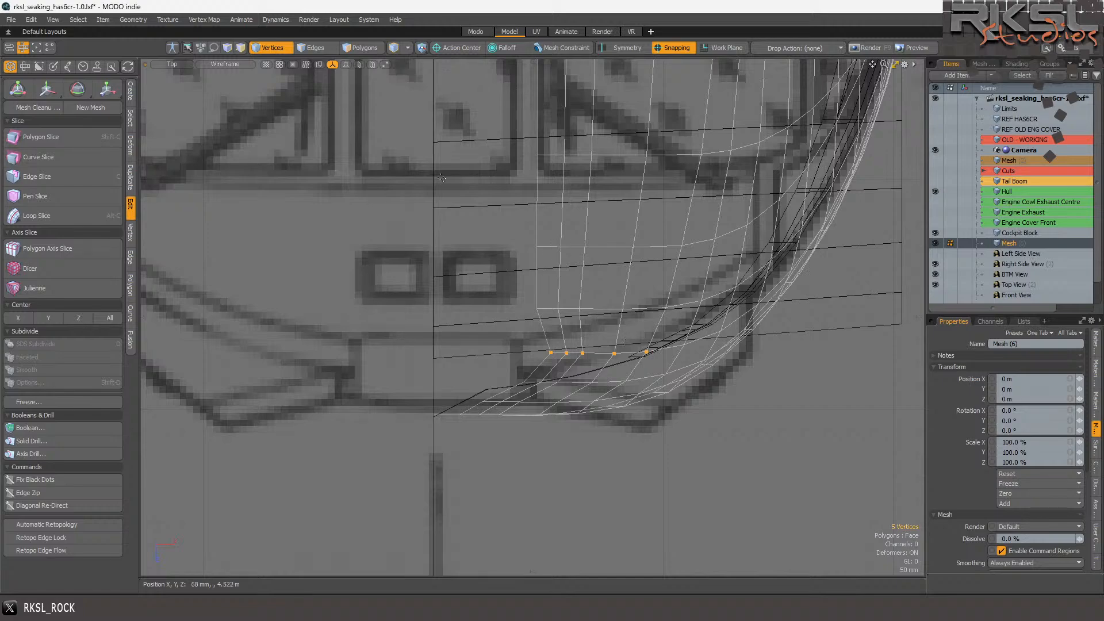
pyautogui.click(107, 88)
pyautogui.scroll(2, 616, 342)
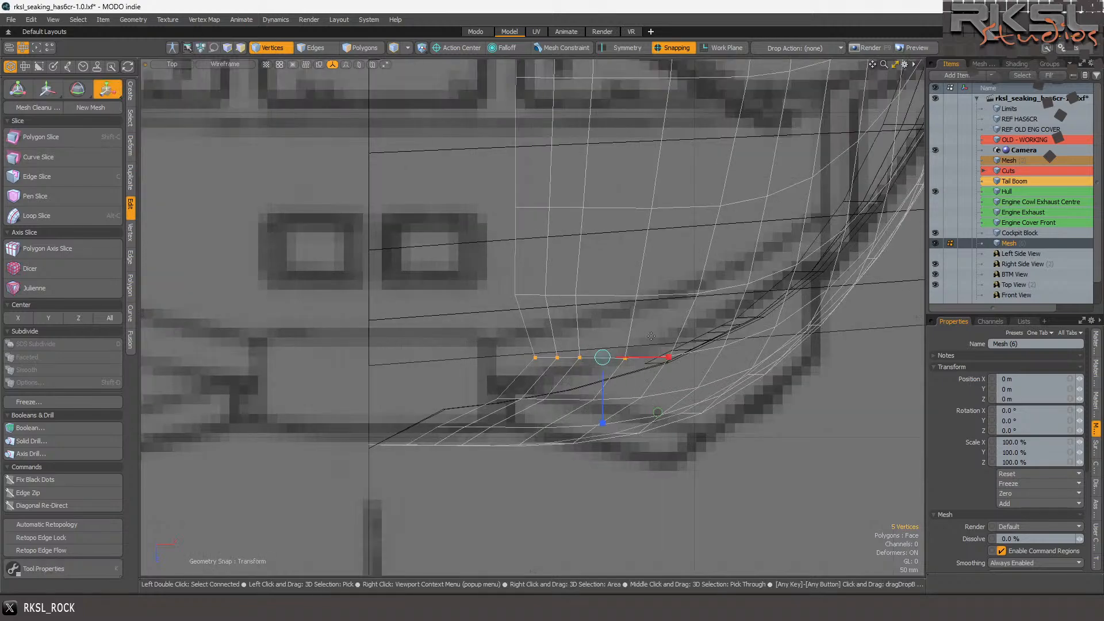
pyautogui.scroll(2, 666, 345)
pyautogui.click(674, 360)
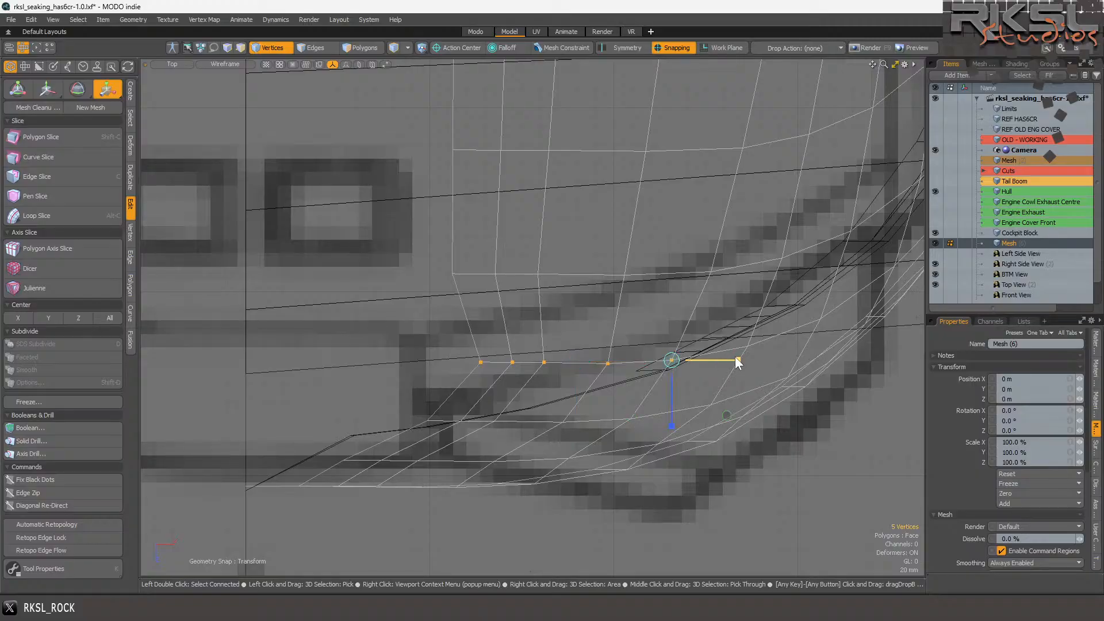
pyautogui.moveTo(738, 361); pyautogui.dragTo(750, 361)
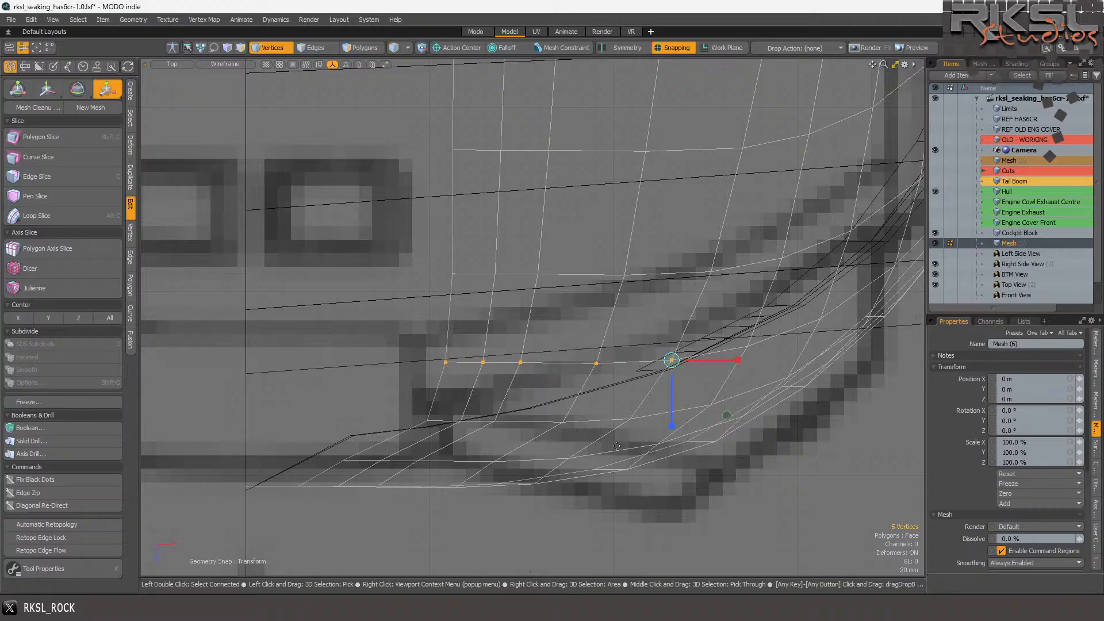
pyautogui.press('space')
# - Stretch the five inboard vertices of the next row toward the nose tip slightly along X about the outermost one
pyautogui.moveTo(645, 424)
pyautogui.mouseDown(button='right')
pyautogui.moveTo(362, 406)
pyautogui.moveTo(644, 431)
pyautogui.mouseUp(button='right')
pyautogui.click(108, 90)
pyautogui.click(635, 420)
pyautogui.moveTo(697, 418); pyautogui.dragTo(706, 418)
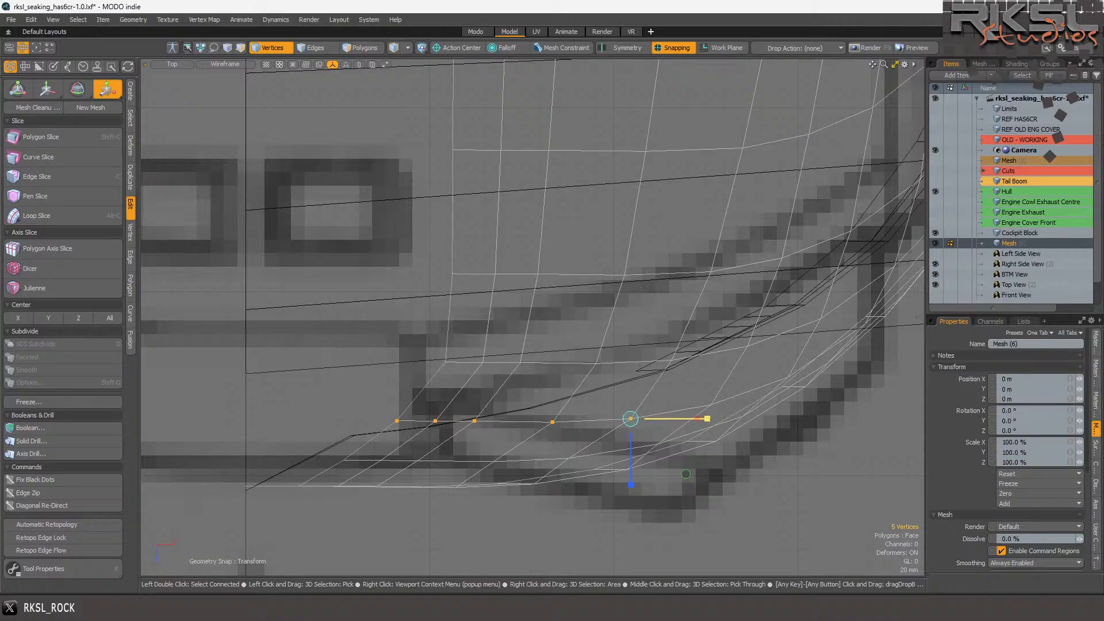
pyautogui.scroll(-5, 672, 411)
pyautogui.press('space')
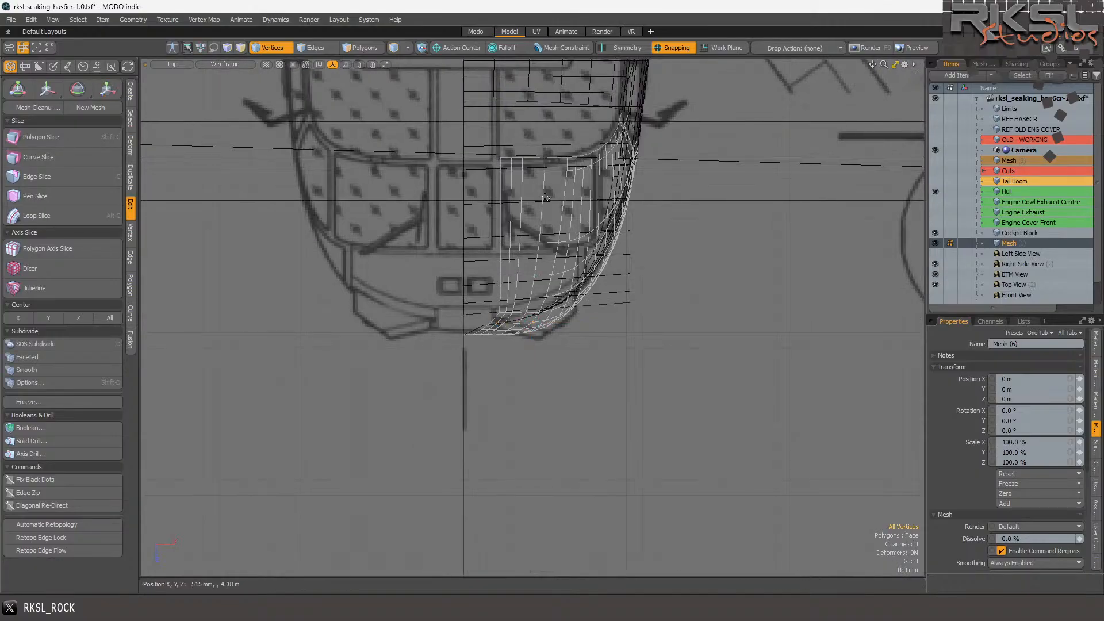
# - Select the five rear innermost vertices of the stretched rows and centre the transform on the rearmost one
pyautogui.scroll(3, 509, 151)
pyautogui.moveTo(429, 256)
pyautogui.mouseDown(button='right')
pyautogui.moveTo(478, 448)
pyautogui.moveTo(498, 151)
pyautogui.mouseUp(button='right')
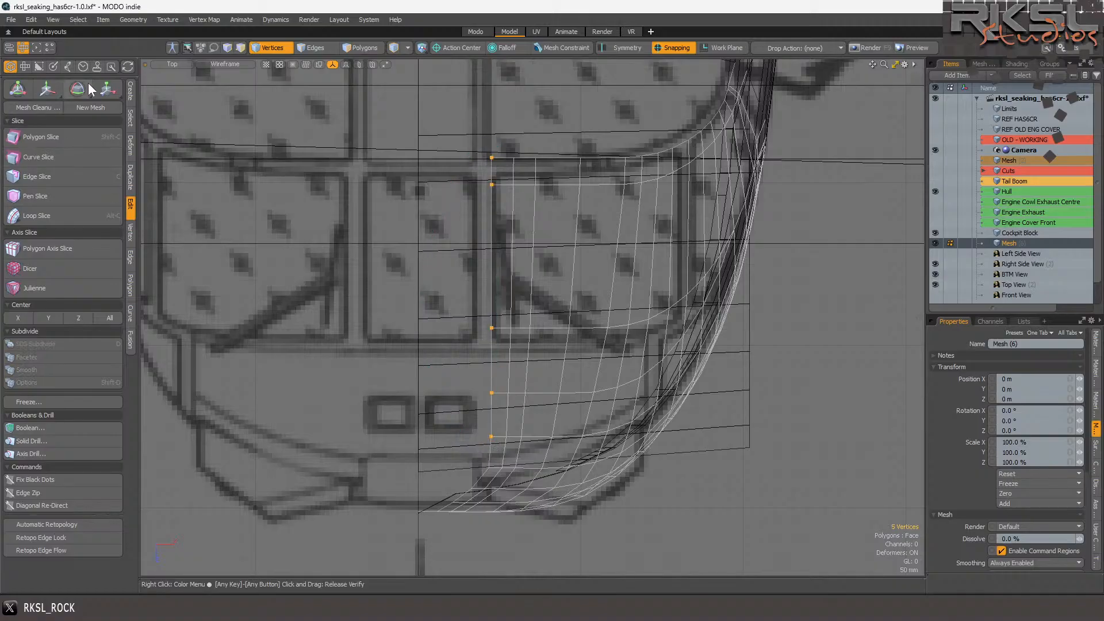
pyautogui.press('w')
pyautogui.scroll(3, 495, 161)
pyautogui.click(492, 164)
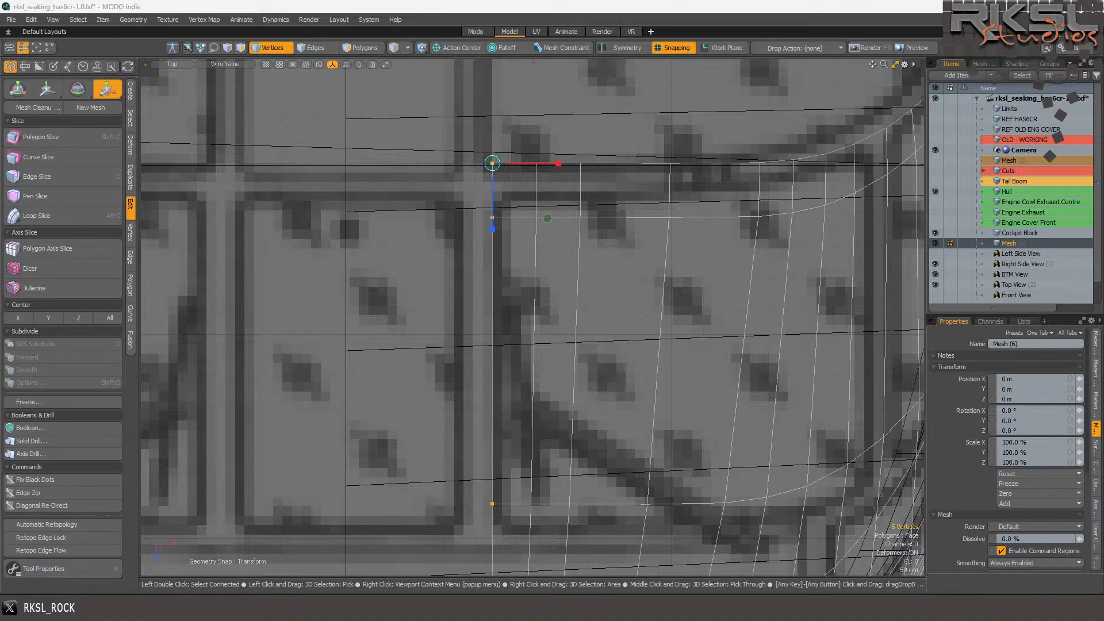
# - Extend the vertical row of inner boundary edges on Mesh (6) toward the helicopter's centreline
pyautogui.press('space')
pyautogui.scroll(-3, 173, 223)
pyautogui.scroll(2, 164, 226)
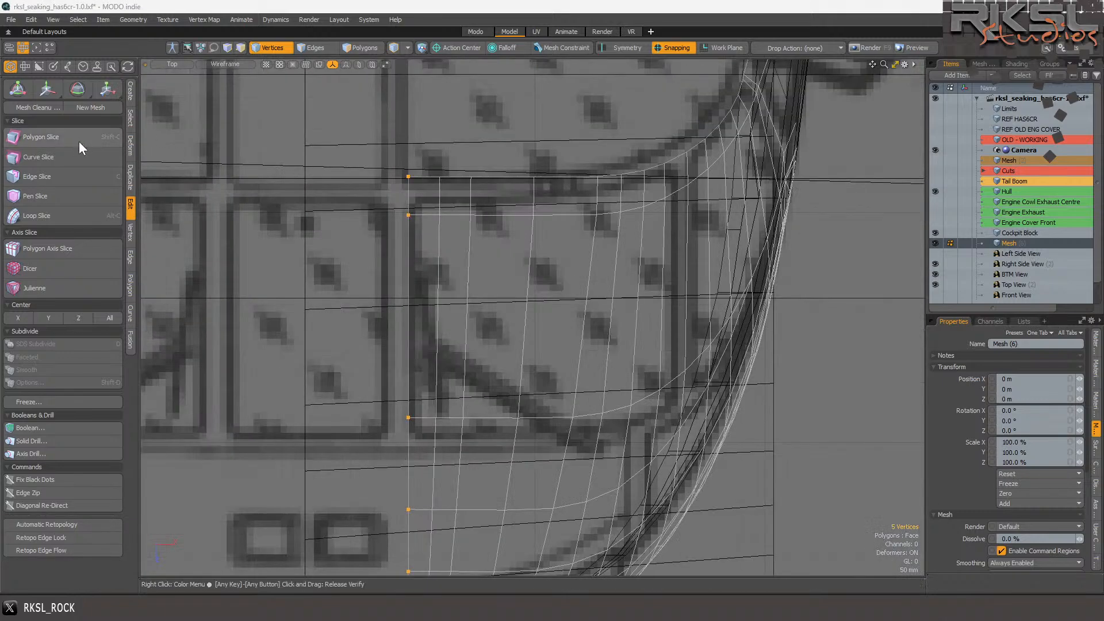
pyautogui.click(303, 49)
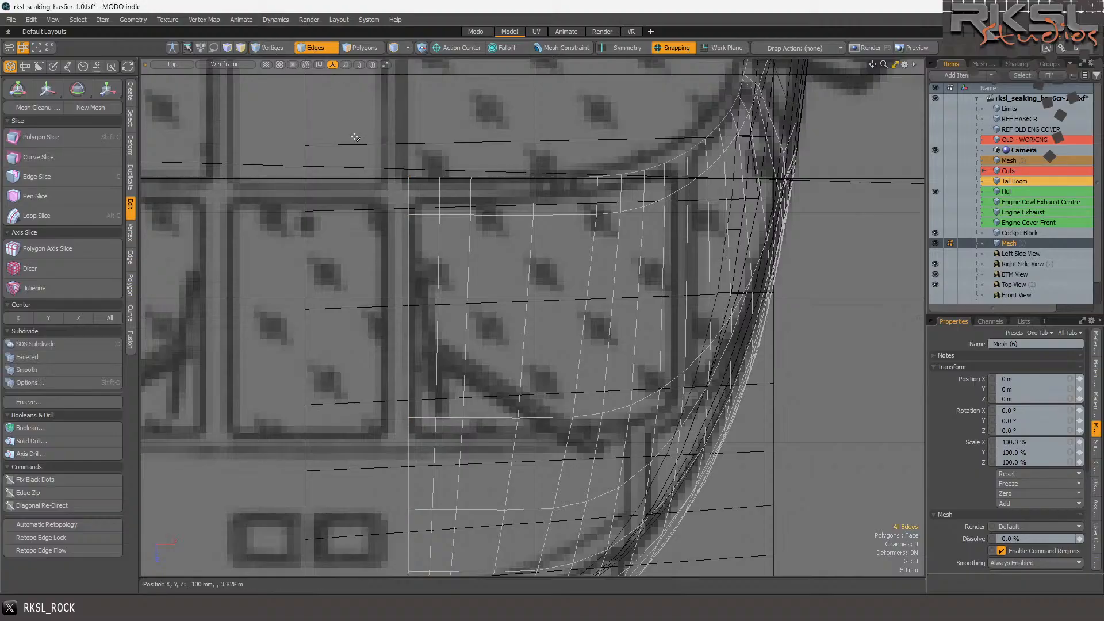
pyautogui.scroll(-4, 399, 151)
pyautogui.moveTo(349, 205)
pyautogui.mouseDown(button='right')
pyautogui.moveTo(370, 478)
pyautogui.moveTo(408, 434)
pyautogui.mouseUp(button='right')
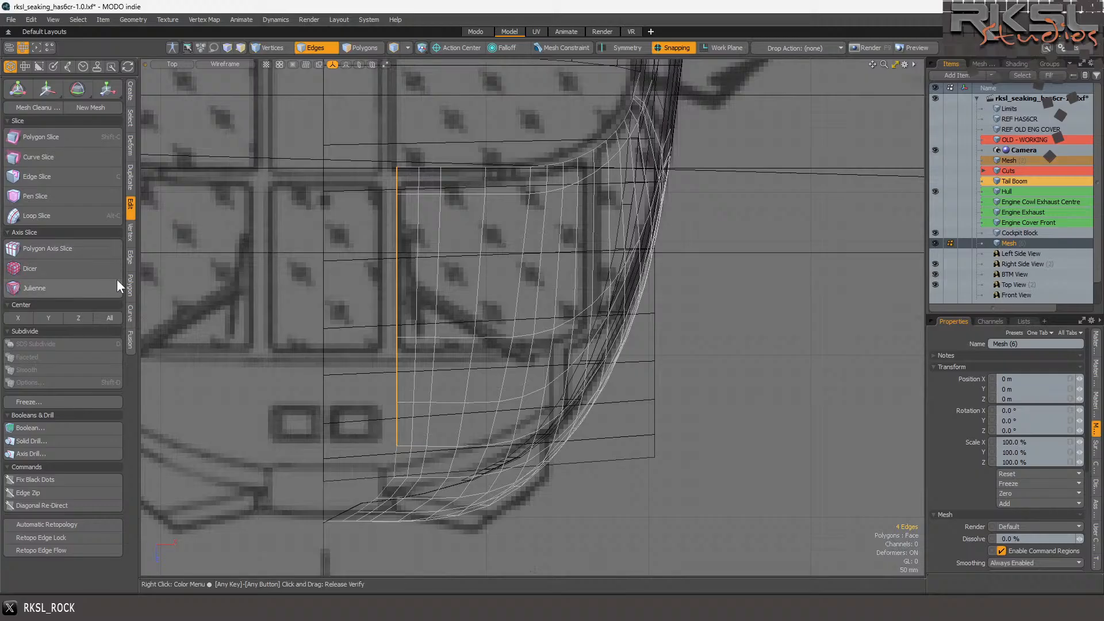
pyautogui.click(127, 257)
pyautogui.click(37, 178)
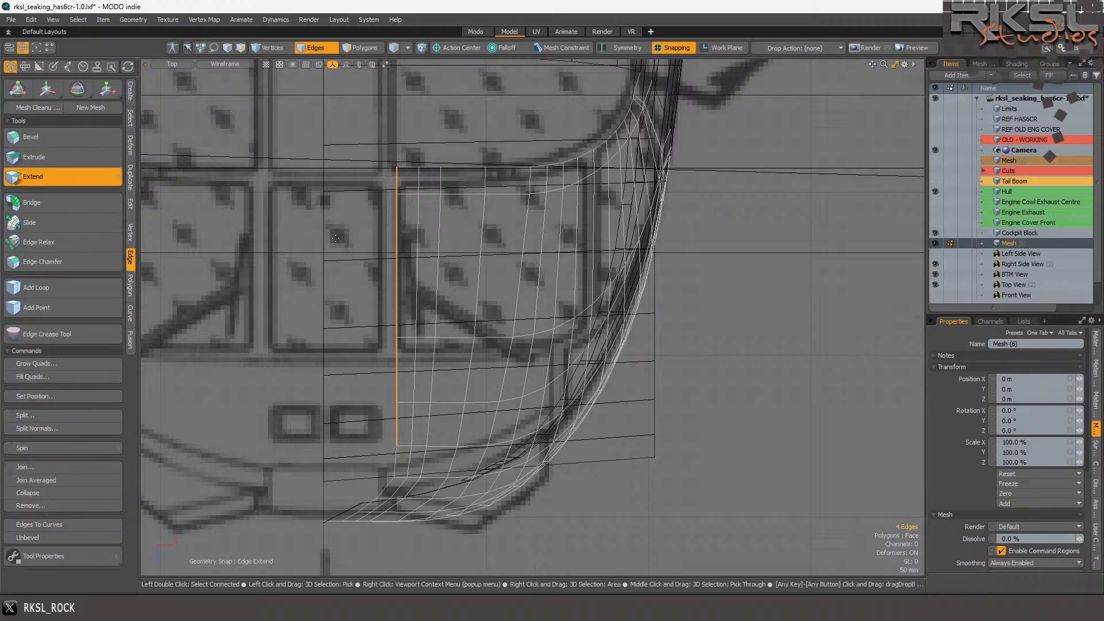
pyautogui.moveTo(457, 308); pyautogui.dragTo(389, 307)
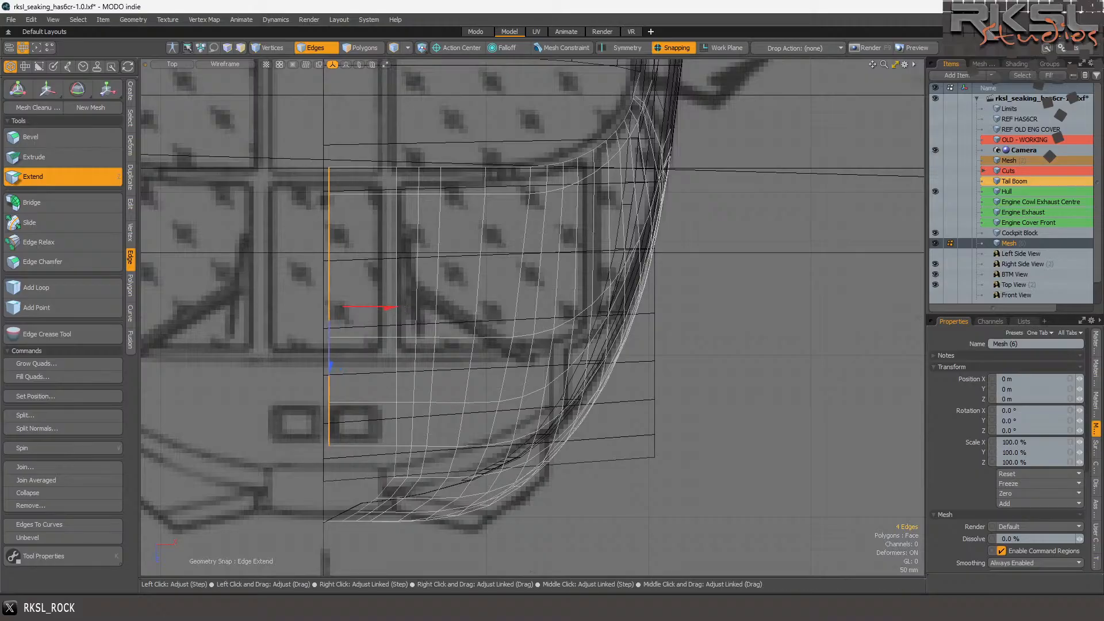
pyautogui.press('space')
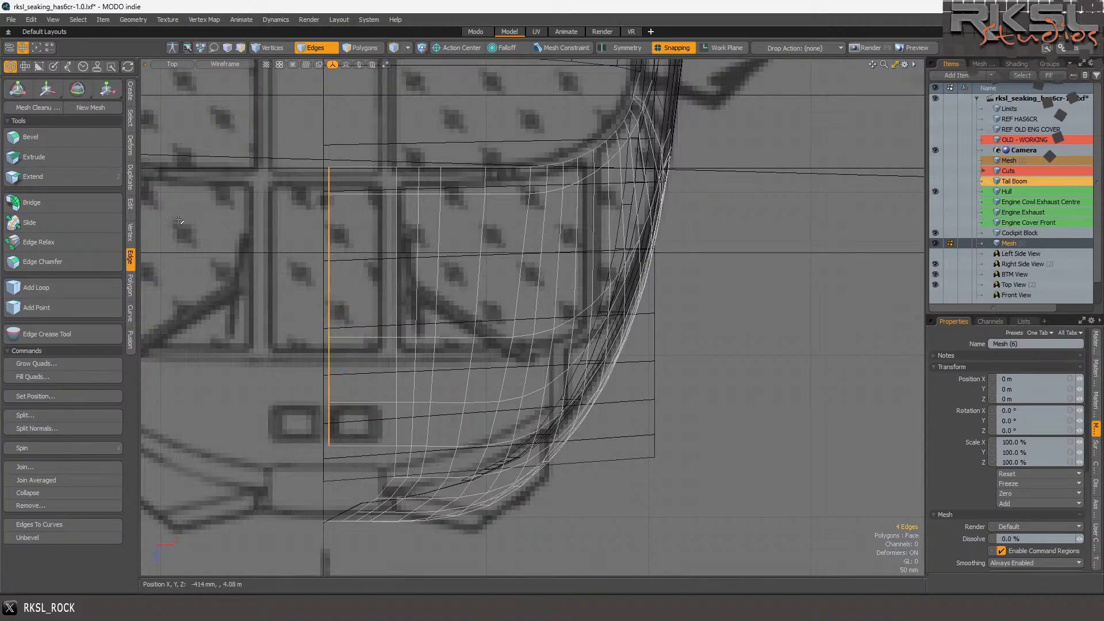
# - Align the extended edges of Mesh (6) exactly onto the centreline with Set Position, and clear the selection
pyautogui.click(130, 229)
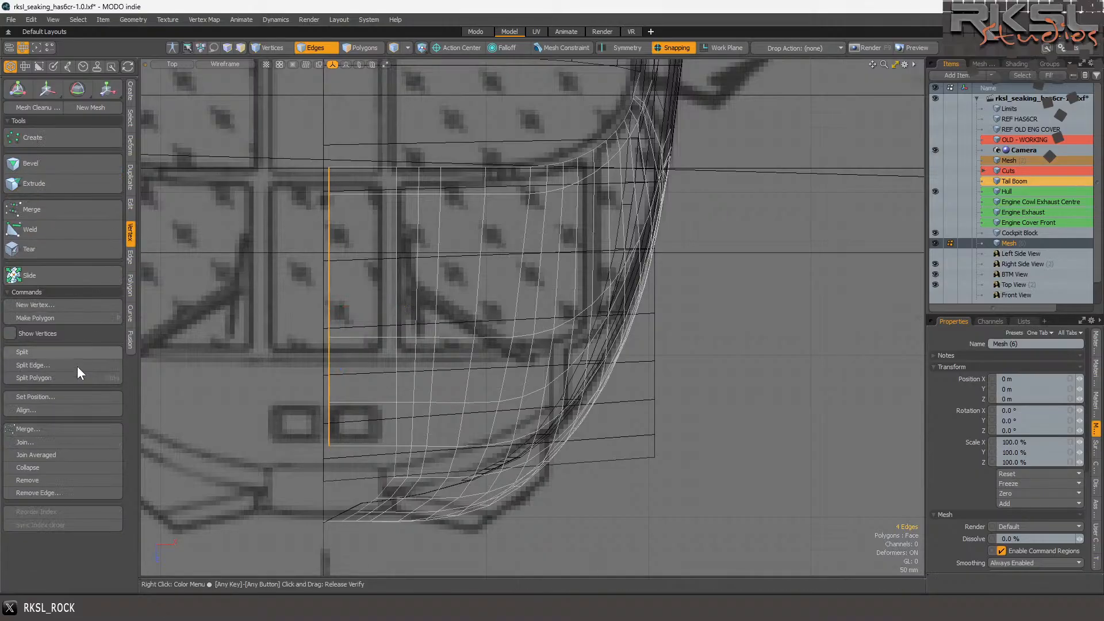
pyautogui.click(59, 397)
pyautogui.click(651, 279)
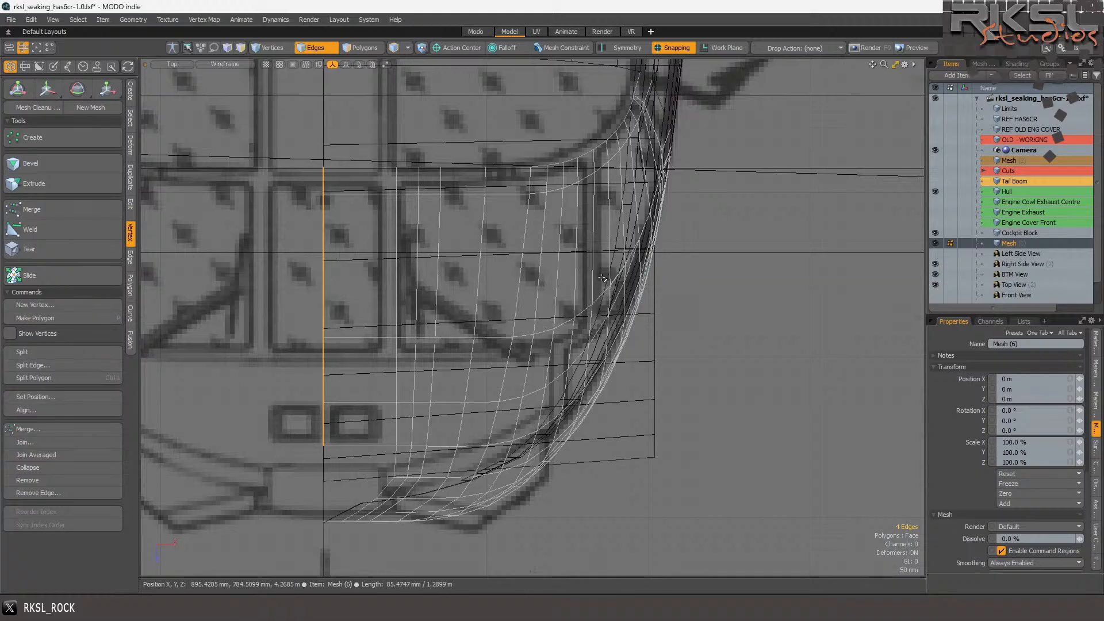
pyautogui.press('3')
pyautogui.click(444, 256)
pyautogui.click(557, 70)
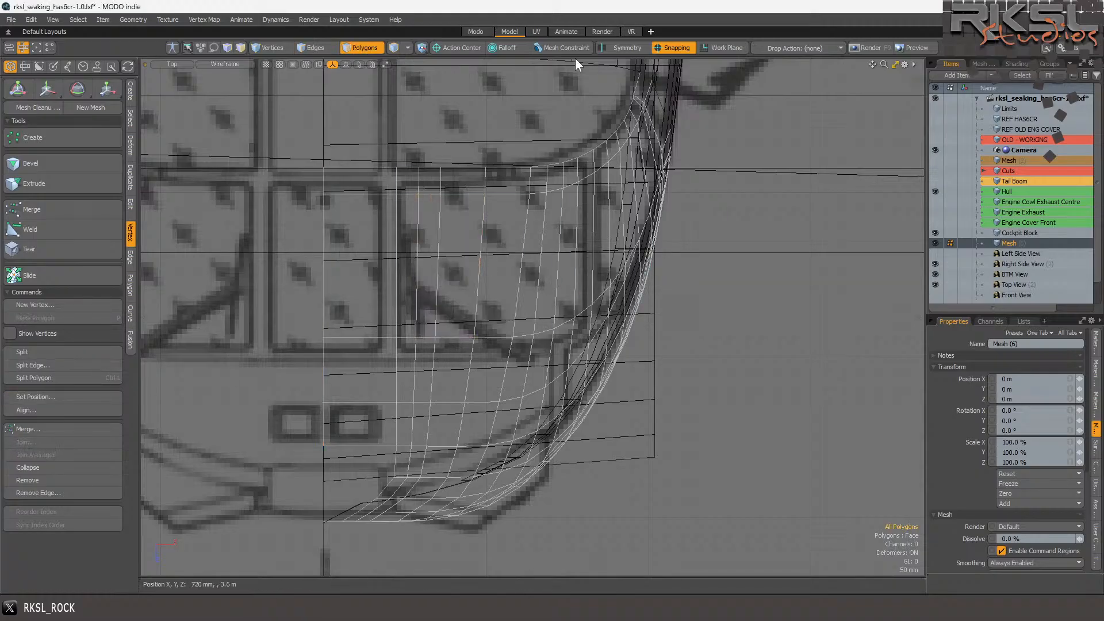
# - Inspect the cockpit shape in the render preview from several angles, toggling the visibility of Cockpit Block
pyautogui.click(601, 32)
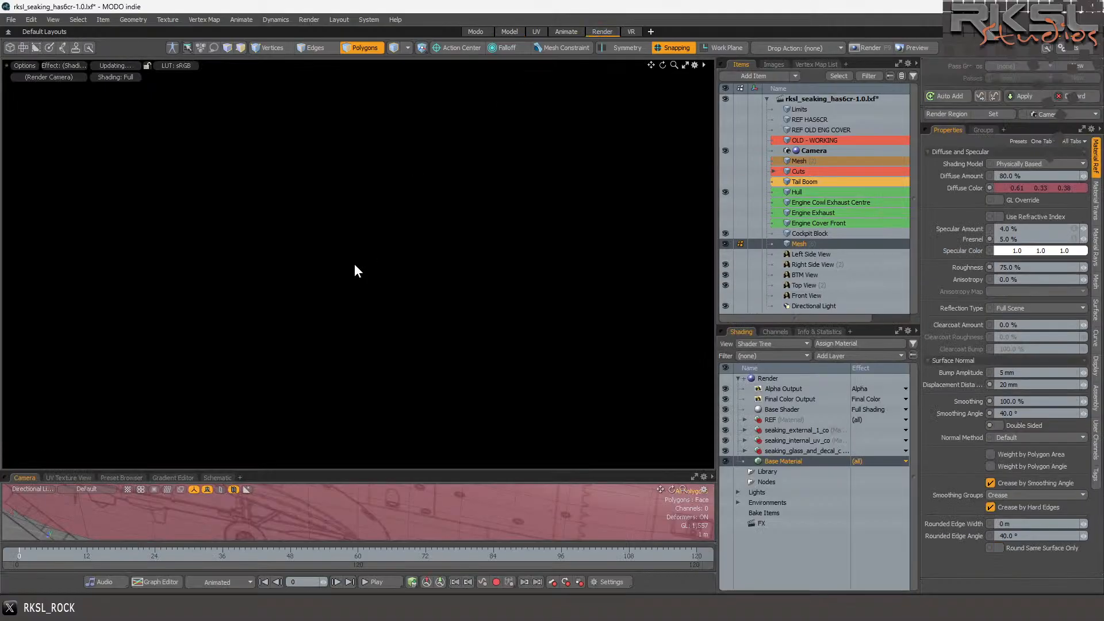
pyautogui.click(355, 265)
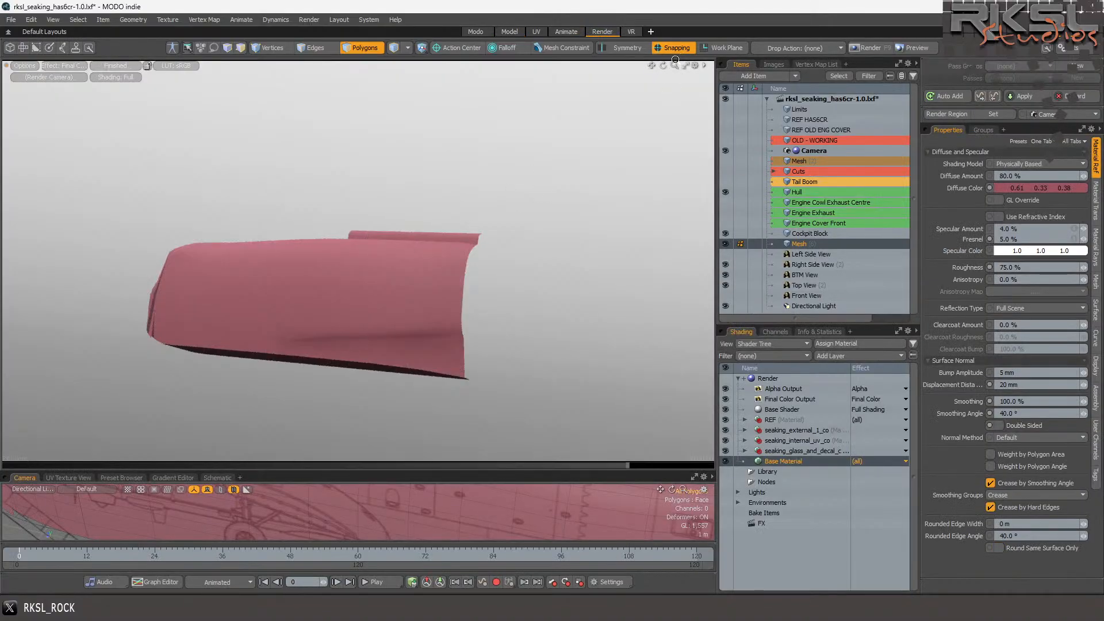
pyautogui.click(664, 64)
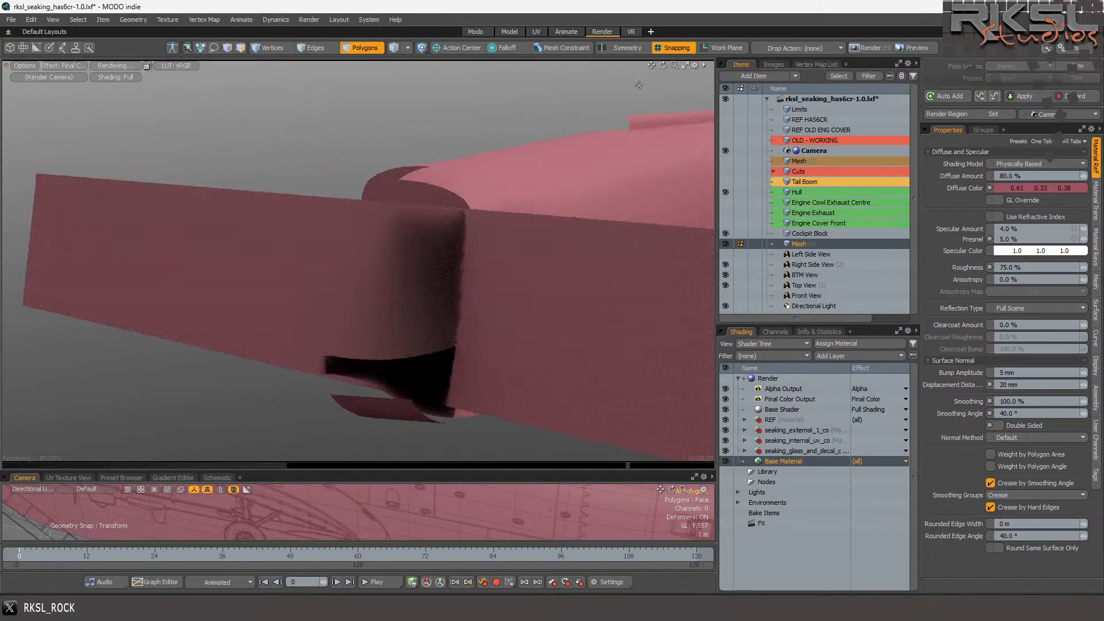
pyautogui.click(723, 232)
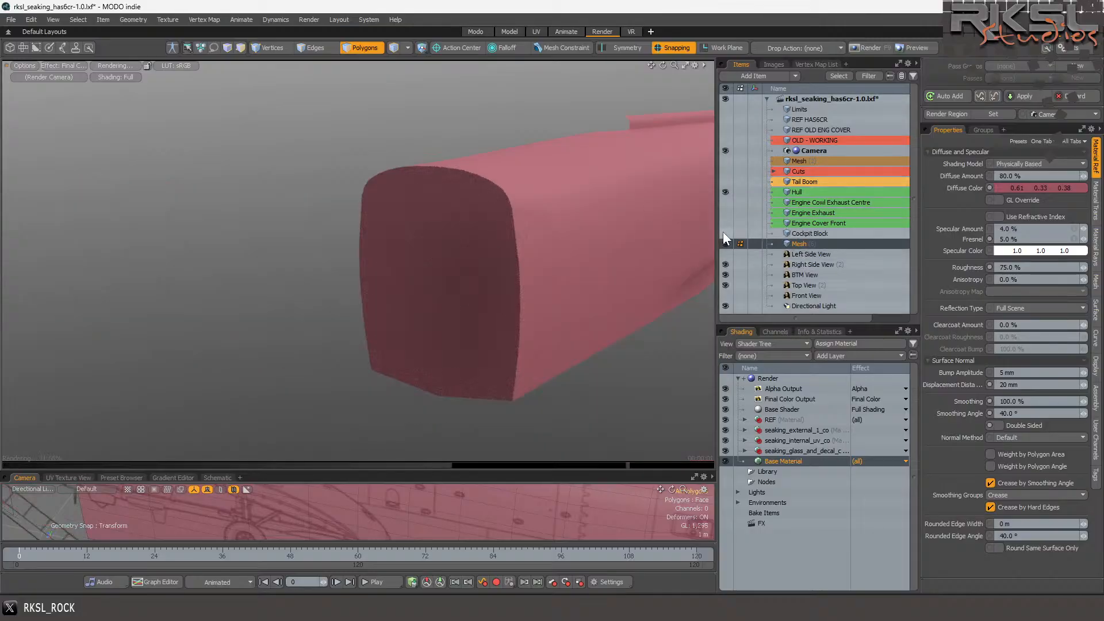
pyautogui.click(722, 232)
# - Move the oversized flat polygons crossing the nose from Cockpit Block into the Engine Cover Front mesh
pyautogui.click(805, 233)
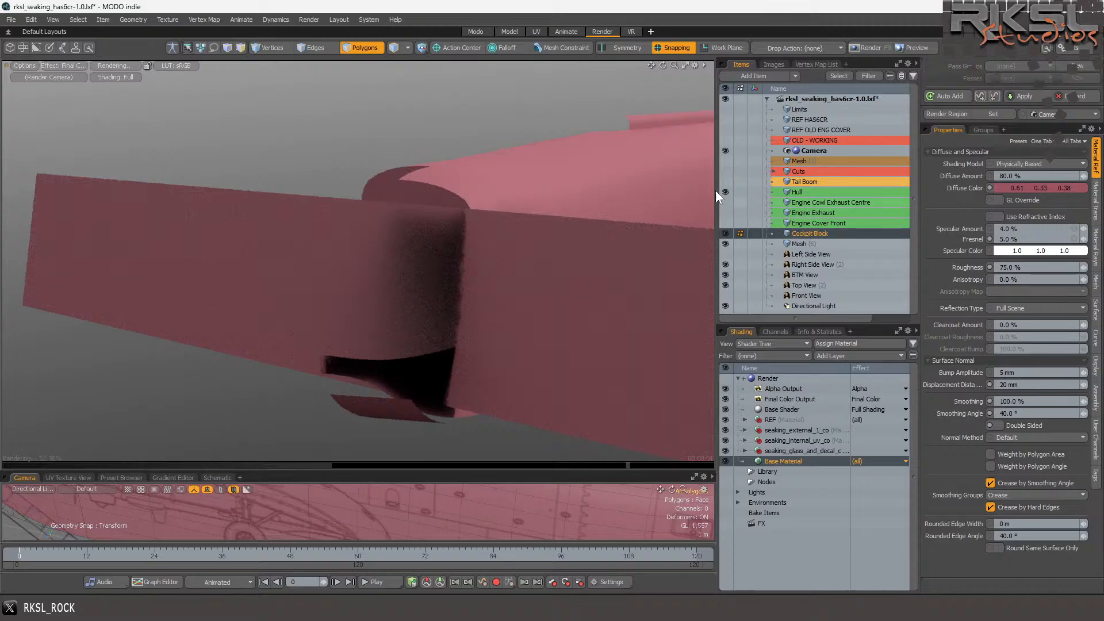
pyautogui.click(508, 31)
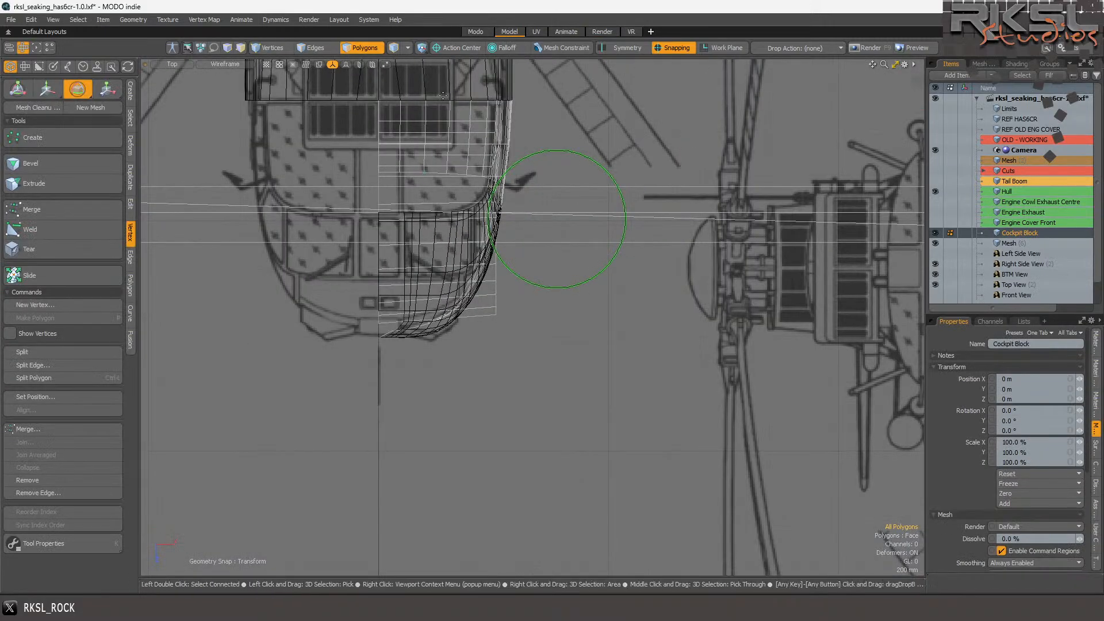
pyautogui.moveTo(556, 218)
pyautogui.mouseDown()
pyautogui.moveTo(634, 156)
pyautogui.moveTo(690, 280)
pyautogui.mouseUp()
pyautogui.press('space')
pyautogui.click(770, 299)
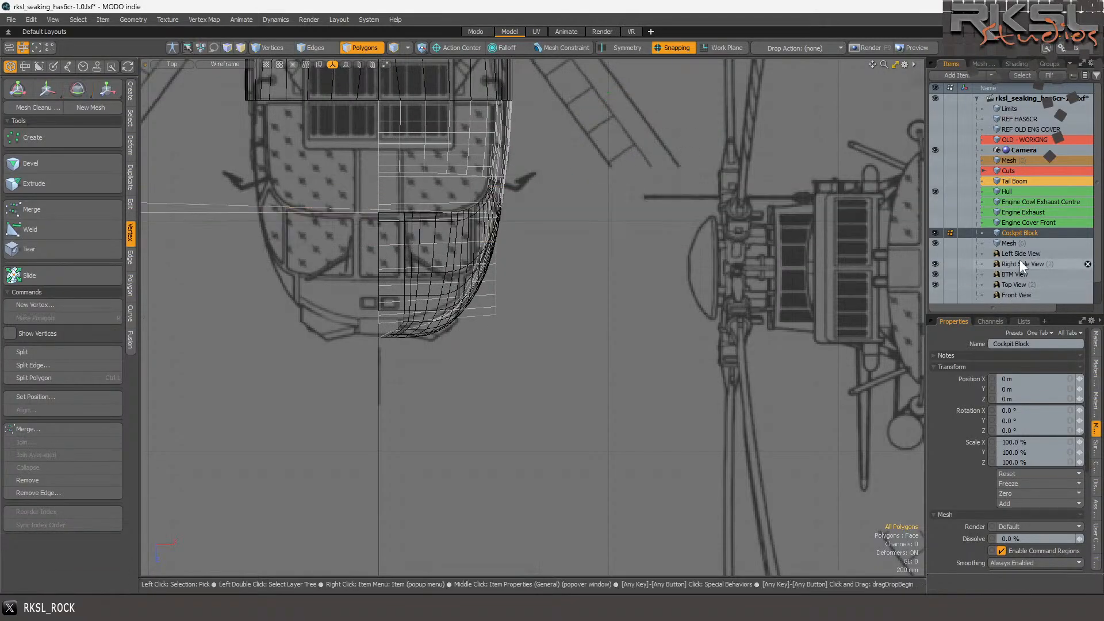
pyautogui.click(1013, 221)
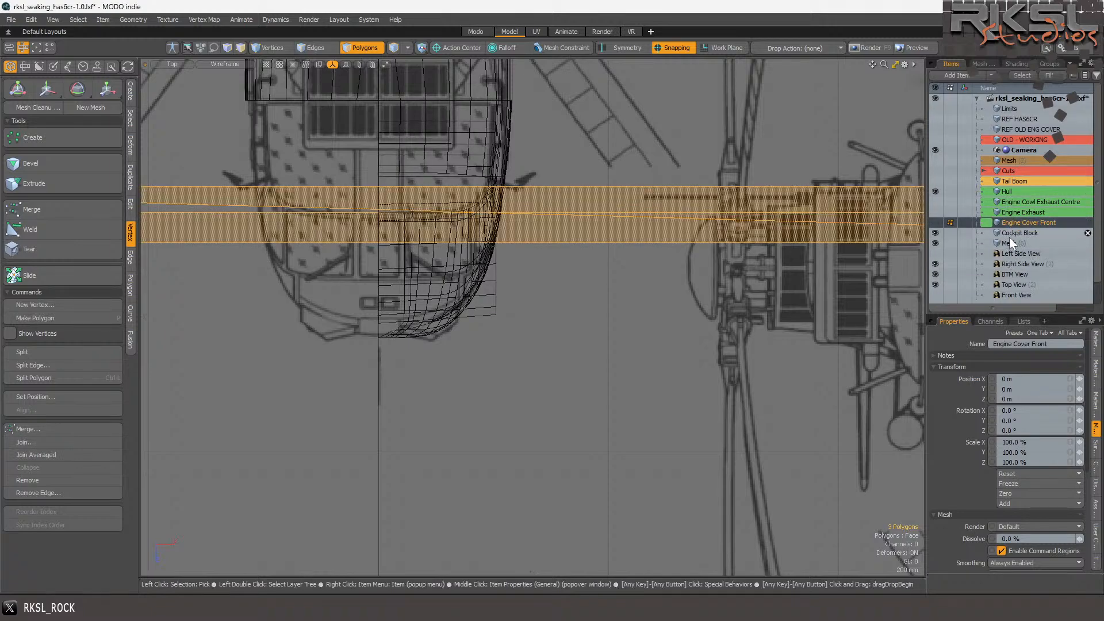
# - Move the stray outer polygons along the lower nose and rear side from Cockpit Block into Engine Cover Front, working in perspective view
pyautogui.click(1008, 236)
pyautogui.click(1006, 241)
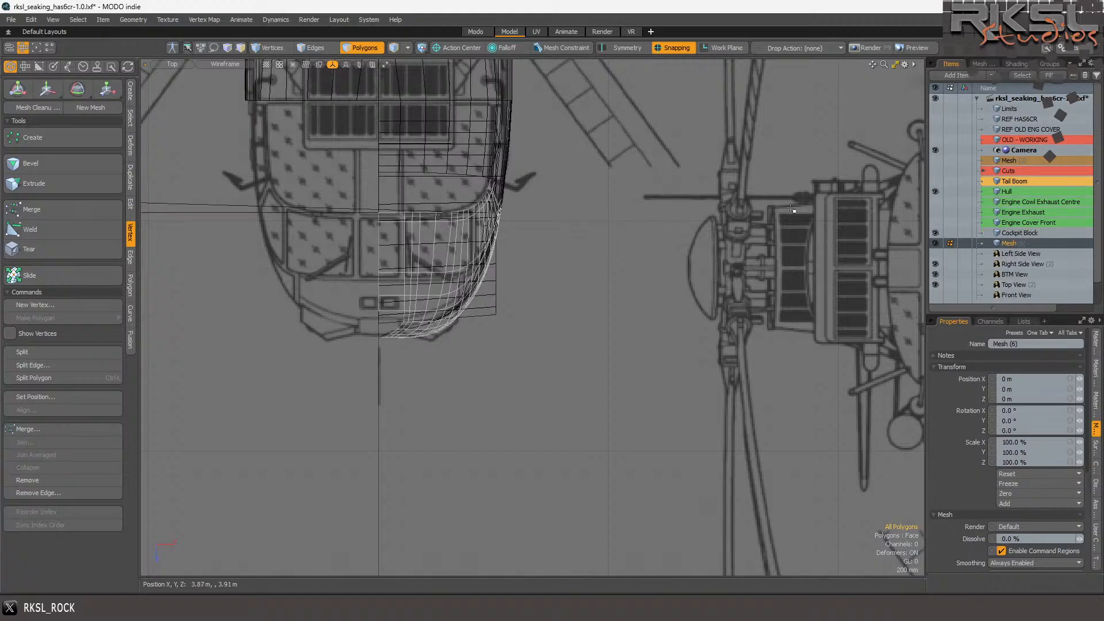
pyautogui.click(1012, 233)
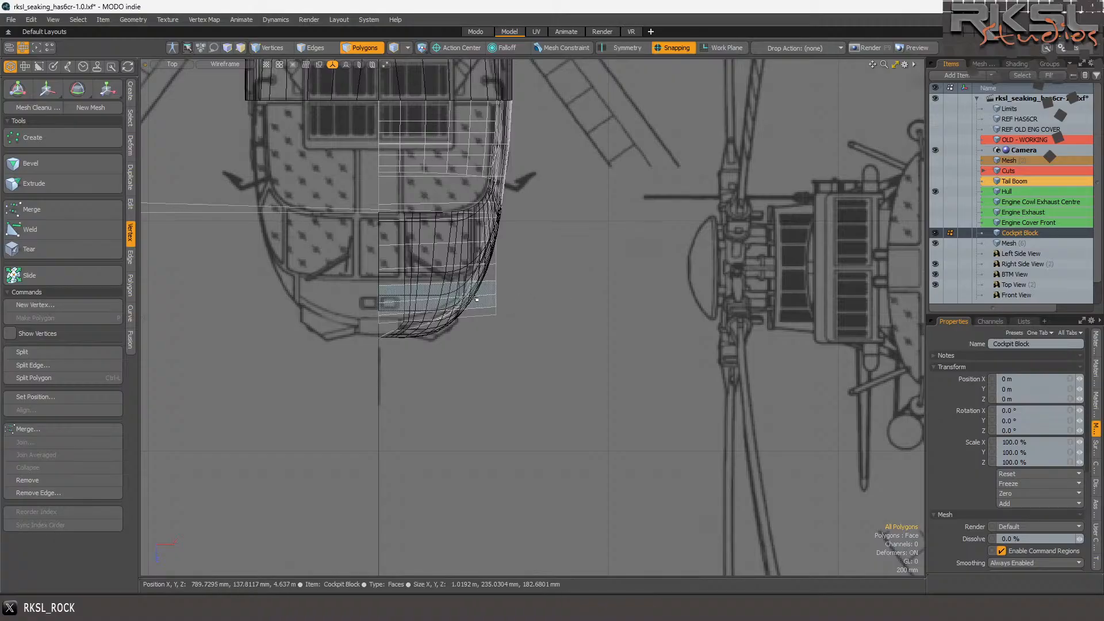
pyautogui.doubleClick(474, 296)
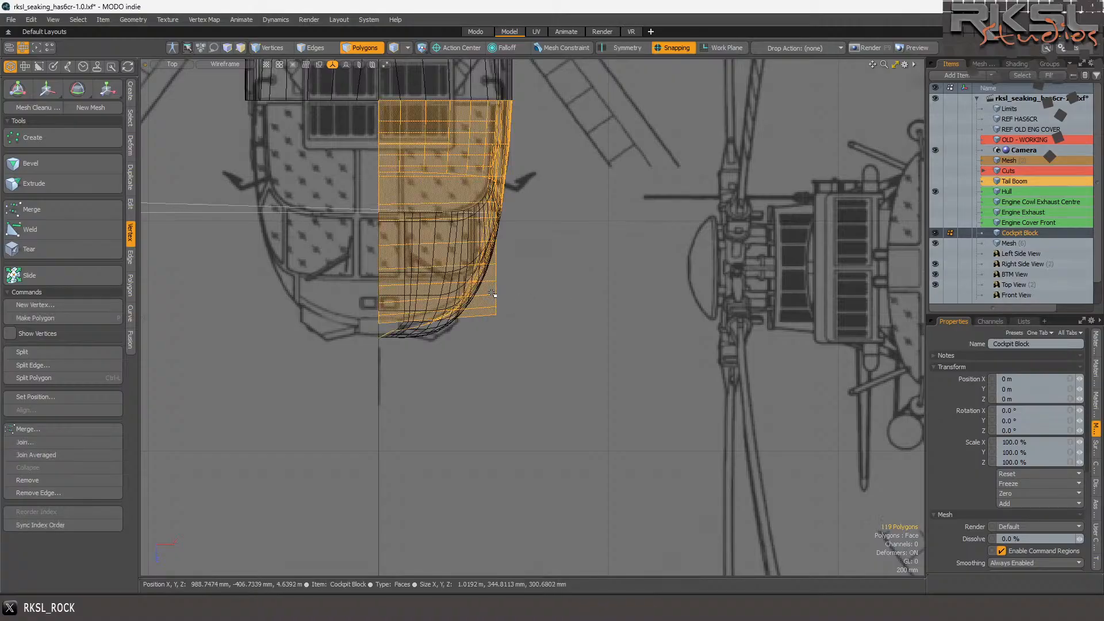
pyautogui.click(176, 64)
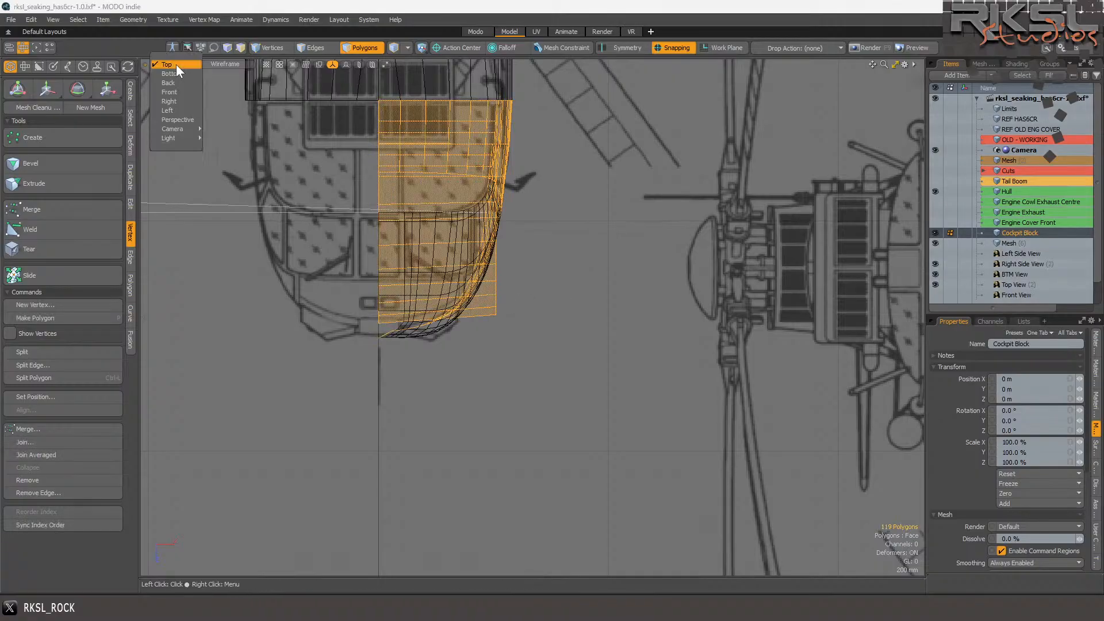
pyautogui.click(172, 115)
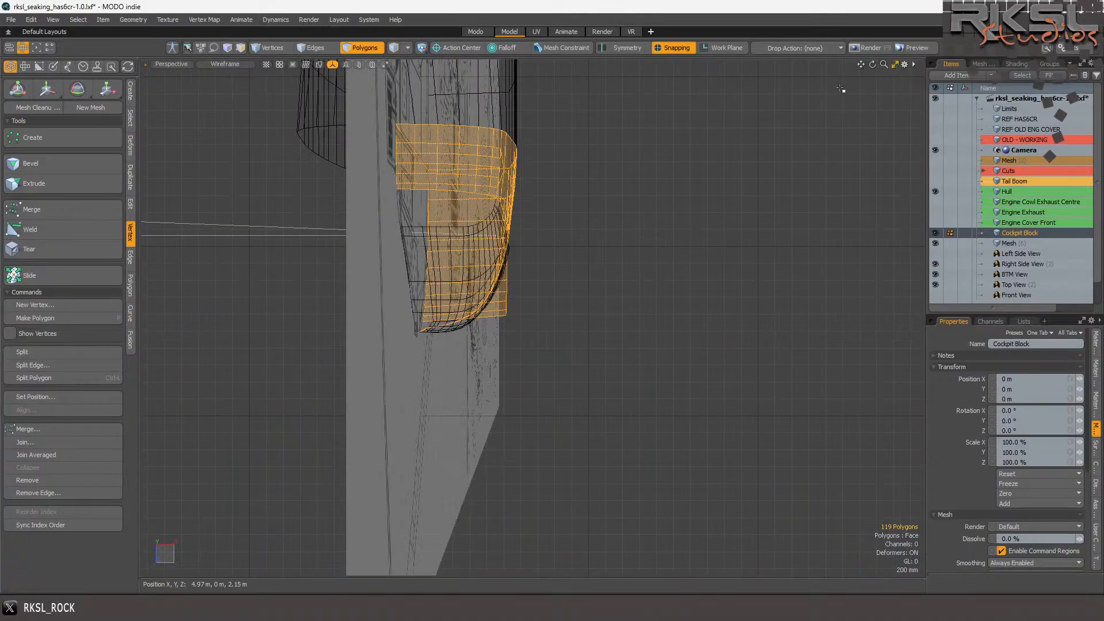
pyautogui.moveTo(873, 65); pyautogui.dragTo(805, 92)
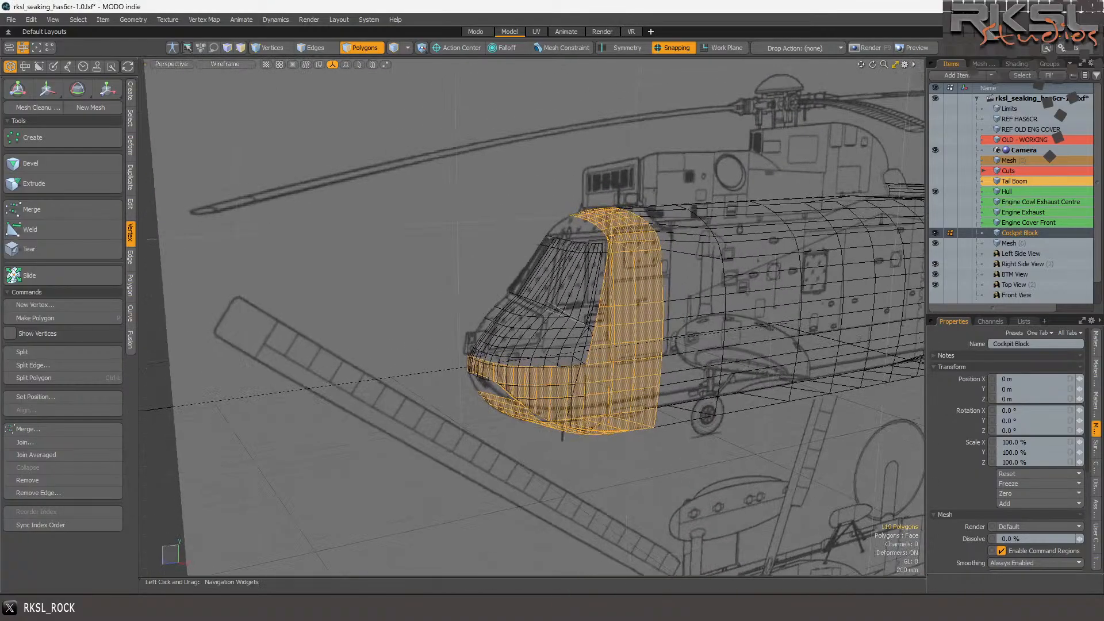
pyautogui.moveTo(872, 64); pyautogui.dragTo(756, 77)
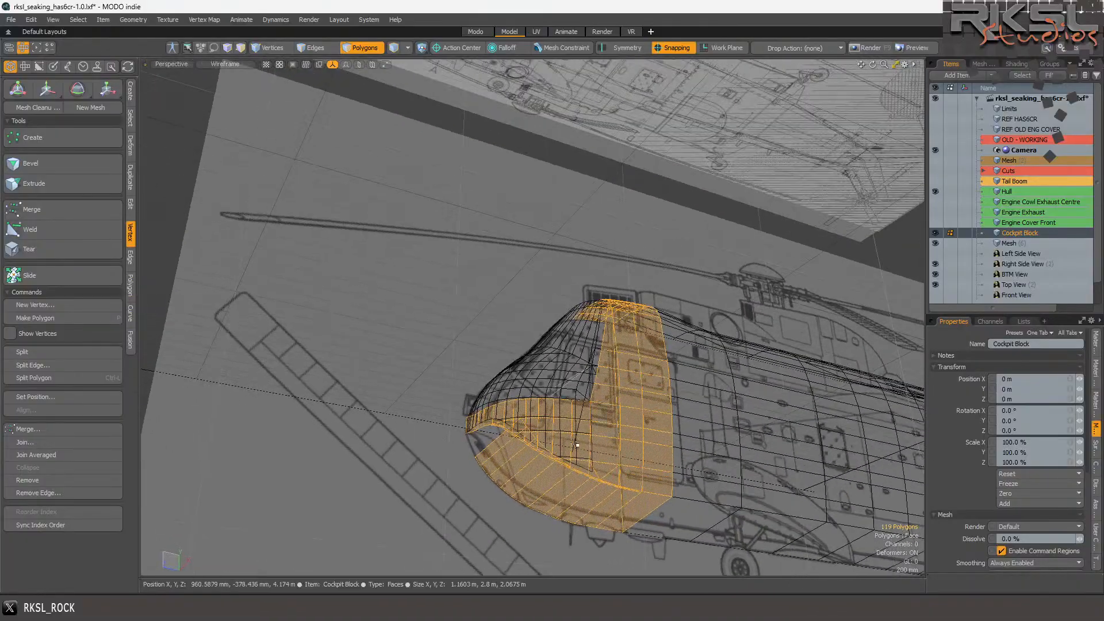
pyautogui.moveTo(487, 456)
pyautogui.mouseDown()
pyautogui.moveTo(570, 500)
pyautogui.moveTo(661, 514)
pyautogui.mouseUp()
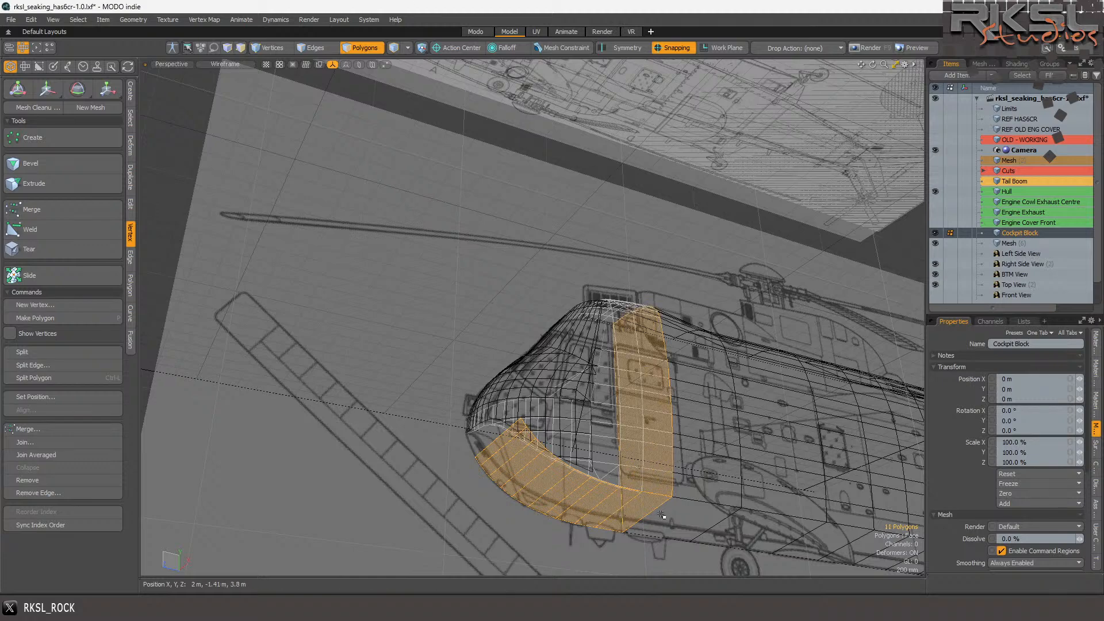
pyautogui.click(1025, 222)
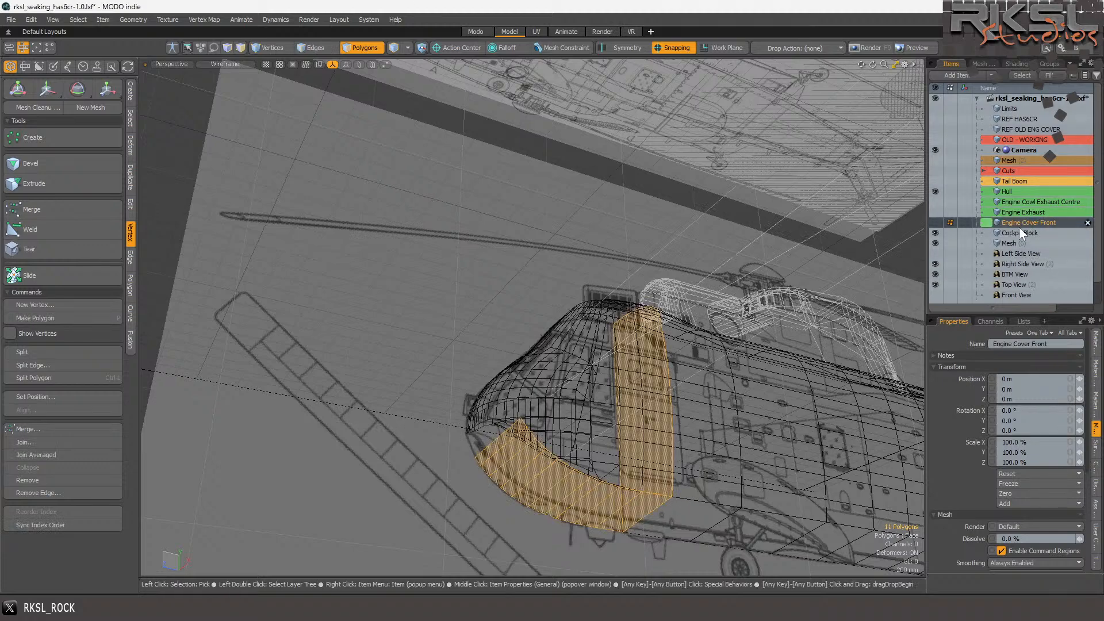
# - Compare Cockpit Block and Mesh (6) together, make only Mesh (6) active, and set the viewport shading to Default
pyautogui.click(1016, 233)
pyautogui.keyDown('ctrl'); pyautogui.click(1008, 242); pyautogui.keyUp('ctrl')
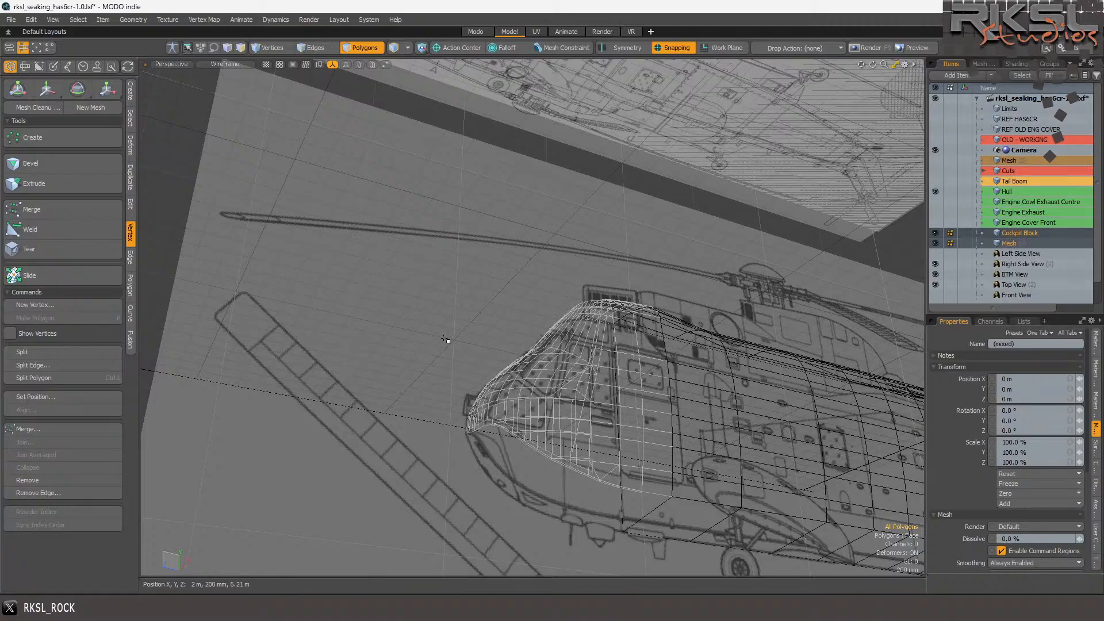
pyautogui.scroll(5, 416, 282)
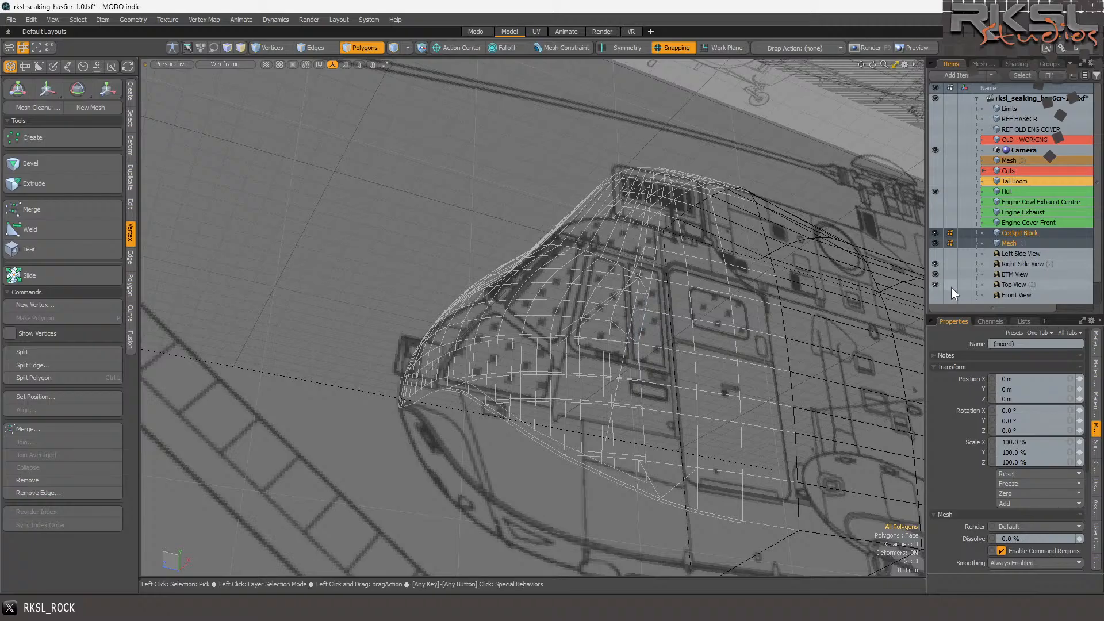
pyautogui.click(1009, 244)
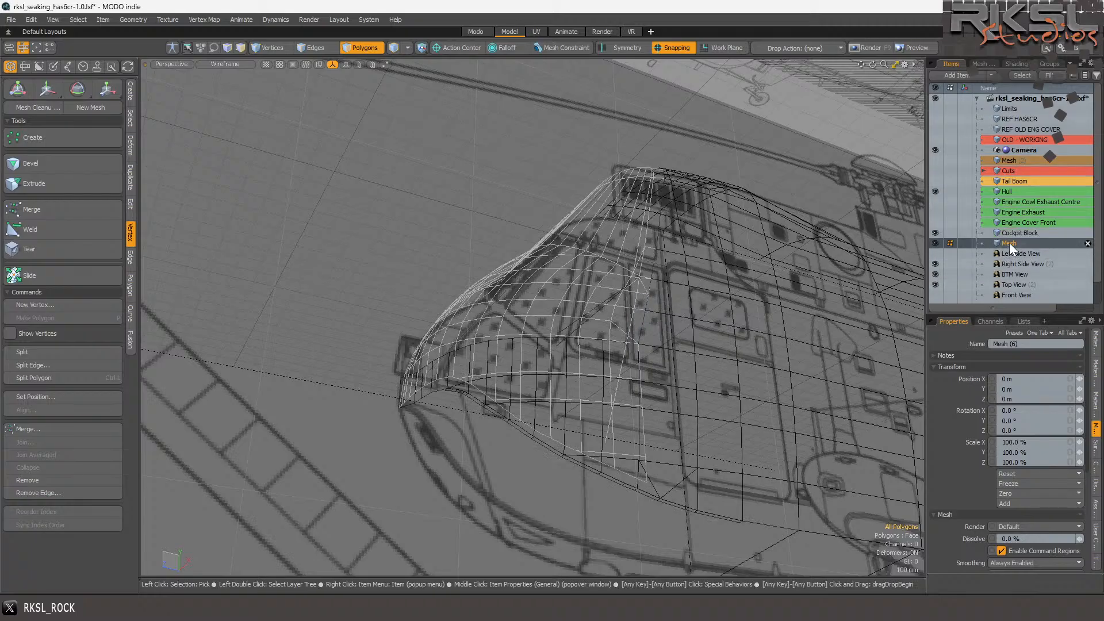
pyautogui.click(214, 69)
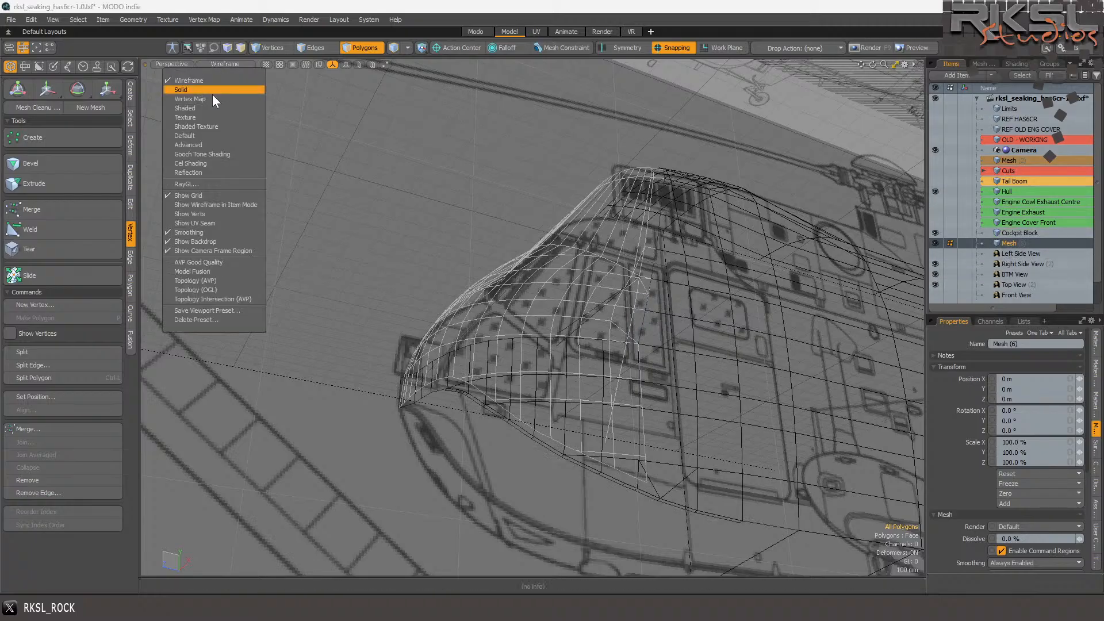
pyautogui.click(195, 136)
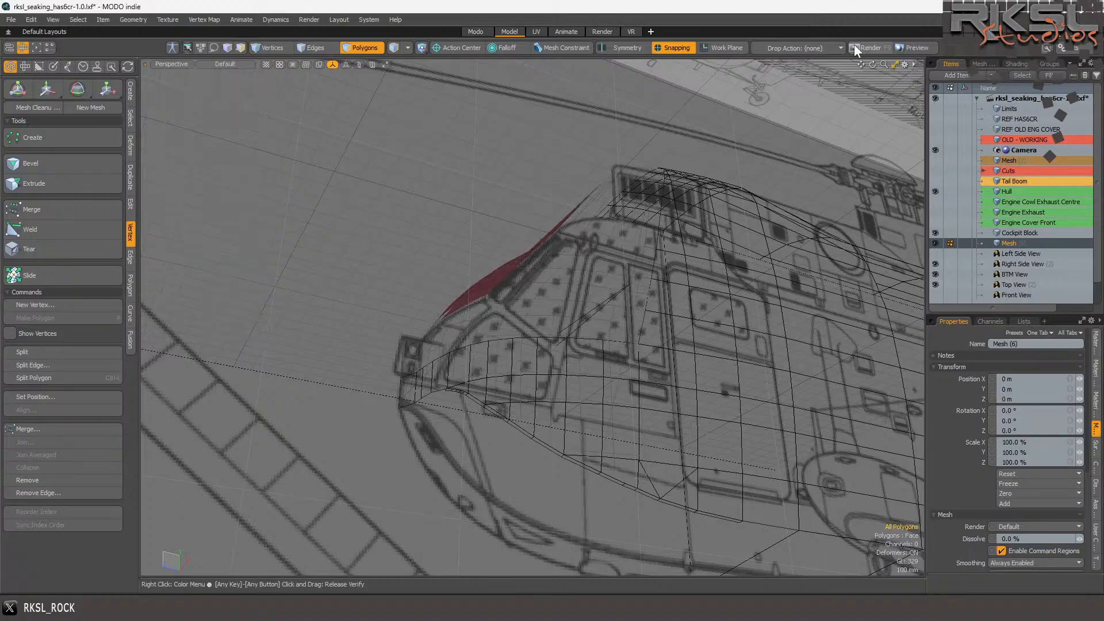
# - Flip the connected polygons of Mesh (6) to face outward and check the shaded nose surface
pyautogui.moveTo(872, 65); pyautogui.dragTo(902, 109)
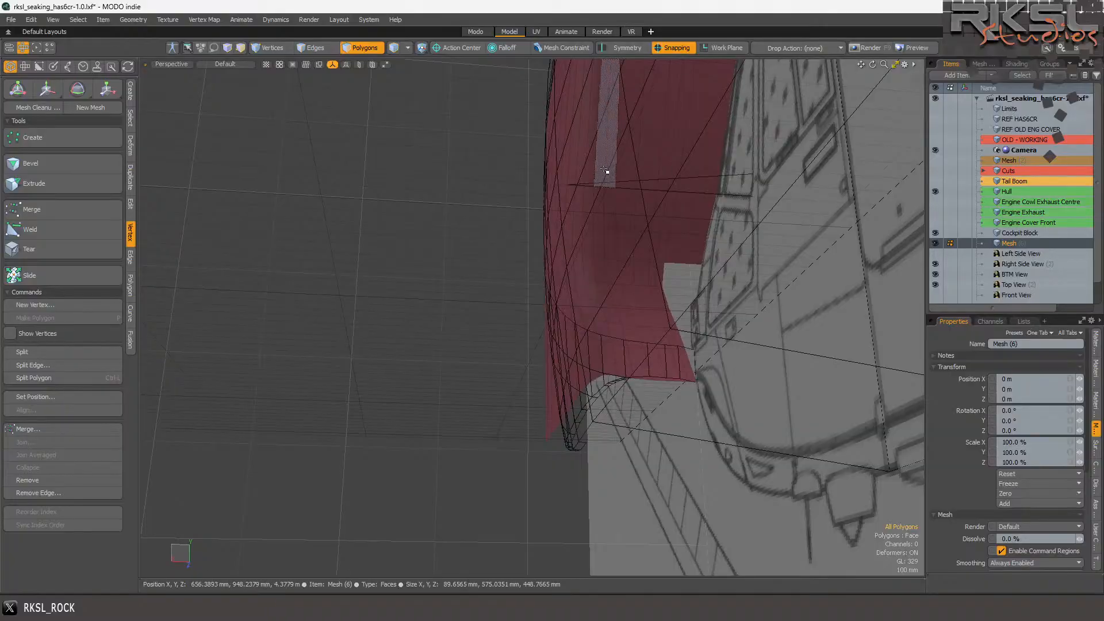
pyautogui.doubleClick(605, 171)
pyautogui.click(406, 189)
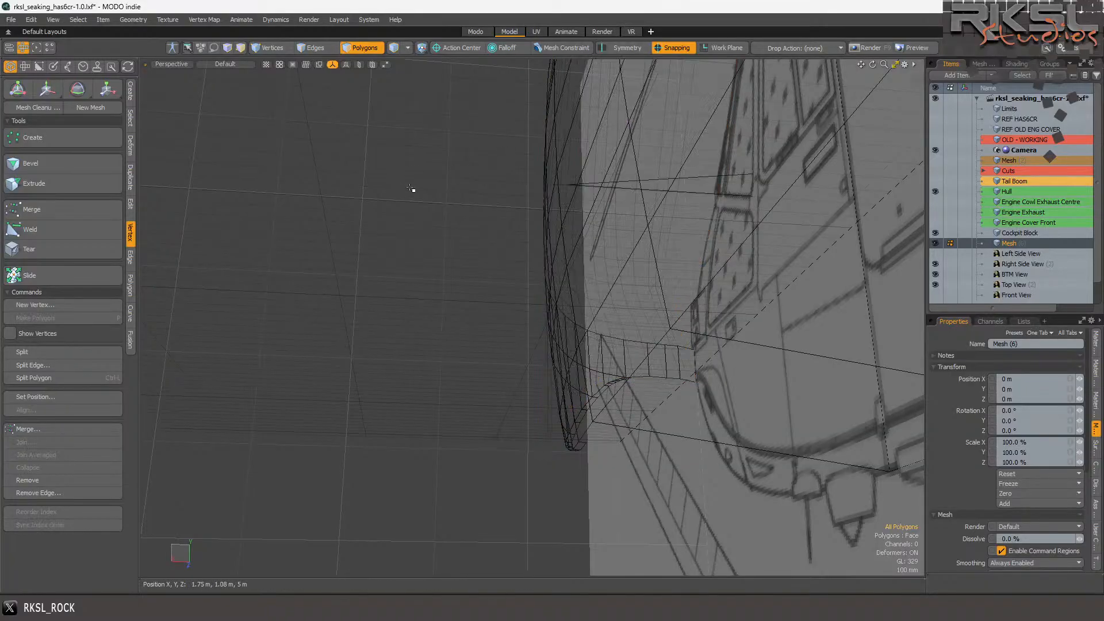
pyautogui.moveTo(872, 65); pyautogui.dragTo(861, 87)
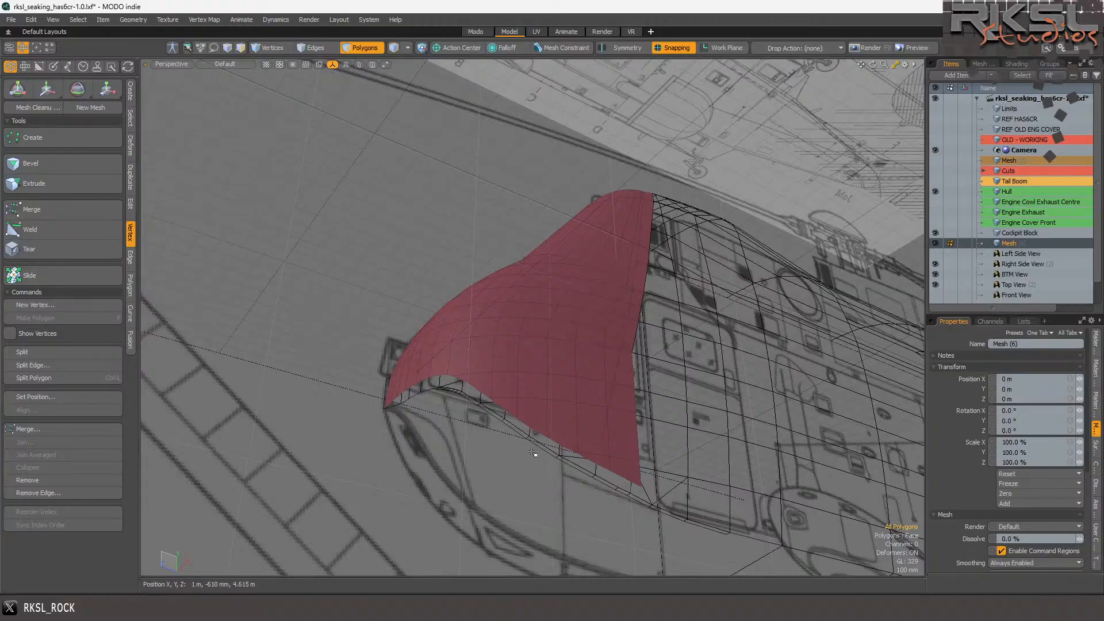
pyautogui.scroll(5, 644, 445)
pyautogui.scroll(-4, 667, 398)
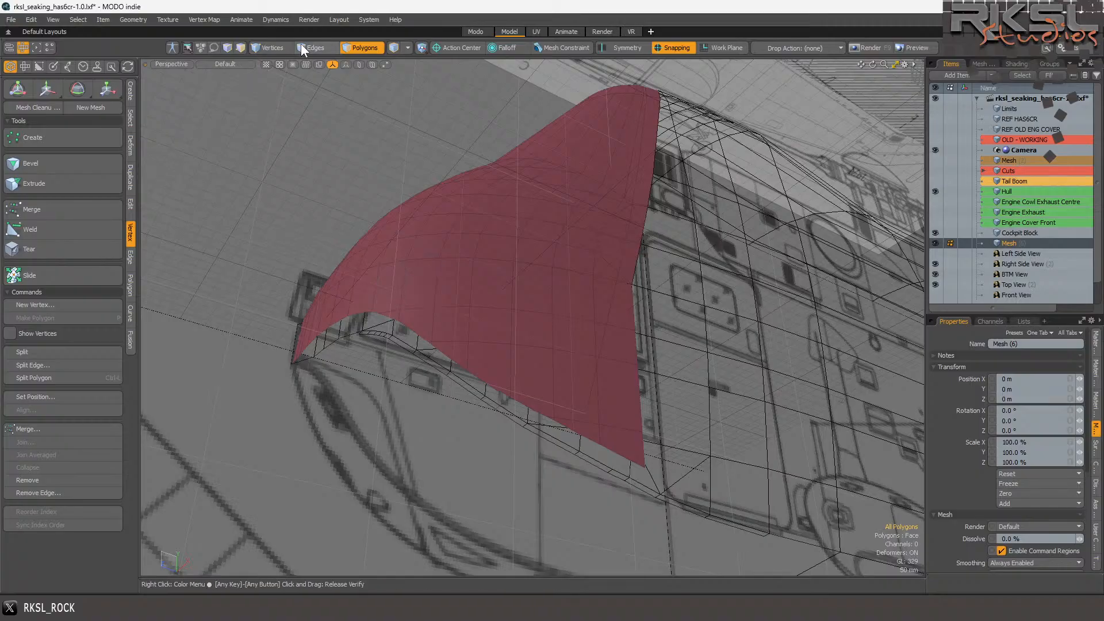
# - Delete the redundant vertices along the front of the nose's curved lower edge in Mesh (6), working with vertices
pyautogui.click(272, 48)
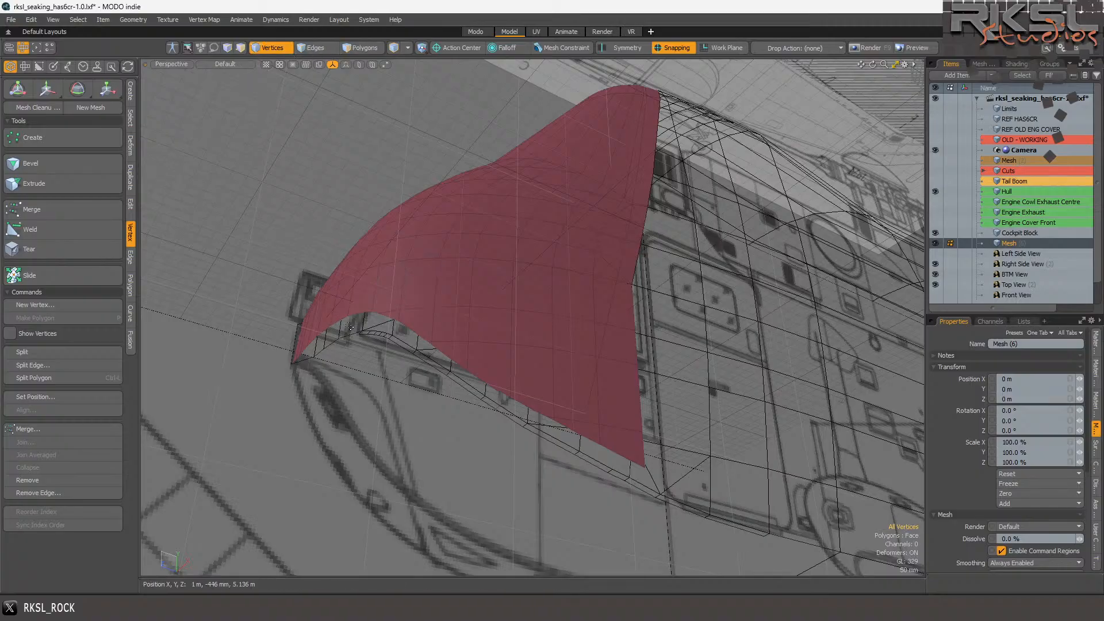
pyautogui.moveTo(449, 300); pyautogui.dragTo(522, 318, button='right')
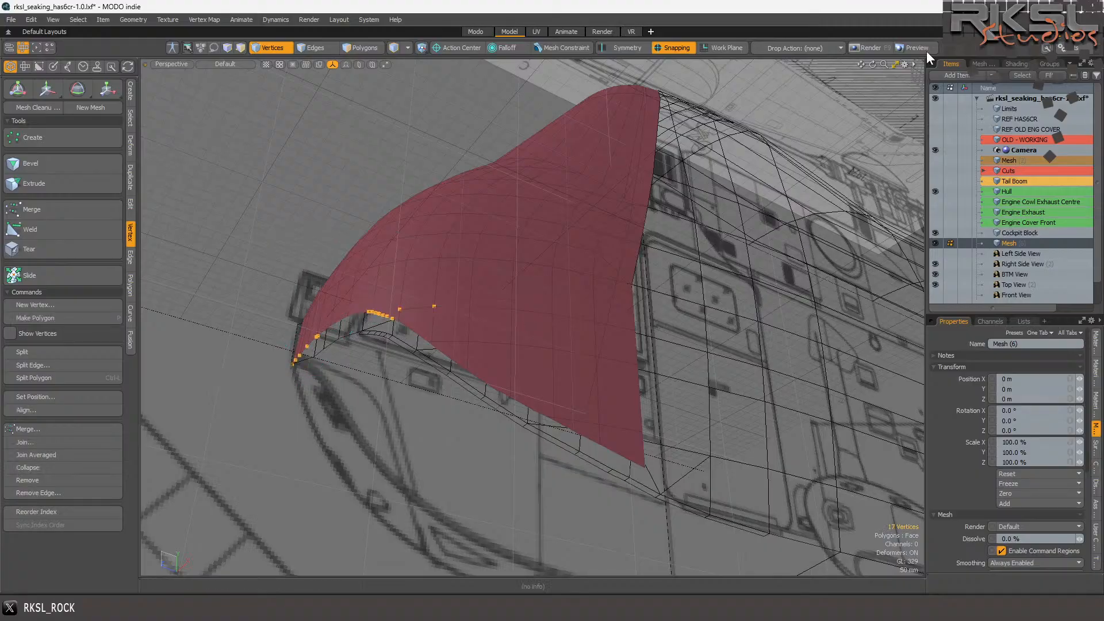
pyautogui.moveTo(873, 65); pyautogui.dragTo(659, 100)
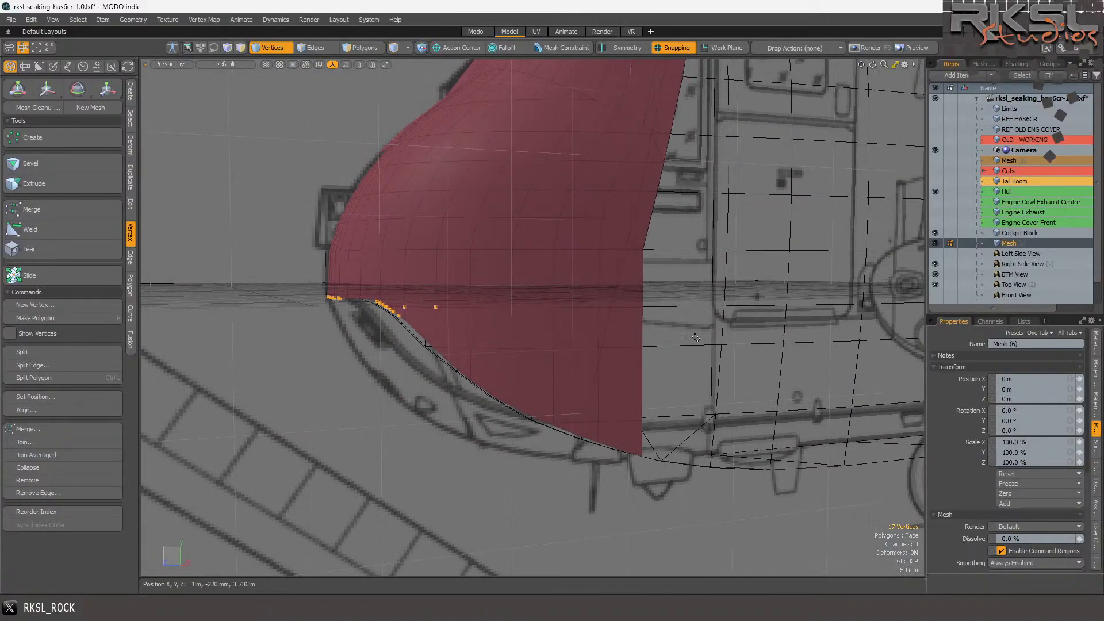
pyautogui.moveTo(667, 282)
pyautogui.mouseDown(button='right')
pyautogui.moveTo(320, 299)
pyautogui.moveTo(345, 315)
pyautogui.moveTo(280, 341)
pyautogui.mouseUp(button='right')
pyautogui.scroll(2, 511, 294)
pyautogui.scroll(4, 348, 346)
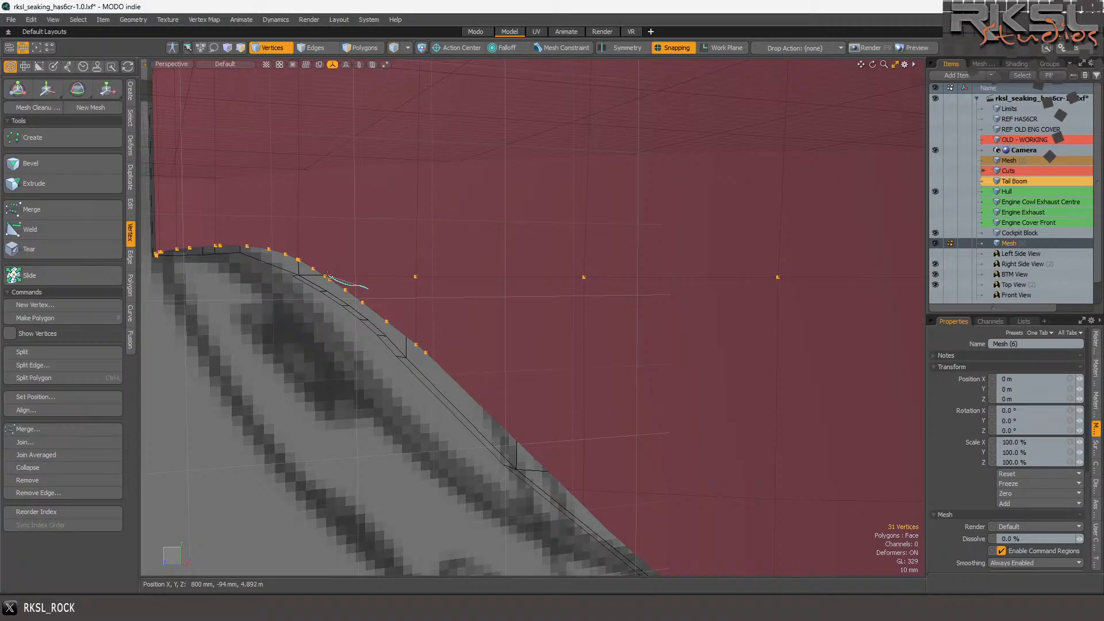
pyautogui.moveTo(417, 326); pyautogui.dragTo(425, 350, button='right')
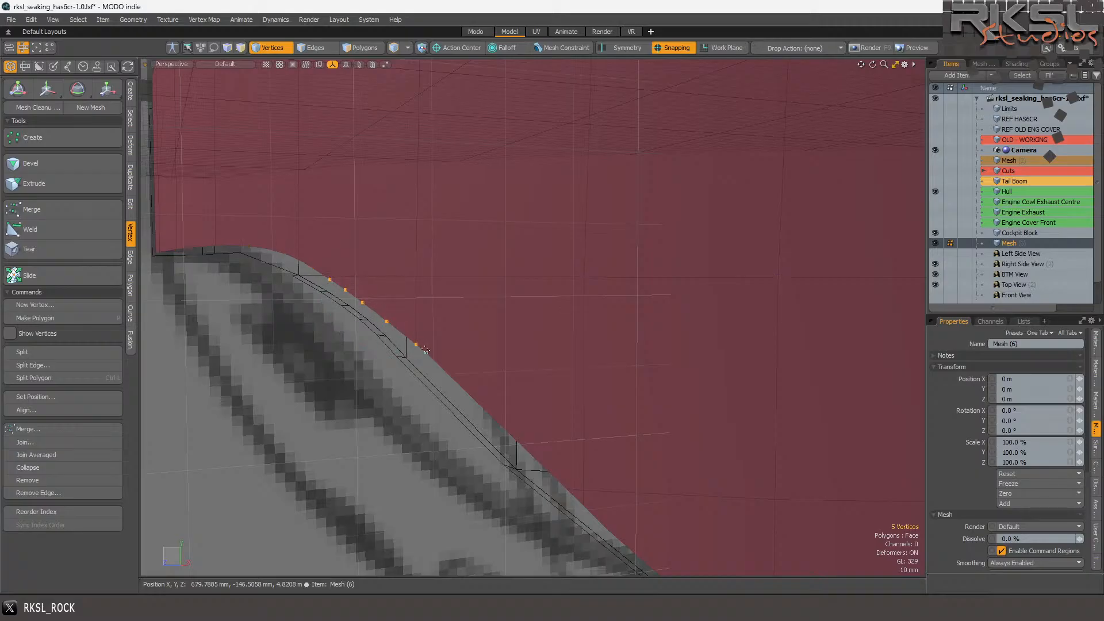
pyautogui.scroll(3, 340, 340)
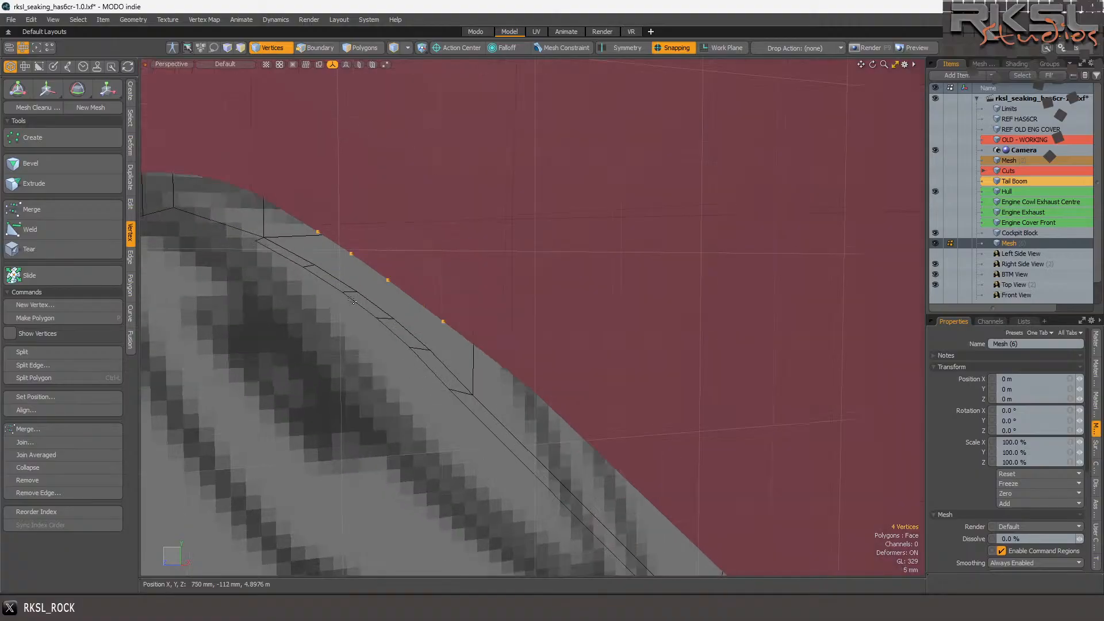
pyautogui.press('Delete')
# - Delete the next extra vertices farther back along the nose's sloping lower edge
pyautogui.scroll(-3, 395, 285)
pyautogui.moveTo(675, 313)
pyautogui.mouseDown(button='right')
pyautogui.moveTo(288, 190)
pyautogui.moveTo(681, 506)
pyautogui.mouseUp(button='right')
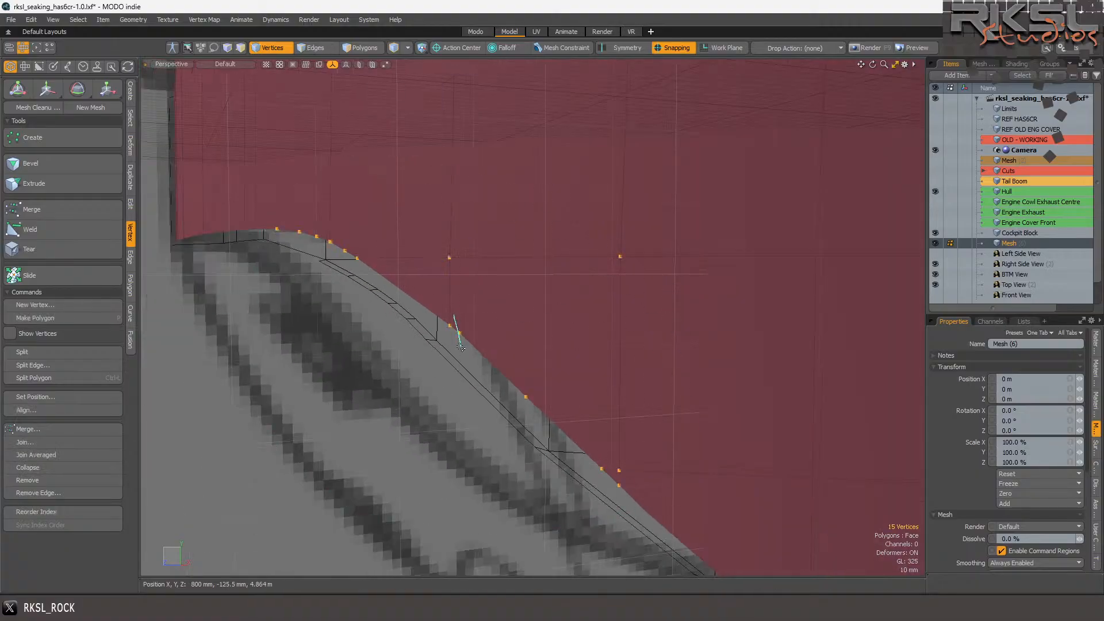
pyautogui.moveTo(550, 404); pyautogui.dragTo(552, 404, button='right')
pyautogui.press('Delete')
pyautogui.scroll(-5, 505, 270)
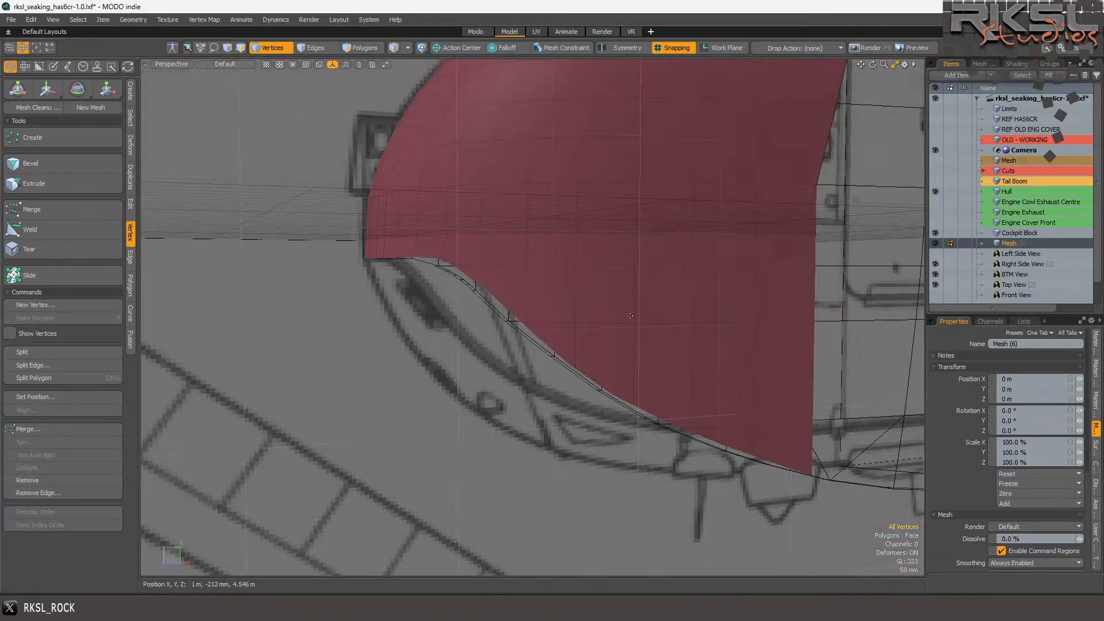
# - Set the viewport shading to Wireframe and change the reference display by hiding Right Side View and showing Front View
pyautogui.click(236, 64)
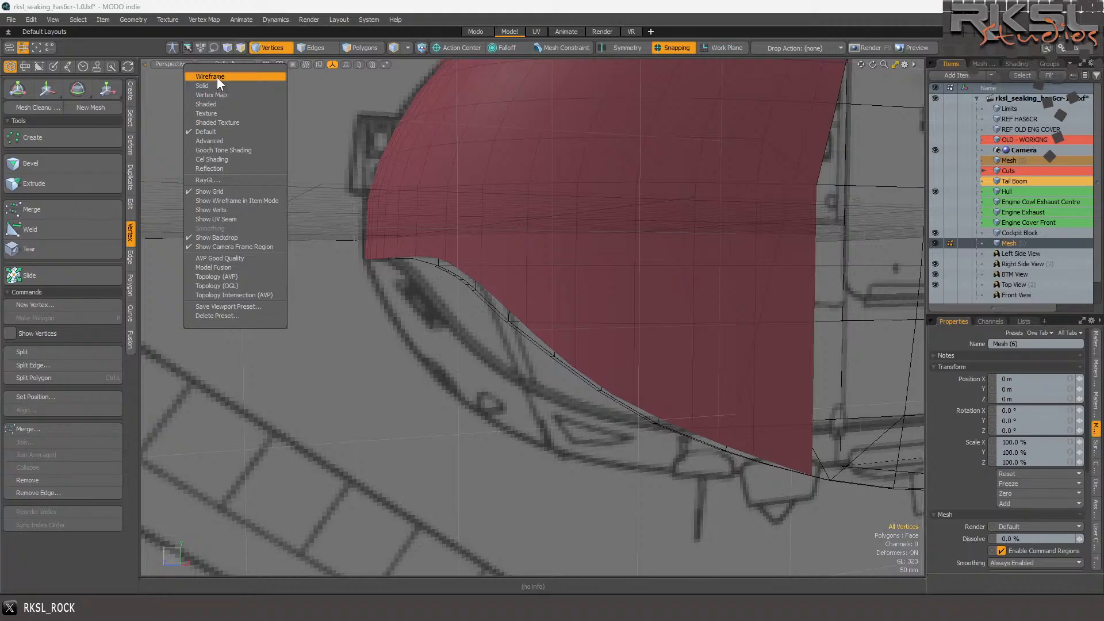
pyautogui.click(216, 77)
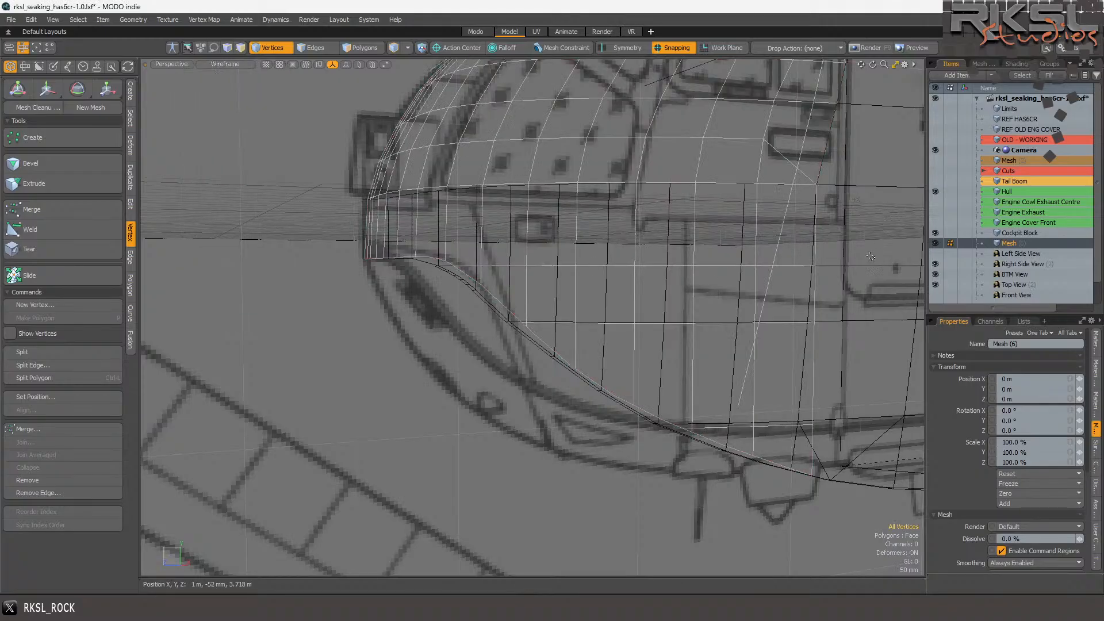
pyautogui.scroll(-1, 1016, 230)
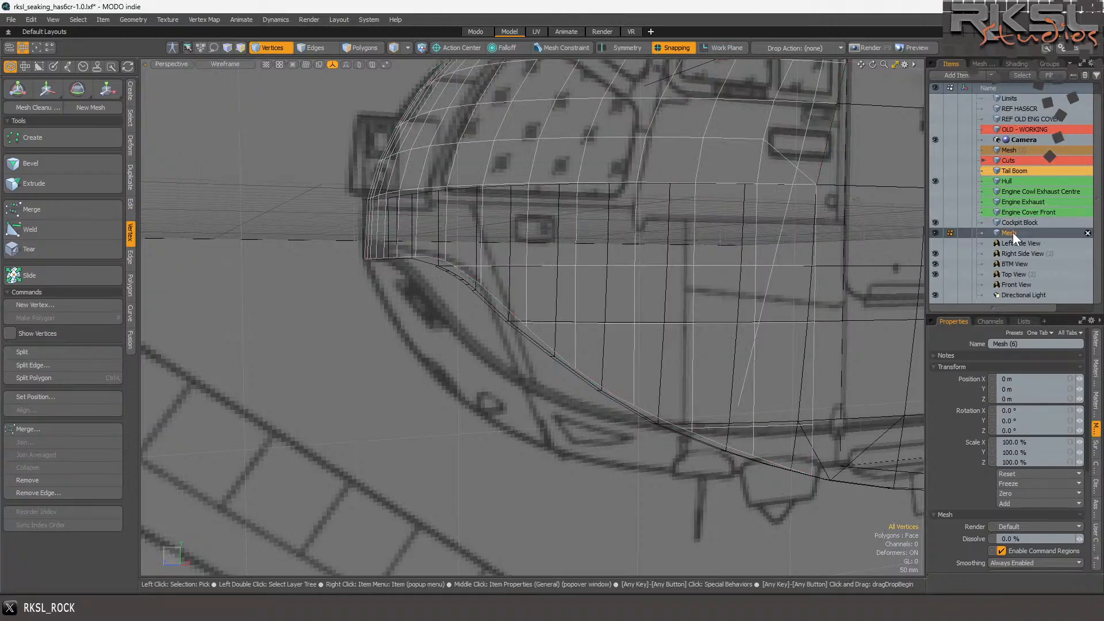
pyautogui.click(935, 253)
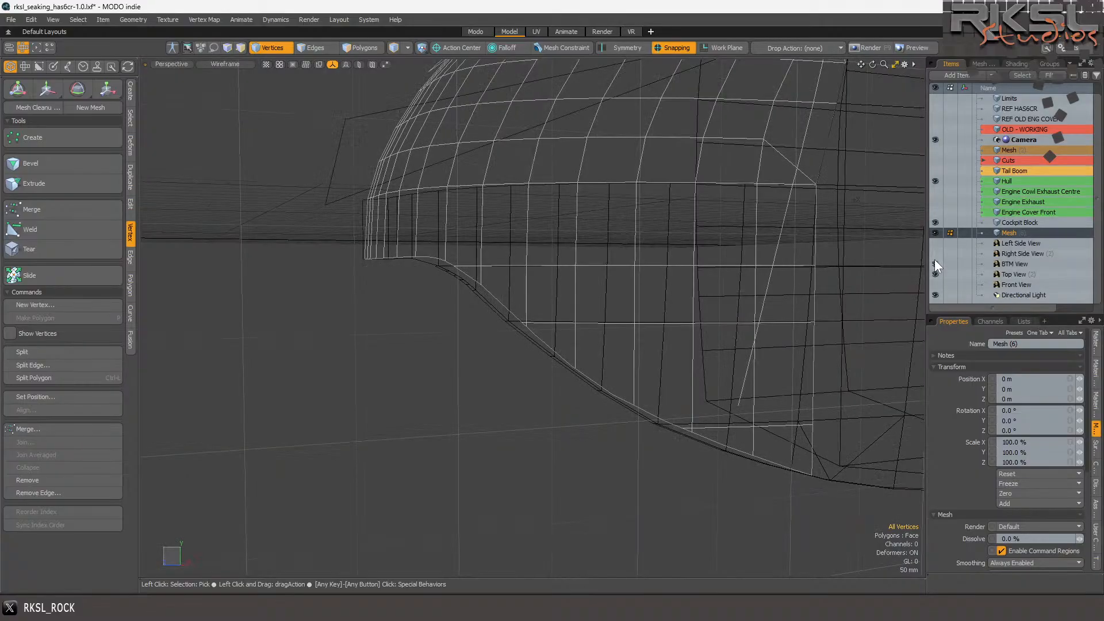
pyautogui.click(935, 284)
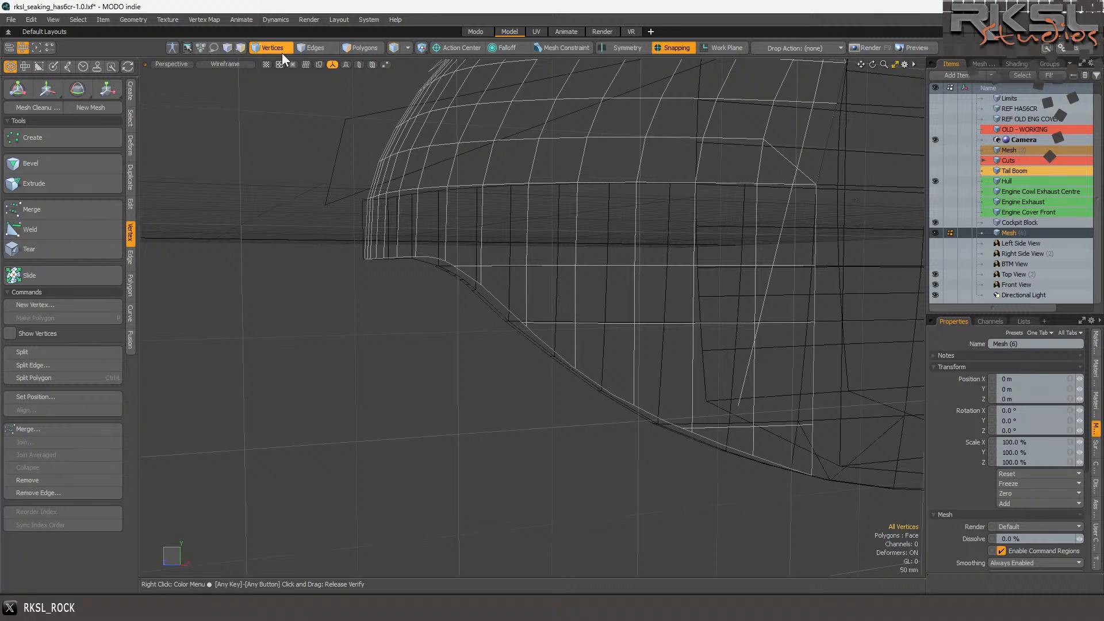
# - Join the three vertices of the small triangle on the nose's lower edge into its foremost vertex, without averaging
pyautogui.moveTo(596, 282)
pyautogui.mouseDown(button='right')
pyautogui.moveTo(808, 397)
pyautogui.moveTo(624, 292)
pyautogui.mouseUp(button='right')
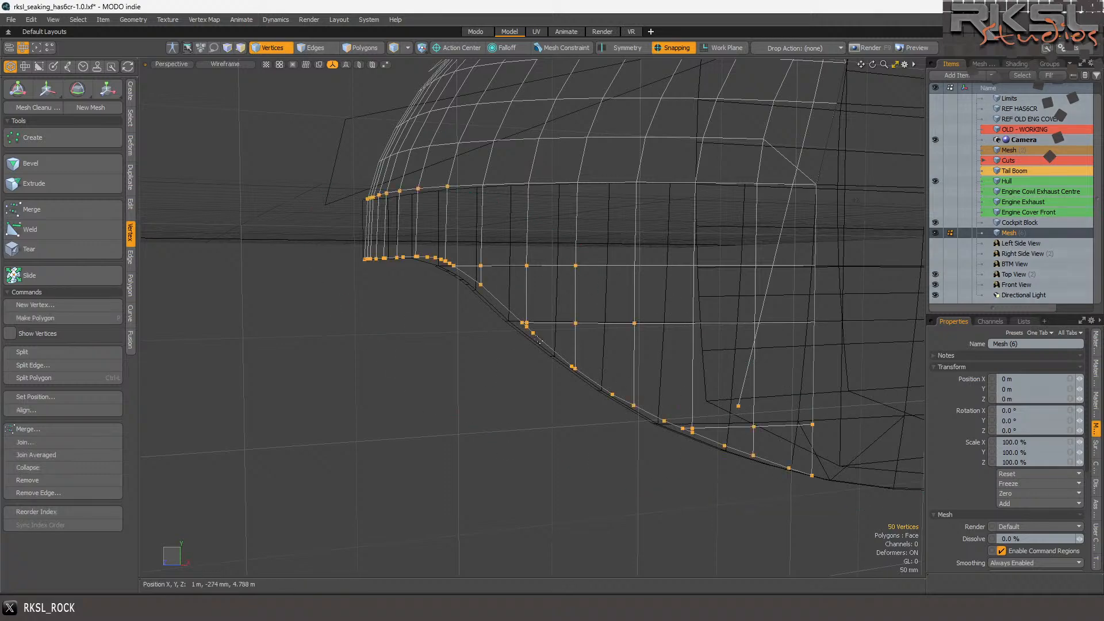
pyautogui.scroll(10, 538, 342)
pyautogui.moveTo(656, 367)
pyautogui.mouseDown(button='right')
pyautogui.moveTo(649, 454)
pyautogui.moveTo(655, 402)
pyautogui.mouseUp(button='right')
pyautogui.click(579, 353)
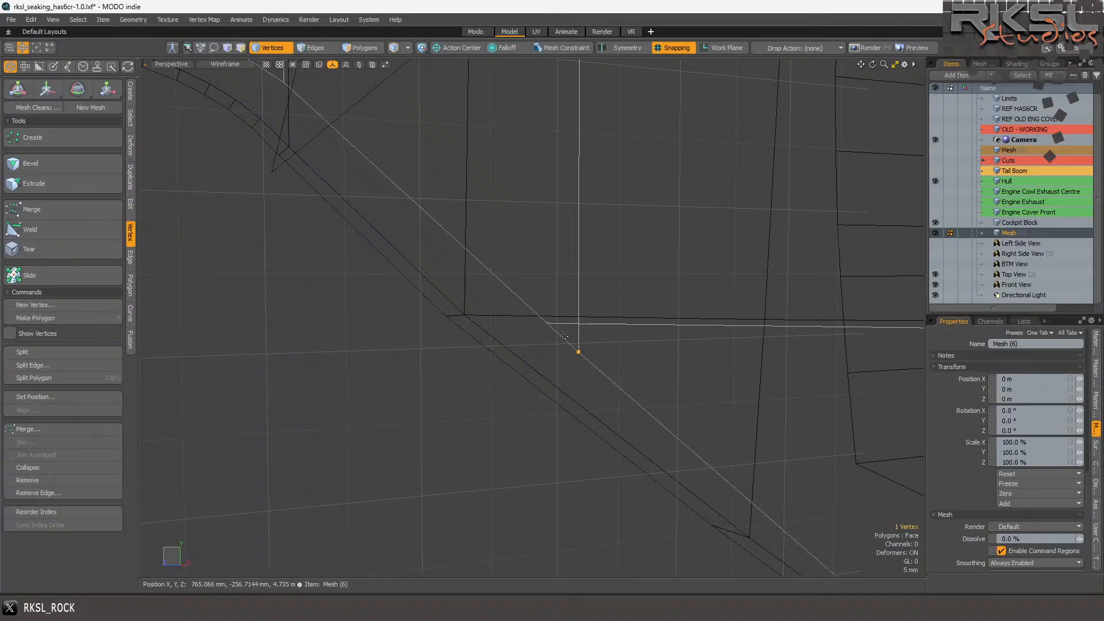
pyautogui.keyDown('shift'); pyautogui.click(578, 324); pyautogui.keyUp('shift')
pyautogui.keyDown('shift'); pyautogui.click(546, 323); pyautogui.keyUp('shift')
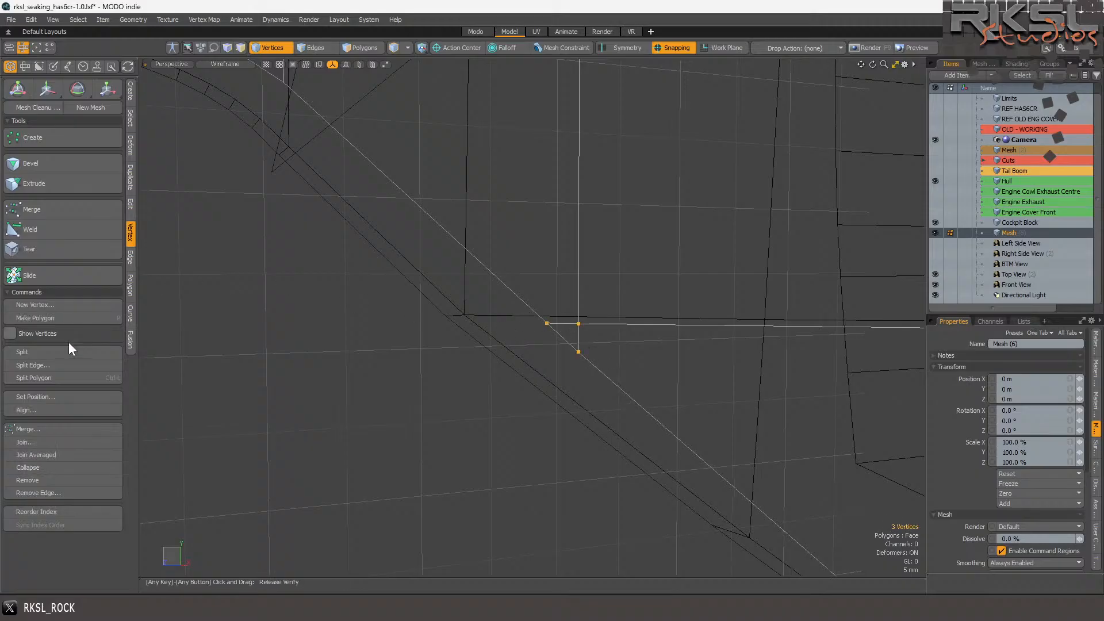
pyautogui.click(30, 438)
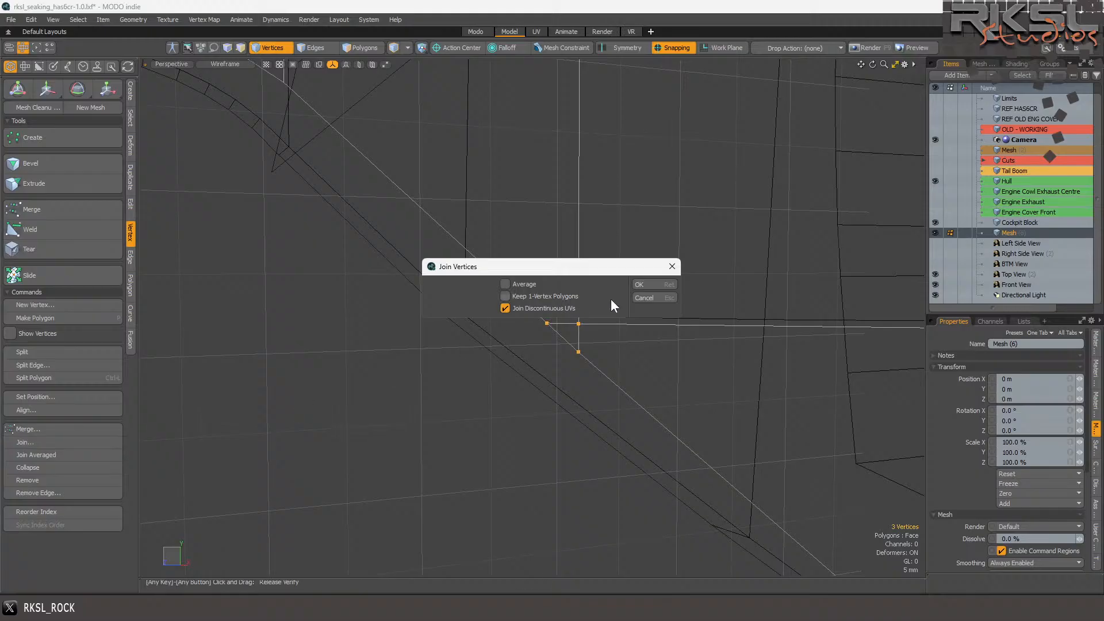
pyautogui.click(639, 285)
# - Delete the redundant lower-edge vertex just ahead of the next vertical edge's lower end
pyautogui.scroll(-3, 479, 238)
pyautogui.moveTo(676, 349)
pyautogui.mouseDown(button='right')
pyautogui.moveTo(598, 202)
pyautogui.moveTo(605, 409)
pyautogui.mouseUp(button='right')
pyautogui.scroll(3, 610, 358)
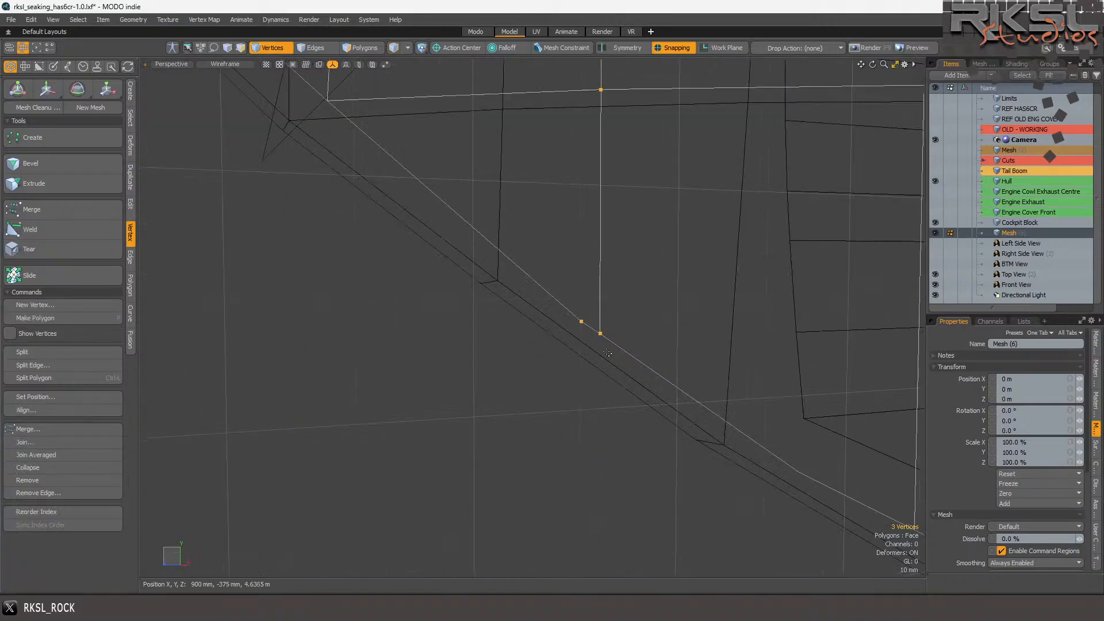
pyautogui.moveTo(596, 308)
pyautogui.mouseDown(button='right')
pyautogui.moveTo(563, 359)
pyautogui.moveTo(587, 365)
pyautogui.mouseUp(button='right')
pyautogui.press('Delete')
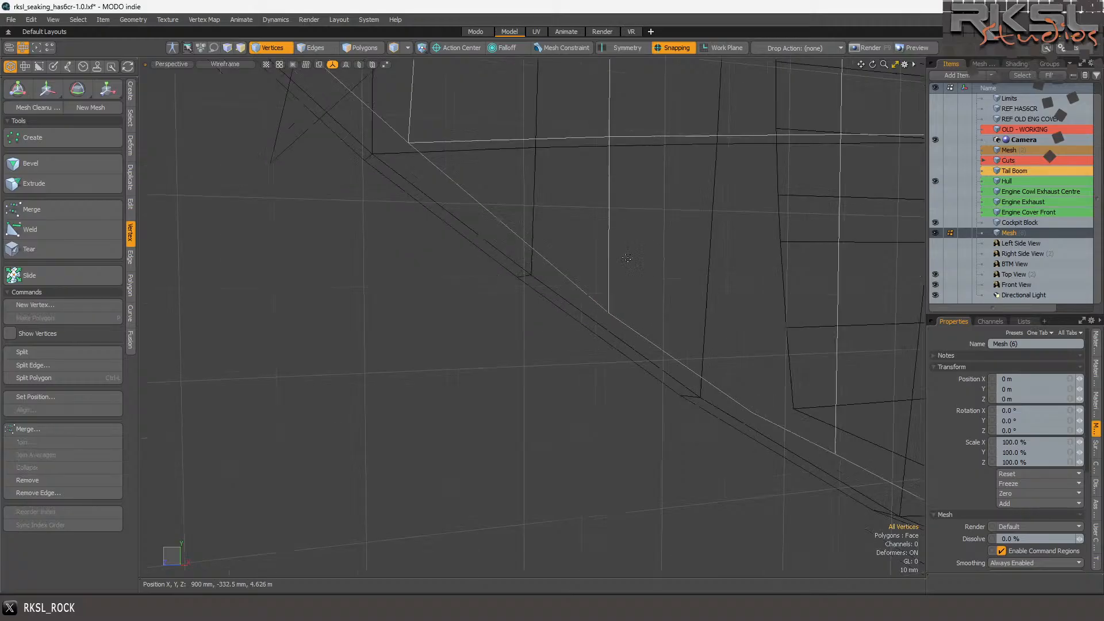
# - Delete the next two groups of redundant vertices lying between the vertical edges farther back along the lower edge
pyautogui.scroll(-3, 626, 264)
pyautogui.moveTo(708, 271)
pyautogui.mouseDown(button='right')
pyautogui.moveTo(826, 387)
pyautogui.moveTo(821, 368)
pyautogui.mouseUp(button='right')
pyautogui.scroll(3, 710, 338)
pyautogui.moveTo(688, 303); pyautogui.dragTo(684, 355, button='right')
pyautogui.press('Delete')
pyautogui.moveTo(817, 328); pyautogui.dragTo(808, 409, button='right')
pyautogui.press('Delete')
# - Join the three vertices of the rear small triangle on the lower edge into one, without averaging
pyautogui.scroll(-3, 668, 357)
pyautogui.scroll(5, 668, 356)
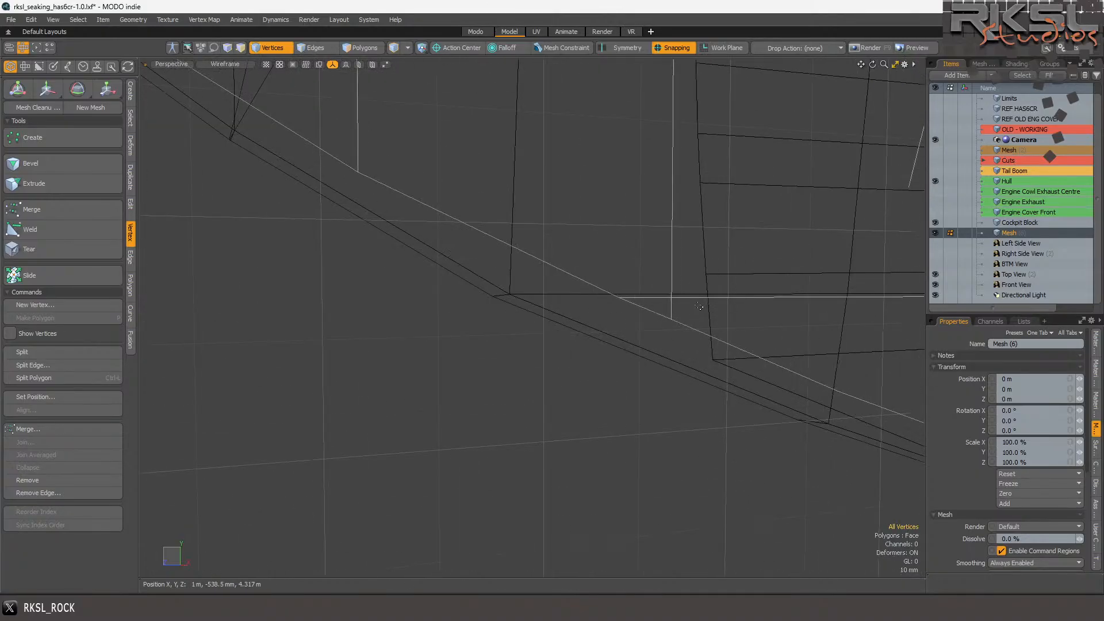
pyautogui.moveTo(672, 327); pyautogui.dragTo(667, 283, button='right')
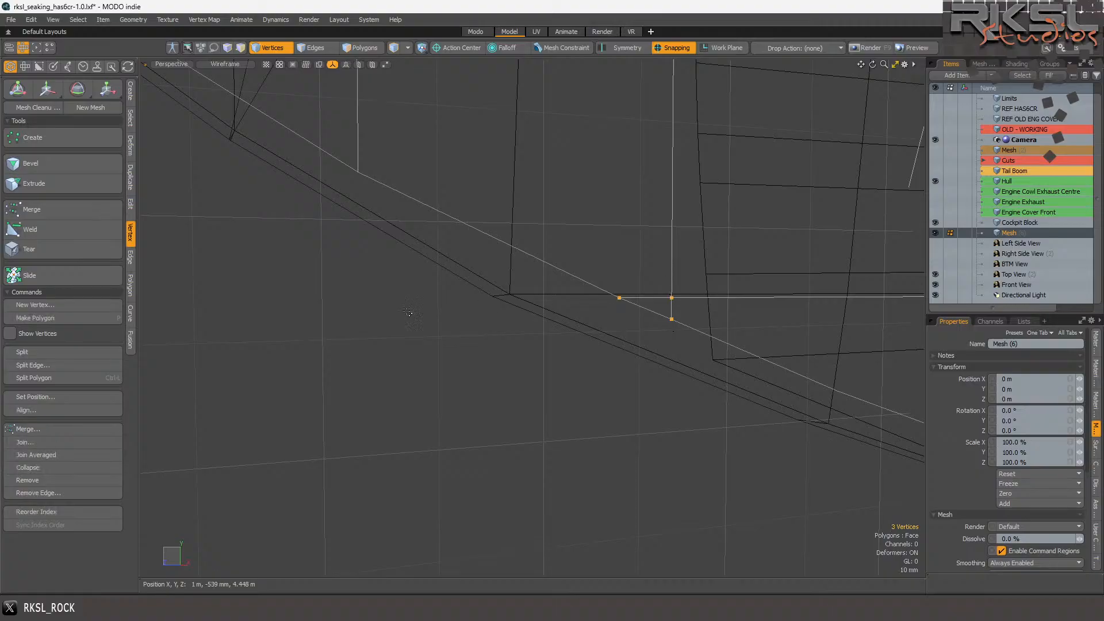
pyautogui.click(37, 440)
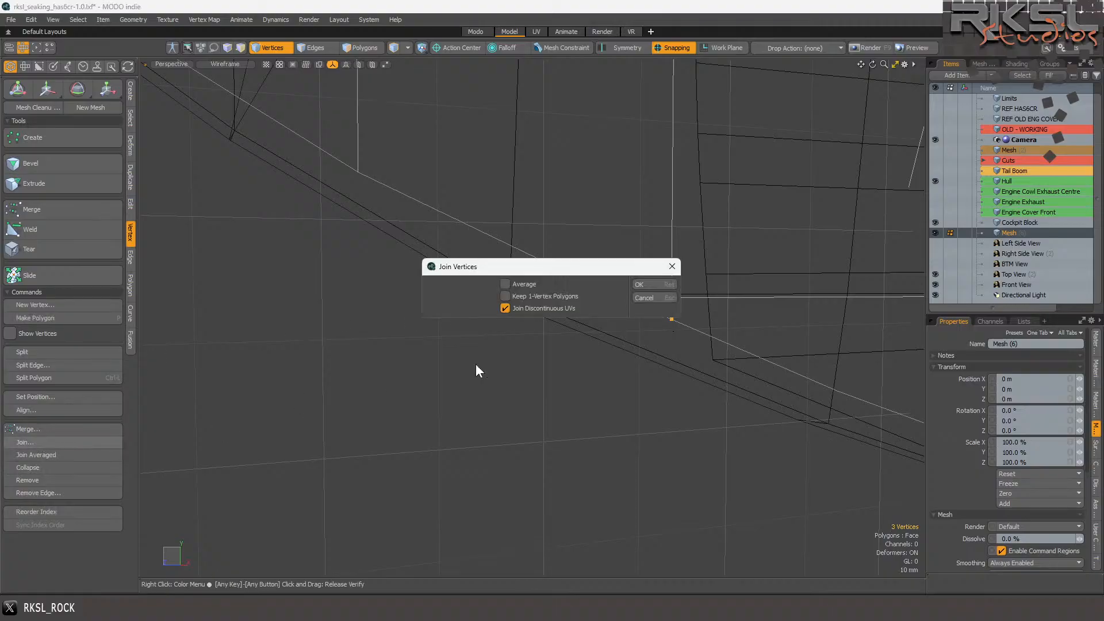
pyautogui.click(638, 284)
# - Remove the redundant vertices along the rear end of the nose's lower edge and clear the selection
pyautogui.scroll(-4, 493, 278)
pyautogui.moveTo(777, 295)
pyautogui.mouseDown(button='right')
pyautogui.moveTo(566, 419)
pyautogui.moveTo(575, 426)
pyautogui.mouseUp(button='right')
pyautogui.scroll(3, 575, 374)
pyautogui.moveTo(594, 302); pyautogui.dragTo(532, 390, button='right')
pyautogui.moveTo(737, 344); pyautogui.dragTo(740, 468, button='right')
pyautogui.moveTo(882, 324)
pyautogui.mouseDown(button='right')
pyautogui.moveTo(356, 245)
pyautogui.moveTo(795, 391)
pyautogui.mouseUp(button='right')
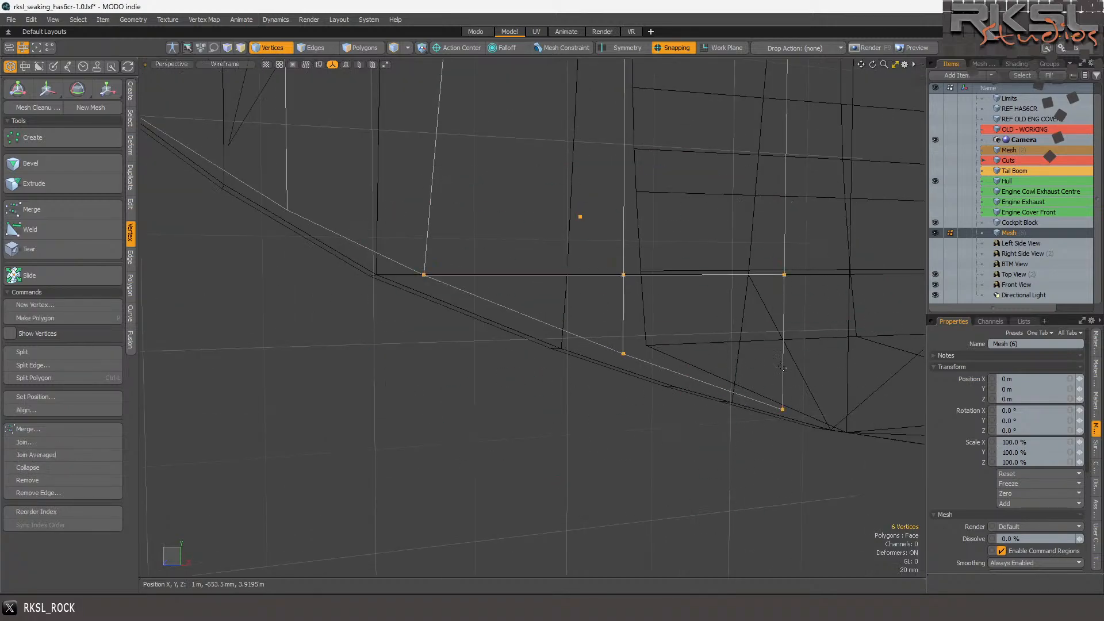
pyautogui.scroll(-5, 685, 276)
pyautogui.press('Escape')
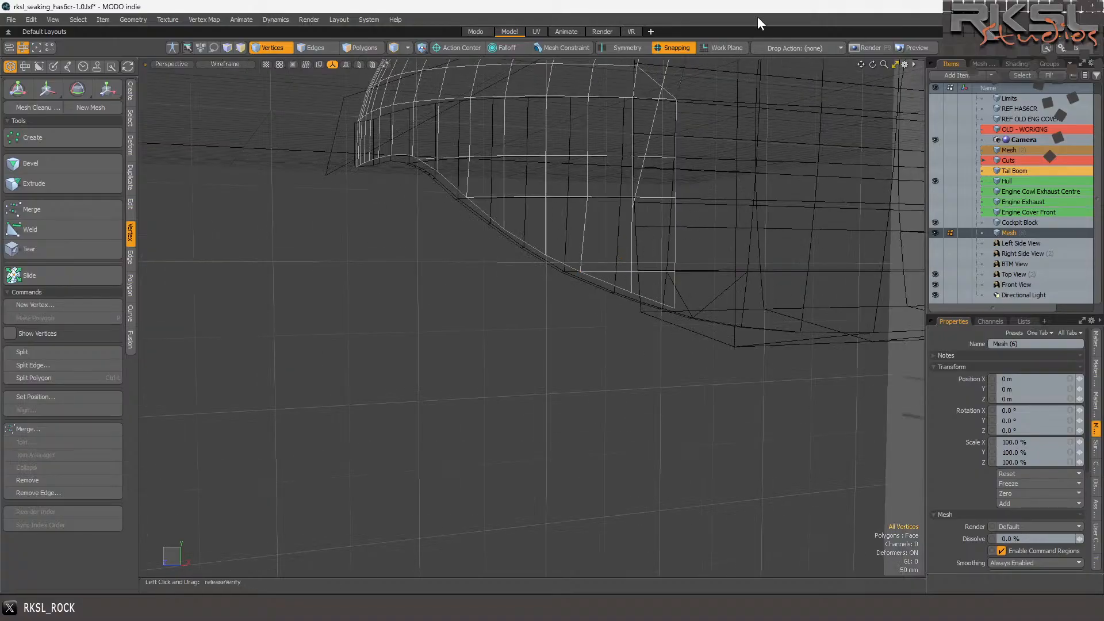
# - Remove the two lowest edges of the stray diagonal line crossing the nose's rear panels, leaving its upper edges deselected
pyautogui.moveTo(872, 64)
pyautogui.mouseDown()
pyautogui.moveTo(908, 72)
pyautogui.moveTo(863, 60)
pyautogui.mouseUp()
pyautogui.scroll(3, 586, 224)
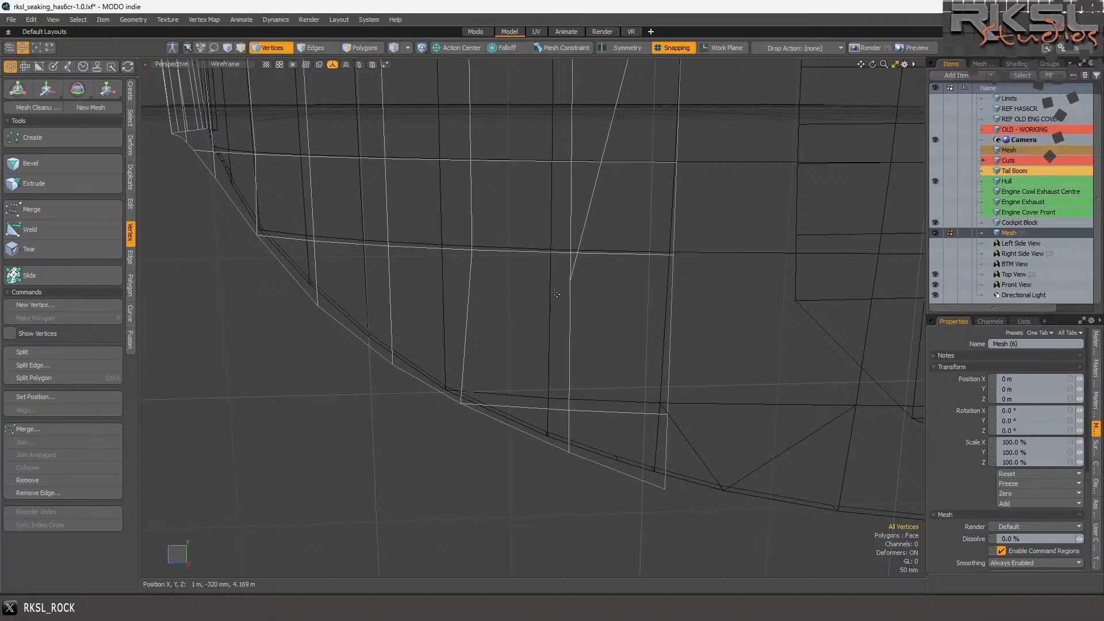
pyautogui.click(320, 50)
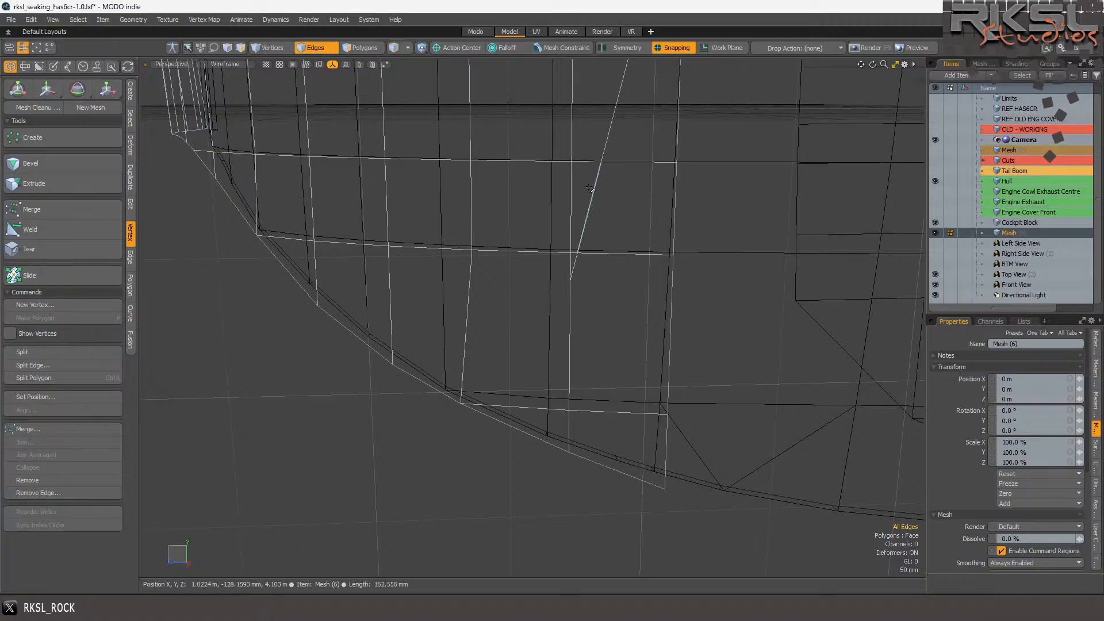
pyautogui.click(590, 202)
pyautogui.scroll(2, 569, 281)
pyautogui.keyDown('shift'); pyautogui.click(580, 241); pyautogui.keyUp('shift')
pyautogui.scroll(-3, 636, 279)
pyautogui.scroll(4, 602, 228)
pyautogui.keyDown('shift'); pyautogui.click(594, 253); pyautogui.keyUp('shift')
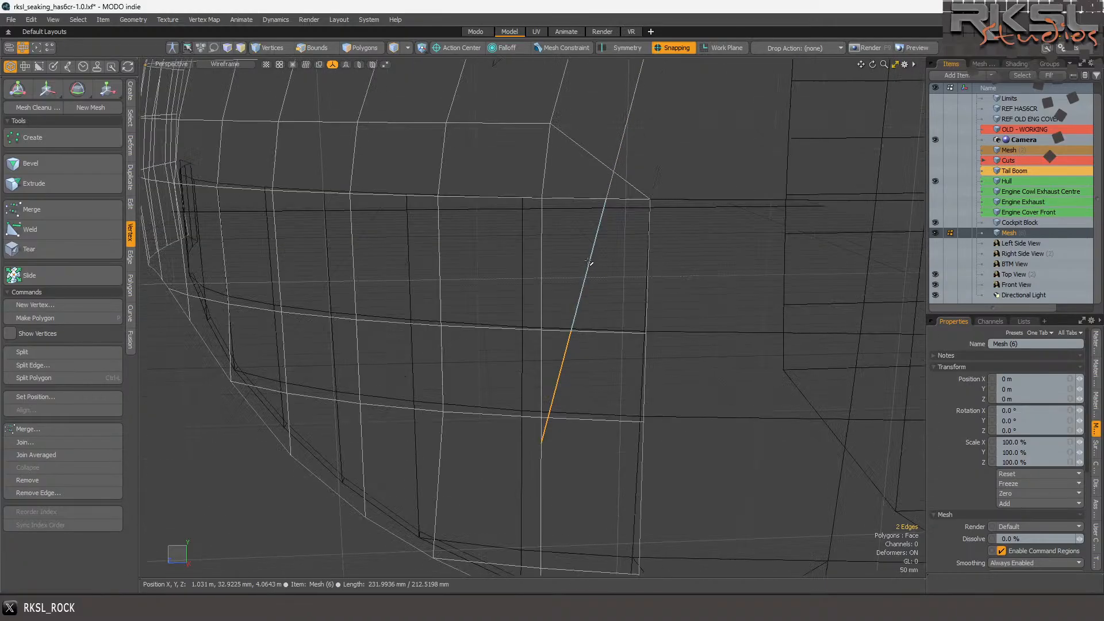
pyautogui.keyDown('shift'); pyautogui.click(614, 155); pyautogui.keyUp('shift')
pyautogui.keyDown('shift'); pyautogui.click(631, 95); pyautogui.keyUp('shift')
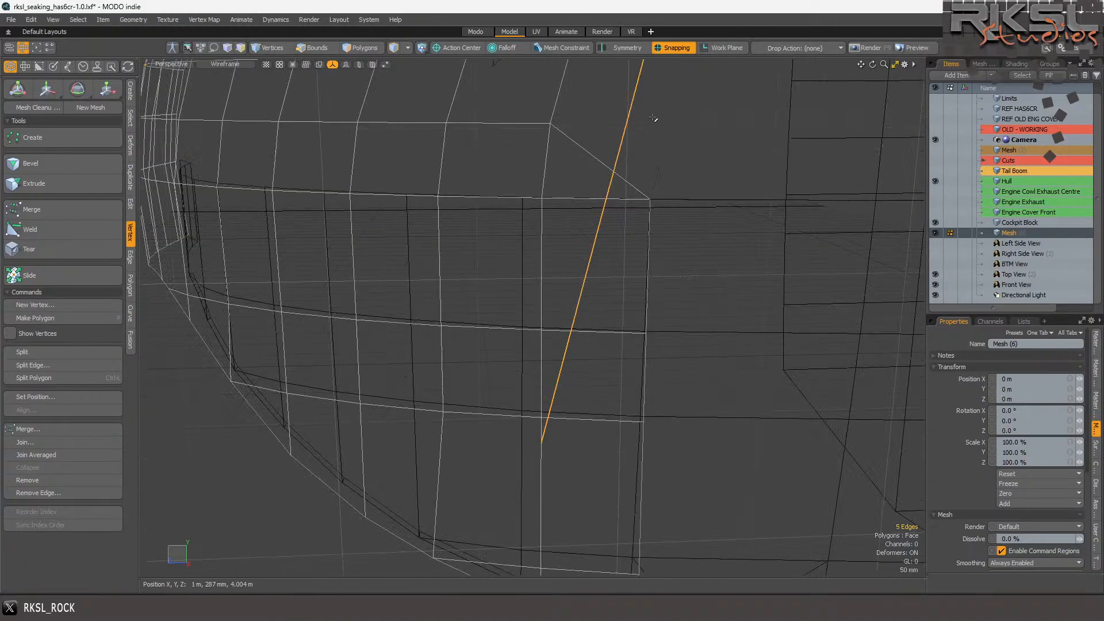
pyautogui.scroll(-3, 653, 118)
pyautogui.scroll(3, 615, 193)
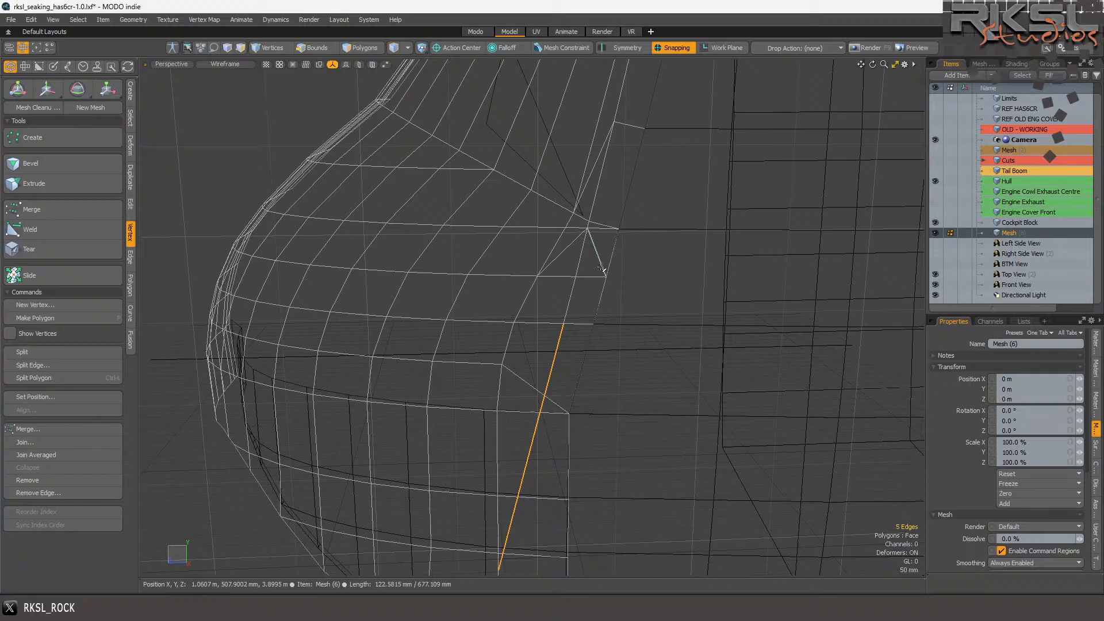
pyautogui.keyDown('ctrl'); pyautogui.click(556, 348); pyautogui.keyUp('ctrl')
pyautogui.keyDown('ctrl'); pyautogui.click(547, 389); pyautogui.keyUp('ctrl')
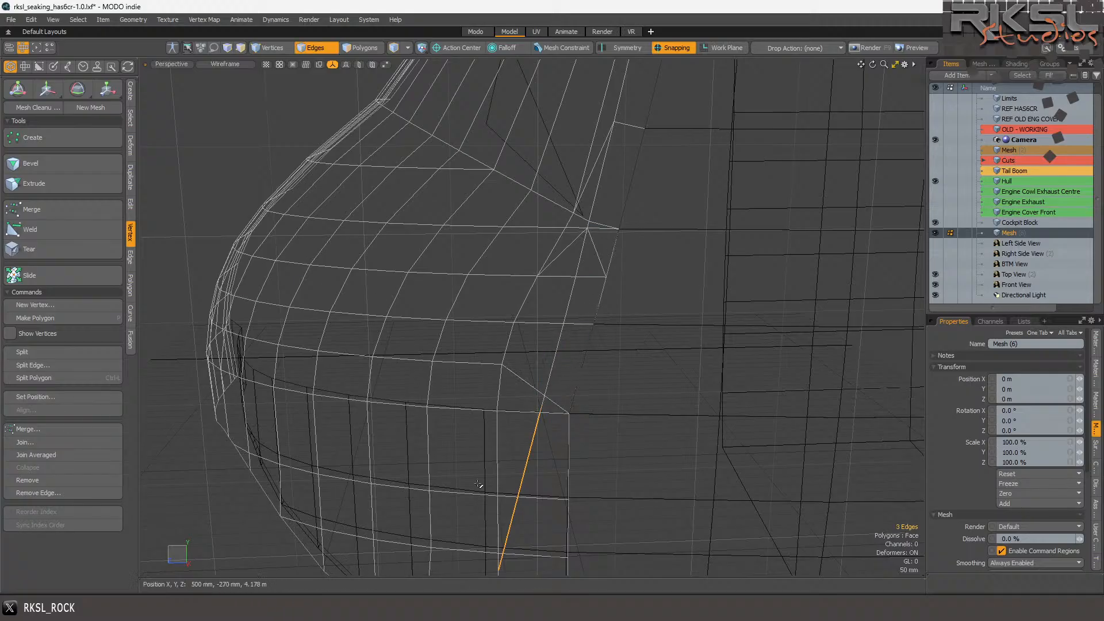
pyautogui.keyDown('ctrl'); pyautogui.click(527, 460); pyautogui.keyUp('ctrl')
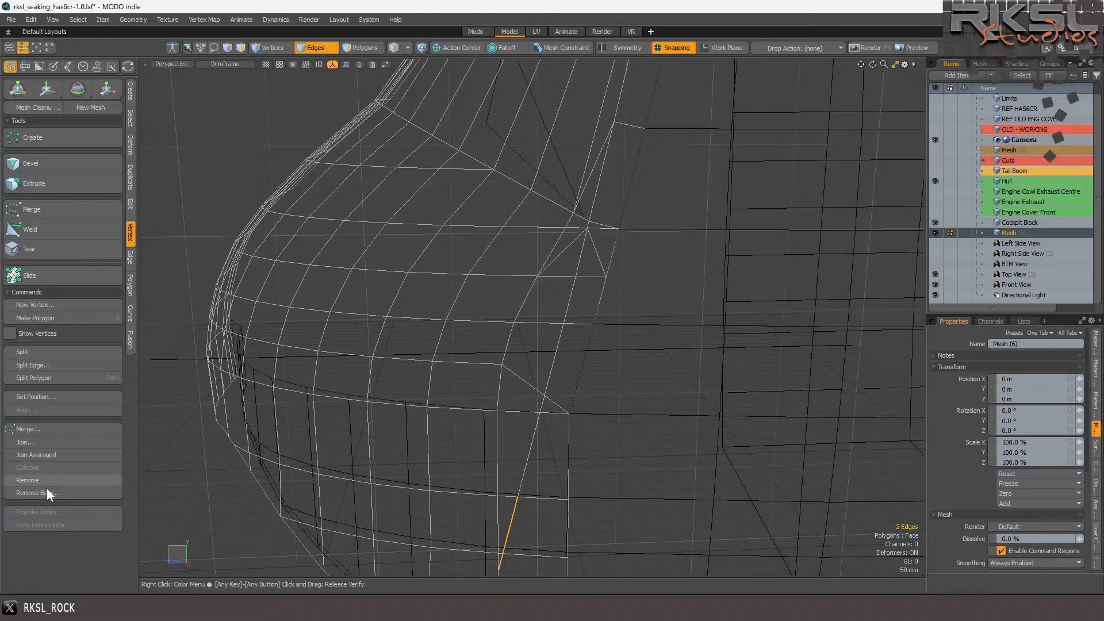
pyautogui.click(67, 493)
pyautogui.click(653, 288)
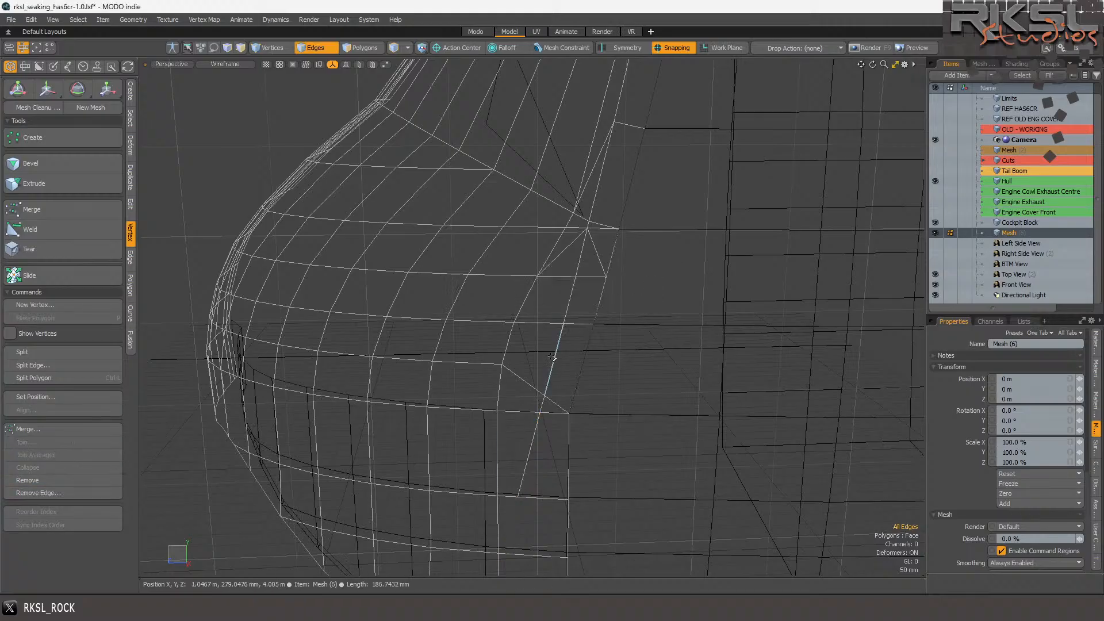
# - Join the two vertices at the foot of the stray diagonal on the nose's rear panels, without averaging
pyautogui.click(273, 46)
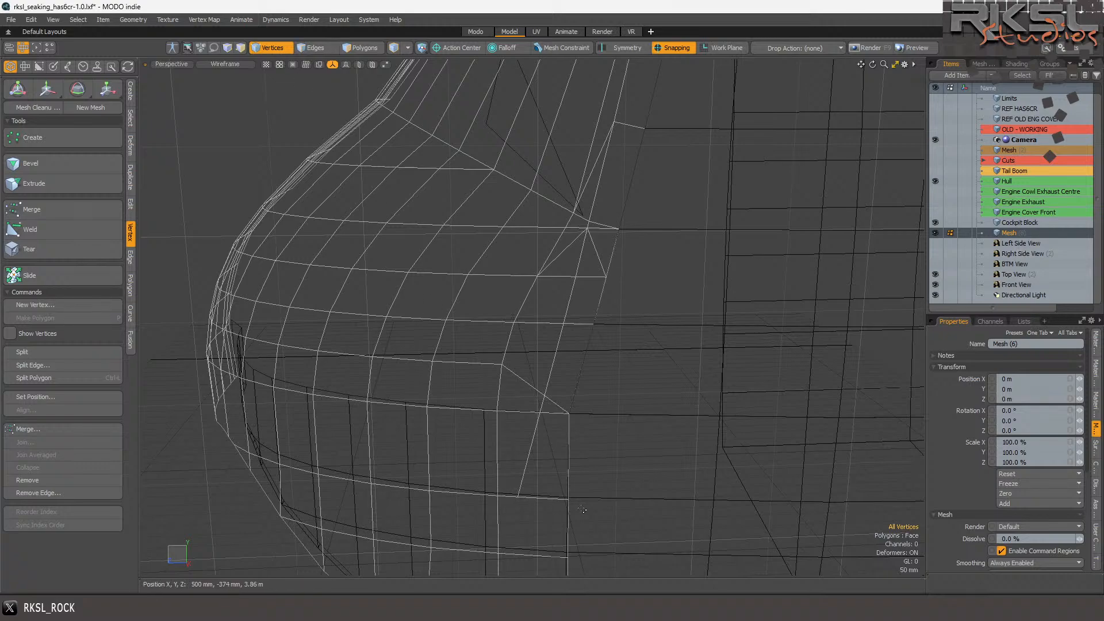
pyautogui.moveTo(518, 497); pyautogui.dragTo(498, 495)
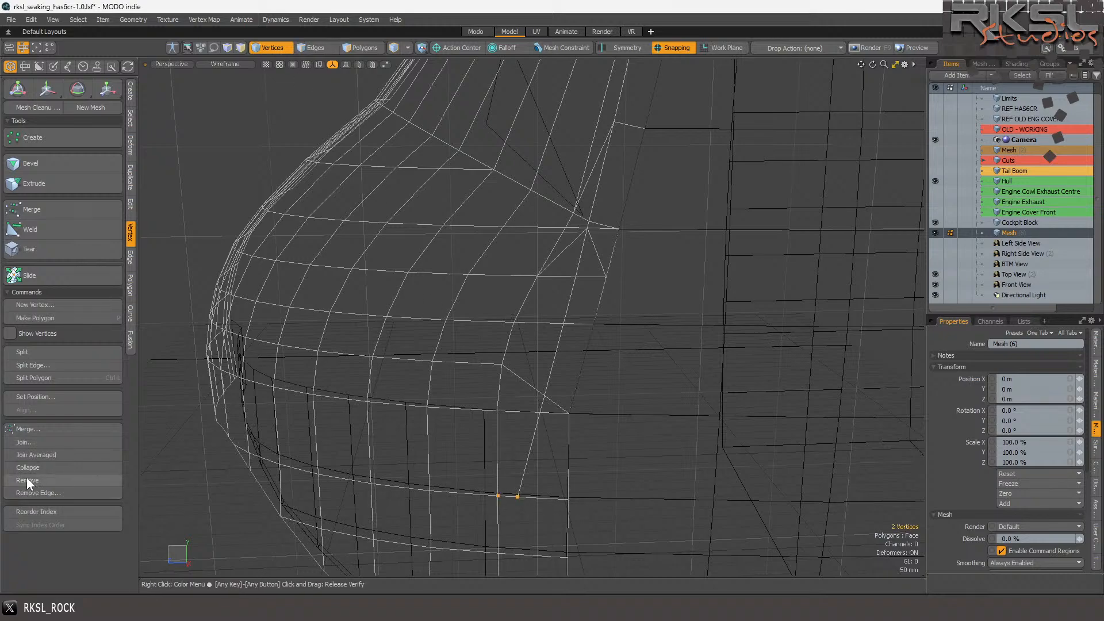
pyautogui.click(26, 443)
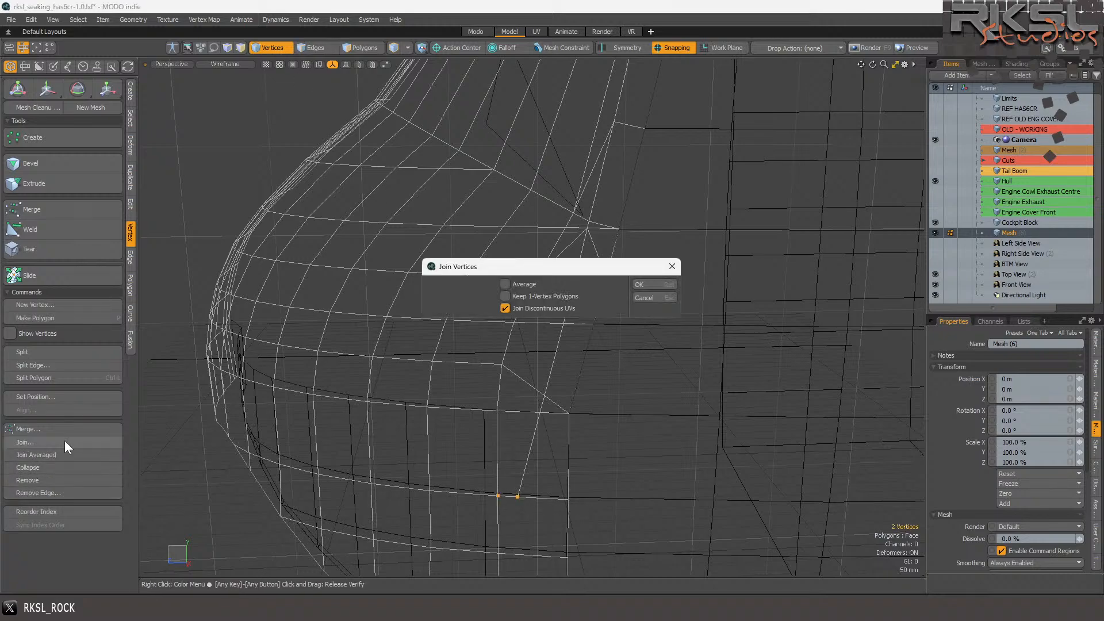
pyautogui.click(655, 289)
pyautogui.scroll(-3, 653, 292)
pyautogui.scroll(3, 642, 412)
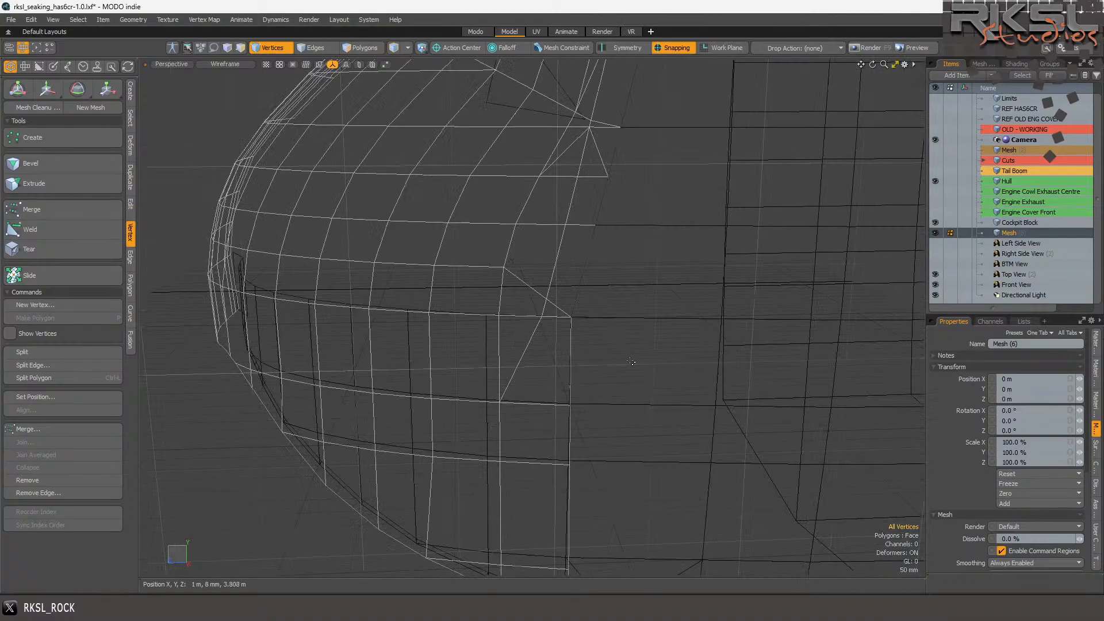
# - Select all vertices of the nose's lower rows, from the row at the diagonal's foot down to the bottom edge
pyautogui.moveTo(640, 389)
pyautogui.mouseDown(button='right')
pyautogui.moveTo(270, 334)
pyautogui.moveTo(240, 308)
pyautogui.moveTo(253, 312)
pyautogui.moveTo(199, 305)
pyautogui.moveTo(253, 392)
pyautogui.moveTo(693, 443)
pyautogui.mouseUp(button='right')
pyautogui.keyDown('alt'); pyautogui.moveTo(692, 443); pyautogui.dragTo(707, 421); pyautogui.keyUp('alt')
pyautogui.moveTo(708, 419)
pyautogui.mouseDown(button='right')
pyautogui.moveTo(453, 352)
pyautogui.moveTo(305, 483)
pyautogui.moveTo(403, 569)
pyautogui.mouseUp(button='right')
pyautogui.keyDown('alt'); pyautogui.moveTo(391, 311); pyautogui.dragTo(278, 251); pyautogui.keyUp('alt')
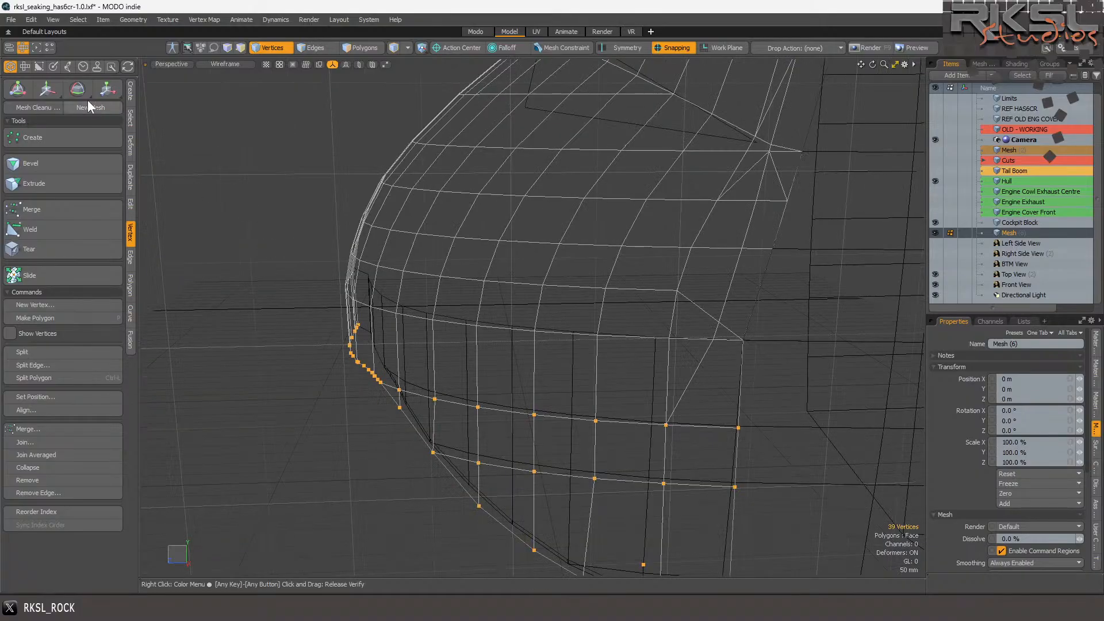
# - Move the selected lower rows sideways with the Transform tool until their top rear vertex meets the corresponding hull corner
pyautogui.scroll(3, 381, 340)
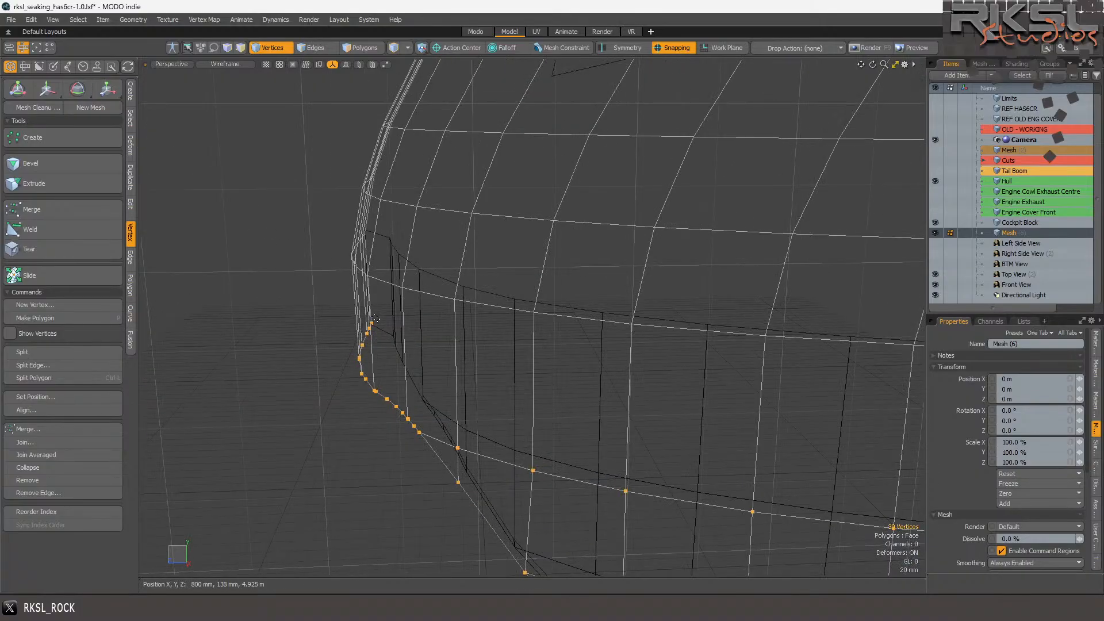
pyautogui.click(373, 322)
pyautogui.hotkey('ctrl', 'z')
pyautogui.press('w')
pyautogui.keyDown('alt'); pyautogui.moveTo(402, 322); pyautogui.dragTo(380, 305); pyautogui.keyUp('alt')
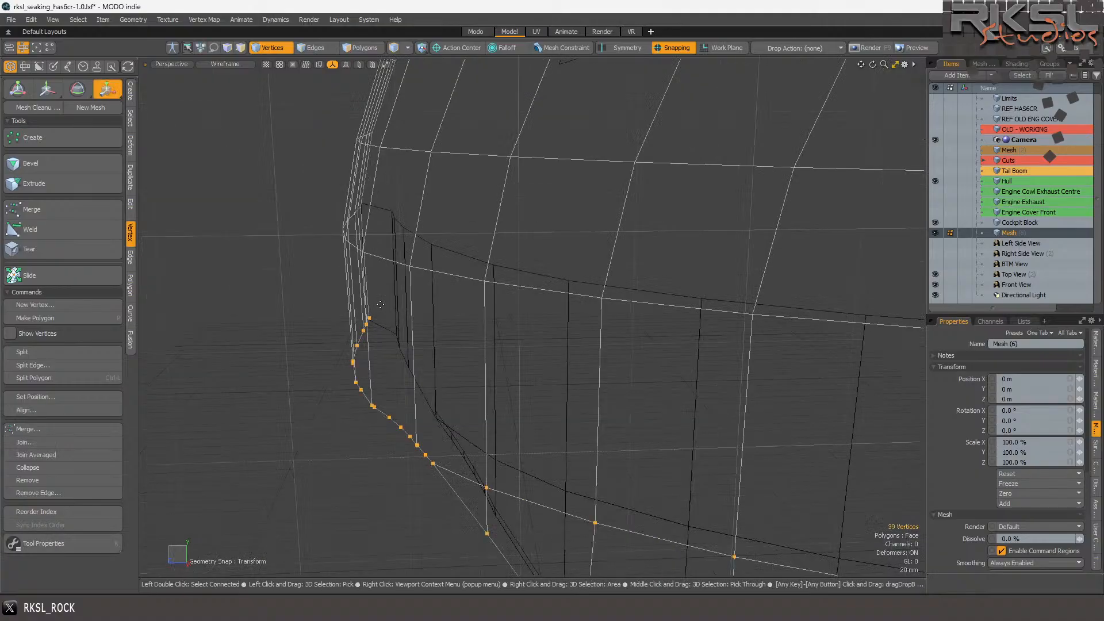
pyautogui.scroll(-5, 396, 286)
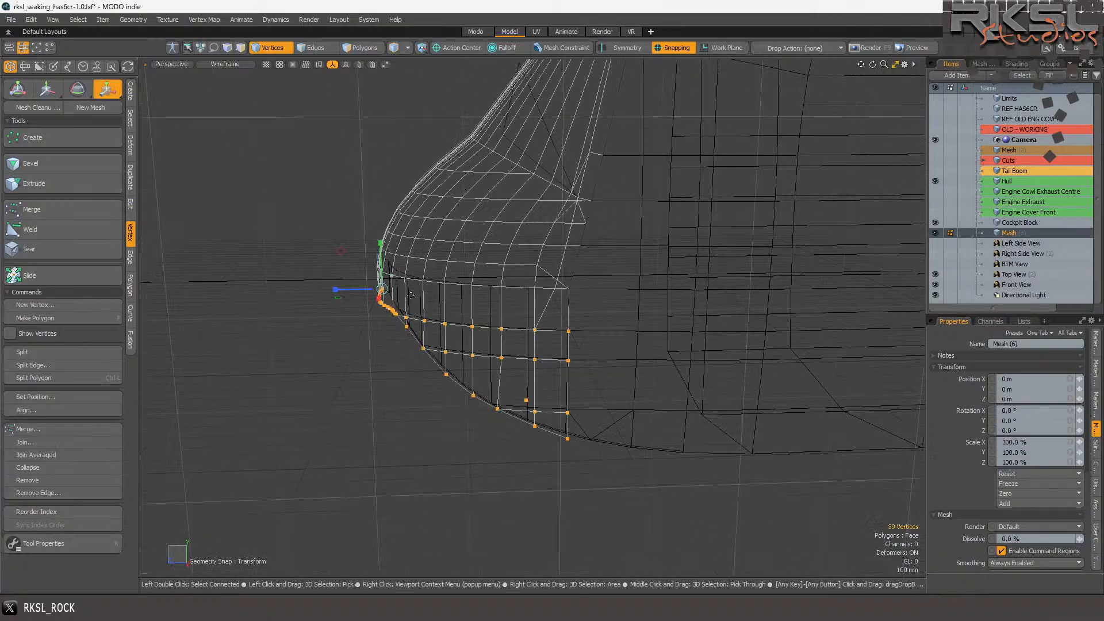
pyautogui.scroll(5, 529, 307)
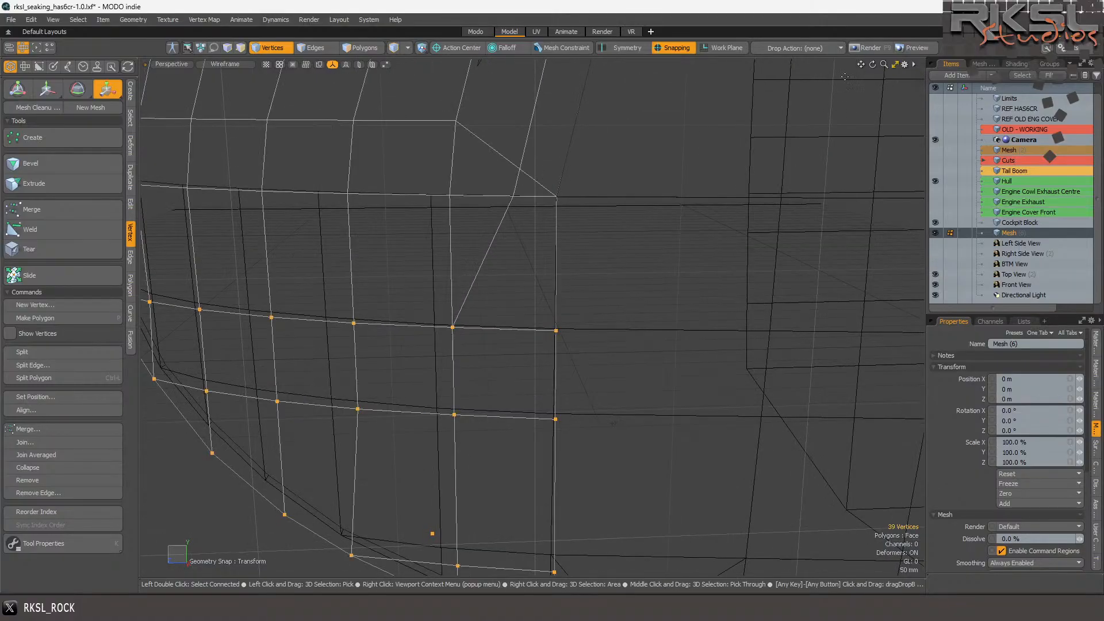
pyautogui.moveTo(873, 65); pyautogui.dragTo(575, 115)
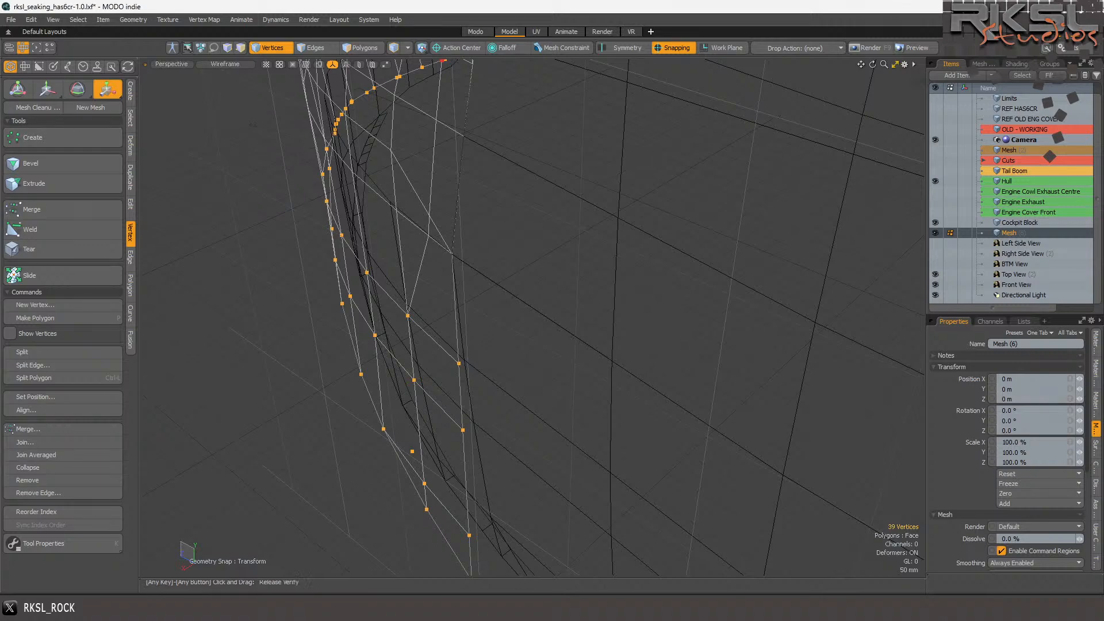
pyautogui.moveTo(253, 124); pyautogui.dragTo(254, 124)
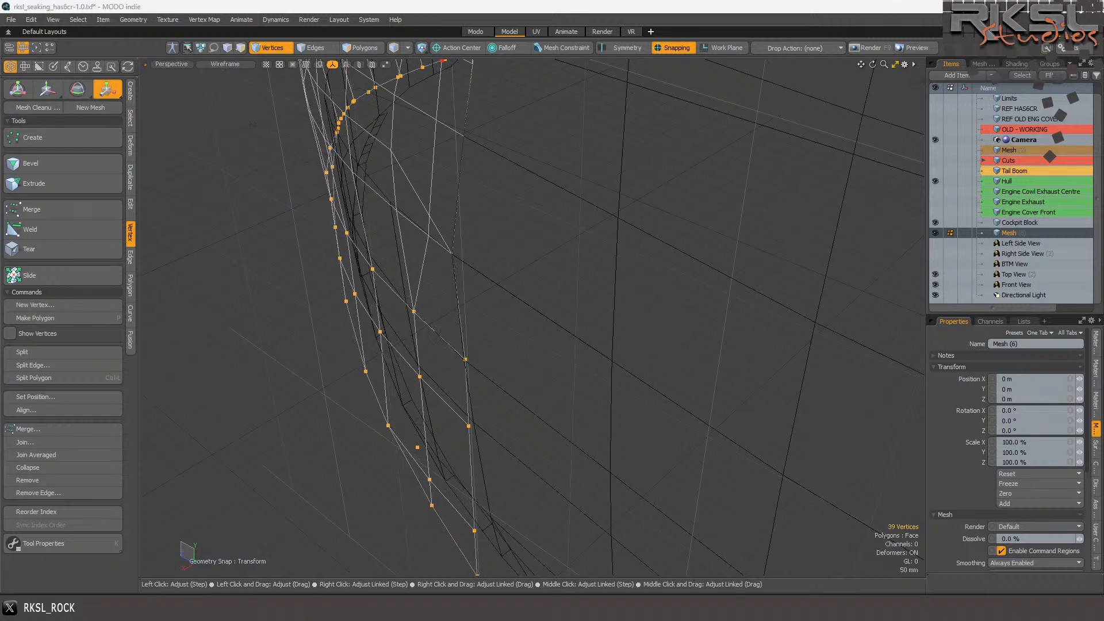
pyautogui.scroll(5, 524, 372)
pyautogui.scroll(4, 524, 372)
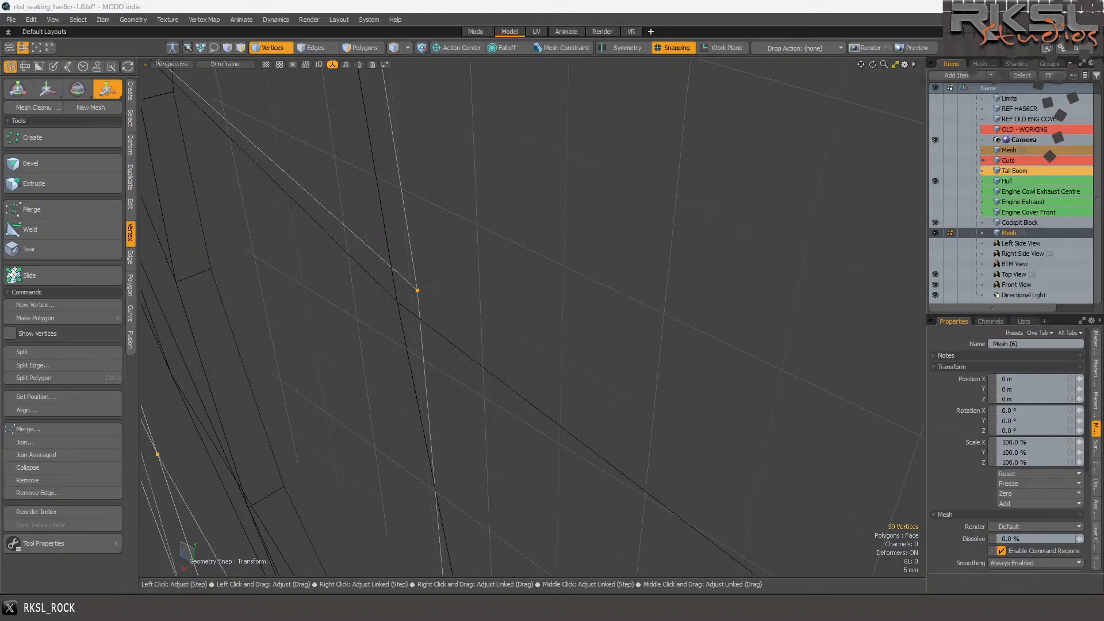
pyautogui.moveTo(417, 290); pyautogui.dragTo(396, 301)
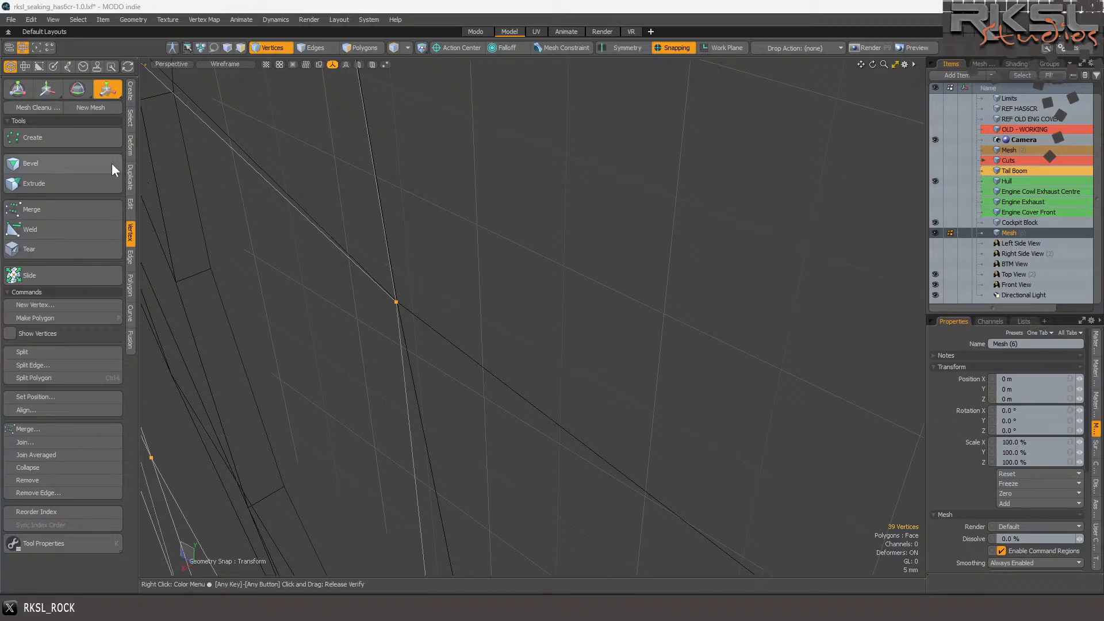
pyautogui.scroll(-12, 386, 217)
pyautogui.press('space')
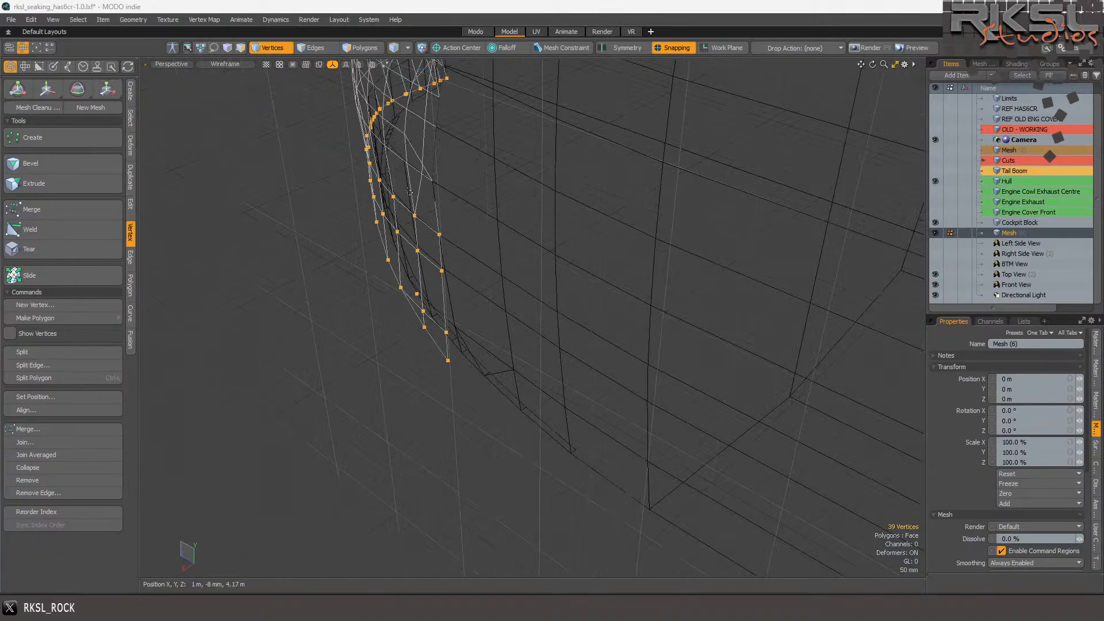
# - Deselect the uppermost selected row, keeping only the vertices of the rows below it selected
pyautogui.moveTo(872, 64)
pyautogui.mouseDown()
pyautogui.moveTo(900, 46)
pyautogui.moveTo(878, 50)
pyautogui.mouseUp()
pyautogui.moveTo(693, 264)
pyautogui.keyDown('ctrl'); pyautogui.mouseDown(button='right')
pyautogui.moveTo(276, 203)
pyautogui.moveTo(150, 247)
pyautogui.moveTo(154, 266)
pyautogui.mouseUp(button='right'); pyautogui.keyUp('ctrl')
pyautogui.scroll(4, 683, 179)
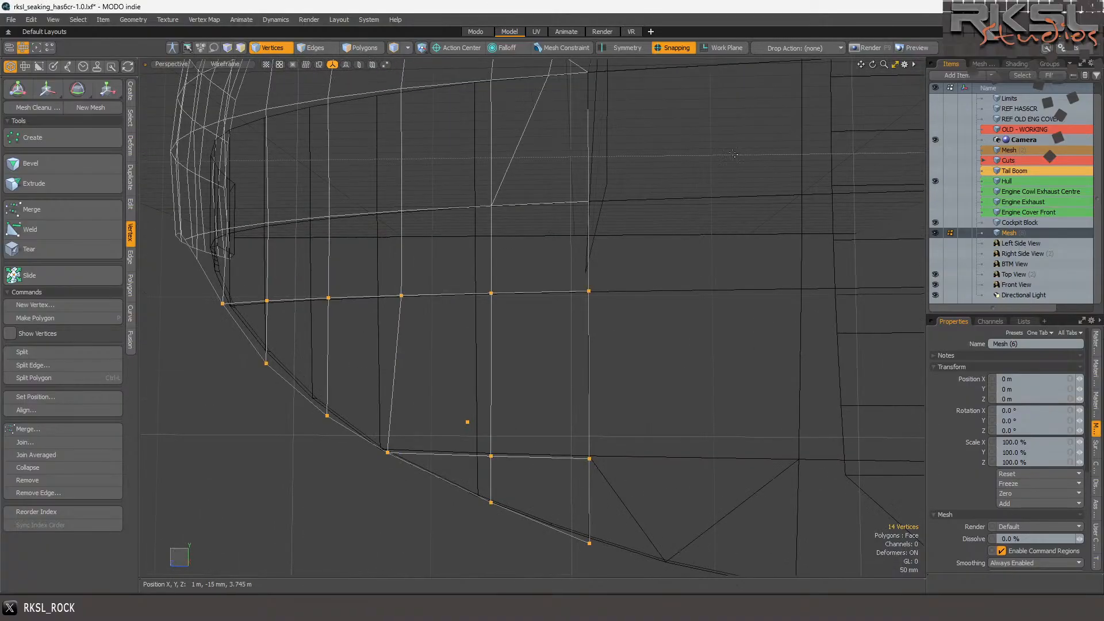
pyautogui.moveTo(871, 65); pyautogui.dragTo(805, 68)
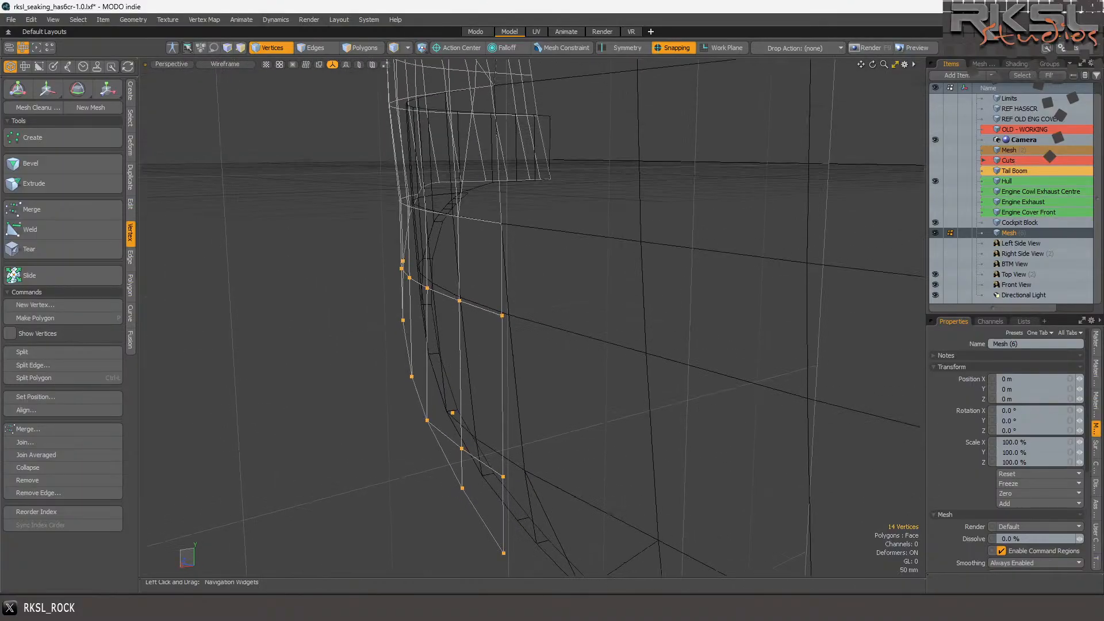
# - Move the remaining selected rows sideways until the rear vertex of their upper row lies on the hull's edge intersection
pyautogui.click(107, 88)
pyautogui.scroll(4, 543, 183)
pyautogui.click(540, 178)
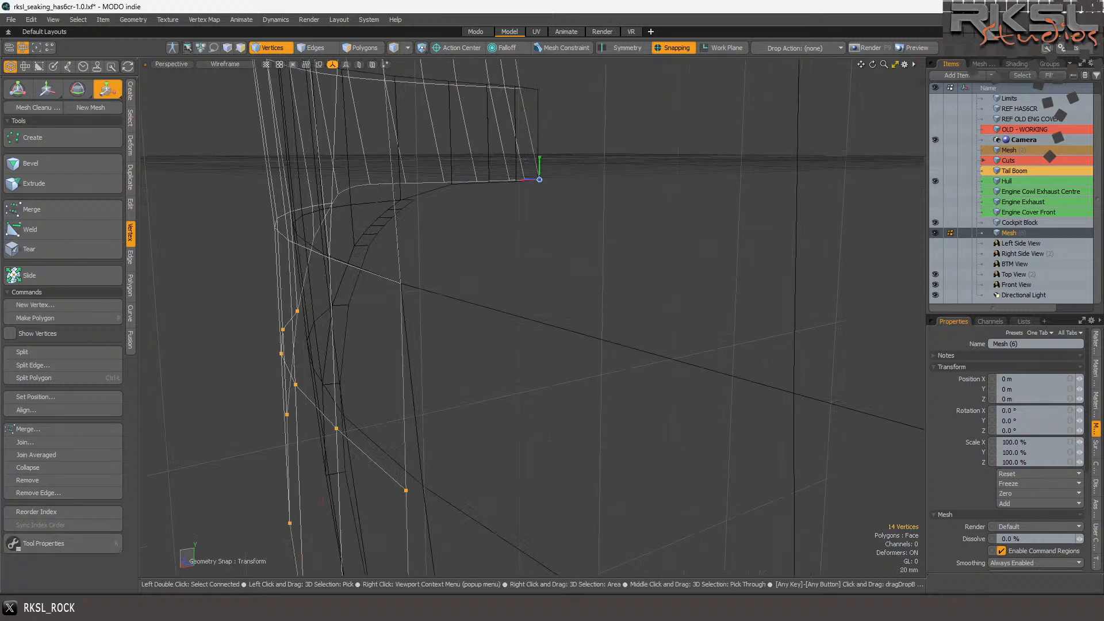
pyautogui.scroll(-4, 550, 189)
pyautogui.scroll(-4, 550, 190)
pyautogui.scroll(6, 517, 287)
pyautogui.scroll(2, 487, 178)
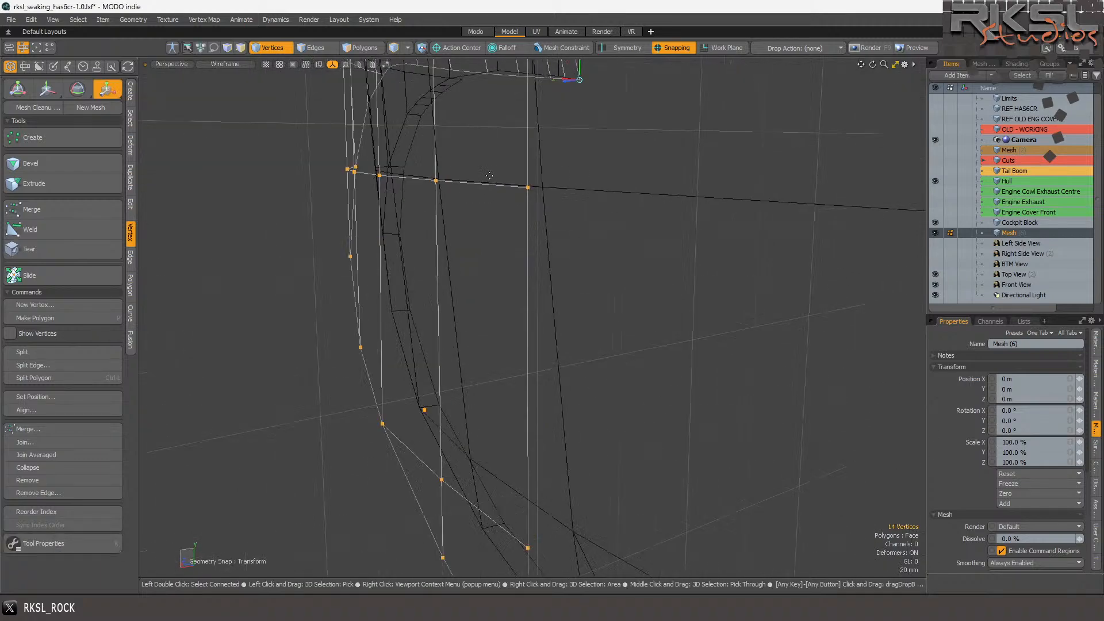
pyautogui.press('k')
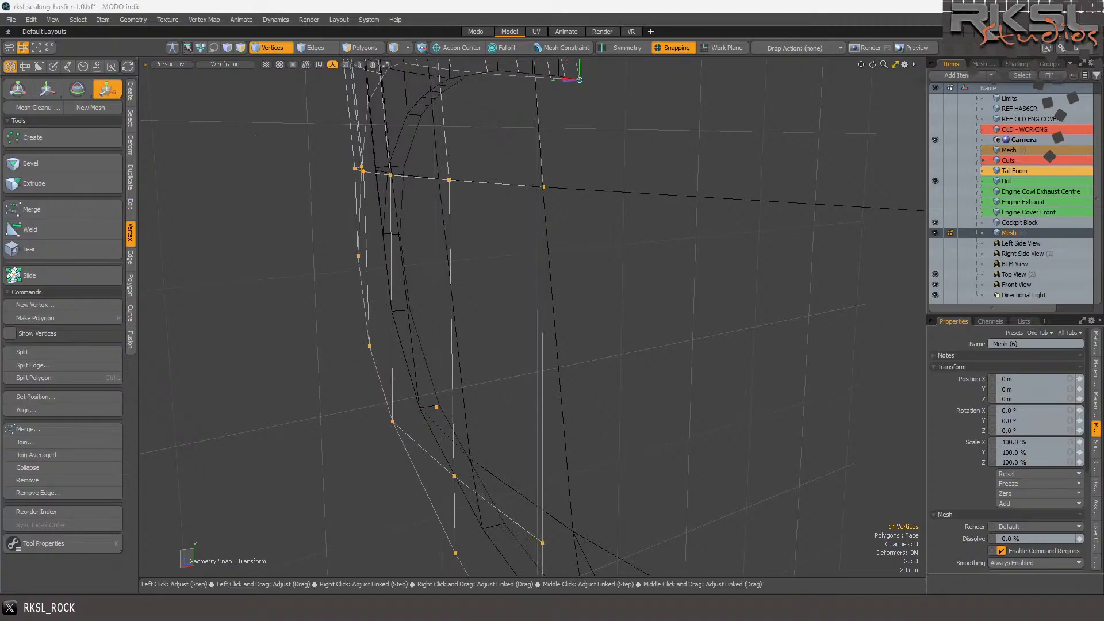
pyautogui.scroll(6, 560, 207)
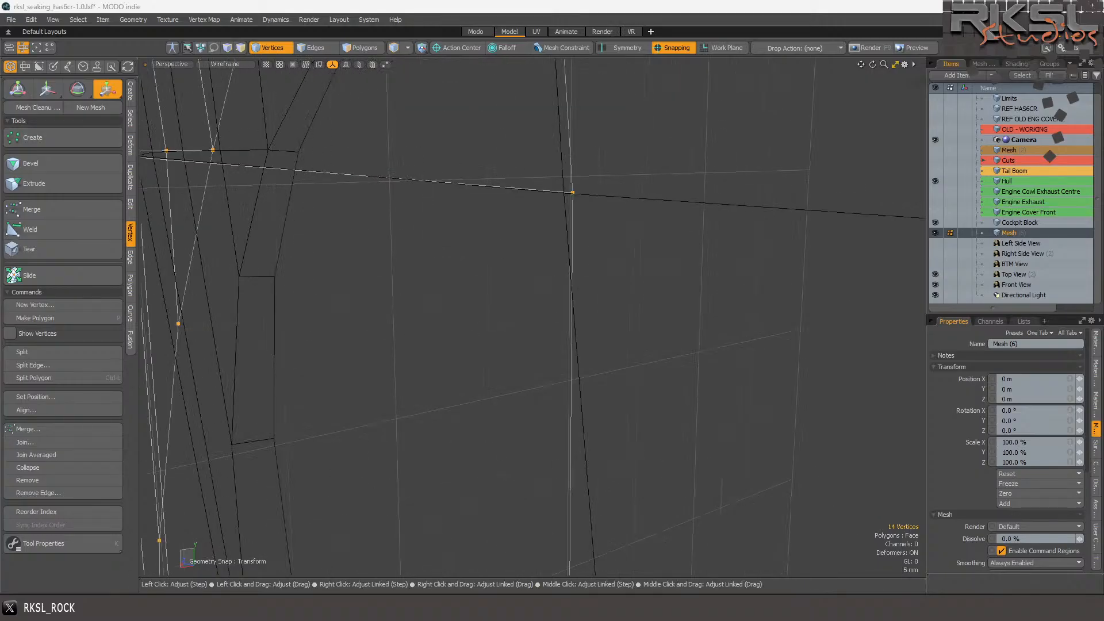
pyautogui.hotkey('ctrl', 'z')
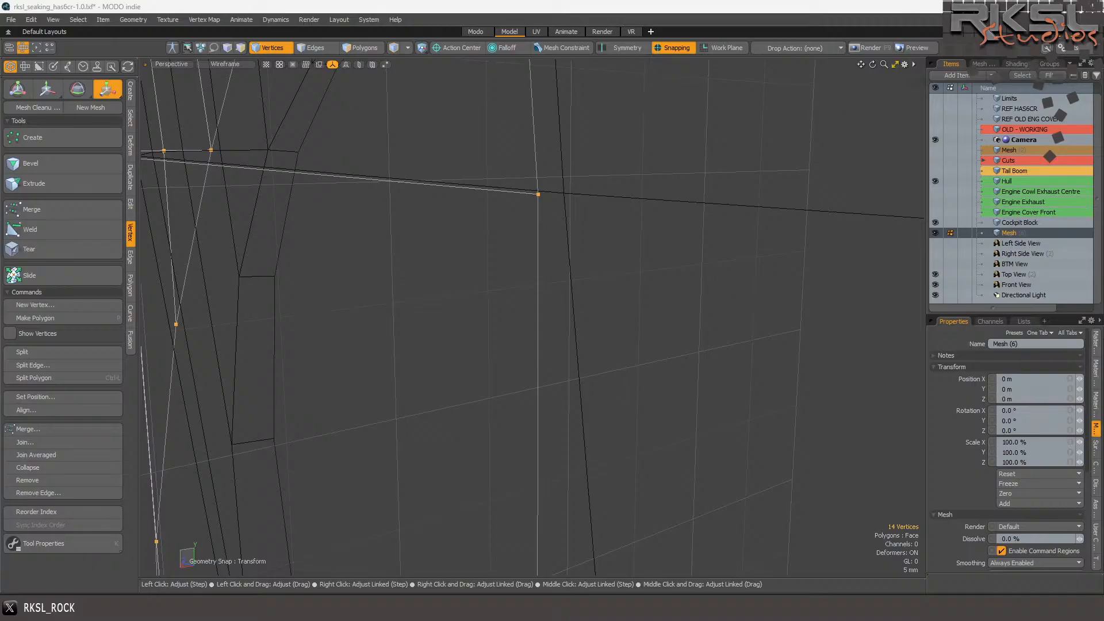
pyautogui.hotkey('ctrl', 'z')
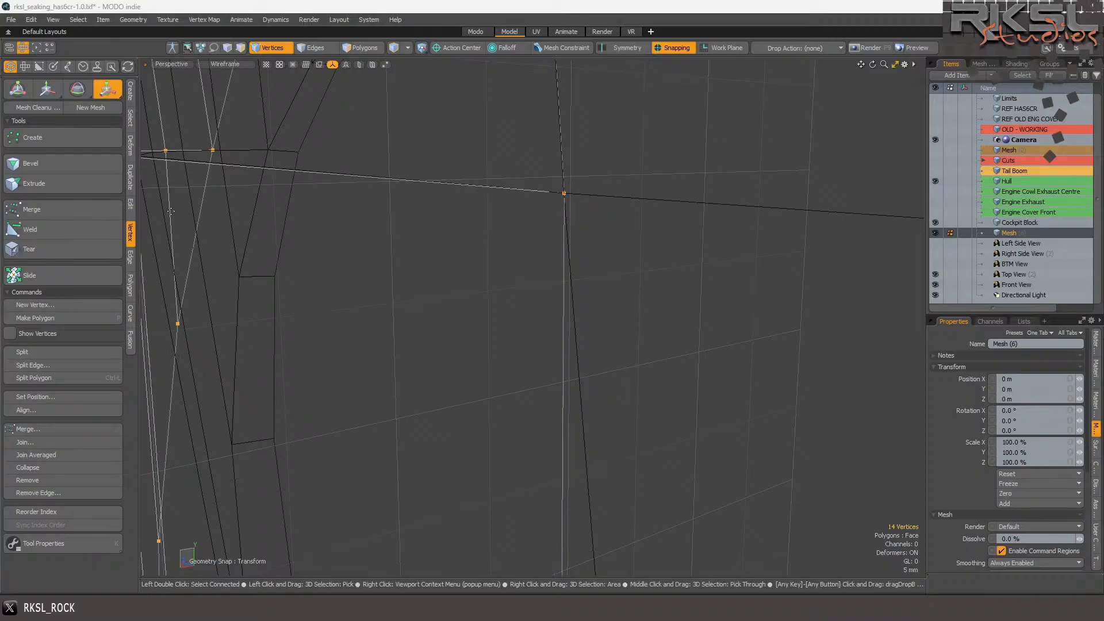
# - Remove the next aligned row from the selection, keeping the lowest vertices along the nose's bottom curve
pyautogui.press('space')
pyautogui.scroll(-4, 473, 212)
pyautogui.scroll(-2, 487, 212)
pyautogui.moveTo(602, 223)
pyautogui.mouseDown(button='right')
pyautogui.moveTo(383, 183)
pyautogui.moveTo(355, 217)
pyautogui.mouseUp(button='right')
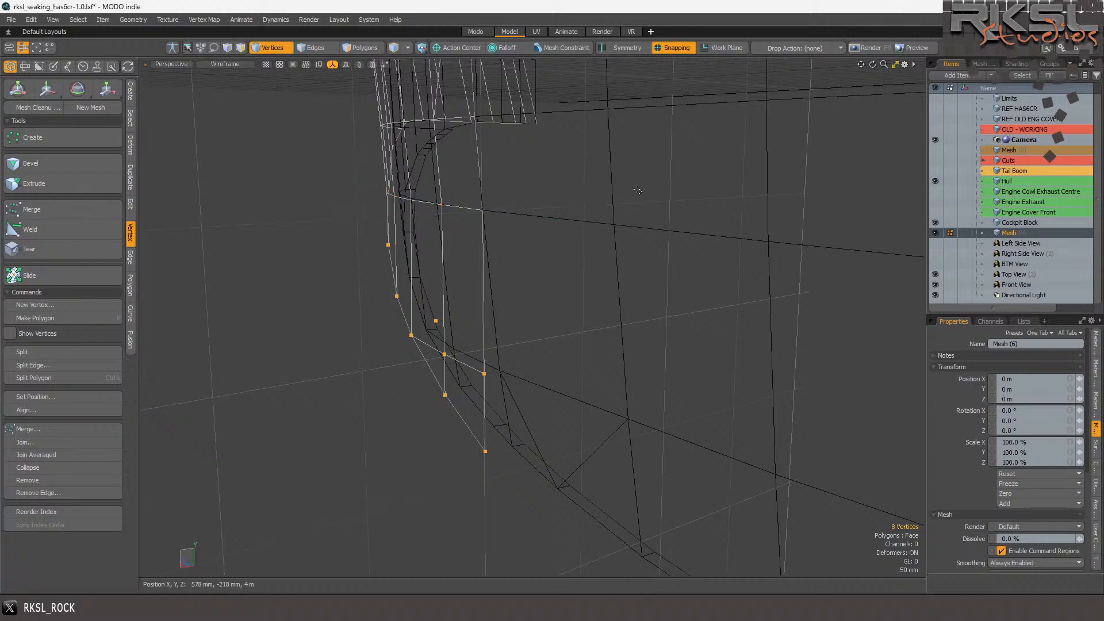
pyautogui.moveTo(872, 65)
pyautogui.mouseDown()
pyautogui.moveTo(917, 52)
pyautogui.moveTo(981, 64)
pyautogui.moveTo(872, 60)
pyautogui.mouseUp()
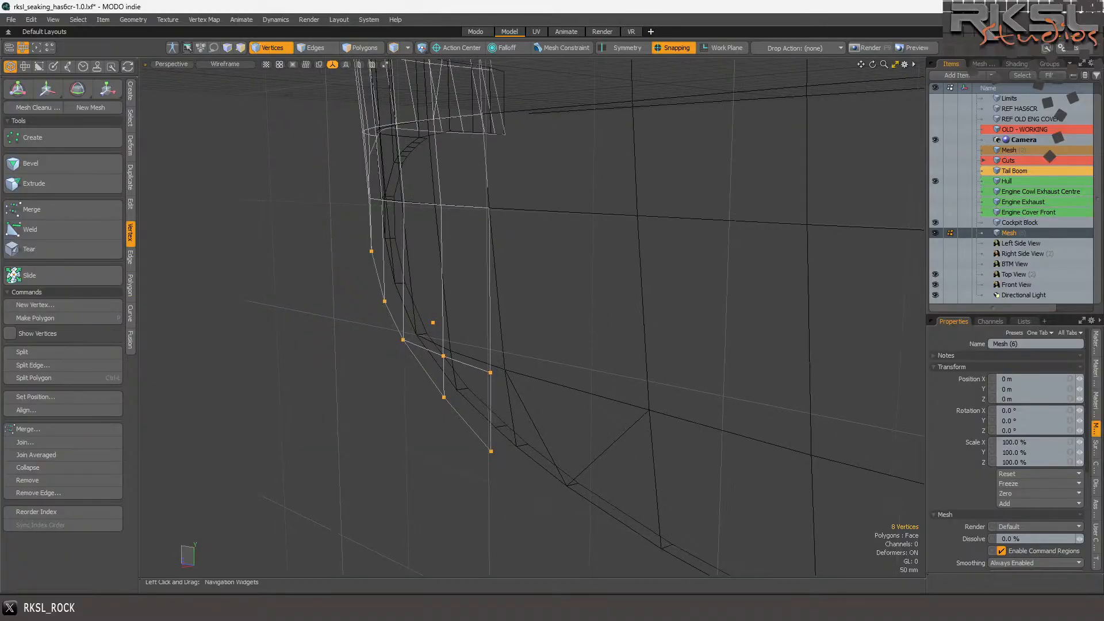
# - Shift the lowest nose vertices sideways until their upper rear vertex coincides with the hull corner where the diagonal edge starts
pyautogui.click(106, 89)
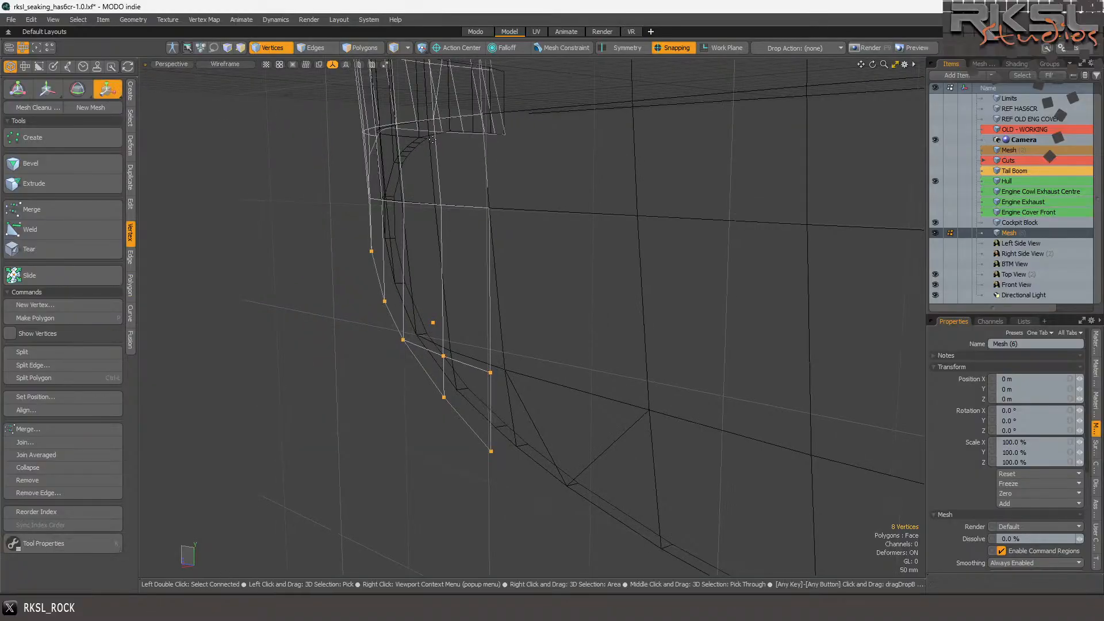
pyautogui.click(512, 140)
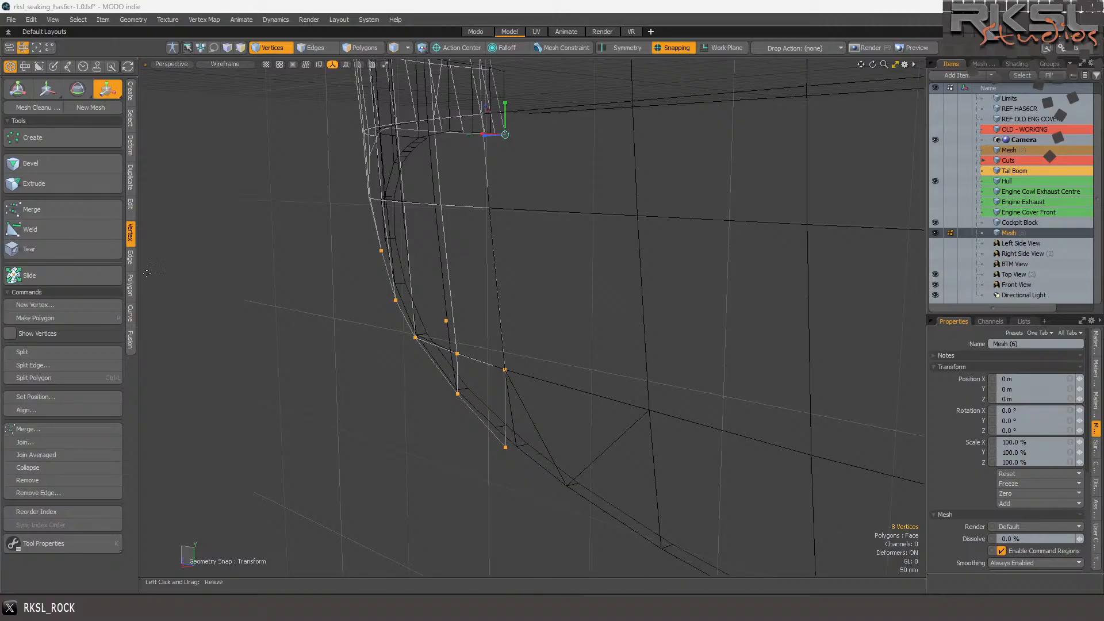
pyautogui.scroll(4, 437, 363)
pyautogui.scroll(7, 437, 363)
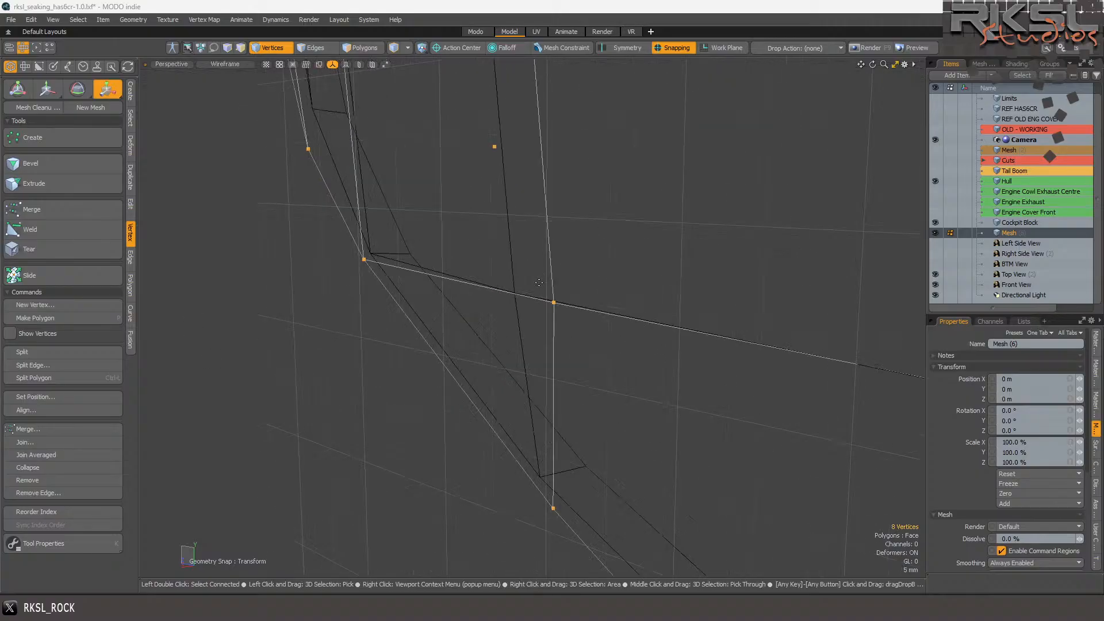
pyautogui.scroll(-7, 389, 234)
pyautogui.scroll(10, 389, 234)
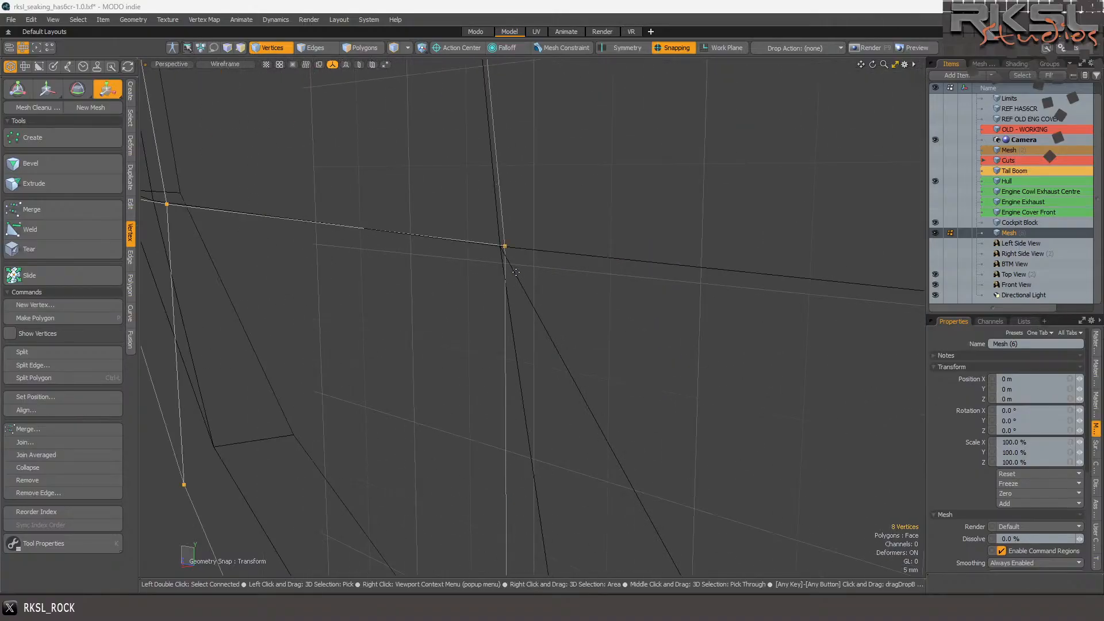
pyautogui.click(52, 136)
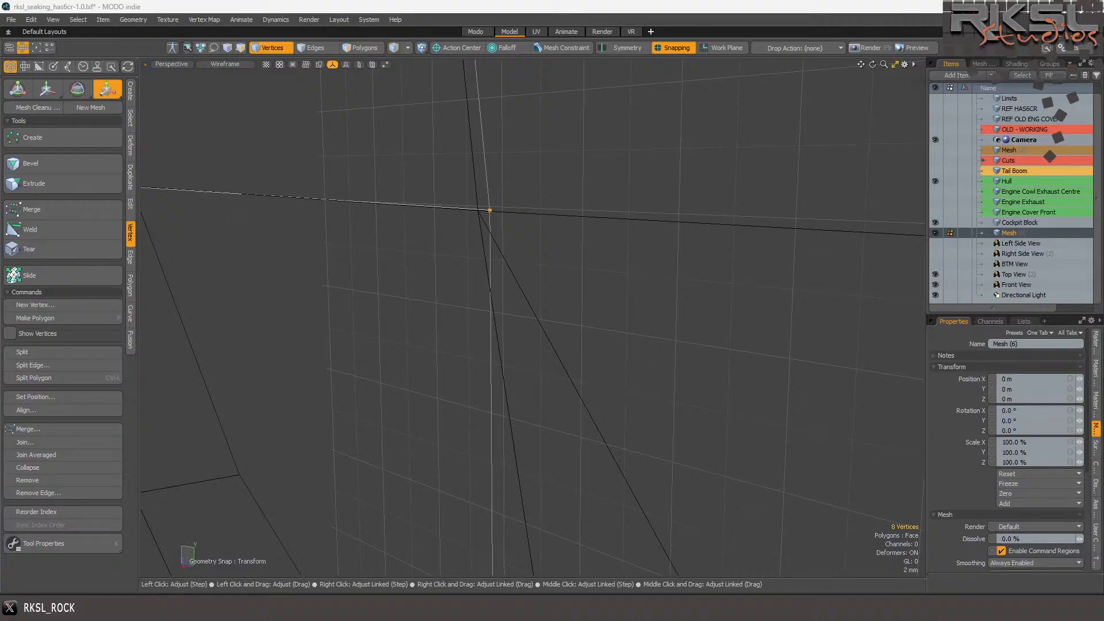
pyautogui.moveTo(489, 210); pyautogui.dragTo(458, 211)
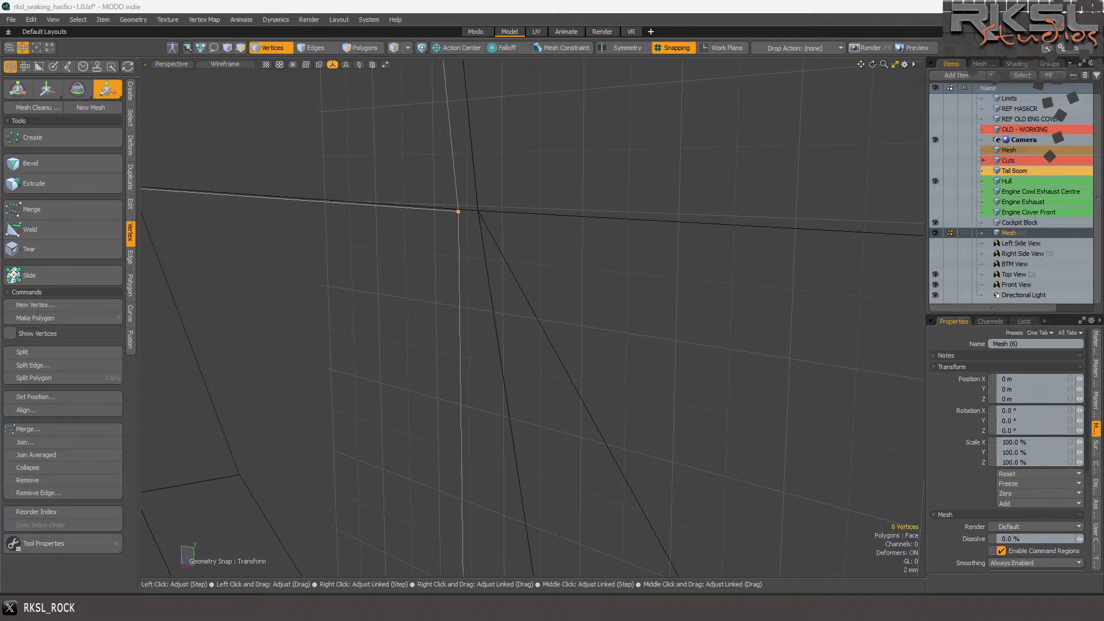
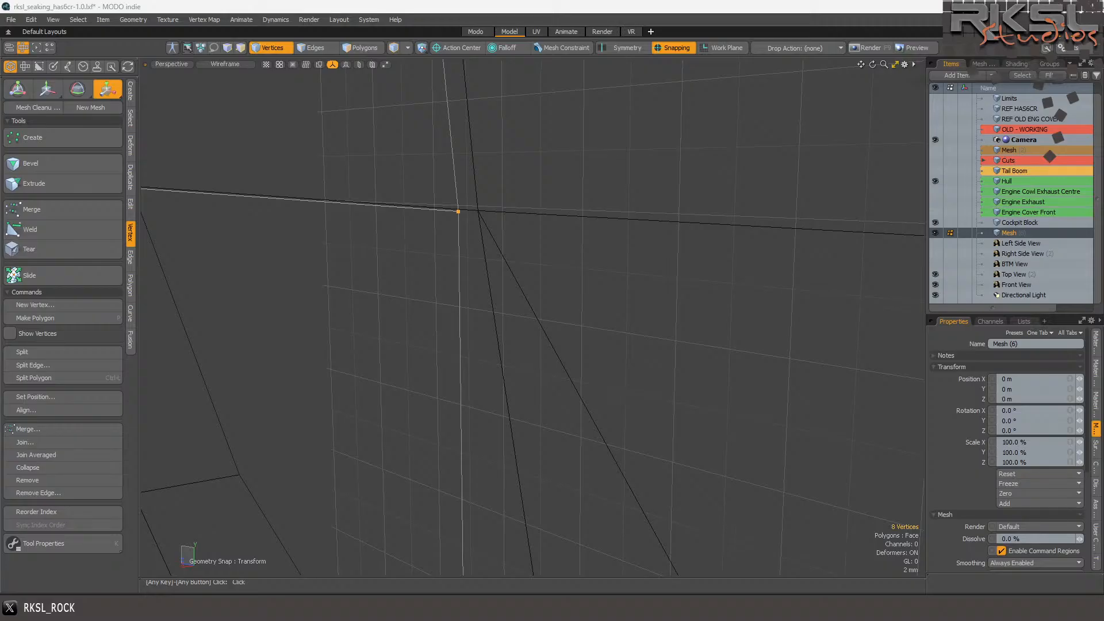
pyautogui.moveTo(458, 212); pyautogui.dragTo(481, 211)
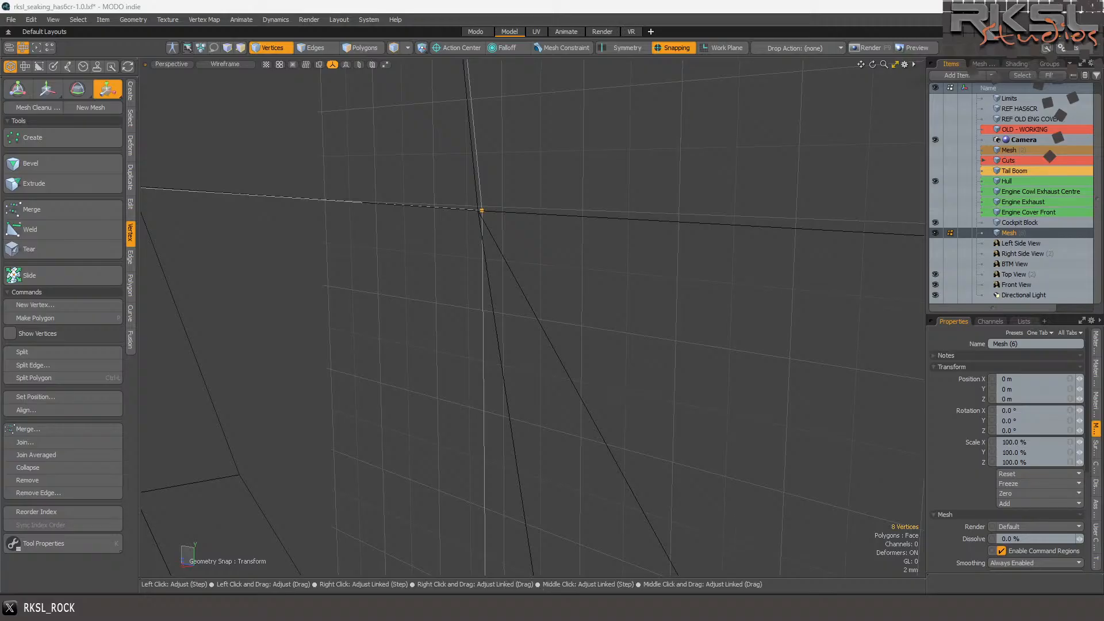
pyautogui.moveTo(481, 210); pyautogui.dragTo(474, 211)
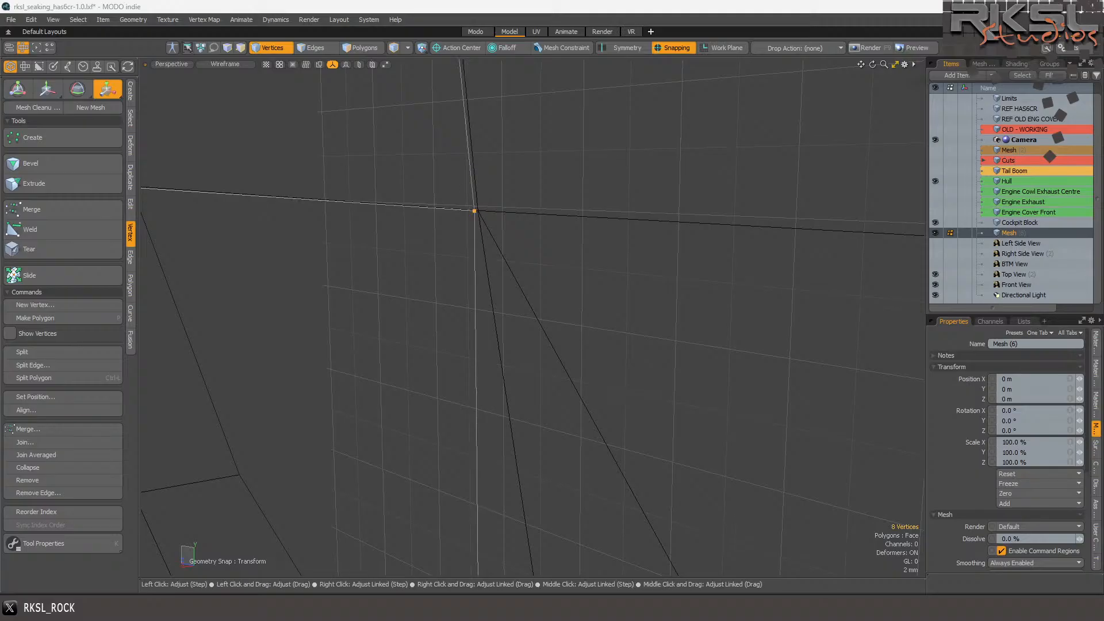
pyautogui.moveTo(474, 211); pyautogui.dragTo(478, 210)
pyautogui.click(75, 196)
pyautogui.scroll(-12, 518, 276)
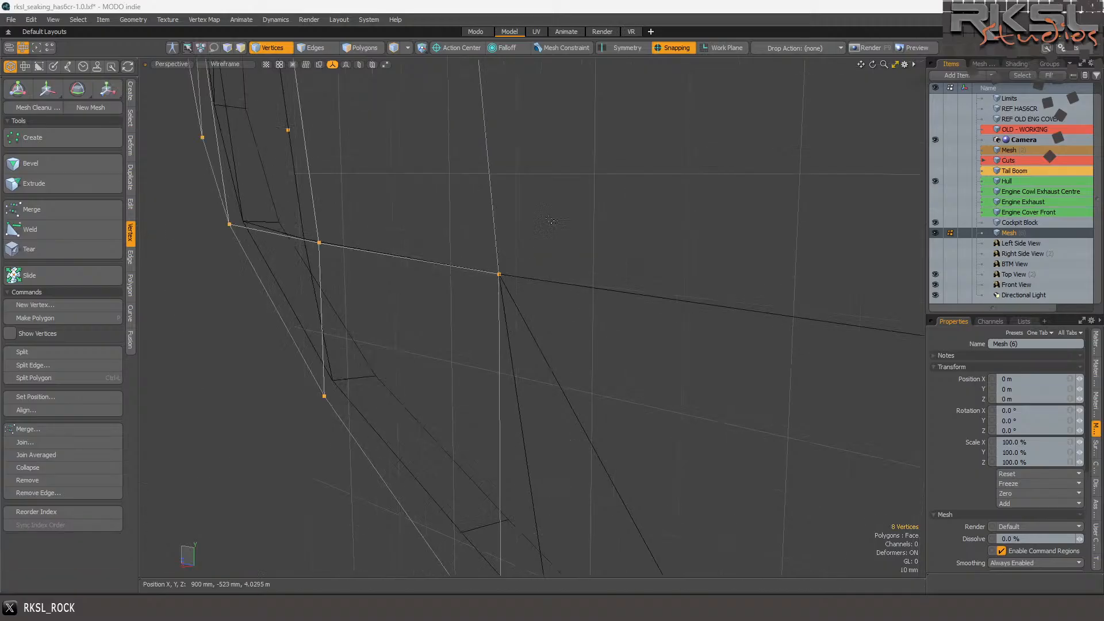
# - Select the two lowest vertices on the nose's bottom curve and move them together until the lowest one snaps to the adjacent hull corner
pyautogui.scroll(4, 554, 230)
pyautogui.moveTo(613, 235)
pyautogui.mouseDown(button='right')
pyautogui.moveTo(357, 217)
pyautogui.moveTo(611, 236)
pyautogui.mouseUp(button='right')
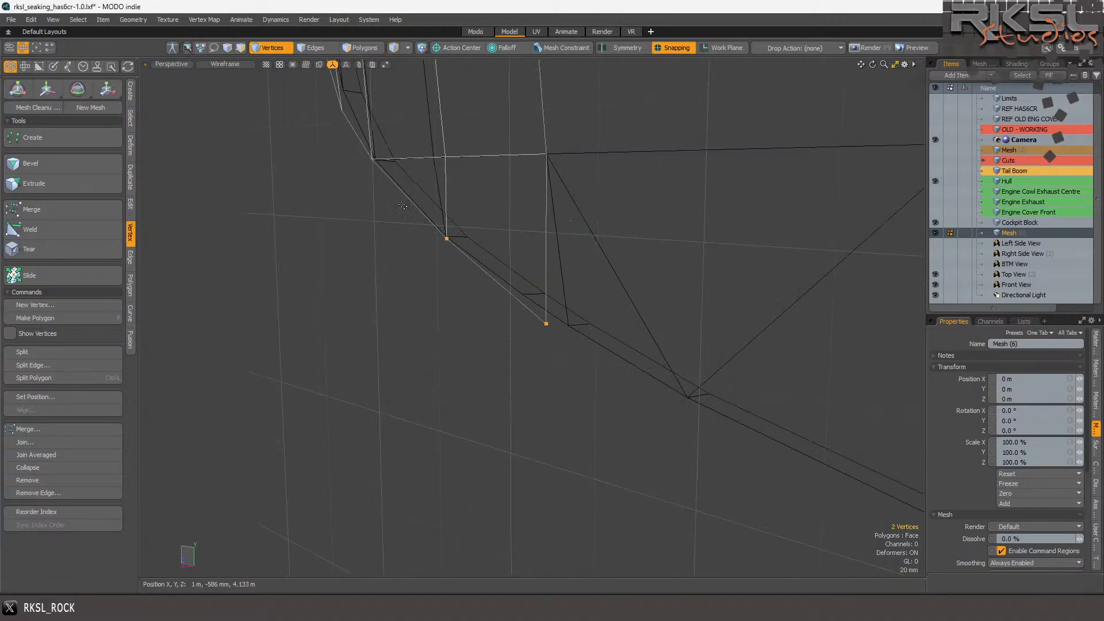
pyautogui.click(40, 95)
pyautogui.scroll(3, 525, 324)
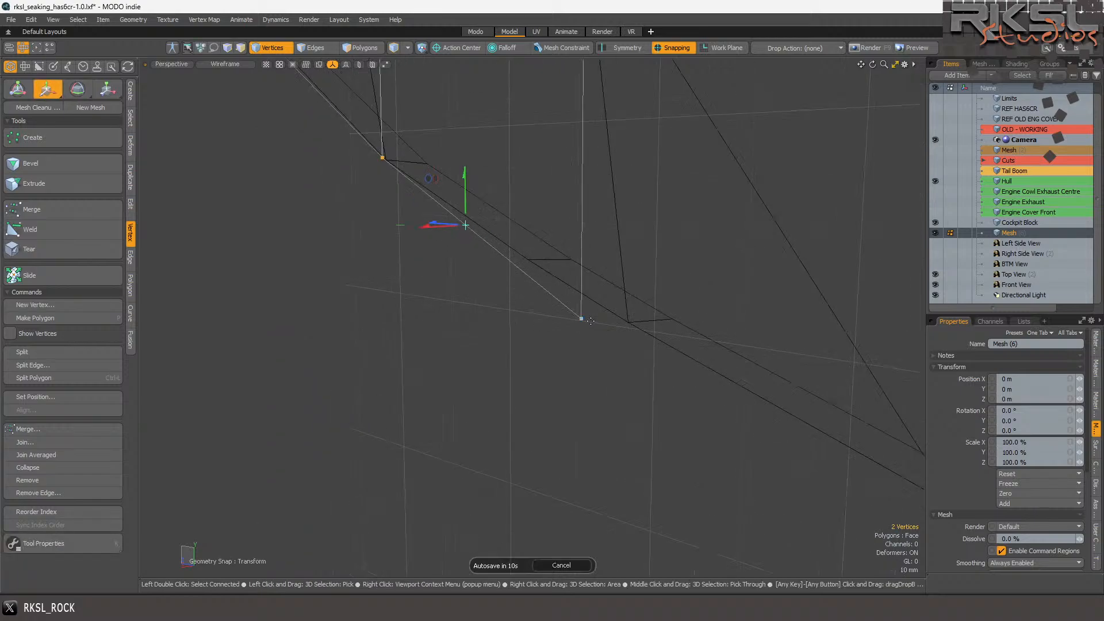
pyautogui.moveTo(581, 320); pyautogui.dragTo(621, 325)
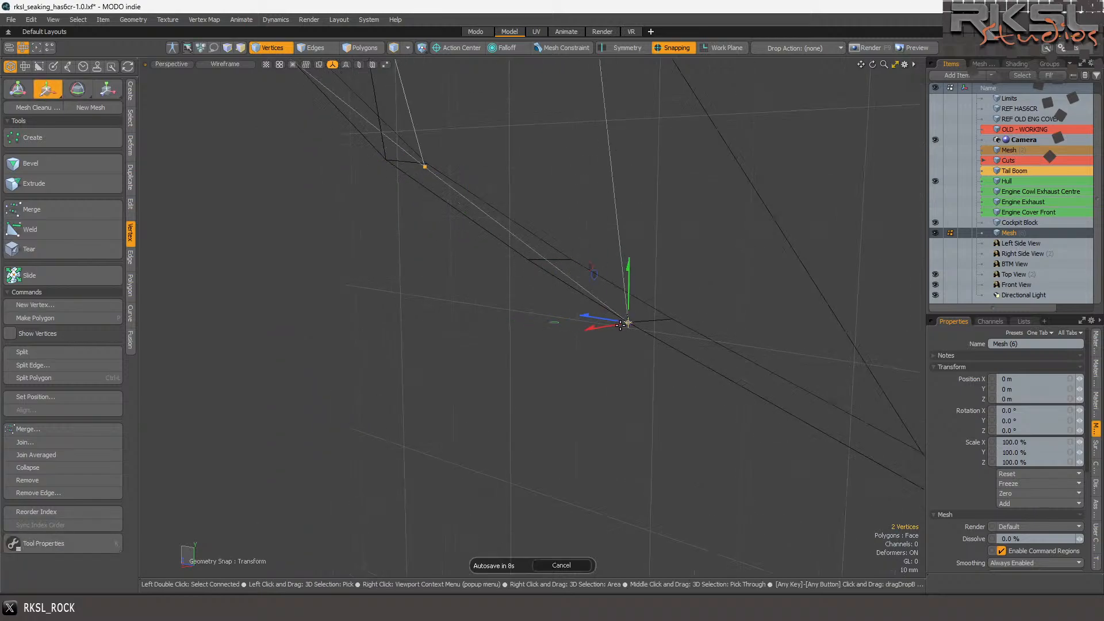
pyautogui.scroll(-5, 492, 246)
pyautogui.scroll(4, 469, 214)
pyautogui.press('space')
# - Shift the other bottom-curve vertex on its own to line up with the nearby hull corner, and clear the selection
pyautogui.moveTo(531, 249)
pyautogui.mouseDown(button='right')
pyautogui.moveTo(510, 226)
pyautogui.moveTo(496, 284)
pyautogui.mouseUp(button='right')
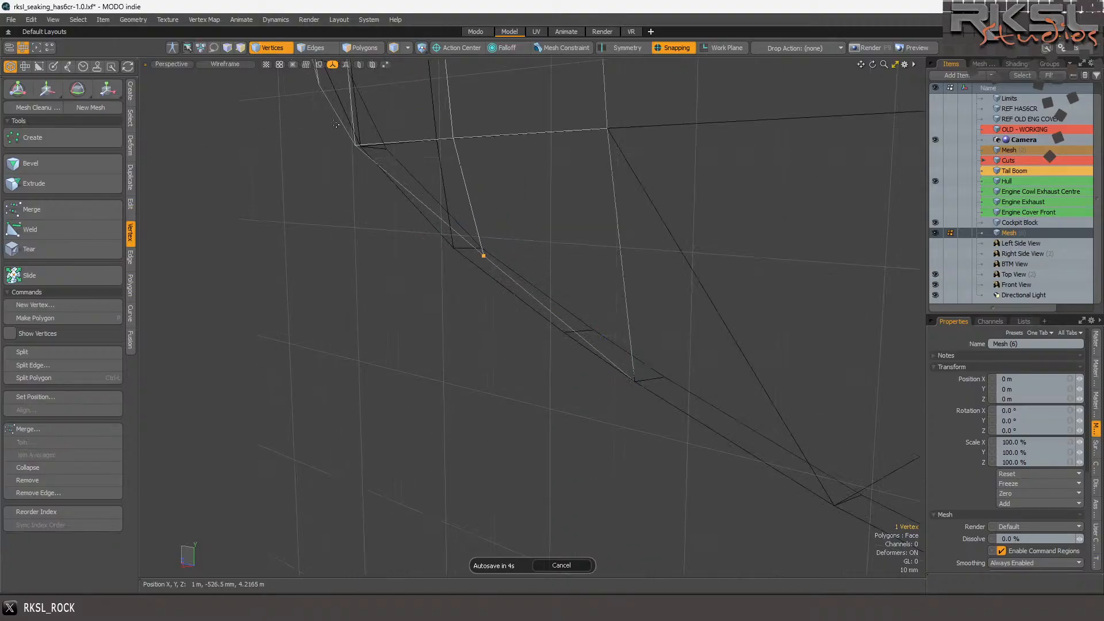
pyautogui.click(103, 88)
pyautogui.click(454, 145)
pyautogui.moveTo(415, 142); pyautogui.dragTo(435, 138)
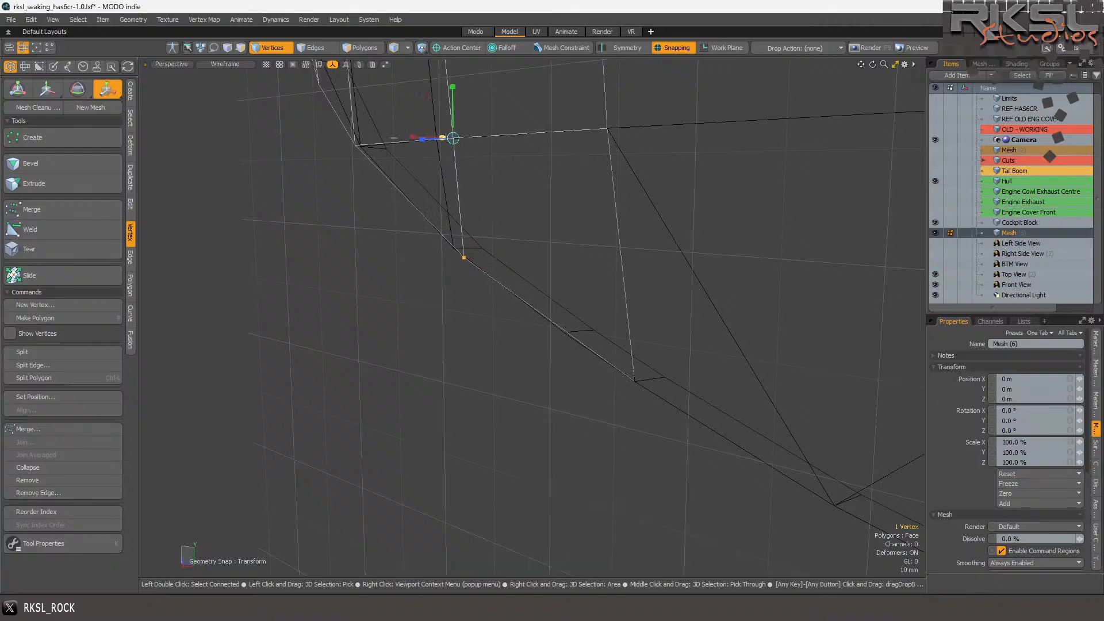
pyautogui.scroll(-5, 494, 184)
pyautogui.click(502, 188)
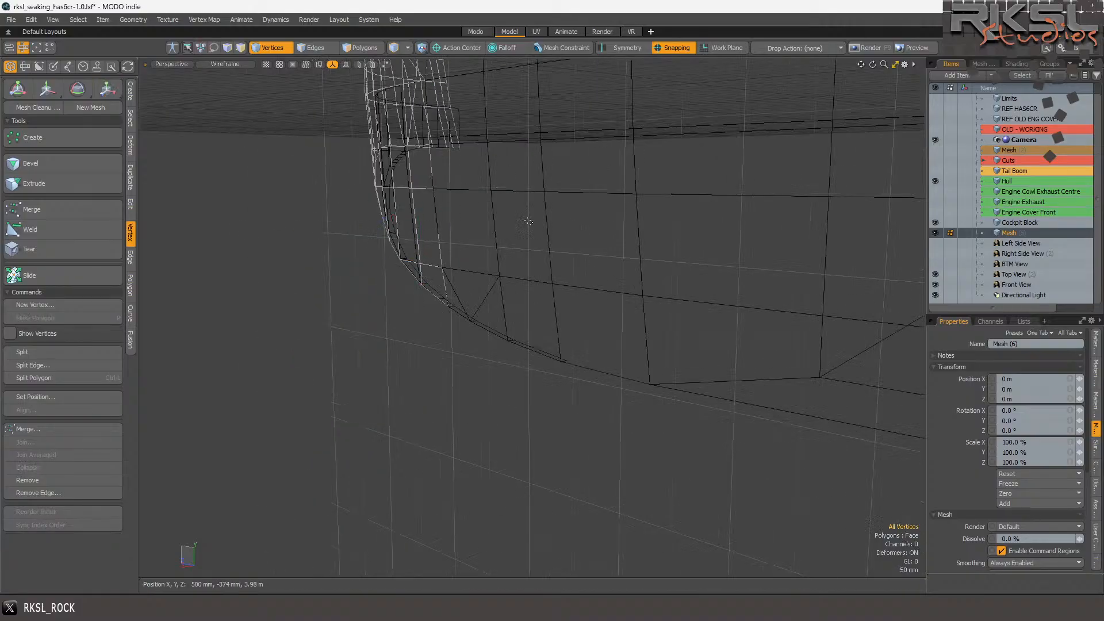
# - Select the rear vertex where the hull's diagonal edge starts and snap it exactly onto the hull corner
pyautogui.scroll(3, 461, 236)
pyautogui.scroll(2, 263, 356)
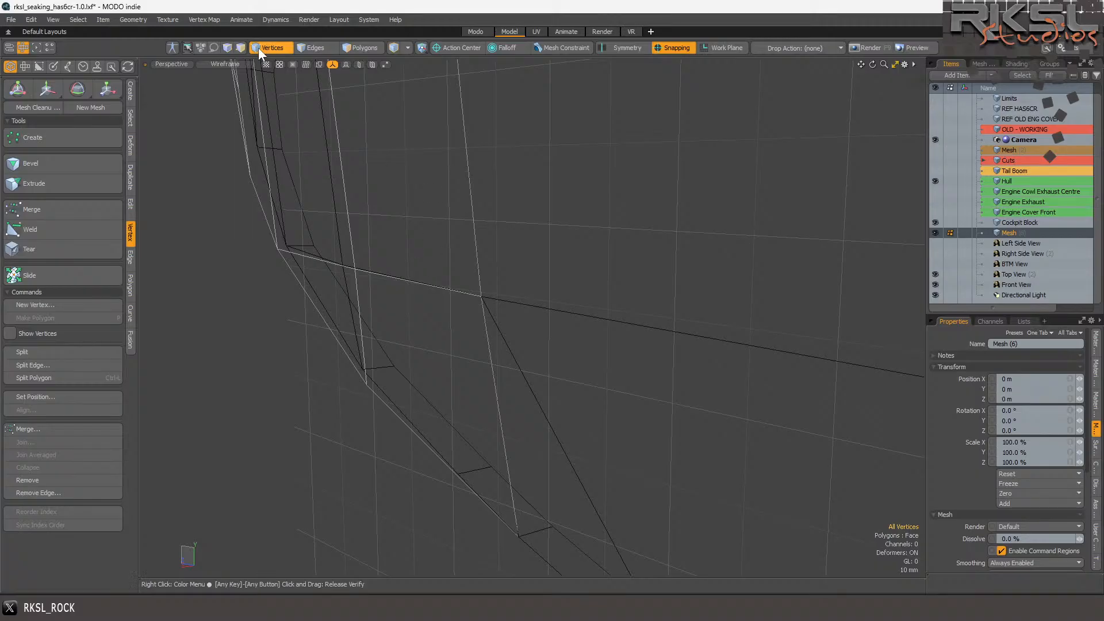
pyautogui.moveTo(422, 323); pyautogui.dragTo(420, 320, button='right')
pyautogui.scroll(5, 557, 346)
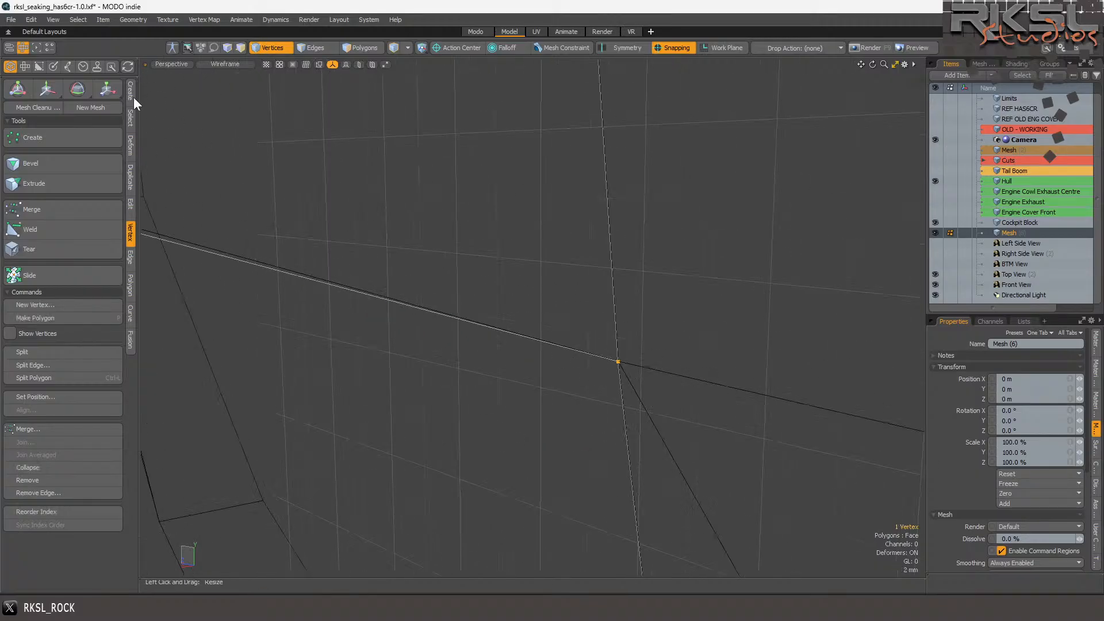
pyautogui.press('w')
pyautogui.moveTo(616, 357)
pyautogui.mouseDown()
pyautogui.moveTo(552, 370)
pyautogui.moveTo(622, 361)
pyautogui.mouseUp()
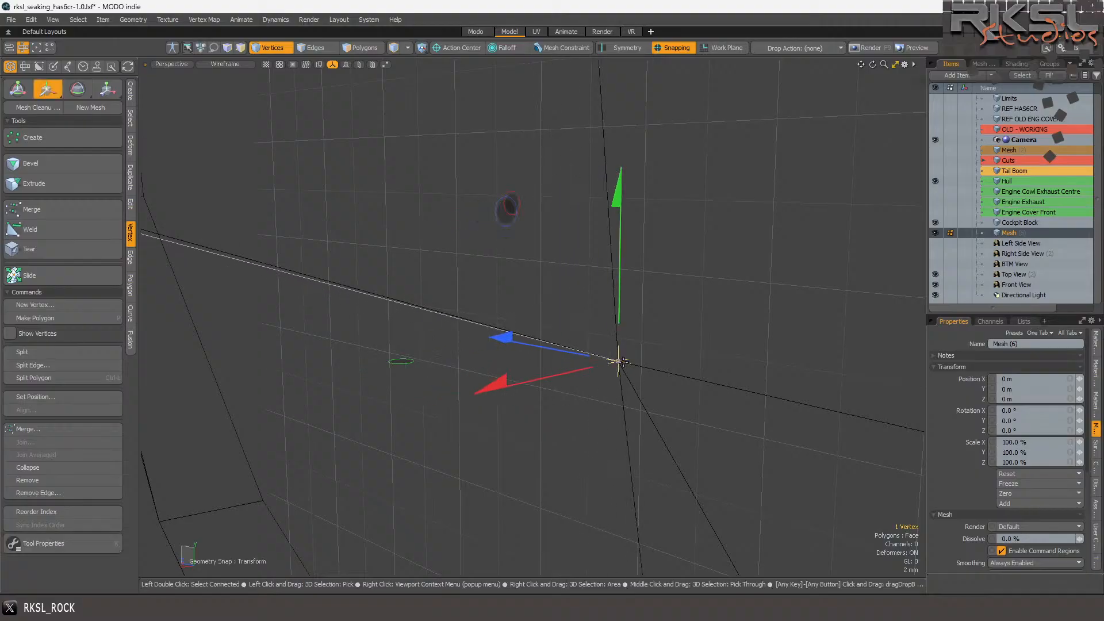
pyautogui.scroll(-10, 610, 373)
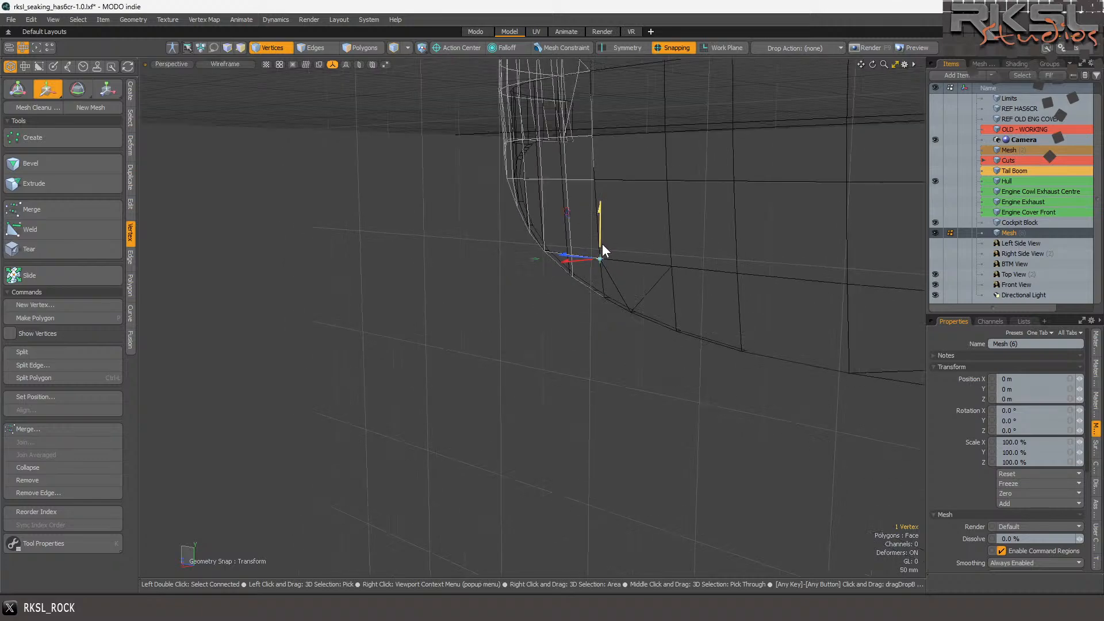
pyautogui.press('space')
# - Select the rear vertex of the next row up and snap it onto the hull's edge intersection
pyautogui.scroll(5, 578, 162)
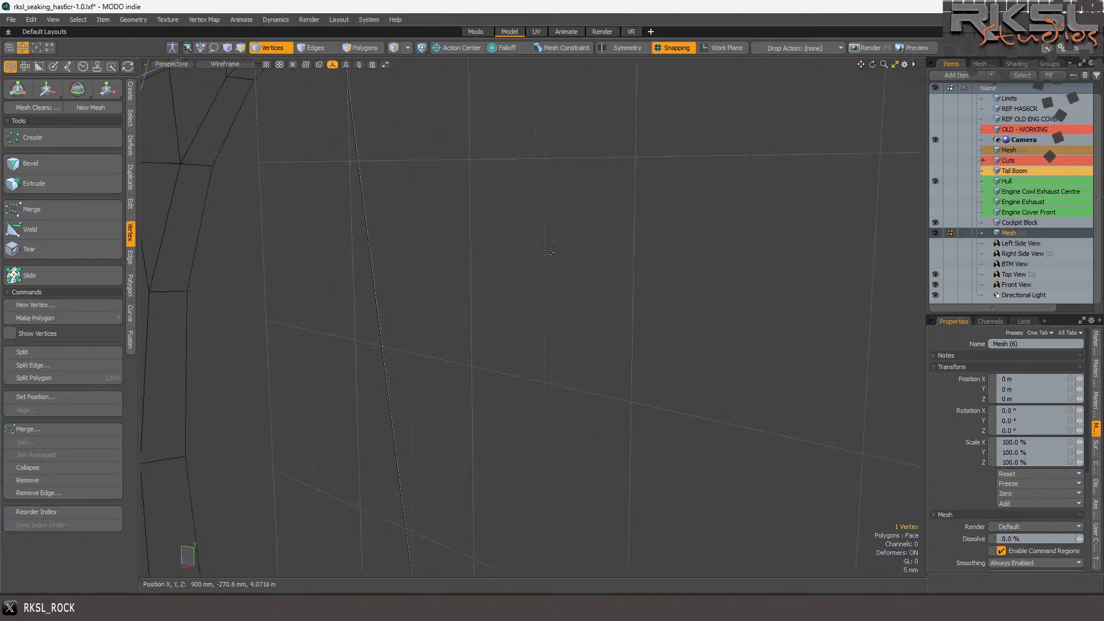
pyautogui.scroll(2, 550, 274)
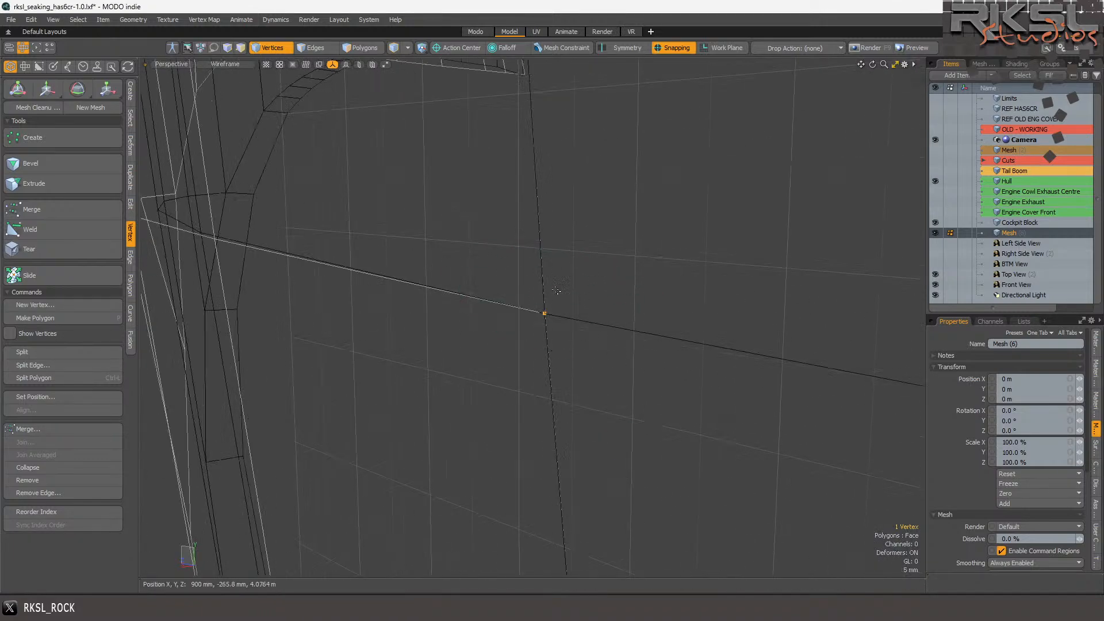
pyautogui.click(47, 89)
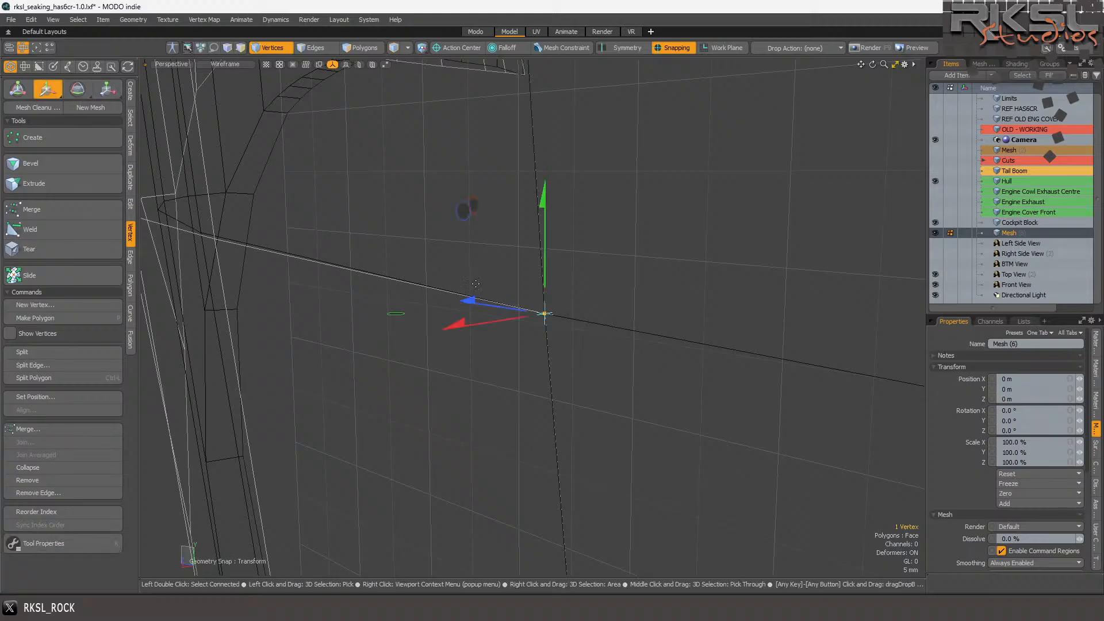
pyautogui.moveTo(544, 312)
pyautogui.mouseDown()
pyautogui.moveTo(517, 318)
pyautogui.moveTo(545, 313)
pyautogui.mouseUp()
pyautogui.scroll(-5, 548, 312)
pyautogui.scroll(4, 537, 195)
pyautogui.scroll(2, 581, 408)
pyautogui.press('space')
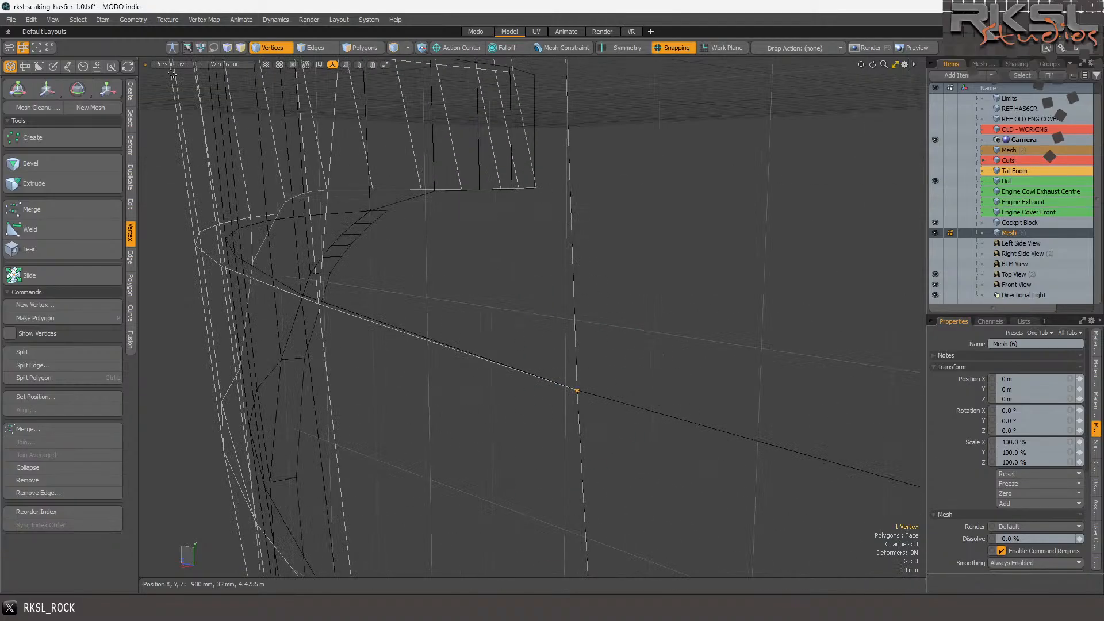
# - Snap the following rear vertex, one row higher on the nose mesh, onto its matching hull vertex
pyautogui.click(46, 88)
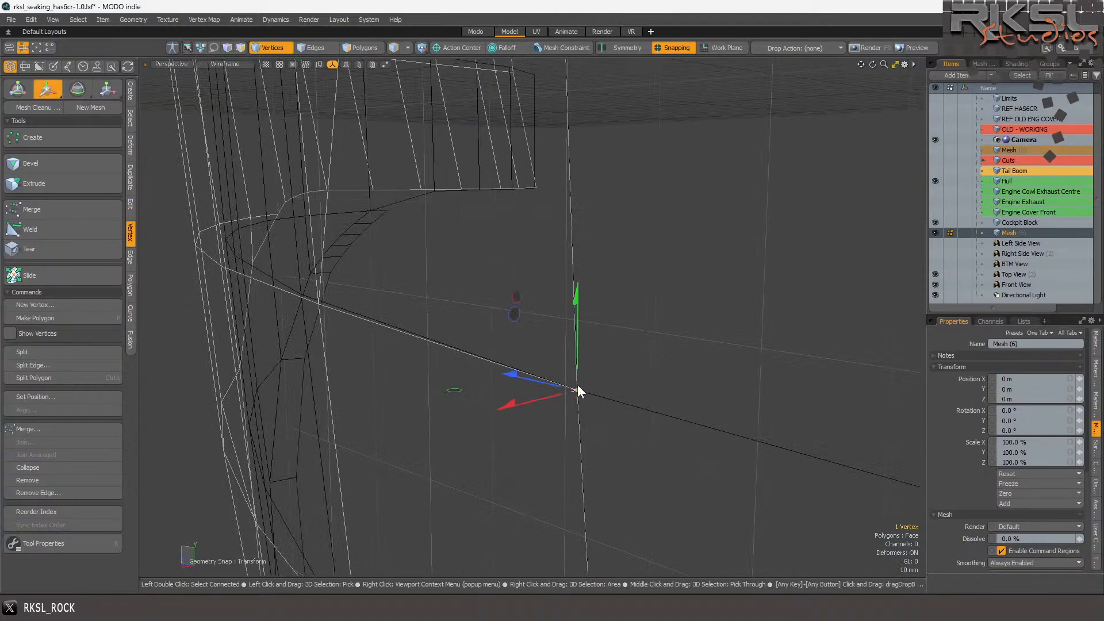
pyautogui.moveTo(577, 387); pyautogui.dragTo(593, 261)
pyautogui.scroll(-3, 575, 397)
pyautogui.press('space')
# - Select the rear vertex where the diagonal mesh edge meets the hull's vertical edge and align it with the hull vertex
pyautogui.scroll(3, 593, 261)
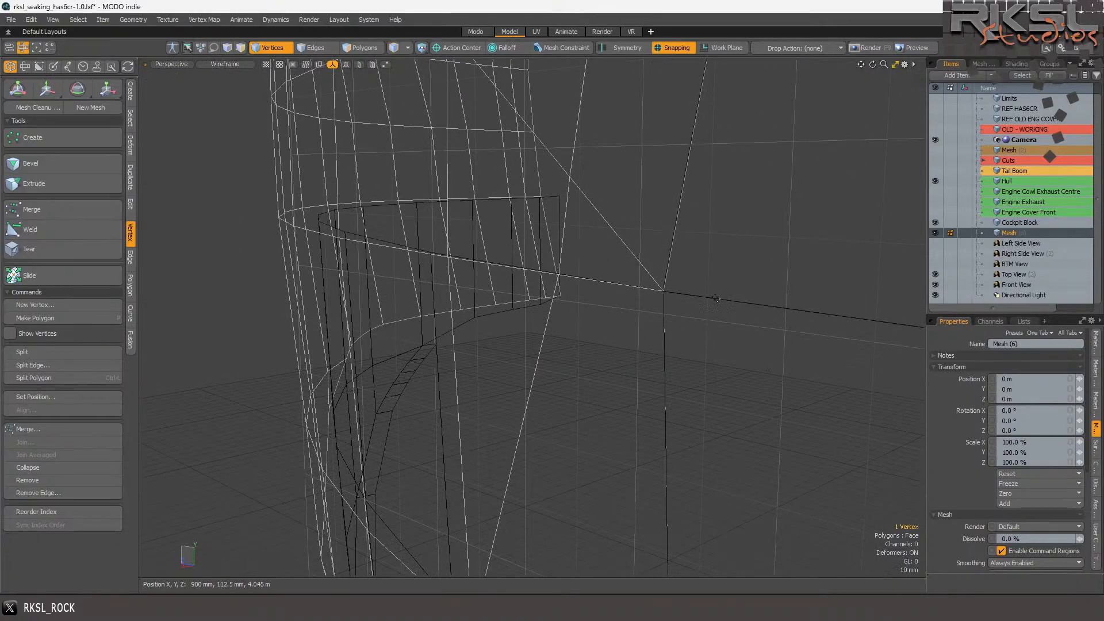
pyautogui.scroll(2, 662, 327)
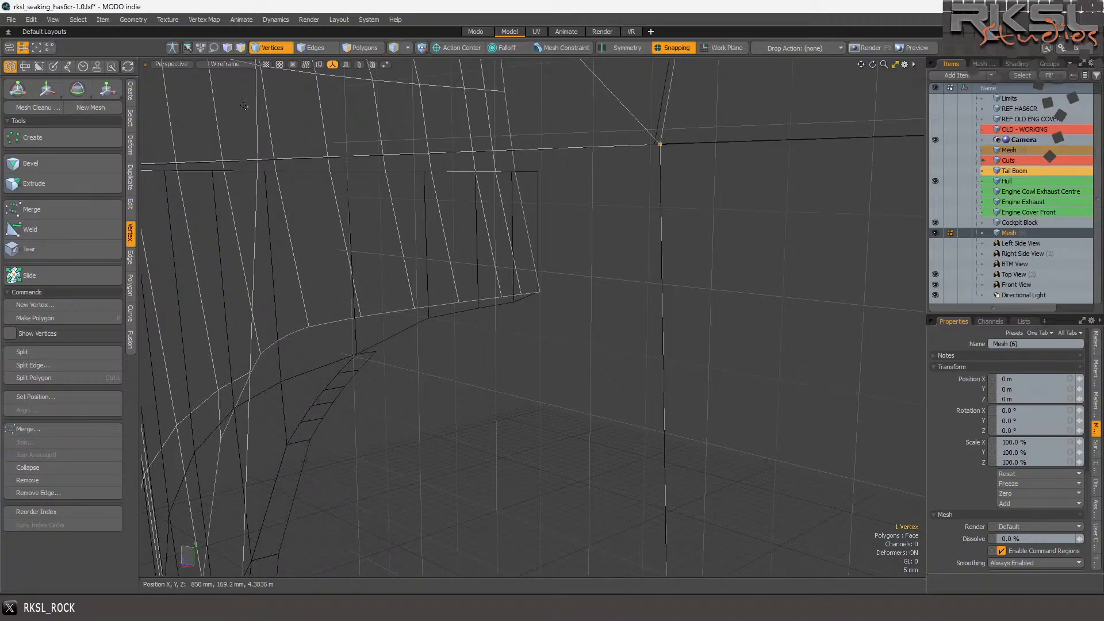
pyautogui.click(47, 88)
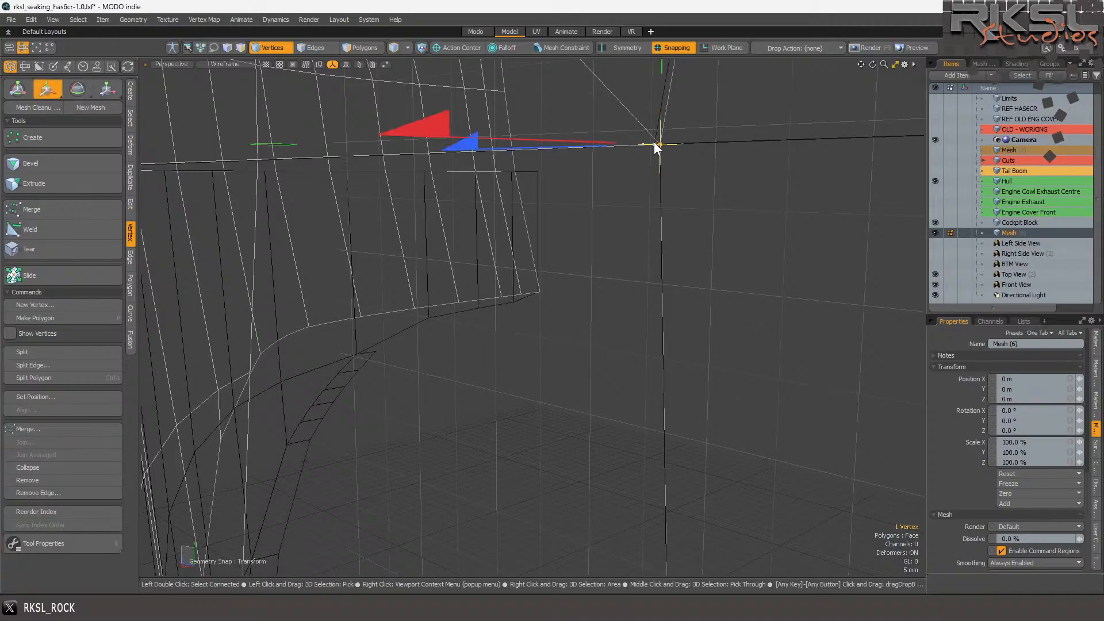
pyautogui.moveTo(660, 142); pyautogui.dragTo(641, 164)
pyautogui.press('space')
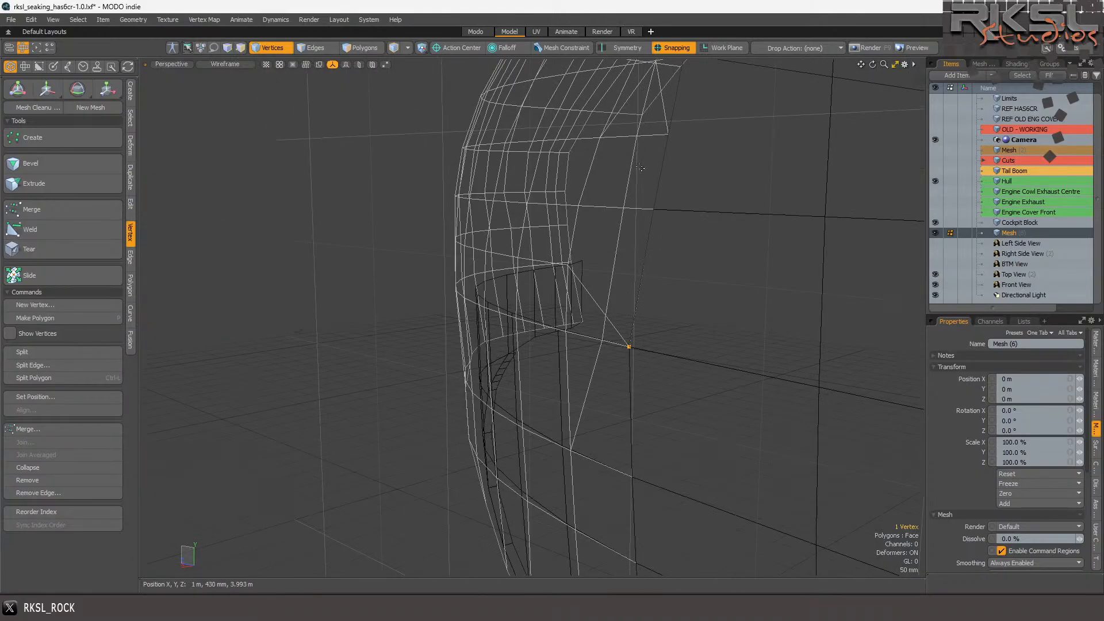
# - Inspect the nose wireframes from several angles and make Cockpit Block the active mesh
pyautogui.keyDown('alt'); pyautogui.moveTo(653, 212); pyautogui.dragTo(669, 249); pyautogui.keyUp('alt')
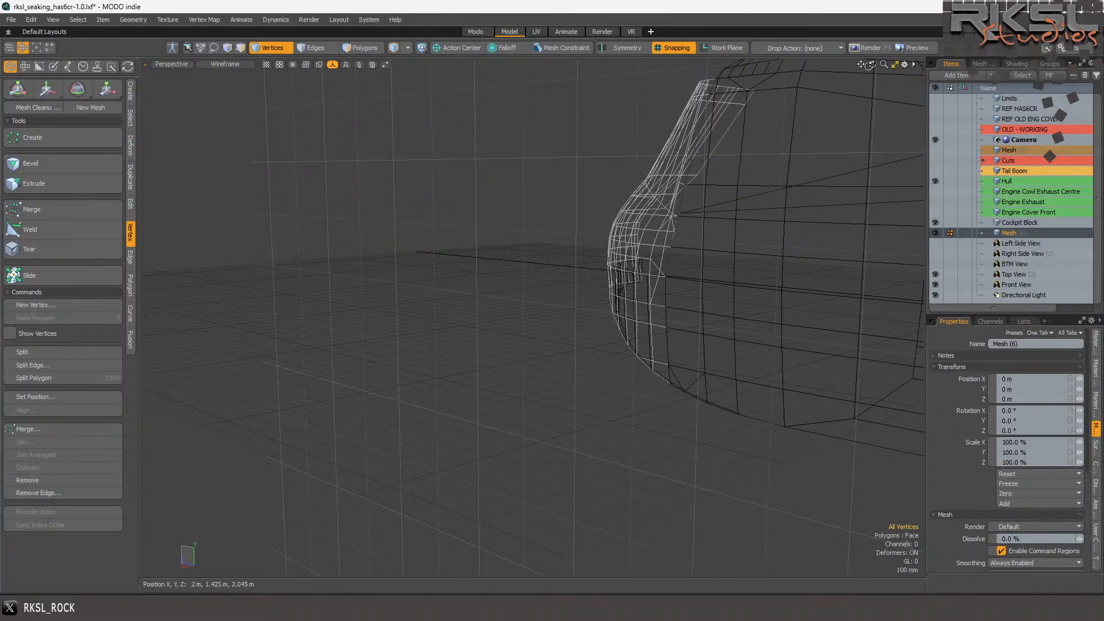
pyautogui.moveTo(872, 64); pyautogui.dragTo(912, 97)
pyautogui.scroll(5, 359, 290)
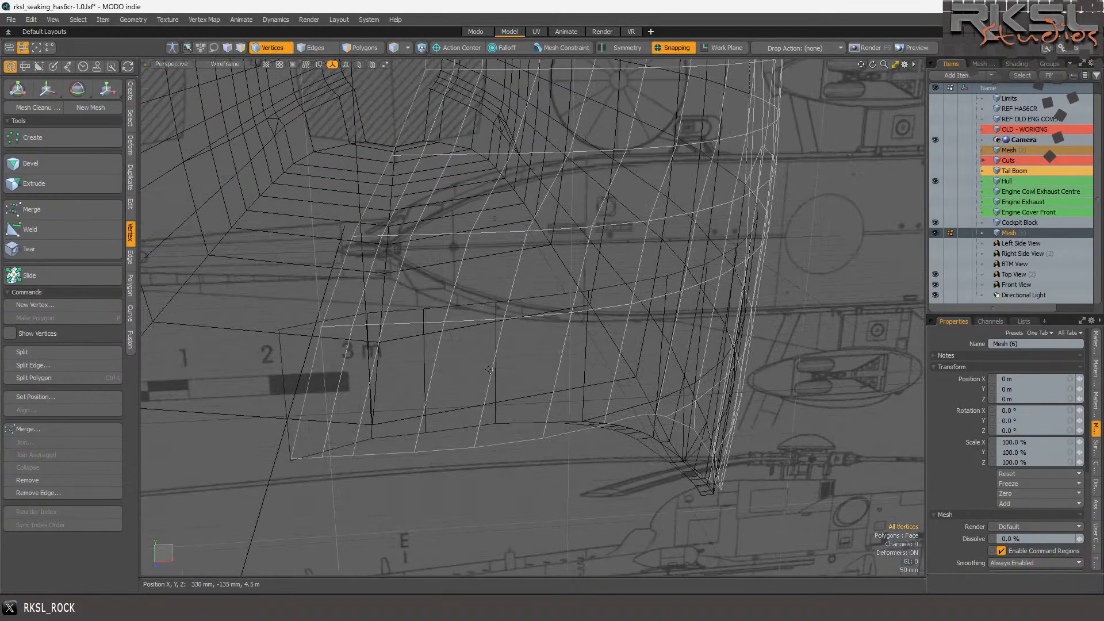
pyautogui.scroll(-5, 488, 368)
pyautogui.scroll(3, 524, 232)
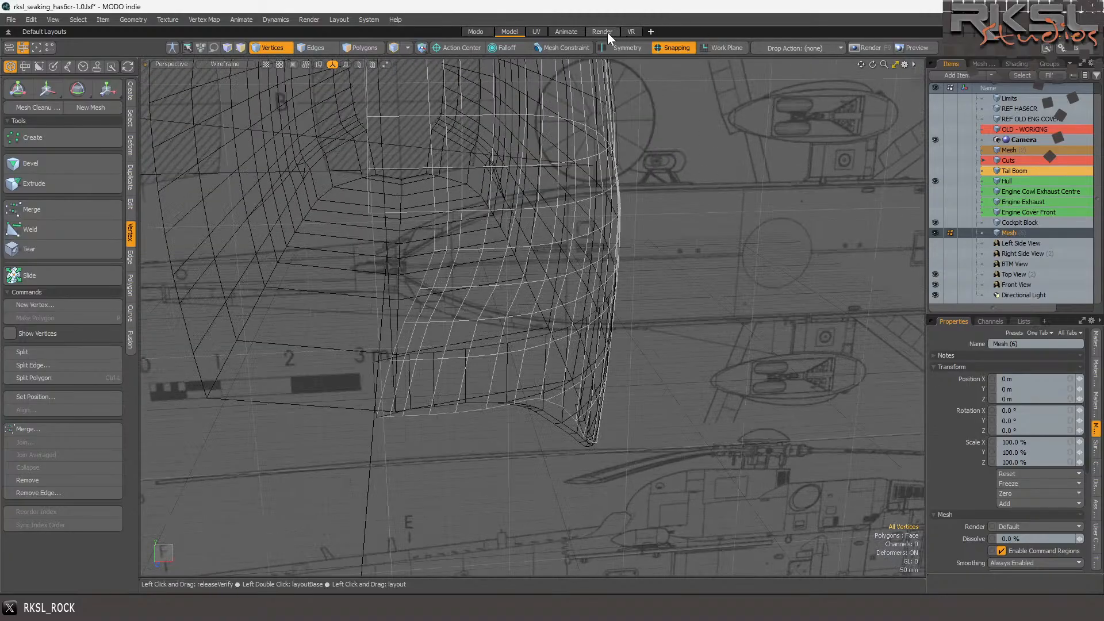
pyautogui.click(1018, 222)
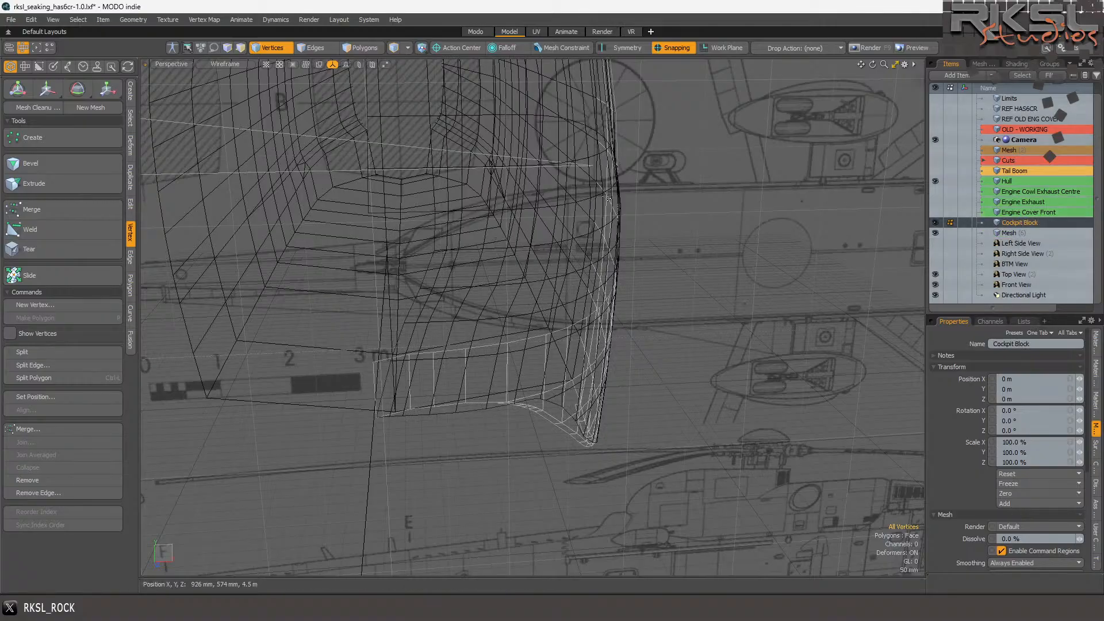
pyautogui.scroll(-1, 642, 195)
pyautogui.moveTo(872, 63); pyautogui.dragTo(760, 78)
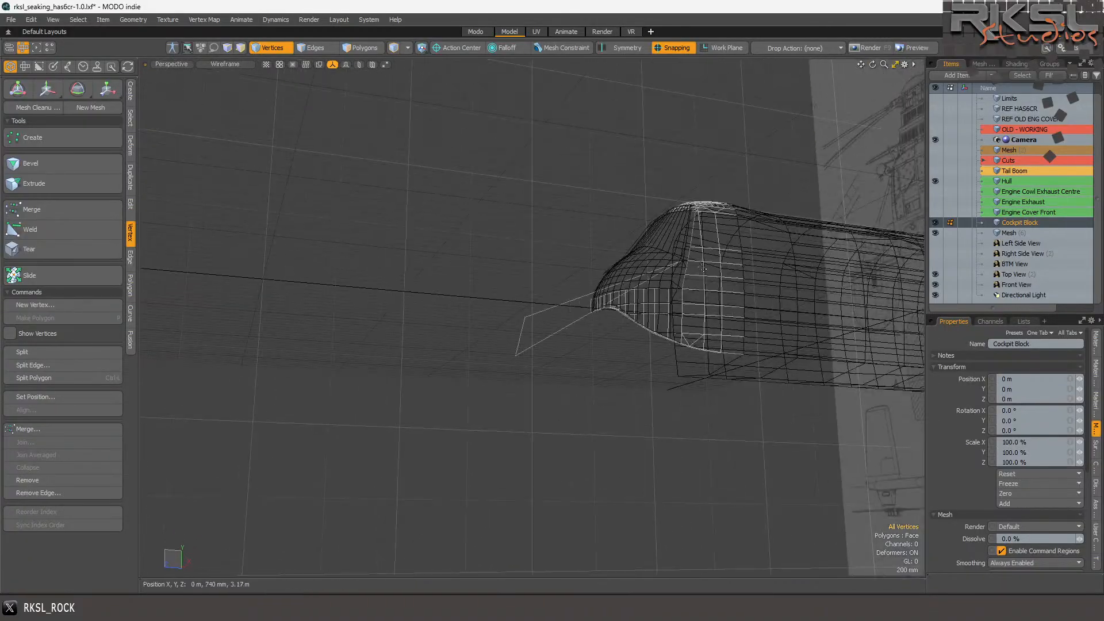
# - Transfer the rear band of polygons, from the roof down to the lower edge, from Cockpit Block into Mesh (6)
pyautogui.scroll(5, 752, 224)
pyautogui.press('3')
pyautogui.moveTo(813, 181)
pyautogui.mouseDown(button='right')
pyautogui.moveTo(532, 226)
pyautogui.moveTo(757, 255)
pyautogui.mouseUp(button='right')
pyautogui.moveTo(639, 258)
pyautogui.keyDown('shift'); pyautogui.mouseDown()
pyautogui.moveTo(659, 283)
pyautogui.moveTo(696, 229)
pyautogui.moveTo(641, 333)
pyautogui.moveTo(634, 458)
pyautogui.moveTo(673, 458)
pyautogui.moveTo(678, 348)
pyautogui.moveTo(709, 428)
pyautogui.mouseUp(); pyautogui.keyUp('shift')
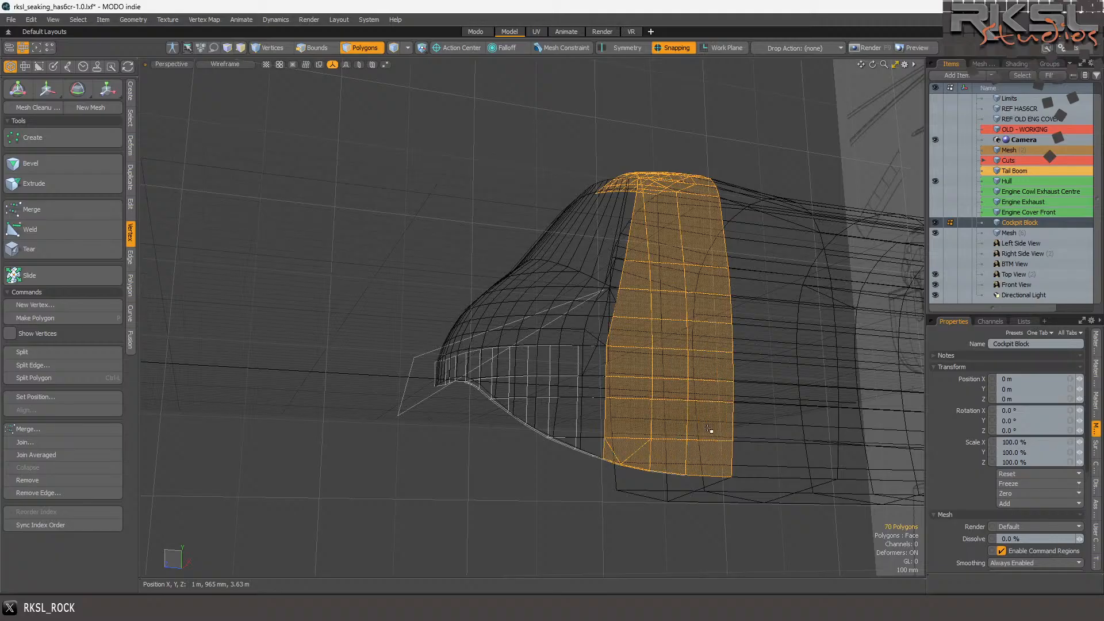
pyautogui.click(1002, 230)
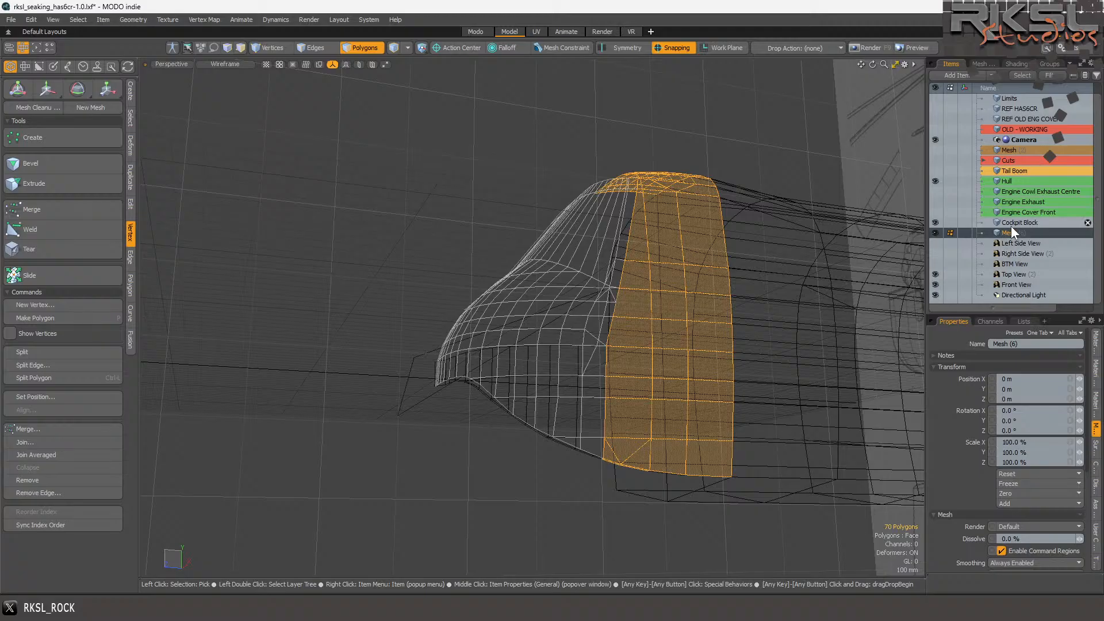
pyautogui.click(1012, 223)
pyautogui.click(787, 435)
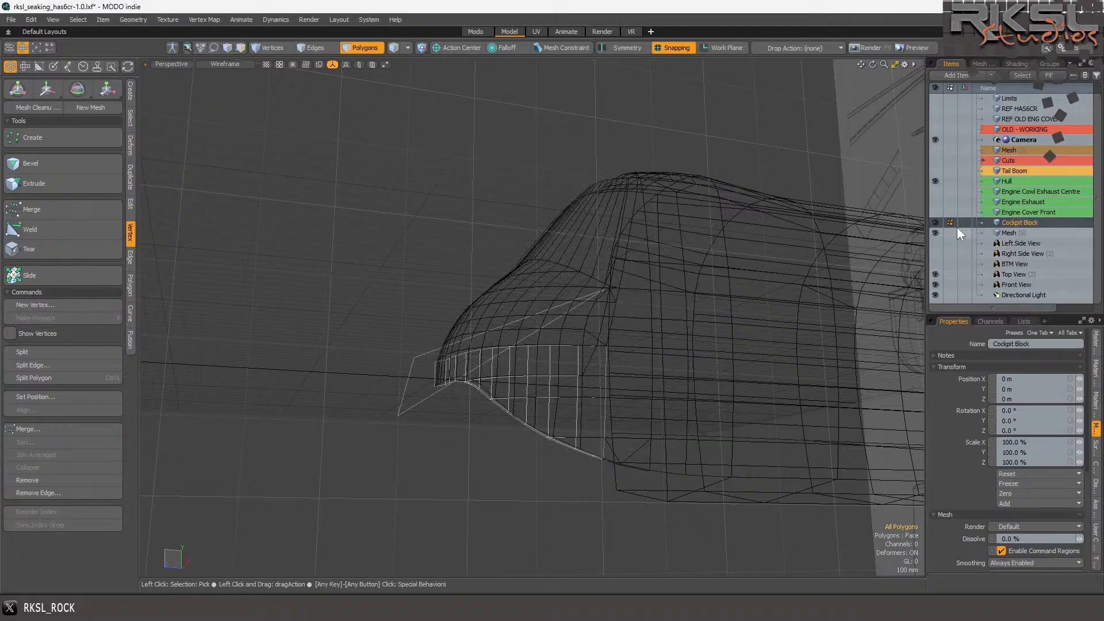
pyautogui.click(1009, 232)
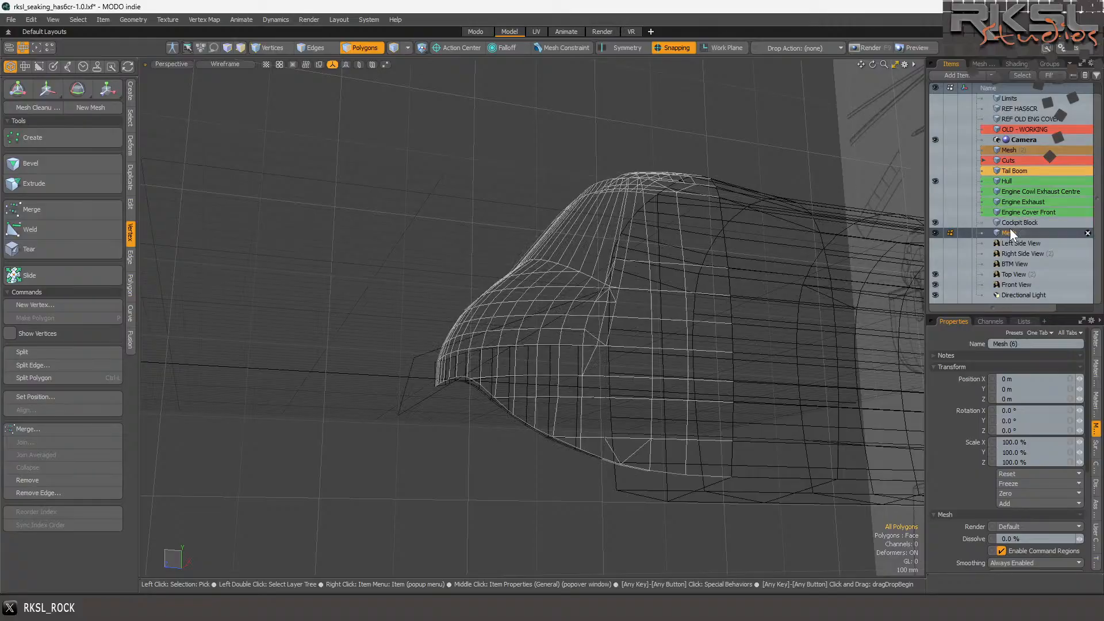
# - Hide Cockpit Block and examine the nose surface's fit with the hull in the Render layout's shaded preview
pyautogui.click(936, 223)
pyautogui.click(815, 230)
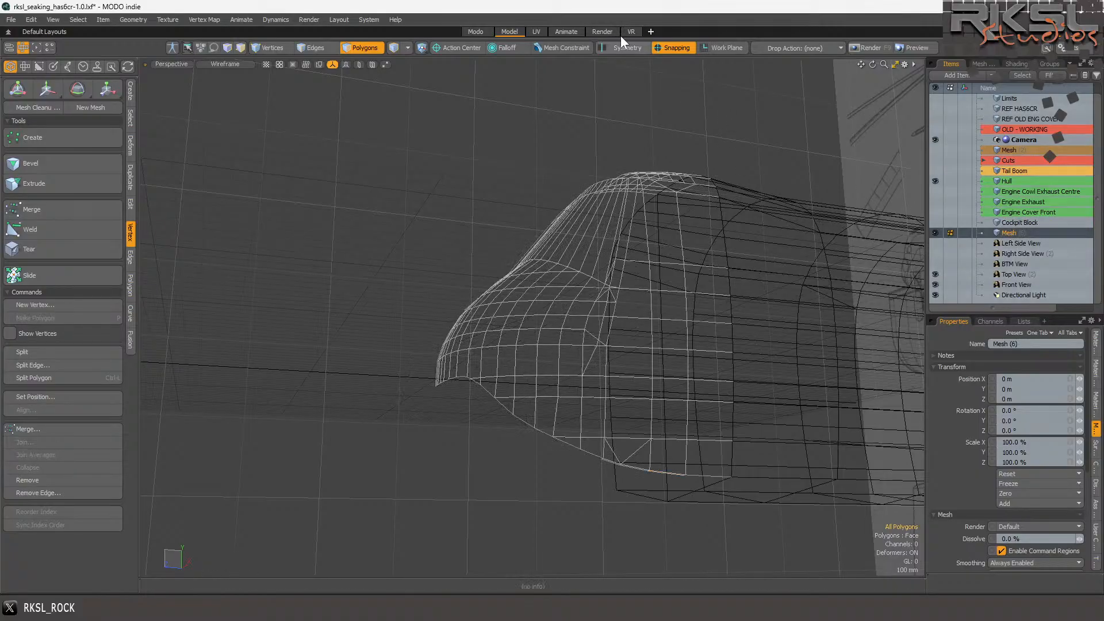
pyautogui.click(603, 32)
pyautogui.click(342, 268)
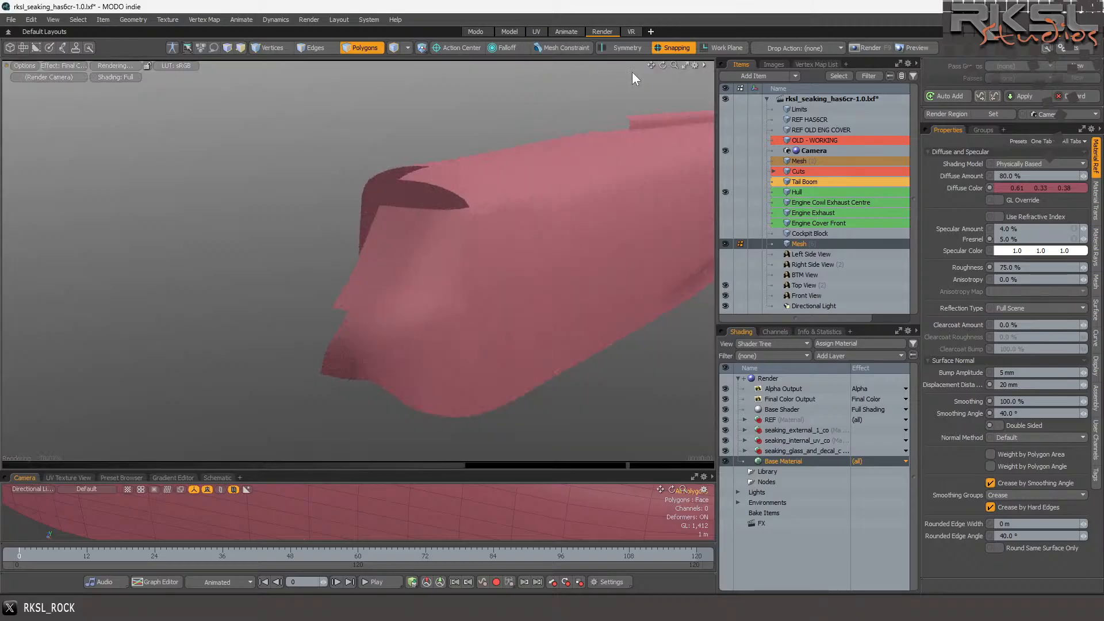
pyautogui.click(663, 64)
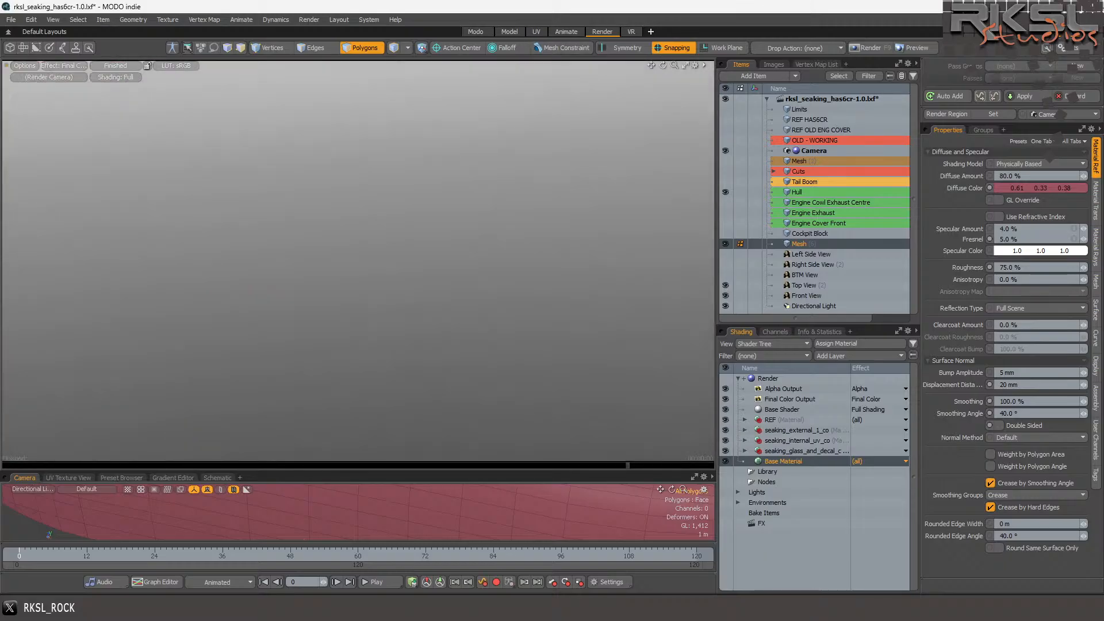
pyautogui.hotkey('ctrl', 'z')
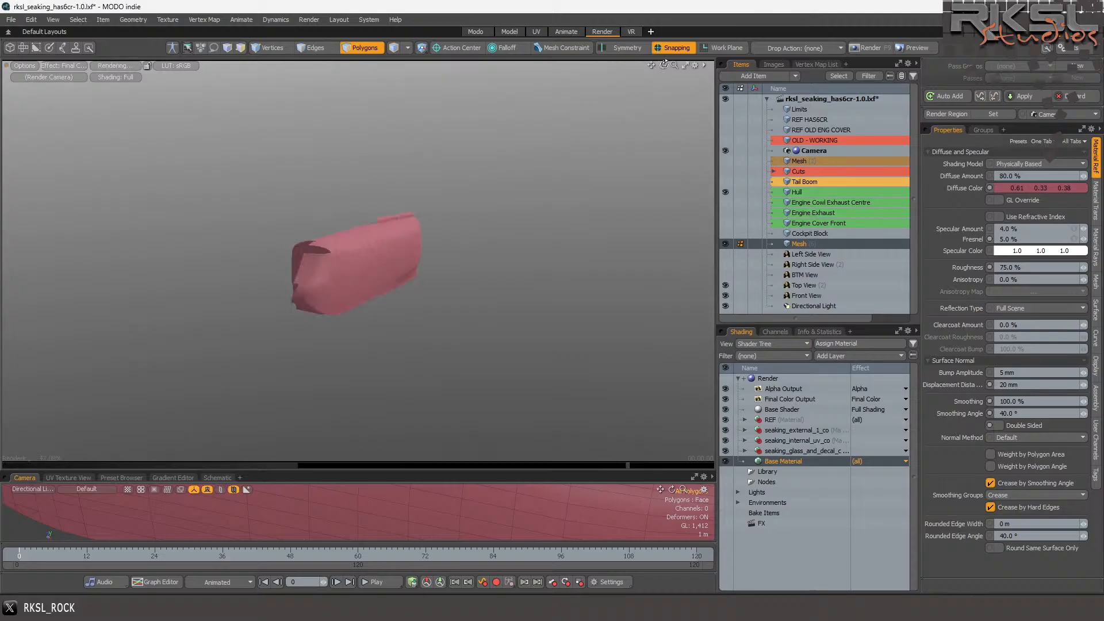
pyautogui.moveTo(664, 64); pyautogui.dragTo(664, 65)
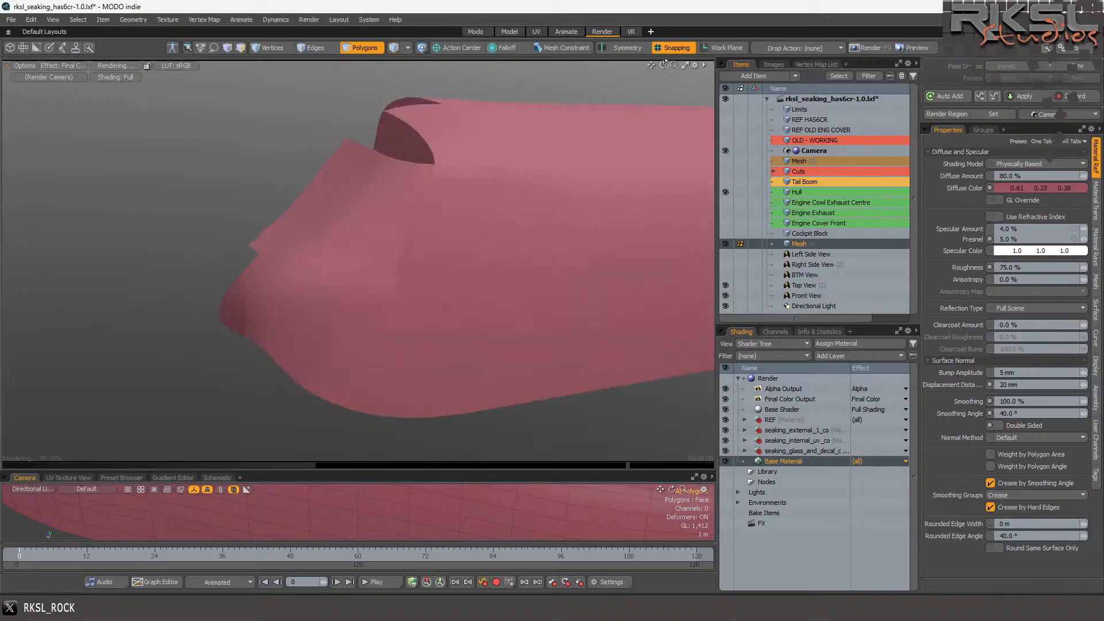
# - Return to the Model layout and change the viewport shading from wireframe to Default
pyautogui.click(506, 31)
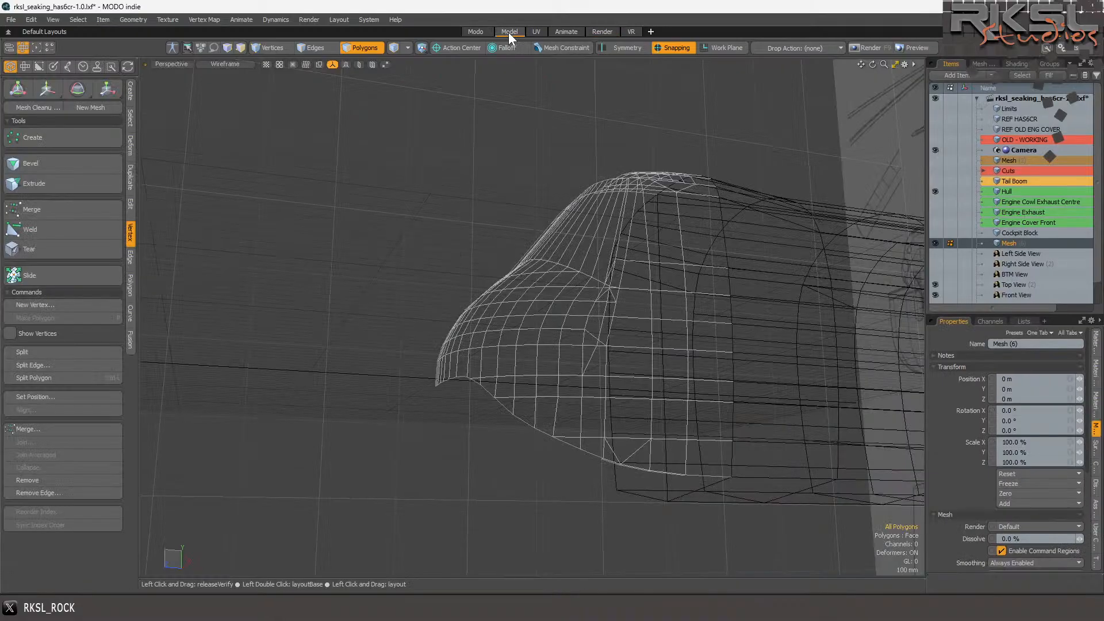
pyautogui.click(215, 64)
pyautogui.click(199, 132)
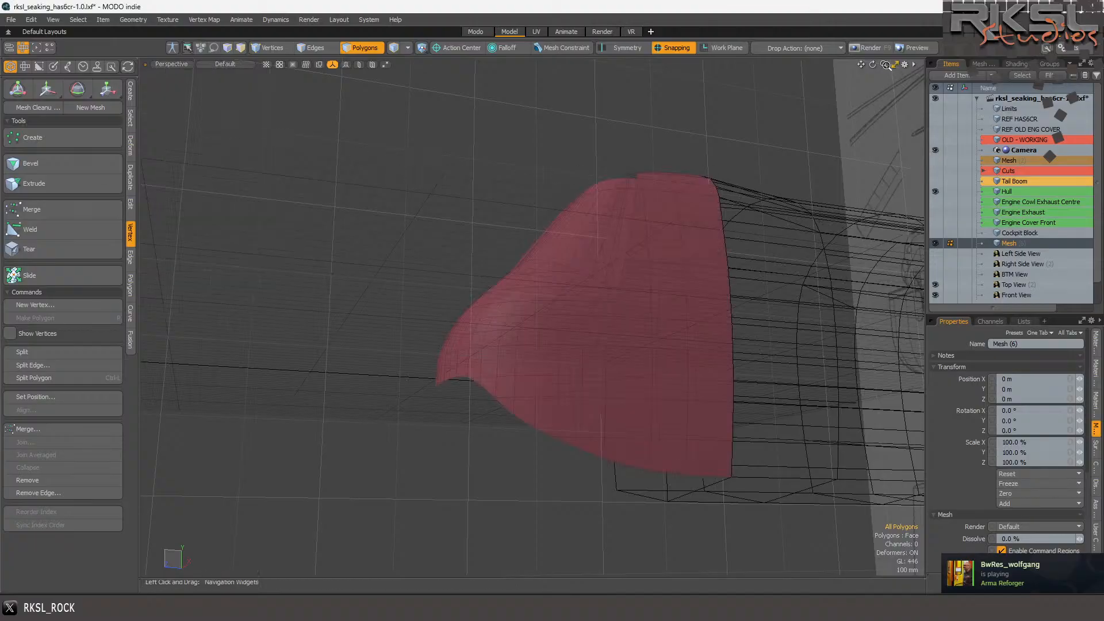
# - Select the two upper polygons of the narrow strip along the windscreen's side on Mesh (6)
pyautogui.moveTo(872, 64); pyautogui.dragTo(769, 129)
pyautogui.scroll(5, 608, 239)
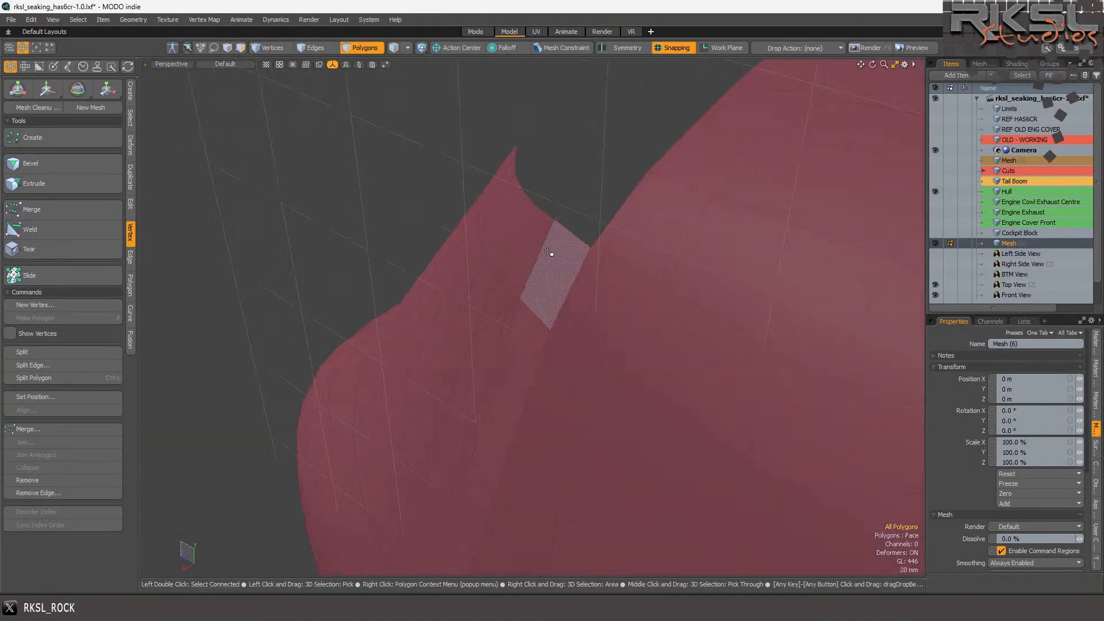
pyautogui.click(525, 281)
pyautogui.scroll(-5, 525, 282)
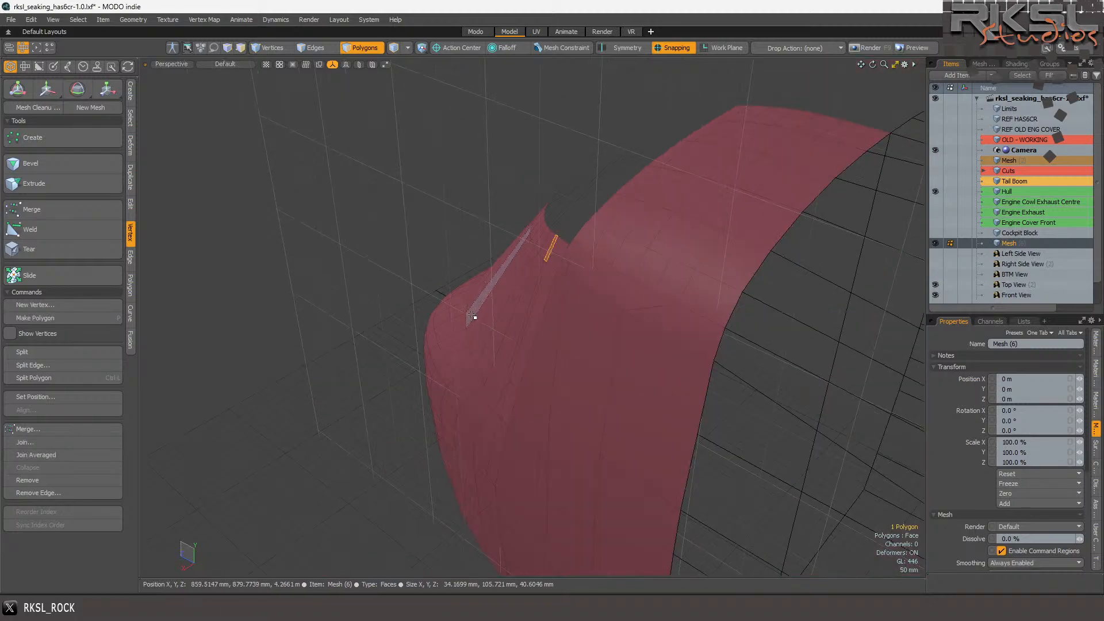
pyautogui.scroll(4, 472, 364)
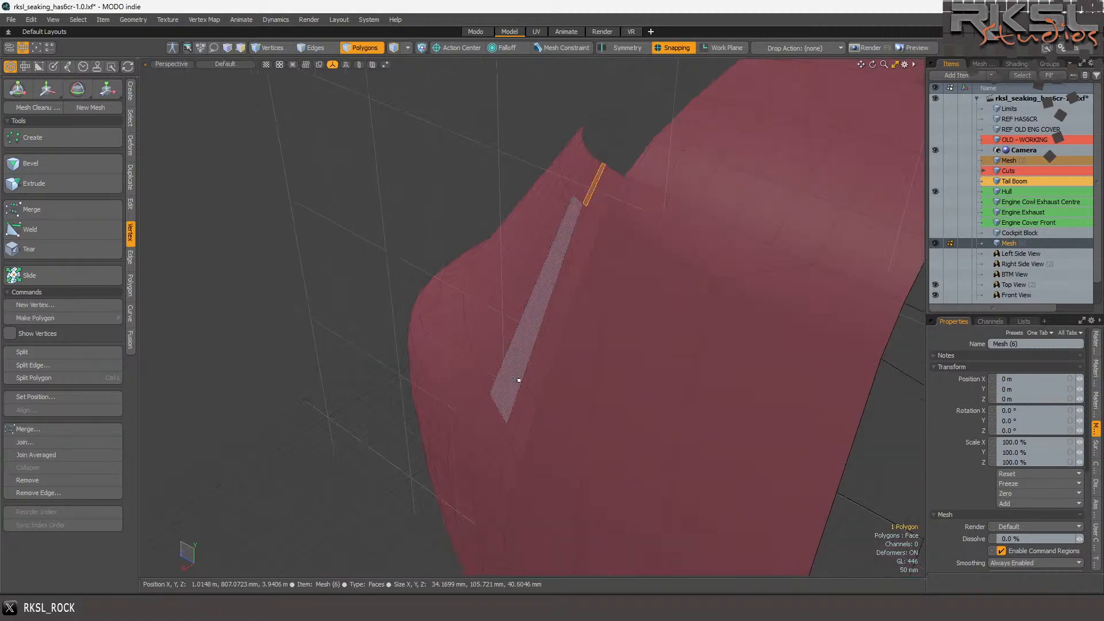
pyautogui.click(562, 328)
pyautogui.keyDown('shift'); pyautogui.click(598, 183); pyautogui.keyUp('shift')
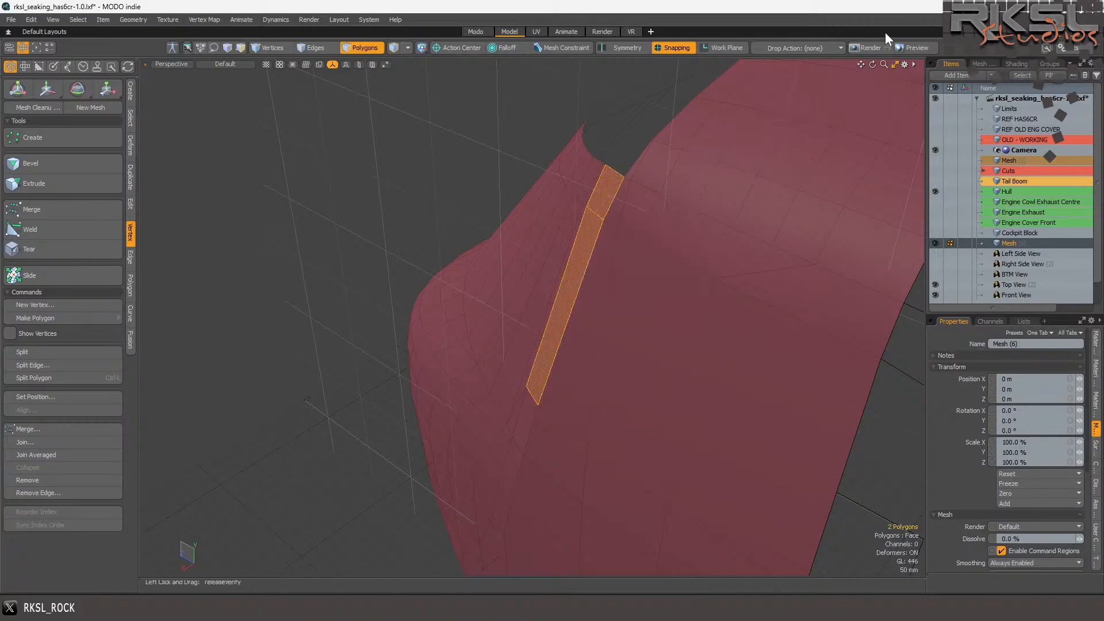
# - Extend the polygon selection down the narrow strip to the lower segments beside the nose
pyautogui.moveTo(873, 62)
pyautogui.mouseDown()
pyautogui.moveTo(809, 39)
pyautogui.moveTo(778, 70)
pyautogui.moveTo(764, 41)
pyautogui.moveTo(769, 55)
pyautogui.moveTo(785, 36)
pyautogui.moveTo(751, 87)
pyautogui.mouseUp()
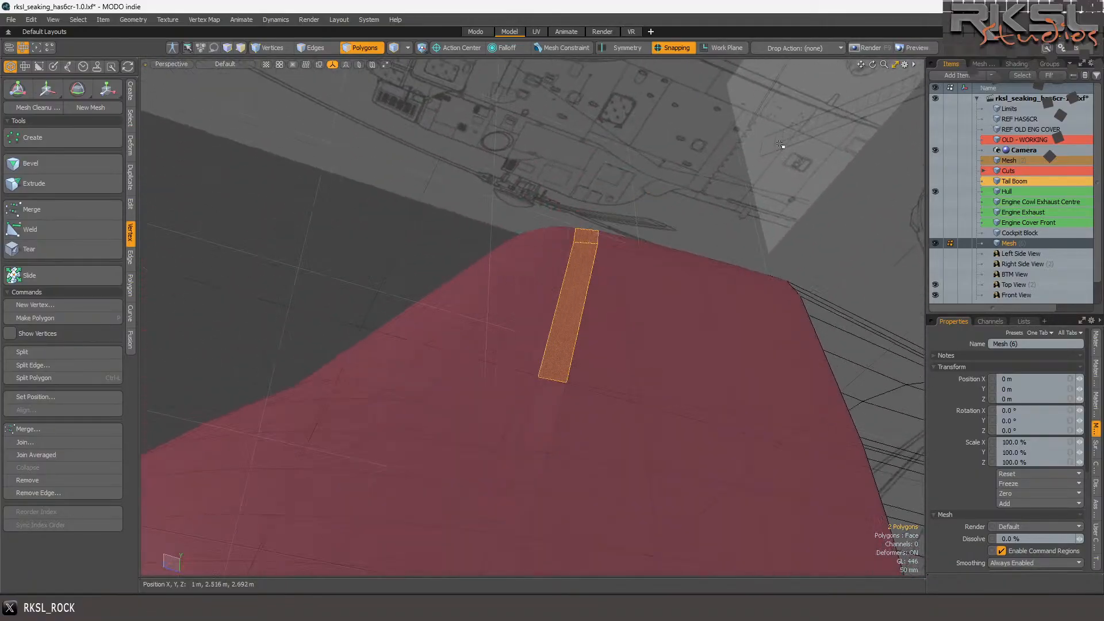
pyautogui.scroll(-3, 610, 345)
pyautogui.scroll(2, 564, 409)
pyautogui.scroll(1, 565, 411)
pyautogui.moveTo(624, 382); pyautogui.dragTo(631, 281)
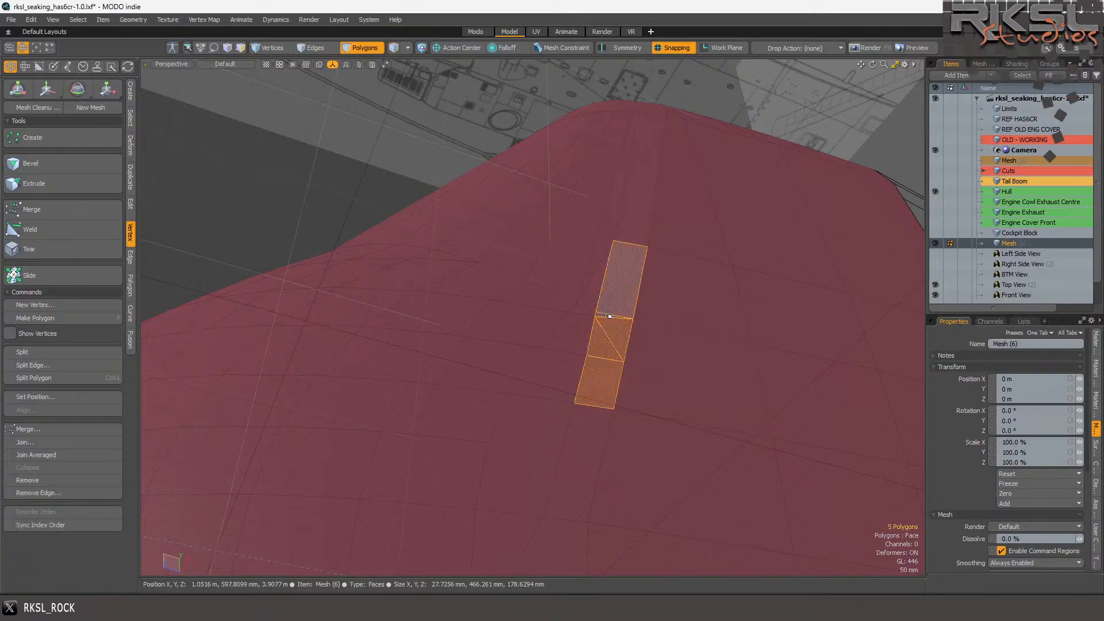
# - Select the stepped rows of polygons at the windscreen's lower outer corner in the Front view and clear the selection
pyautogui.moveTo(532, 251)
pyautogui.mouseDown(button='right')
pyautogui.moveTo(80, 241)
pyautogui.moveTo(178, 288)
pyautogui.mouseUp(button='right')
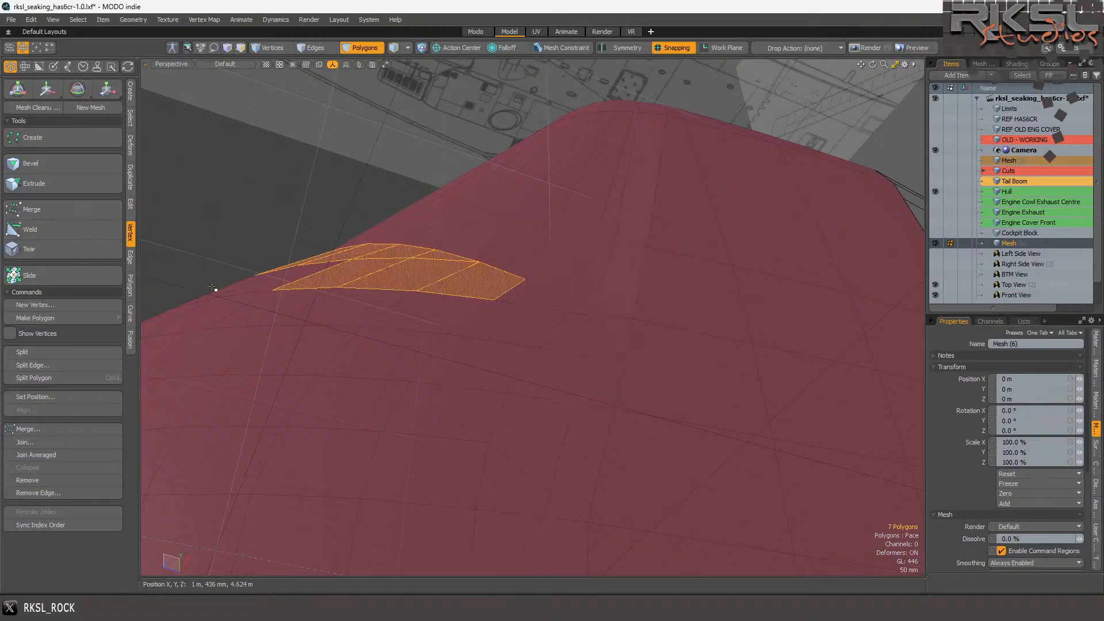
pyautogui.scroll(-2, 419, 258)
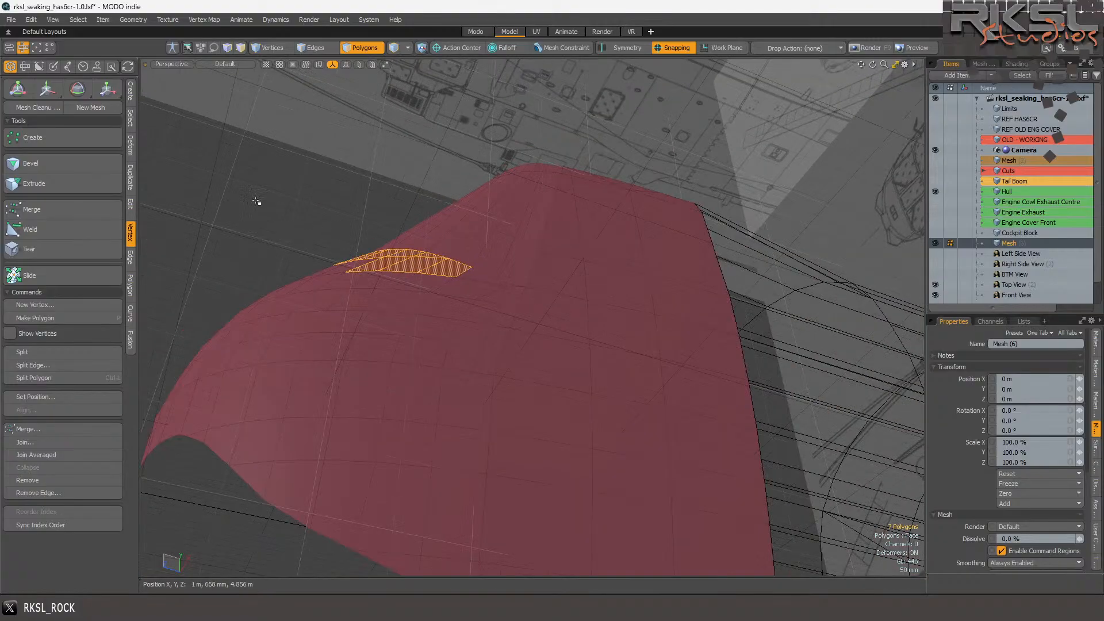
pyautogui.click(160, 61)
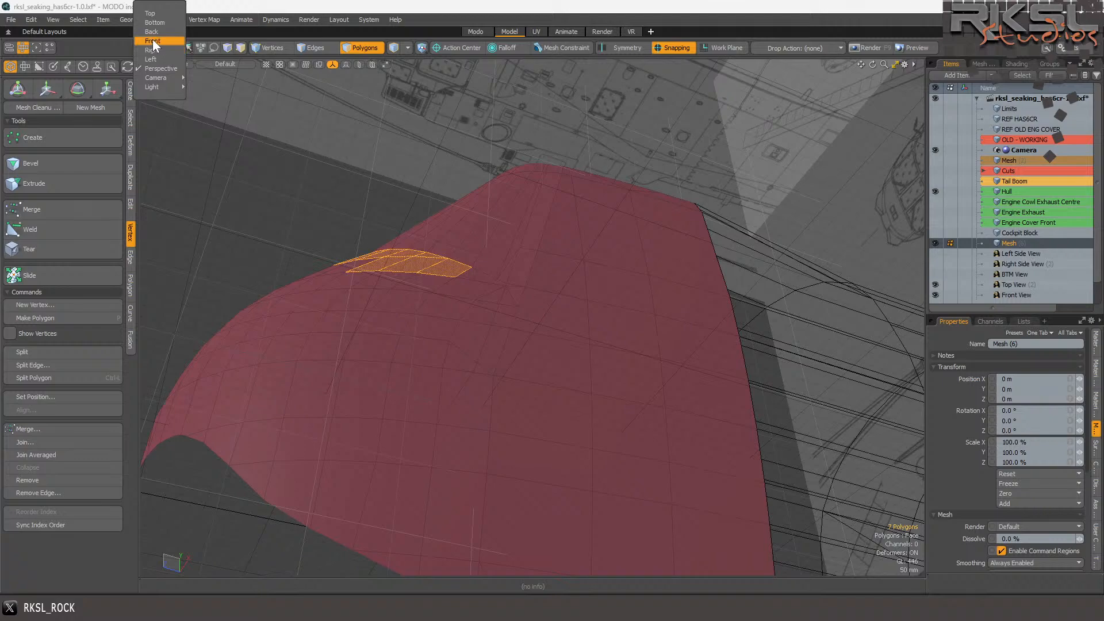
pyautogui.click(153, 41)
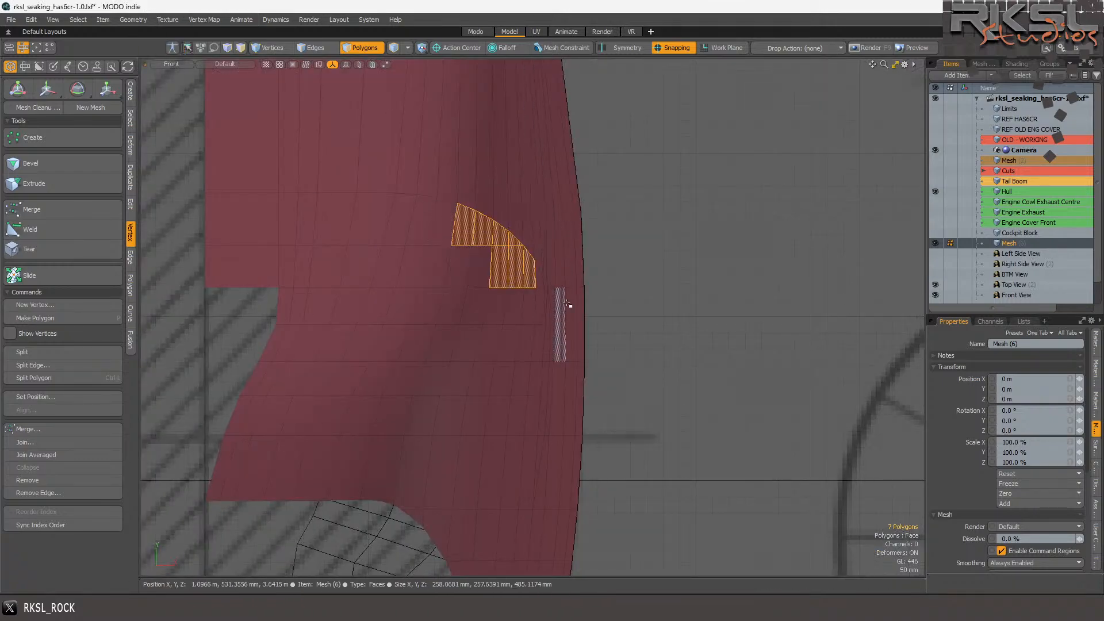
pyautogui.scroll(3, 557, 305)
pyautogui.moveTo(536, 300)
pyautogui.mouseDown()
pyautogui.moveTo(423, 158)
pyautogui.moveTo(405, 181)
pyautogui.mouseUp()
pyautogui.scroll(-3, 412, 212)
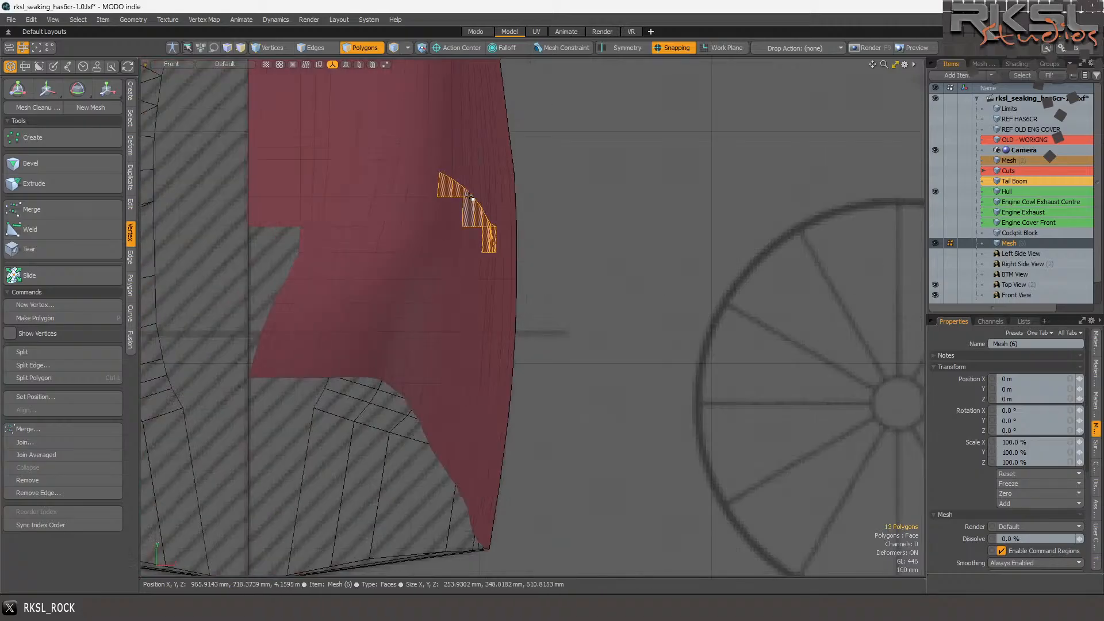
pyautogui.scroll(3, 486, 140)
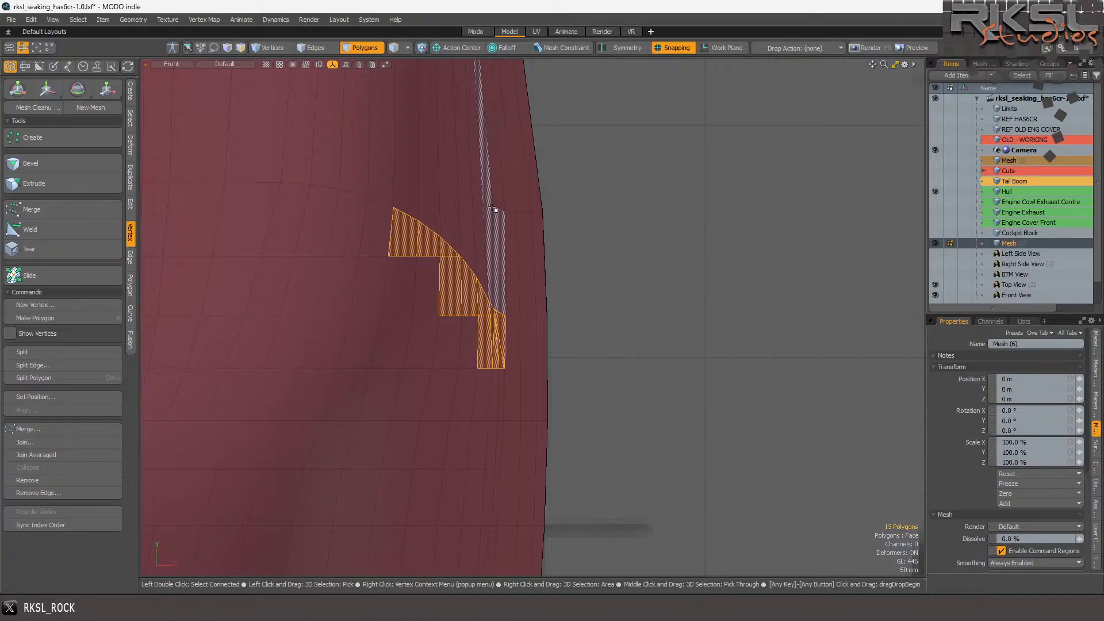
pyautogui.click(676, 201)
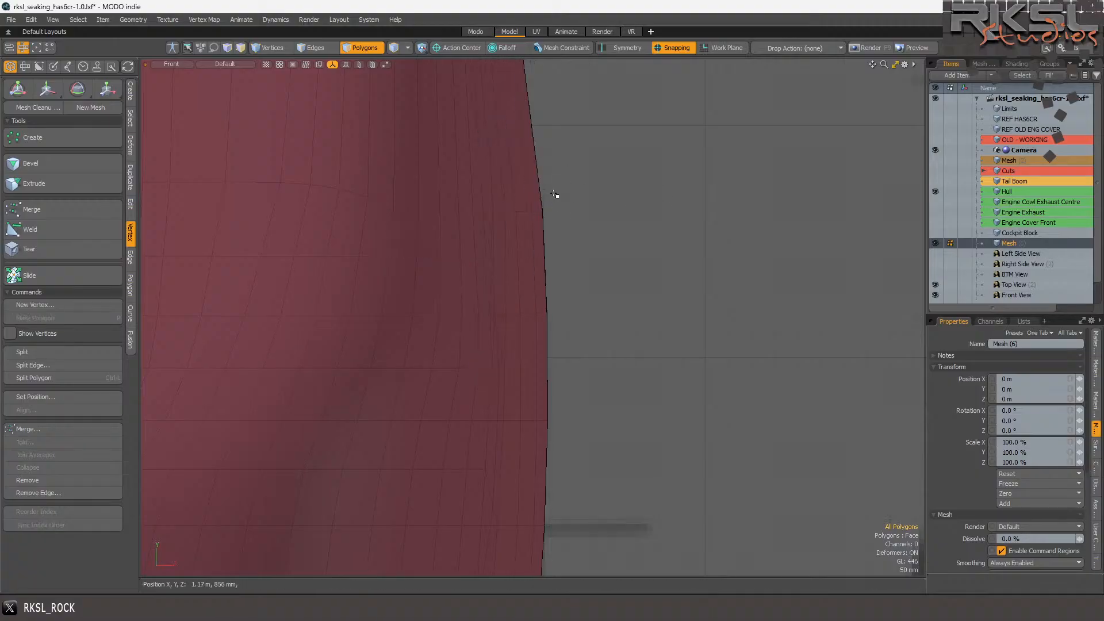
# - In the Right view, select the slanted strip of polygons beside the windscreen, from the roof edge down to the nose side
pyautogui.scroll(-3, 548, 189)
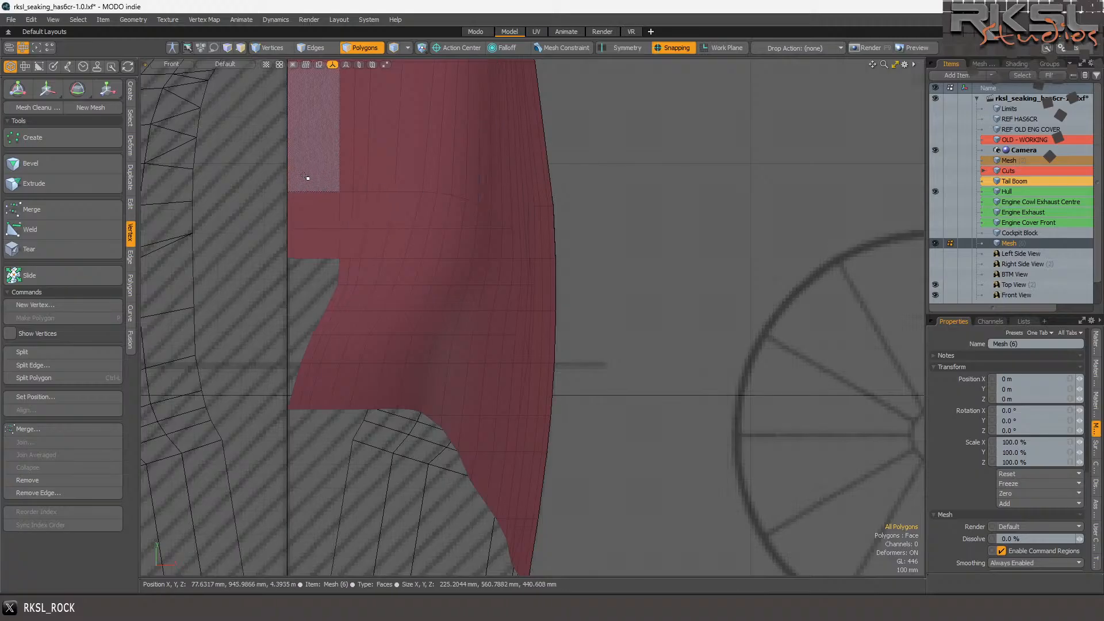
pyautogui.scroll(3, 591, 246)
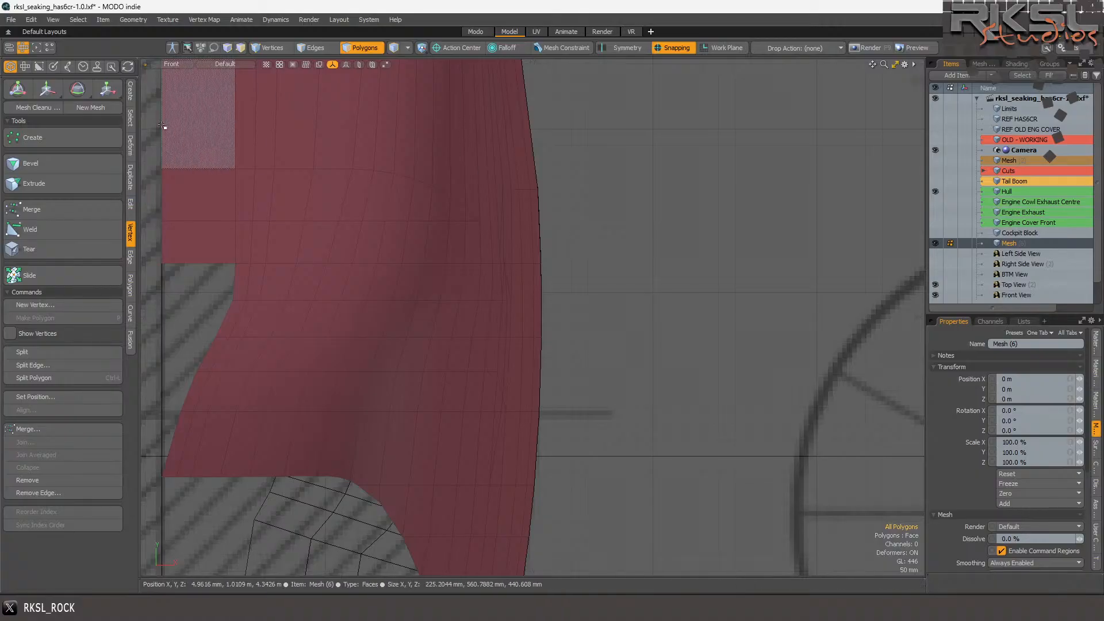
pyautogui.click(177, 63)
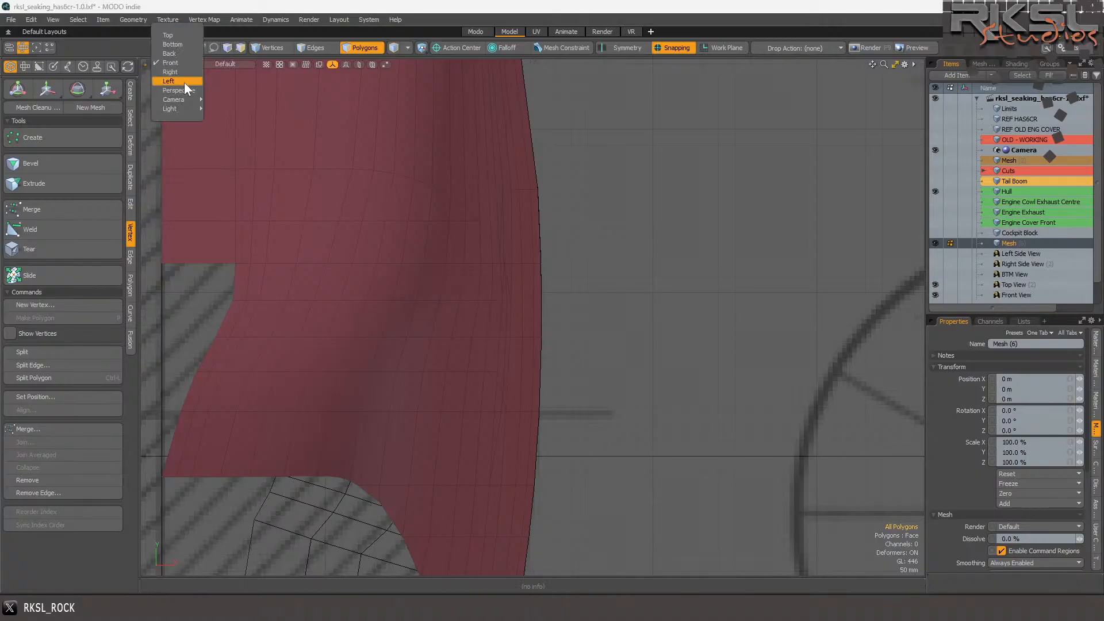
pyautogui.click(181, 71)
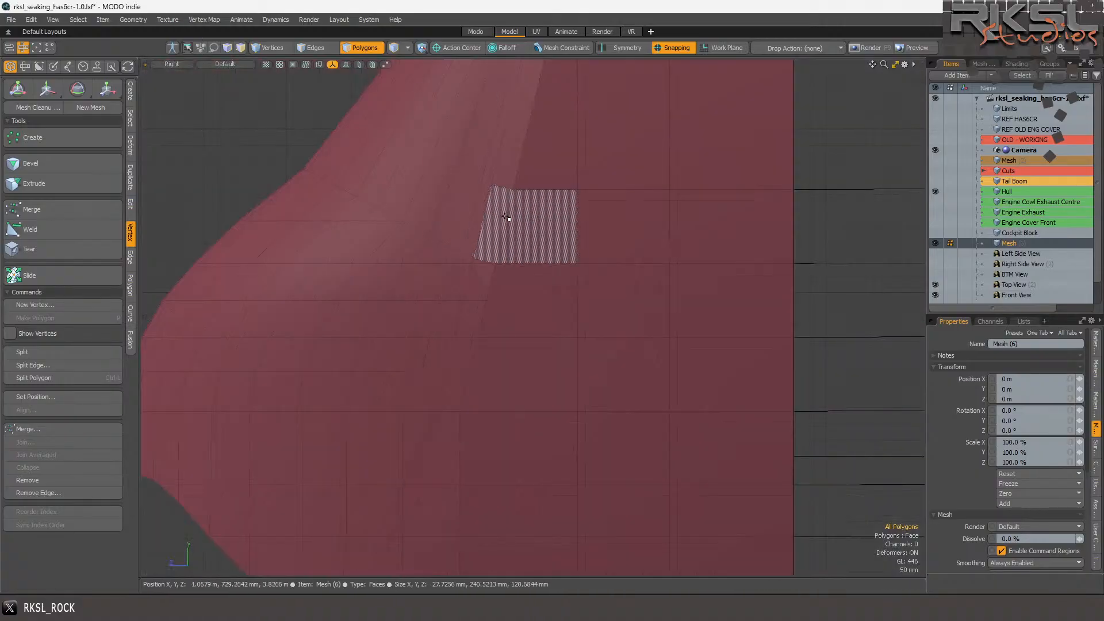
pyautogui.click(507, 208)
pyautogui.scroll(-3, 518, 214)
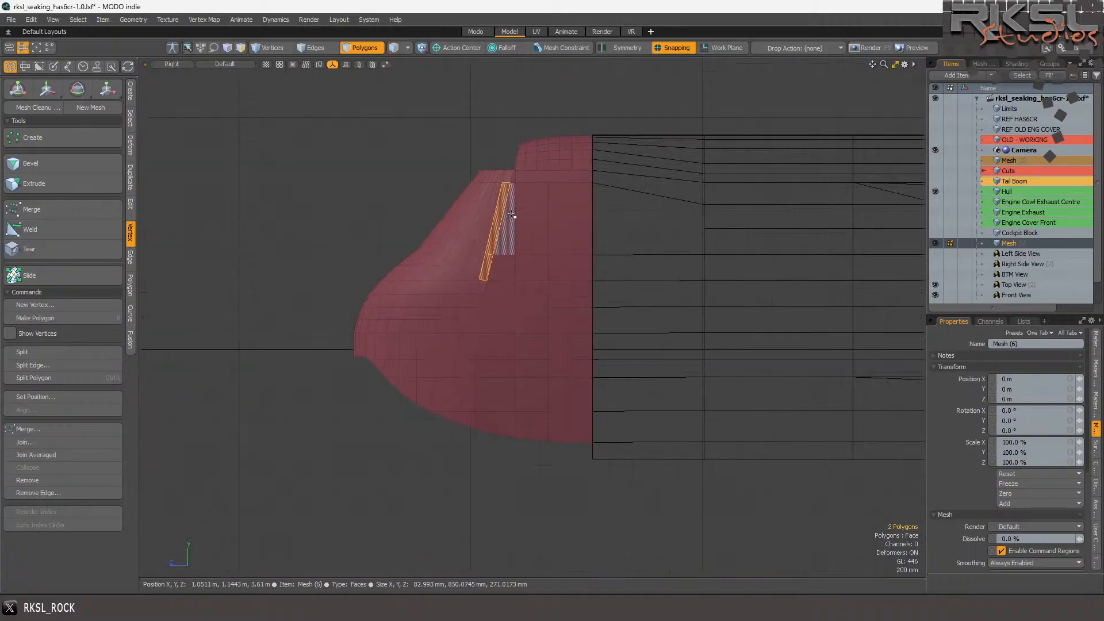
pyautogui.scroll(2, 513, 182)
pyautogui.keyDown('shift'); pyautogui.click(503, 159); pyautogui.keyUp('shift')
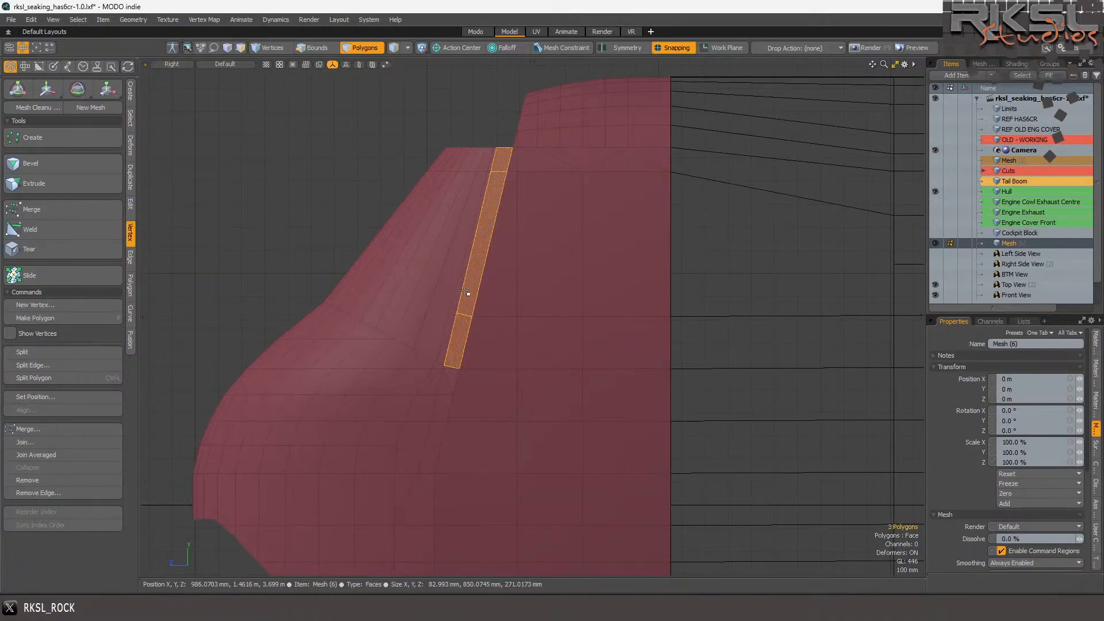
pyautogui.moveTo(453, 355)
pyautogui.keyDown('shift'); pyautogui.mouseDown()
pyautogui.moveTo(432, 435)
pyautogui.moveTo(430, 385)
pyautogui.mouseUp(); pyautogui.keyUp('shift')
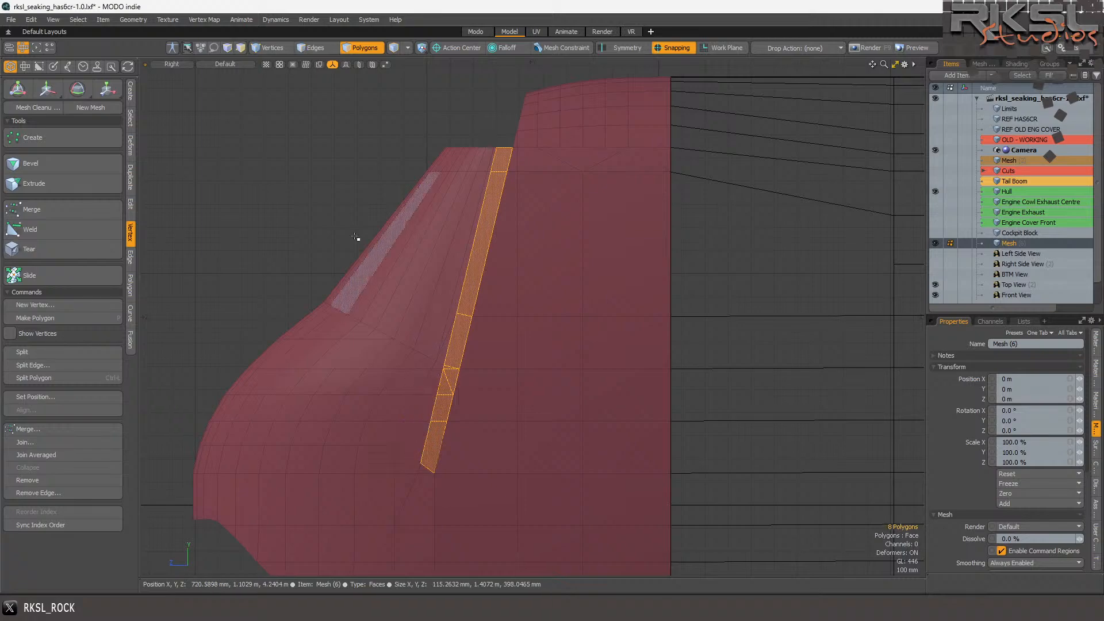
# - Examine the selected strip's shape and its alignment with the rear band in Perspective, from above and from the front
pyautogui.click(171, 64)
pyautogui.click(175, 85)
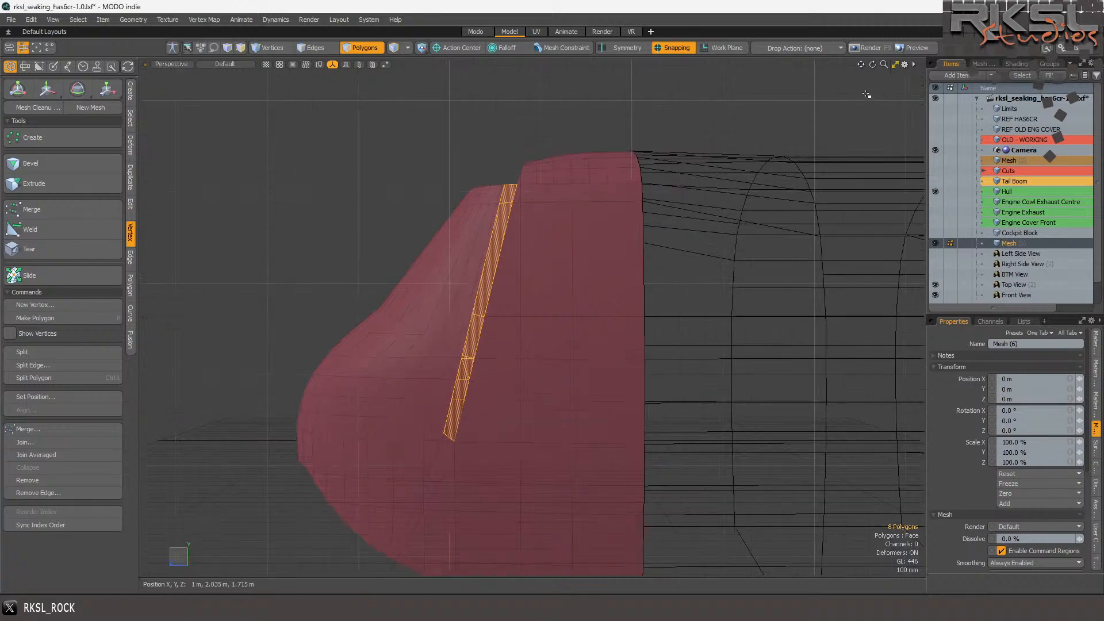
pyautogui.moveTo(873, 65); pyautogui.dragTo(740, 182)
pyautogui.scroll(5, 539, 275)
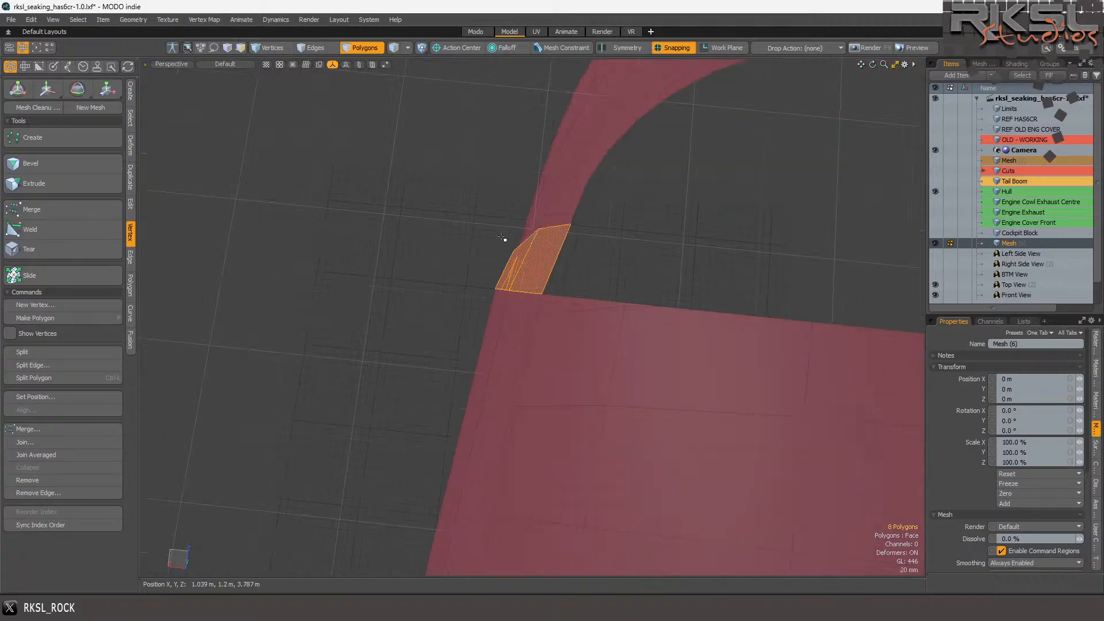
pyautogui.scroll(3, 486, 293)
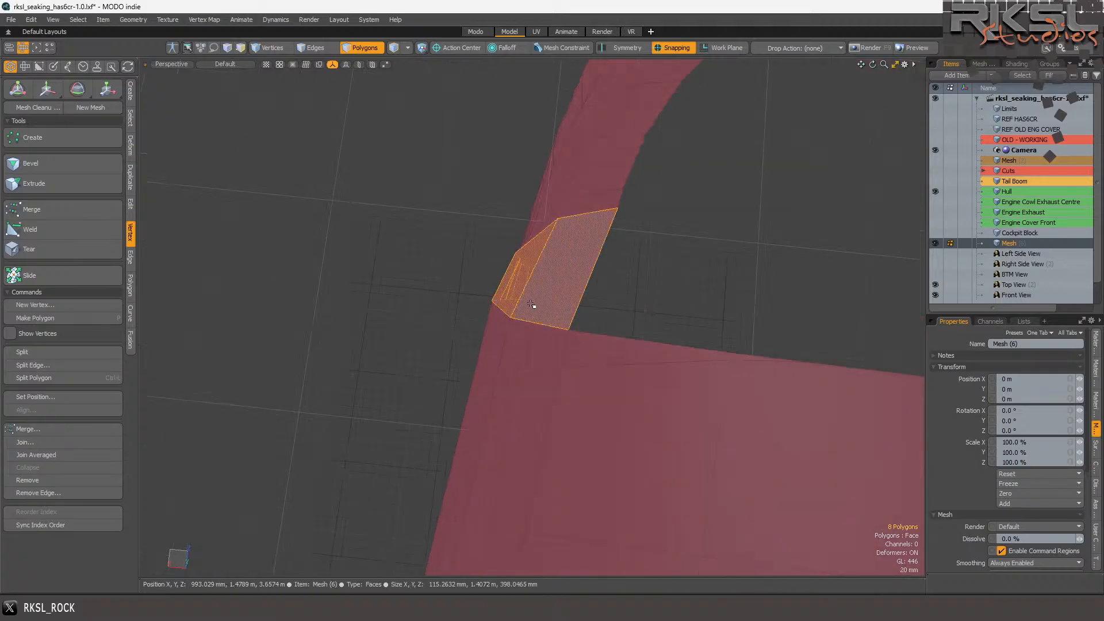
pyautogui.scroll(-3, 575, 299)
pyautogui.scroll(2, 577, 302)
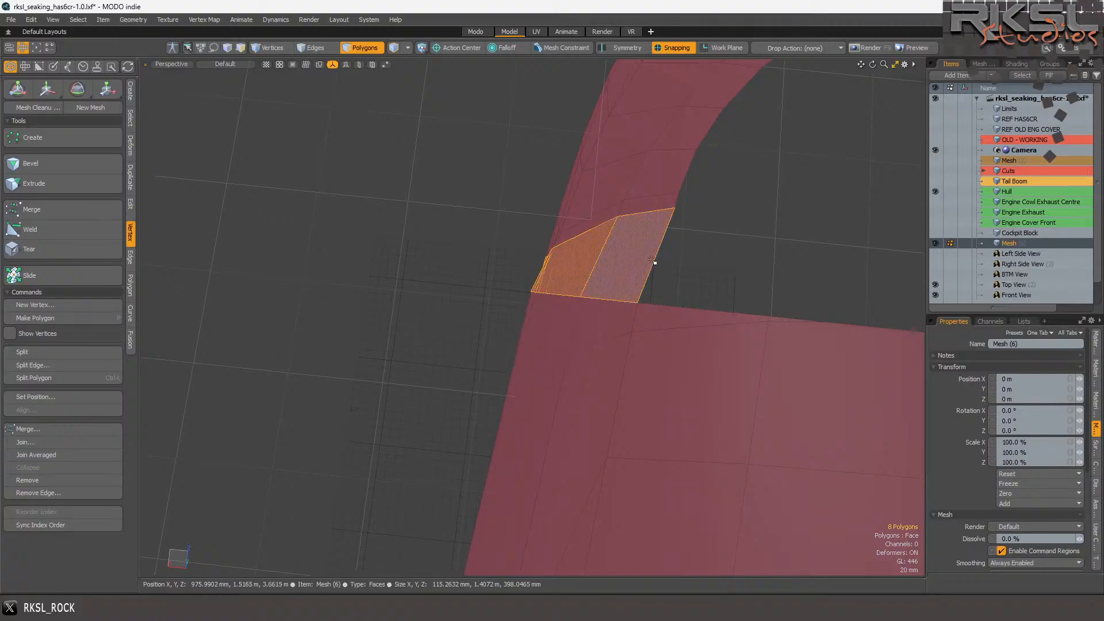
pyautogui.moveTo(873, 64)
pyautogui.mouseDown()
pyautogui.moveTo(876, 110)
pyautogui.moveTo(882, 69)
pyautogui.moveTo(753, 64)
pyautogui.moveTo(902, 109)
pyautogui.moveTo(902, 146)
pyautogui.moveTo(882, 138)
pyautogui.moveTo(850, 86)
pyautogui.moveTo(797, 141)
pyautogui.moveTo(917, 42)
pyautogui.moveTo(864, 69)
pyautogui.moveTo(814, 64)
pyautogui.mouseUp()
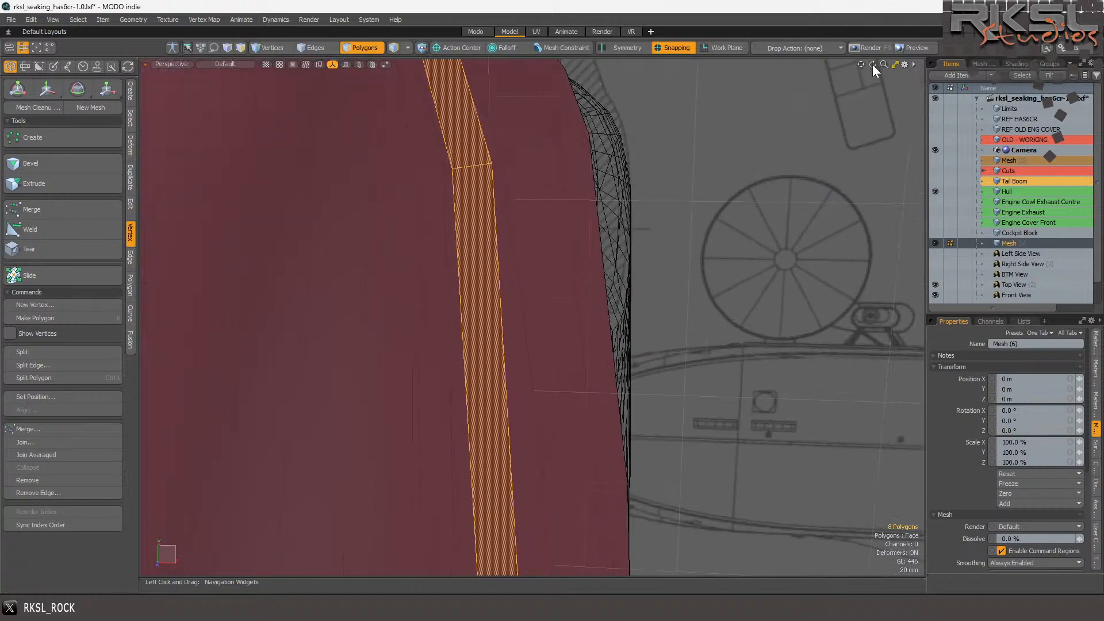
pyautogui.scroll(-3, 694, 180)
pyautogui.scroll(-3, 581, 193)
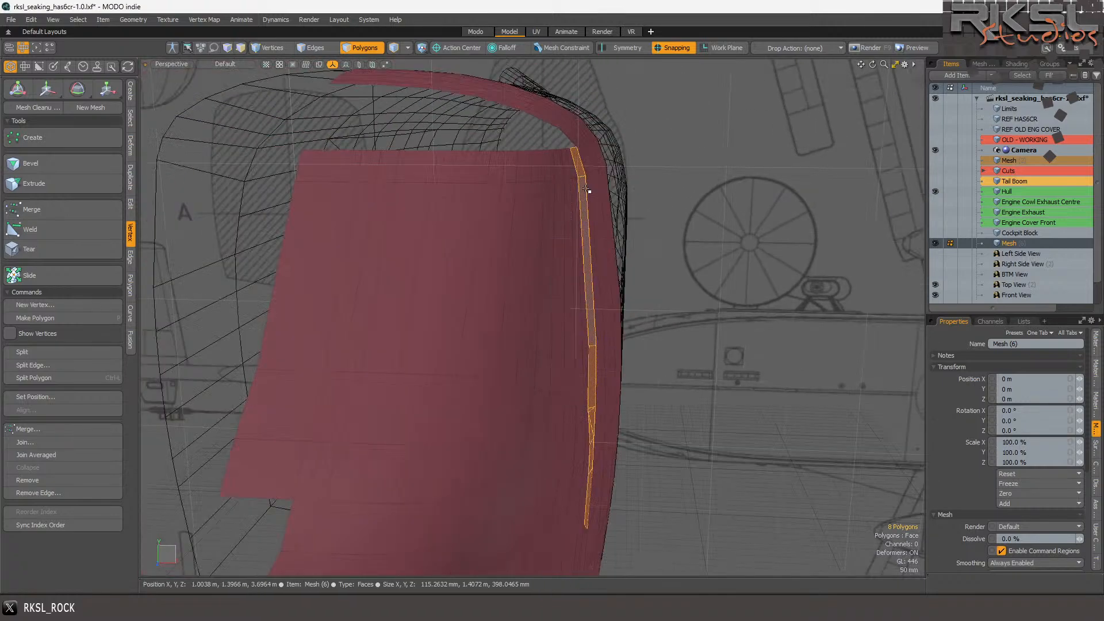
pyautogui.scroll(2, 656, 253)
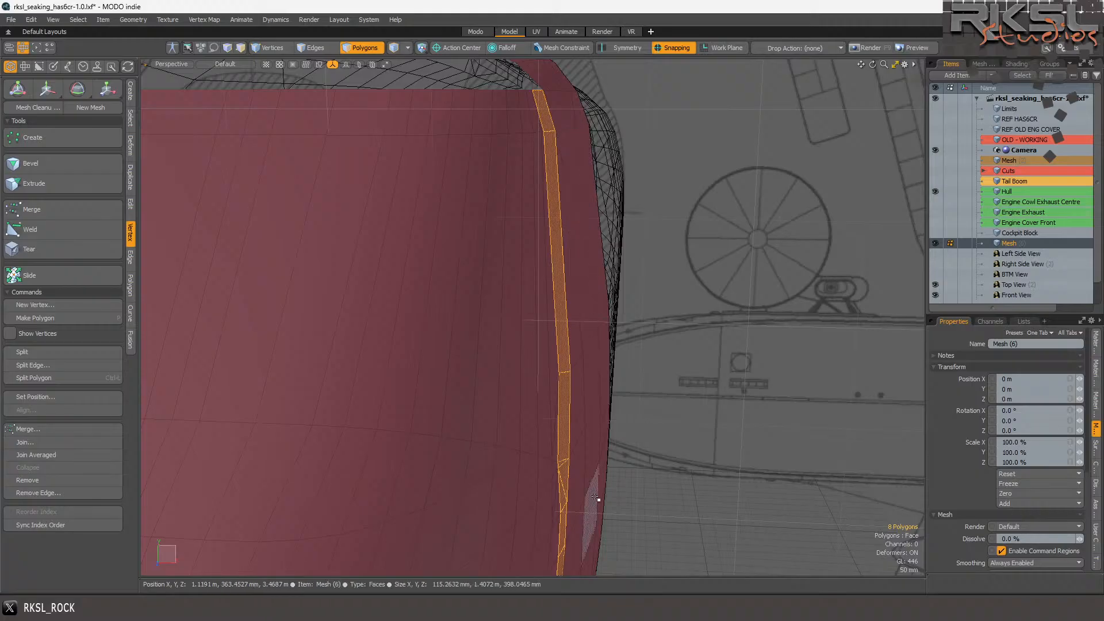
pyautogui.scroll(1, 575, 495)
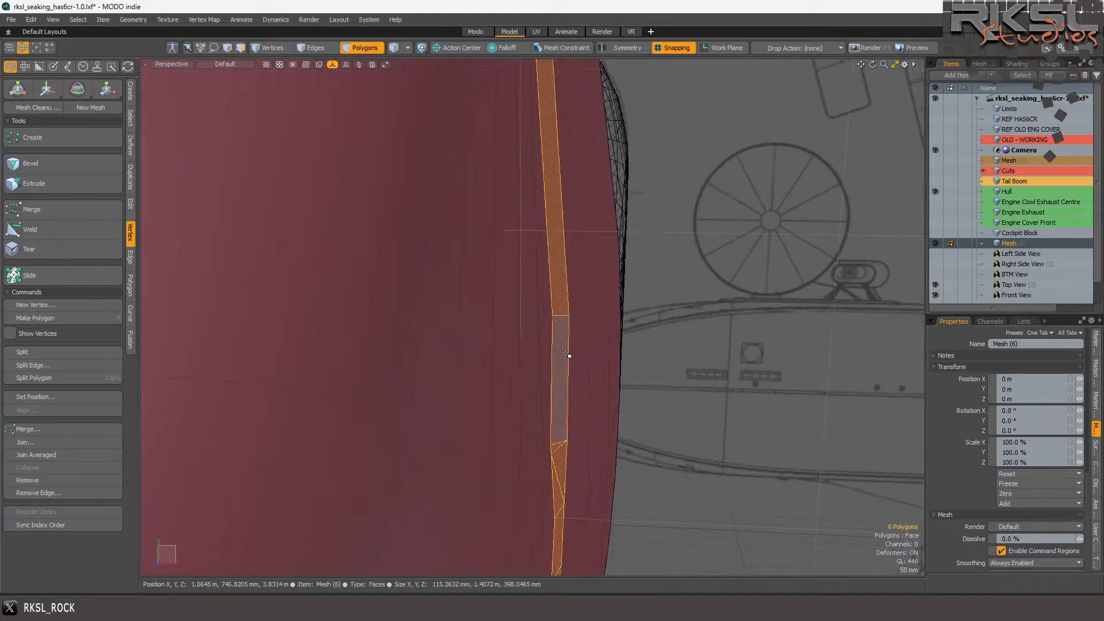
# - Remove the short edge across the side strip and its adjoining lengthwise edge without keeping their vertices
pyautogui.click(319, 48)
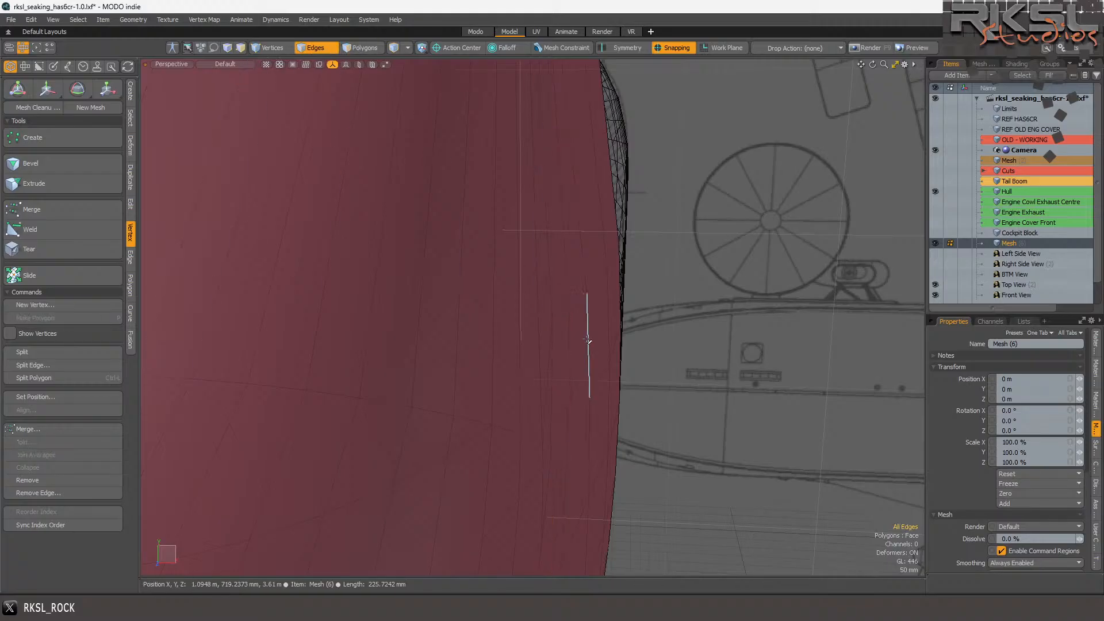
pyautogui.click(560, 317)
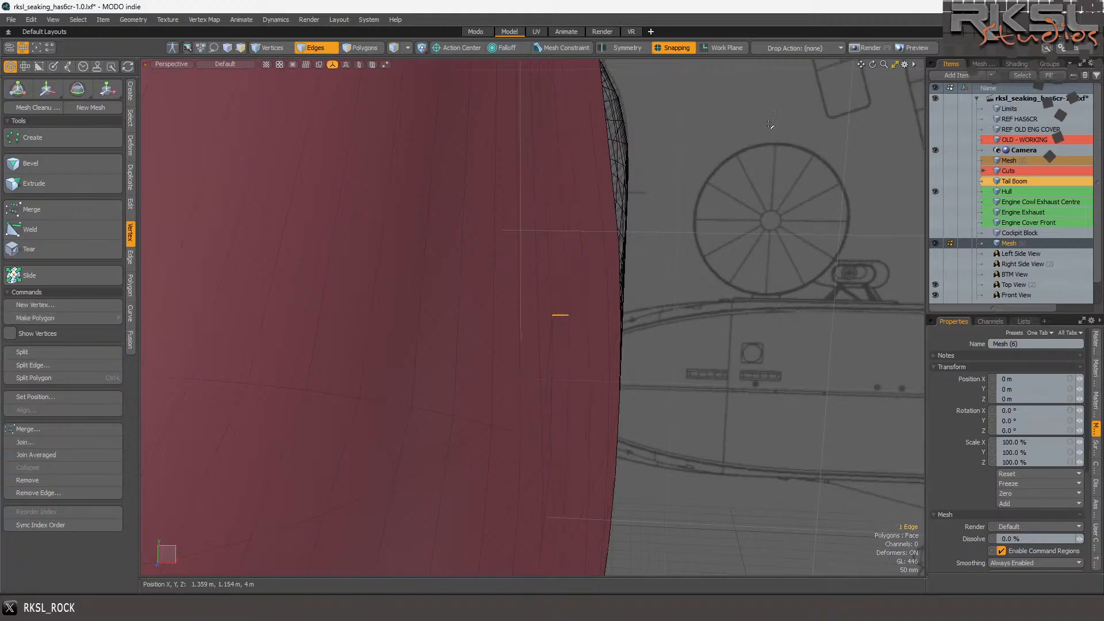
pyautogui.moveTo(872, 65); pyautogui.dragTo(837, 81)
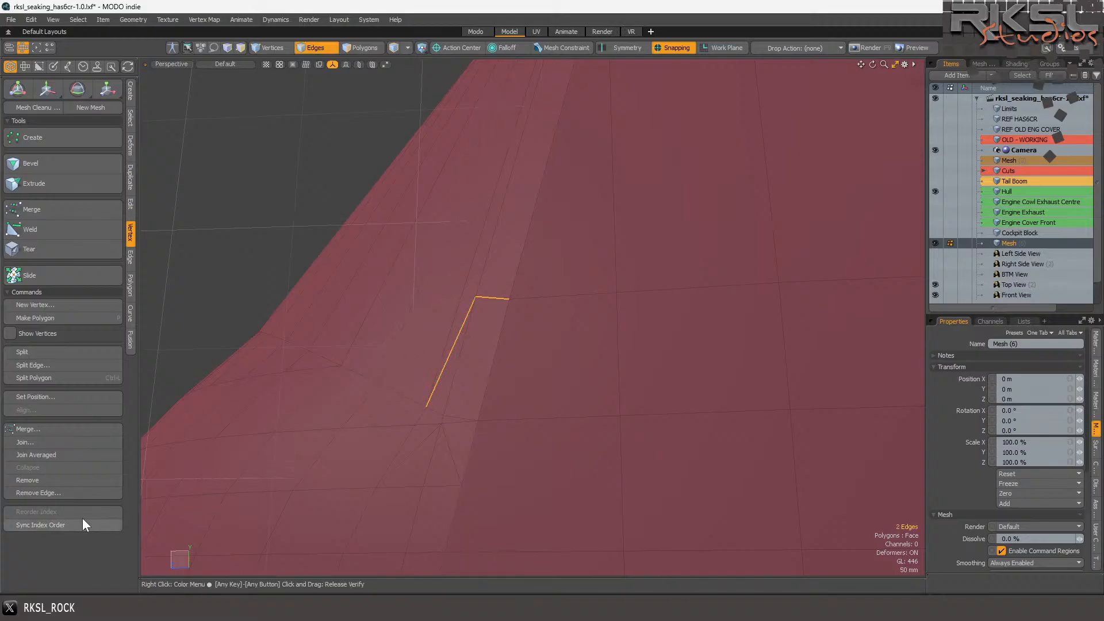
pyautogui.click(44, 493)
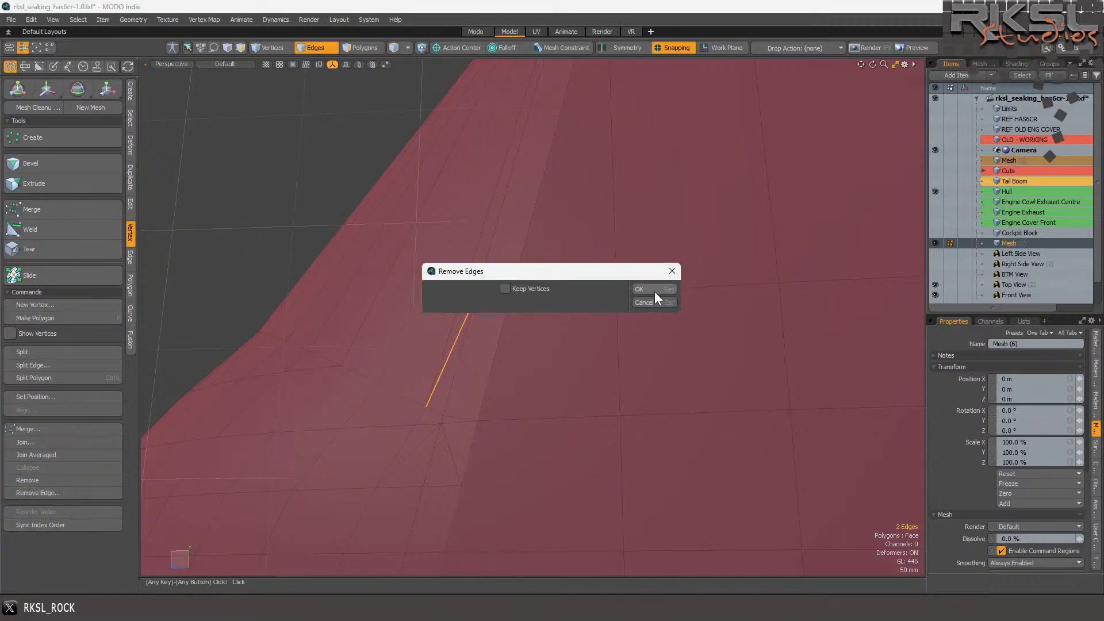
pyautogui.click(639, 289)
pyautogui.scroll(-5, 553, 289)
pyautogui.scroll(5, 491, 406)
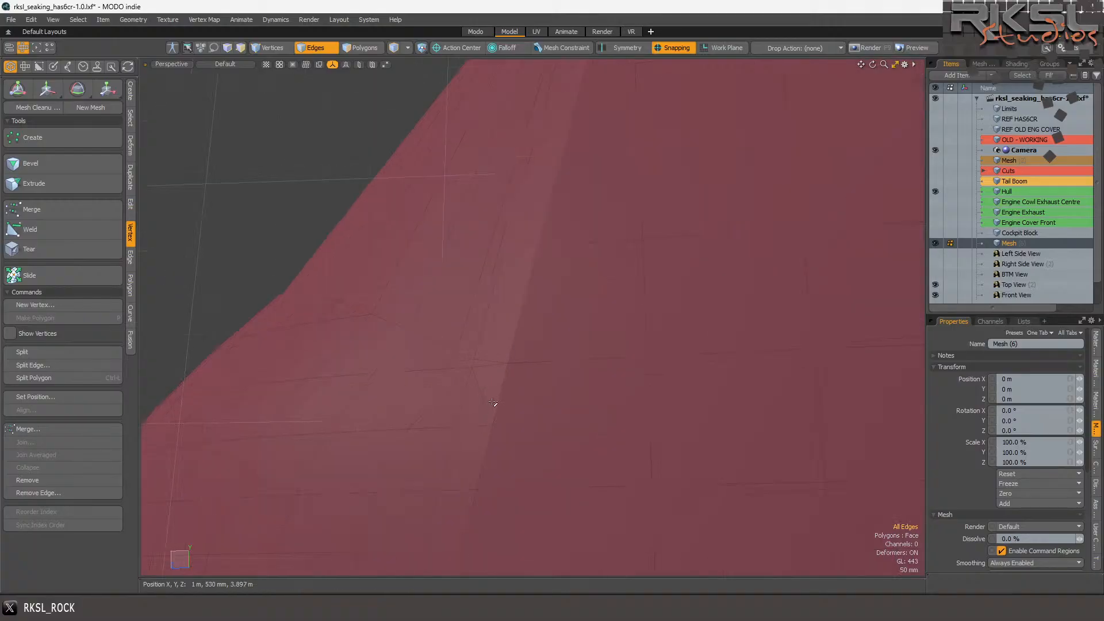
pyautogui.scroll(-2, 485, 394)
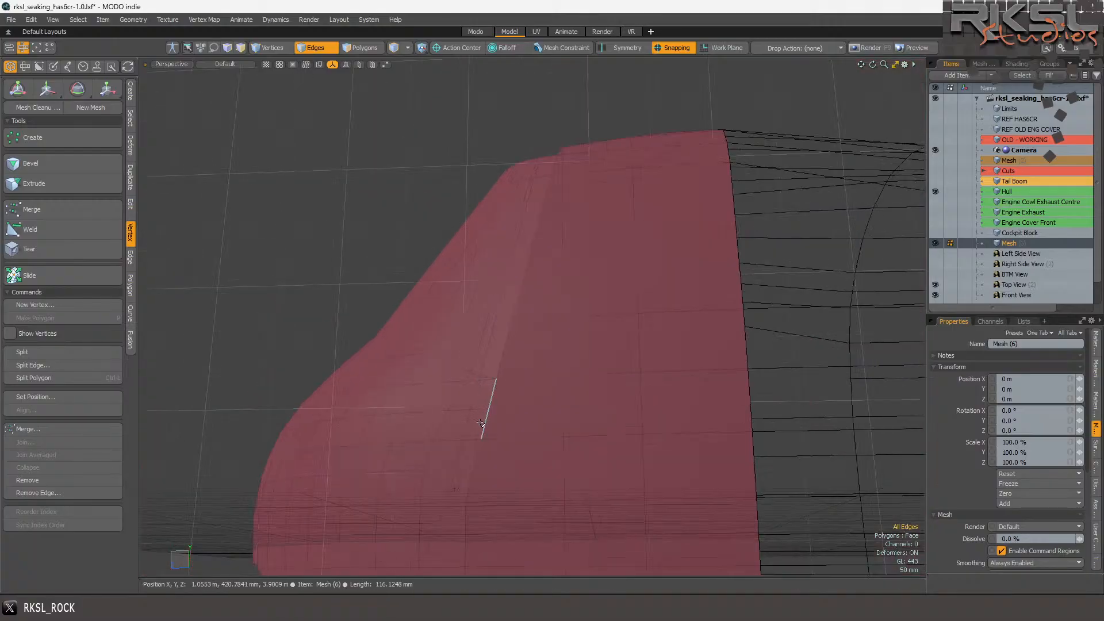
pyautogui.scroll(2, 480, 401)
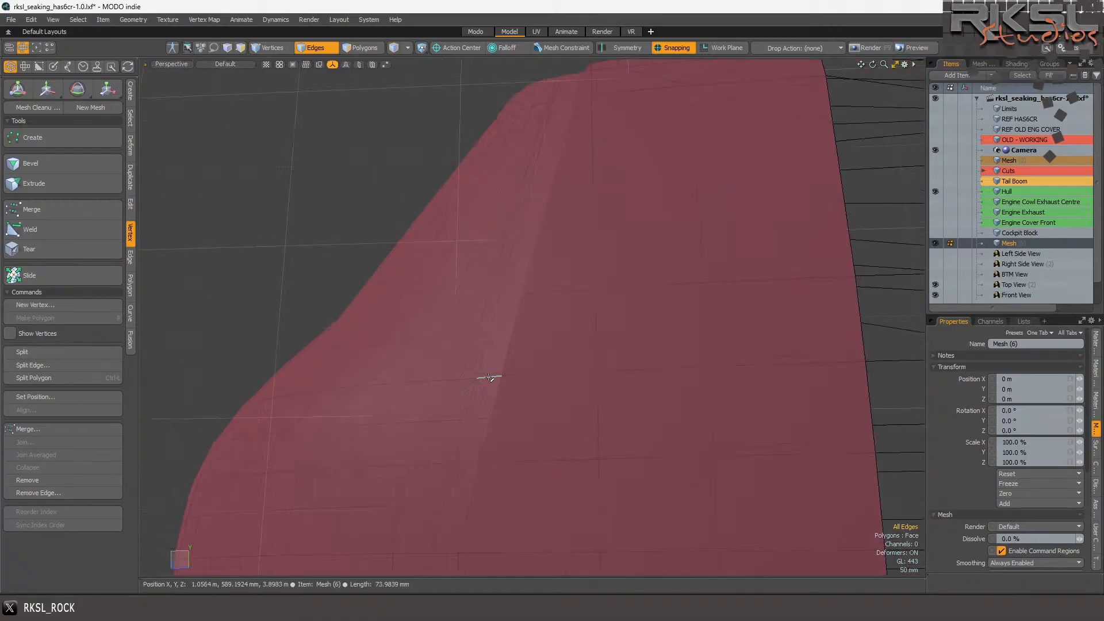
# - Select the slanted edge line along the side strip, from the roof edge down to the nose side
pyautogui.click(309, 49)
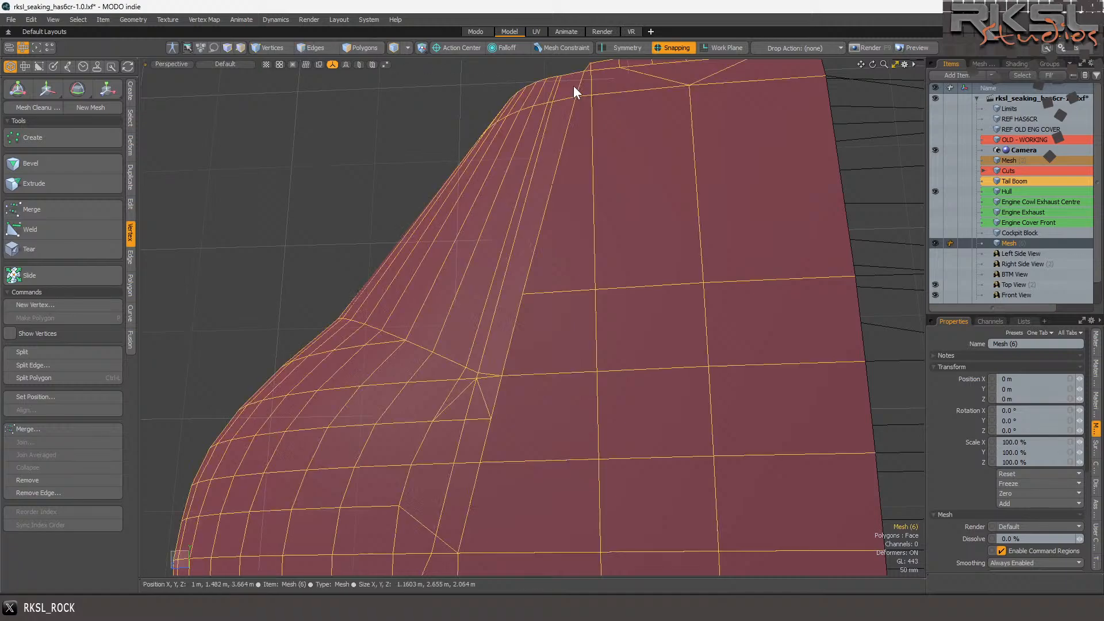
pyautogui.click(311, 48)
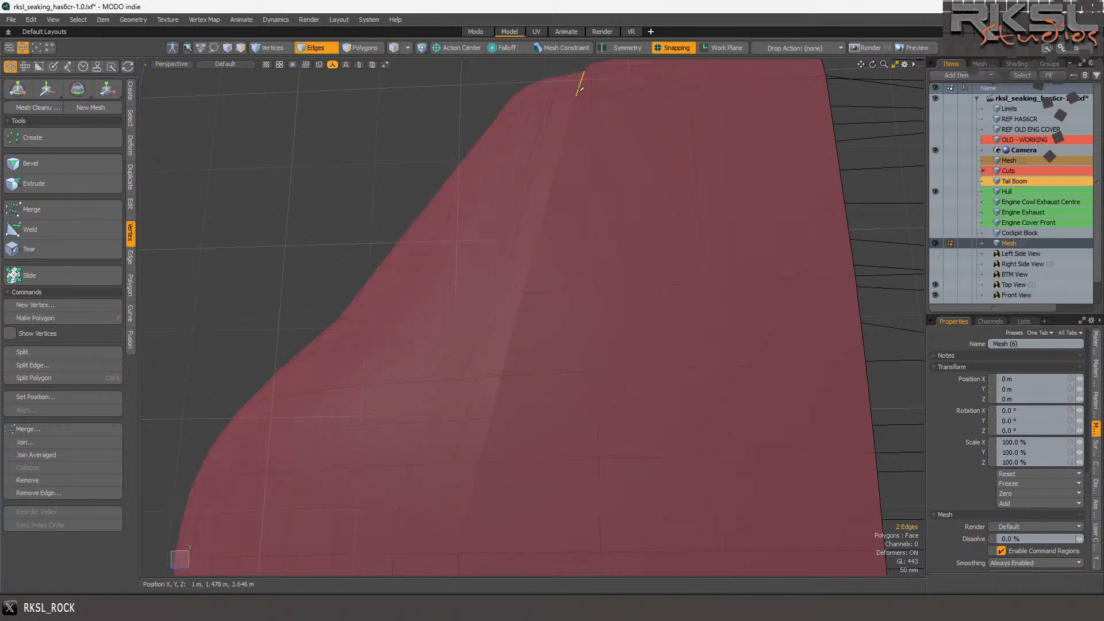
pyautogui.keyDown('shift'); pyautogui.click(490, 431); pyautogui.keyUp('shift')
pyautogui.keyDown('shift'); pyautogui.click(462, 516); pyautogui.keyUp('shift')
pyautogui.scroll(-3, 561, 293)
pyautogui.scroll(2, 465, 343)
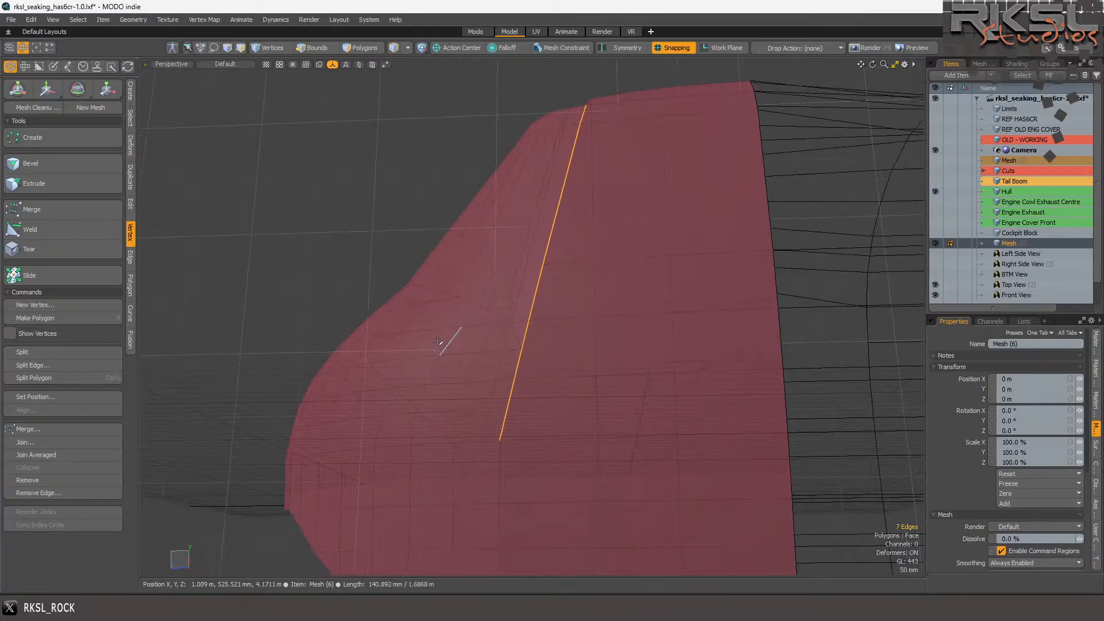
# - Extend the selected edge line with the Edge Extend tool to create a new sliver of polygons beside the strip
pyautogui.click(131, 259)
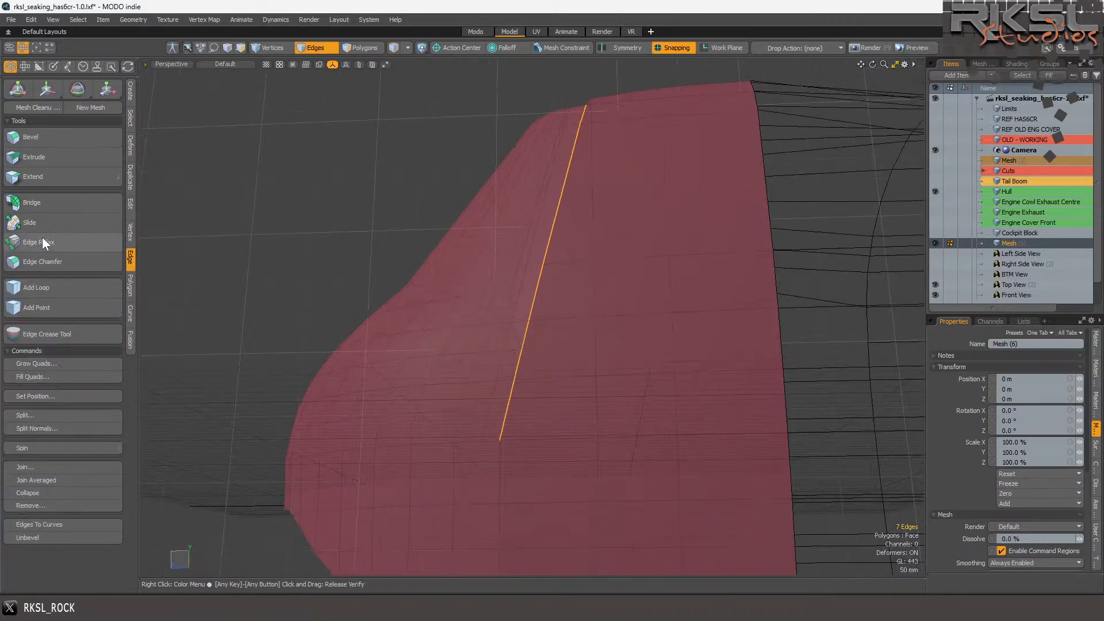
pyautogui.click(37, 178)
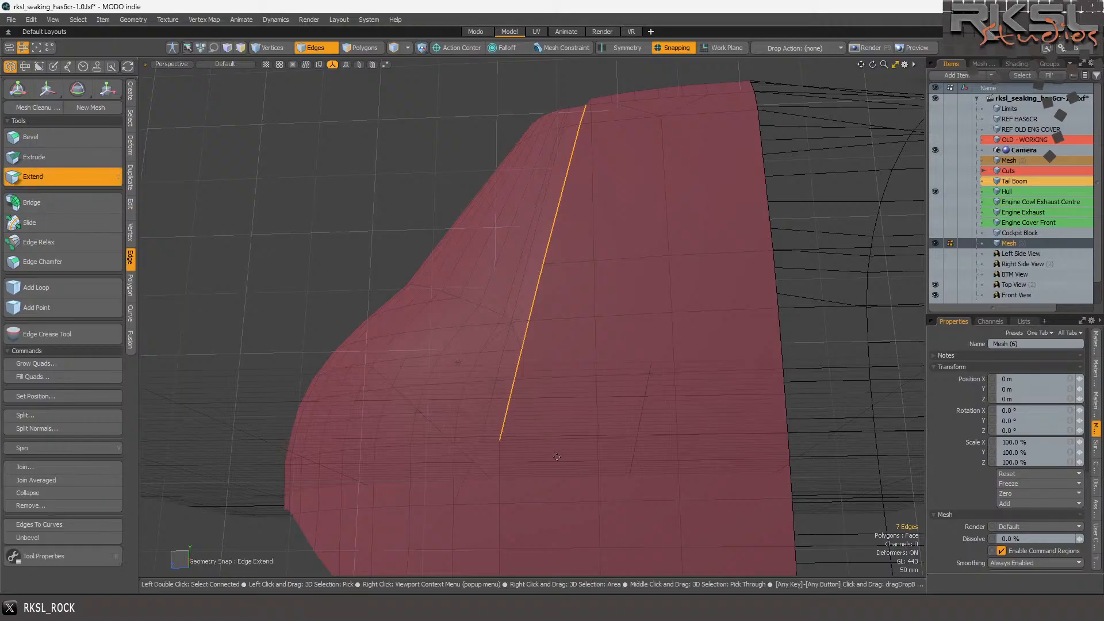
pyautogui.scroll(3, 505, 449)
pyautogui.moveTo(506, 426); pyautogui.dragTo(459, 424)
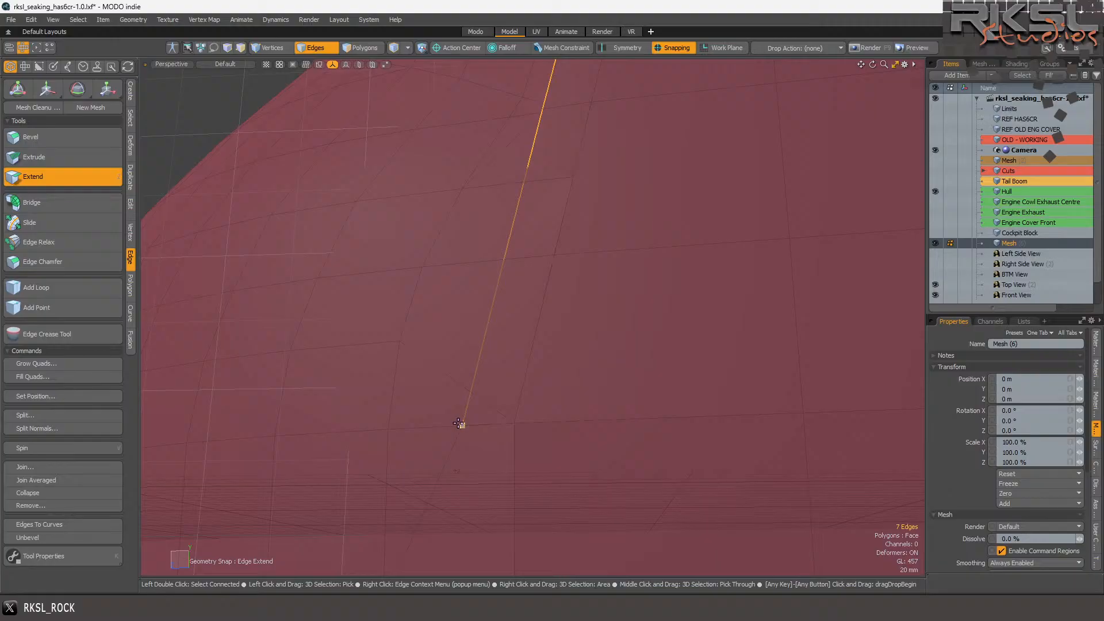
pyautogui.scroll(-3, 520, 417)
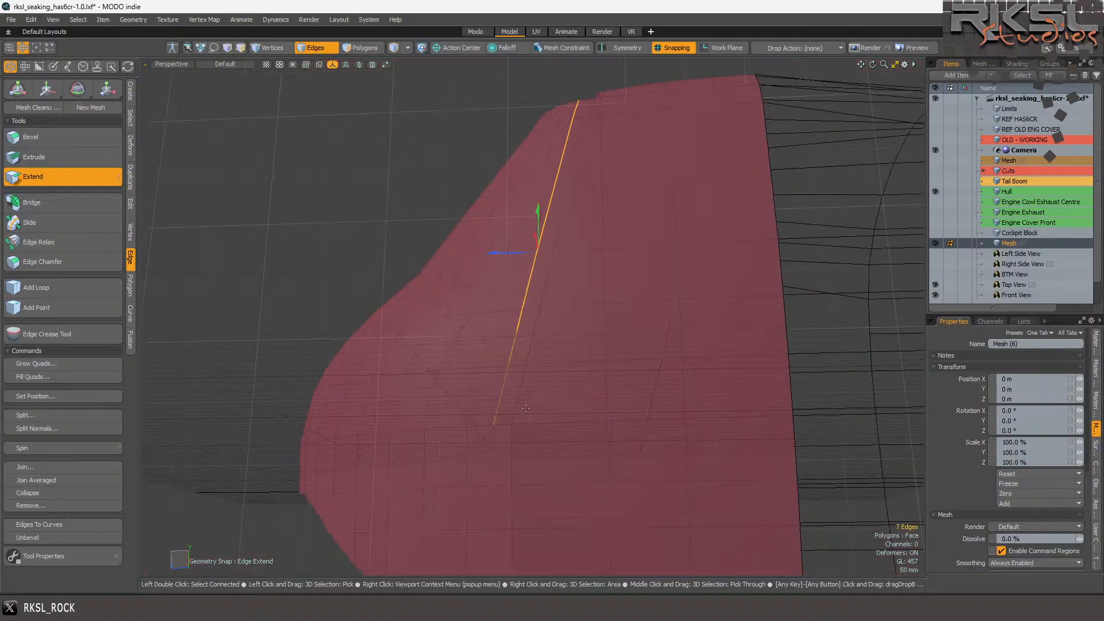
pyautogui.moveTo(873, 65); pyautogui.dragTo(848, 68)
pyautogui.scroll(4, 512, 236)
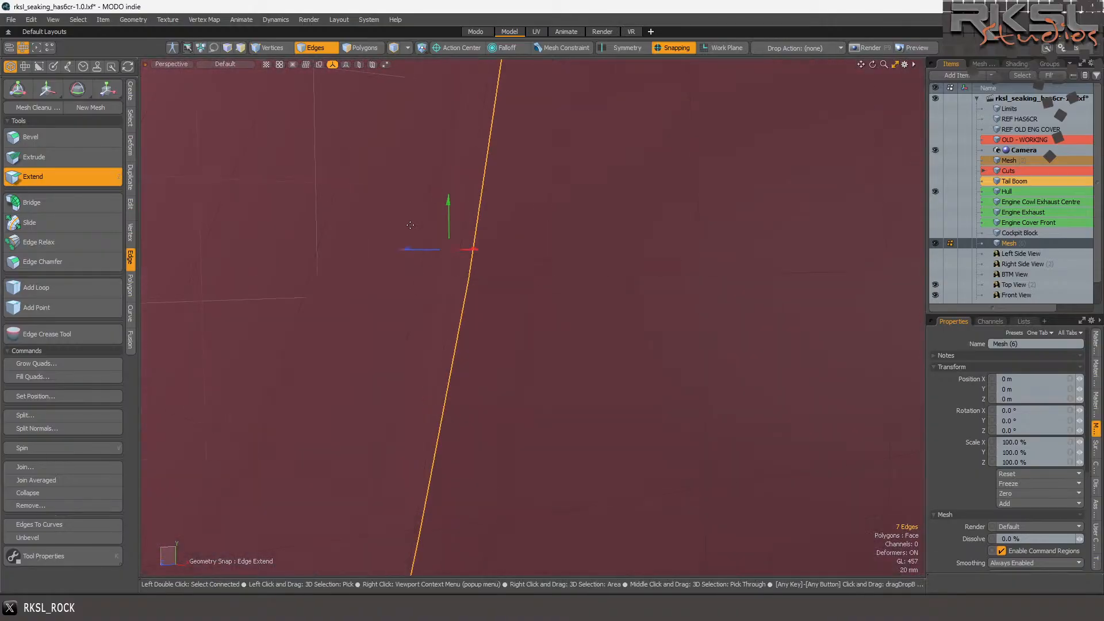
pyautogui.press('space')
# - Examine the edges and overlapping polygons around the extended strip where it meets the rear band
pyautogui.click(491, 279)
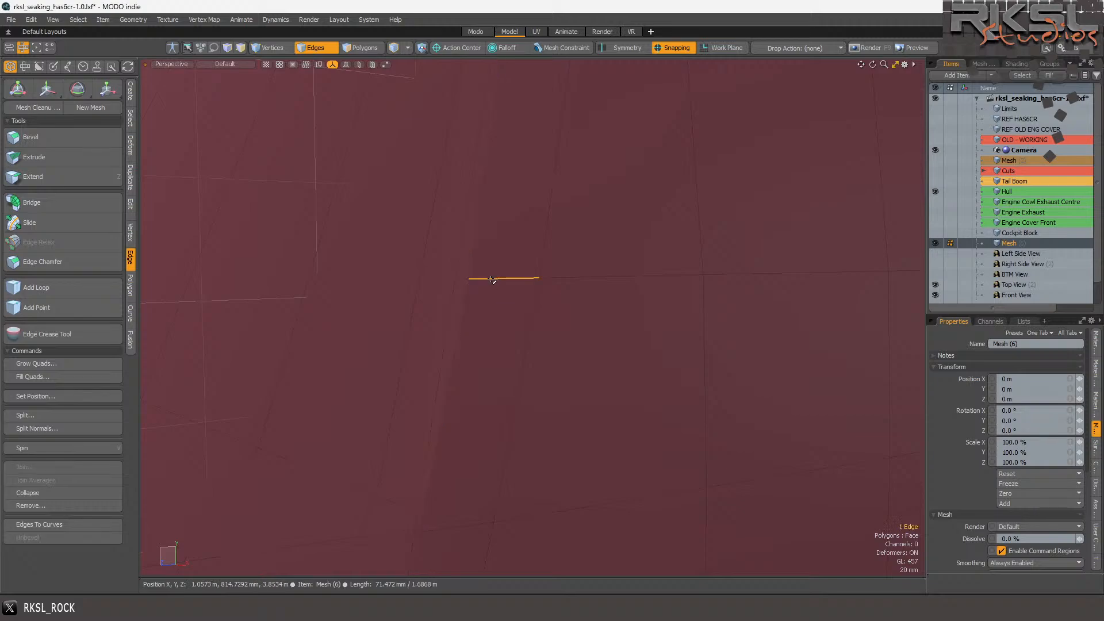
pyautogui.click(457, 279)
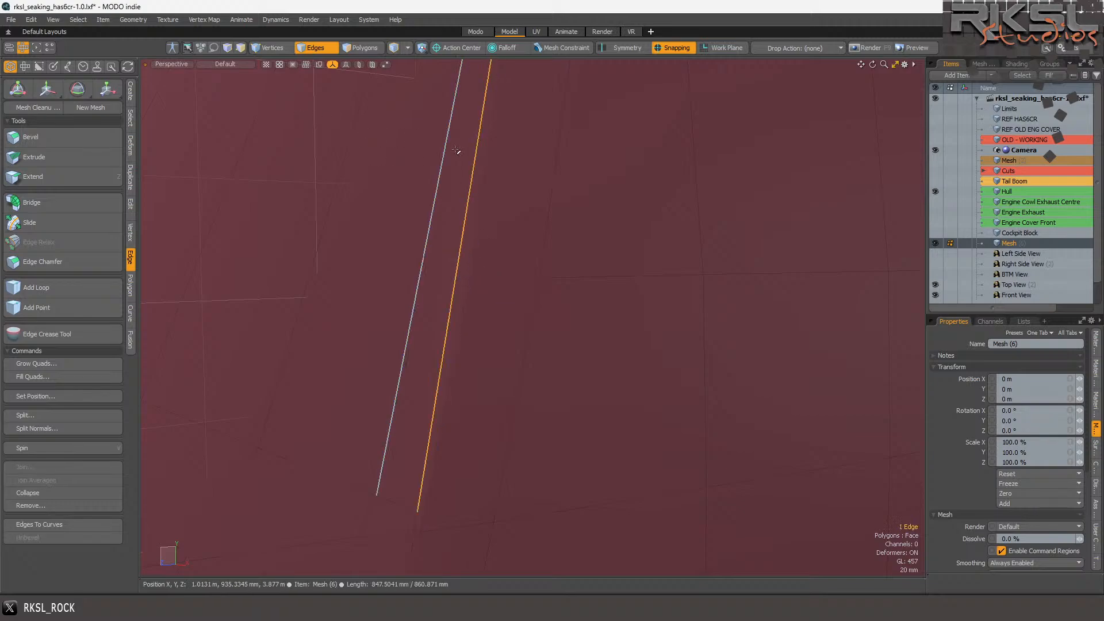
pyautogui.click(362, 47)
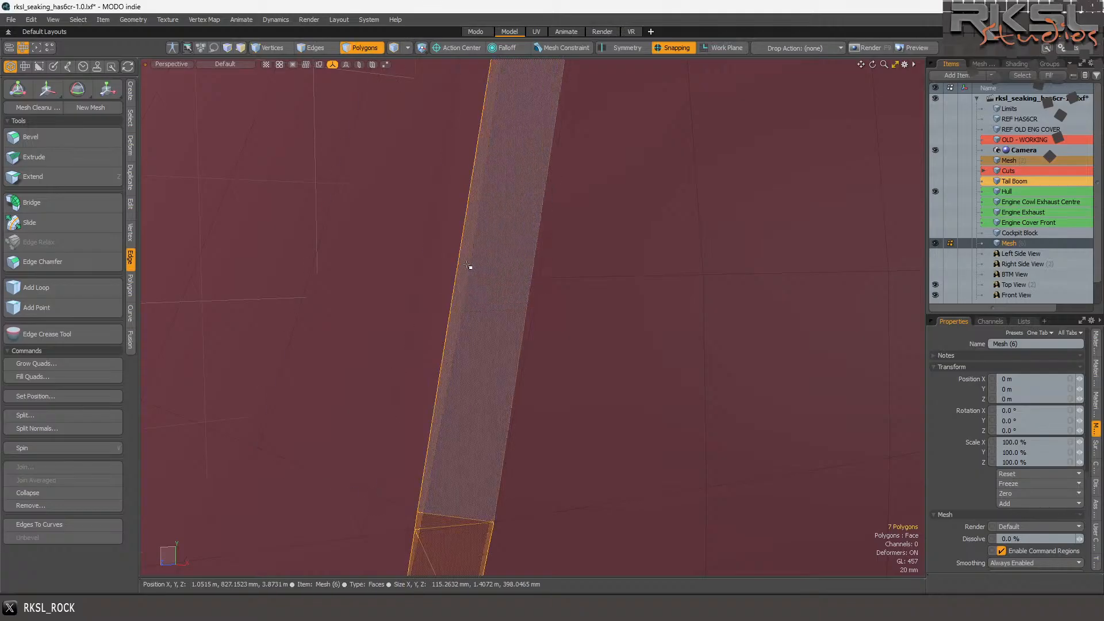
pyautogui.scroll(-3, 651, 163)
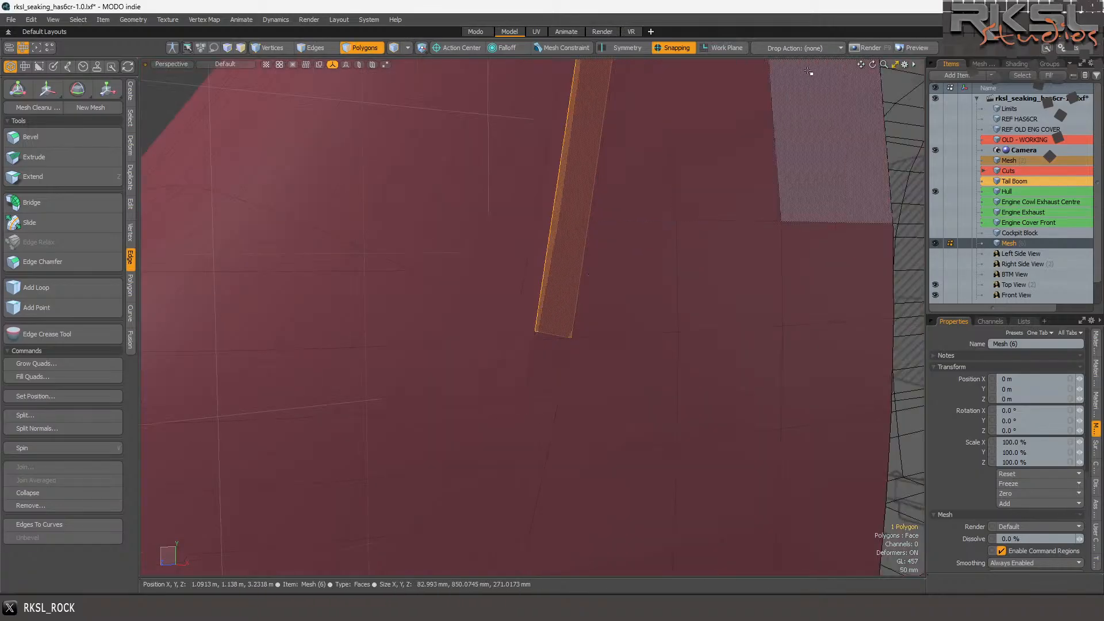
pyautogui.moveTo(869, 64); pyautogui.dragTo(690, 84)
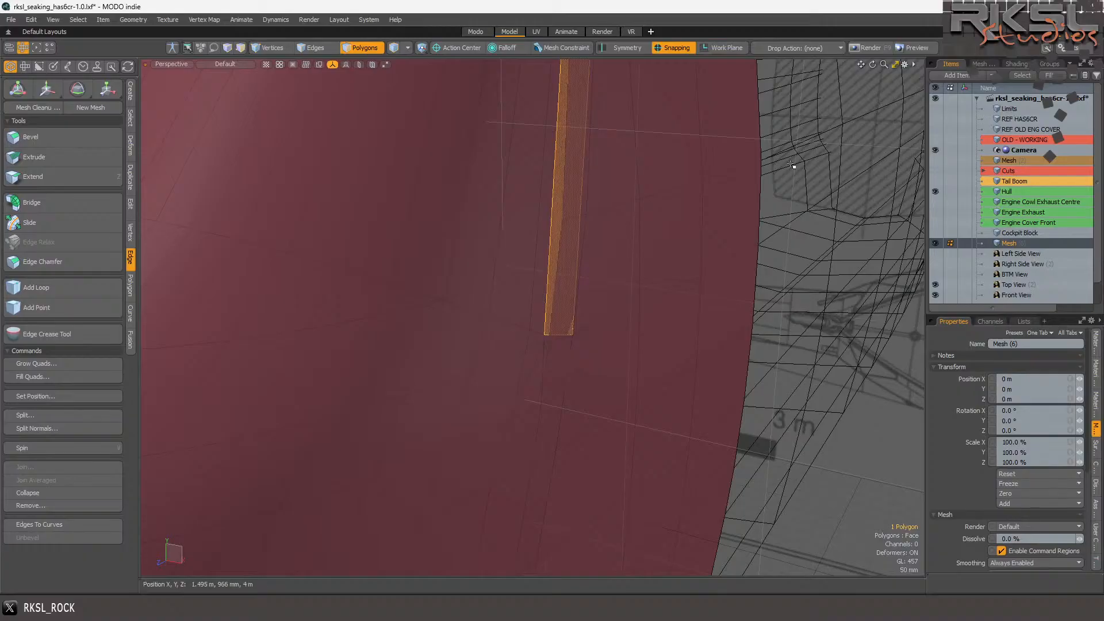
pyautogui.scroll(2, 791, 164)
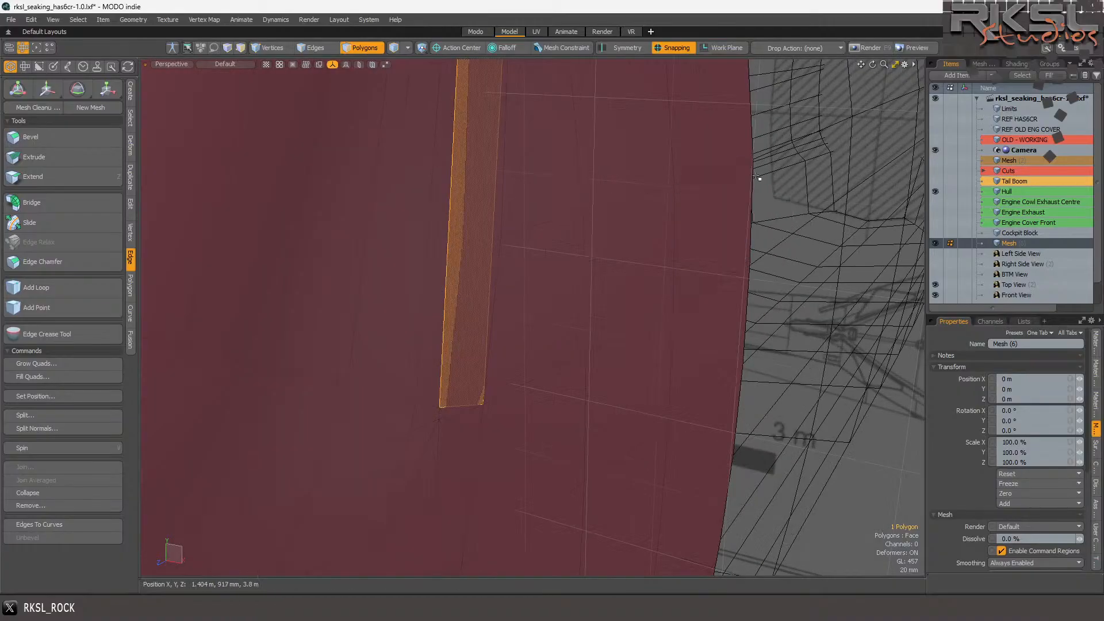
pyautogui.moveTo(663, 158)
pyautogui.mouseDown(button='right')
pyautogui.moveTo(488, 226)
pyautogui.moveTo(500, 264)
pyautogui.mouseUp(button='right')
pyautogui.scroll(-2, 576, 241)
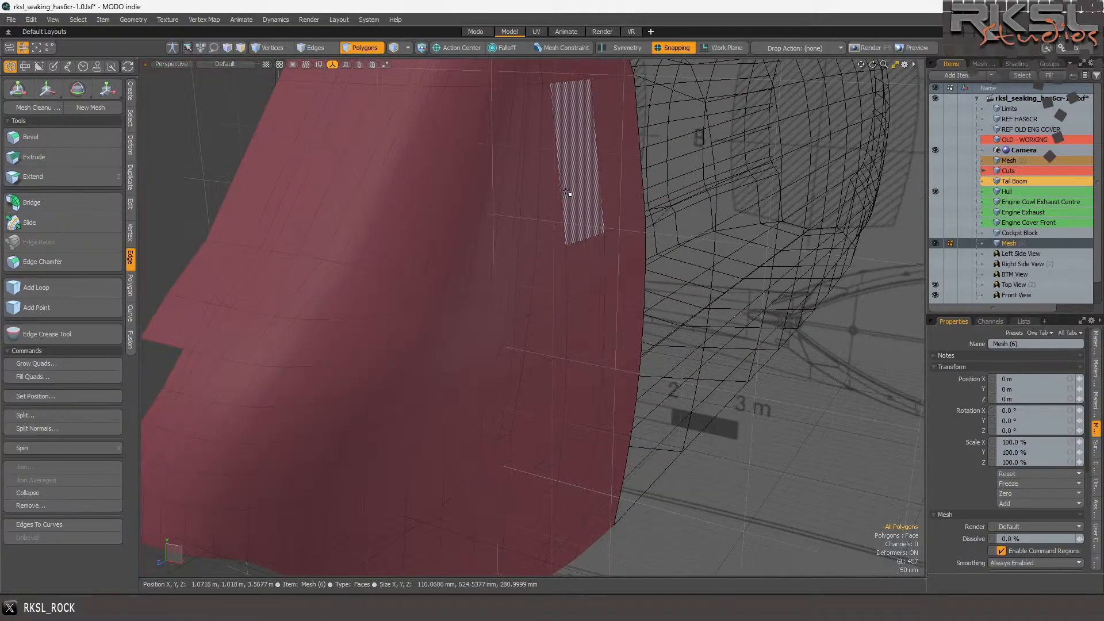
pyautogui.scroll(2, 549, 241)
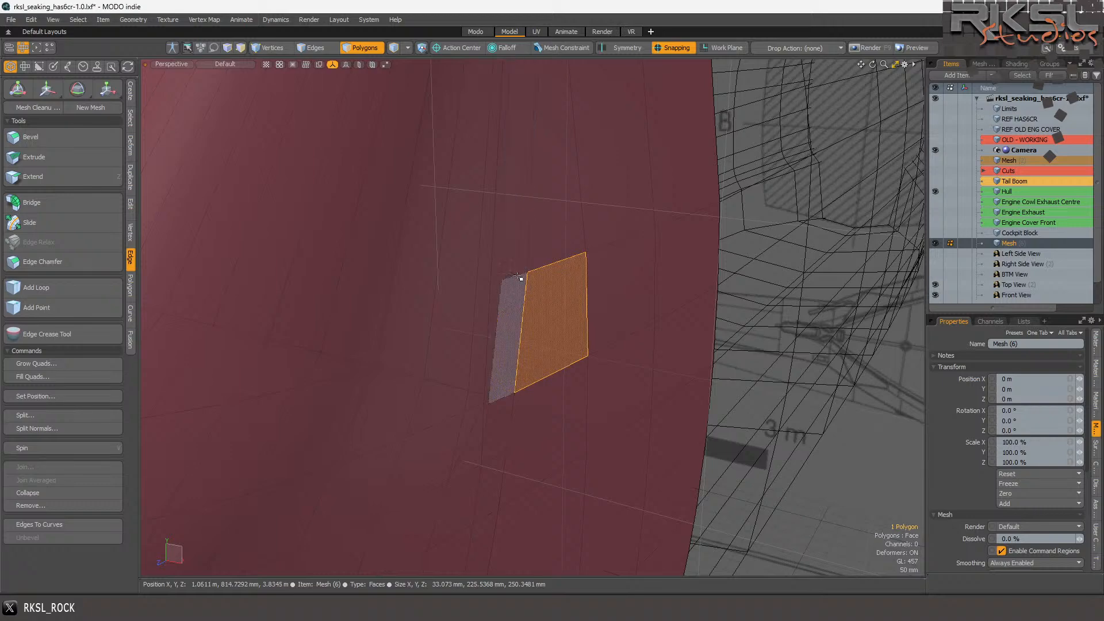
# - Try to remove the crosswise edges running from the side strip into the rear band without keeping their vertices
pyautogui.press('2')
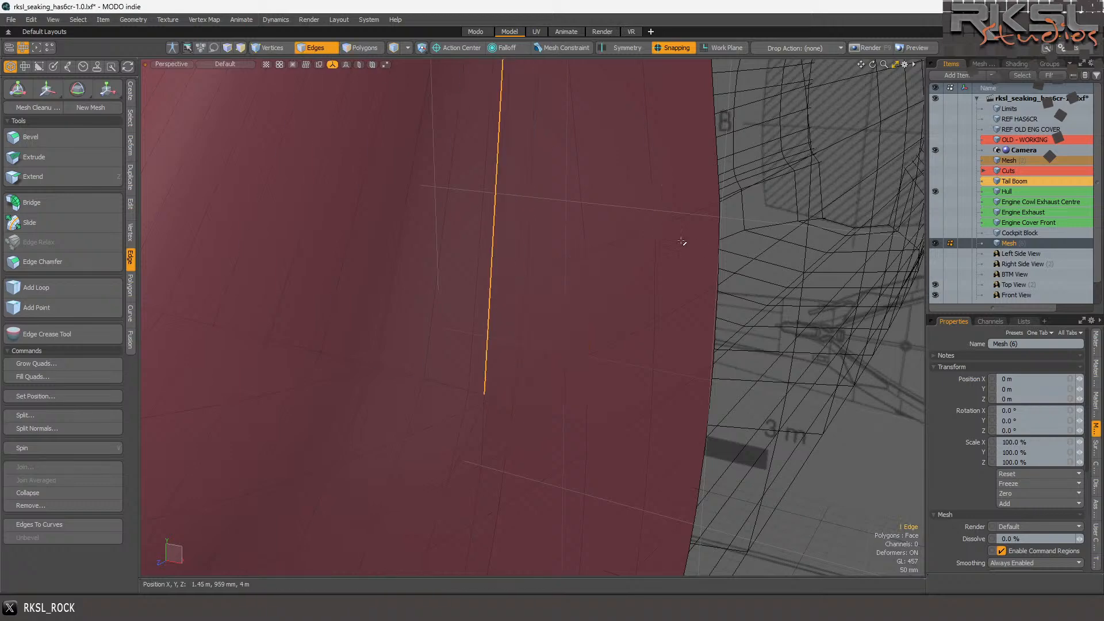
pyautogui.moveTo(682, 225)
pyautogui.mouseDown(button='right')
pyautogui.moveTo(426, 314)
pyautogui.moveTo(437, 310)
pyautogui.mouseUp(button='right')
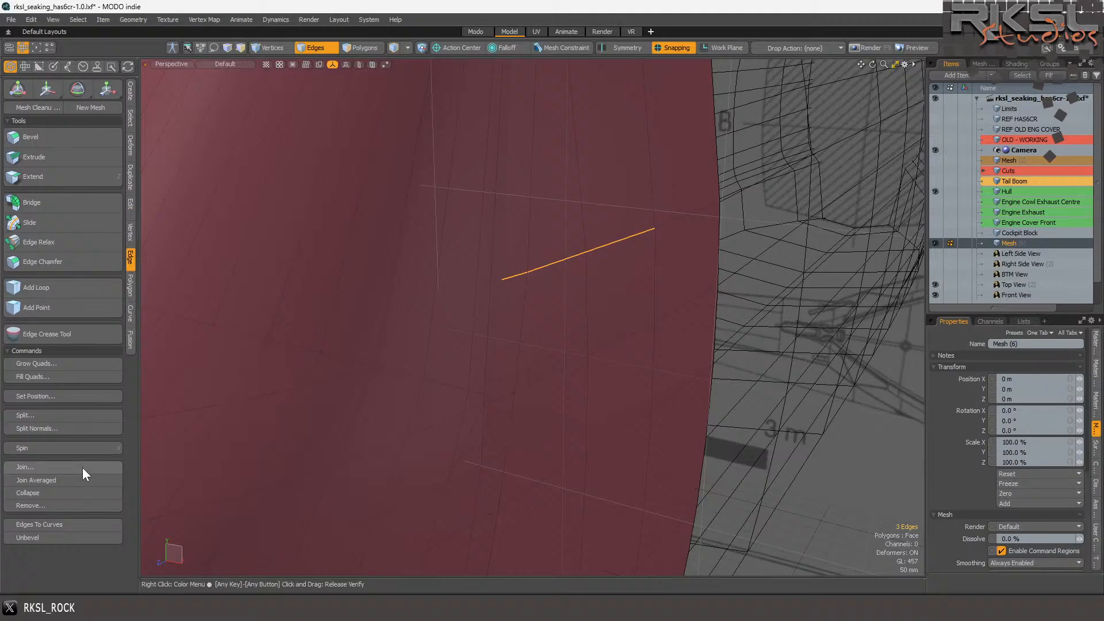
pyautogui.click(52, 505)
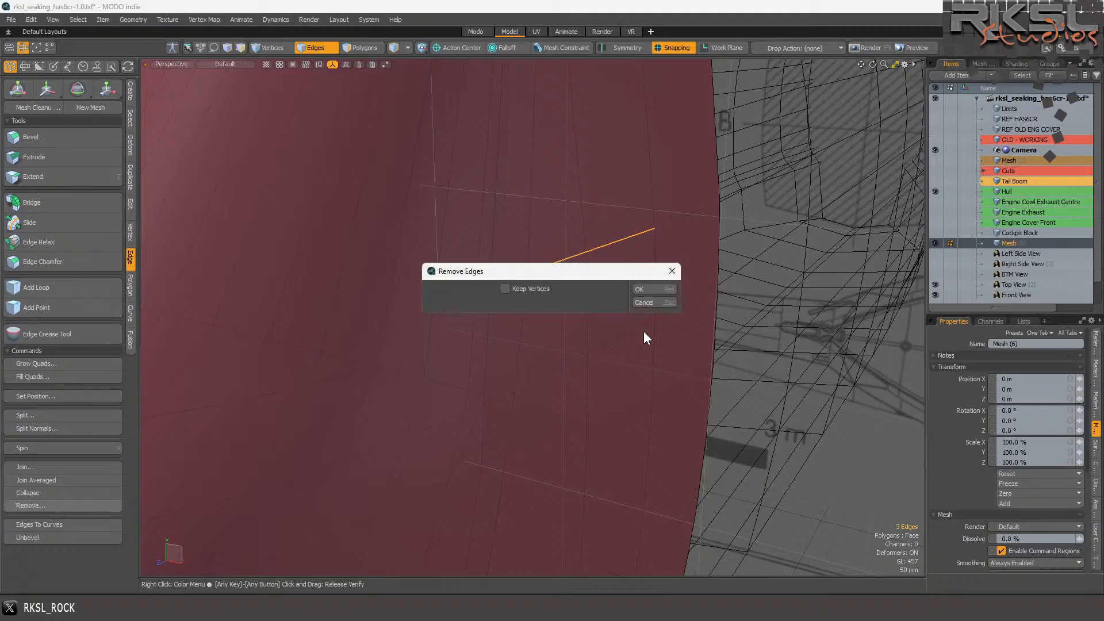
pyautogui.click(652, 289)
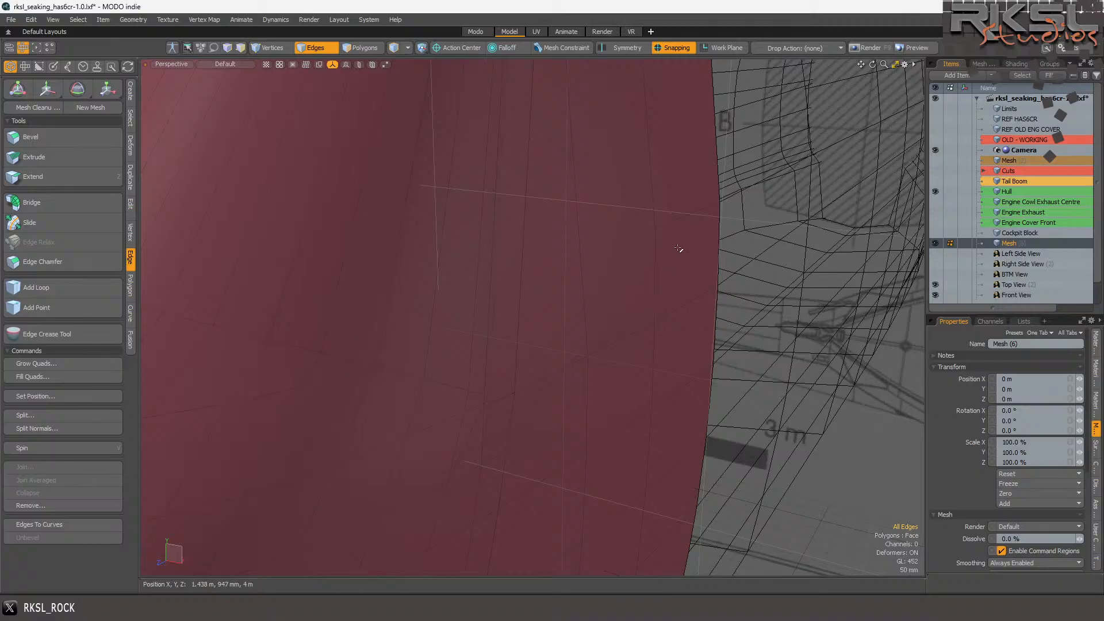
pyautogui.scroll(-2, 544, 252)
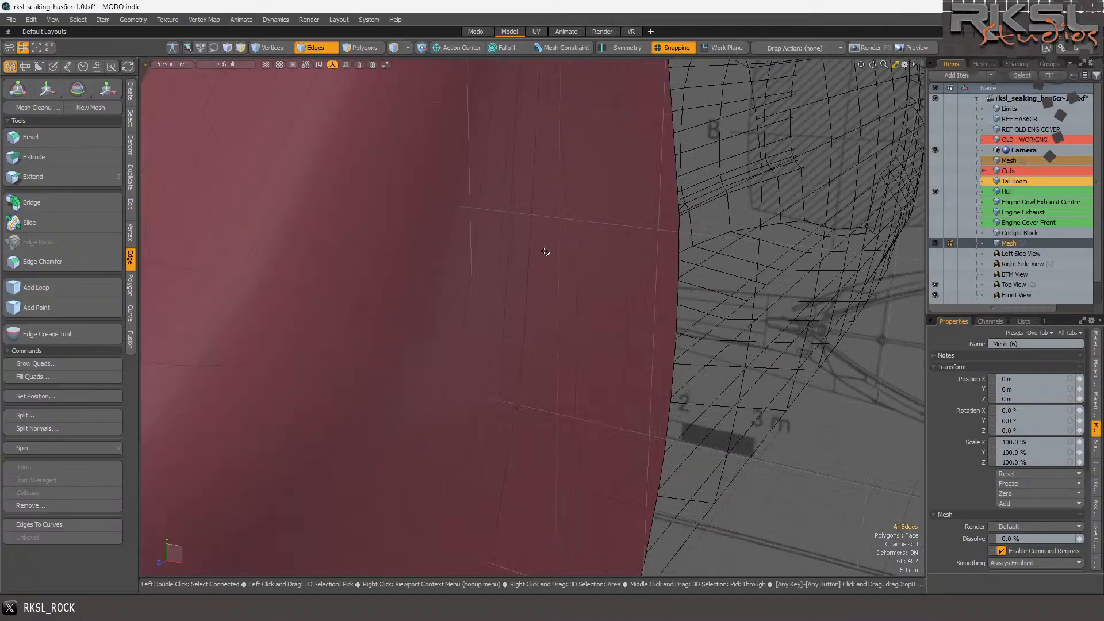
pyautogui.moveTo(872, 66); pyautogui.dragTo(744, 104)
# - Switch to the photo viewer and study the cockpit windows and frames in the two Sea King reference photos
pyautogui.click(426, 608)
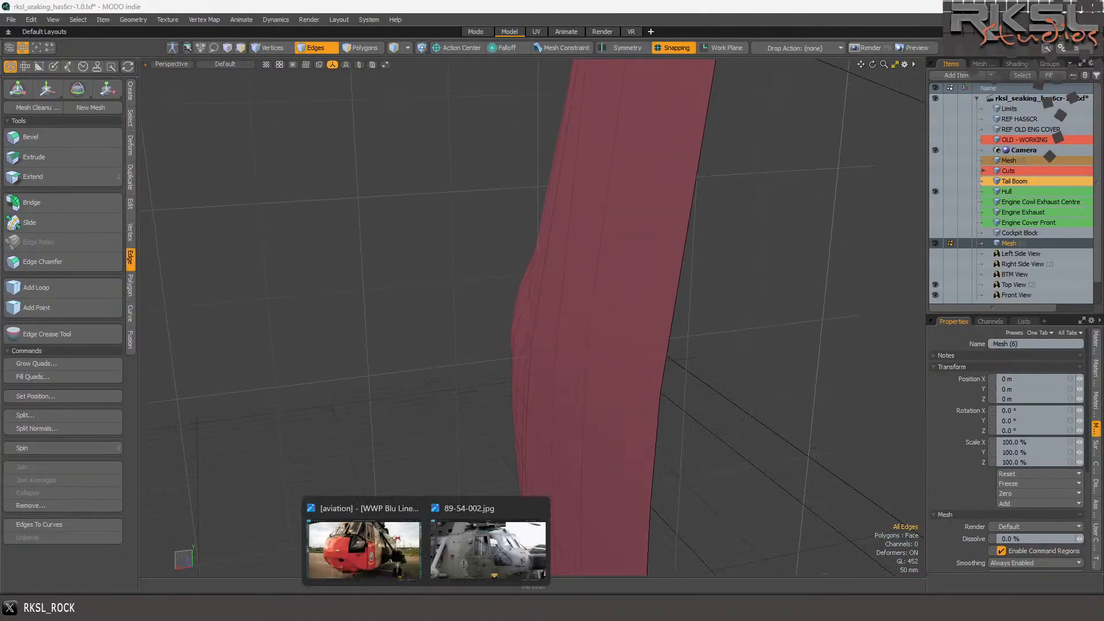
pyautogui.click(498, 550)
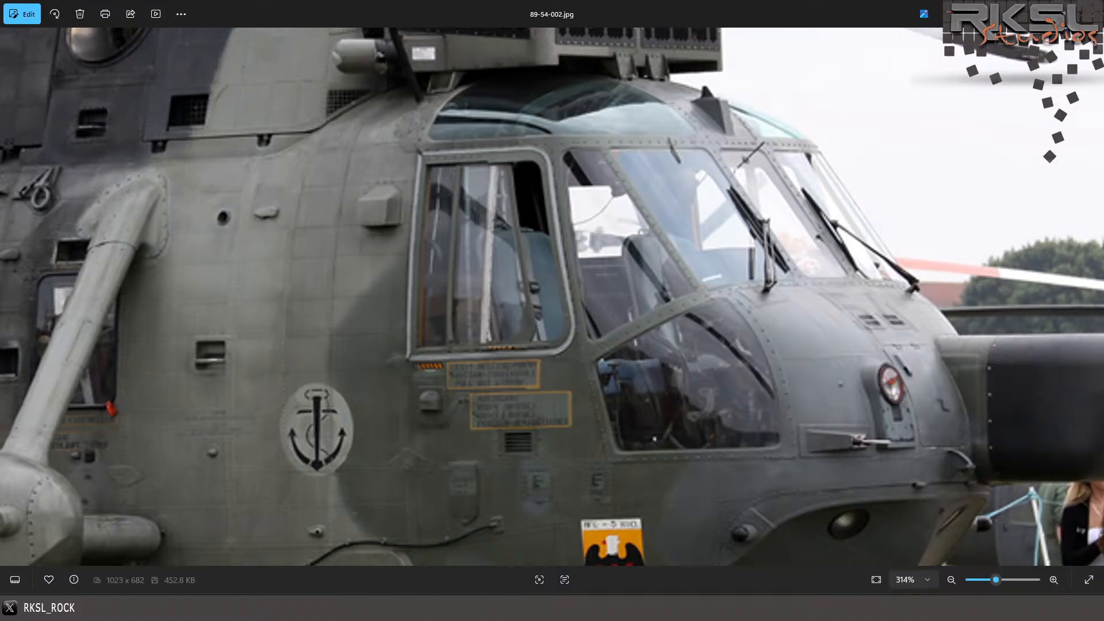
pyautogui.moveTo(426, 609)
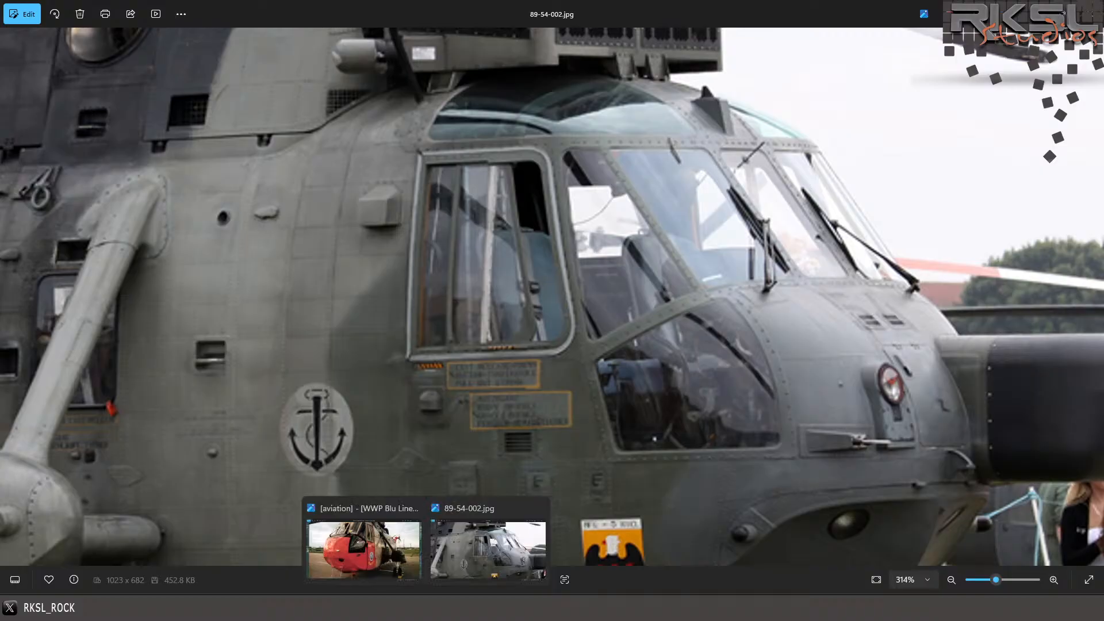
pyautogui.click(366, 554)
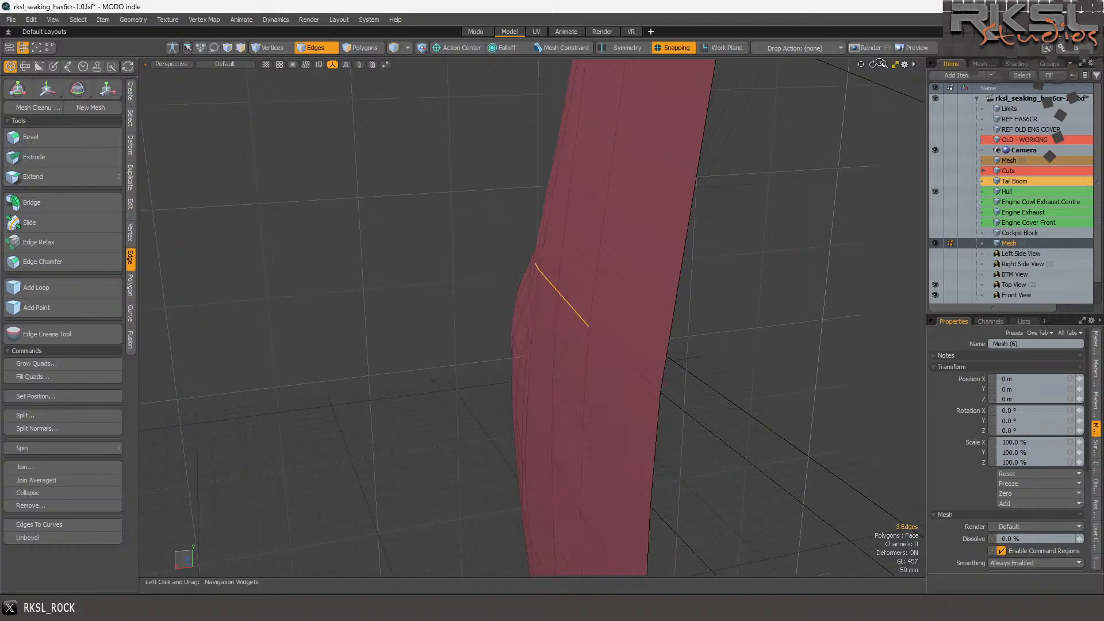
# - Delete the long side-strip polygon between the extended edge line and the rear band
pyautogui.moveTo(874, 64); pyautogui.dragTo(931, 59)
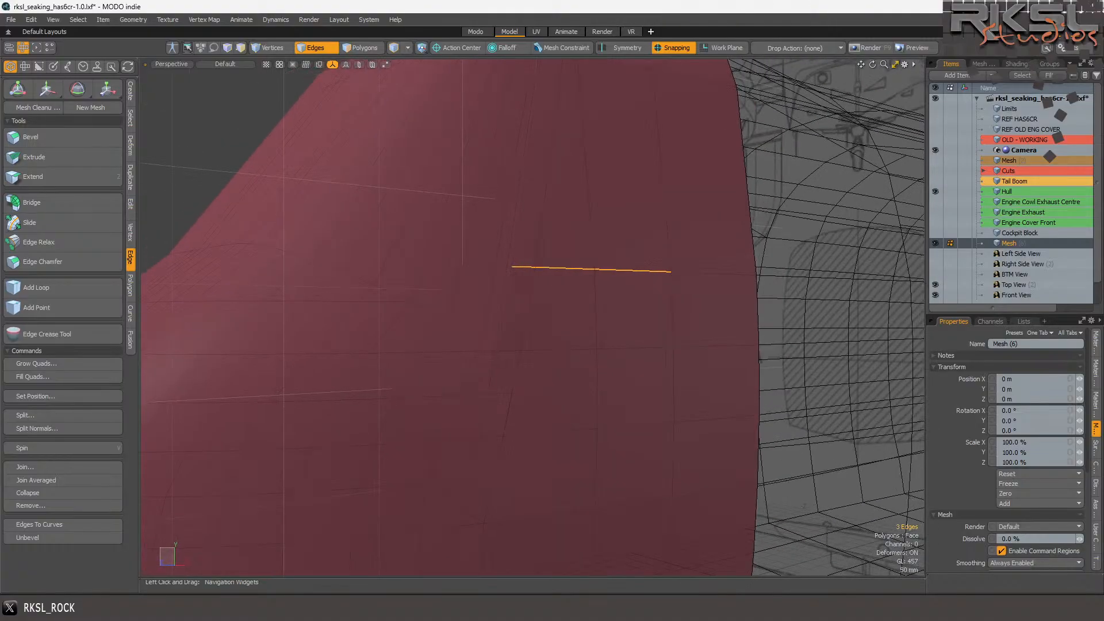
pyautogui.click(480, 32)
pyautogui.click(511, 33)
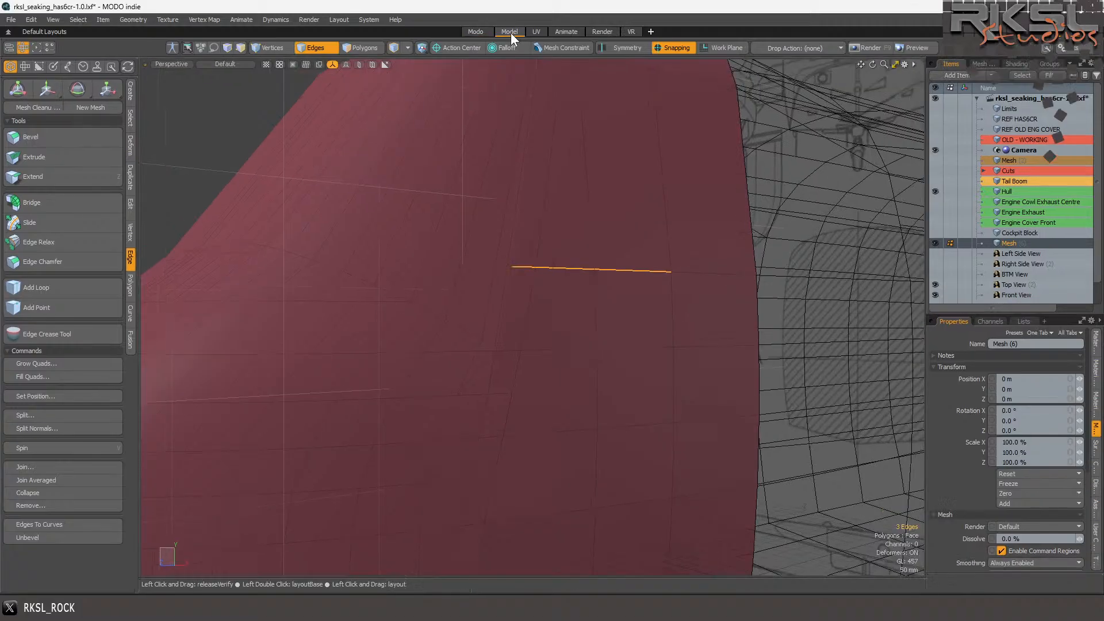
pyautogui.scroll(3, 445, 262)
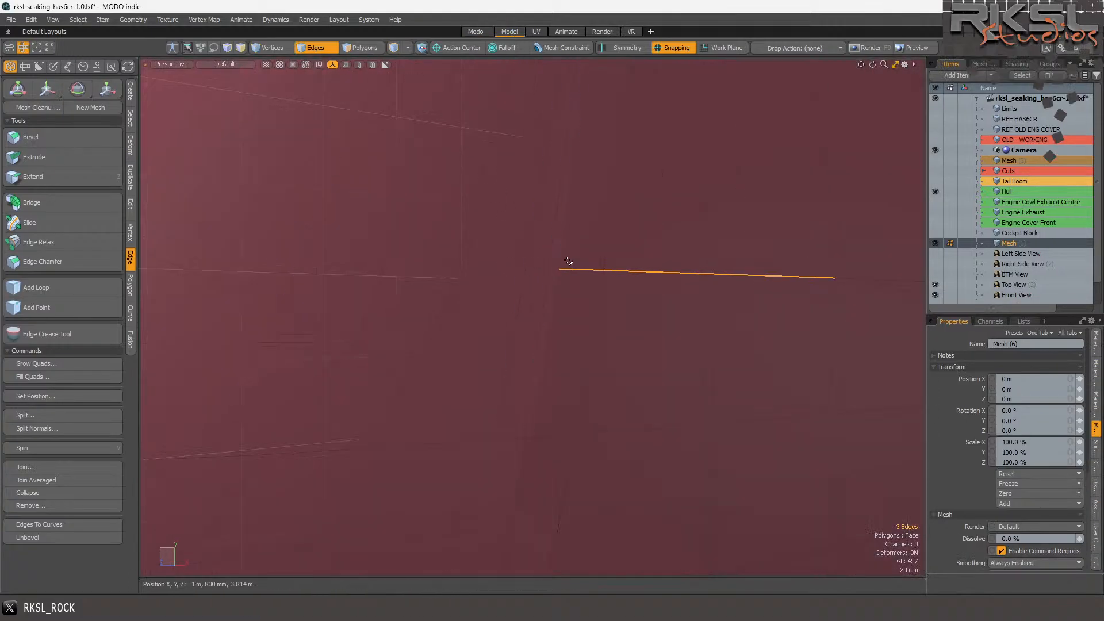
pyautogui.click(358, 47)
pyautogui.click(555, 269)
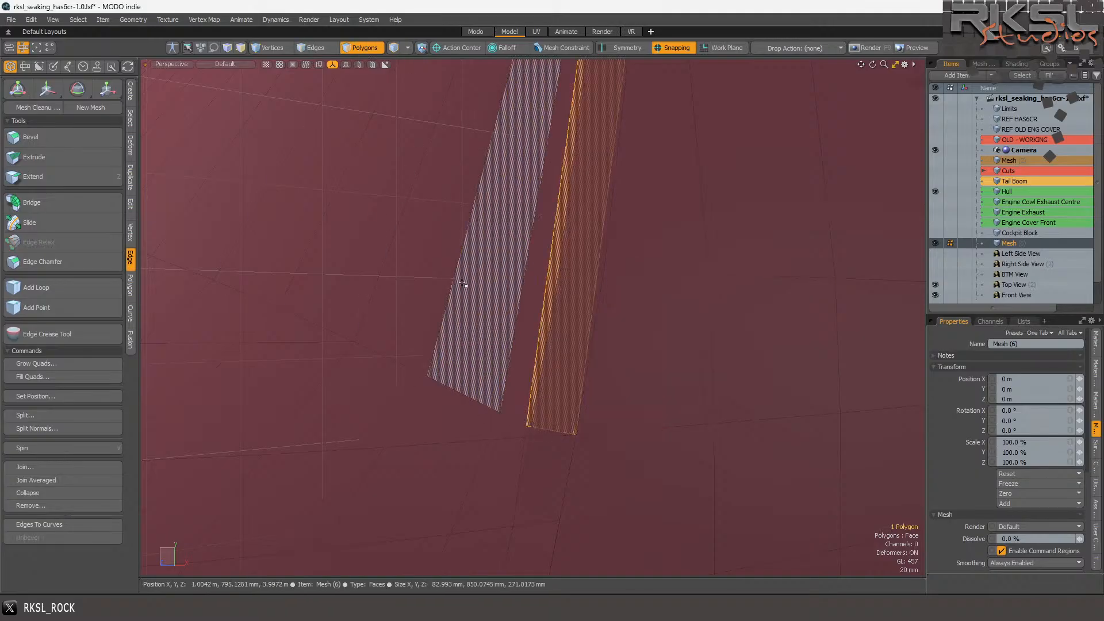
pyautogui.press('Delete')
# - Inspect the narrow polygons along the opened gap by selecting them, then clear the selection
pyautogui.moveTo(532, 367)
pyautogui.mouseDown()
pyautogui.moveTo(520, 433)
pyautogui.moveTo(530, 433)
pyautogui.mouseUp()
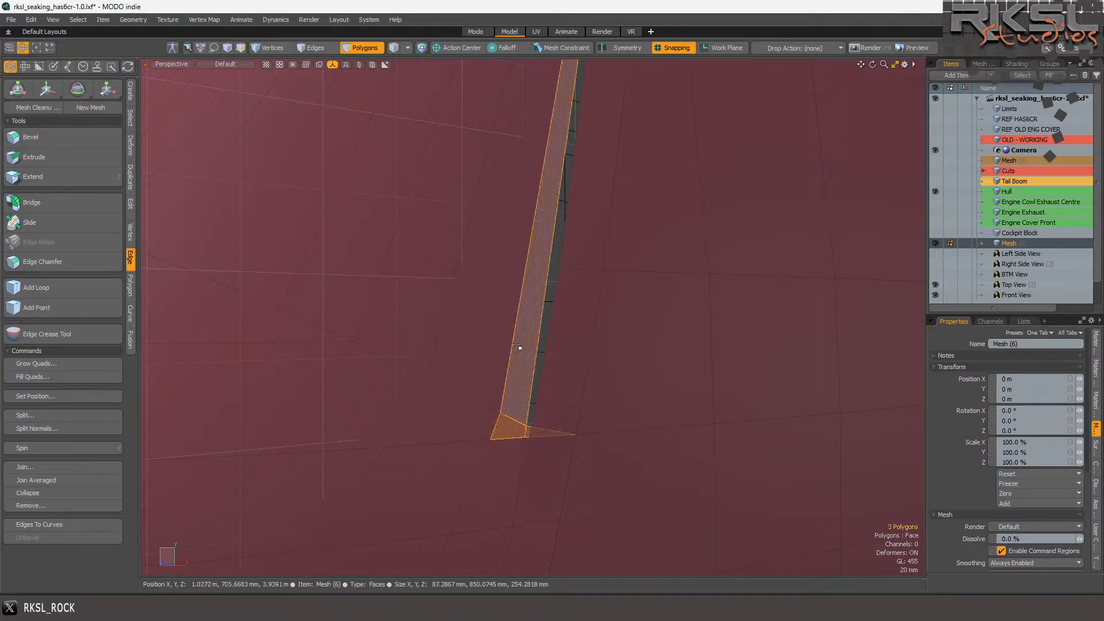
pyautogui.scroll(-3, 505, 352)
pyautogui.scroll(1, 503, 368)
pyautogui.scroll(1, 506, 376)
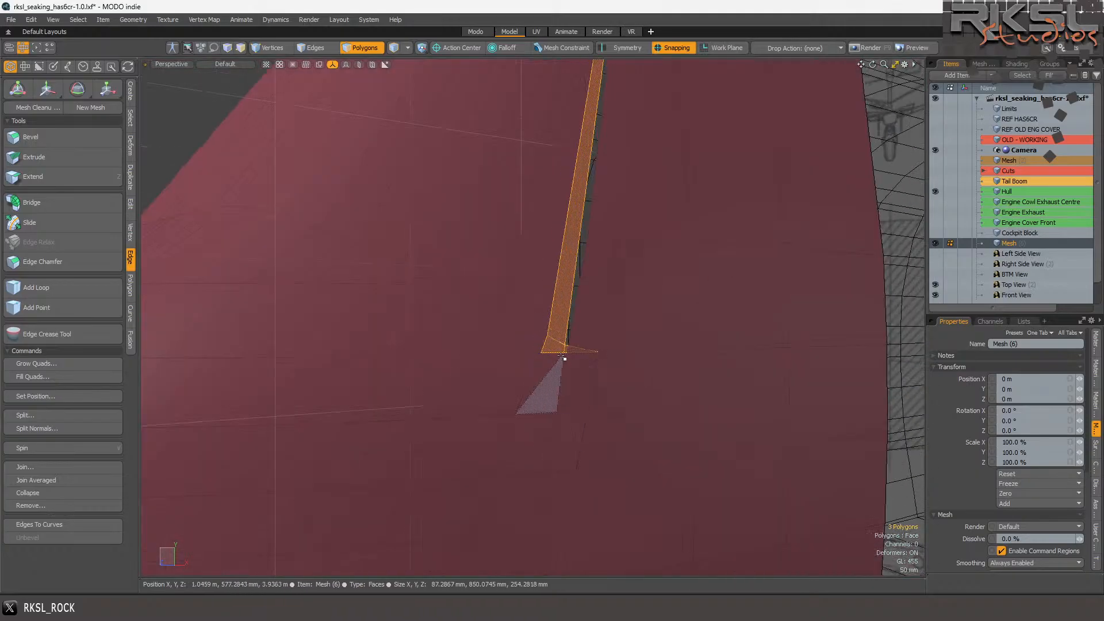
pyautogui.click(572, 269)
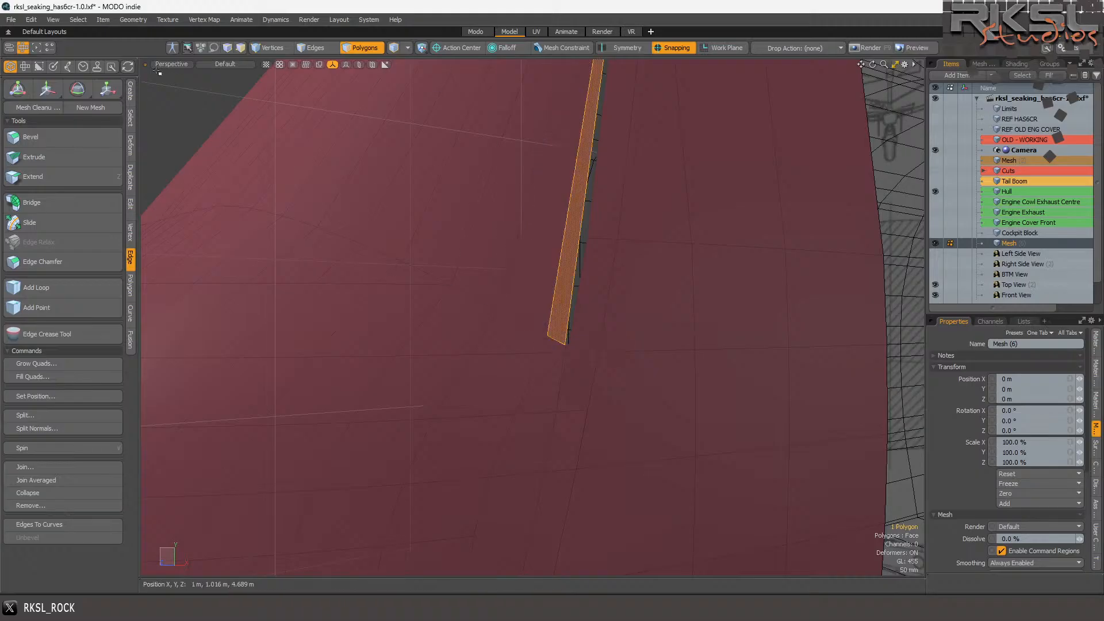
pyautogui.click(189, 95)
# - Display the mesh in the Right view with wireframe shading
pyautogui.click(180, 67)
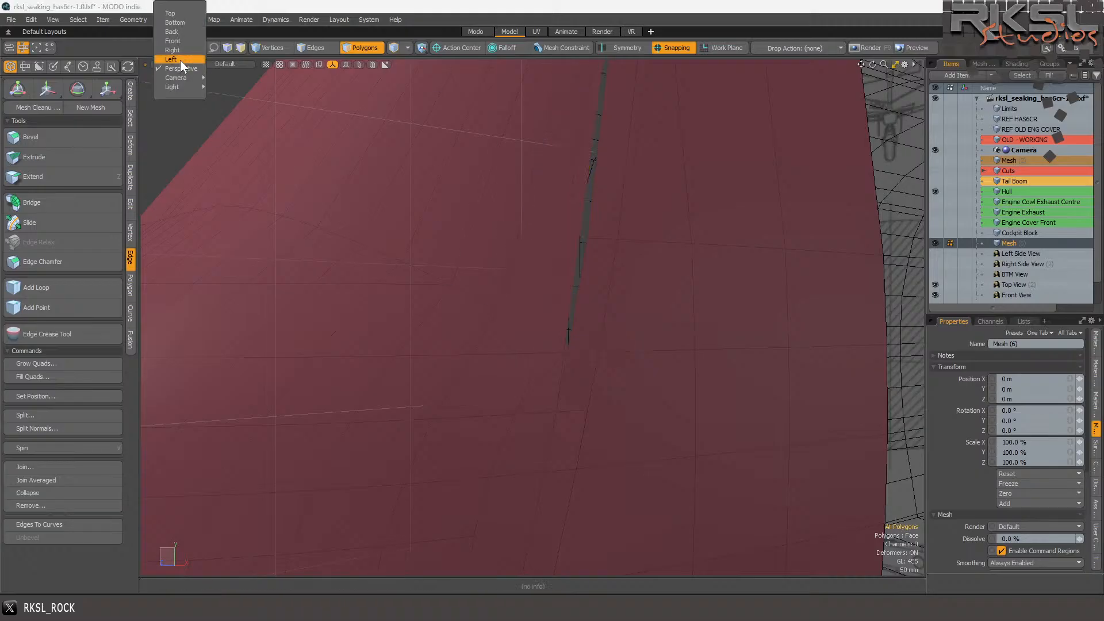
pyautogui.click(184, 49)
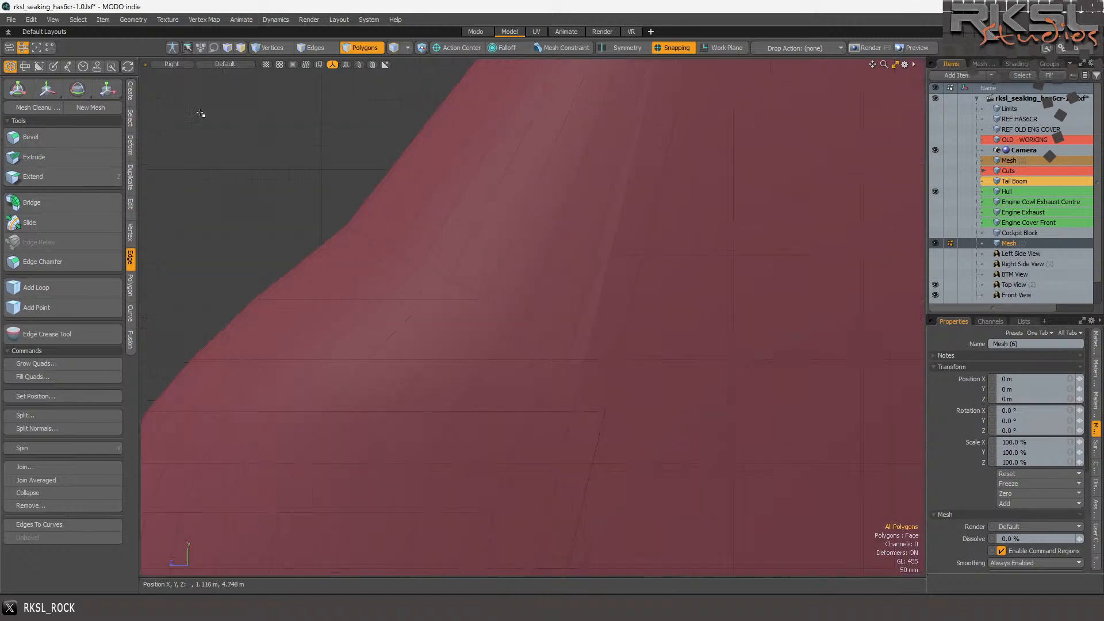
pyautogui.click(227, 63)
pyautogui.click(188, 76)
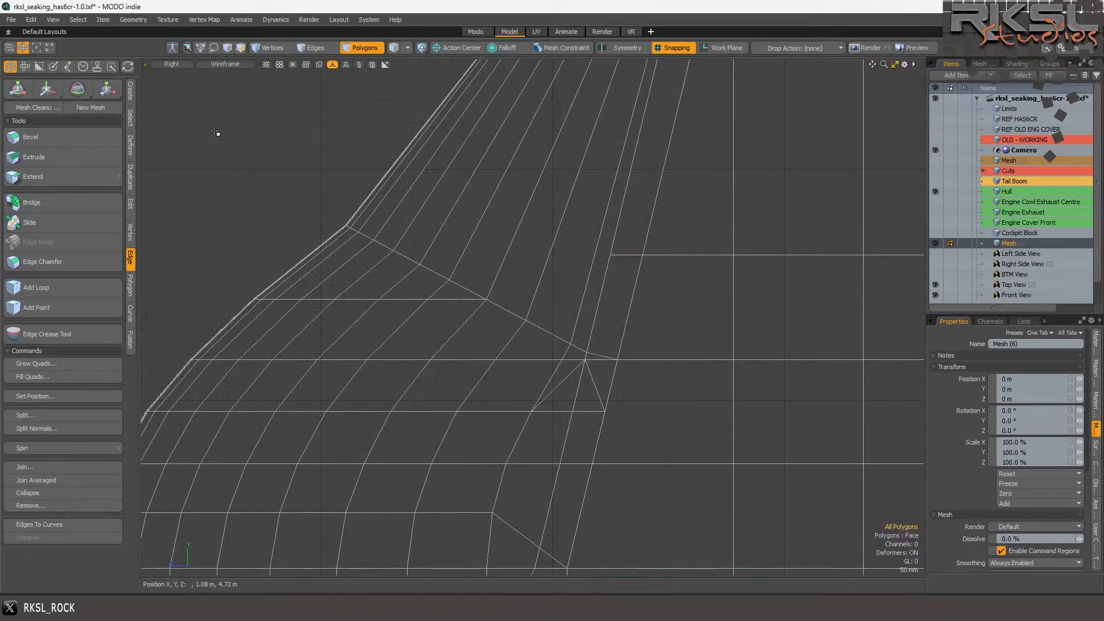
# - Slice the side strip with Polygon Slice from the windscreen's base corner to the start of the rear band's horizontal edge
pyautogui.click(130, 204)
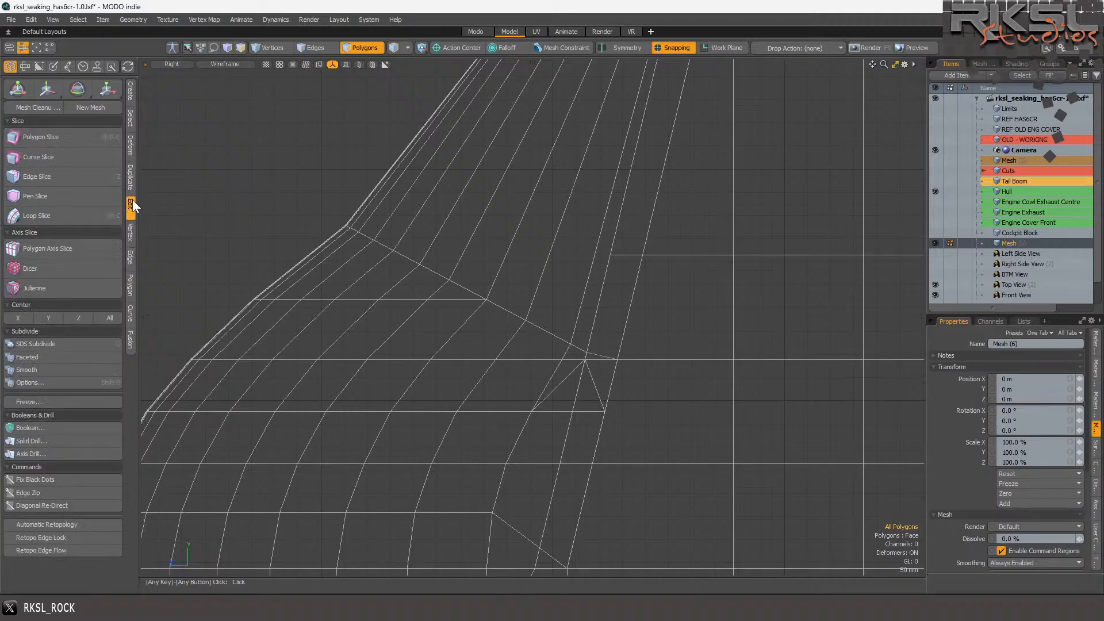
pyautogui.click(38, 135)
pyautogui.scroll(3, 333, 230)
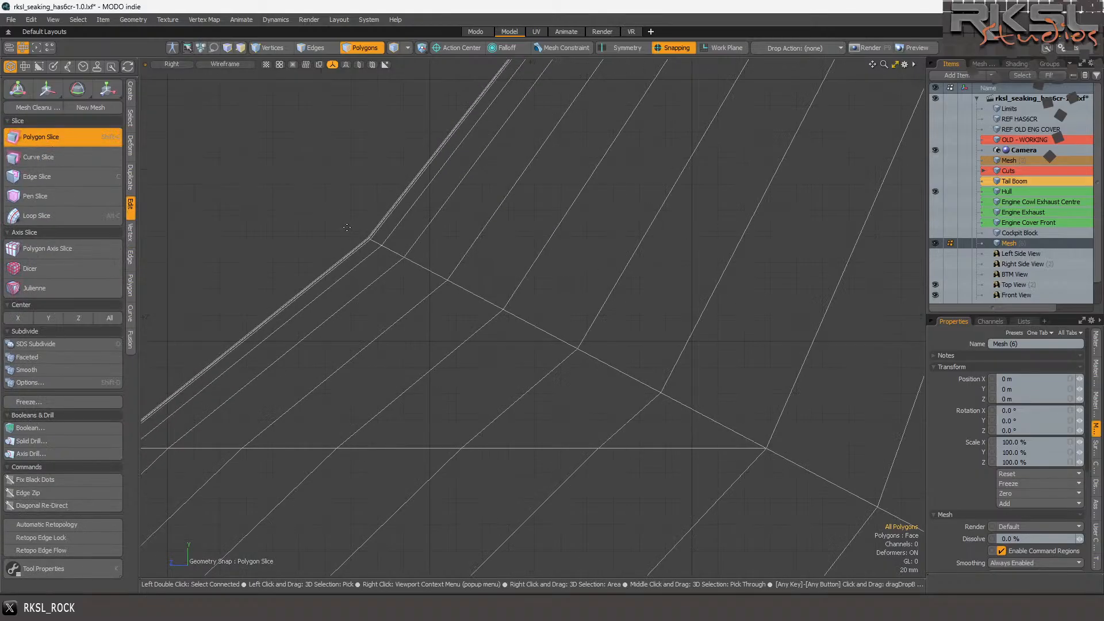
pyautogui.scroll(2, 363, 233)
pyautogui.moveTo(365, 234); pyautogui.dragTo(889, 306)
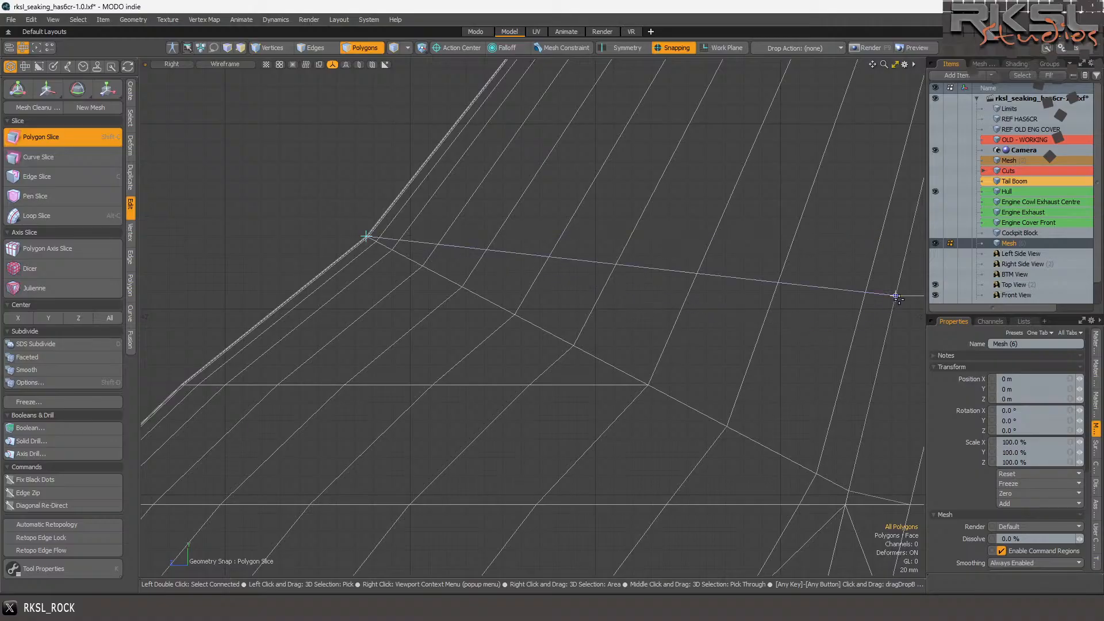
pyautogui.scroll(-3, 654, 250)
pyautogui.scroll(3, 654, 250)
pyautogui.press('space')
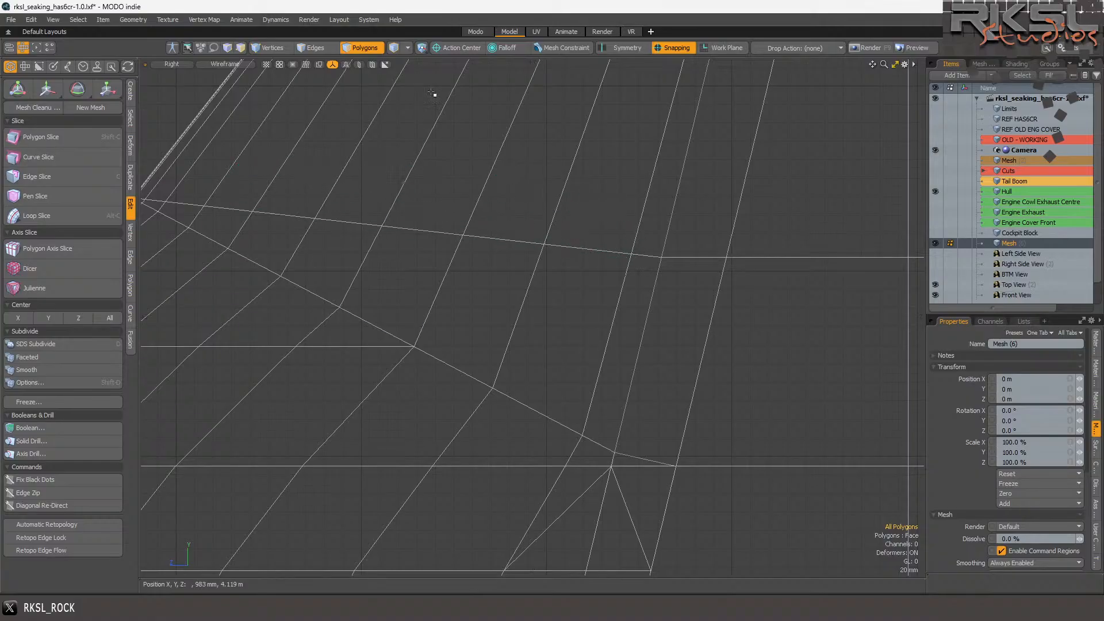
# - Select the whole new sliced edge row and show it in the Perspective view from the front
pyautogui.click(305, 45)
pyautogui.click(432, 241)
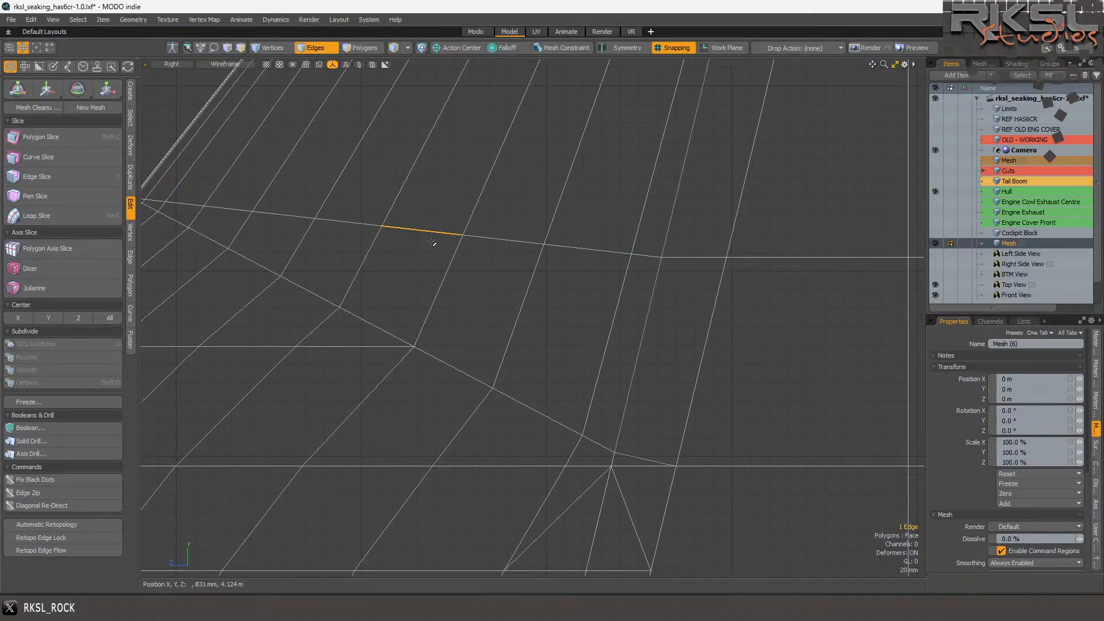
pyautogui.doubleClick(430, 239)
pyautogui.scroll(5, 587, 229)
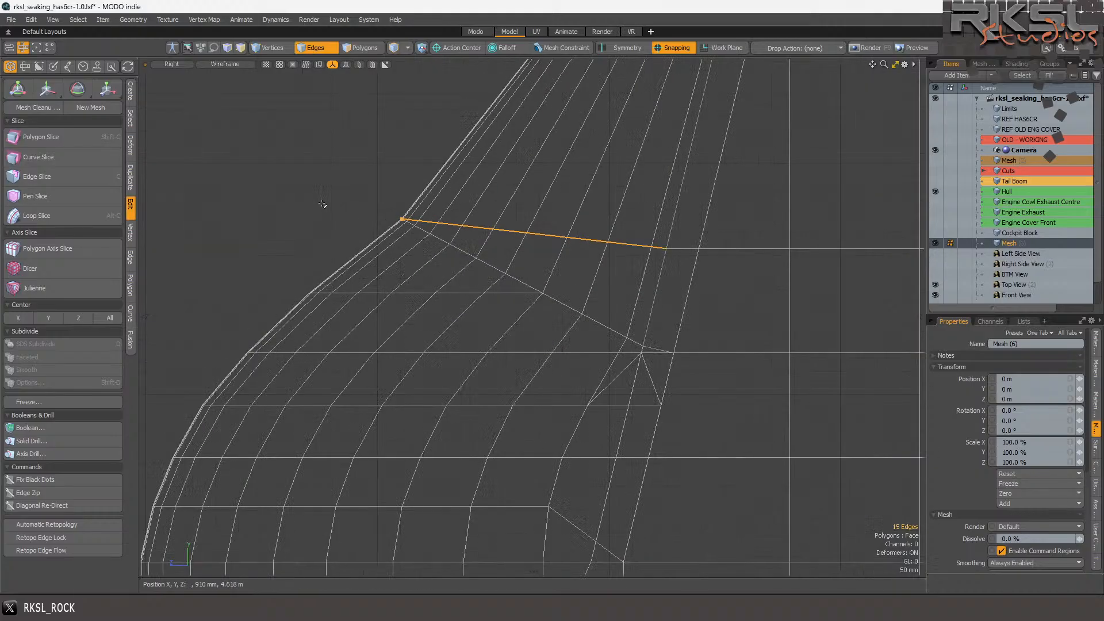
pyautogui.click(172, 64)
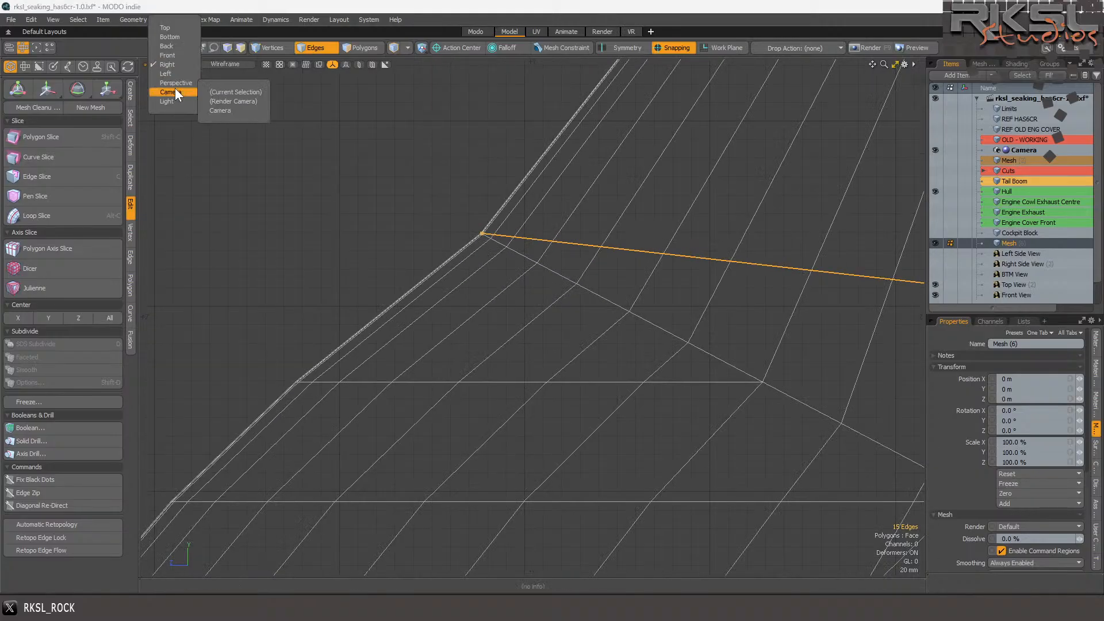
pyautogui.click(176, 83)
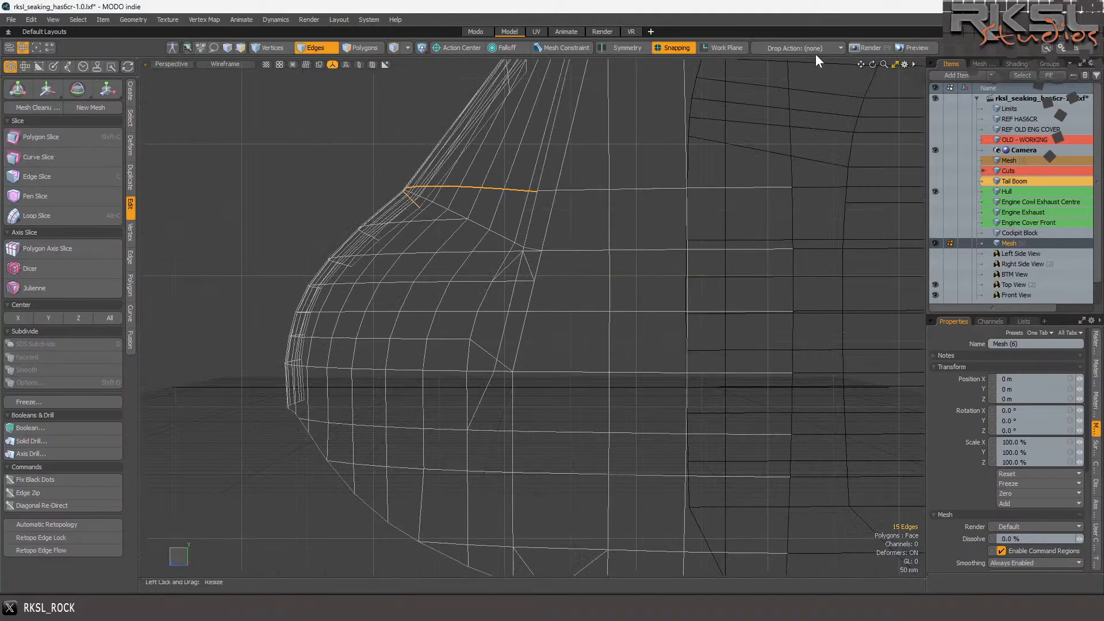
pyautogui.moveTo(872, 65); pyautogui.dragTo(980, 113)
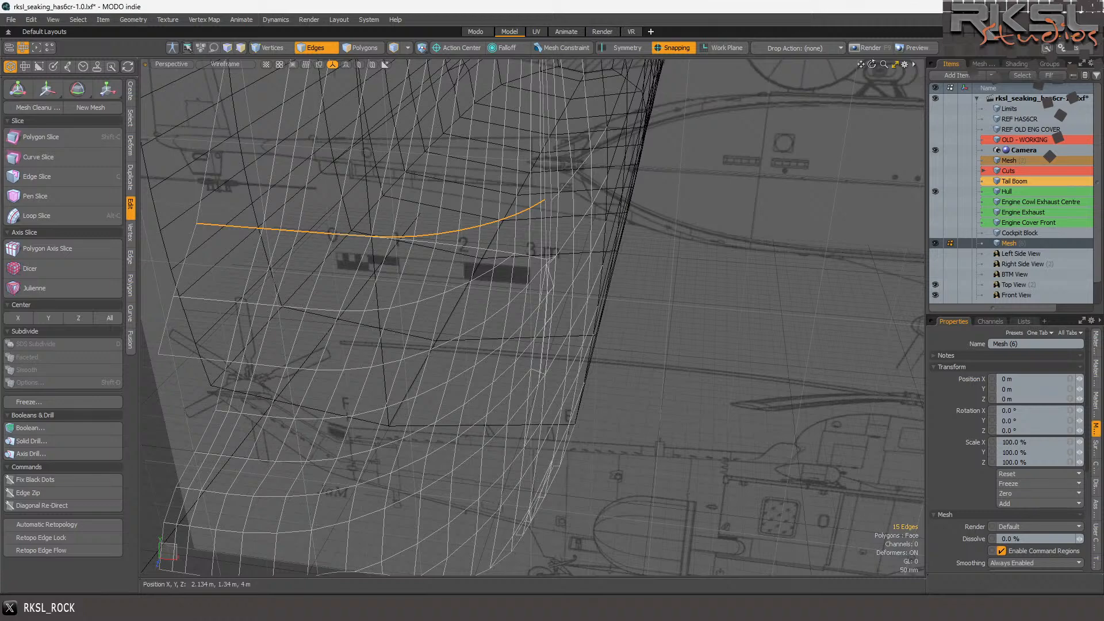
# - Scale the sliced edge row along X from its centreline end until its outer end meets the rear band's vertex
pyautogui.click(118, 92)
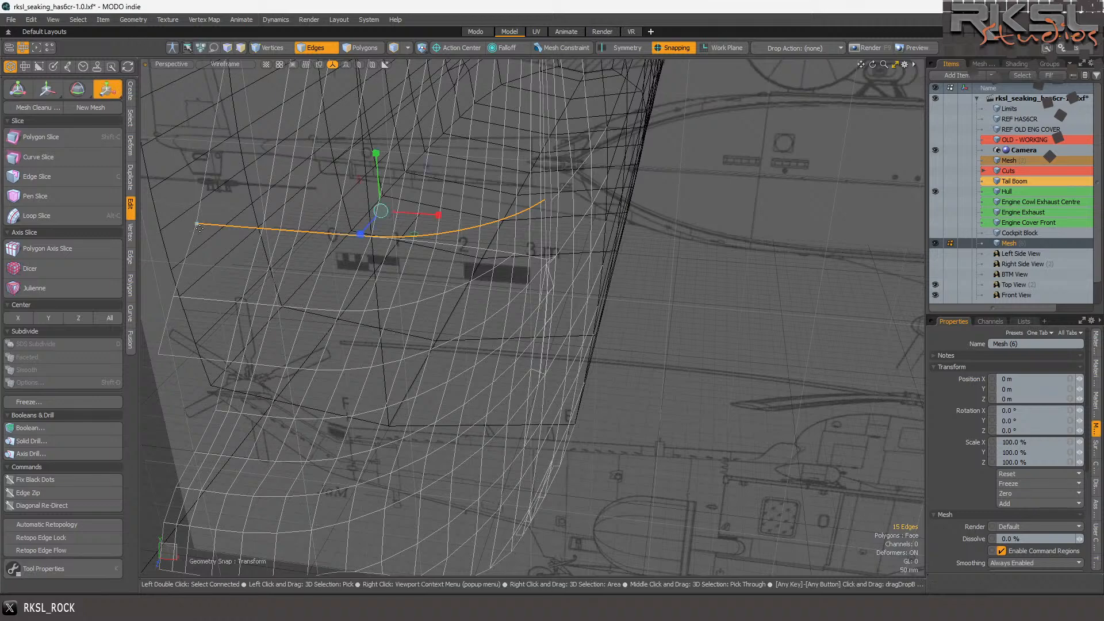
pyautogui.click(199, 227)
pyautogui.moveTo(256, 228); pyautogui.dragTo(258, 228)
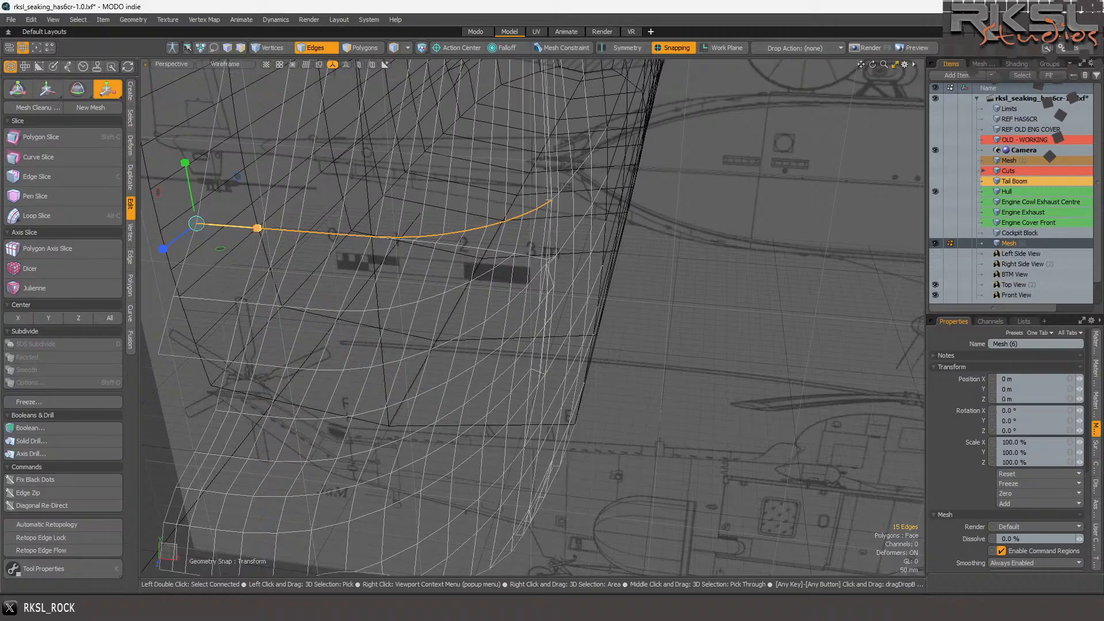
pyautogui.scroll(8, 534, 212)
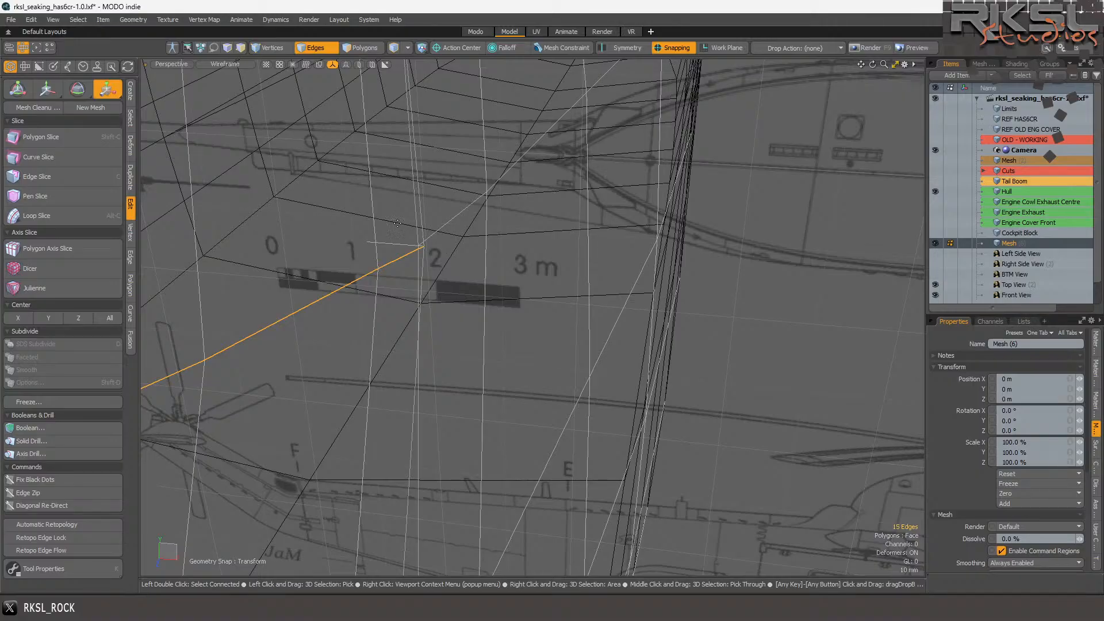
pyautogui.scroll(1, 404, 225)
pyautogui.hotkey('ctrl', 'z')
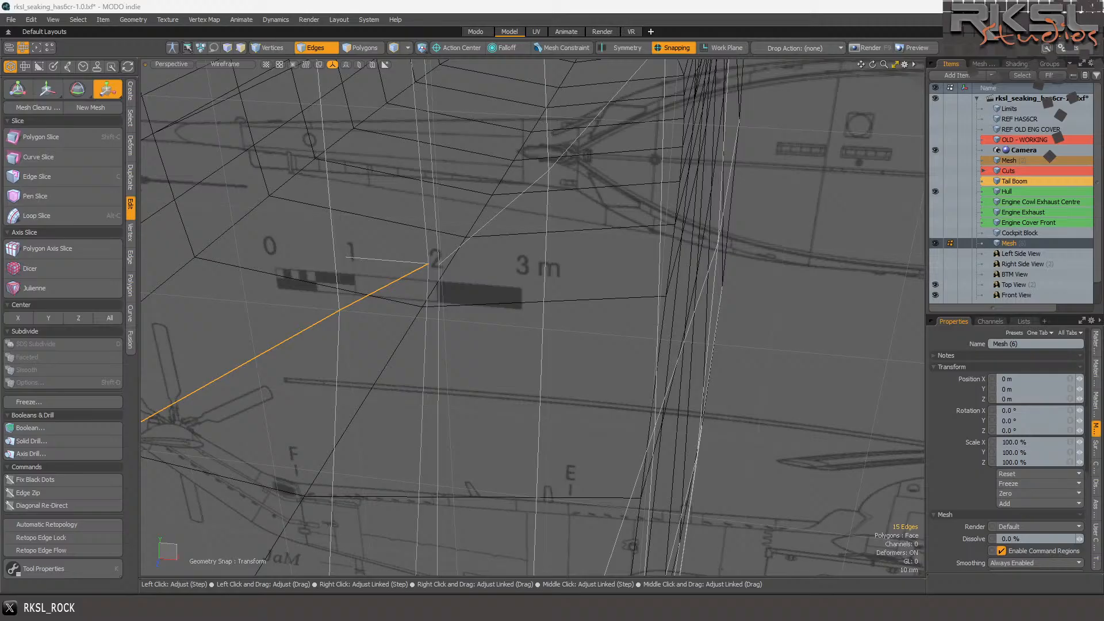
pyautogui.moveTo(428, 263); pyautogui.dragTo(437, 265)
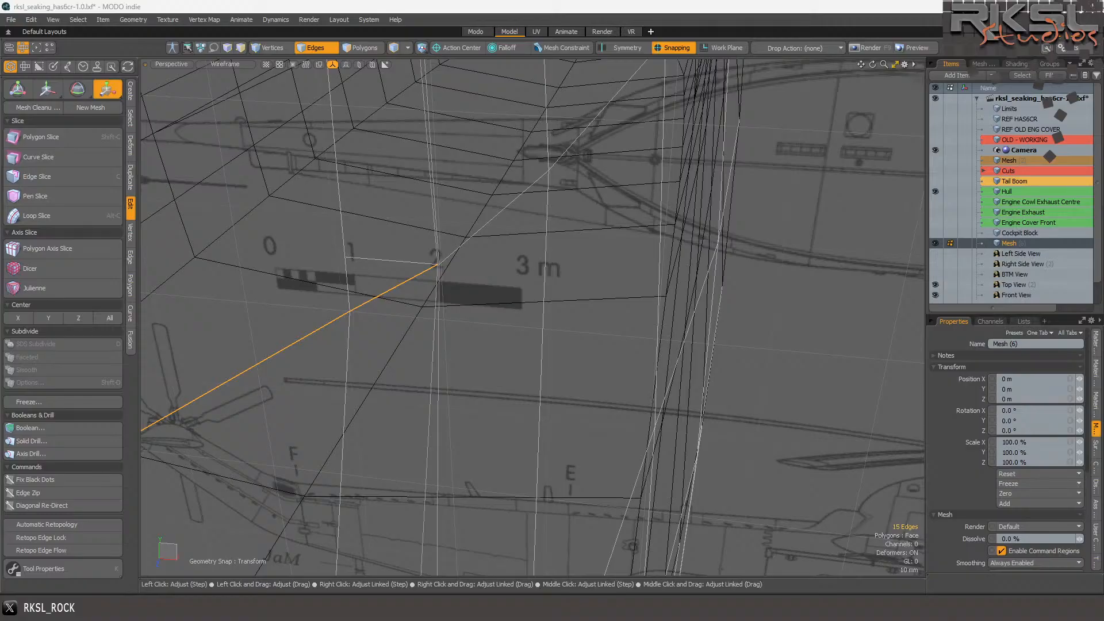
pyautogui.moveTo(288, 347); pyautogui.dragTo(290, 350)
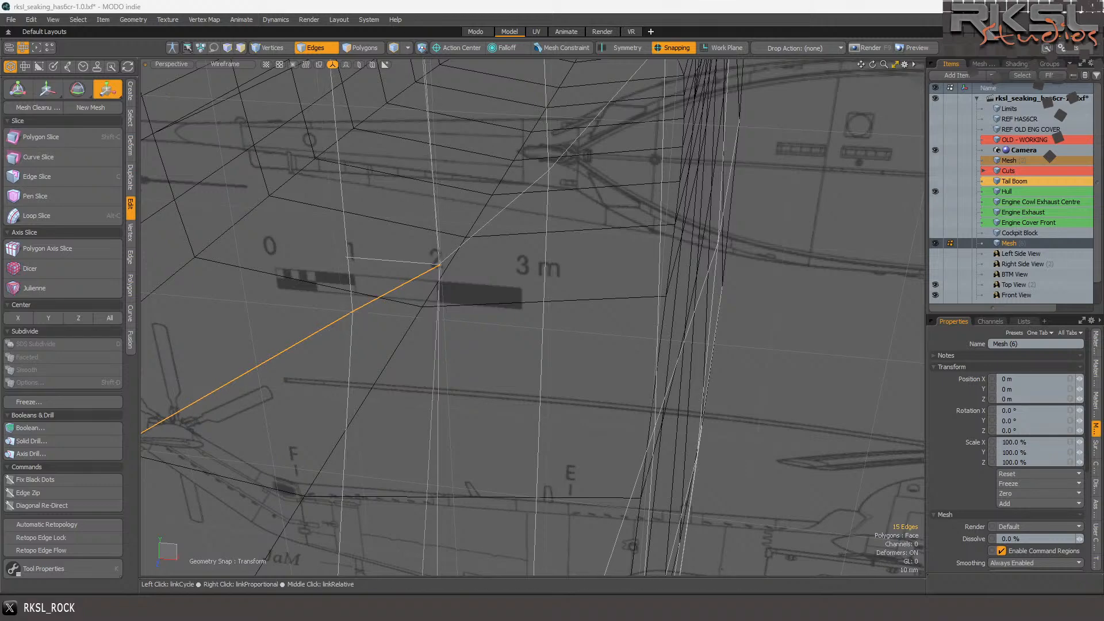
pyautogui.scroll(5, 387, 291)
pyautogui.scroll(-2, 386, 291)
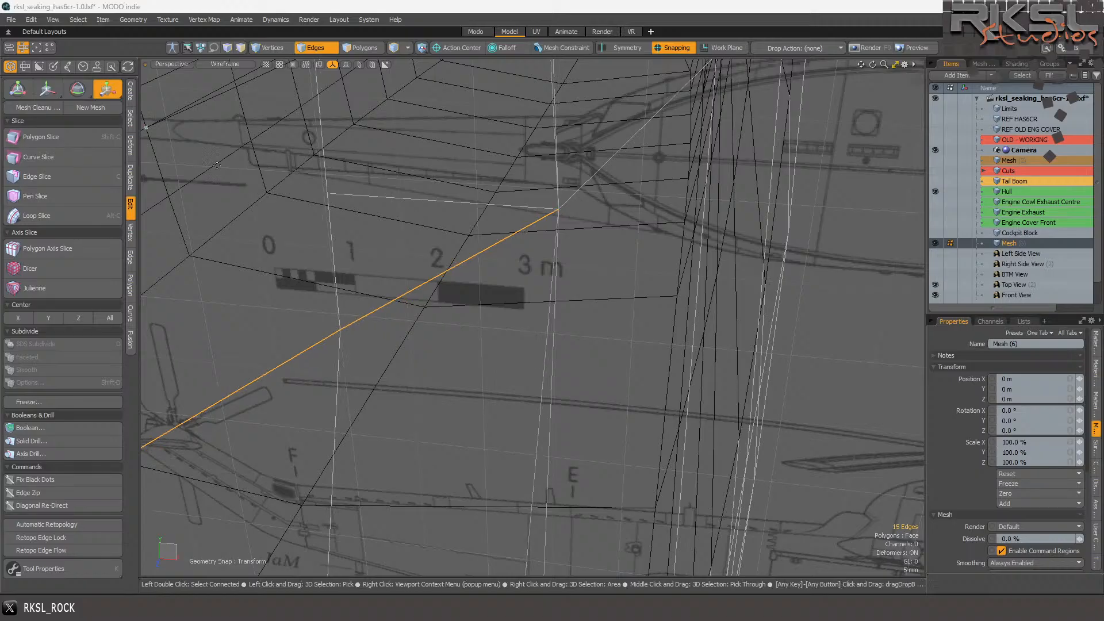
# - Merge the two nearly coincident vertices at the row's outer end with Join Averaged
pyautogui.press('space')
pyautogui.click(270, 49)
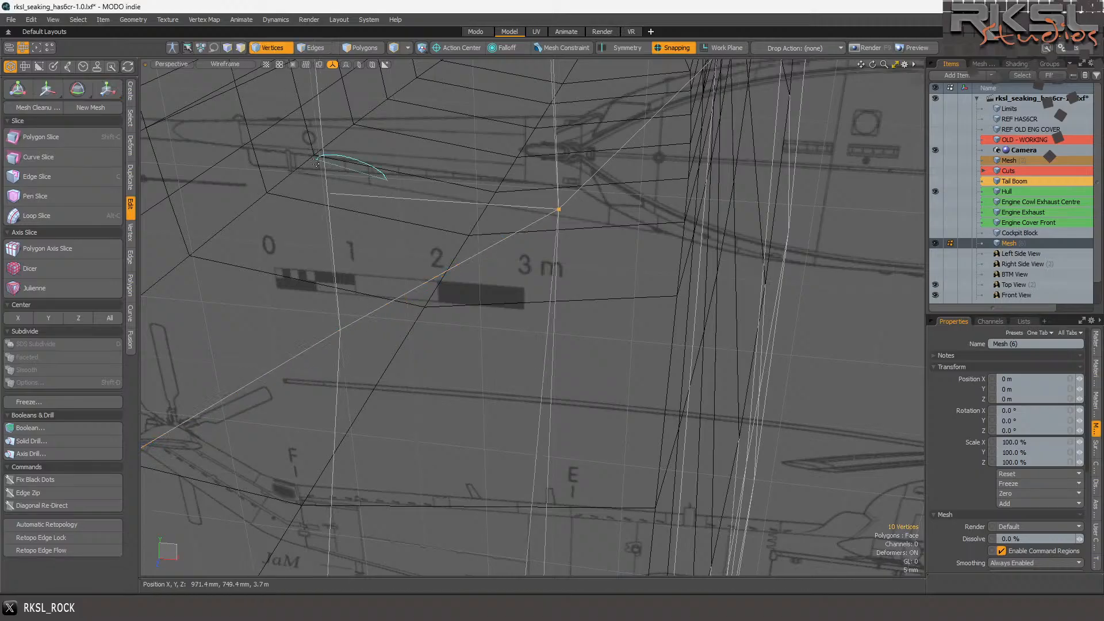
pyautogui.click(558, 209)
pyautogui.click(129, 233)
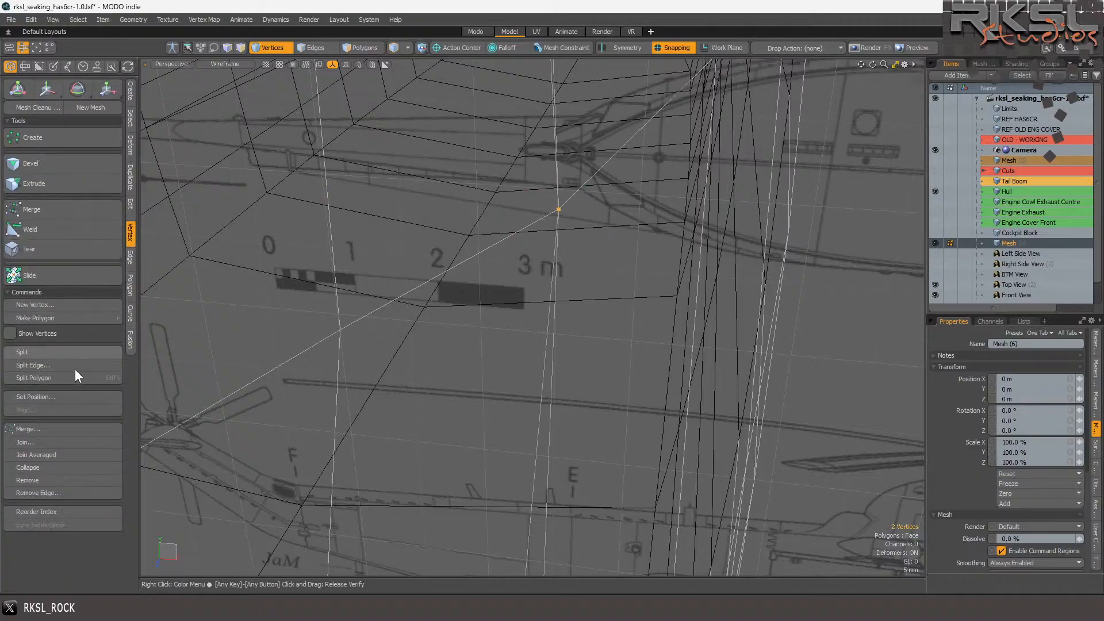
pyautogui.click(32, 454)
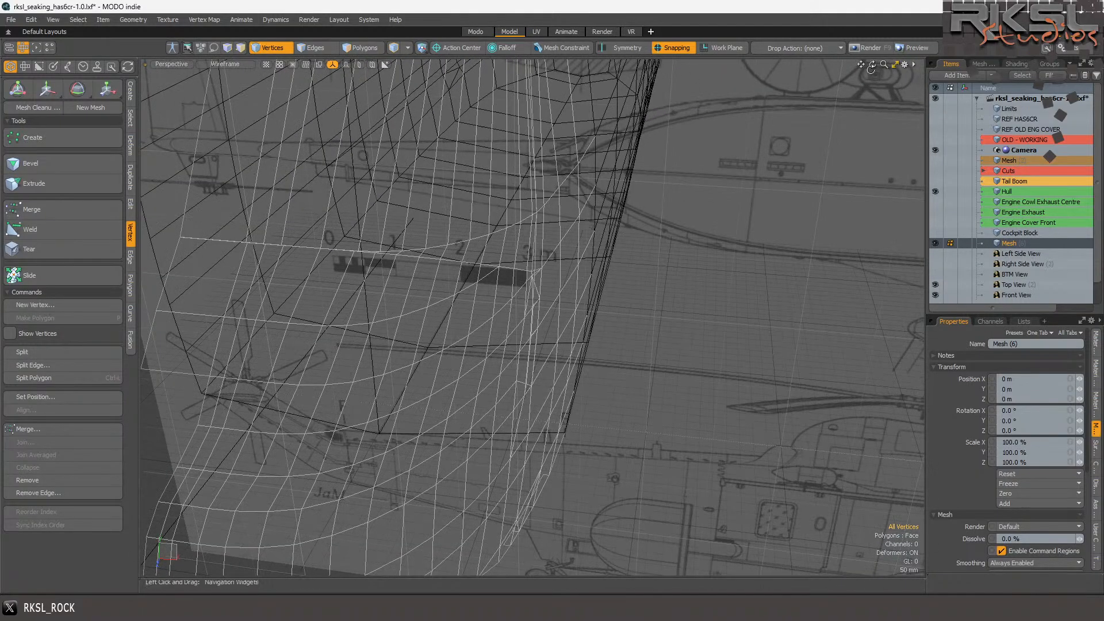
# - Inspect the narrow polygons where the upper windscreen rows meet the rear band, selecting one and undoing that selection
pyautogui.moveTo(874, 66); pyautogui.dragTo(571, 184)
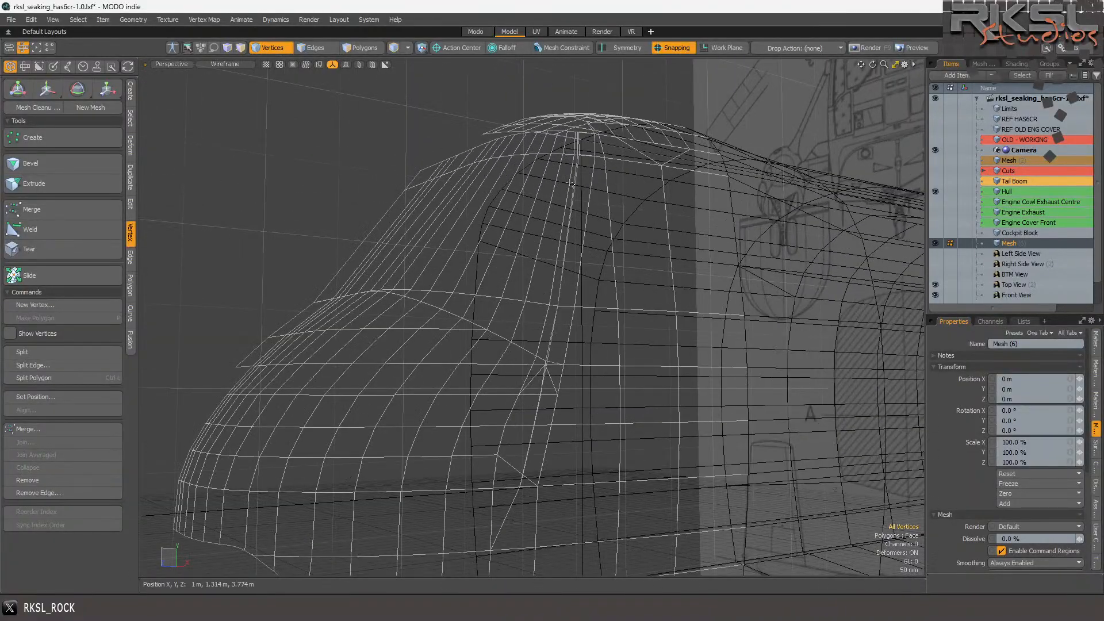
pyautogui.scroll(5, 570, 175)
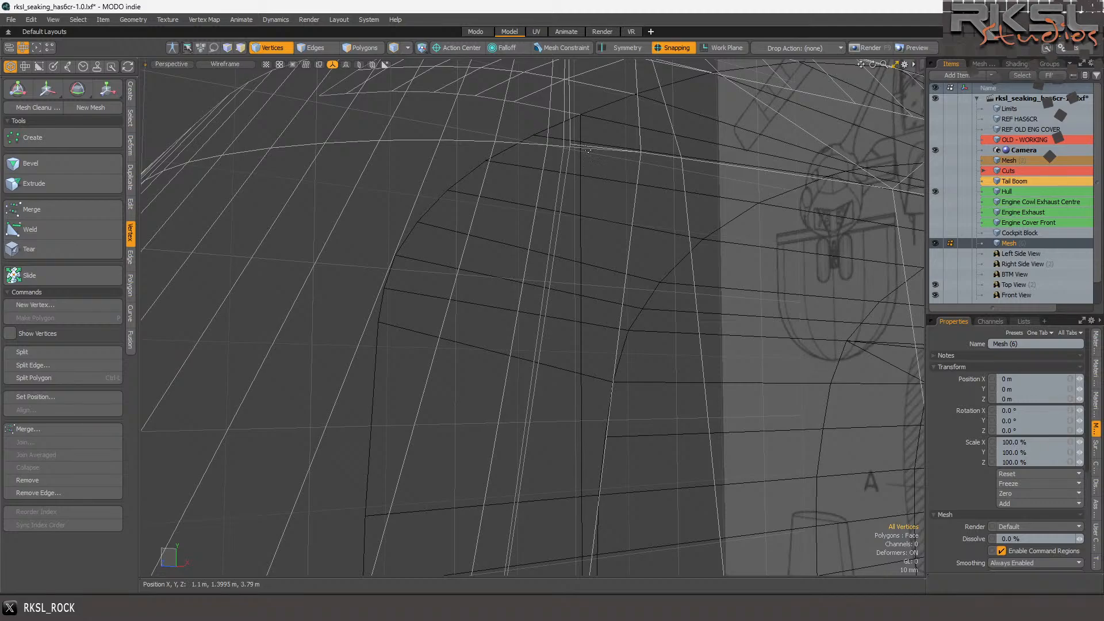
pyautogui.scroll(3, 585, 154)
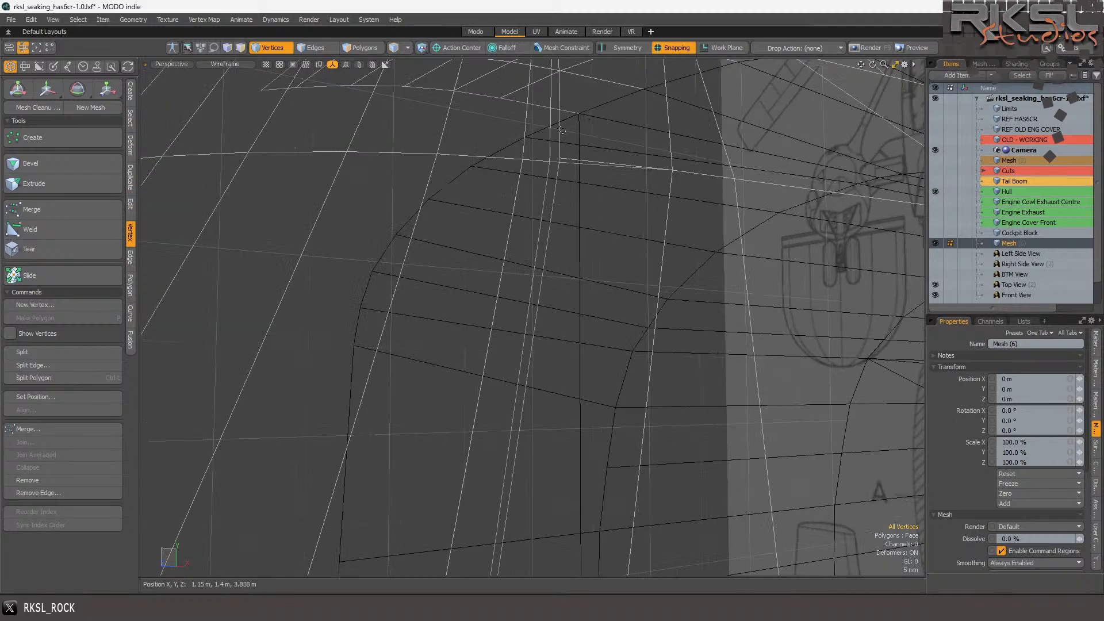
pyautogui.scroll(-3, 562, 131)
pyautogui.scroll(3, 536, 145)
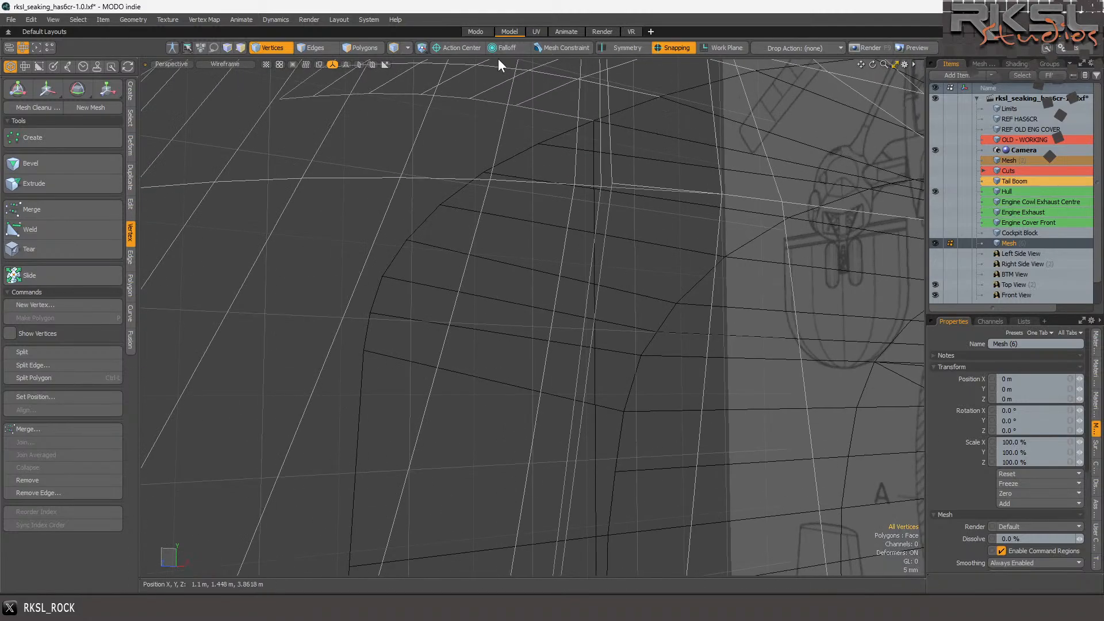
pyautogui.click(368, 47)
pyautogui.click(608, 190)
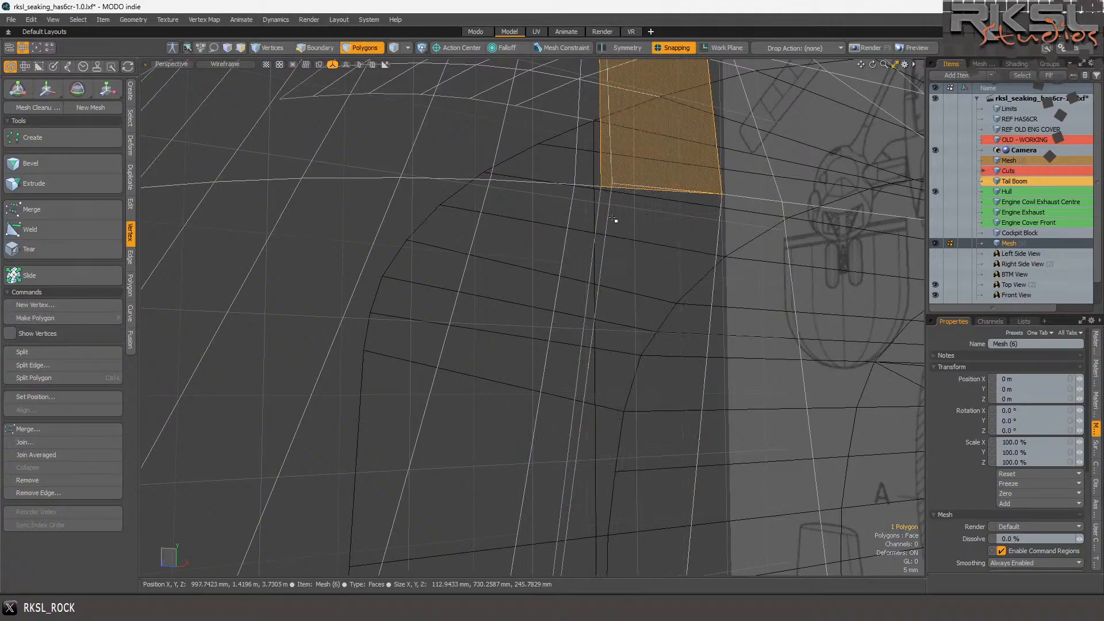
pyautogui.hotkey('ctrl', 'z')
pyautogui.scroll(-2, 638, 242)
pyautogui.scroll(-2, 322, 198)
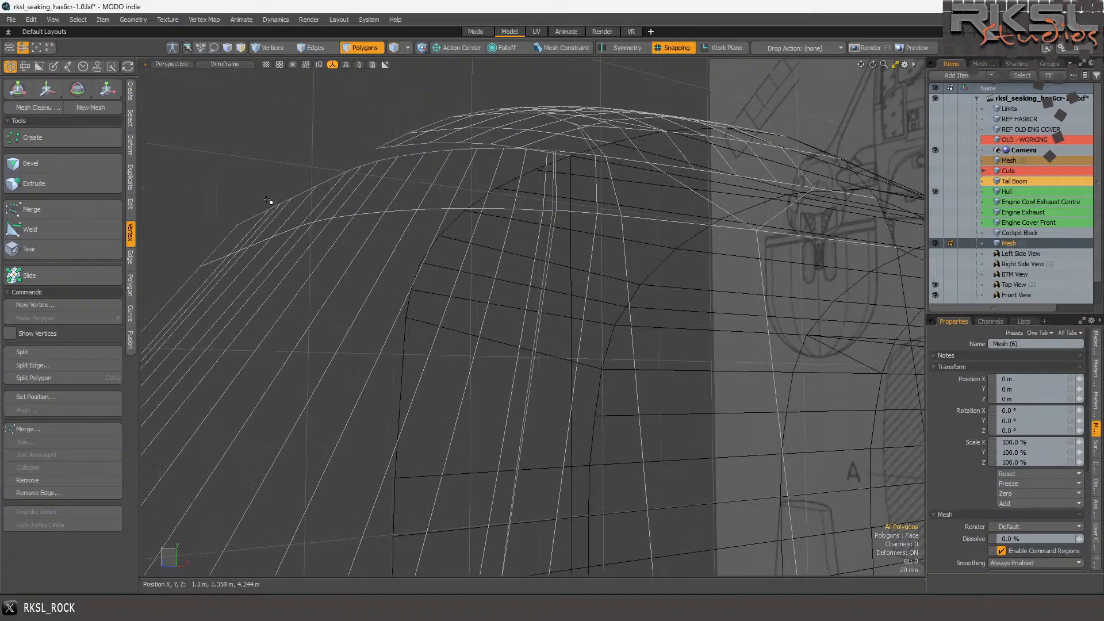
# - Select the second windscreen edge row from the top and move it so its outer end snaps to the rear band's vertex
pyautogui.click(311, 48)
pyautogui.moveTo(203, 241)
pyautogui.mouseDown(button='right')
pyautogui.moveTo(178, 292)
pyautogui.moveTo(506, 225)
pyautogui.moveTo(532, 183)
pyautogui.moveTo(523, 172)
pyautogui.mouseUp(button='right')
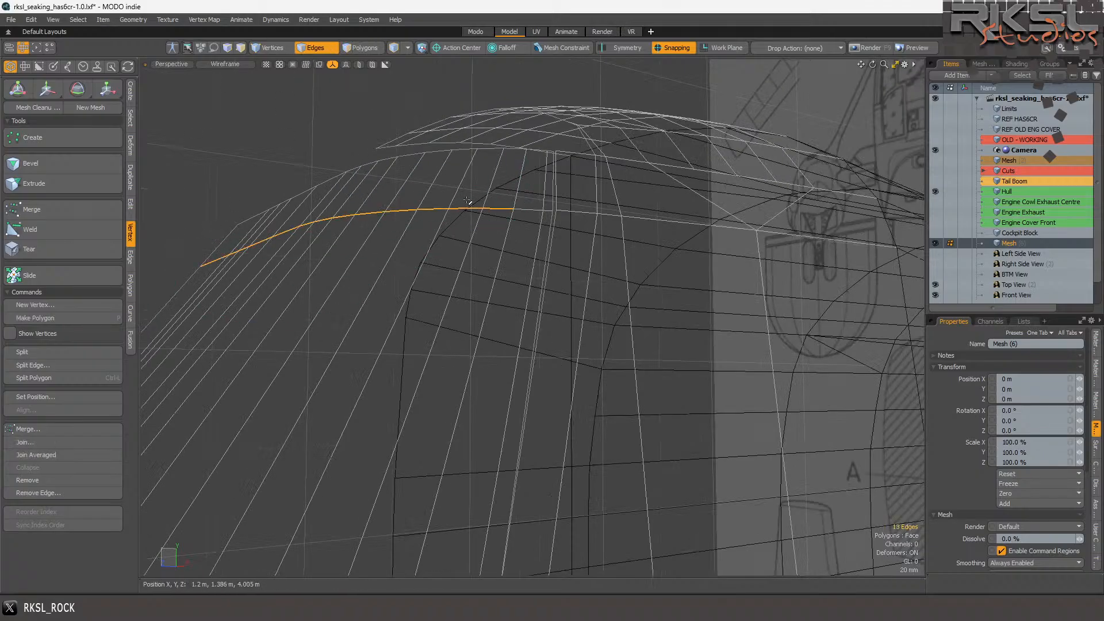
pyautogui.scroll(2, 549, 220)
pyautogui.keyDown('shift'); pyautogui.click(553, 222); pyautogui.keyUp('shift')
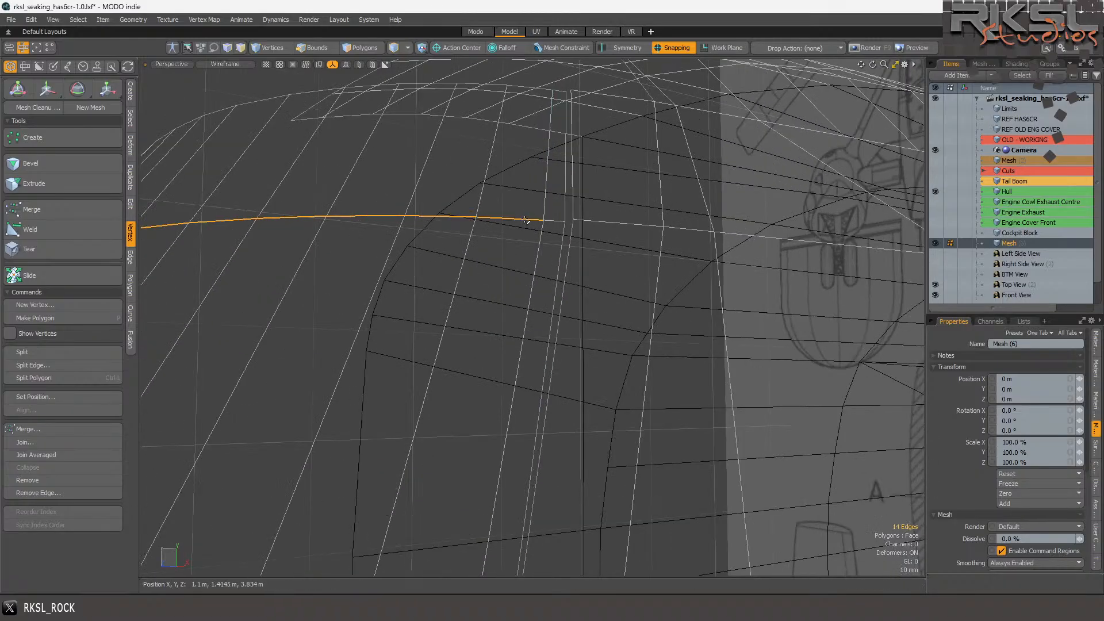
pyautogui.keyDown('shift'); pyautogui.click(562, 221); pyautogui.keyUp('shift')
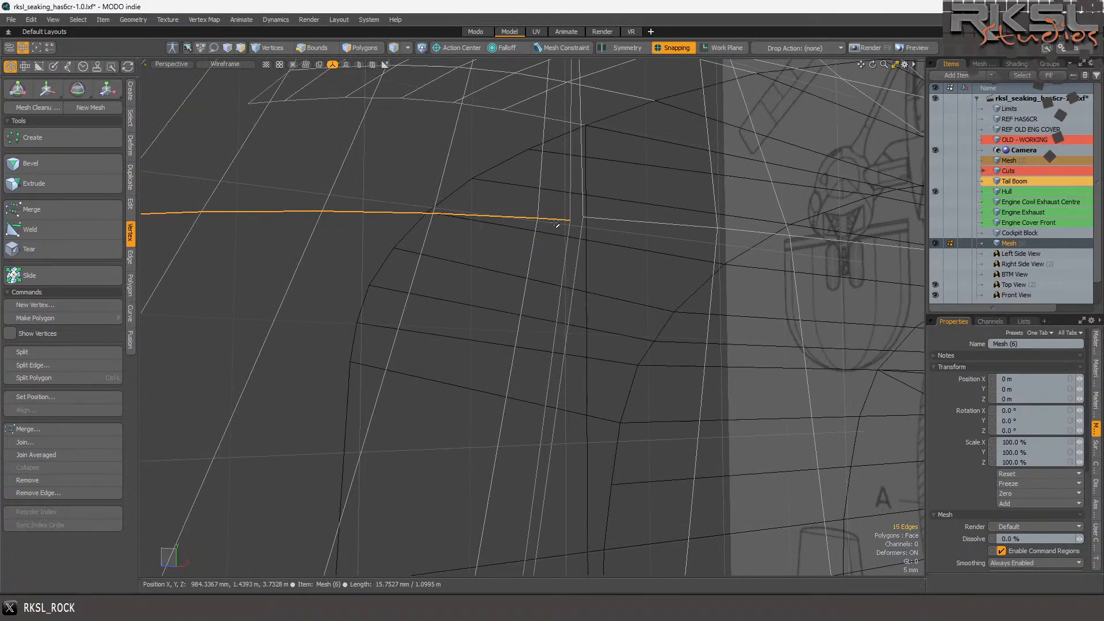
pyautogui.click(47, 90)
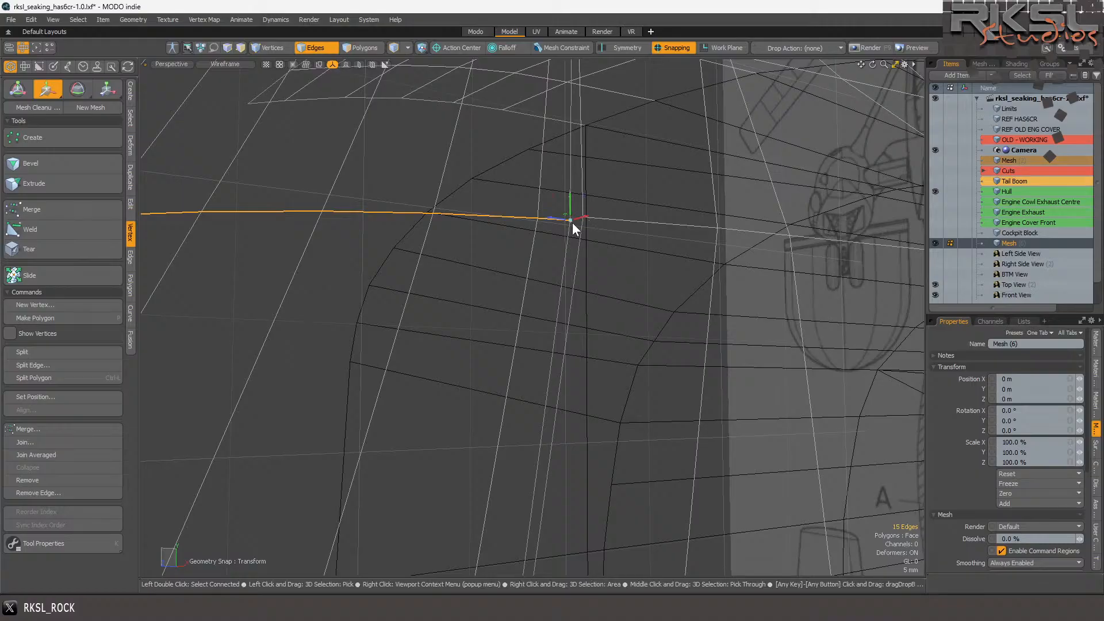
pyautogui.keyDown('alt'); pyautogui.moveTo(573, 223); pyautogui.dragTo(480, 217); pyautogui.keyUp('alt')
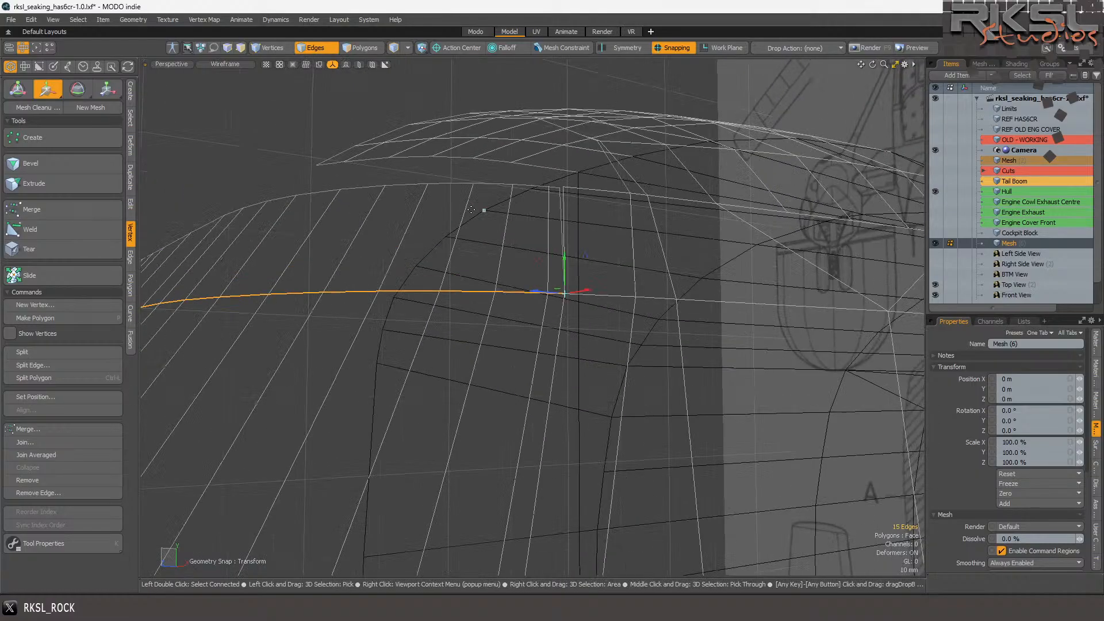
pyautogui.press('space')
# - Select the windscreen's topmost edge row, move it to align its outer end with the rear band, and clear the selection
pyautogui.scroll(2, 481, 217)
pyautogui.scroll(-5, 397, 221)
pyautogui.scroll(3, 357, 223)
pyautogui.moveTo(269, 210)
pyautogui.mouseDown(button='right')
pyautogui.moveTo(263, 264)
pyautogui.moveTo(506, 234)
pyautogui.moveTo(520, 208)
pyautogui.mouseUp(button='right')
pyautogui.scroll(2, 520, 208)
pyautogui.keyDown('shift'); pyautogui.click(519, 215); pyautogui.keyUp('shift')
pyautogui.scroll(2, 525, 222)
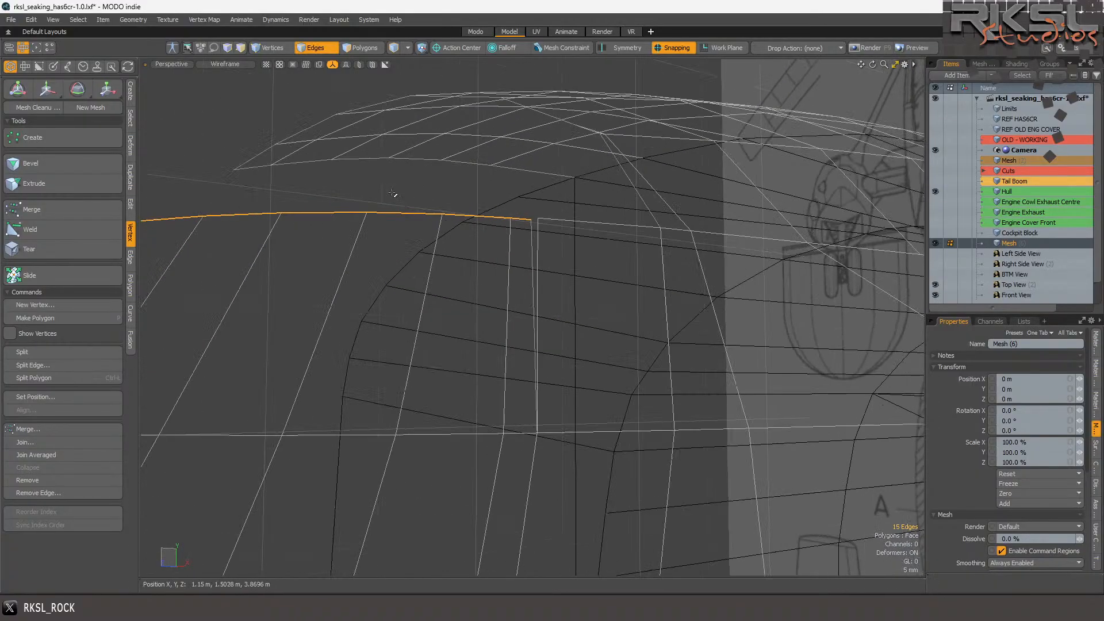
pyautogui.click(46, 91)
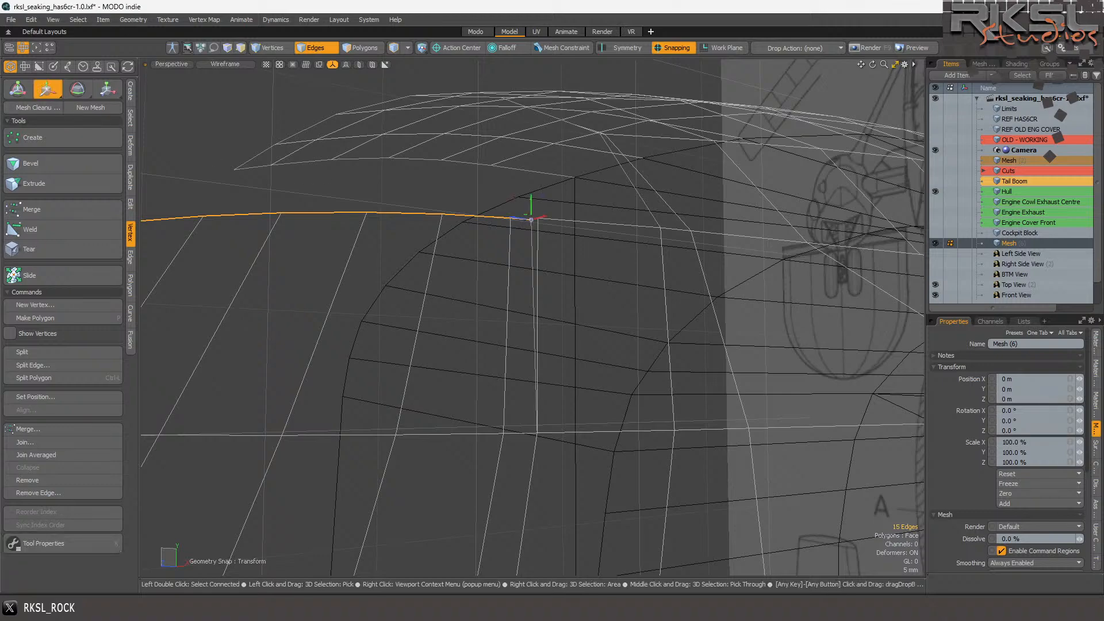
pyautogui.press('space')
pyautogui.scroll(-2, 560, 237)
pyautogui.scroll(-2, 558, 238)
pyautogui.click(508, 264)
pyautogui.scroll(-5, 508, 266)
pyautogui.scroll(4, 493, 322)
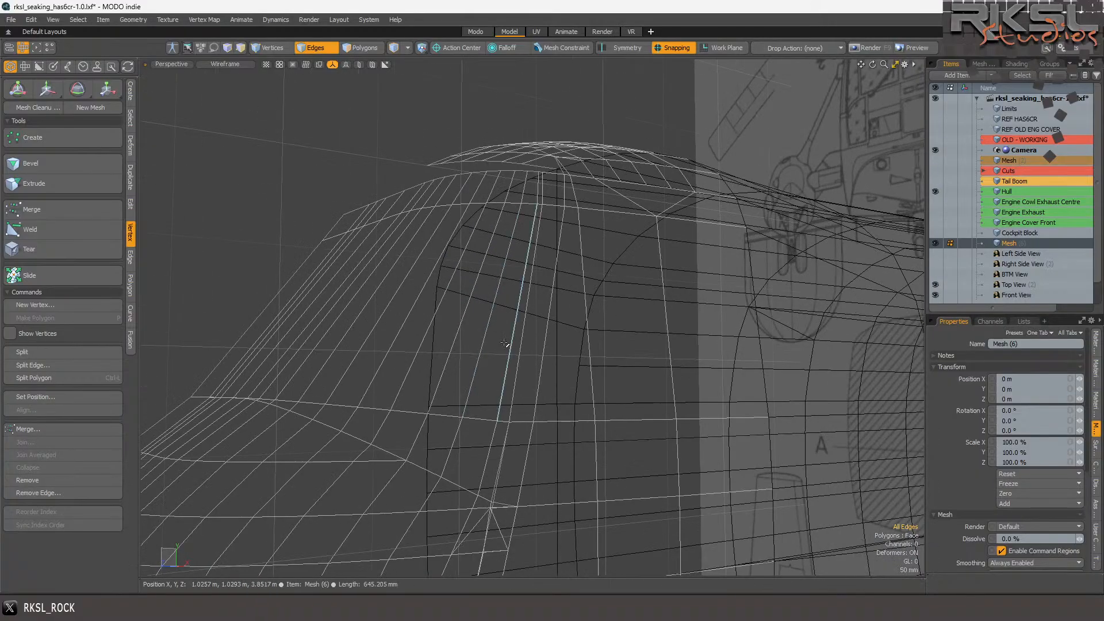
pyautogui.scroll(3, 494, 345)
pyautogui.scroll(-3, 518, 417)
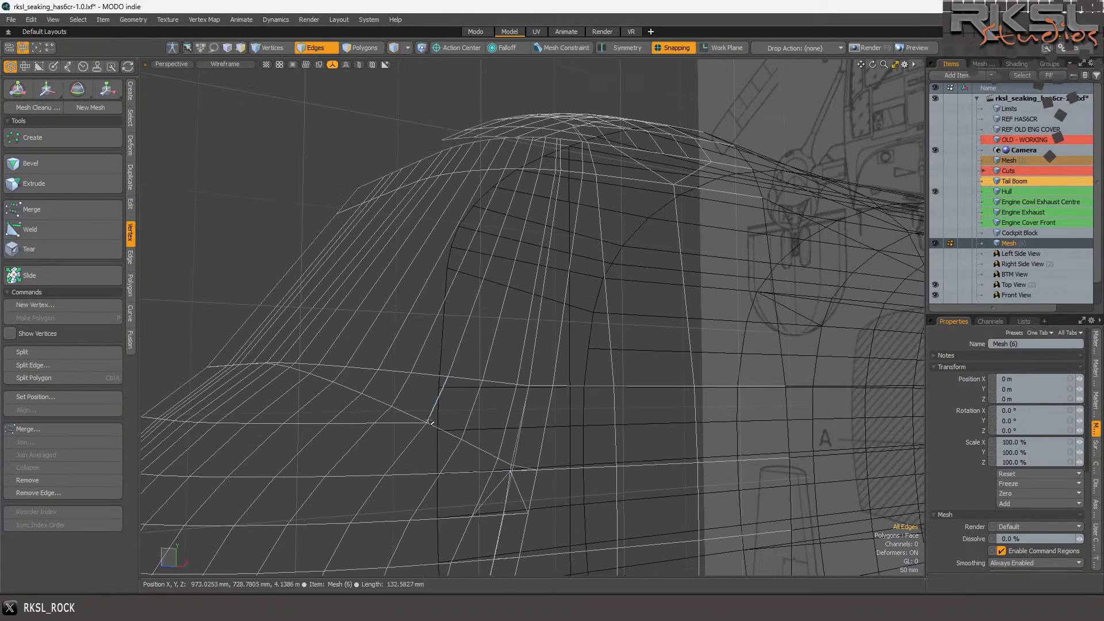
pyautogui.scroll(2, 356, 397)
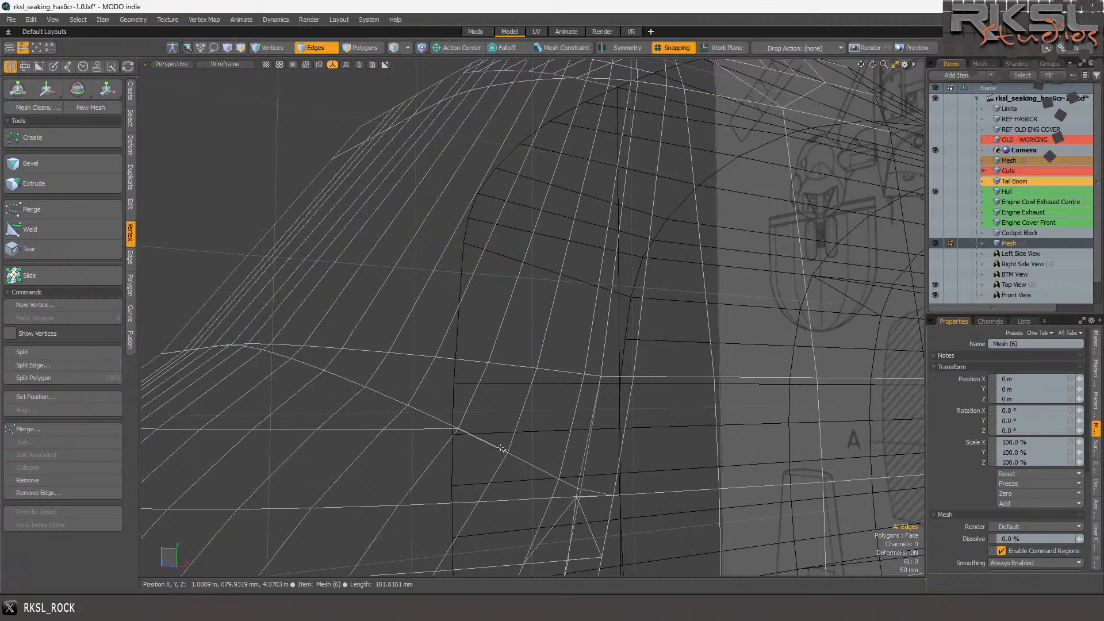
# - Select the curved lower windscreen edge row with its adjoining horizontal row and move them outward along X towards the rear band
pyautogui.scroll(-3, 501, 449)
pyautogui.scroll(2, 436, 328)
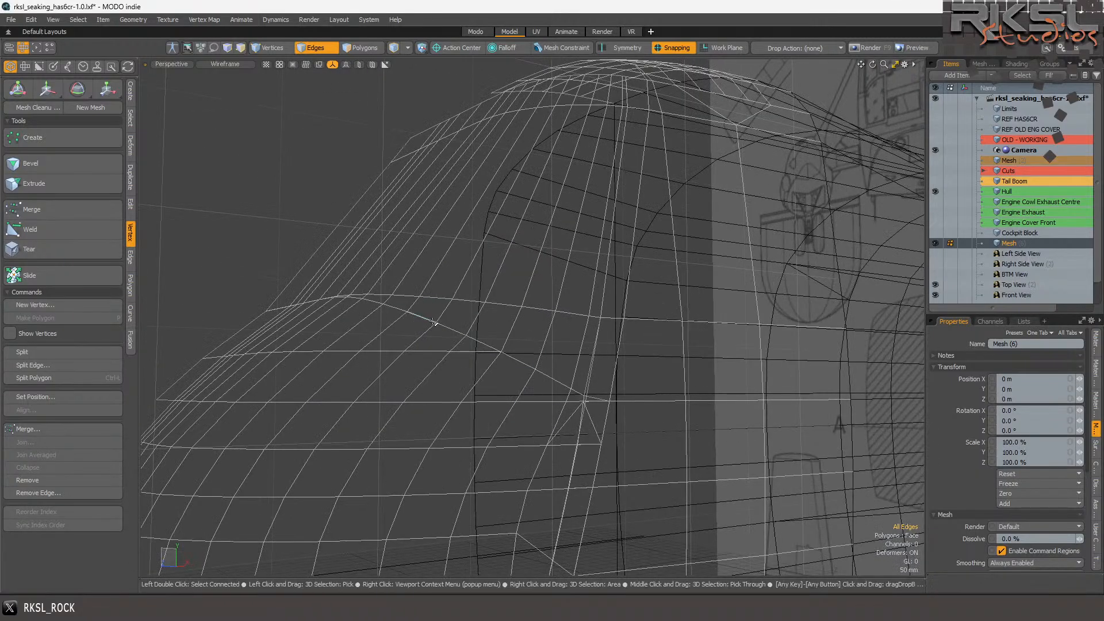
pyautogui.scroll(2, 430, 322)
pyautogui.click(460, 334)
pyautogui.doubleClick(459, 335)
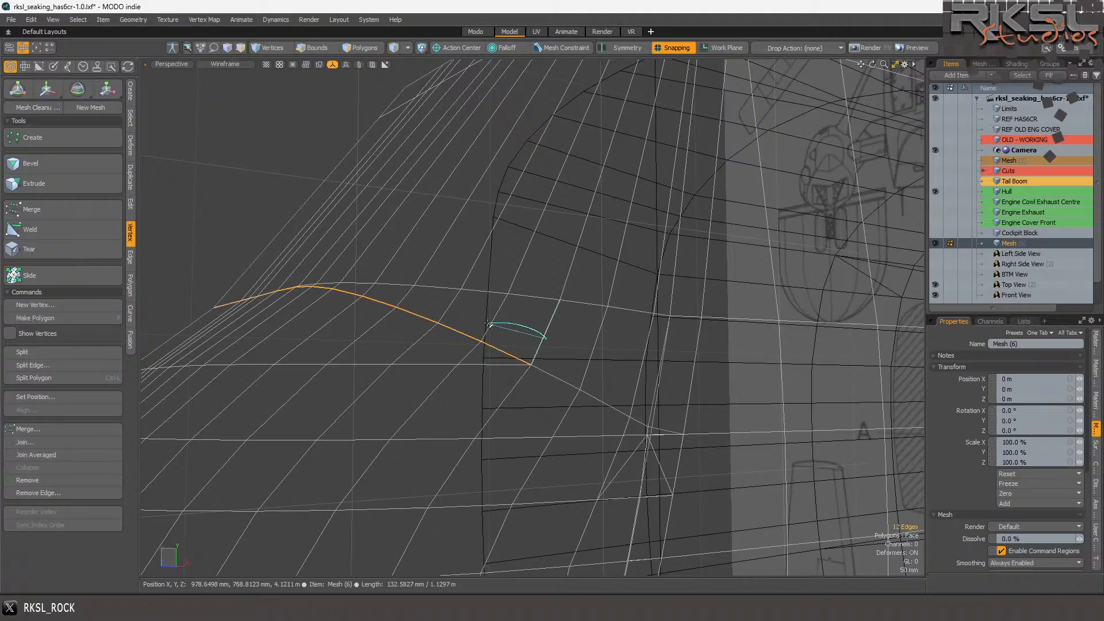
pyautogui.scroll(-3, 553, 349)
pyautogui.moveTo(333, 368)
pyautogui.mouseDown(button='right')
pyautogui.moveTo(271, 362)
pyautogui.moveTo(440, 344)
pyautogui.moveTo(544, 359)
pyautogui.mouseUp(button='right')
pyautogui.scroll(5, 542, 362)
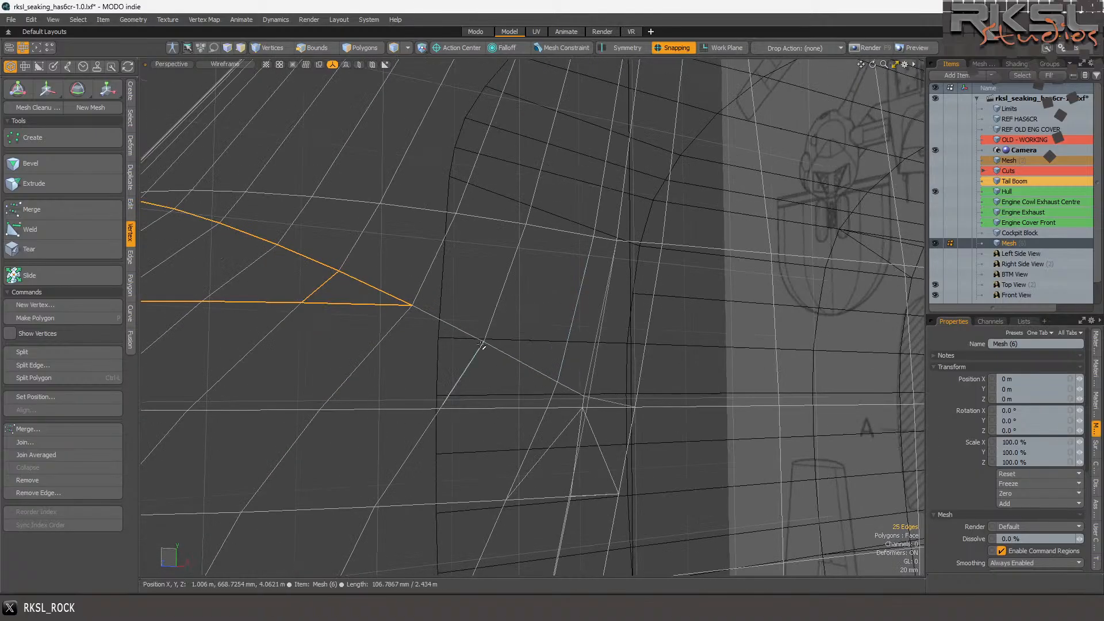
pyautogui.keyDown('shift'); pyautogui.click(541, 369); pyautogui.keyUp('shift')
pyautogui.scroll(4, 584, 382)
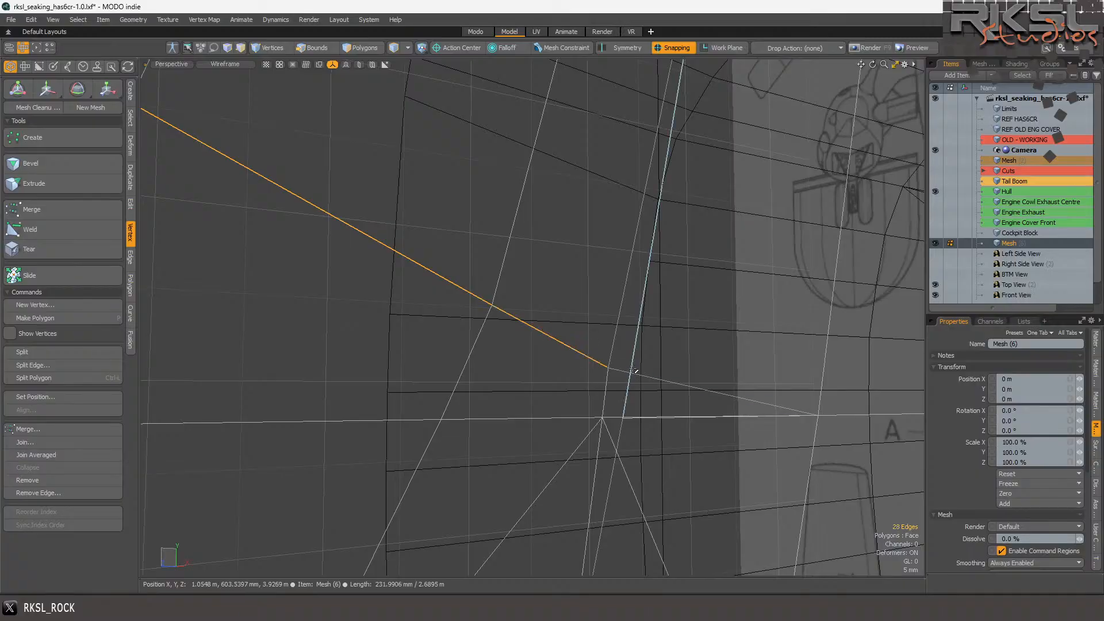
pyautogui.press('2')
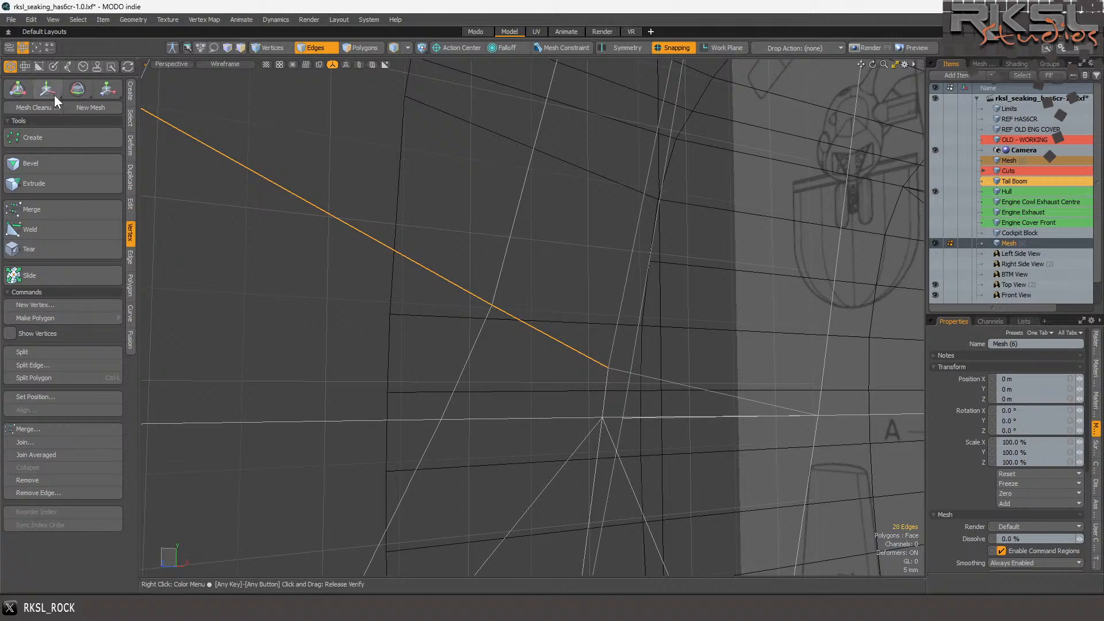
pyautogui.press('w')
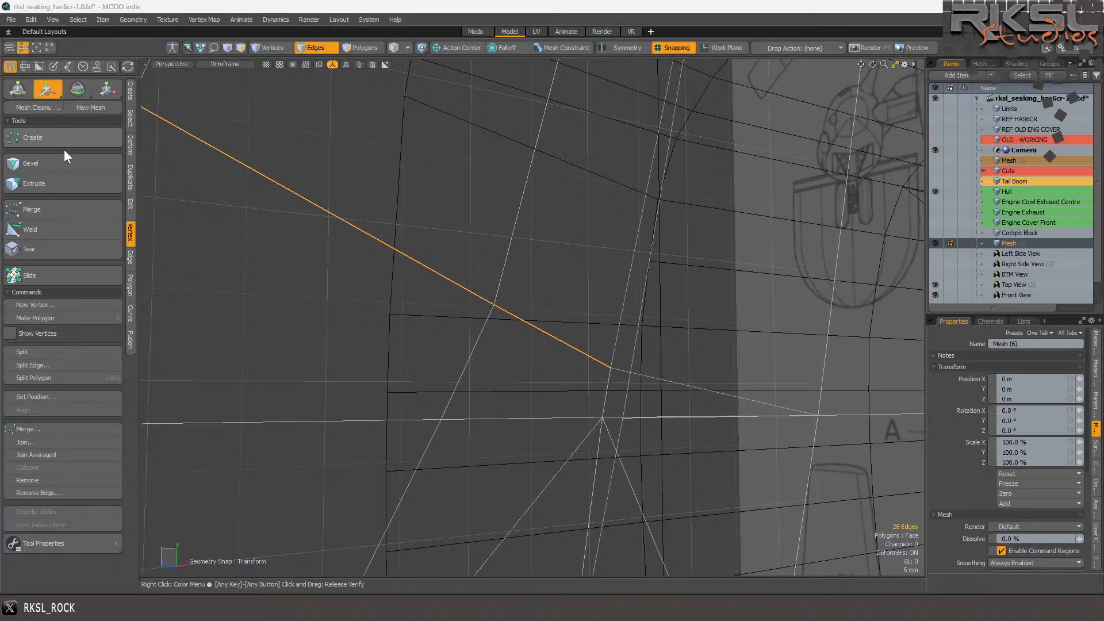
pyautogui.moveTo(872, 65)
pyautogui.mouseDown()
pyautogui.moveTo(954, 70)
pyautogui.moveTo(864, 65)
pyautogui.mouseUp()
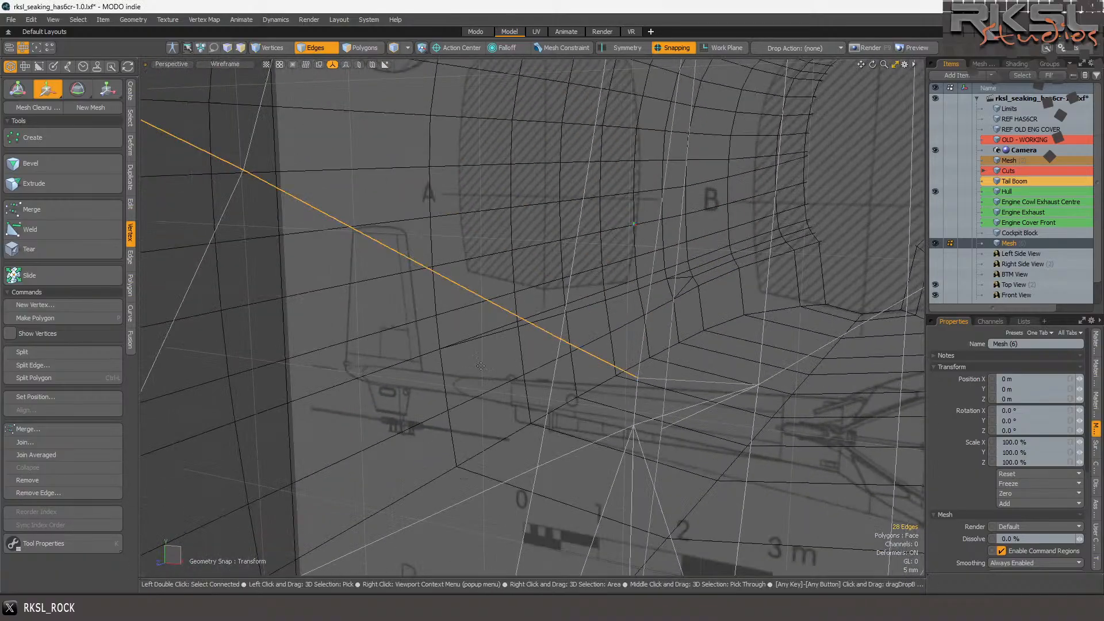
pyautogui.click(458, 384)
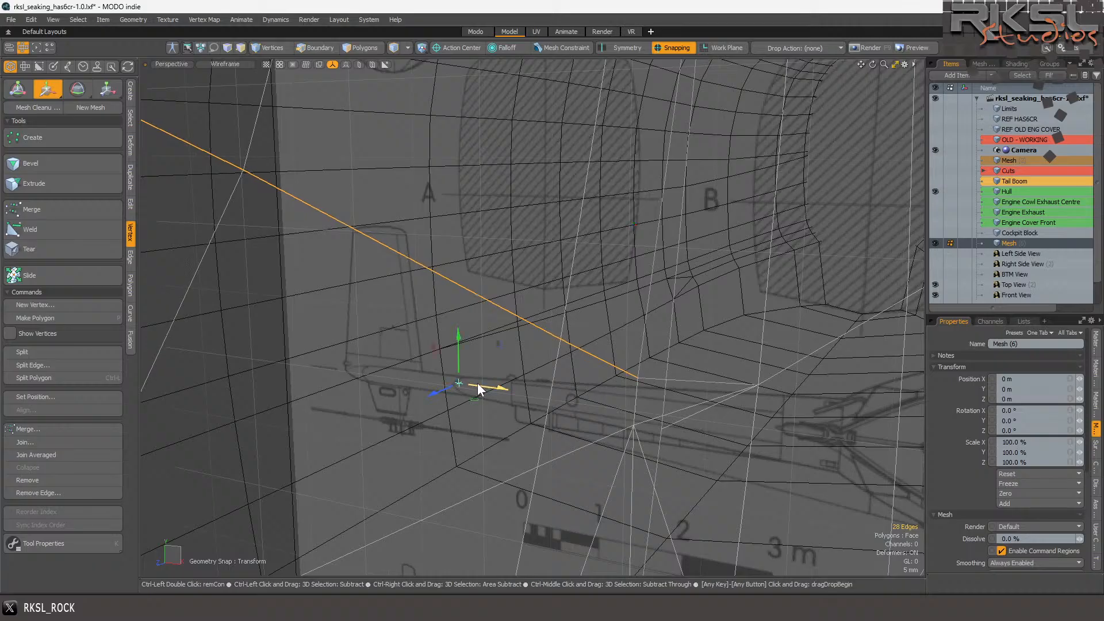
pyautogui.moveTo(480, 385); pyautogui.dragTo(519, 392)
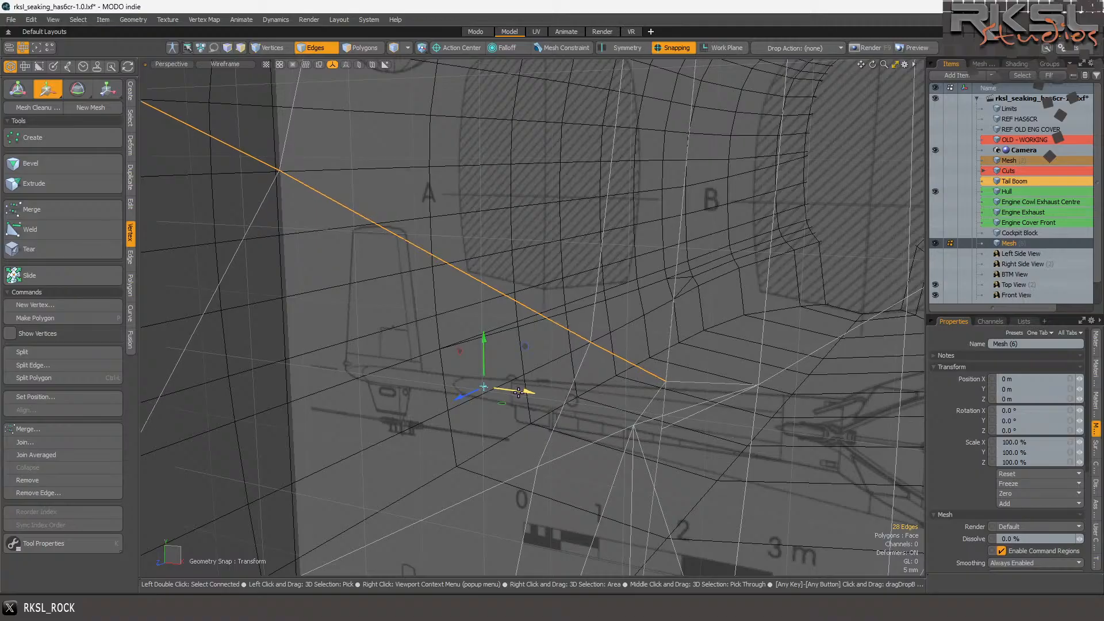
pyautogui.press('space')
# - Select the whole edge row directly below the curved one and move it outward so its outer end lines up with the rear band
pyautogui.scroll(-5, 502, 322)
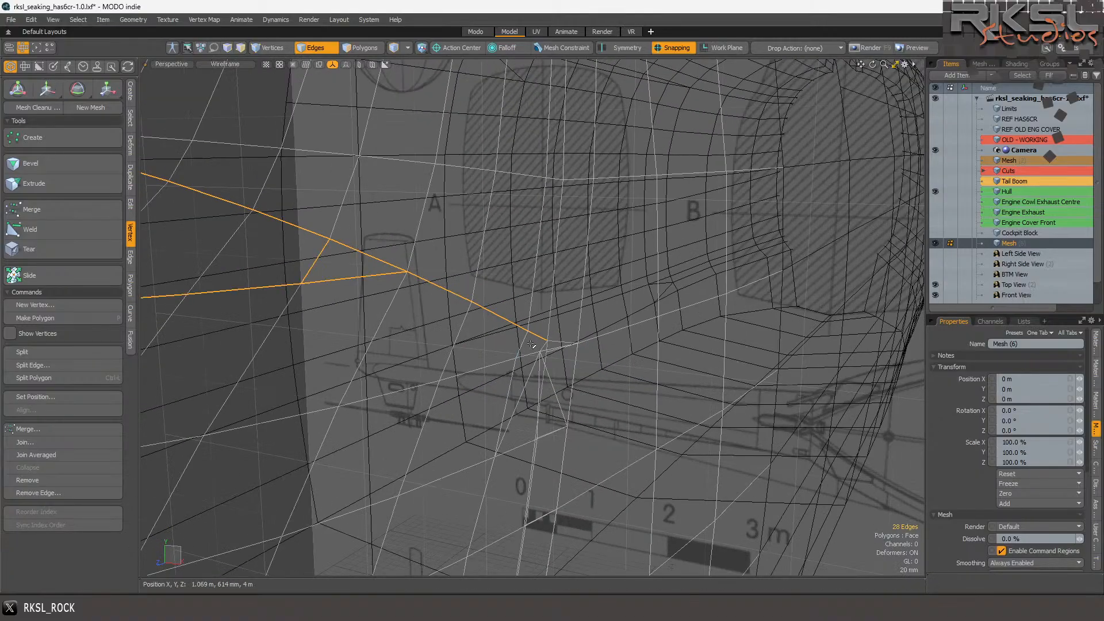
pyautogui.scroll(5, 518, 345)
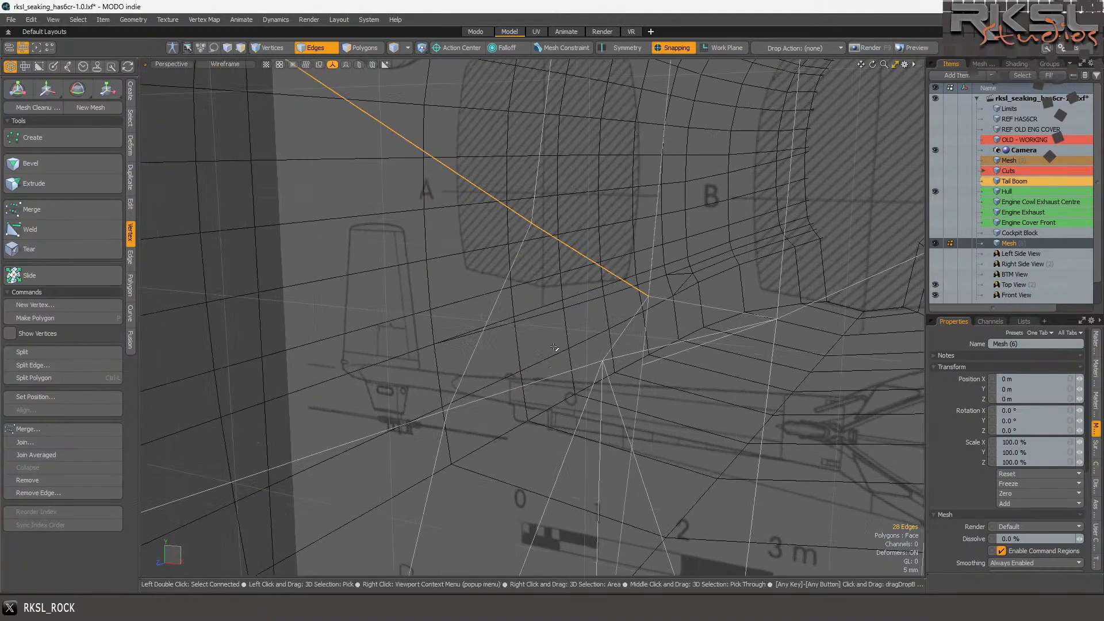
pyautogui.click(552, 372)
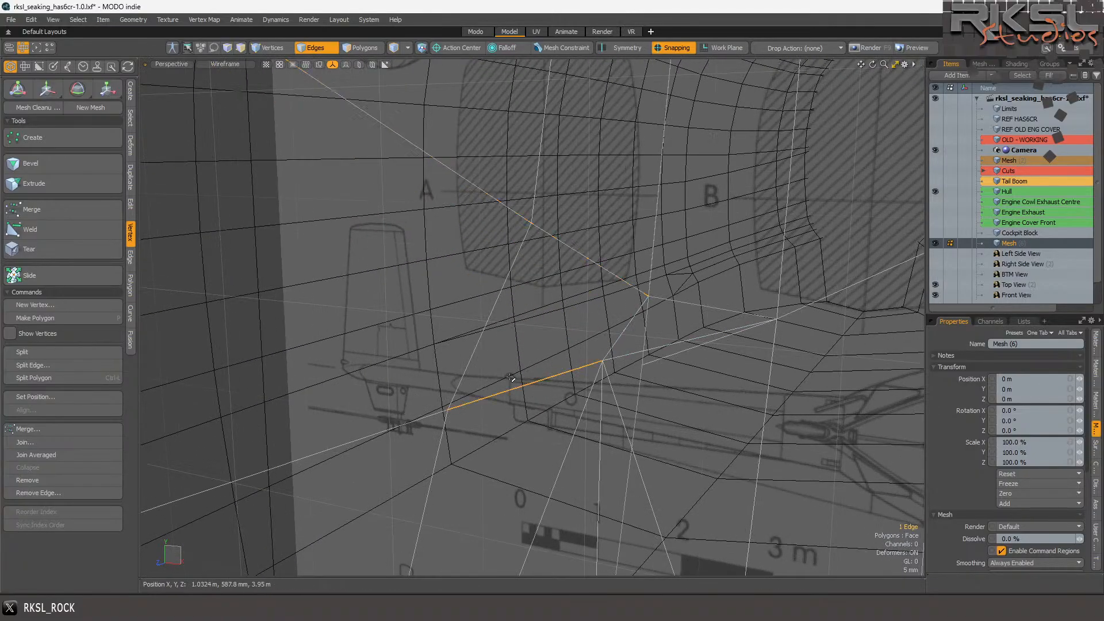
pyautogui.scroll(-5, 408, 371)
pyautogui.scroll(-5, 408, 371)
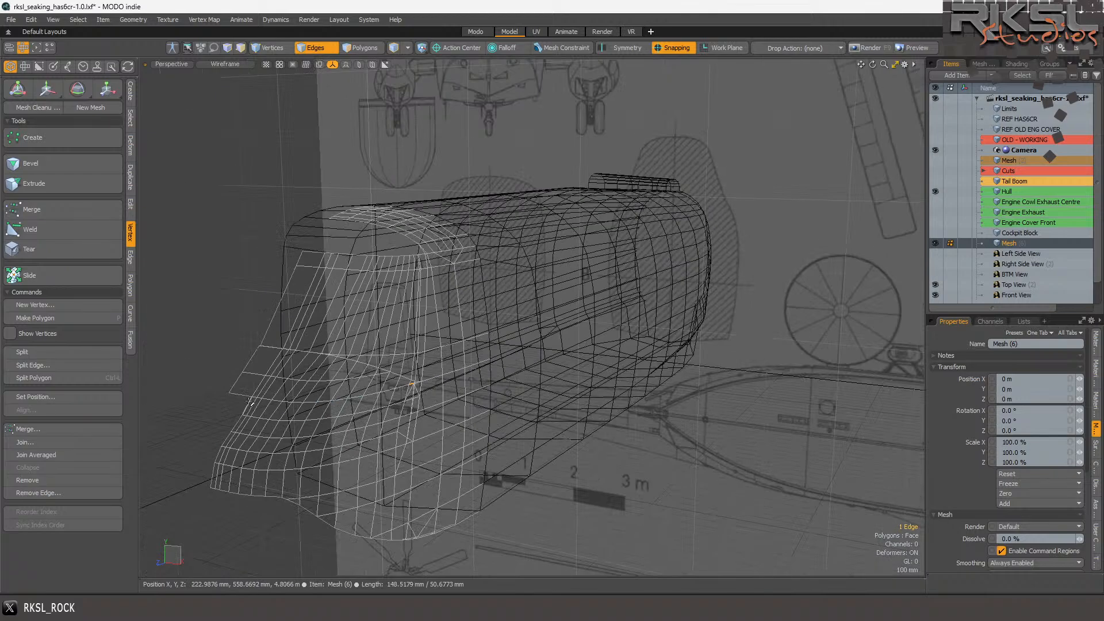
pyautogui.scroll(3, 271, 385)
pyautogui.moveTo(271, 385)
pyautogui.mouseDown(button='right')
pyautogui.moveTo(246, 393)
pyautogui.moveTo(414, 403)
pyautogui.moveTo(482, 377)
pyautogui.mouseUp(button='right')
pyautogui.scroll(8, 486, 377)
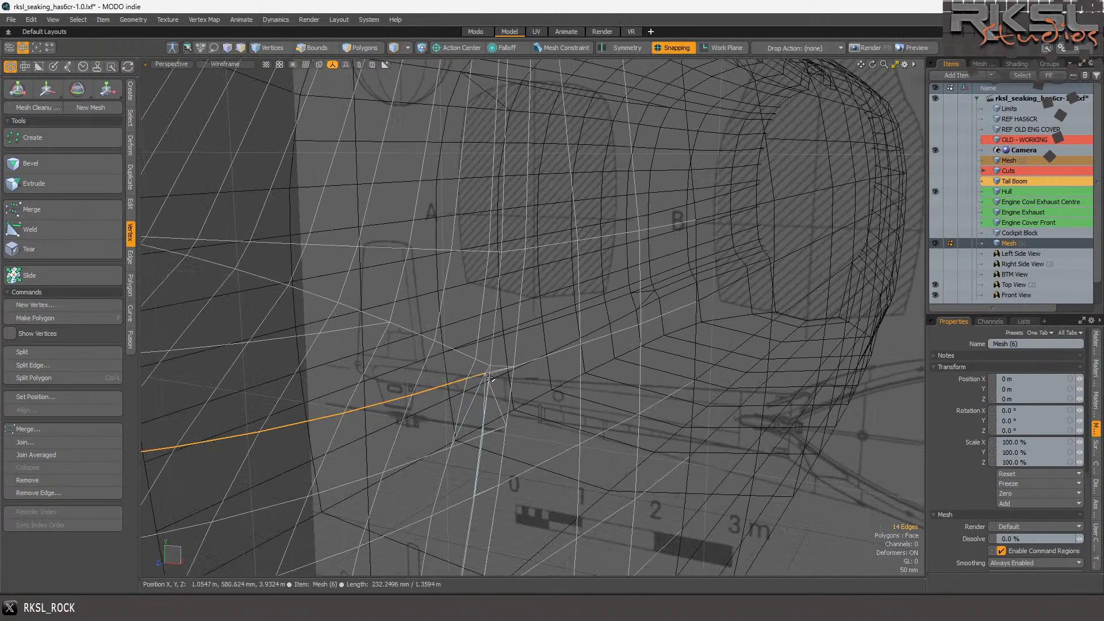
pyautogui.keyDown('shift'); pyautogui.scroll(3, 460, 357); pyautogui.keyUp('shift')
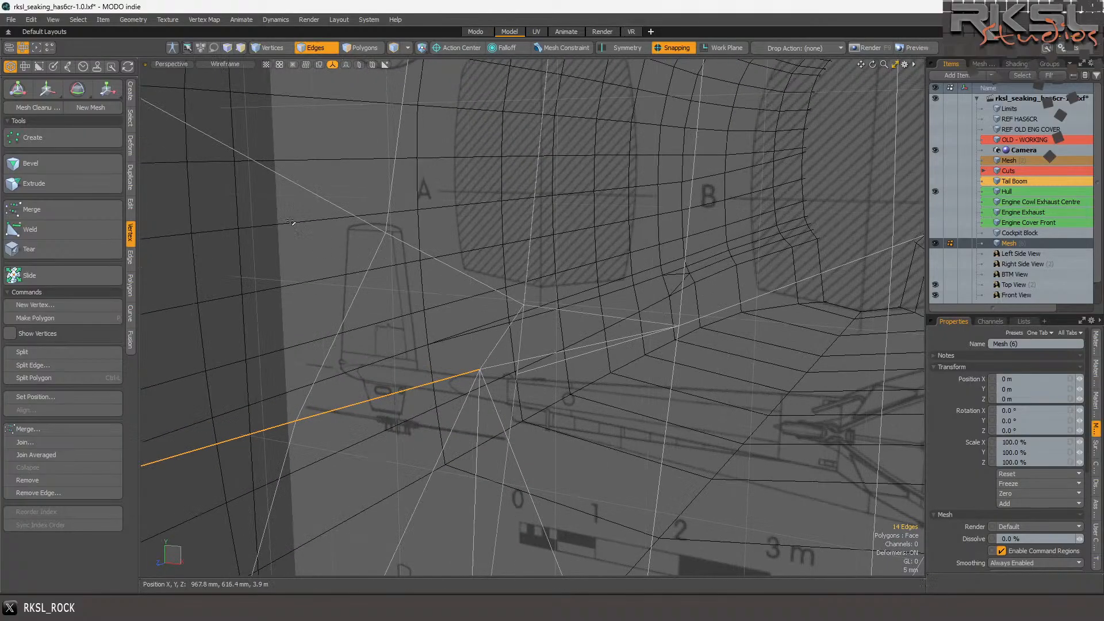
pyautogui.click(41, 83)
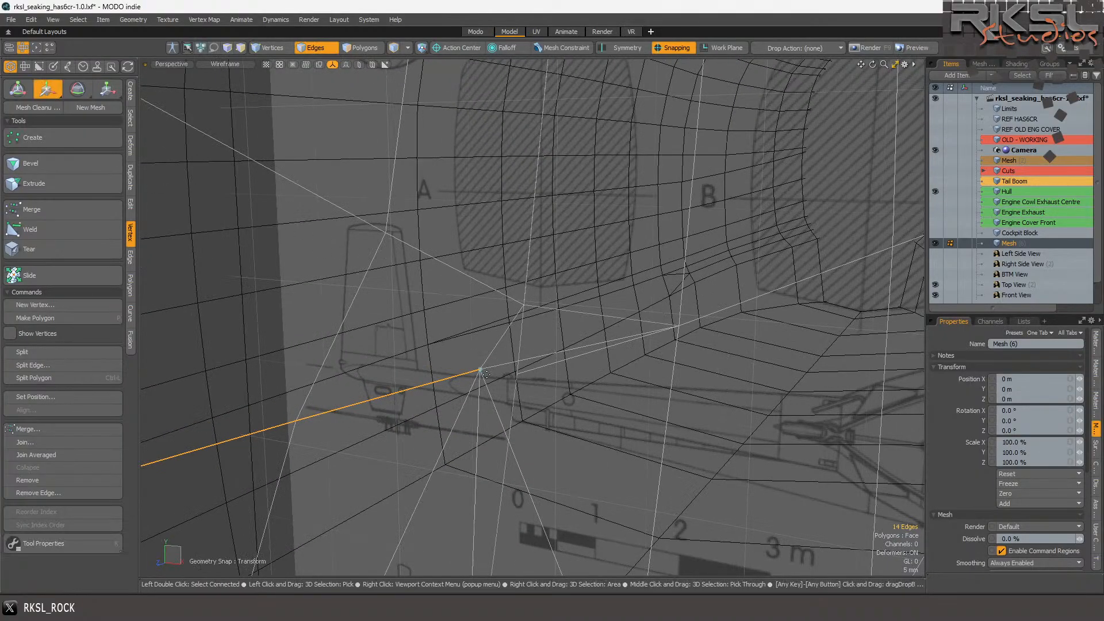
pyautogui.moveTo(480, 370); pyautogui.dragTo(517, 378)
pyautogui.scroll(-3, 517, 379)
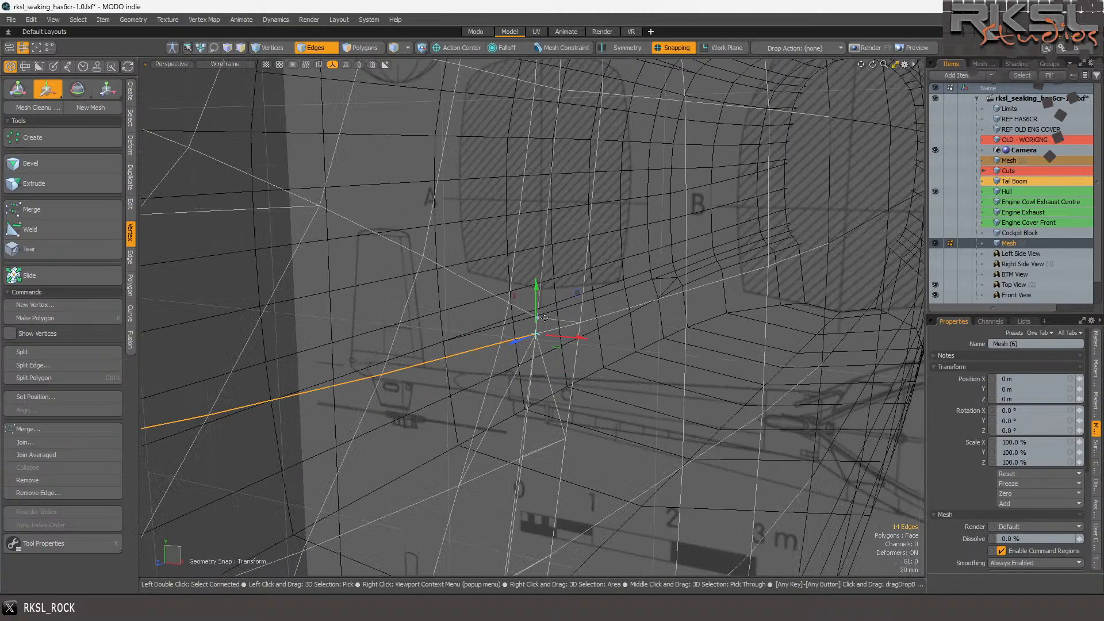
pyautogui.press('space')
# - Select and delete the redundant narrow polygons at the outer end of the moved rows, beside the rear band
pyautogui.scroll(3, 516, 380)
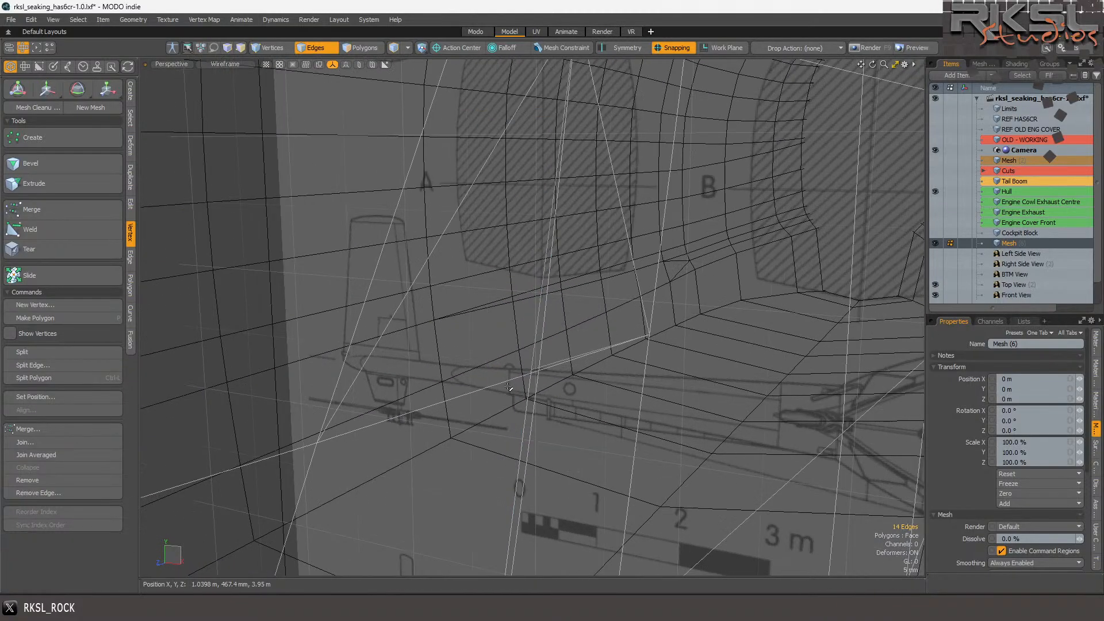
pyautogui.moveTo(516, 378)
pyautogui.mouseDown()
pyautogui.moveTo(539, 371)
pyautogui.moveTo(529, 383)
pyautogui.mouseUp()
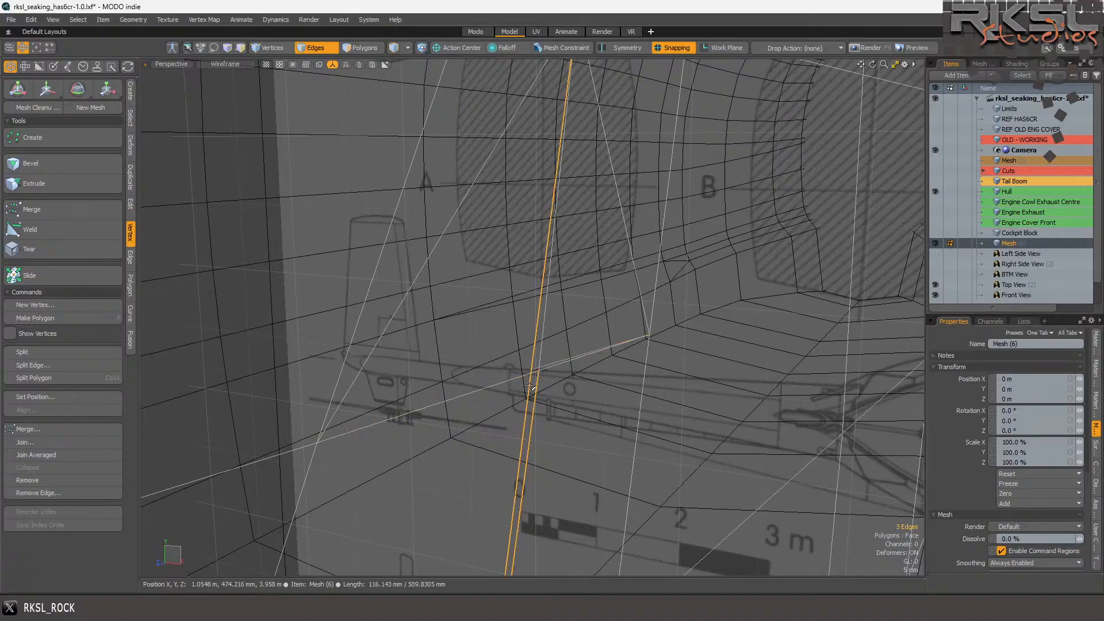
pyautogui.click(361, 48)
pyautogui.click(531, 360)
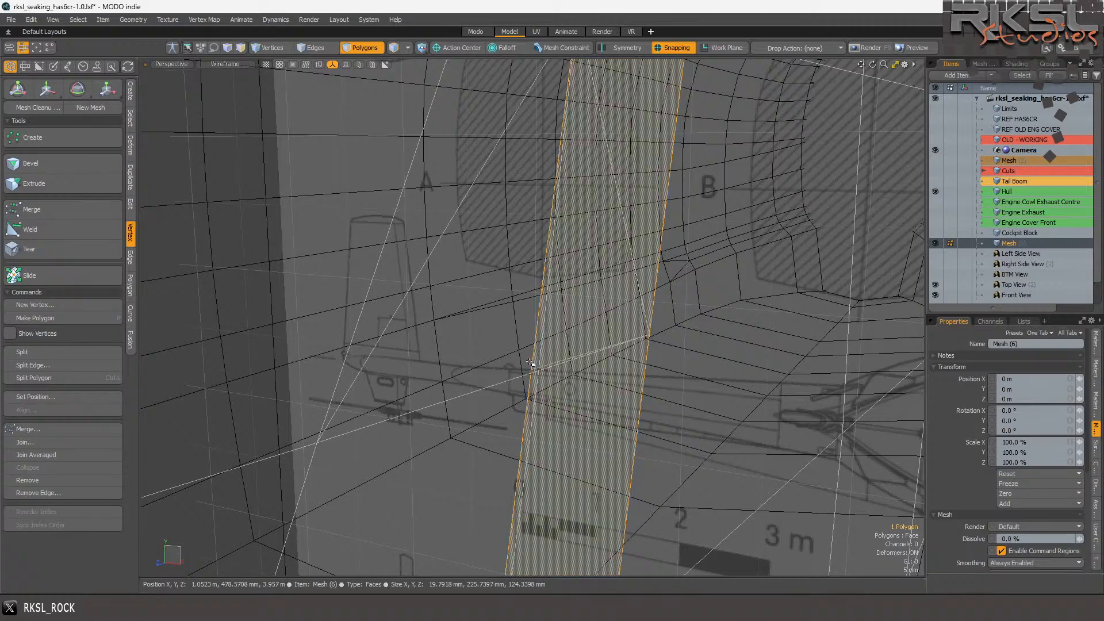
pyautogui.press('Delete')
pyautogui.hotkey('ctrl', 'z')
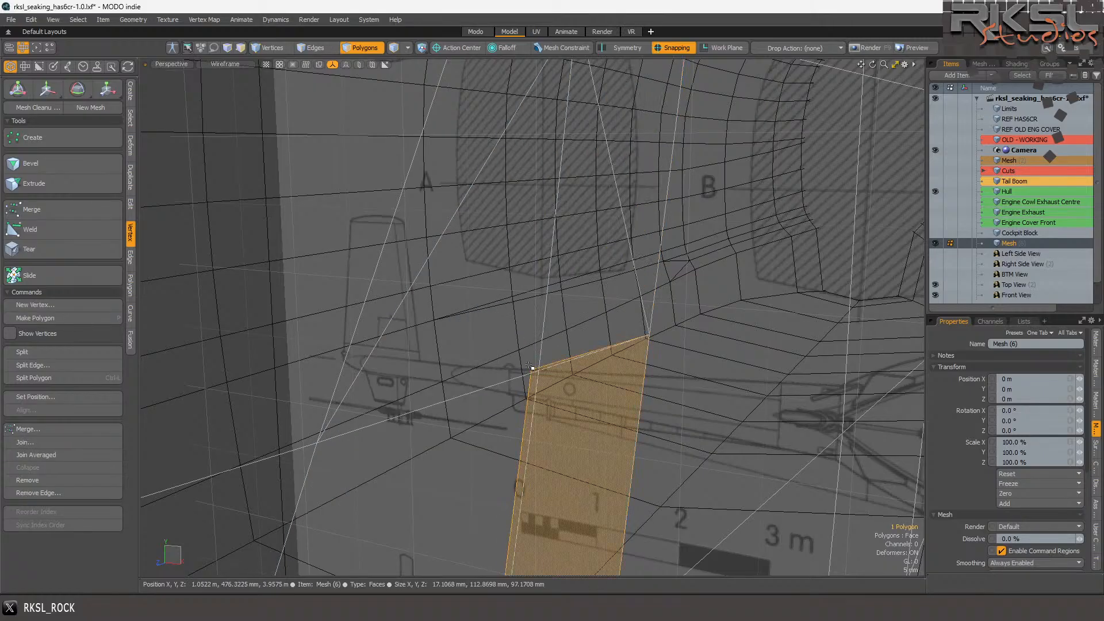
pyautogui.press('Delete')
pyautogui.hotkey('ctrl', 'z')
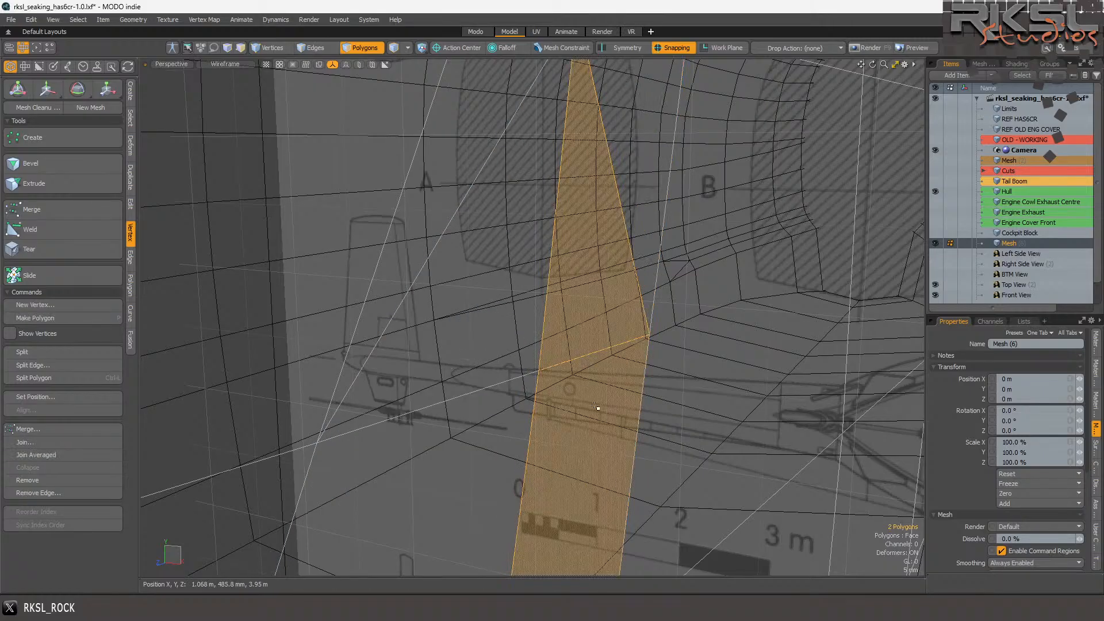
pyautogui.scroll(-6, 623, 244)
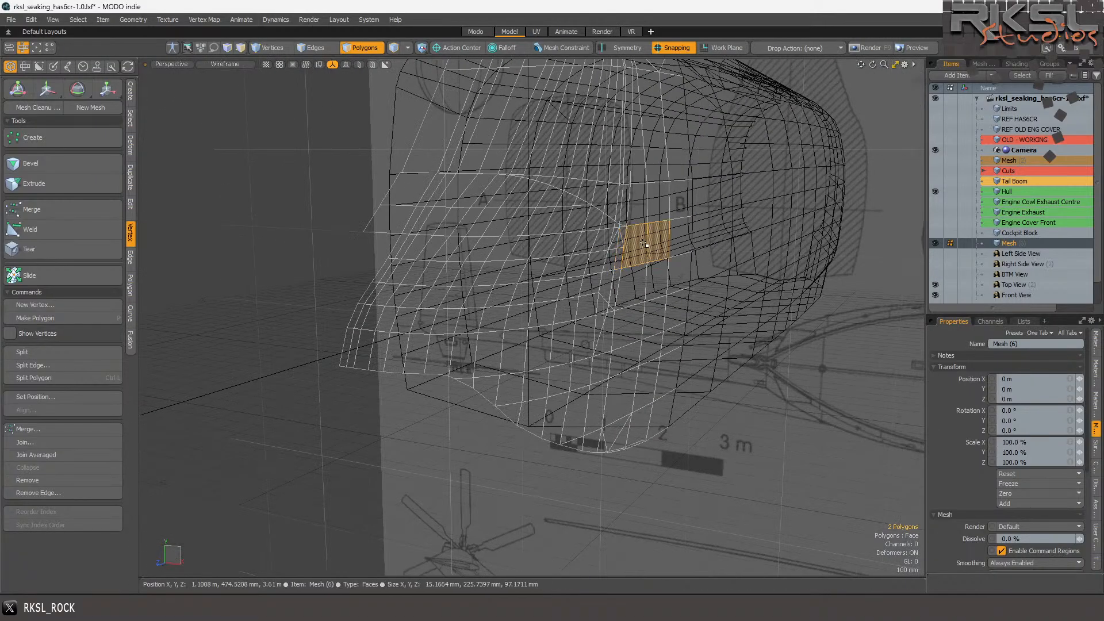
pyautogui.press('Delete')
# - Set the viewport shading to Default and select the two narrow polygons in the windscreen's side beside the rear band
pyautogui.click(213, 64)
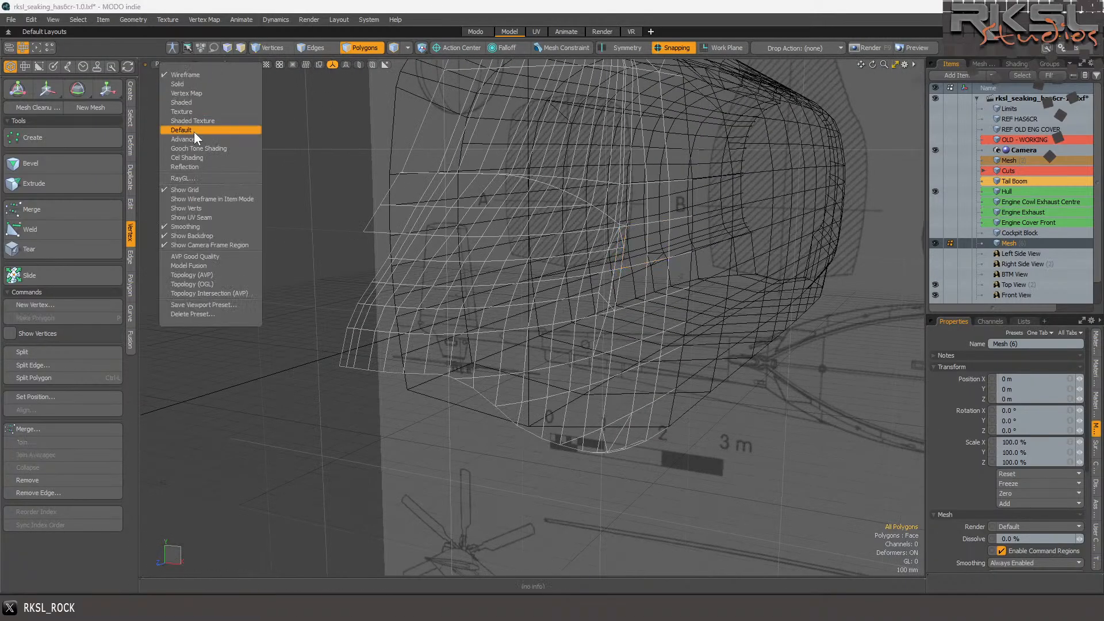
pyautogui.click(190, 132)
pyautogui.scroll(5, 847, 85)
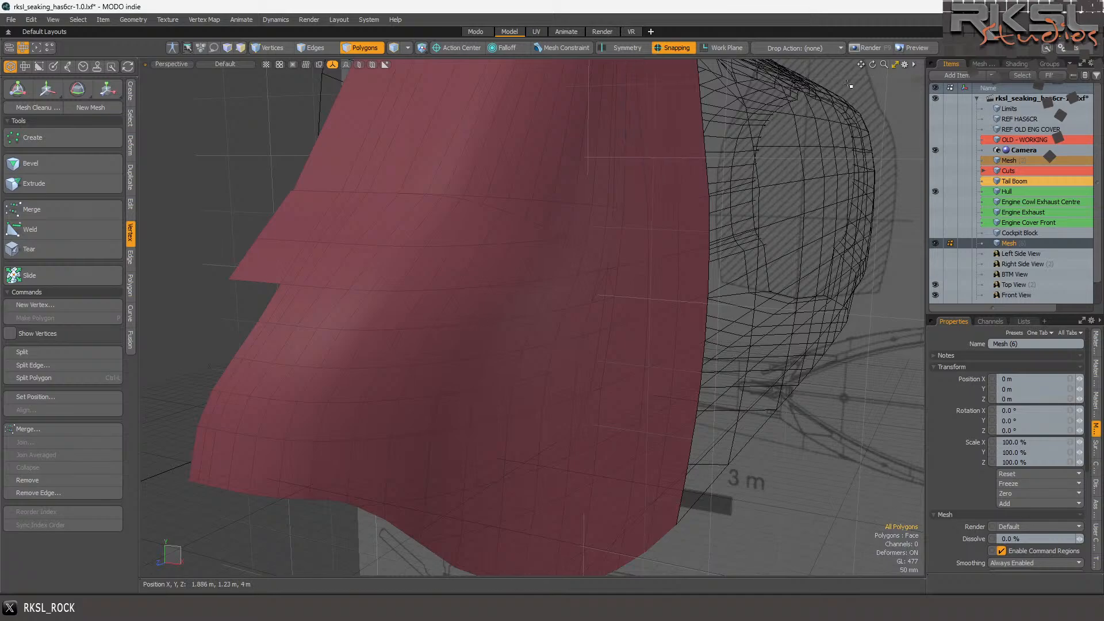
pyautogui.moveTo(872, 63); pyautogui.dragTo(911, 64)
pyautogui.scroll(3, 530, 252)
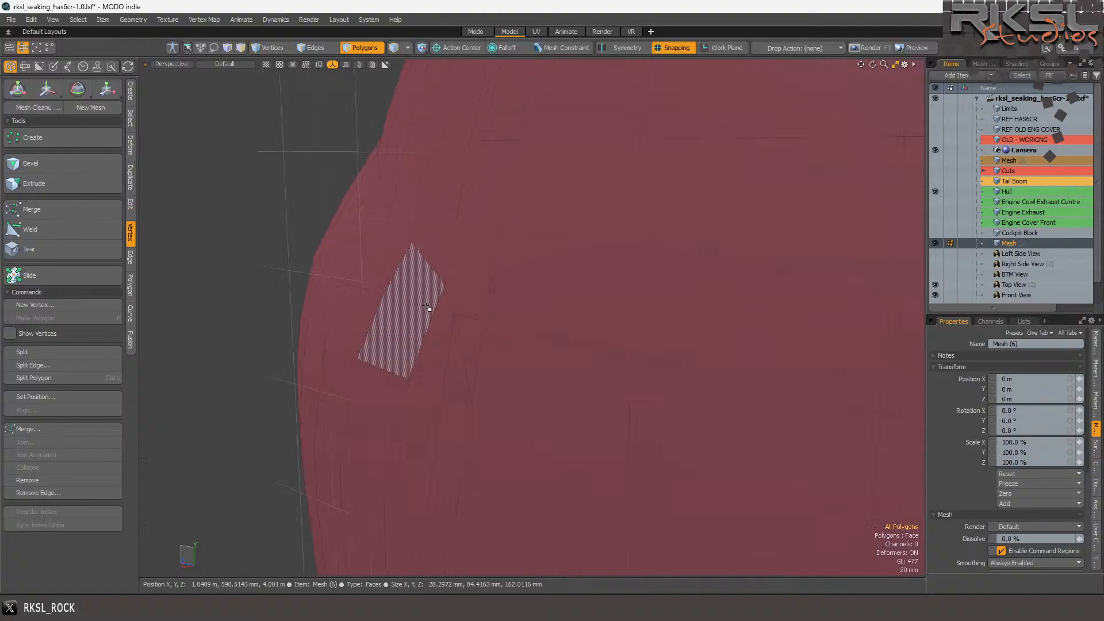
pyautogui.scroll(2, 432, 304)
pyautogui.moveTo(475, 305); pyautogui.dragTo(487, 277)
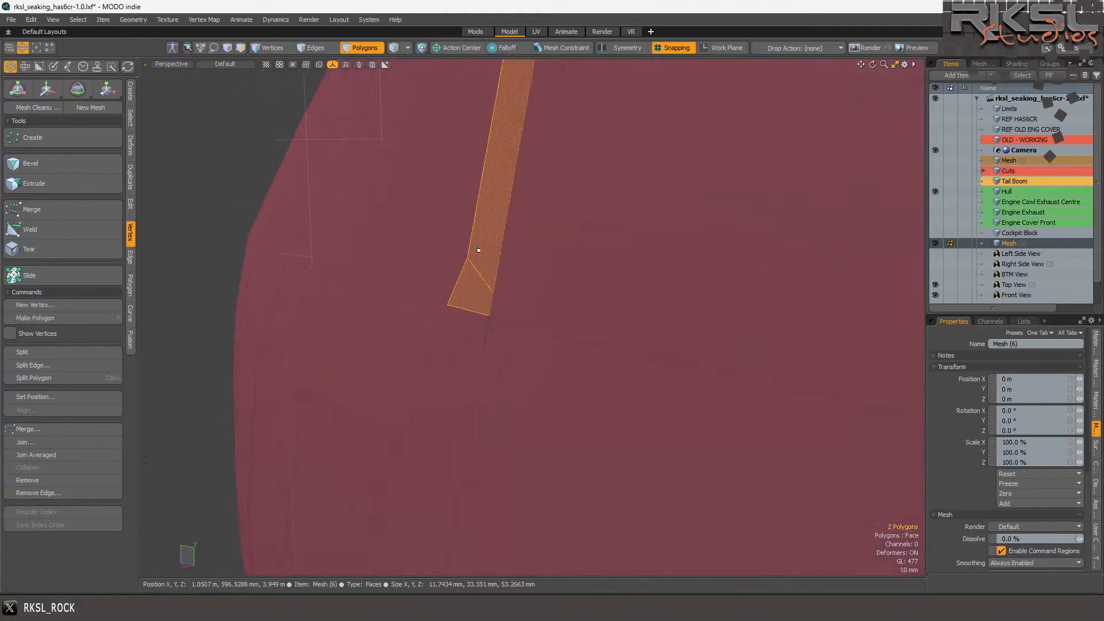
pyautogui.scroll(-5, 476, 249)
pyautogui.scroll(4, 414, 258)
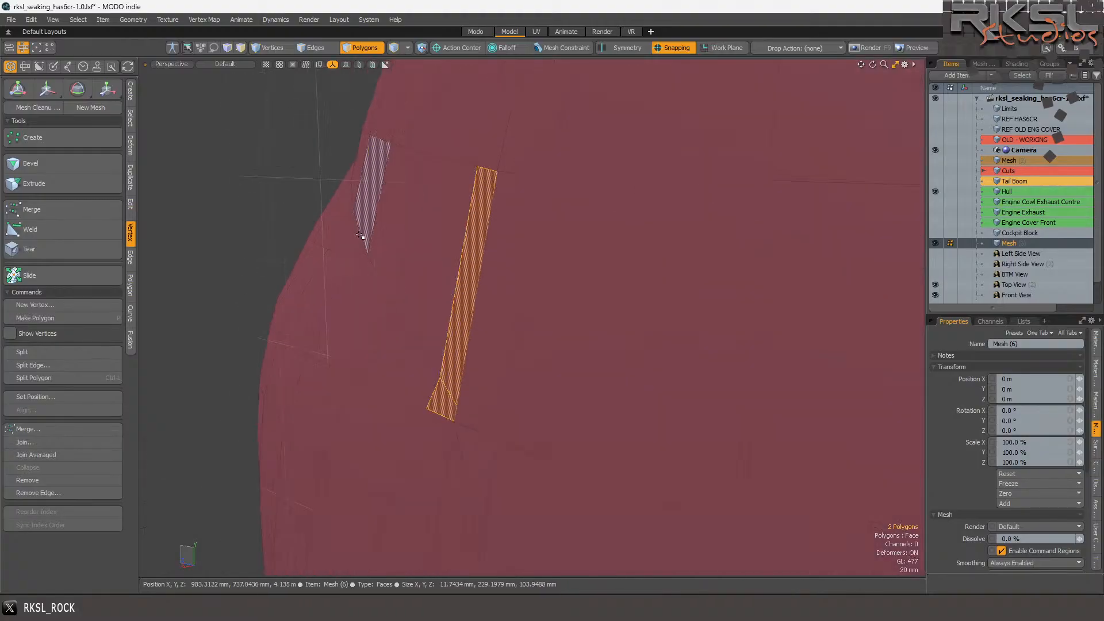
# - Select the vertex at the front corner where the two narrow polygons meet
pyautogui.click(267, 49)
pyautogui.click(441, 379)
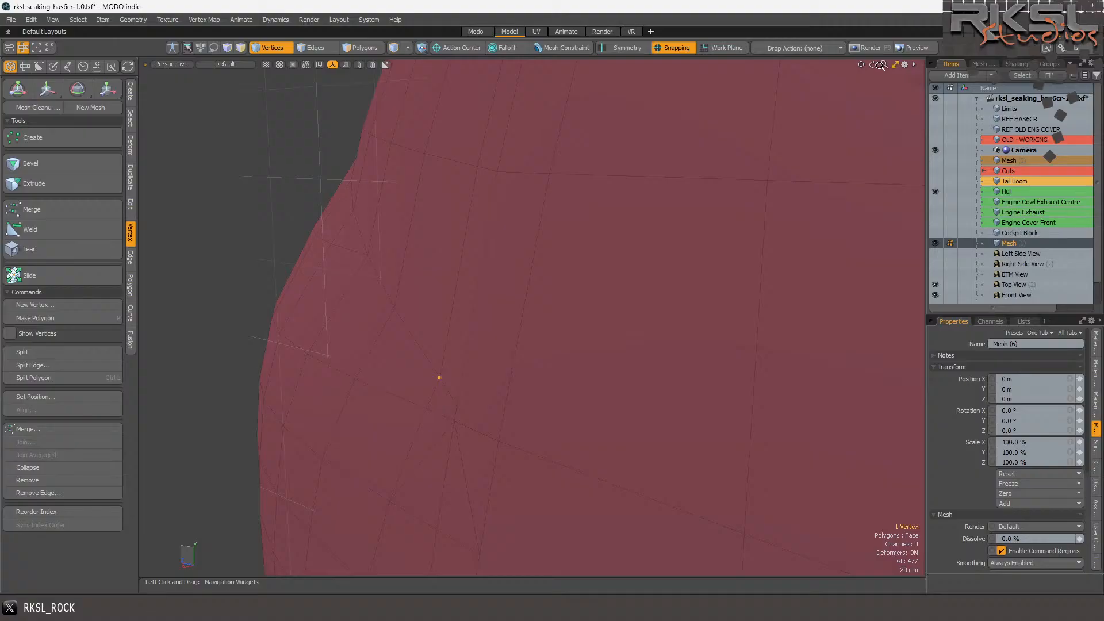
pyautogui.keyDown('alt'); pyautogui.moveTo(442, 379); pyautogui.dragTo(675, 346); pyautogui.keyUp('alt')
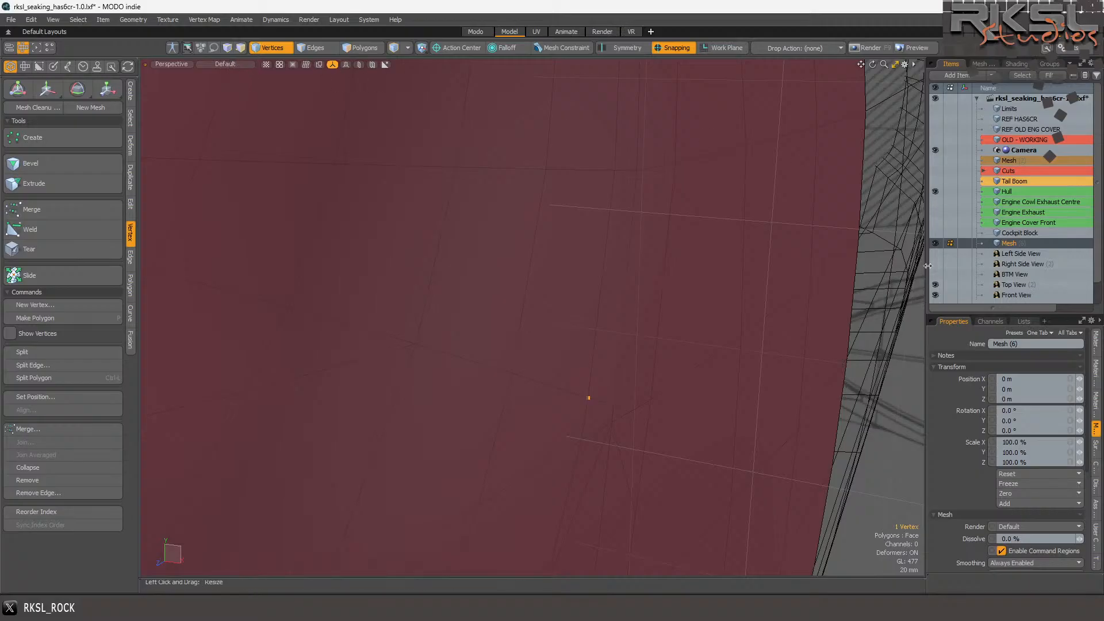
# - Set the Base Material's diffuse colour to a lighter orange-red of 0.92, 0.46, 0.33
pyautogui.scroll(-1, 1025, 235)
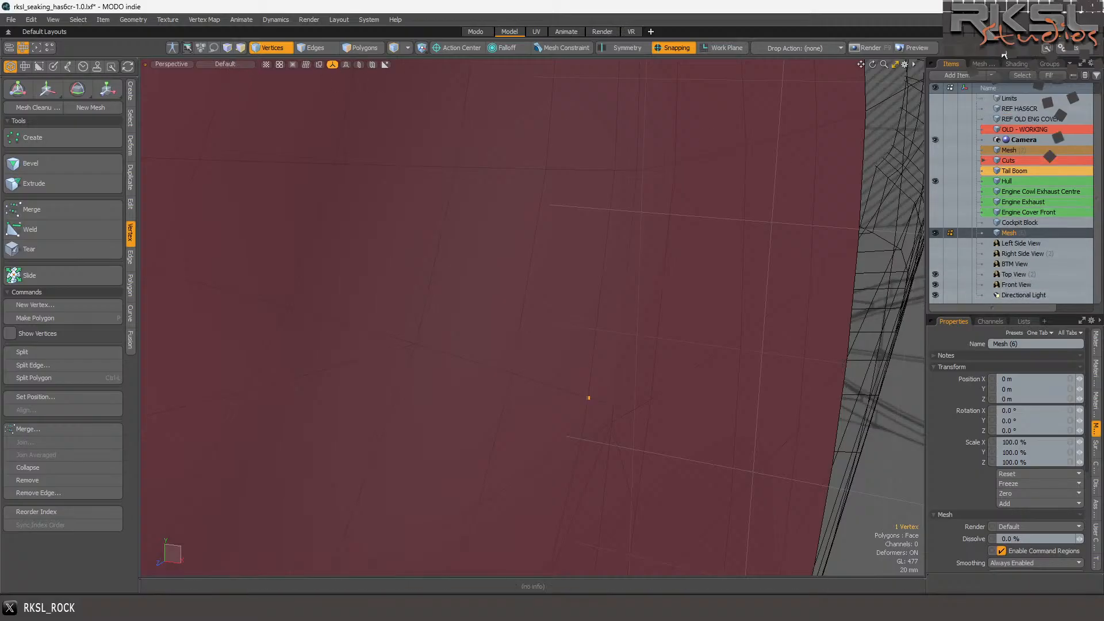
pyautogui.click(1016, 64)
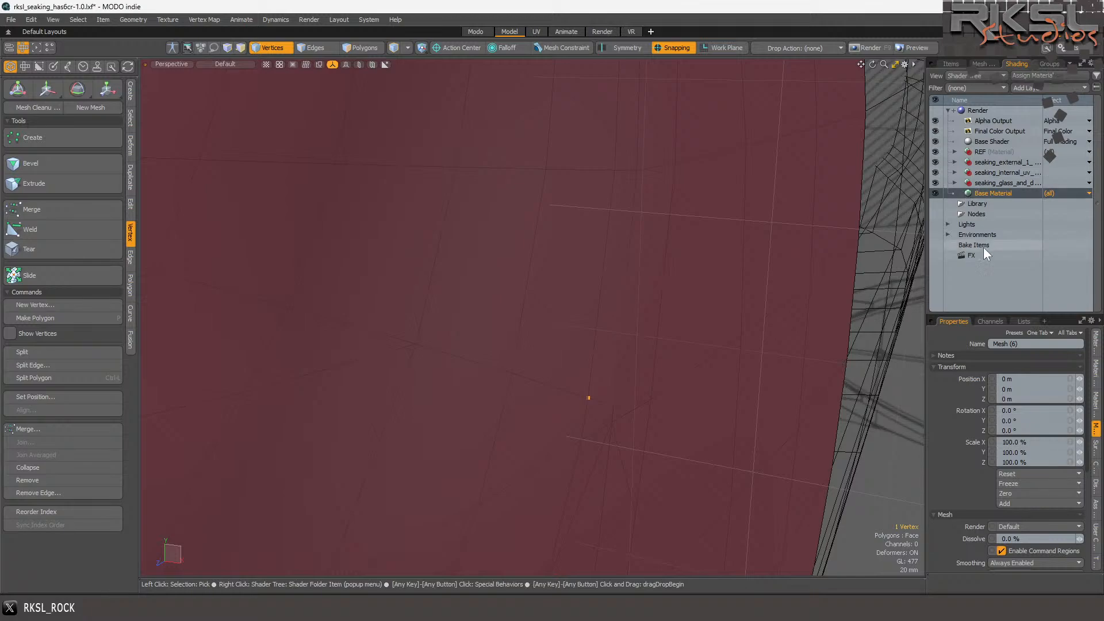
pyautogui.click(1096, 341)
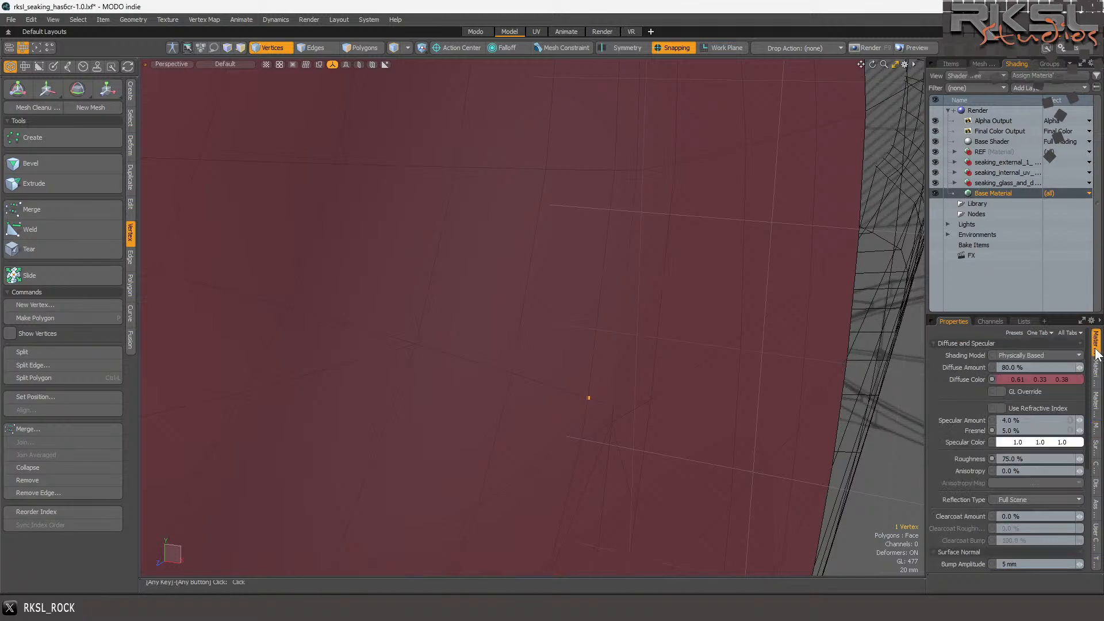
pyautogui.doubleClick(1030, 381)
pyautogui.moveTo(722, 405)
pyautogui.mouseDown()
pyautogui.moveTo(826, 416)
pyautogui.moveTo(772, 413)
pyautogui.mouseUp()
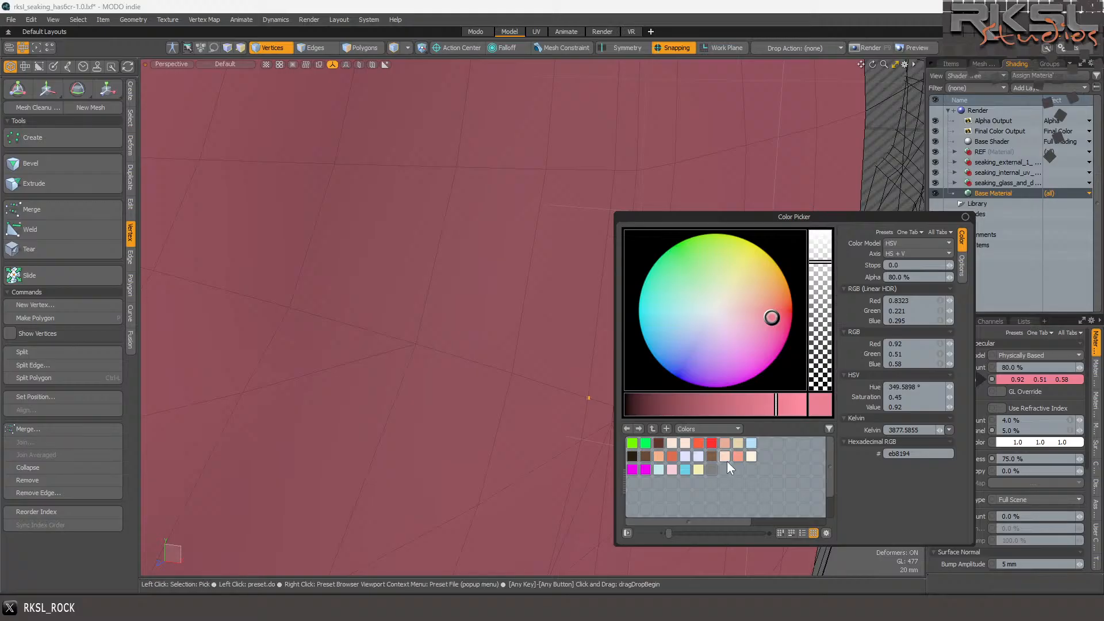
pyautogui.click(723, 443)
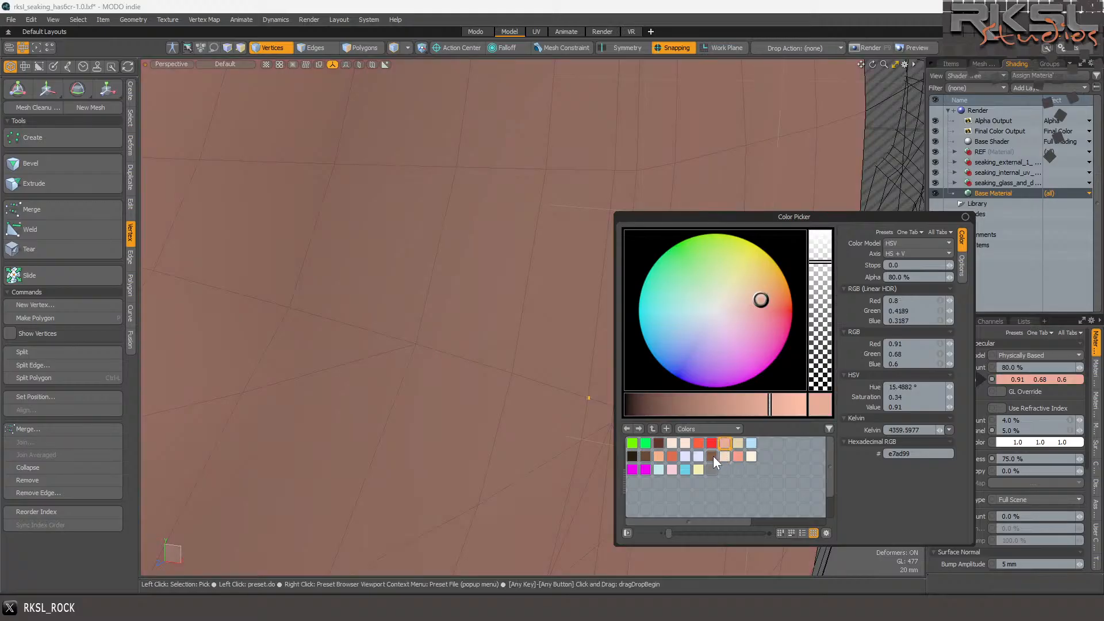
pyautogui.click(737, 456)
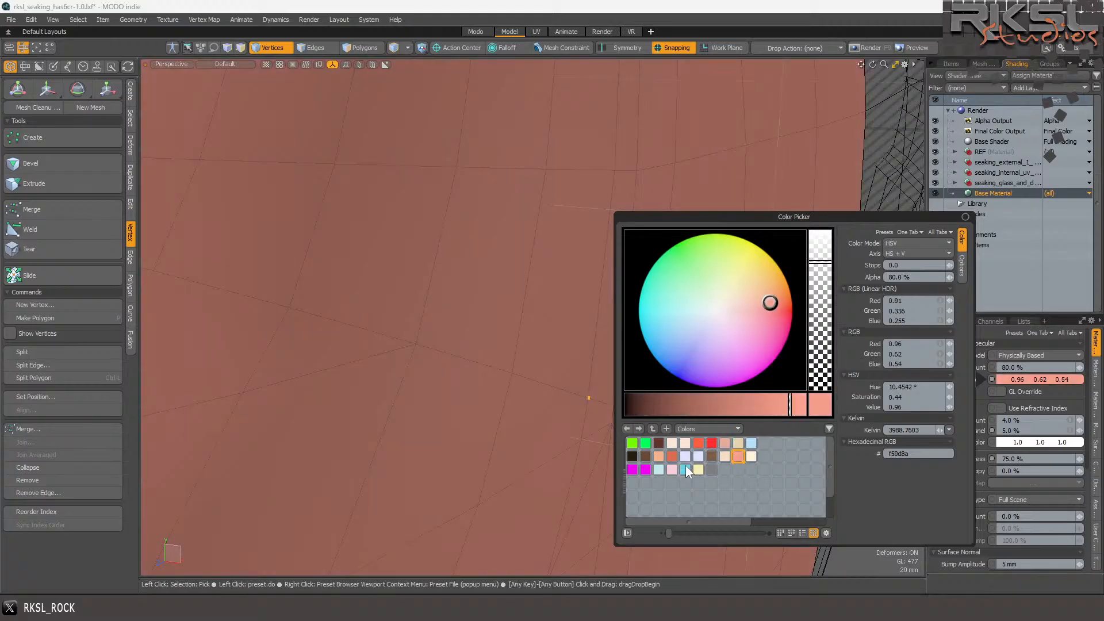
pyautogui.click(670, 457)
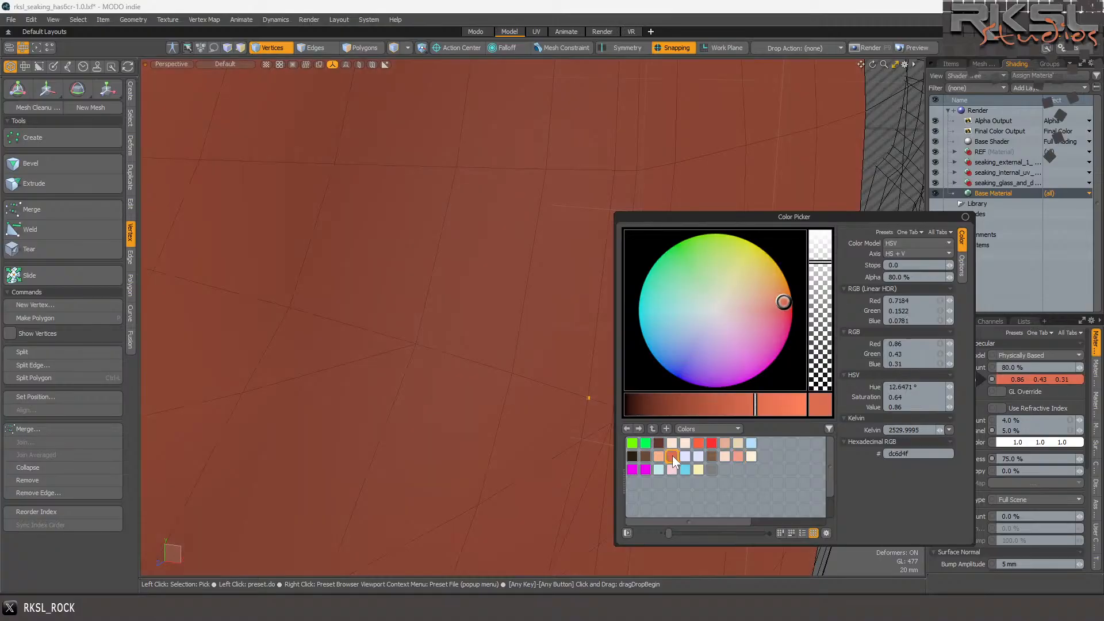
pyautogui.moveTo(756, 403); pyautogui.dragTo(776, 403)
# - Select only the two small polygons at the lower end of the narrow strips beside the rear band
pyautogui.scroll(-5, 570, 379)
pyautogui.scroll(6, 555, 345)
pyautogui.scroll(-2, 546, 296)
pyautogui.scroll(2, 577, 222)
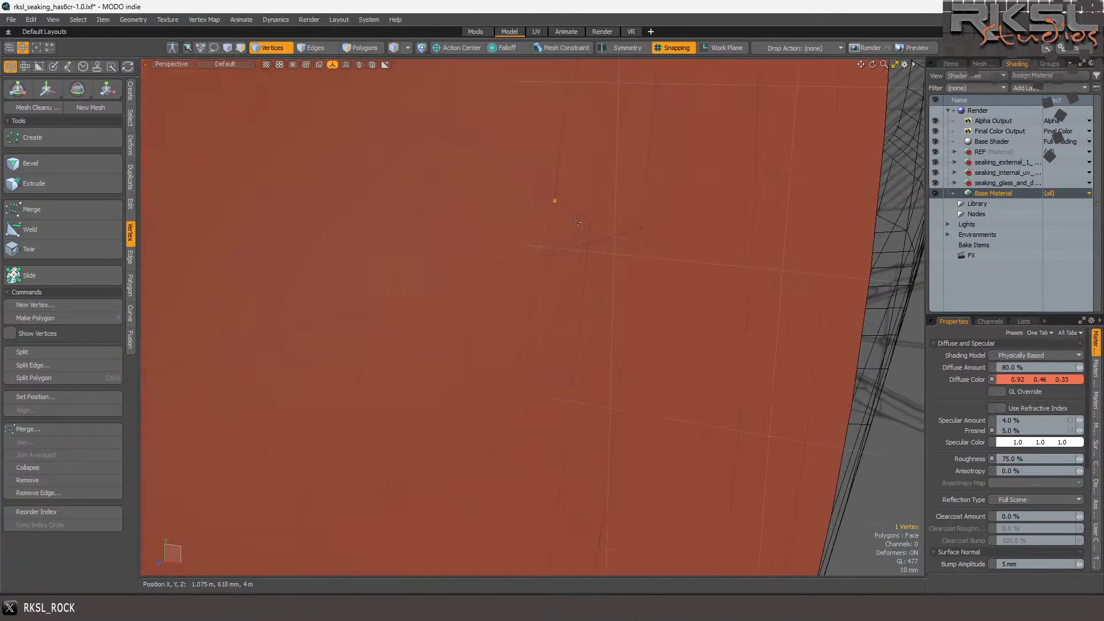
pyautogui.click(362, 48)
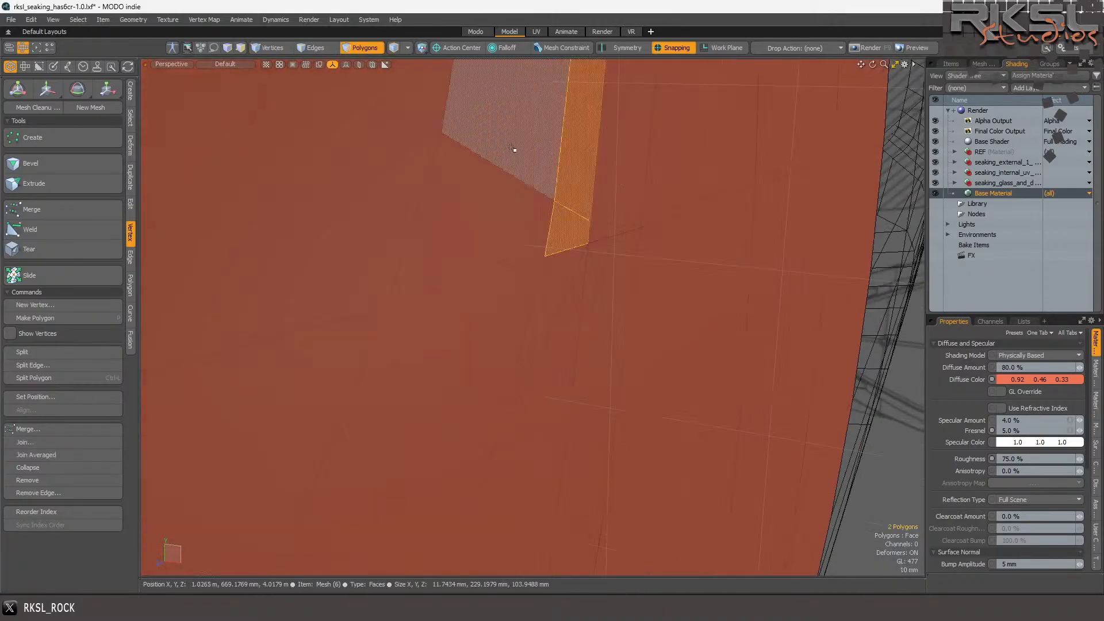
pyautogui.keyDown('shift'); pyautogui.click(588, 229); pyautogui.keyUp('shift')
pyautogui.keyDown('ctrl'); pyautogui.click(575, 172); pyautogui.keyUp('ctrl')
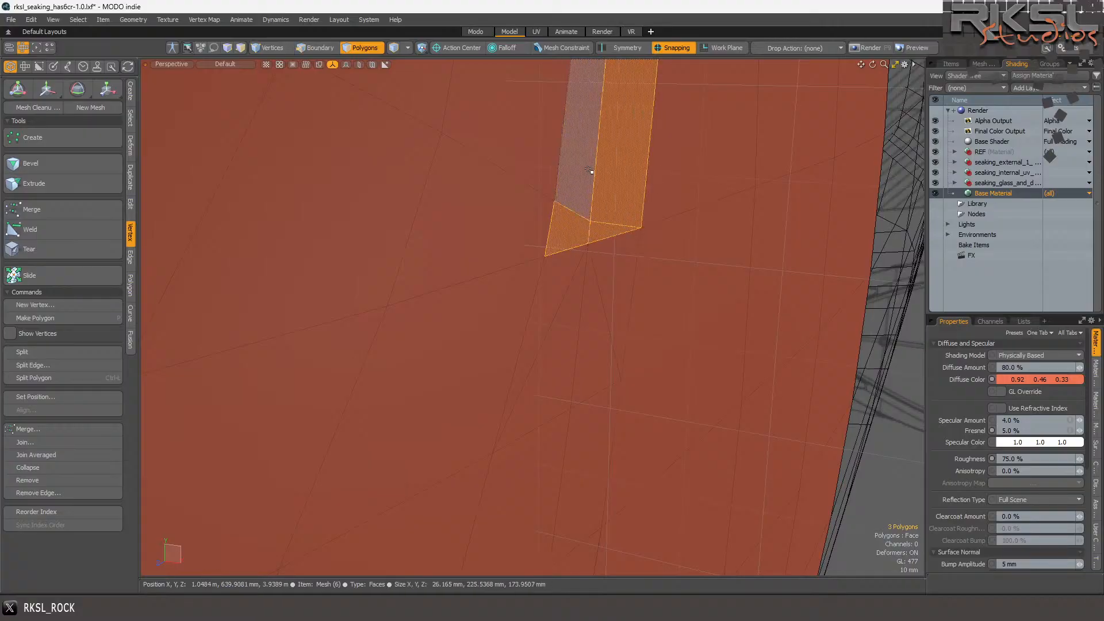
pyautogui.scroll(-3, 705, 165)
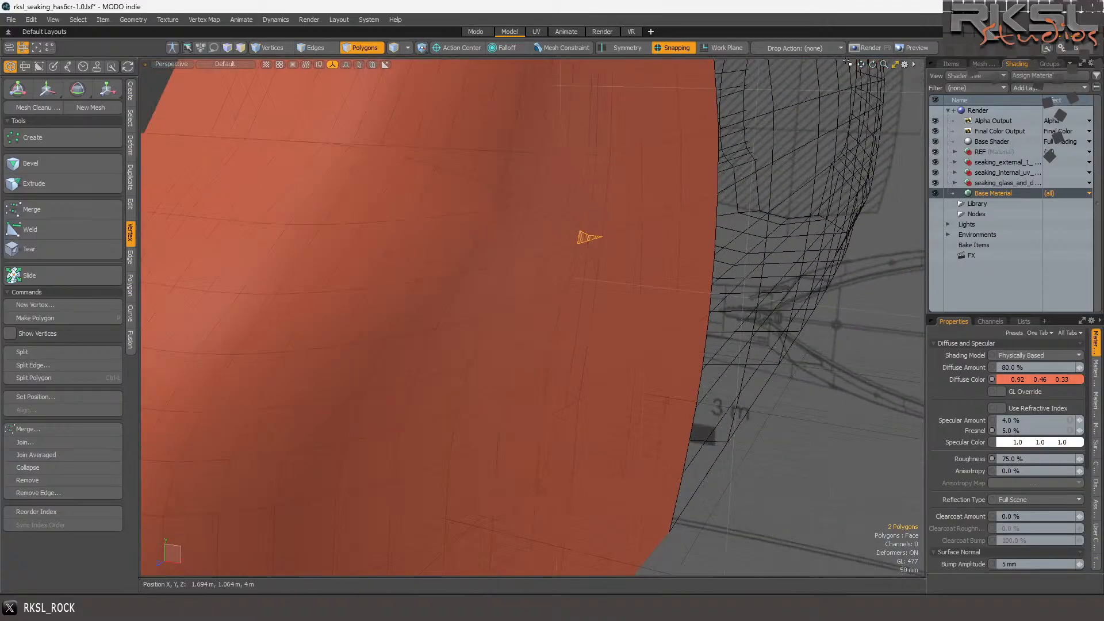
pyautogui.moveTo(878, 64); pyautogui.dragTo(713, 151)
pyautogui.hotkey('shift', 'a')
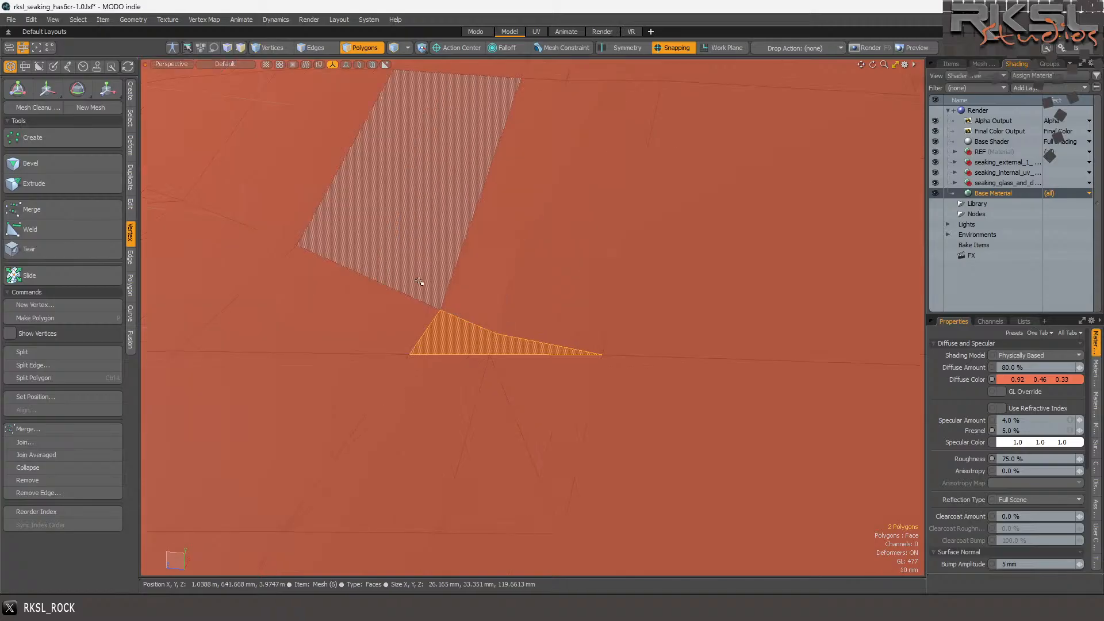
# - Replace the polygon selection with the narrow strip polygon beside the rear band and the small polygon below its front corner
pyautogui.click(317, 46)
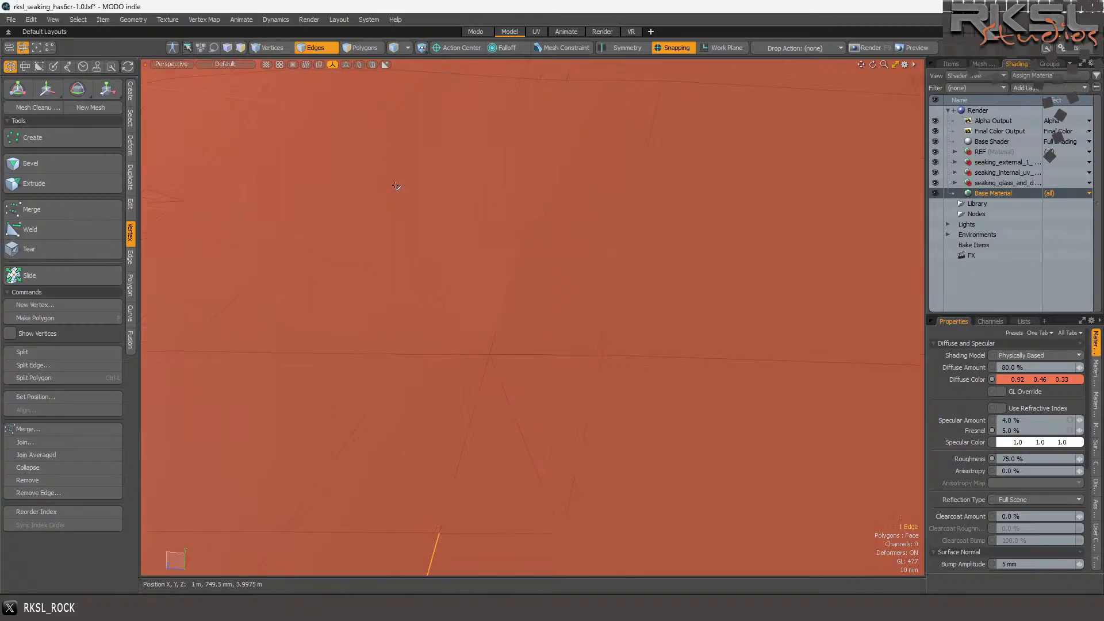
pyautogui.moveTo(461, 303)
pyautogui.mouseDown(button='right')
pyautogui.moveTo(443, 308)
pyautogui.moveTo(295, 242)
pyautogui.mouseUp(button='right')
pyautogui.scroll(-5, 370, 295)
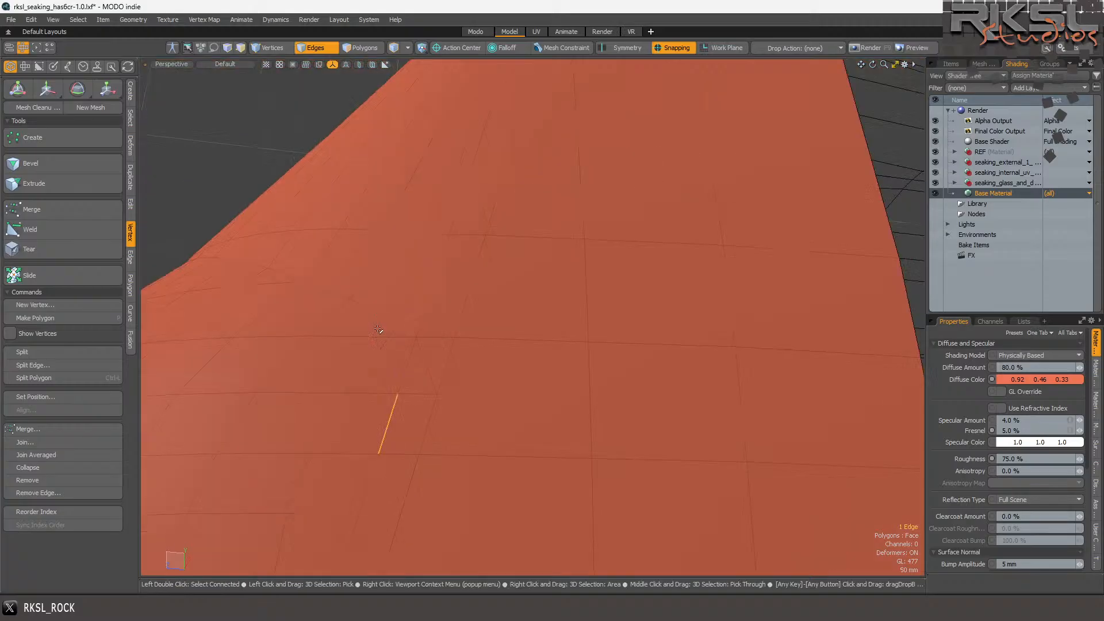
pyautogui.scroll(2, 370, 295)
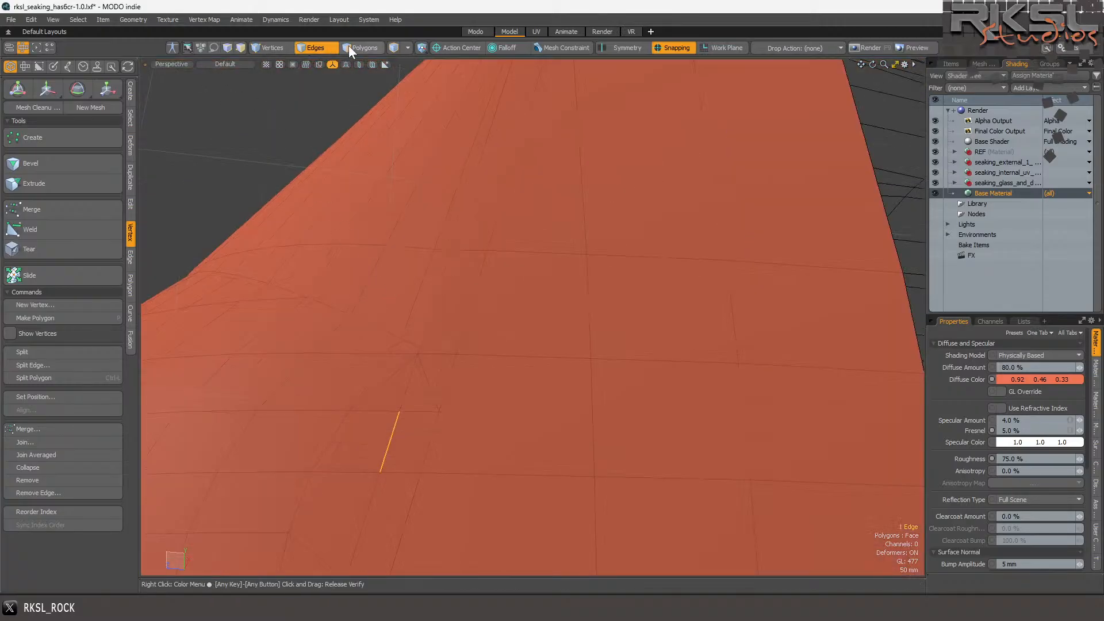
pyautogui.click(363, 47)
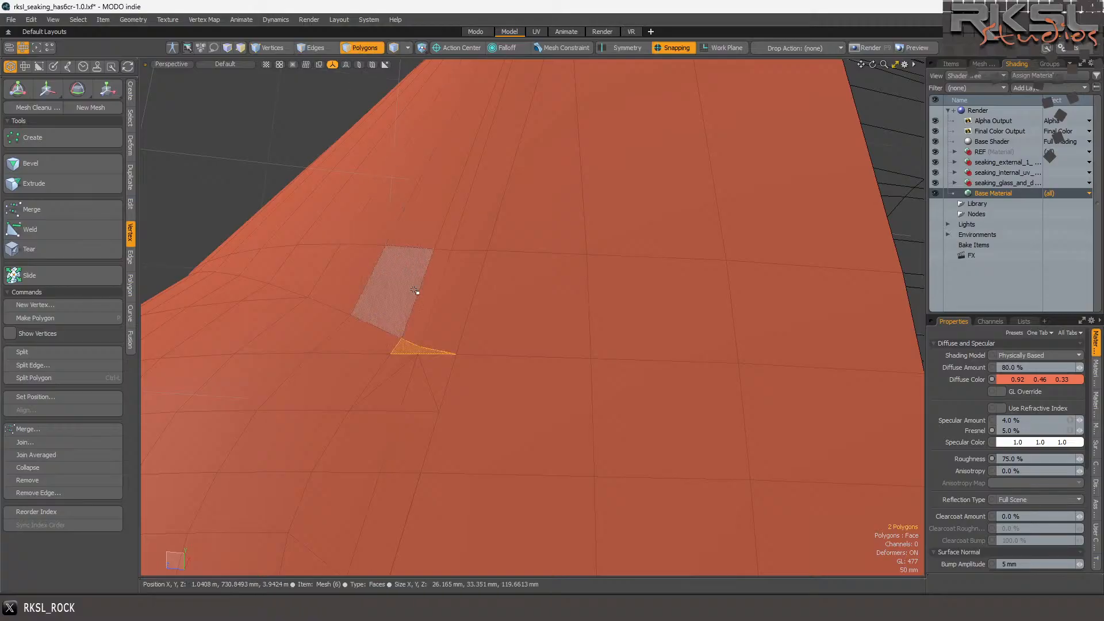
pyautogui.click(389, 327)
pyautogui.keyDown('shift'); pyautogui.click(386, 343); pyautogui.keyUp('shift')
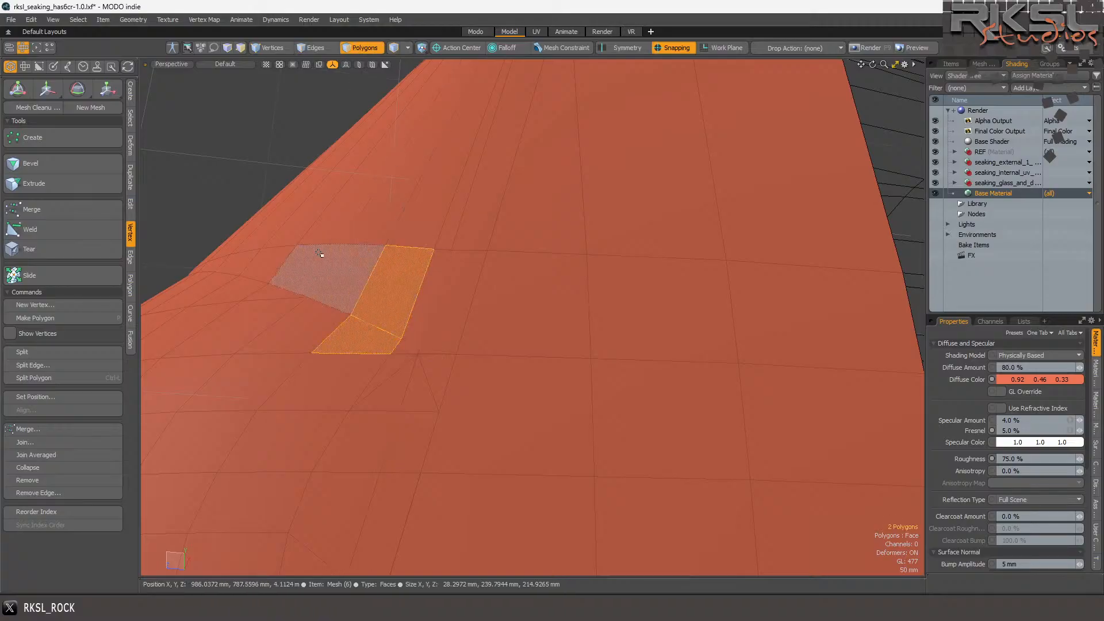
# - In the Top view, move the selected corner vertex slightly outward along X toward the fuselage side
pyautogui.click(271, 48)
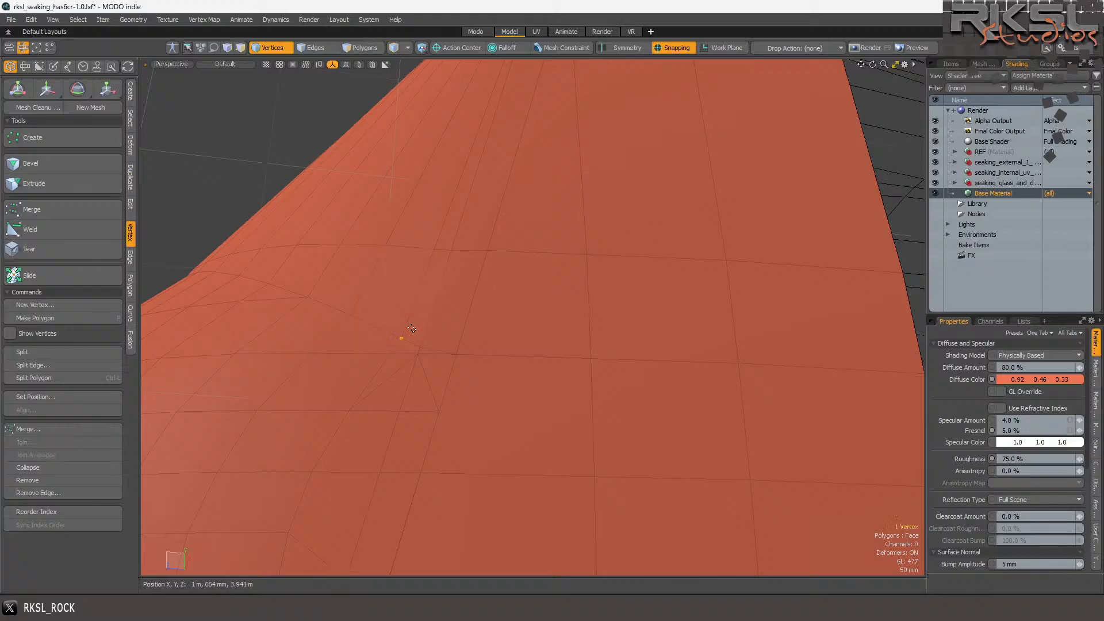
pyautogui.click(177, 65)
pyautogui.click(171, 13)
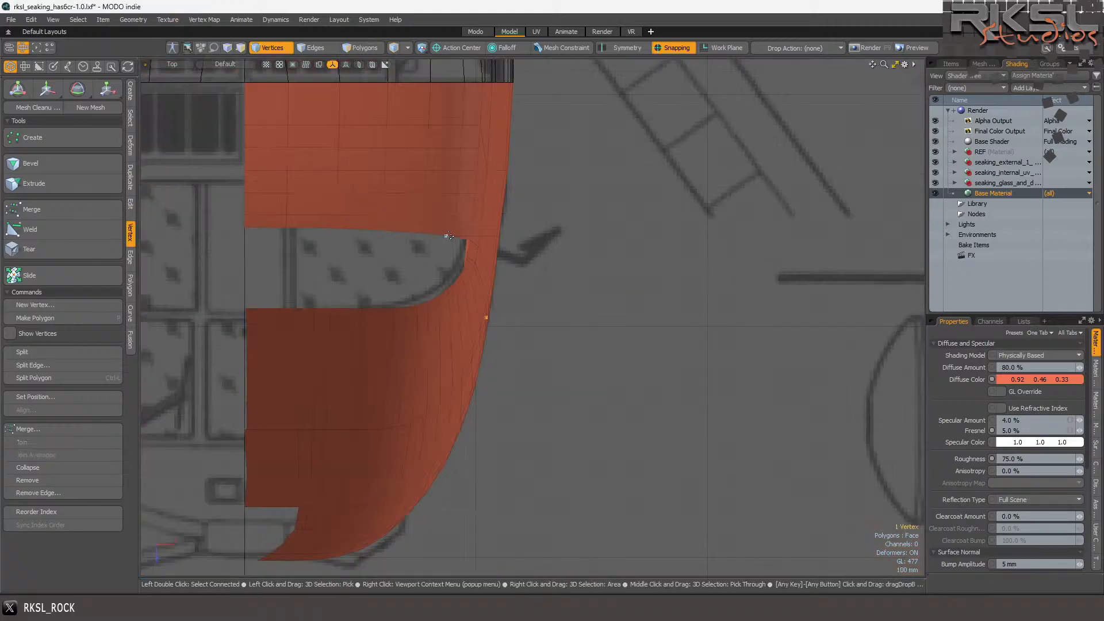
pyautogui.scroll(10, 448, 236)
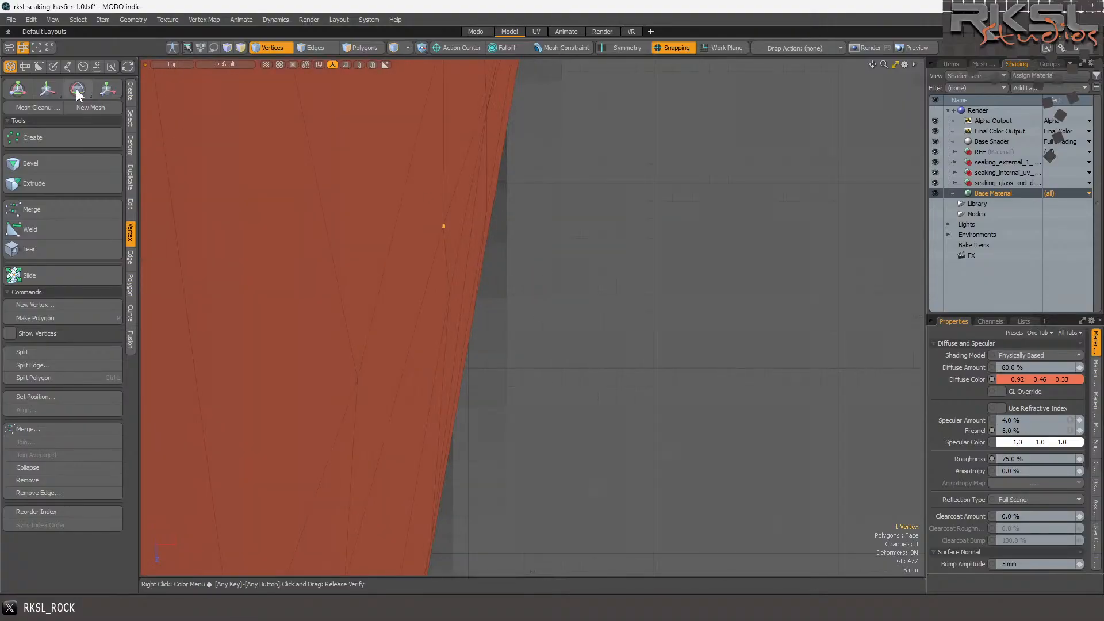
pyautogui.click(57, 87)
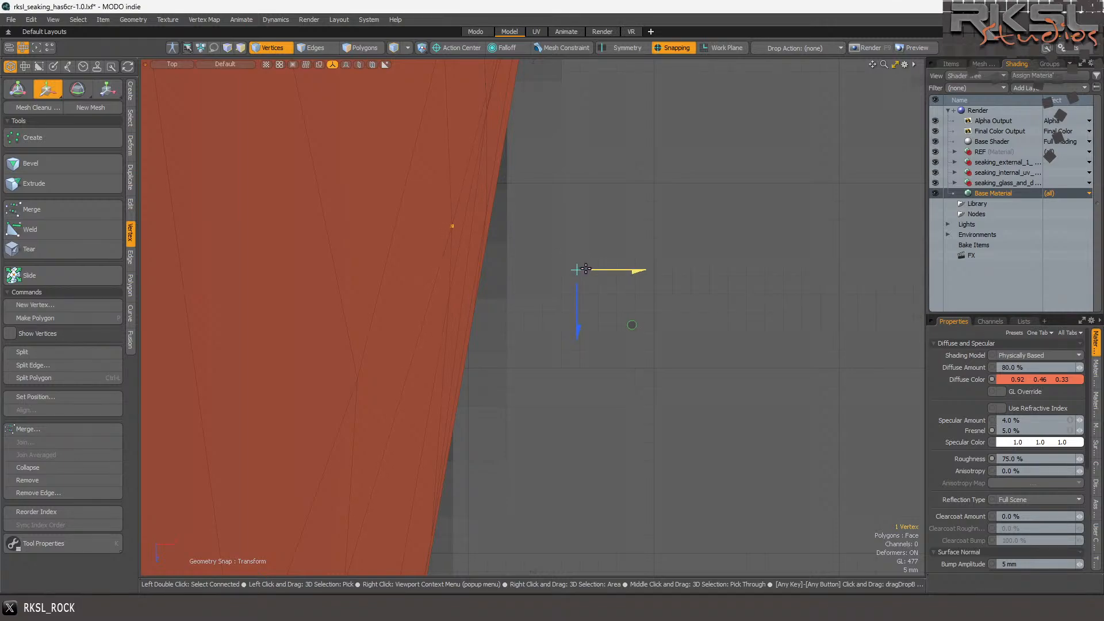
pyautogui.scroll(-3, 614, 220)
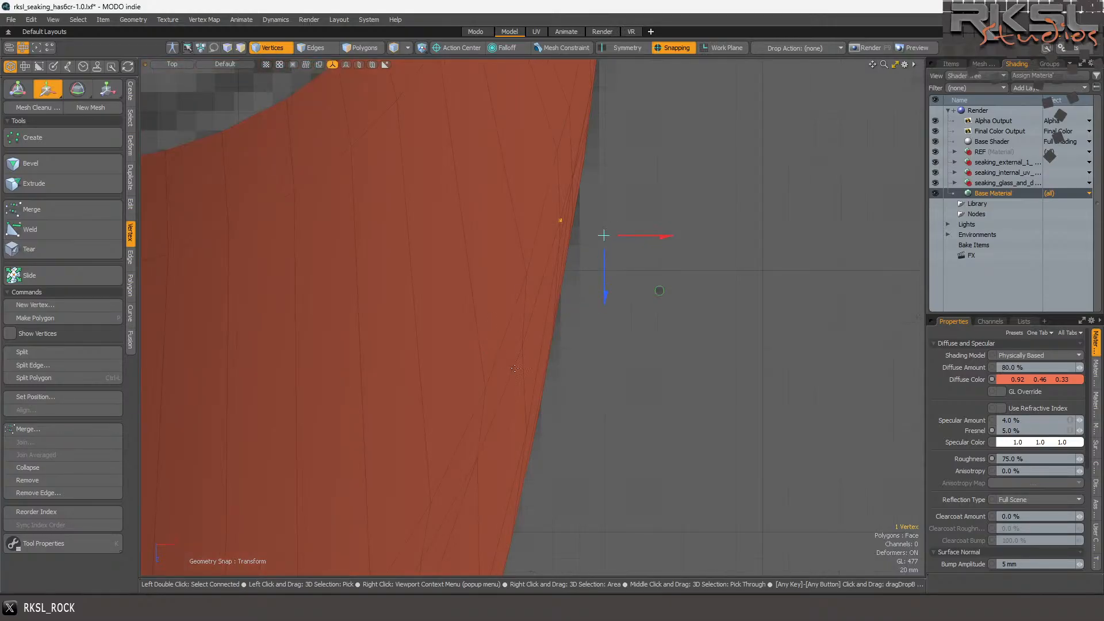
pyautogui.press('q')
# - Select the two connected diagonal edges running forward from the moved vertex near the fuselage side
pyautogui.scroll(2, 553, 341)
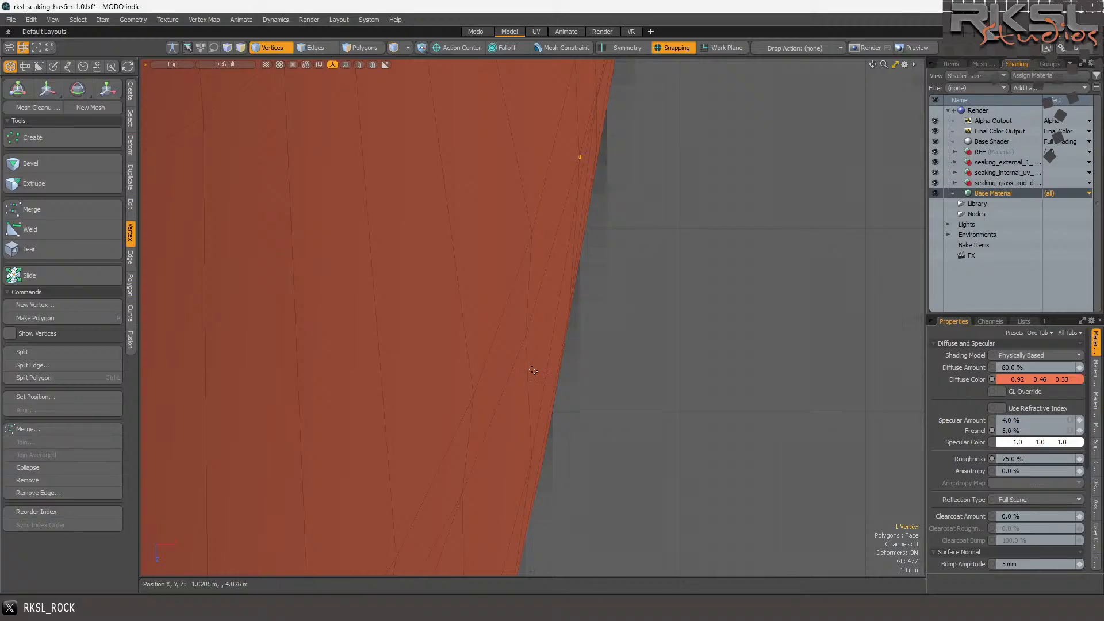
pyautogui.click(505, 368)
pyautogui.press('2')
pyautogui.click(500, 385)
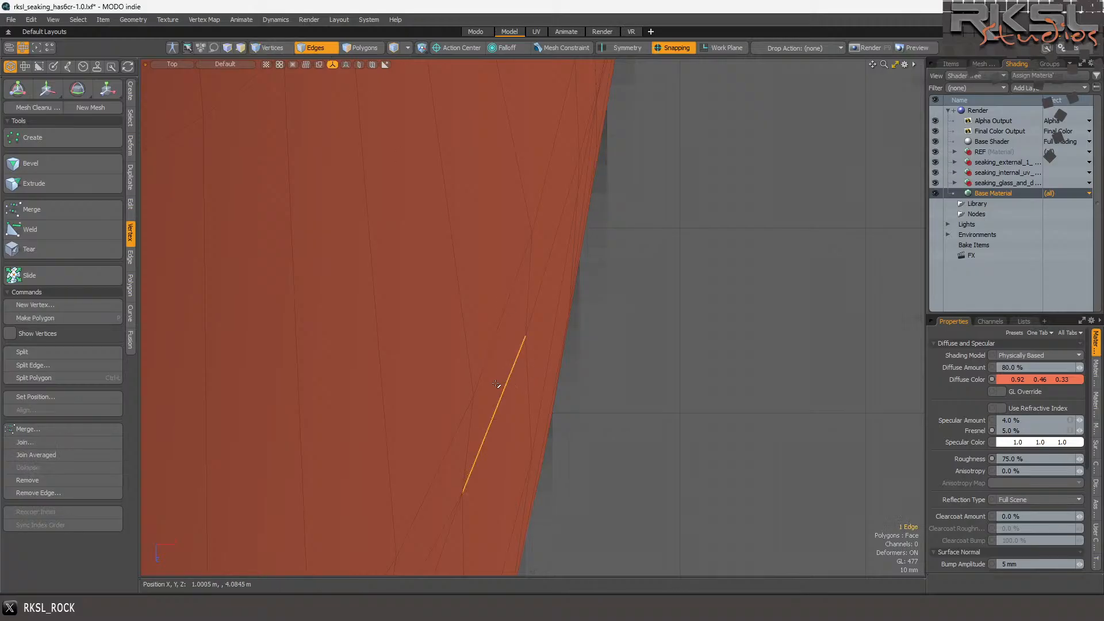
pyautogui.press('l')
pyautogui.keyDown('ctrl'); pyautogui.click(588, 124); pyautogui.keyUp('ctrl')
pyautogui.scroll(-5, 616, 133)
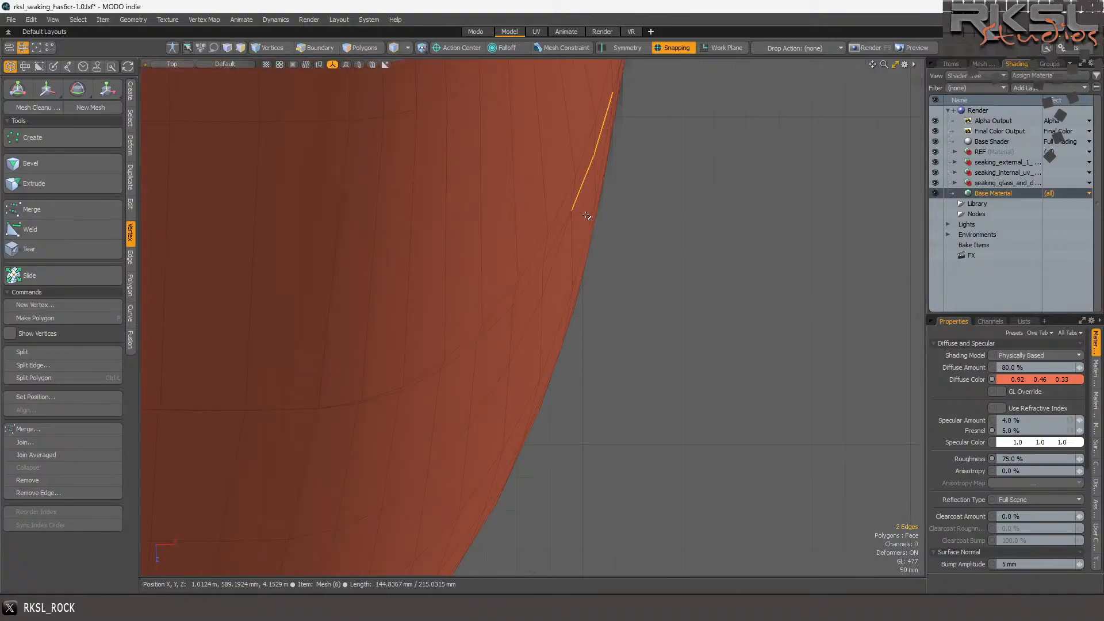
pyautogui.scroll(5, 585, 229)
pyautogui.scroll(-3, 546, 241)
pyautogui.scroll(3, 594, 102)
pyautogui.scroll(-2, 482, 236)
pyautogui.scroll(2, 506, 115)
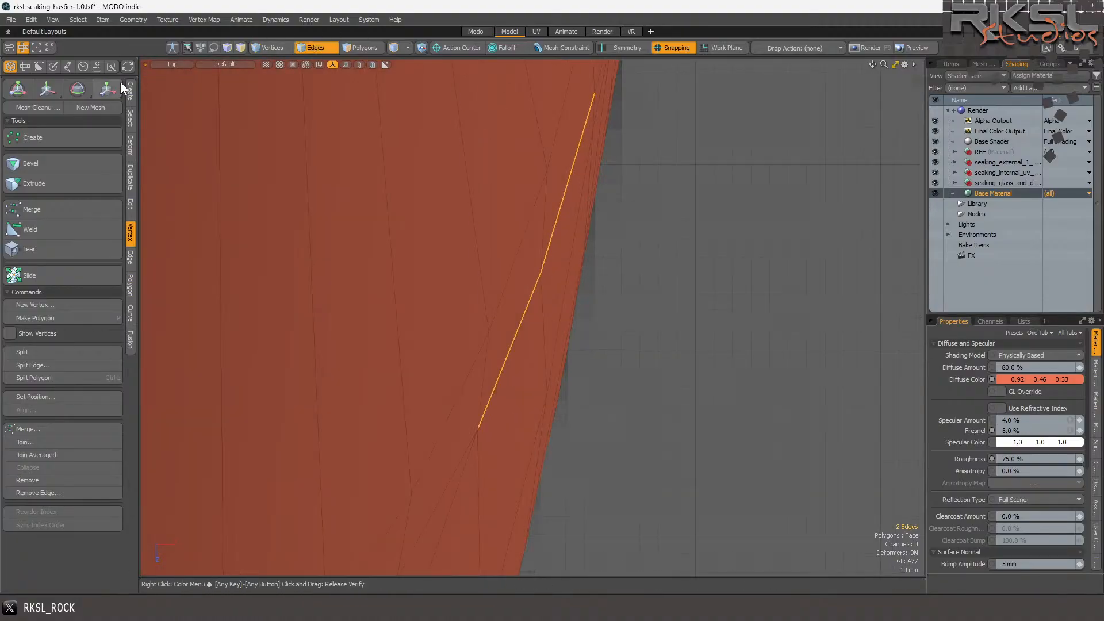
# - Scale the two selected edges along X about their rear end so their front end shifts outward toward the side outline
pyautogui.press('y')
pyautogui.click(600, 91)
pyautogui.moveTo(661, 94); pyautogui.dragTo(650, 94)
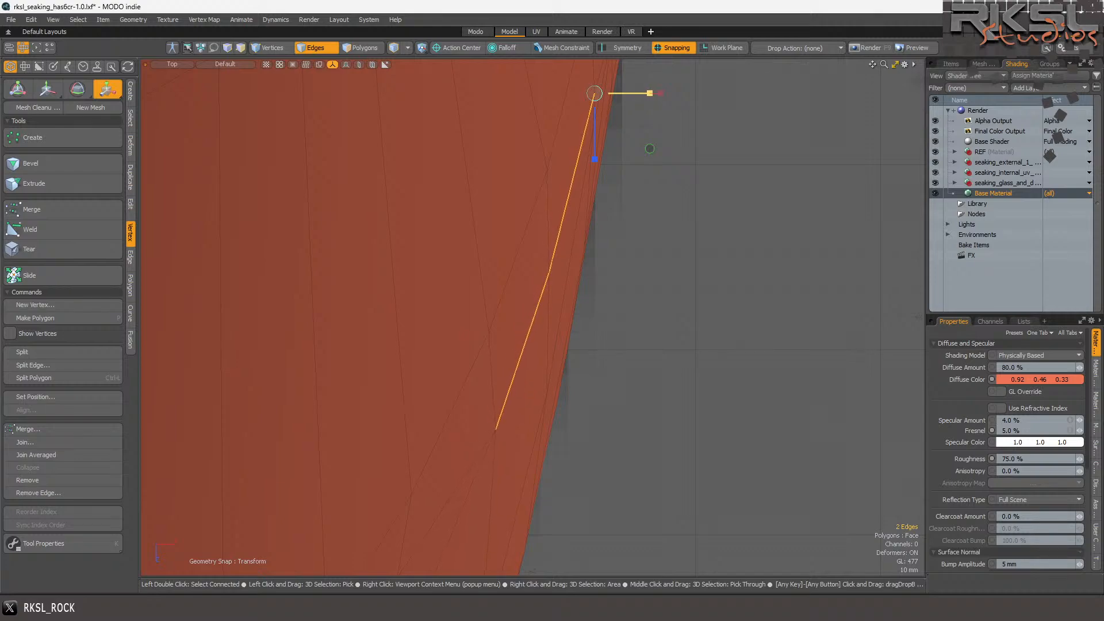
pyautogui.scroll(-3, 660, 95)
pyautogui.scroll(2, 586, 280)
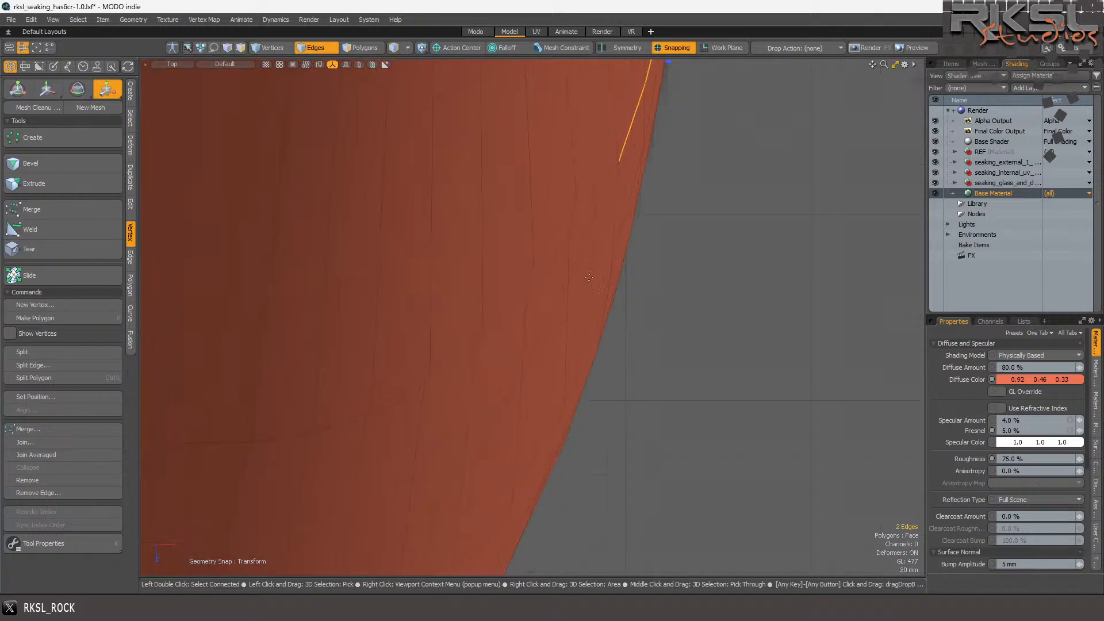
pyautogui.scroll(1, 598, 233)
pyautogui.press('space')
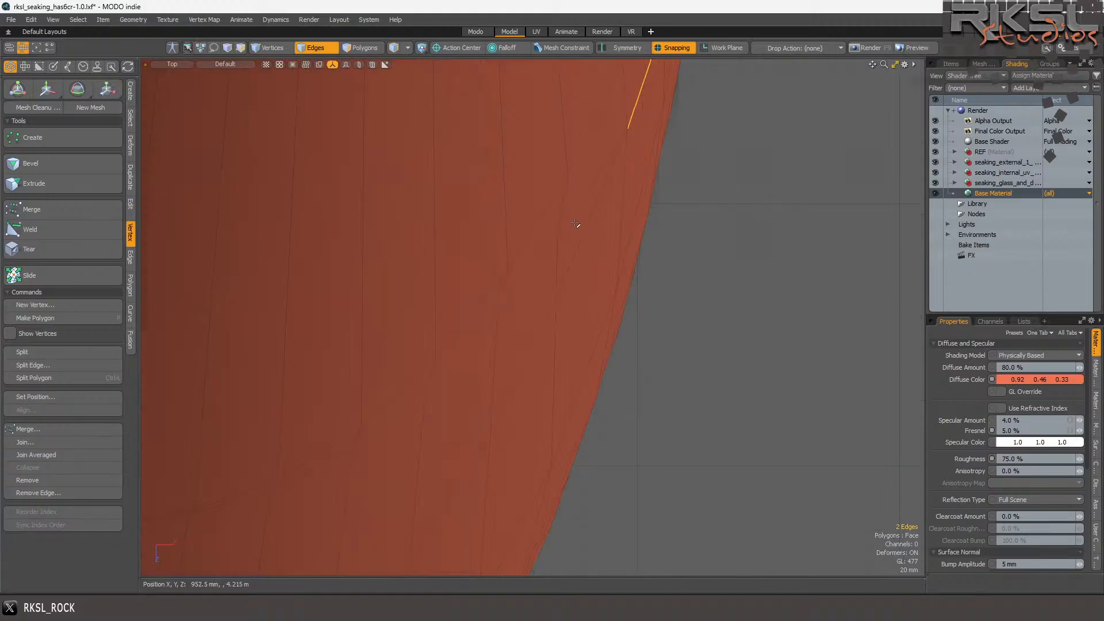
# - Select the curved edge row running across the nose from the centreline to the side and remove it without keeping its vertices
pyautogui.keyDown('shift'); pyautogui.click(494, 323); pyautogui.keyUp('shift')
pyautogui.keyDown('shift'); pyautogui.click(520, 288); pyautogui.keyUp('shift')
pyautogui.press('l')
pyautogui.scroll(-3, 545, 279)
pyautogui.scroll(-2, 529, 279)
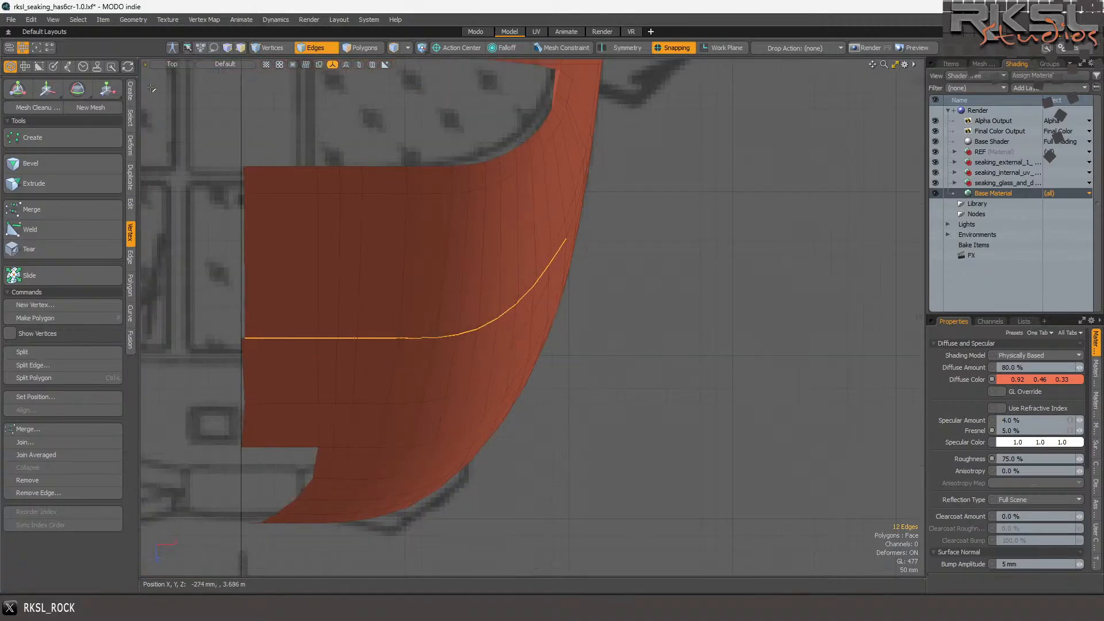
pyautogui.click(168, 64)
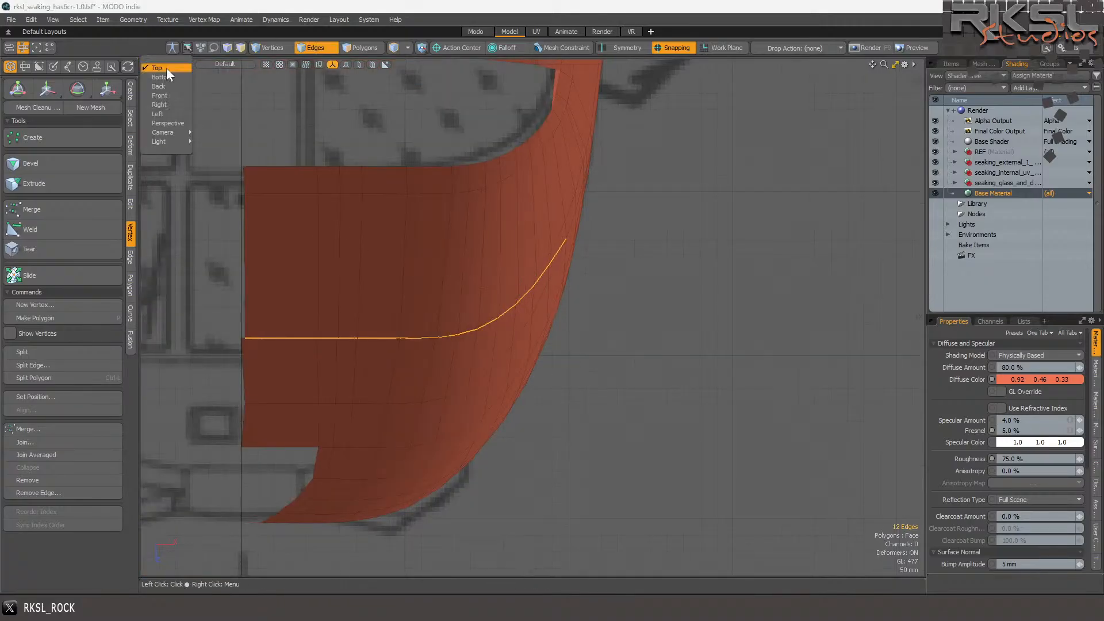
pyautogui.click(171, 105)
pyautogui.scroll(3, 614, 328)
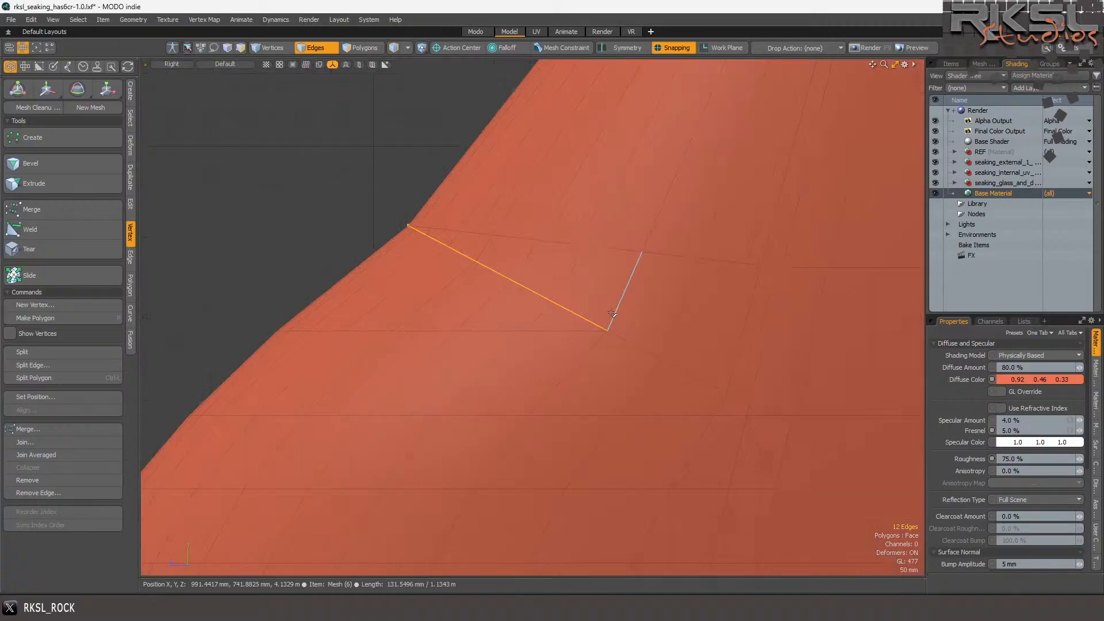
pyautogui.click(131, 257)
pyautogui.click(35, 505)
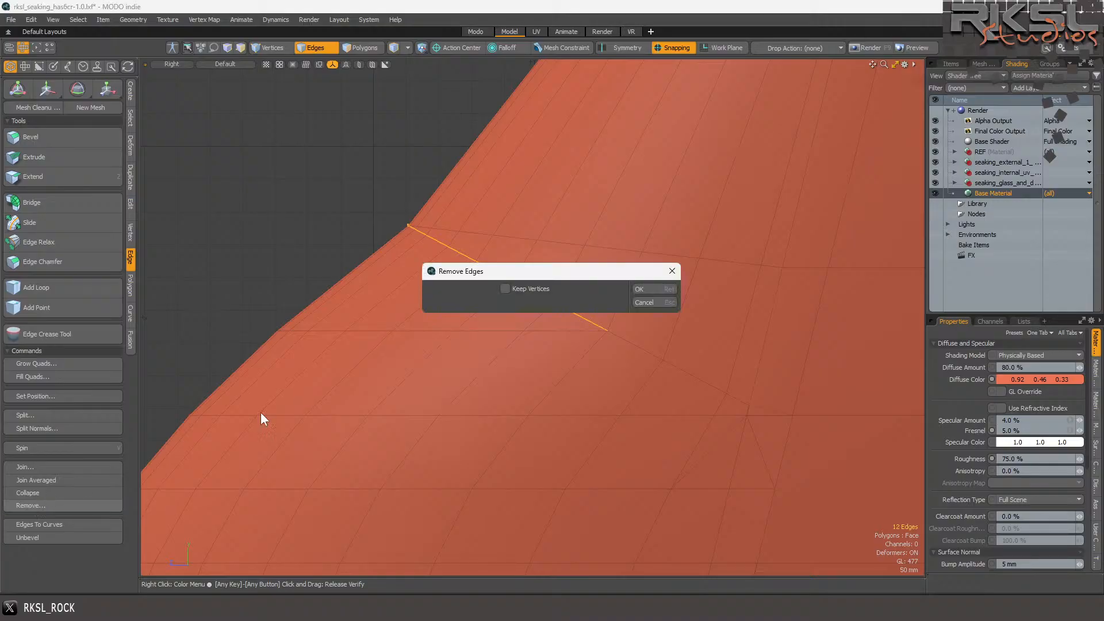
pyautogui.click(652, 290)
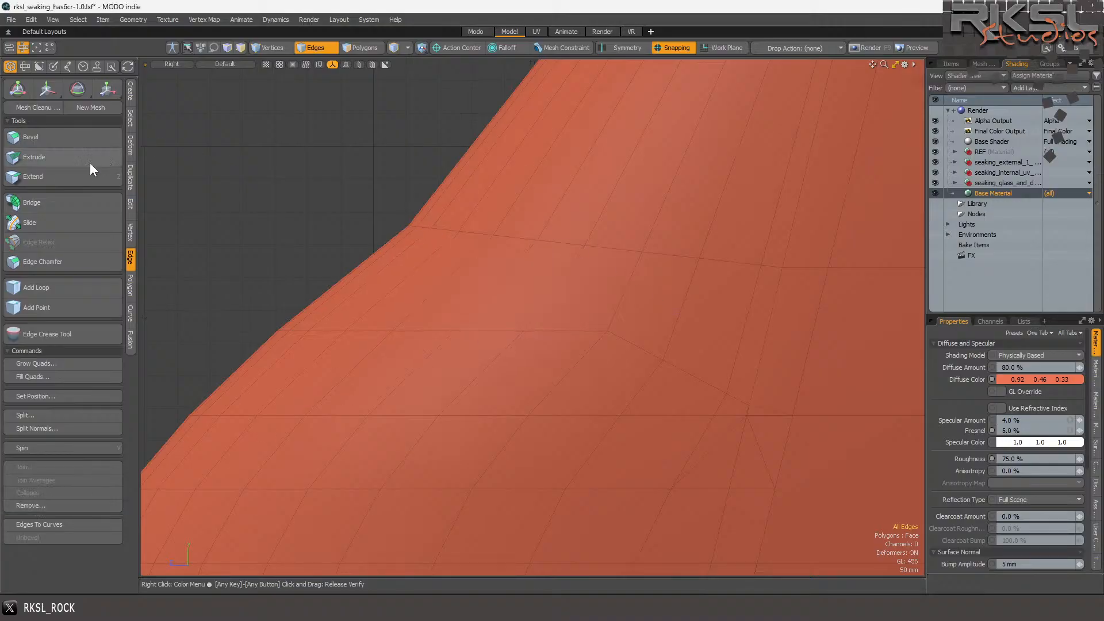
# - Show the Right view as wireframe and polygon-slice diagonally from the forward edge row's rear corner vertex up to the windscreen base corner
pyautogui.click(214, 64)
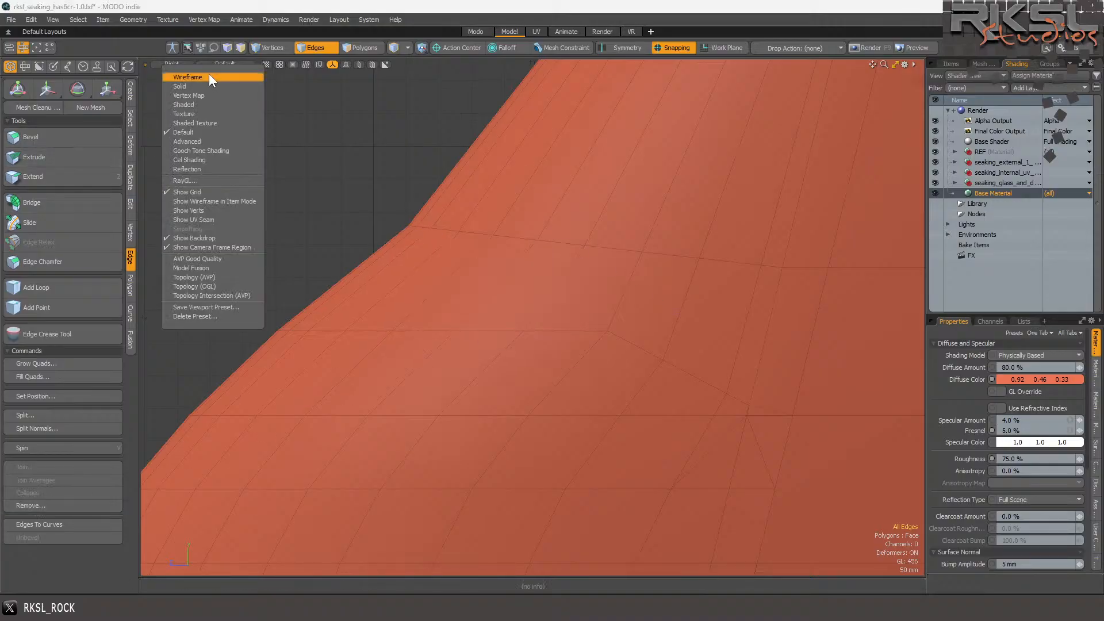
pyautogui.click(208, 77)
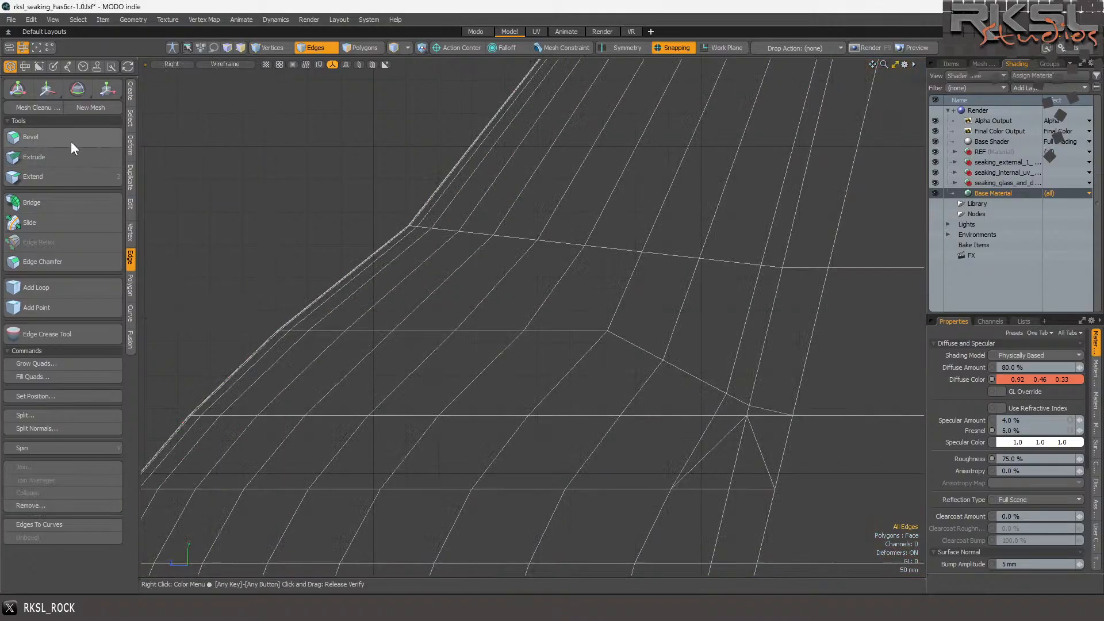
pyautogui.click(130, 207)
pyautogui.click(40, 136)
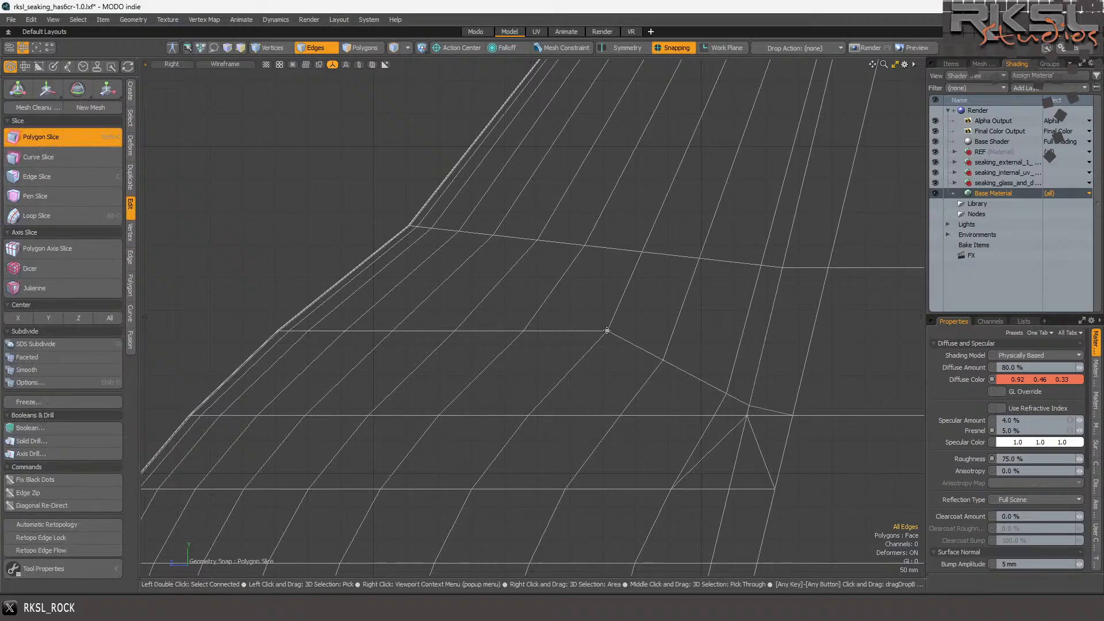
pyautogui.moveTo(608, 331); pyautogui.dragTo(396, 220)
pyautogui.scroll(10, 398, 220)
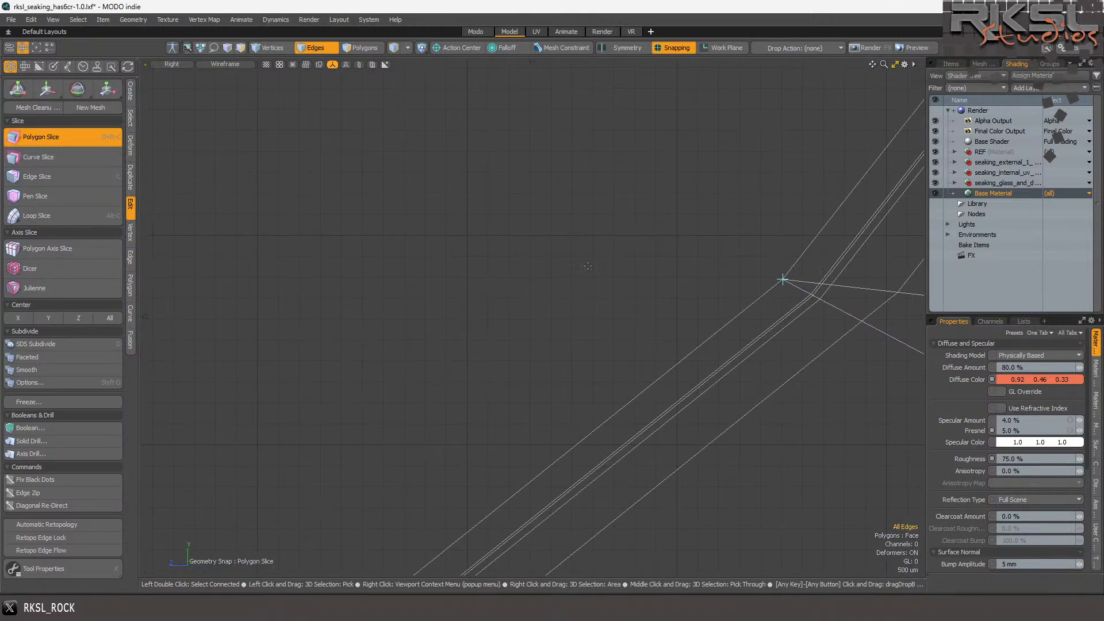
pyautogui.scroll(-6, 518, 218)
pyautogui.press('space')
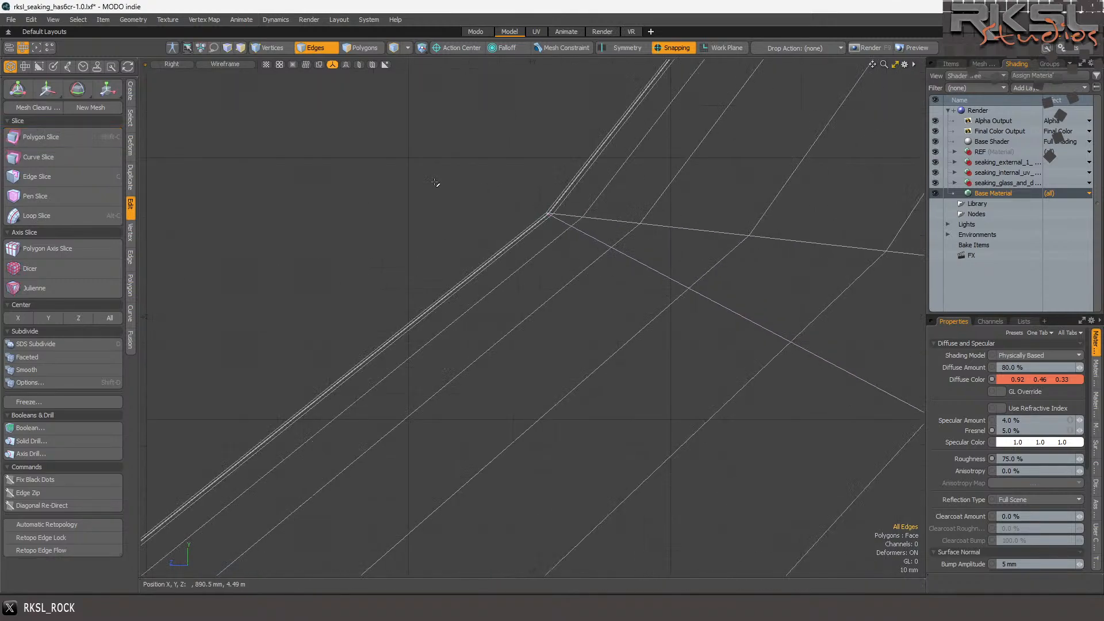
# - Select the edge row running rearward from the windscreen base corner above the new diagonal cut and remove it
pyautogui.scroll(-2, 388, 201)
pyautogui.scroll(-2, 388, 201)
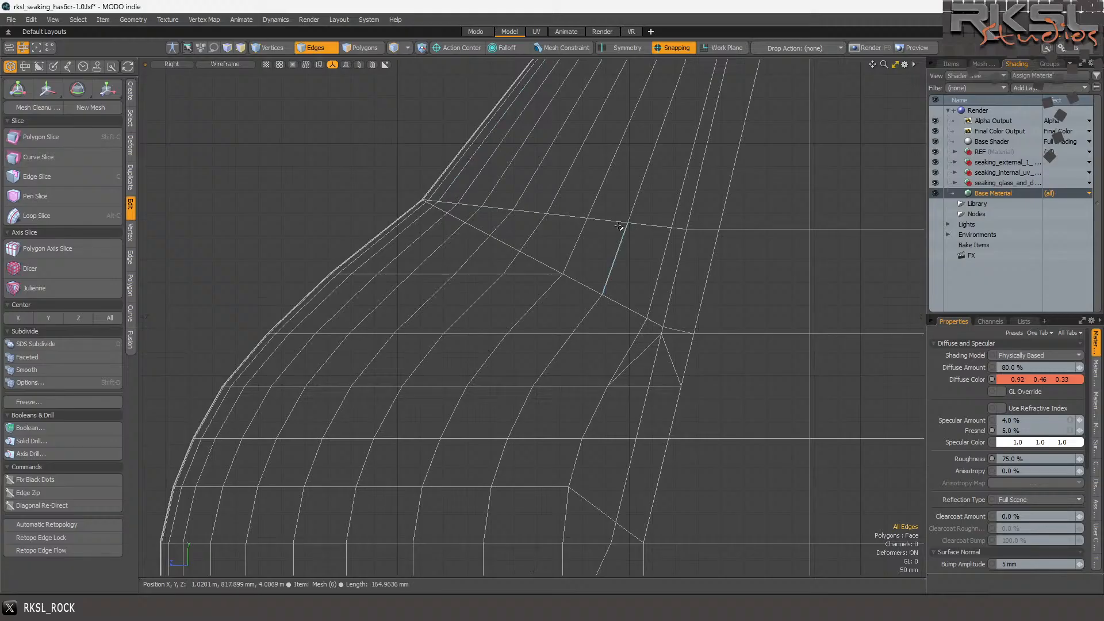
pyautogui.scroll(-2, 483, 281)
pyautogui.scroll(-2, 506, 253)
pyautogui.scroll(2, 563, 207)
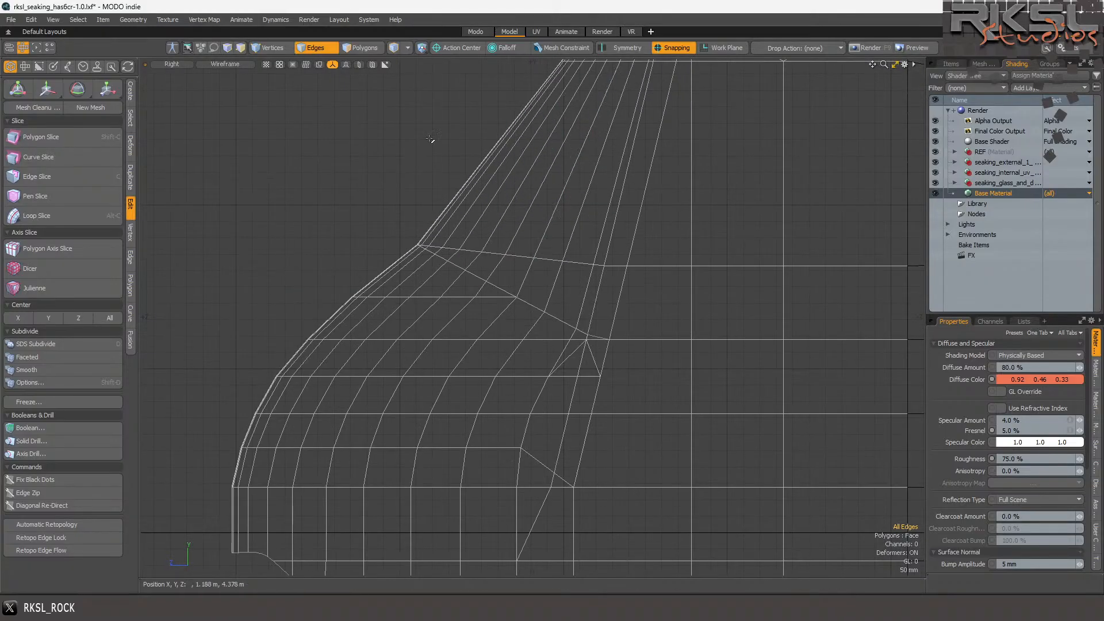
pyautogui.scroll(4, 546, 221)
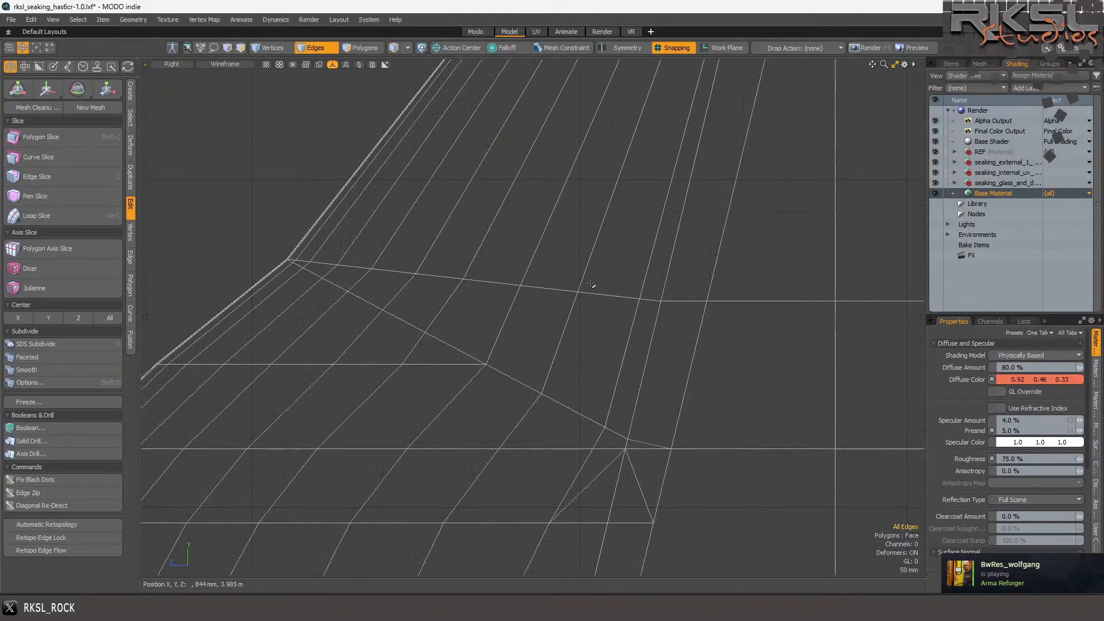
pyautogui.click(608, 295)
pyautogui.moveTo(602, 308)
pyautogui.mouseDown(button='right')
pyautogui.moveTo(486, 205)
pyautogui.moveTo(290, 244)
pyautogui.moveTo(310, 264)
pyautogui.mouseUp(button='right')
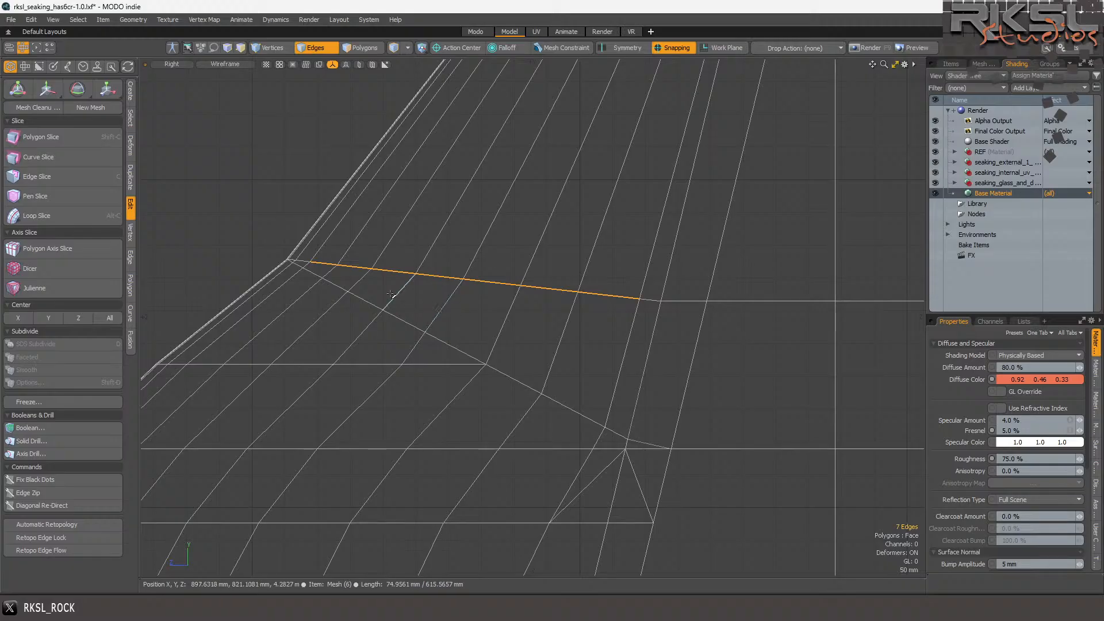
pyautogui.scroll(6, 305, 260)
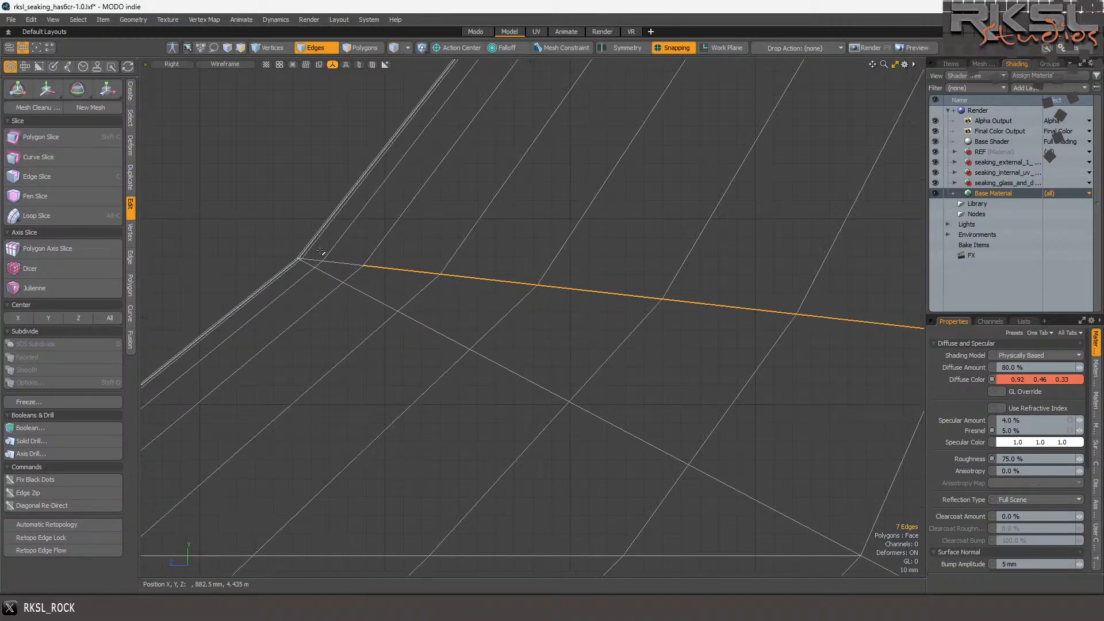
pyautogui.keyDown('shift'); pyautogui.click(463, 311); pyautogui.keyUp('shift')
pyautogui.keyDown('shift'); pyautogui.click(314, 294); pyautogui.keyUp('shift')
pyautogui.scroll(7, 210, 284)
pyautogui.keyDown('shift'); pyautogui.moveTo(231, 281); pyautogui.dragTo(391, 249); pyautogui.keyUp('shift')
pyautogui.scroll(-4, 660, 291)
pyautogui.scroll(3, 495, 292)
pyautogui.keyDown('ctrl'); pyautogui.moveTo(752, 241); pyautogui.dragTo(813, 261, button='right'); pyautogui.keyUp('ctrl')
pyautogui.keyDown('ctrl'); pyautogui.moveTo(687, 267); pyautogui.dragTo(544, 264, button='right'); pyautogui.keyUp('ctrl')
pyautogui.scroll(-10, 482, 211)
pyautogui.scroll(5, 481, 211)
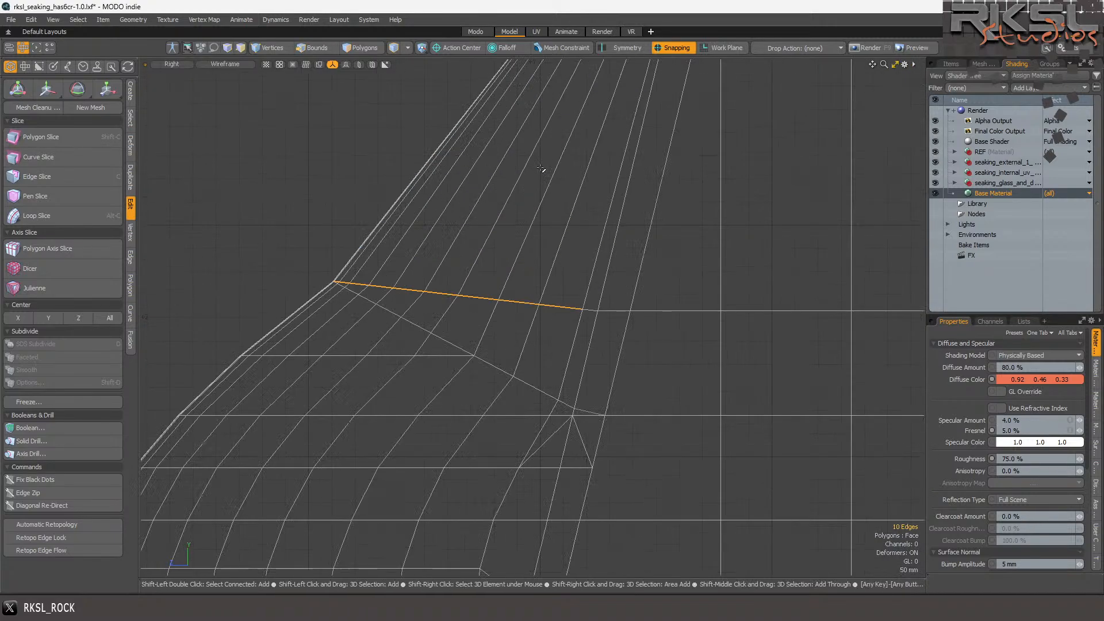
pyautogui.press('2')
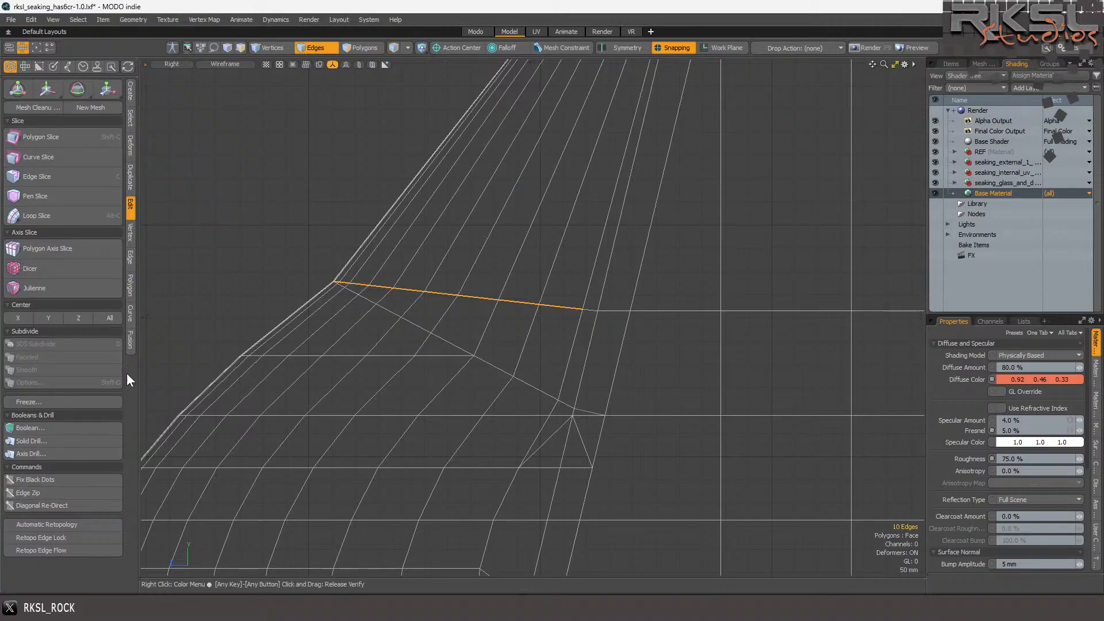
pyautogui.click(130, 257)
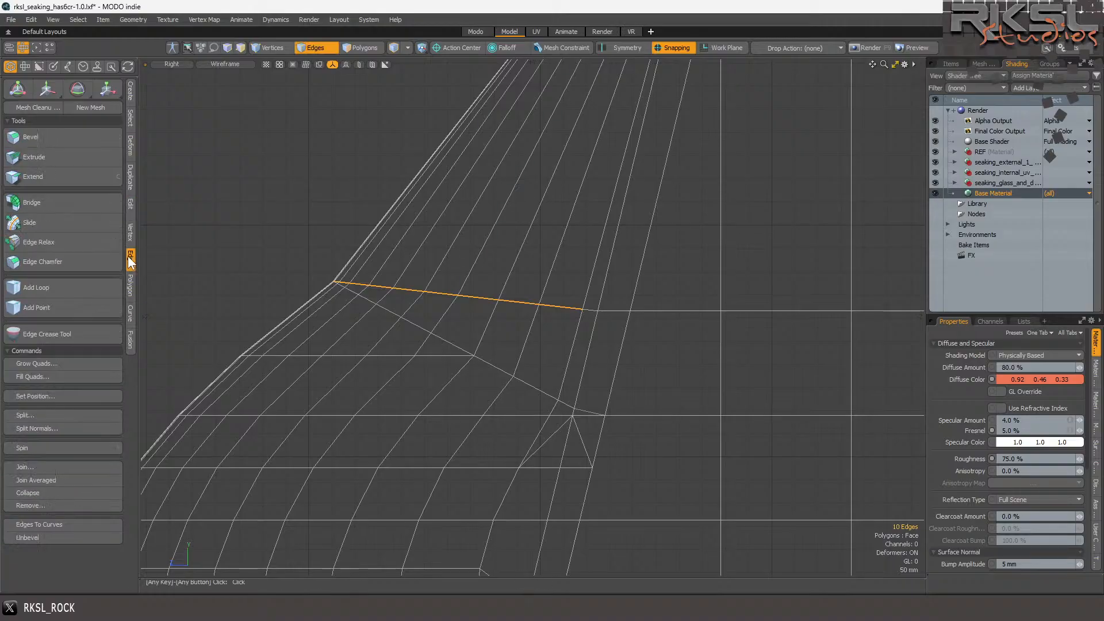
pyautogui.click(30, 500)
pyautogui.click(650, 290)
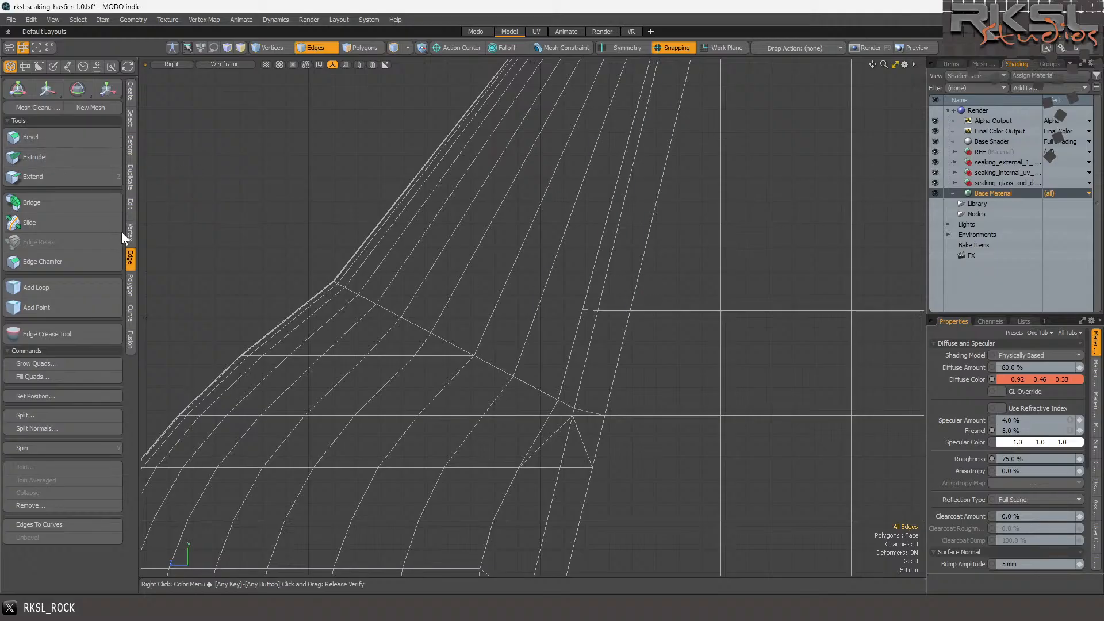
# - Try a polygon slice from the front end of the remaining horizontal edge to the windscreen base corner
pyautogui.click(130, 204)
pyautogui.click(55, 139)
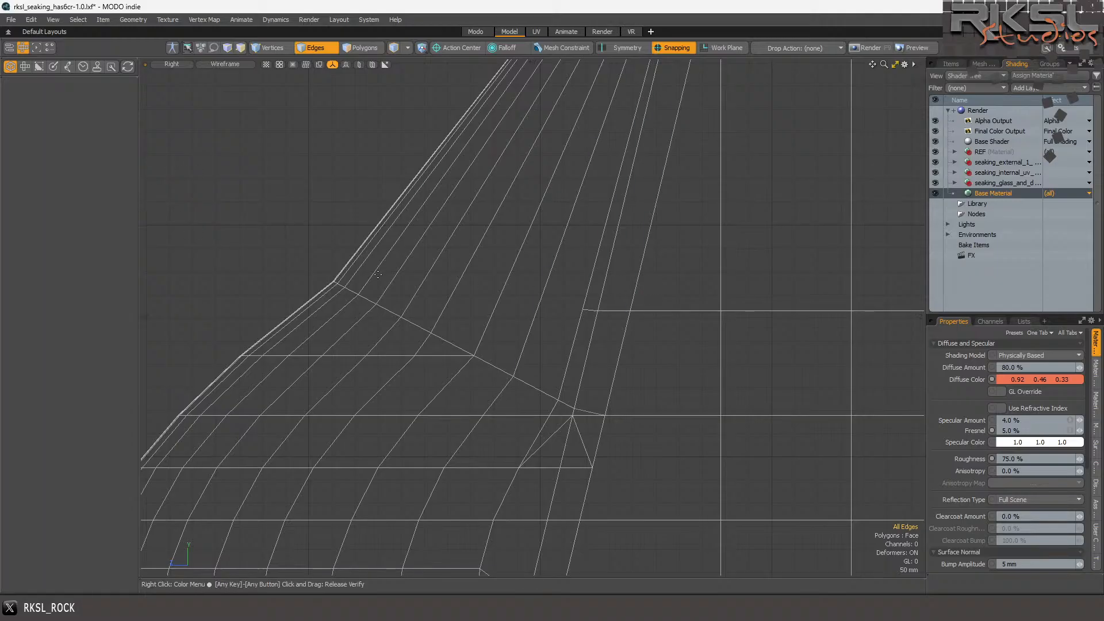
pyautogui.scroll(2, 556, 298)
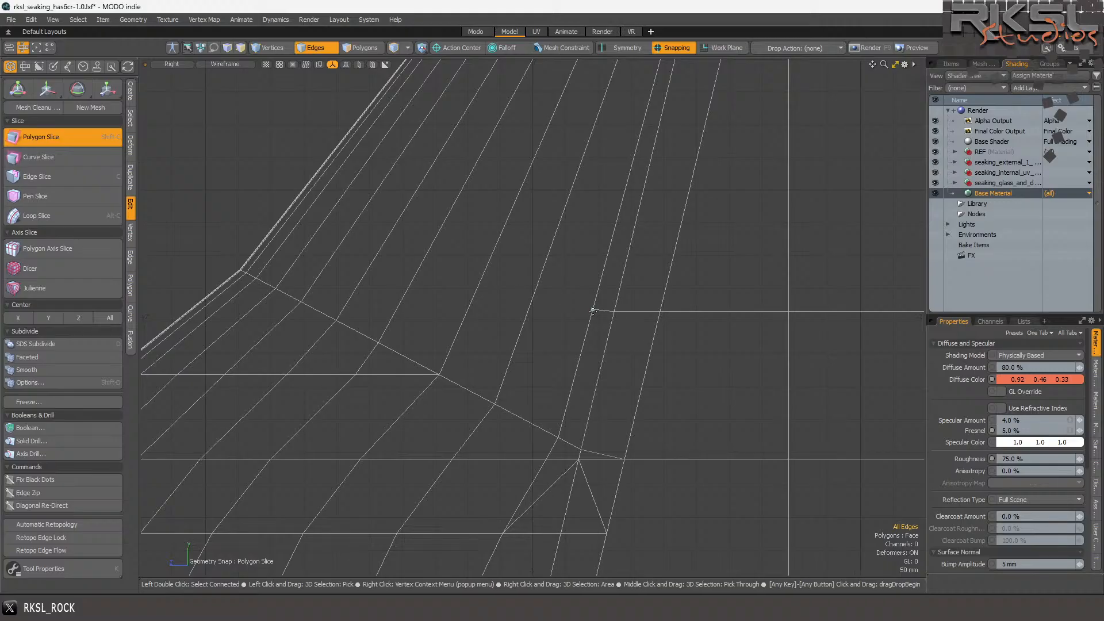
pyautogui.moveTo(482, 300); pyautogui.dragTo(232, 268)
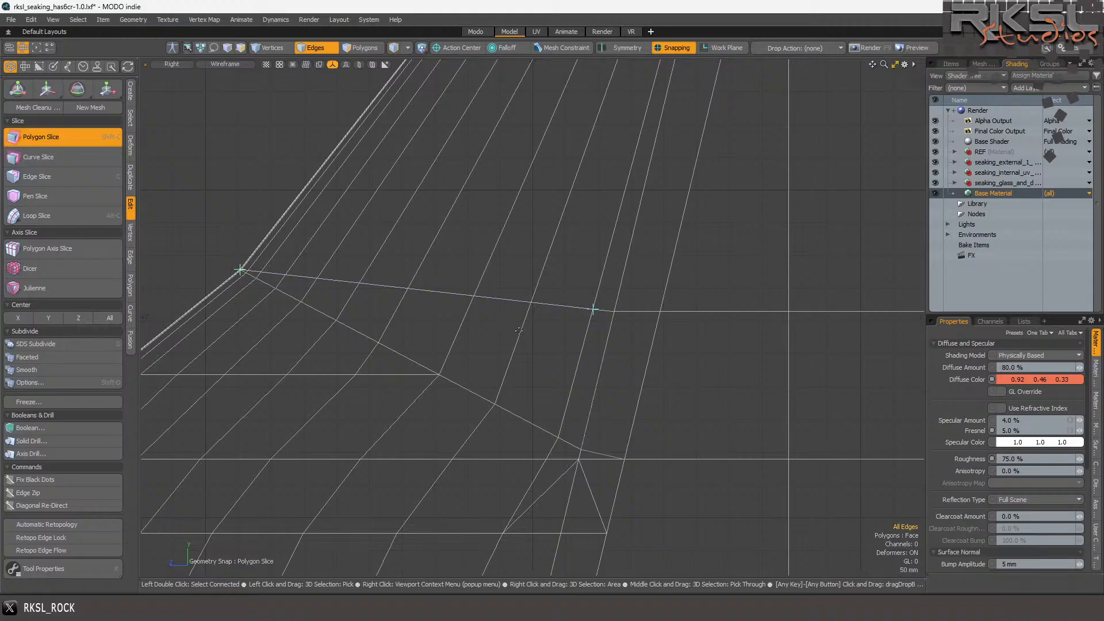
pyautogui.hotkey('ctrl', 'z')
pyautogui.press('3')
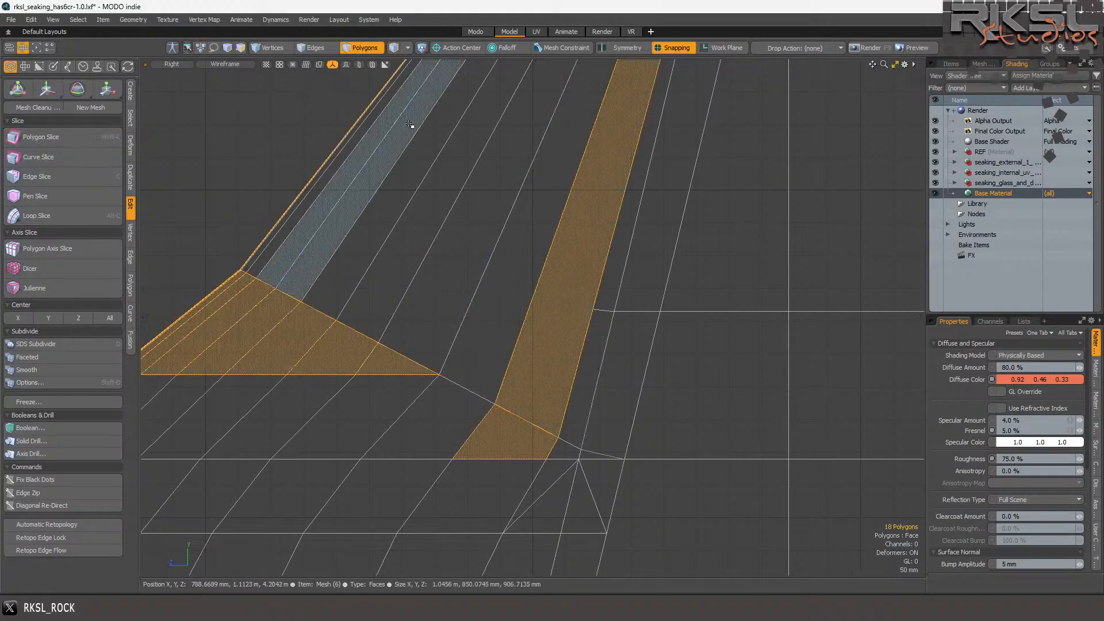
# - Join the front end vertex of the remaining horizontal edge to the vertex below it on the diagonal cut line
pyautogui.click(266, 47)
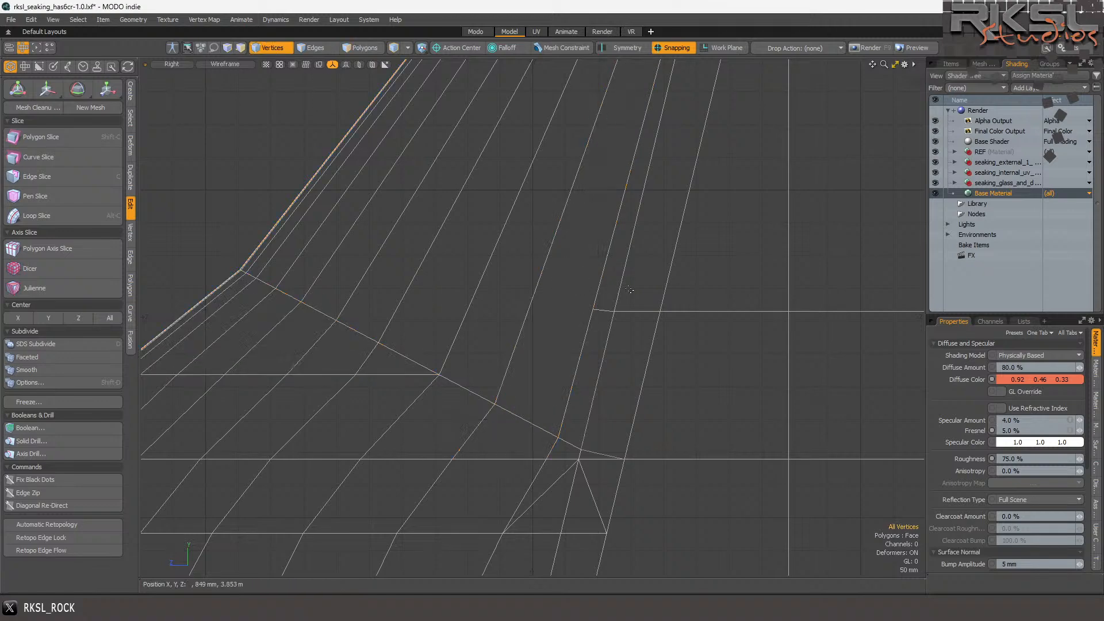
pyautogui.moveTo(549, 261); pyautogui.dragTo(632, 338, button='right')
pyautogui.scroll(3, 625, 327)
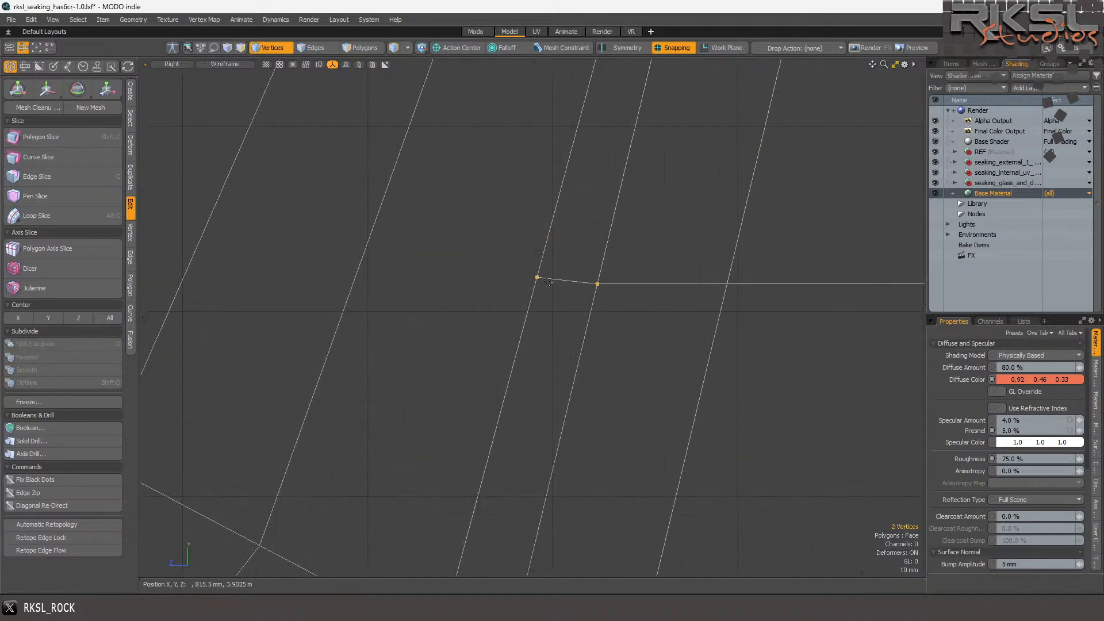
pyautogui.scroll(-4, 529, 327)
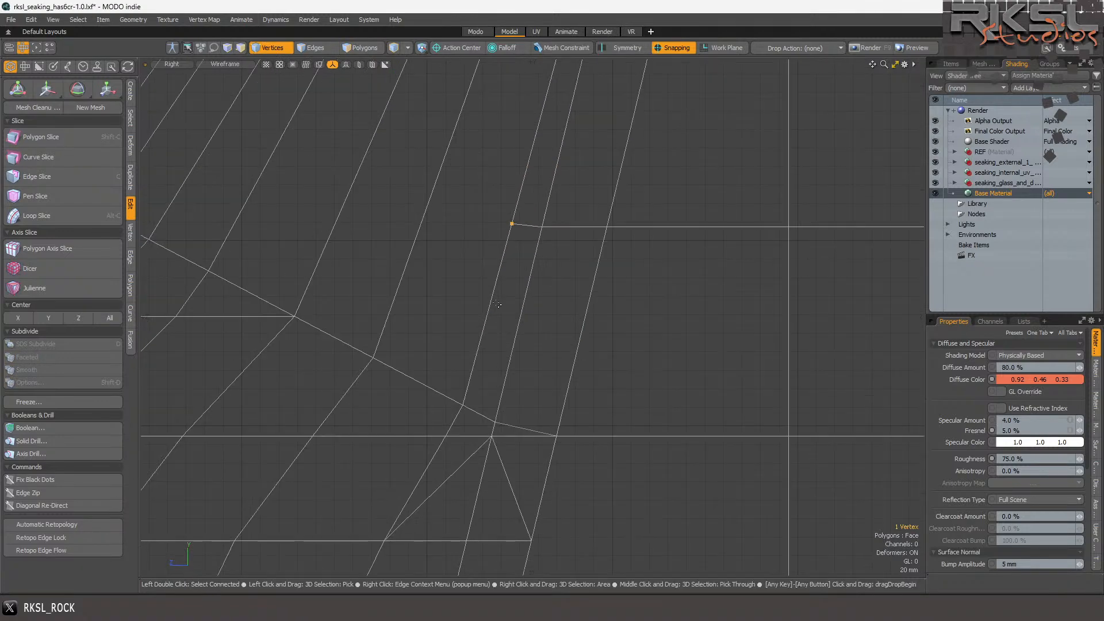
pyautogui.keyDown('shift'); pyautogui.moveTo(482, 381); pyautogui.dragTo(456, 432, button='right'); pyautogui.keyUp('shift')
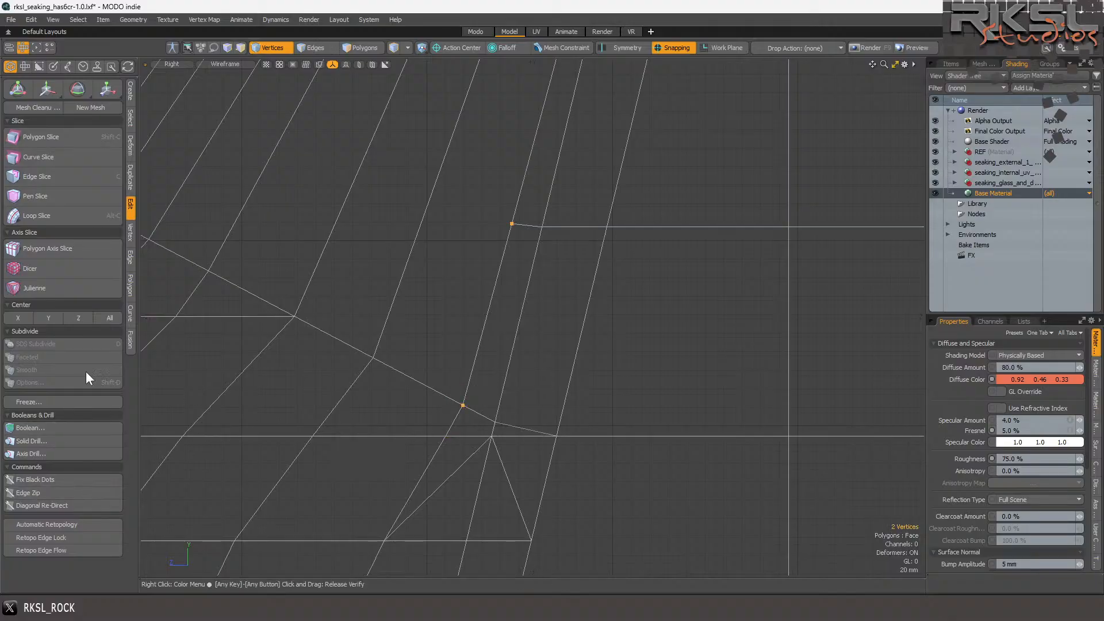
pyautogui.click(130, 232)
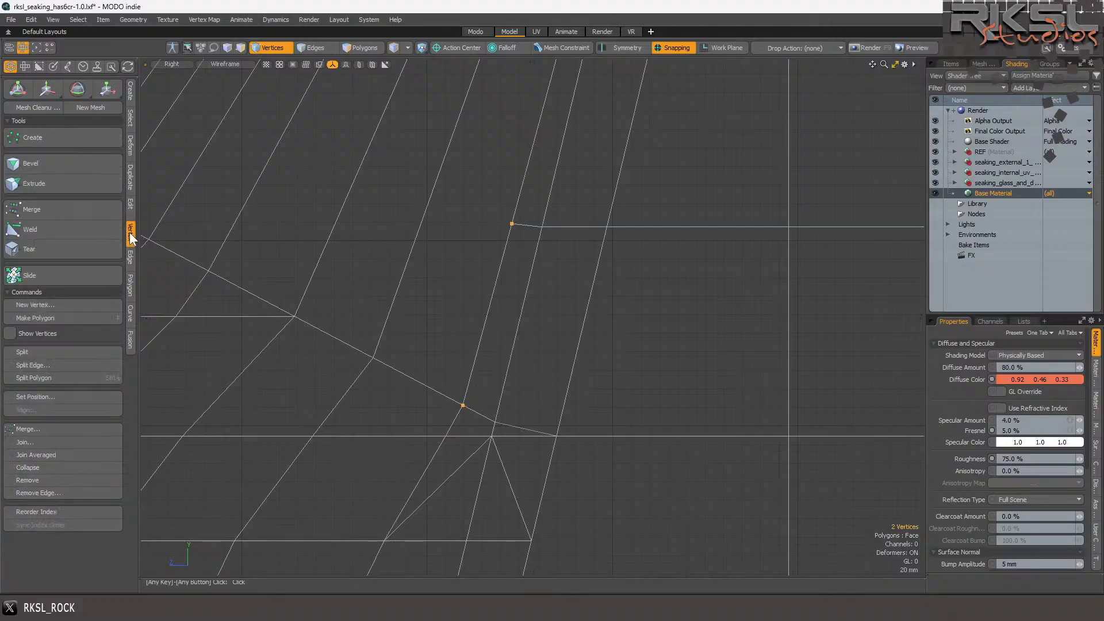
pyautogui.click(30, 442)
pyautogui.click(641, 294)
# - Join the horizontal edge's corner vertex on the second steep edge line to the diagonal's vertex below it
pyautogui.moveTo(547, 216); pyautogui.dragTo(501, 270, button='right')
pyautogui.keyDown('shift'); pyautogui.moveTo(511, 429); pyautogui.dragTo(509, 427, button='right'); pyautogui.keyUp('shift')
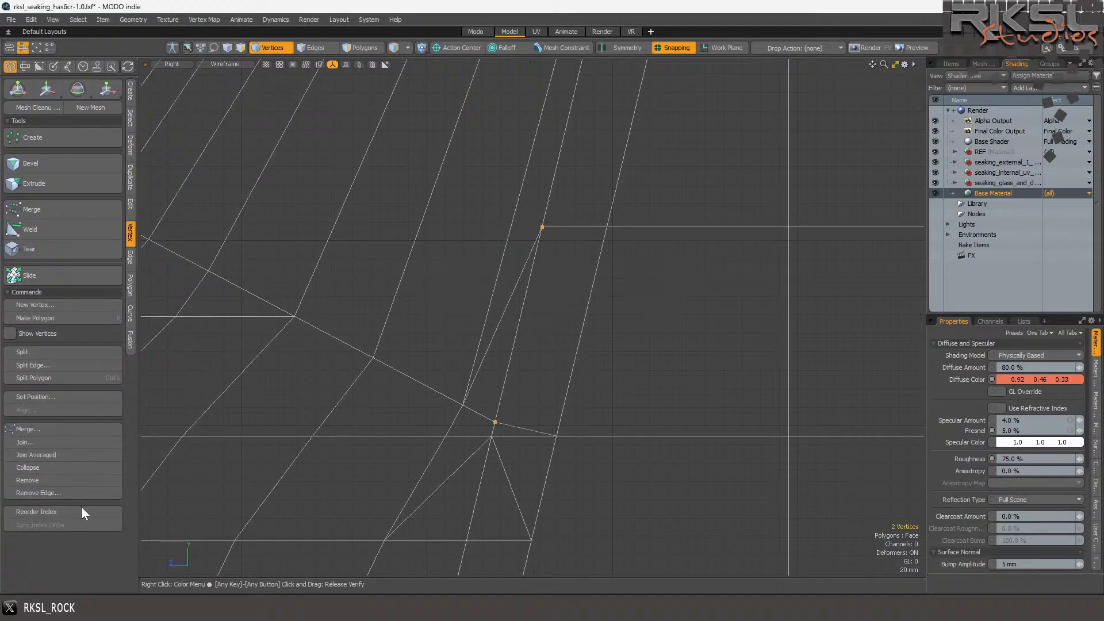
pyautogui.click(42, 443)
pyautogui.click(638, 284)
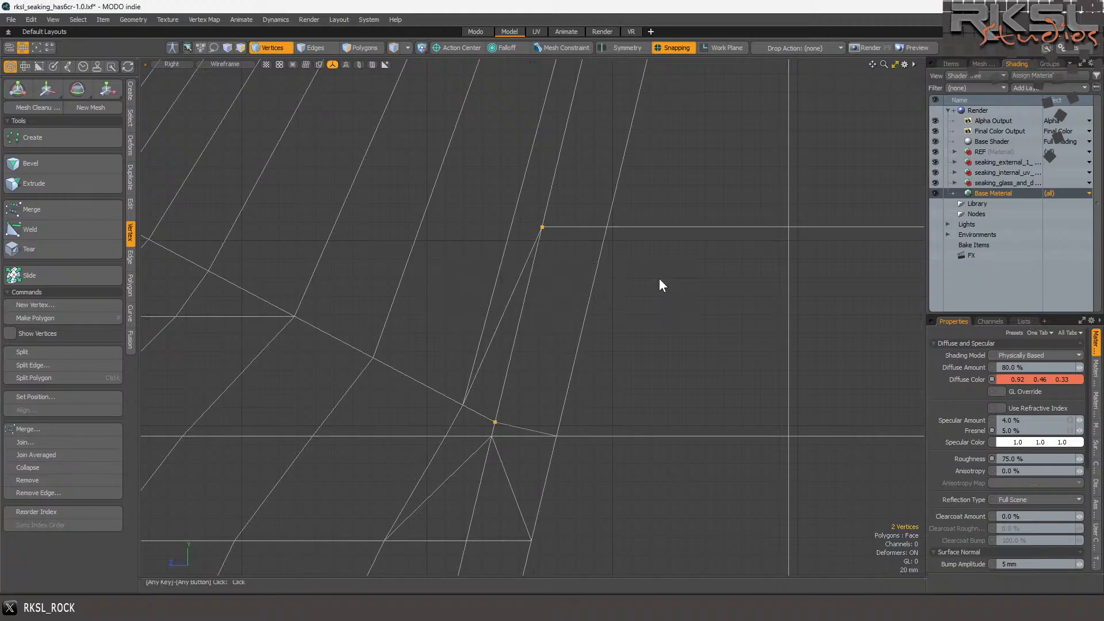
# - Join the corner vertex on the rearmost steep edge line to the vertex below, where that line meets the lower horizontal row
pyautogui.moveTo(631, 212)
pyautogui.mouseDown(button='right')
pyautogui.moveTo(592, 268)
pyautogui.moveTo(615, 236)
pyautogui.mouseUp(button='right')
pyautogui.scroll(-2, 520, 384)
pyautogui.keyDown('shift'); pyautogui.moveTo(542, 396); pyautogui.dragTo(543, 397, button='right'); pyautogui.keyUp('shift')
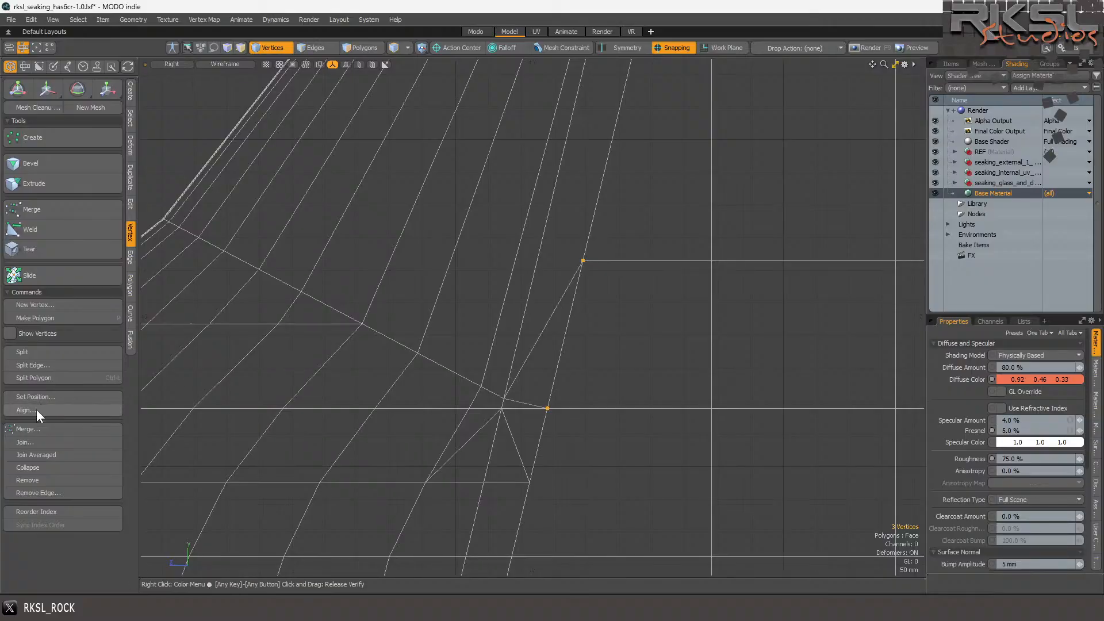
pyautogui.click(38, 443)
pyautogui.click(638, 284)
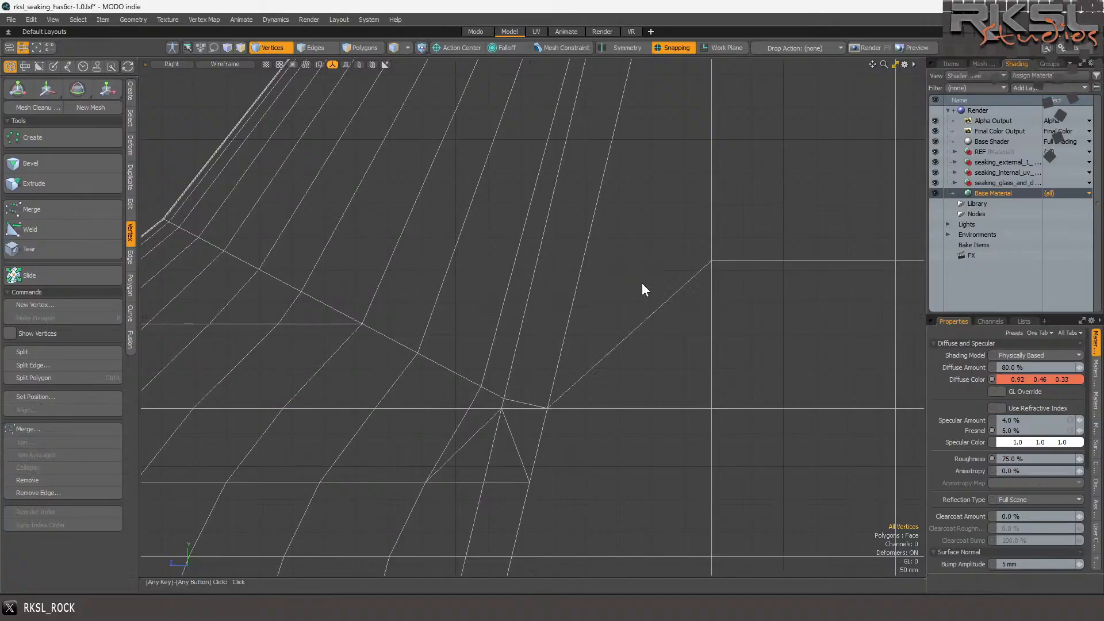
# - Scale the two vertices on the first vertical edge line along Y about the lower one, dropping the upper vertex about two thirds of the way
pyautogui.scroll(-2, 641, 283)
pyautogui.scroll(2, 594, 271)
pyautogui.moveTo(595, 262)
pyautogui.mouseDown(button='right')
pyautogui.moveTo(555, 249)
pyautogui.moveTo(599, 383)
pyautogui.mouseUp(button='right')
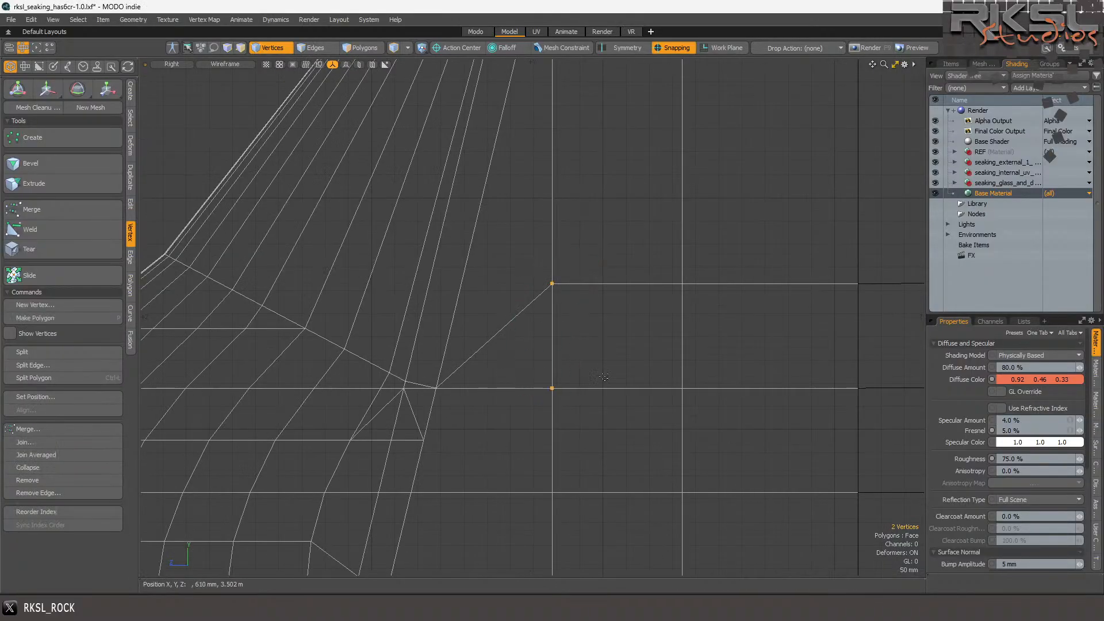
pyautogui.press('y')
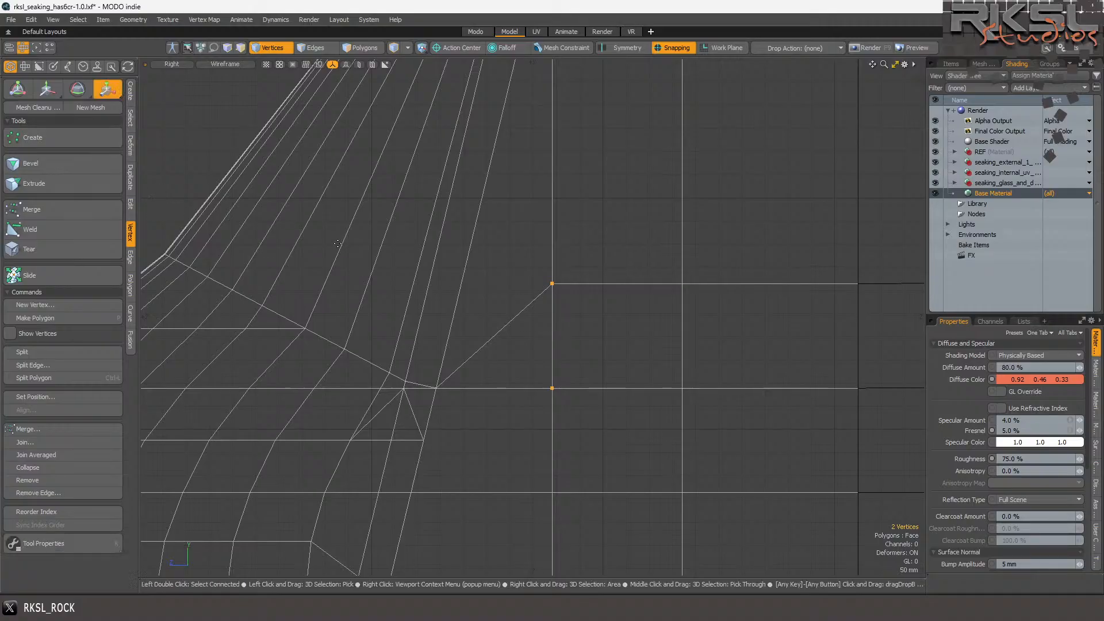
pyautogui.click(553, 390)
pyautogui.moveTo(552, 322); pyautogui.dragTo(552, 367)
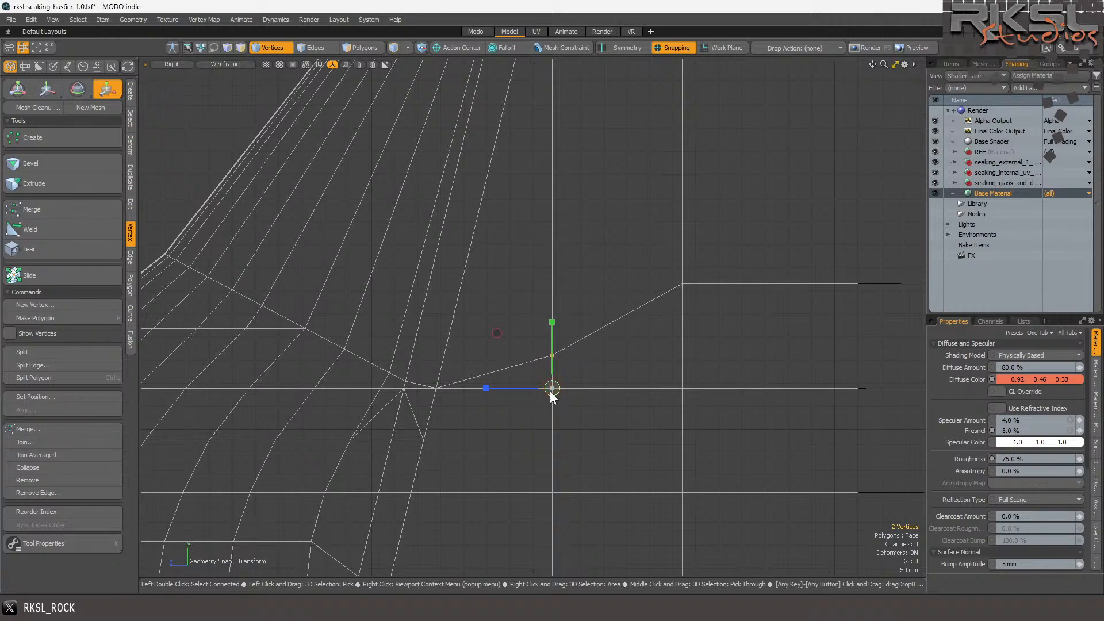
pyautogui.press('space')
# - Scale the upper vertex on the second vertical edge line along Y about the vertex below it, lowering it about a quarter of the distance
pyautogui.click(631, 339)
pyautogui.moveTo(682, 278)
pyautogui.mouseDown(button='right')
pyautogui.moveTo(638, 308)
pyautogui.moveTo(707, 299)
pyautogui.mouseUp(button='right')
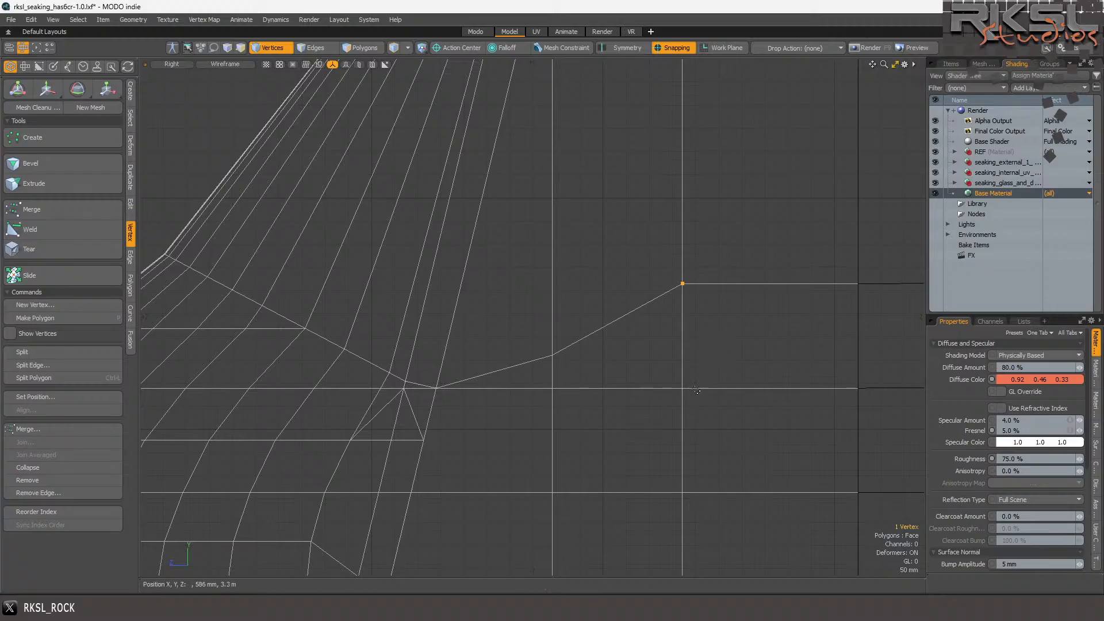
pyautogui.click(682, 389)
pyautogui.click(107, 88)
pyautogui.moveTo(683, 389); pyautogui.dragTo(682, 283)
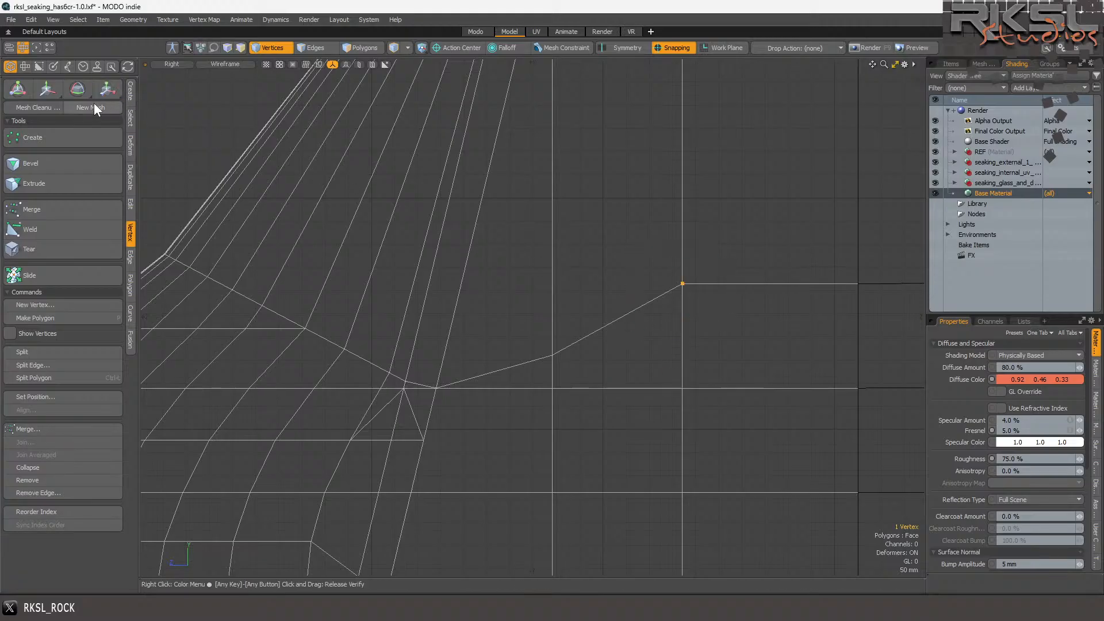
pyautogui.click(105, 89)
pyautogui.click(684, 393)
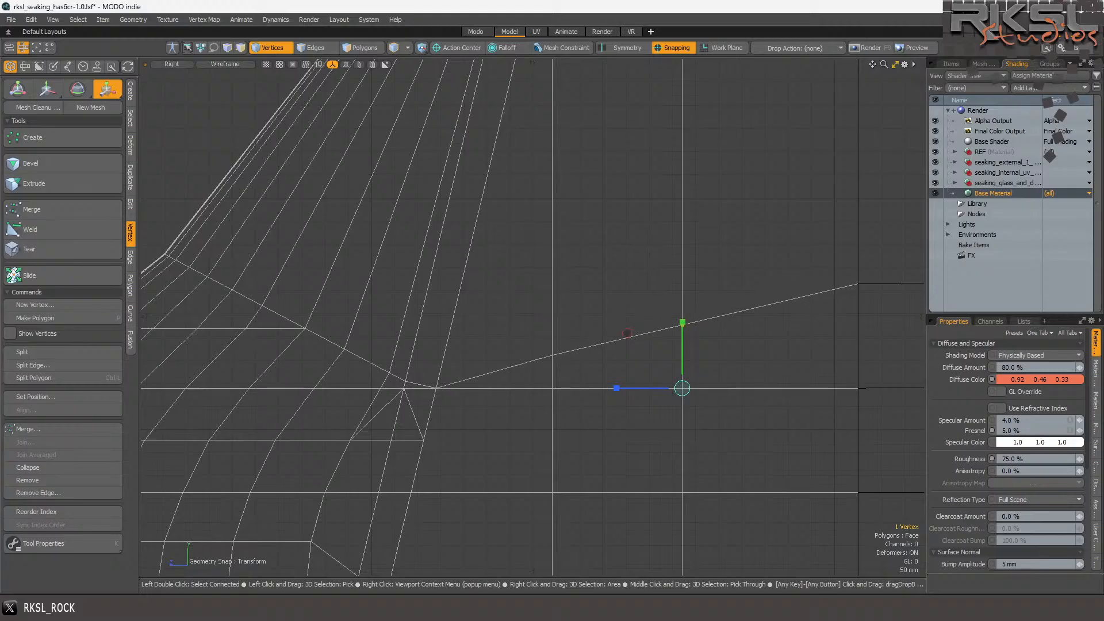
pyautogui.moveTo(682, 322); pyautogui.dragTo(682, 310)
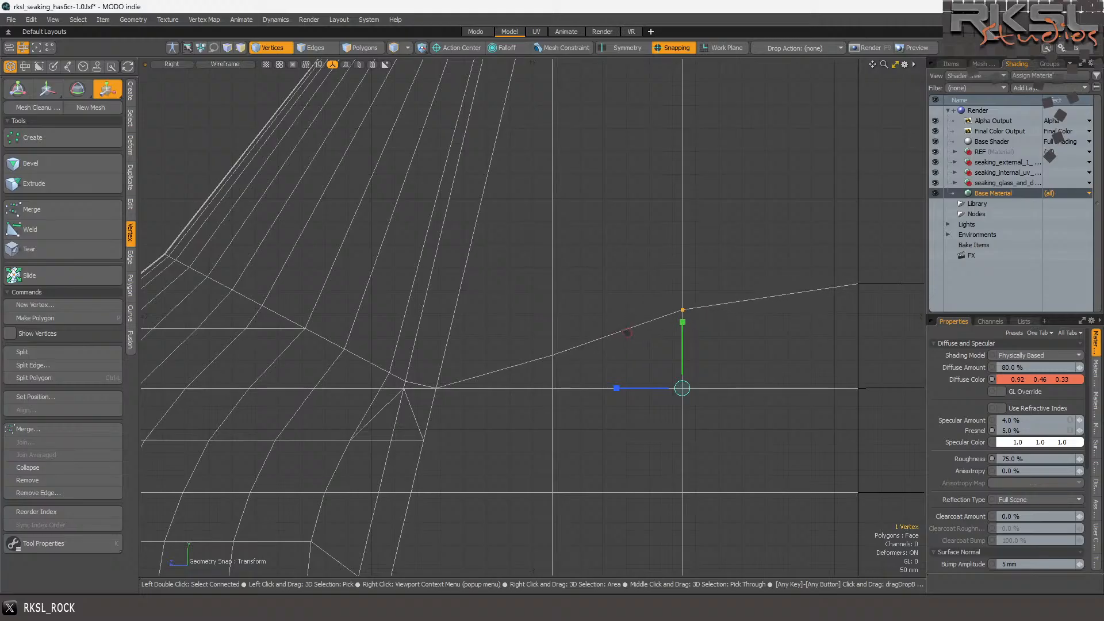
pyautogui.press('space')
# - Scale the curved edge's vertex on the foremost vertical edge line along Y about the vertex below it, raising it slightly
pyautogui.click(552, 355)
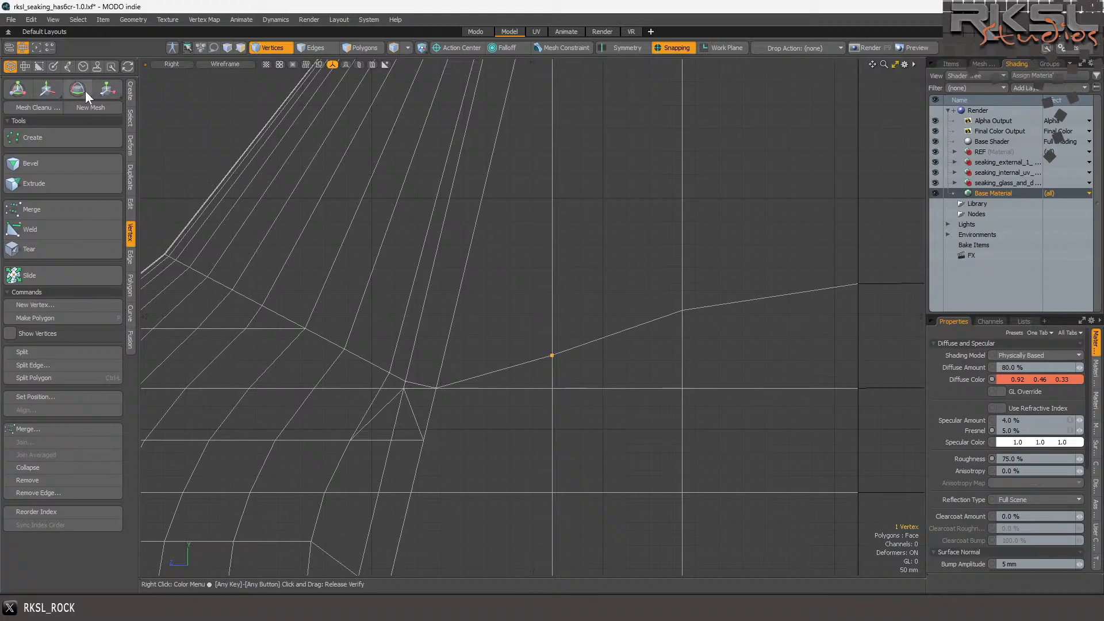
pyautogui.press('w')
pyautogui.click(555, 389)
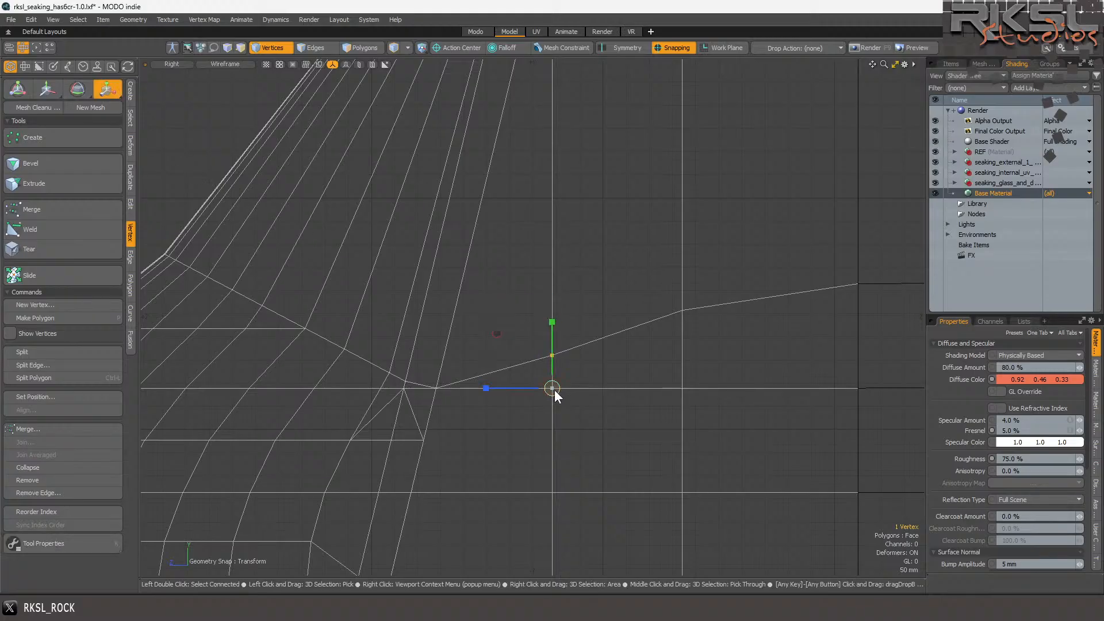
pyautogui.moveTo(554, 389); pyautogui.dragTo(554, 377)
pyautogui.scroll(-4, 552, 388)
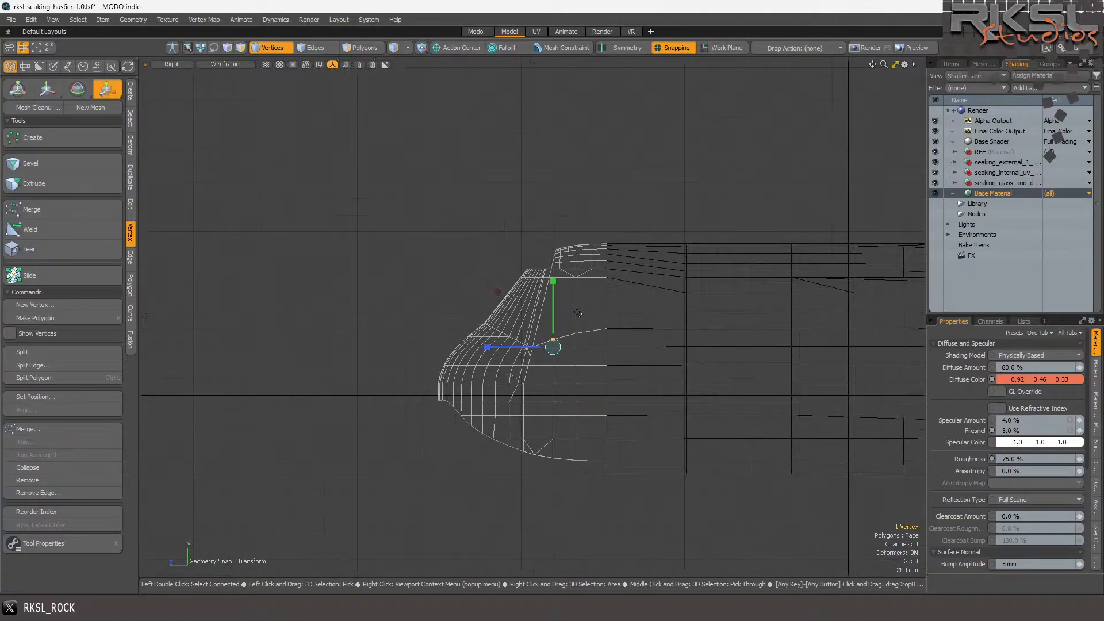
pyautogui.press('space')
pyautogui.click(628, 299)
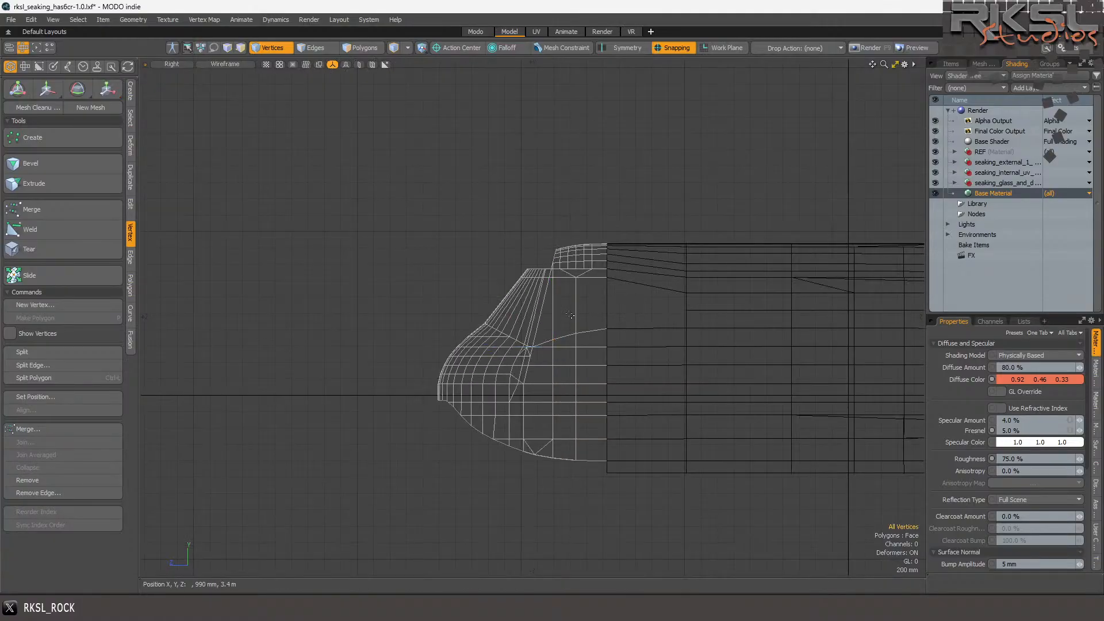
# - Inspect the shaded nose and cockpit side surface in the render preview for smooth transitions around the windscreen base
pyautogui.scroll(2, 566, 319)
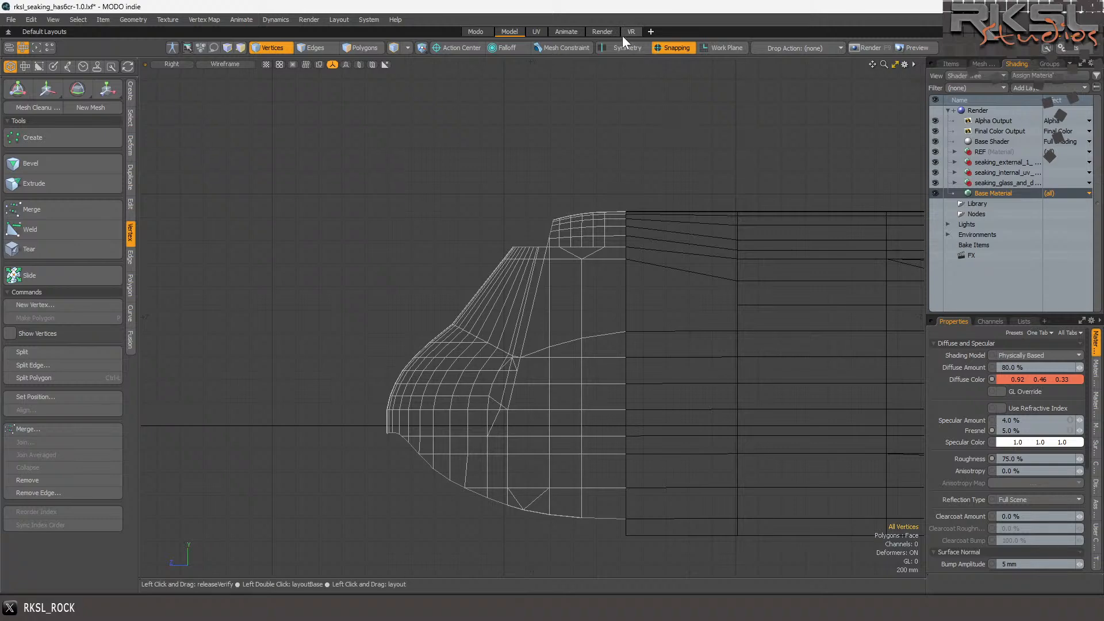
pyautogui.click(602, 31)
pyautogui.click(361, 258)
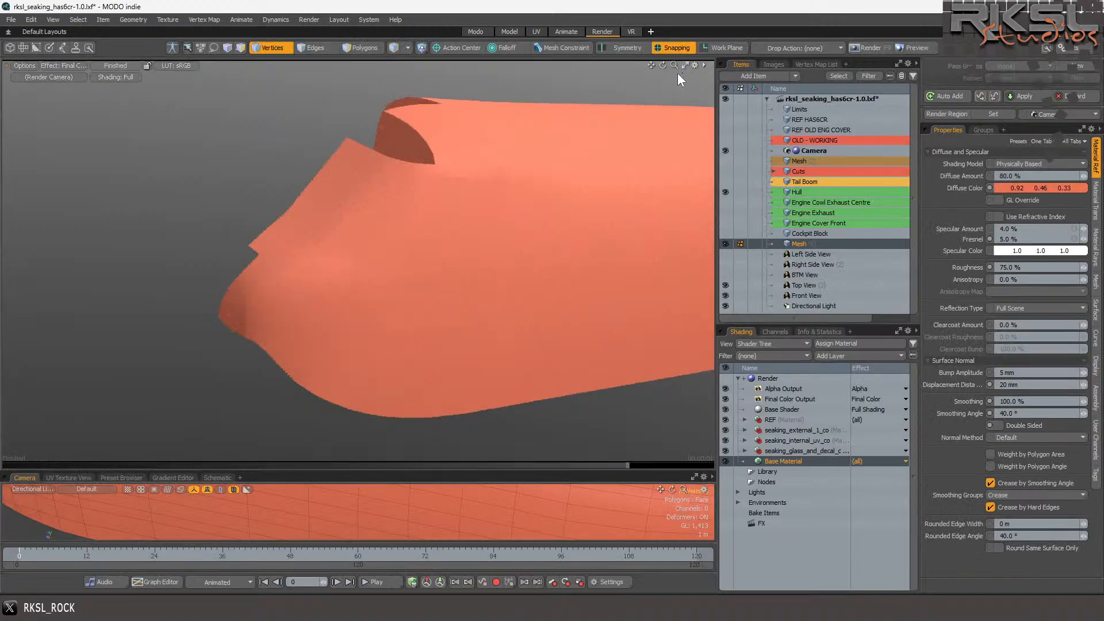
pyautogui.moveTo(666, 65)
pyautogui.mouseDown()
pyautogui.moveTo(621, 109)
pyautogui.moveTo(665, 66)
pyautogui.mouseUp()
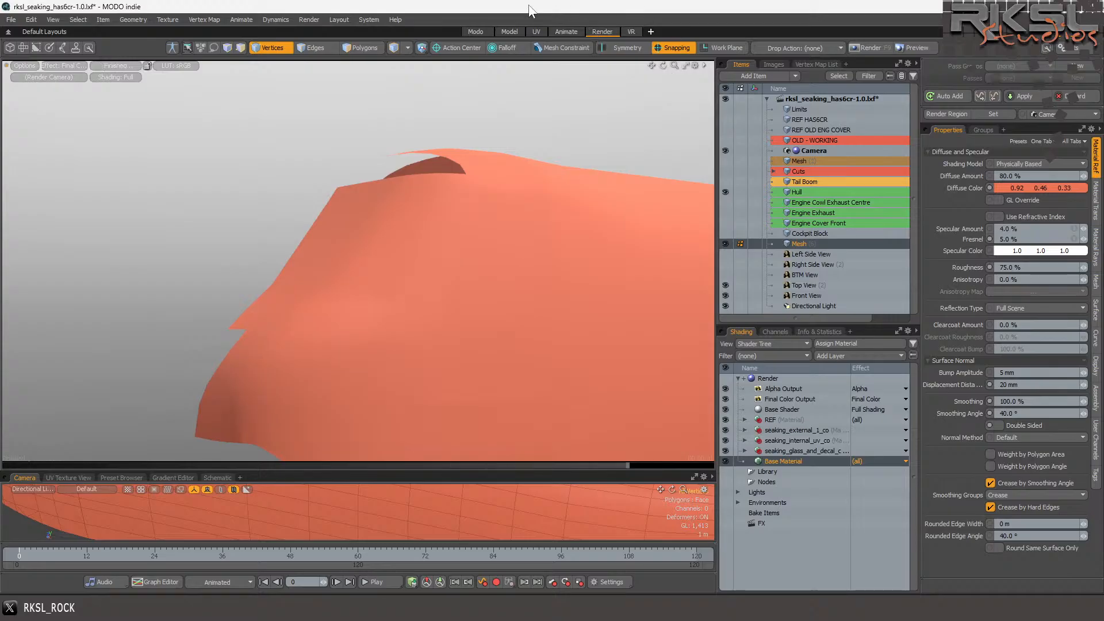
pyautogui.click(511, 30)
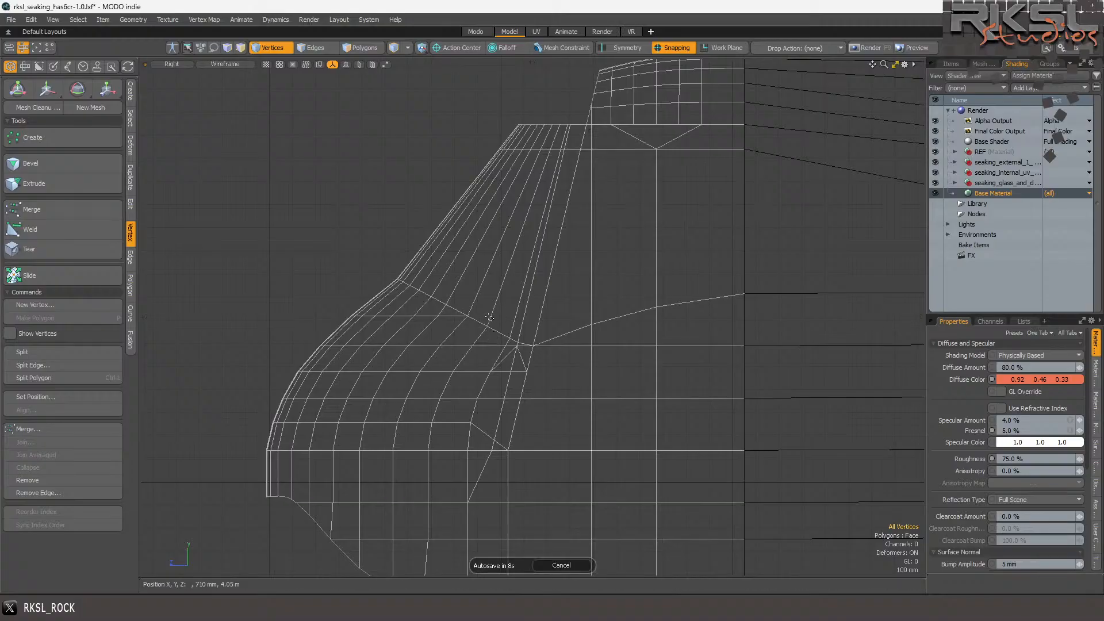
# - Set the side viewport's shading to Default and inspect the step between the windscreen and the roof
pyautogui.click(220, 63)
pyautogui.click(212, 129)
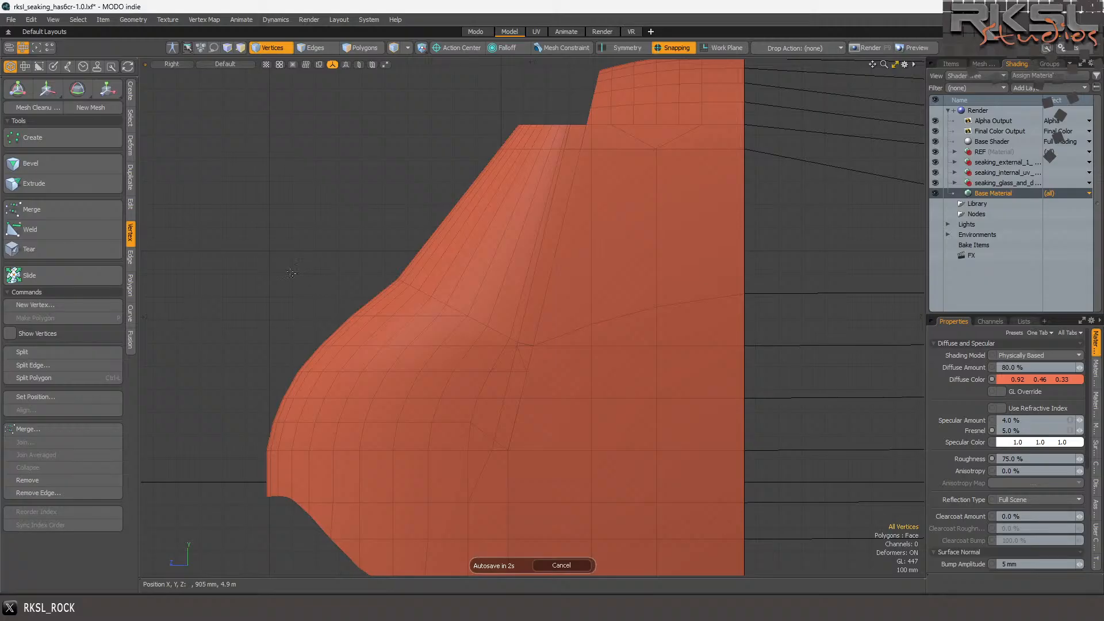
pyautogui.scroll(-3, 287, 271)
pyautogui.scroll(5, 407, 191)
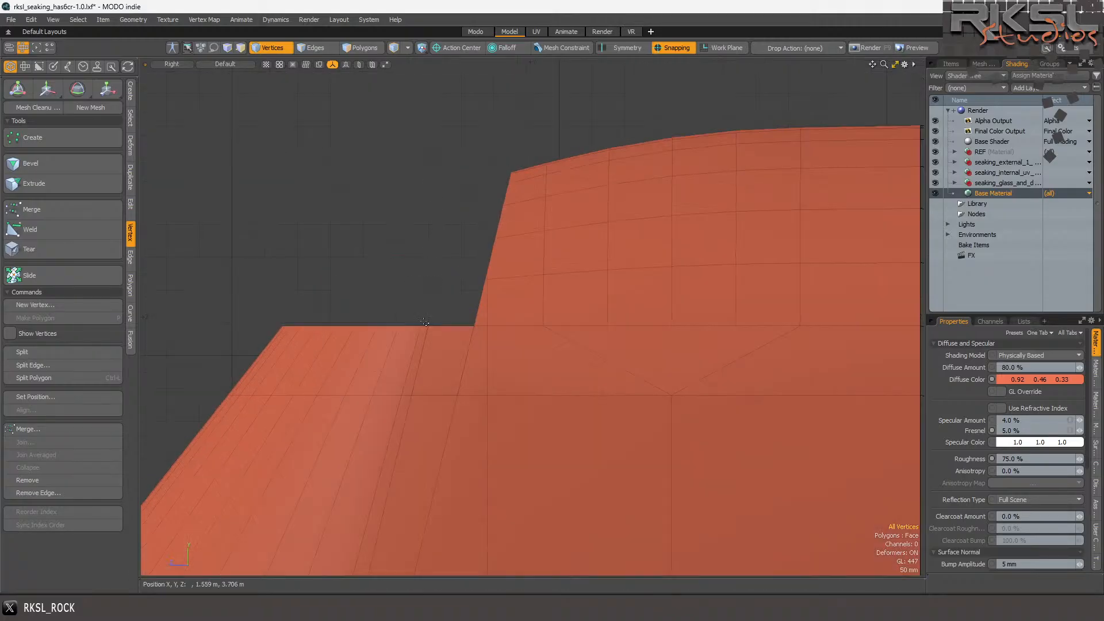
pyautogui.scroll(4, 421, 374)
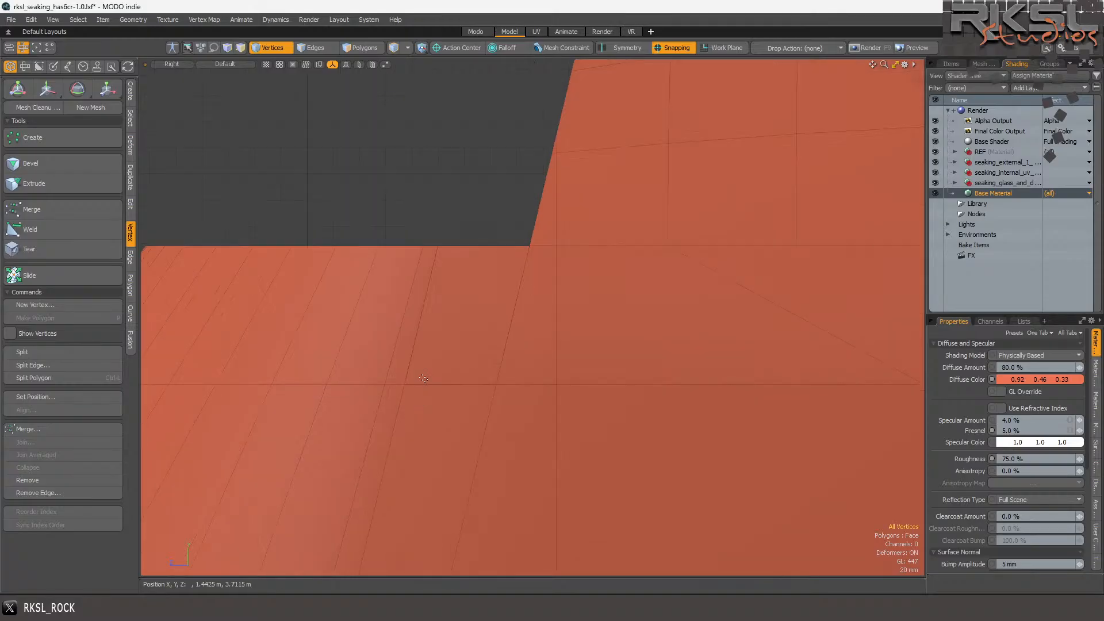
pyautogui.scroll(-2, 432, 278)
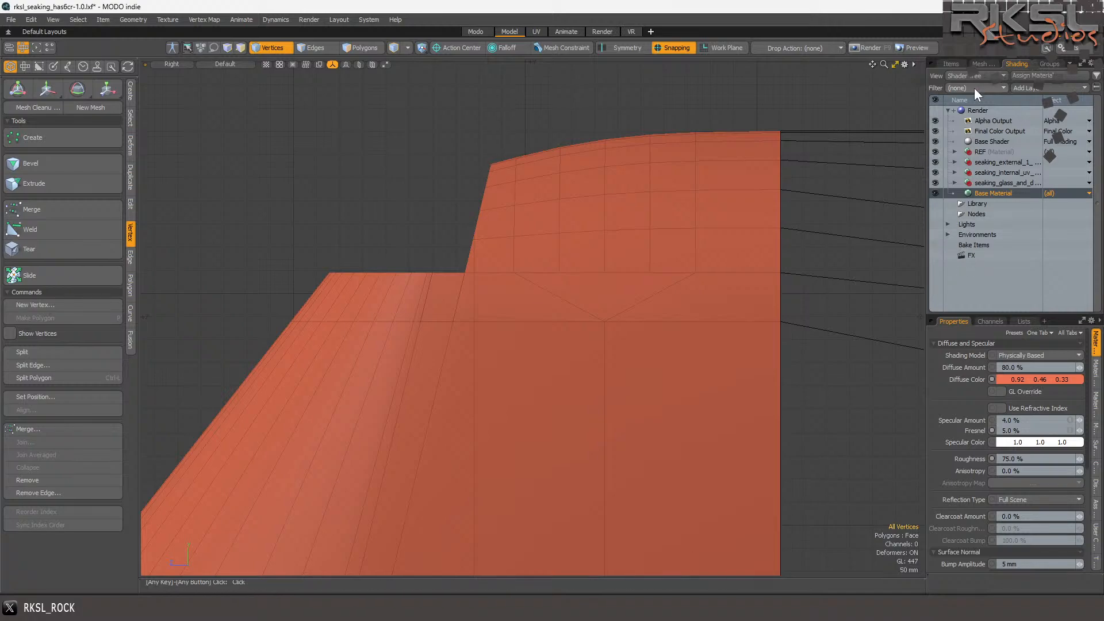
# - Show the Right Side View reference image and compare its roof window outline with the gap in the mesh
pyautogui.click(950, 63)
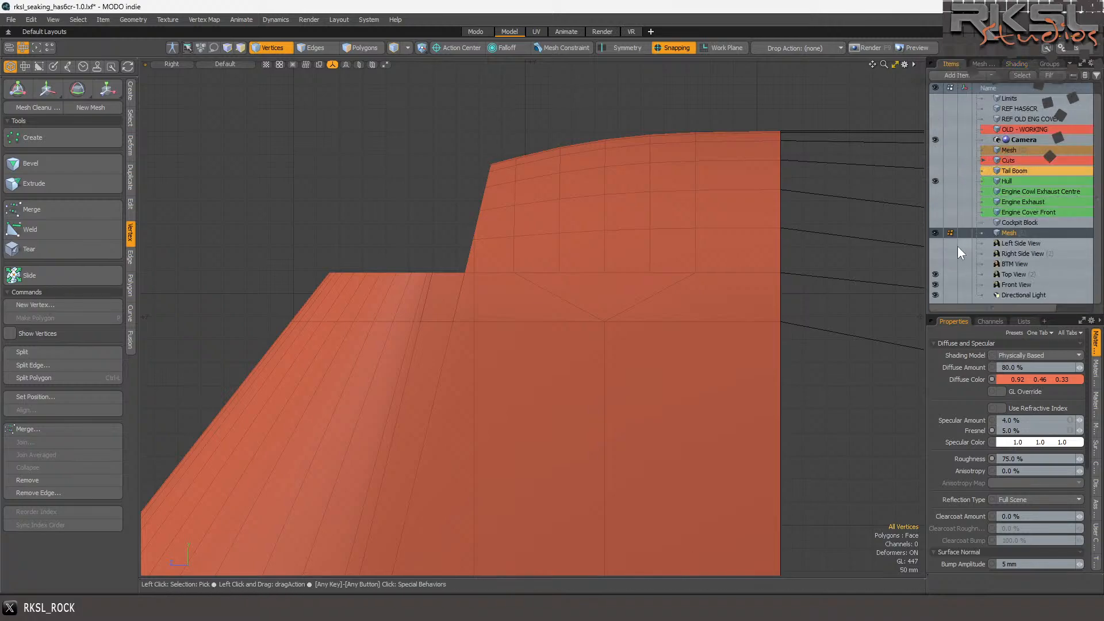
pyautogui.click(936, 254)
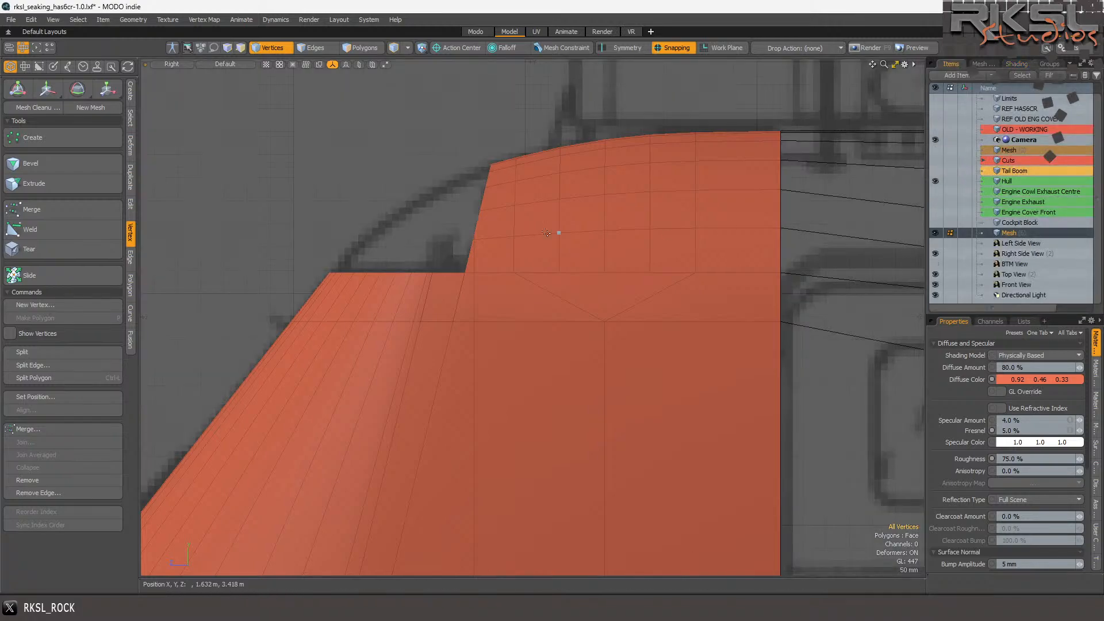
pyautogui.scroll(2, 372, 257)
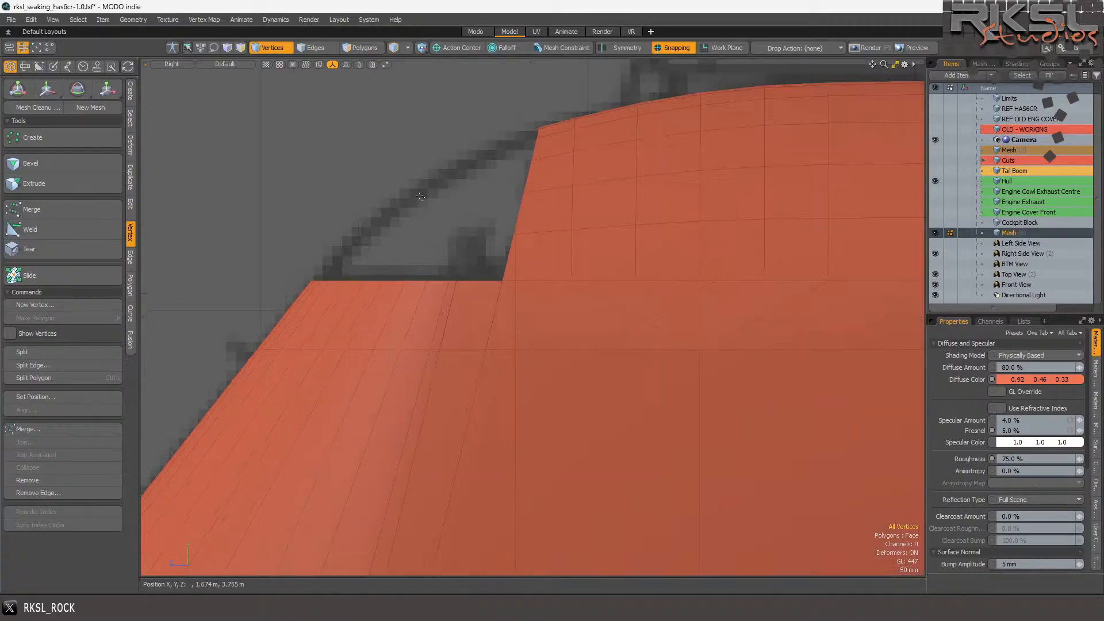
pyautogui.scroll(-3, 396, 223)
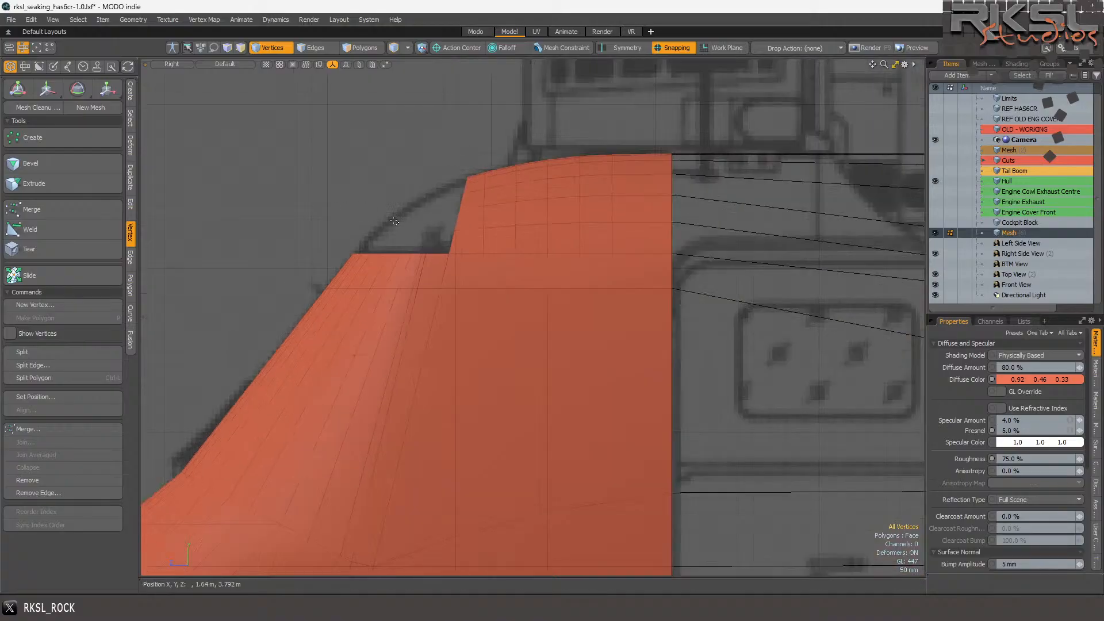
# - Delete the narrow sliver polygon at the outer rear corner of the roof window opening in the top view
pyautogui.click(181, 68)
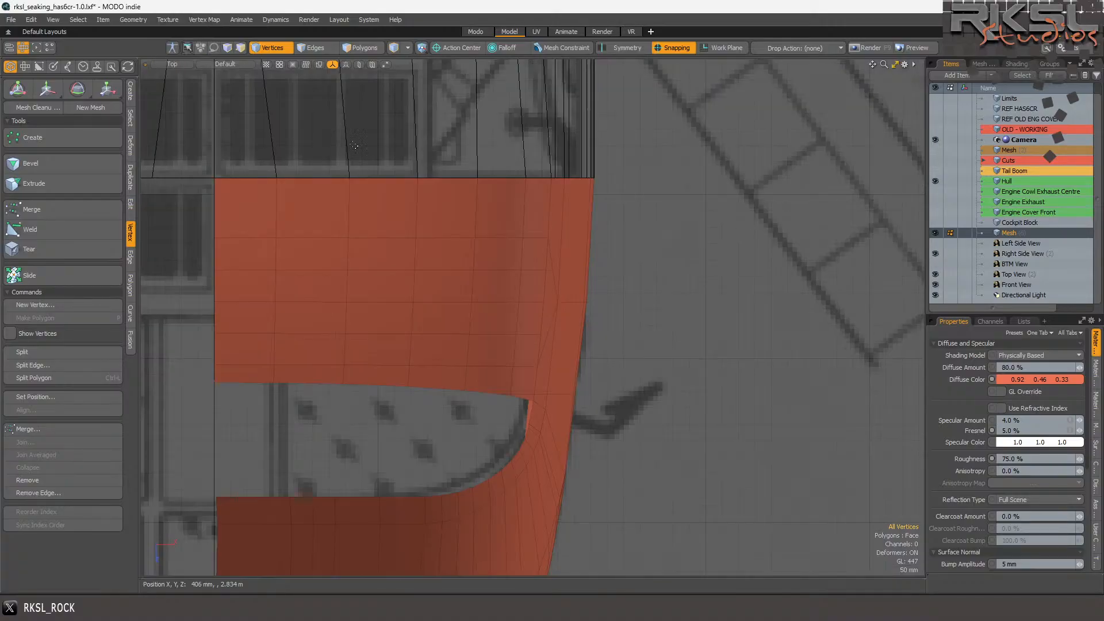
pyautogui.click(172, 30)
pyautogui.scroll(3, 413, 301)
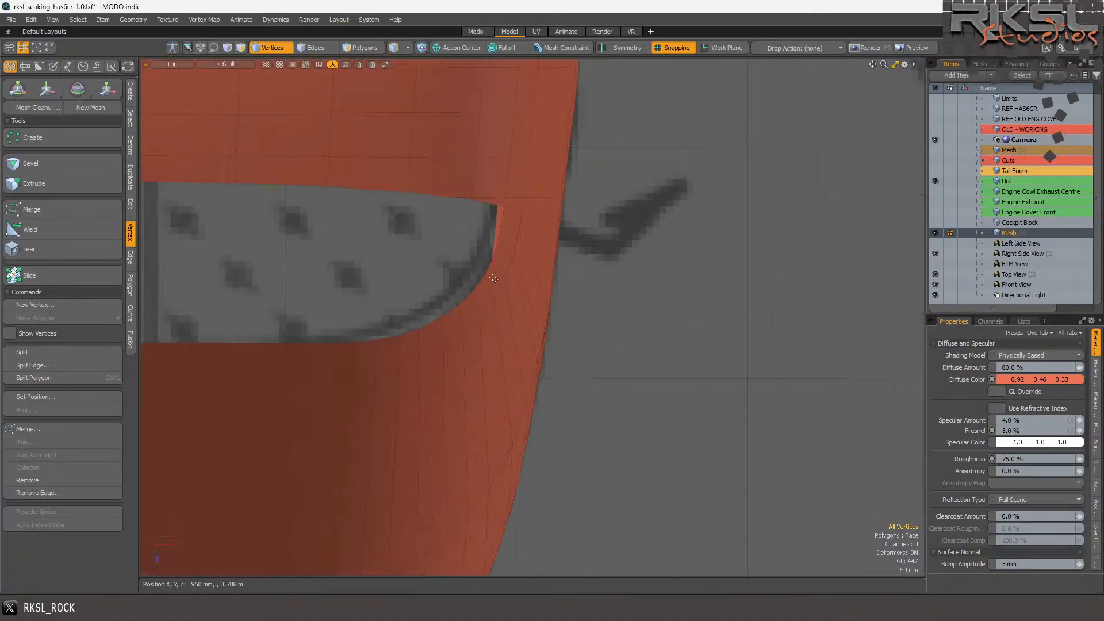
pyautogui.scroll(7, 511, 251)
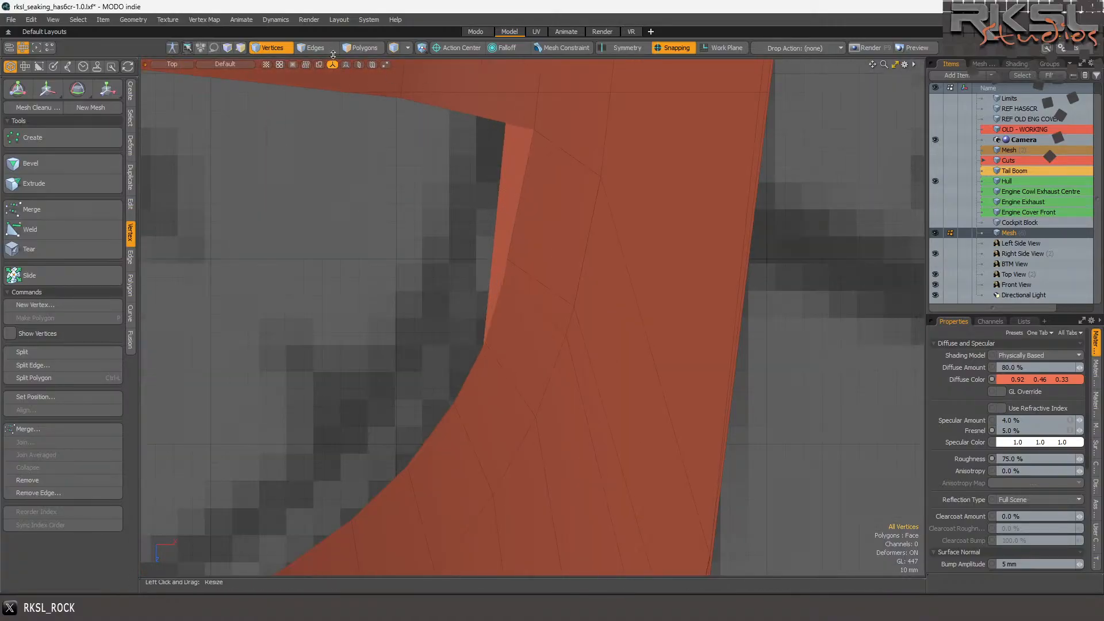
pyautogui.click(360, 47)
pyautogui.click(511, 167)
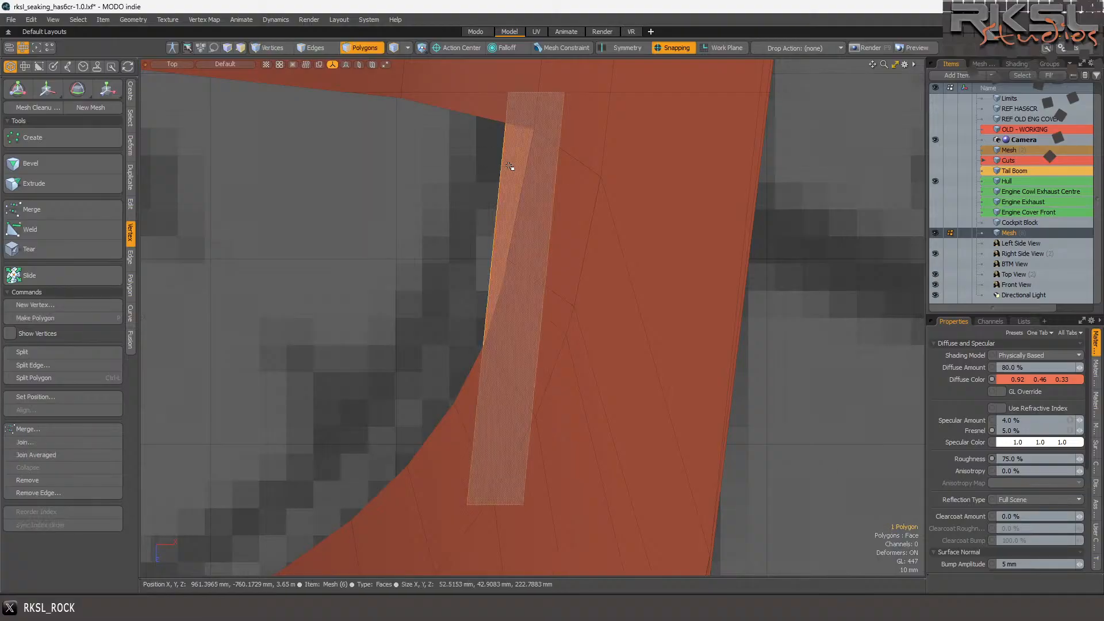
pyautogui.press('Delete')
# - Select the boundary edges along the front and curved outer side of the roof window opening, up to its rear corner
pyautogui.scroll(-6, 508, 166)
pyautogui.scroll(2, 405, 196)
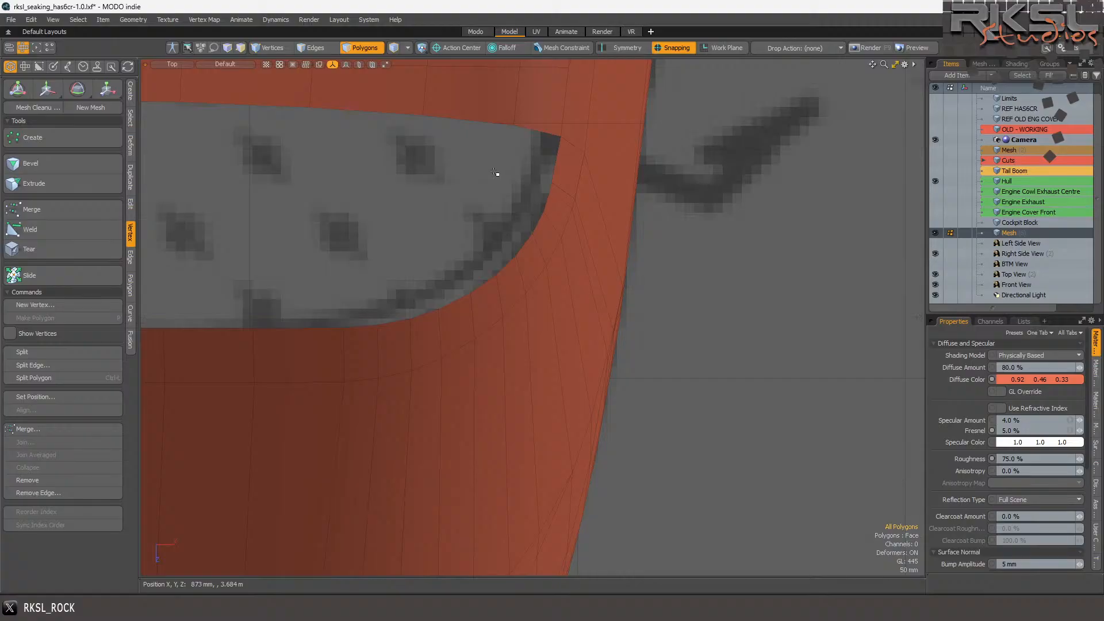
pyautogui.scroll(2, 487, 178)
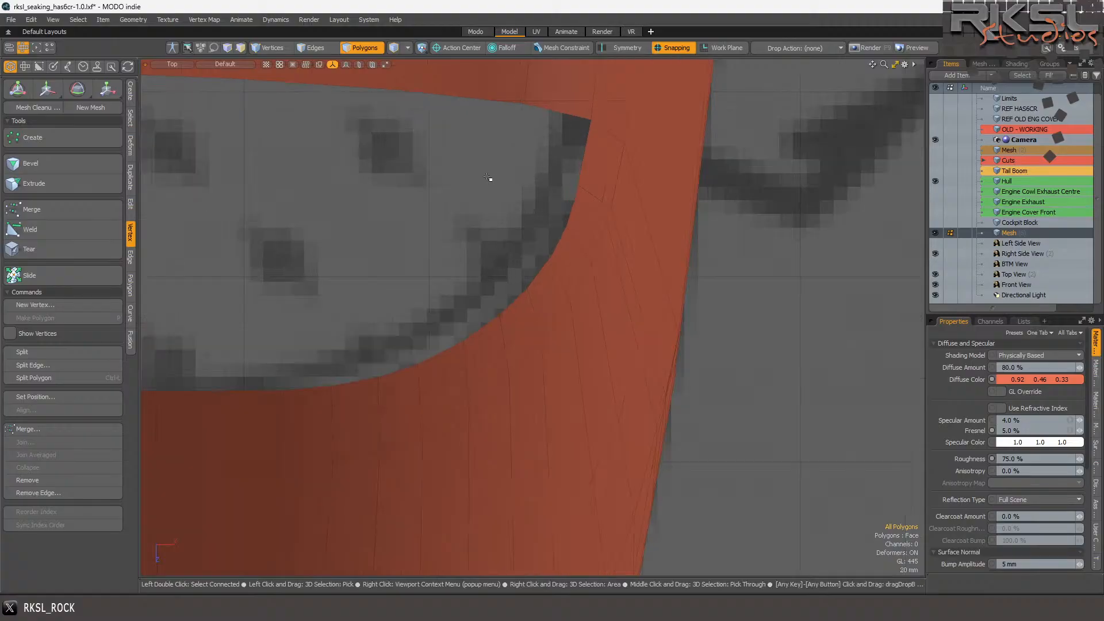
pyautogui.scroll(-2, 464, 166)
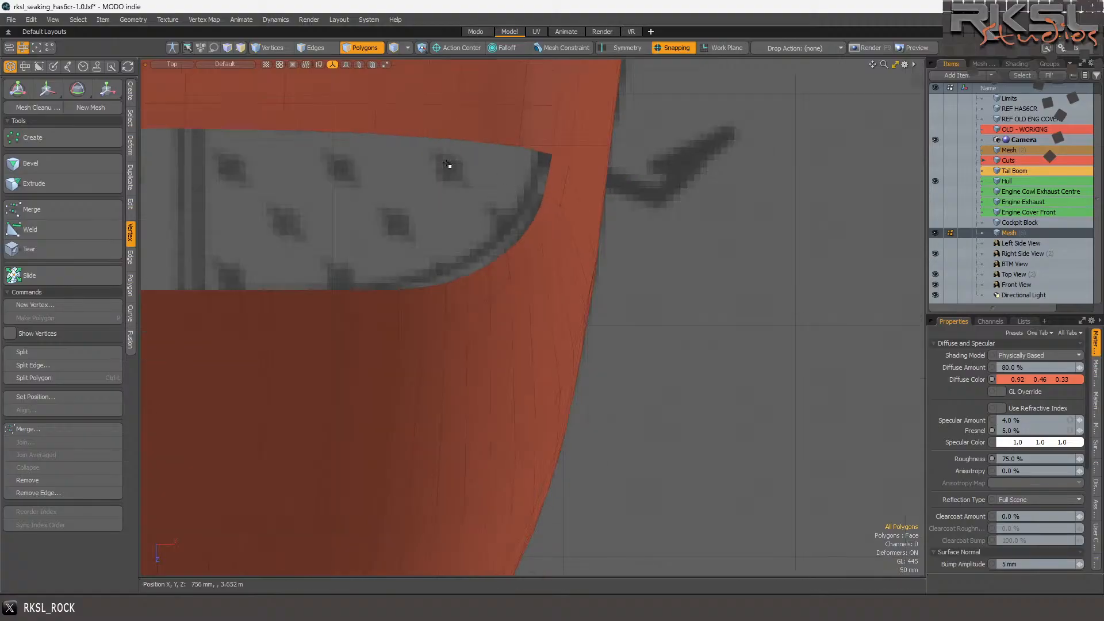
pyautogui.click(314, 48)
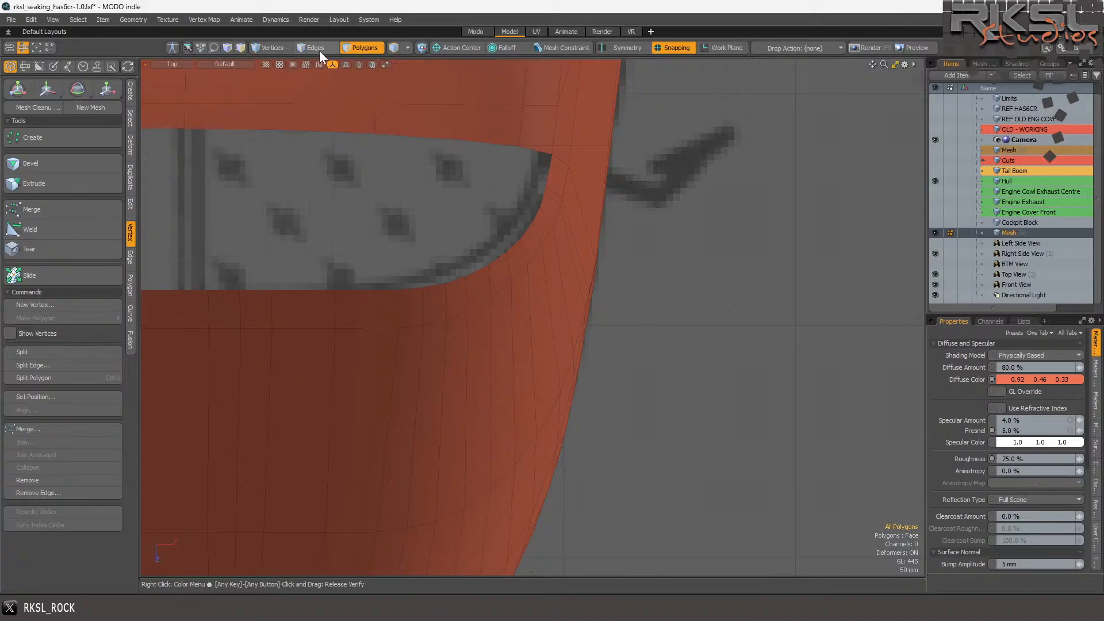
pyautogui.scroll(-2, 382, 294)
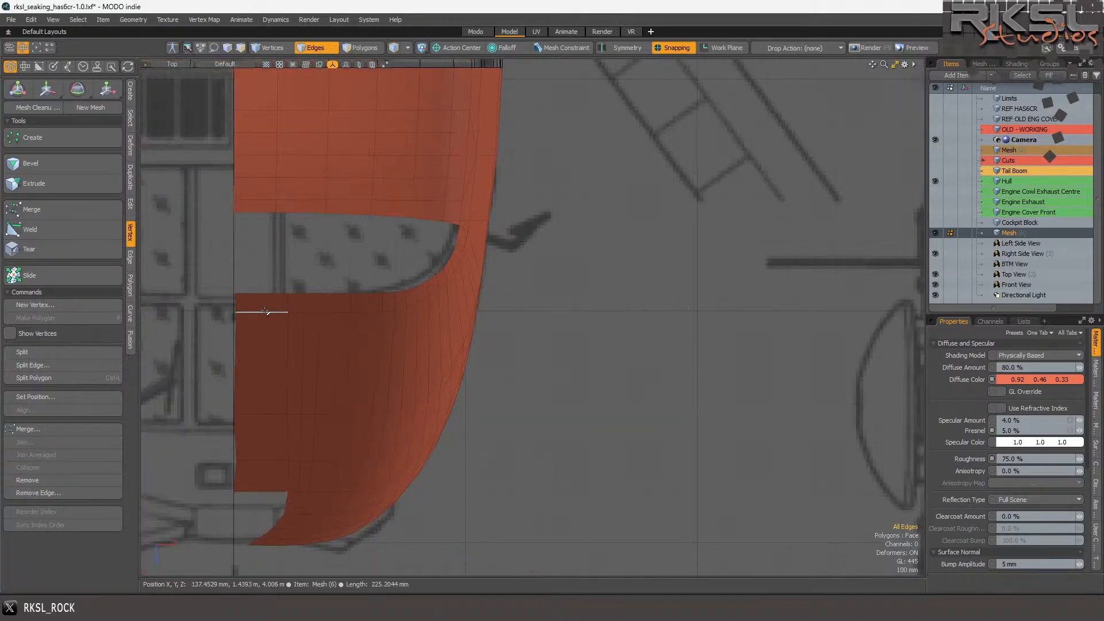
pyautogui.scroll(2, 287, 292)
pyautogui.moveTo(287, 292)
pyautogui.mouseDown(button='right')
pyautogui.moveTo(209, 239)
pyautogui.moveTo(569, 213)
pyautogui.moveTo(576, 288)
pyautogui.moveTo(553, 282)
pyautogui.mouseUp(button='right')
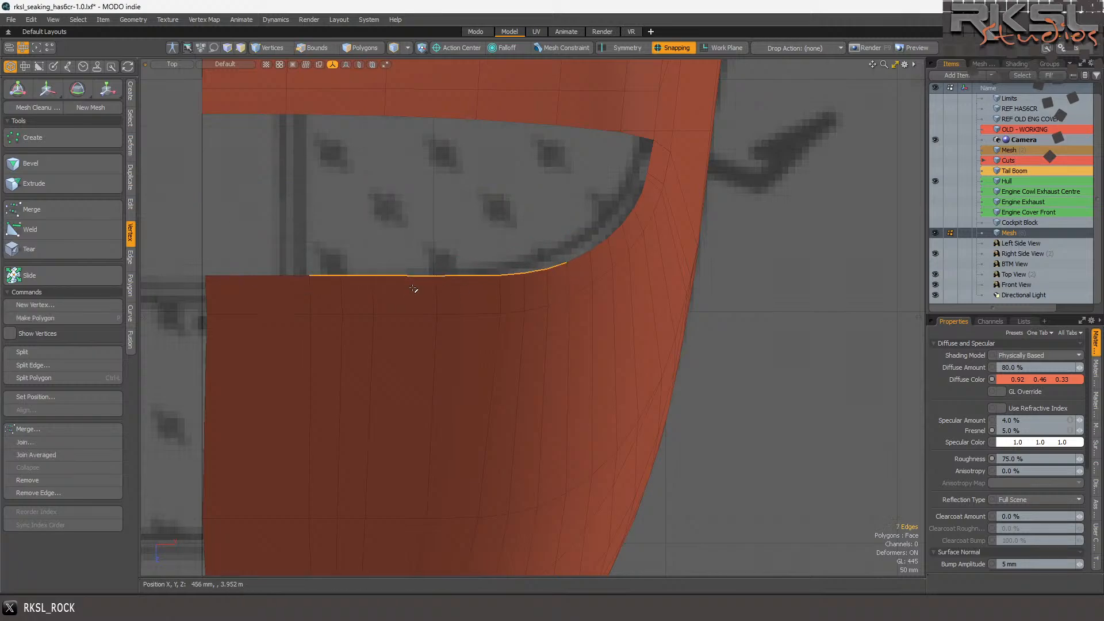
pyautogui.scroll(-6, 428, 259)
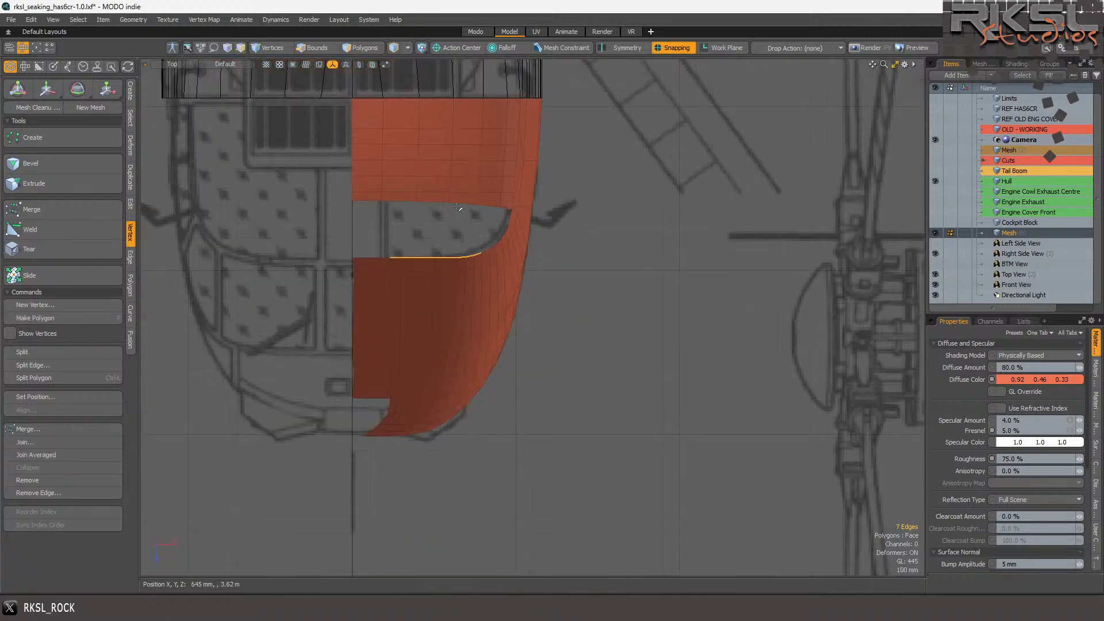
pyautogui.scroll(5, 442, 237)
pyautogui.scroll(2, 559, 250)
pyautogui.keyDown('shift'); pyautogui.click(558, 231); pyautogui.keyUp('shift')
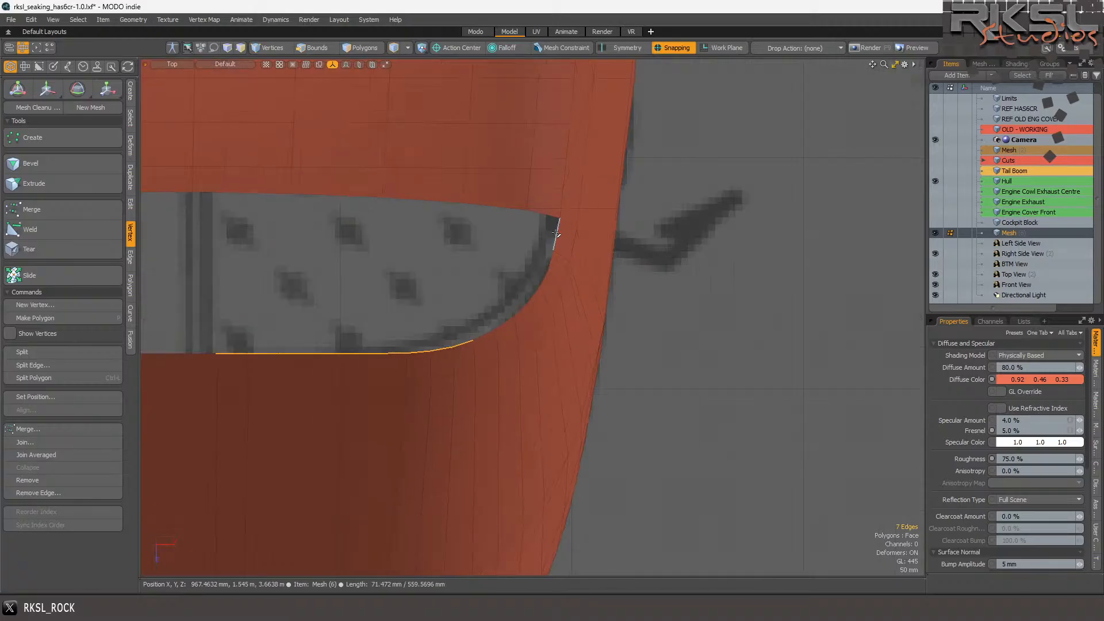
pyautogui.keyDown('shift'); pyautogui.click(555, 255); pyautogui.keyUp('shift')
pyautogui.moveTo(562, 238)
pyautogui.keyDown('shift'); pyautogui.mouseDown(button='right')
pyautogui.moveTo(432, 349)
pyautogui.moveTo(519, 327)
pyautogui.moveTo(543, 308)
pyautogui.mouseUp(button='right'); pyautogui.keyUp('shift')
pyautogui.scroll(-4, 543, 308)
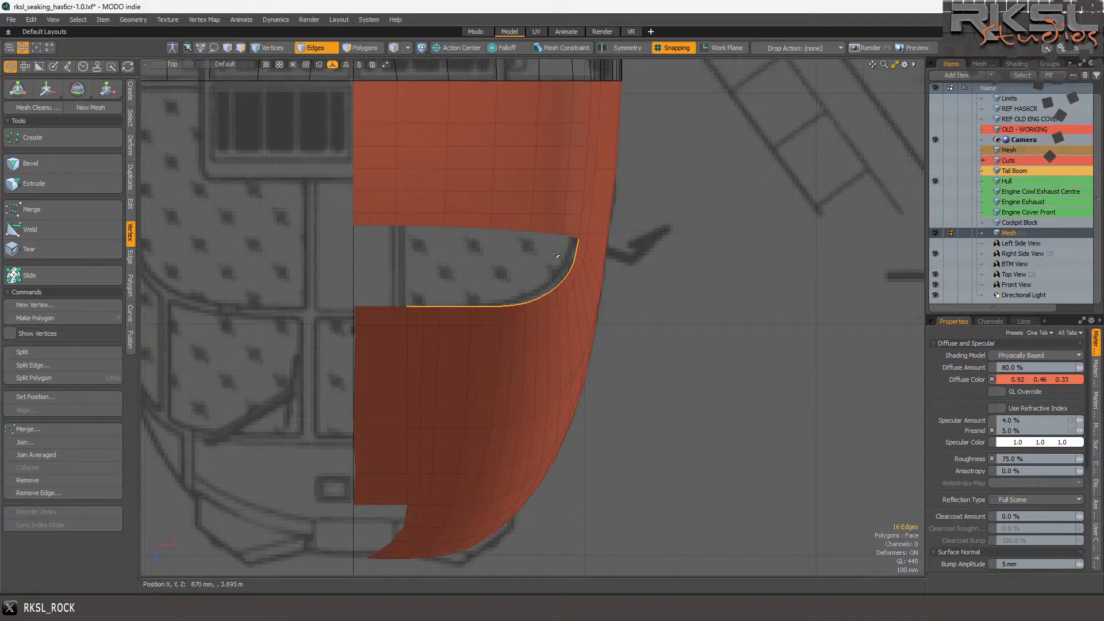
# - Compare the polygon counts along the front, rear and outer curve of the roof window opening by selecting each bordering strip
pyautogui.scroll(4, 594, 234)
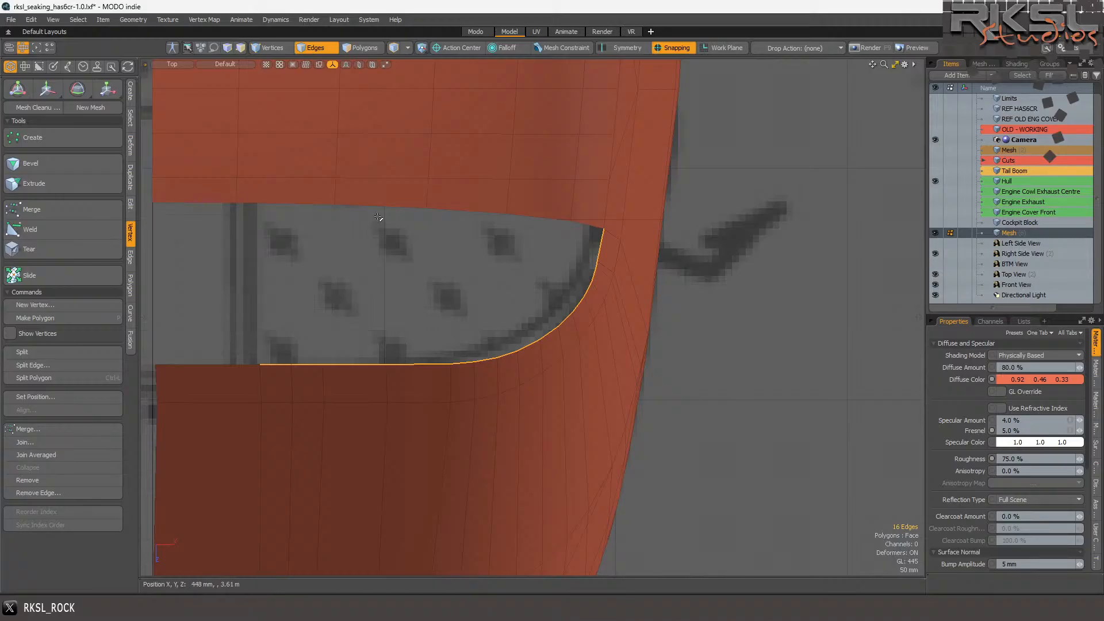
pyautogui.scroll(-2, 536, 235)
pyautogui.scroll(1, 451, 323)
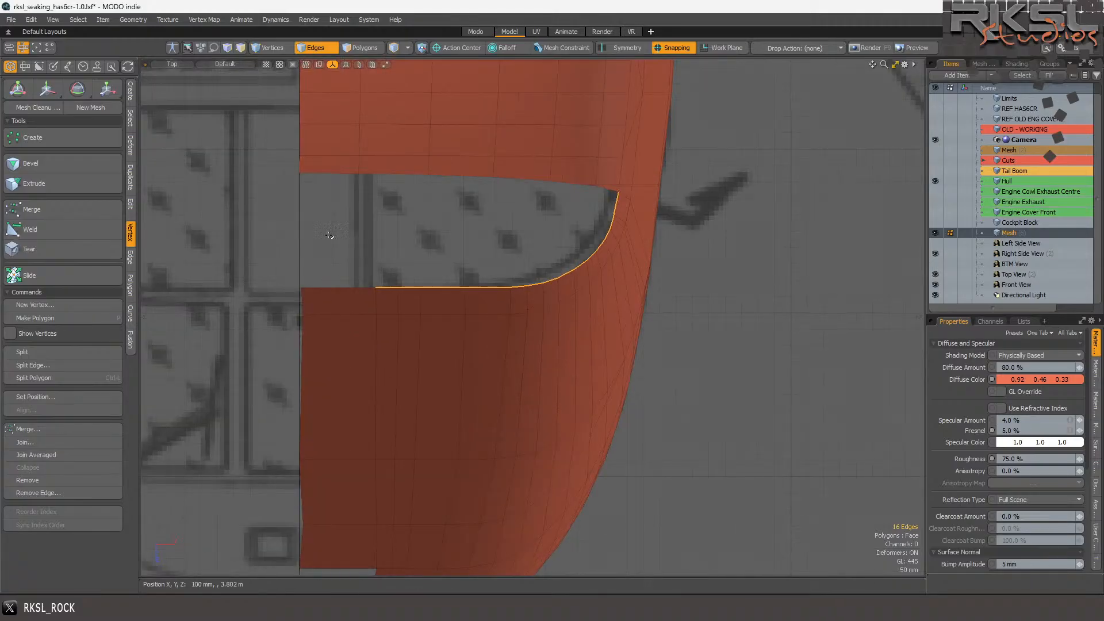
pyautogui.click(362, 47)
pyautogui.moveTo(346, 302)
pyautogui.mouseDown()
pyautogui.moveTo(510, 301)
pyautogui.moveTo(587, 267)
pyautogui.moveTo(618, 218)
pyautogui.moveTo(601, 250)
pyautogui.mouseUp()
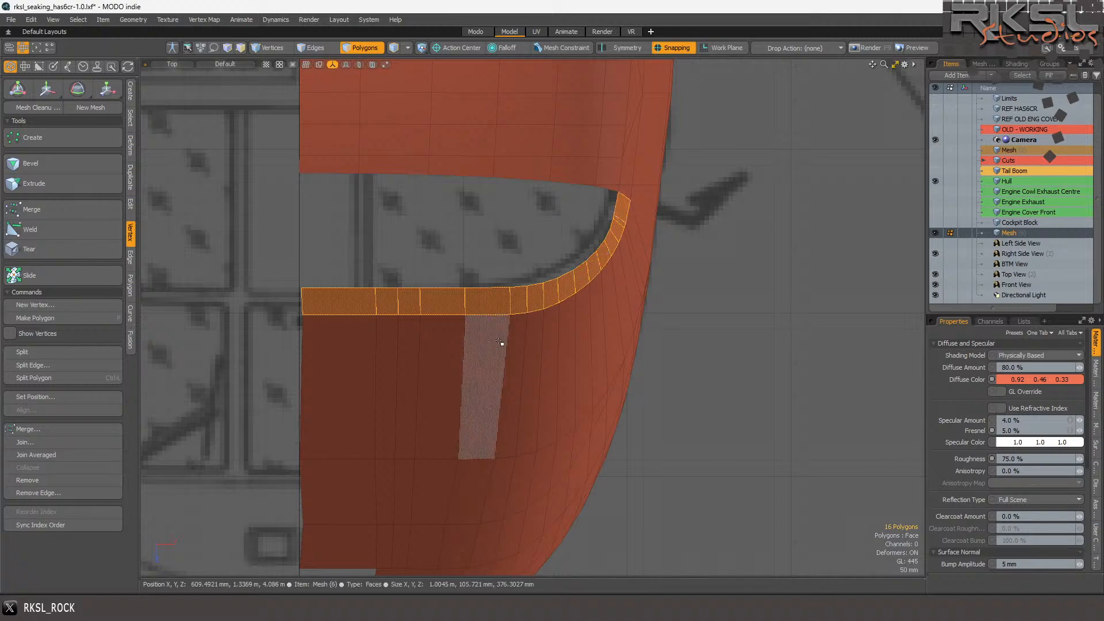
pyautogui.moveTo(320, 167); pyautogui.dragTo(599, 184)
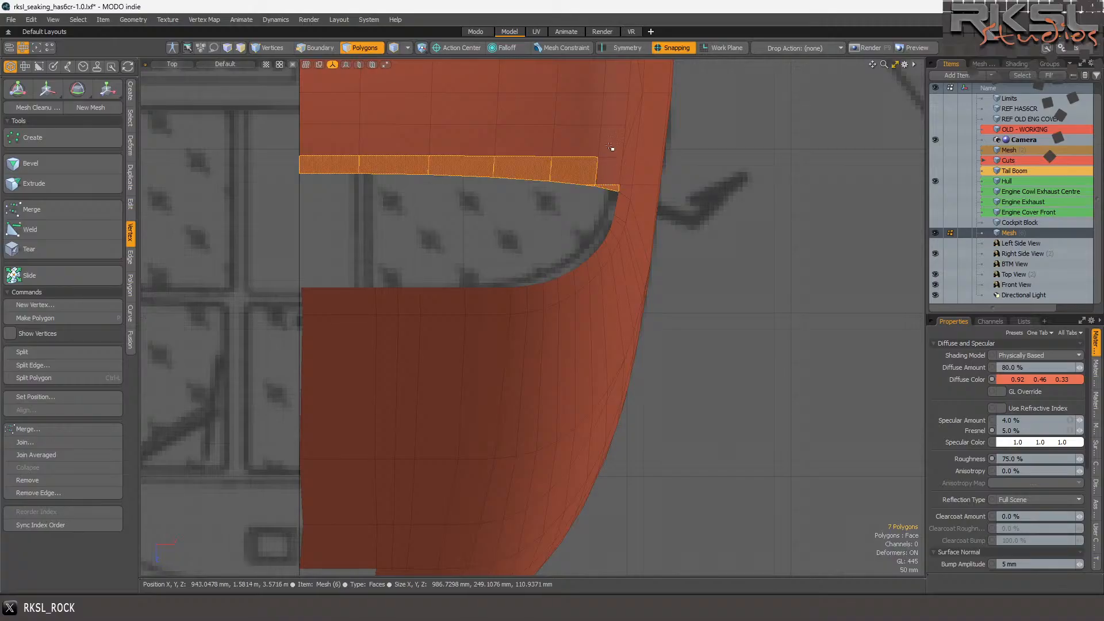
pyautogui.scroll(3, 598, 167)
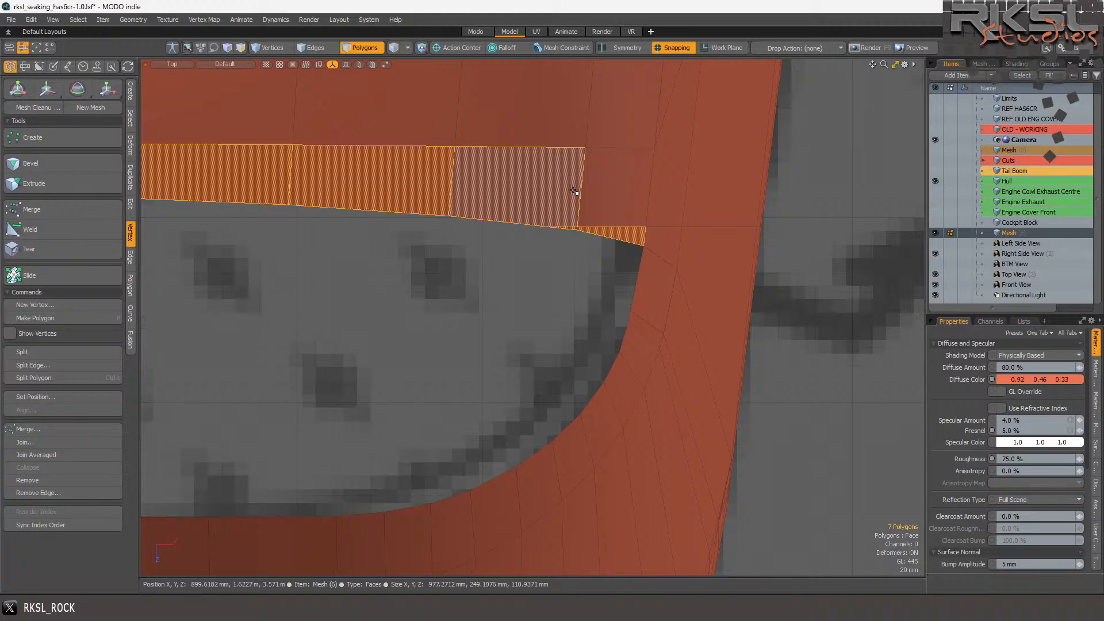
pyautogui.scroll(-3, 574, 192)
pyautogui.moveTo(322, 253)
pyautogui.mouseDown(button='right')
pyautogui.moveTo(253, 312)
pyautogui.moveTo(487, 313)
pyautogui.moveTo(584, 294)
pyautogui.moveTo(607, 218)
pyautogui.moveTo(598, 224)
pyautogui.mouseUp(button='right')
pyautogui.scroll(2, 599, 226)
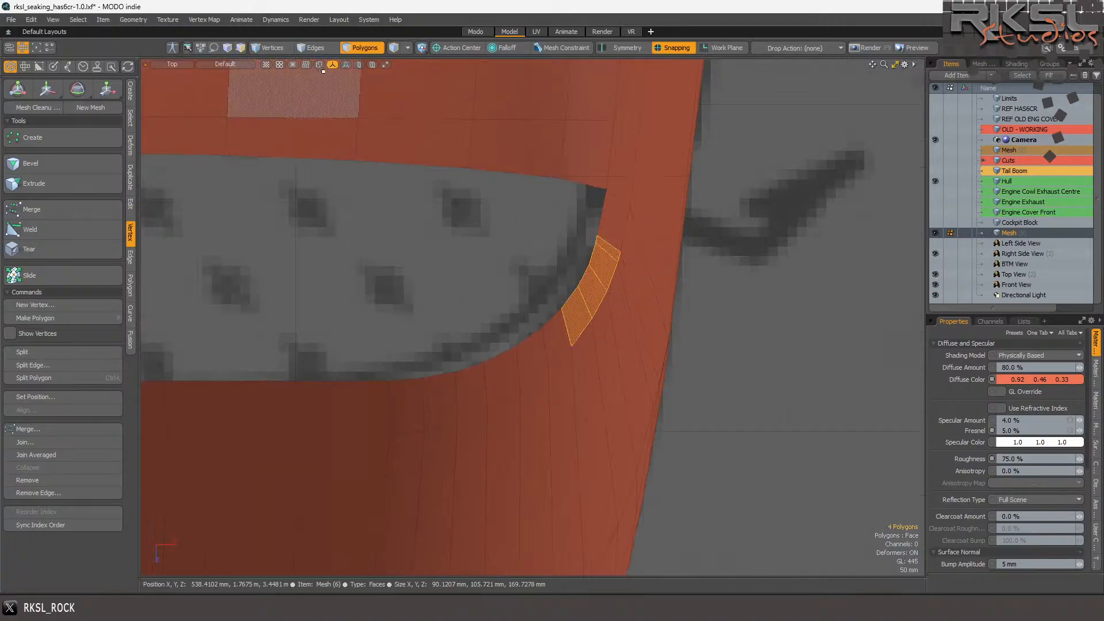
pyautogui.click(313, 47)
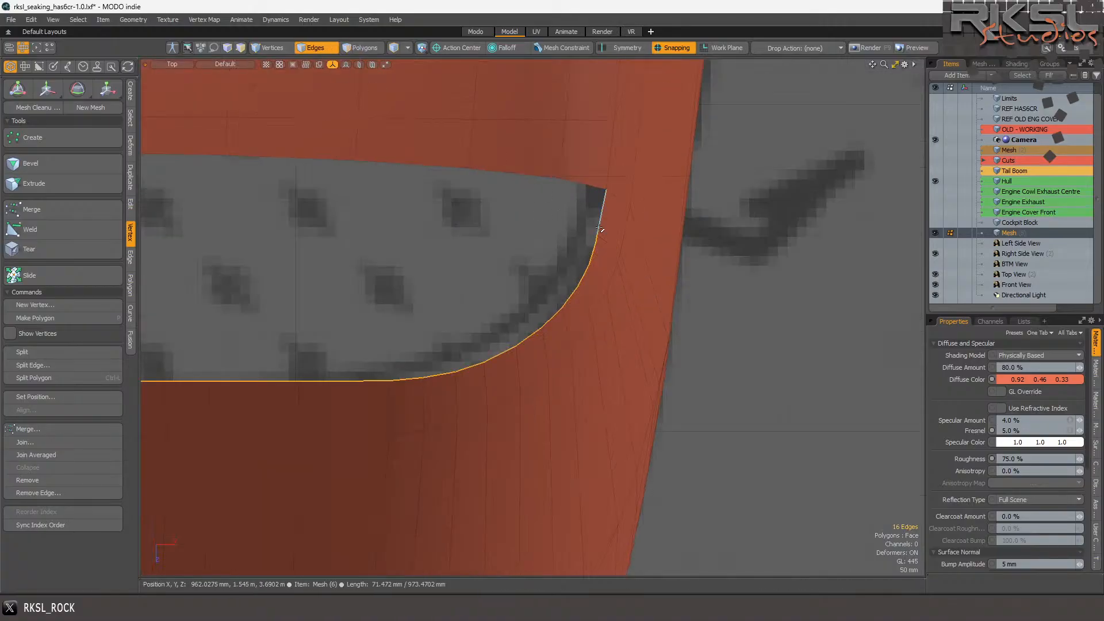
# - Move the vertex on the roof window opening's curved outer edge, just ahead of its rear corner
pyautogui.scroll(3, 573, 227)
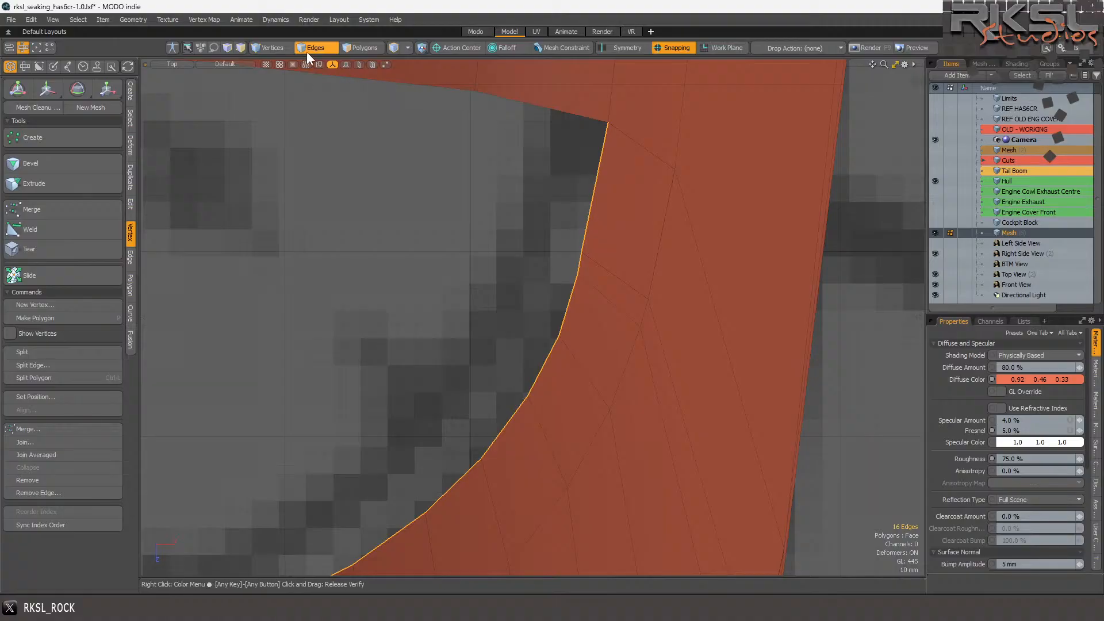
pyautogui.click(277, 47)
pyautogui.click(581, 251)
pyautogui.click(48, 88)
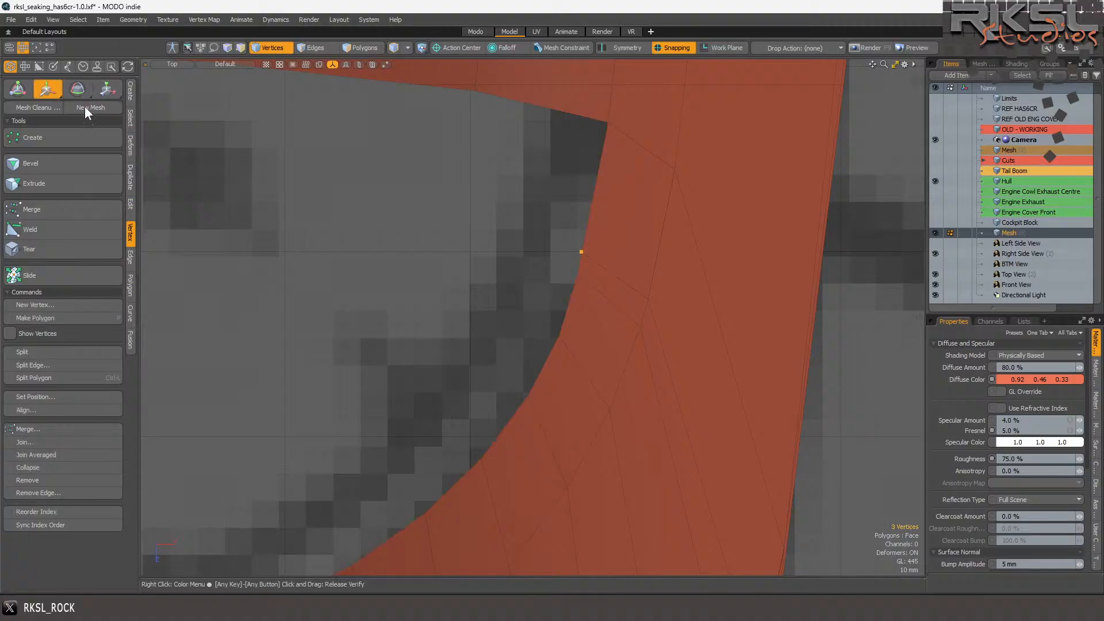
# - Turn off snapping and inspect the edges and polygons along the opening's curved corner
pyautogui.click(671, 49)
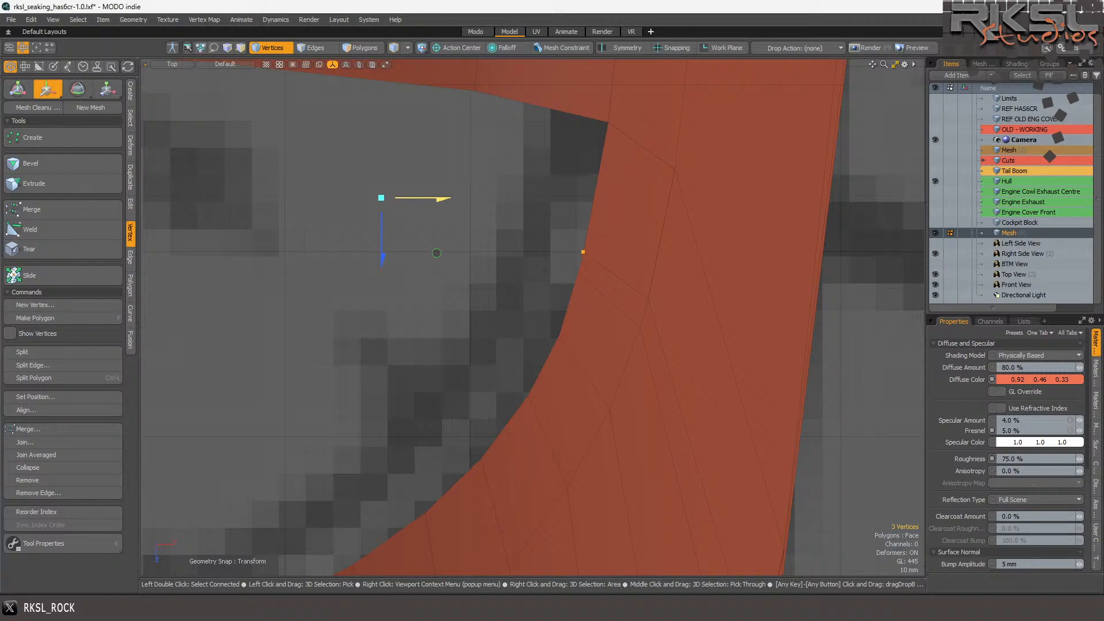
pyautogui.press('space')
pyautogui.click(315, 47)
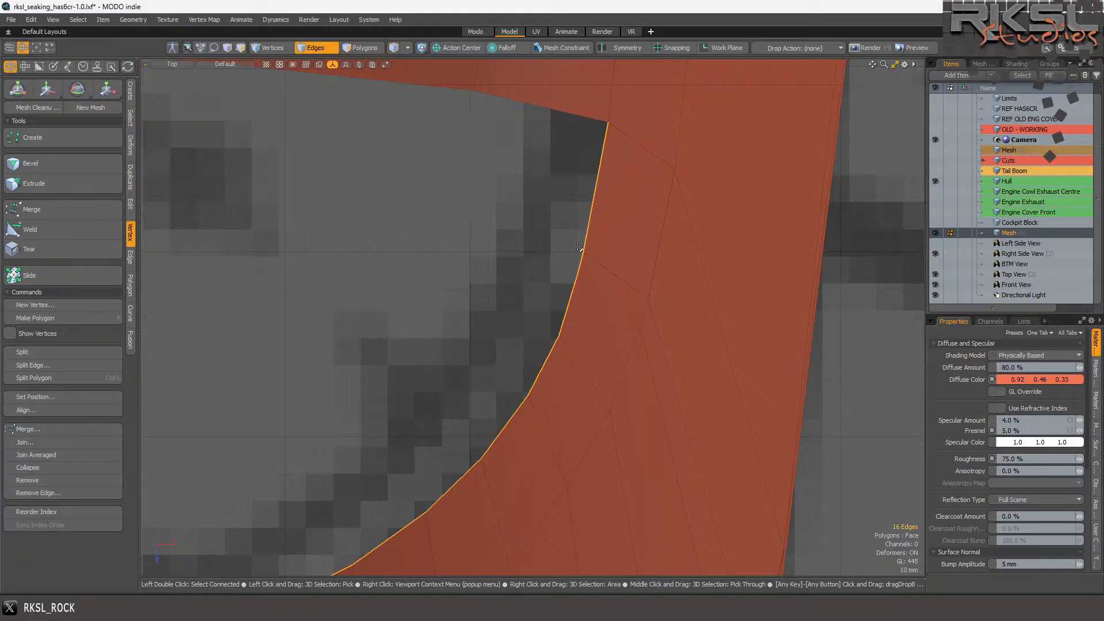
pyautogui.scroll(-4, 578, 247)
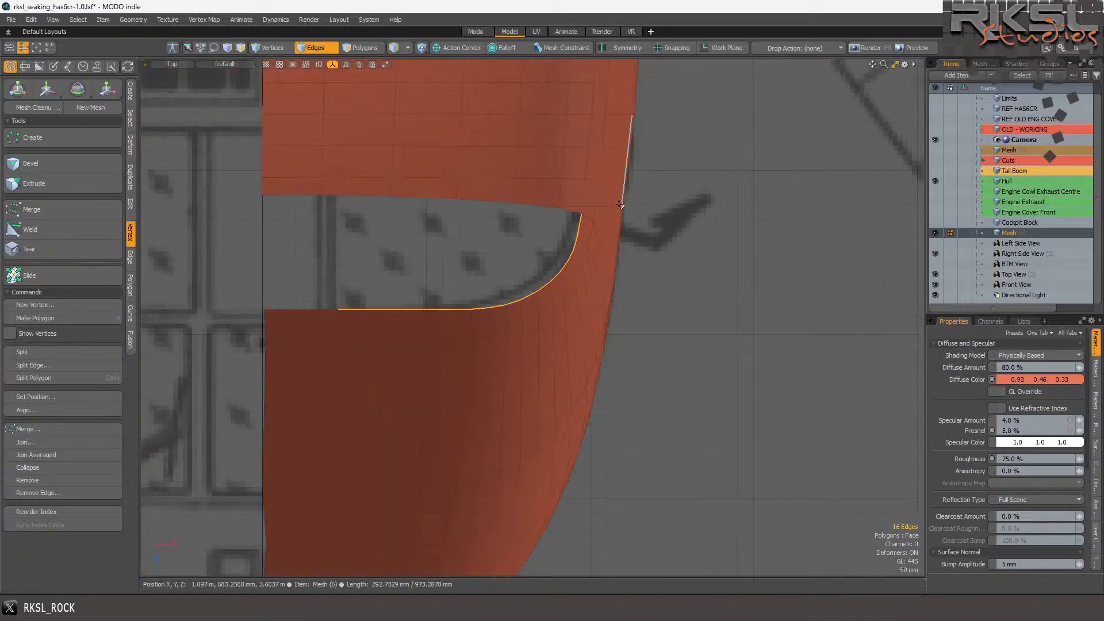
pyautogui.scroll(3, 648, 213)
pyautogui.press('3')
pyautogui.scroll(3, 513, 236)
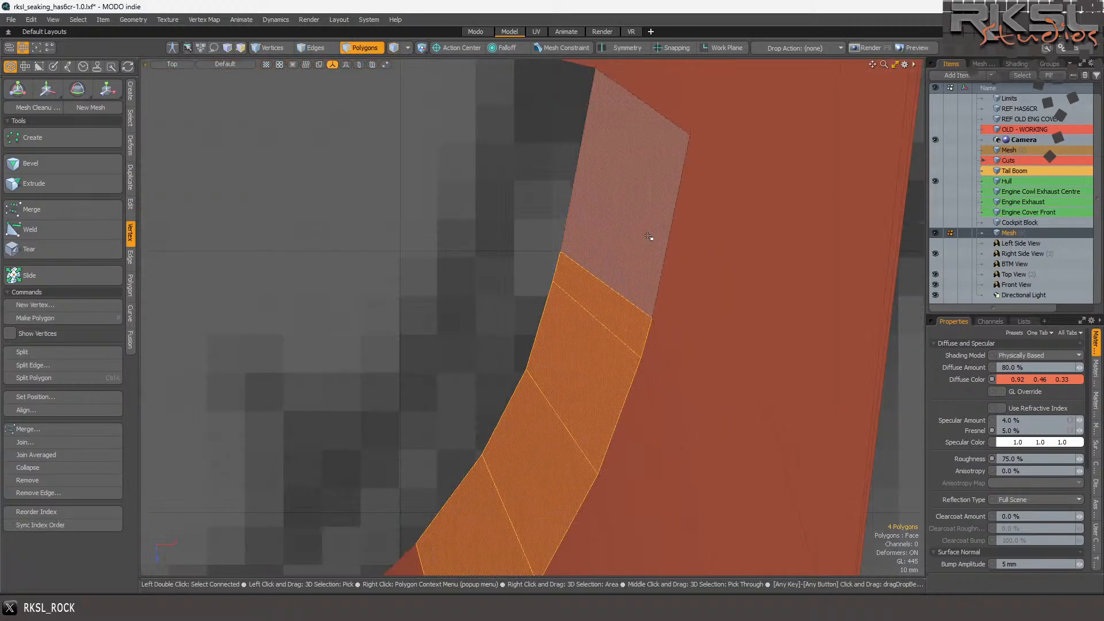
# - Join the two closely spaced vertices near the upper end of the opening's curved edge, without averaging
pyautogui.click(454, 207)
pyautogui.click(269, 48)
pyautogui.click(554, 280)
pyautogui.moveTo(555, 281); pyautogui.dragTo(560, 252)
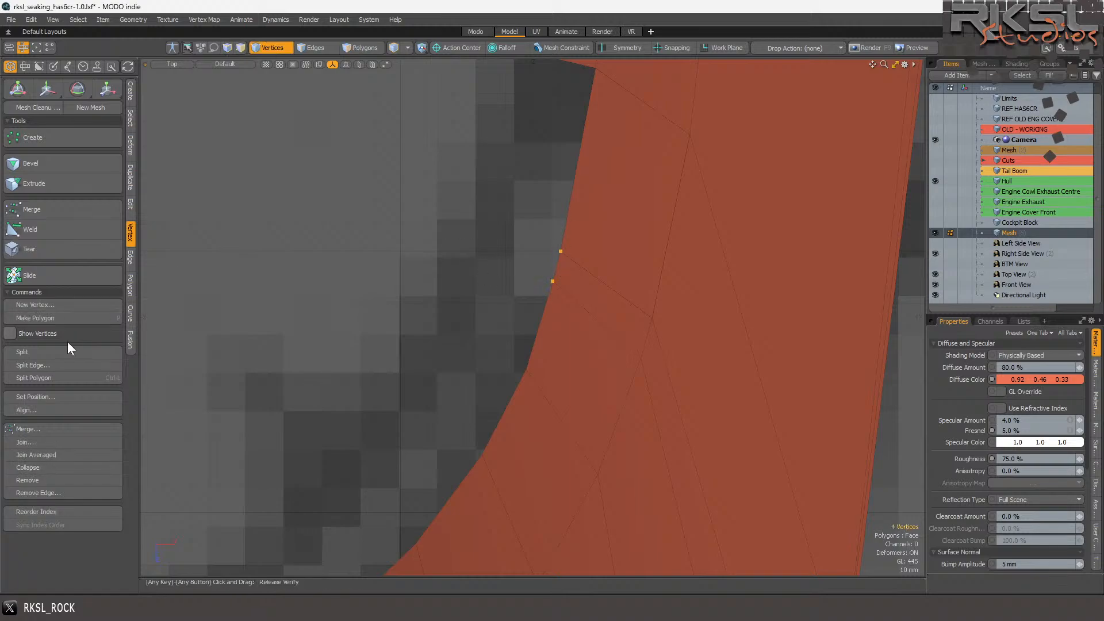
pyautogui.click(29, 448)
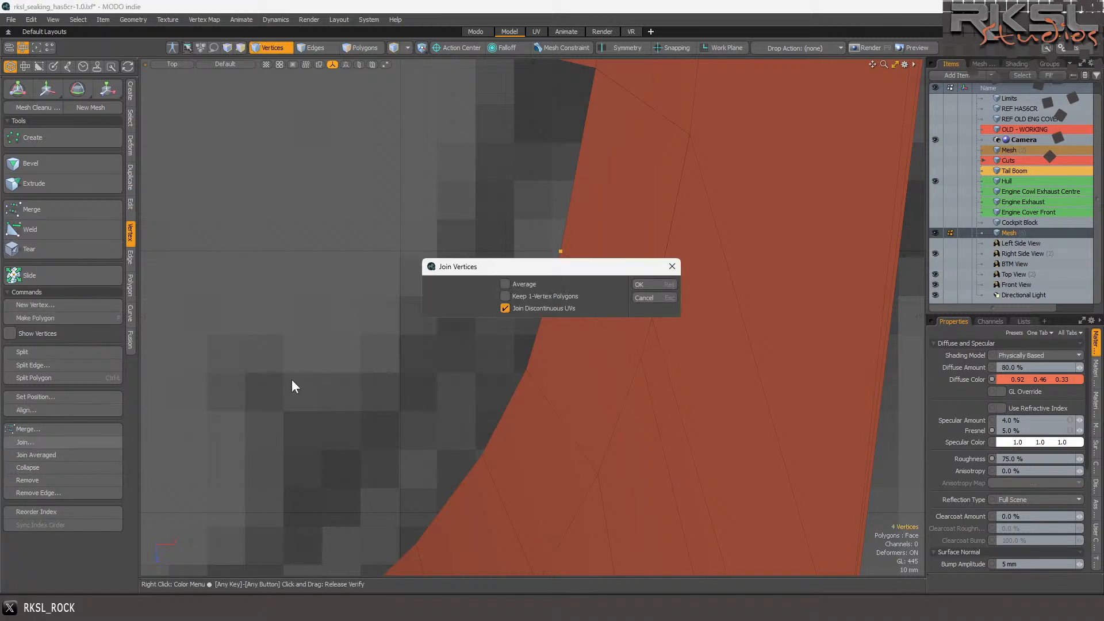
pyautogui.click(644, 291)
pyautogui.click(647, 283)
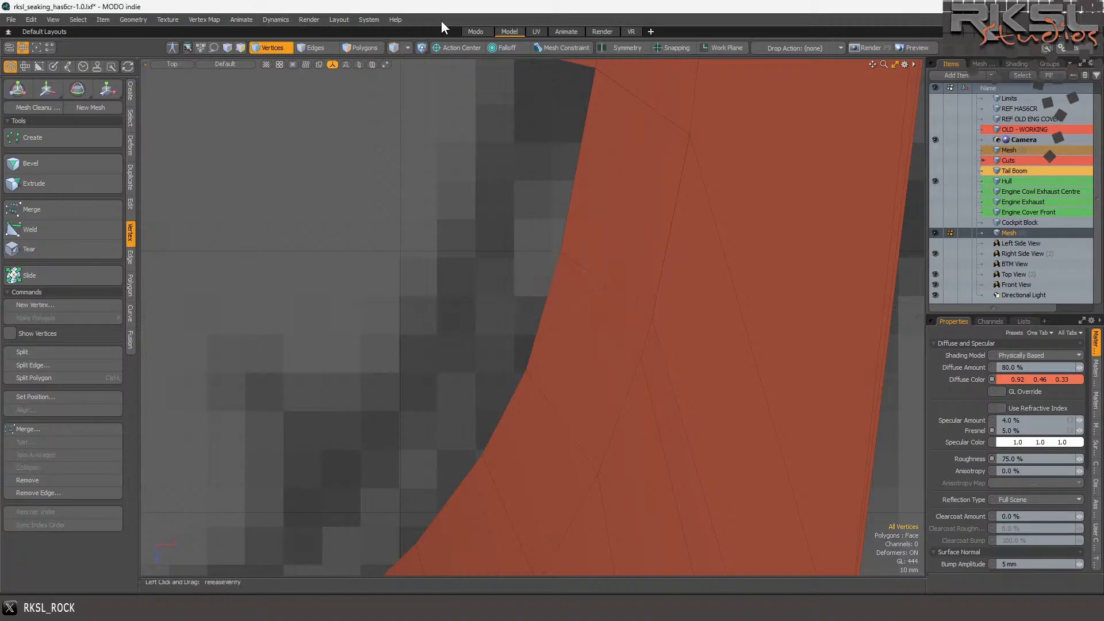
# - Select all edges along the opening's curved side and straight lower border, from the upper corner to the mesh centreline
pyautogui.click(303, 51)
pyautogui.scroll(5, 582, 236)
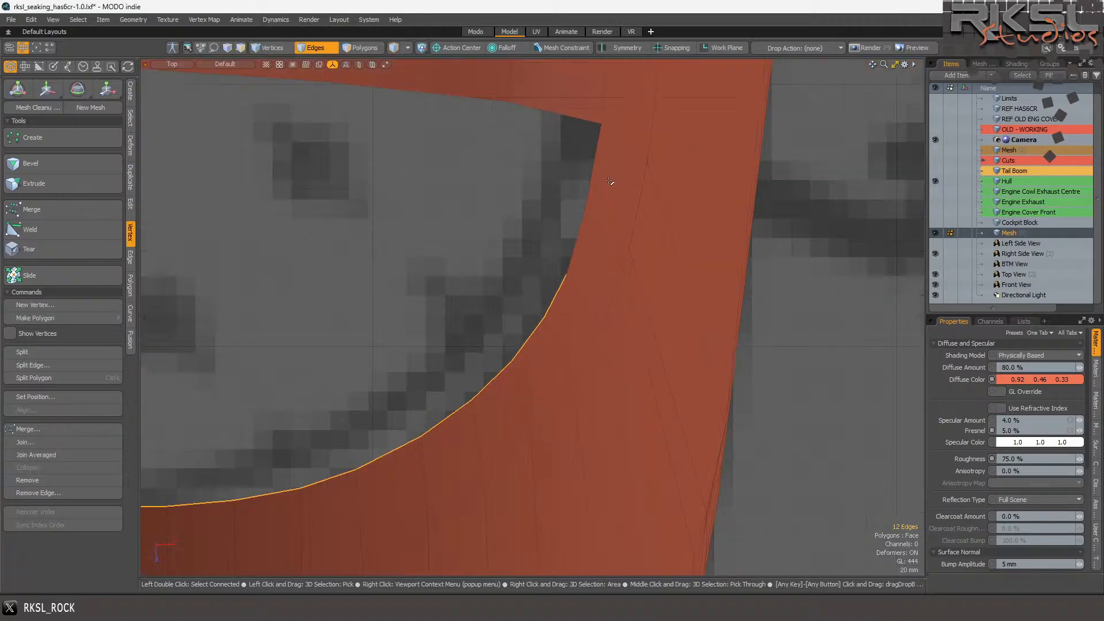
pyautogui.keyDown('shift'); pyautogui.click(581, 172); pyautogui.keyUp('shift')
pyautogui.scroll(-3, 561, 315)
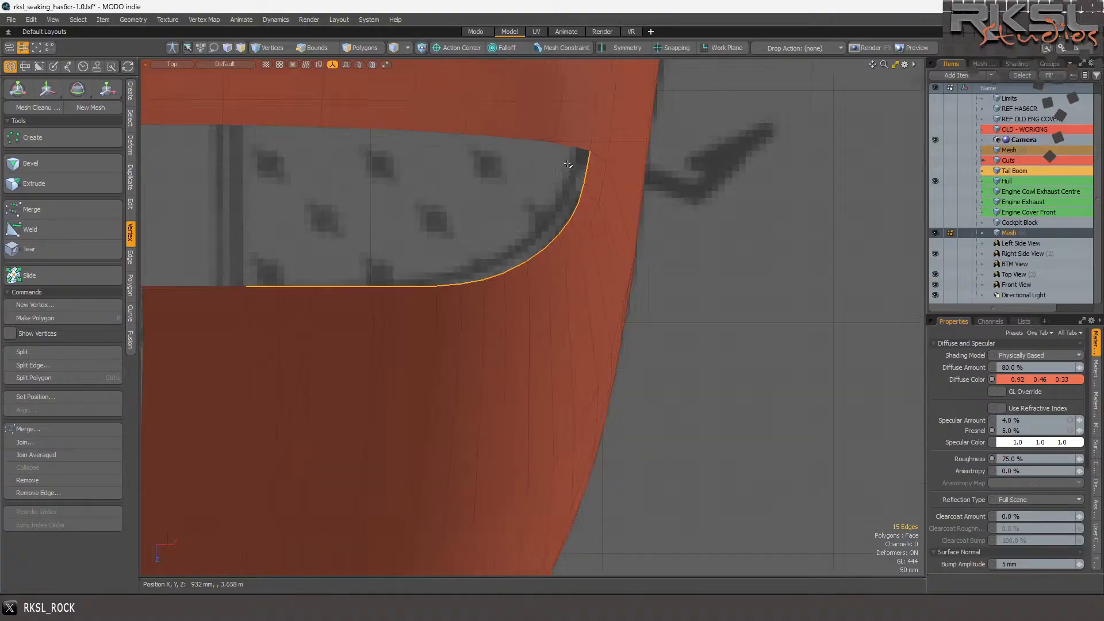
pyautogui.moveTo(352, 309); pyautogui.dragTo(331, 242, button='middle')
pyautogui.keyDown('shift'); pyautogui.click(215, 314); pyautogui.keyUp('shift')
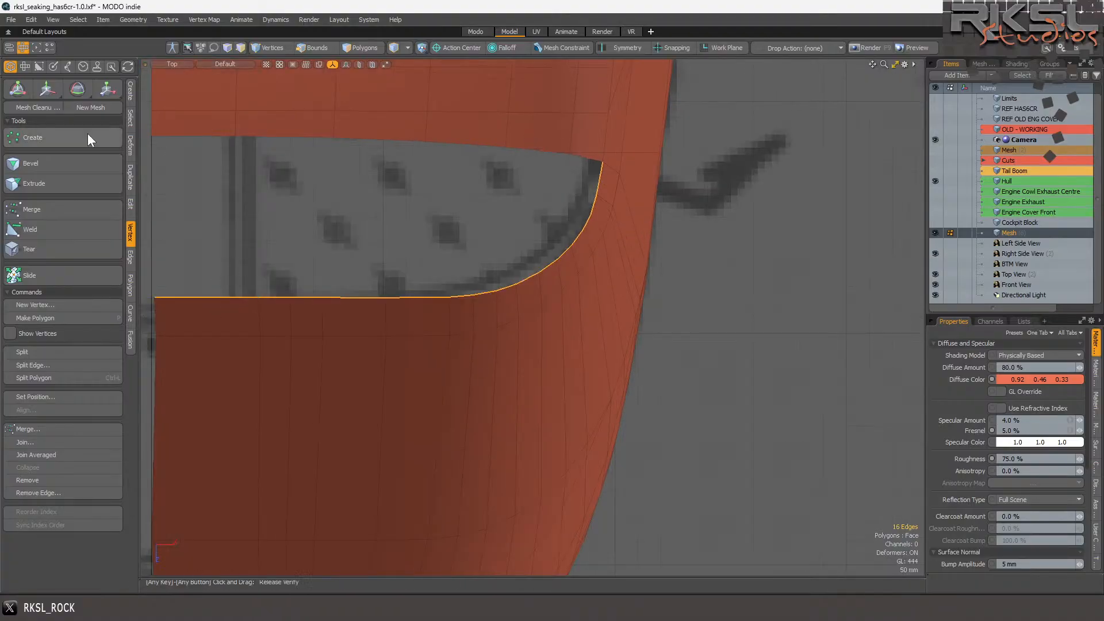
# - With snapping on, Extend the selected border edges into the opening, snapping the corner to the next vertex on the opposite border
pyautogui.click(131, 257)
pyautogui.click(78, 177)
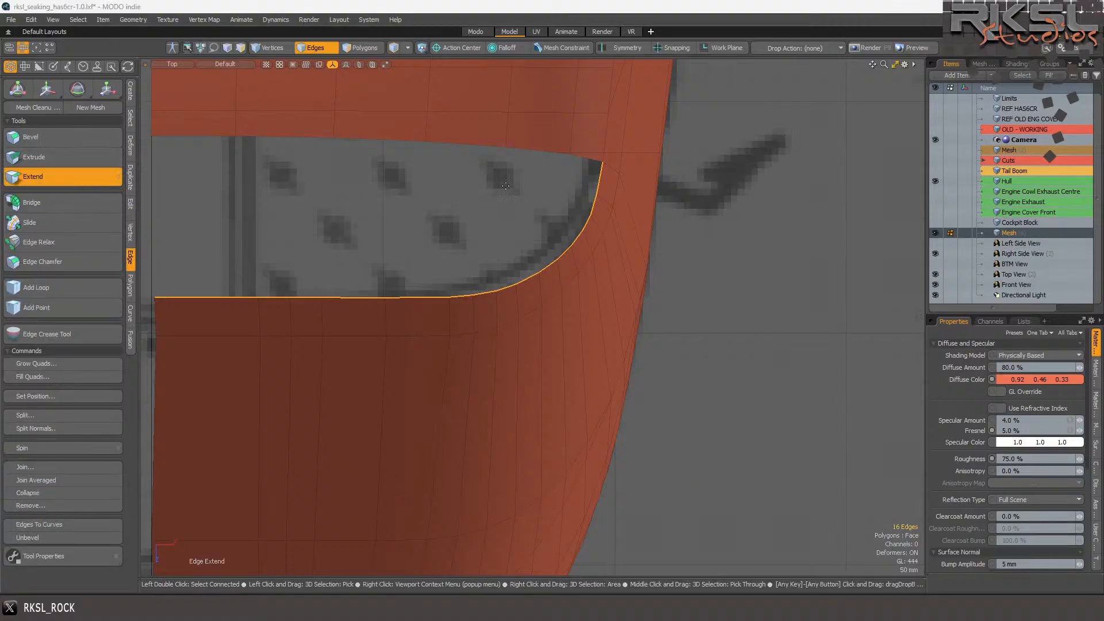
pyautogui.scroll(2, 551, 177)
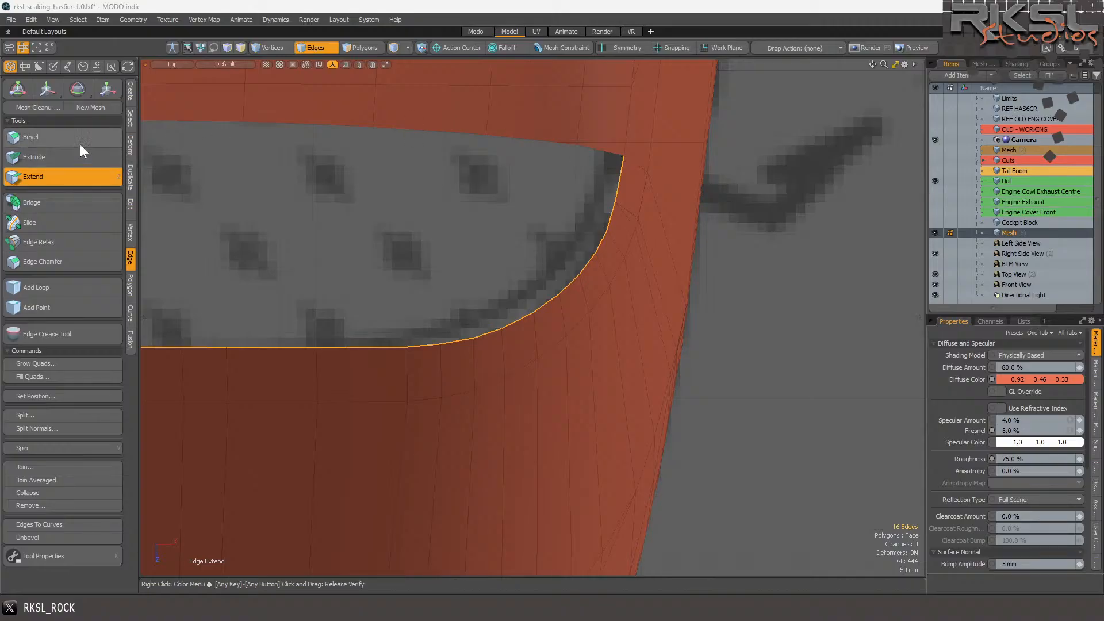
pyautogui.click(677, 47)
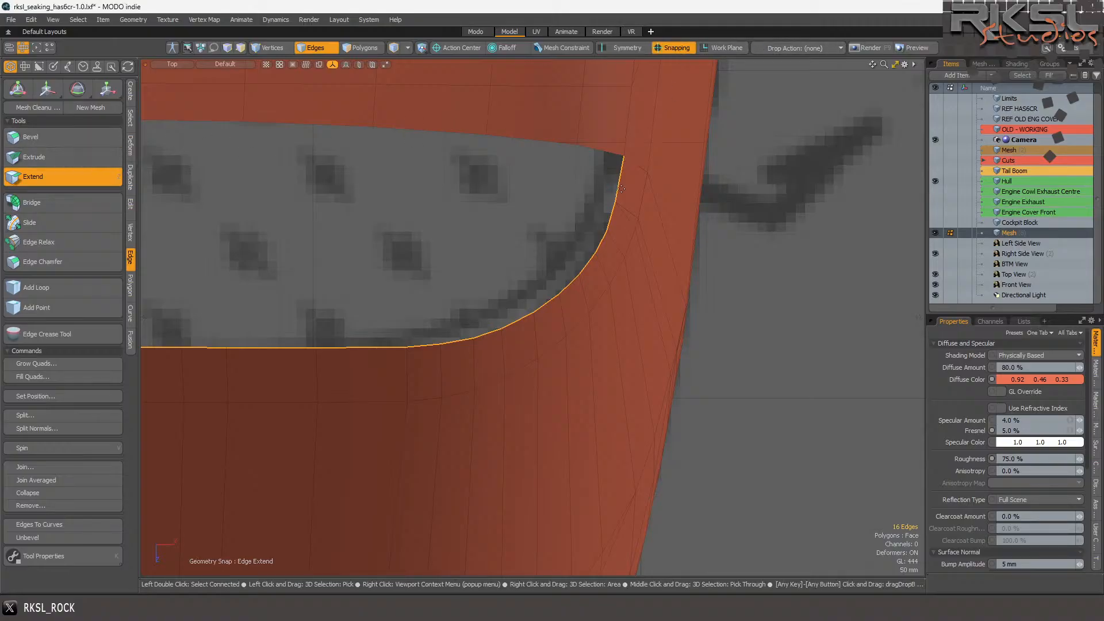
pyautogui.moveTo(621, 158); pyautogui.dragTo(573, 149)
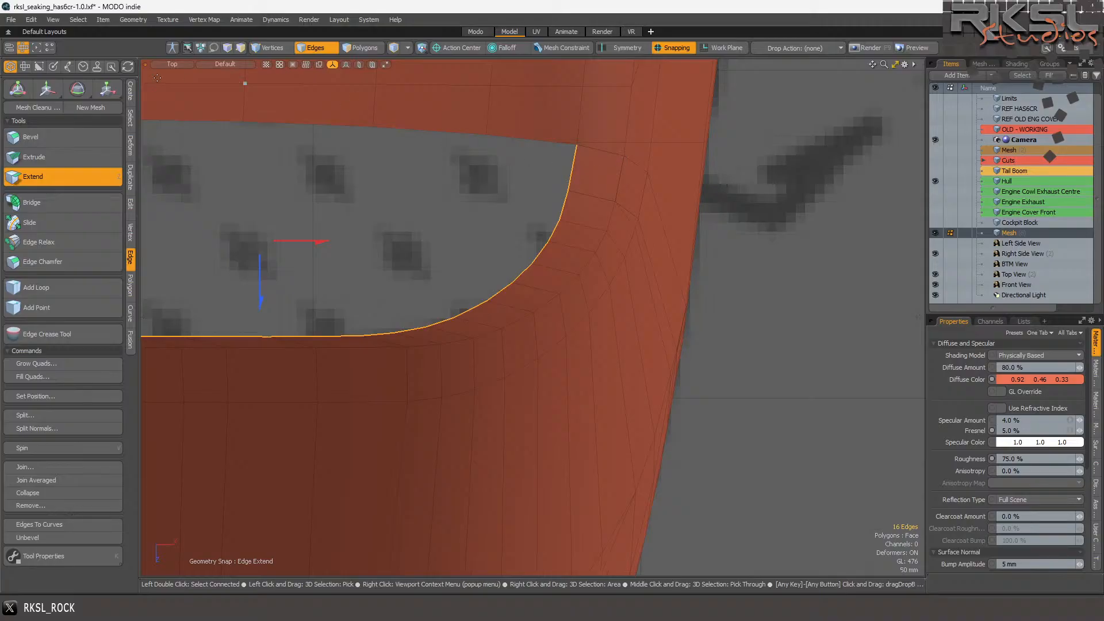
# - In the Right view, scale the extended edges along their length about the rear corner vertex so the front end meets the reference outline
pyautogui.click(107, 88)
pyautogui.click(578, 148)
pyautogui.click(170, 65)
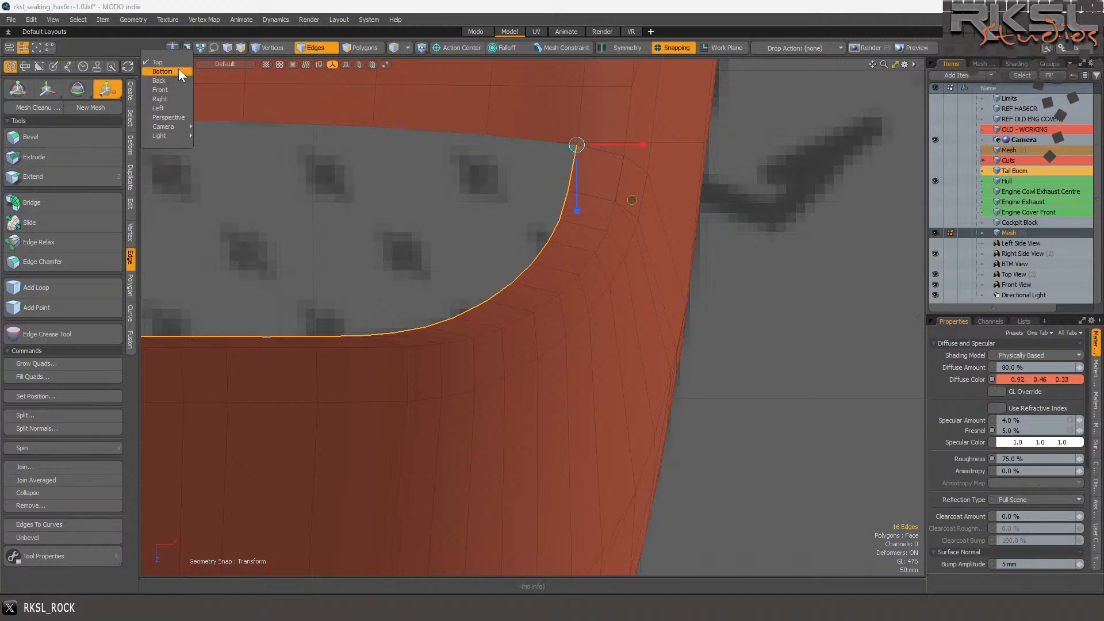
pyautogui.click(166, 99)
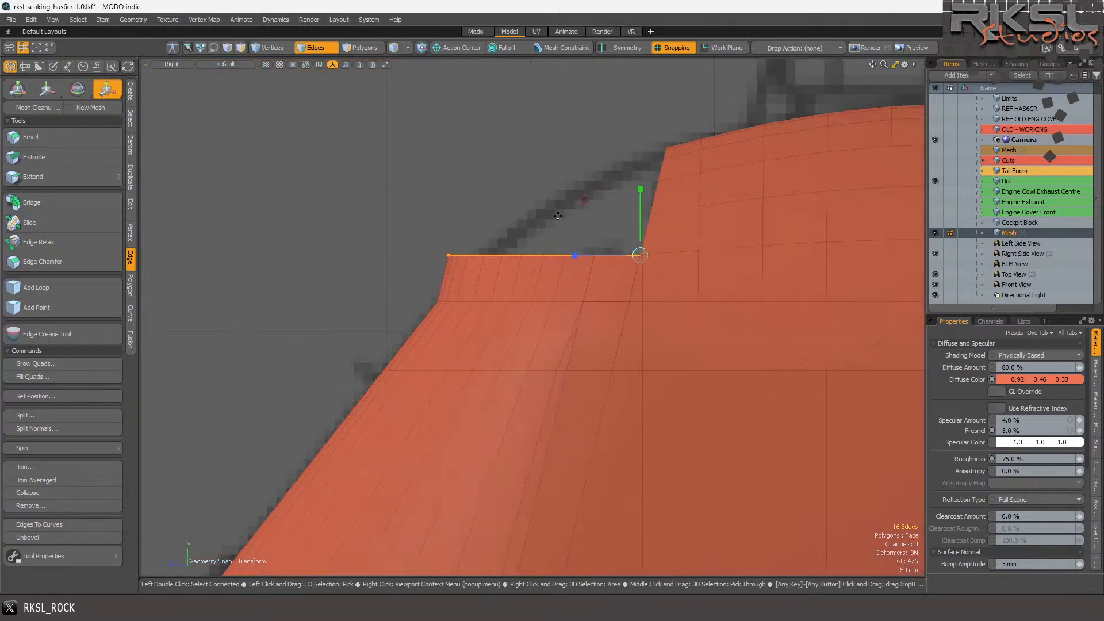
pyautogui.moveTo(376, 258); pyautogui.dragTo(418, 258)
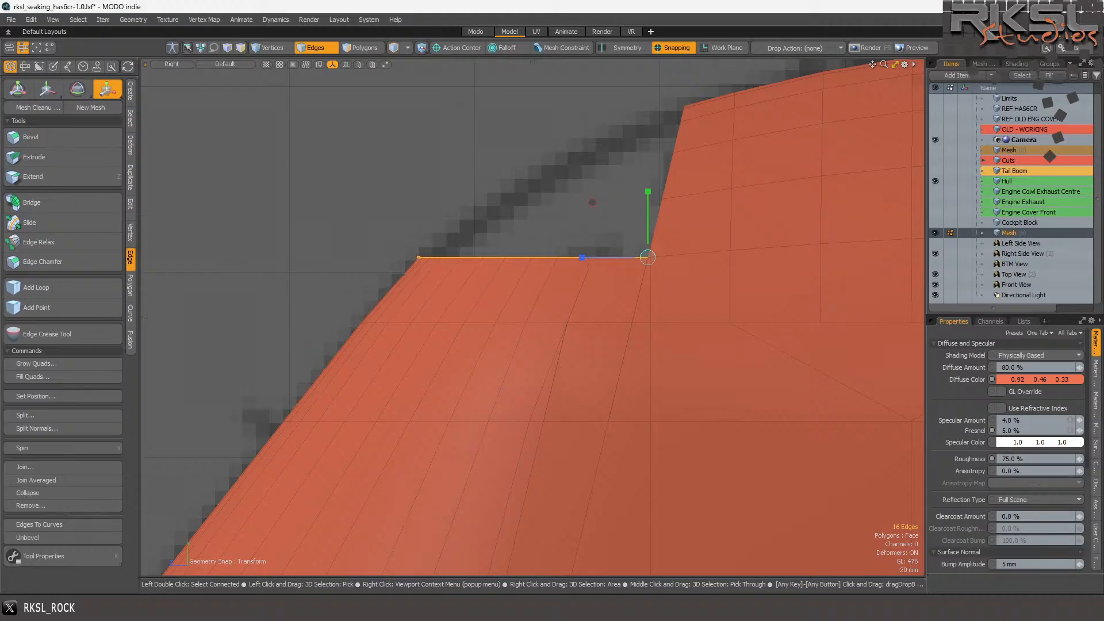
# - Extend the selected border edges upward again, snapping the rear corner to the next vertex on the adjoining panel
pyautogui.press('space')
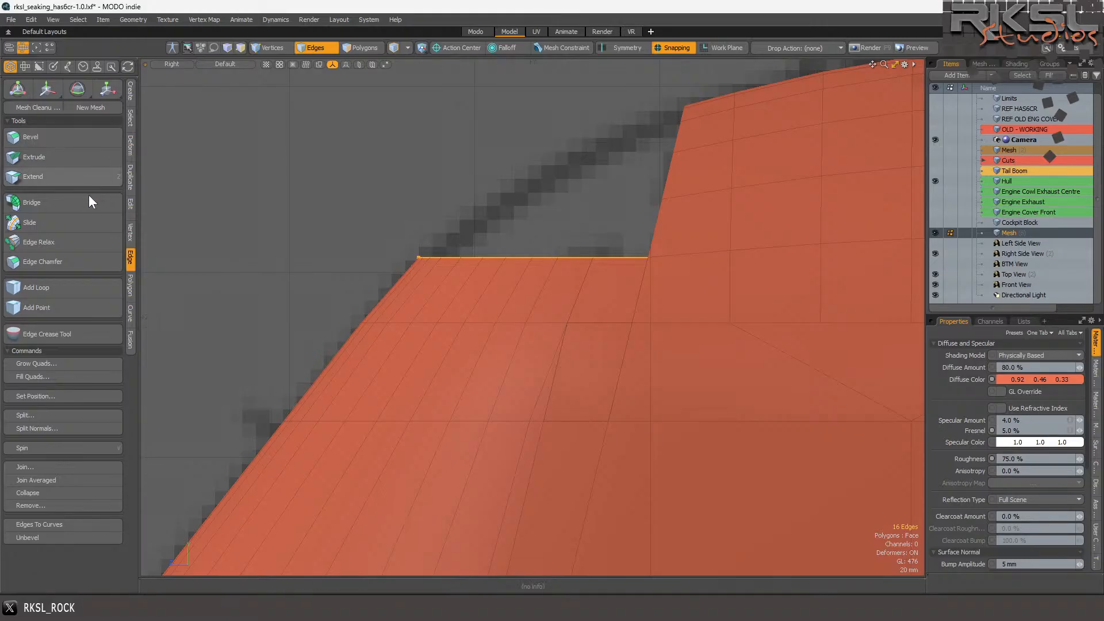
pyautogui.click(72, 182)
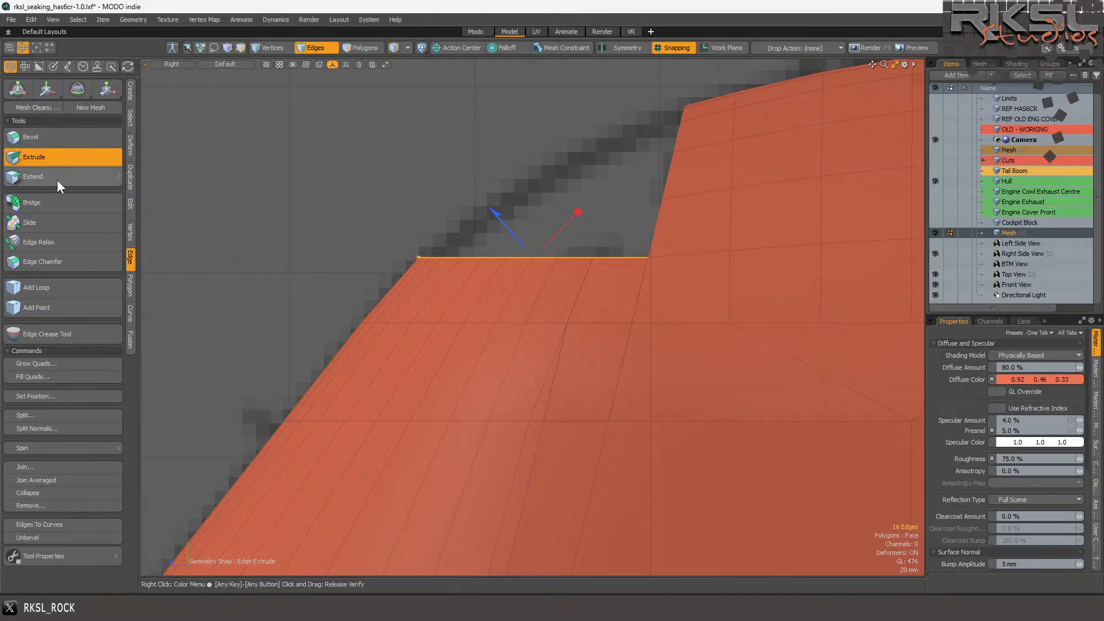
pyautogui.scroll(2, 642, 263)
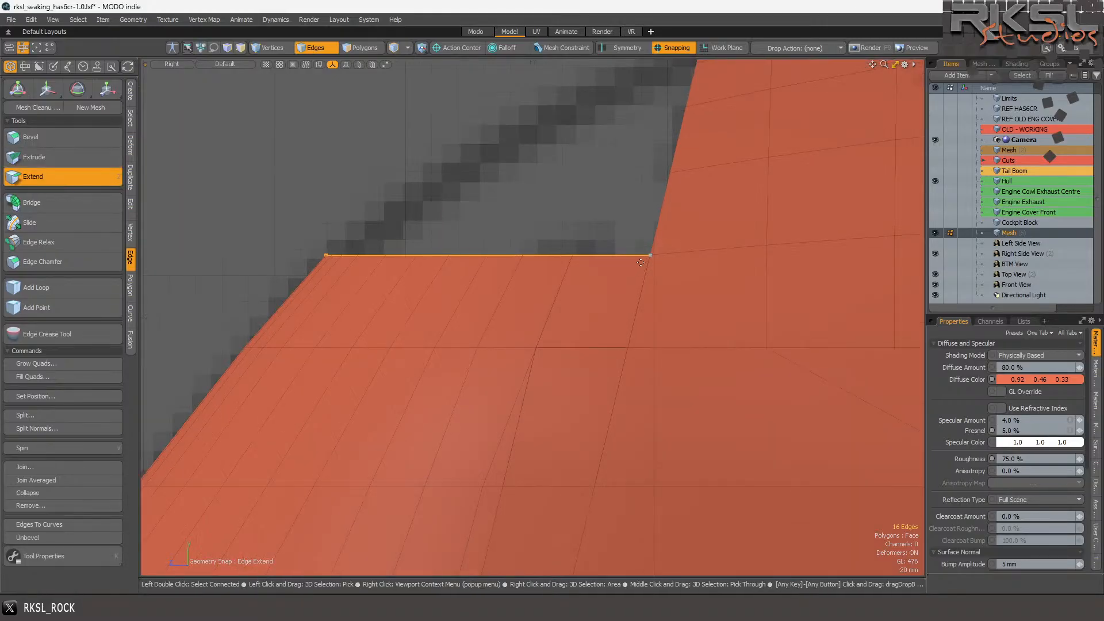
pyautogui.moveTo(645, 257); pyautogui.dragTo(669, 174)
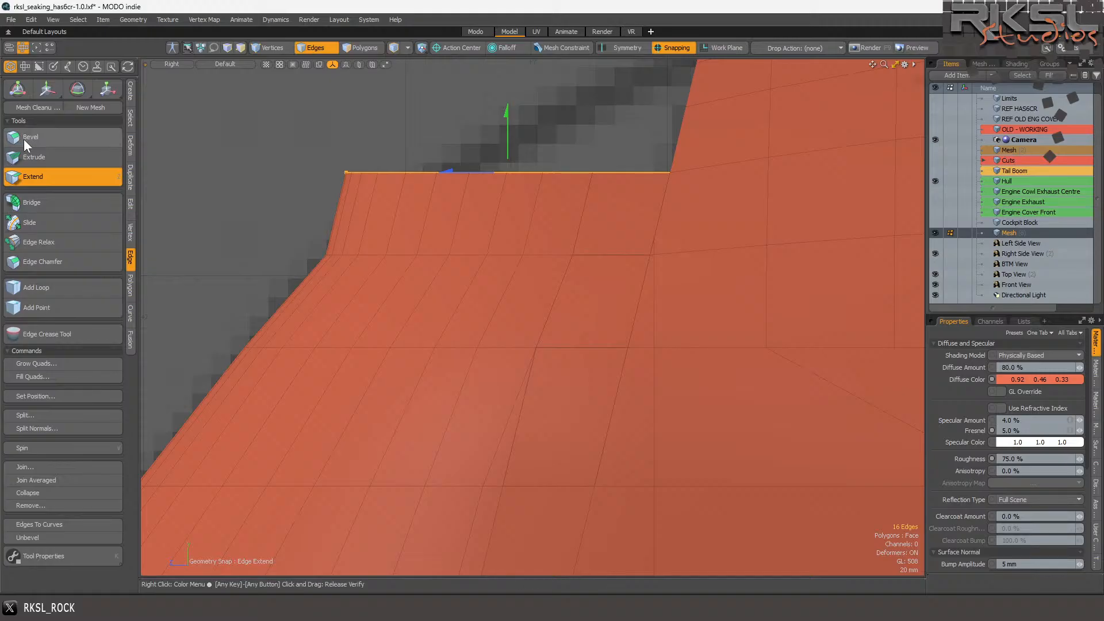
# - Scale the second extended row along its length about its rear corner to follow the reference outline
pyautogui.click(106, 90)
pyautogui.click(672, 176)
pyautogui.moveTo(671, 176); pyautogui.dragTo(653, 175)
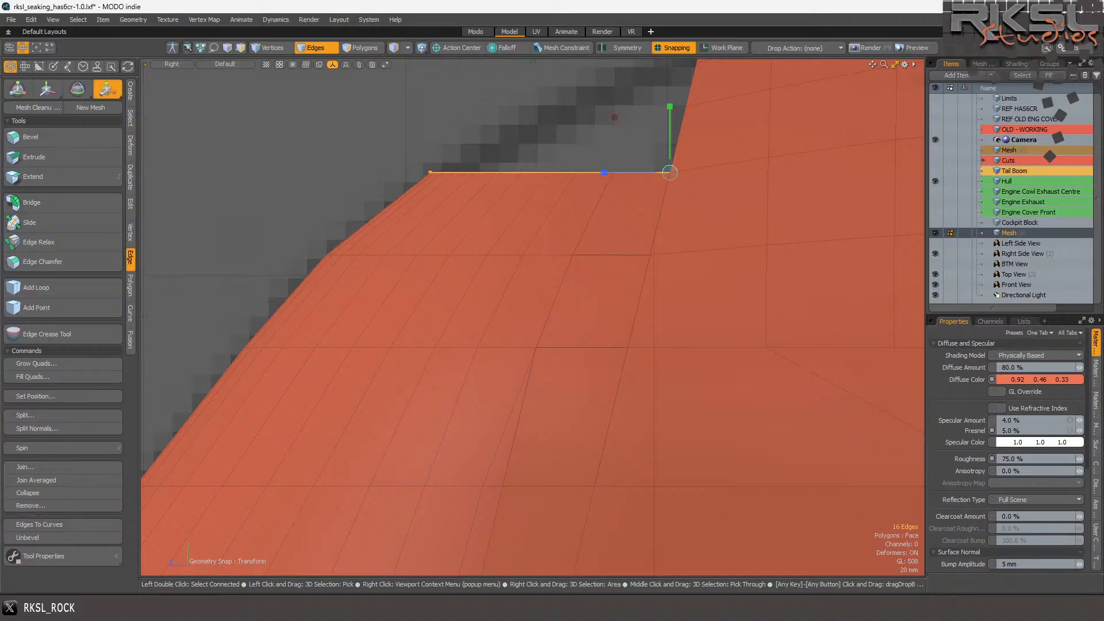
pyautogui.press('q')
# - Switch the Right view's shading to Wireframe to expose the reference drawing behind the mesh
pyautogui.moveTo(463, 204); pyautogui.dragTo(492, 209)
pyautogui.scroll(-5, 592, 232)
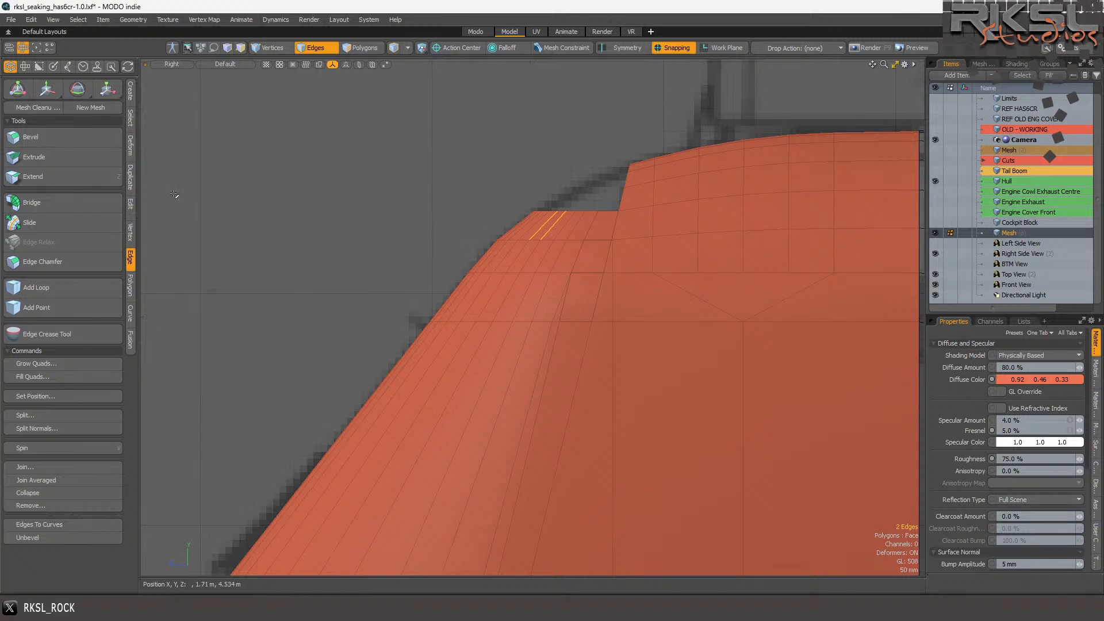
pyautogui.click(202, 65)
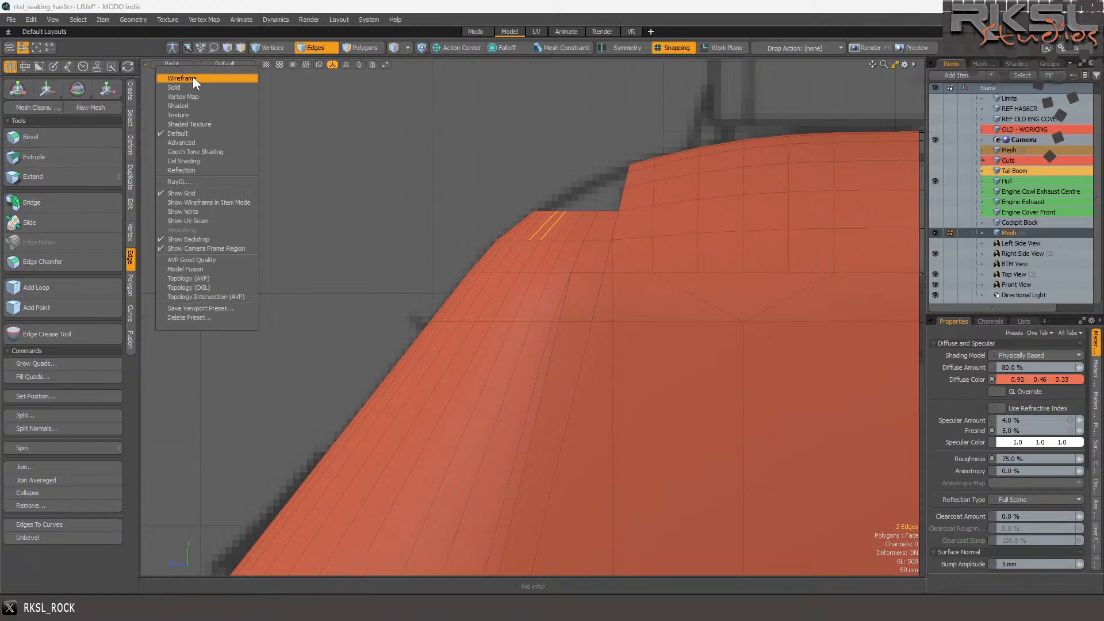
pyautogui.click(192, 77)
pyautogui.scroll(3, 400, 214)
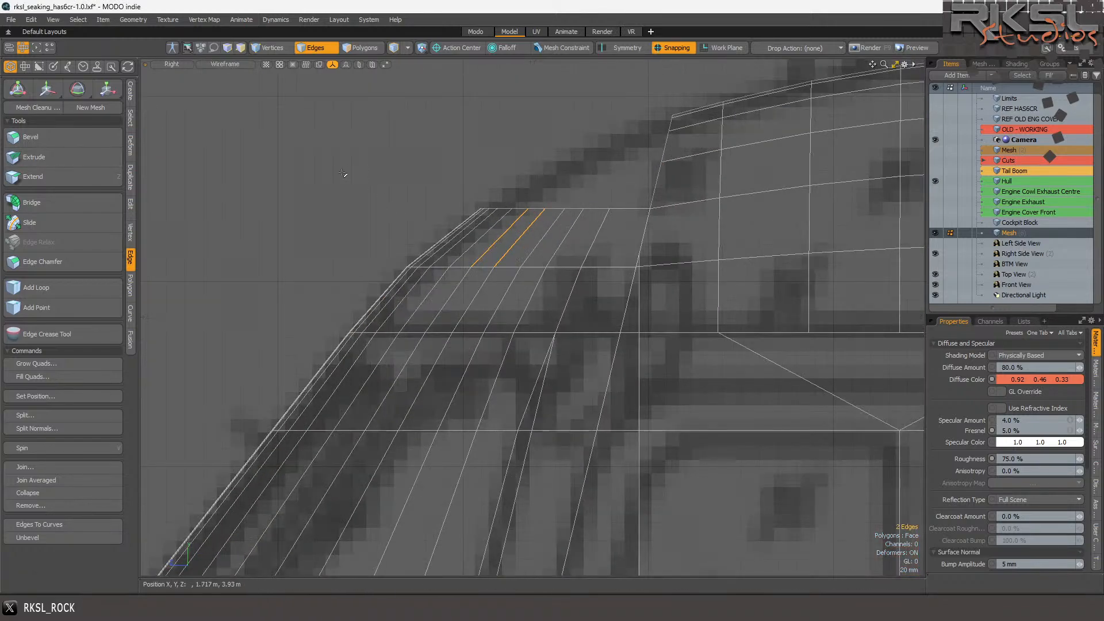
# - Try a horizontal Polygon Slice across the front strips, starting from the corner vertex where they meet the rear panel
pyautogui.click(130, 204)
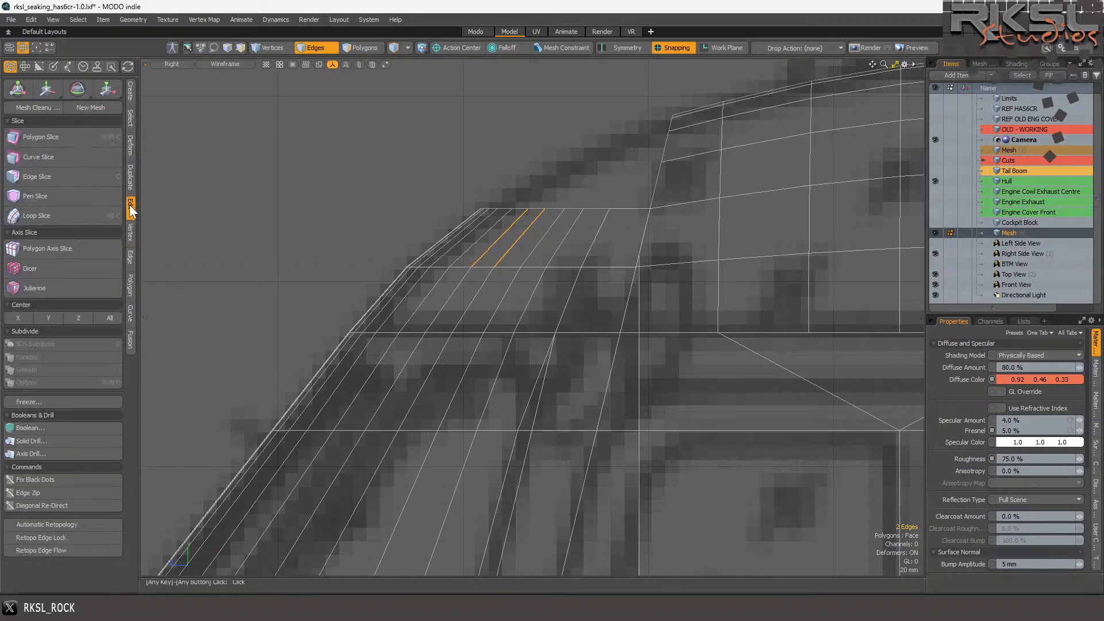
pyautogui.click(54, 137)
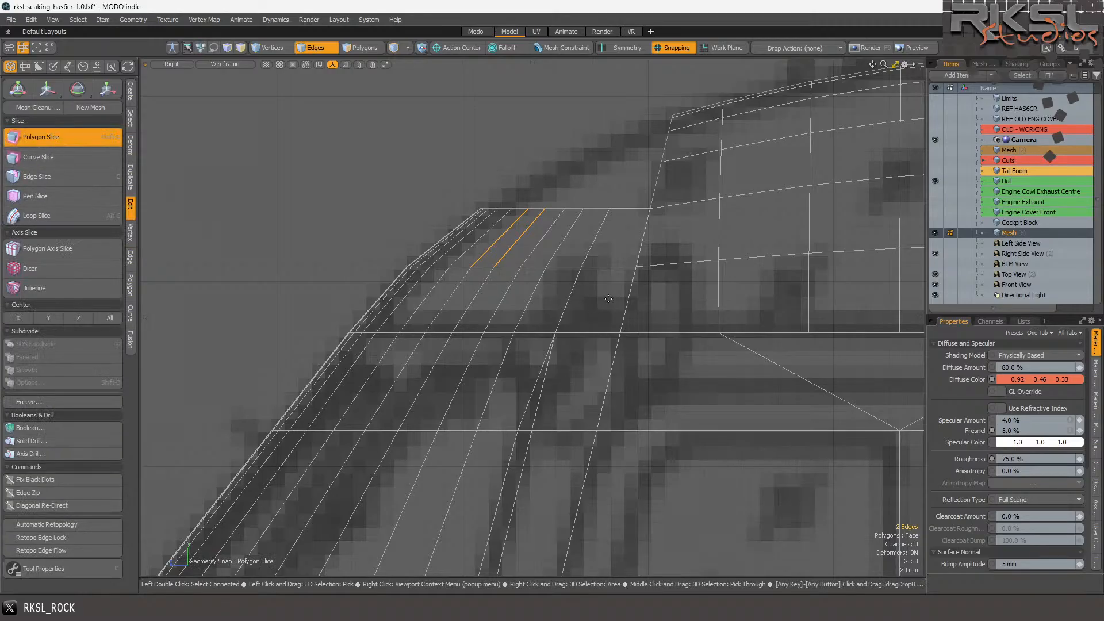
pyautogui.moveTo(636, 268); pyautogui.dragTo(343, 268)
pyautogui.click(672, 48)
pyautogui.press('space')
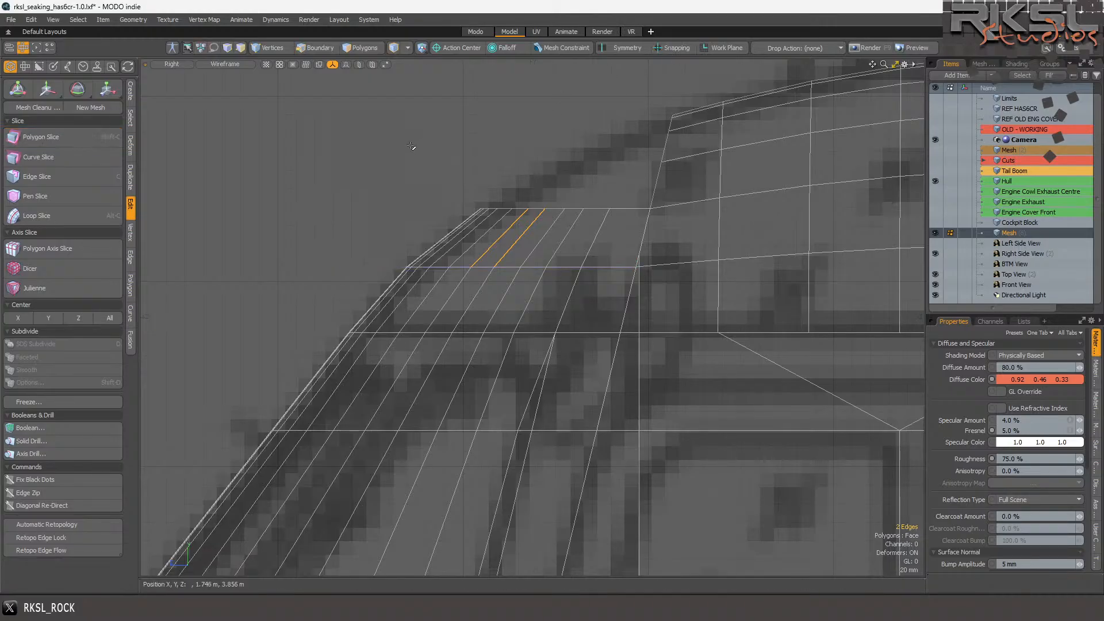
# - Clear the edge selection and cut a sloping Polygon Slice from the snapped rear corner vertex down past the mesh's front outline
pyautogui.click(412, 146)
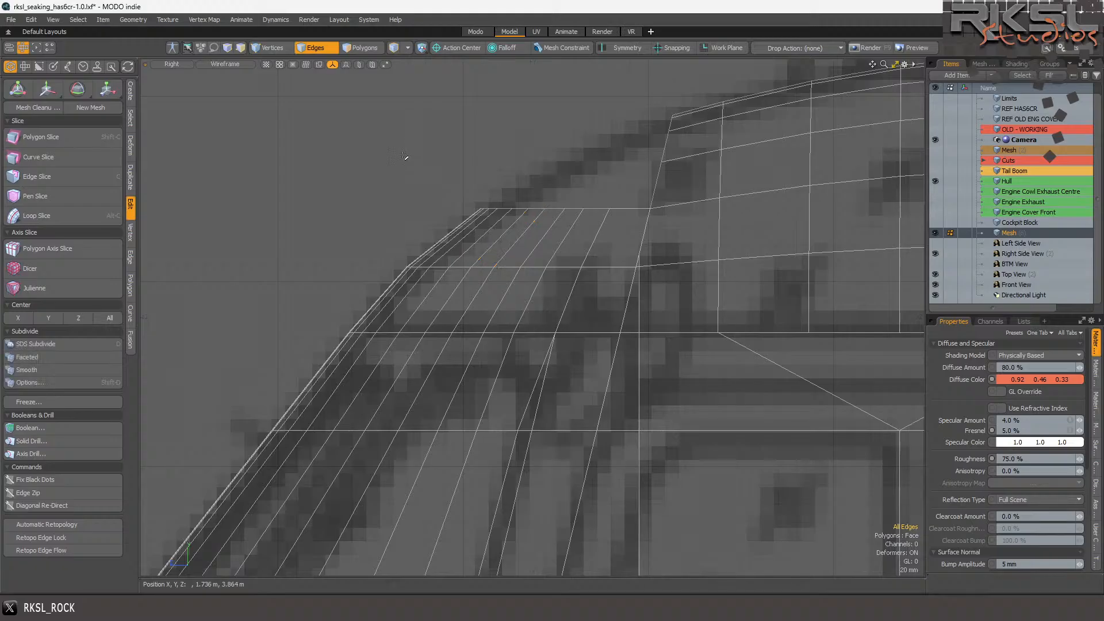
pyautogui.click(66, 137)
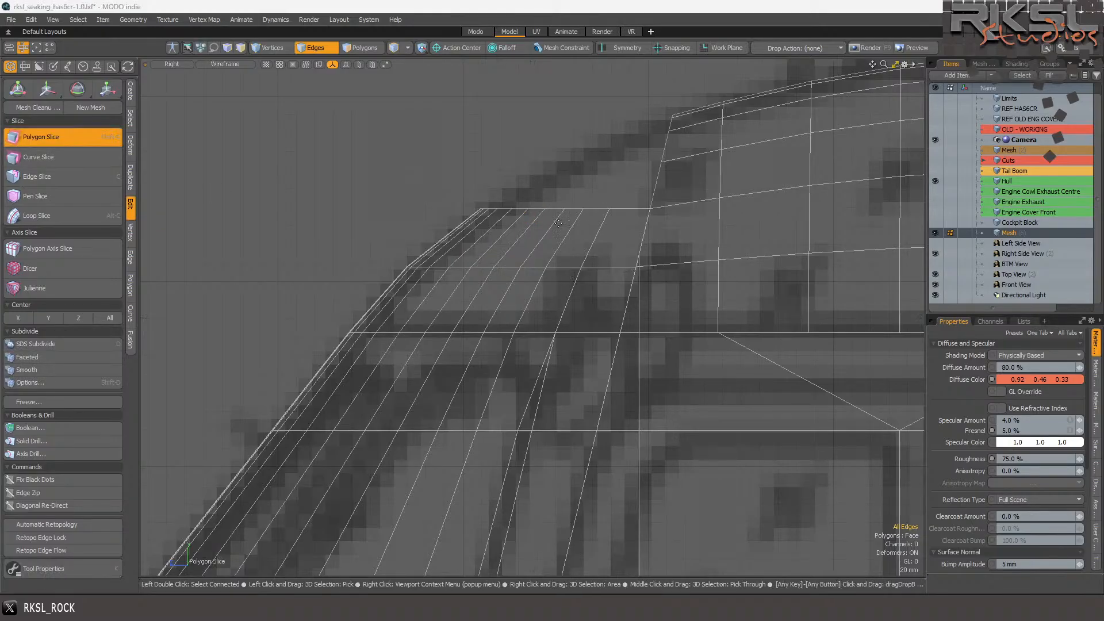
pyautogui.click(663, 48)
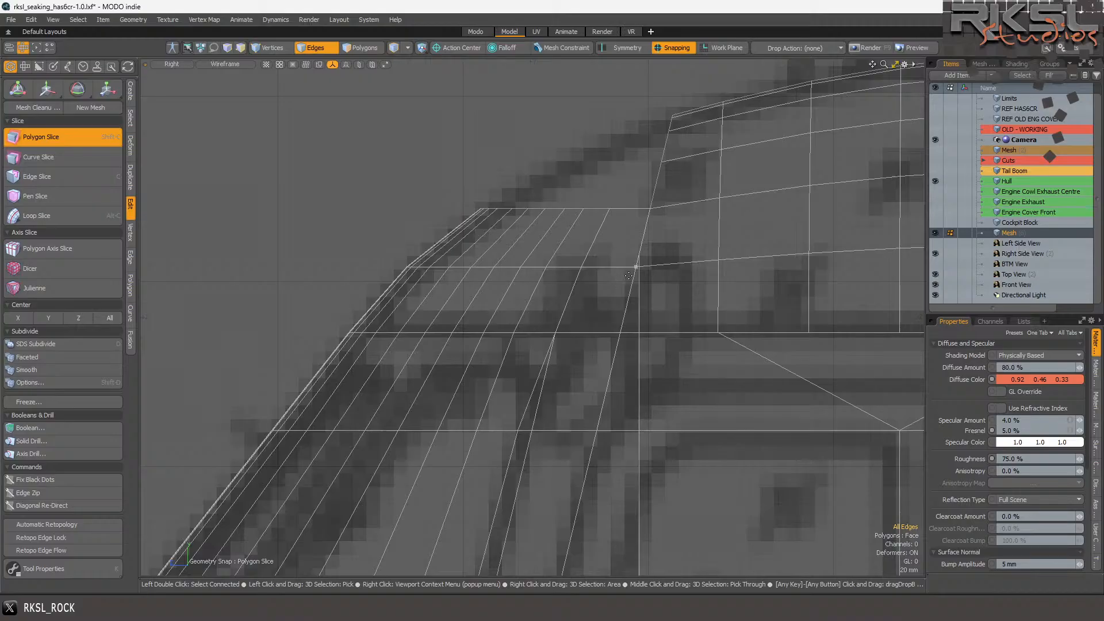
pyautogui.moveTo(636, 266)
pyautogui.mouseDown()
pyautogui.moveTo(276, 264)
pyautogui.moveTo(264, 266)
pyautogui.moveTo(292, 267)
pyautogui.moveTo(284, 311)
pyautogui.moveTo(261, 317)
pyautogui.mouseUp()
pyautogui.click(671, 48)
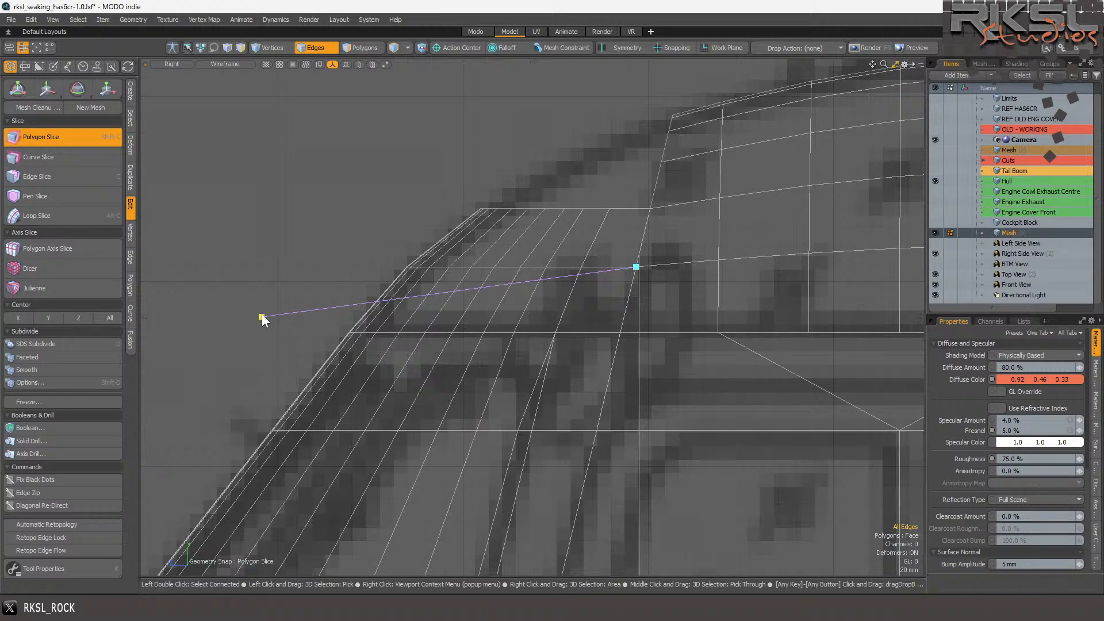
pyautogui.press('space')
# - Select the edges of the new sloping slice and scale them slightly lengthwise about the snapped rear corner vertex
pyautogui.scroll(3, 461, 232)
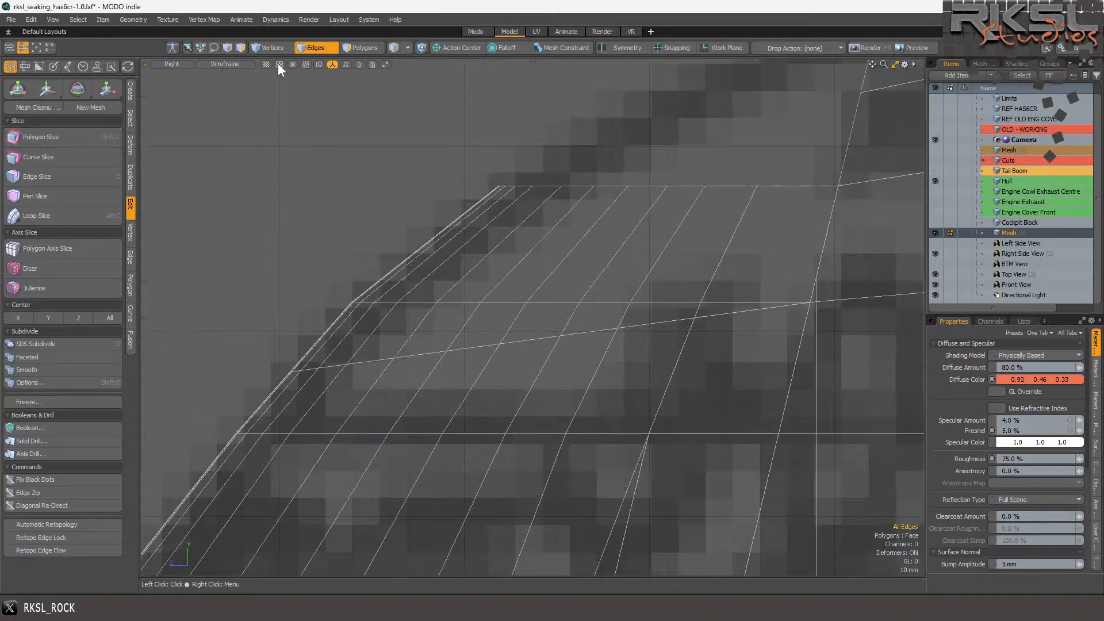
pyautogui.moveTo(272, 325)
pyautogui.mouseDown(button='right')
pyautogui.moveTo(386, 420)
pyautogui.moveTo(777, 318)
pyautogui.mouseUp(button='right')
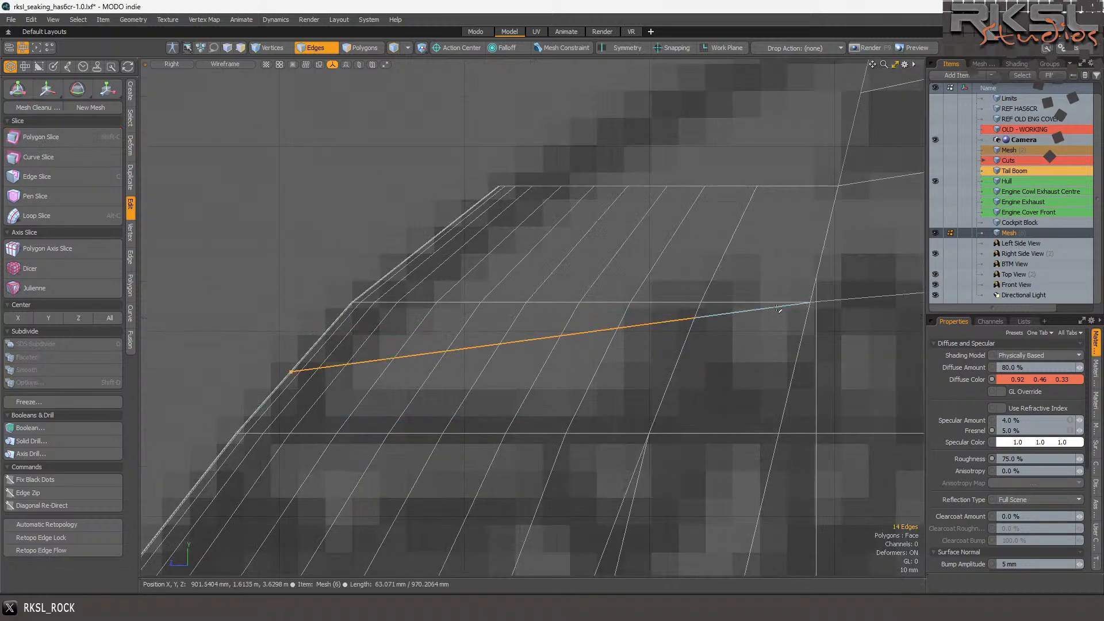
pyautogui.click(115, 90)
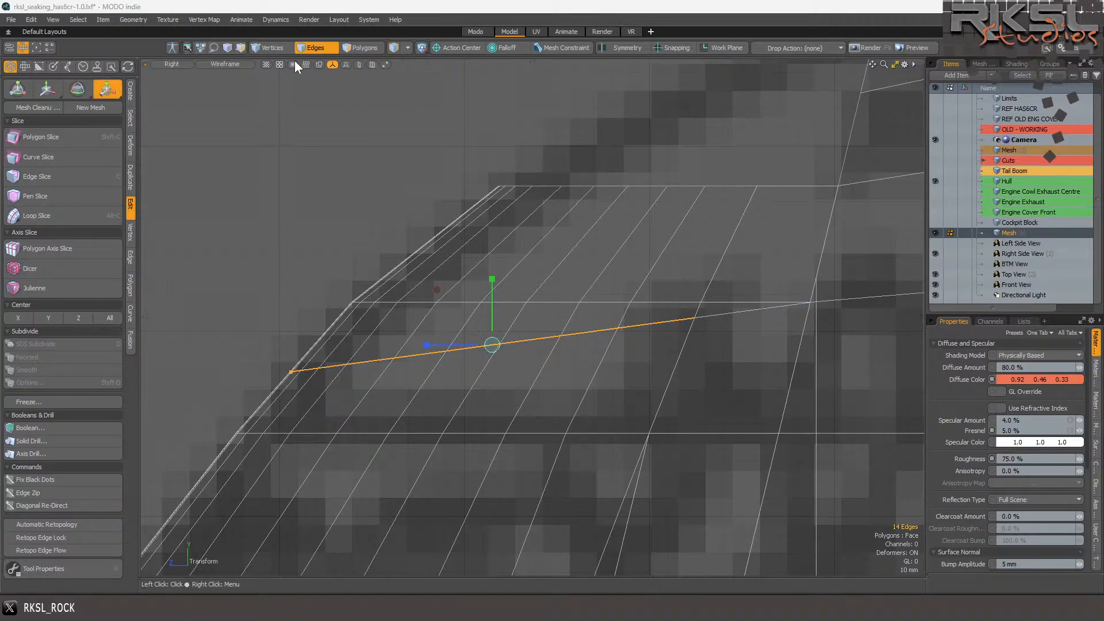
pyautogui.click(677, 49)
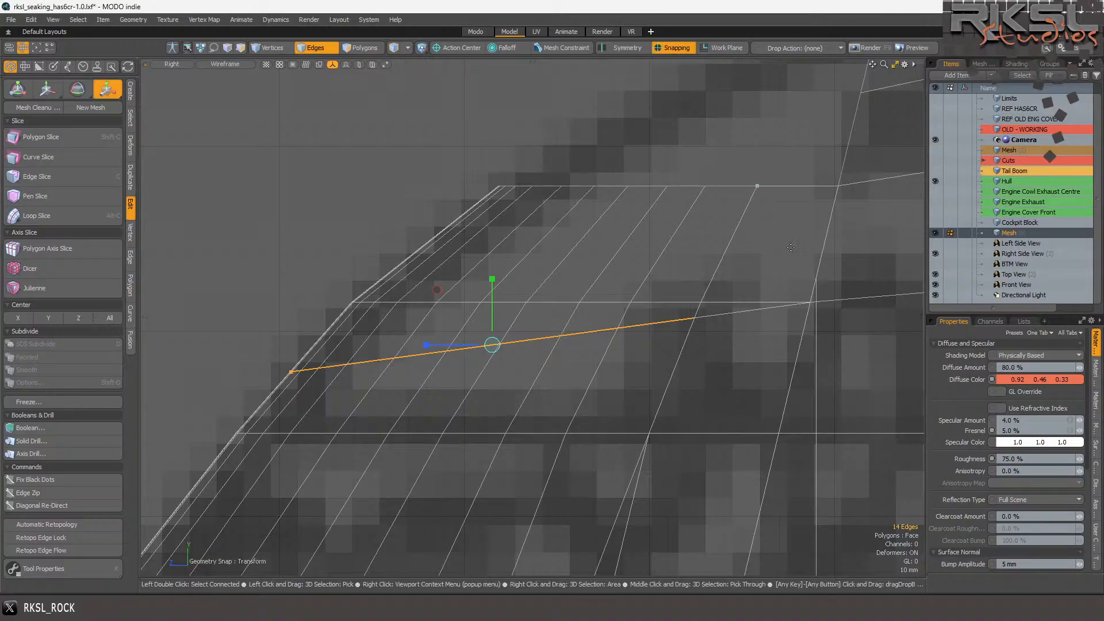
pyautogui.click(810, 305)
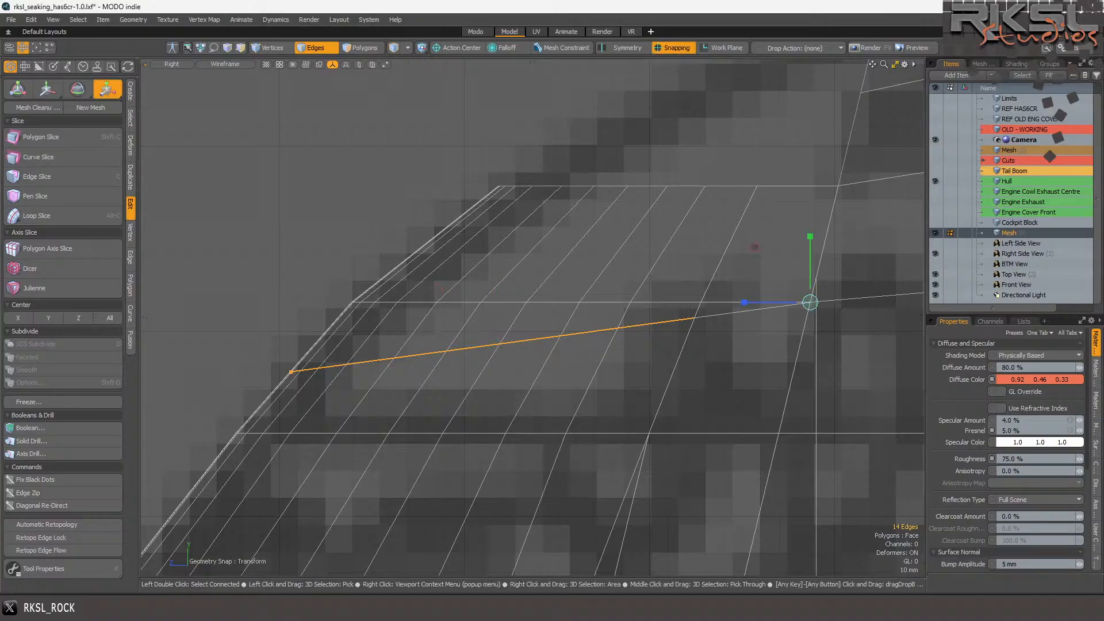
pyautogui.moveTo(755, 248); pyautogui.dragTo(756, 248)
# - Delete the front polygons above the sloping slice, including the leftover sliver beside the rear corner
pyautogui.click(310, 48)
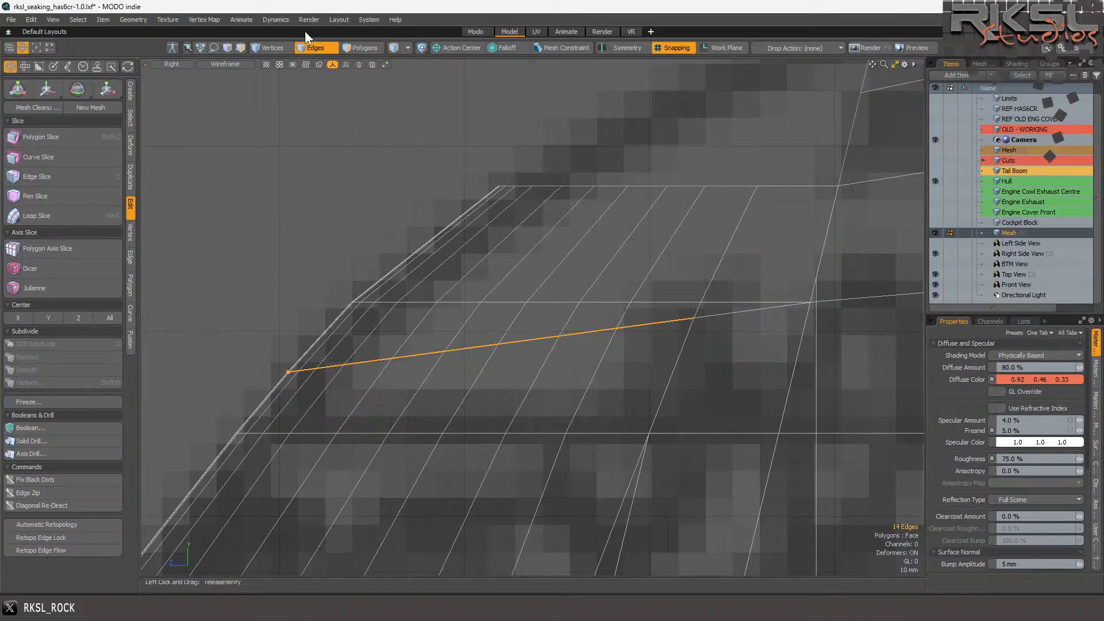
pyautogui.click(313, 47)
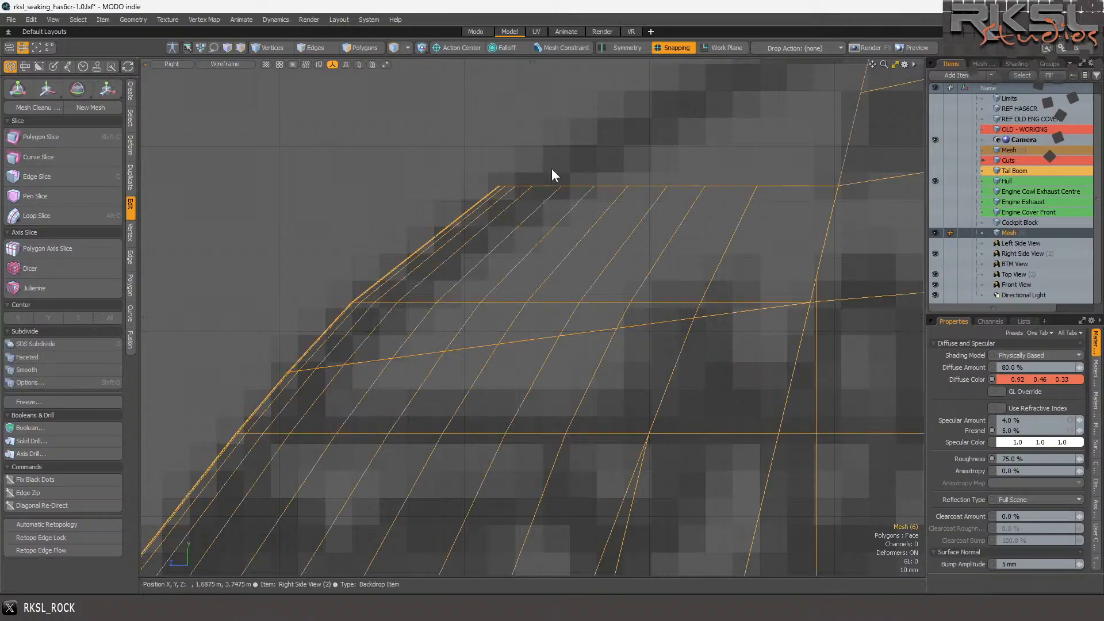
pyautogui.click(351, 143)
pyautogui.click(348, 49)
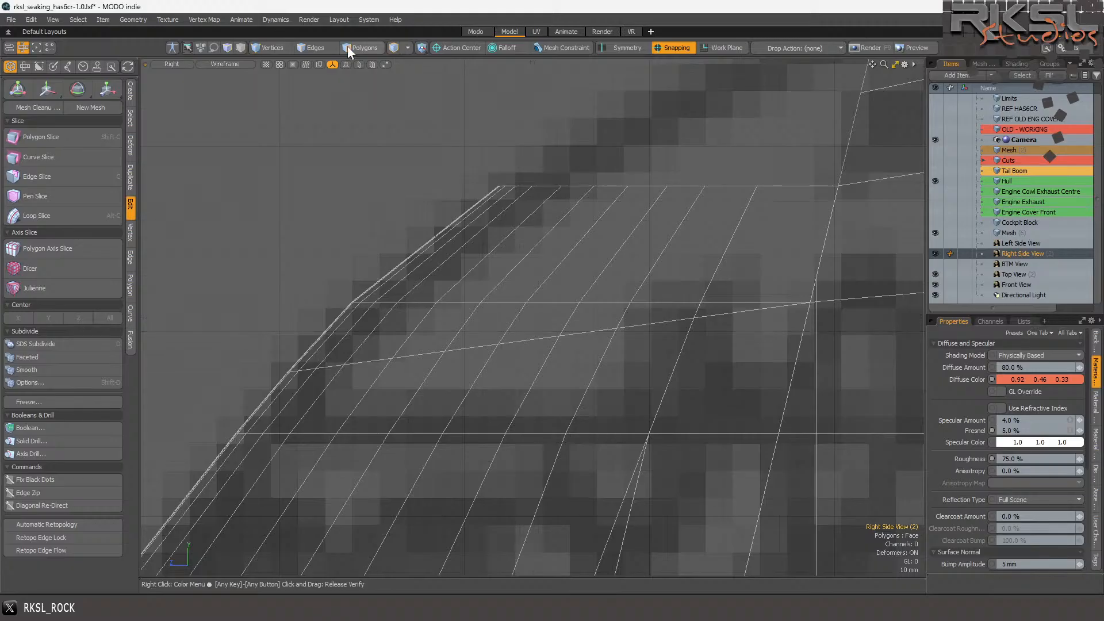
pyautogui.moveTo(285, 300); pyautogui.dragTo(555, 303)
pyautogui.moveTo(299, 392)
pyautogui.mouseDown(button='right')
pyautogui.moveTo(522, 145)
pyautogui.moveTo(863, 188)
pyautogui.moveTo(798, 363)
pyautogui.mouseUp(button='right')
pyautogui.scroll(3, 820, 293)
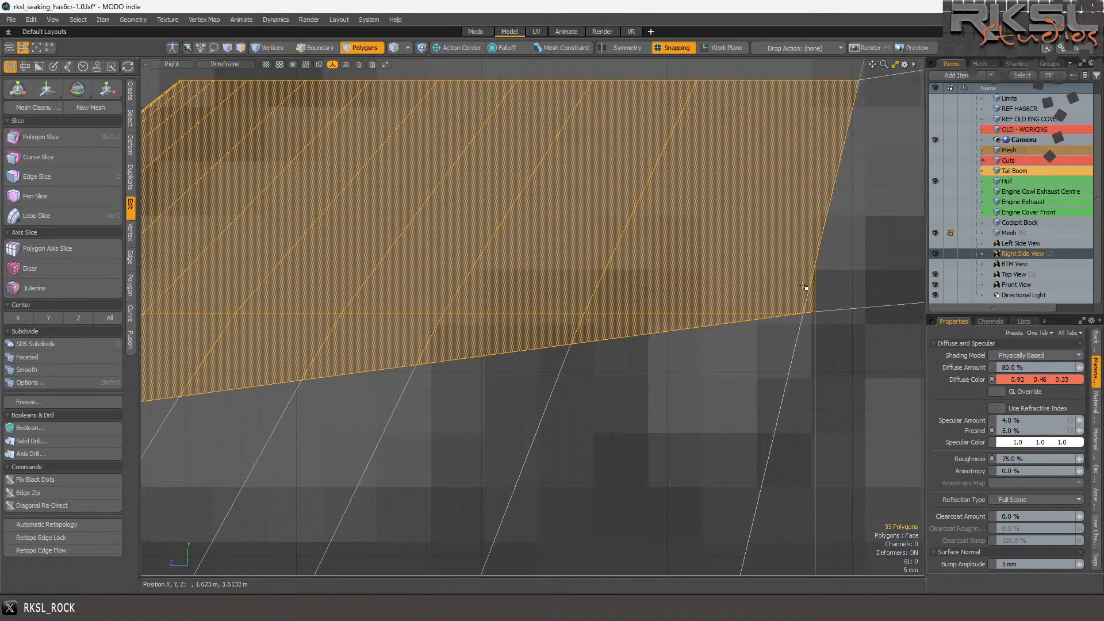
pyautogui.press('Delete')
pyautogui.scroll(-3, 845, 292)
pyautogui.click(794, 275)
pyautogui.press('Delete')
# - Join the three closely spaced vertex positions at the rear corner of the sloping cut with Join Vertices, leaving Average off
pyautogui.scroll(3, 875, 313)
pyautogui.press('1')
pyautogui.click(761, 260)
pyautogui.click(816, 265)
pyautogui.keyDown('shift'); pyautogui.click(815, 300); pyautogui.keyUp('shift')
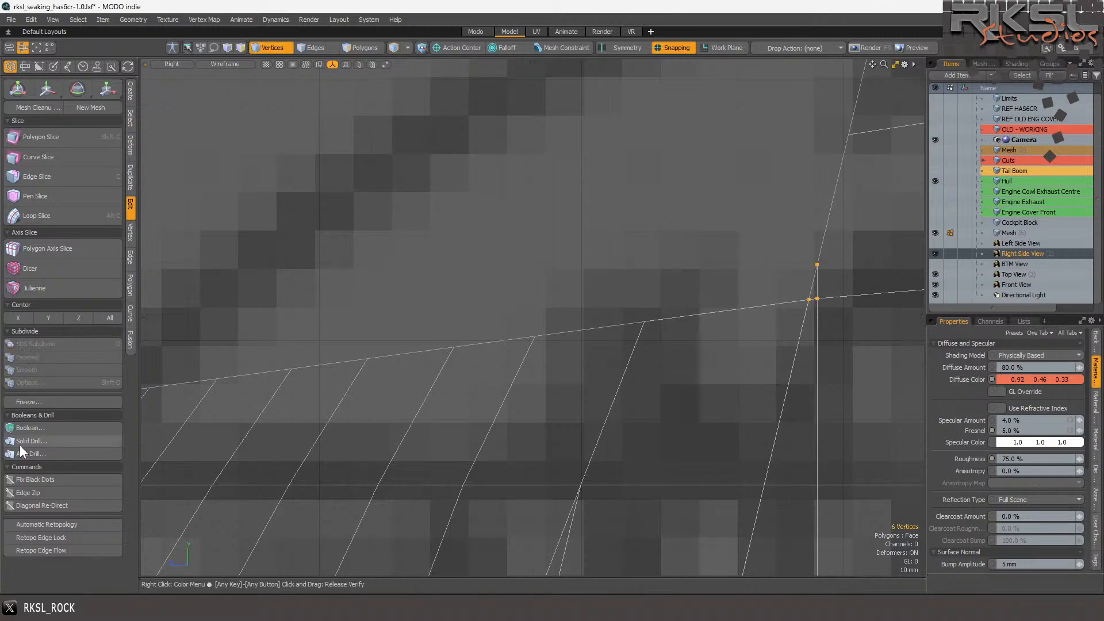
pyautogui.click(128, 235)
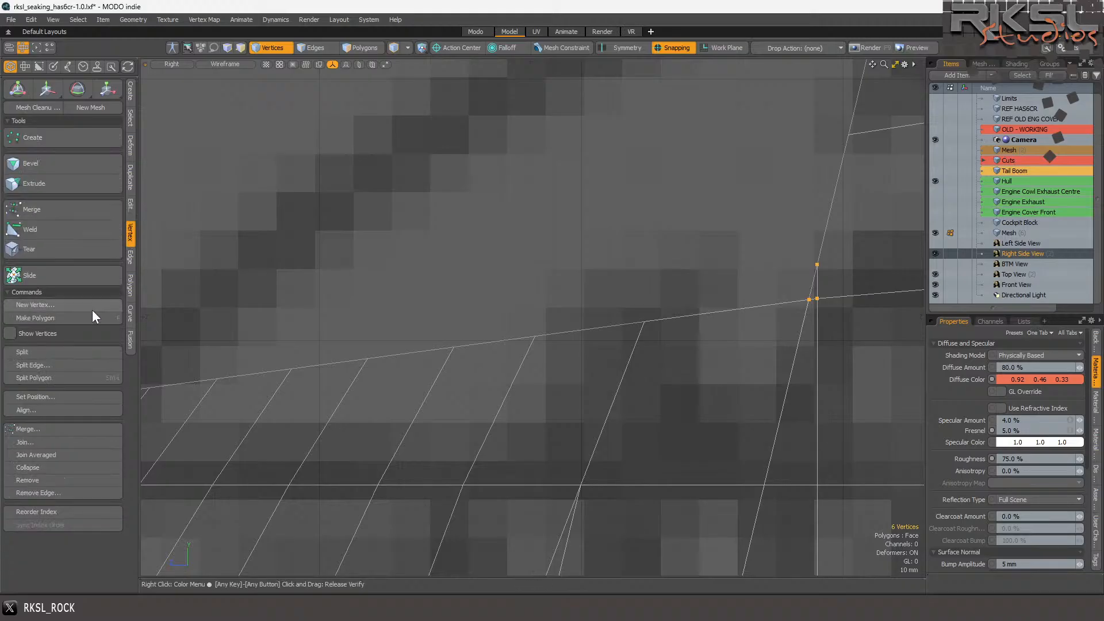
pyautogui.click(26, 430)
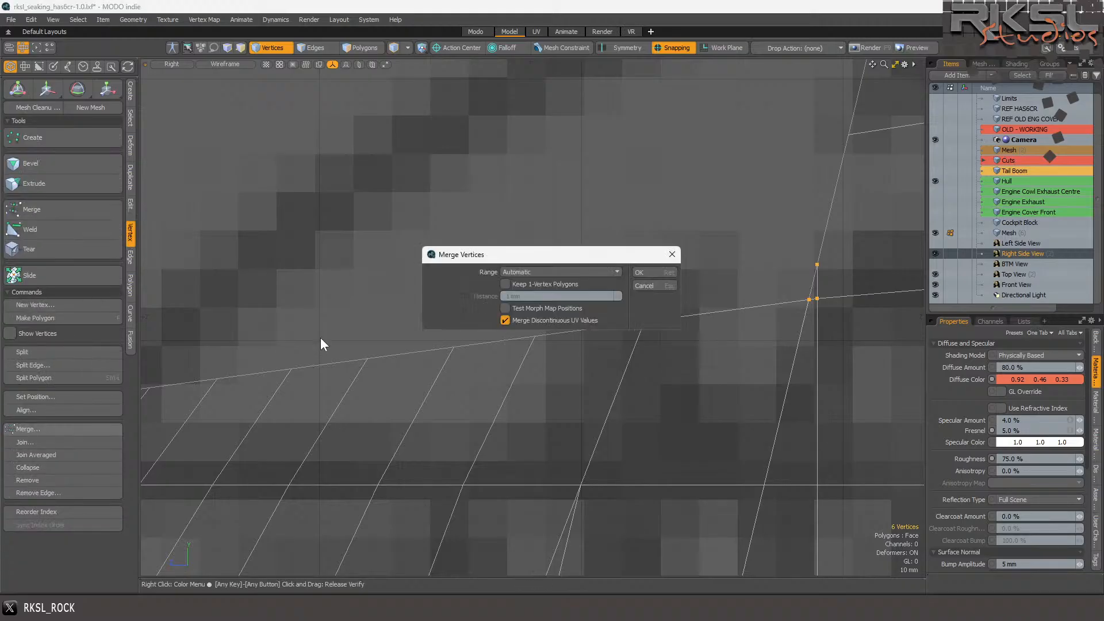
pyautogui.click(642, 286)
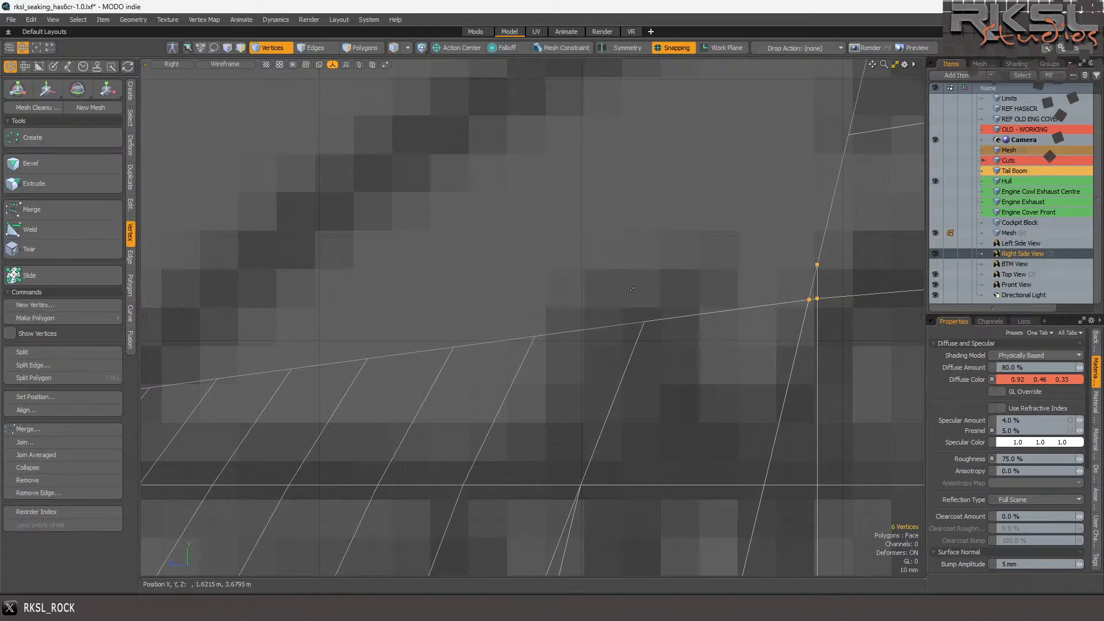
pyautogui.click(36, 442)
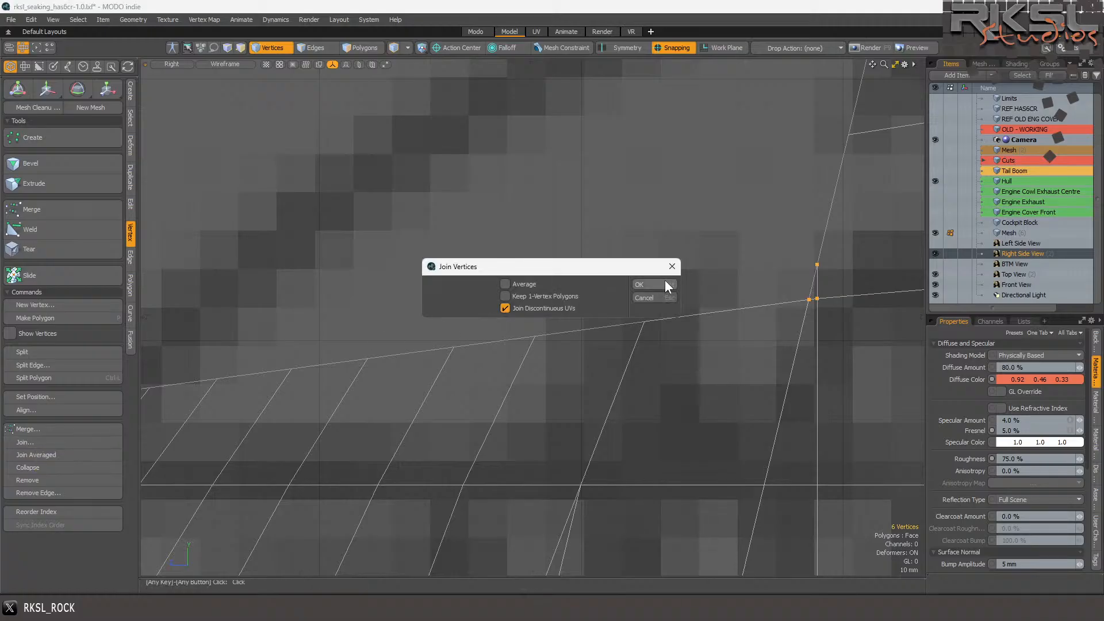
pyautogui.click(666, 282)
# - Select the open edges along the sloping cut and extend them up to the next vertex on the rear panel's front seam
pyautogui.scroll(-5, 649, 287)
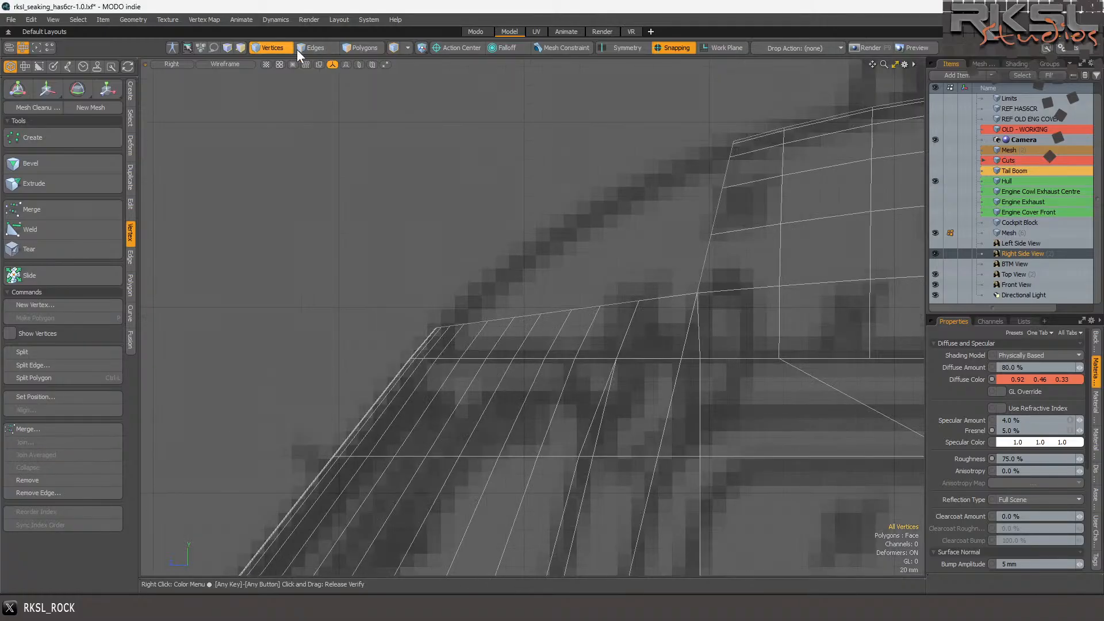
pyautogui.click(317, 46)
pyautogui.scroll(2, 640, 279)
pyautogui.keyDown('shift'); pyautogui.click(682, 315); pyautogui.keyUp('shift')
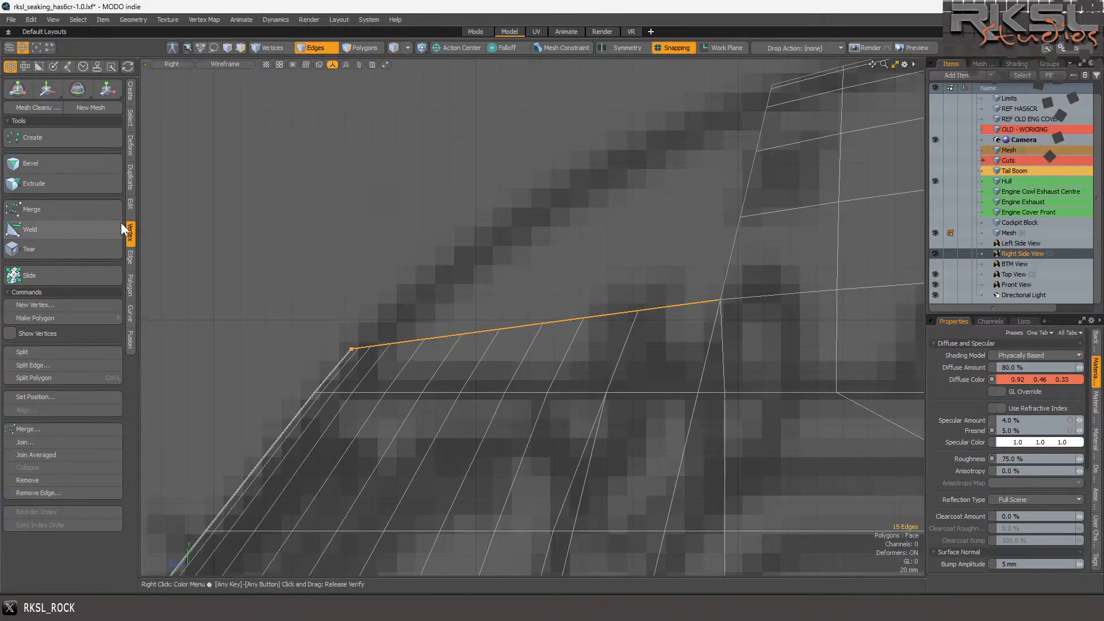
pyautogui.click(130, 256)
pyautogui.click(47, 173)
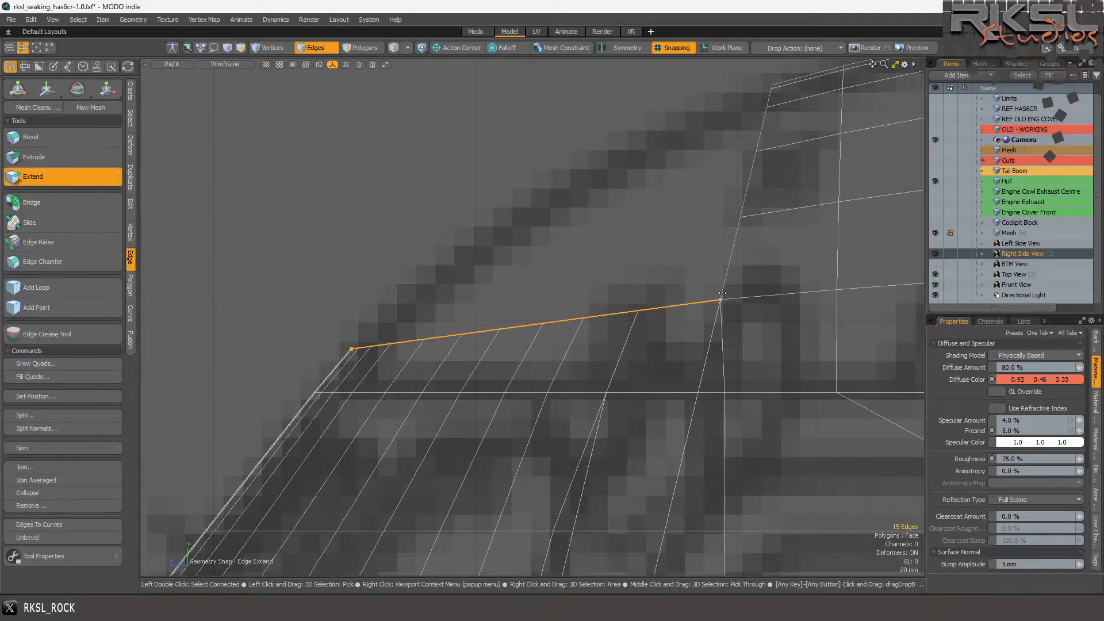
pyautogui.moveTo(722, 297); pyautogui.dragTo(741, 214)
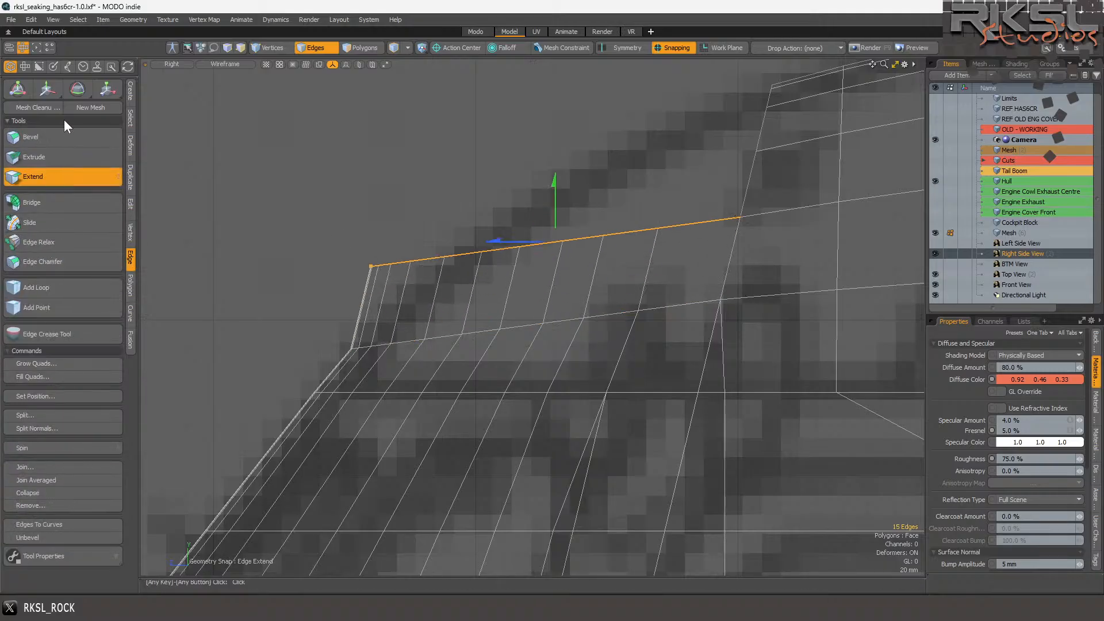
# - Scale the newly extended edge row lengthwise about its snapped rear corner so its front end meets the reference outline
pyautogui.click(108, 87)
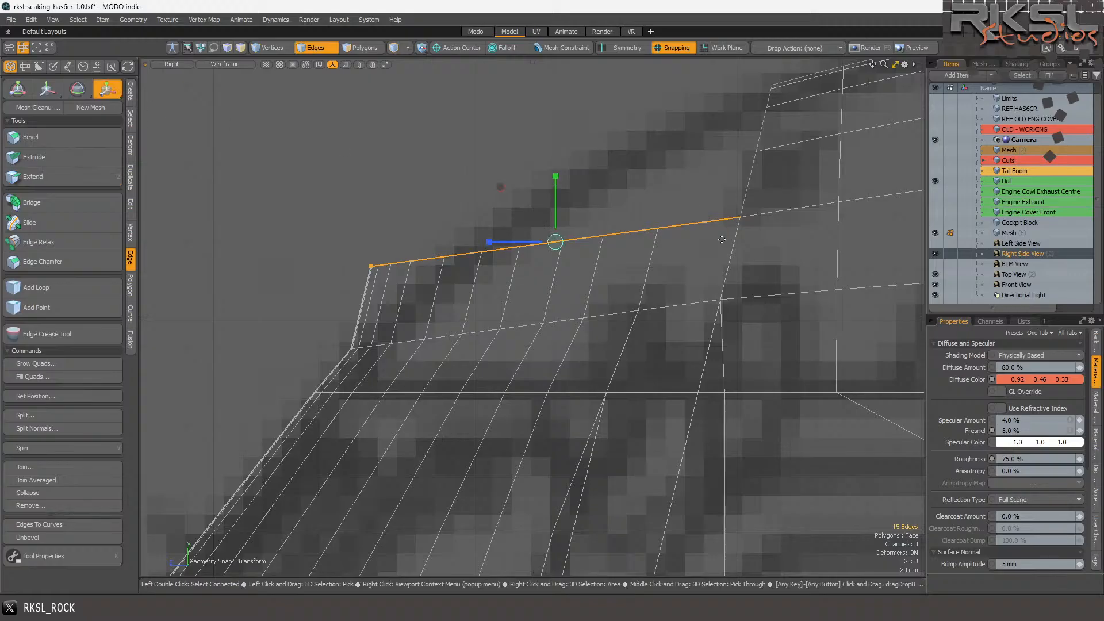
pyautogui.click(739, 216)
pyautogui.moveTo(739, 217); pyautogui.dragTo(714, 217)
# - Extend the open top edges by another row, snapping their rear end to the next vertex up the seam
pyautogui.click(60, 162)
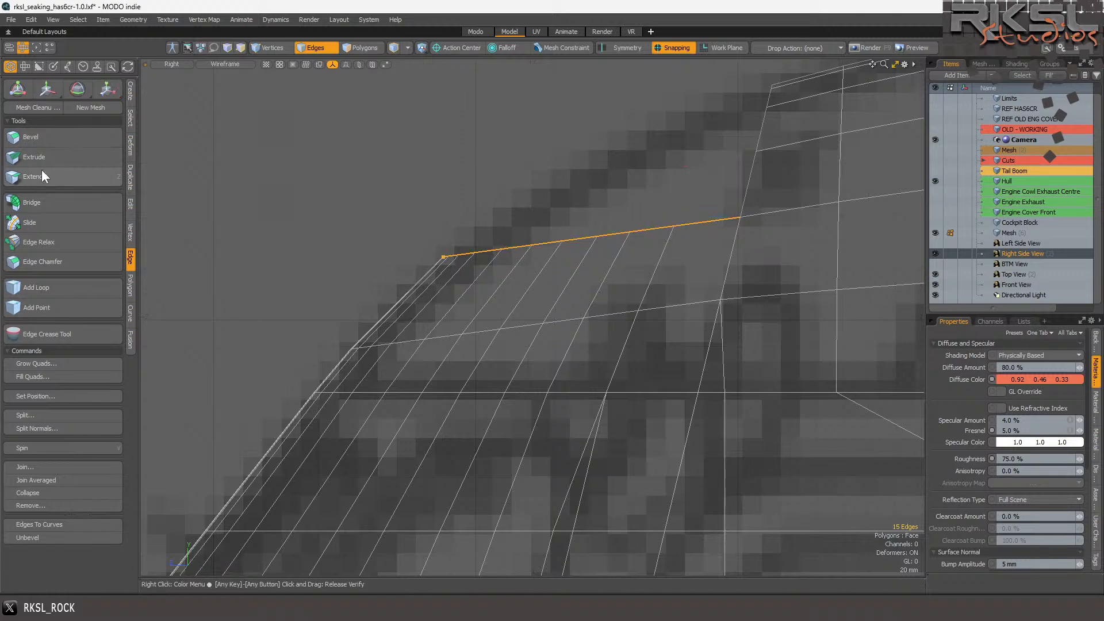
pyautogui.click(46, 175)
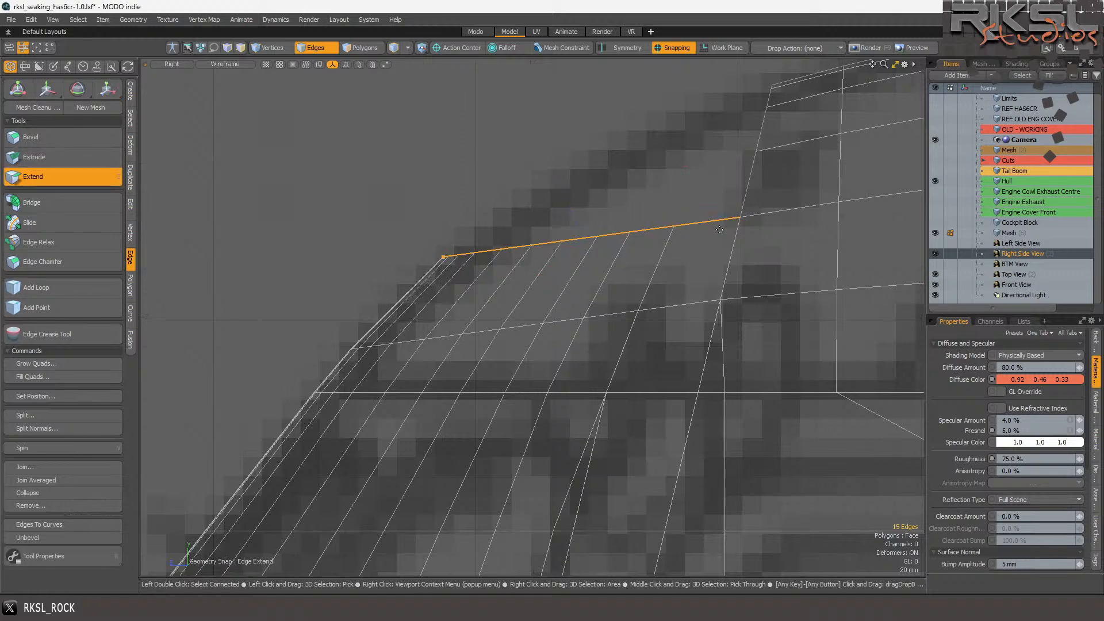
pyautogui.moveTo(733, 219); pyautogui.dragTo(745, 152)
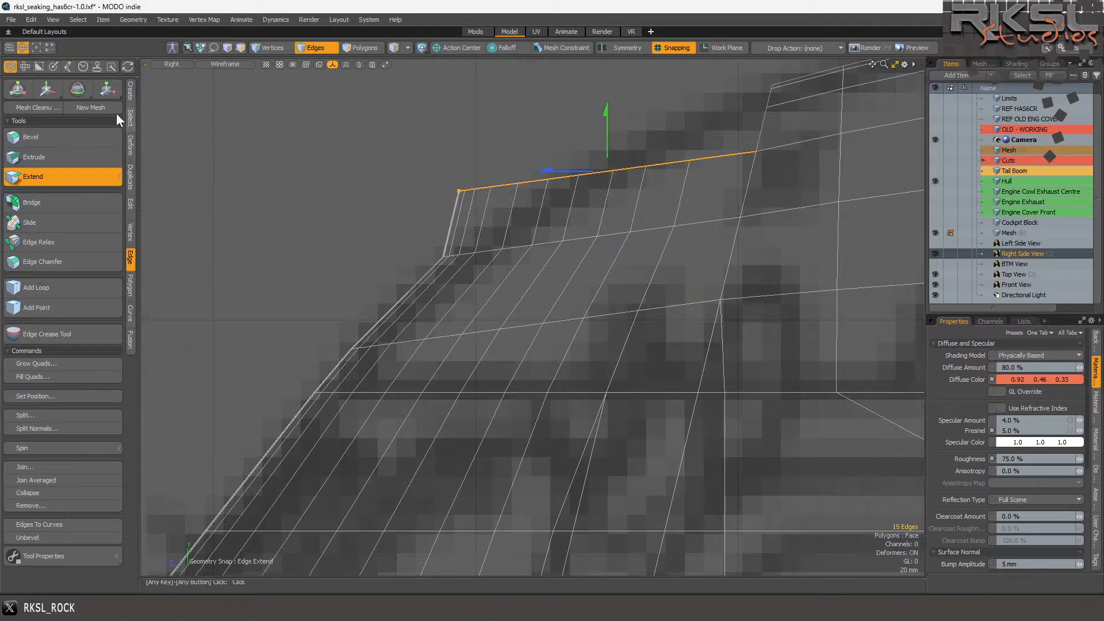
# - Shorten the second new row by scaling it lengthwise about its rear seam vertex to fit the curved reference outline
pyautogui.click(103, 88)
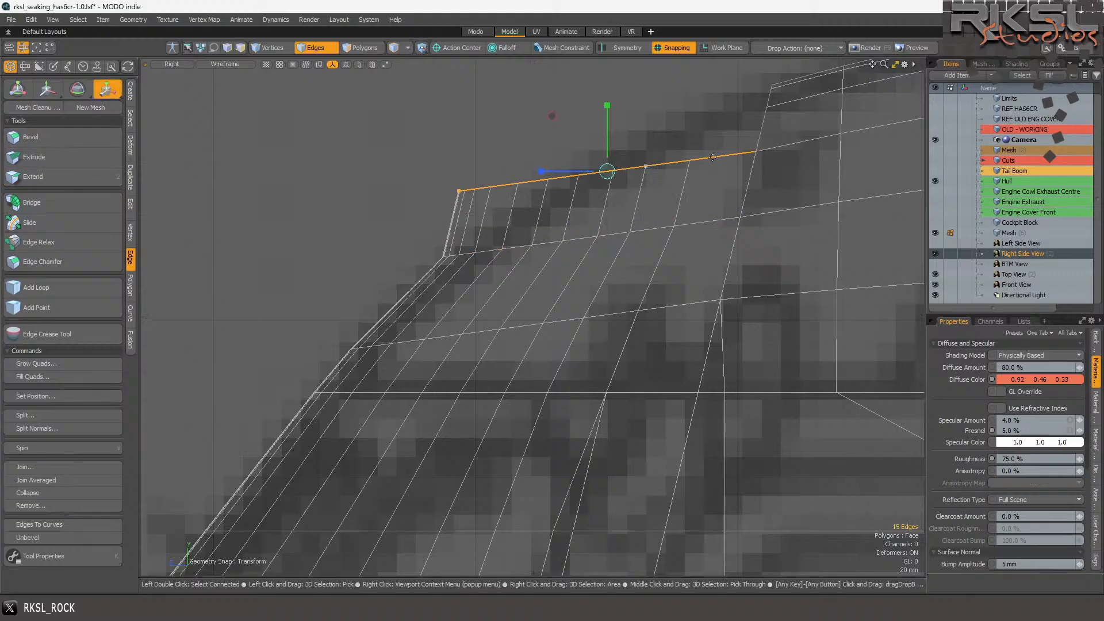
pyautogui.click(755, 154)
pyautogui.moveTo(757, 153); pyautogui.dragTo(720, 154)
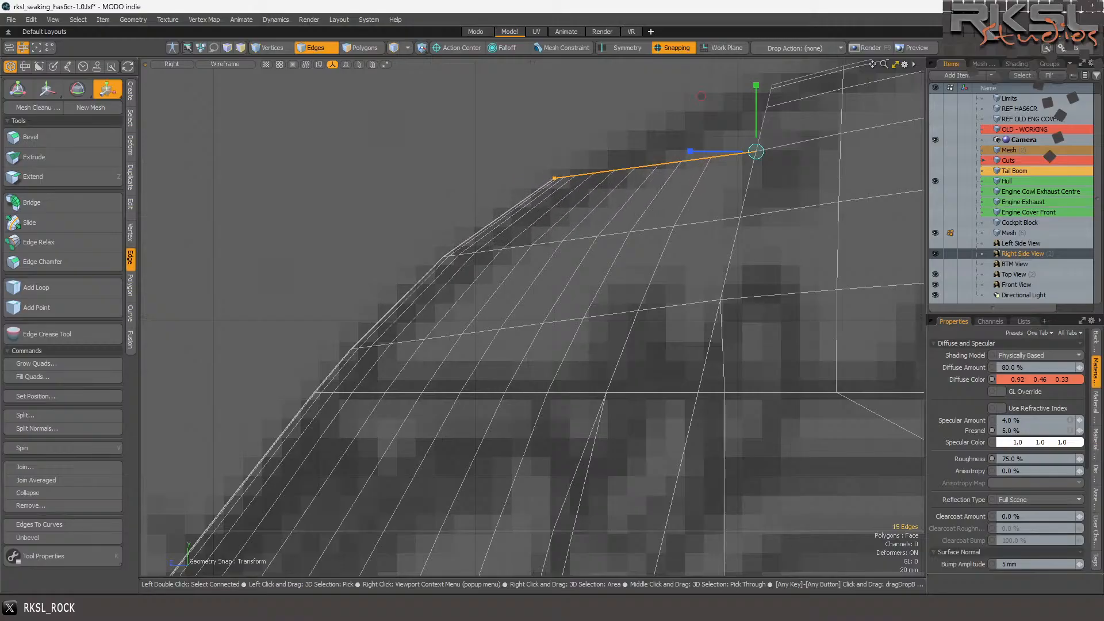
pyautogui.scroll(-3, 535, 173)
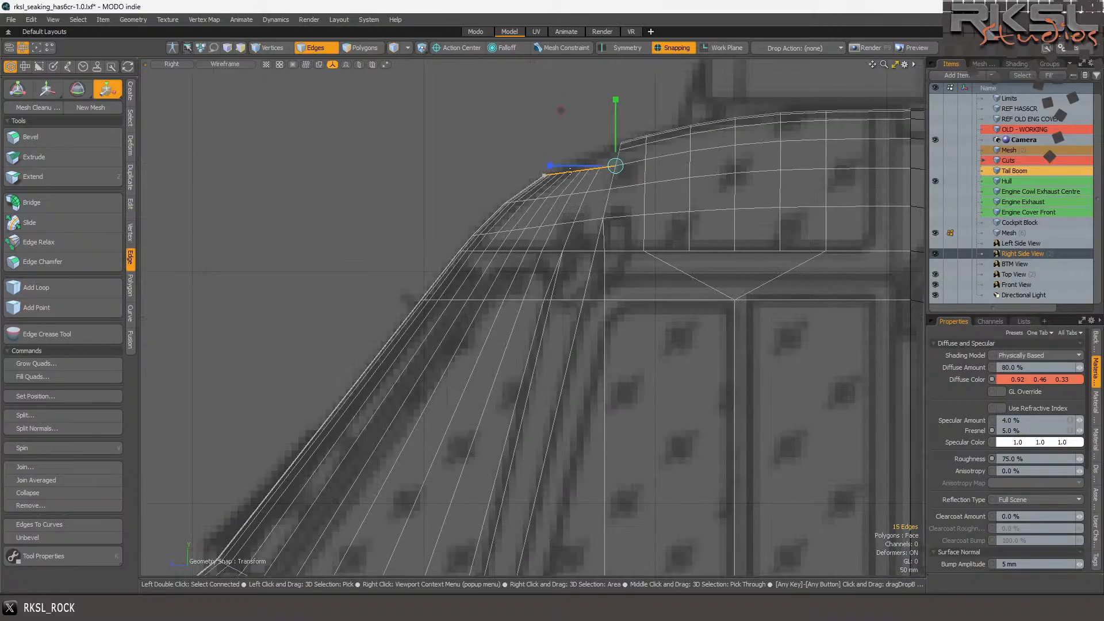
pyautogui.scroll(3, 637, 140)
pyautogui.press('space')
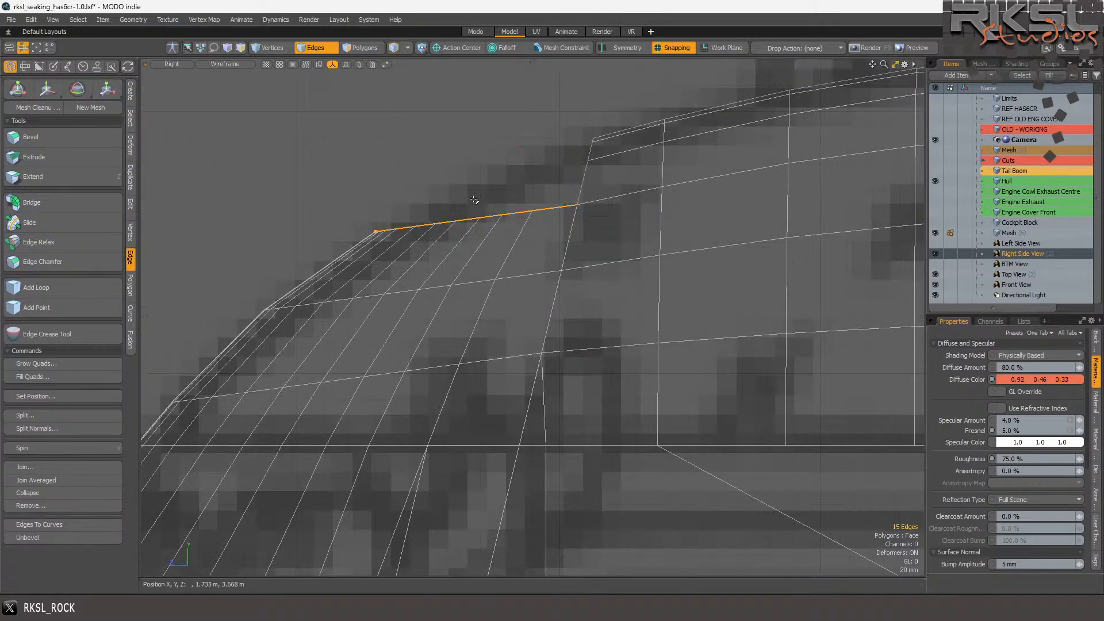
# - Select the edge row below the top one and scale it vertically about its rear seam vertex, steepening its slope
pyautogui.scroll(-3, 374, 258)
pyautogui.scroll(3, 328, 303)
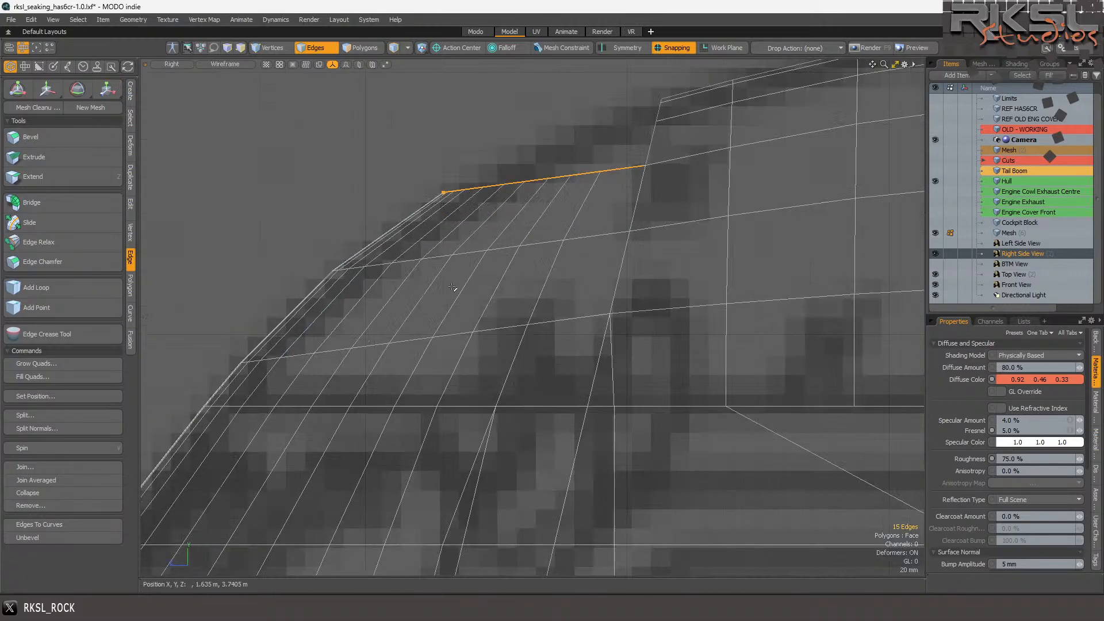
pyautogui.moveTo(687, 256); pyautogui.dragTo(243, 239, button='right')
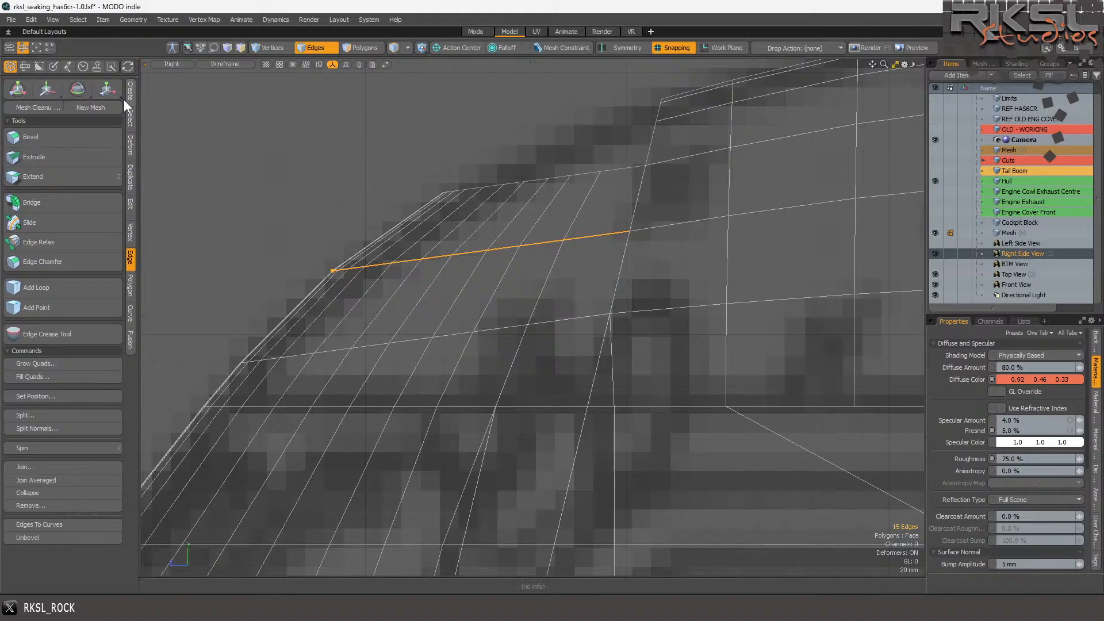
pyautogui.click(108, 88)
pyautogui.click(629, 230)
pyautogui.moveTo(631, 165); pyautogui.dragTo(630, 153)
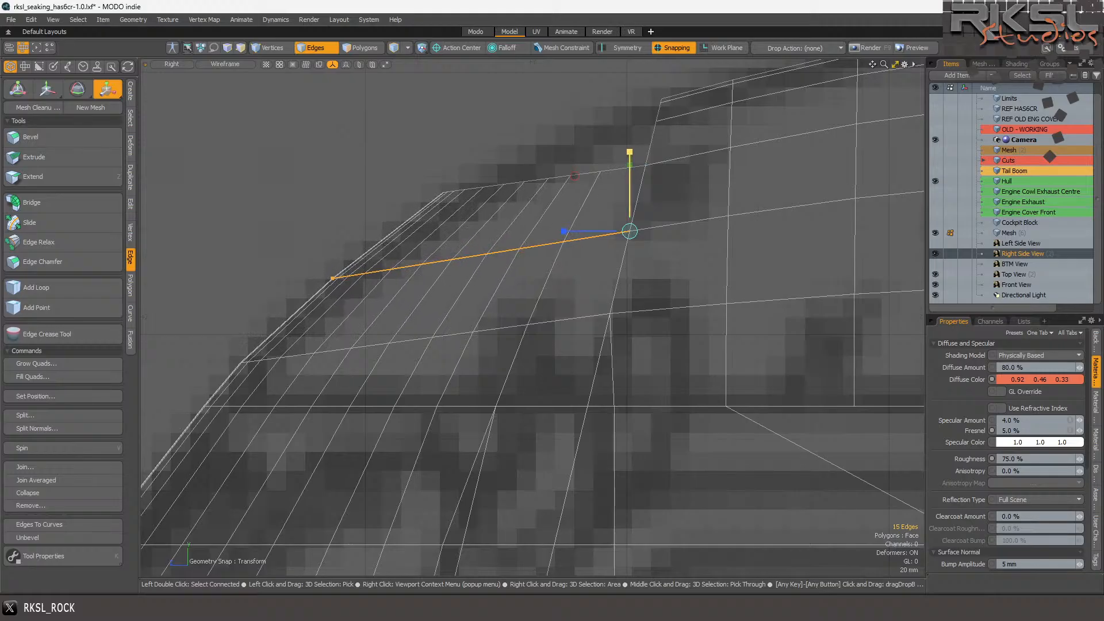
pyautogui.press('space')
# - Select the open top edge row and scale it vertically about its rear seam vertex to lower its front end
pyautogui.moveTo(671, 173)
pyautogui.mouseDown(button='right')
pyautogui.moveTo(549, 137)
pyautogui.moveTo(419, 229)
pyautogui.mouseUp(button='right')
pyautogui.click(103, 87)
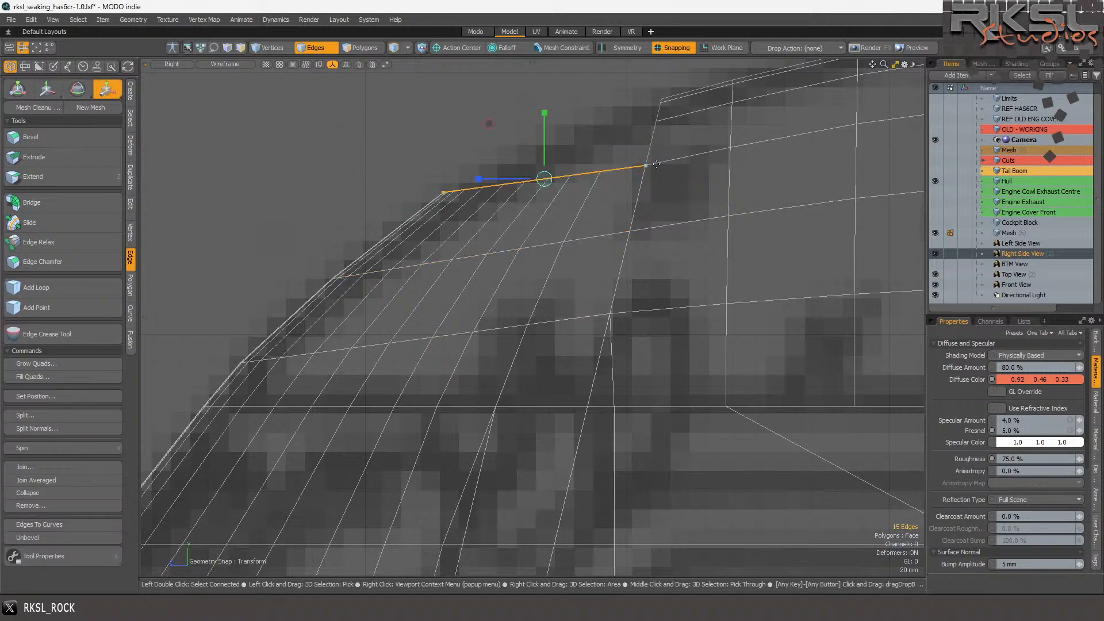
pyautogui.moveTo(644, 96); pyautogui.dragTo(646, 67)
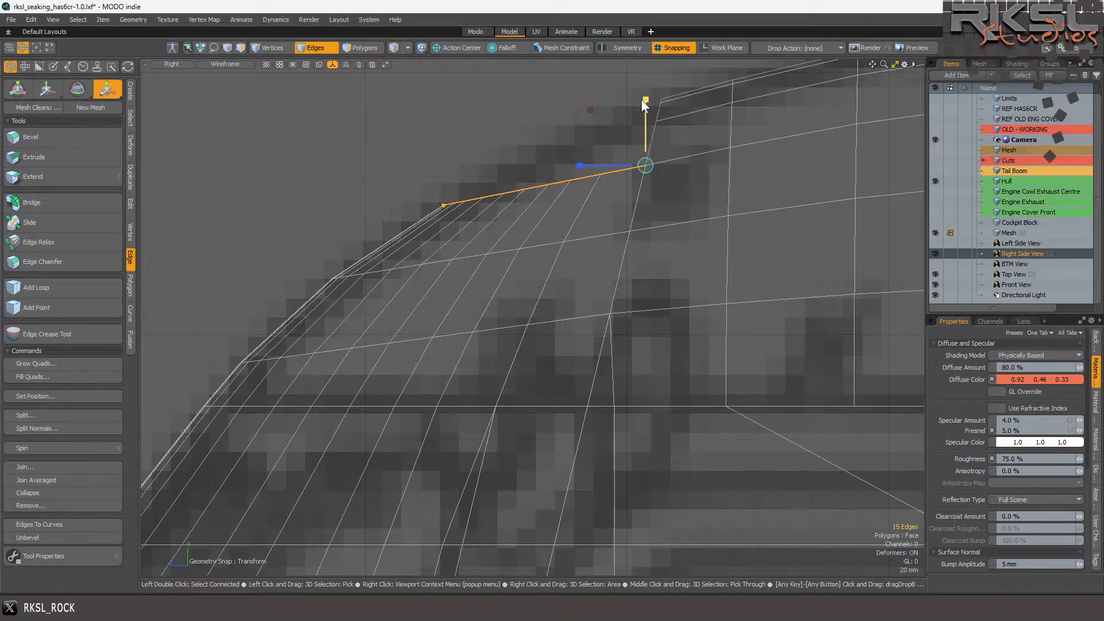
pyautogui.press('space')
# - Extend the top edges to the next rear seam vertex and scale the new row lengthwise about it to follow the outline
pyautogui.click(92, 177)
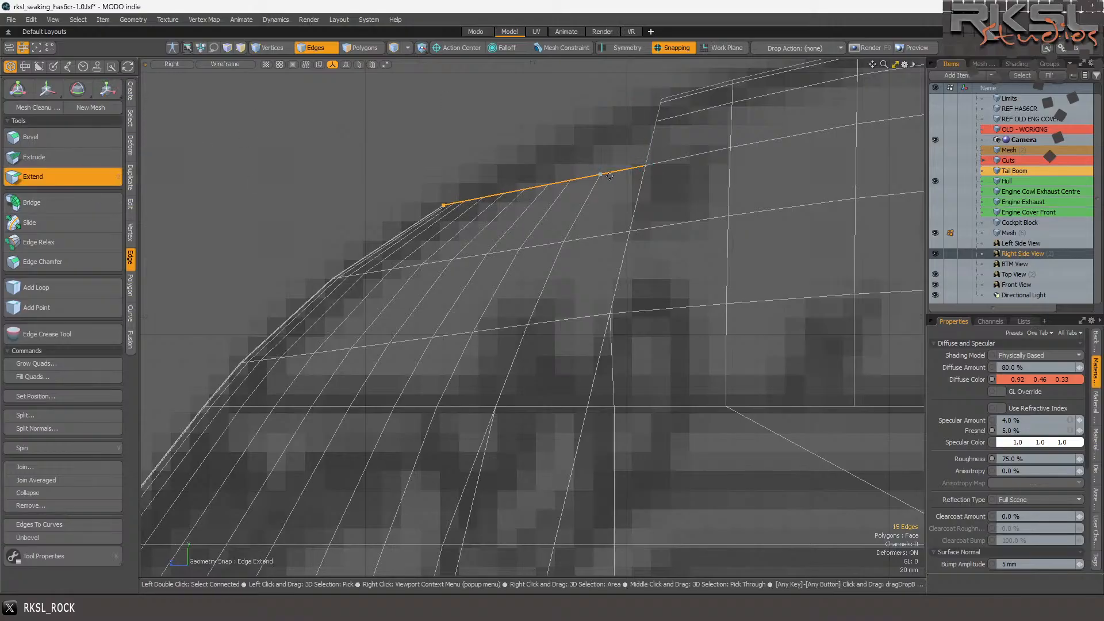
pyautogui.moveTo(647, 167); pyautogui.dragTo(656, 121)
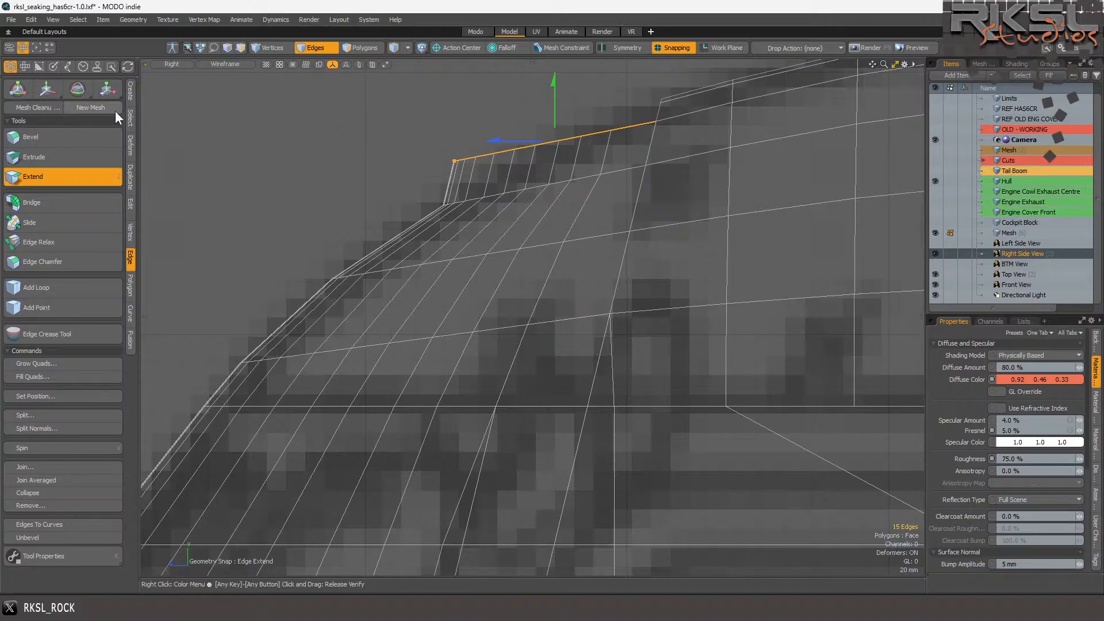
pyautogui.click(107, 87)
pyautogui.click(656, 122)
pyautogui.moveTo(656, 121); pyautogui.dragTo(624, 122)
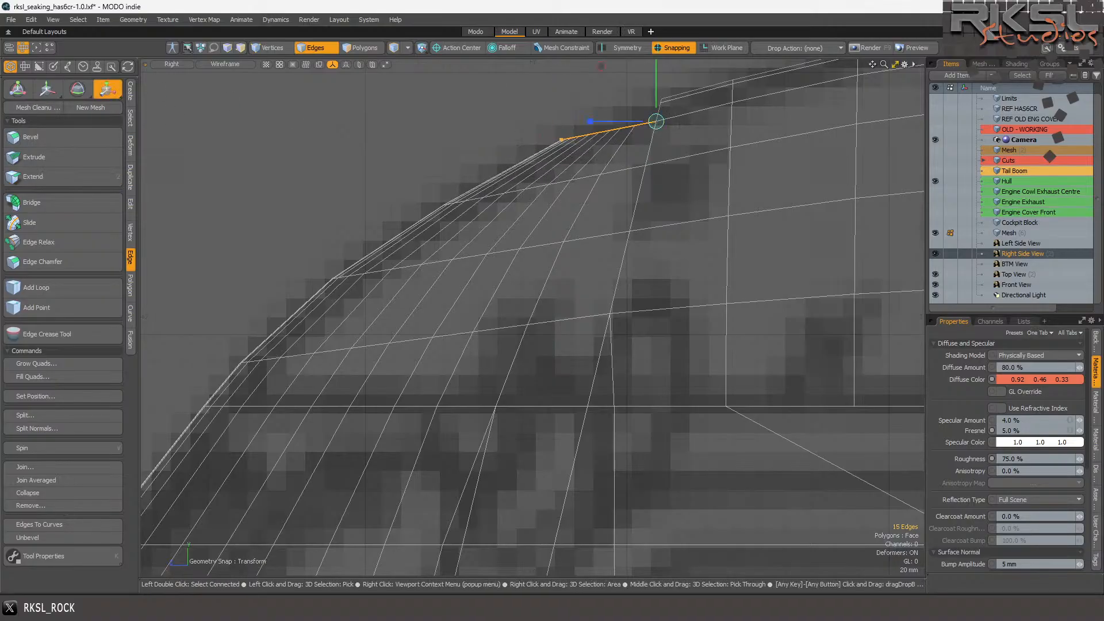
pyautogui.scroll(3, 566, 236)
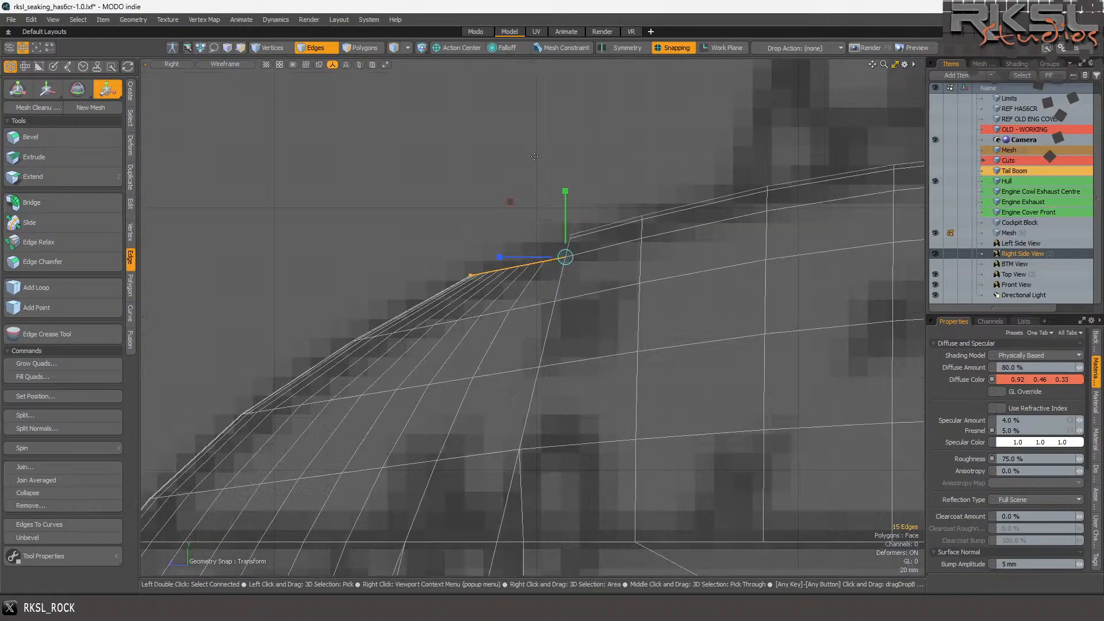
# - Extend the open top row once more onto the uppermost rear seam vertex and scale it down lengthwise about that vertex
pyautogui.moveTo(577, 232); pyautogui.dragTo(577, 232)
pyautogui.press('space')
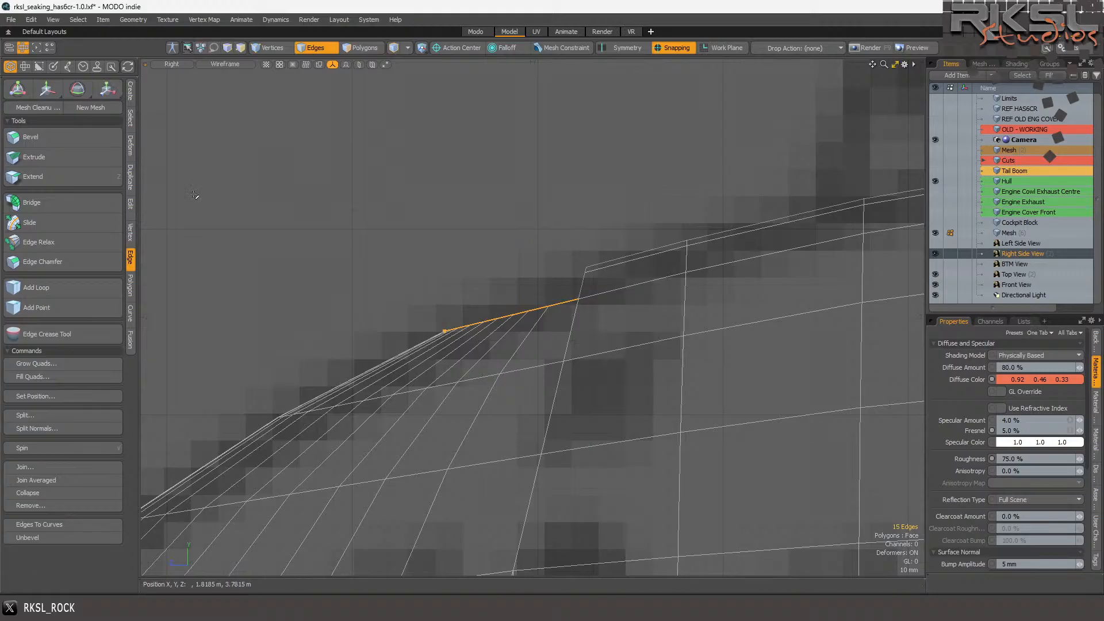
pyautogui.click(41, 177)
pyautogui.moveTo(574, 295); pyautogui.dragTo(583, 283)
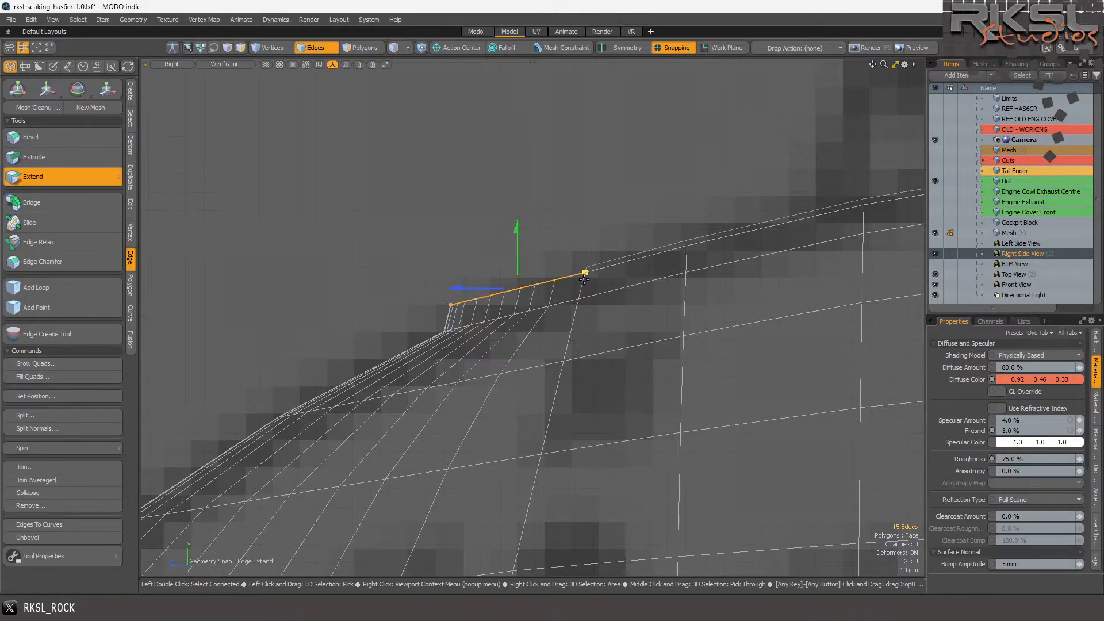
pyautogui.click(106, 89)
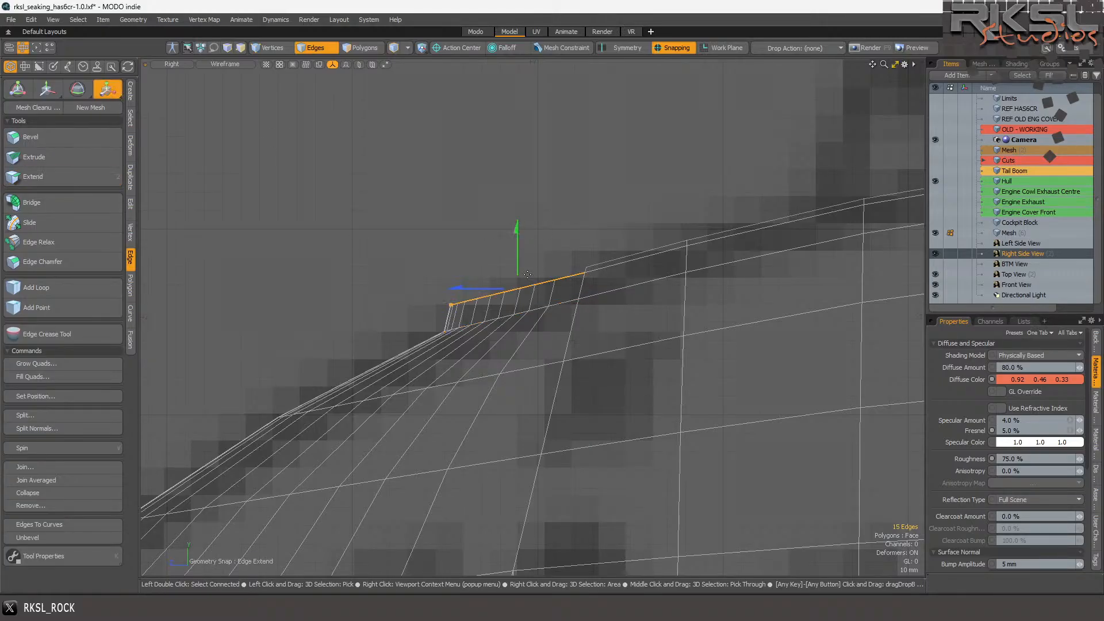
pyautogui.click(586, 272)
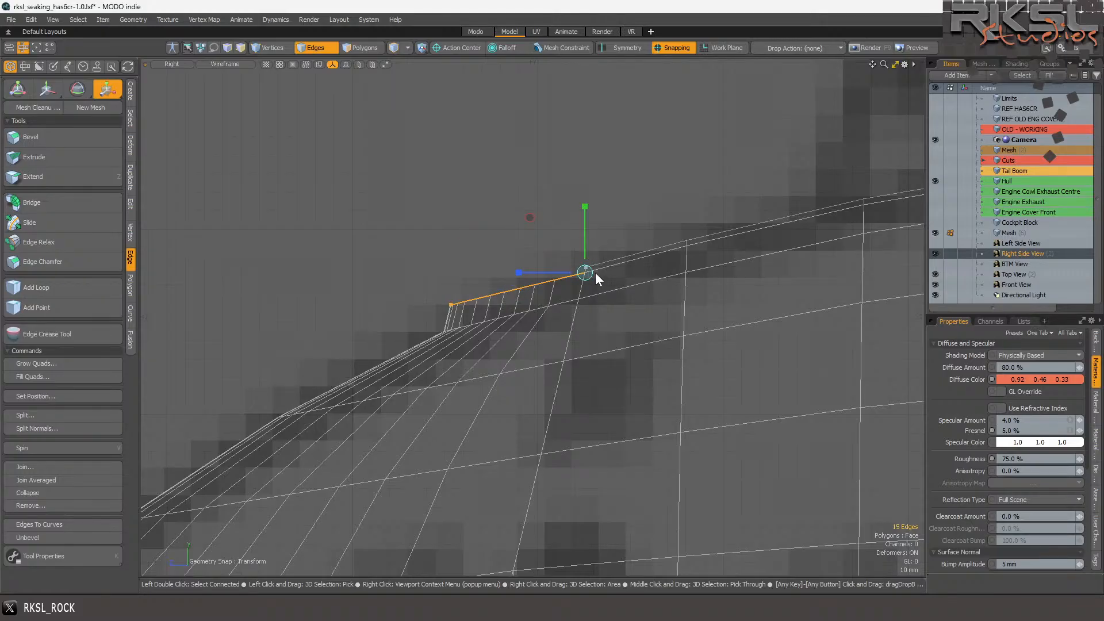
pyautogui.moveTo(588, 273); pyautogui.dragTo(567, 276)
pyautogui.press('space')
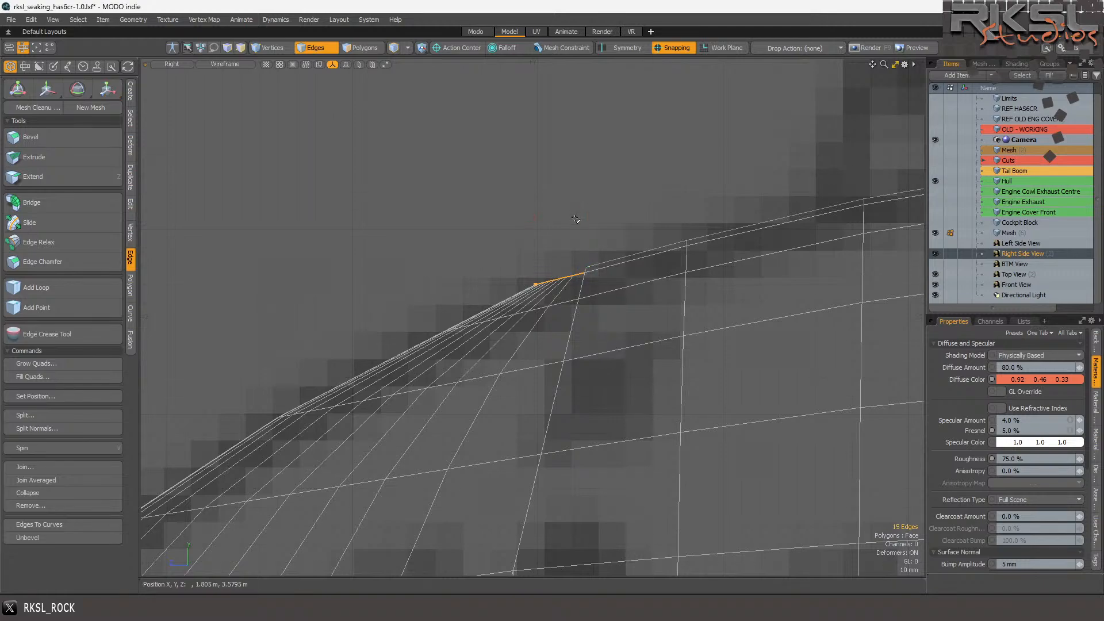
# - In the Top view, select the outermost new curved edge row and scale it widthwise about its rear seam vertex to reach the centreline
pyautogui.scroll(-5, 574, 210)
pyautogui.click(556, 197)
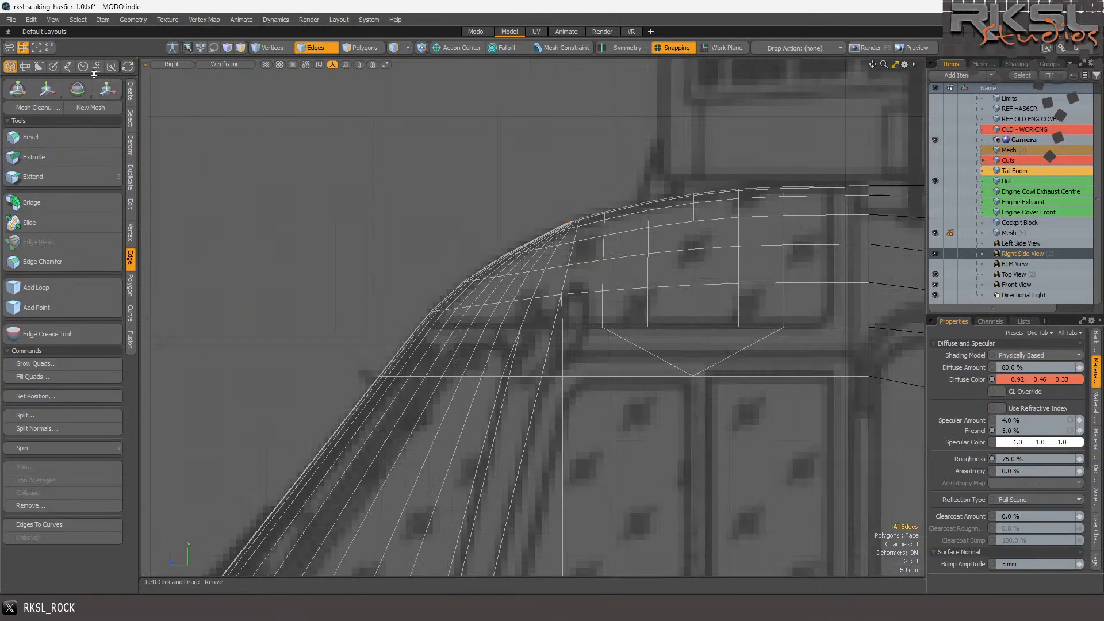
pyautogui.click(173, 64)
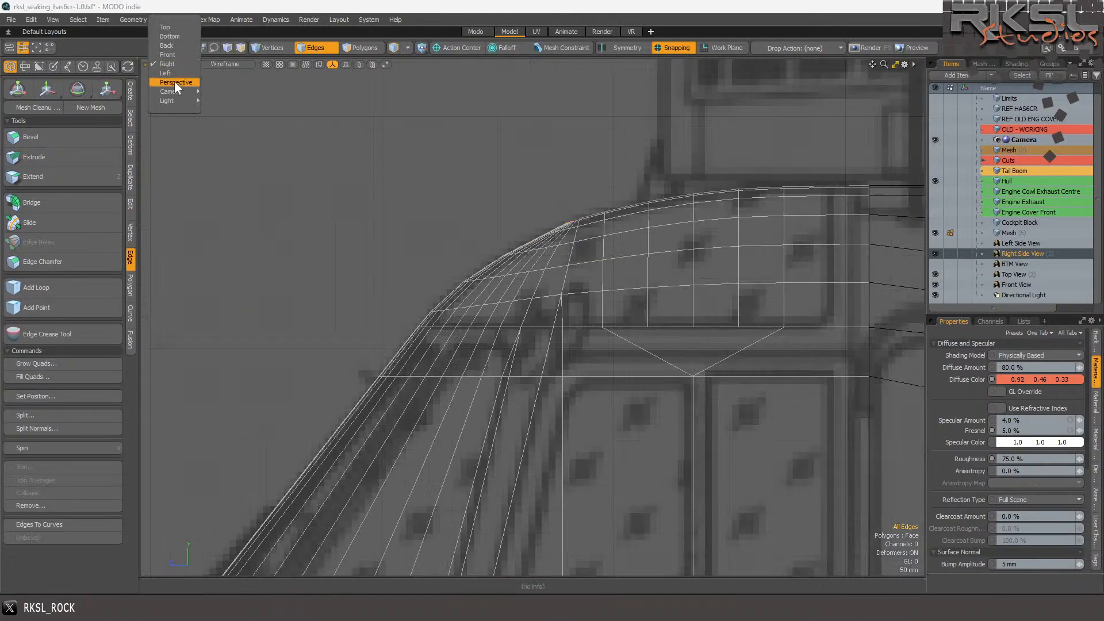
pyautogui.click(178, 27)
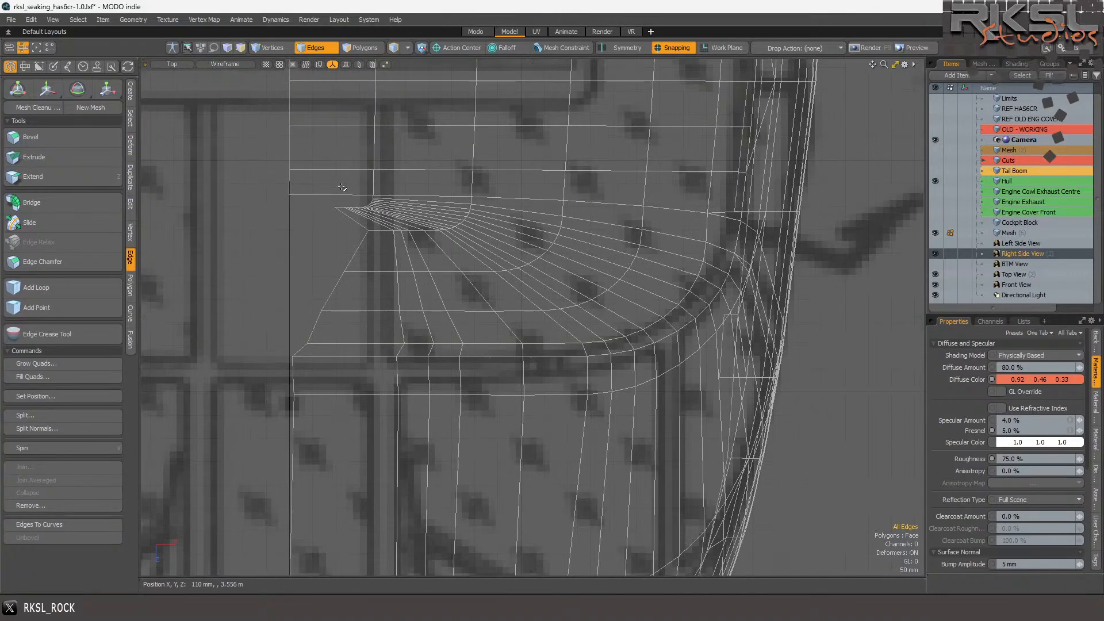
pyautogui.scroll(4, 344, 189)
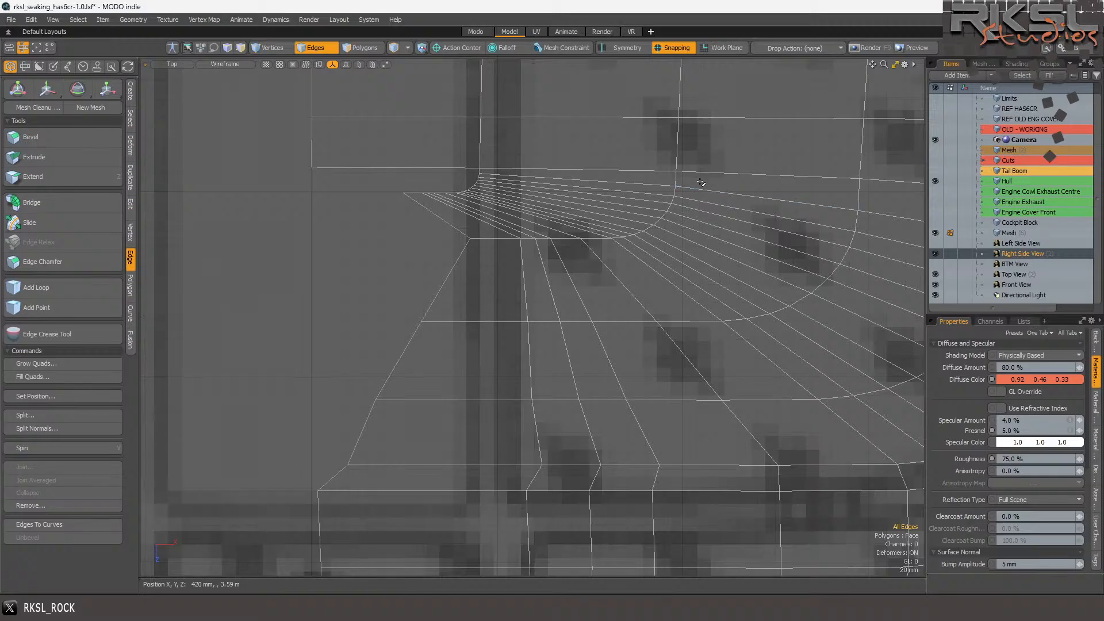
pyautogui.scroll(-4, 405, 304)
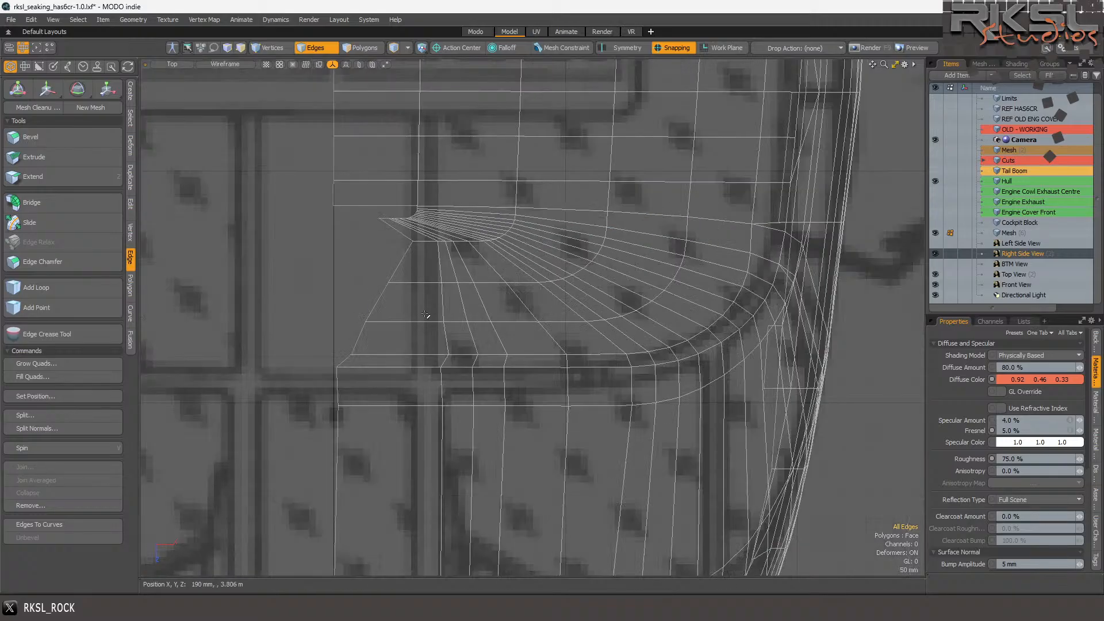
pyautogui.scroll(2, 405, 305)
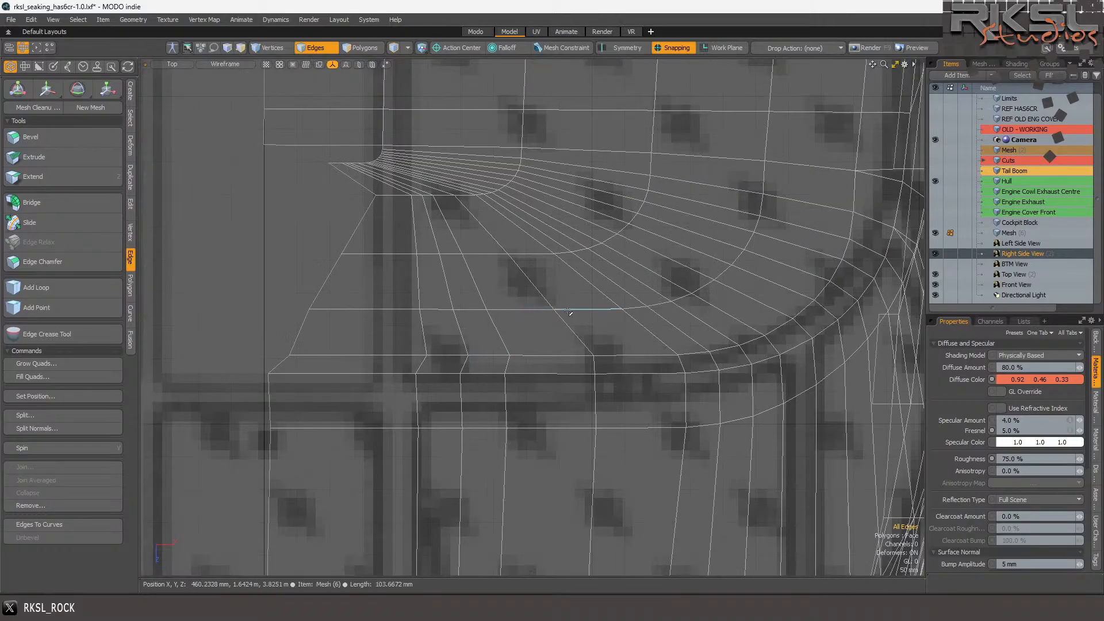
pyautogui.click(855, 192)
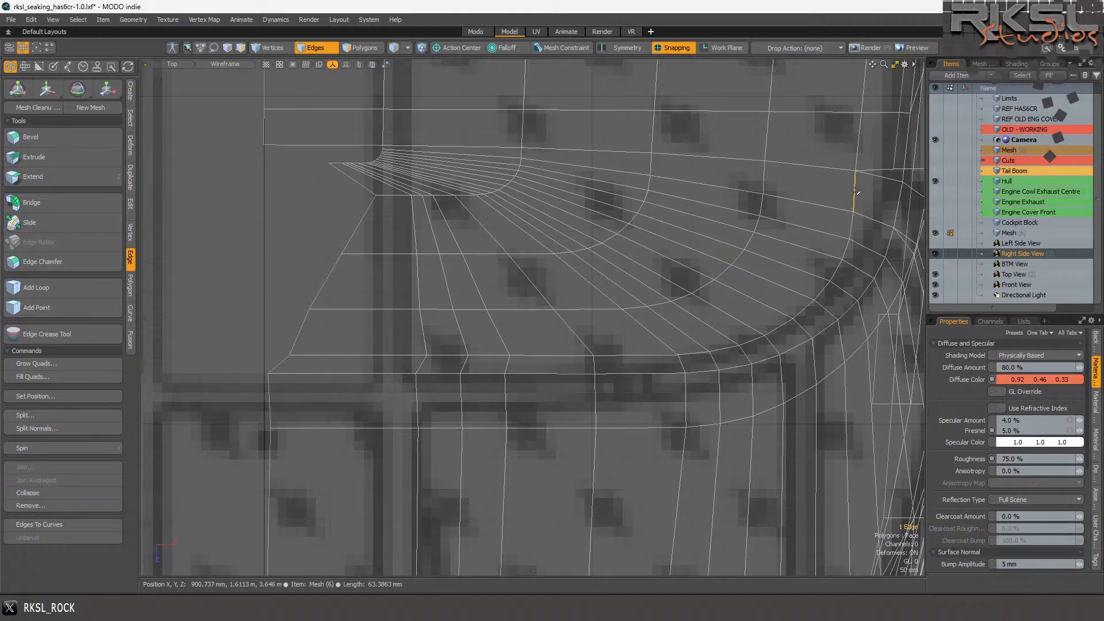
pyautogui.doubleClick(855, 192)
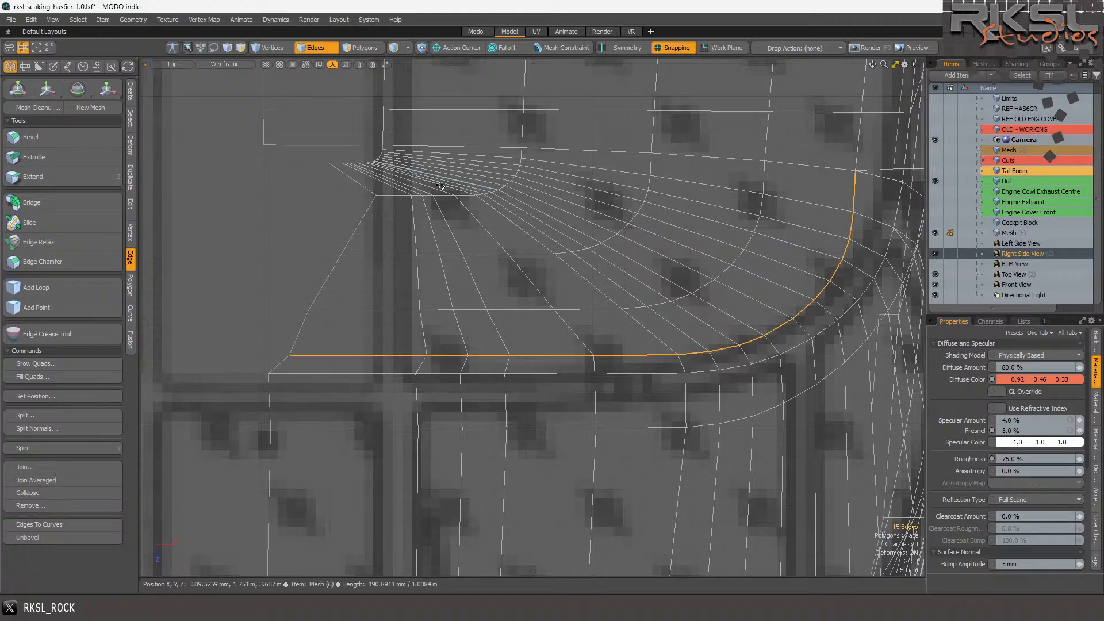
pyautogui.click(107, 89)
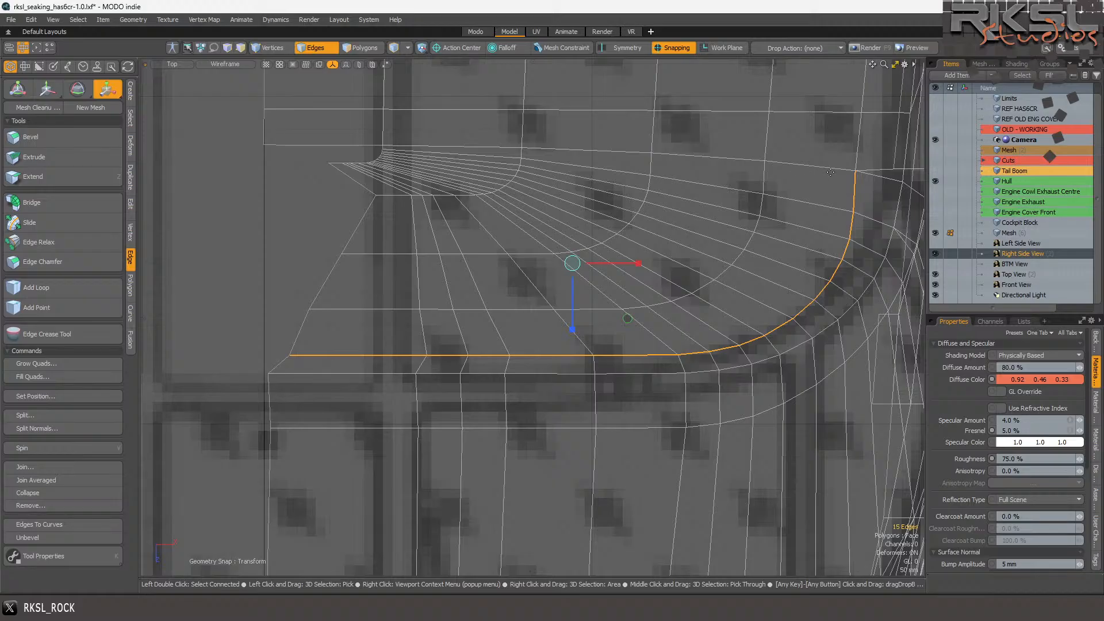
pyautogui.click(856, 173)
pyautogui.moveTo(856, 173)
pyautogui.keyDown('alt'); pyautogui.keyDown('shift'); pyautogui.mouseDown()
pyautogui.moveTo(786, 183)
pyautogui.moveTo(854, 183)
pyautogui.mouseUp(); pyautogui.keyUp('shift'); pyautogui.keyUp('alt')
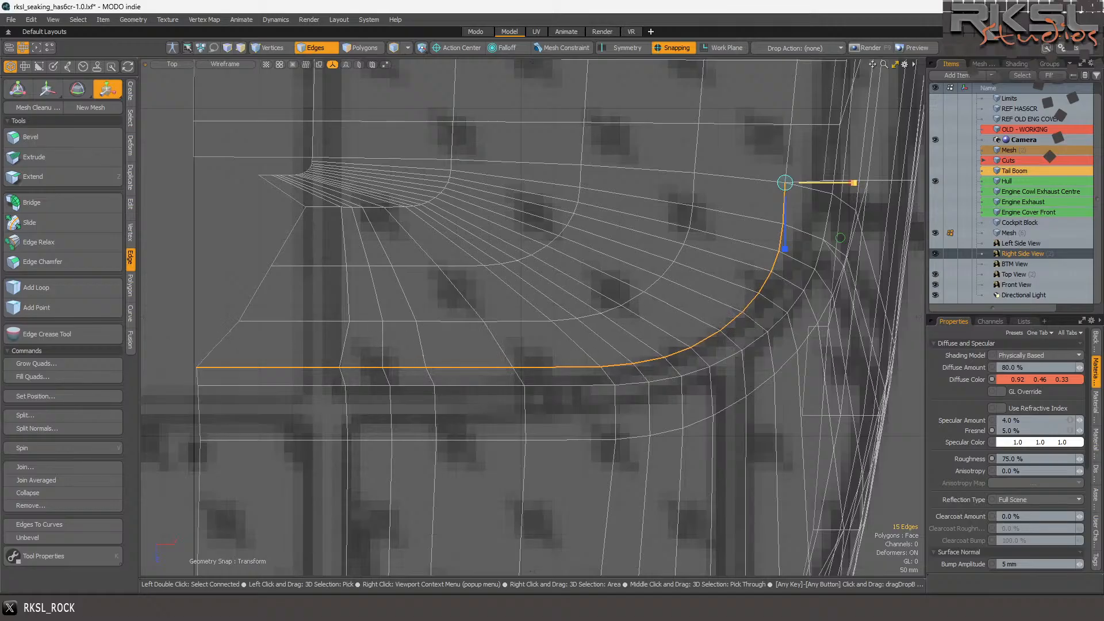
pyautogui.press('space')
# - Reselect the outermost curved row and stretch it widthwise about its rear seam vertex, pulling its rearmost edge inboard
pyautogui.click(695, 192)
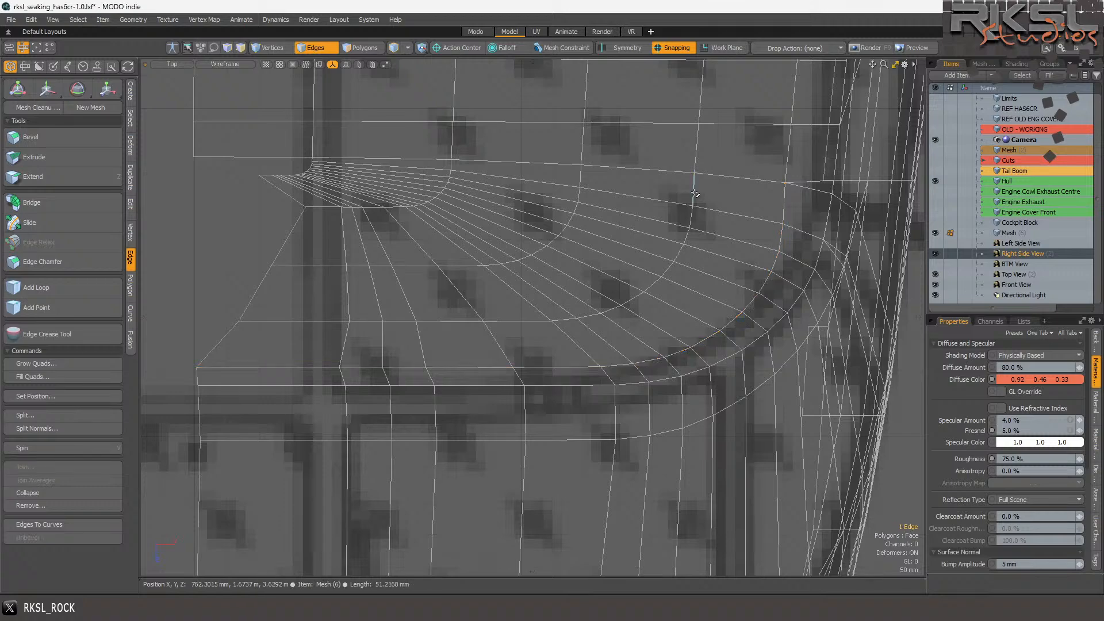
pyautogui.click(793, 197)
pyautogui.doubleClick(788, 198)
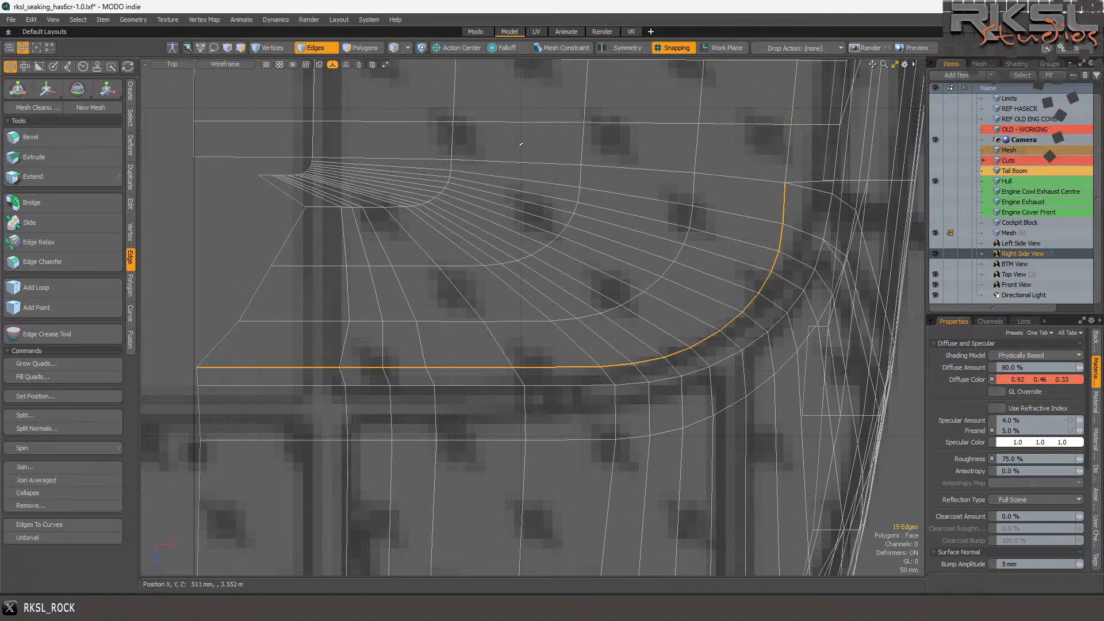
pyautogui.click(107, 89)
pyautogui.click(776, 183)
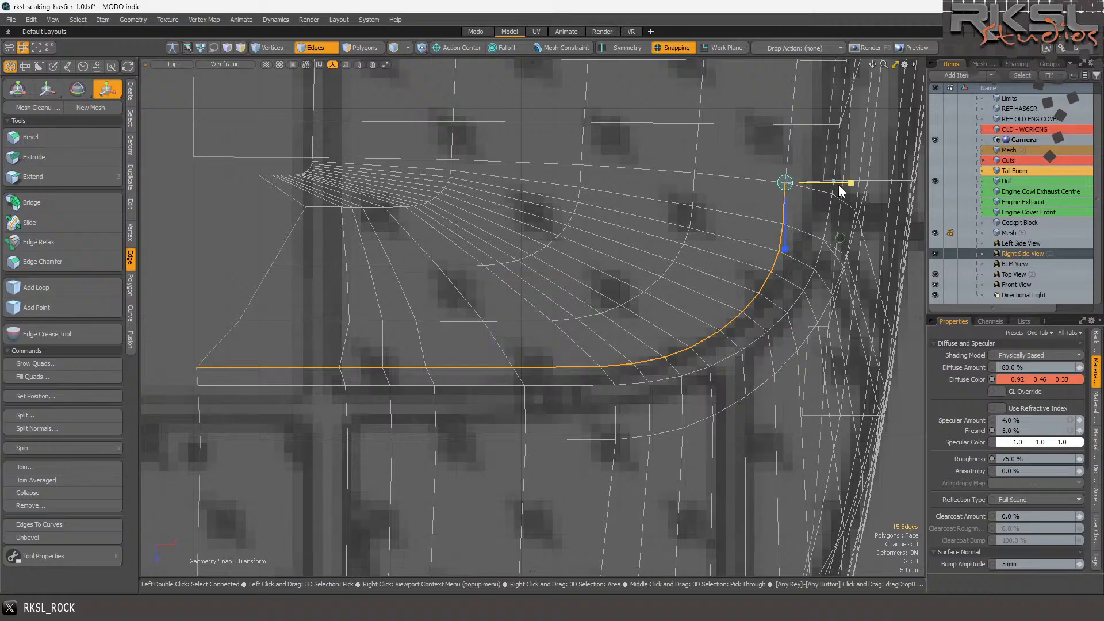
pyautogui.moveTo(851, 181); pyautogui.dragTo(908, 183)
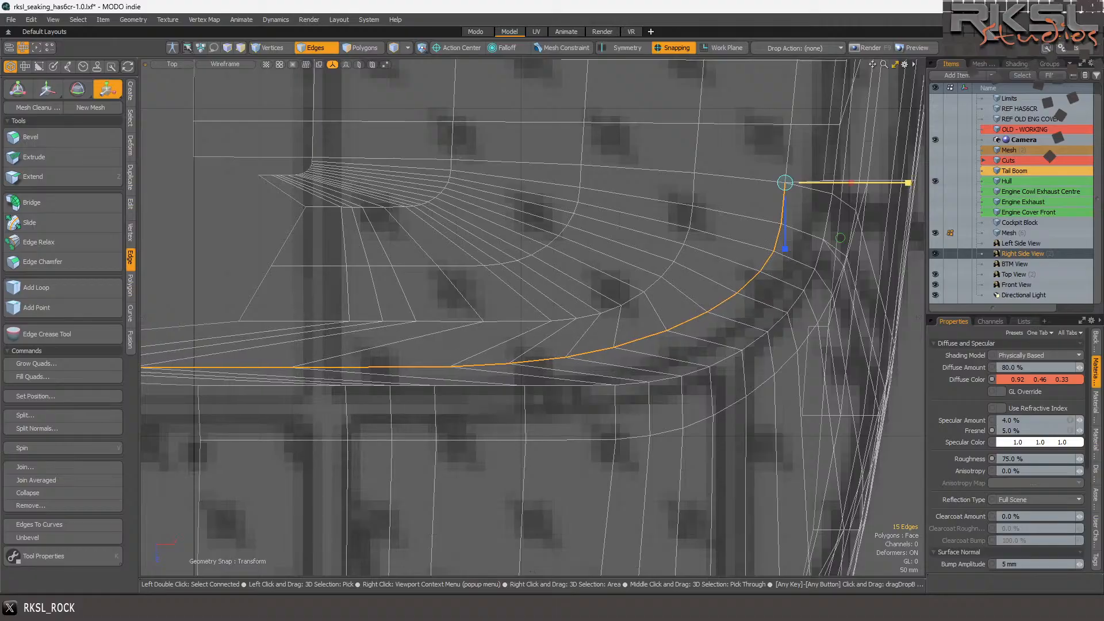
pyautogui.moveTo(908, 183); pyautogui.dragTo(909, 183)
pyautogui.press('q')
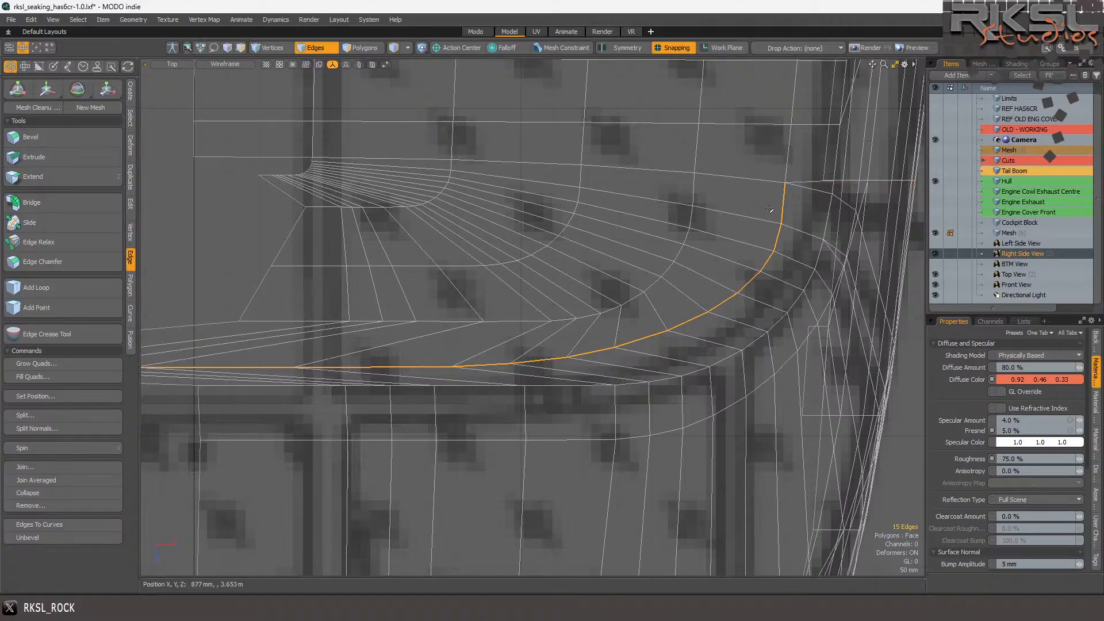
# - Exclude the rearmost edge from the selection and scale the remaining 14 edges back widthwise about their rear vertex to the centreline
pyautogui.press('2')
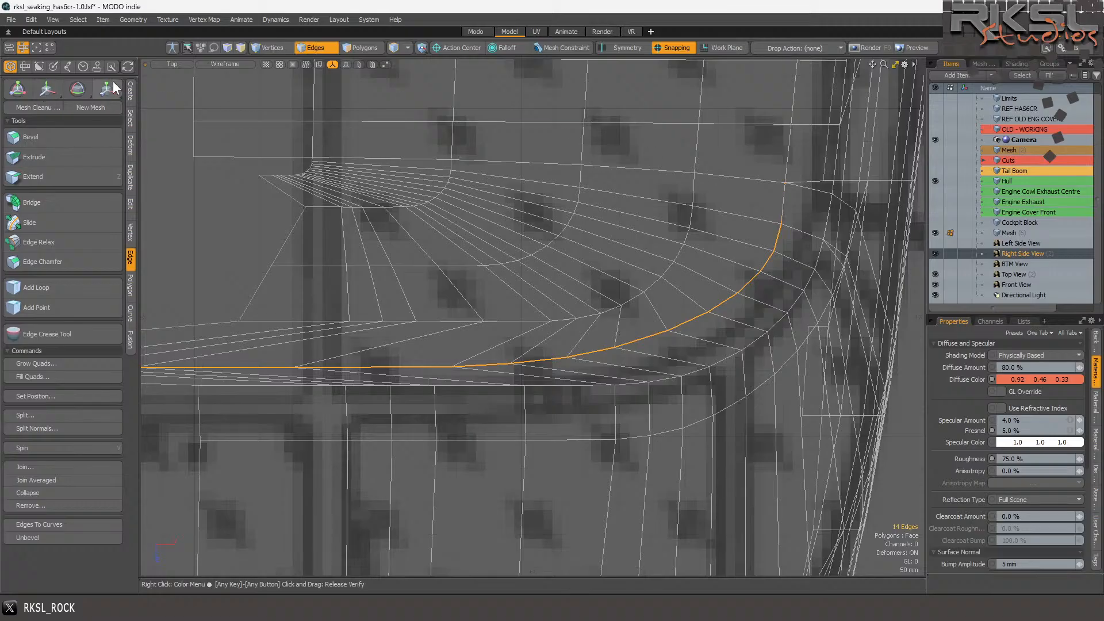
pyautogui.press('w')
pyautogui.click(781, 225)
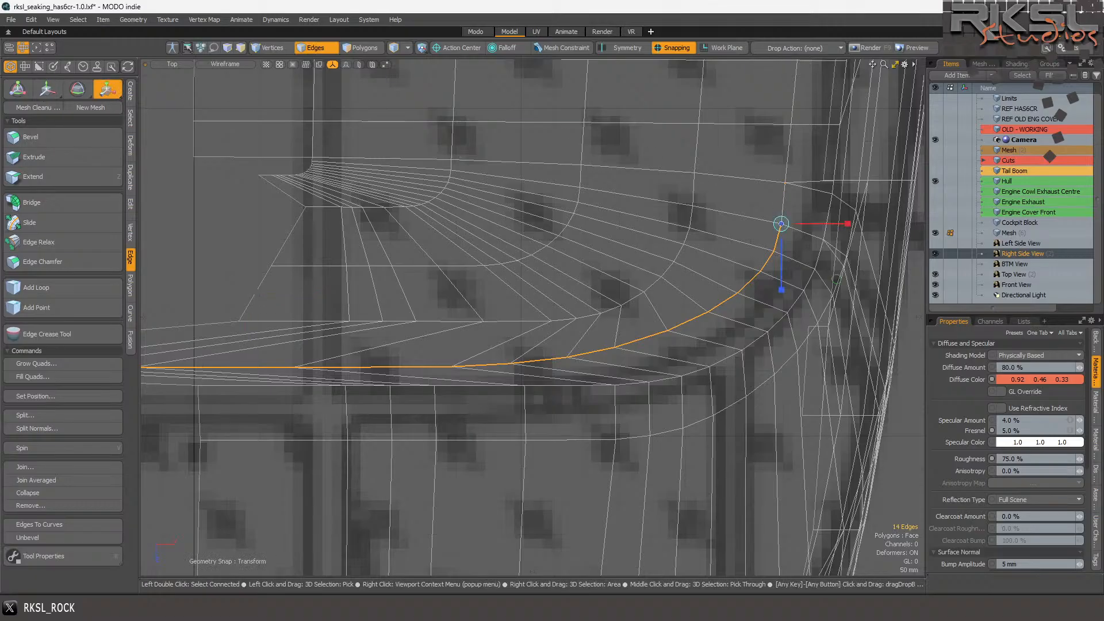
pyautogui.moveTo(846, 224); pyautogui.dragTo(817, 223)
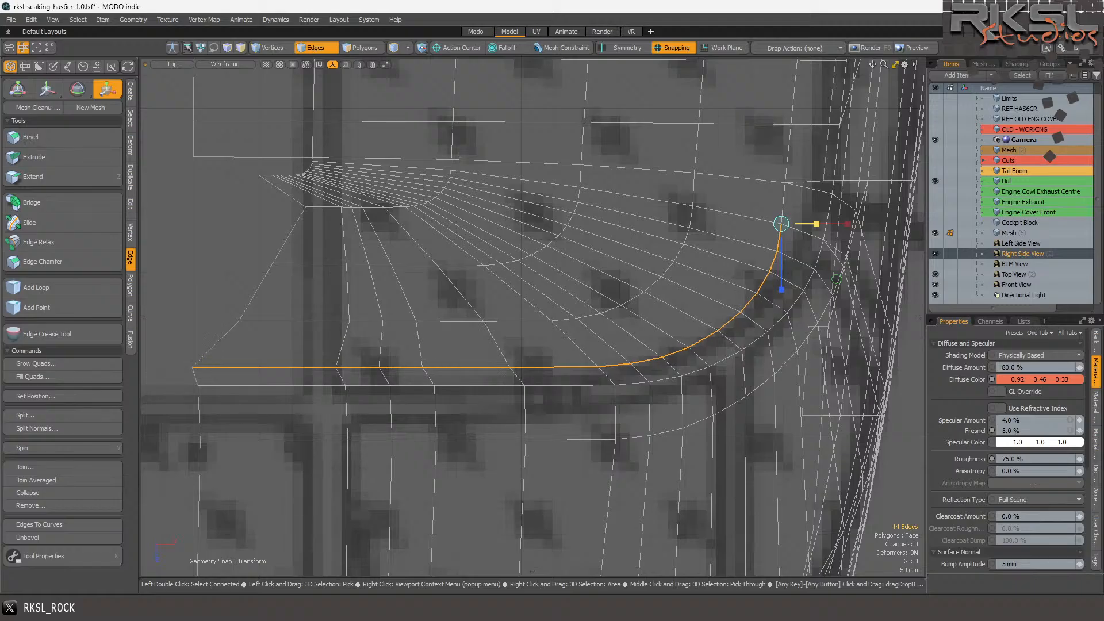
pyautogui.press('space')
# - Keep only the five straight inner edges of the row selected and shorten them widthwise about their outboard vertex
pyautogui.moveTo(822, 251)
pyautogui.keyDown('ctrl'); pyautogui.mouseDown(button='right')
pyautogui.moveTo(803, 232)
pyautogui.moveTo(579, 300)
pyautogui.moveTo(867, 373)
pyautogui.mouseUp(button='right'); pyautogui.keyUp('ctrl')
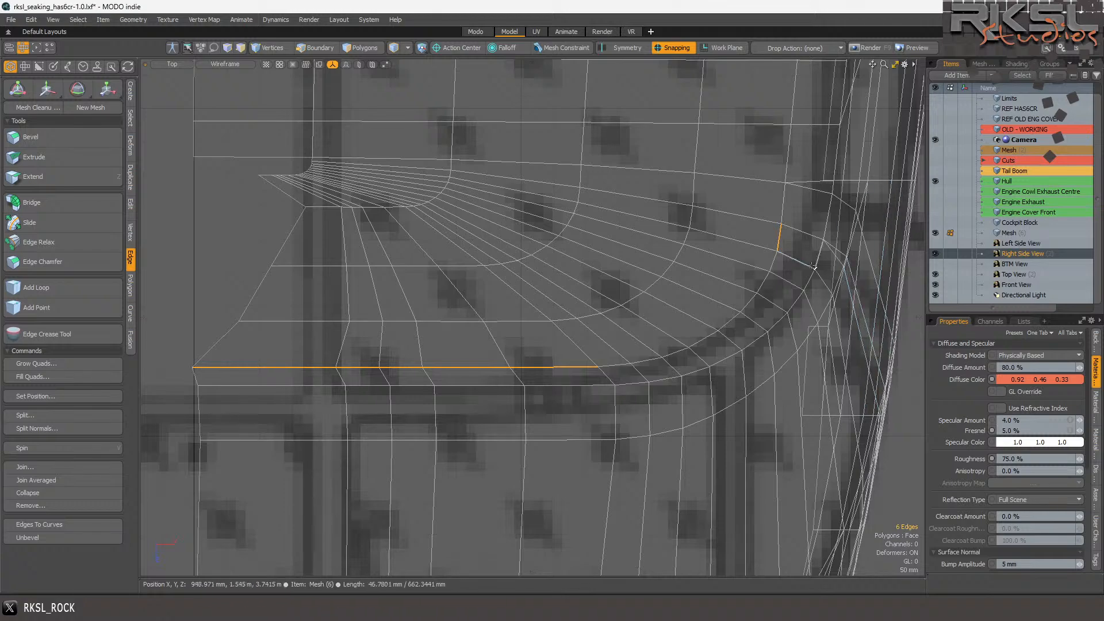
pyautogui.click(108, 92)
pyautogui.click(600, 365)
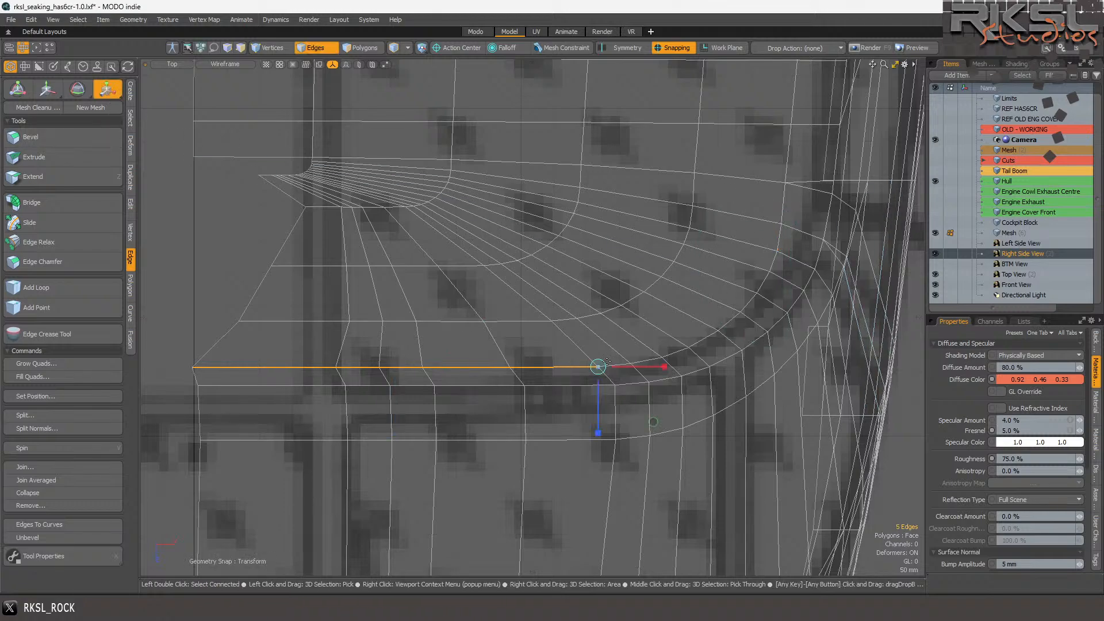
pyautogui.moveTo(663, 368); pyautogui.dragTo(657, 367)
pyautogui.press('space')
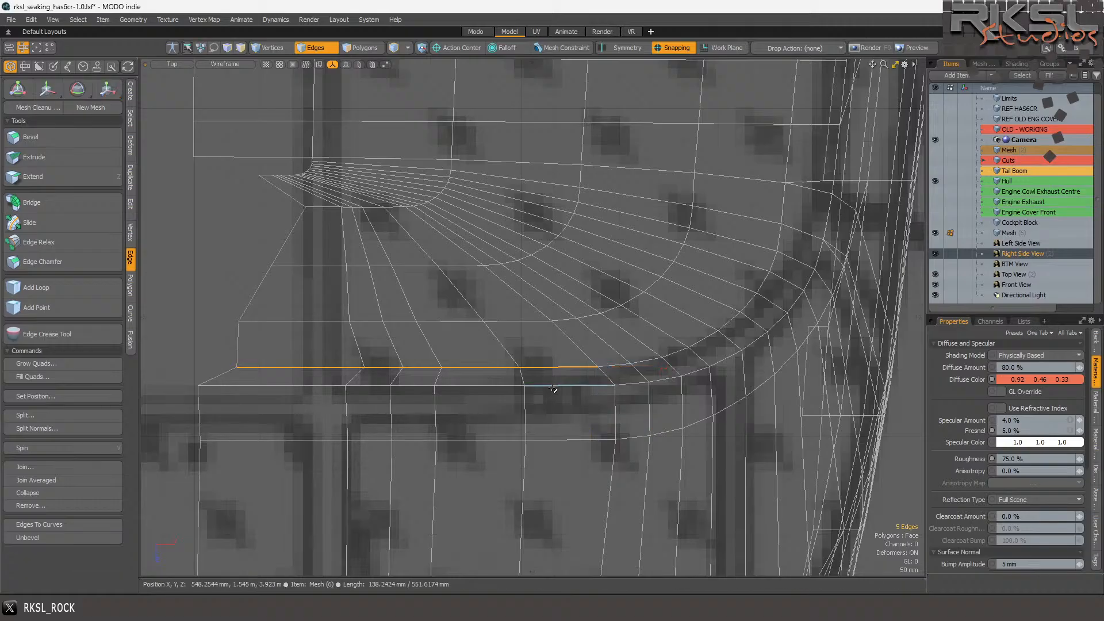
# - Reduce the selection to the four innermost edges and widen them about their outboard vertex to line up with the row ahead
pyautogui.press('y')
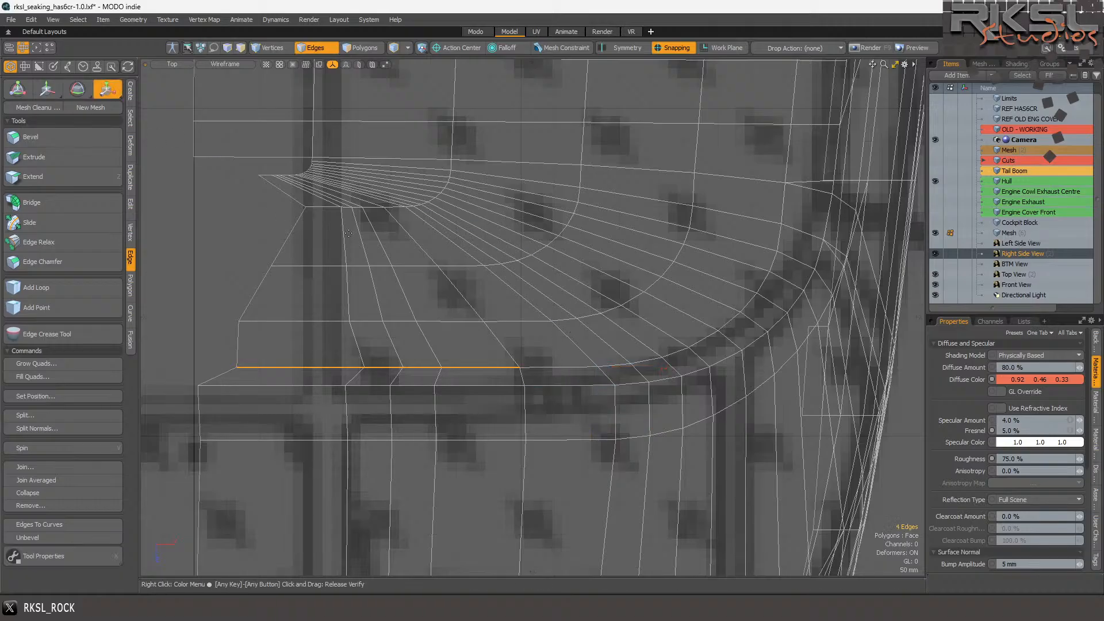
pyautogui.moveTo(585, 366); pyautogui.dragTo(595, 367)
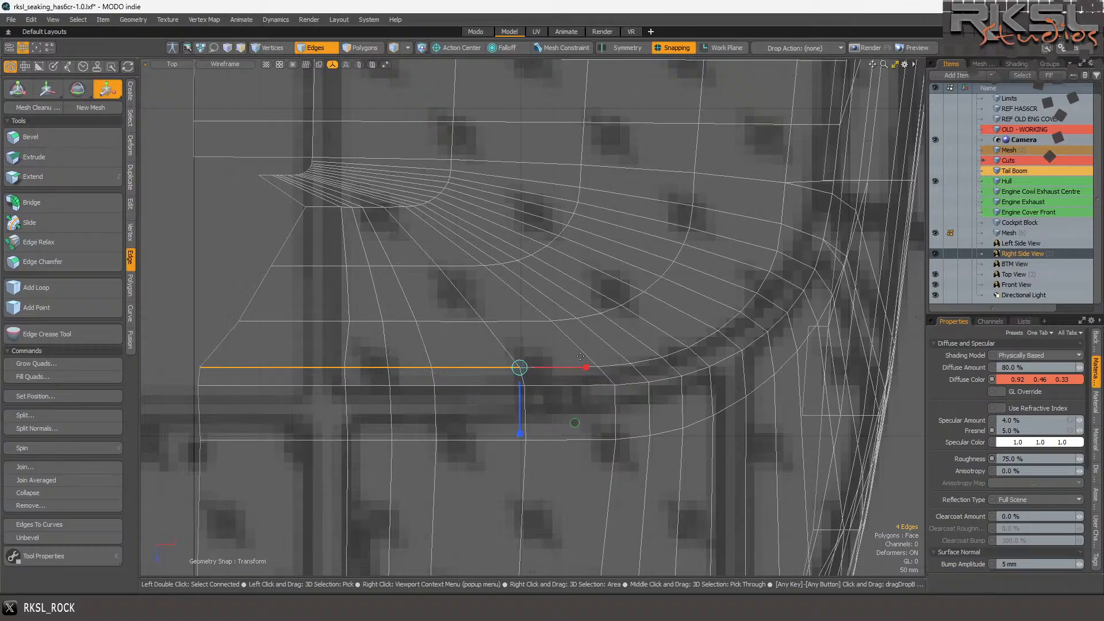
pyautogui.press('space')
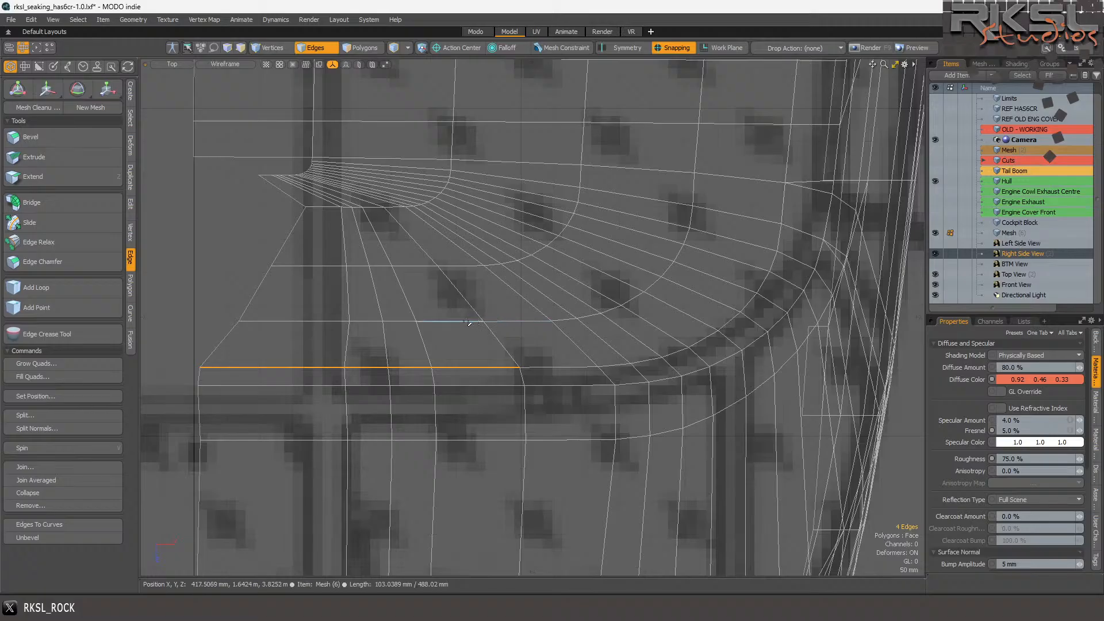
# - Select the three innermost edges of the second curved row and widen them about their outboard vertex toward the centreline
pyautogui.moveTo(450, 321)
pyautogui.mouseDown(button='right')
pyautogui.moveTo(376, 297)
pyautogui.moveTo(144, 322)
pyautogui.moveTo(144, 351)
pyautogui.mouseUp(button='right')
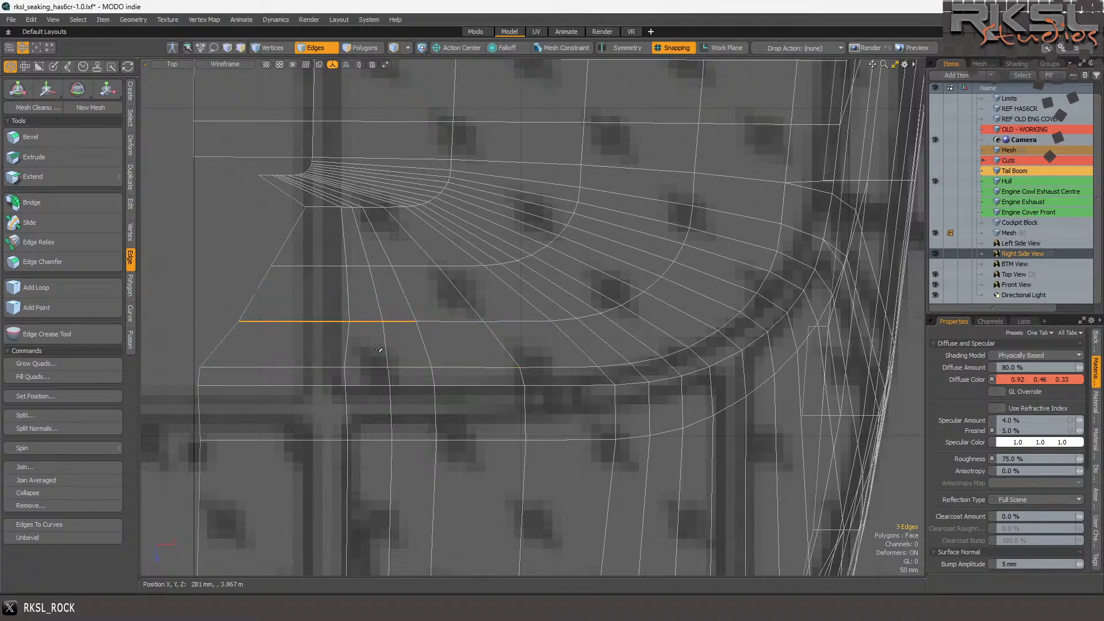
pyautogui.click(107, 88)
pyautogui.click(410, 316)
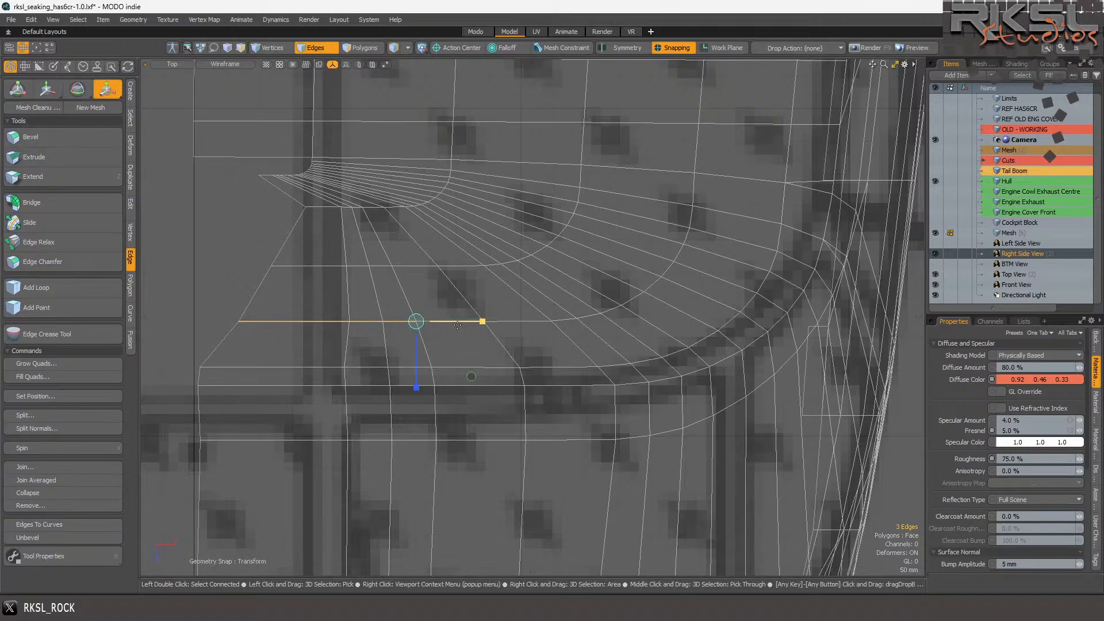
pyautogui.moveTo(481, 321)
pyautogui.mouseDown()
pyautogui.moveTo(500, 320)
pyautogui.moveTo(492, 321)
pyautogui.mouseUp()
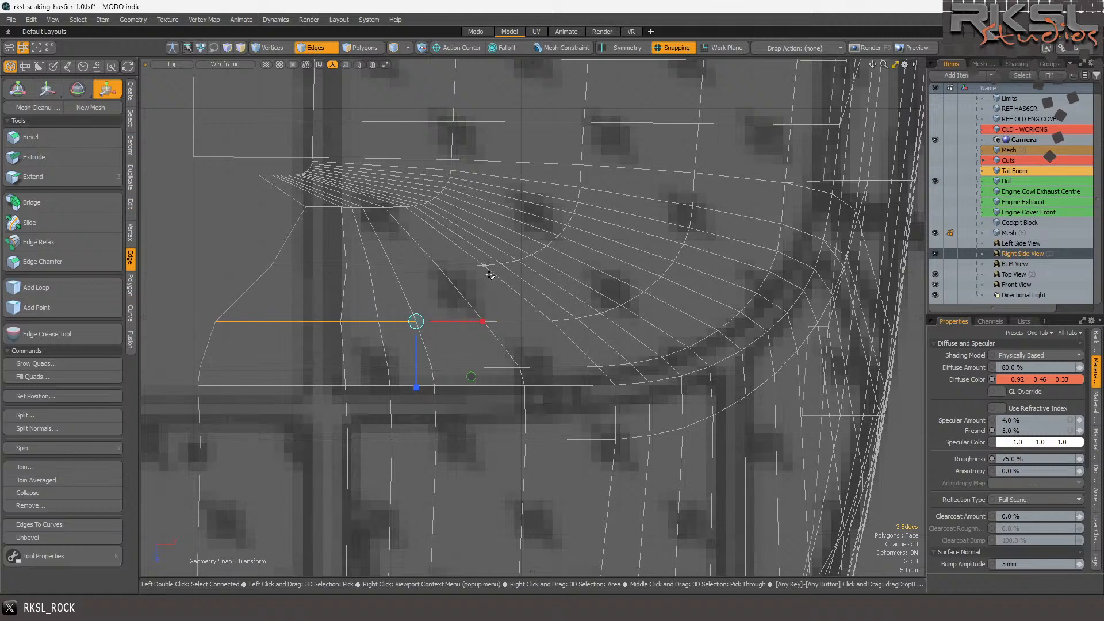
pyautogui.press('space')
# - Select 14 edges of the third curved row, leaving out its rearmost edge, and move them slightly inboard
pyautogui.moveTo(614, 182)
pyautogui.mouseDown(button='right')
pyautogui.moveTo(569, 175)
pyautogui.moveTo(361, 217)
pyautogui.moveTo(264, 290)
pyautogui.moveTo(614, 182)
pyautogui.mouseUp(button='right')
pyautogui.click(50, 88)
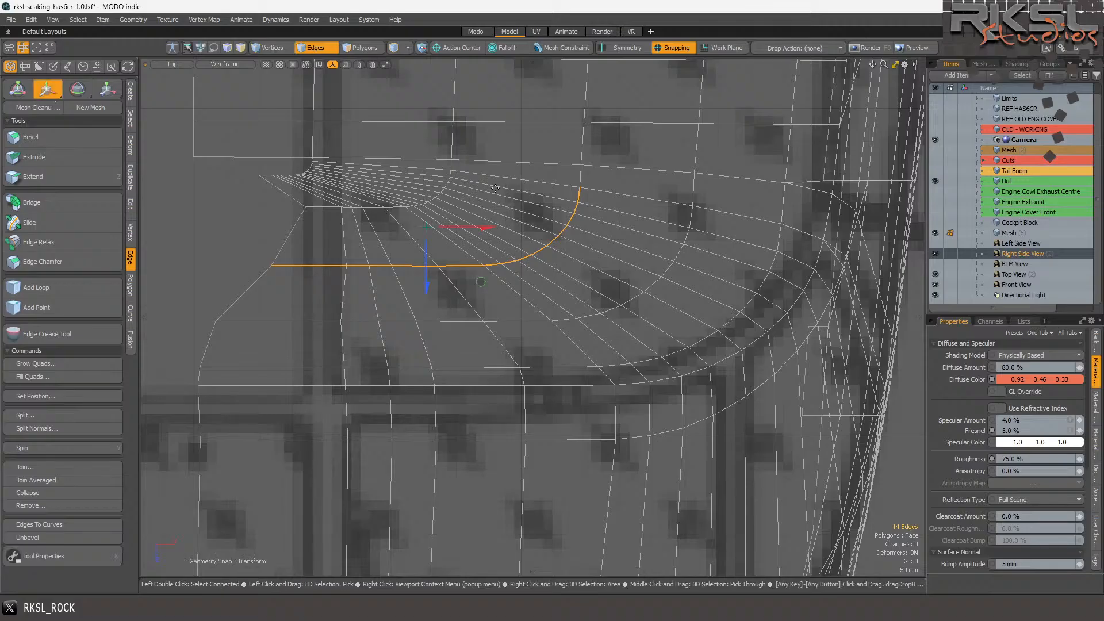
pyautogui.scroll(2, 482, 192)
pyautogui.moveTo(526, 211); pyautogui.dragTo(522, 210)
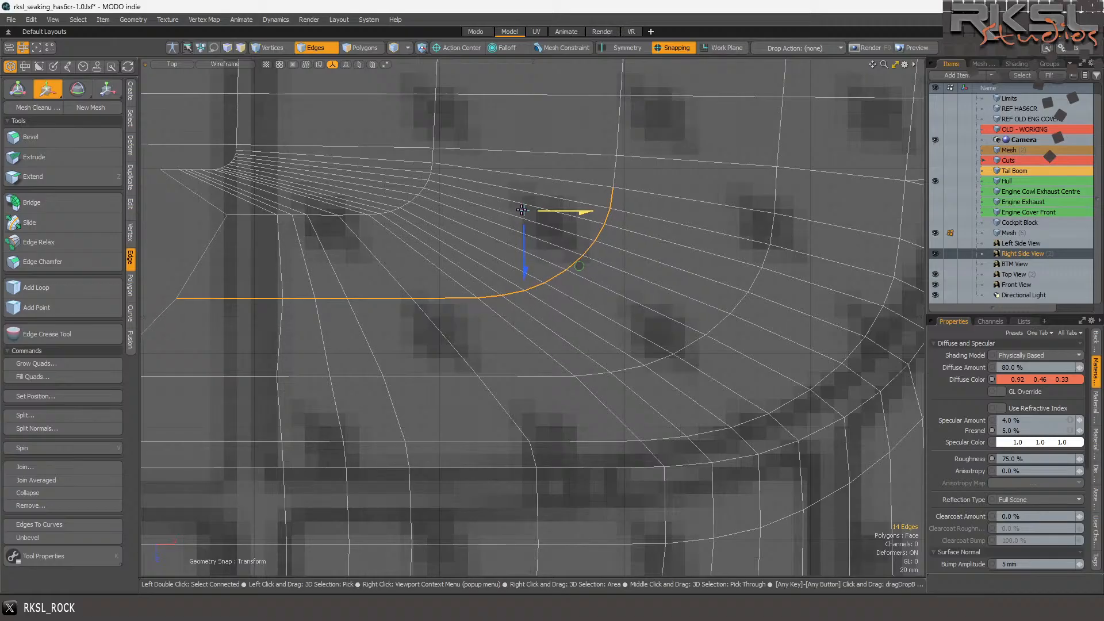
pyautogui.press('q')
# - Select 14 edges of the next curved row forward, leaving out its rearmost edge, and move them slightly inboard
pyautogui.click(771, 230)
pyautogui.doubleClick(771, 232)
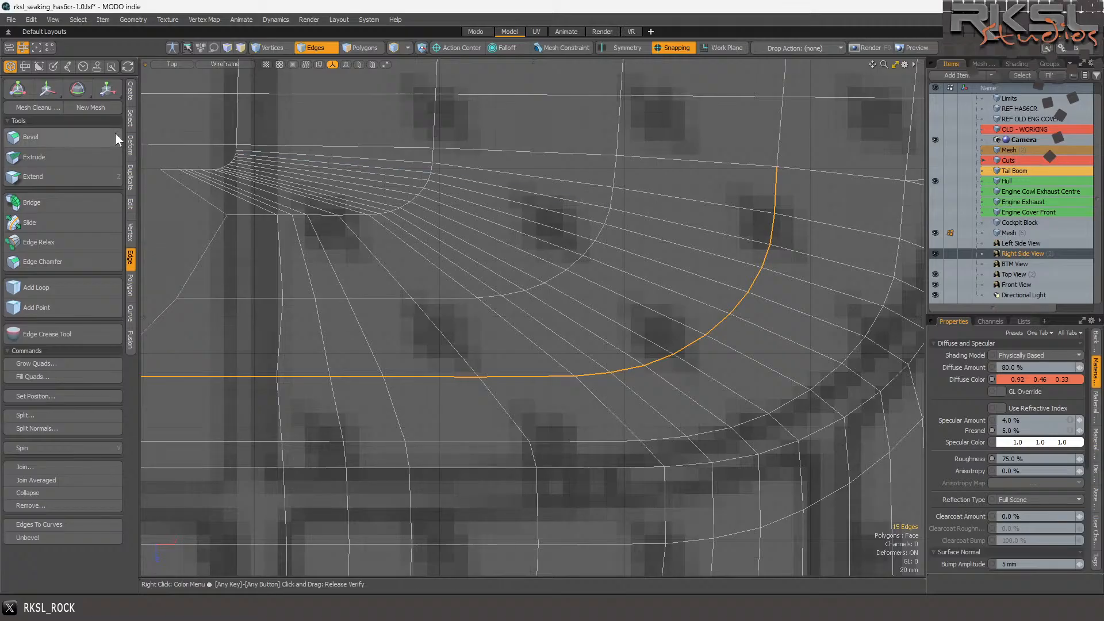
pyautogui.keyDown('ctrl'); pyautogui.moveTo(731, 171); pyautogui.dragTo(843, 180); pyautogui.keyUp('ctrl')
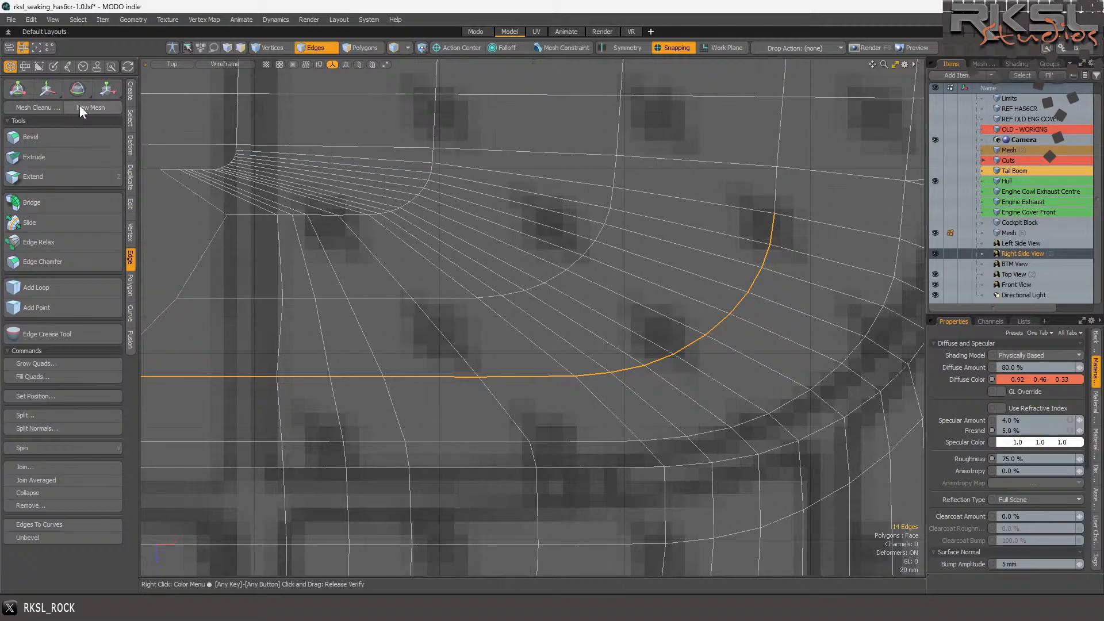
pyautogui.click(42, 88)
pyautogui.click(650, 225)
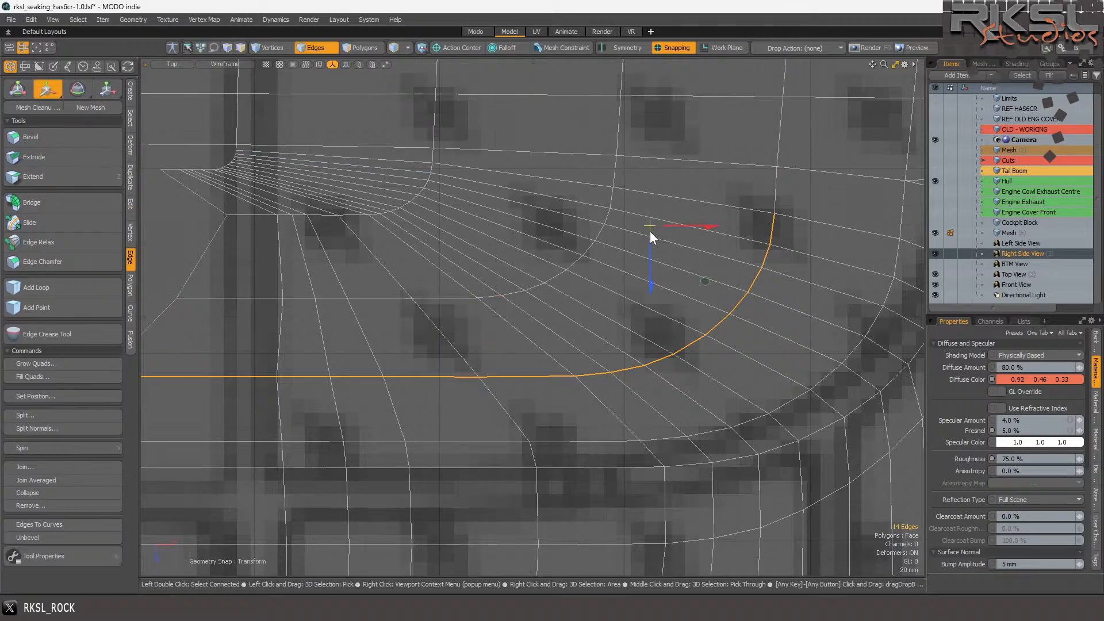
pyautogui.moveTo(650, 225); pyautogui.dragTo(647, 225)
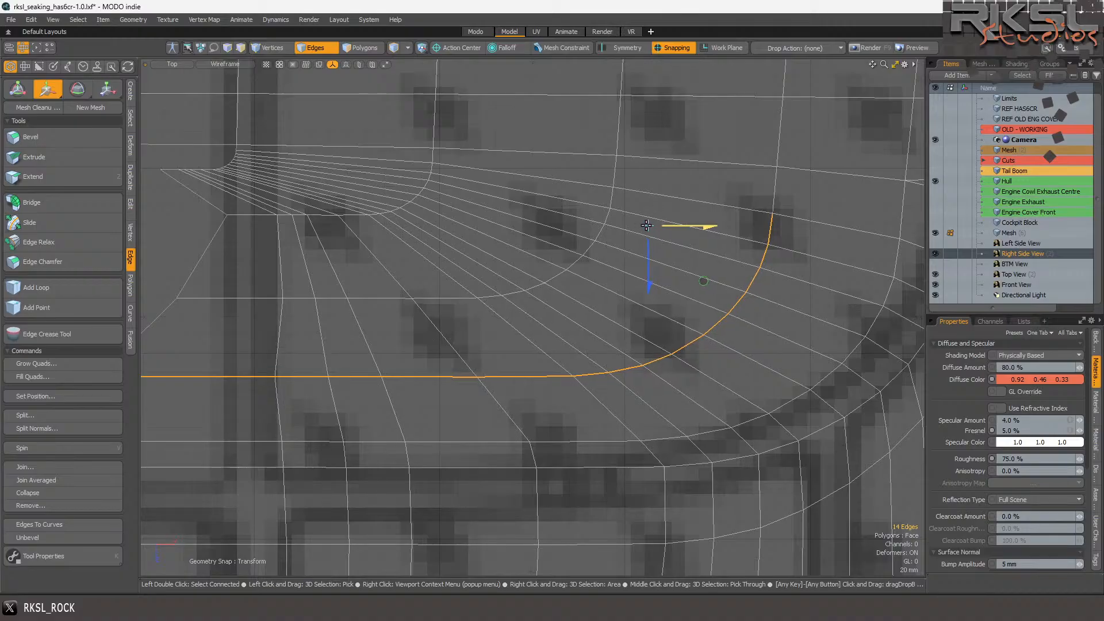
pyautogui.press('space')
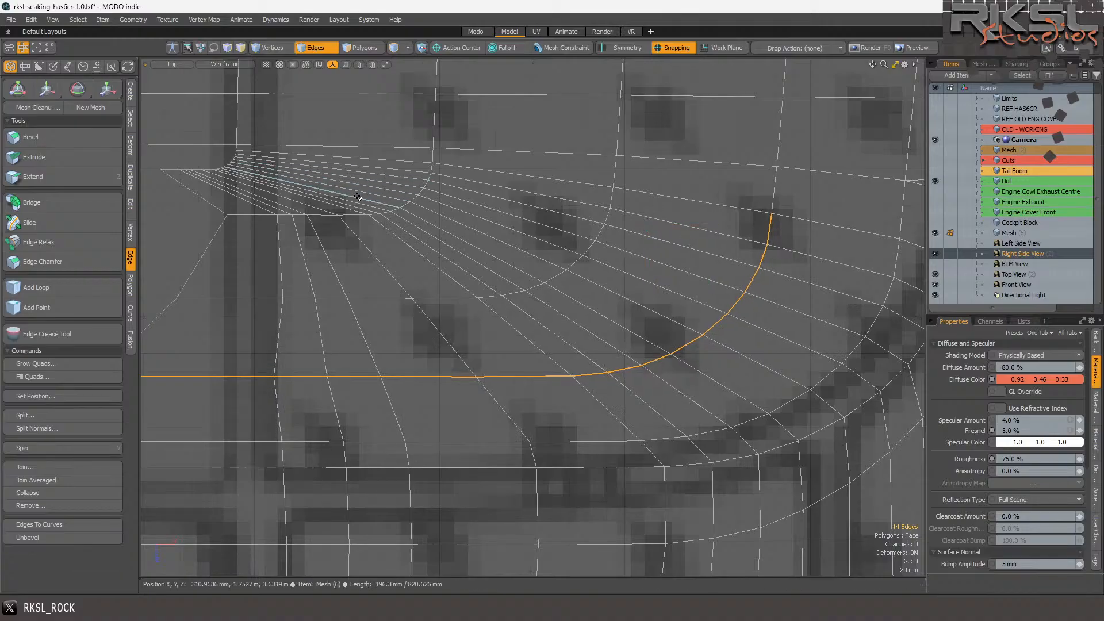
# - Select the five straight inner edges of the curved row nearest the opening and widen them about their outboard vertex to the centreline
pyautogui.scroll(5, 423, 200)
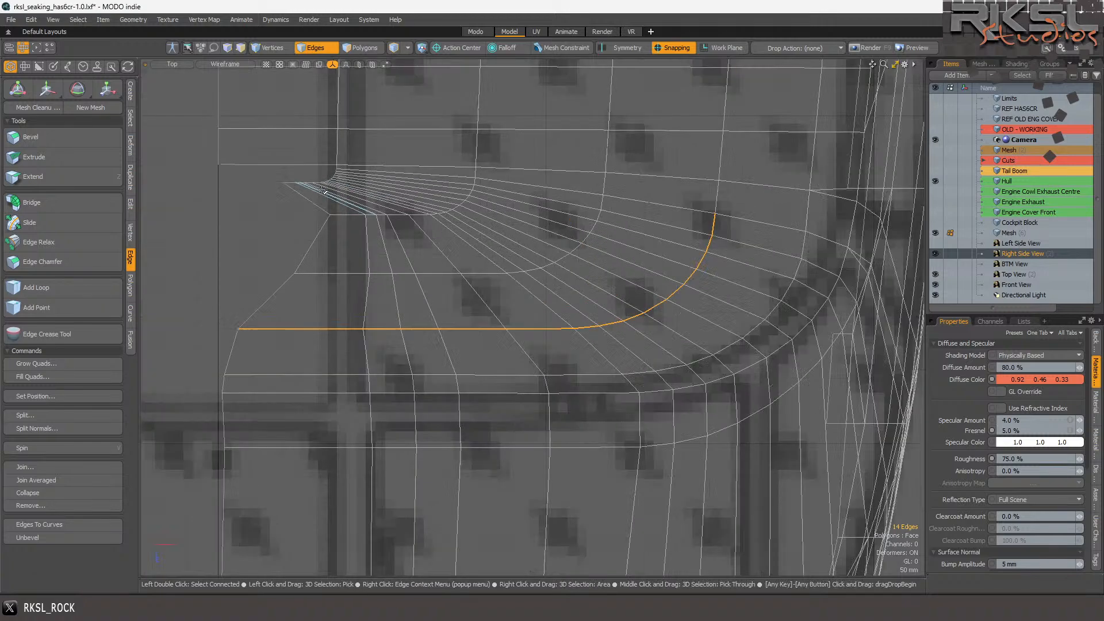
pyautogui.moveTo(476, 225)
pyautogui.mouseDown(button='right')
pyautogui.moveTo(327, 225)
pyautogui.moveTo(272, 290)
pyautogui.moveTo(340, 280)
pyautogui.mouseUp(button='right')
pyautogui.click(107, 89)
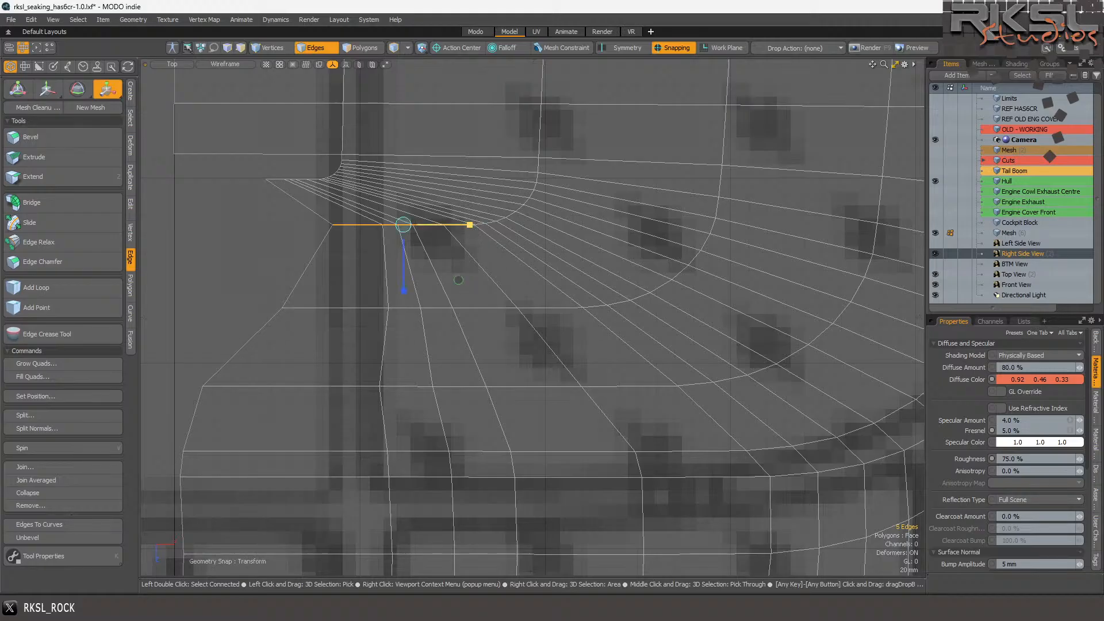
pyautogui.click(474, 225)
pyautogui.moveTo(479, 226); pyautogui.dragTo(544, 227)
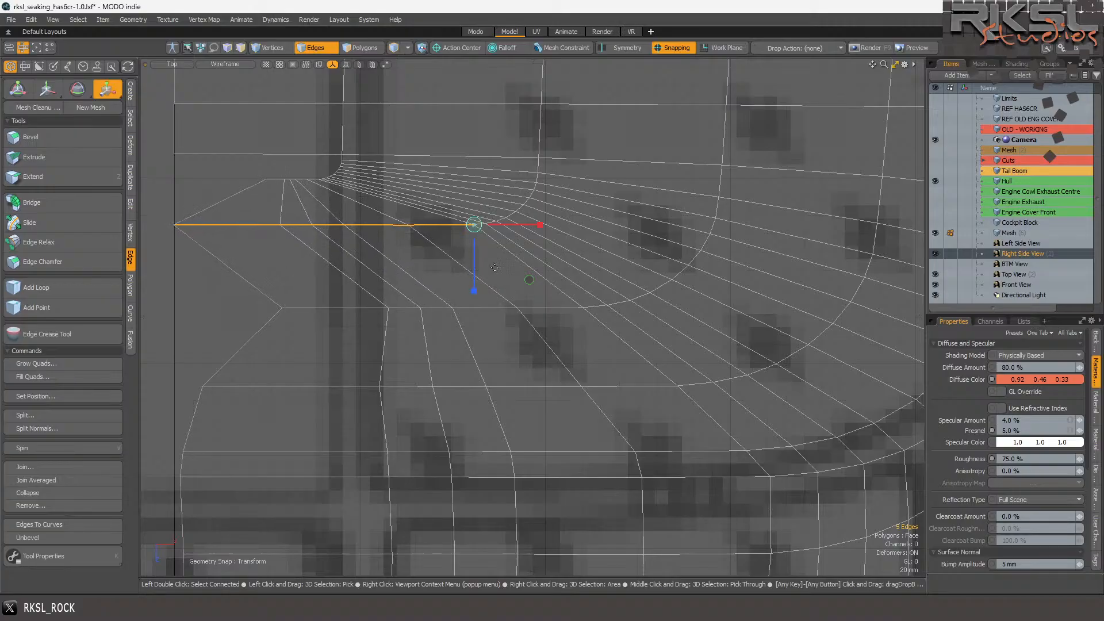
pyautogui.press('space')
# - Select the straight inner edges of the following row forward and widen them slightly about their outboard vertex toward the centreline
pyautogui.moveTo(531, 308)
pyautogui.mouseDown(button='right')
pyautogui.moveTo(261, 291)
pyautogui.moveTo(149, 322)
pyautogui.moveTo(518, 348)
pyautogui.mouseUp(button='right')
pyautogui.click(108, 85)
pyautogui.click(582, 310)
pyautogui.moveTo(583, 309); pyautogui.dragTo(598, 309)
pyautogui.press('space')
# - Select the five straight inner edges on the opening's border and widen them about their outboard vertex to the centreline
pyautogui.click(318, 200)
pyautogui.scroll(2, 375, 155)
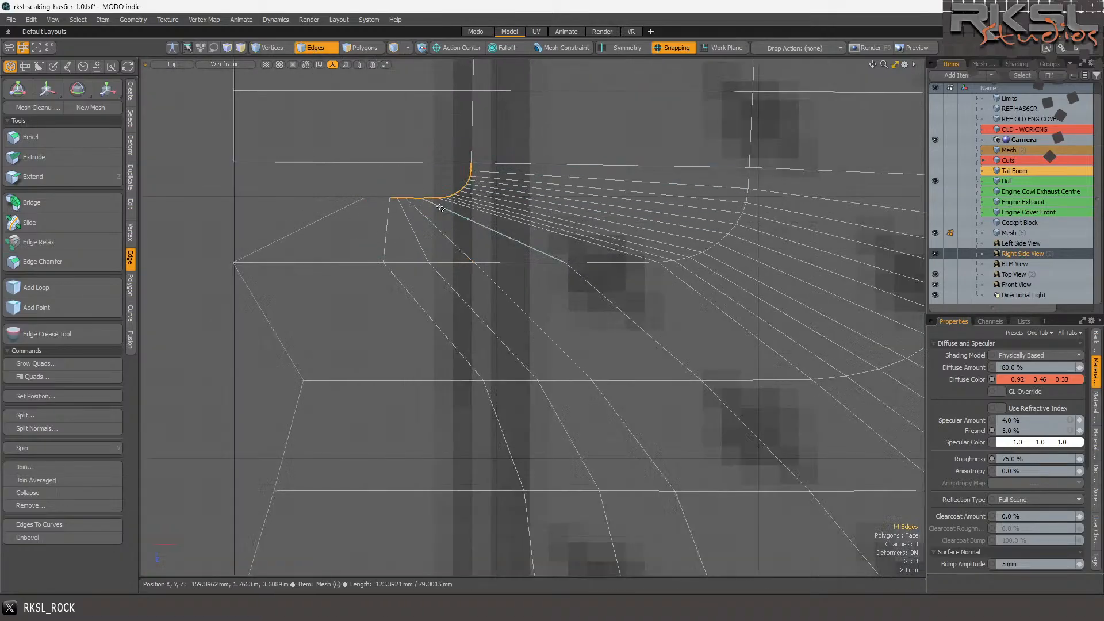
pyautogui.doubleClick(412, 197)
pyautogui.scroll(2, 411, 198)
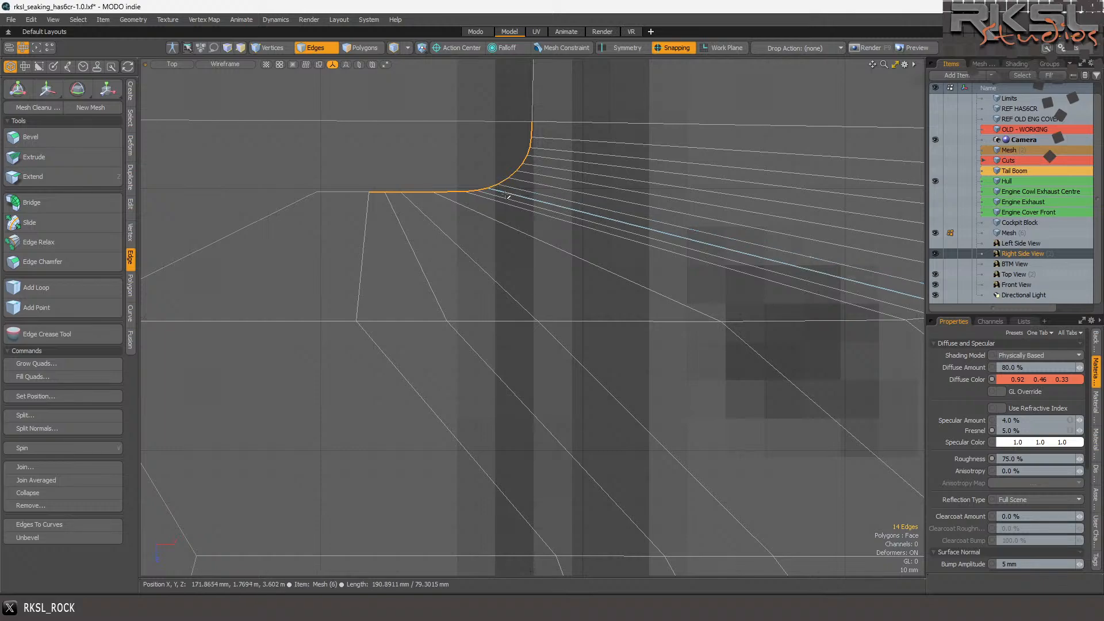
pyautogui.moveTo(474, 189)
pyautogui.mouseDown(button='right')
pyautogui.moveTo(208, 265)
pyautogui.moveTo(241, 254)
pyautogui.mouseUp(button='right')
pyautogui.click(112, 90)
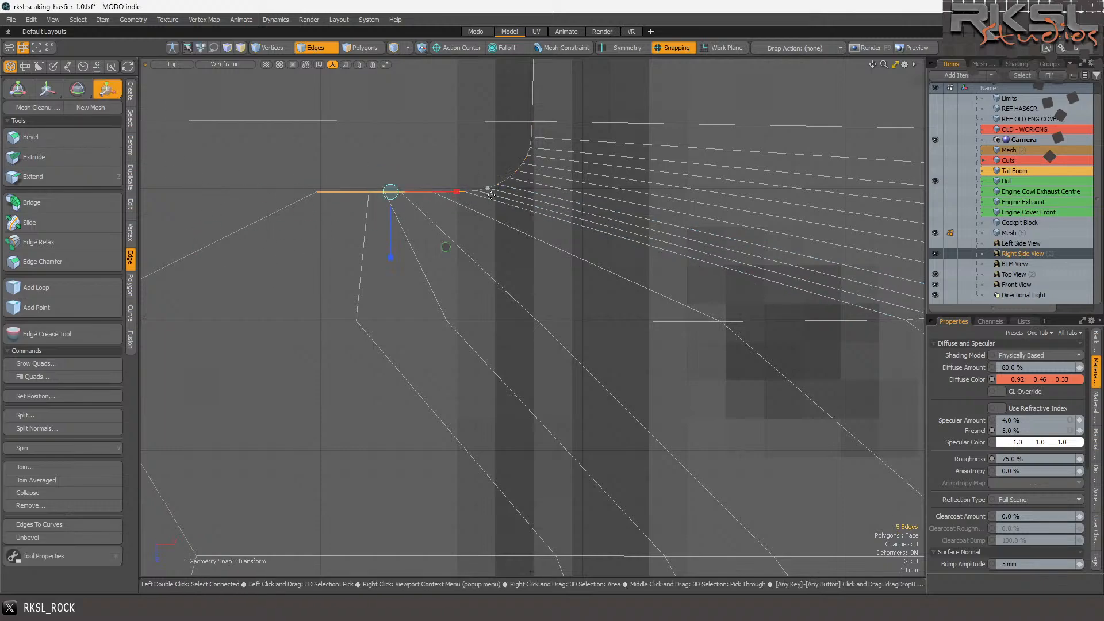
pyautogui.moveTo(464, 195); pyautogui.dragTo(543, 193)
pyautogui.scroll(-3, 474, 194)
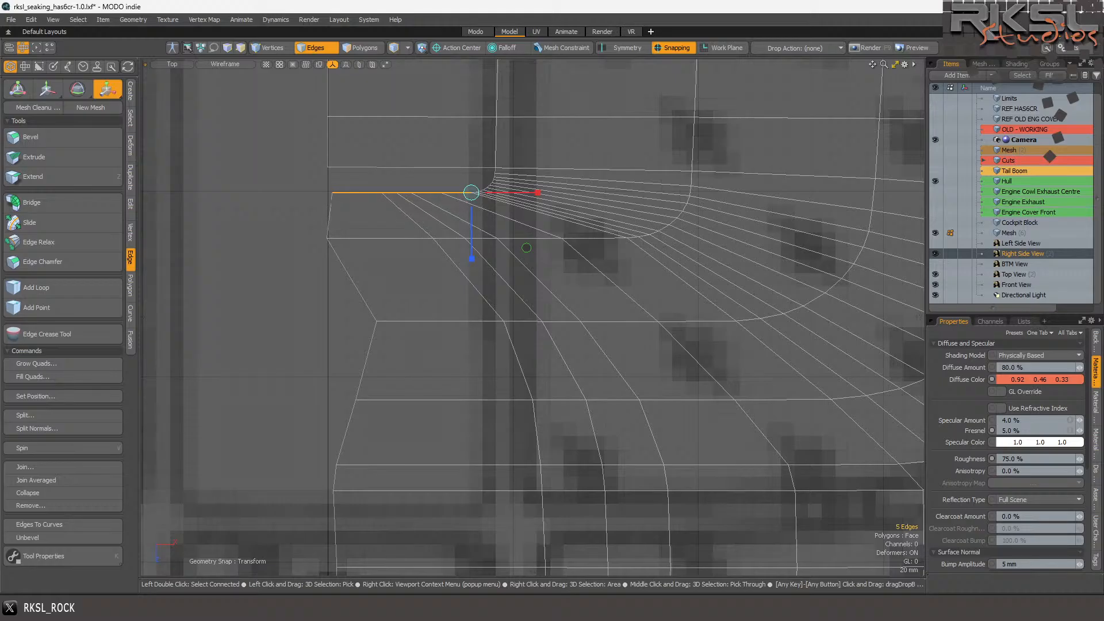
pyautogui.press('space')
# - Select the opening's 15 border edges, extend them inward, and join the new edges into one averaged point
pyautogui.scroll(3, 376, 138)
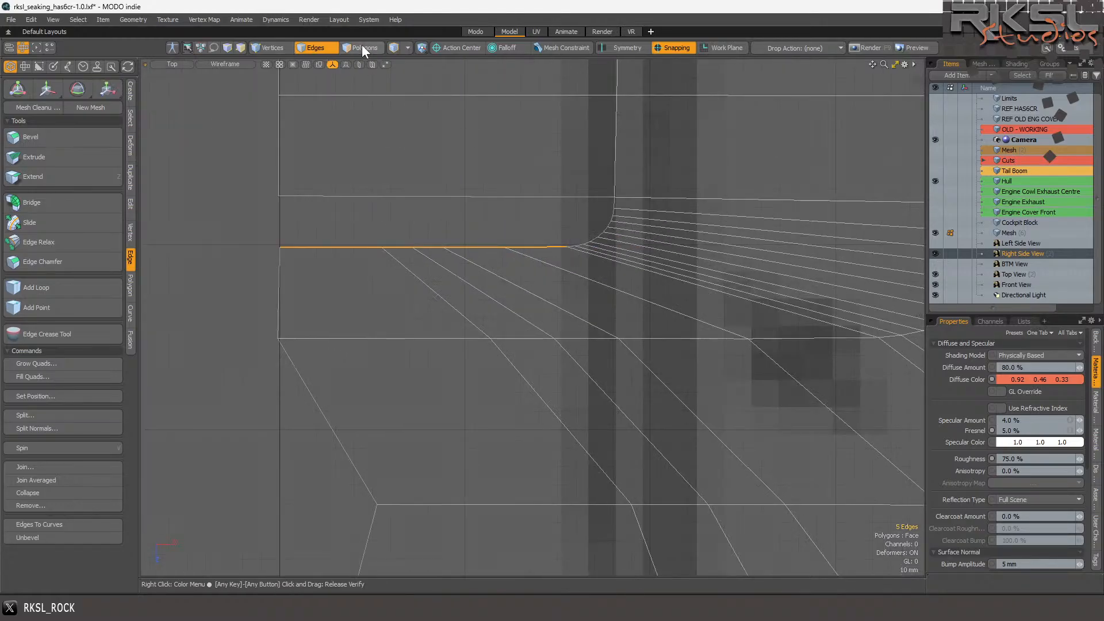
pyautogui.moveTo(654, 194)
pyautogui.mouseDown(button='right')
pyautogui.moveTo(411, 183)
pyautogui.moveTo(259, 241)
pyautogui.mouseUp(button='right')
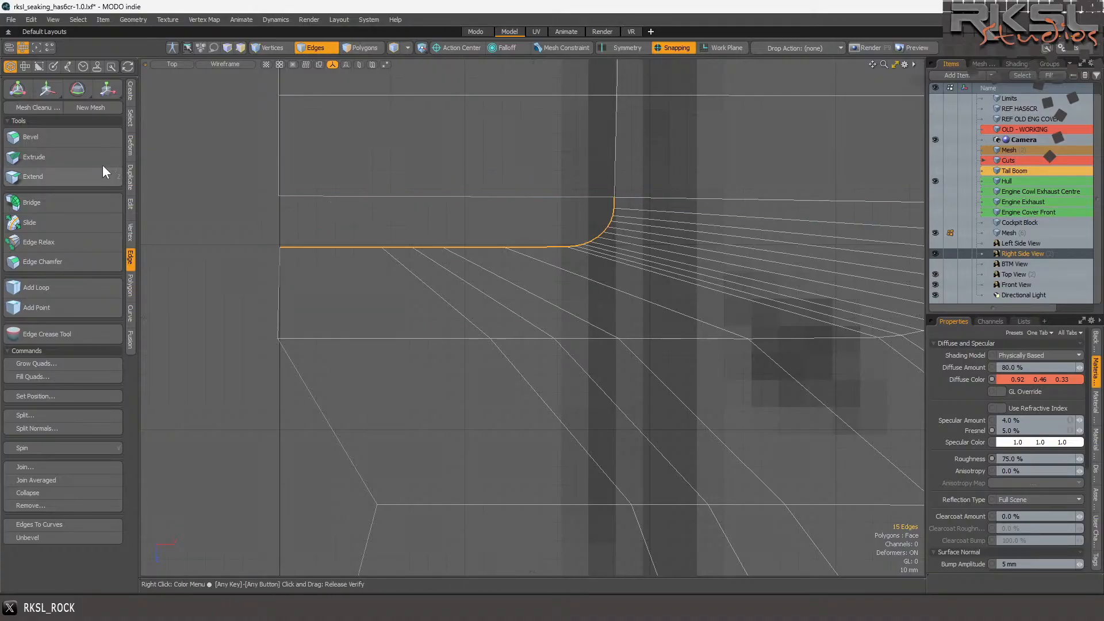
pyautogui.click(34, 174)
pyautogui.moveTo(423, 171); pyautogui.dragTo(295, 73)
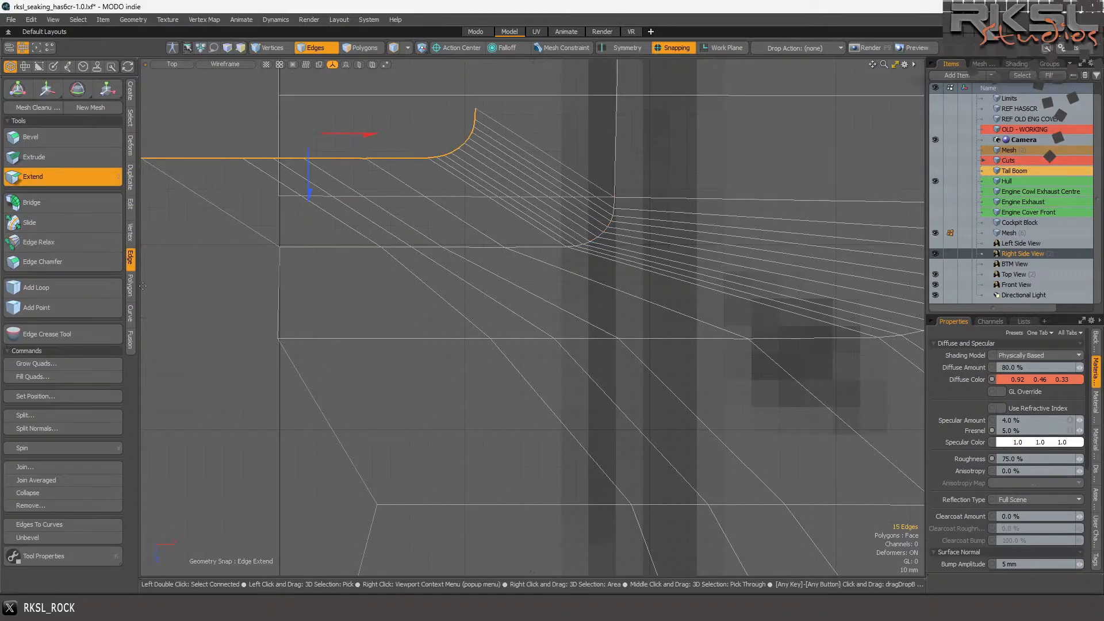
pyautogui.click(130, 232)
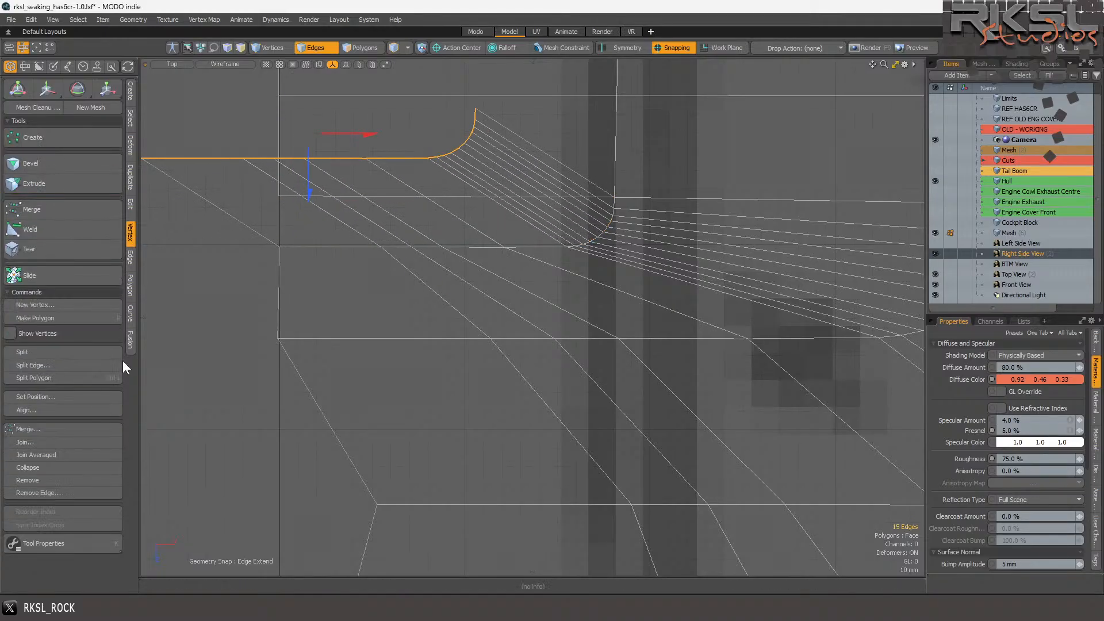
pyautogui.click(44, 454)
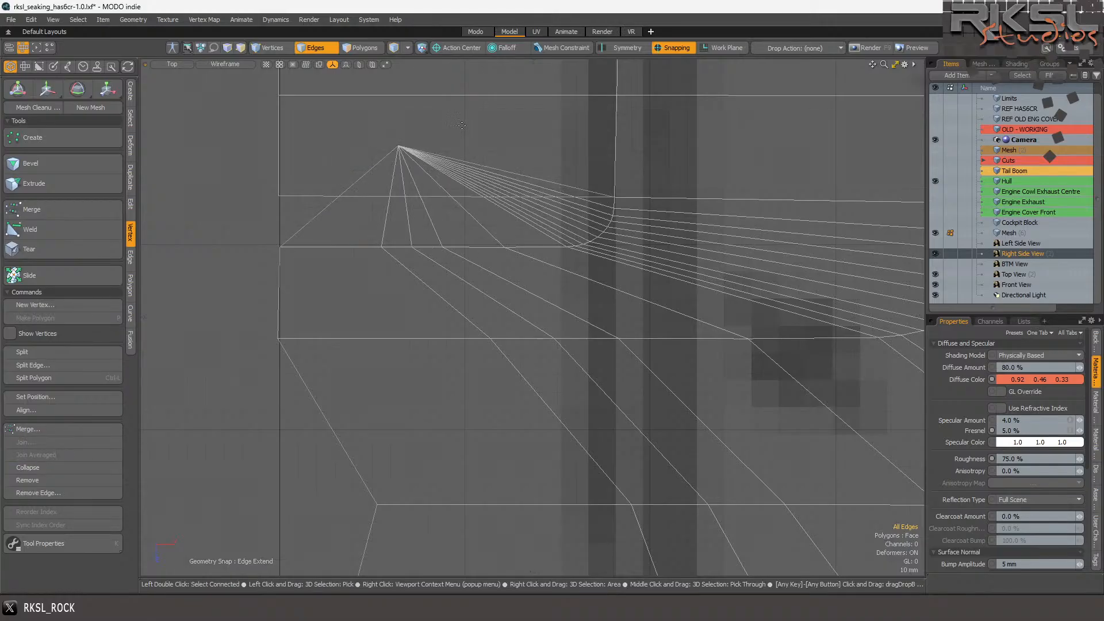
# - Move the joined point onto the centreline, snapping it to the inner end of the cross edge behind the opening
pyautogui.click(398, 146)
pyautogui.click(46, 90)
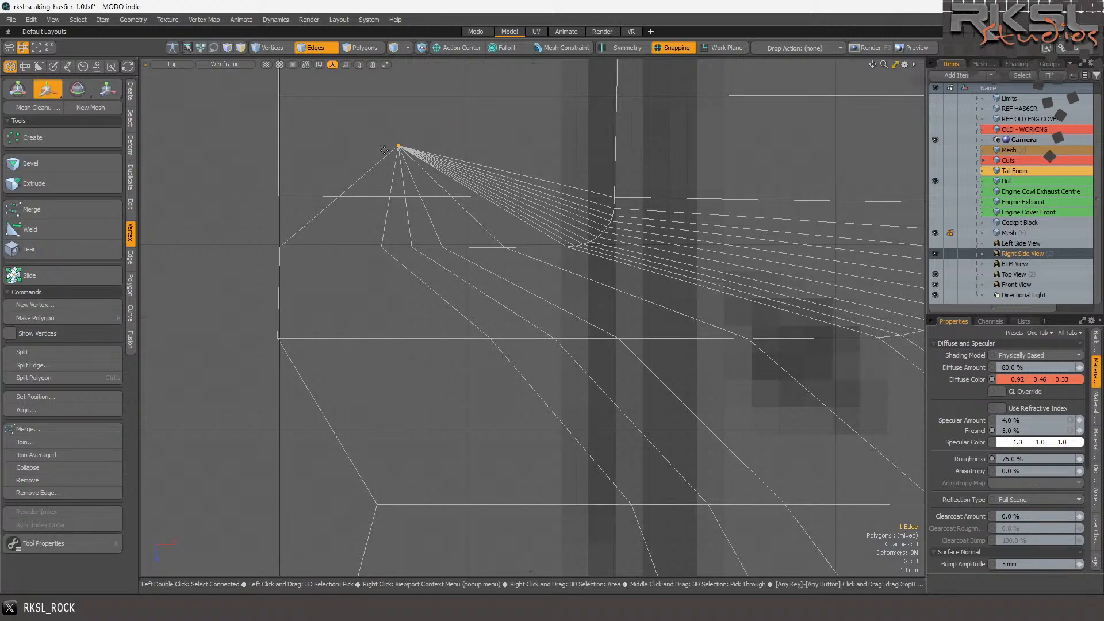
pyautogui.moveTo(399, 148); pyautogui.dragTo(281, 197)
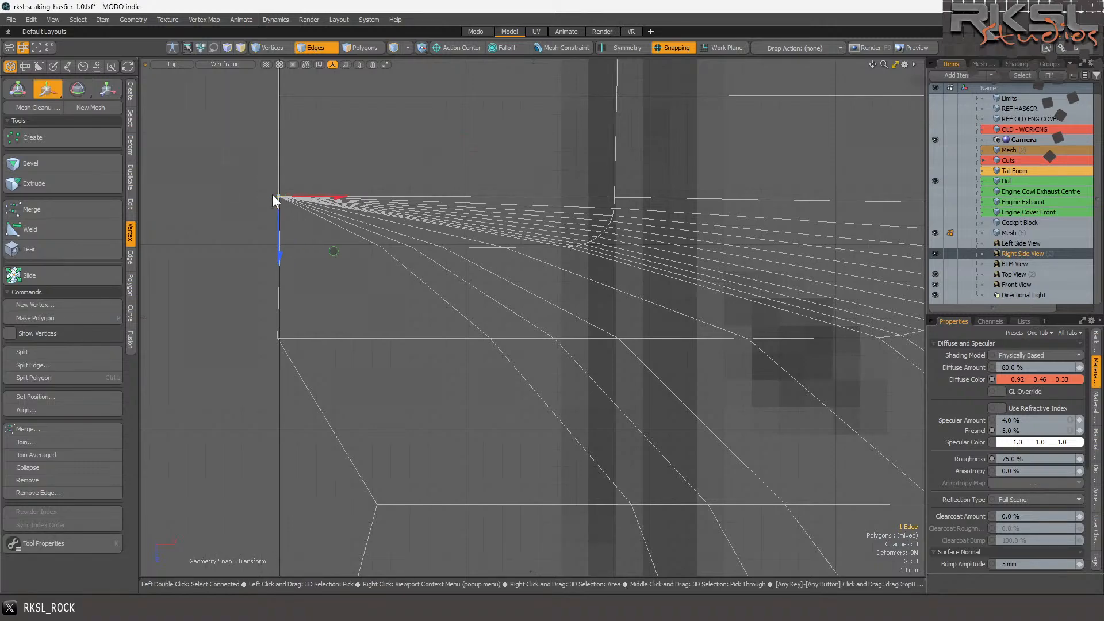
pyautogui.press('space')
# - Select the edges along the half-mesh's centreline, from behind the opening to near the nose, and set their X position to 0 m
pyautogui.scroll(-3, 337, 177)
pyautogui.moveTo(336, 72)
pyautogui.mouseDown(button='right')
pyautogui.moveTo(202, 299)
pyautogui.moveTo(345, 552)
pyautogui.moveTo(398, 530)
pyautogui.mouseUp(button='right')
pyautogui.scroll(-4, 403, 259)
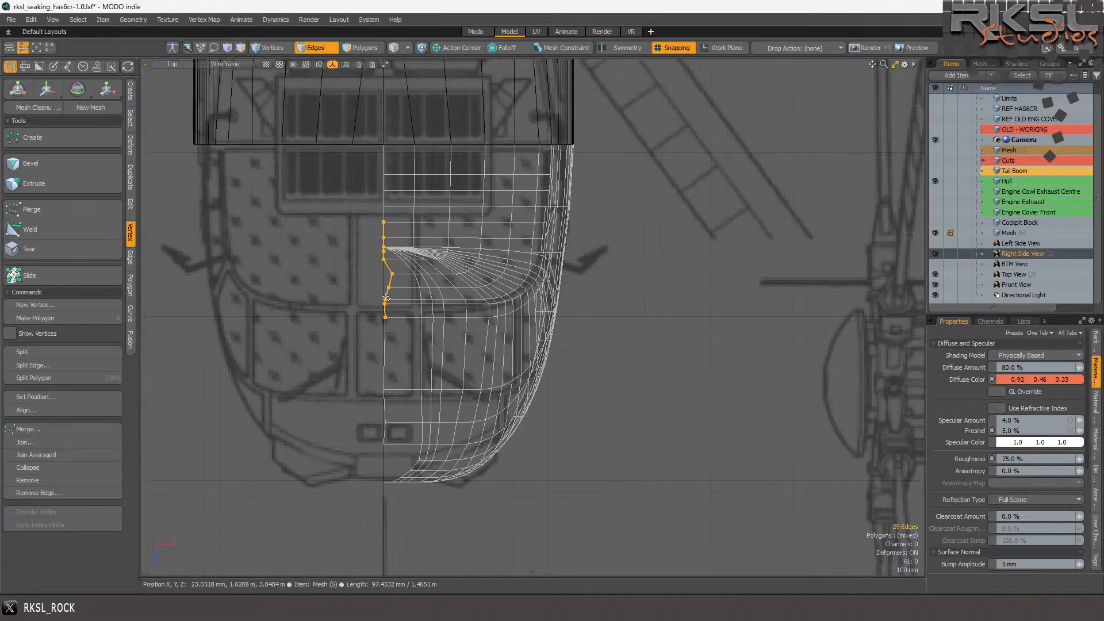
pyautogui.scroll(2, 399, 389)
pyautogui.moveTo(403, 248)
pyautogui.keyDown('shift'); pyautogui.mouseDown(button='right')
pyautogui.moveTo(325, 414)
pyautogui.moveTo(391, 524)
pyautogui.mouseUp(button='right'); pyautogui.keyUp('shift')
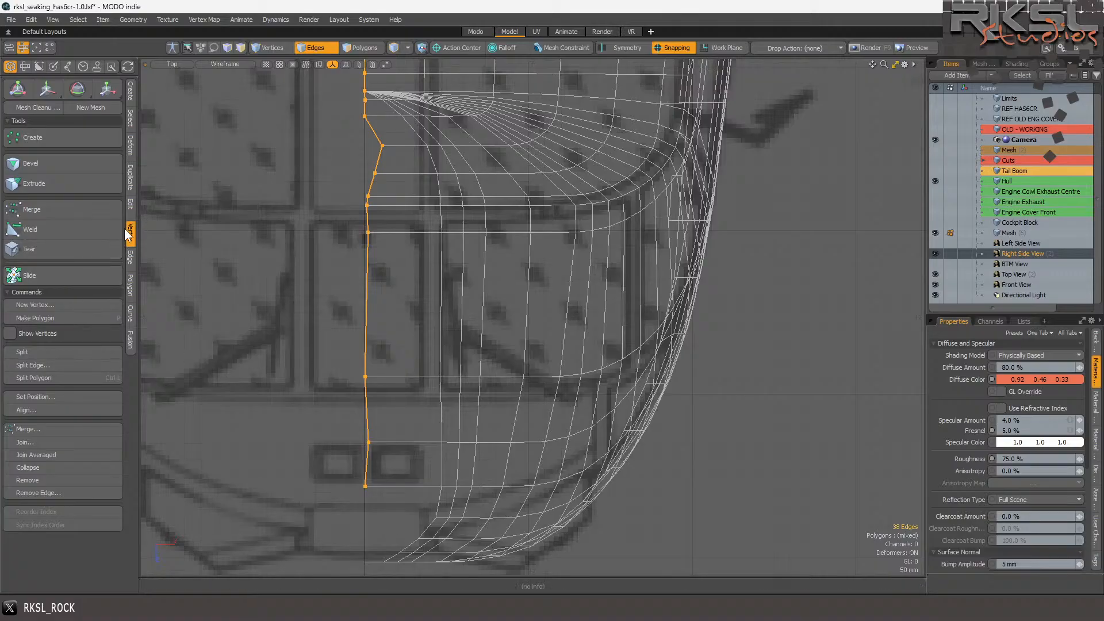
pyautogui.click(64, 396)
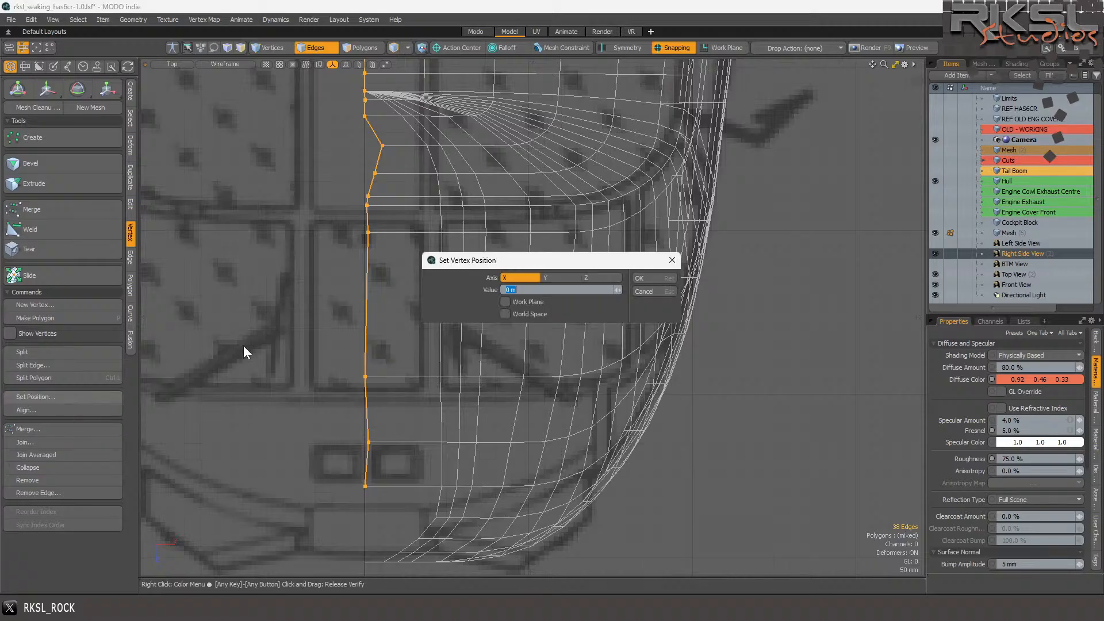
pyautogui.click(643, 281)
# - Join the two neighbouring vertices where the smallest curve meets its straight section, without averaging their positions
pyautogui.scroll(-5, 526, 251)
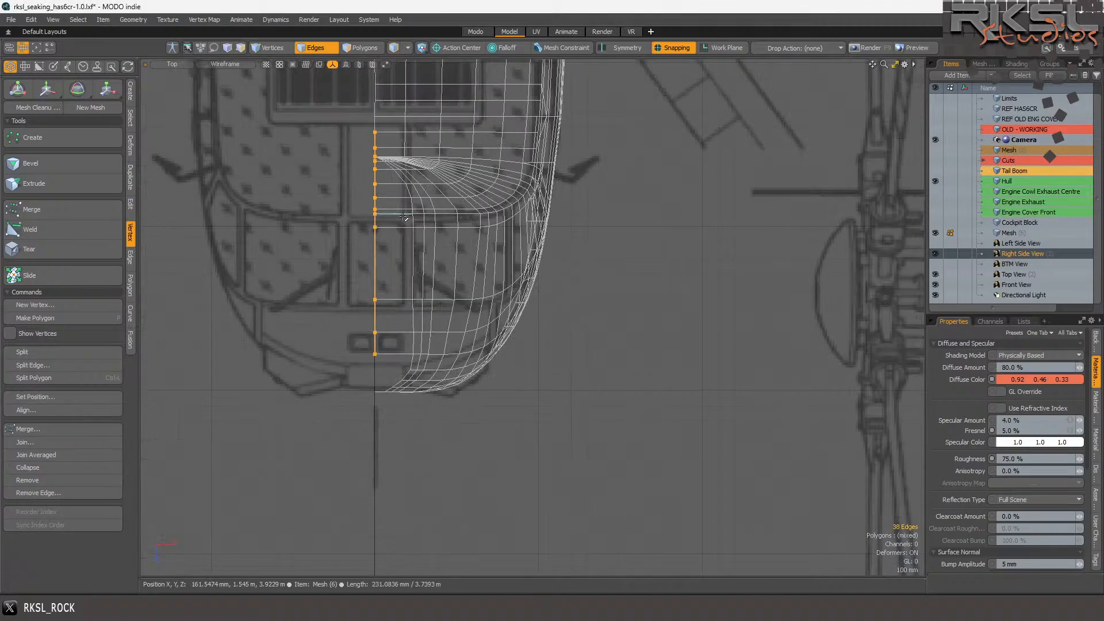
pyautogui.scroll(3, 353, 158)
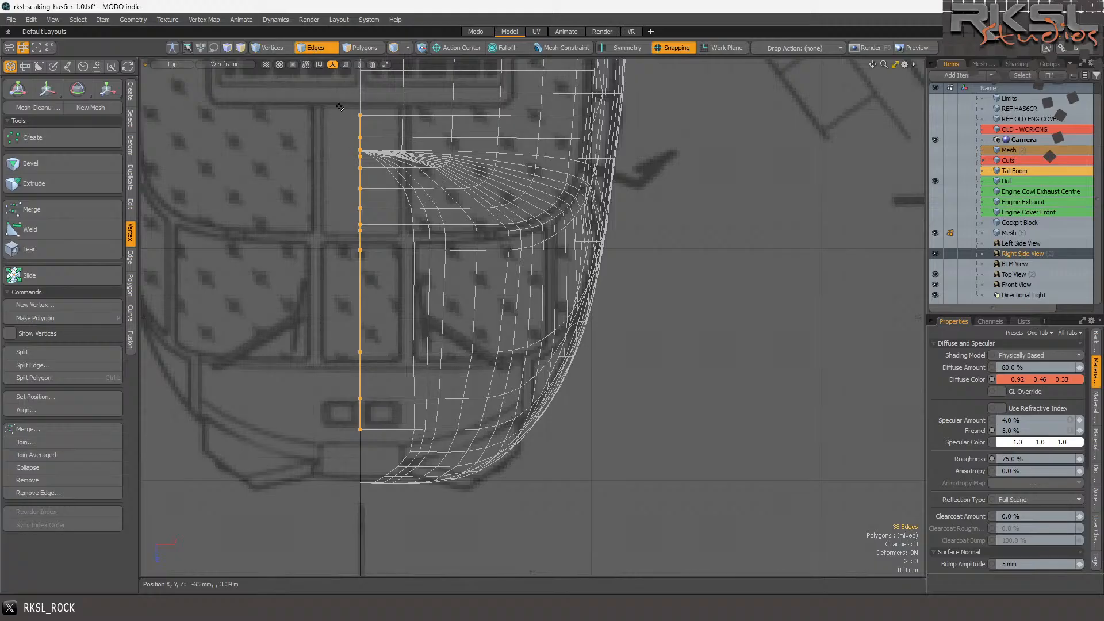
pyautogui.scroll(5, 353, 124)
pyautogui.click(468, 194)
pyautogui.scroll(4, 526, 249)
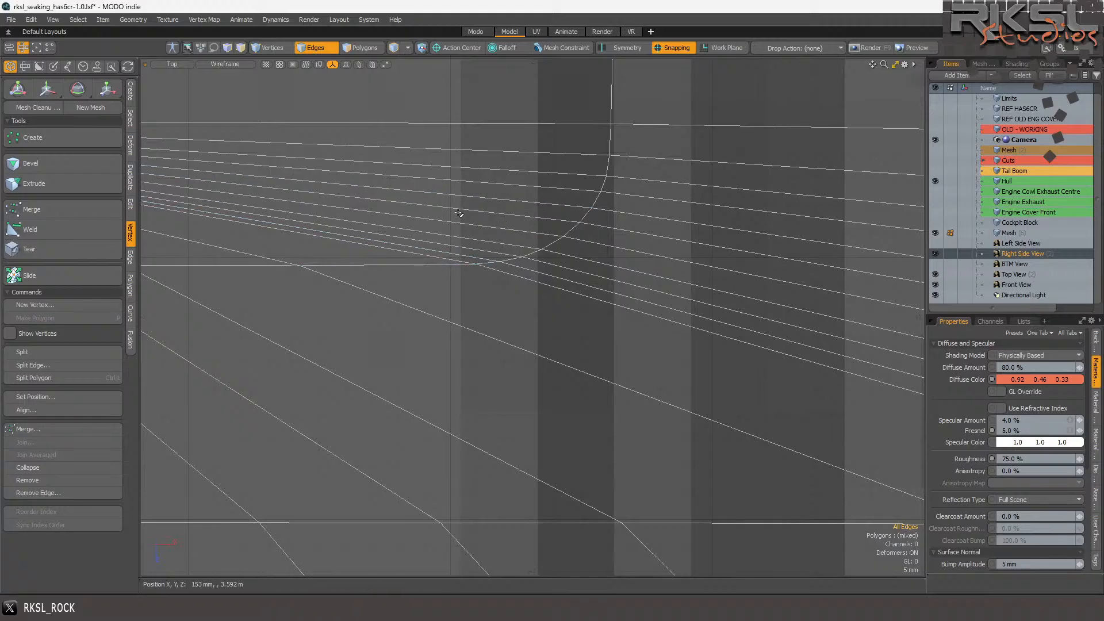
pyautogui.click(257, 47)
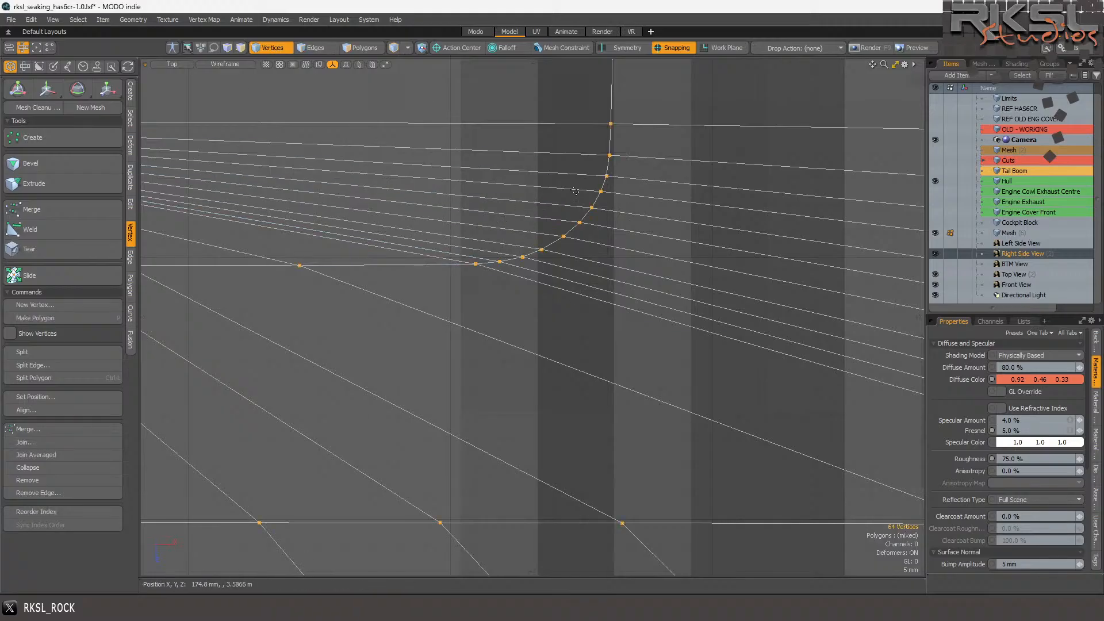
pyautogui.scroll(2, 486, 269)
pyautogui.click(491, 264)
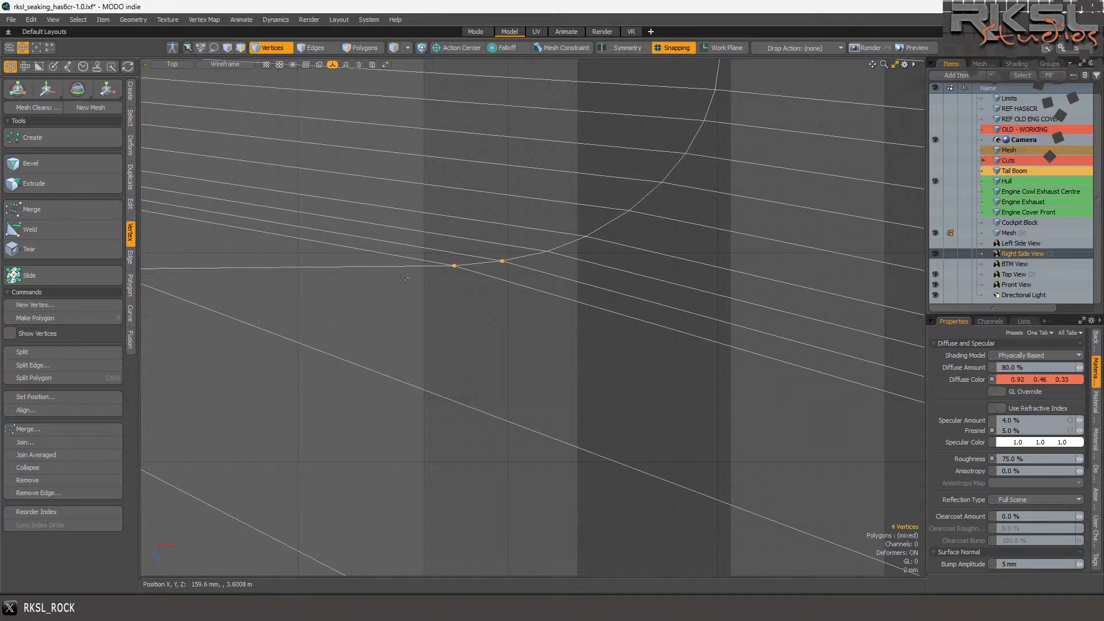
pyautogui.click(32, 442)
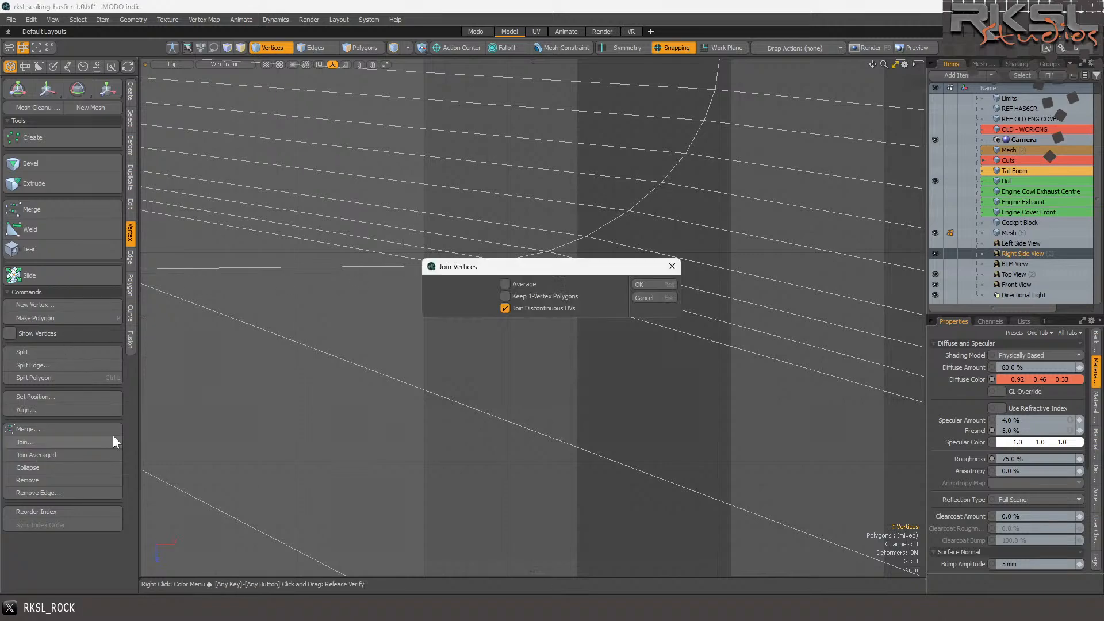
pyautogui.click(637, 284)
# - Join the next two vertices along the smallest curve, beside the pair already joined, into one averaged point
pyautogui.click(577, 238)
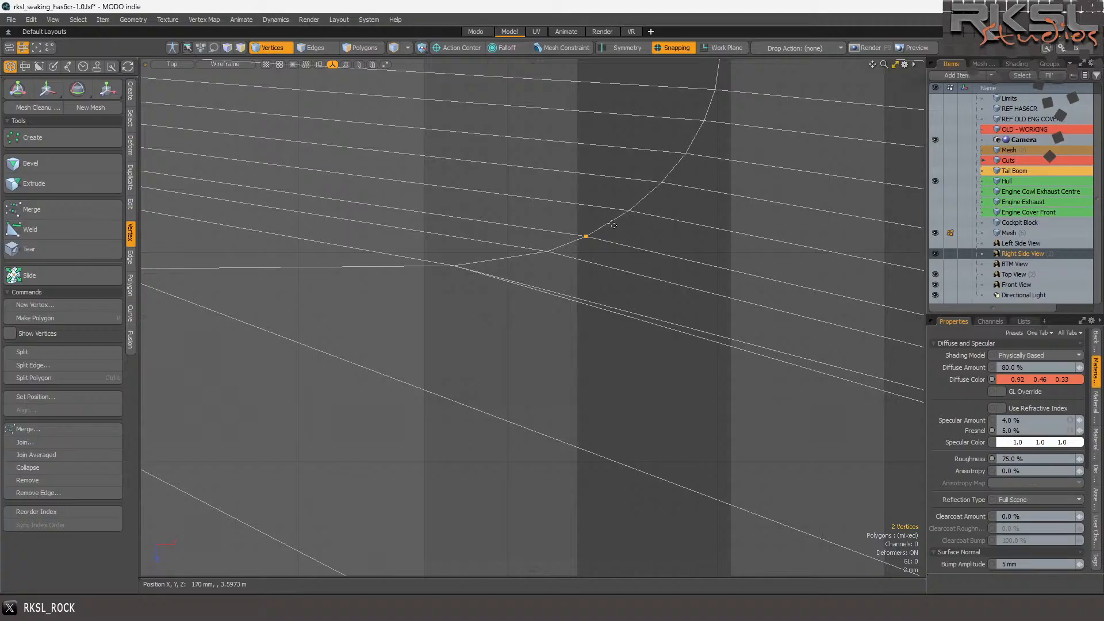
pyautogui.scroll(-3, 400, 250)
pyautogui.scroll(2, 471, 233)
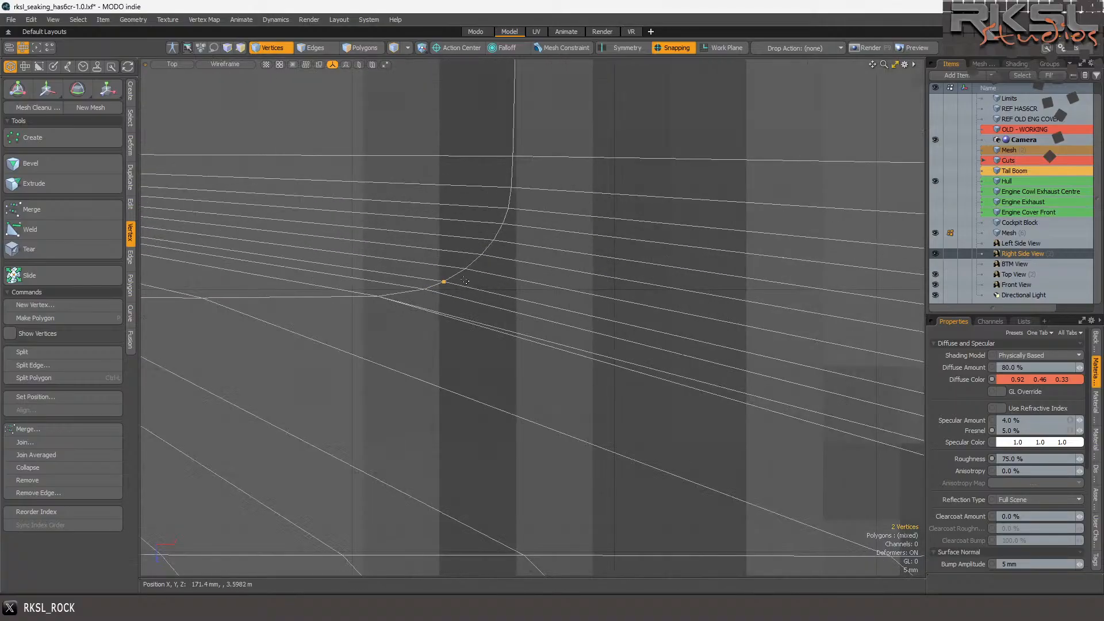
pyautogui.scroll(2, 466, 282)
pyautogui.moveTo(405, 299); pyautogui.dragTo(406, 298, button='right')
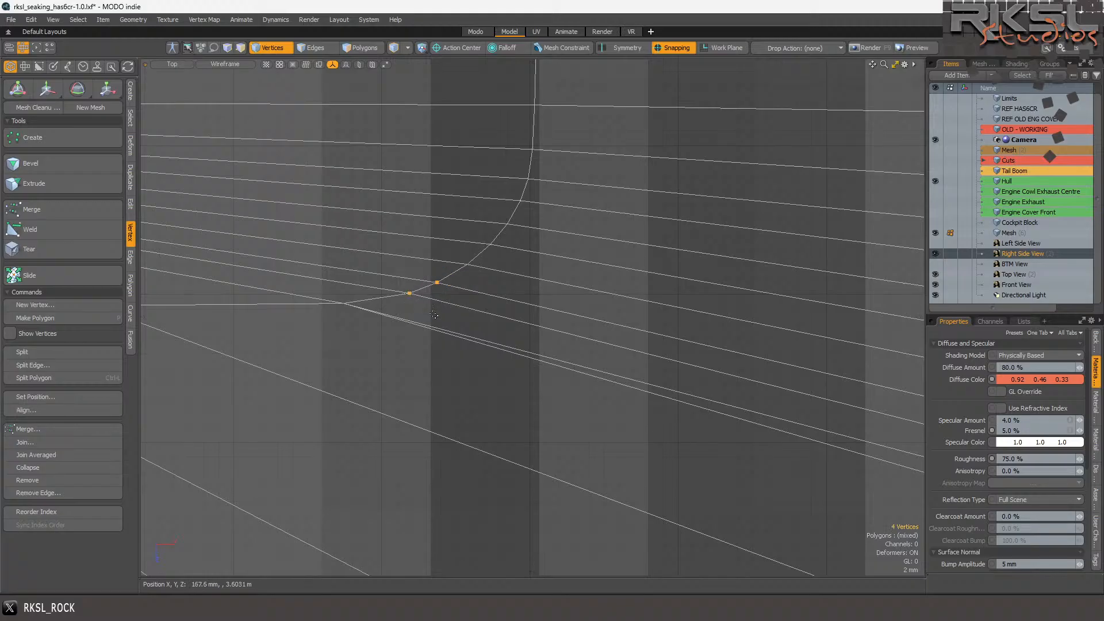
pyautogui.click(43, 458)
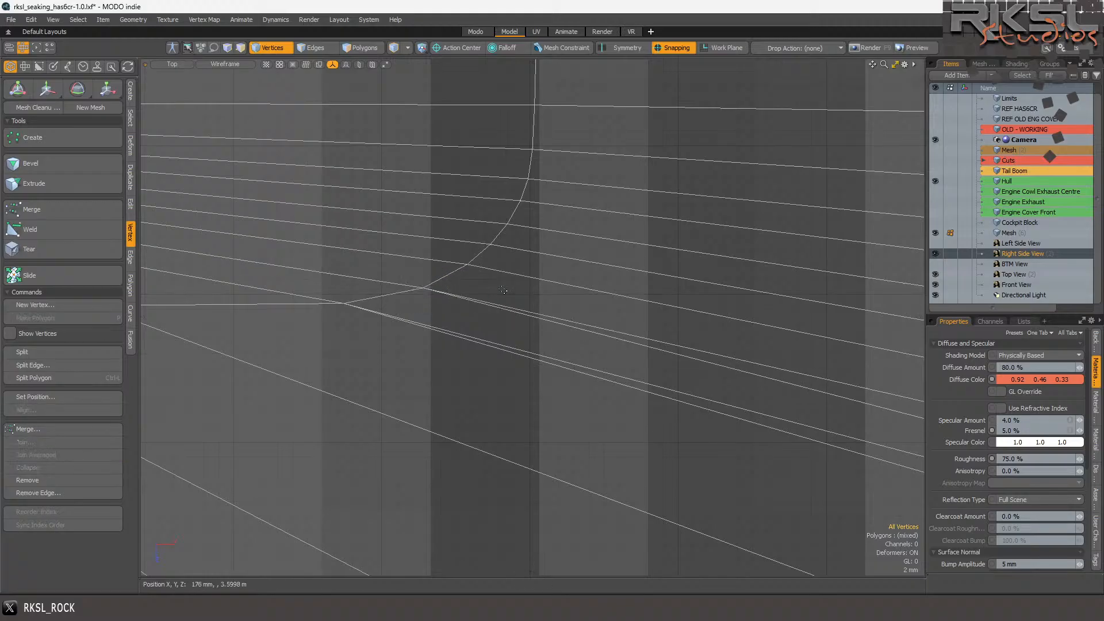
# - Join the remaining neighbouring vertices of the smallest curve pair by pair into averaged points, up to its straight side
pyautogui.rightClick(522, 250)
pyautogui.press('Escape')
pyautogui.moveTo(476, 235); pyautogui.dragTo(460, 270, button='right')
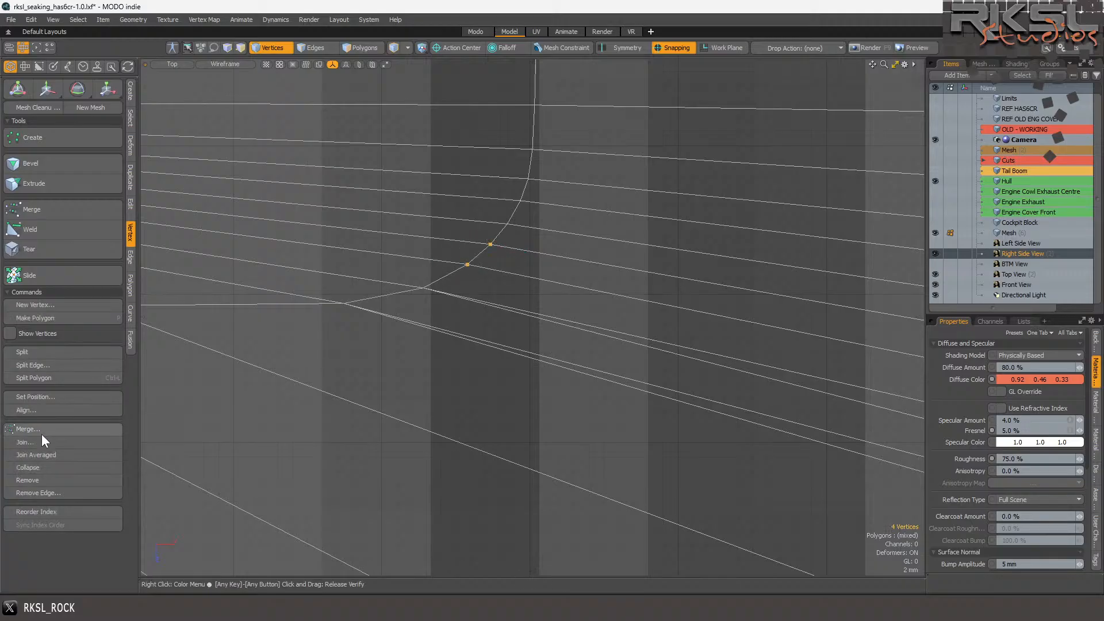
pyautogui.click(47, 455)
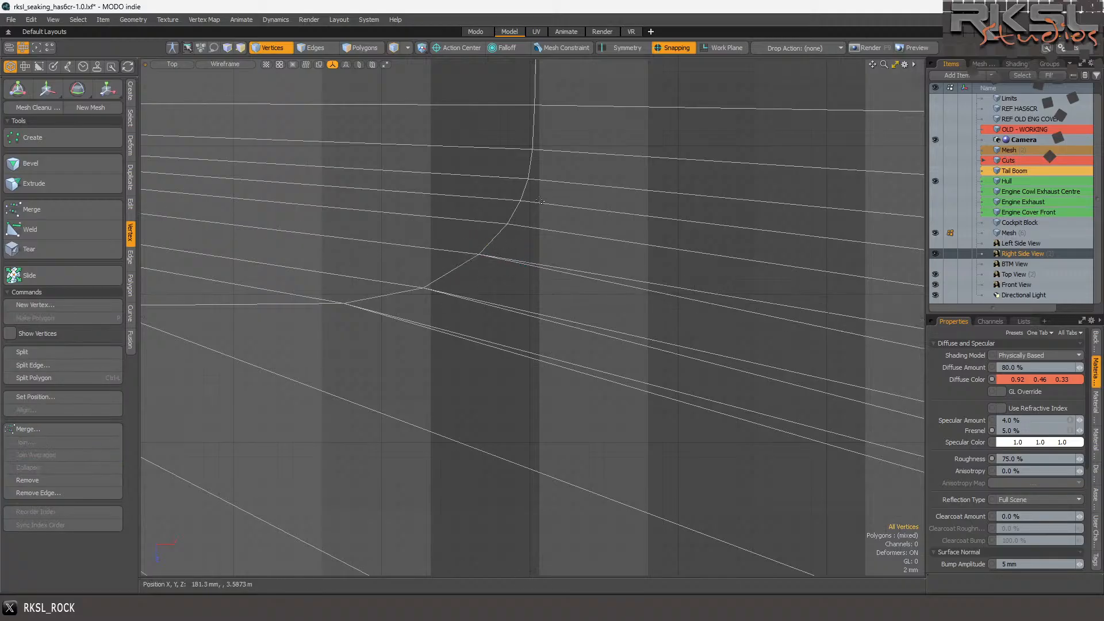
pyautogui.moveTo(539, 199)
pyautogui.mouseDown(button='right')
pyautogui.moveTo(521, 191)
pyautogui.moveTo(535, 198)
pyautogui.mouseUp(button='right')
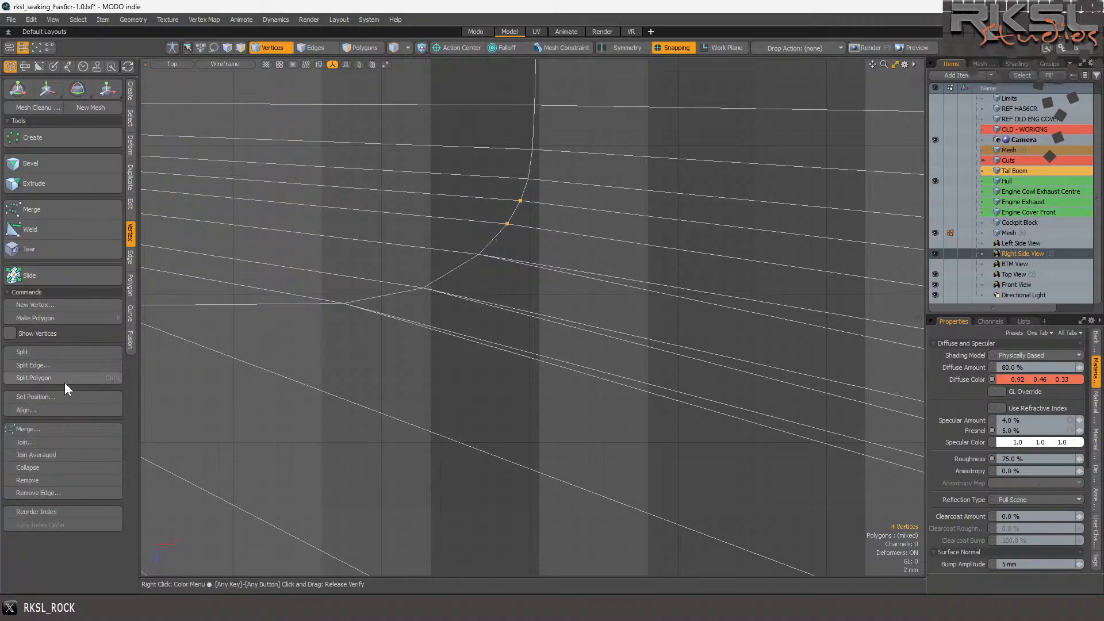
pyautogui.click(37, 456)
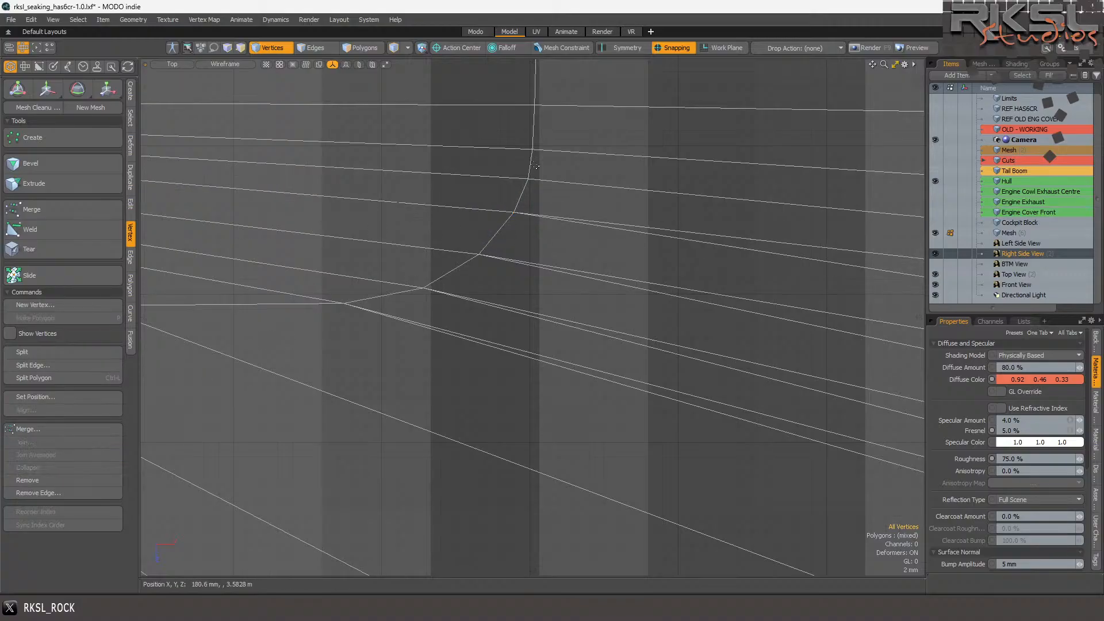
pyautogui.moveTo(558, 136)
pyautogui.mouseDown(button='right')
pyautogui.moveTo(551, 175)
pyautogui.moveTo(520, 187)
pyautogui.mouseUp(button='right')
pyautogui.click(37, 455)
# - Shift the vertex where the smallest curve begins along its straight row, slightly towards the centreline
pyautogui.scroll(-5, 439, 177)
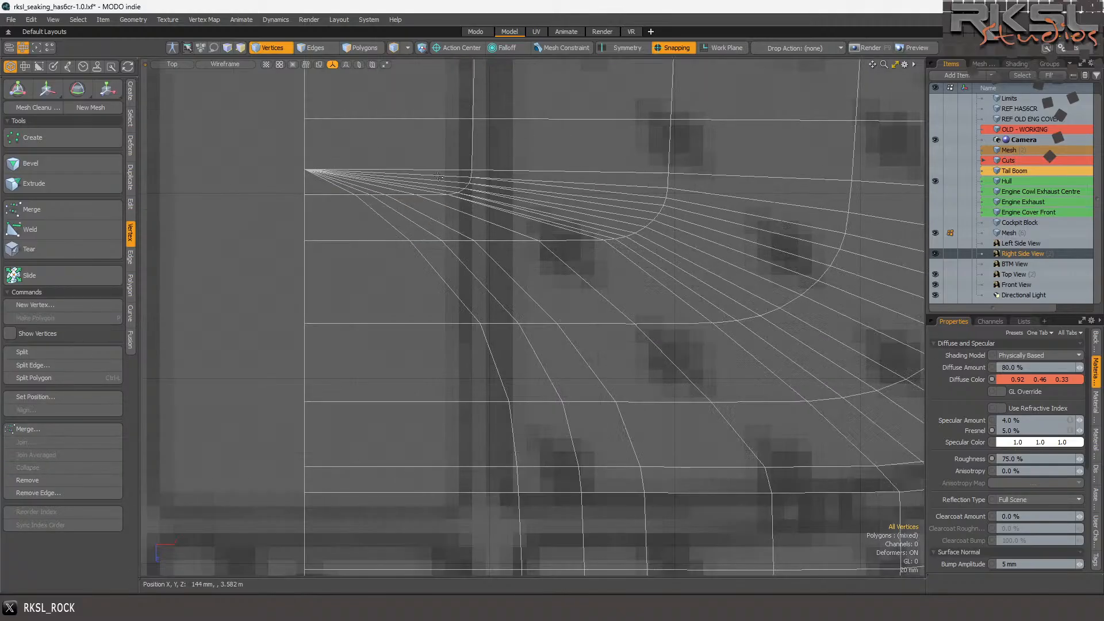
pyautogui.scroll(2, 429, 188)
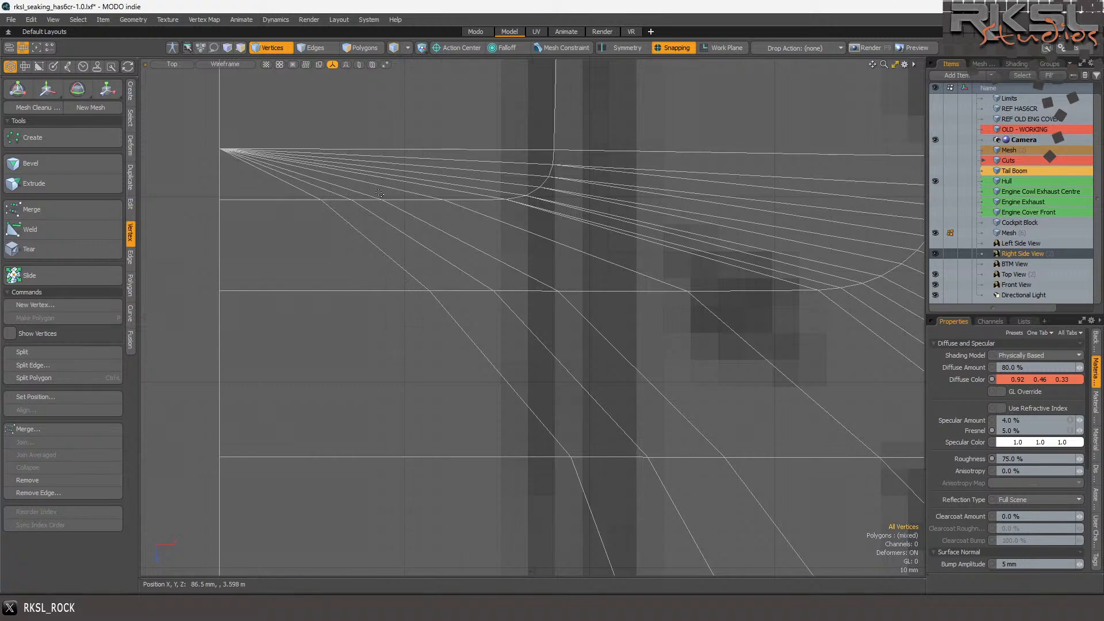
pyautogui.scroll(1, 428, 184)
pyautogui.moveTo(529, 232); pyautogui.dragTo(527, 230, button='right')
pyautogui.click(107, 88)
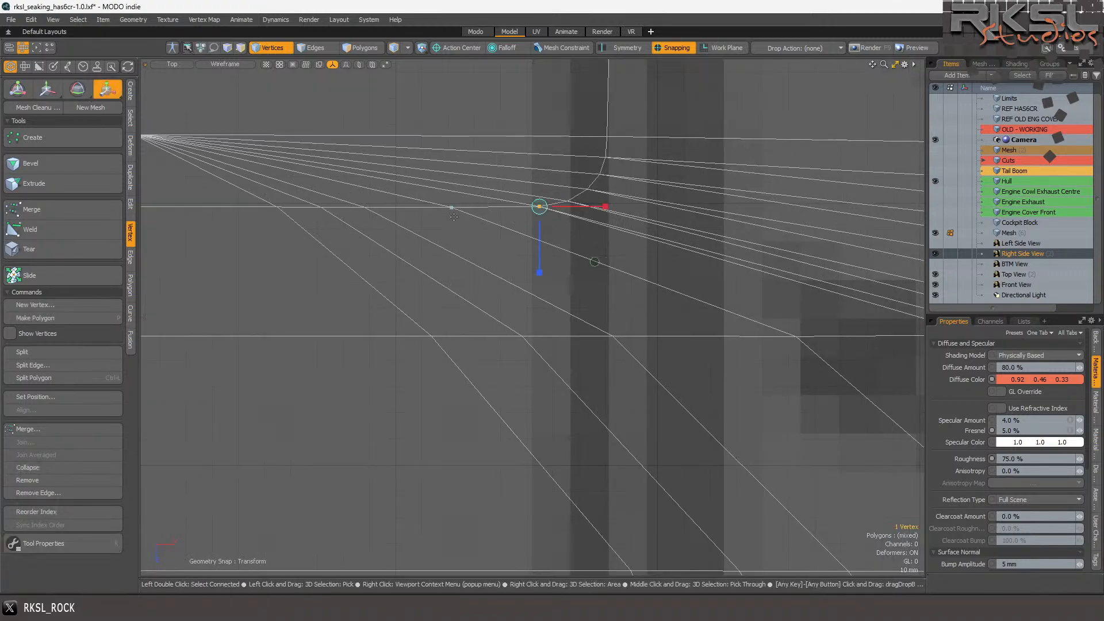
pyautogui.moveTo(451, 215); pyautogui.dragTo(451, 208)
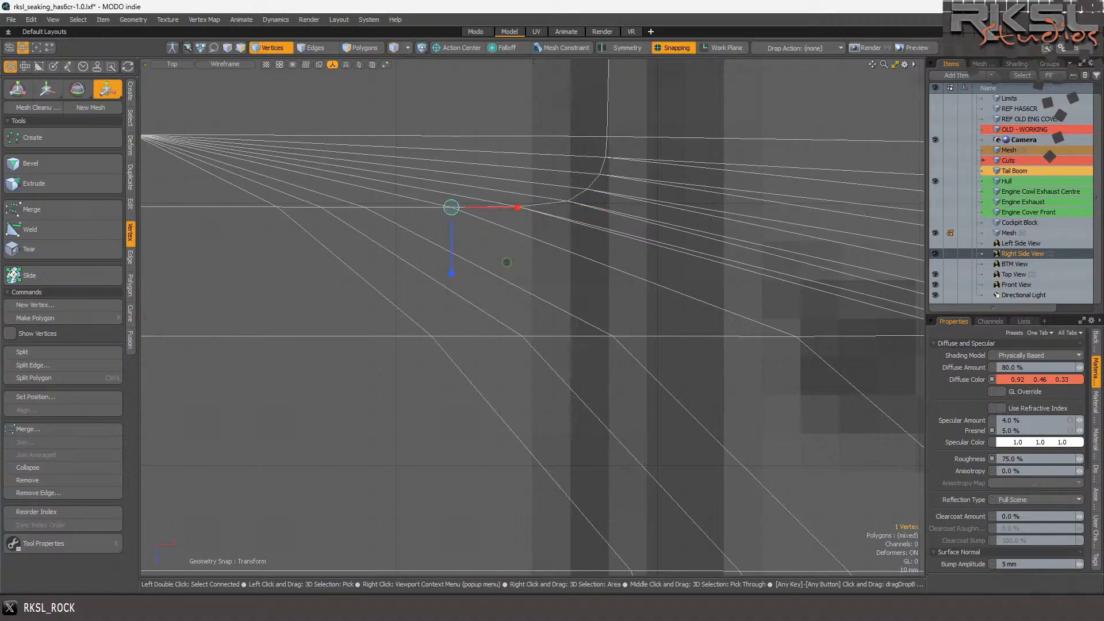
pyautogui.press('space')
# - On the second row, select the straight section's vertex nearest the curve and shift it along X towards the centreline
pyautogui.scroll(-3, 485, 238)
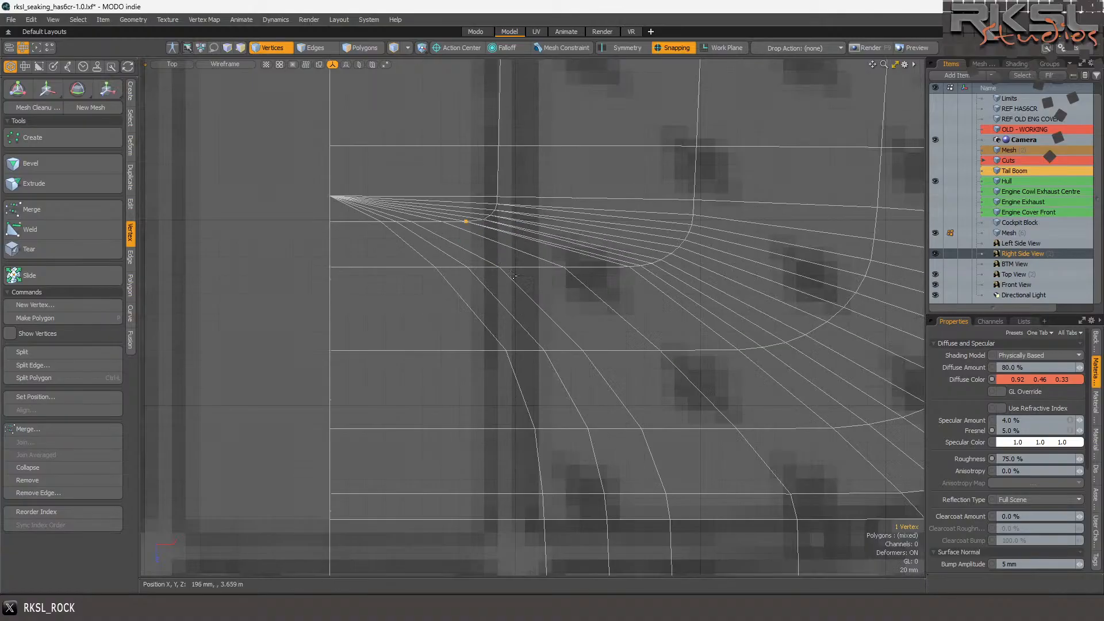
pyautogui.moveTo(633, 288)
pyautogui.mouseDown(button='right')
pyautogui.moveTo(532, 241)
pyautogui.moveTo(447, 299)
pyautogui.moveTo(443, 286)
pyautogui.mouseUp(button='right')
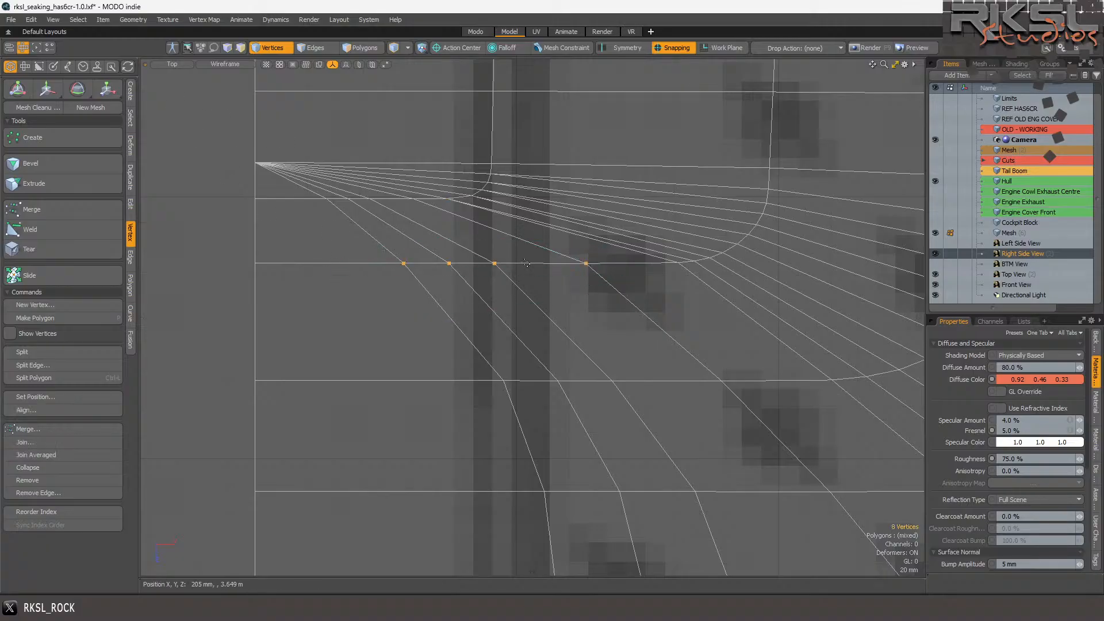
pyautogui.moveTo(615, 262); pyautogui.dragTo(601, 277, button='right')
pyautogui.press('w')
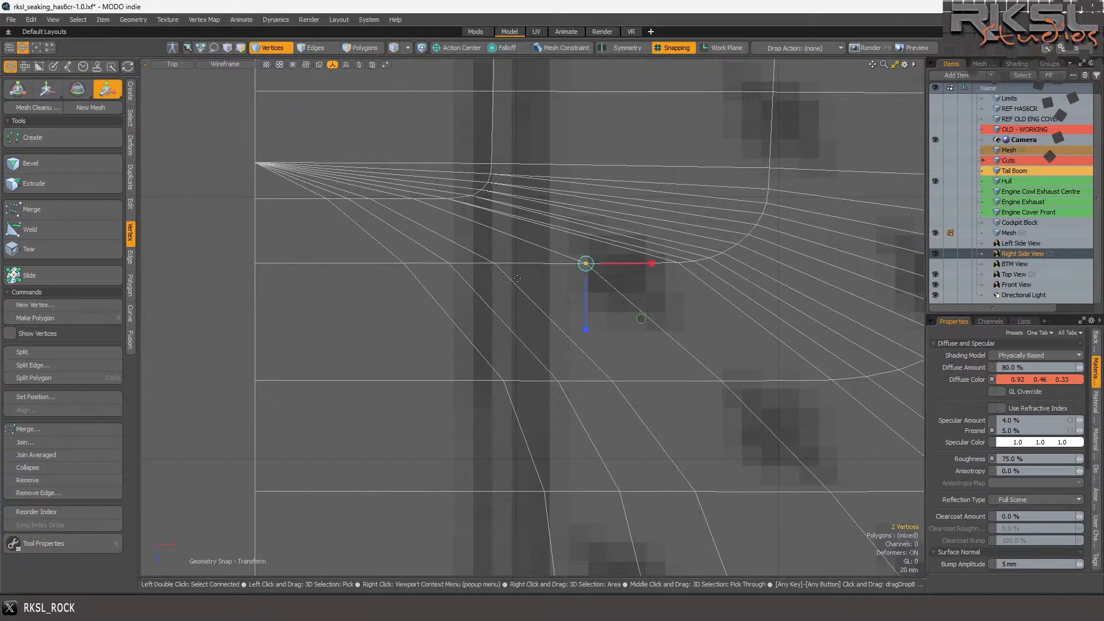
pyautogui.click(493, 263)
pyautogui.moveTo(561, 263); pyautogui.dragTo(540, 263)
pyautogui.press('space')
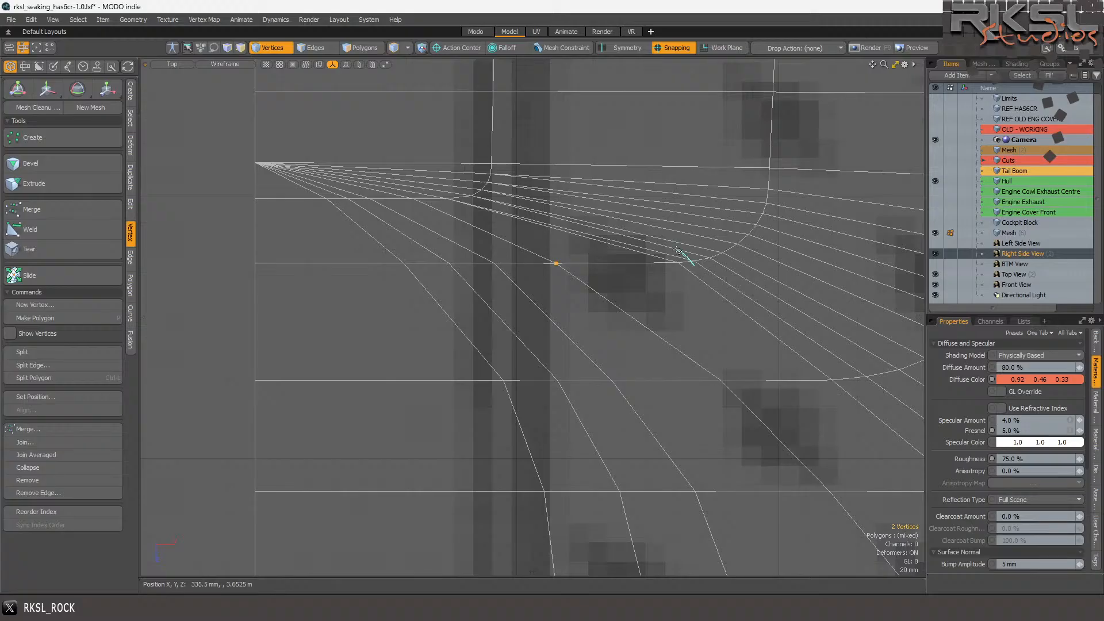
# - Select the second curve's vertices and scale them along X from the curve's outer end, stretching the curve towards the centreline
pyautogui.click(47, 89)
pyautogui.press('space')
pyautogui.moveTo(779, 182); pyautogui.dragTo(710, 301, button='right')
pyautogui.scroll(-5, 623, 278)
pyautogui.scroll(5, 687, 276)
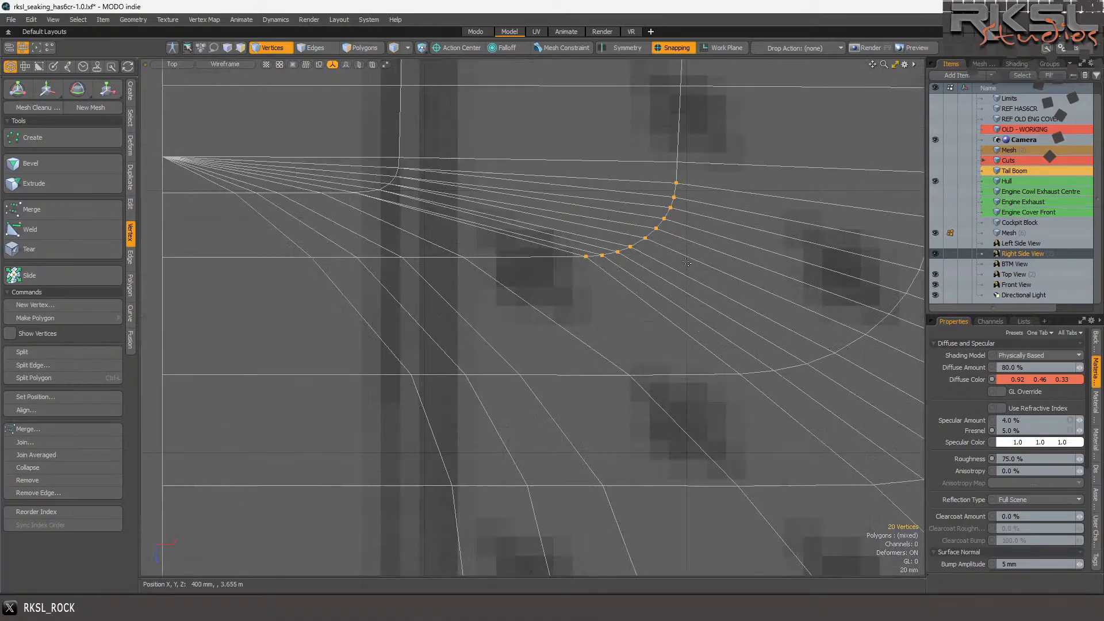
pyautogui.click(107, 91)
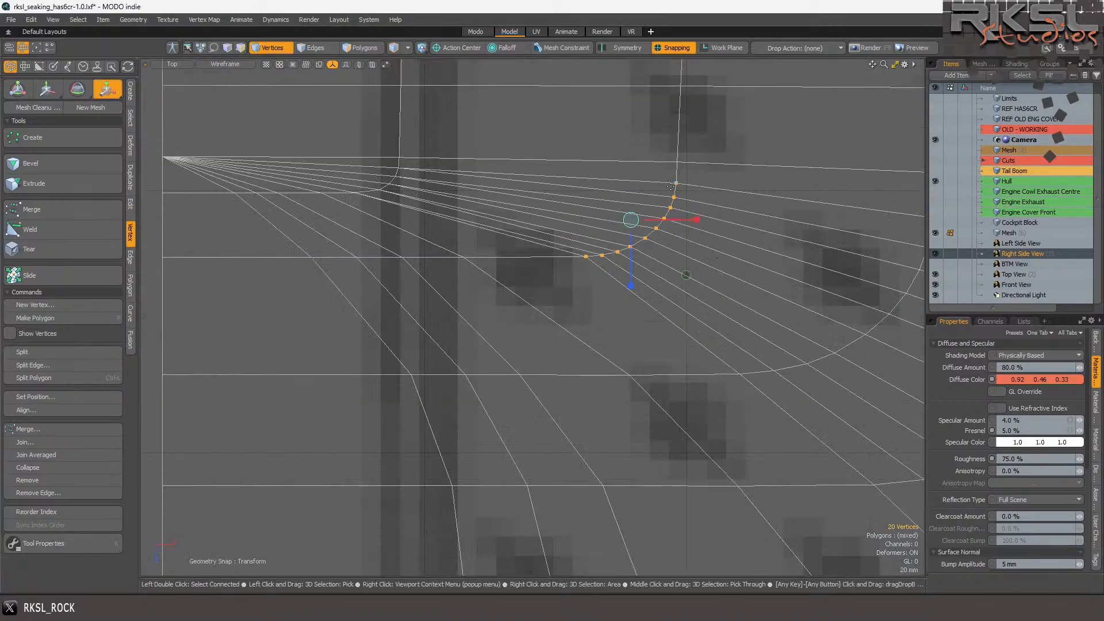
pyautogui.click(679, 183)
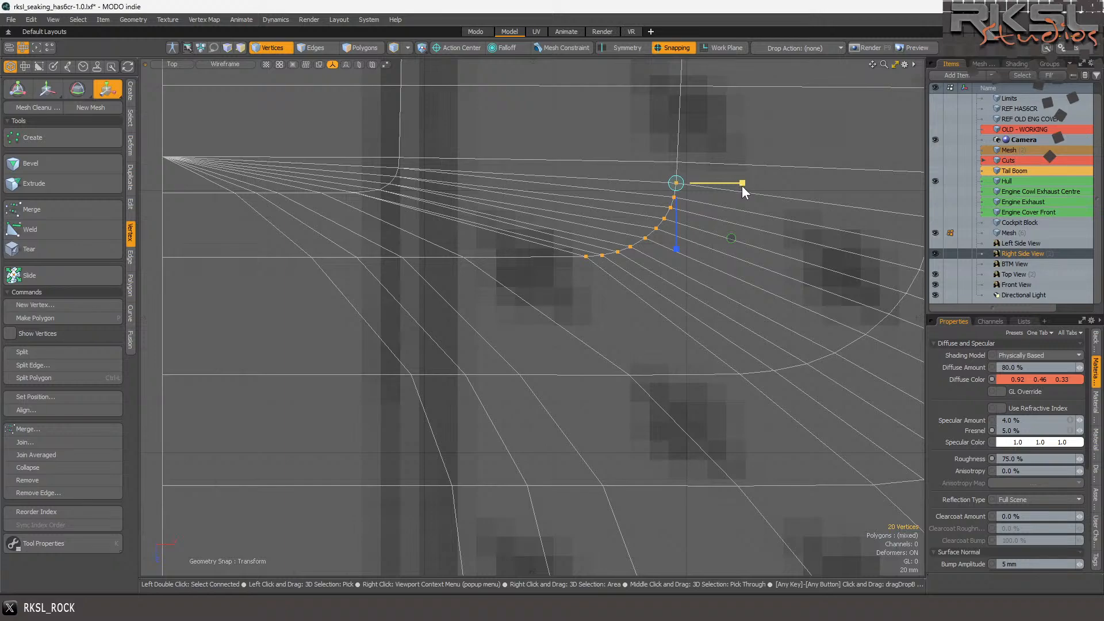
pyautogui.moveTo(741, 184); pyautogui.dragTo(787, 183)
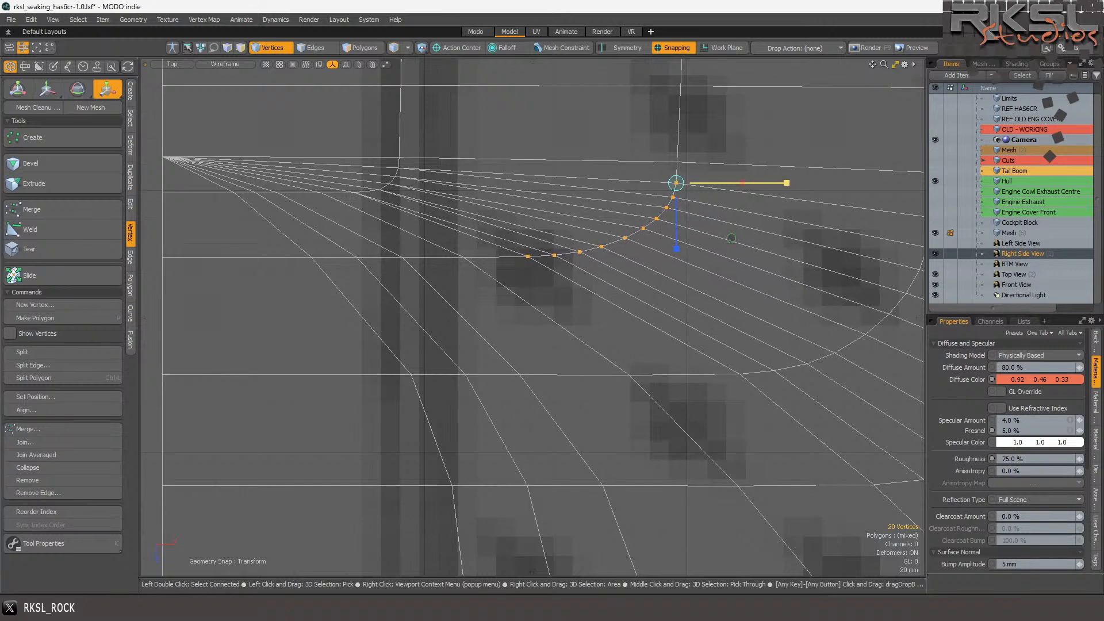
pyautogui.press('Escape')
pyautogui.press('Escape')
# - Inspect the shading of the hull's nose and upper front surface in the render preview from different angles
pyautogui.scroll(-4, 476, 229)
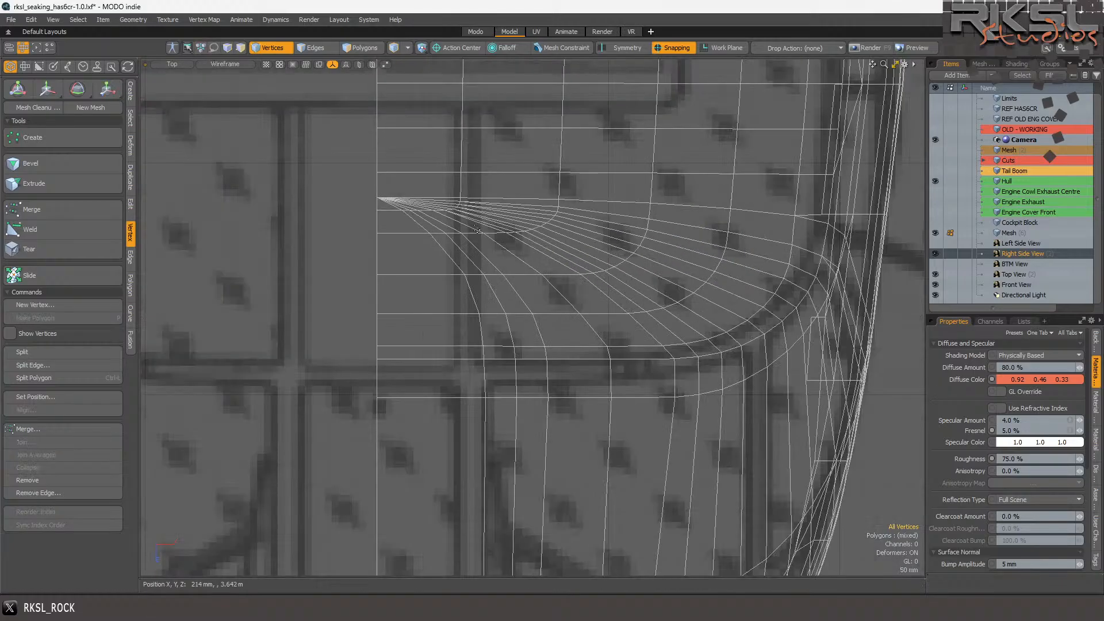
pyautogui.scroll(-5, 549, 229)
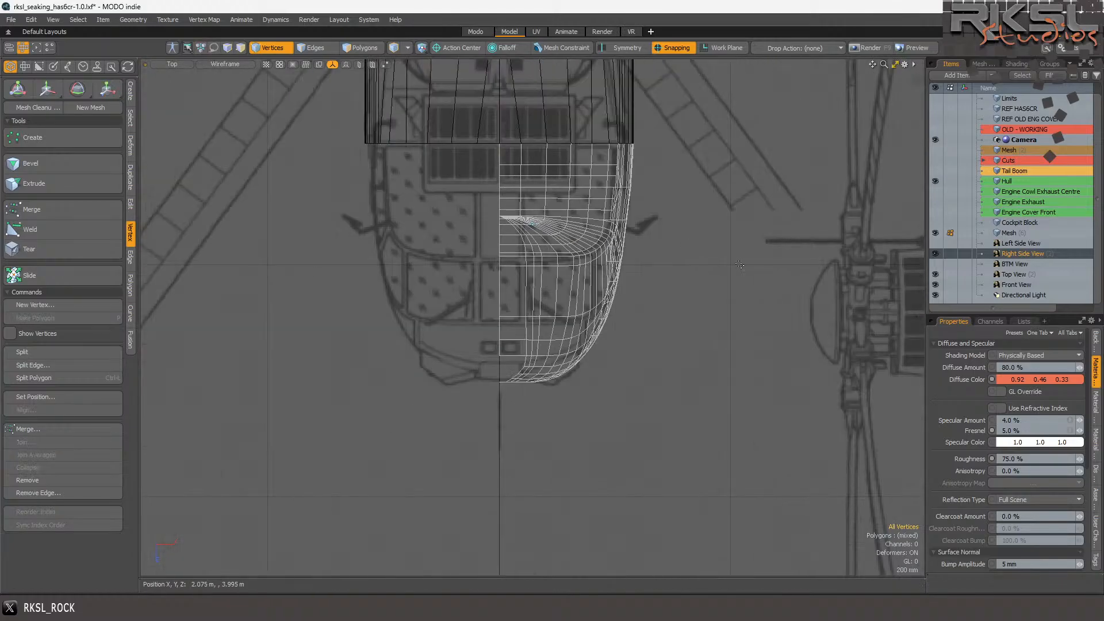
pyautogui.click(602, 32)
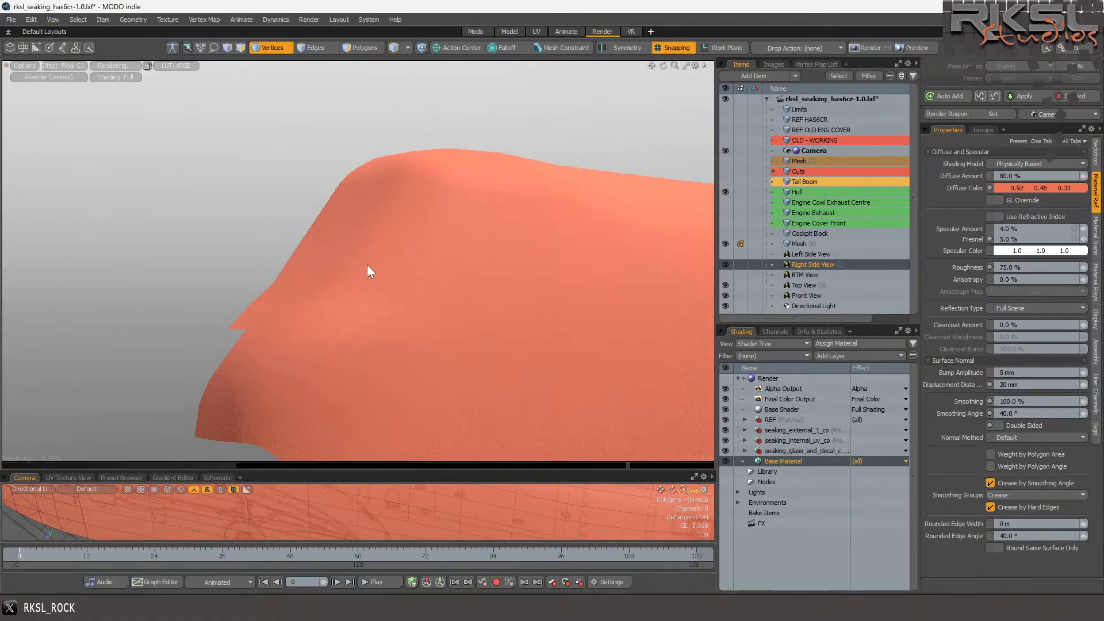
pyautogui.moveTo(663, 67); pyautogui.dragTo(653, 74)
pyautogui.press('a')
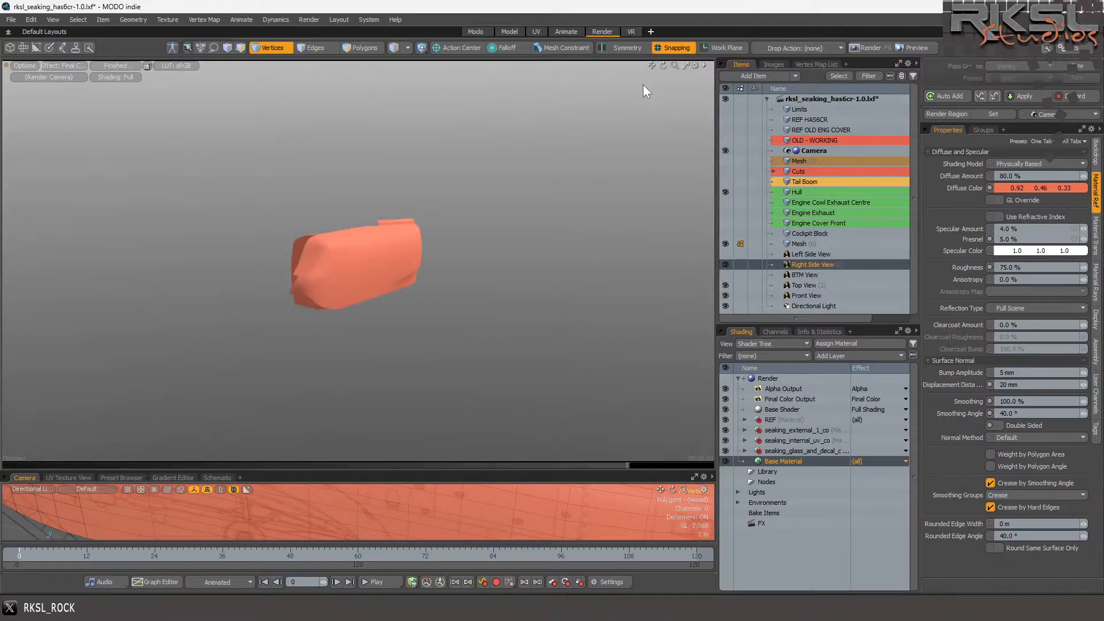
pyautogui.scroll(10, 642, 85)
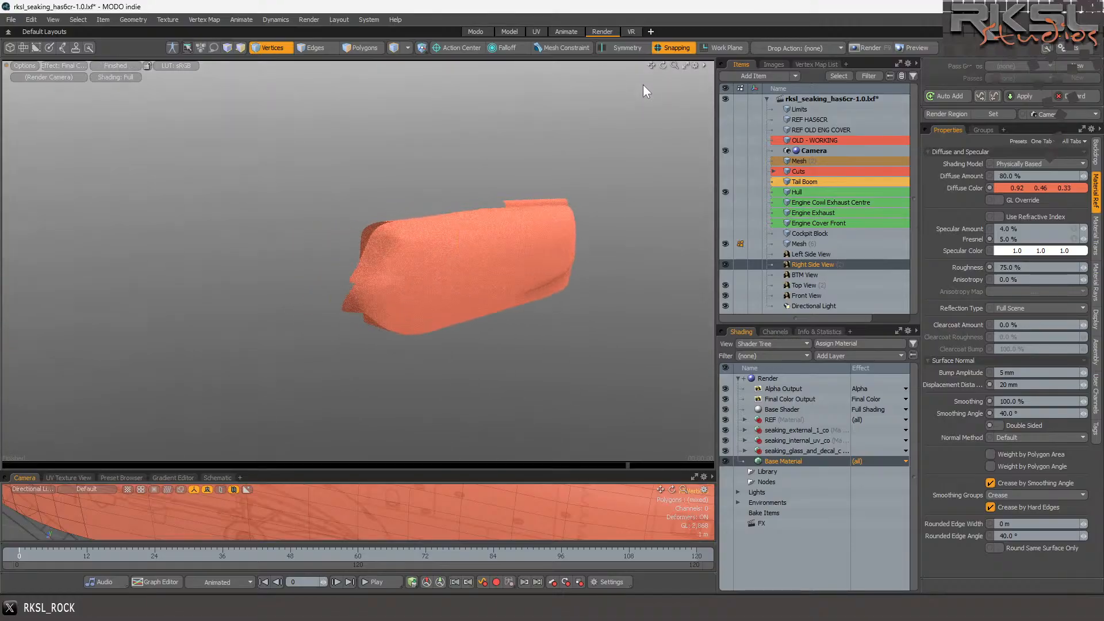
pyautogui.scroll(5, 642, 84)
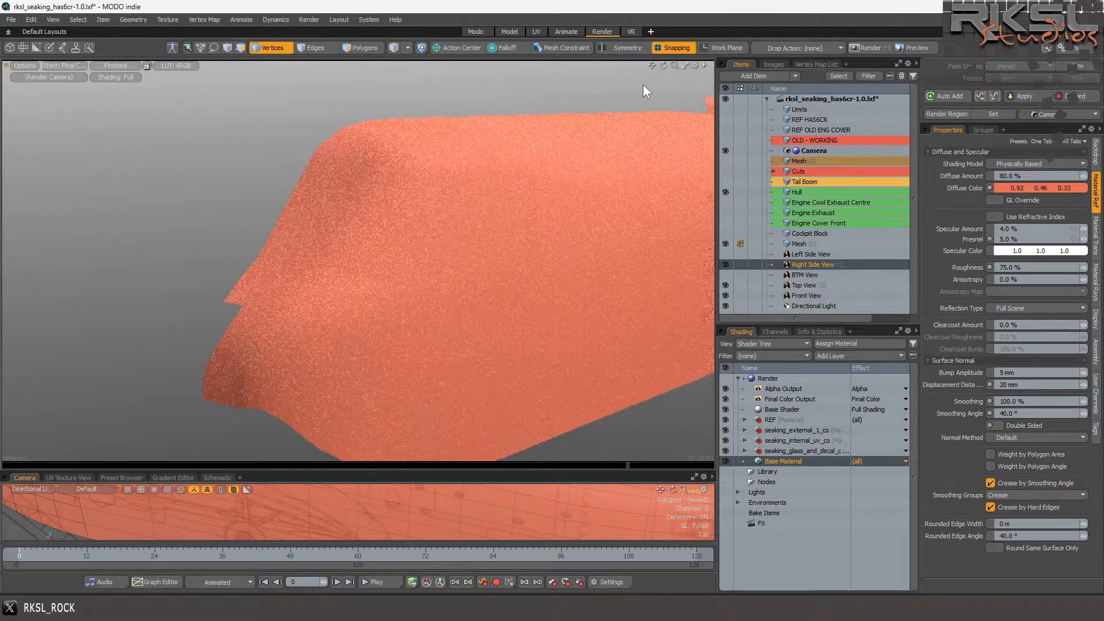
pyautogui.keyDown('alt'); pyautogui.moveTo(643, 84); pyautogui.dragTo(643, 84); pyautogui.keyUp('alt')
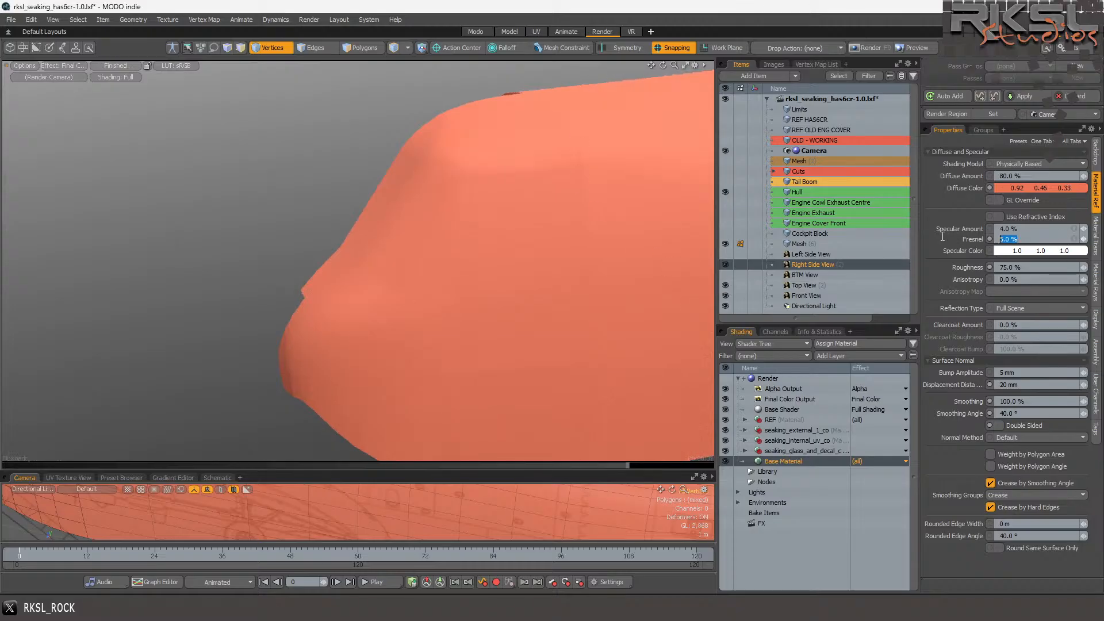
# - Set the base material's Fresnel to 80% and roughness to 2%, and check the reflections across the nose surface
pyautogui.write('8')
pyautogui.press('Return')
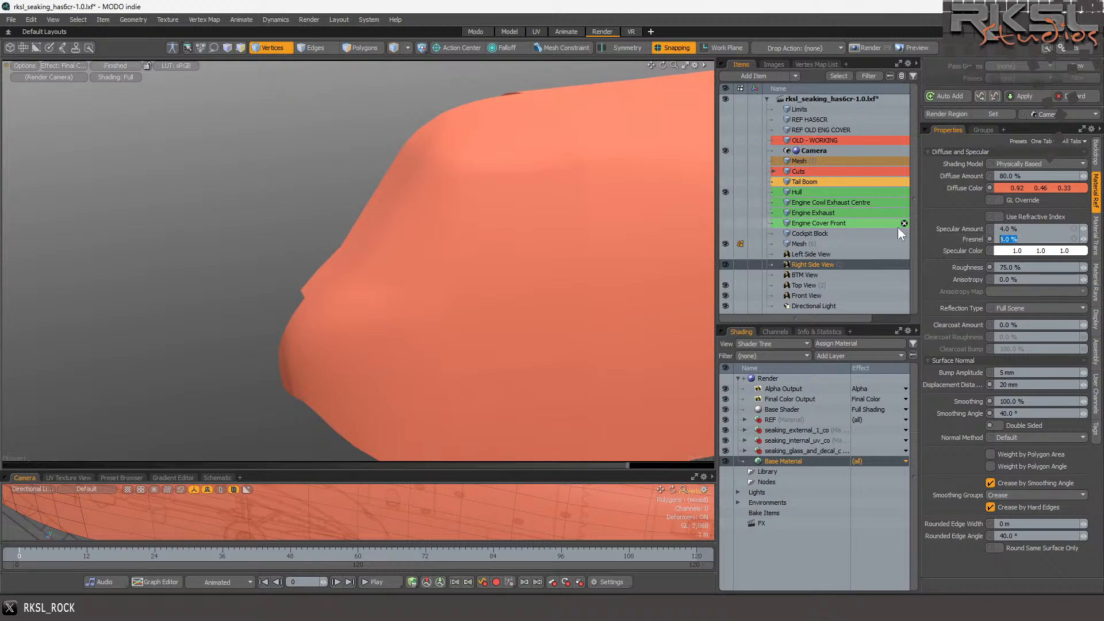
pyautogui.write('80')
pyautogui.press('Return')
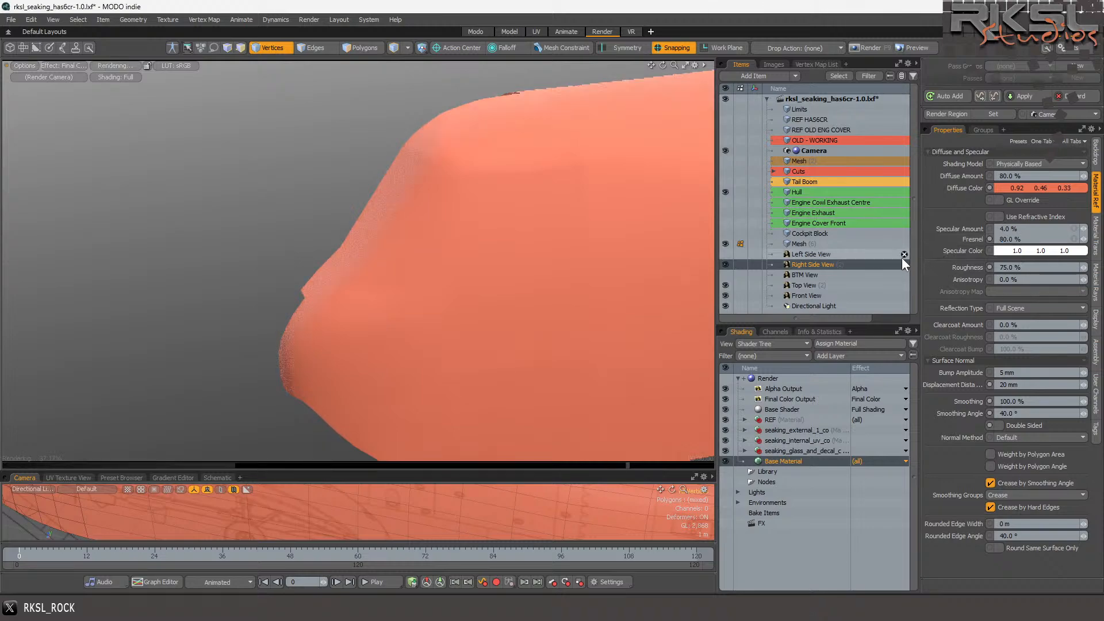
pyautogui.write('2')
pyautogui.press('Return')
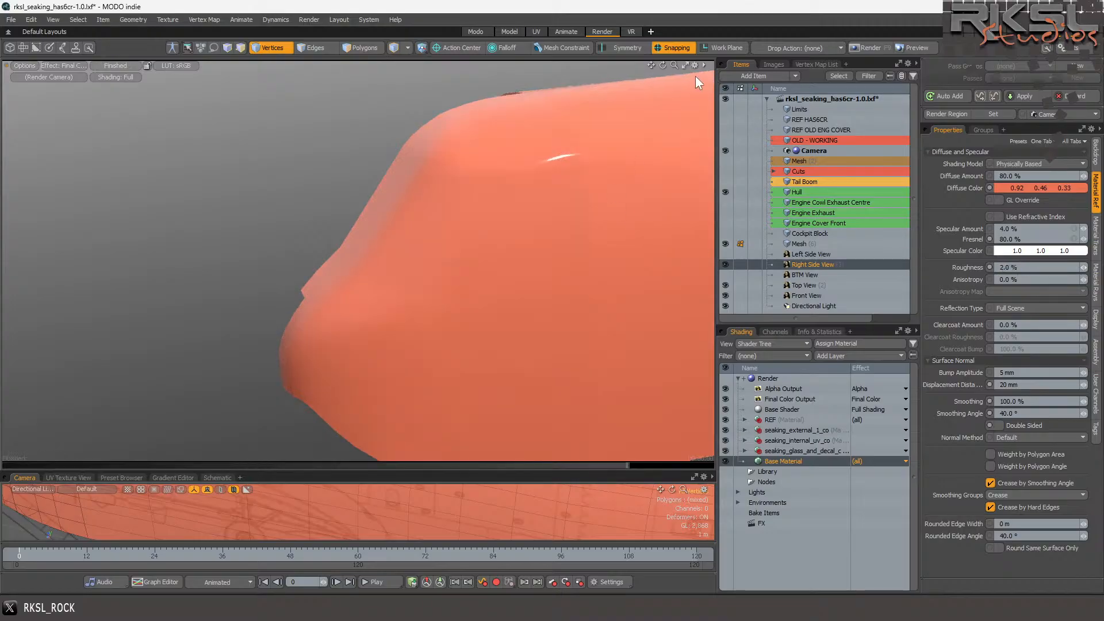
pyautogui.moveTo(662, 65); pyautogui.dragTo(592, 79)
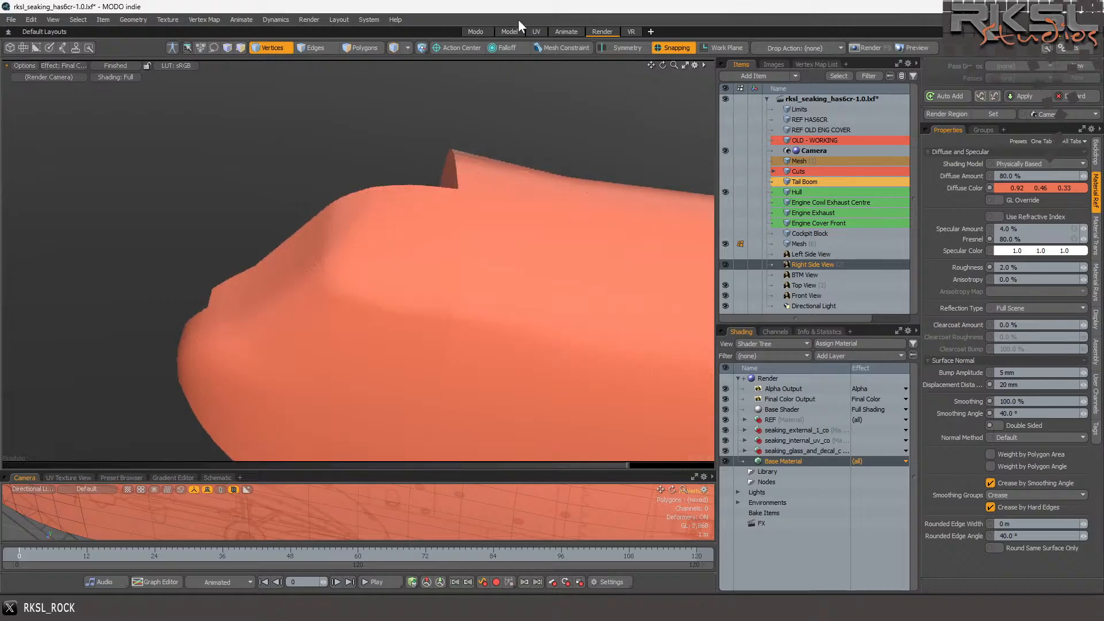
# - From the top view, select the edges bordering the open gap at the hull's nose
pyautogui.click(509, 31)
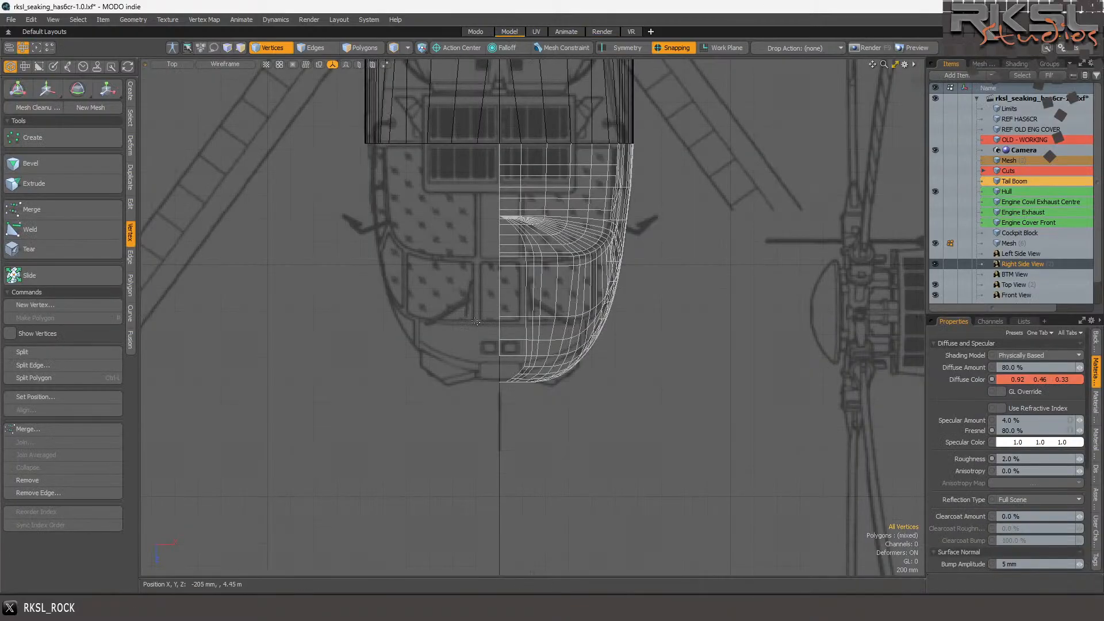
pyautogui.scroll(3, 512, 369)
pyautogui.scroll(3, 551, 356)
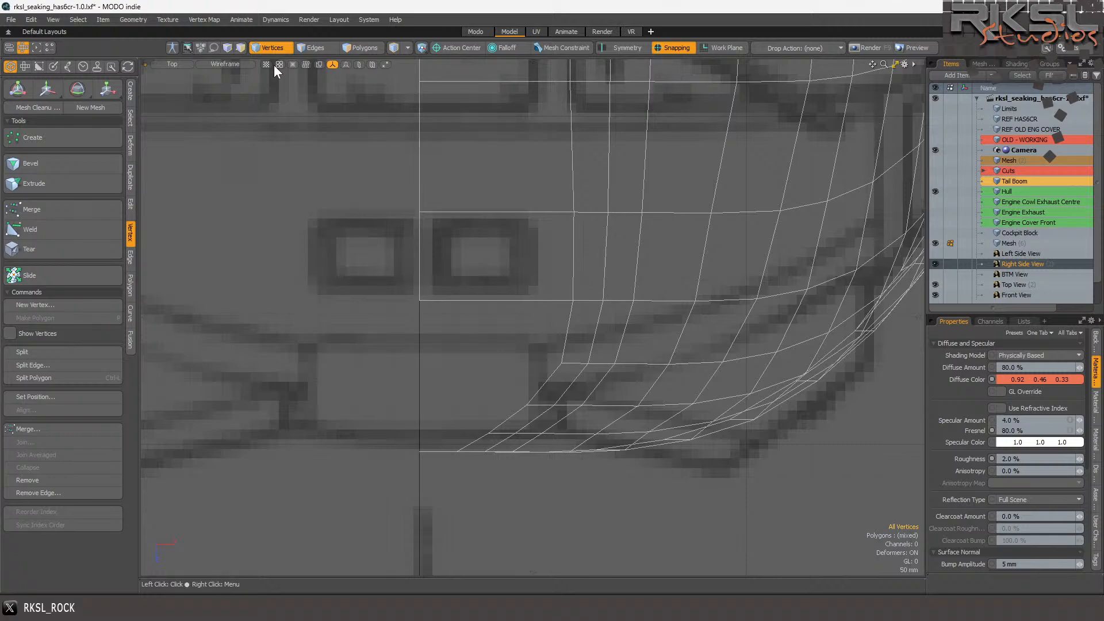
pyautogui.moveTo(586, 278)
pyautogui.mouseDown(button='right')
pyautogui.moveTo(386, 446)
pyautogui.moveTo(477, 474)
pyautogui.moveTo(546, 373)
pyautogui.moveTo(582, 283)
pyautogui.mouseUp(button='right')
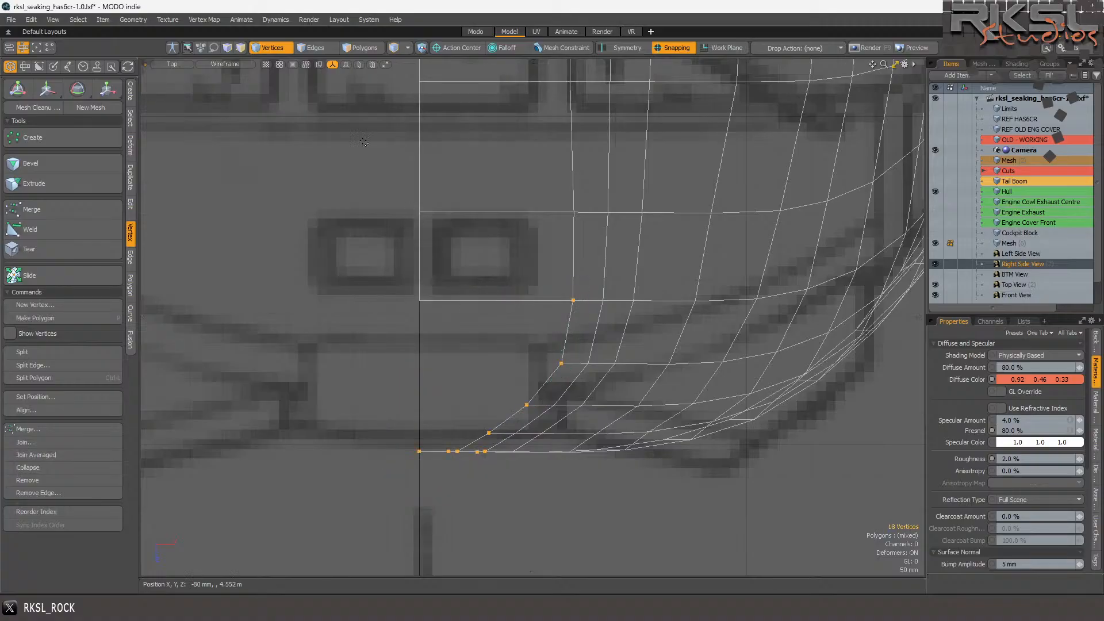
pyautogui.click(315, 47)
pyautogui.click(575, 352)
pyautogui.moveTo(576, 355)
pyautogui.mouseDown(button='right')
pyautogui.moveTo(575, 345)
pyautogui.moveTo(386, 454)
pyautogui.moveTo(460, 489)
pyautogui.mouseUp(button='right')
# - In the perspective view, reduce the selection to the continuous edge run along the nose gap, dropping the stray inner edges
pyautogui.click(184, 64)
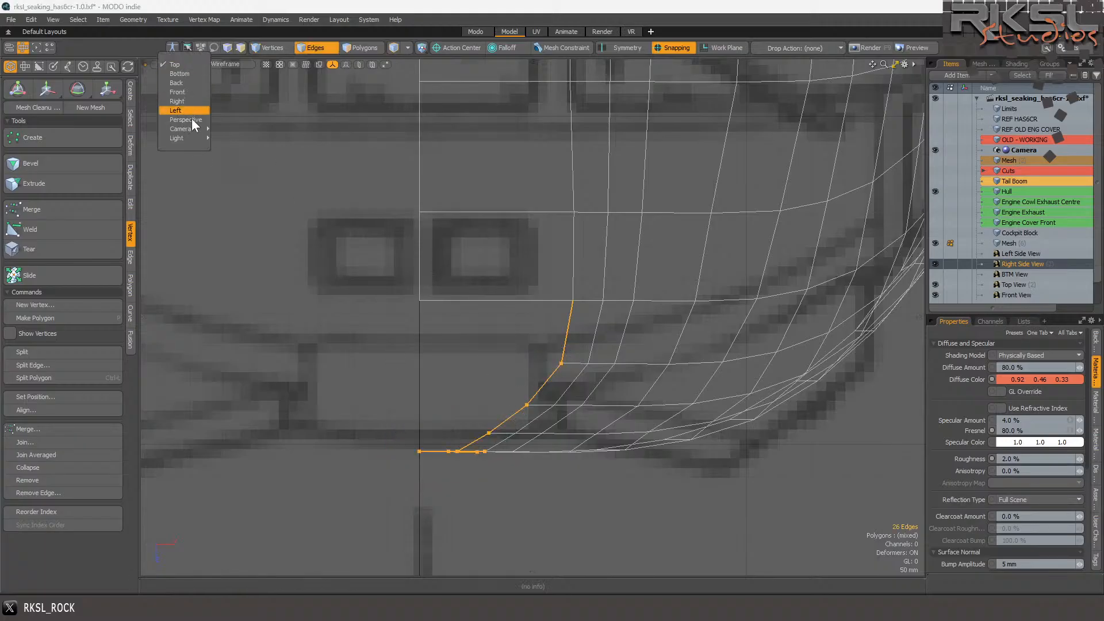
pyautogui.click(192, 120)
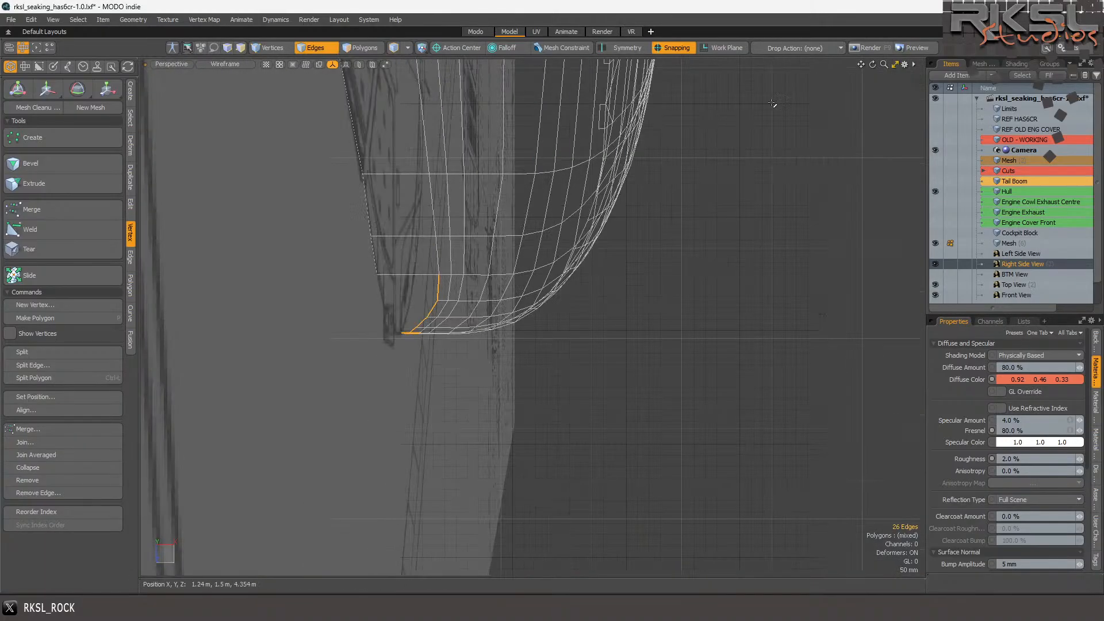
pyautogui.moveTo(873, 65); pyautogui.dragTo(606, 155)
pyautogui.scroll(3, 435, 507)
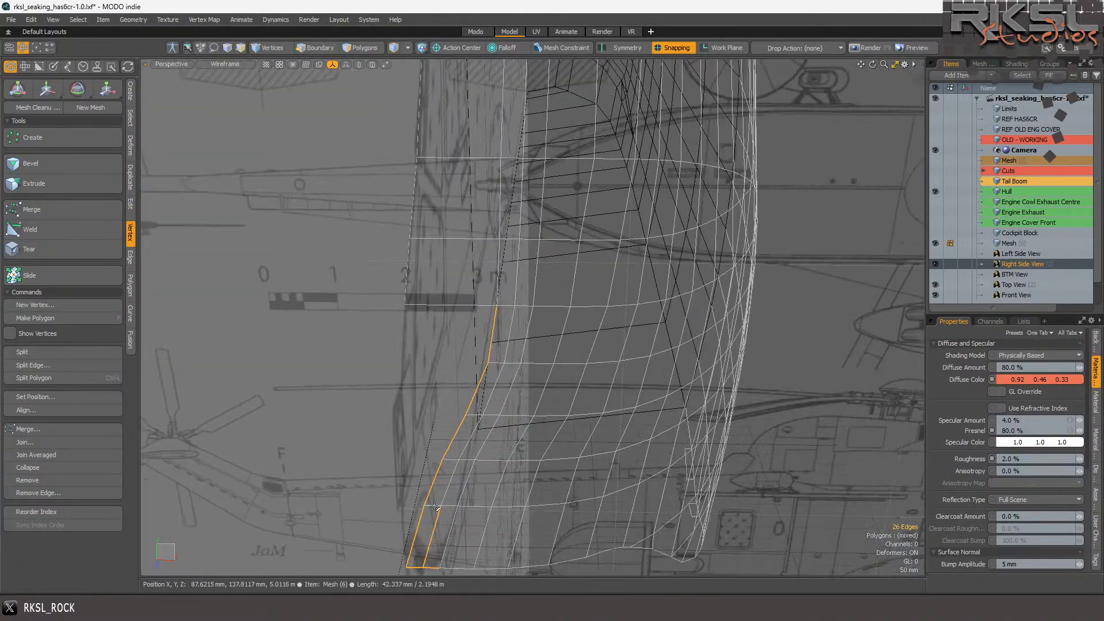
pyautogui.press('2')
# - Extend the selected gap edges towards the centreline and set the new edges' X position to 0 m
pyautogui.click(130, 257)
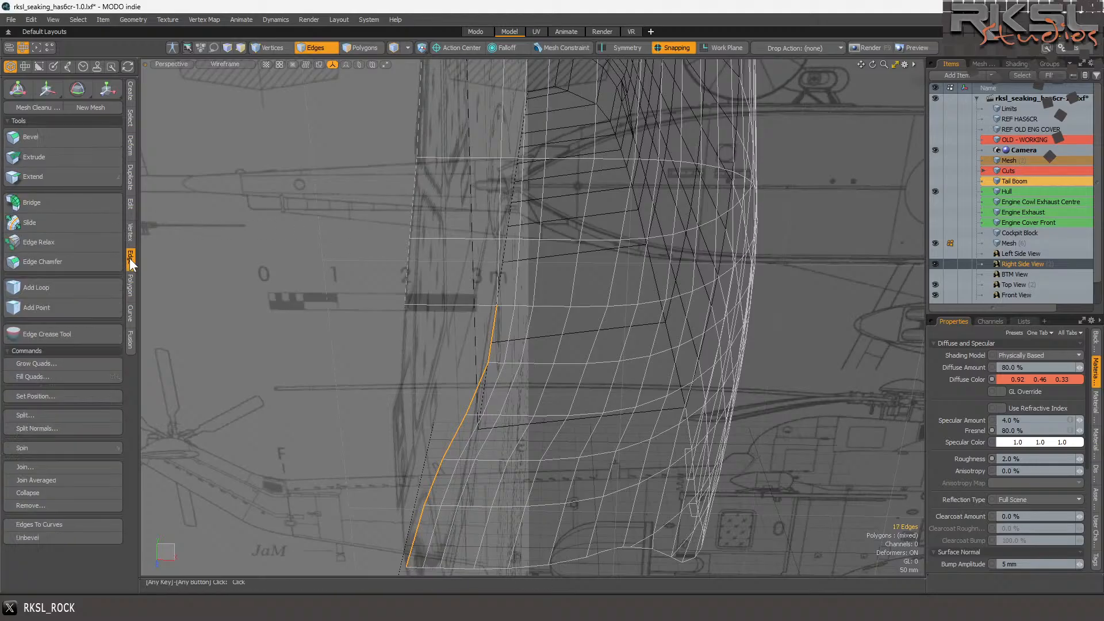
pyautogui.click(36, 177)
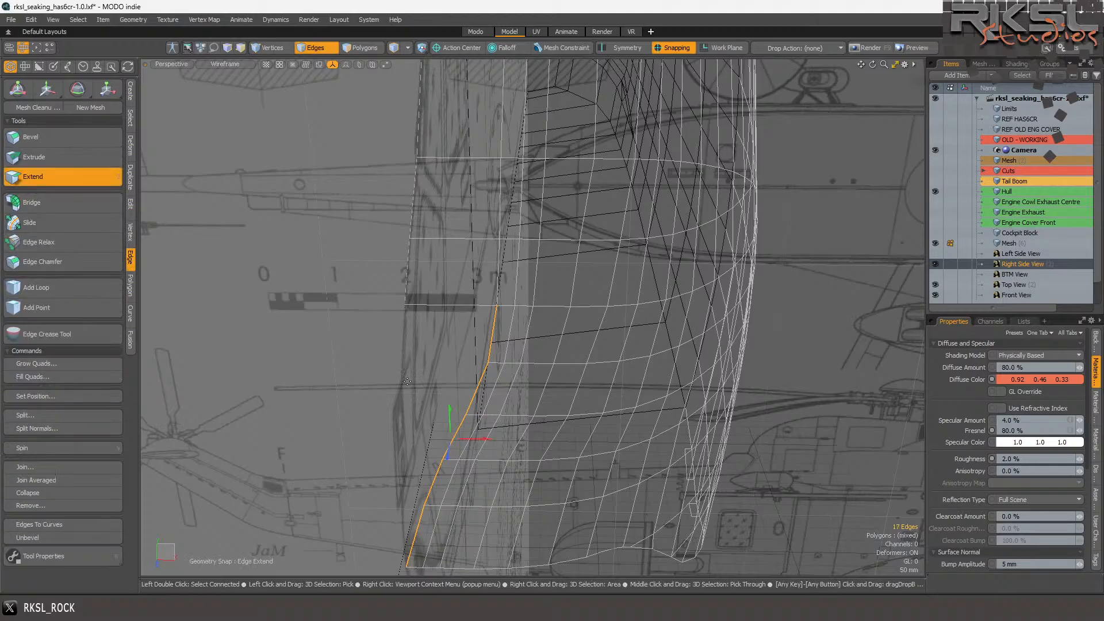
pyautogui.moveTo(488, 439); pyautogui.dragTo(423, 439)
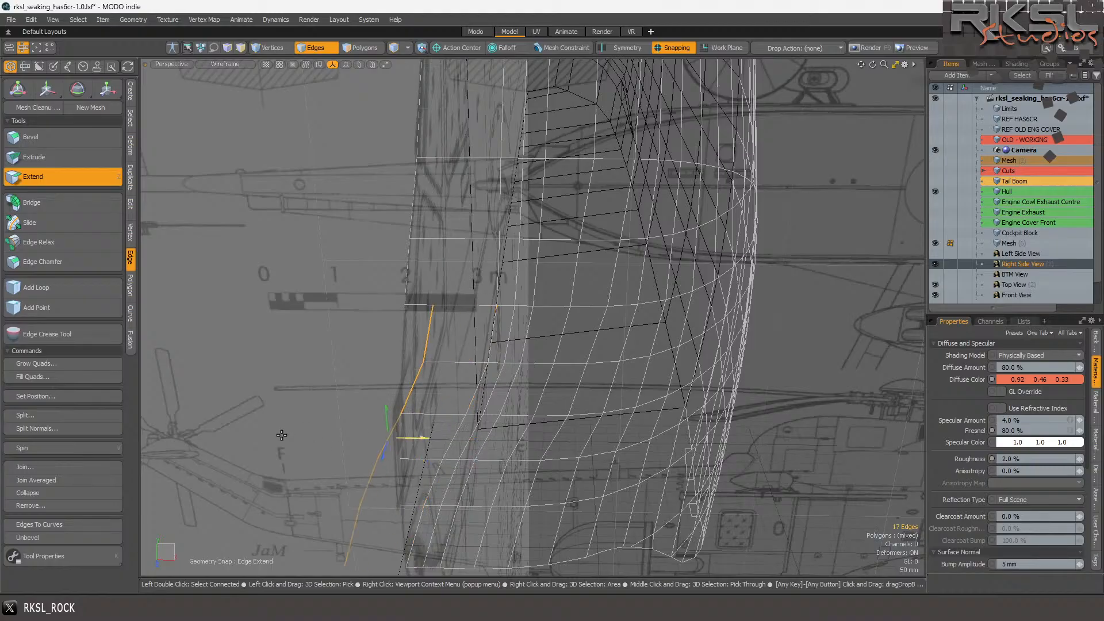
pyautogui.press('space')
pyautogui.click(131, 233)
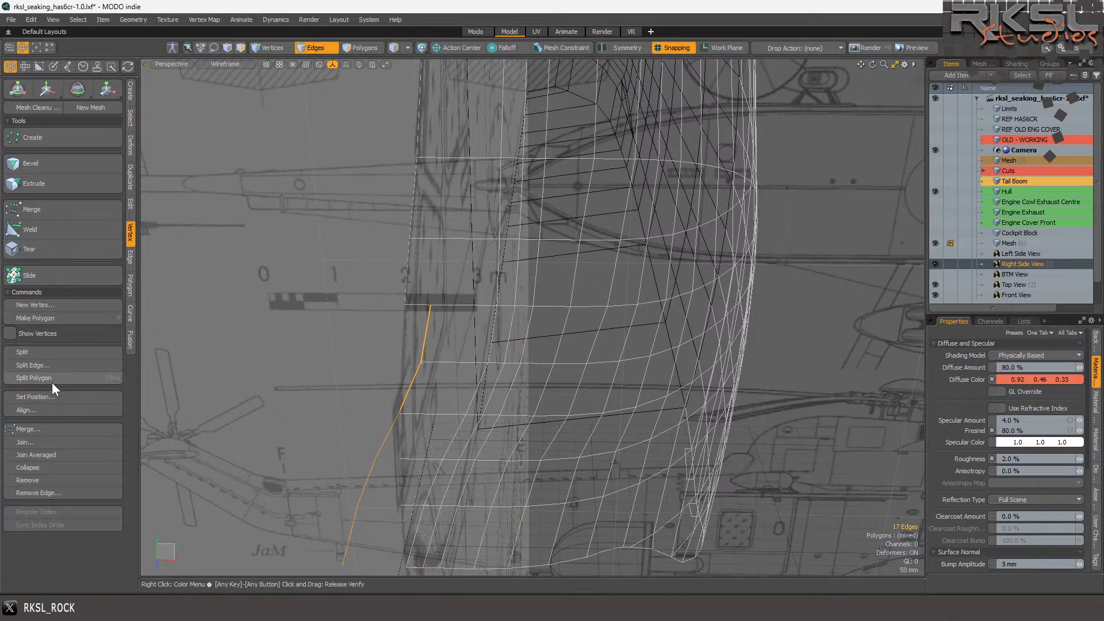
pyautogui.click(51, 398)
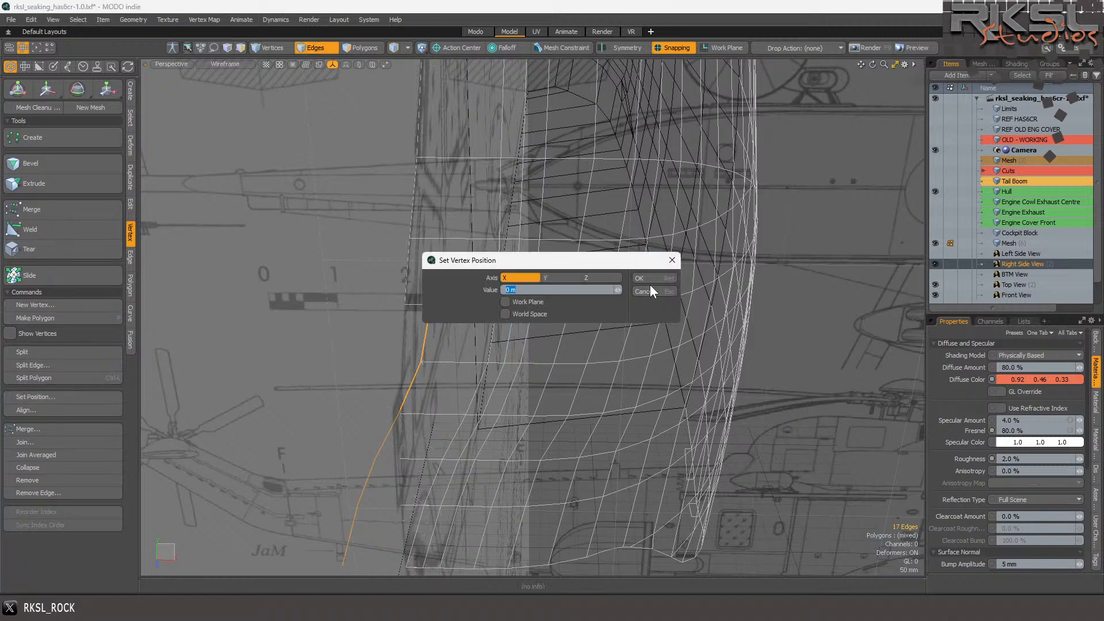
pyautogui.click(643, 278)
# - Select all polygons of the nose mesh and merge its overlapping vertices
pyautogui.press('3')
pyautogui.scroll(-3, 421, 262)
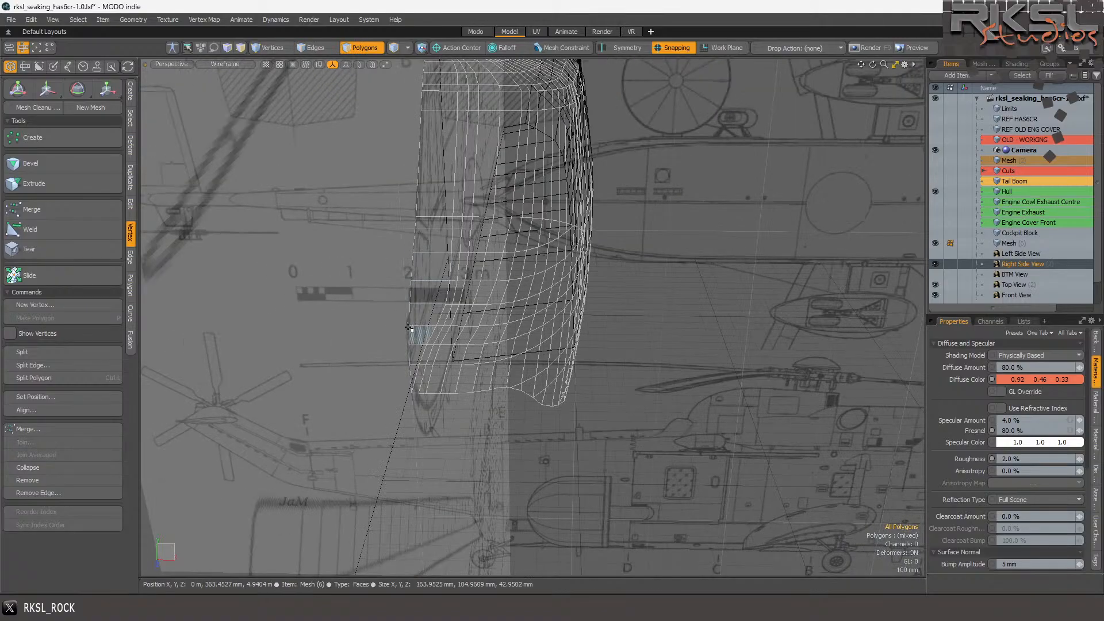
pyautogui.scroll(3, 420, 356)
pyautogui.scroll(-2, 429, 311)
pyautogui.scroll(-3, 429, 311)
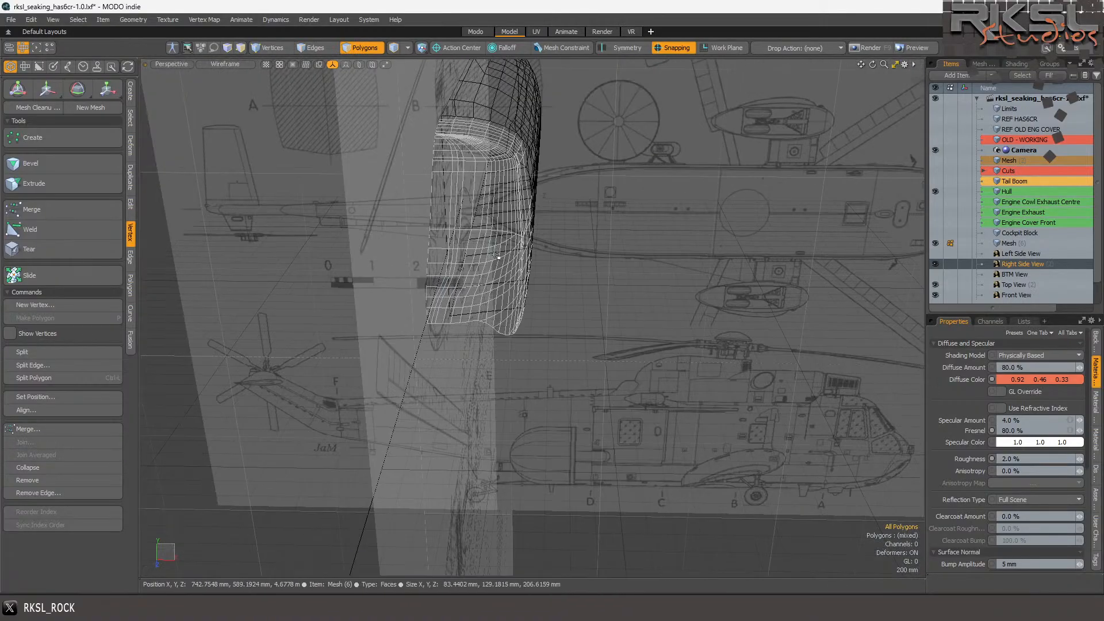
pyautogui.moveTo(691, 190)
pyautogui.mouseDown(button='right')
pyautogui.moveTo(623, 512)
pyautogui.moveTo(667, 253)
pyautogui.mouseUp(button='right')
pyautogui.click(132, 19)
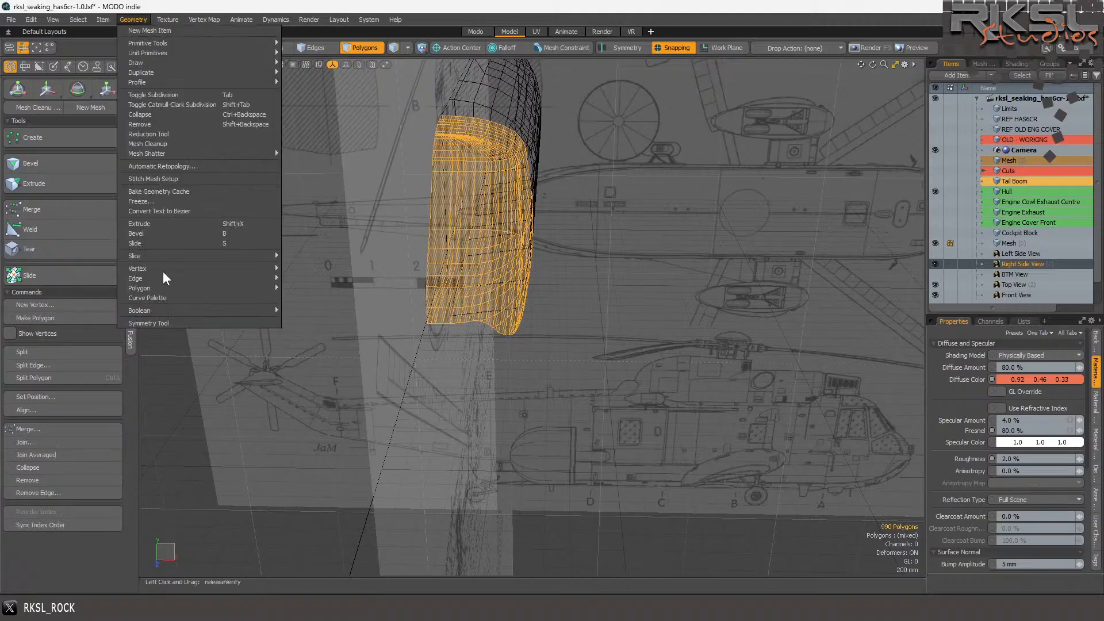
pyautogui.moveTo(243, 268)
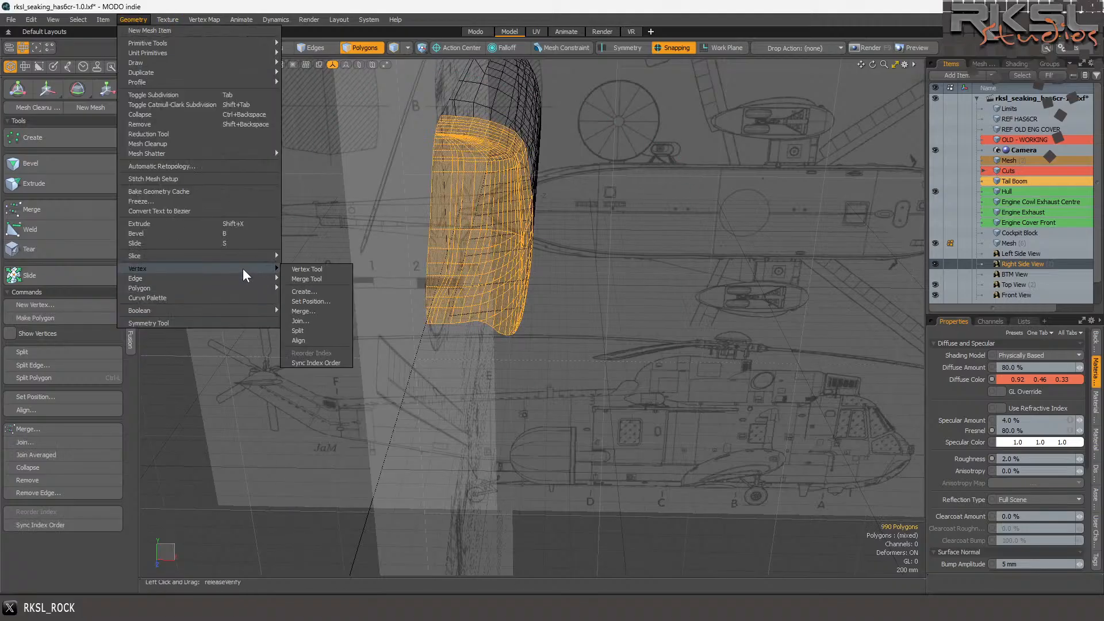
pyautogui.click(323, 312)
pyautogui.click(652, 274)
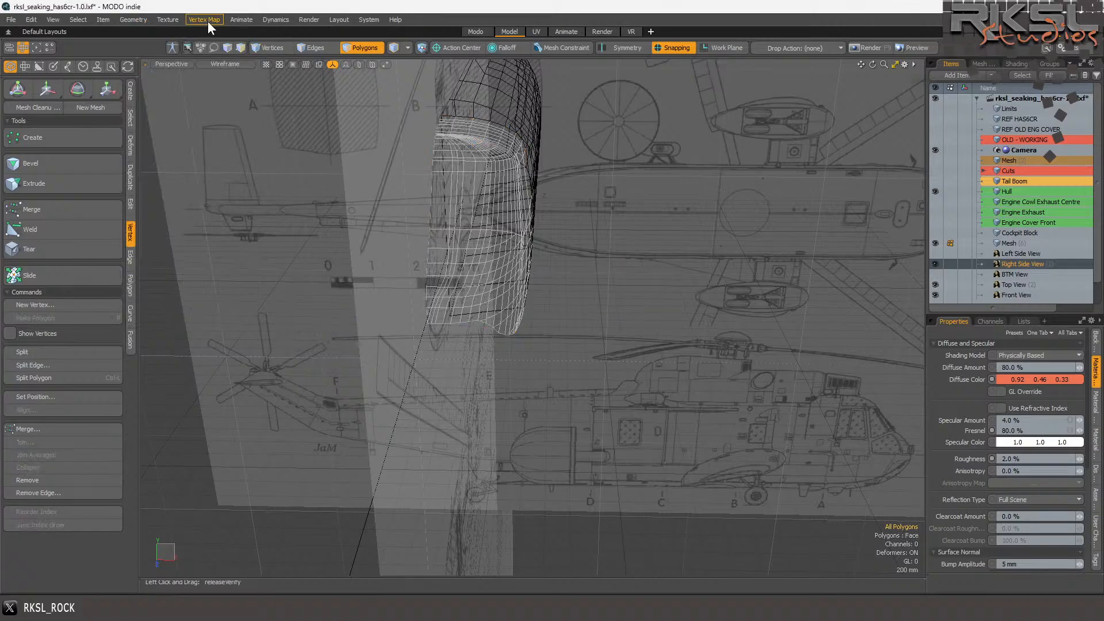
# - Run Mesh Cleanup on the nose mesh with every cleanup option enabled
pyautogui.click(133, 19)
pyautogui.click(165, 141)
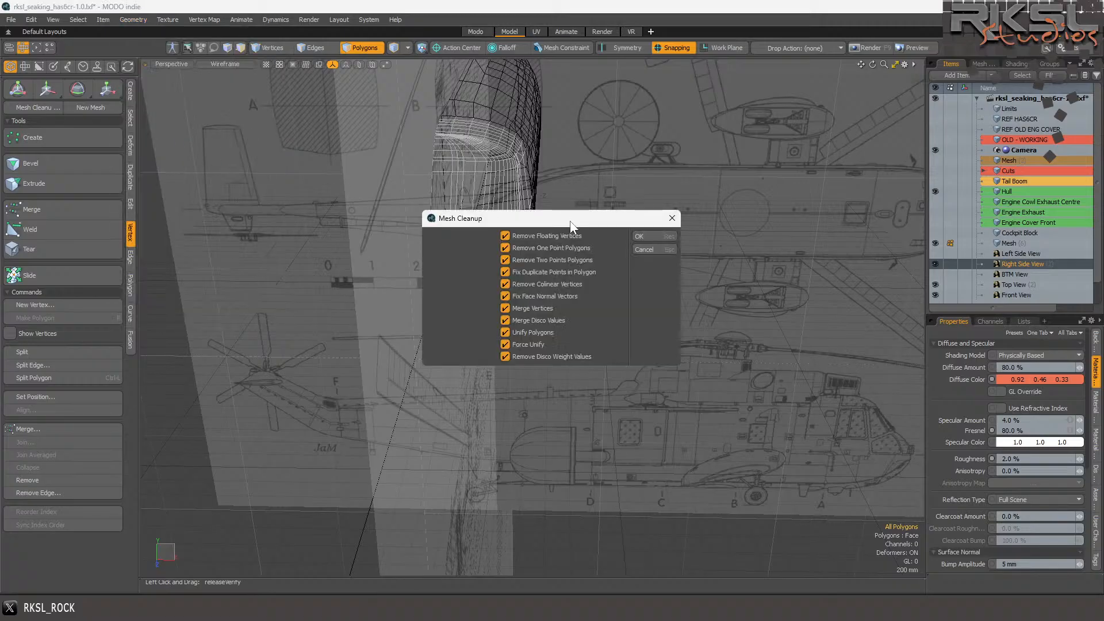
pyautogui.click(657, 237)
pyautogui.click(607, 262)
pyautogui.click(616, 249)
# - Check the nose surface for holes in the render preview and up close in the perspective view with Default shading
pyautogui.click(602, 32)
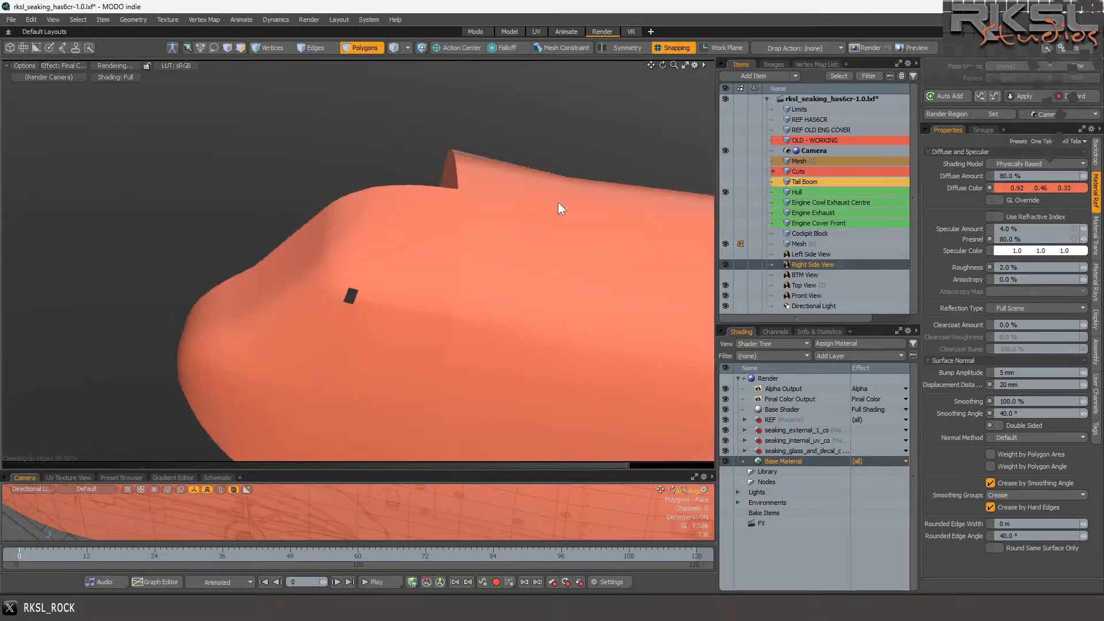
pyautogui.moveTo(665, 65); pyautogui.dragTo(649, 17)
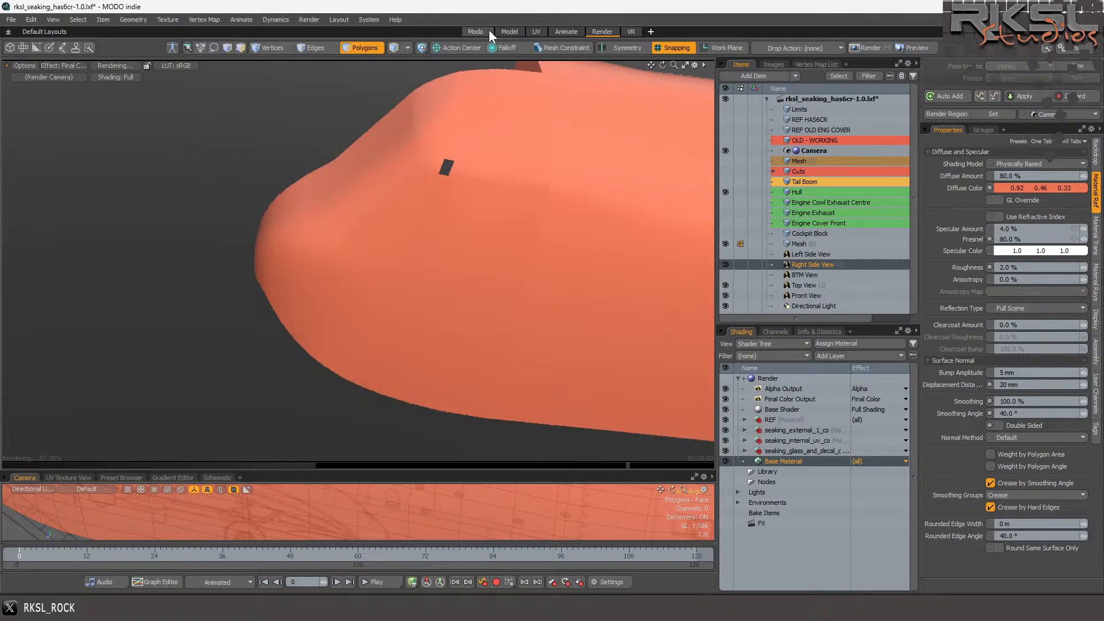
pyautogui.click(506, 33)
pyautogui.scroll(5, 535, 177)
pyautogui.scroll(1, 483, 172)
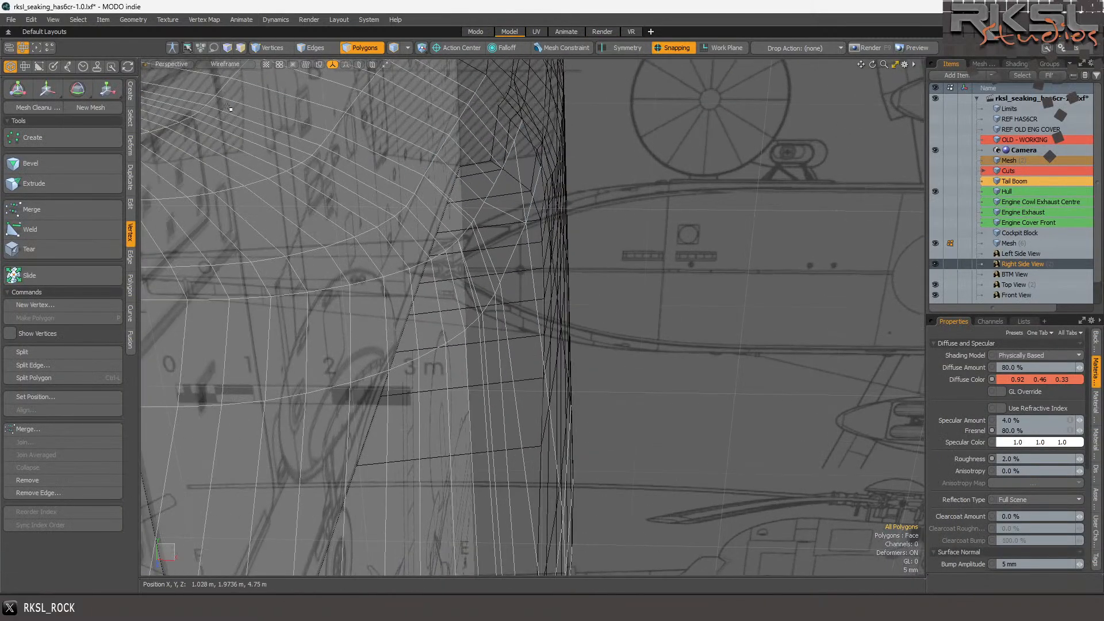
pyautogui.click(222, 66)
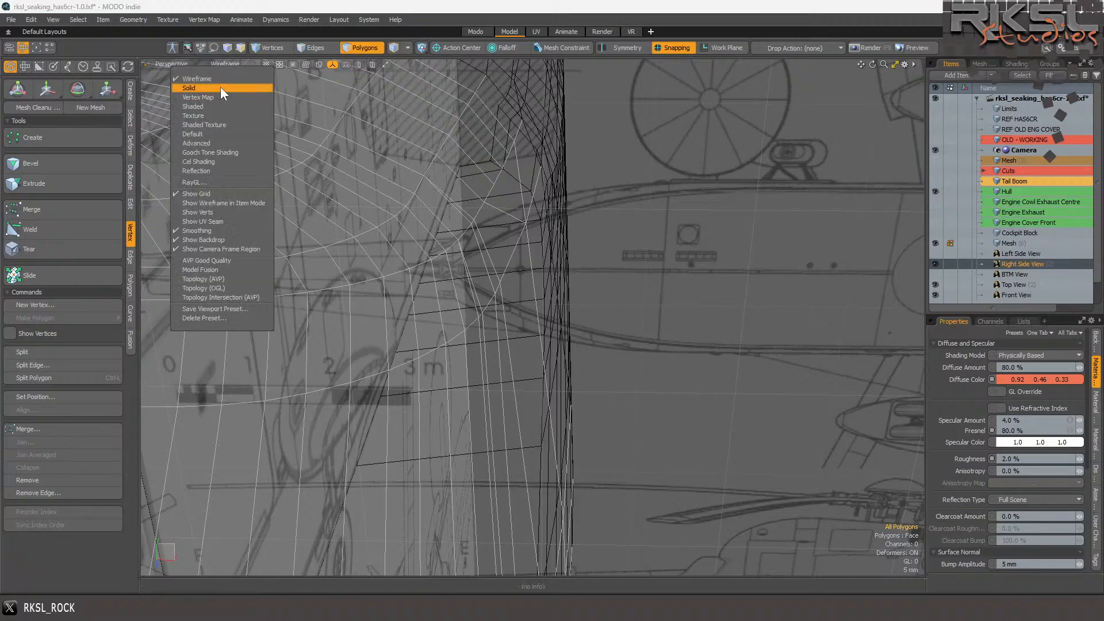
pyautogui.click(205, 137)
pyautogui.scroll(5, 464, 265)
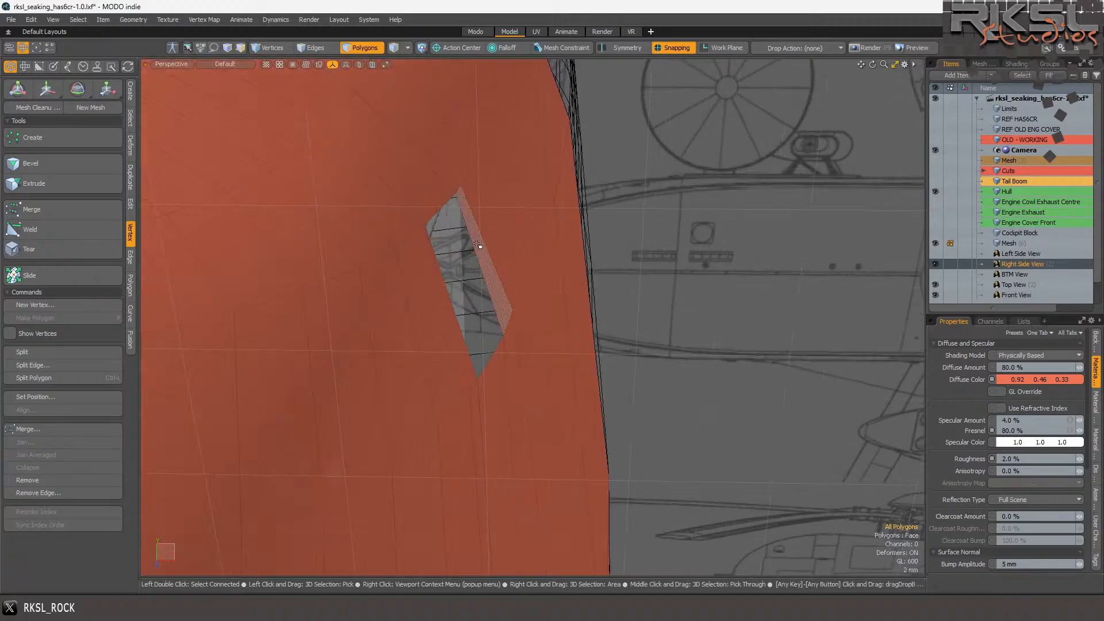
# - Select the thin polygon beside the hole in the nose's side, add the other stray polygon and delete them
pyautogui.click(486, 291)
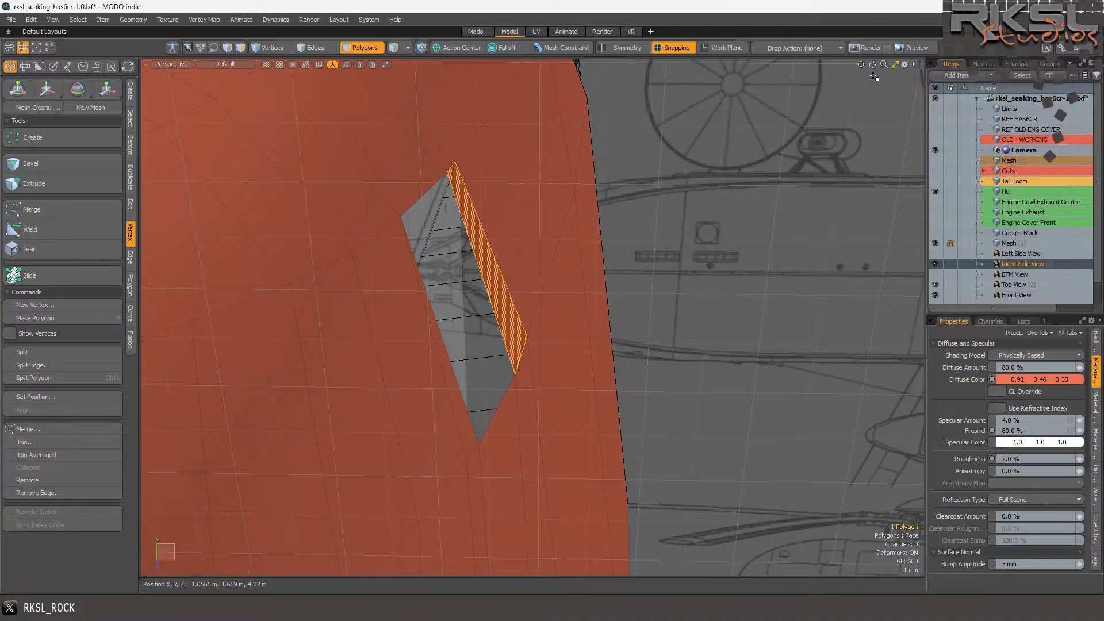
pyautogui.moveTo(874, 65); pyautogui.dragTo(871, 71)
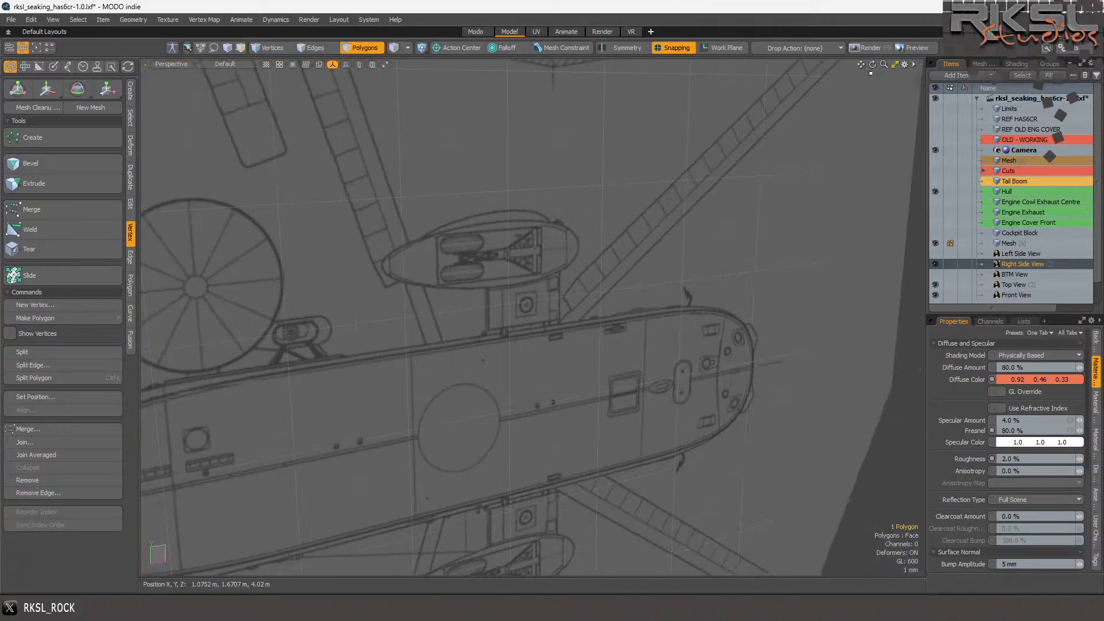
pyautogui.press('c')
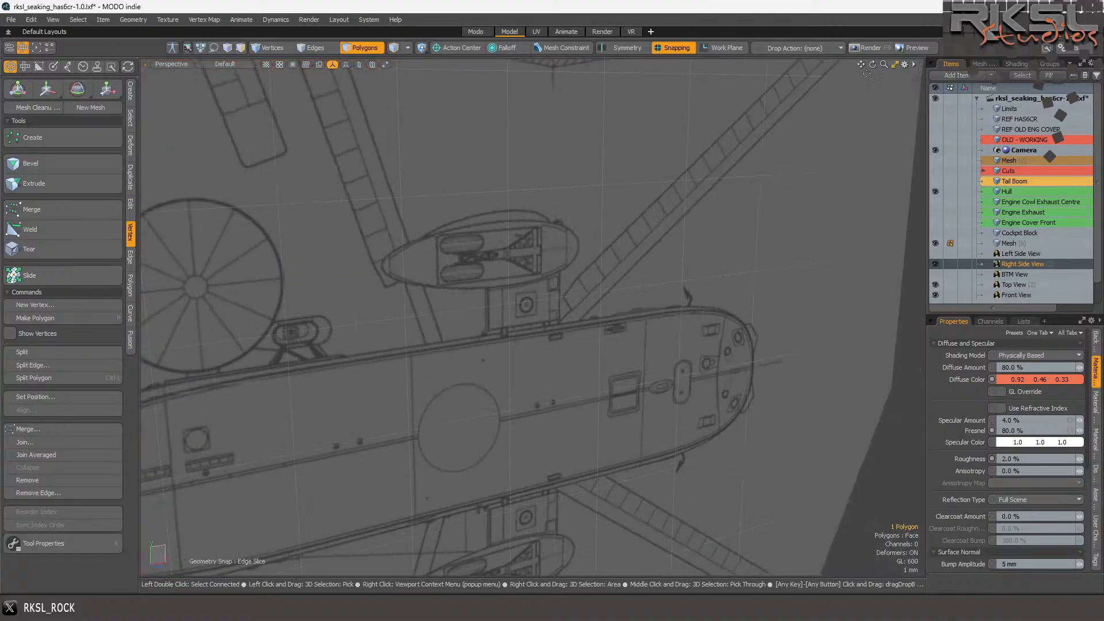
pyautogui.press('space')
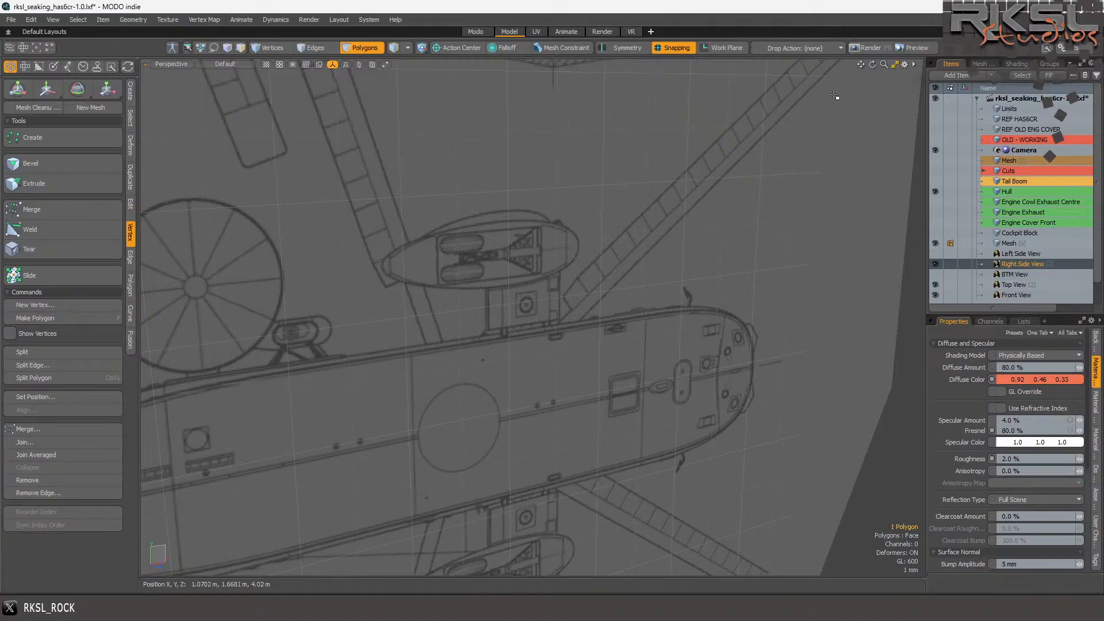
pyautogui.press('a')
pyautogui.scroll(8, 592, 325)
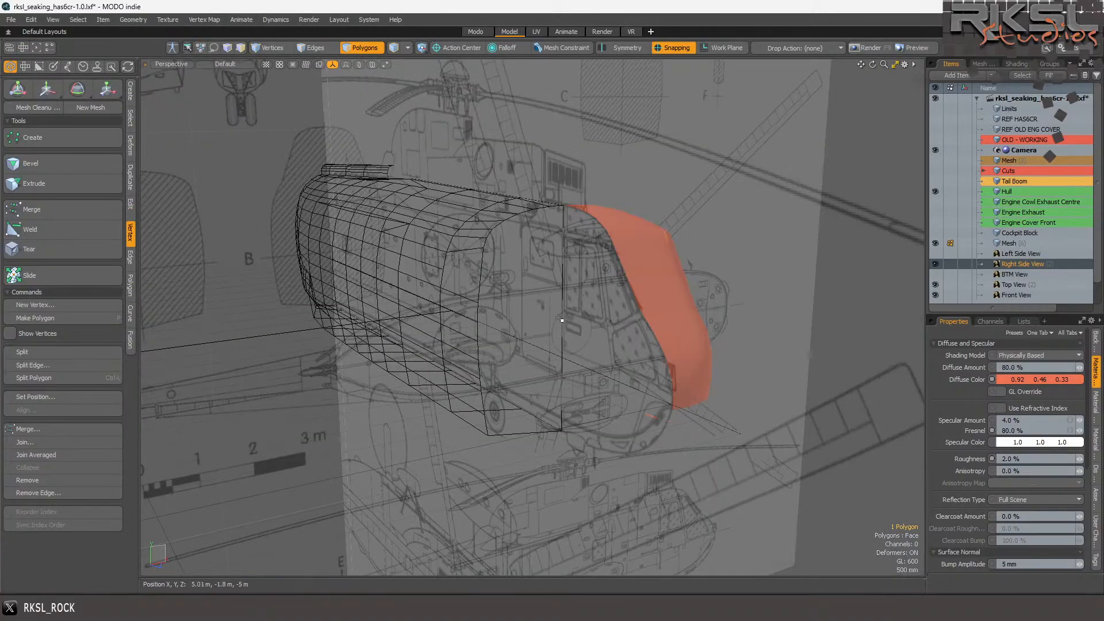
pyautogui.scroll(6, 528, 326)
pyautogui.moveTo(872, 64); pyautogui.dragTo(872, 64)
pyautogui.scroll(-8, 611, 205)
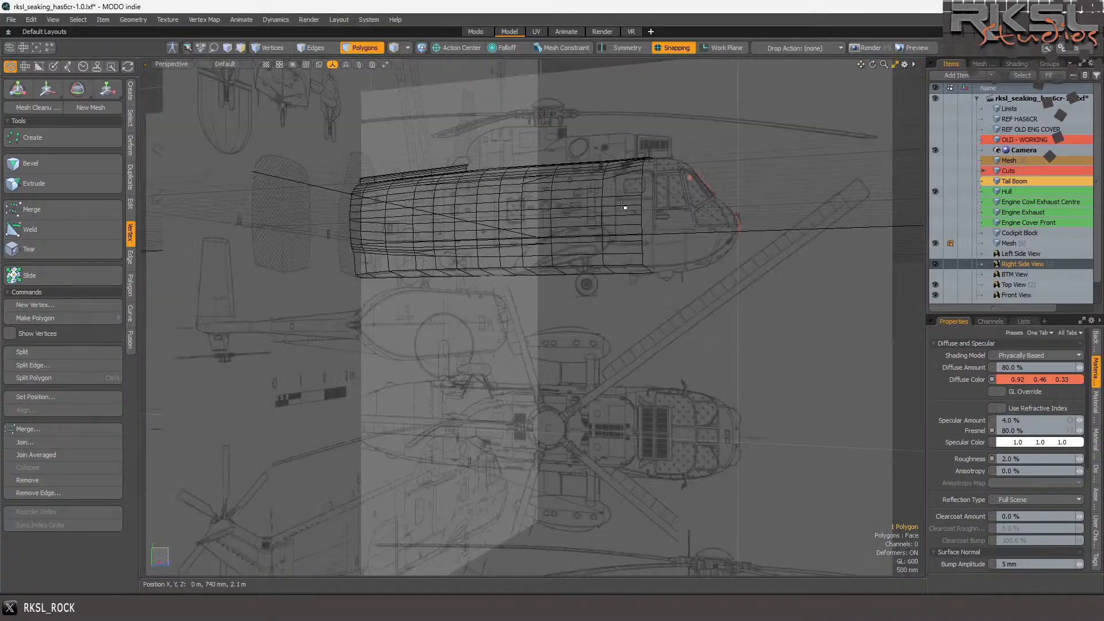
pyautogui.scroll(8, 687, 188)
pyautogui.keyDown('shift'); pyautogui.click(617, 167); pyautogui.keyUp('shift')
pyautogui.press('Delete')
pyautogui.scroll(-8, 546, 197)
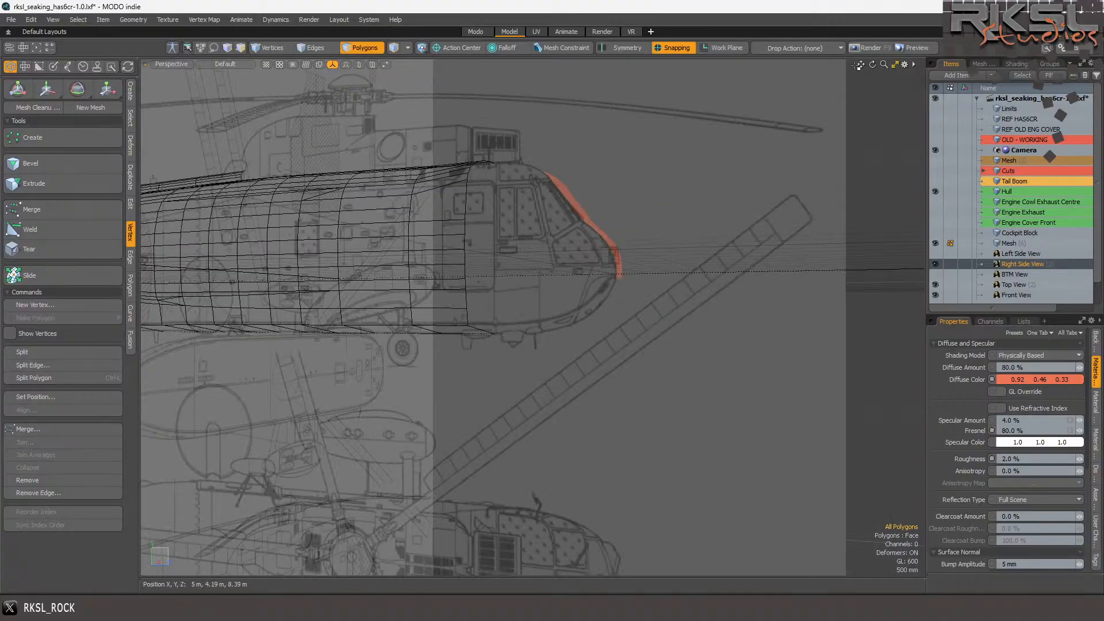
# - Examine the polygon flow and shading of the nose section from the front and side at different distances
pyautogui.moveTo(872, 64); pyautogui.dragTo(788, 70)
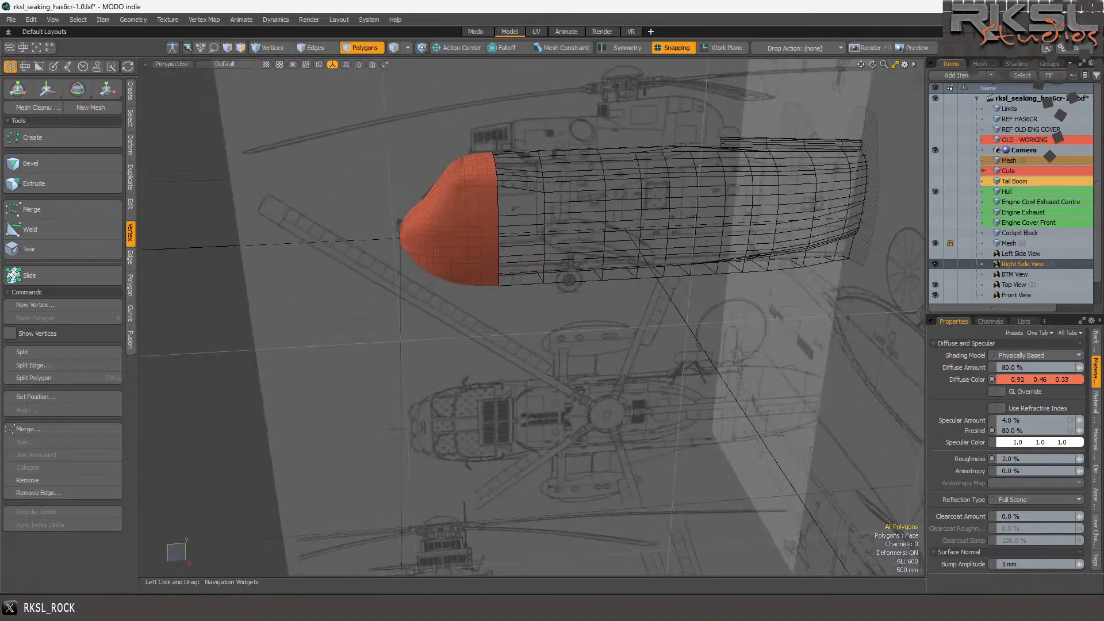
pyautogui.scroll(2, 434, 215)
pyautogui.scroll(5, 420, 229)
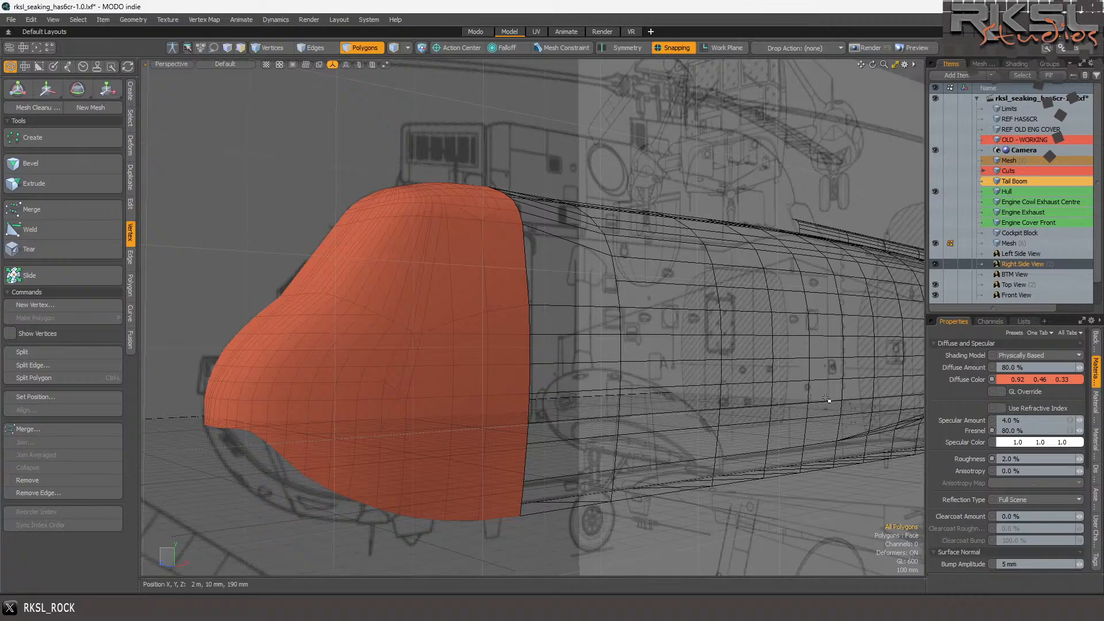
pyautogui.scroll(-2, 492, 285)
pyautogui.scroll(3, 410, 287)
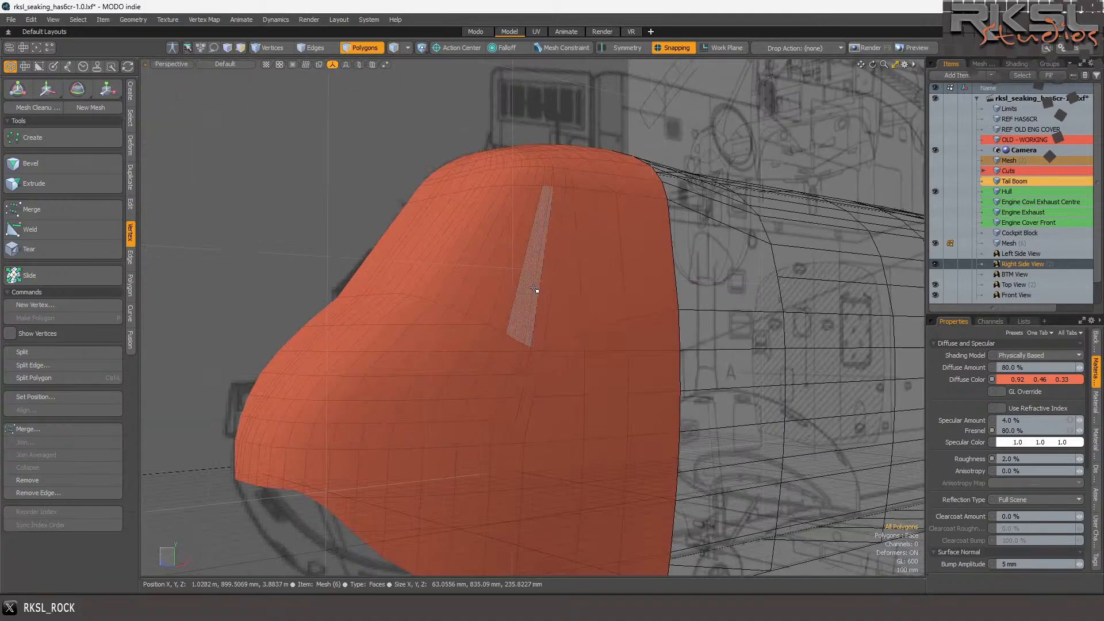
pyautogui.scroll(-3, 506, 274)
pyautogui.scroll(3, 545, 277)
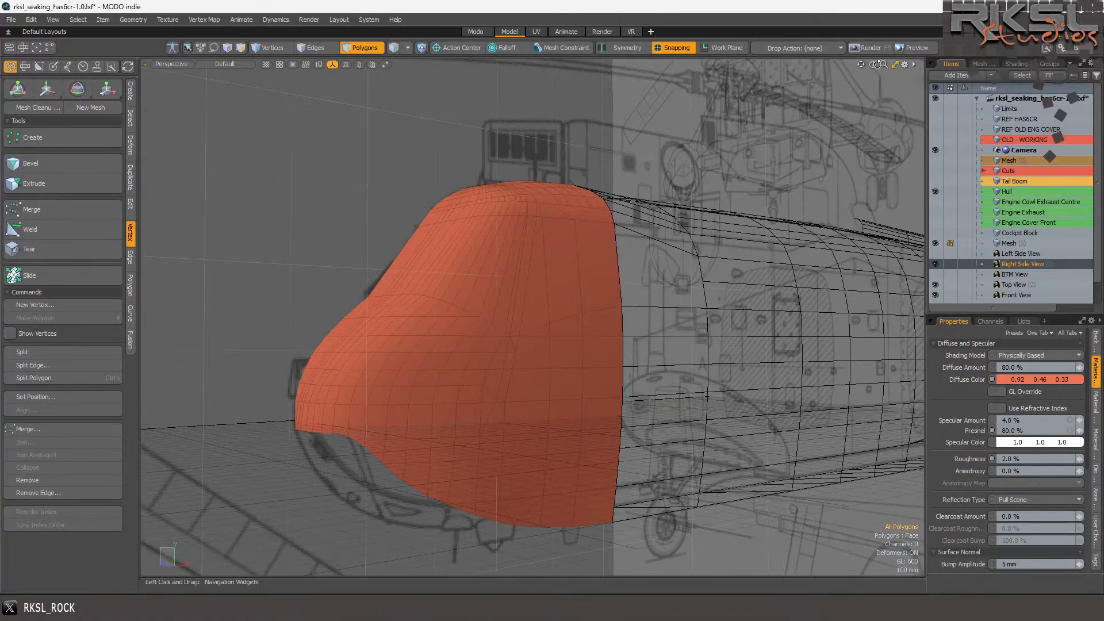
pyautogui.moveTo(872, 64)
pyautogui.mouseDown()
pyautogui.moveTo(914, 72)
pyautogui.moveTo(915, 95)
pyautogui.moveTo(903, 102)
pyautogui.moveTo(877, 66)
pyautogui.mouseUp()
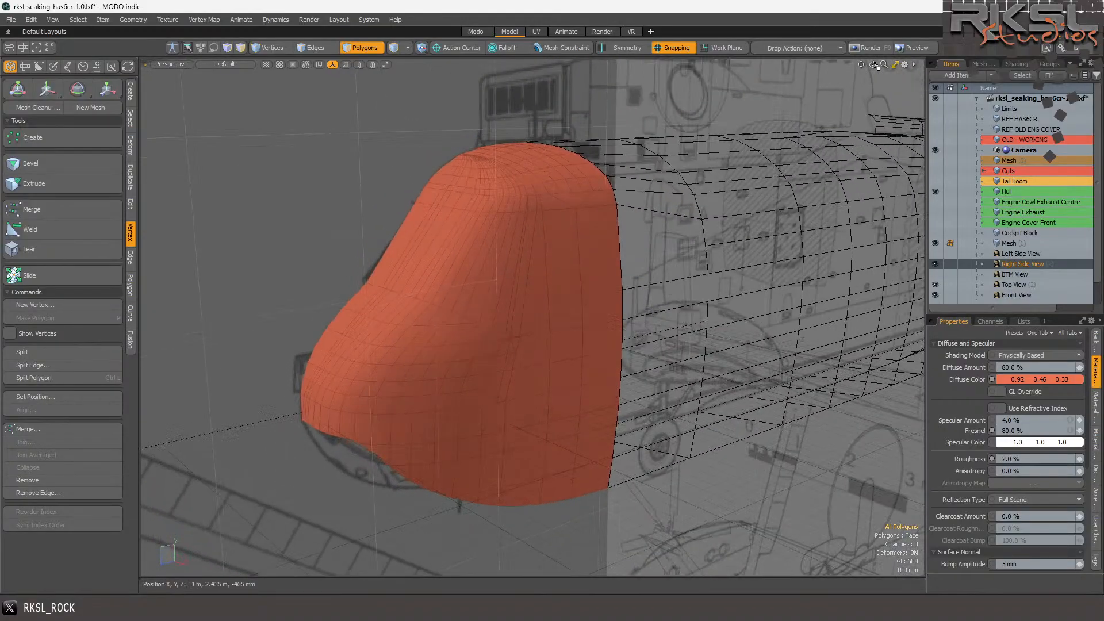
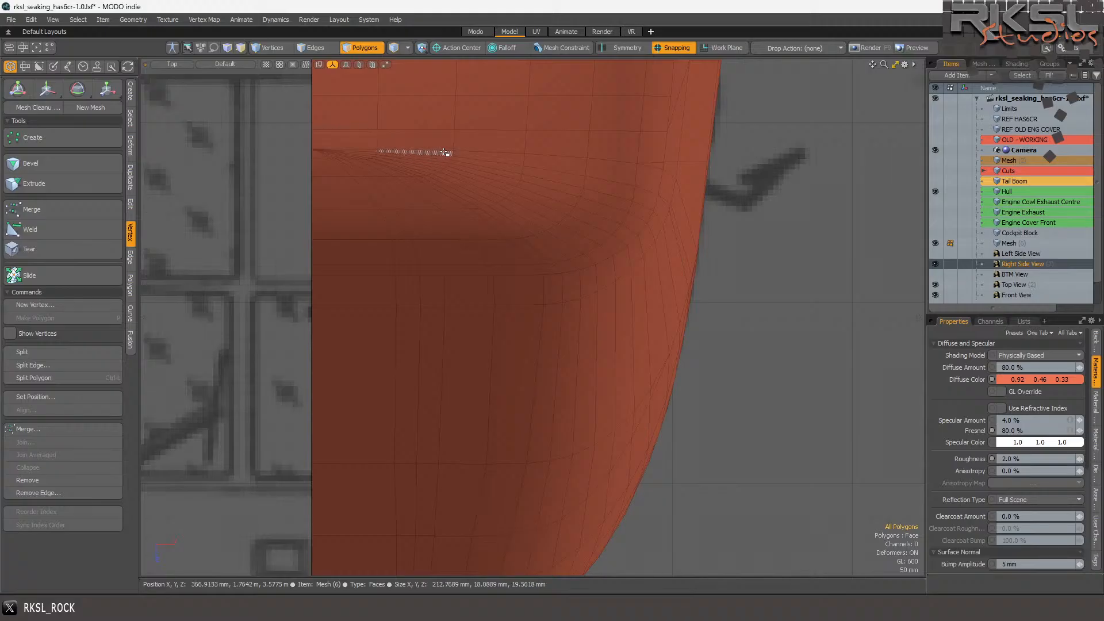
# - Set the top view's shading style to Wireframe so the nose mesh's edges show over the reference drawing
pyautogui.click(236, 64)
pyautogui.click(222, 86)
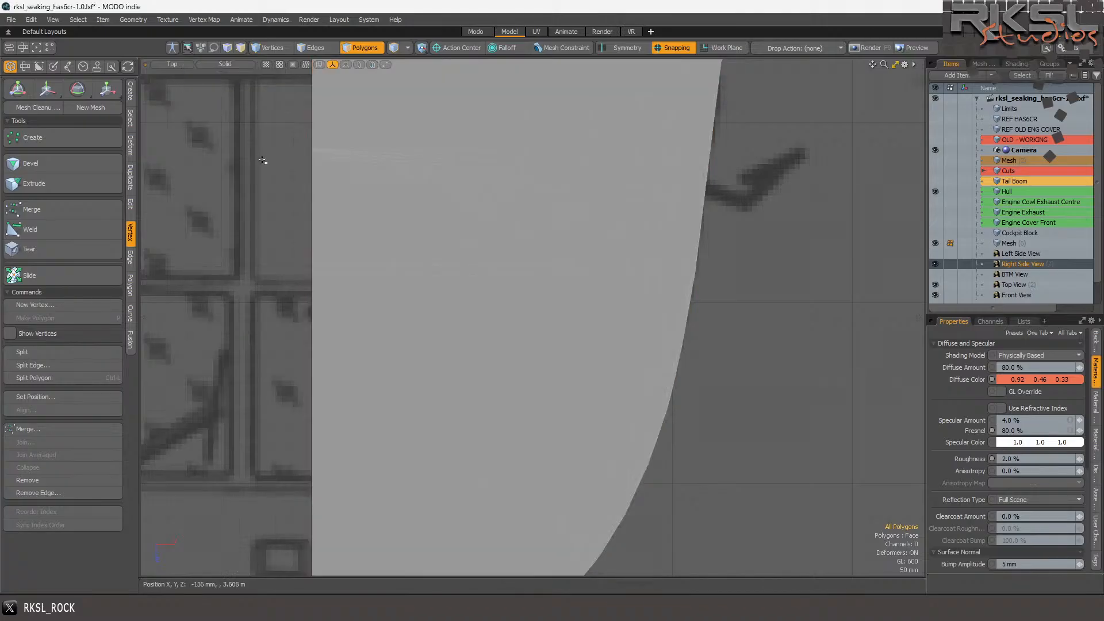
pyautogui.click(226, 65)
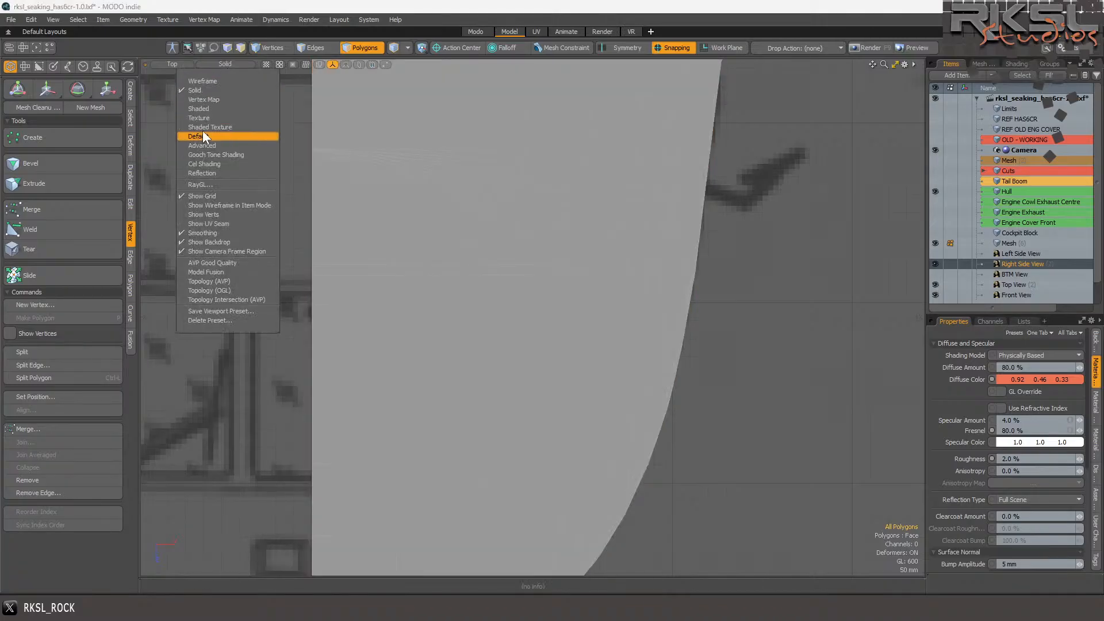
pyautogui.click(206, 81)
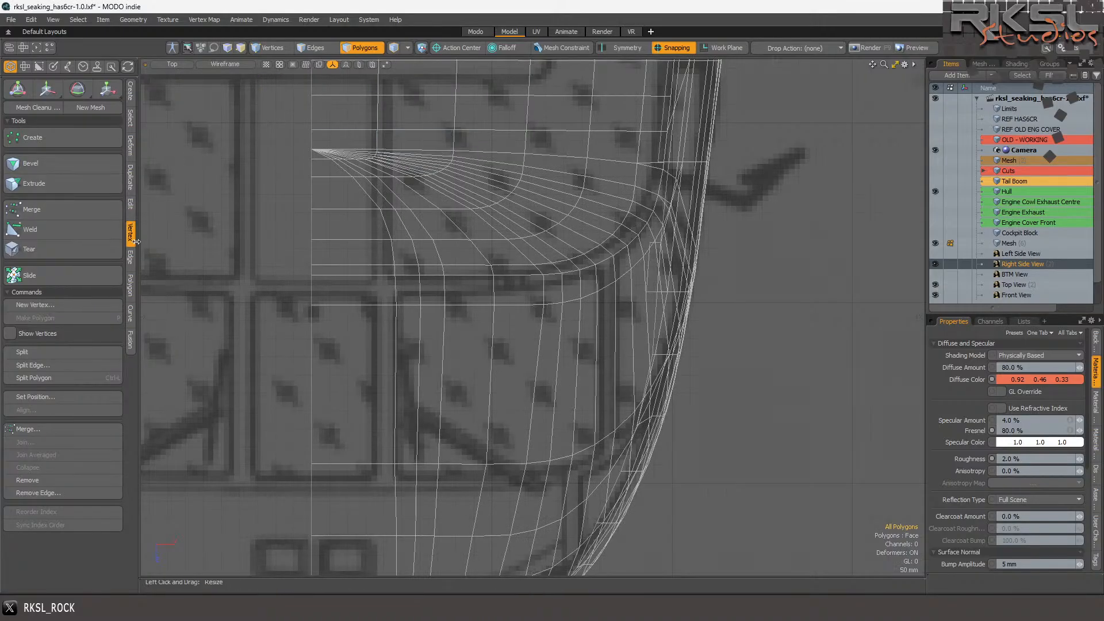
# - Cut the fan of polygons with Polygon Slice, continuing the second column edge from the upper row down to the lower straight row
pyautogui.click(130, 258)
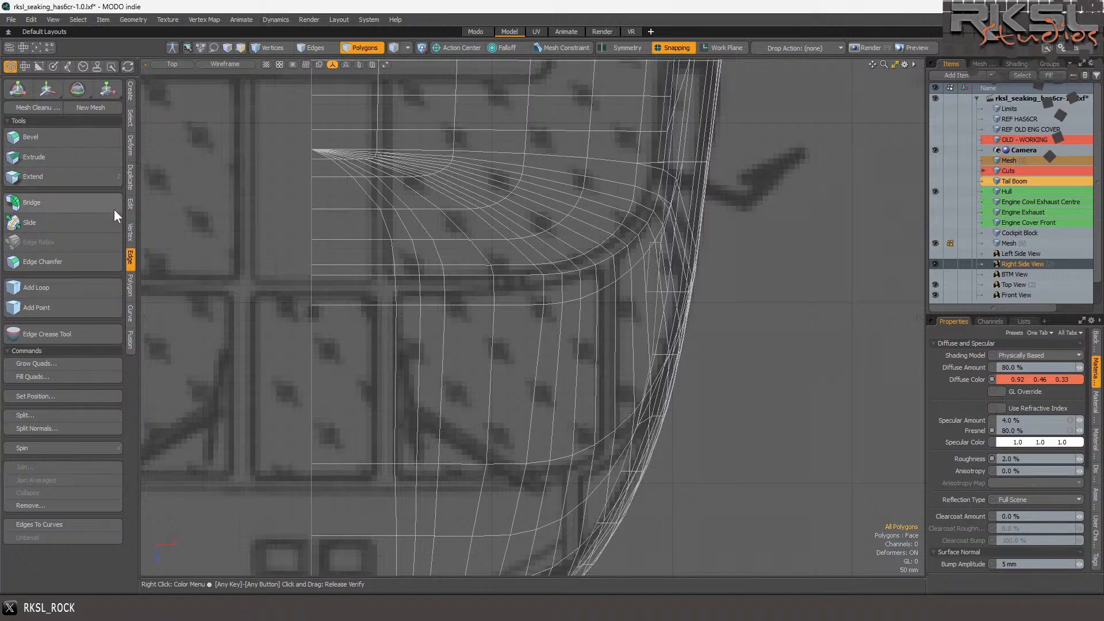
pyautogui.click(131, 204)
pyautogui.click(47, 137)
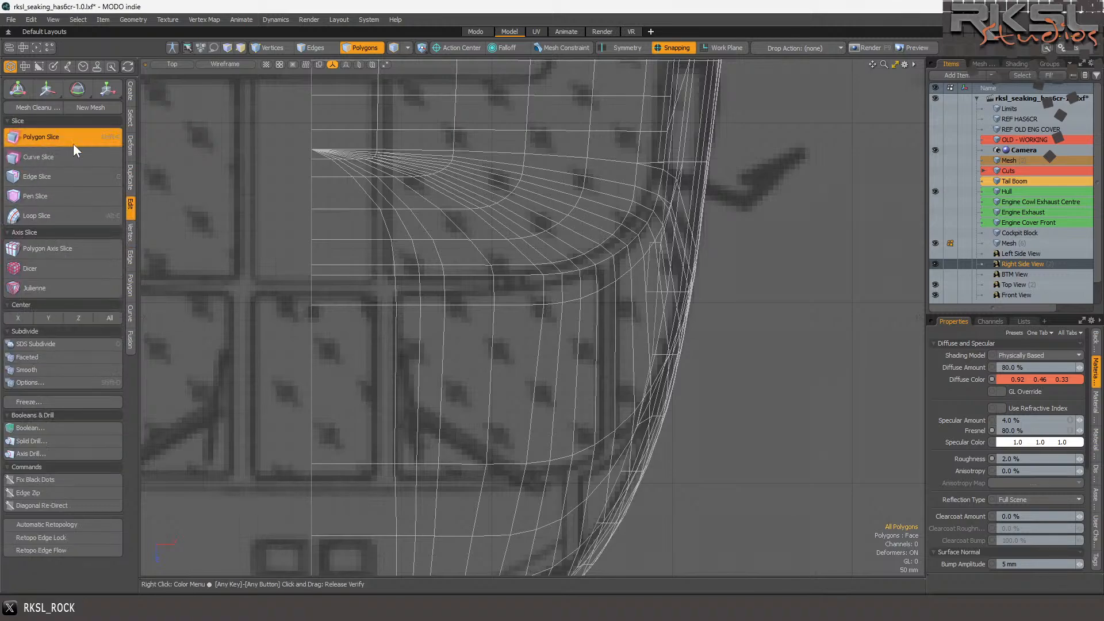
pyautogui.moveTo(454, 151); pyautogui.dragTo(448, 275)
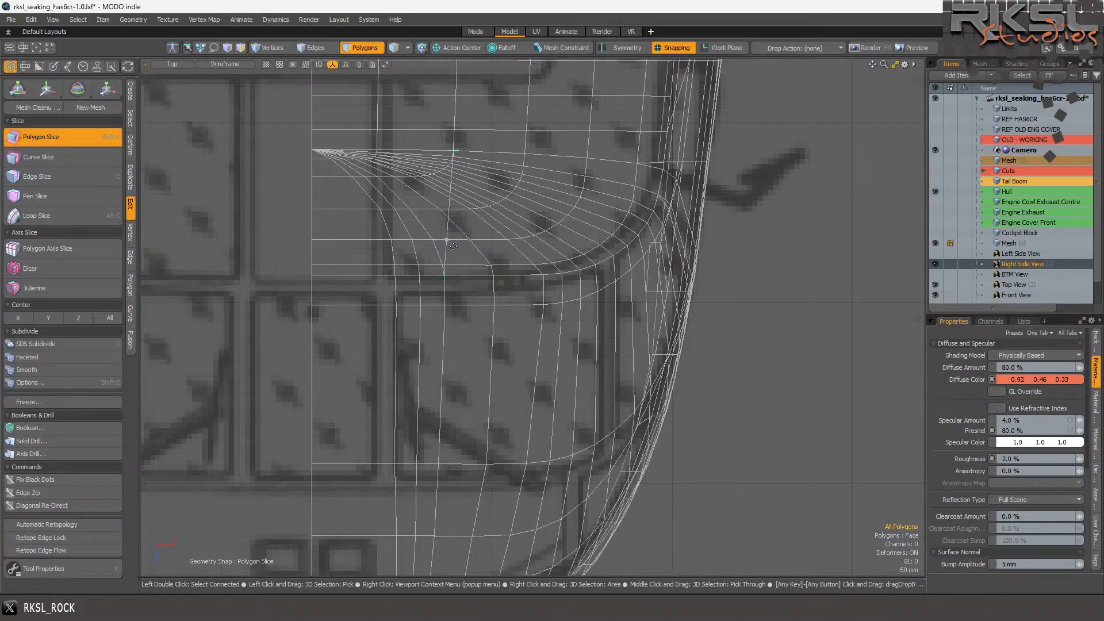
pyautogui.press('space')
# - Add a straight Polygon Slice along the column nearest the centreline, from the fan's upper edge down towards the nose tip
pyautogui.scroll(5, 434, 144)
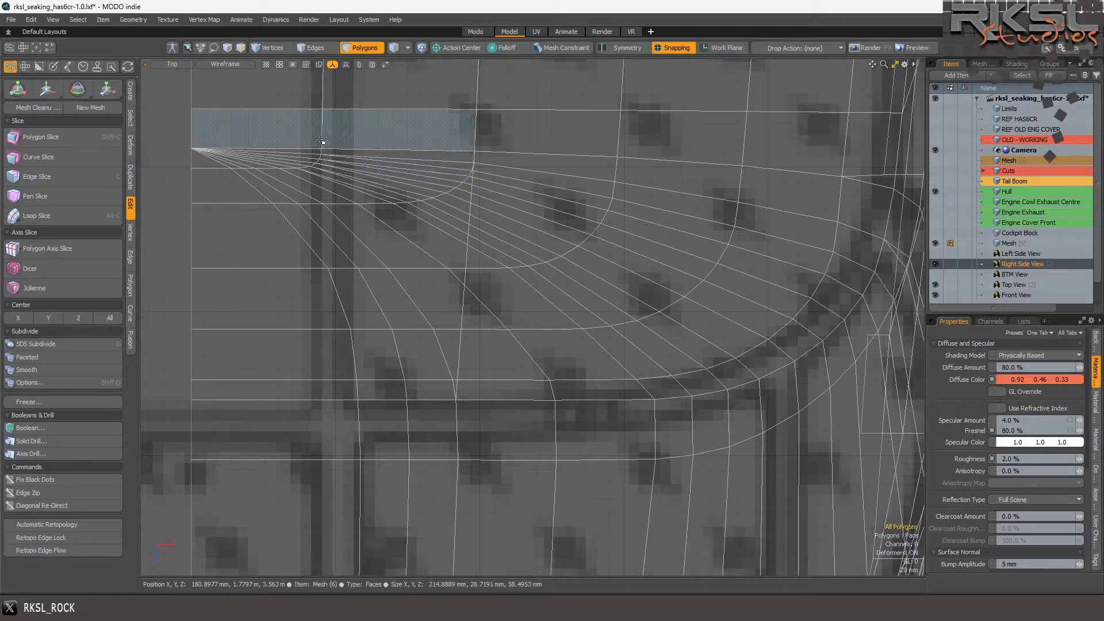
pyautogui.scroll(-5, 365, 141)
pyautogui.scroll(3, 371, 124)
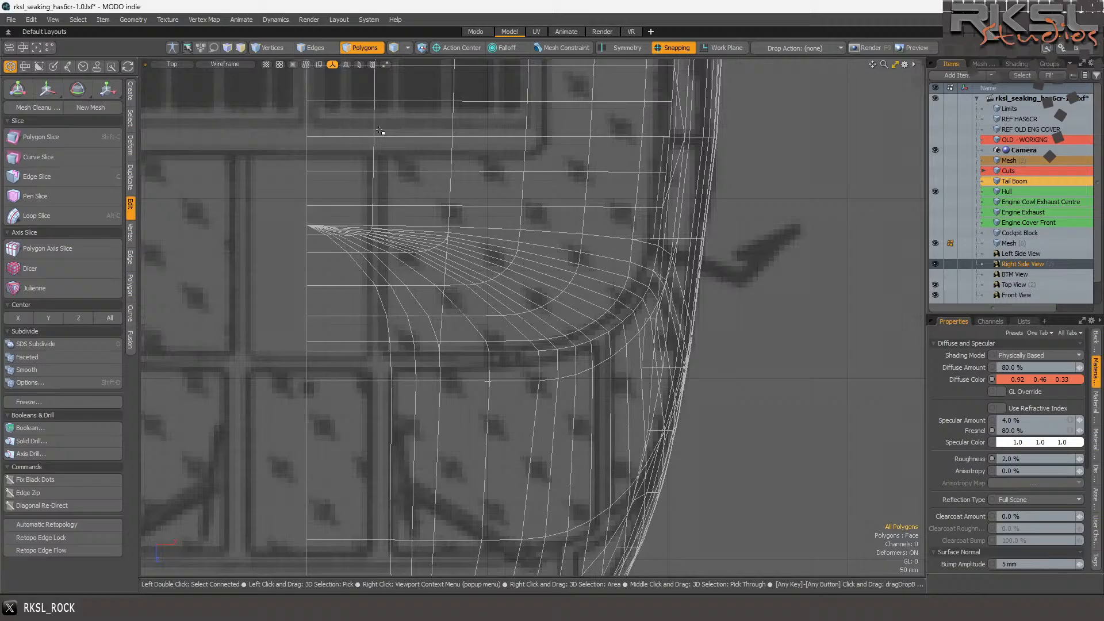
pyautogui.scroll(-2, 381, 131)
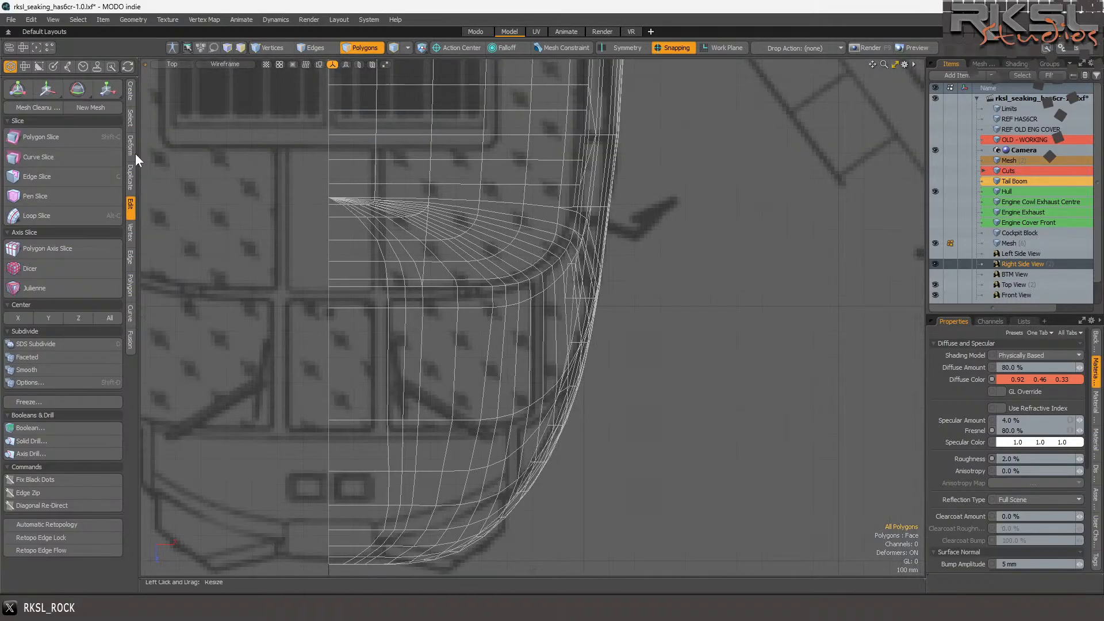
pyautogui.click(74, 138)
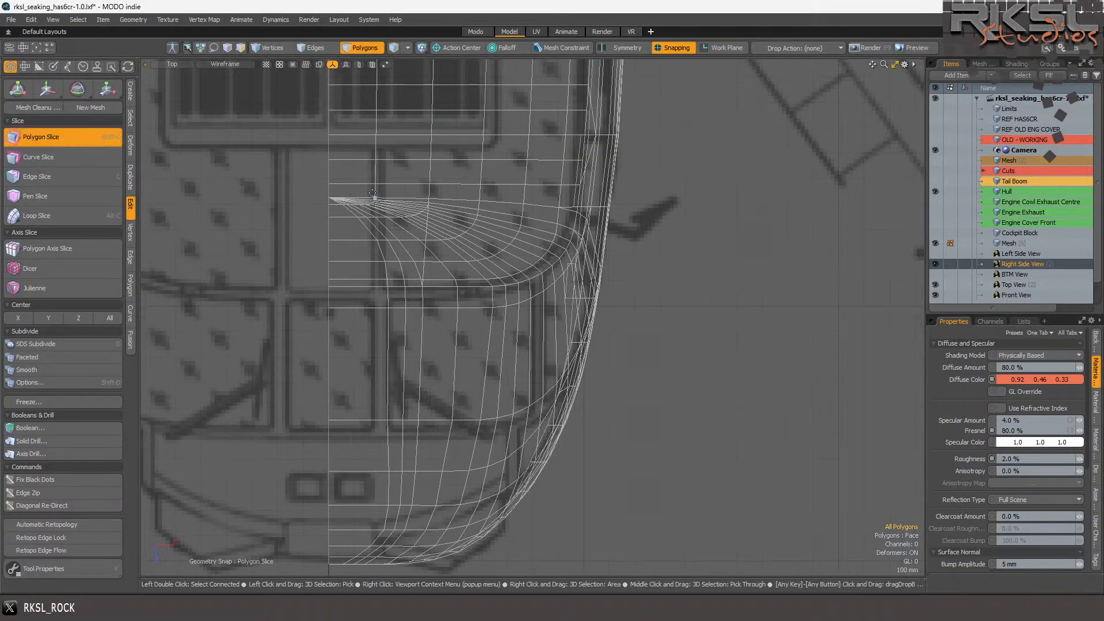
pyautogui.moveTo(374, 197)
pyautogui.mouseDown()
pyautogui.moveTo(367, 532)
pyautogui.moveTo(370, 516)
pyautogui.mouseUp()
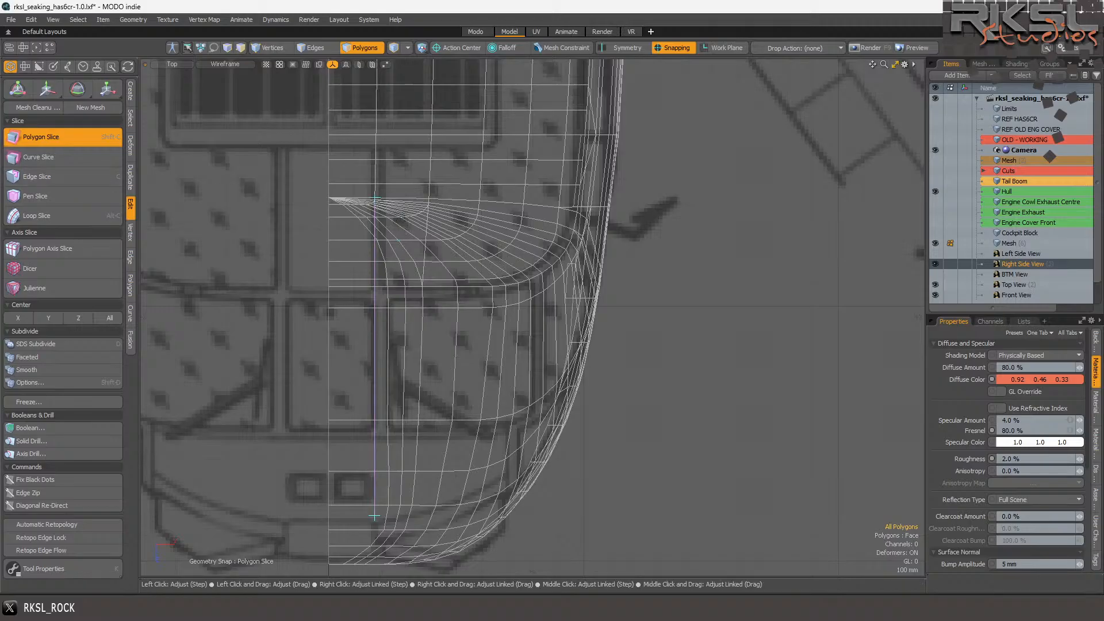
pyautogui.click(40, 137)
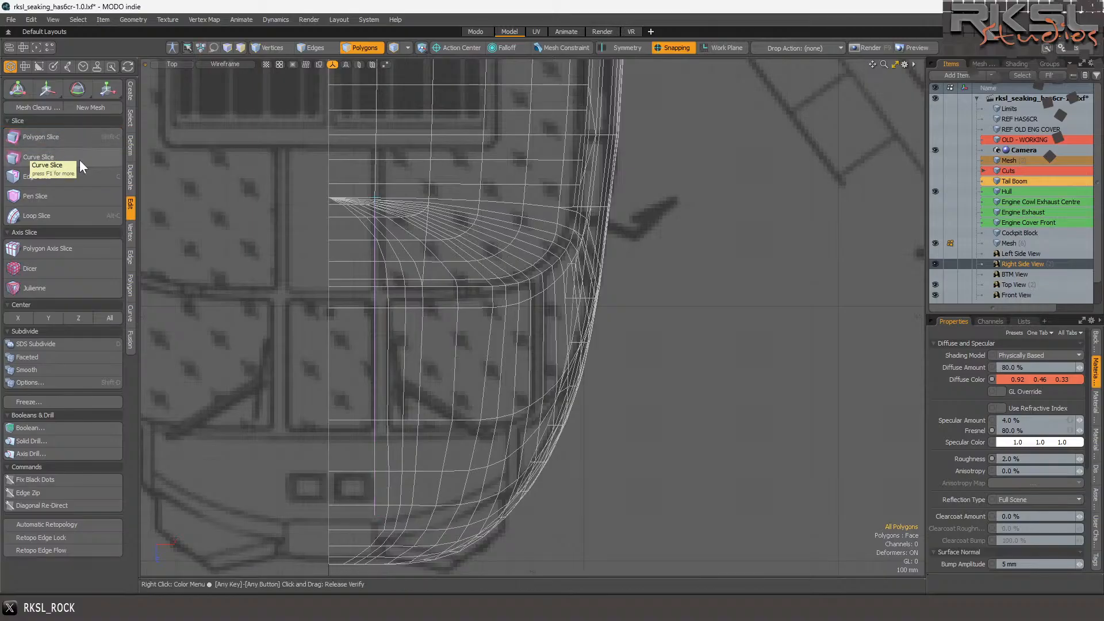
# - Slice the third column with Polygon Slice, from the fan's upper edge diagonally down to the curved row ahead of the nose panels
pyautogui.scroll(2, 317, 209)
pyautogui.scroll(1, 473, 244)
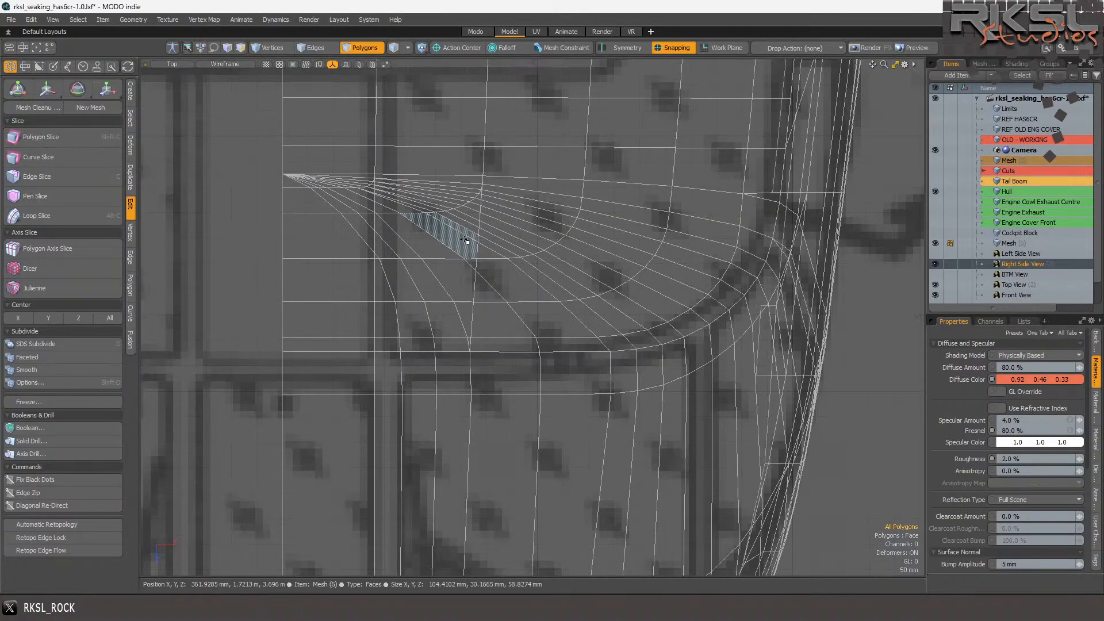
pyautogui.scroll(1, 466, 241)
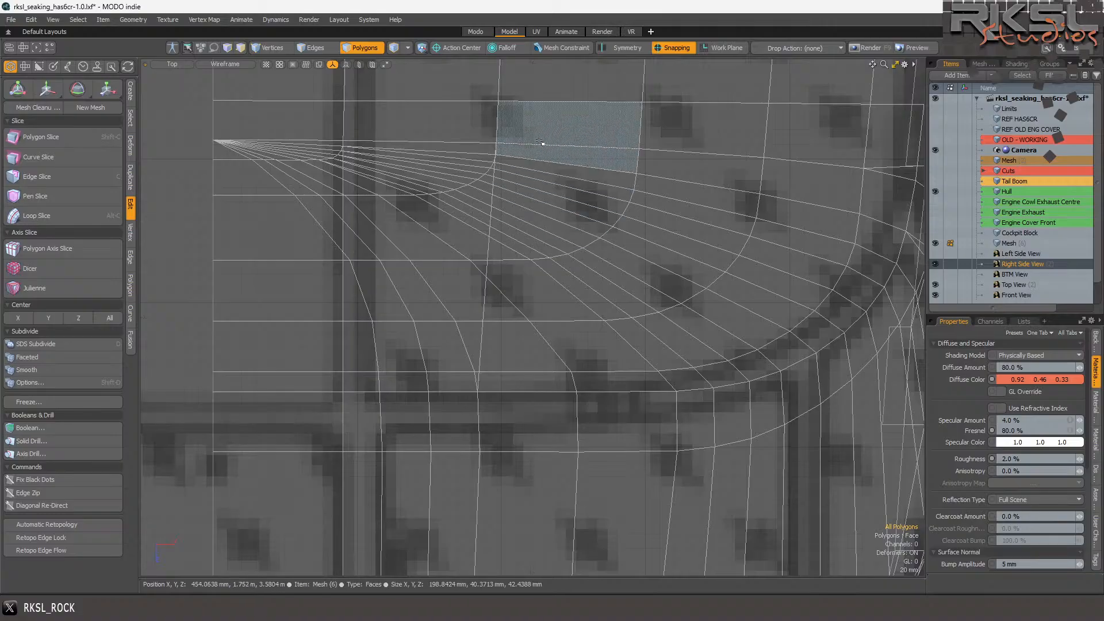
pyautogui.scroll(-3, 546, 148)
pyautogui.scroll(1, 591, 148)
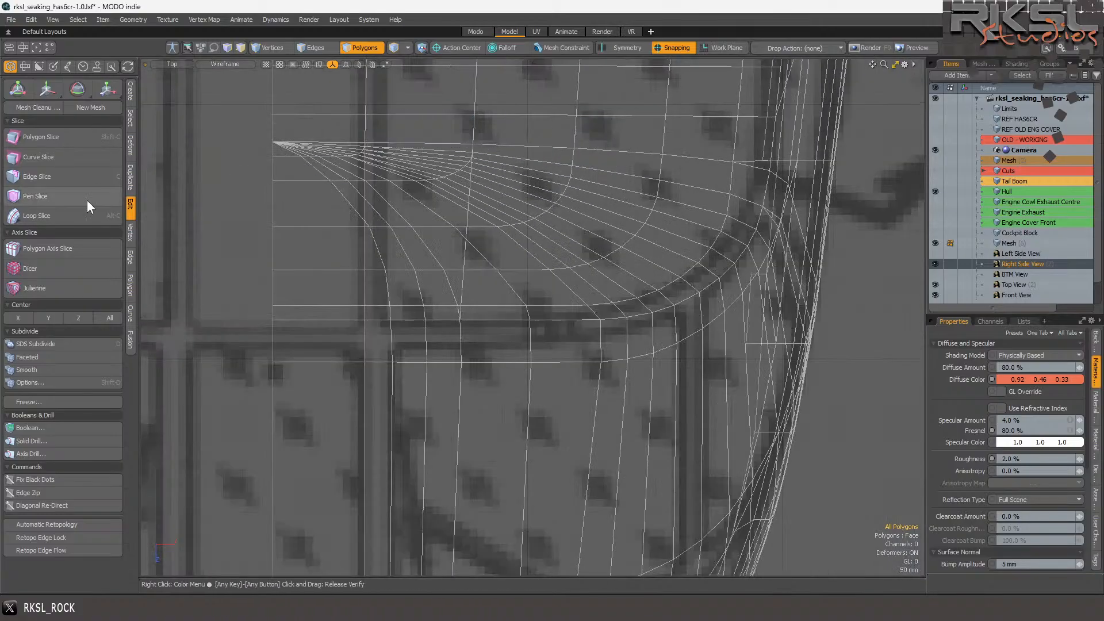
pyautogui.click(60, 138)
pyautogui.scroll(-2, 515, 133)
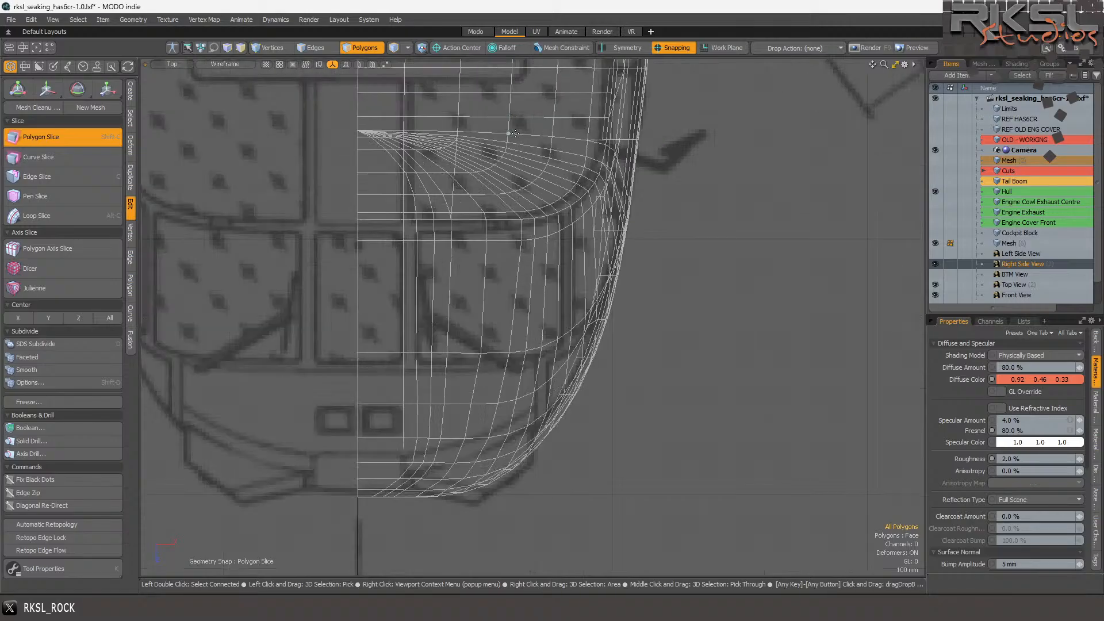
pyautogui.moveTo(509, 134); pyautogui.dragTo(477, 363)
pyautogui.press('space')
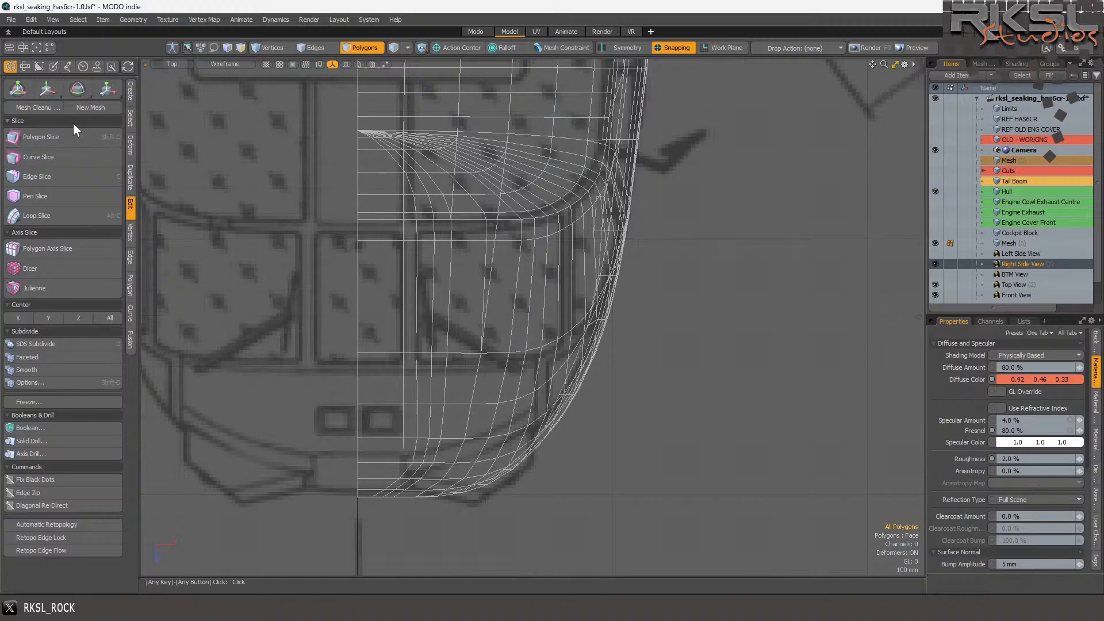
# - Slice the fourth column with Polygon Slice, carrying its edge down through the fan and across the curved corner rows
pyautogui.click(60, 136)
pyautogui.moveTo(551, 135); pyautogui.dragTo(544, 246)
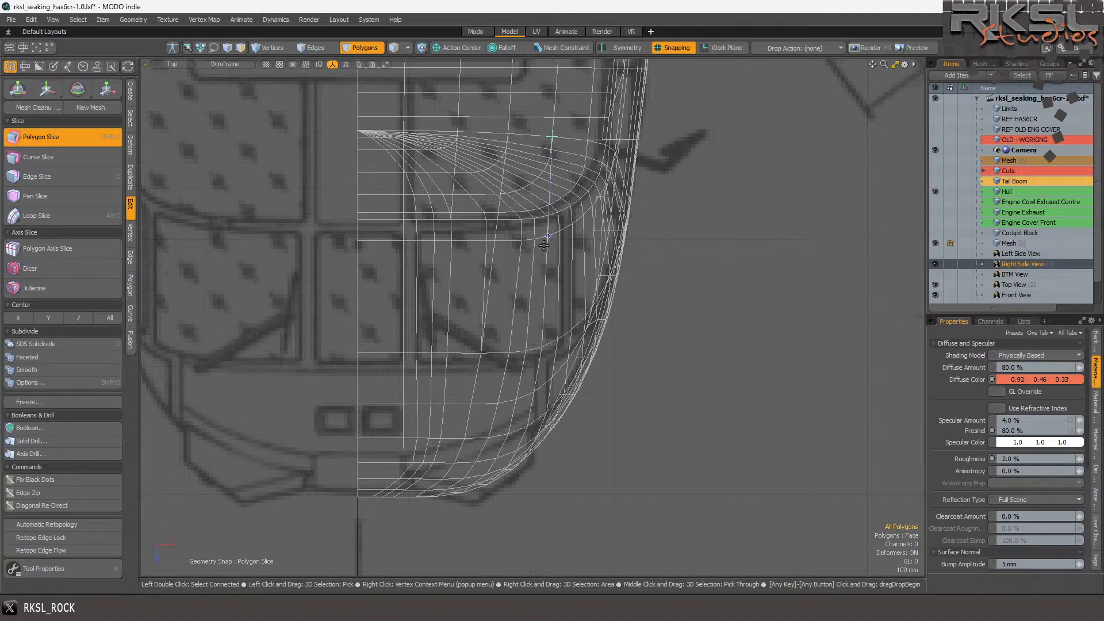
pyautogui.press('space')
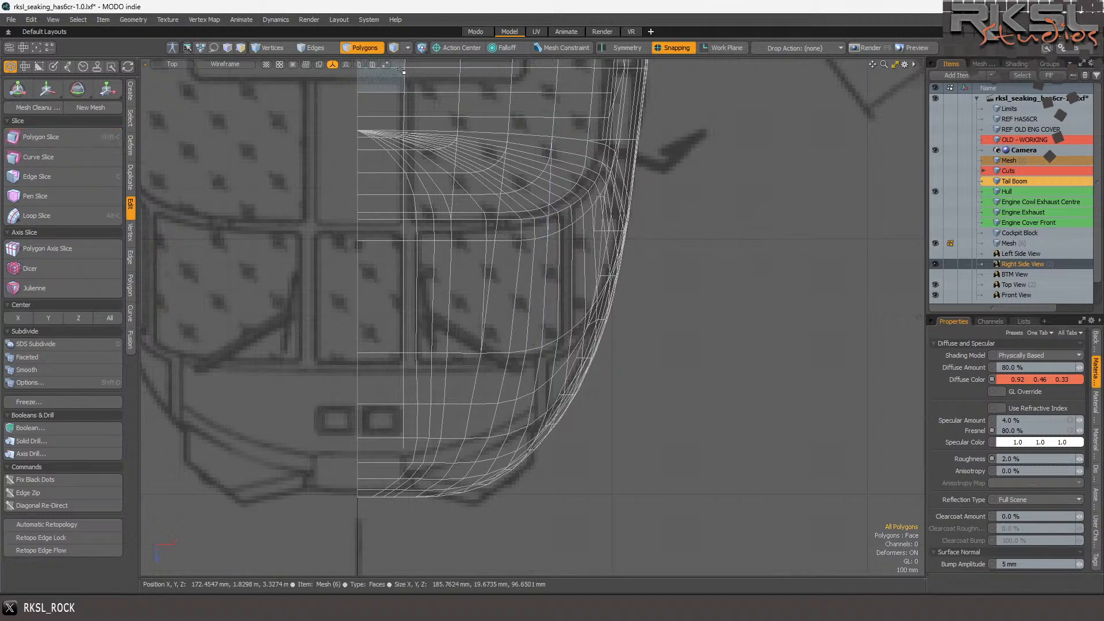
pyautogui.scroll(2, 559, 112)
pyautogui.scroll(1, 559, 112)
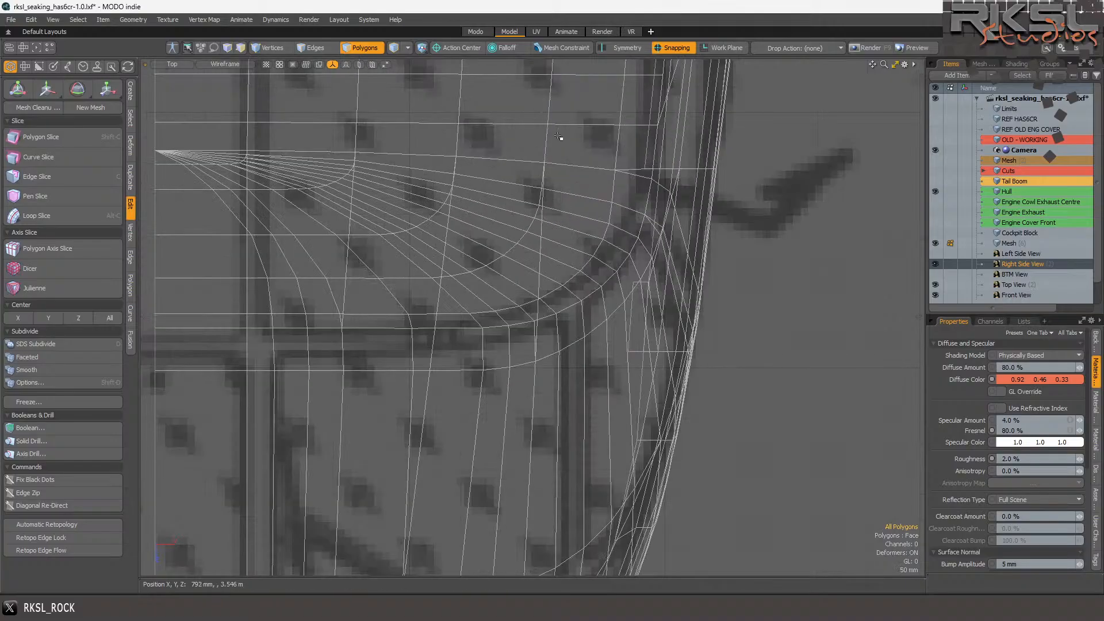
pyautogui.click(311, 122)
pyautogui.click(25, 133)
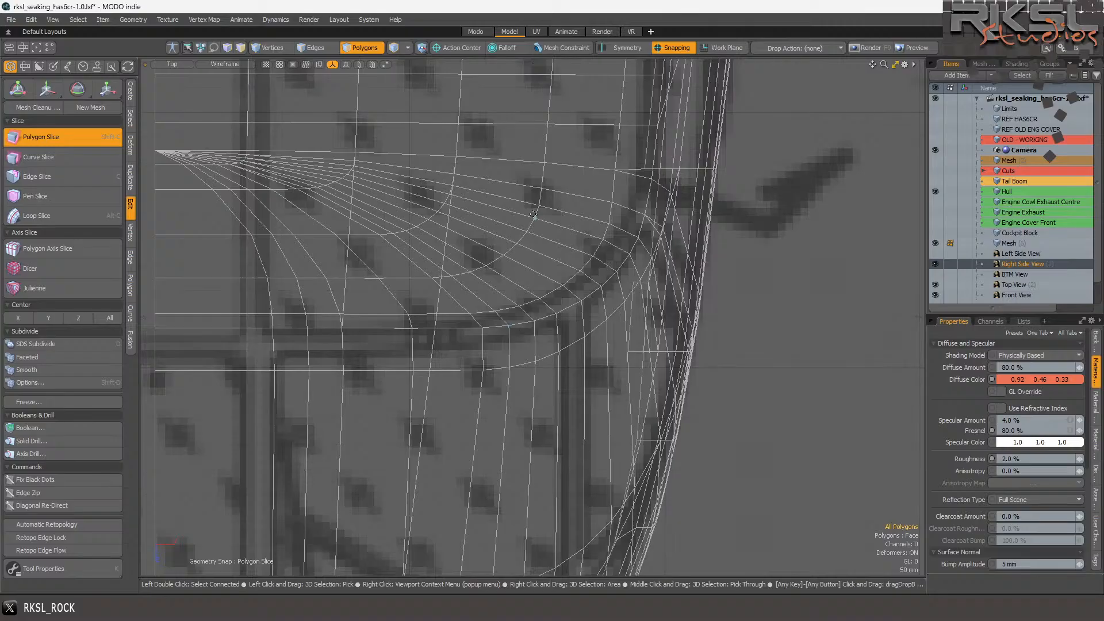
pyautogui.moveTo(538, 205); pyautogui.dragTo(512, 366)
pyautogui.press('space')
# - Examine up close how the new slices cross the curved rows and the fan of edges at the centreline
pyautogui.scroll(5, 517, 207)
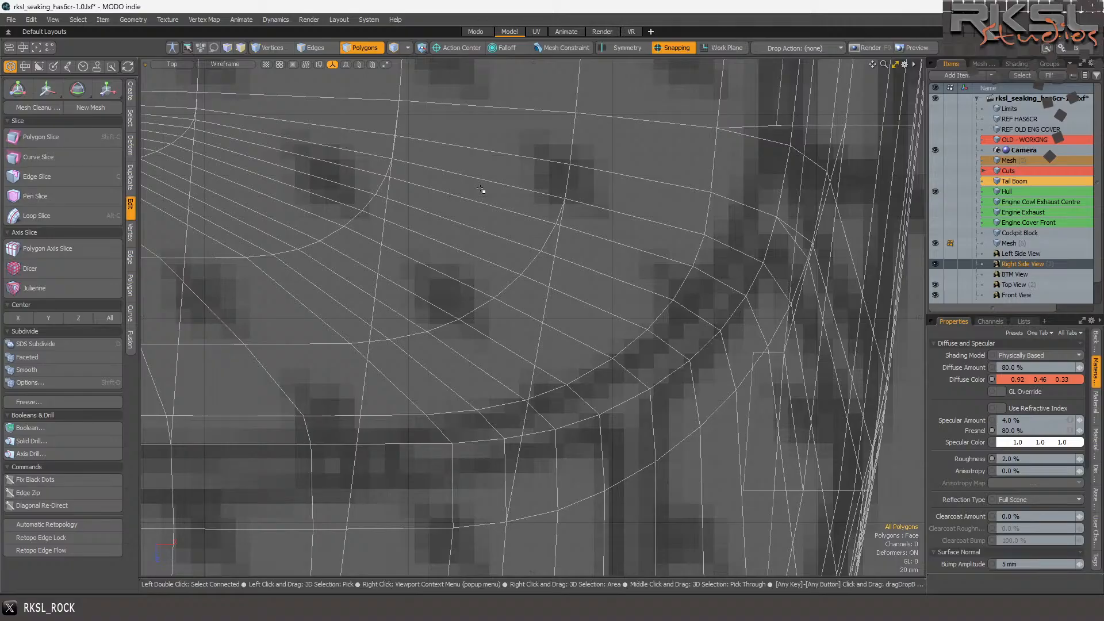
pyautogui.scroll(-5, 481, 189)
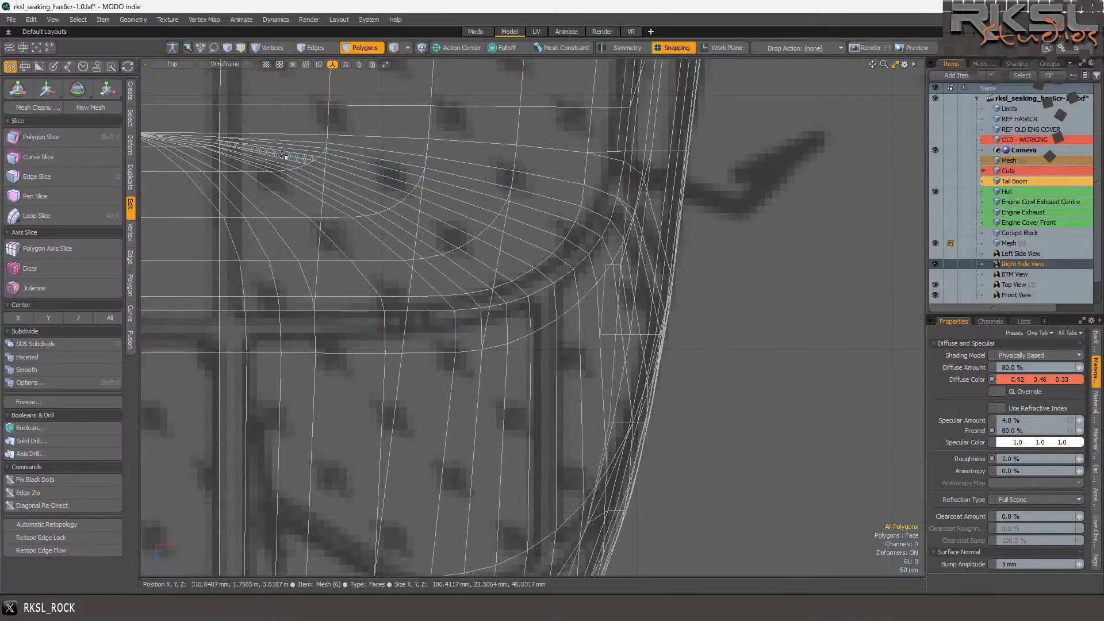
pyautogui.scroll(5, 200, 132)
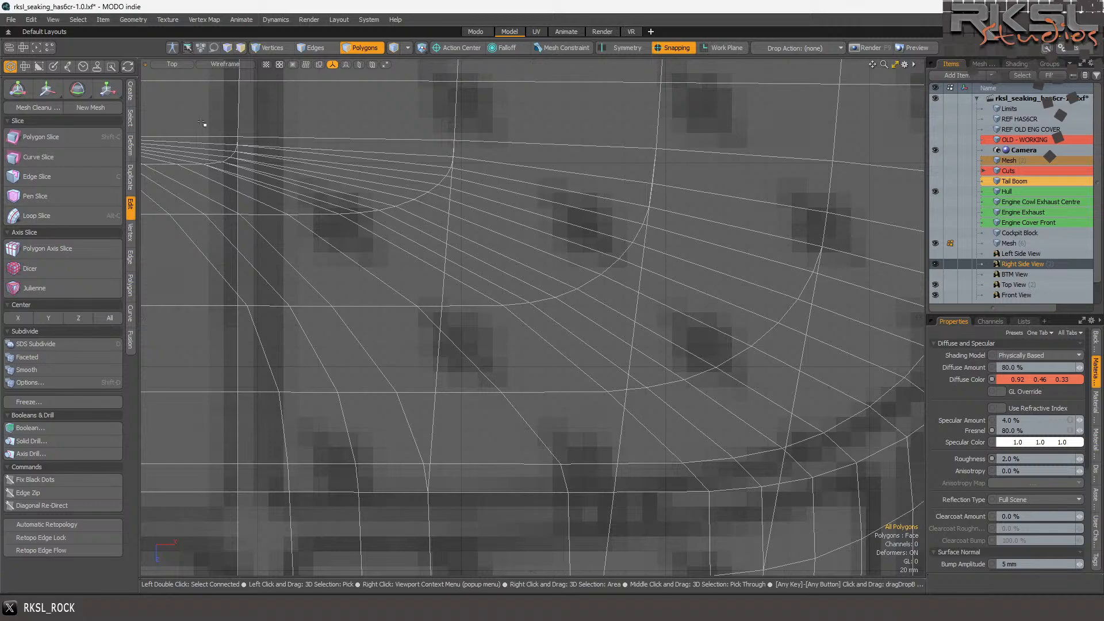
pyautogui.scroll(-5, 224, 135)
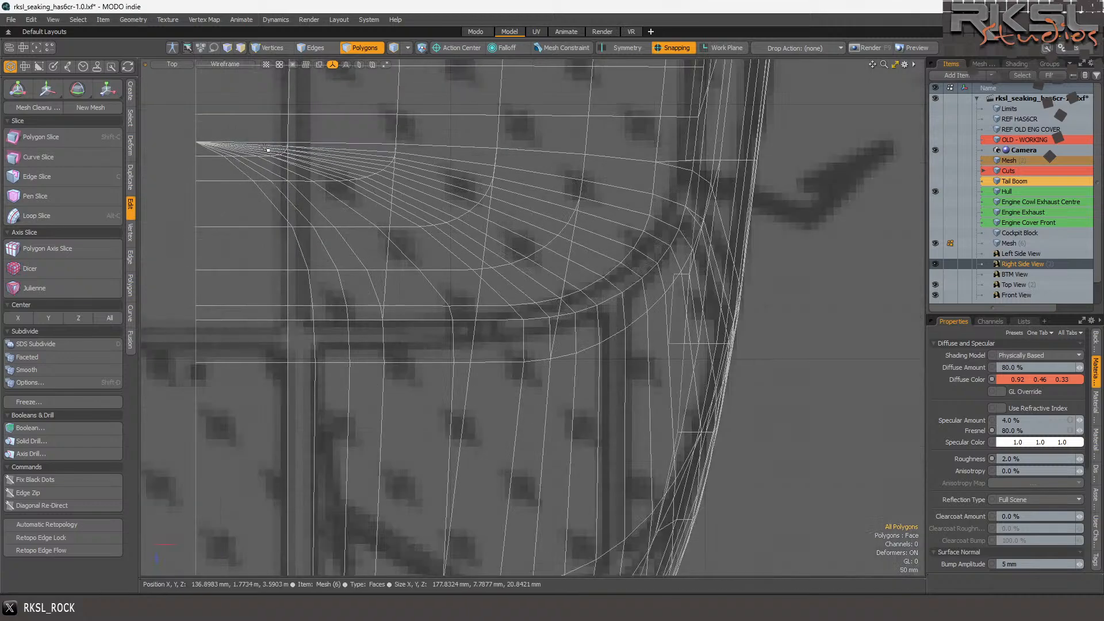
pyautogui.scroll(5, 268, 149)
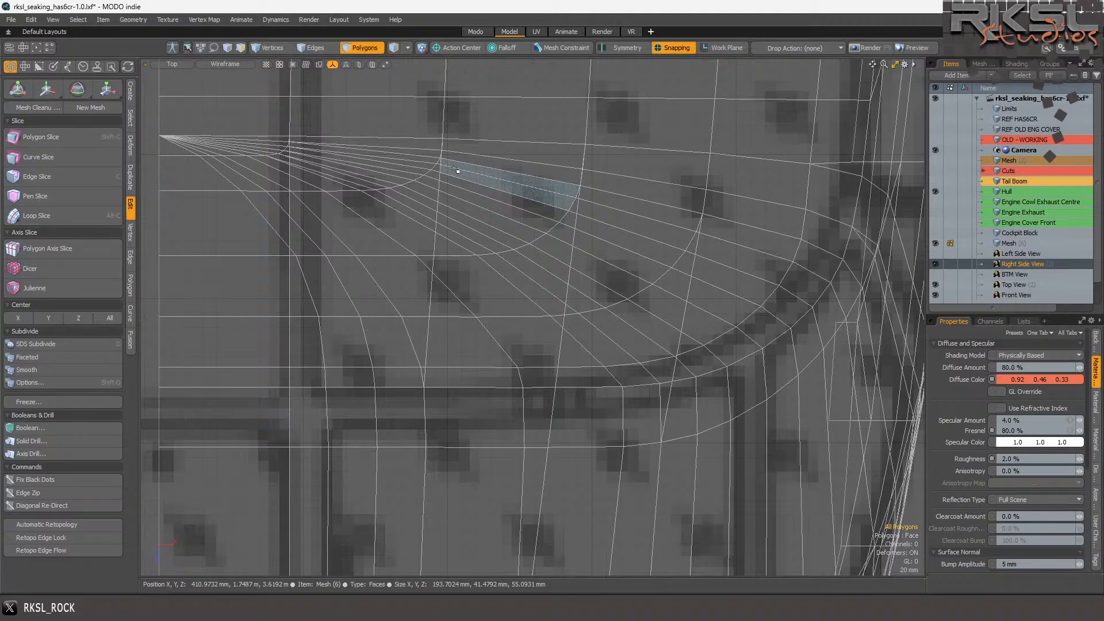
pyautogui.scroll(3, 256, 138)
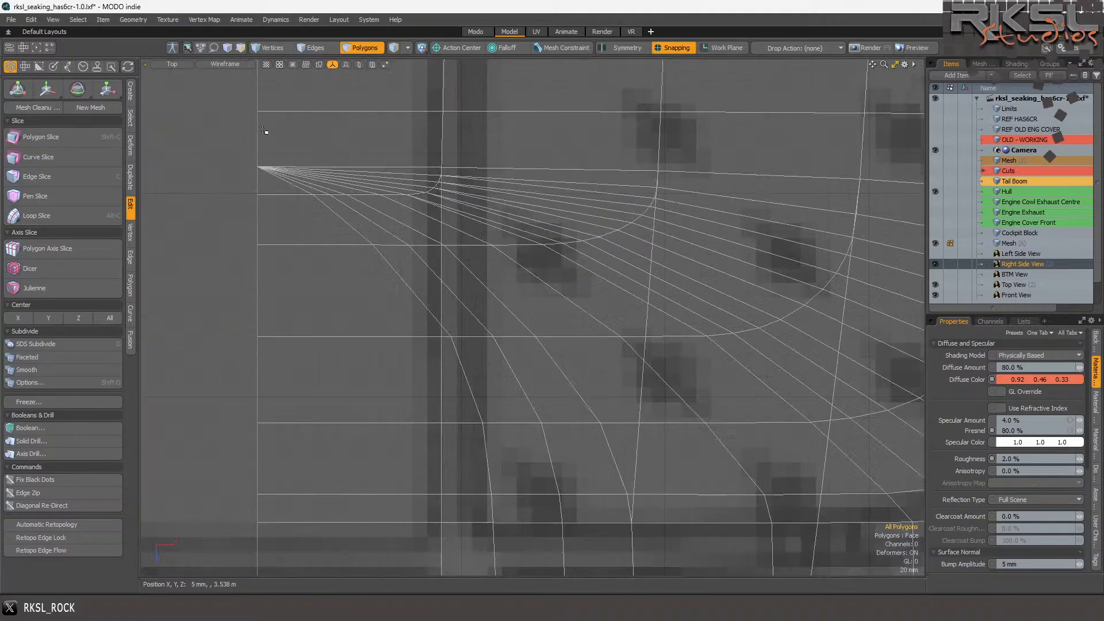
pyautogui.click(260, 46)
pyautogui.scroll(3, 353, 174)
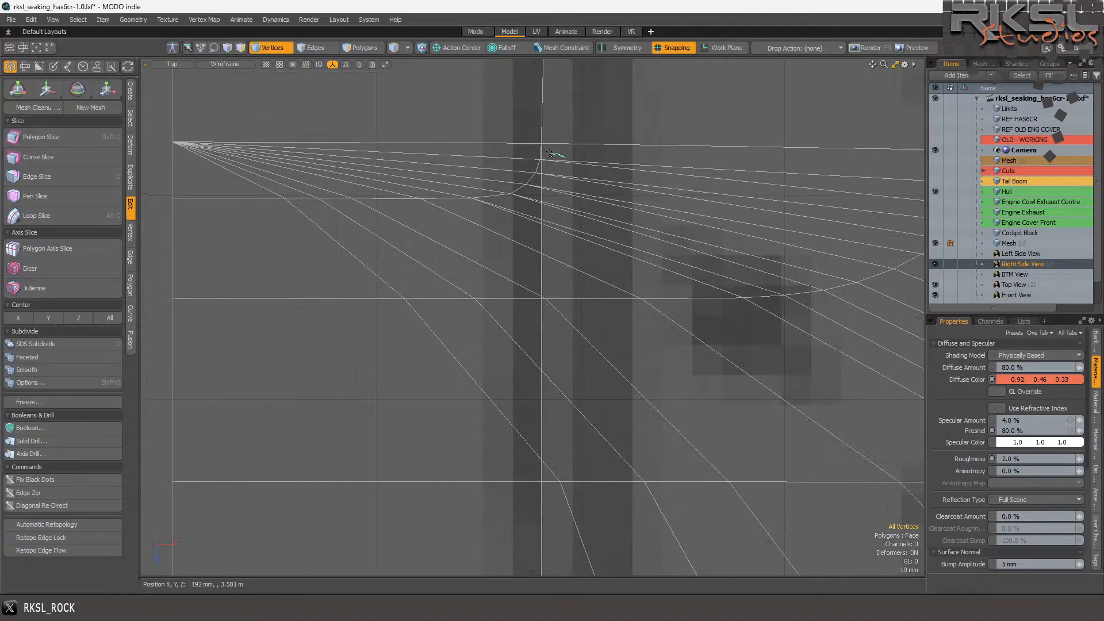
# - Select the innermost curved row of edges from the centreline around to the first column and remove them without keeping vertices
pyautogui.click(313, 48)
pyautogui.click(217, 199)
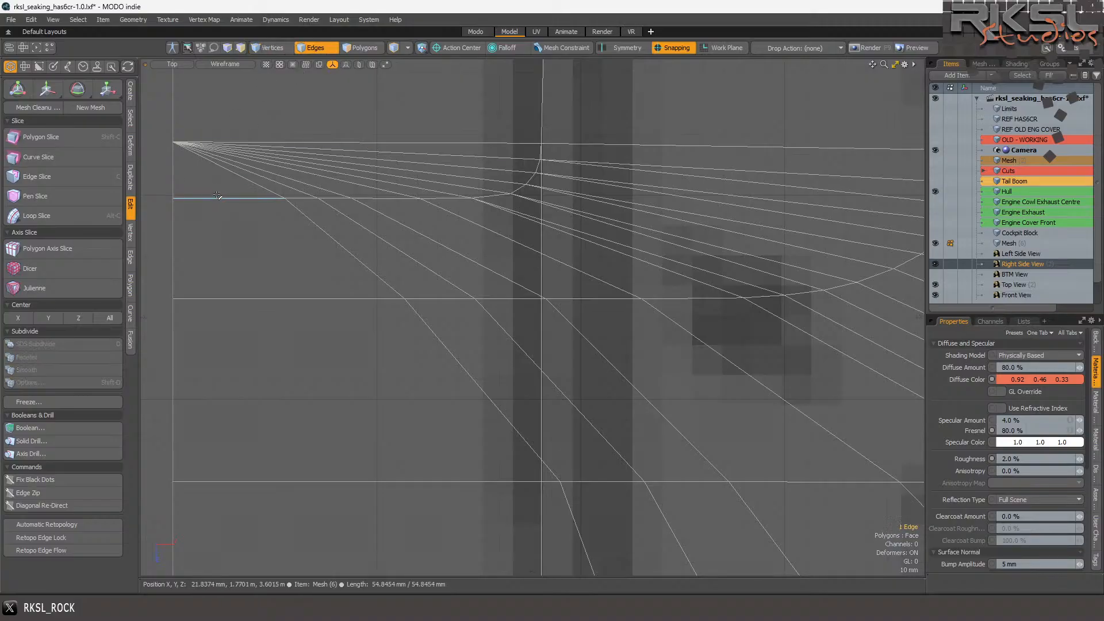
pyautogui.keyDown('shift'); pyautogui.moveTo(230, 198); pyautogui.dragTo(451, 199); pyautogui.keyUp('shift')
pyautogui.moveTo(603, 149)
pyautogui.keyDown('shift'); pyautogui.mouseDown(button='right')
pyautogui.moveTo(454, 150)
pyautogui.moveTo(460, 235)
pyautogui.mouseUp(button='right'); pyautogui.keyUp('shift')
pyautogui.scroll(3, 494, 151)
pyautogui.scroll(3, 596, 167)
pyautogui.keyDown('ctrl'); pyautogui.moveTo(584, 170); pyautogui.dragTo(577, 169); pyautogui.keyUp('ctrl')
pyautogui.keyDown('ctrl'); pyautogui.moveTo(577, 219); pyautogui.dragTo(555, 293); pyautogui.keyUp('ctrl')
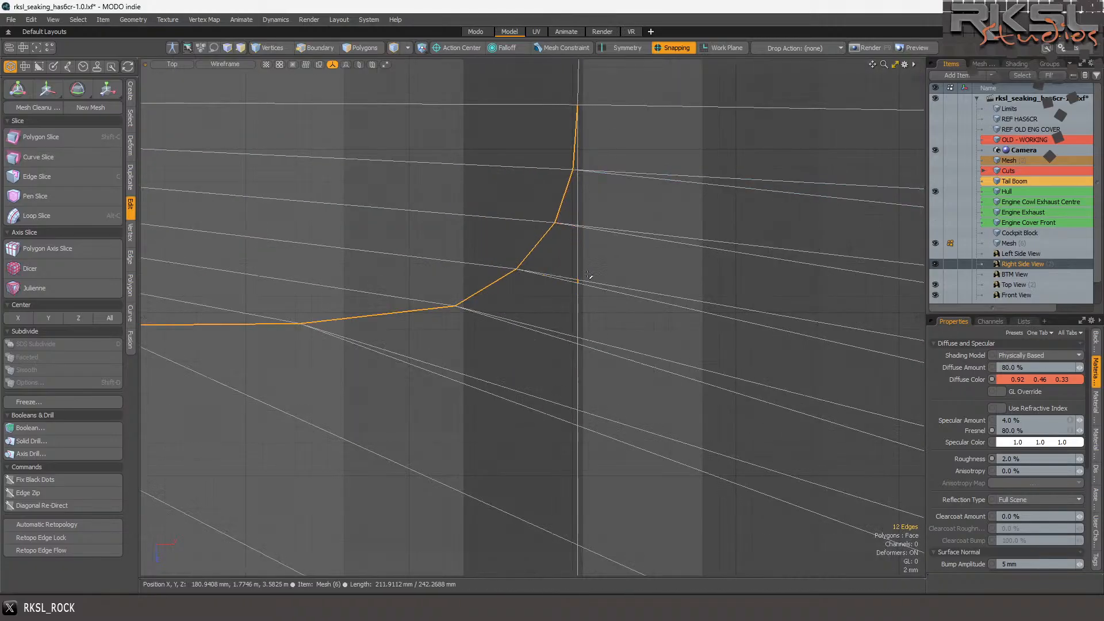
pyautogui.scroll(-4, 585, 282)
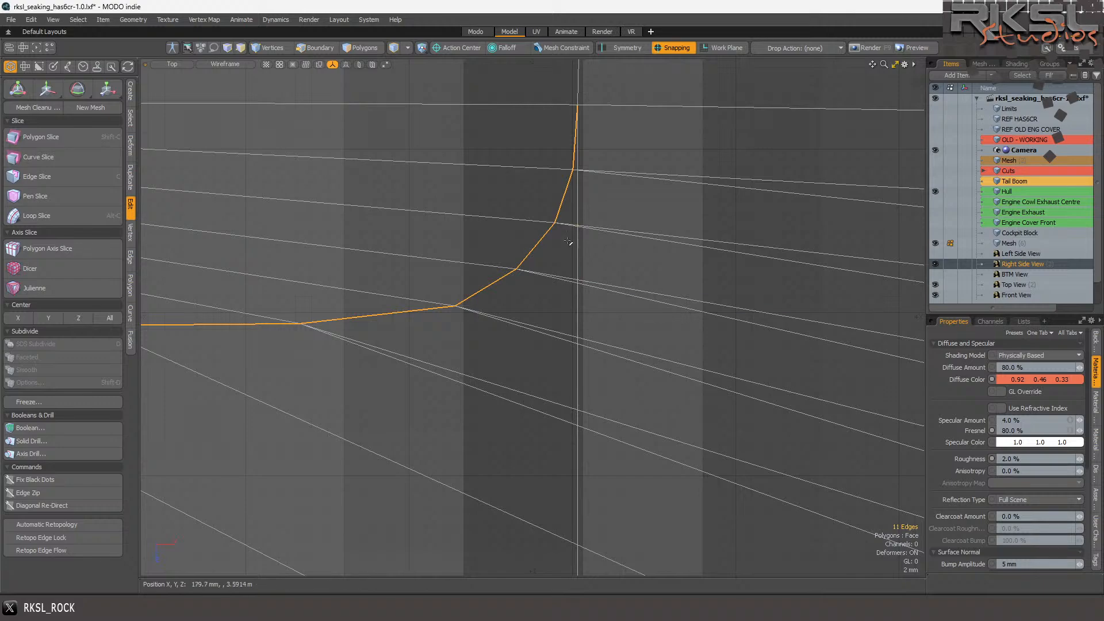
pyautogui.click(130, 255)
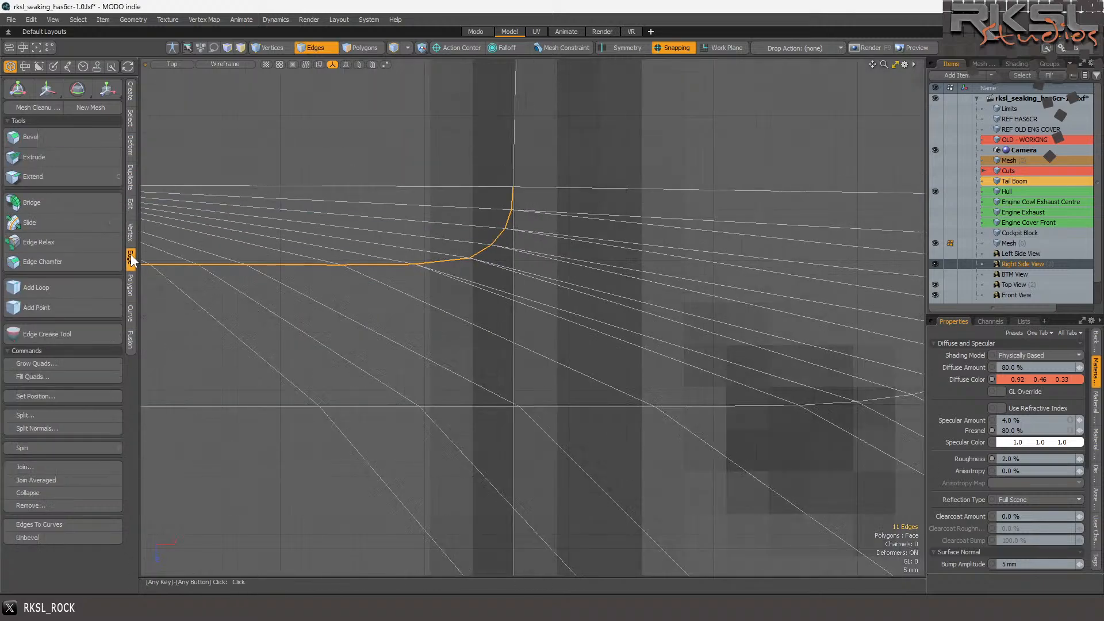
pyautogui.click(28, 505)
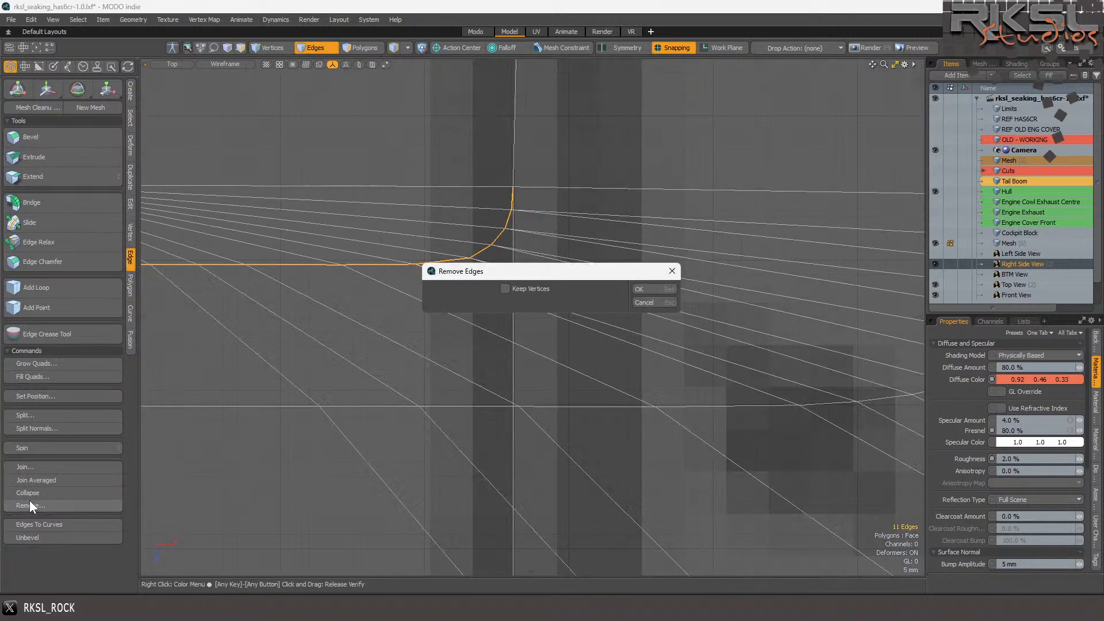
pyautogui.click(646, 286)
pyautogui.scroll(-3, 568, 203)
pyautogui.scroll(4, 568, 203)
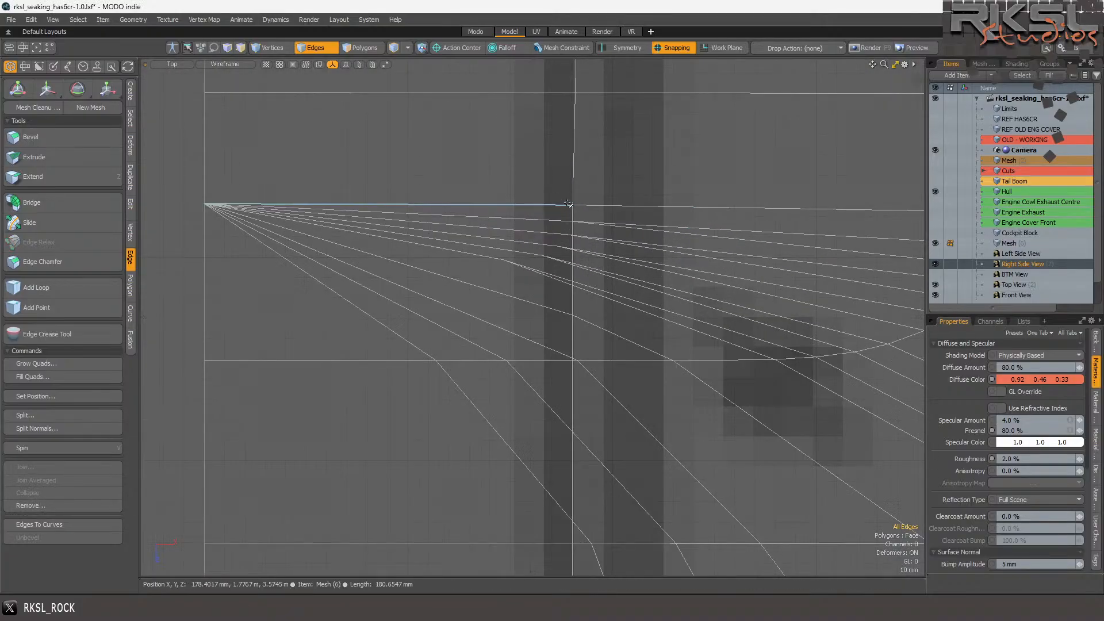
pyautogui.click(278, 50)
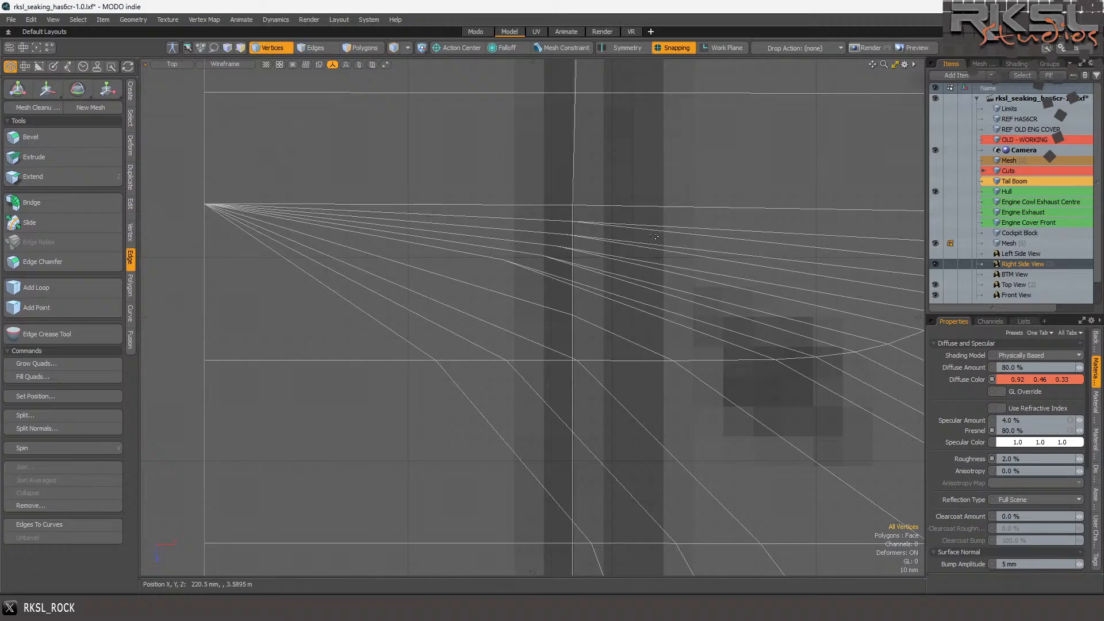
pyautogui.moveTo(594, 213)
pyautogui.mouseDown(button='right')
pyautogui.moveTo(468, 287)
pyautogui.moveTo(604, 230)
pyautogui.mouseUp(button='right')
pyautogui.moveTo(645, 288)
pyautogui.keyDown('shift'); pyautogui.mouseDown(button='right')
pyautogui.moveTo(597, 244)
pyautogui.moveTo(624, 314)
pyautogui.moveTo(644, 291)
pyautogui.mouseUp(button='right'); pyautogui.keyUp('shift')
pyautogui.scroll(-4, 454, 231)
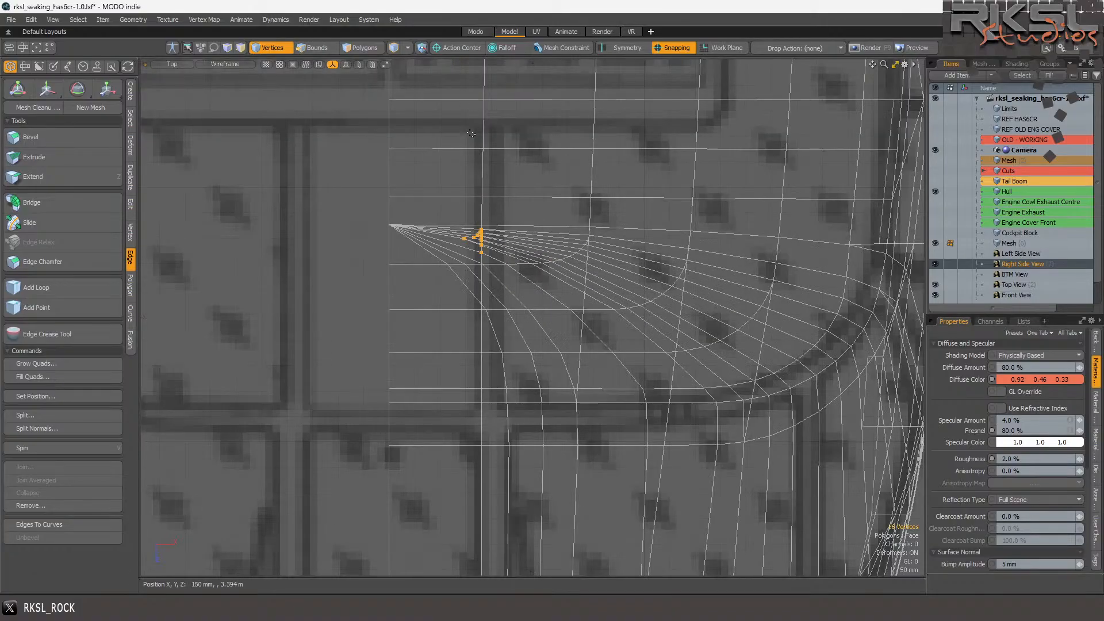
pyautogui.scroll(2, 471, 133)
pyautogui.scroll(-4, 472, 152)
pyautogui.scroll(2, 505, 183)
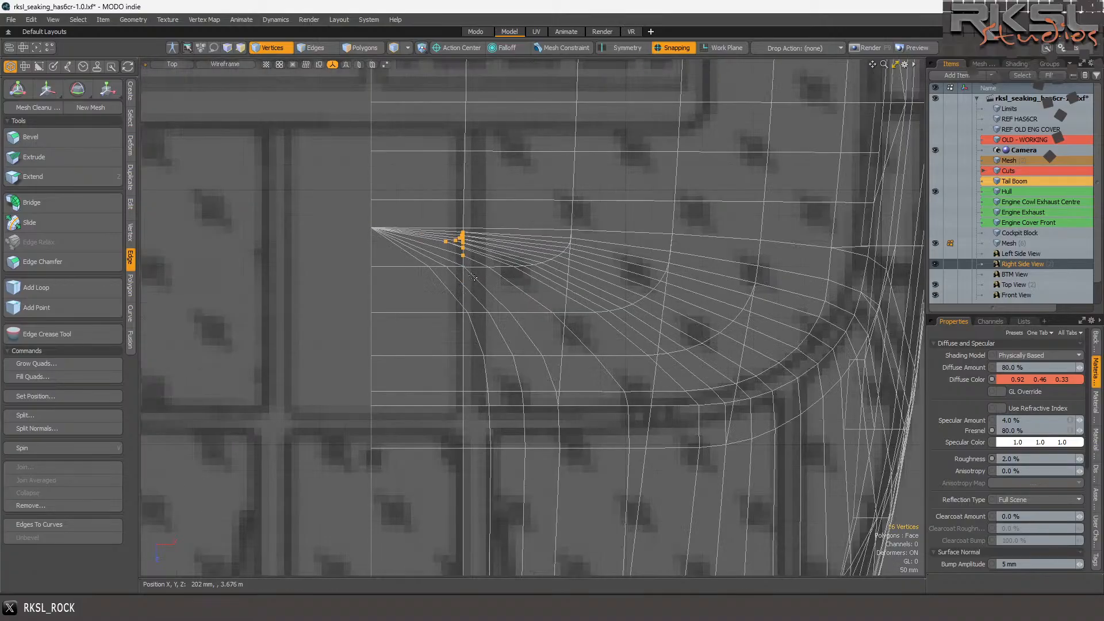
pyautogui.scroll(-2, 496, 298)
pyautogui.scroll(3, 496, 298)
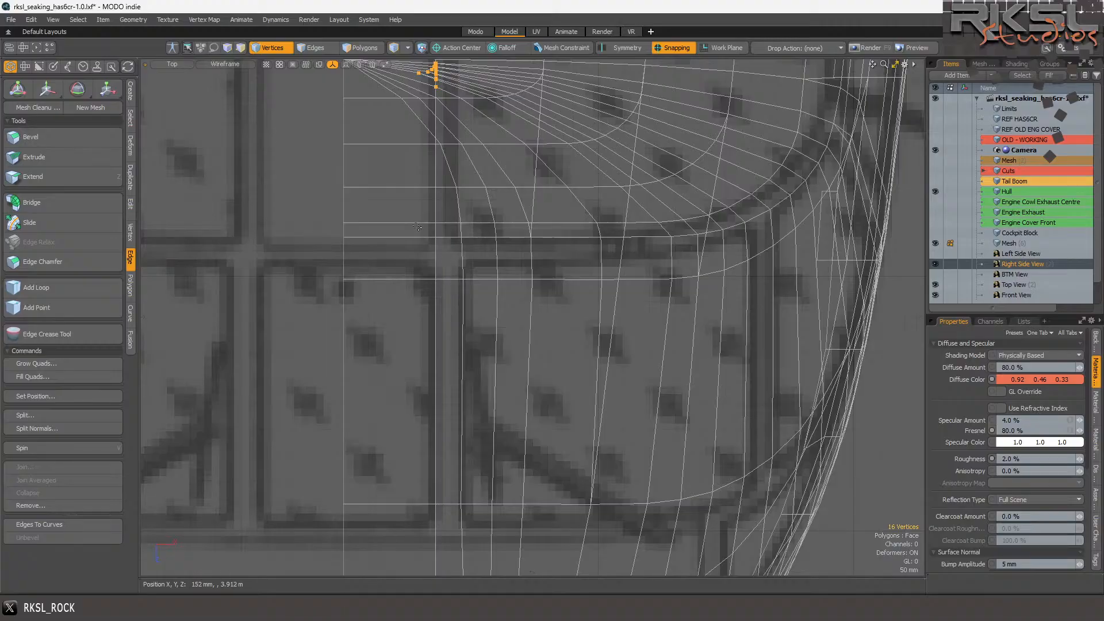
pyautogui.click(130, 203)
pyautogui.scroll(-2, 388, 172)
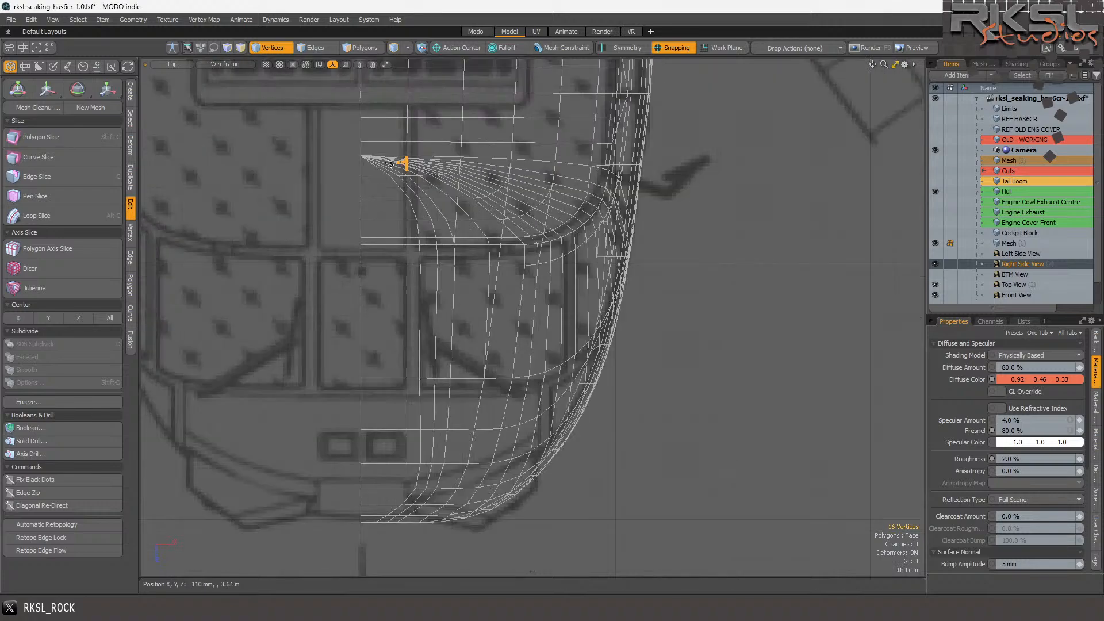
pyautogui.scroll(2, 388, 173)
# - Select the short edges crossing the fan at the first column, convert them to vertices, and join them into one point on the fan's upper edge
pyautogui.press('2')
pyautogui.scroll(3, 437, 213)
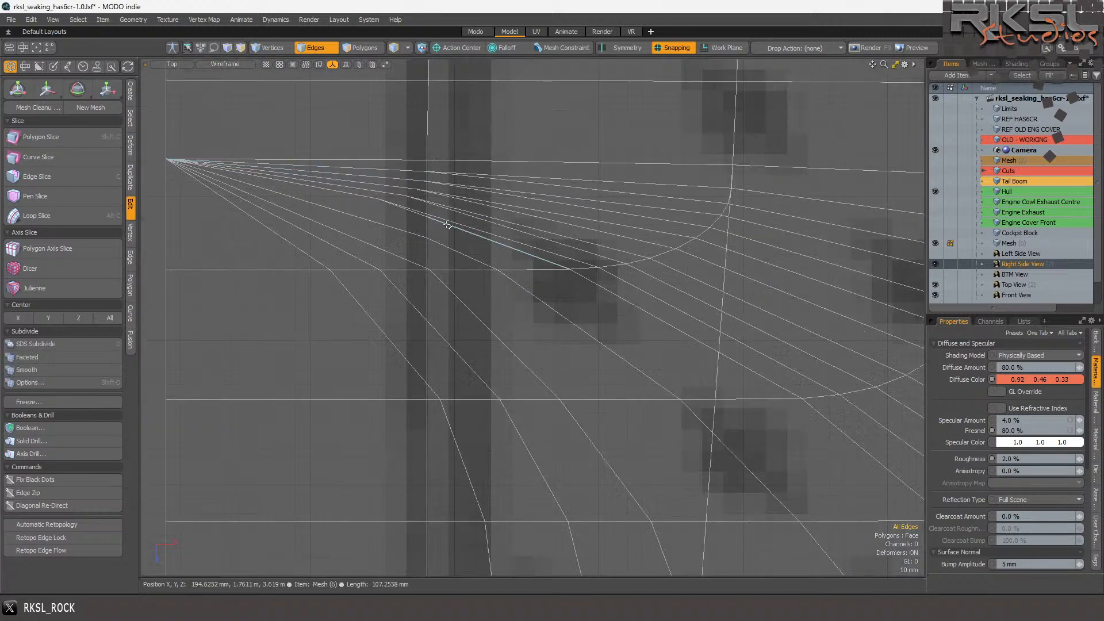
pyautogui.moveTo(430, 250)
pyautogui.mouseDown(button='right')
pyautogui.moveTo(402, 184)
pyautogui.moveTo(457, 136)
pyautogui.moveTo(471, 230)
pyautogui.mouseUp(button='right')
pyautogui.scroll(2, 423, 163)
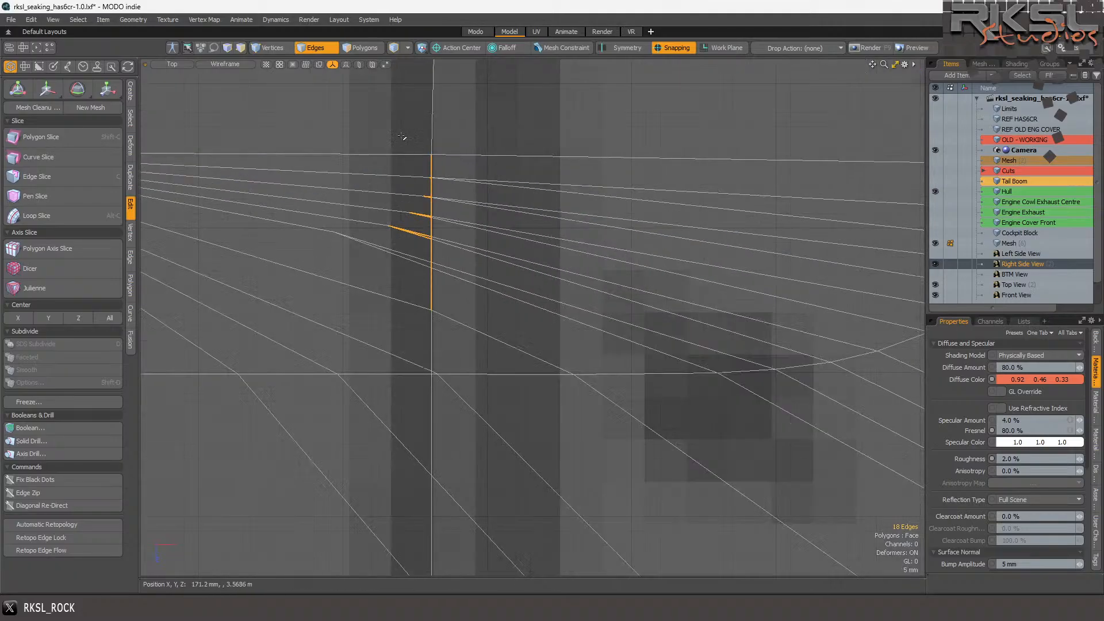
pyautogui.keyDown('shift'); pyautogui.click(273, 47); pyautogui.keyUp('shift')
pyautogui.moveTo(462, 165)
pyautogui.mouseDown(button='right')
pyautogui.moveTo(301, 192)
pyautogui.moveTo(371, 299)
pyautogui.moveTo(463, 184)
pyautogui.moveTo(462, 167)
pyautogui.mouseUp(button='right')
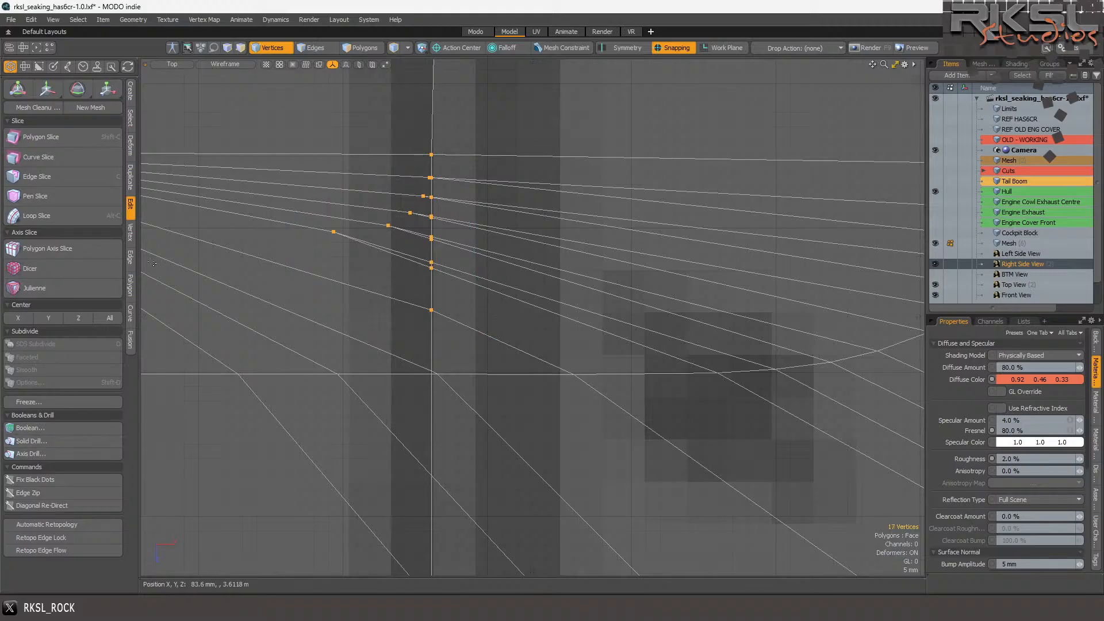
pyautogui.click(131, 234)
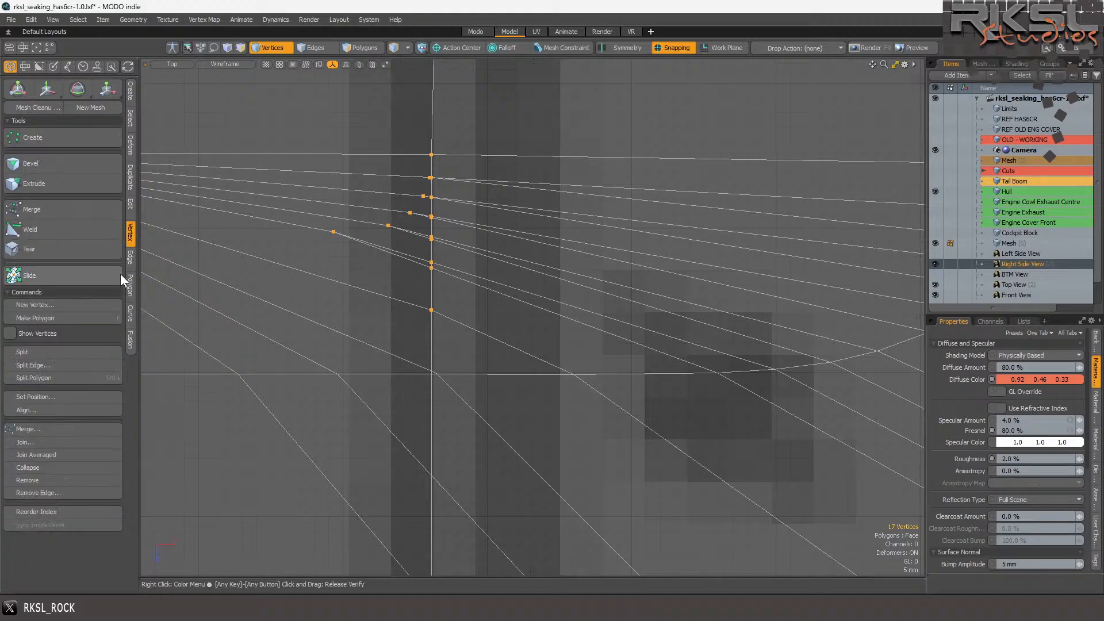
pyautogui.click(21, 441)
pyautogui.click(653, 286)
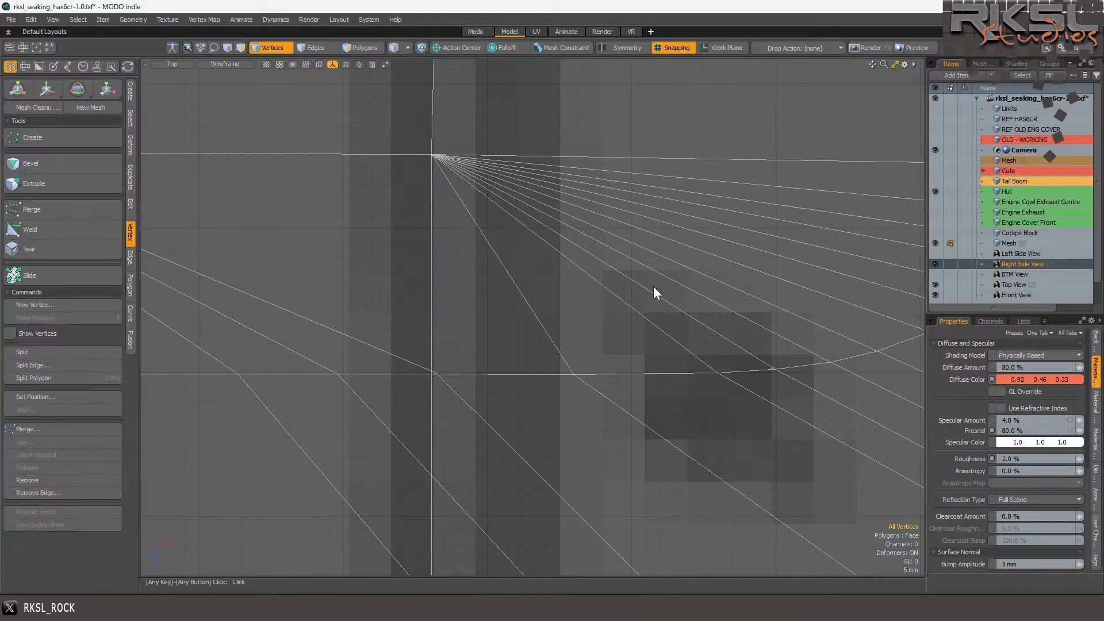
# - Slice a straight column with Polygon Slice from the curved row ahead of the nose panels, through the joined fan point, to the mesh's aft edge
pyautogui.scroll(-3, 543, 217)
pyautogui.scroll(-3, 503, 211)
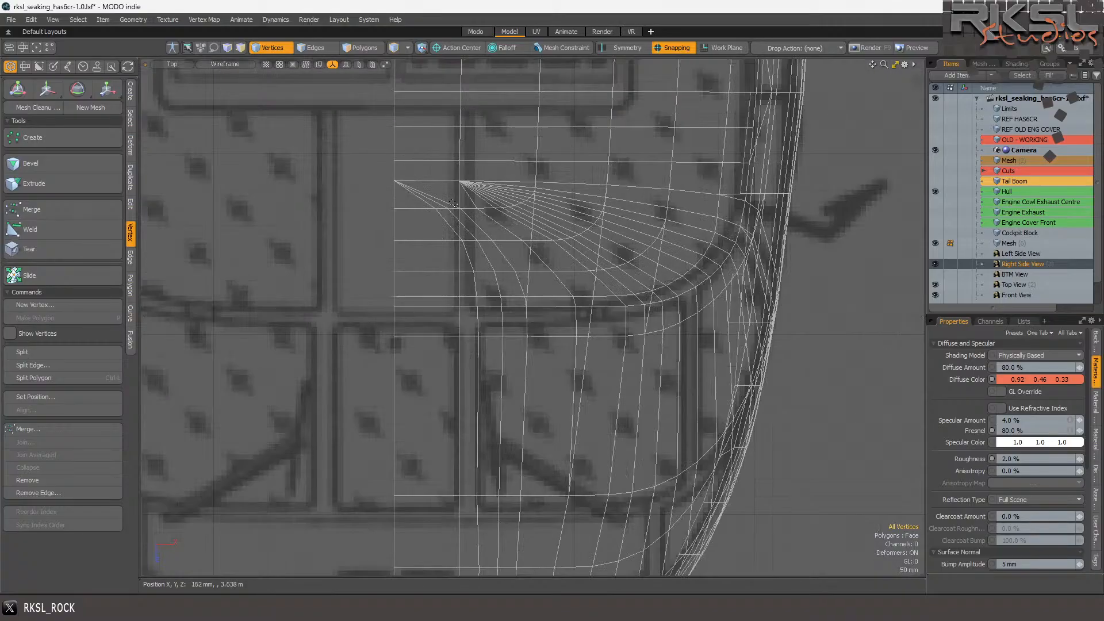
pyautogui.scroll(-4, 479, 148)
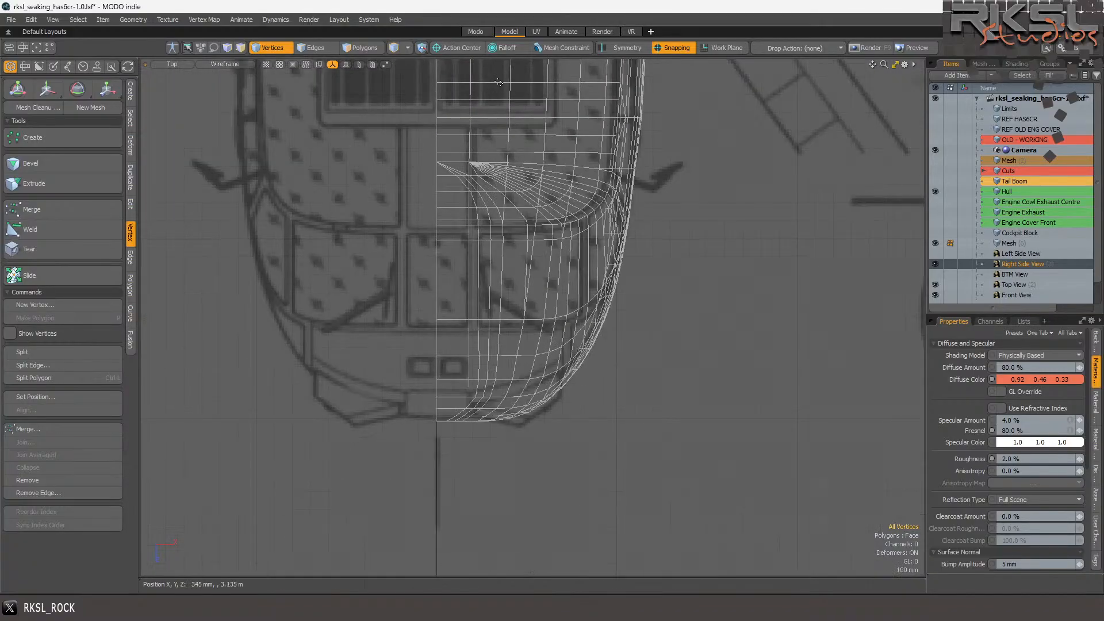
pyautogui.scroll(4, 488, 88)
pyautogui.scroll(-5, 488, 88)
pyautogui.scroll(3, 419, 173)
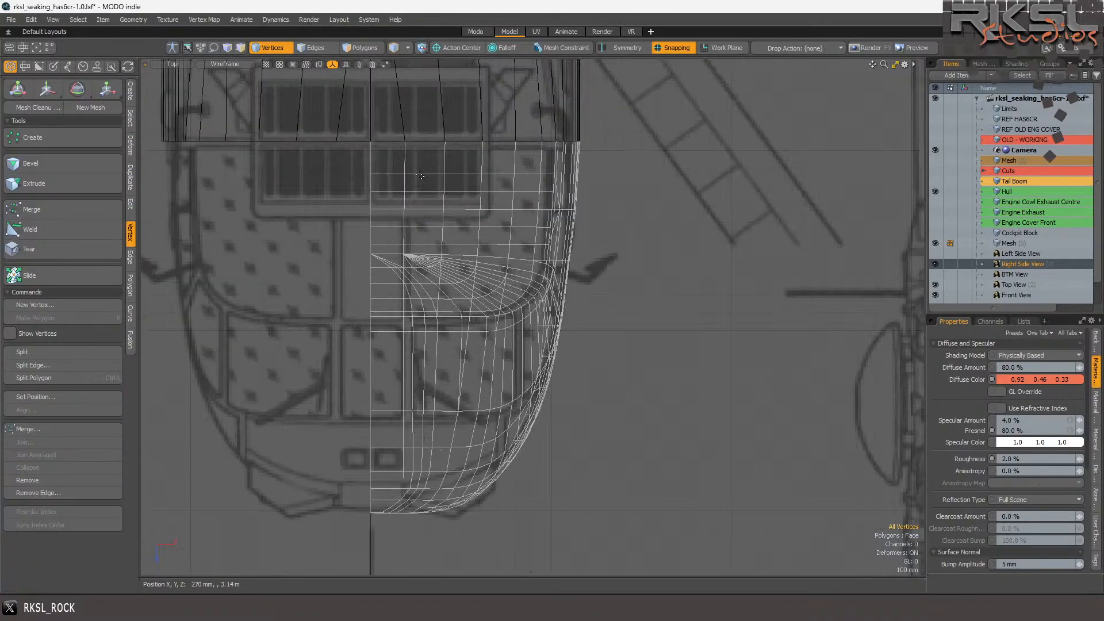
pyautogui.scroll(2, 417, 193)
pyautogui.moveTo(437, 163)
pyautogui.mouseDown(button='right')
pyautogui.moveTo(359, 221)
pyautogui.moveTo(425, 246)
pyautogui.mouseUp(button='right')
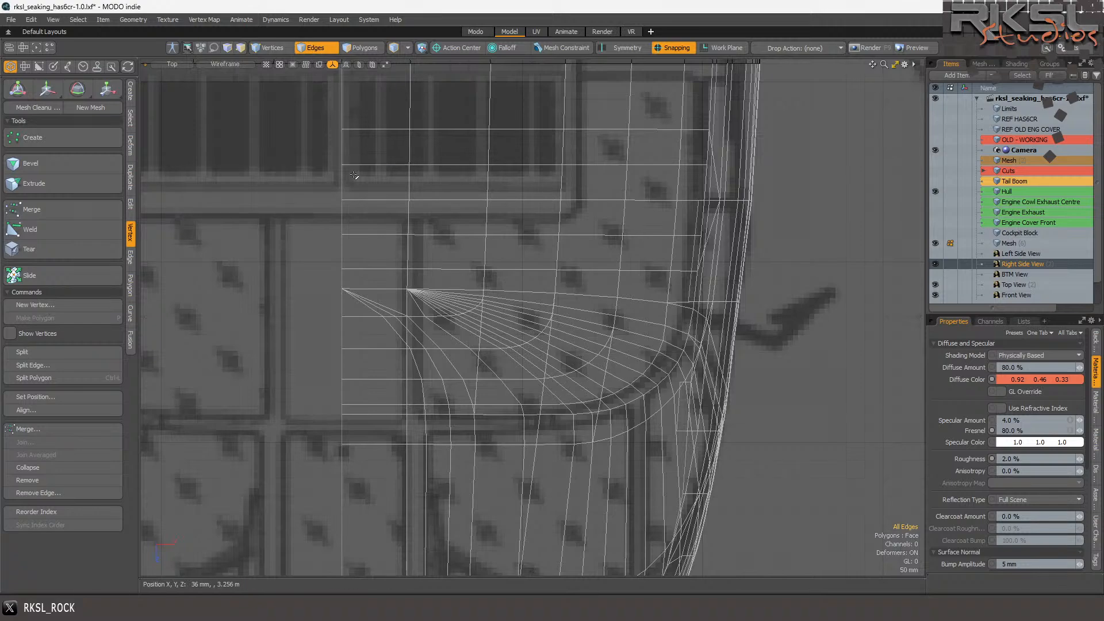
pyautogui.click(131, 205)
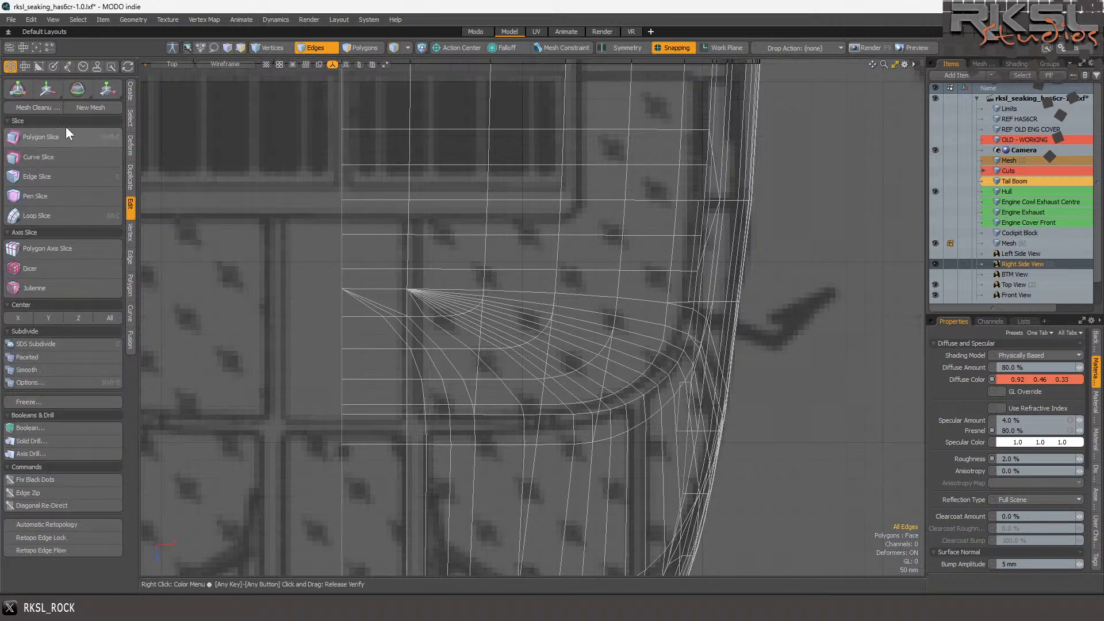
pyautogui.click(57, 136)
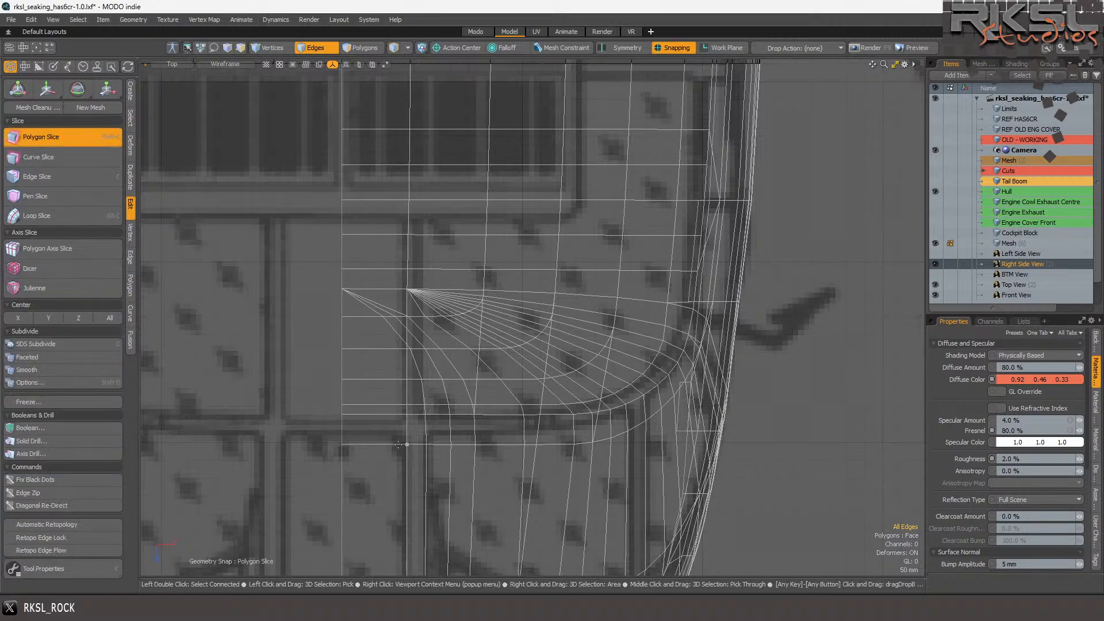
pyautogui.moveTo(399, 445); pyautogui.dragTo(390, 108)
pyautogui.scroll(-5, 402, 81)
pyautogui.scroll(5, 387, 175)
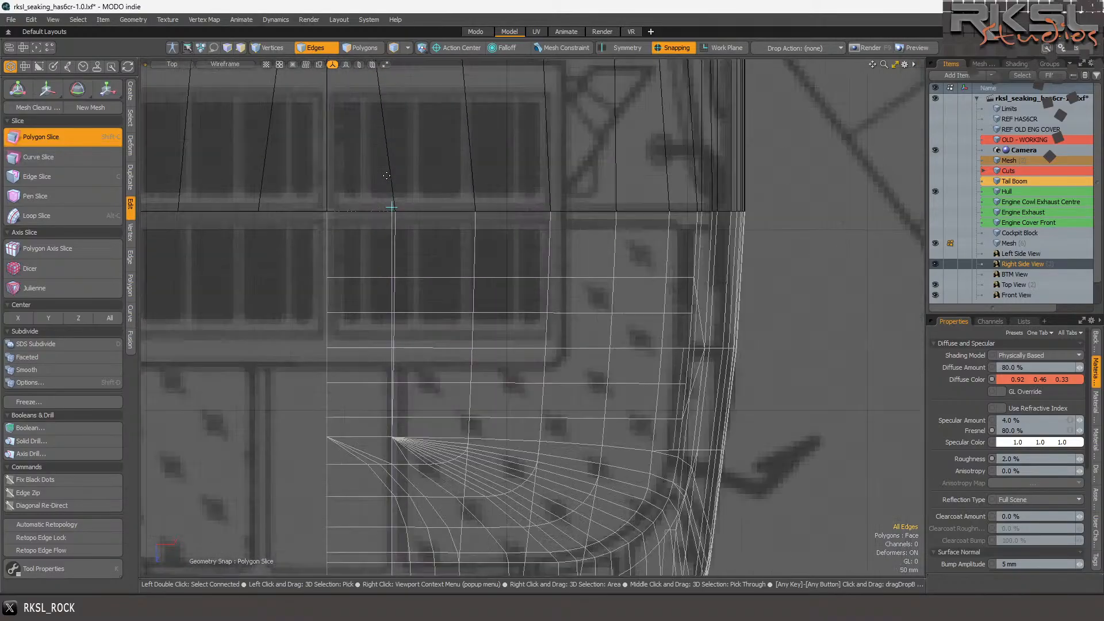
pyautogui.press('space')
pyautogui.scroll(-2, 376, 226)
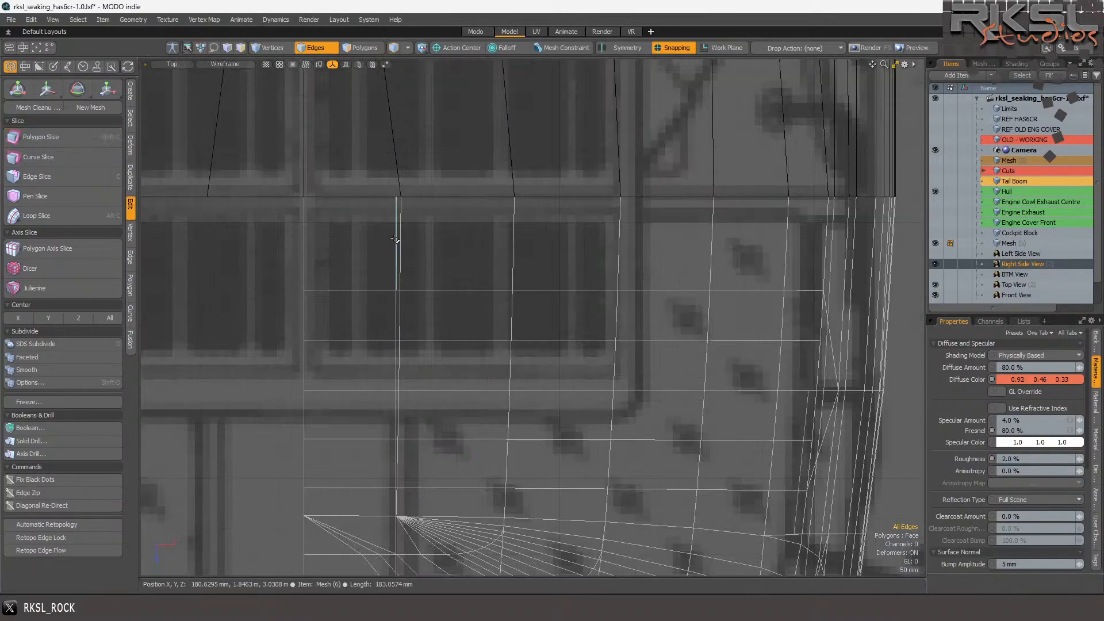
# - Select the old column's edges from the mesh's aft edge to the joined fan point, excluding the rest of the loop, and remove them without keeping vertices
pyautogui.scroll(2, 405, 380)
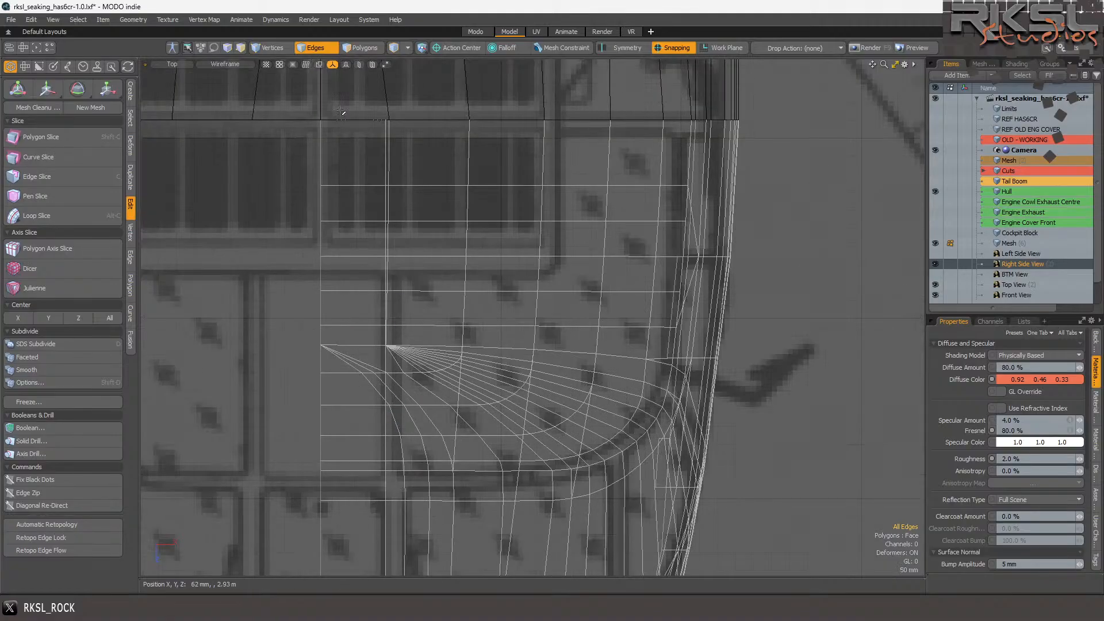
pyautogui.scroll(2, 413, 150)
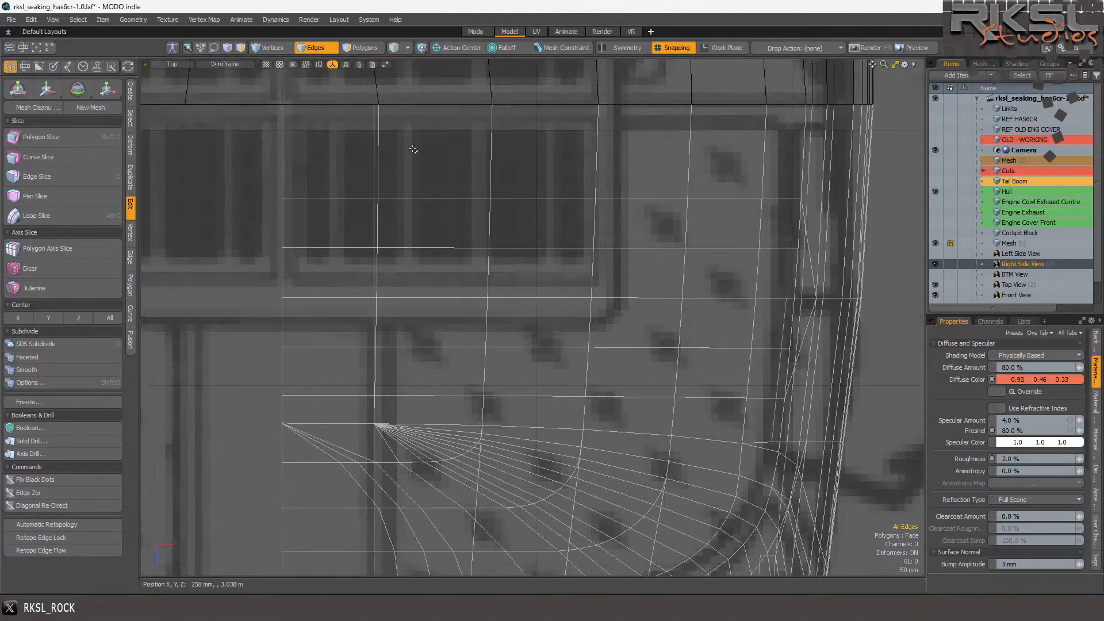
pyautogui.click(378, 126)
pyautogui.doubleClick(377, 125)
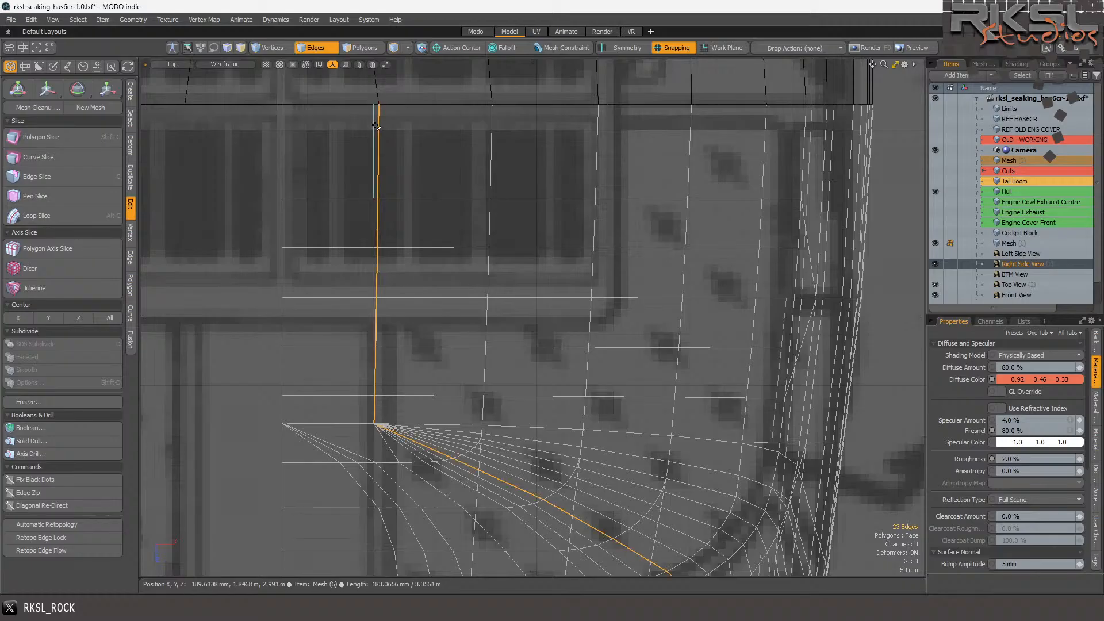
pyautogui.scroll(-5, 377, 125)
pyautogui.scroll(4, 370, 227)
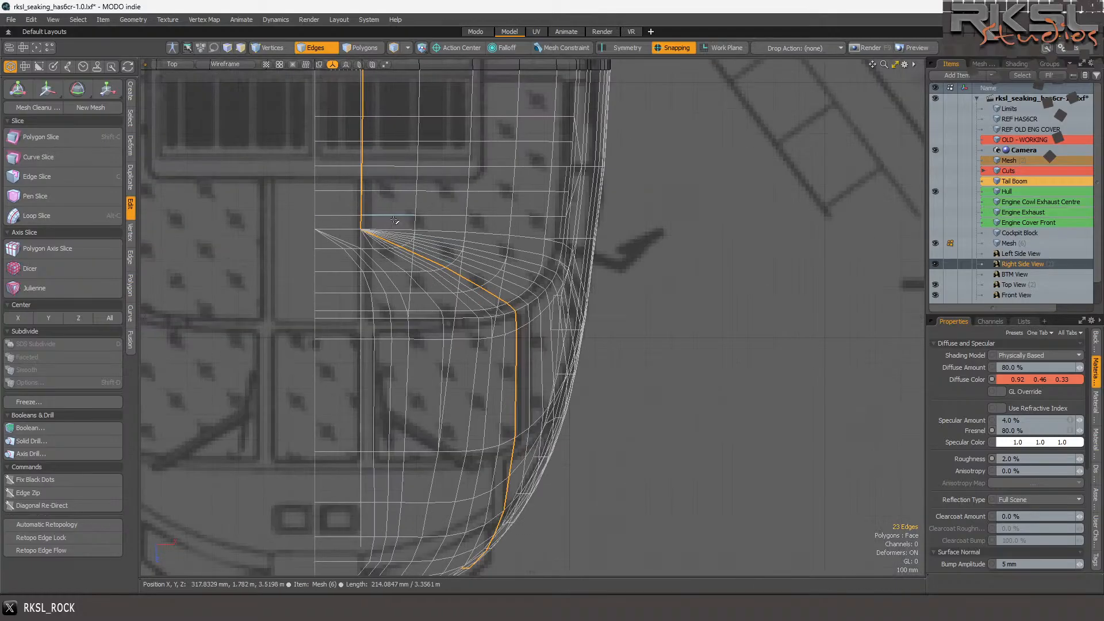
pyautogui.keyDown('ctrl'); pyautogui.moveTo(396, 226); pyautogui.dragTo(369, 283); pyautogui.keyUp('ctrl')
pyautogui.keyDown('ctrl'); pyautogui.scroll(-5, 413, 218); pyautogui.keyUp('ctrl')
pyautogui.moveTo(434, 206)
pyautogui.keyDown('ctrl'); pyautogui.mouseDown(button='right')
pyautogui.moveTo(372, 387)
pyautogui.moveTo(748, 570)
pyautogui.moveTo(449, 201)
pyautogui.mouseUp(button='right'); pyautogui.keyUp('ctrl')
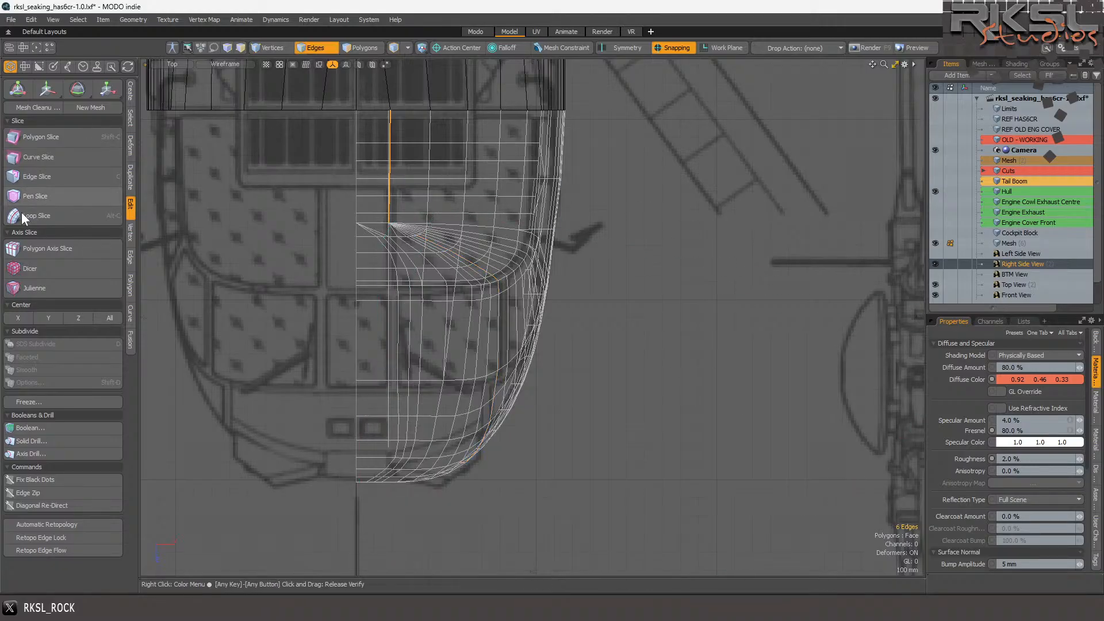
pyautogui.click(131, 257)
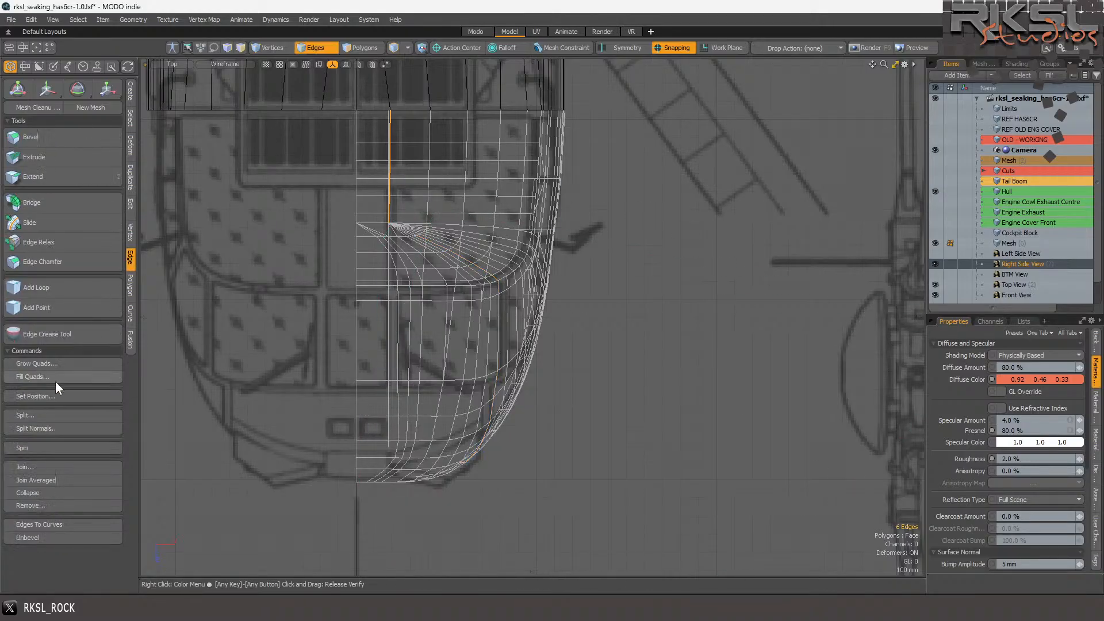
pyautogui.click(18, 507)
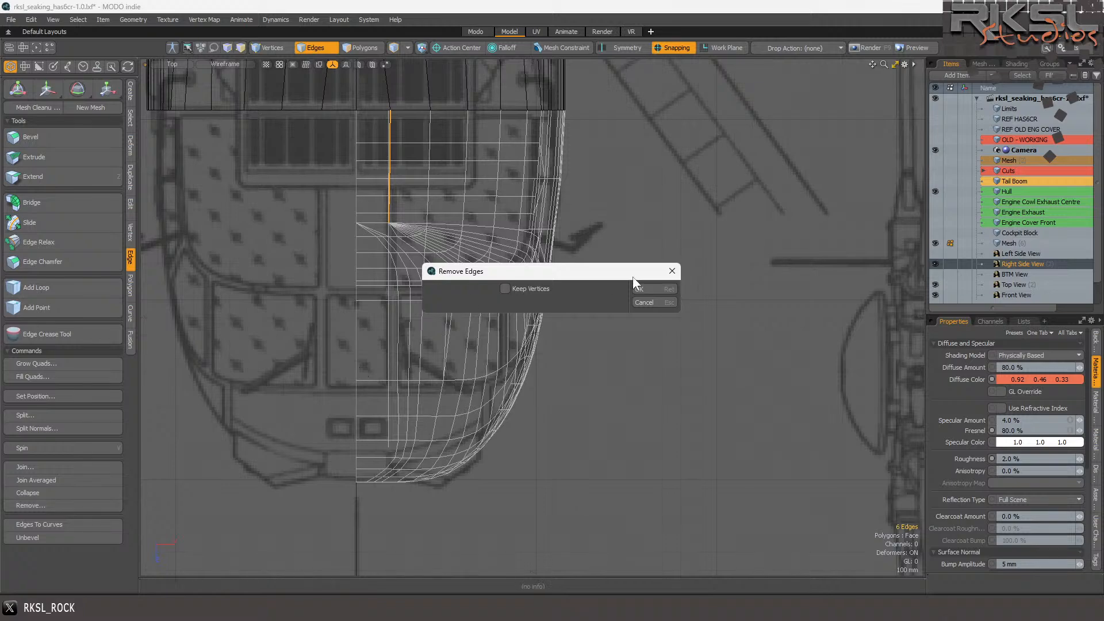
pyautogui.click(655, 289)
# - Select the five vertices on the first row ahead of the fan point and join them into one at the straight column
pyautogui.scroll(2, 402, 253)
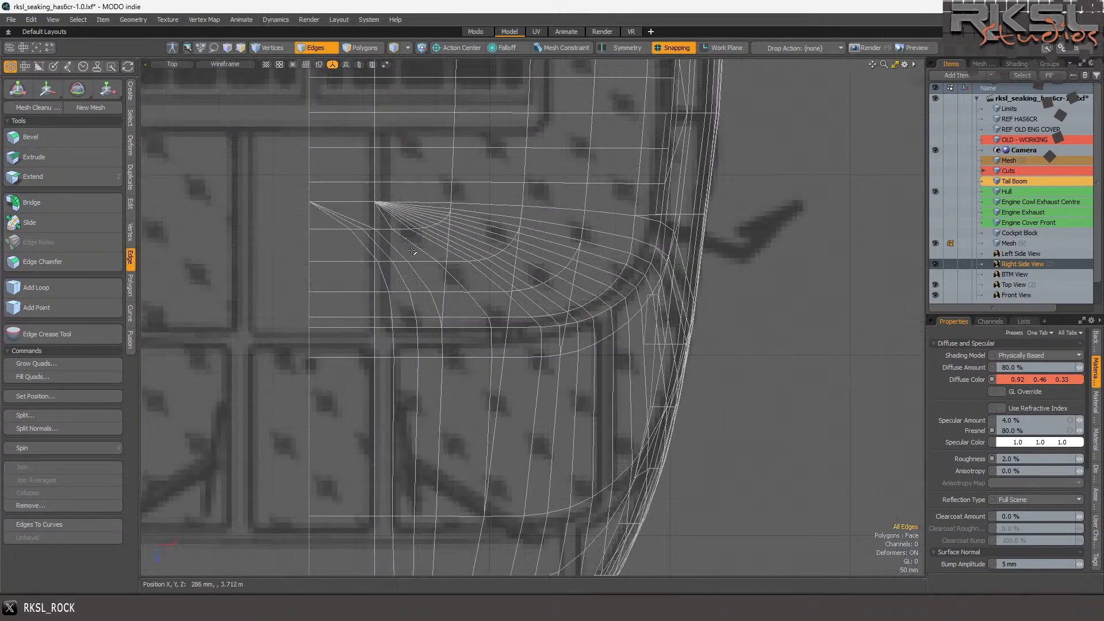
pyautogui.scroll(3, 371, 248)
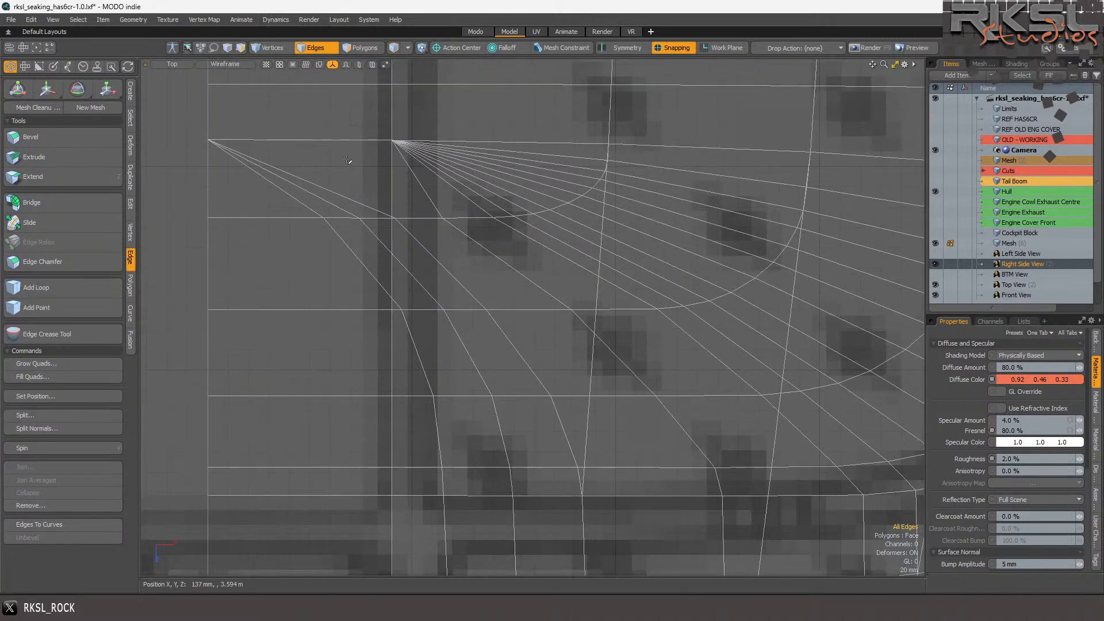
pyautogui.click(271, 48)
pyautogui.scroll(2, 339, 237)
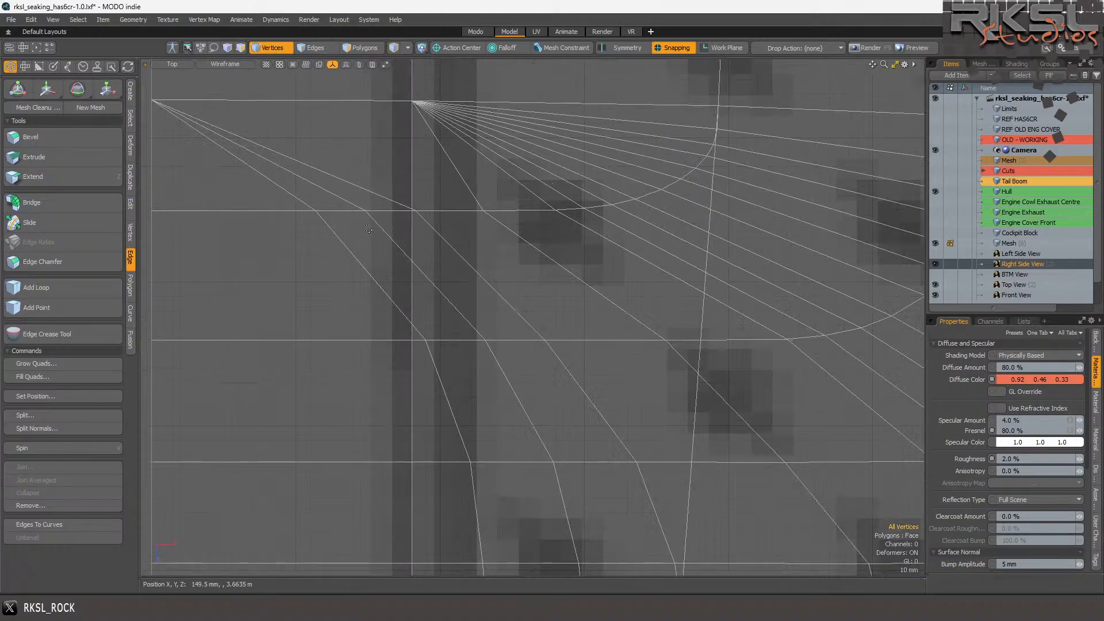
pyautogui.moveTo(391, 166)
pyautogui.mouseDown(button='right')
pyautogui.moveTo(253, 236)
pyautogui.moveTo(352, 240)
pyautogui.mouseUp(button='right')
pyautogui.scroll(3, 395, 228)
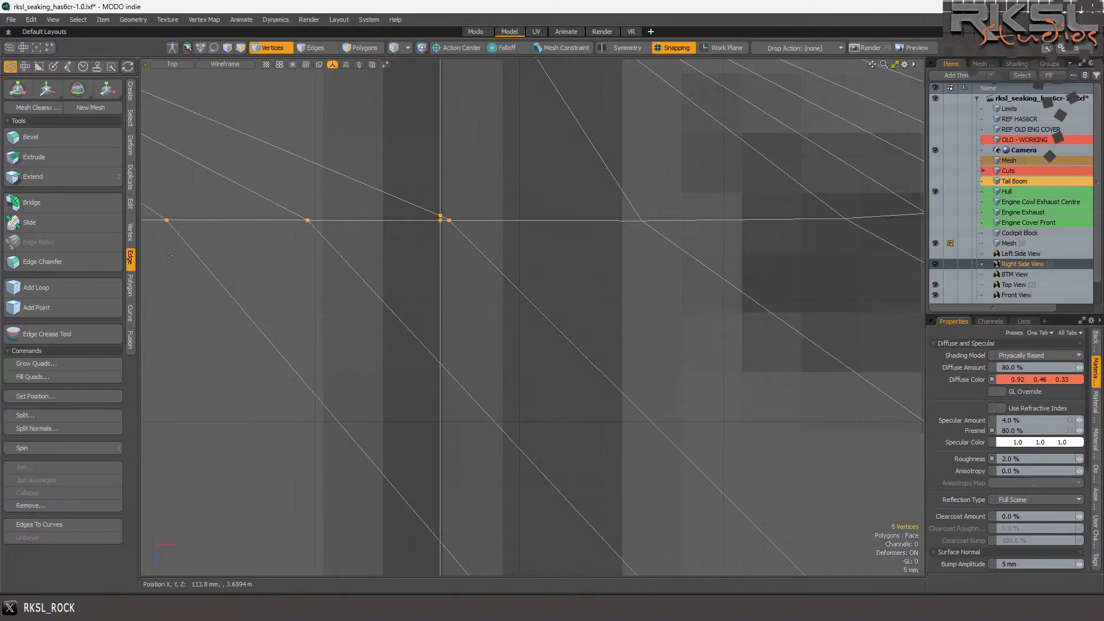
pyautogui.click(132, 234)
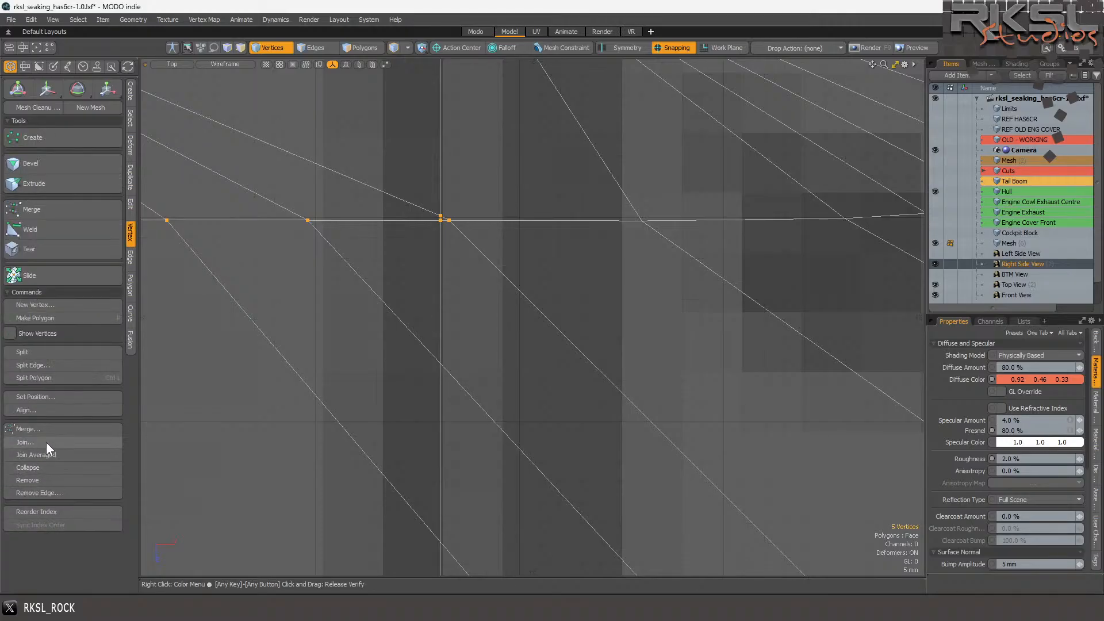
pyautogui.click(45, 442)
pyautogui.click(639, 284)
pyautogui.scroll(-5, 464, 216)
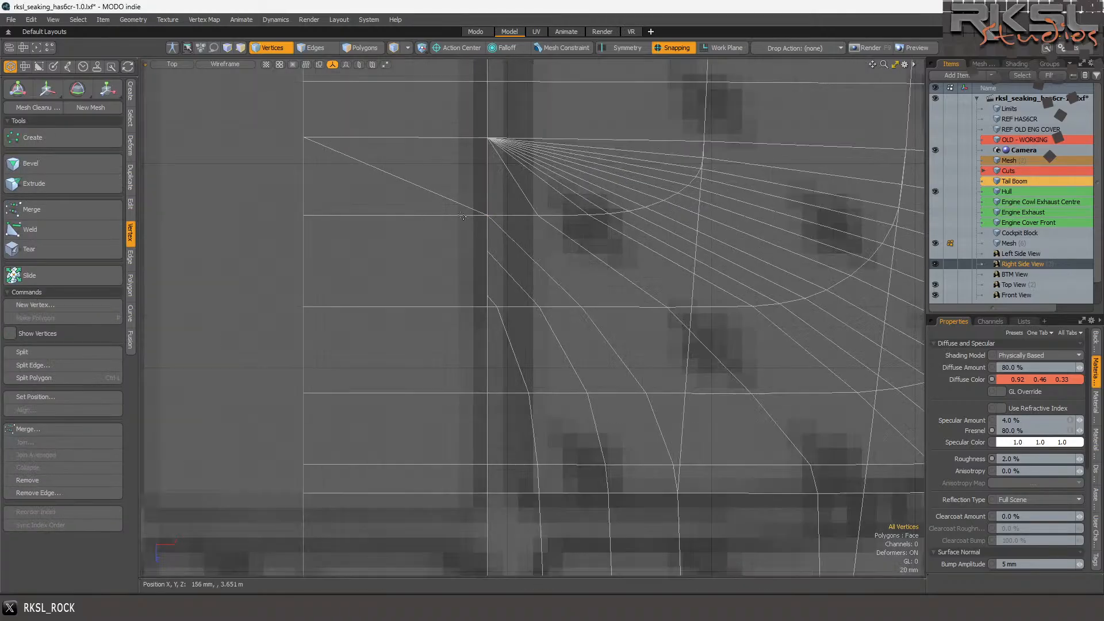
# - Join the two vertices where the second row ahead of the fan point meets the first straight column into one on that row
pyautogui.scroll(2, 491, 278)
pyautogui.scroll(-2, 457, 235)
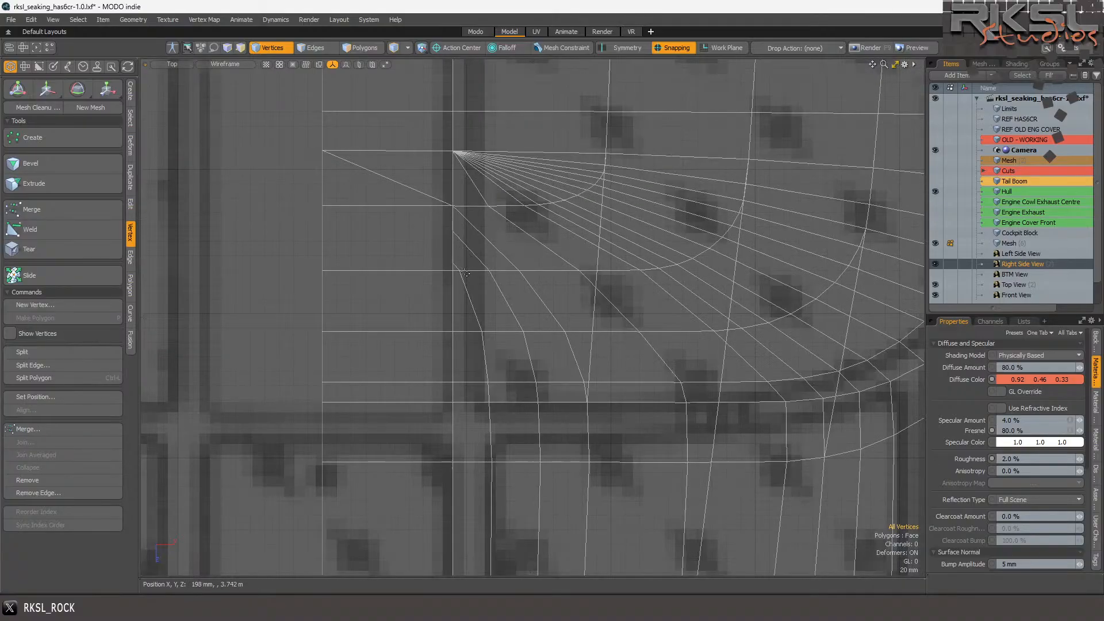
pyautogui.scroll(3, 458, 294)
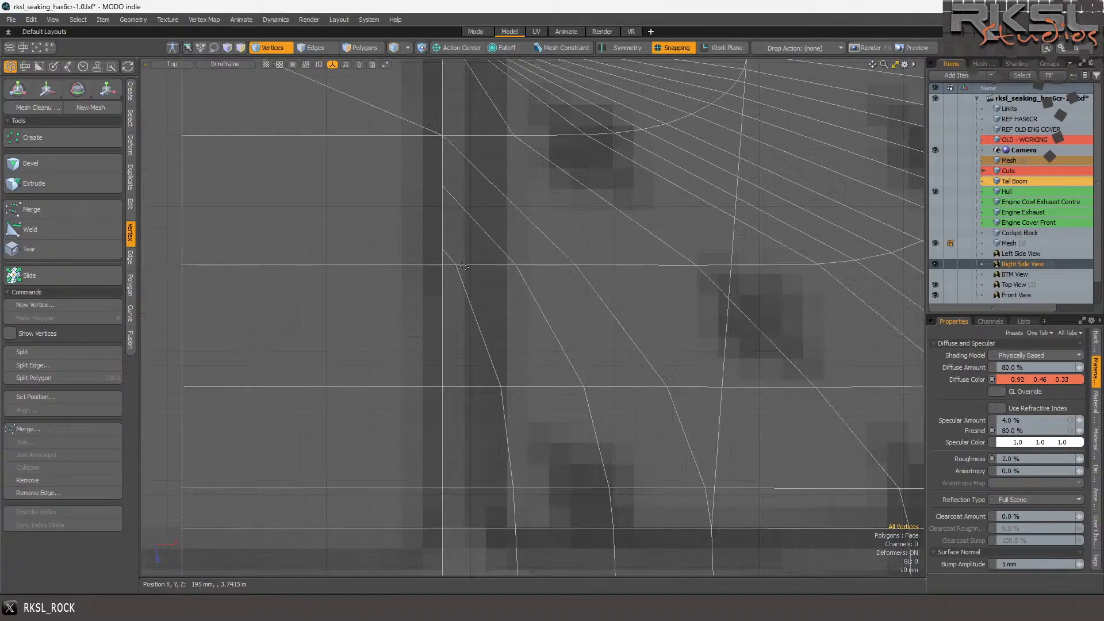
pyautogui.moveTo(466, 257)
pyautogui.mouseDown(button='right')
pyautogui.moveTo(394, 252)
pyautogui.moveTo(467, 290)
pyautogui.mouseUp(button='right')
pyautogui.moveTo(433, 243); pyautogui.dragTo(433, 266)
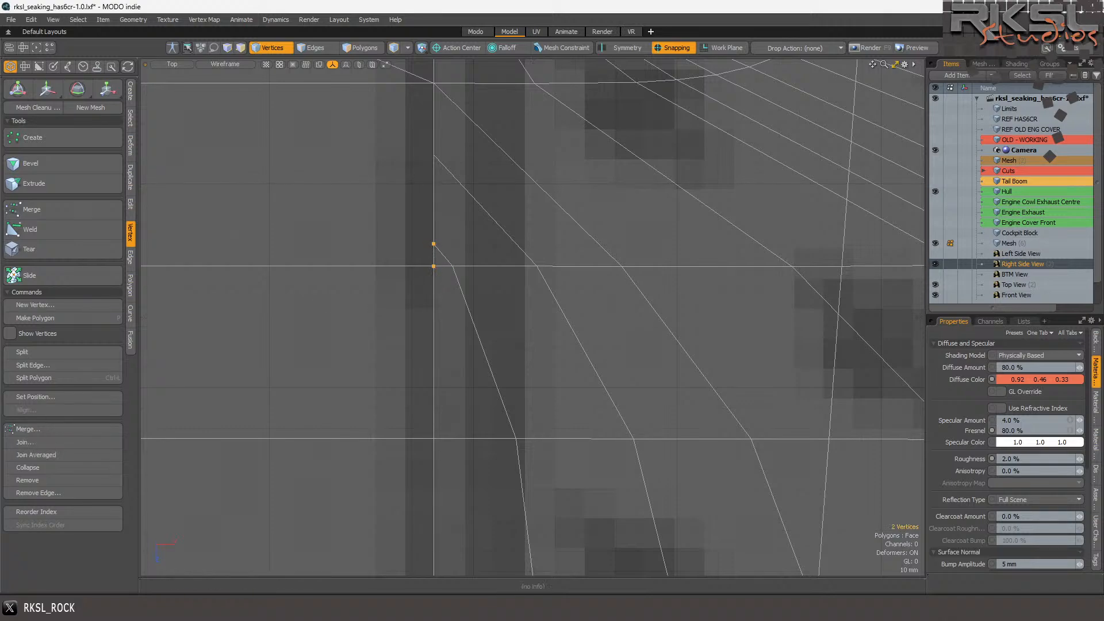
pyautogui.click(34, 440)
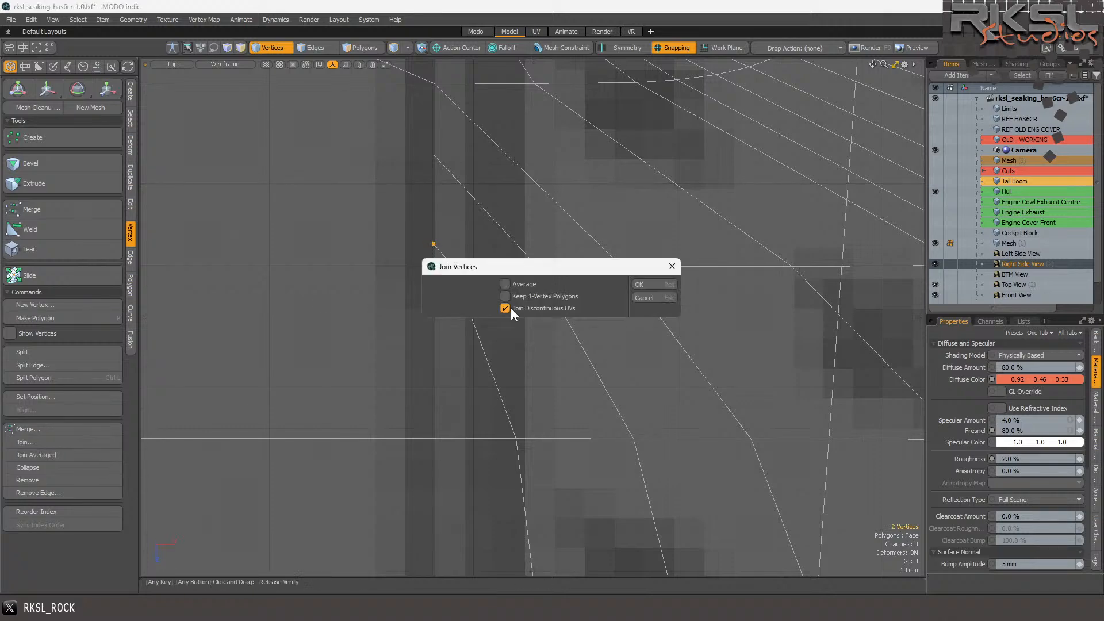
pyautogui.click(639, 284)
# - Slice a second straight column with Polygon Slice just outboard of the first, from the curved row ahead of the nose panels aft past the fan point
pyautogui.scroll(-5, 418, 197)
pyautogui.scroll(-2, 419, 198)
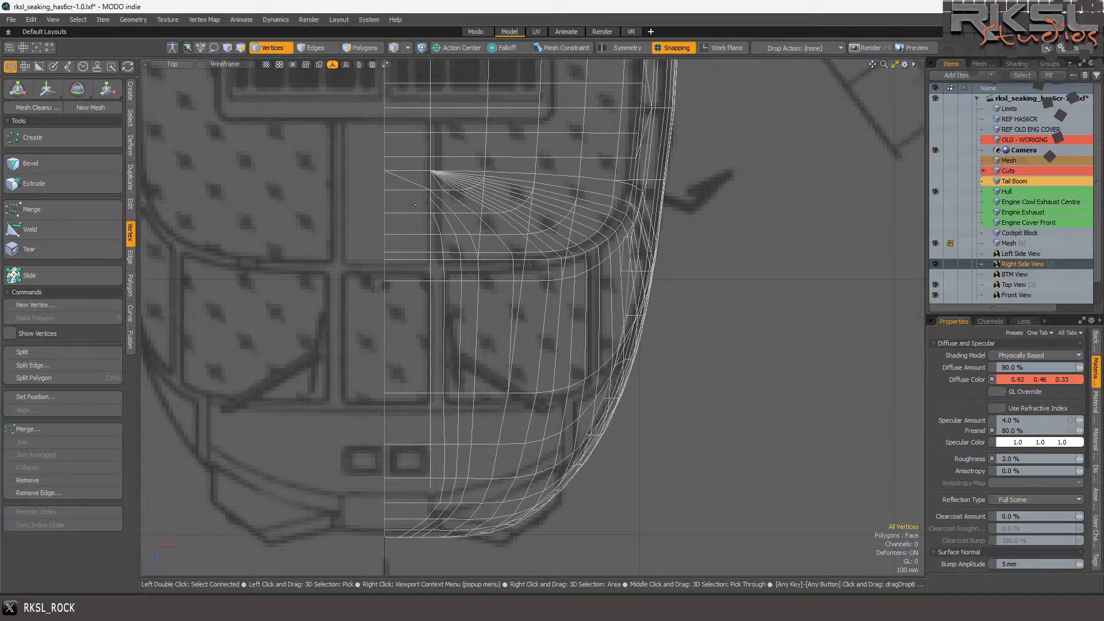
pyautogui.scroll(-3, 412, 204)
pyautogui.scroll(3, 424, 246)
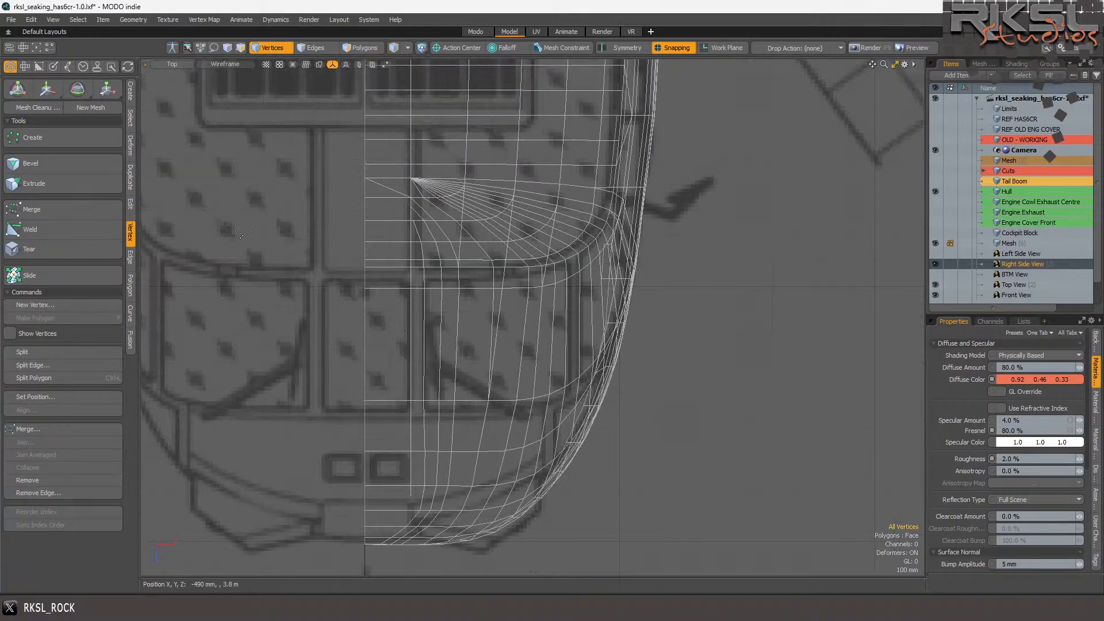
pyautogui.click(131, 204)
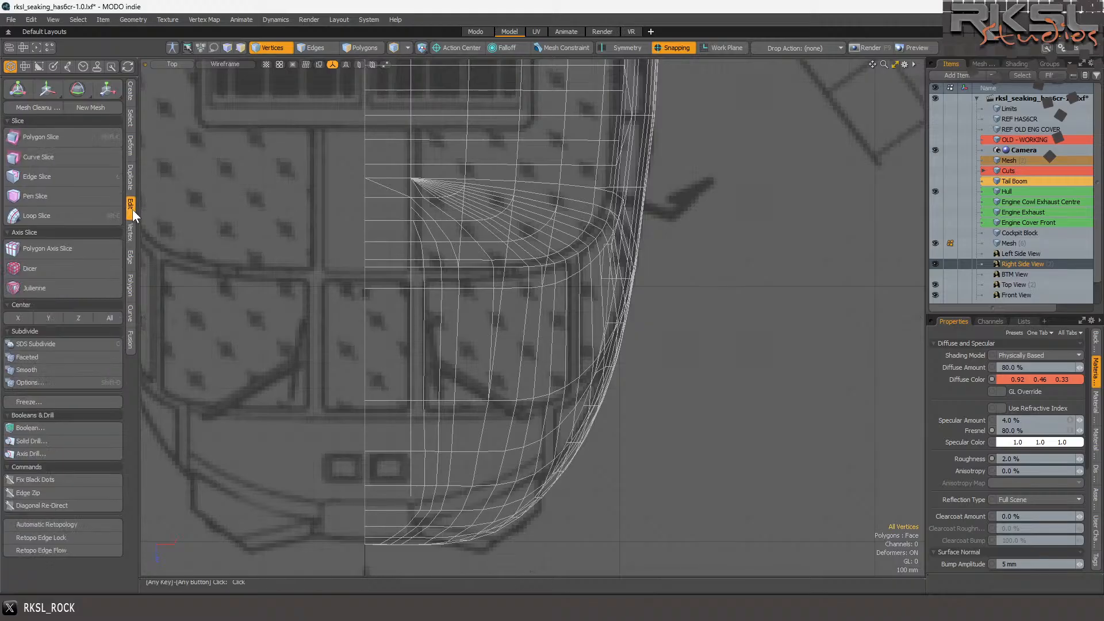
pyautogui.click(57, 138)
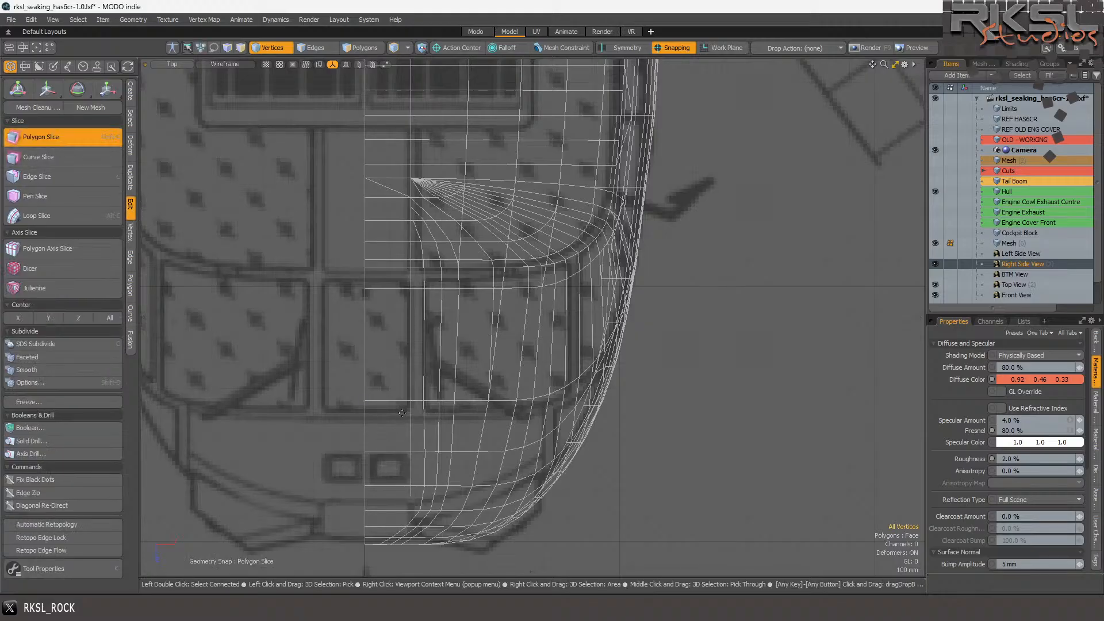
pyautogui.moveTo(419, 417); pyautogui.dragTo(424, 466)
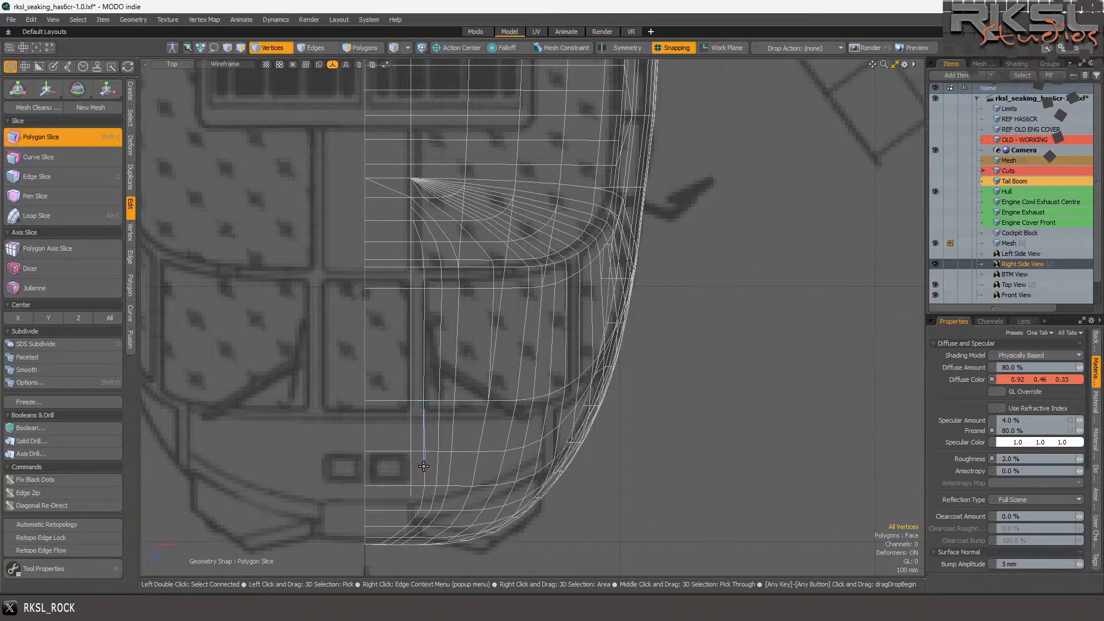
pyautogui.moveTo(420, 401); pyautogui.dragTo(426, 77)
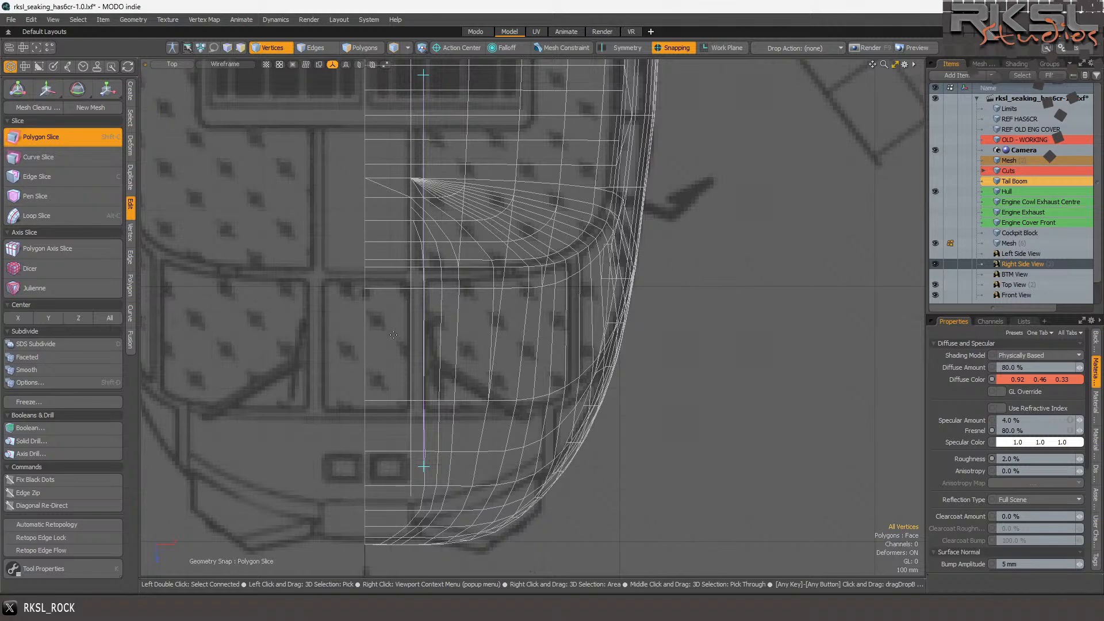
pyautogui.press('space')
# - Select the old slanted column's six edges from the second row ahead of the fan to the nose panels' front row, excluding the rest of the loop, and remove them
pyautogui.scroll(5, 429, 206)
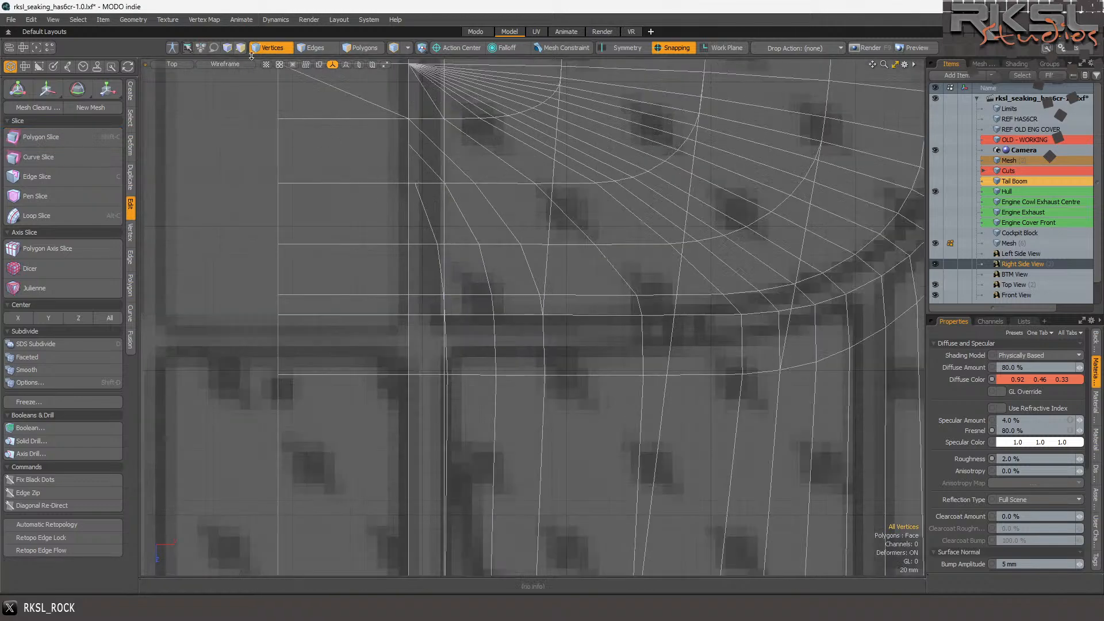
pyautogui.scroll(-3, 414, 81)
pyautogui.scroll(4, 430, 218)
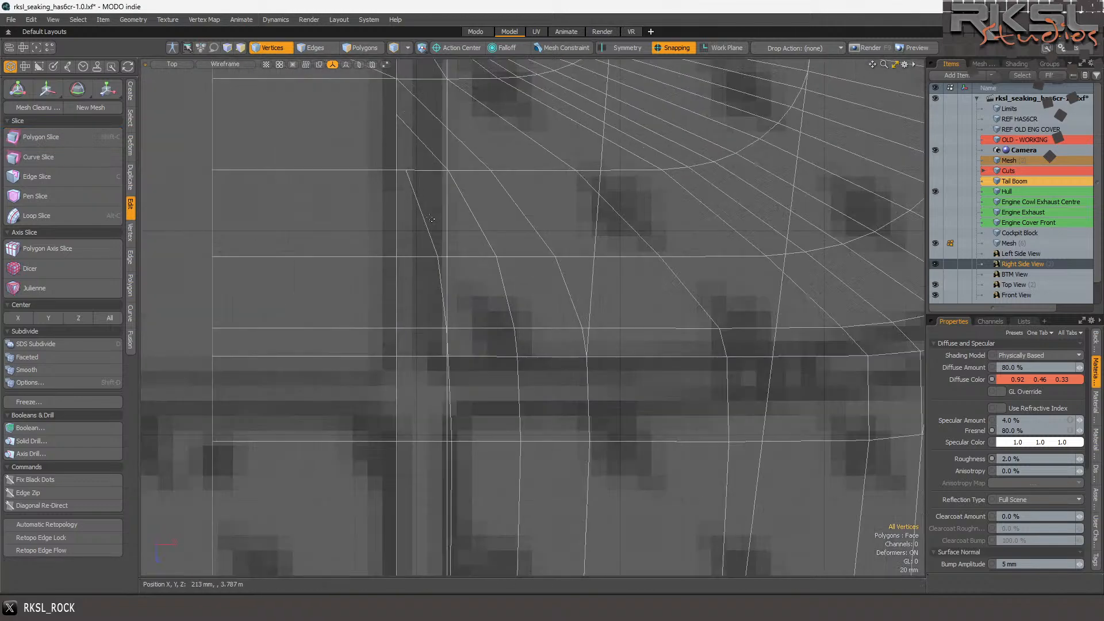
pyautogui.press('2')
pyautogui.click(425, 217)
pyautogui.press('l')
pyautogui.scroll(-5, 417, 231)
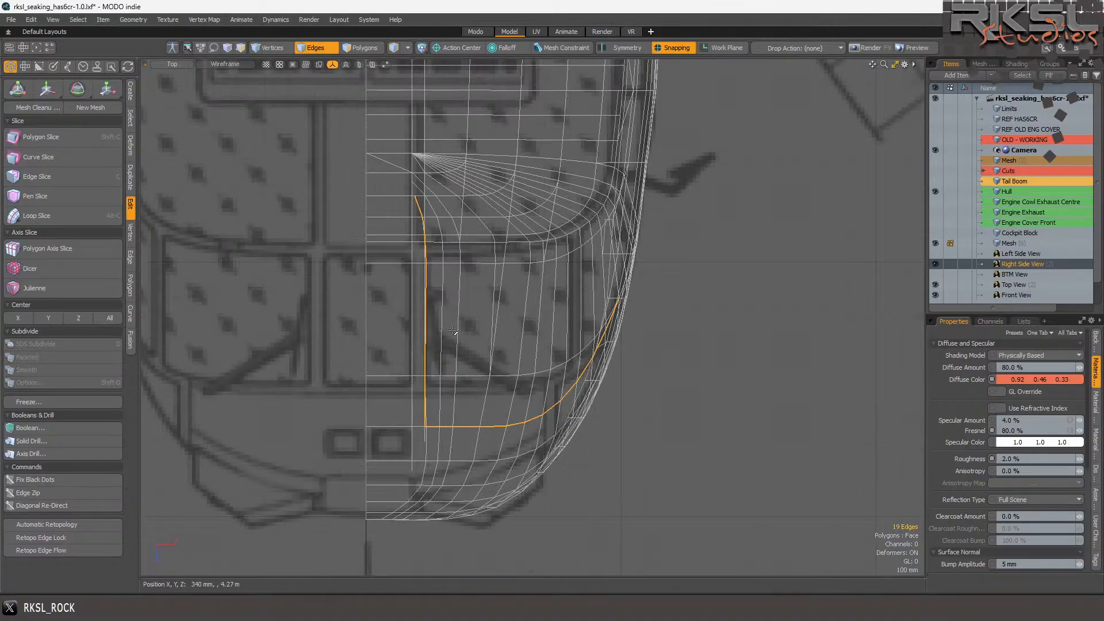
pyautogui.keyDown('ctrl'); pyautogui.moveTo(411, 419); pyautogui.dragTo(781, 380, button='right'); pyautogui.keyUp('ctrl')
pyautogui.moveTo(719, 304)
pyautogui.keyDown('ctrl'); pyautogui.mouseDown(button='right')
pyautogui.moveTo(546, 419)
pyautogui.moveTo(534, 414)
pyautogui.mouseUp(button='right'); pyautogui.keyUp('ctrl')
pyautogui.scroll(6, 385, 453)
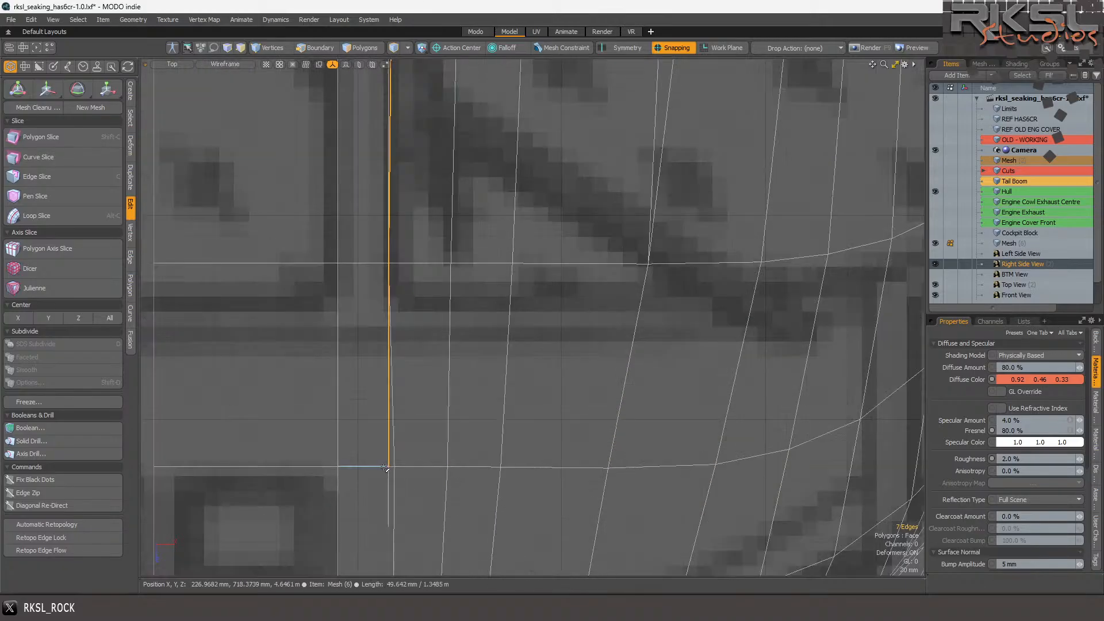
pyautogui.keyDown('ctrl'); pyautogui.moveTo(357, 420); pyautogui.dragTo(410, 406, button='right'); pyautogui.keyUp('ctrl')
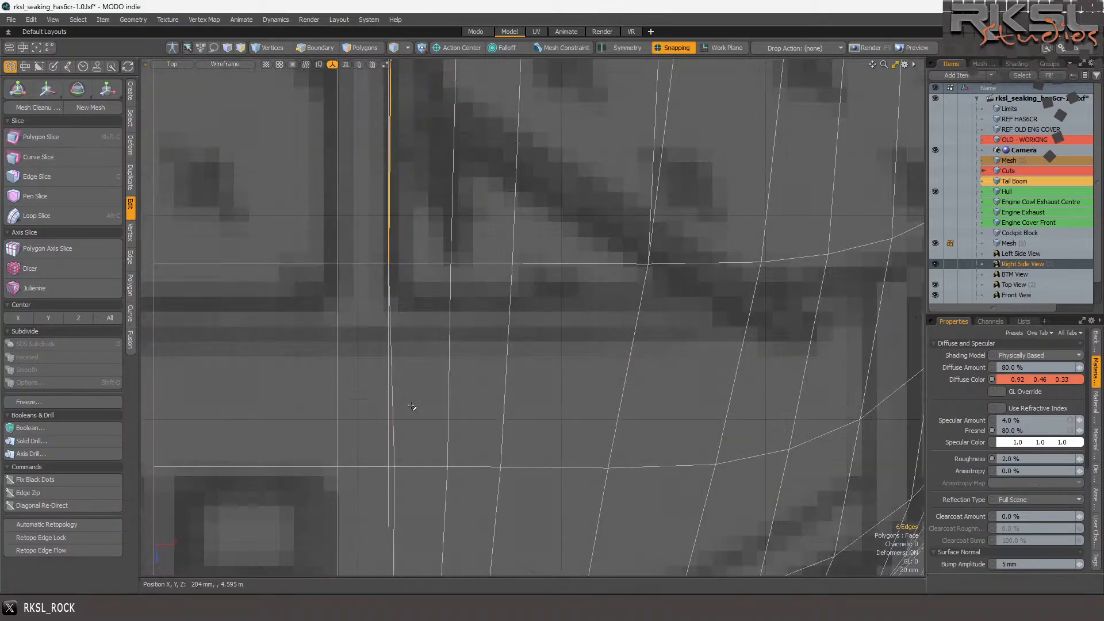
pyautogui.press('2')
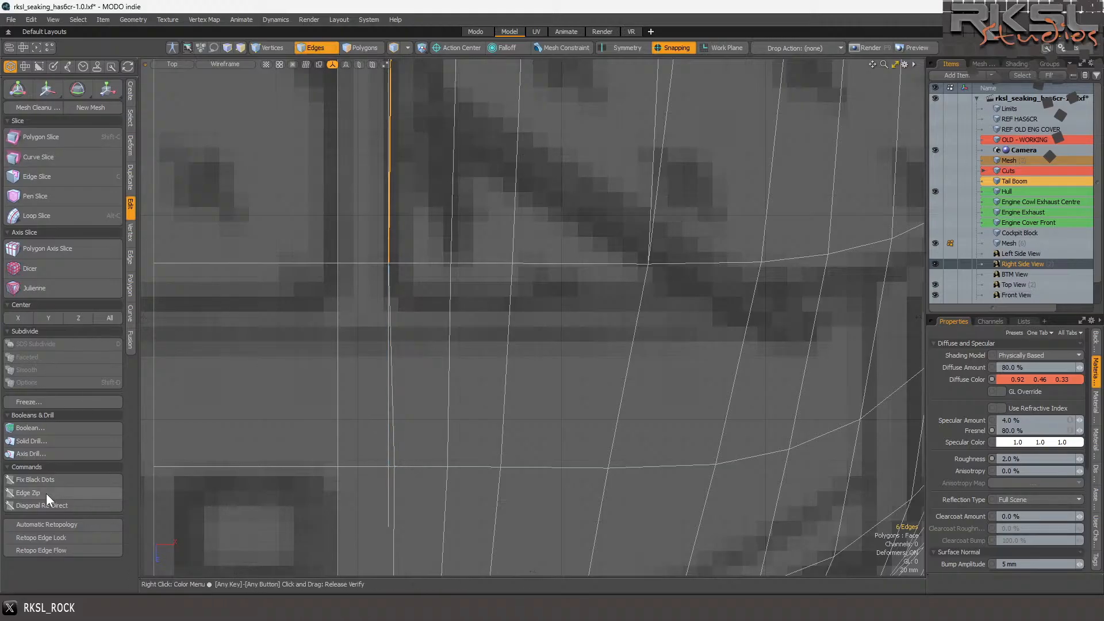
pyautogui.click(129, 255)
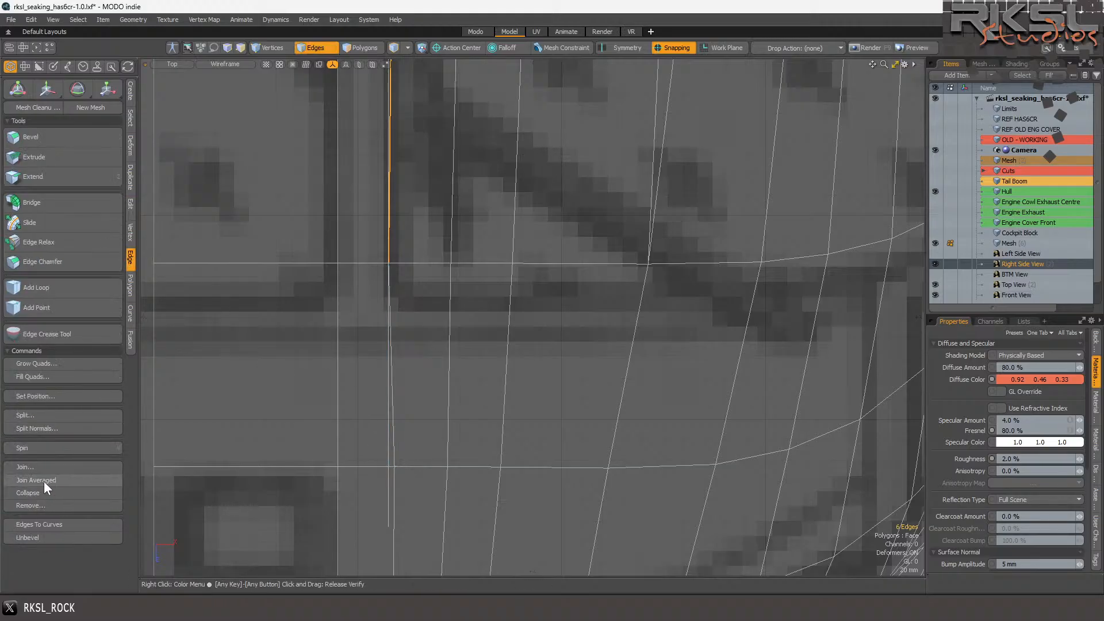
pyautogui.click(40, 505)
pyautogui.click(648, 289)
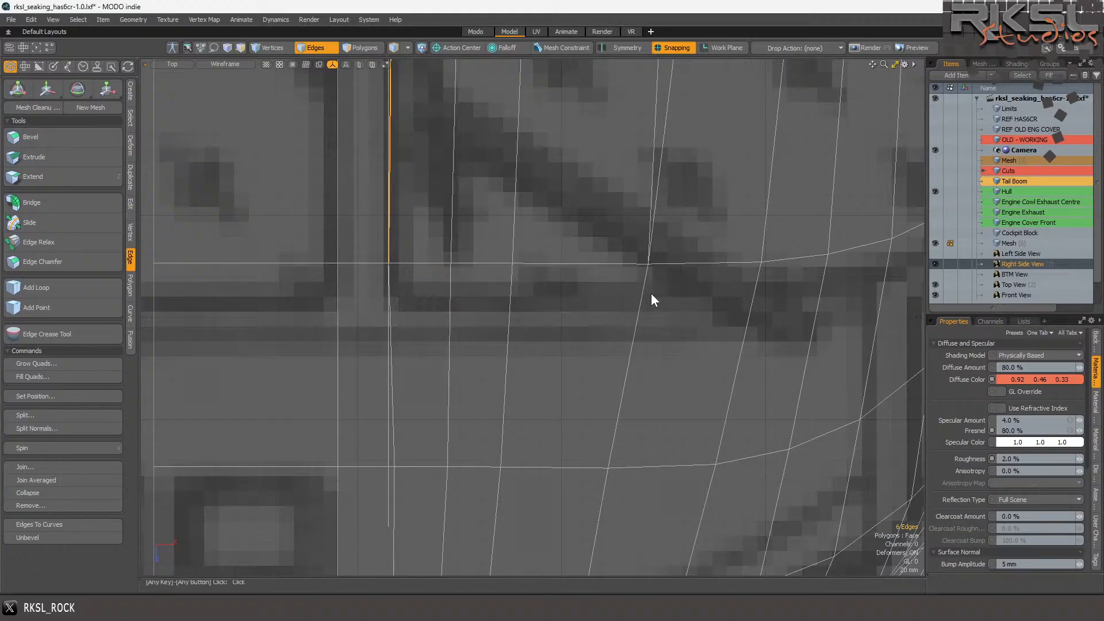
# - Join the stray vertex on the first straight column into the vertex on the first row ahead of the fan point
pyautogui.scroll(-3, 423, 179)
pyautogui.scroll(5, 423, 179)
pyautogui.scroll(-4, 373, 115)
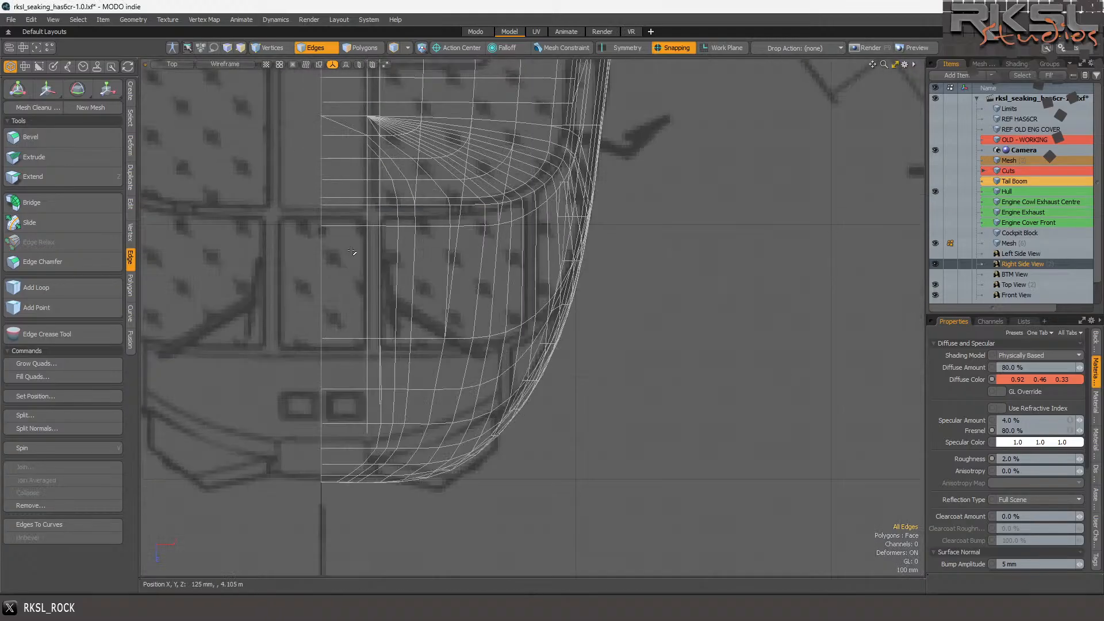
pyautogui.scroll(4, 371, 112)
pyautogui.scroll(2, 391, 139)
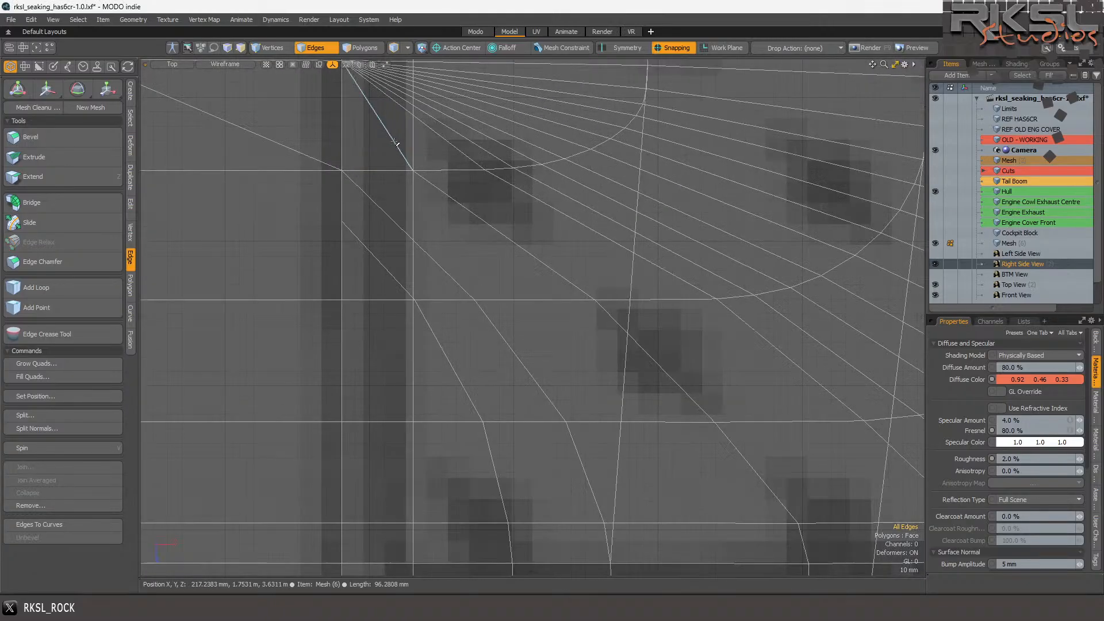
pyautogui.click(277, 49)
pyautogui.click(342, 220)
pyautogui.keyDown('shift'); pyautogui.click(342, 170); pyautogui.keyUp('shift')
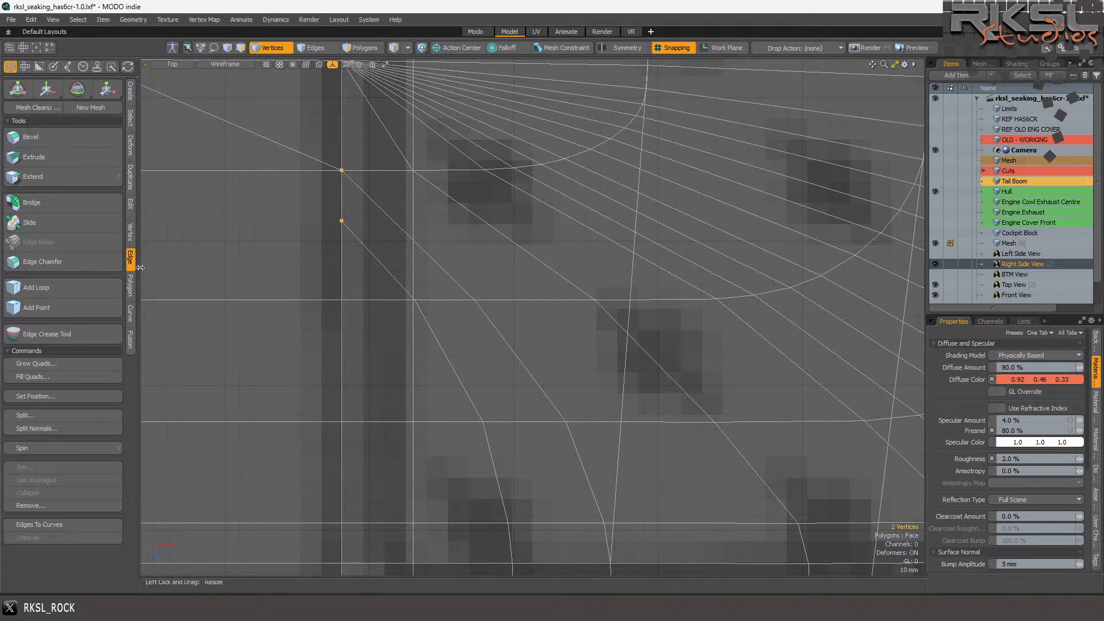
pyautogui.click(132, 236)
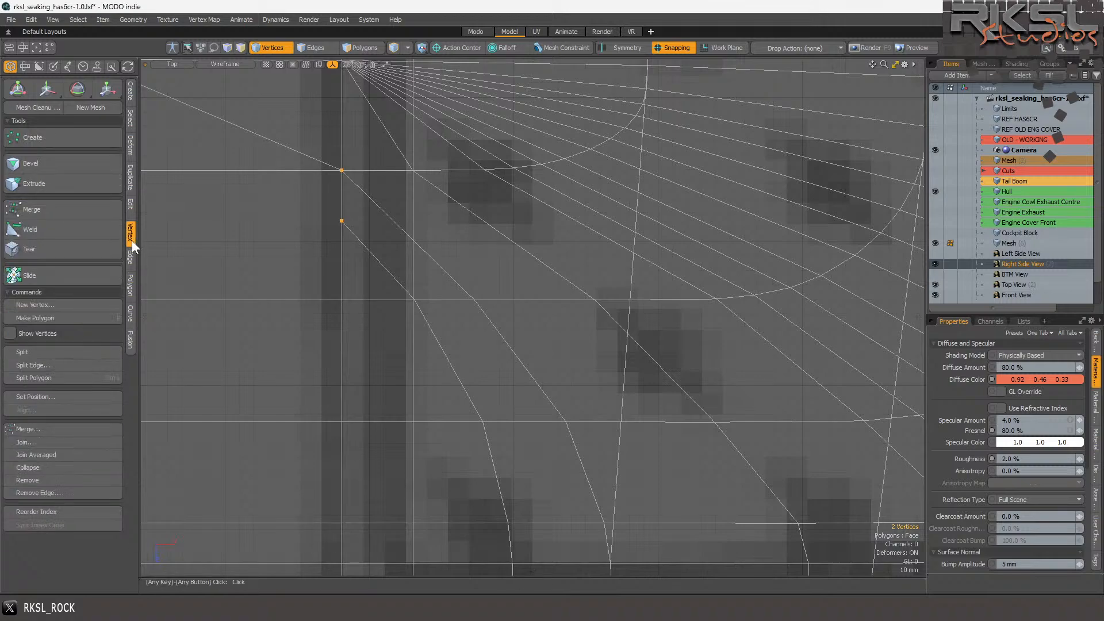
pyautogui.click(32, 442)
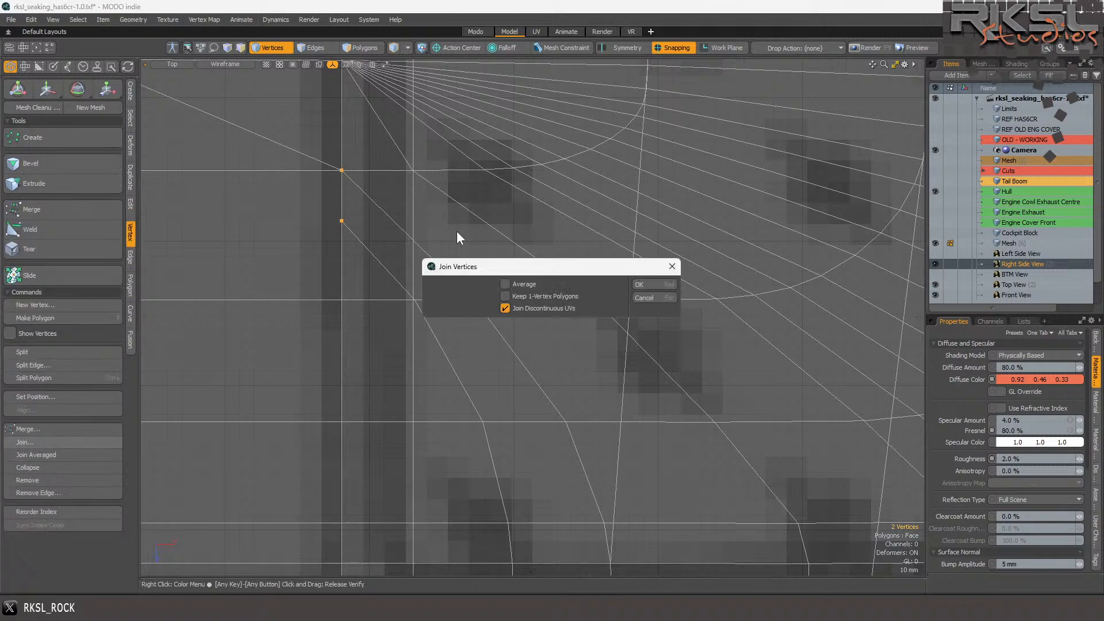
pyautogui.click(644, 284)
# - Select the stray vertex on the second straight column plus the three clustered at the first row, and join the four into one there
pyautogui.scroll(2, 401, 251)
pyautogui.moveTo(465, 231); pyautogui.dragTo(463, 224, button='right')
pyautogui.moveTo(489, 183)
pyautogui.keyDown('shift'); pyautogui.mouseDown(button='right')
pyautogui.moveTo(436, 138)
pyautogui.moveTo(488, 181)
pyautogui.mouseUp(button='right'); pyautogui.keyUp('shift')
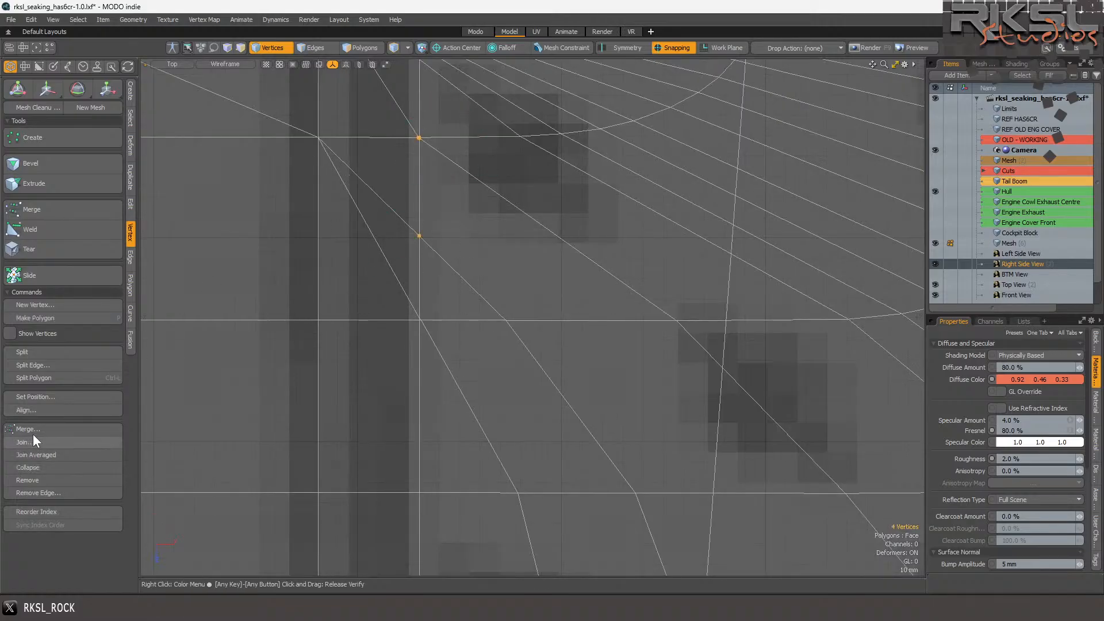
pyautogui.scroll(2, 340, 217)
pyautogui.scroll(3, 439, 104)
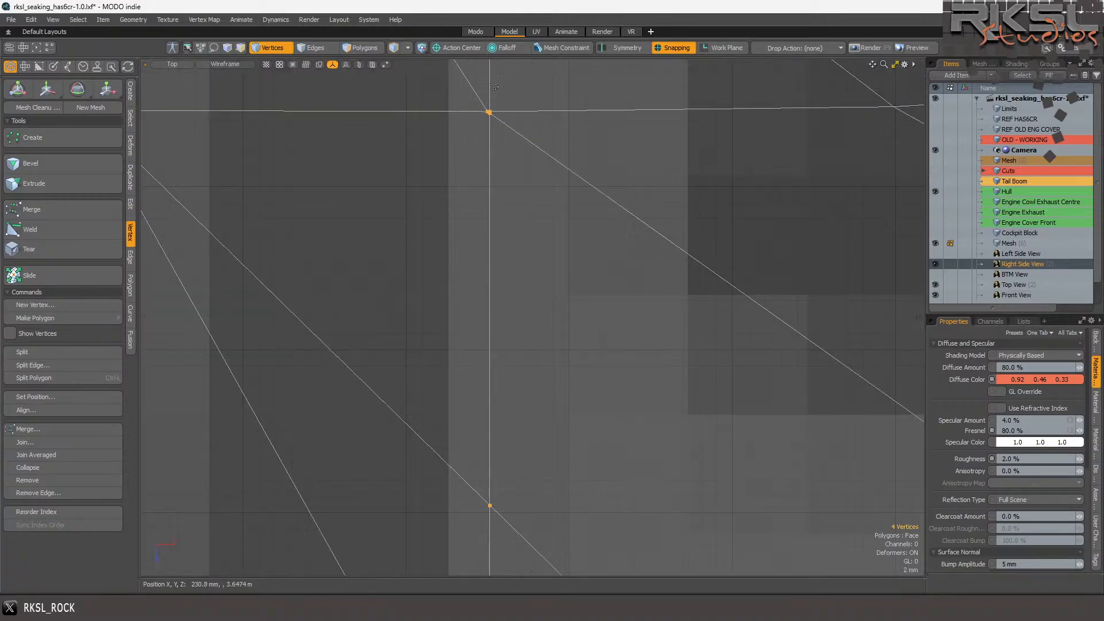
pyautogui.click(489, 506)
pyautogui.scroll(-2, 489, 402)
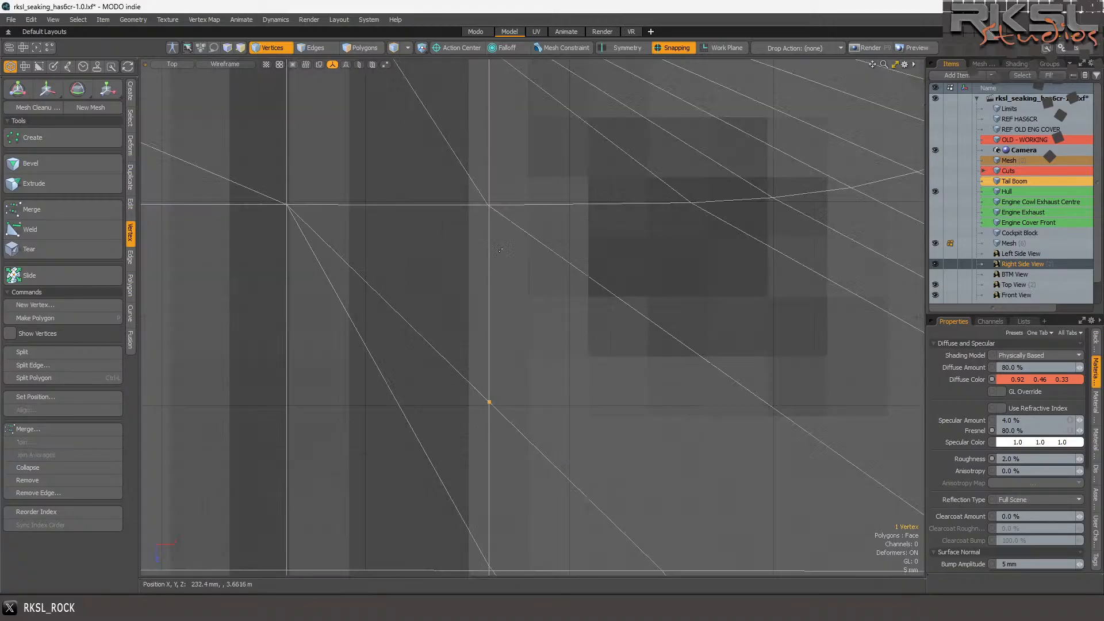
pyautogui.scroll(6, 466, 198)
pyautogui.keyDown('shift'); pyautogui.click(443, 207); pyautogui.keyUp('shift')
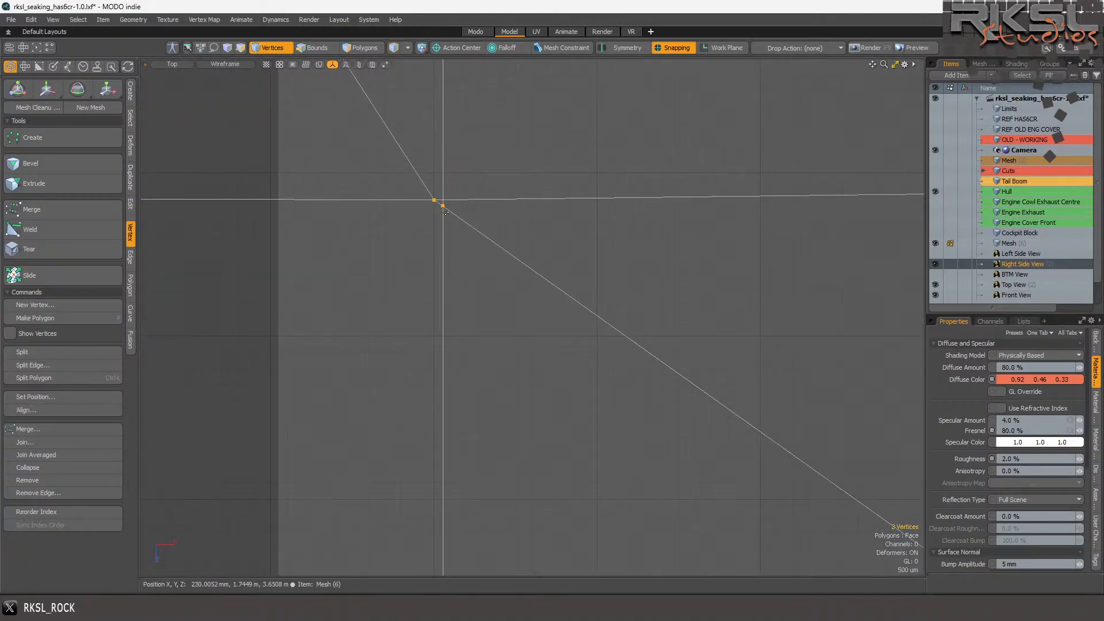
pyautogui.click(26, 443)
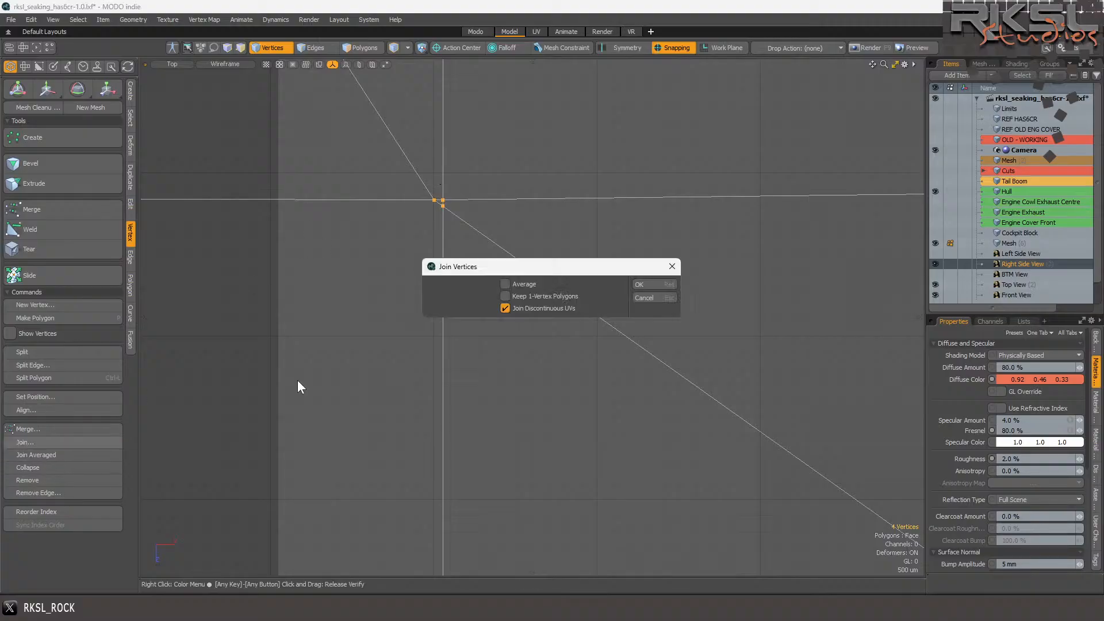
pyautogui.click(635, 288)
# - Select the eleven vertices where the fan edges cross the second straight column and join them into one on the fan's upper edge
pyautogui.scroll(-10, 411, 230)
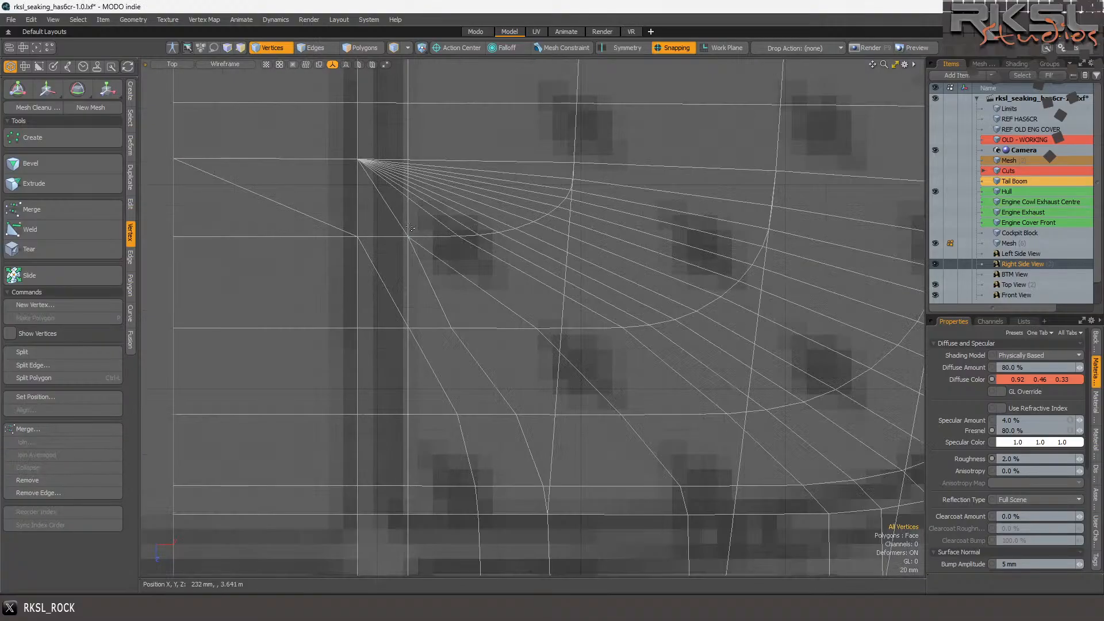
pyautogui.scroll(3, 400, 143)
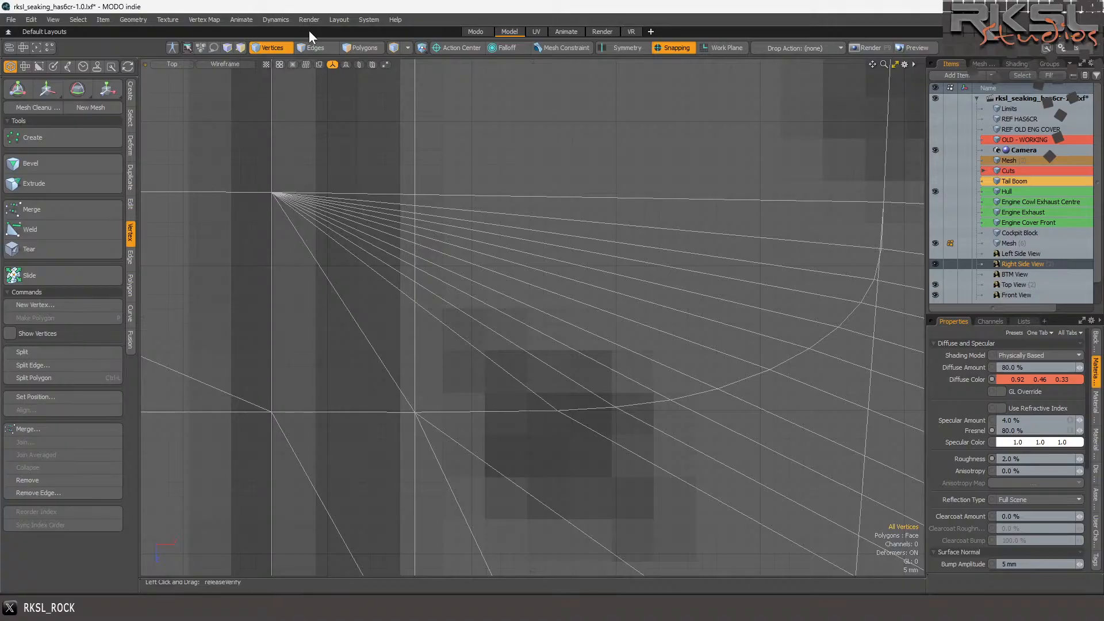
pyautogui.moveTo(440, 198)
pyautogui.mouseDown(button='right')
pyautogui.moveTo(379, 276)
pyautogui.moveTo(480, 275)
pyautogui.mouseUp(button='right')
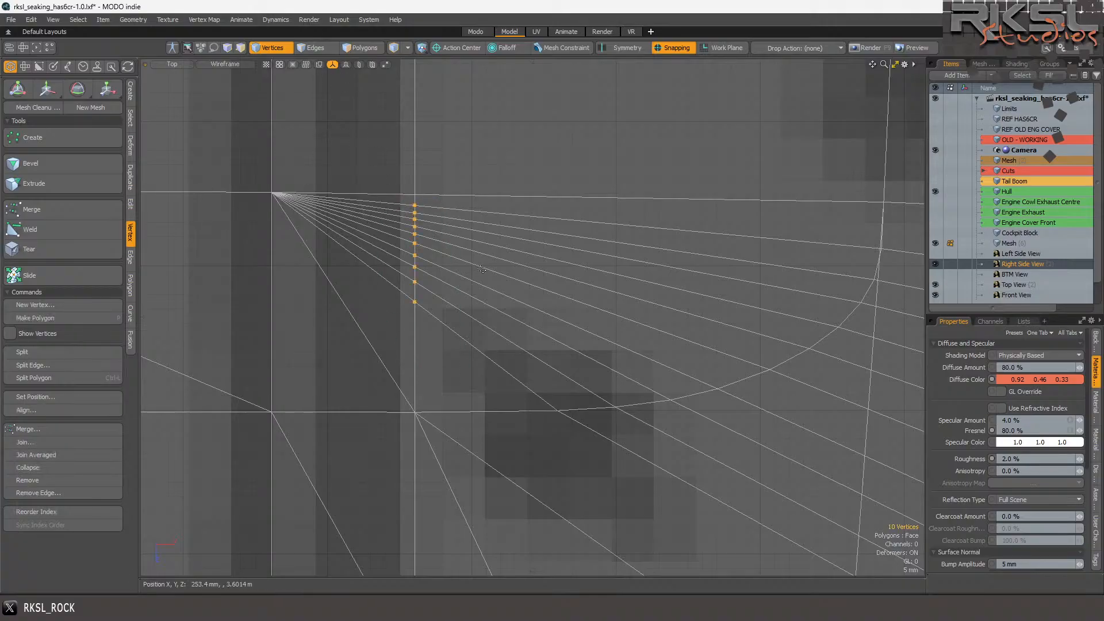
pyautogui.moveTo(464, 173)
pyautogui.keyDown('shift'); pyautogui.mouseDown(button='right')
pyautogui.moveTo(382, 201)
pyautogui.moveTo(443, 198)
pyautogui.mouseUp(button='right'); pyautogui.keyUp('shift')
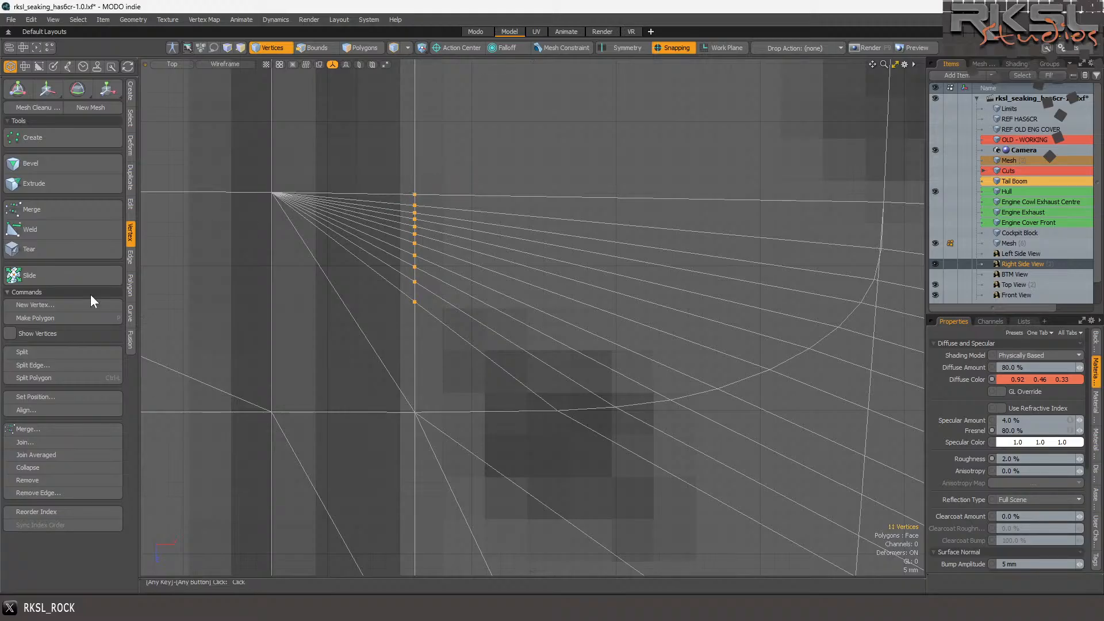
pyautogui.click(24, 442)
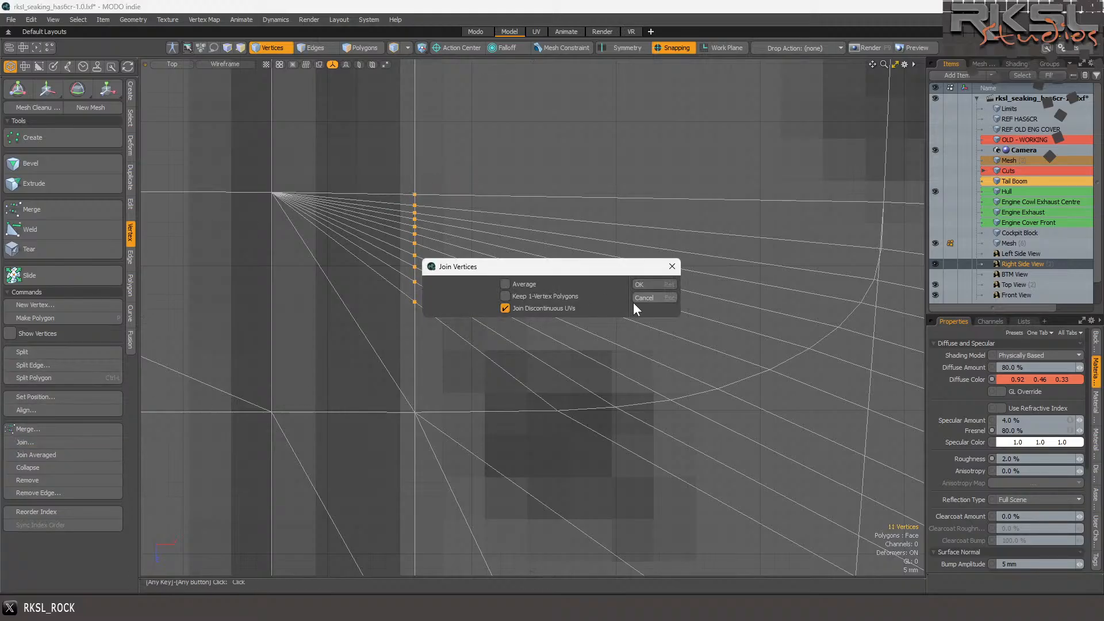
pyautogui.click(646, 285)
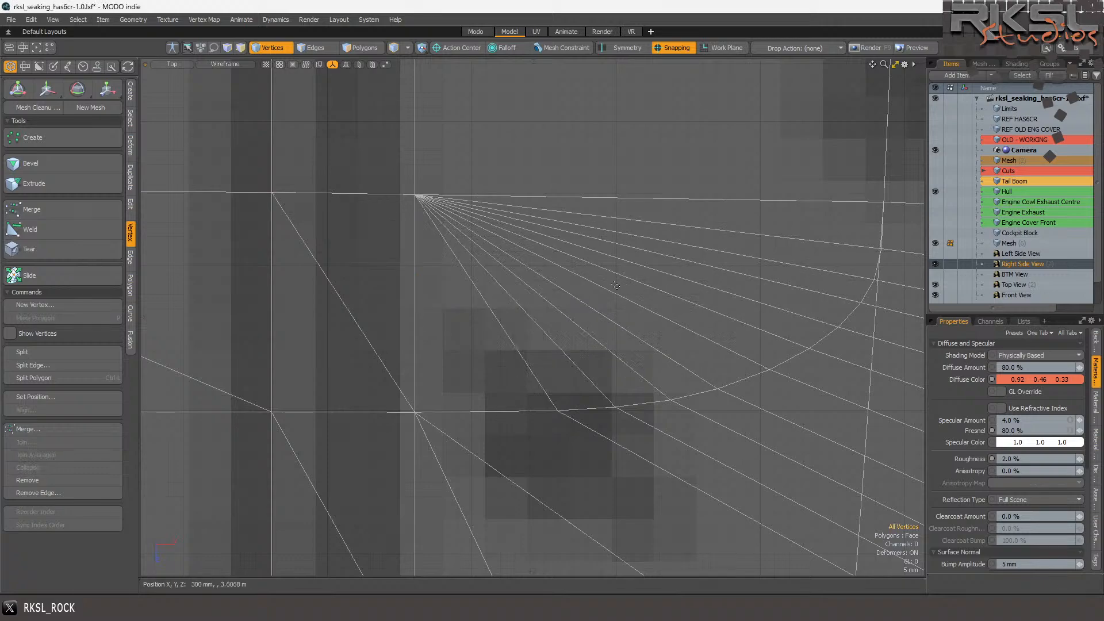
pyautogui.scroll(-5, 426, 213)
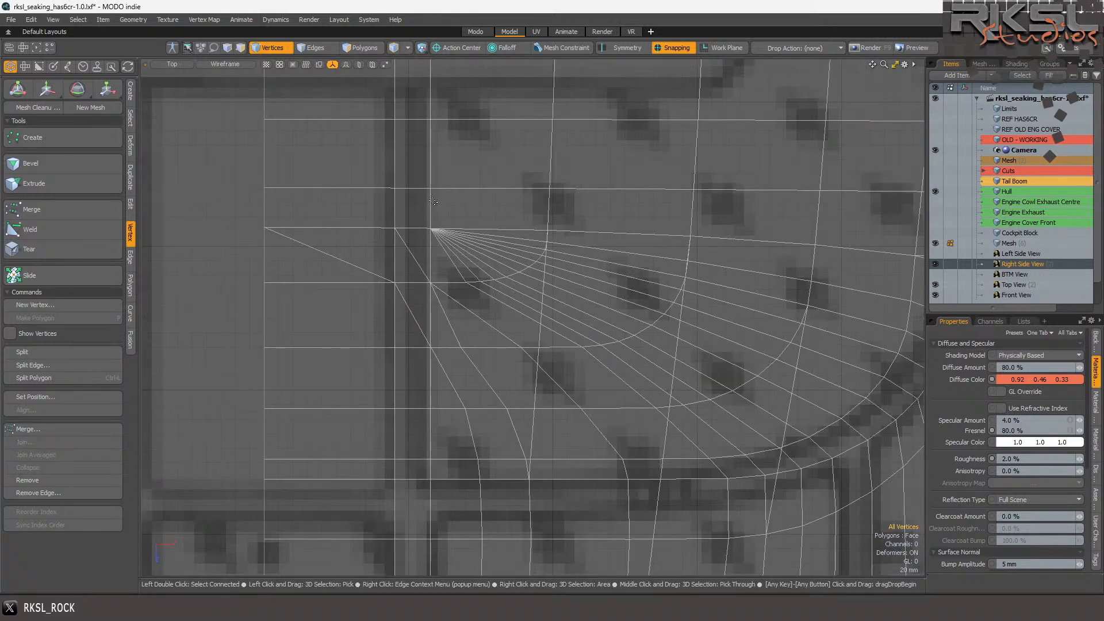
# - Select the three clustered vertices where the second straight column crosses the second row ahead of the fan point, and join them into one
pyautogui.scroll(-4, 434, 201)
pyautogui.scroll(4, 428, 211)
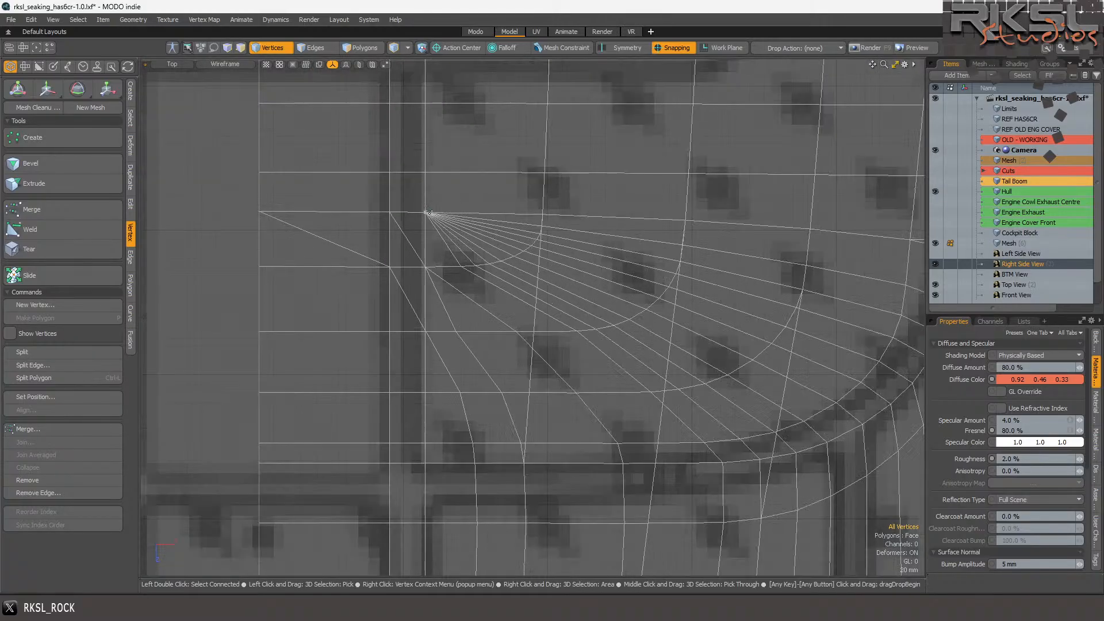
pyautogui.moveTo(457, 320)
pyautogui.mouseDown(button='right')
pyautogui.moveTo(477, 363)
pyautogui.moveTo(488, 347)
pyautogui.mouseUp(button='right')
pyautogui.scroll(2, 493, 346)
pyautogui.scroll(-3, 488, 299)
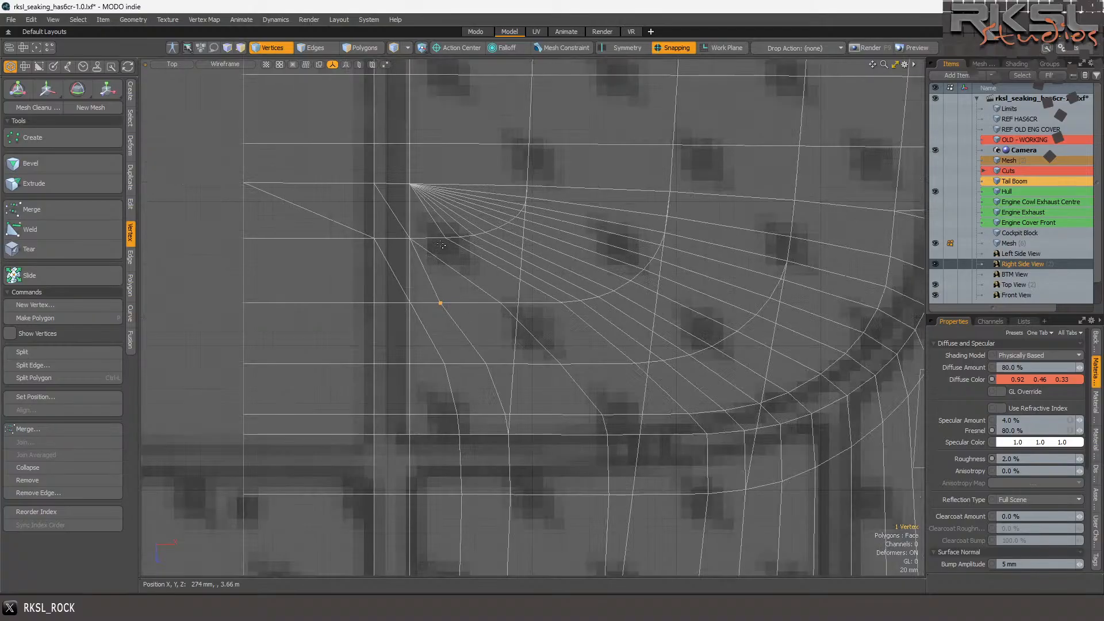
pyautogui.scroll(3, 469, 230)
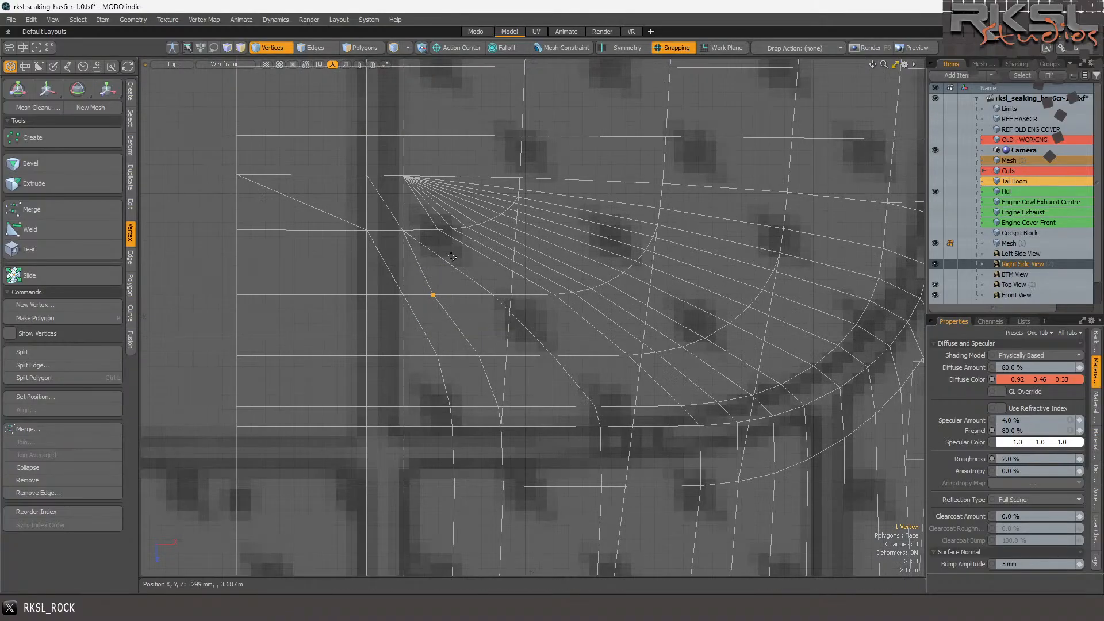
pyautogui.scroll(1, 447, 281)
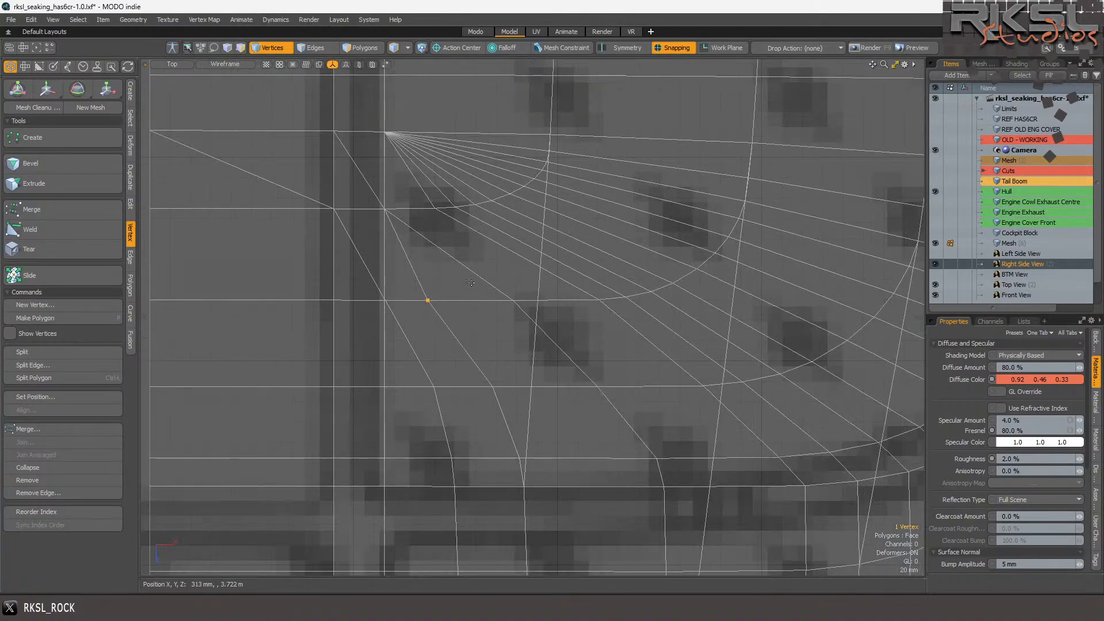
pyautogui.moveTo(522, 284)
pyautogui.keyDown('shift'); pyautogui.mouseDown(button='right')
pyautogui.moveTo(517, 338)
pyautogui.moveTo(518, 311)
pyautogui.moveTo(555, 329)
pyautogui.mouseUp(button='right'); pyautogui.keyUp('shift')
pyautogui.scroll(2, 526, 322)
pyautogui.keyDown('shift'); pyautogui.moveTo(544, 291); pyautogui.dragTo(540, 300, button='right'); pyautogui.keyUp('shift')
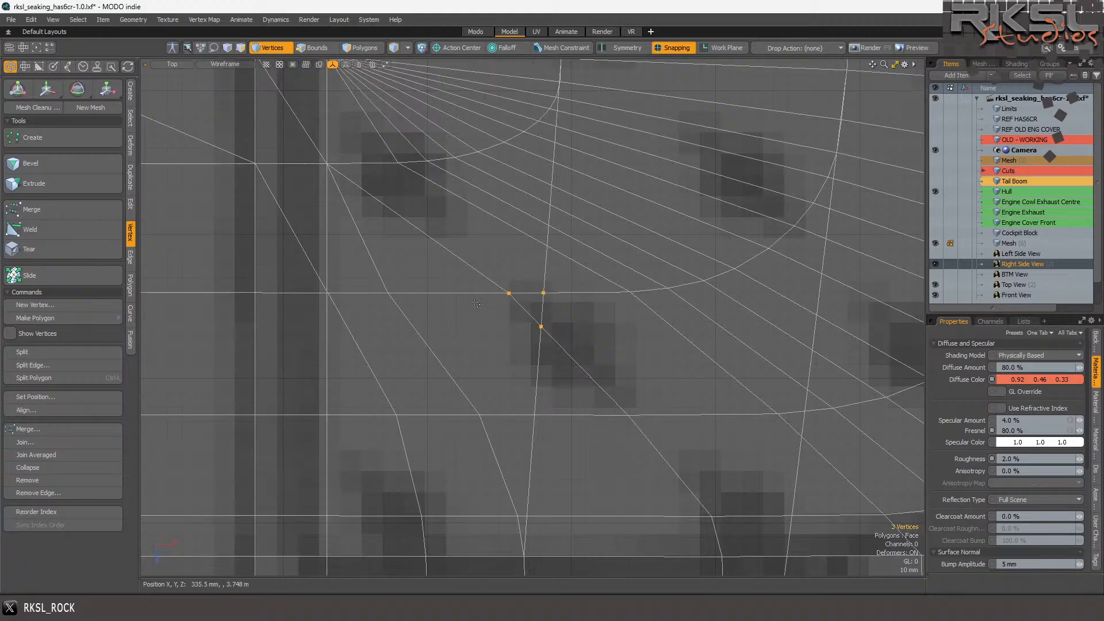
pyautogui.click(33, 439)
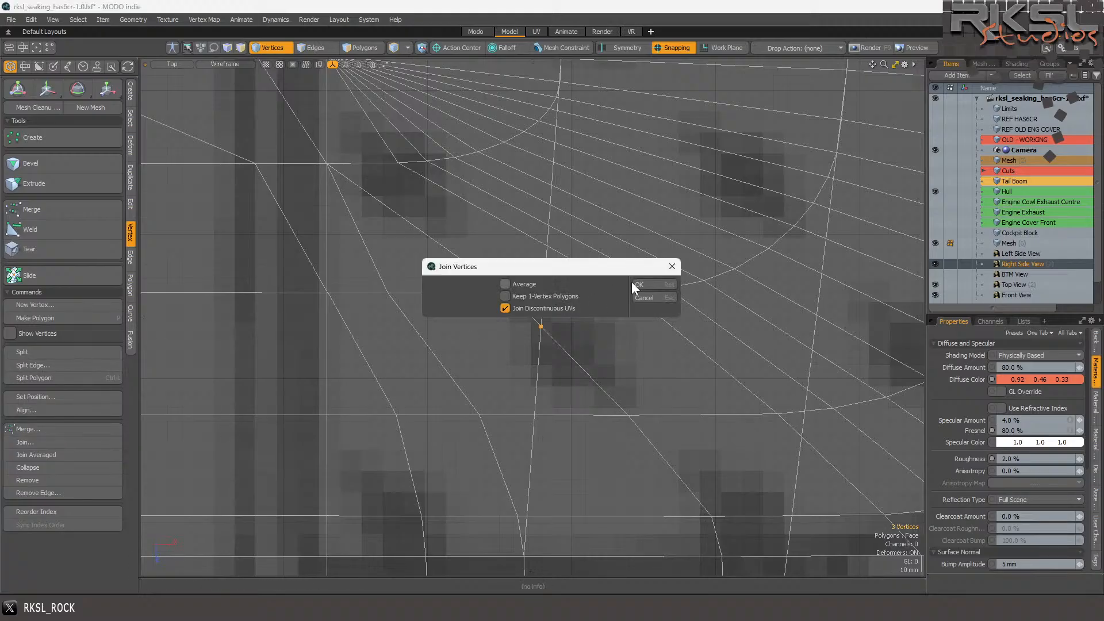
pyautogui.click(660, 285)
# - Join the slanted edge's vertex on the third row ahead of the fan point into the neighbouring vertex on the first straight column
pyautogui.scroll(-4, 509, 281)
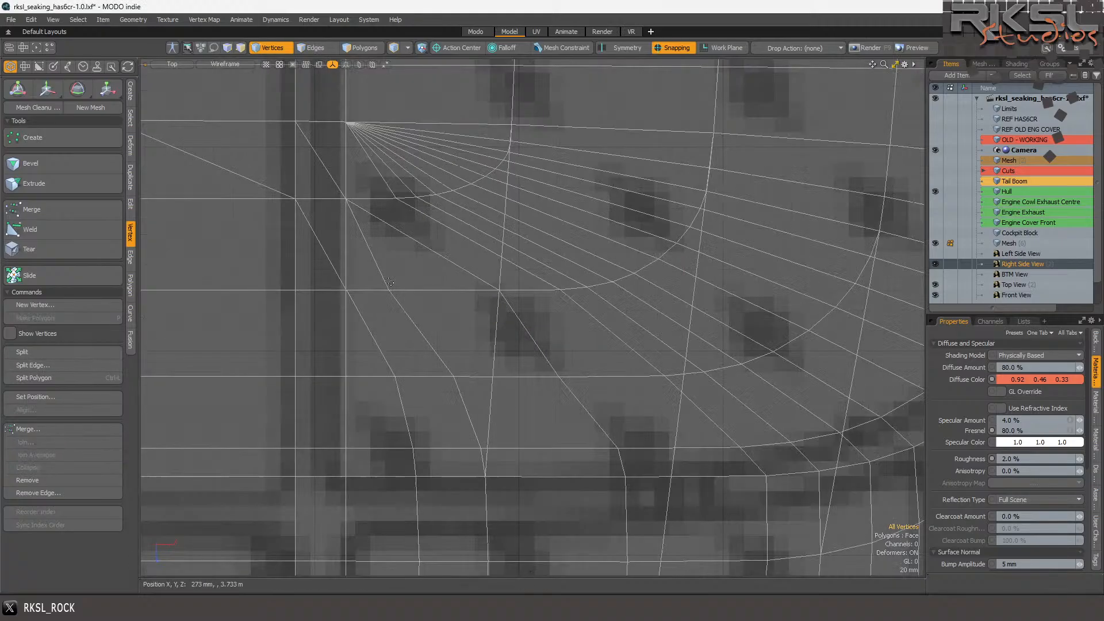
pyautogui.scroll(-2, 376, 320)
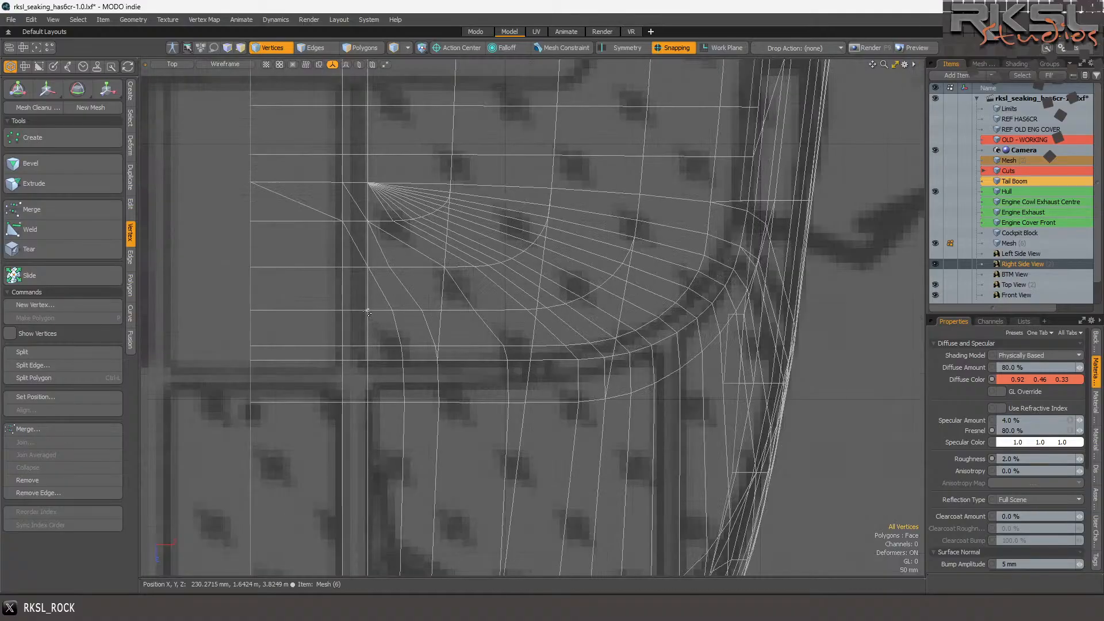
pyautogui.scroll(-3, 376, 321)
pyautogui.scroll(2, 385, 254)
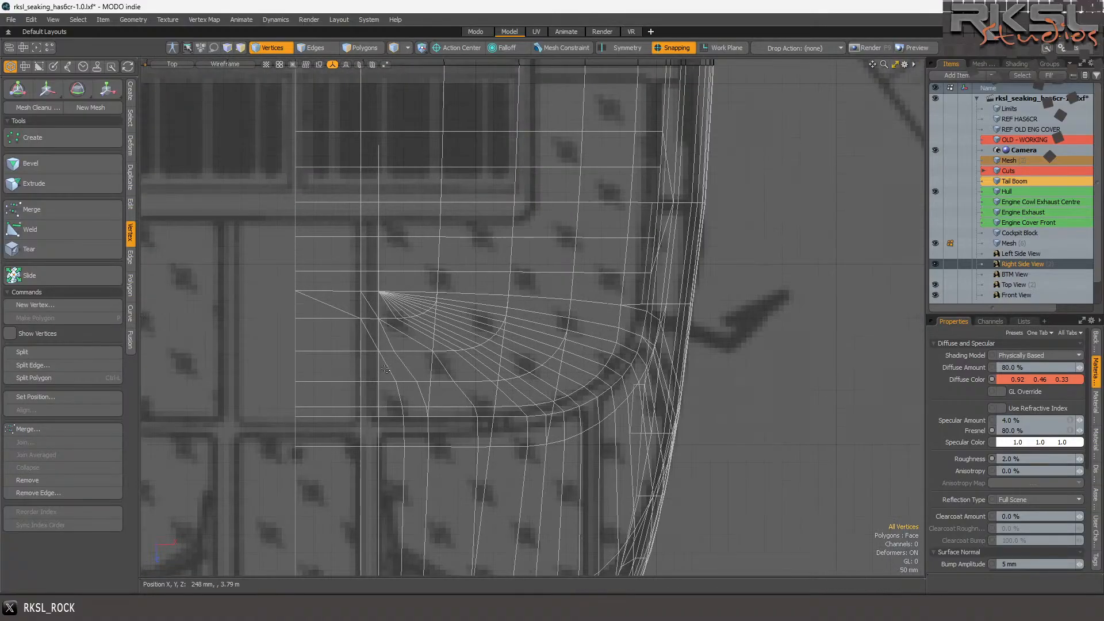
pyautogui.scroll(1, 399, 410)
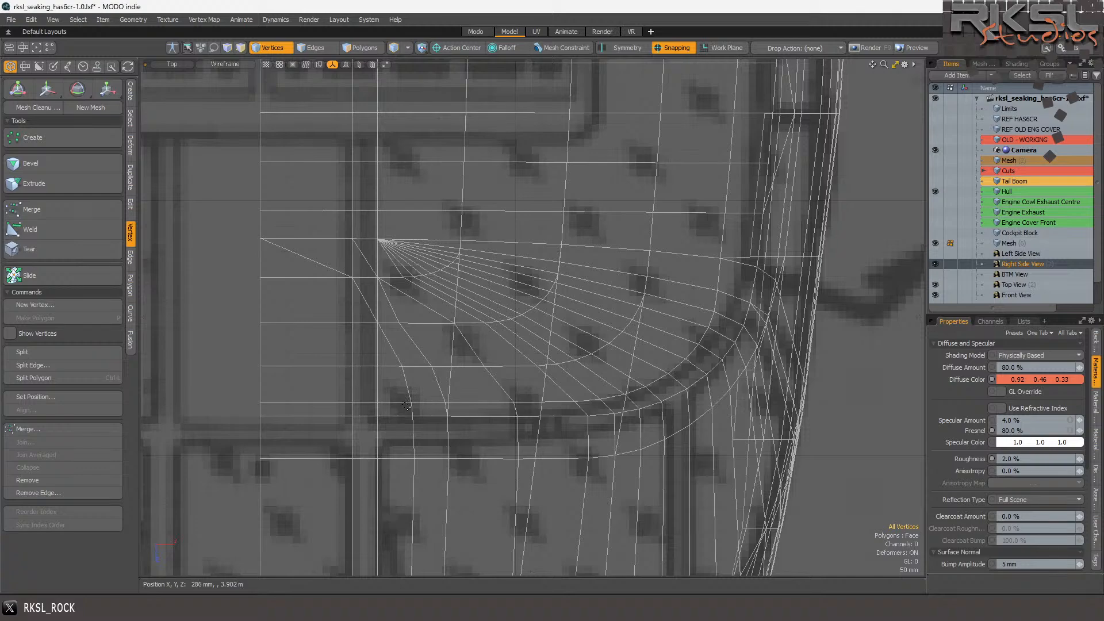
pyautogui.scroll(1, 408, 408)
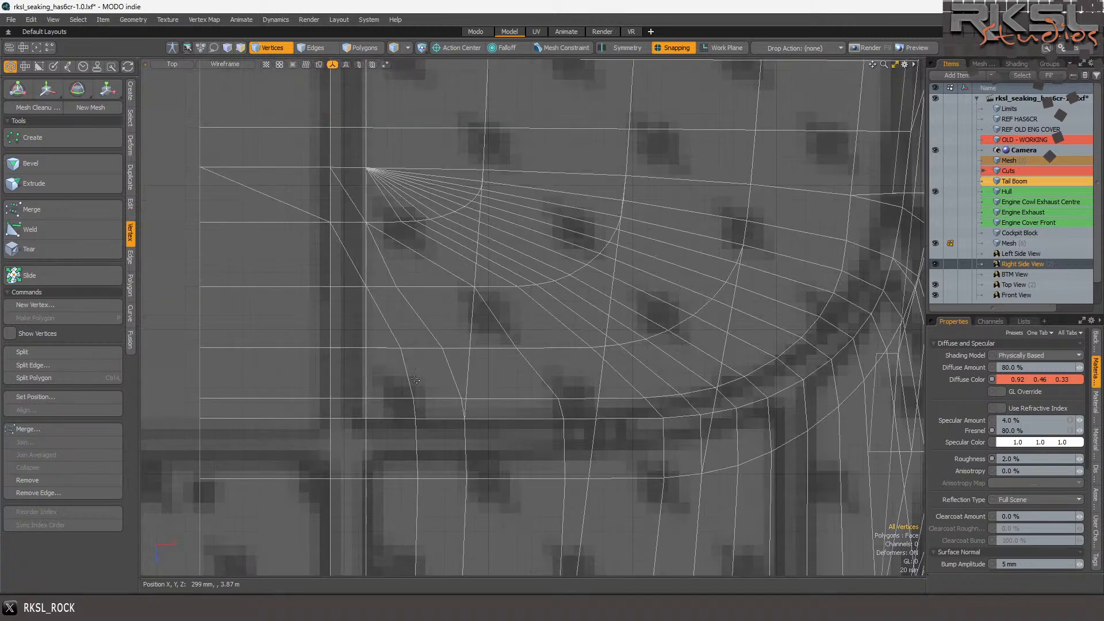
pyautogui.moveTo(401, 347); pyautogui.dragTo(331, 348)
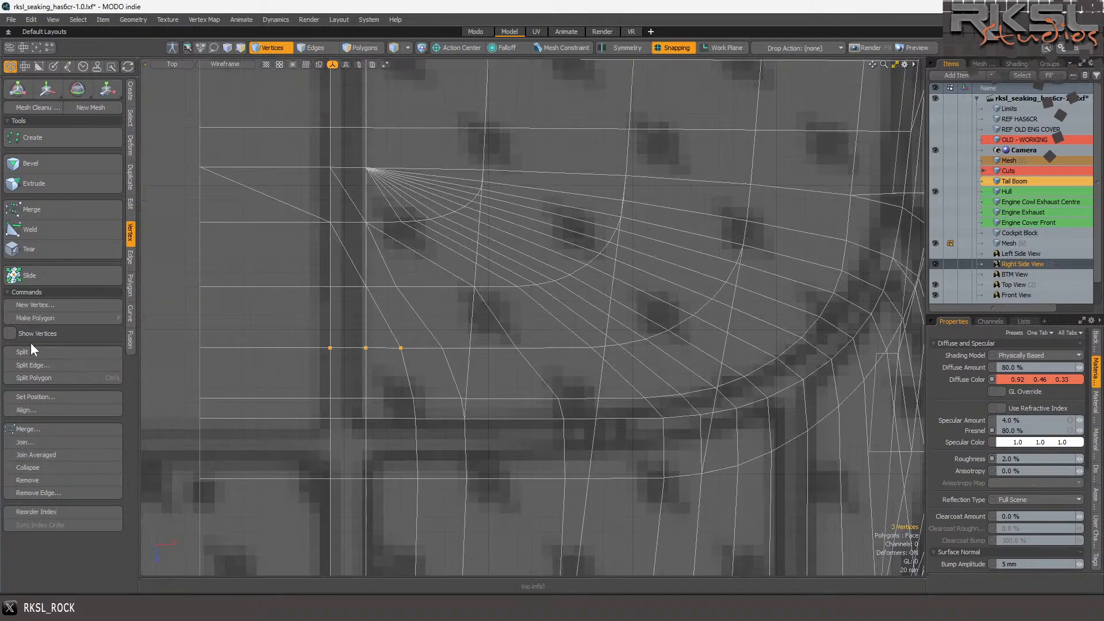
pyautogui.moveTo(401, 349); pyautogui.dragTo(367, 348)
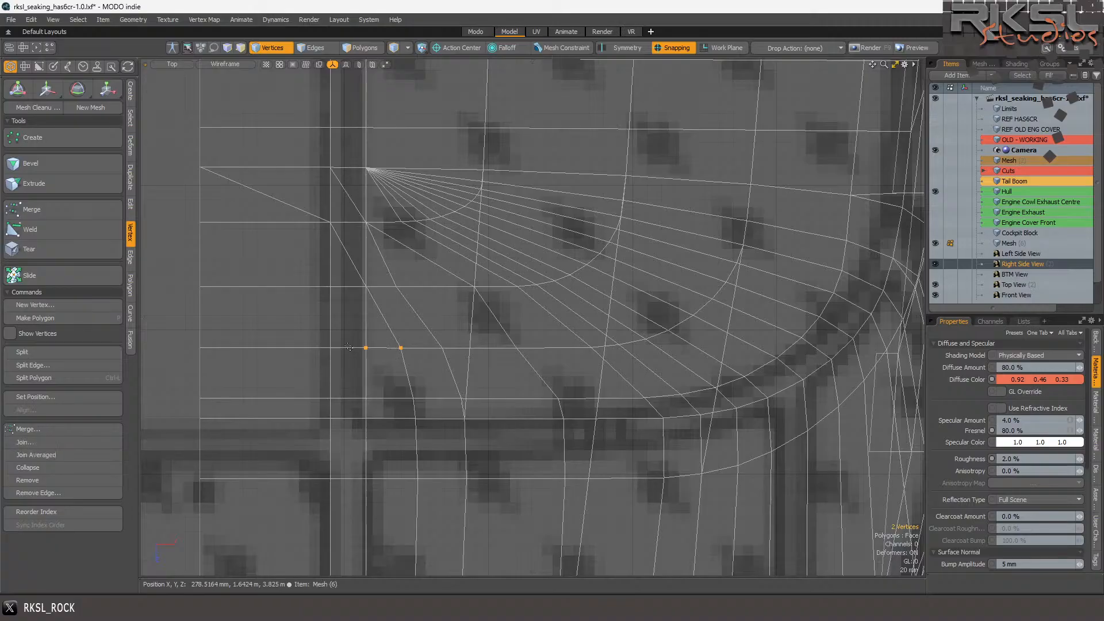
pyautogui.click(24, 440)
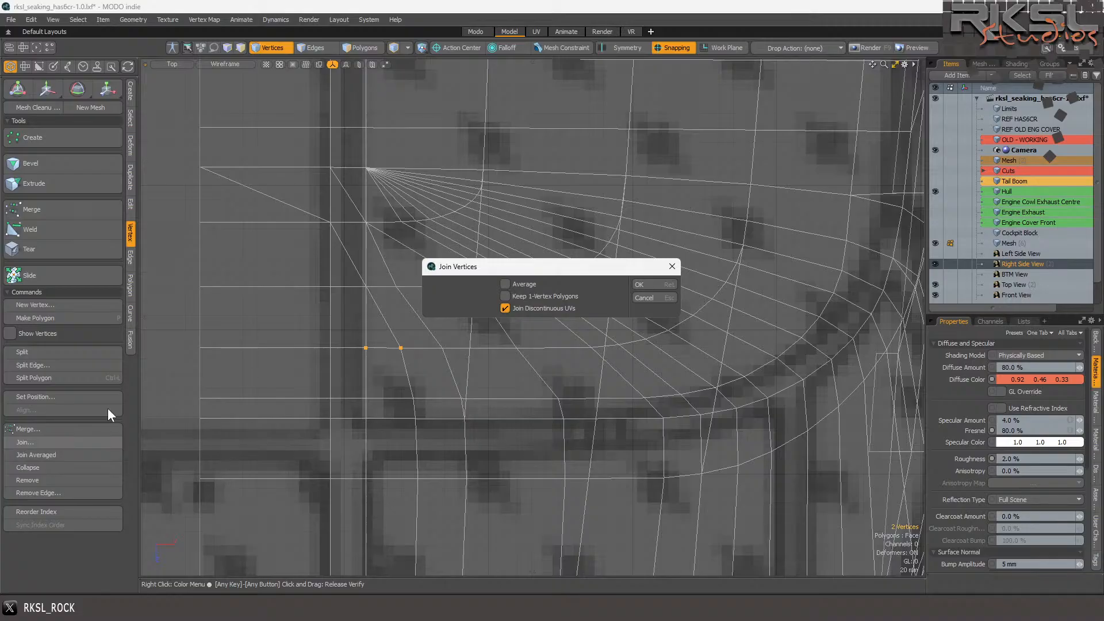
pyautogui.click(650, 284)
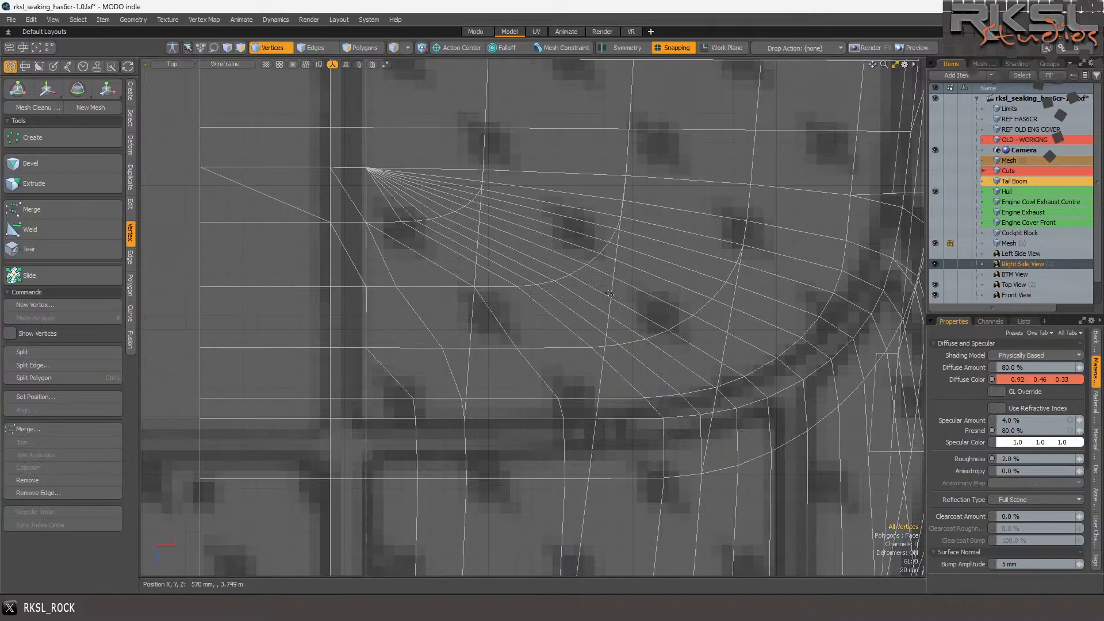
# - Join the three clustered vertices where the first straight column meets the second row ahead of the fan point
pyautogui.scroll(8, 364, 287)
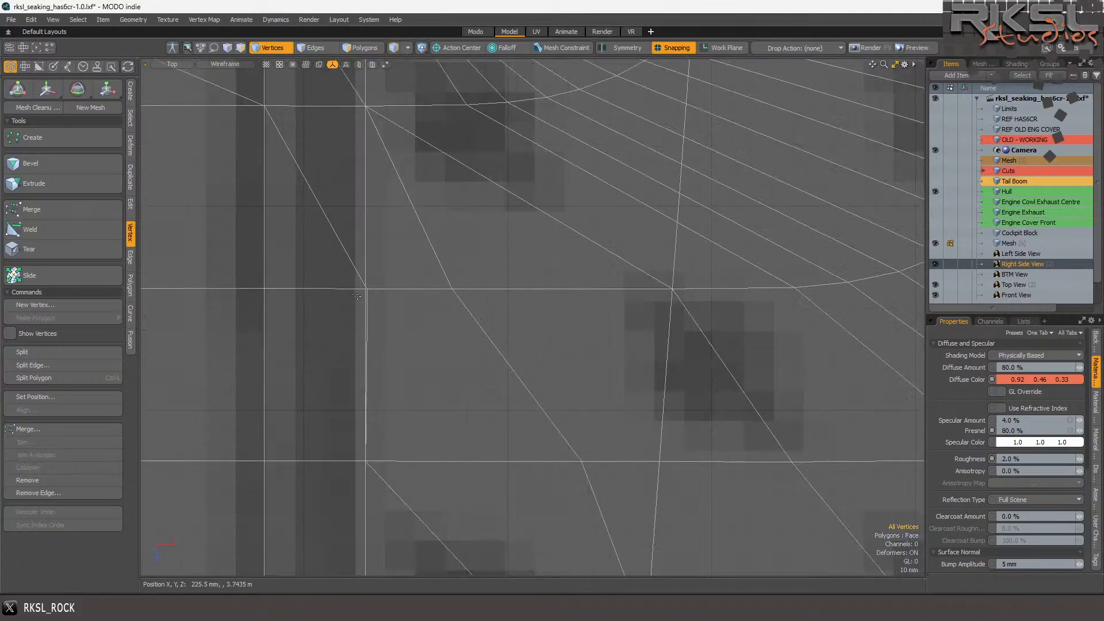
pyautogui.moveTo(388, 277); pyautogui.dragTo(376, 269)
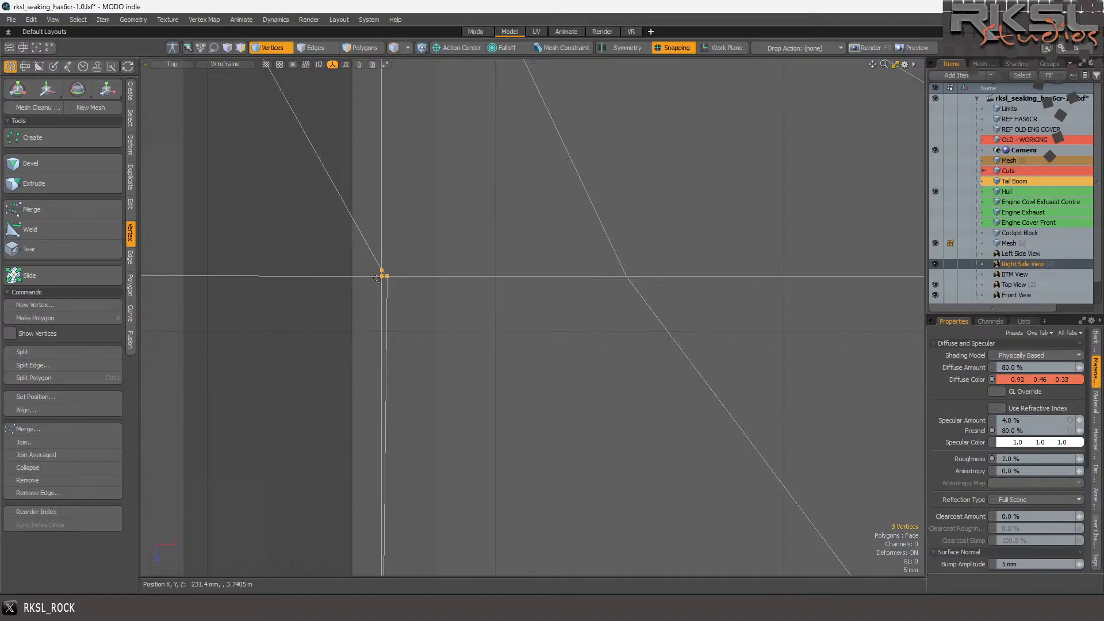
pyautogui.scroll(5, 359, 278)
pyautogui.moveTo(433, 245); pyautogui.dragTo(454, 271)
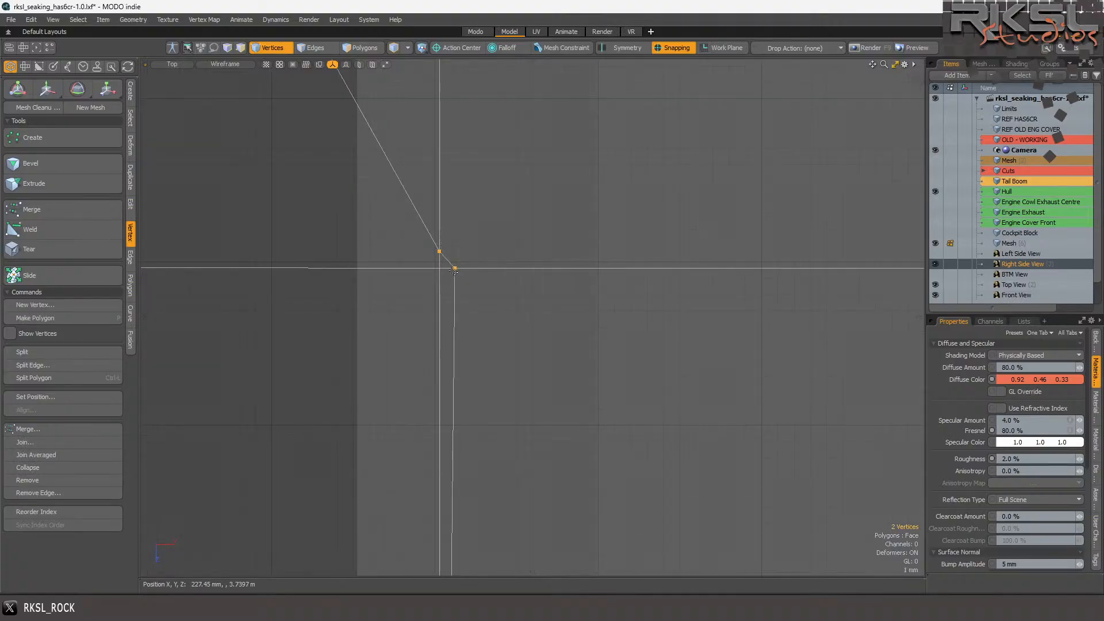
pyautogui.click(53, 440)
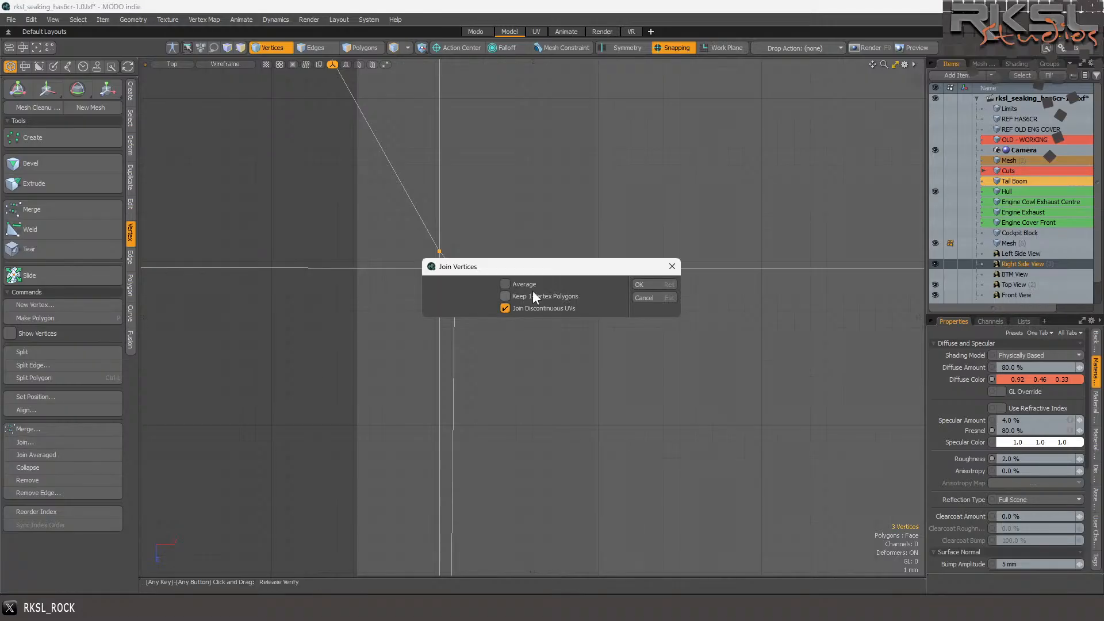
pyautogui.click(639, 284)
pyautogui.press('a')
# - Join the two near-coincident vertices where the third straight column crosses the second fan edge
pyautogui.scroll(2, 311, 200)
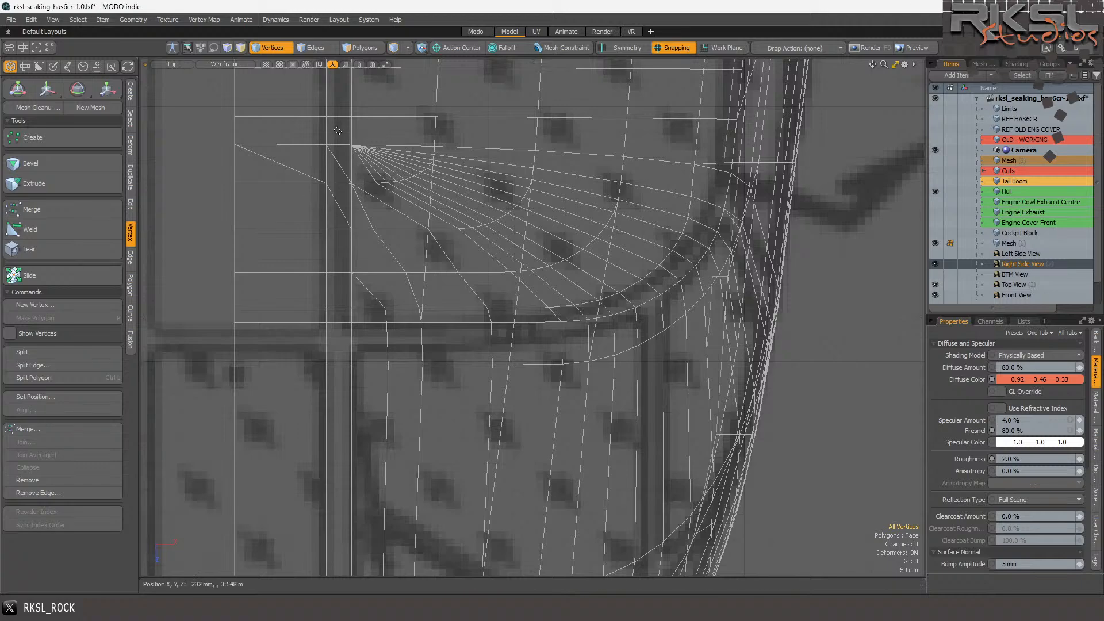
pyautogui.scroll(7, 505, 245)
pyautogui.scroll(4, 505, 245)
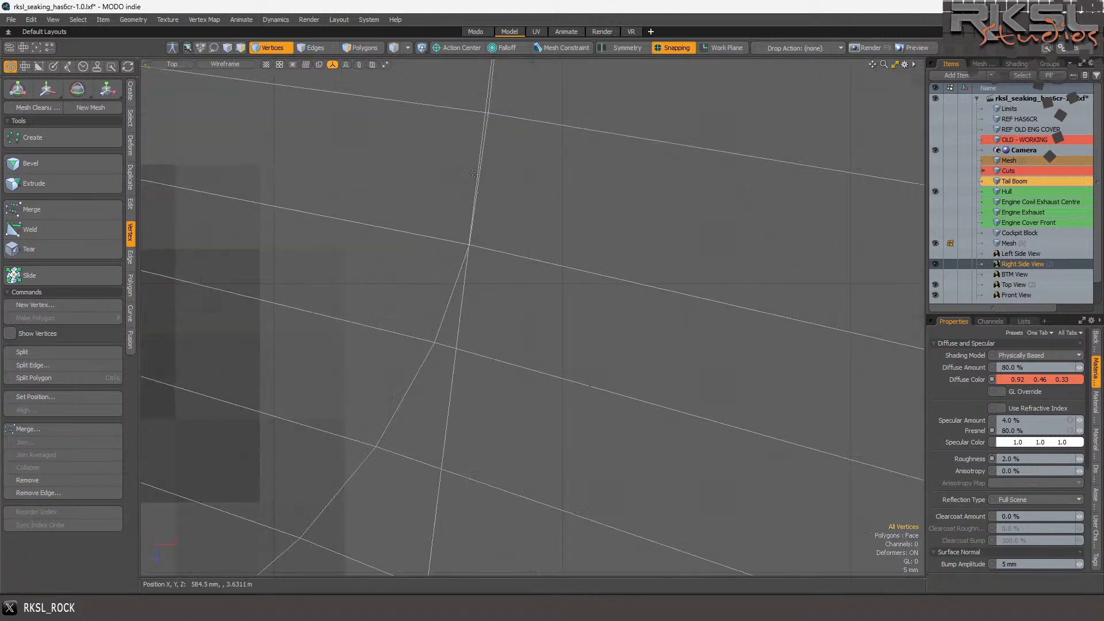
pyautogui.click(482, 123)
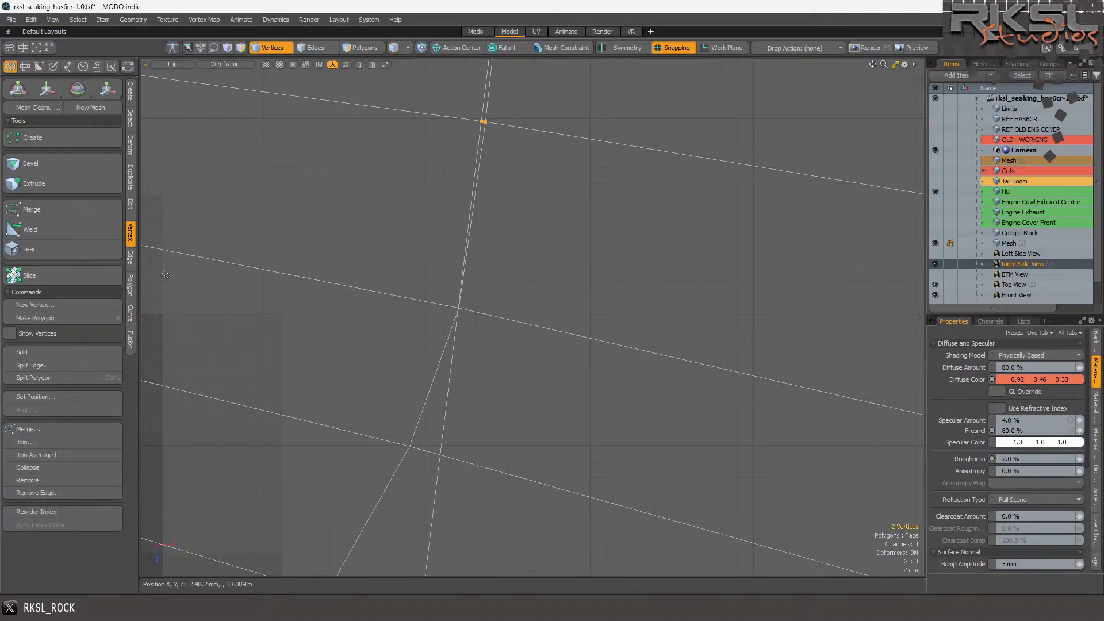
pyautogui.click(26, 442)
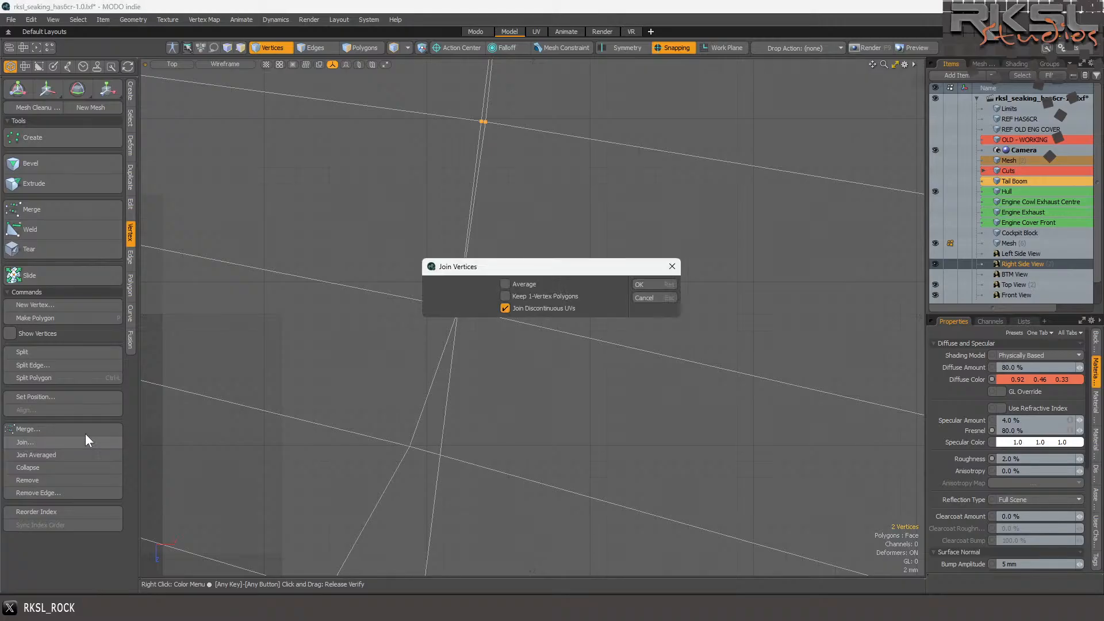
pyautogui.click(654, 286)
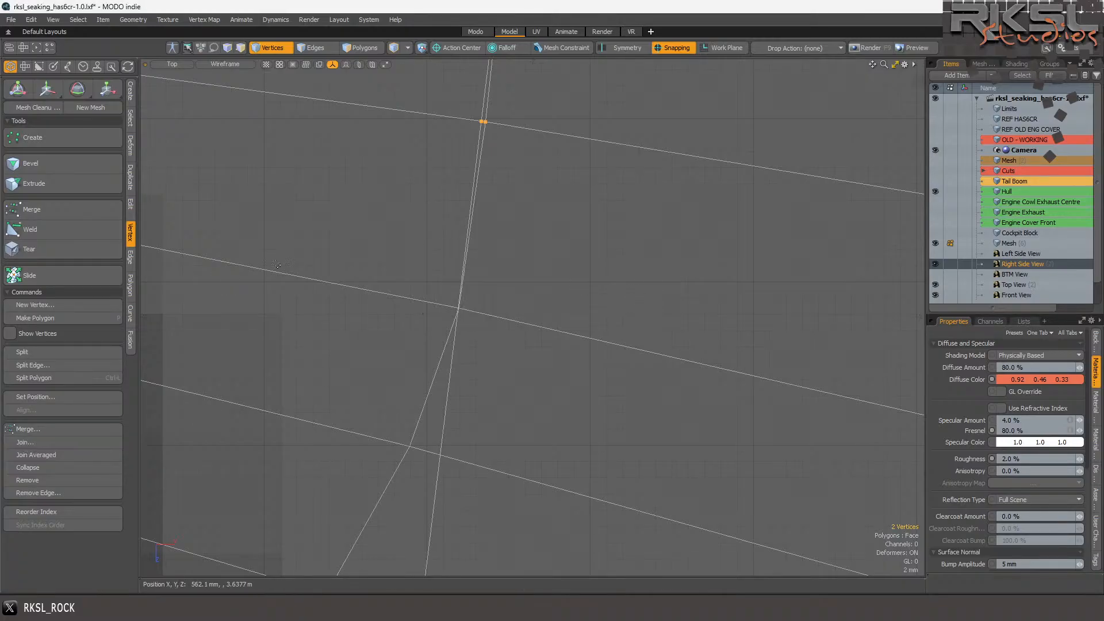
pyautogui.click(50, 442)
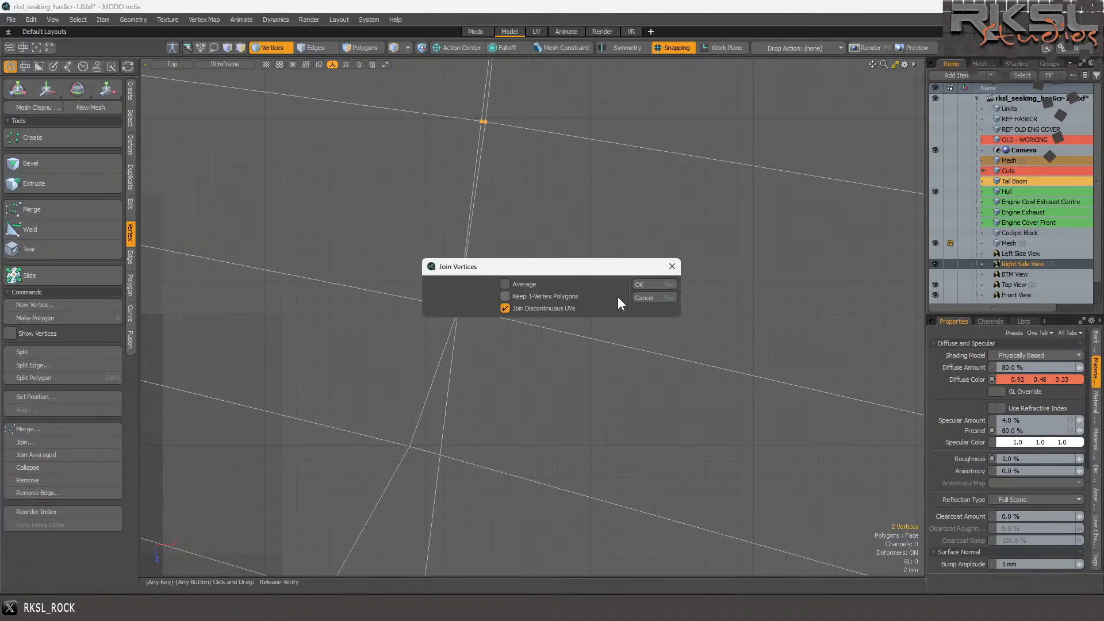
pyautogui.click(656, 284)
# - Select the three clustered vertices where the third straight column meets the third fan edge, and join them into one
pyautogui.moveTo(583, 306)
pyautogui.mouseDown(button='right')
pyautogui.moveTo(380, 304)
pyautogui.moveTo(457, 335)
pyautogui.mouseUp(button='right')
pyautogui.scroll(6, 457, 335)
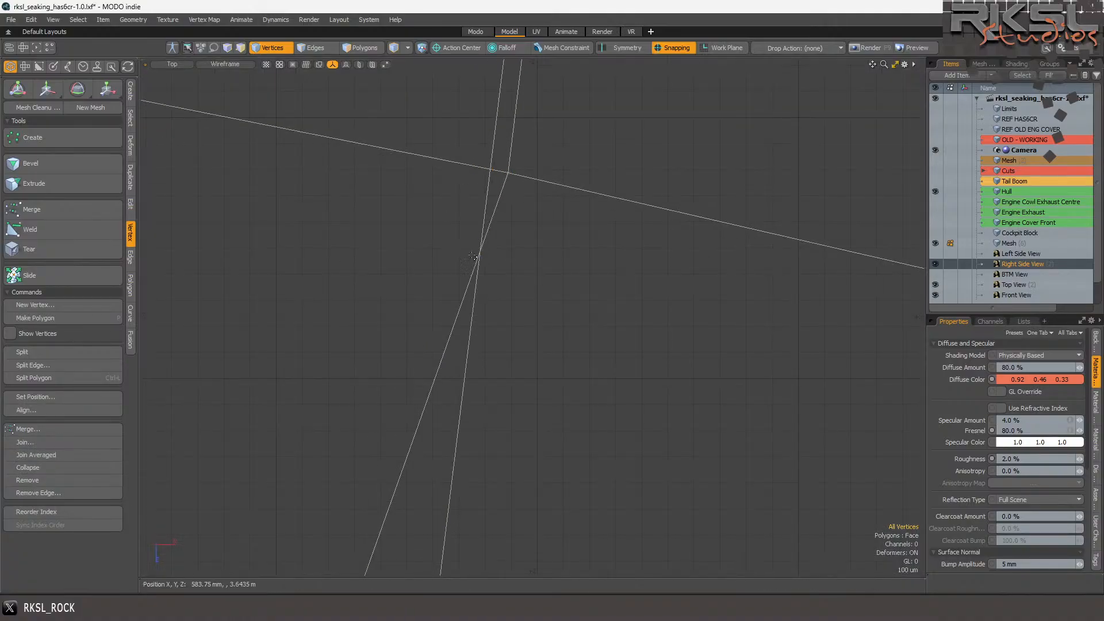
pyautogui.keyDown('ctrl'); pyautogui.click(511, 168); pyautogui.keyUp('ctrl')
pyautogui.keyDown('shift'); pyautogui.click(489, 170); pyautogui.keyUp('shift')
pyautogui.click(25, 442)
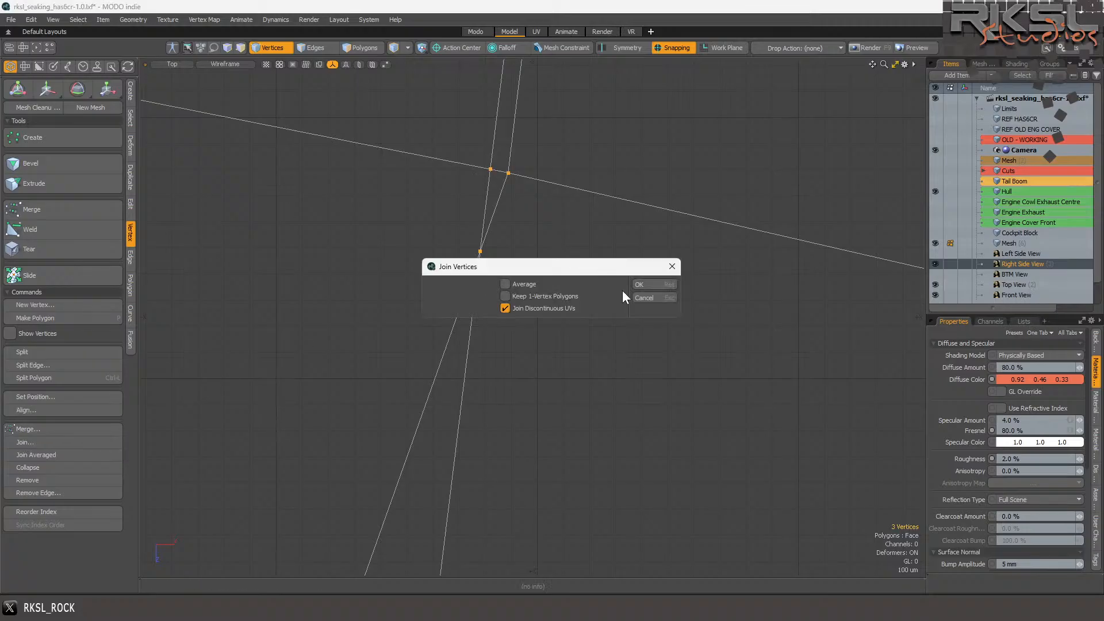
pyautogui.click(643, 284)
# - Select the four vertices where the second straight column crosses the two rows behind the fan and the first two fan edges
pyautogui.scroll(-10, 439, 282)
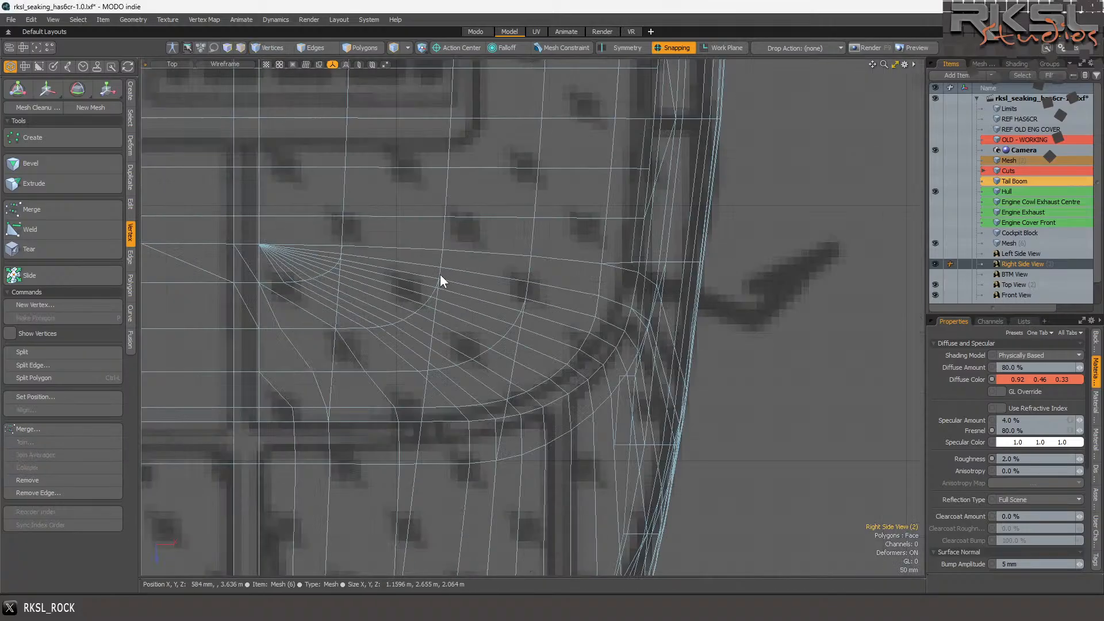
pyautogui.scroll(2, 435, 179)
pyautogui.moveTo(558, 204)
pyautogui.mouseDown(button='right')
pyautogui.moveTo(495, 384)
pyautogui.moveTo(501, 371)
pyautogui.mouseUp(button='right')
pyautogui.scroll(2, 467, 251)
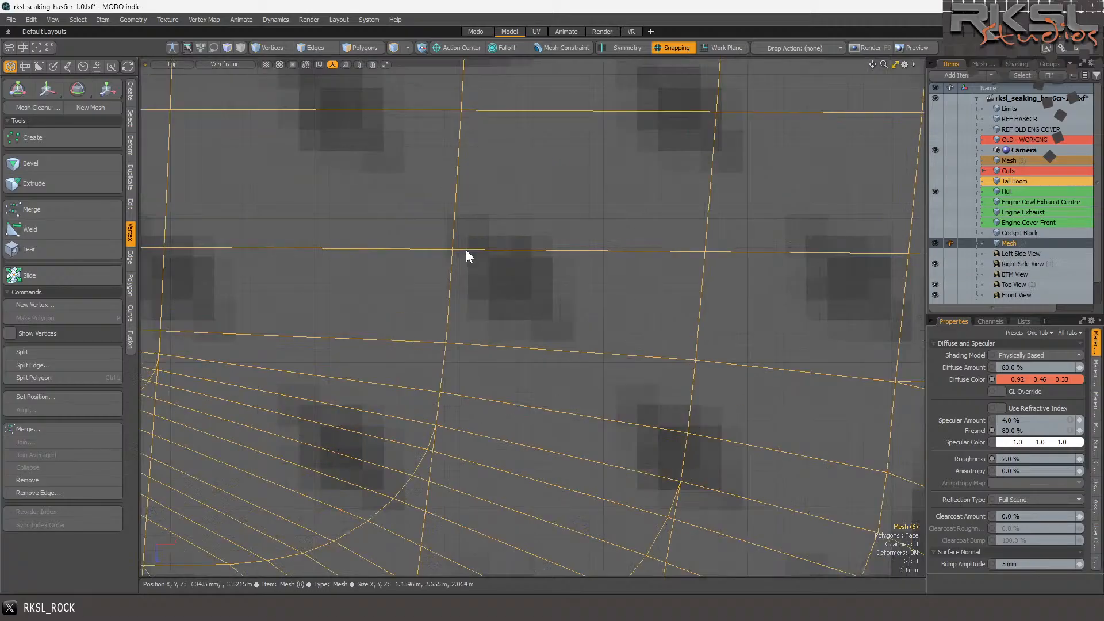
pyautogui.click(280, 46)
pyautogui.moveTo(518, 84)
pyautogui.mouseDown(button='right')
pyautogui.moveTo(368, 345)
pyautogui.moveTo(511, 339)
pyautogui.mouseUp(button='right')
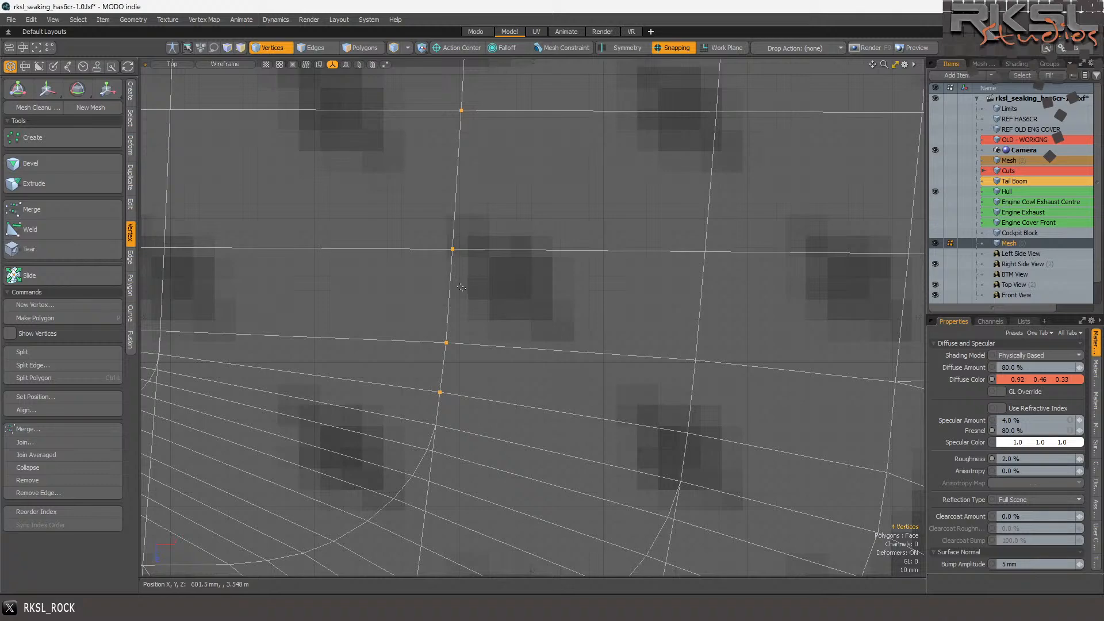
pyautogui.scroll(-2, 460, 278)
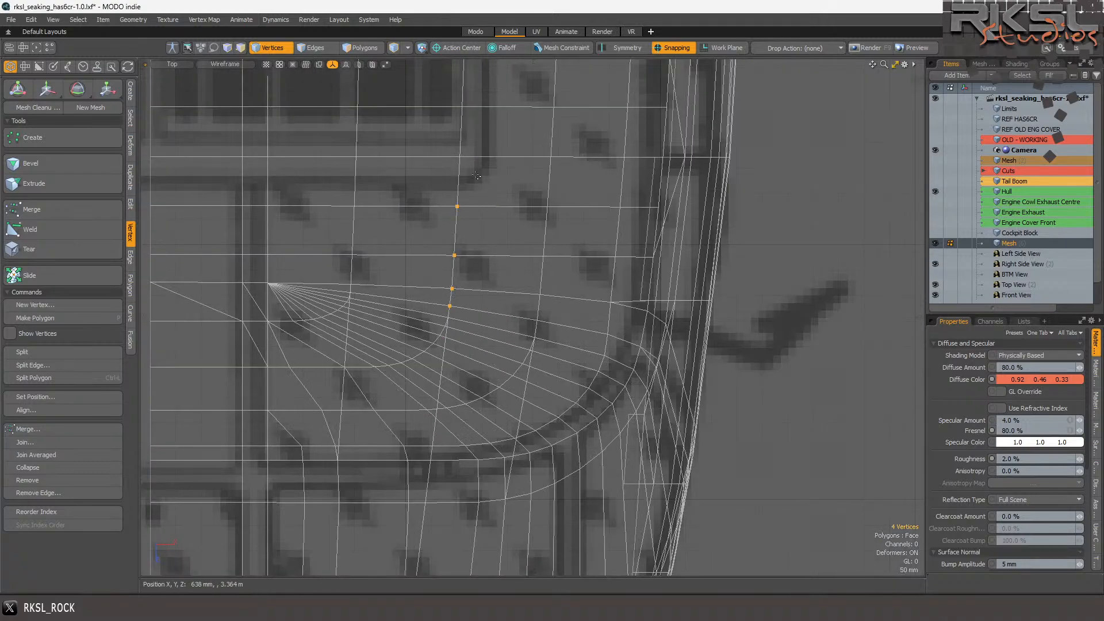
pyautogui.scroll(-2, 480, 172)
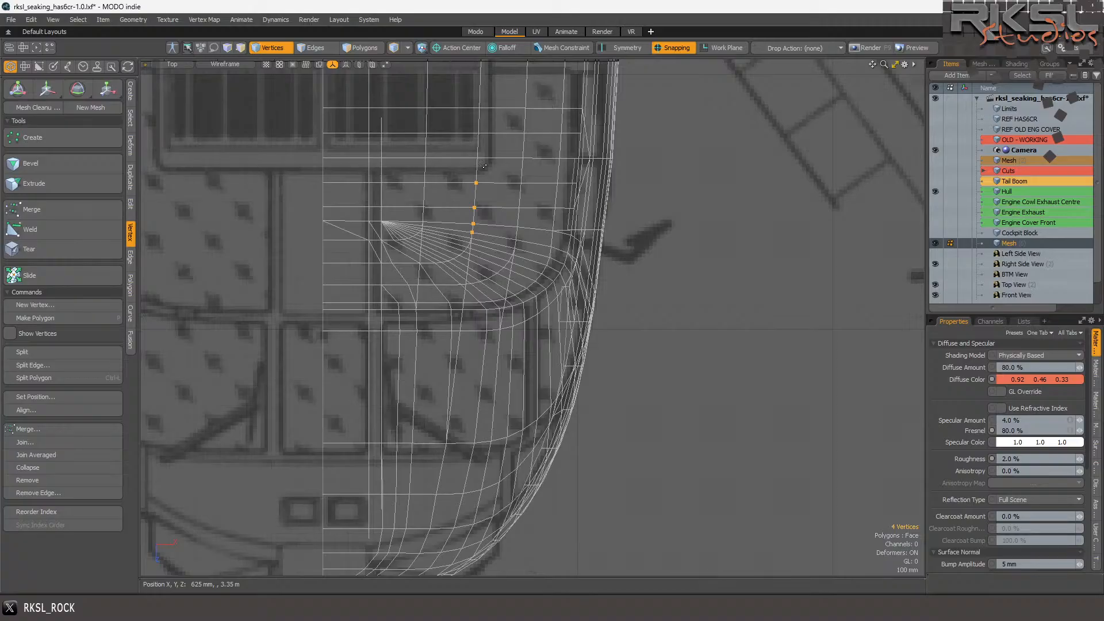
pyautogui.scroll(3, 432, 218)
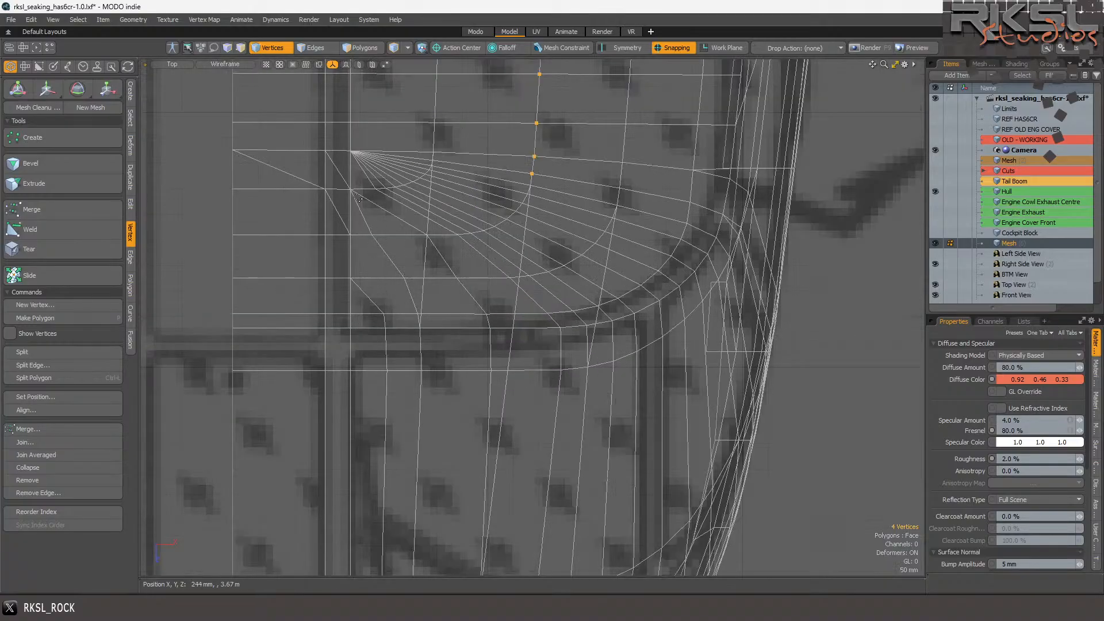
# - Join the three clustered vertices where the first straight column meets the second fan edge into one
pyautogui.scroll(2, 359, 199)
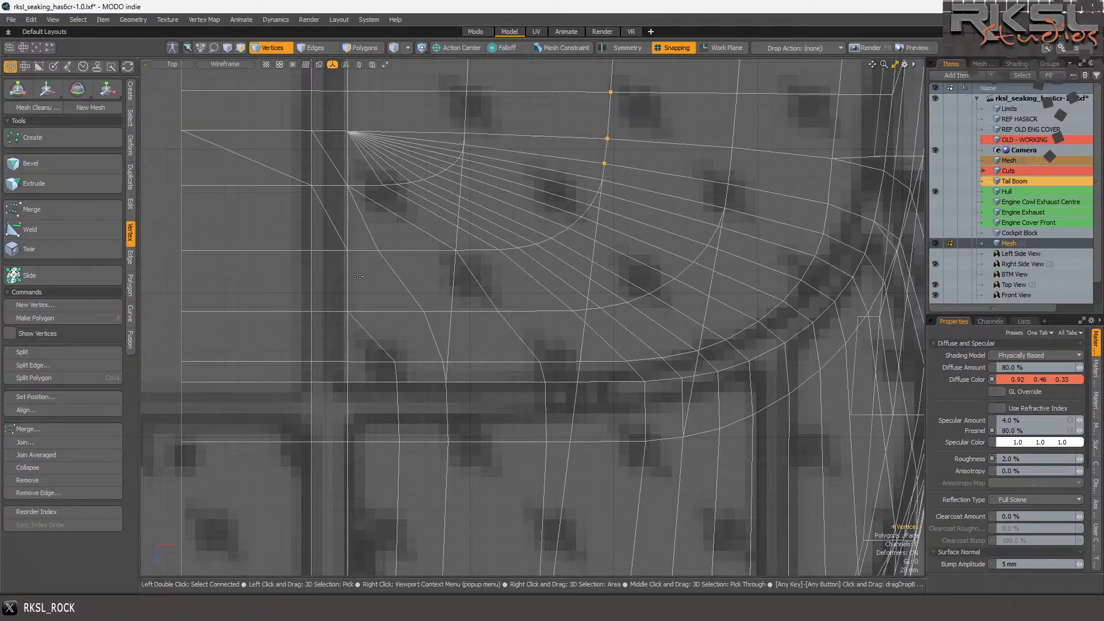
pyautogui.scroll(2, 402, 140)
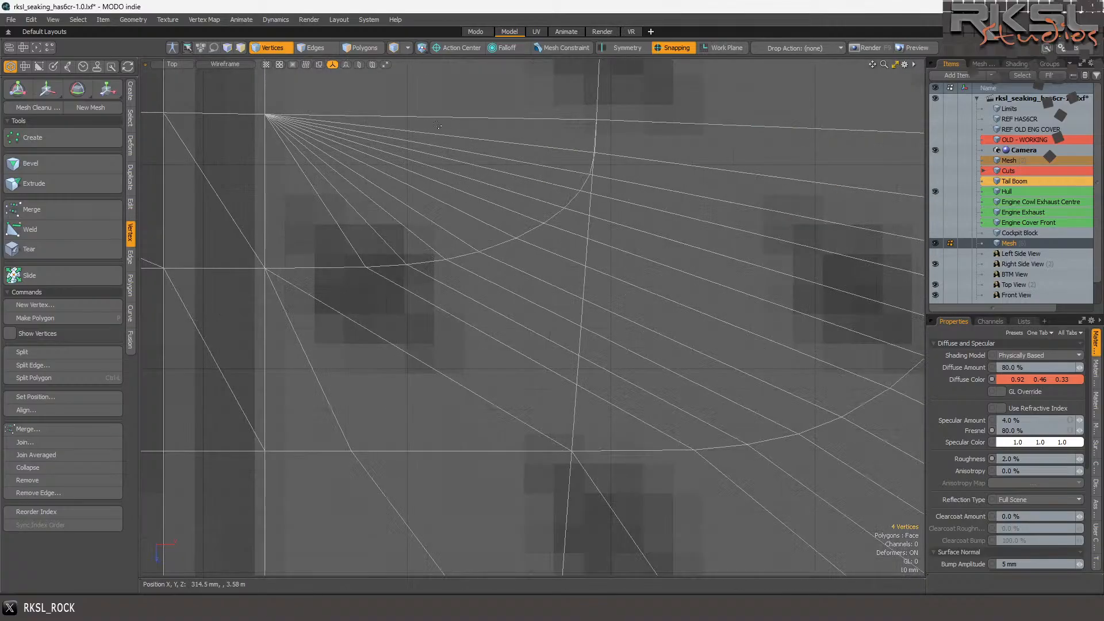
pyautogui.scroll(3, 581, 124)
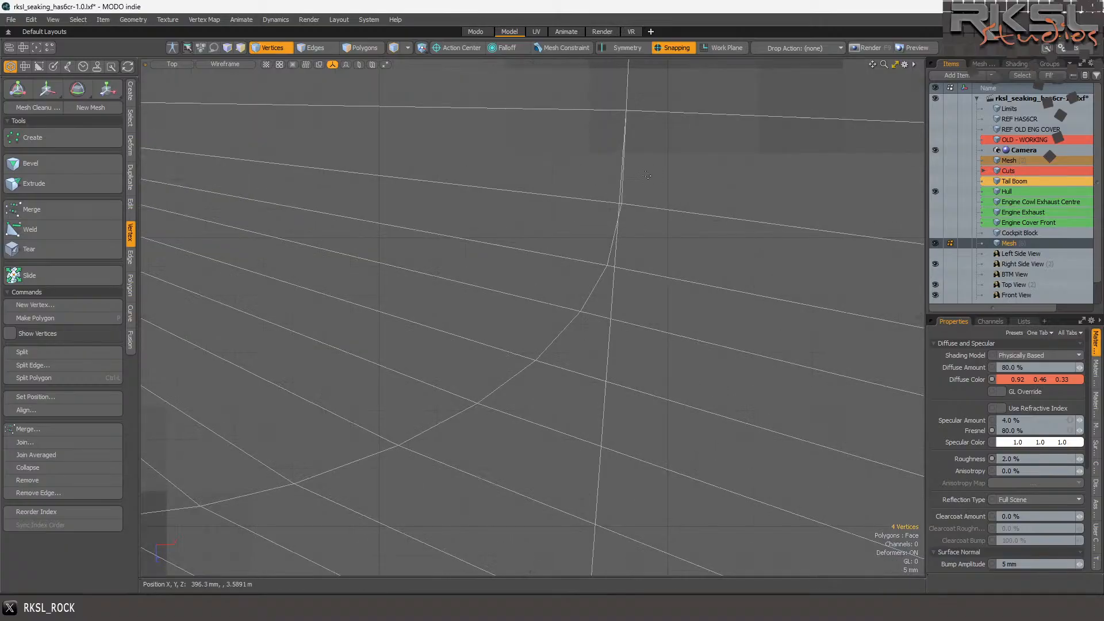
pyautogui.click(592, 245)
pyautogui.click(594, 233)
pyautogui.click(590, 262)
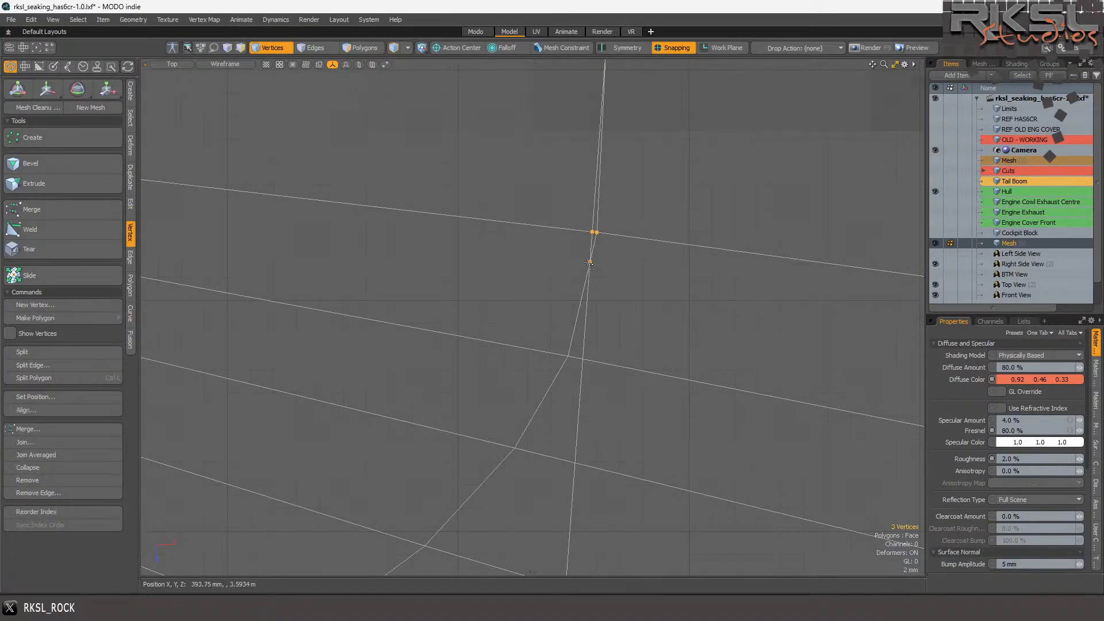
pyautogui.click(29, 442)
pyautogui.click(648, 287)
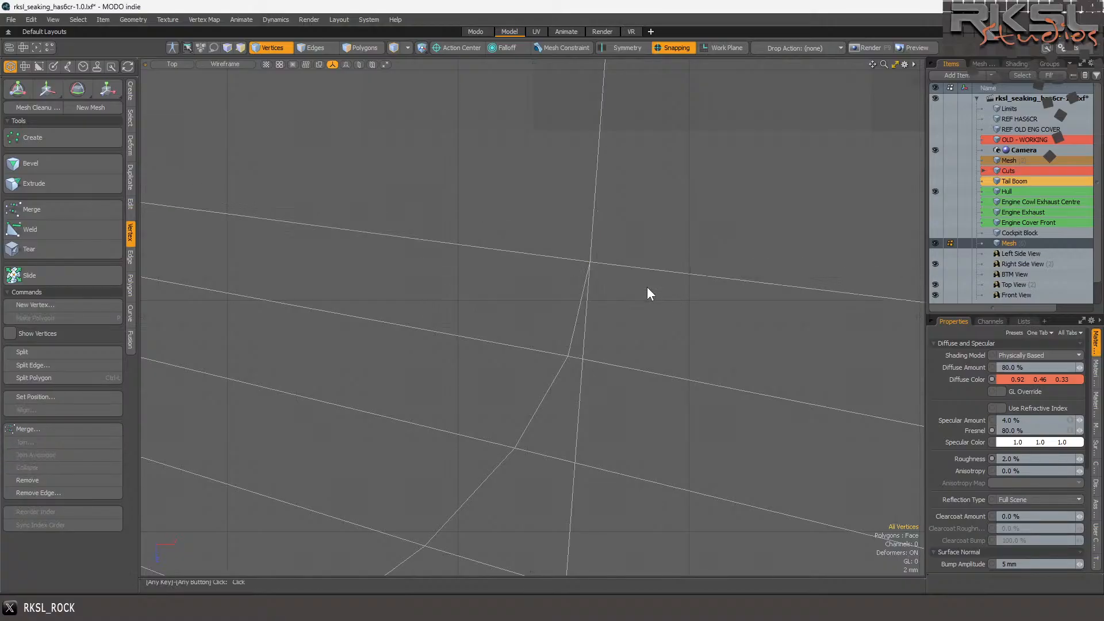
# - Examine the roof curve and fanned rows of the nose mesh against the reference drawing in the right side view
pyautogui.scroll(-5, 444, 246)
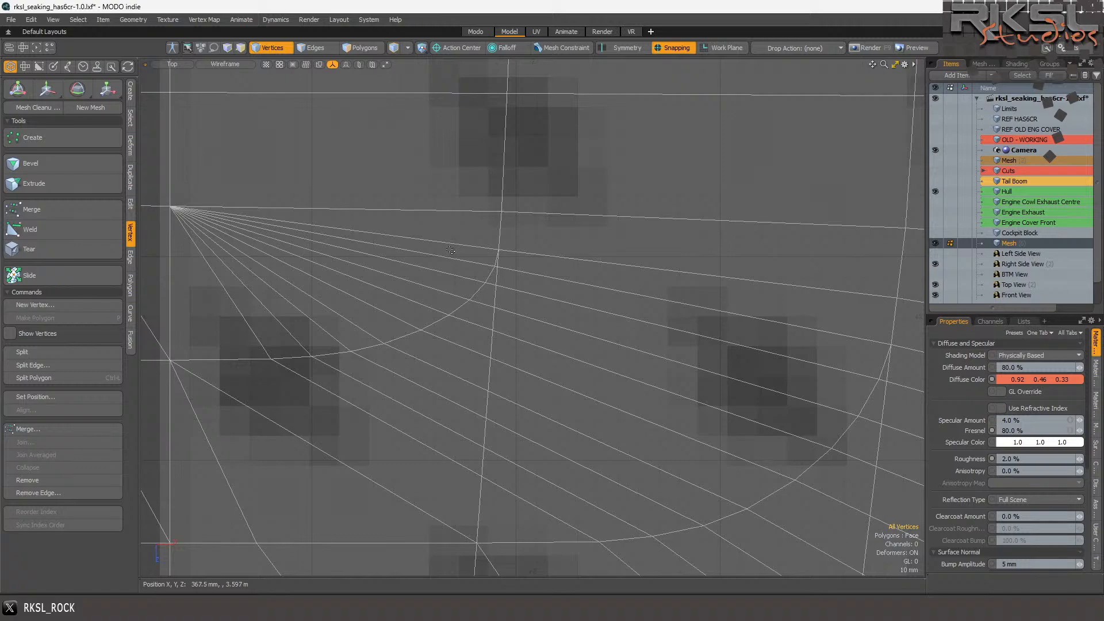
pyautogui.scroll(-5, 435, 251)
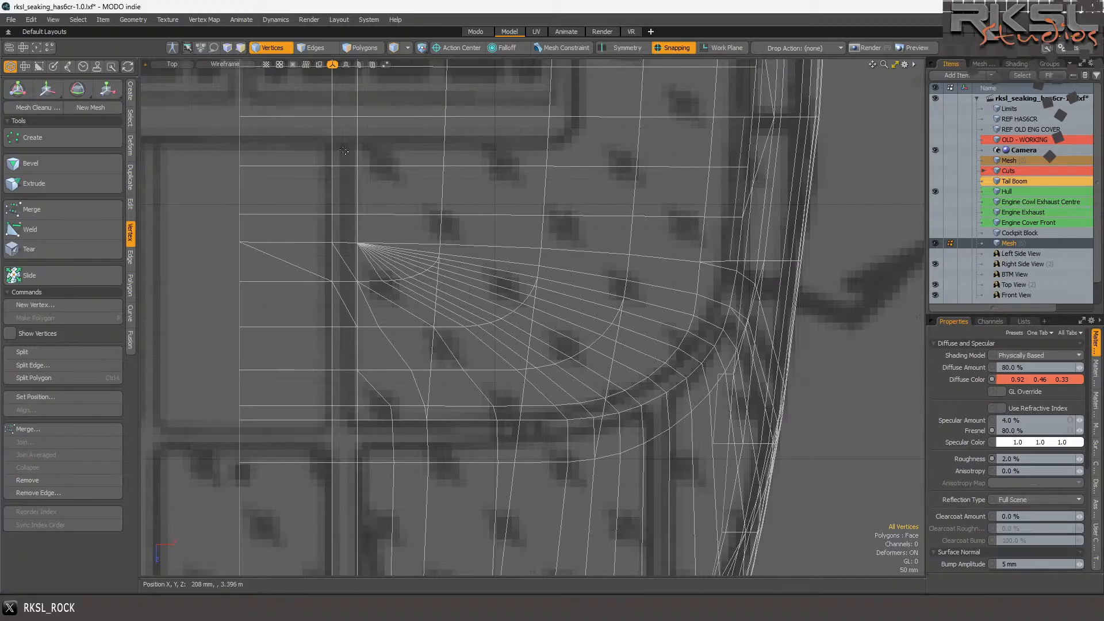
pyautogui.click(171, 65)
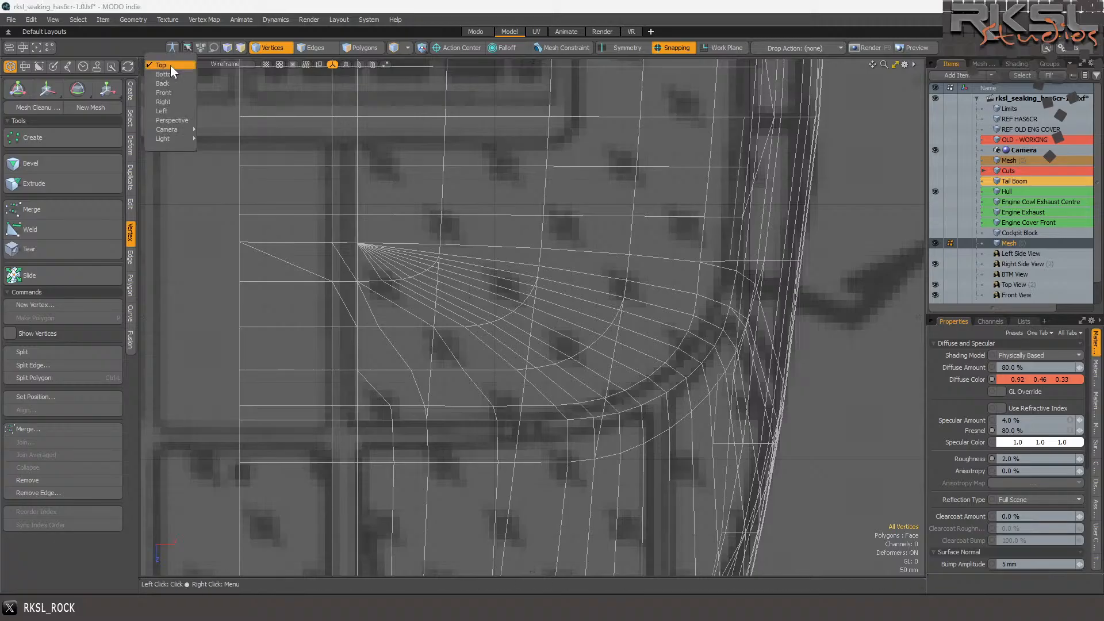
pyautogui.click(180, 102)
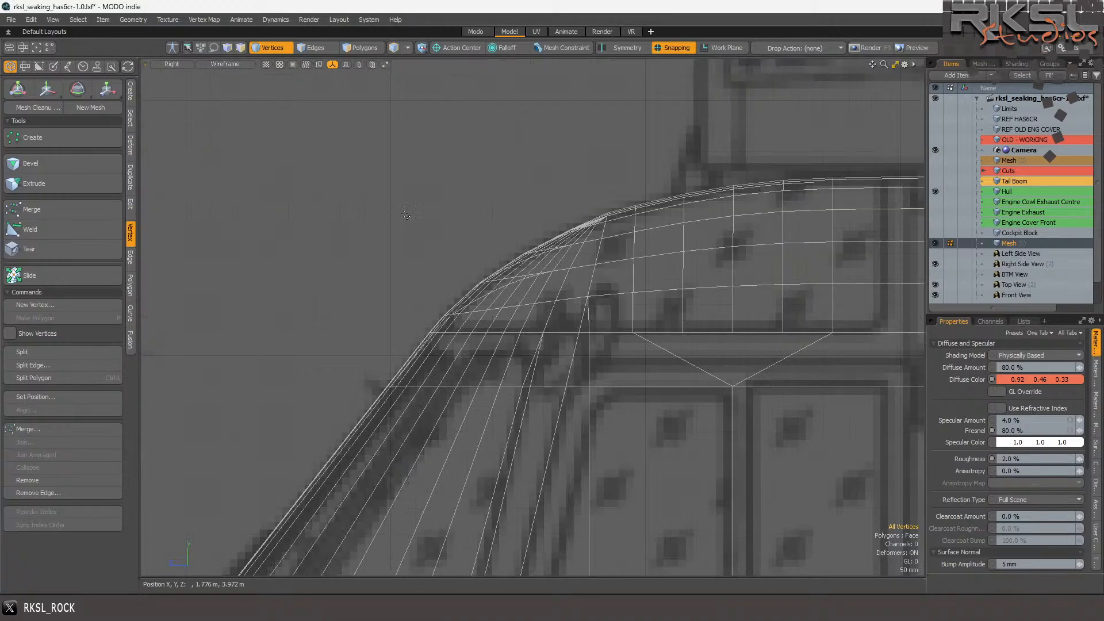
pyautogui.scroll(3, 577, 266)
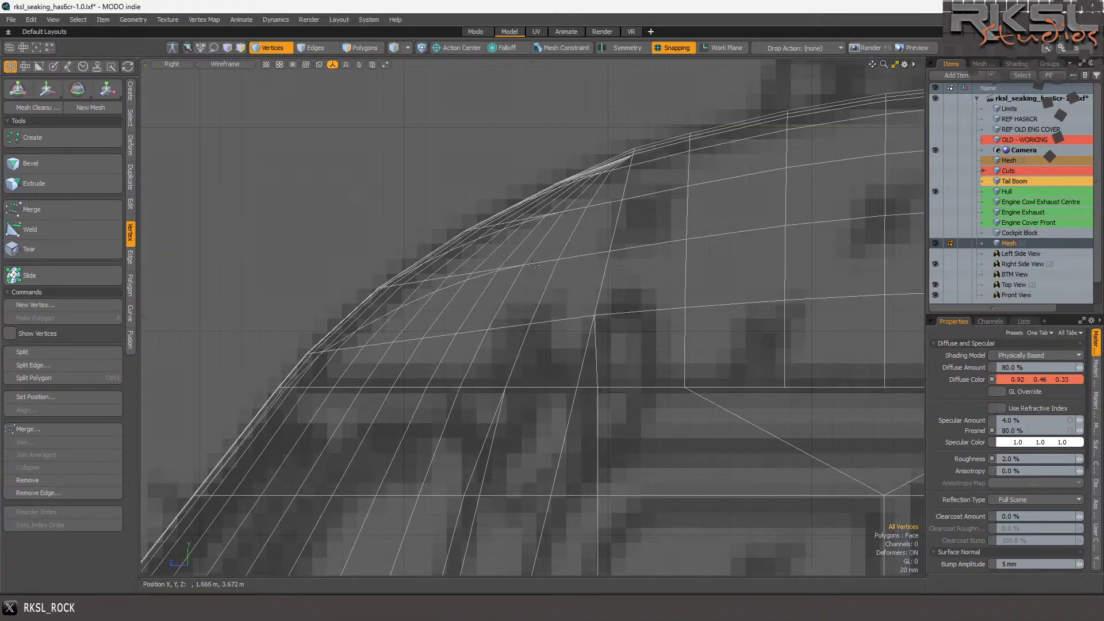
pyautogui.scroll(4, 399, 295)
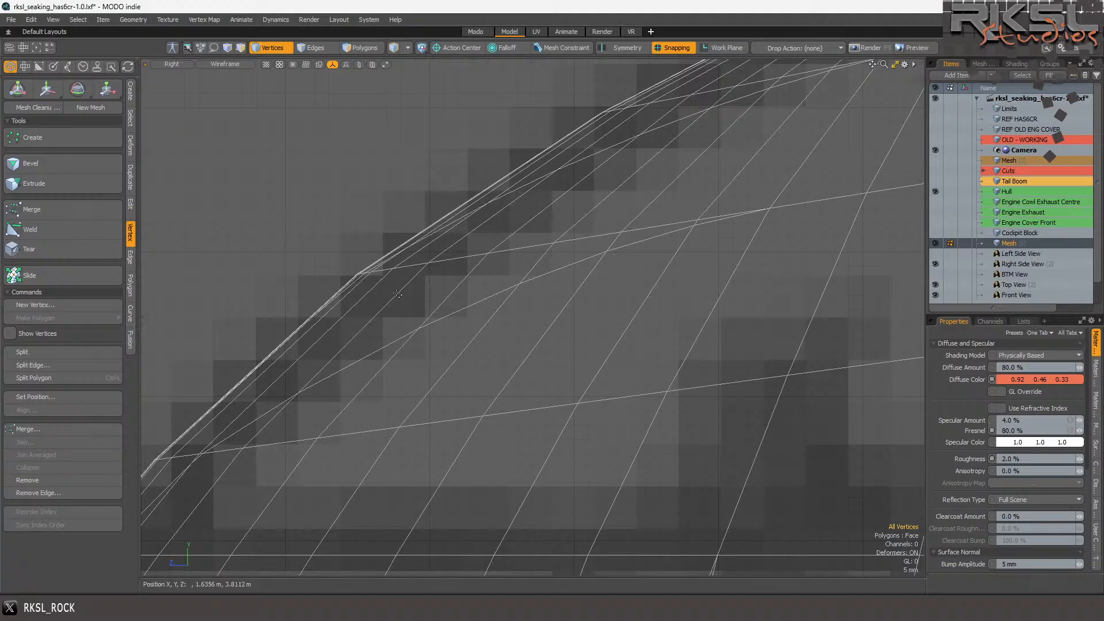
pyautogui.scroll(-4, 397, 294)
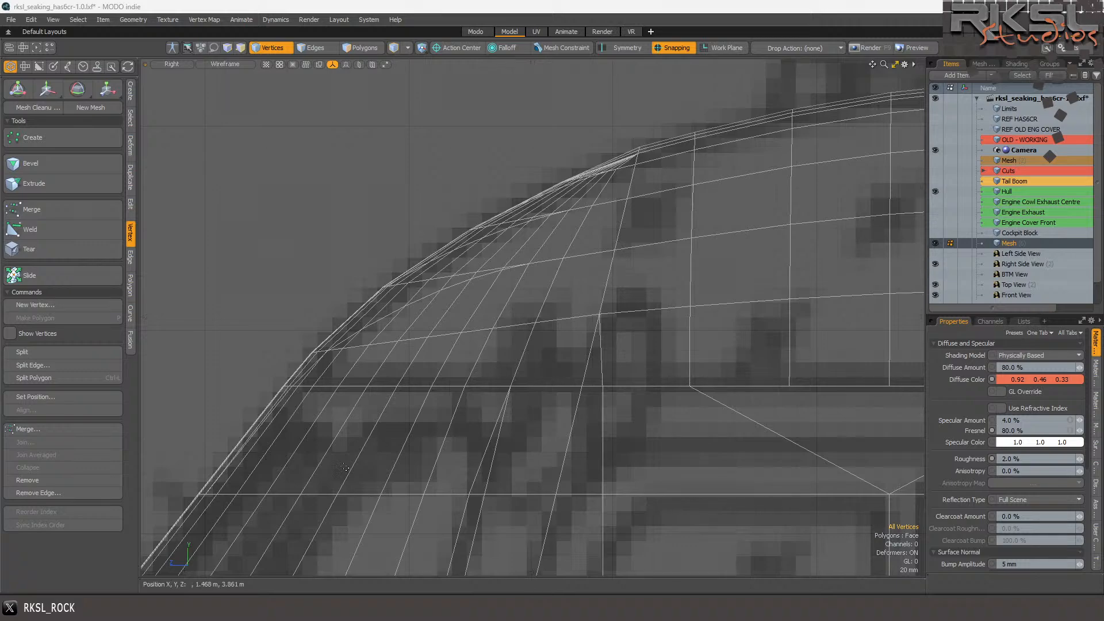
pyautogui.scroll(-3, 529, 284)
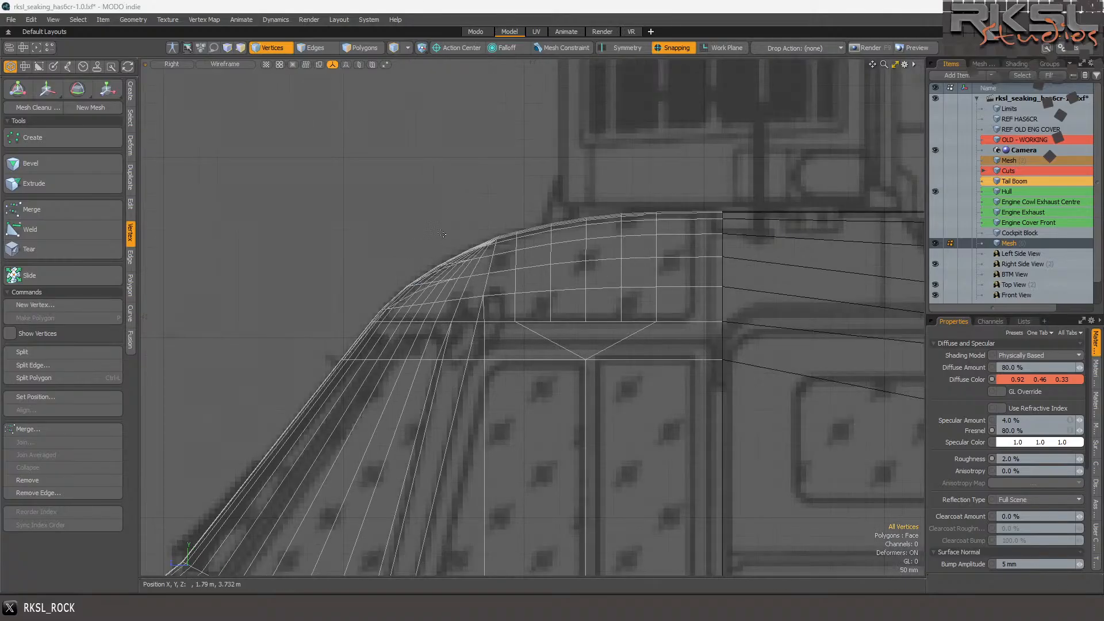
# - Select the triangular multi-vertex polygon between the roof panel and the side windows, and split it into four triangles meeting at its lower point
pyautogui.scroll(3, 529, 253)
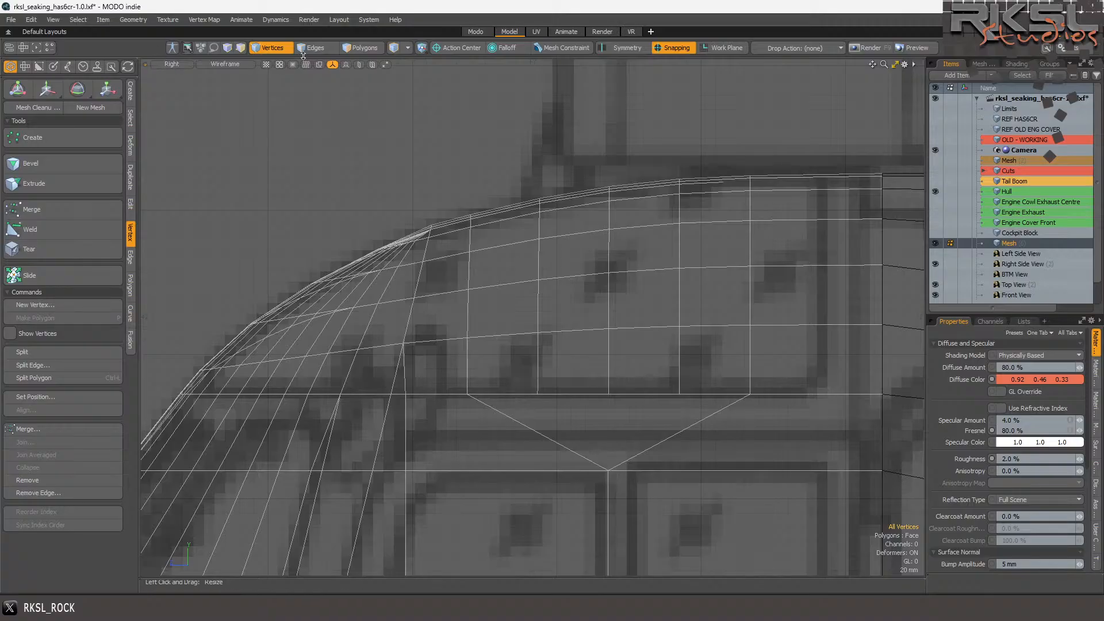
pyautogui.click(361, 48)
pyautogui.moveTo(635, 431); pyautogui.dragTo(638, 367)
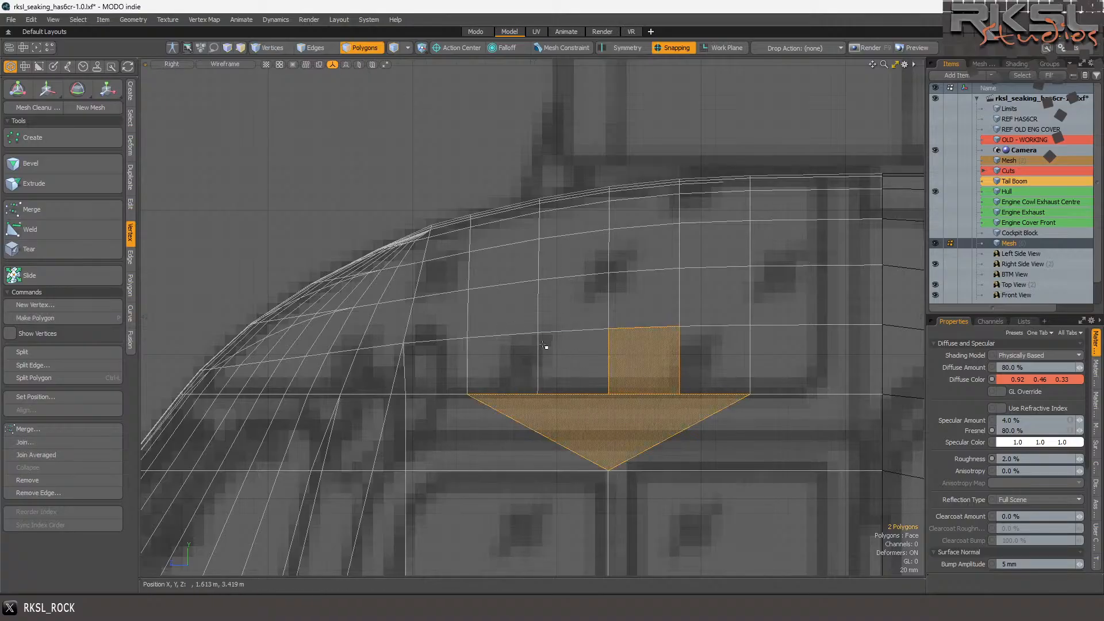
pyautogui.keyDown('ctrl'); pyautogui.click(644, 361); pyautogui.keyUp('ctrl')
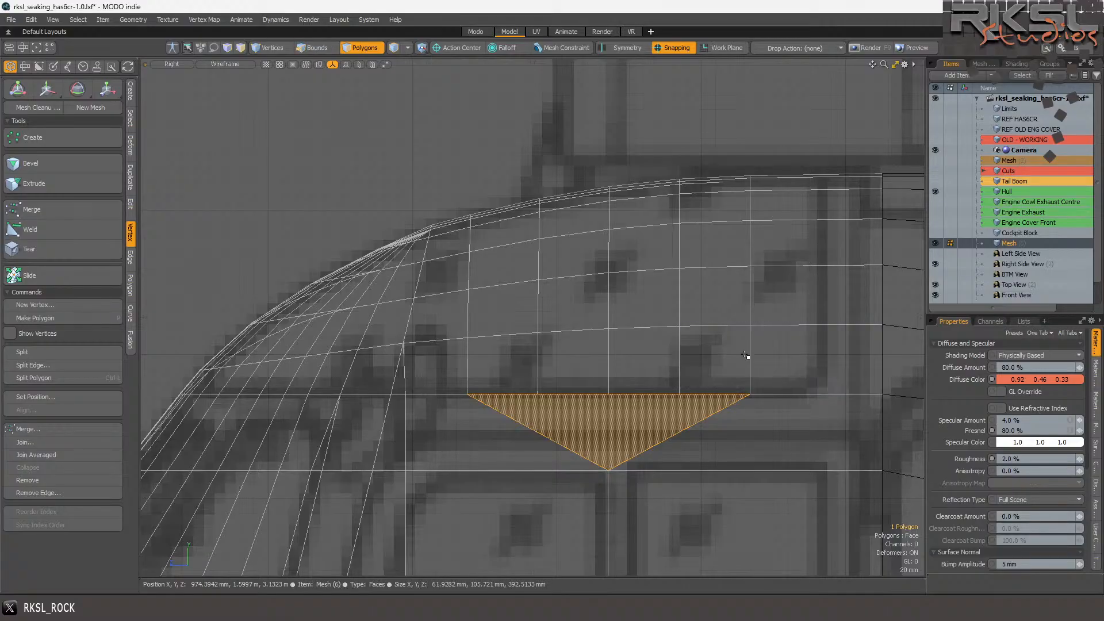
pyautogui.hotkey('shift', 'c')
pyautogui.hotkey('shift', 't')
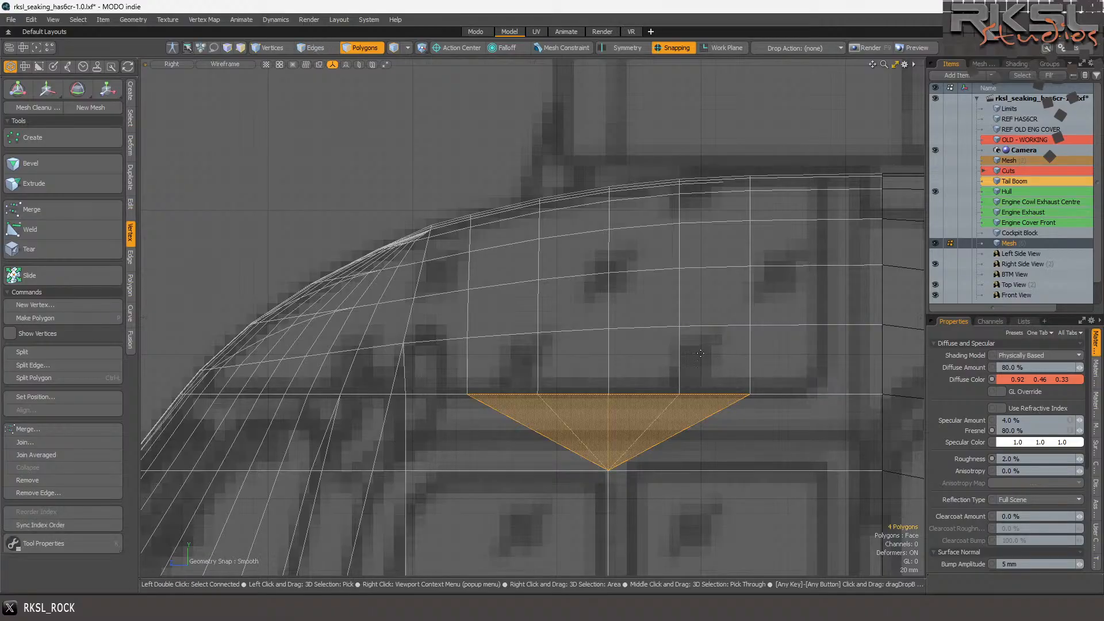
# - Smooth the four triangles above the side windows slightly, and clear the selection
pyautogui.moveTo(402, 119); pyautogui.dragTo(399, 133)
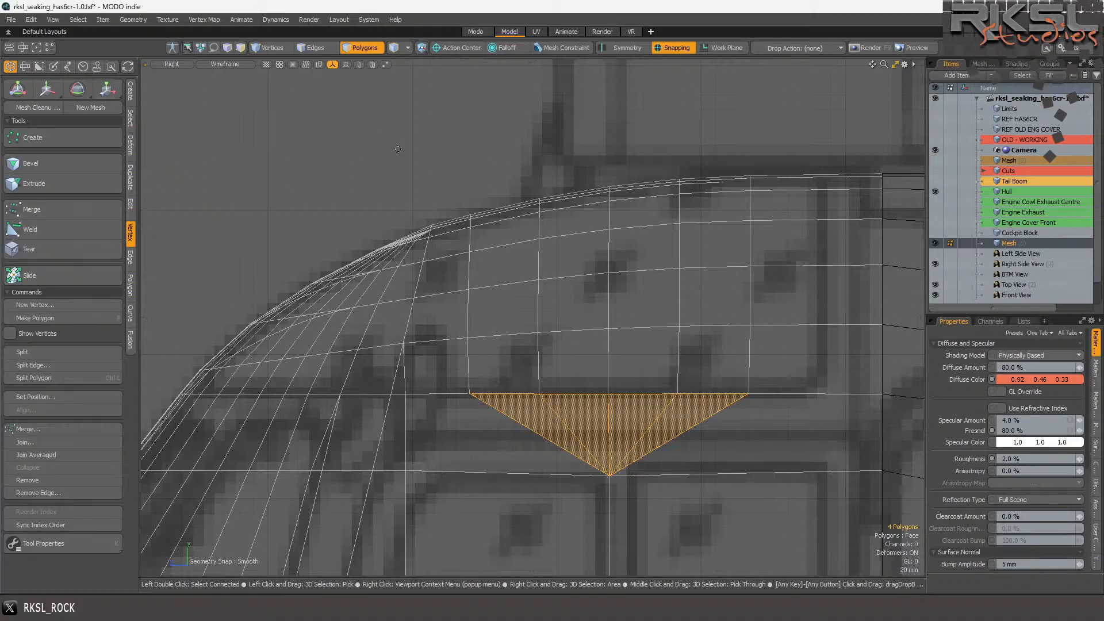
pyautogui.press('q')
pyautogui.click(465, 156)
pyautogui.scroll(-5, 498, 188)
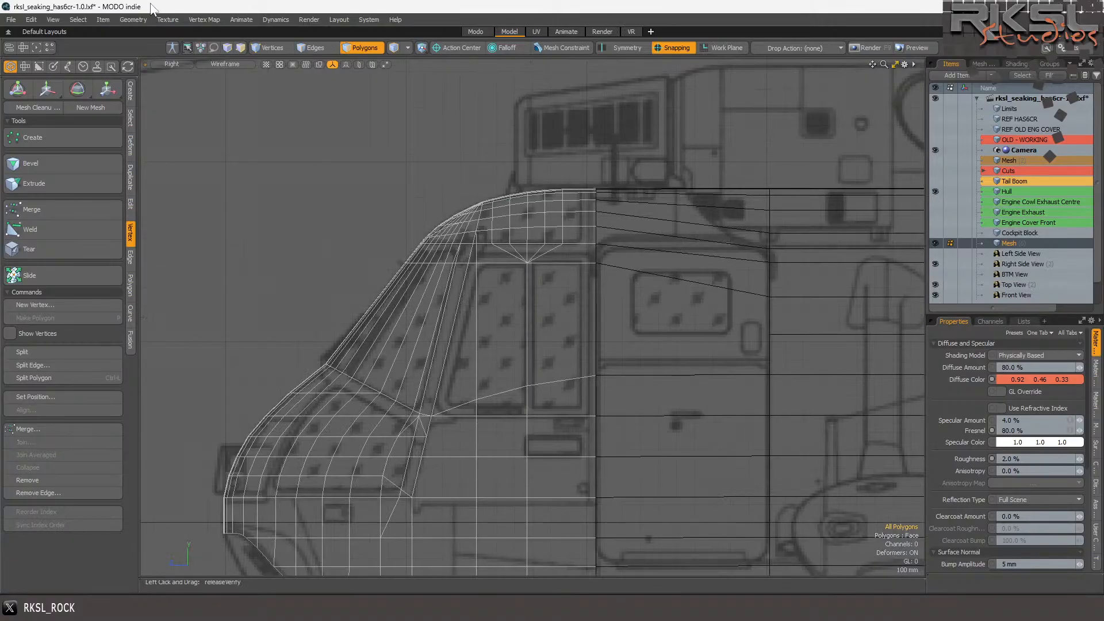
# - In the perspective view, remove the bent chain of four edges beside the centreline, just ahead of the fan point
pyautogui.click(173, 63)
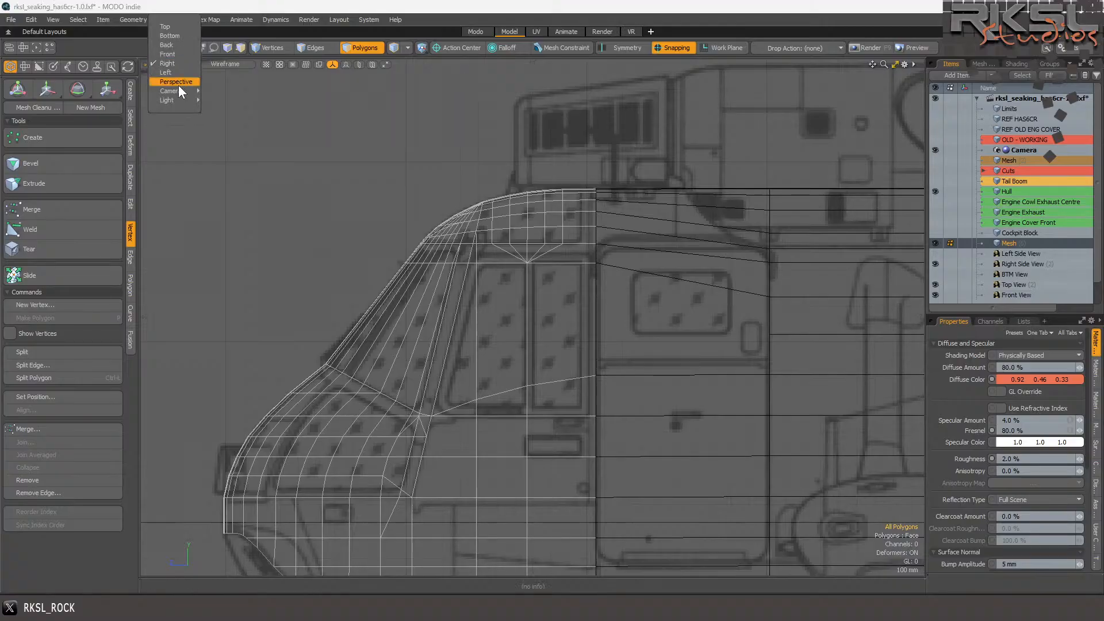
pyautogui.click(178, 84)
pyautogui.moveTo(872, 65); pyautogui.dragTo(736, 107)
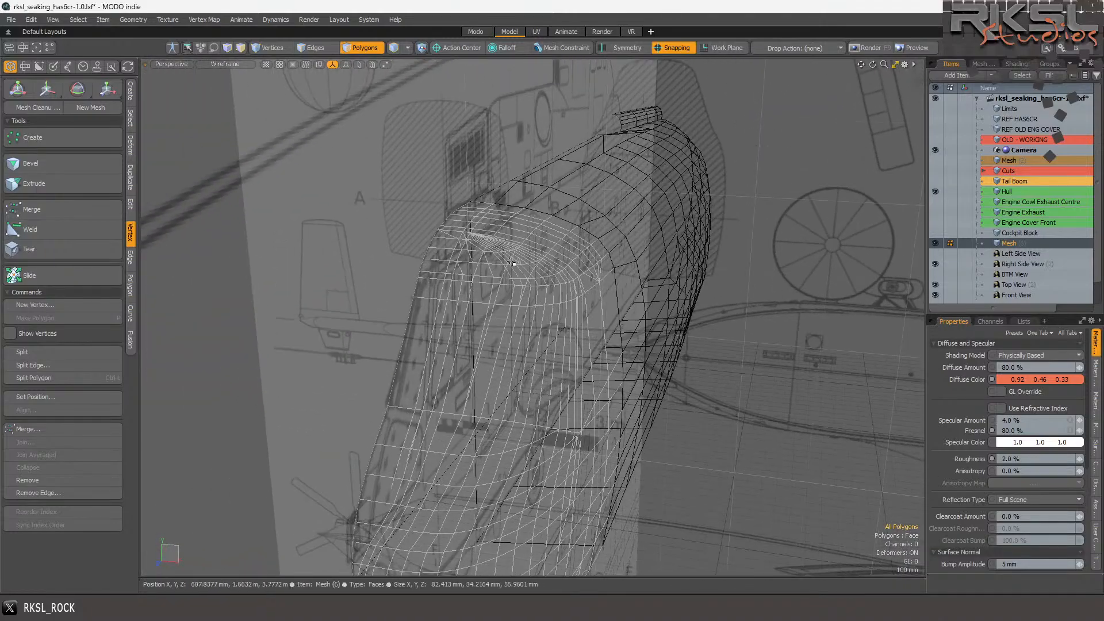
pyautogui.scroll(5, 601, 207)
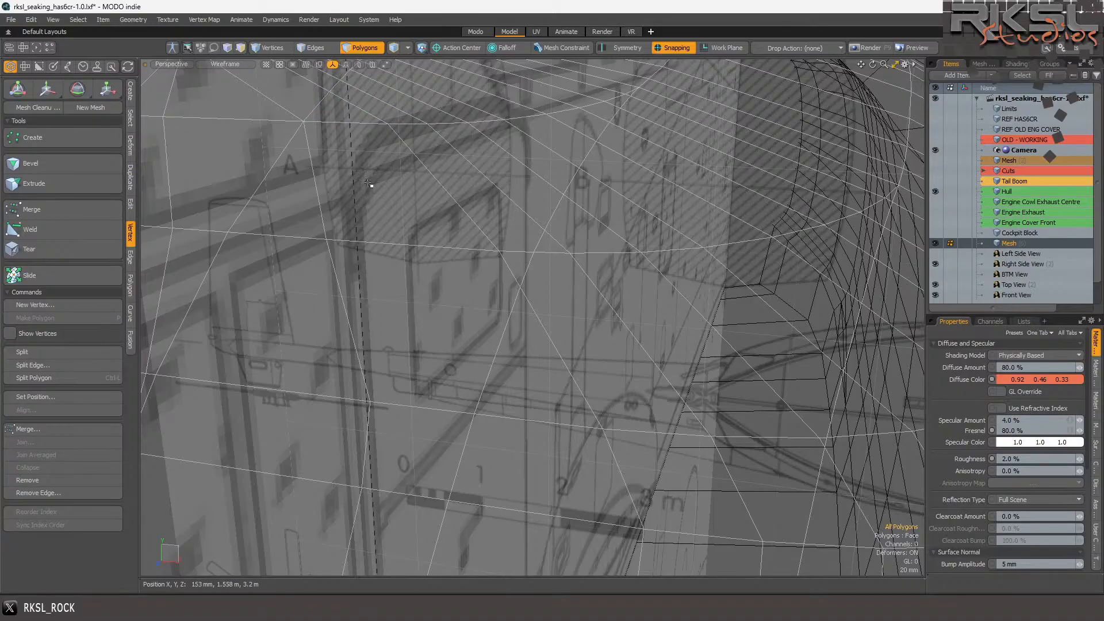
pyautogui.scroll(-2, 286, 187)
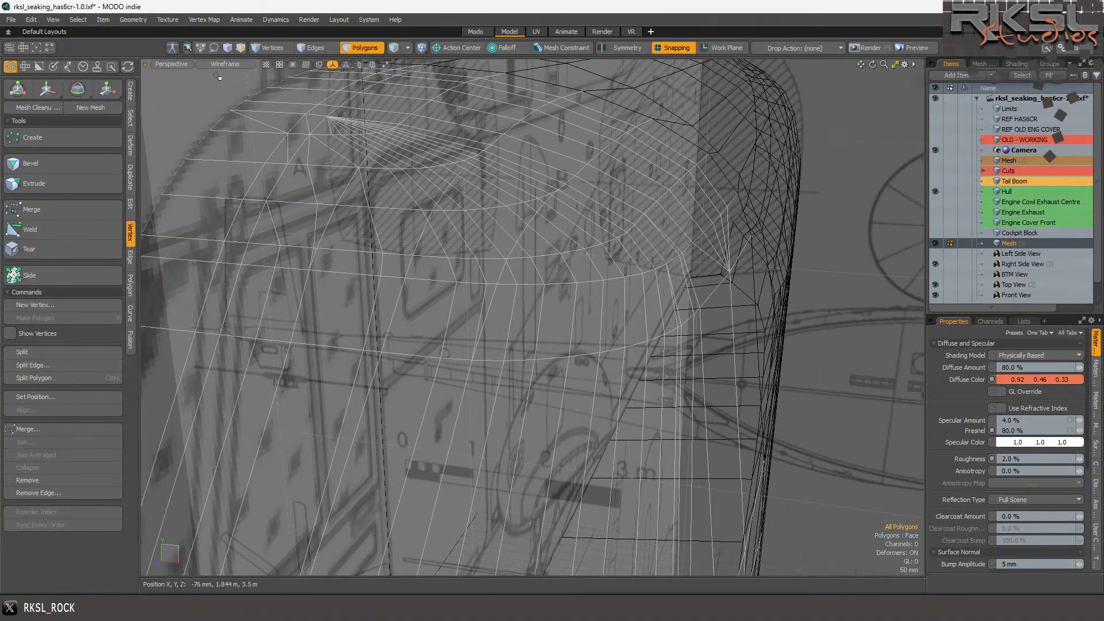
pyautogui.scroll(2, 318, 188)
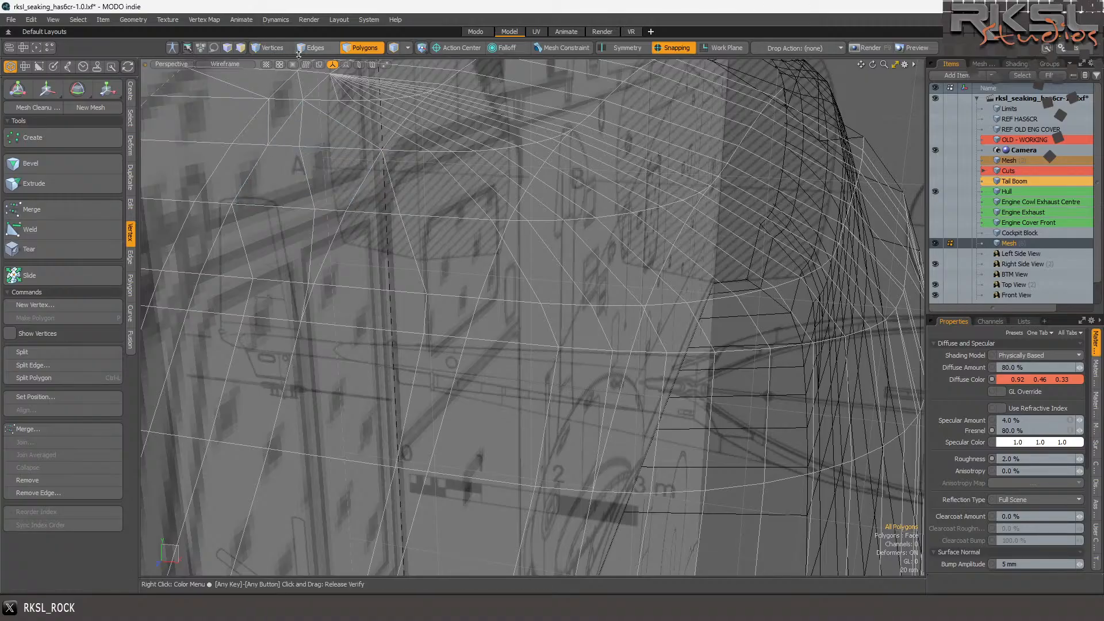
pyautogui.press('2')
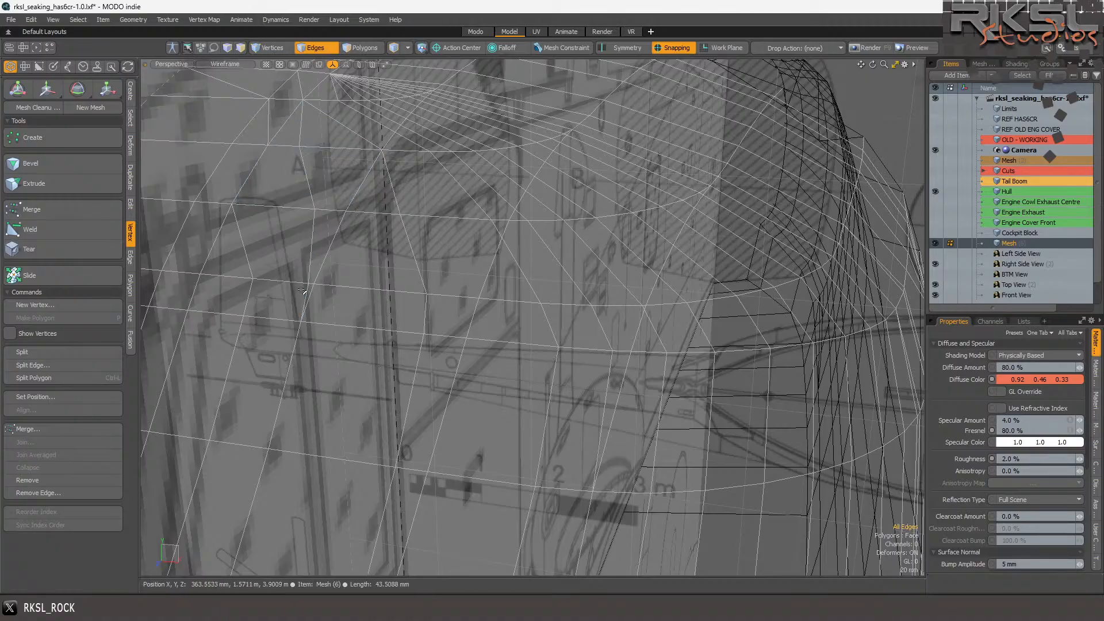
pyautogui.moveTo(304, 289)
pyautogui.mouseDown()
pyautogui.moveTo(303, 304)
pyautogui.moveTo(303, 102)
pyautogui.mouseUp()
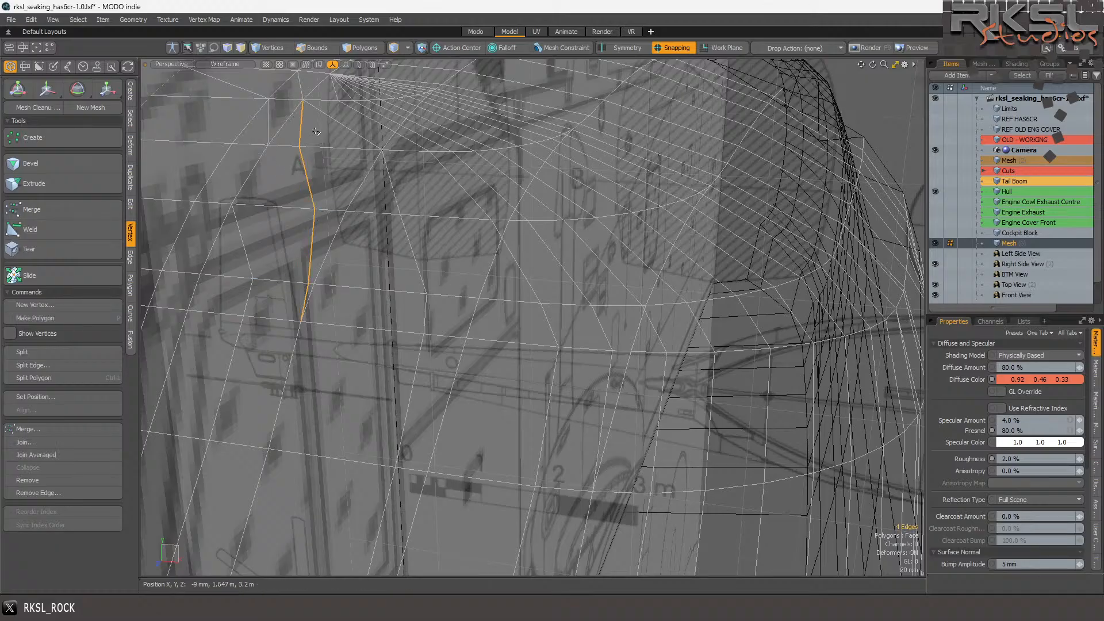
pyautogui.click(38, 491)
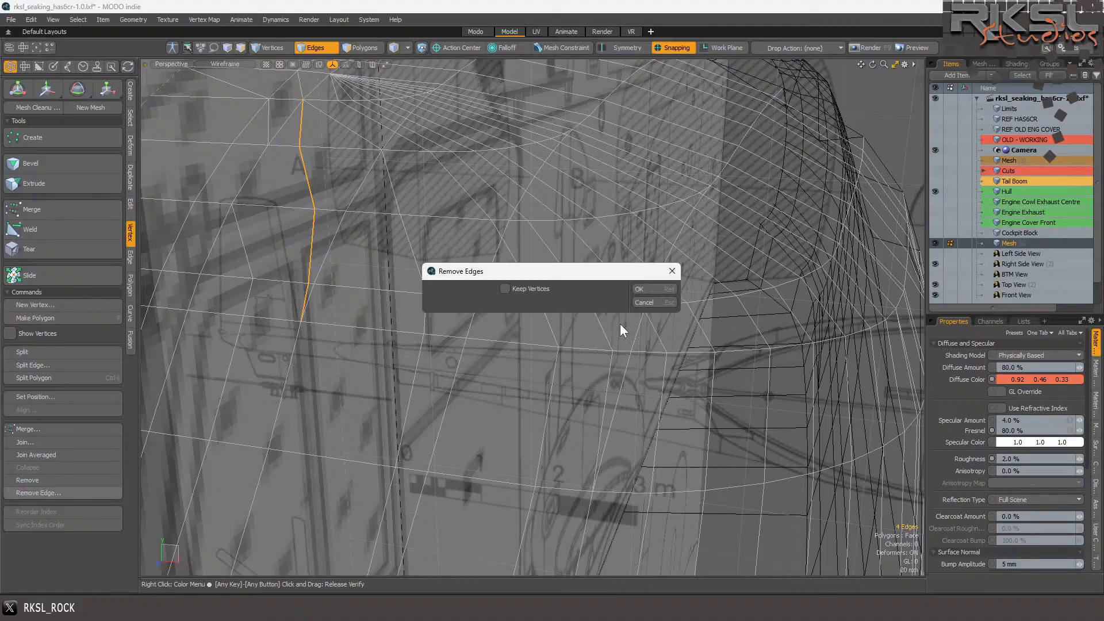
pyautogui.click(647, 289)
pyautogui.scroll(-3, 435, 177)
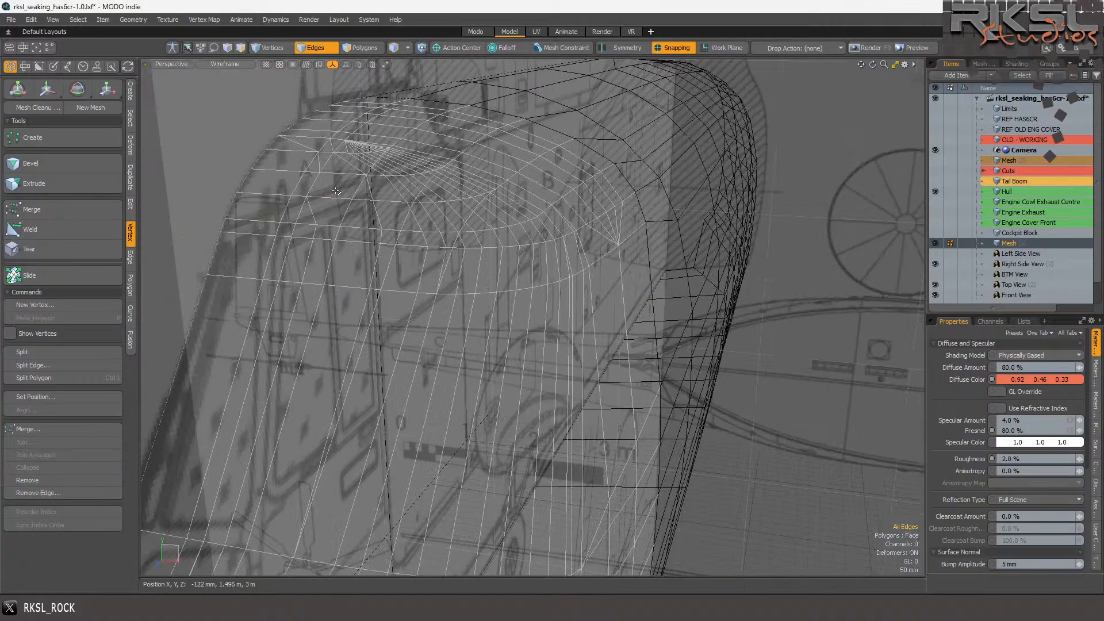
pyautogui.scroll(3, 348, 207)
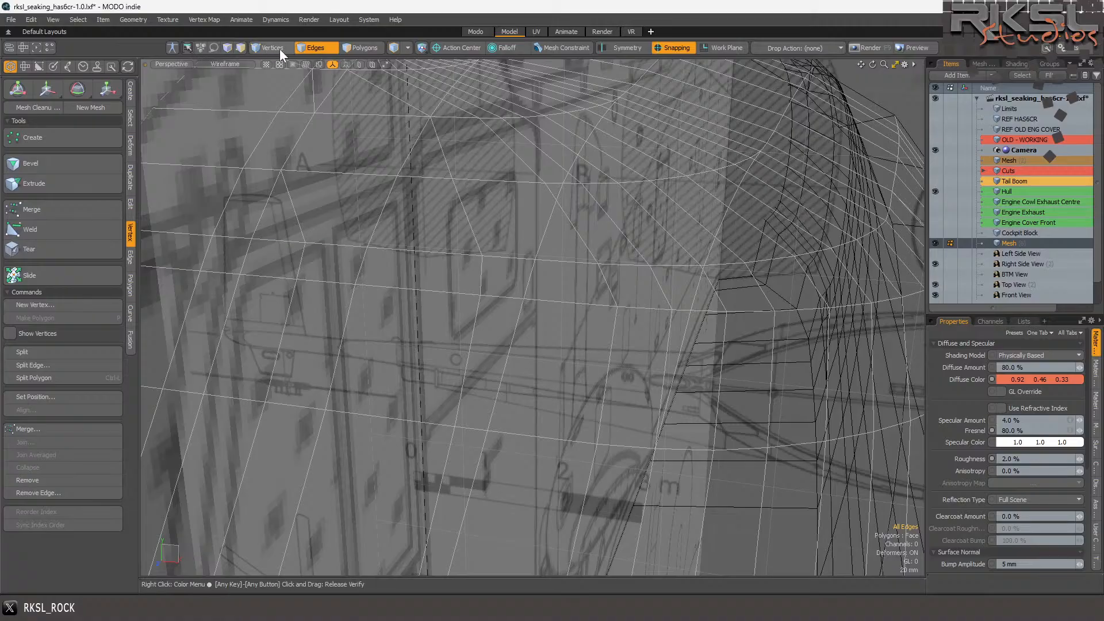
# - Select the four polygons crossing the centreline ahead of the fan point and split them into triangles
pyautogui.moveTo(348, 224)
pyautogui.mouseDown(button='right')
pyautogui.moveTo(233, 231)
pyautogui.moveTo(457, 255)
pyautogui.mouseUp(button='right')
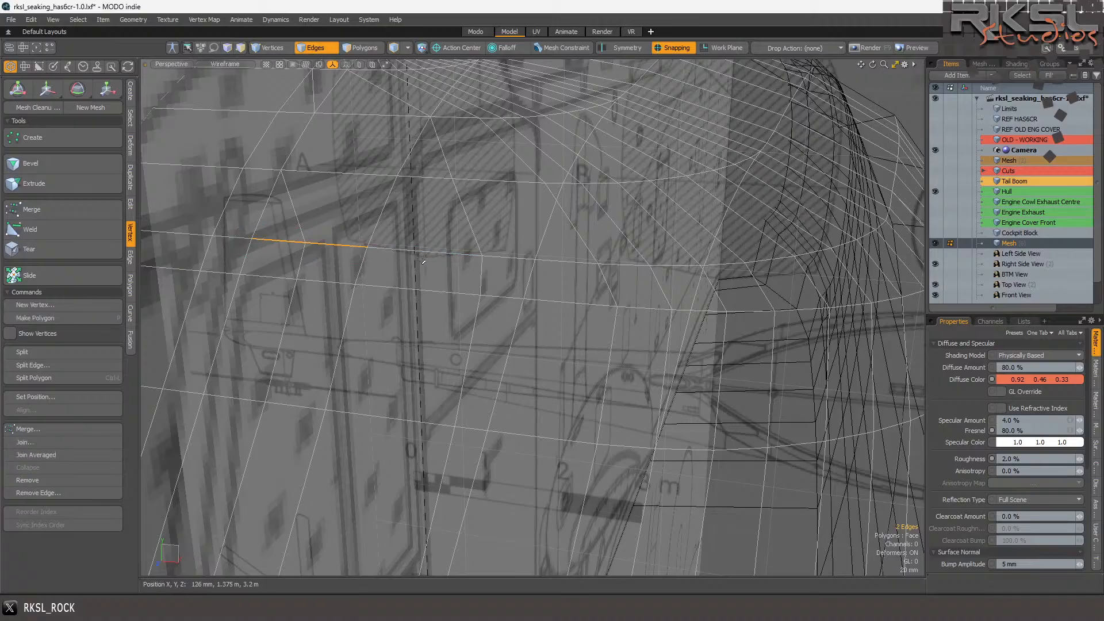
pyautogui.click(372, 204)
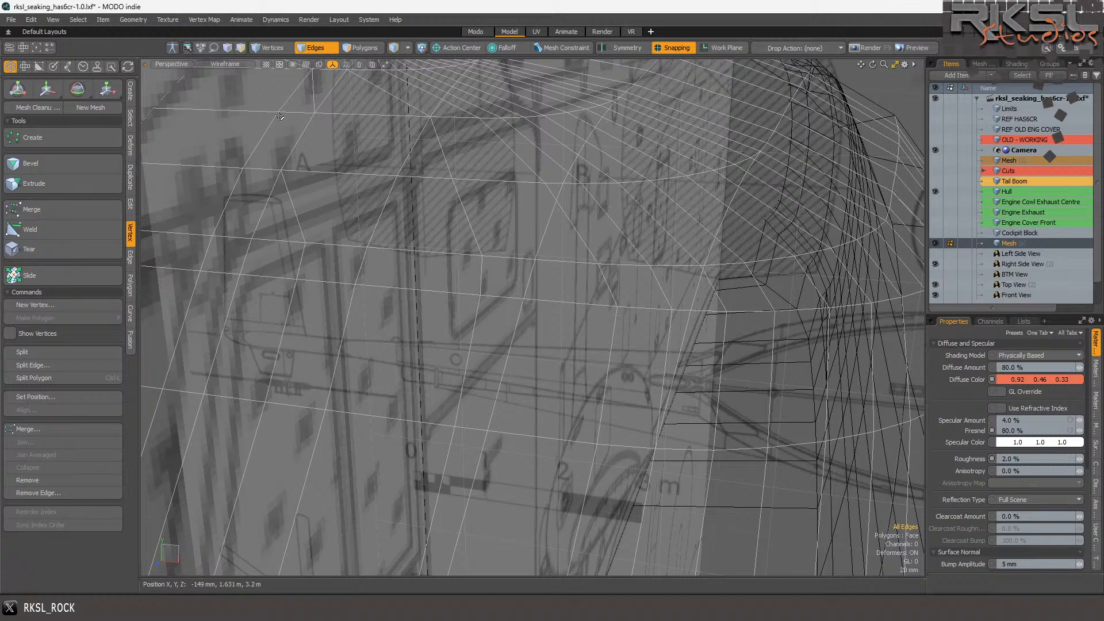
pyautogui.click(359, 48)
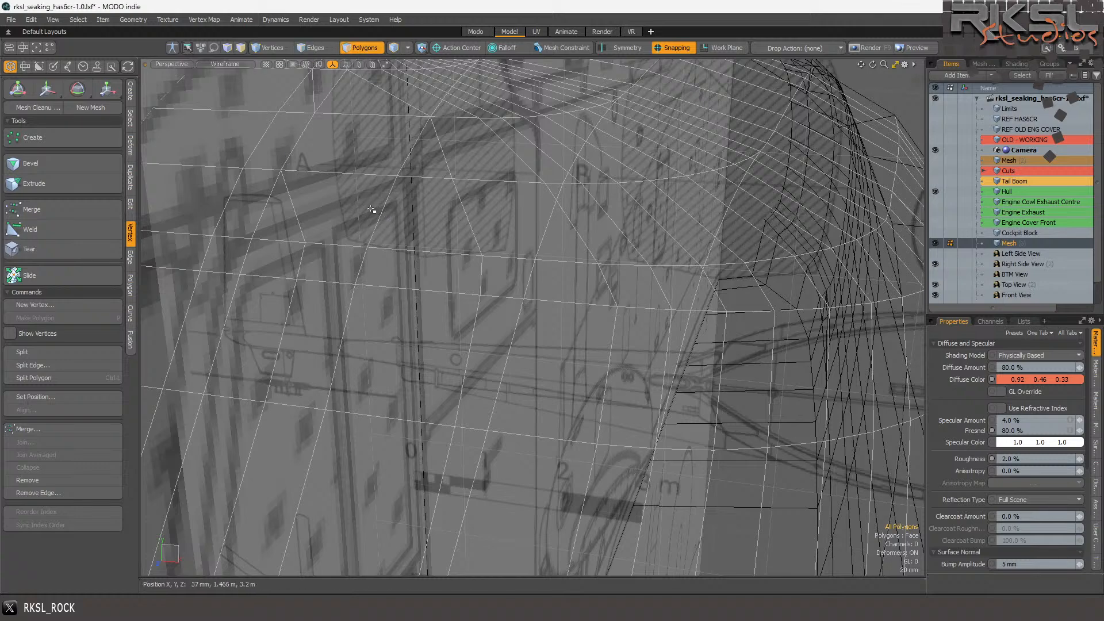
pyautogui.moveTo(373, 215); pyautogui.dragTo(386, 218)
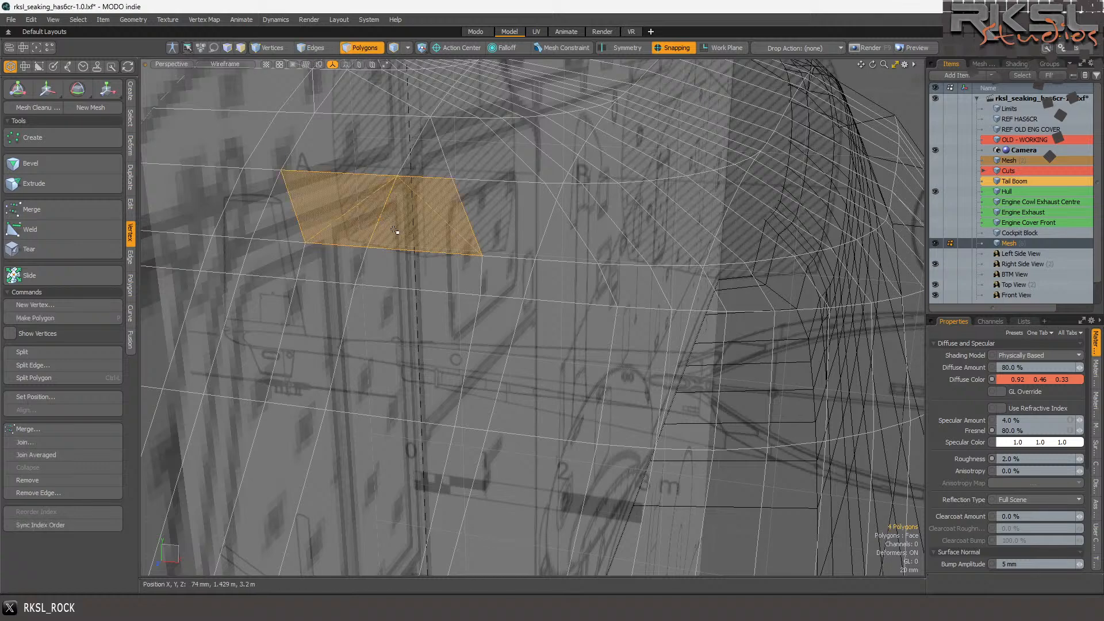
pyautogui.hotkey('shift', 't')
pyautogui.scroll(-3, 398, 263)
pyautogui.scroll(-3, 397, 262)
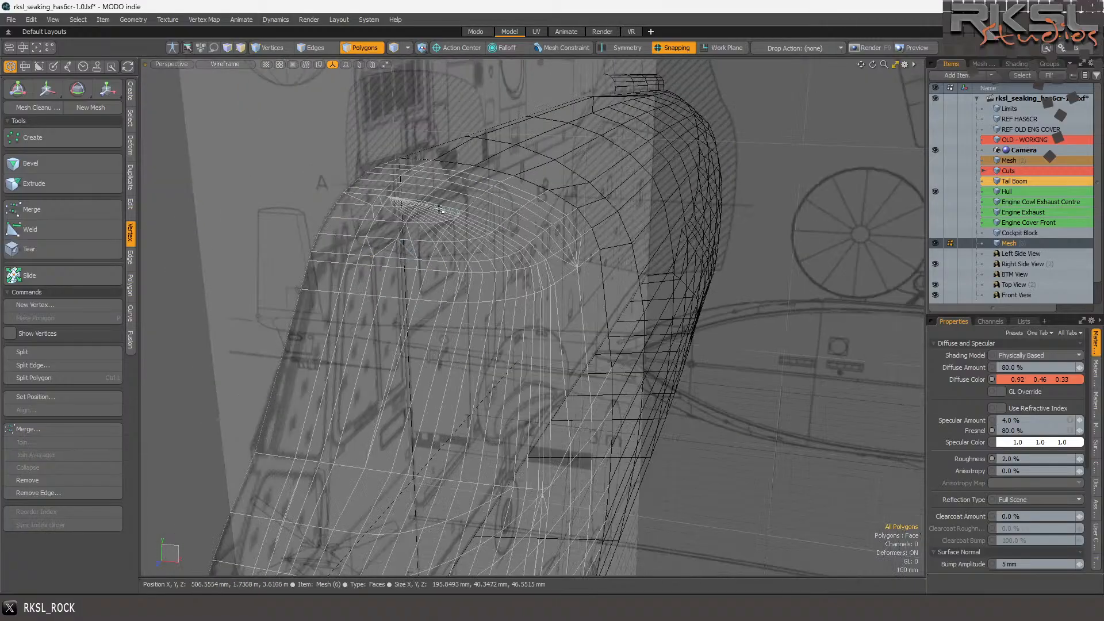
# - Move the short edge between the two multi-vertex polygons beside the centreline slightly outward in the perspective view
pyautogui.scroll(5, 405, 277)
pyautogui.moveTo(404, 277); pyautogui.dragTo(397, 311)
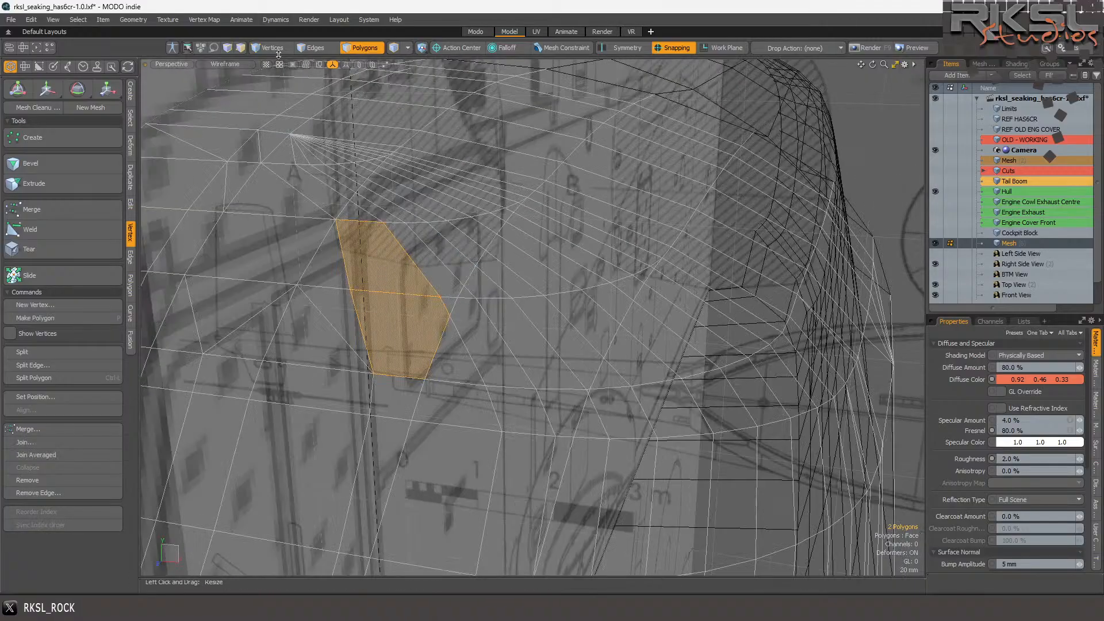
pyautogui.click(314, 48)
pyautogui.click(400, 293)
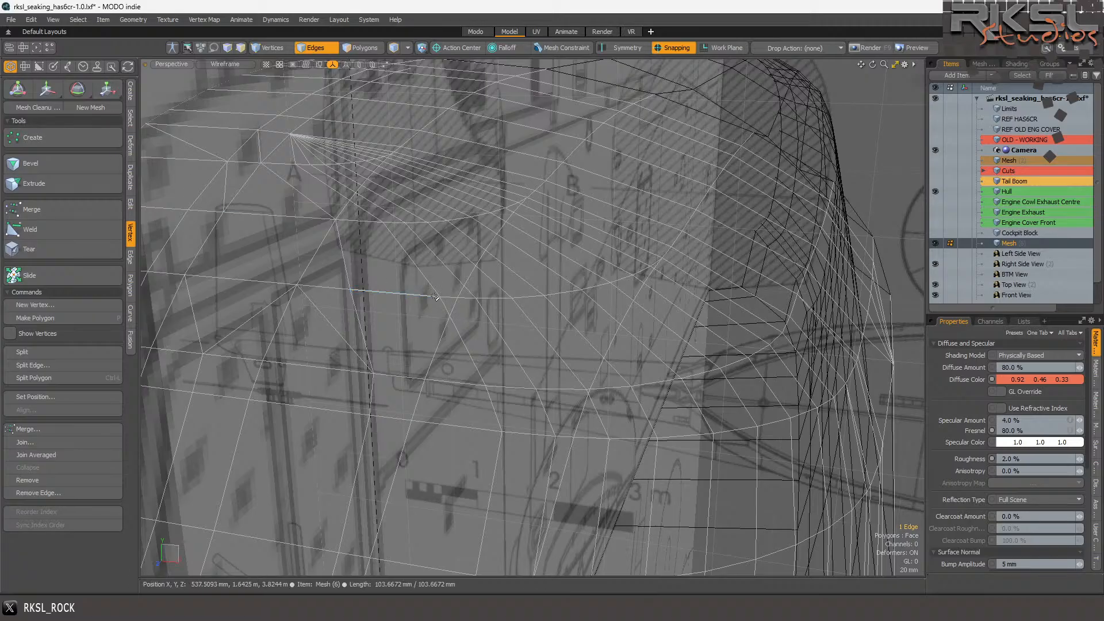
pyautogui.click(106, 89)
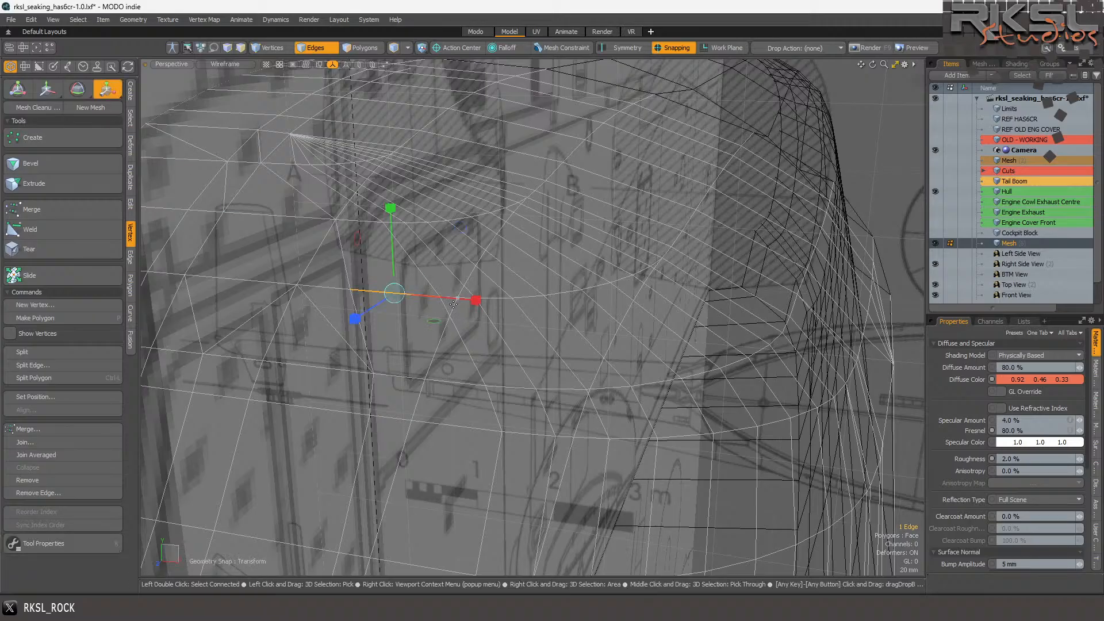
pyautogui.moveTo(442, 291)
pyautogui.mouseDown()
pyautogui.moveTo(488, 294)
pyautogui.moveTo(447, 296)
pyautogui.mouseUp()
pyautogui.press('space')
pyautogui.click(420, 333)
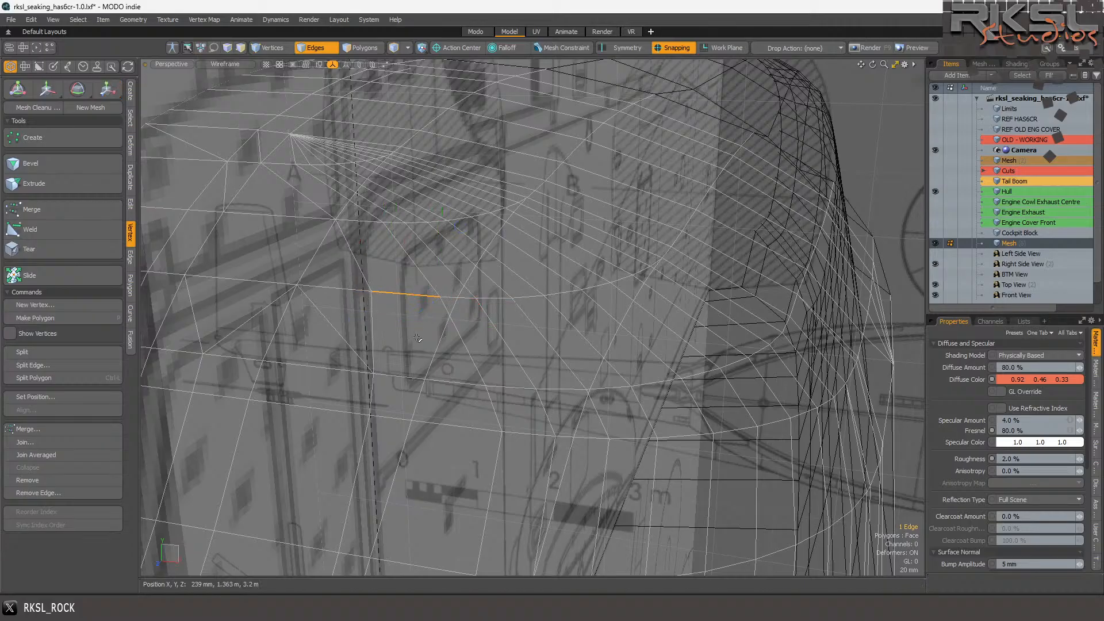
# - Examine the fanned triangles beside the centreline and select the four edges along their front border
pyautogui.scroll(-4, 422, 339)
pyautogui.scroll(4, 453, 270)
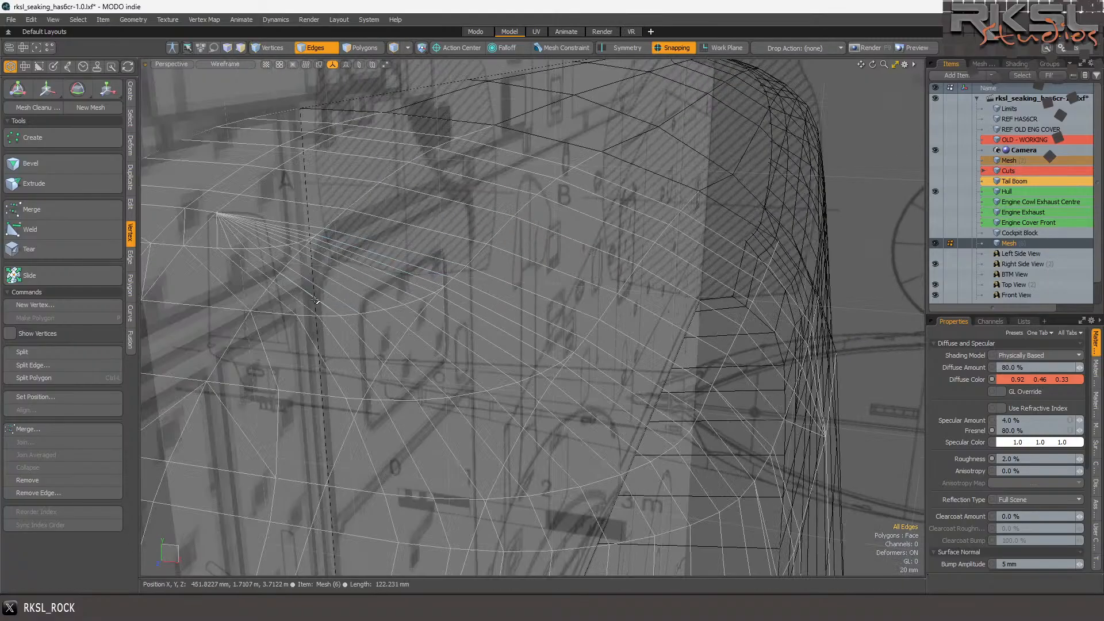
pyautogui.scroll(2, 315, 300)
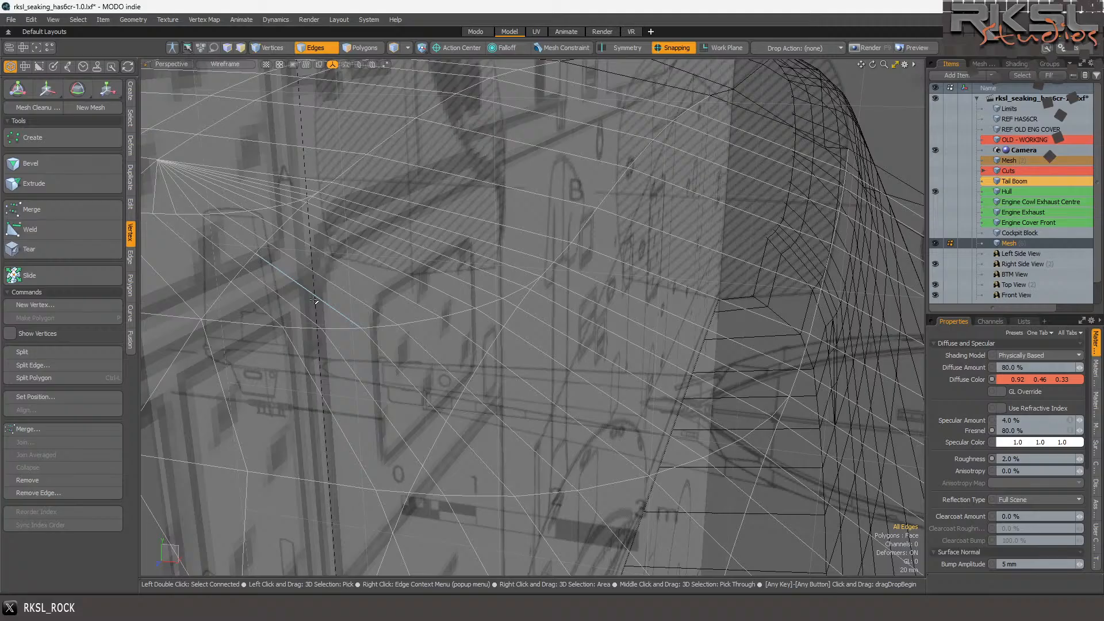
pyautogui.scroll(-3, 315, 300)
pyautogui.scroll(5, 270, 244)
pyautogui.scroll(-1, 431, 273)
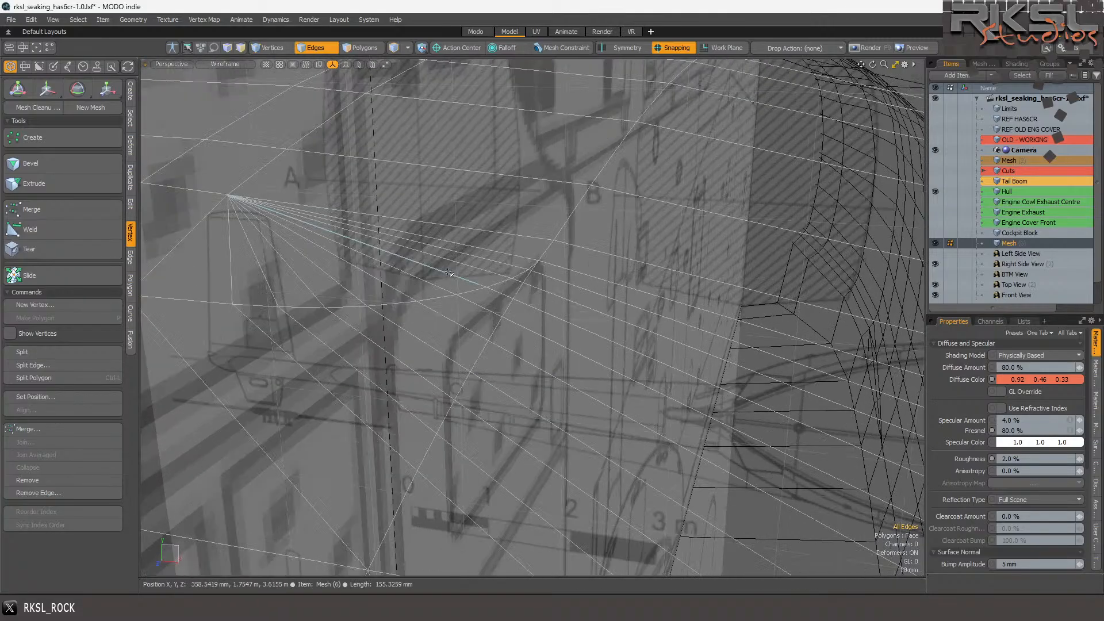
pyautogui.moveTo(443, 266)
pyautogui.mouseDown(button='right')
pyautogui.moveTo(346, 258)
pyautogui.moveTo(269, 345)
pyautogui.moveTo(442, 275)
pyautogui.mouseUp(button='right')
pyautogui.scroll(-5, 456, 241)
pyautogui.scroll(2, 459, 250)
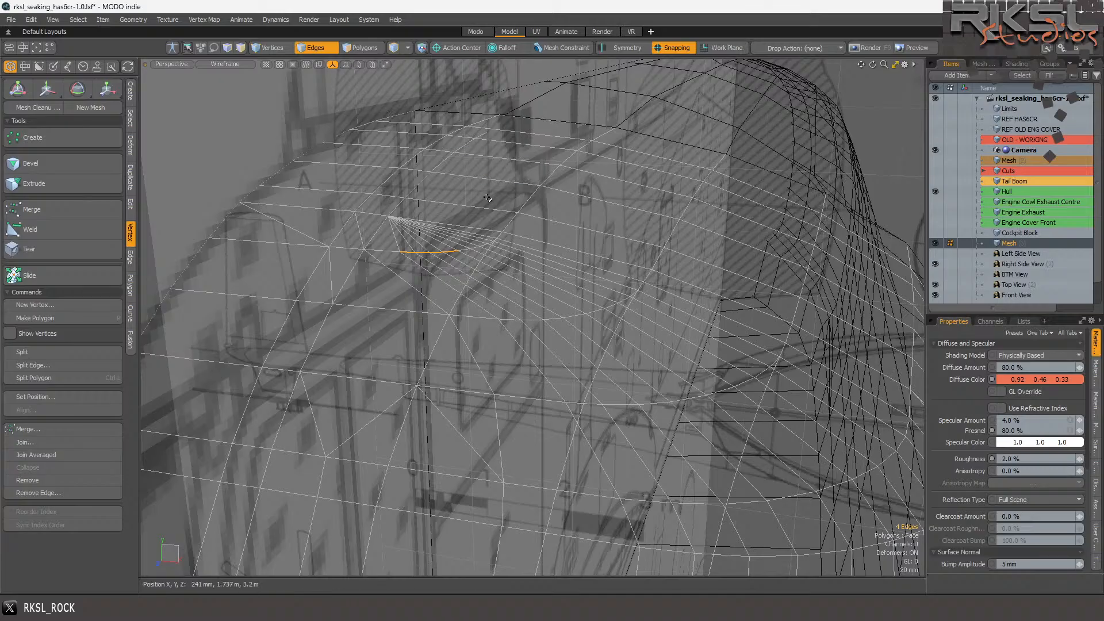
pyautogui.scroll(2, 483, 232)
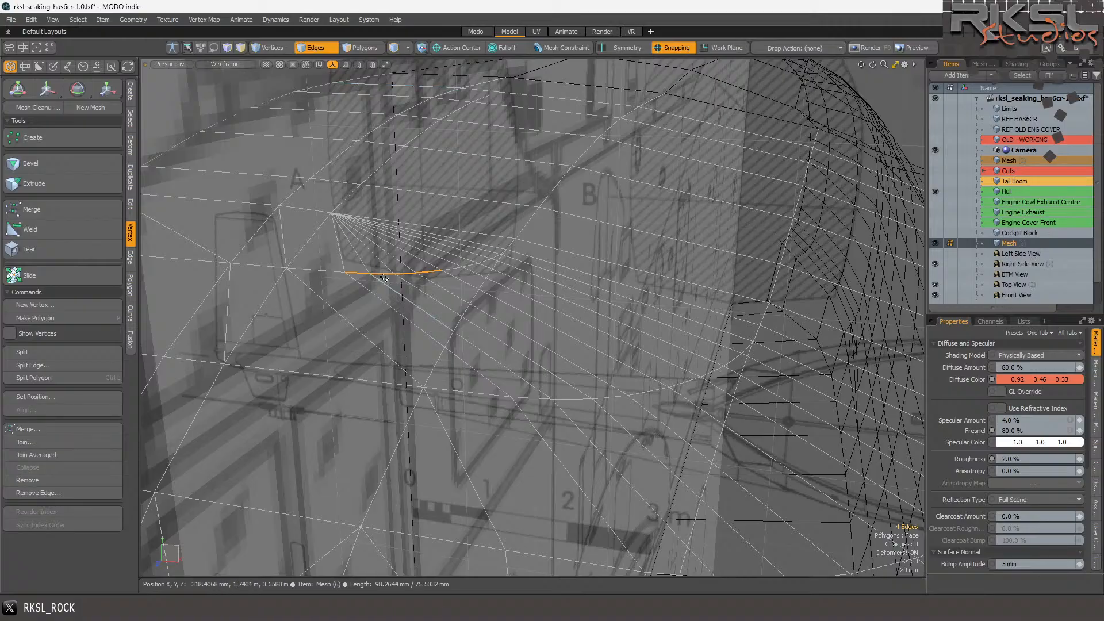
# - Delete the fan polygons together with the adjoining polygons ahead of them, leaving a four-sided opening, and switch to edge selection
pyautogui.click(366, 49)
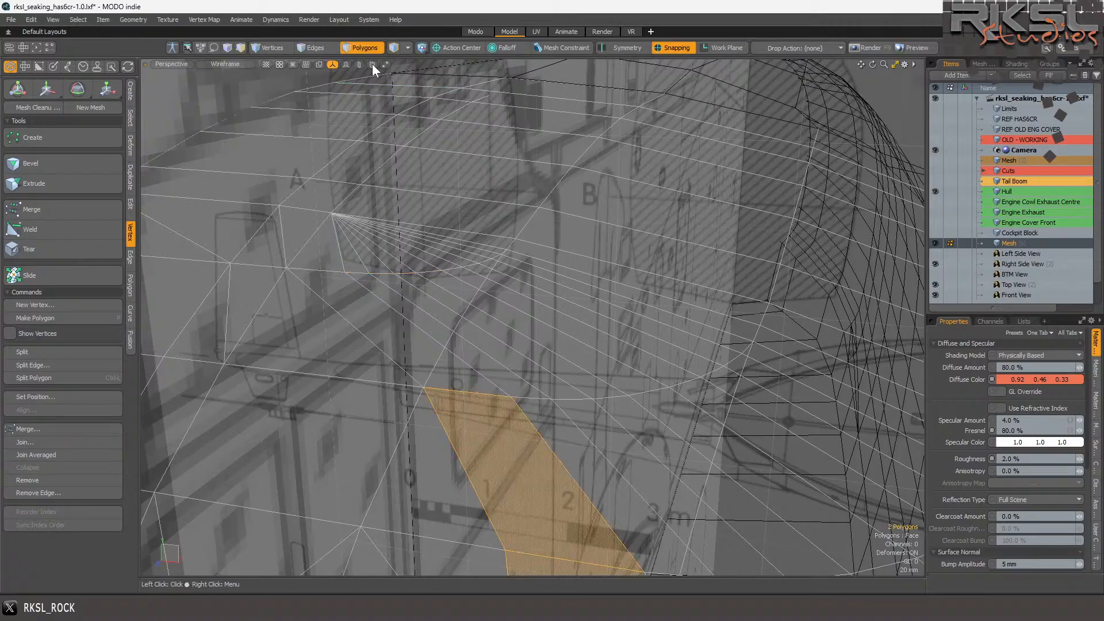
pyautogui.moveTo(341, 263)
pyautogui.mouseDown()
pyautogui.moveTo(473, 238)
pyautogui.moveTo(439, 300)
pyautogui.moveTo(387, 330)
pyautogui.mouseUp()
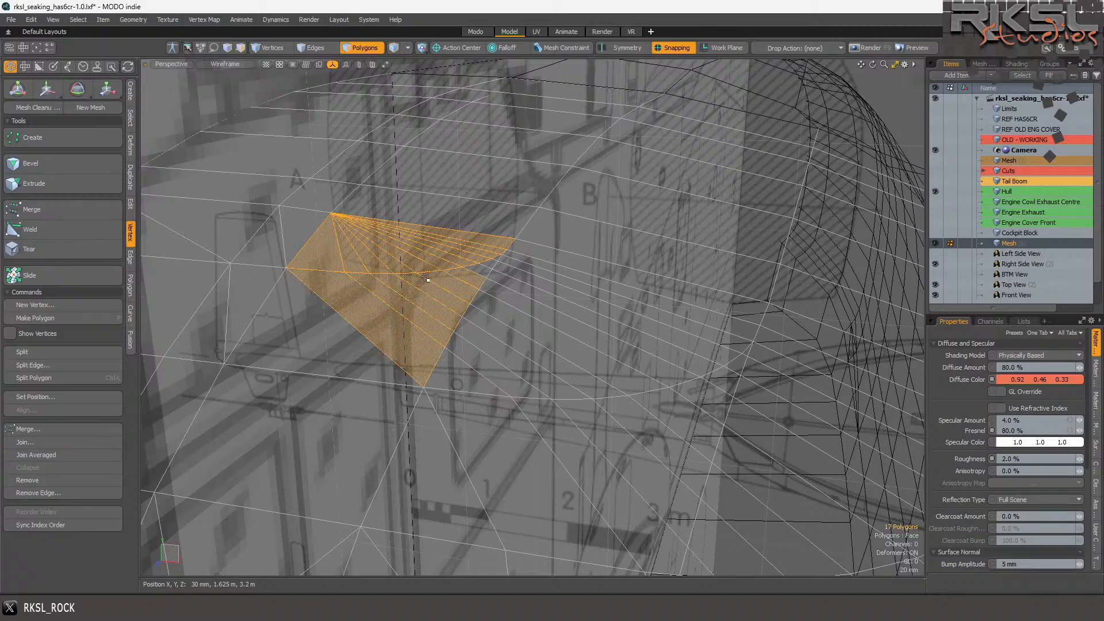
pyautogui.moveTo(415, 290); pyautogui.dragTo(502, 260)
pyautogui.keyDown('shift'); pyautogui.click(482, 271); pyautogui.keyUp('shift')
pyautogui.keyDown('ctrl'); pyautogui.click(550, 277); pyautogui.keyUp('ctrl')
pyautogui.keyDown('shift'); pyautogui.click(326, 323); pyautogui.keyUp('shift')
pyautogui.scroll(-2, 368, 187)
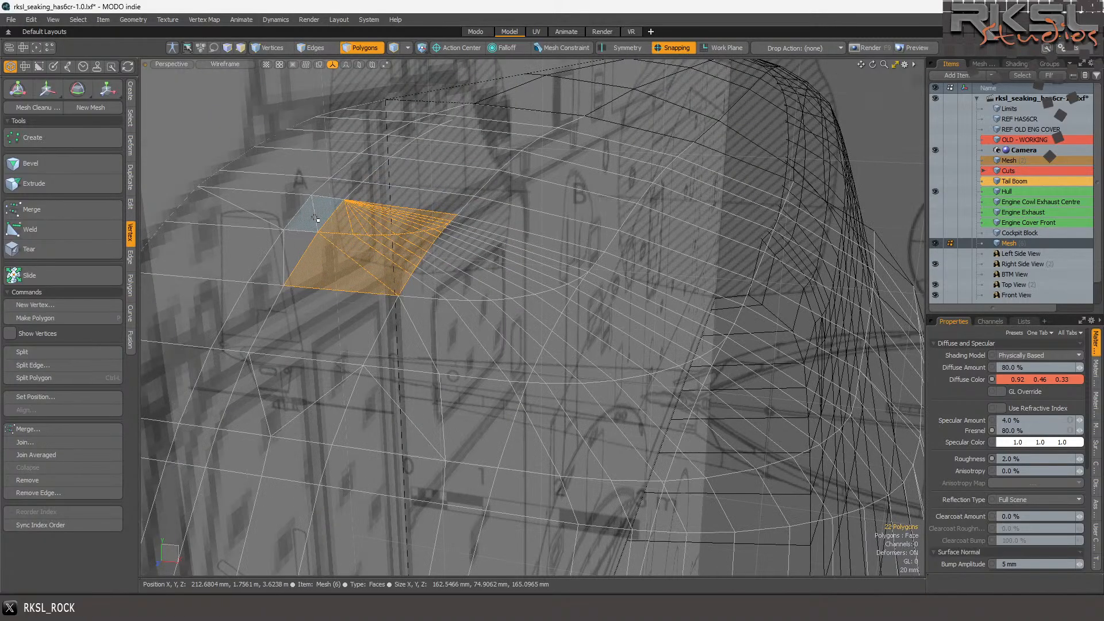
pyautogui.scroll(2, 321, 215)
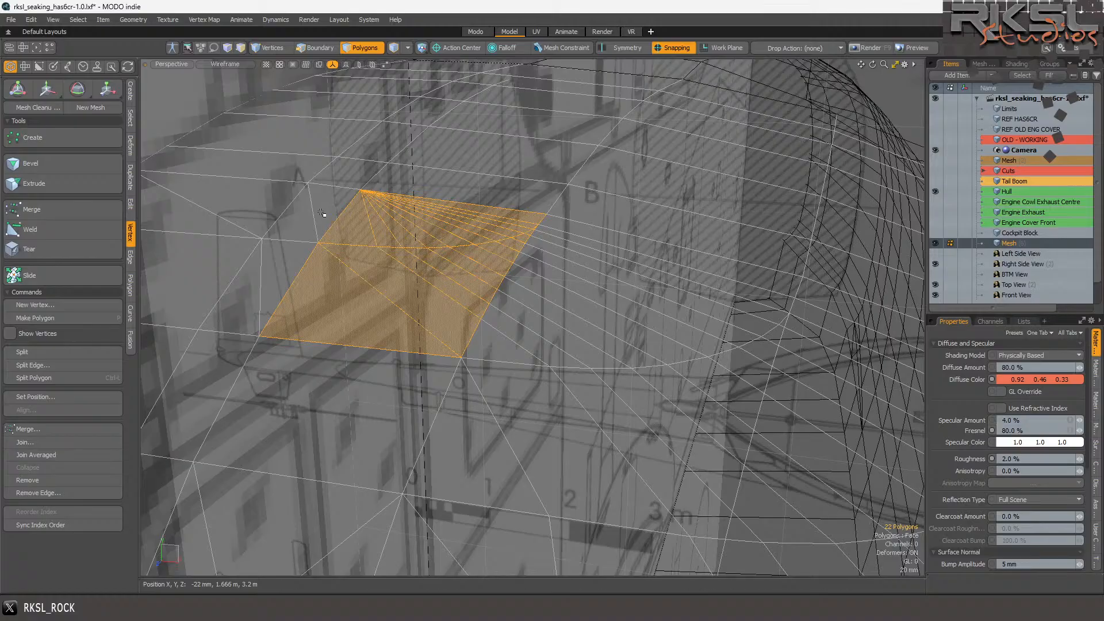
pyautogui.press('Delete')
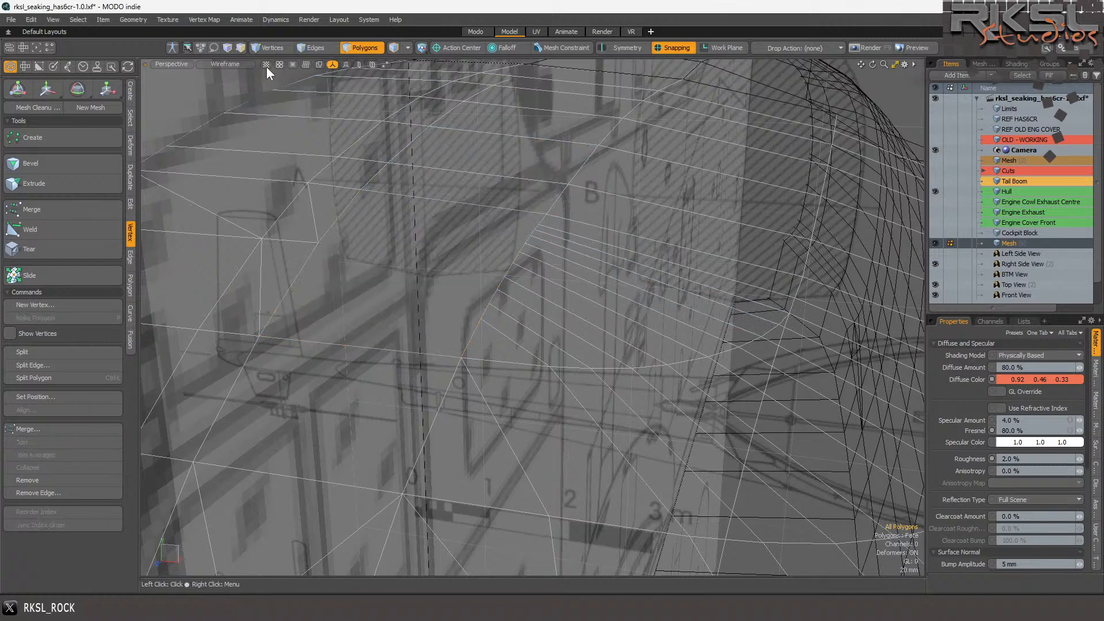
pyautogui.click(304, 48)
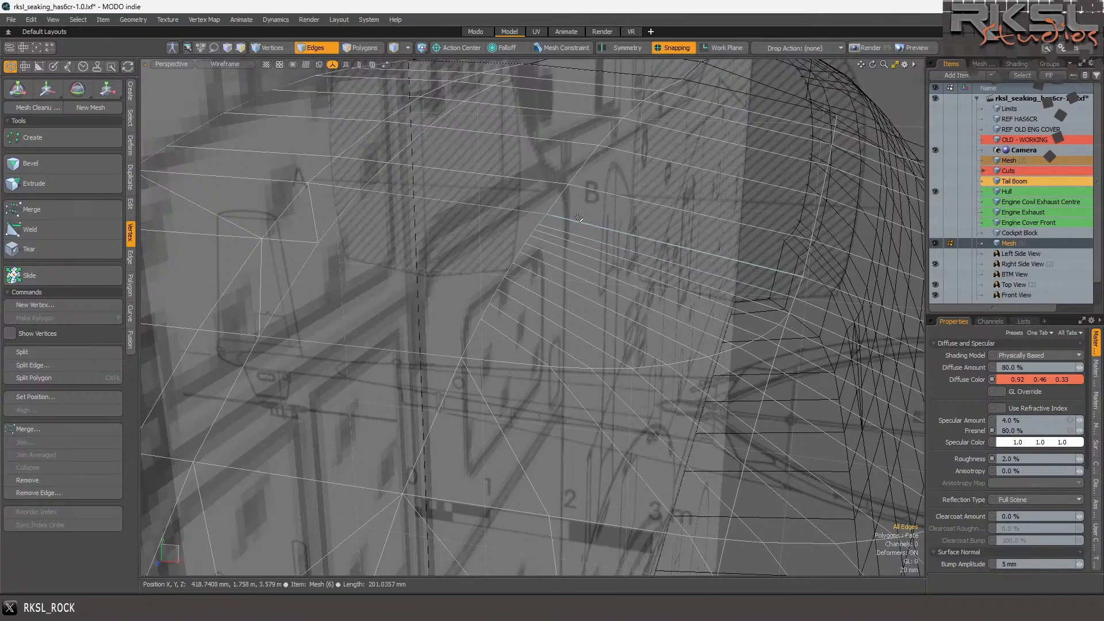
# - Extend the selected run of eleven edges on the upper nose toward the adjacent open corner of the mesh
pyautogui.moveTo(478, 208)
pyautogui.mouseDown(button='right')
pyautogui.moveTo(452, 378)
pyautogui.moveTo(467, 384)
pyautogui.mouseUp(button='right')
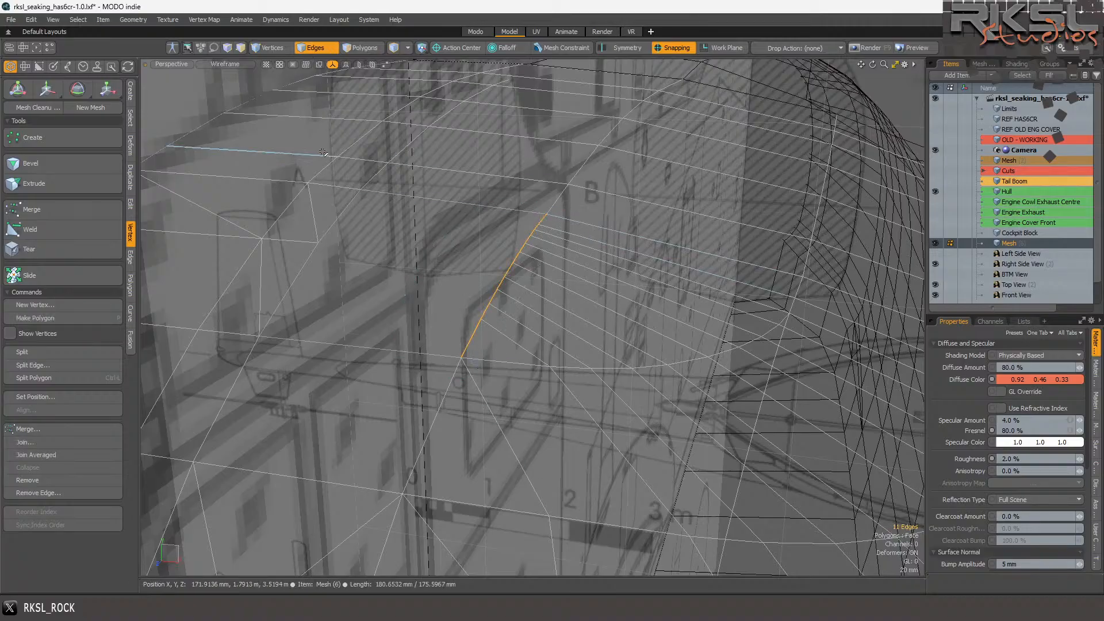
pyautogui.click(132, 256)
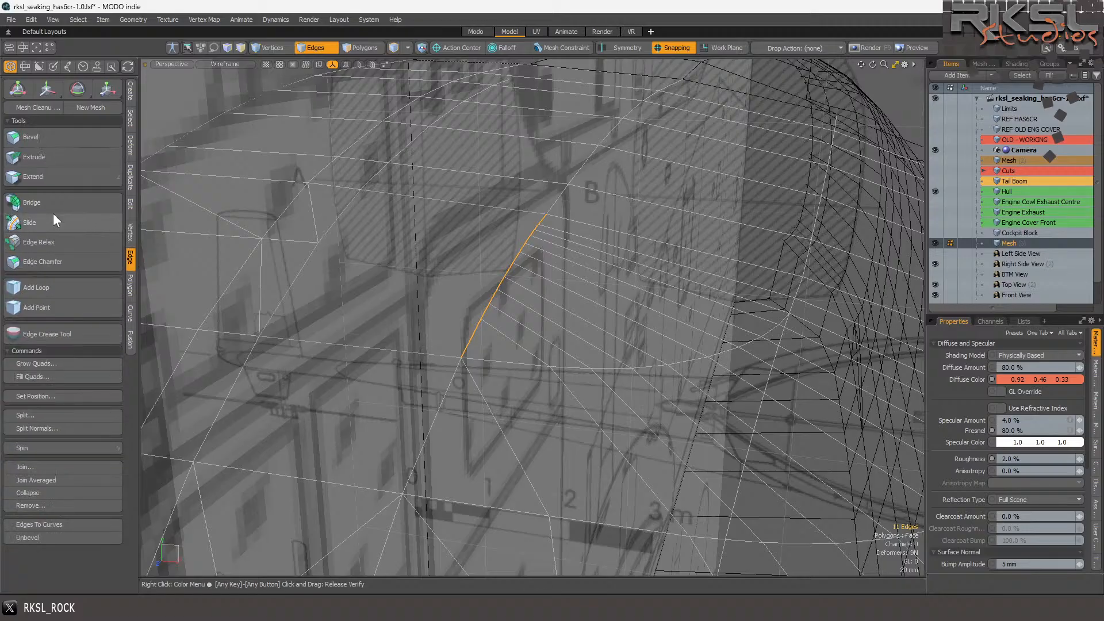
pyautogui.click(29, 174)
pyautogui.moveTo(546, 212); pyautogui.dragTo(360, 191)
pyautogui.keyDown('alt'); pyautogui.moveTo(496, 240); pyautogui.dragTo(557, 198); pyautogui.keyUp('alt')
pyautogui.press('space')
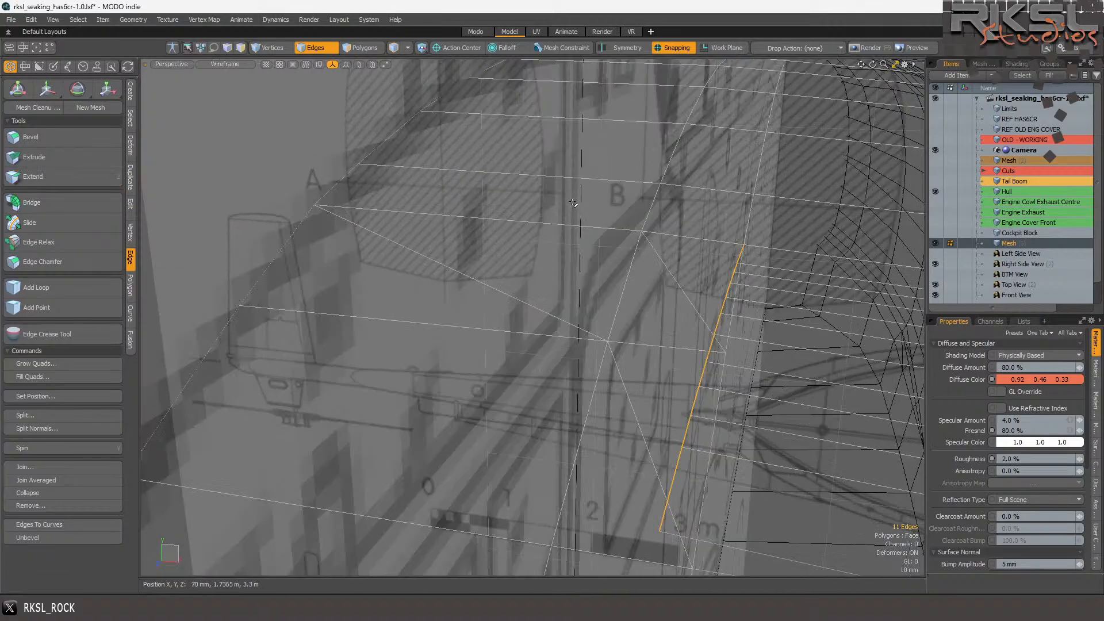
# - Join the four lowest vertices of the extended edge run to the neighbouring mesh vertex below them, with Average off
pyautogui.scroll(-5, 557, 199)
pyautogui.scroll(5, 536, 219)
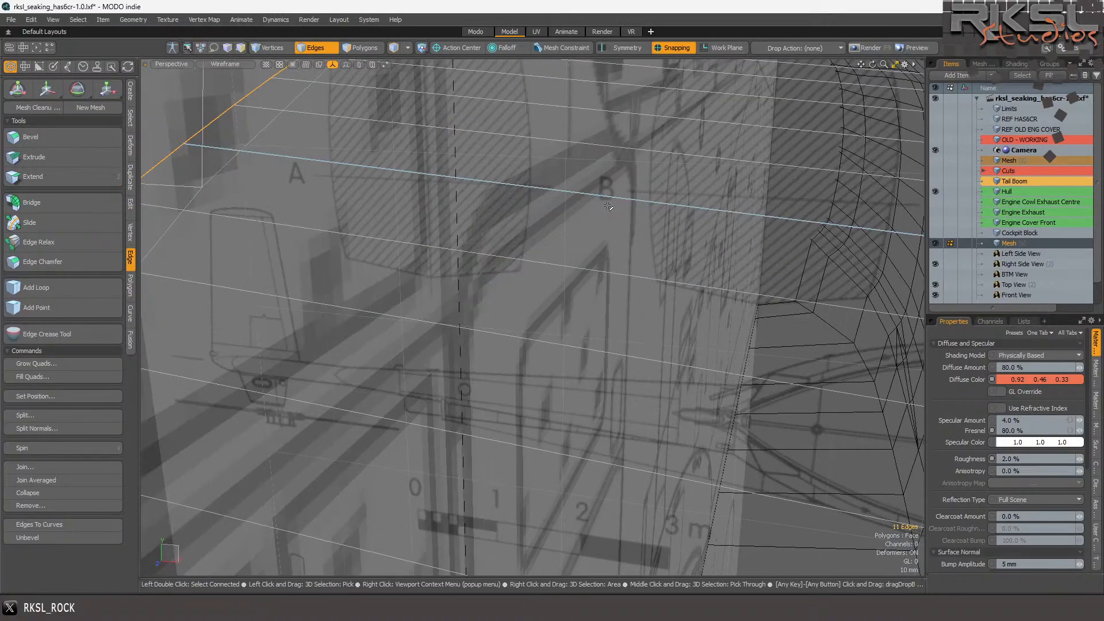
pyautogui.scroll(-2, 608, 207)
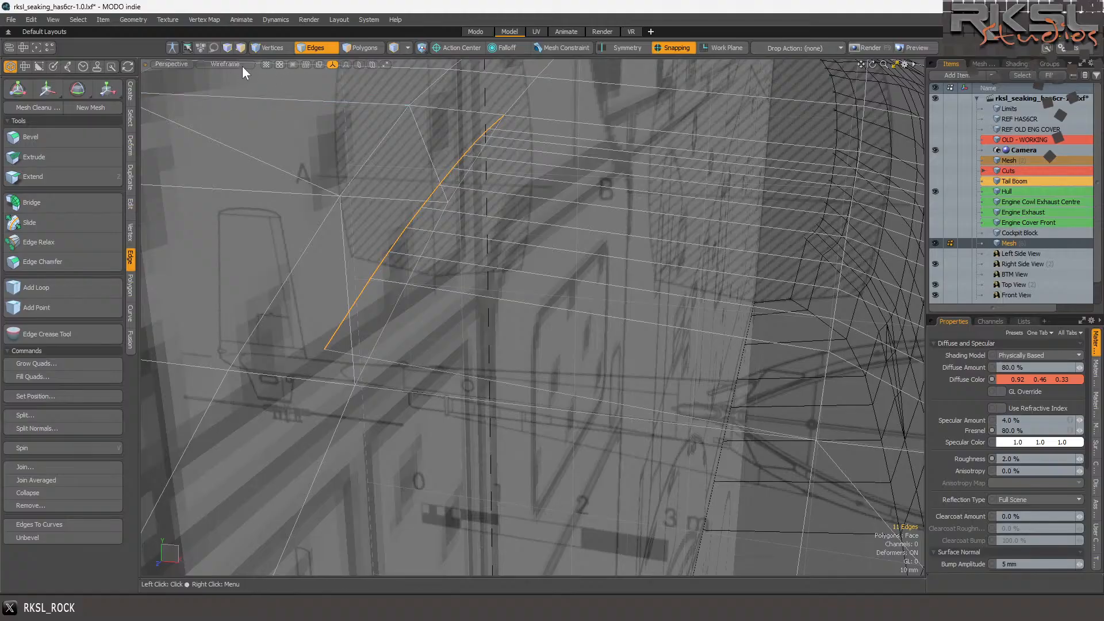
pyautogui.click(266, 47)
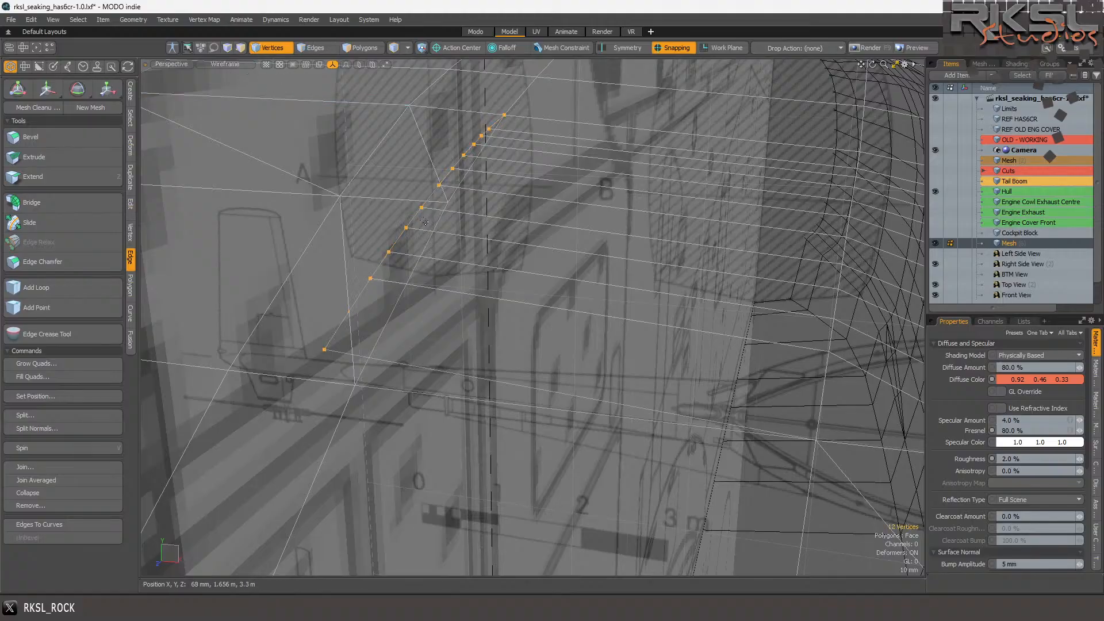
pyautogui.keyDown('ctrl'); pyautogui.moveTo(299, 354); pyautogui.dragTo(301, 356, button='right'); pyautogui.keyUp('ctrl')
pyautogui.keyDown('shift'); pyautogui.click(343, 385); pyautogui.keyUp('shift')
pyautogui.click(131, 234)
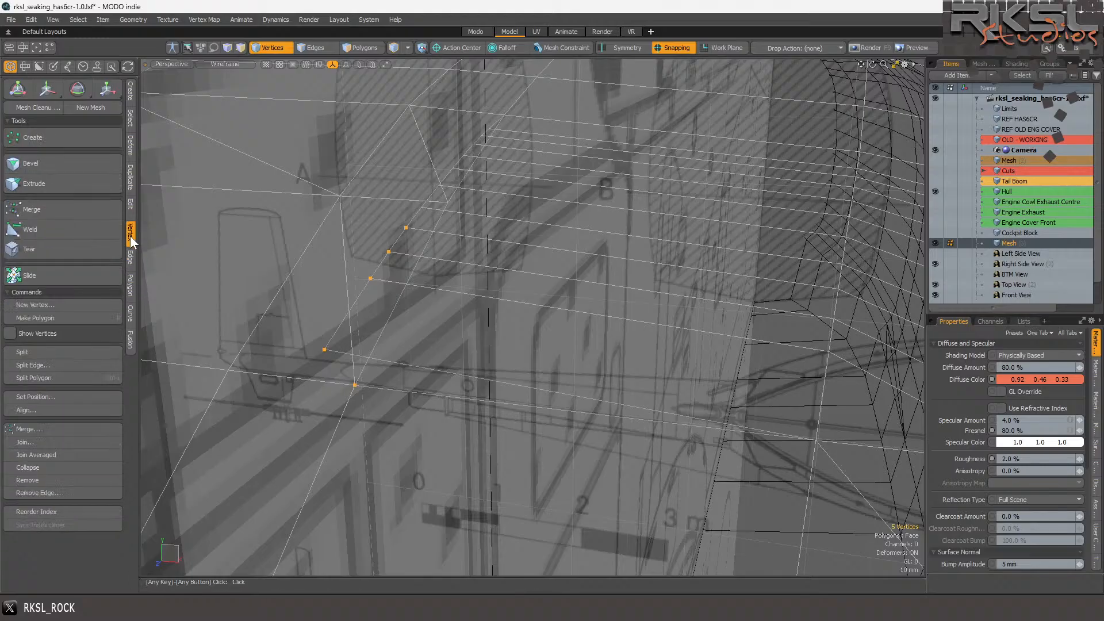
pyautogui.click(26, 441)
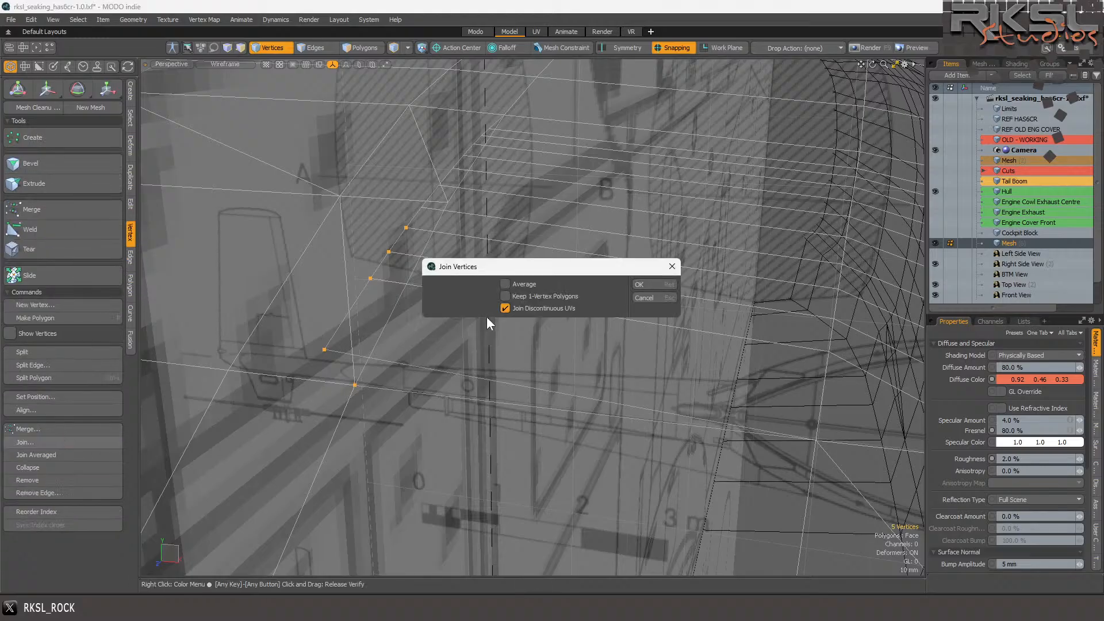
pyautogui.click(663, 283)
# - Join the next four vertices up the extended edge to the mesh vertex beside them, with Average off
pyautogui.scroll(-5, 475, 238)
pyautogui.scroll(3, 475, 239)
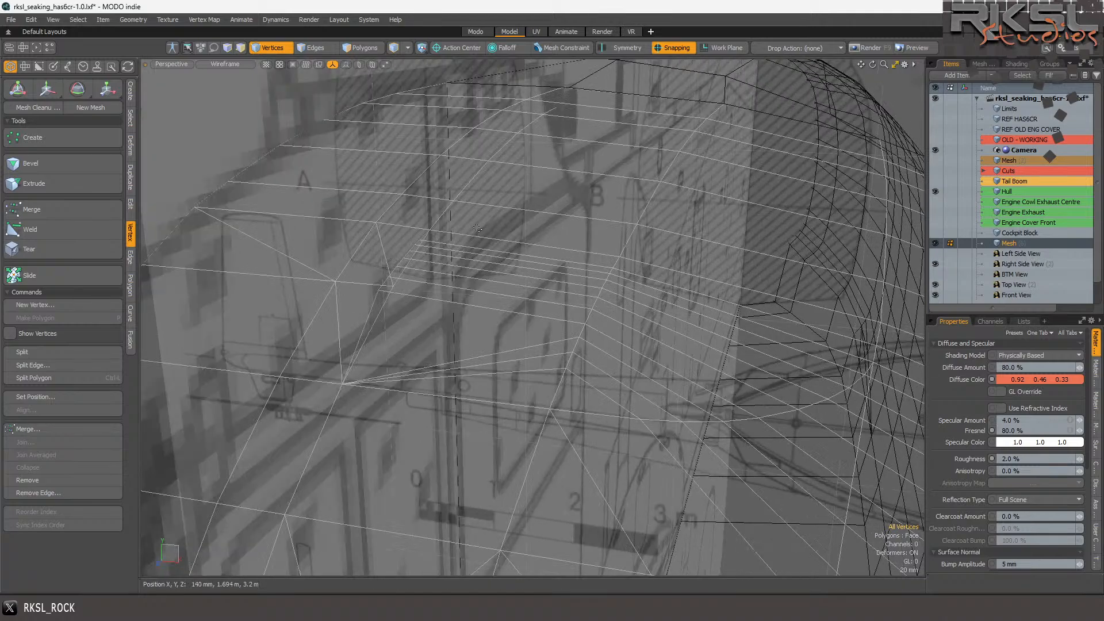
pyautogui.scroll(2, 429, 295)
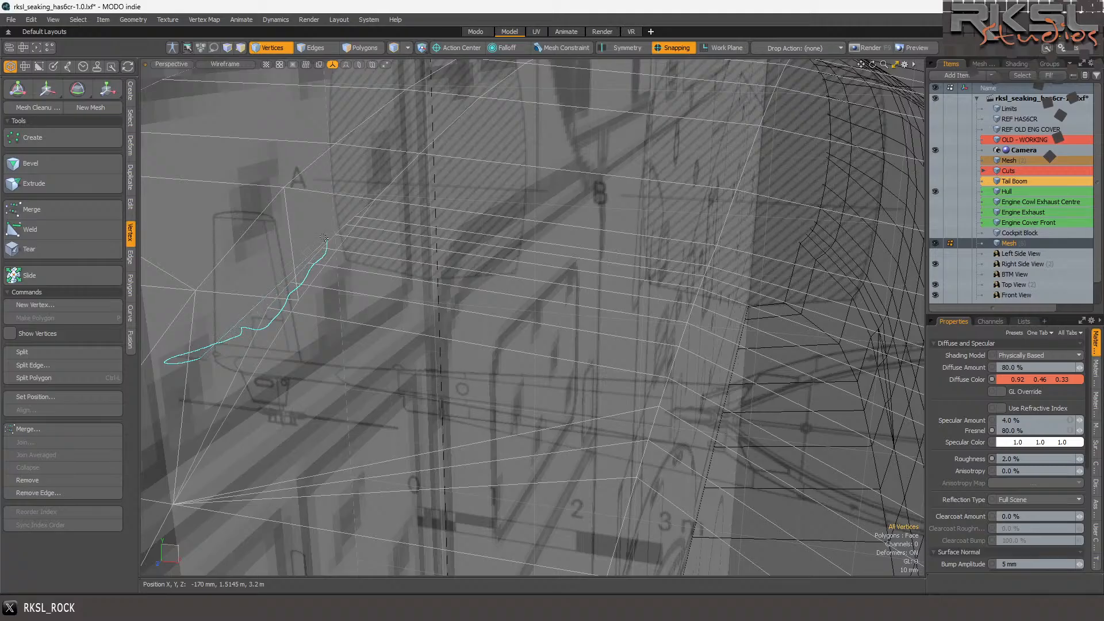
pyautogui.moveTo(253, 328); pyautogui.dragTo(303, 306, button='right')
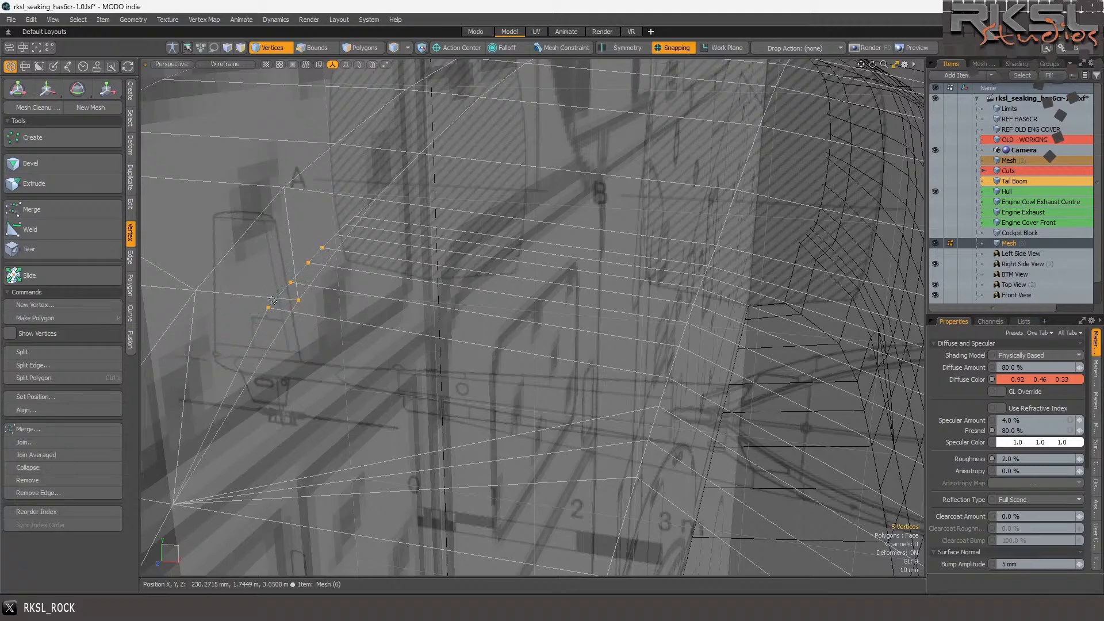
pyautogui.click(24, 442)
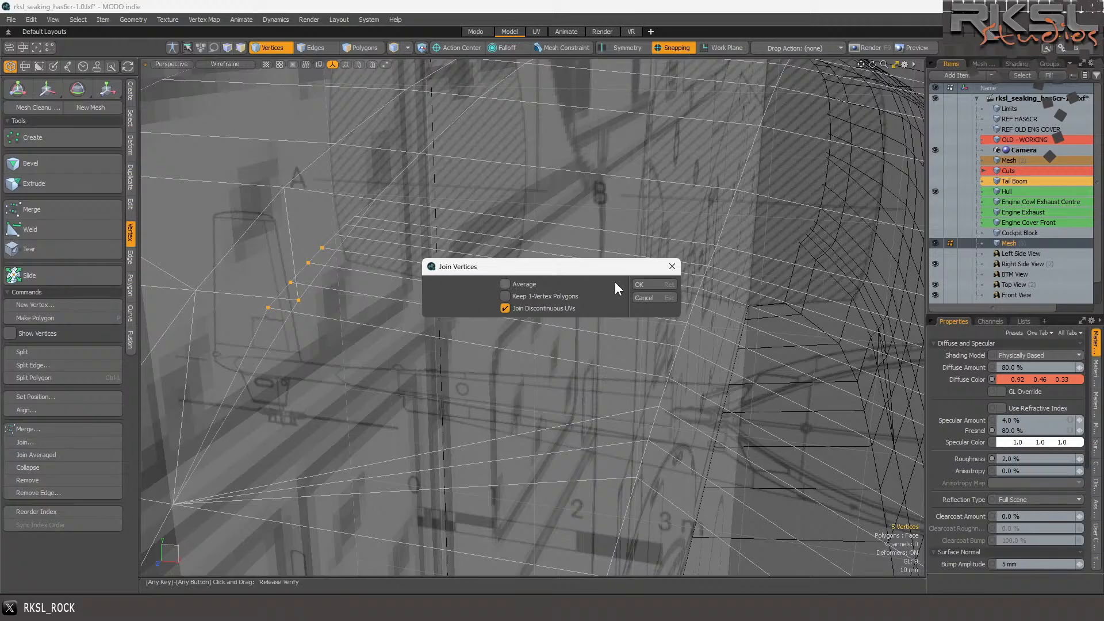
pyautogui.click(635, 285)
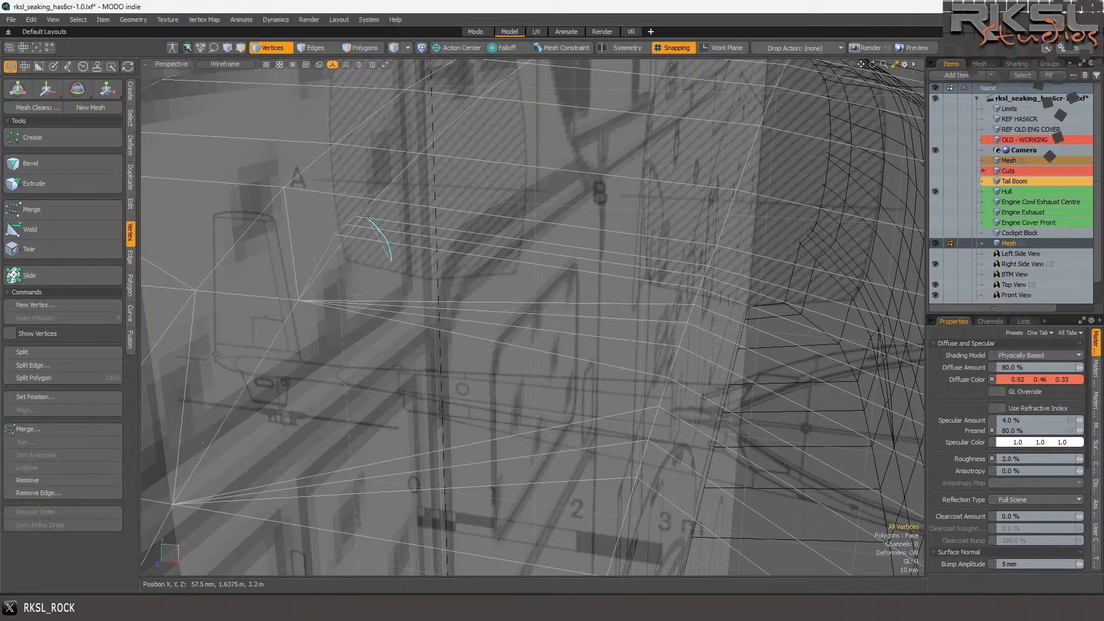
# - Join the remaining uppermost vertices of the extended edge to the adjacent mesh vertex, with Average off
pyautogui.moveTo(324, 205); pyautogui.dragTo(394, 247, button='right')
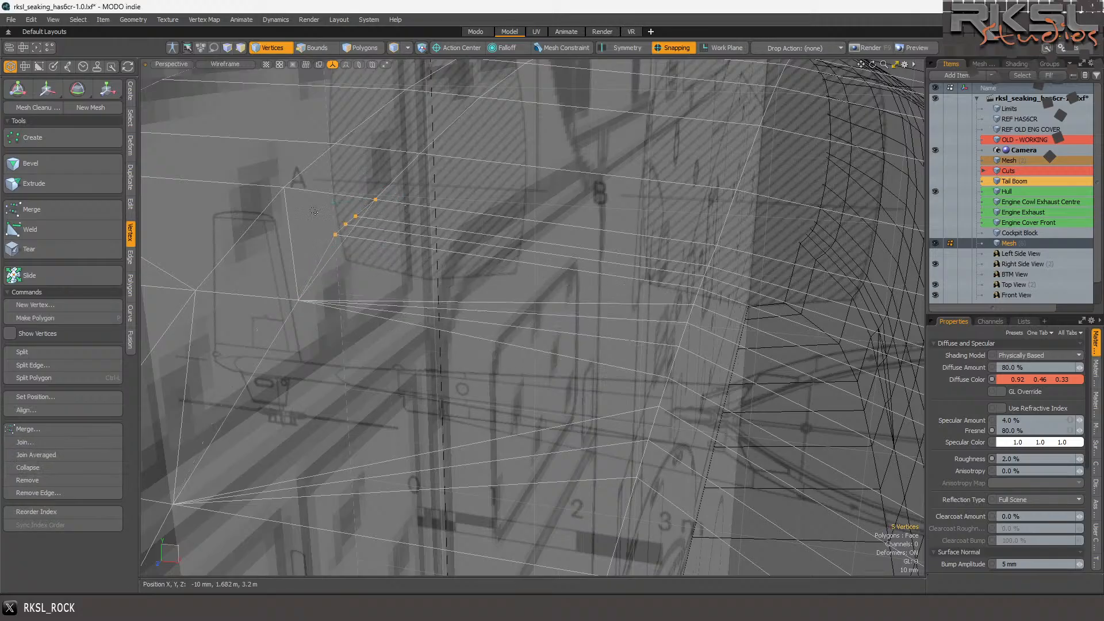
pyautogui.click(26, 442)
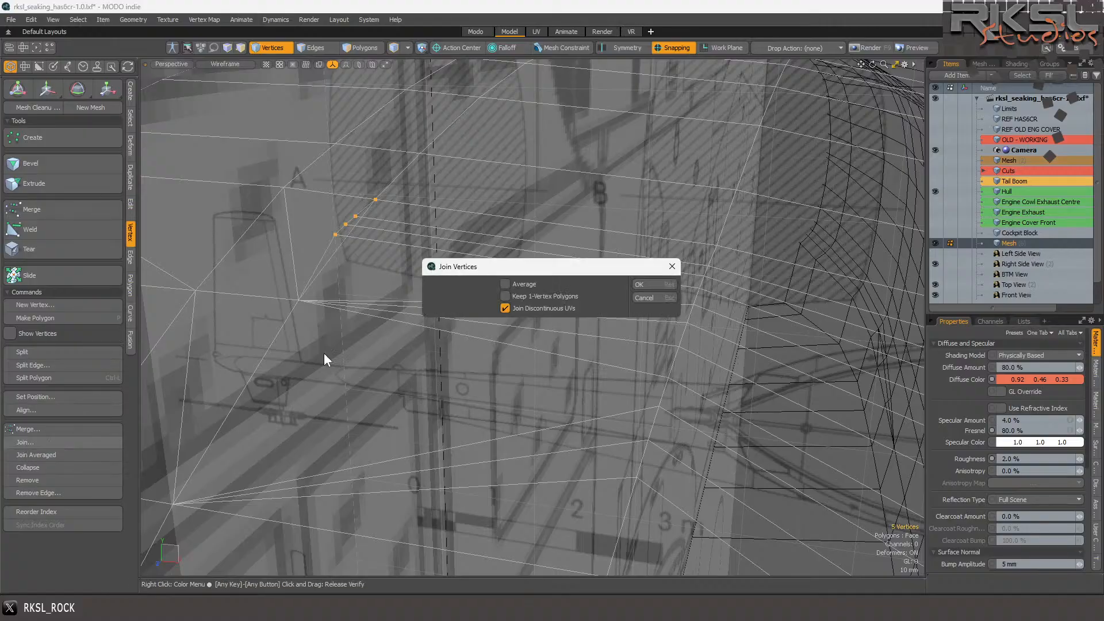
pyautogui.click(640, 284)
# - Spin the shared edges of adjacent polygon pairs in the narrow triangle fans around the joined vertices
pyautogui.keyDown('alt'); pyautogui.moveTo(391, 231); pyautogui.dragTo(364, 311); pyautogui.keyUp('alt')
pyautogui.moveTo(328, 319); pyautogui.dragTo(362, 342, button='right')
pyautogui.press('3')
pyautogui.click(351, 287)
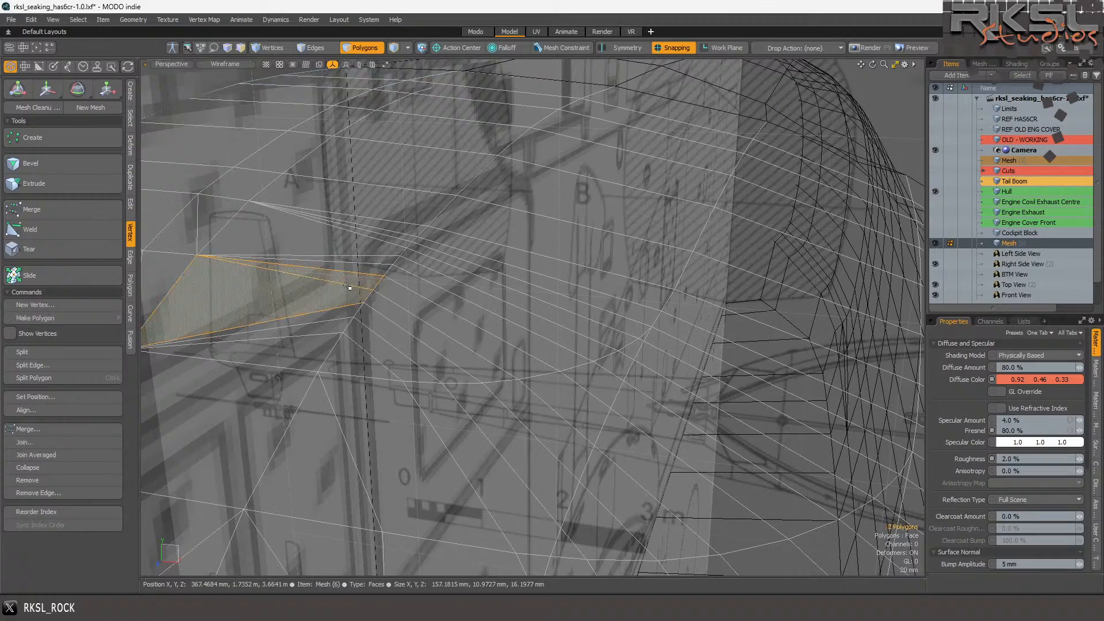
pyautogui.keyDown('shift'); pyautogui.click(352, 280); pyautogui.keyUp('shift')
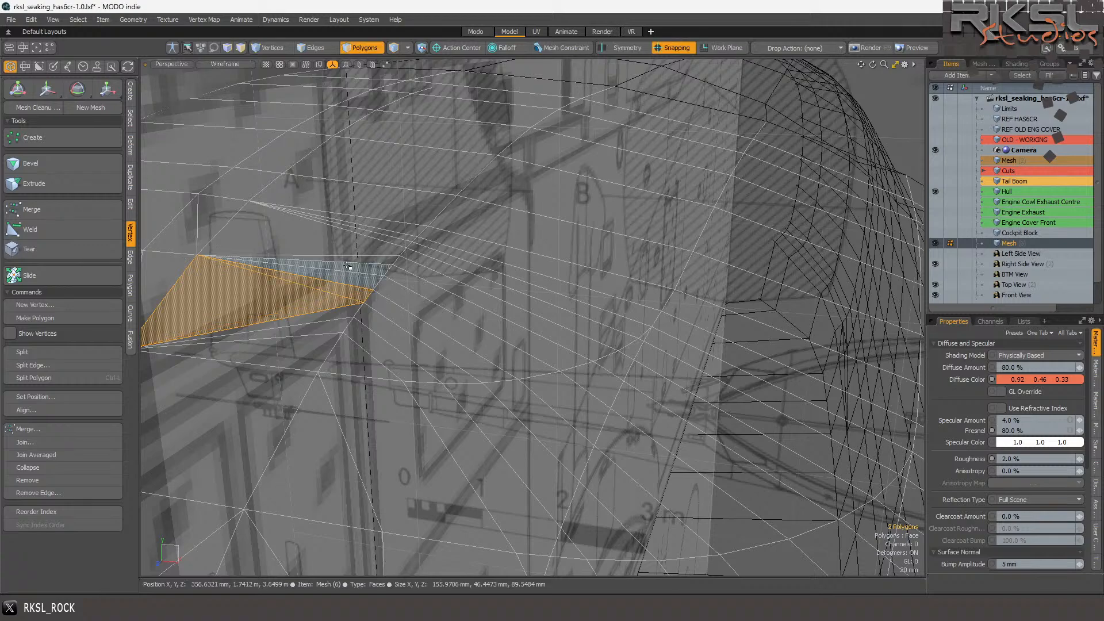
pyautogui.press('Delete')
pyautogui.hotkey('ctrl', 'z')
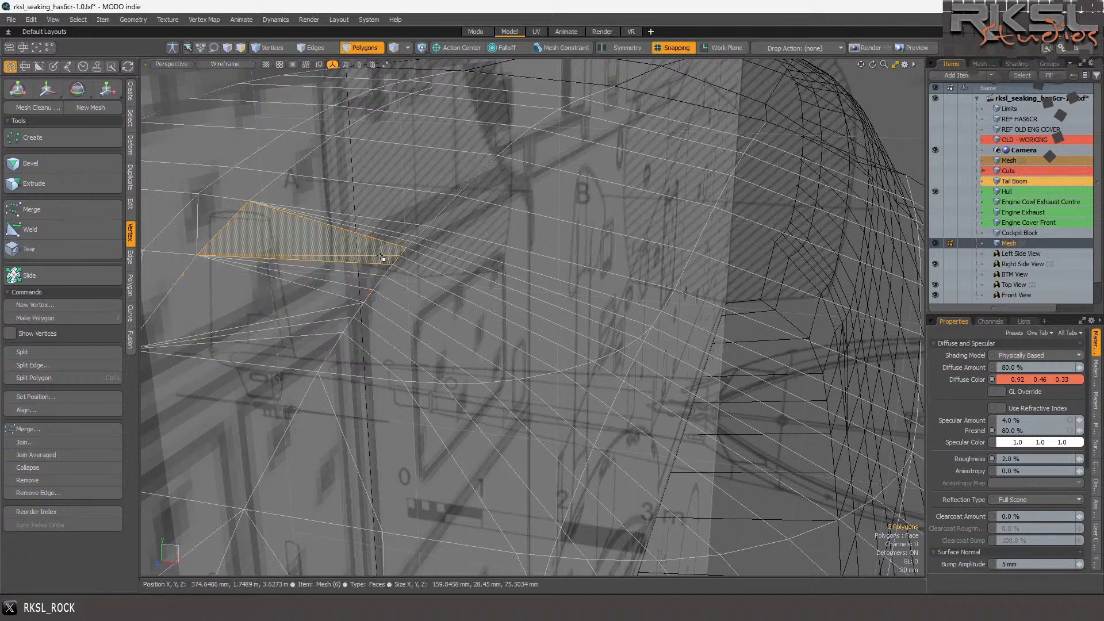
pyautogui.hotkey('shift', 'd')
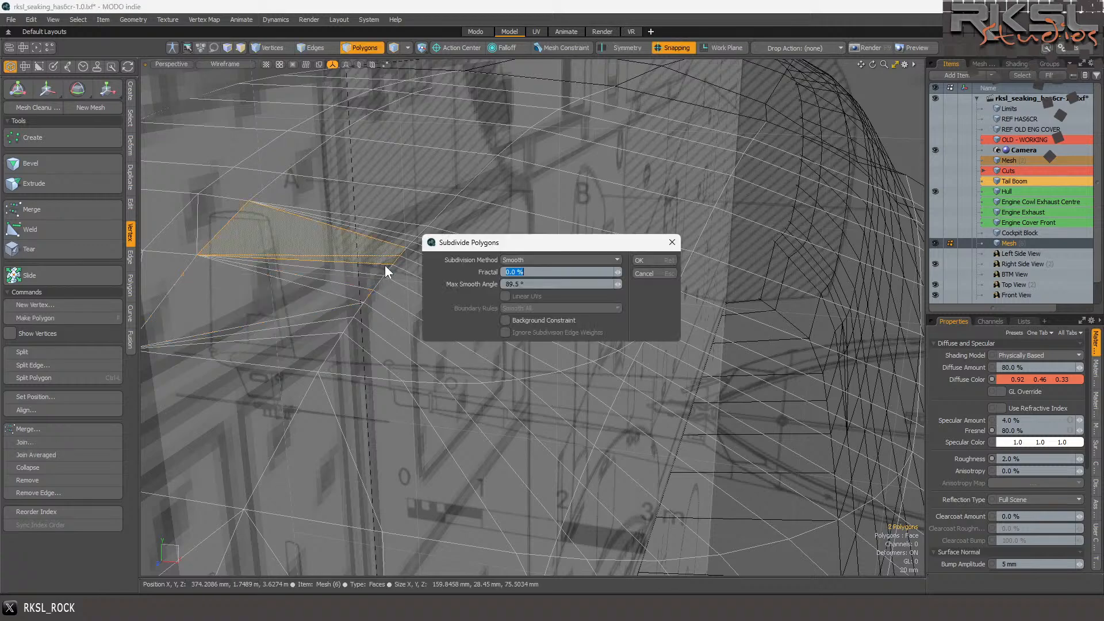
pyautogui.click(657, 271)
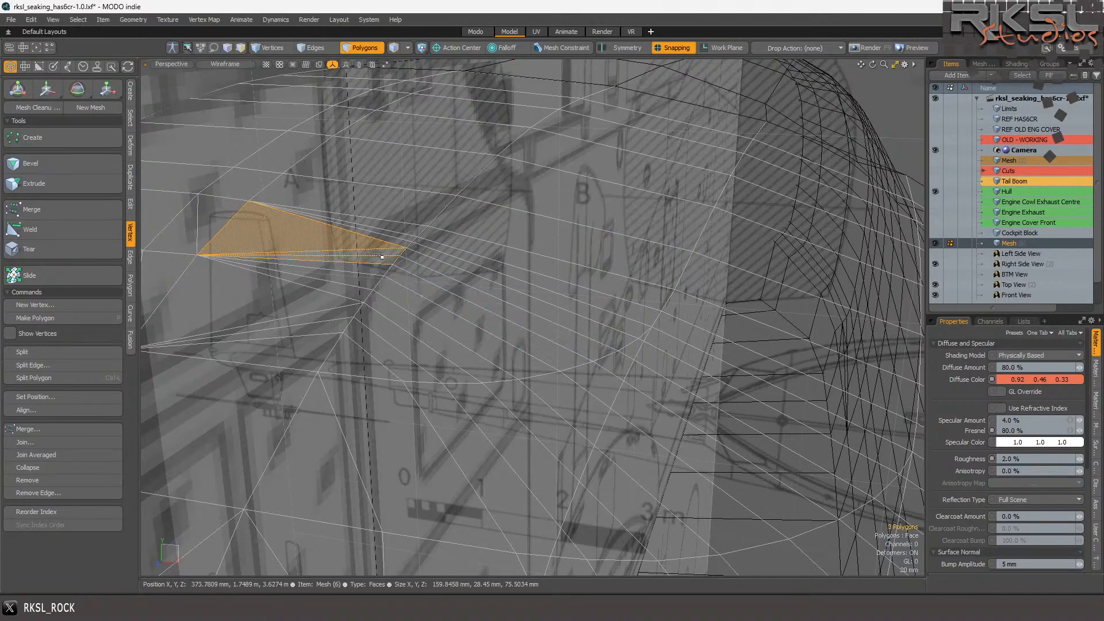
# - Examine the polygon flow of the triangle fans on the upper nose from the side
pyautogui.keyDown('alt'); pyautogui.moveTo(419, 209); pyautogui.dragTo(399, 171); pyautogui.keyUp('alt')
pyautogui.click(399, 171)
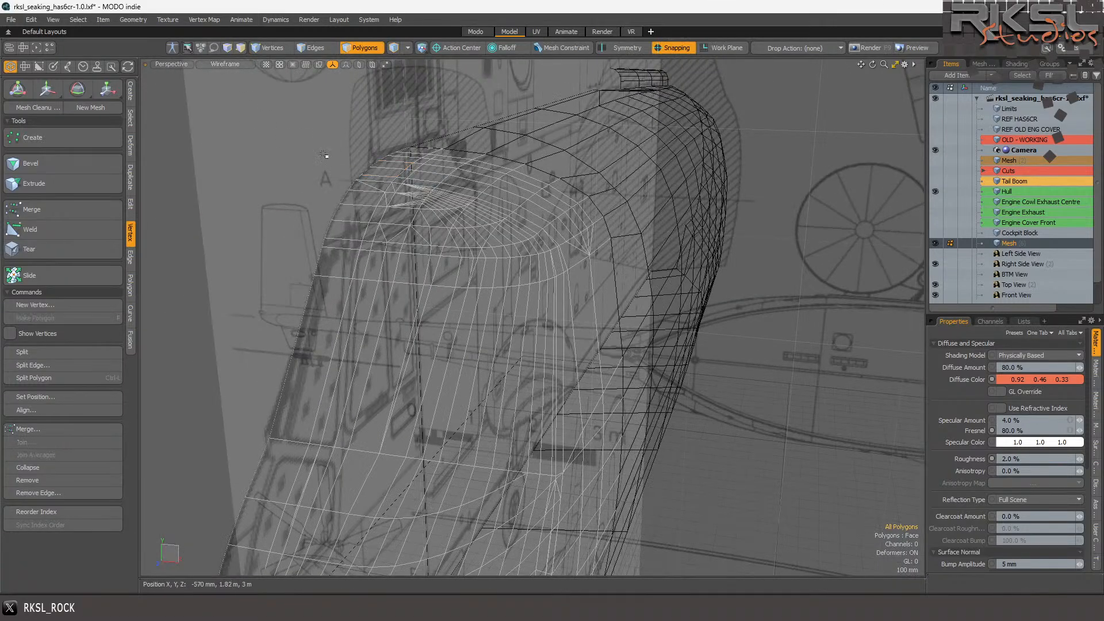
pyautogui.scroll(3, 399, 171)
pyautogui.moveTo(872, 64); pyautogui.dragTo(888, 74)
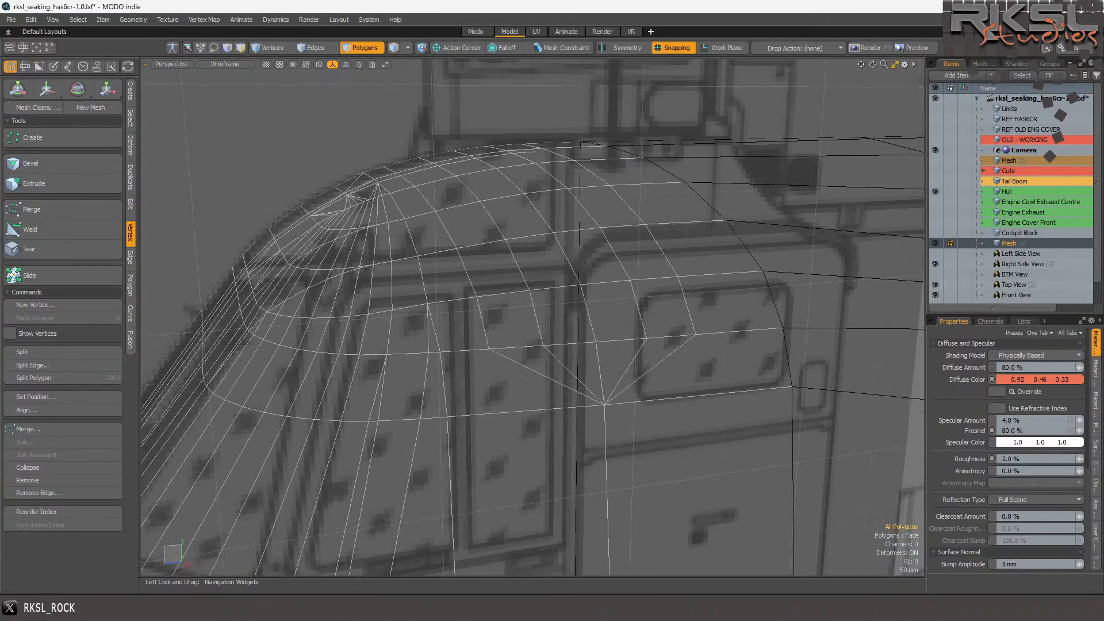
pyautogui.scroll(8, 586, 118)
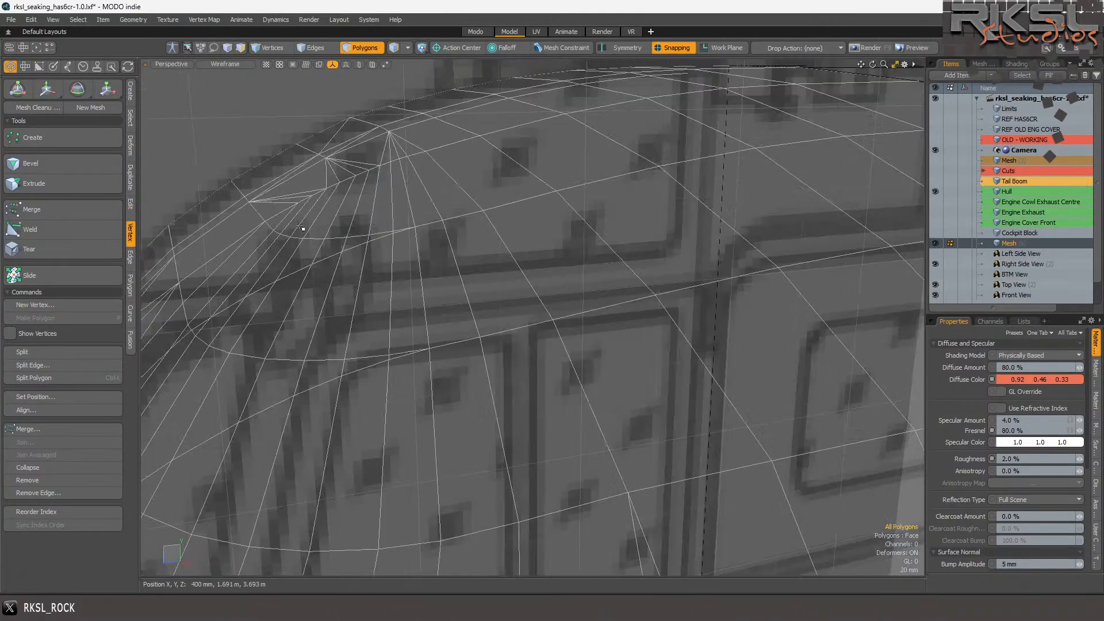
pyautogui.click(237, 196)
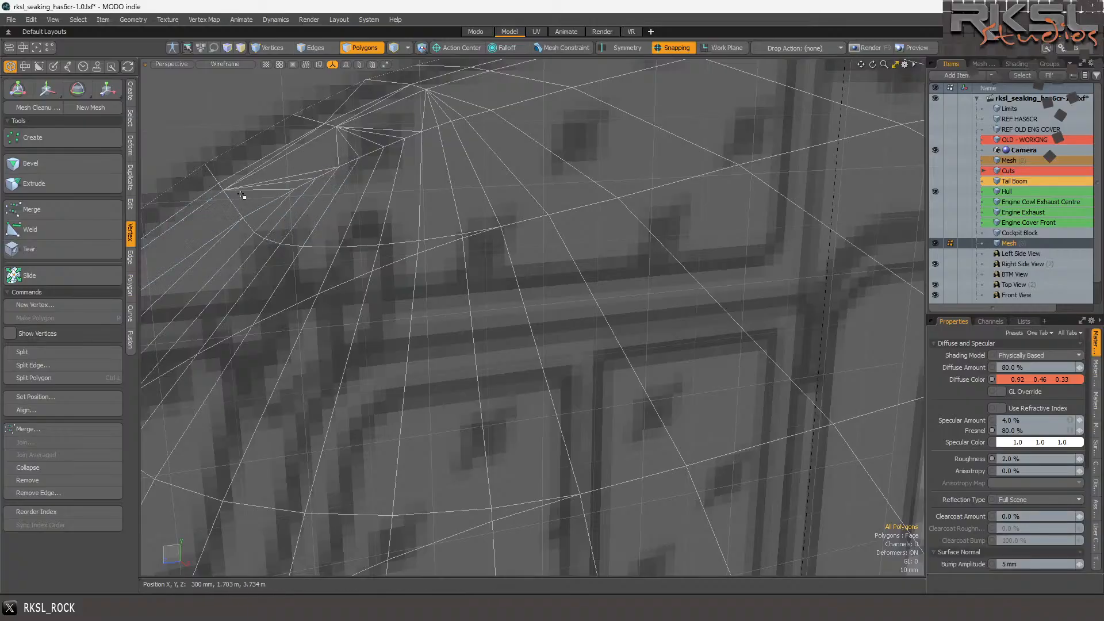
pyautogui.scroll(-3, 238, 196)
pyautogui.scroll(3, 253, 190)
pyautogui.click(290, 201)
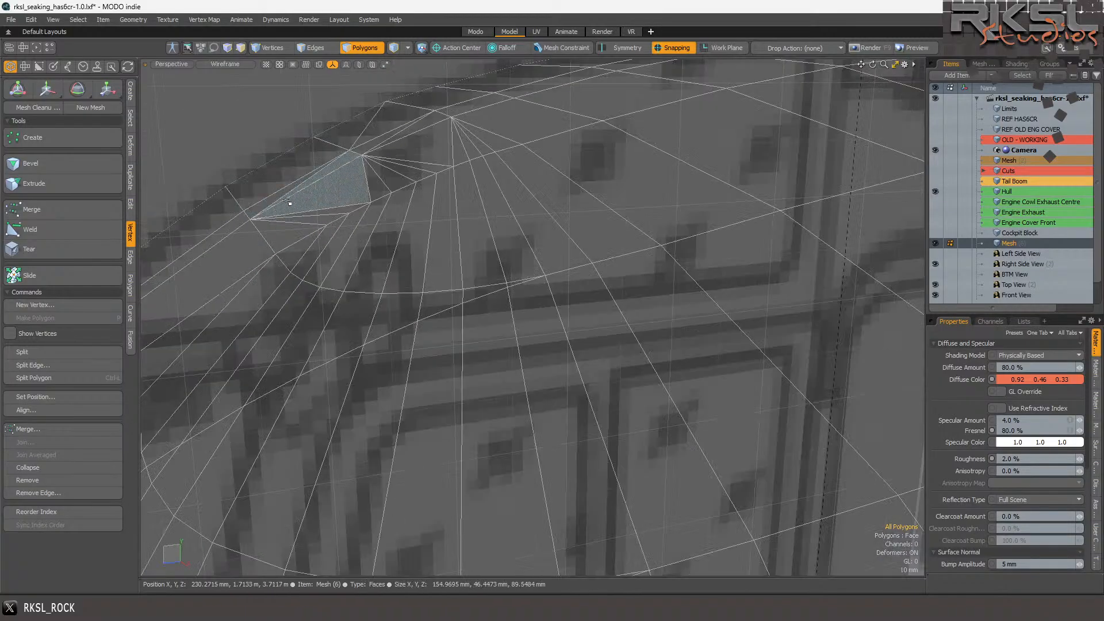
pyautogui.click(291, 221)
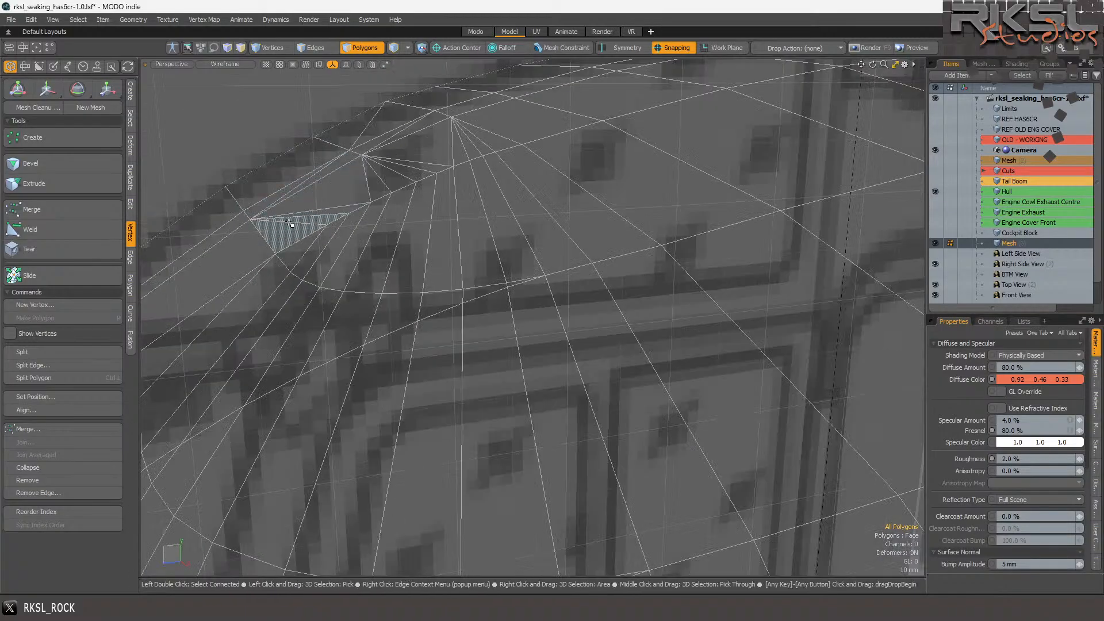
# - Select the large triangle and the sliver below it beside the fan and spin their shared edge
pyautogui.keyDown('shift'); pyautogui.click(356, 202); pyautogui.keyUp('shift')
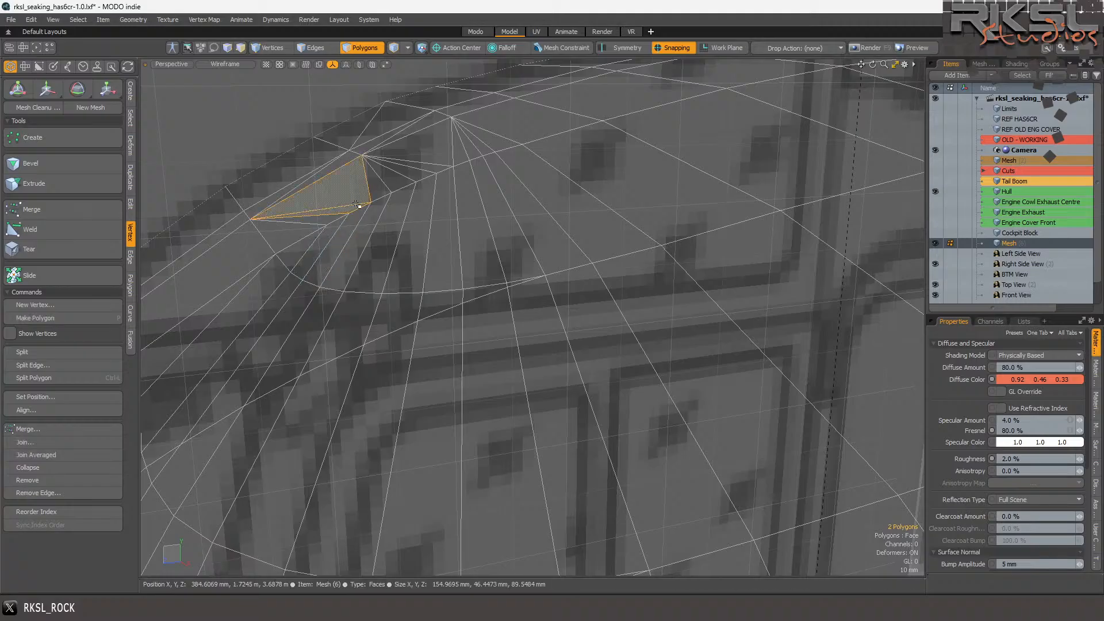
pyautogui.press('l')
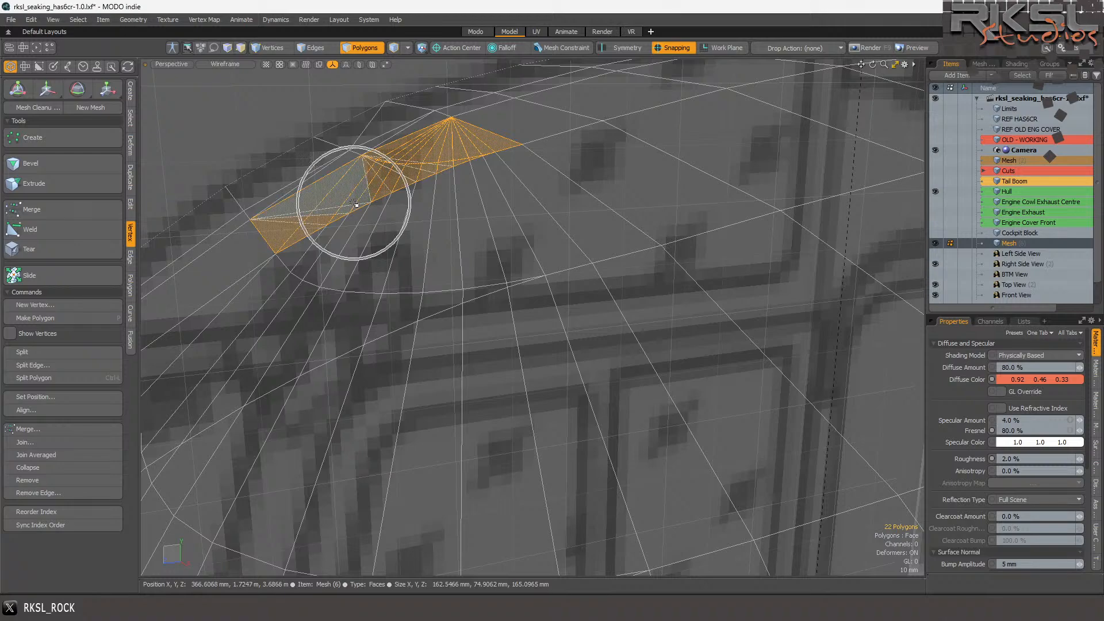
pyautogui.hotkey('ctrl', 'z')
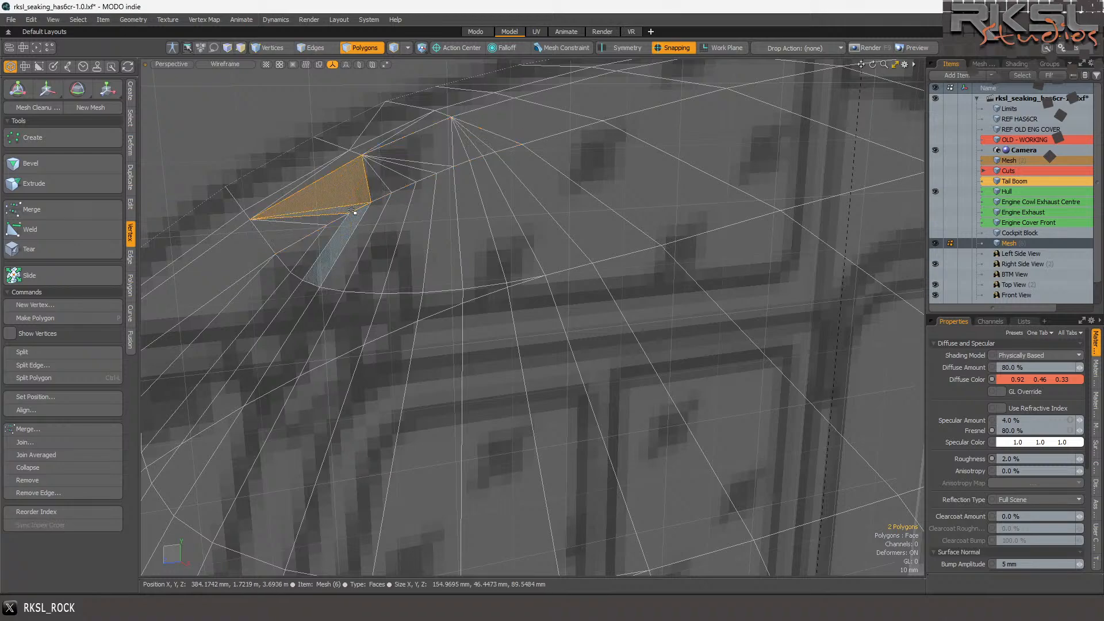
pyautogui.press('1')
pyautogui.press('2')
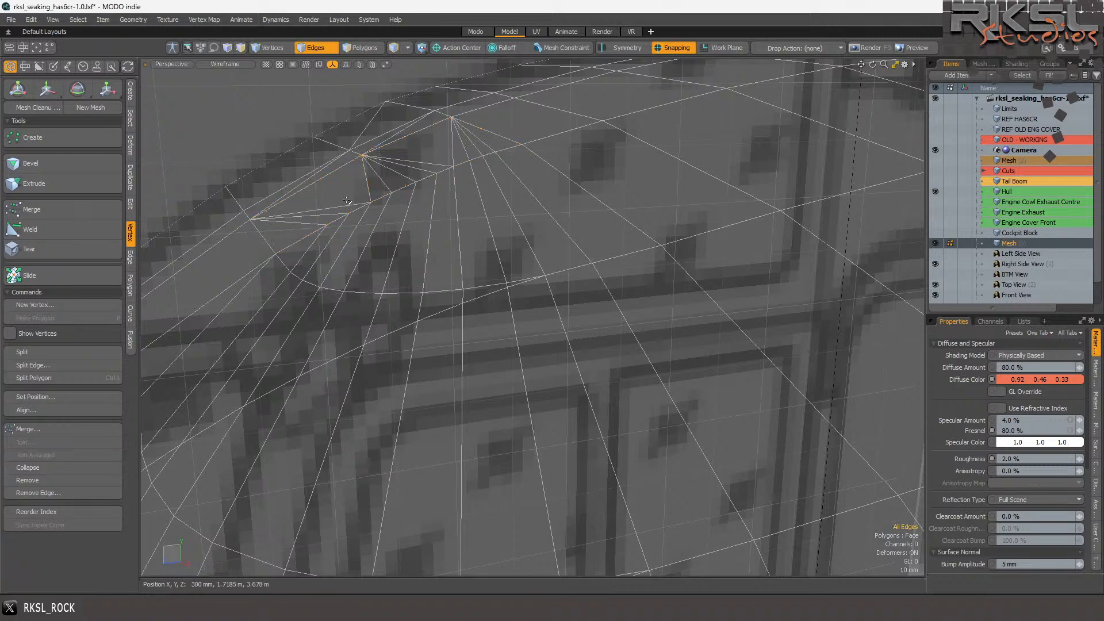
pyautogui.press('3')
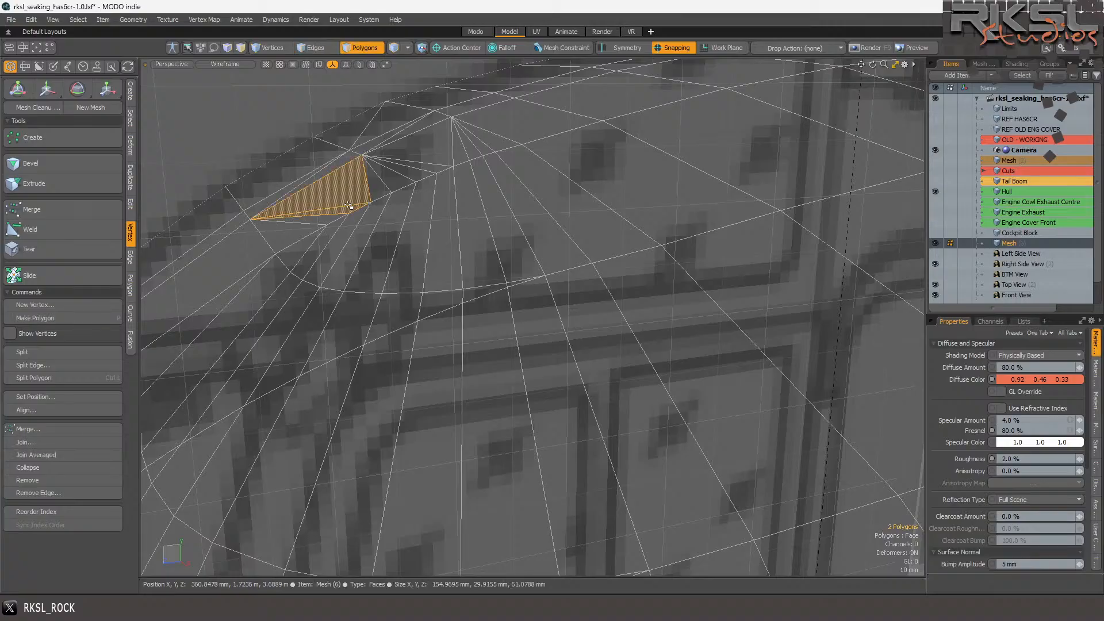
pyautogui.press('alt')
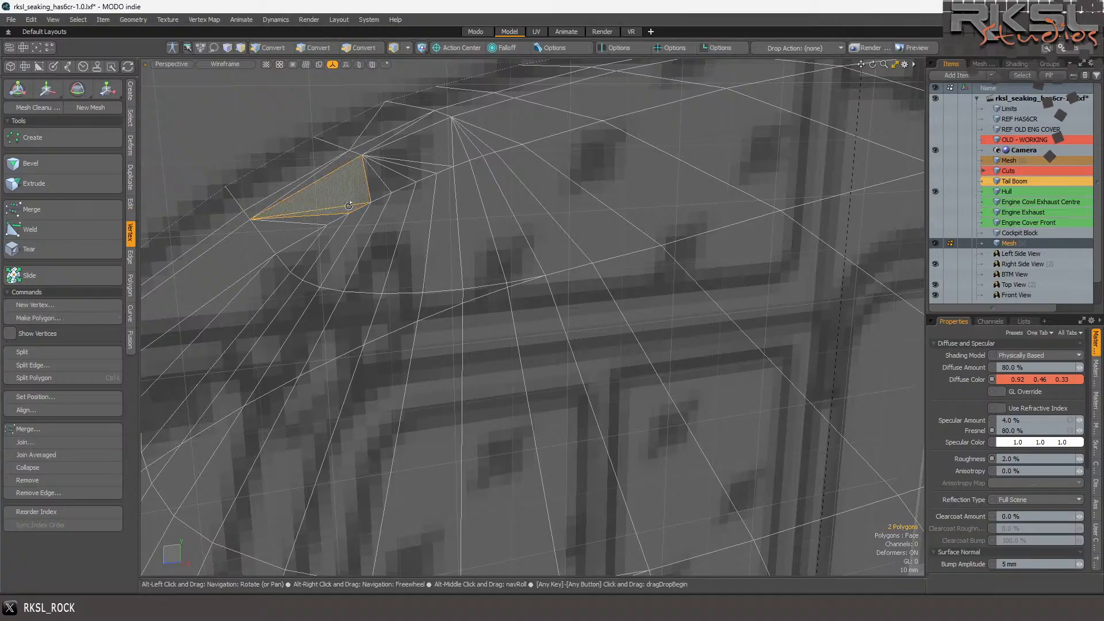
pyautogui.moveTo(330, 210); pyautogui.dragTo(330, 218)
pyautogui.hotkey('alt', 'v')
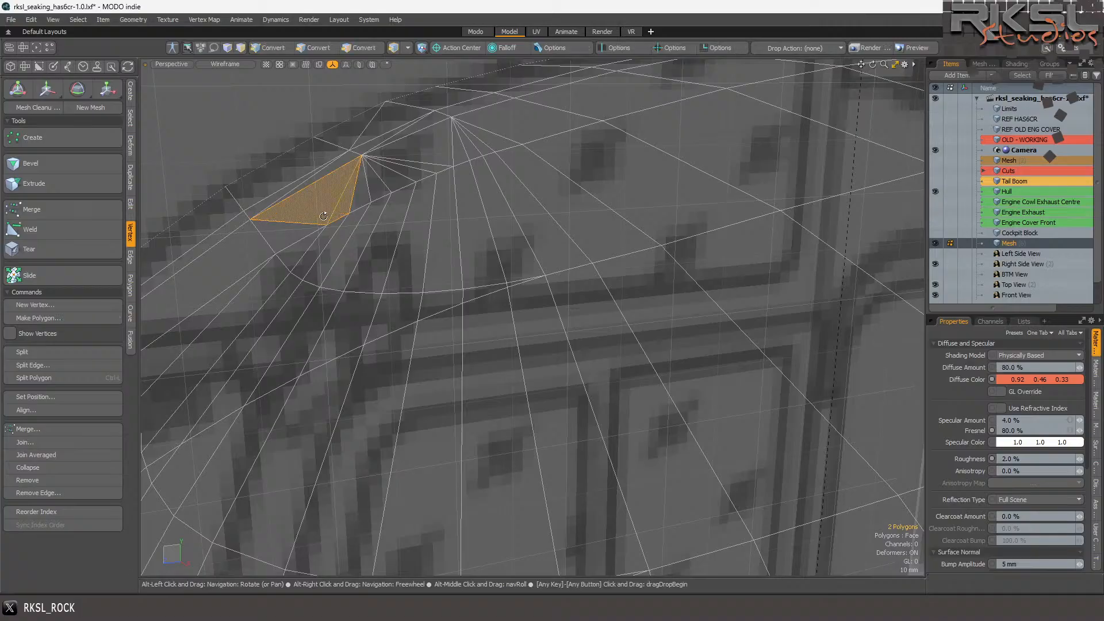
# - Clear the polygon selection and display the whole nose mesh in Default shading instead of wireframe
pyautogui.scroll(-5, 397, 222)
pyautogui.click(315, 157)
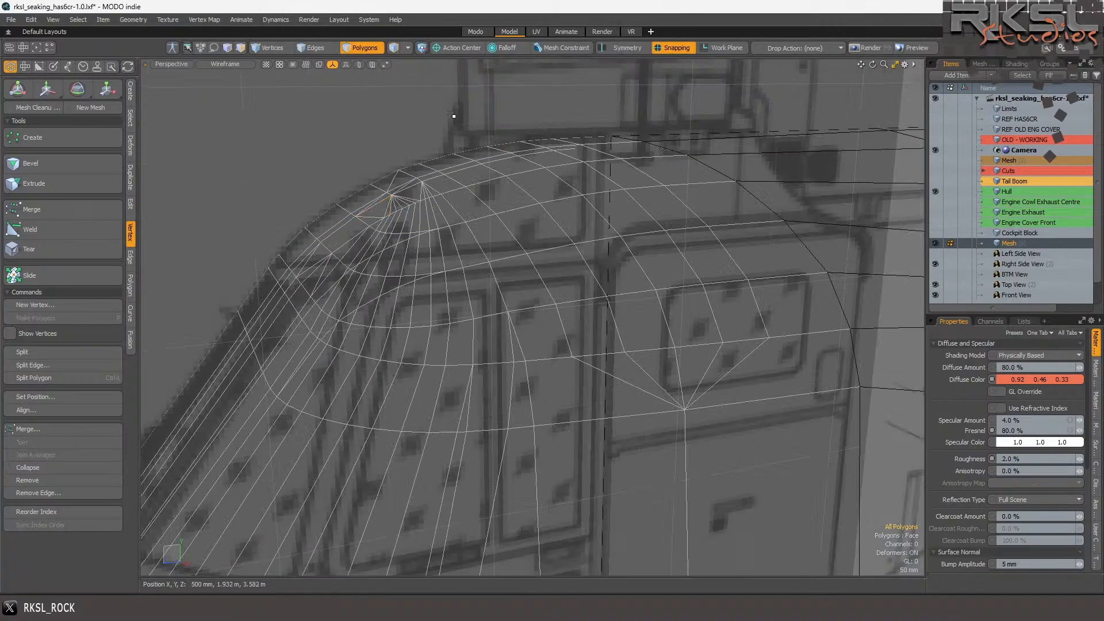
pyautogui.click(222, 64)
pyautogui.click(199, 135)
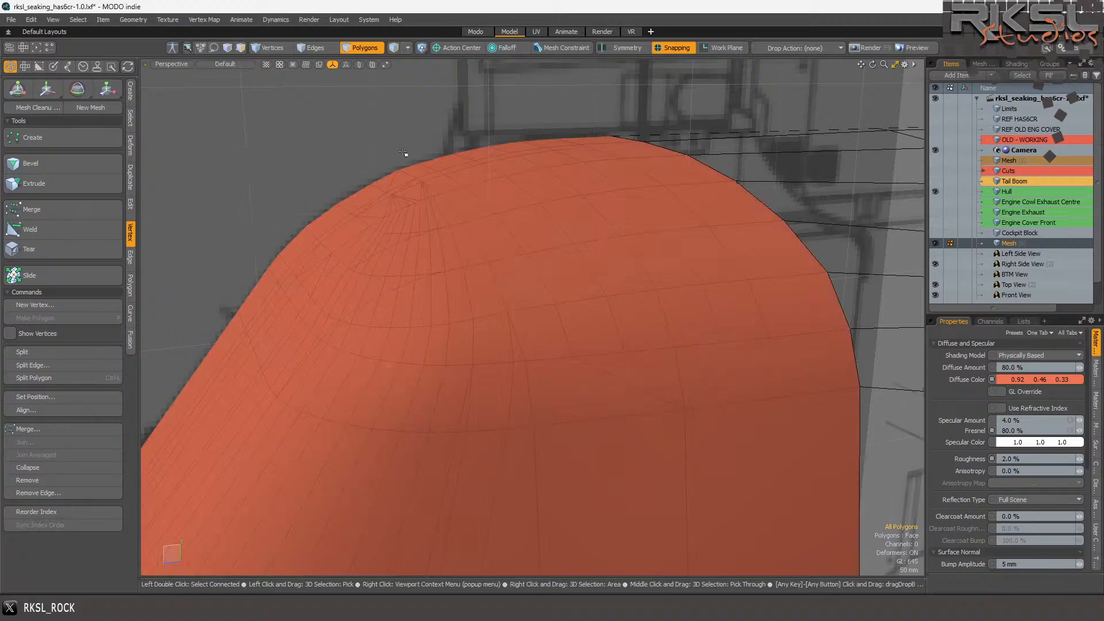
# - Select the vertices across the upper nose, including the vertex row along the lower ends of the triangle fans
pyautogui.scroll(-5, 406, 157)
pyautogui.scroll(2, 391, 192)
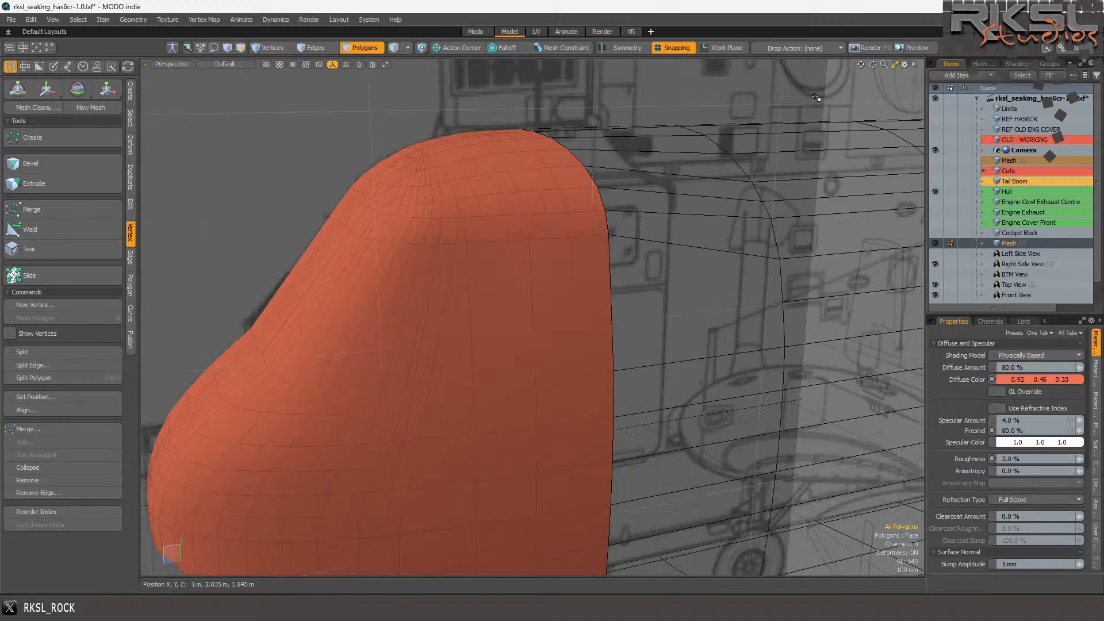
pyautogui.moveTo(872, 67); pyautogui.dragTo(742, 46)
pyautogui.moveTo(872, 65); pyautogui.dragTo(857, 80)
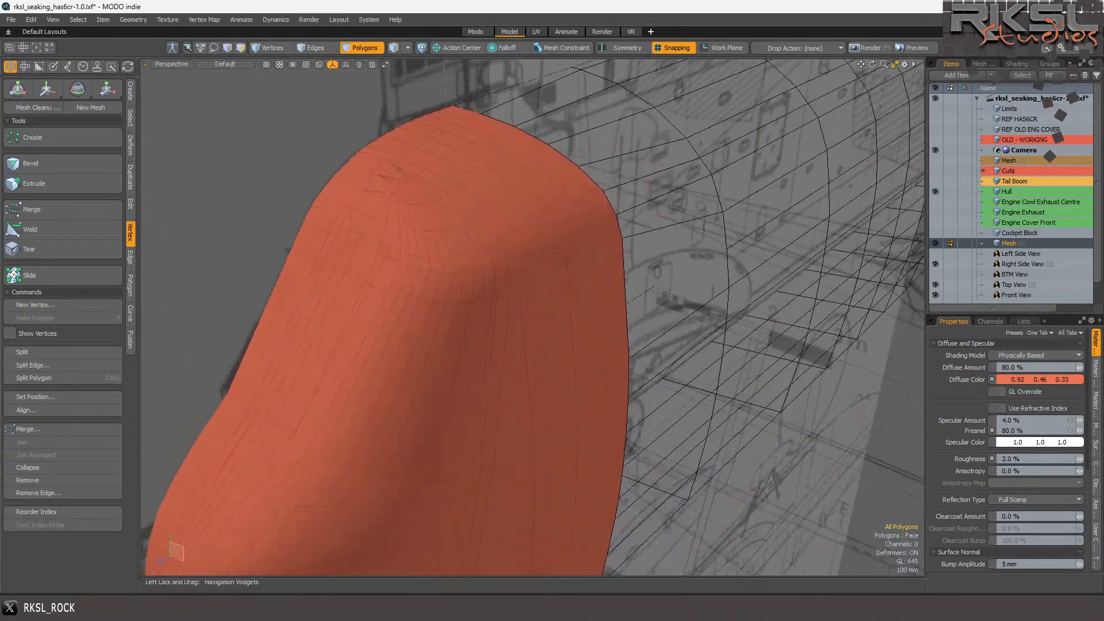
pyautogui.click(273, 49)
pyautogui.scroll(2, 455, 115)
pyautogui.moveTo(452, 112)
pyautogui.mouseDown(button='right')
pyautogui.moveTo(344, 158)
pyautogui.moveTo(278, 253)
pyautogui.moveTo(398, 299)
pyautogui.moveTo(466, 311)
pyautogui.moveTo(552, 305)
pyautogui.moveTo(672, 231)
pyautogui.mouseUp(button='right')
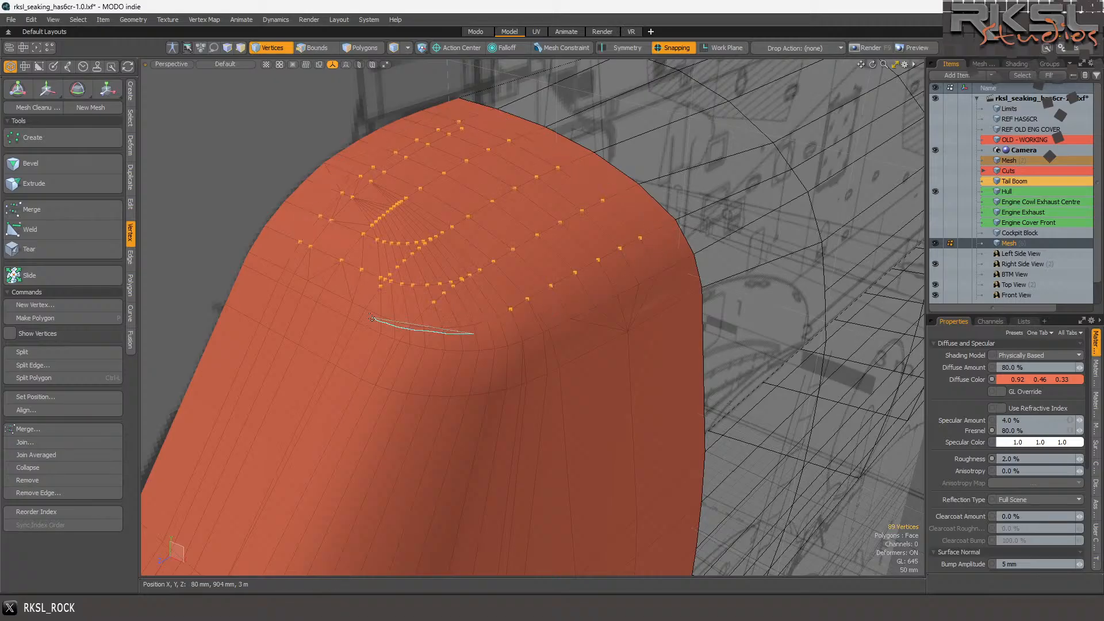
pyautogui.moveTo(305, 292)
pyautogui.mouseDown(button='right')
pyautogui.moveTo(273, 262)
pyautogui.moveTo(505, 281)
pyautogui.moveTo(538, 310)
pyautogui.mouseUp(button='right')
# - Smooth the selected upper nose vertices four times with Strength 1.0 and 1 iteration, and clear the vertex selection
pyautogui.hotkey('shift', 's')
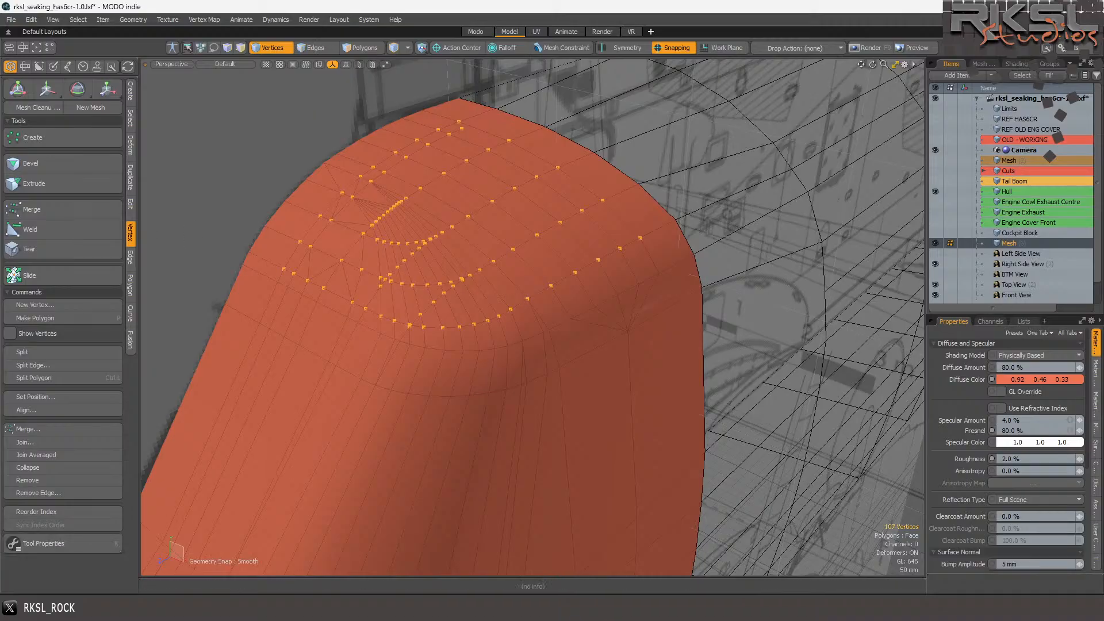
pyautogui.press('k')
pyautogui.moveTo(396, 199); pyautogui.dragTo(803, 117)
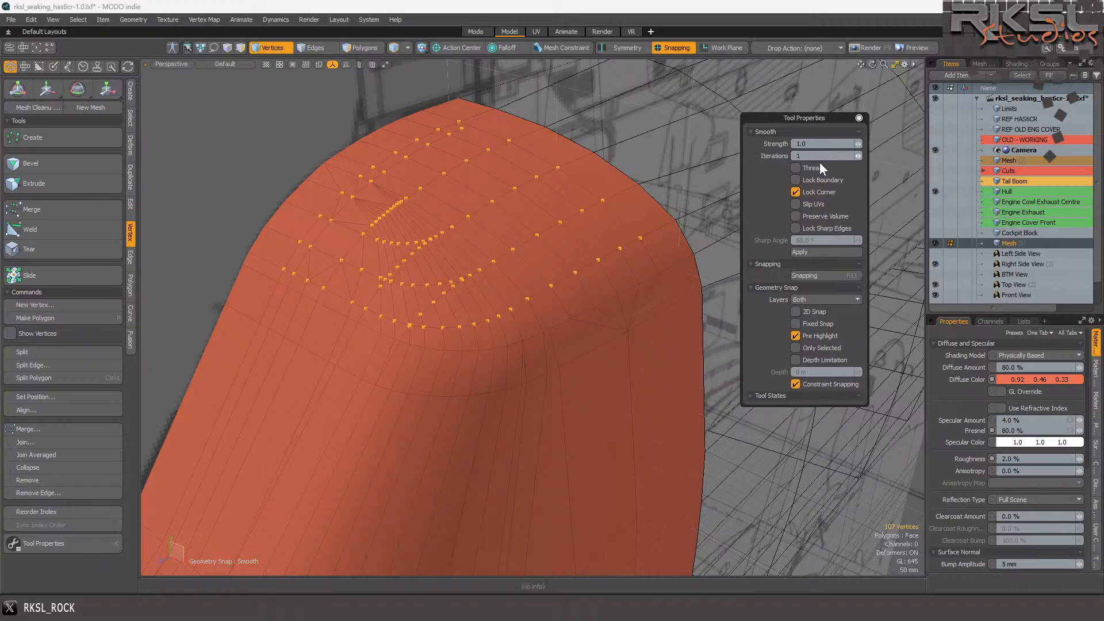
pyautogui.click(810, 255)
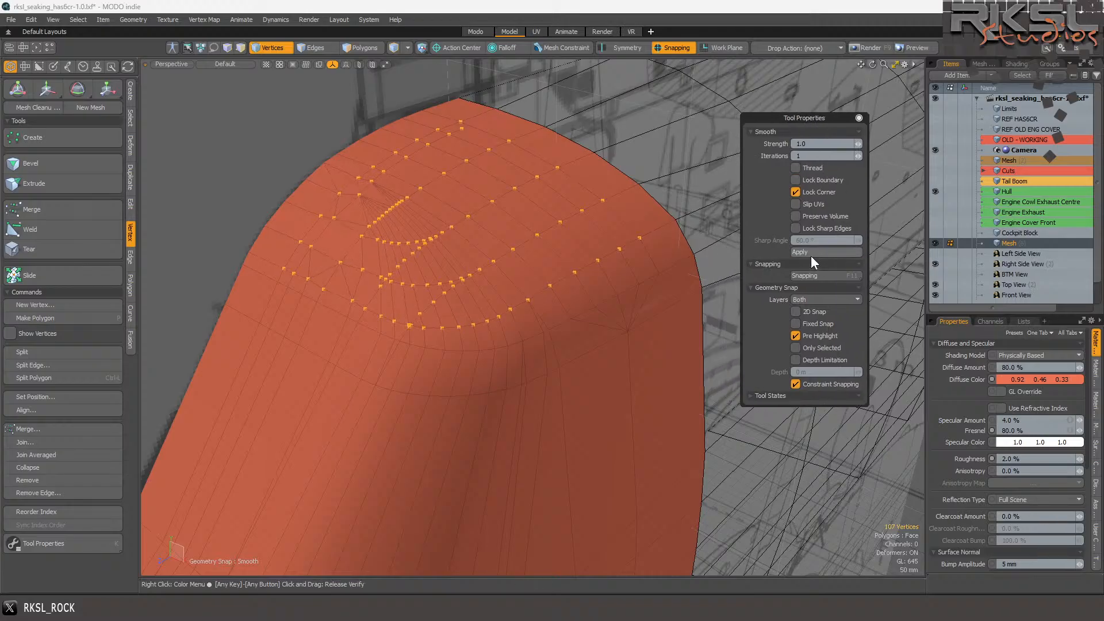
pyautogui.click(812, 256)
pyautogui.click(812, 256)
pyautogui.click(812, 255)
pyautogui.press('space')
pyautogui.click(648, 130)
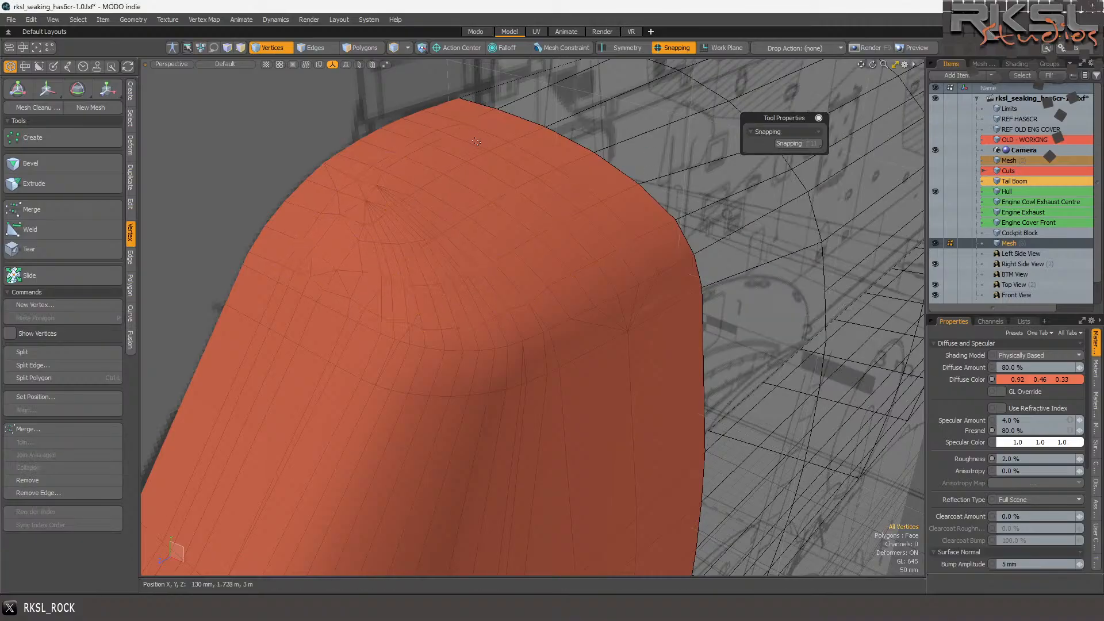
# - Examine the smoothed upper nose from several angles in Wireframe and Advanced shading
pyautogui.moveTo(873, 71); pyautogui.dragTo(886, 89)
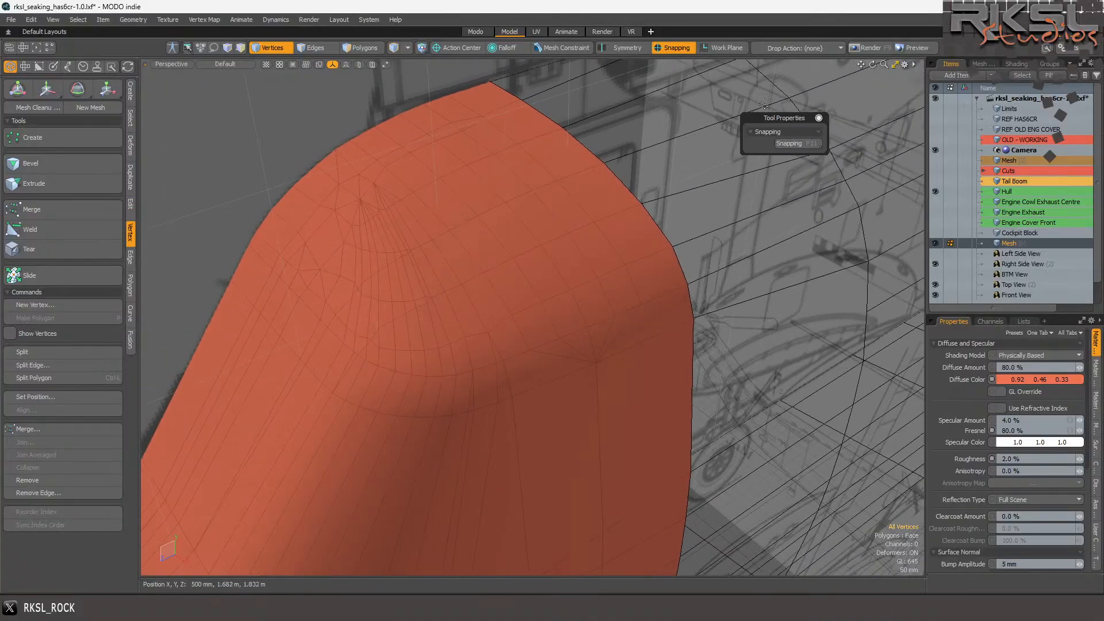
pyautogui.scroll(2, 361, 311)
pyautogui.scroll(2, 360, 311)
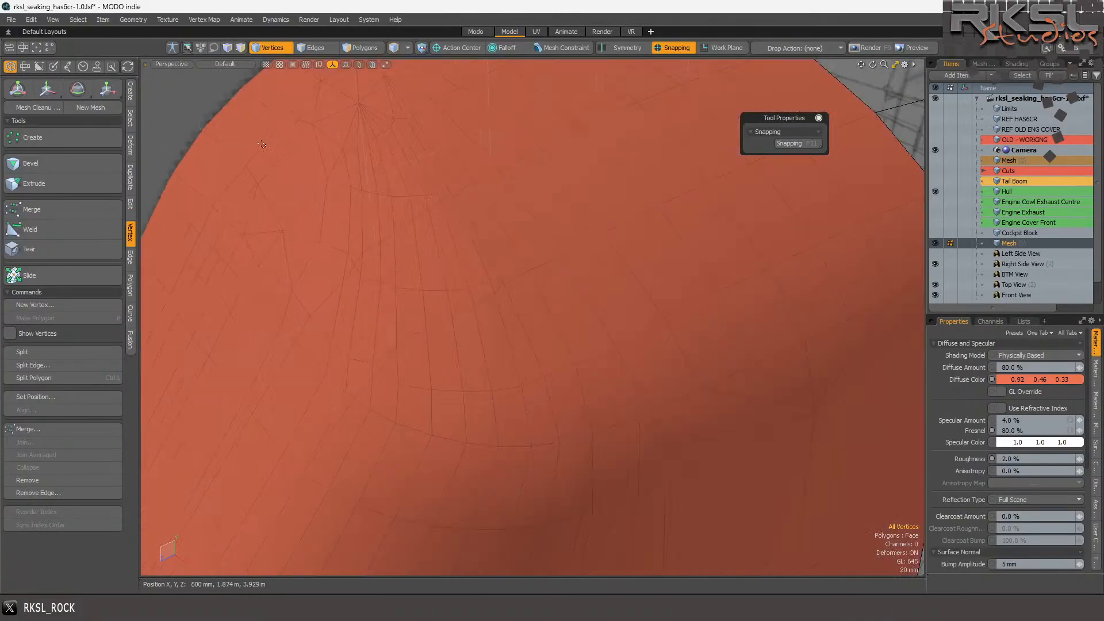
pyautogui.click(205, 62)
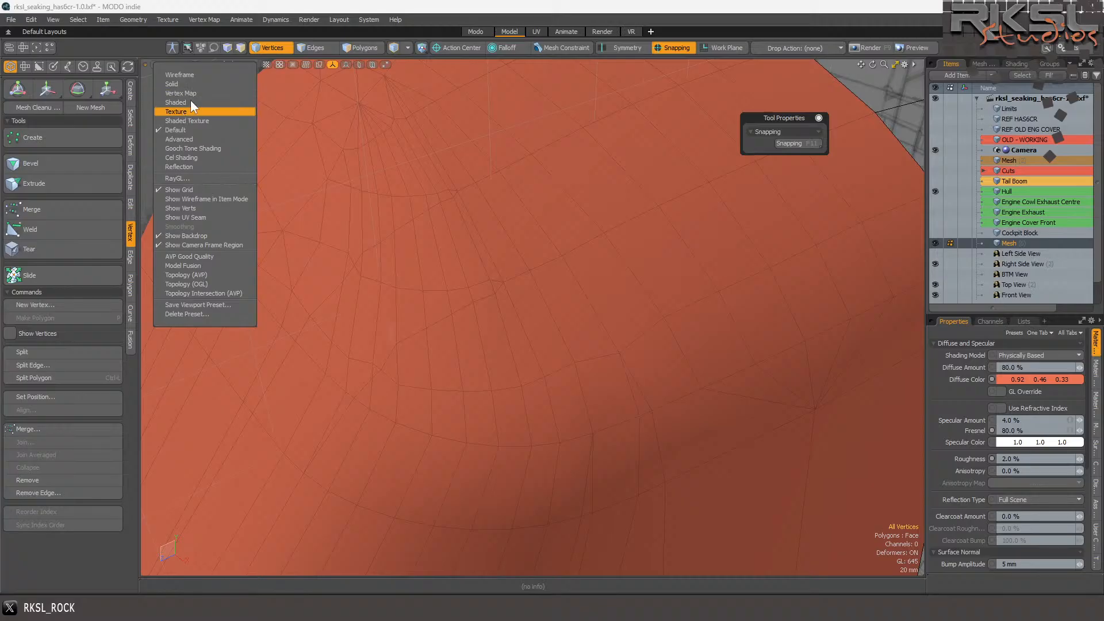
pyautogui.click(182, 74)
pyautogui.scroll(-3, 386, 218)
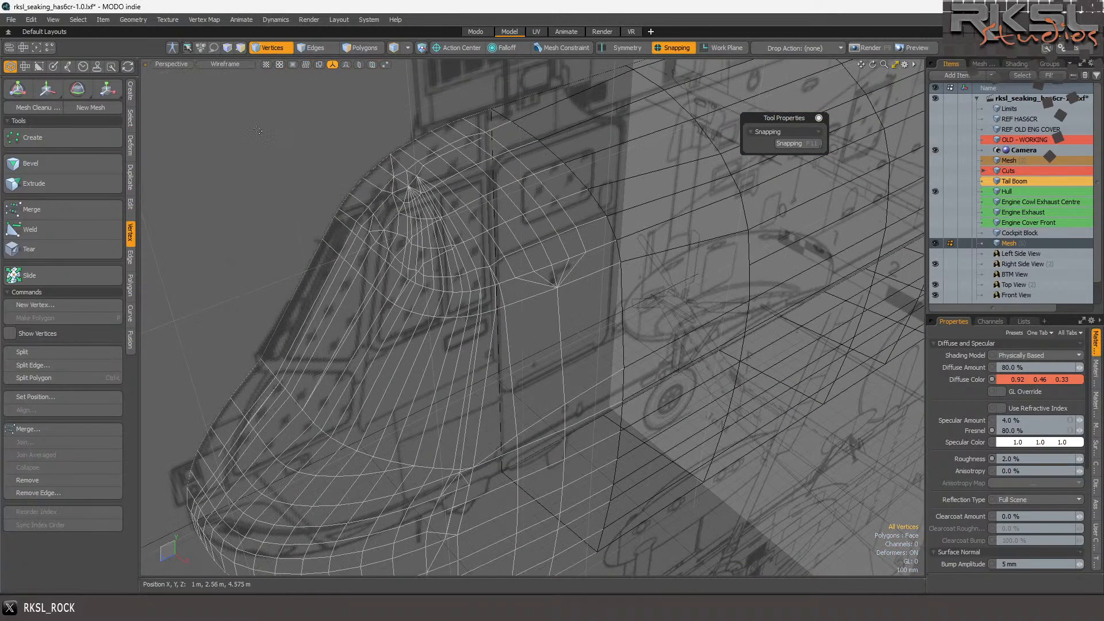
pyautogui.click(223, 64)
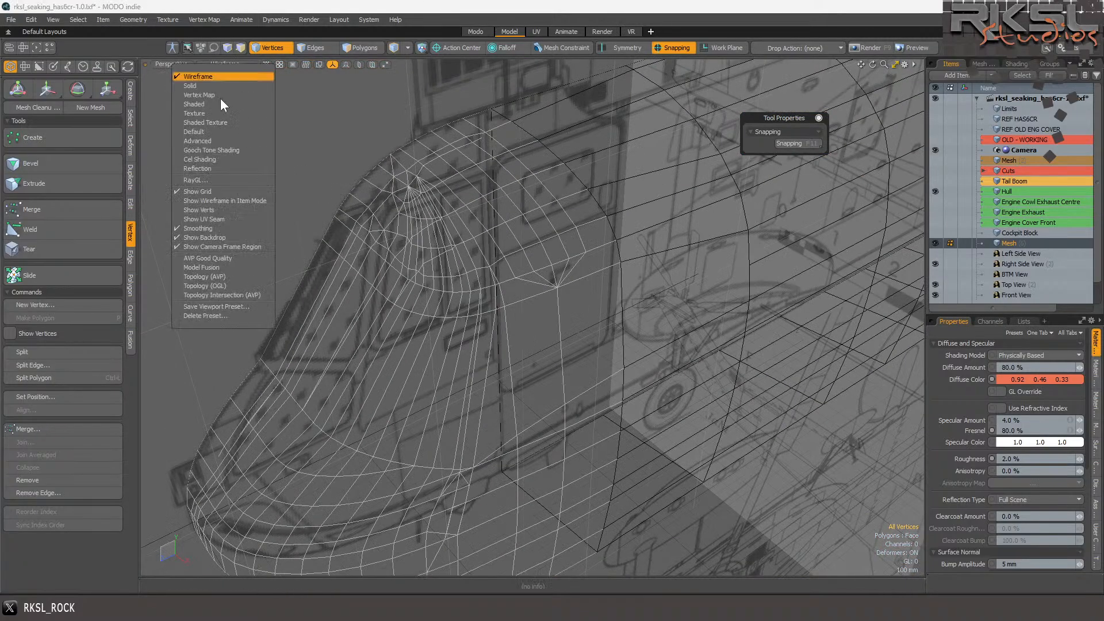
pyautogui.click(201, 142)
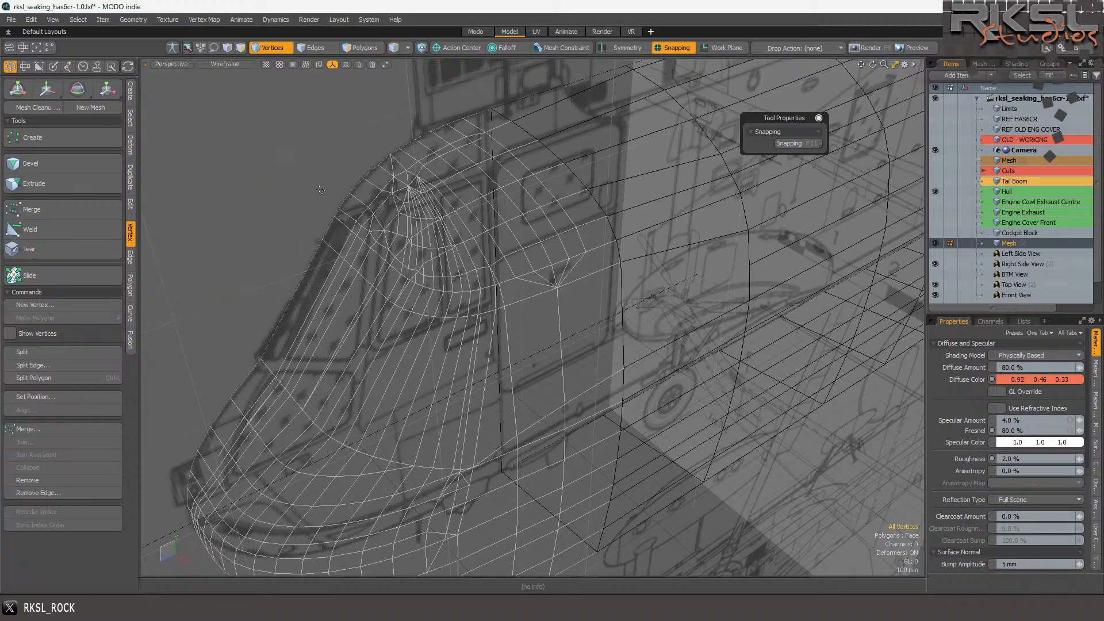
pyautogui.scroll(2, 419, 197)
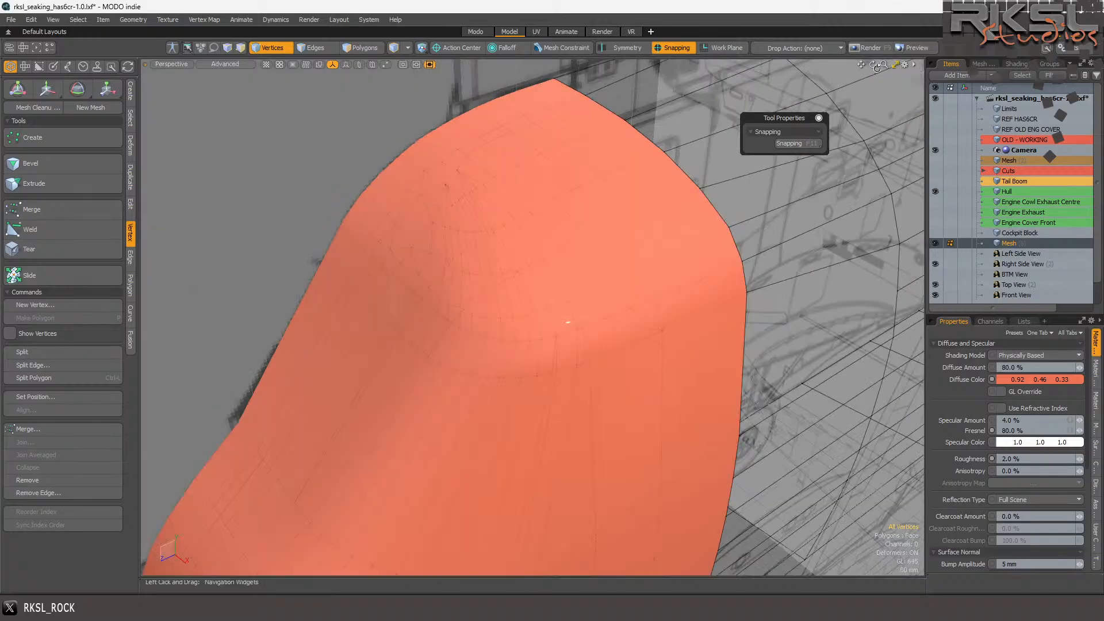
pyautogui.moveTo(873, 64)
pyautogui.mouseDown()
pyautogui.moveTo(692, 89)
pyautogui.moveTo(856, 79)
pyautogui.mouseUp()
pyautogui.moveTo(872, 64); pyautogui.dragTo(867, 77)
# - Undo the smoothing and vertex selections on the upper nose, leaving the mesh displayed in Wireframe with nothing selected
pyautogui.hotkey('ctrl', 'z')
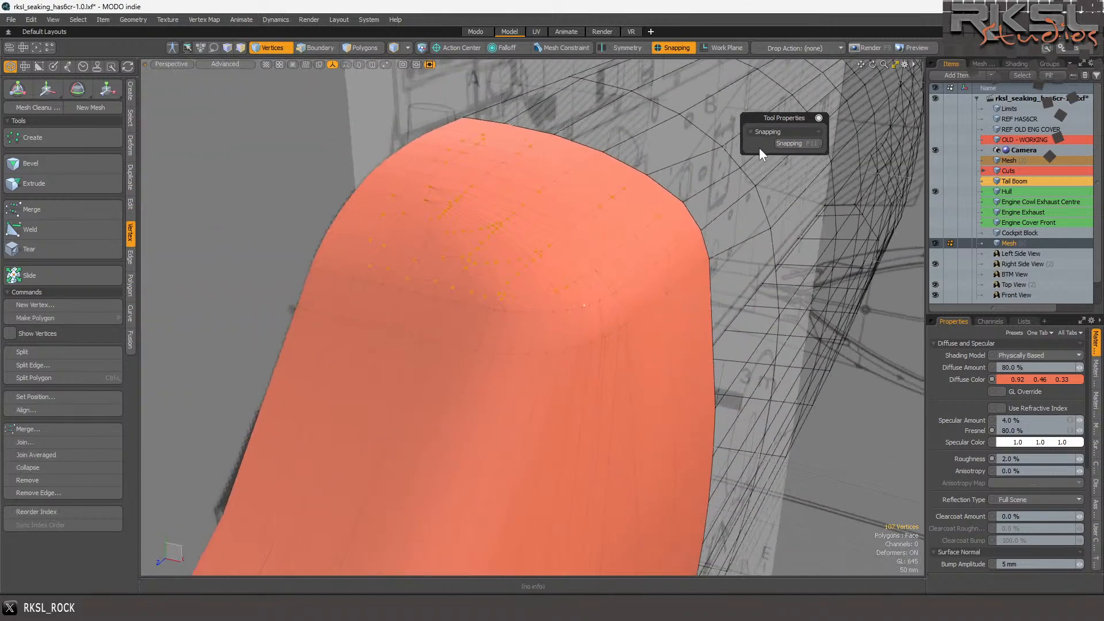
pyautogui.hotkey('ctrl', 'z')
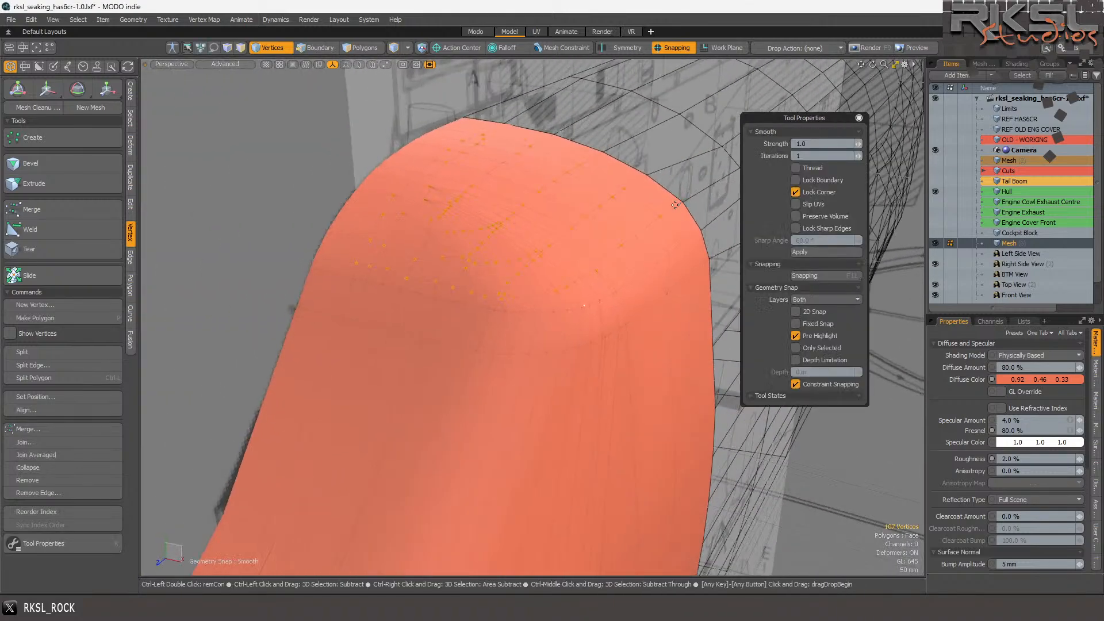
pyautogui.click(203, 64)
pyautogui.click(193, 78)
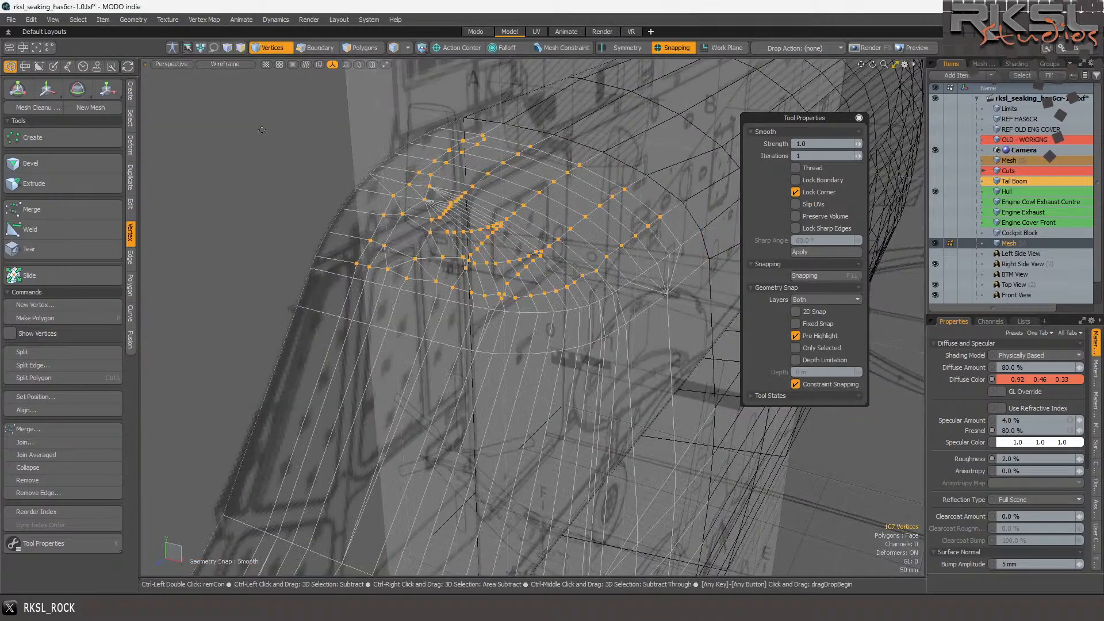
pyautogui.hotkey('ctrl', 'z')
pyautogui.hotkey('ctrl', 'z')
pyautogui.hotkey('ctrl', 'z')
pyautogui.hotkey('ctrl', 'z')
pyautogui.hotkey('ctrl', 'z')
pyautogui.hotkey('ctrl', 'z')
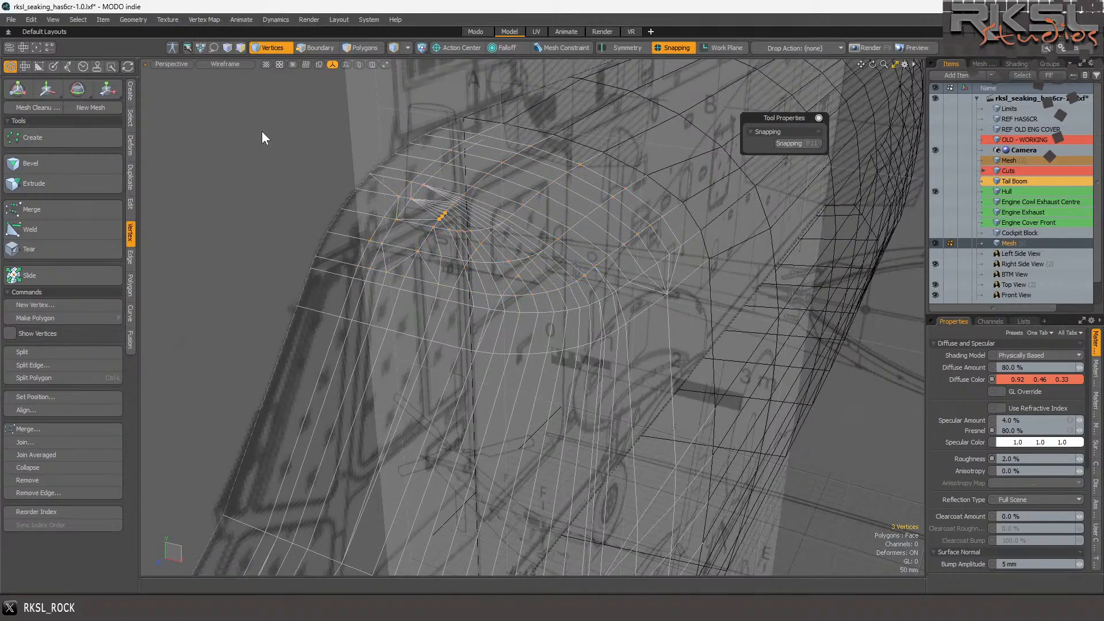
pyautogui.press('3')
pyautogui.press('1')
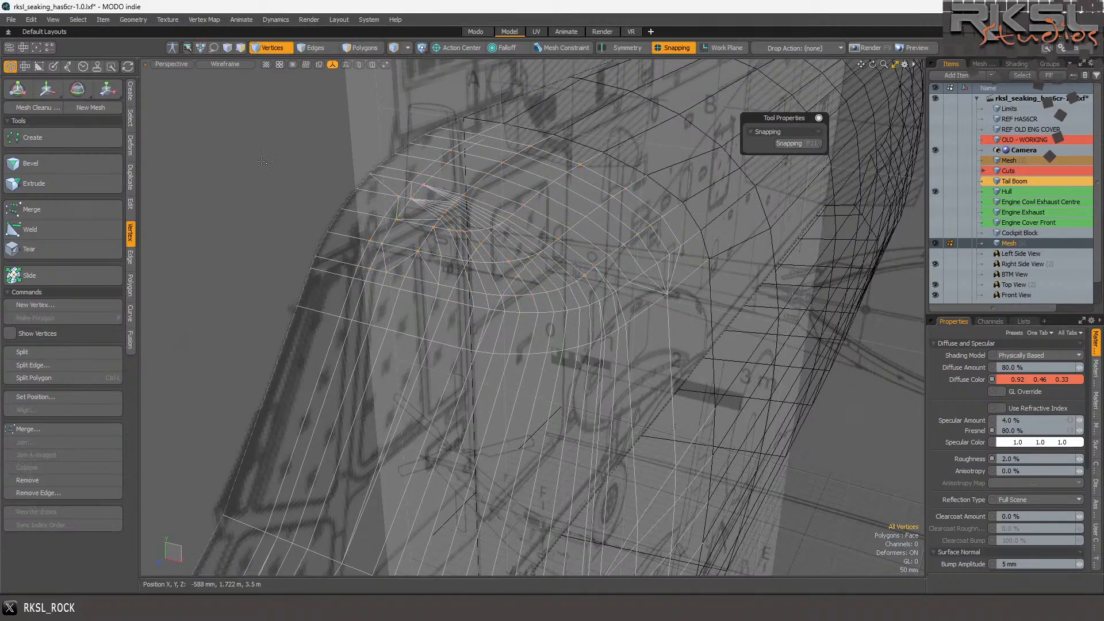
# - Select all polygons of the Cockpit Block layer and cut them out
pyautogui.scroll(-4, 316, 169)
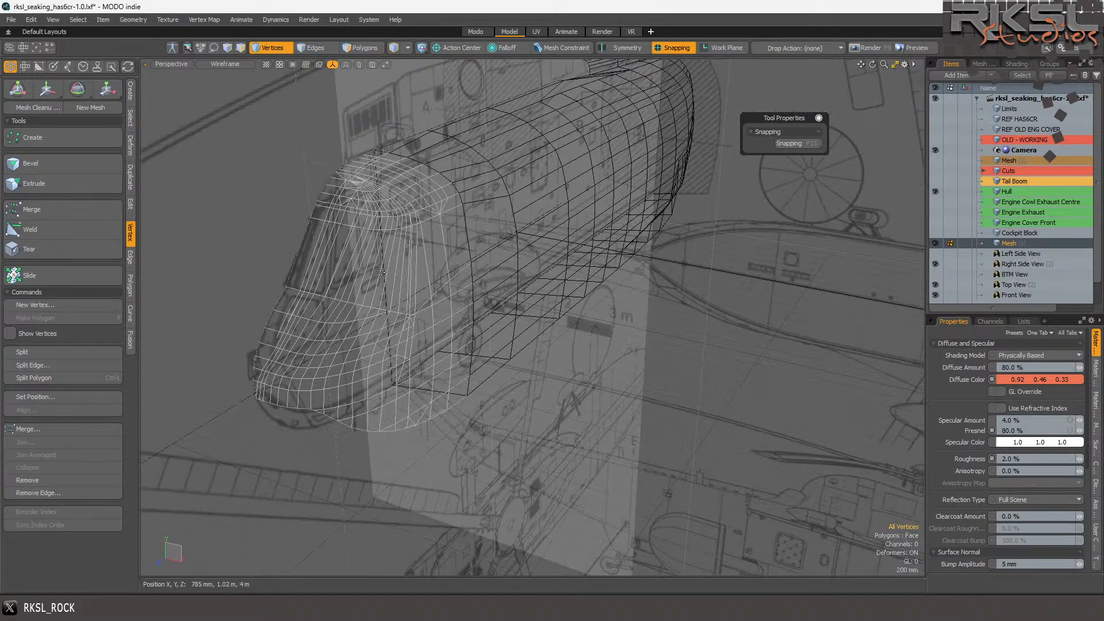
pyautogui.scroll(2, 380, 272)
pyautogui.scroll(-2, 588, 276)
pyautogui.scroll(3, 466, 303)
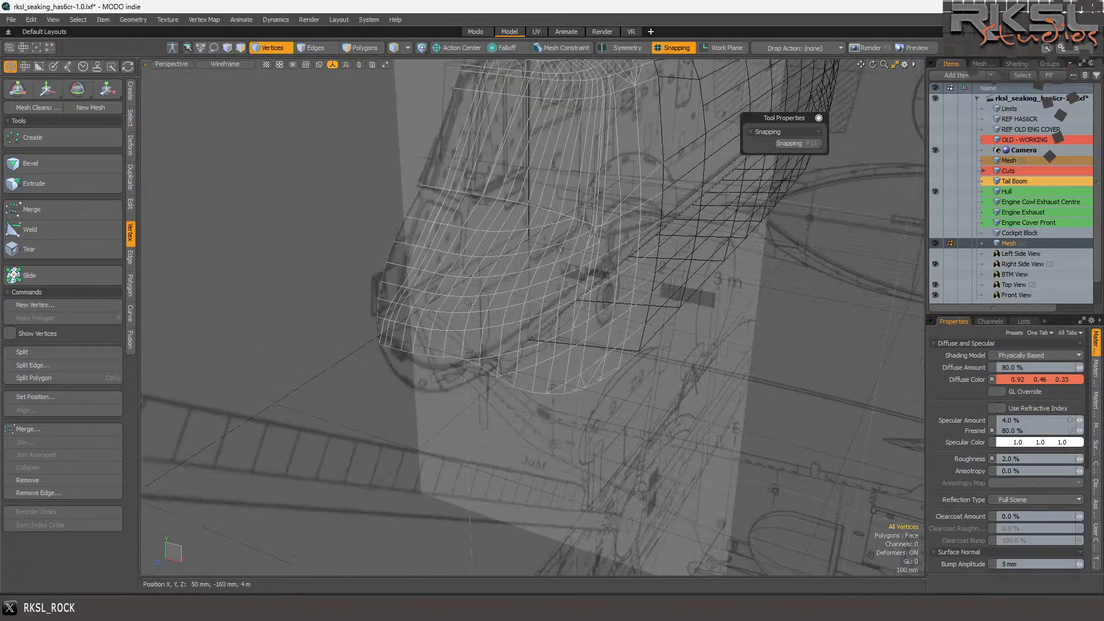
pyautogui.moveTo(872, 65); pyautogui.dragTo(762, 72)
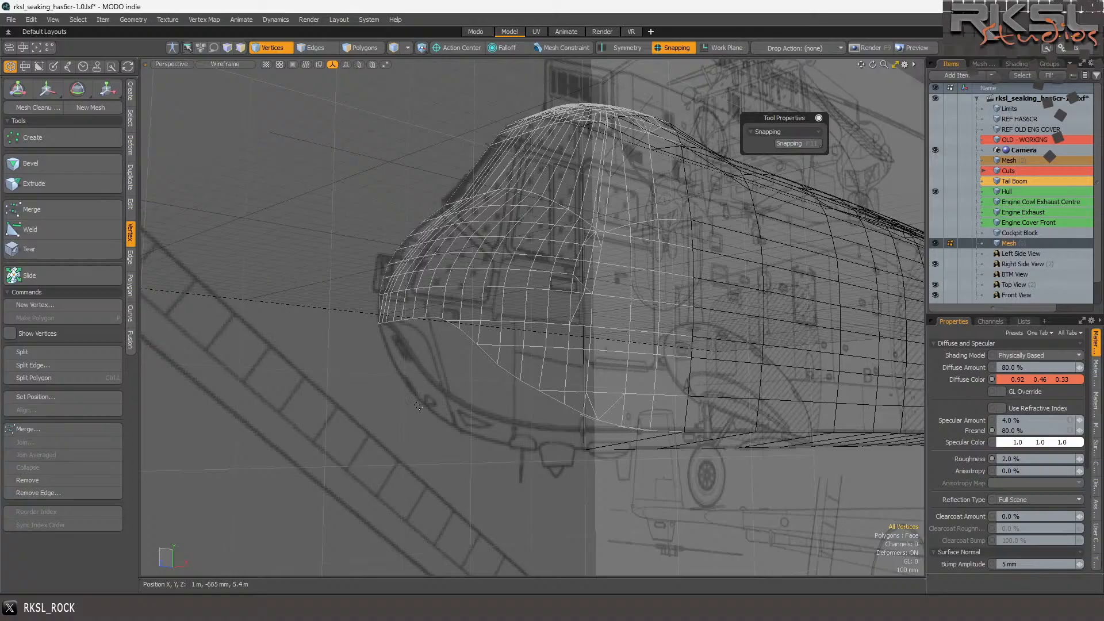
pyautogui.click(1030, 232)
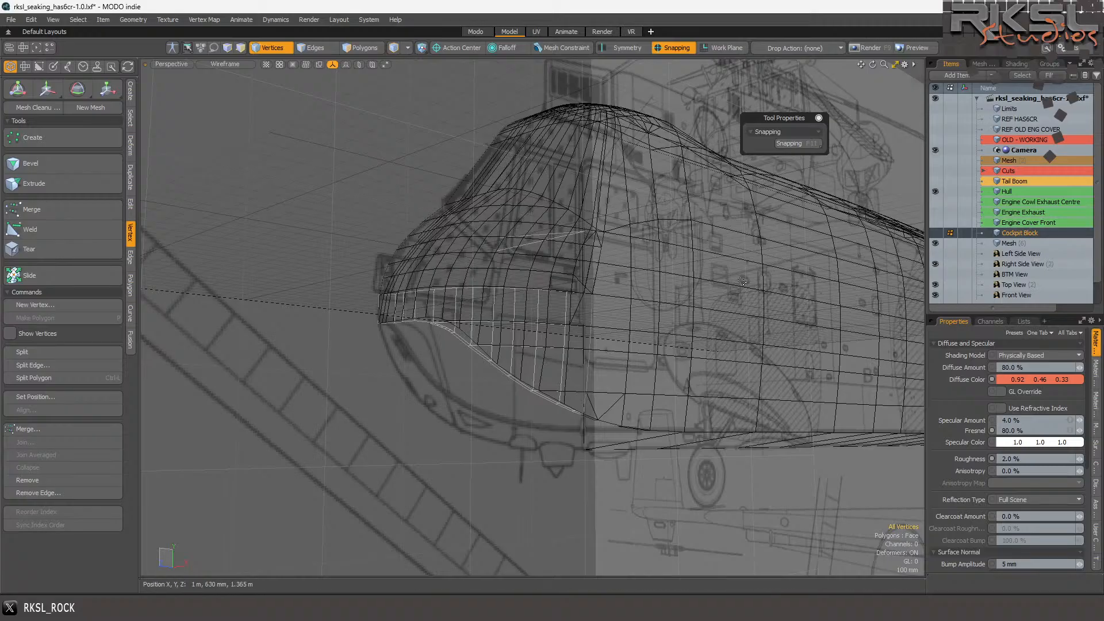
pyautogui.click(368, 46)
pyautogui.moveTo(189, 173)
pyautogui.mouseDown(button='right')
pyautogui.moveTo(789, 440)
pyautogui.moveTo(920, 398)
pyautogui.mouseUp(button='right')
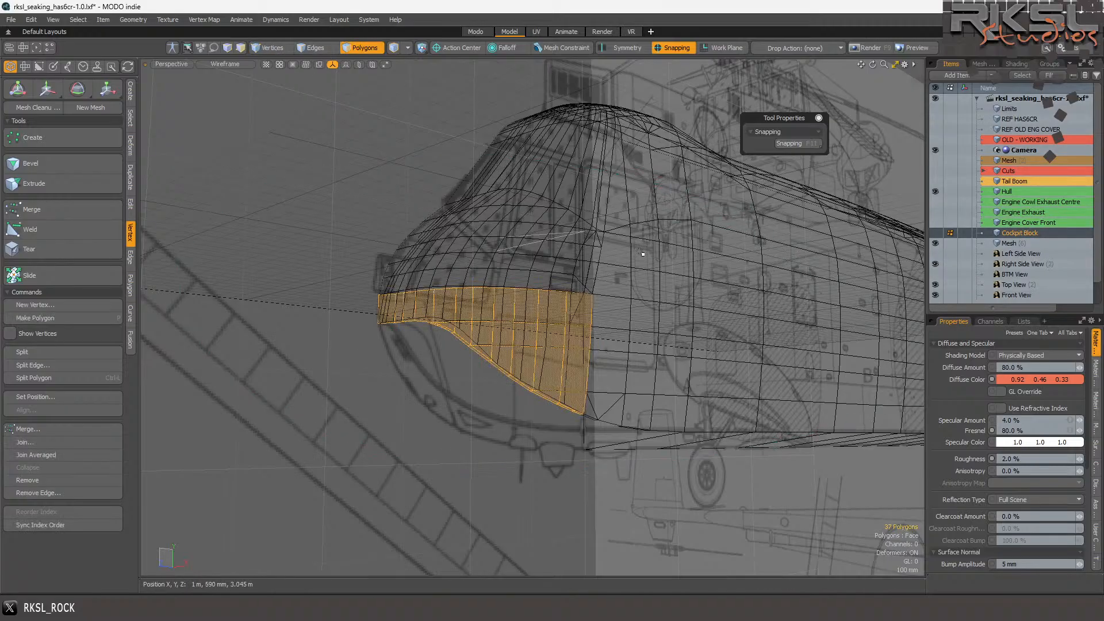
pyautogui.scroll(-7, 670, 315)
pyautogui.moveTo(774, 266)
pyautogui.mouseDown(button='right')
pyautogui.moveTo(357, 279)
pyautogui.moveTo(750, 408)
pyautogui.mouseUp(button='right')
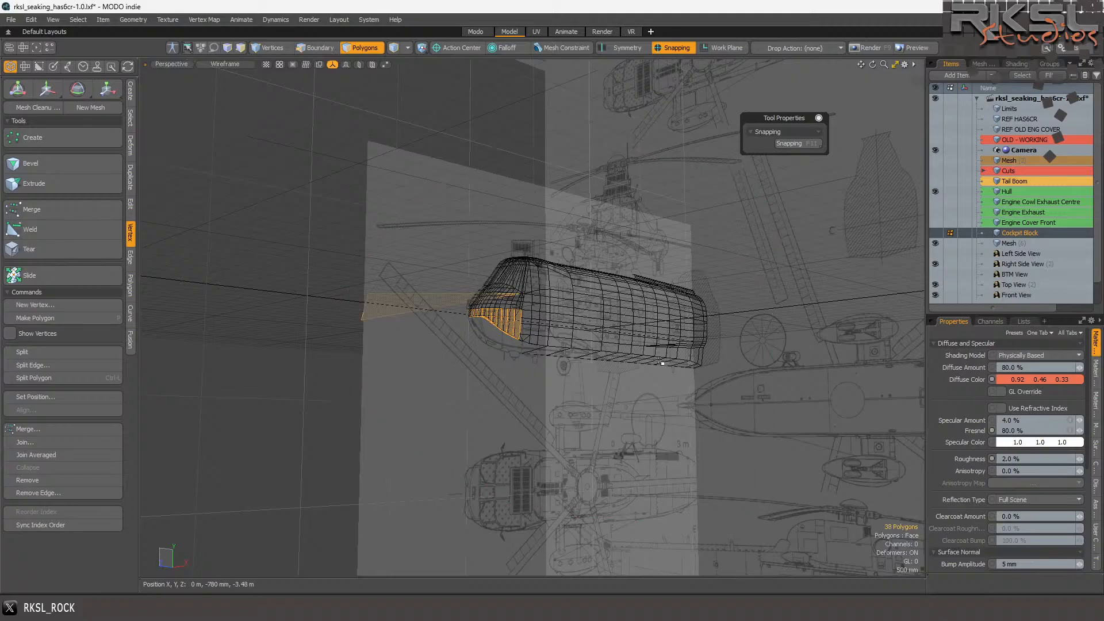
pyautogui.hotkey('ctrl', 'x')
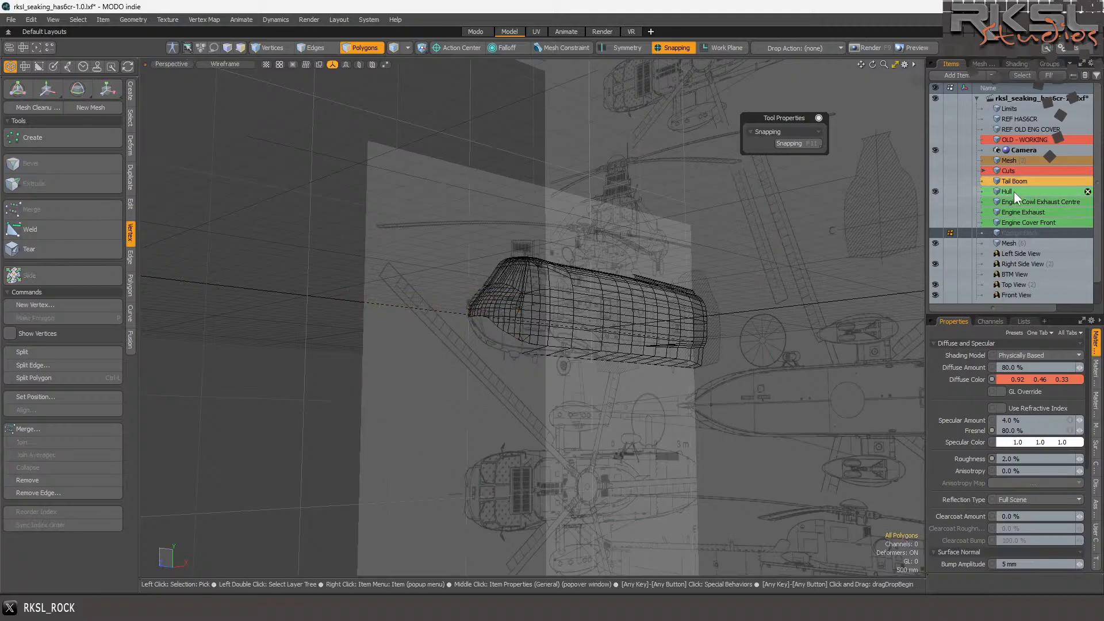
# - Copy the foremost lower side polygon of the Hull layer into the active nose Mesh layer
pyautogui.click(1009, 241)
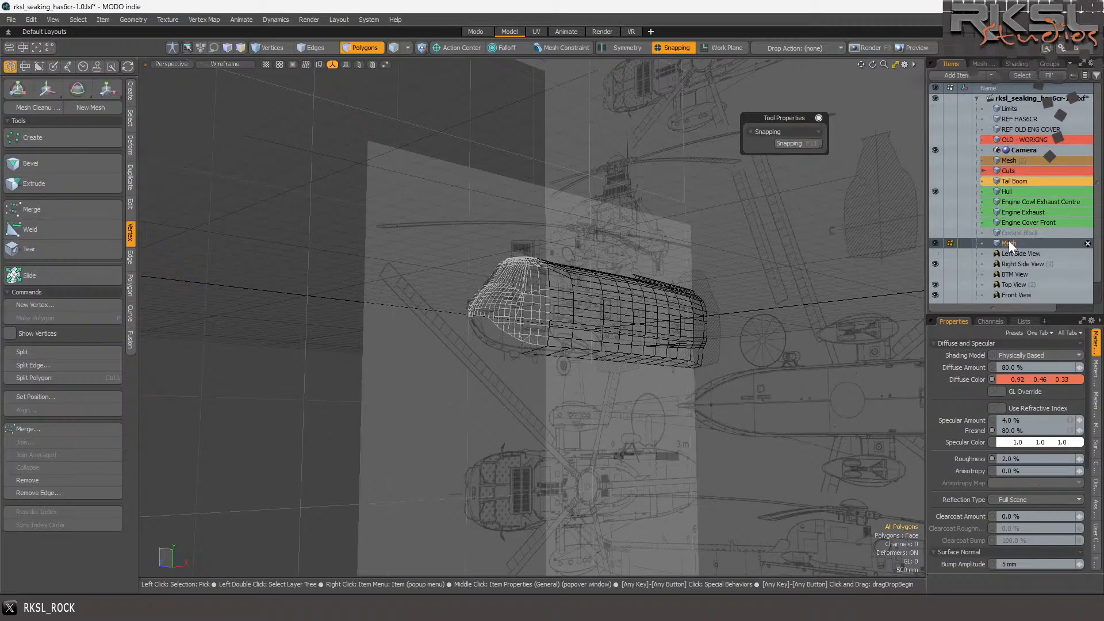
pyautogui.click(1005, 190)
pyautogui.scroll(5, 514, 361)
pyautogui.moveTo(575, 347); pyautogui.dragTo(550, 350)
pyautogui.keyDown('ctrl'); pyautogui.click(552, 318); pyautogui.keyUp('ctrl')
pyautogui.keyDown('ctrl'); pyautogui.click(544, 345); pyautogui.keyUp('ctrl')
pyautogui.keyDown('ctrl'); pyautogui.click(660, 361); pyautogui.keyUp('ctrl')
pyautogui.moveTo(872, 64); pyautogui.dragTo(795, 65)
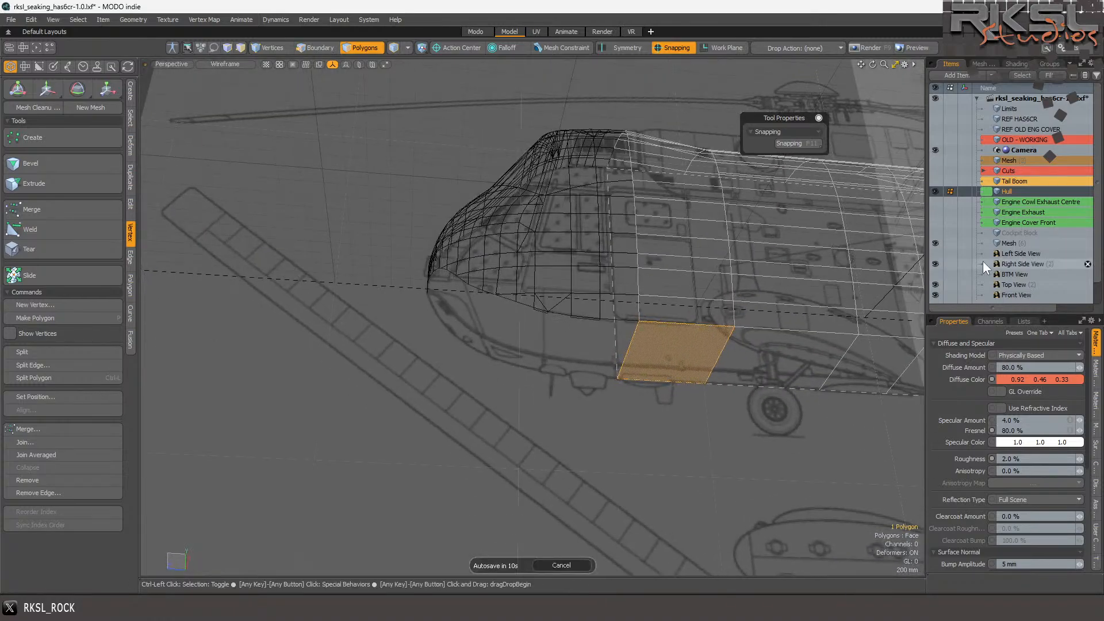
pyautogui.click(1007, 243)
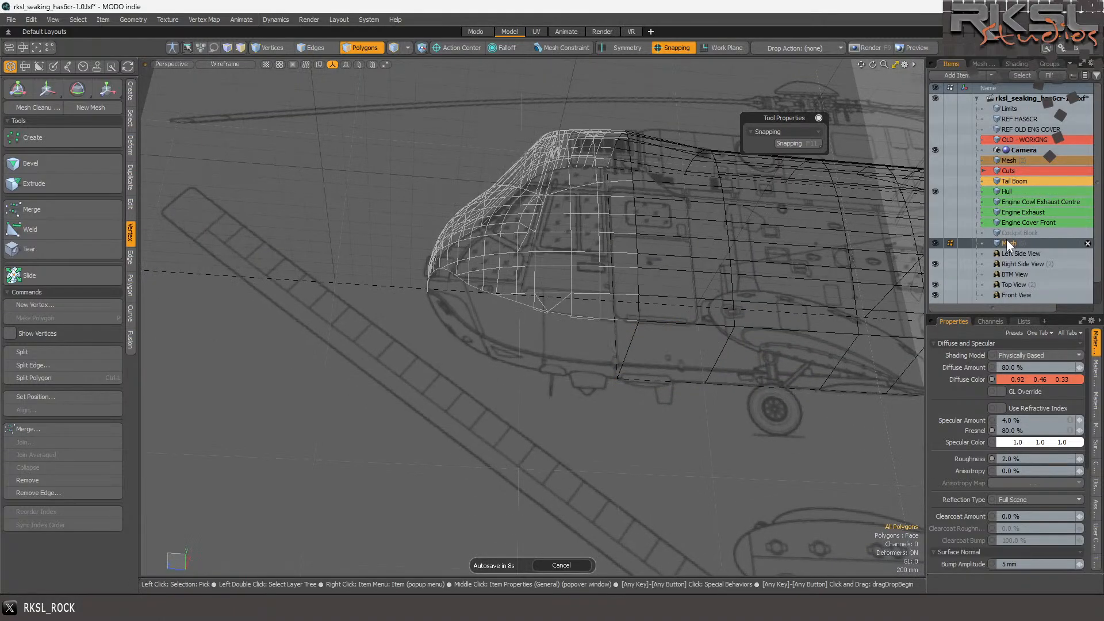
pyautogui.click(672, 351)
pyautogui.scroll(4, 684, 345)
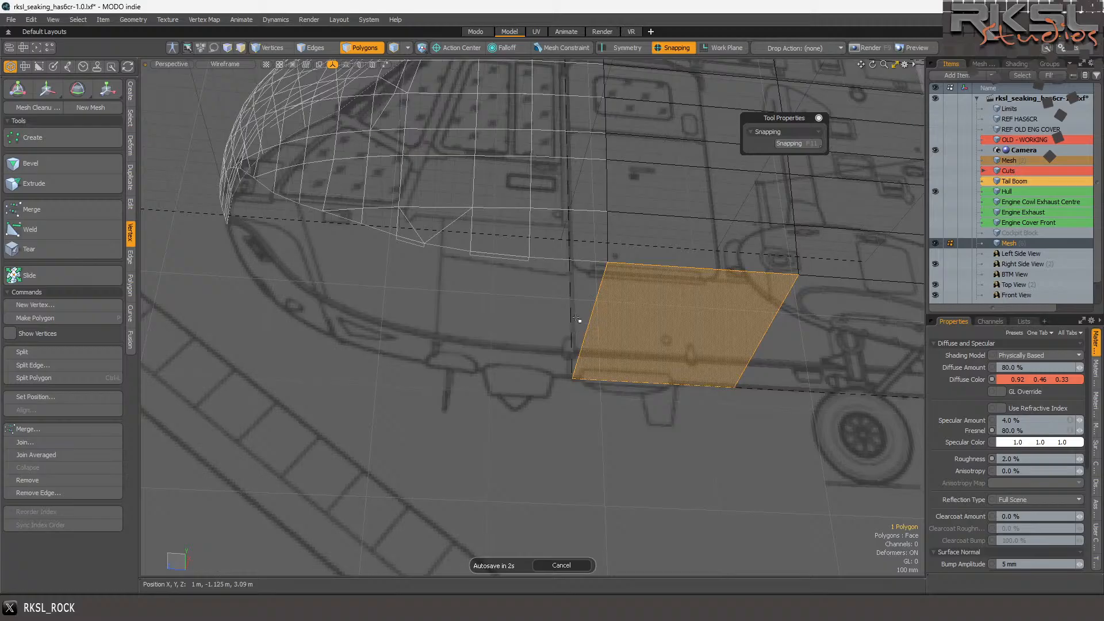
# - Extend the copied hull polygon's front edge forward 378 mm in Z and up 3.5 mm in Y, working in the Right wireframe view
pyautogui.press('2')
pyautogui.click(598, 313)
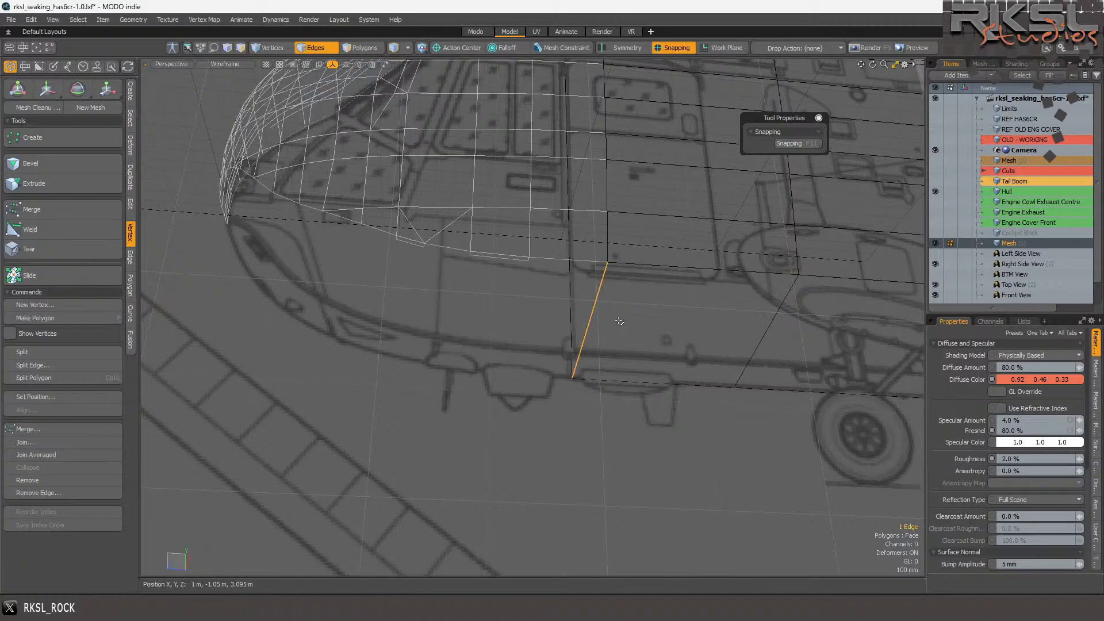
pyautogui.click(171, 63)
pyautogui.click(165, 50)
pyautogui.scroll(-3, 474, 224)
pyautogui.scroll(5, 474, 224)
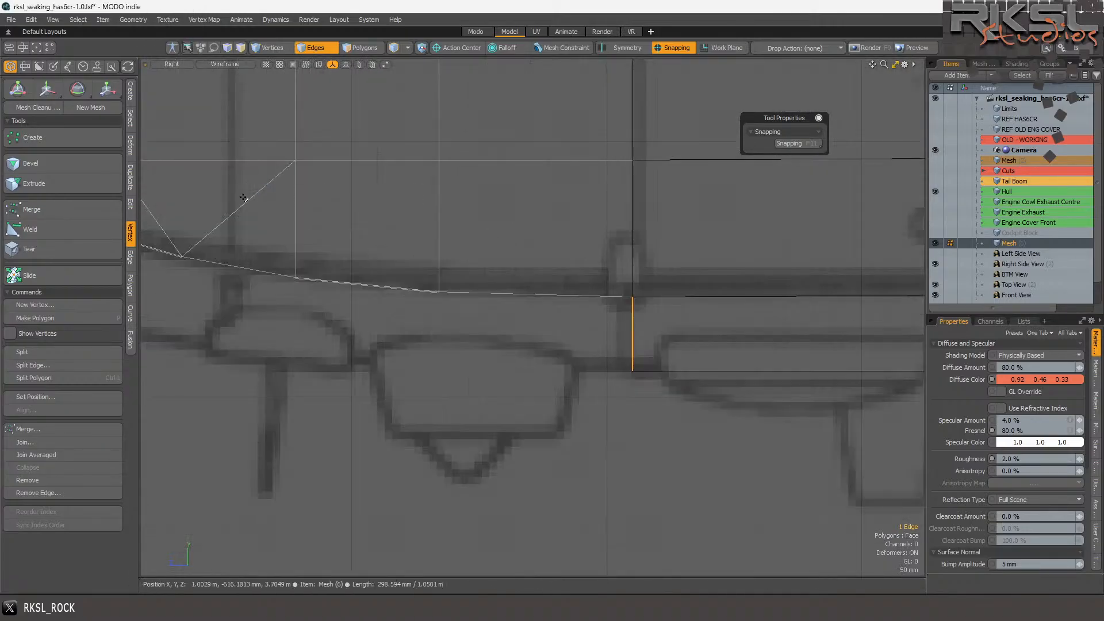
pyautogui.click(129, 257)
pyautogui.click(39, 180)
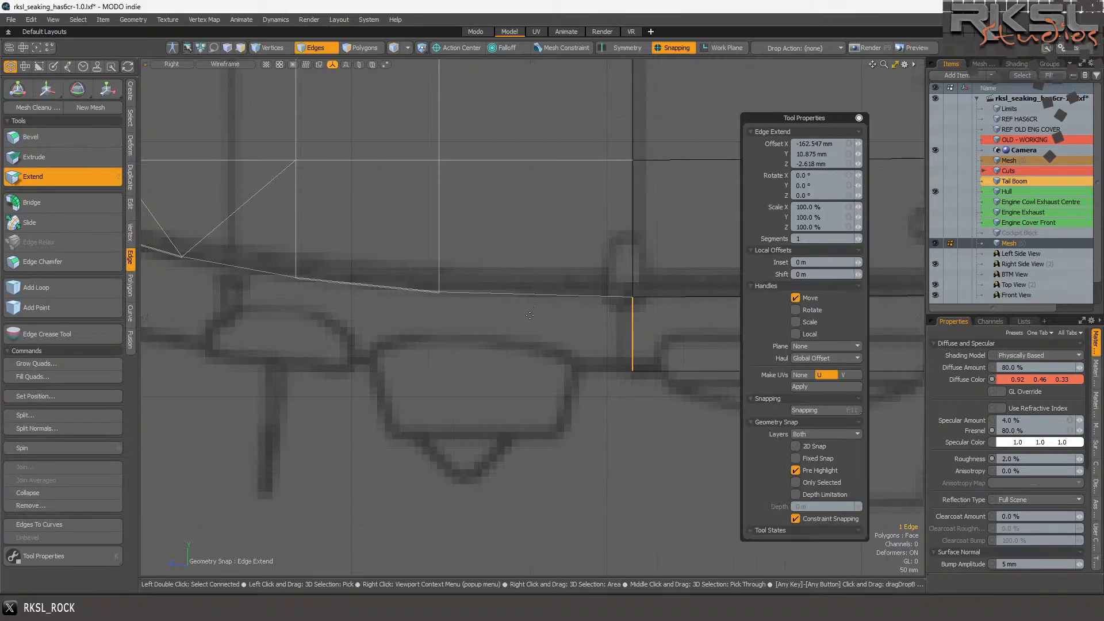
pyautogui.moveTo(601, 333); pyautogui.dragTo(246, 331)
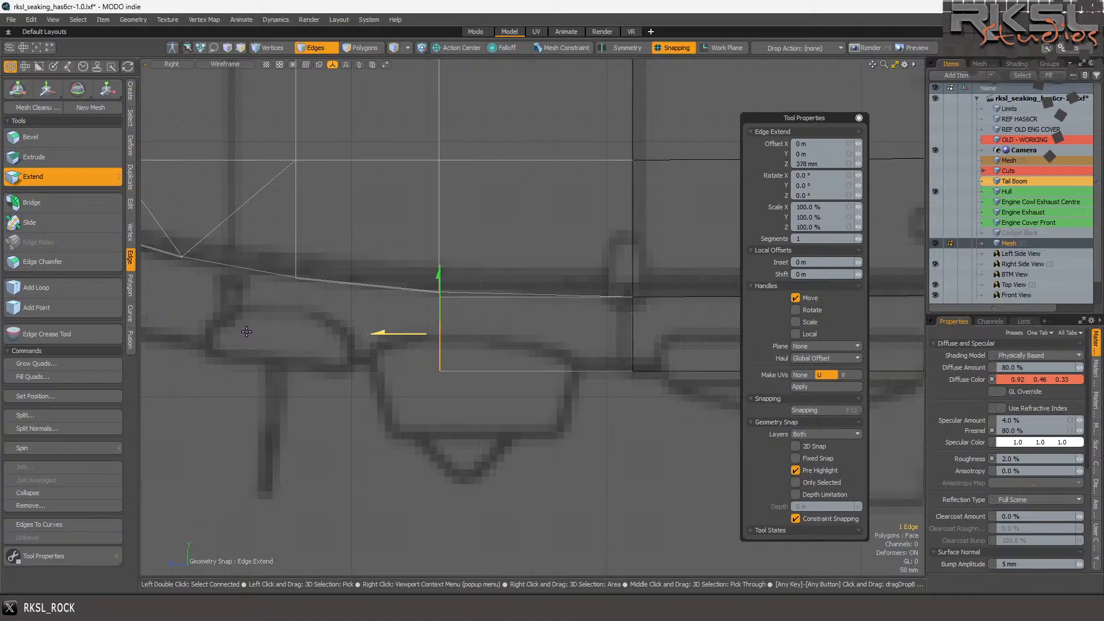
pyautogui.scroll(5, 467, 345)
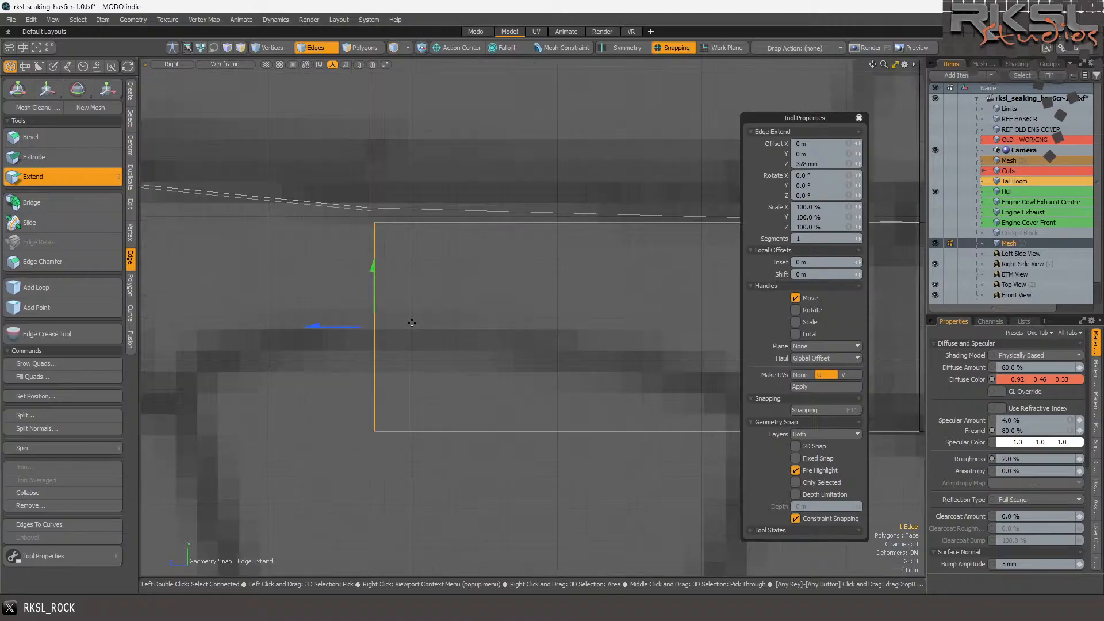
pyautogui.moveTo(373, 323); pyautogui.dragTo(374, 316)
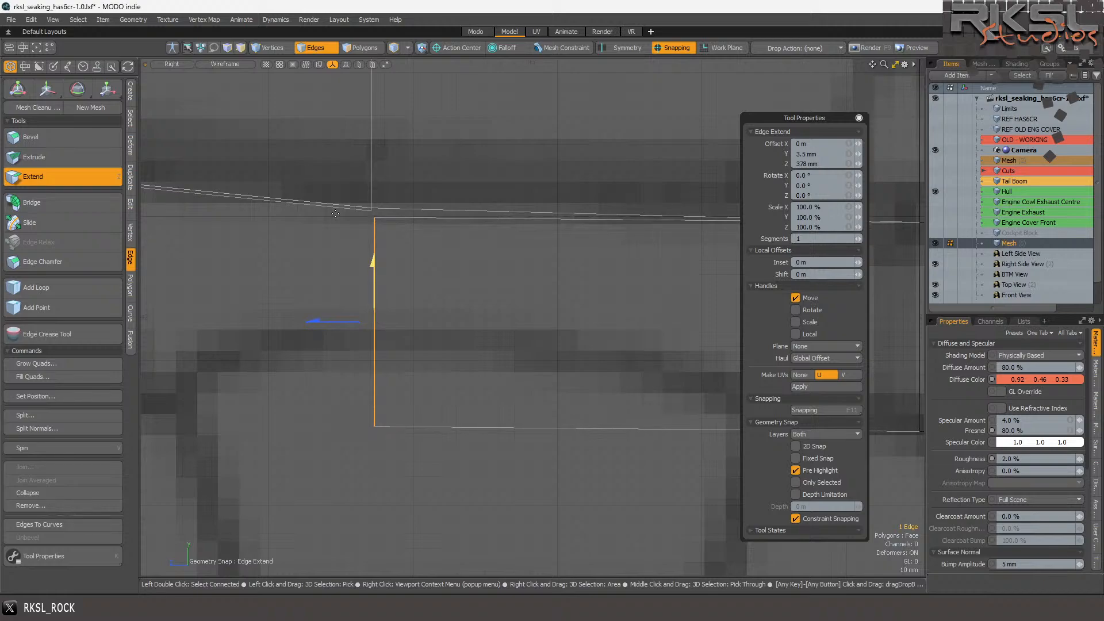
pyautogui.press('space')
# - Align the extended edge with the nose vertex directly above it by scaling Z to 0% about that vertex
pyautogui.click(107, 88)
pyautogui.click(370, 206)
pyautogui.click(817, 163)
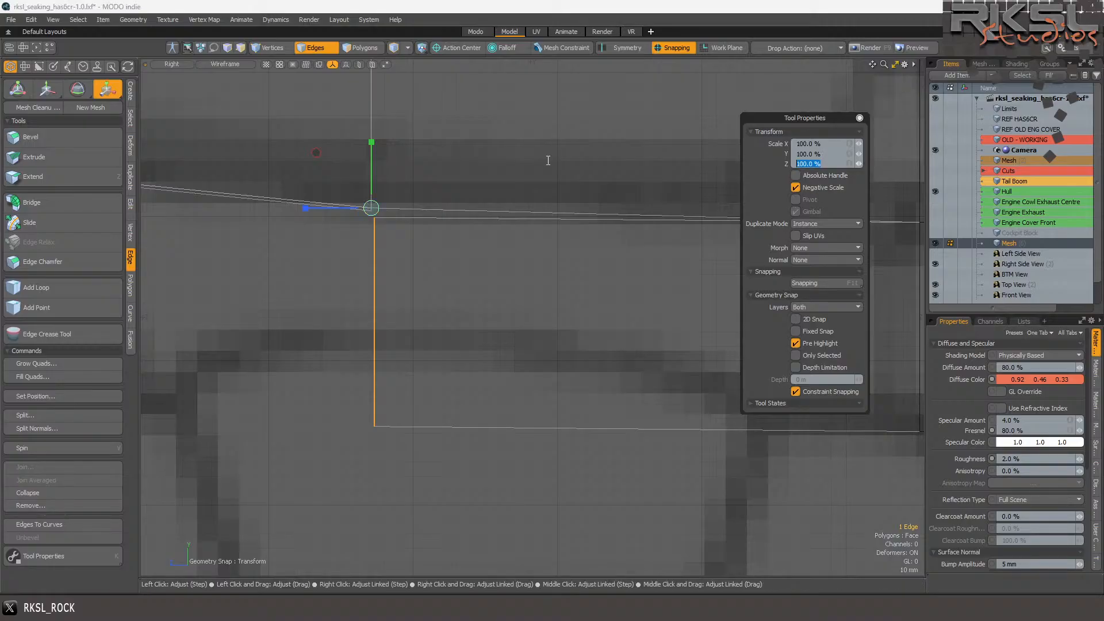
pyautogui.write('0')
pyautogui.press('Return')
pyautogui.press('space')
pyautogui.scroll(-8, 492, 236)
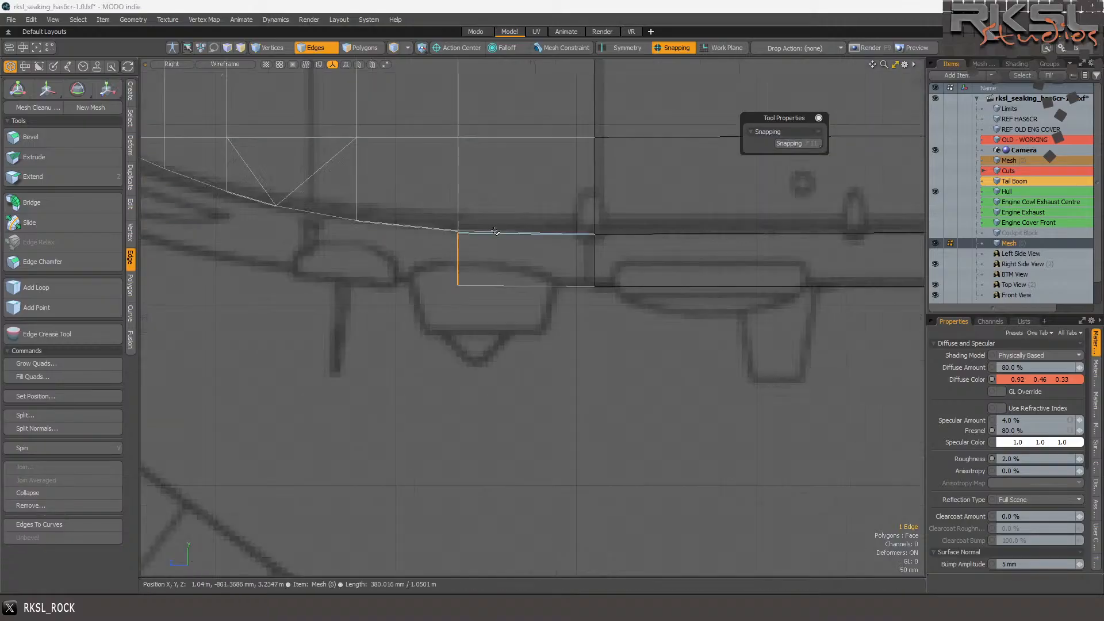
# - Extend the aligned edge forward 1.415 m in Z with 6 segments, forming a strip beneath the nose
pyautogui.scroll(3, 402, 185)
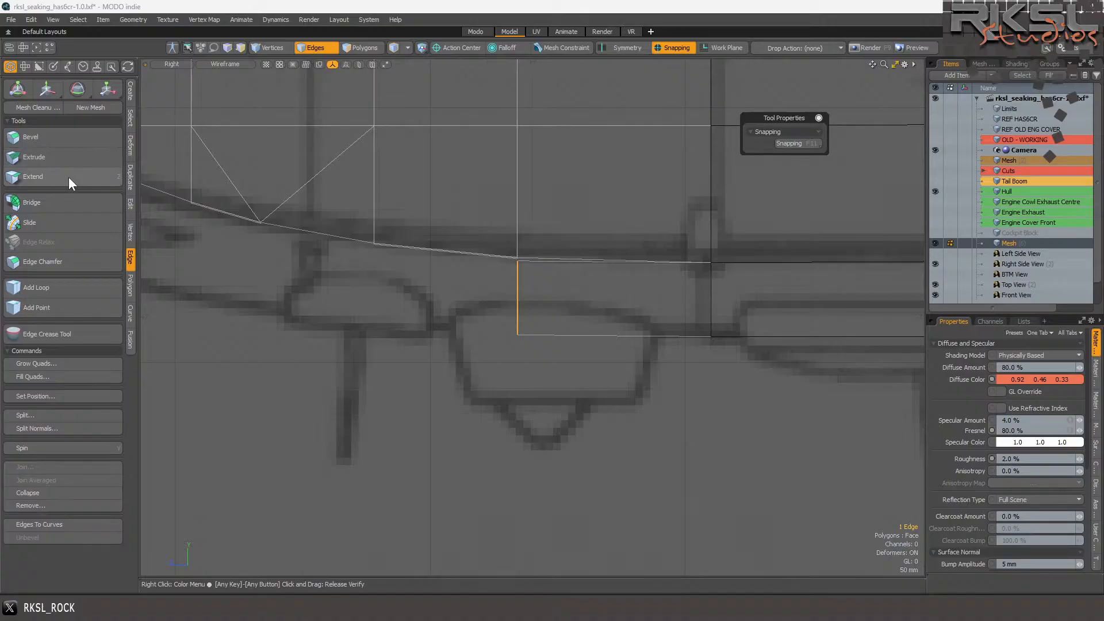
pyautogui.click(67, 177)
pyautogui.scroll(-4, 278, 326)
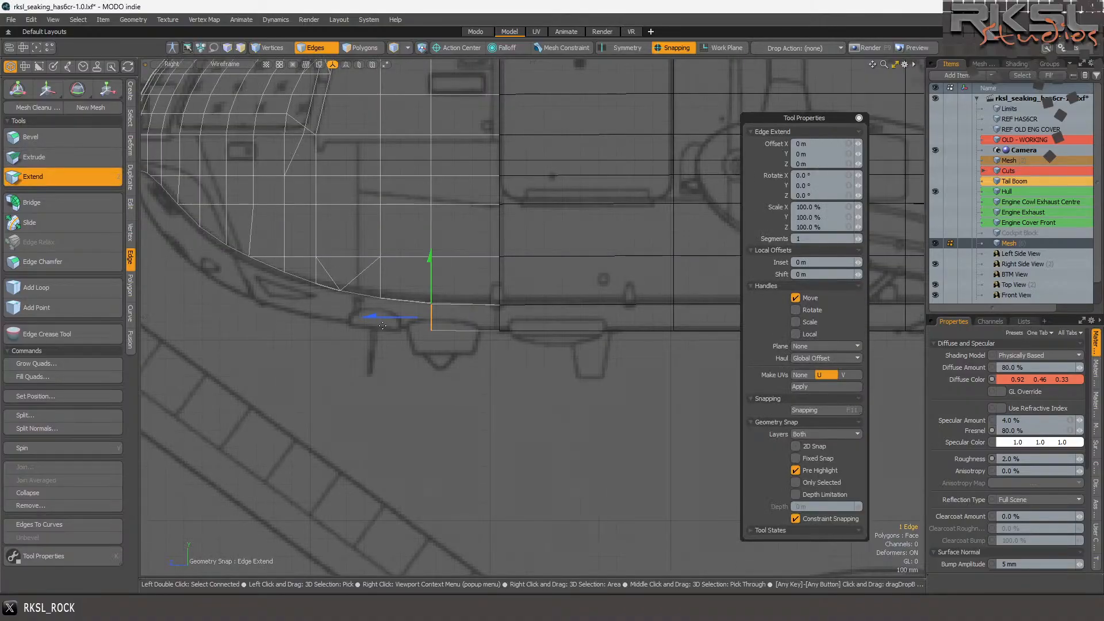
pyautogui.moveTo(390, 314); pyautogui.dragTo(126, 315)
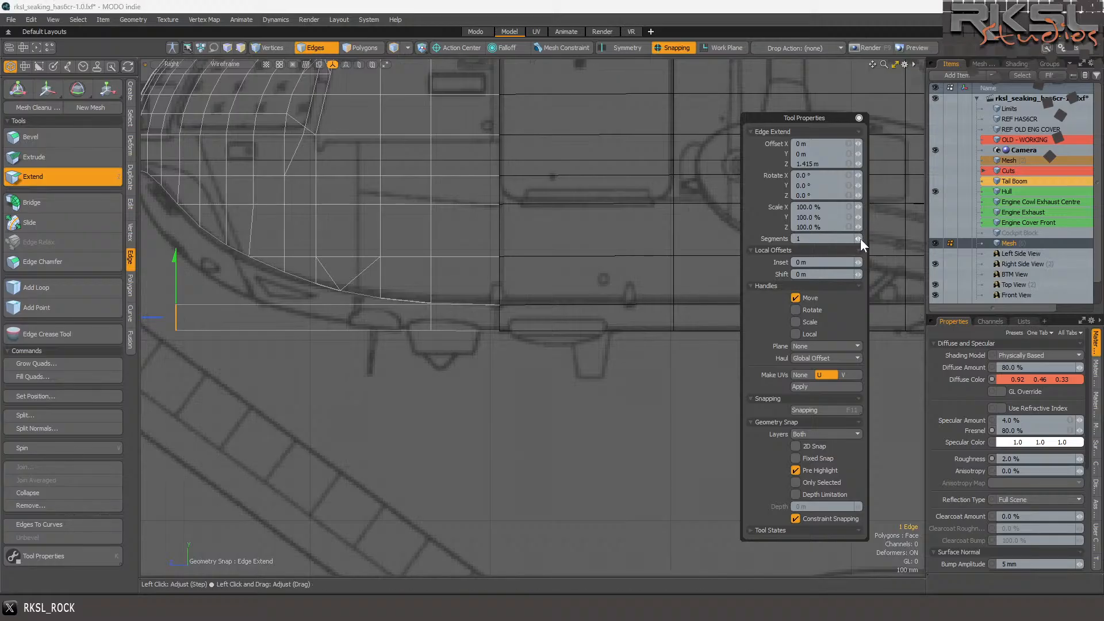
pyautogui.click(860, 239)
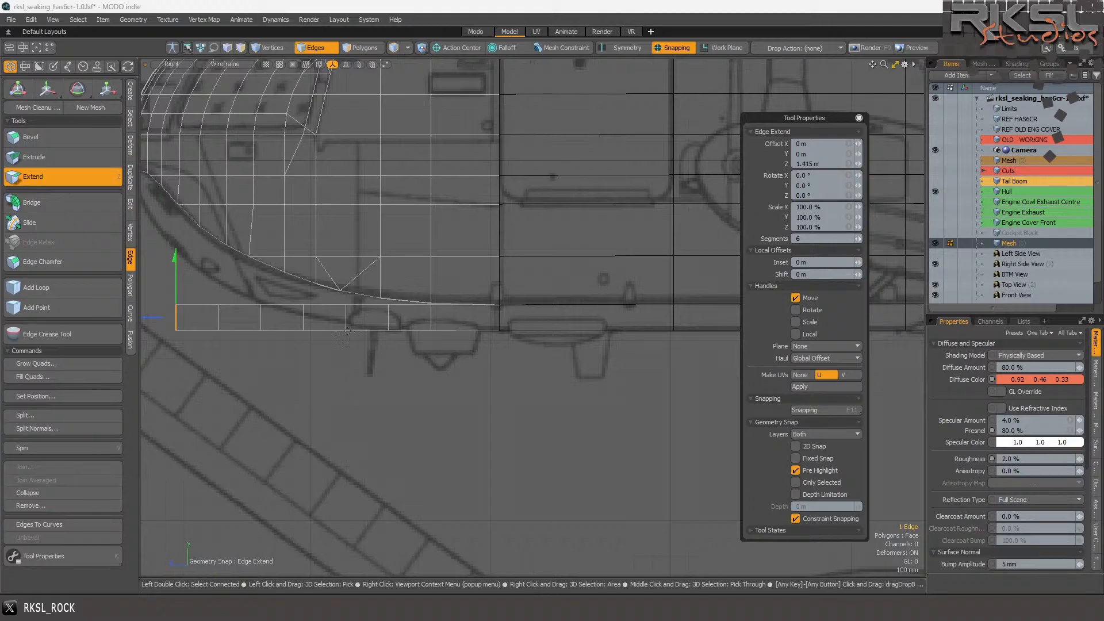
pyautogui.press('space')
# - Align the strip's rearmost new segment edge with the next nose vertex forward by scaling Z to 0% about that vertex
pyautogui.scroll(3, 430, 320)
pyautogui.click(520, 257)
pyautogui.scroll(3, 560, 192)
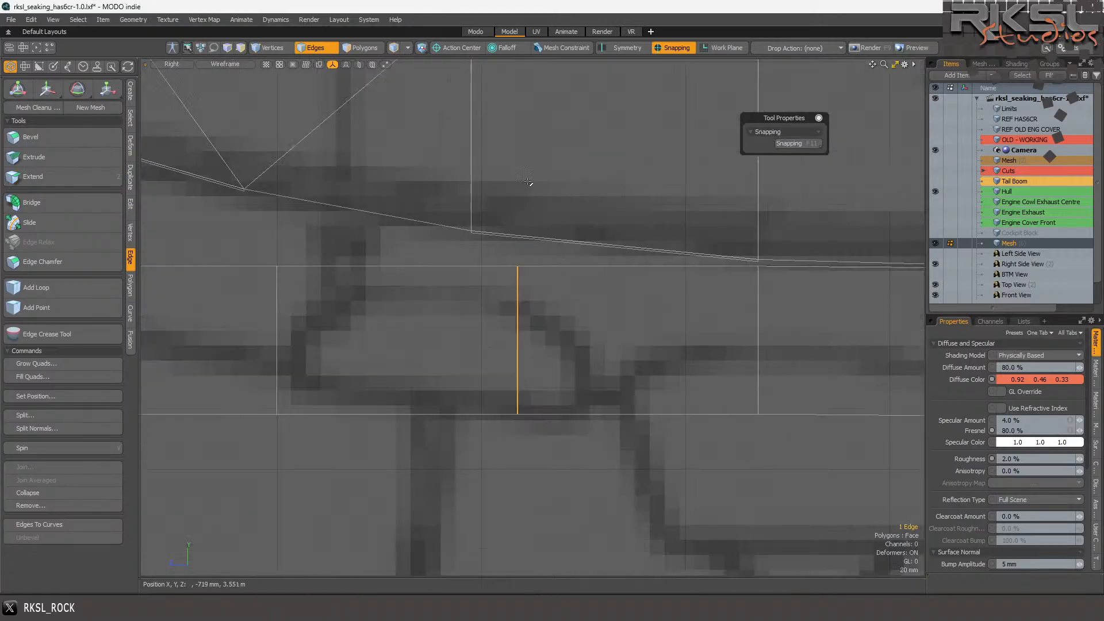
pyautogui.click(106, 87)
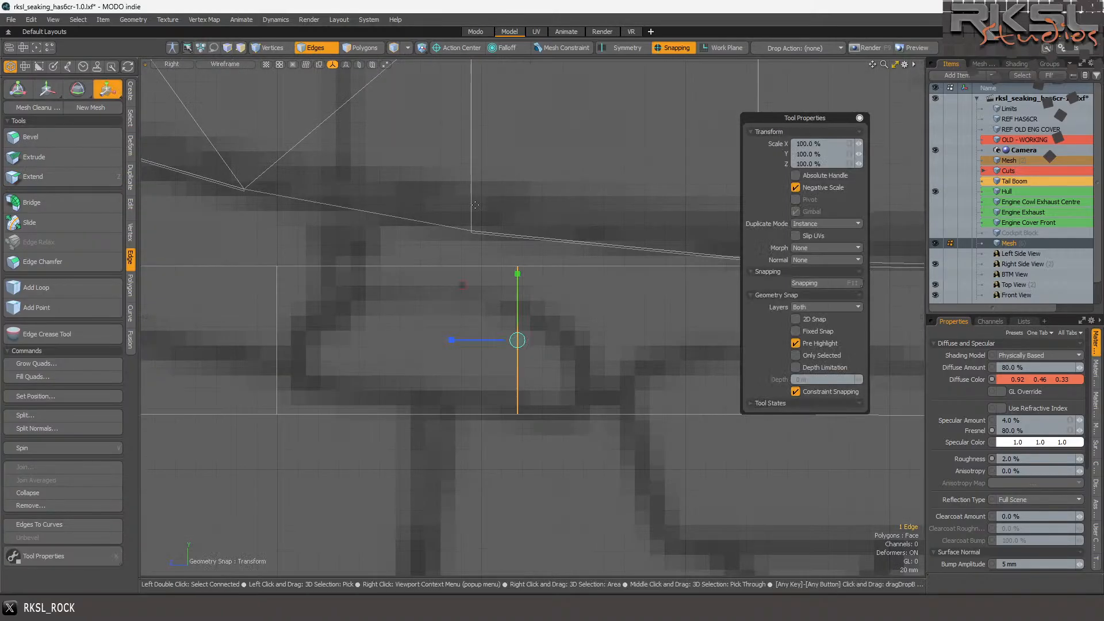
pyautogui.click(467, 232)
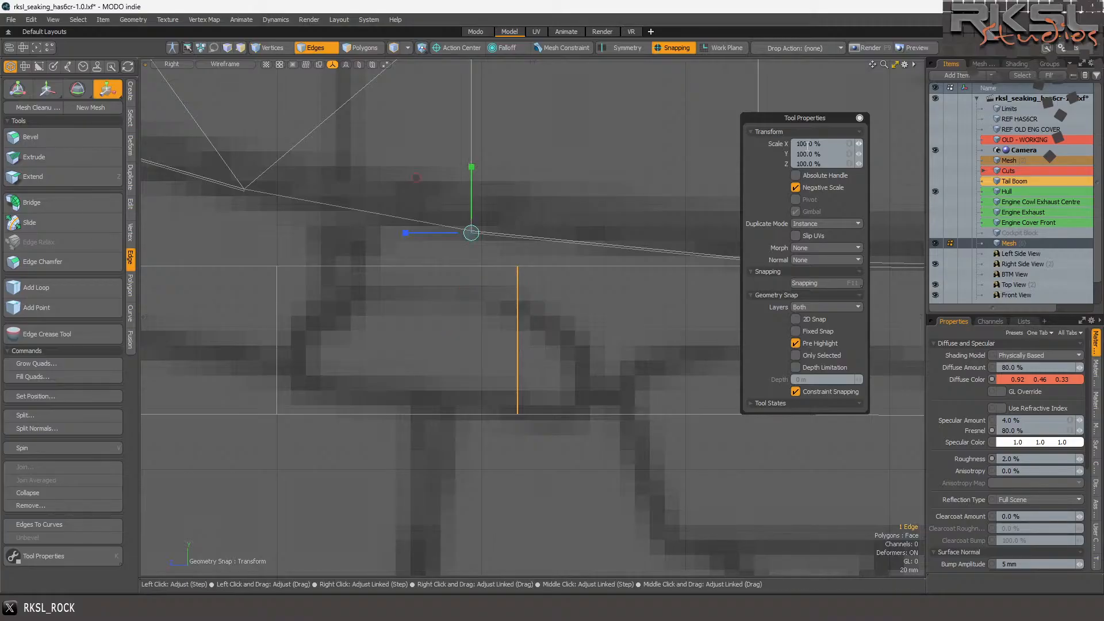
pyautogui.moveTo(822, 161); pyautogui.dragTo(690, 158)
pyautogui.write('0')
pyautogui.press('Return')
pyautogui.press('space')
pyautogui.scroll(-2, 546, 247)
pyautogui.scroll(-2, 506, 255)
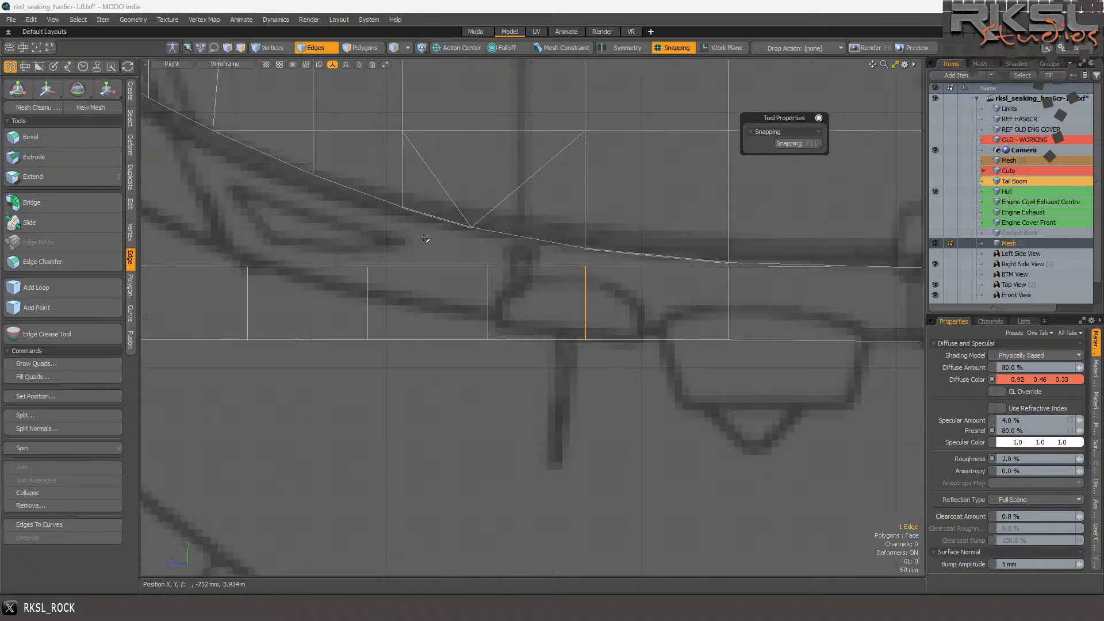
# - Align the strip's second segment edge with the vertex where the nose's diagonal edges meet, scaling Z to 0% about it
pyautogui.scroll(3, 465, 238)
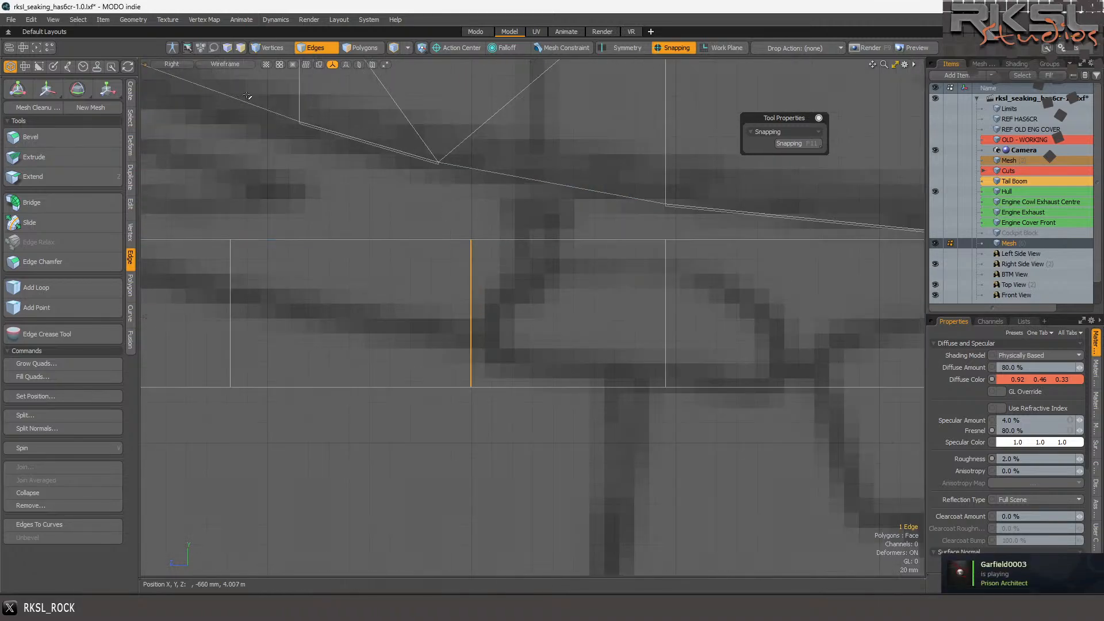
pyautogui.click(116, 87)
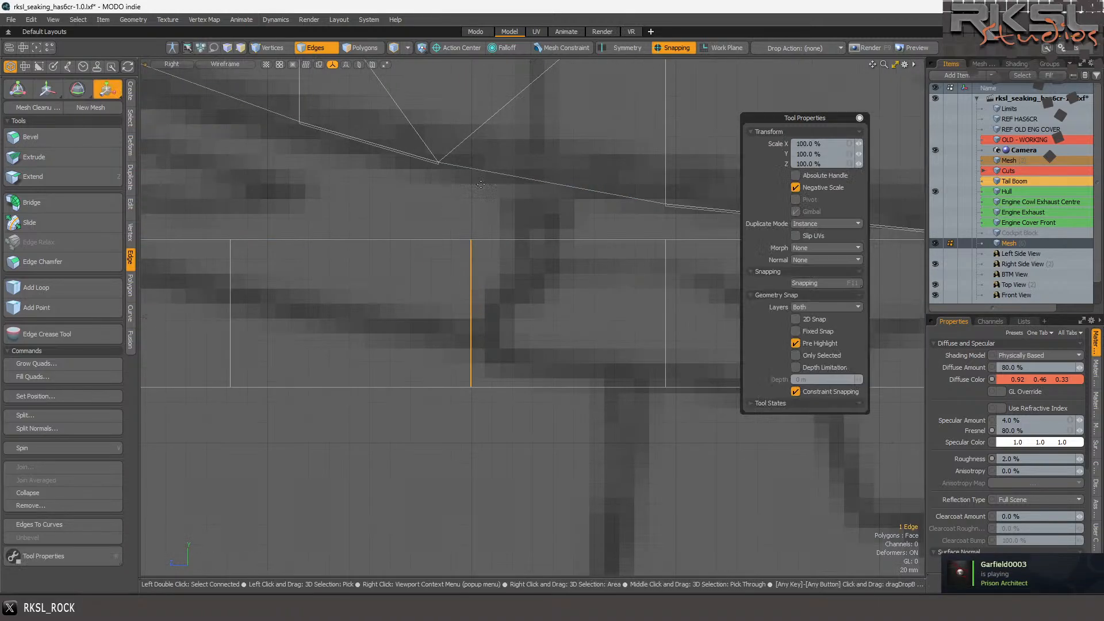
pyautogui.click(441, 157)
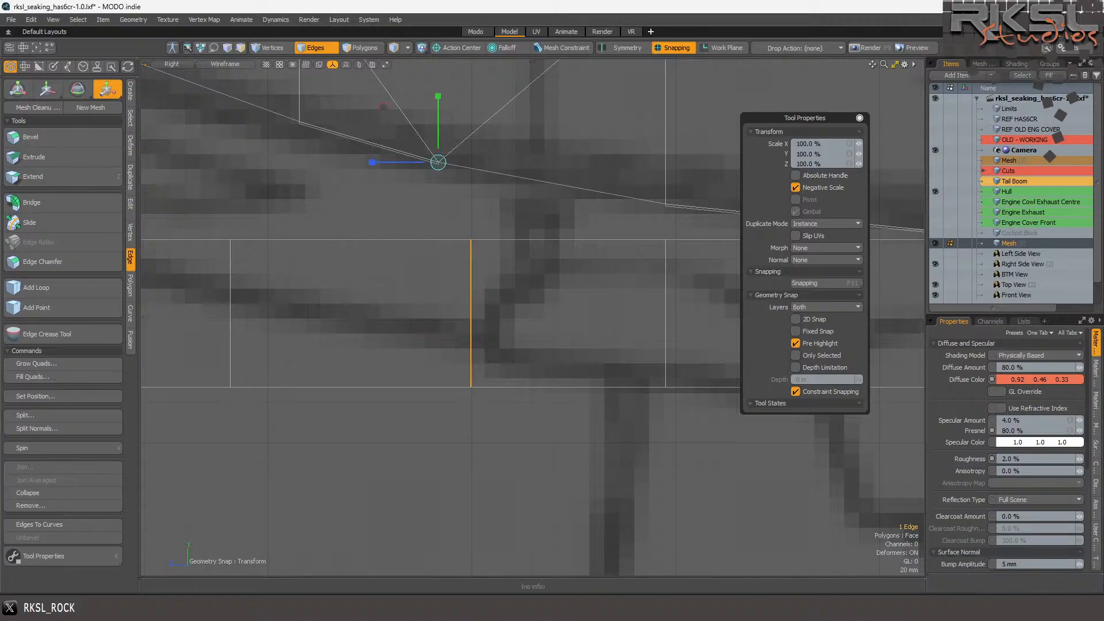
pyautogui.click(828, 164)
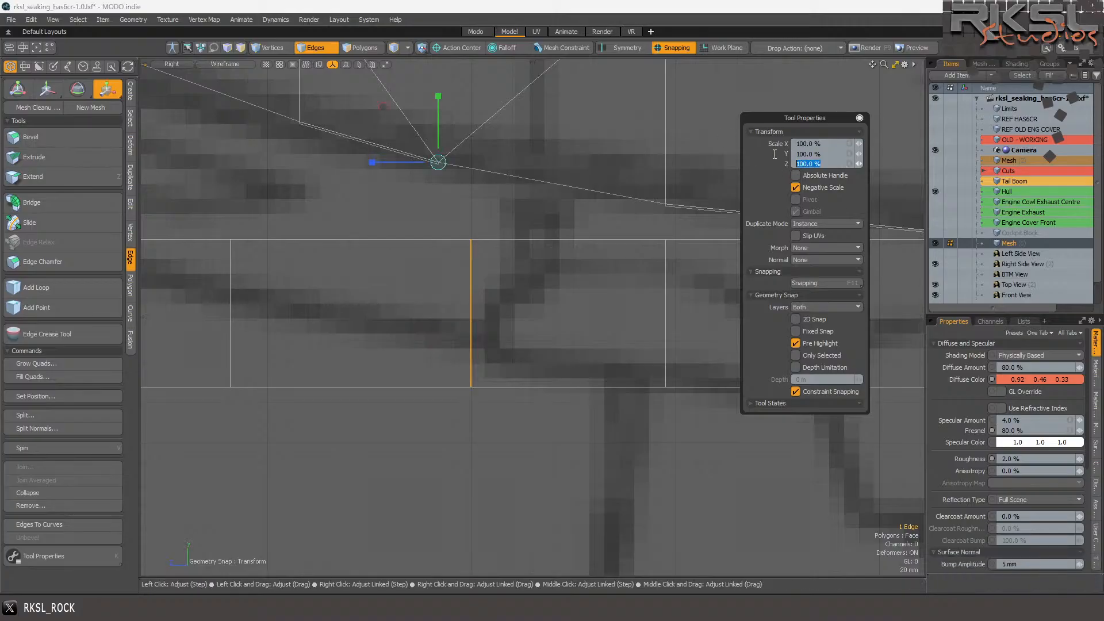
pyautogui.write('-100')
pyautogui.press('Return')
pyautogui.press('space')
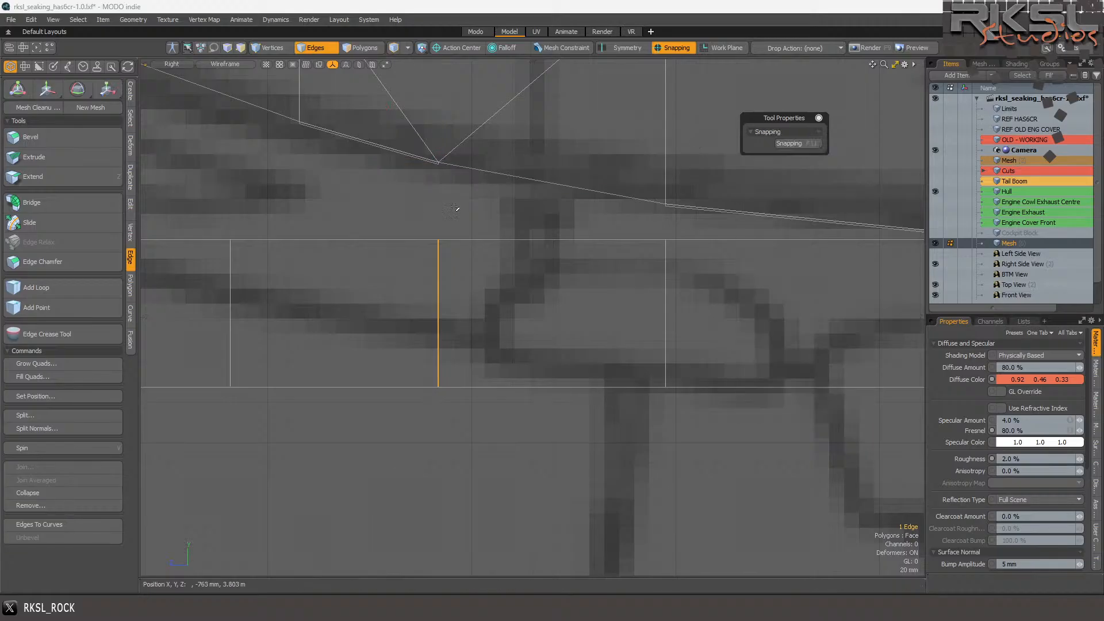
# - Align the strip's third segment edge with the nose vertex just ahead of the diagonal junction, scaling Z to 0% about it
pyautogui.scroll(-4, 297, 194)
pyautogui.scroll(1, 297, 194)
pyautogui.scroll(2, 298, 194)
pyautogui.moveTo(382, 204); pyautogui.dragTo(420, 437, button='right')
pyautogui.click(106, 89)
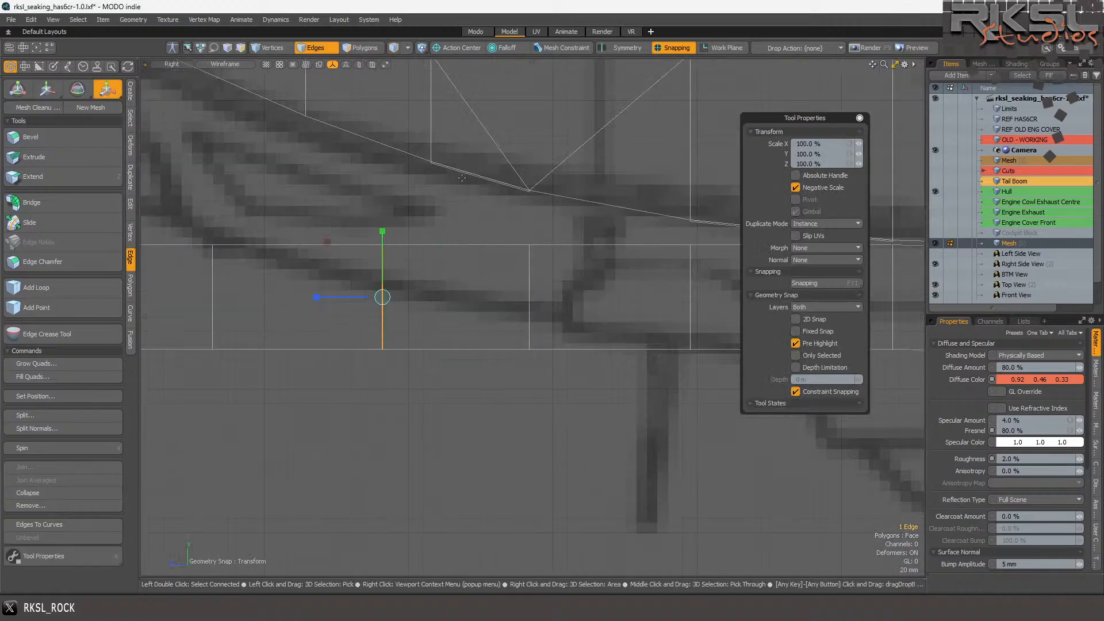
pyautogui.scroll(2, 462, 171)
pyautogui.click(395, 146)
pyautogui.click(836, 164)
pyautogui.write('0')
pyautogui.press('Return')
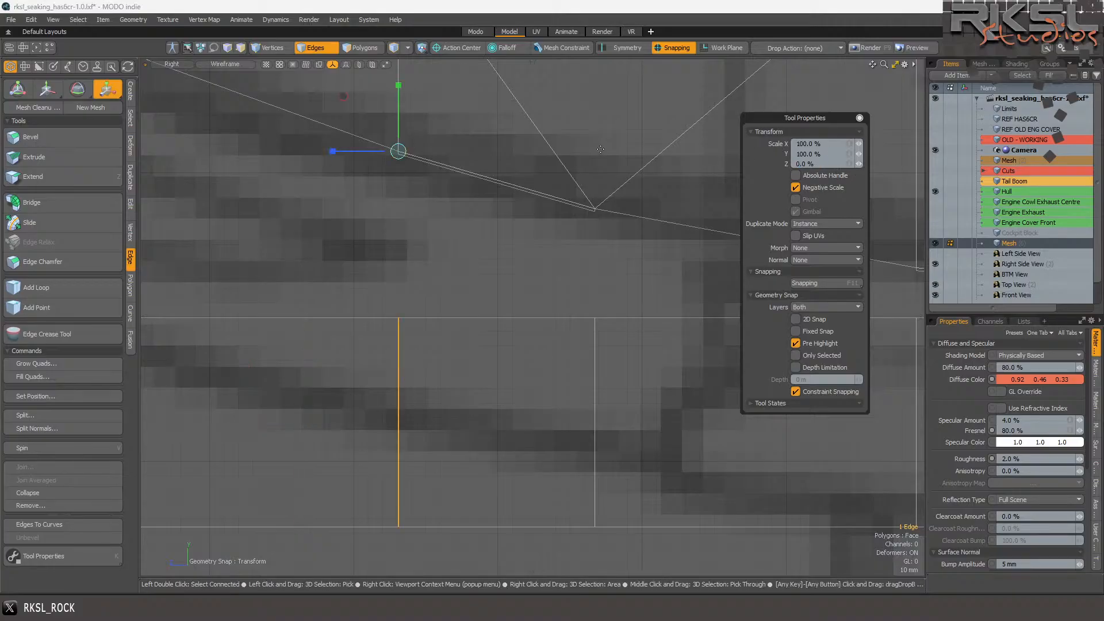
pyautogui.press('space')
# - Align the strip's fourth segment edge with the next lower nose outline vertex forward, scaling Z to 0% about it
pyautogui.scroll(-2, 615, 196)
pyautogui.scroll(1, 515, 192)
pyautogui.moveTo(485, 194)
pyautogui.mouseDown(button='right')
pyautogui.moveTo(396, 413)
pyautogui.moveTo(481, 429)
pyautogui.mouseUp(button='right')
pyautogui.click(106, 90)
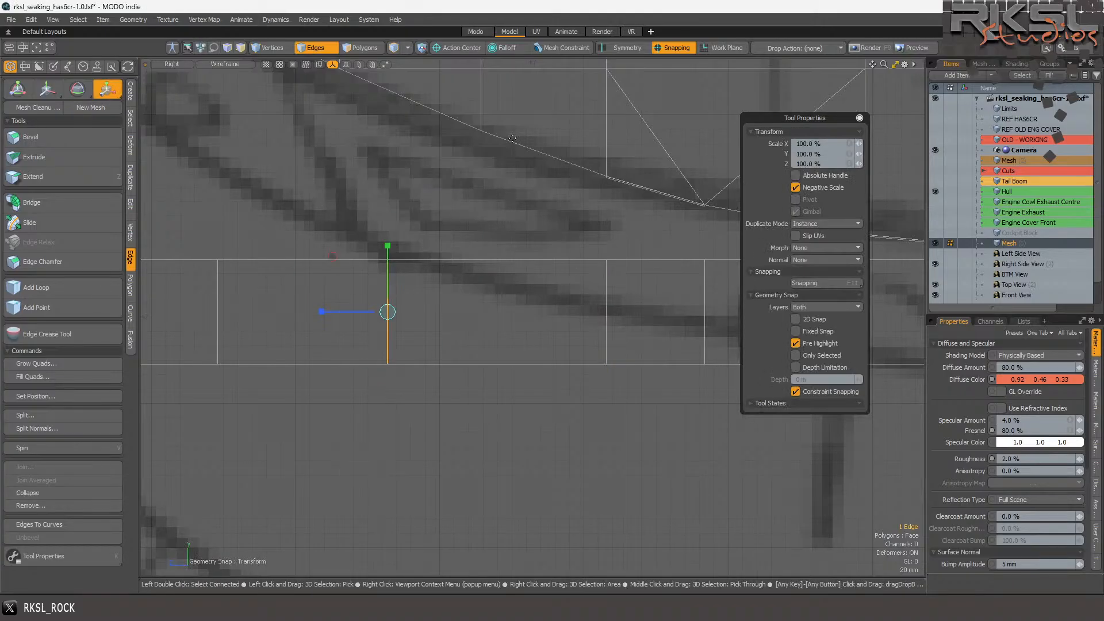
pyautogui.click(483, 126)
pyautogui.click(811, 164)
pyautogui.write('0')
pyautogui.press('Return')
pyautogui.press('space')
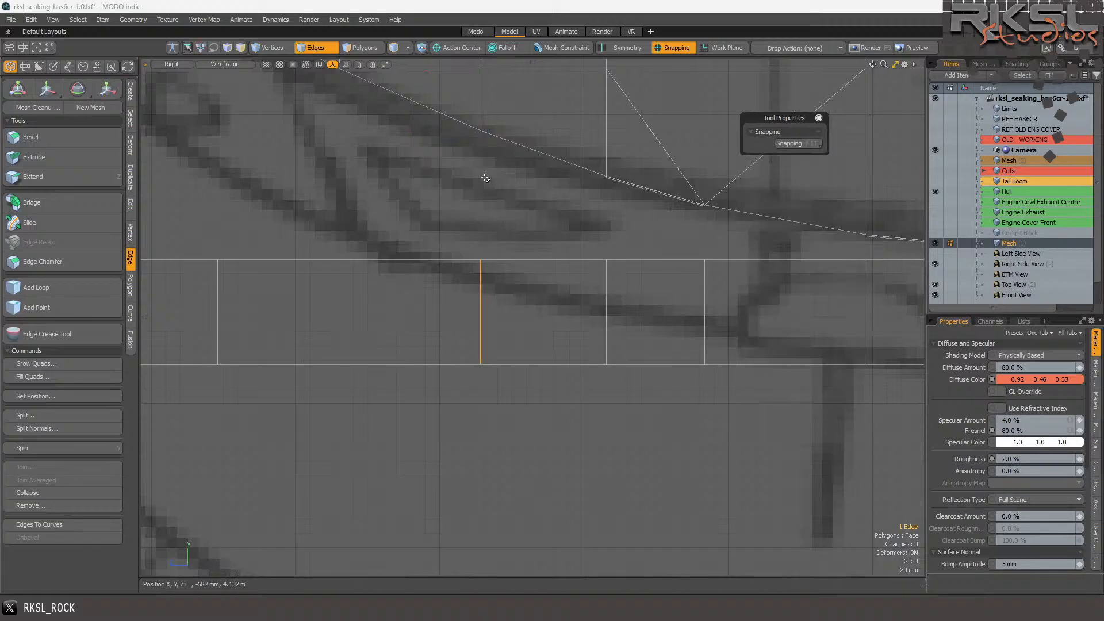
# - Align the strip's fifth segment edge with the following nose outline vertex, at the front end of the lowest horizontal edge line, using Z scale 0%
pyautogui.scroll(-5, 436, 202)
pyautogui.scroll(5, 396, 178)
pyautogui.moveTo(394, 175); pyautogui.dragTo(269, 494, button='right')
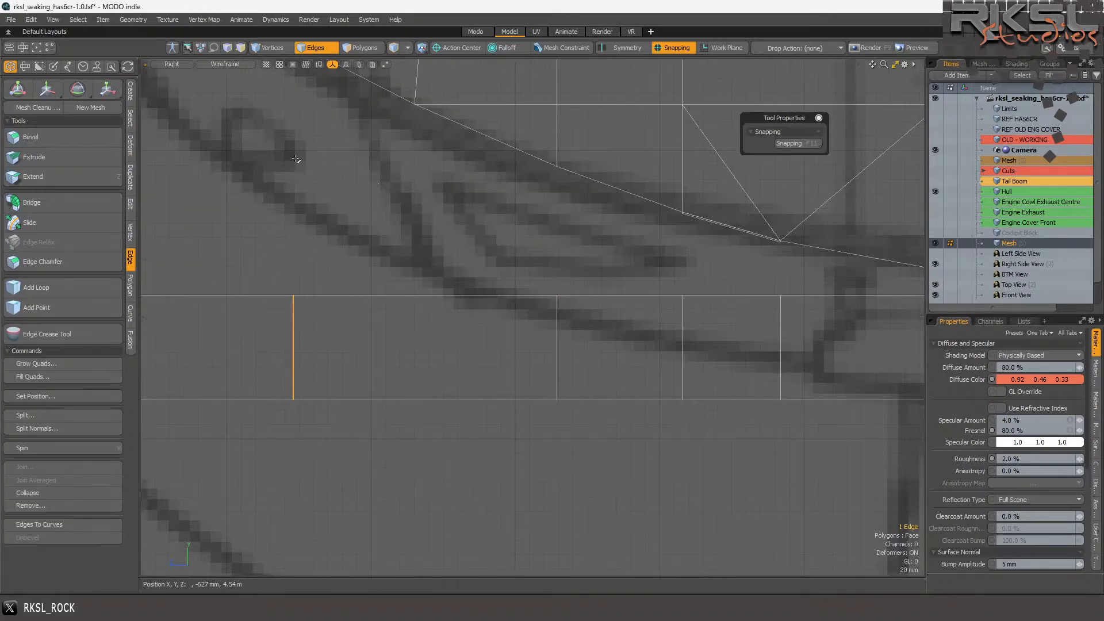
pyautogui.click(107, 90)
pyautogui.click(416, 104)
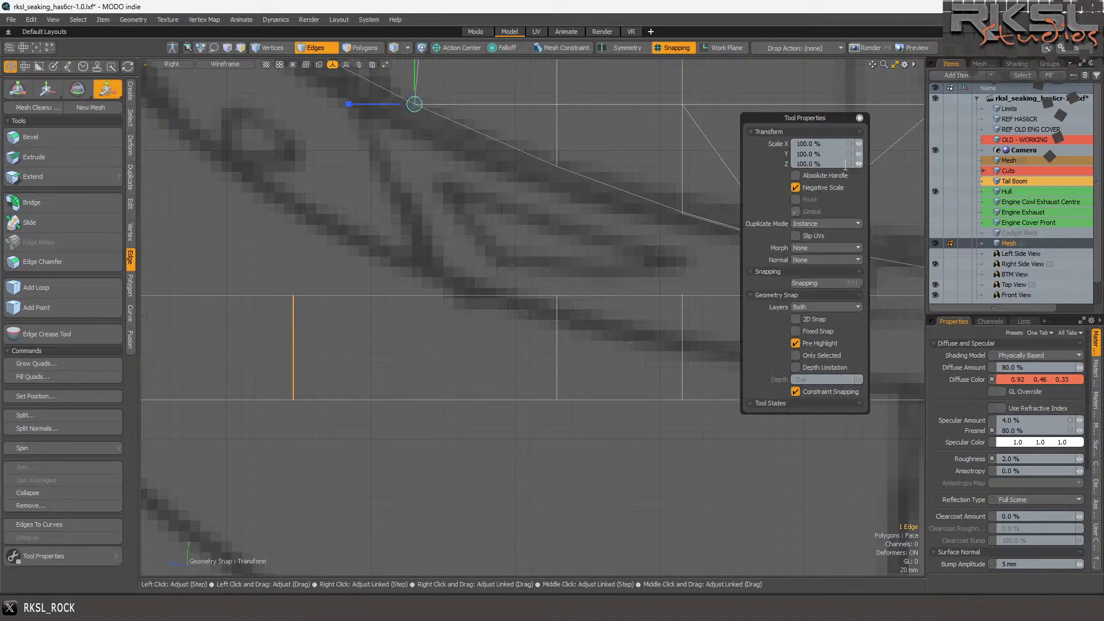
pyautogui.moveTo(828, 161); pyautogui.dragTo(691, 160)
pyautogui.write('0')
pyautogui.press('Return')
pyautogui.press('q')
# - Align the strip's foremost end edge with the next nose outline vertex forward by scaling Z to 0% about that vertex
pyautogui.scroll(-5, 527, 289)
pyautogui.scroll(4, 458, 204)
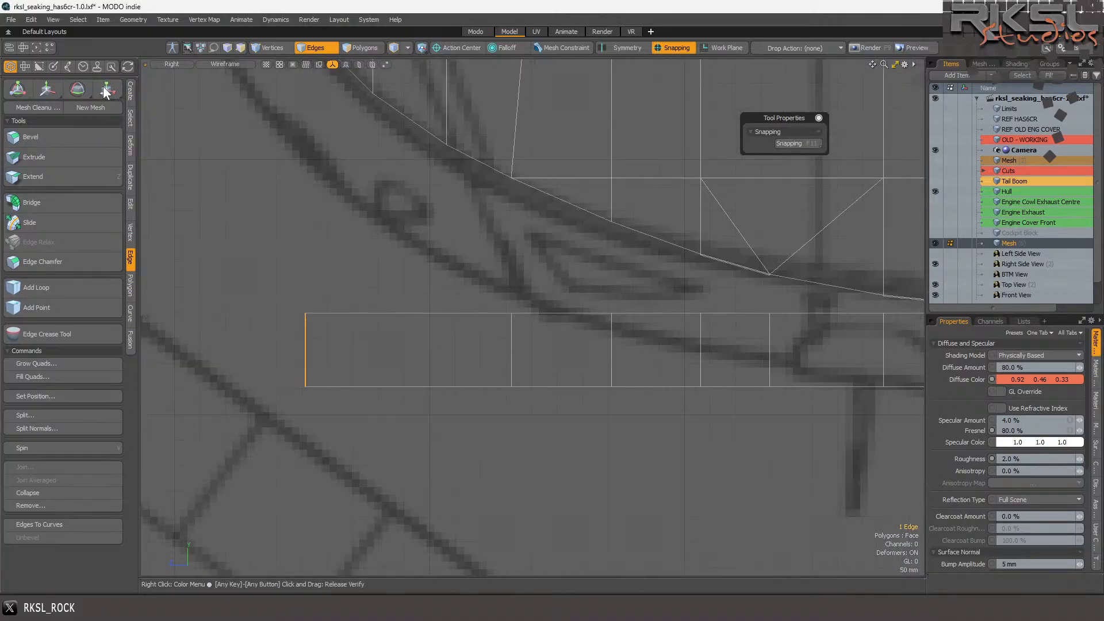
pyautogui.press('r')
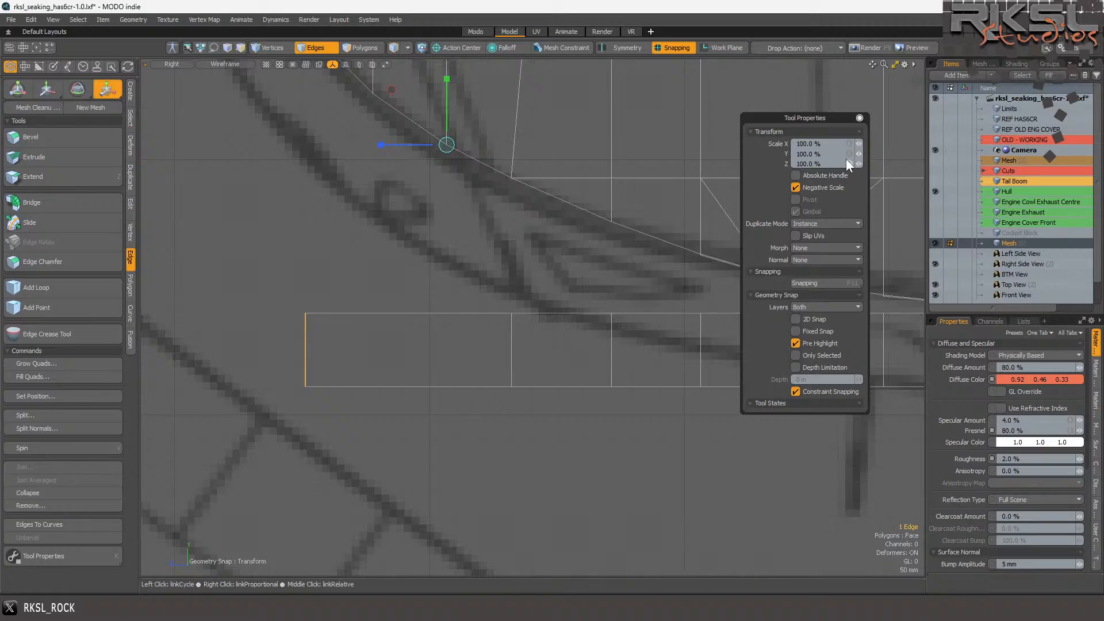
pyautogui.moveTo(831, 165); pyautogui.dragTo(532, 109)
pyautogui.press('Return')
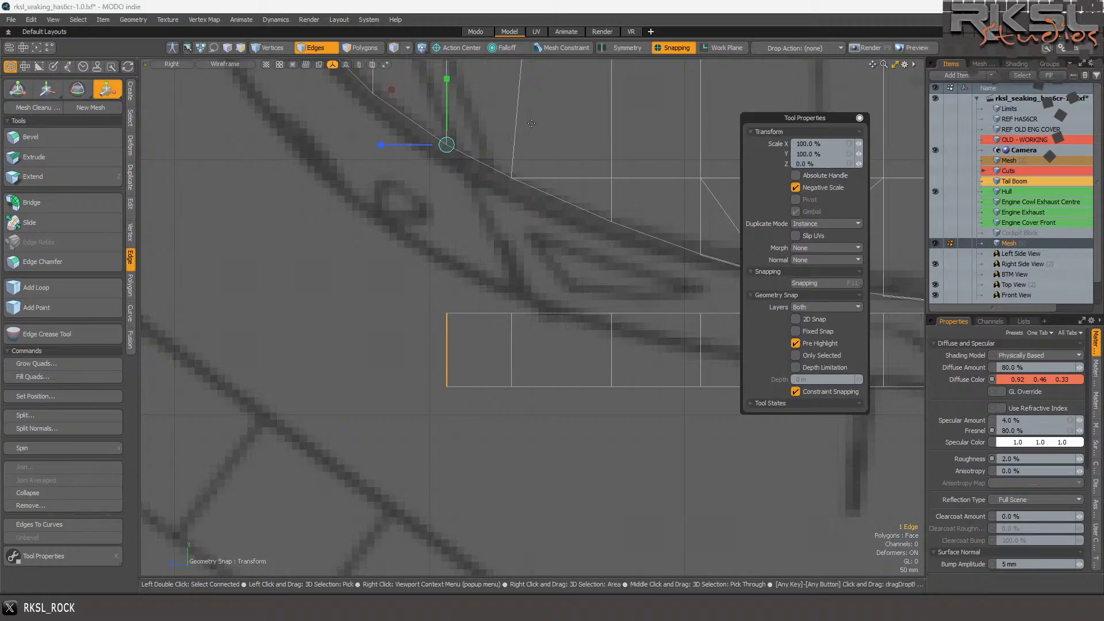
pyautogui.press('space')
# - Select all edges of the strip's five foremost panels and move them up 6 mm in Y
pyautogui.scroll(-5, 426, 253)
pyautogui.scroll(4, 490, 259)
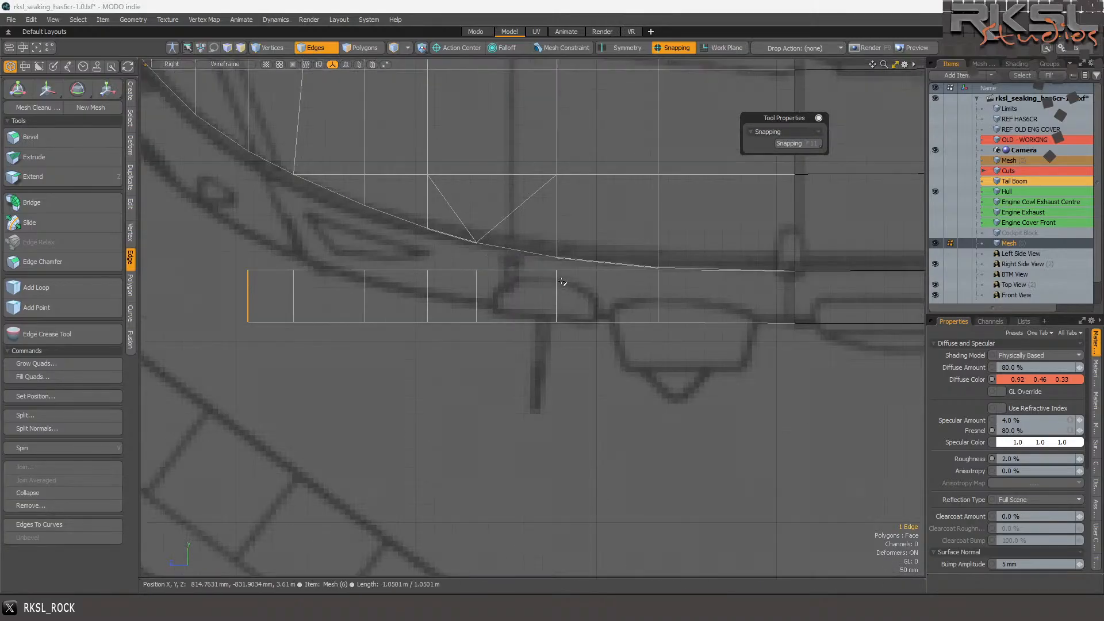
pyautogui.moveTo(155, 274); pyautogui.dragTo(595, 420, button='right')
pyautogui.scroll(2, 560, 279)
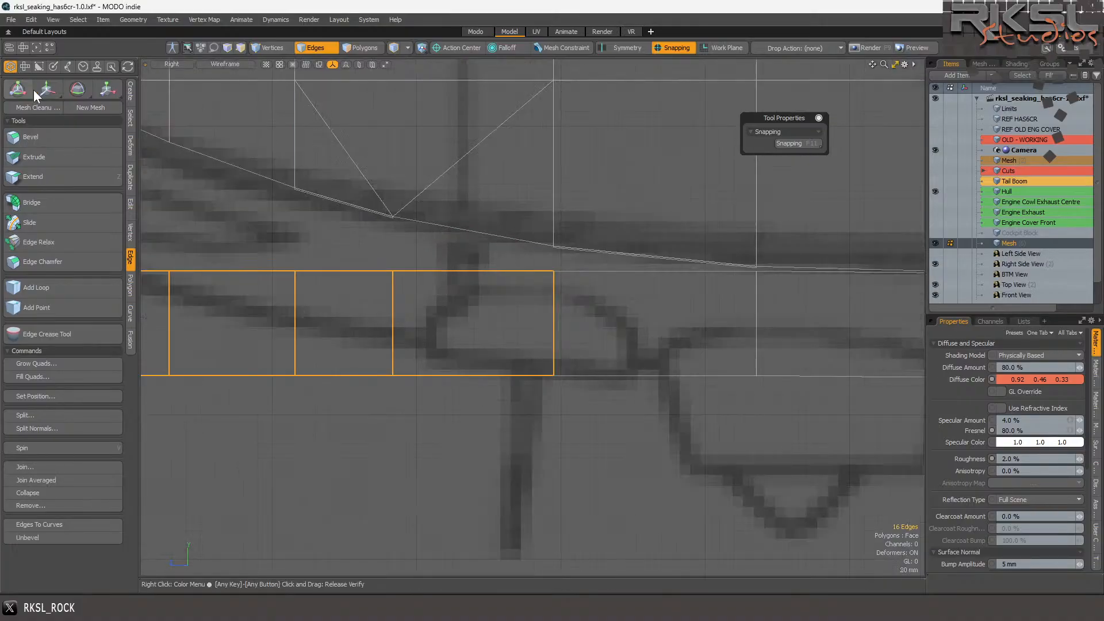
pyautogui.click(48, 91)
pyautogui.click(461, 298)
pyautogui.moveTo(458, 281); pyautogui.dragTo(461, 289)
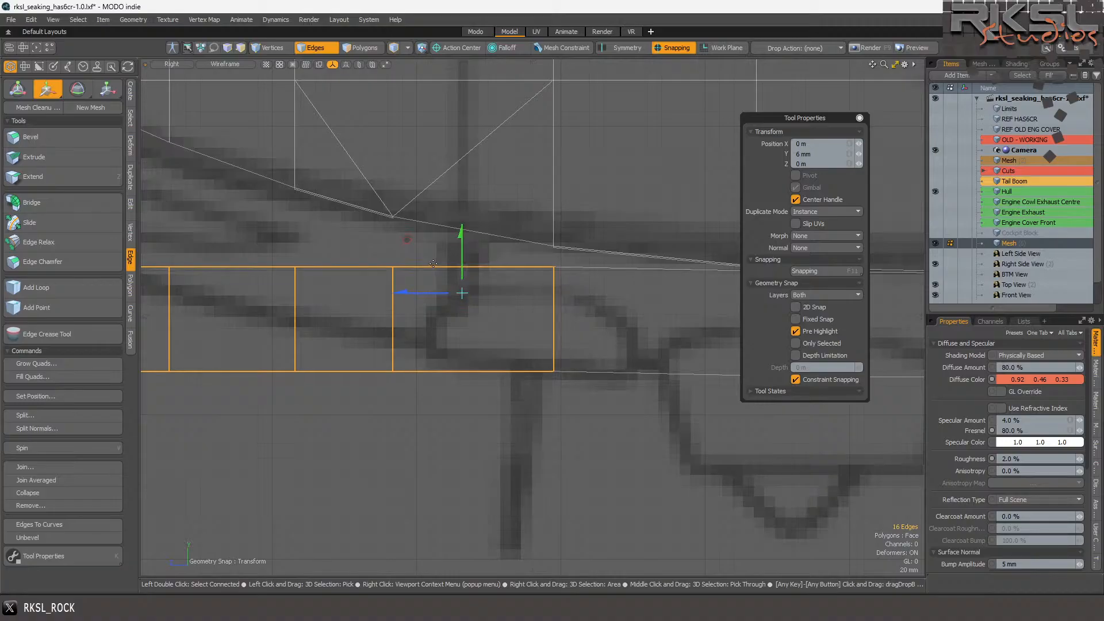
pyautogui.press('space')
# - Reduce the selection to all edges of the strip's four foremost panels and raise them in Y to follow the reference outline
pyautogui.scroll(-3, 438, 269)
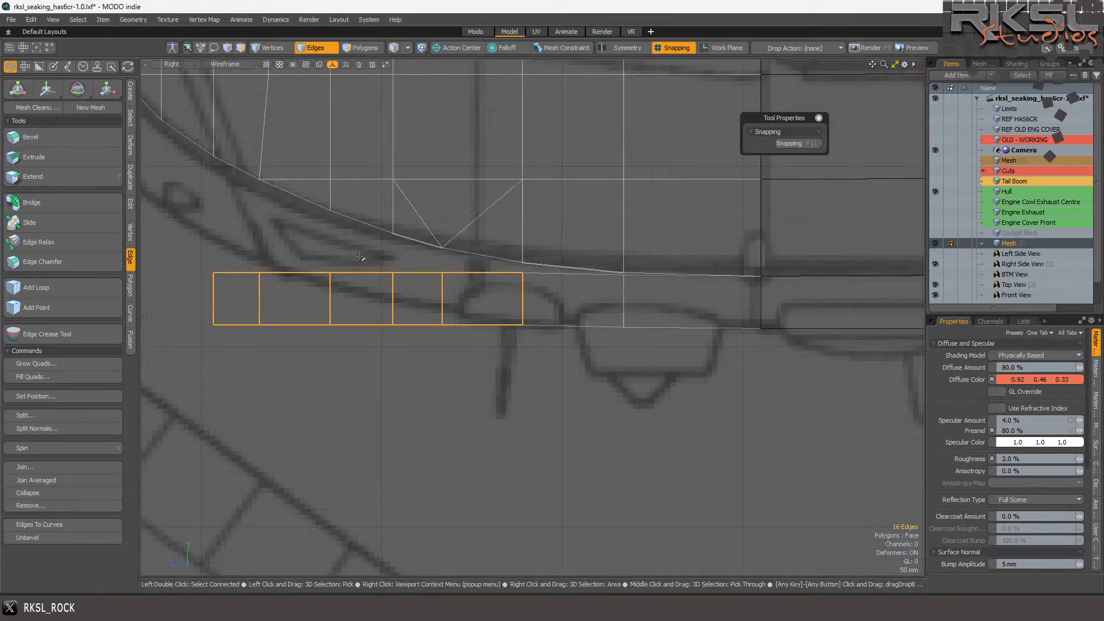
pyautogui.scroll(2, 362, 258)
pyautogui.moveTo(527, 282)
pyautogui.mouseDown(button='right')
pyautogui.moveTo(236, 246)
pyautogui.moveTo(251, 455)
pyautogui.moveTo(490, 347)
pyautogui.mouseUp(button='right')
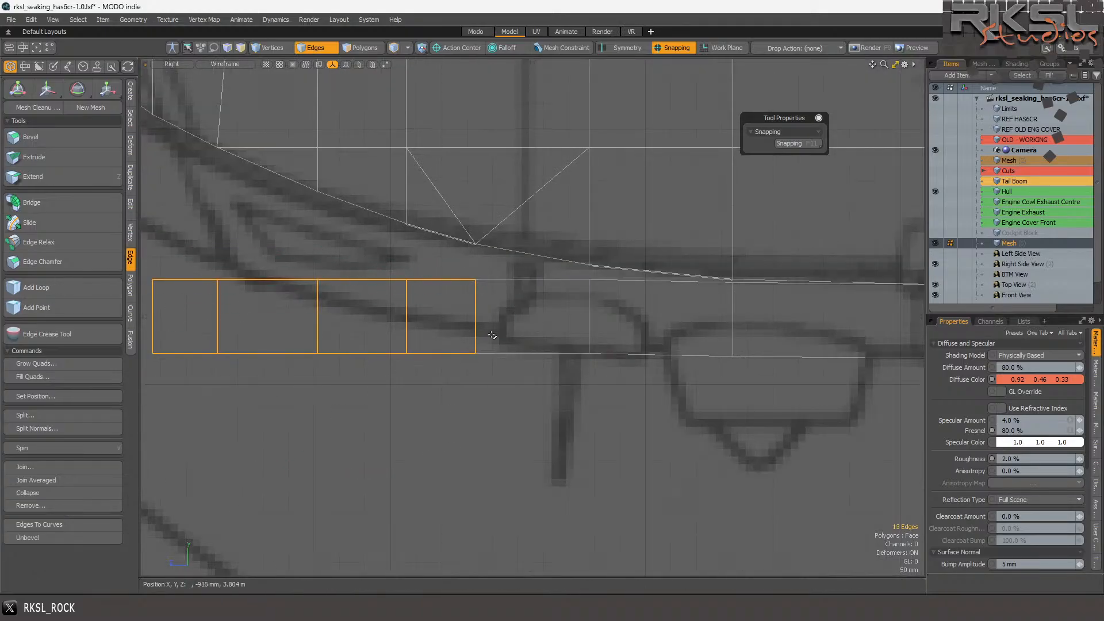
pyautogui.scroll(2, 494, 326)
pyautogui.click(46, 88)
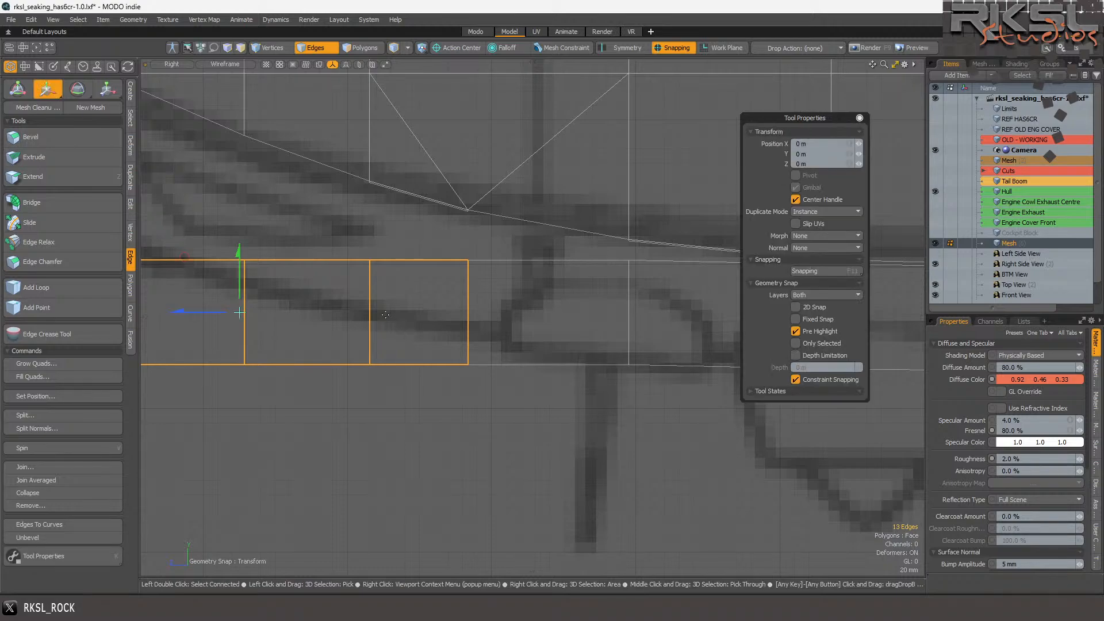
pyautogui.click(417, 336)
pyautogui.moveTo(416, 308); pyautogui.dragTo(410, 288)
pyautogui.press('space')
# - Select the upright segment edge just behind those four panels and move it up 7 mm in Y
pyautogui.click(627, 337)
pyautogui.press('w')
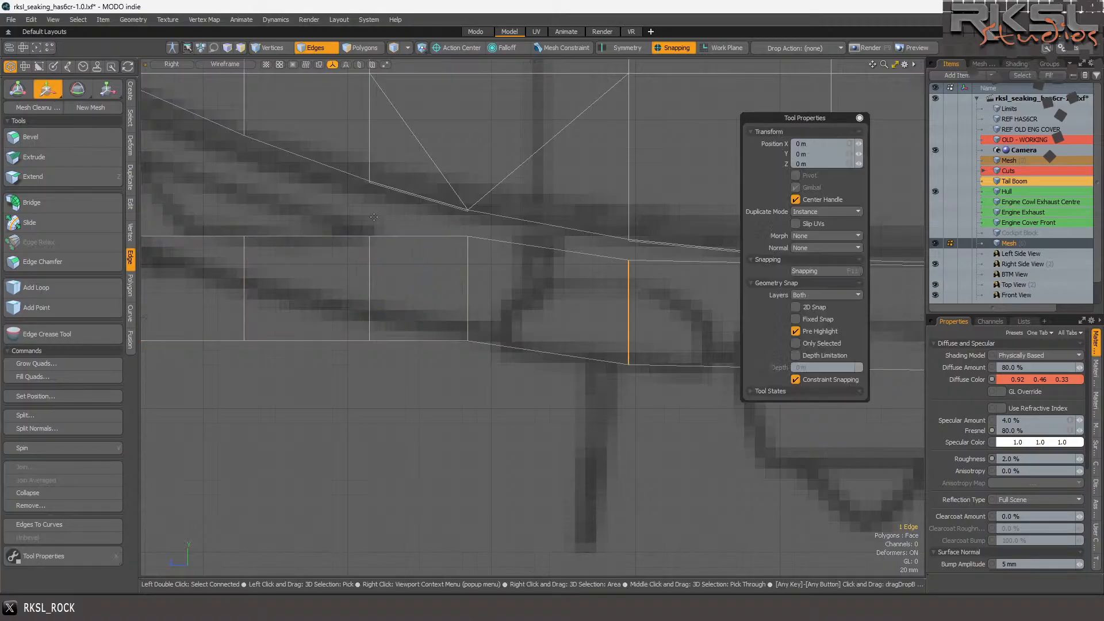
pyautogui.moveTo(592, 285); pyautogui.dragTo(592, 280)
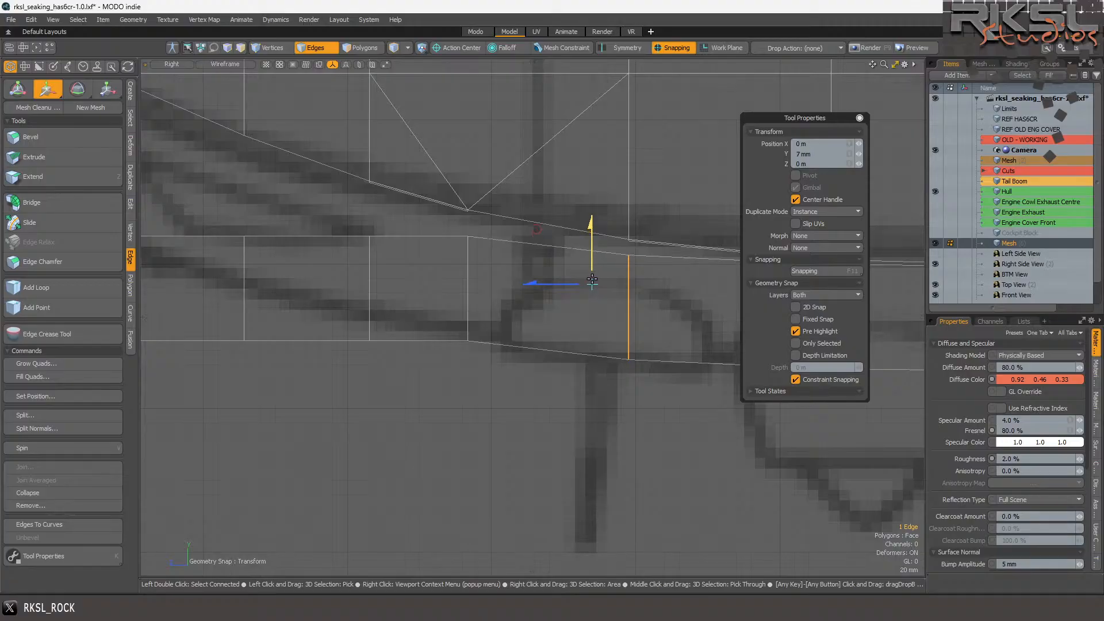
pyautogui.press('space')
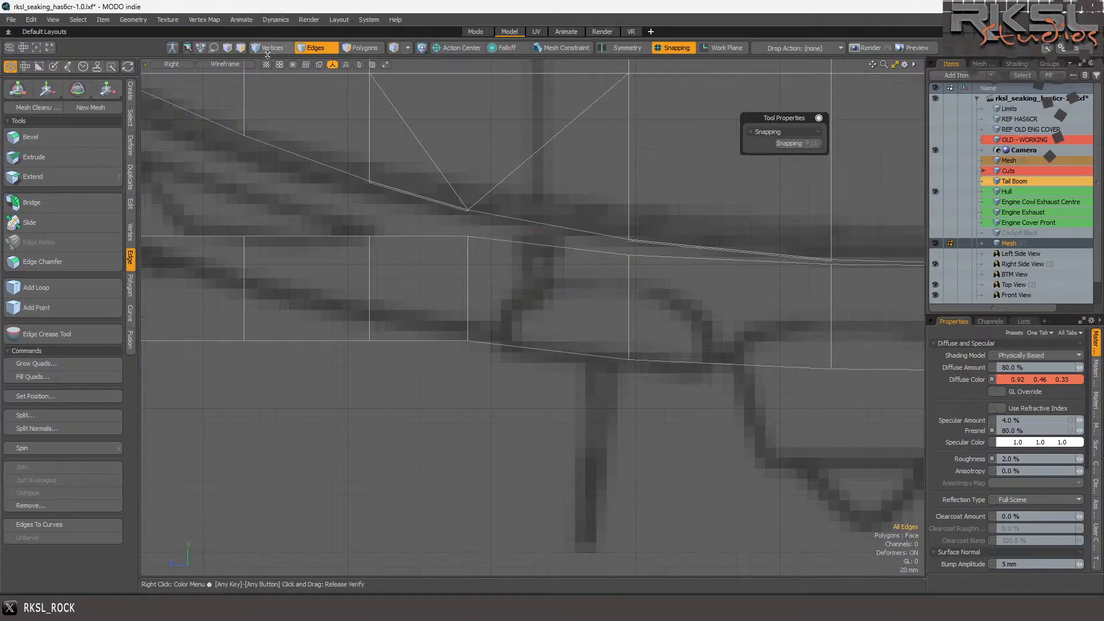
# - Select the four foremost panels' edges and rotate them about -10.5° in X around their rear upper corner
pyautogui.moveTo(496, 231)
pyautogui.mouseDown(button='right')
pyautogui.moveTo(144, 190)
pyautogui.moveTo(550, 485)
pyautogui.mouseUp(button='right')
pyautogui.scroll(-2, 491, 375)
pyautogui.scroll(1, 374, 351)
pyautogui.moveTo(375, 351)
pyautogui.keyDown('shift'); pyautogui.mouseDown(button='right')
pyautogui.moveTo(397, 247)
pyautogui.moveTo(431, 397)
pyautogui.moveTo(402, 345)
pyautogui.mouseUp(button='right'); pyautogui.keyUp('shift')
pyautogui.press('e')
pyautogui.scroll(2, 523, 307)
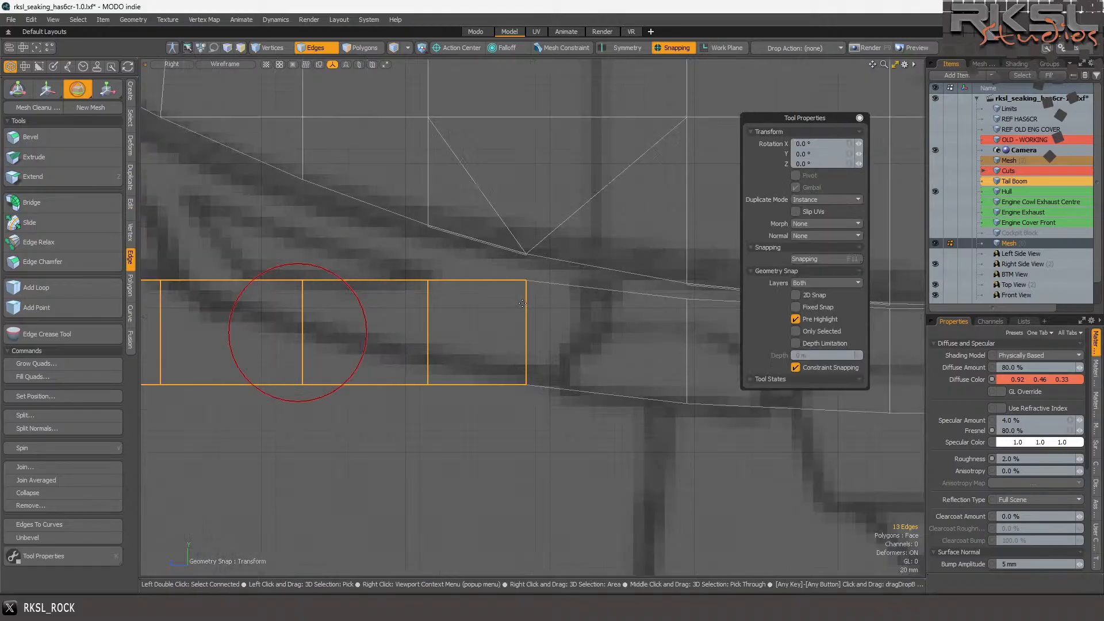
pyautogui.moveTo(527, 277); pyautogui.dragTo(533, 281)
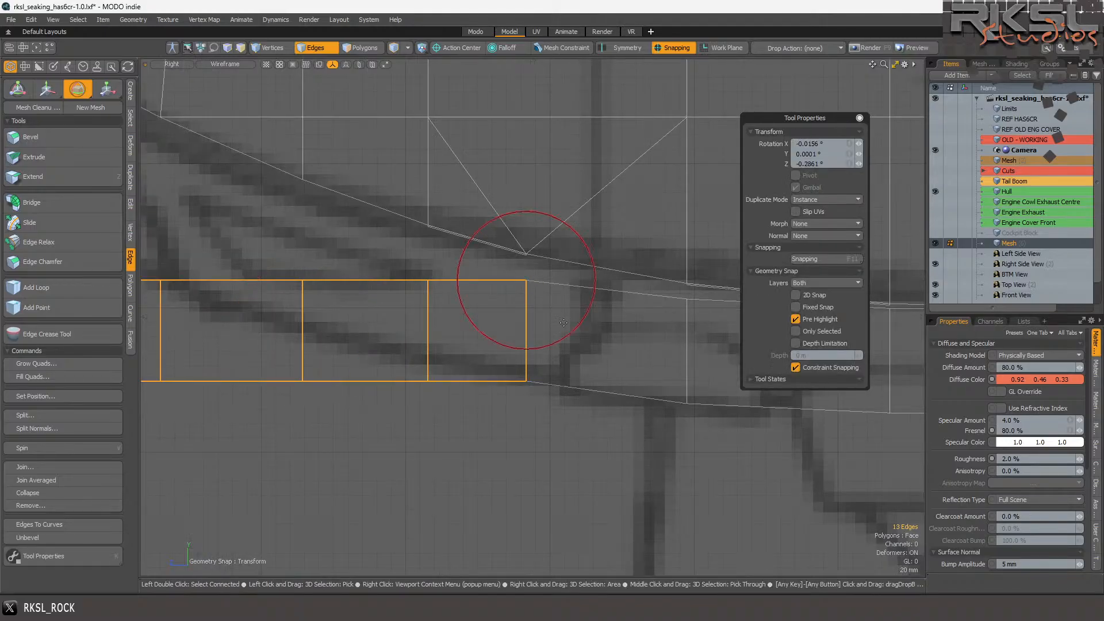
pyautogui.moveTo(572, 337); pyautogui.dragTo(514, 285)
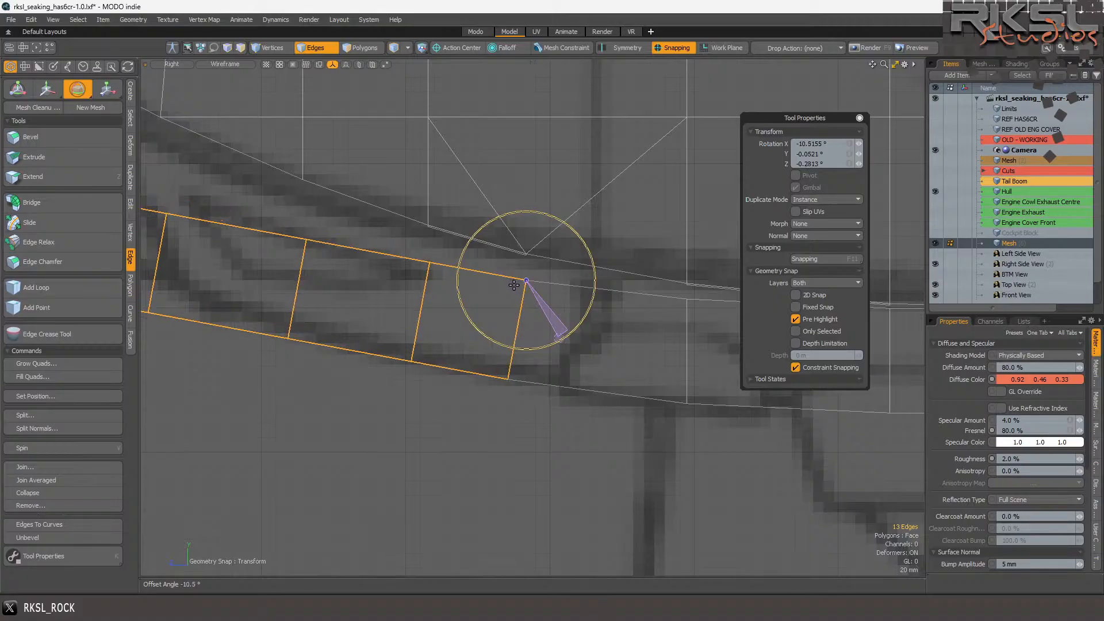
pyautogui.press('q')
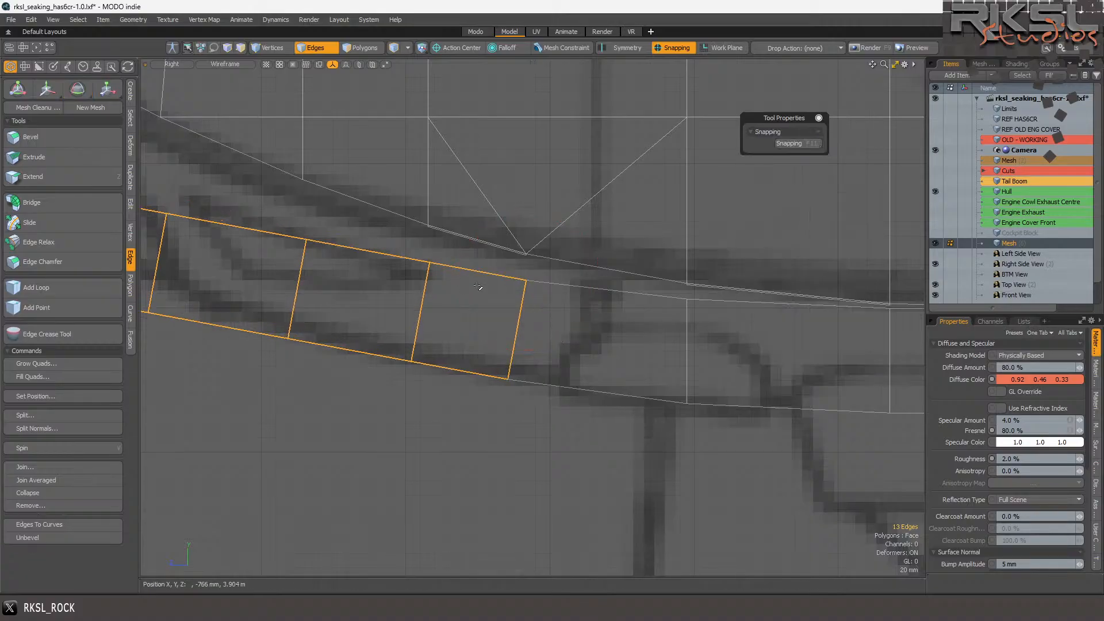
# - Limit the selection to the three foremost panels and snap their rear upper corner onto the nose outline vertex directly above
pyautogui.moveTo(490, 258)
pyautogui.keyDown('ctrl'); pyautogui.mouseDown()
pyautogui.moveTo(468, 410)
pyautogui.moveTo(539, 346)
pyautogui.mouseUp(); pyautogui.keyUp('ctrl')
pyautogui.keyDown('ctrl'); pyautogui.scroll(-3, 475, 310); pyautogui.keyUp('ctrl')
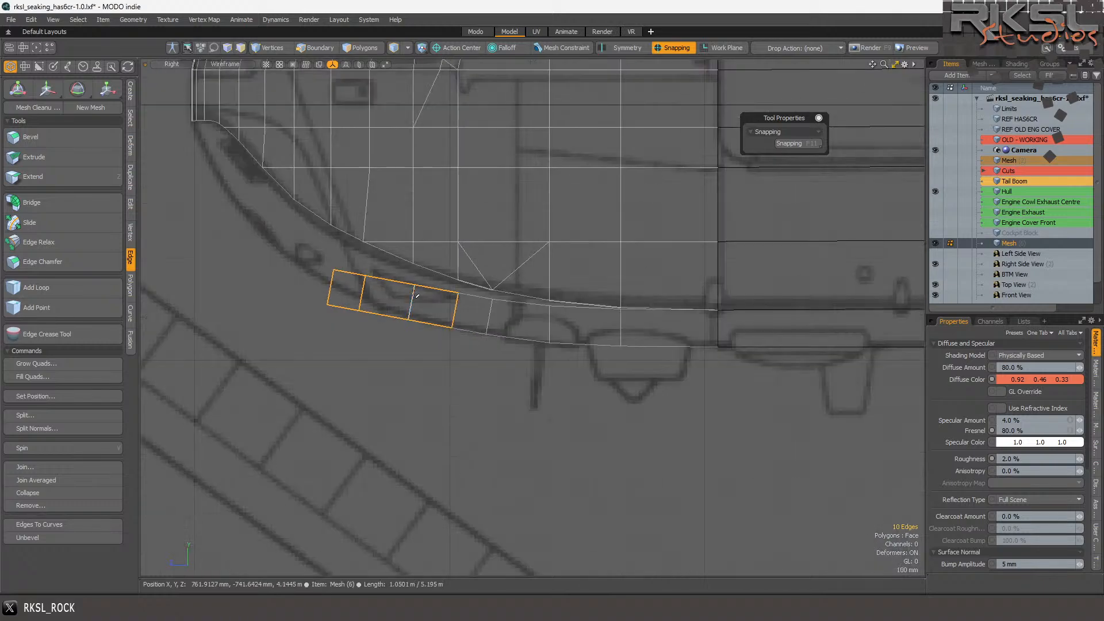
pyautogui.scroll(5, 414, 294)
pyautogui.press('2')
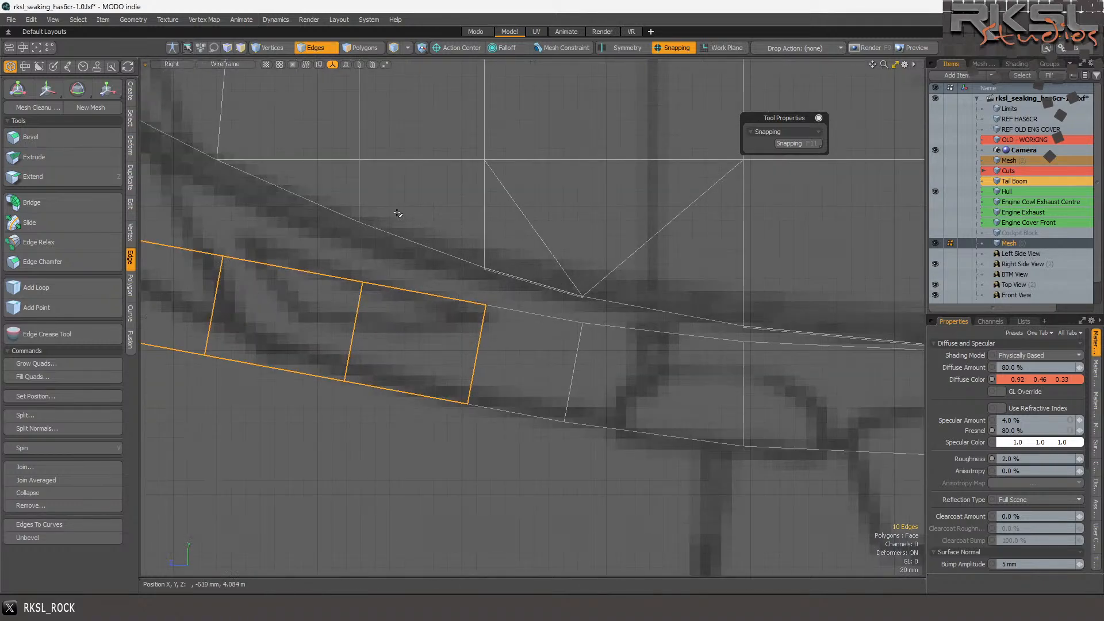
pyautogui.click(47, 90)
pyautogui.scroll(2, 487, 304)
pyautogui.click(485, 305)
pyautogui.moveTo(487, 306); pyautogui.dragTo(473, 264)
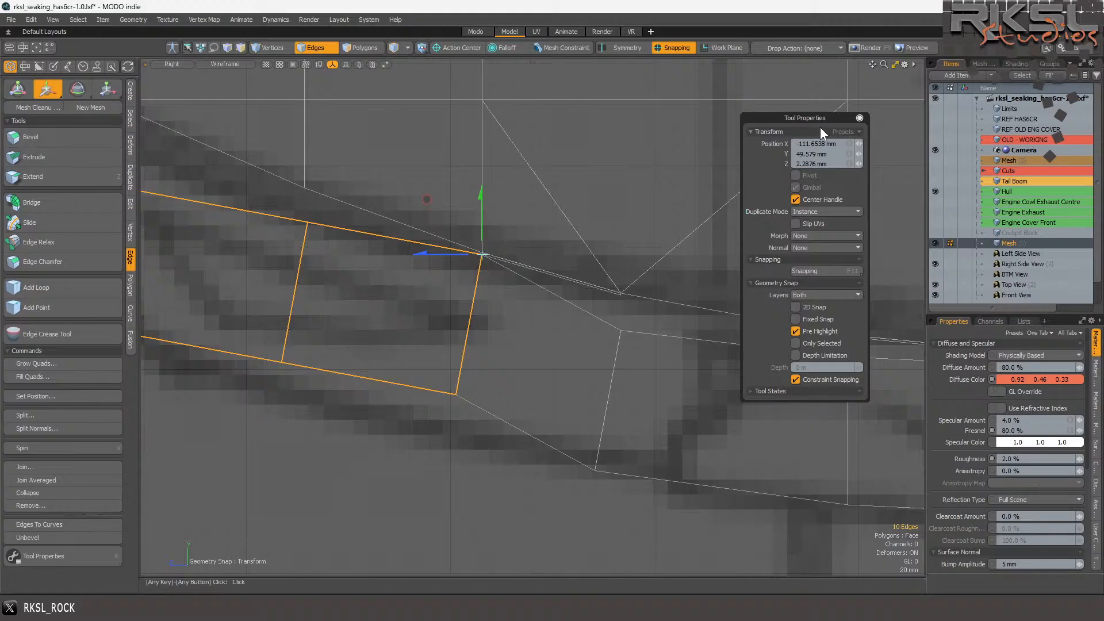
# - Set the three panels' X and Y position offsets to 0, keeping only the snapped Z shift
pyautogui.click(837, 143)
pyautogui.write('0')
pyautogui.press('Return')
pyautogui.press('Tab')
pyautogui.write('0')
pyautogui.press('Return')
pyautogui.press('space')
# - Limit the selection to the two foremost panels and snap their rear upper corner onto the nose outline vertex above it
pyautogui.scroll(-2, 390, 276)
pyautogui.keyDown('ctrl'); pyautogui.moveTo(391, 276); pyautogui.dragTo(373, 428); pyautogui.keyUp('ctrl')
pyautogui.keyDown('ctrl'); pyautogui.moveTo(488, 323); pyautogui.dragTo(408, 351); pyautogui.keyUp('ctrl')
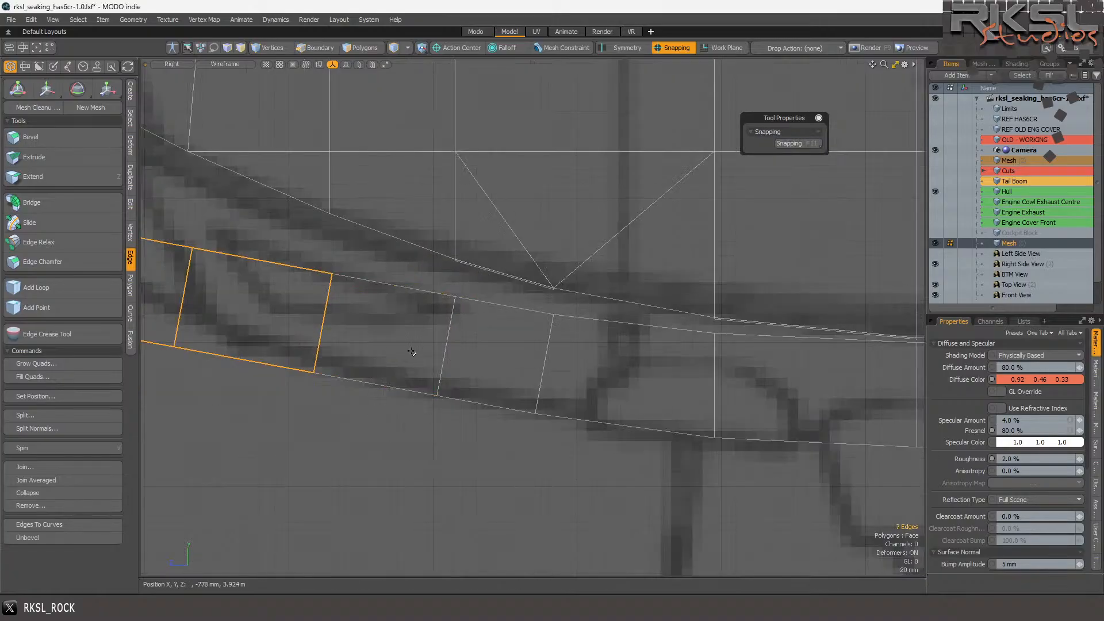
pyautogui.scroll(-3, 475, 330)
pyautogui.scroll(1, 343, 273)
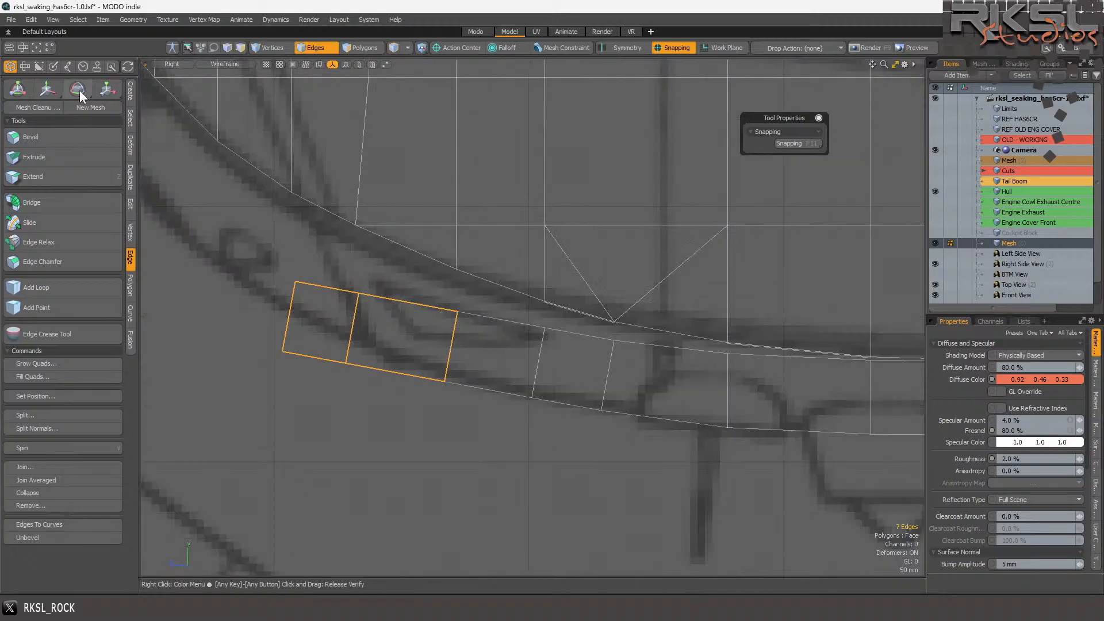
pyautogui.click(44, 91)
pyautogui.scroll(1, 453, 403)
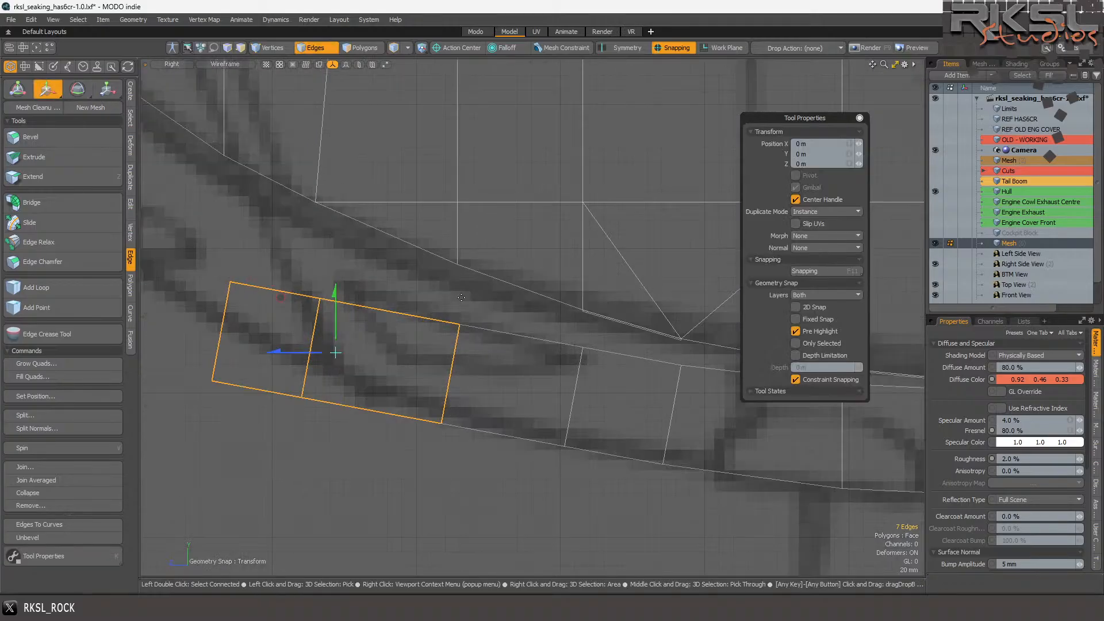
pyautogui.moveTo(462, 327); pyautogui.dragTo(455, 275)
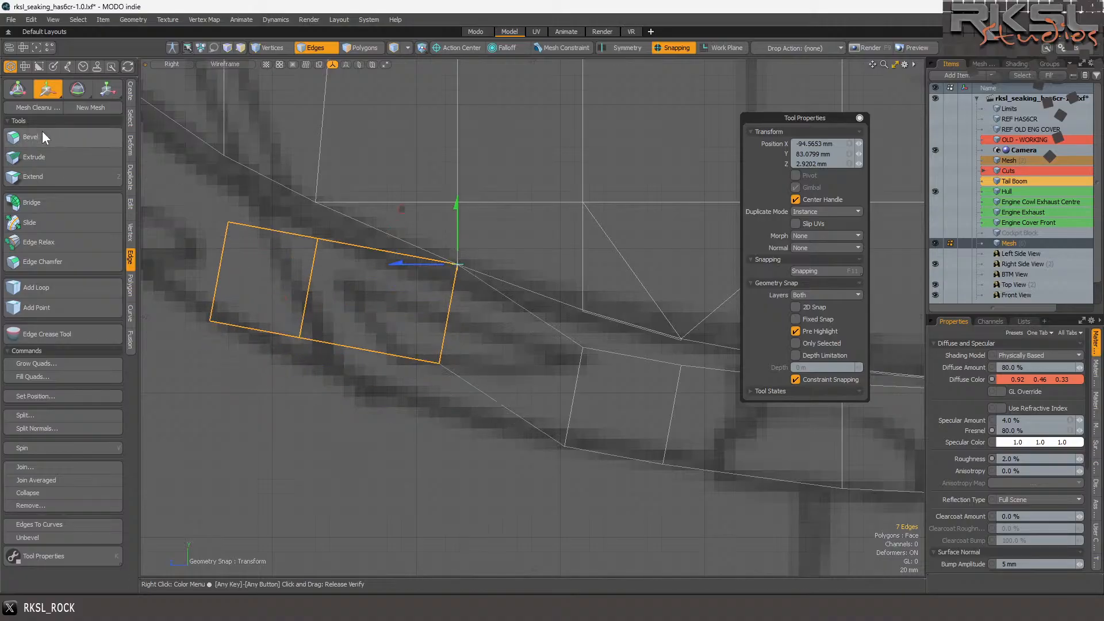
# - Set the two foremost panels' X and Y position offsets to 0 so that only their Z alignment remains
pyautogui.click(834, 154)
pyautogui.click(840, 144)
pyautogui.write('0')
pyautogui.press('Tab')
pyautogui.write('0')
pyautogui.press('Return')
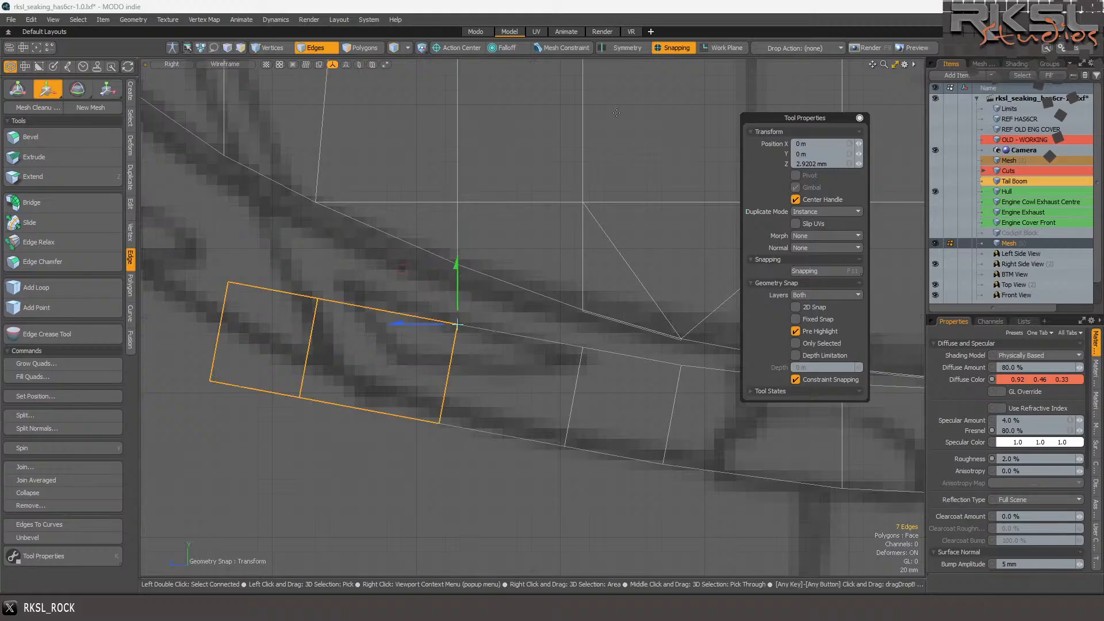
pyautogui.press('space')
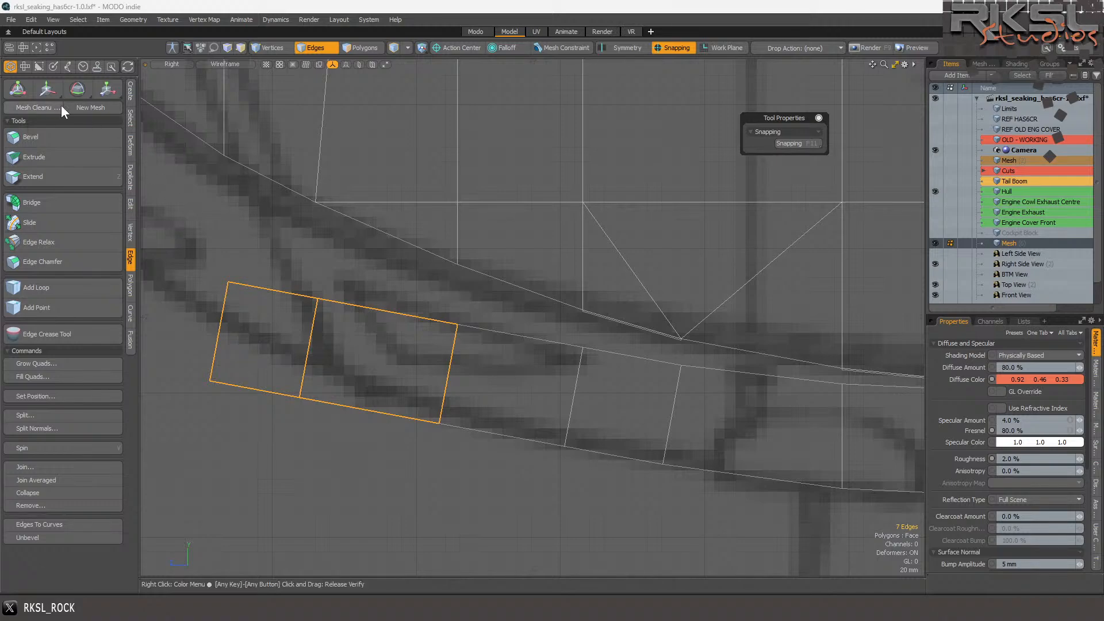
# - Move the two foremost panels' edges up 10 mm in Y
pyautogui.click(47, 89)
pyautogui.click(418, 375)
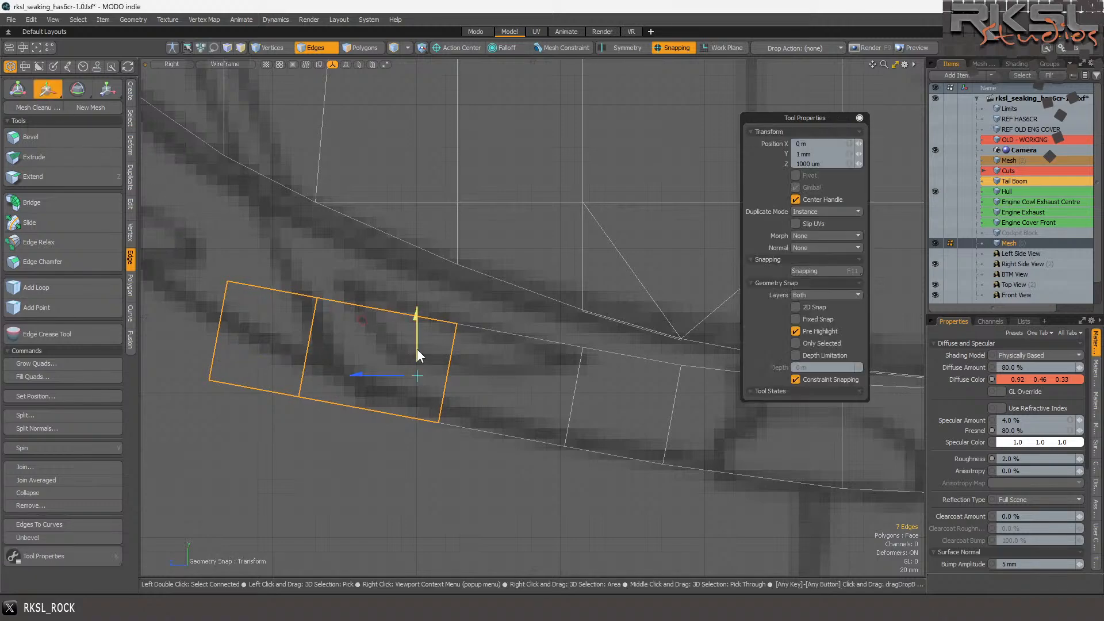
pyautogui.moveTo(418, 340); pyautogui.dragTo(417, 361)
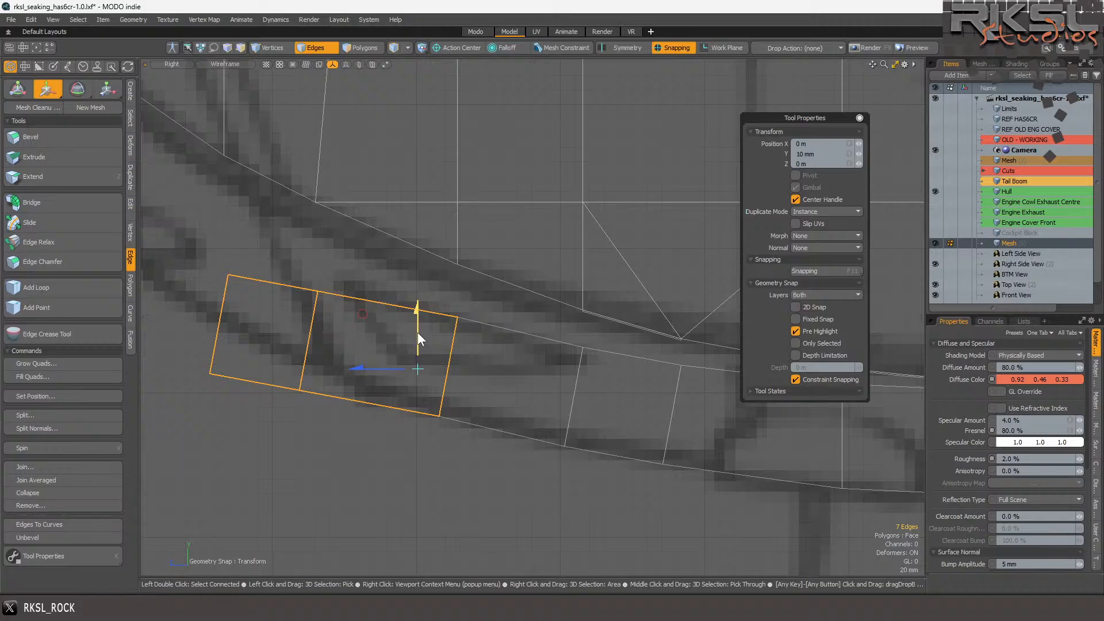
pyautogui.press('q')
# - Limit the selection to the foremost panel's edges and move them up about 35 mm in Y to follow the reference outline
pyautogui.moveTo(371, 289)
pyautogui.mouseDown(button='right')
pyautogui.moveTo(282, 258)
pyautogui.moveTo(326, 460)
pyautogui.moveTo(333, 450)
pyautogui.mouseUp(button='right')
pyautogui.scroll(-3, 330, 367)
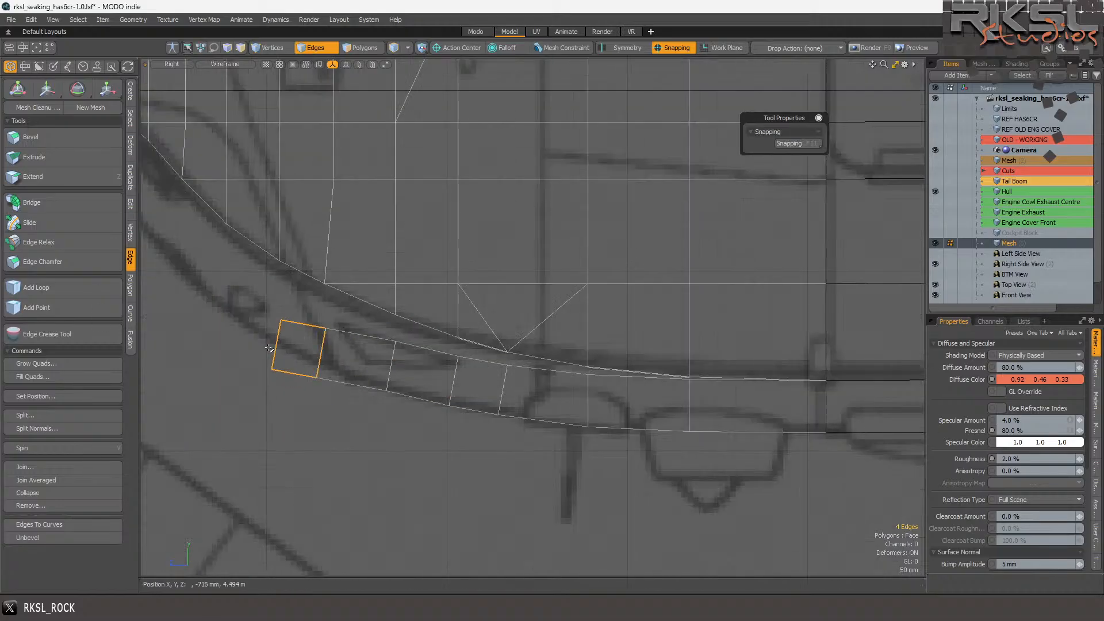
pyautogui.scroll(3, 267, 348)
pyautogui.click(46, 91)
pyautogui.click(277, 237)
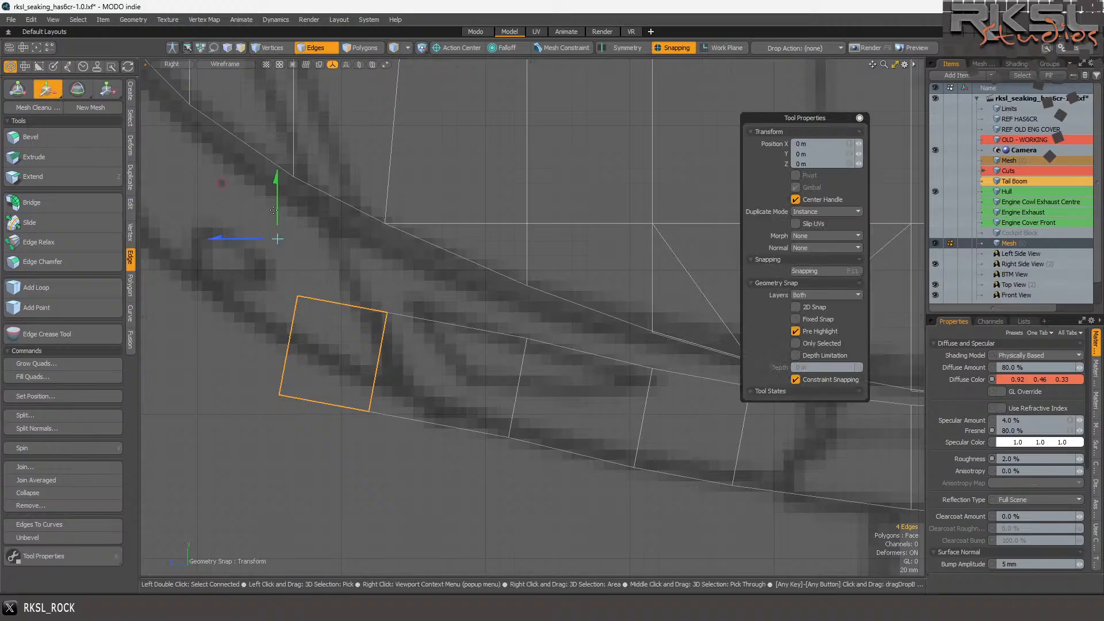
pyautogui.moveTo(276, 209); pyautogui.dragTo(281, 187)
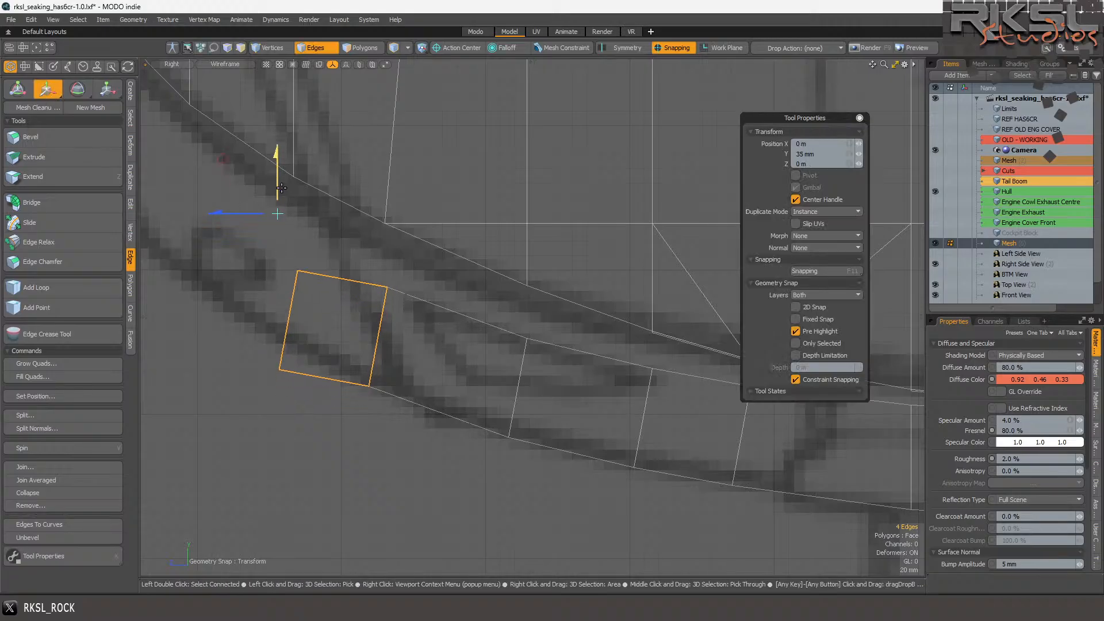
pyautogui.moveTo(281, 187); pyautogui.dragTo(281, 192)
pyautogui.press('space')
# - Snap the strip's front end edge to the nose vertex above, resetting its X and Y offsets to 0 to keep only the Z alignment
pyautogui.click(302, 226)
pyautogui.moveTo(319, 242)
pyautogui.mouseDown(button='right')
pyautogui.moveTo(226, 257)
pyautogui.moveTo(249, 313)
pyautogui.mouseUp(button='right')
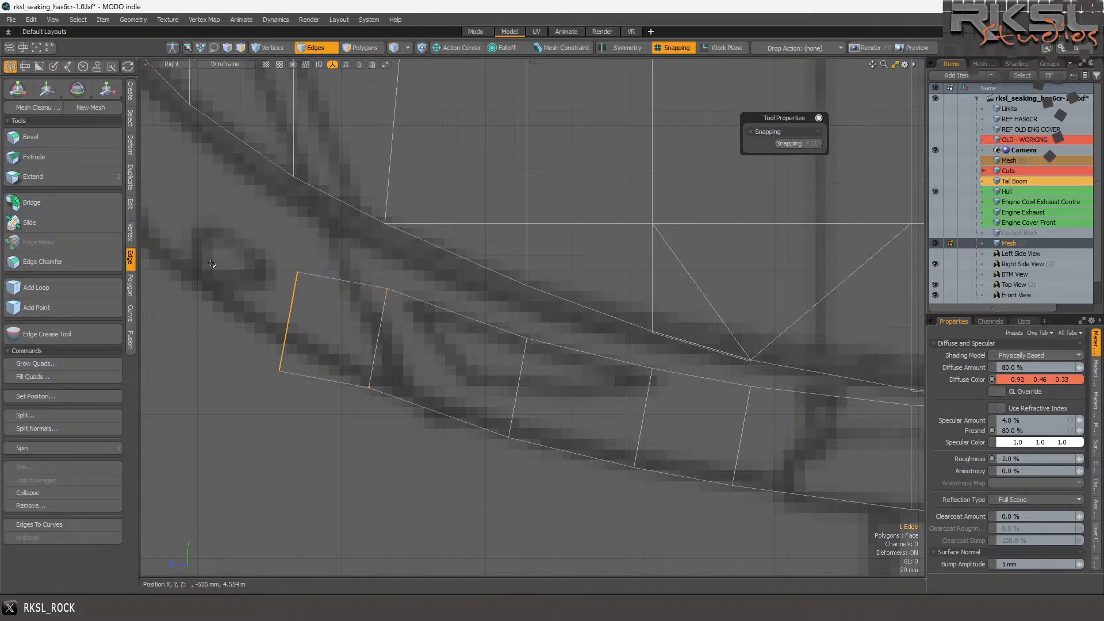
pyautogui.click(51, 90)
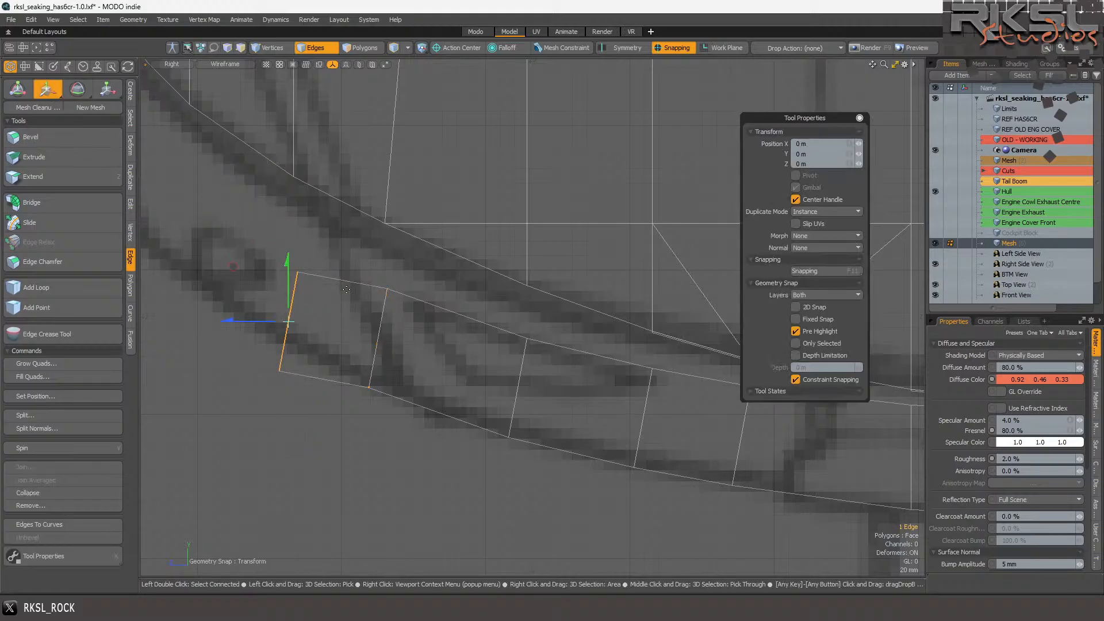
pyautogui.moveTo(298, 274); pyautogui.dragTo(285, 180)
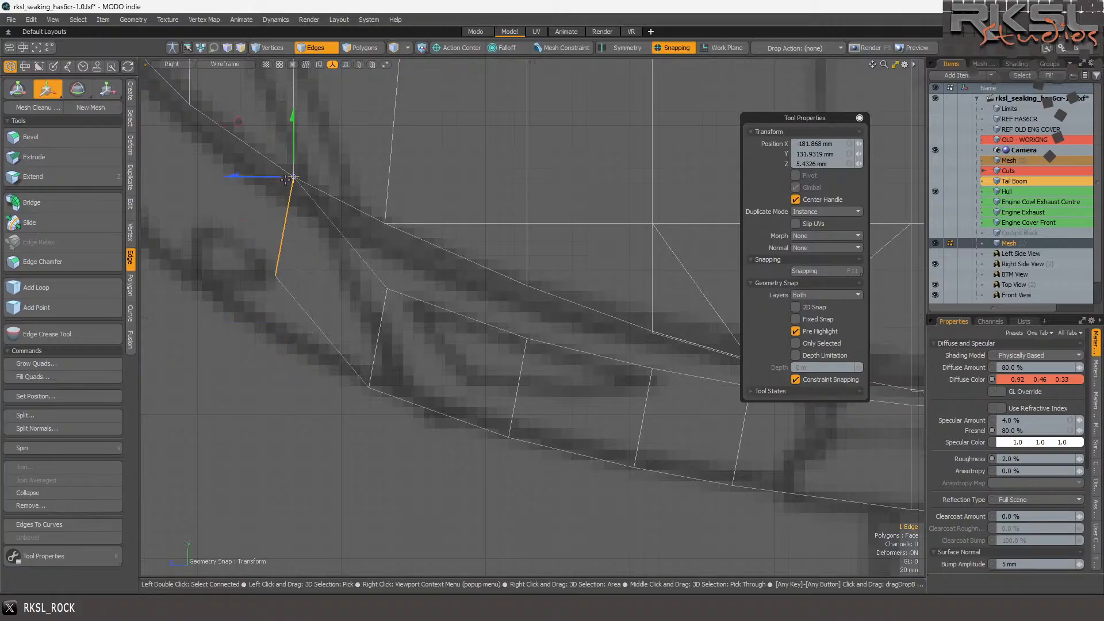
pyautogui.click(814, 144)
pyautogui.write('0')
pyautogui.press('Tab')
pyautogui.write('0')
pyautogui.press('Return')
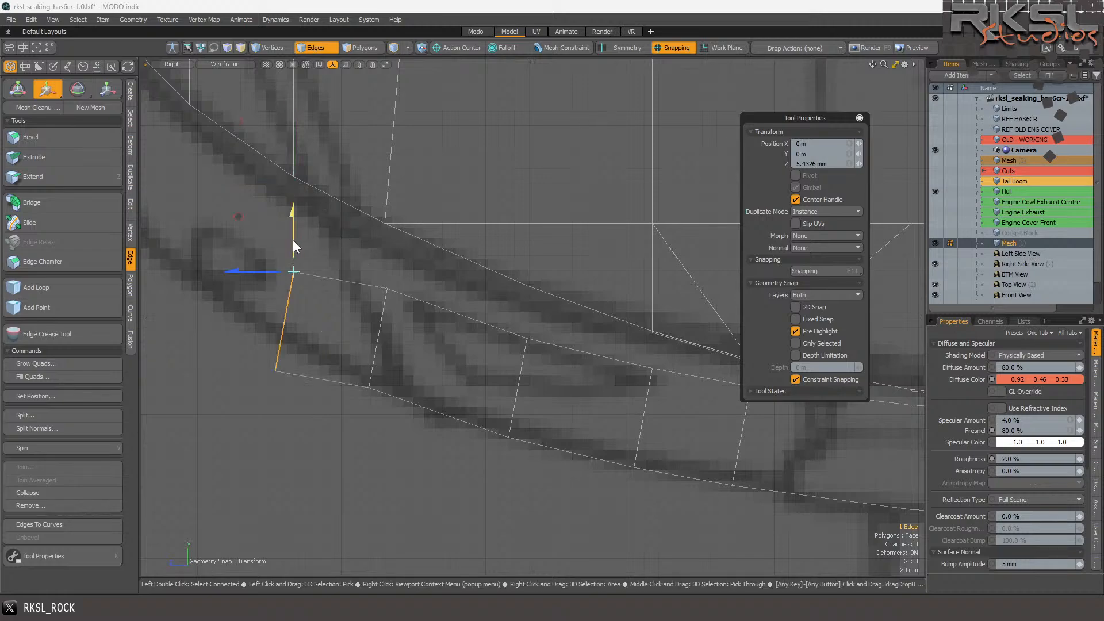
# - Raise the strip's front end edge 41 mm in Y and clear the edge selection
pyautogui.moveTo(292, 216)
pyautogui.mouseDown()
pyautogui.moveTo(293, 190)
pyautogui.moveTo(300, 213)
pyautogui.mouseUp()
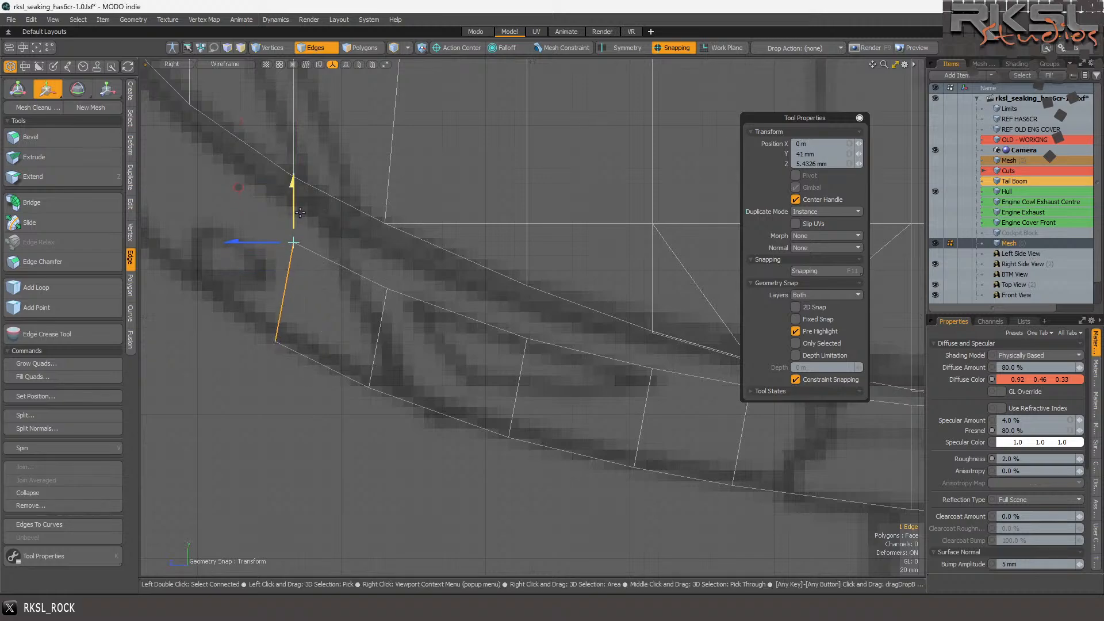
pyautogui.scroll(-5, 295, 217)
pyautogui.press('q')
pyautogui.keyDown('shift'); pyautogui.click(348, 224); pyautogui.keyUp('shift')
pyautogui.click(173, 86)
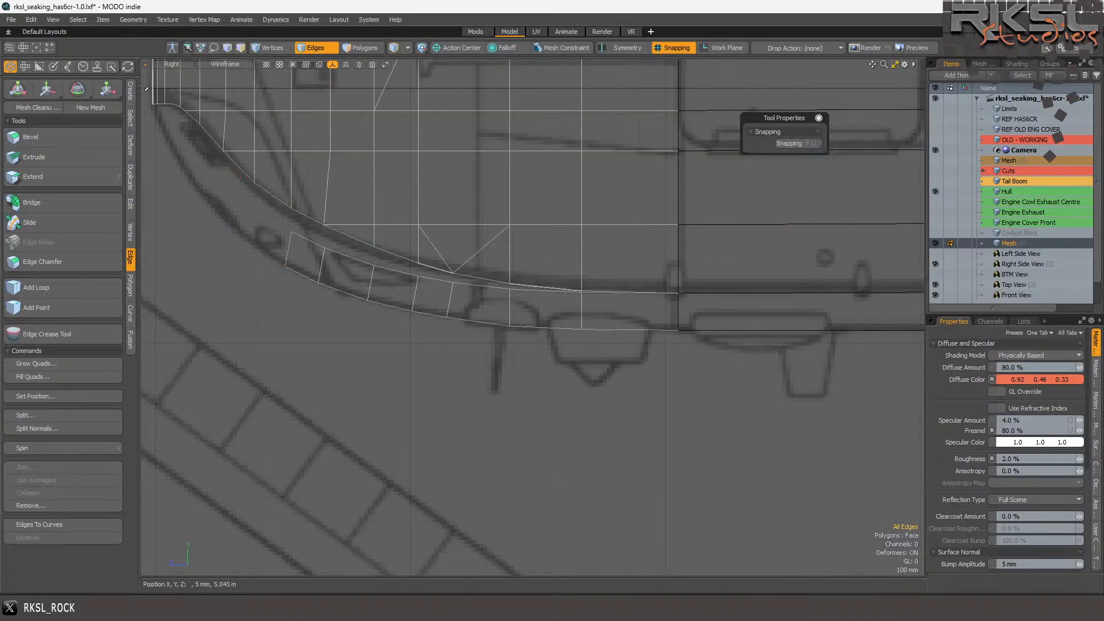
# - In a perspective view, scale the first cross edge ahead of the hull joint to 88.5% about its centreline end
pyautogui.click(182, 65)
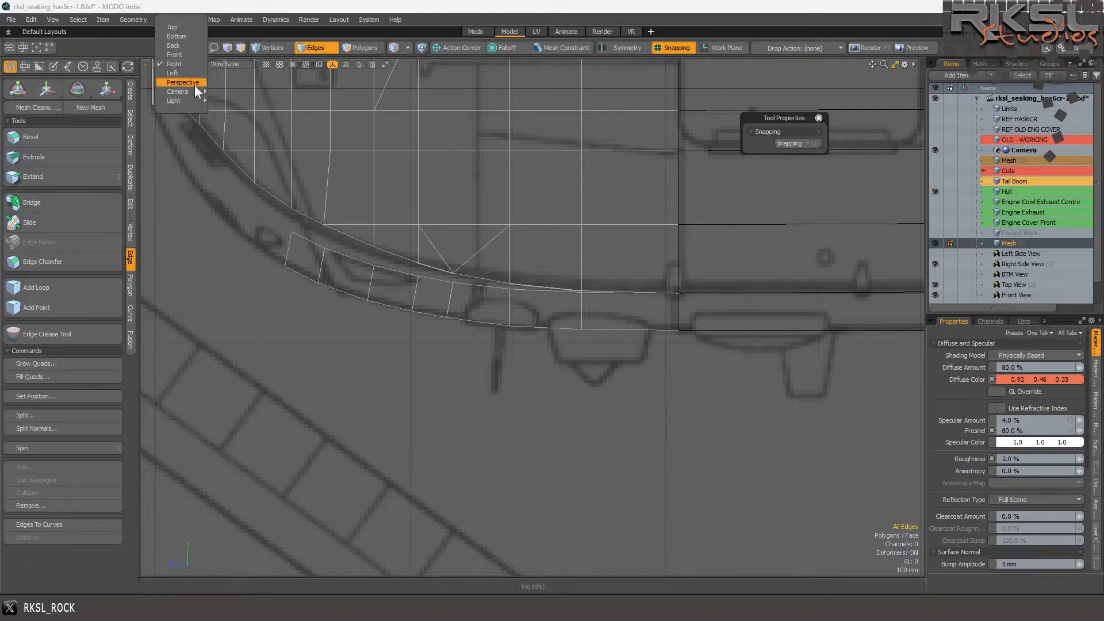
pyautogui.click(195, 84)
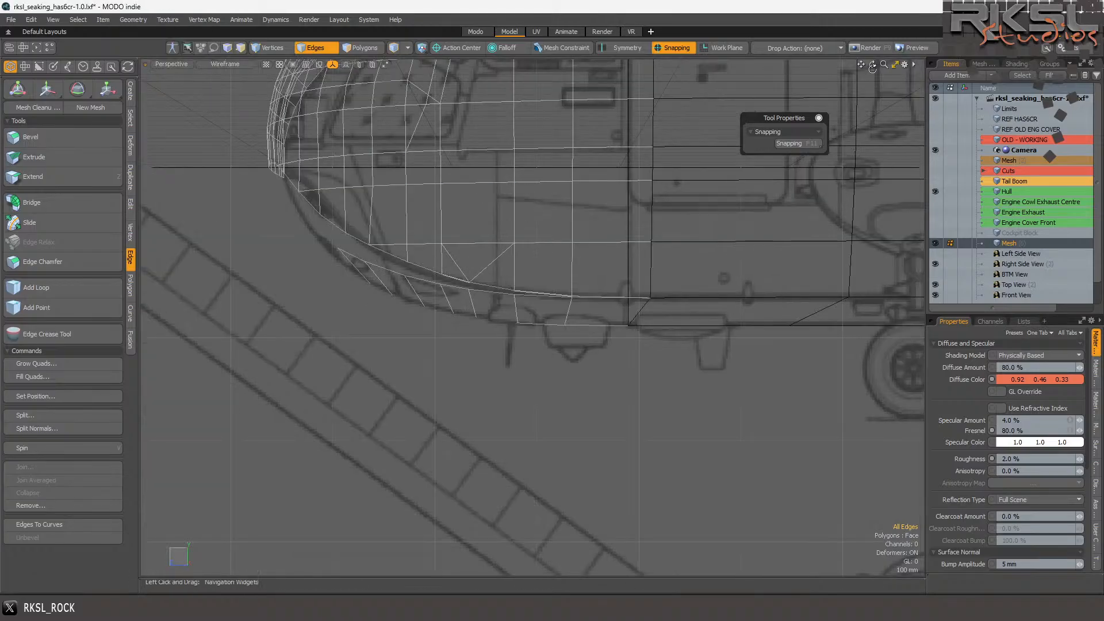
pyautogui.moveTo(873, 65); pyautogui.dragTo(474, 307)
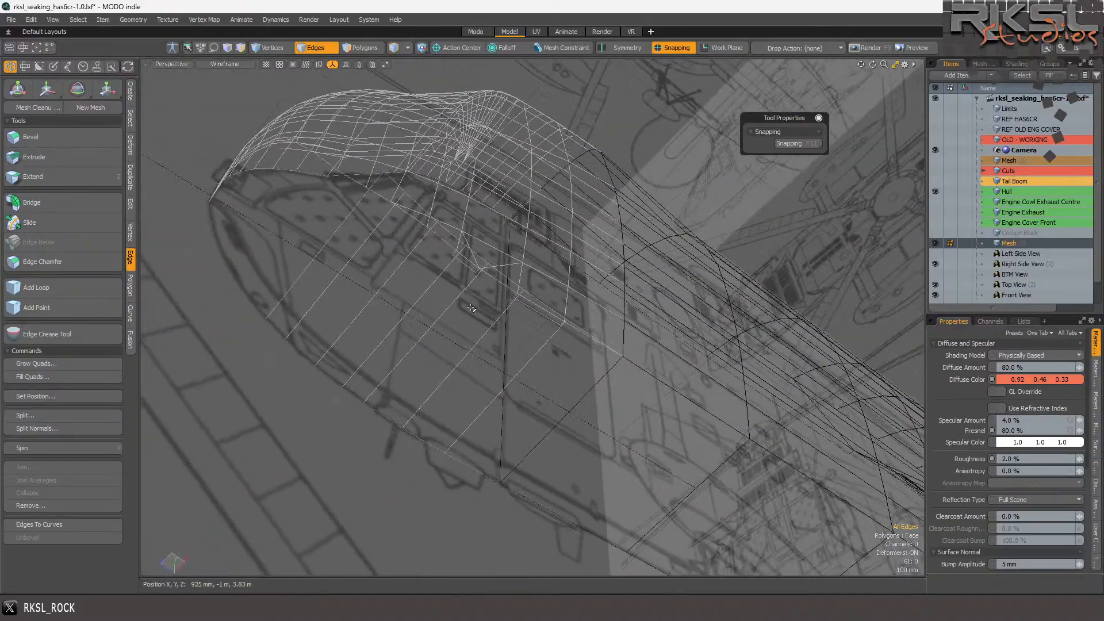
pyautogui.click(511, 380)
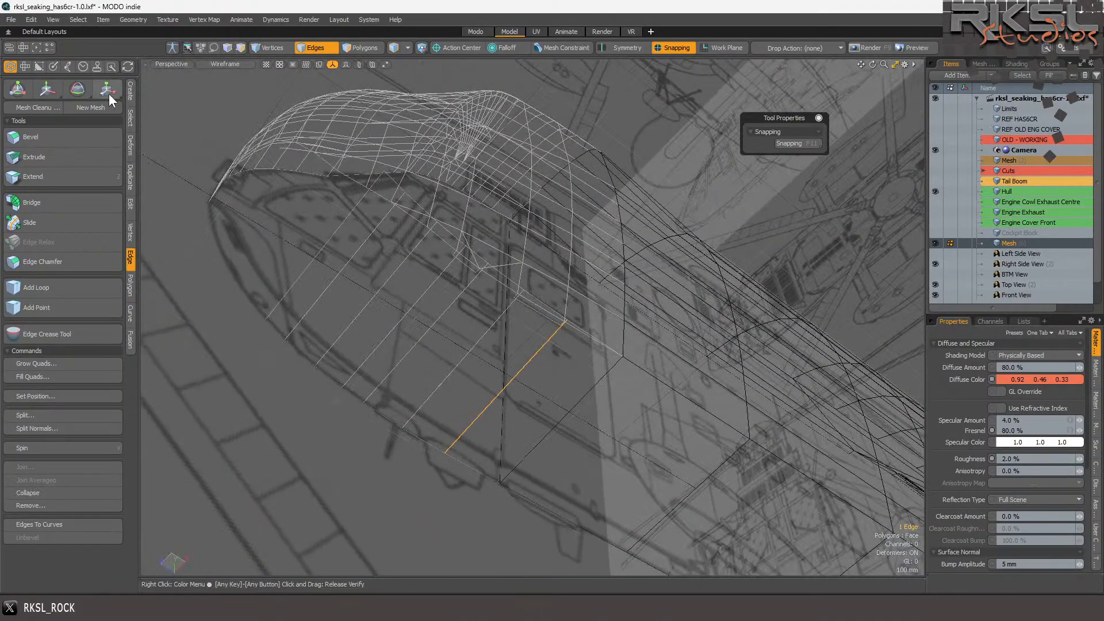
pyautogui.press('y')
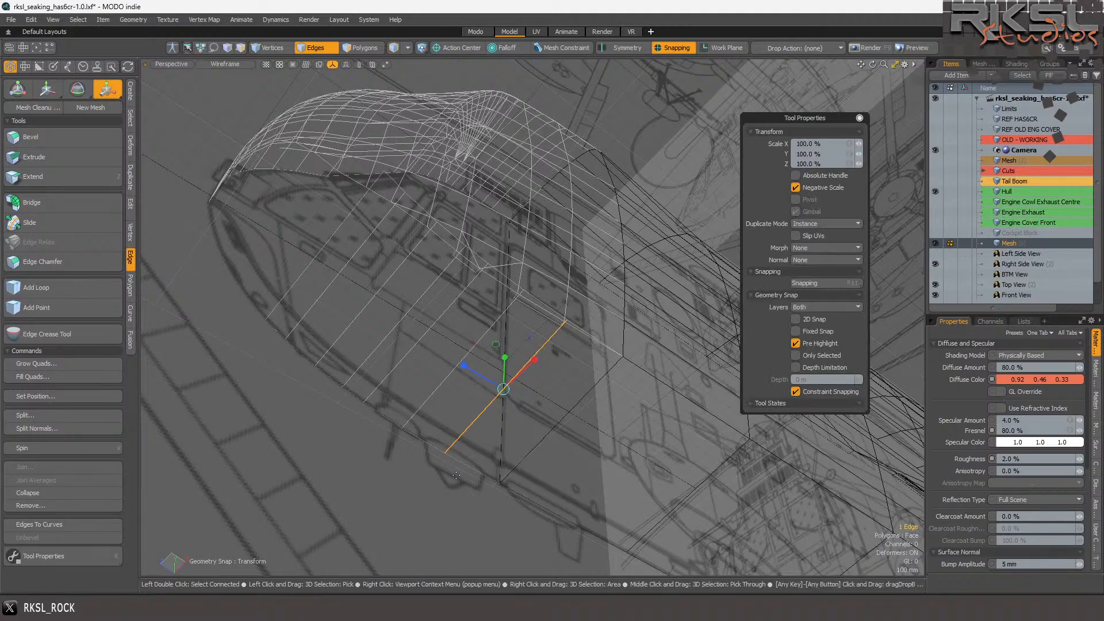
pyautogui.moveTo(446, 454); pyautogui.dragTo(446, 452)
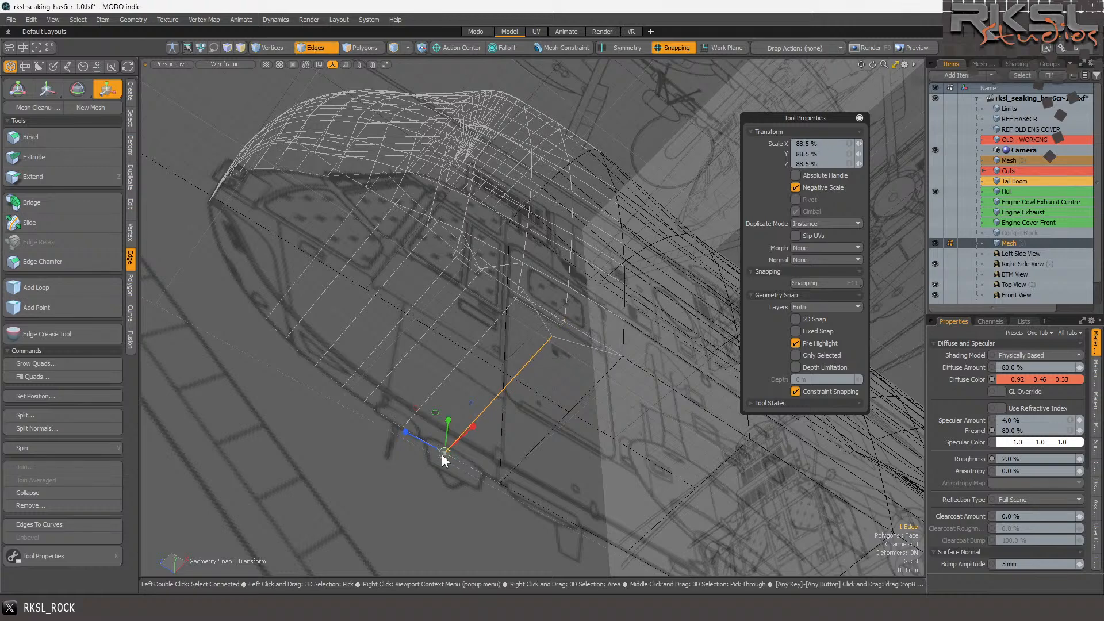
pyautogui.press('space')
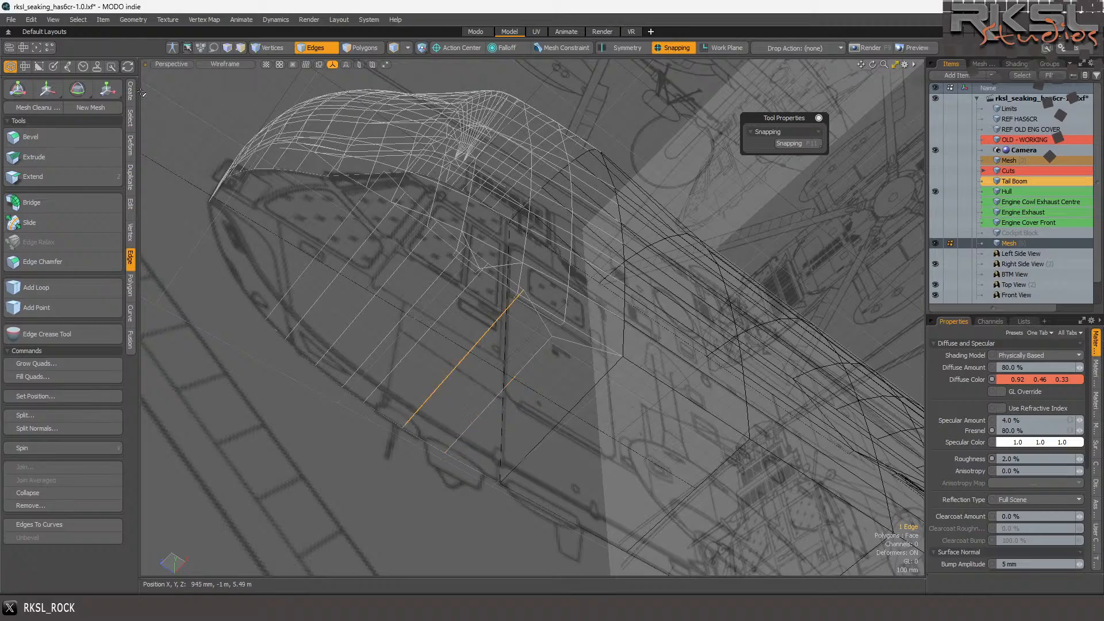
# - Scale the second cross edge ahead of the hull joint to 84.5% about its centreline end, refining it in a shaded bottom view
pyautogui.click(107, 89)
pyautogui.click(401, 427)
pyautogui.moveTo(401, 427); pyautogui.dragTo(379, 430)
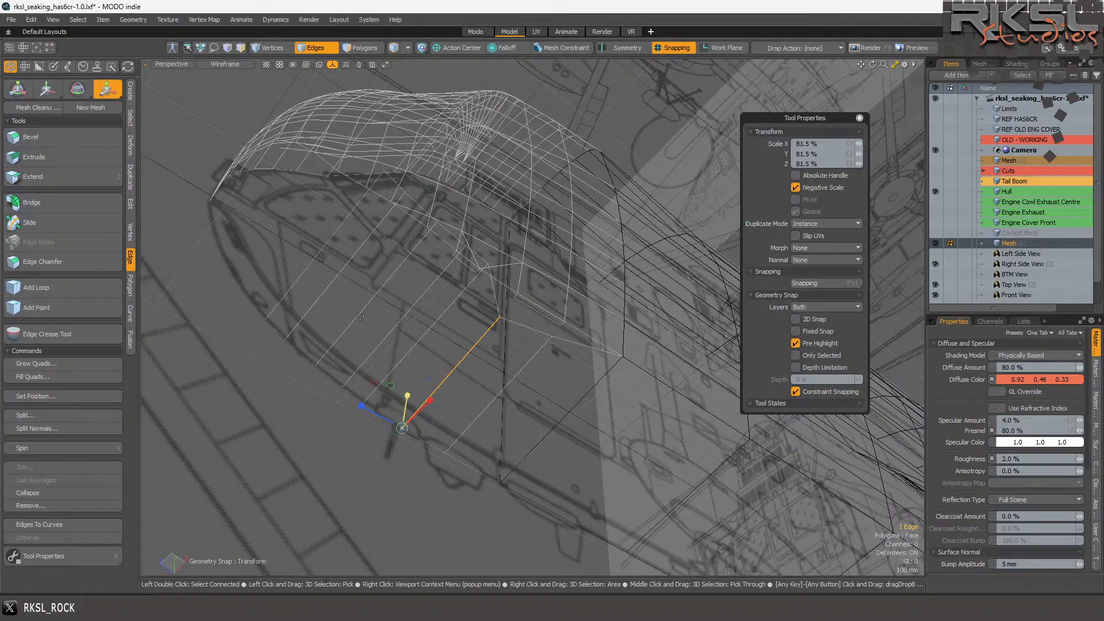
pyautogui.click(163, 64)
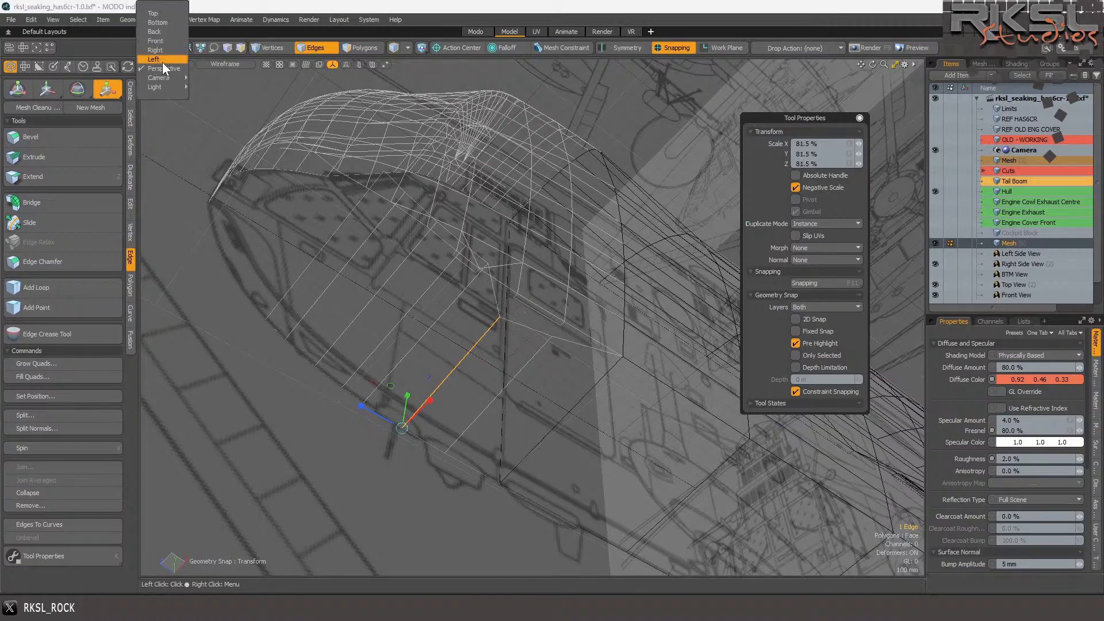
pyautogui.click(160, 25)
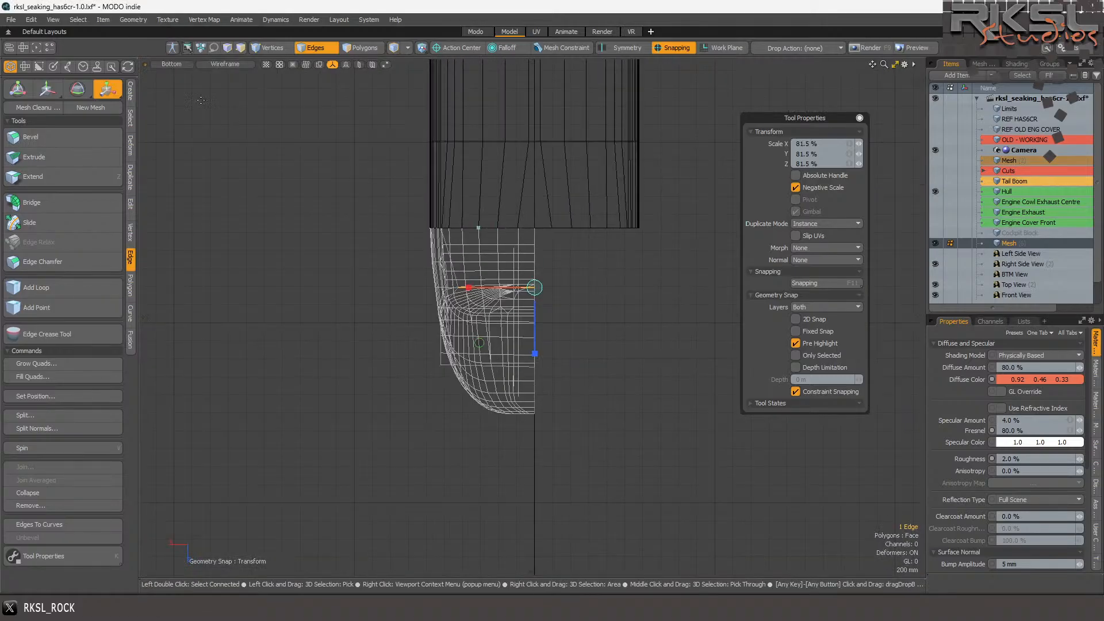
pyautogui.click(215, 64)
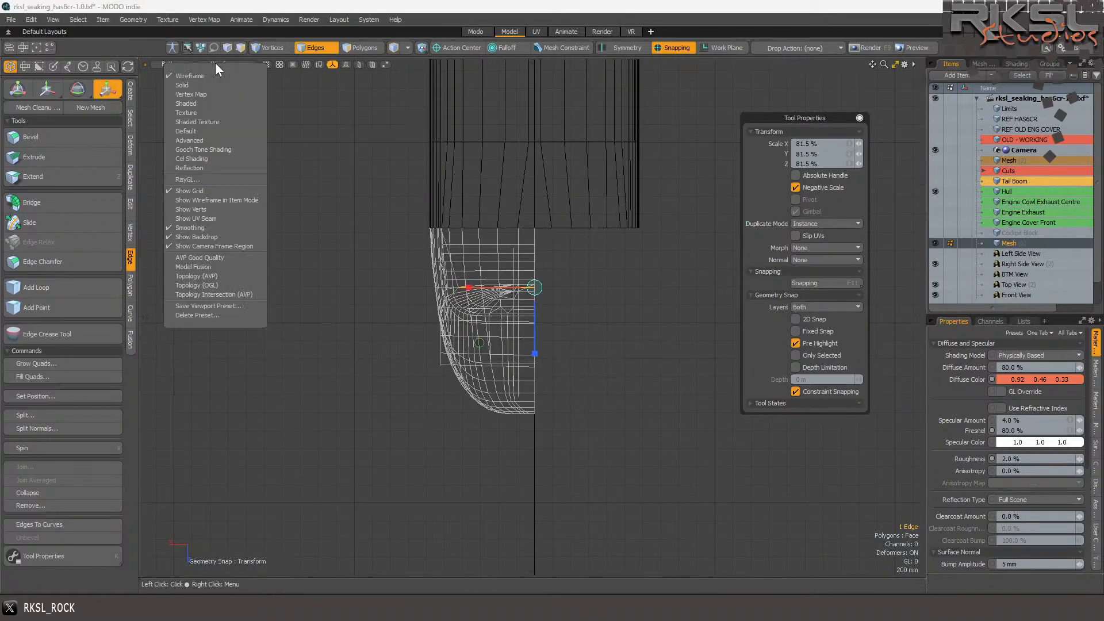
pyautogui.click(191, 132)
pyautogui.scroll(5, 509, 306)
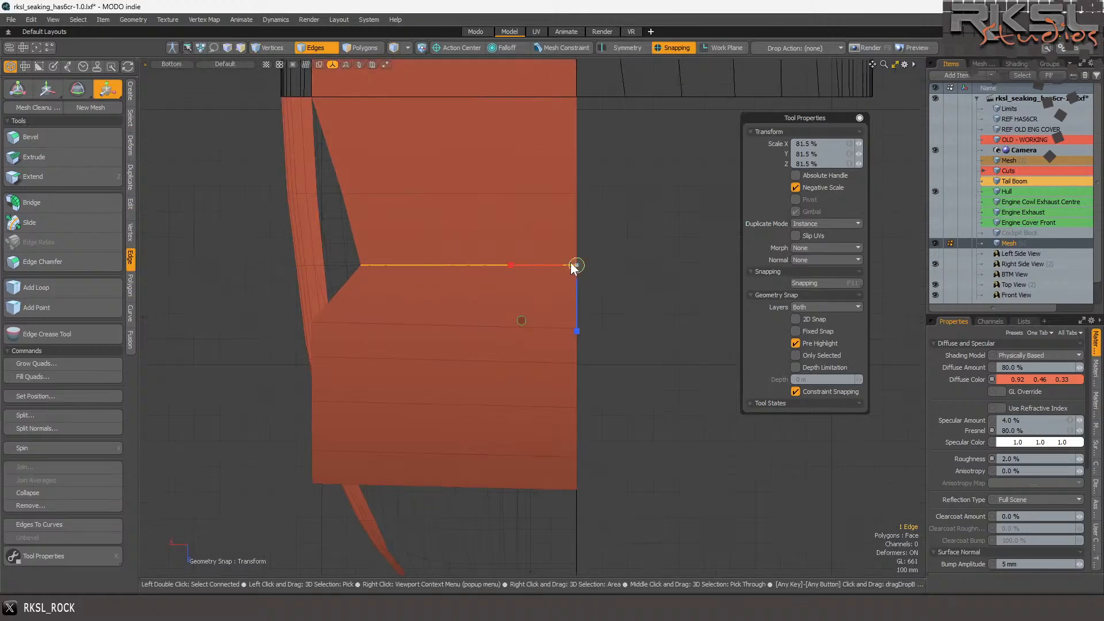
pyautogui.moveTo(579, 267); pyautogui.dragTo(577, 265)
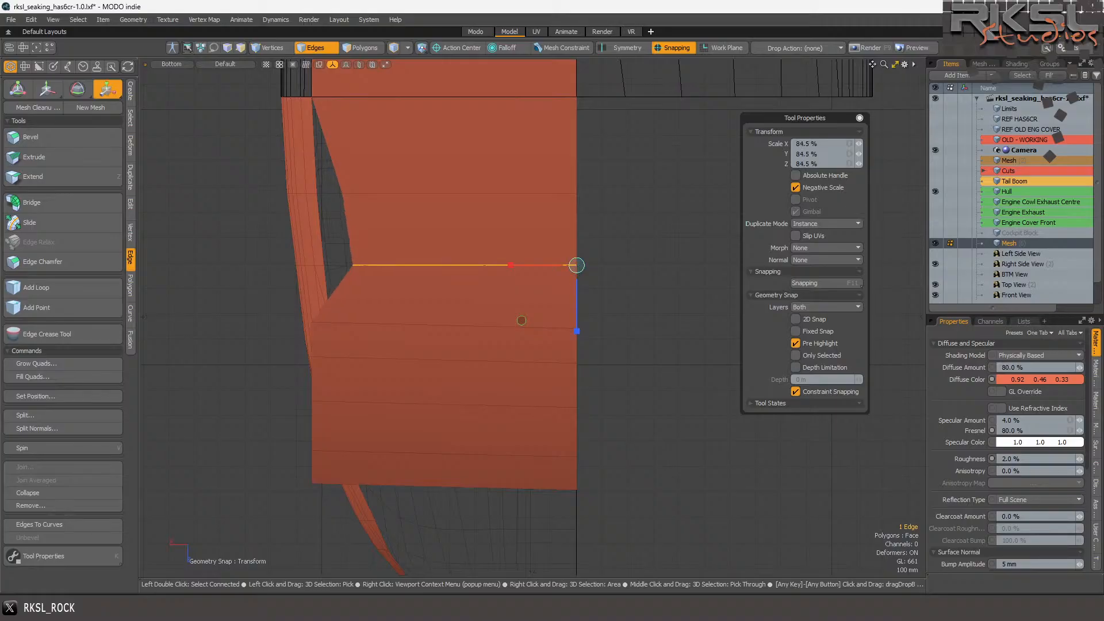
pyautogui.press('q')
# - Widen the cross edge nearest the hull joint to 103.5%, scaling from its centreline end
pyautogui.click(477, 194)
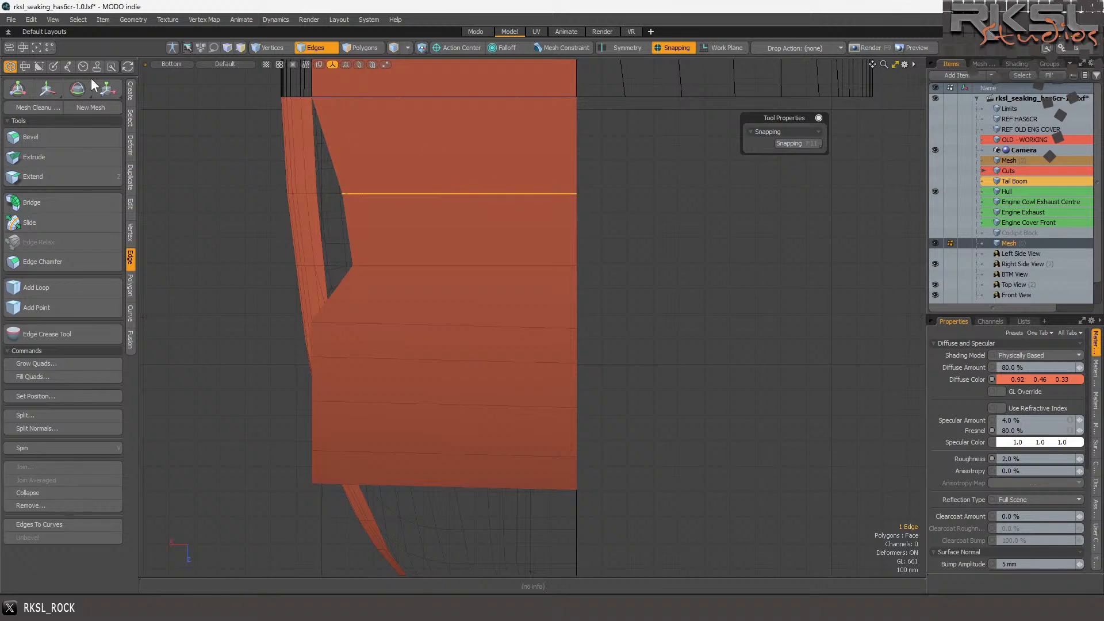
pyautogui.click(113, 88)
pyautogui.click(572, 196)
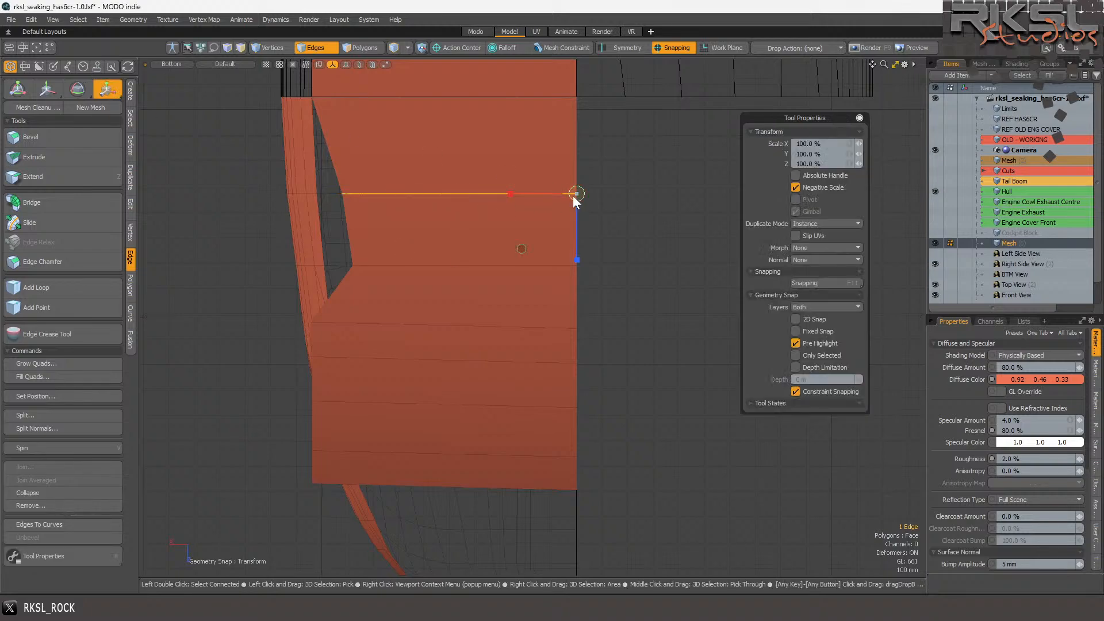
pyautogui.moveTo(579, 196); pyautogui.dragTo(582, 196)
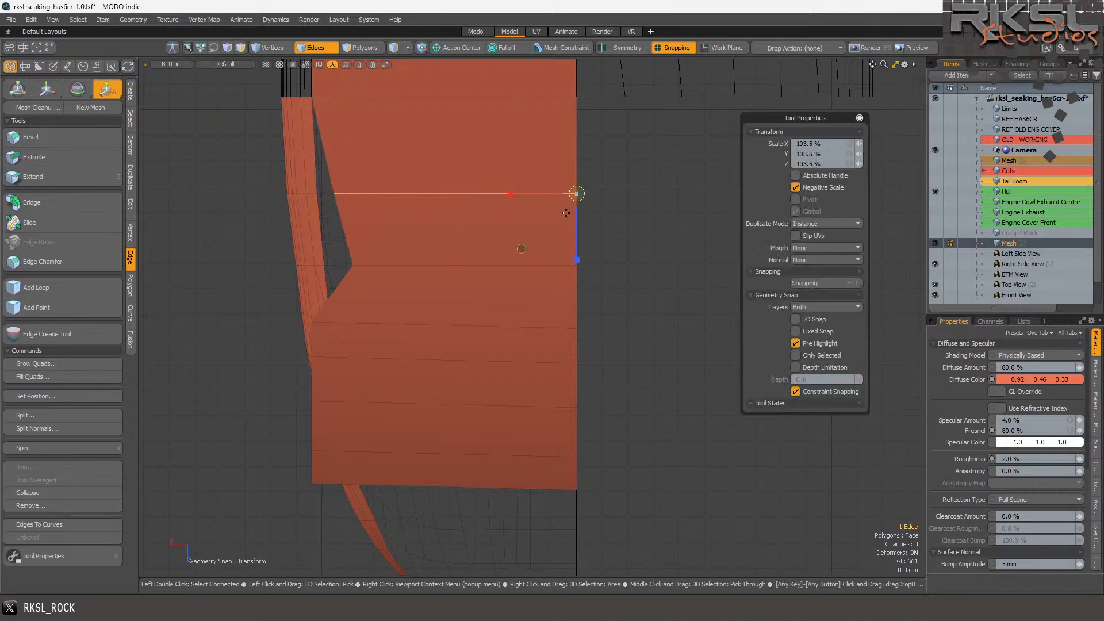
pyautogui.press('space')
# - Scale the third cross edge inward from its centreline end to continue the strip's taper
pyautogui.click(485, 324)
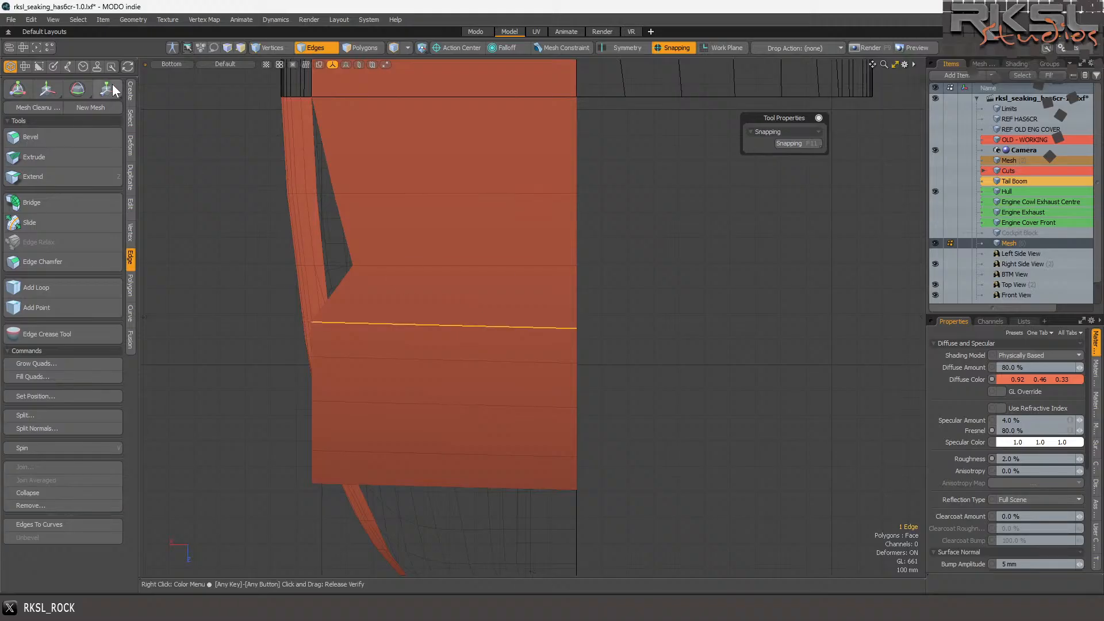
pyautogui.click(571, 326)
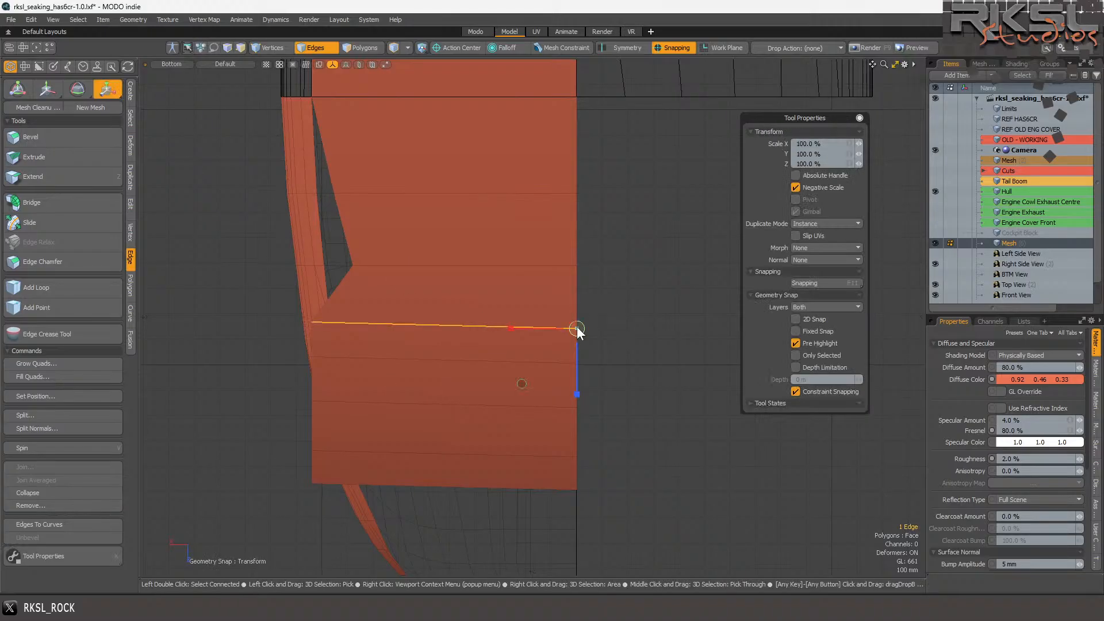
pyautogui.moveTo(576, 328); pyautogui.dragTo(562, 329)
pyautogui.press('space')
# - Scale the fourth cross edge to 67% about its centreline end
pyautogui.moveTo(480, 373); pyautogui.dragTo(476, 360)
pyautogui.press('r')
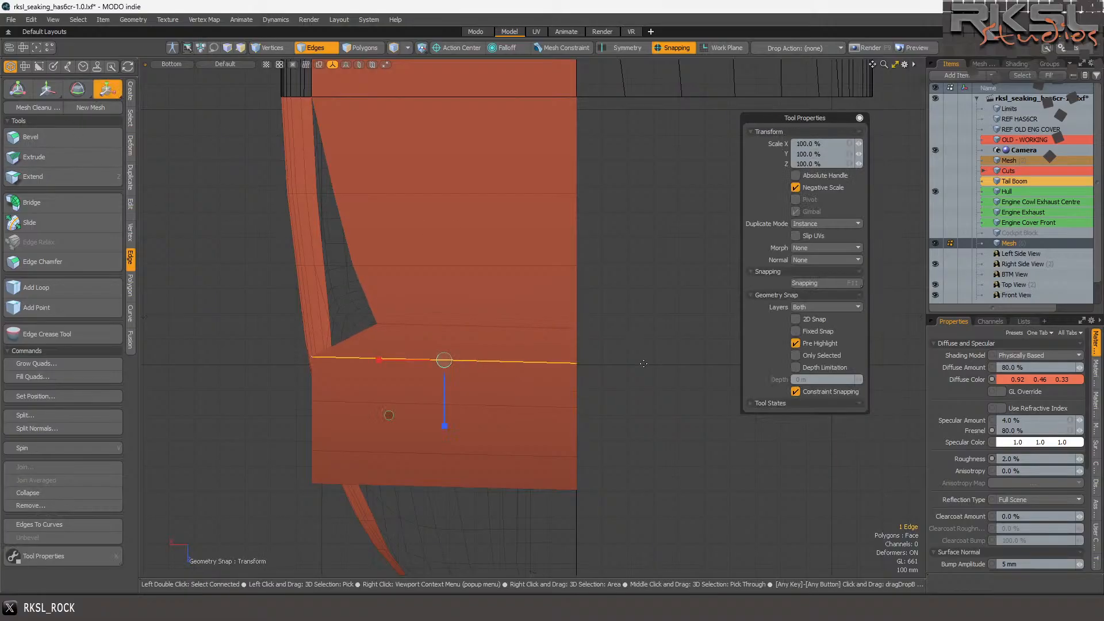
pyautogui.click(577, 362)
pyautogui.moveTo(577, 362); pyautogui.dragTo(556, 363)
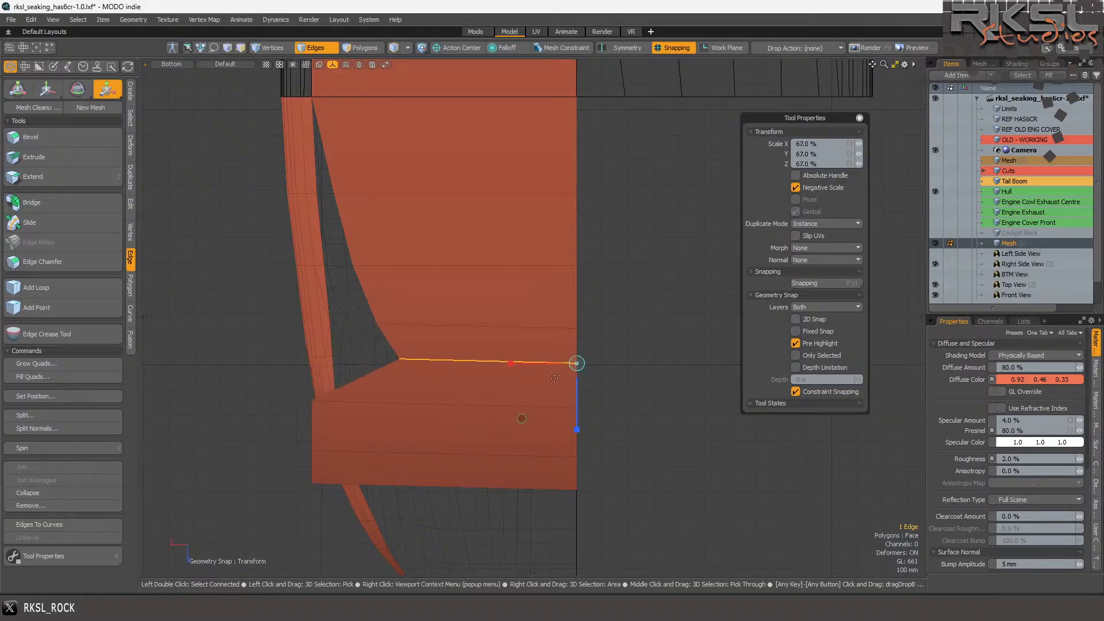
pyautogui.press('space')
# - Scale the fifth cross edge to 56% about its centreline end
pyautogui.click(469, 404)
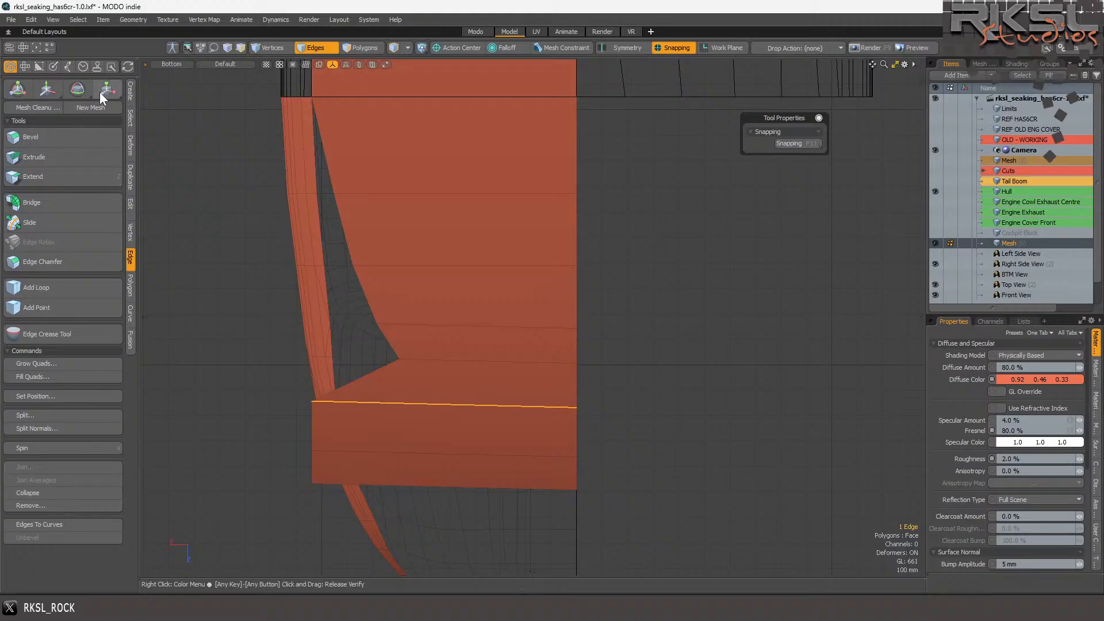
pyautogui.press('r')
pyautogui.click(577, 409)
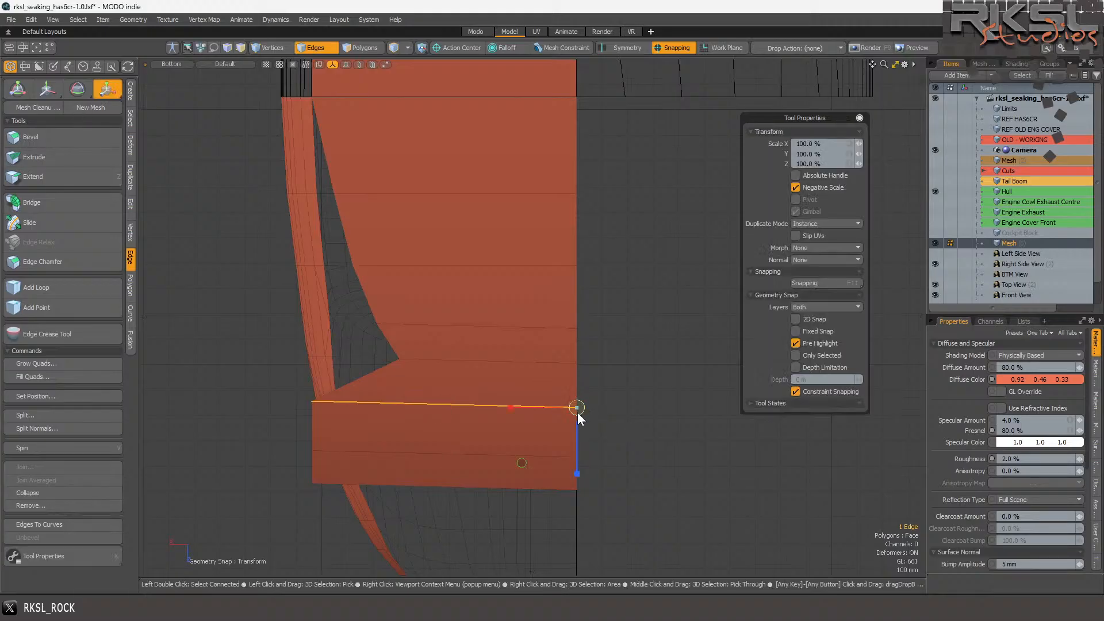
pyautogui.moveTo(577, 407); pyautogui.dragTo(551, 408)
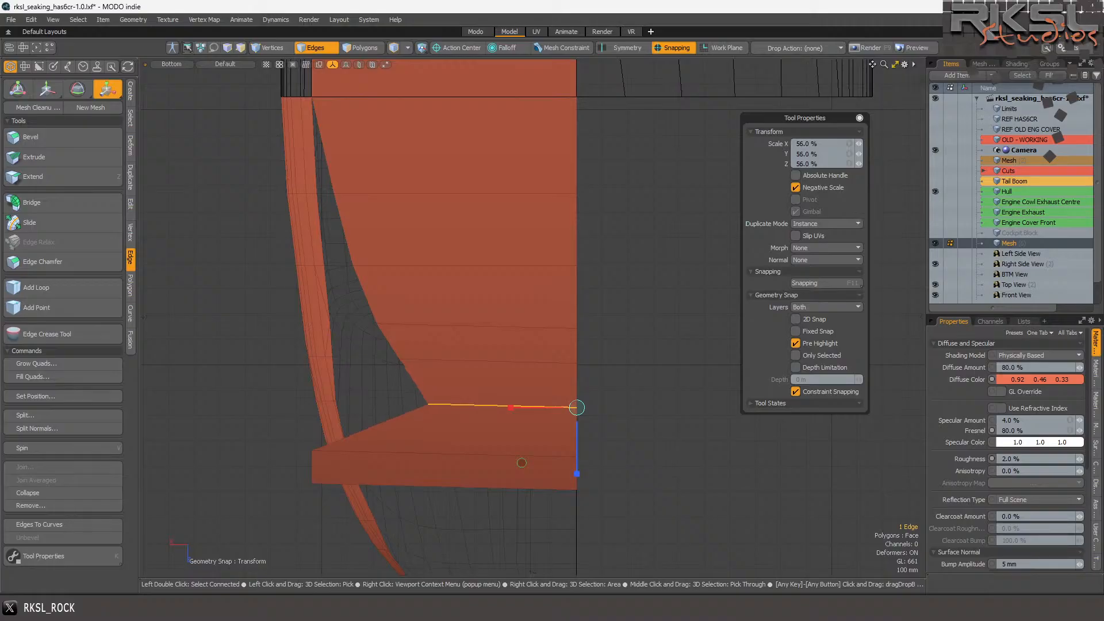
pyautogui.scroll(-2, 472, 314)
pyautogui.scroll(3, 472, 409)
pyautogui.press('q')
# - Narrow the sixth cross edge, just behind the strip's front end, by scaling it from its centreline end
pyautogui.click(461, 318)
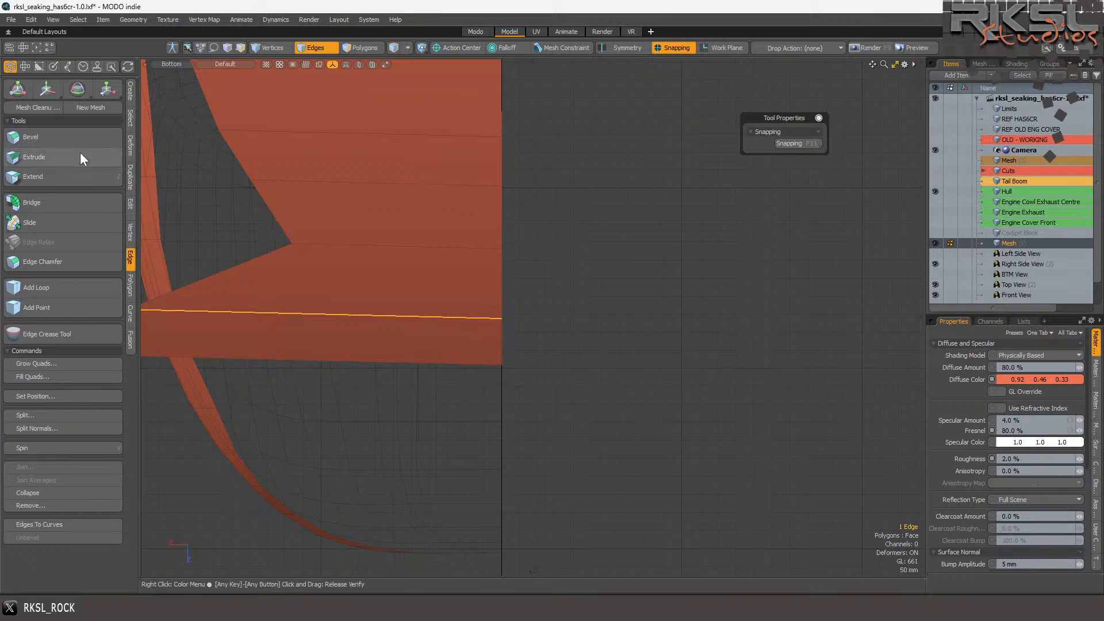
pyautogui.click(105, 88)
pyautogui.click(504, 319)
pyautogui.moveTo(502, 319); pyautogui.dragTo(447, 319)
pyautogui.press('space')
# - Scale the strip's front end edge to 46% about its centreline end
pyautogui.click(367, 362)
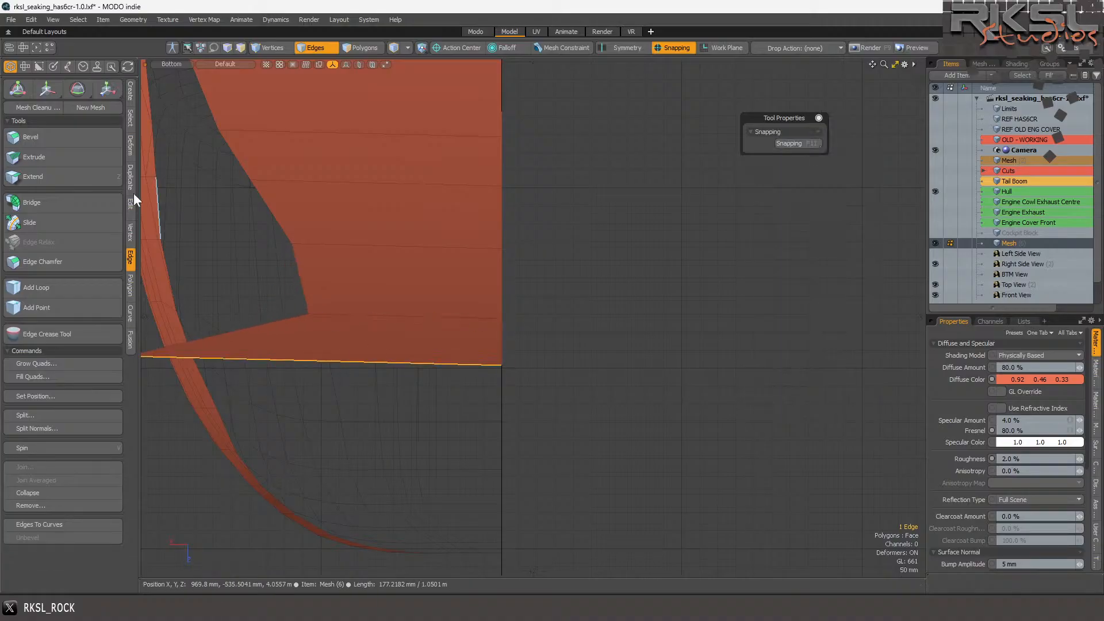
pyautogui.click(107, 89)
pyautogui.click(501, 365)
pyautogui.moveTo(505, 364); pyautogui.dragTo(474, 364)
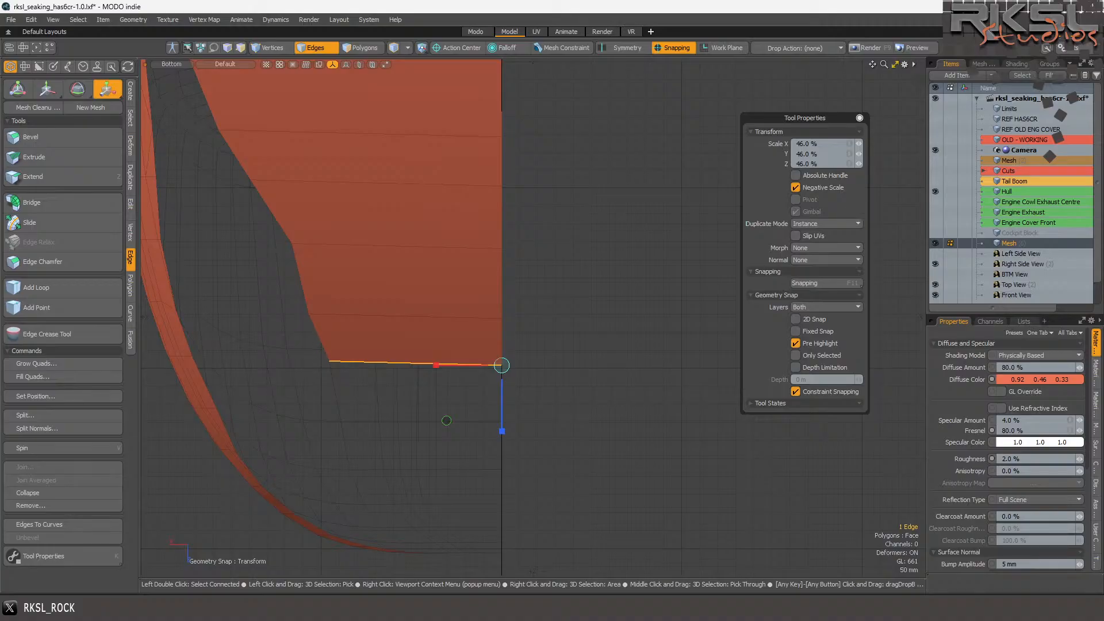
pyautogui.press('space')
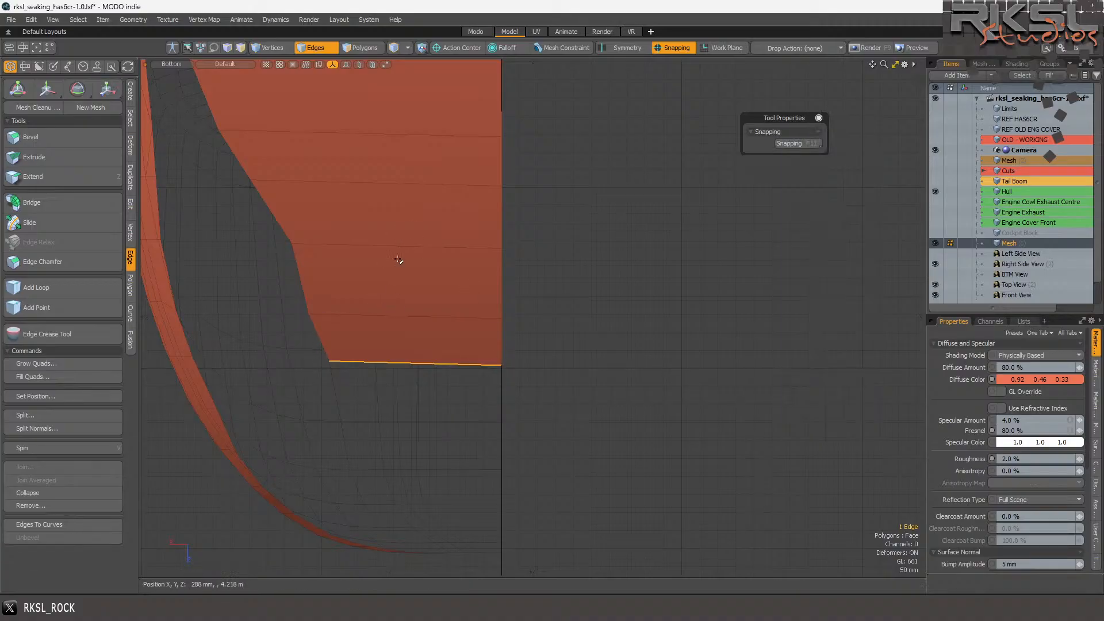
# - Widen the fifth cross edge to 111% from its centreline end to smooth the strip's side outline
pyautogui.click(407, 242)
pyautogui.click(107, 88)
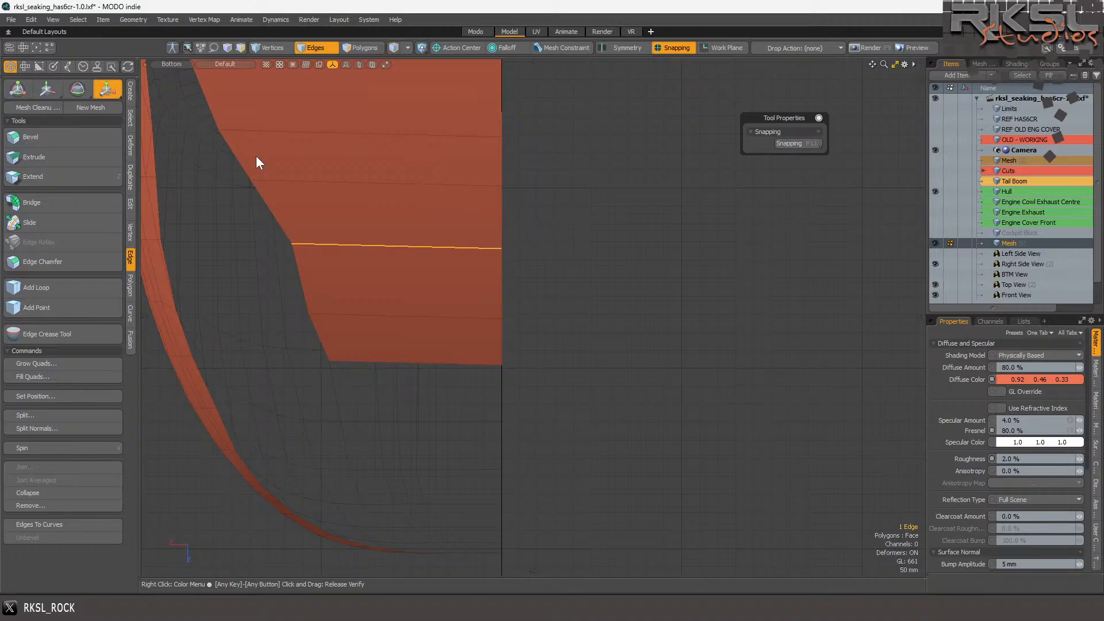
pyautogui.moveTo(505, 248); pyautogui.dragTo(509, 248)
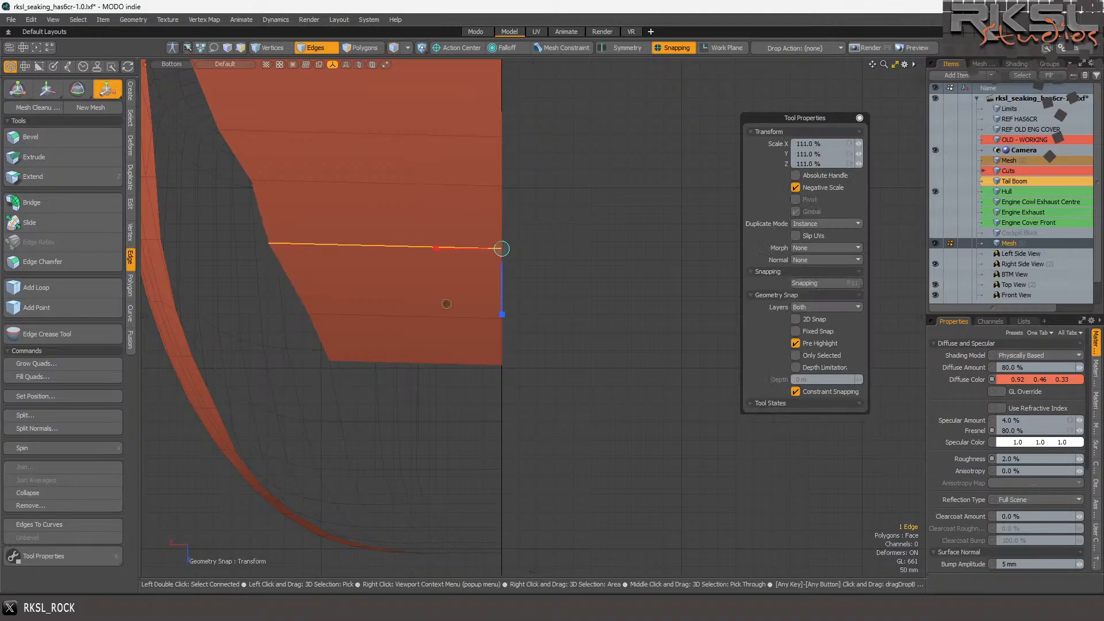
pyautogui.press('space')
# - Widen the sixth cross edge, just behind the front end, to 103% from its centreline end
pyautogui.click(416, 316)
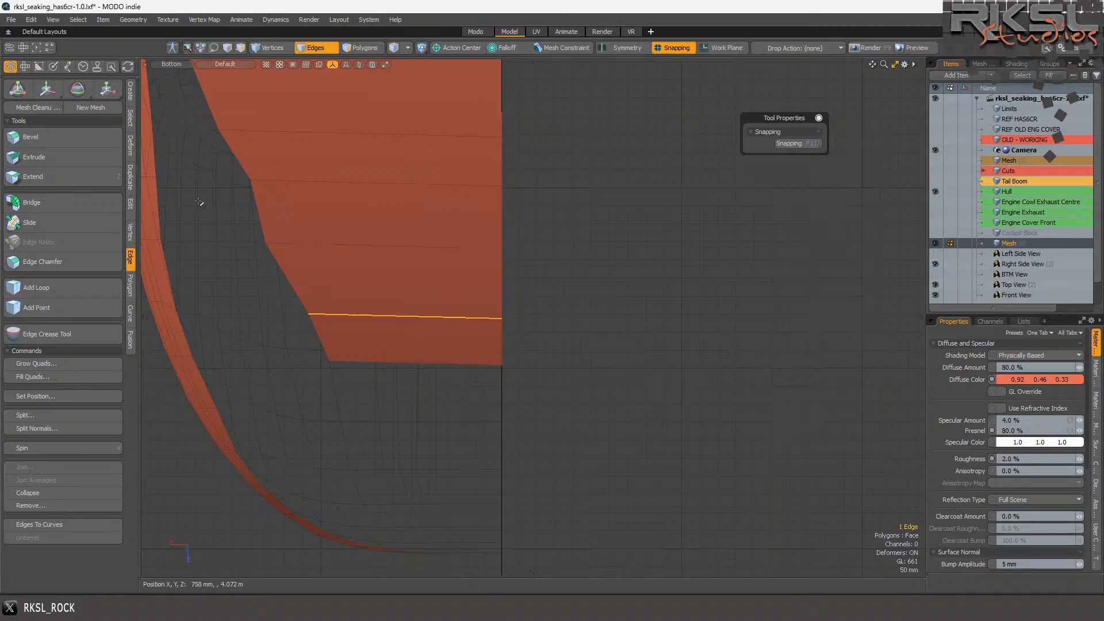
pyautogui.click(115, 93)
pyautogui.click(502, 317)
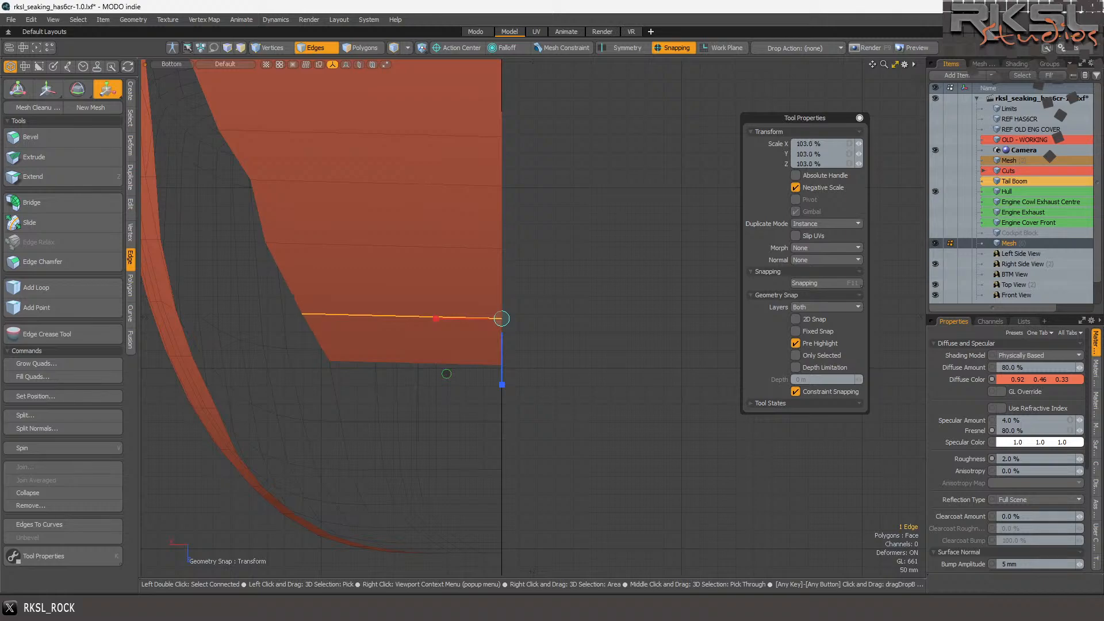
pyautogui.press('space')
# - Widen the fourth cross edge to 104.5% from its centreline end and clear the edge selection
pyautogui.click(407, 184)
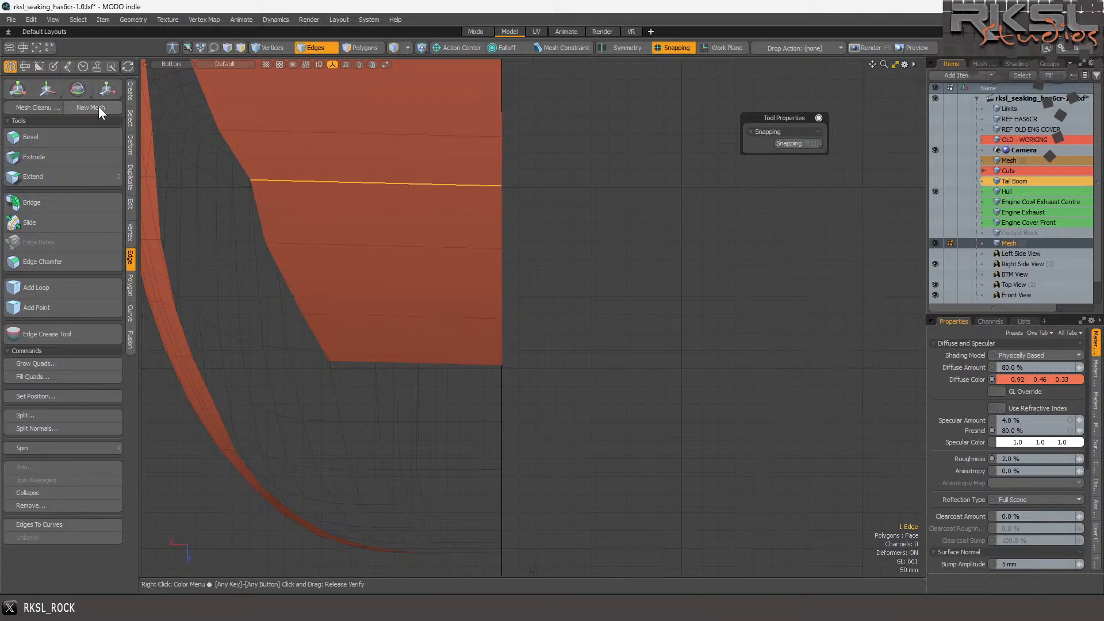
pyautogui.click(107, 88)
pyautogui.click(502, 186)
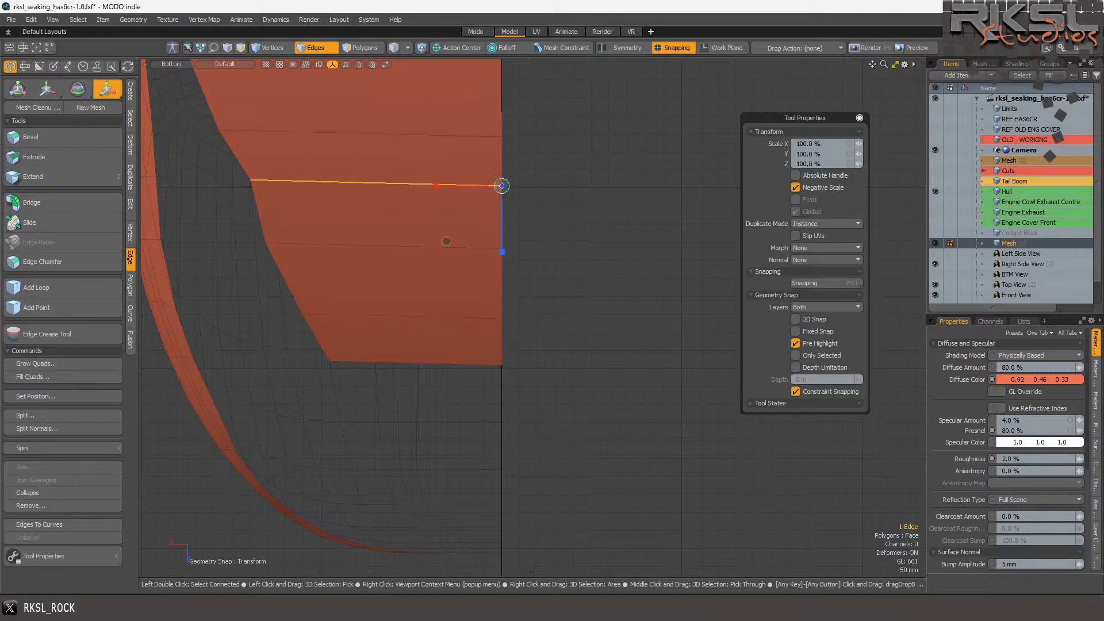
pyautogui.moveTo(507, 186); pyautogui.dragTo(515, 185)
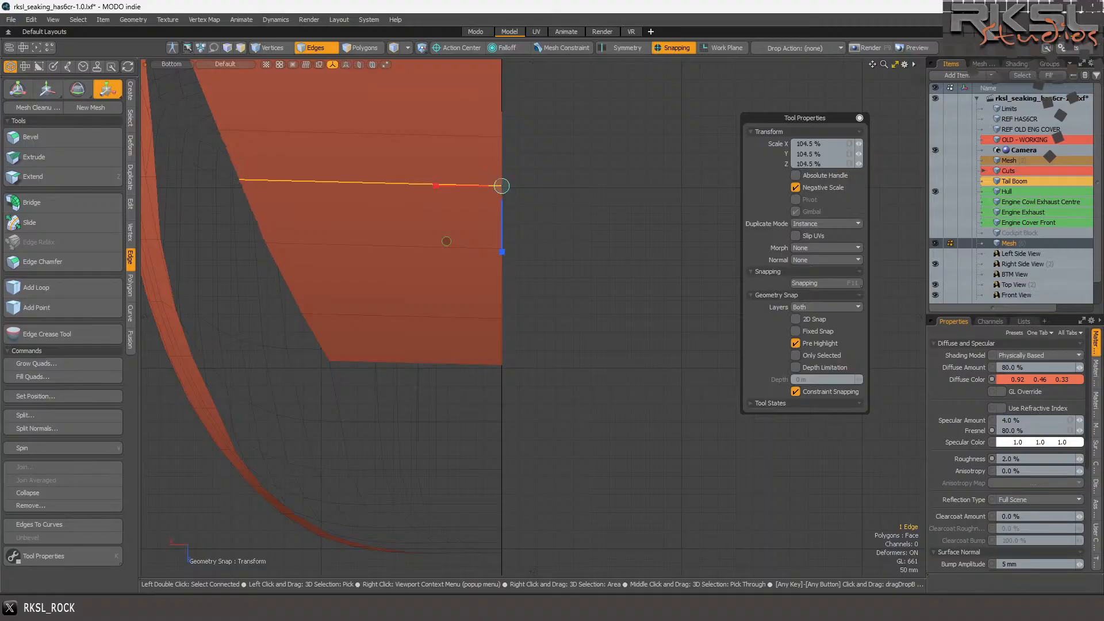
pyautogui.press('space')
pyautogui.click(604, 256)
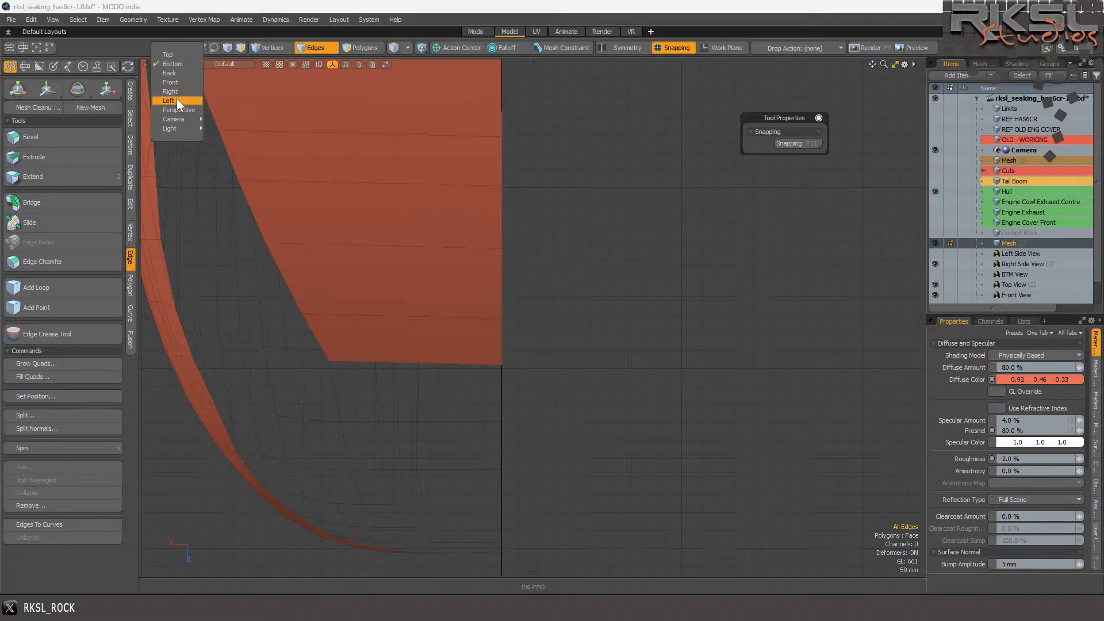
# - Inspect the nose's lower strip against the reference outline in the right view and return to the perspective view
pyautogui.click(177, 90)
pyautogui.scroll(-3, 436, 161)
pyautogui.scroll(3, 436, 161)
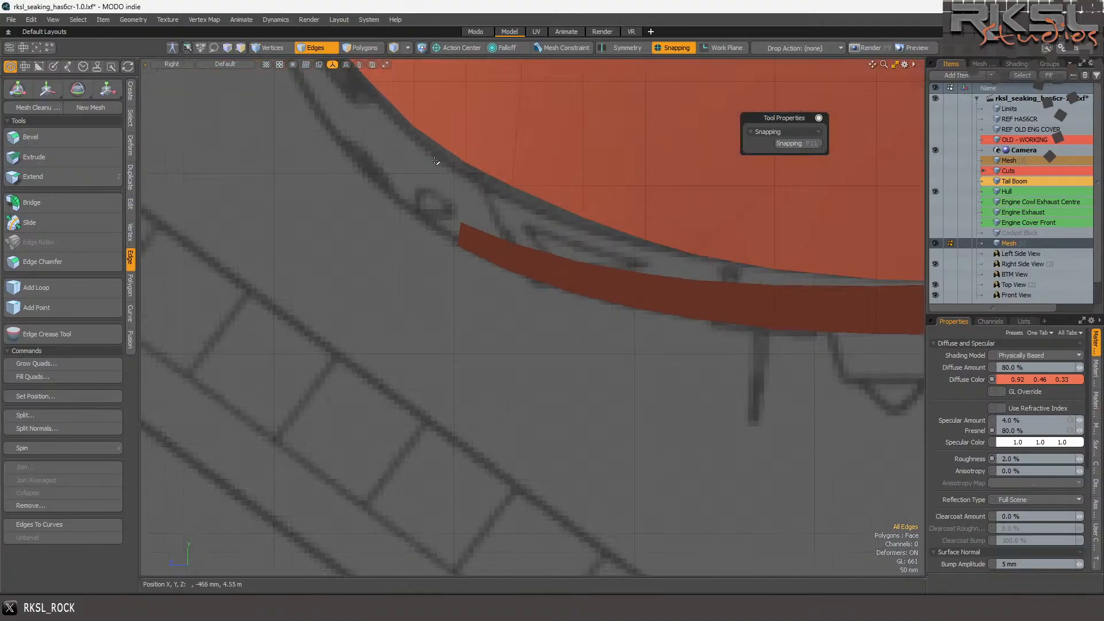
pyautogui.scroll(1, 447, 208)
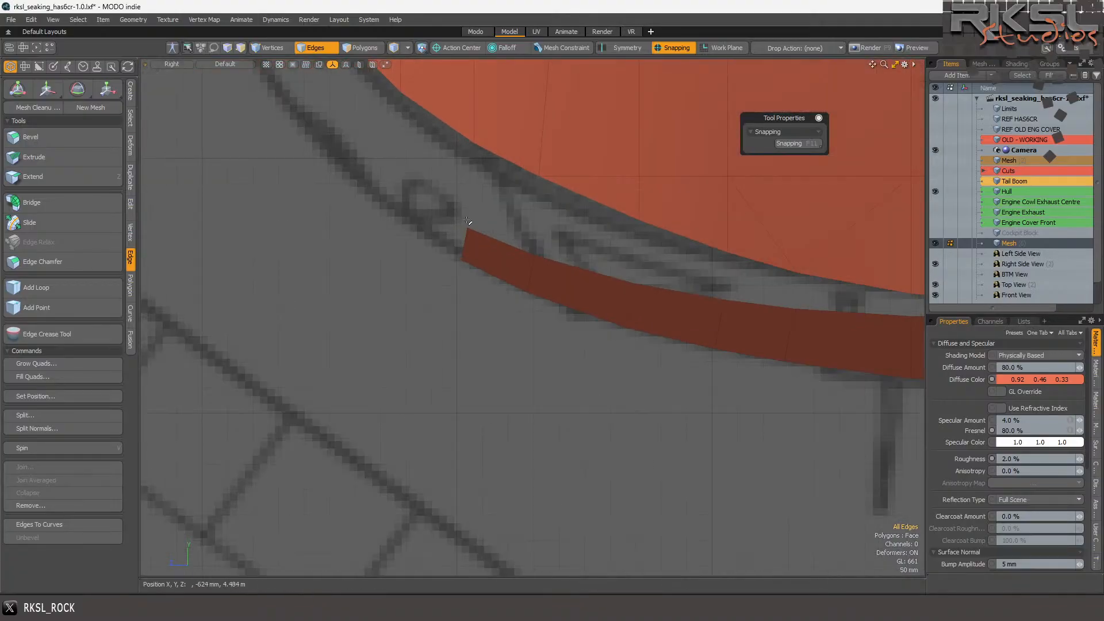
pyautogui.scroll(-2, 448, 211)
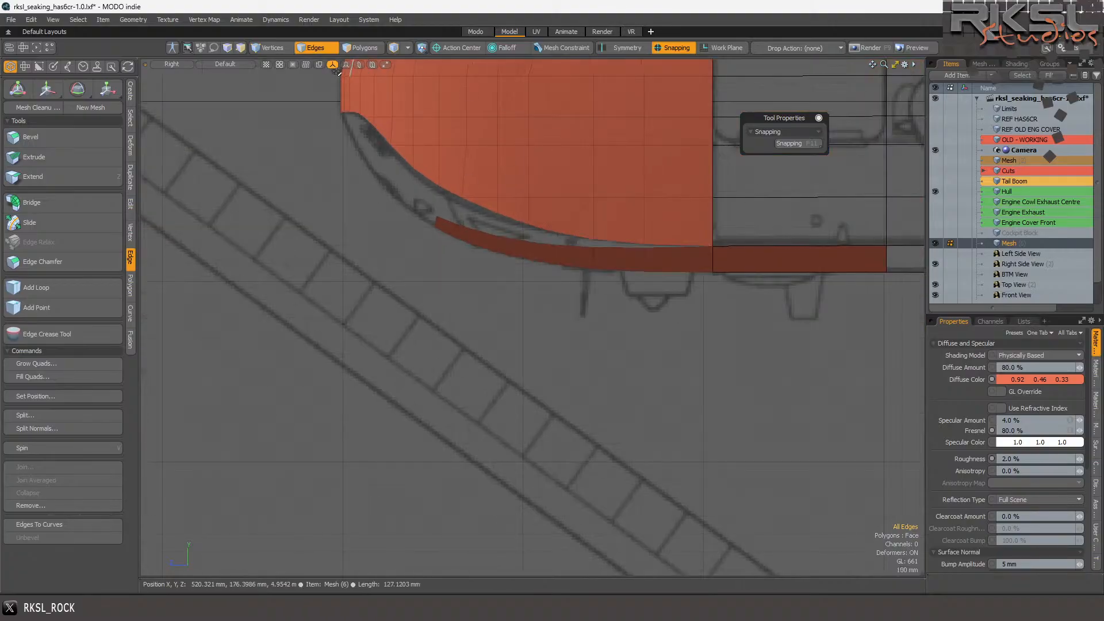
pyautogui.click(181, 64)
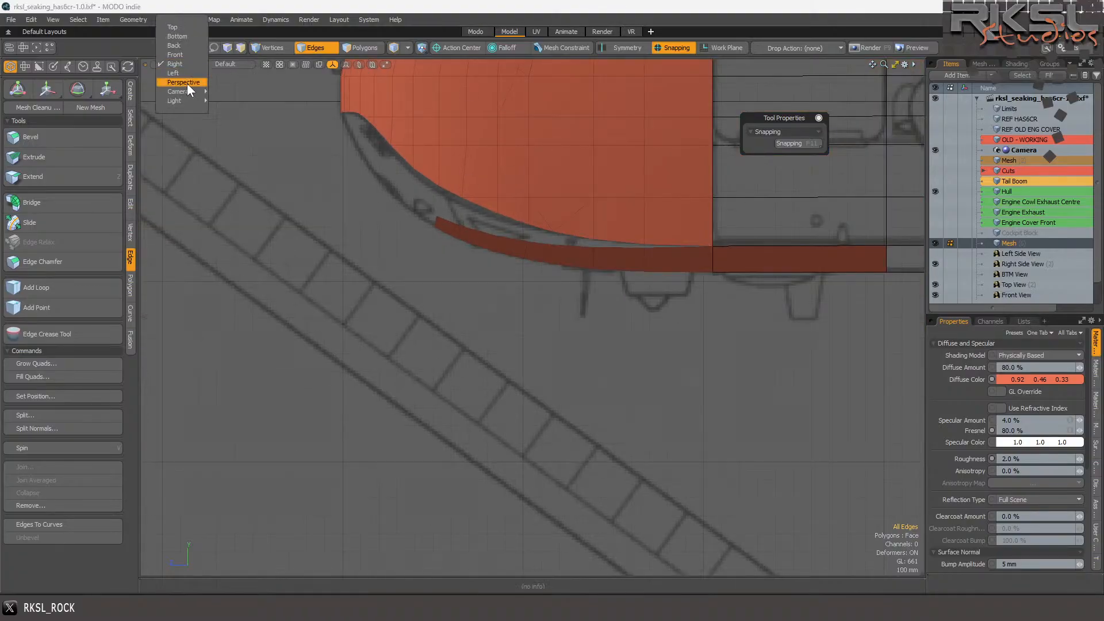
pyautogui.click(187, 84)
# - Select the forward run of boundary edges along the nose shell's open lower rim, leaving out the unrelated edges
pyautogui.moveTo(872, 65); pyautogui.dragTo(835, 87)
pyautogui.scroll(2, 586, 132)
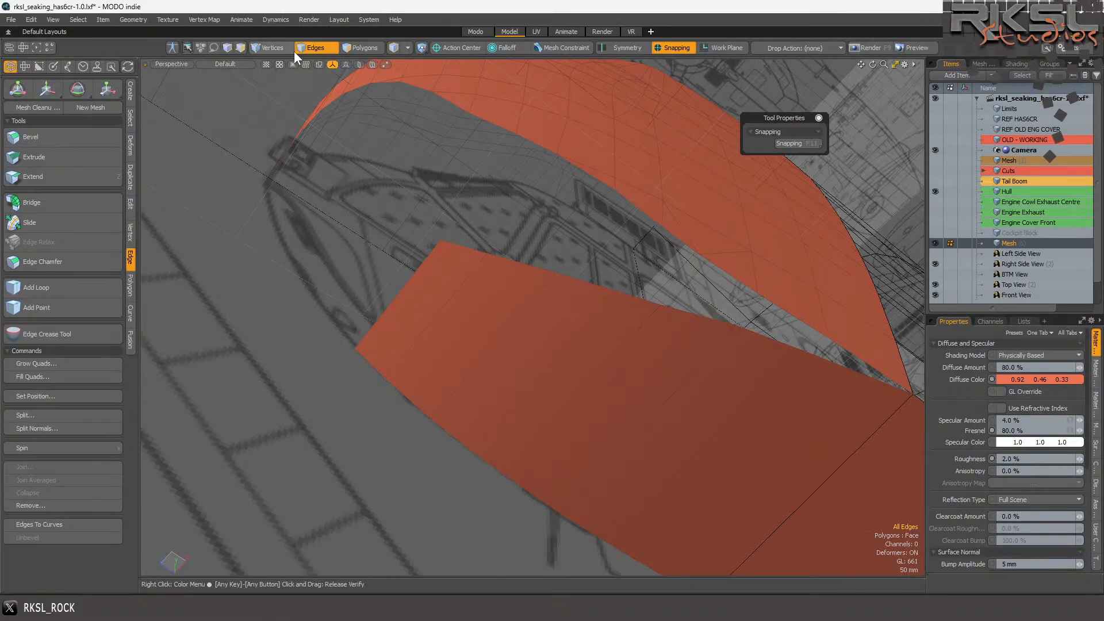
pyautogui.moveTo(430, 90)
pyautogui.mouseDown(button='right')
pyautogui.moveTo(575, 252)
pyautogui.moveTo(647, 222)
pyautogui.moveTo(648, 190)
pyautogui.moveTo(607, 193)
pyautogui.mouseUp(button='right')
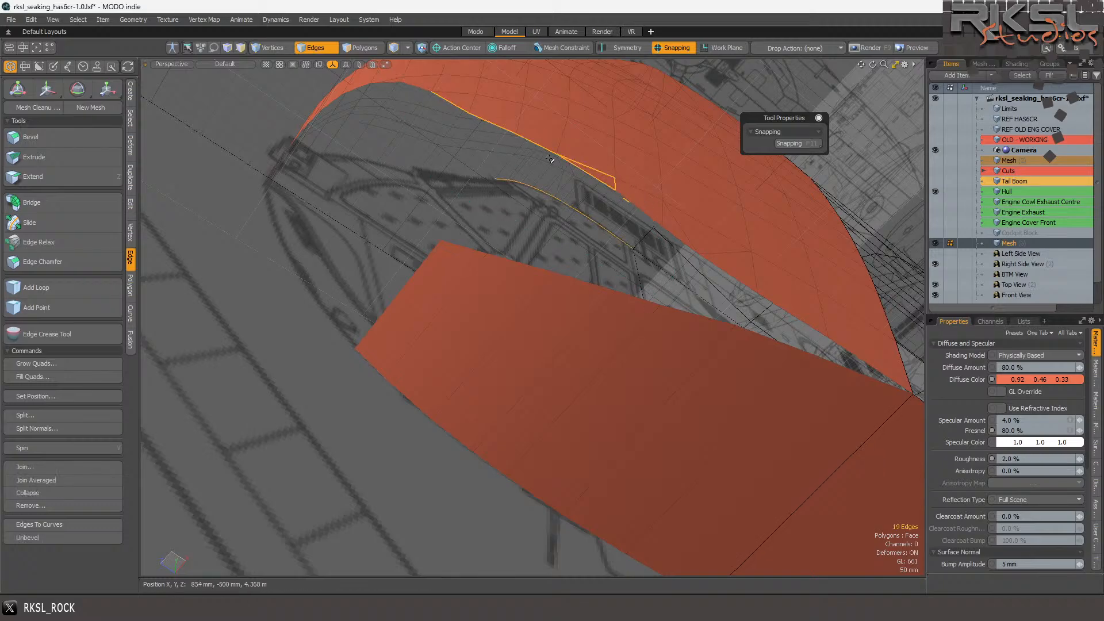
pyautogui.scroll(3, 547, 157)
pyautogui.moveTo(548, 168)
pyautogui.keyDown('ctrl'); pyautogui.mouseDown(button='right')
pyautogui.moveTo(519, 287)
pyautogui.moveTo(724, 332)
pyautogui.mouseUp(button='right'); pyautogui.keyUp('ctrl')
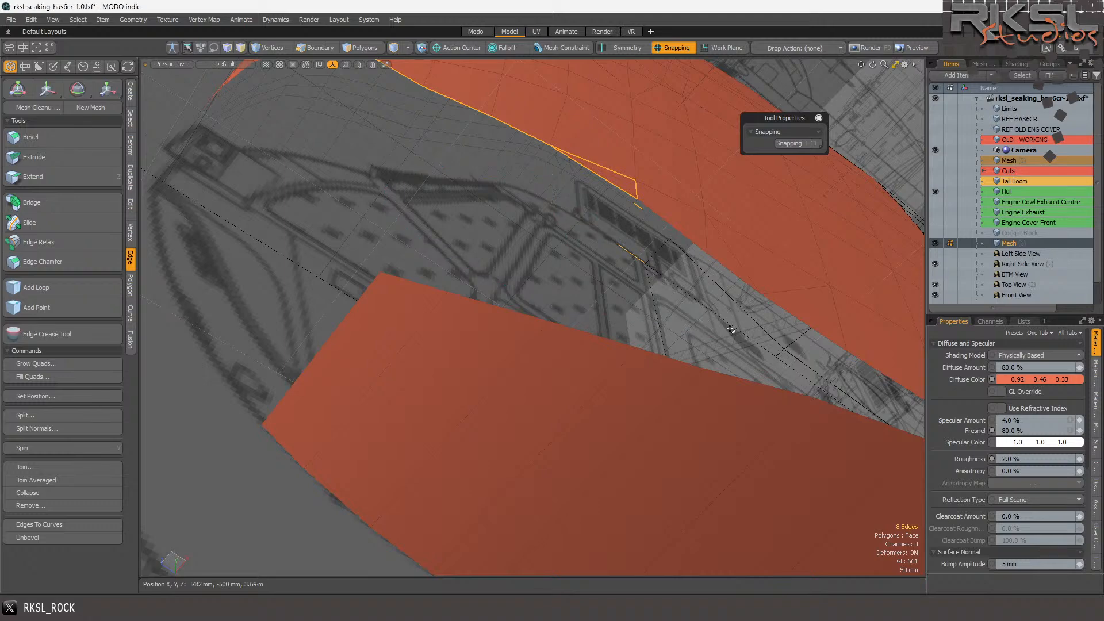
pyautogui.moveTo(650, 244)
pyautogui.keyDown('ctrl'); pyautogui.mouseDown(button='right')
pyautogui.moveTo(635, 225)
pyautogui.moveTo(723, 228)
pyautogui.moveTo(681, 198)
pyautogui.mouseUp(button='right'); pyautogui.keyUp('ctrl')
pyautogui.scroll(3, 573, 142)
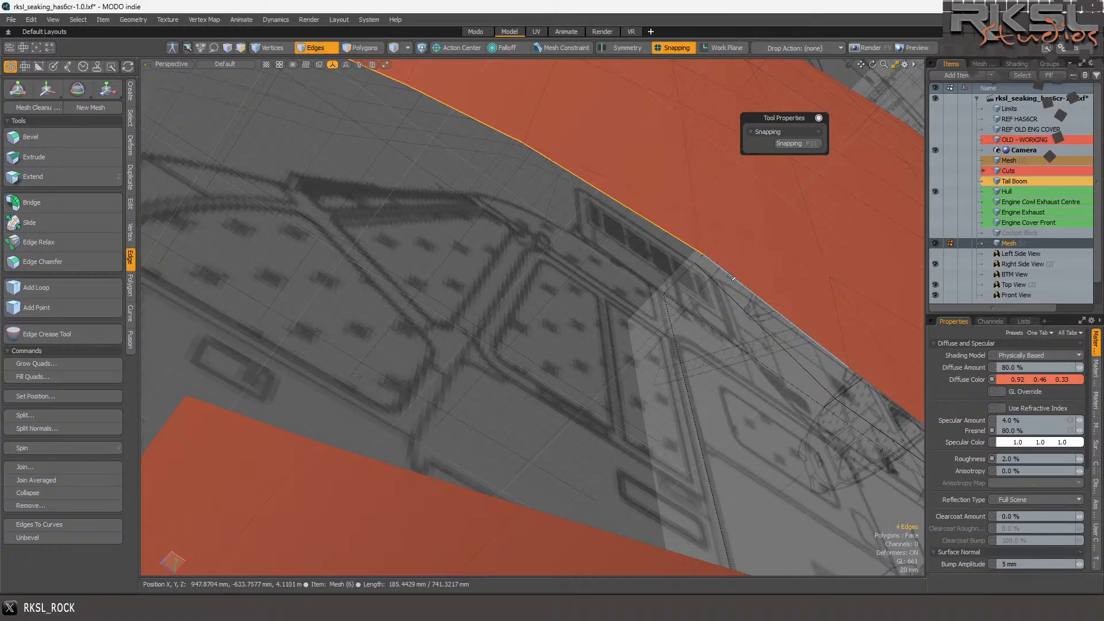
pyautogui.scroll(-5, 703, 271)
pyautogui.scroll(4, 615, 282)
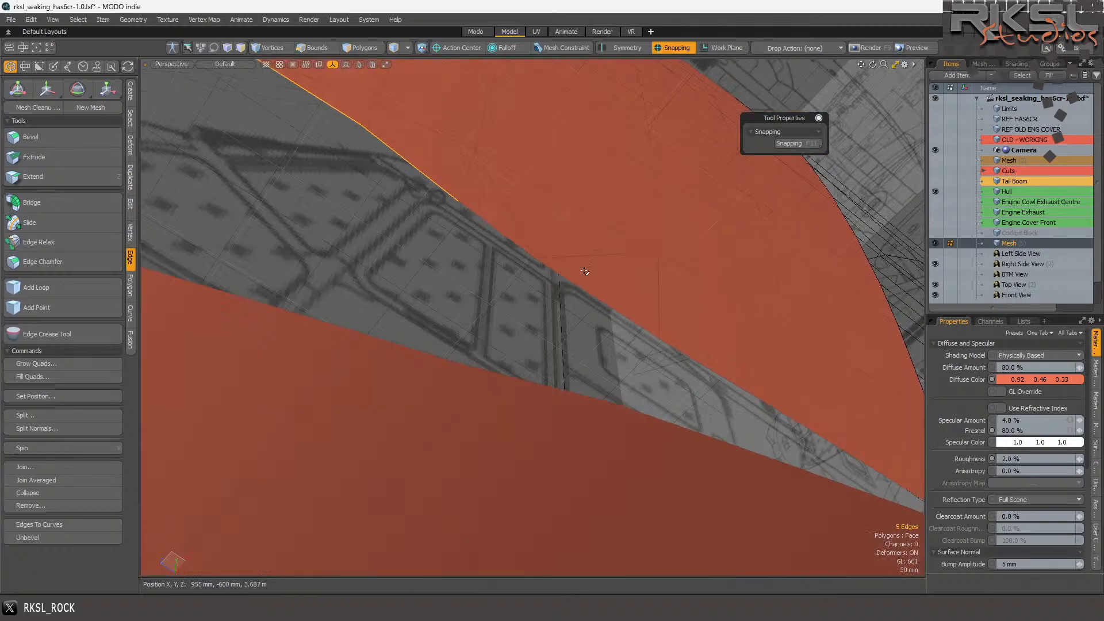
# - Add the remaining rim edges towards the rear and front to complete the nine-edge selection on the shell's lower rim
pyautogui.keyDown('shift'); pyautogui.click(500, 244); pyautogui.keyUp('shift')
pyautogui.keyDown('shift'); pyautogui.click(585, 286); pyautogui.keyUp('shift')
pyautogui.keyDown('shift'); pyautogui.click(721, 374); pyautogui.keyUp('shift')
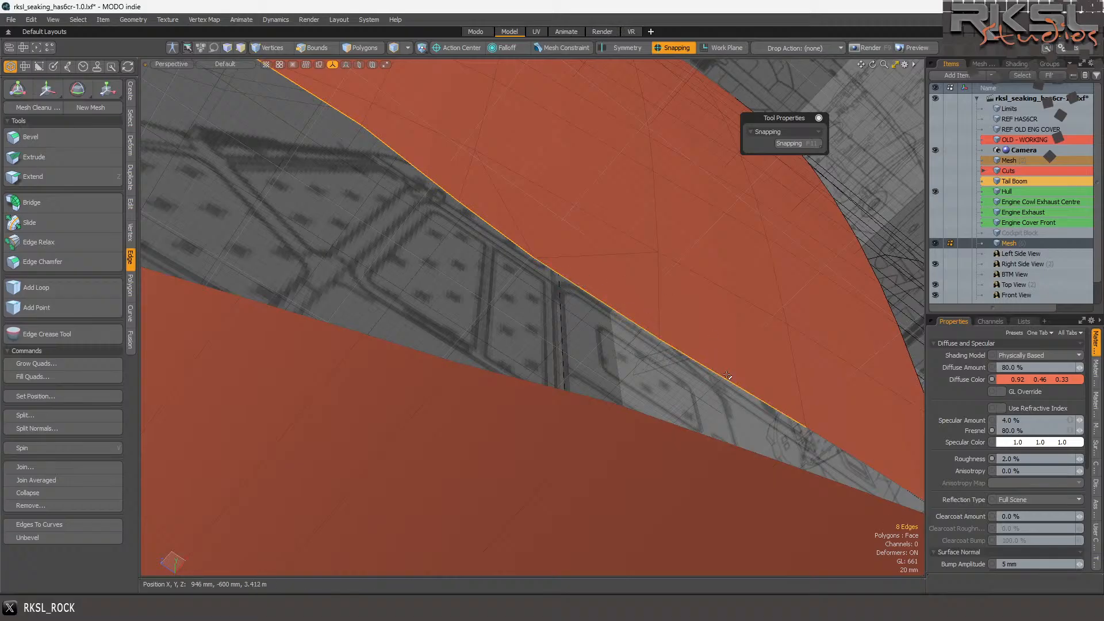
pyautogui.scroll(-3, 771, 392)
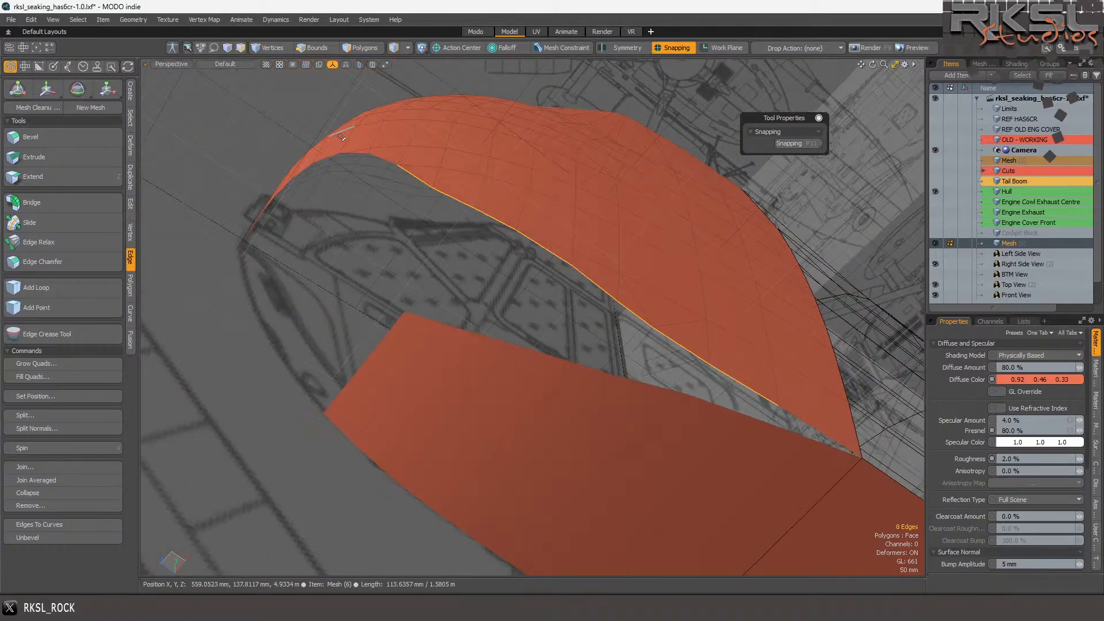
pyautogui.scroll(3, 357, 141)
pyautogui.keyDown('shift'); pyautogui.click(400, 180); pyautogui.keyUp('shift')
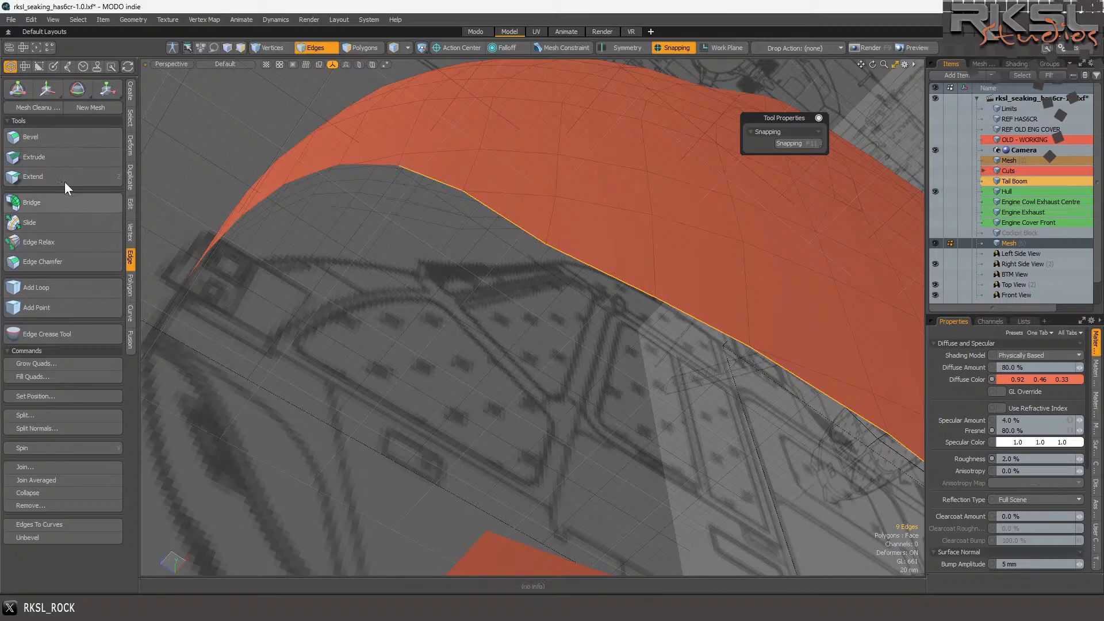
# - Extend the selected rim edges inward by -62 mm in X to form a flange under the shell
pyautogui.click(49, 175)
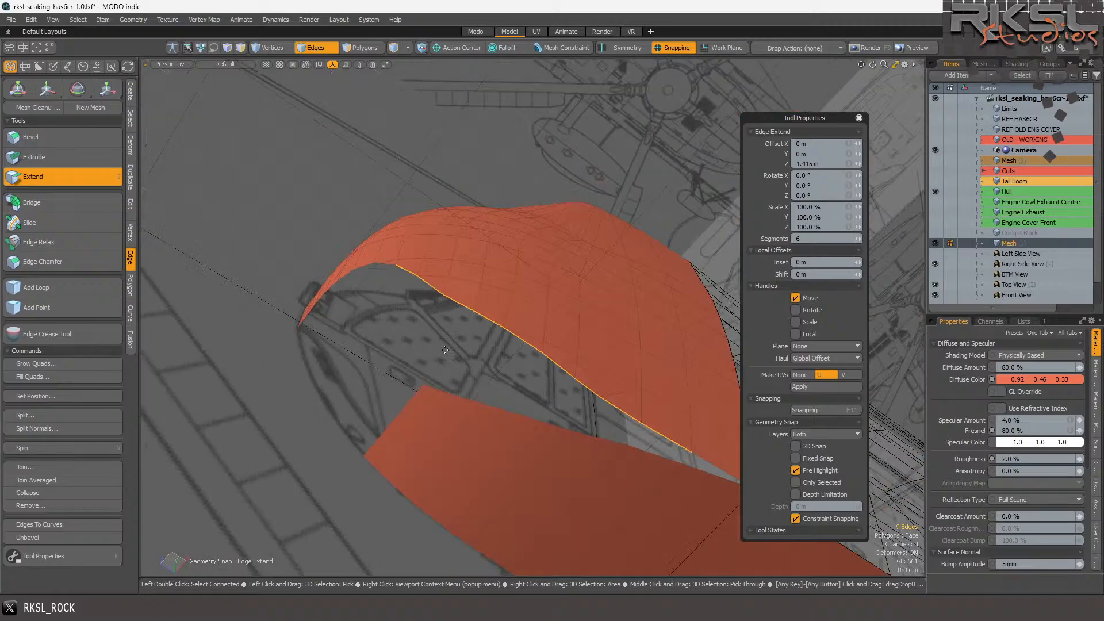
pyautogui.click(581, 366)
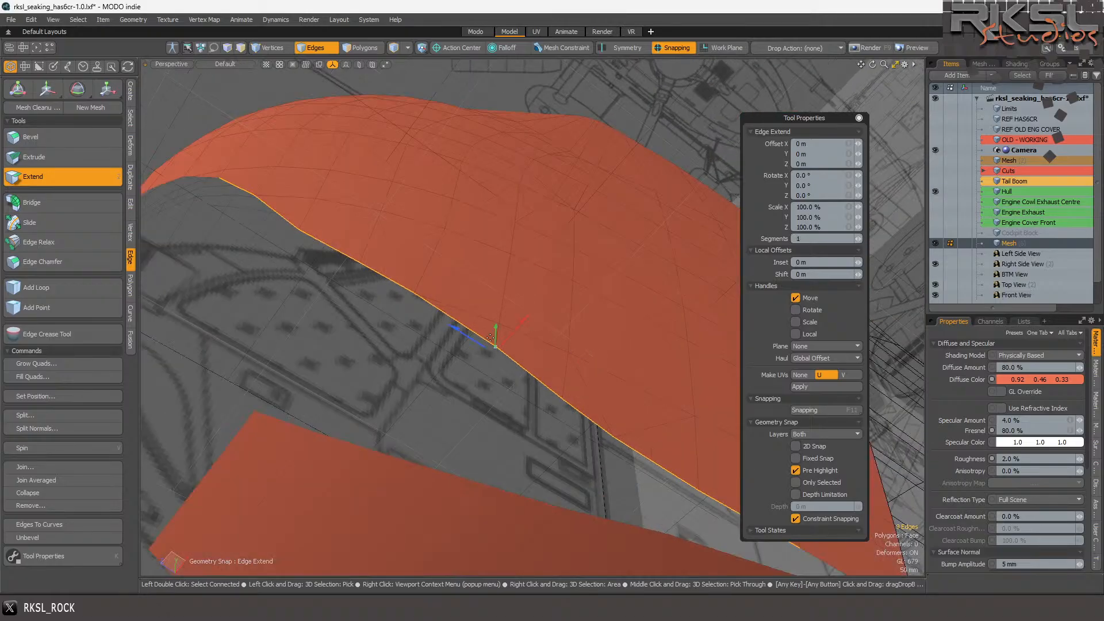
pyautogui.moveTo(514, 338); pyautogui.dragTo(451, 388)
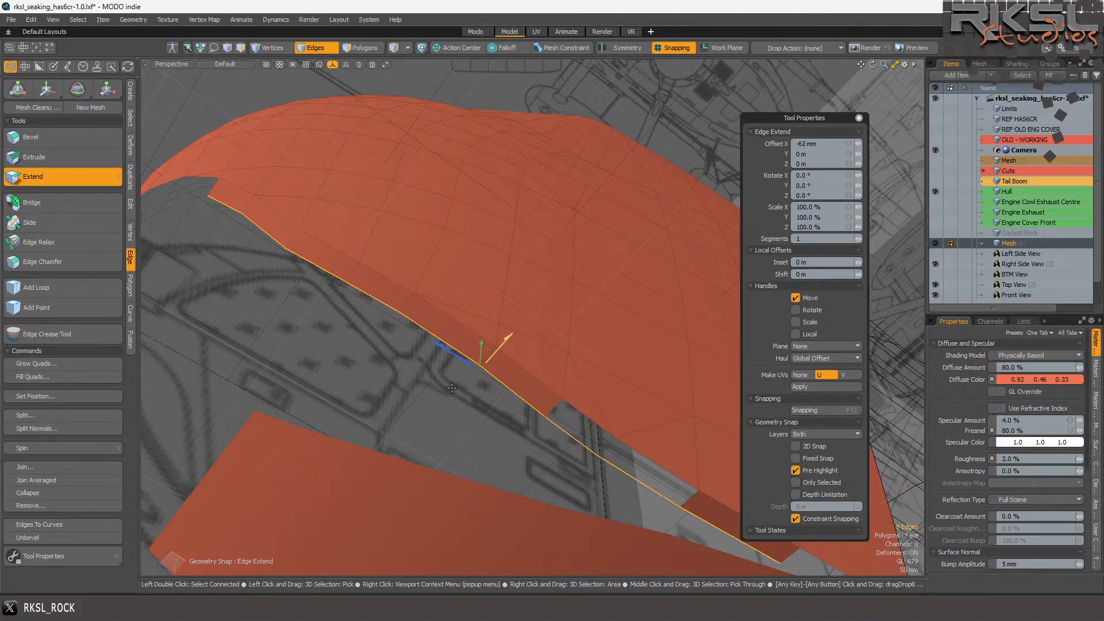
pyautogui.press('space')
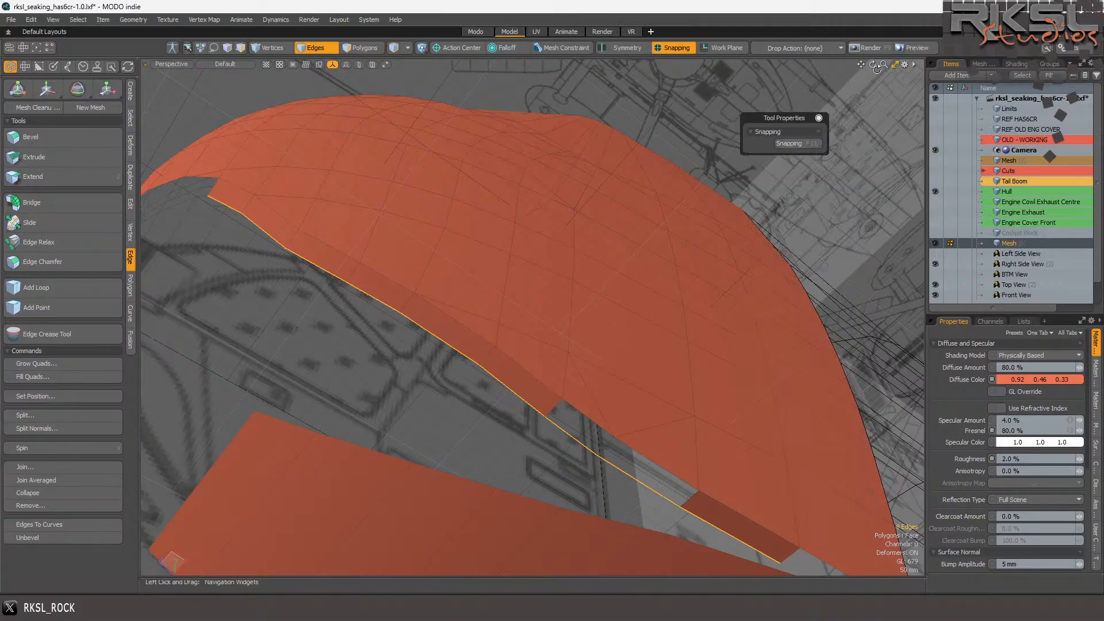
# - Delete the four stray polygons along the back side of the new flange
pyautogui.moveTo(871, 62); pyautogui.dragTo(600, 179)
pyautogui.scroll(3, 256, 393)
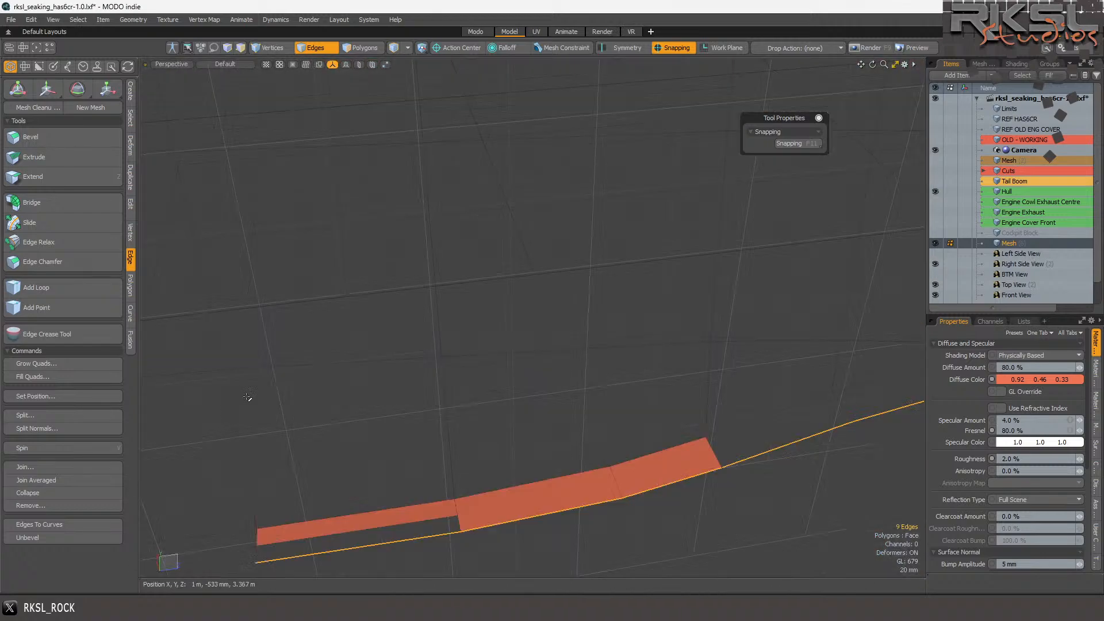
pyautogui.click(364, 47)
pyautogui.click(480, 501)
pyautogui.doubleClick(486, 505)
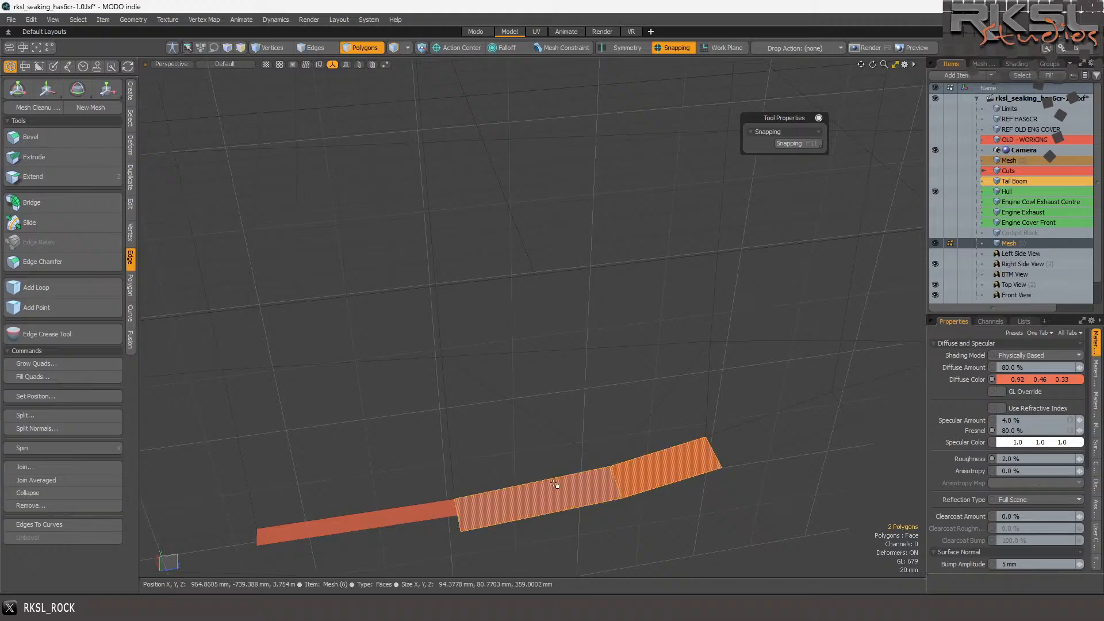
pyautogui.press('Delete')
pyautogui.click(399, 512)
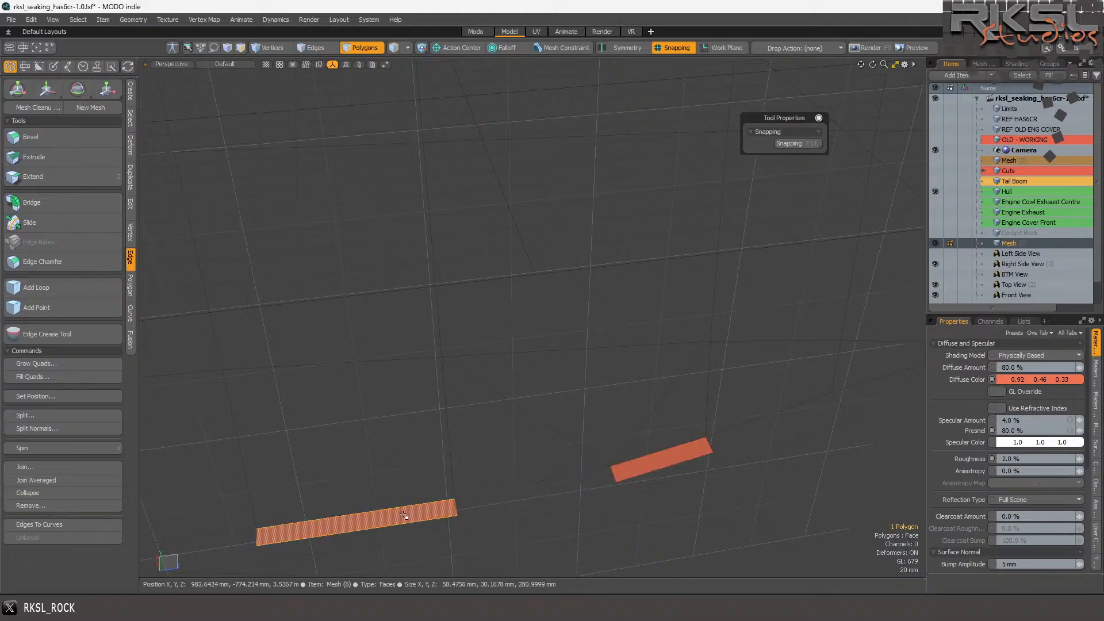
pyautogui.keyDown('shift'); pyautogui.click(680, 458); pyautogui.keyUp('shift')
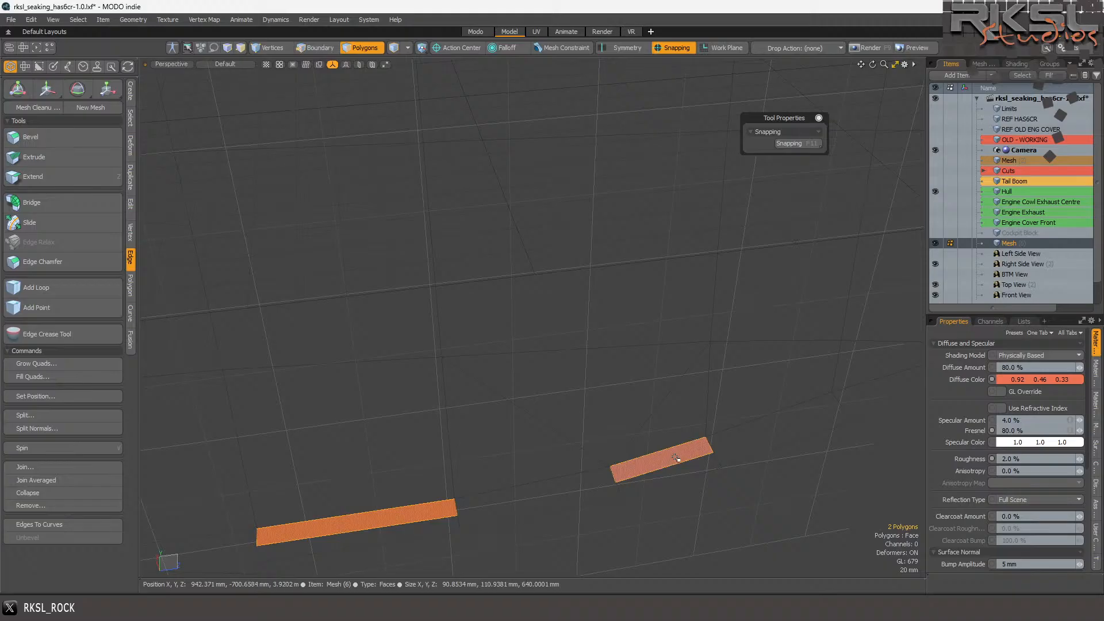
pyautogui.press('Delete')
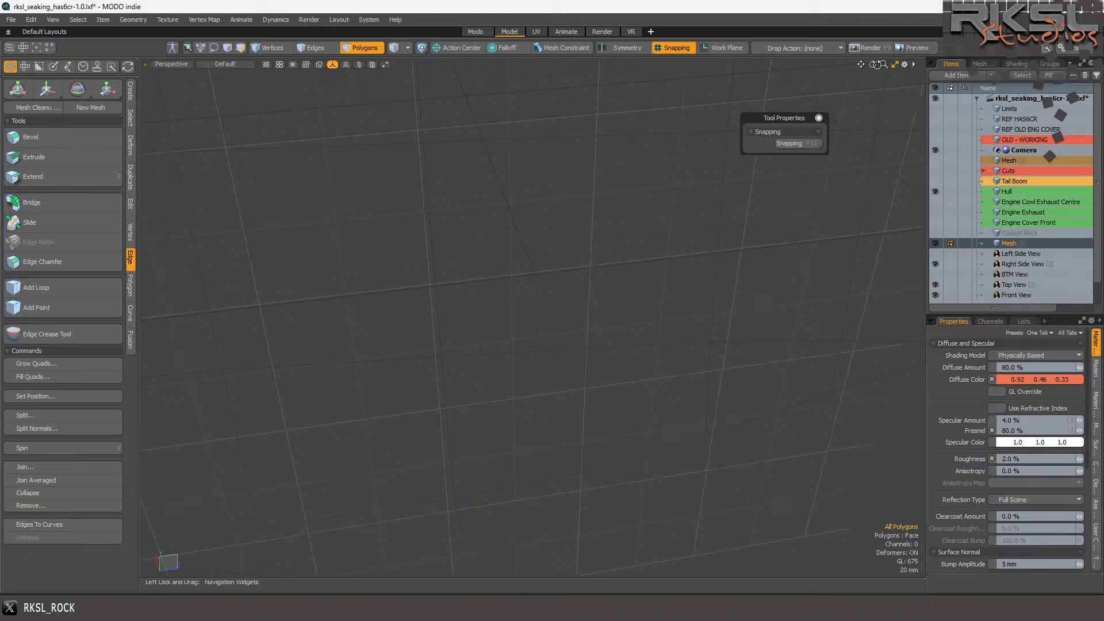
# - Fill the triangular gap between the flange's rear end and the shell's rear lower corner with a Pen polygon
pyautogui.moveTo(872, 64); pyautogui.dragTo(875, 63)
pyautogui.scroll(2, 655, 265)
pyautogui.scroll(1, 746, 236)
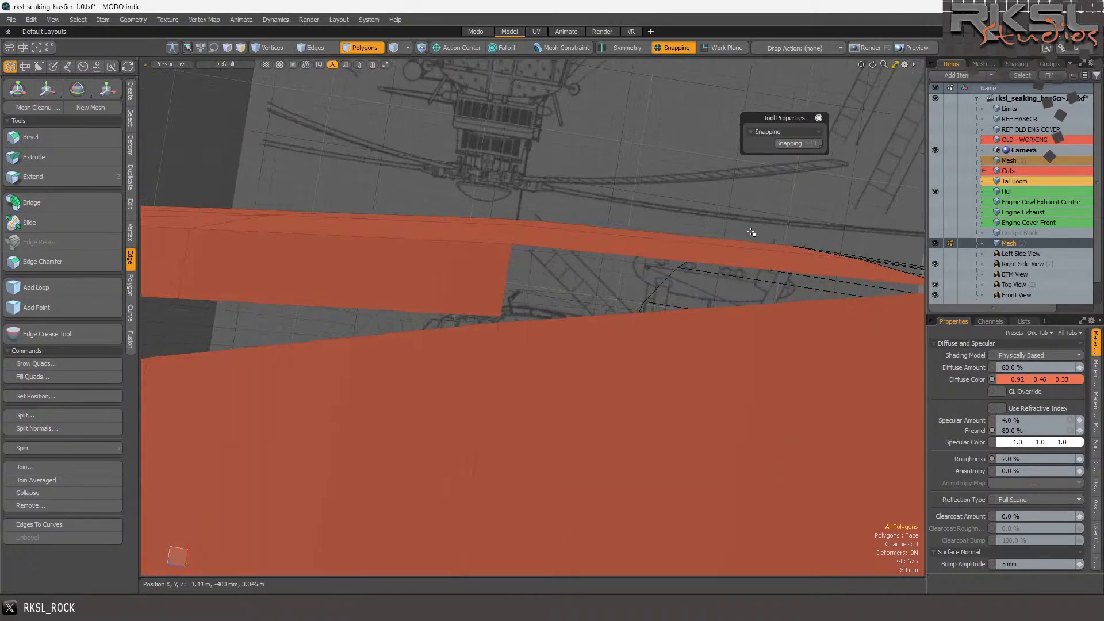
pyautogui.keyDown('alt'); pyautogui.moveTo(362, 196); pyautogui.dragTo(520, 178); pyautogui.keyUp('alt')
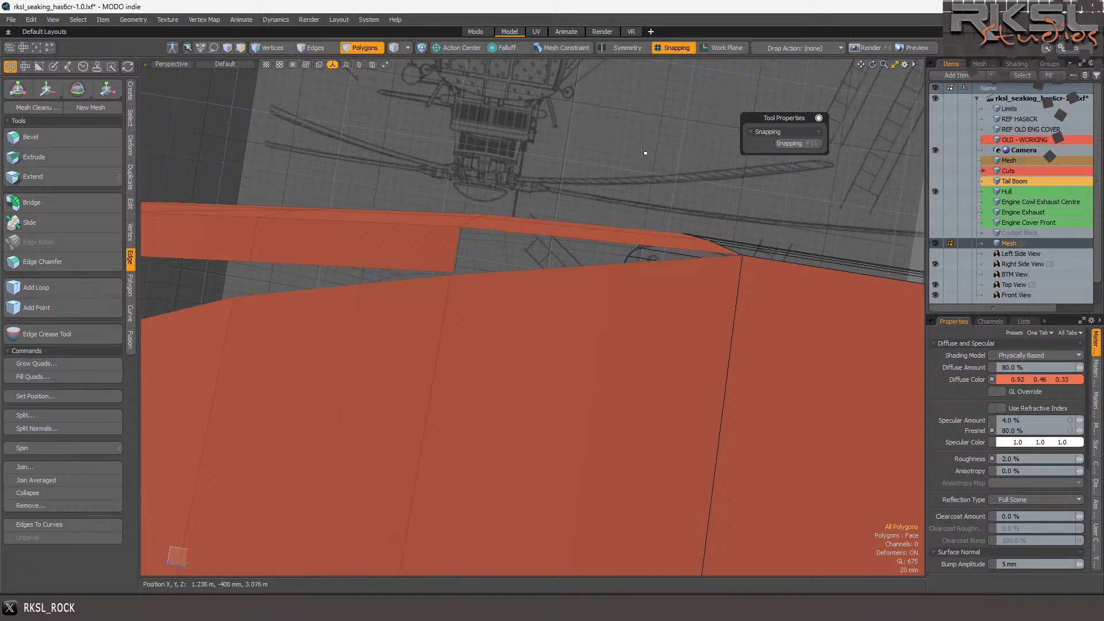
pyautogui.moveTo(874, 63)
pyautogui.mouseDown()
pyautogui.moveTo(911, 100)
pyautogui.moveTo(885, 73)
pyautogui.mouseUp()
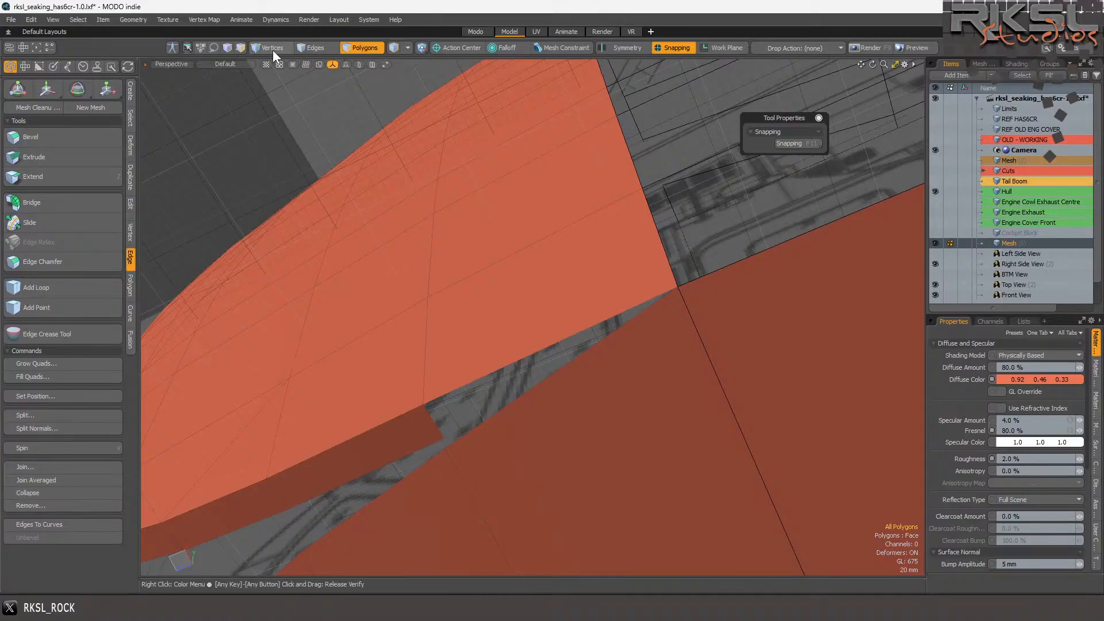
pyautogui.click(130, 90)
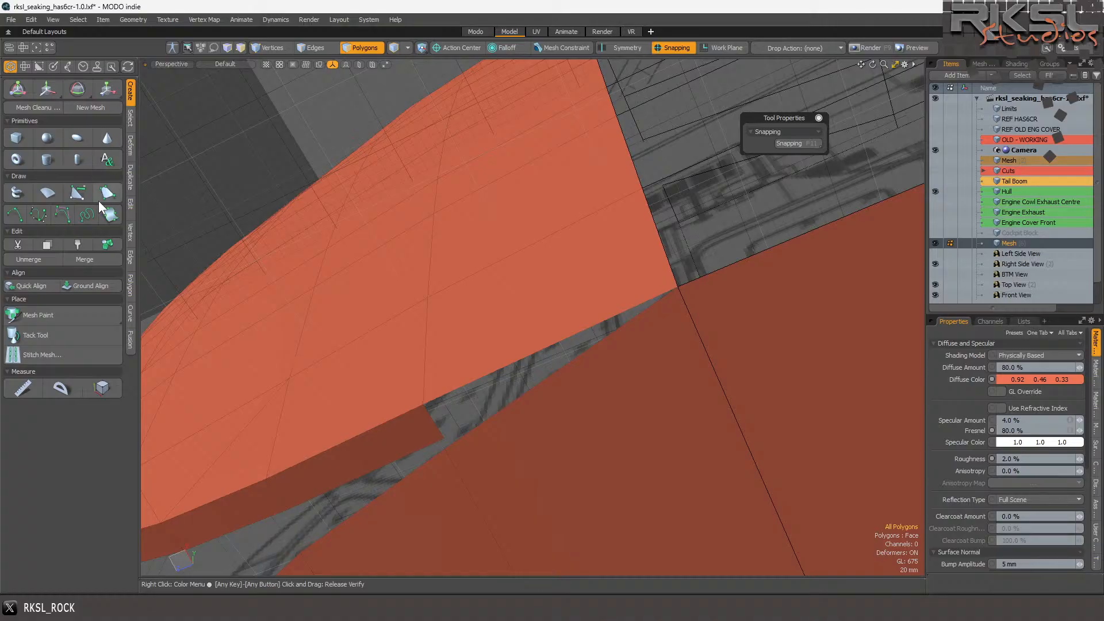
pyautogui.click(445, 440)
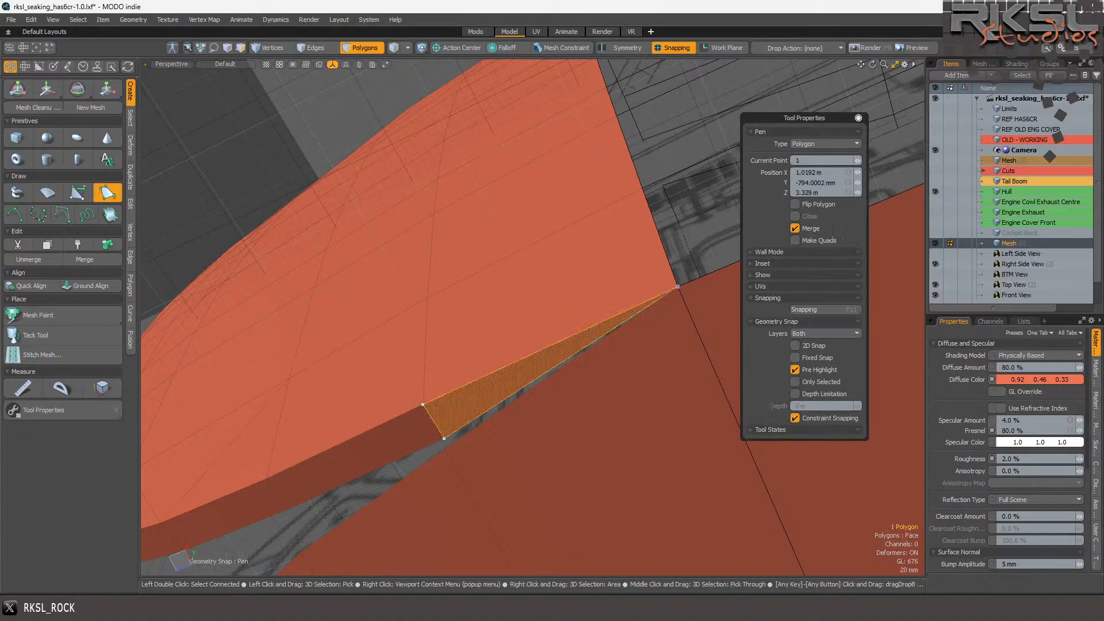
pyautogui.press('space')
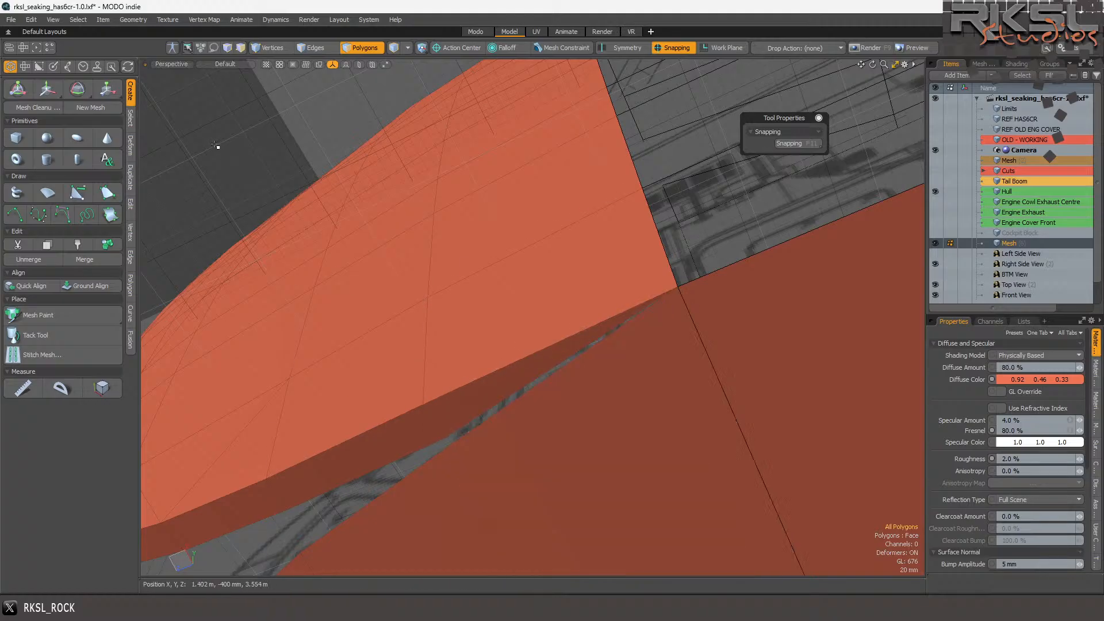
# - Draw a narrow Pen polygon from the rear corner to close the sliver between the flange and the lower strip
pyautogui.click(107, 193)
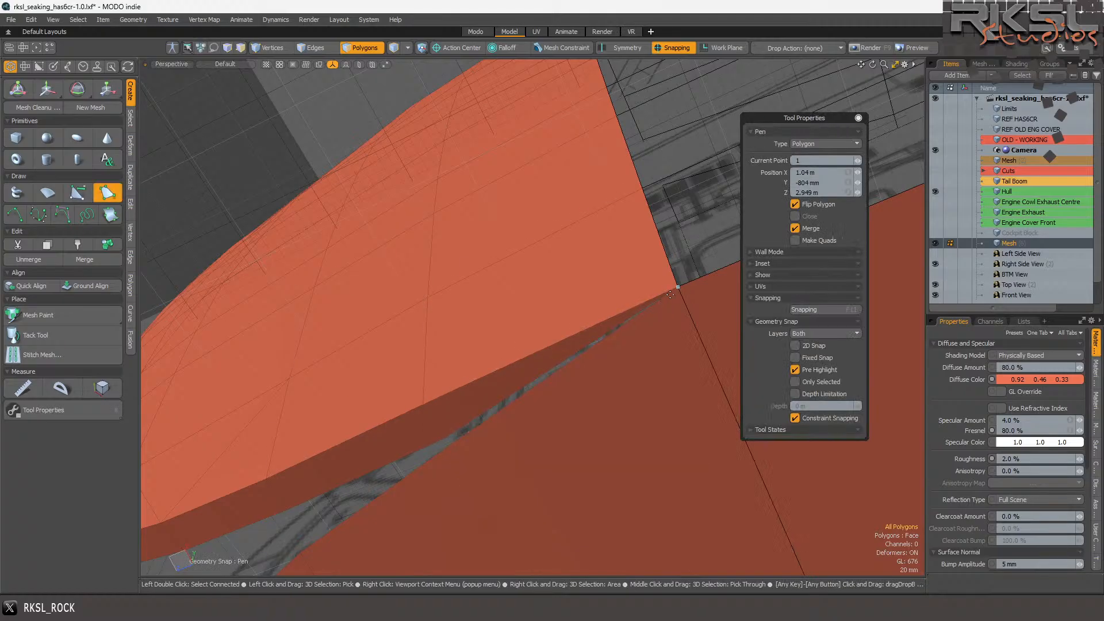
pyautogui.click(445, 448)
pyautogui.press('space')
# - Draw a four-point Pen polygon bridging the flange and the lower strip just ahead of the narrow rear polygon
pyautogui.keyDown('alt'); pyautogui.moveTo(518, 339); pyautogui.dragTo(521, 296); pyautogui.keyUp('alt')
pyautogui.scroll(5, 521, 296)
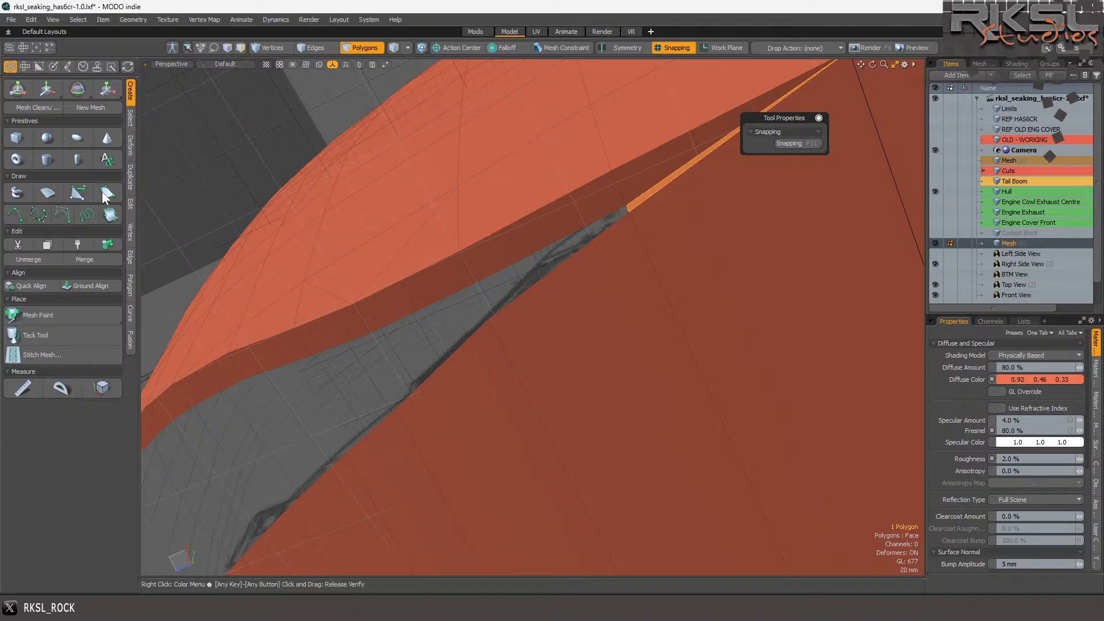
pyautogui.click(107, 193)
pyautogui.click(627, 205)
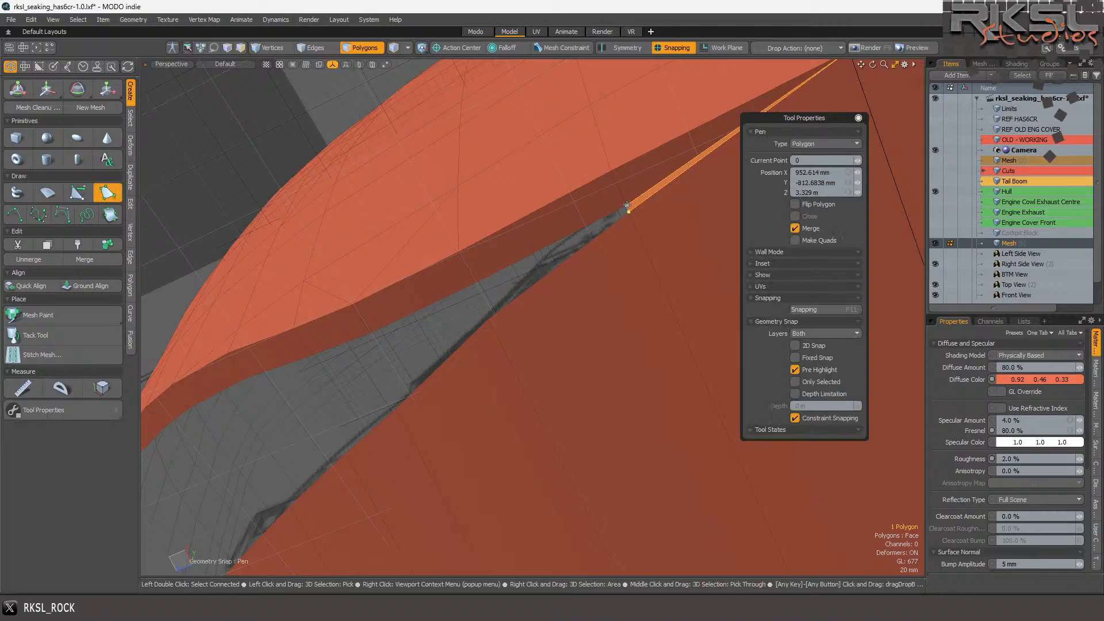
pyautogui.click(469, 283)
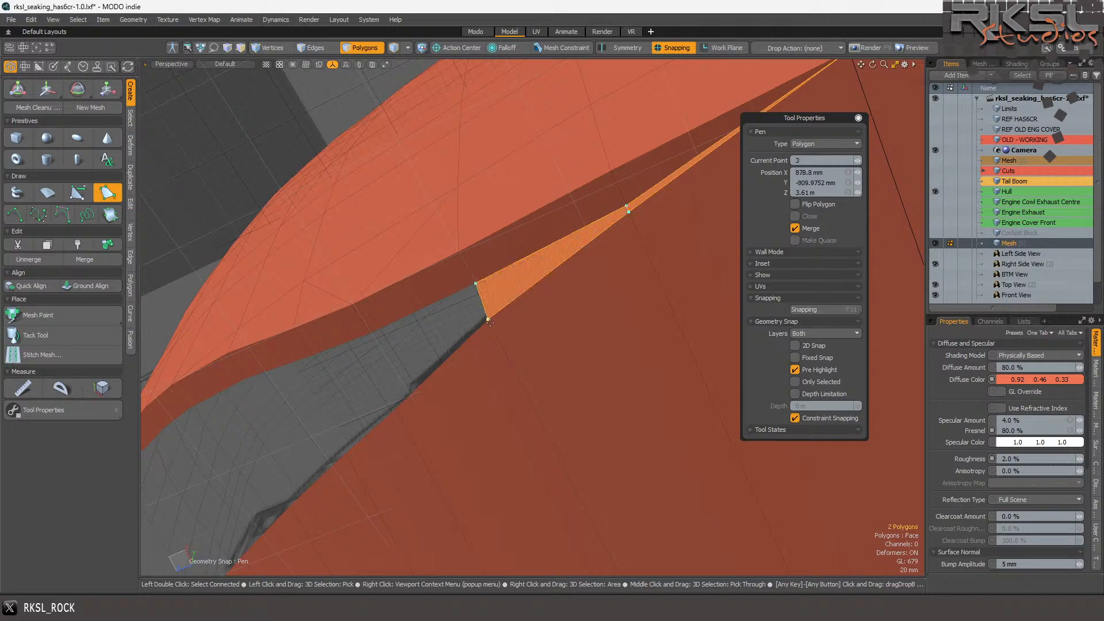
pyautogui.press('space')
pyautogui.press('a')
# - Draw the following four-point Pen polygon forward along the gap, joining the flange edge to the strip's side edge
pyautogui.scroll(5, 402, 347)
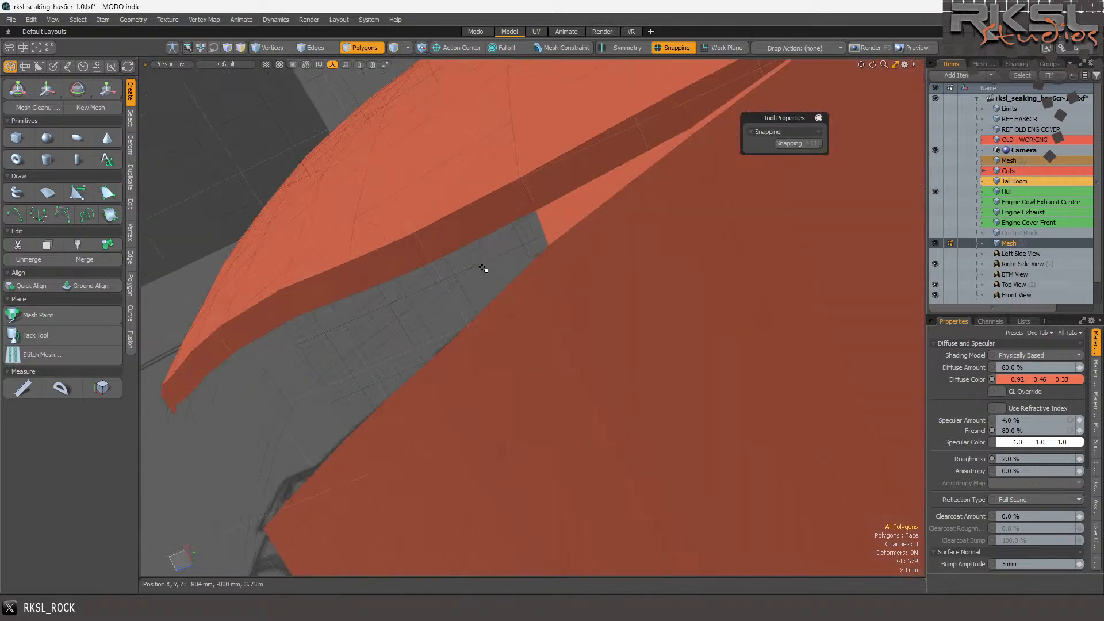
pyautogui.click(108, 193)
pyautogui.click(535, 208)
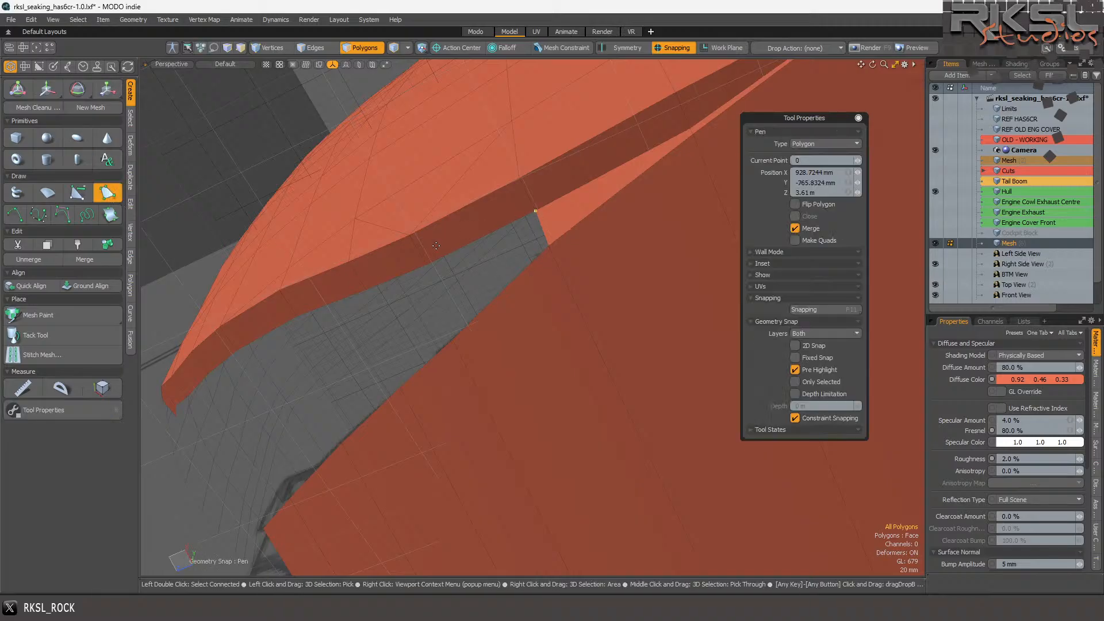
pyautogui.click(453, 338)
pyautogui.click(553, 250)
pyautogui.press('space')
pyautogui.click(406, 298)
# - Draw a four-point Pen polygon continuing forward along the gap, joining the flange's lower edge to the lower strip's edge
pyautogui.scroll(-4, 468, 267)
pyautogui.scroll(3, 411, 309)
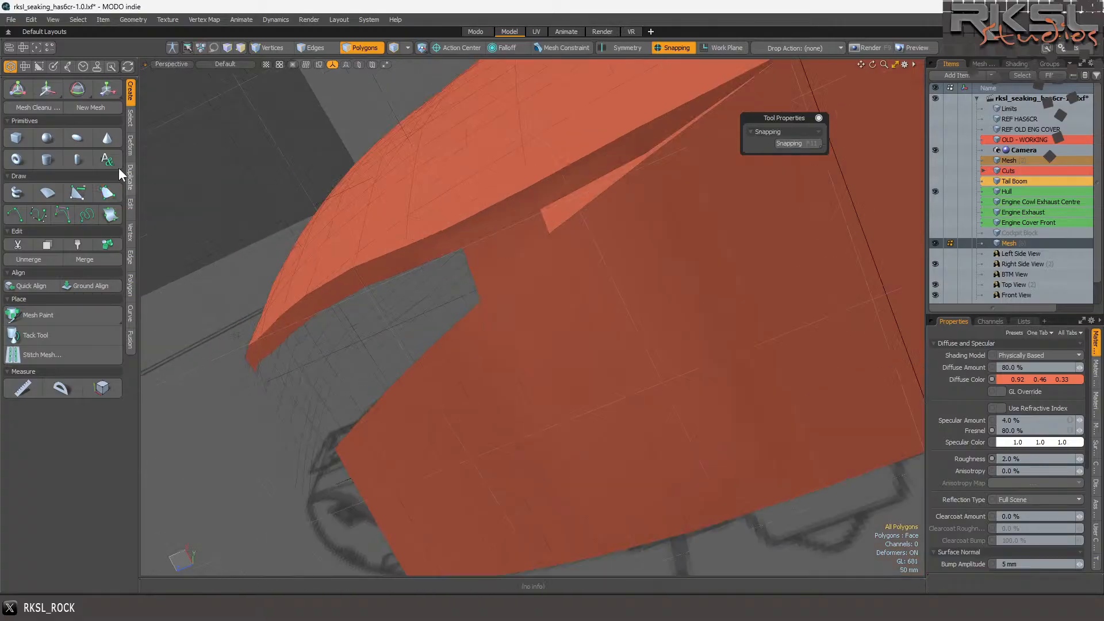
pyautogui.click(110, 202)
pyautogui.scroll(3, 458, 238)
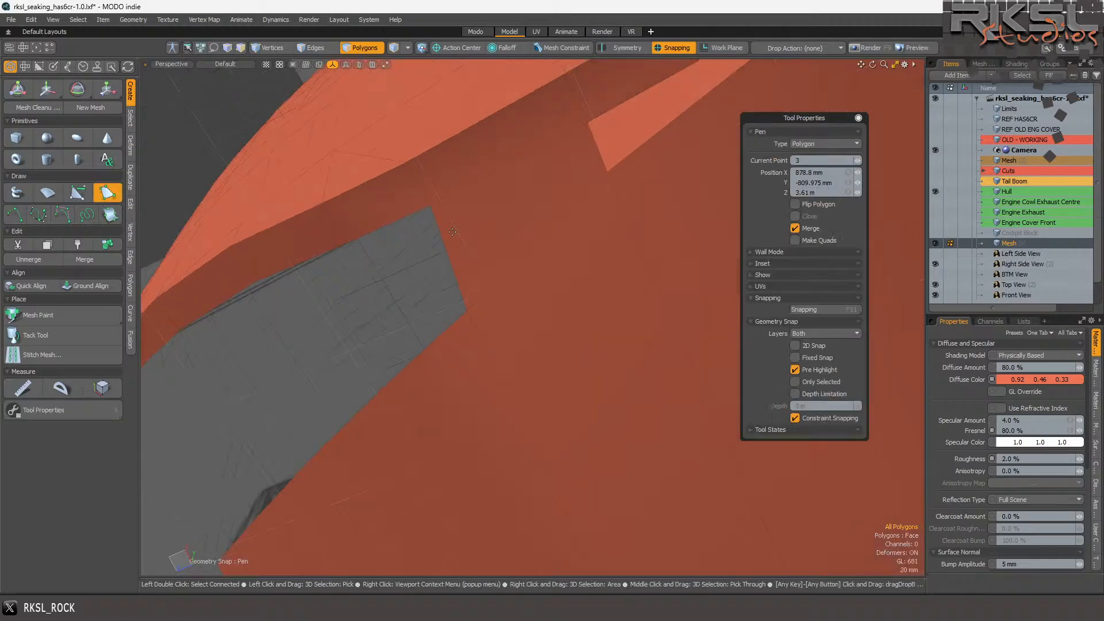
pyautogui.click(432, 208)
pyautogui.click(345, 242)
pyautogui.click(391, 379)
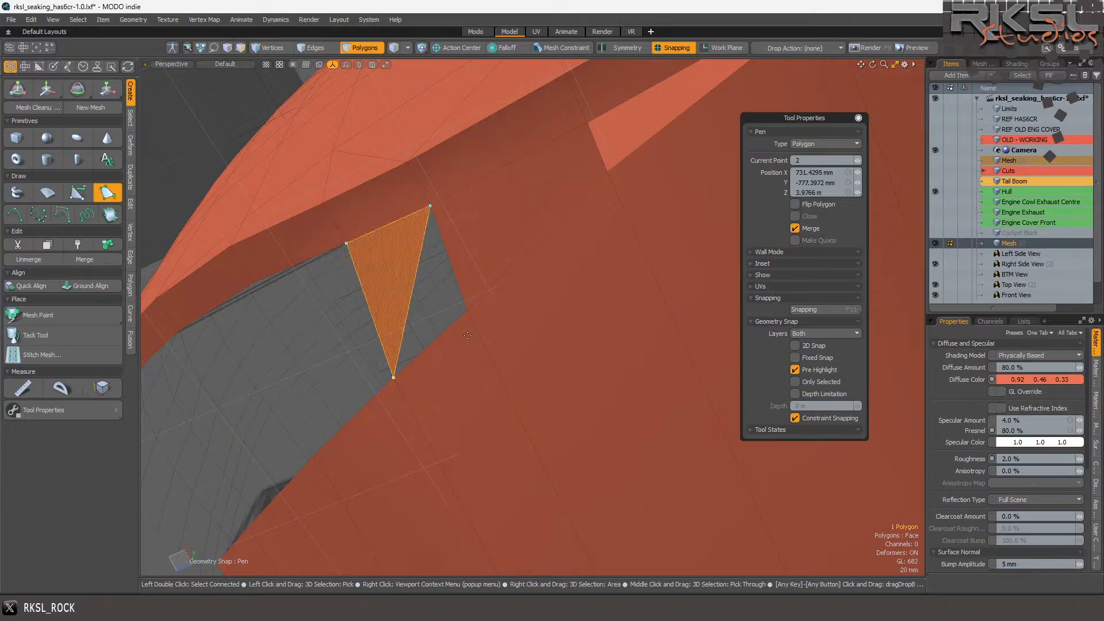
pyautogui.click(468, 314)
pyautogui.press('space')
pyautogui.scroll(-2, 552, 264)
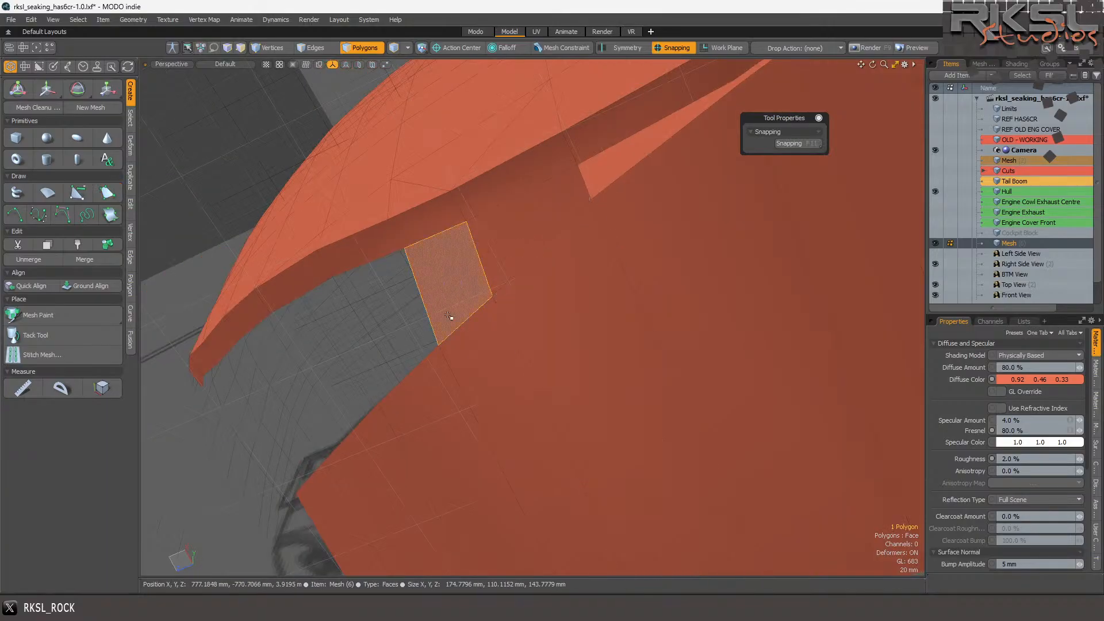
# - Bridge the section of gap directly ahead of the newest polygon with another four-point Pen polygon between flange and strip
pyautogui.scroll(4, 375, 313)
pyautogui.click(366, 315)
pyautogui.click(108, 193)
pyautogui.click(423, 185)
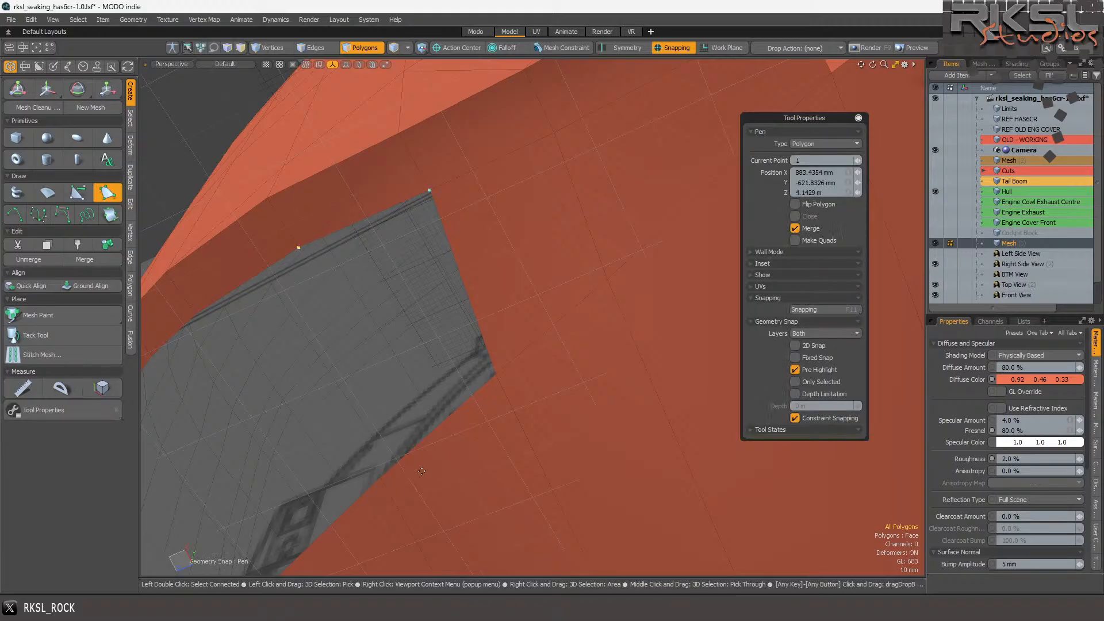
pyautogui.click(385, 477)
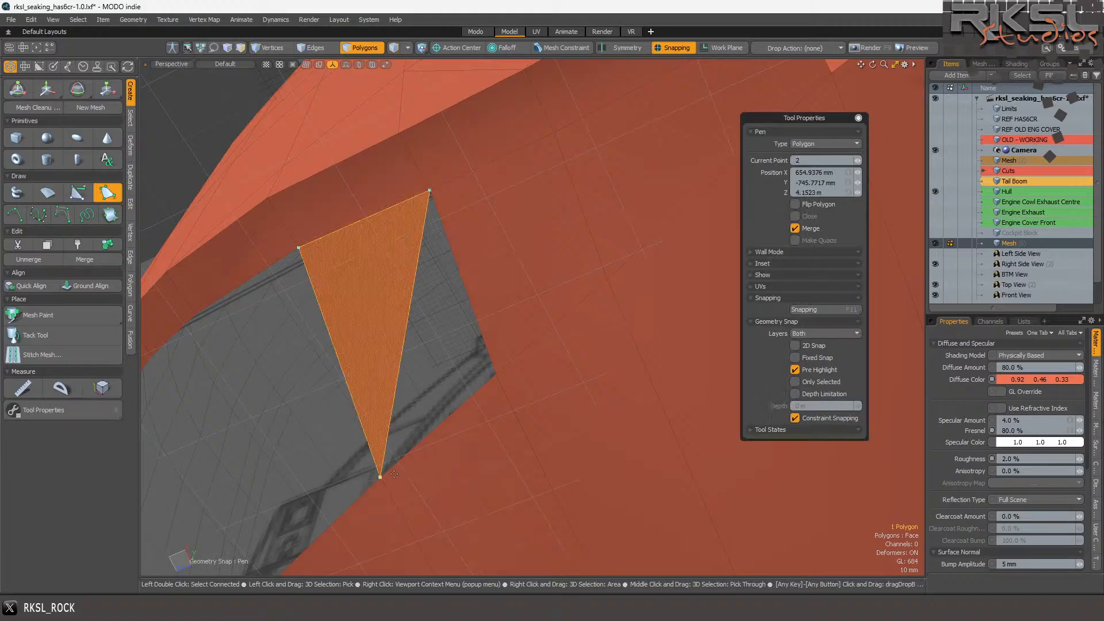
pyautogui.click(505, 373)
pyautogui.press('space')
pyautogui.scroll(-5, 547, 174)
pyautogui.scroll(3, 474, 211)
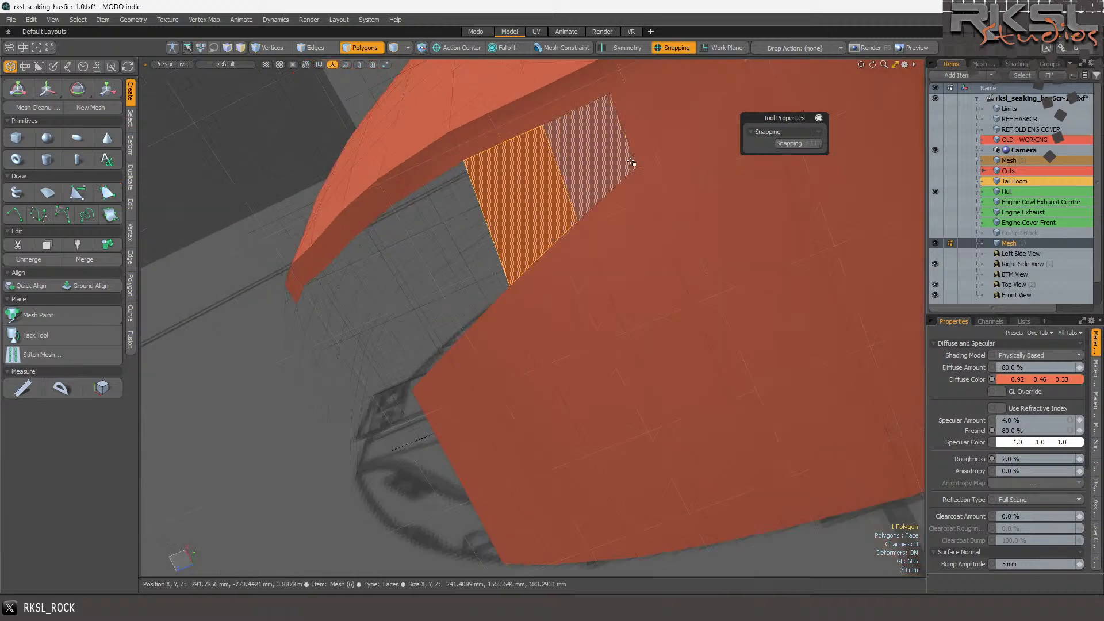
# - Extend the bridging toward the nose with a four-point Pen polygon from the strip's edge to the next two flange points
pyautogui.moveTo(872, 65); pyautogui.dragTo(845, 67)
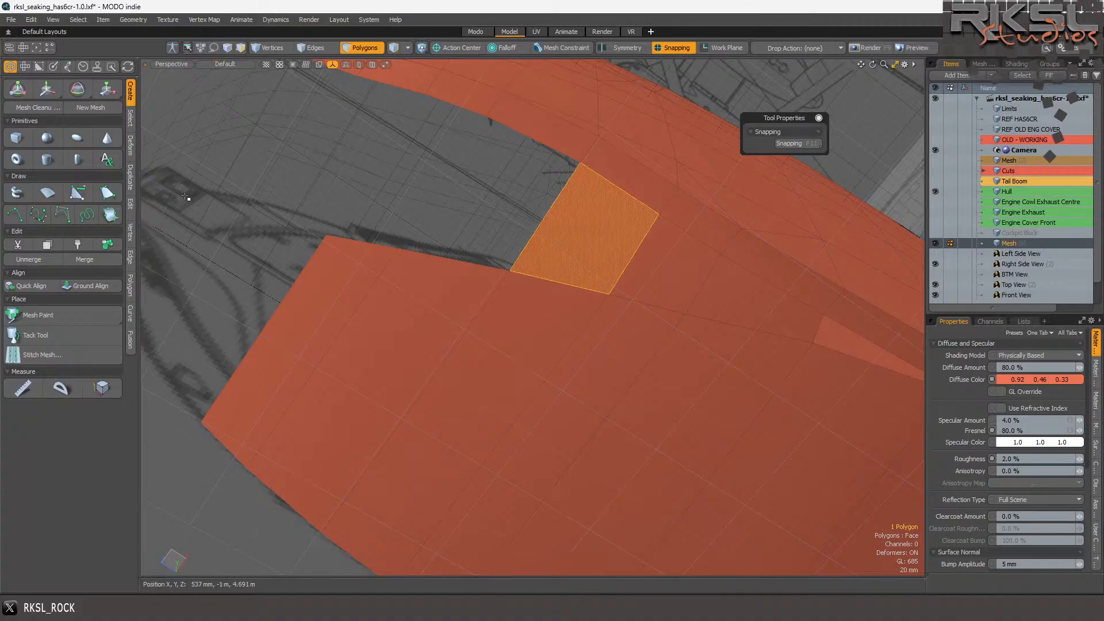
pyautogui.click(270, 175)
pyautogui.click(107, 193)
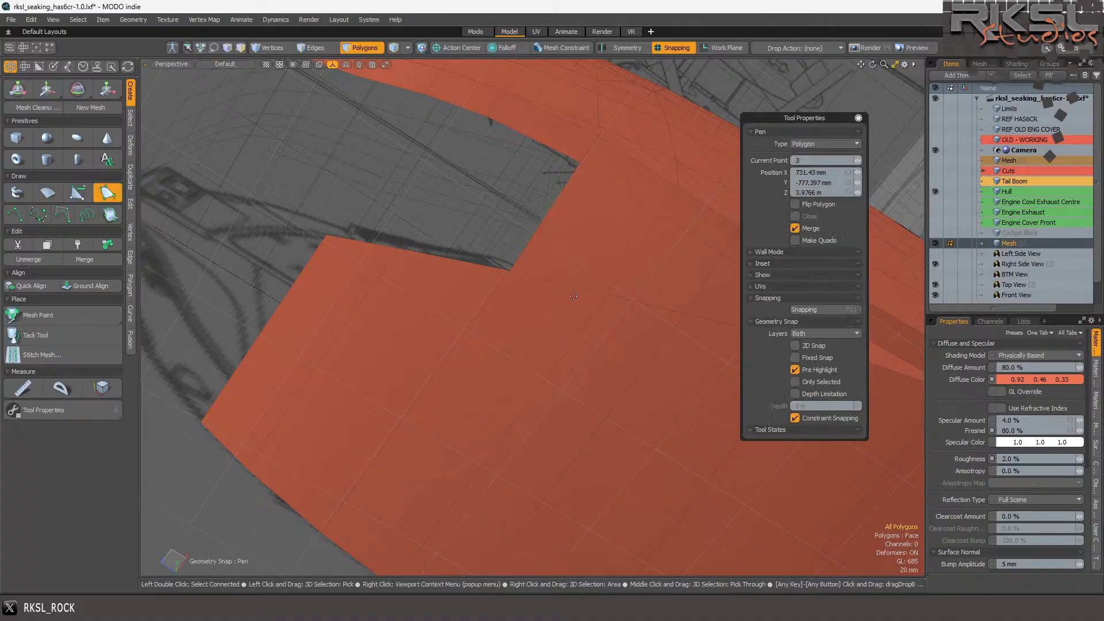
pyautogui.click(510, 271)
pyautogui.click(488, 113)
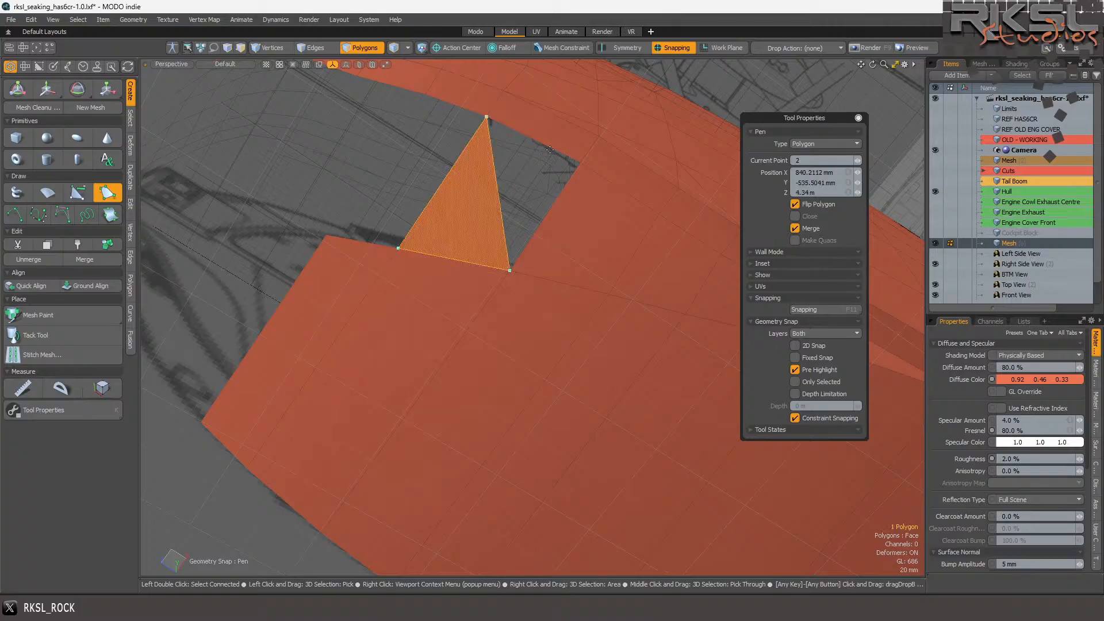
pyautogui.click(582, 162)
pyautogui.scroll(-5, 506, 239)
pyautogui.press('space')
pyautogui.scroll(4, 489, 203)
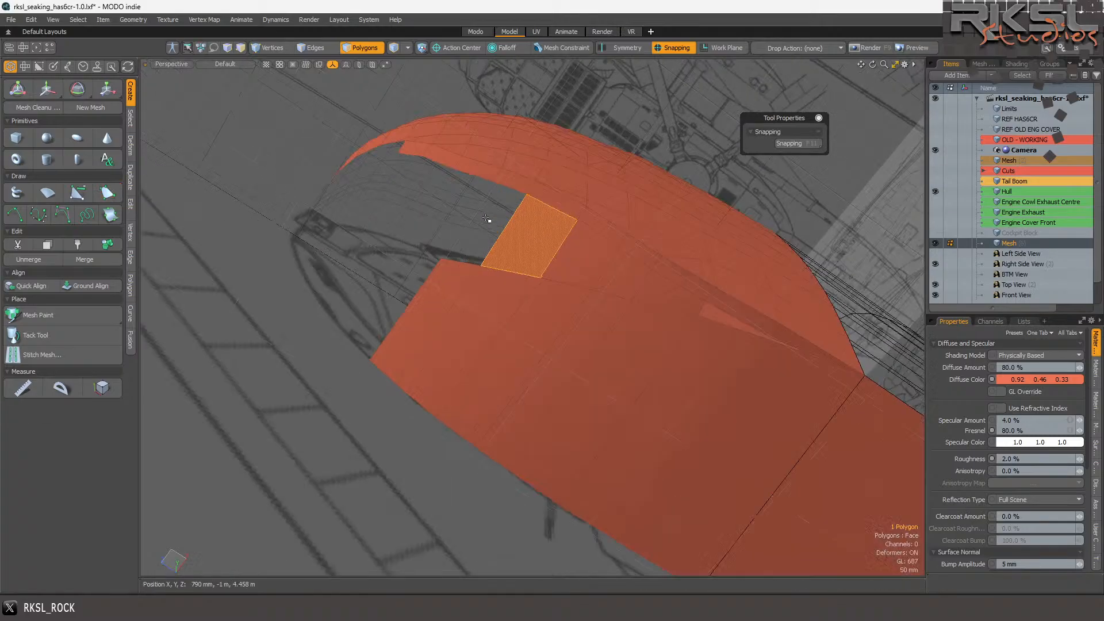
# - Fill the remaining notch above the lower strip's front corner with a Pen polygon, ending the bridge flush with the strip's front edge
pyautogui.click(489, 201)
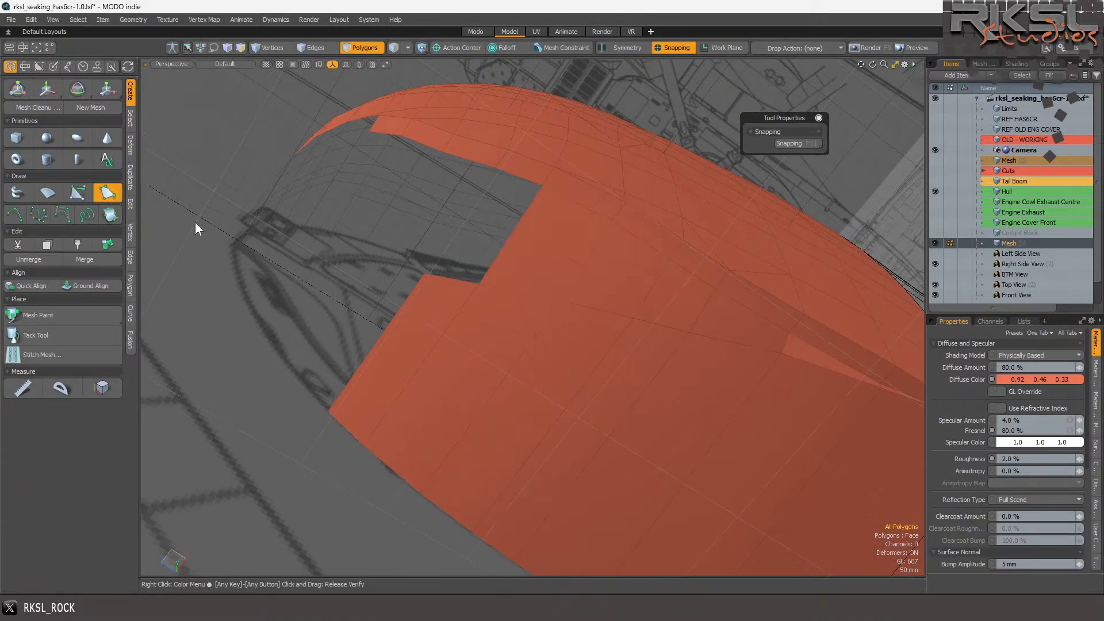
pyautogui.click(107, 193)
pyautogui.click(499, 280)
pyautogui.click(544, 193)
pyautogui.click(495, 169)
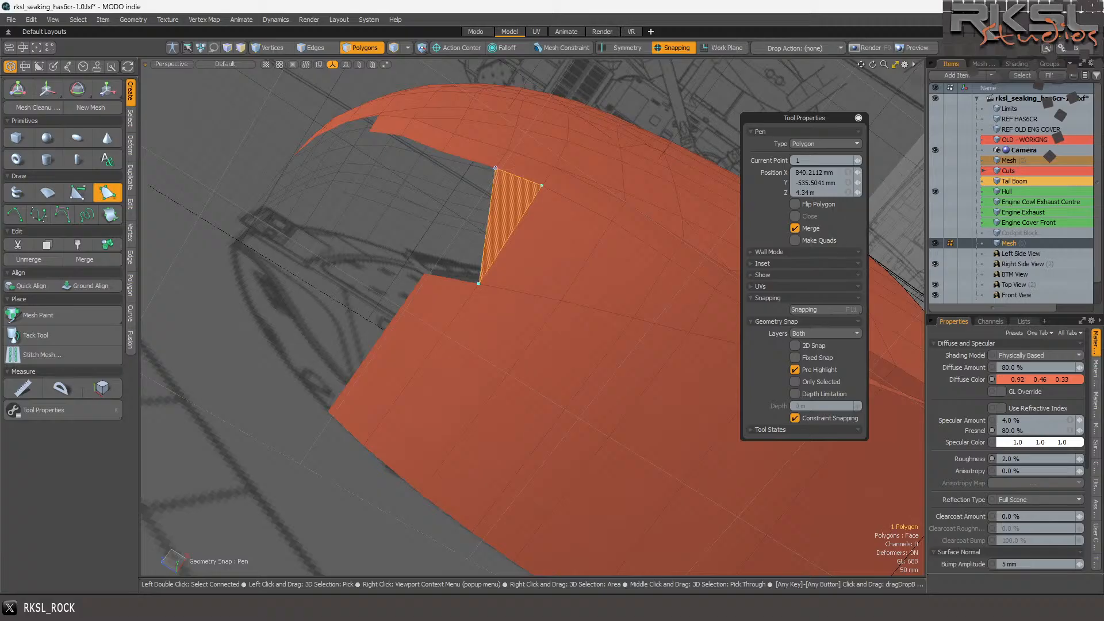
pyautogui.click(424, 280)
pyautogui.press('space')
pyautogui.click(698, 86)
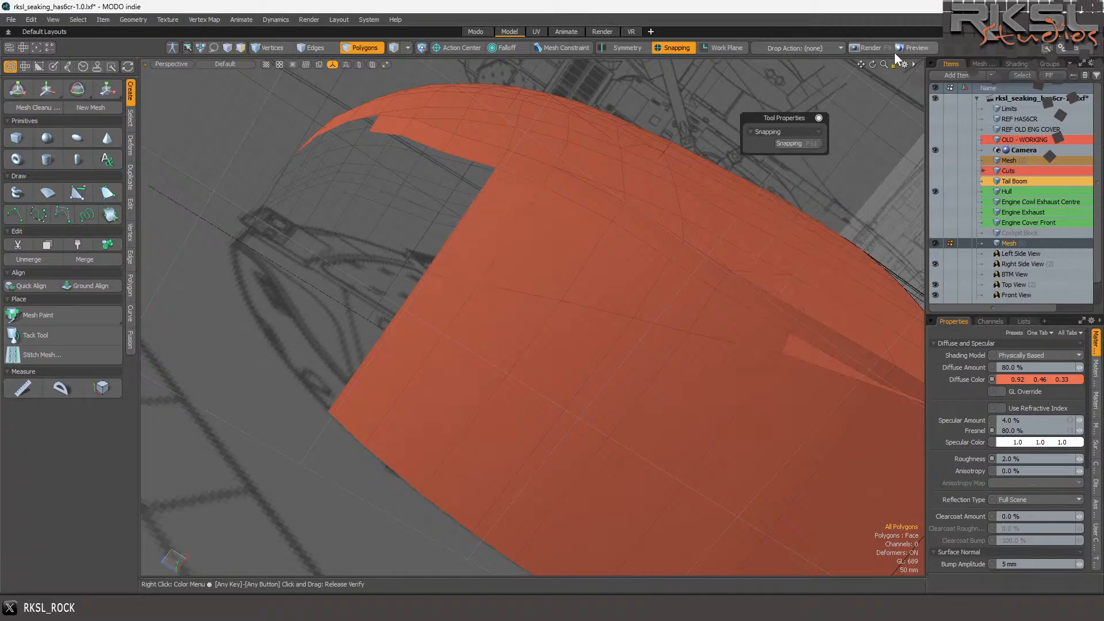
# - Select the eight seam edges between the bridging polygons and the lower strip and scale them to 75% in Y about the rear corner
pyautogui.moveTo(870, 66)
pyautogui.mouseDown()
pyautogui.moveTo(811, 94)
pyautogui.moveTo(826, 60)
pyautogui.moveTo(834, 68)
pyautogui.moveTo(817, 104)
pyautogui.moveTo(830, 62)
pyautogui.moveTo(891, 92)
pyautogui.moveTo(896, 69)
pyautogui.mouseUp()
pyautogui.scroll(-3, 547, 265)
pyautogui.scroll(2, 727, 258)
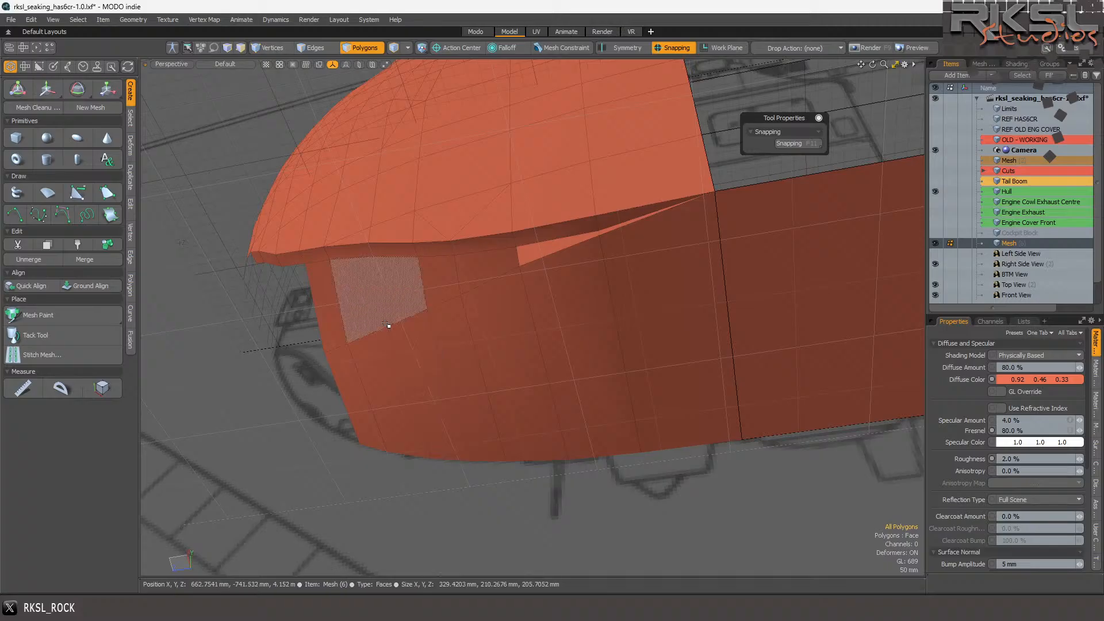
pyautogui.click(322, 48)
pyautogui.click(587, 240)
pyautogui.doubleClick(586, 240)
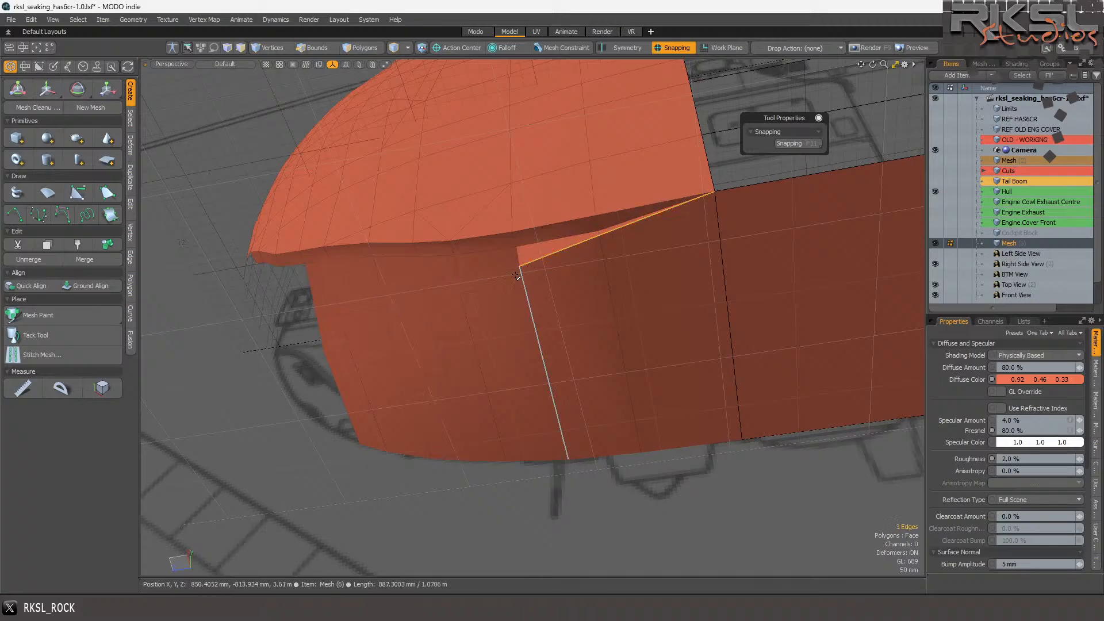
pyautogui.keyDown('shift'); pyautogui.click(496, 279); pyautogui.keyUp('shift')
pyautogui.keyDown('shift'); pyautogui.click(450, 300); pyautogui.keyUp('shift')
pyautogui.keyDown('shift'); pyautogui.moveTo(503, 311); pyautogui.dragTo(326, 363, button='right'); pyautogui.keyUp('shift')
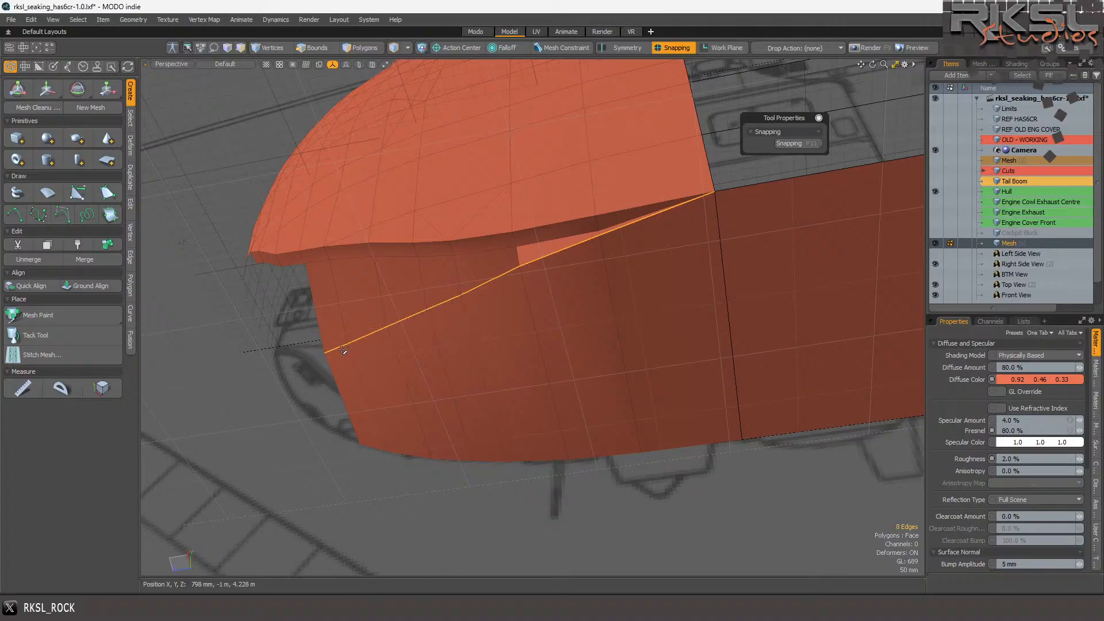
pyautogui.click(106, 93)
pyautogui.moveTo(709, 197); pyautogui.dragTo(708, 167)
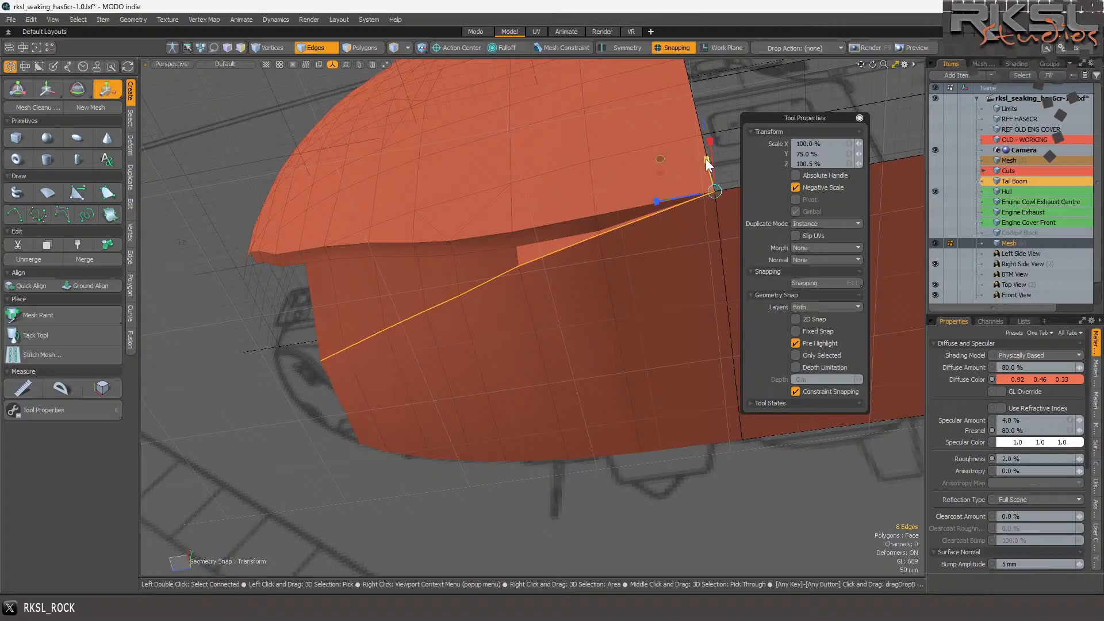
pyautogui.moveTo(872, 64); pyautogui.dragTo(932, 84)
pyautogui.moveTo(872, 64); pyautogui.dragTo(848, 59)
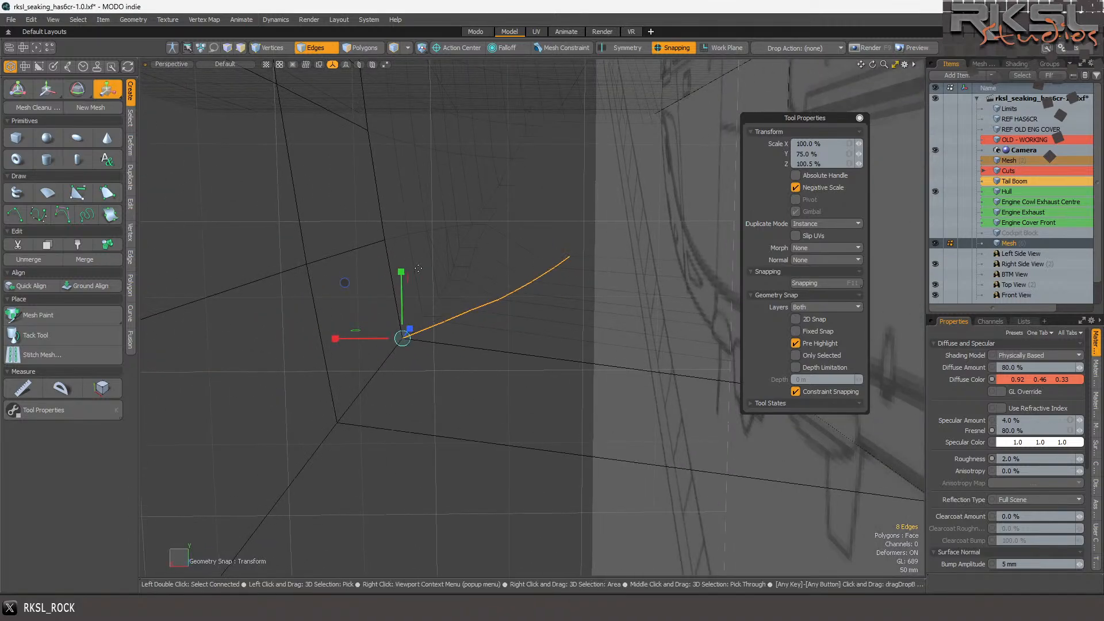
pyautogui.moveTo(402, 272)
pyautogui.mouseDown()
pyautogui.moveTo(402, 313)
pyautogui.moveTo(400, 182)
pyautogui.moveTo(401, 271)
pyautogui.mouseUp()
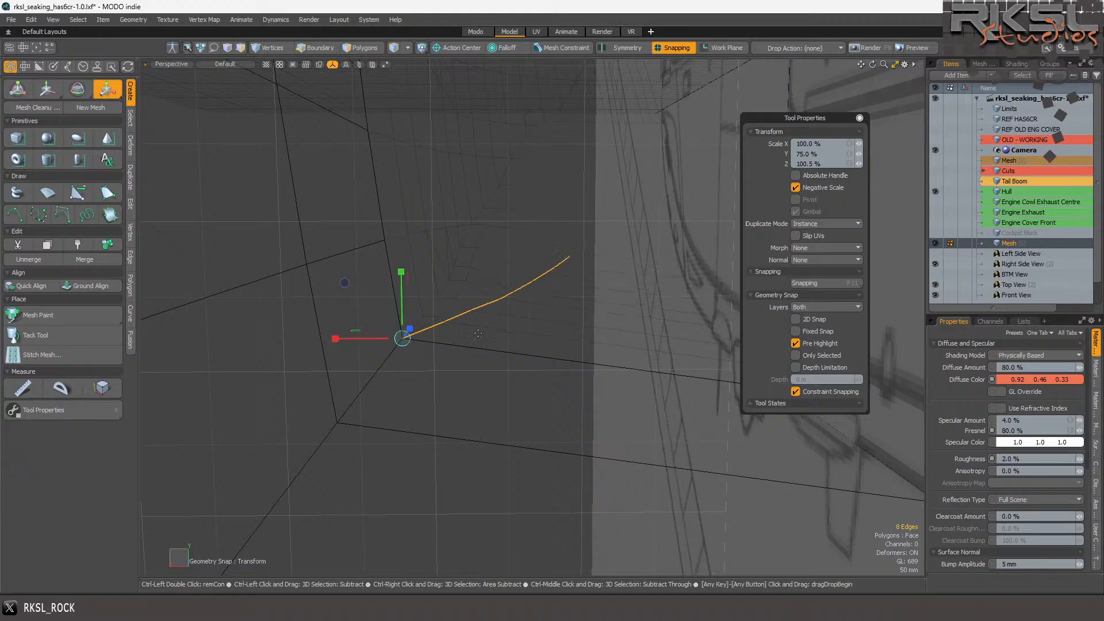
pyautogui.scroll(5, 483, 317)
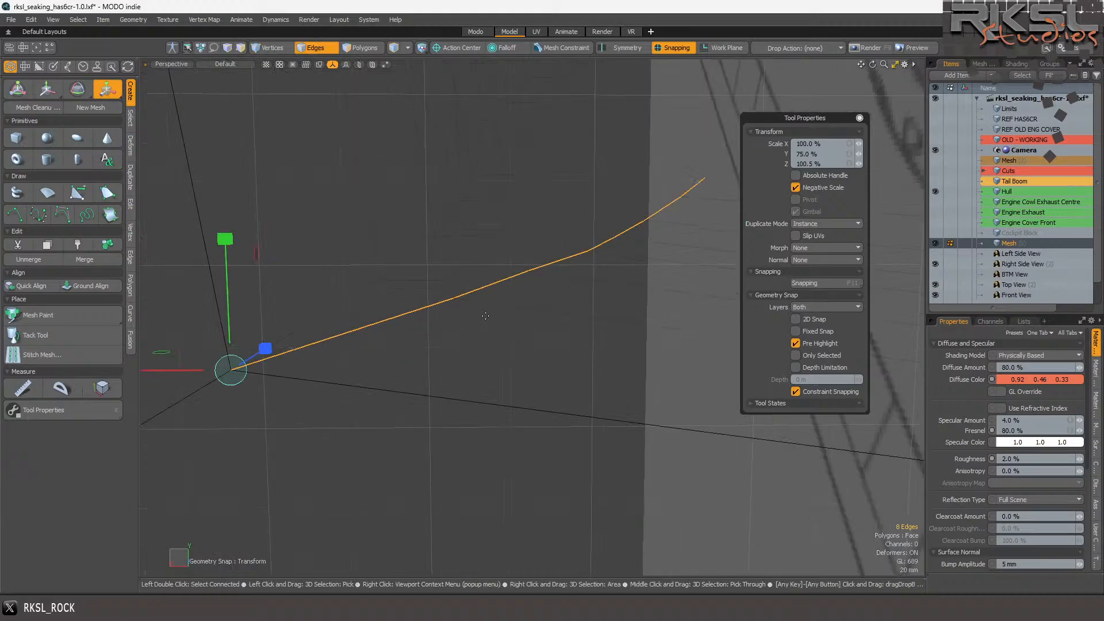
pyautogui.press('space')
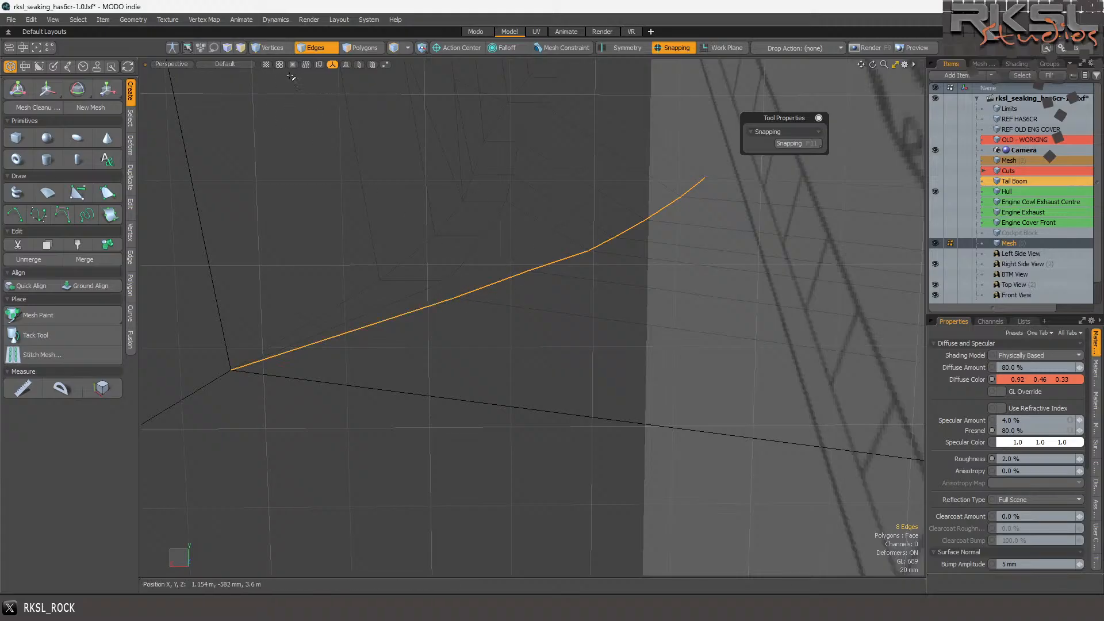
# - Select the seam vertex at the overlapping rear polygon and scale it to 16% in Y about the nearby flange corner
pyautogui.press('1')
pyautogui.moveTo(495, 261)
pyautogui.mouseDown(button='right')
pyautogui.moveTo(438, 284)
pyautogui.moveTo(457, 316)
pyautogui.moveTo(453, 300)
pyautogui.mouseUp(button='right')
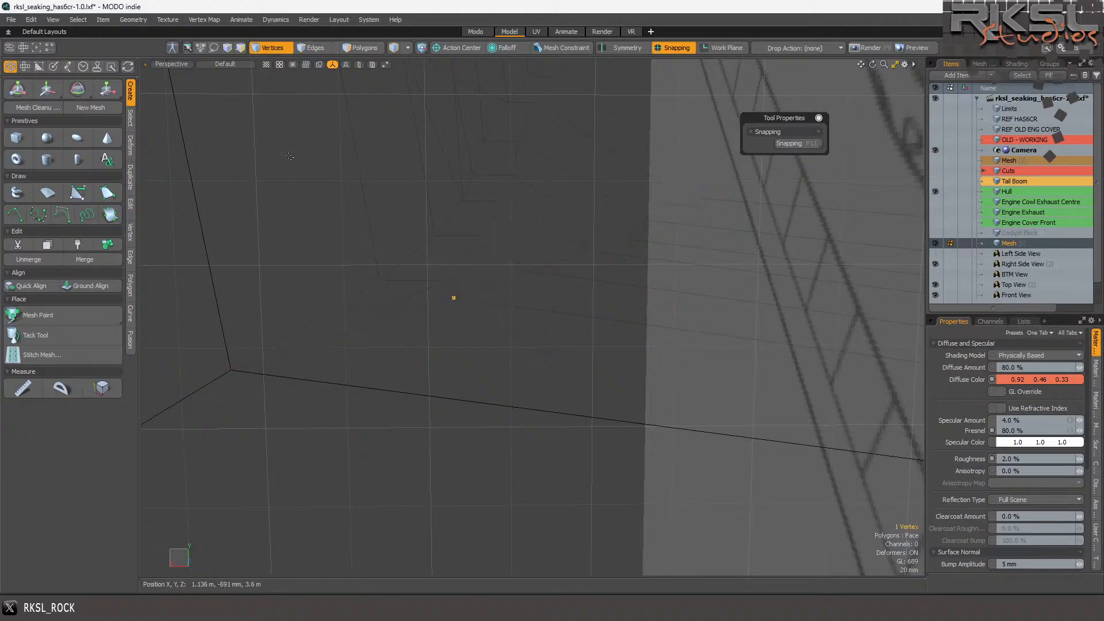
pyautogui.click(117, 88)
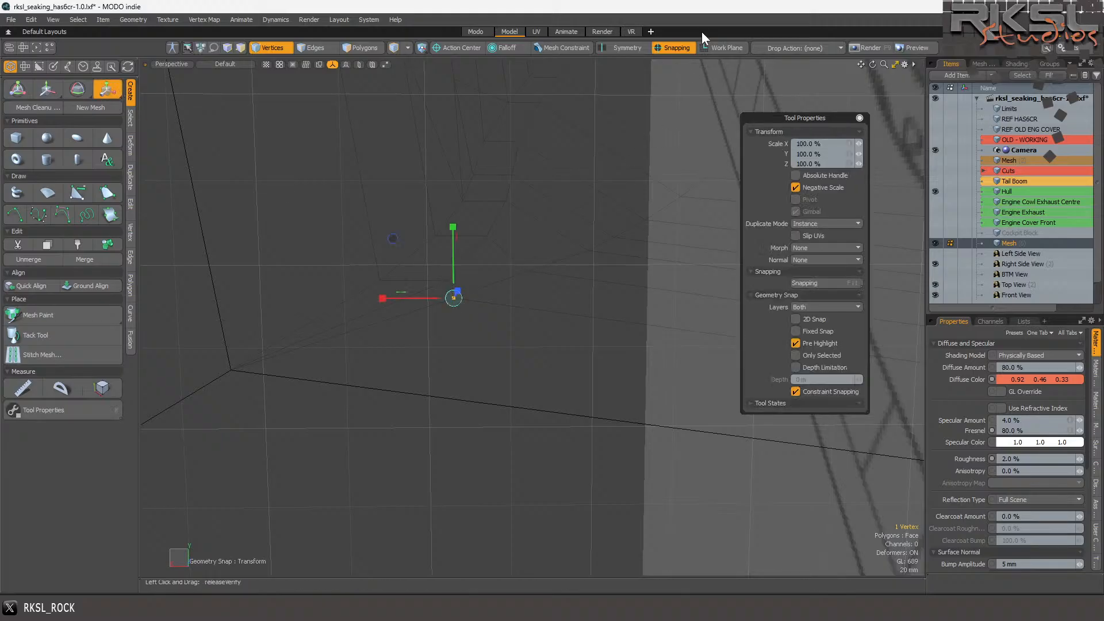
pyautogui.scroll(4, 442, 268)
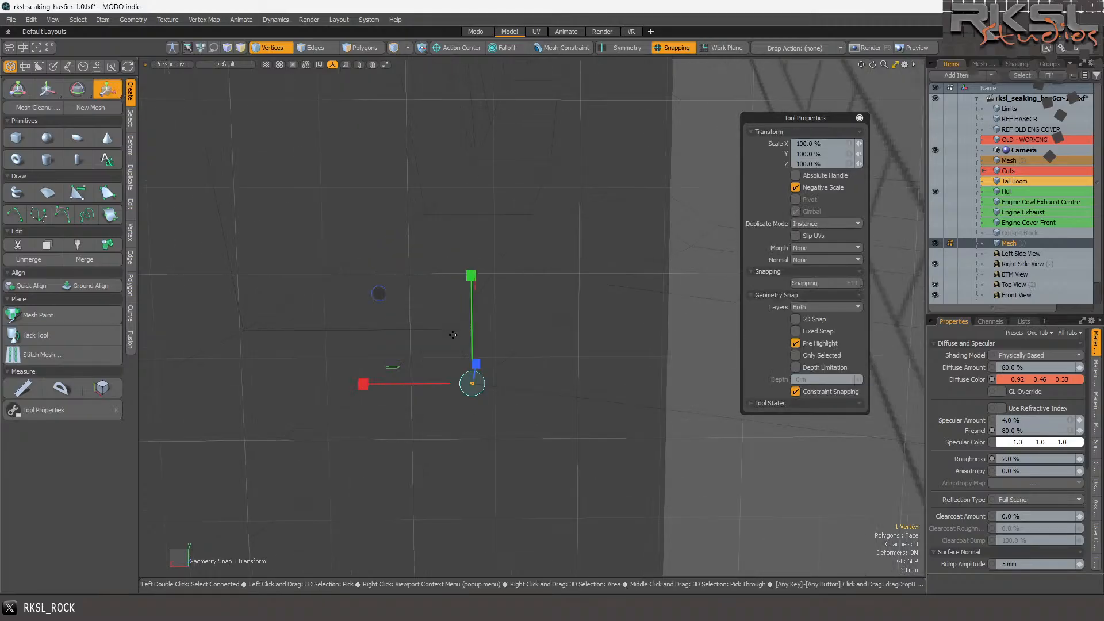
pyautogui.click(455, 327)
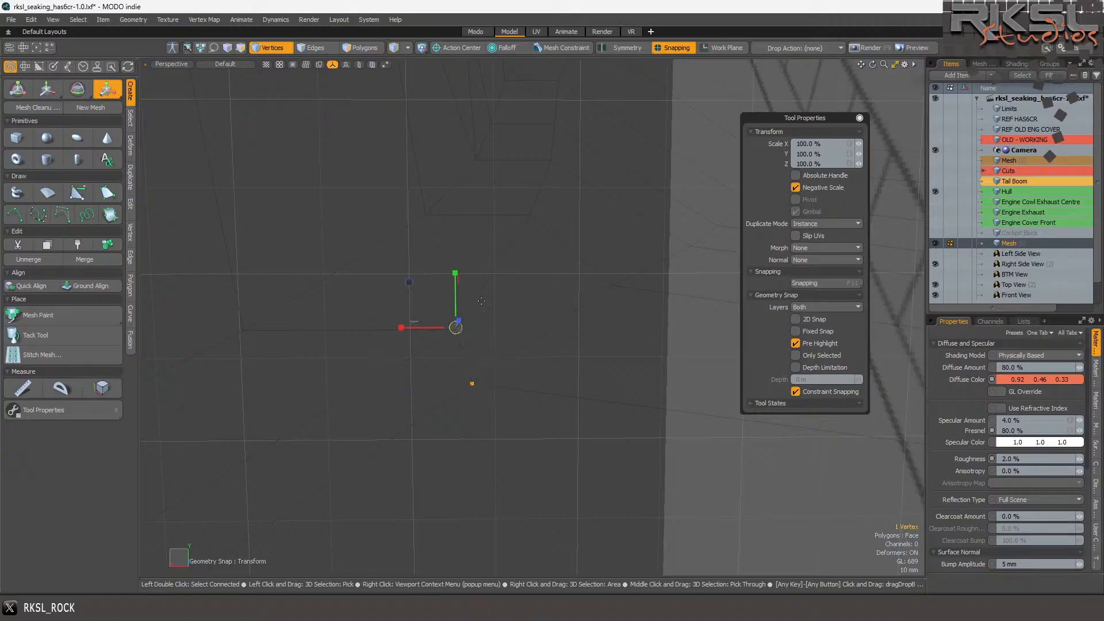
pyautogui.moveTo(873, 65)
pyautogui.mouseDown()
pyautogui.moveTo(839, 77)
pyautogui.moveTo(866, 49)
pyautogui.mouseUp()
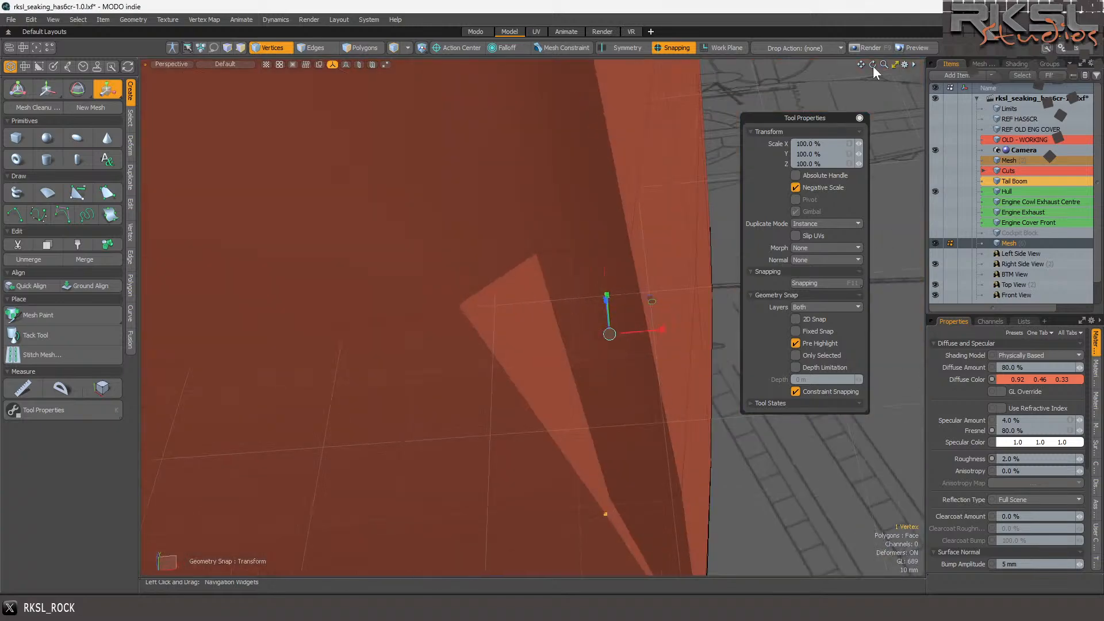
pyautogui.click(530, 253)
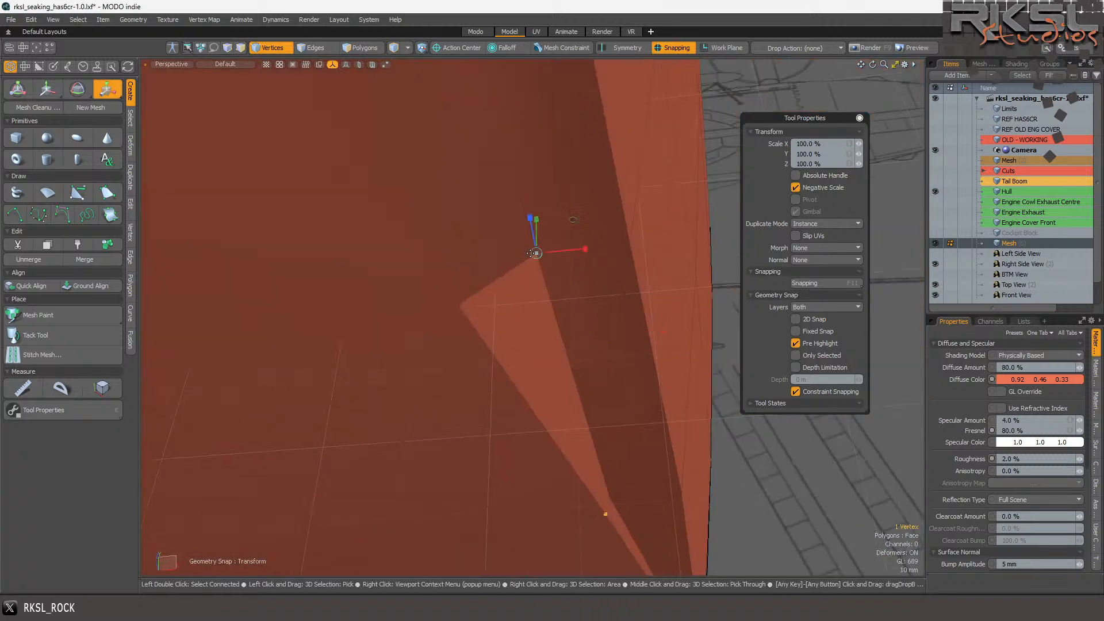
pyautogui.moveTo(536, 219); pyautogui.dragTo(536, 261)
pyautogui.hotkey('ctrl', 'z')
pyautogui.click(609, 499)
pyautogui.moveTo(608, 462); pyautogui.dragTo(609, 493)
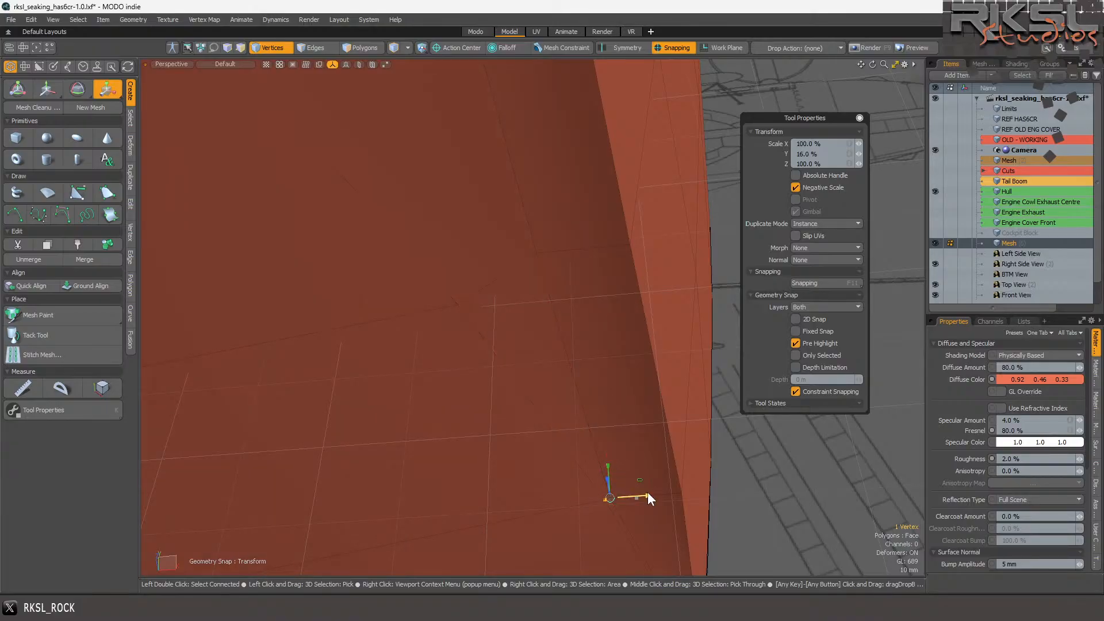
pyautogui.press('space')
# - Select the six seam vertices between the bridging polygons and the lower strip, and raise them 26 mm in Y in the right view
pyautogui.scroll(-4, 469, 317)
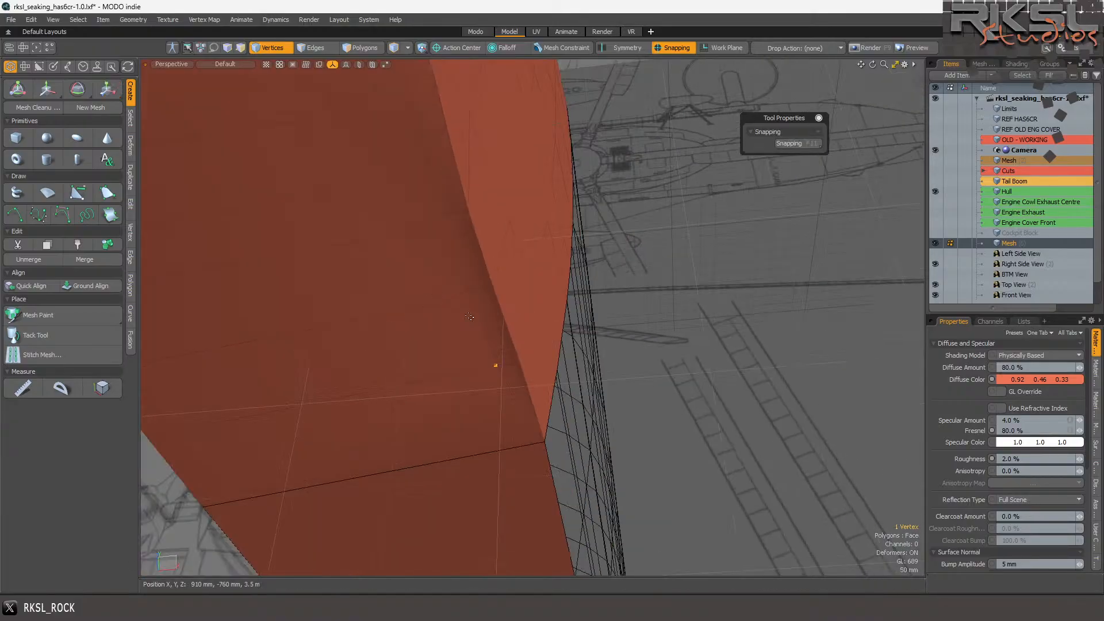
pyautogui.moveTo(463, 315)
pyautogui.mouseDown(button='right')
pyautogui.moveTo(423, 256)
pyautogui.moveTo(458, 306)
pyautogui.mouseUp(button='right')
pyautogui.scroll(-2, 298, 210)
pyautogui.scroll(2, 339, 164)
pyautogui.moveTo(313, 144)
pyautogui.mouseDown(button='right')
pyautogui.moveTo(270, 138)
pyautogui.moveTo(452, 328)
pyautogui.mouseUp(button='right')
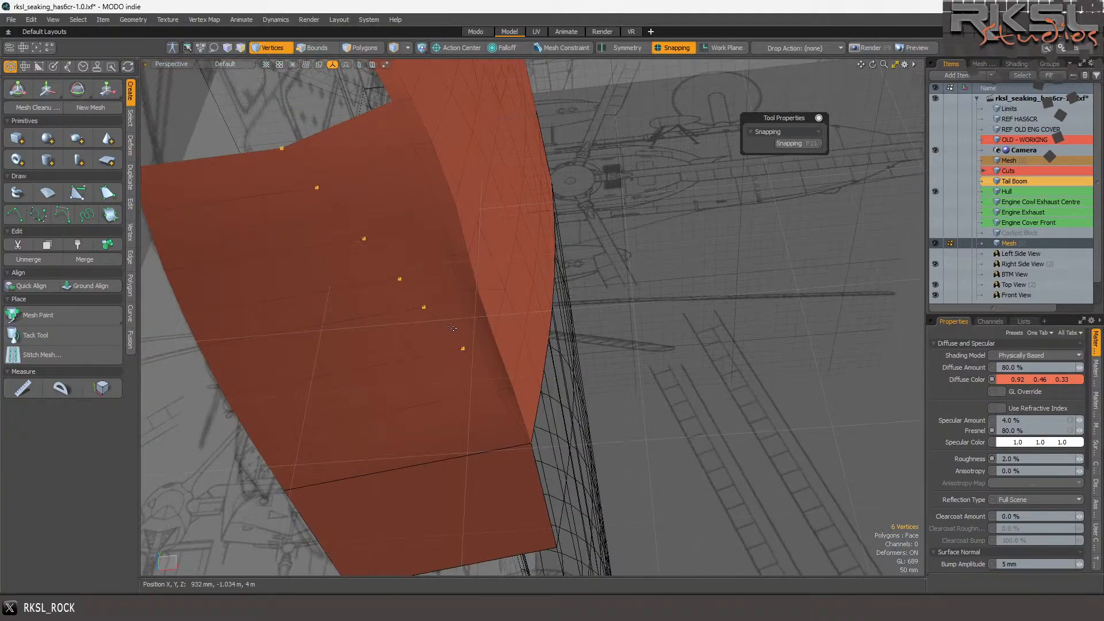
pyautogui.click(169, 61)
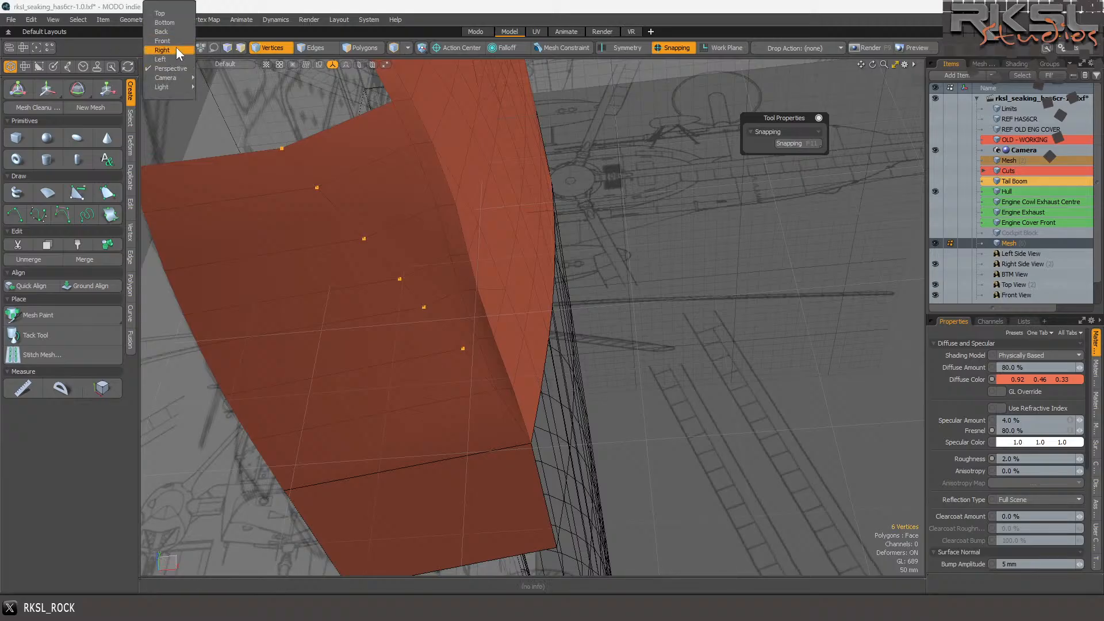
pyautogui.click(176, 50)
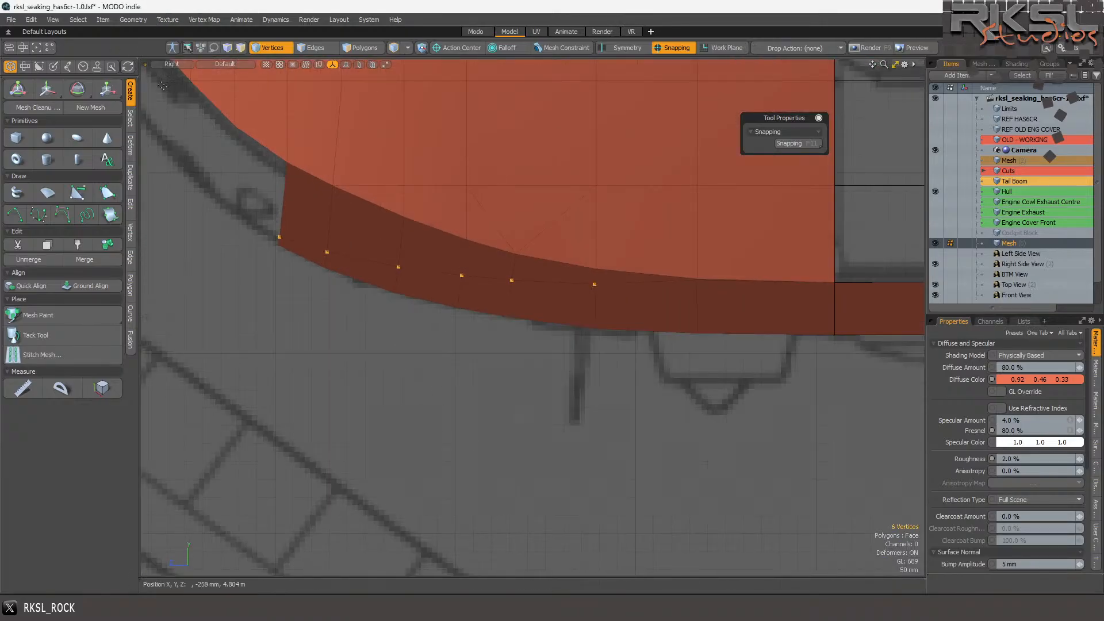
pyautogui.click(48, 89)
pyautogui.scroll(2, 460, 264)
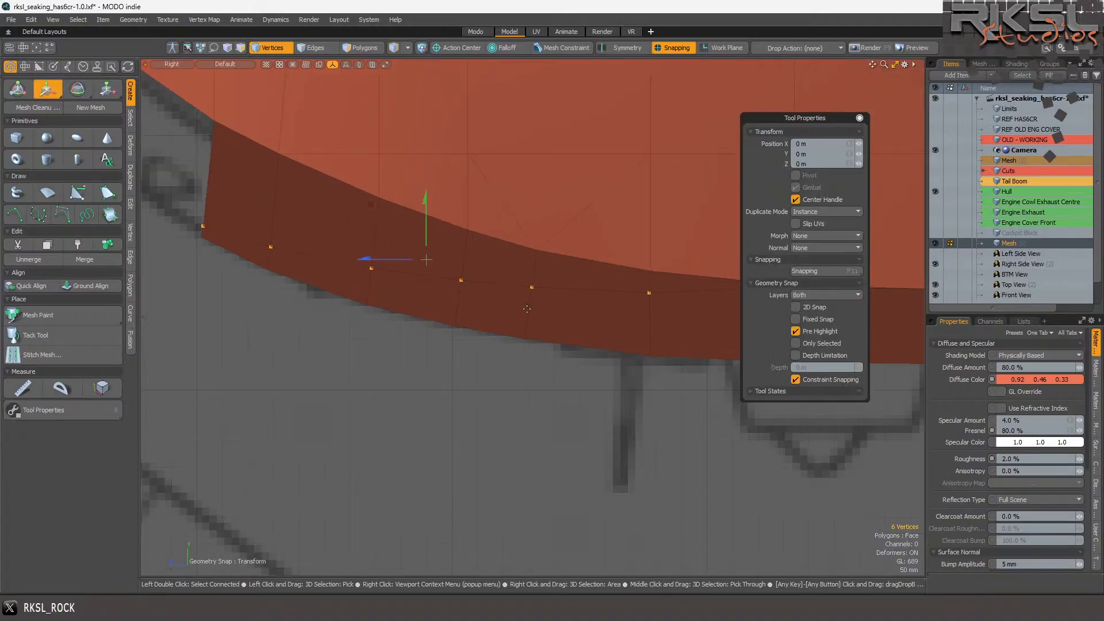
pyautogui.click(478, 364)
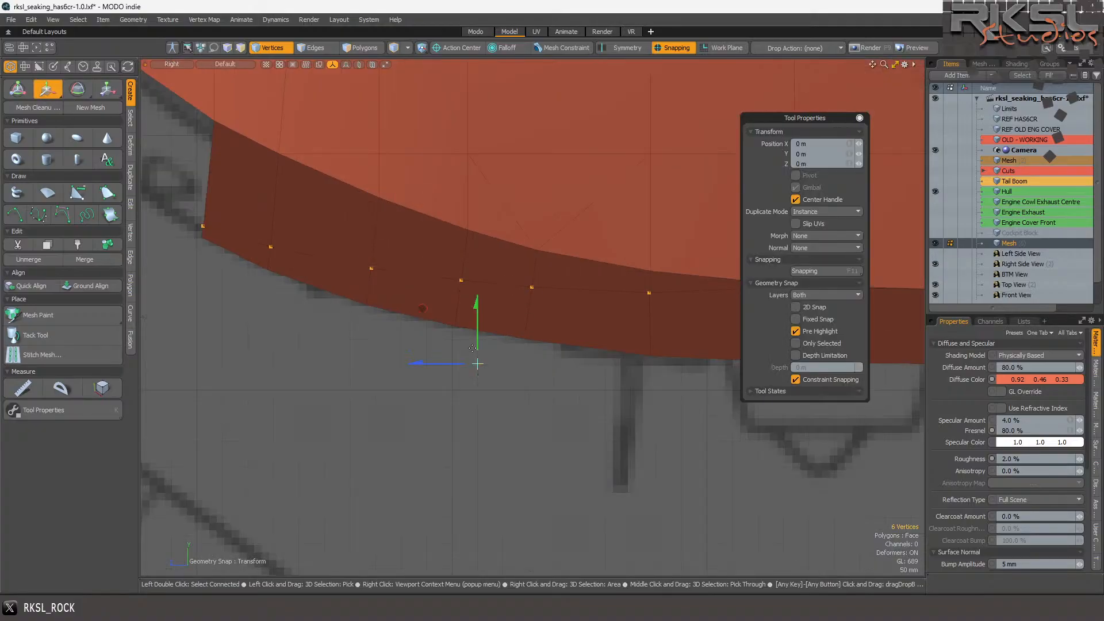
pyautogui.moveTo(473, 349); pyautogui.dragTo(479, 337)
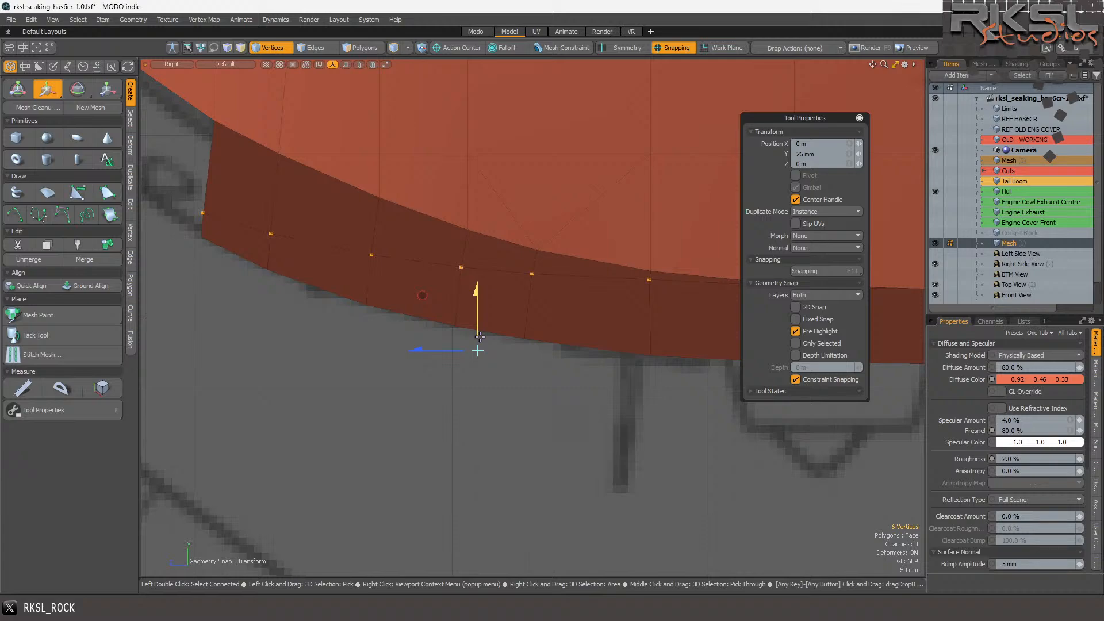
pyautogui.press('space')
# - Deselect the rearmost seam vertex and scale the other five to 188% in Y and 98.5% in Z about it
pyautogui.keyDown('ctrl'); pyautogui.moveTo(637, 241); pyautogui.dragTo(653, 253, button='right'); pyautogui.keyUp('ctrl')
pyautogui.scroll(2, 465, 233)
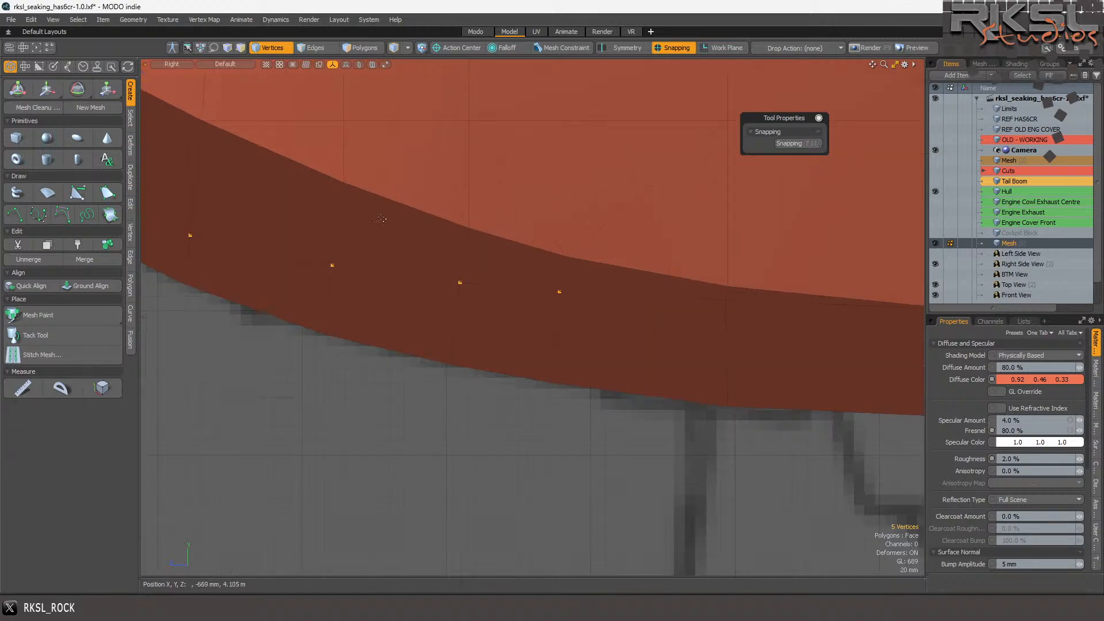
pyautogui.click(107, 87)
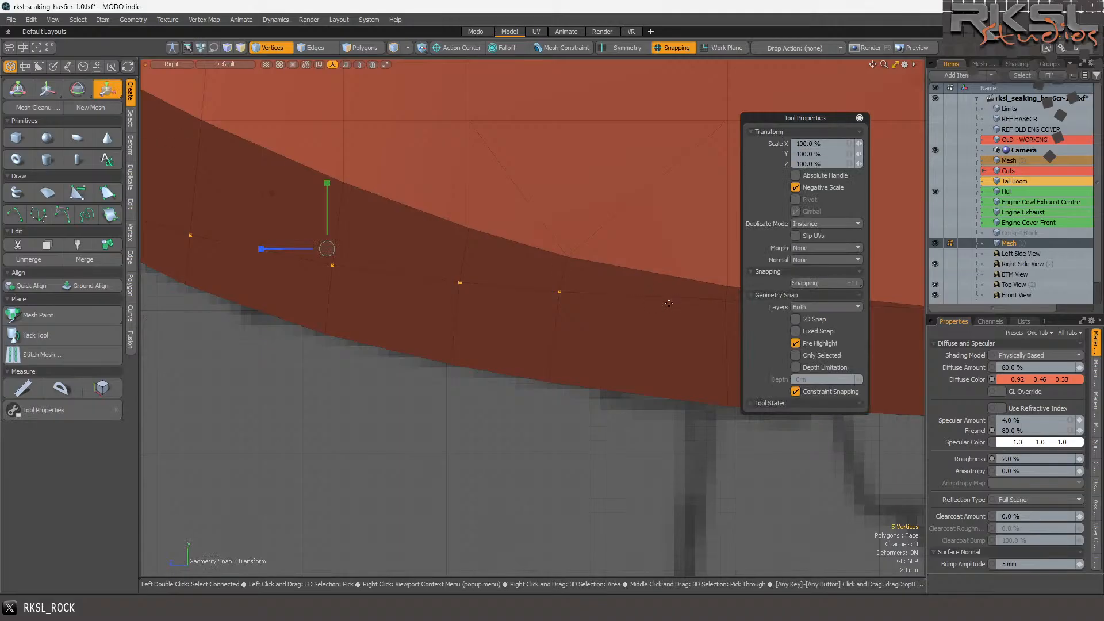
pyautogui.click(723, 300)
pyautogui.scroll(-2, 722, 301)
pyautogui.moveTo(721, 229); pyautogui.dragTo(722, 172)
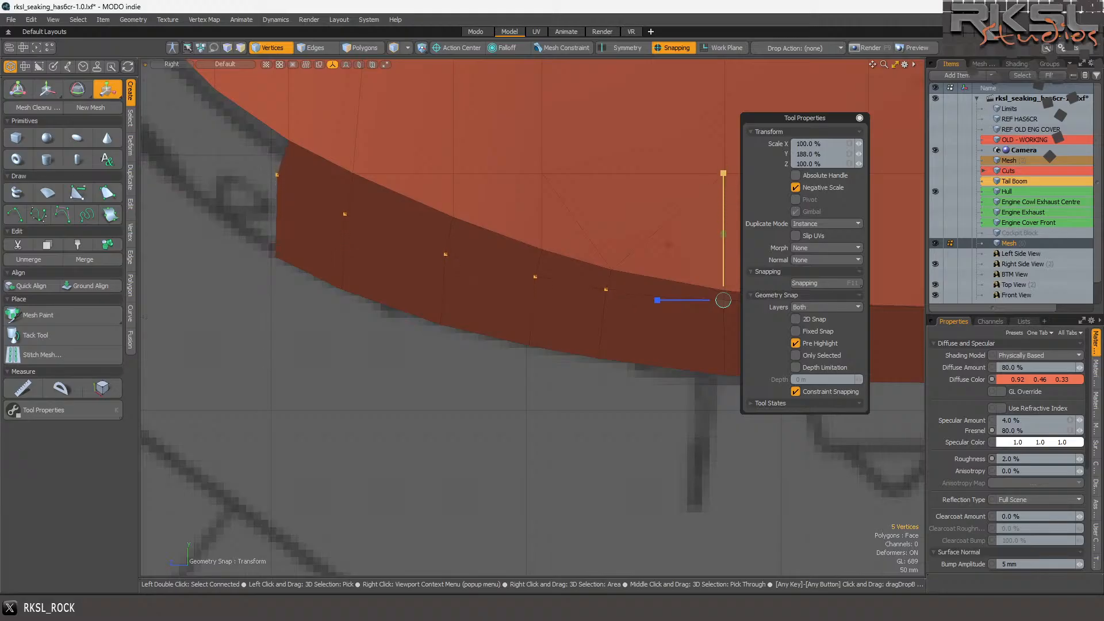
pyautogui.scroll(-3, 516, 240)
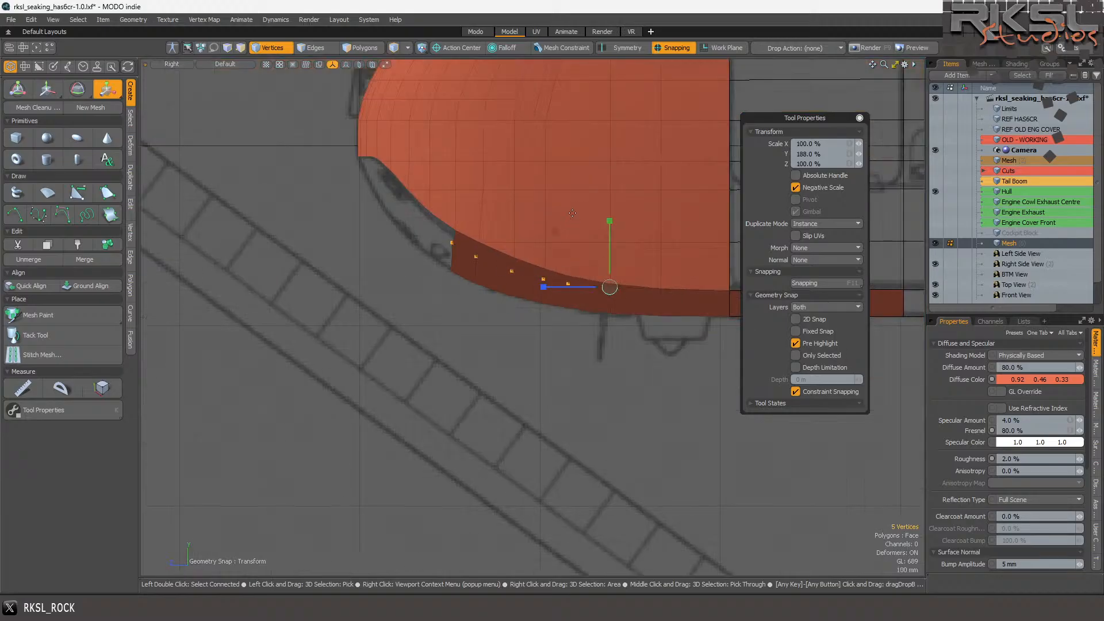
pyautogui.scroll(2, 573, 215)
pyautogui.moveTo(559, 318); pyautogui.dragTo(561, 317)
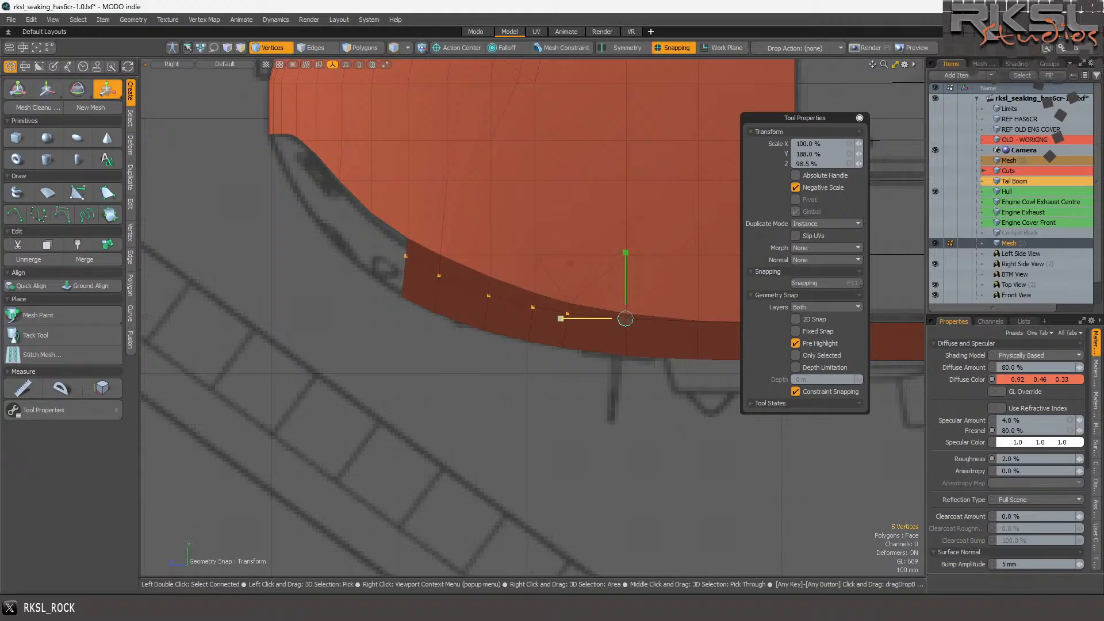
pyautogui.press('space')
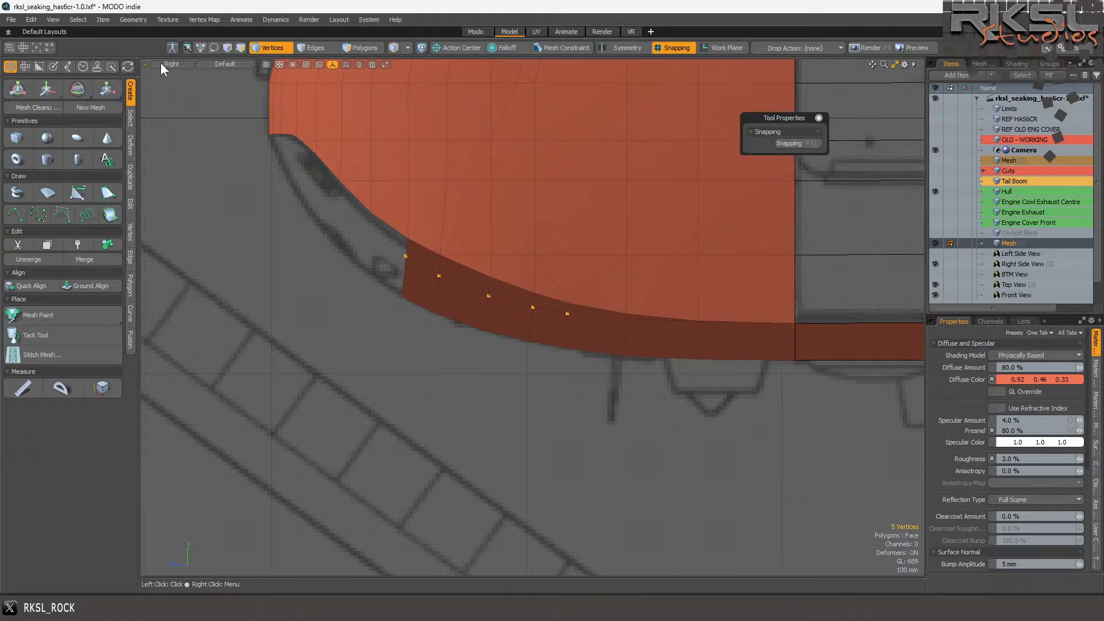
# - In the perspective view, select the five front seam edges, scale them outward about a point on the strip's centreline edge, and clear the selection
pyautogui.click(161, 62)
pyautogui.click(180, 79)
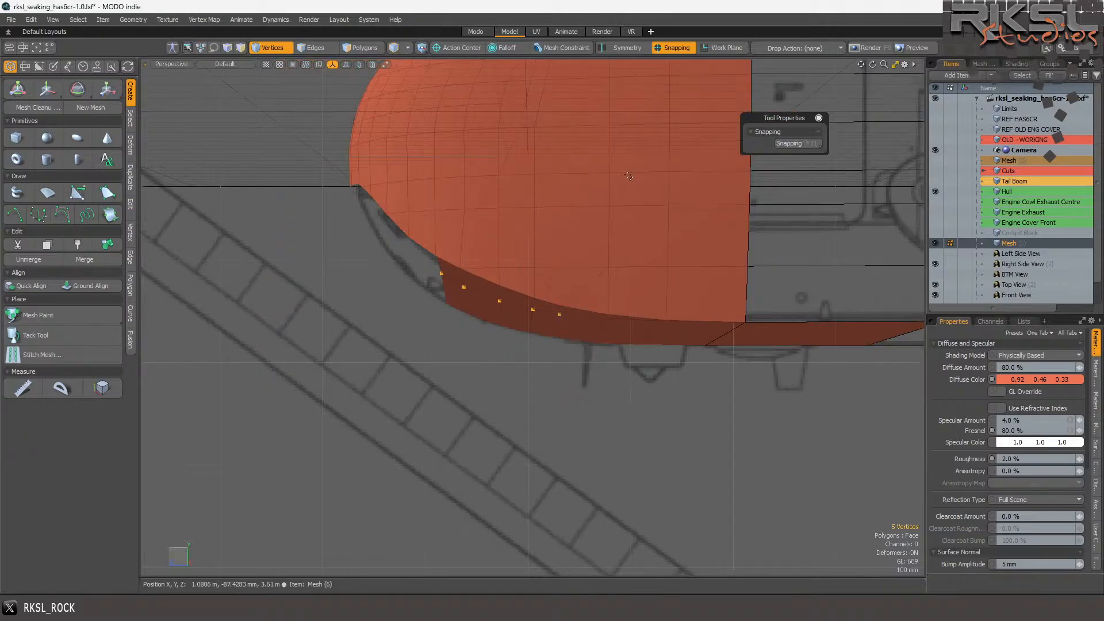
pyautogui.moveTo(872, 64); pyautogui.dragTo(885, 69)
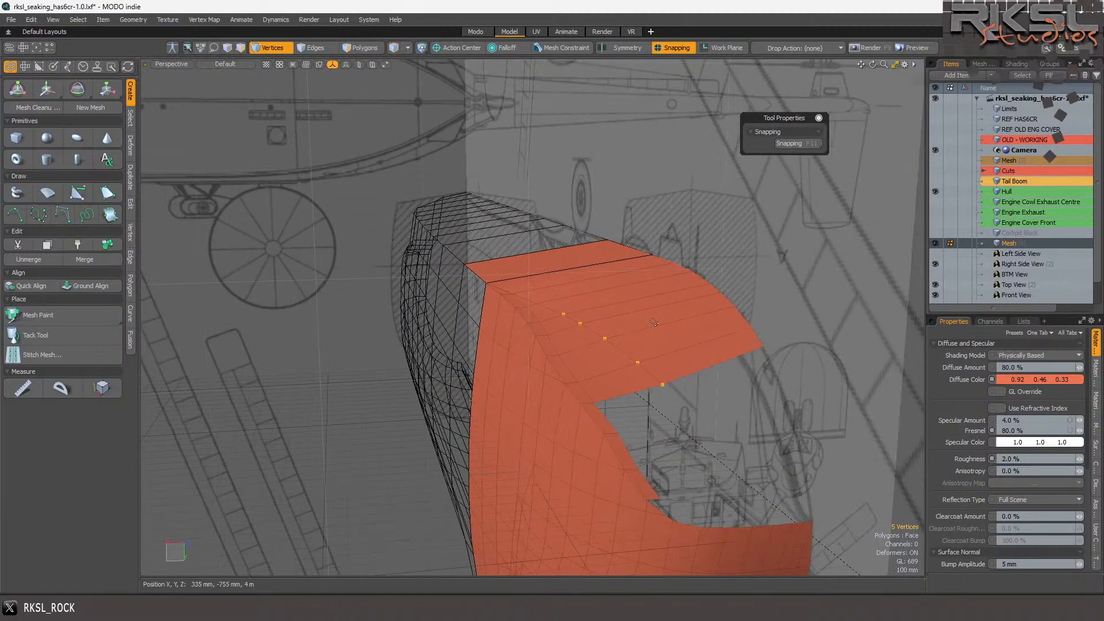
pyautogui.press('2')
pyautogui.scroll(3, 551, 299)
pyautogui.scroll(2, 551, 298)
pyautogui.keyDown('ctrl'); pyautogui.click(494, 299); pyautogui.keyUp('ctrl')
pyautogui.keyDown('ctrl'); pyautogui.click(453, 278); pyautogui.keyUp('ctrl')
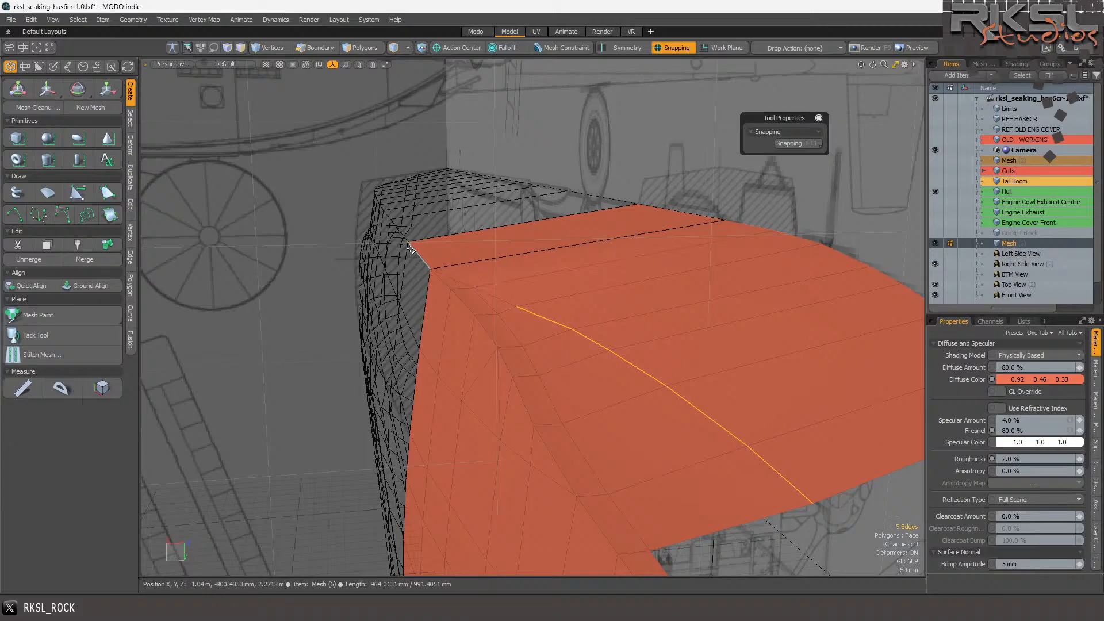
pyautogui.scroll(-2, 453, 277)
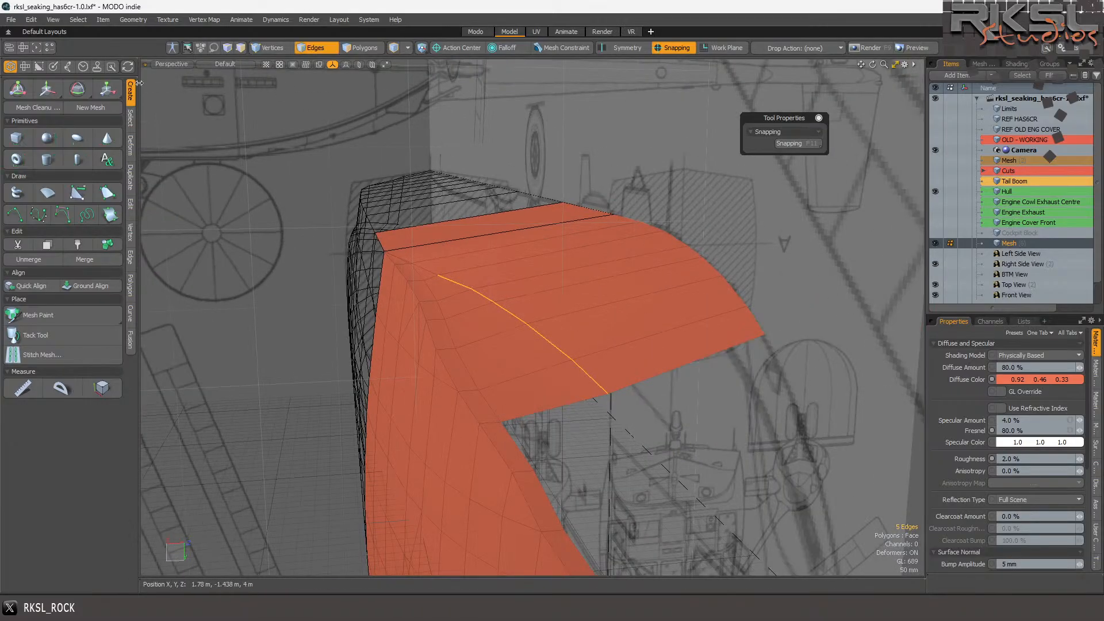
pyautogui.click(105, 89)
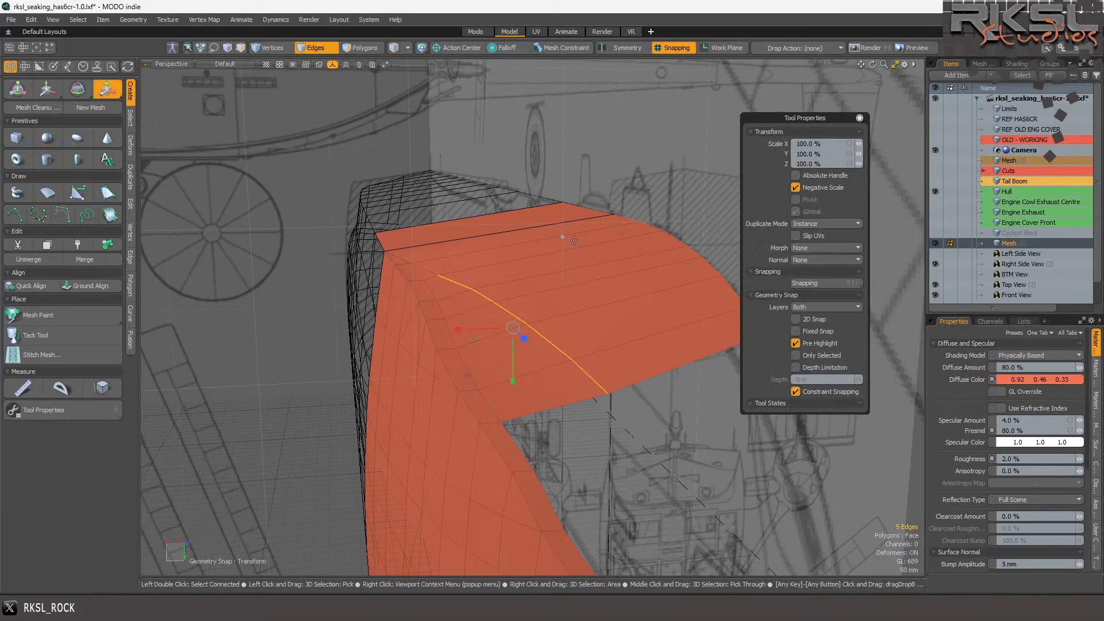
pyautogui.click(661, 230)
pyautogui.moveTo(620, 230); pyautogui.dragTo(573, 270)
pyautogui.press('space')
pyautogui.click(555, 267)
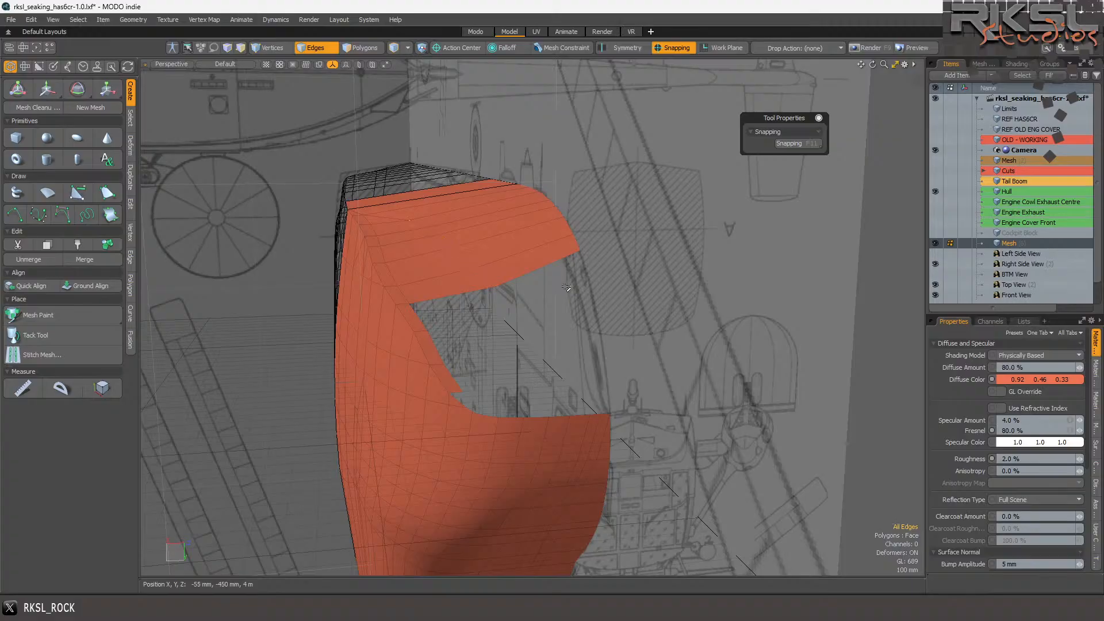
# - Extend the strip's two front edges to the next vertex along the nose opening, offset about -68, 100 and 144 mm in X, Y and Z
pyautogui.scroll(2, 519, 253)
pyautogui.click(482, 288)
pyautogui.keyDown('shift'); pyautogui.click(506, 278); pyautogui.keyUp('shift')
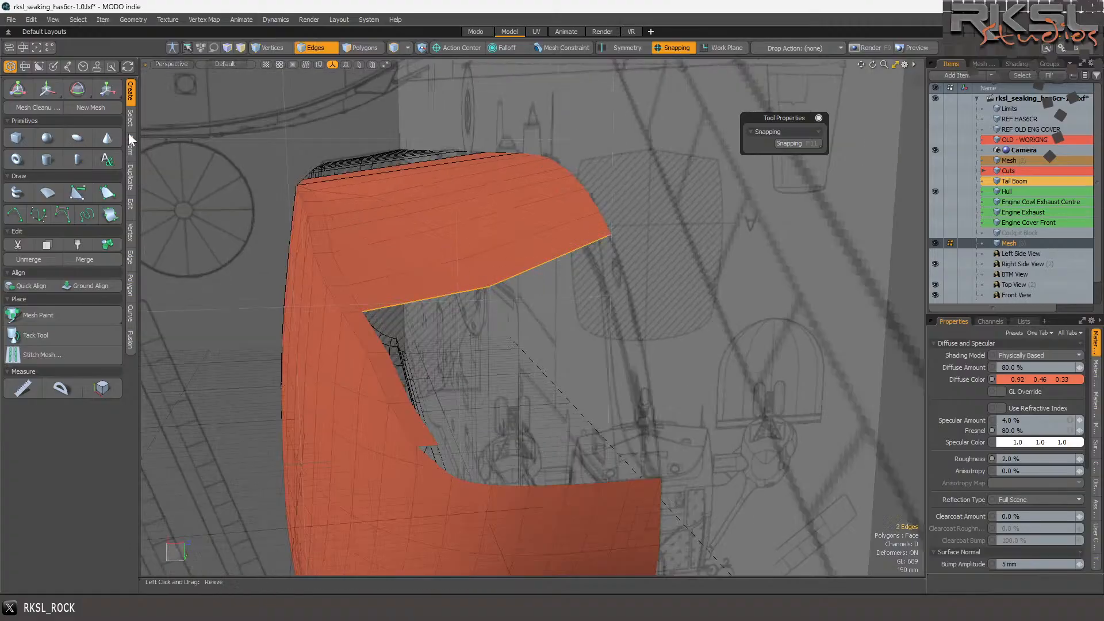
pyautogui.click(131, 257)
pyautogui.click(103, 177)
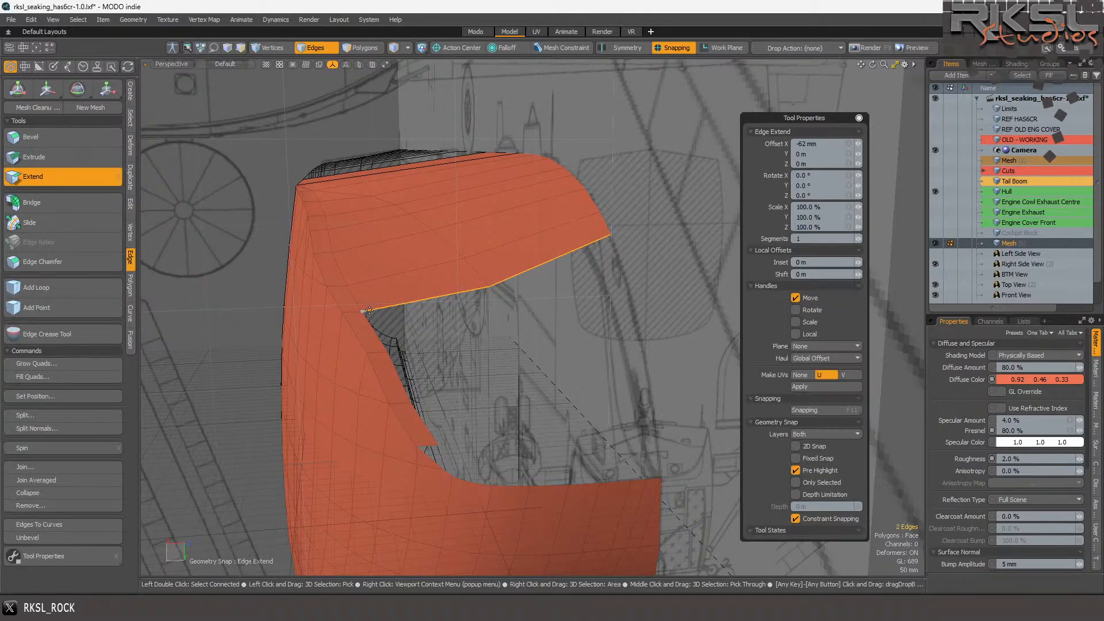
pyautogui.moveTo(360, 313); pyautogui.dragTo(386, 354)
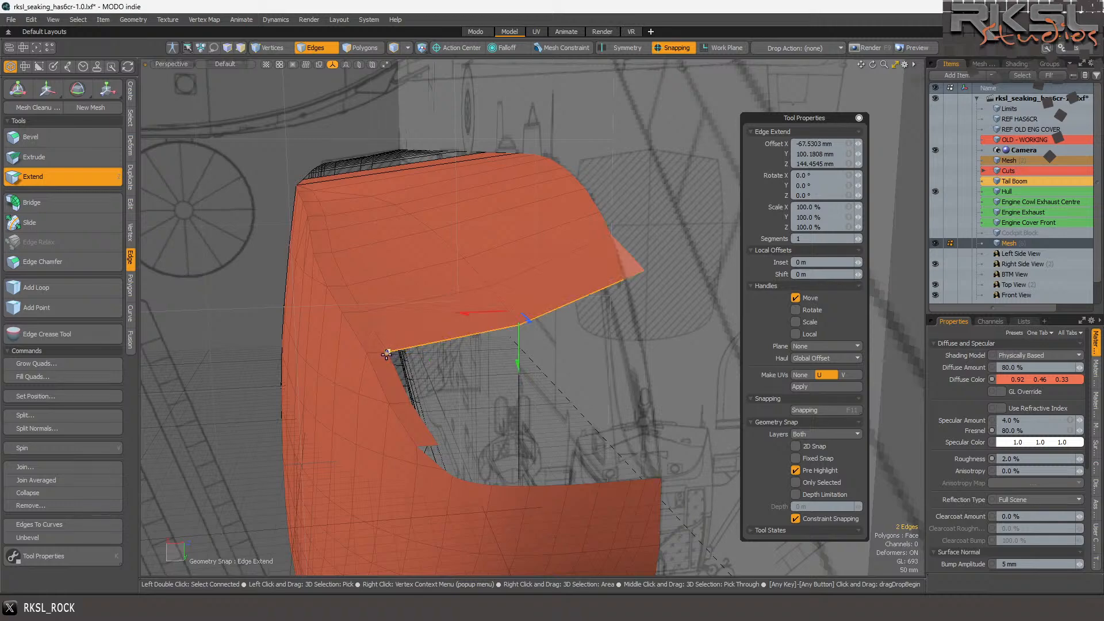
pyautogui.press('space')
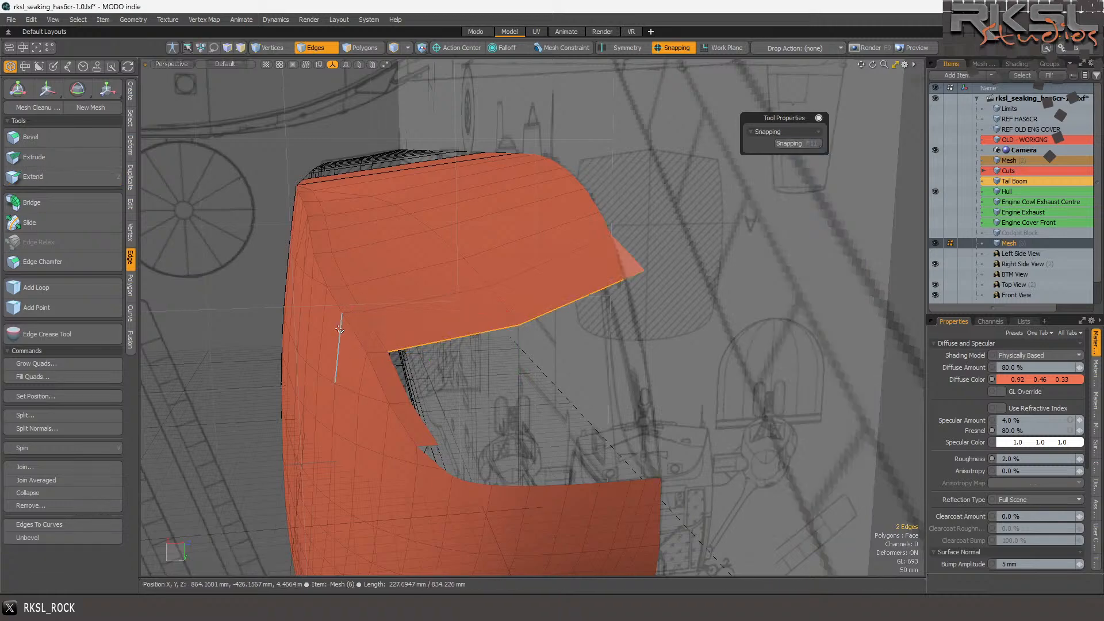
# - Extend the front edges twice more along the opening, offset about -55, 125, 124 mm and then -70, 105, 92 mm in XYZ
pyautogui.click(25, 180)
pyautogui.moveTo(388, 355); pyautogui.dragTo(410, 406)
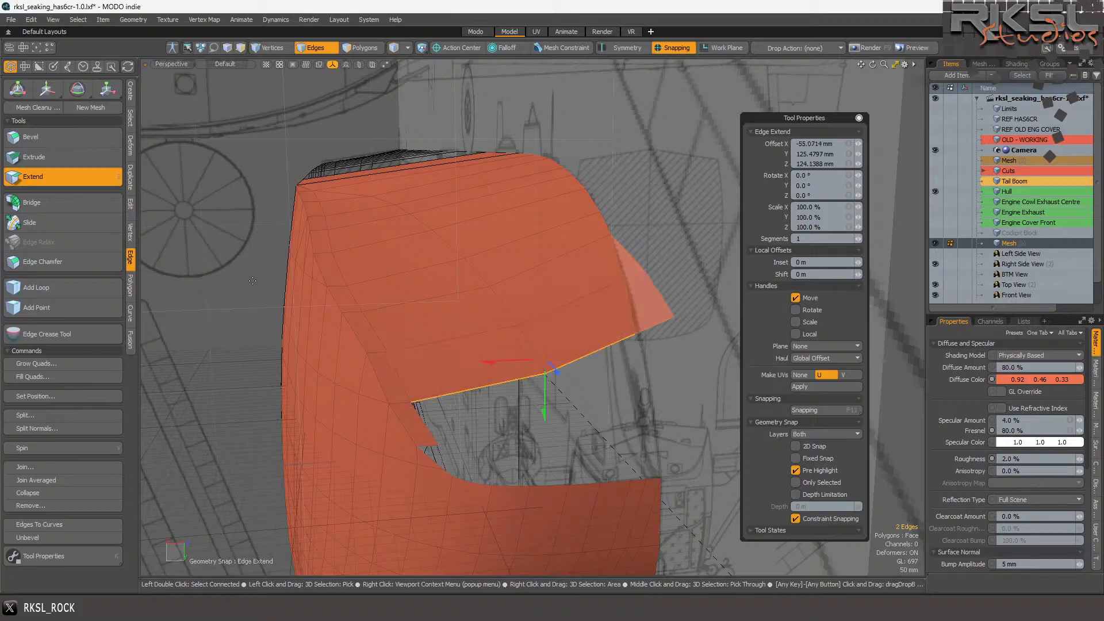
pyautogui.press('space')
pyautogui.moveTo(412, 405); pyautogui.dragTo(437, 445)
pyautogui.moveTo(457, 383)
pyautogui.keyDown('alt'); pyautogui.mouseDown()
pyautogui.moveTo(495, 327)
pyautogui.moveTo(582, 317)
pyautogui.mouseUp(); pyautogui.keyUp('alt')
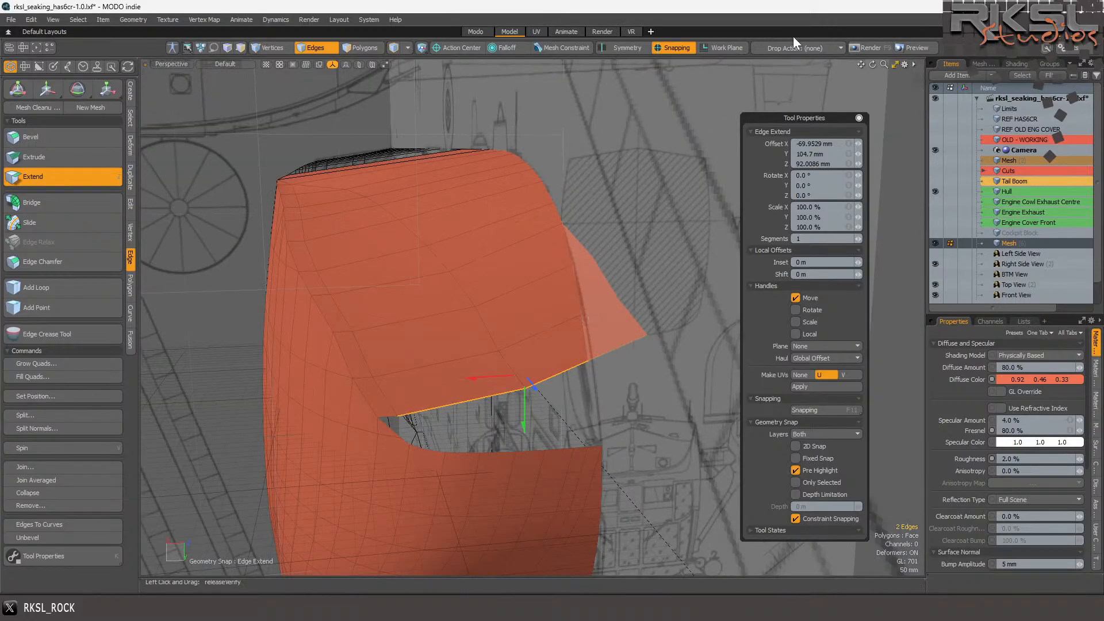
pyautogui.moveTo(873, 65)
pyautogui.mouseDown()
pyautogui.moveTo(845, 81)
pyautogui.moveTo(880, 72)
pyautogui.moveTo(862, 87)
pyautogui.moveTo(880, 69)
pyautogui.moveTo(897, 86)
pyautogui.mouseUp()
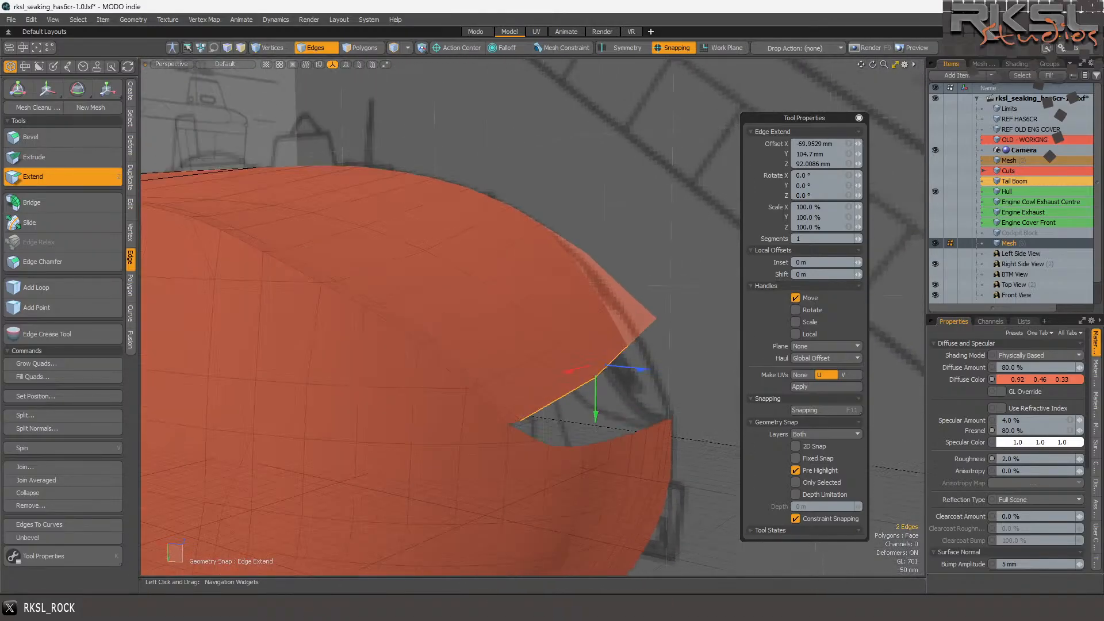
pyautogui.scroll(3, 633, 282)
pyautogui.press('space')
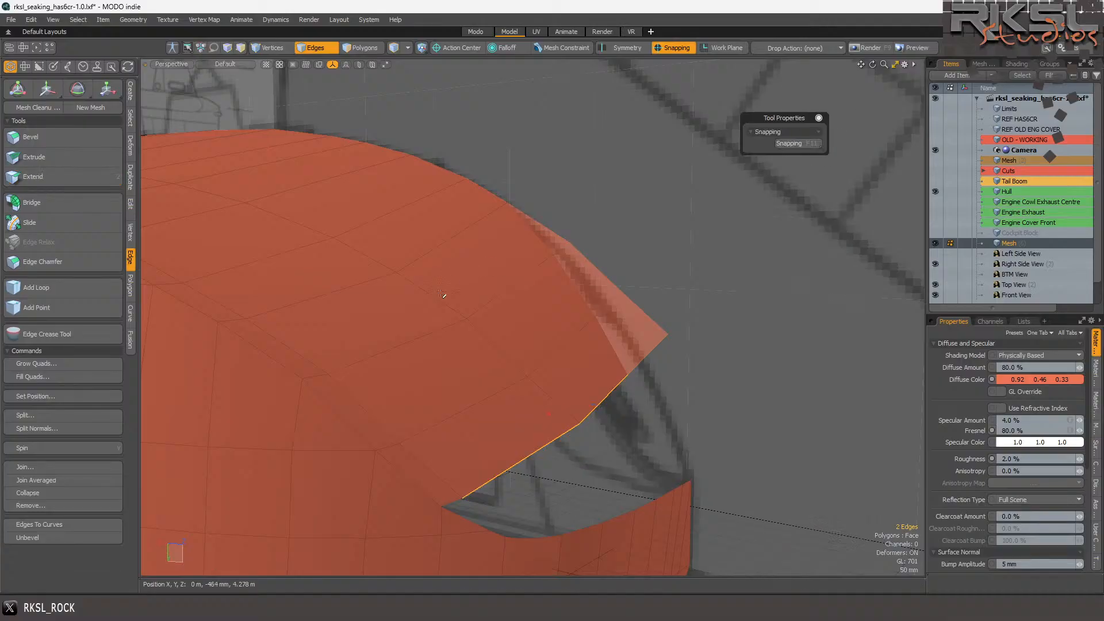
# - Select the two edges ending the first extended row and scale them to 90.5% in X about their outer corner on the shell
pyautogui.moveTo(400, 347); pyautogui.dragTo(487, 305)
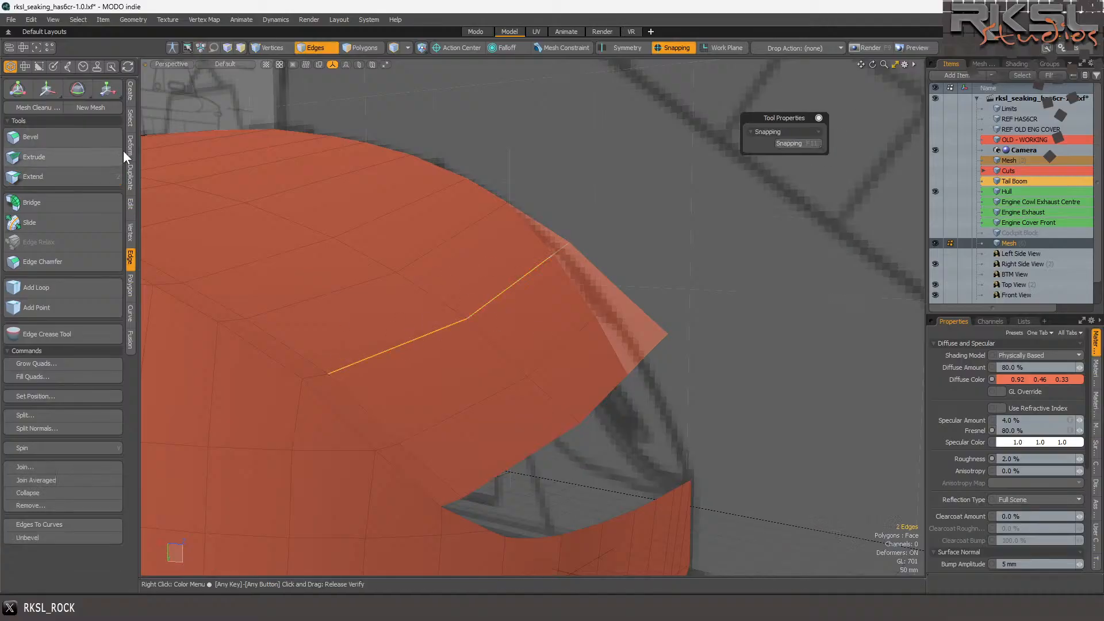
pyautogui.click(118, 94)
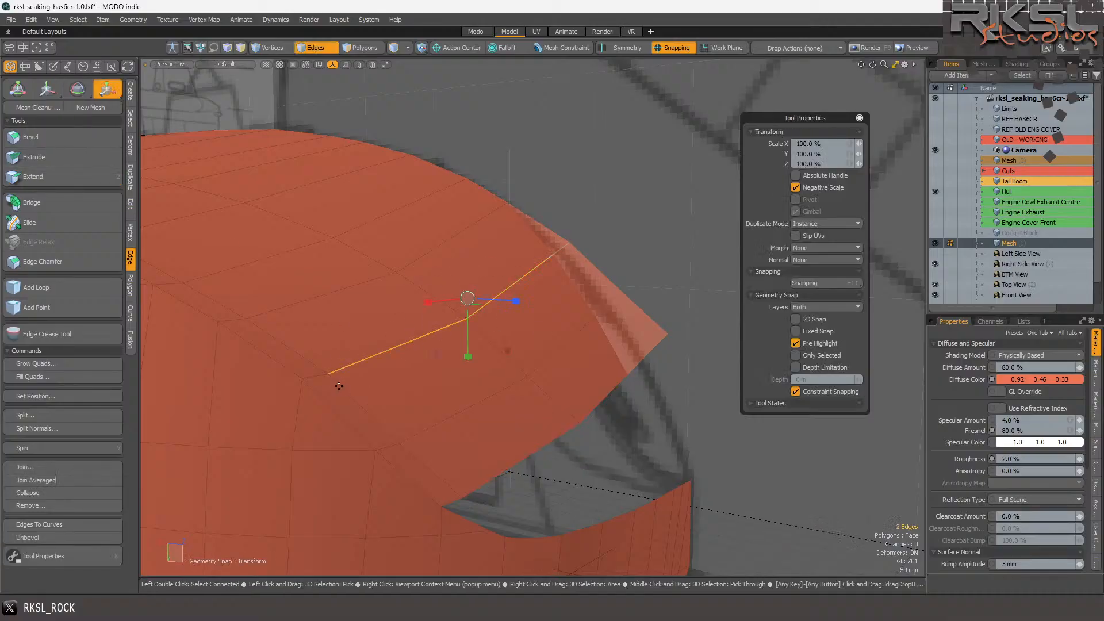
pyautogui.click(327, 373)
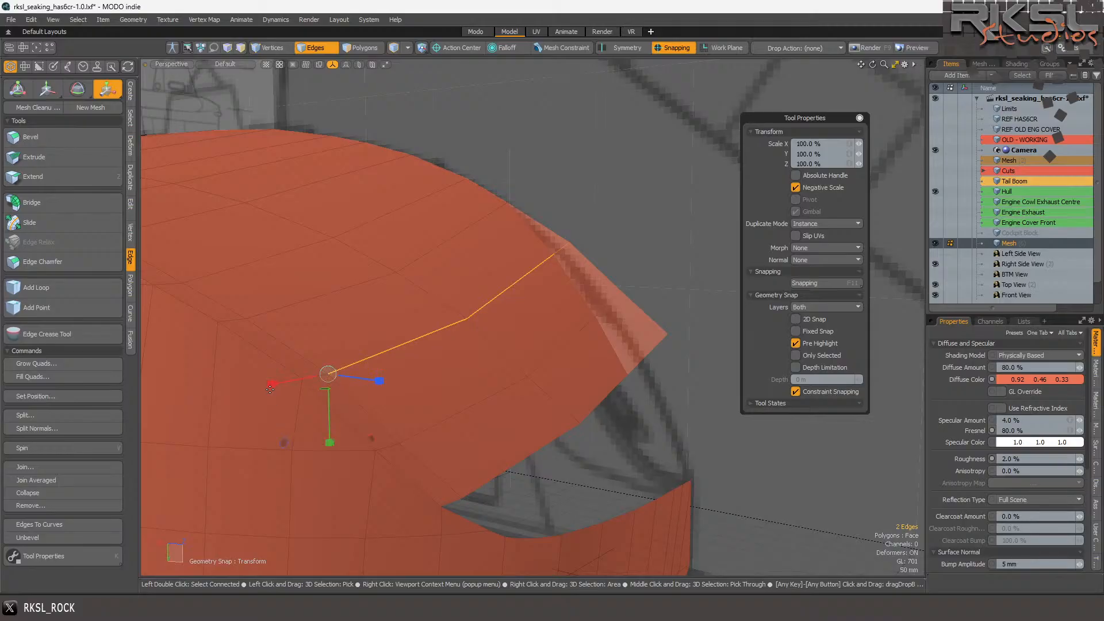
pyautogui.moveTo(272, 387); pyautogui.dragTo(278, 384)
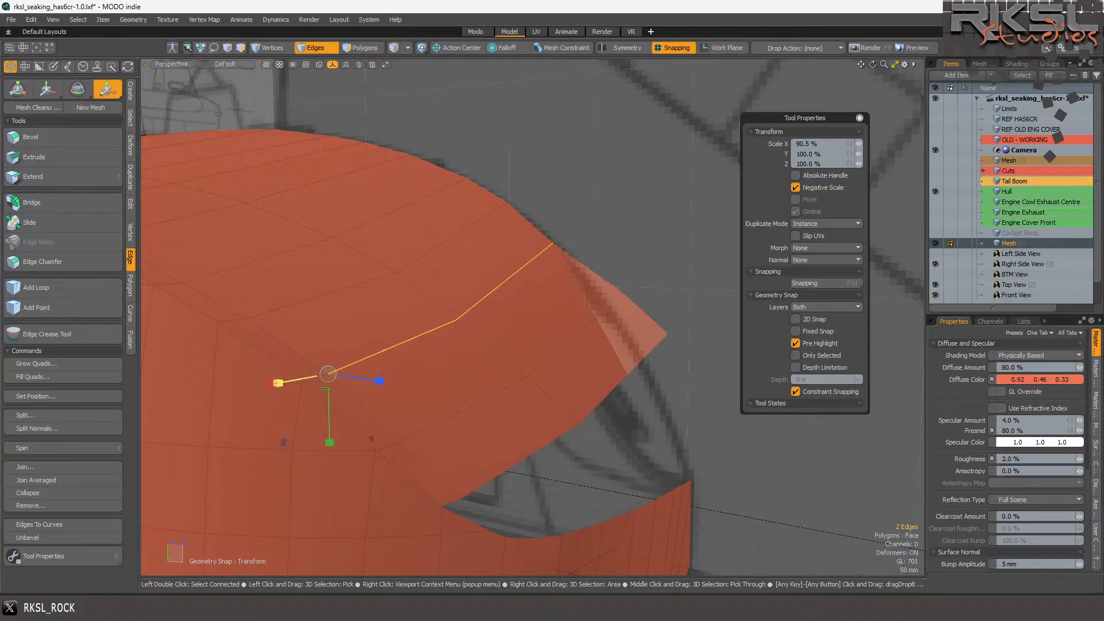
pyautogui.press('space')
# - Select the two edges ending the second extended row and scale them down in X about their outer corner on the shell
pyautogui.click(448, 427)
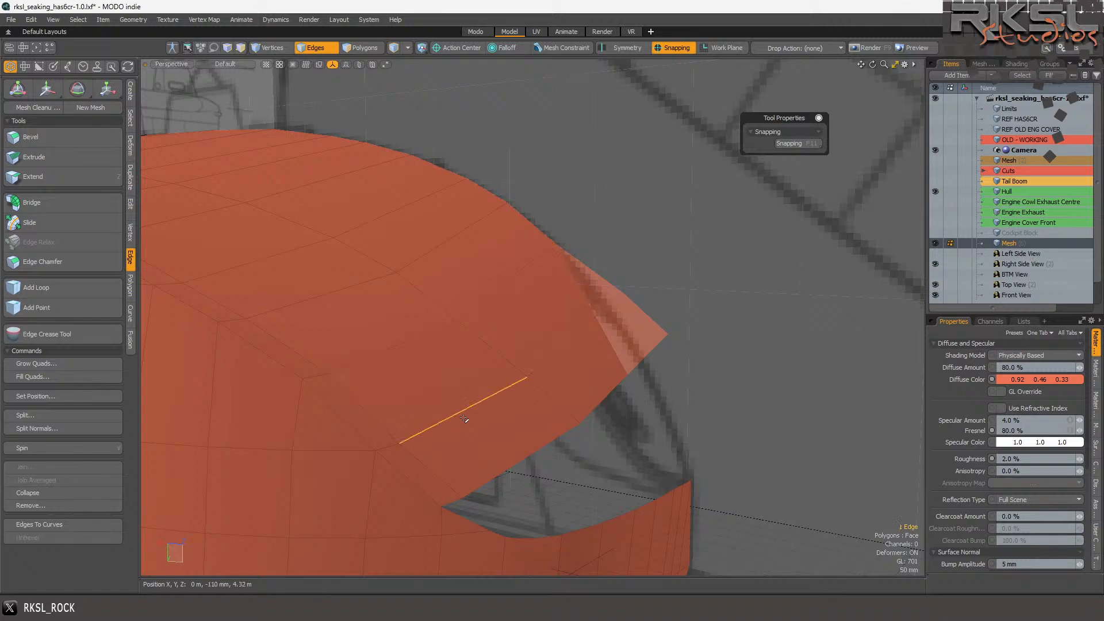
pyautogui.keyDown('shift'); pyautogui.click(565, 341); pyautogui.keyUp('shift')
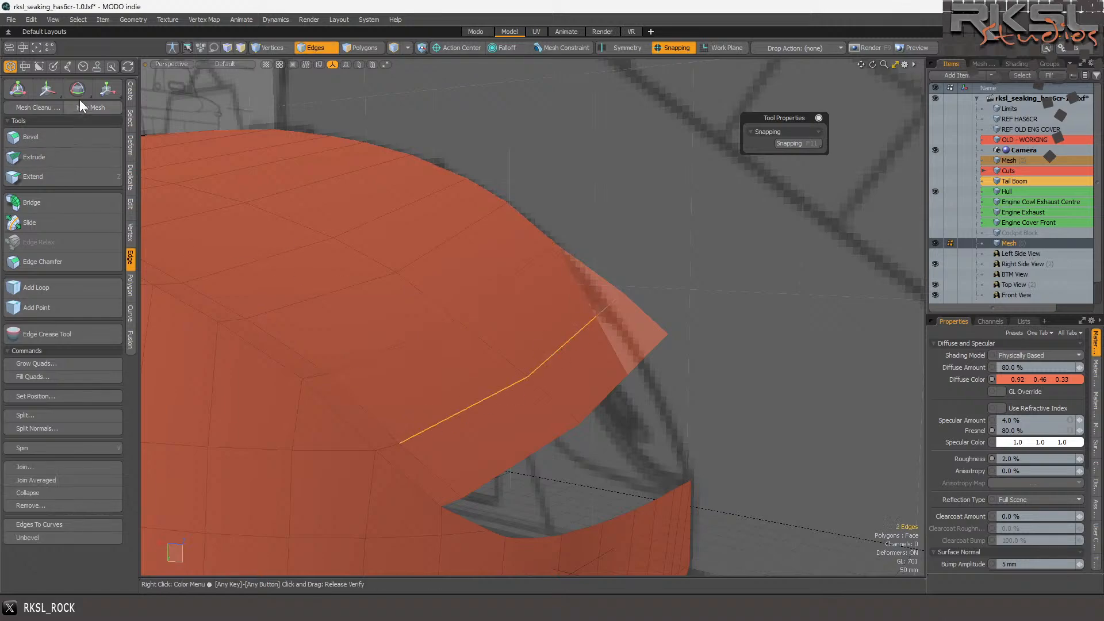
pyautogui.click(113, 91)
pyautogui.click(400, 440)
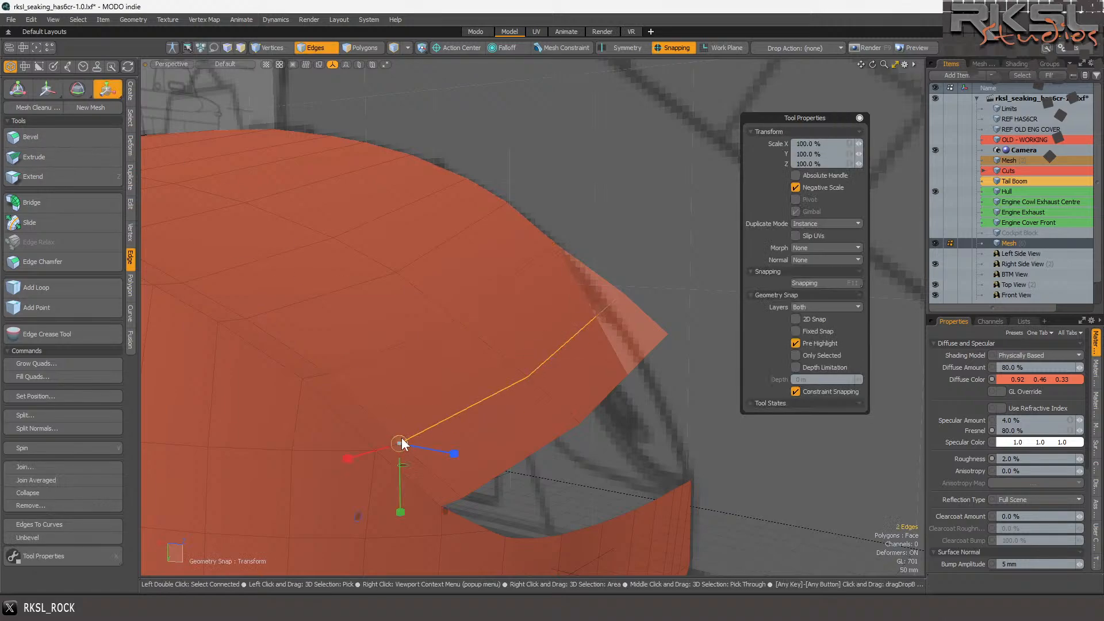
pyautogui.moveTo(350, 460); pyautogui.dragTo(356, 456)
pyautogui.press('space')
# - Select the two front edges of the last extended row and scale them to 76.5% in X about their outer corner
pyautogui.click(493, 477)
pyautogui.keyDown('shift'); pyautogui.click(638, 364); pyautogui.keyUp('shift')
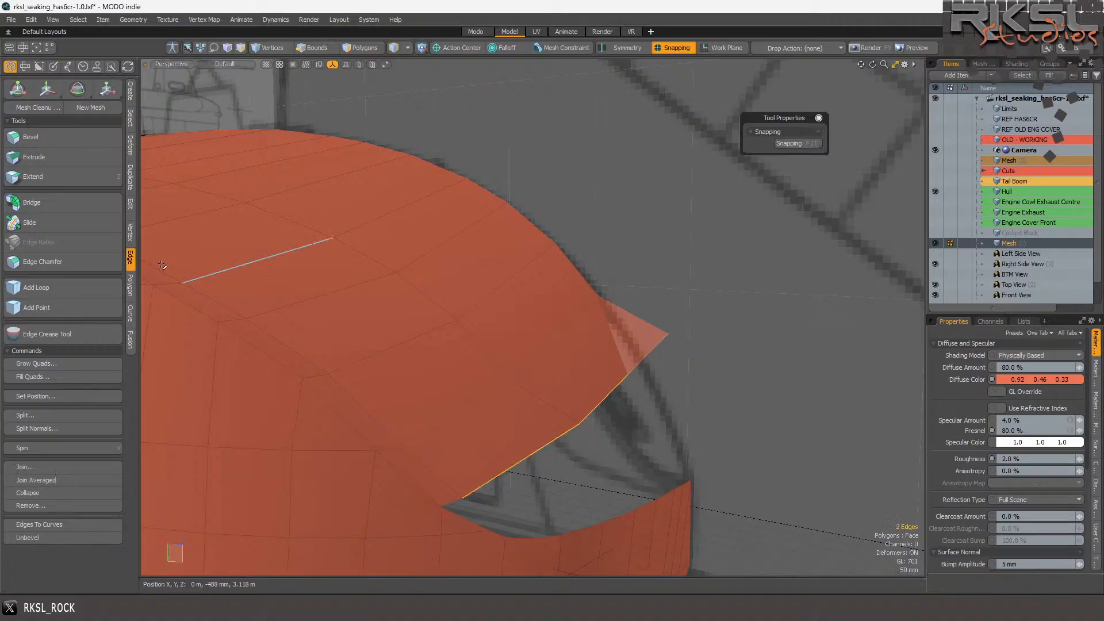
pyautogui.click(106, 89)
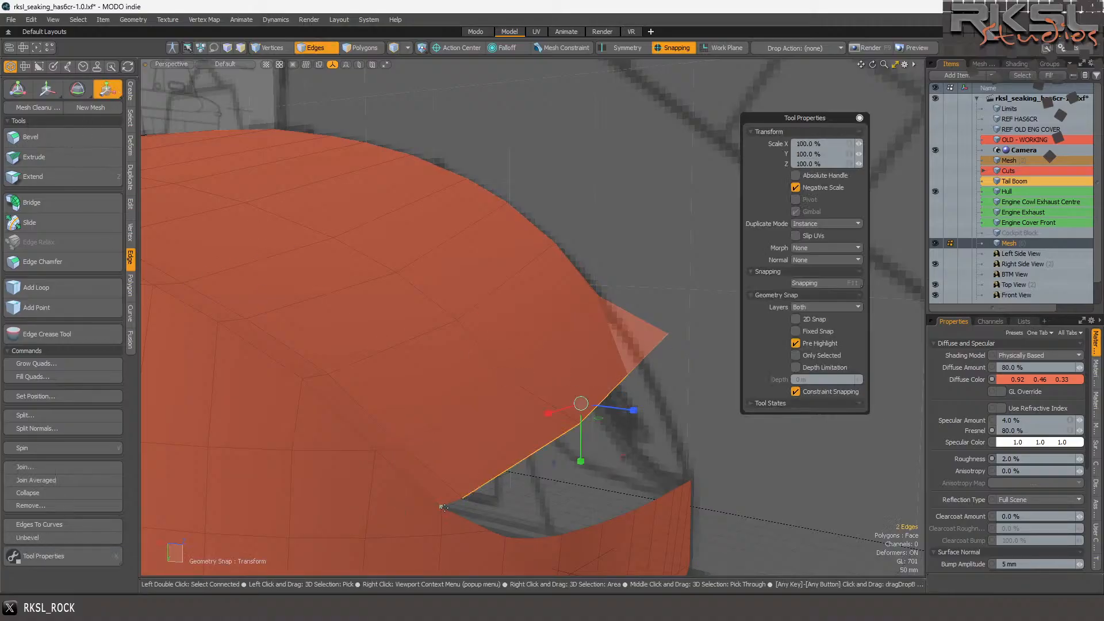
pyautogui.click(460, 499)
pyautogui.moveTo(415, 516); pyautogui.dragTo(428, 511)
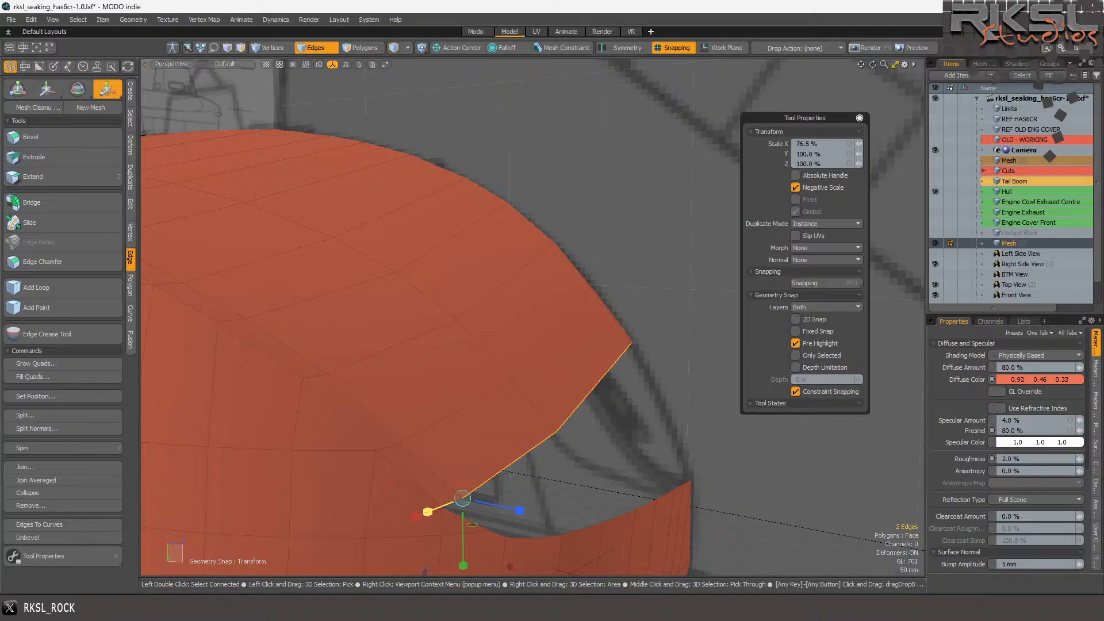
pyautogui.scroll(-5, 506, 402)
pyautogui.scroll(5, 506, 405)
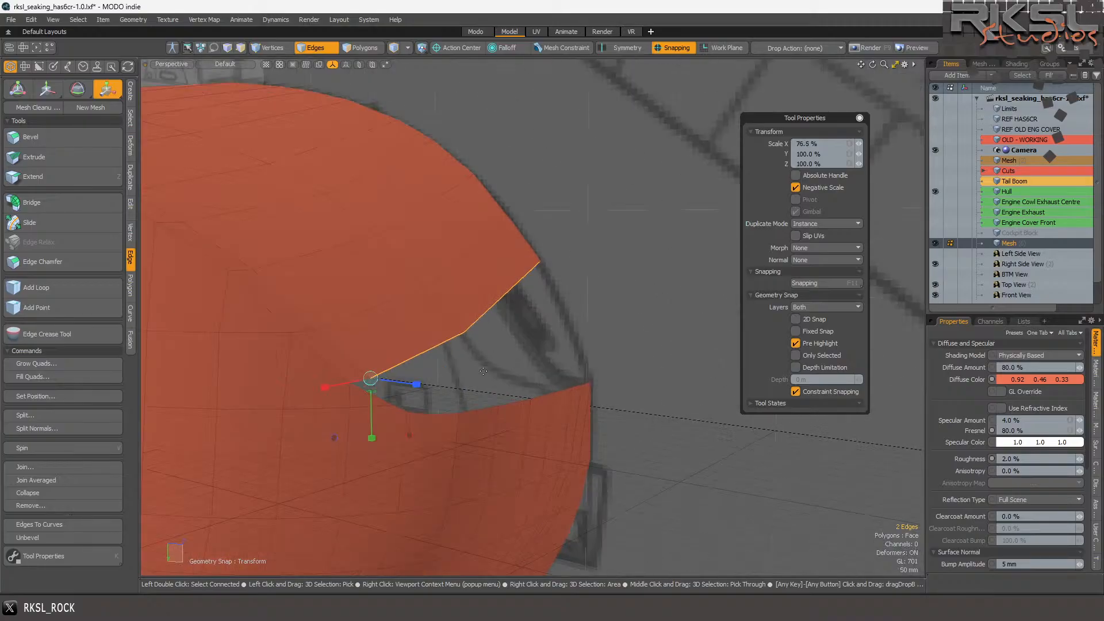
pyautogui.press('space')
# - Add the short corner edge, extend all three edges about -69, 53, 58 mm in XYZ along the opening, and scale them down about their outer corner
pyautogui.scroll(2, 501, 353)
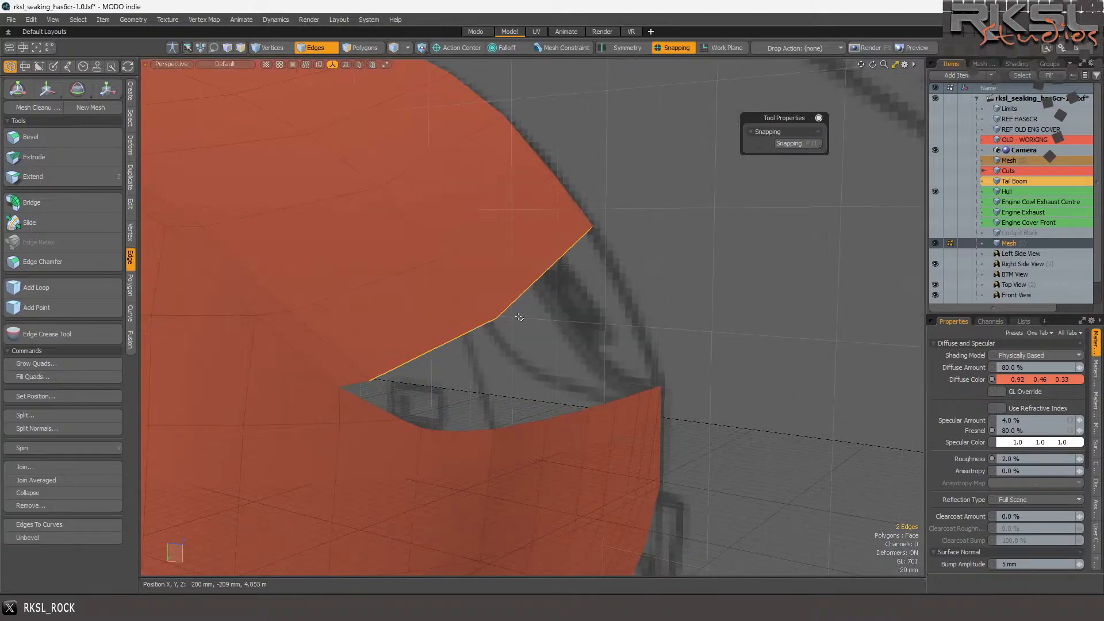
pyautogui.keyDown('shift'); pyautogui.click(323, 388); pyautogui.keyUp('shift')
pyautogui.press('2')
pyautogui.click(44, 177)
pyautogui.moveTo(339, 392); pyautogui.dragTo(403, 415)
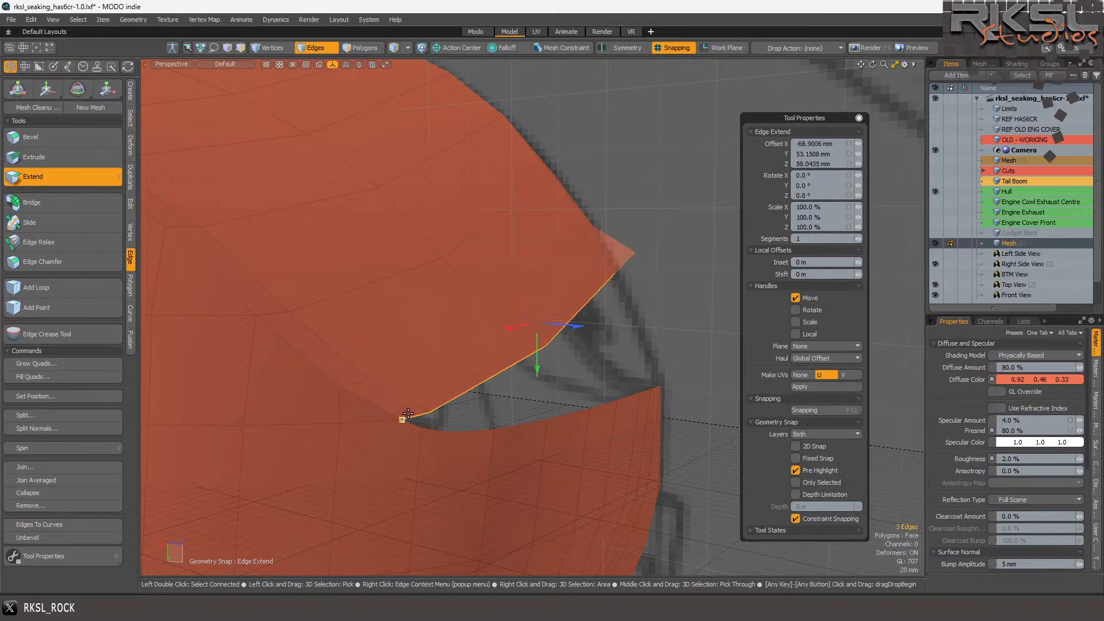
pyautogui.click(105, 91)
pyautogui.click(401, 422)
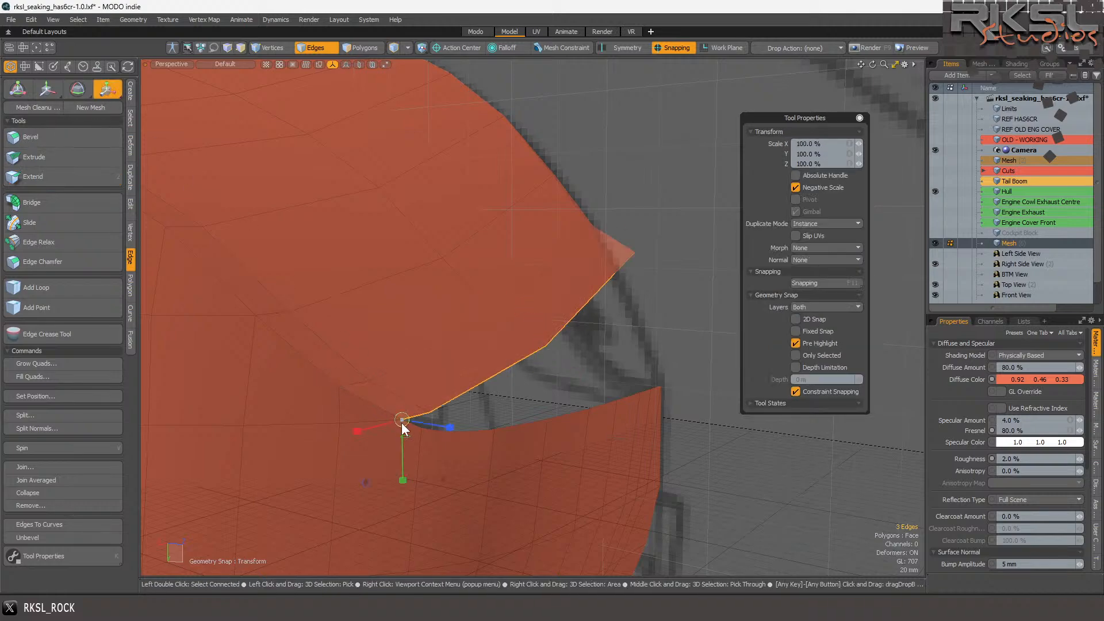
pyautogui.moveTo(404, 426); pyautogui.dragTo(405, 436)
pyautogui.press('space')
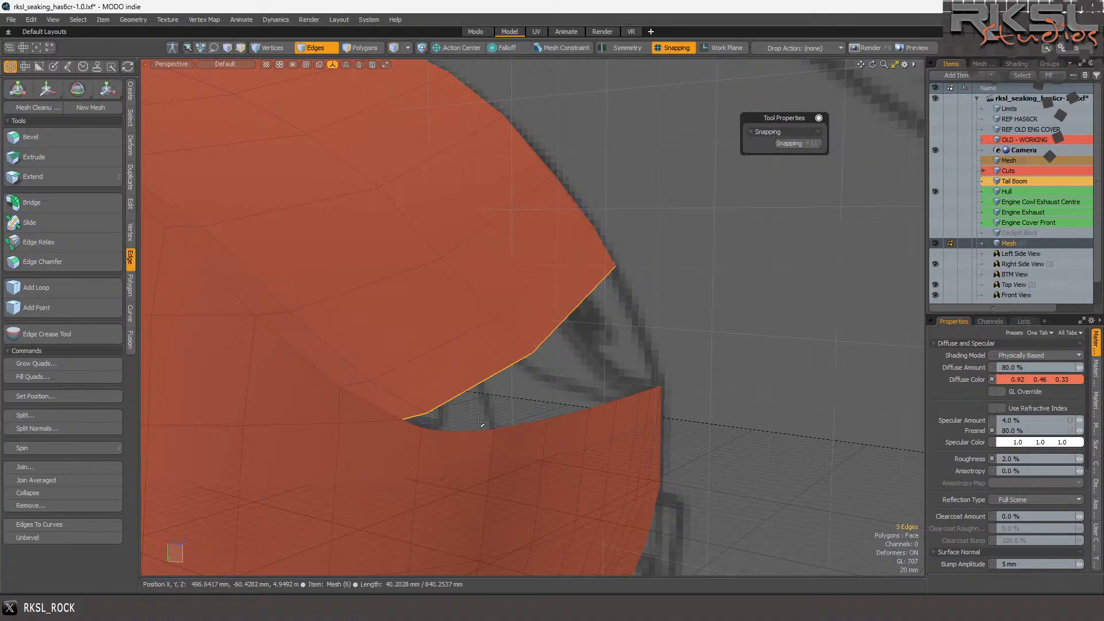
# - Extend the three front edges about -22, 14, 19 mm in XYZ along the rim and scale them uniformly to 95.5% about their outer corner
pyautogui.click(29, 178)
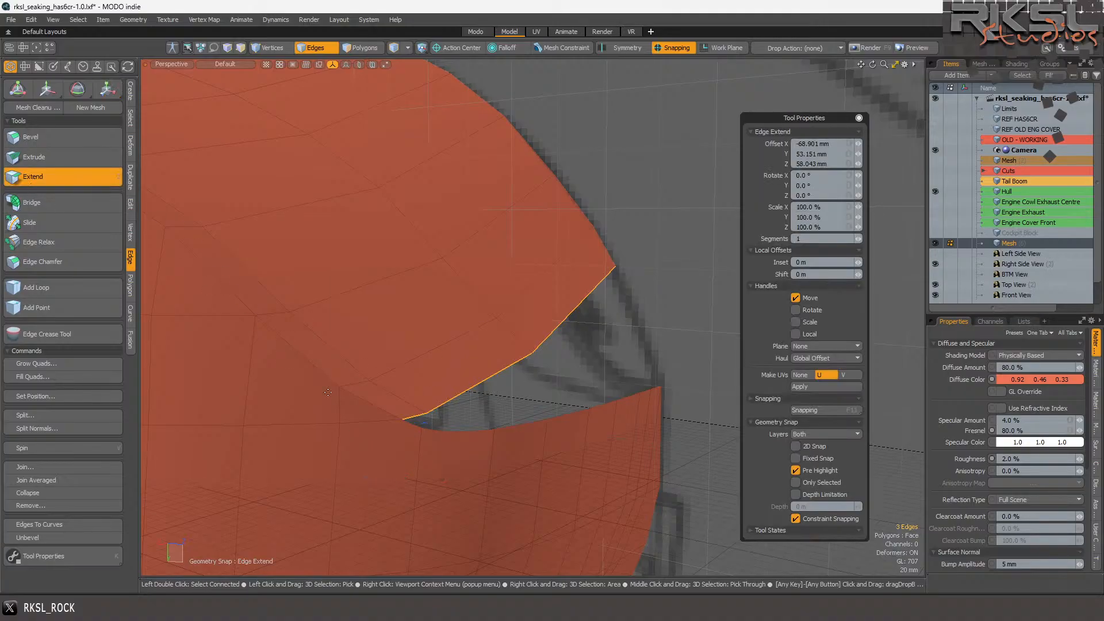
pyautogui.moveTo(399, 420); pyautogui.dragTo(423, 429)
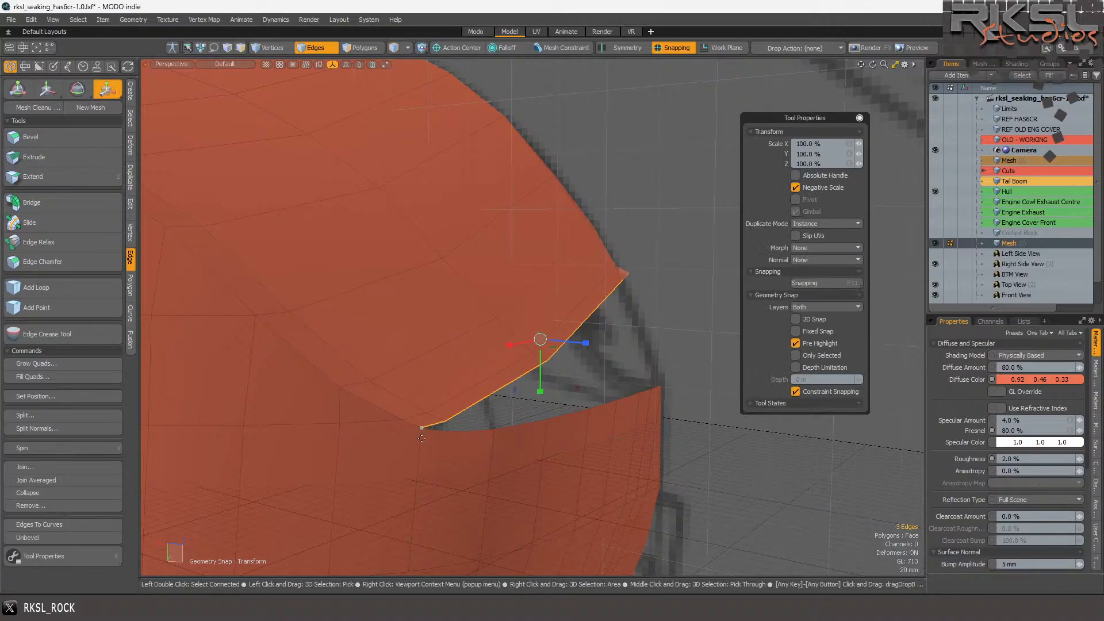
pyautogui.click(421, 430)
pyautogui.moveTo(421, 428); pyautogui.dragTo(416, 428)
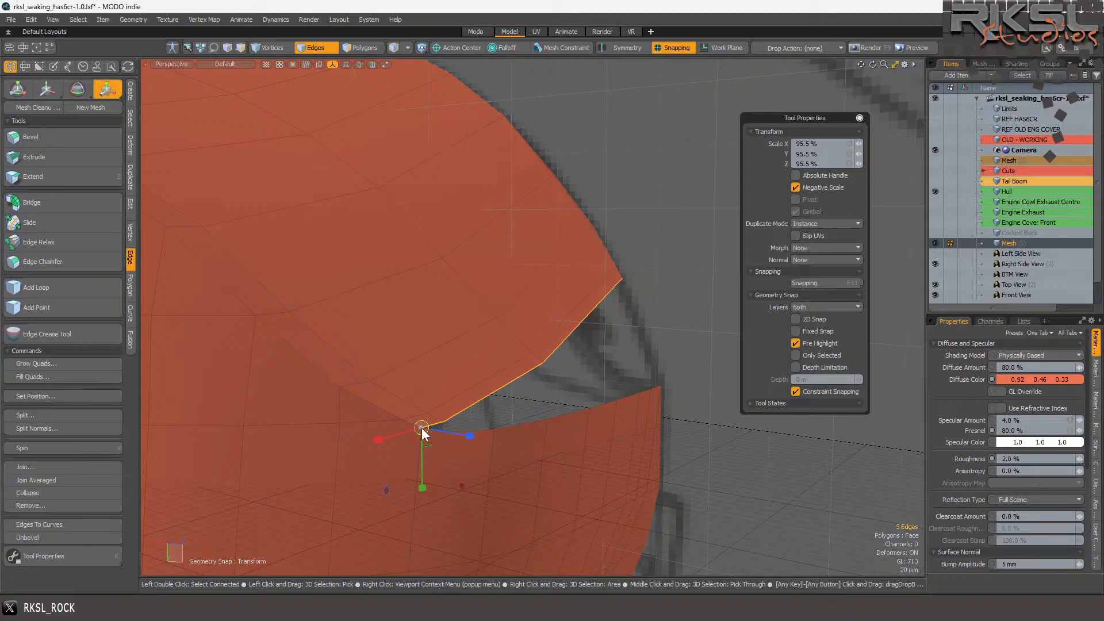
pyautogui.press('space')
# - Extend the three edges to the next rim vertex, about -14, 5, 8 mm in XYZ, and scale them down slightly about their outer corner
pyautogui.click(47, 174)
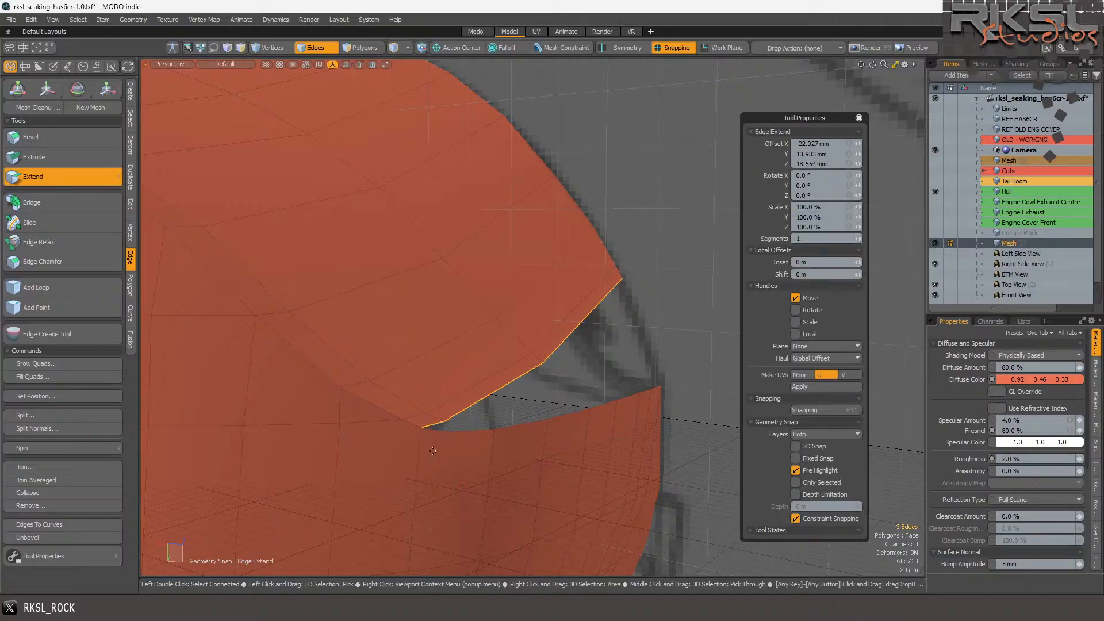
pyautogui.moveTo(423, 430); pyautogui.dragTo(447, 431)
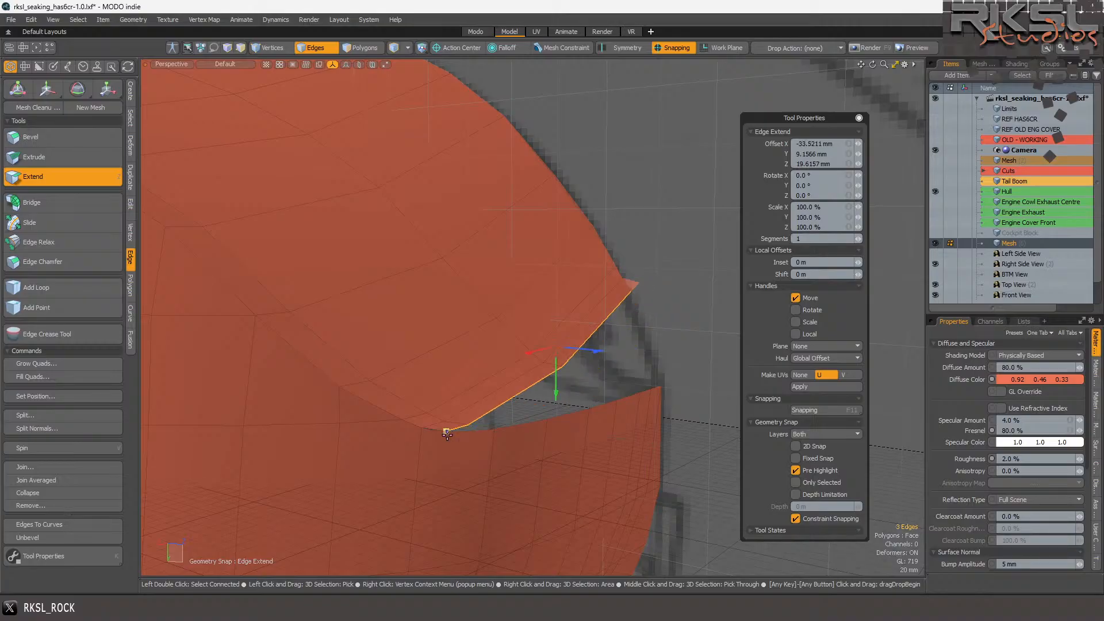
pyautogui.scroll(3, 545, 421)
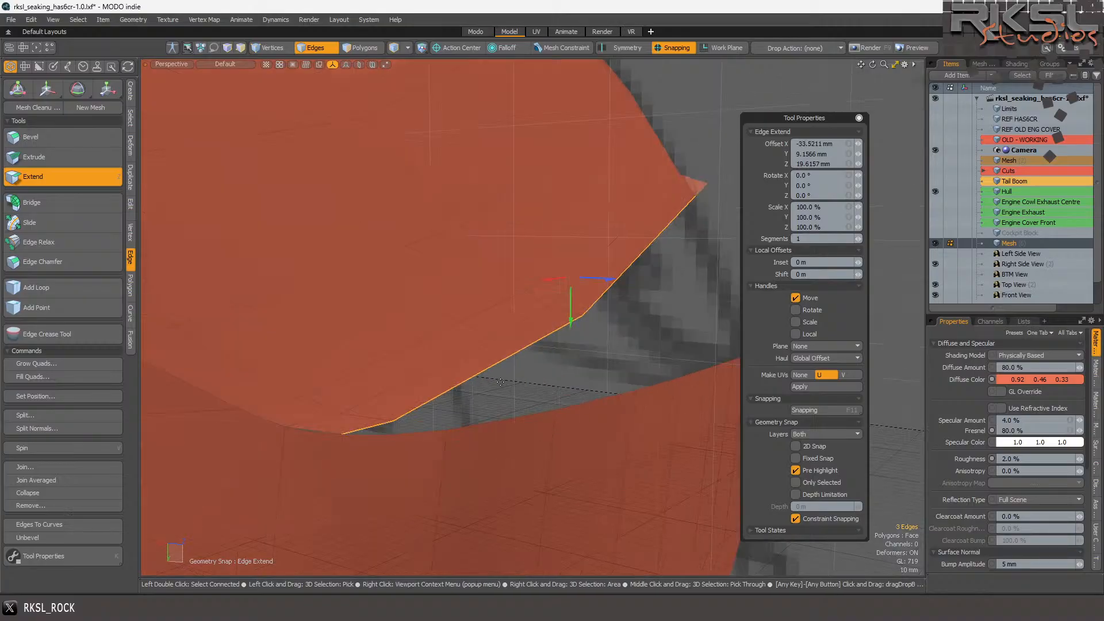
pyautogui.scroll(1, 320, 432)
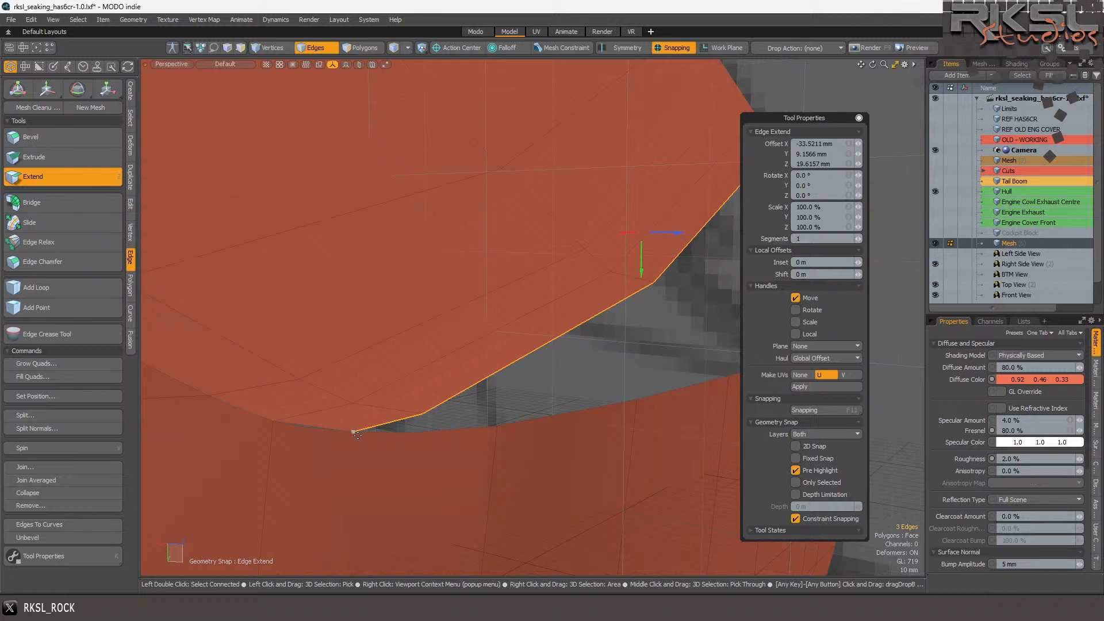
pyautogui.moveTo(350, 432); pyautogui.dragTo(312, 430)
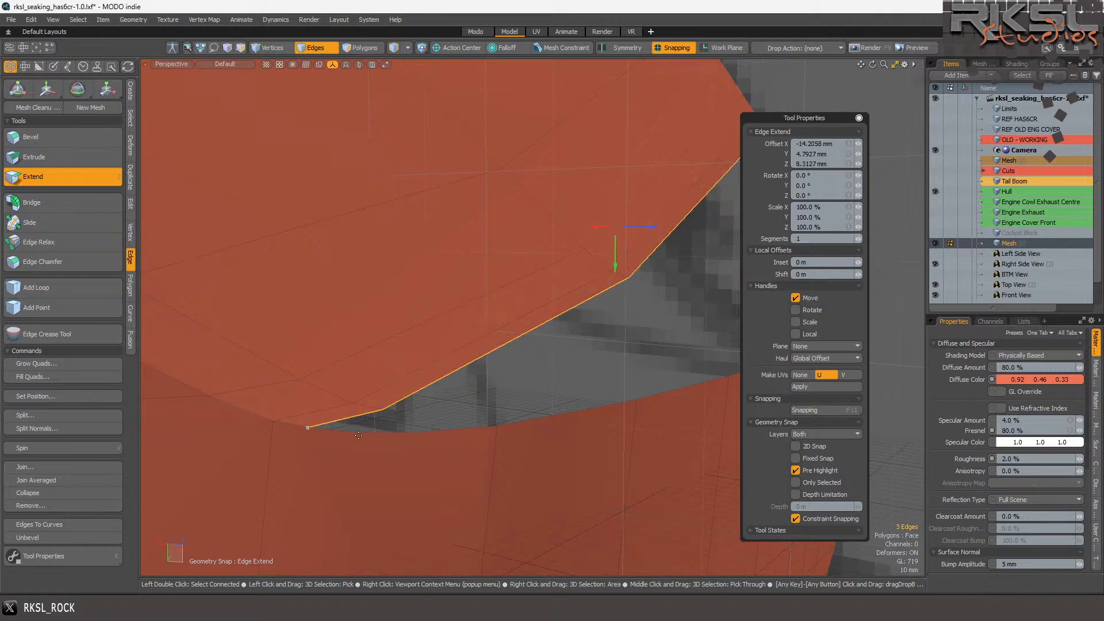
pyautogui.scroll(-3, 477, 346)
pyautogui.scroll(2, 487, 297)
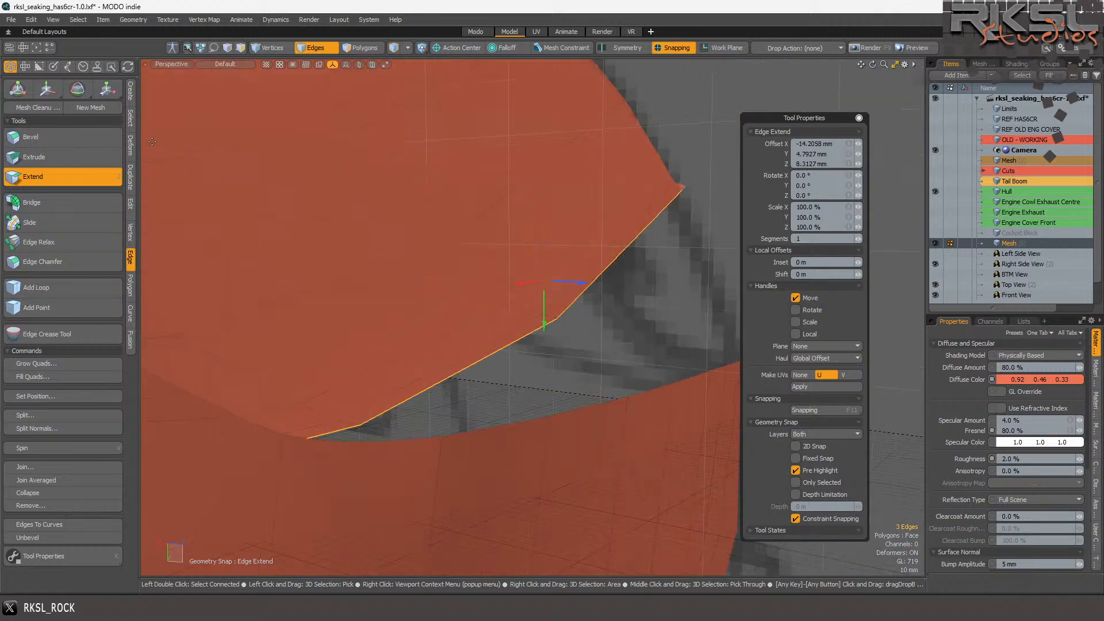
pyautogui.click(107, 88)
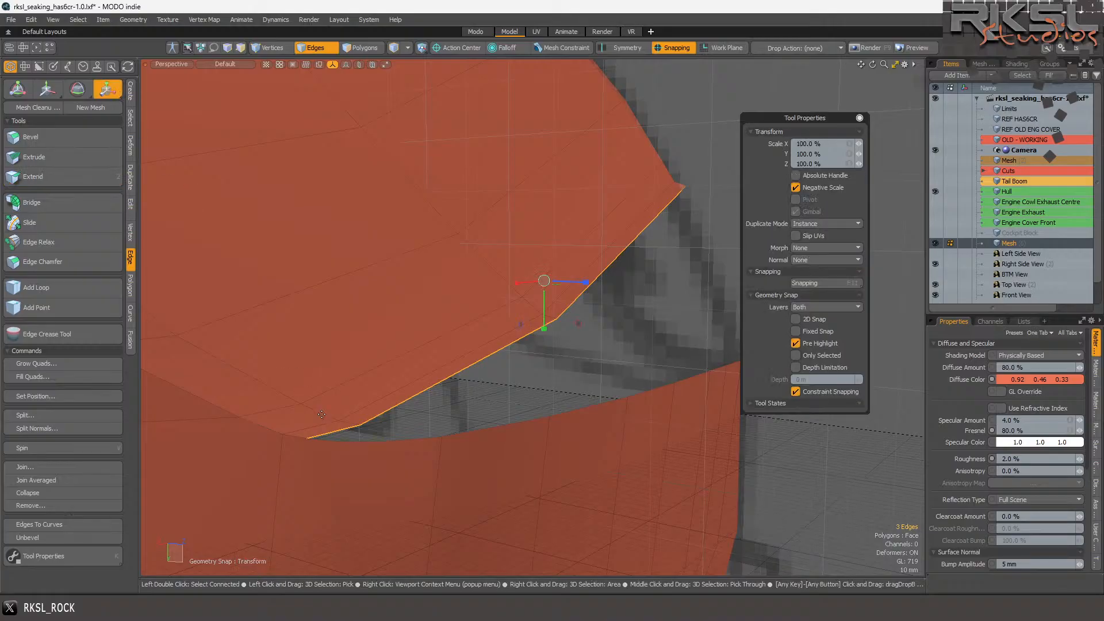
pyautogui.click(307, 440)
pyautogui.moveTo(306, 439); pyautogui.dragTo(299, 439)
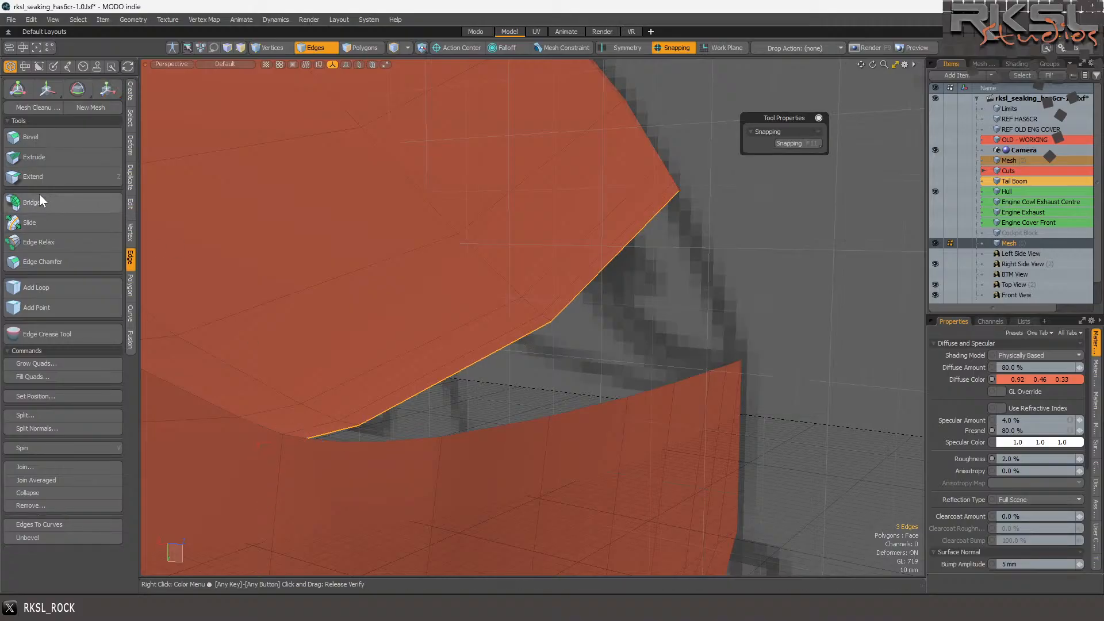
# - Extend the three front edges about -19, 4, 11 mm in XYZ along the rim and scale them uniformly to 96% about their outer corner
pyautogui.click(44, 175)
pyautogui.moveTo(309, 441); pyautogui.dragTo(328, 443)
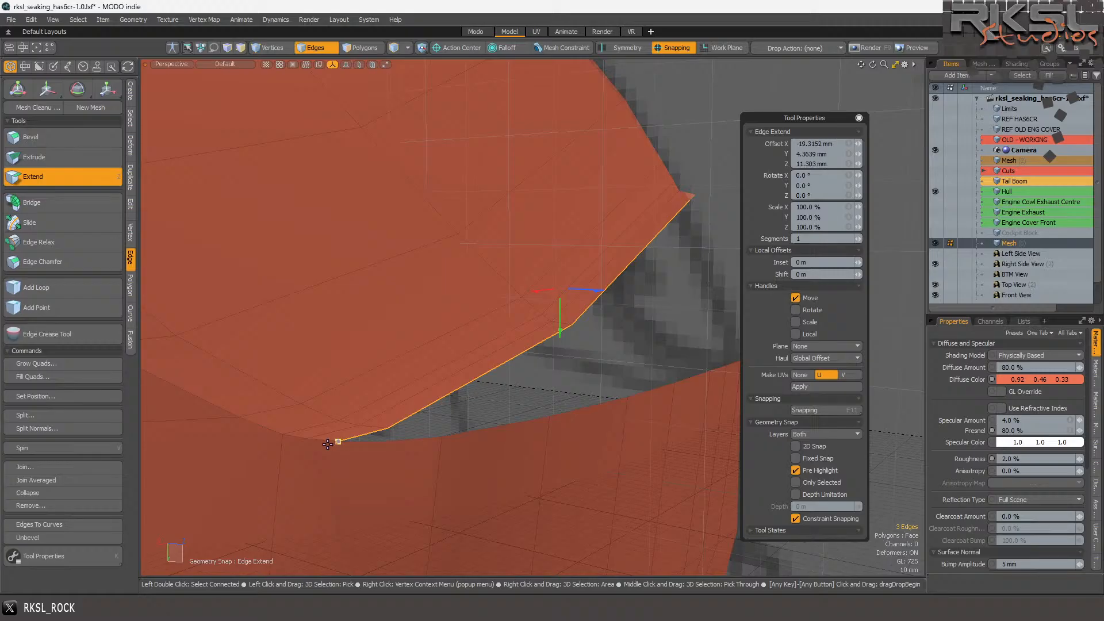
pyautogui.click(107, 89)
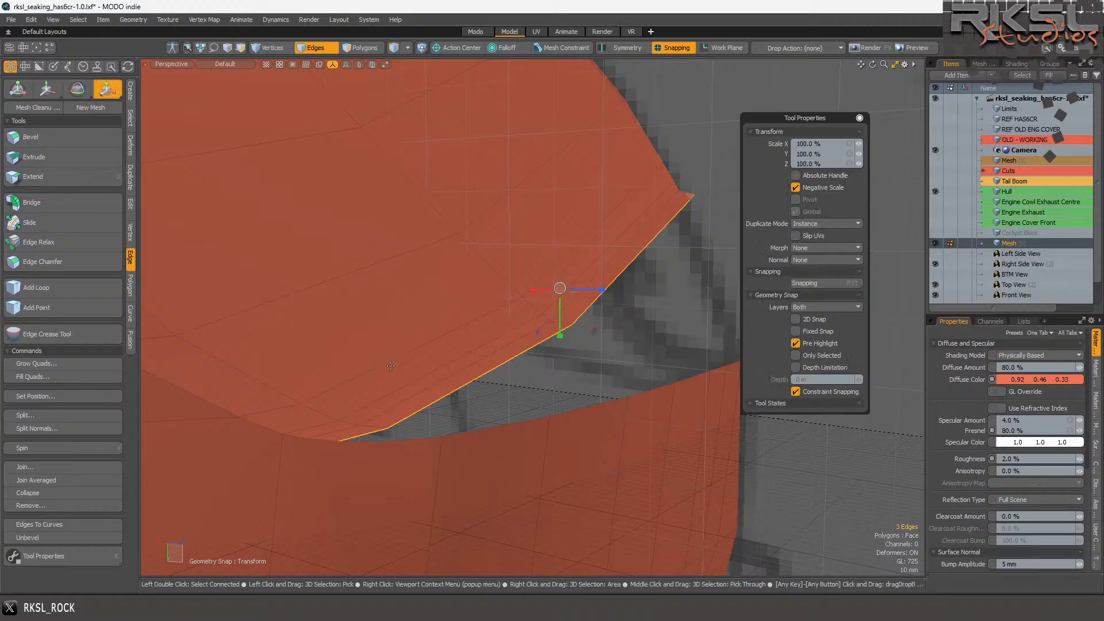
pyautogui.moveTo(340, 438); pyautogui.dragTo(337, 461)
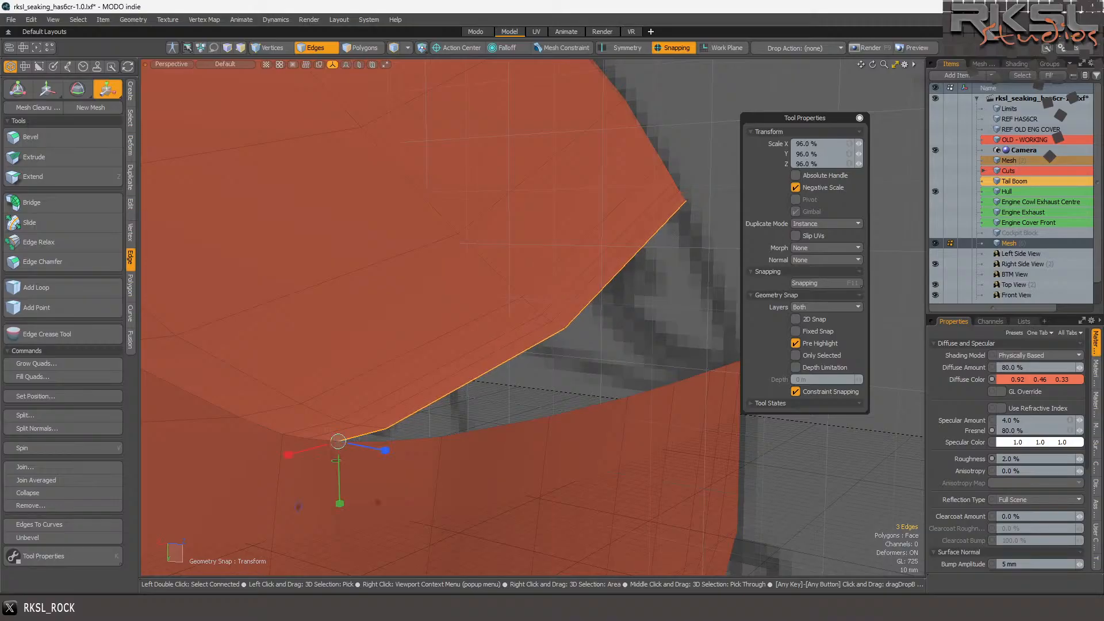
pyautogui.press('space')
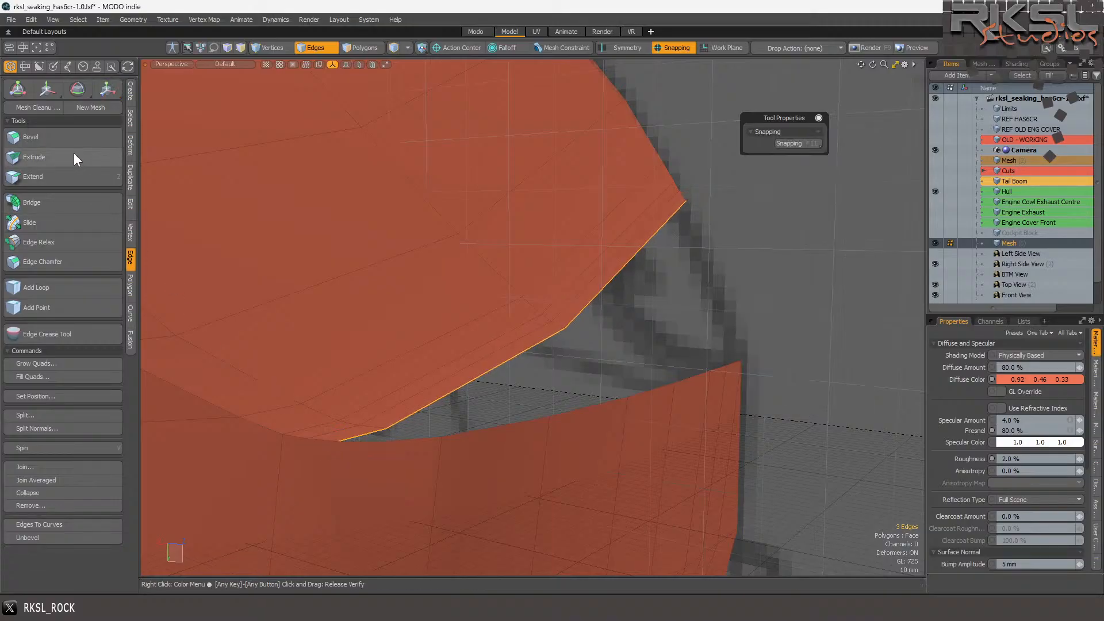
# - Extend the three front edges about -27, 3, 16 mm in XYZ along the rim and scale them down about their outer corner
pyautogui.click(42, 176)
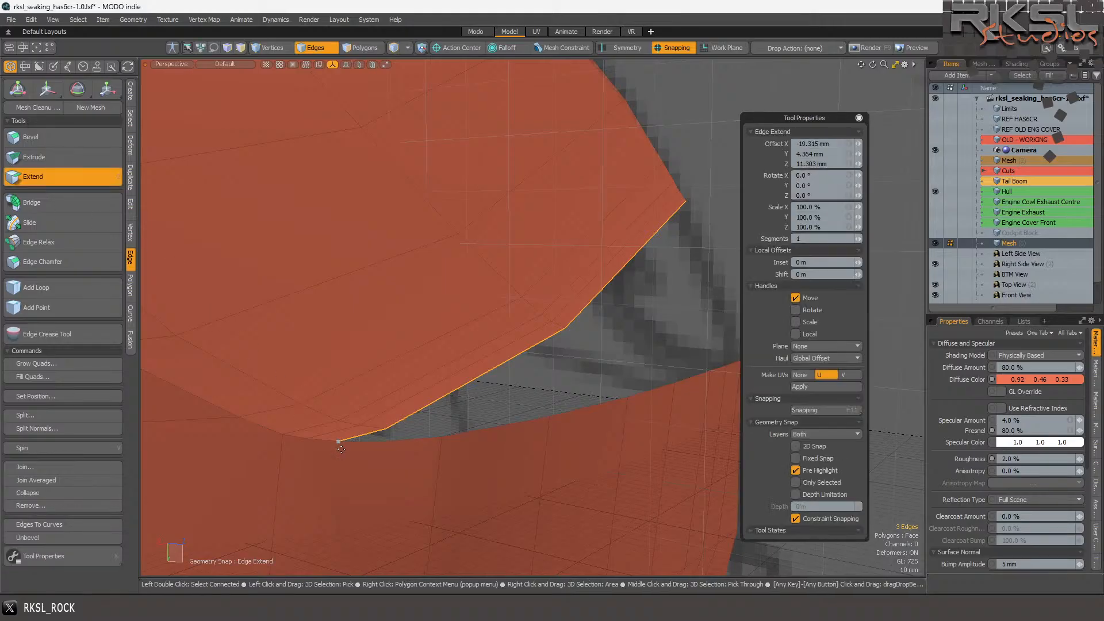
pyautogui.moveTo(340, 441); pyautogui.dragTo(372, 441)
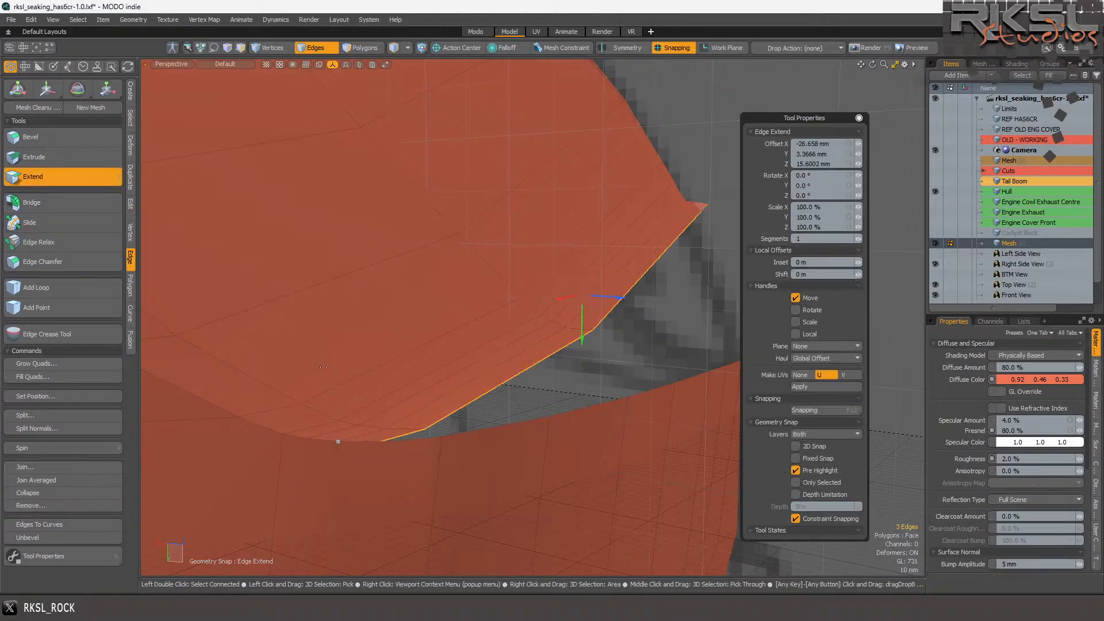
pyautogui.click(107, 88)
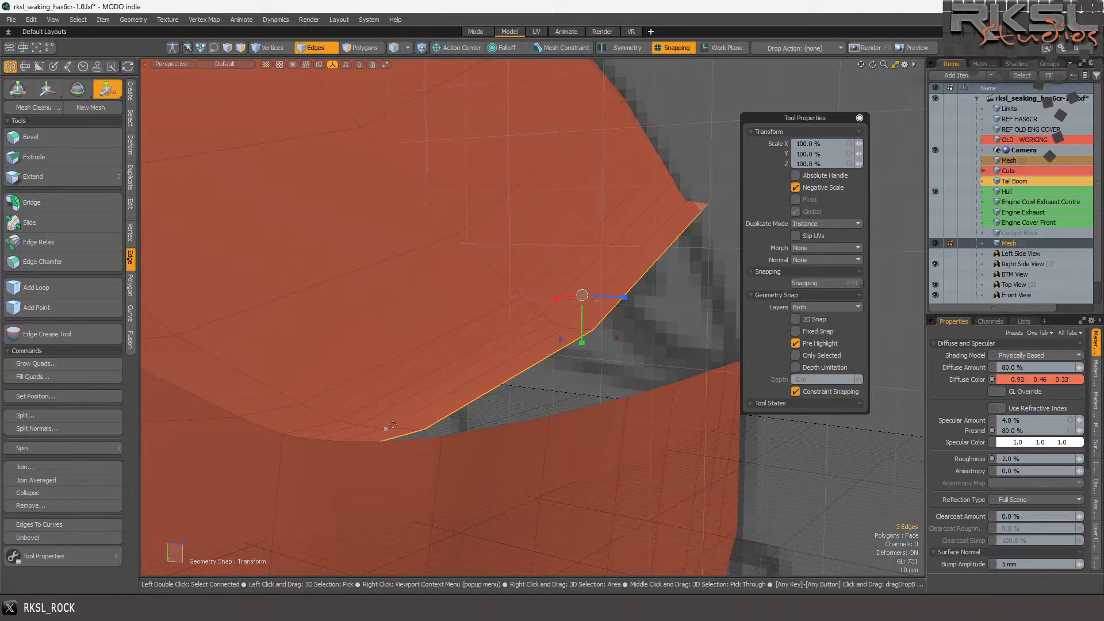
pyautogui.moveTo(382, 442); pyautogui.dragTo(380, 441)
pyautogui.hotkey('ctrl', 'z')
pyautogui.press('q')
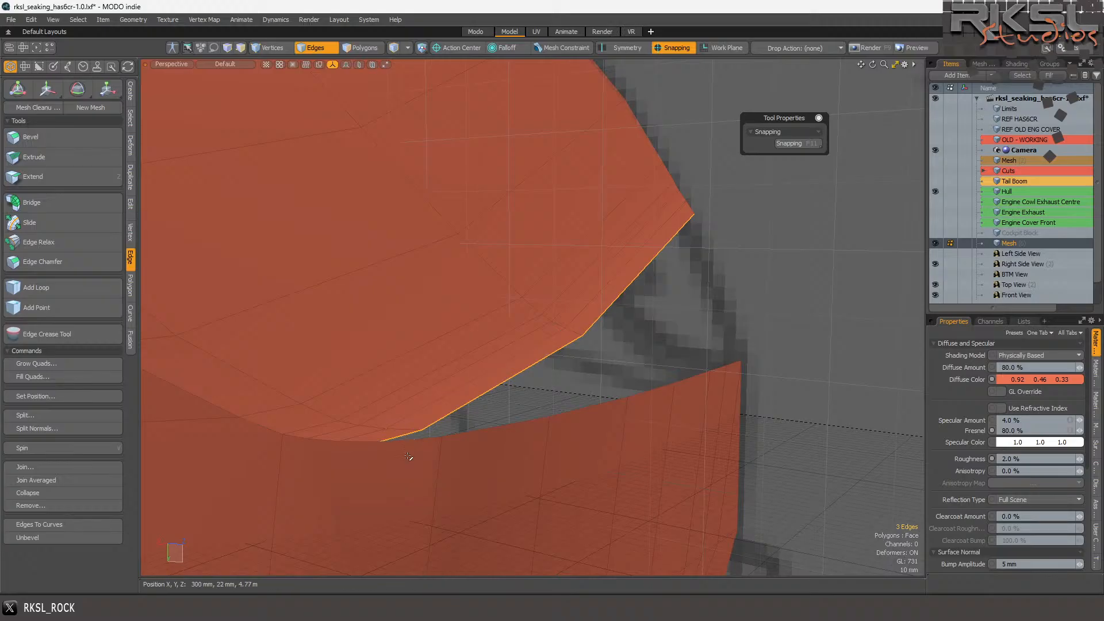
# - Remove the extra vertex on the lower shell's rim just ahead of the extended strip's corner
pyautogui.scroll(3, 410, 456)
pyautogui.click(270, 47)
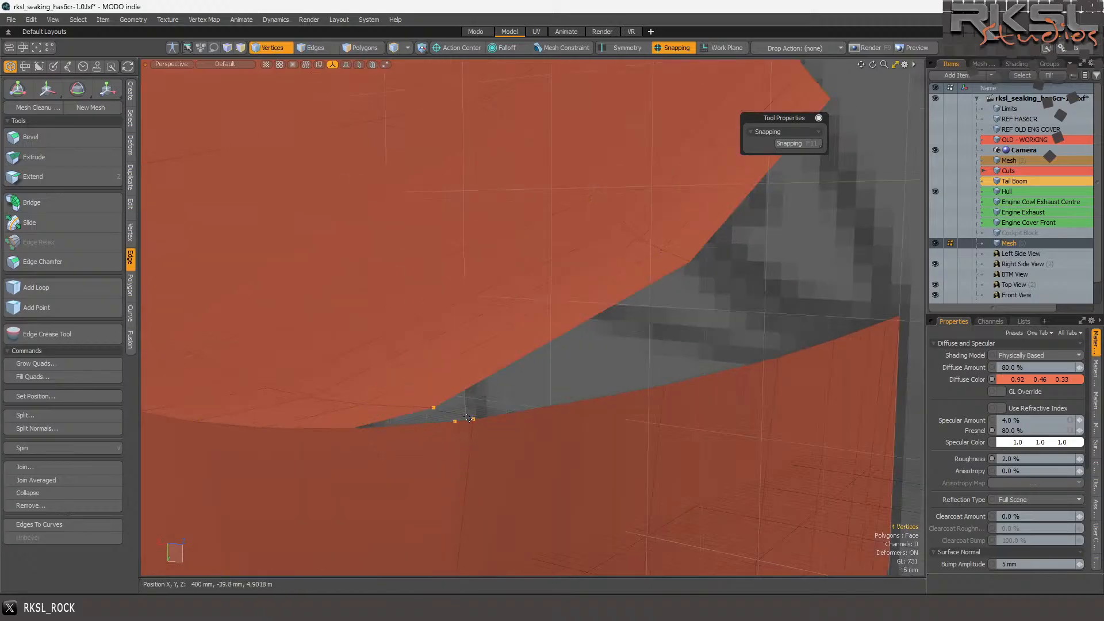
pyautogui.click(455, 422)
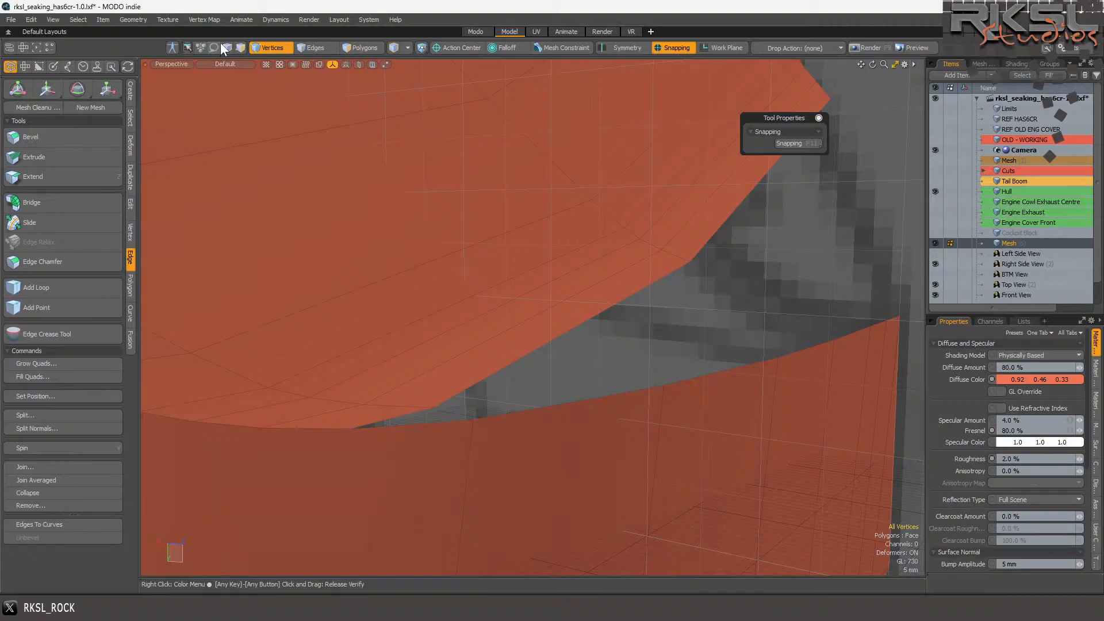
# - Extend the three front edges to the next rim vertex and scale them uniformly to 89% about their outer corner
pyautogui.click(312, 47)
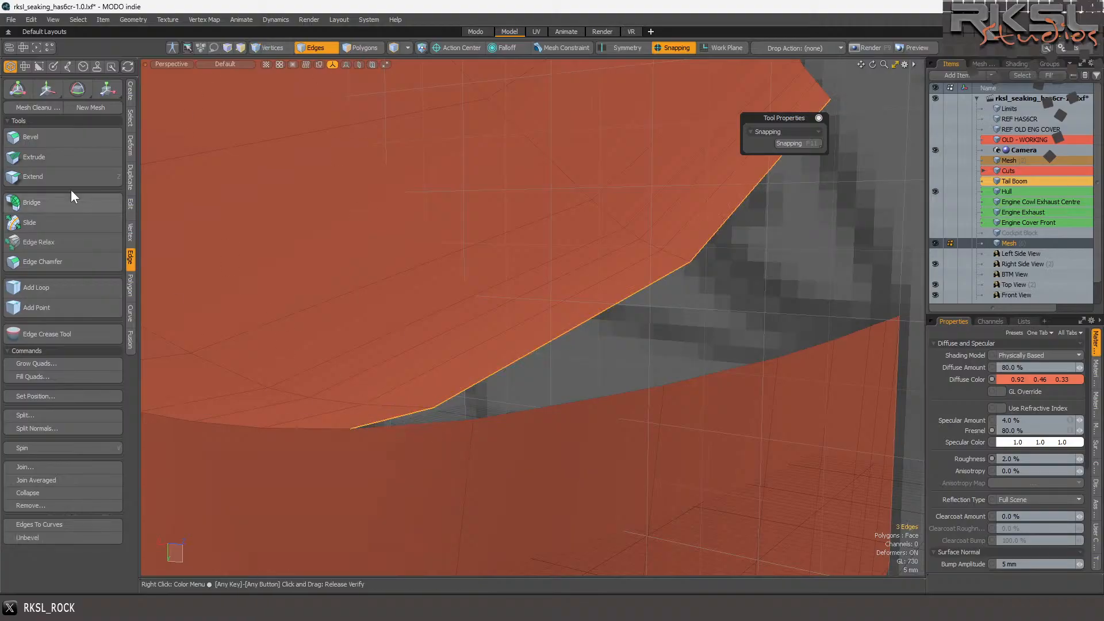
pyautogui.click(43, 177)
pyautogui.moveTo(356, 429); pyautogui.dragTo(405, 295)
pyautogui.press('space')
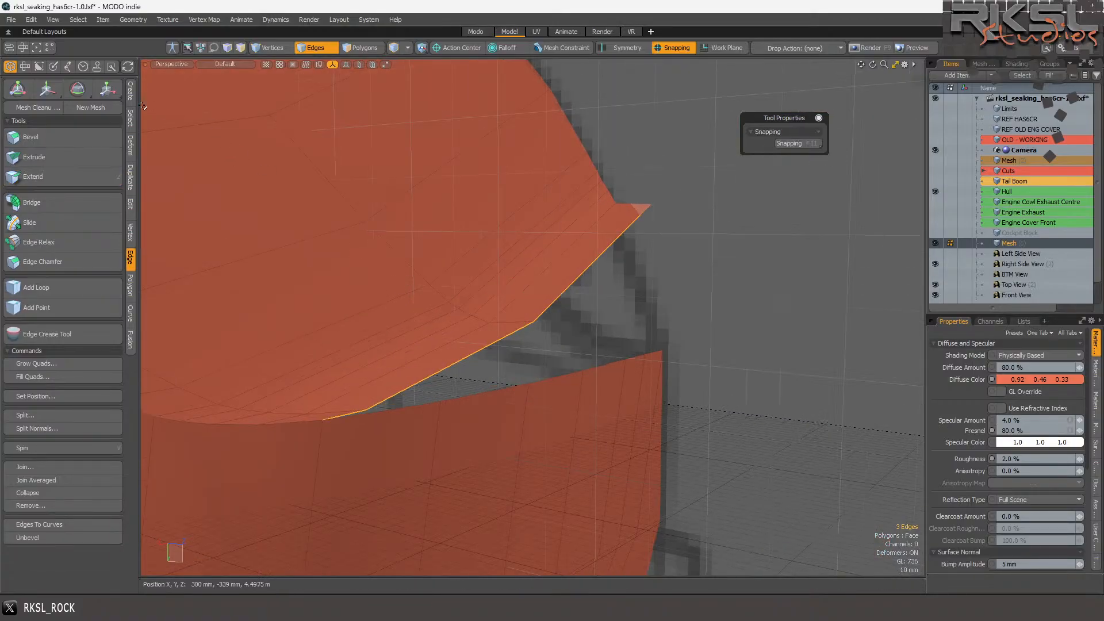
pyautogui.click(107, 89)
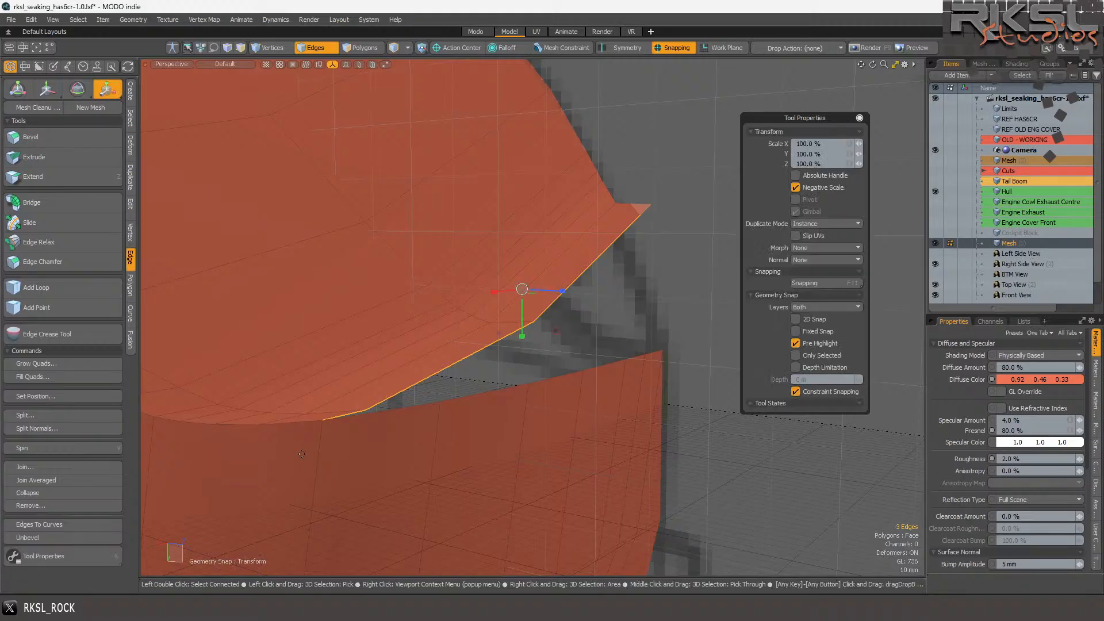
pyautogui.click(324, 425)
pyautogui.moveTo(277, 436); pyautogui.dragTo(312, 429)
pyautogui.hotkey('ctrl', 'z')
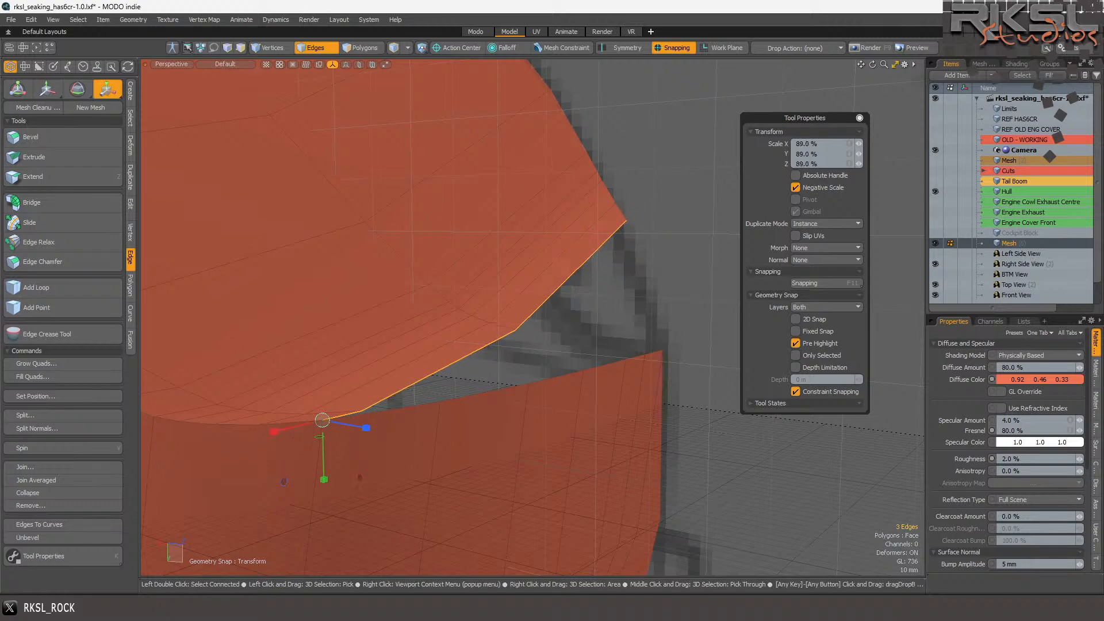
pyautogui.scroll(-4, 404, 338)
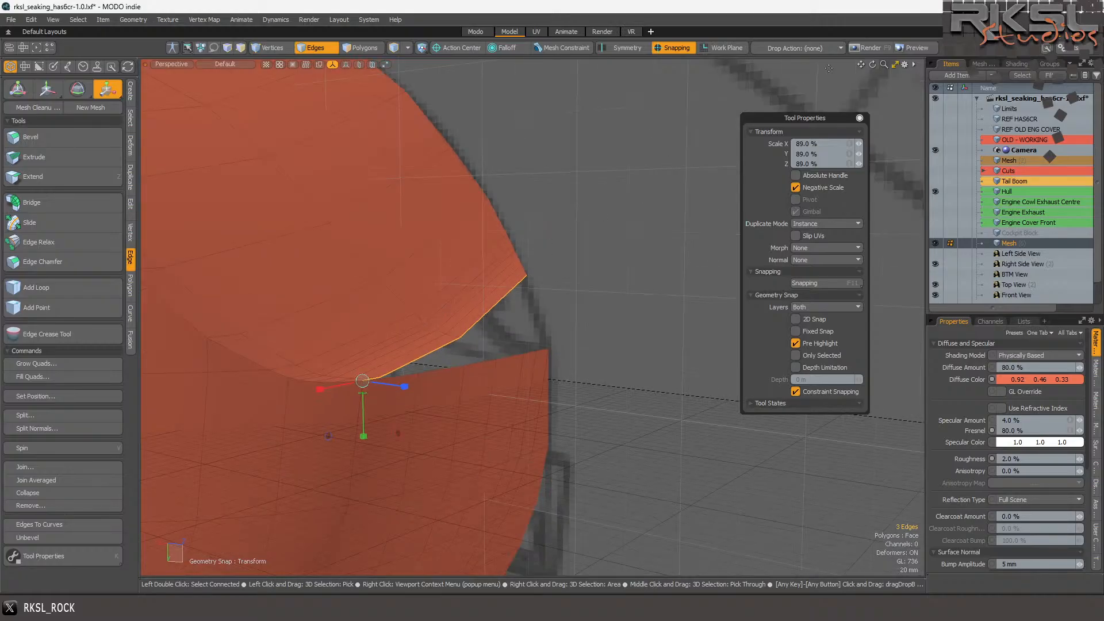
pyautogui.moveTo(872, 65); pyautogui.dragTo(910, 67)
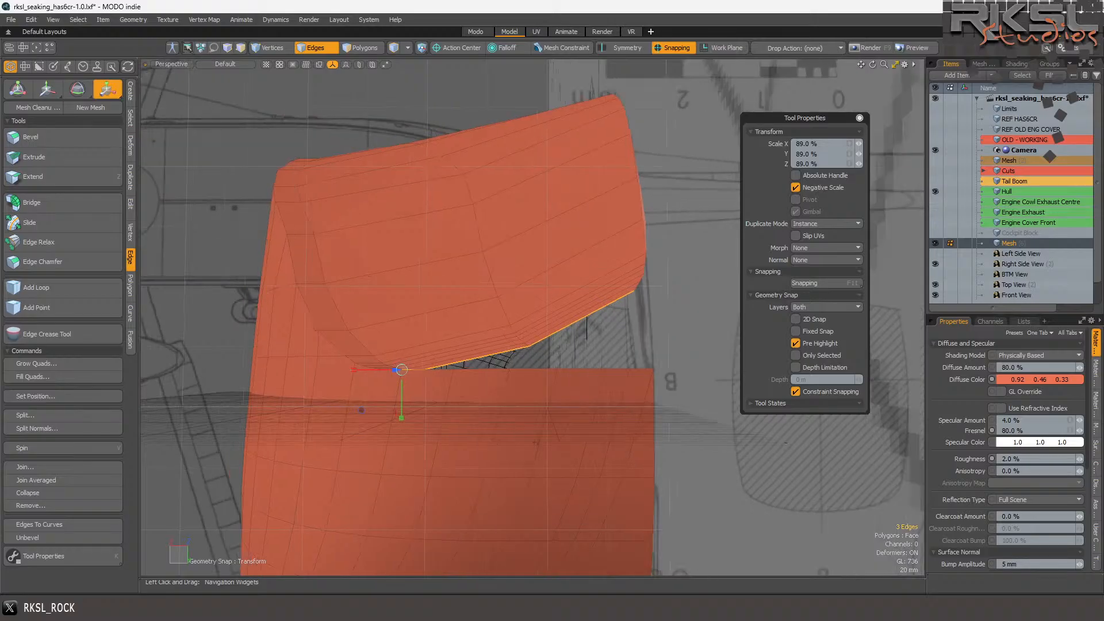
# - Undo the last scaling of the three front edges and rescale them uniformly to 96.5% about their outer corner
pyautogui.scroll(2, 548, 189)
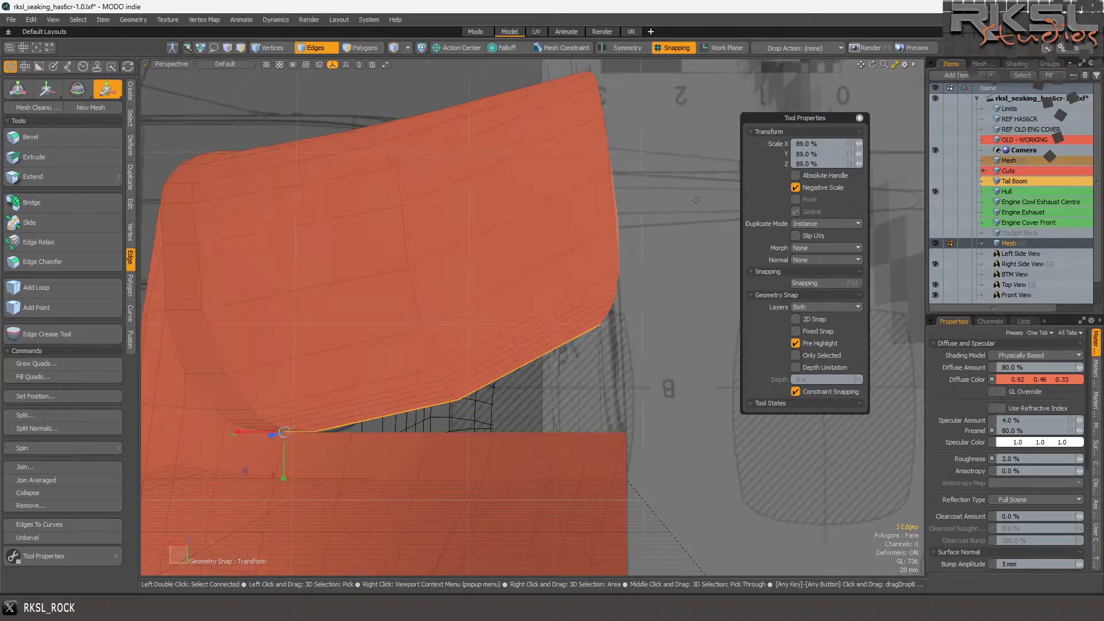
pyautogui.hotkey('ctrl', 'z')
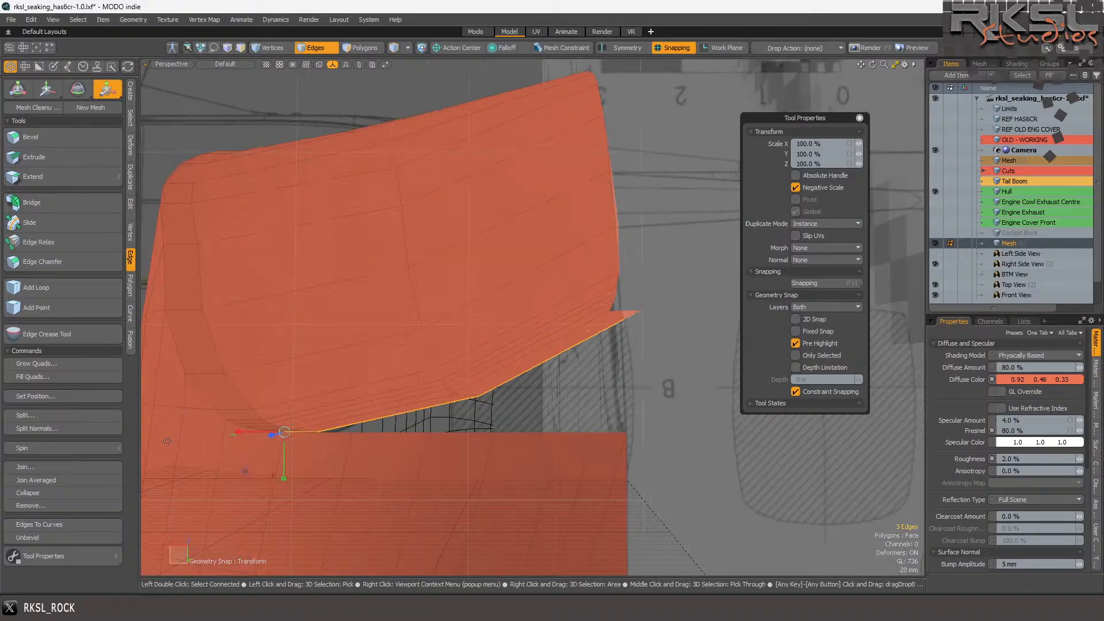
pyautogui.moveTo(284, 431); pyautogui.dragTo(280, 432)
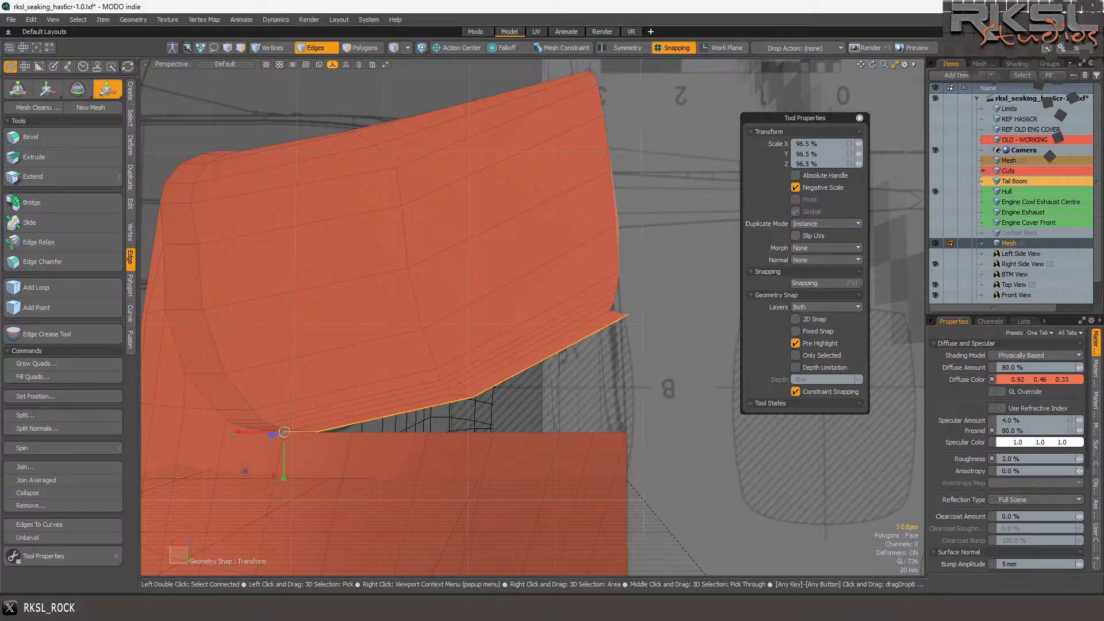
pyautogui.press('space')
# - Remove two intermediate three-edge rows from the extended strip just behind its front edges to thin out the closely spaced rows
pyautogui.scroll(5, 287, 442)
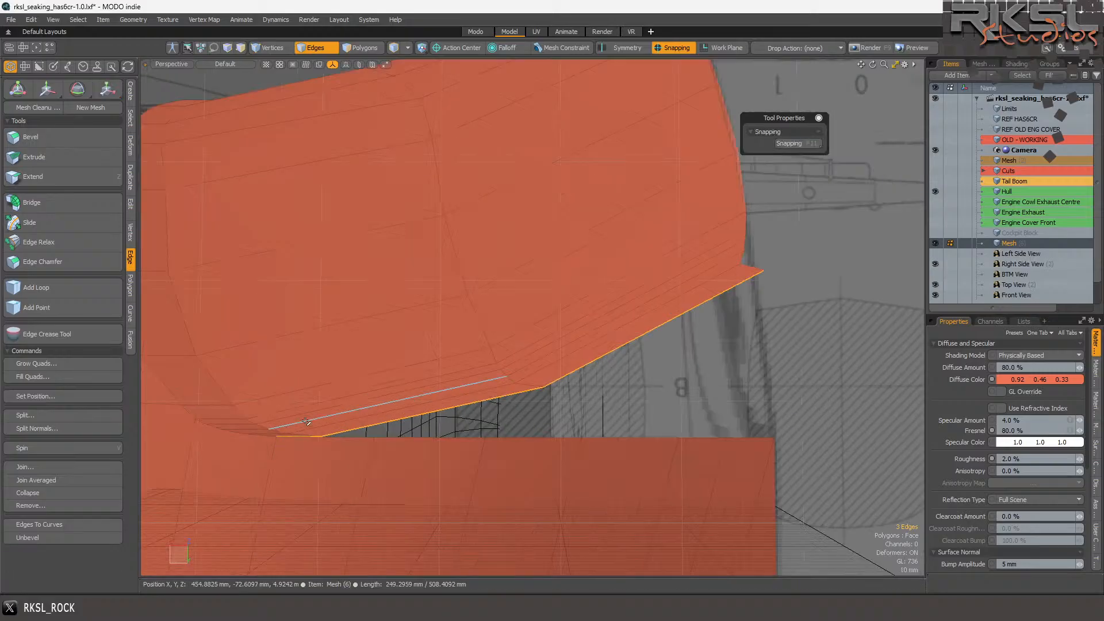
pyautogui.click(368, 423)
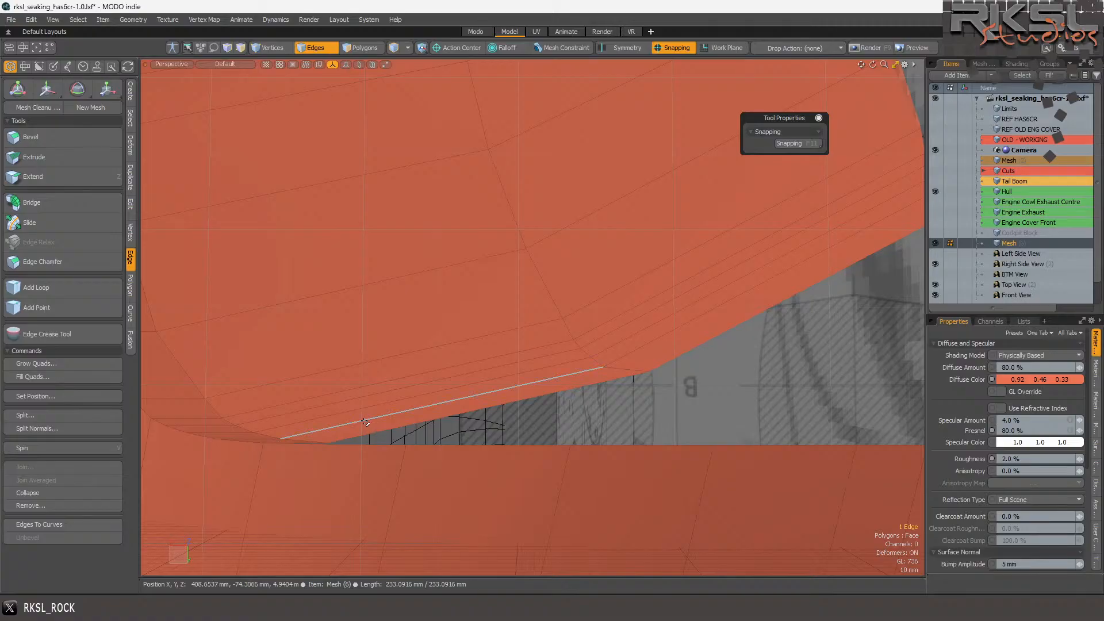
pyautogui.press('Up')
pyautogui.scroll(-3, 345, 406)
pyautogui.scroll(2, 342, 373)
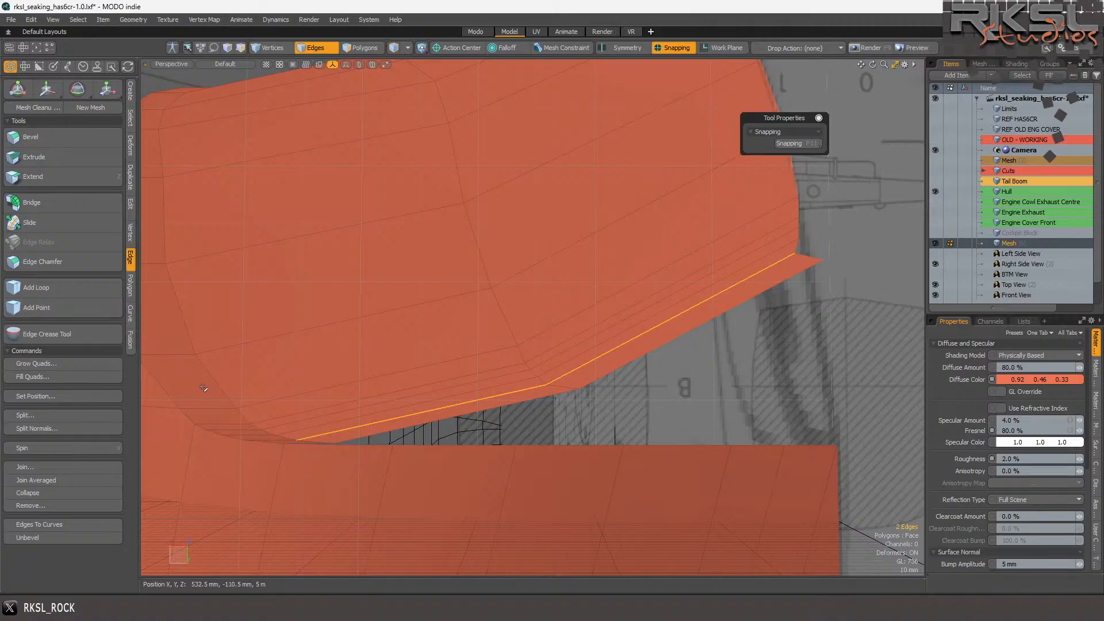
pyautogui.keyDown('shift'); pyautogui.click(255, 442); pyautogui.keyUp('shift')
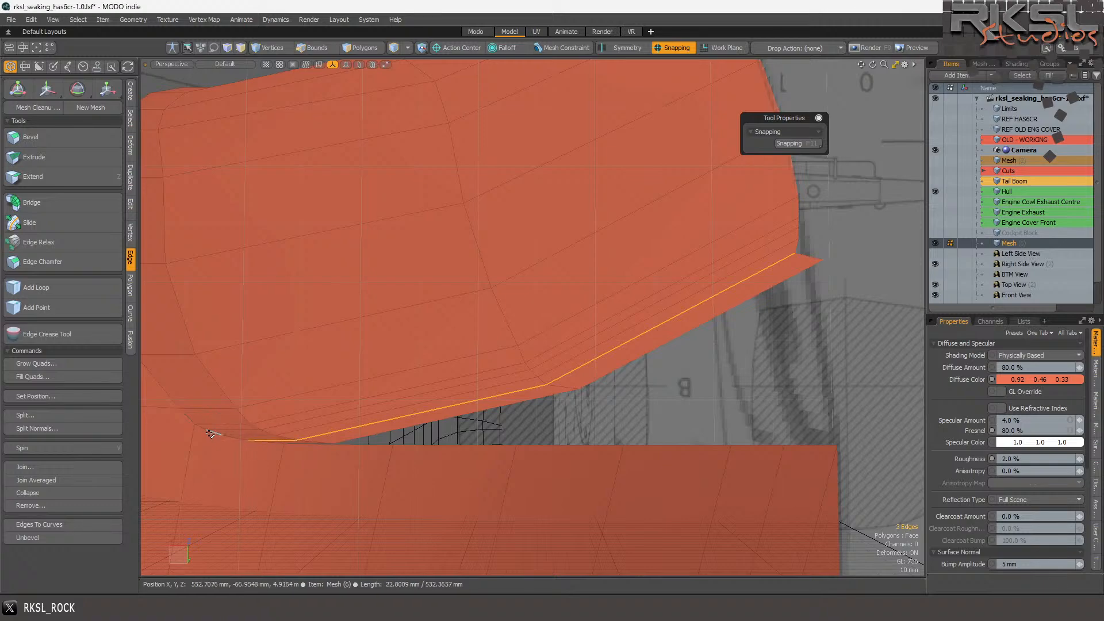
pyautogui.scroll(2, 215, 431)
pyautogui.keyDown('shift'); pyautogui.click(240, 426); pyautogui.keyUp('shift')
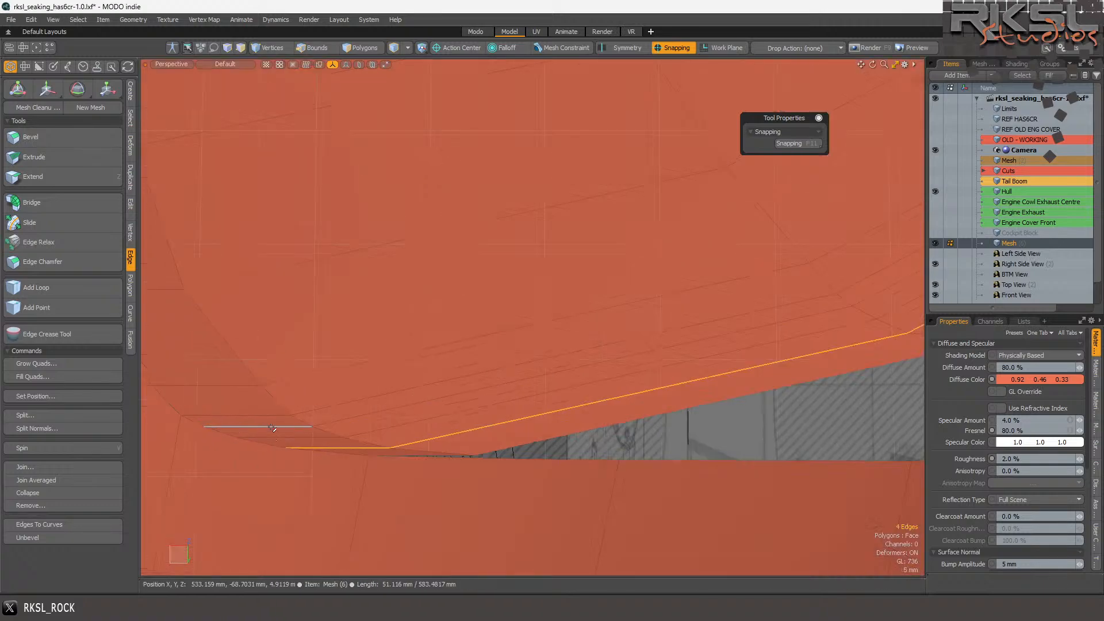
pyautogui.keyDown('shift'); pyautogui.click(341, 421); pyautogui.keyUp('shift')
pyautogui.scroll(-2, 400, 395)
pyautogui.keyDown('shift'); pyautogui.click(530, 373); pyautogui.keyUp('shift')
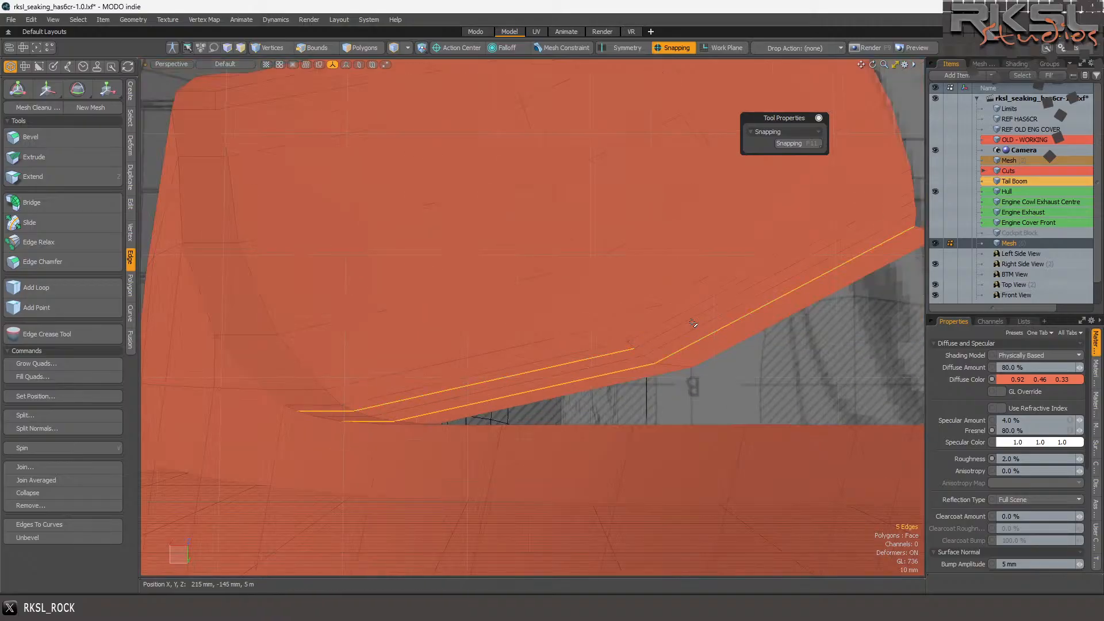
pyautogui.scroll(2, 662, 331)
pyautogui.scroll(-2, 666, 328)
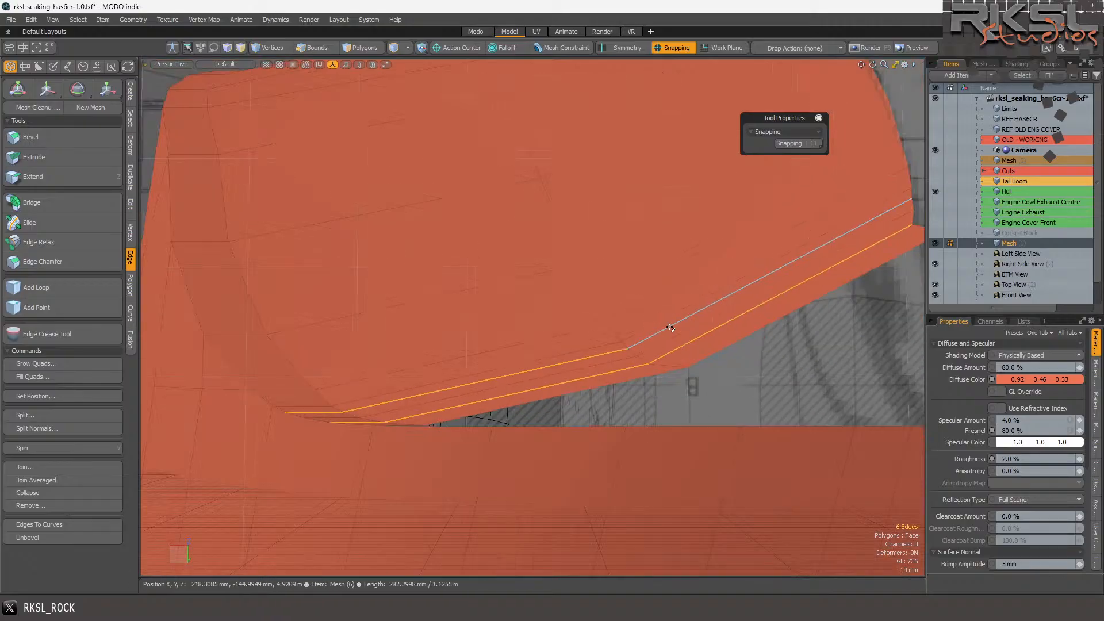
pyautogui.press('2')
pyautogui.scroll(-3, 602, 313)
pyautogui.scroll(1, 542, 307)
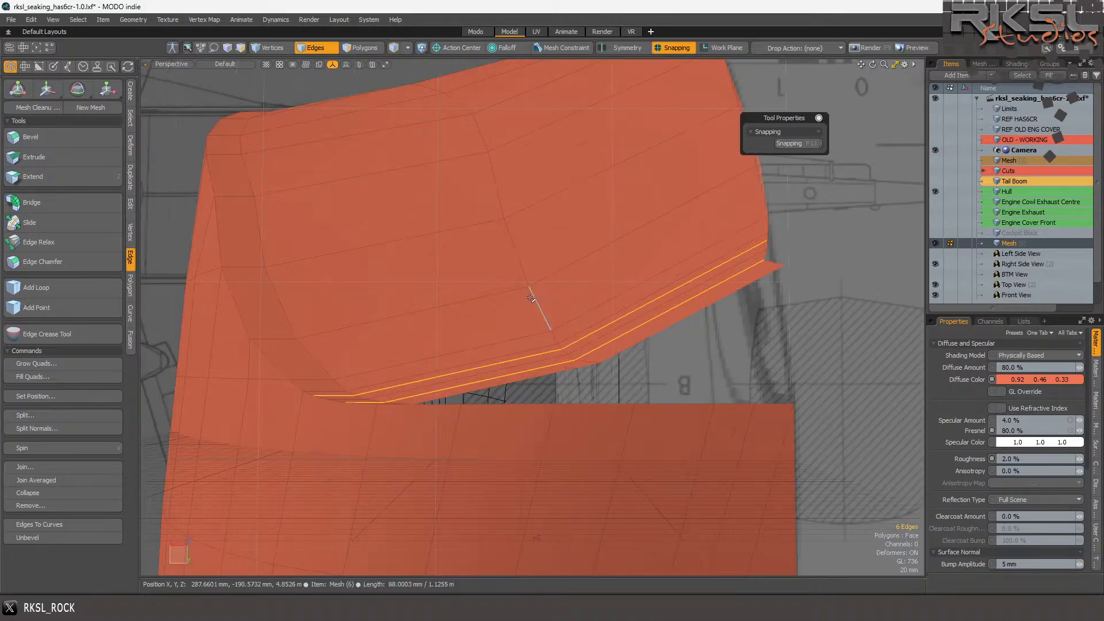
pyautogui.click(38, 505)
pyautogui.click(652, 289)
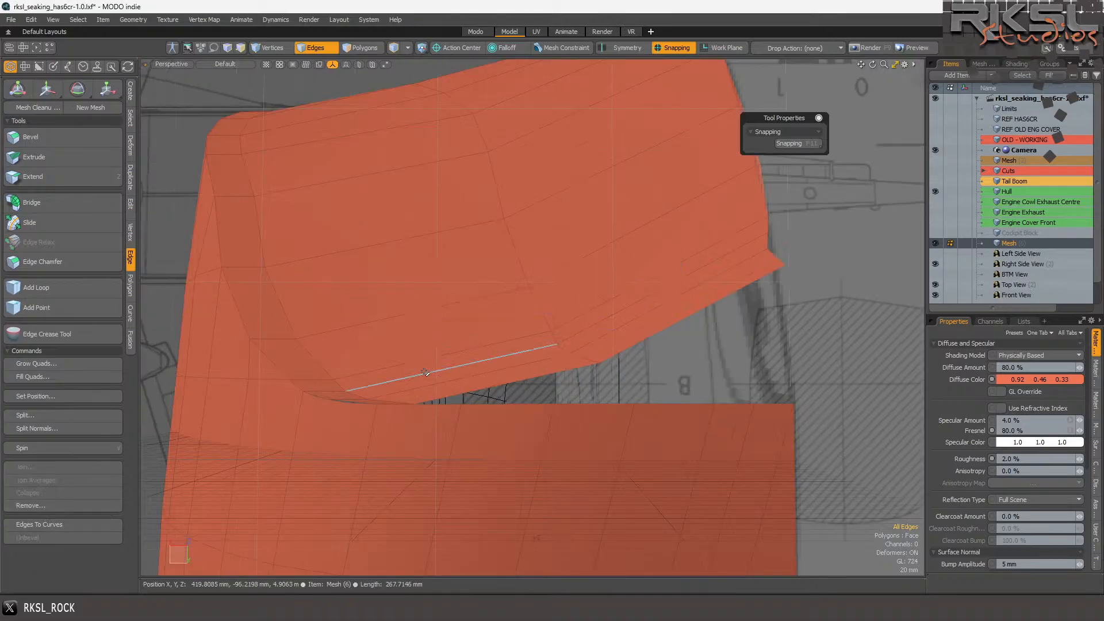
# - Select the three-edge row just behind the strip's front edges and stretch it slightly along X about its outer corner
pyautogui.scroll(1, 620, 379)
pyautogui.click(397, 388)
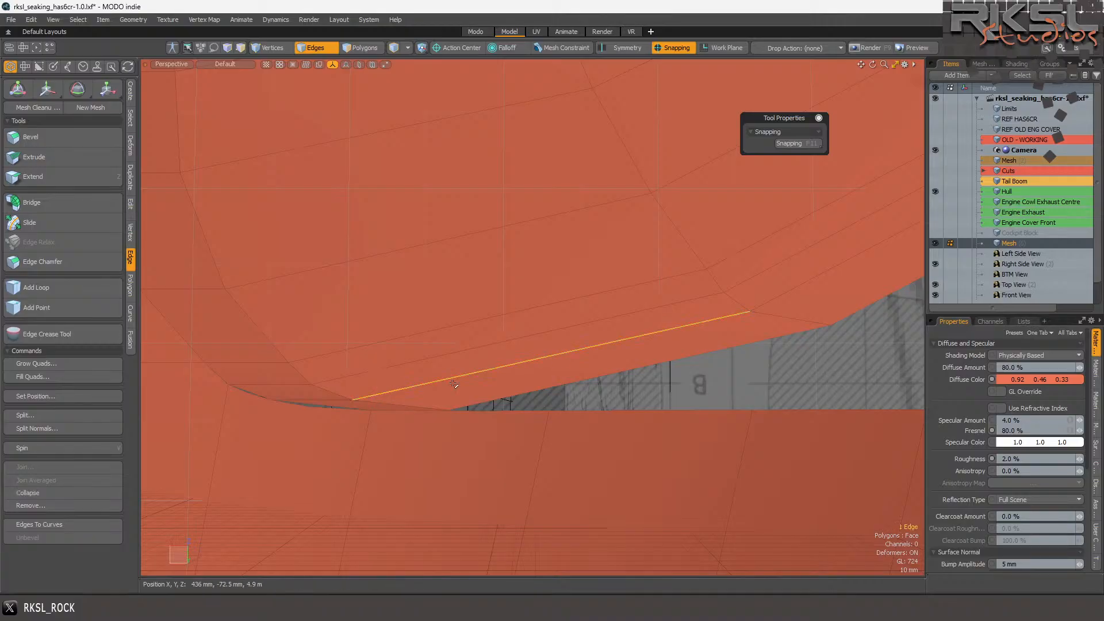
pyautogui.keyDown('shift'); pyautogui.click(333, 399); pyautogui.keyUp('shift')
pyautogui.keyDown('shift'); pyautogui.click(764, 304); pyautogui.keyUp('shift')
pyautogui.keyDown('alt'); pyautogui.moveTo(753, 302); pyautogui.dragTo(699, 270); pyautogui.keyUp('alt')
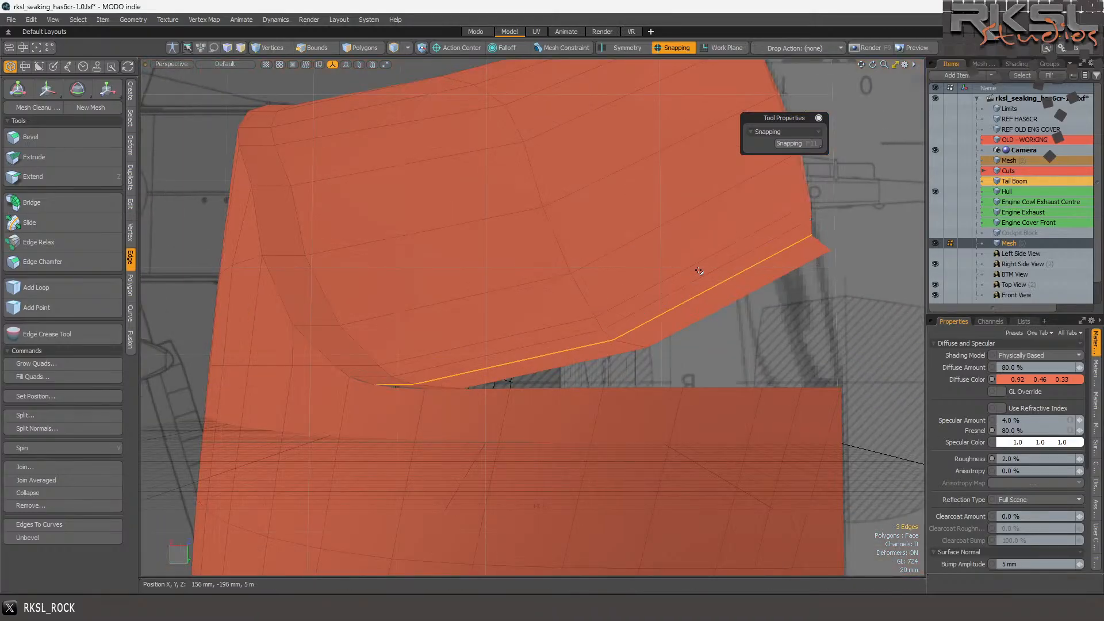
pyautogui.press('2')
pyautogui.click(107, 89)
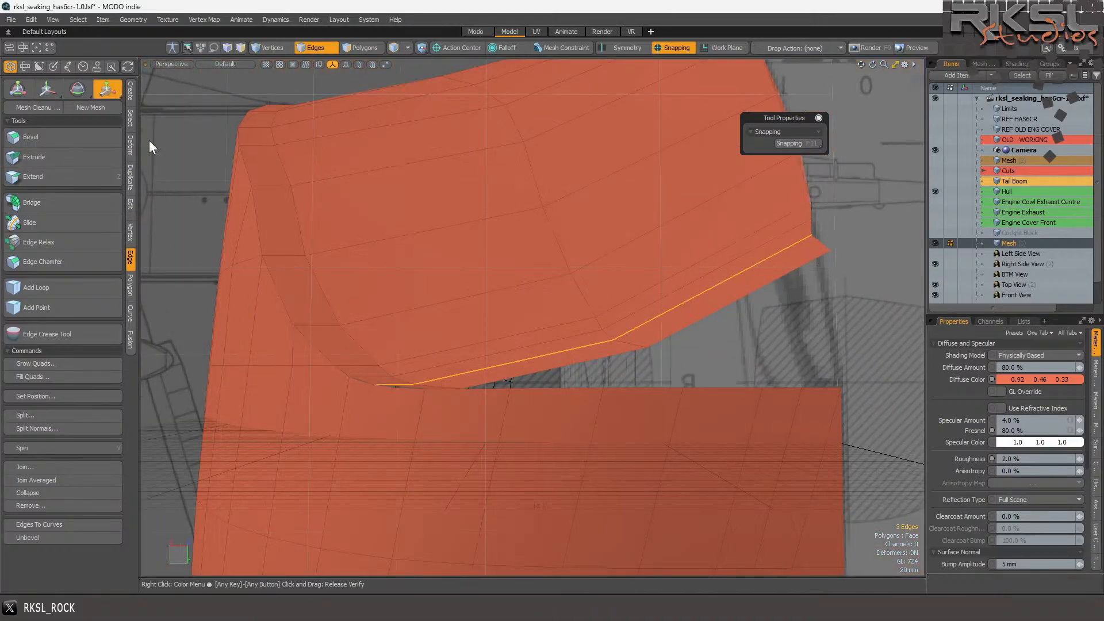
pyautogui.click(375, 393)
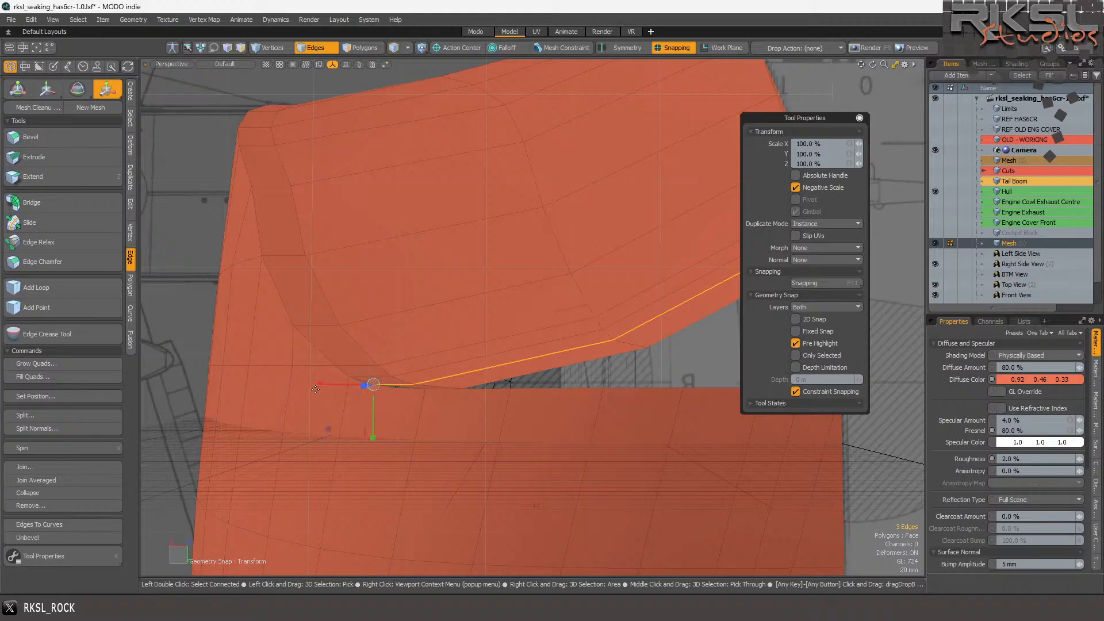
pyautogui.moveTo(792, 116); pyautogui.dragTo(0, 165)
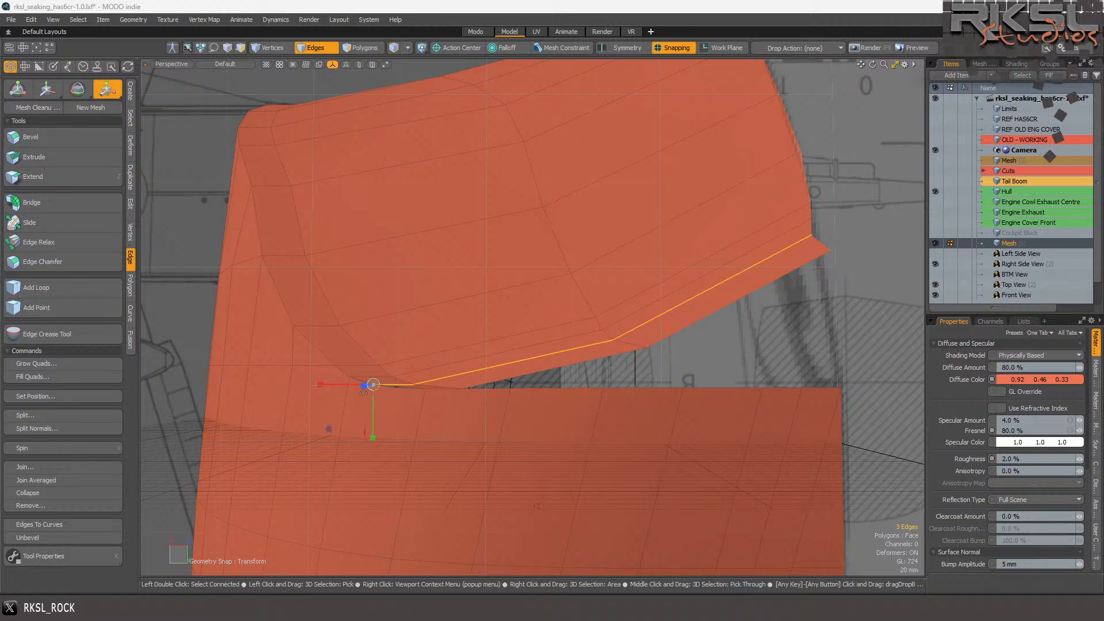
pyautogui.moveTo(320, 384); pyautogui.dragTo(319, 384)
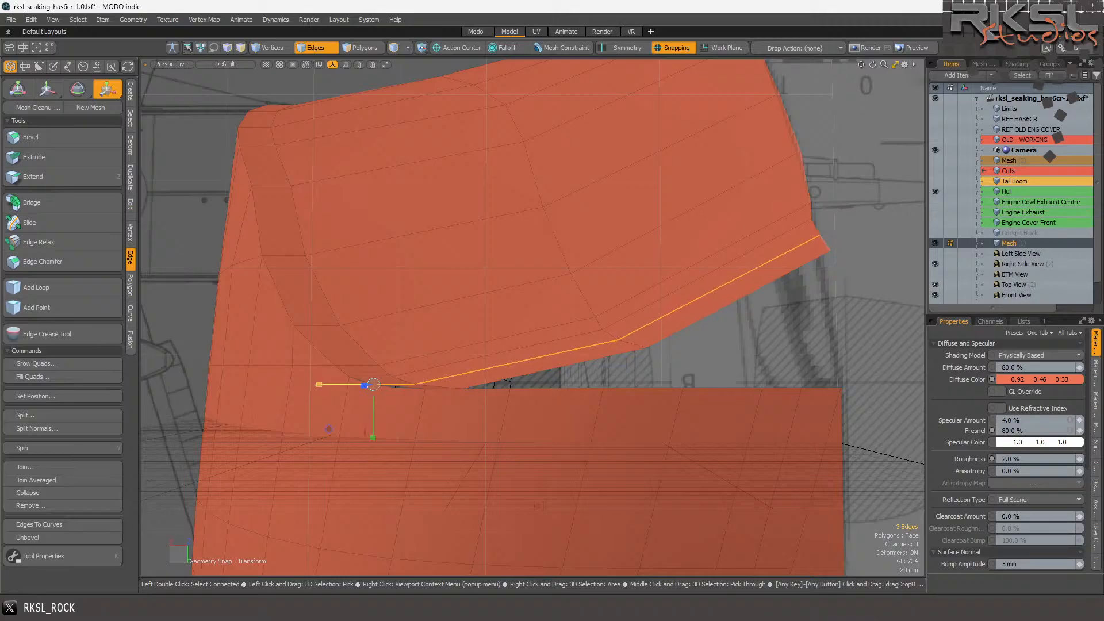
pyautogui.press('3')
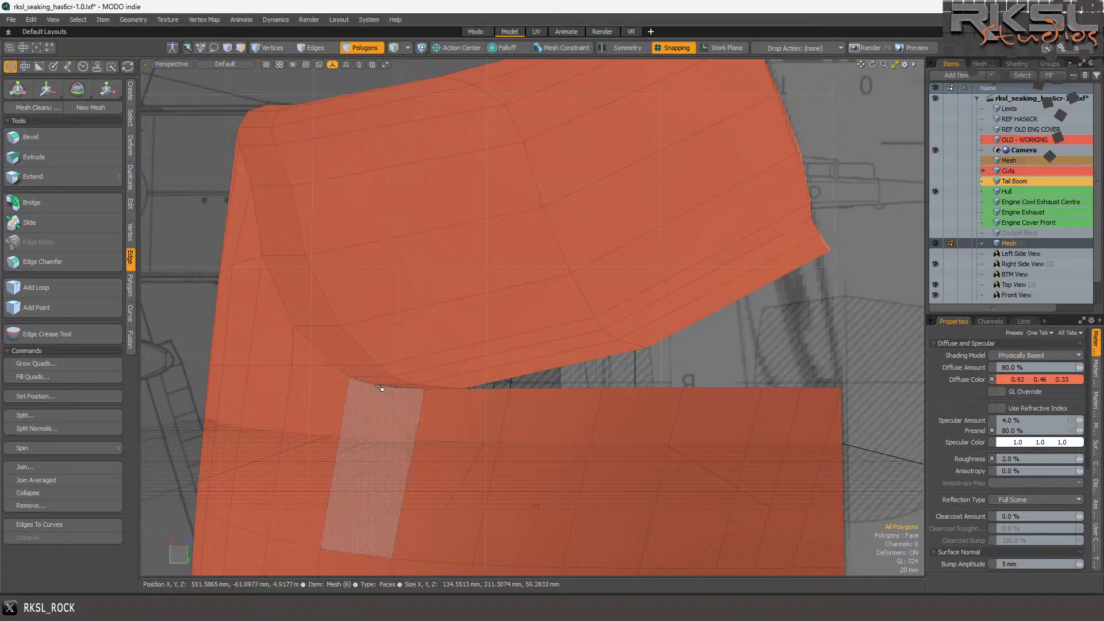
# - Select the strip's three front edges and extend them along the lower shell's rim to the next rim vertex
pyautogui.scroll(2, 451, 339)
pyautogui.scroll(-5, 441, 347)
pyautogui.scroll(4, 437, 337)
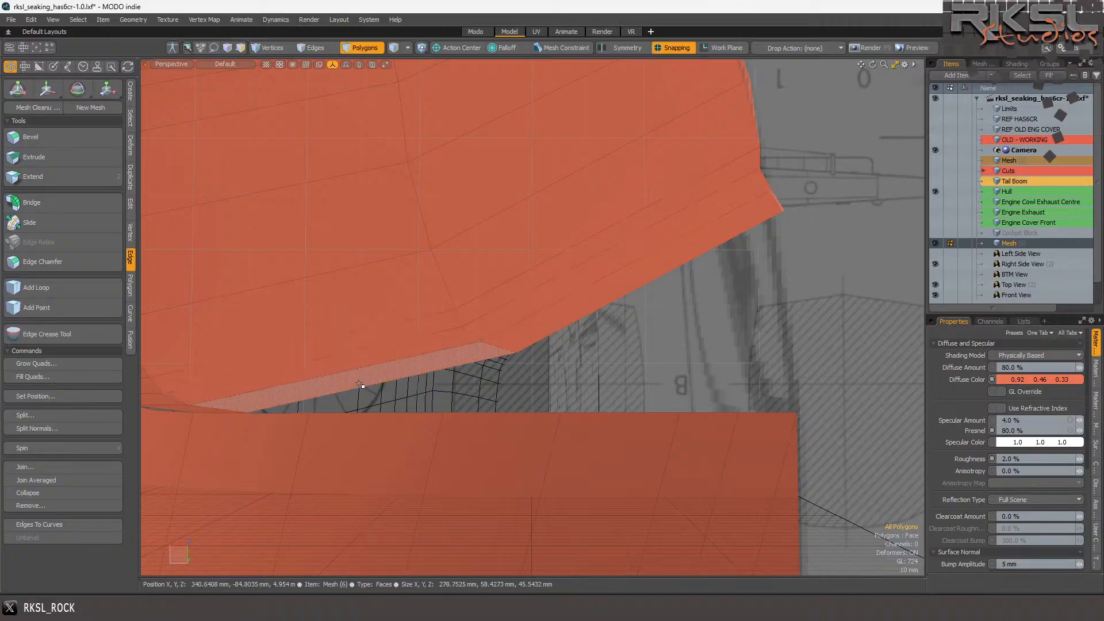
pyautogui.click(310, 47)
pyautogui.click(376, 385)
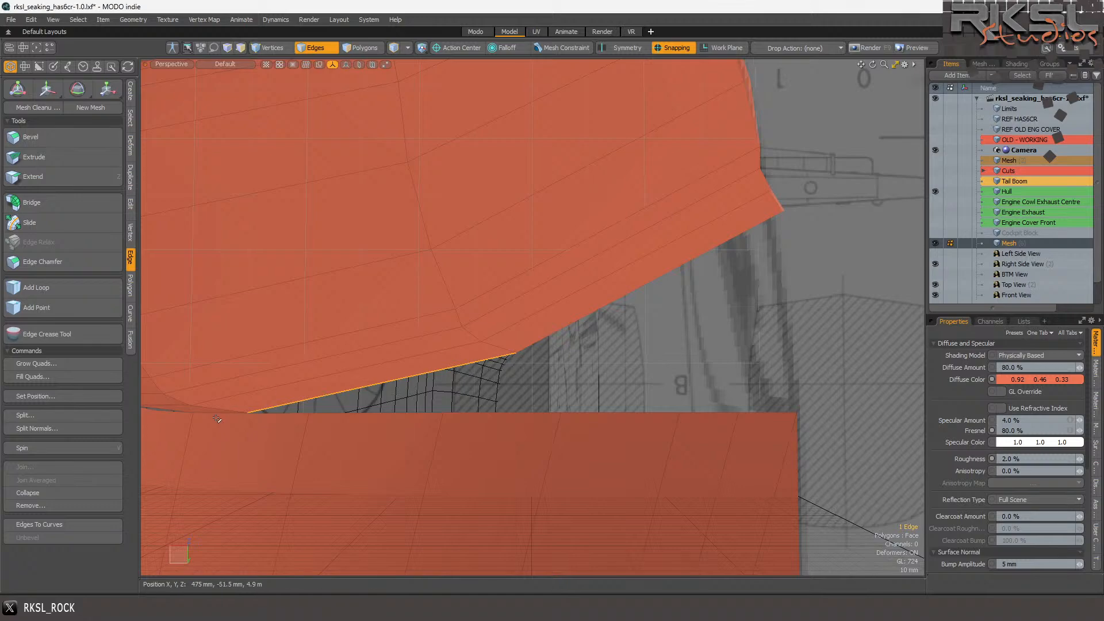
pyautogui.scroll(4, 198, 409)
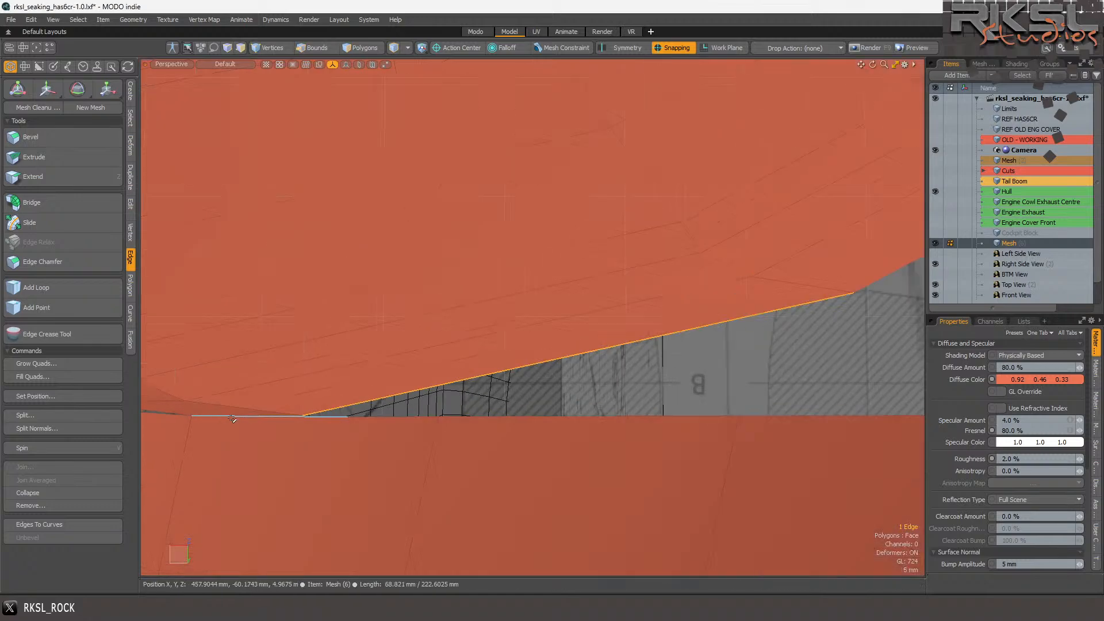
pyautogui.keyDown('shift'); pyautogui.click(309, 415); pyautogui.keyUp('shift')
pyautogui.scroll(-3, 308, 415)
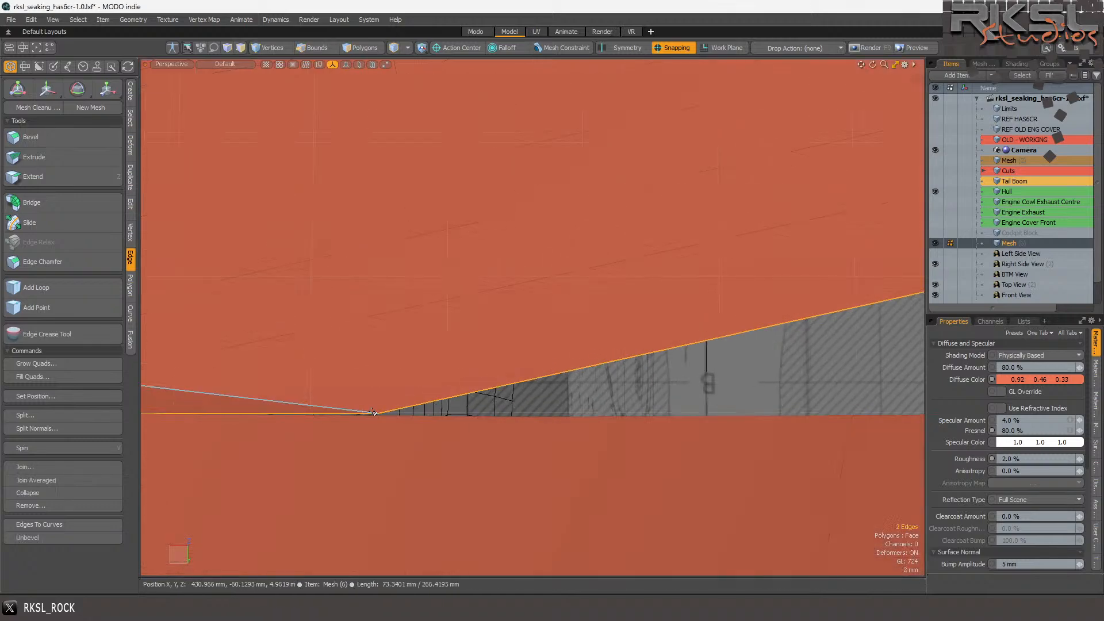
pyautogui.keyDown('shift'); pyautogui.click(804, 286); pyautogui.keyUp('shift')
pyautogui.keyDown('shift'); pyautogui.scroll(-4, 702, 313); pyautogui.keyUp('shift')
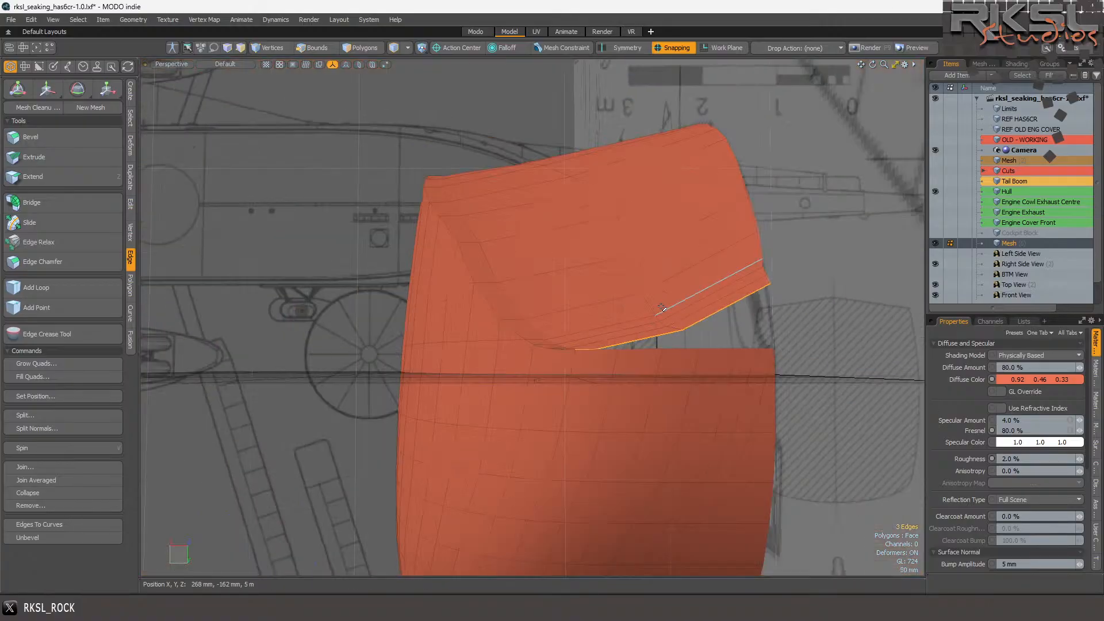
pyautogui.keyDown('shift'); pyautogui.scroll(3, 661, 307); pyautogui.keyUp('shift')
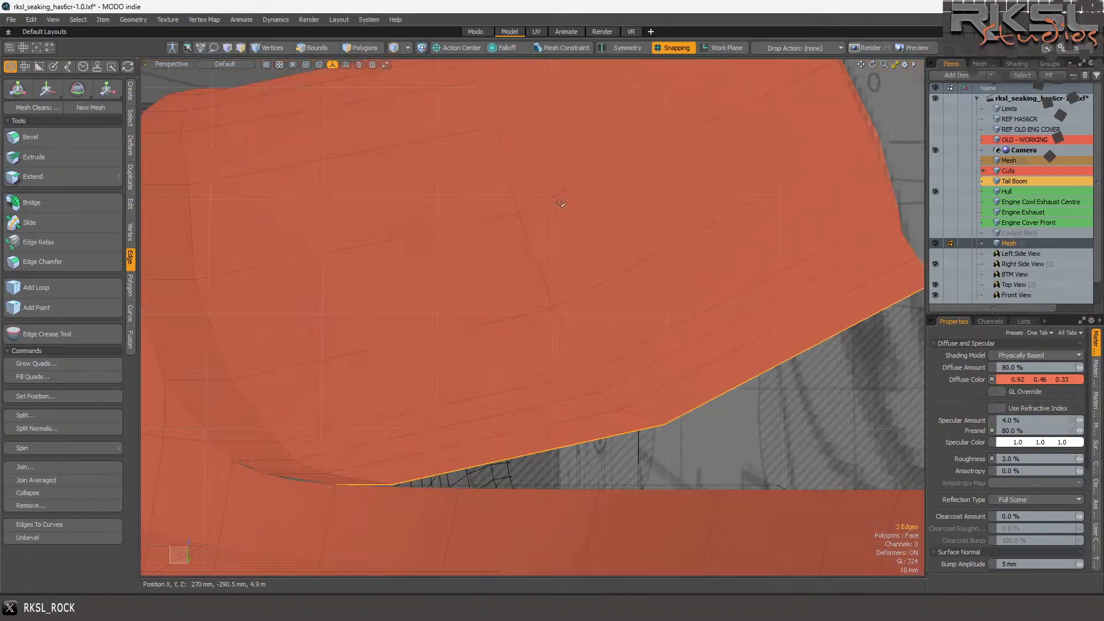
pyautogui.click(181, 63)
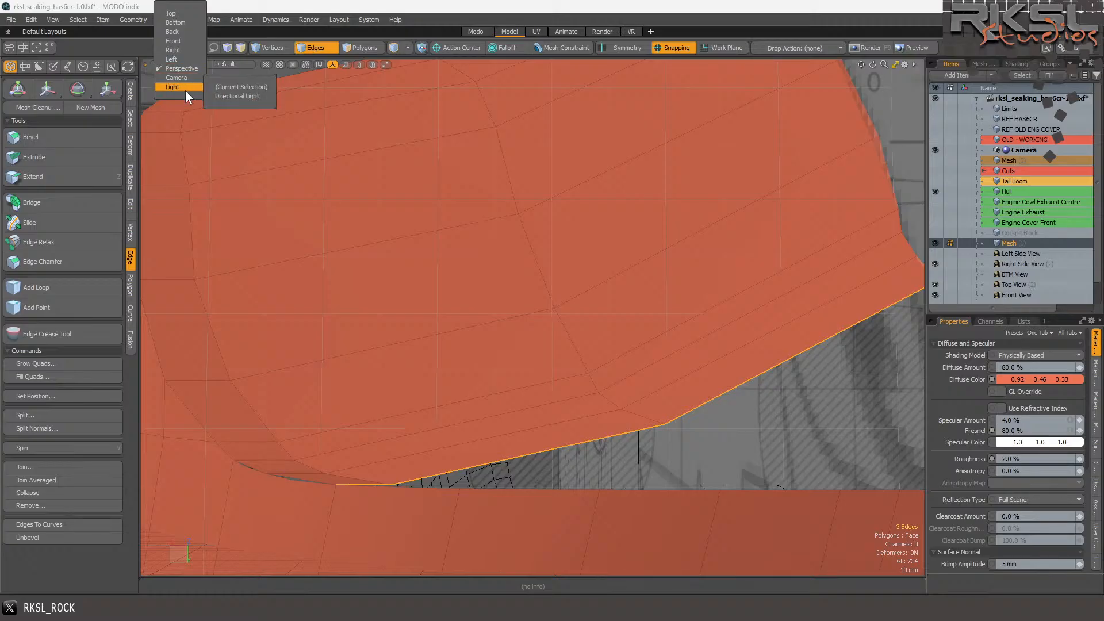
pyautogui.click(185, 69)
pyautogui.moveTo(873, 64); pyautogui.dragTo(771, 100)
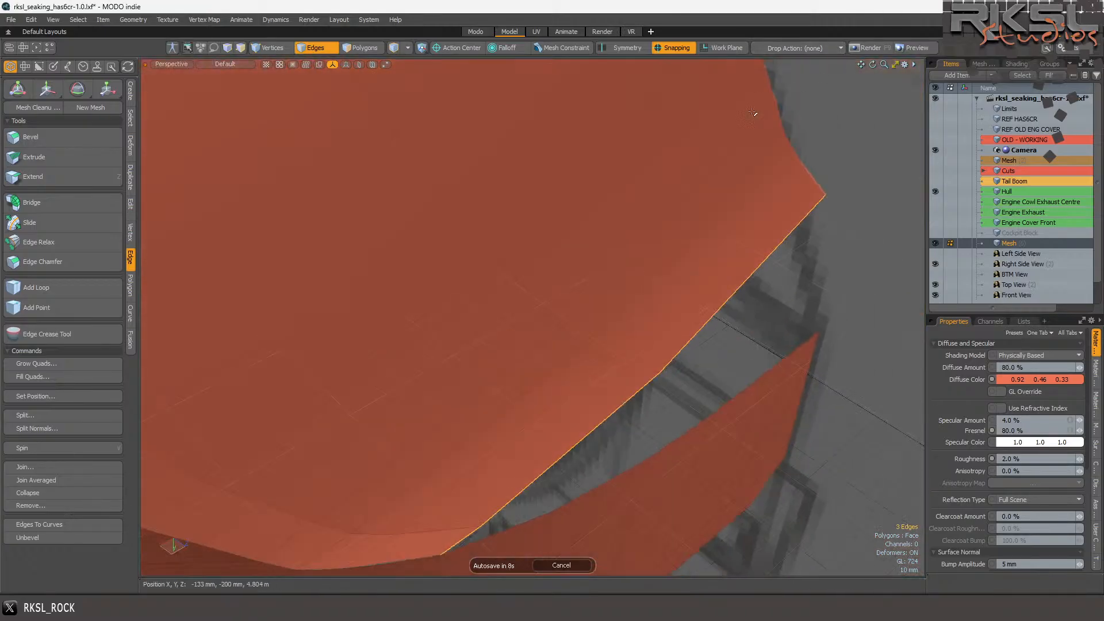
pyautogui.scroll(-3, 633, 328)
pyautogui.scroll(4, 633, 328)
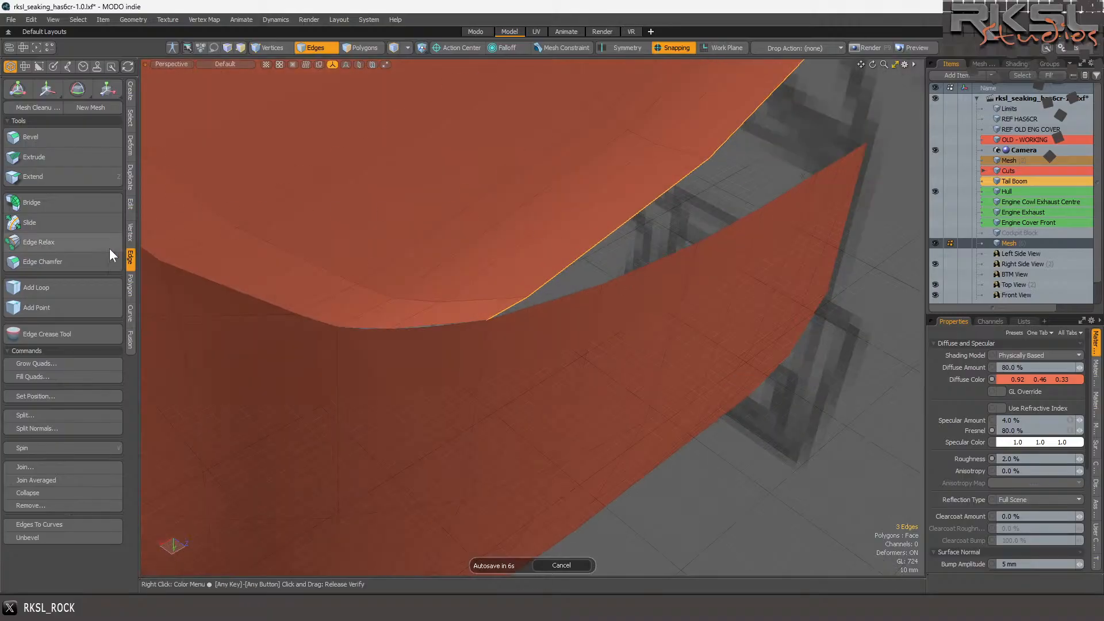
pyautogui.click(37, 176)
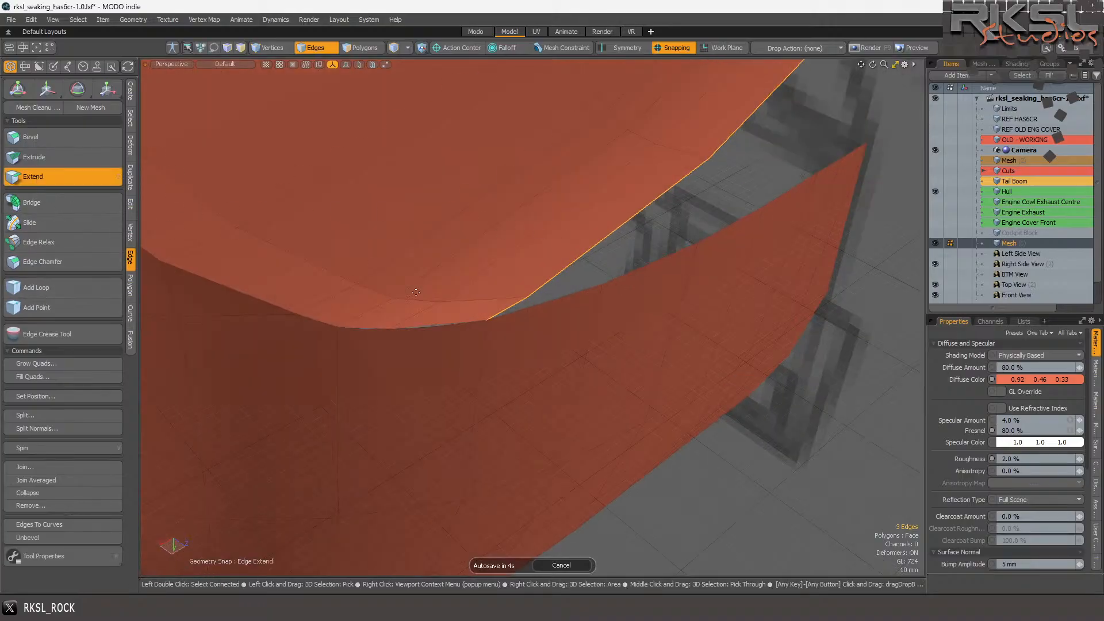
pyautogui.moveTo(495, 320); pyautogui.dragTo(599, 284)
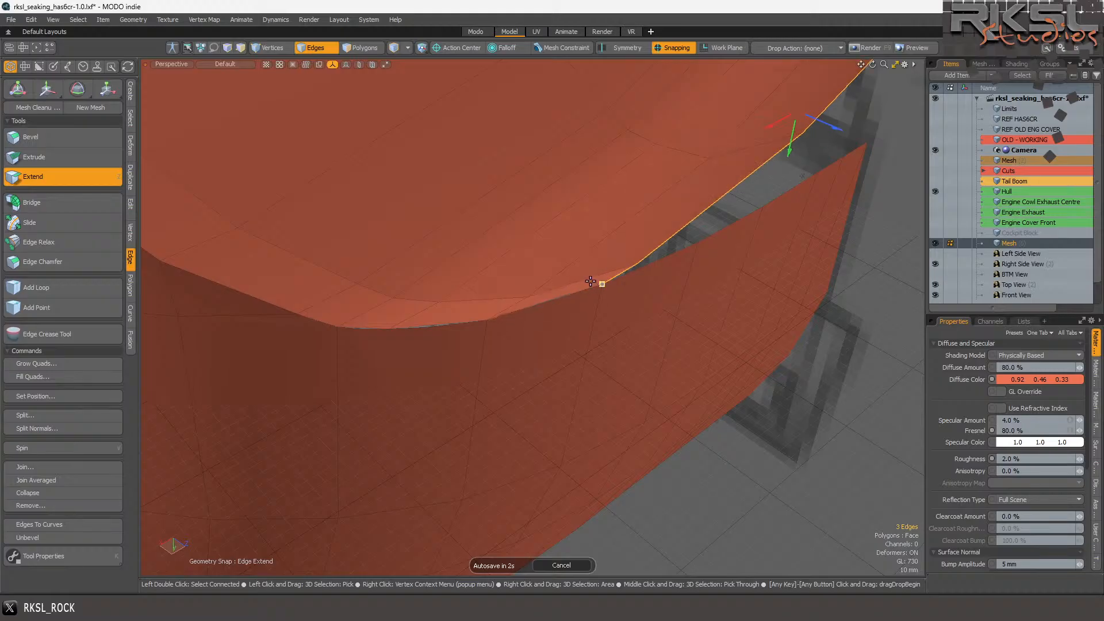
# - Scale the newly extended front edges down about their outer corner on the rim to follow the nose profile
pyautogui.scroll(-4, 479, 226)
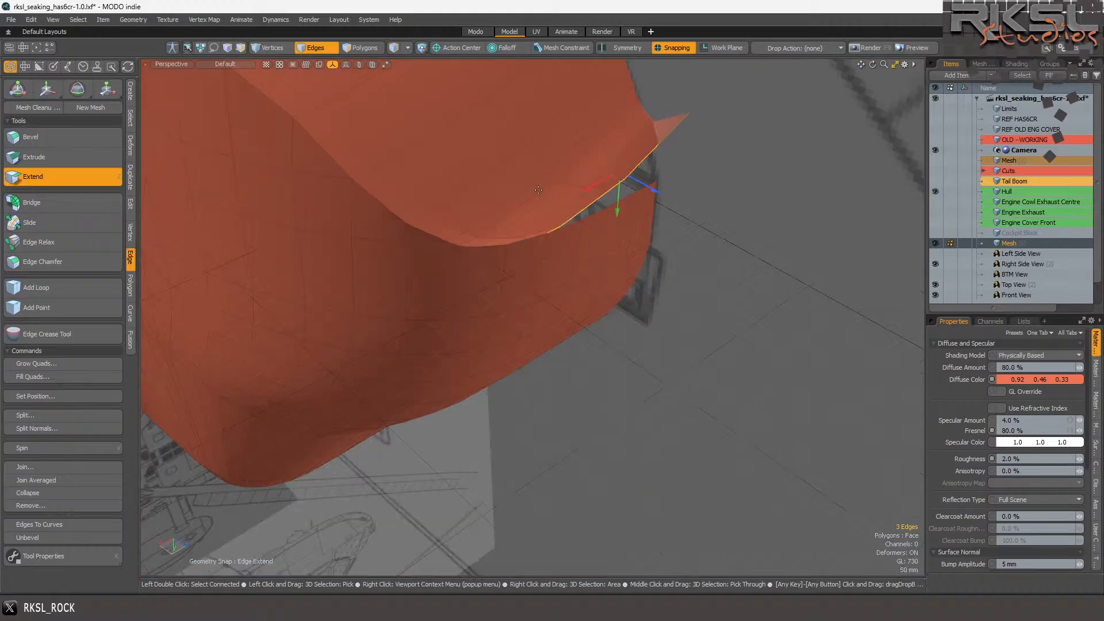
pyautogui.keyDown('alt'); pyautogui.moveTo(480, 226); pyautogui.dragTo(506, 221); pyautogui.keyUp('alt')
pyautogui.scroll(4, 662, 144)
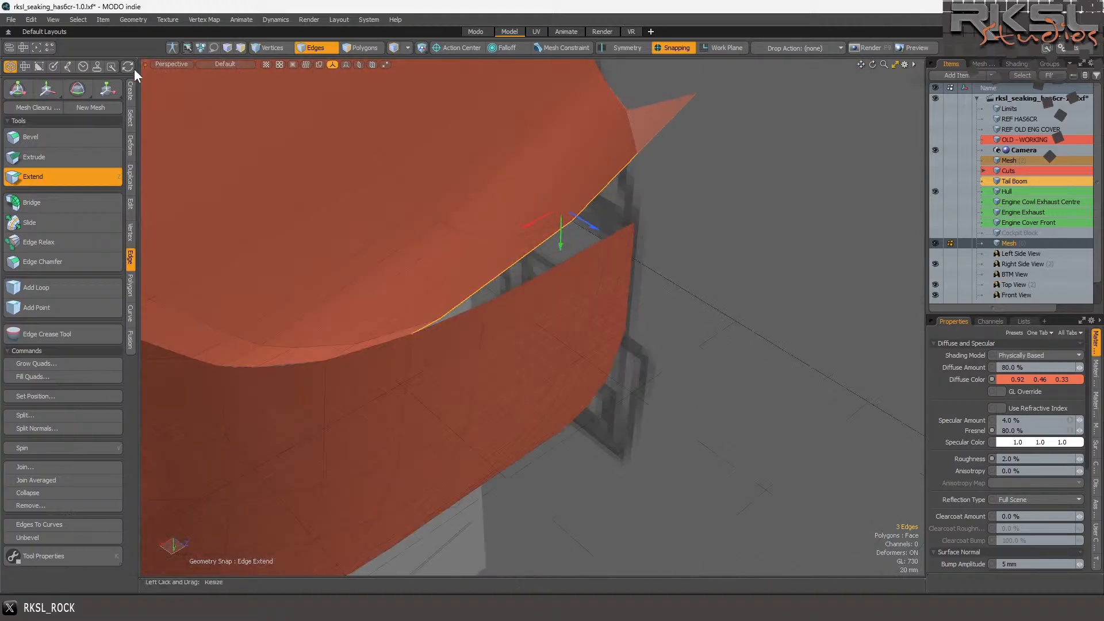
pyautogui.click(98, 88)
pyautogui.click(417, 340)
pyautogui.moveTo(411, 335); pyautogui.dragTo(392, 335)
pyautogui.scroll(-5, 406, 348)
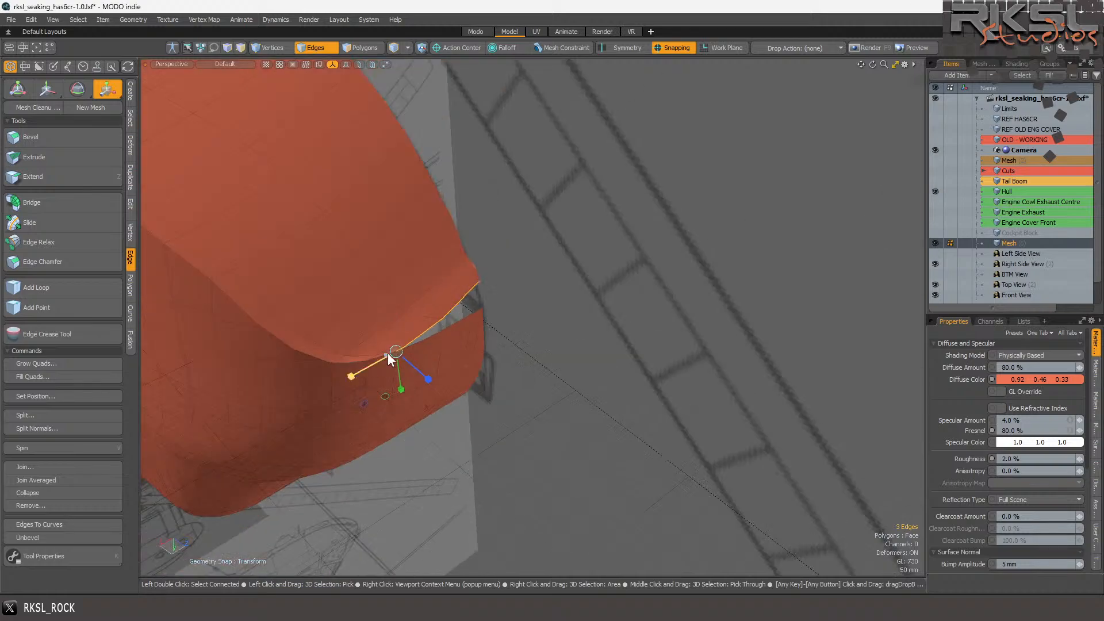
pyautogui.scroll(4, 442, 270)
pyautogui.press('space')
# - Select the open edges along the strip's centreline from the nose tip back, leaving out the crosswise edges
pyautogui.moveTo(512, 167); pyautogui.dragTo(448, 284, button='right')
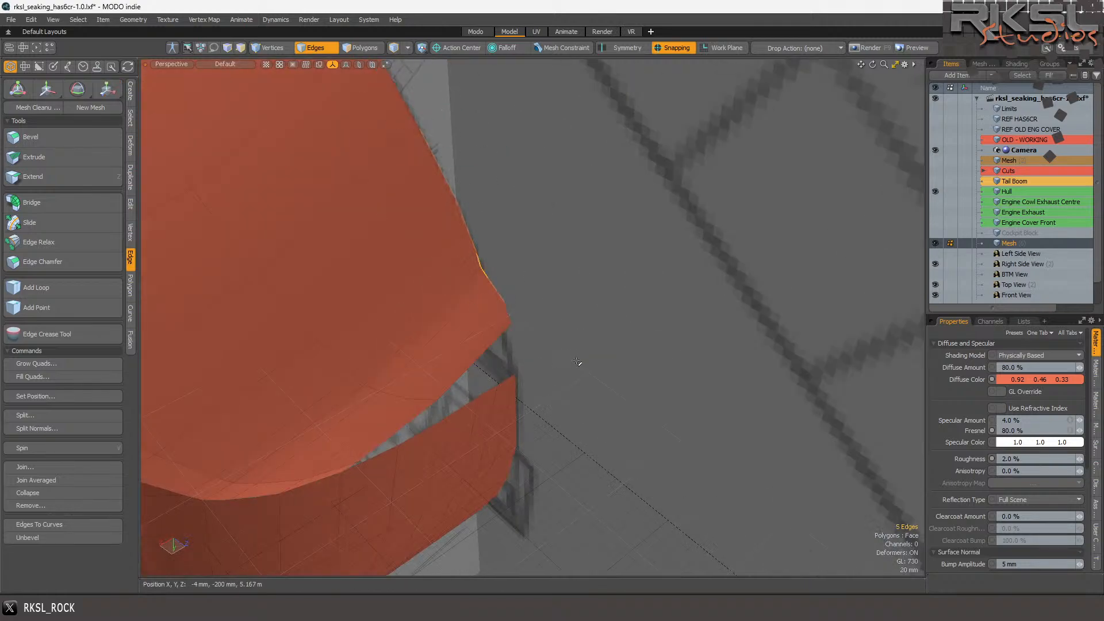
pyautogui.scroll(-3, 403, 155)
pyautogui.scroll(2, 403, 155)
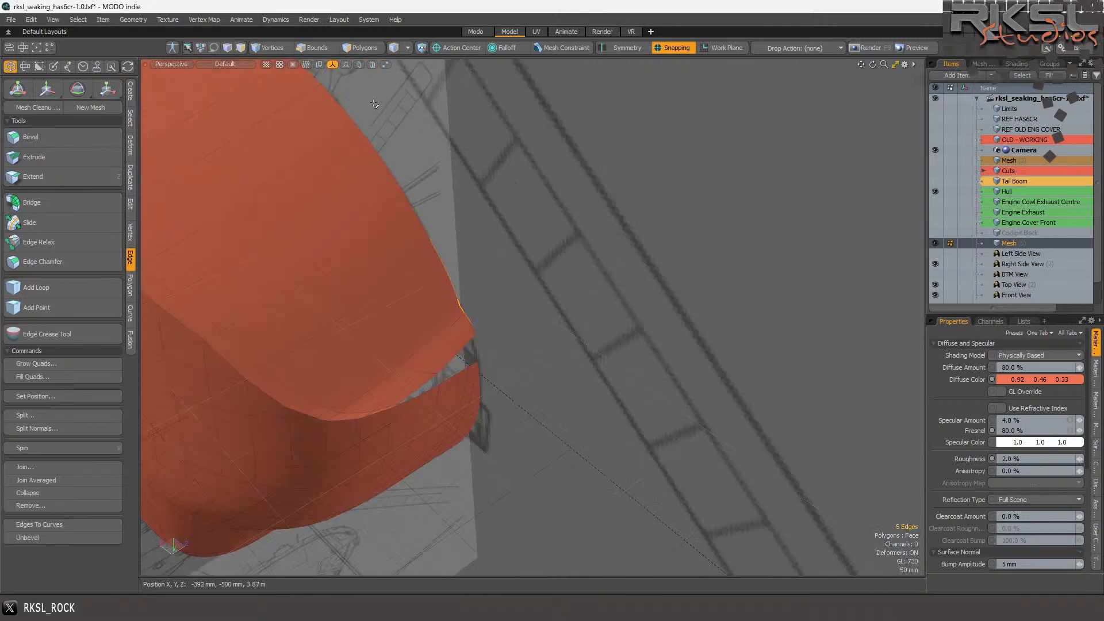
pyautogui.moveTo(291, 119)
pyautogui.mouseDown(button='right')
pyautogui.moveTo(524, 216)
pyautogui.moveTo(485, 360)
pyautogui.moveTo(308, 143)
pyautogui.mouseUp(button='right')
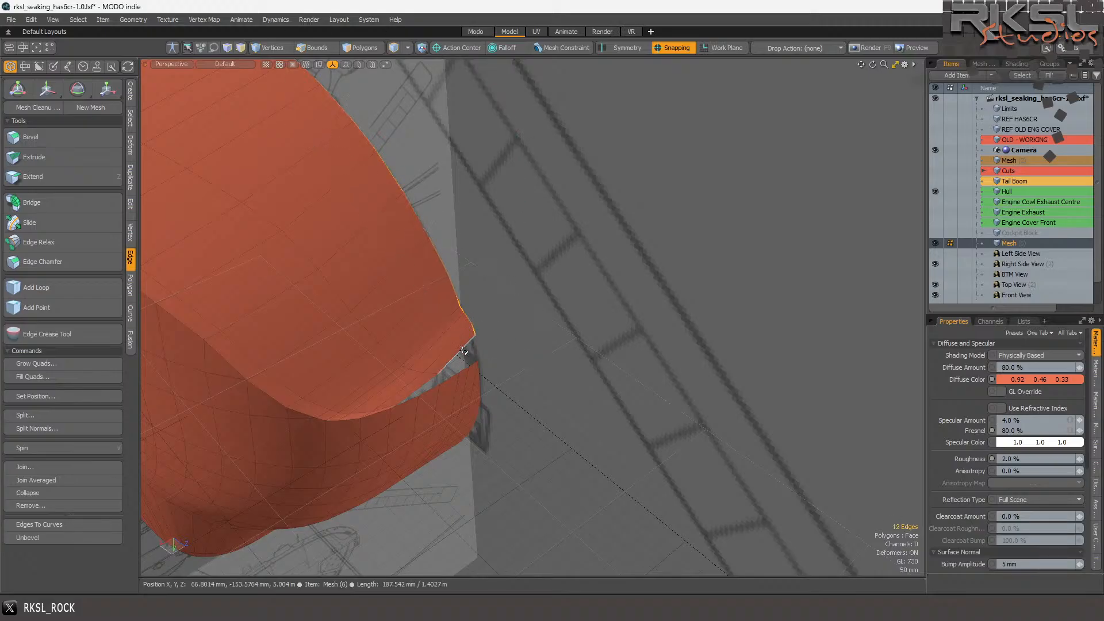
pyautogui.scroll(-4, 417, 292)
pyautogui.scroll(2, 305, 122)
pyautogui.keyDown('shift'); pyautogui.moveTo(294, 132); pyautogui.dragTo(334, 139); pyautogui.keyUp('shift')
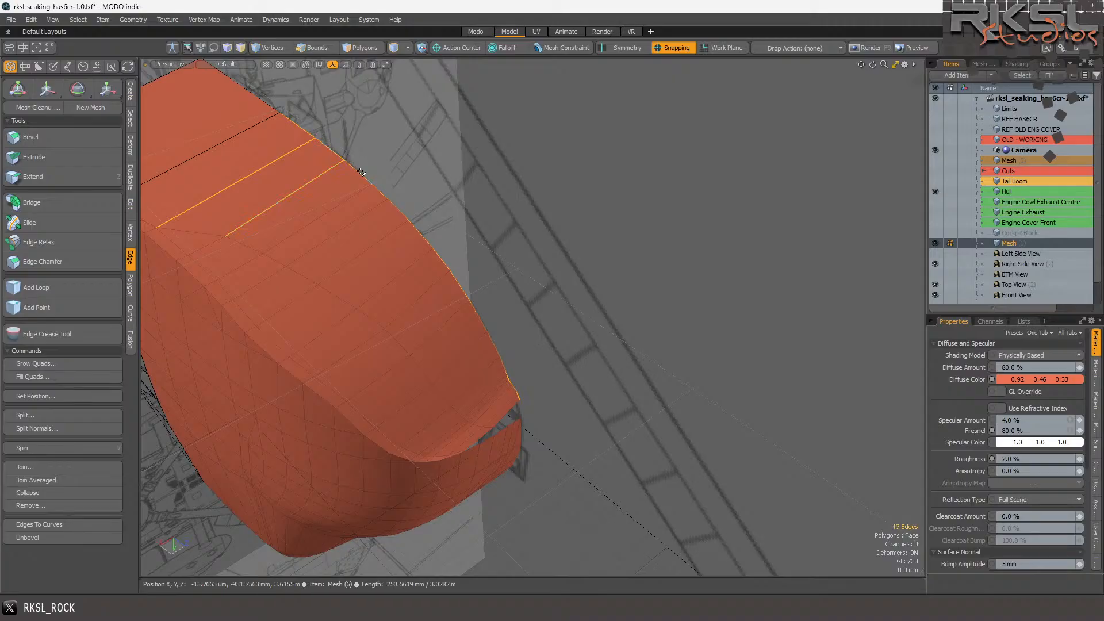
pyautogui.hotkey('ctrl', 'z')
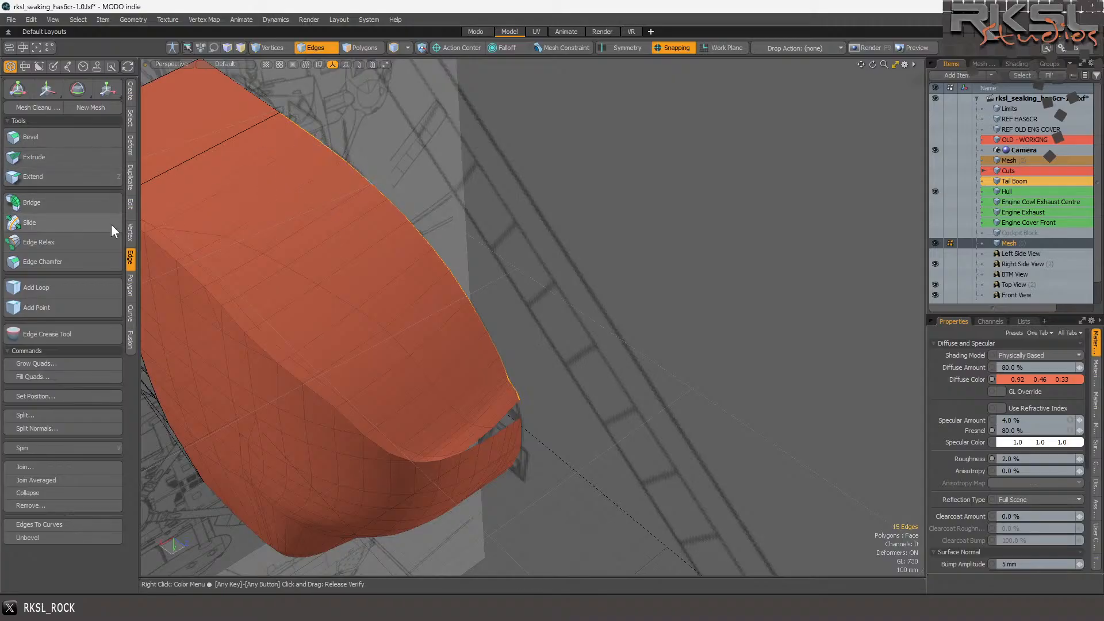
# - Set the X position of the selected centreline edges to 0 m, and clear the edge selection
pyautogui.click(131, 232)
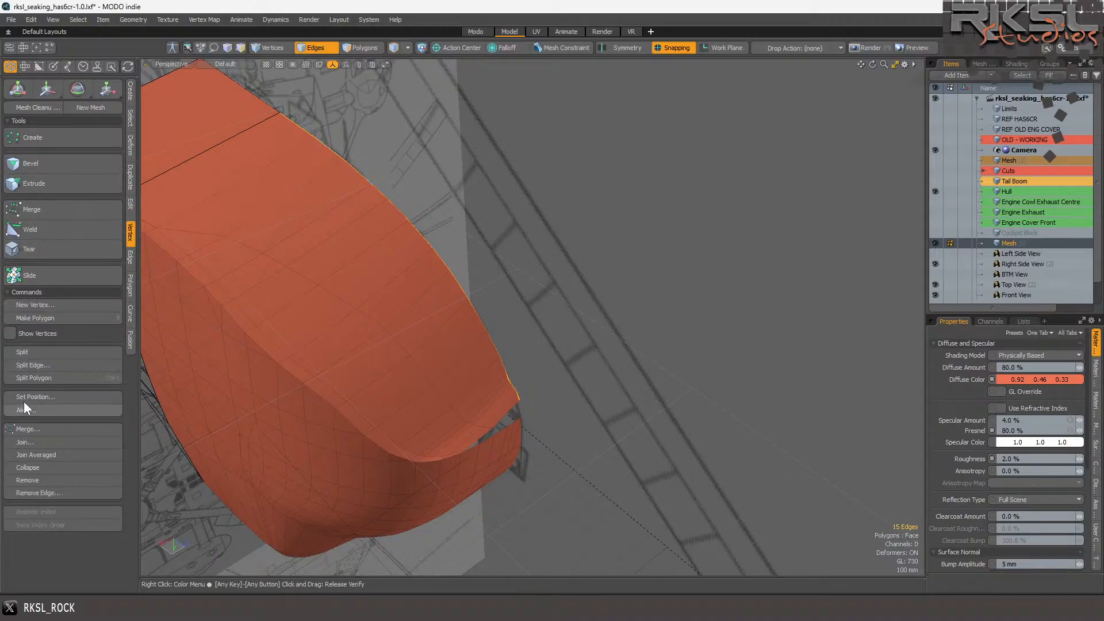
pyautogui.click(52, 396)
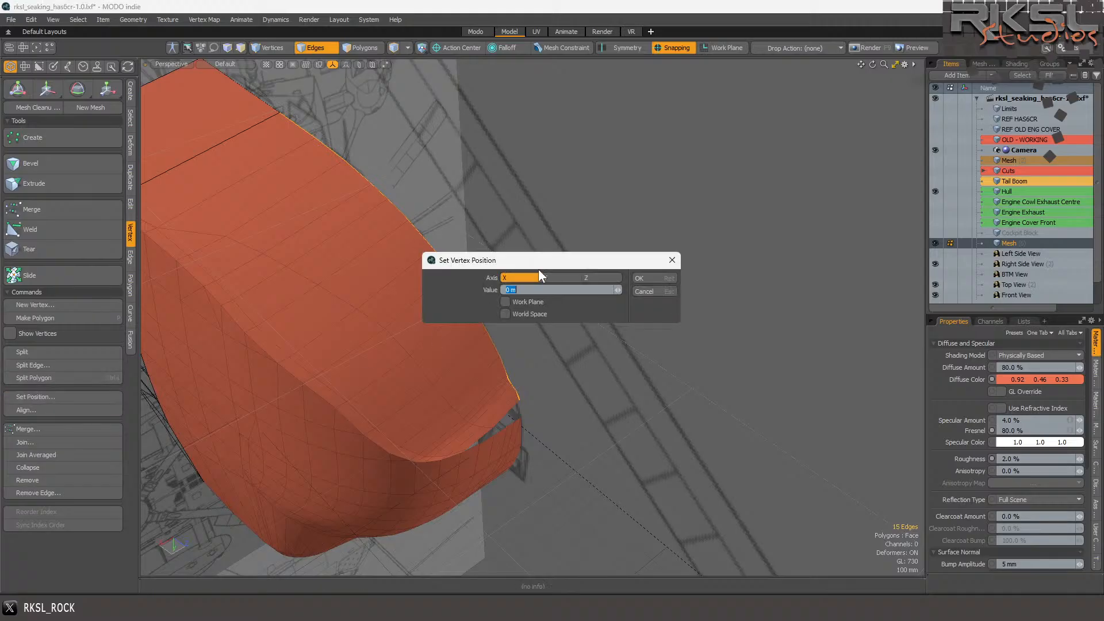
pyautogui.click(667, 274)
pyautogui.scroll(-3, 541, 339)
pyautogui.scroll(7, 529, 362)
pyautogui.click(629, 268)
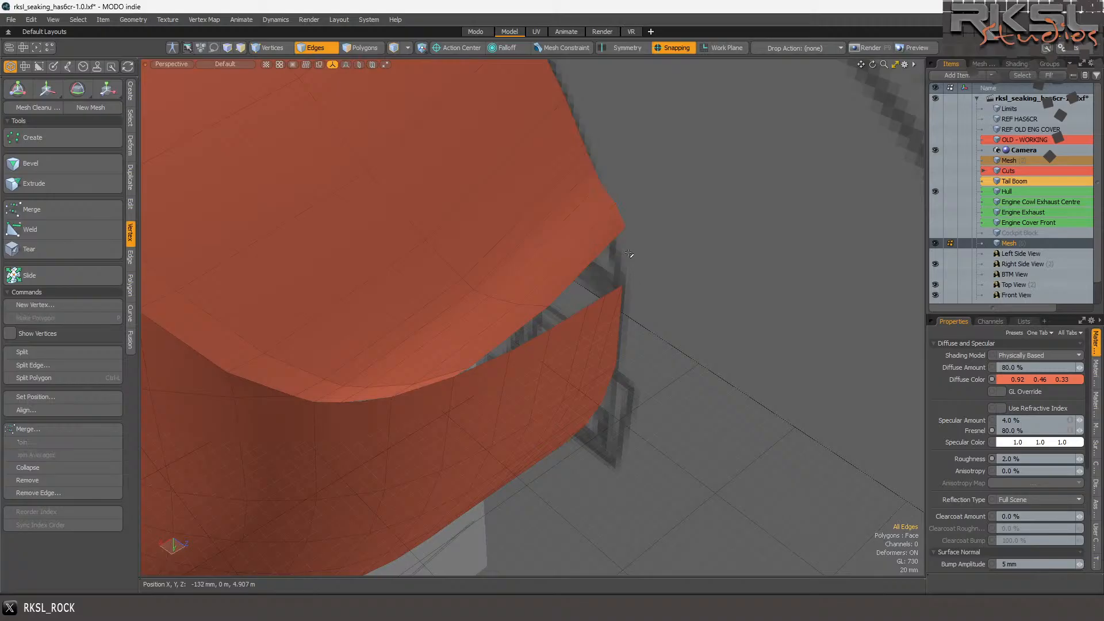
# - Show the nose in the Right view with Wireframe shading over the reference drawing
pyautogui.click(184, 64)
pyautogui.click(202, 69)
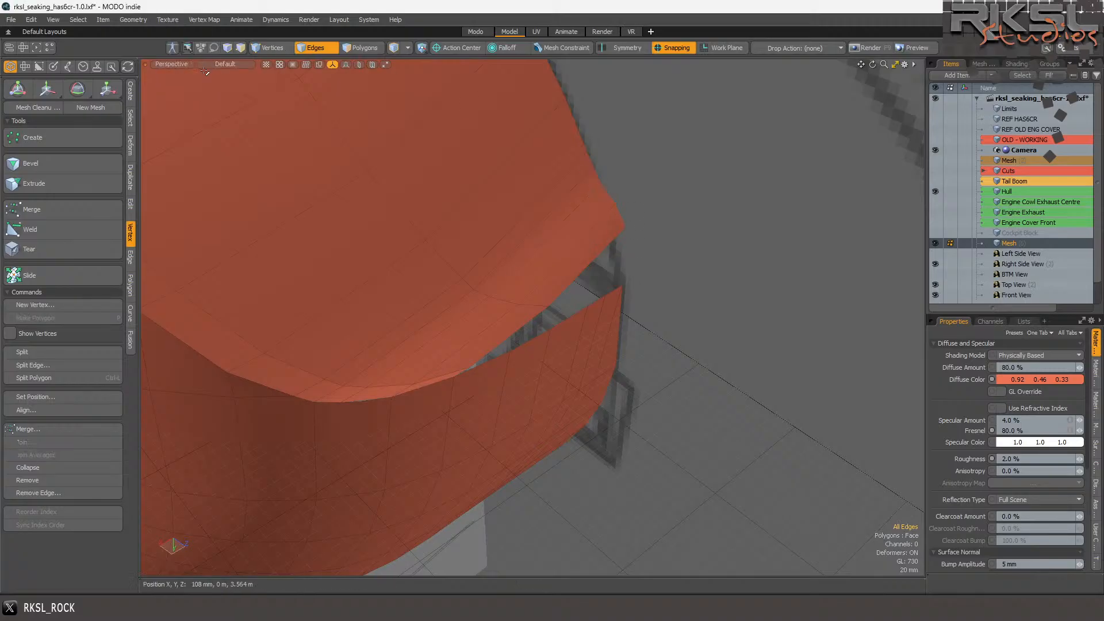
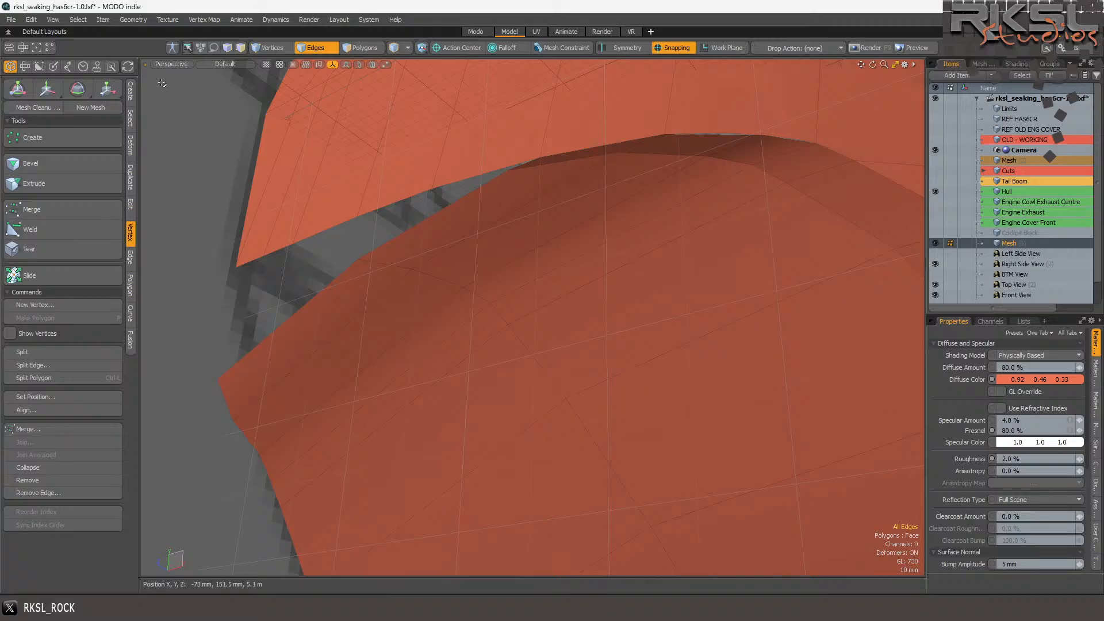
pyautogui.click(170, 67)
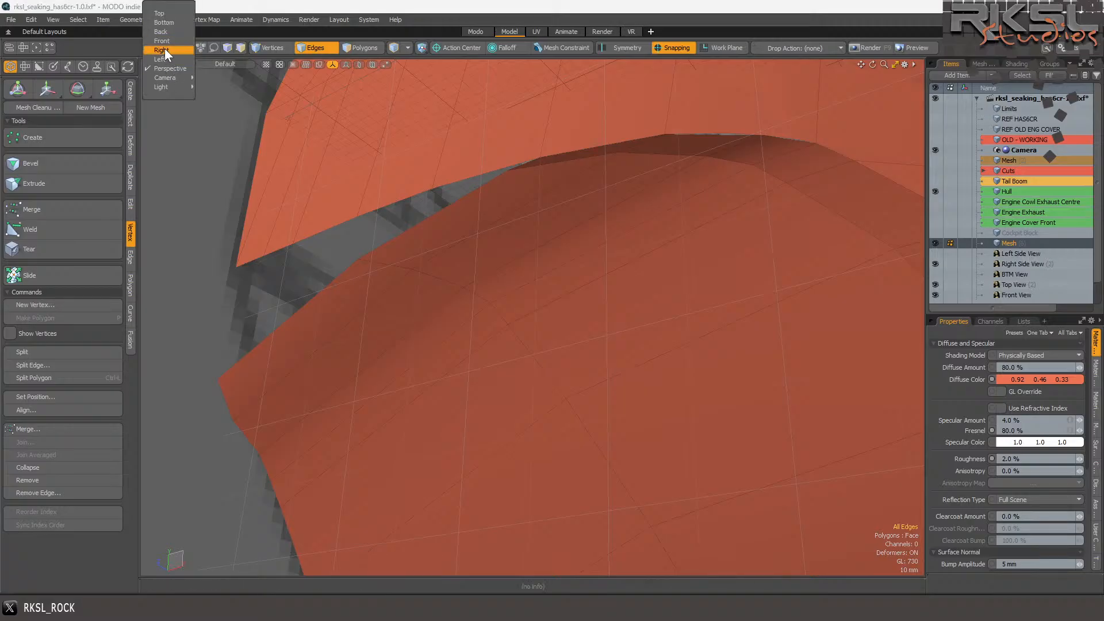
pyautogui.click(164, 50)
pyautogui.scroll(3, 539, 94)
pyautogui.scroll(-3, 405, 225)
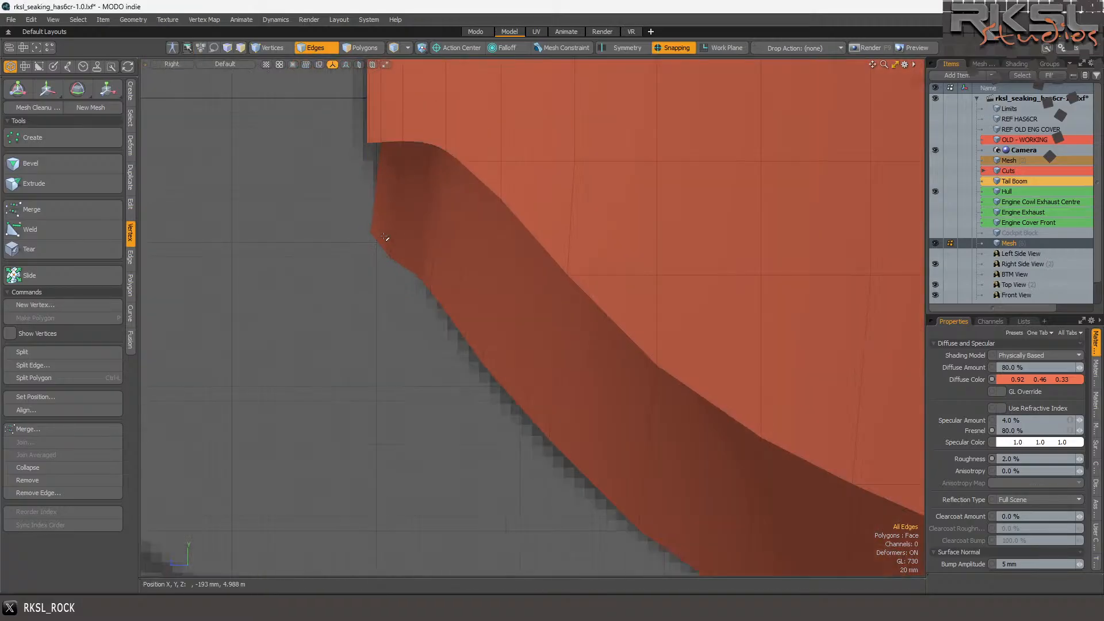
pyautogui.scroll(3, 421, 163)
pyautogui.click(221, 64)
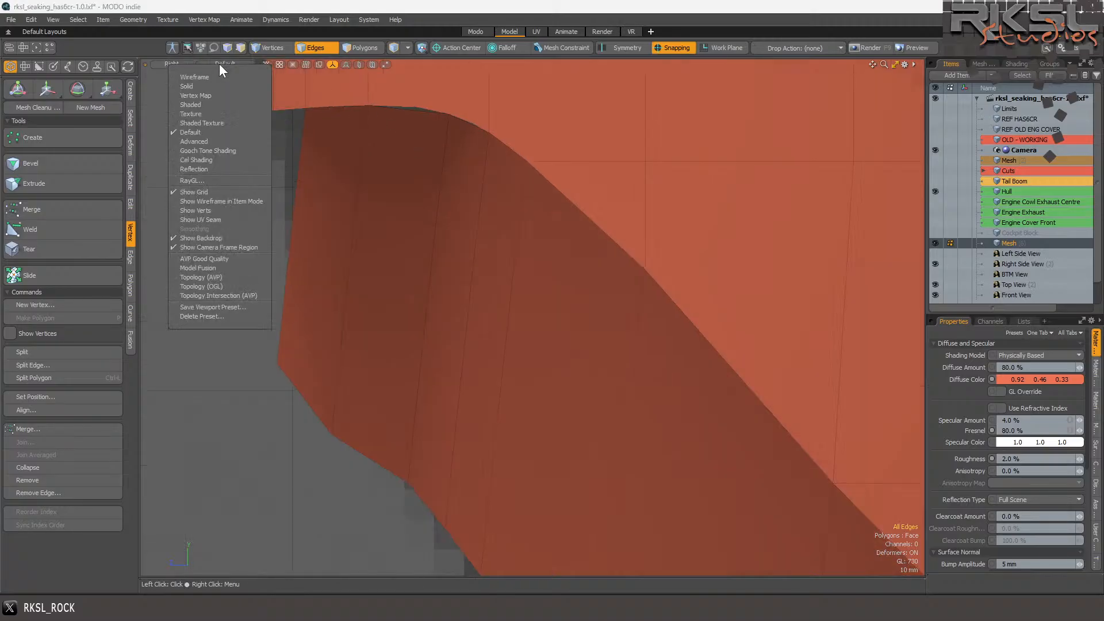
pyautogui.click(189, 74)
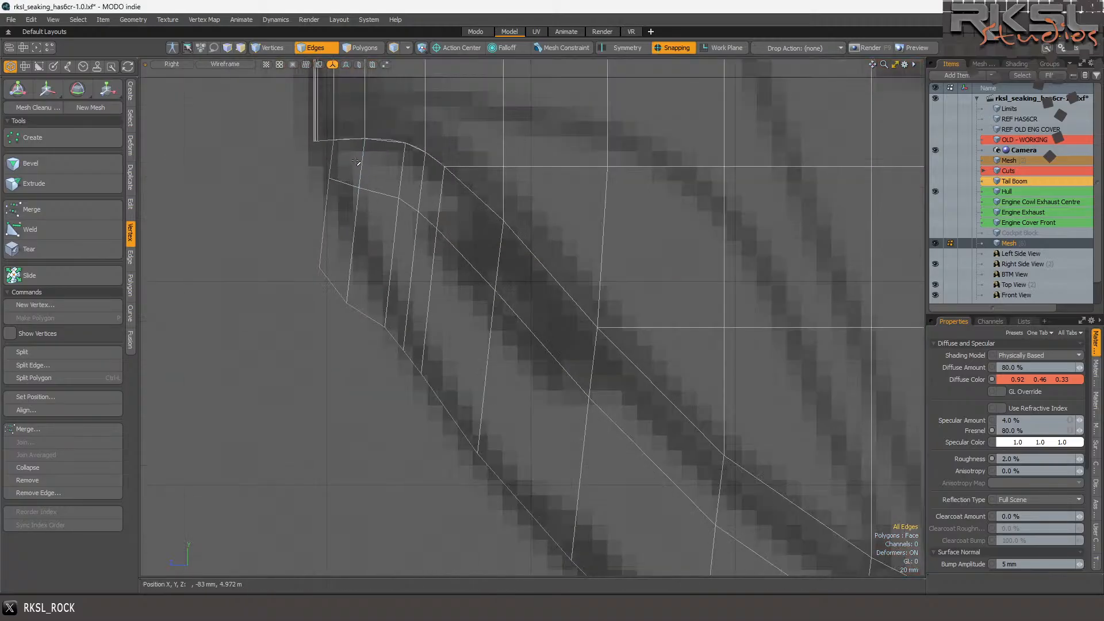
pyautogui.scroll(2, 361, 172)
# - Scale the strip's second edge row from the front along Y and Z about its rim end to fit the nose profile
pyautogui.moveTo(363, 176); pyautogui.dragTo(358, 251)
pyautogui.click(315, 48)
pyautogui.click(107, 89)
pyautogui.click(372, 130)
pyautogui.scroll(-2, 422, 191)
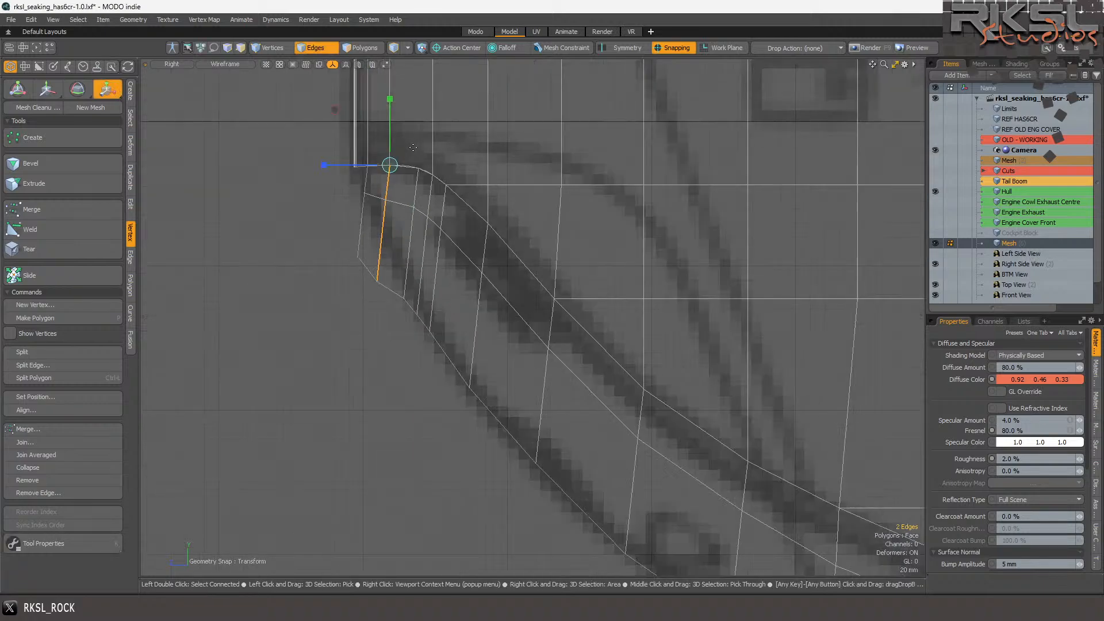
pyautogui.moveTo(379, 107)
pyautogui.mouseDown()
pyautogui.moveTo(380, 133)
pyautogui.moveTo(380, 123)
pyautogui.mouseUp()
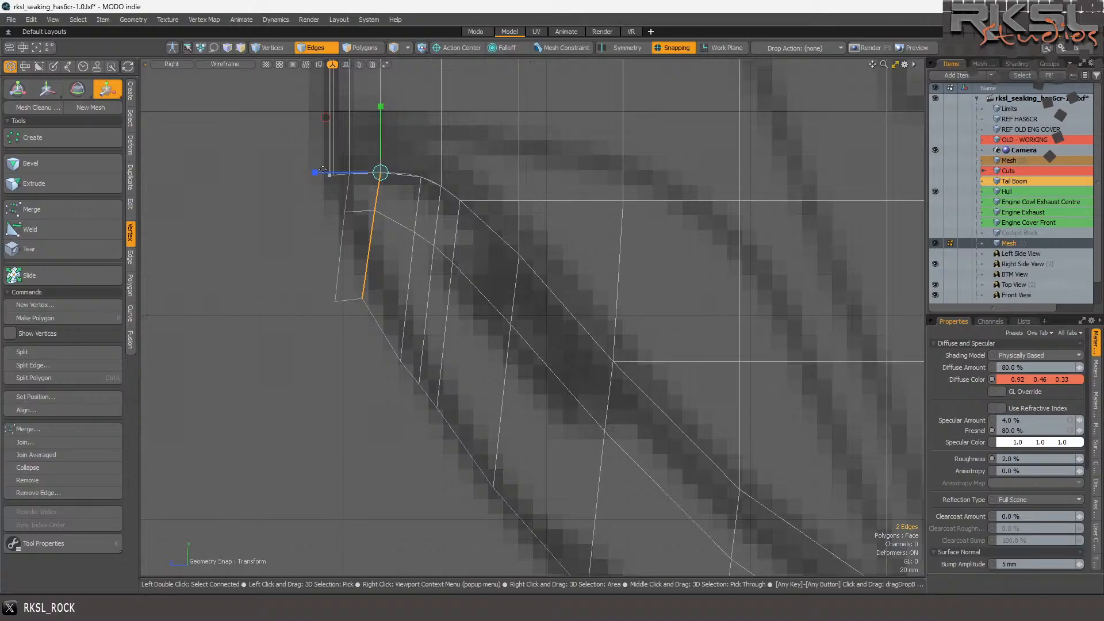
pyautogui.moveTo(310, 174); pyautogui.dragTo(352, 173)
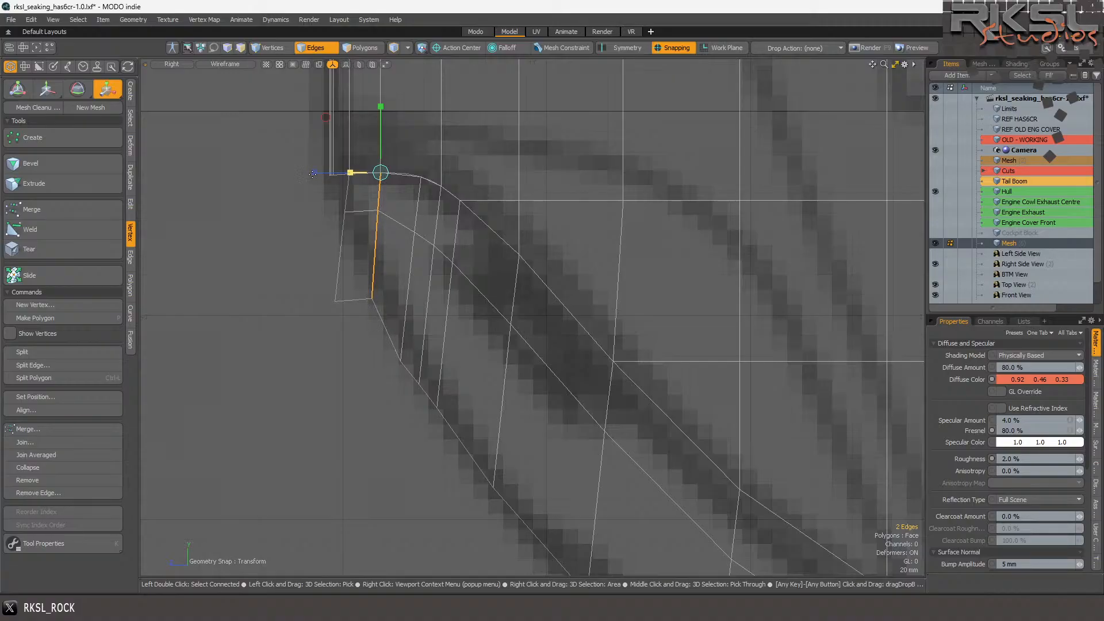
pyautogui.press('q')
# - Scale the third edge row from the front down along Y about its rim end to follow the nose profile
pyautogui.click(409, 276)
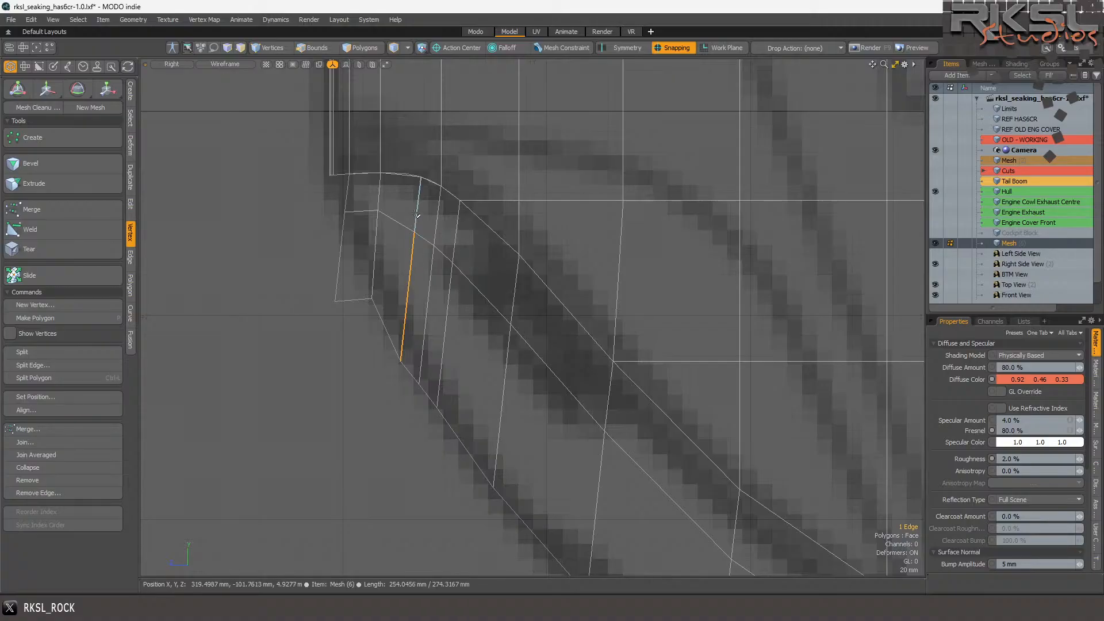
pyautogui.click(107, 89)
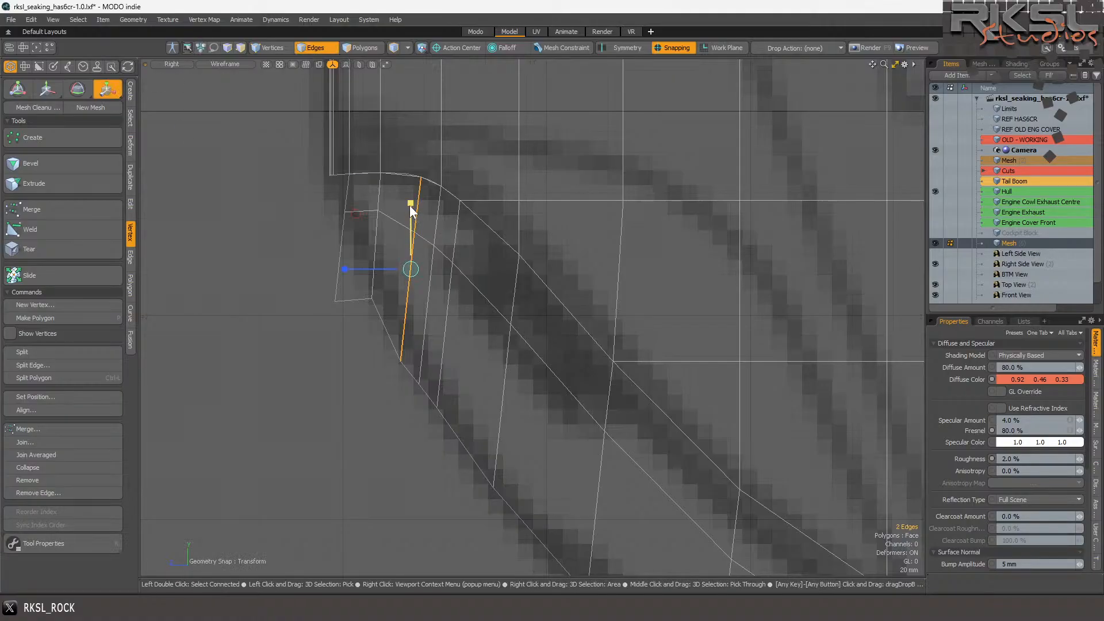
pyautogui.click(419, 177)
pyautogui.scroll(2, 419, 179)
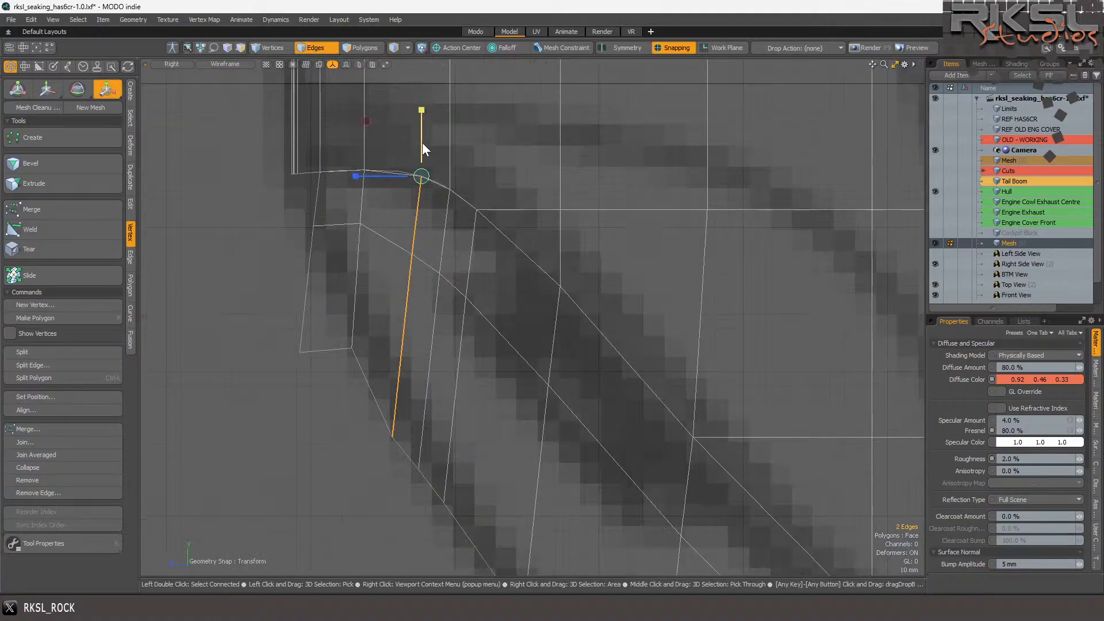
pyautogui.moveTo(420, 114); pyautogui.dragTo(421, 116)
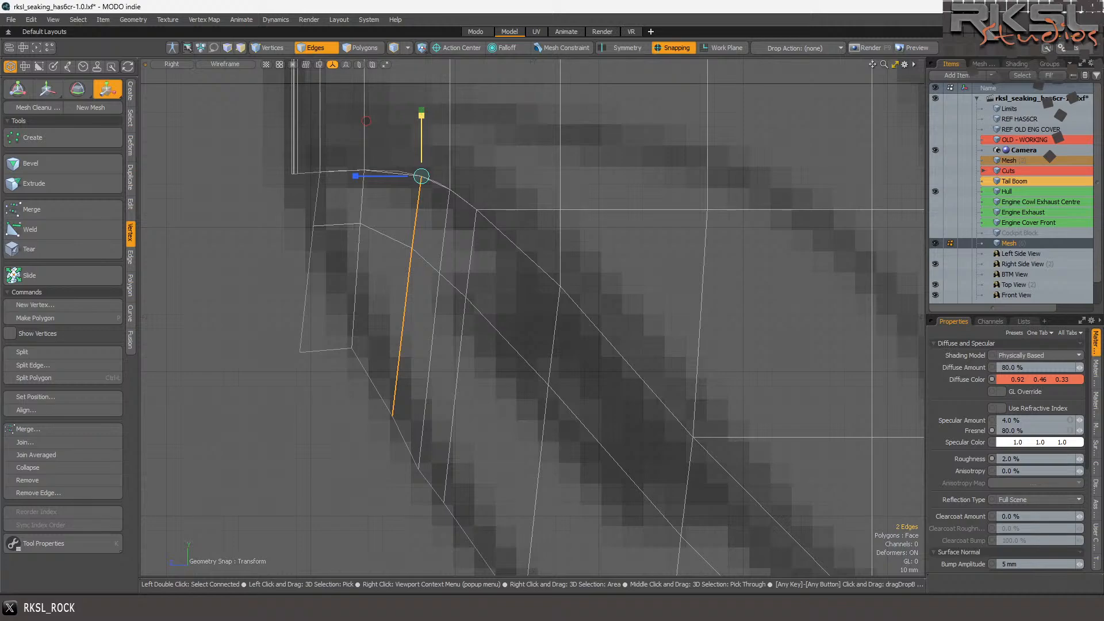
pyautogui.press('space')
# - Scale the fourth edge row from the front slightly along Y about its rim end to smooth the nose profile
pyautogui.click(434, 322)
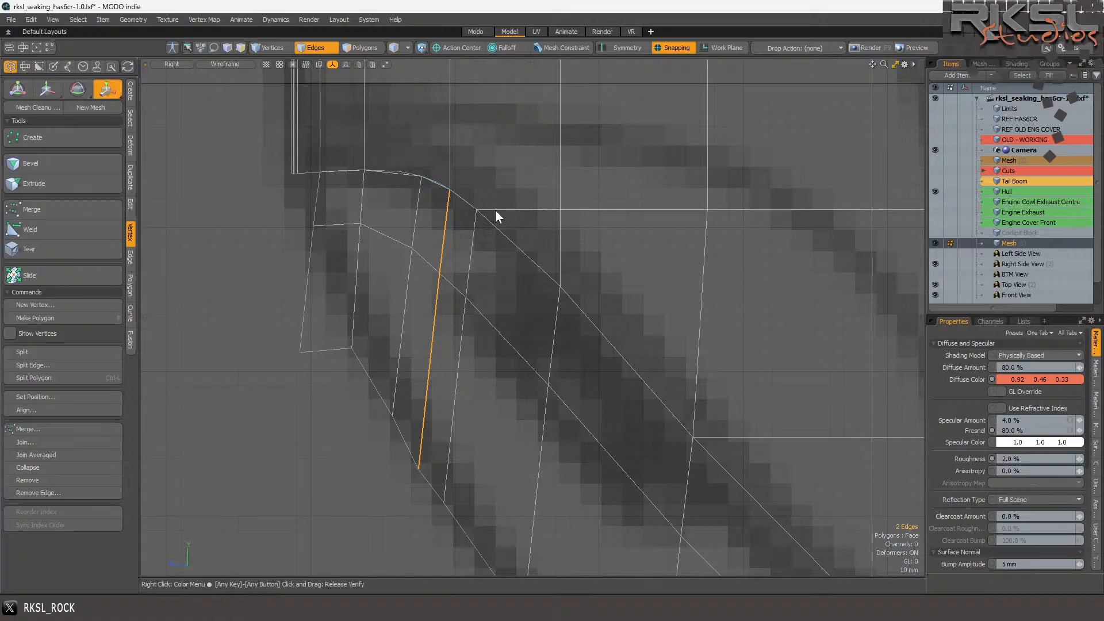
pyautogui.press('w')
pyautogui.click(450, 189)
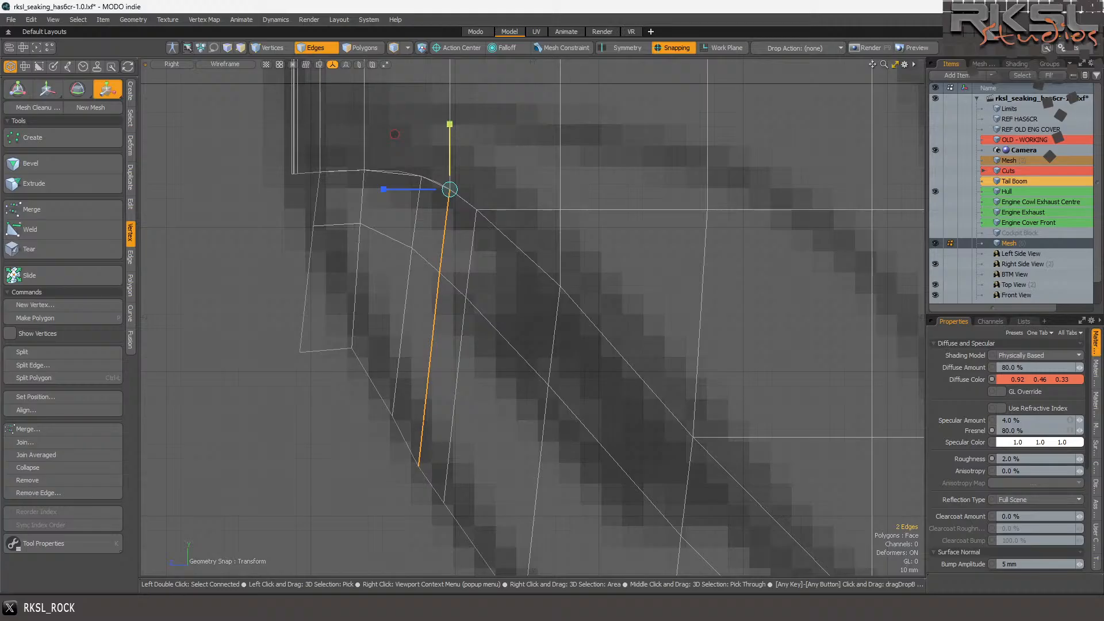
pyautogui.press('space')
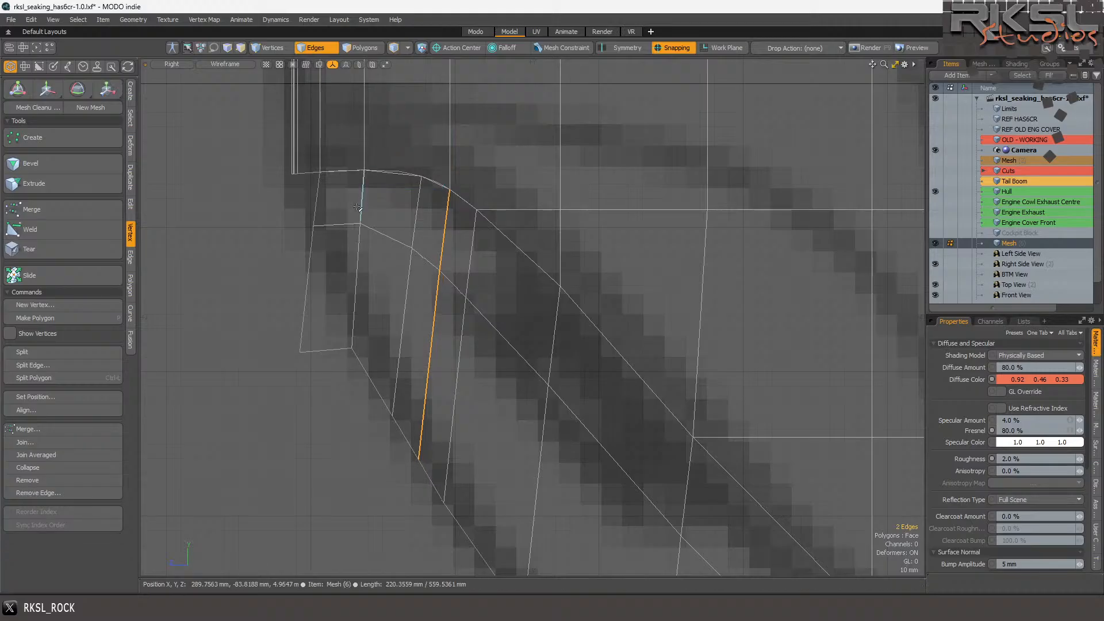
# - Scale the strip's frontmost edge row along Y and Z about its rim end to match the drawn nose outline
pyautogui.click(316, 199)
pyautogui.keyDown('shift'); pyautogui.click(308, 270); pyautogui.keyUp('shift')
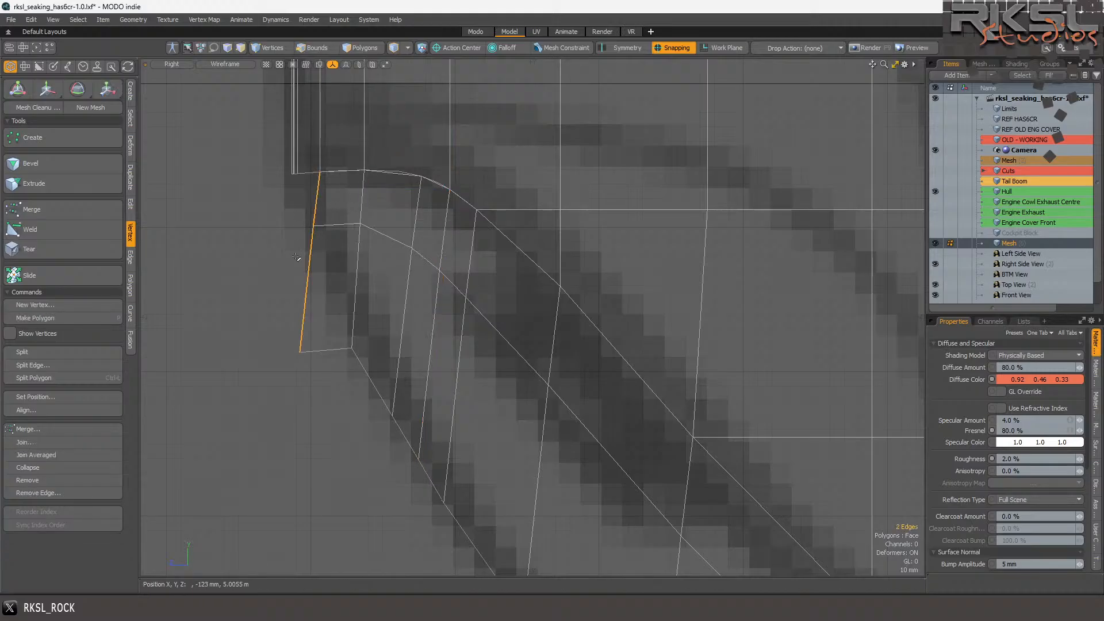
pyautogui.click(97, 87)
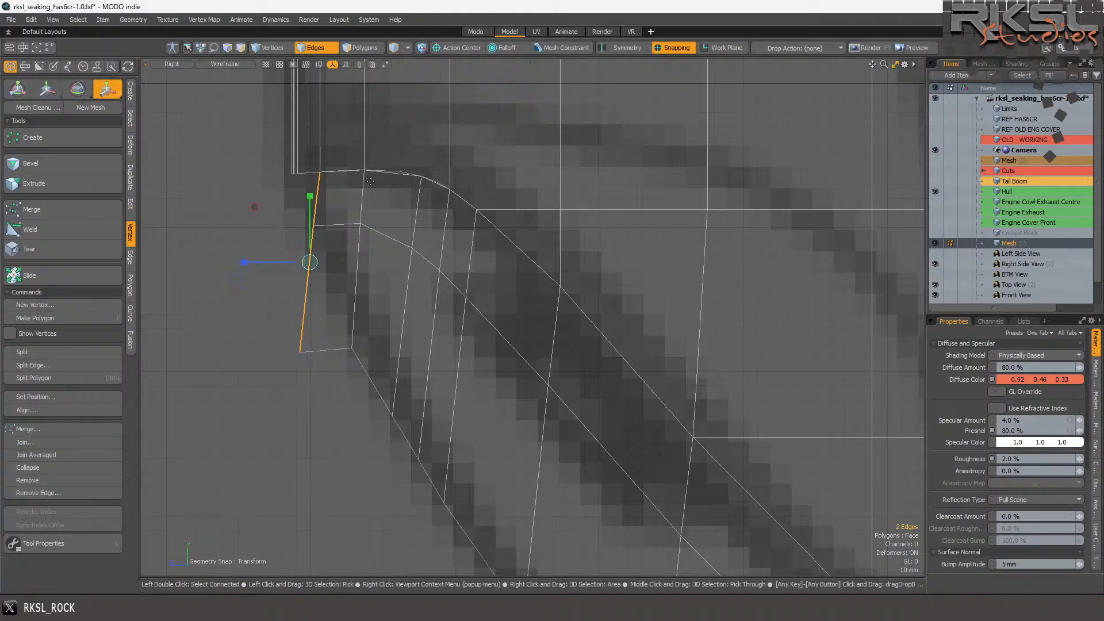
pyautogui.click(320, 174)
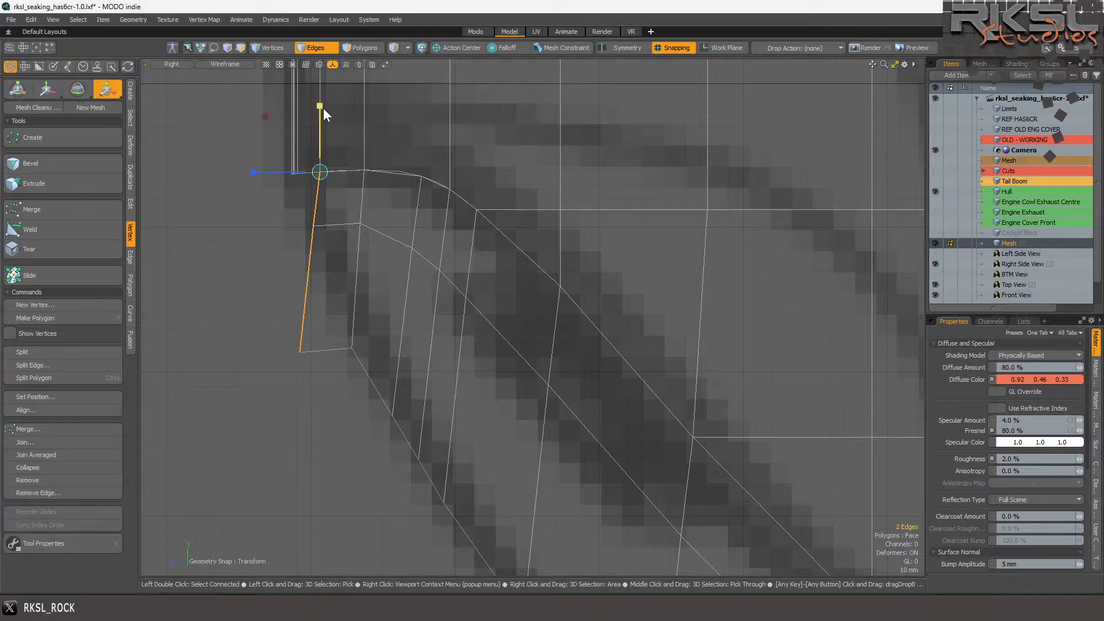
pyautogui.moveTo(322, 107); pyautogui.dragTo(320, 140)
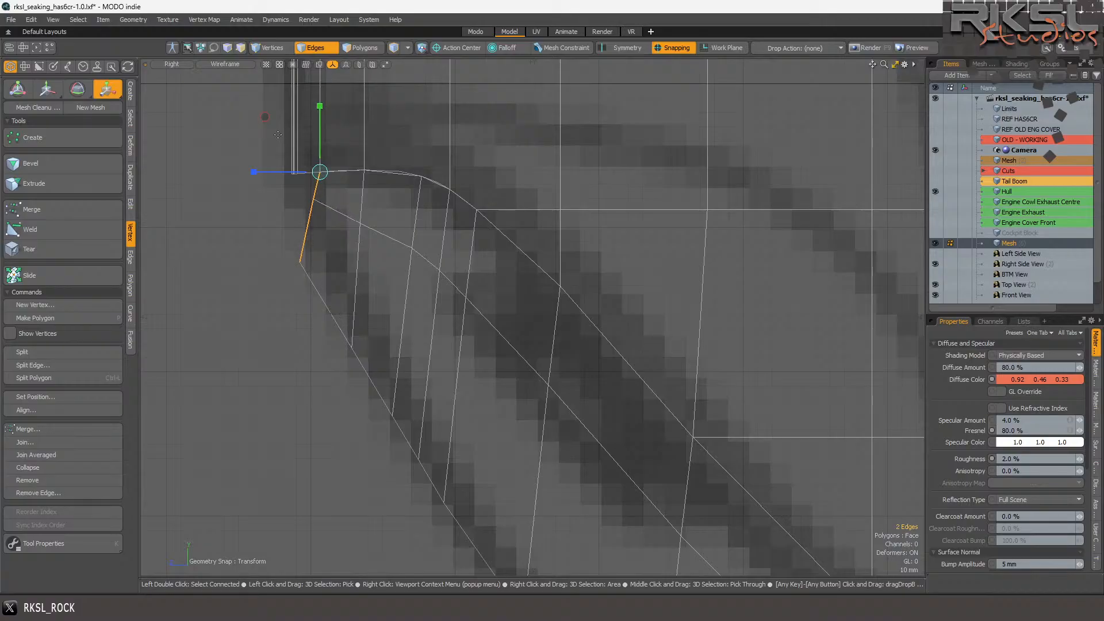
pyautogui.moveTo(254, 173); pyautogui.dragTo(324, 172)
pyautogui.press('q')
# - Stretch the lower edge of the second row along Y about its centreline end, raising its middle vertex
pyautogui.click(356, 285)
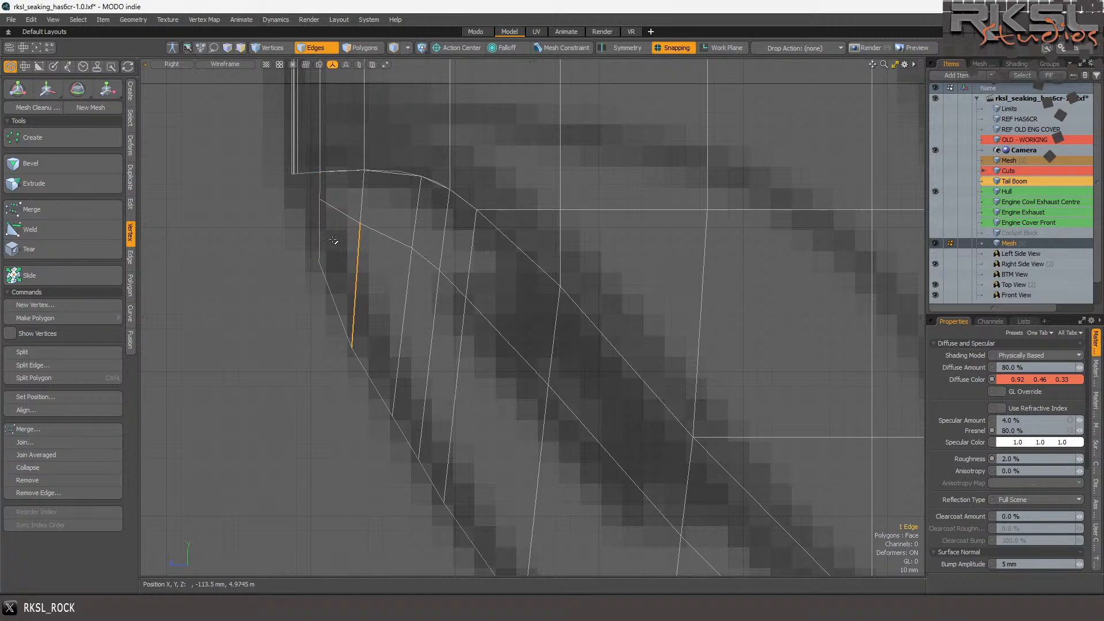
pyautogui.click(108, 90)
pyautogui.click(349, 350)
pyautogui.moveTo(352, 349); pyautogui.dragTo(352, 348)
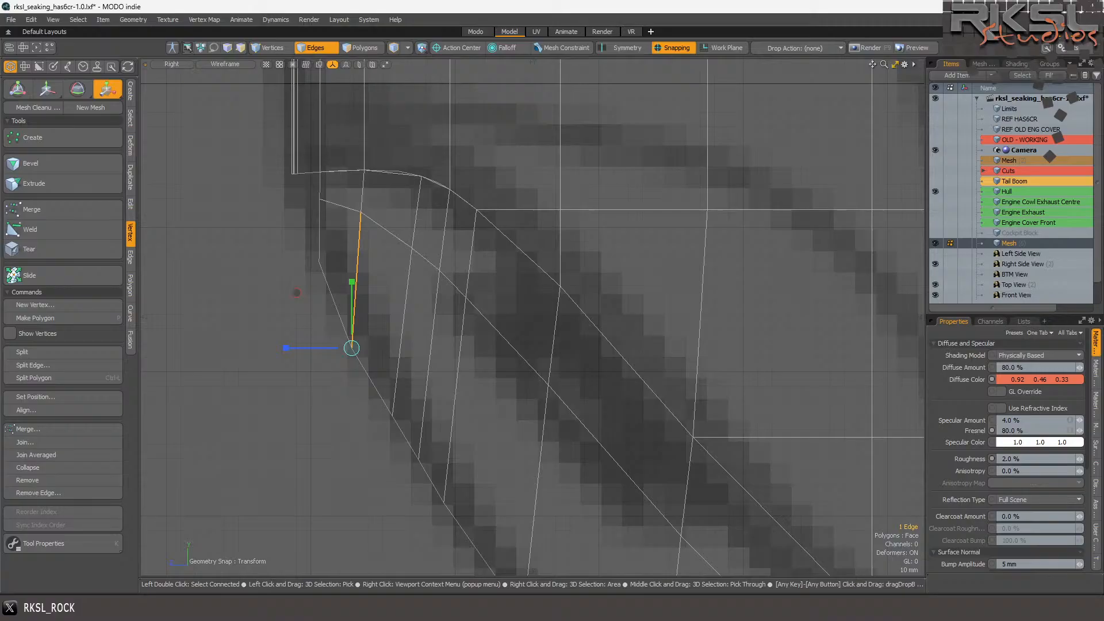
pyautogui.moveTo(352, 348); pyautogui.dragTo(352, 345)
# - Stretch the lower edge of the third row about its centreline end to even out the strip's middle edge line
pyautogui.click(402, 344)
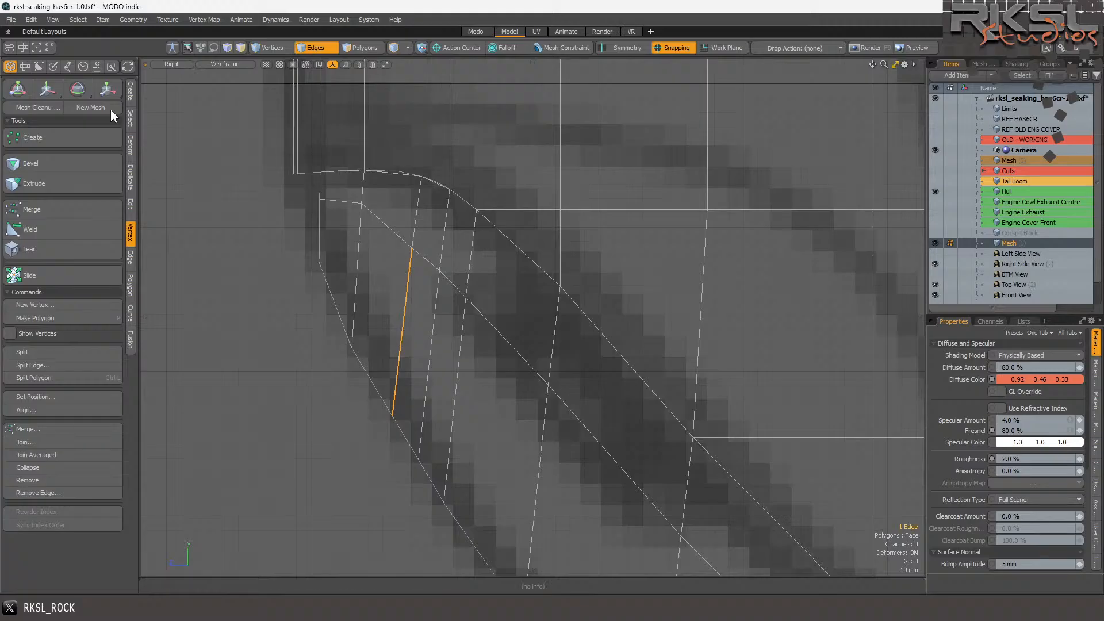
pyautogui.press('r')
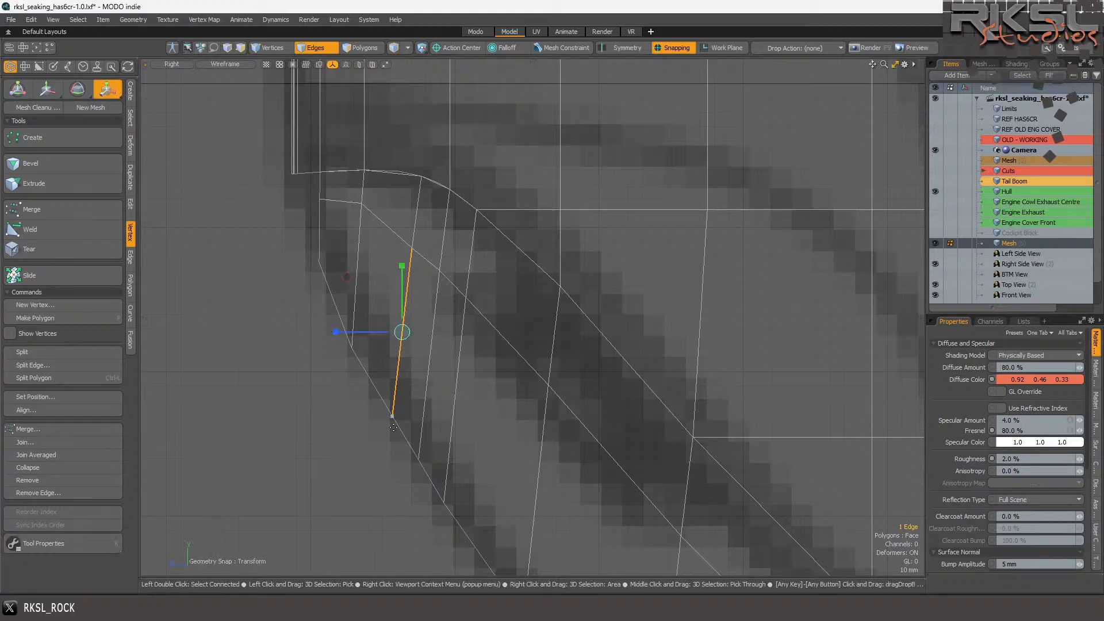
pyautogui.moveTo(391, 416); pyautogui.dragTo(390, 409)
pyautogui.scroll(-4, 390, 222)
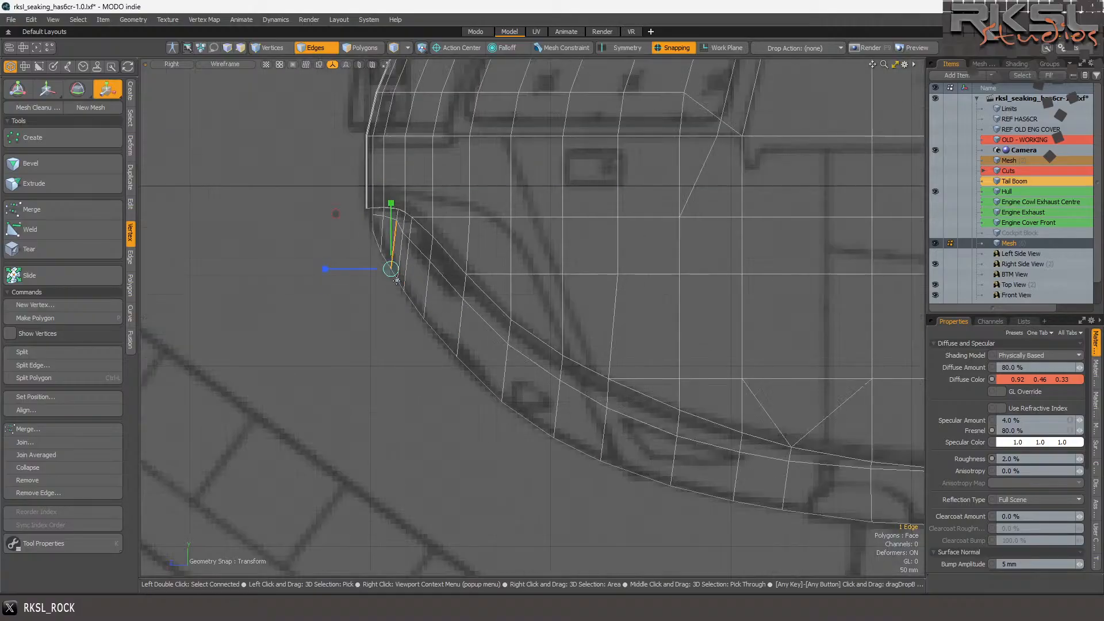
pyautogui.scroll(3, 401, 273)
pyautogui.press('space')
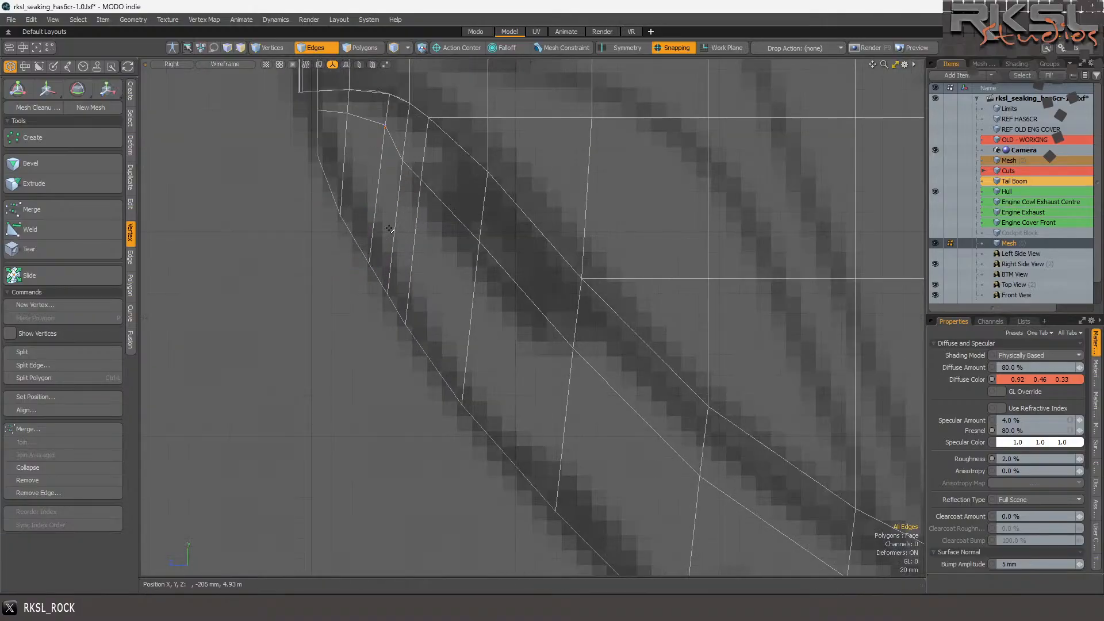
# - Stretch the lower edge of the fourth row about its centreline end to bring its middle vertex into line
pyautogui.click(106, 88)
pyautogui.click(387, 294)
pyautogui.moveTo(387, 294); pyautogui.dragTo(397, 294)
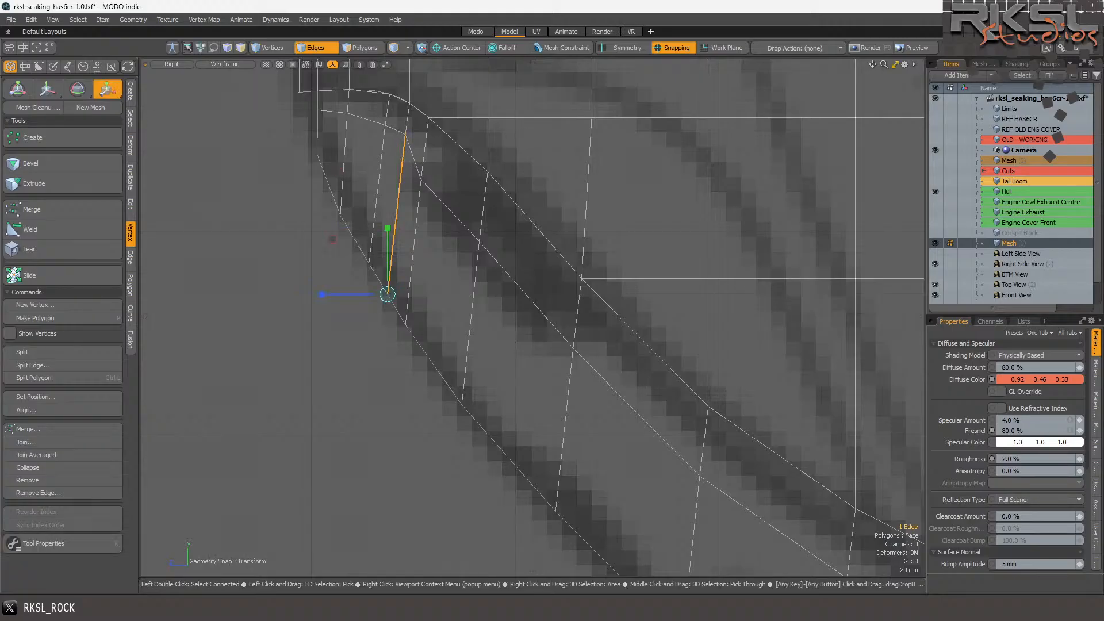
# - Scale the lower edge of the fifth row uniformly about its centreline end, raising its middle vertex into line with the fourth row
pyautogui.press('space')
pyautogui.click(409, 294)
pyautogui.click(104, 90)
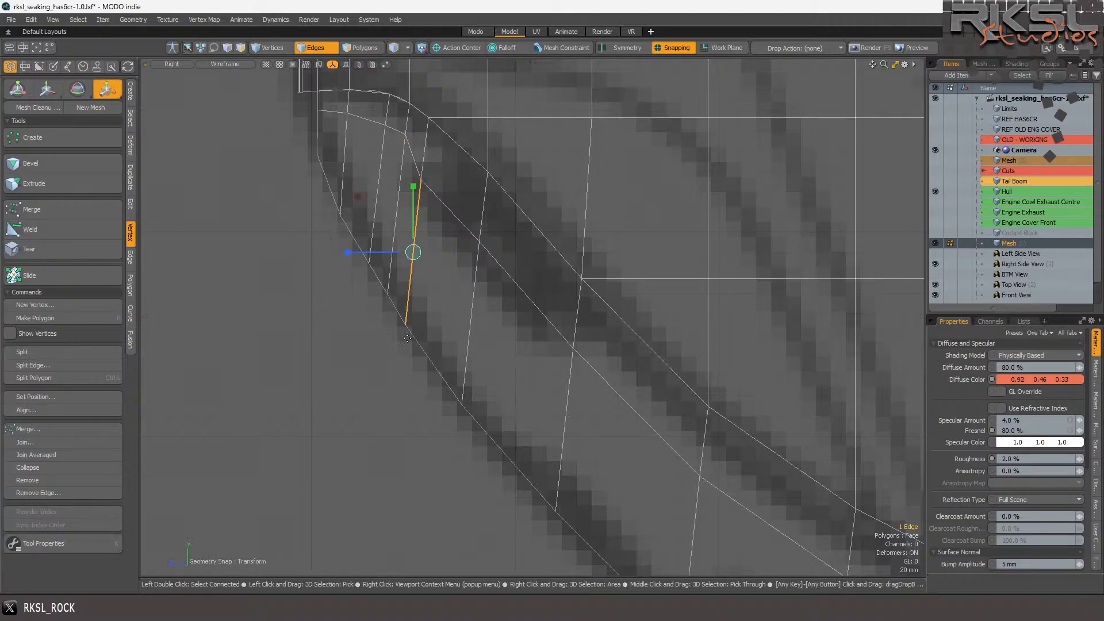
pyautogui.click(403, 334)
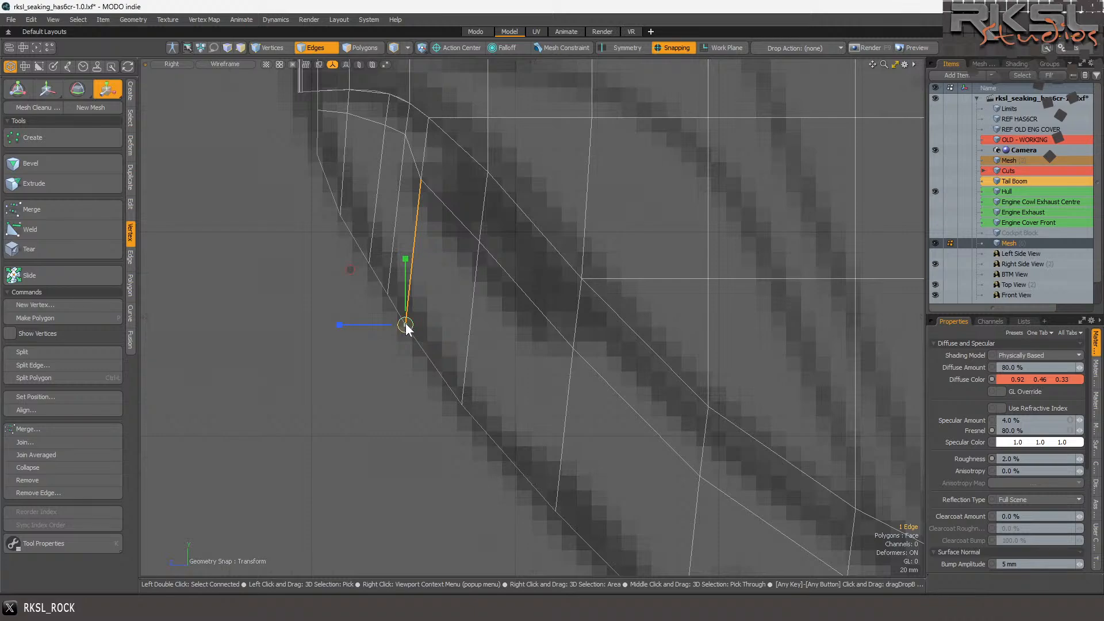
pyautogui.moveTo(406, 324); pyautogui.dragTo(418, 324)
pyautogui.press('space')
# - Lengthen the lower edge of the sixth row about its centreline end, bringing its middle vertex closer to the shell's rim
pyautogui.moveTo(446, 333); pyautogui.dragTo(493, 341)
pyautogui.click(106, 90)
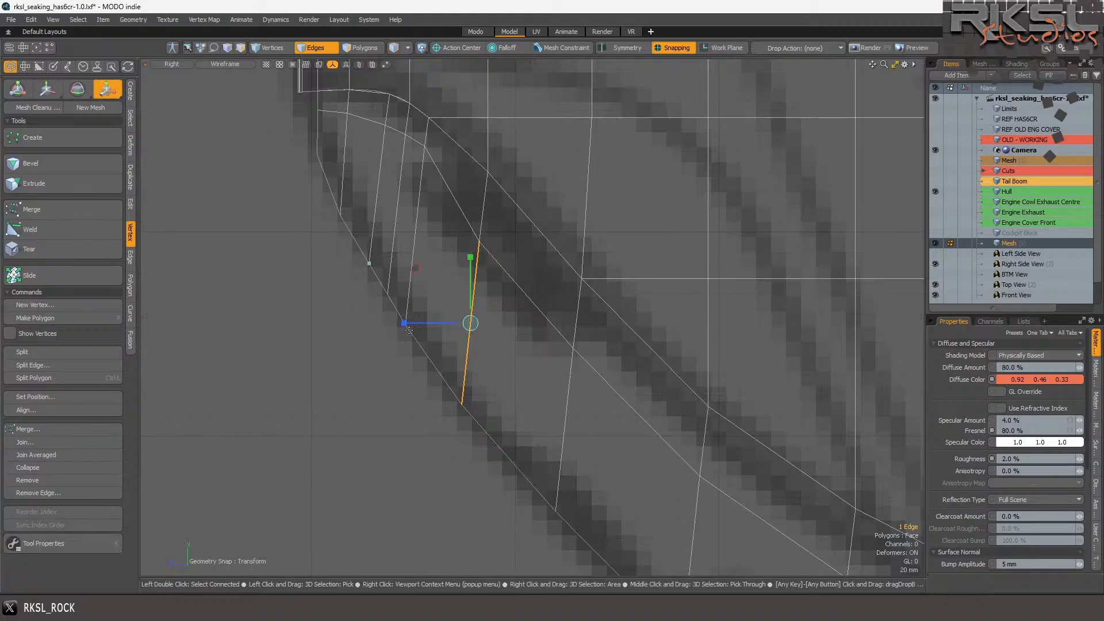
pyautogui.click(453, 404)
pyautogui.moveTo(463, 407); pyautogui.dragTo(478, 407)
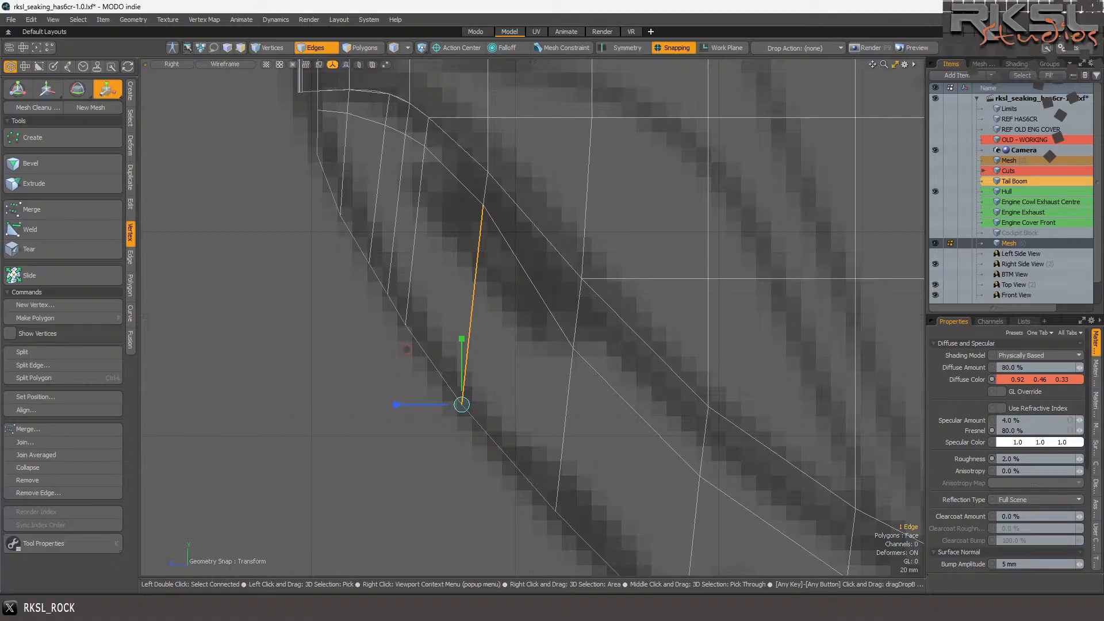
pyautogui.scroll(-2, 460, 340)
pyautogui.press('space')
# - Scale up the lower edge of the seventh row about its centreline end to continue the smooth middle edge line
pyautogui.scroll(2, 516, 396)
pyautogui.click(516, 383)
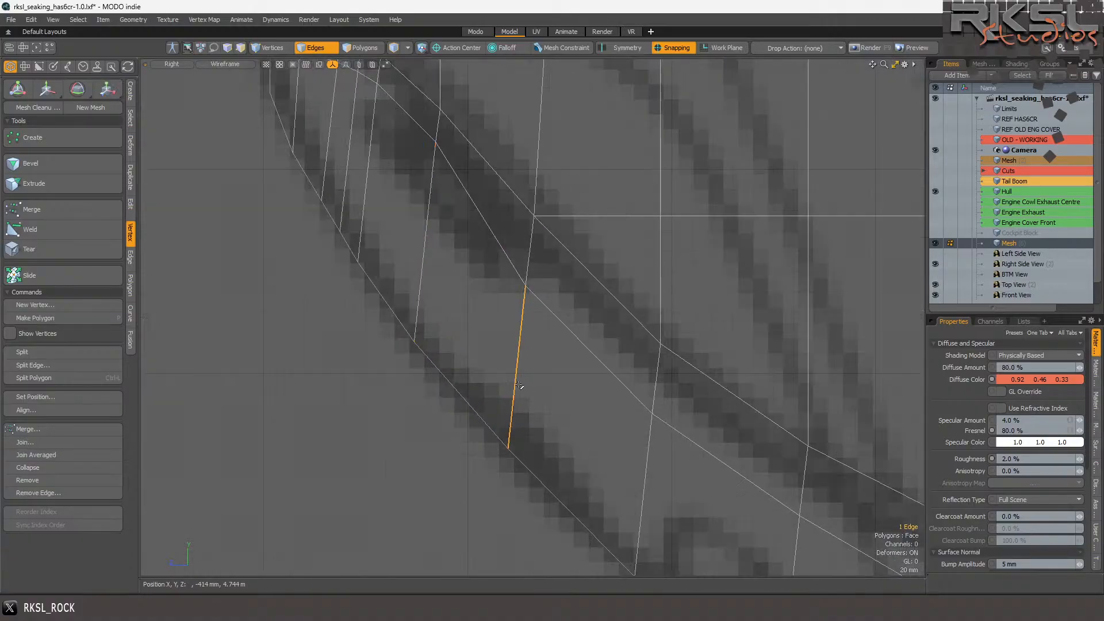
pyautogui.click(106, 89)
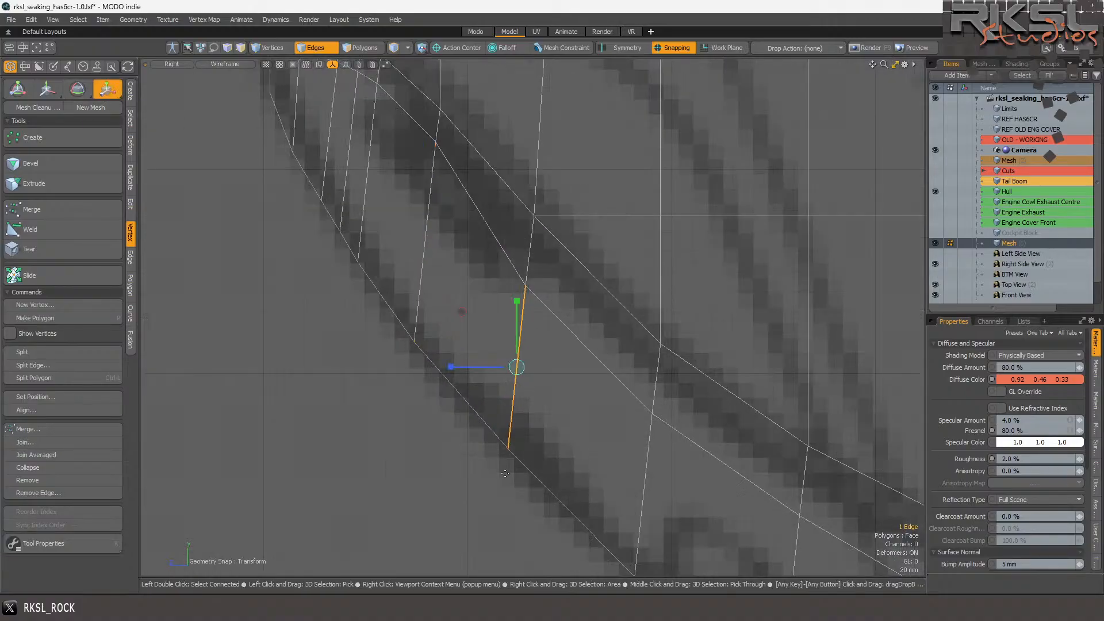
pyautogui.click(506, 452)
pyautogui.moveTo(509, 451); pyautogui.dragTo(522, 450)
pyautogui.scroll(-8, 480, 359)
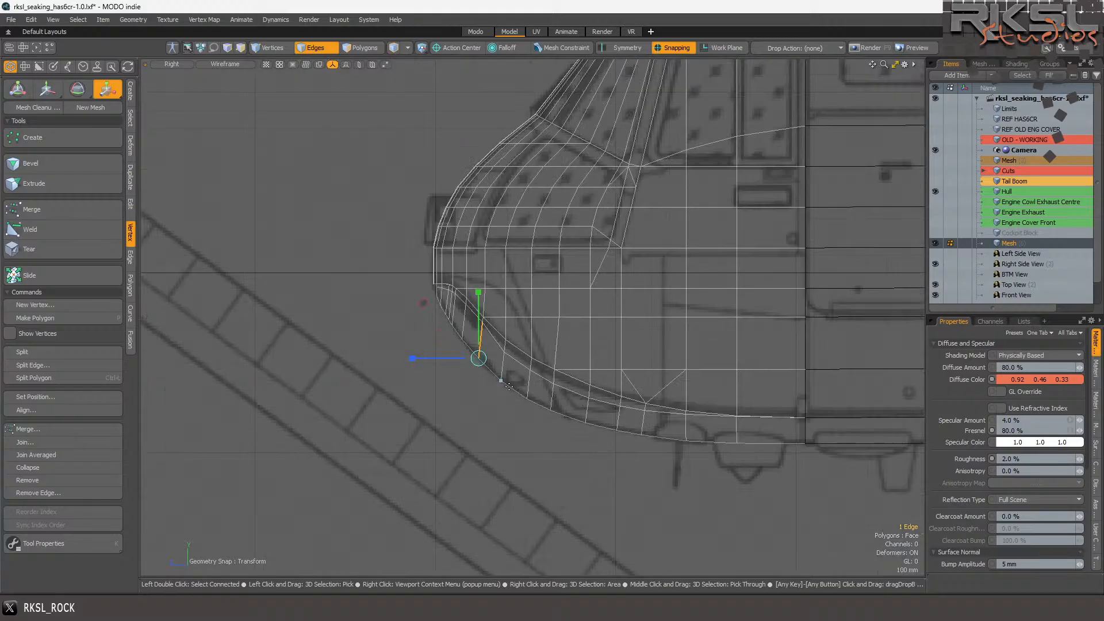
pyautogui.scroll(7, 492, 370)
pyautogui.press('space')
# - Scale up the lower edge of the eighth row about its centreline end so its middle vertex follows the rim
pyautogui.moveTo(467, 332)
pyautogui.mouseDown()
pyautogui.moveTo(512, 333)
pyautogui.moveTo(542, 349)
pyautogui.mouseUp()
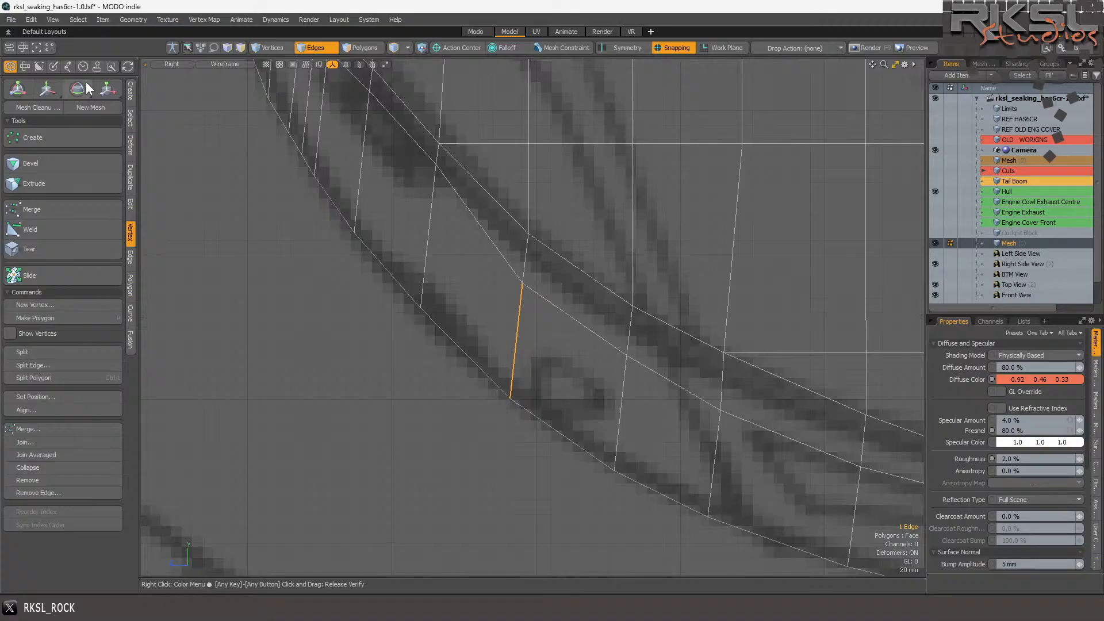
pyautogui.click(104, 88)
pyautogui.click(512, 400)
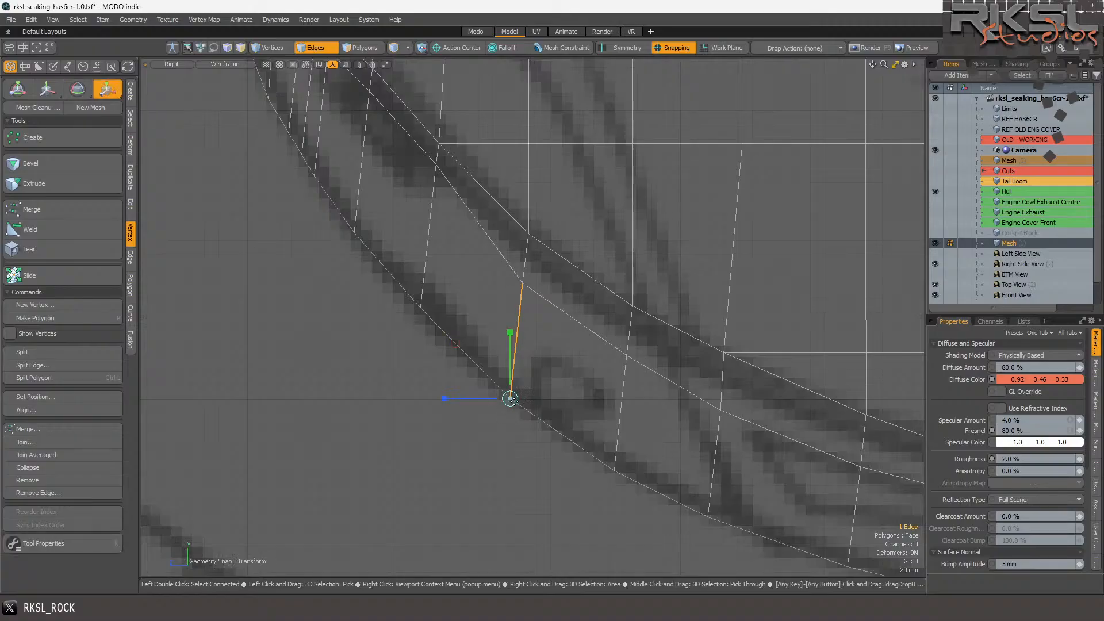
pyautogui.moveTo(510, 398); pyautogui.dragTo(525, 398)
pyautogui.press('q')
# - Lengthen the lower edge of the ninth row about its centreline end to raise its middle vertex towards the rim
pyautogui.click(621, 425)
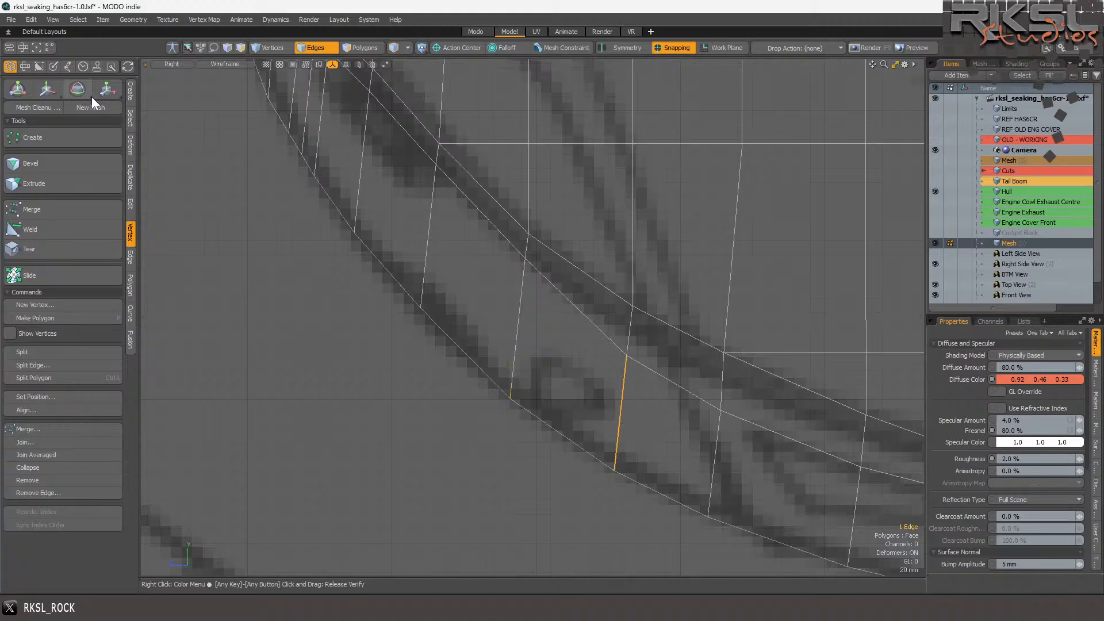
pyautogui.click(107, 89)
pyautogui.click(608, 470)
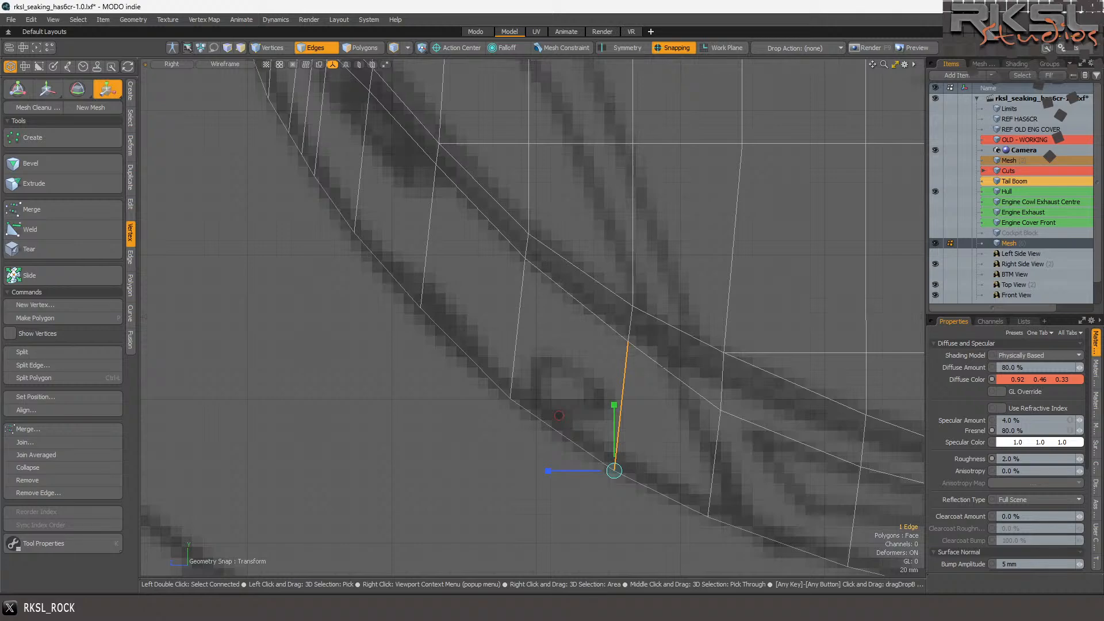
pyautogui.scroll(-5, 624, 422)
pyautogui.scroll(5, 704, 417)
pyautogui.press('q')
# - Scale the lower edge of the tenth row about its centreline end, moving its middle vertex up to match the ninth row
pyautogui.click(555, 408)
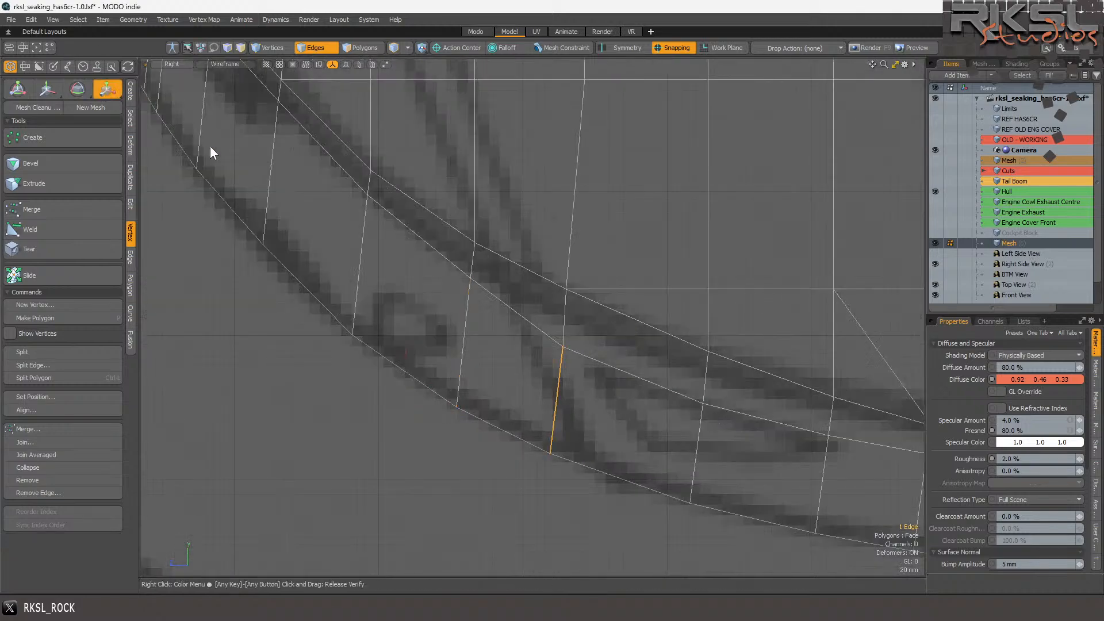
pyautogui.press('y')
pyautogui.click(553, 450)
pyautogui.moveTo(548, 455); pyautogui.dragTo(560, 455)
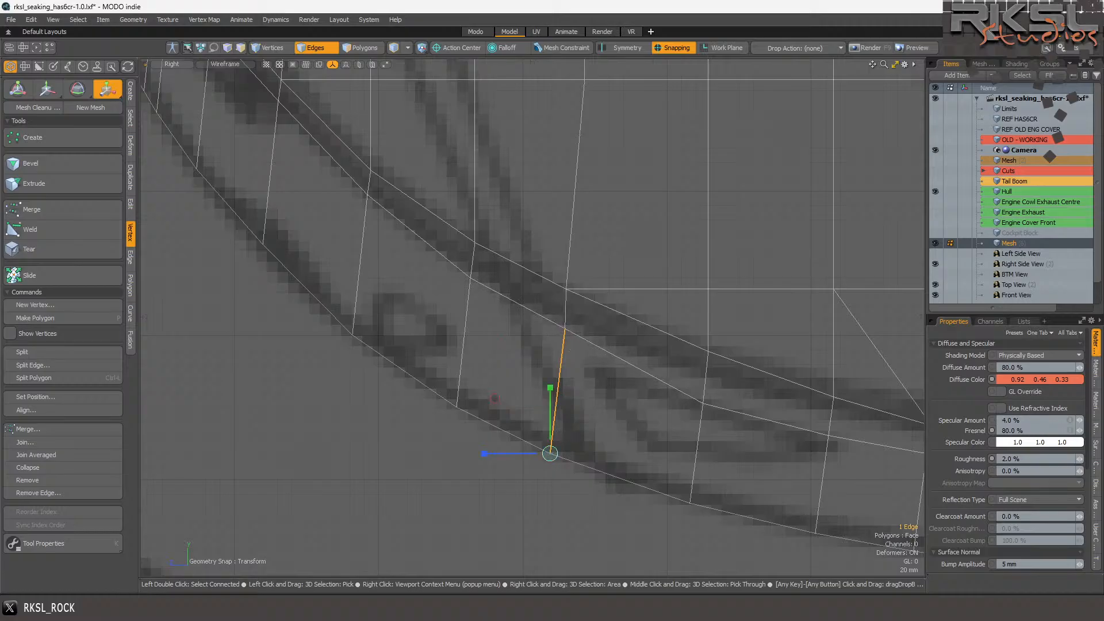
pyautogui.scroll(-5, 509, 343)
pyautogui.press('space')
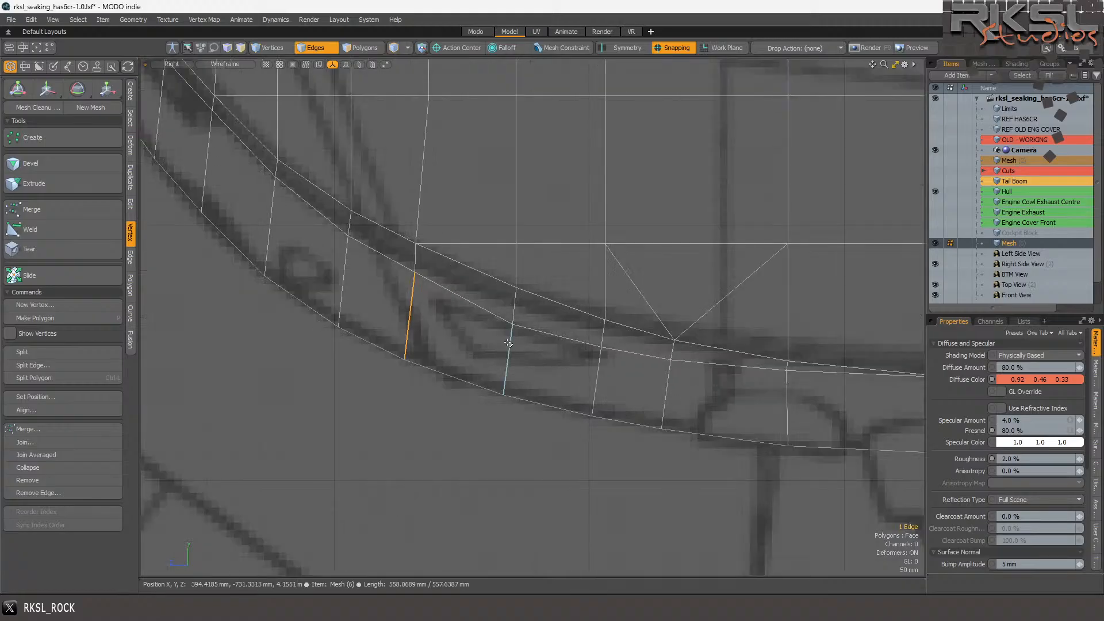
# - Scale the cross edge of the lower nose strip about its lower vertex so its upper end follows the curve
pyautogui.click(107, 89)
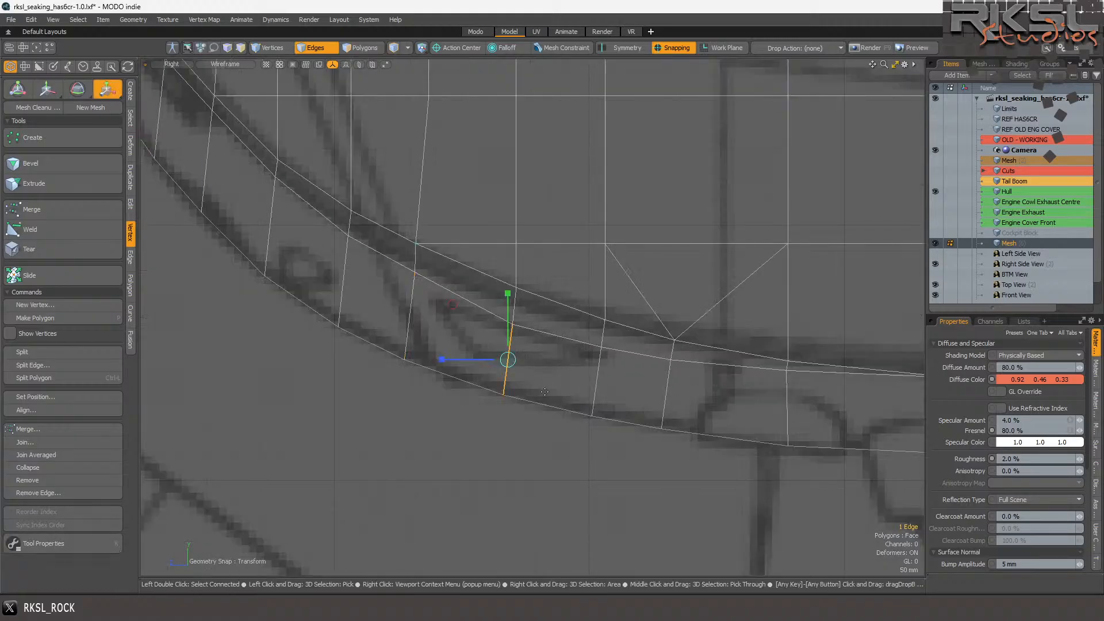
pyautogui.click(503, 396)
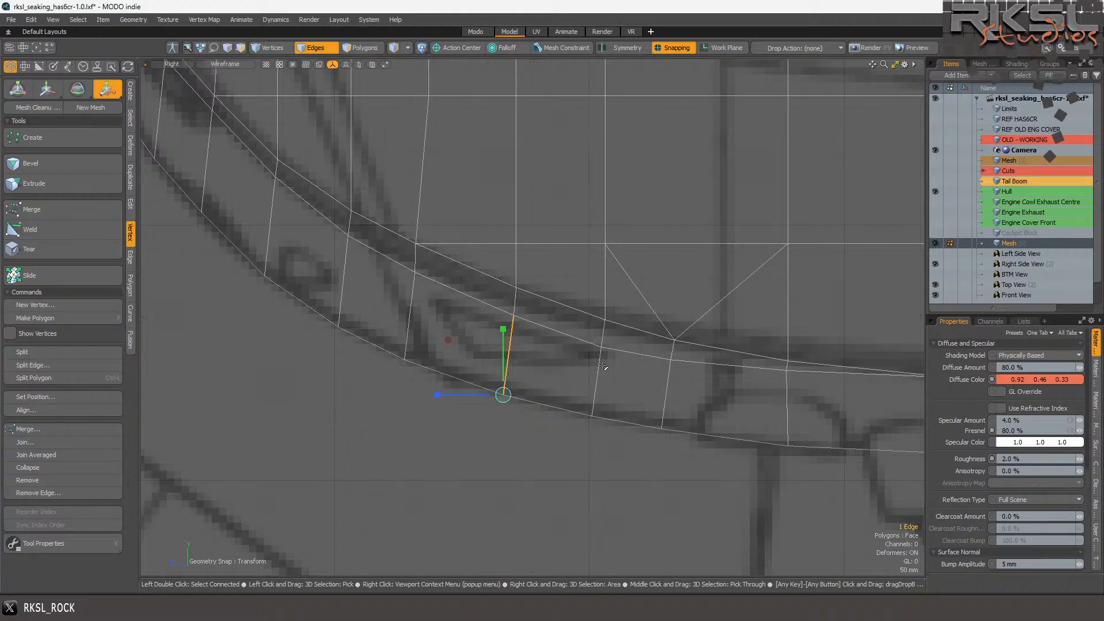
pyautogui.press('space')
pyautogui.click(610, 358)
pyautogui.scroll(-4, 486, 339)
pyautogui.scroll(3, 354, 226)
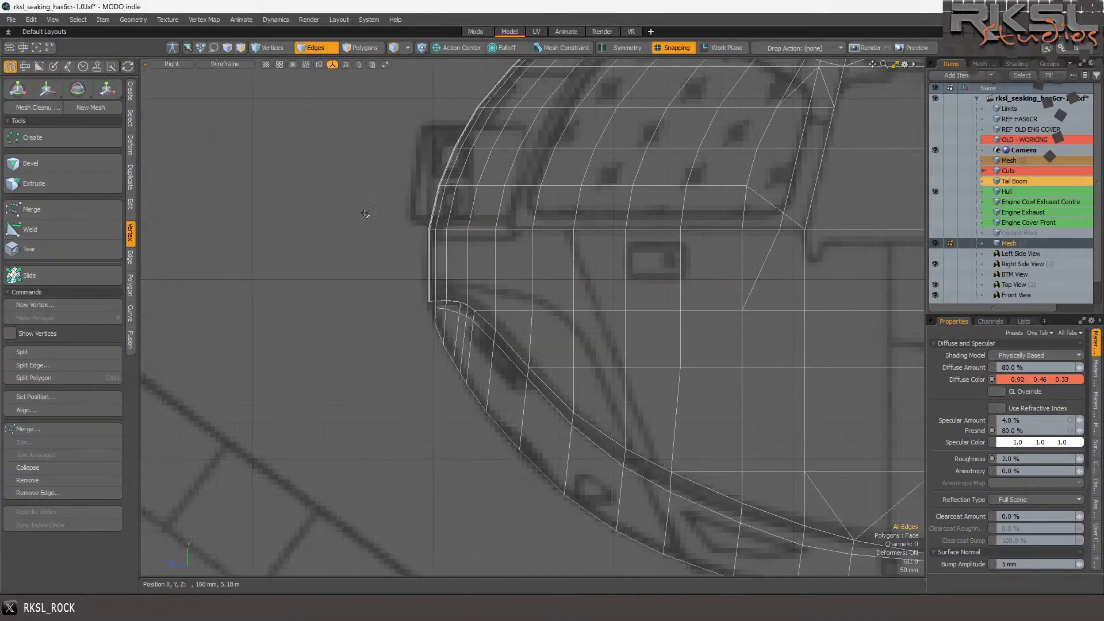
# - Run the render preview and orbit around the nose to examine the gap under the hull
pyautogui.click(601, 31)
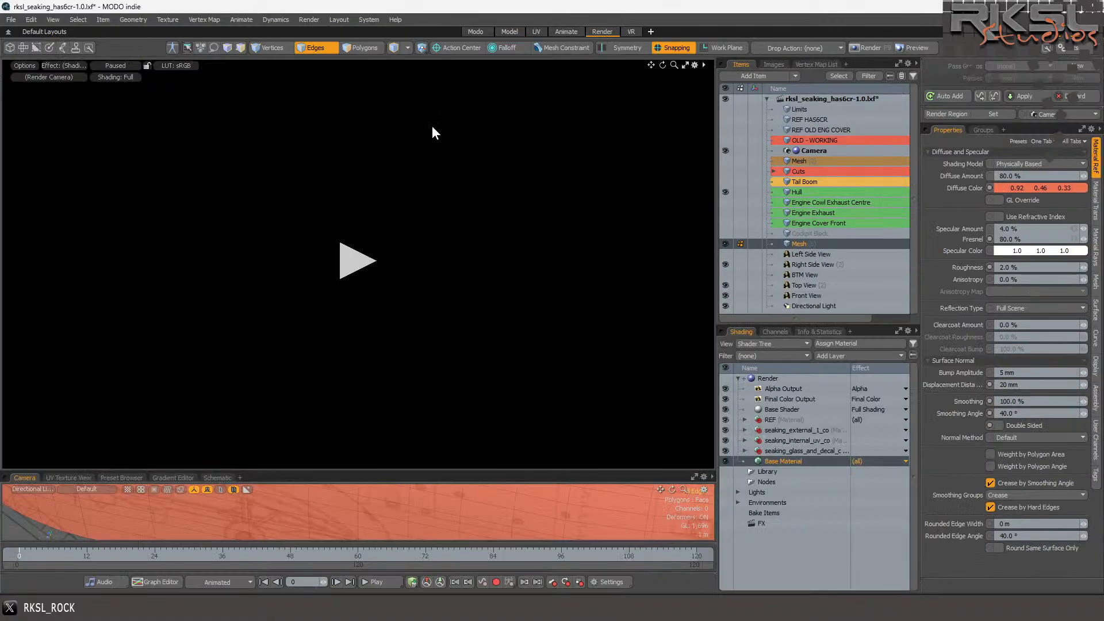
pyautogui.click(347, 273)
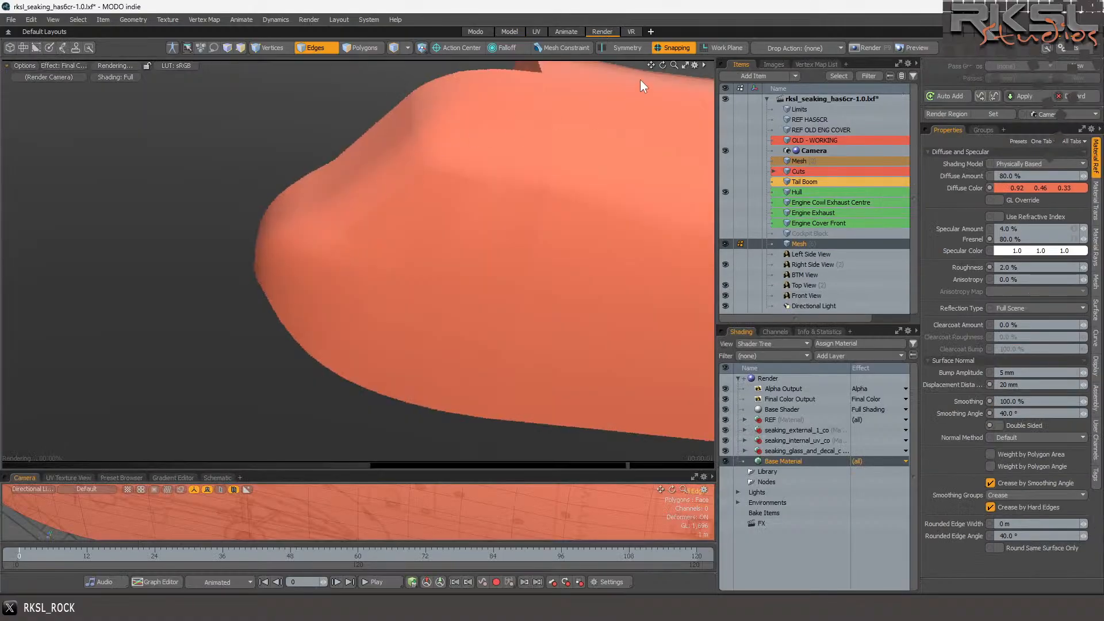
pyautogui.moveTo(661, 63); pyautogui.dragTo(649, 68)
pyautogui.moveTo(649, 68); pyautogui.dragTo(650, 68)
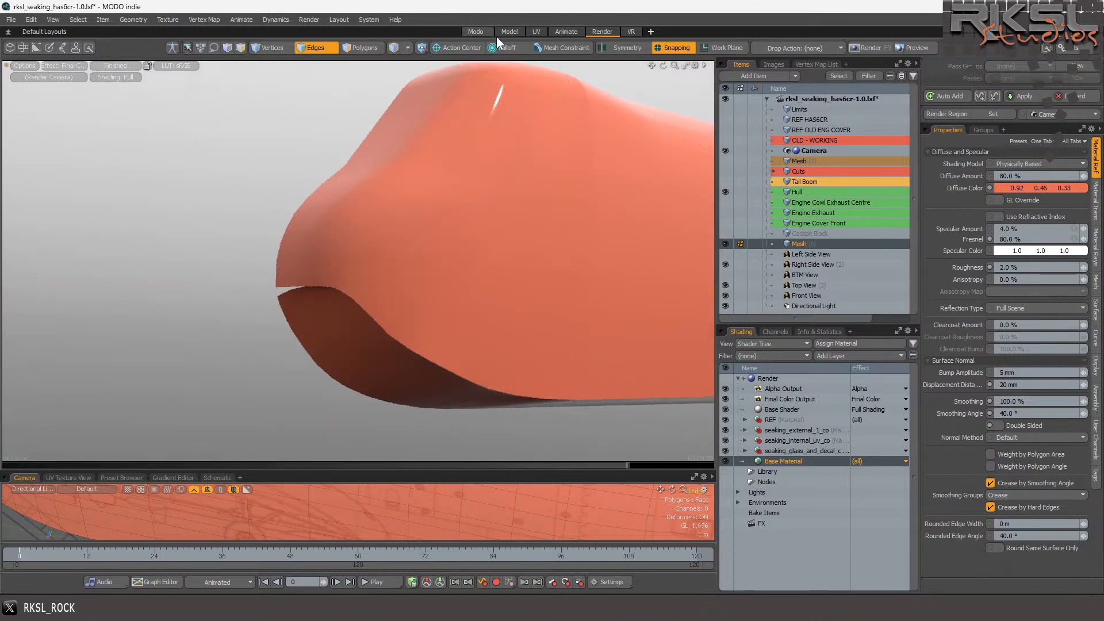
# - Extend the two front edges of the lower nose strip forward toward the hull's front rim in the side view
pyautogui.click(510, 32)
pyautogui.scroll(10, 436, 319)
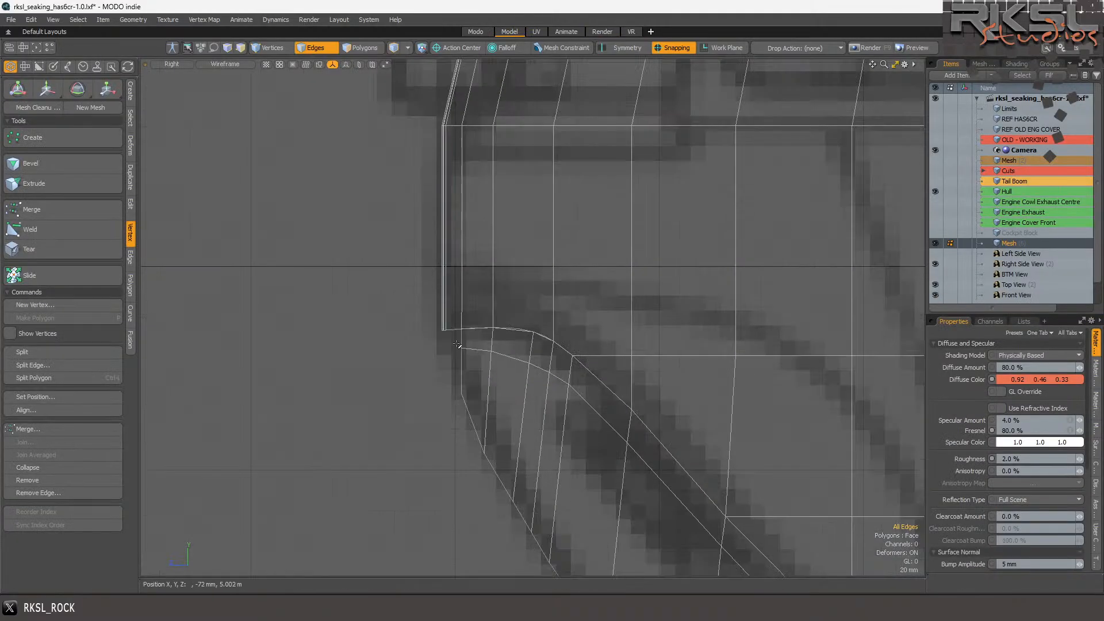
pyautogui.click(436, 320)
pyautogui.keyDown('shift'); pyautogui.click(437, 393); pyautogui.keyUp('shift')
pyautogui.scroll(3, 360, 320)
pyautogui.press('2')
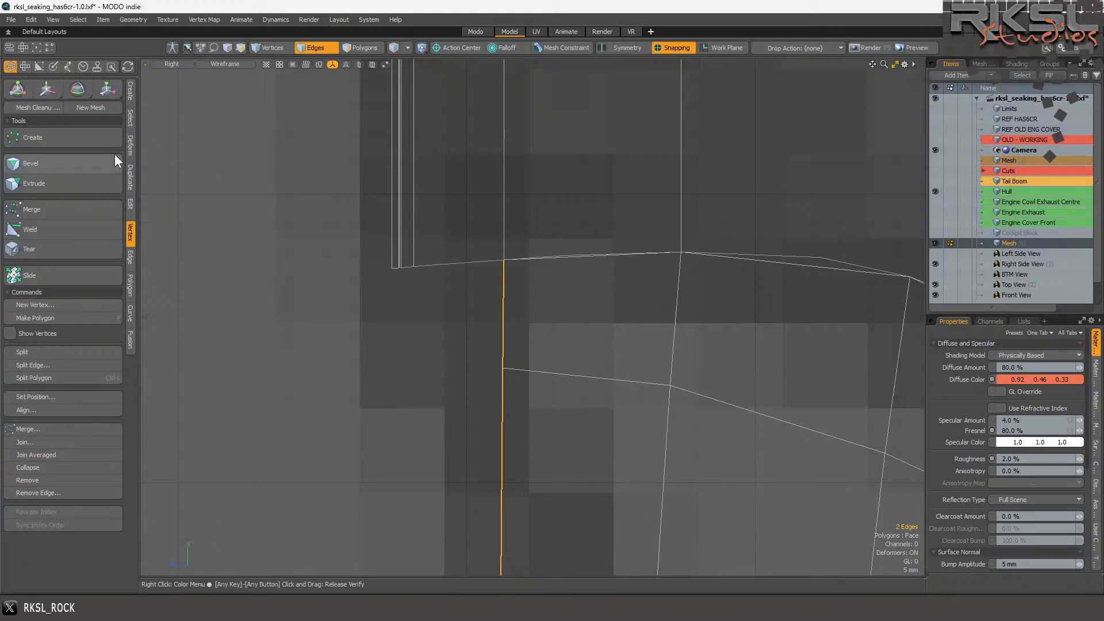
pyautogui.click(130, 257)
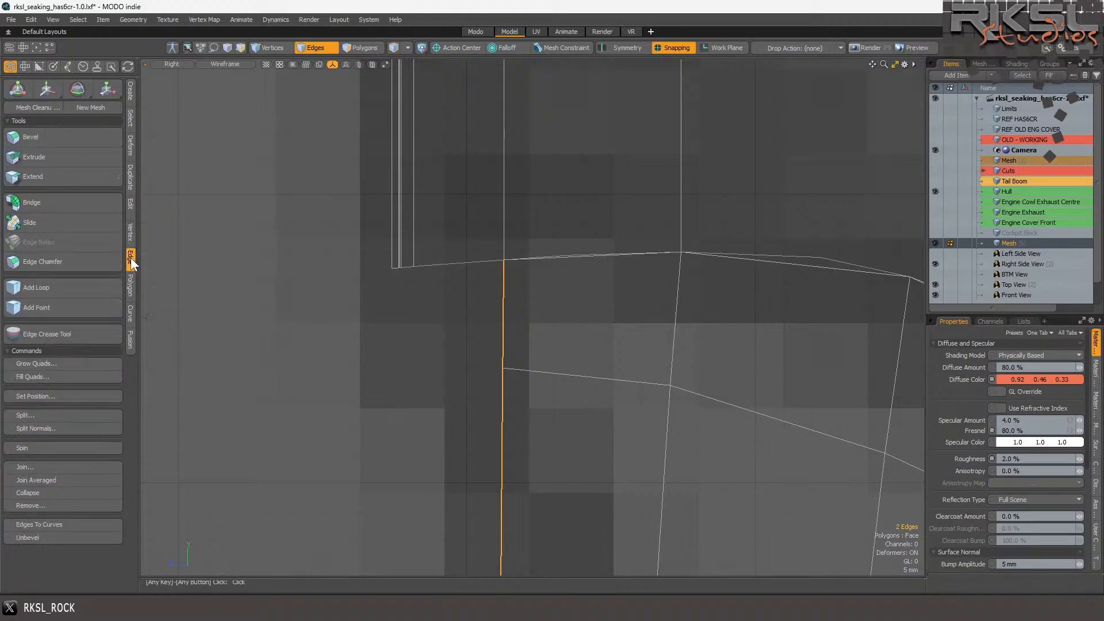
pyautogui.click(33, 174)
pyautogui.moveTo(369, 247); pyautogui.dragTo(414, 268)
pyautogui.scroll(4, 494, 254)
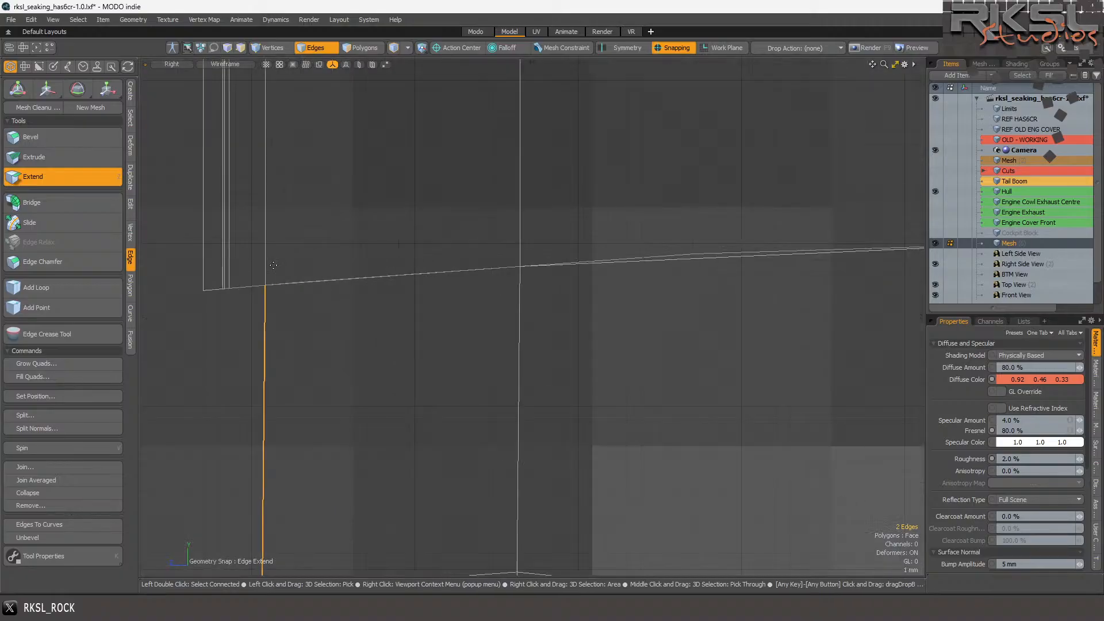
pyautogui.press('space')
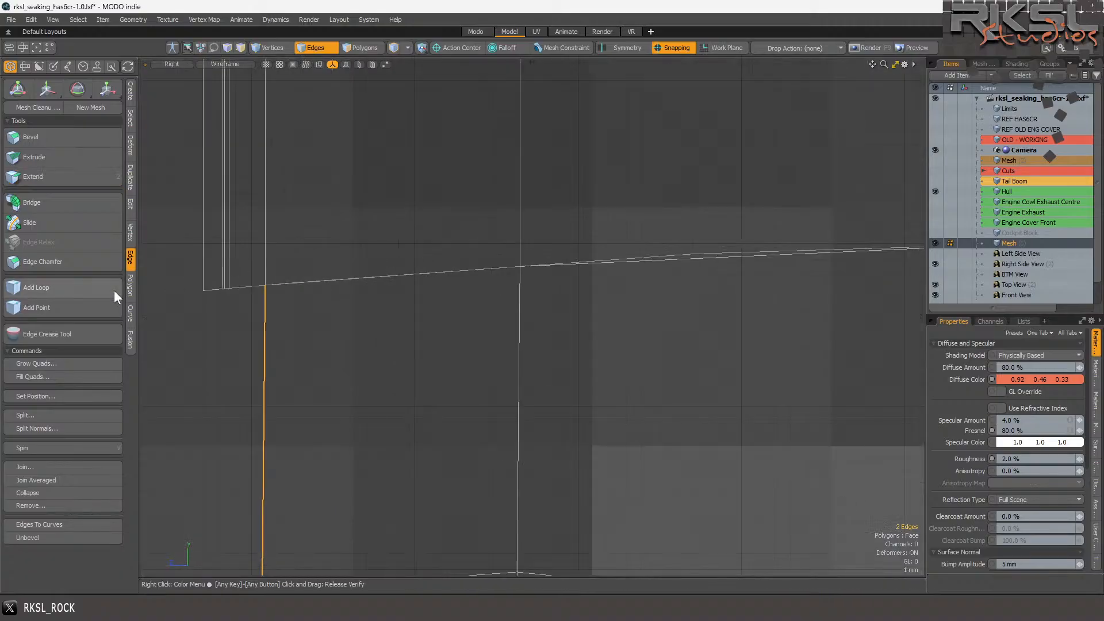
# - In the perspective view, scale the two extended edges down about the vertex where they meet the hull rim
pyautogui.click(172, 66)
pyautogui.click(173, 84)
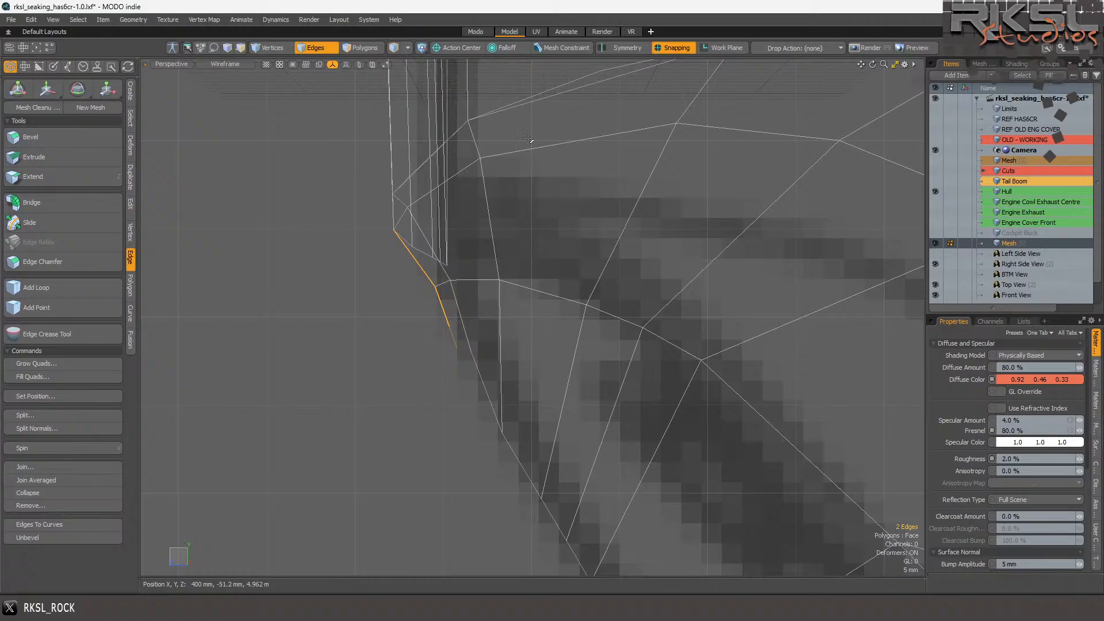
pyautogui.moveTo(872, 64); pyautogui.dragTo(914, 70)
pyautogui.scroll(-2, 649, 190)
pyautogui.scroll(3, 368, 201)
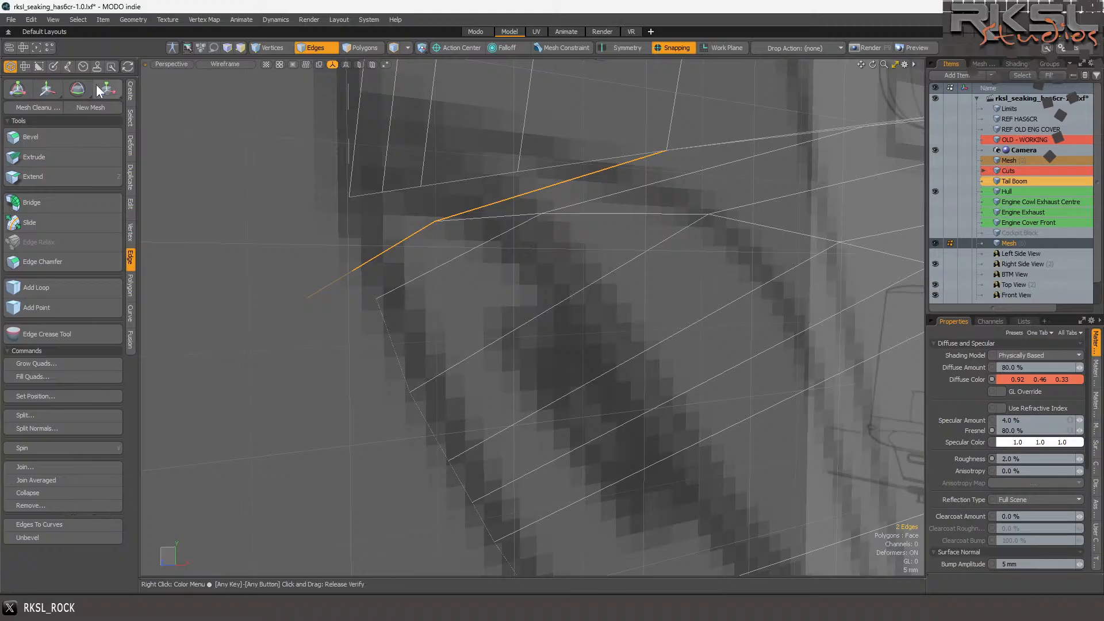
pyautogui.press('y')
pyautogui.click(673, 151)
pyautogui.moveTo(667, 153); pyautogui.dragTo(632, 153)
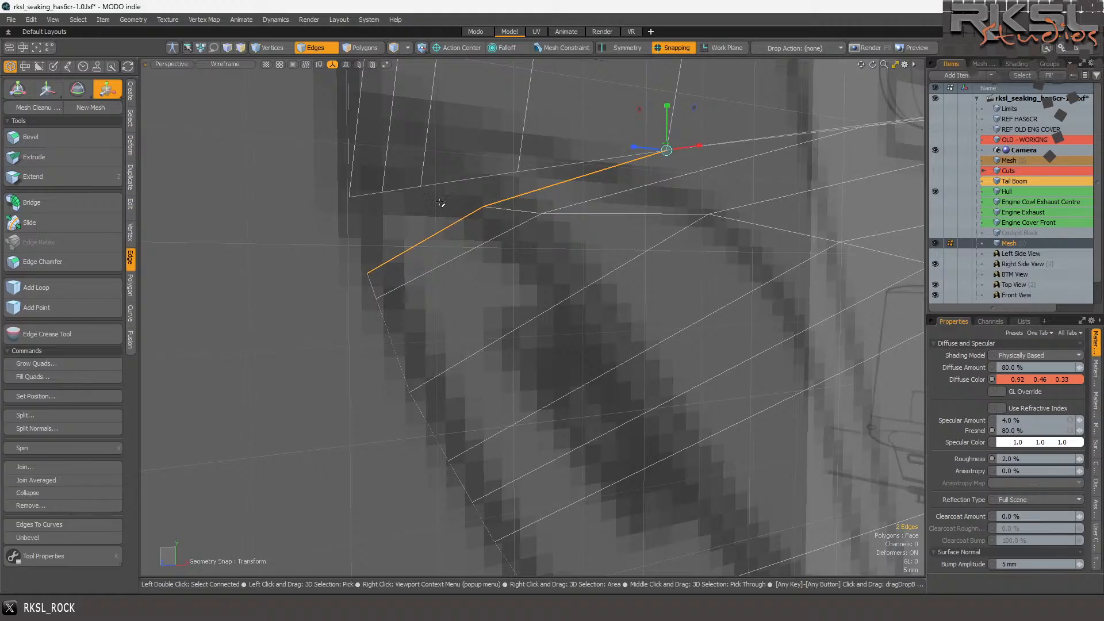
pyautogui.press('space')
pyautogui.click(364, 214)
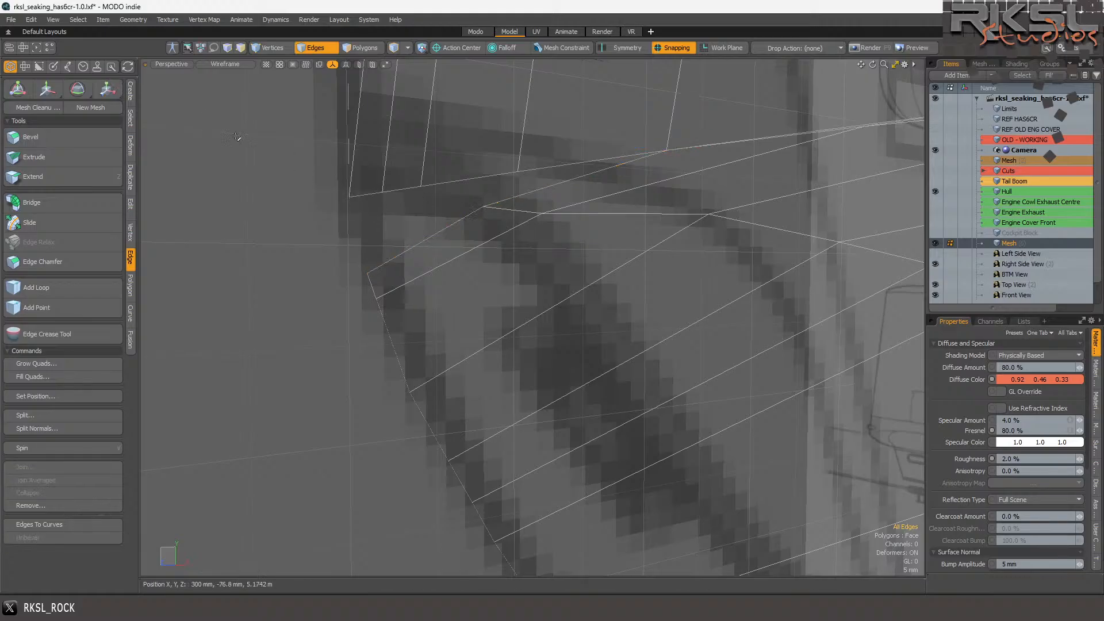
# - Draw two triangular Pen polygons joining the hull's front lower rim to the outer tip of the extended strip
pyautogui.click(130, 91)
pyautogui.click(104, 193)
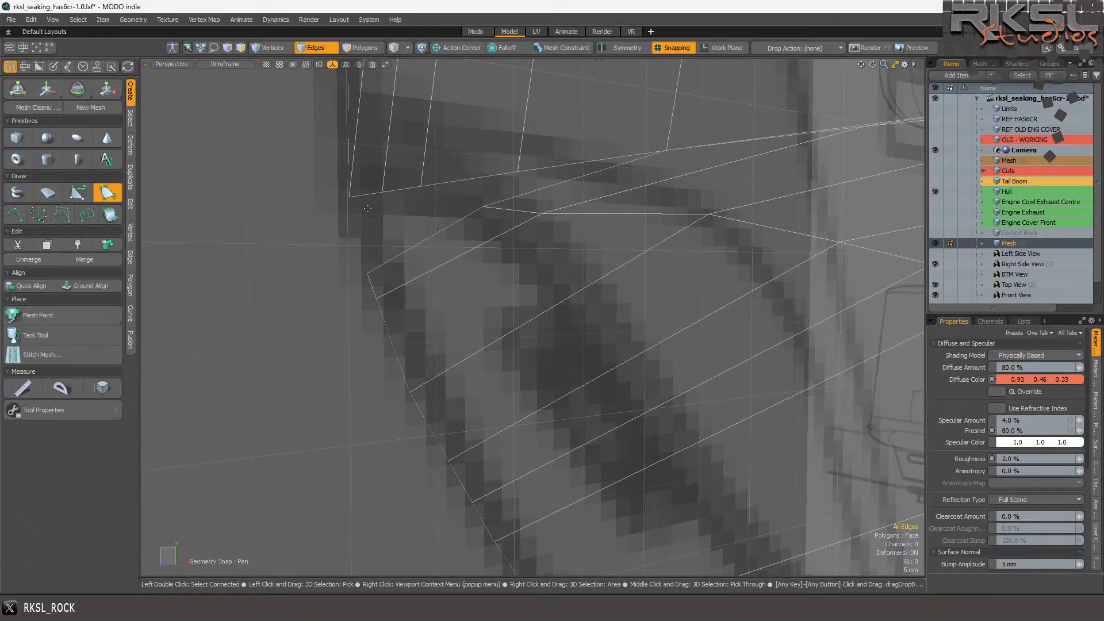
pyautogui.click(383, 192)
pyautogui.press('space')
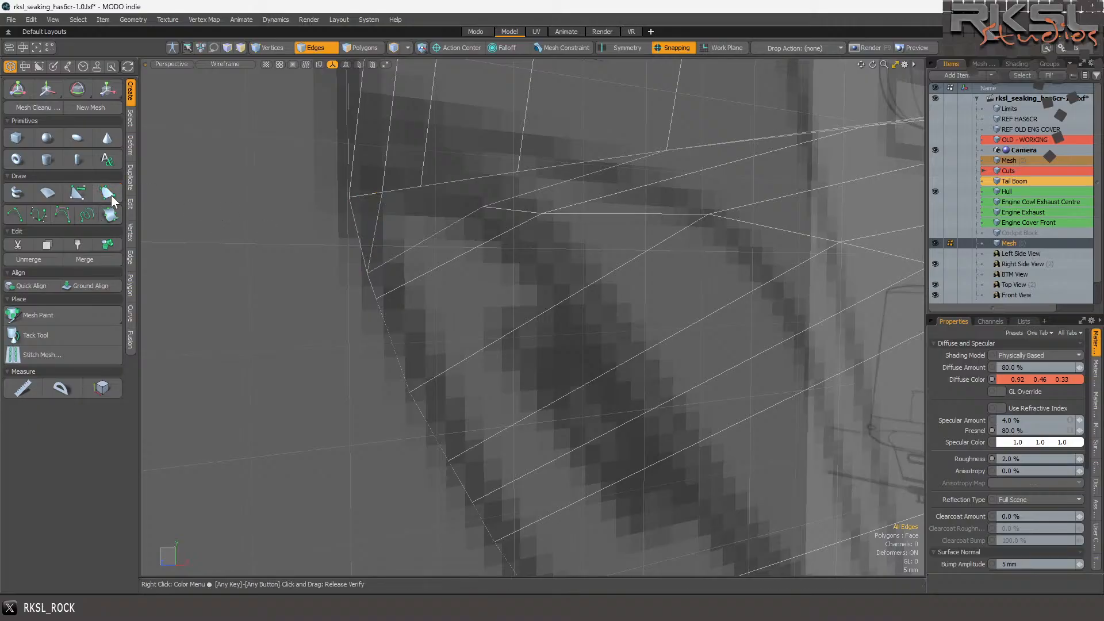
pyautogui.click(109, 199)
pyautogui.click(382, 192)
pyautogui.click(420, 187)
pyautogui.press('space')
# - In polygon mode, fill the remaining gap between the hull rim and the extended strip with triangular Pen polygons
pyautogui.click(107, 192)
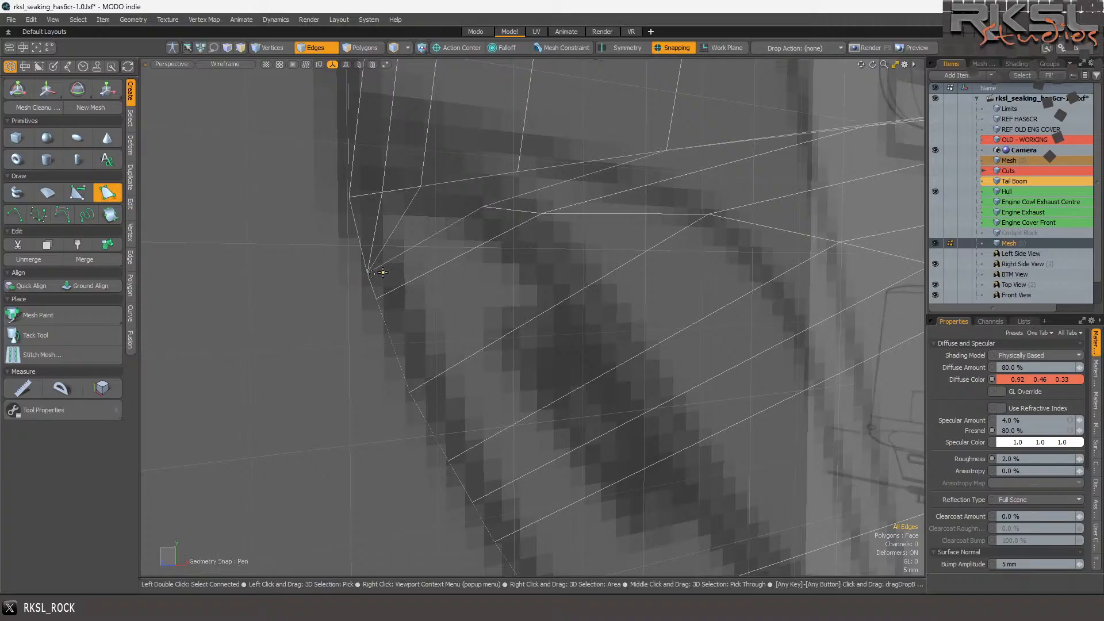
pyautogui.press('ctrl')
pyautogui.press('3')
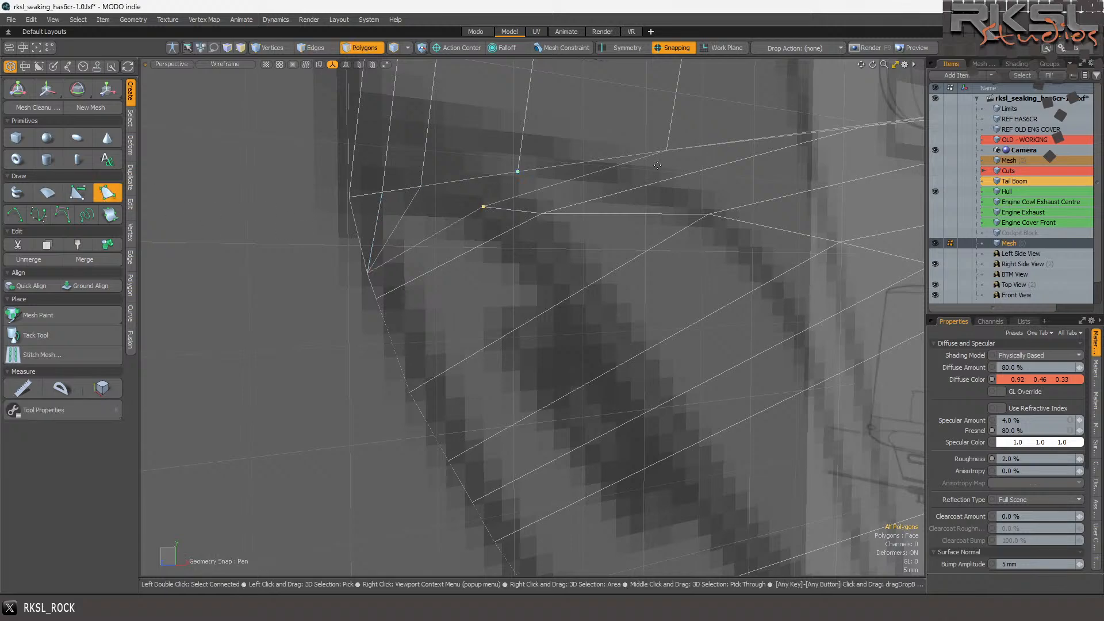
pyautogui.click(107, 194)
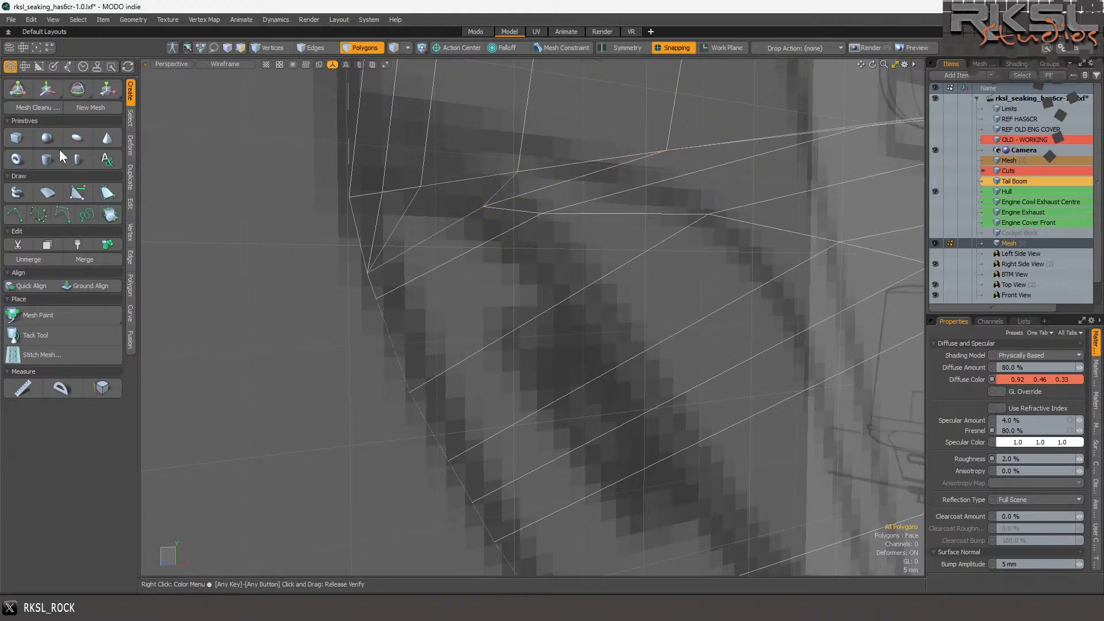
pyautogui.click(107, 194)
pyautogui.click(420, 186)
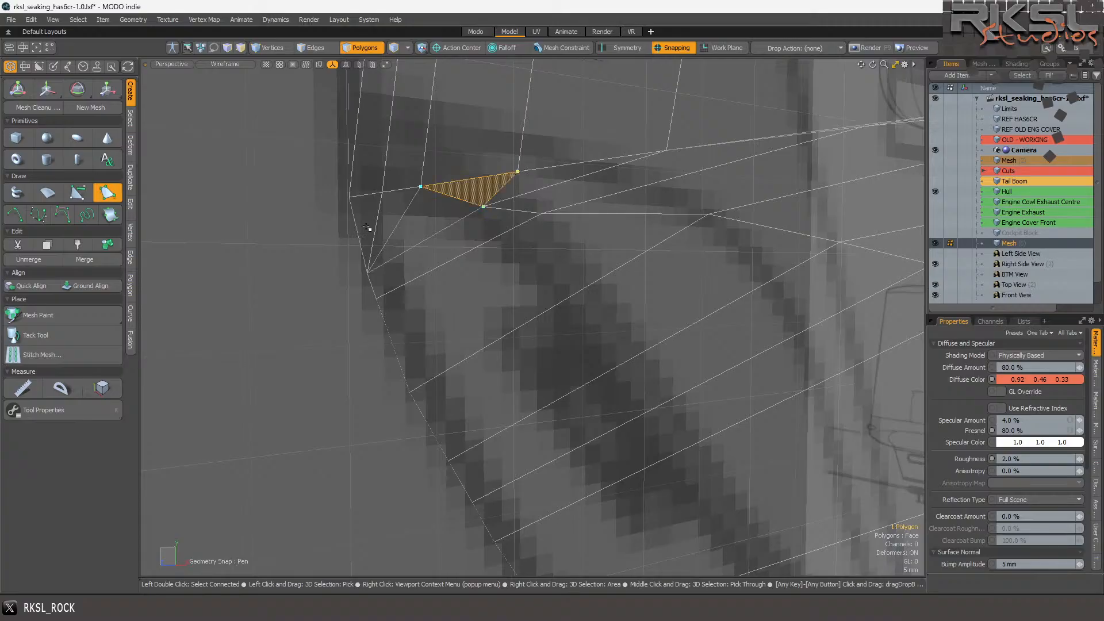
pyautogui.press('space')
pyautogui.click(109, 193)
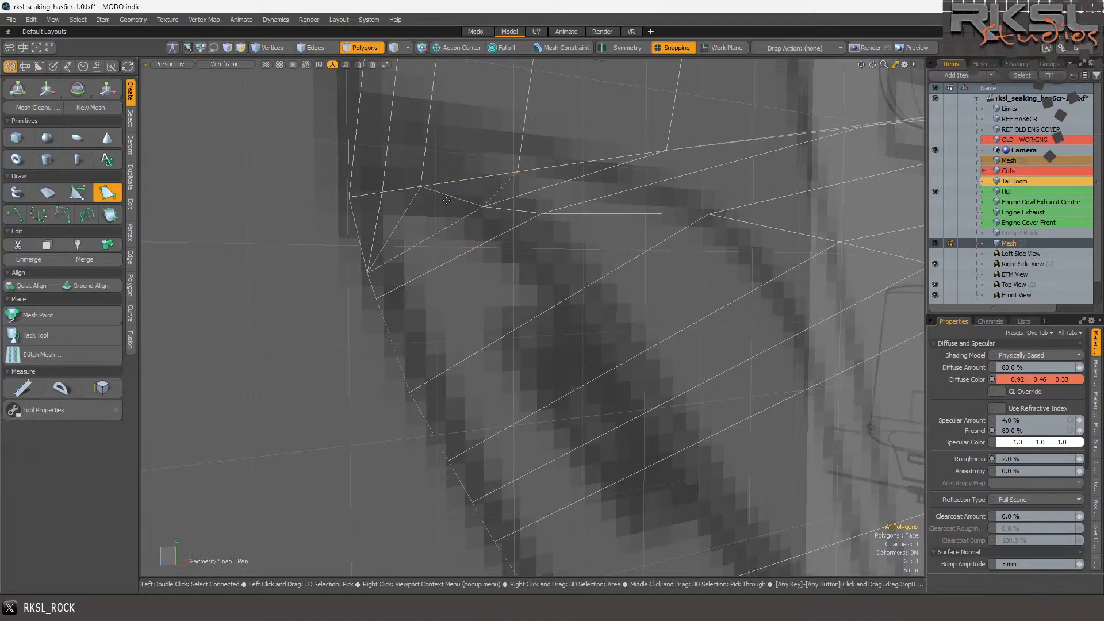
pyautogui.click(422, 187)
pyautogui.click(493, 216)
pyautogui.press('space')
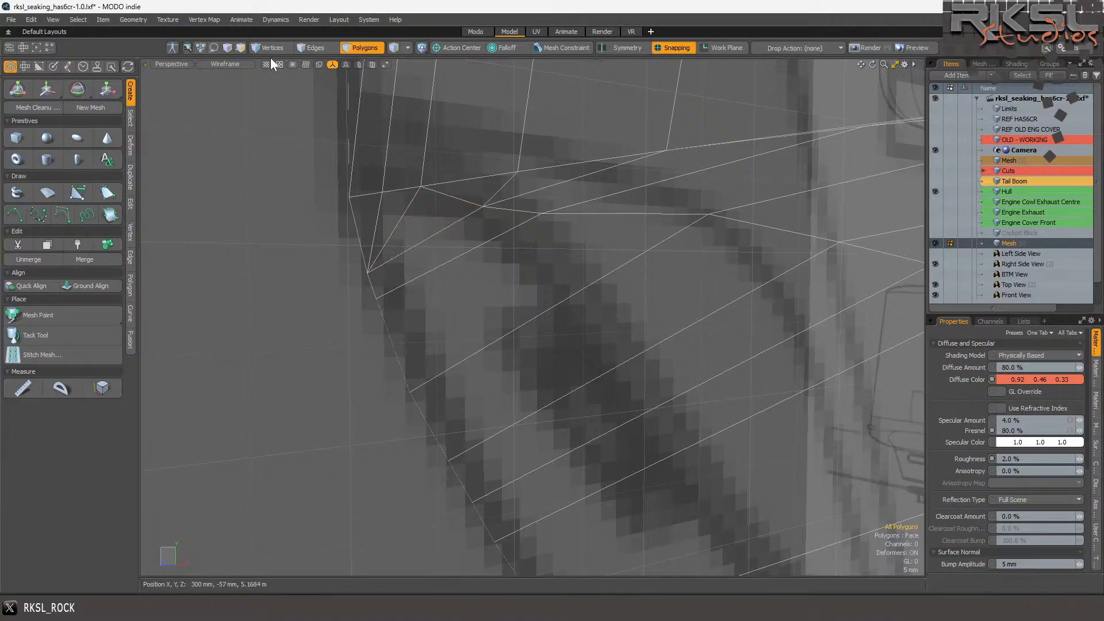
# - Display the perspective viewport with Default shading around the filled nose gap
pyautogui.click(234, 65)
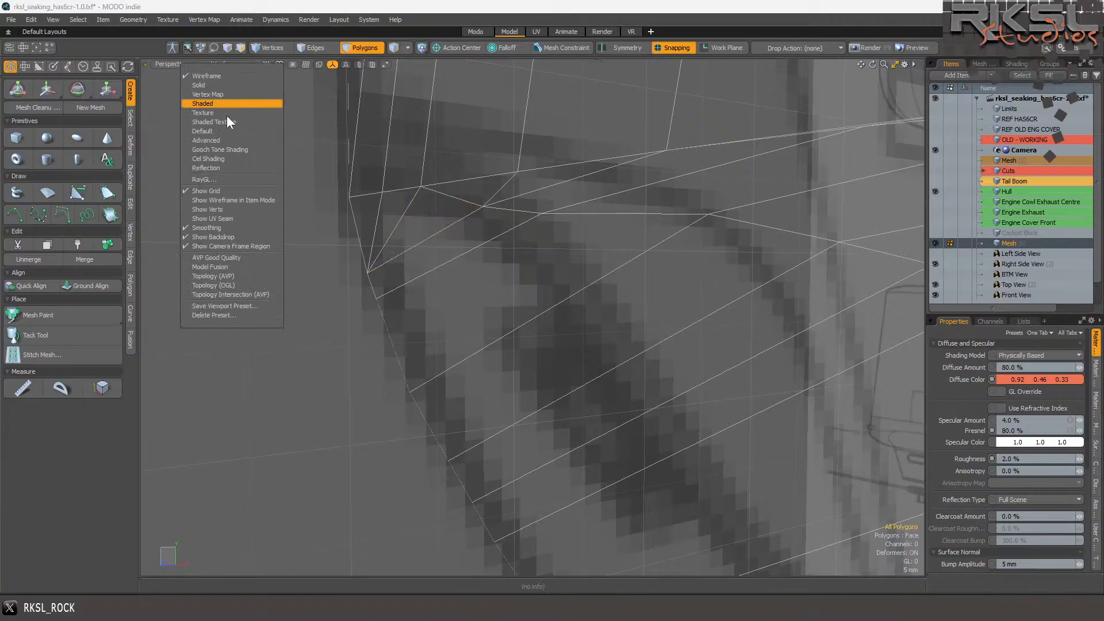
pyautogui.click(223, 131)
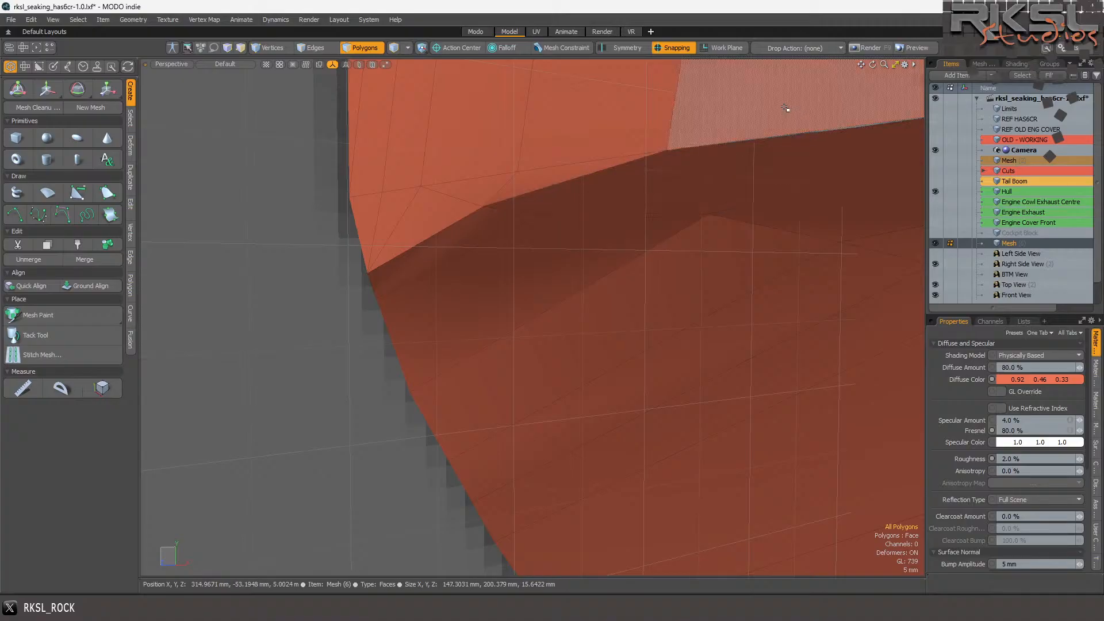
pyautogui.moveTo(872, 65)
pyautogui.mouseDown()
pyautogui.moveTo(931, 69)
pyautogui.moveTo(874, 72)
pyautogui.mouseUp()
pyautogui.scroll(-2, 469, 358)
pyautogui.scroll(3, 468, 358)
# - Select pairs of polygons on the lower nose strip to examine the surface beside the remaining gap
pyautogui.click(515, 305)
pyautogui.keyDown('shift'); pyautogui.click(520, 257); pyautogui.keyUp('shift')
pyautogui.scroll(-4, 511, 251)
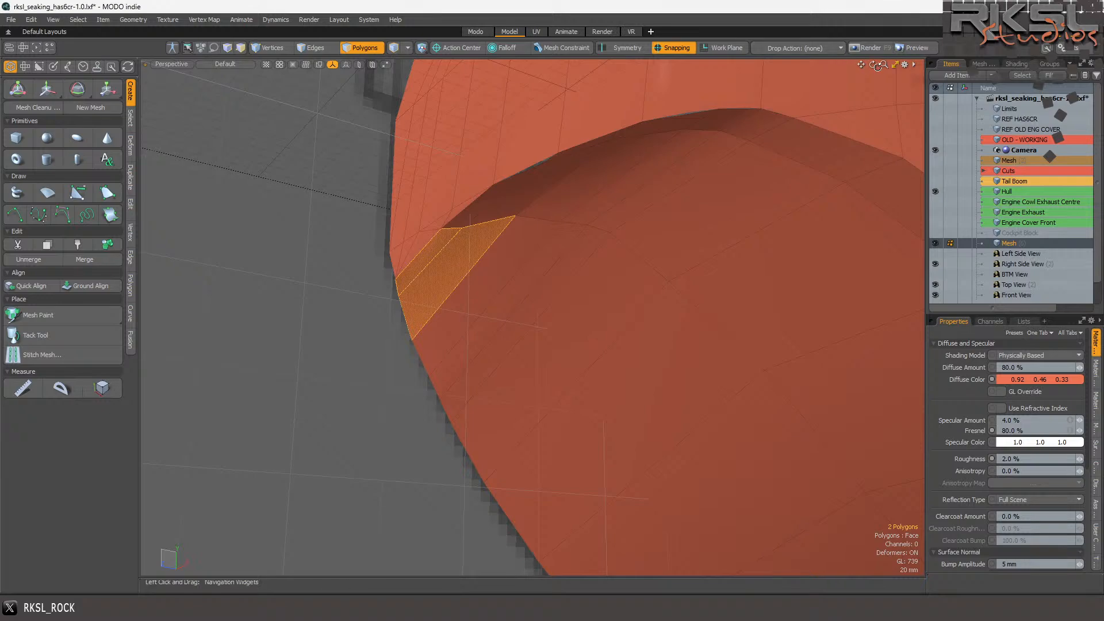
pyautogui.moveTo(874, 65)
pyautogui.mouseDown()
pyautogui.moveTo(879, 132)
pyautogui.moveTo(876, 65)
pyautogui.mouseUp()
pyautogui.scroll(4, 519, 238)
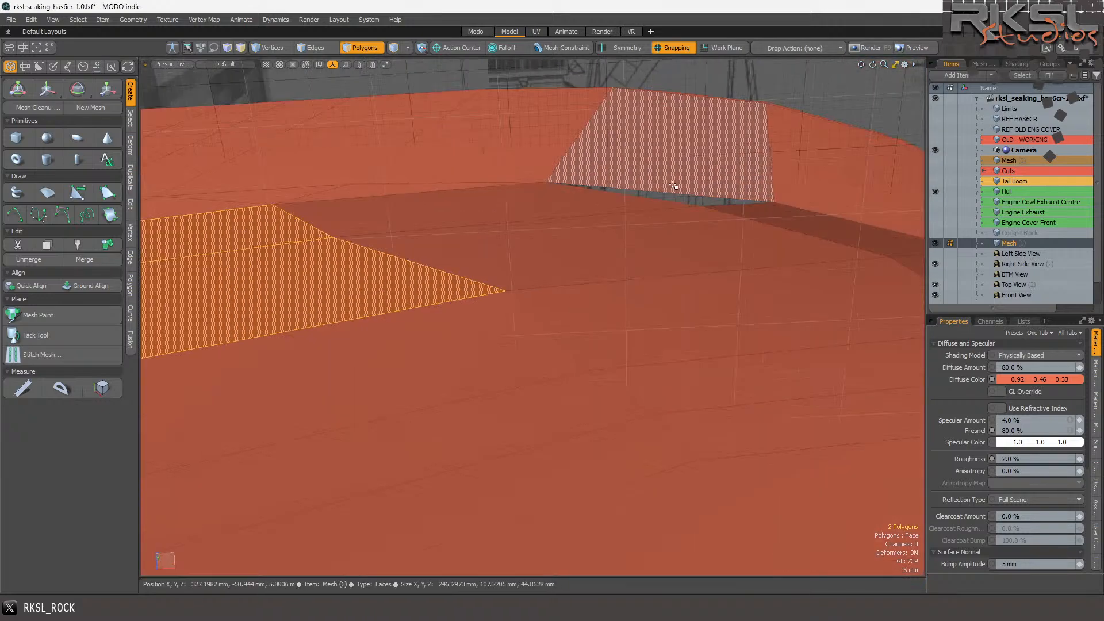
pyautogui.click(688, 207)
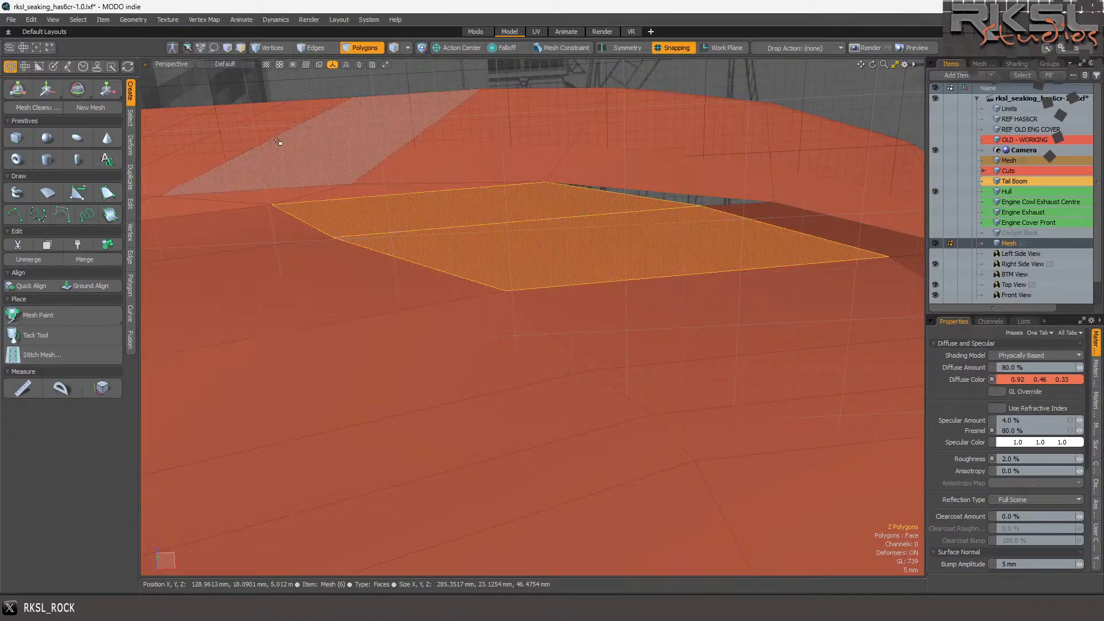
# - Shorten the first cross edge behind the strip's front by scaling it about its inboard vertex
pyautogui.click(310, 48)
pyautogui.click(456, 228)
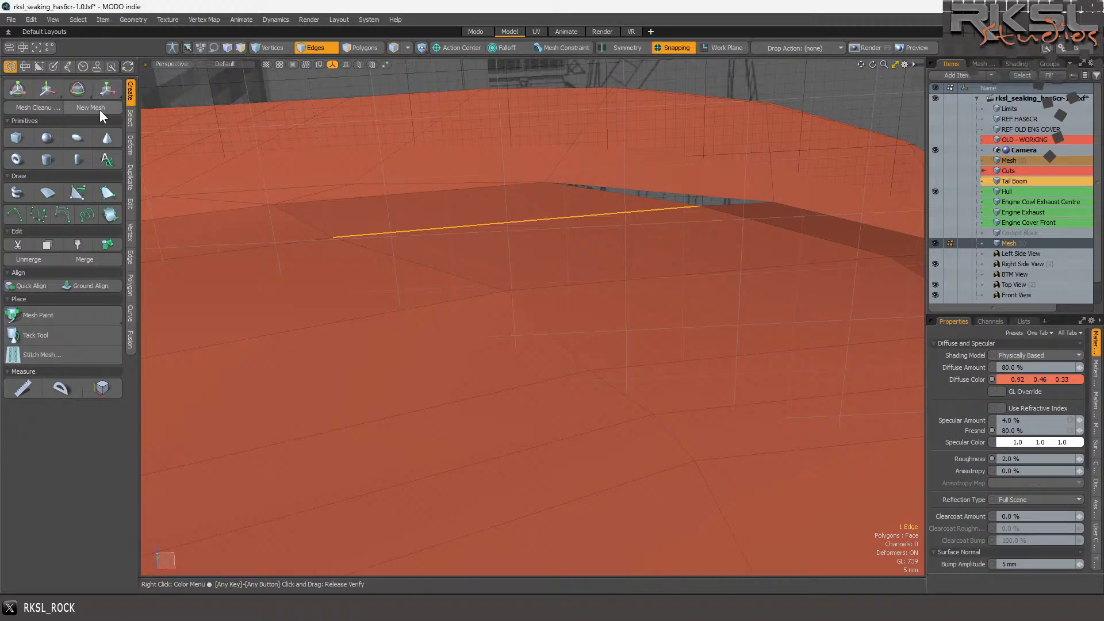
pyautogui.click(108, 90)
pyautogui.click(333, 238)
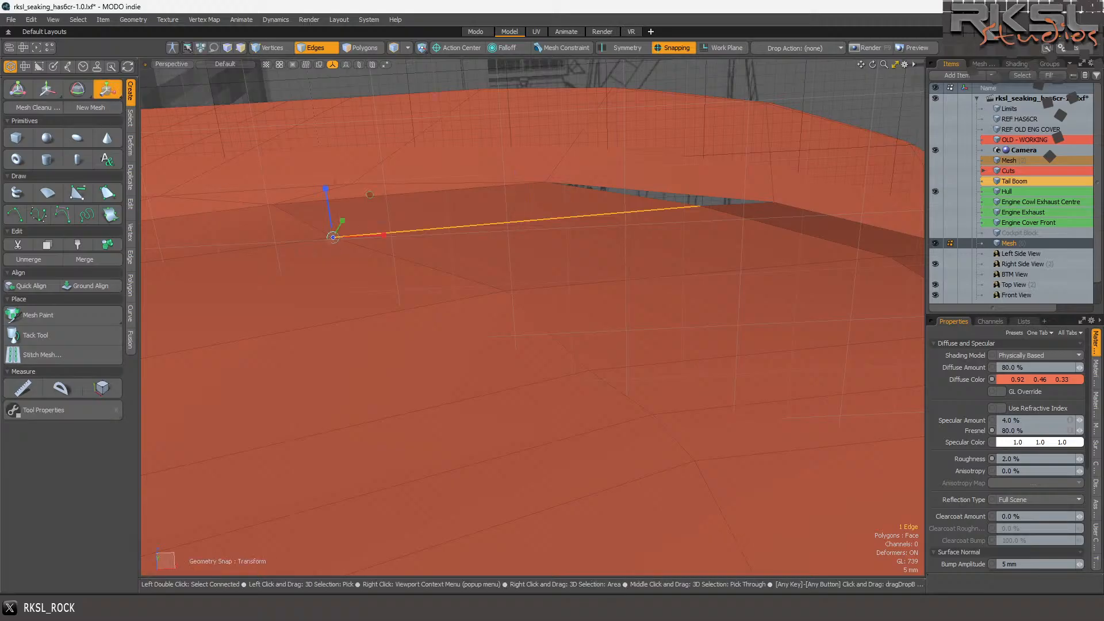
pyautogui.moveTo(383, 234)
pyautogui.mouseDown()
pyautogui.moveTo(372, 235)
pyautogui.moveTo(382, 234)
pyautogui.mouseUp()
pyautogui.click(107, 90)
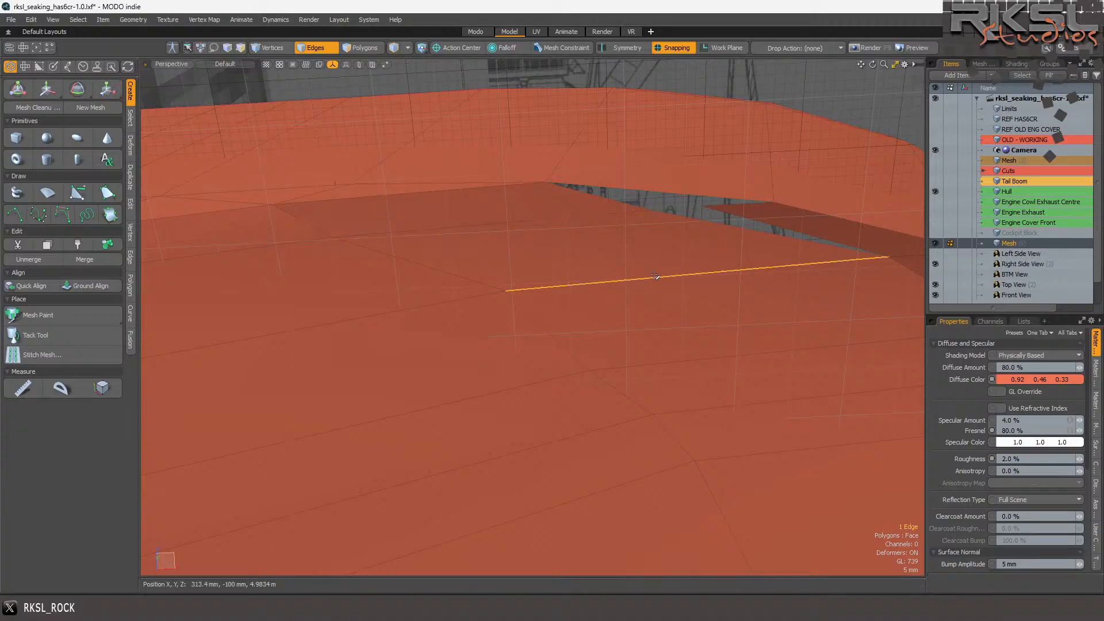
# - Shorten the next cross edge back on the lower strip by scaling it about its inboard vertex
pyautogui.click(107, 90)
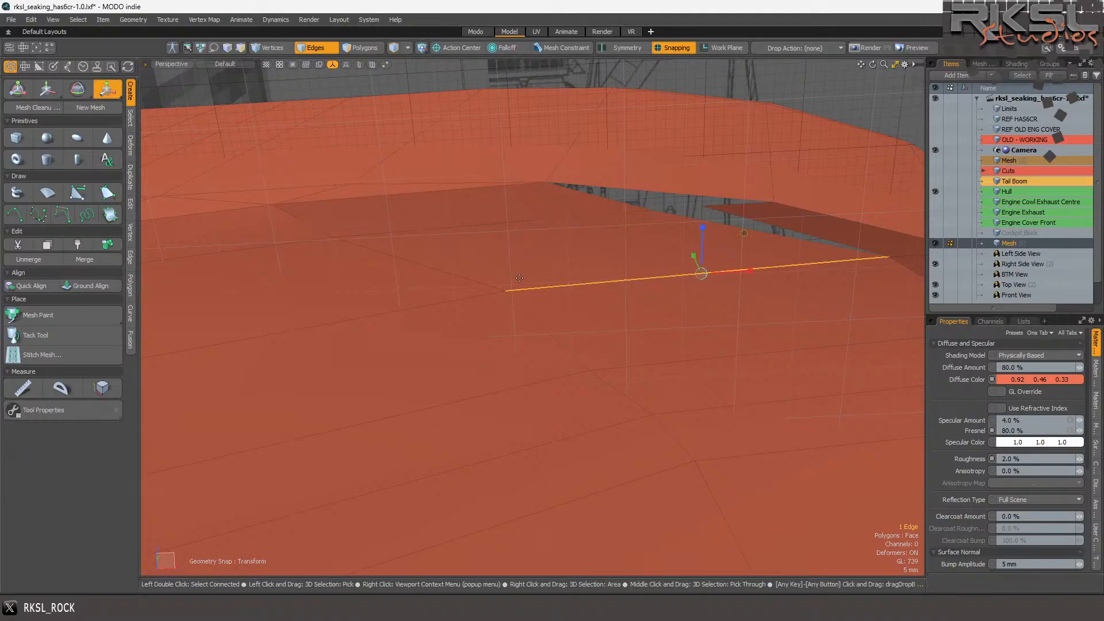
pyautogui.moveTo(506, 292); pyautogui.dragTo(501, 291)
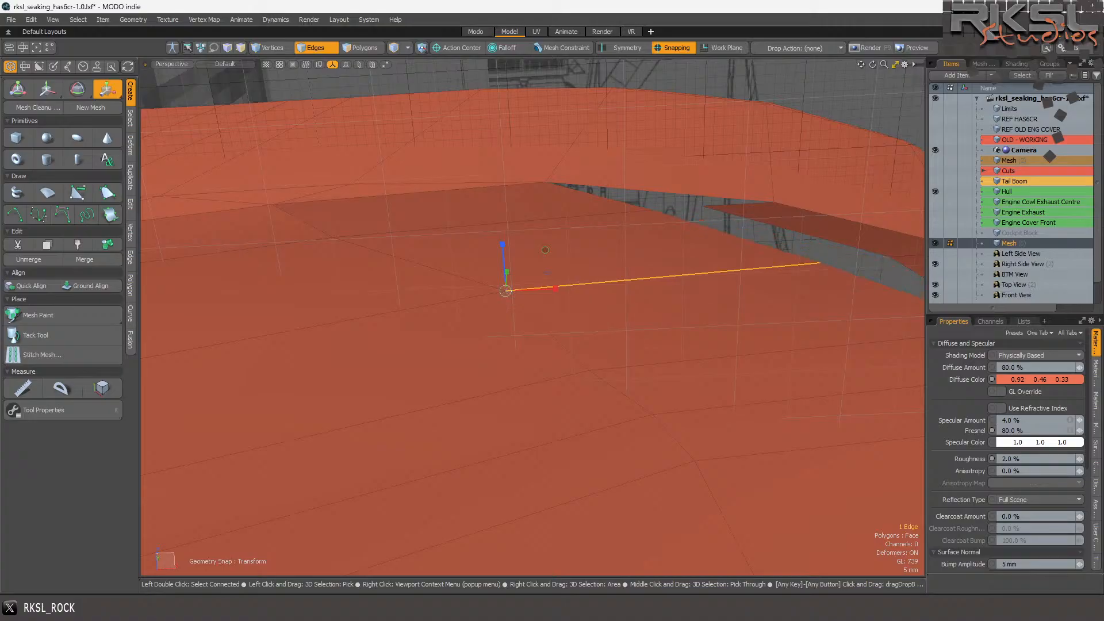
pyautogui.scroll(-4, 401, 180)
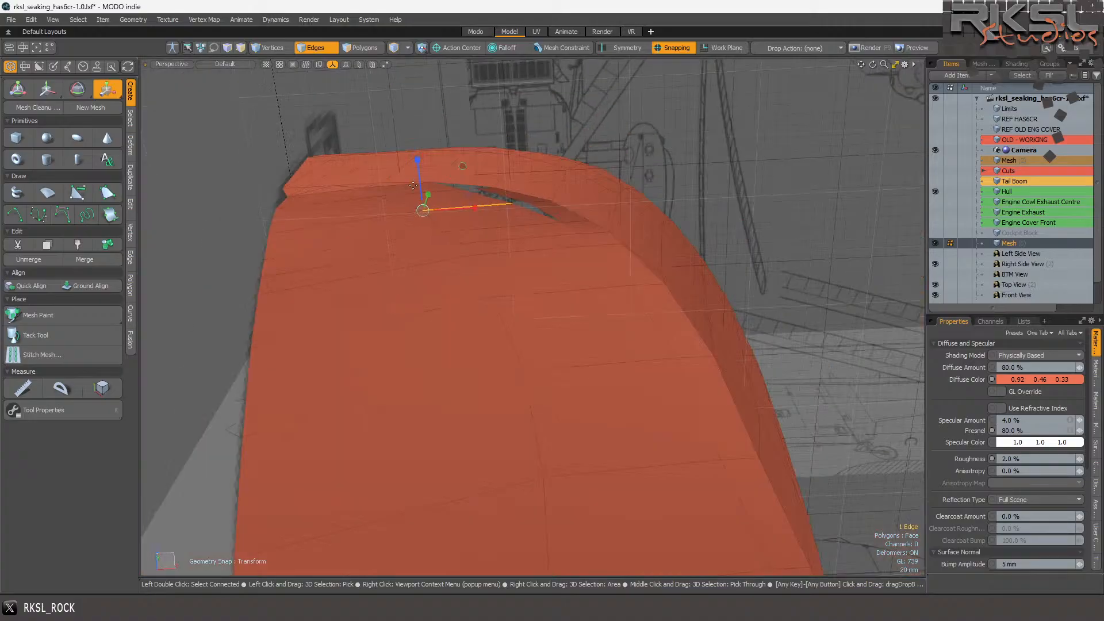
pyautogui.scroll(4, 543, 203)
pyautogui.press('space')
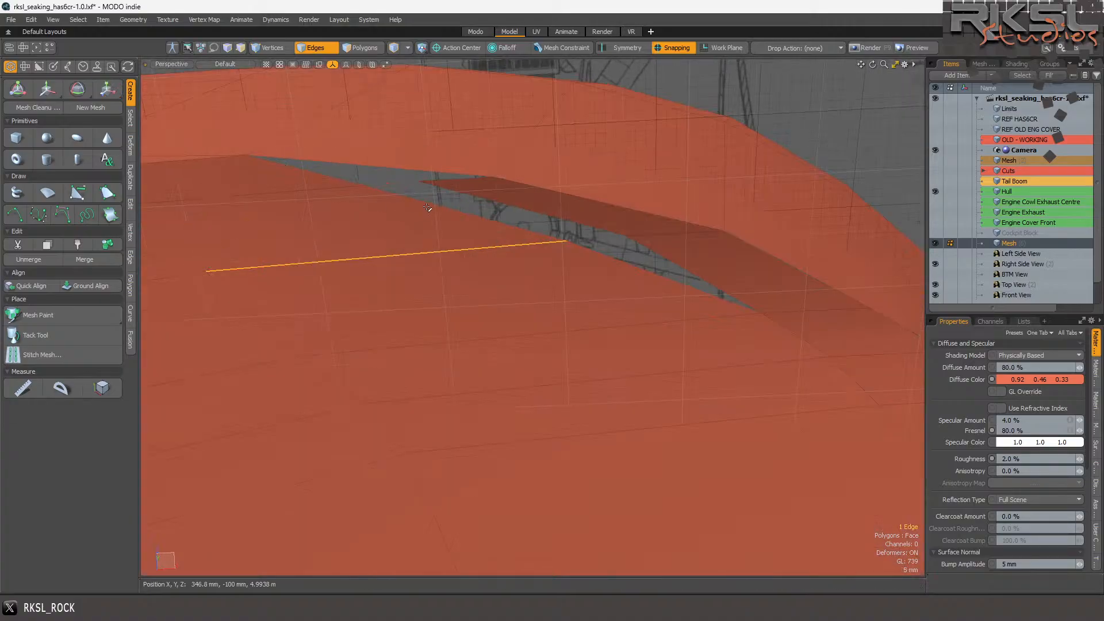
# - Join the front pair of facing vertices across the nose gap, without averaging them
pyautogui.click(269, 48)
pyautogui.click(417, 181)
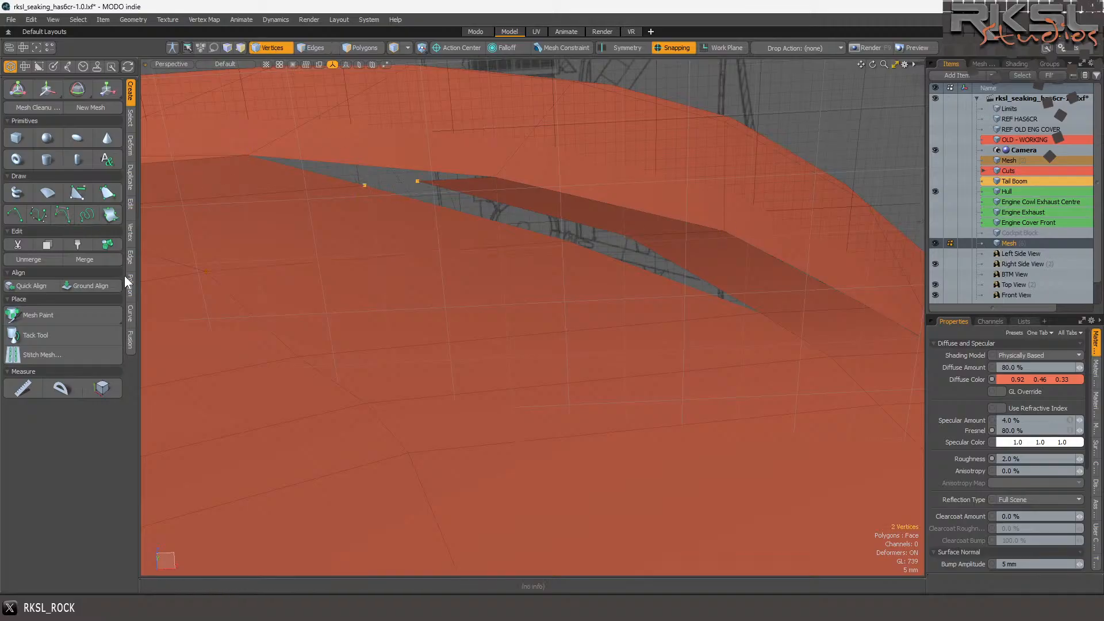
pyautogui.moveTo(136, 241); pyautogui.dragTo(134, 241)
pyautogui.click(128, 241)
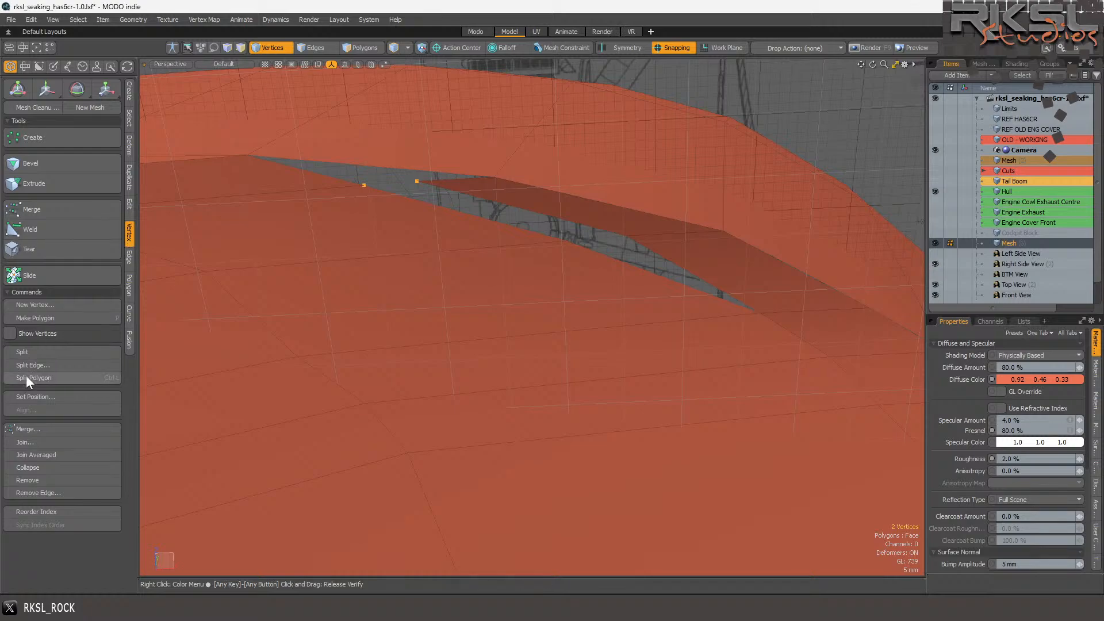
pyautogui.click(37, 442)
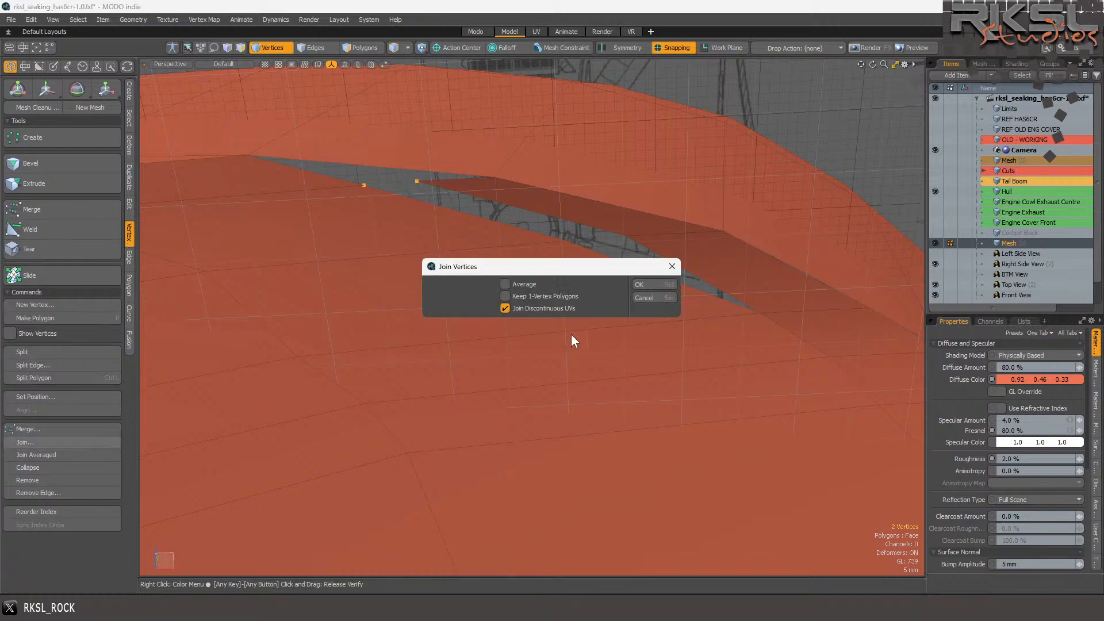
pyautogui.click(653, 283)
# - Join the next pair of facing vertices along the nose gap, again without averaging
pyautogui.press('2')
pyautogui.moveTo(654, 243)
pyautogui.mouseDown(button='right')
pyautogui.moveTo(594, 244)
pyautogui.moveTo(603, 252)
pyautogui.moveTo(611, 240)
pyautogui.moveTo(559, 222)
pyautogui.moveTo(562, 270)
pyautogui.mouseUp(button='right')
pyautogui.click(269, 48)
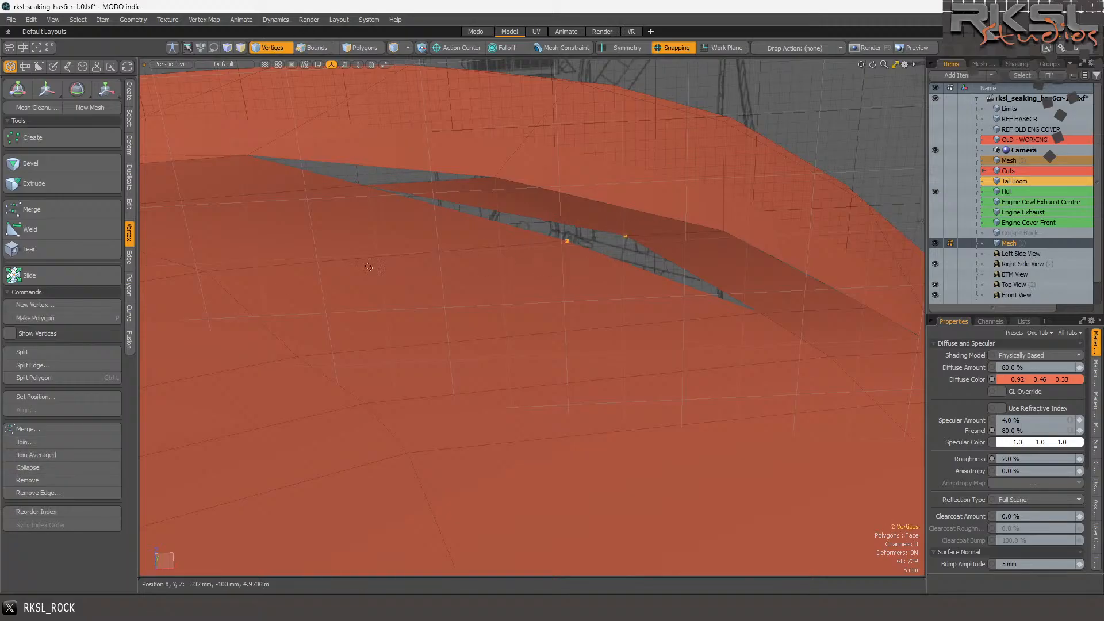
pyautogui.click(19, 446)
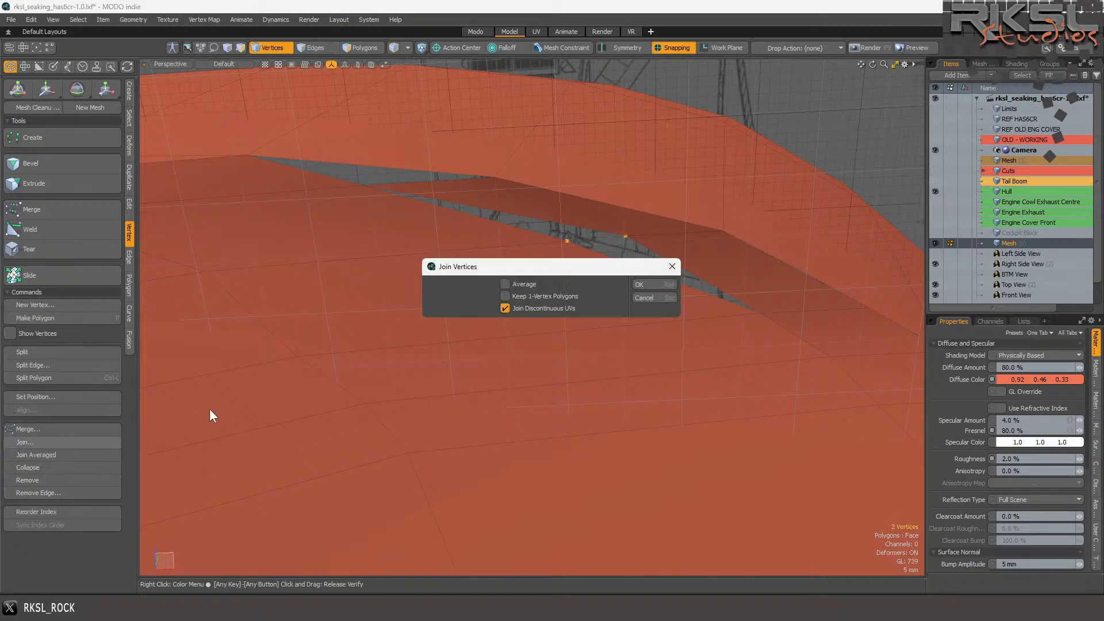
pyautogui.click(638, 286)
pyautogui.scroll(-5, 671, 298)
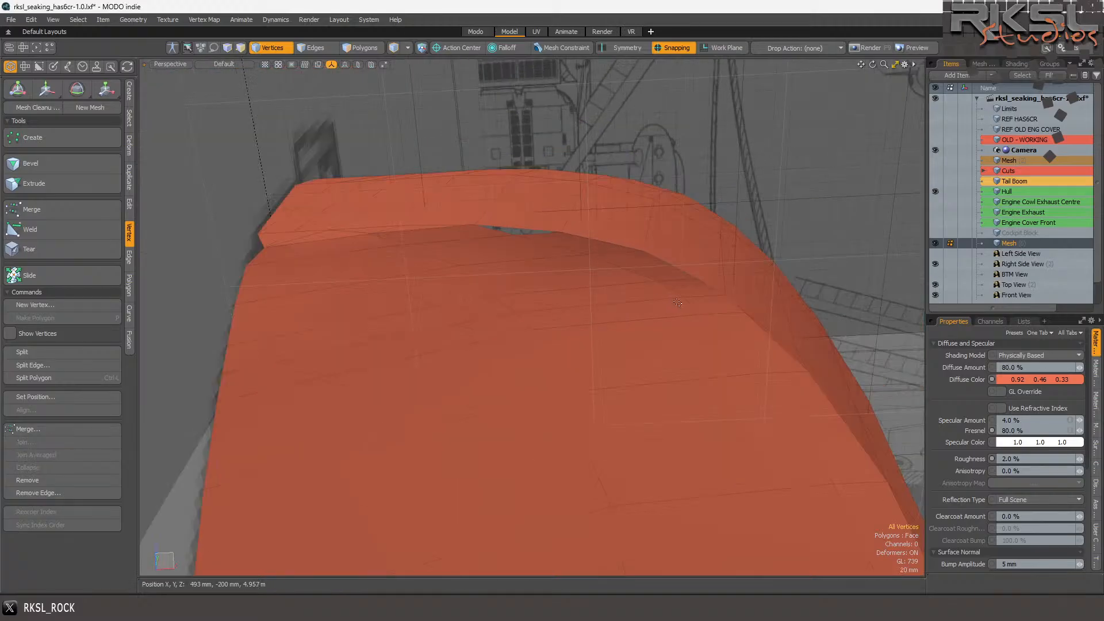
pyautogui.scroll(2, 688, 305)
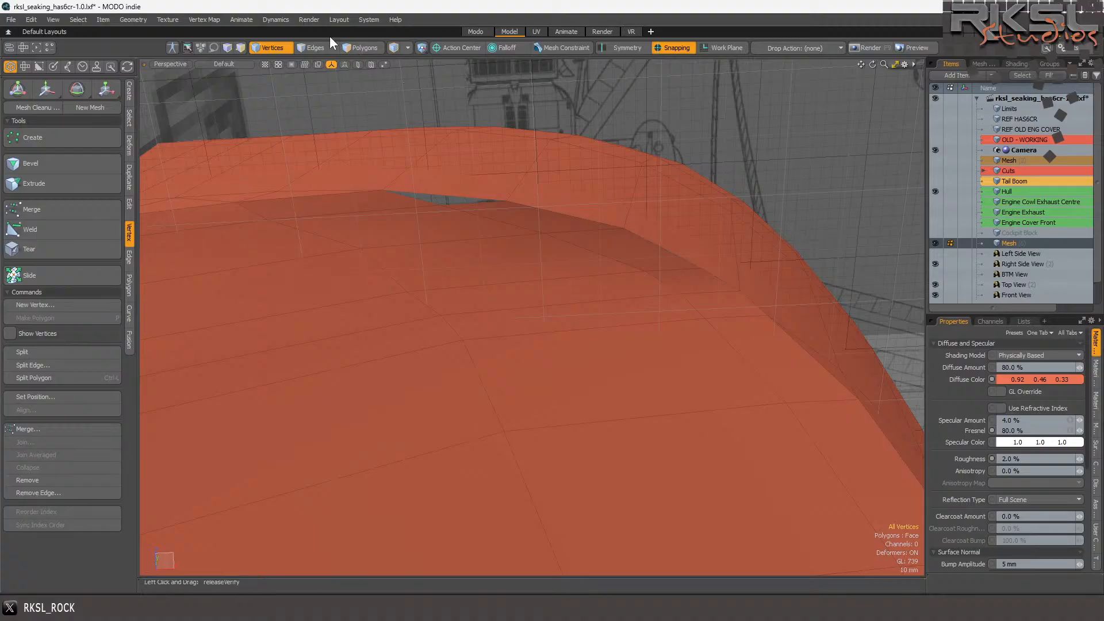
# - Show the hull in the Bottom view and frame the underside of the nose
pyautogui.click(177, 63)
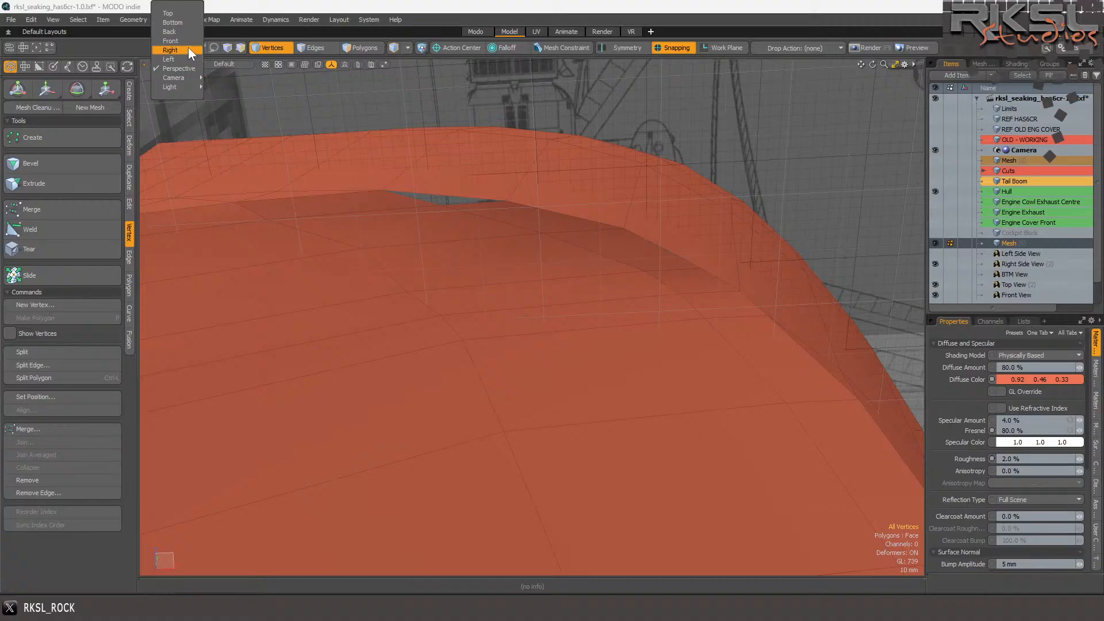
pyautogui.moveTo(170, 87)
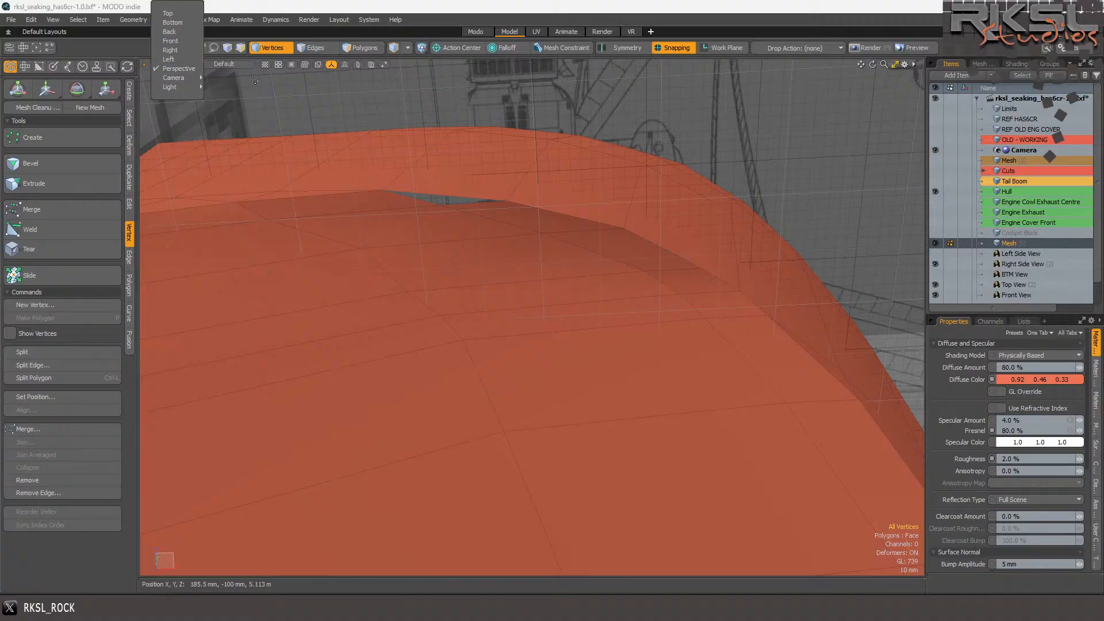
pyautogui.click(174, 22)
pyautogui.scroll(2, 345, 218)
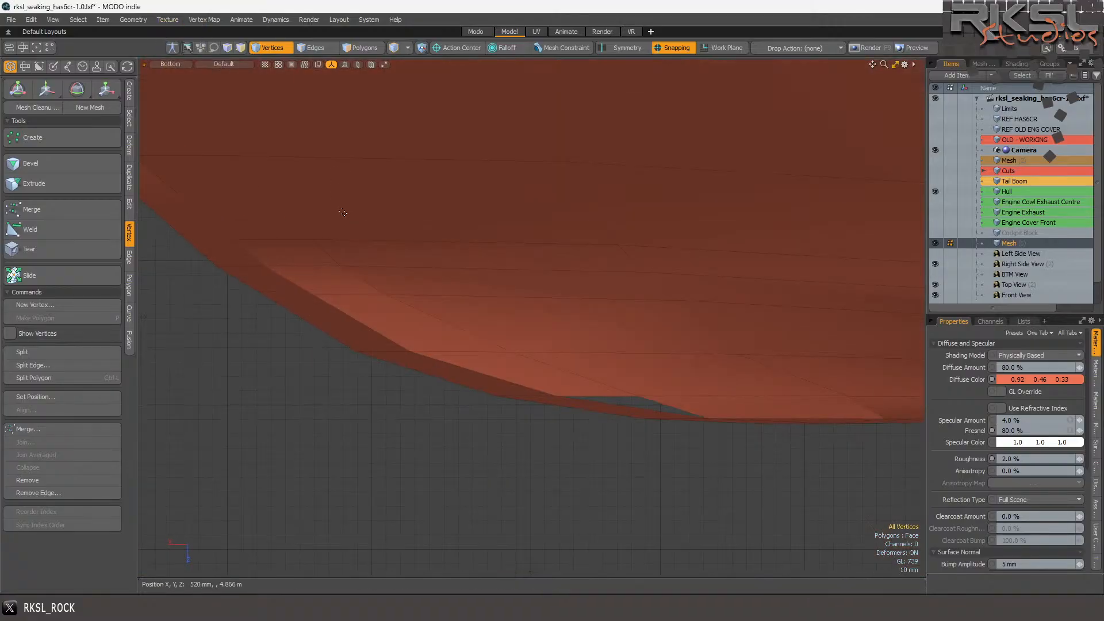
pyautogui.scroll(-4, 321, 219)
pyautogui.scroll(1, 333, 119)
pyautogui.scroll(-4, 330, 193)
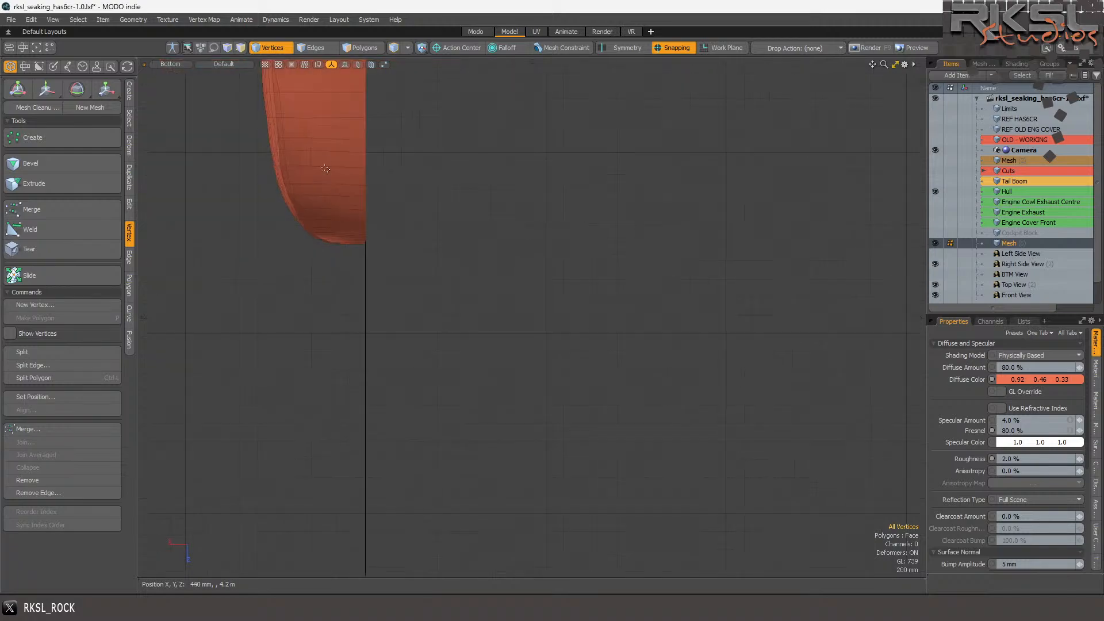
pyautogui.scroll(3, 334, 145)
pyautogui.scroll(-2, 306, 169)
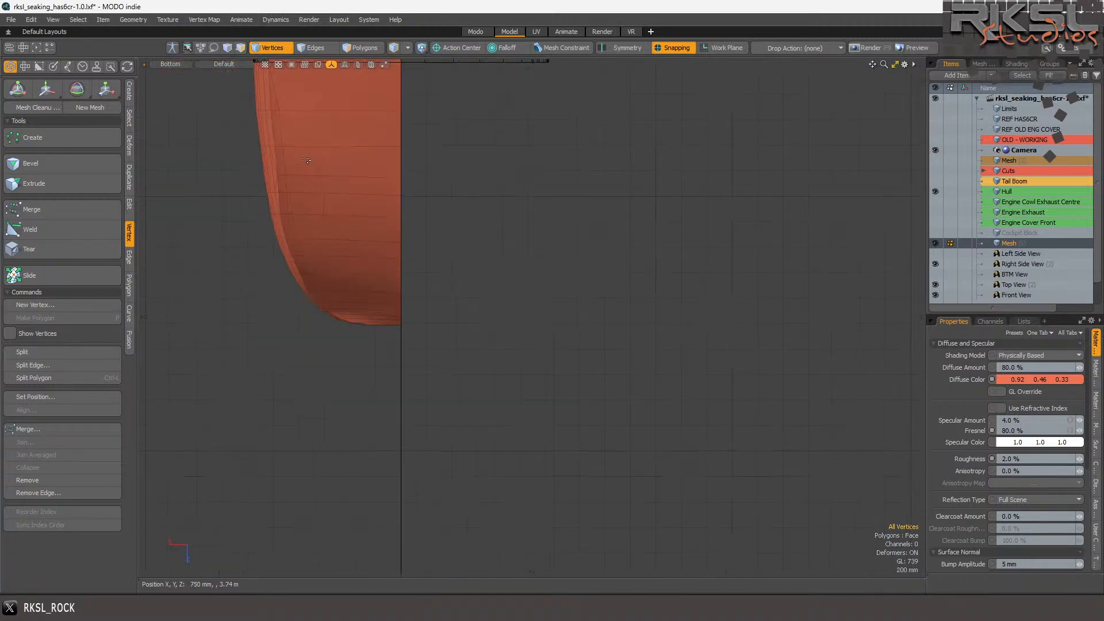
pyautogui.scroll(2, 312, 99)
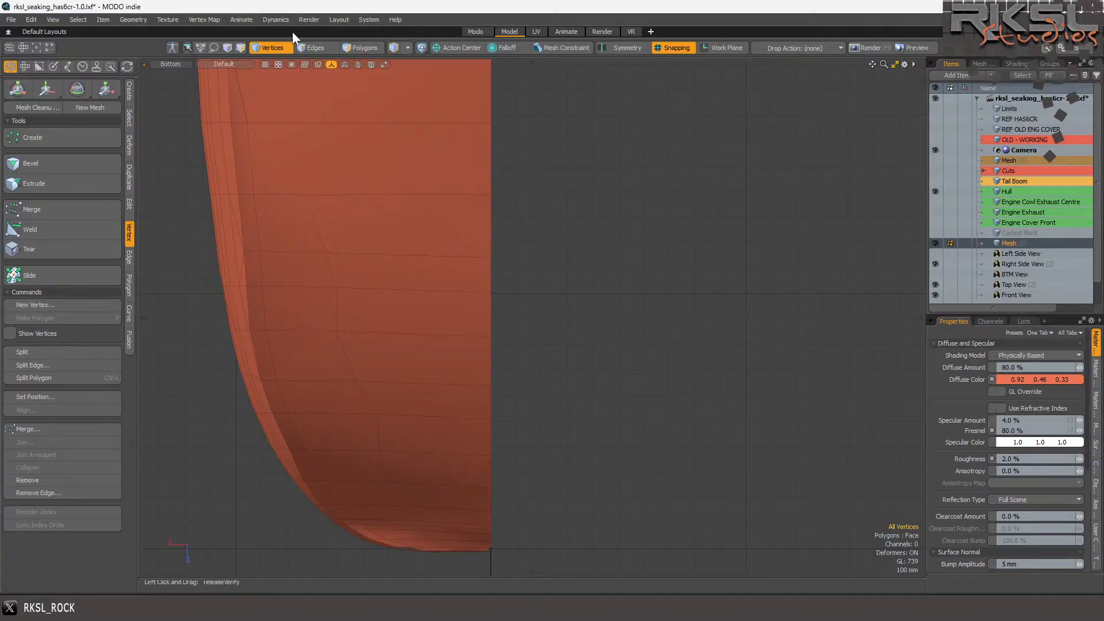
# - Shorten the outer cross edge at the rear of the nose curve by scaling it about its outboard vertex
pyautogui.click(313, 48)
pyautogui.click(290, 196)
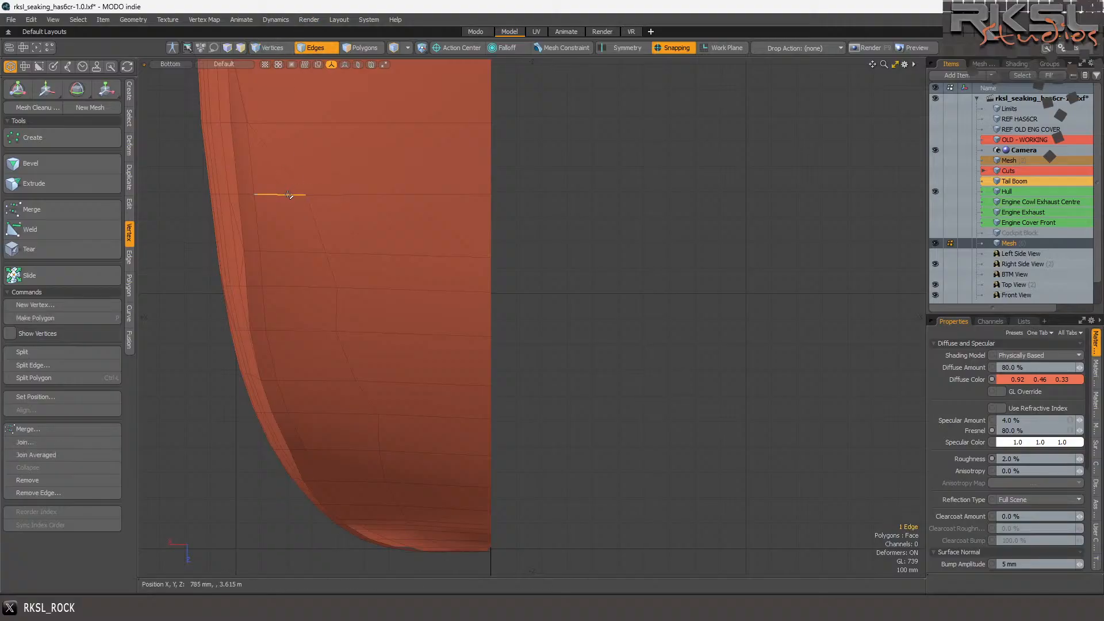
pyautogui.press('w')
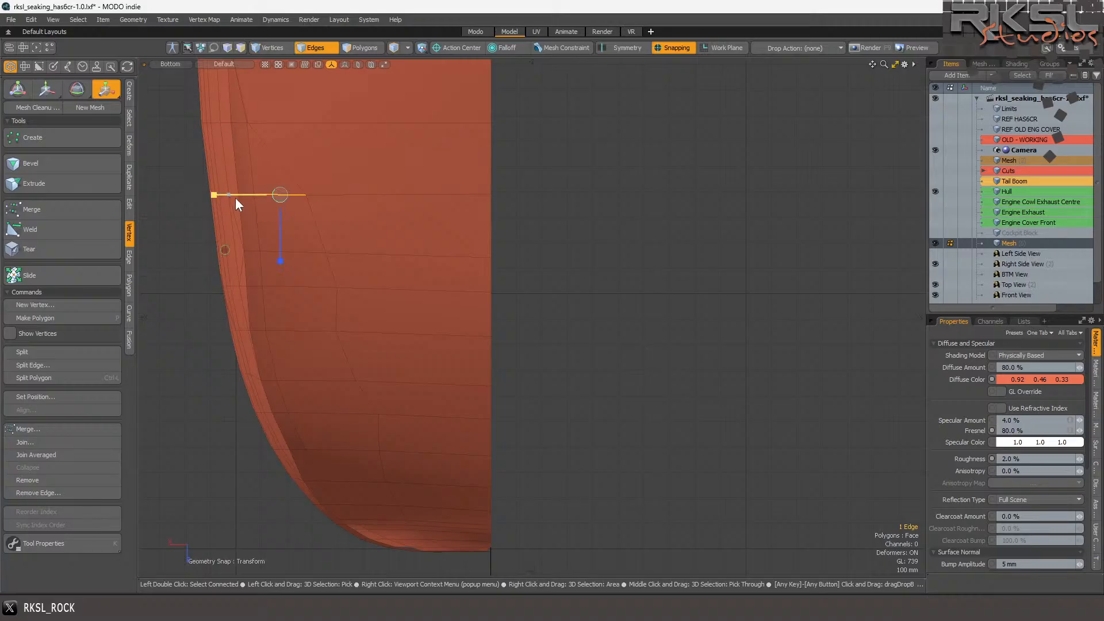
pyautogui.click(254, 194)
pyautogui.press('space')
# - Shorten the next two outer cross edges towards the nose, scaling each about its outboard vertex
pyautogui.click(282, 251)
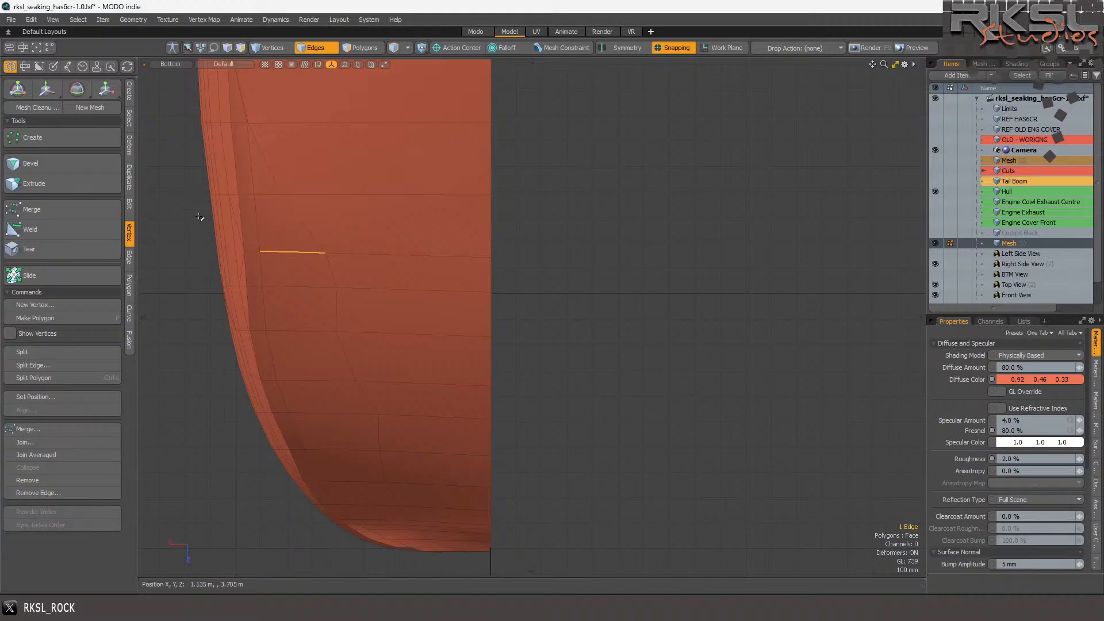
pyautogui.click(106, 85)
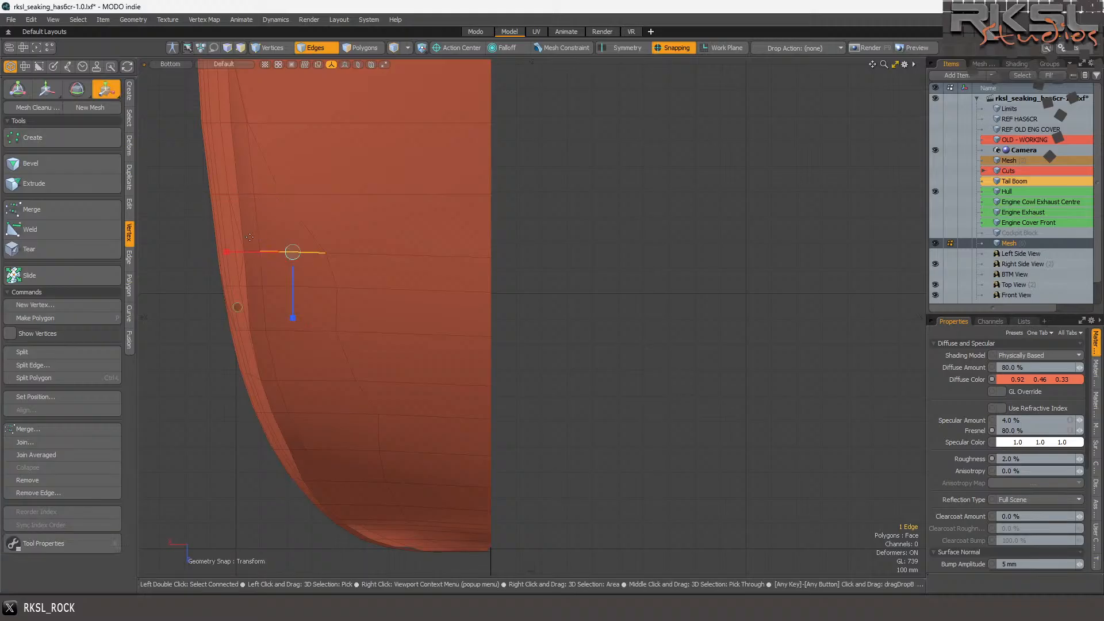
pyautogui.click(257, 247)
pyautogui.press('space')
pyautogui.click(299, 286)
pyautogui.click(103, 87)
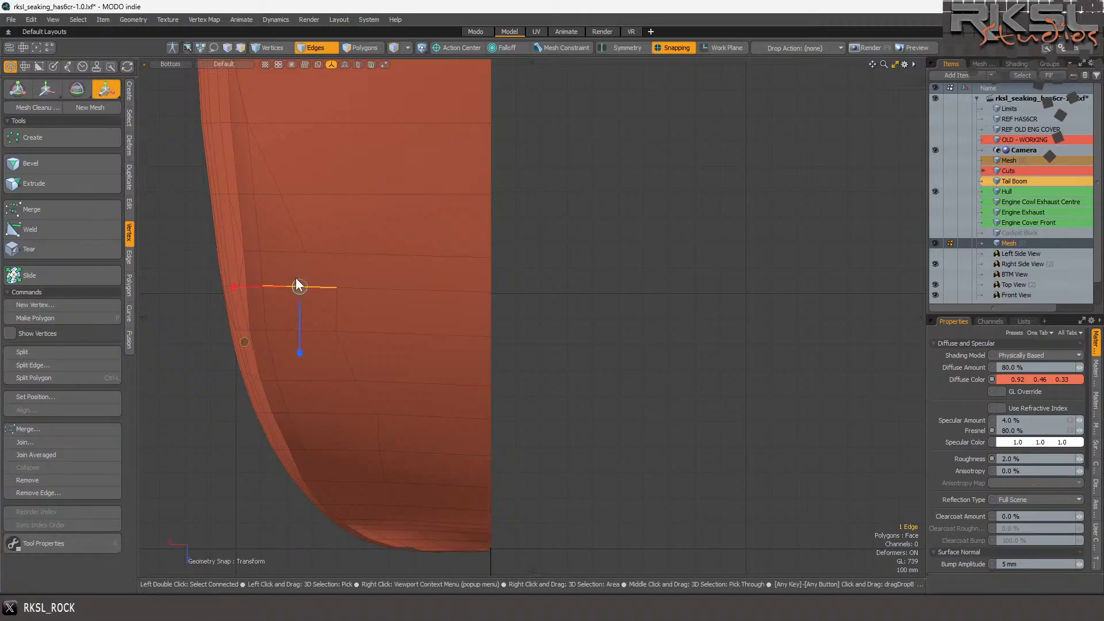
pyautogui.click(262, 286)
pyautogui.press('space')
# - Shorten an outer cross edge further forward on the nose underside by scaling it about its outboard vertex
pyautogui.click(333, 413)
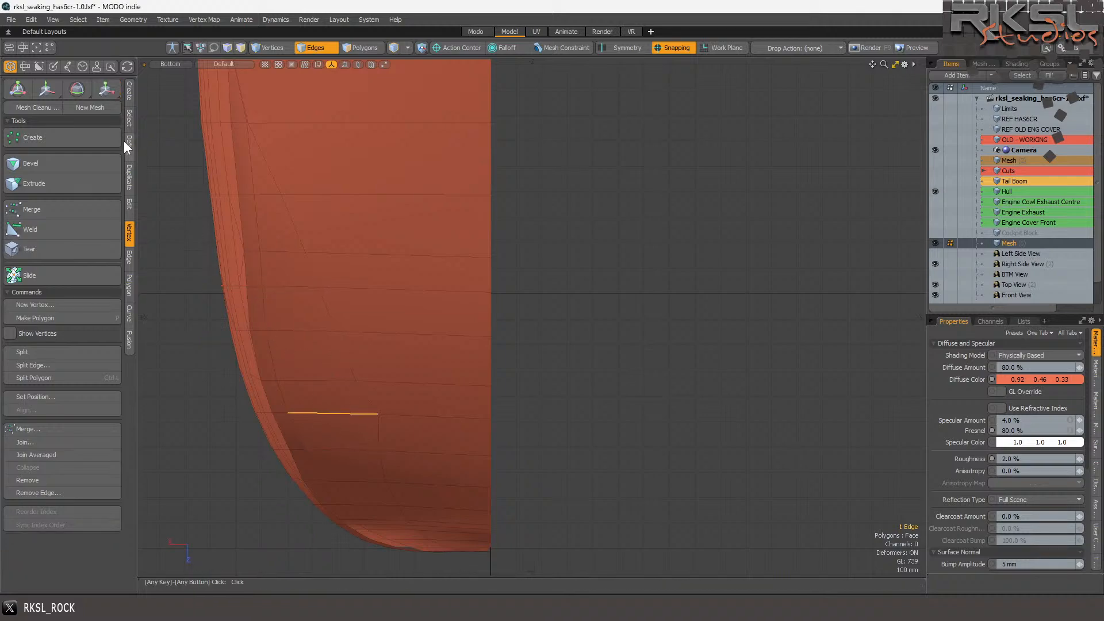
pyautogui.click(106, 87)
pyautogui.click(289, 406)
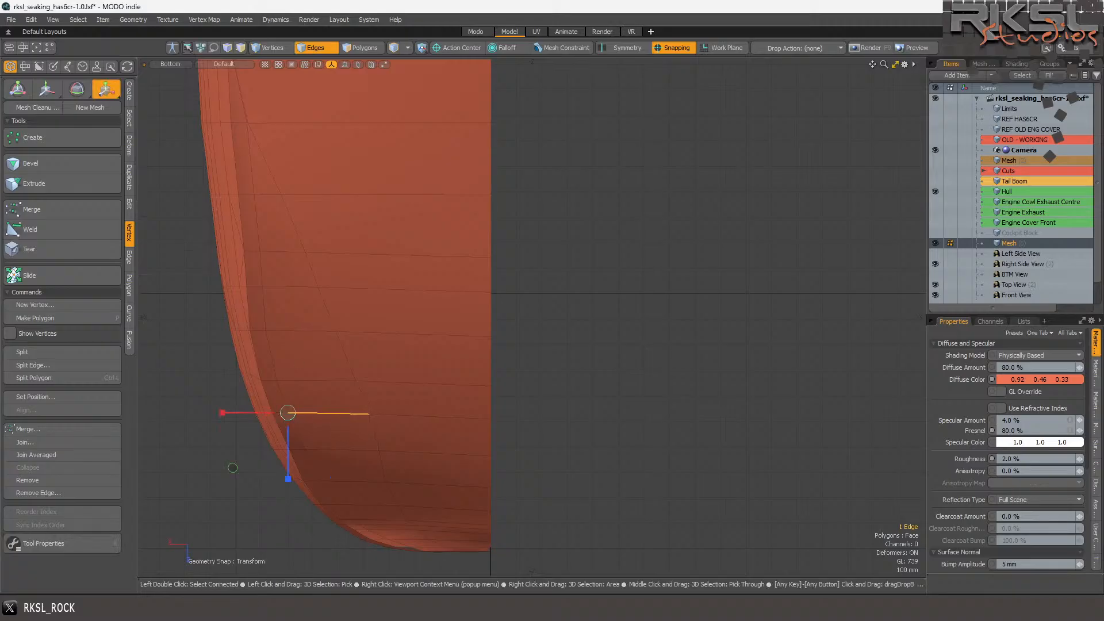
pyautogui.scroll(-8, 368, 334)
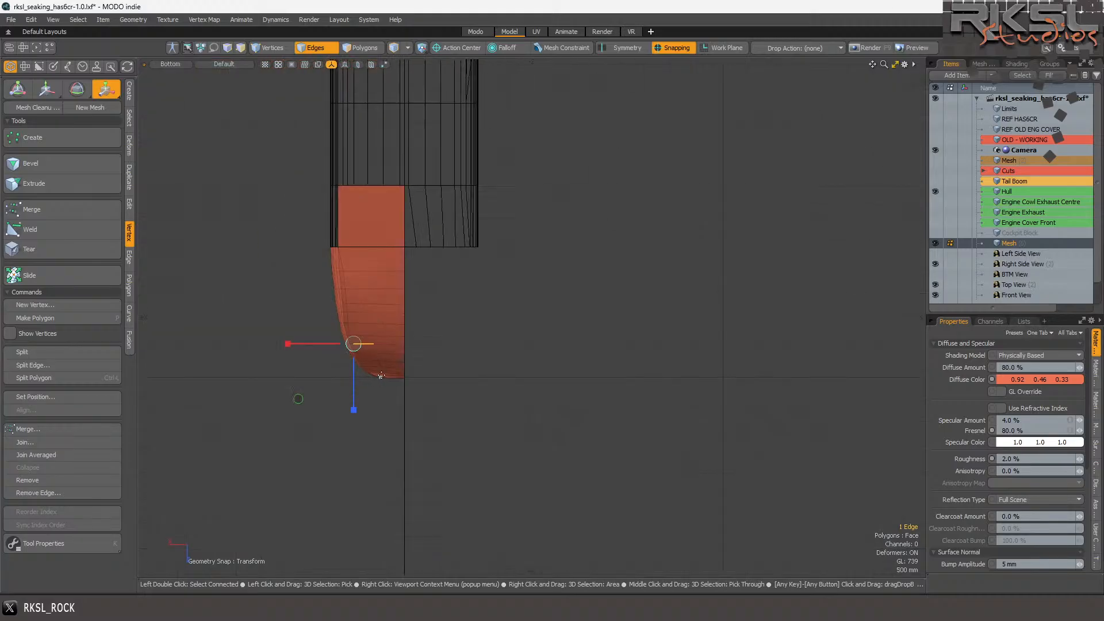
pyautogui.scroll(8, 377, 374)
pyautogui.press('space')
# - Lengthen the outer cross edge one row further forward slightly towards the centreline, scaling about its outboard vertex
pyautogui.click(308, 331)
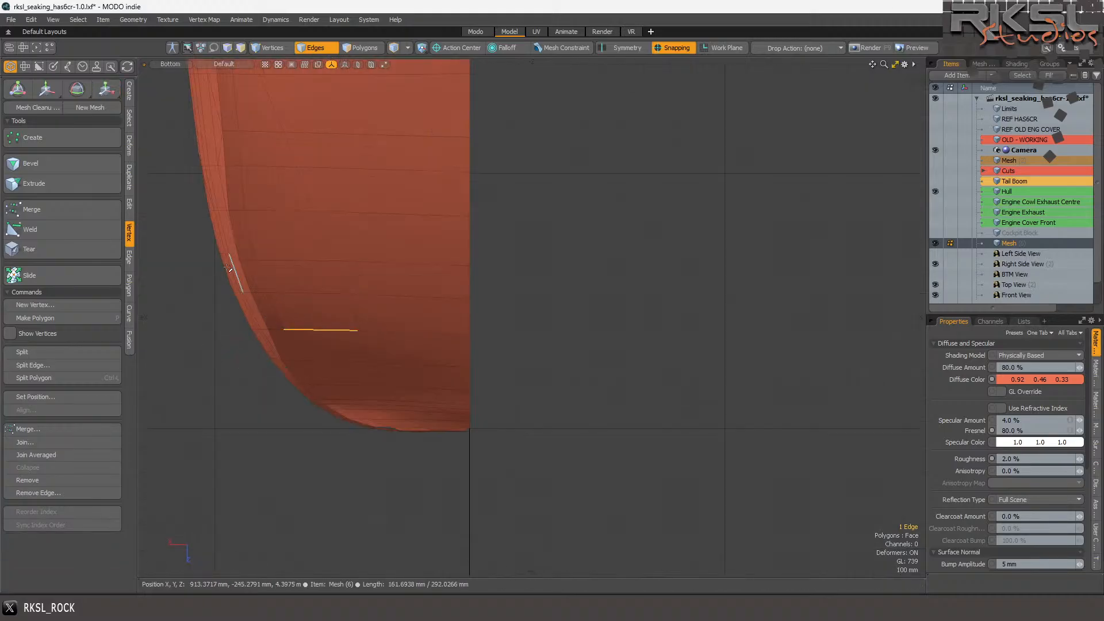
pyautogui.click(106, 88)
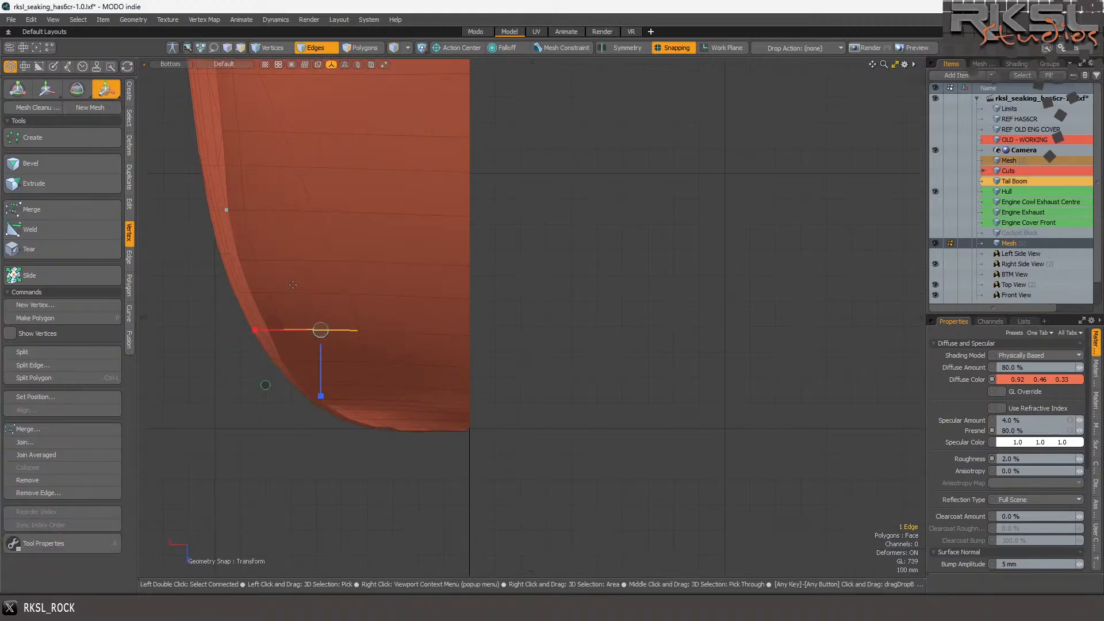
pyautogui.click(283, 329)
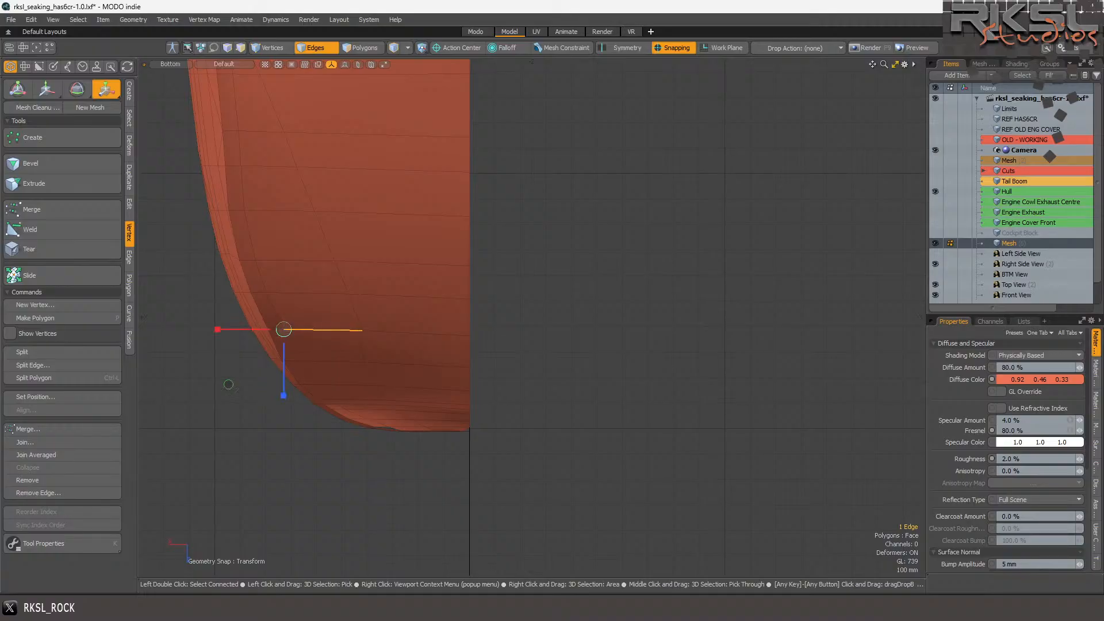
pyautogui.press('space')
# - Stretch the following outer cross edge inboard by scaling it about its outboard vertex, continuing the lengthwise edge line
pyautogui.click(331, 361)
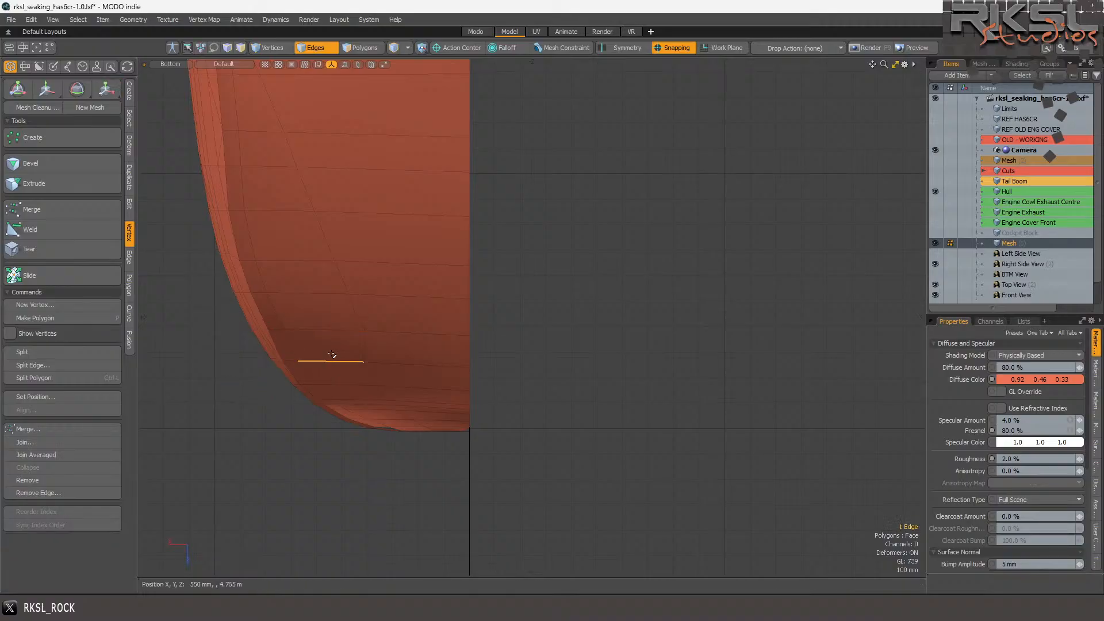
pyautogui.click(105, 89)
pyautogui.scroll(5, 306, 357)
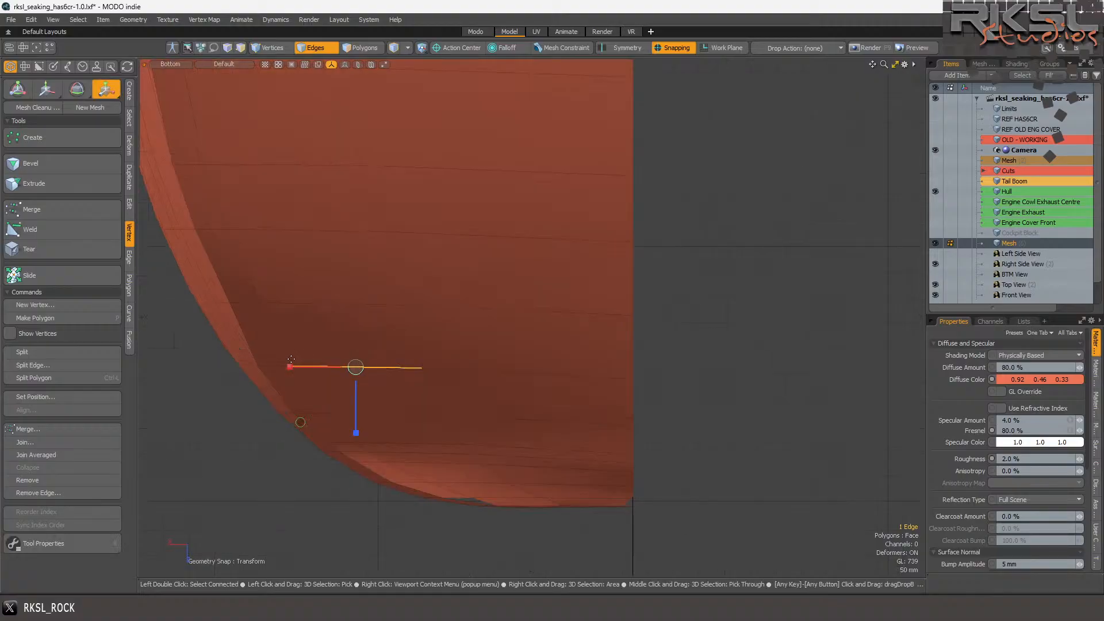
pyautogui.scroll(-3, 285, 366)
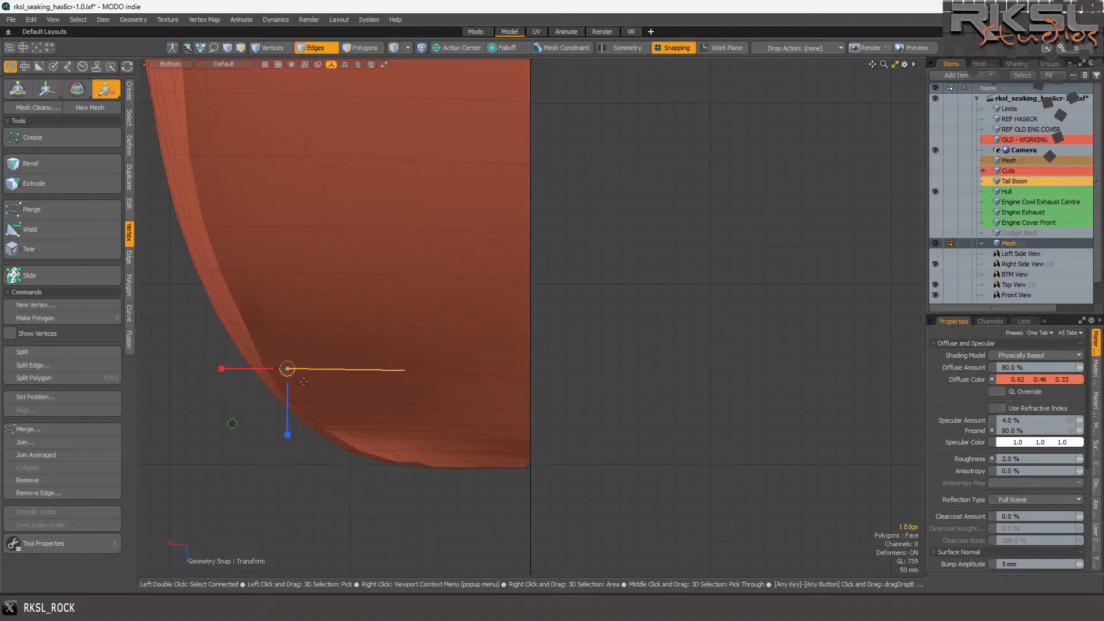
pyautogui.press('space')
# - Lengthen the next outer cross edge towards the nose tip by scaling it about its outboard vertex
pyautogui.click(338, 403)
pyautogui.scroll(-4, 339, 397)
pyautogui.scroll(4, 353, 361)
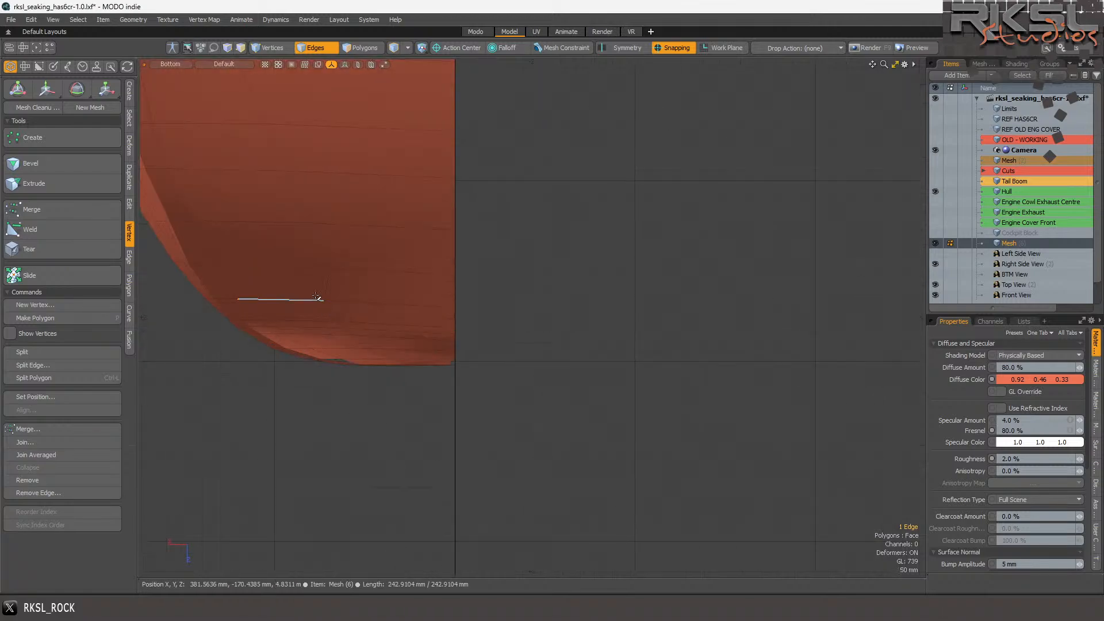
pyautogui.scroll(2, 237, 249)
pyautogui.click(105, 88)
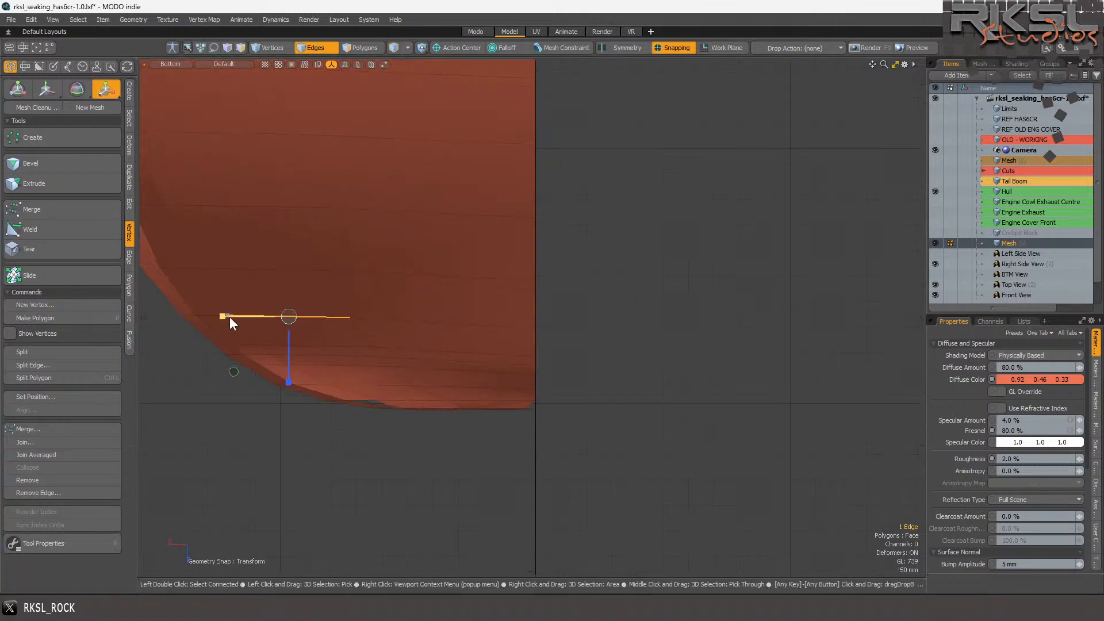
pyautogui.click(228, 316)
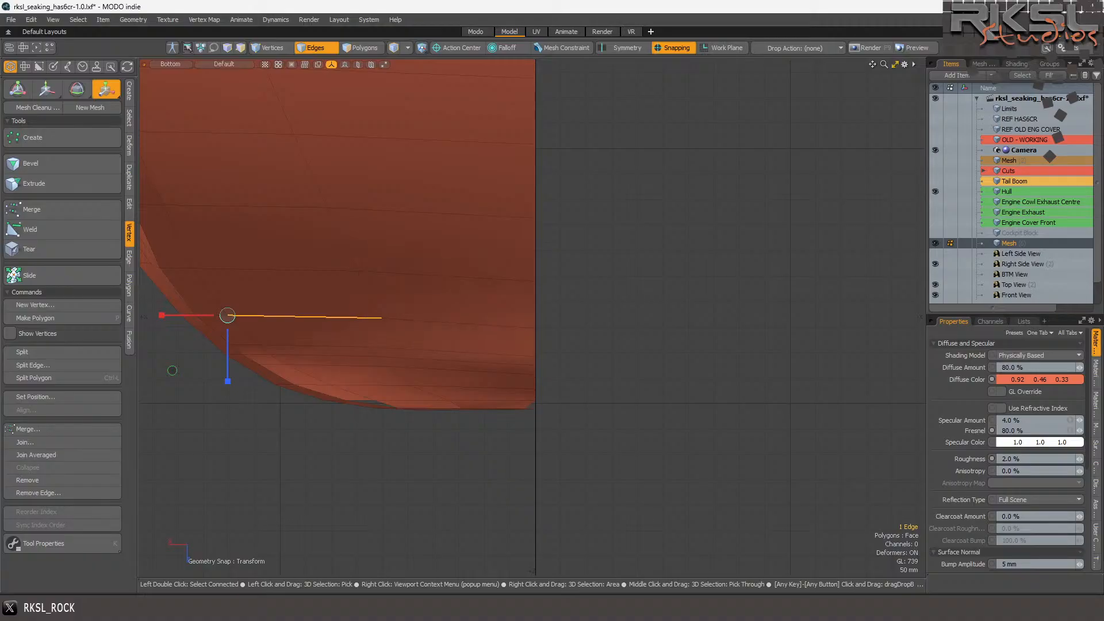
pyautogui.press('space')
# - Extend the cross edge just behind the nose lip towards the centreline, scaling it about its outboard vertex
pyautogui.click(313, 345)
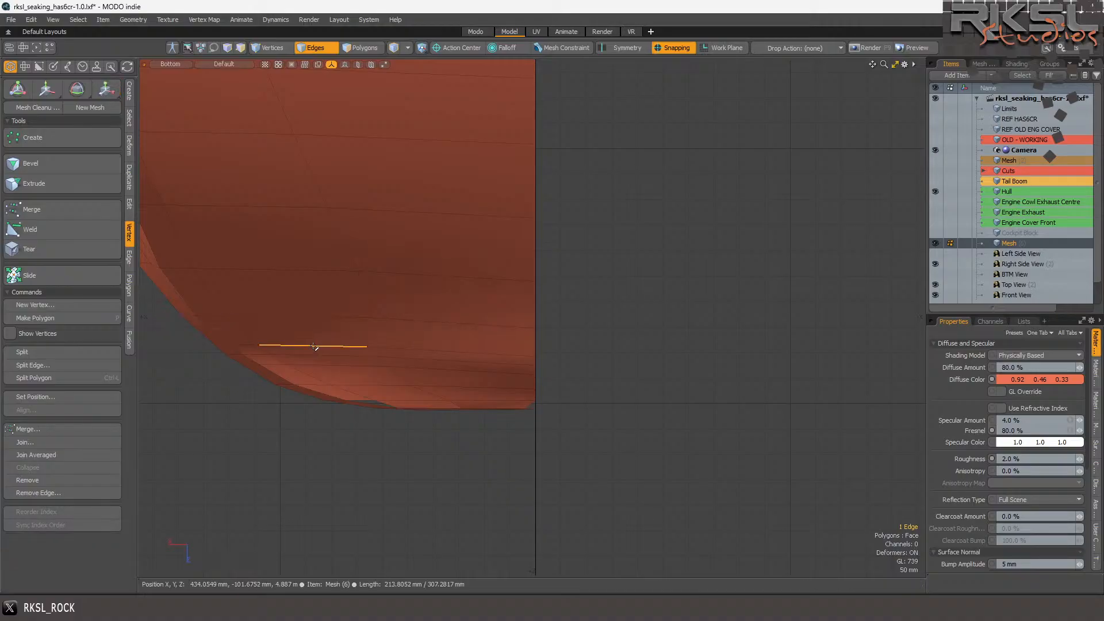
pyautogui.click(107, 84)
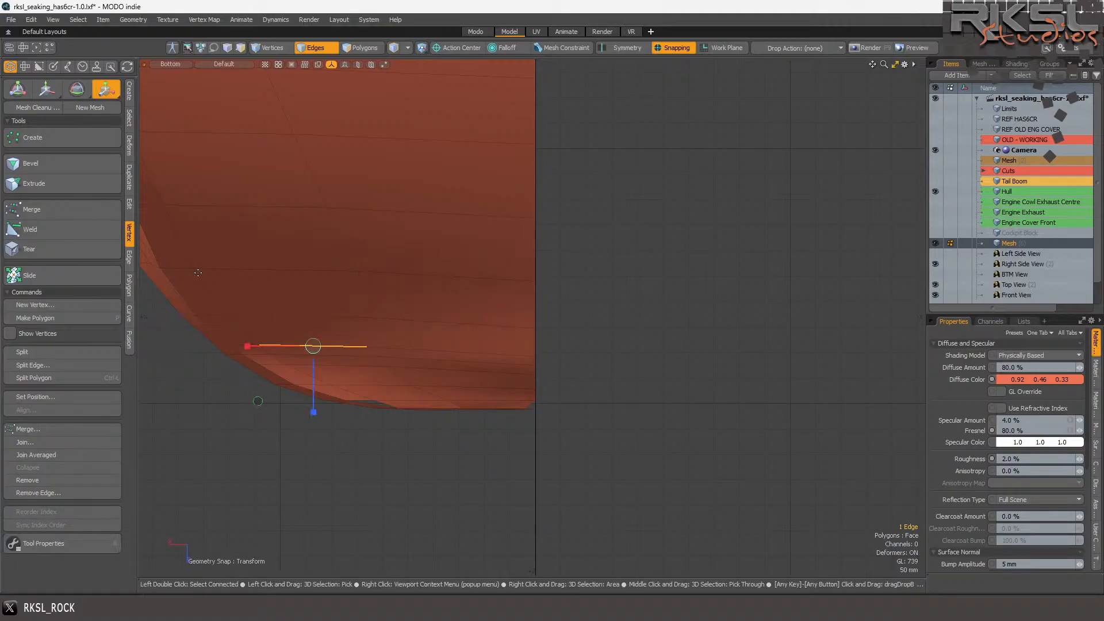
pyautogui.click(260, 345)
pyautogui.moveTo(259, 345); pyautogui.dragTo(259, 345)
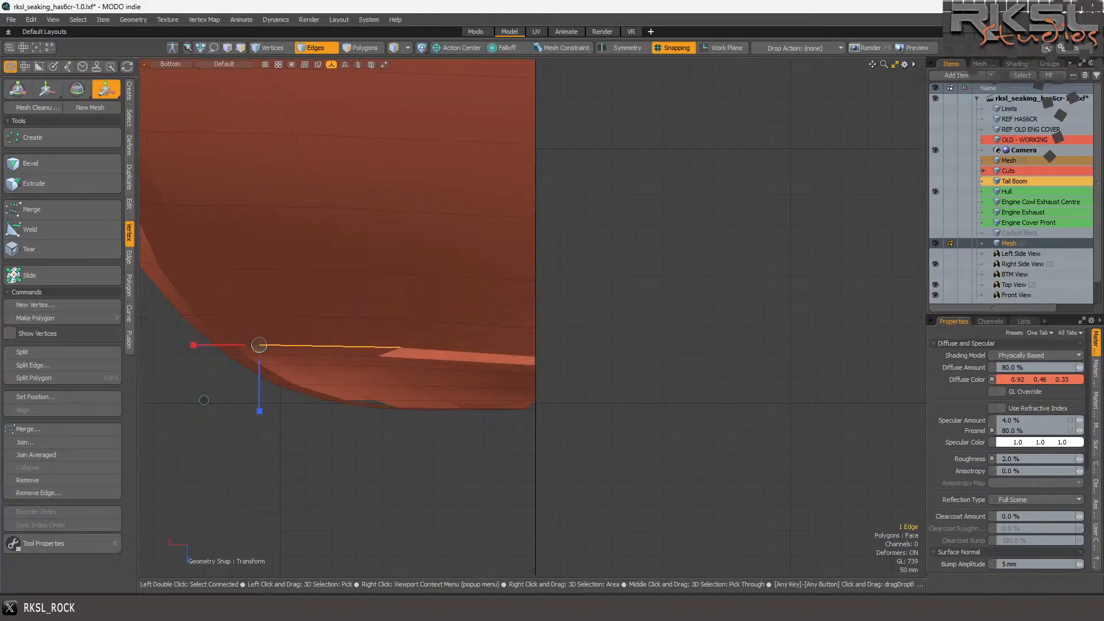
pyautogui.scroll(4, 316, 384)
pyautogui.press('q')
# - Extend the neighbouring cross edge along the nose lip inboard to match, scaling it about its outboard vertex
pyautogui.click(338, 320)
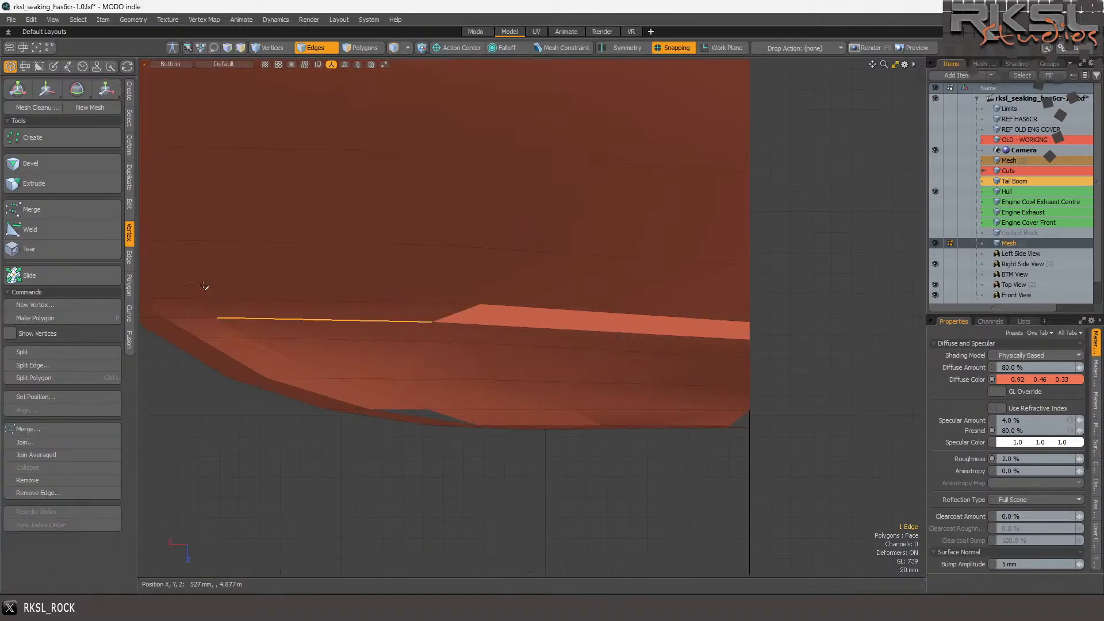
pyautogui.press('y')
pyautogui.click(218, 314)
pyautogui.moveTo(217, 317); pyautogui.dragTo(235, 317)
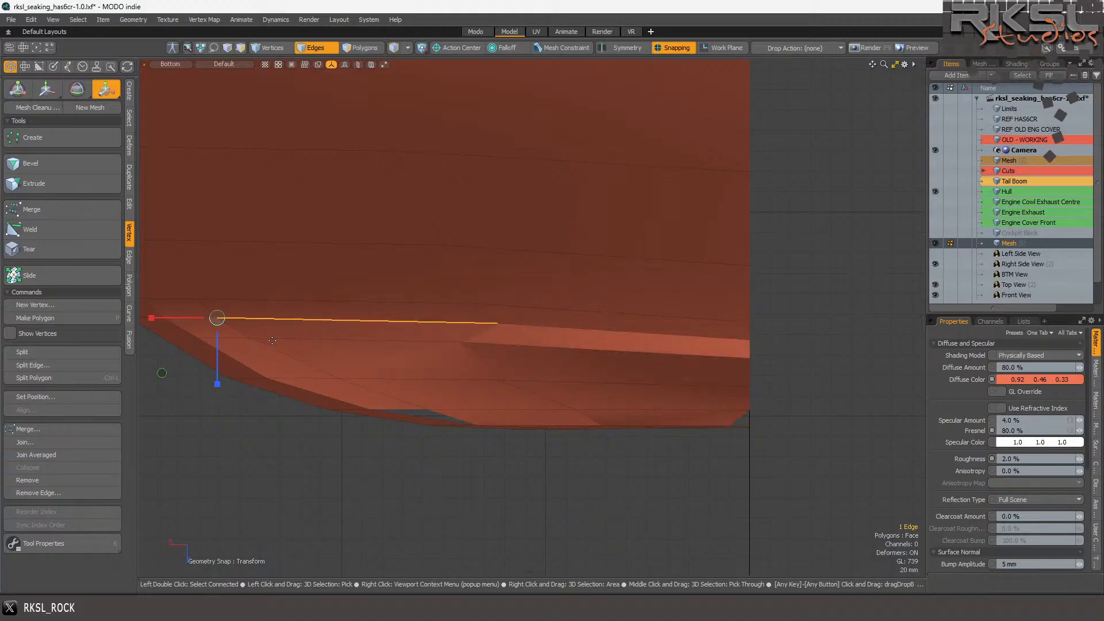
# - Stretch the next cross edge towards the nose tip inboard, scaling it widthwise about its outboard vertex to continue the lengthwise line
pyautogui.hotkey('ctrl', 'z')
pyautogui.press('y')
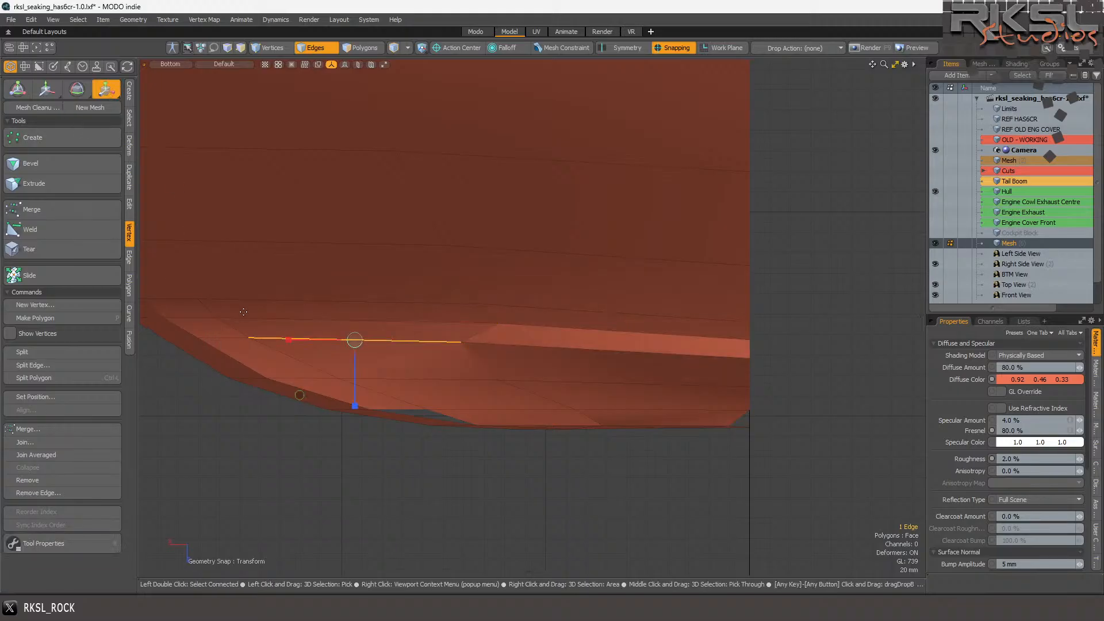
pyautogui.click(251, 337)
pyautogui.moveTo(183, 338); pyautogui.dragTo(172, 338)
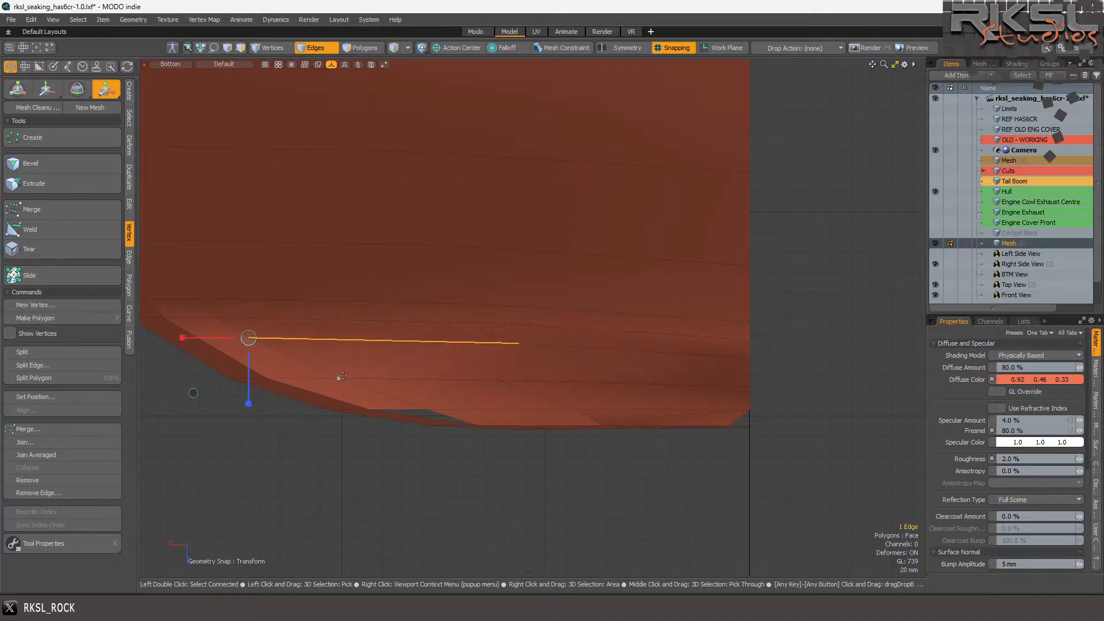
# - Lengthen the following cross edge, one row nearer the nose tip, towards the centreline by scaling it about its outboard vertex
pyautogui.press('space')
pyautogui.click(437, 379)
pyautogui.scroll(-1, 433, 376)
pyautogui.scroll(2, 473, 379)
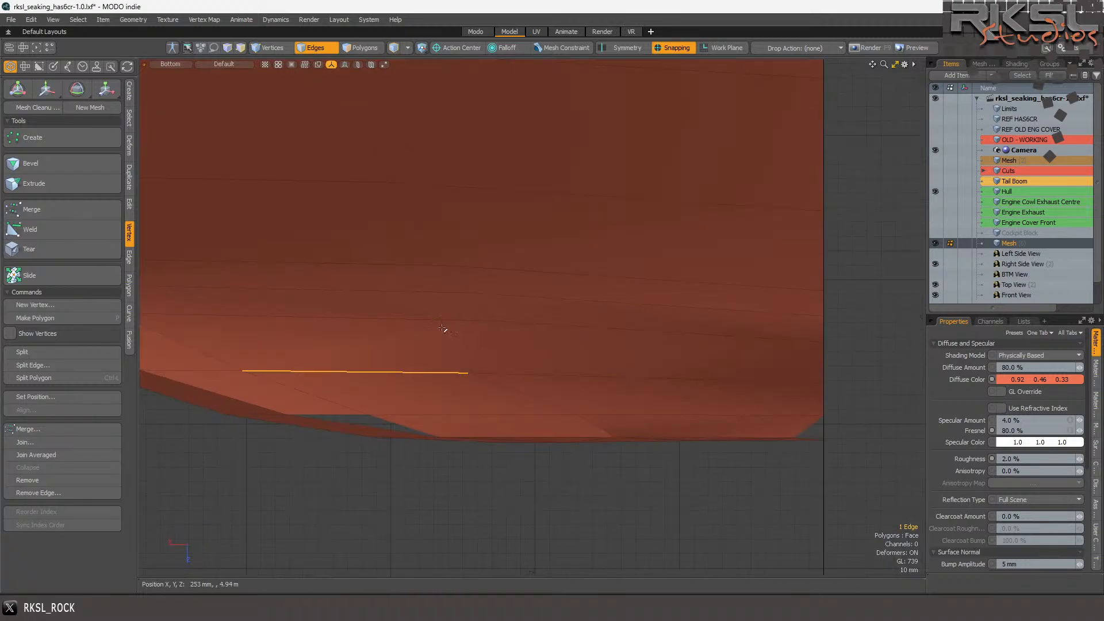
pyautogui.click(105, 88)
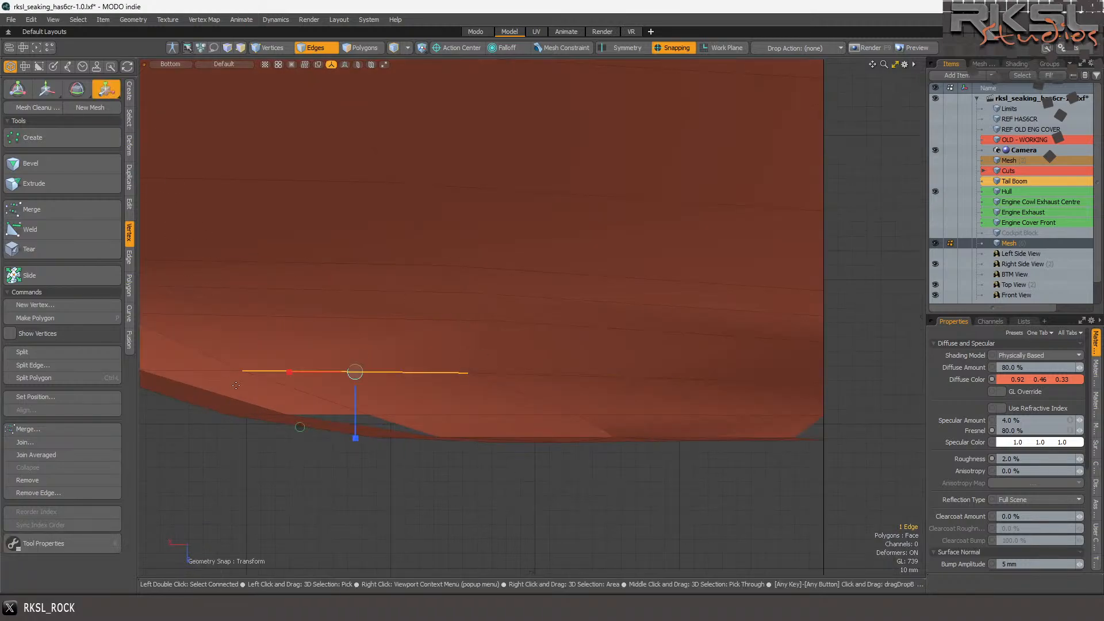
pyautogui.click(242, 375)
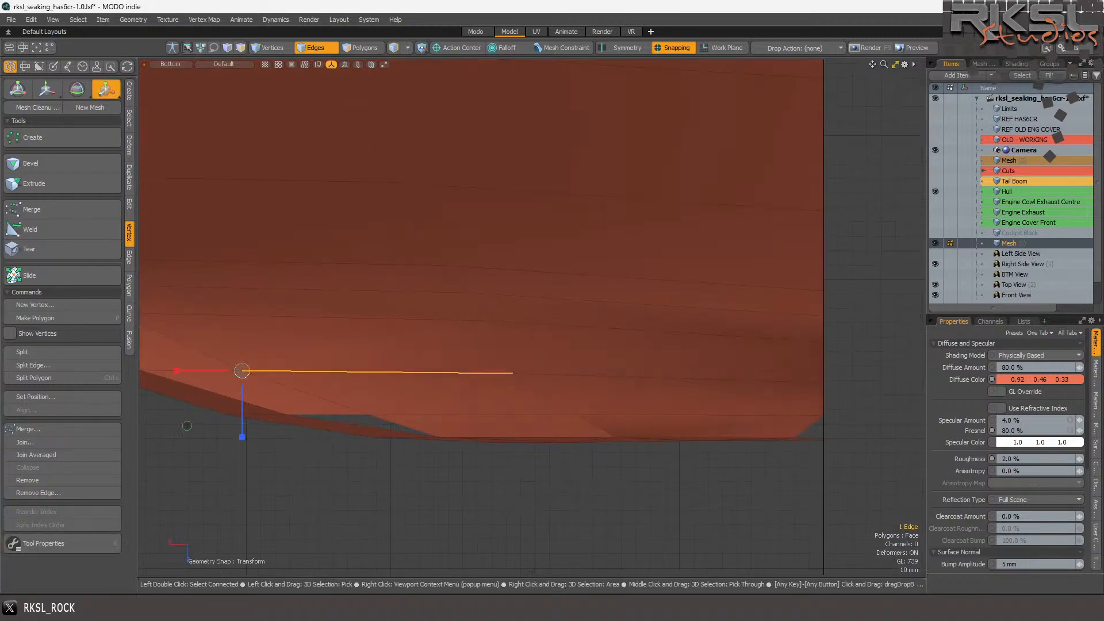
pyautogui.moveTo(242, 370); pyautogui.dragTo(250, 371)
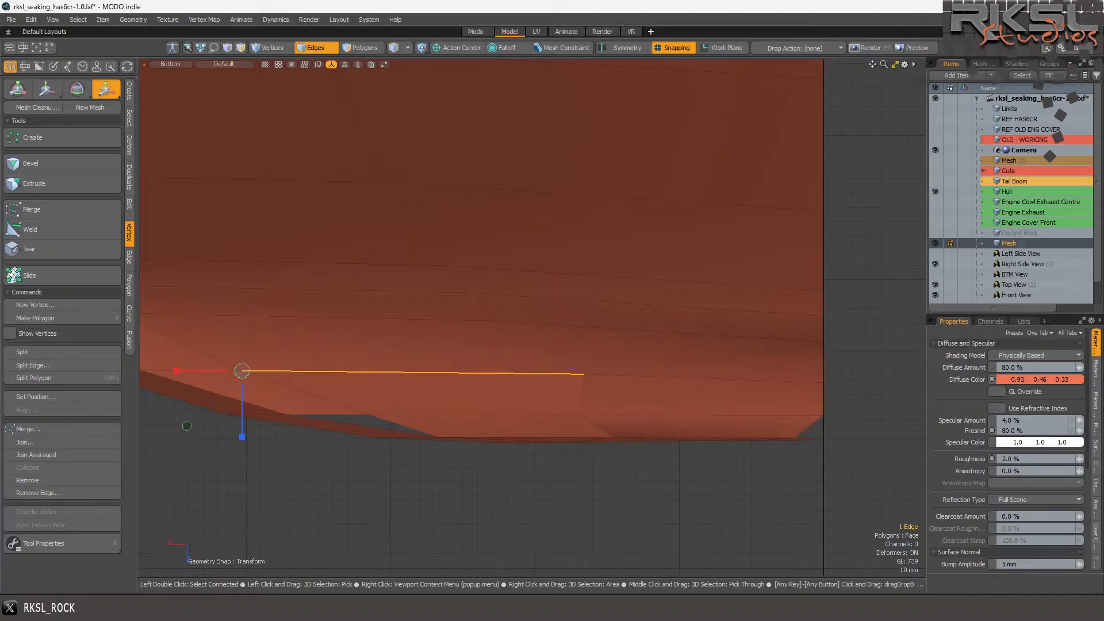
# - Extend the foremost cross edge beside the open gap inboard by scaling it about its outboard vertex
pyautogui.press('space')
pyautogui.click(453, 415)
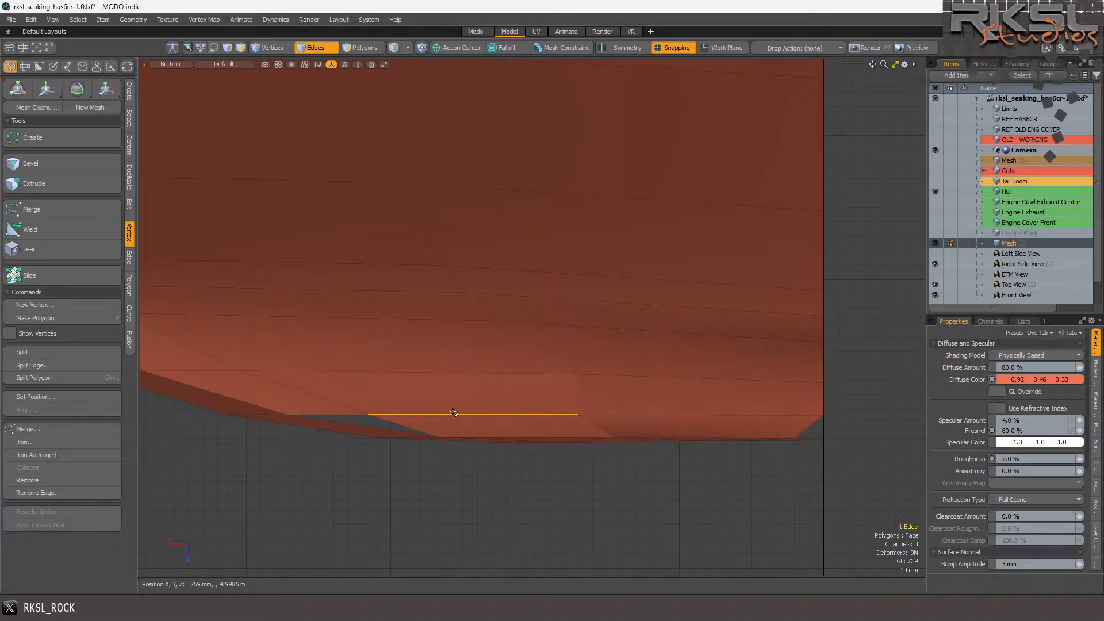
pyautogui.scroll(-5, 441, 374)
pyautogui.scroll(4, 479, 363)
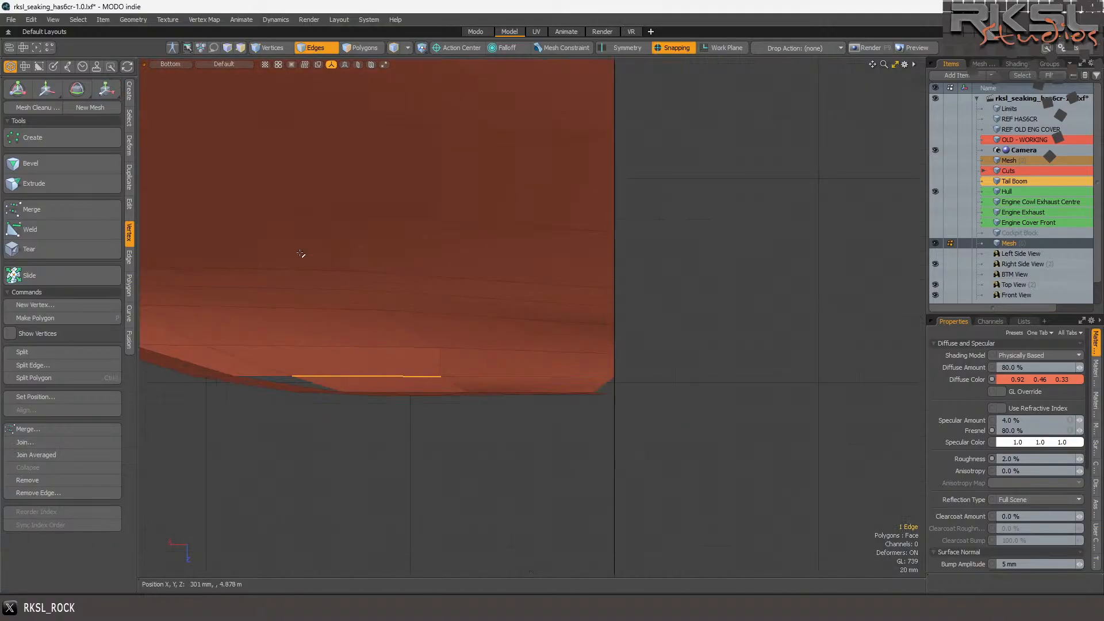
pyautogui.click(105, 89)
pyautogui.moveTo(291, 374); pyautogui.dragTo(293, 376)
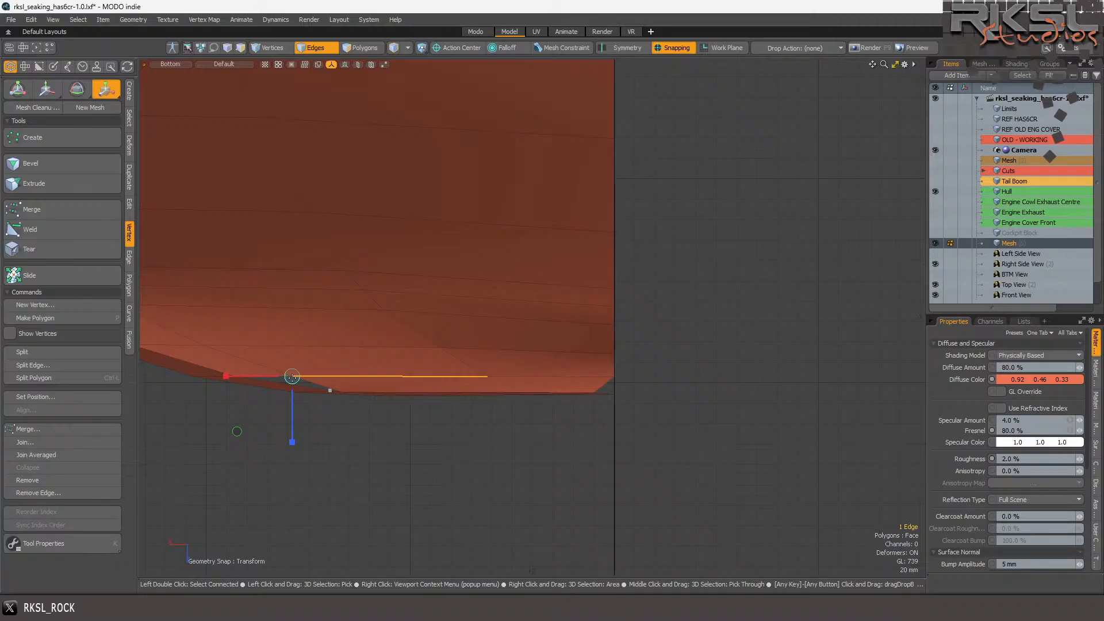
pyautogui.press('q')
# - Switch to the perspective view and orbit to the underside of the nose to examine the gap
pyautogui.scroll(-2, 331, 323)
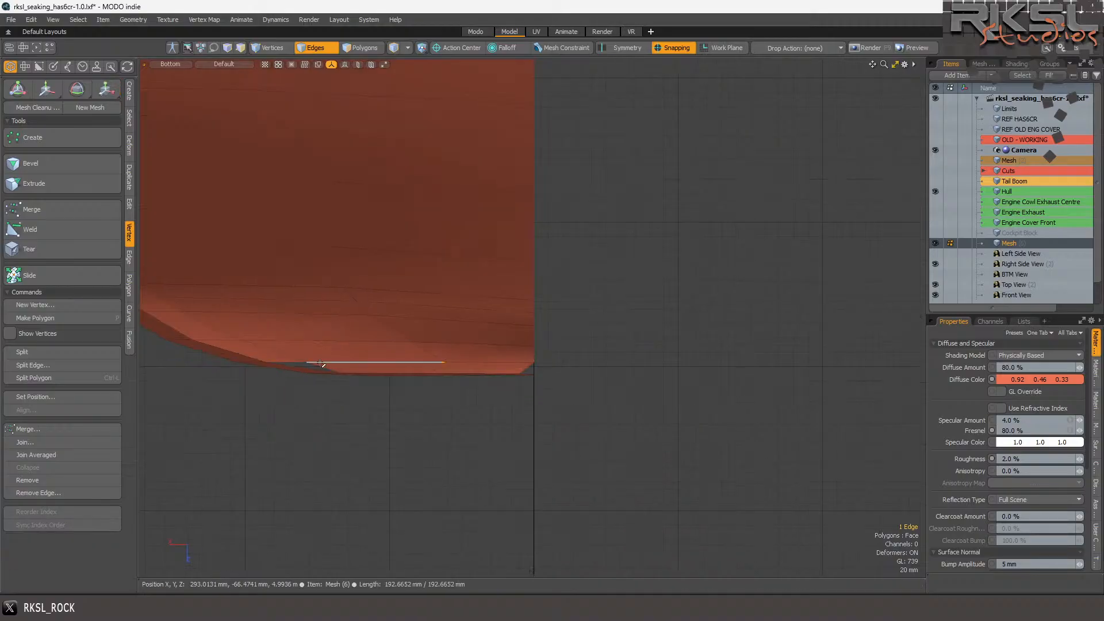
pyautogui.click(173, 65)
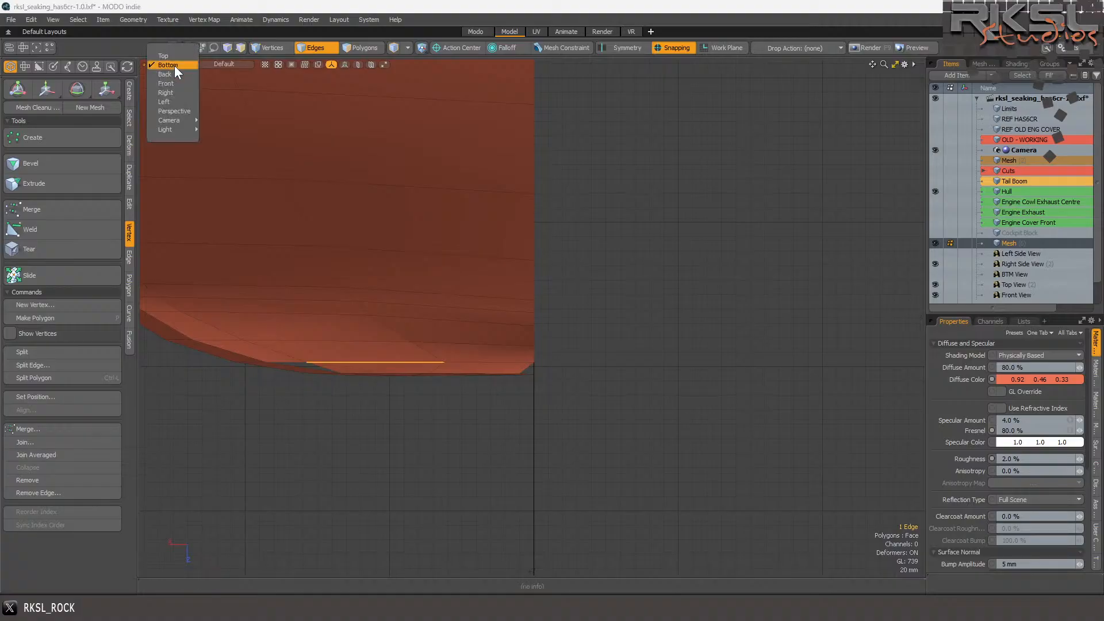
pyautogui.click(181, 111)
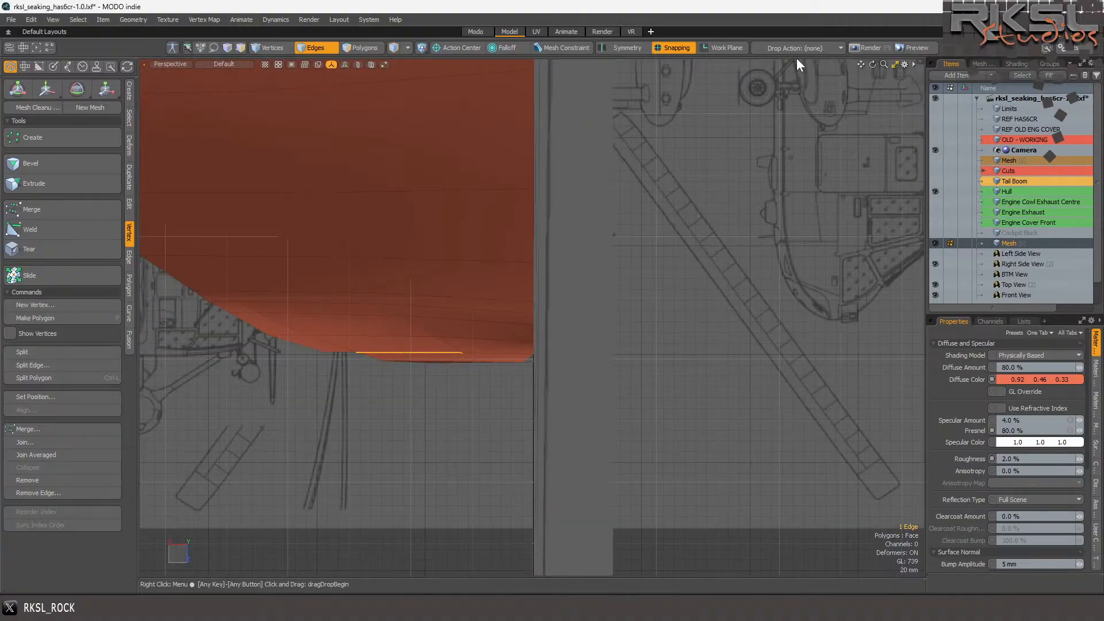
pyautogui.moveTo(874, 64); pyautogui.dragTo(782, 97)
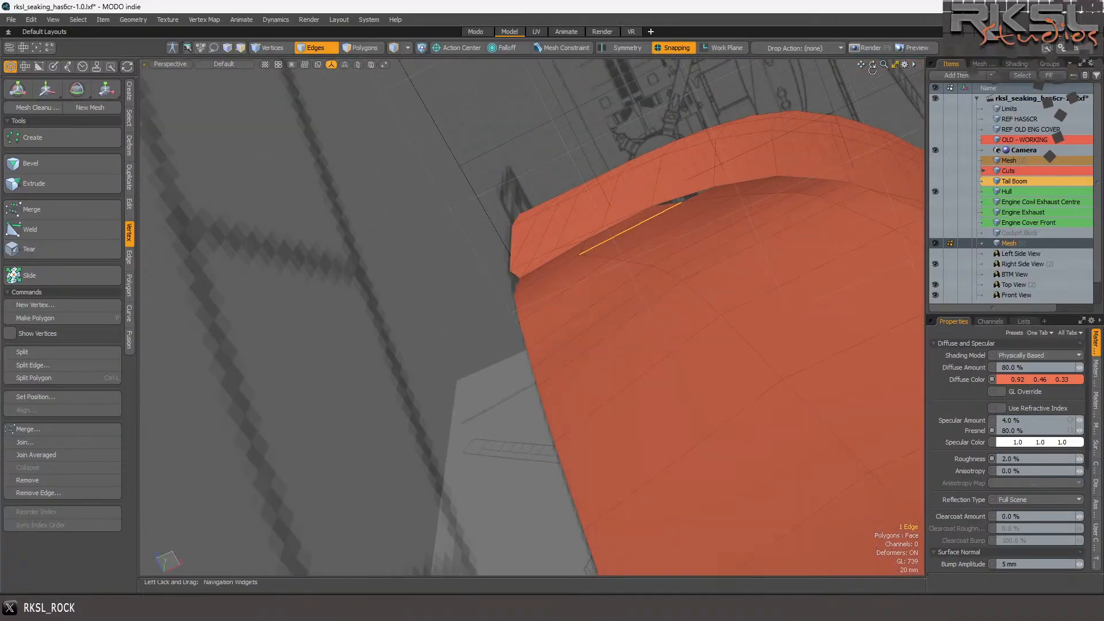
pyautogui.scroll(2, 770, 194)
pyautogui.scroll(-2, 747, 195)
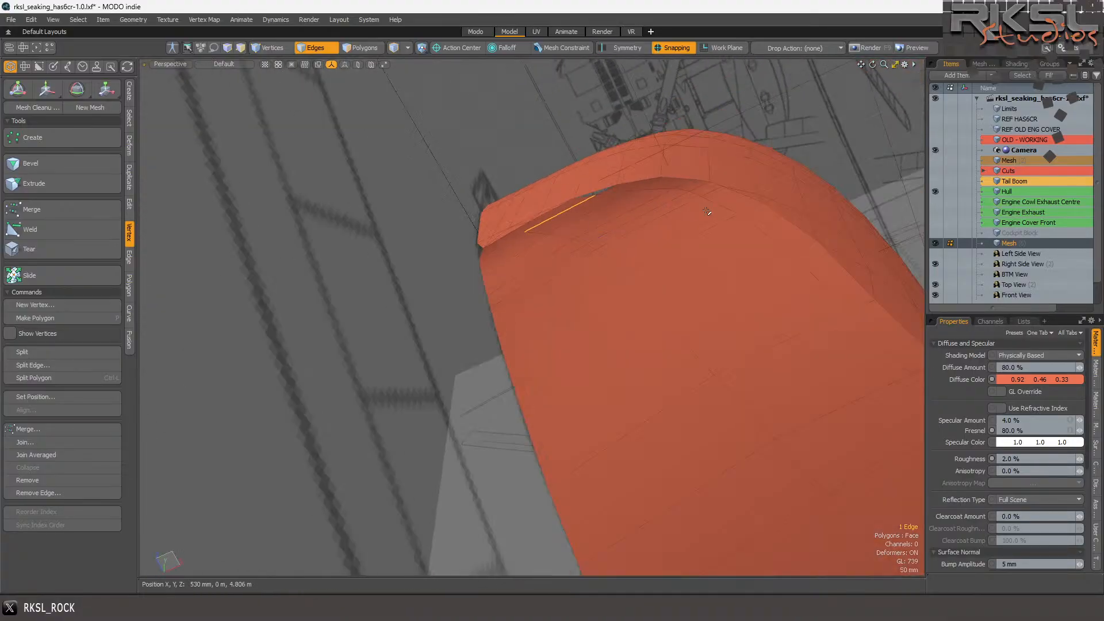
# - Select the lengthwise edge run curving back from the gap and scale it lengthwise about its aft vertex
pyautogui.moveTo(636, 168)
pyautogui.mouseDown(button='right')
pyautogui.moveTo(546, 198)
pyautogui.moveTo(807, 256)
pyautogui.mouseUp(button='right')
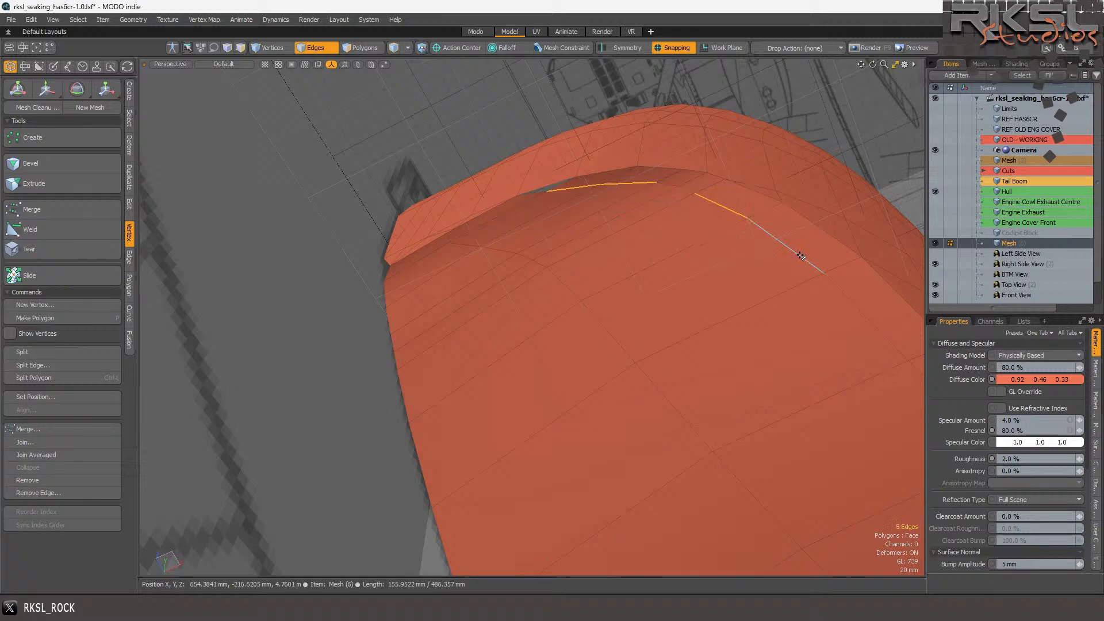
pyautogui.moveTo(704, 193)
pyautogui.keyDown('shift'); pyautogui.mouseDown(button='right')
pyautogui.moveTo(619, 167)
pyautogui.moveTo(802, 257)
pyautogui.mouseUp(button='right'); pyautogui.keyUp('shift')
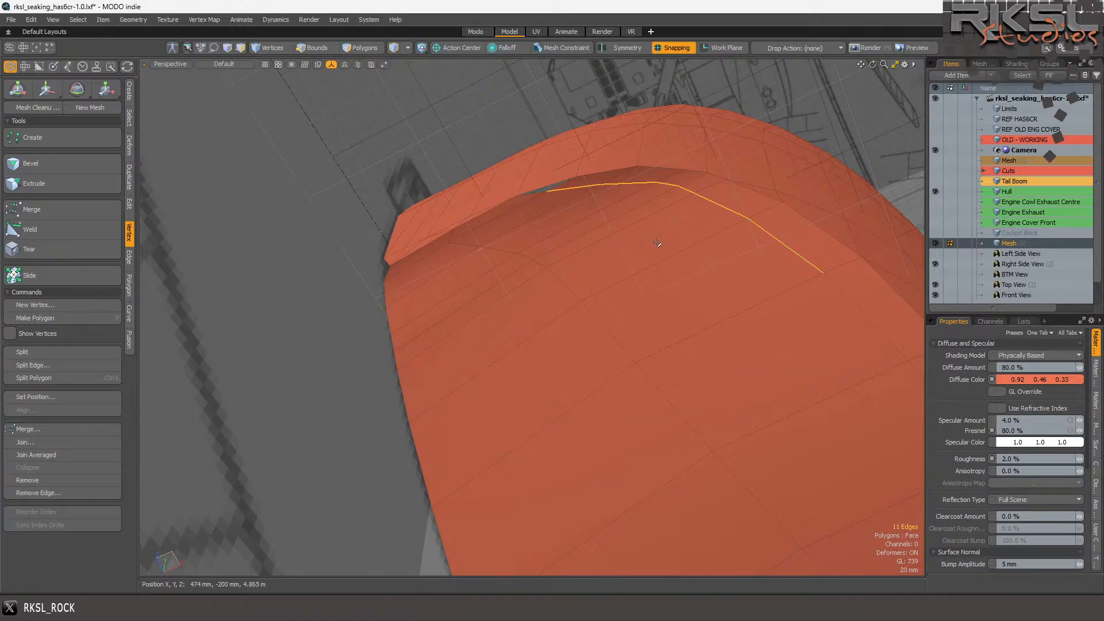
pyautogui.scroll(-5, 703, 250)
pyautogui.scroll(3, 707, 260)
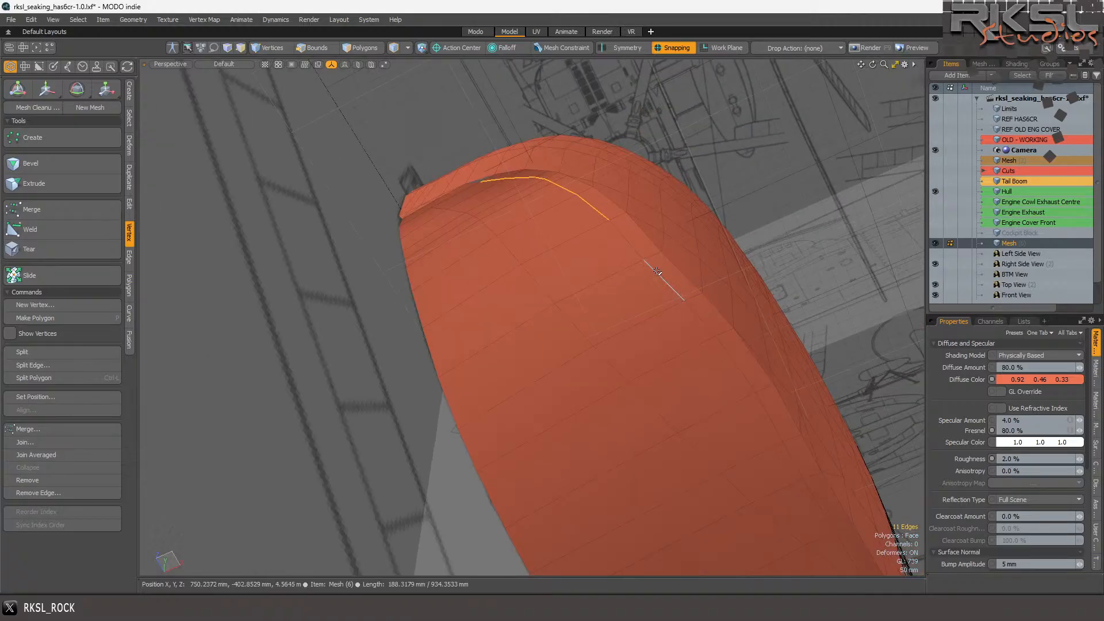
pyautogui.keyDown('shift'); pyautogui.moveTo(657, 272); pyautogui.dragTo(684, 299, button='right'); pyautogui.keyUp('shift')
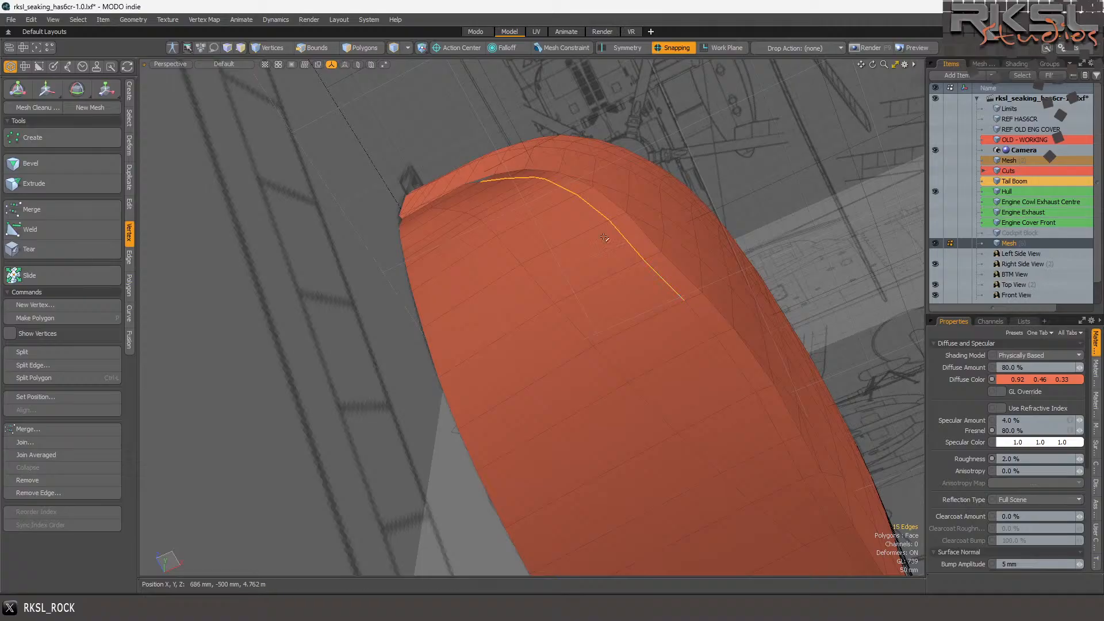
pyautogui.click(106, 89)
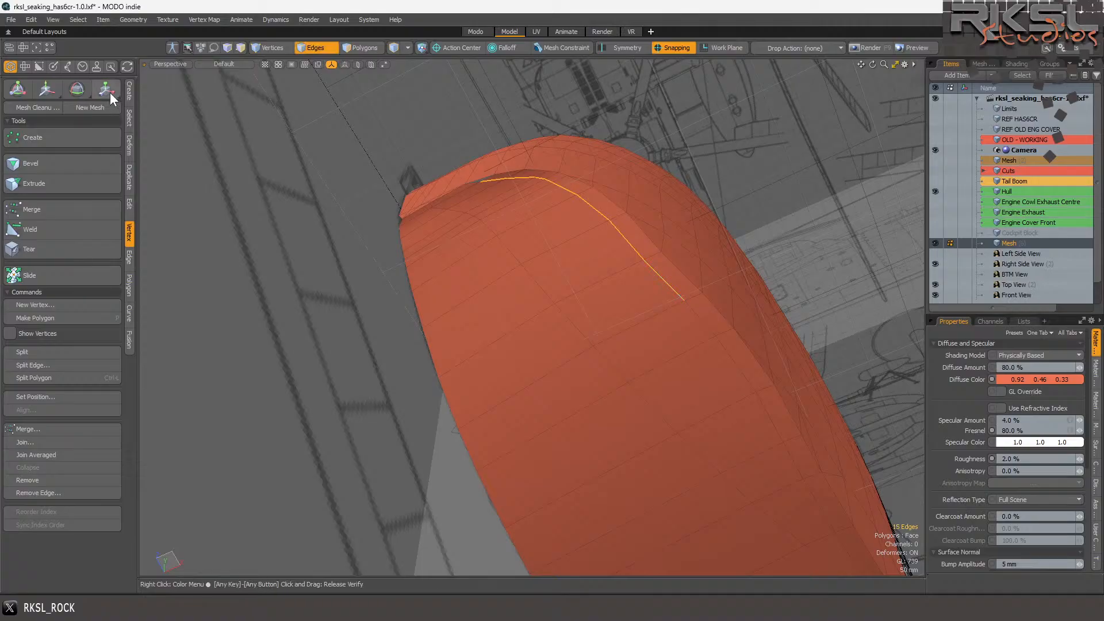
pyautogui.click(685, 300)
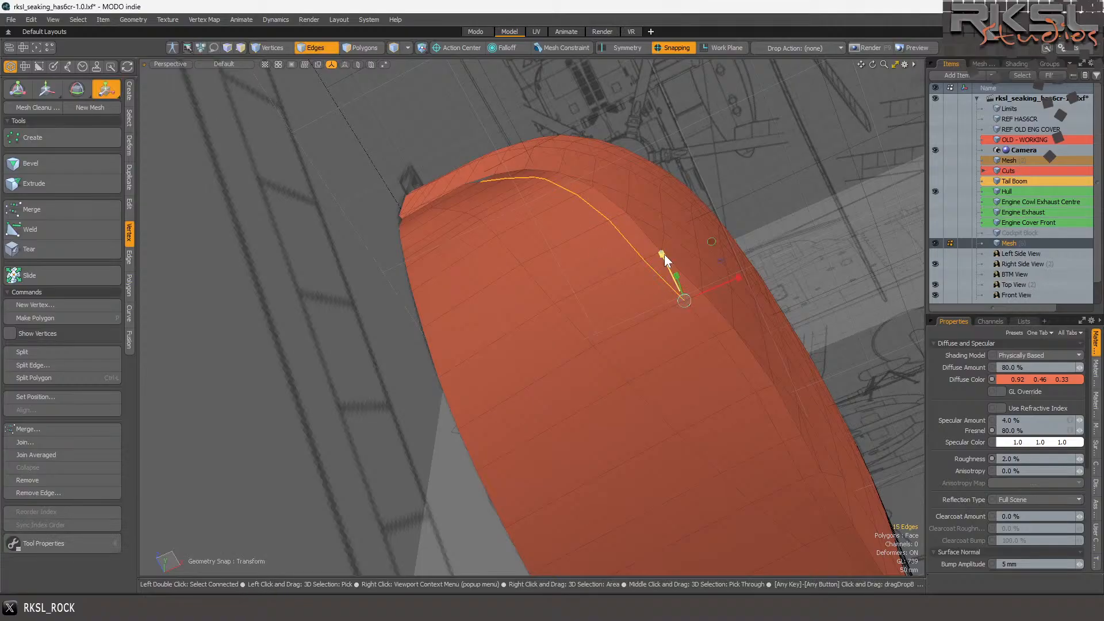
pyautogui.moveTo(662, 252); pyautogui.dragTo(662, 256)
pyautogui.scroll(4, 466, 173)
pyautogui.press('q')
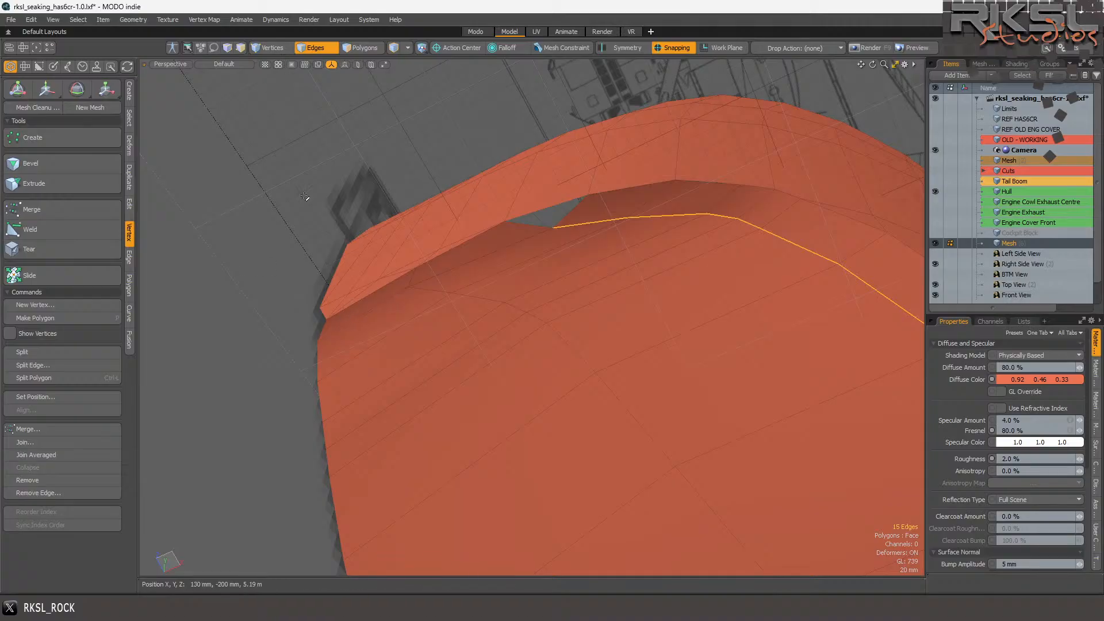
# - Bring the two stray vertices at the nose lip's inboard corner onto the centreline by scaling them about the centreline vertex above
pyautogui.scroll(2, 347, 325)
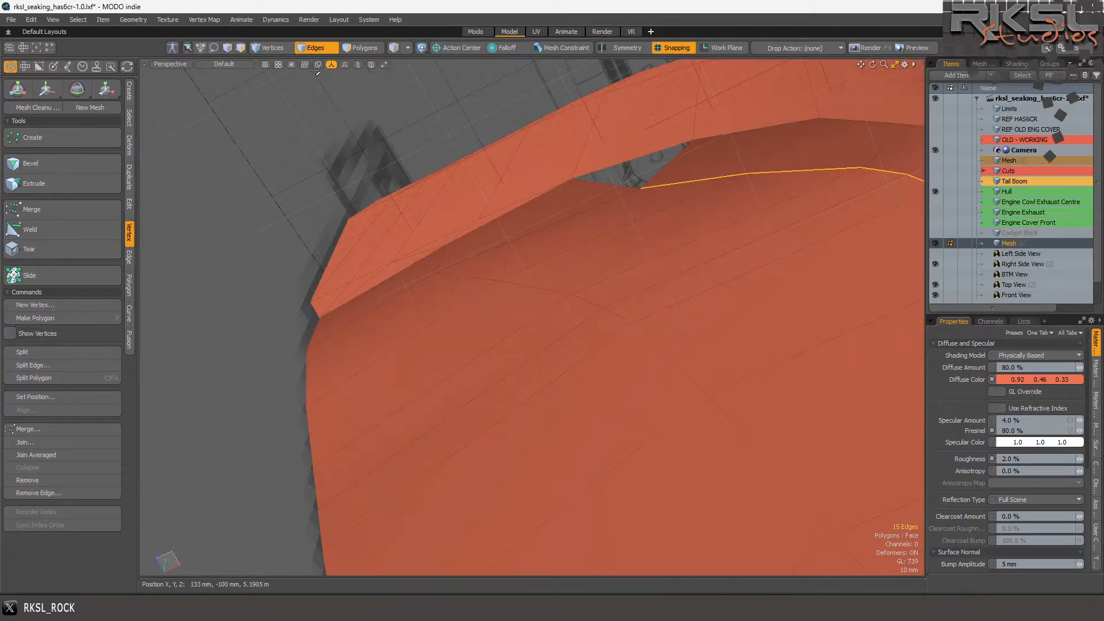
pyautogui.click(254, 50)
pyautogui.moveTo(340, 300)
pyautogui.mouseDown(button='right')
pyautogui.moveTo(301, 308)
pyautogui.moveTo(325, 339)
pyautogui.mouseUp(button='right')
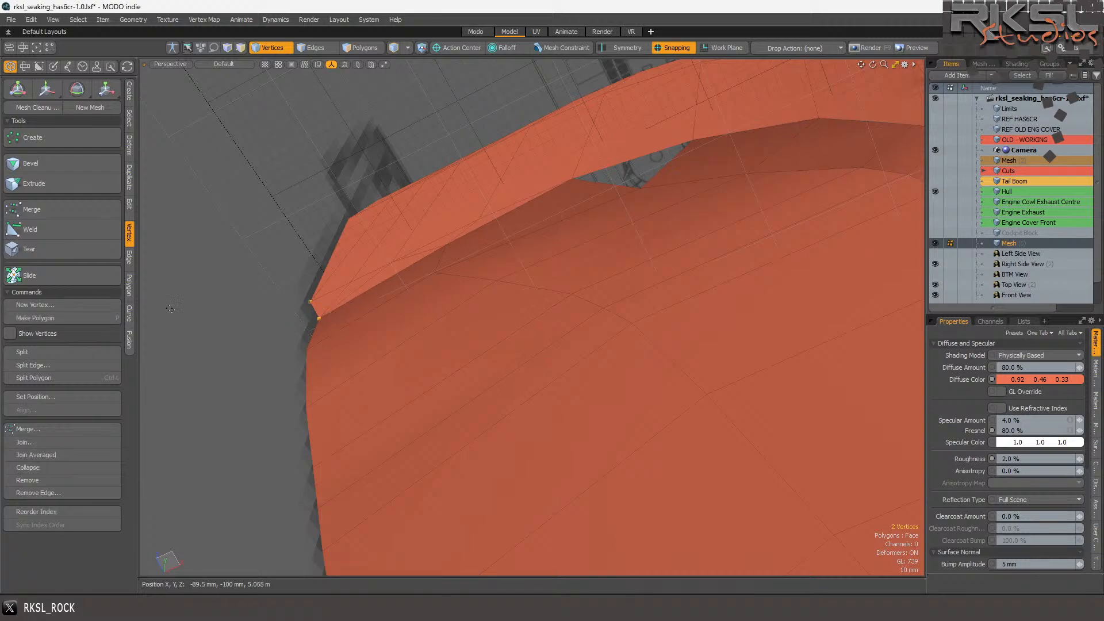
pyautogui.click(105, 88)
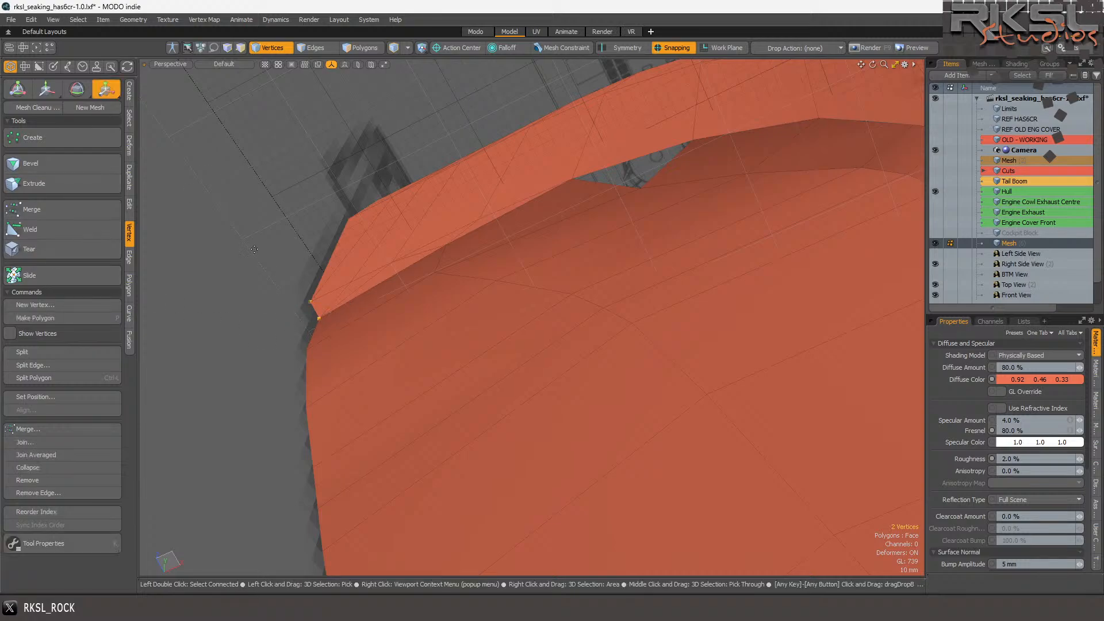
pyautogui.click(346, 220)
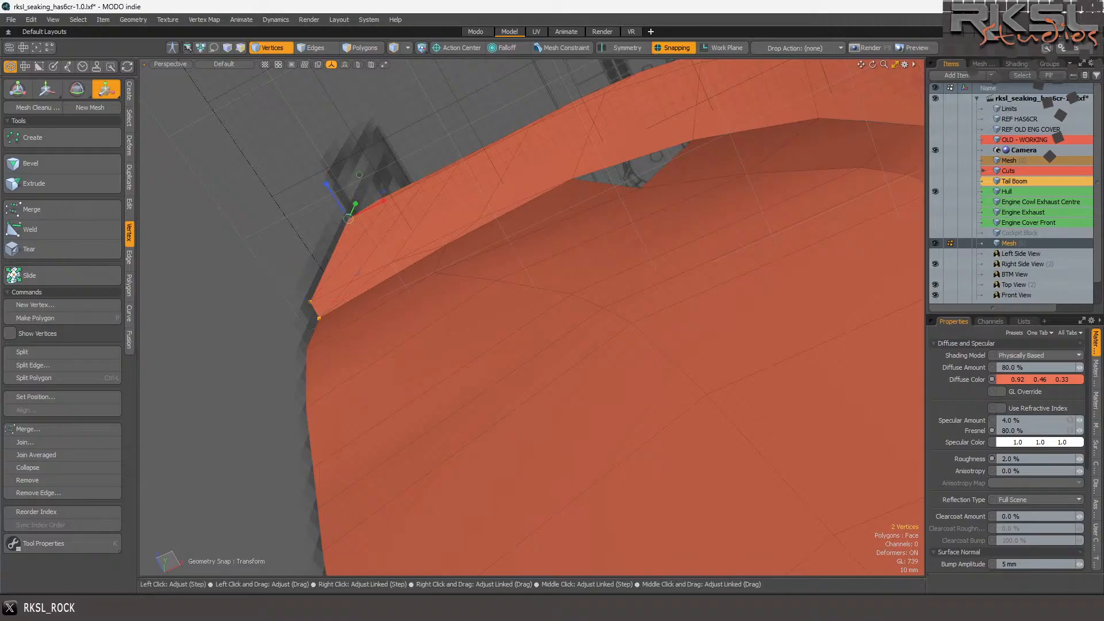
pyautogui.moveTo(348, 218); pyautogui.dragTo(376, 267)
pyautogui.press('space')
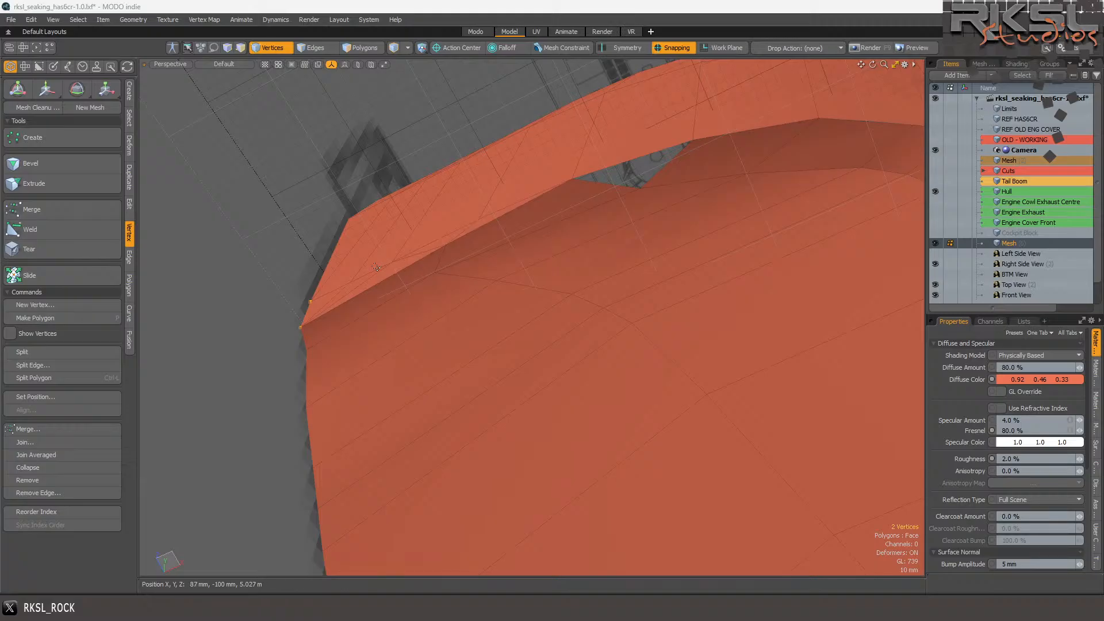
pyautogui.click(418, 280)
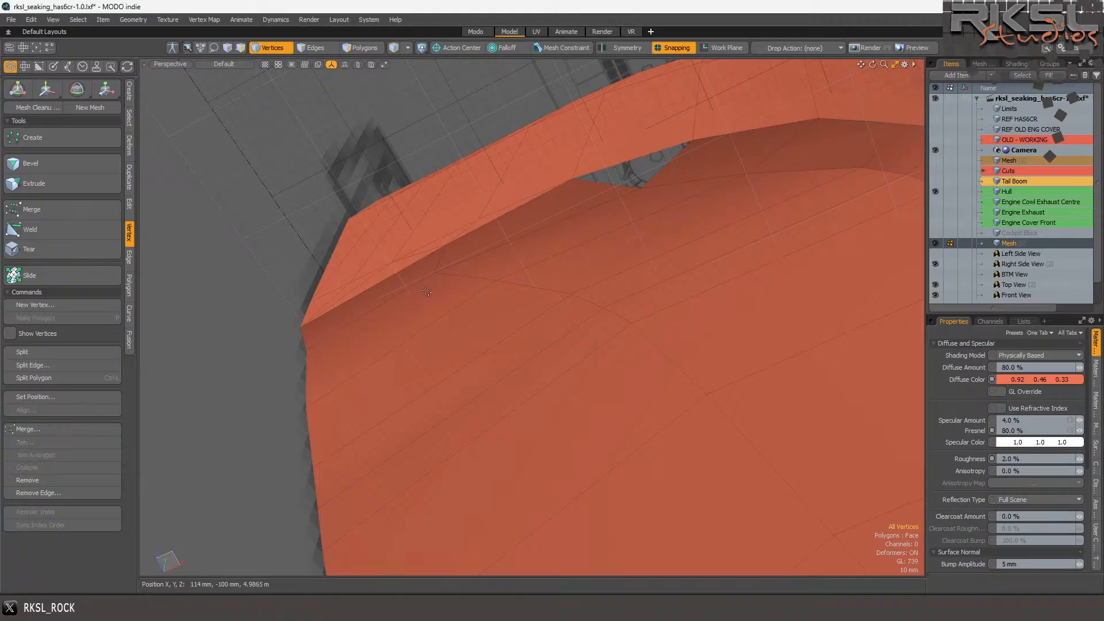
pyautogui.click(322, 48)
pyautogui.click(406, 296)
pyautogui.click(106, 89)
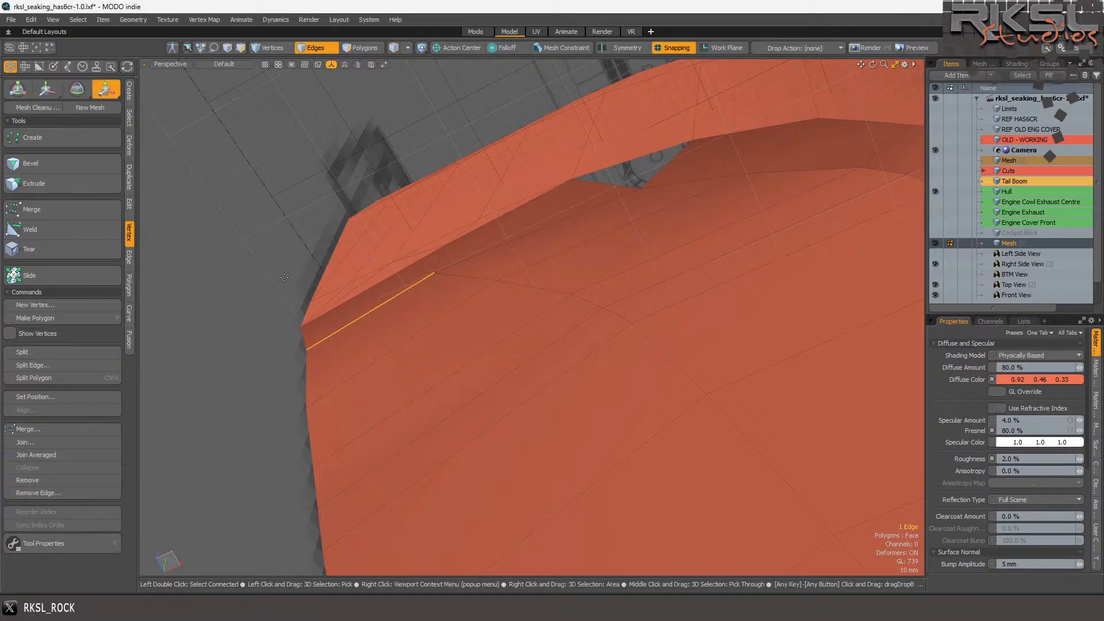
pyautogui.click(296, 354)
pyautogui.press('space')
pyautogui.press('Escape')
# - Select the corner vertices around the open gap between the nose lip and the underside
pyautogui.scroll(-3, 591, 234)
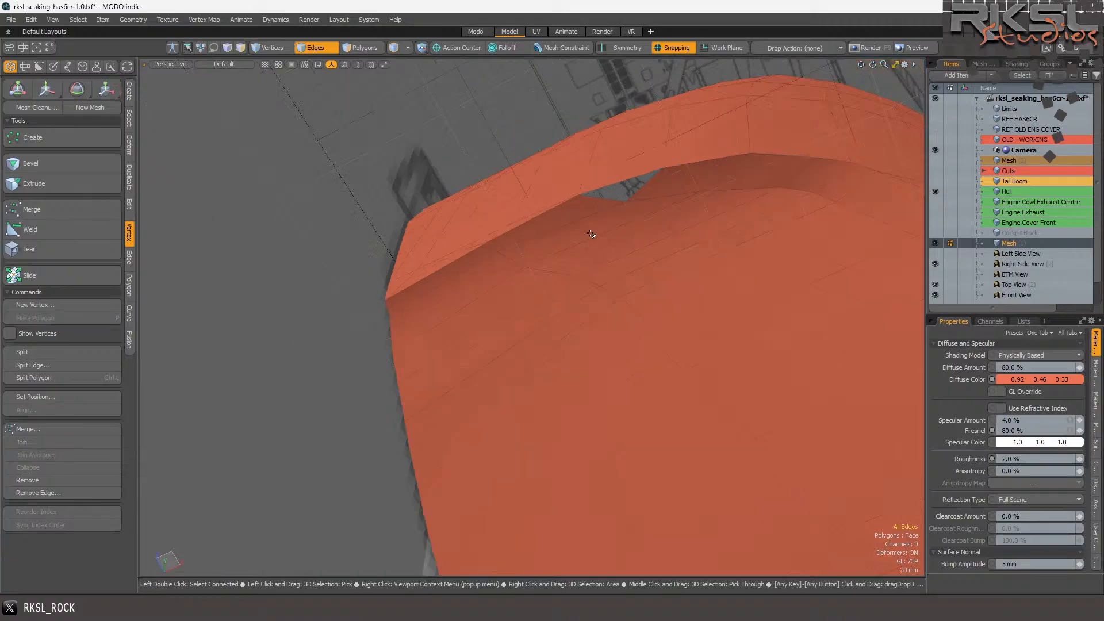
pyautogui.scroll(2, 642, 199)
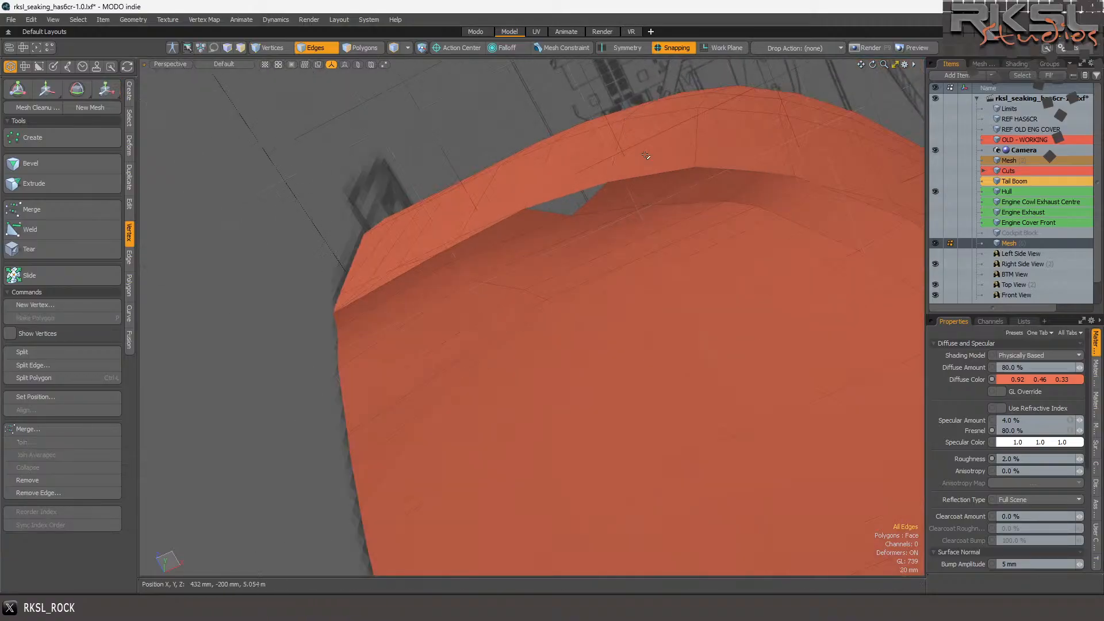
pyautogui.scroll(2, 648, 153)
pyautogui.click(272, 48)
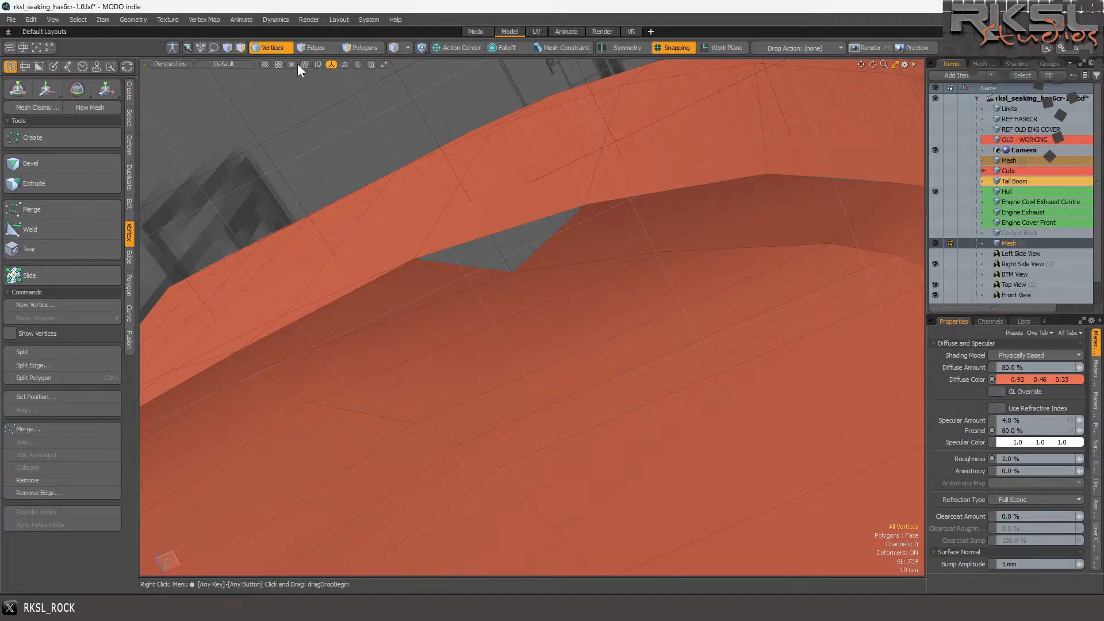
pyautogui.click(414, 259)
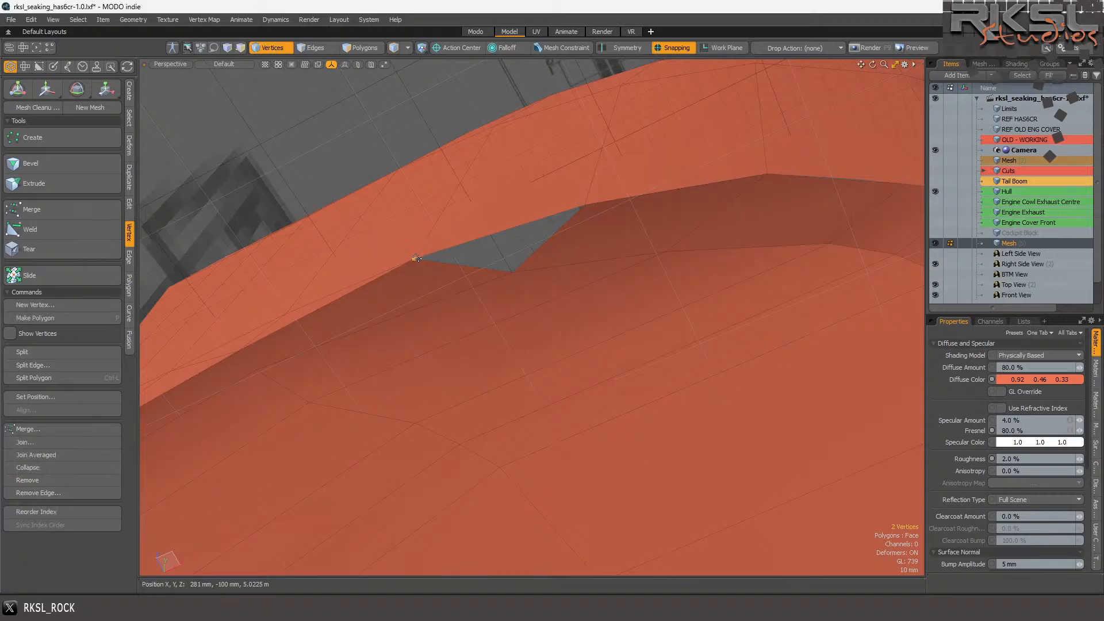
pyautogui.keyDown('shift'); pyautogui.click(512, 271); pyautogui.keyUp('shift')
pyautogui.click(513, 273)
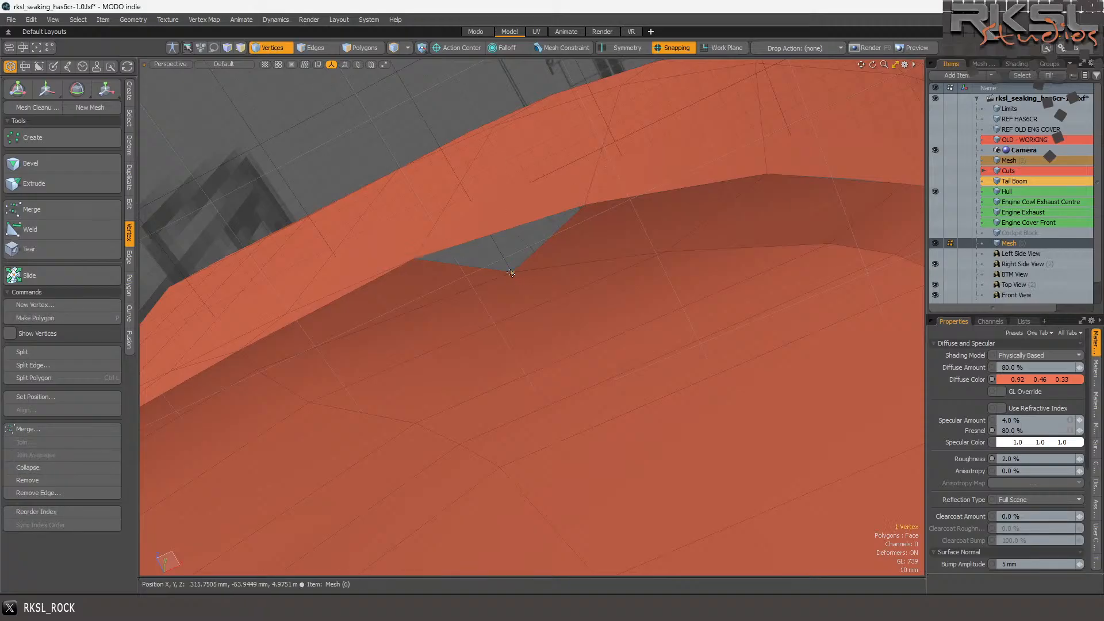
pyautogui.keyDown('shift'); pyautogui.click(584, 208); pyautogui.keyUp('shift')
pyautogui.scroll(-5, 583, 207)
pyautogui.scroll(3, 584, 208)
pyautogui.press('2')
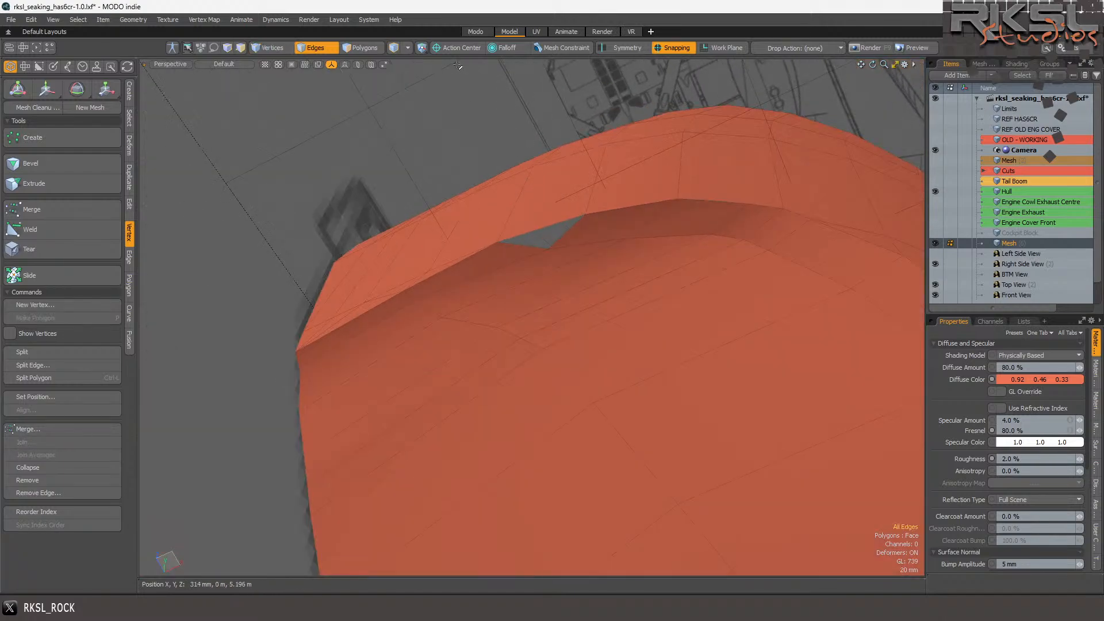
# - Fill the open gap between the nose lip and the underside with a triangular polygon, using the Pen tool snapped to its corners
pyautogui.click(129, 90)
pyautogui.click(106, 192)
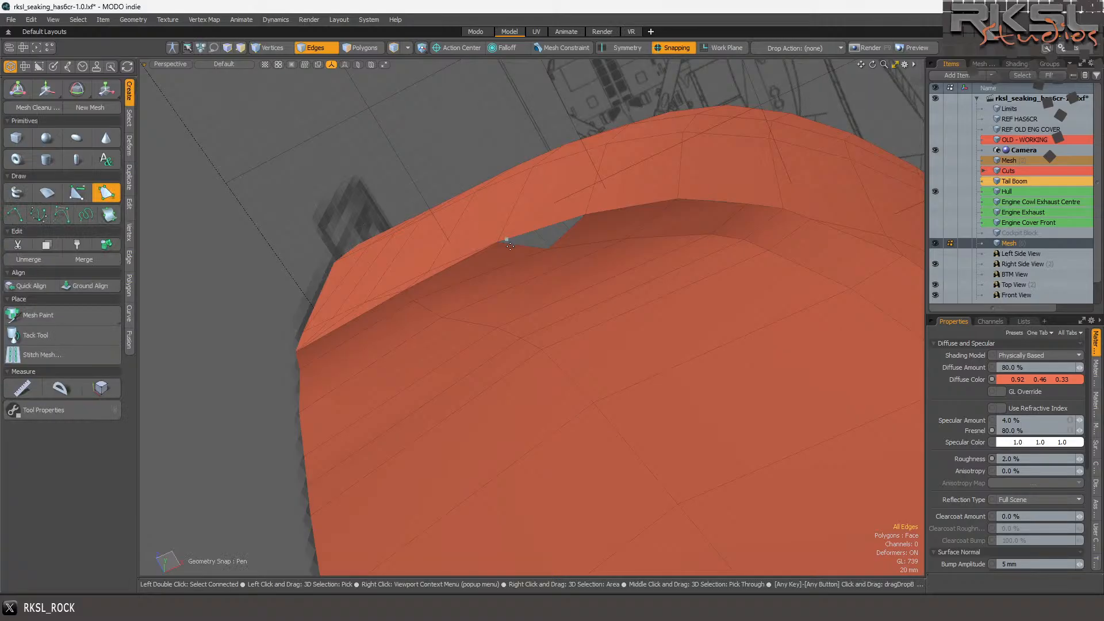
pyautogui.click(497, 243)
pyautogui.click(588, 216)
pyautogui.press('space')
pyautogui.scroll(-5, 521, 206)
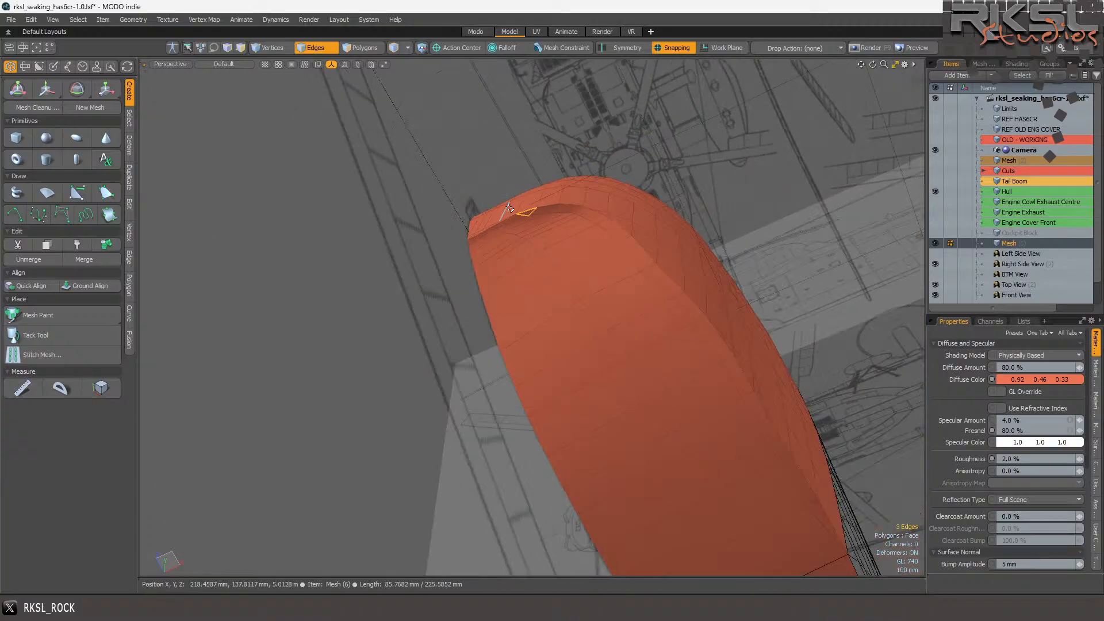
pyautogui.scroll(4, 575, 212)
# - Select the edge run just behind the nose lip, from the centreline around the underside and aft along the side, excluding the stray cross edge
pyautogui.click(542, 191)
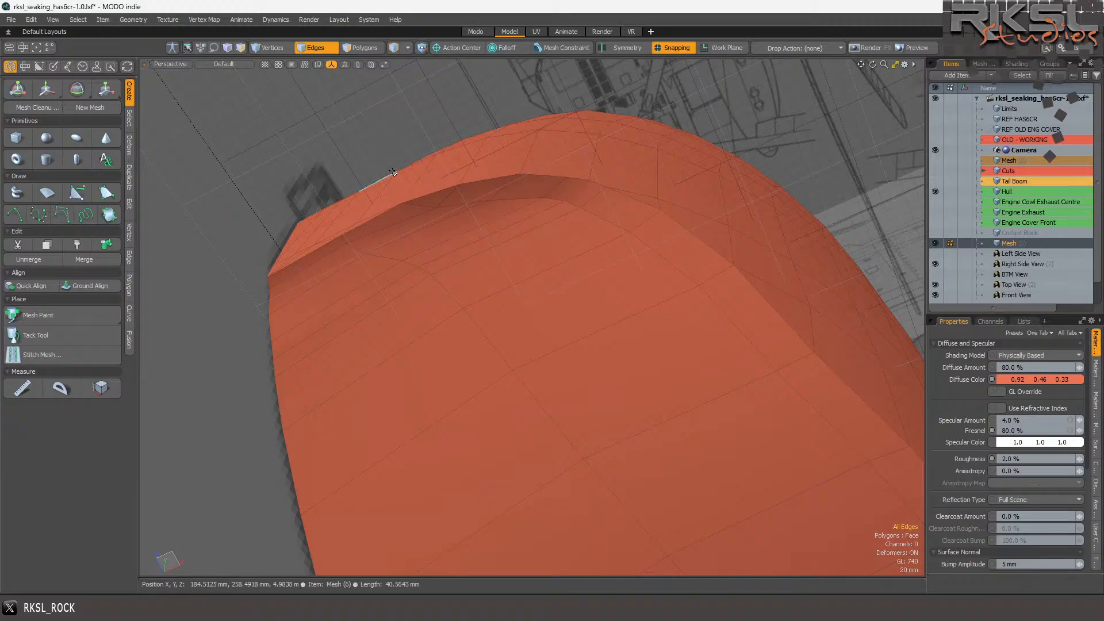
pyautogui.scroll(2, 420, 179)
pyautogui.moveTo(353, 230)
pyautogui.mouseDown(button='right')
pyautogui.moveTo(290, 275)
pyautogui.moveTo(414, 246)
pyautogui.moveTo(644, 222)
pyautogui.moveTo(691, 195)
pyautogui.mouseUp(button='right')
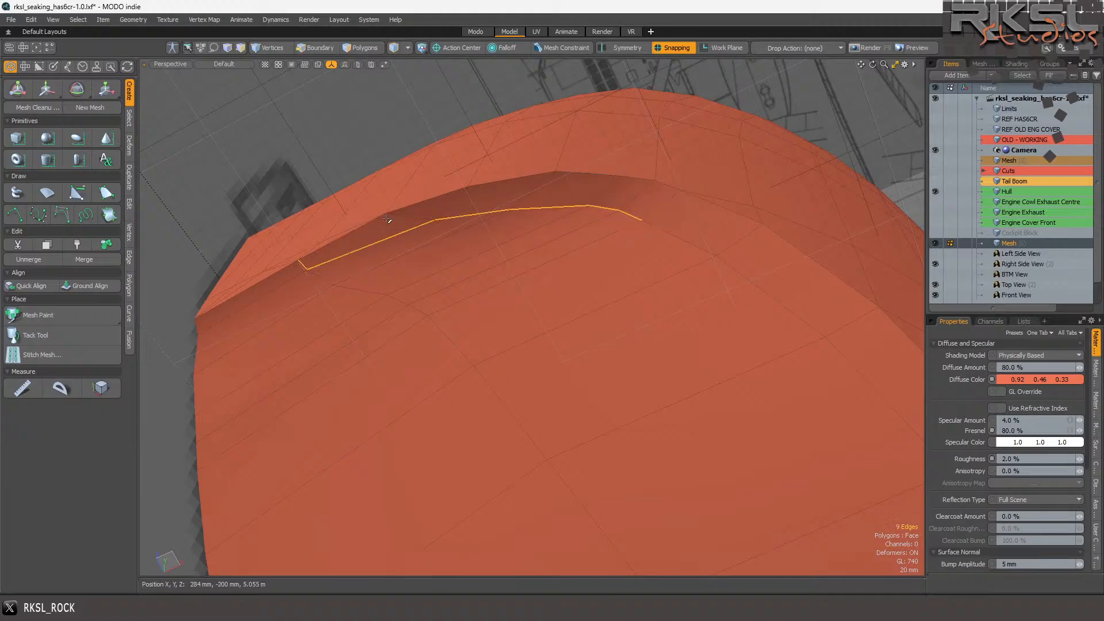
pyautogui.keyDown('ctrl'); pyautogui.click(302, 265); pyautogui.keyUp('ctrl')
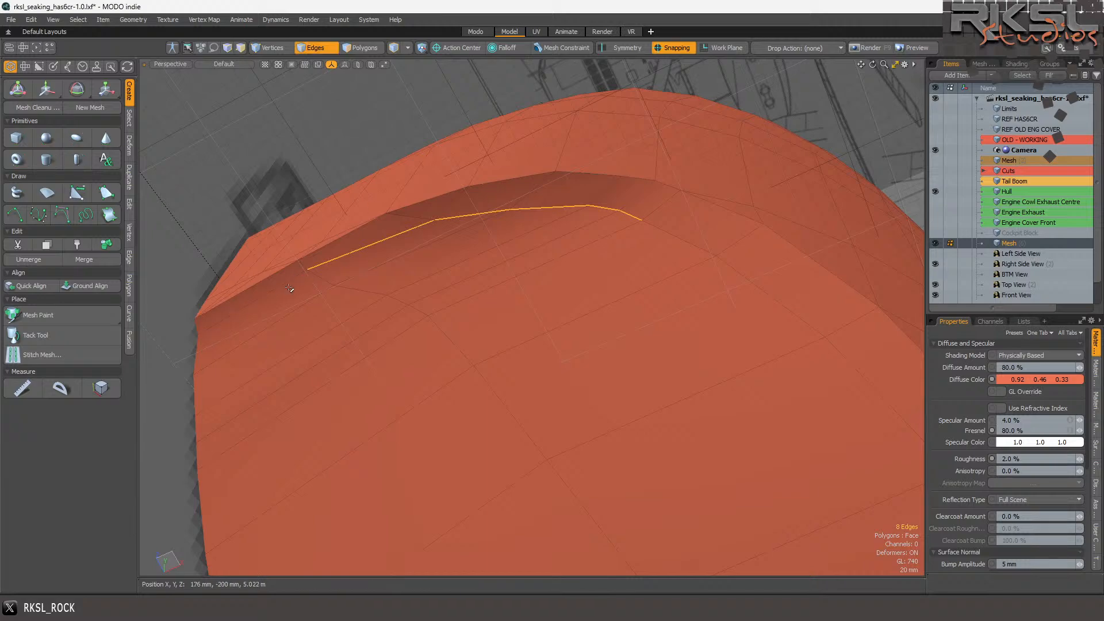
pyautogui.keyDown('shift'); pyautogui.click(291, 286); pyautogui.keyUp('shift')
pyautogui.scroll(-3, 382, 216)
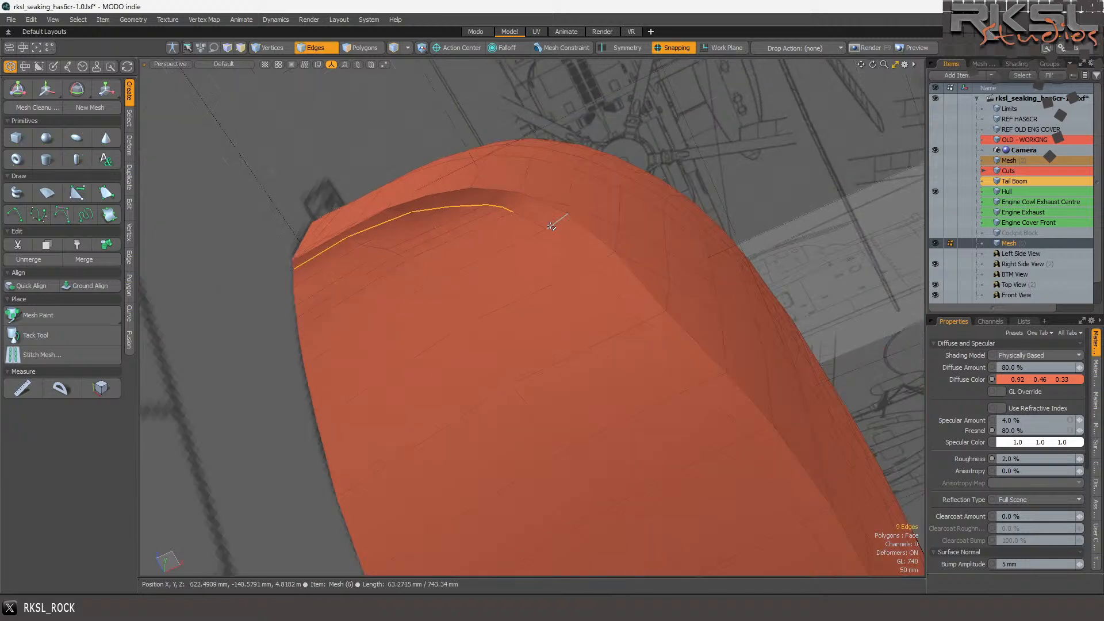
pyautogui.scroll(3, 556, 227)
pyautogui.keyDown('shift'); pyautogui.click(526, 217); pyautogui.keyUp('shift')
pyautogui.keyDown('shift'); pyautogui.click(571, 250); pyautogui.keyUp('shift')
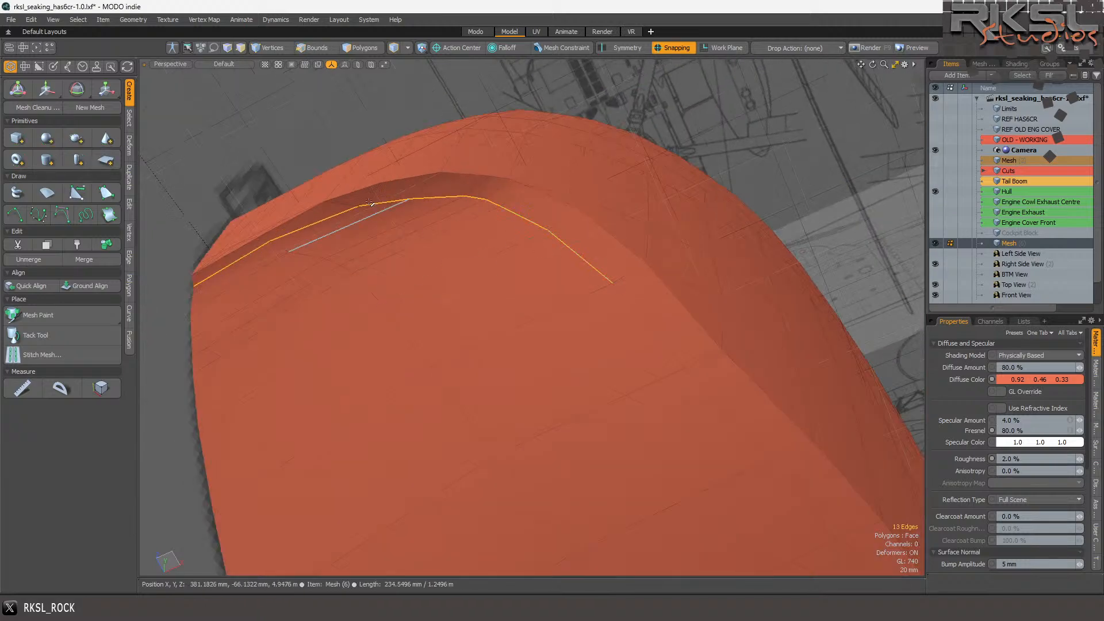
pyautogui.scroll(-5, 428, 227)
pyautogui.scroll(3, 509, 275)
pyautogui.keyDown('shift'); pyautogui.click(514, 259); pyautogui.keyUp('shift')
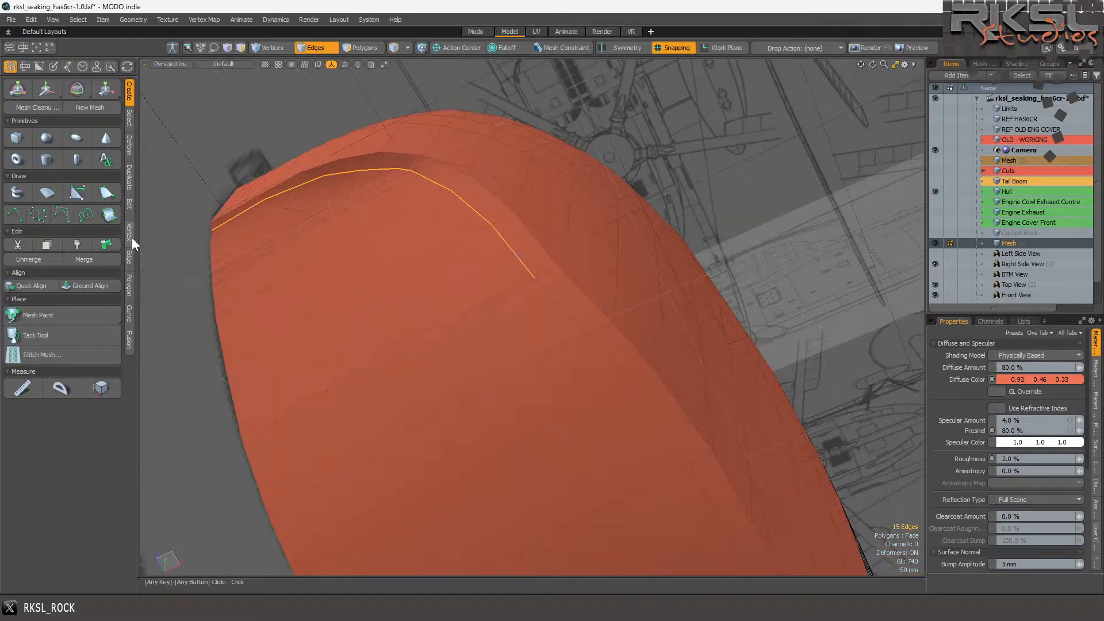
# - Try an edge bevel on the run behind the nose lip and undo it
pyautogui.click(129, 256)
pyautogui.click(30, 136)
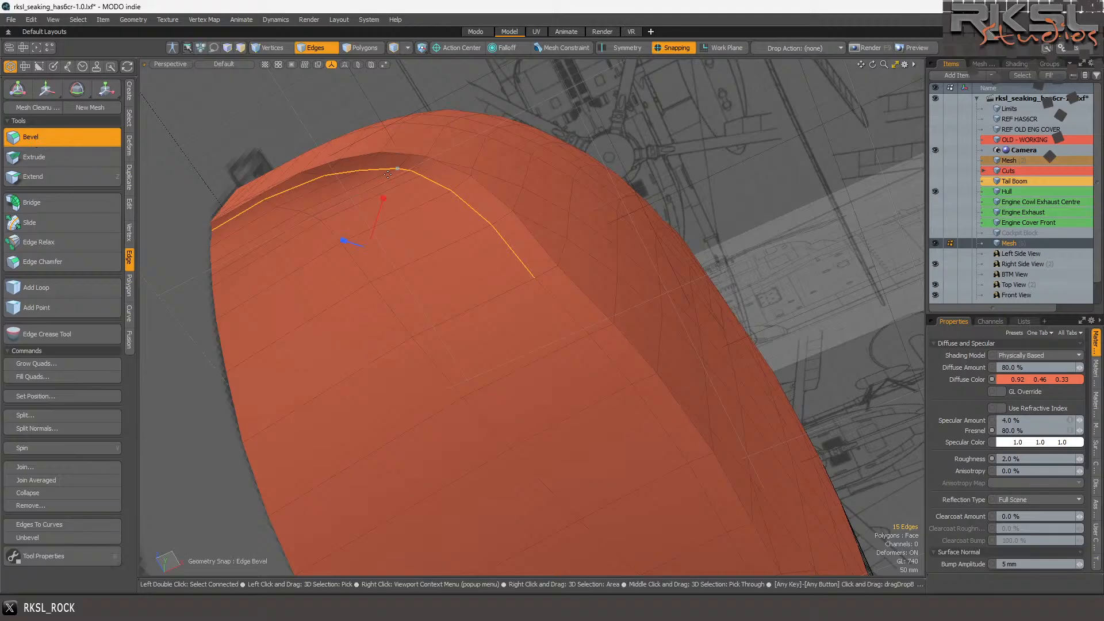
pyautogui.moveTo(342, 243)
pyautogui.mouseDown()
pyautogui.moveTo(364, 248)
pyautogui.moveTo(348, 243)
pyautogui.mouseUp()
pyautogui.hotkey('ctrl', 'z')
pyautogui.moveTo(874, 64); pyautogui.dragTo(805, 104)
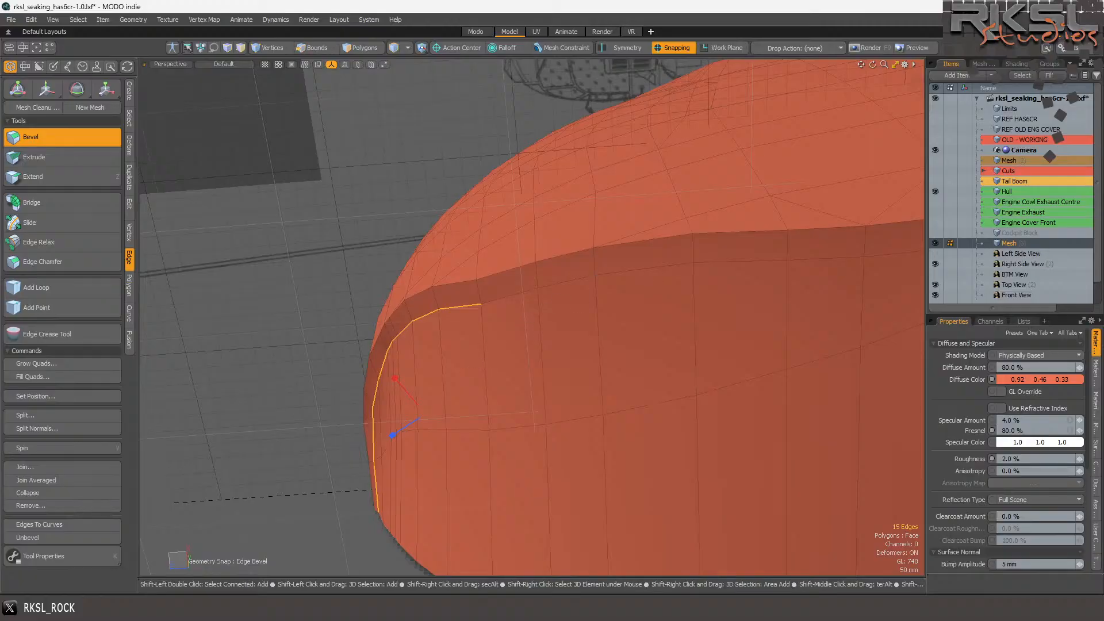
# - Extend the selected edge run further aft along the underside rim to 18 edges
pyautogui.press('space')
pyautogui.moveTo(547, 273)
pyautogui.keyDown('shift'); pyautogui.mouseDown(button='right')
pyautogui.moveTo(625, 301)
pyautogui.moveTo(628, 267)
pyautogui.mouseUp(button='right'); pyautogui.keyUp('shift')
pyautogui.keyDown('shift'); pyautogui.click(516, 295); pyautogui.keyUp('shift')
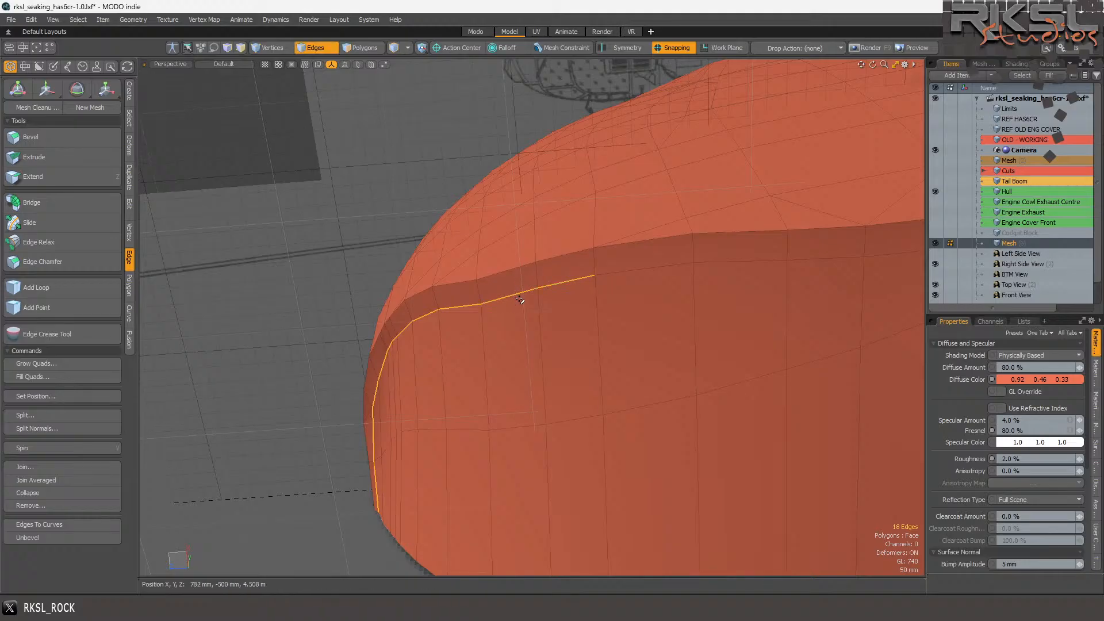
pyautogui.hotkey('shift', 'd')
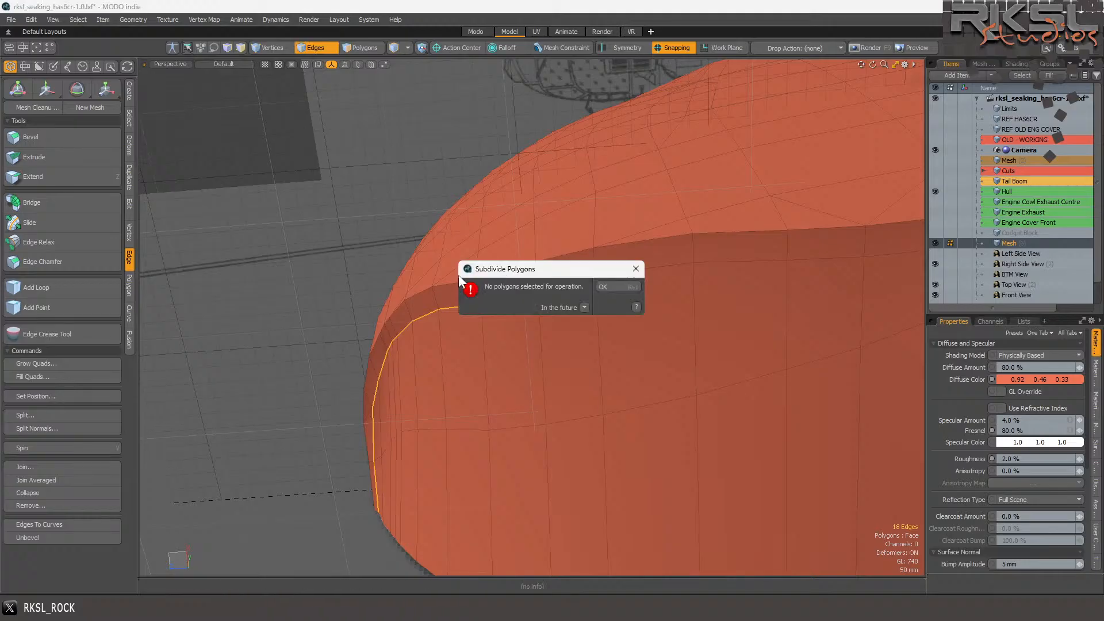
pyautogui.click(620, 289)
# - Save the scene
pyautogui.hotkey('ctrl', 's')
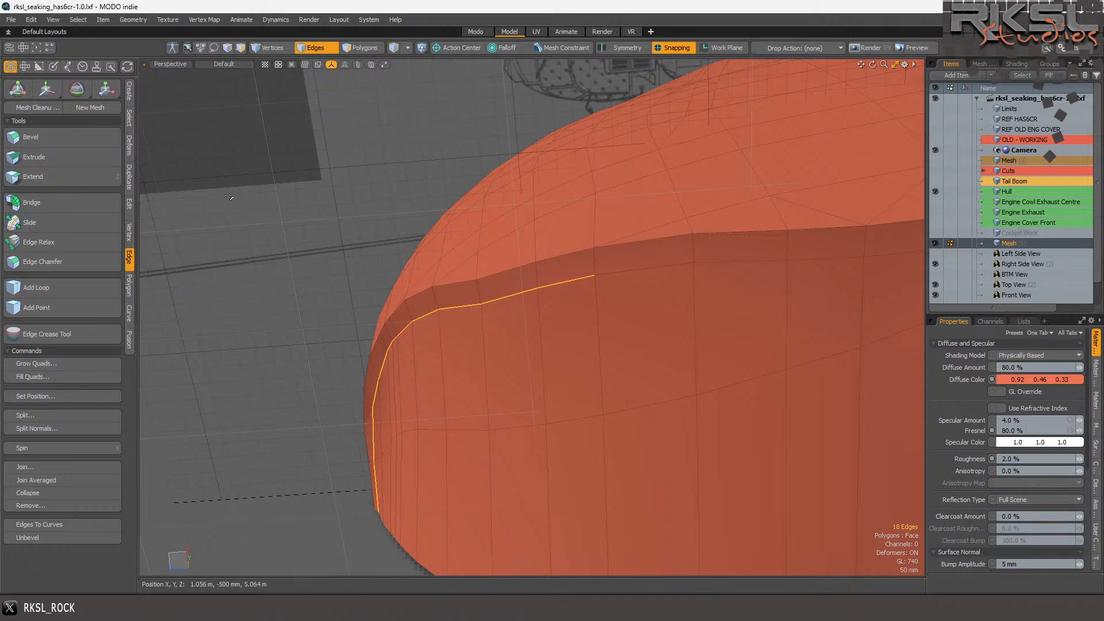
pyautogui.hotkey('ctrl', 's')
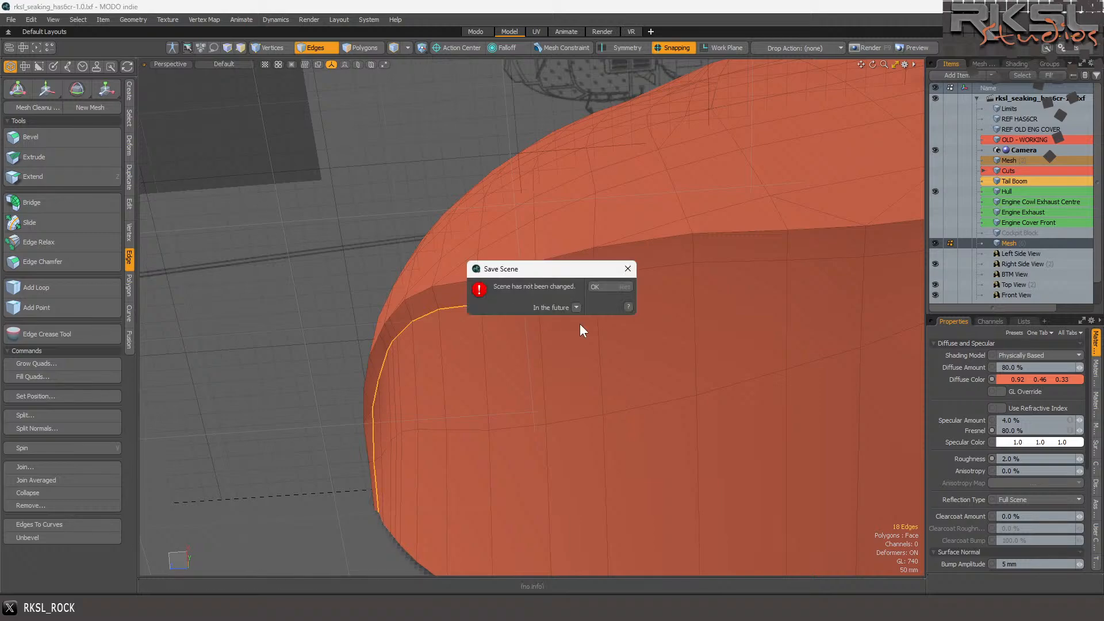
pyautogui.click(621, 286)
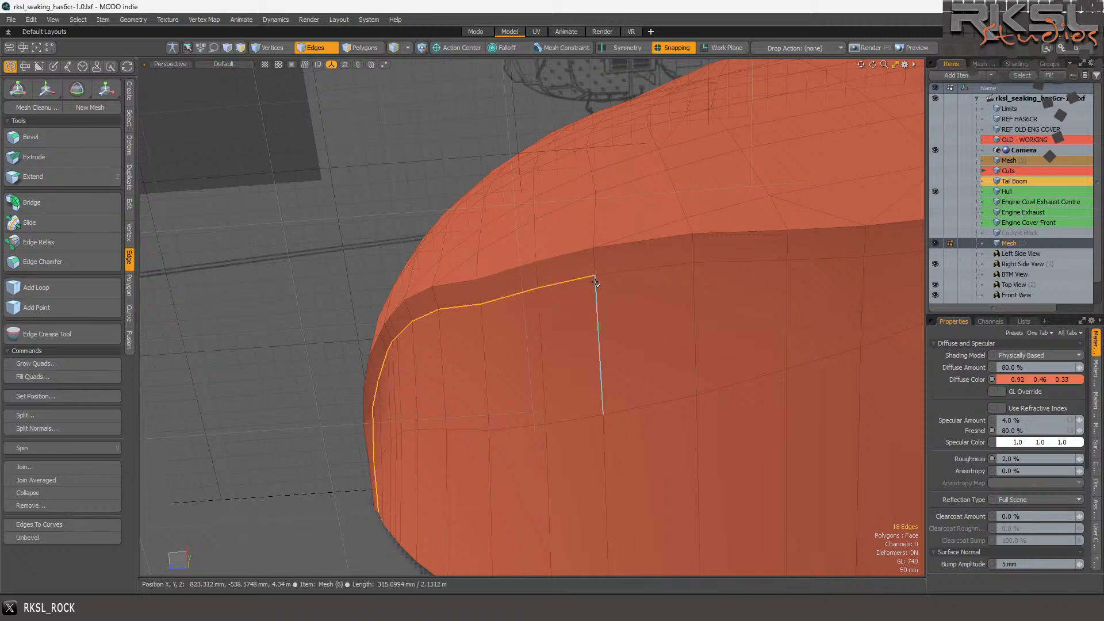
# - Try smoothing the selected edge run with repeated applications of Smooth at strength 1.0 and 1 iteration
pyautogui.hotkey('alt', 'c')
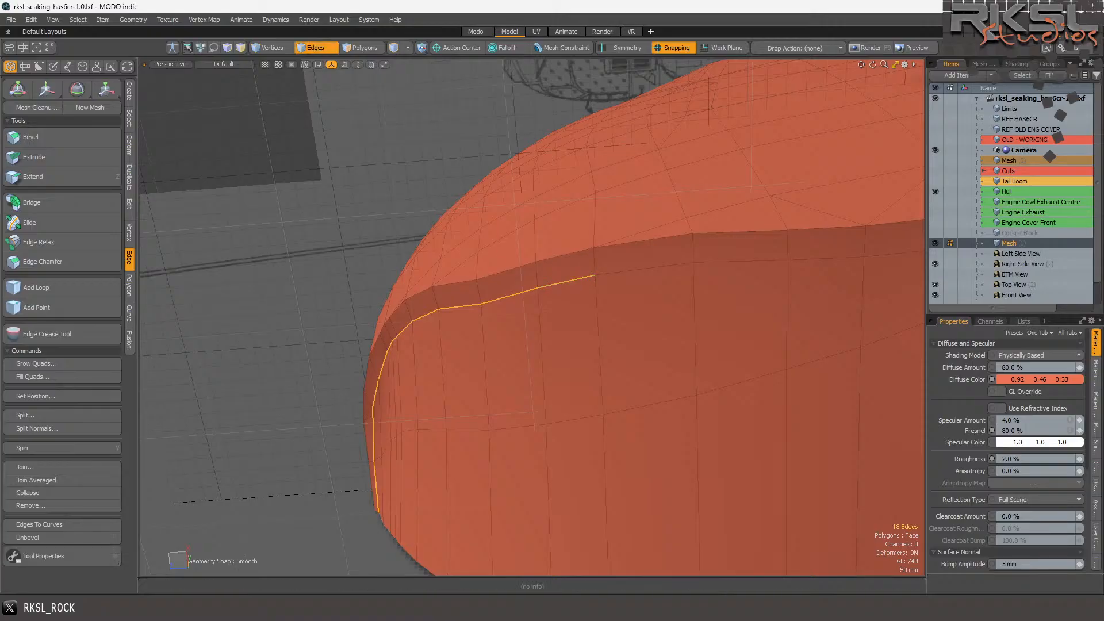
pyautogui.press('k')
pyautogui.moveTo(139, 131); pyautogui.dragTo(252, 134)
pyautogui.click(265, 266)
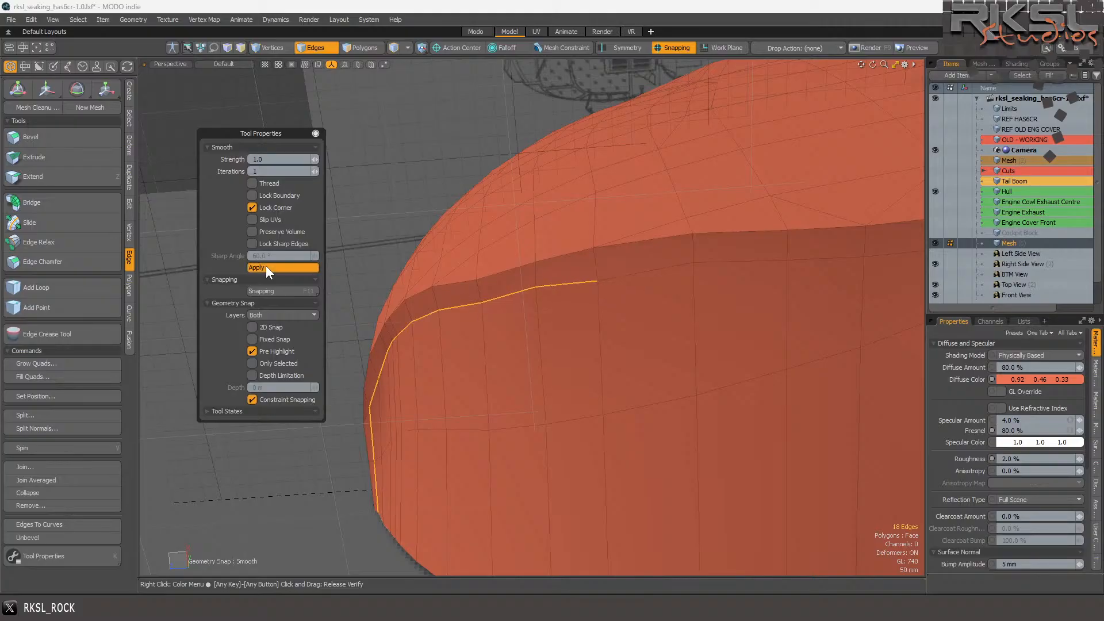
pyautogui.click(265, 267)
pyautogui.click(265, 265)
pyautogui.click(264, 266)
pyautogui.click(262, 266)
pyautogui.click(261, 267)
pyautogui.press('space')
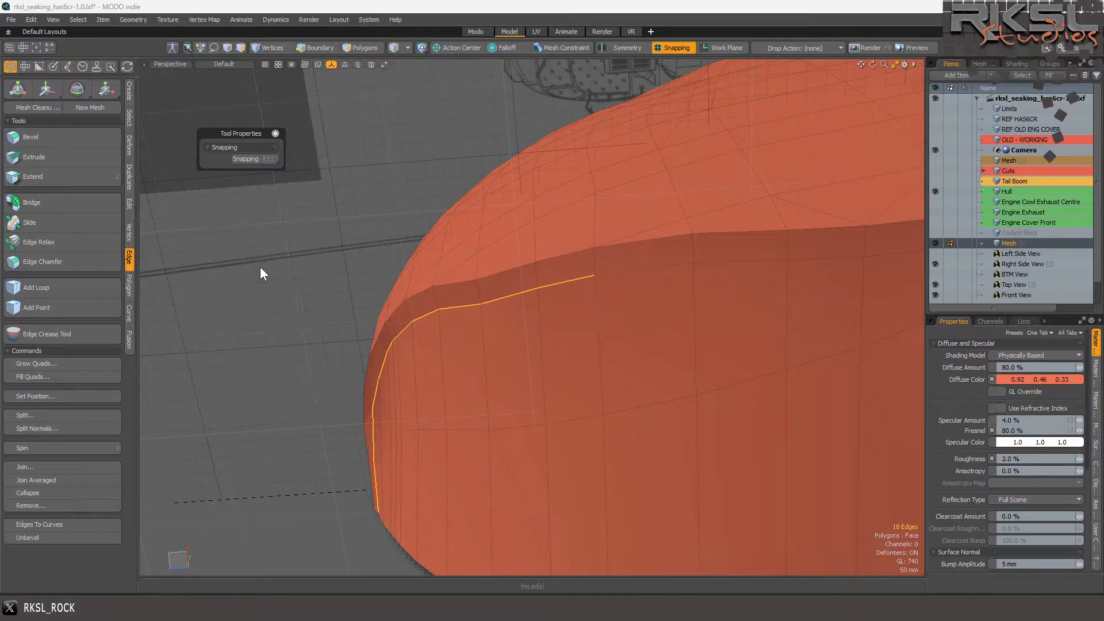
# - Select the lengthwise edge run across the underside, one row below the rim, leaving out its edge at the nose centreline
pyautogui.press('3')
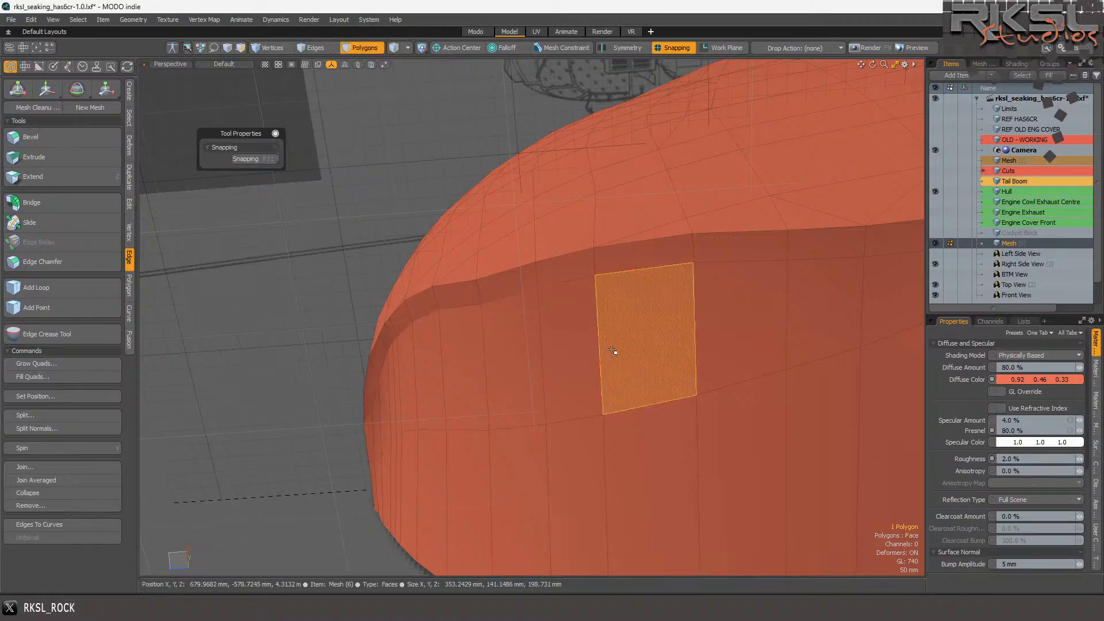
pyautogui.press('a')
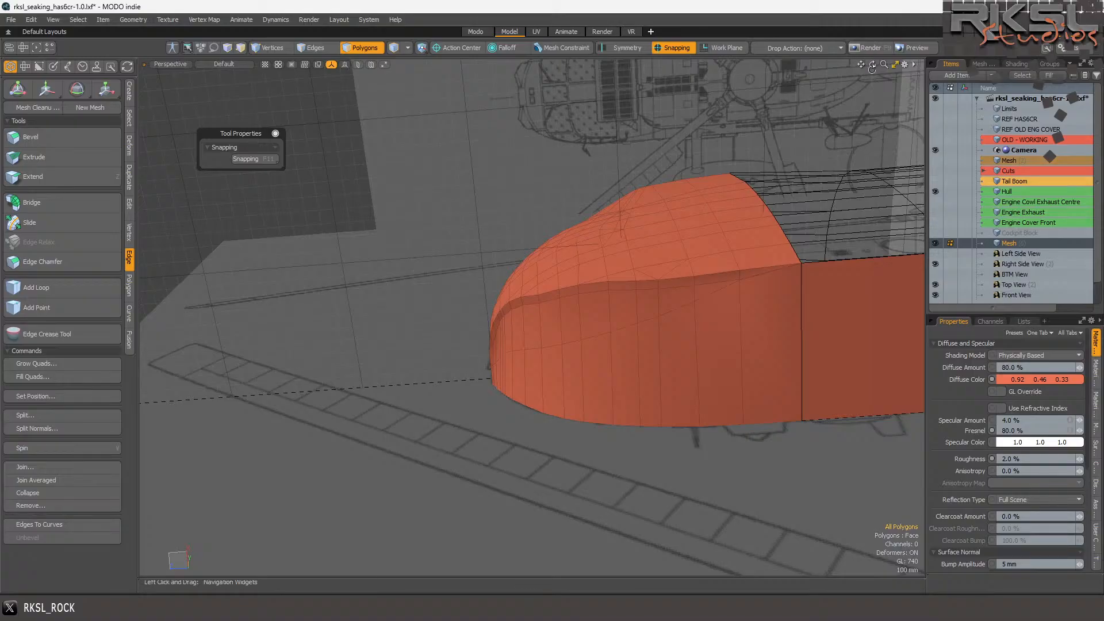
pyautogui.moveTo(873, 68)
pyautogui.mouseDown()
pyautogui.moveTo(854, 155)
pyautogui.moveTo(926, 124)
pyautogui.moveTo(876, 71)
pyautogui.mouseUp()
pyautogui.scroll(4, 555, 288)
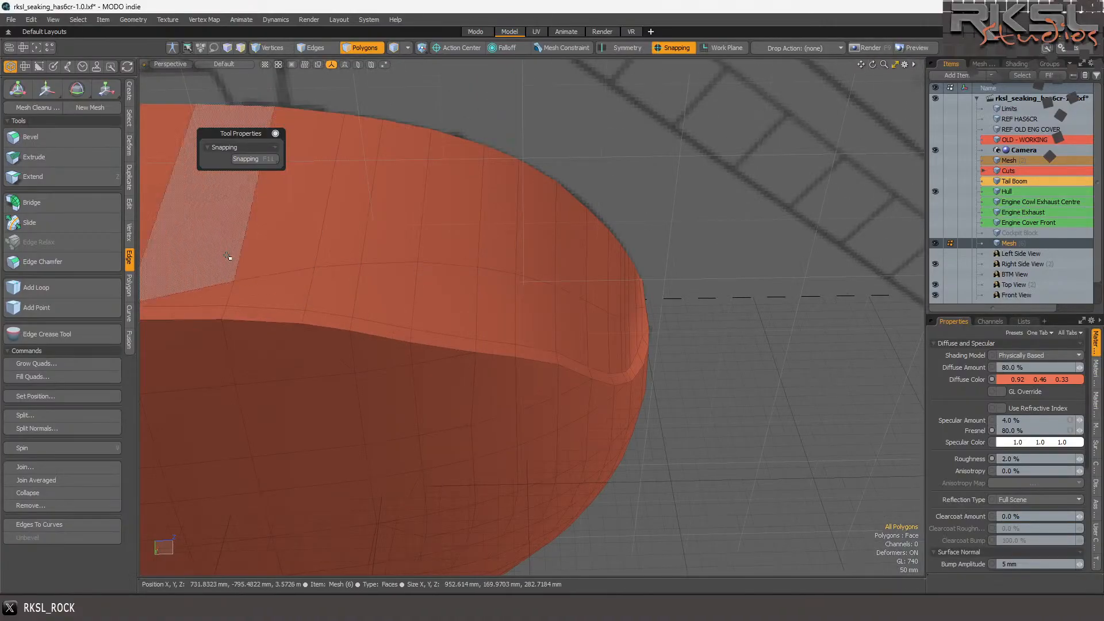
pyautogui.click(322, 49)
pyautogui.click(289, 268)
pyautogui.doubleClick(289, 270)
pyautogui.scroll(-2, 373, 265)
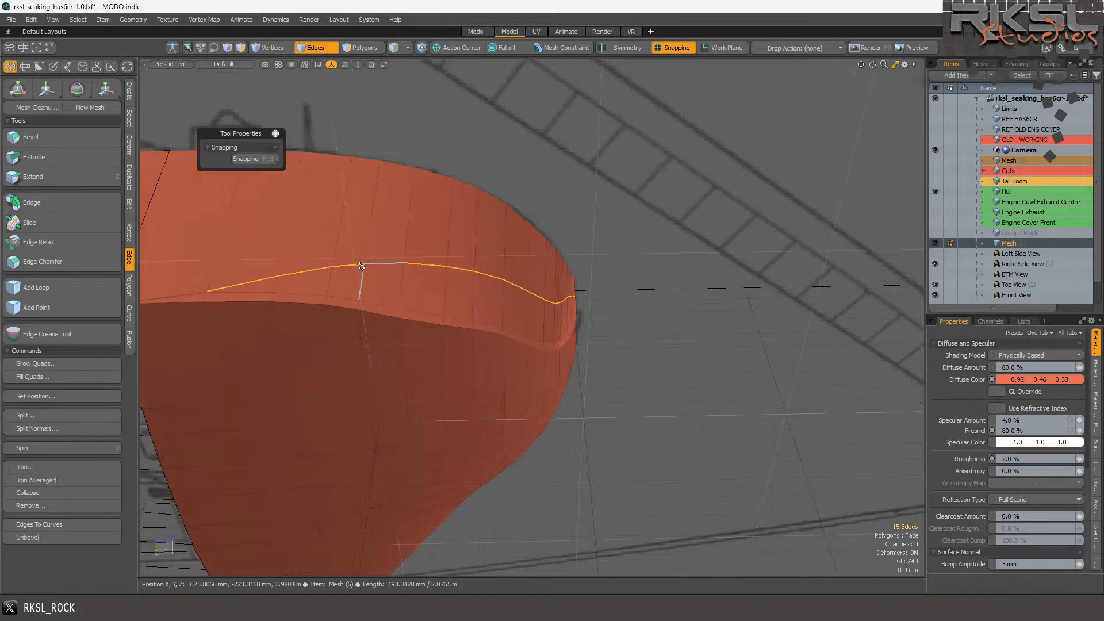
pyautogui.scroll(5, 598, 305)
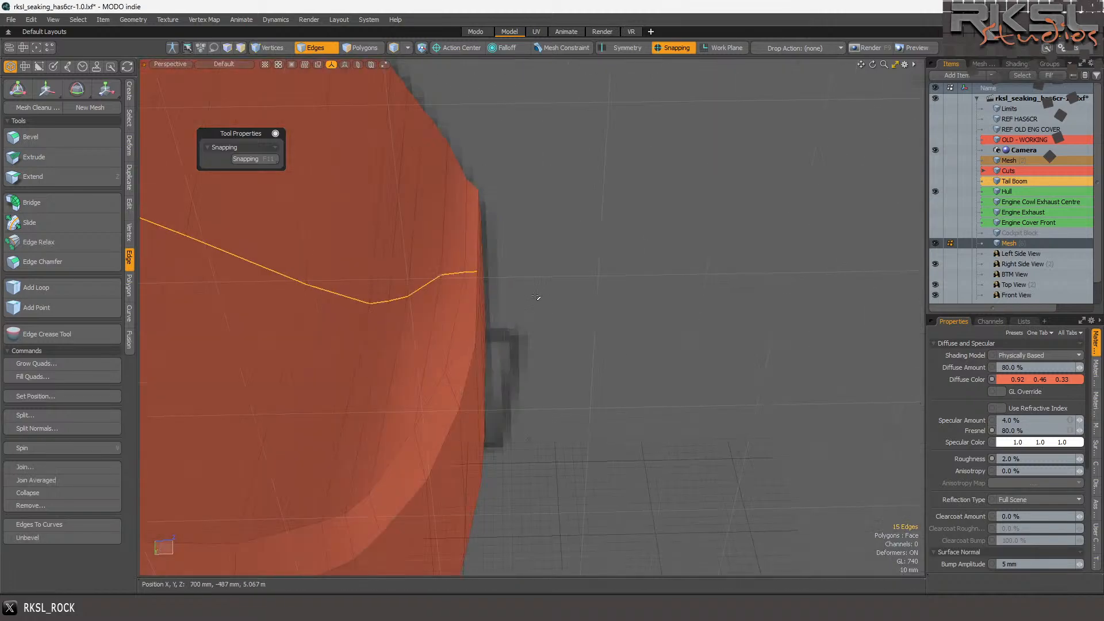
pyautogui.keyDown('ctrl'); pyautogui.click(462, 268); pyautogui.keyUp('ctrl')
pyautogui.keyDown('ctrl'); pyautogui.scroll(-3, 579, 221); pyautogui.keyUp('ctrl')
pyautogui.keyDown('ctrl'); pyautogui.scroll(-3, 486, 175); pyautogui.keyUp('ctrl')
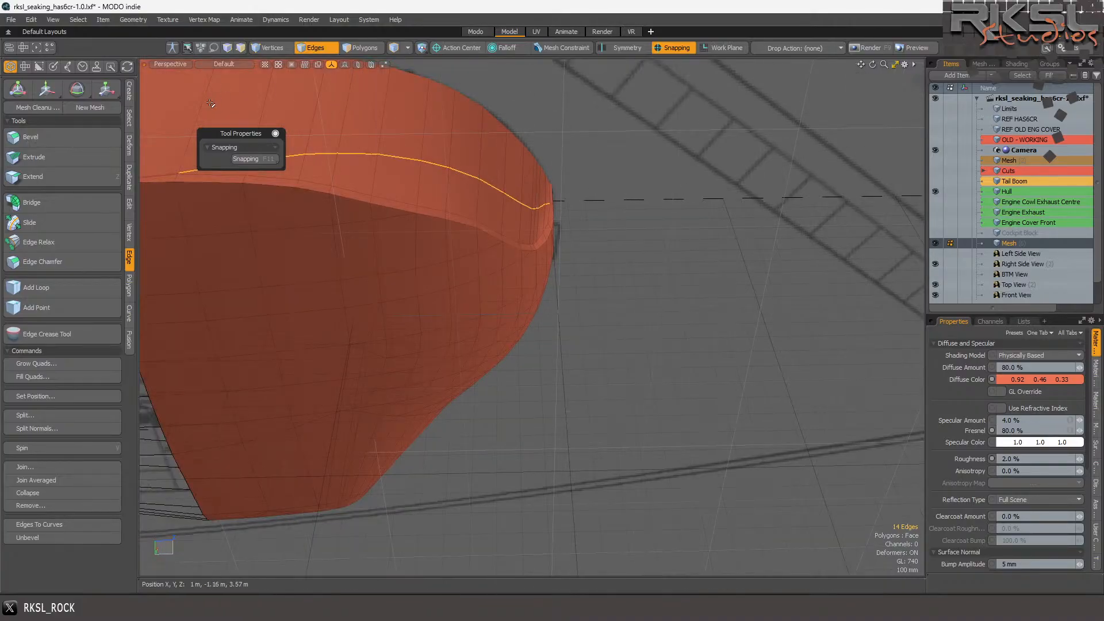
# - Scale the selected 14-edge run to 97.5 % in Z about its aft end vertex
pyautogui.click(106, 88)
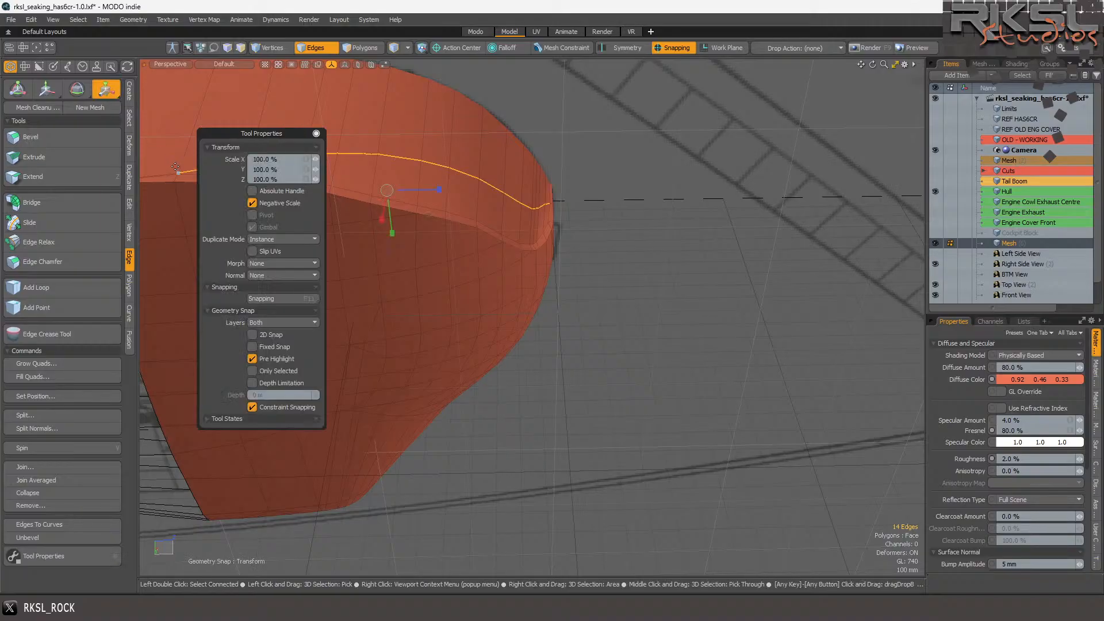
pyautogui.scroll(-2, 446, 198)
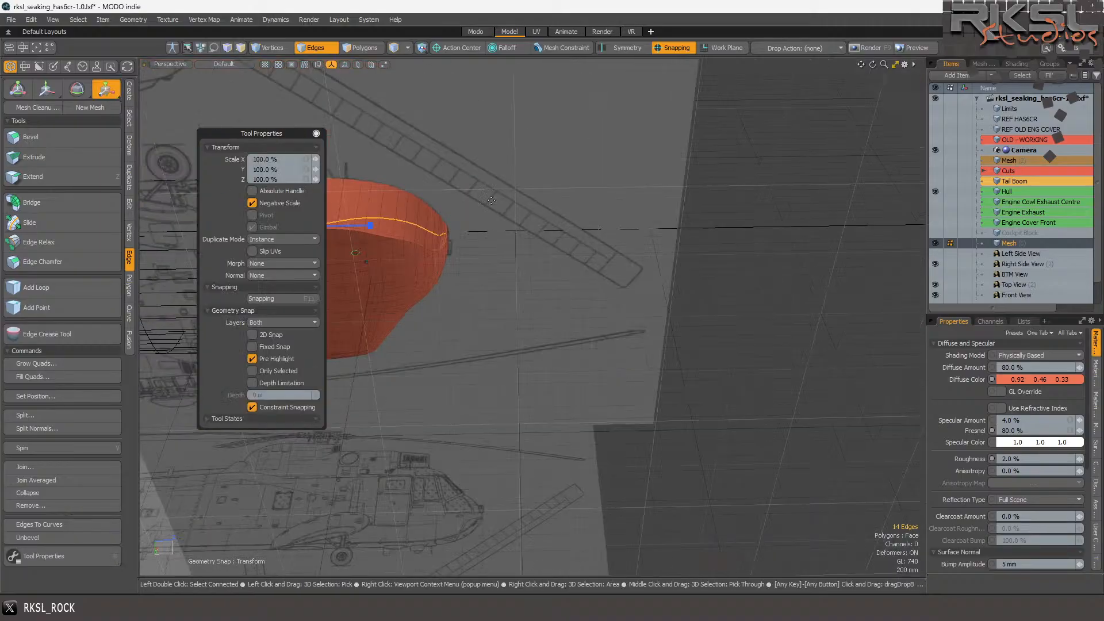
pyautogui.scroll(-1, 446, 198)
pyautogui.scroll(5, 393, 260)
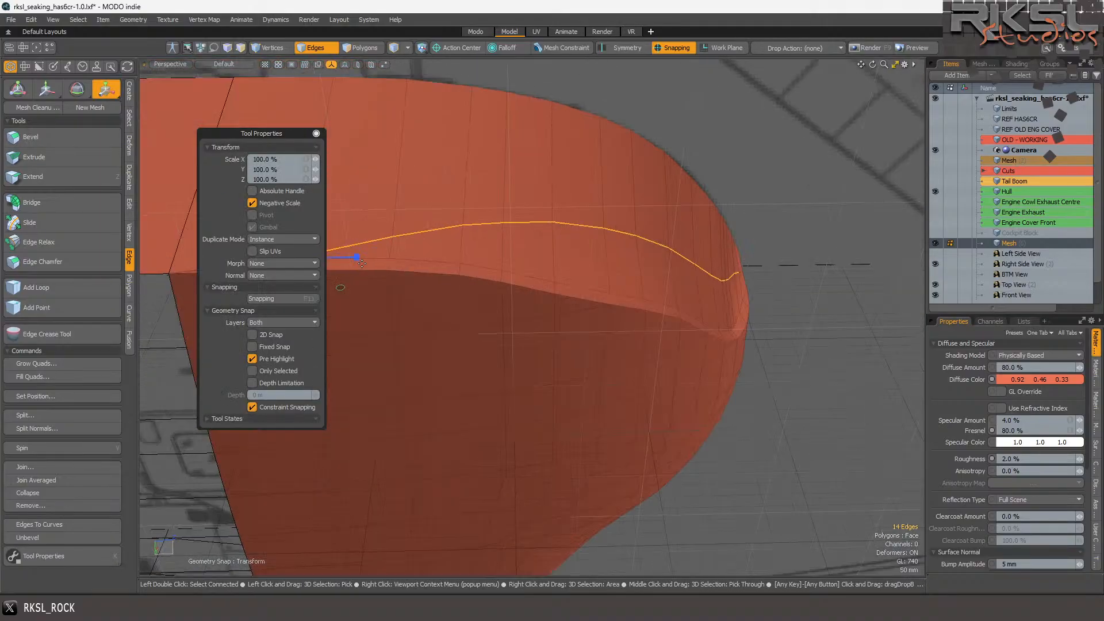
pyautogui.moveTo(357, 258); pyautogui.dragTo(355, 257)
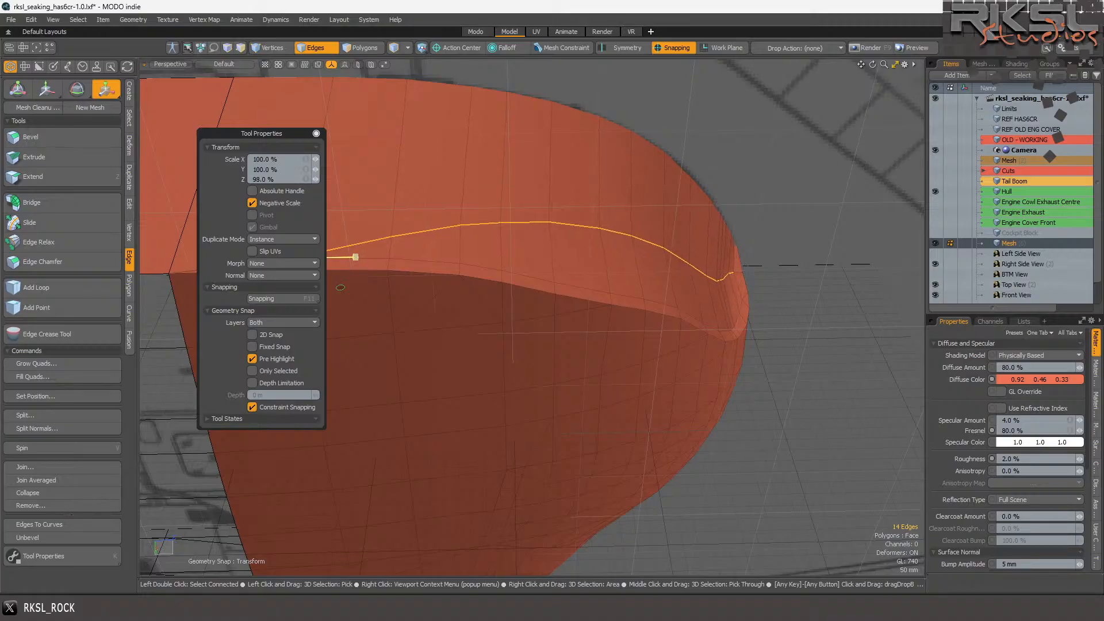
pyautogui.moveTo(355, 257); pyautogui.dragTo(355, 257)
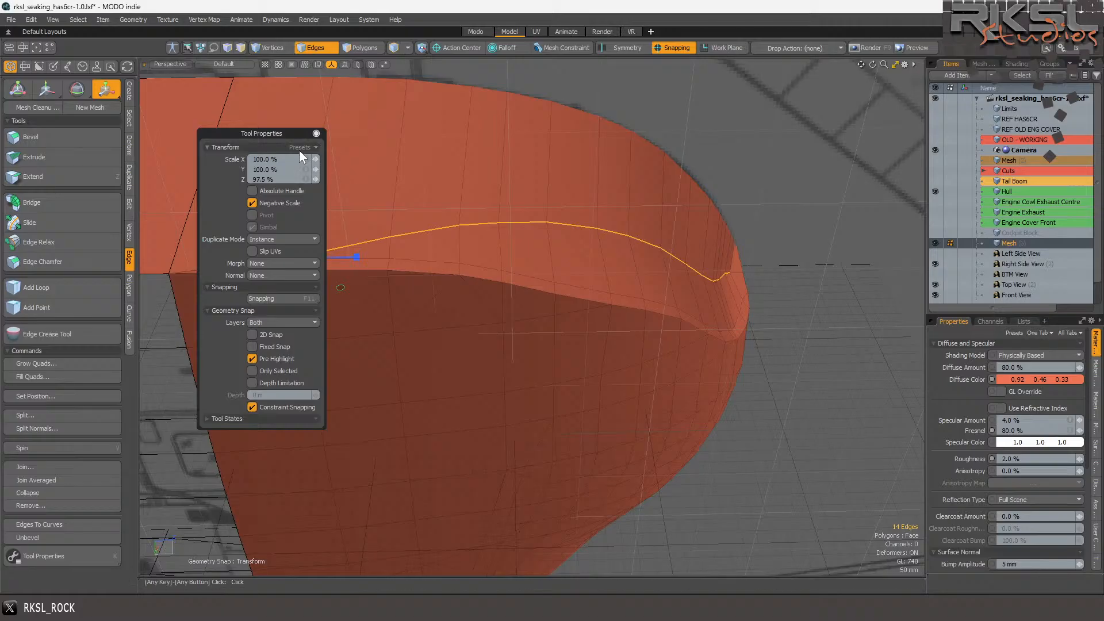
pyautogui.press('space')
# - Select the short edge run curving around the nose just below the lip and shrink it slightly in Z about its aft end vertex
pyautogui.scroll(2, 753, 293)
pyautogui.scroll(2, 753, 293)
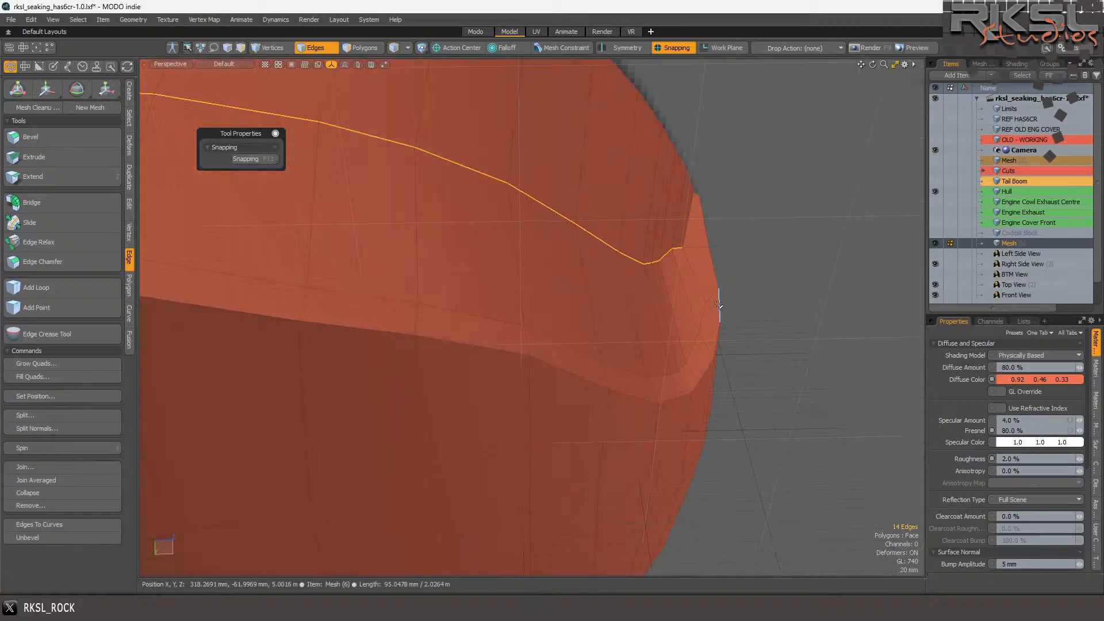
pyautogui.click(702, 310)
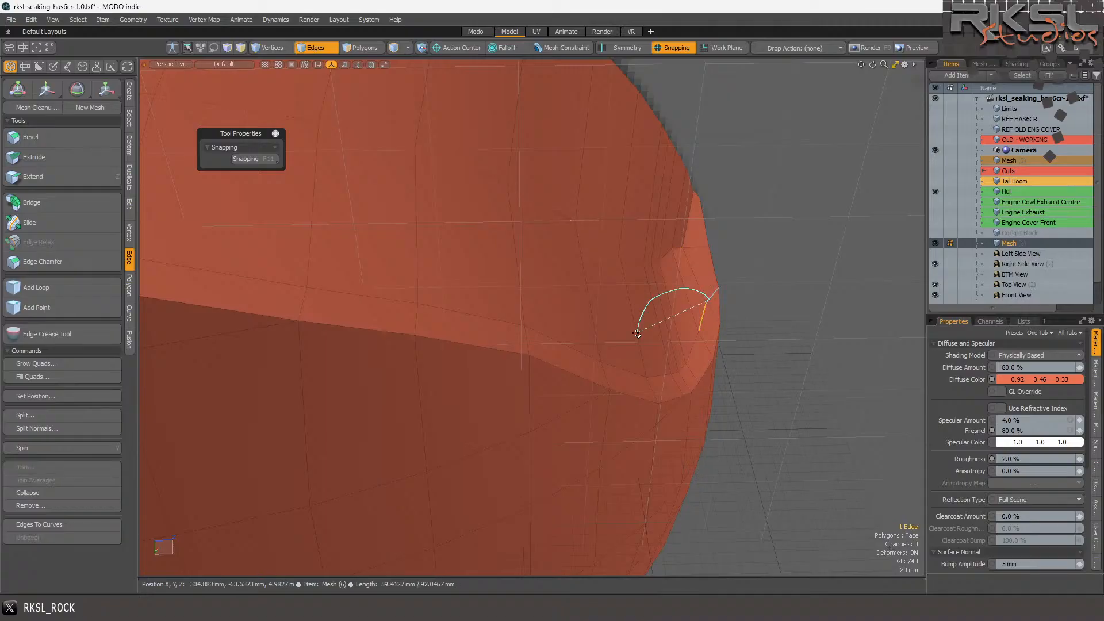
pyautogui.moveTo(686, 382); pyautogui.dragTo(687, 383, button='right')
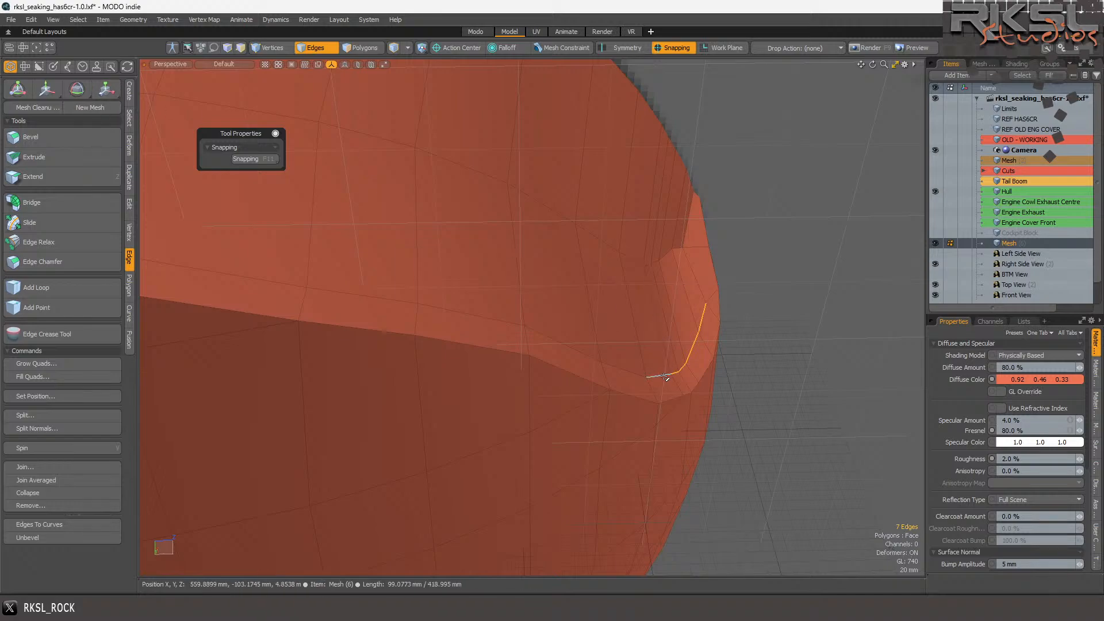
pyautogui.click(115, 92)
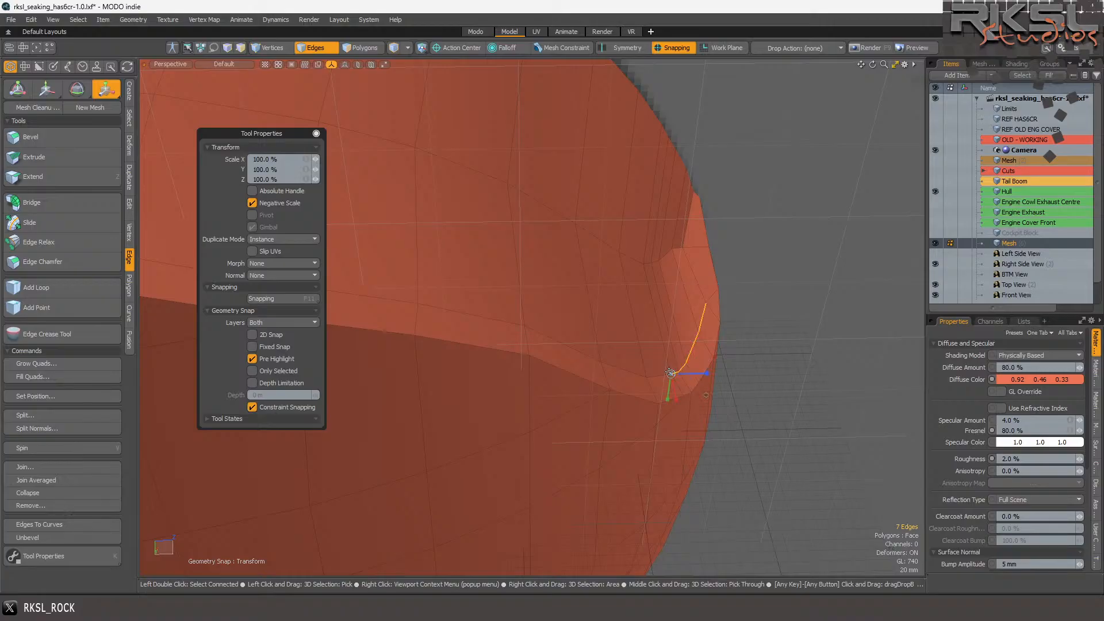
pyautogui.moveTo(707, 373); pyautogui.dragTo(702, 374)
pyautogui.press('space')
# - Select the seven-edge run curving from just inside the nose lip and continuing lengthwise across the underside
pyautogui.moveTo(696, 254)
pyautogui.mouseDown(button='right')
pyautogui.moveTo(574, 237)
pyautogui.moveTo(676, 289)
pyautogui.mouseUp(button='right')
pyautogui.moveTo(875, 67); pyautogui.dragTo(876, 67)
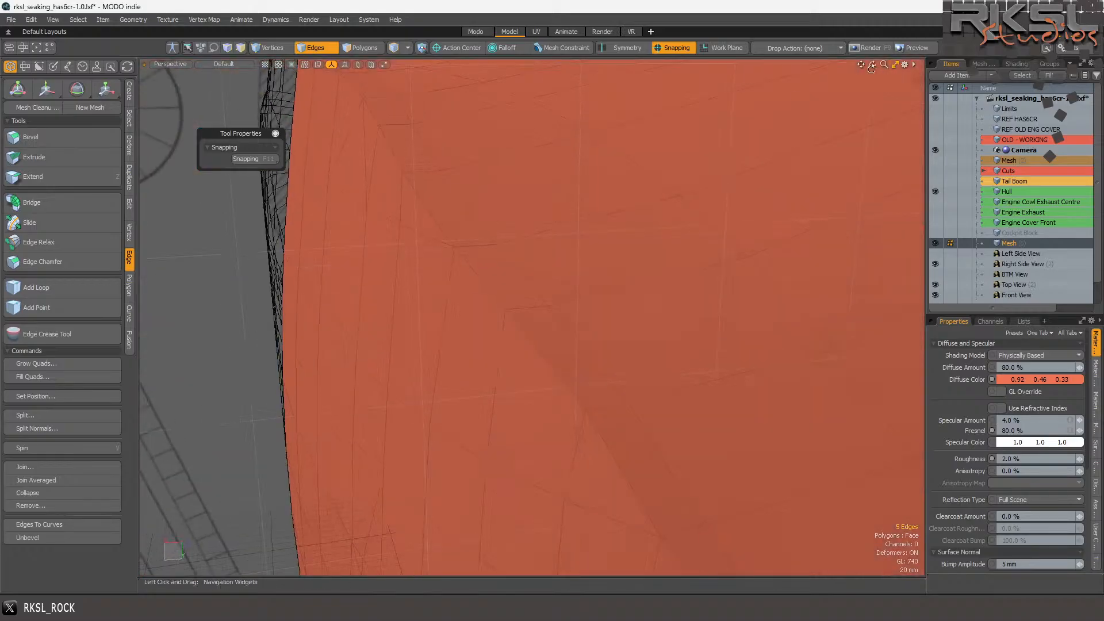
pyautogui.press('a')
pyautogui.scroll(5, 756, 293)
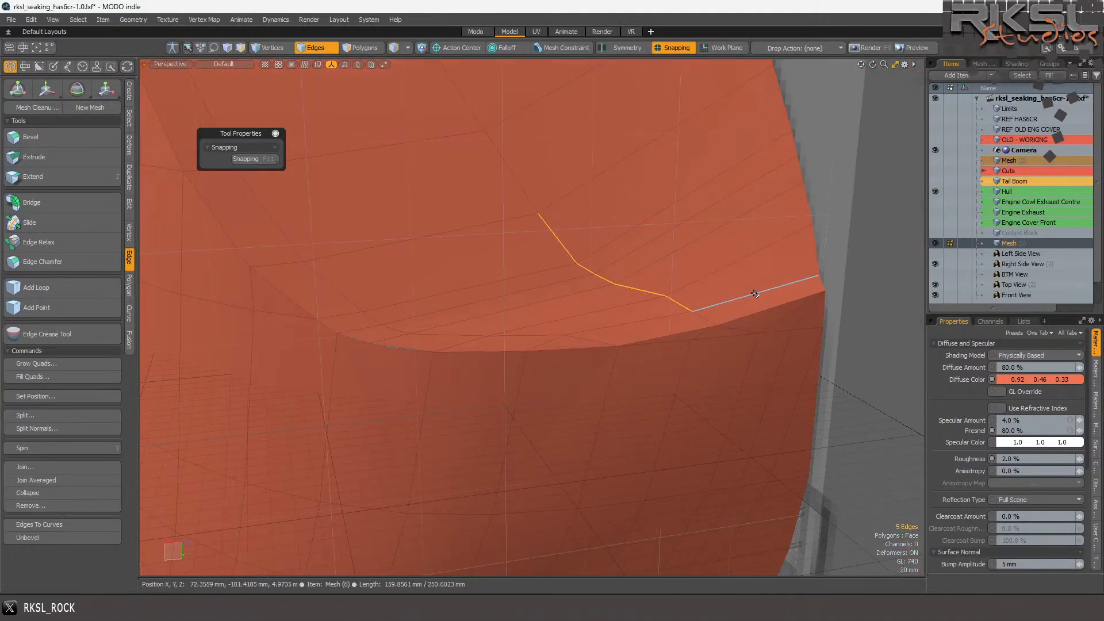
pyautogui.scroll(-5, 711, 313)
pyautogui.scroll(3, 481, 120)
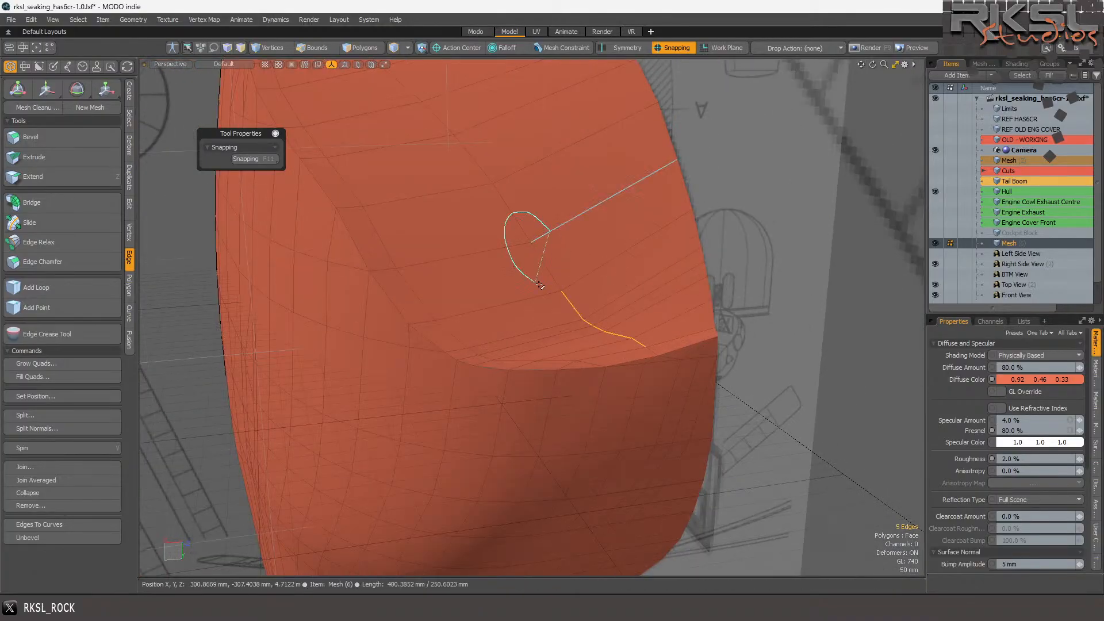
pyautogui.keyDown('shift'); pyautogui.click(577, 321); pyautogui.keyUp('shift')
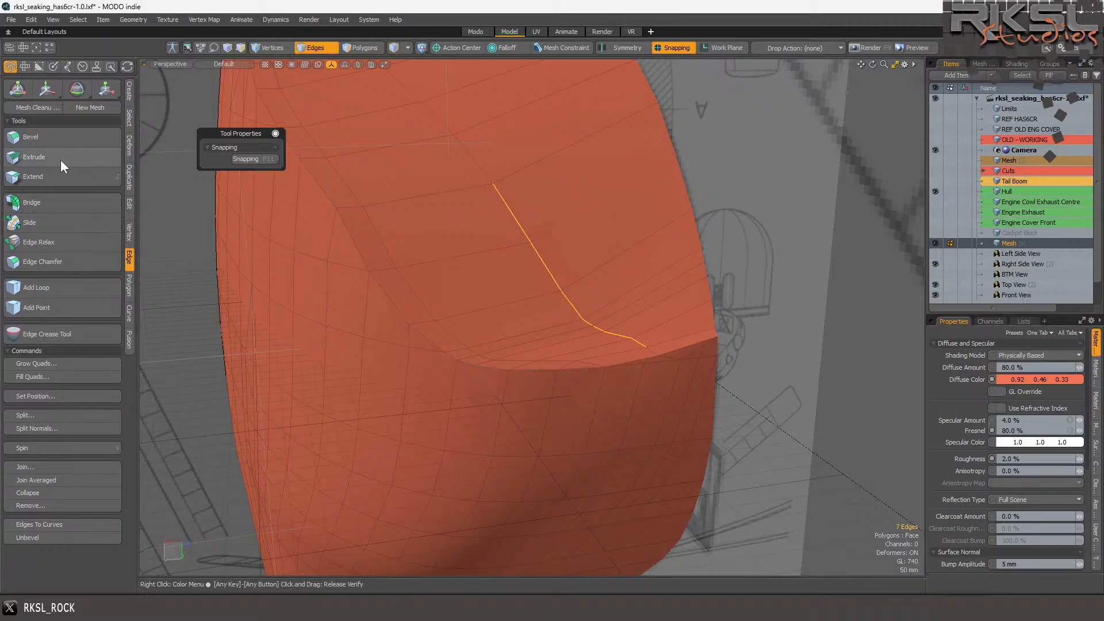
# - Try bevelling the seven-edge run on the underside into a narrow strip
pyautogui.click(46, 135)
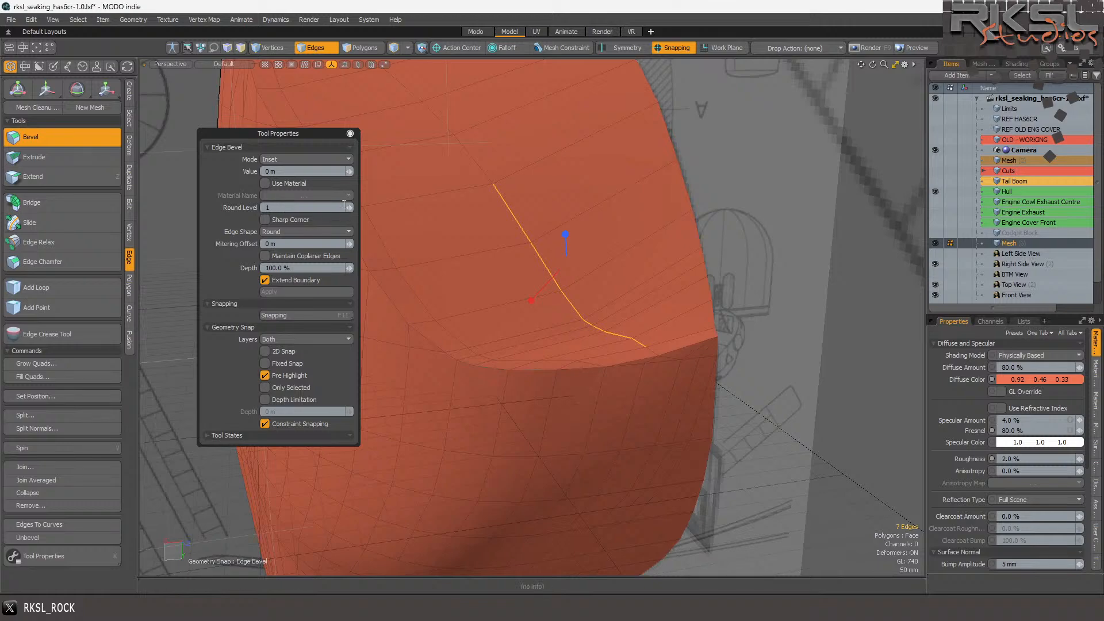
pyautogui.moveTo(567, 238); pyautogui.dragTo(566, 234)
pyautogui.press('space')
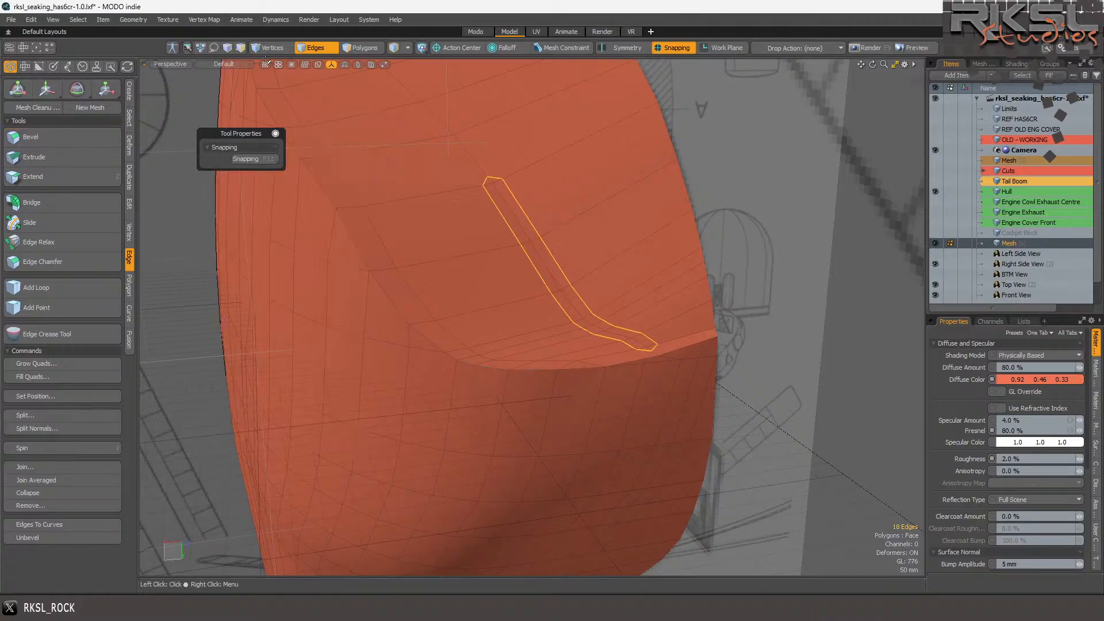
pyautogui.click(268, 48)
pyautogui.scroll(5, 376, 206)
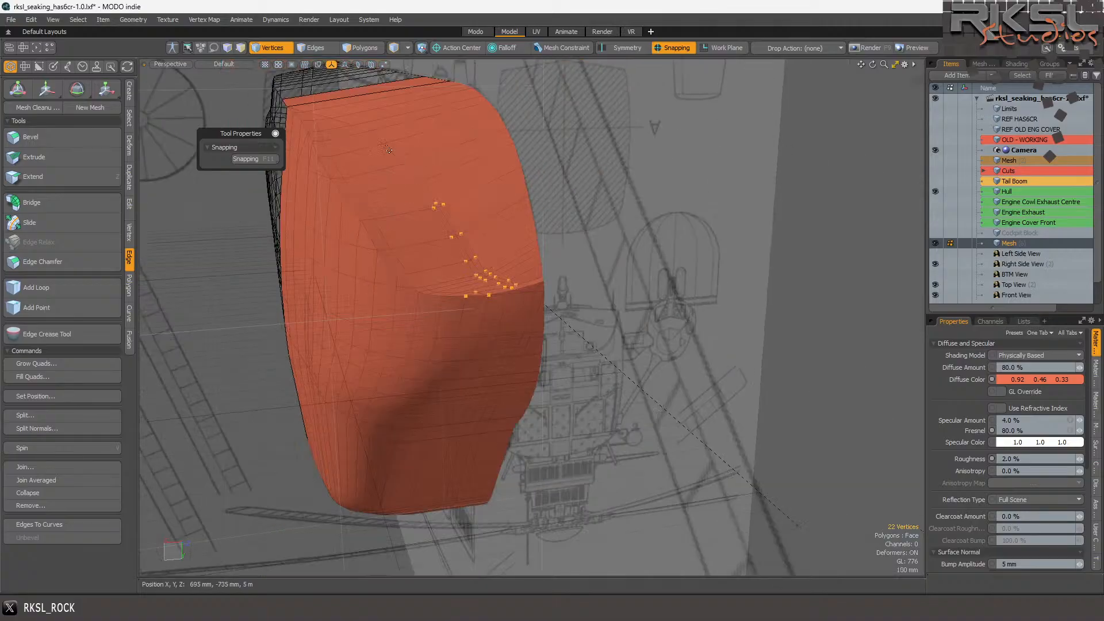
pyautogui.press('2')
pyautogui.scroll(-5, 426, 174)
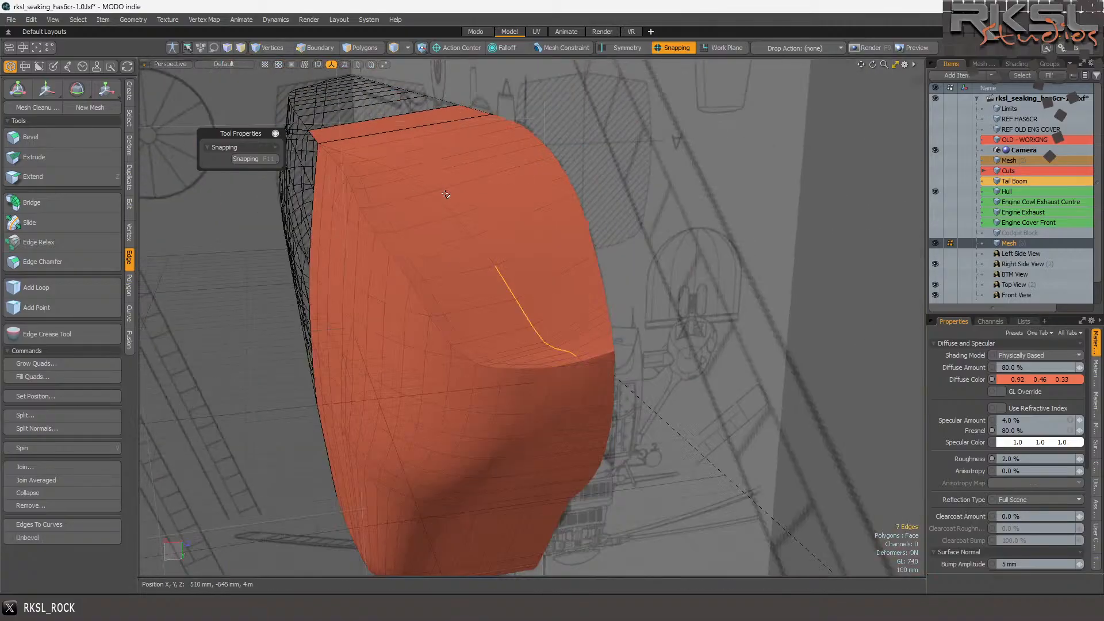
# - Extend the edge selection aft along the underside until the run contains 13 edges
pyautogui.scroll(5, 402, 167)
pyautogui.keyDown('shift'); pyautogui.click(361, 137); pyautogui.keyUp('shift')
pyautogui.moveTo(361, 136)
pyautogui.keyDown('shift'); pyautogui.mouseDown()
pyautogui.moveTo(560, 374)
pyautogui.moveTo(609, 385)
pyautogui.mouseUp(); pyautogui.keyUp('shift')
pyautogui.scroll(-5, 561, 292)
pyautogui.scroll(3, 561, 292)
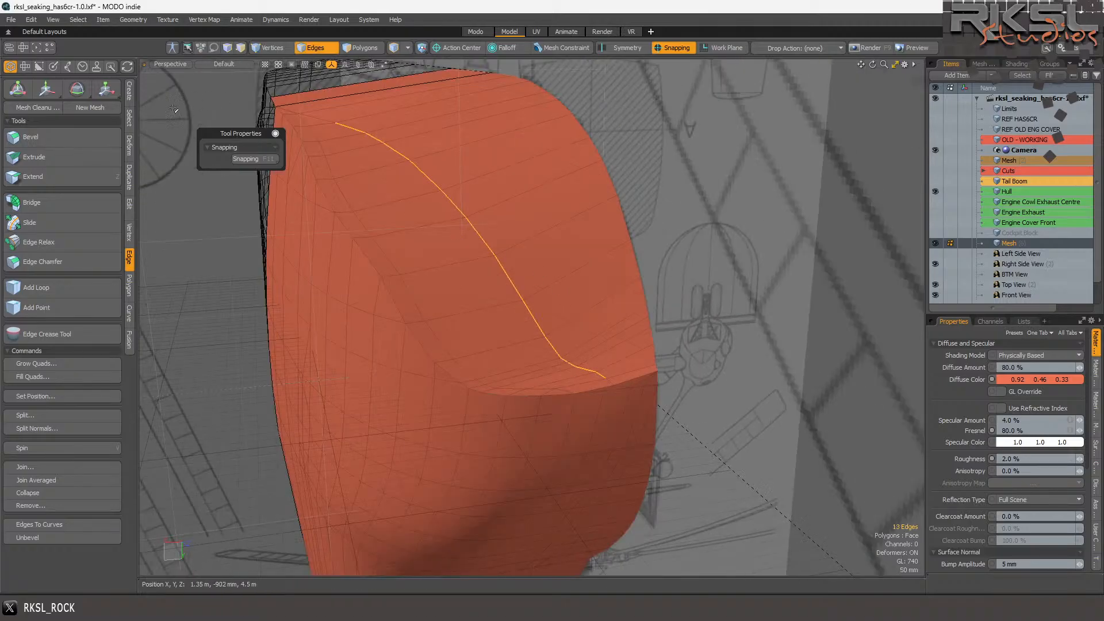
# - Bevel the 13-edge run in Inset mode into a narrow strip along the underside
pyautogui.click(76, 143)
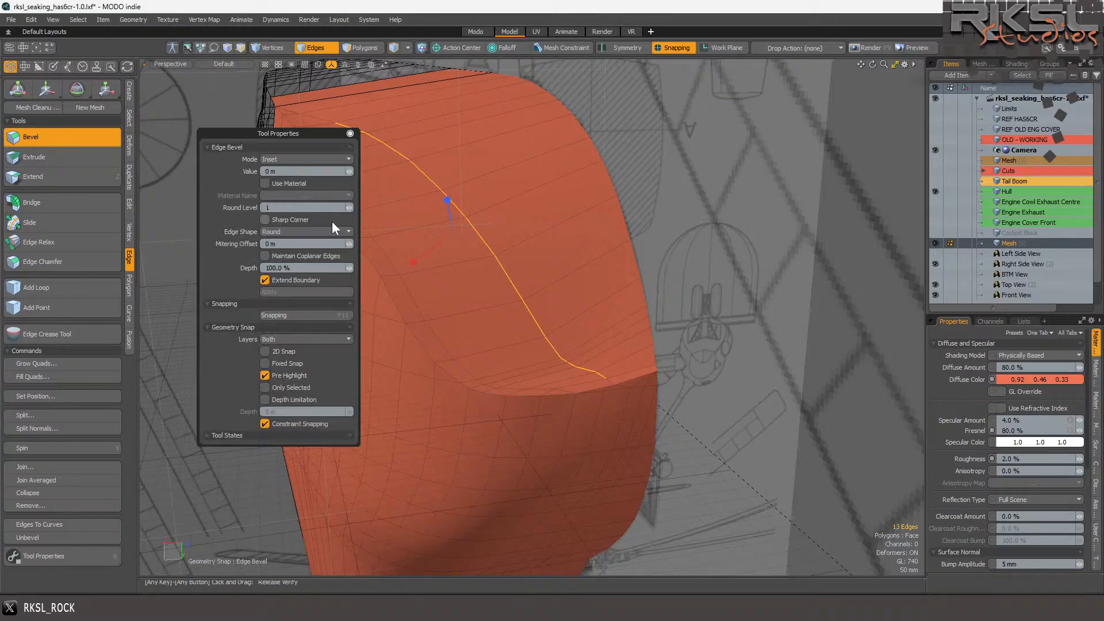
pyautogui.moveTo(446, 199); pyautogui.dragTo(486, 217)
pyautogui.scroll(-2, 446, 207)
pyautogui.press('space')
# - Join the two nearly coincident vertices just beyond the bevelled strip's aft end
pyautogui.scroll(8, 345, 106)
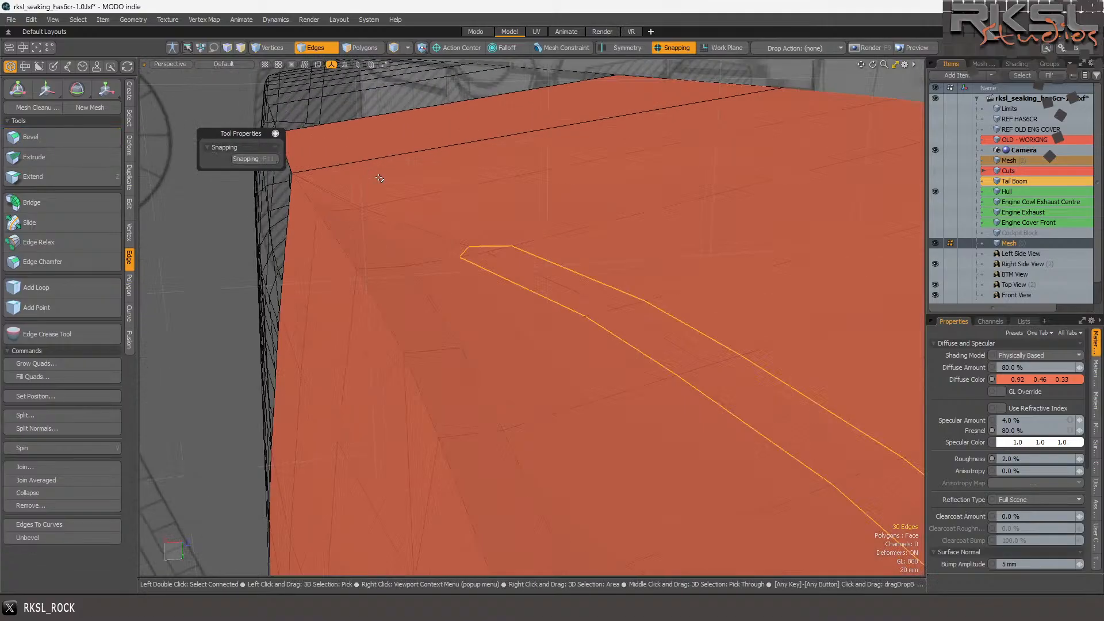
pyautogui.click(273, 48)
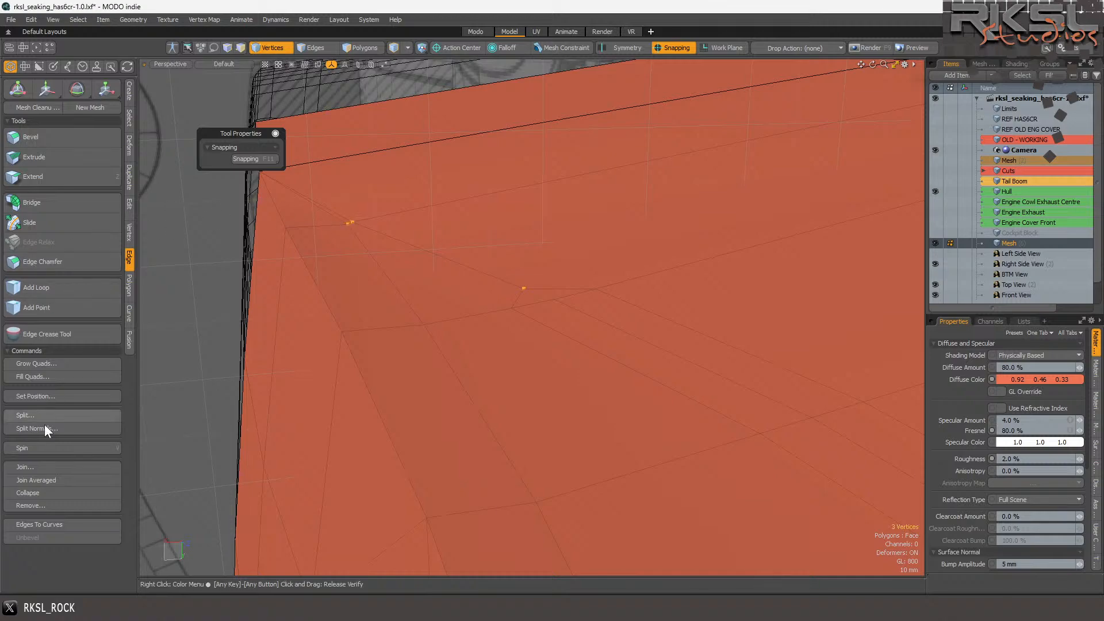
pyautogui.click(40, 467)
pyautogui.click(648, 284)
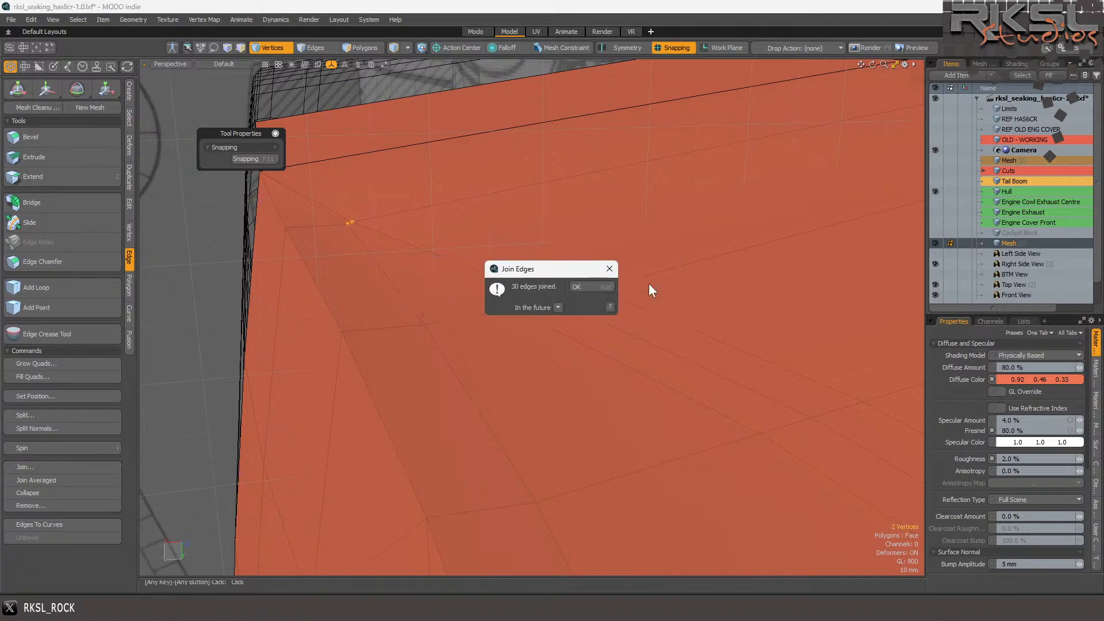
pyautogui.click(582, 288)
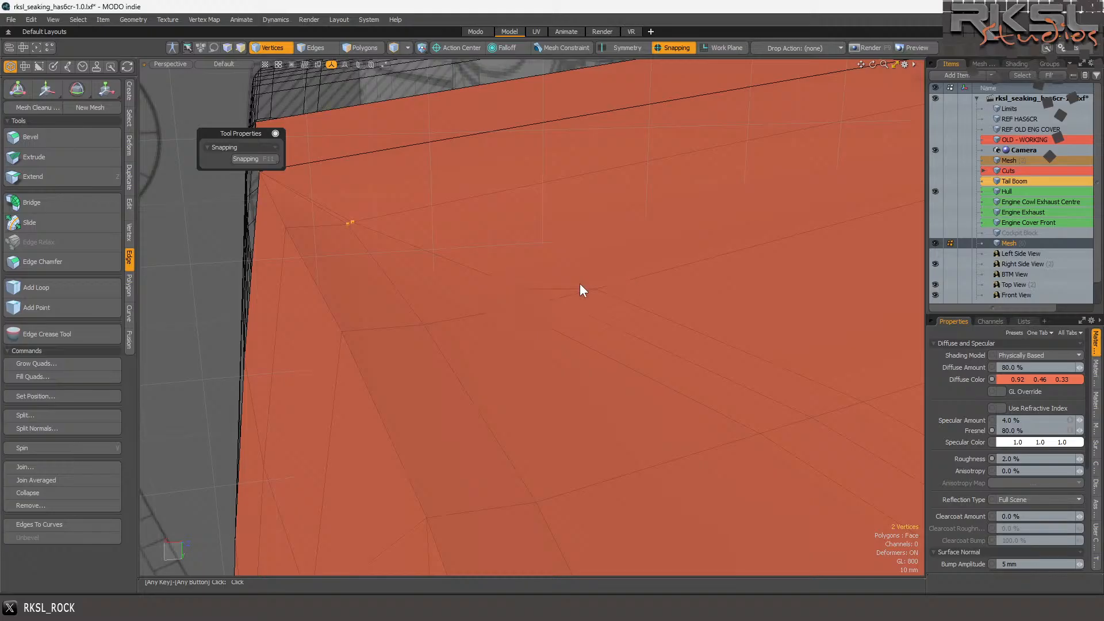
pyautogui.click(129, 232)
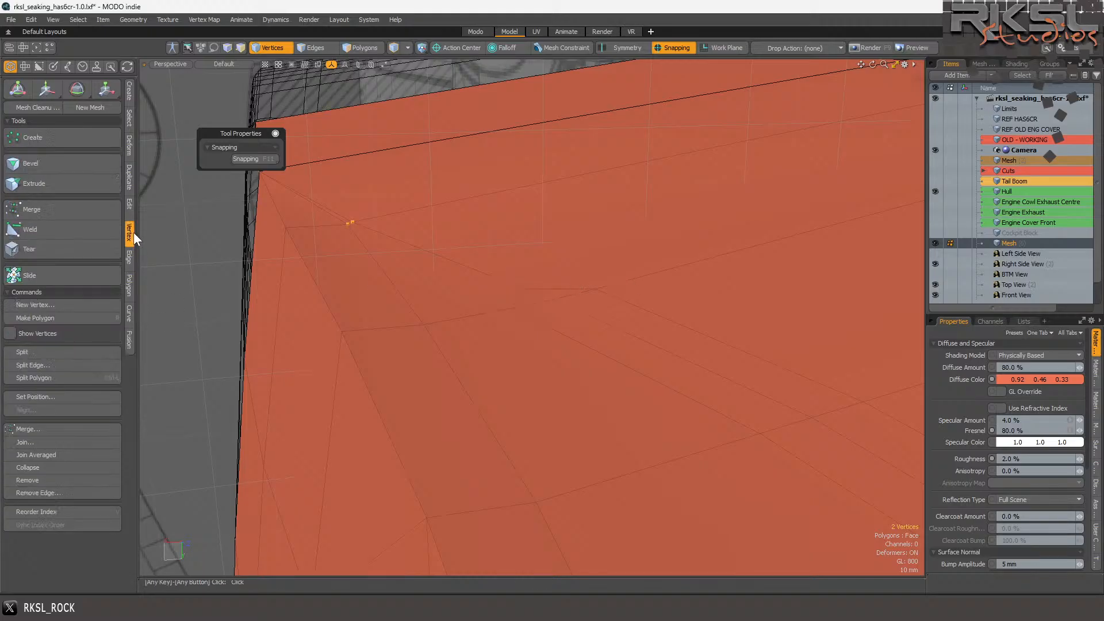
pyautogui.click(23, 441)
pyautogui.click(641, 284)
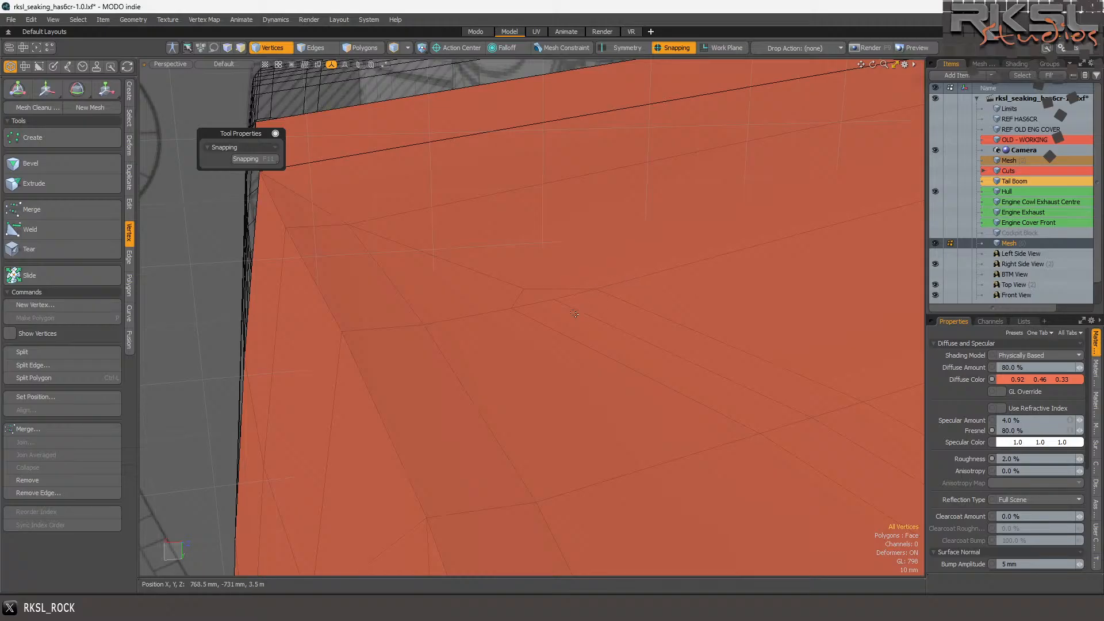
# - Join the strip's pointed aft-end vertex to the neighbouring vertex farther aft
pyautogui.click(522, 285)
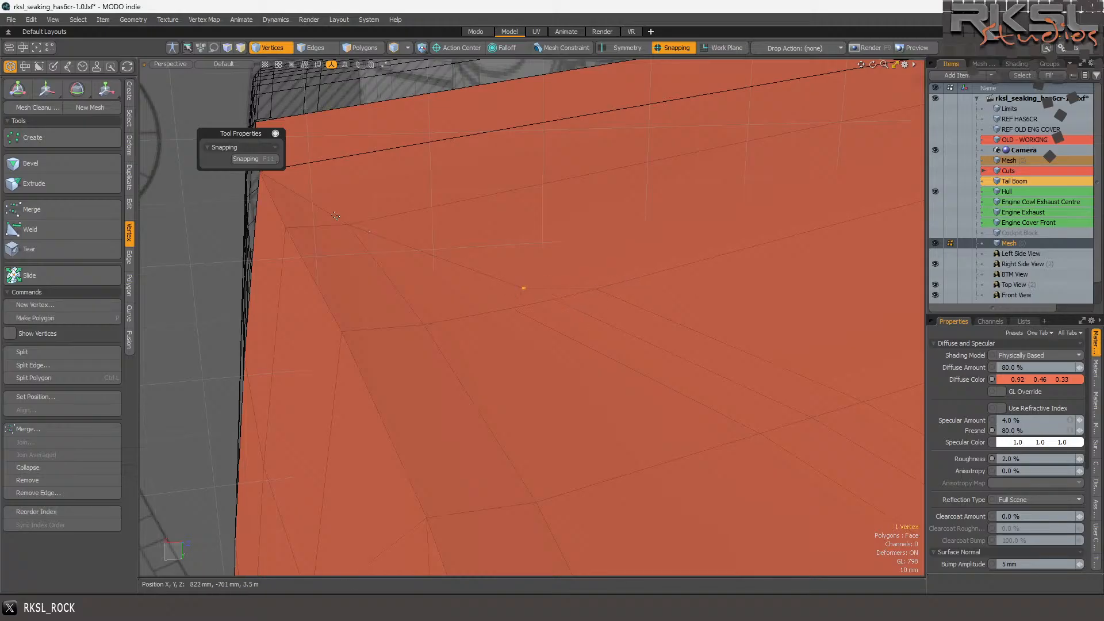
pyautogui.click(26, 443)
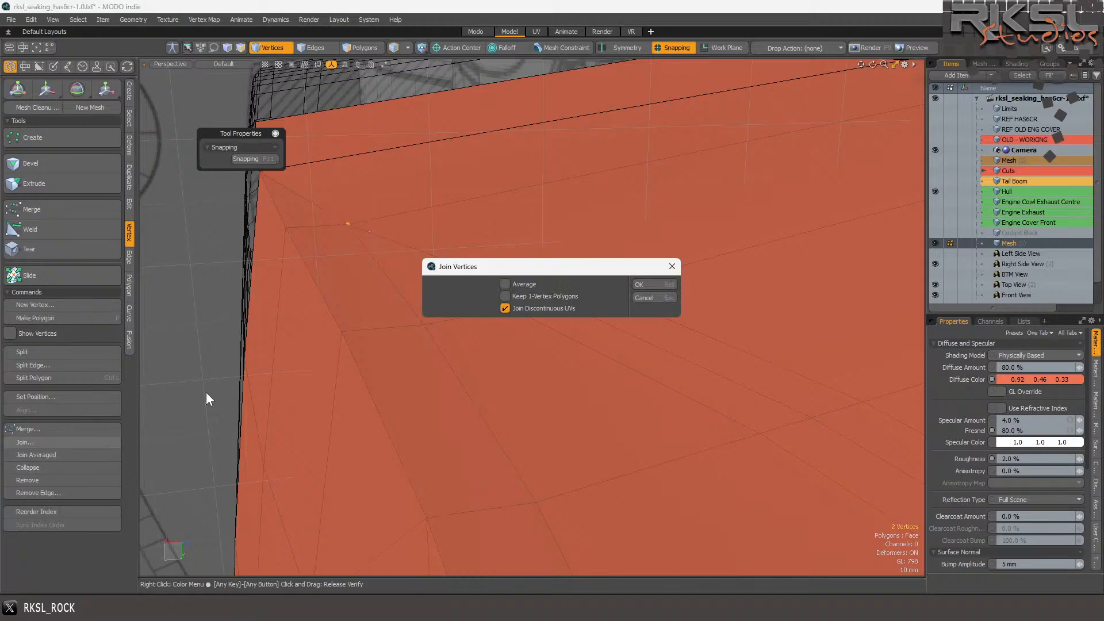
pyautogui.click(641, 284)
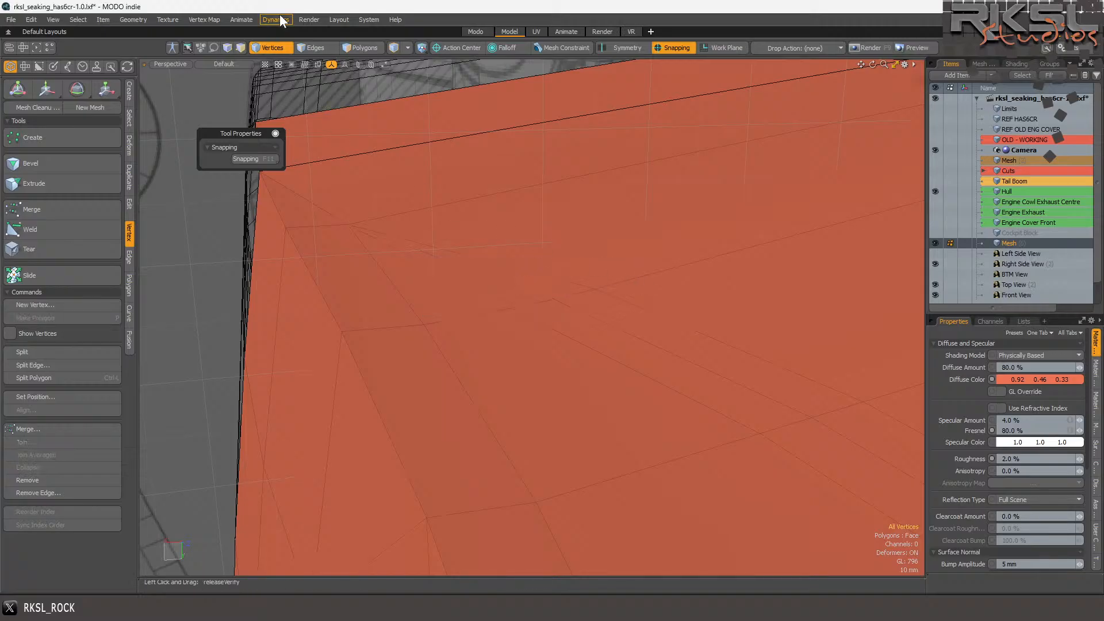
# - Select the two triangular polygons at the strip's aft end to check their shape
pyautogui.click(351, 46)
pyautogui.click(520, 295)
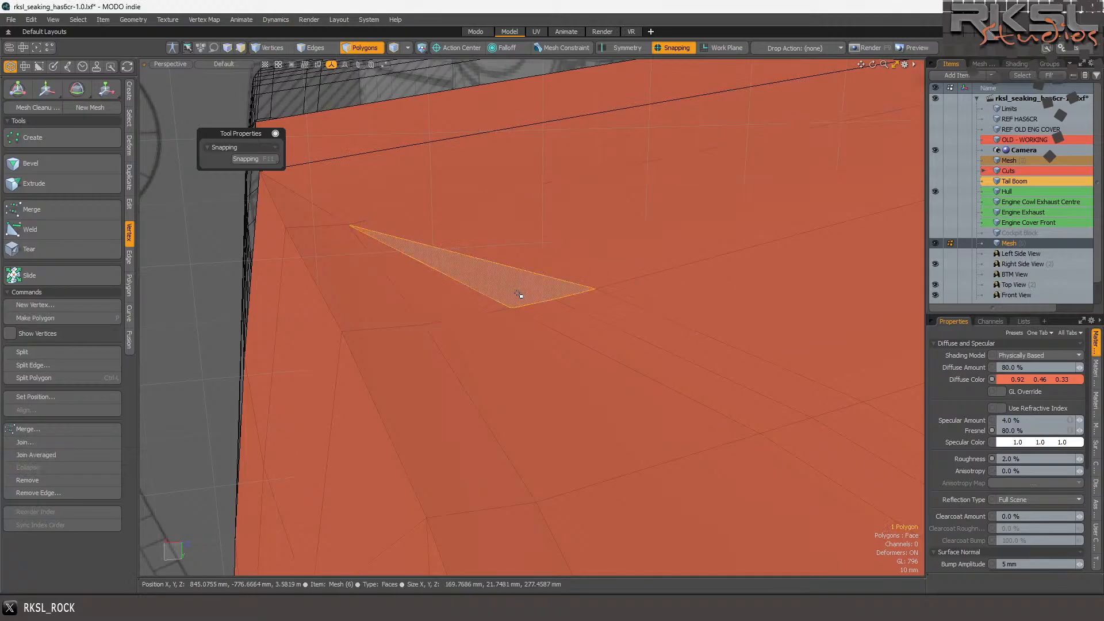
pyautogui.keyDown('shift'); pyautogui.click(497, 279); pyautogui.keyUp('shift')
# - Join the three vertices at the bevelled strip's forward end into one on the nose lip's rim
pyautogui.scroll(-10, 461, 211)
pyautogui.scroll(5, 513, 261)
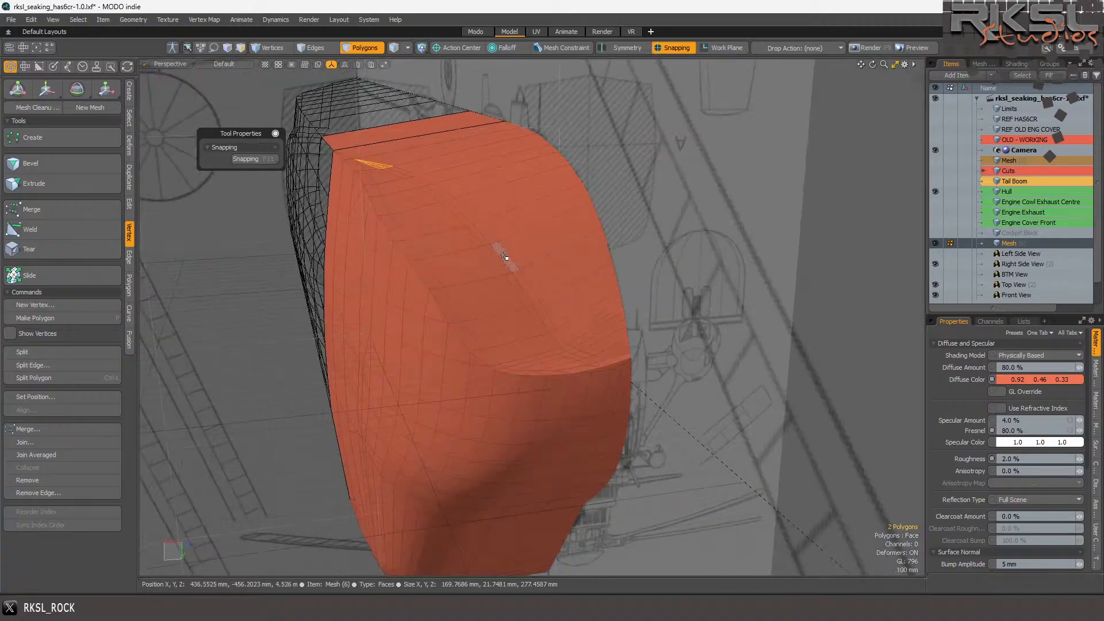
pyautogui.scroll(4, 577, 367)
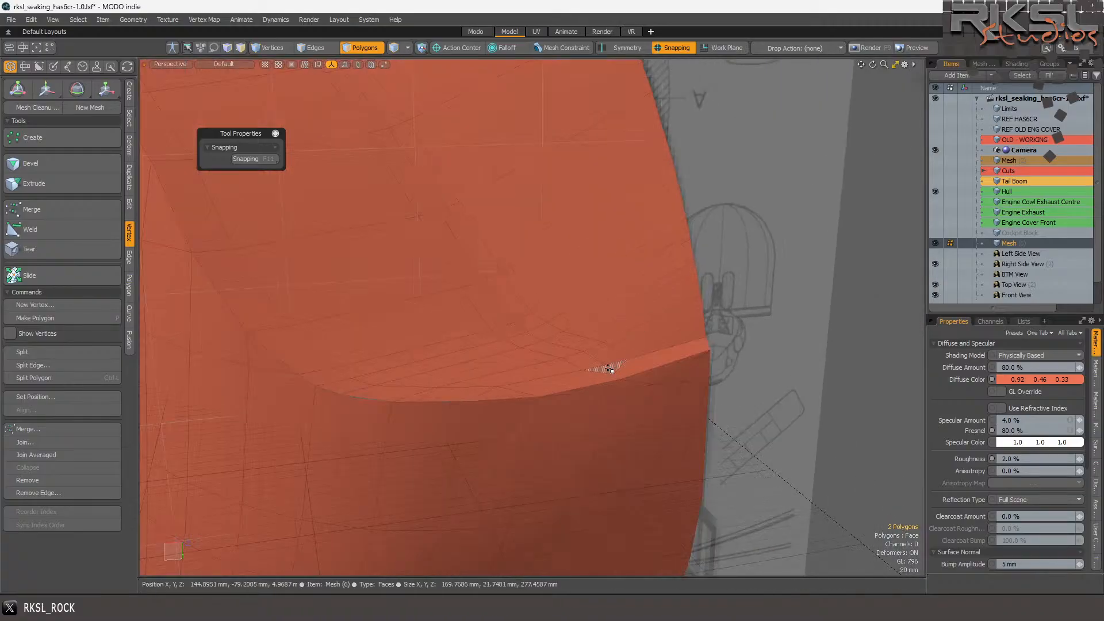
pyautogui.scroll(3, 610, 368)
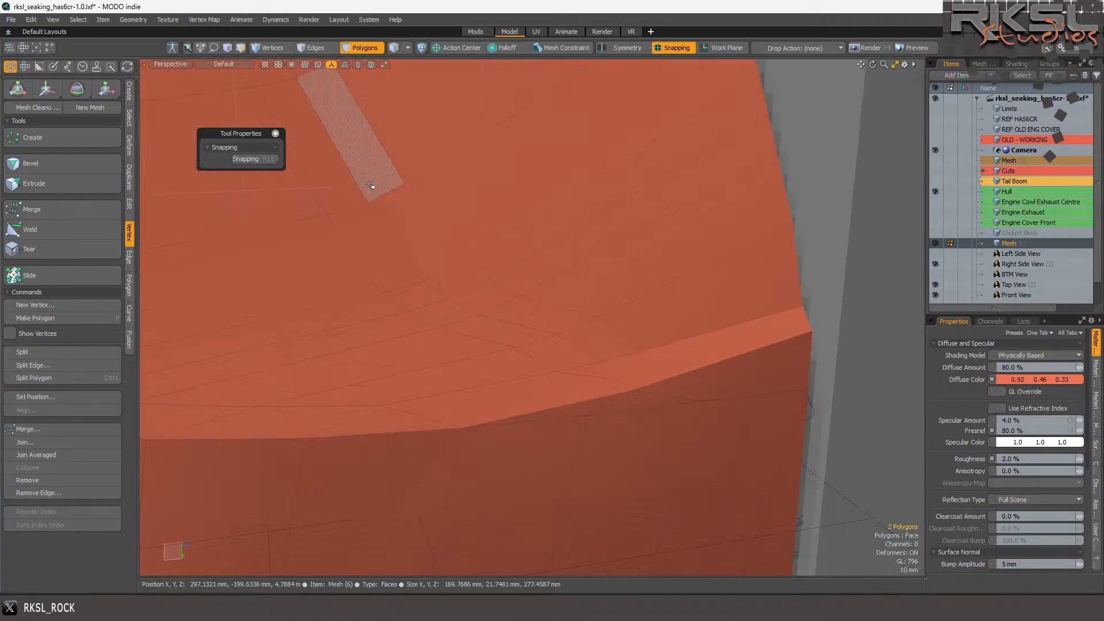
pyautogui.click(259, 48)
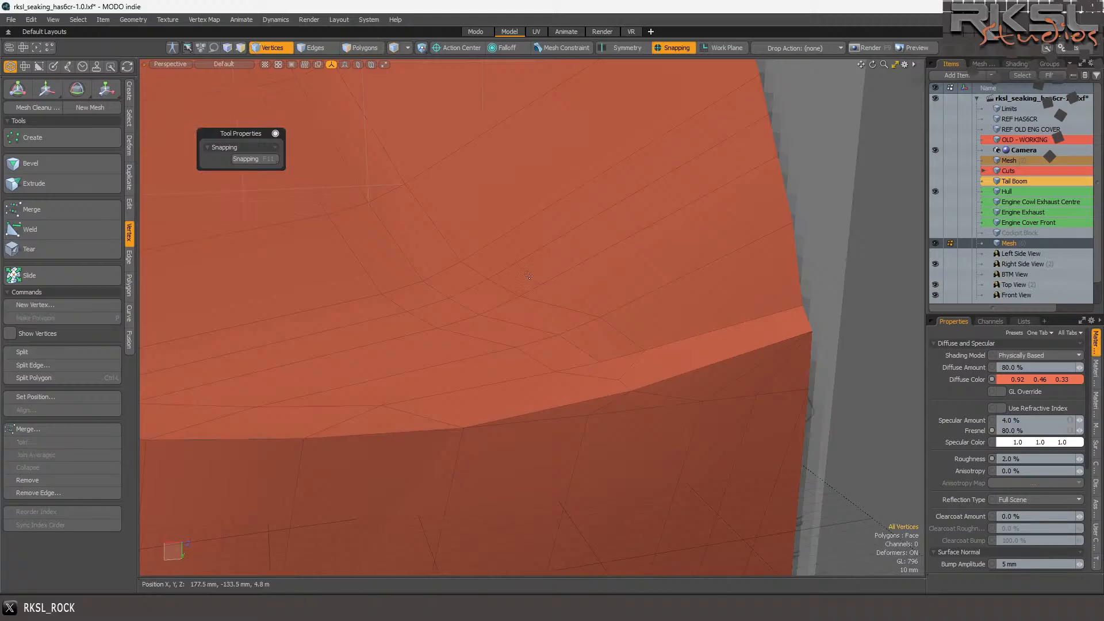
pyautogui.click(621, 380)
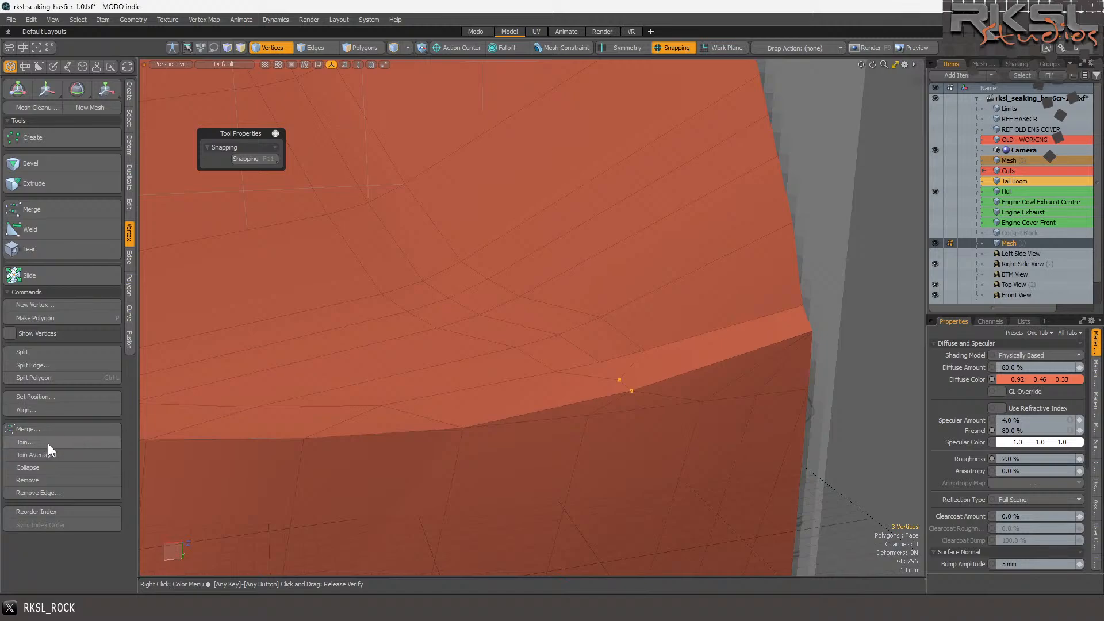
pyautogui.click(27, 443)
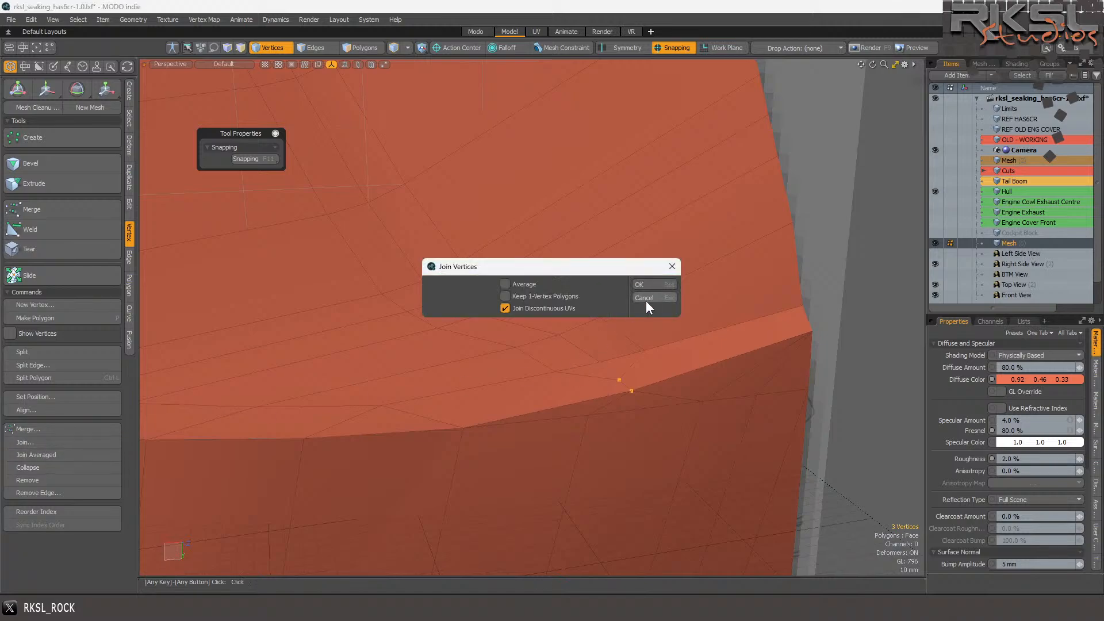
pyautogui.click(653, 285)
# - Examine the triangular polygons at the strip's forward end and the nose lip's rim for leftover gaps
pyautogui.click(352, 46)
pyautogui.click(602, 373)
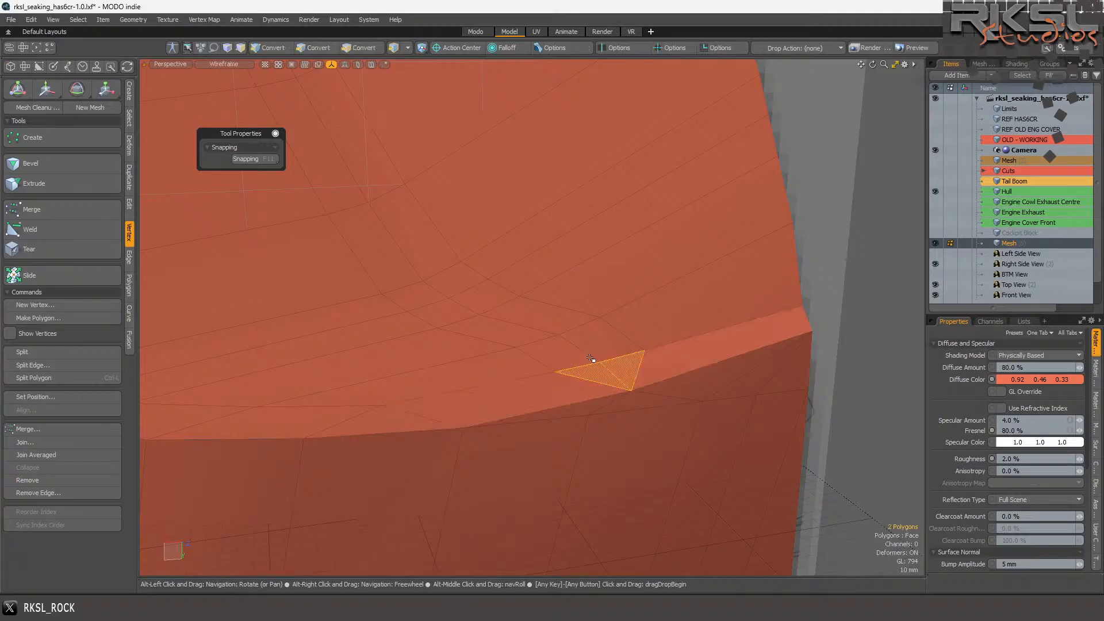
pyautogui.click(802, 225)
pyautogui.scroll(-5, 705, 232)
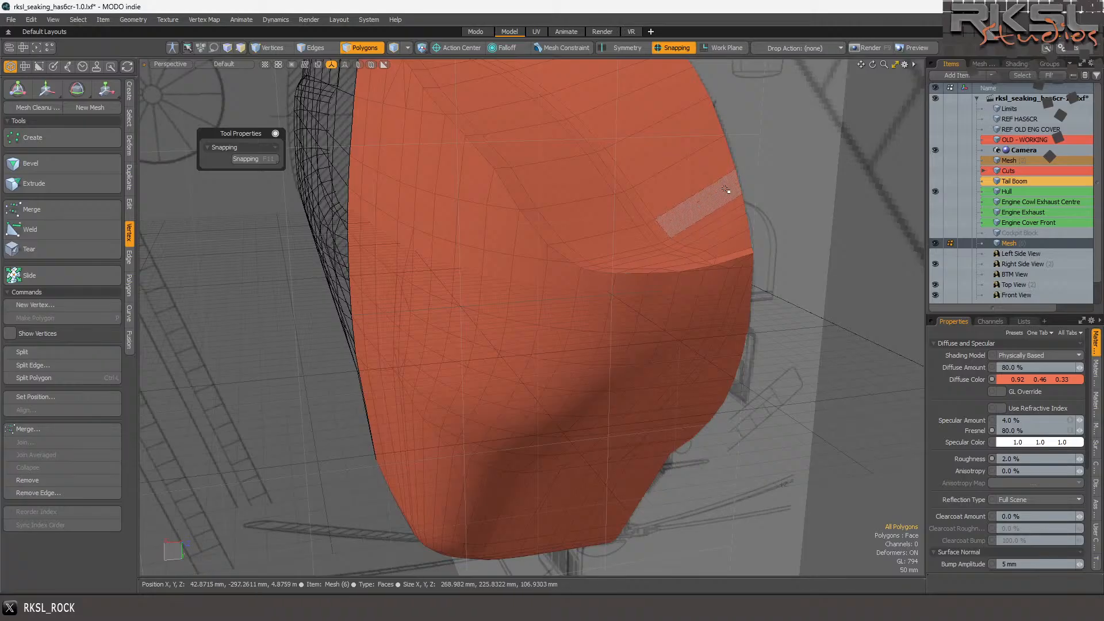
pyautogui.scroll(5, 736, 146)
pyautogui.scroll(-3, 731, 168)
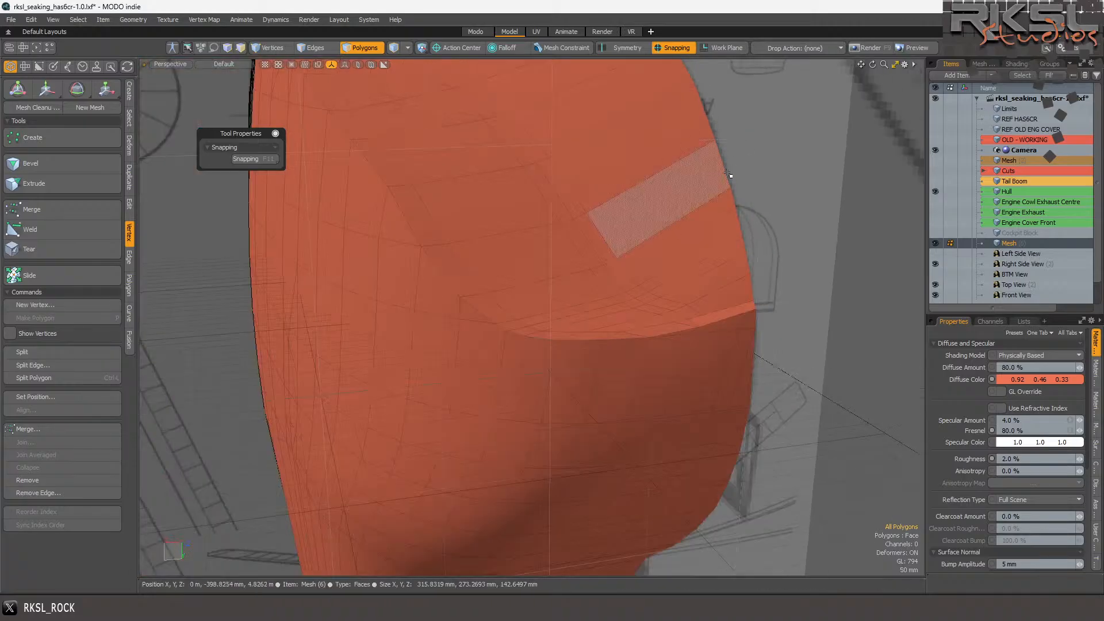
pyautogui.scroll(3, 511, 349)
pyautogui.scroll(2, 511, 349)
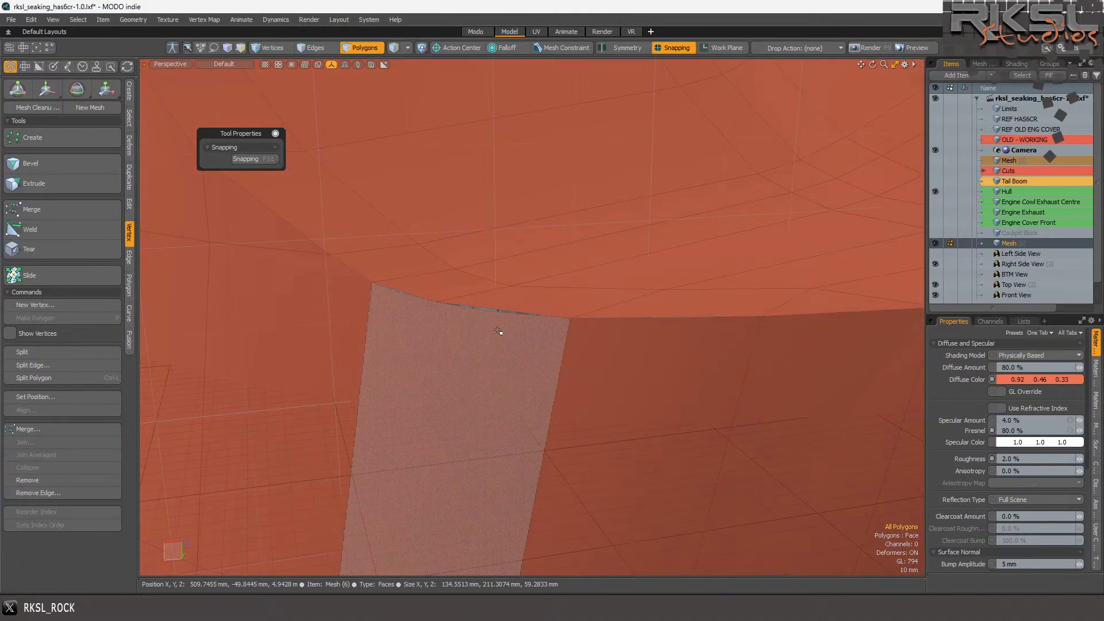
# - Delete the stray vertices around the sliver along the nose lip's rim and select the surrounding rim vertices
pyautogui.click(267, 48)
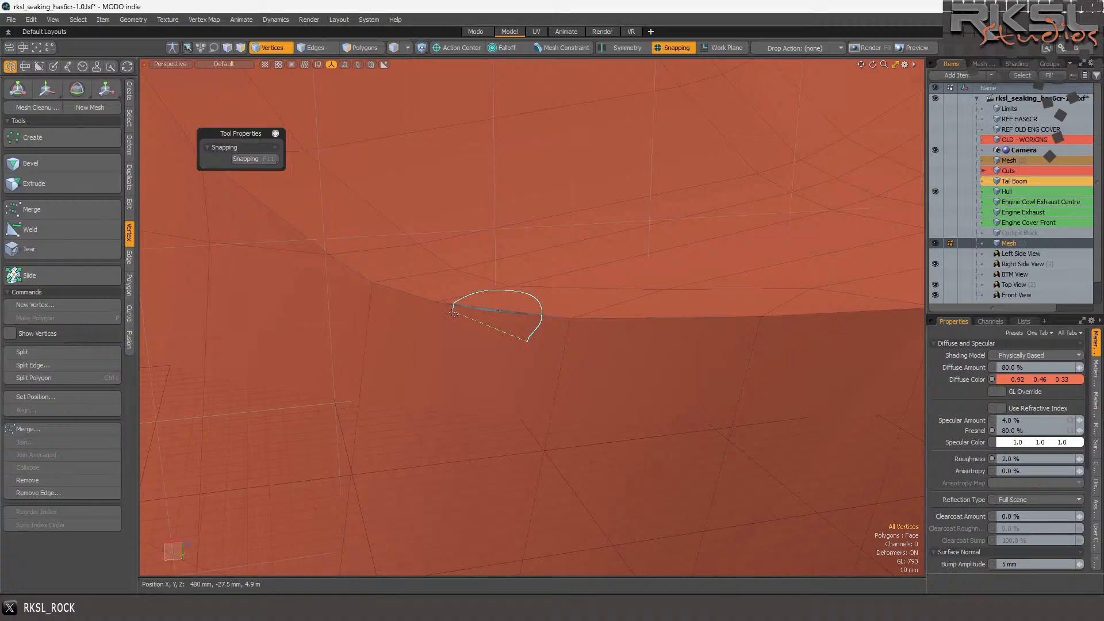
pyautogui.moveTo(863, 332)
pyautogui.mouseDown(button='right')
pyautogui.moveTo(565, 302)
pyautogui.moveTo(748, 357)
pyautogui.mouseUp(button='right')
pyautogui.scroll(3, 747, 339)
pyautogui.moveTo(710, 315)
pyautogui.mouseDown(button='right')
pyautogui.moveTo(594, 338)
pyautogui.moveTo(630, 339)
pyautogui.mouseUp(button='right')
pyautogui.press('Delete')
pyautogui.scroll(-2, 631, 330)
pyautogui.moveTo(834, 276)
pyautogui.mouseDown(button='right')
pyautogui.moveTo(748, 368)
pyautogui.moveTo(674, 309)
pyautogui.mouseUp(button='right')
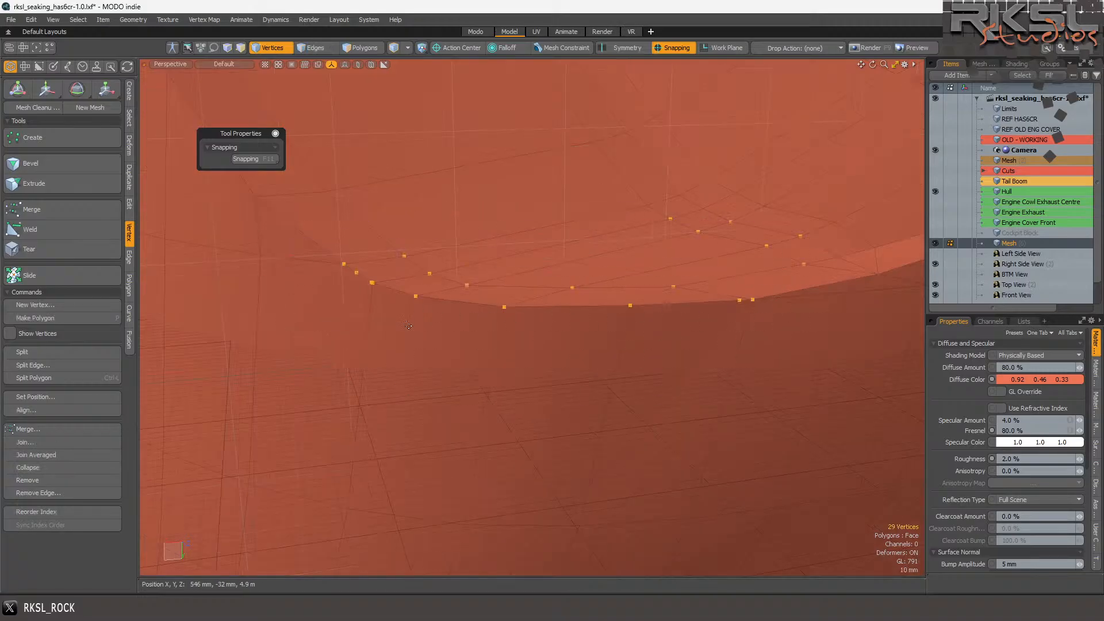
# - Triangulate the face below the aft part of the lip's rim and flip the diagonal between its two aft triangles
pyautogui.click(364, 44)
pyautogui.click(426, 317)
pyautogui.hotkey('shift', 't')
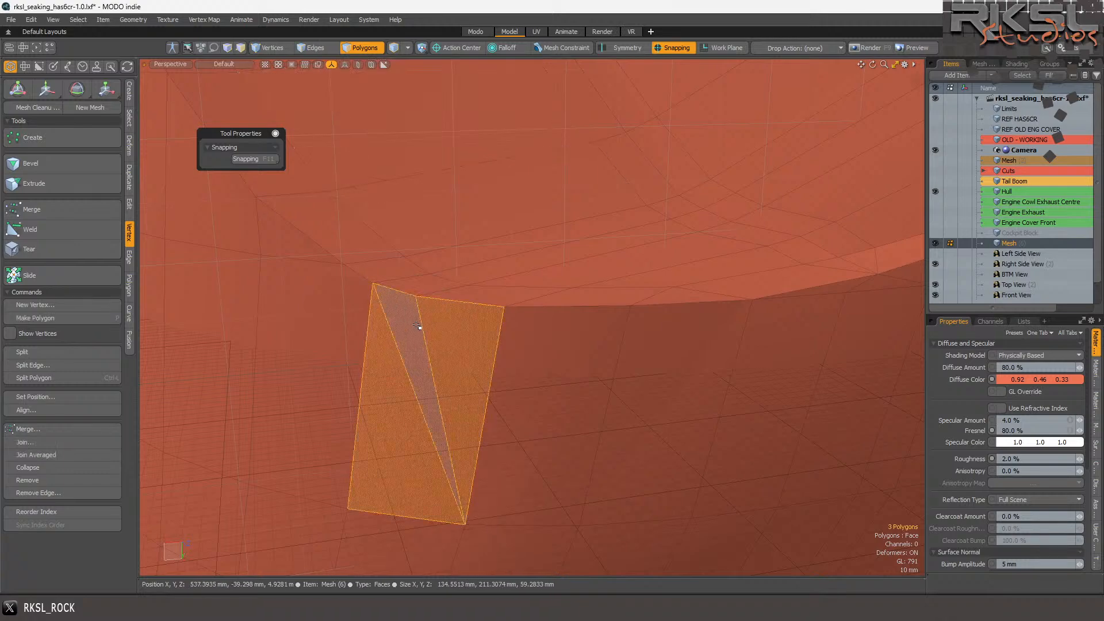
pyautogui.keyDown('ctrl'); pyautogui.click(425, 328); pyautogui.keyUp('ctrl')
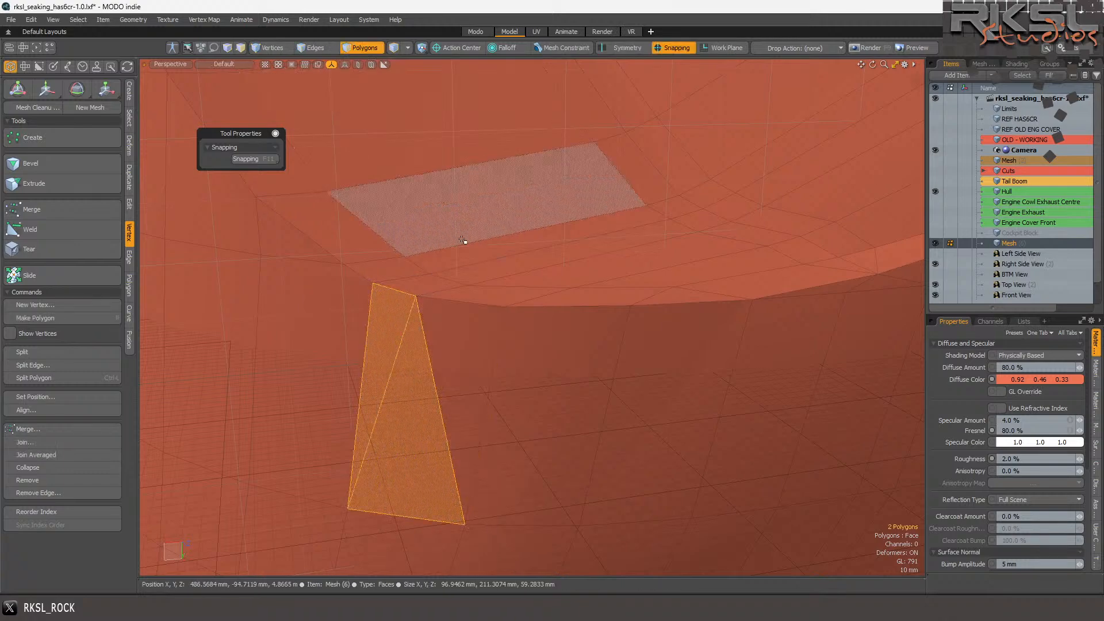
pyautogui.scroll(-5, 539, 227)
pyautogui.click(541, 211)
pyautogui.scroll(3, 540, 211)
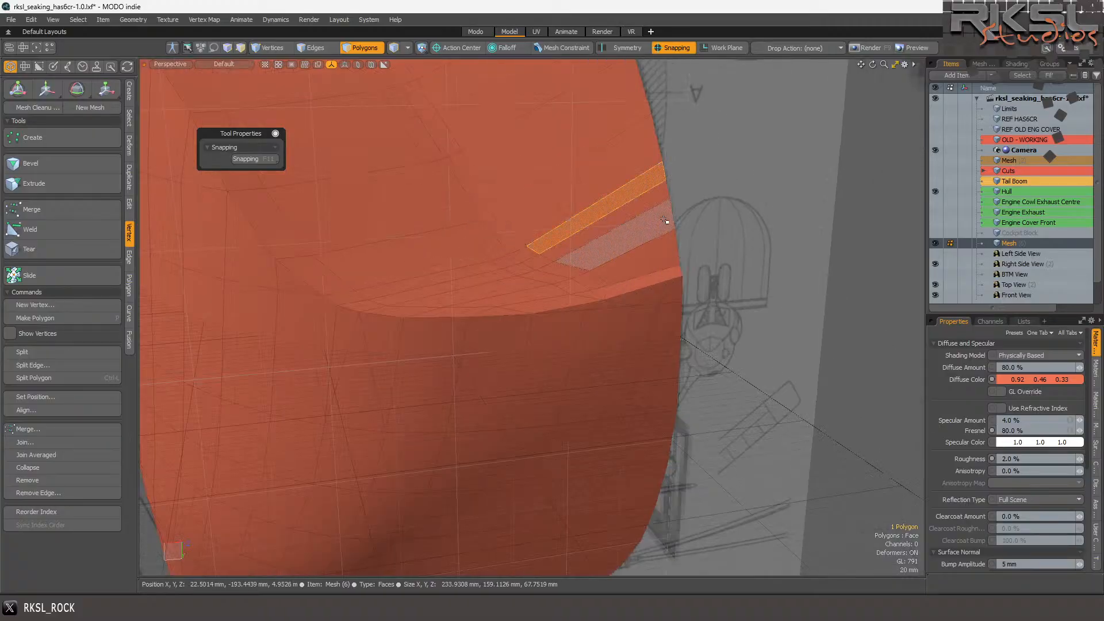
pyautogui.moveTo(875, 64)
pyautogui.mouseDown()
pyautogui.moveTo(805, 34)
pyautogui.moveTo(822, 127)
pyautogui.moveTo(886, 67)
pyautogui.moveTo(911, 66)
pyautogui.moveTo(865, 75)
pyautogui.mouseUp()
pyautogui.scroll(3, 486, 295)
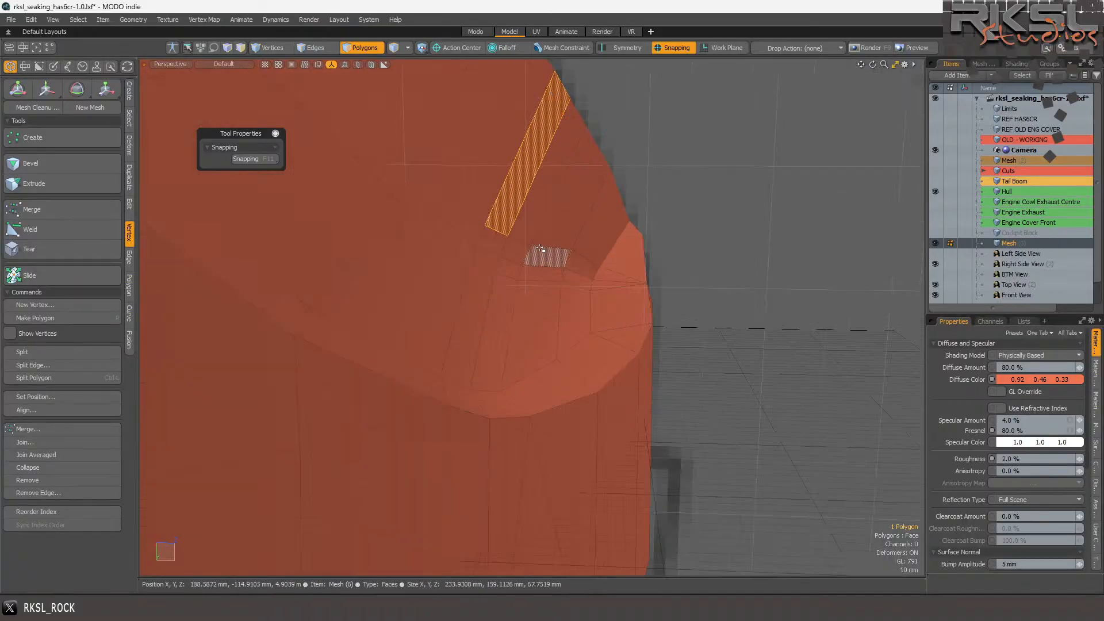
pyautogui.scroll(2, 536, 254)
pyautogui.moveTo(596, 241)
pyautogui.mouseDown(button='right')
pyautogui.moveTo(518, 368)
pyautogui.moveTo(575, 385)
pyautogui.mouseUp(button='right')
pyautogui.click(319, 46)
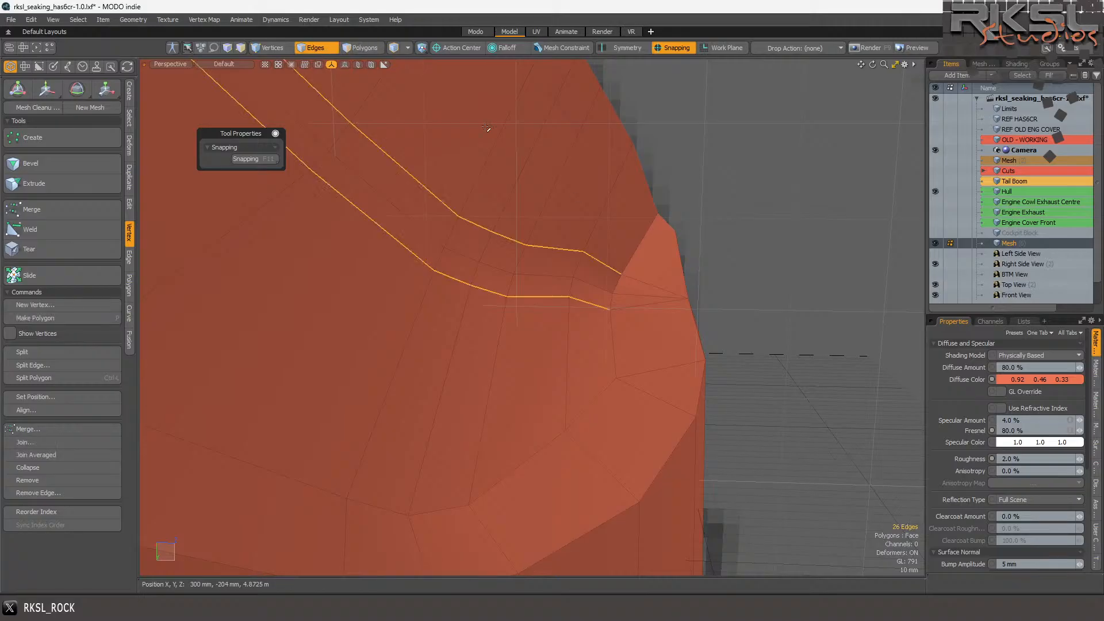
pyautogui.moveTo(603, 224)
pyautogui.mouseDown(button='right')
pyautogui.moveTo(547, 346)
pyautogui.moveTo(566, 352)
pyautogui.mouseUp(button='right')
pyautogui.keyDown('shift'); pyautogui.click(569, 363); pyautogui.keyUp('shift')
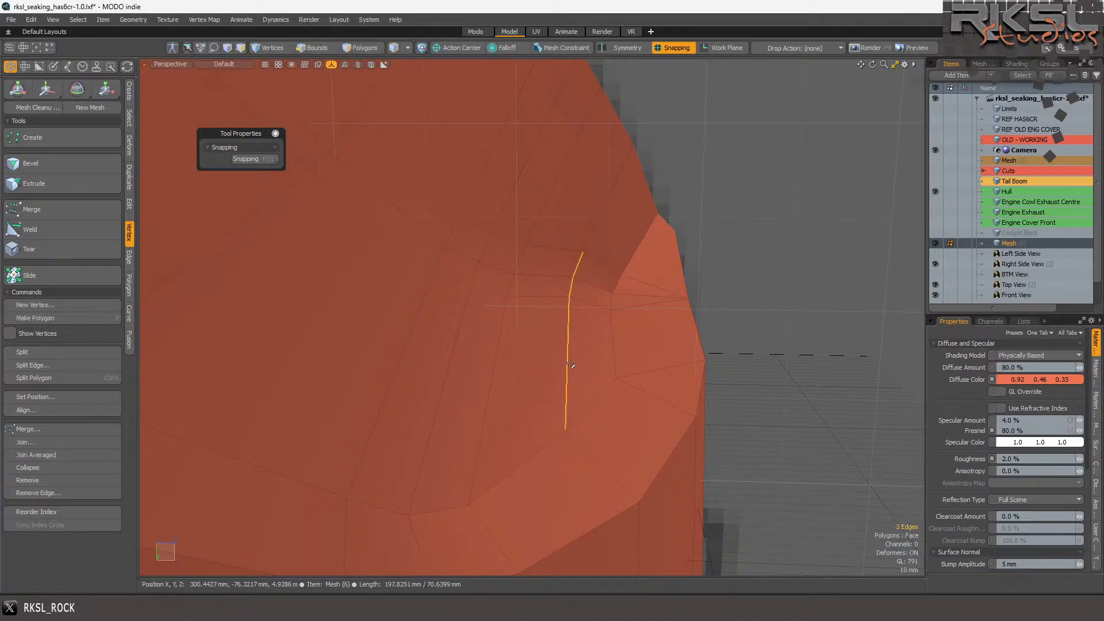
pyautogui.click(110, 91)
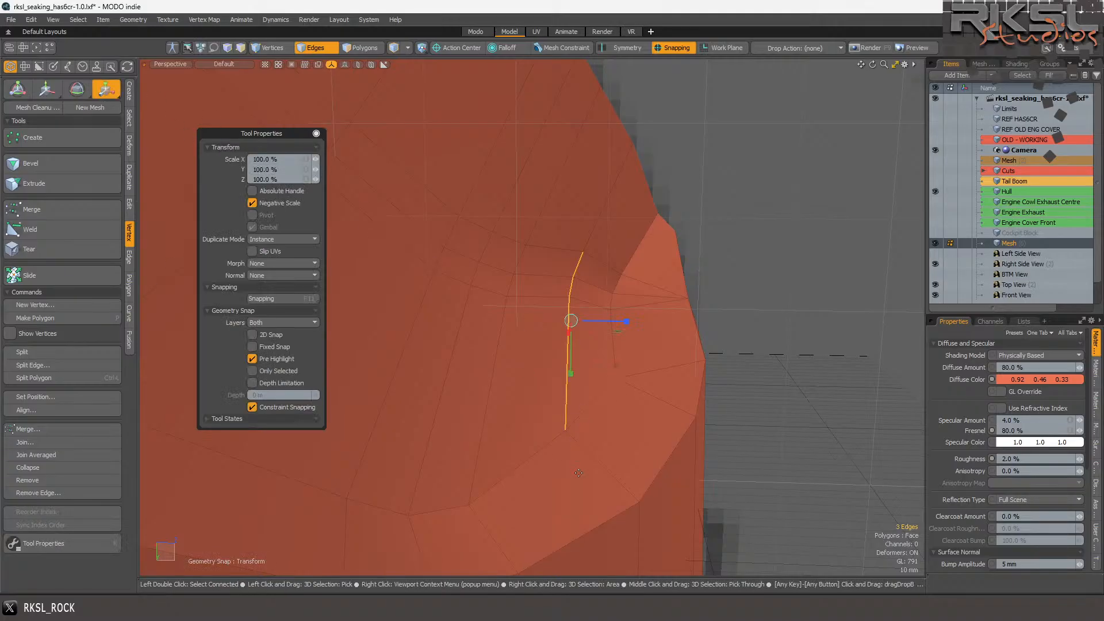
pyautogui.click(642, 499)
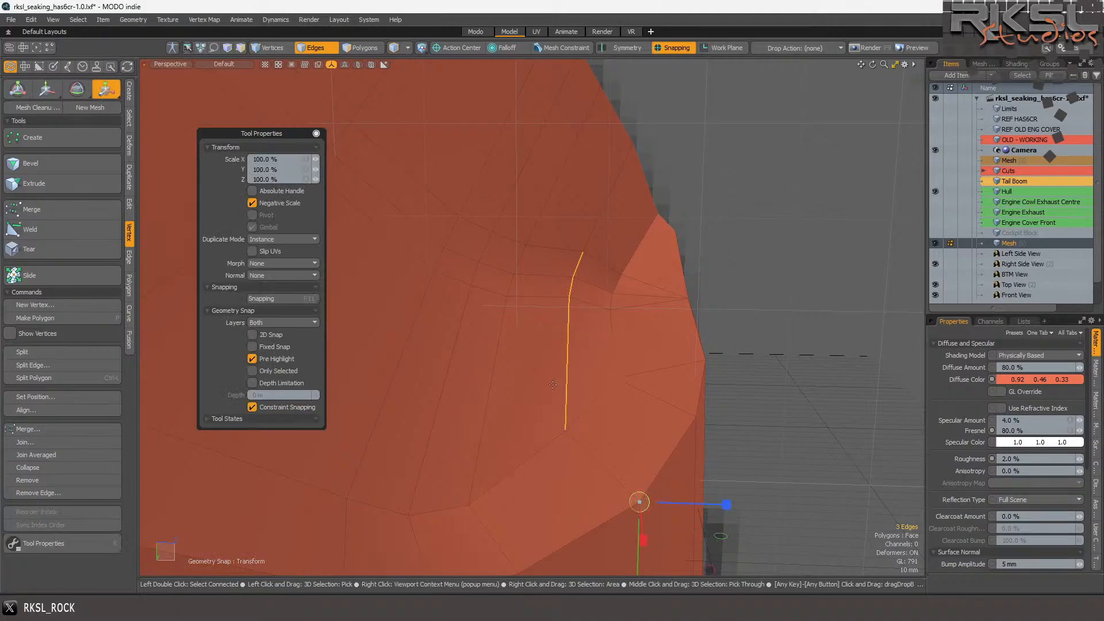
# - Switch the viewport to the Right view and display the mesh as a wireframe
pyautogui.click(172, 64)
pyautogui.click(177, 50)
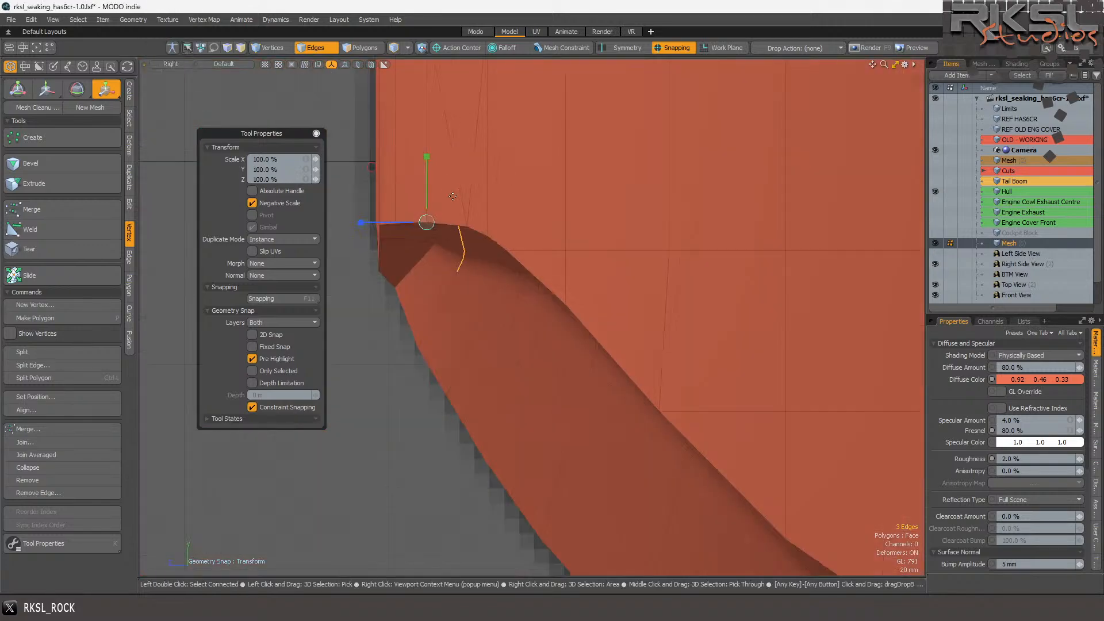
pyautogui.moveTo(388, 134); pyautogui.dragTo(390, 153)
pyautogui.scroll(-5, 508, 166)
pyautogui.scroll(5, 448, 177)
pyautogui.press('space')
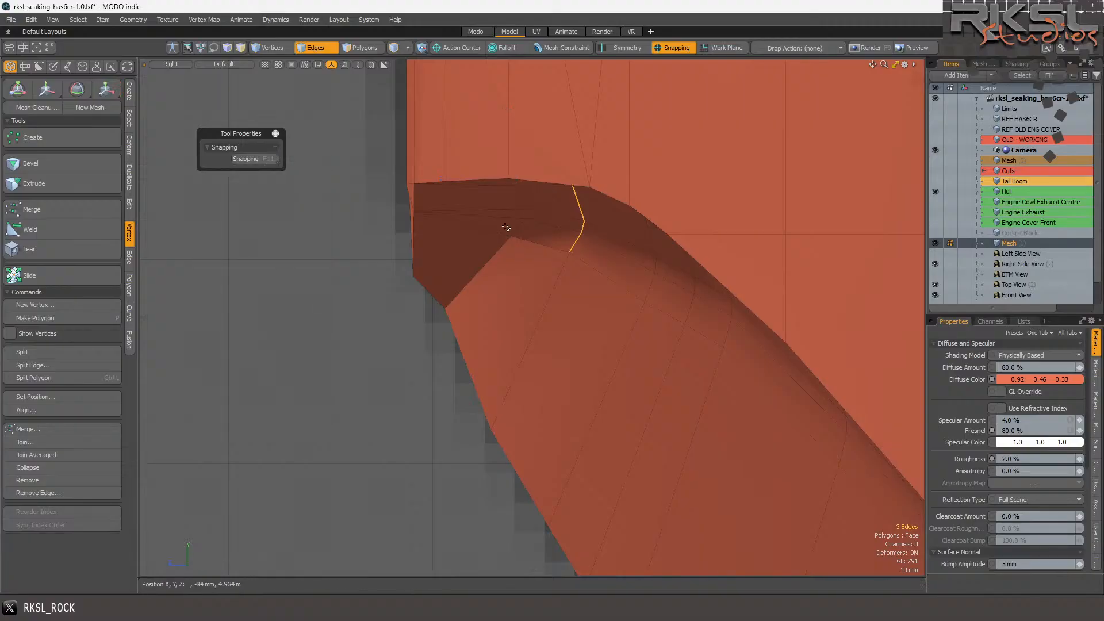
pyautogui.scroll(2, 506, 227)
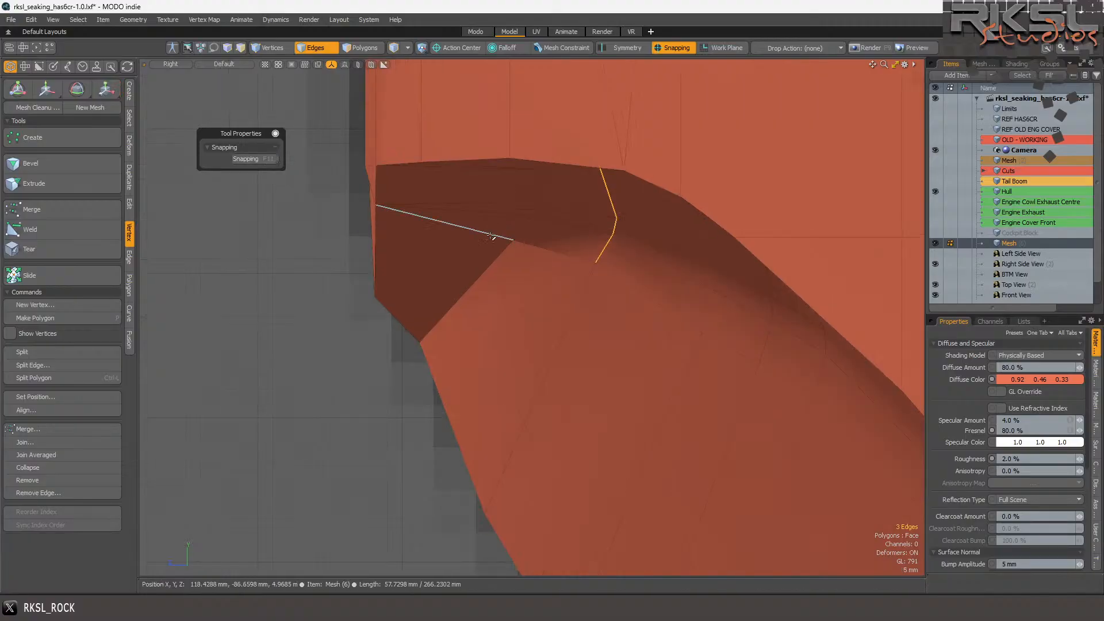
pyautogui.click(229, 64)
pyautogui.click(205, 78)
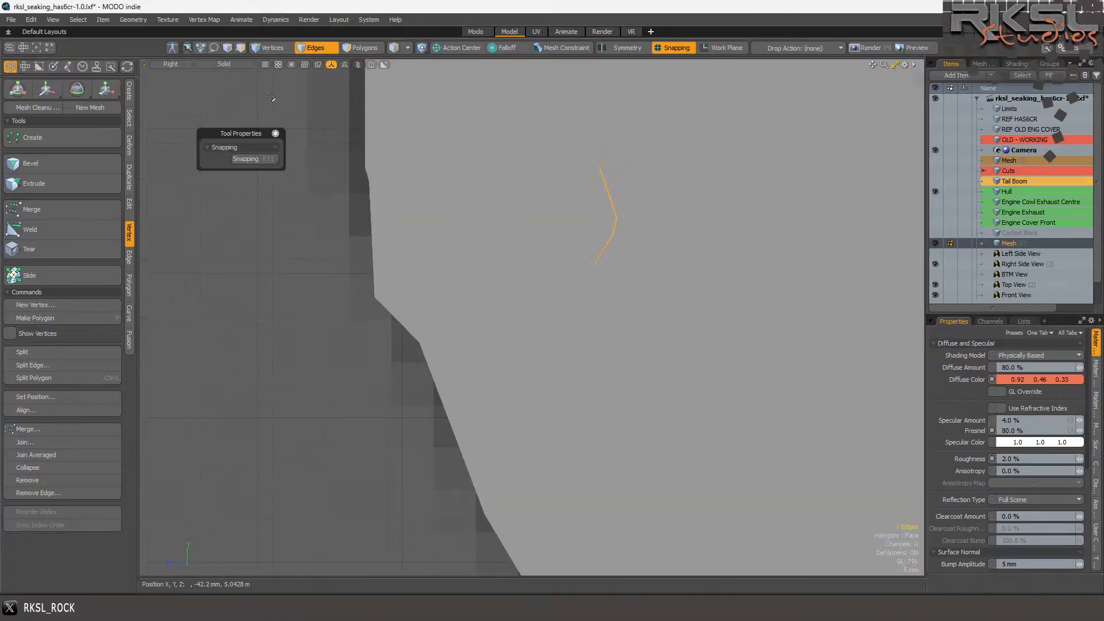
pyautogui.click(230, 64)
pyautogui.click(225, 77)
pyautogui.click(230, 65)
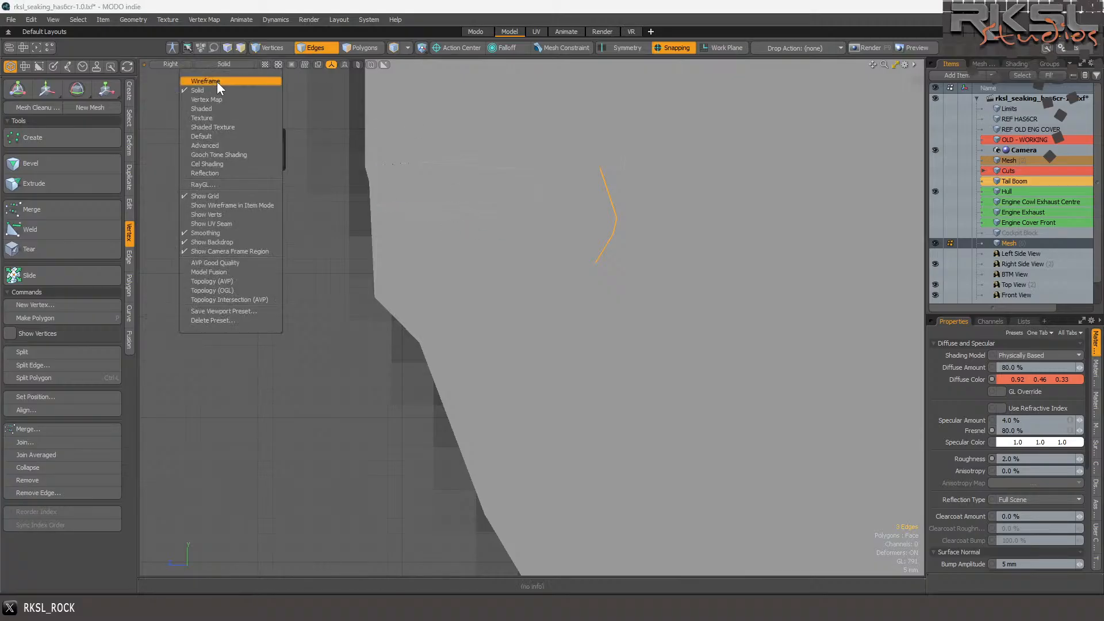
pyautogui.click(216, 81)
# - Move the protruding vertex below the lip's front corner up and aft into line with the nose's front profile
pyautogui.click(273, 46)
pyautogui.click(375, 297)
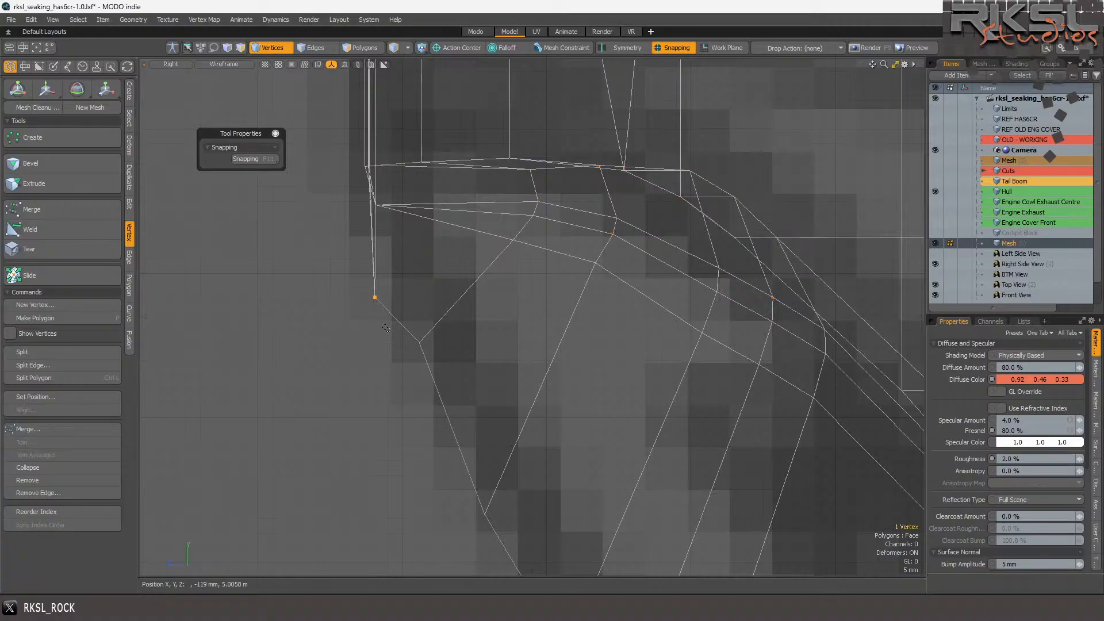
pyautogui.click(355, 262)
pyautogui.click(374, 297)
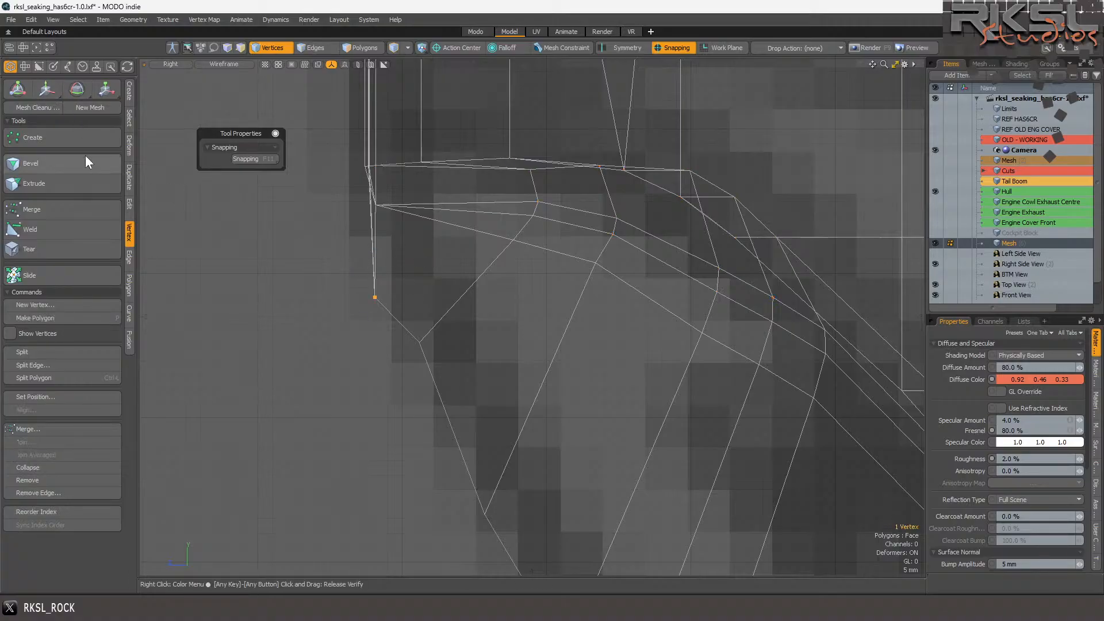
pyautogui.click(47, 89)
pyautogui.click(207, 275)
pyautogui.moveTo(366, 284); pyautogui.dragTo(389, 262)
pyautogui.scroll(3, 352, 214)
# - Nudge the front corner vertex where the strip's edges converge by about -600 um in Y and 100 um in Z
pyautogui.press('space')
pyautogui.click(400, 196)
pyautogui.click(46, 85)
pyautogui.moveTo(384, 268)
pyautogui.mouseDown()
pyautogui.moveTo(394, 267)
pyautogui.moveTo(385, 273)
pyautogui.mouseUp()
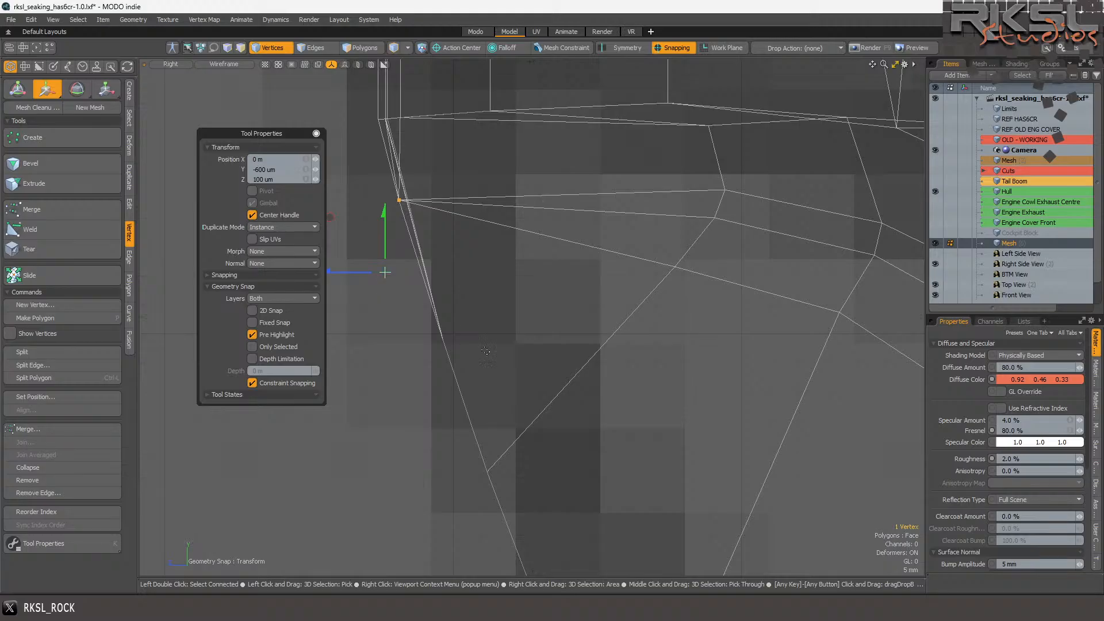
pyautogui.press('space')
# - Move the profile vertex just below the front corner by about 13.6 mm in Y and 4.8 mm in Z
pyautogui.click(442, 340)
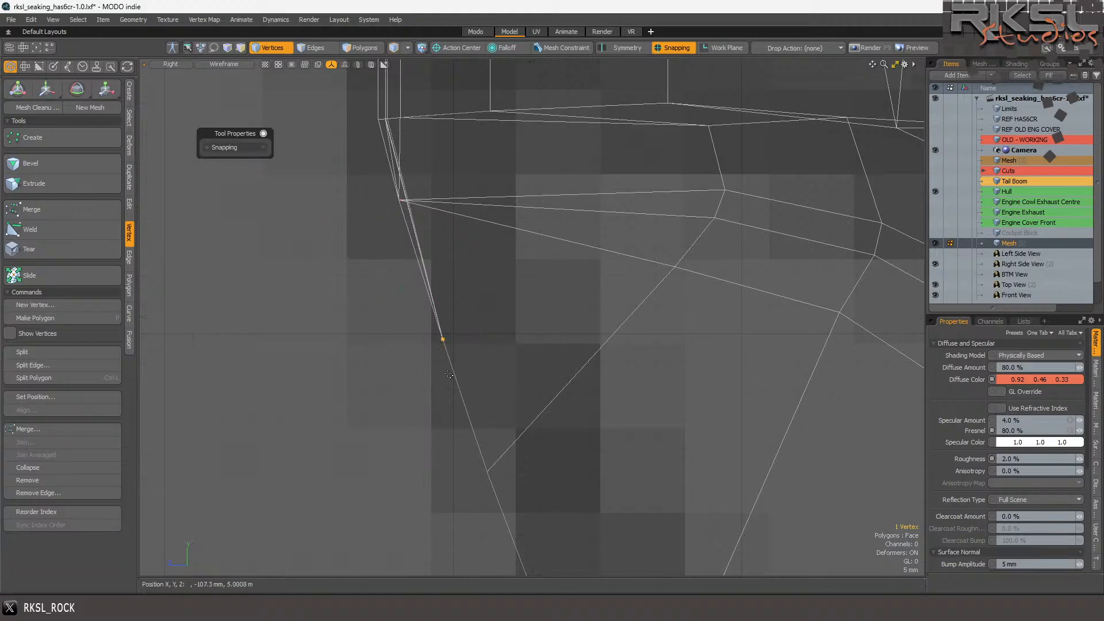
pyautogui.click(46, 90)
pyautogui.moveTo(379, 305); pyautogui.dragTo(383, 229)
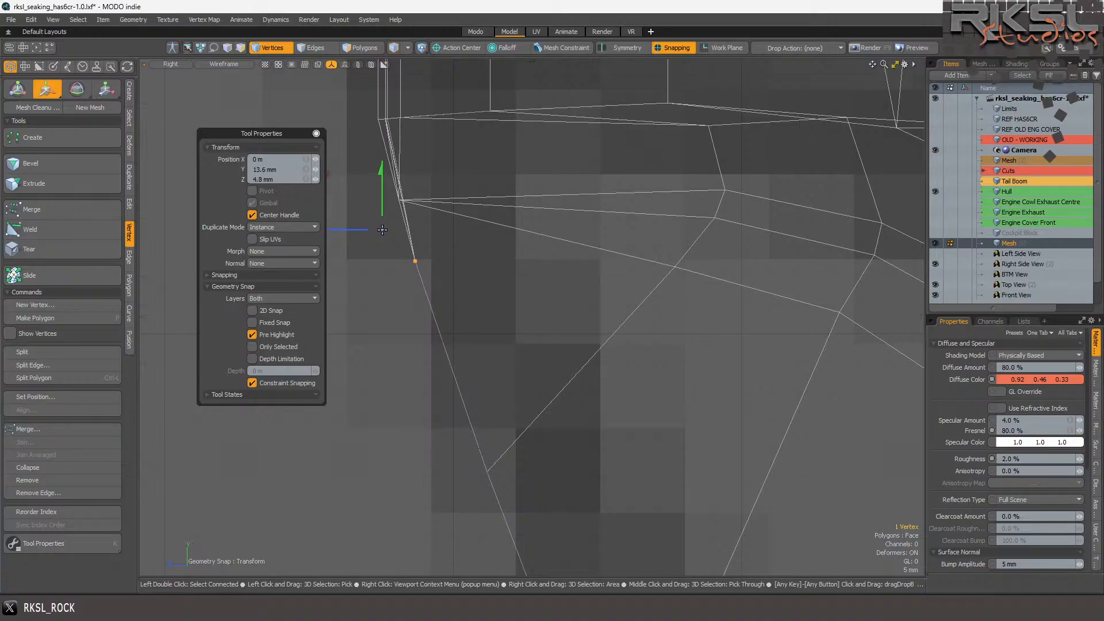
pyautogui.scroll(-5, 449, 322)
pyautogui.press('space')
pyautogui.click(499, 311)
pyautogui.scroll(-5, 509, 305)
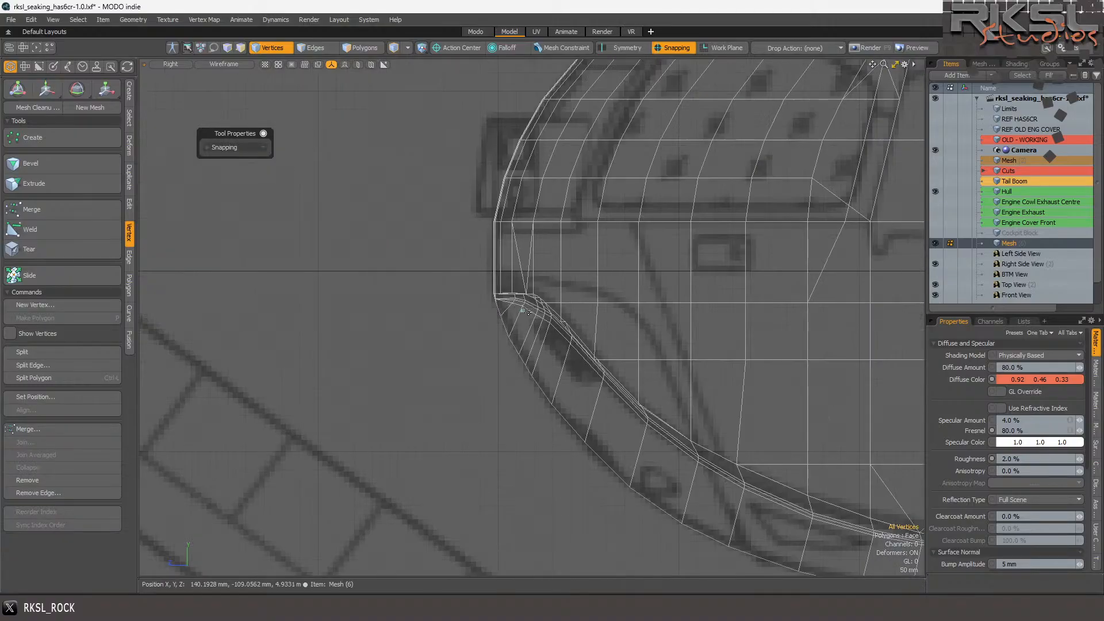
pyautogui.scroll(5, 506, 307)
pyautogui.scroll(3, 488, 281)
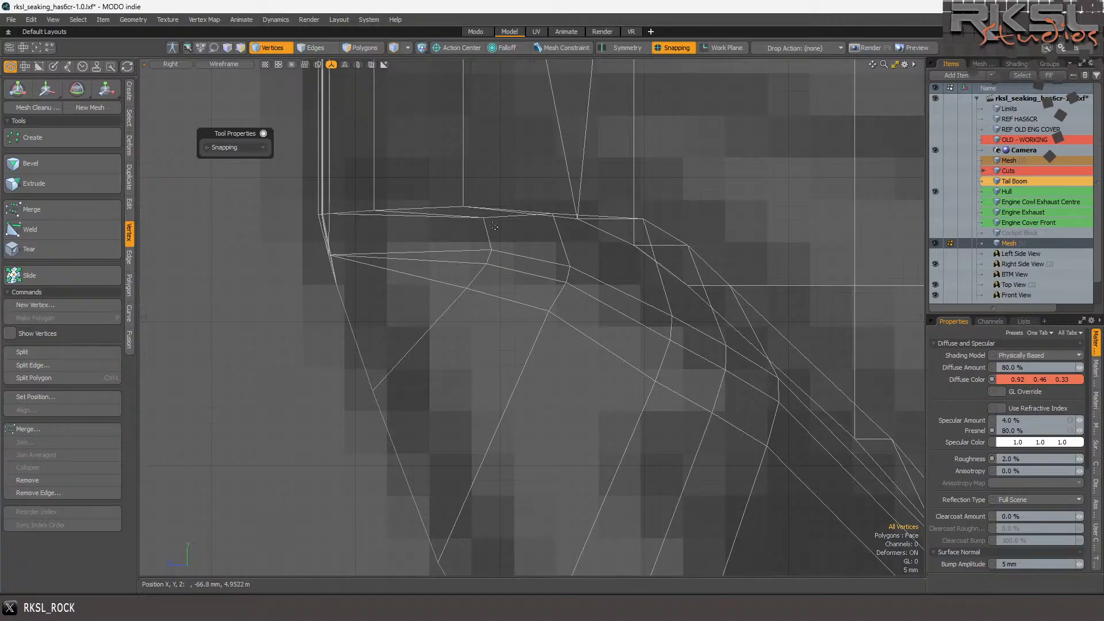
pyautogui.scroll(2, 586, 241)
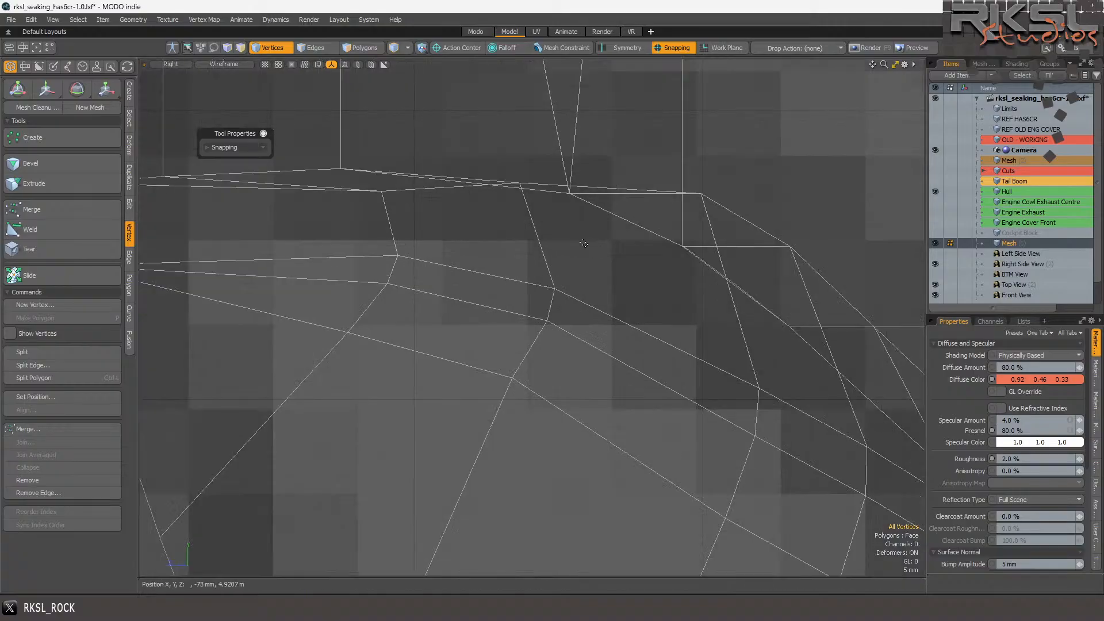
pyautogui.scroll(-2, 525, 173)
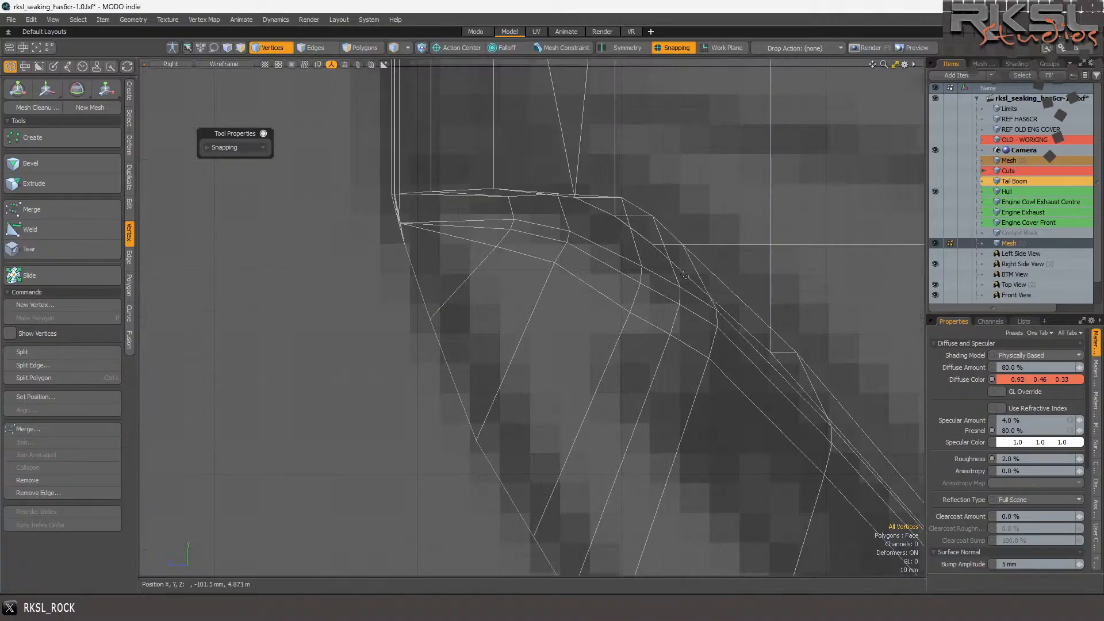
pyautogui.scroll(2, 677, 224)
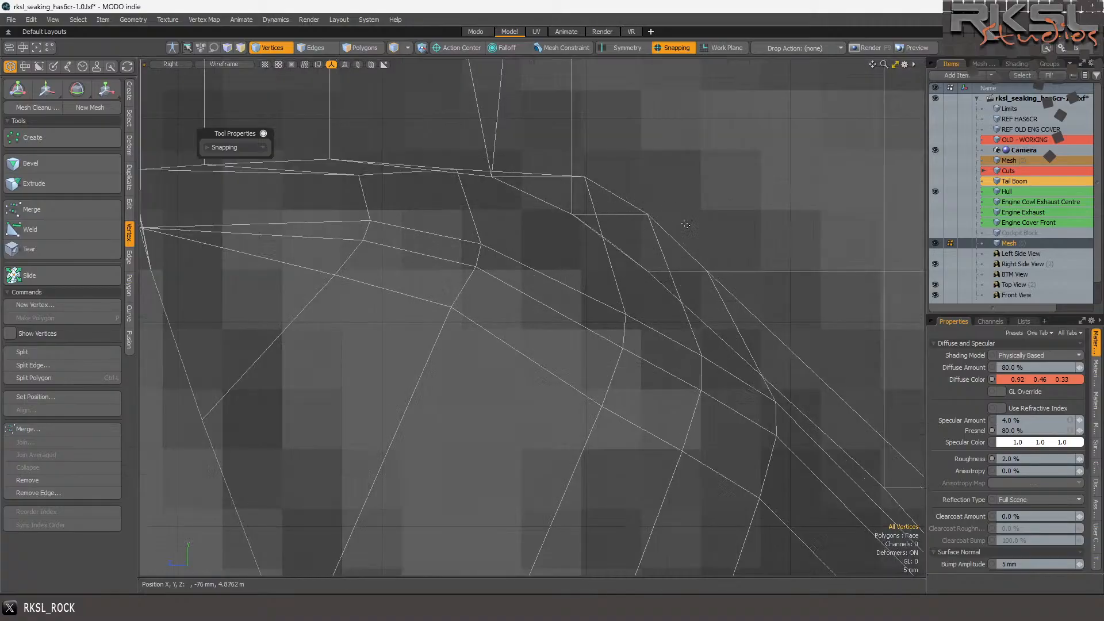
pyautogui.moveTo(683, 183)
pyautogui.mouseDown(button='right')
pyautogui.moveTo(621, 207)
pyautogui.moveTo(709, 263)
pyautogui.mouseUp(button='right')
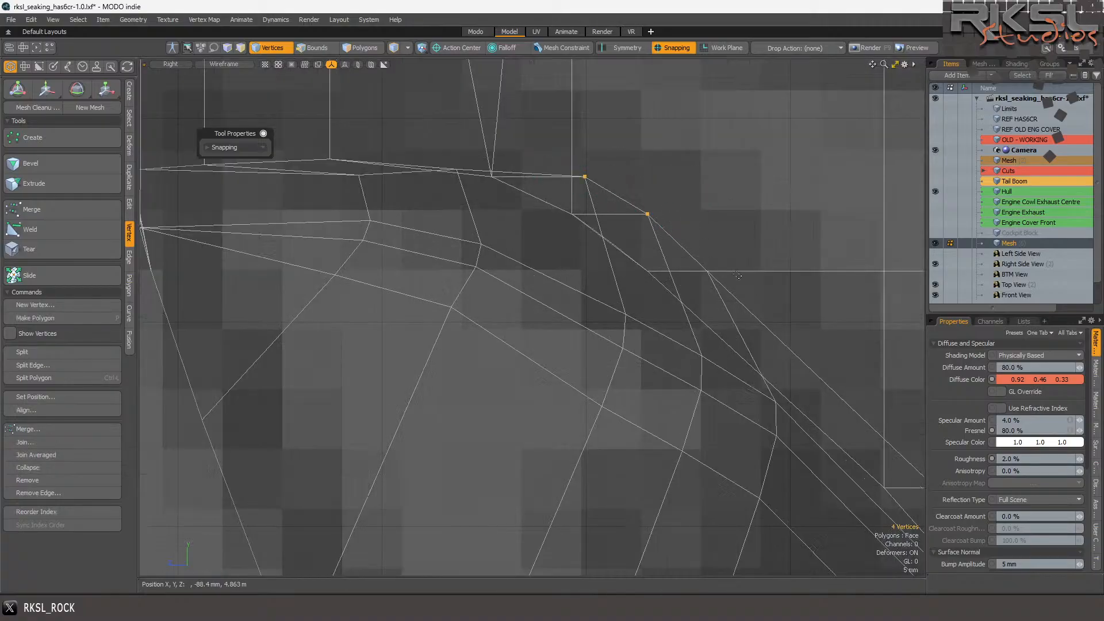
pyautogui.scroll(-3, 746, 284)
pyautogui.scroll(2, 798, 347)
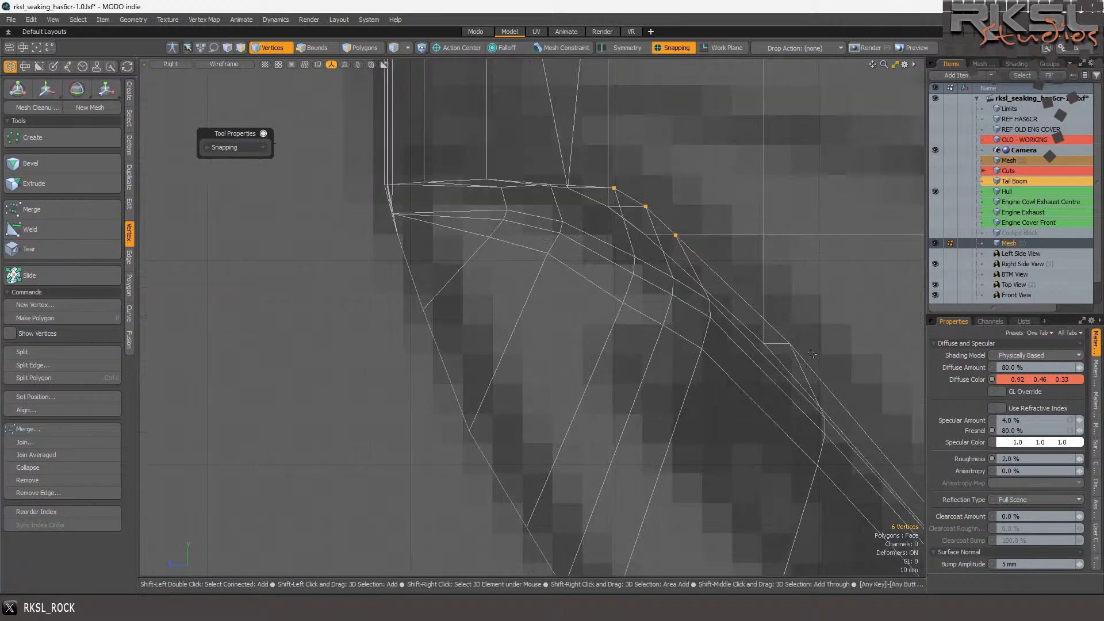
pyautogui.scroll(-3, 573, 188)
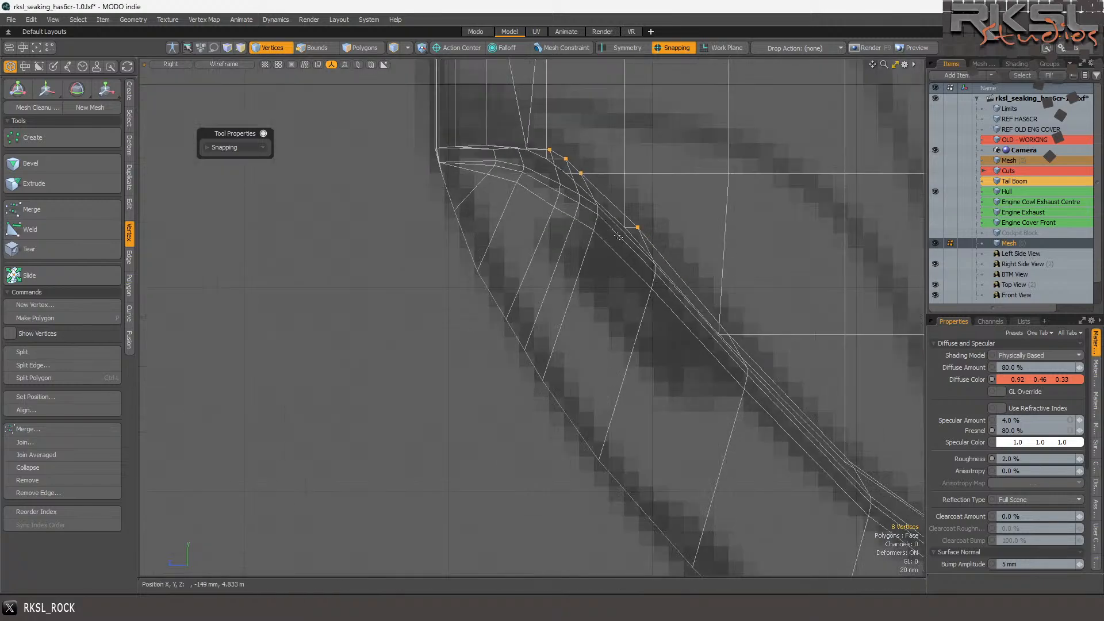
pyautogui.scroll(3, 546, 197)
pyautogui.scroll(-2, 518, 121)
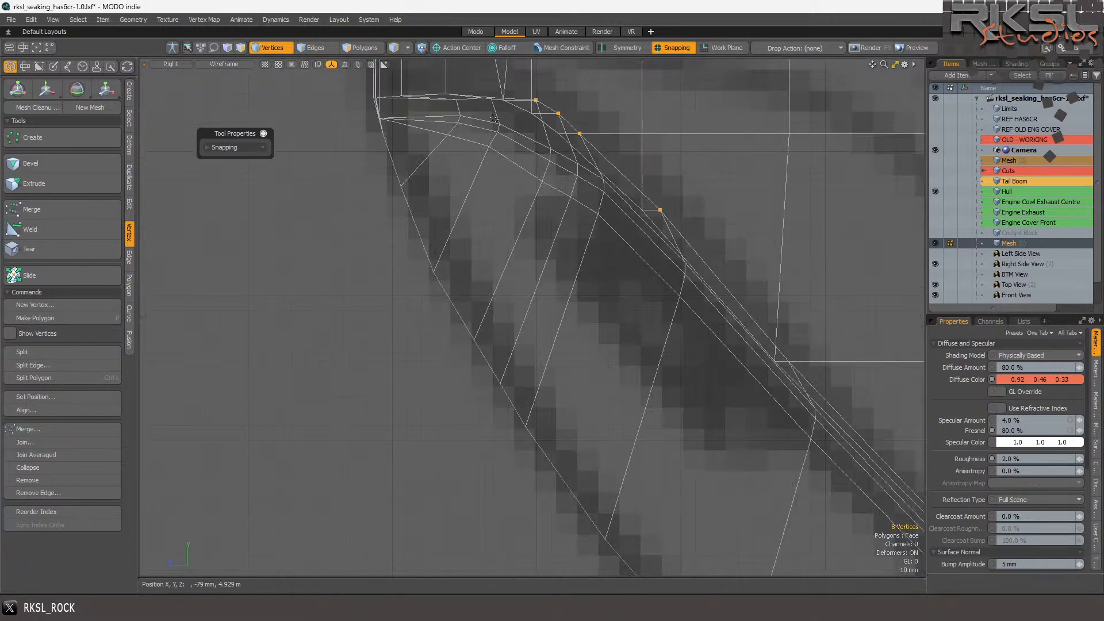
pyautogui.scroll(3, 495, 68)
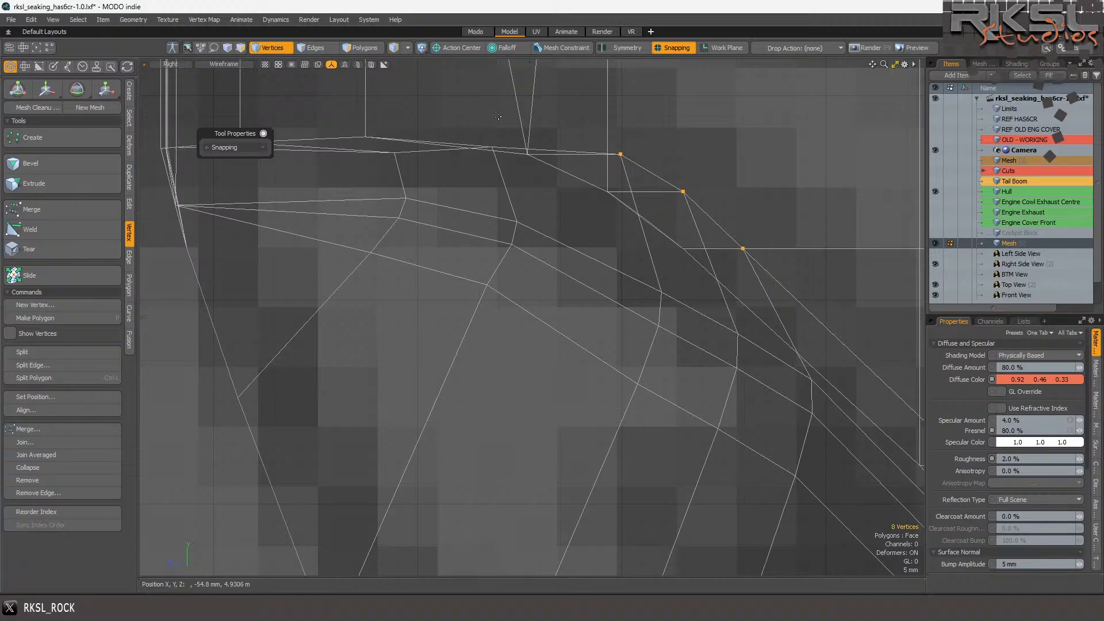
pyautogui.click(46, 89)
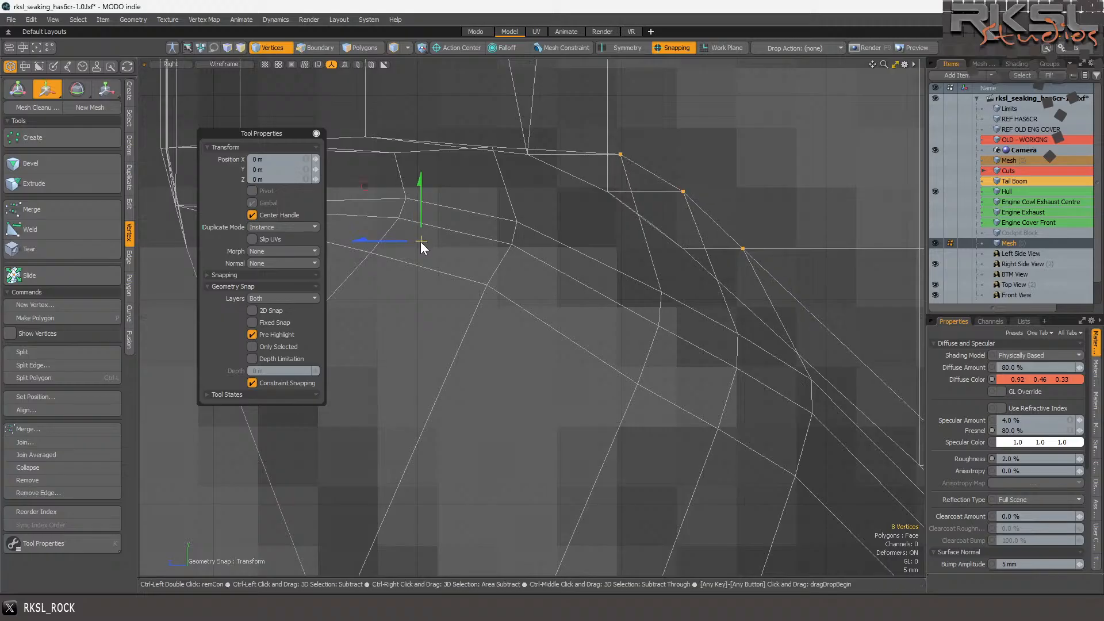
pyautogui.press('q')
# - Move the upper vertex of the strip's first cross edge by about 4.6 mm in Y and -1.6 mm in Z
pyautogui.click(475, 175)
pyautogui.click(395, 152)
pyautogui.scroll(5, 397, 172)
pyautogui.scroll(-5, 240, 123)
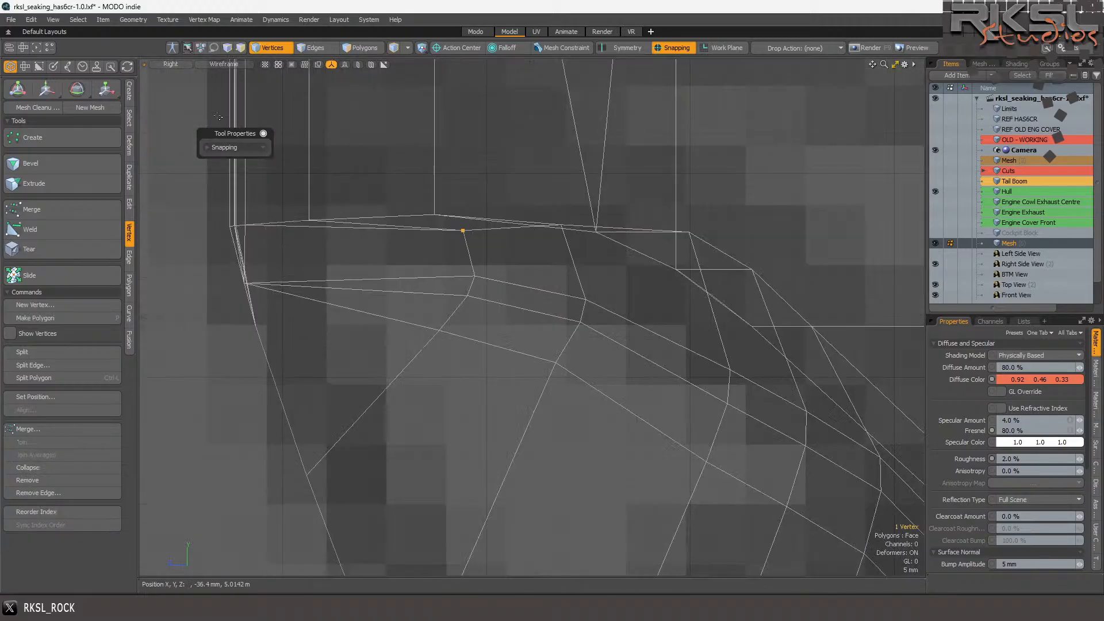
pyautogui.click(47, 89)
pyautogui.moveTo(417, 262); pyautogui.dragTo(424, 243)
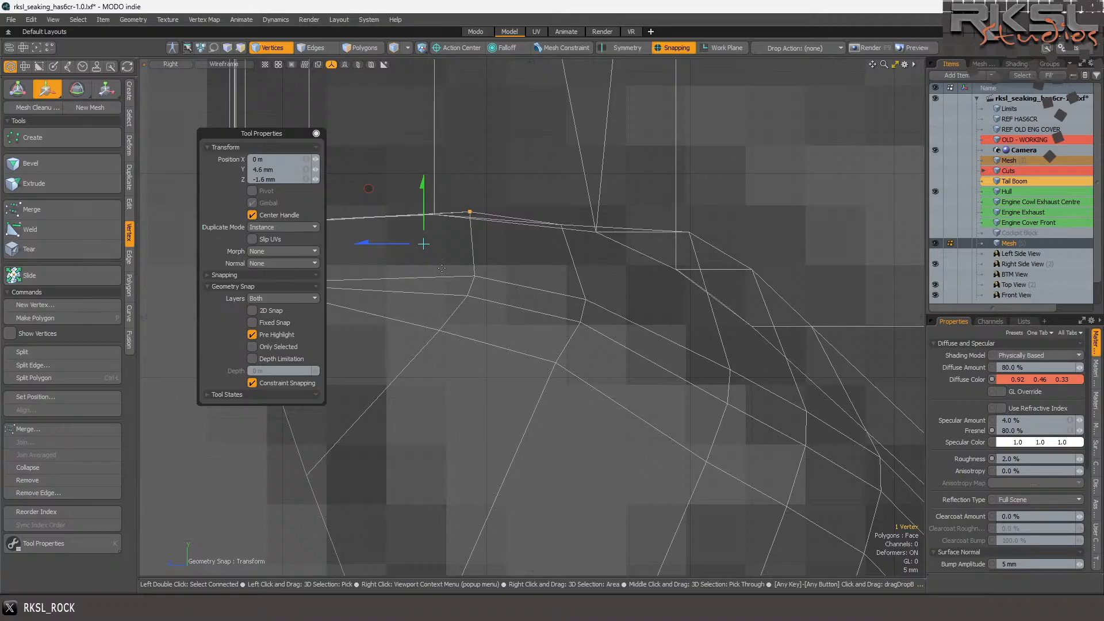
pyautogui.press('space')
# - Move the upper vertex of the strip's second cross edge by about 1.8 mm in Y and -2 mm in Z
pyautogui.click(561, 225)
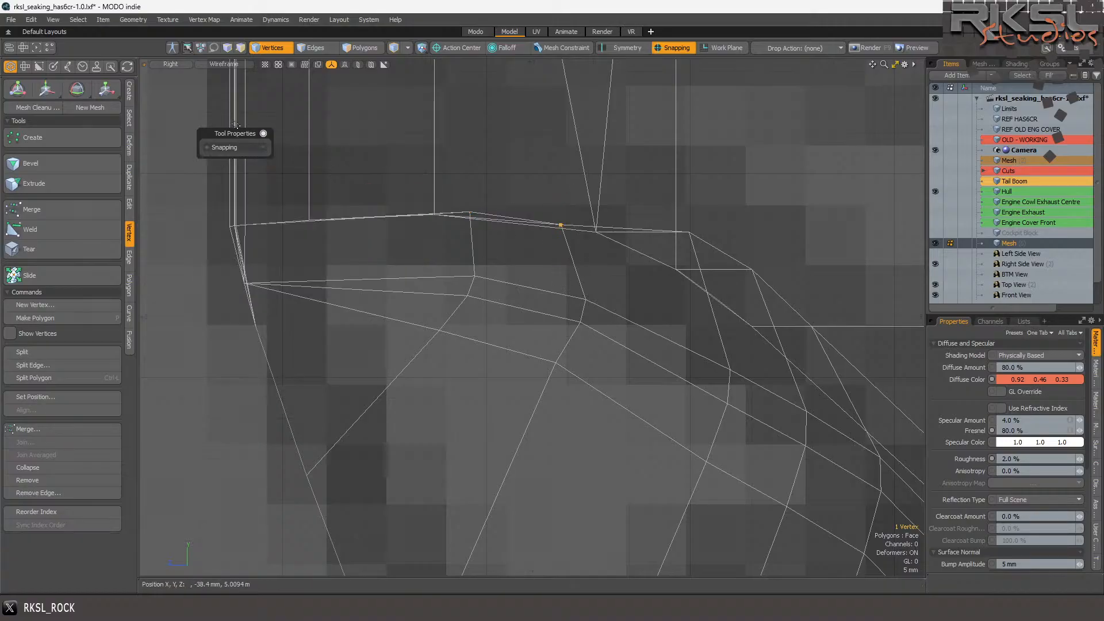
pyautogui.click(48, 87)
pyautogui.moveTo(505, 289); pyautogui.dragTo(515, 282)
pyautogui.scroll(-4, 515, 283)
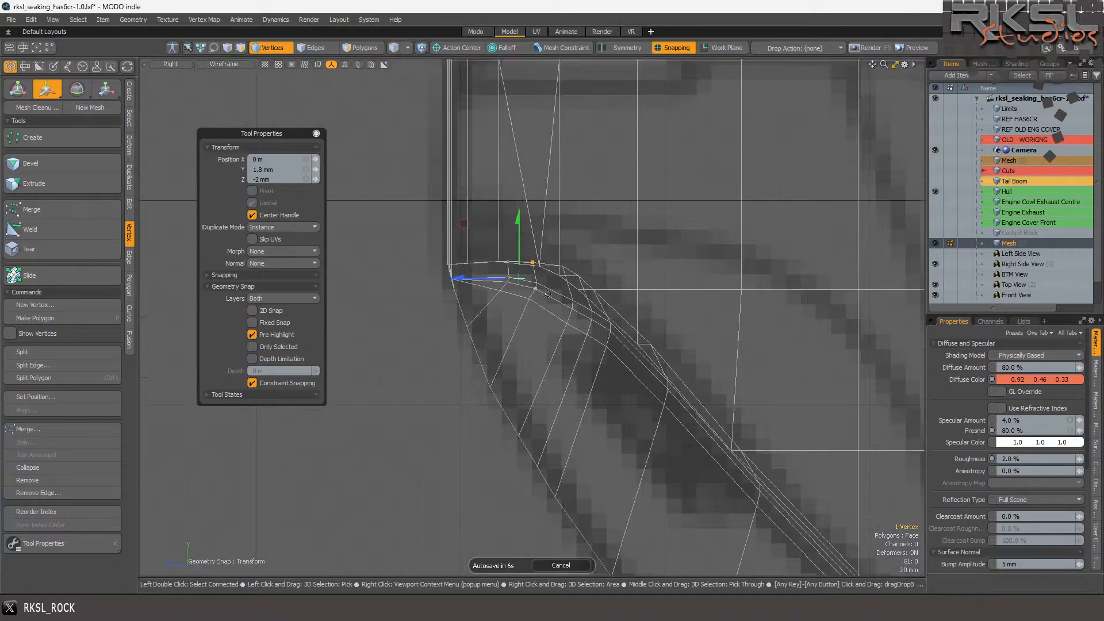
pyautogui.press('space')
# - Move the lowest vertex of the strip's second cross edge by about -5 mm in Y and -1.8 mm in Z
pyautogui.moveTo(501, 265); pyautogui.dragTo(548, 325)
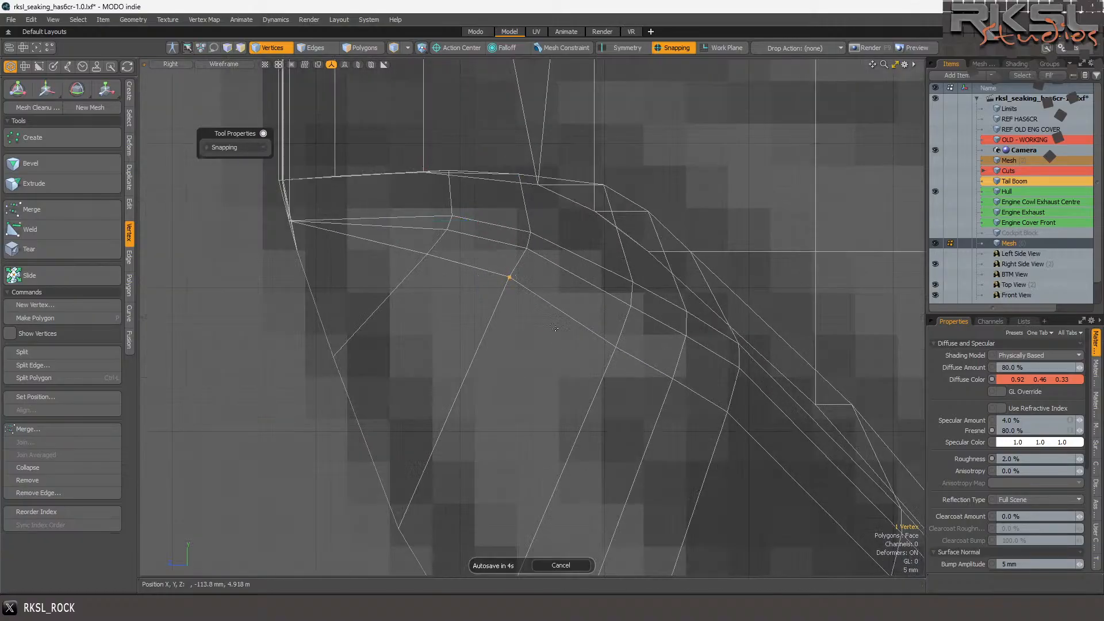
pyautogui.moveTo(540, 271)
pyautogui.mouseDown()
pyautogui.moveTo(419, 249)
pyautogui.moveTo(437, 321)
pyautogui.moveTo(428, 313)
pyautogui.mouseUp()
pyautogui.moveTo(547, 275); pyautogui.dragTo(426, 289)
pyautogui.click(47, 90)
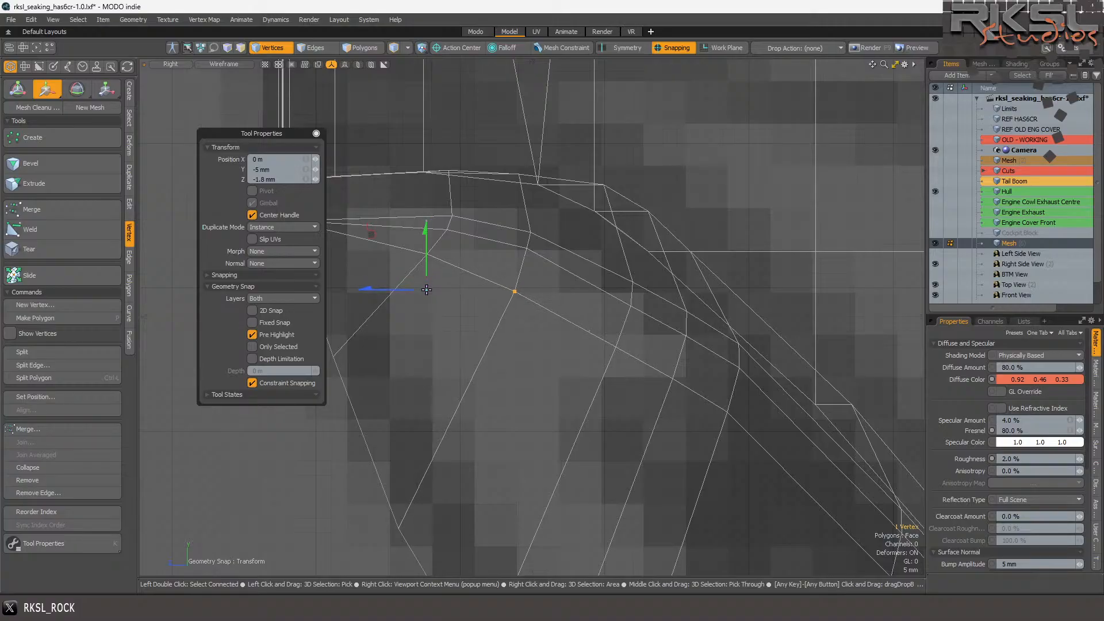
pyautogui.press('space')
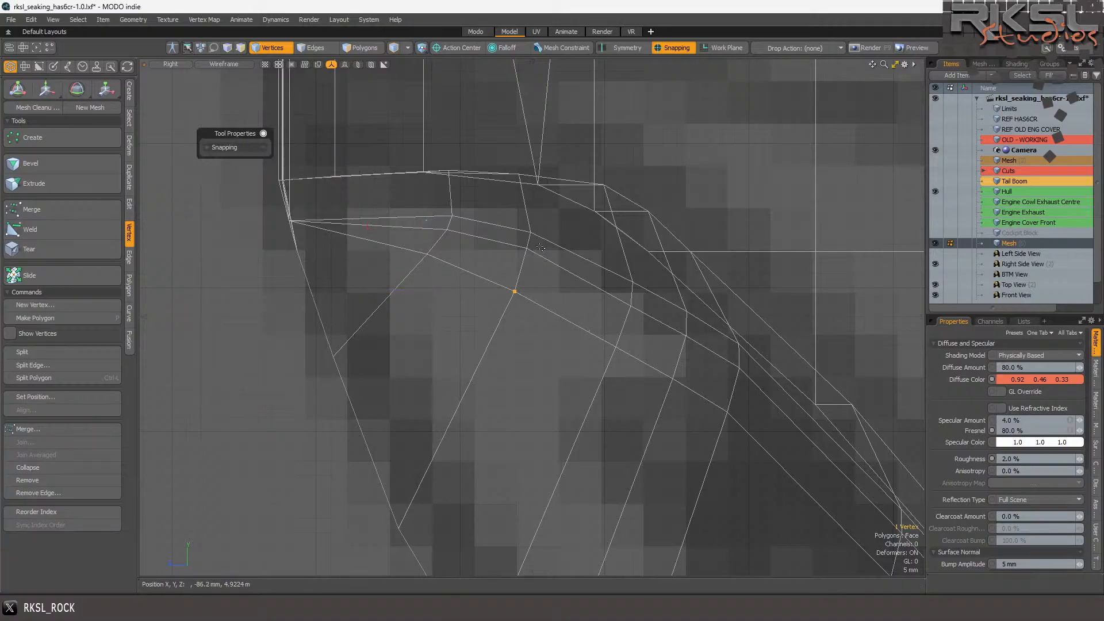
# - Nudge the middle vertex of the strip's second cross edge slightly forward and upward
pyautogui.click(526, 248)
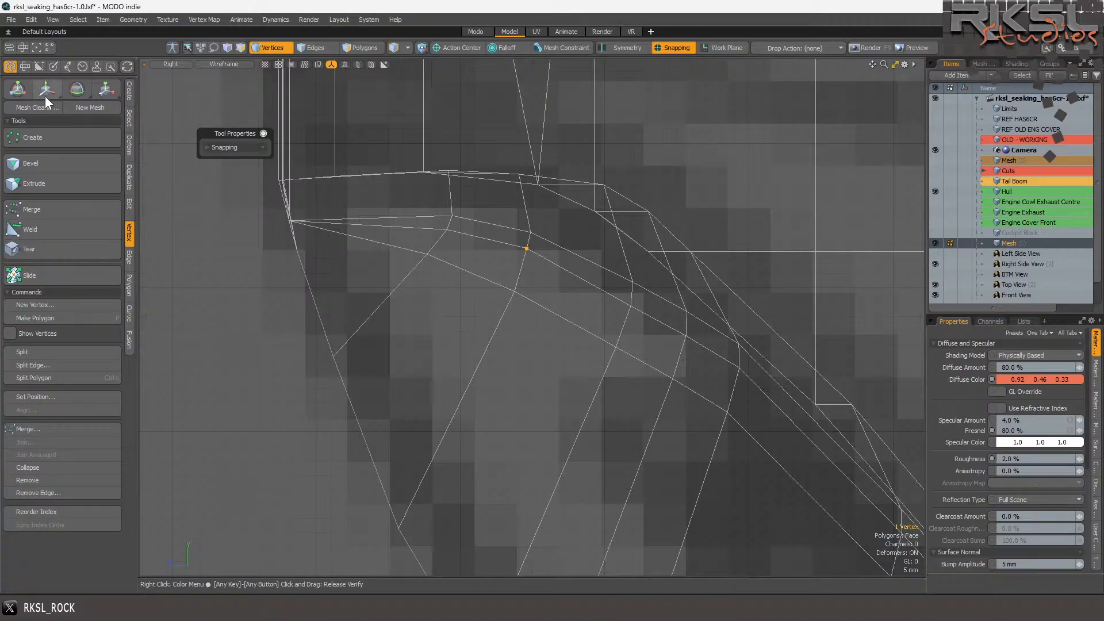
pyautogui.scroll(2, 494, 262)
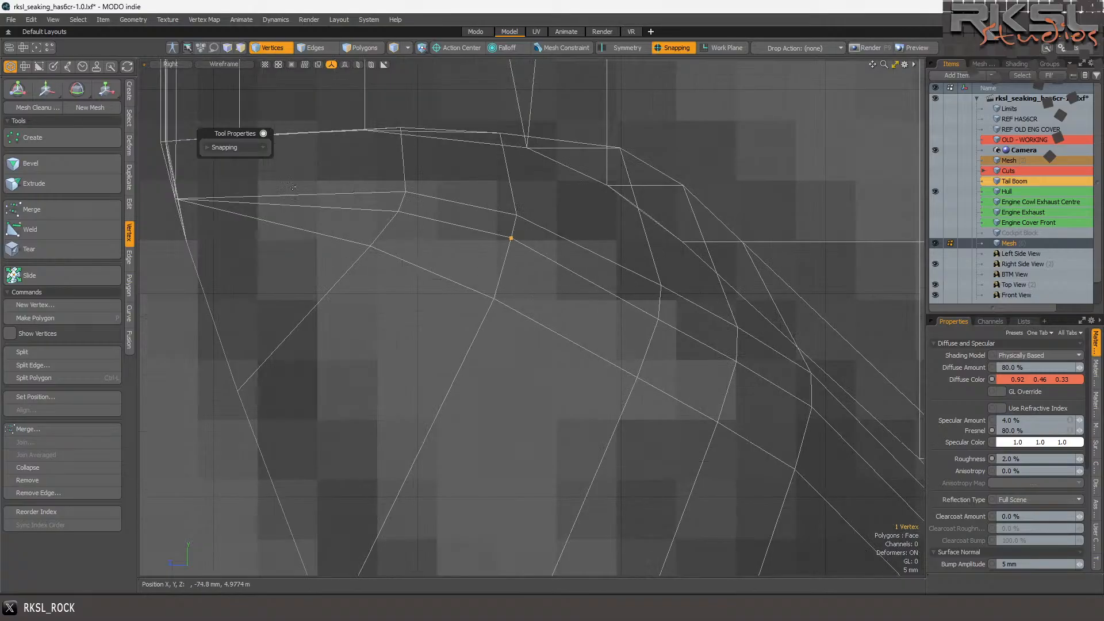
pyautogui.click(47, 89)
pyautogui.moveTo(479, 250); pyautogui.dragTo(461, 240)
pyautogui.scroll(-3, 460, 233)
pyautogui.press('Escape')
# - Show the side view in Default shading and examine the shape of the nose lip and its front corner
pyautogui.scroll(-5, 493, 217)
pyautogui.scroll(2, 540, 275)
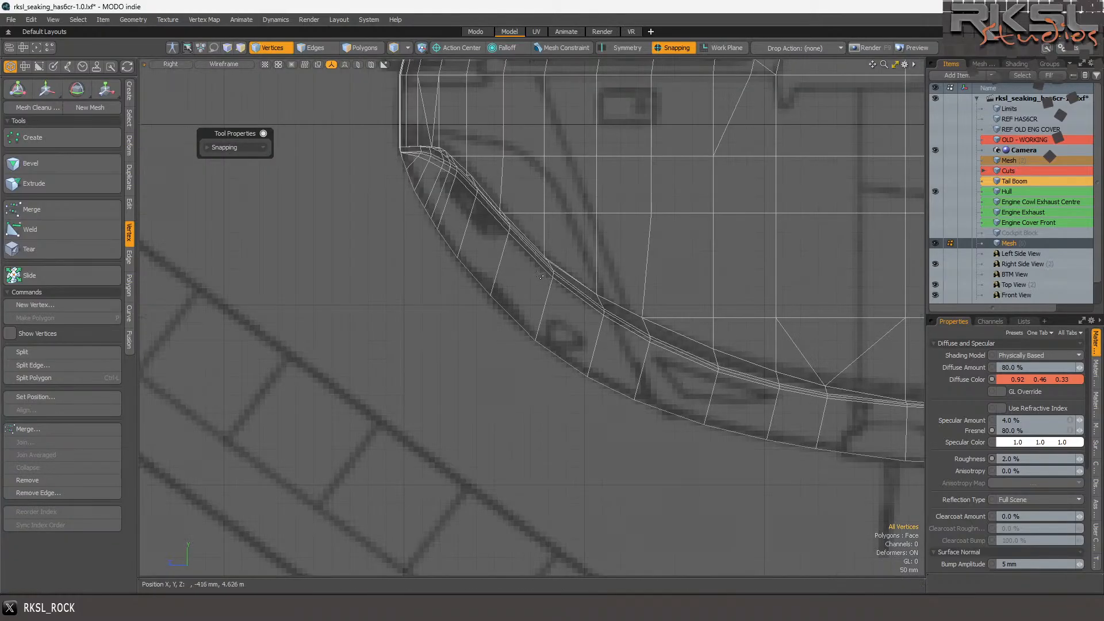
pyautogui.scroll(-2, 509, 280)
pyautogui.scroll(2, 585, 218)
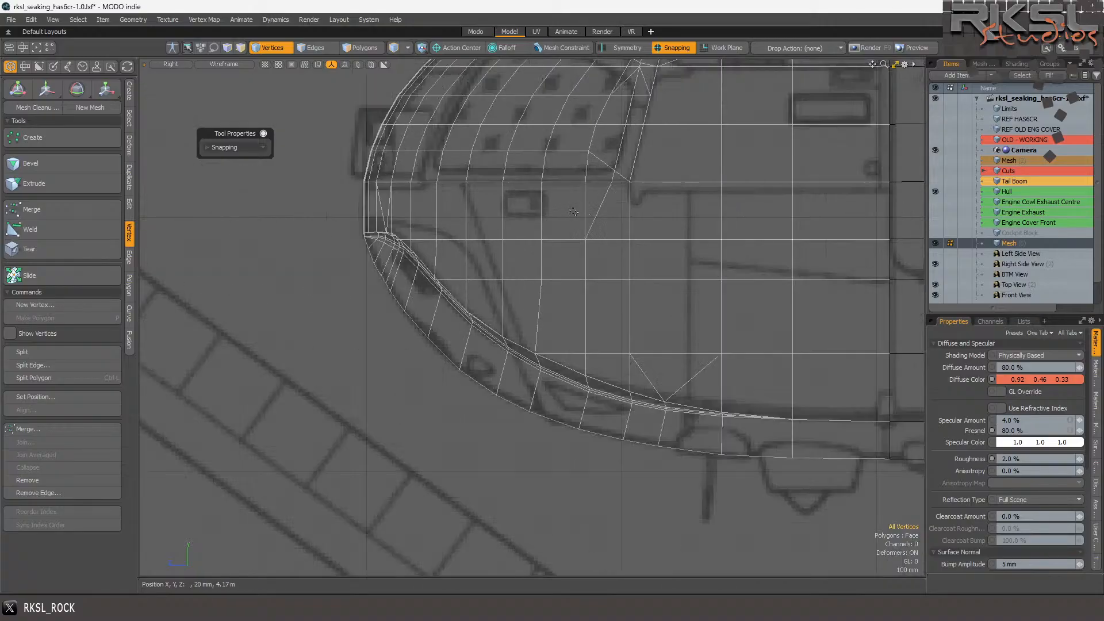
pyautogui.scroll(2, 396, 229)
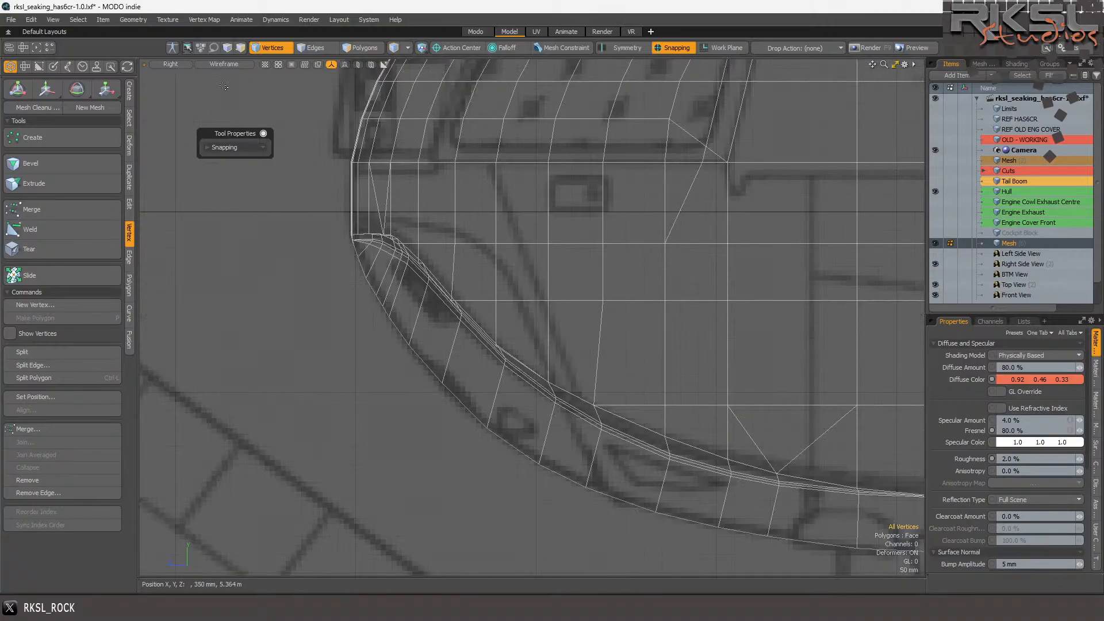
pyautogui.click(213, 66)
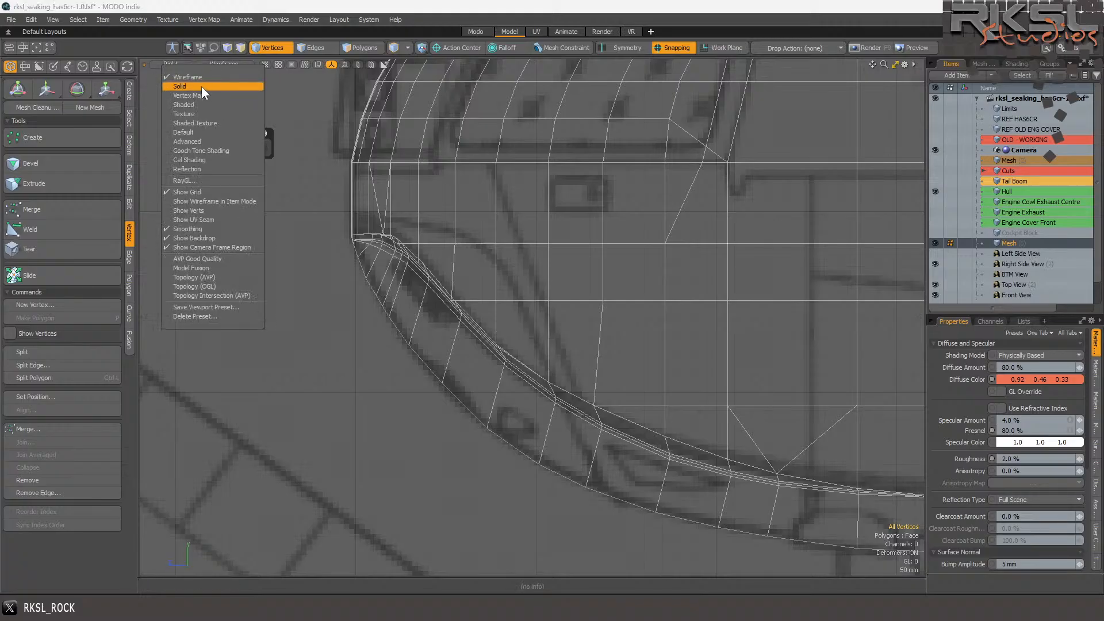
pyautogui.click(200, 131)
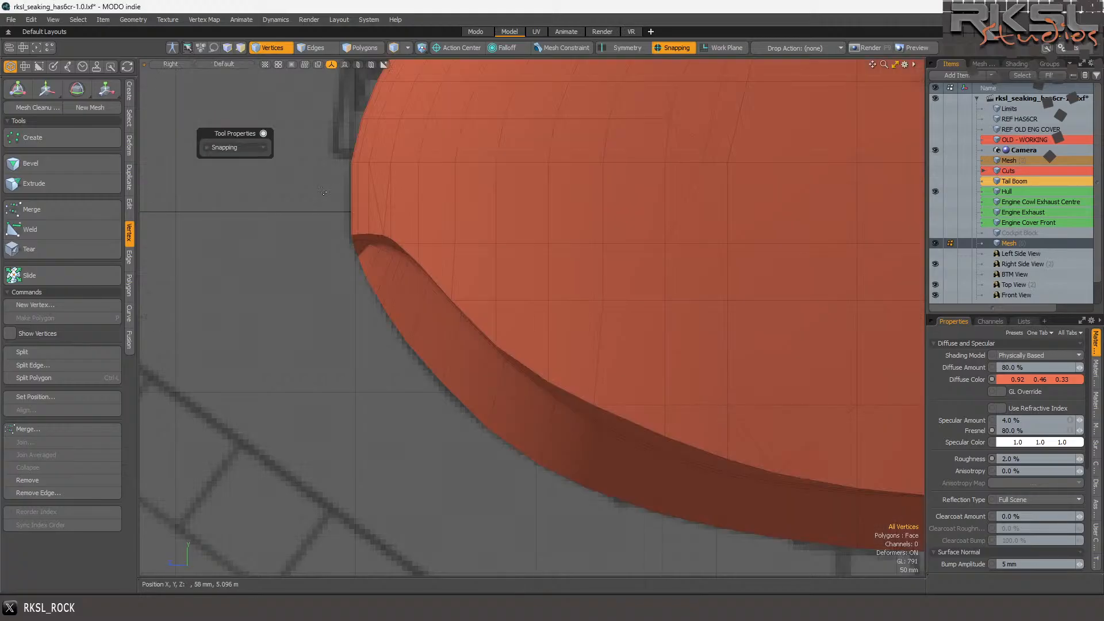
pyautogui.scroll(1, 363, 262)
pyautogui.scroll(5, 363, 263)
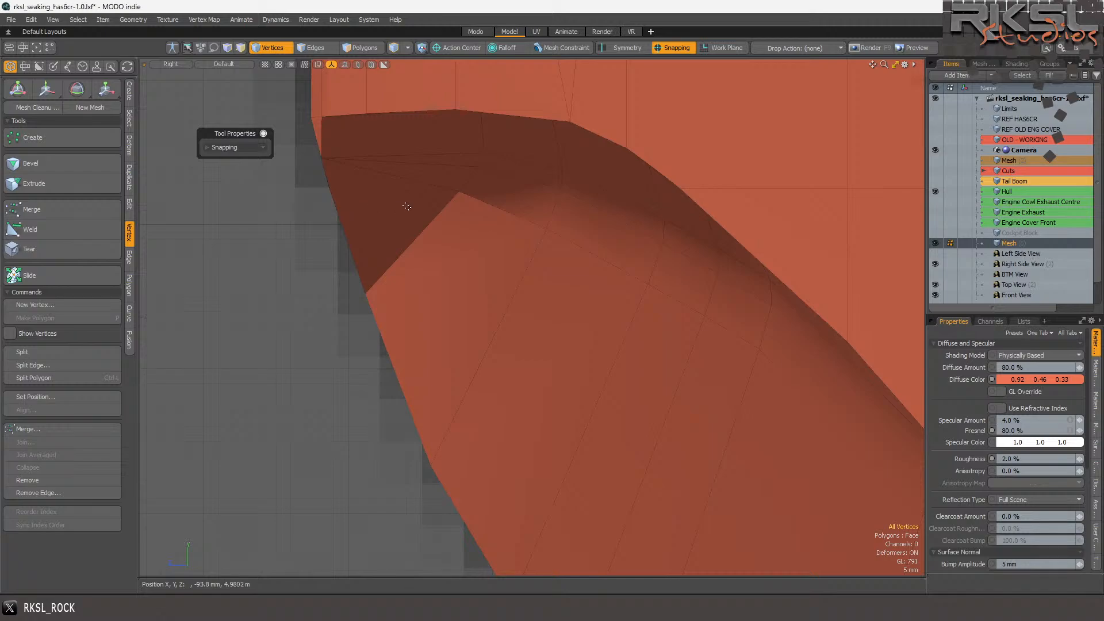
# - From the Bottom view, move the two short edges of the lip corner's frontmost row 33 mm in X
pyautogui.click(317, 48)
pyautogui.click(488, 203)
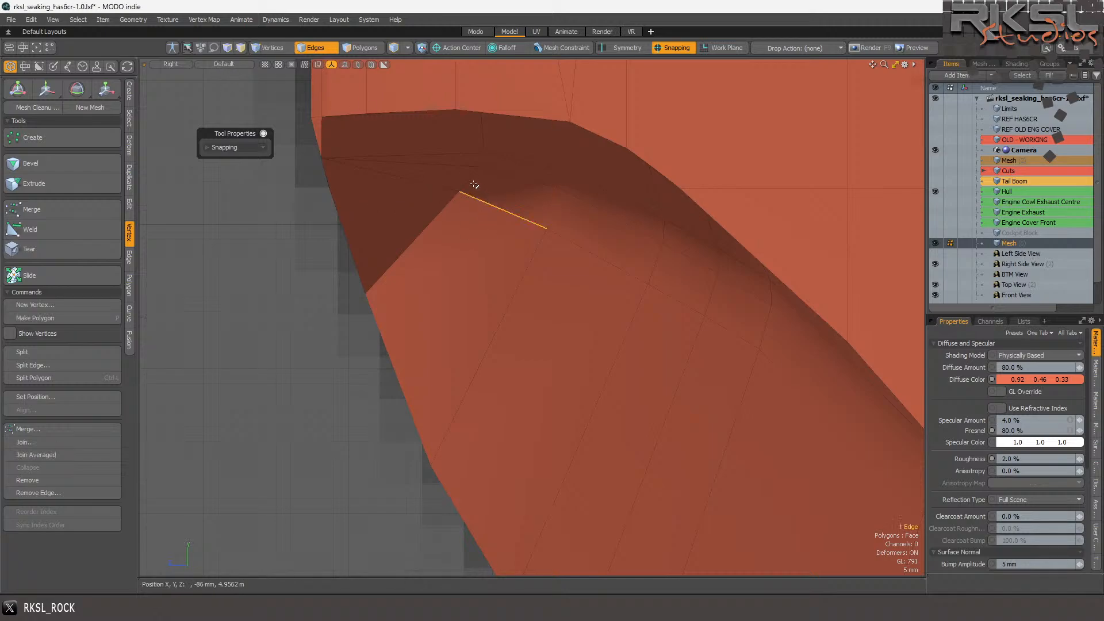
pyautogui.click(184, 64)
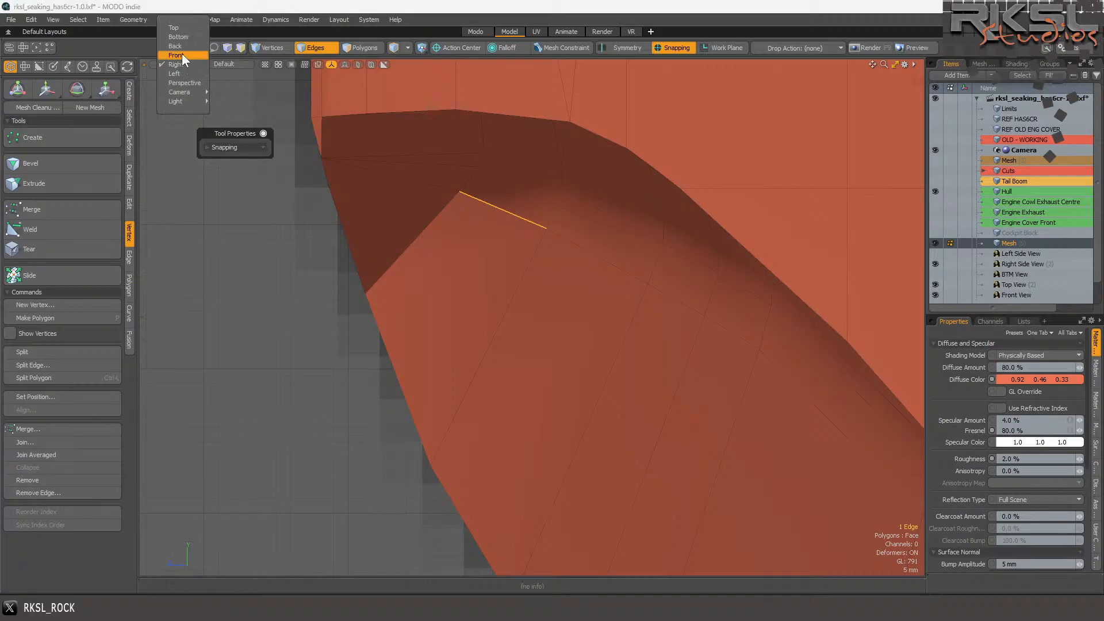
pyautogui.click(179, 36)
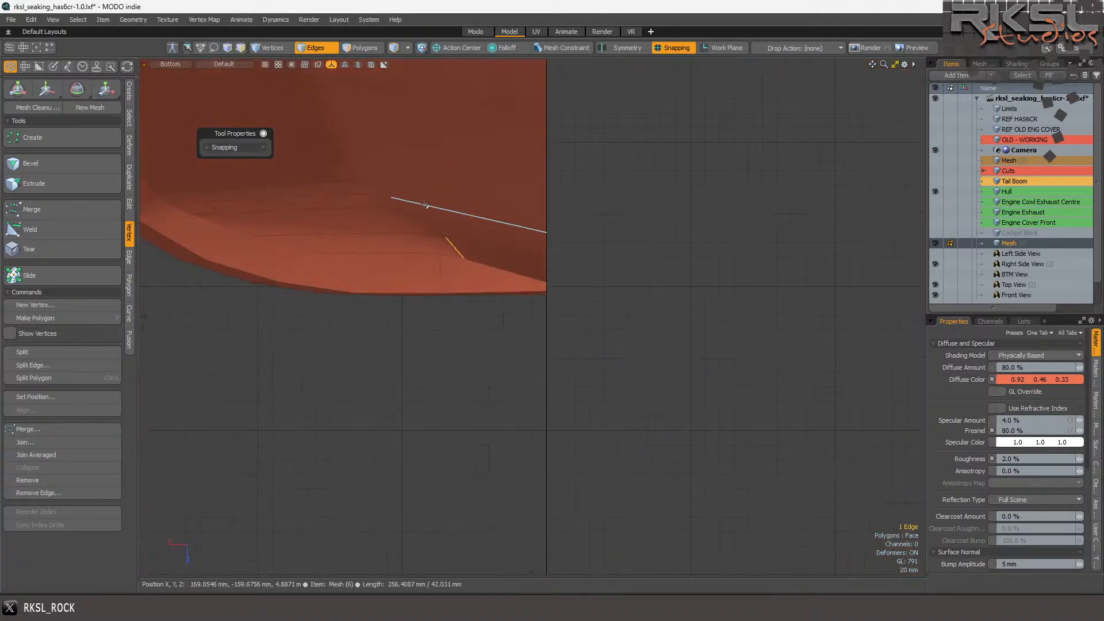
pyautogui.scroll(-3, 415, 194)
pyautogui.scroll(3, 405, 187)
pyautogui.scroll(1, 470, 203)
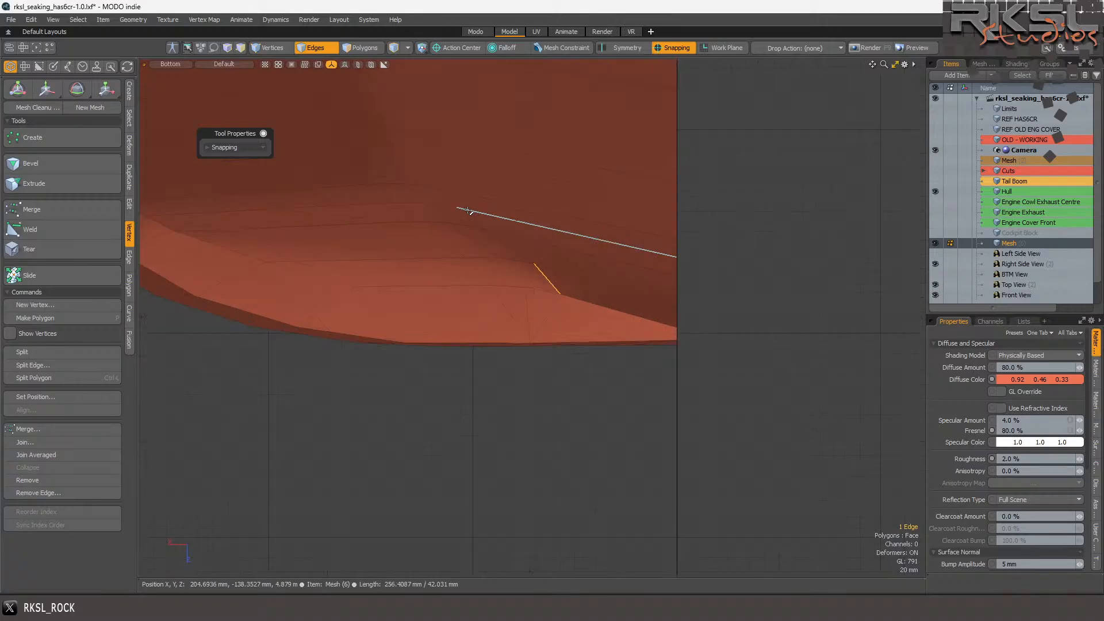
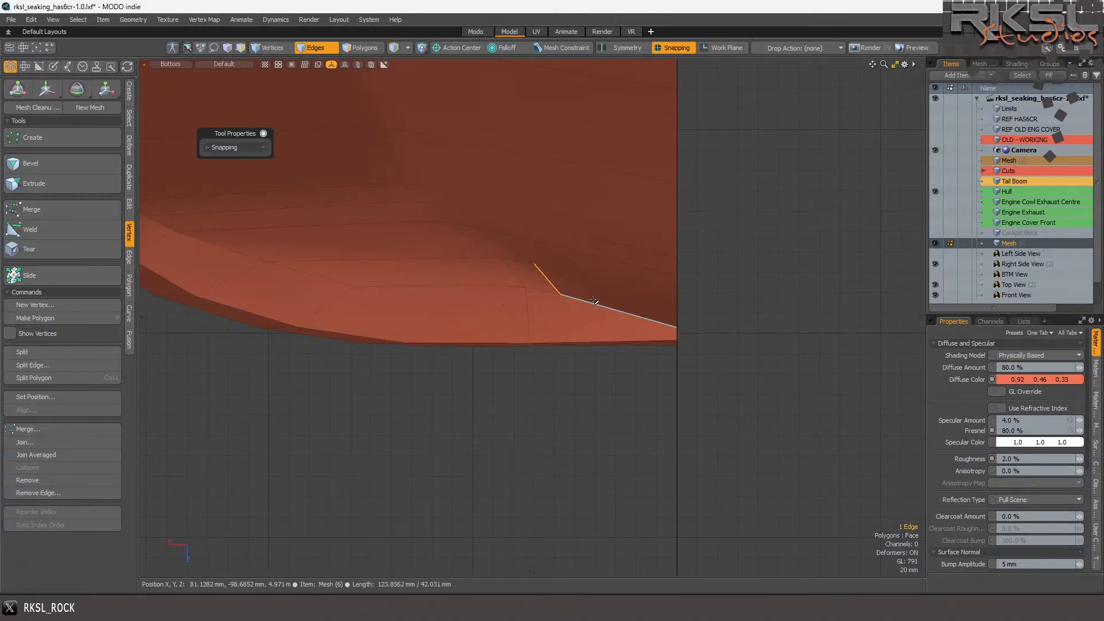
pyautogui.keyDown('shift'); pyautogui.click(452, 284); pyautogui.keyUp('shift')
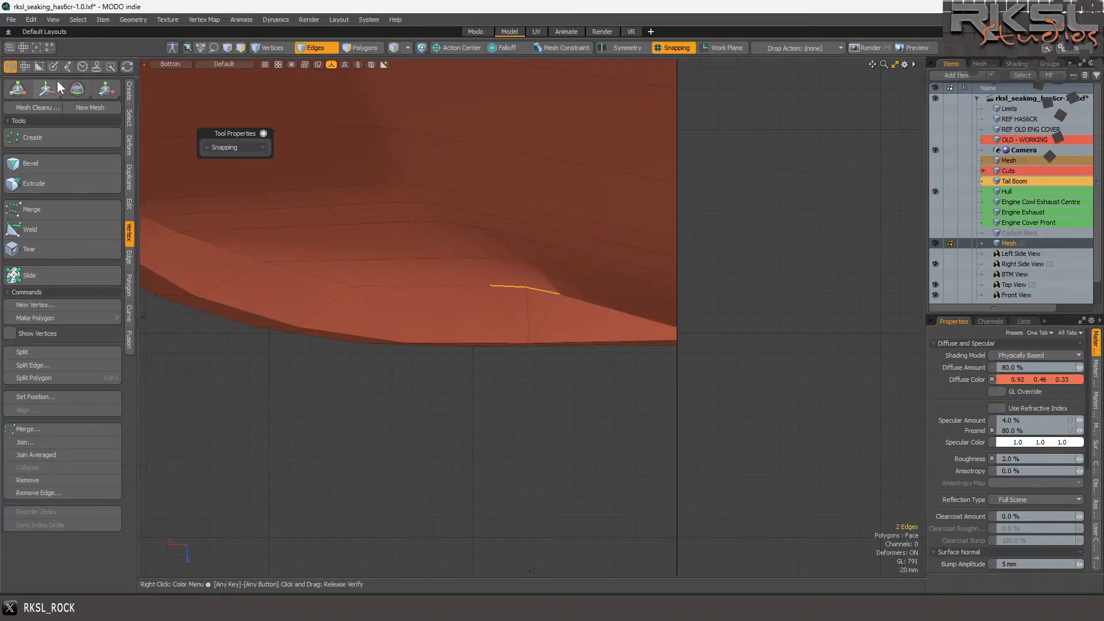
pyautogui.press('w')
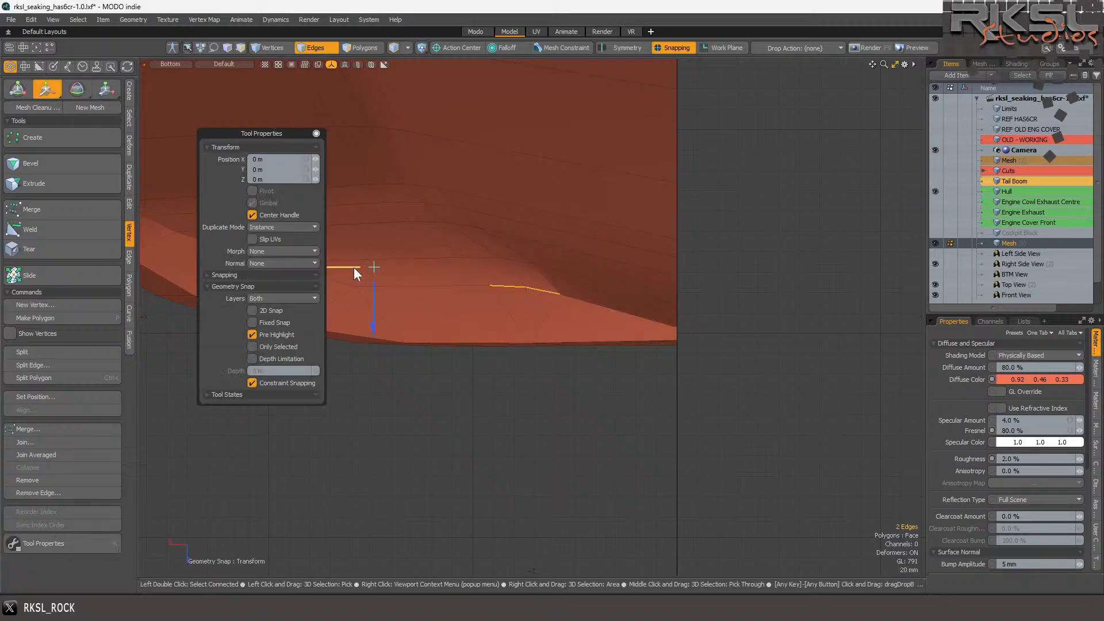
pyautogui.moveTo(354, 268); pyautogui.dragTo(320, 267)
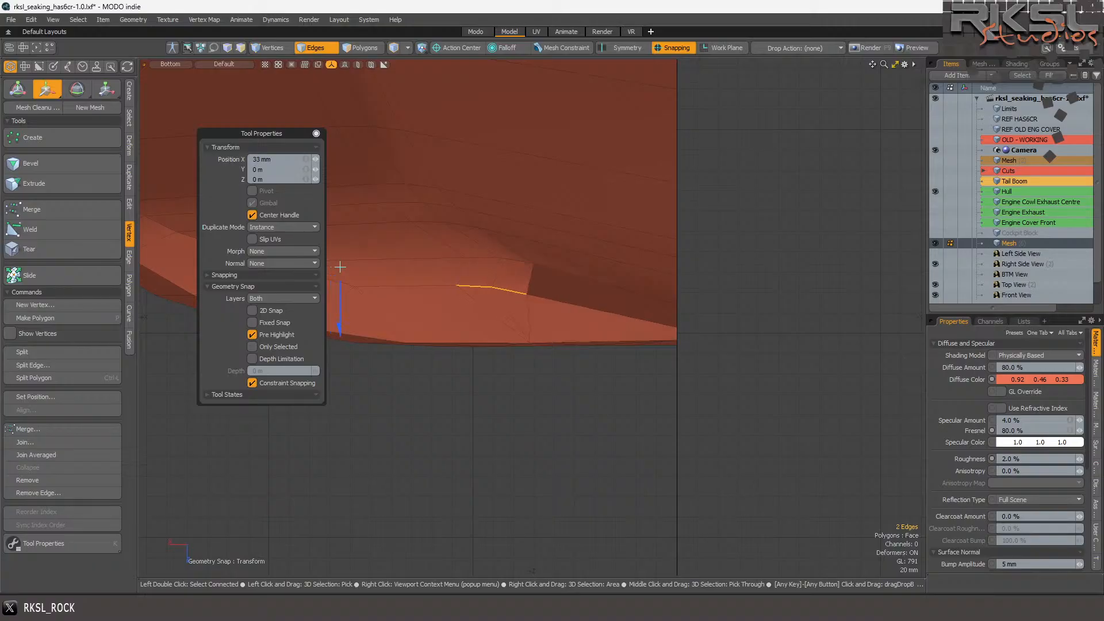
pyautogui.press('space')
# - Move the two edges of the second row behind the lip corner 28 mm in X
pyautogui.moveTo(595, 271)
pyautogui.mouseDown(button='right')
pyautogui.moveTo(407, 249)
pyautogui.moveTo(409, 268)
pyautogui.mouseUp(button='right')
pyautogui.scroll(3, 469, 269)
pyautogui.moveTo(608, 283)
pyautogui.mouseDown(button='right')
pyautogui.moveTo(497, 229)
pyautogui.moveTo(610, 283)
pyautogui.mouseUp(button='right')
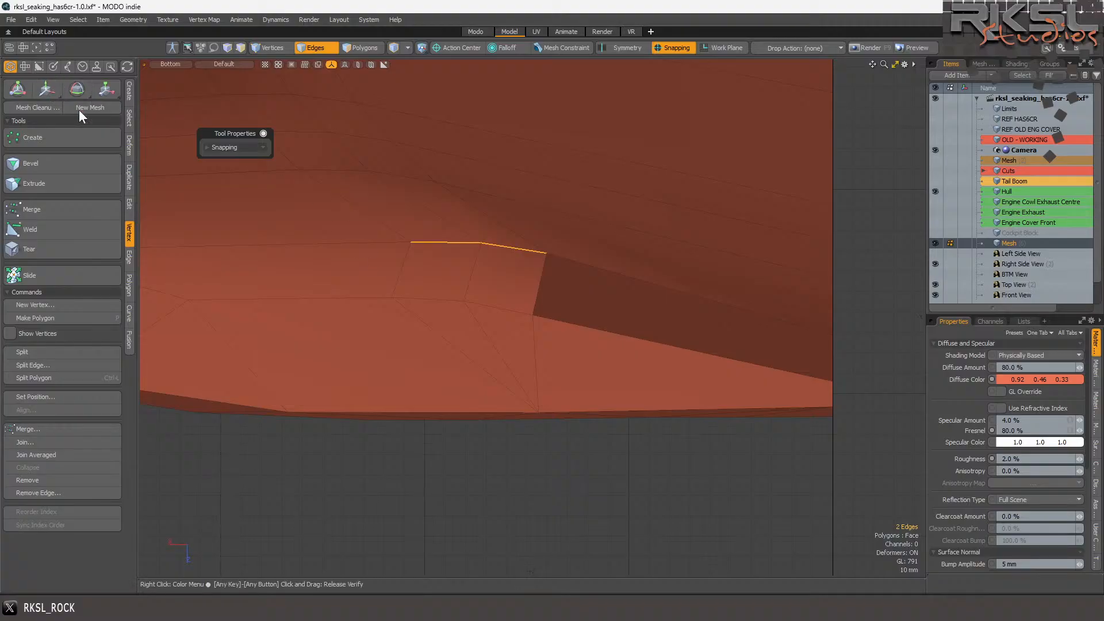
pyautogui.click(47, 89)
pyautogui.moveTo(347, 255); pyautogui.dragTo(291, 256)
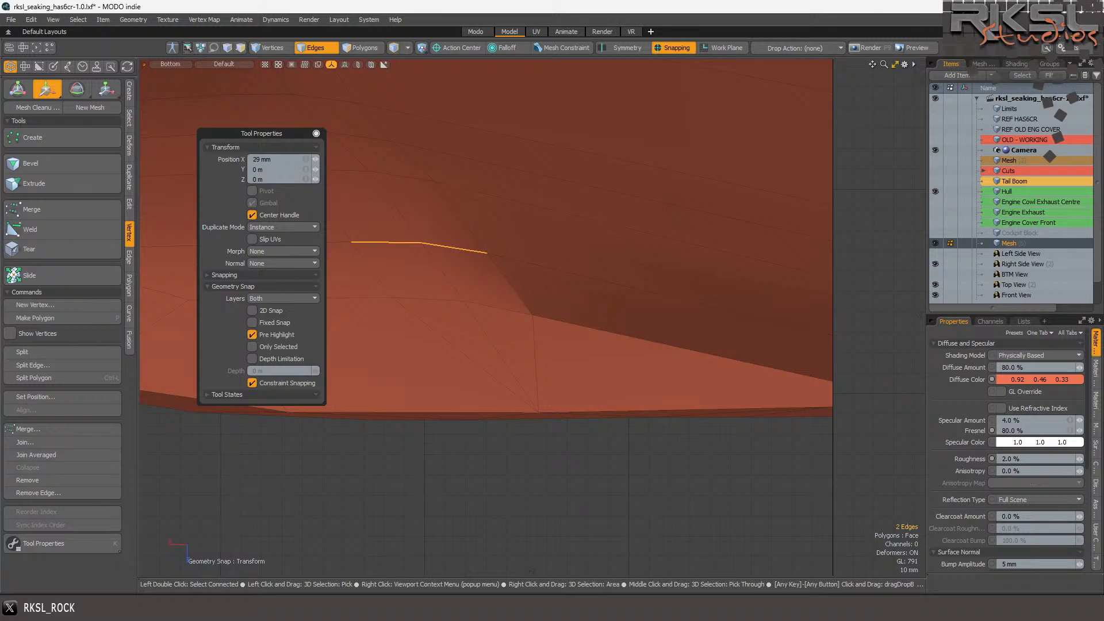
pyautogui.scroll(-3, 434, 265)
pyautogui.scroll(3, 434, 266)
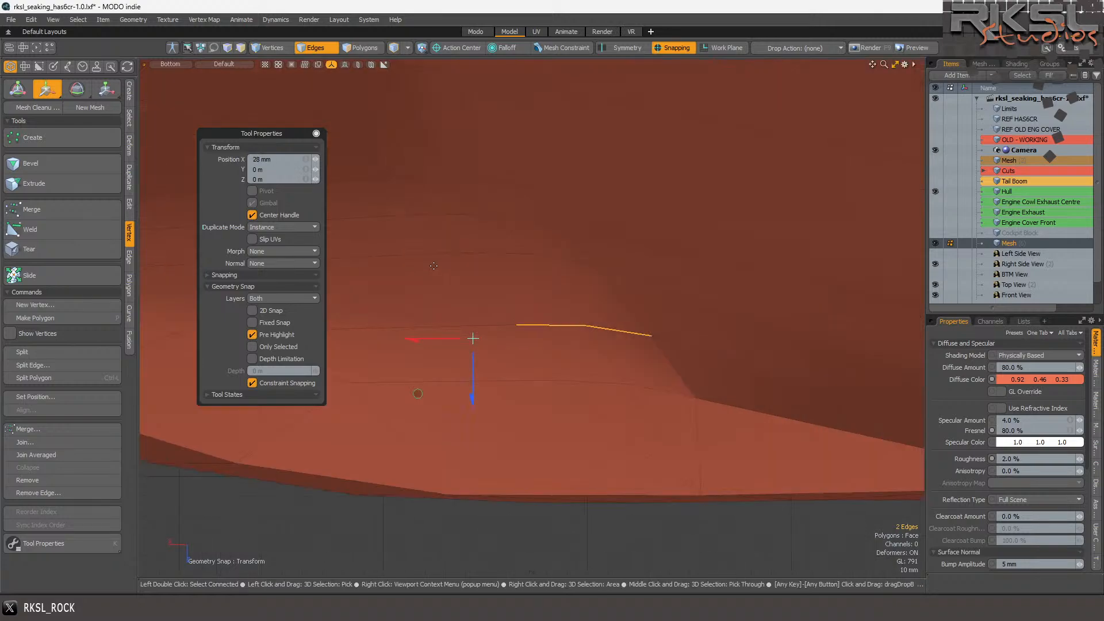
pyautogui.press('q')
# - Select the edges of the third and fourth rows behind the lip corner and shift them slightly outboard in X
pyautogui.moveTo(620, 254)
pyautogui.mouseDown(button='right')
pyautogui.moveTo(555, 237)
pyautogui.moveTo(584, 299)
pyautogui.mouseUp(button='right')
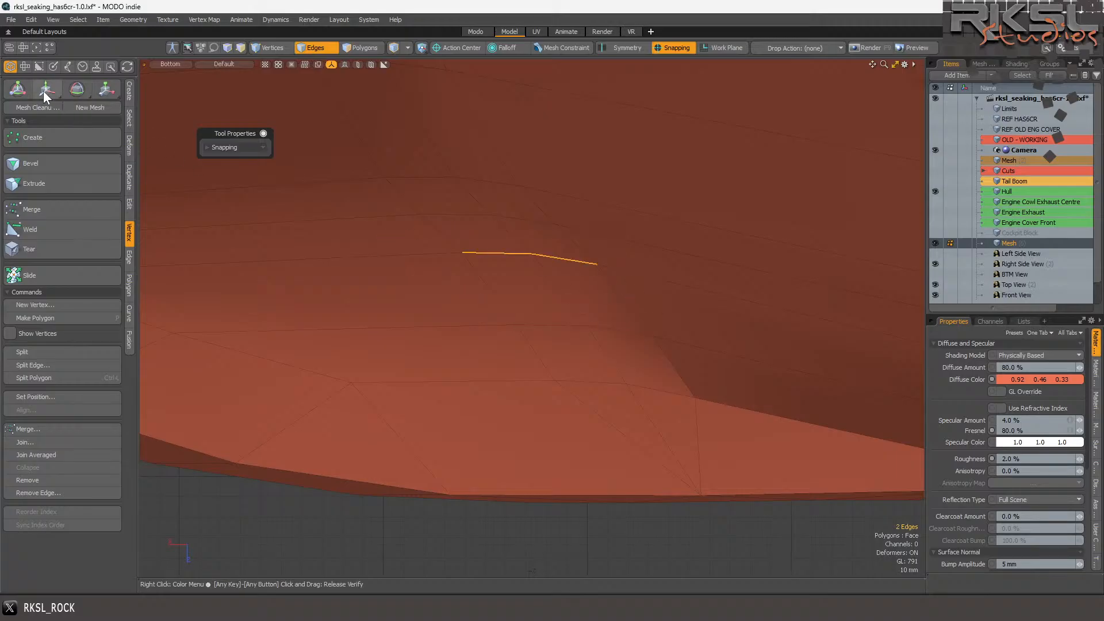
pyautogui.click(392, 269)
pyautogui.hotkey('ctrl', 'z')
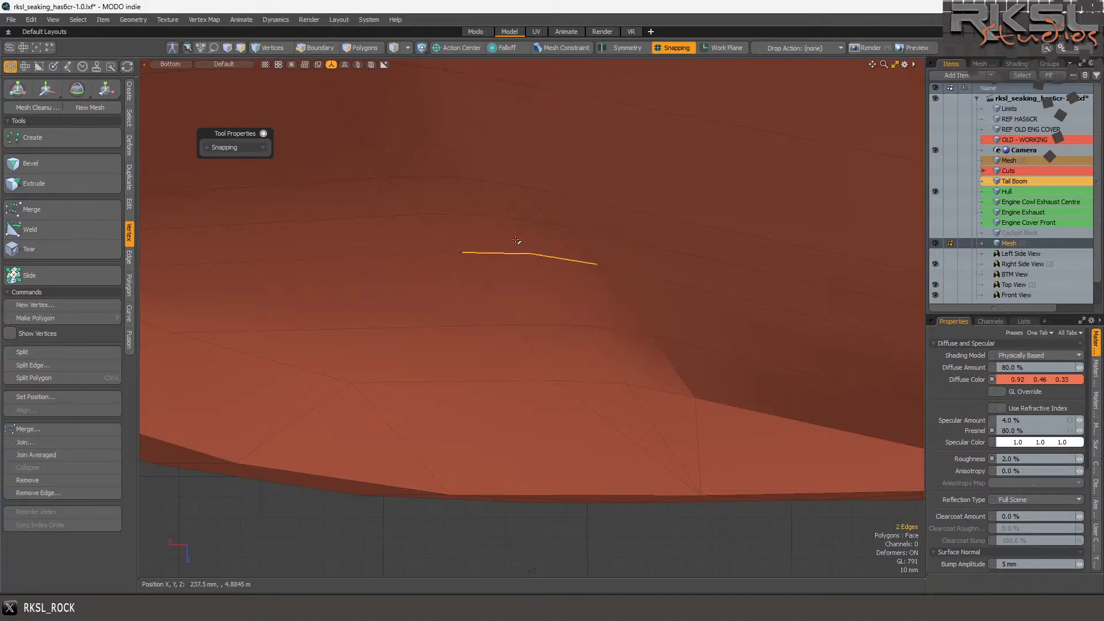
pyautogui.moveTo(598, 231)
pyautogui.keyDown('ctrl'); pyautogui.mouseDown(button='right')
pyautogui.moveTo(424, 305)
pyautogui.moveTo(494, 297)
pyautogui.mouseUp(button='right'); pyautogui.keyUp('ctrl')
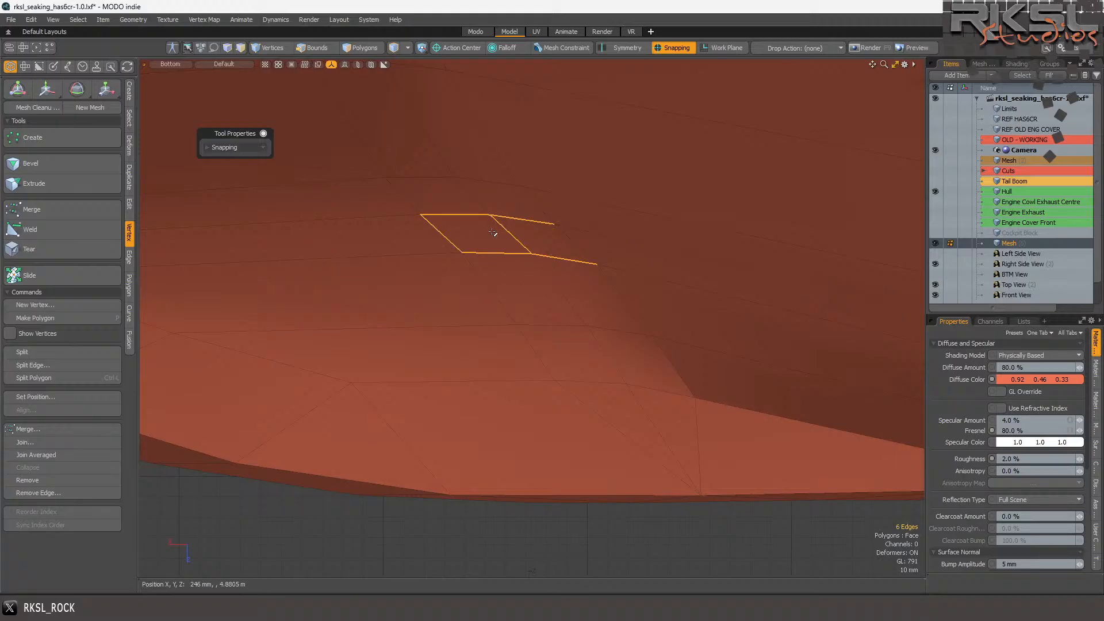
pyautogui.scroll(-3, 476, 234)
pyautogui.scroll(2, 491, 209)
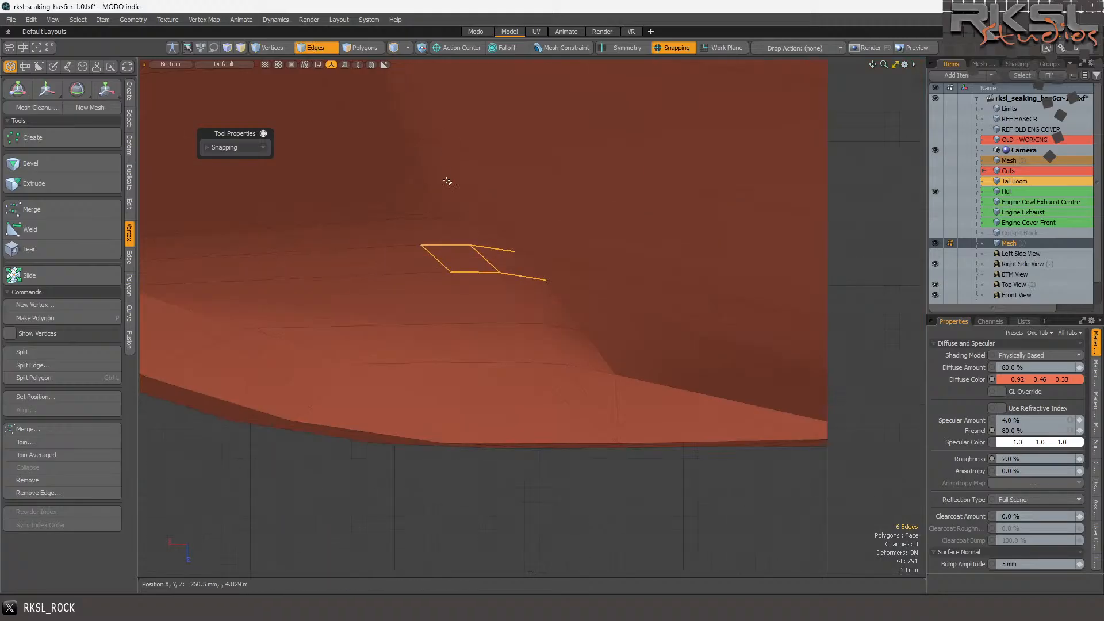
pyautogui.click(49, 88)
pyautogui.click(393, 291)
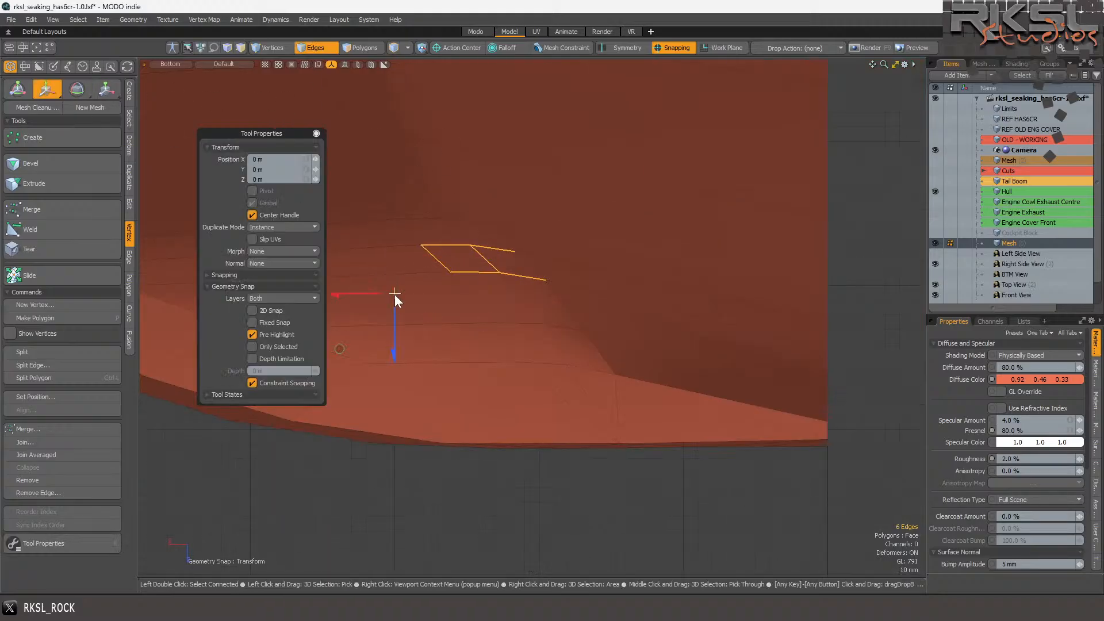
pyautogui.moveTo(372, 296); pyautogui.dragTo(382, 294)
pyautogui.press('space')
# - Deselect the fourth row's edges and move the third row's two edges 6.5 mm in X
pyautogui.moveTo(579, 253)
pyautogui.keyDown('ctrl'); pyautogui.mouseDown(button='right')
pyautogui.moveTo(366, 281)
pyautogui.moveTo(430, 272)
pyautogui.moveTo(147, 274)
pyautogui.moveTo(479, 247)
pyautogui.mouseUp(button='right'); pyautogui.keyUp('ctrl')
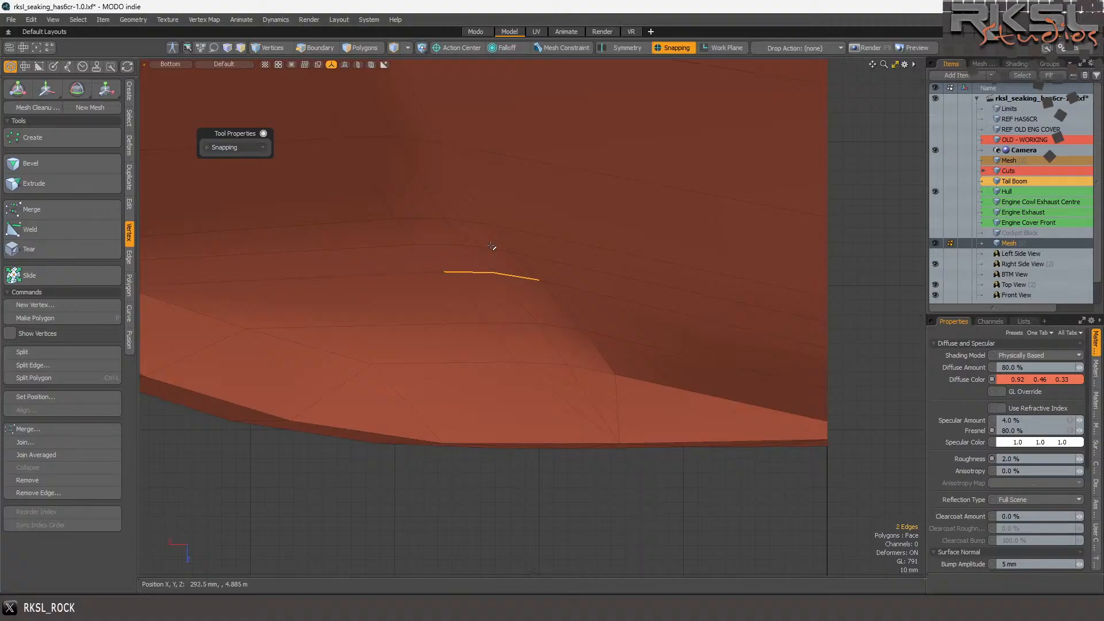
pyautogui.click(48, 89)
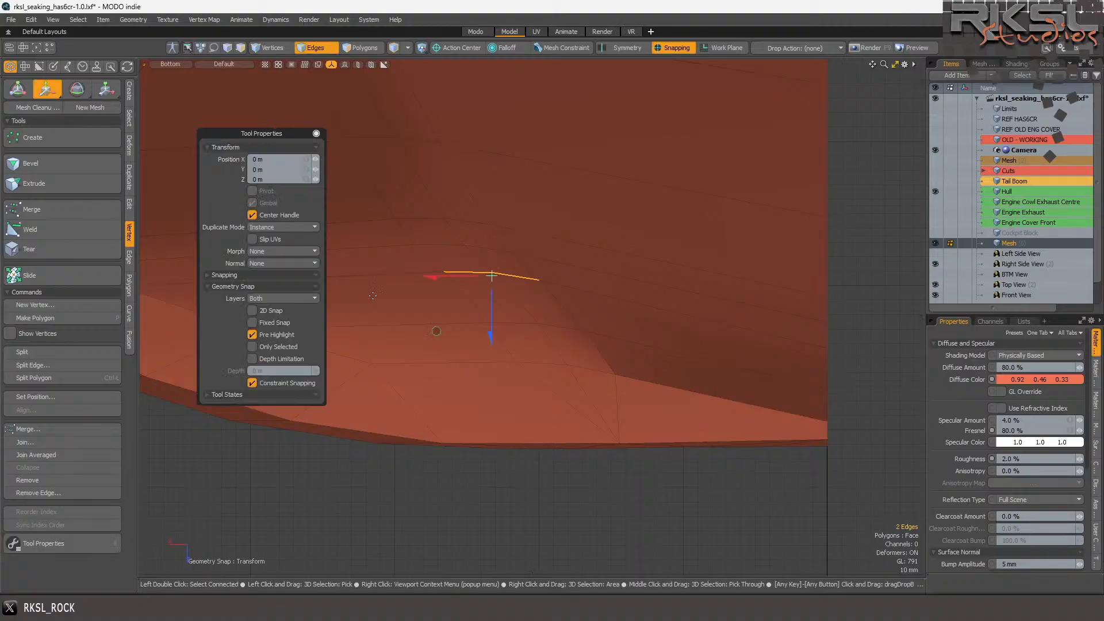
pyautogui.click(407, 316)
pyautogui.moveTo(382, 317); pyautogui.dragTo(387, 315)
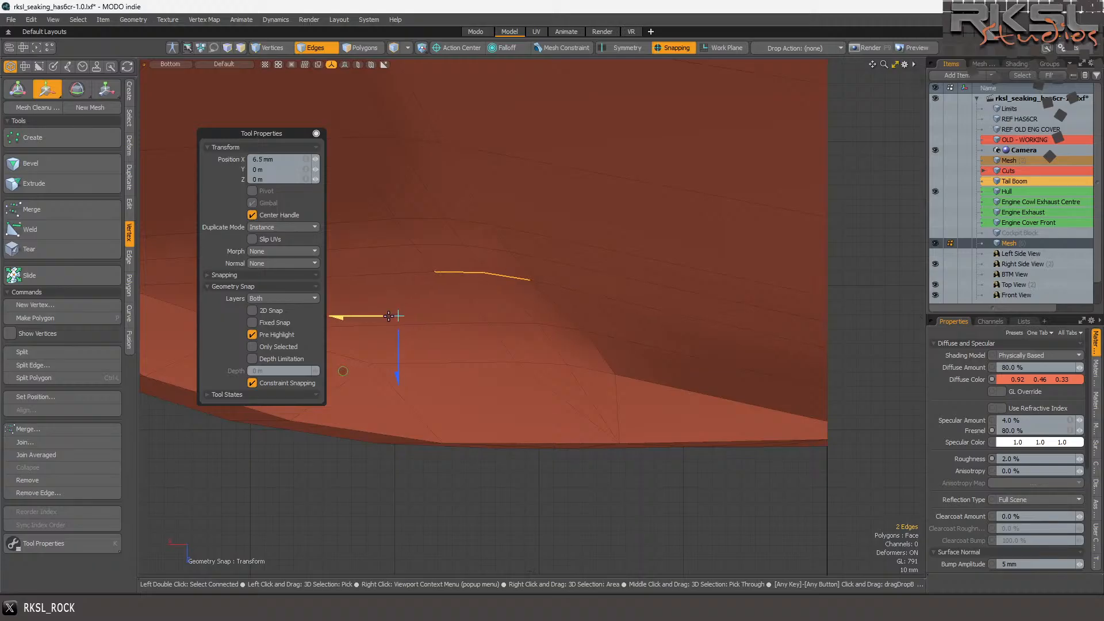
pyautogui.press('space')
# - Shift the second row's two edges slightly further outboard in X
pyautogui.moveTo(601, 338)
pyautogui.mouseDown(button='right')
pyautogui.moveTo(493, 308)
pyautogui.moveTo(552, 343)
pyautogui.moveTo(532, 341)
pyautogui.mouseUp(button='right')
pyautogui.click(47, 88)
pyautogui.click(428, 318)
pyautogui.moveTo(411, 321); pyautogui.dragTo(401, 318)
pyautogui.press('space')
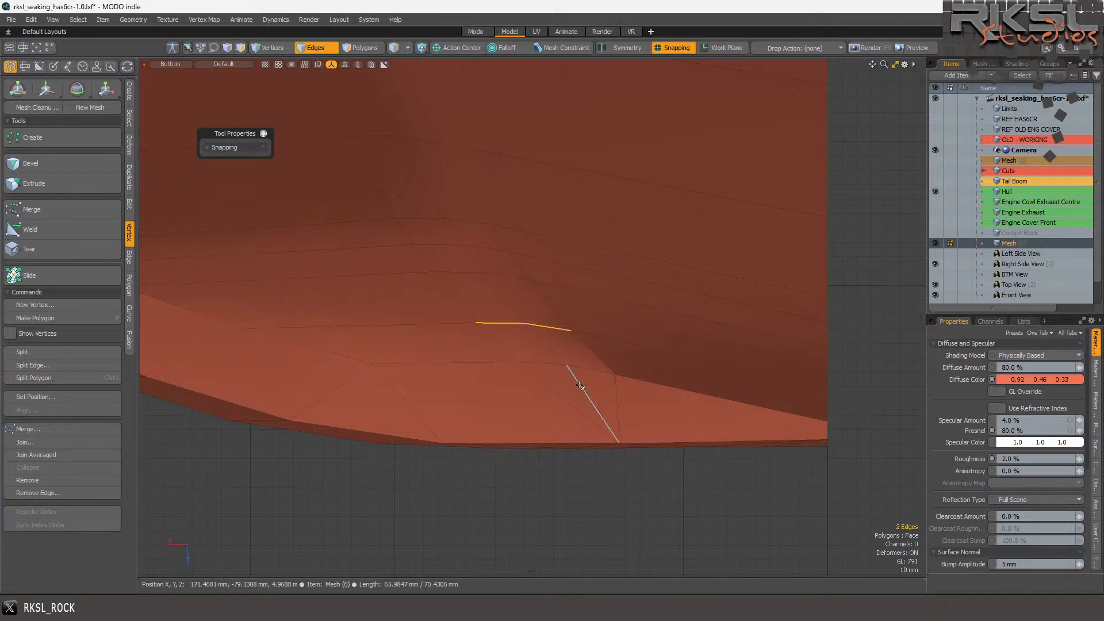
# - Smooth the vertices of the five short rows across the lip corner with strength 1.0 and 1 iteration
pyautogui.moveTo(599, 372); pyautogui.dragTo(510, 363)
pyautogui.scroll(-1, 444, 362)
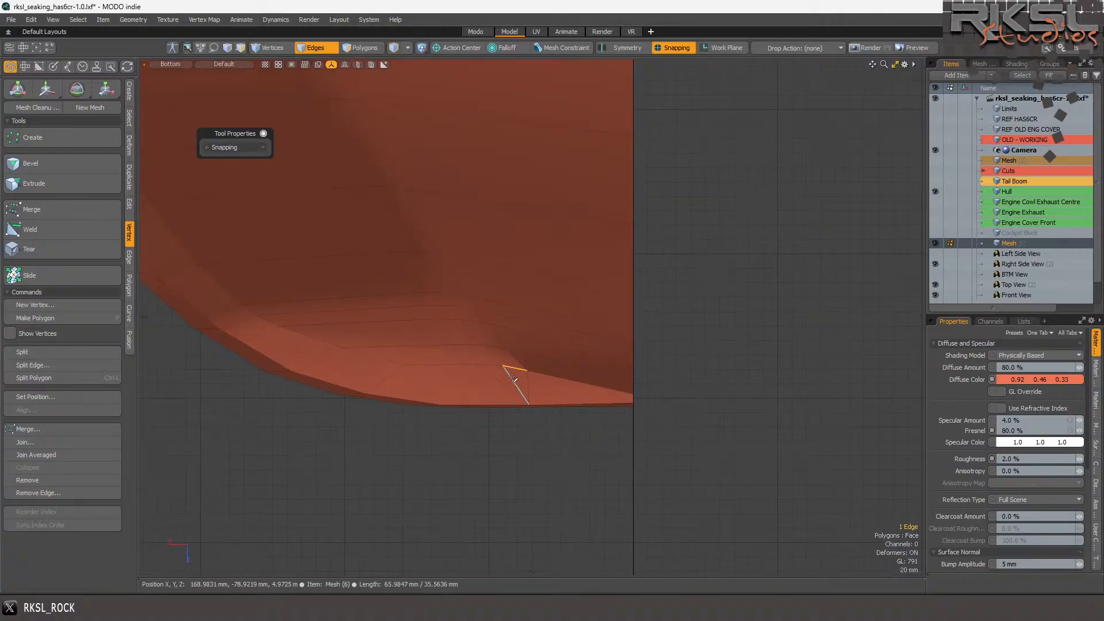
pyautogui.scroll(1, 515, 370)
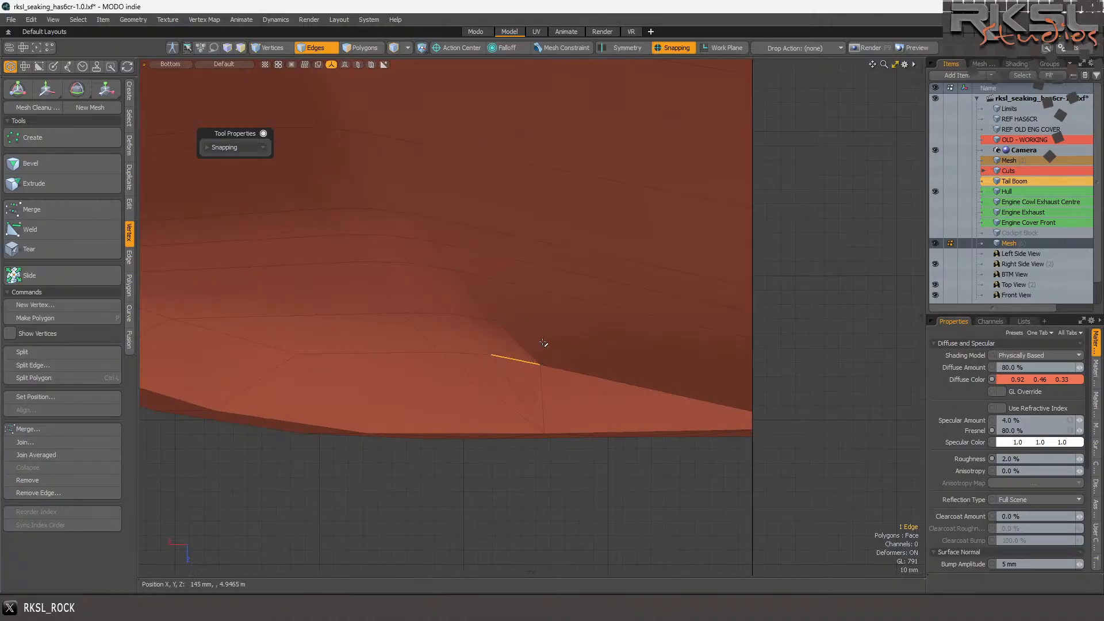
pyautogui.click(268, 47)
pyautogui.moveTo(533, 208)
pyautogui.mouseDown(button='right')
pyautogui.moveTo(446, 167)
pyautogui.moveTo(519, 411)
pyautogui.moveTo(630, 399)
pyautogui.mouseUp(button='right')
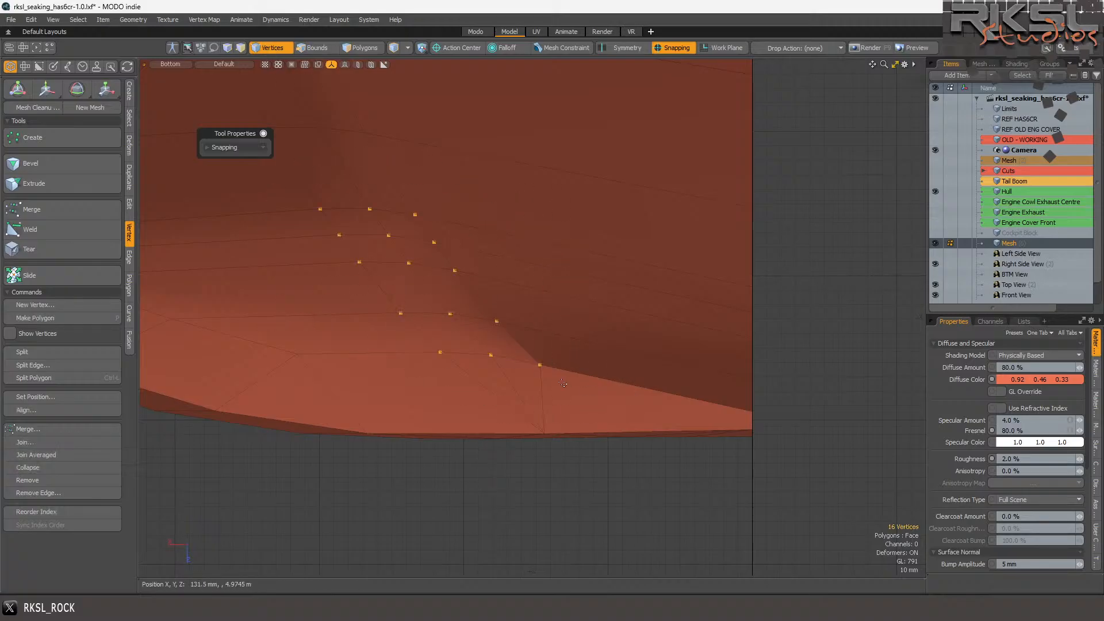
pyautogui.hotkey('shift', 's')
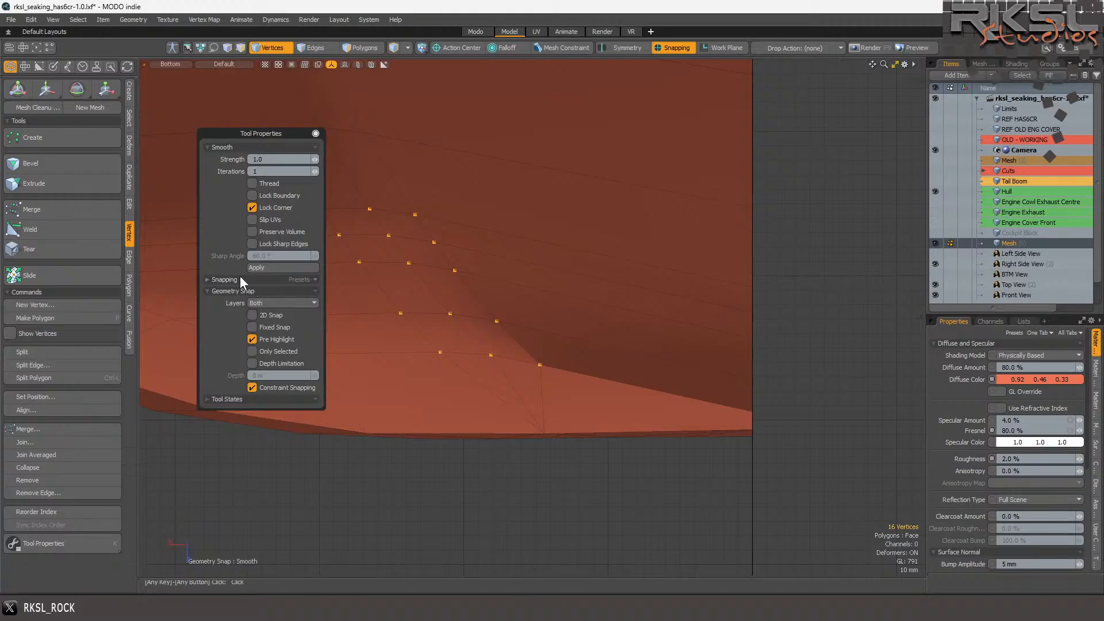
pyautogui.click(260, 267)
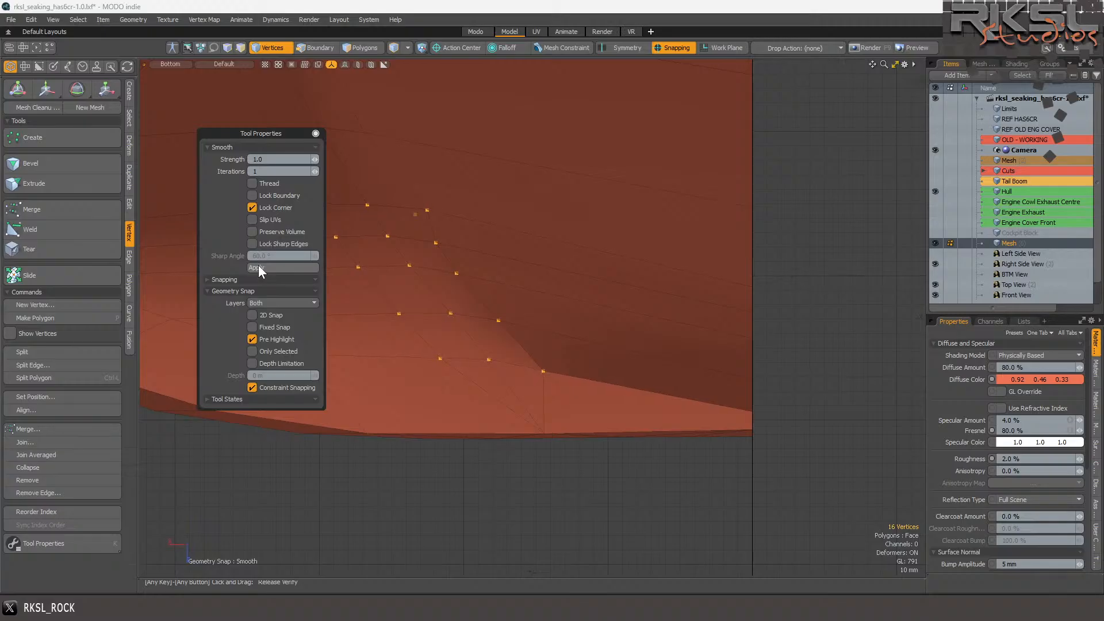
pyautogui.click(258, 268)
pyautogui.press('2')
pyautogui.press('3')
# - Reselect the 16 vertices of the short rows across the lip corner
pyautogui.scroll(-5, 429, 229)
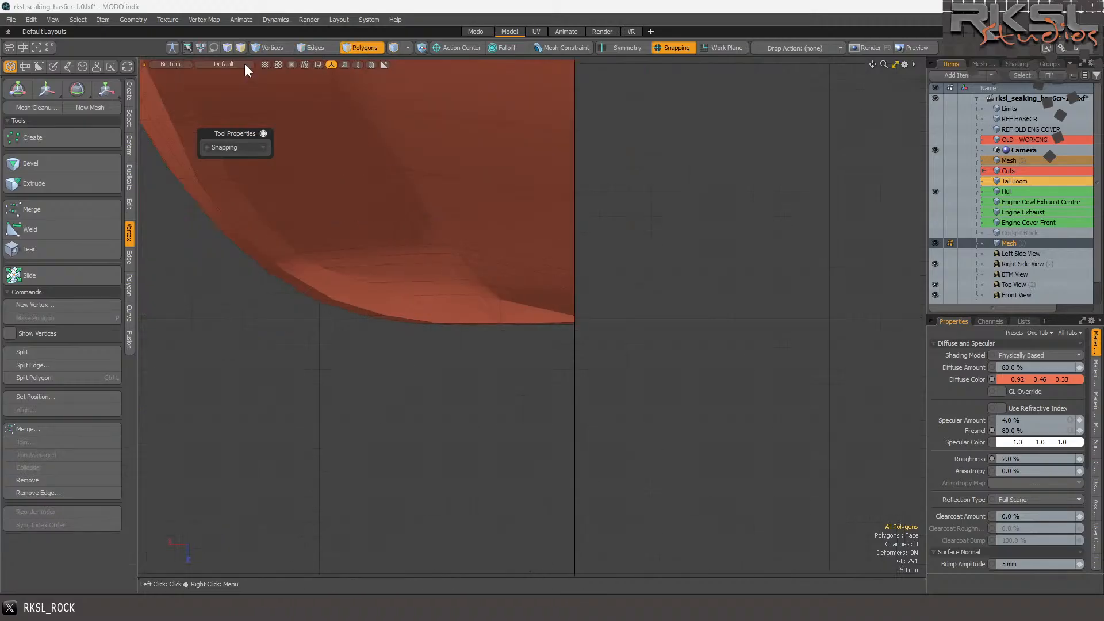
pyautogui.click(268, 47)
pyautogui.moveTo(490, 237)
pyautogui.mouseDown(button='right')
pyautogui.moveTo(425, 225)
pyautogui.moveTo(511, 304)
pyautogui.mouseUp(button='right')
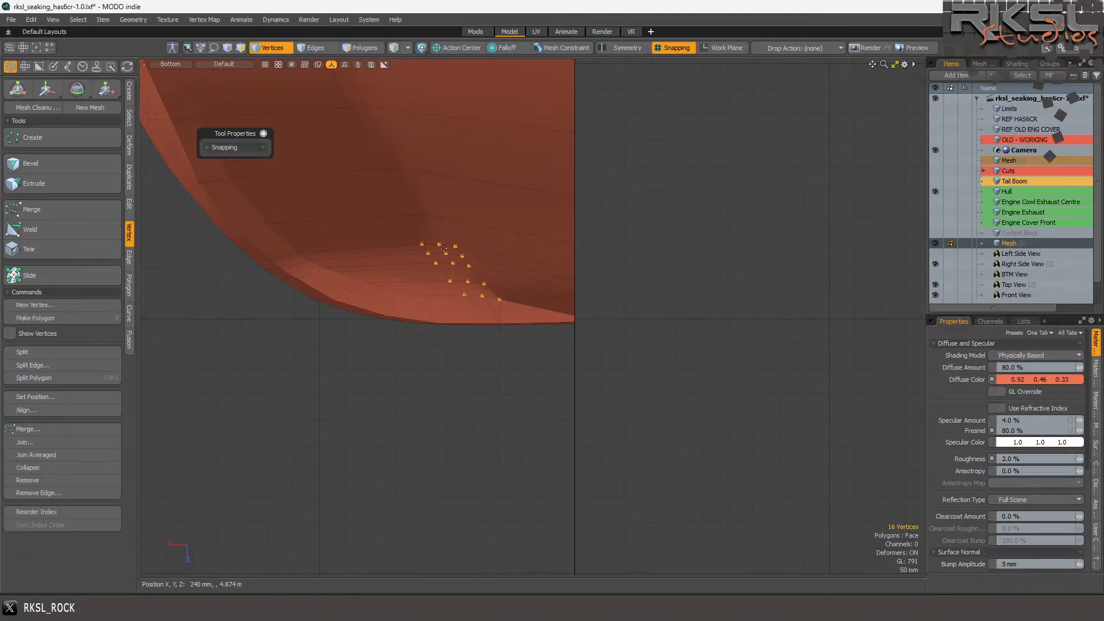
# - Switch the view to Perspective and add the vertices of the next rows behind the lip corner to the selection
pyautogui.click(169, 64)
pyautogui.click(178, 110)
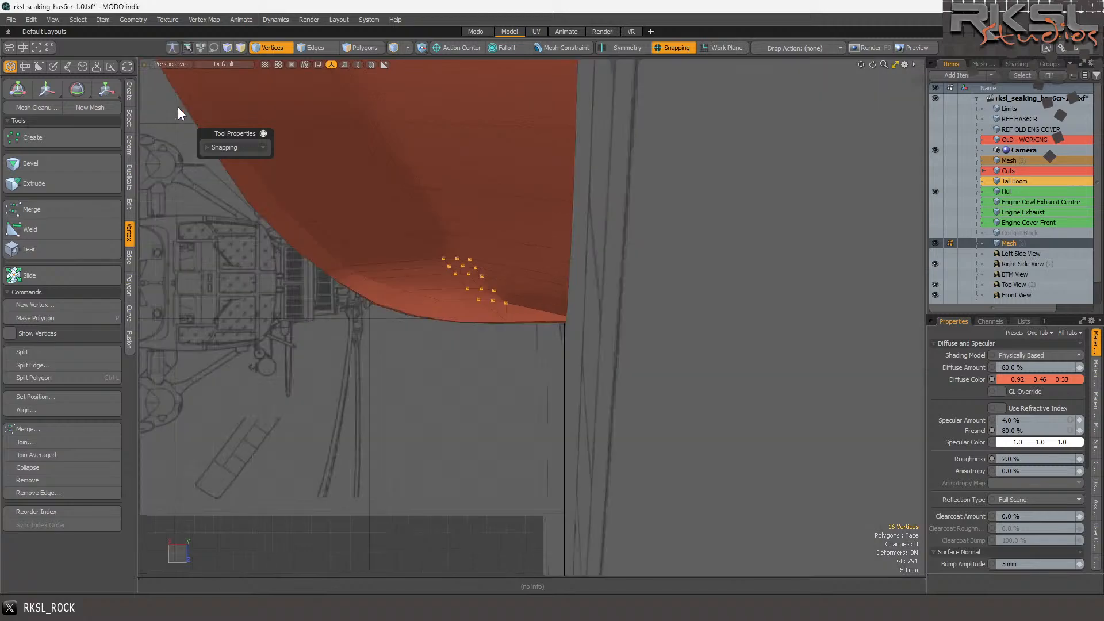
pyautogui.moveTo(874, 65); pyautogui.dragTo(758, 135)
pyautogui.scroll(-5, 523, 364)
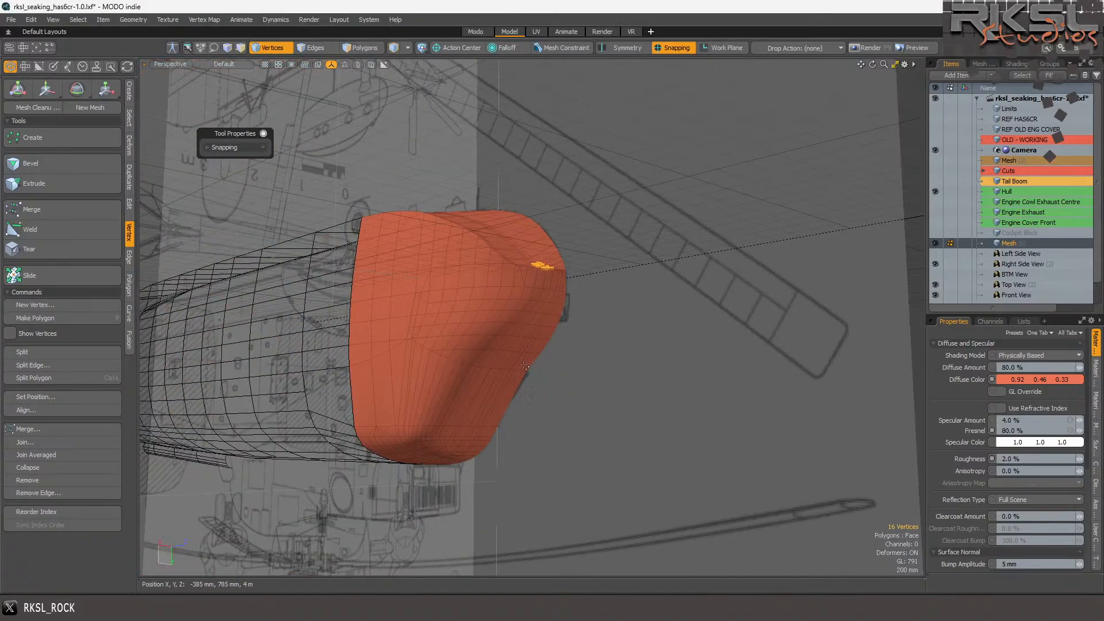
pyautogui.hotkey('shift', 'a')
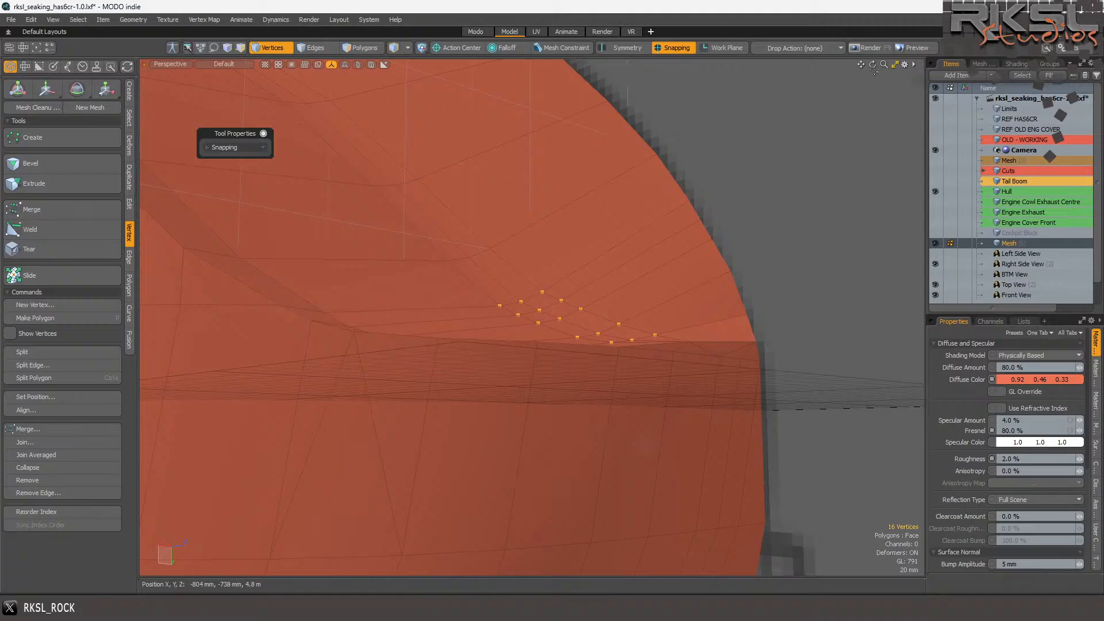
pyautogui.moveTo(872, 64); pyautogui.dragTo(908, 70)
pyautogui.moveTo(604, 282)
pyautogui.keyDown('ctrl'); pyautogui.mouseDown(button='right')
pyautogui.moveTo(402, 206)
pyautogui.moveTo(495, 358)
pyautogui.mouseUp(button='right'); pyautogui.keyUp('ctrl')
pyautogui.scroll(-4, 489, 316)
pyautogui.moveTo(539, 242)
pyautogui.keyDown('shift'); pyautogui.mouseDown(button='right')
pyautogui.moveTo(510, 219)
pyautogui.moveTo(431, 275)
pyautogui.mouseUp(button='right'); pyautogui.keyUp('shift')
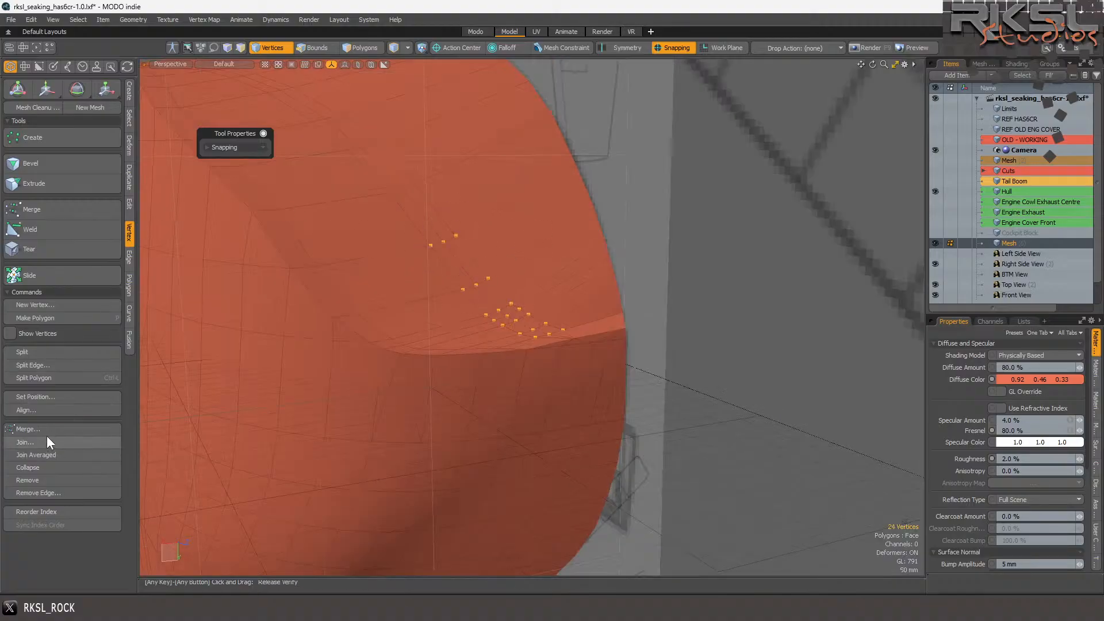
# - Select the 12 polygons of the bevelled strip where it curves down into the lip corner
pyautogui.press('d')
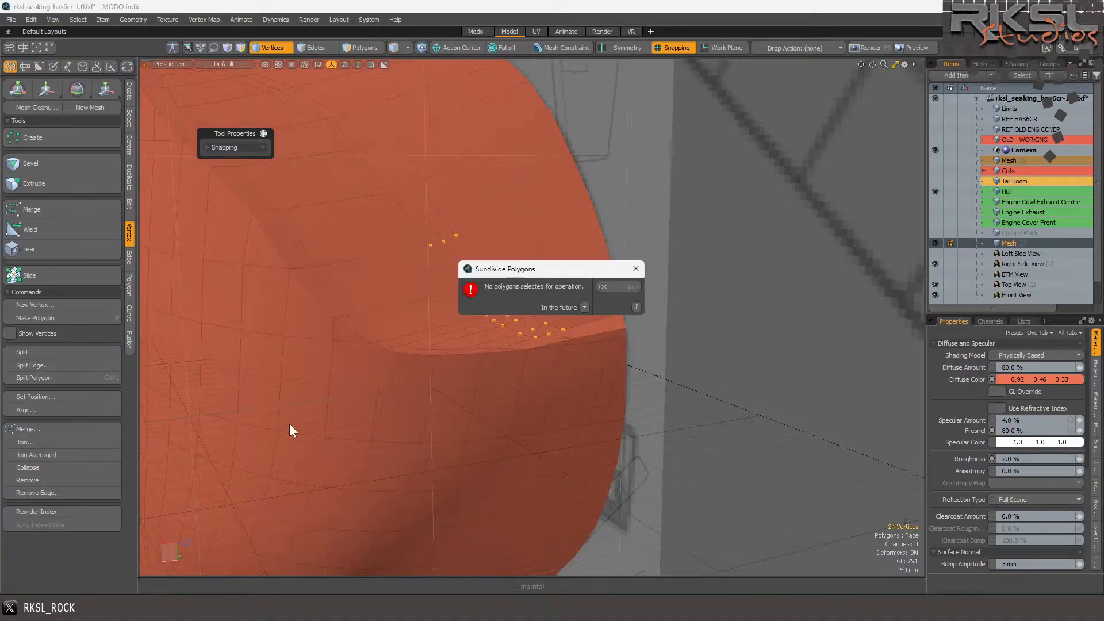
pyautogui.click(613, 281)
pyautogui.click(354, 48)
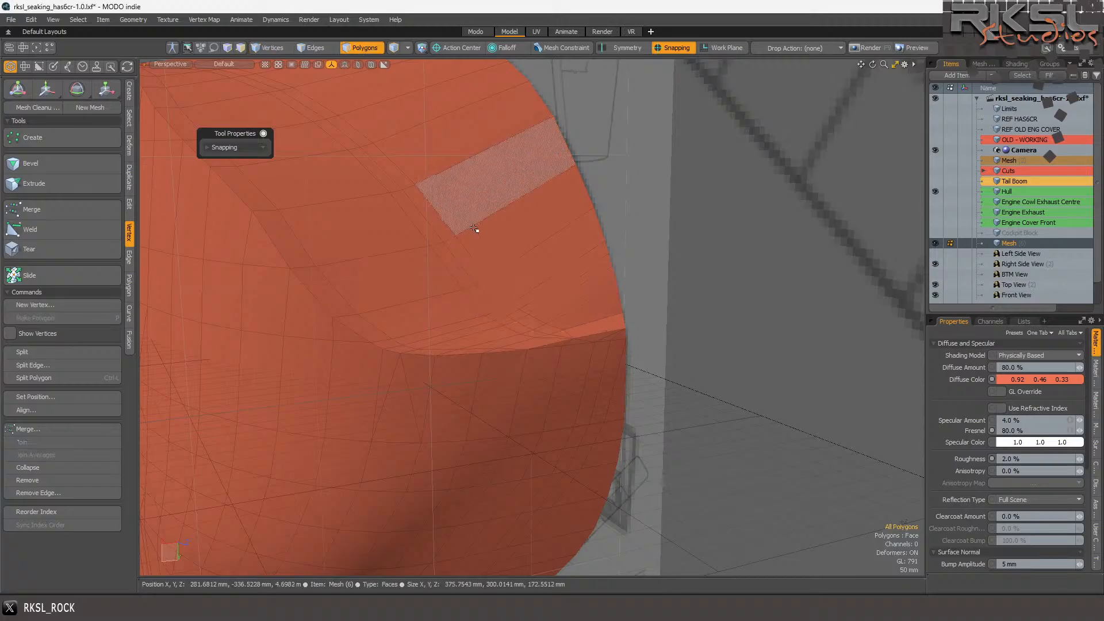
pyautogui.scroll(3, 446, 195)
pyautogui.moveTo(538, 234)
pyautogui.mouseDown(button='right')
pyautogui.moveTo(382, 182)
pyautogui.moveTo(377, 394)
pyautogui.moveTo(520, 421)
pyautogui.moveTo(623, 380)
pyautogui.moveTo(357, 270)
pyautogui.moveTo(539, 411)
pyautogui.moveTo(520, 412)
pyautogui.mouseUp(button='right')
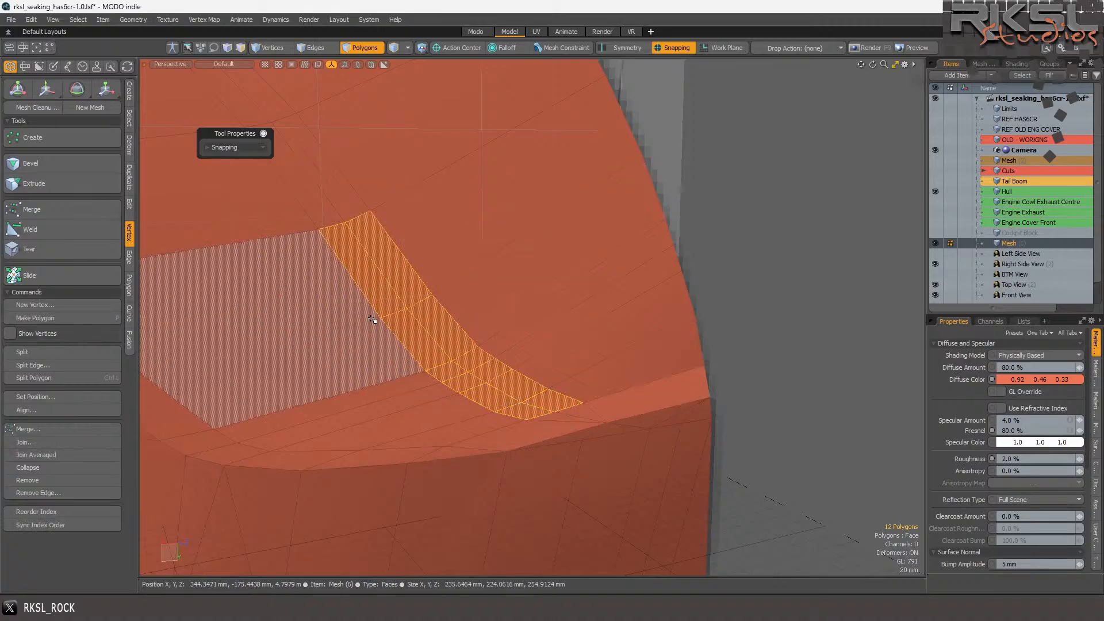
# - Try subdividing the 12 selected strip polygons with the Smooth method, and undo it
pyautogui.hotkey('shift', 'd')
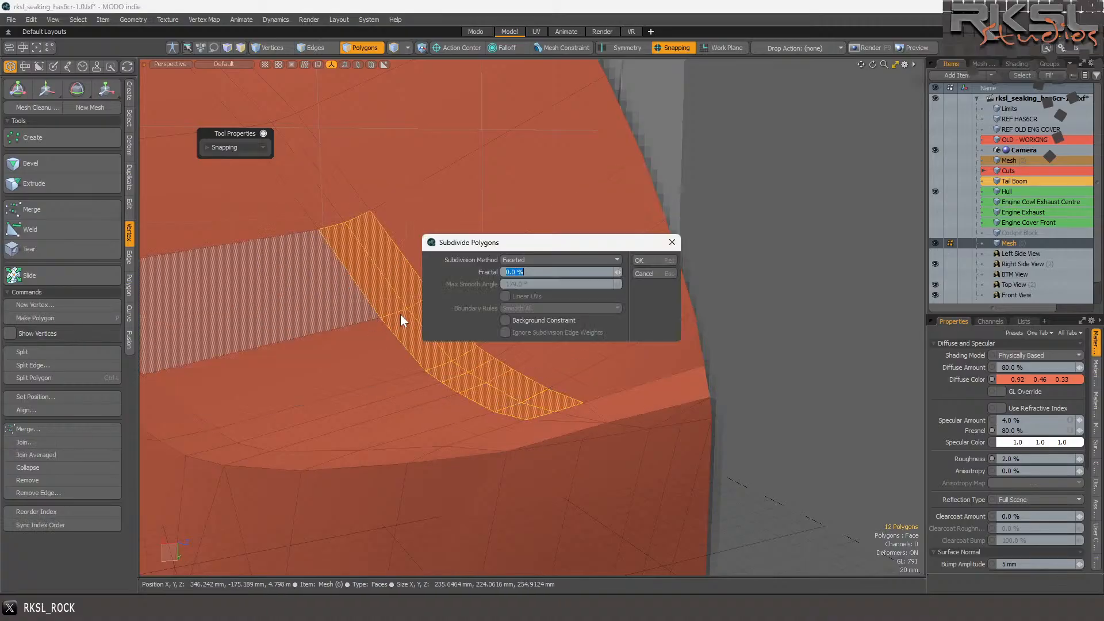
pyautogui.click(530, 259)
pyautogui.click(529, 265)
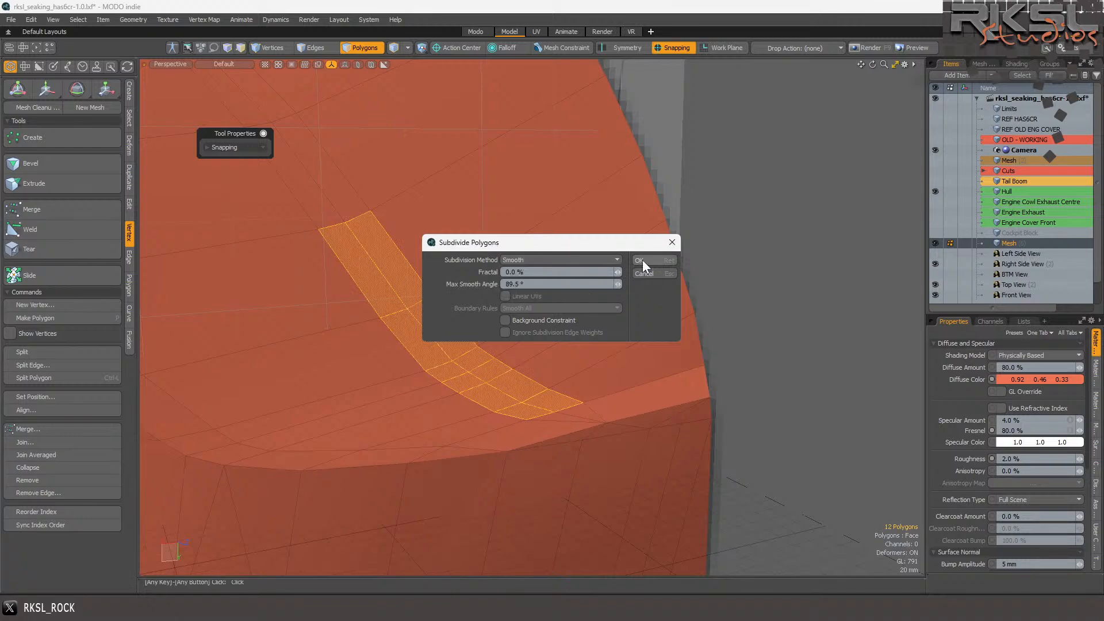
pyautogui.click(643, 260)
pyautogui.hotkey('ctrl', 'z')
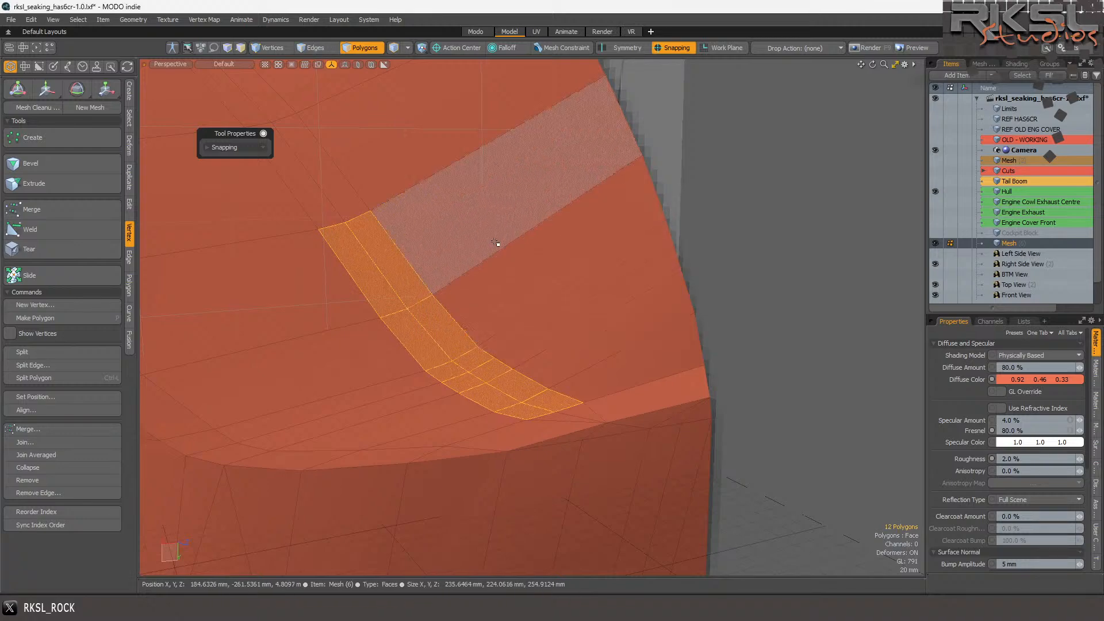
# - Try smoothing the 12 strip polygons repeatedly with strength 1.0 and 1 iteration, and undo the smoothing
pyautogui.hotkey('shift', 's')
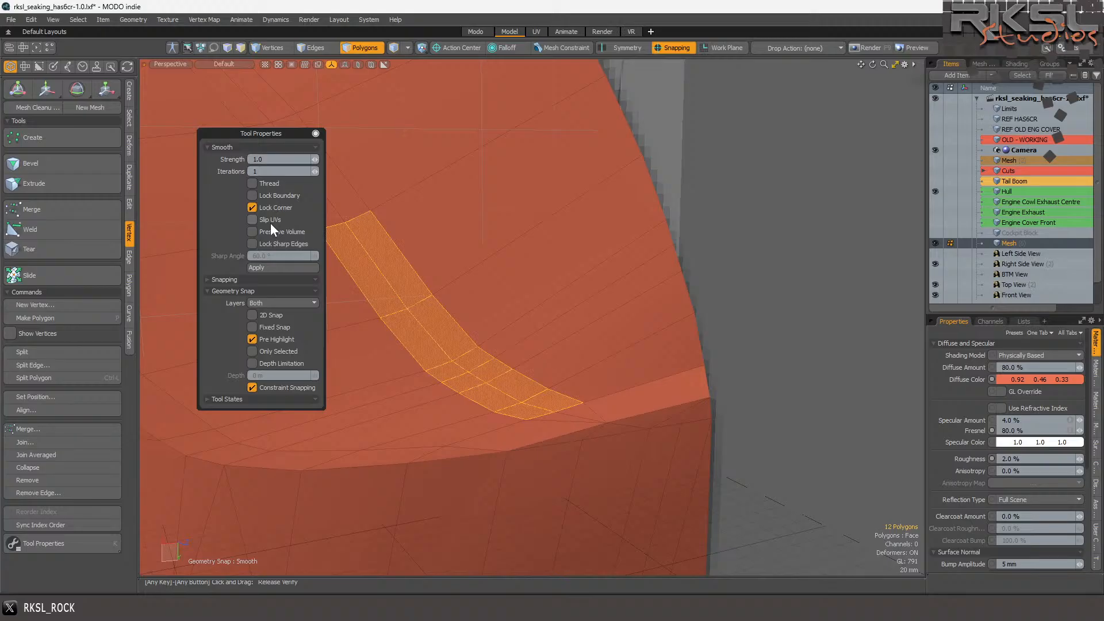
pyautogui.click(276, 268)
pyautogui.click(276, 266)
pyautogui.click(276, 266)
pyautogui.click(275, 266)
pyautogui.click(275, 267)
pyautogui.click(275, 266)
pyautogui.click(276, 266)
pyautogui.click(275, 267)
pyautogui.click(276, 266)
pyautogui.click(275, 266)
pyautogui.click(275, 266)
pyautogui.click(275, 266)
pyautogui.click(275, 266)
pyautogui.click(276, 266)
pyautogui.click(275, 266)
pyautogui.click(275, 266)
pyautogui.click(275, 266)
pyautogui.click(275, 266)
pyautogui.click(275, 266)
pyautogui.click(274, 266)
pyautogui.click(275, 266)
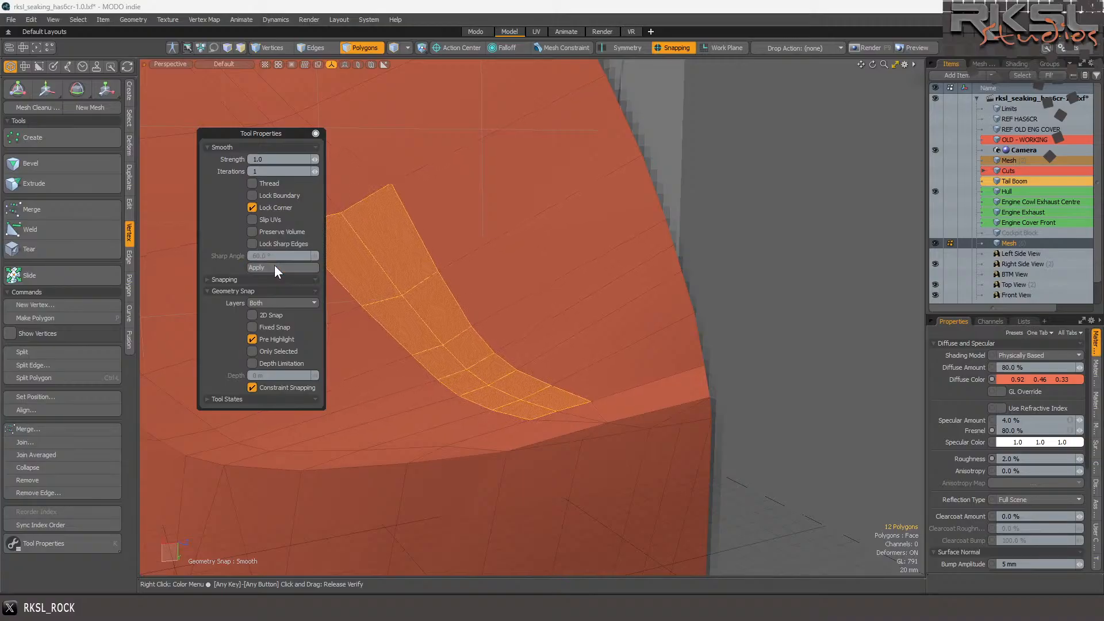
pyautogui.keyDown('alt'); pyautogui.moveTo(345, 259); pyautogui.dragTo(334, 184); pyautogui.keyUp('alt')
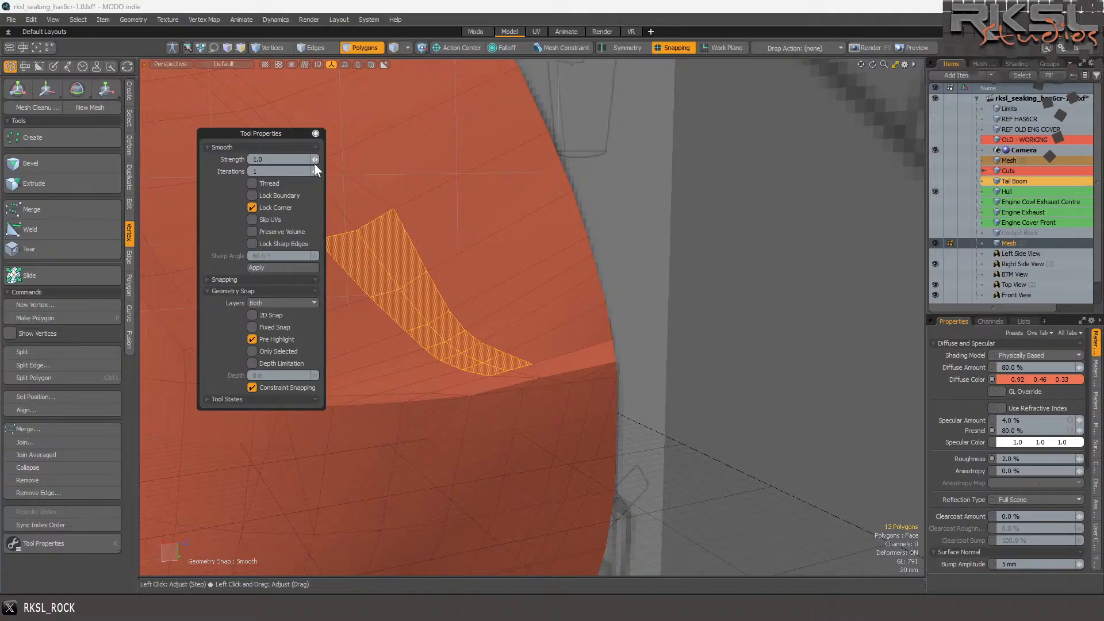
pyautogui.keyDown('alt'); pyautogui.moveTo(319, 136); pyautogui.dragTo(348, 185); pyautogui.keyUp('alt')
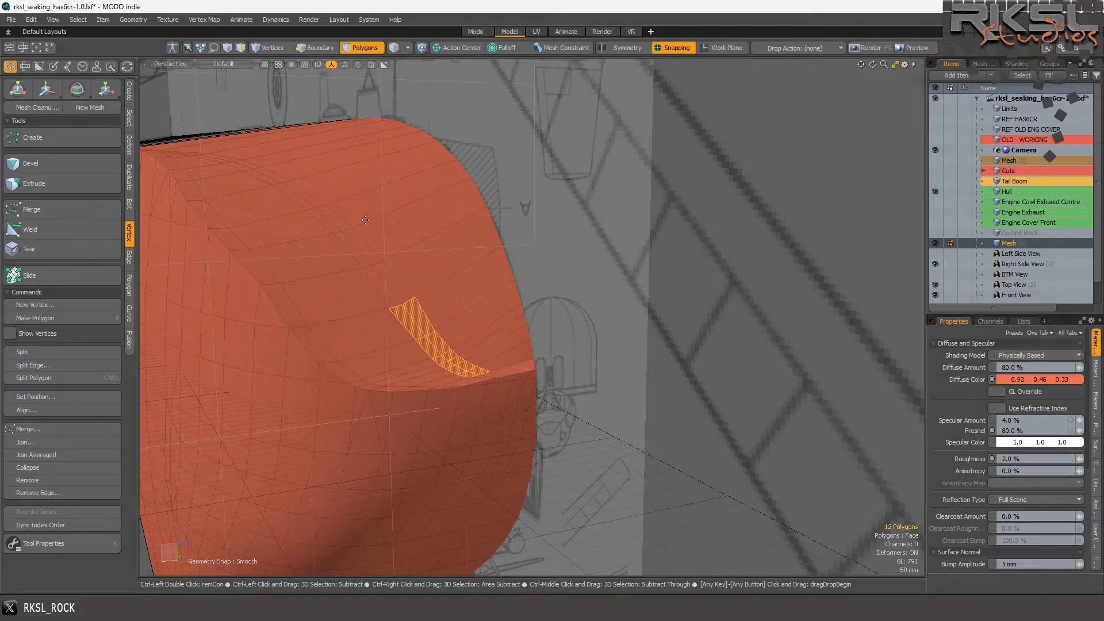
pyautogui.hotkey('ctrl', 'z')
pyautogui.hotkey('ctrl', 'z')
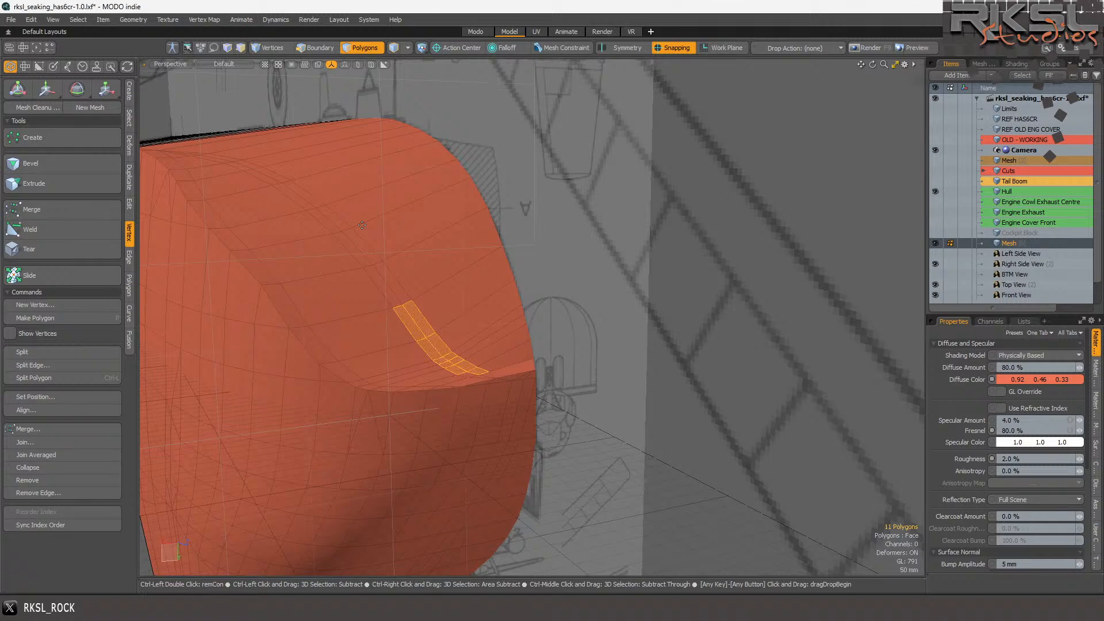
# - Add the missing lip-corner polygon and the rest of the bevelled strip along the hull to the selection, 26 polygons in all
pyautogui.scroll(3, 448, 368)
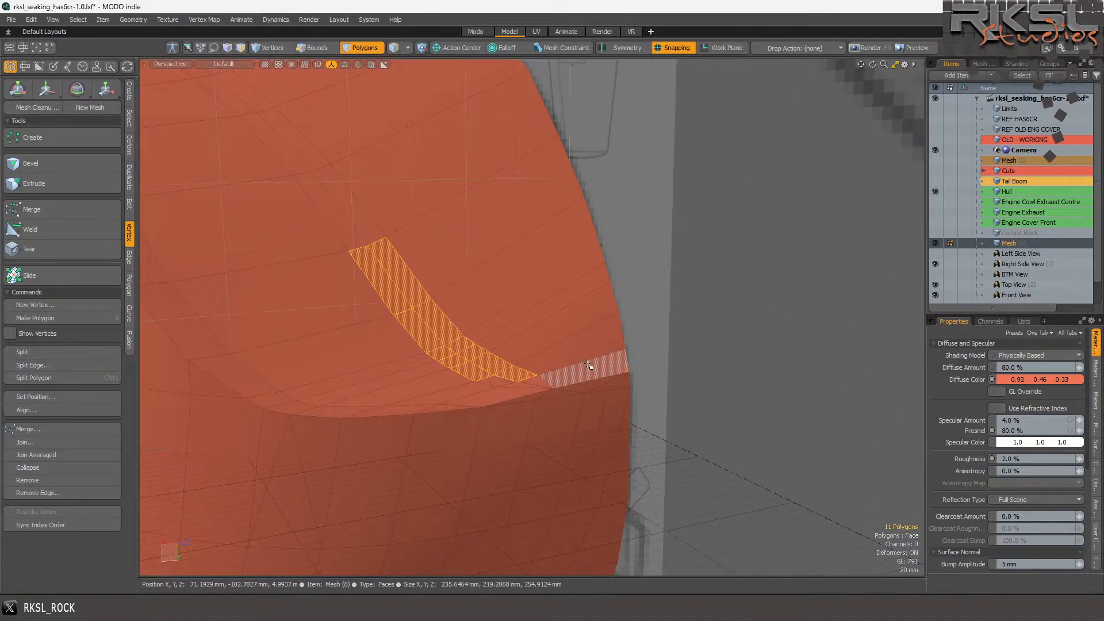
pyautogui.keyDown('shift'); pyautogui.click(484, 385); pyautogui.keyUp('shift')
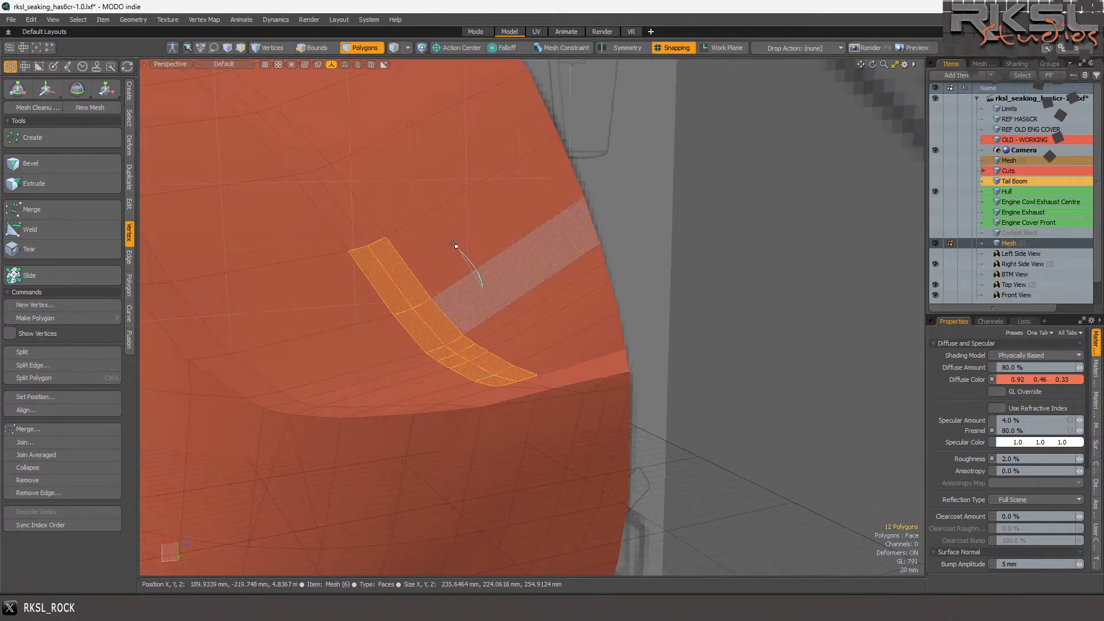
pyautogui.keyDown('shift'); pyautogui.moveTo(251, 96); pyautogui.dragTo(299, 182, button='right'); pyautogui.keyUp('shift')
pyautogui.scroll(-2, 330, 229)
pyautogui.scroll(1, 280, 143)
pyautogui.moveTo(307, 131)
pyautogui.keyDown('shift'); pyautogui.mouseDown(button='right')
pyautogui.moveTo(232, 121)
pyautogui.moveTo(314, 267)
pyautogui.moveTo(463, 368)
pyautogui.moveTo(428, 282)
pyautogui.mouseUp(button='right'); pyautogui.keyUp('shift')
pyautogui.scroll(-3, 428, 281)
pyautogui.scroll(3, 293, 171)
pyautogui.moveTo(322, 170)
pyautogui.keyDown('shift'); pyautogui.mouseDown(button='right')
pyautogui.moveTo(261, 151)
pyautogui.moveTo(192, 157)
pyautogui.moveTo(226, 183)
pyautogui.mouseUp(button='right'); pyautogui.keyUp('shift')
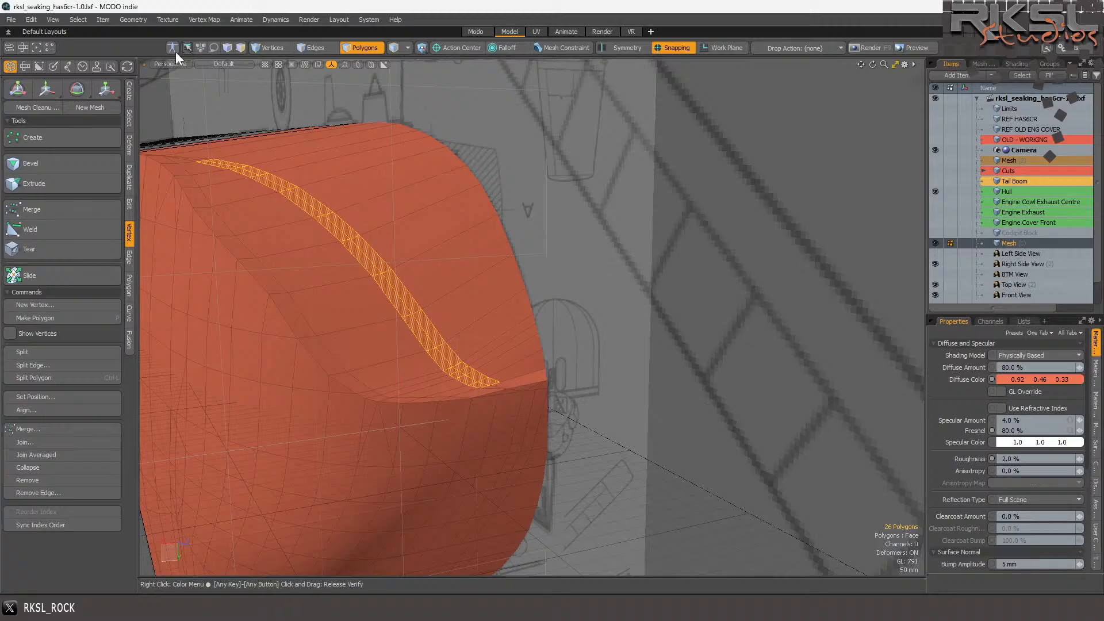
# - Select the 54 vertices along the whole bevelled strip
pyautogui.click(264, 47)
pyautogui.moveTo(239, 143)
pyautogui.mouseDown(button='right')
pyautogui.moveTo(181, 153)
pyautogui.moveTo(336, 262)
pyautogui.moveTo(454, 314)
pyautogui.moveTo(453, 244)
pyautogui.mouseUp(button='right')
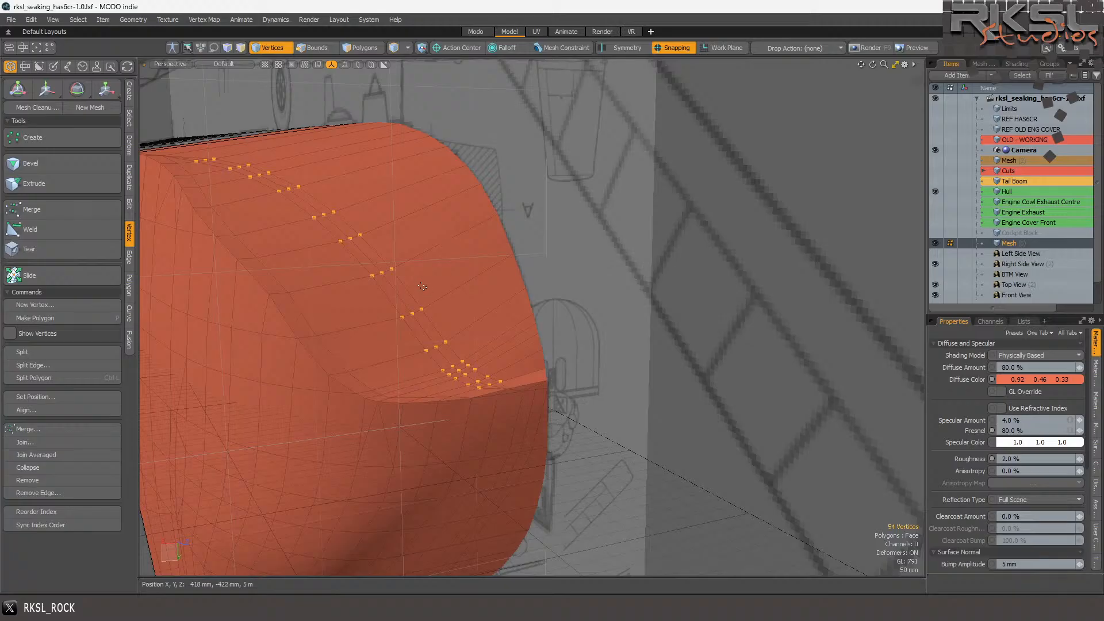
pyautogui.press('d')
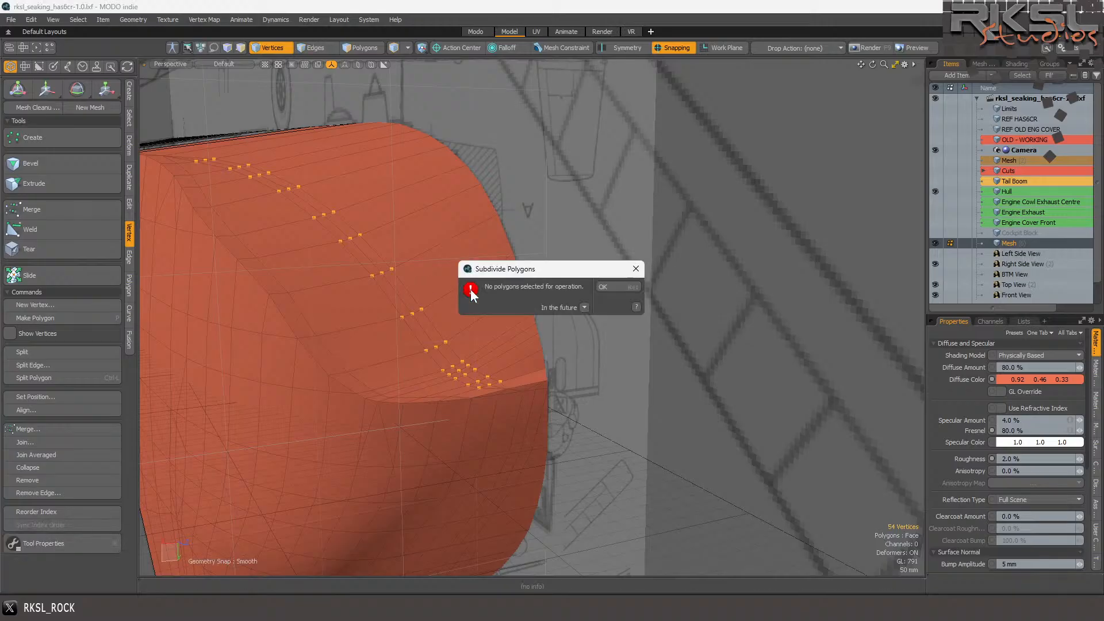
pyautogui.click(602, 286)
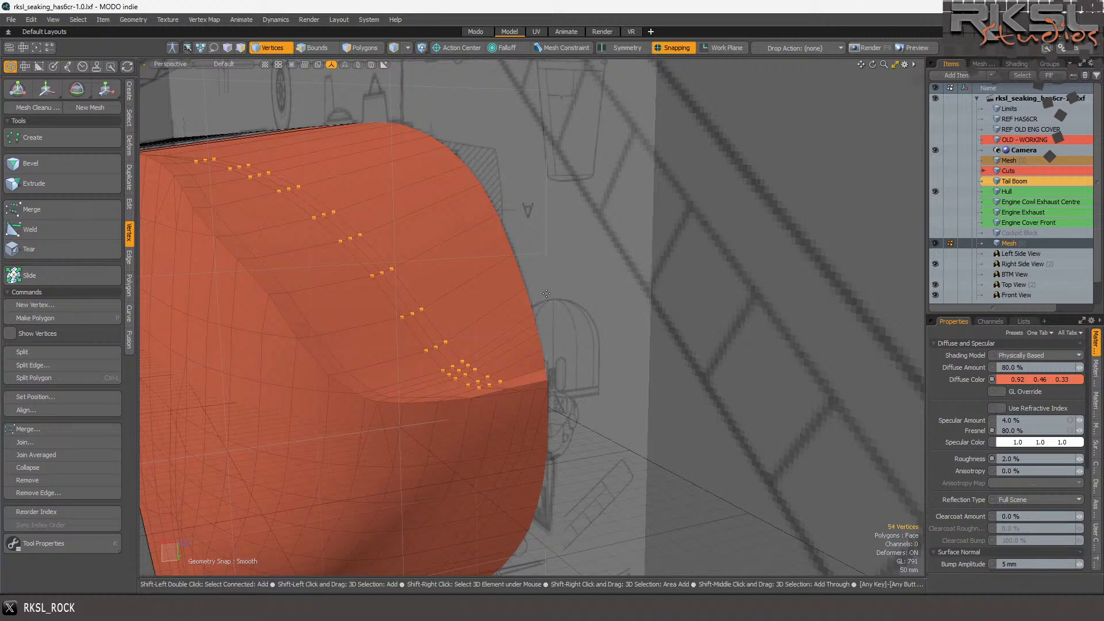
pyautogui.hotkey('ctrl', 's')
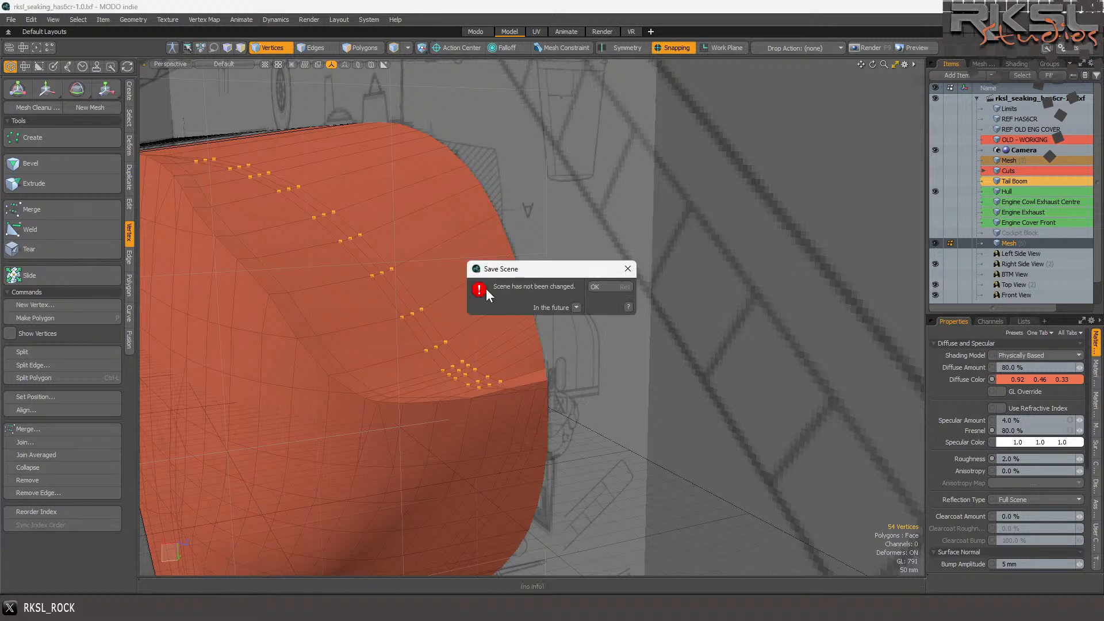
pyautogui.click(594, 287)
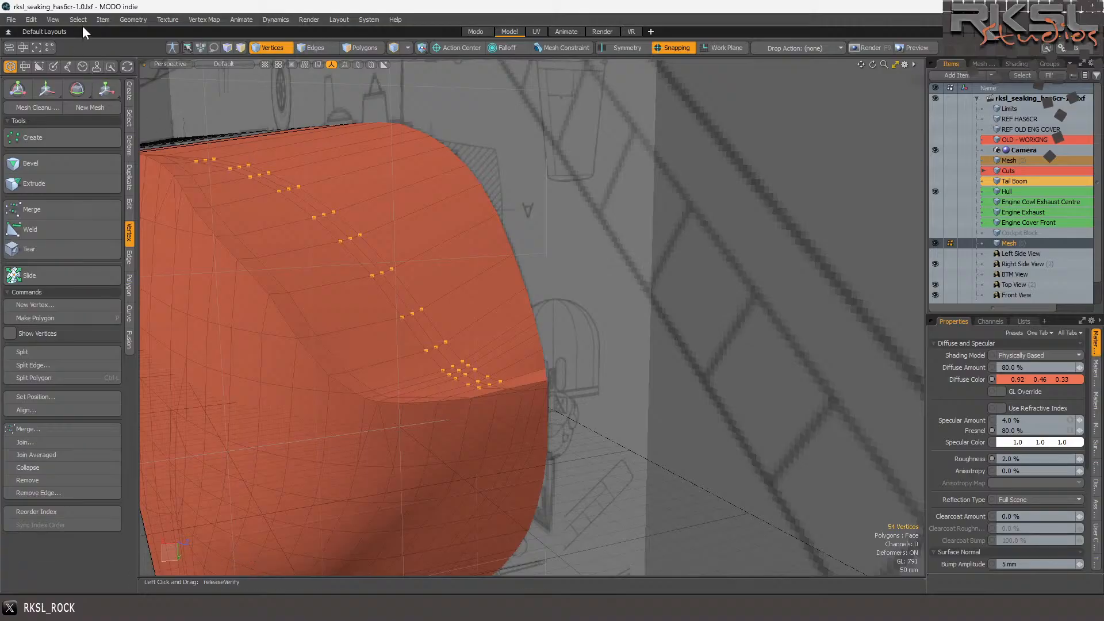
pyautogui.click(54, 19)
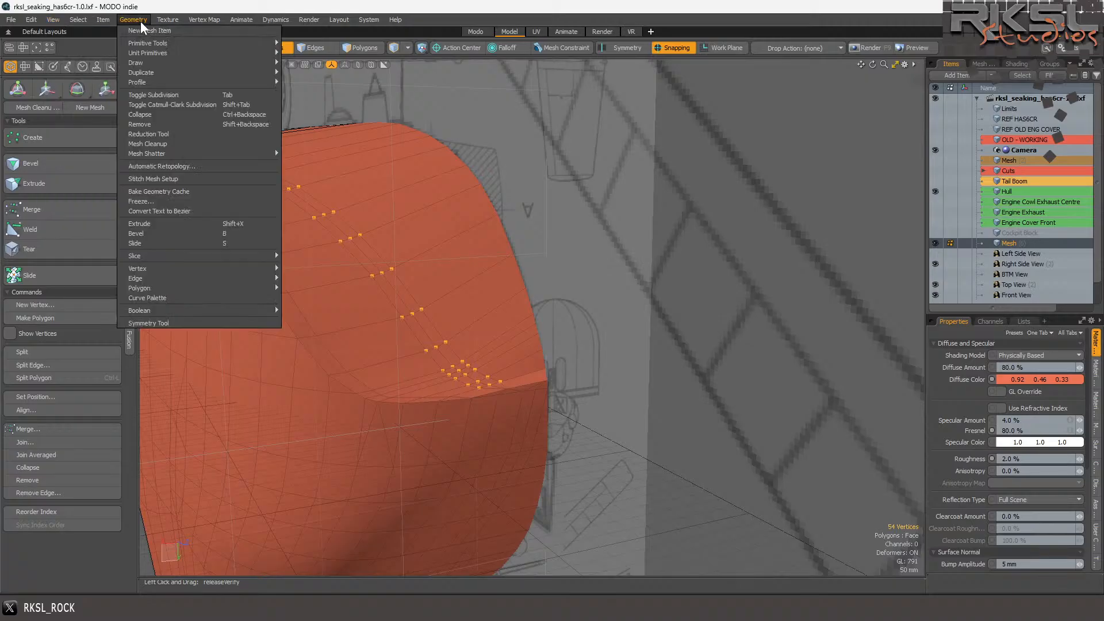
pyautogui.moveTo(254, 268)
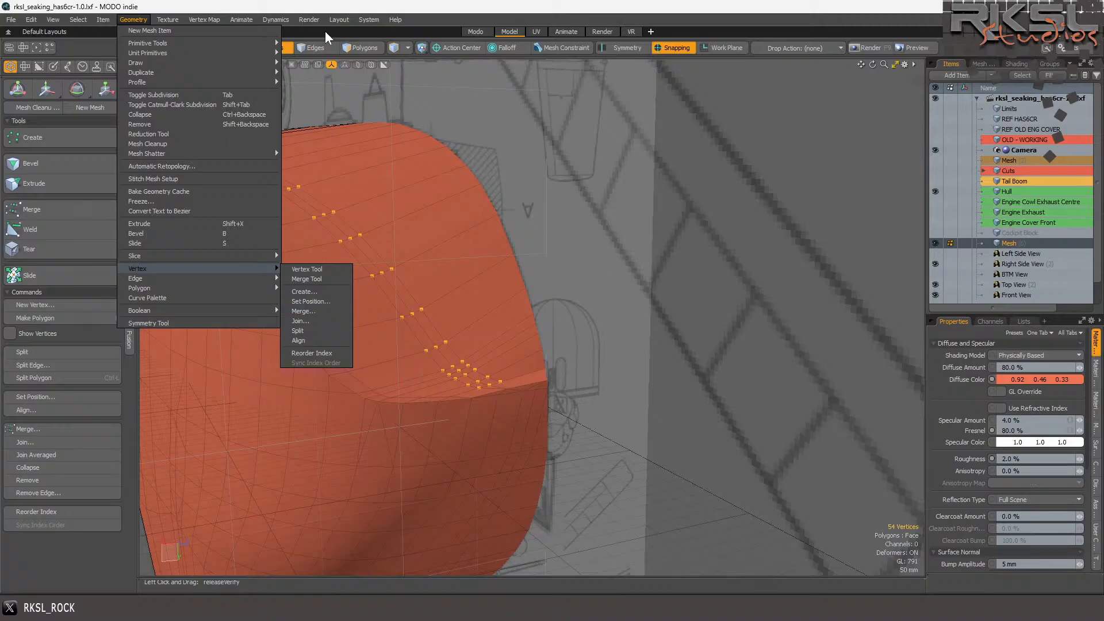
pyautogui.click(302, 19)
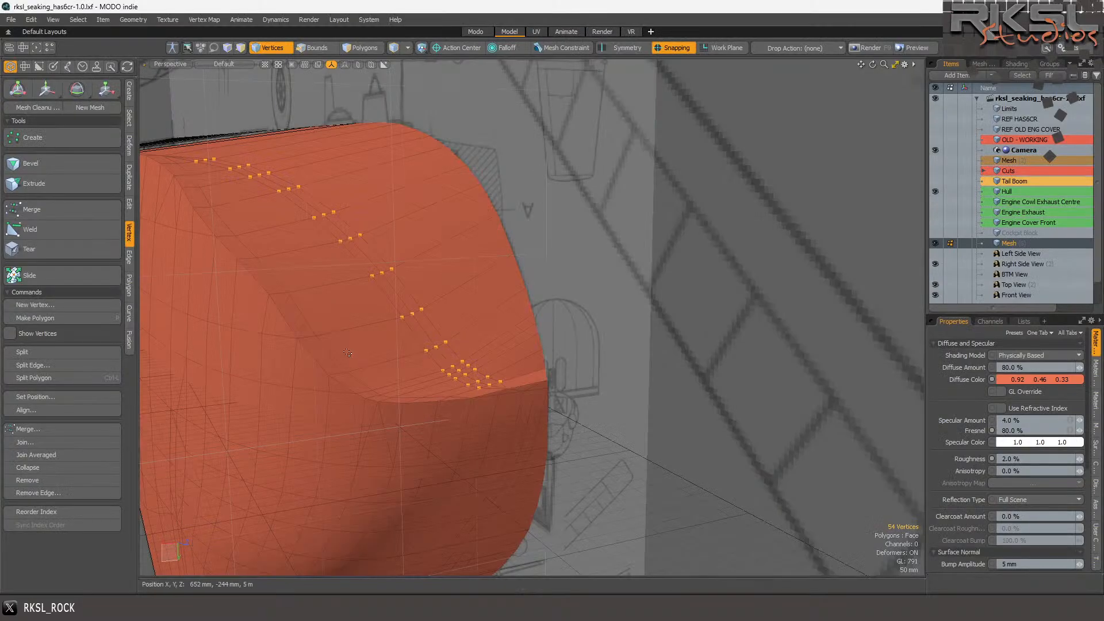
pyautogui.hotkey('shift', 's')
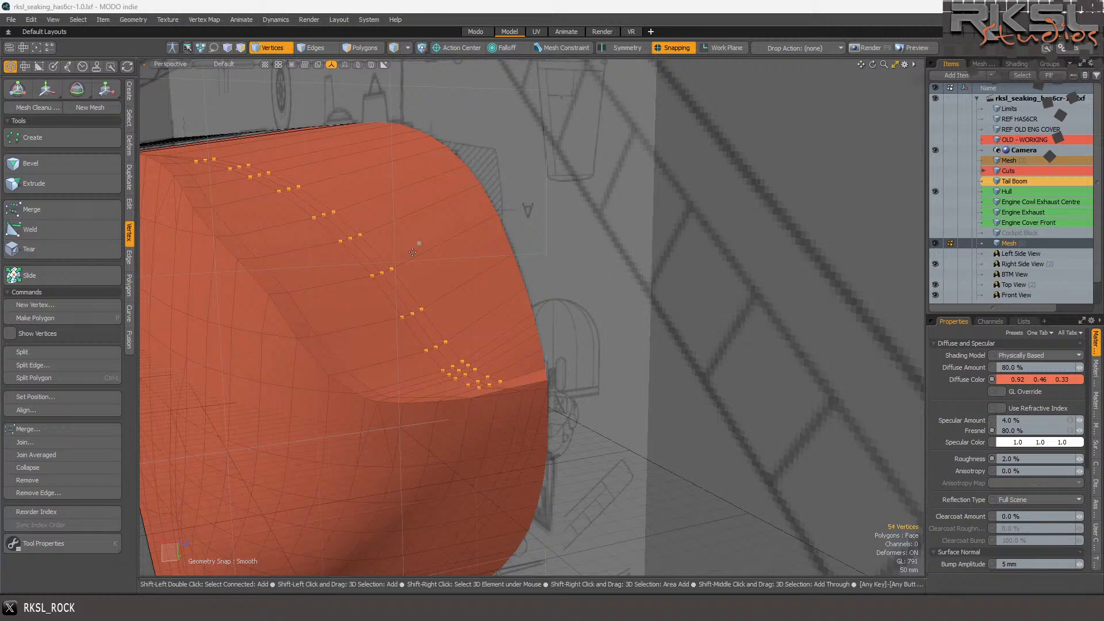
pyautogui.scroll(-5, 346, 190)
pyautogui.scroll(5, 277, 146)
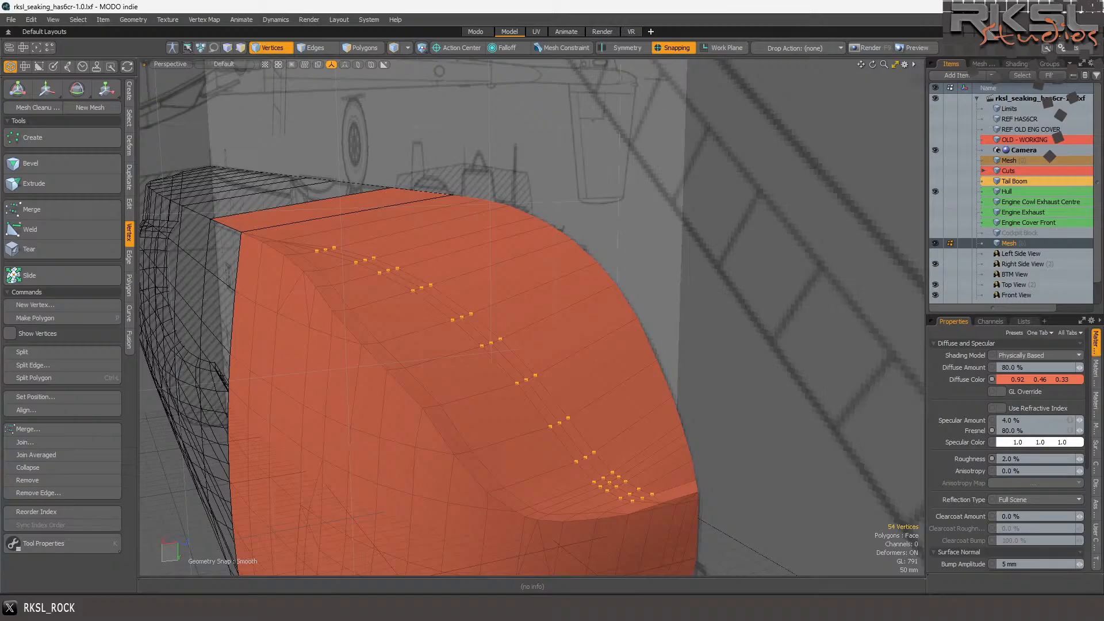
pyautogui.click(401, 608)
pyautogui.click(628, 158)
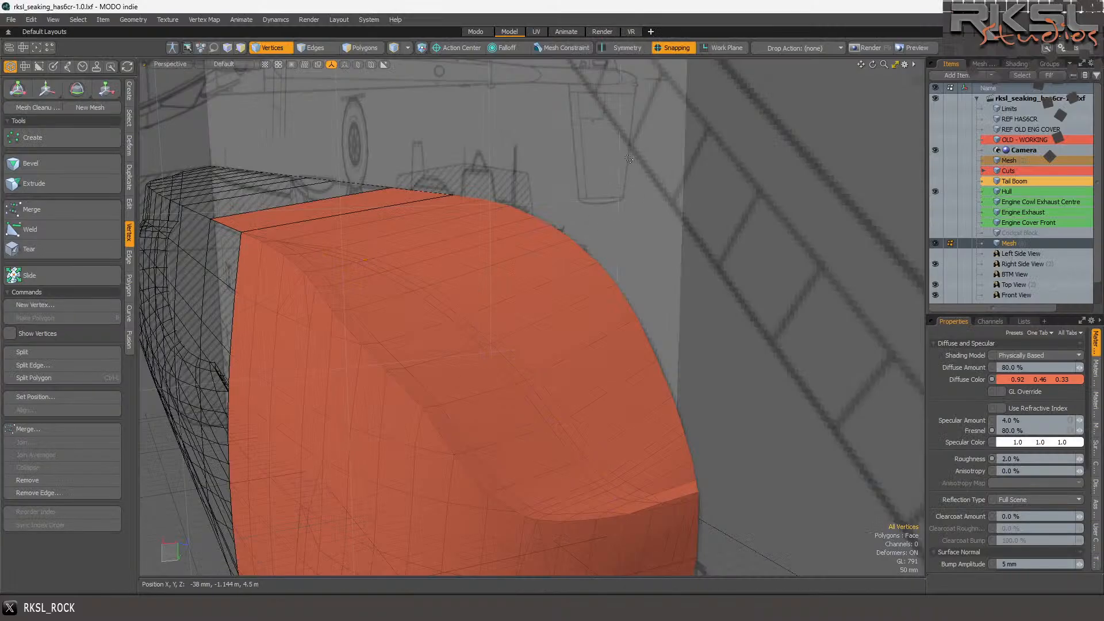
# - Restore the bevelled strip's polygon selection and reselect the strip's 54 vertices from it
pyautogui.press('3')
pyautogui.click(592, 173)
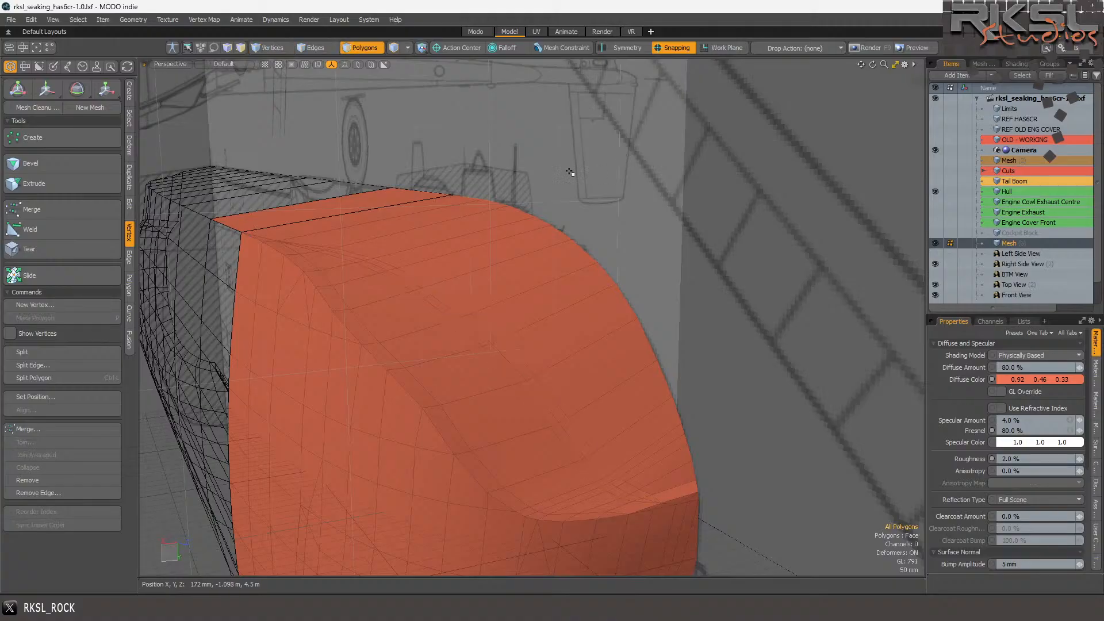
pyautogui.hotkey('ctrl', 'z')
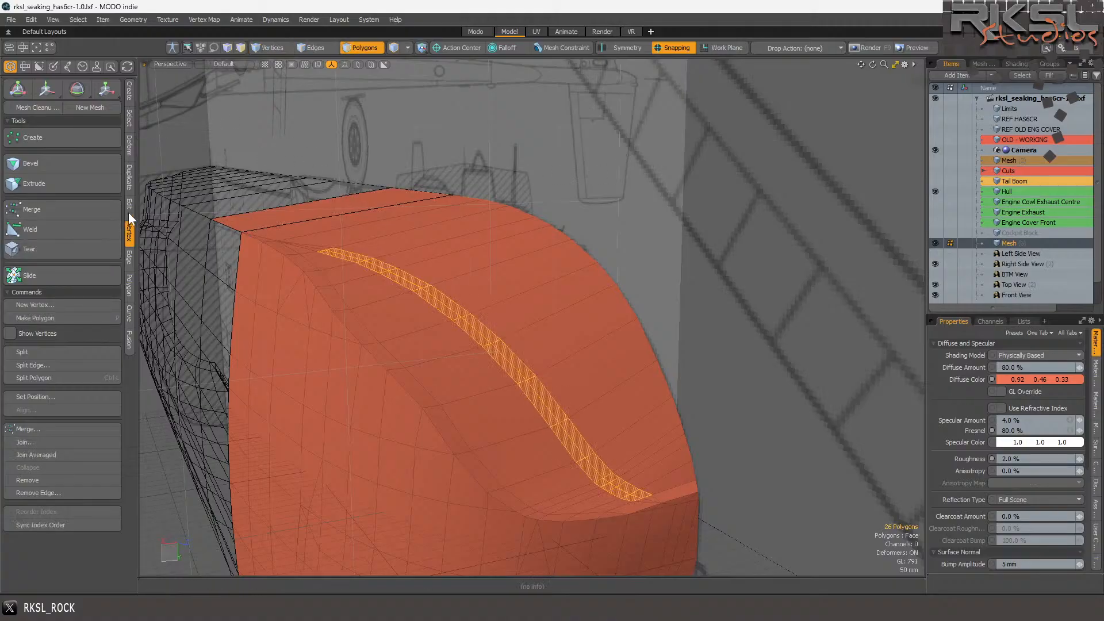
pyautogui.click(274, 45)
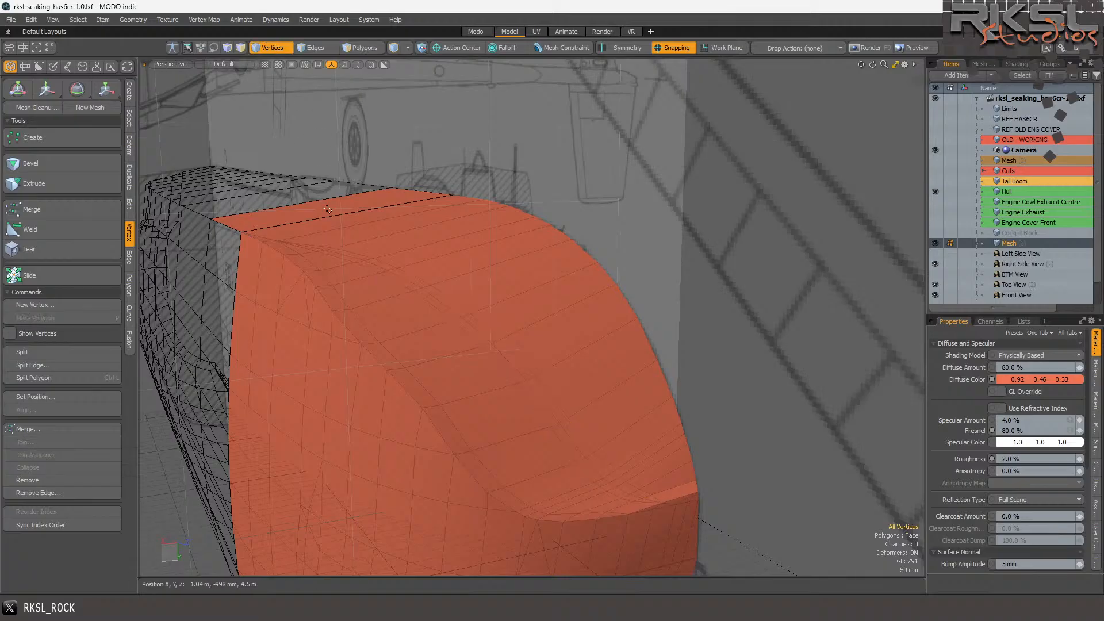
pyautogui.moveTo(339, 196)
pyautogui.mouseDown(button='right')
pyautogui.moveTo(303, 247)
pyautogui.moveTo(375, 289)
pyautogui.moveTo(524, 476)
pyautogui.moveTo(603, 506)
pyautogui.moveTo(677, 491)
pyautogui.mouseUp(button='right')
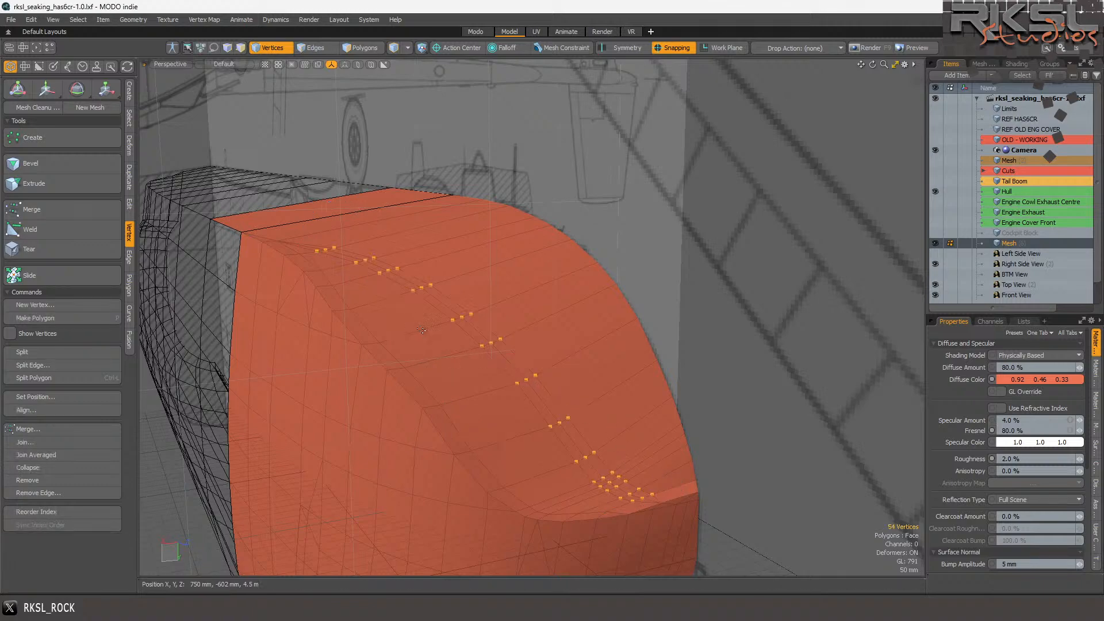
# - Smooth the bevelled strip's 54 vertices at strength 1.0, first with 1 iteration, and repeat the smoothing with iterations set to 5
pyautogui.click(37, 542)
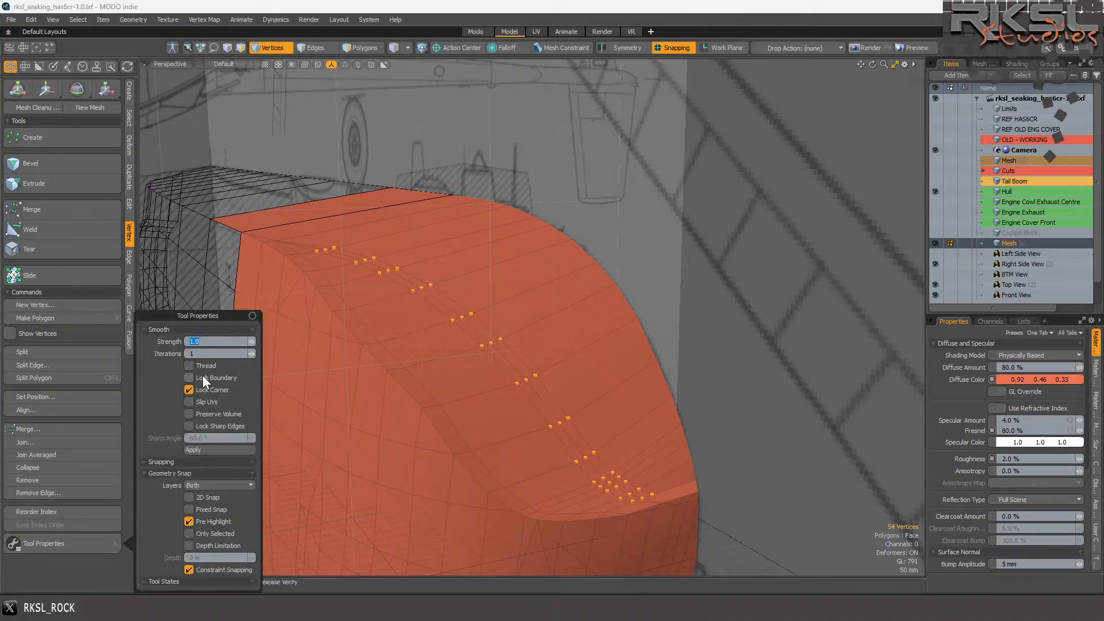
pyautogui.click(212, 449)
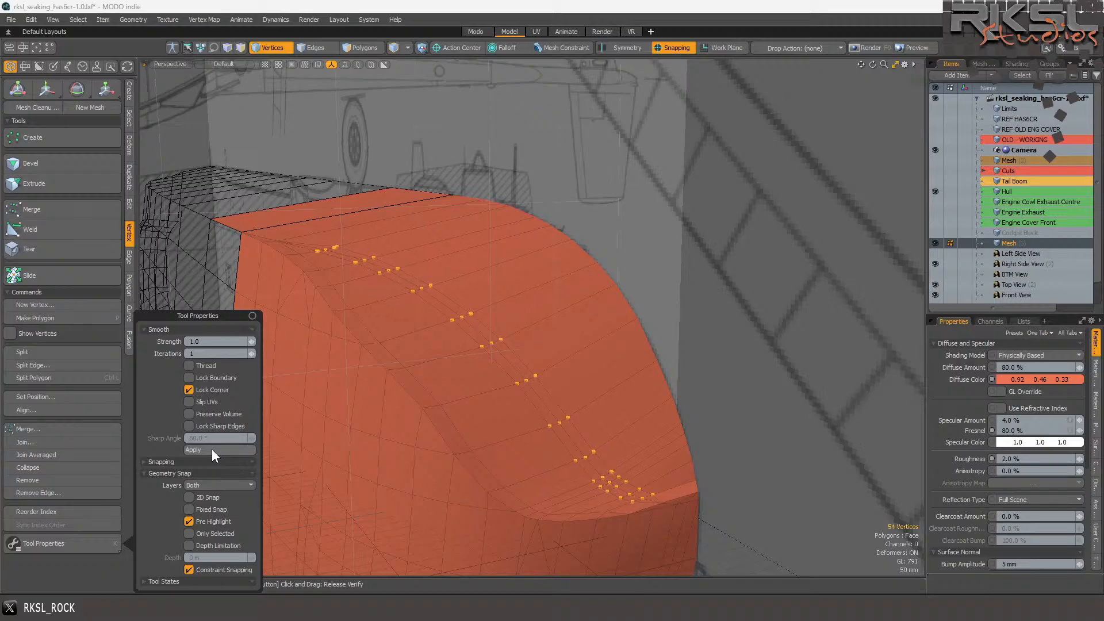
pyautogui.moveTo(200, 342); pyautogui.dragTo(54, 323)
pyautogui.write('10')
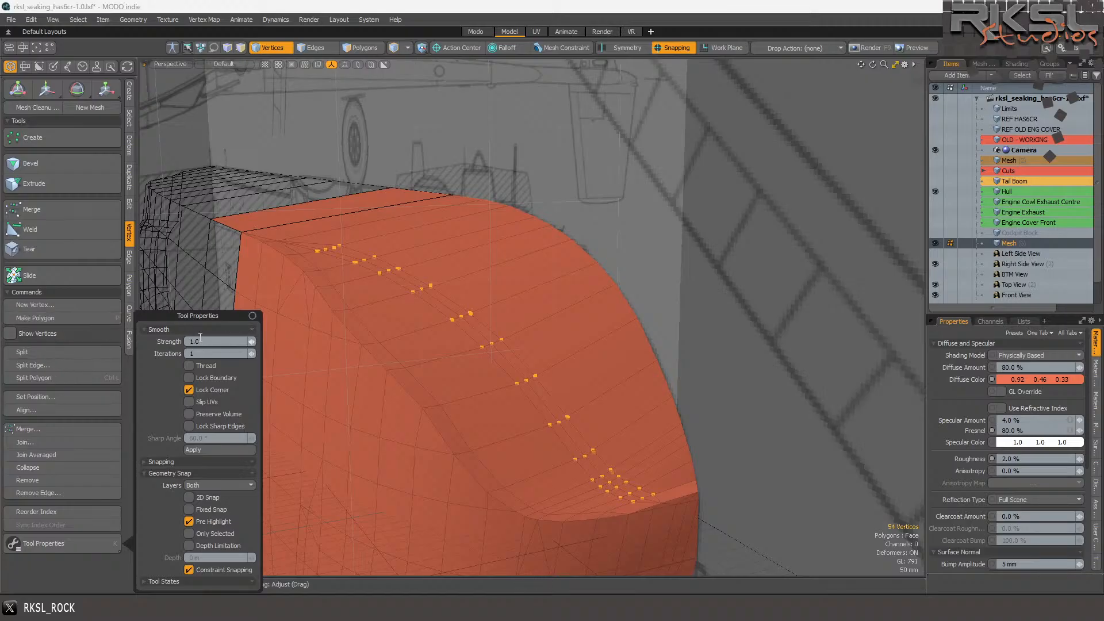
pyautogui.moveTo(202, 339); pyautogui.dragTo(100, 343)
pyautogui.moveTo(201, 353); pyautogui.dragTo(161, 357)
pyautogui.write('5')
pyautogui.click(199, 450)
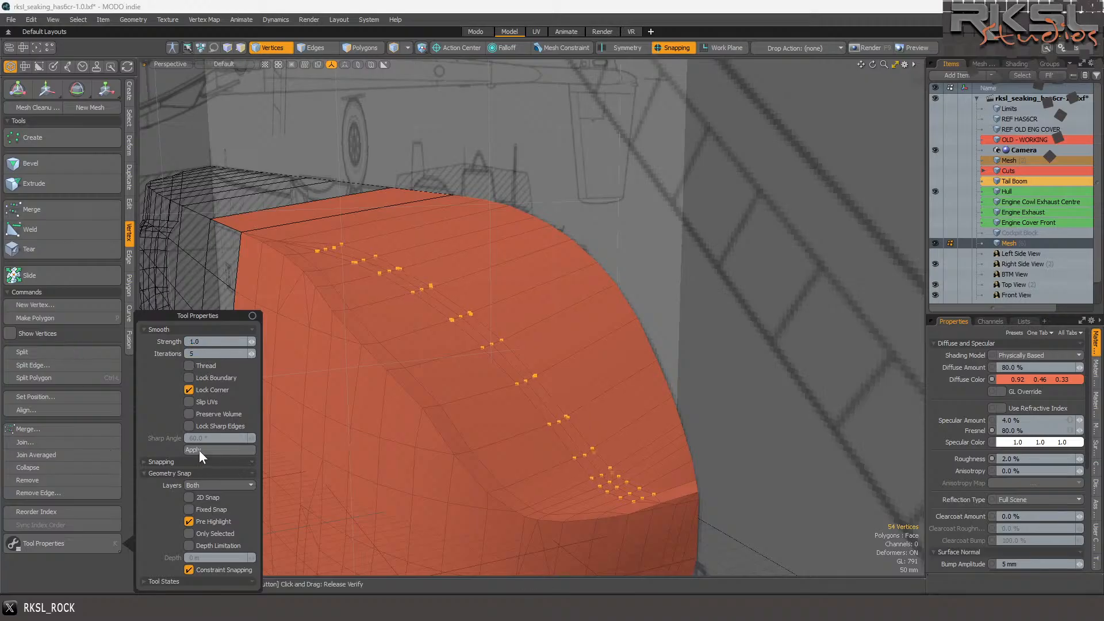
pyautogui.click(199, 451)
pyautogui.click(198, 453)
pyautogui.press('space')
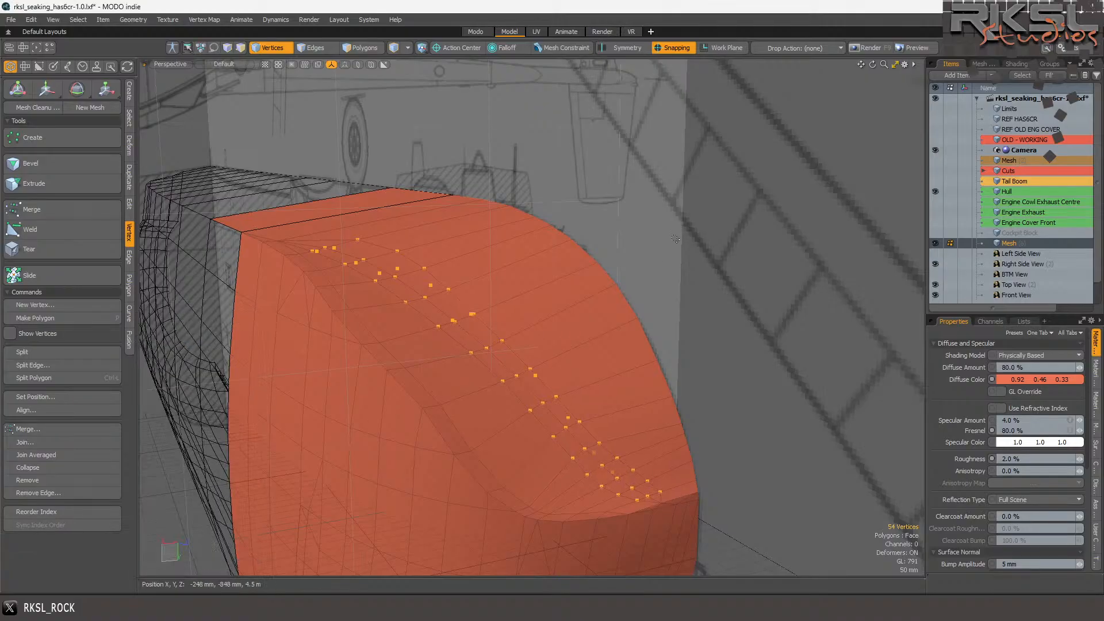
# - Examine the smoothed lower nose and its recess from several angles in the rendered preview
pyautogui.click(602, 32)
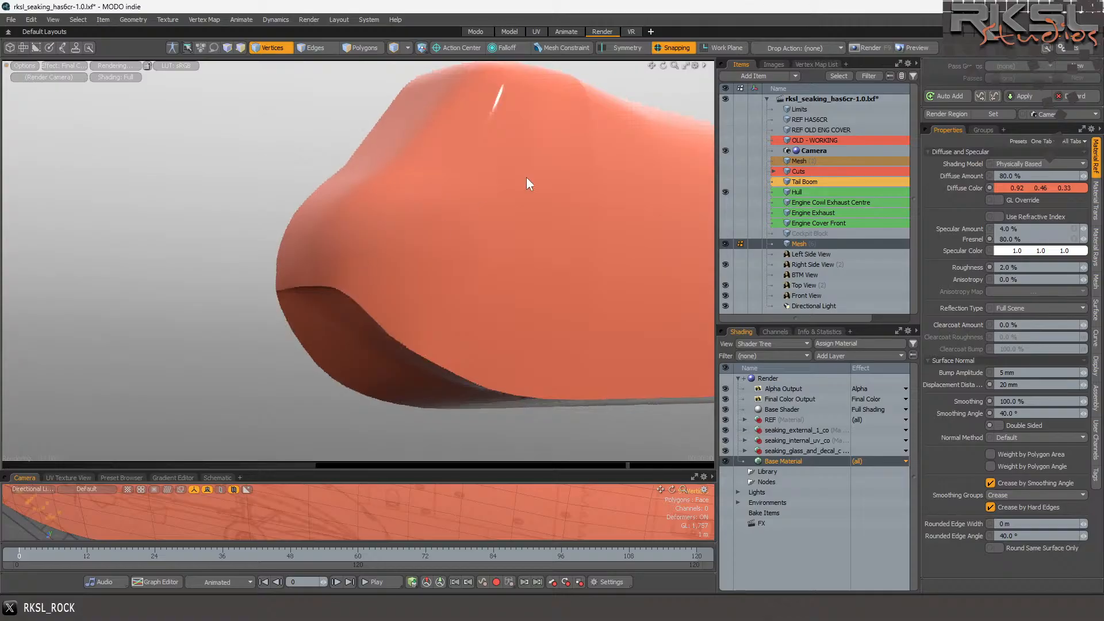
pyautogui.moveTo(664, 66)
pyautogui.mouseDown()
pyautogui.moveTo(638, 68)
pyautogui.moveTo(665, 67)
pyautogui.mouseUp()
pyautogui.hotkey('ctrl', 'z')
pyautogui.hotkey('ctrl', 'z')
pyautogui.hotkey('ctrl', 'z')
pyautogui.hotkey('ctrl', 'z')
pyautogui.hotkey('ctrl', 'z')
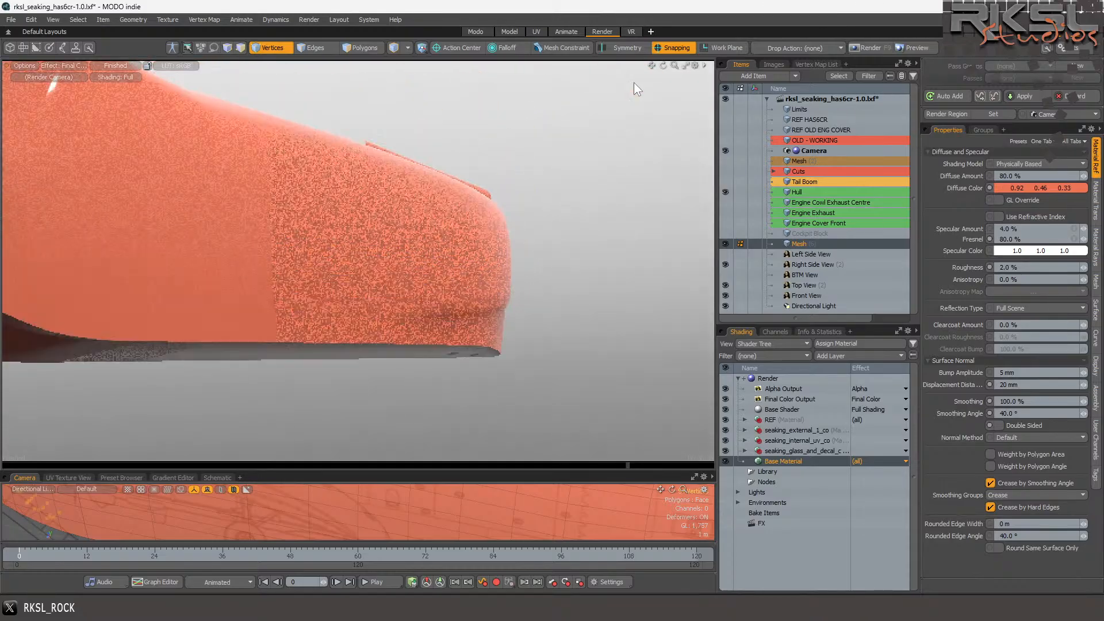
pyautogui.hotkey('ctrl', 'z')
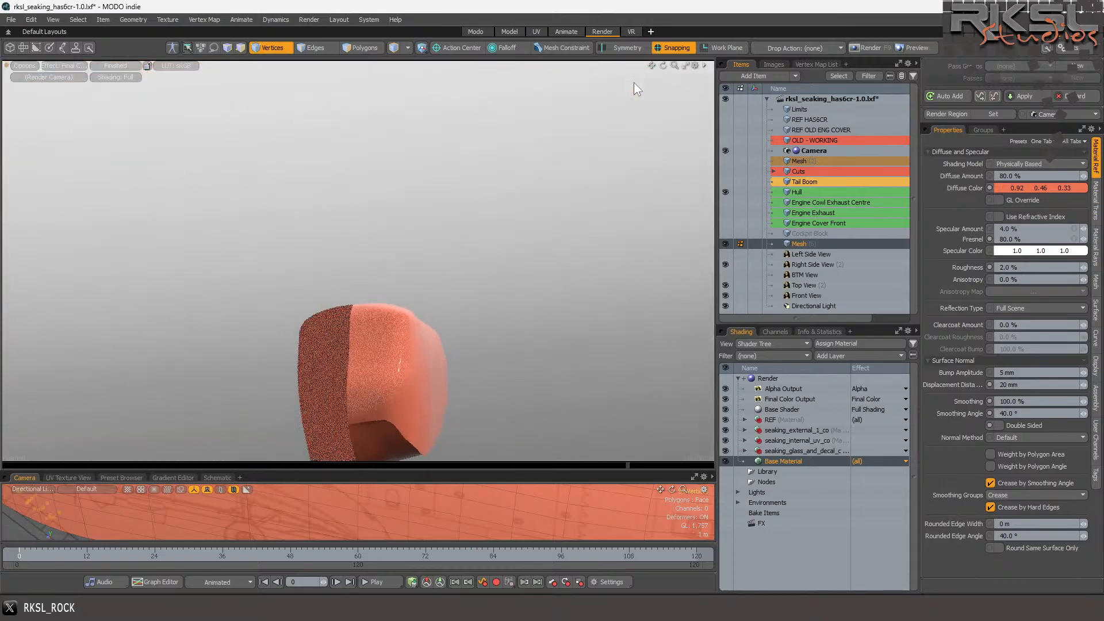
pyautogui.hotkey('ctrl', 'z')
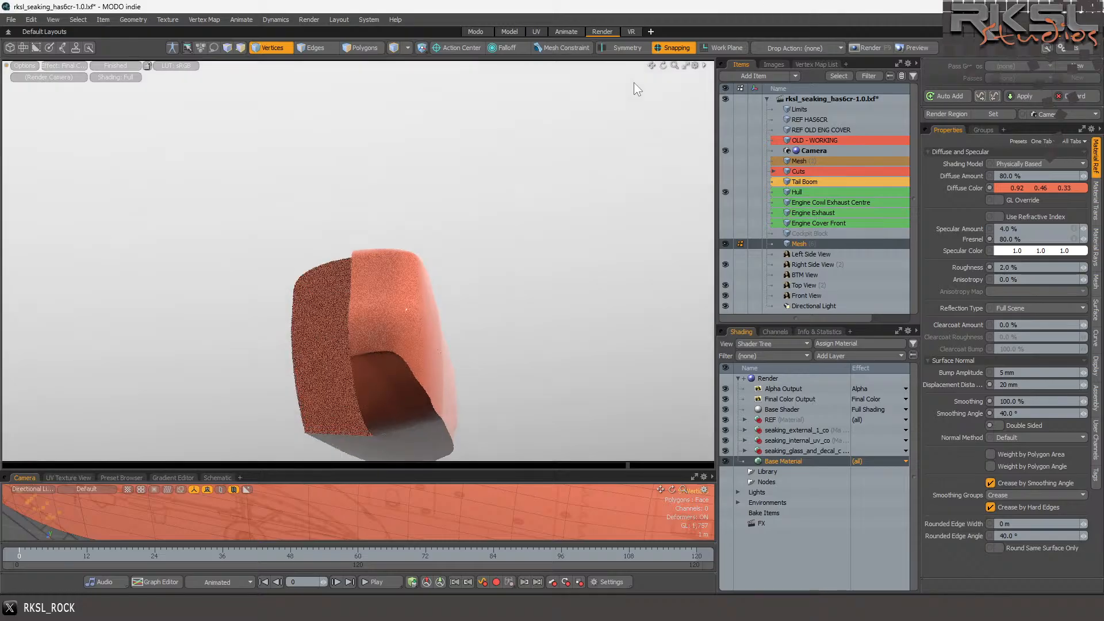
pyautogui.hotkey('ctrl', 'z')
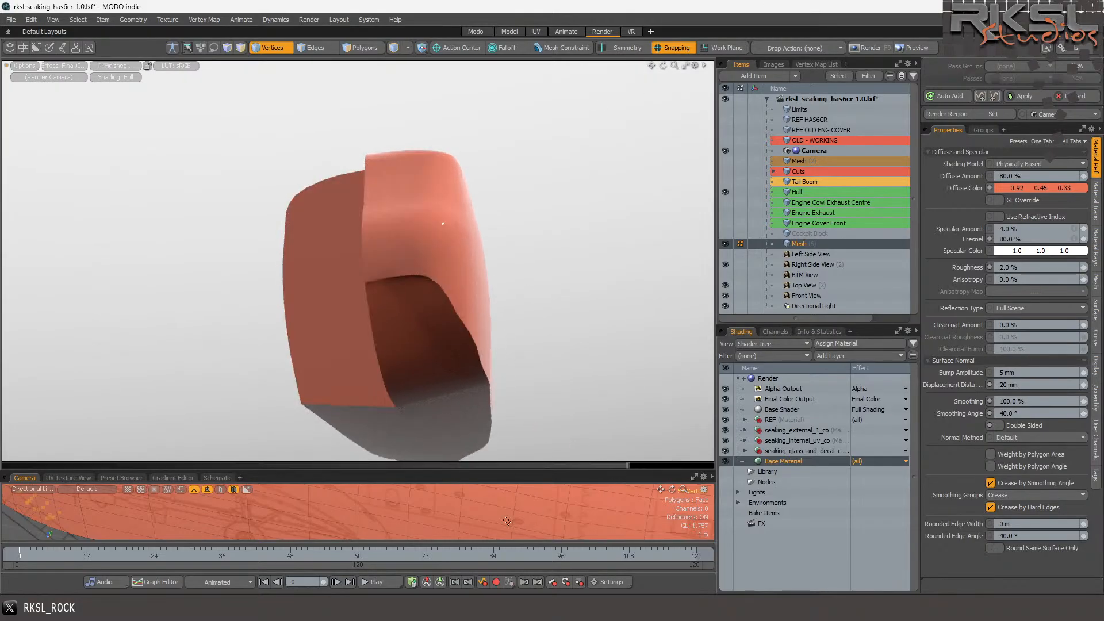
# - Reorient the directional light to illuminate the nose recess, check the shading in the rendered preview, and return to the modelling layout
pyautogui.scroll(-6, 519, 513)
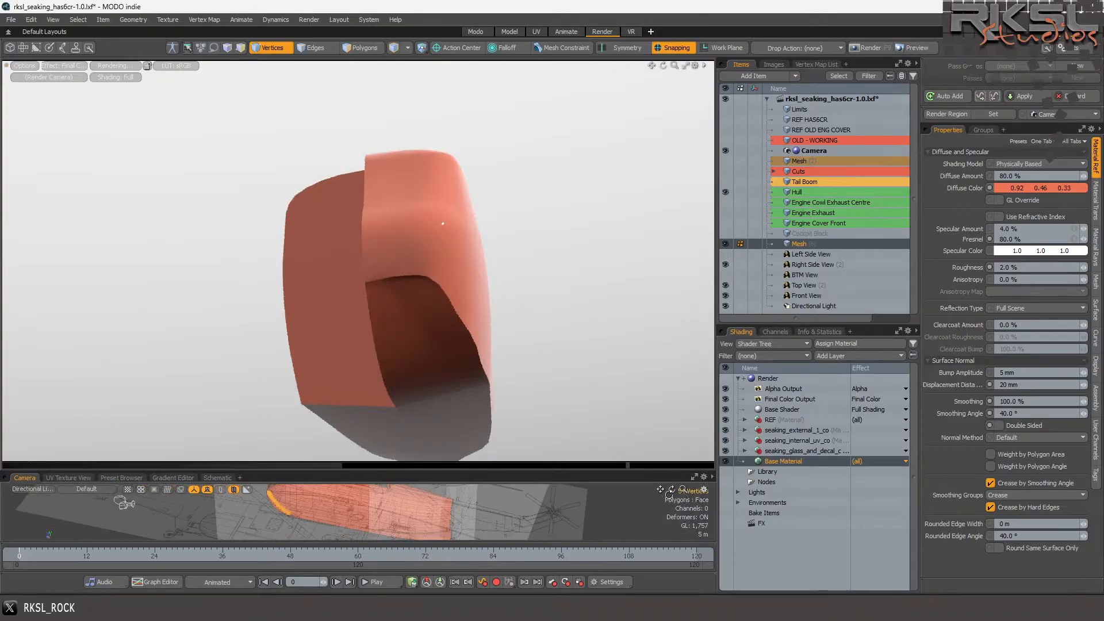
pyautogui.moveTo(670, 492); pyautogui.dragTo(722, 495)
pyautogui.press('2')
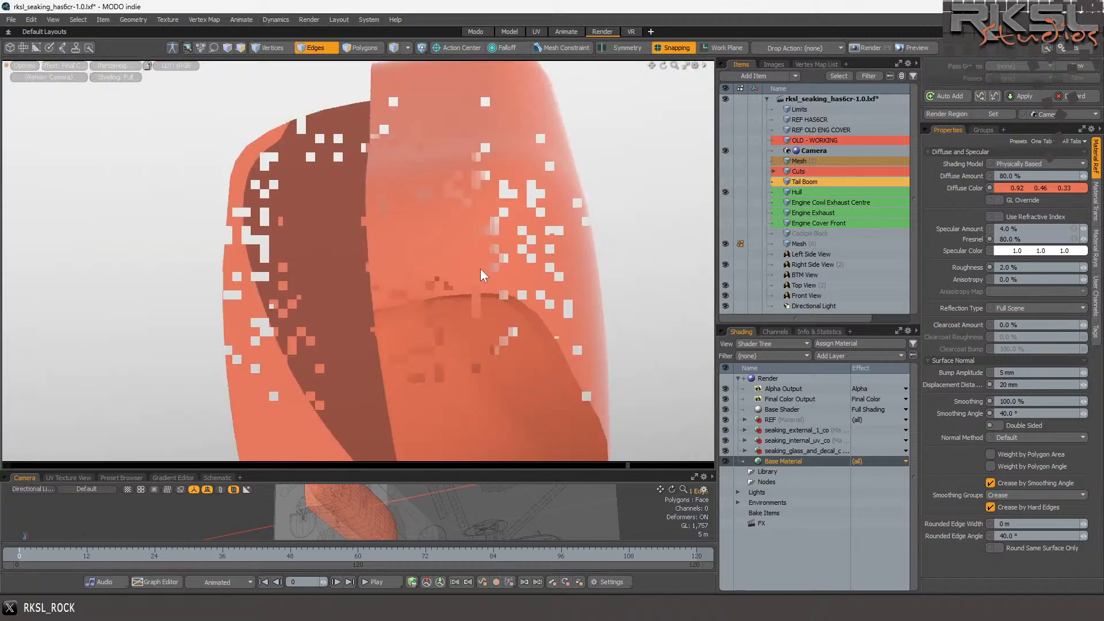
pyautogui.scroll(-3, 482, 270)
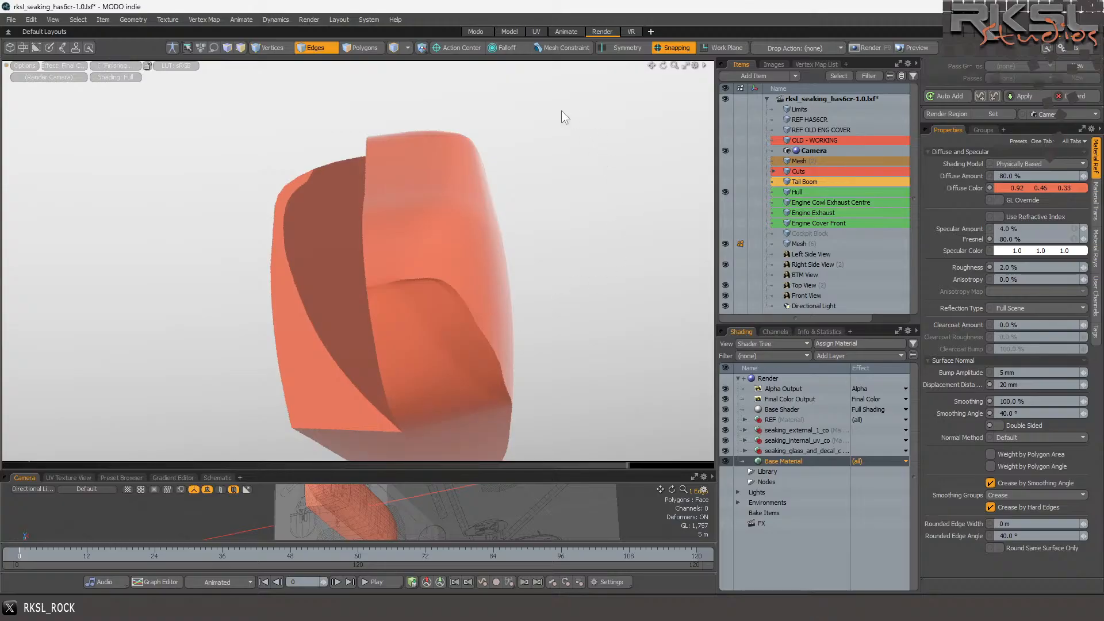
pyautogui.moveTo(660, 64)
pyautogui.mouseDown()
pyautogui.moveTo(643, 70)
pyautogui.moveTo(661, 71)
pyautogui.mouseUp()
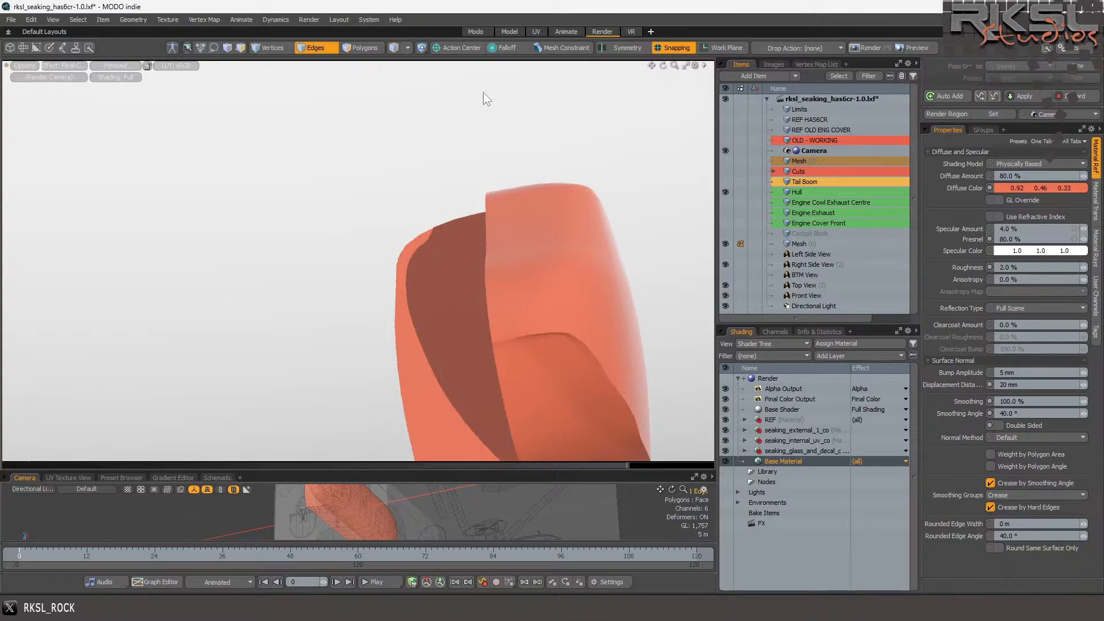
pyautogui.click(511, 31)
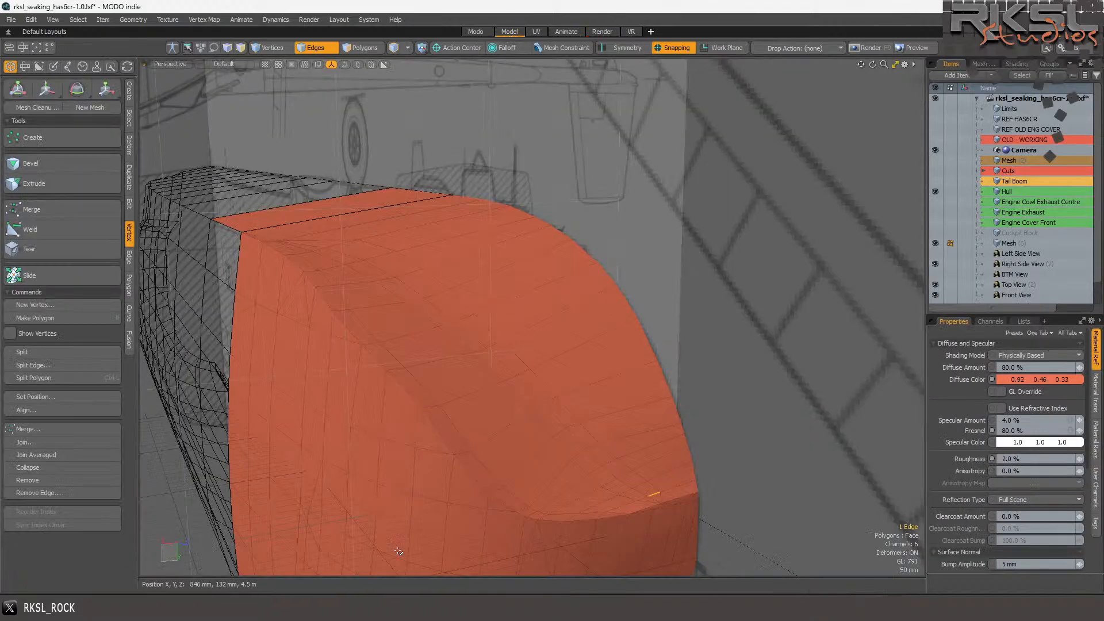
# - Switch to the photo viewer and examine the nose shape in the Westland Sea King page 56 reference photo
pyautogui.moveTo(400, 608)
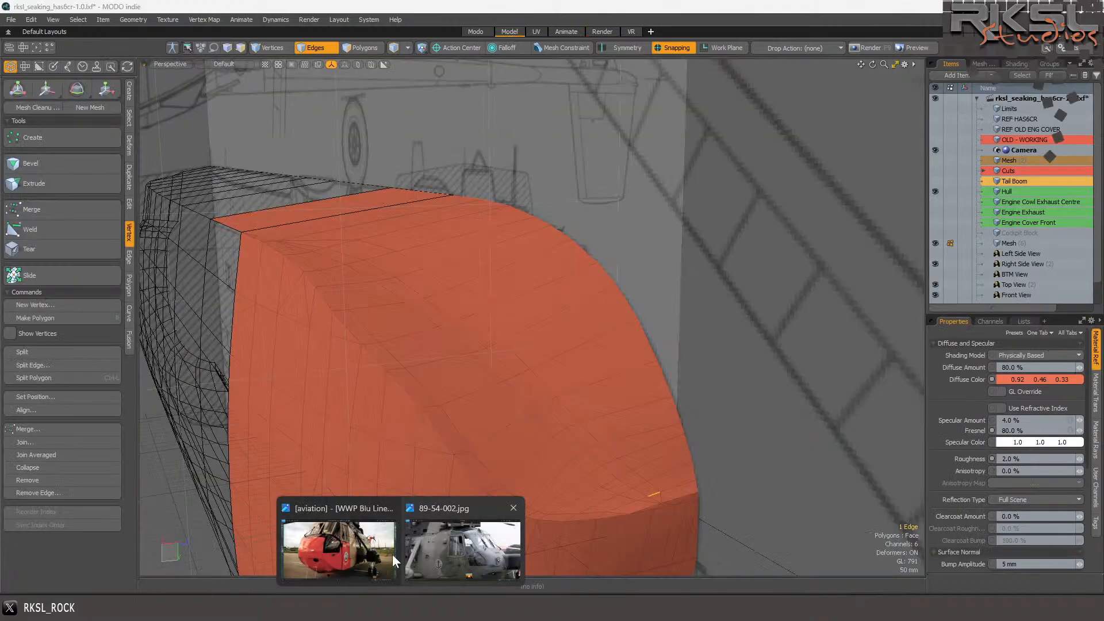
pyautogui.click(338, 560)
pyautogui.scroll(-3, 591, 360)
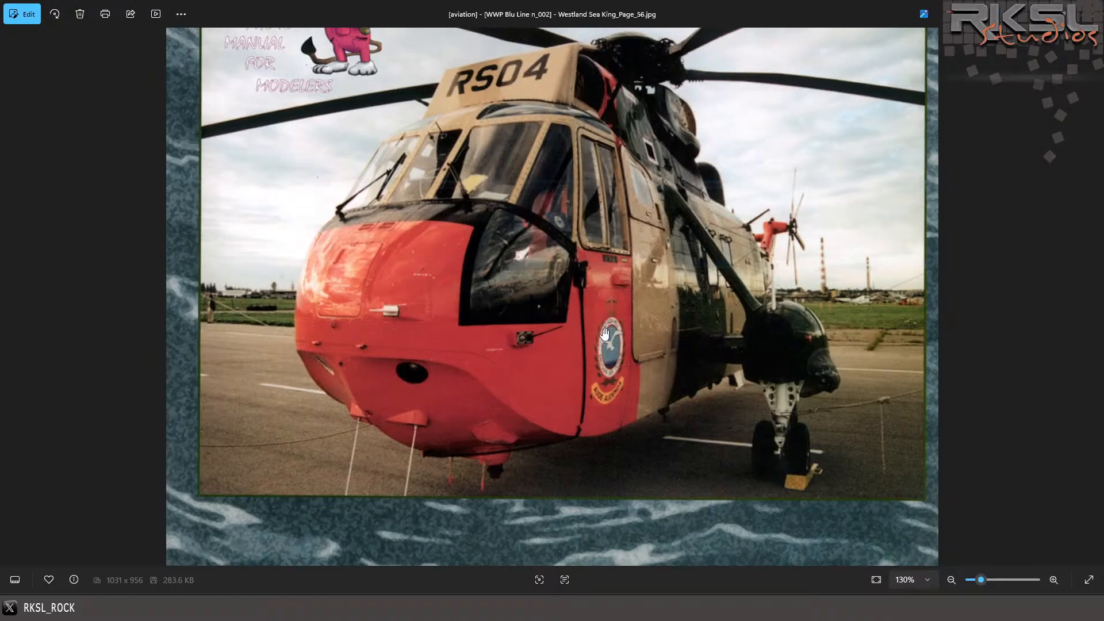
pyautogui.scroll(-2, 654, 311)
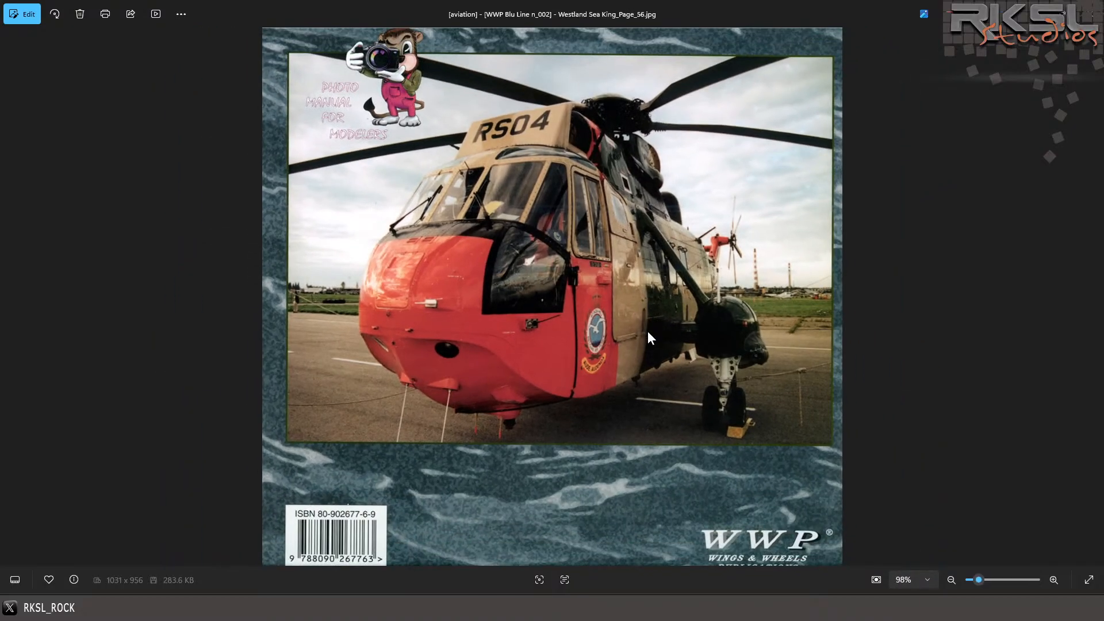
# - Browse the reference photos to the front-facing green Sea King on deck, examine its lower nose closely, and return to MODO
pyautogui.press('Right')
pyautogui.press('Right')
pyautogui.press('Right')
pyautogui.press('Right')
pyautogui.press('Right')
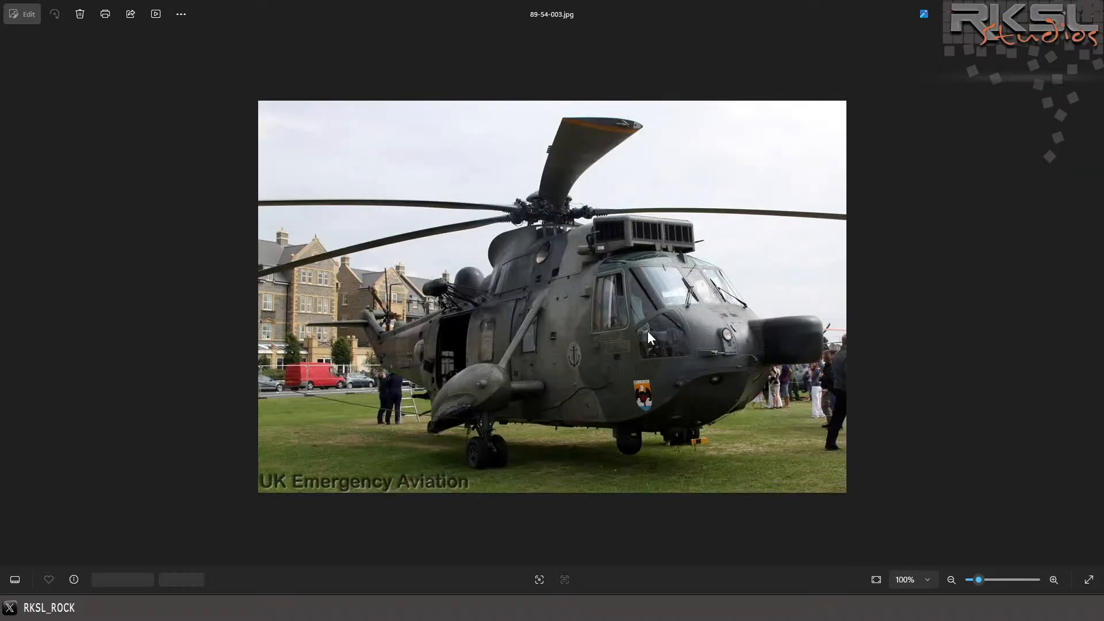
pyautogui.press('Right')
pyautogui.press('Right')
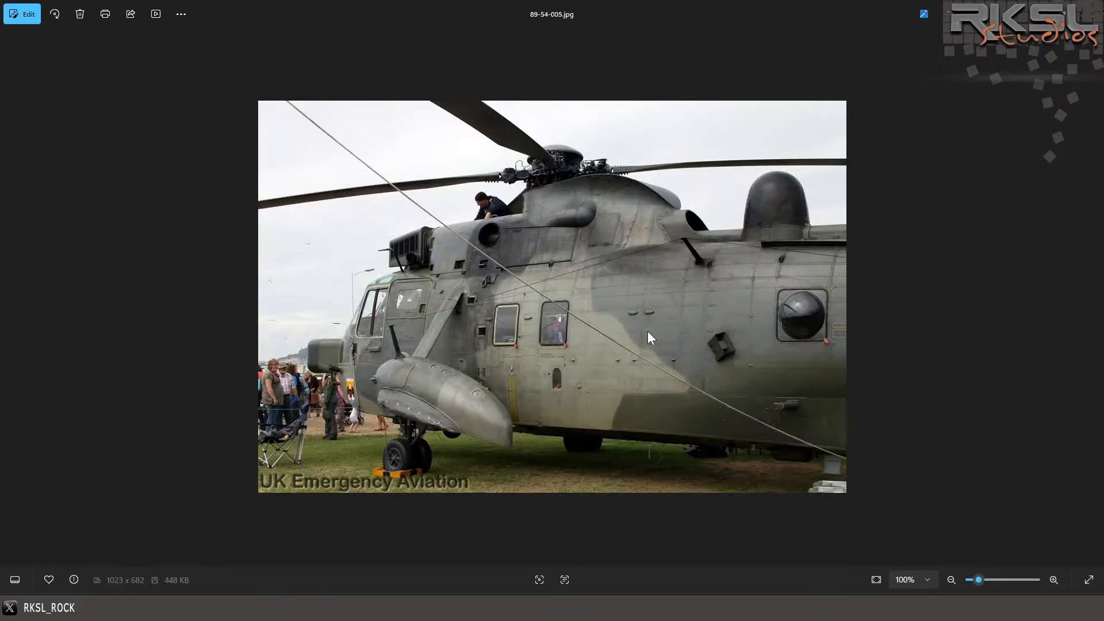
pyautogui.press('Right')
pyautogui.press('Right')
pyautogui.press('Right')
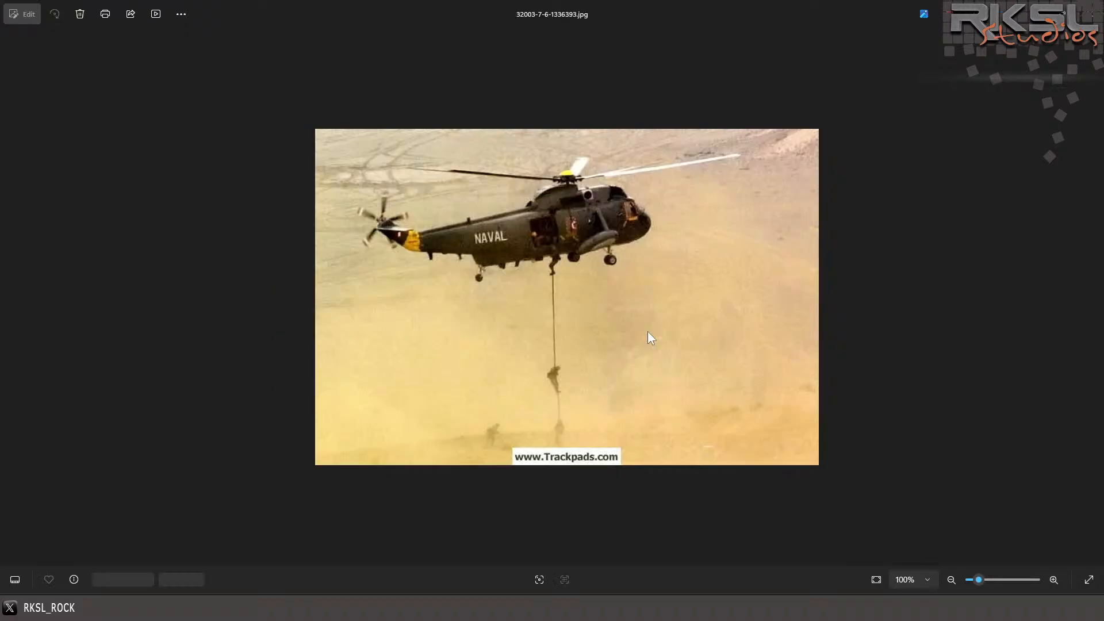
pyautogui.press('Right')
pyautogui.press('Right')
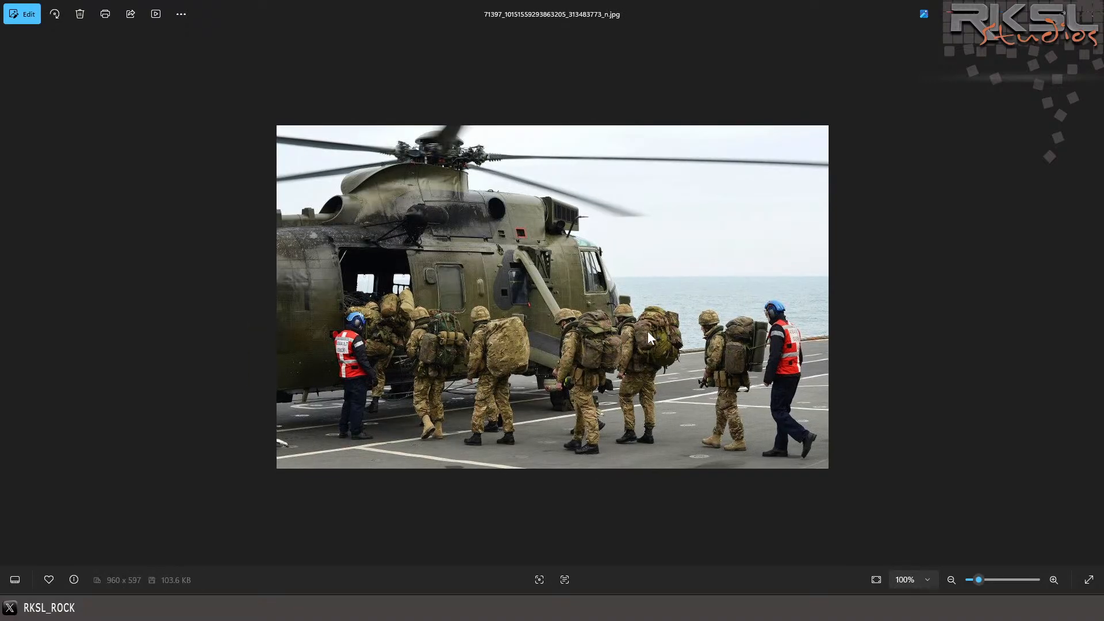
pyautogui.press('Right')
pyautogui.press('Right')
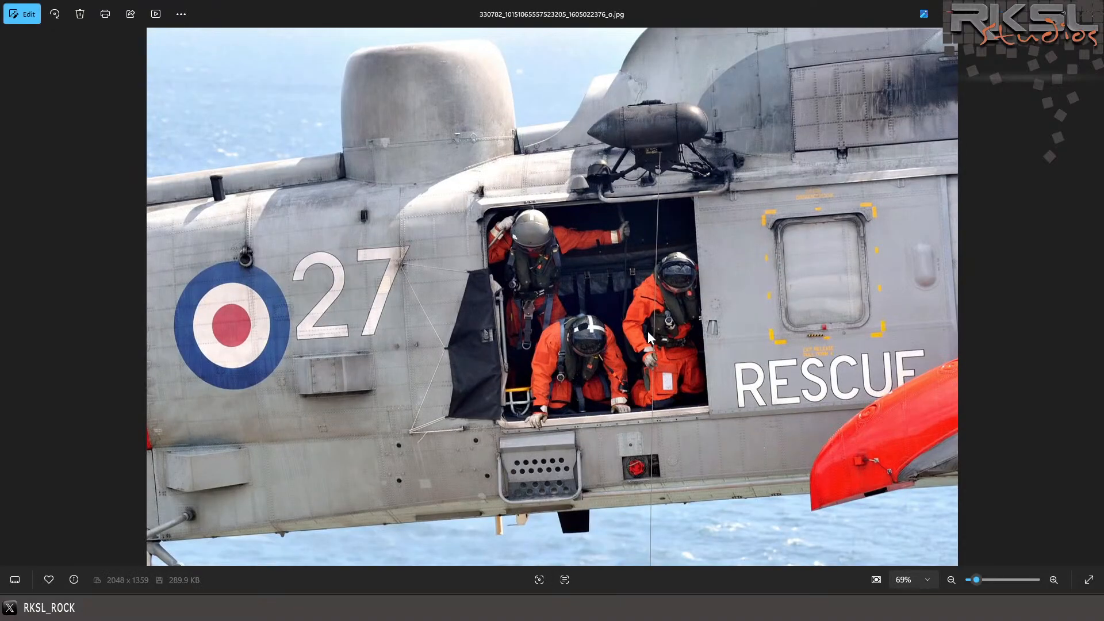
pyautogui.press('Right')
pyautogui.press('Right')
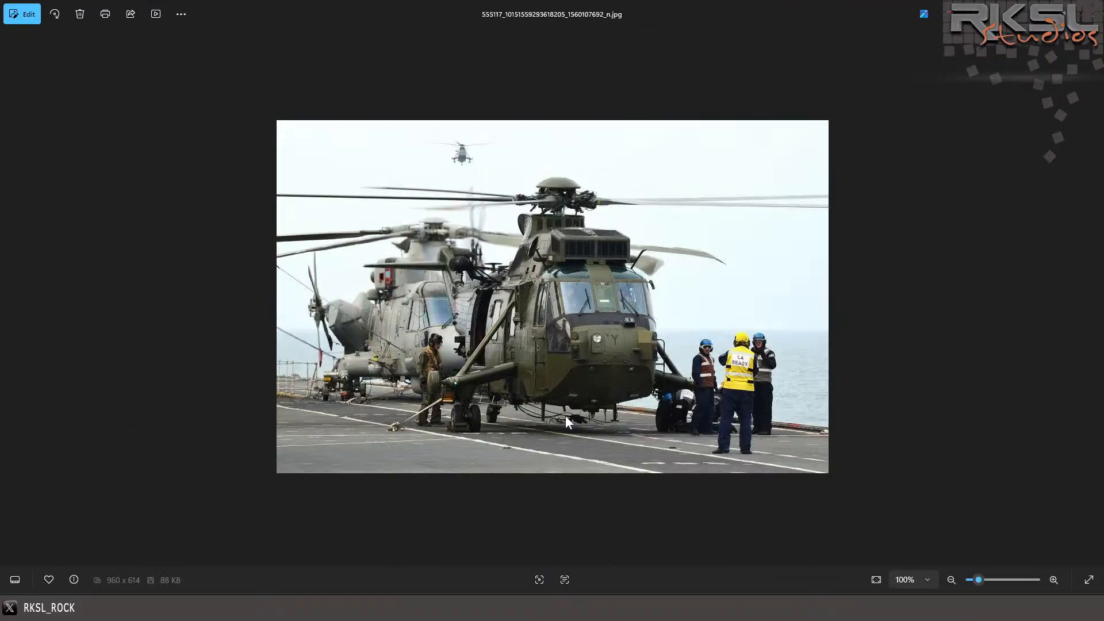
pyautogui.scroll(5, 553, 423)
pyautogui.scroll(2, 595, 400)
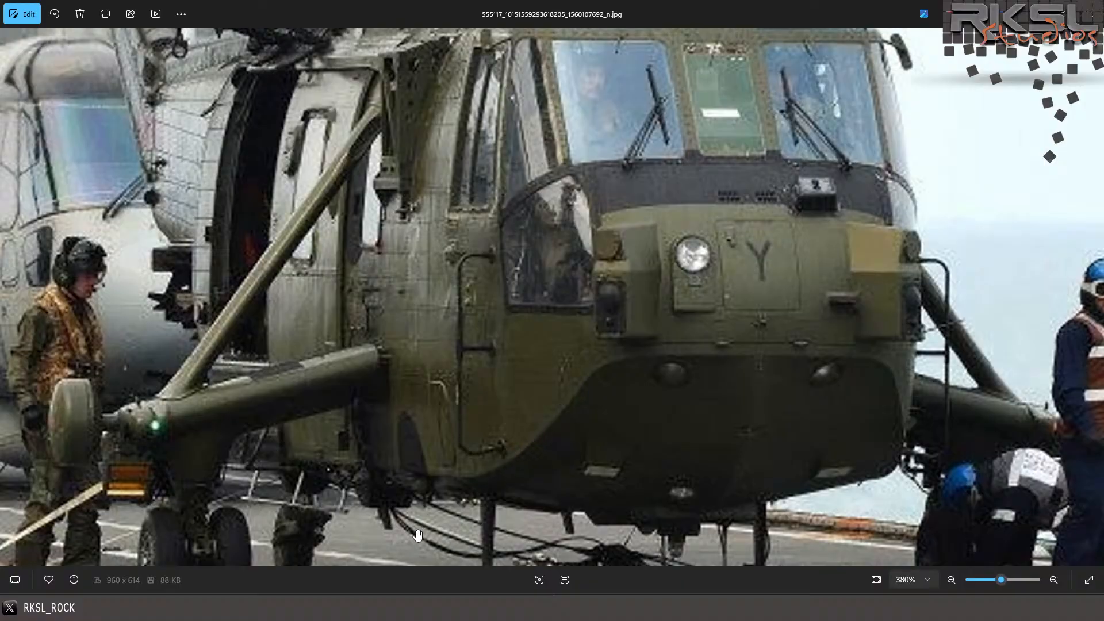
pyautogui.click(296, 534)
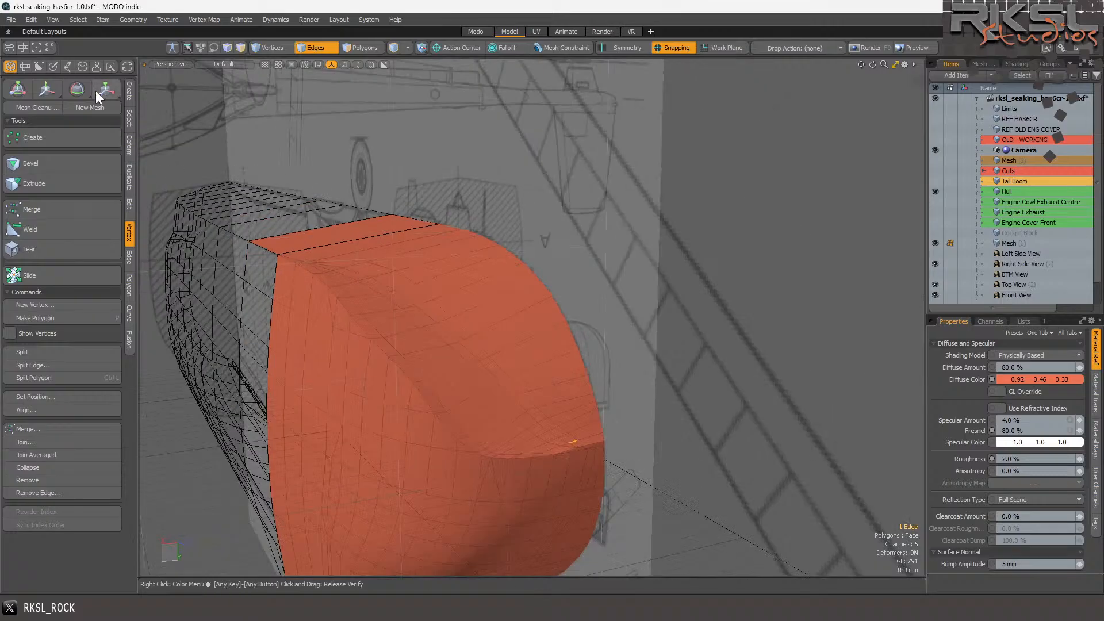
# - In the front view, select the short horizontal strip edge midway along the recess rim and move it slightly outward along X
pyautogui.click(170, 64)
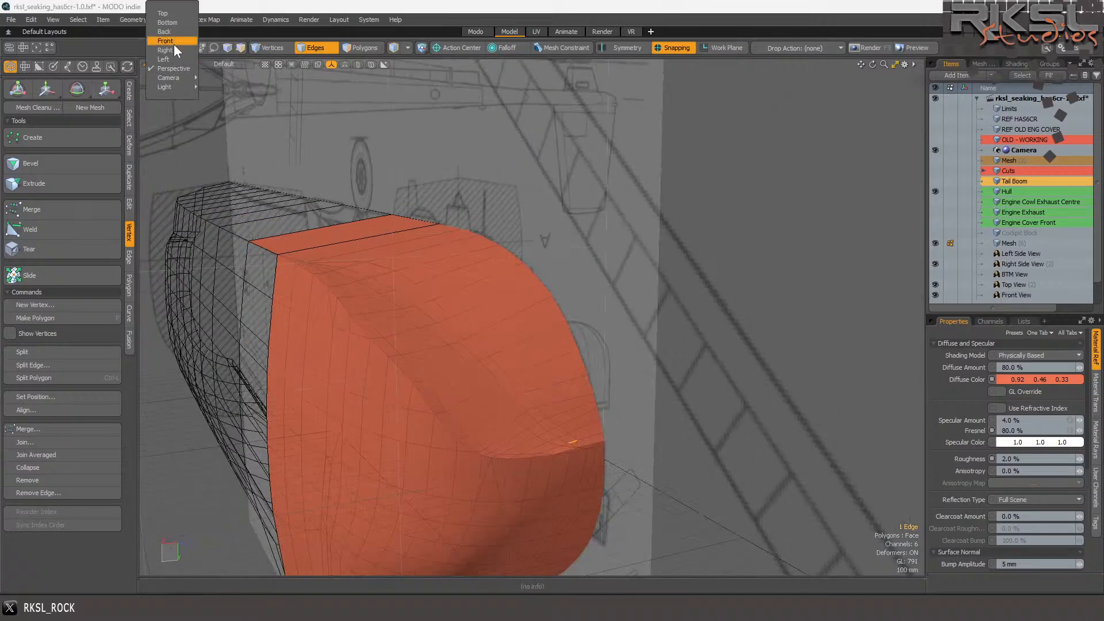
pyautogui.click(173, 43)
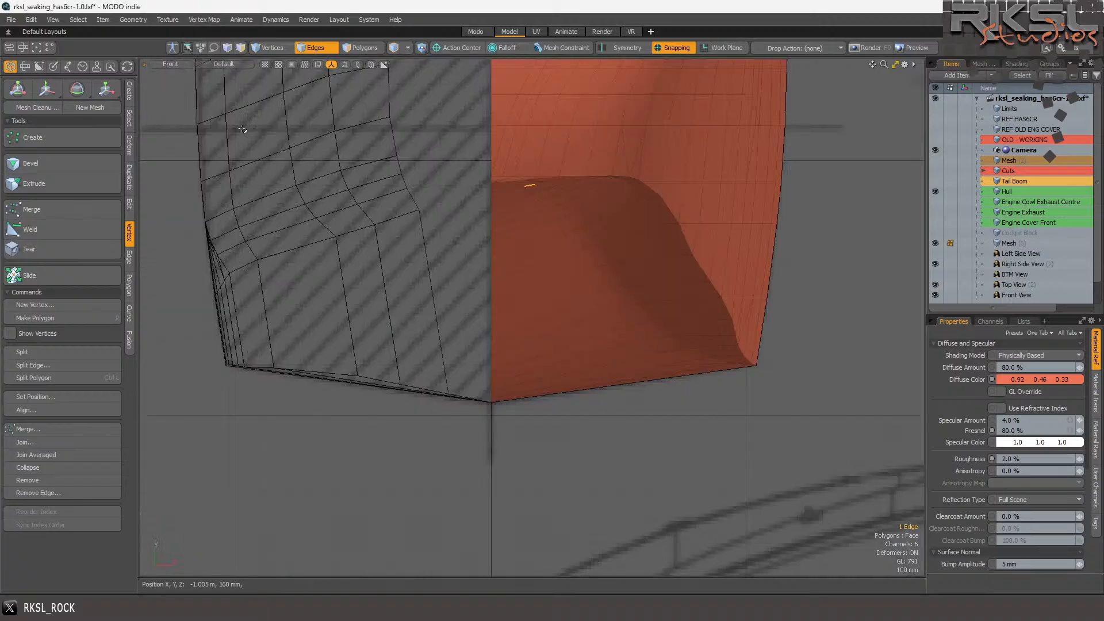
pyautogui.scroll(3, 748, 229)
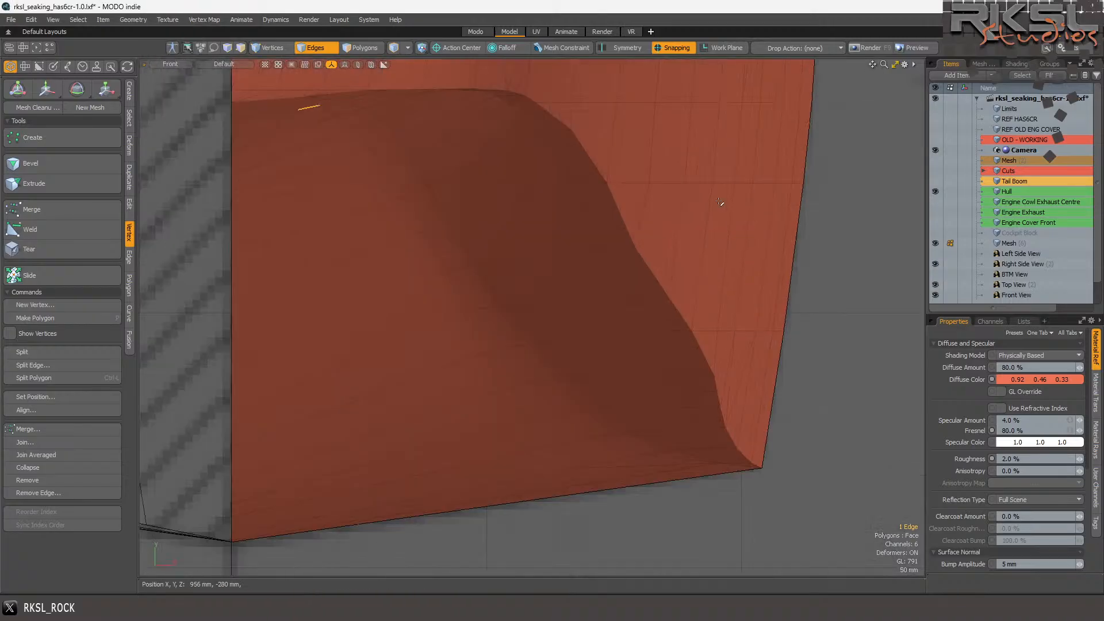
pyautogui.scroll(3, 690, 166)
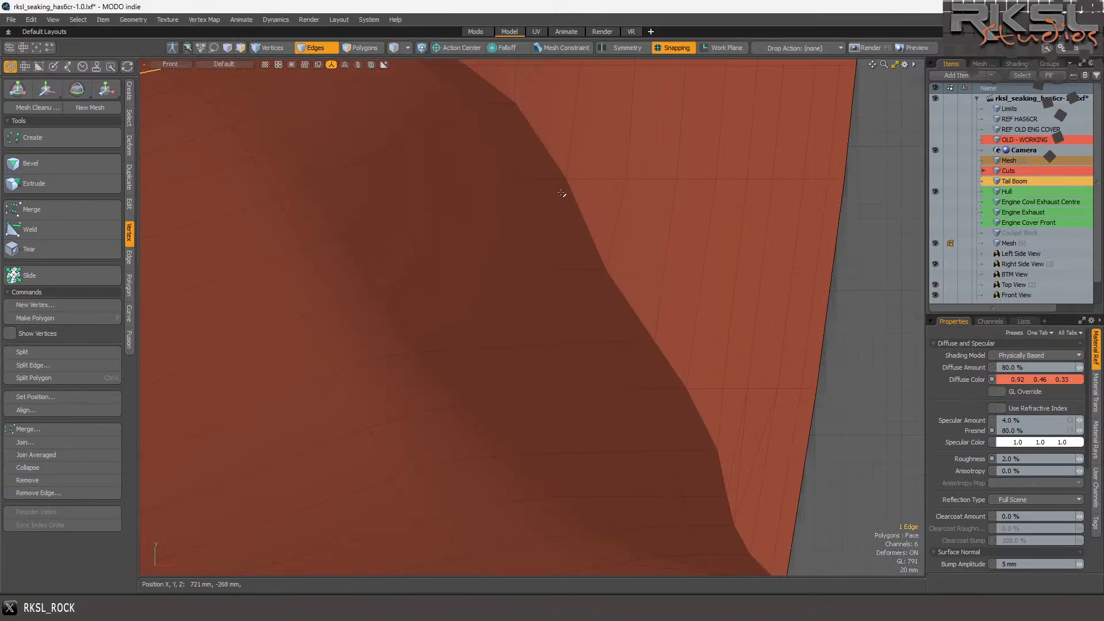
pyautogui.click(584, 268)
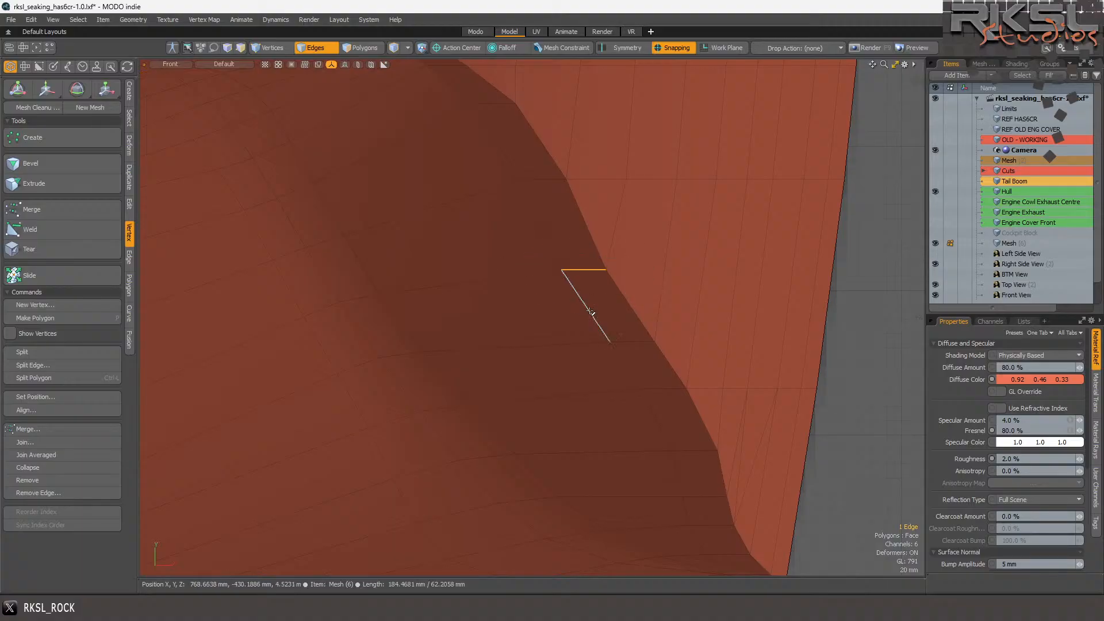
pyautogui.click(46, 89)
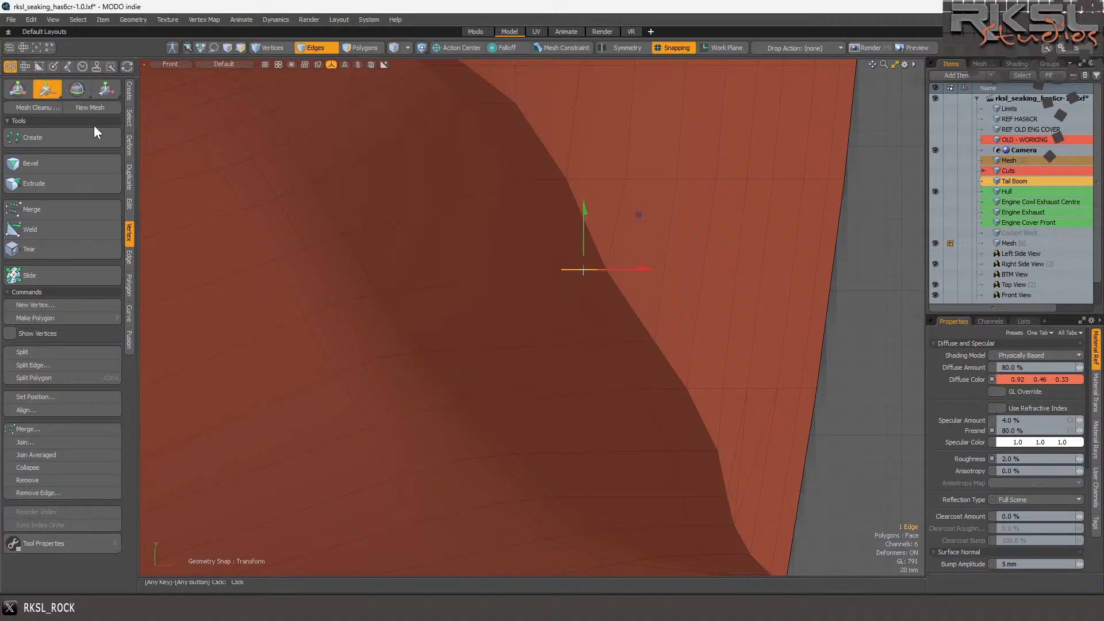
pyautogui.click(445, 274)
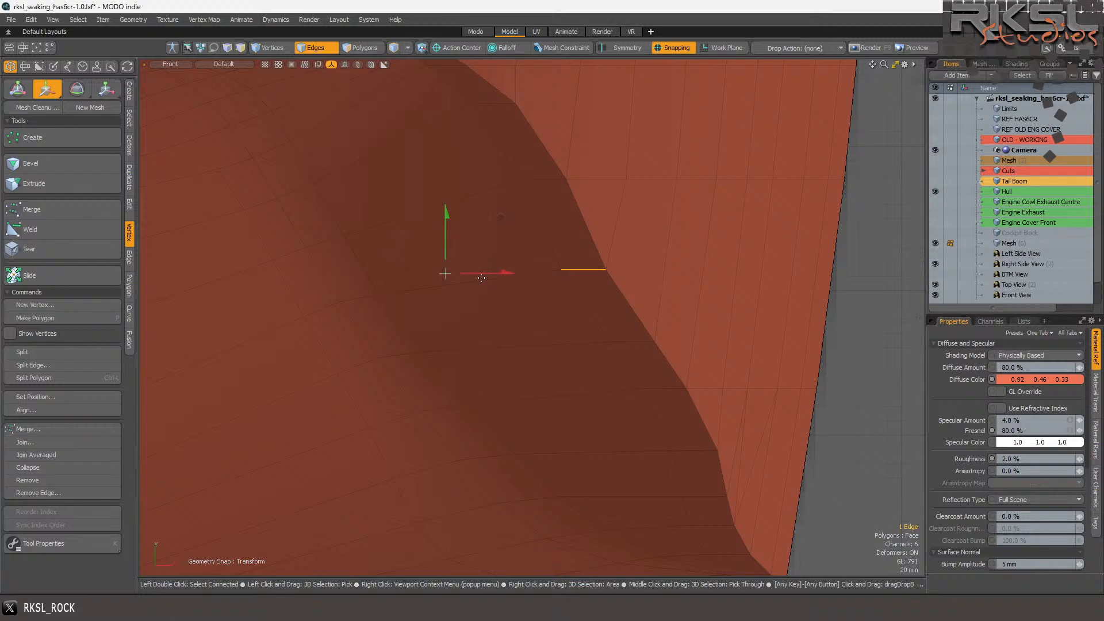
pyautogui.moveTo(454, 274); pyautogui.dragTo(467, 274)
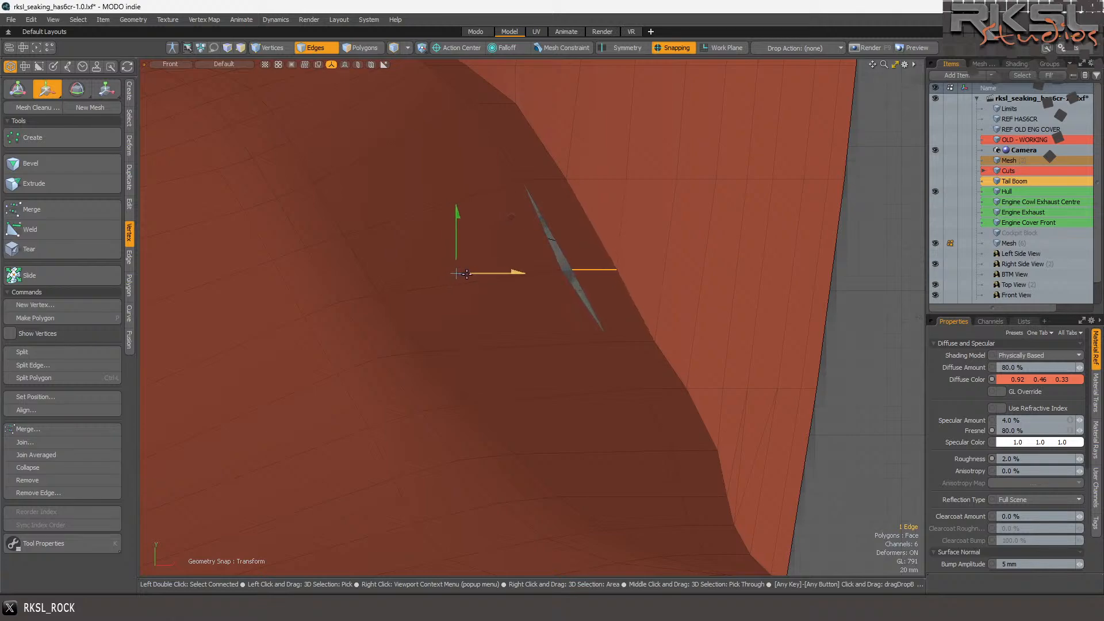
pyautogui.press('space')
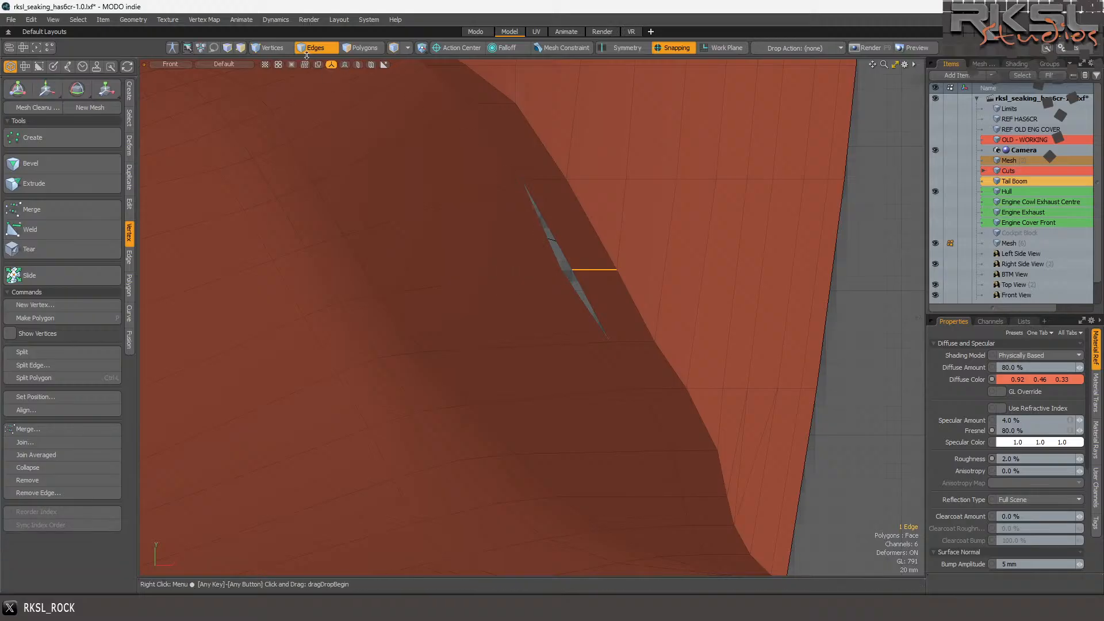
# - Join the two vertices across the gap midway along the recess rim to close the sliver in the strip
pyautogui.press('1')
pyautogui.click(545, 283)
pyautogui.click(561, 269)
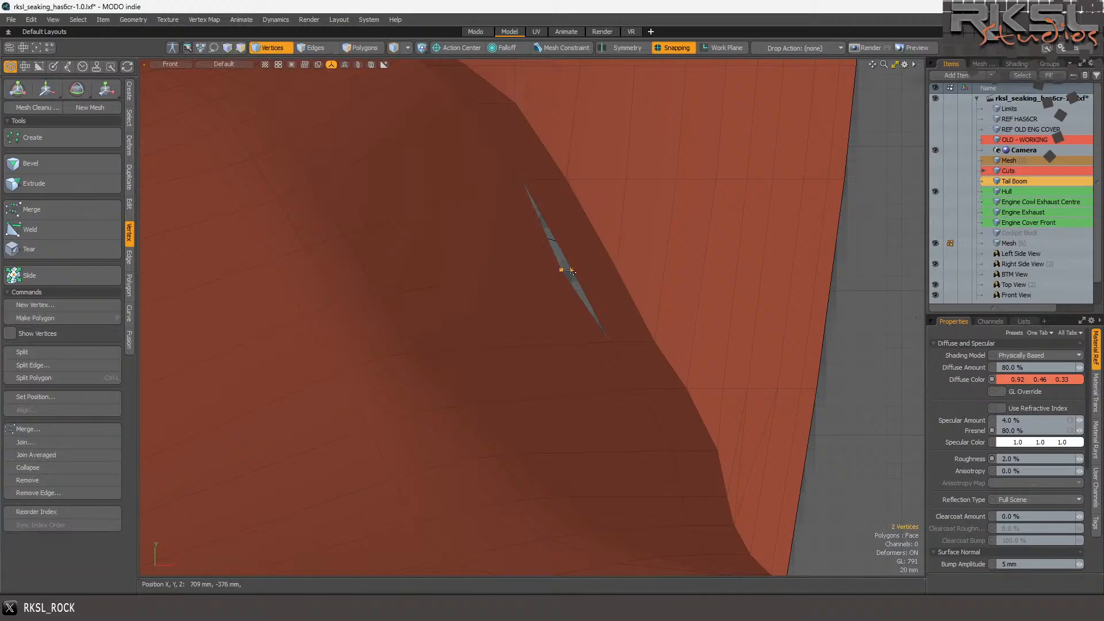
pyautogui.click(53, 442)
pyautogui.click(638, 284)
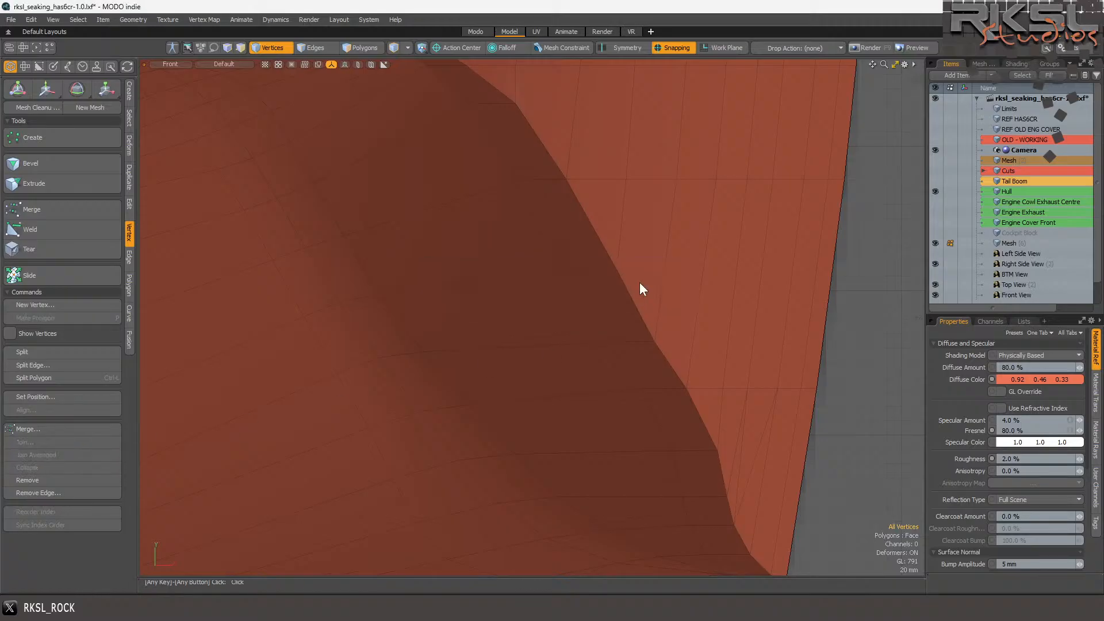
# - Select the pair of strip vertices just above the lower bend of the recess rim and move them slightly outward along X
pyautogui.scroll(-5, 640, 281)
pyautogui.scroll(3, 646, 316)
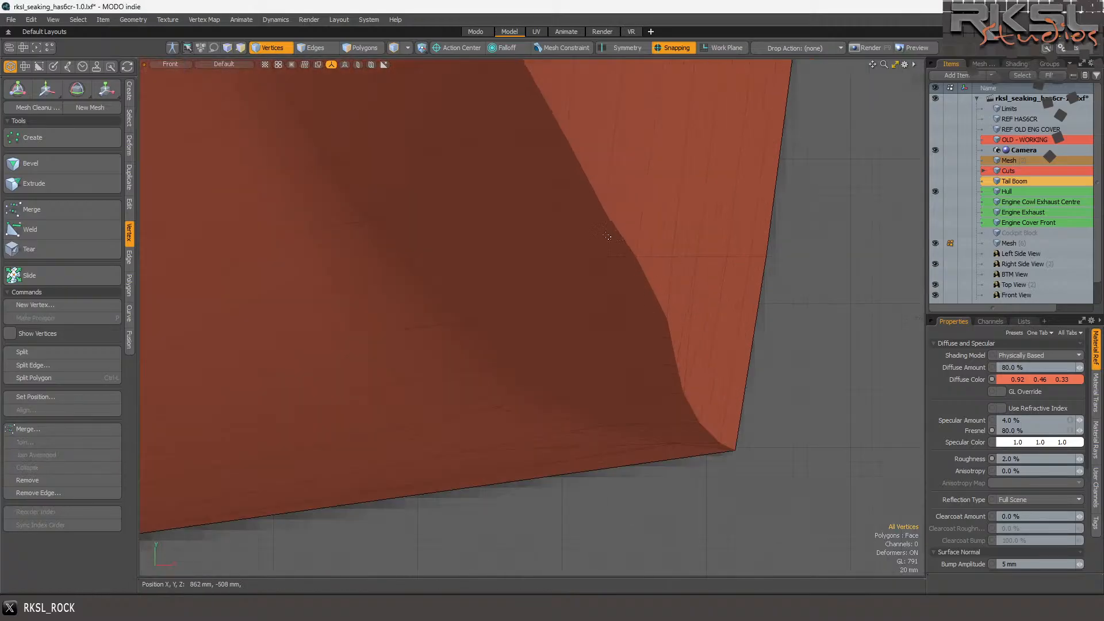
pyautogui.moveTo(652, 206)
pyautogui.mouseDown(button='right')
pyautogui.moveTo(506, 239)
pyautogui.moveTo(551, 235)
pyautogui.mouseUp(button='right')
pyautogui.click(46, 88)
pyautogui.click(428, 211)
pyautogui.moveTo(428, 212); pyautogui.dragTo(435, 212)
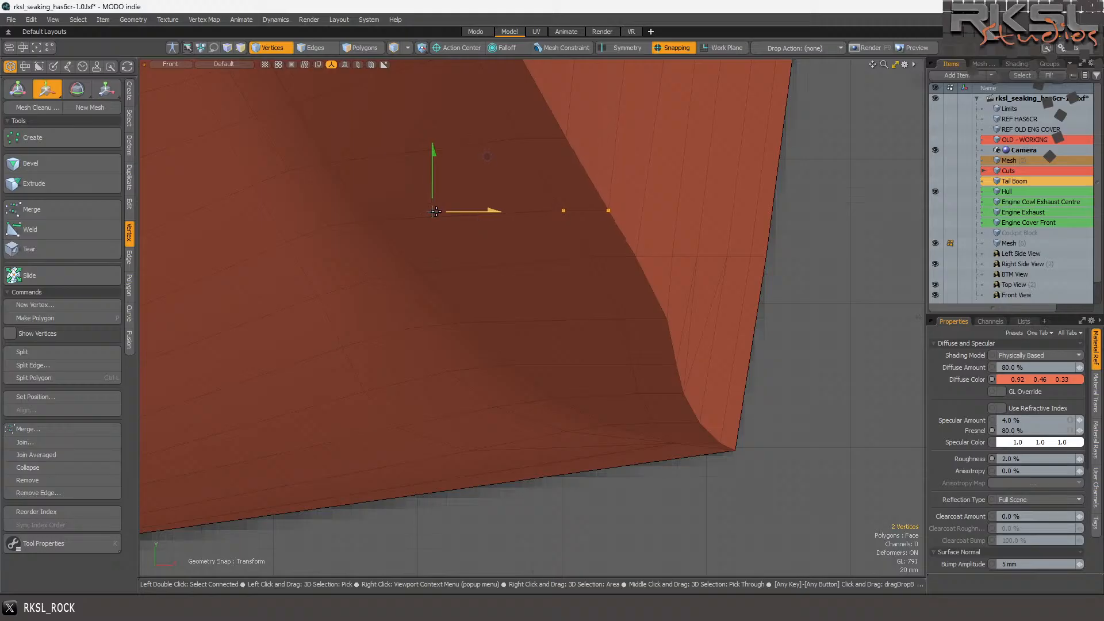
pyautogui.scroll(-1, 504, 213)
pyautogui.scroll(-1, 604, 286)
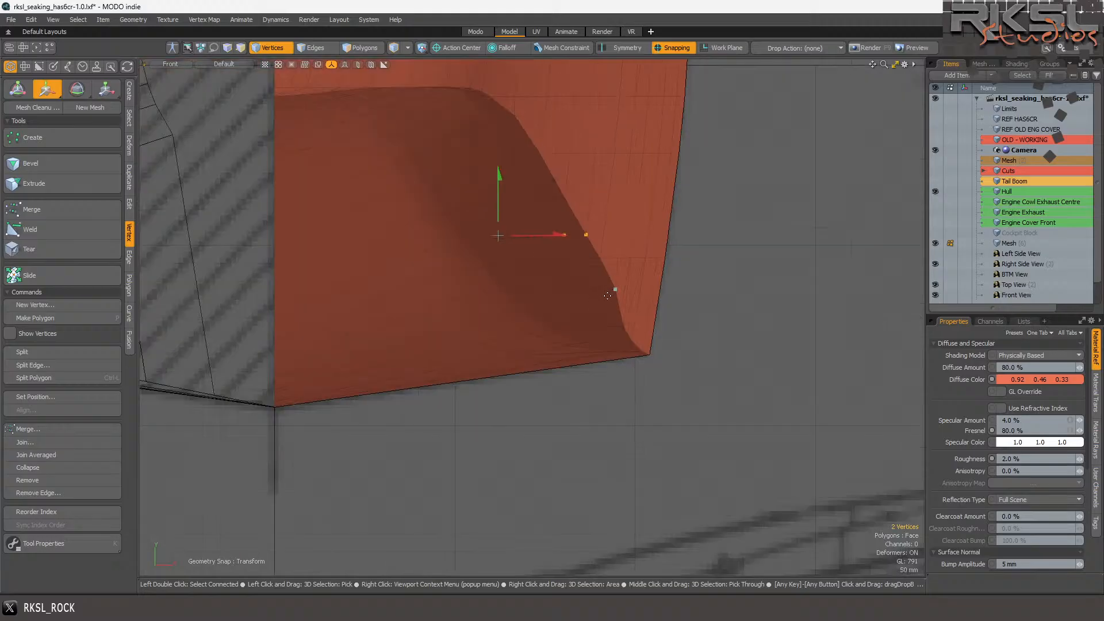
pyautogui.scroll(3, 627, 322)
pyautogui.press('space')
pyautogui.scroll(-4, 650, 321)
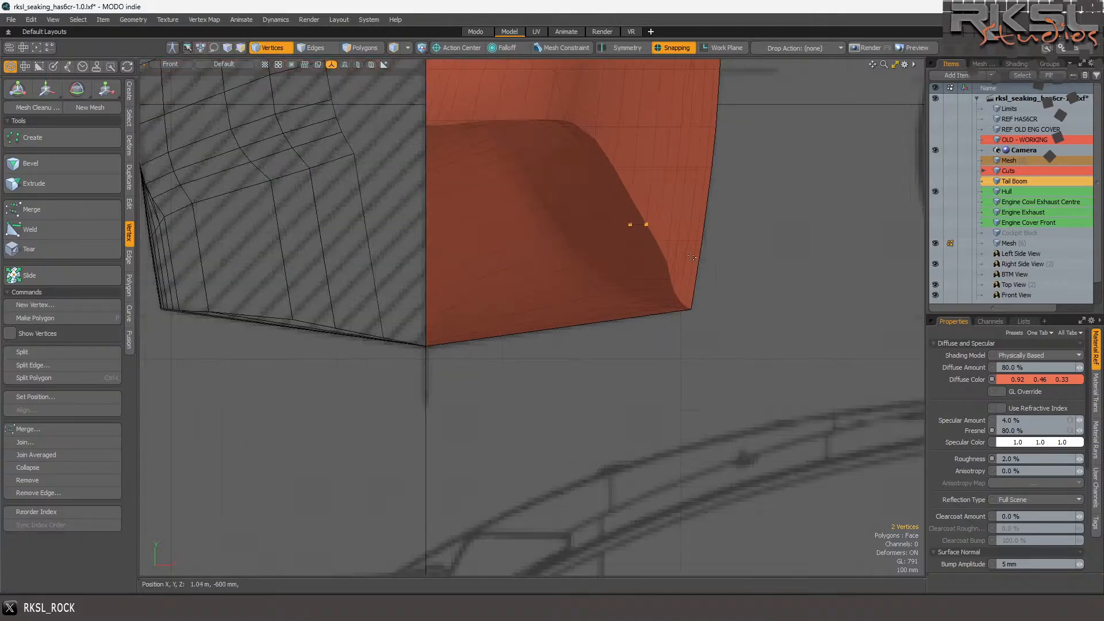
pyautogui.click(744, 269)
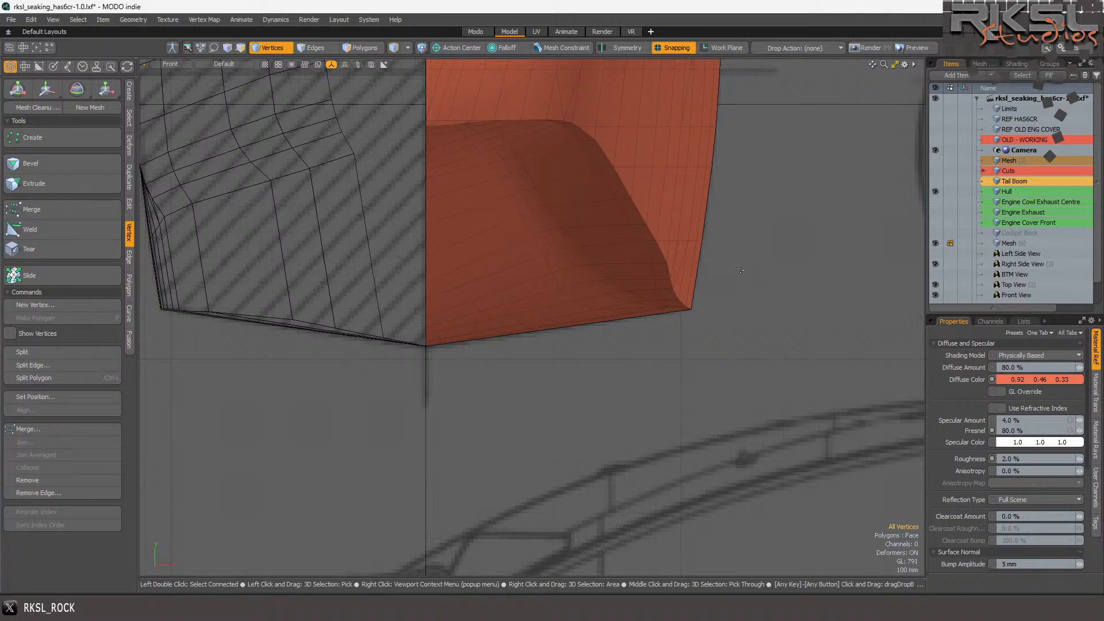
# - Select the four lowest vertex pairs of the recess strip near the hull's bottom corner and shift them slightly outward along X
pyautogui.scroll(4, 662, 308)
pyautogui.moveTo(662, 284)
pyautogui.mouseDown(button='right')
pyautogui.moveTo(581, 270)
pyautogui.moveTo(629, 352)
pyautogui.moveTo(669, 322)
pyautogui.moveTo(665, 347)
pyautogui.mouseUp(button='right')
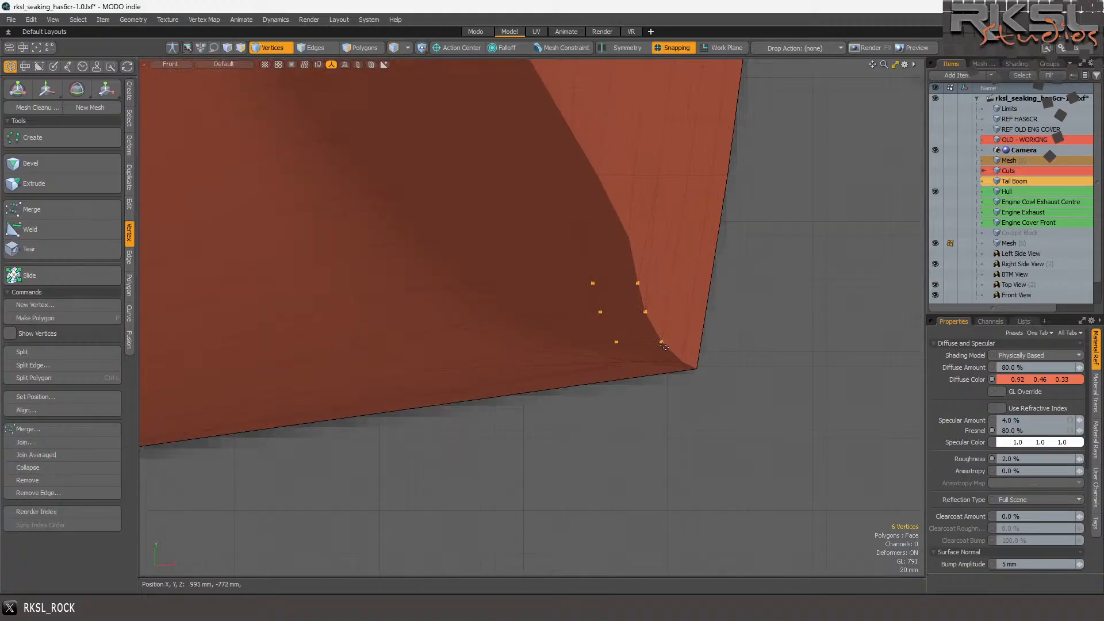
pyautogui.scroll(1, 666, 347)
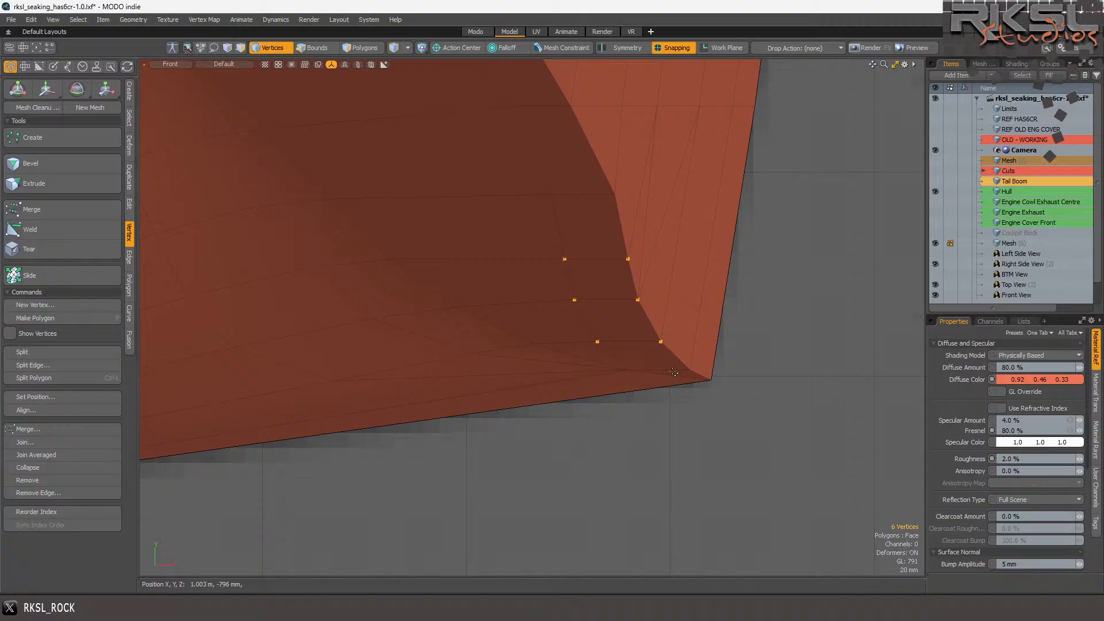
pyautogui.moveTo(625, 372)
pyautogui.keyDown('shift'); pyautogui.mouseDown(button='right')
pyautogui.moveTo(597, 359)
pyautogui.moveTo(712, 363)
pyautogui.moveTo(697, 381)
pyautogui.mouseUp(button='right'); pyautogui.keyUp('shift')
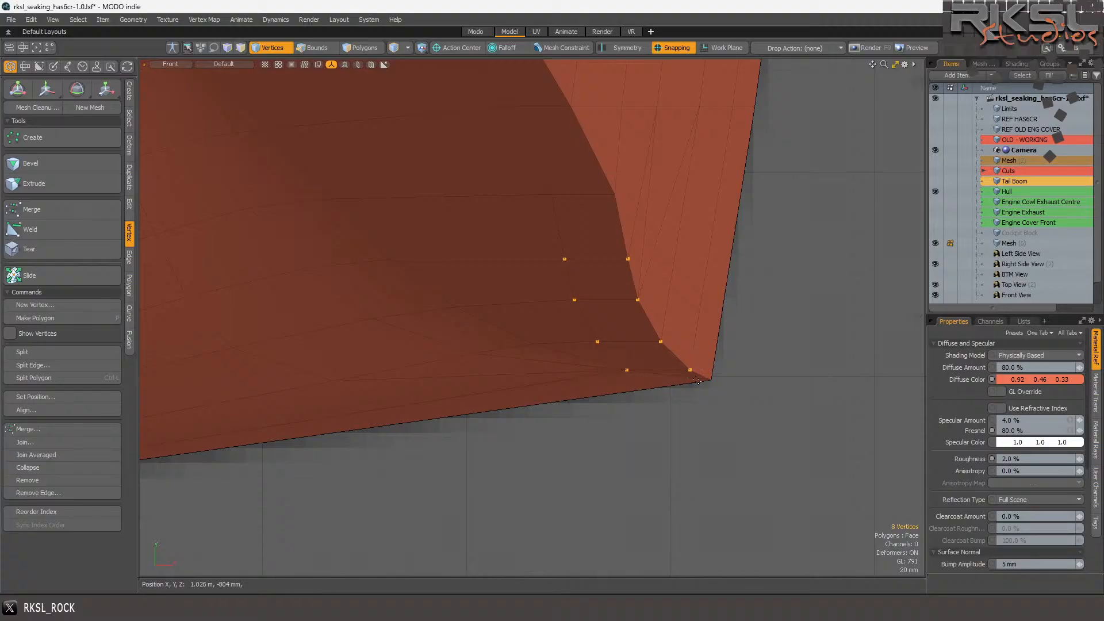
pyautogui.click(60, 92)
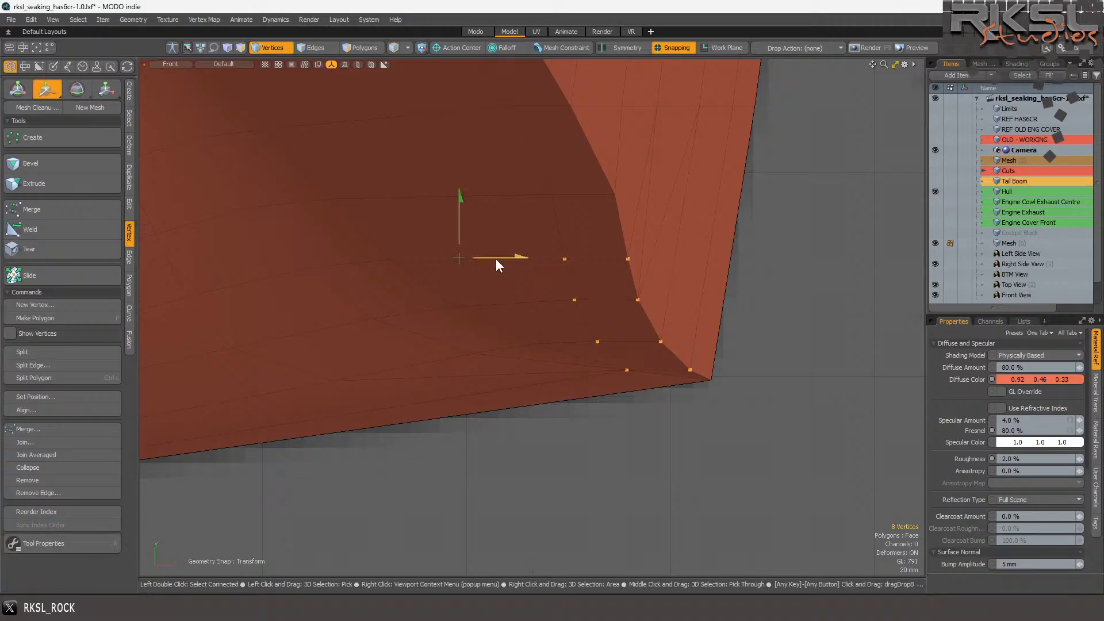
pyautogui.moveTo(463, 257); pyautogui.dragTo(474, 257)
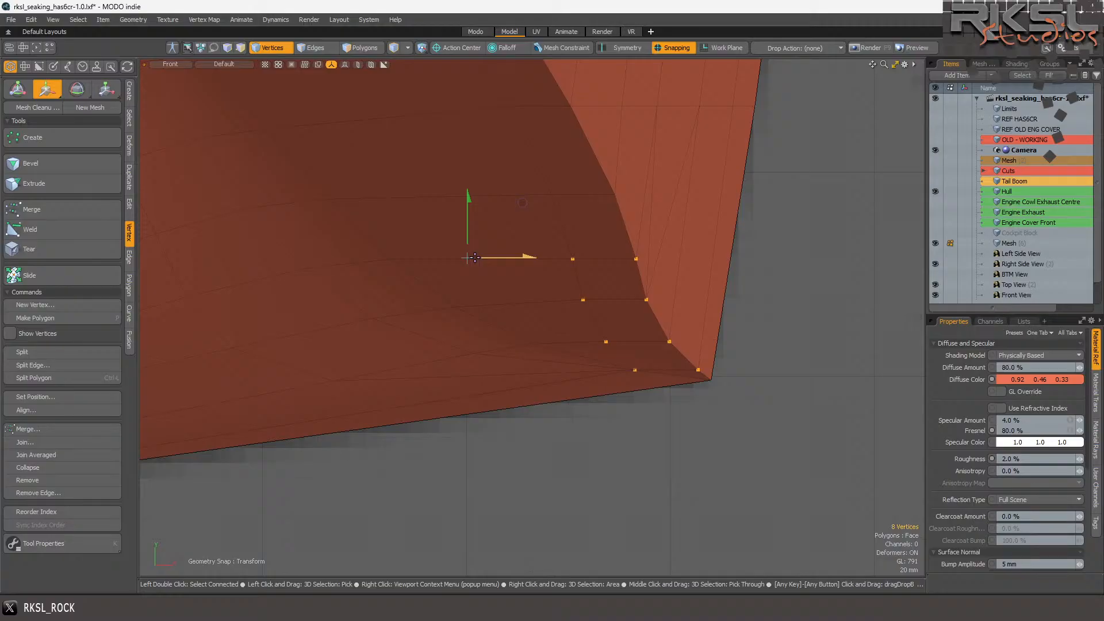
pyautogui.scroll(-4, 505, 261)
pyautogui.press('space')
pyautogui.click(752, 266)
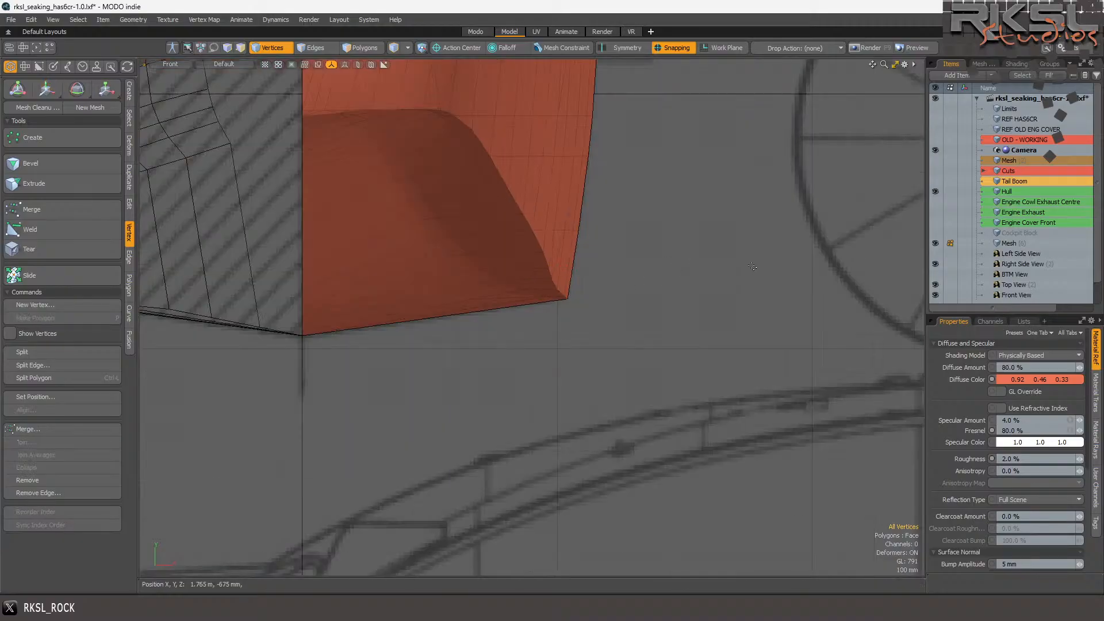
# - Switch to the photo viewer, check the nose recess in 89-54-002.jpg and the front-facing green Sea King photo, and return to MODO
pyautogui.moveTo(411, 590)
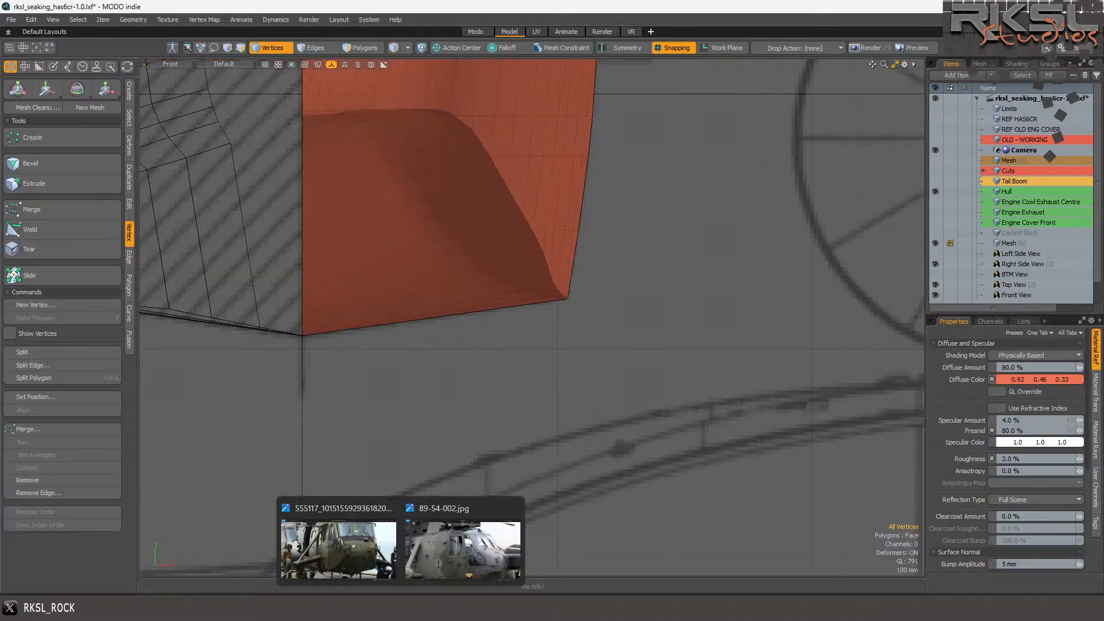
pyautogui.click(454, 553)
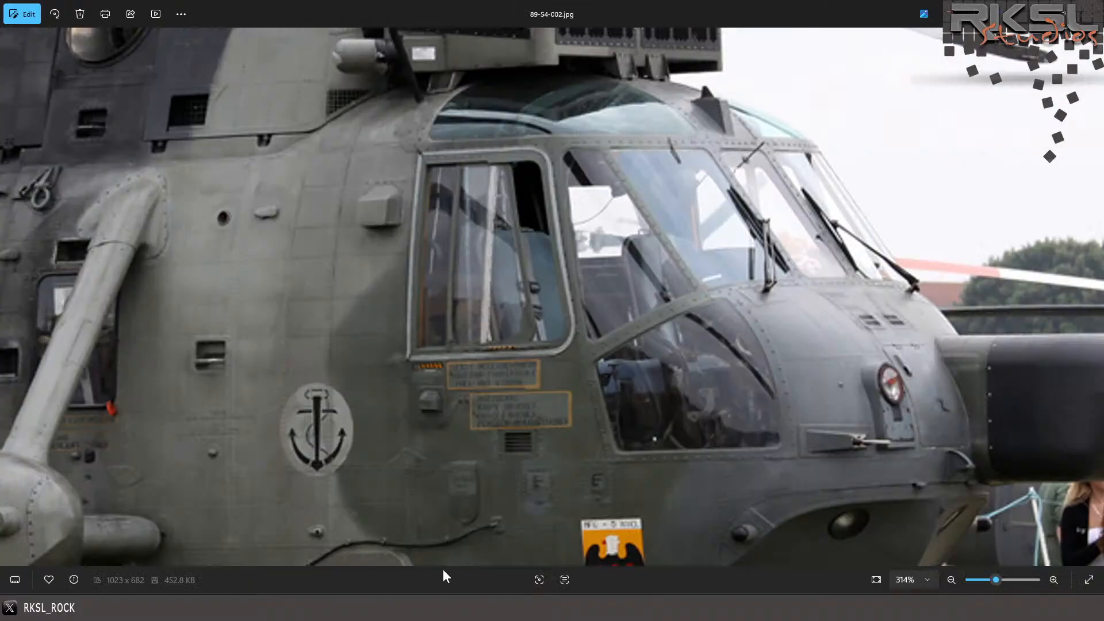
pyautogui.moveTo(353, 575)
pyautogui.click(344, 554)
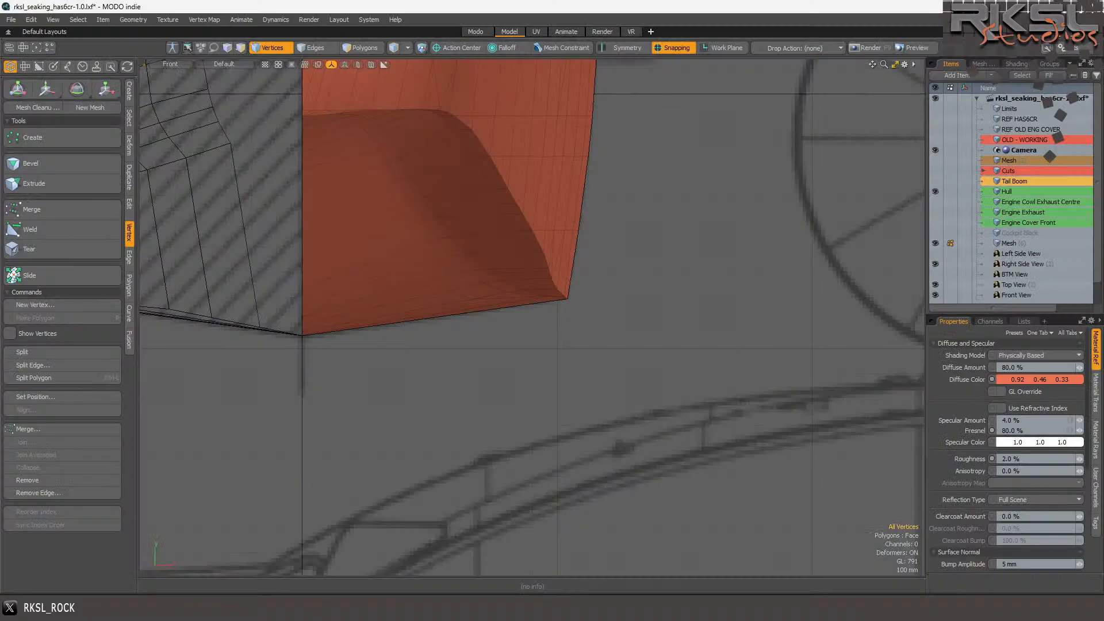
# - Select all connected polygons of the half hull and mirror them across the centreline to complete the other side
pyautogui.scroll(-4, 460, 299)
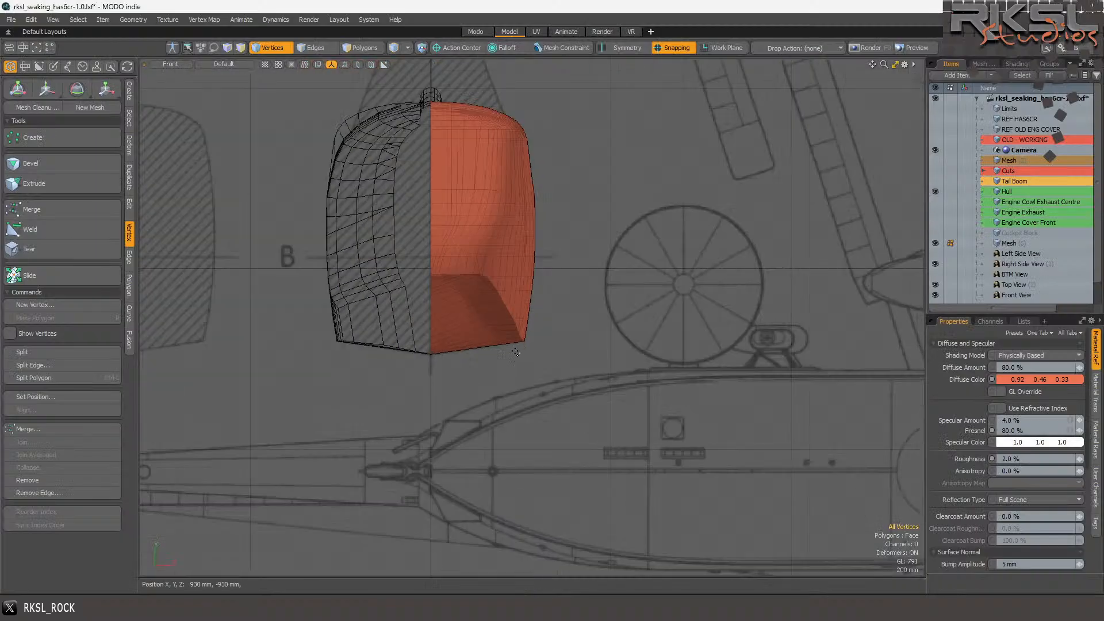
pyautogui.scroll(5, 455, 152)
pyautogui.click(361, 48)
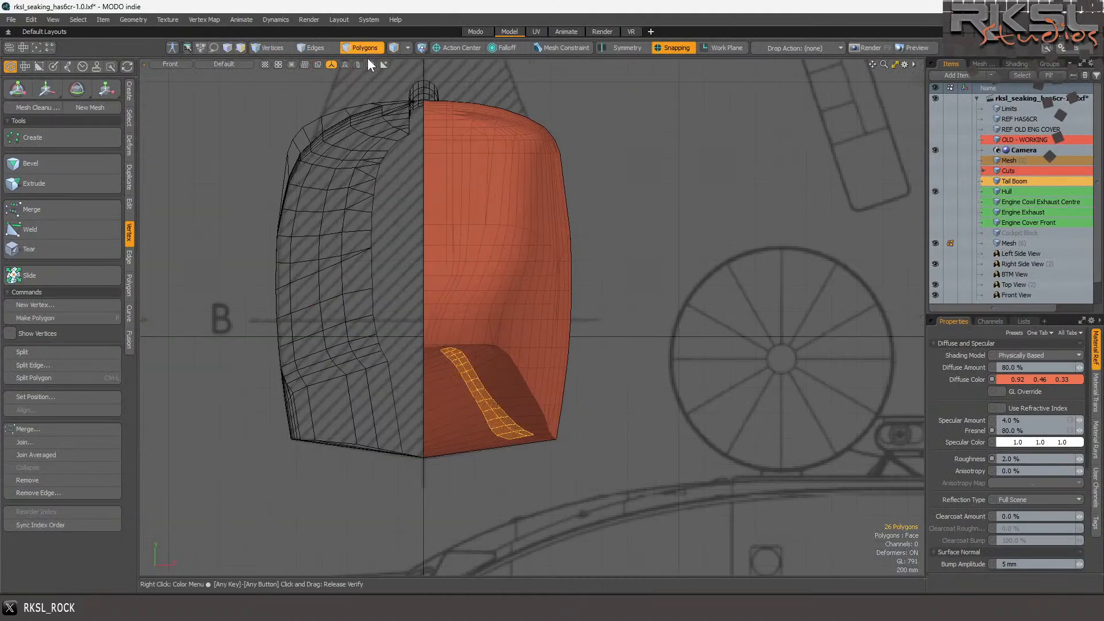
pyautogui.doubleClick(502, 259)
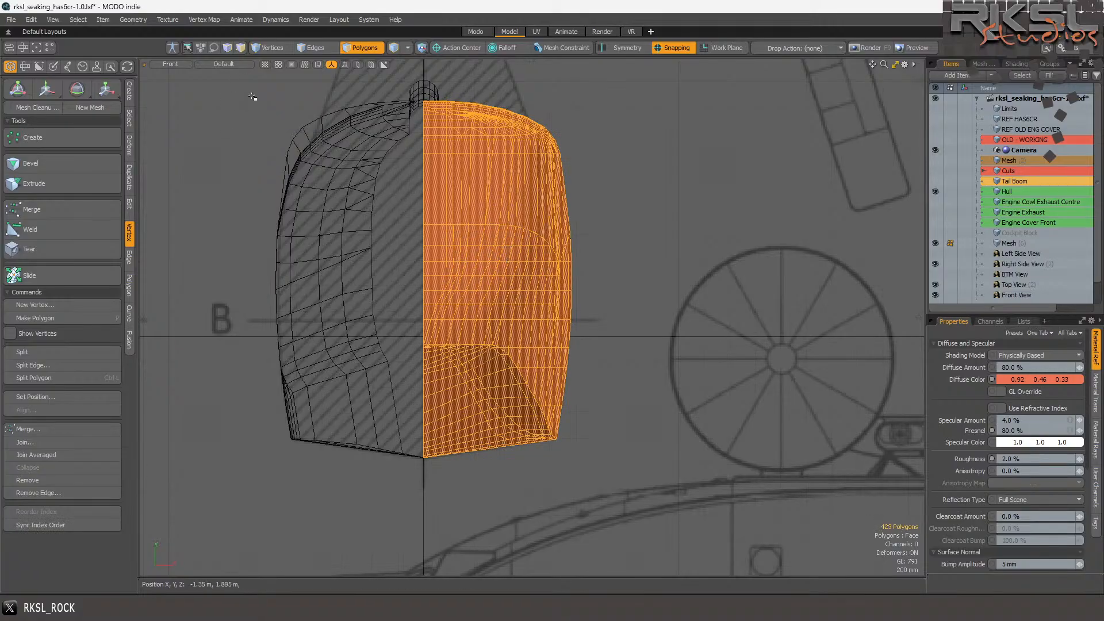
pyautogui.click(119, 19)
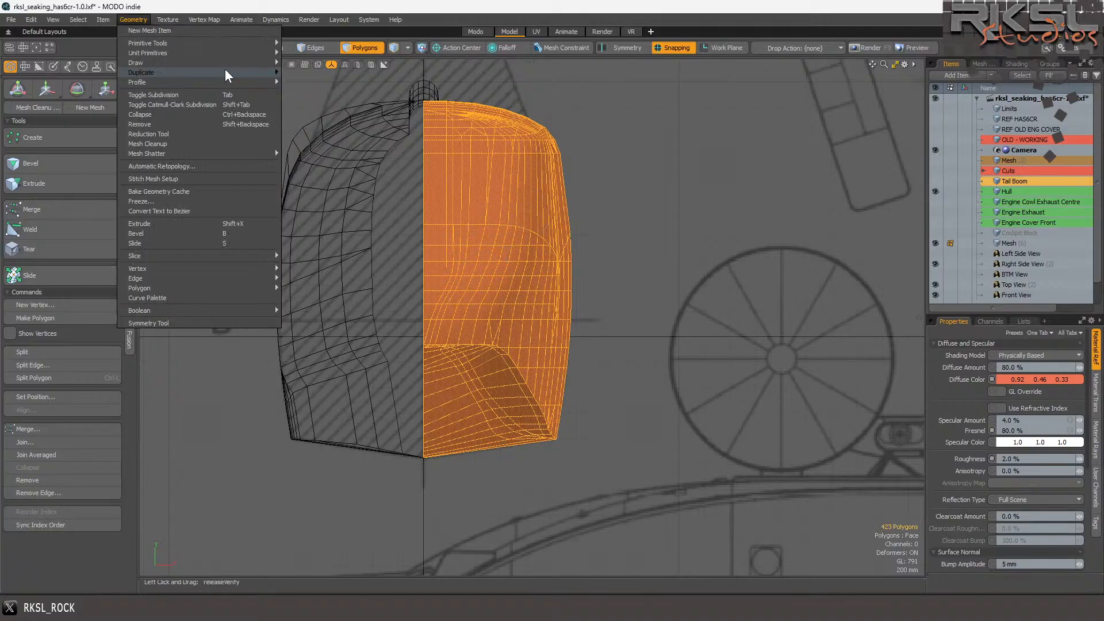
pyautogui.moveTo(226, 70)
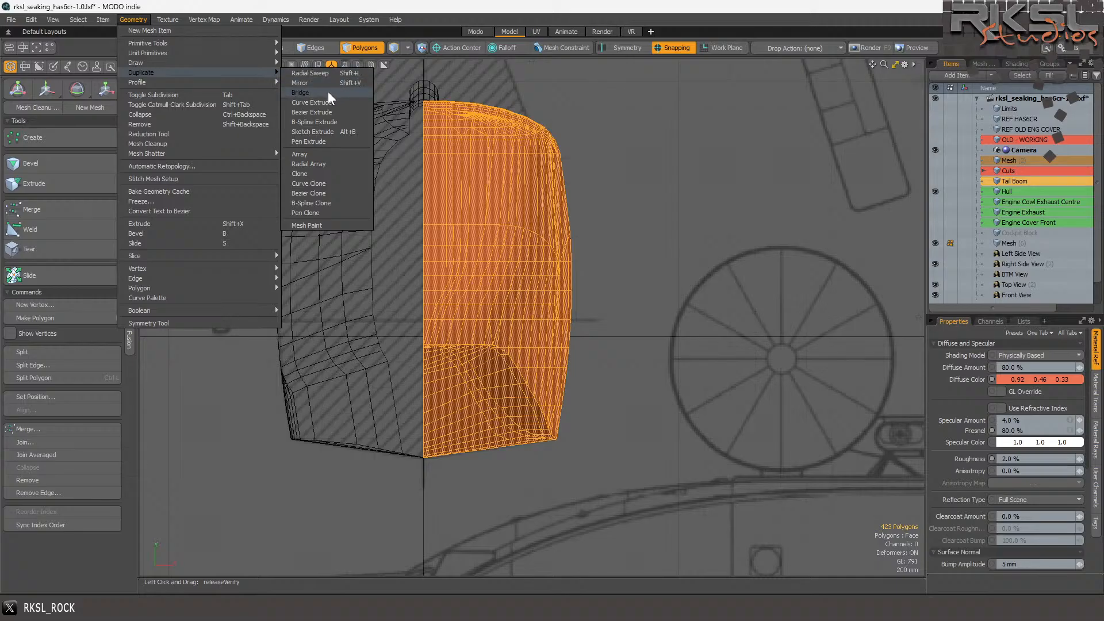
pyautogui.click(305, 83)
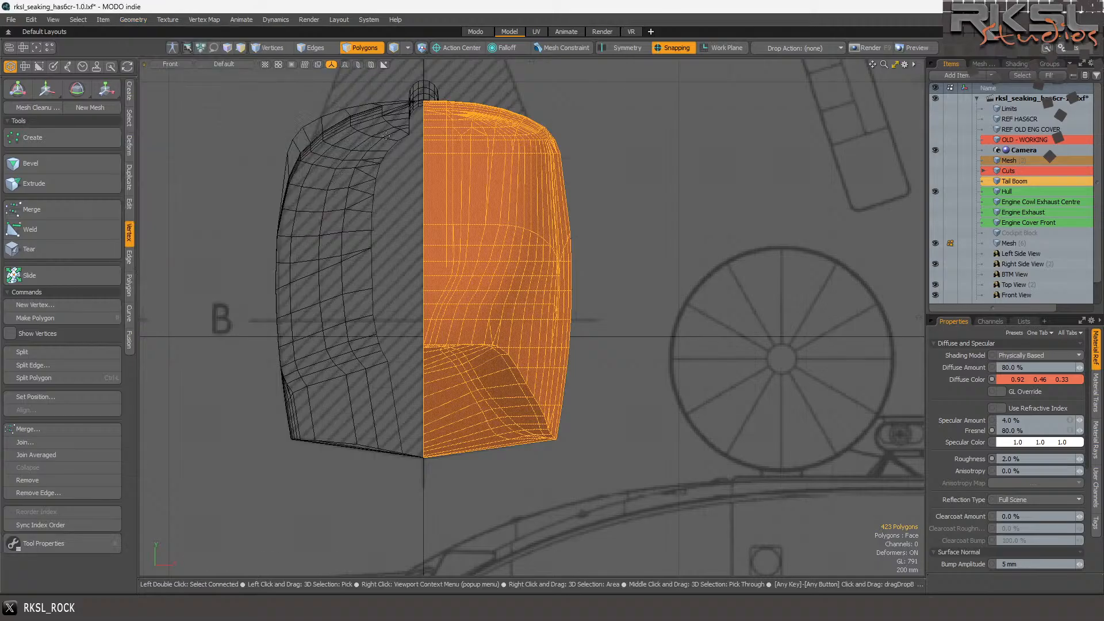
pyautogui.click(421, 153)
pyautogui.press('space')
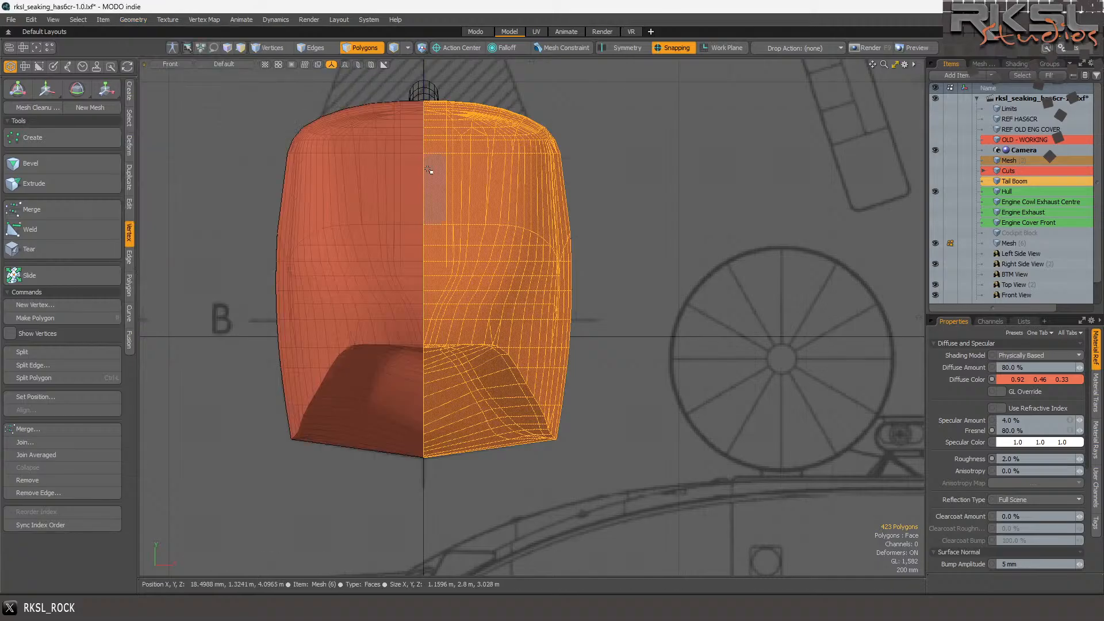
pyautogui.click(660, 229)
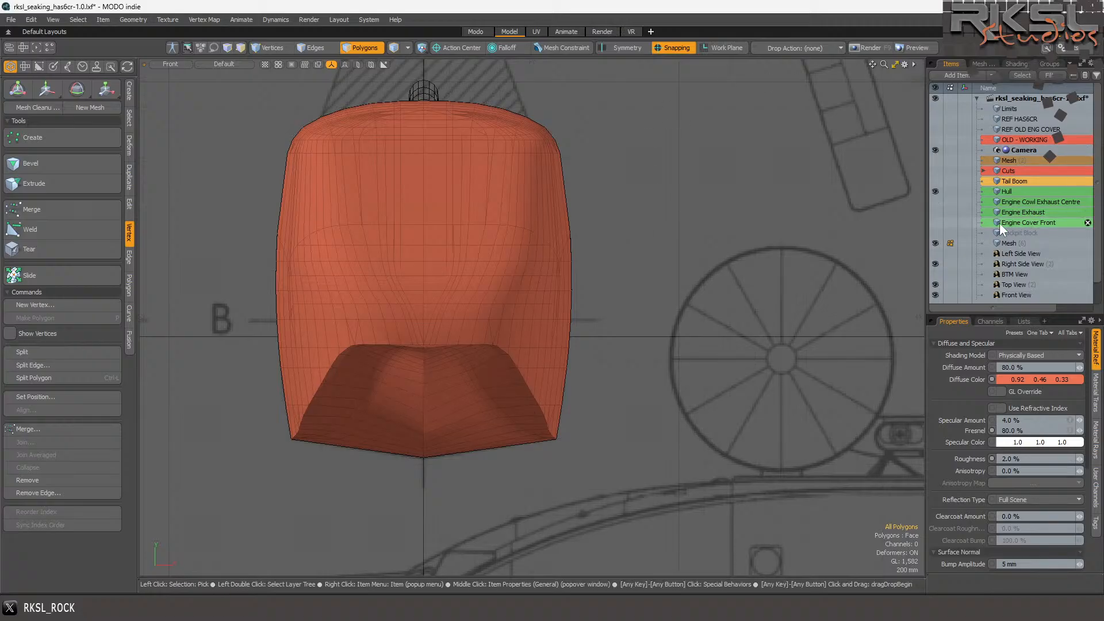
# - Show the three engine meshes and delete the large flat stray polygons crossing the hull from the Engine Cover Front mesh
pyautogui.moveTo(939, 218); pyautogui.dragTo(938, 201)
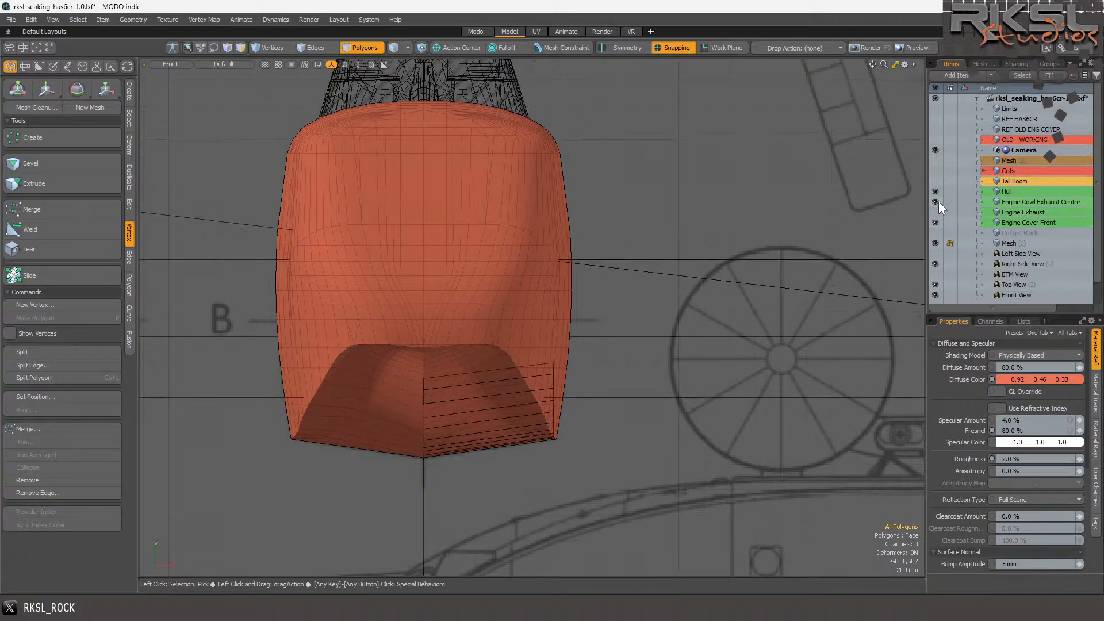
pyautogui.click(1016, 225)
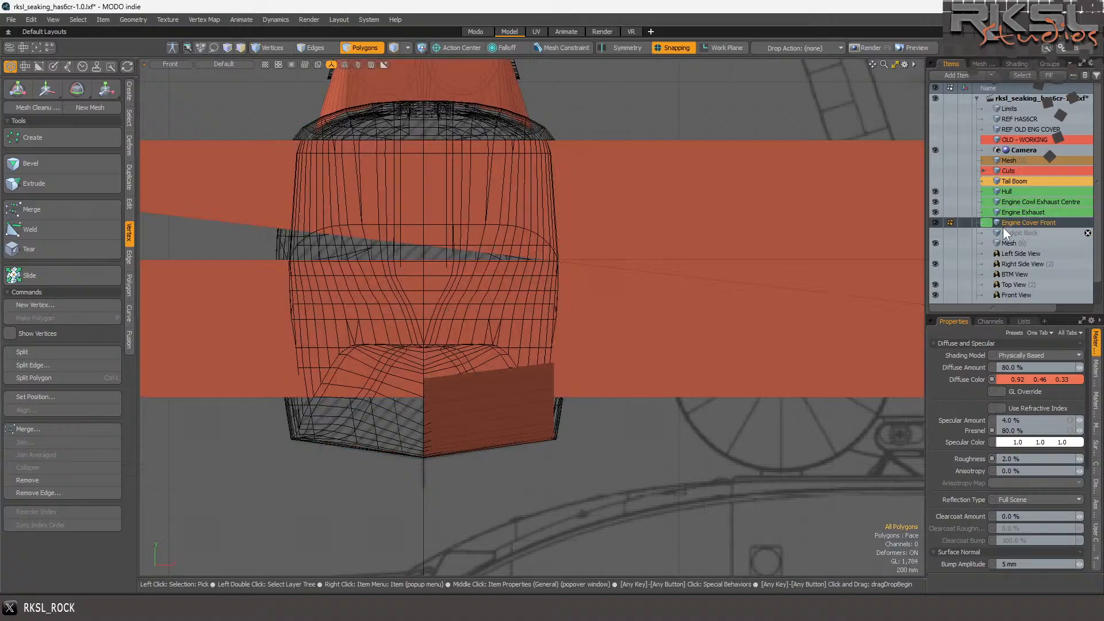
pyautogui.scroll(-4, 643, 217)
pyautogui.scroll(-4, 684, 221)
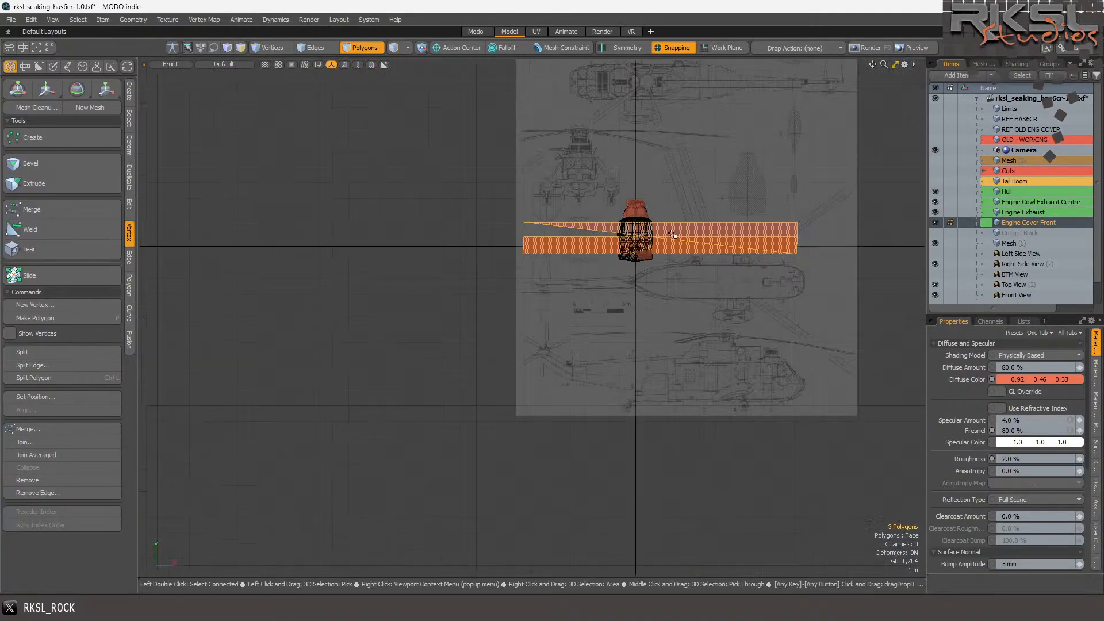
pyautogui.scroll(5, 695, 215)
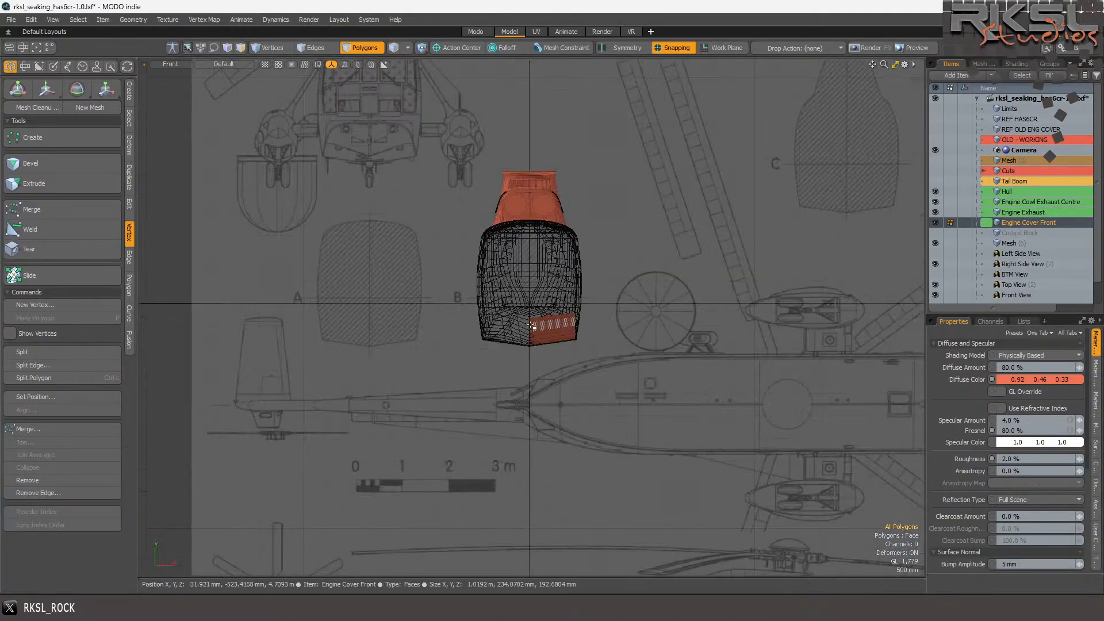
# - Delete the leftover slatted polygons in the lower hull area from the Engine Cover Front mesh, using the perspective view
pyautogui.scroll(3, 540, 317)
pyautogui.click(558, 321)
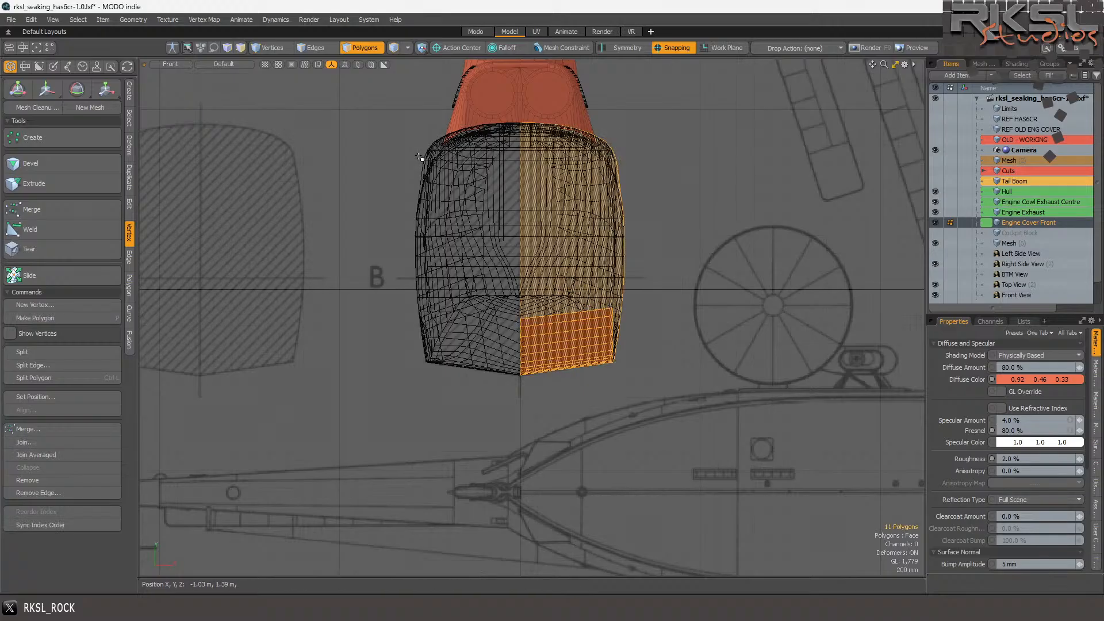
pyautogui.click(170, 64)
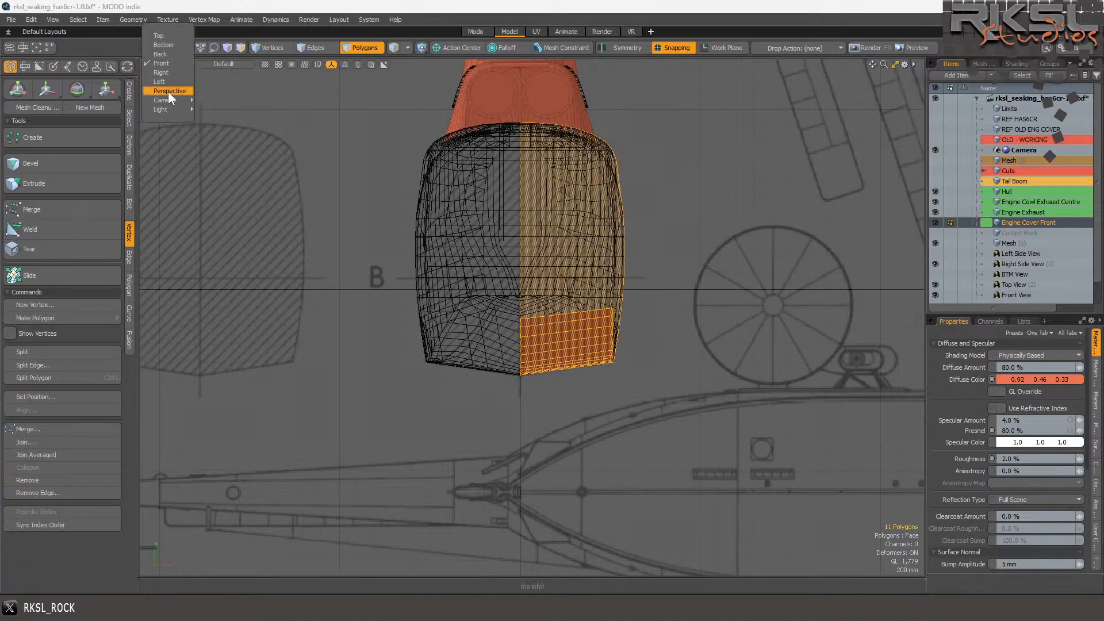
pyautogui.click(170, 91)
pyautogui.moveTo(872, 64); pyautogui.dragTo(782, 67)
pyautogui.press('Delete')
pyautogui.scroll(-4, 546, 244)
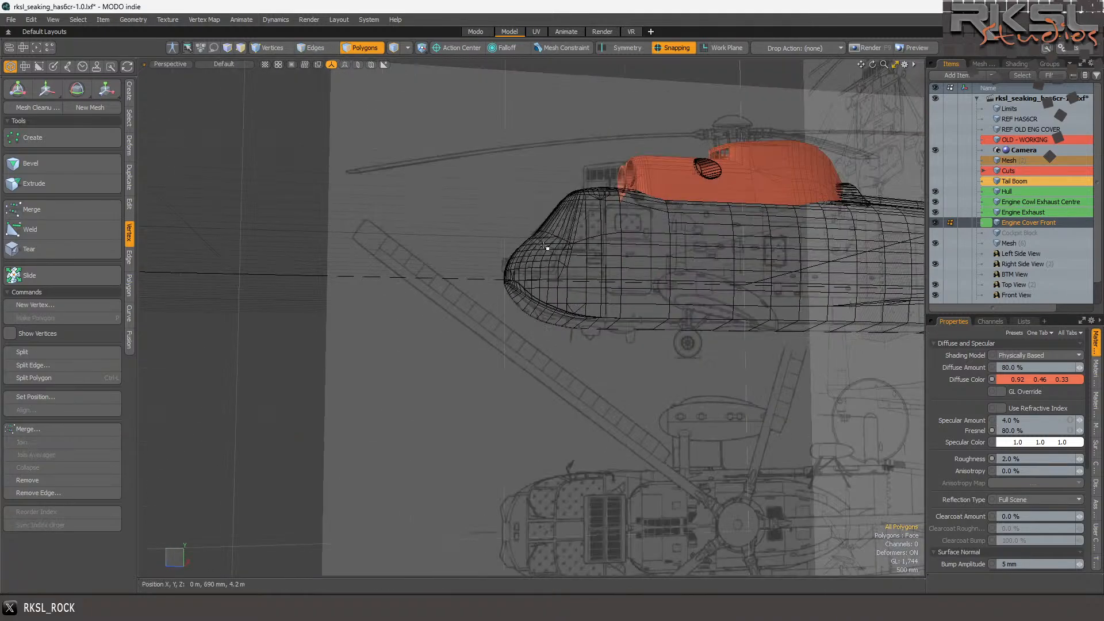
# - Inspect the hull in the rendered preview with the Tail Boom shown, and open the front-facing green Sea King photo for comparison
pyautogui.click(599, 32)
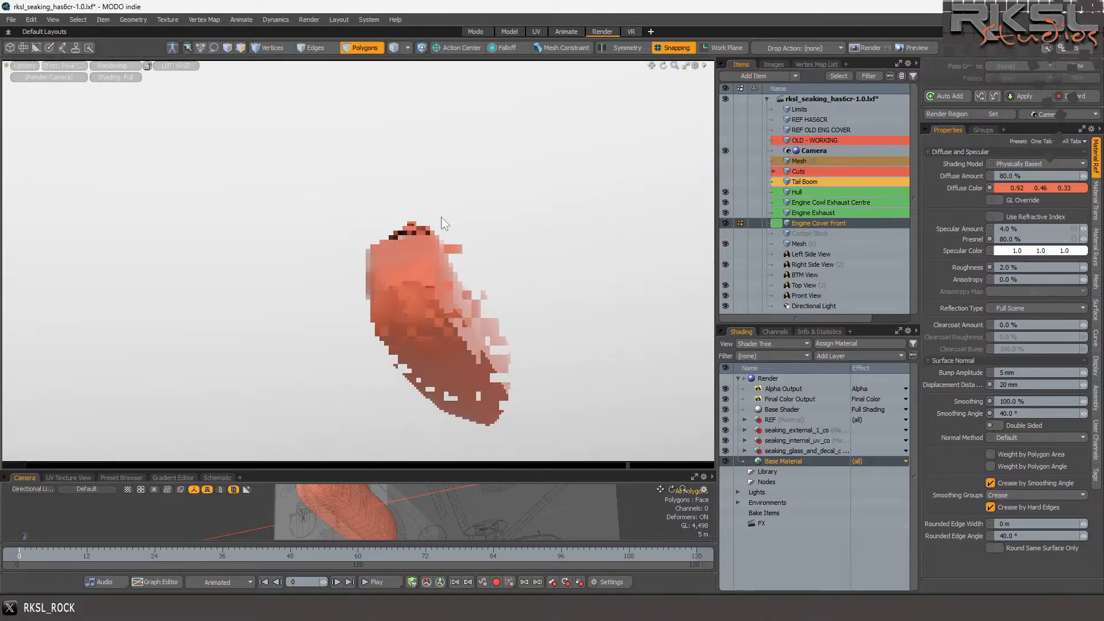
pyautogui.moveTo(664, 67); pyautogui.dragTo(665, 71)
pyautogui.scroll(3, 664, 70)
pyautogui.scroll(3, 664, 71)
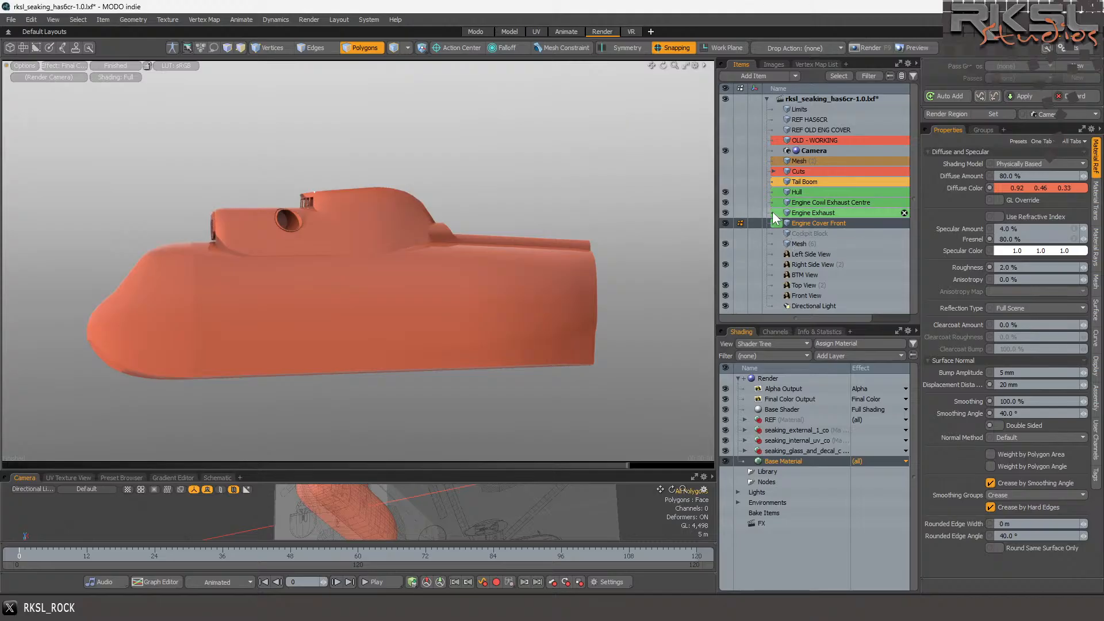
pyautogui.click(725, 182)
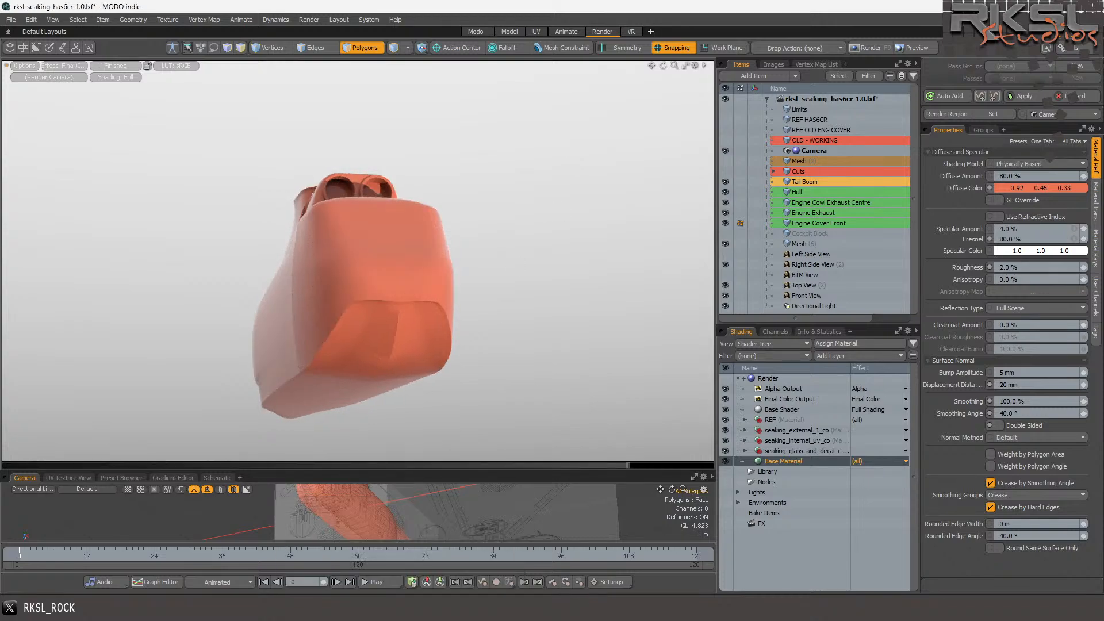
pyautogui.click(371, 556)
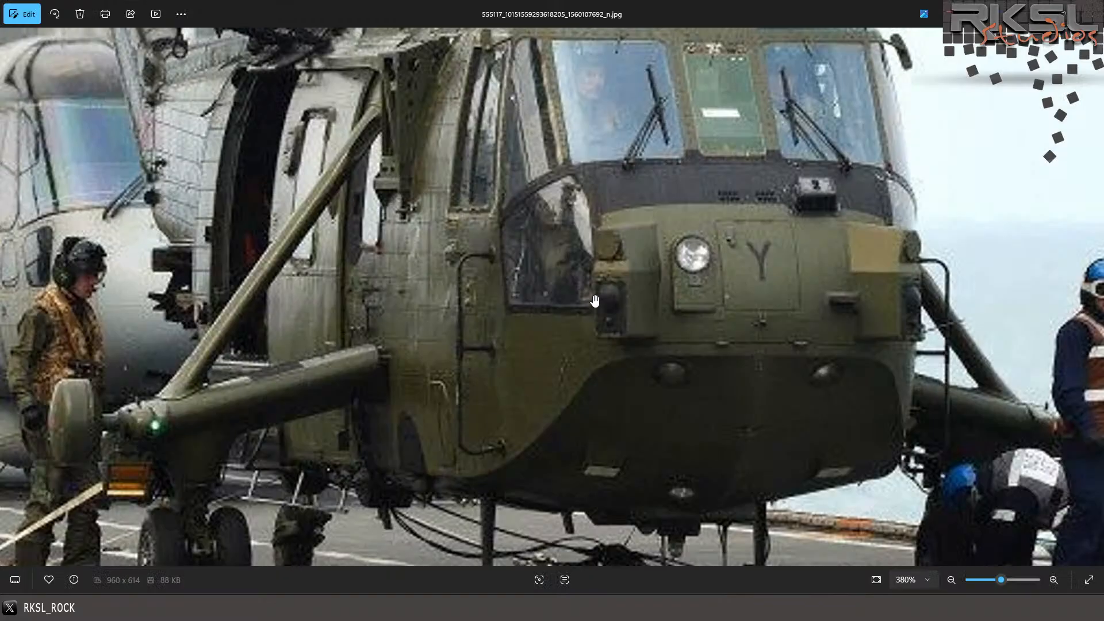
# - Reduce the front-facing green Sea King photo window to sit beside the rendered preview and compare the nose shapes
pyautogui.doubleClick(637, 7)
pyautogui.scroll(-5, 485, 228)
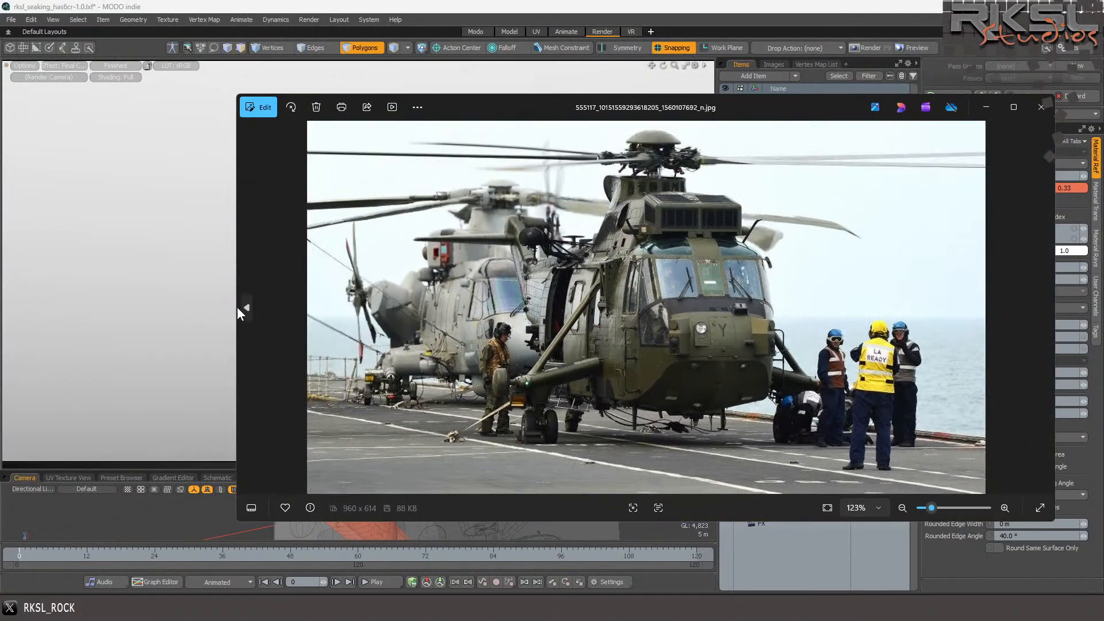
pyautogui.moveTo(236, 308); pyautogui.dragTo(616, 348)
pyautogui.scroll(2, 862, 375)
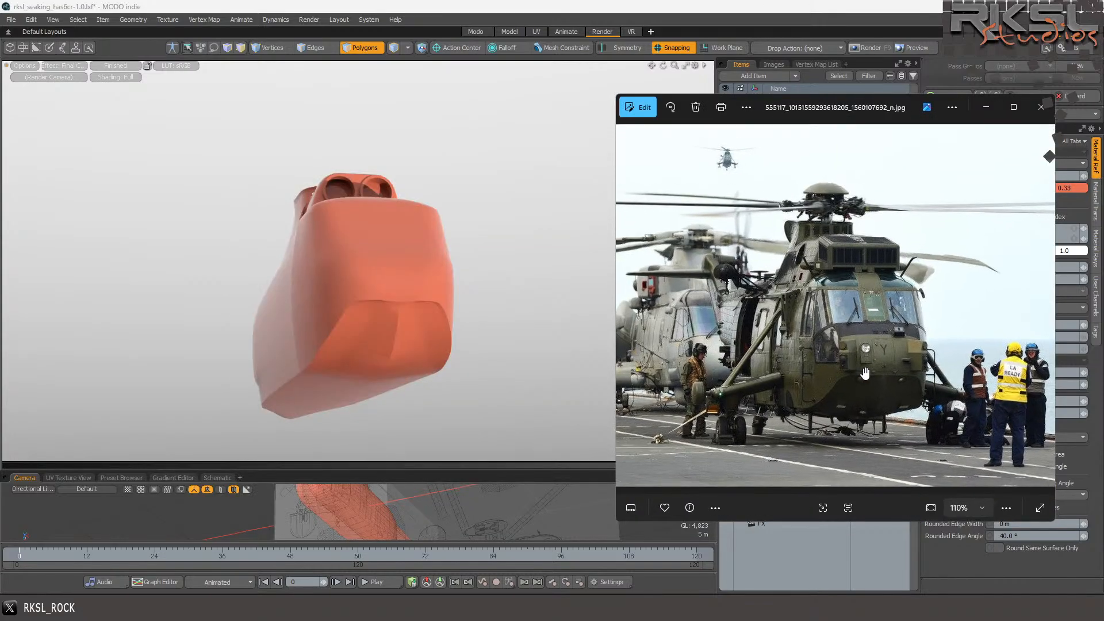
pyautogui.moveTo(894, 345); pyautogui.dragTo(867, 339)
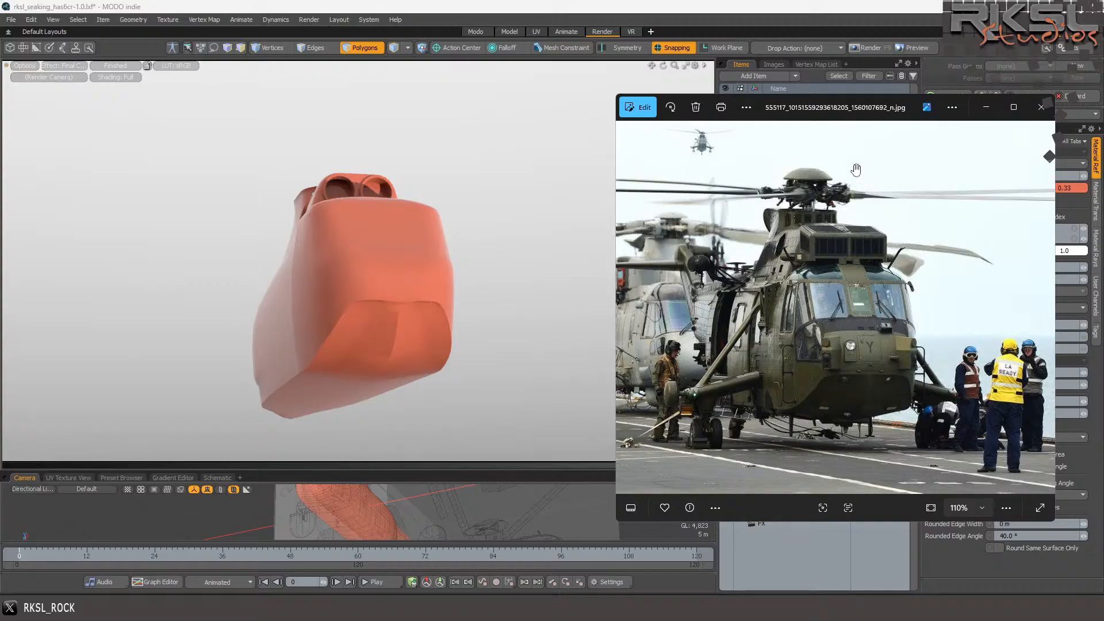
pyautogui.scroll(-2, 767, 285)
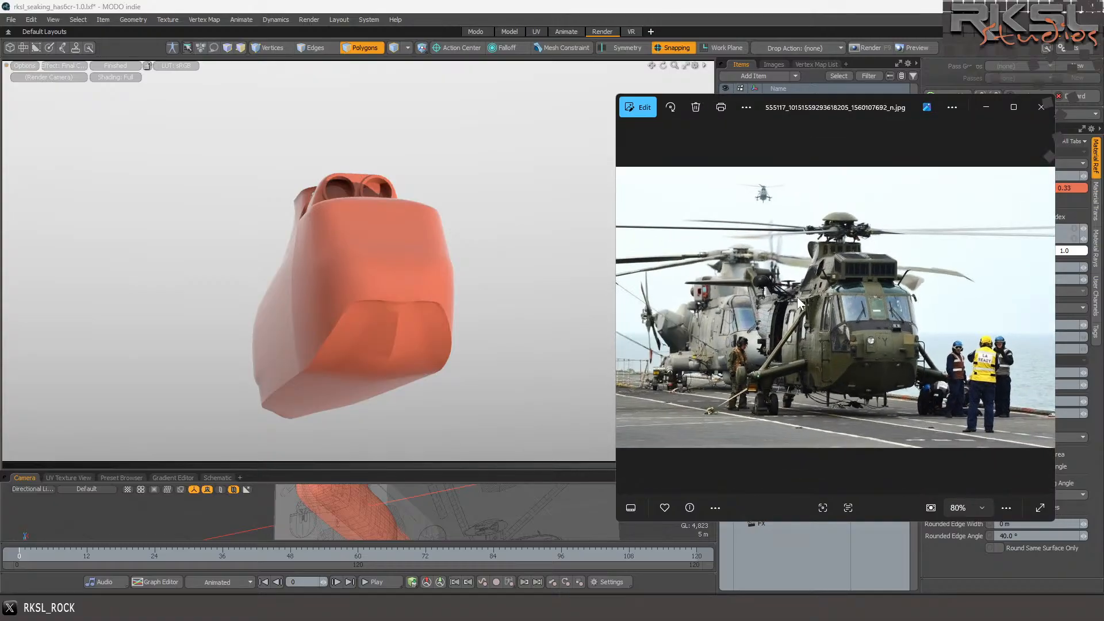
# - Open the photo of the green Sea King in flight, examine its lower nose, and compare the rendered hull from the side
pyautogui.press('Right')
pyautogui.press('Right')
pyautogui.press('Right')
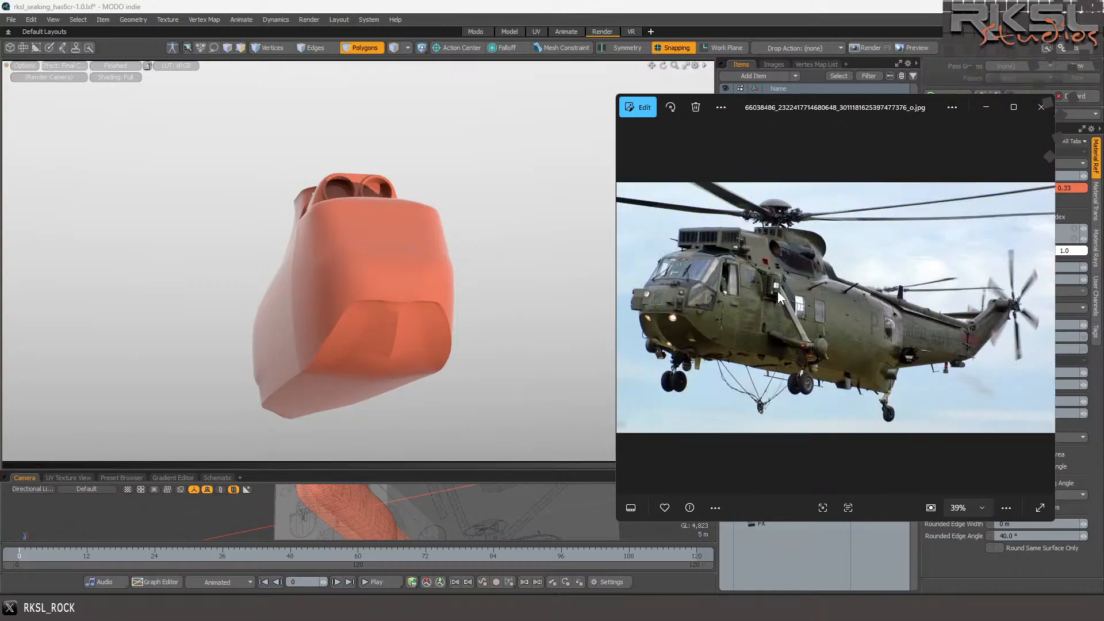
pyautogui.scroll(5, 634, 361)
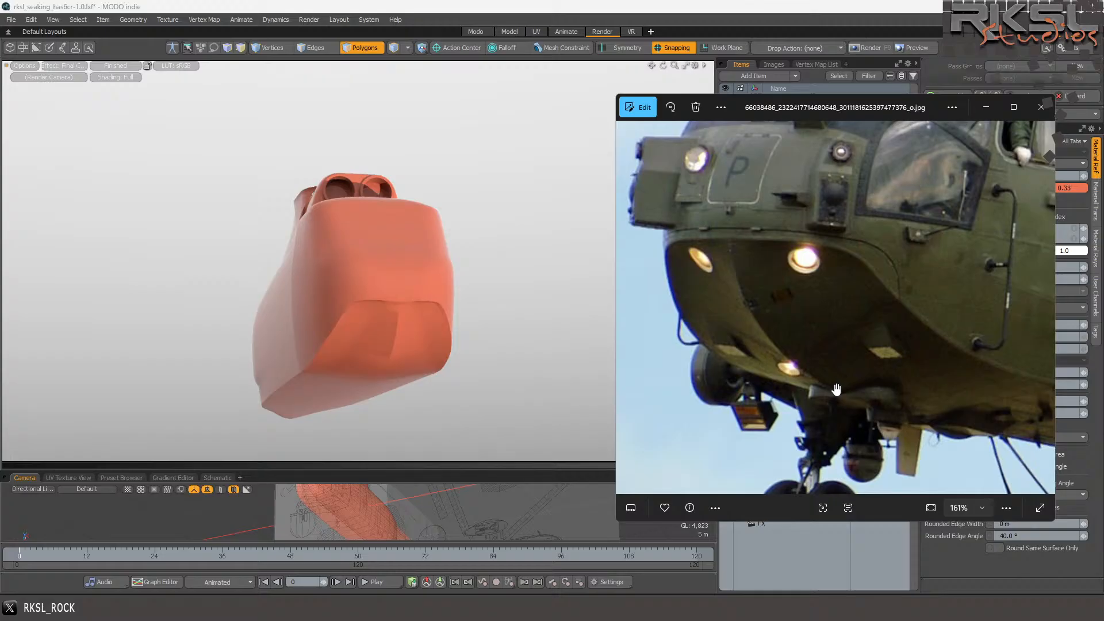
pyautogui.scroll(-5, 942, 382)
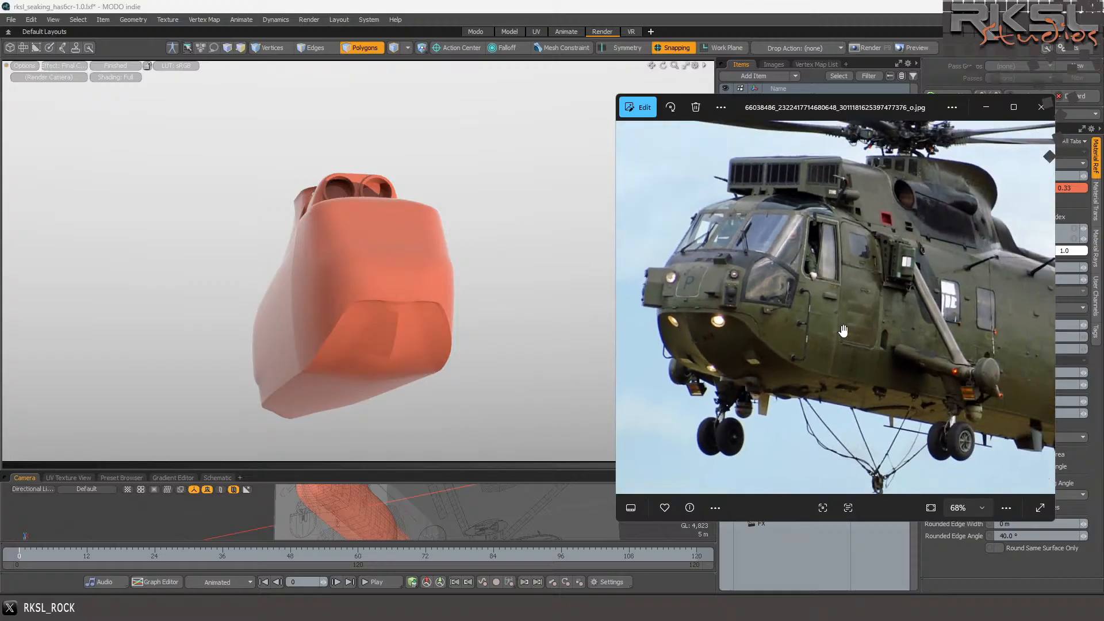
pyautogui.moveTo(990, 305); pyautogui.dragTo(910, 322)
pyautogui.moveTo(715, 300); pyautogui.dragTo(754, 289)
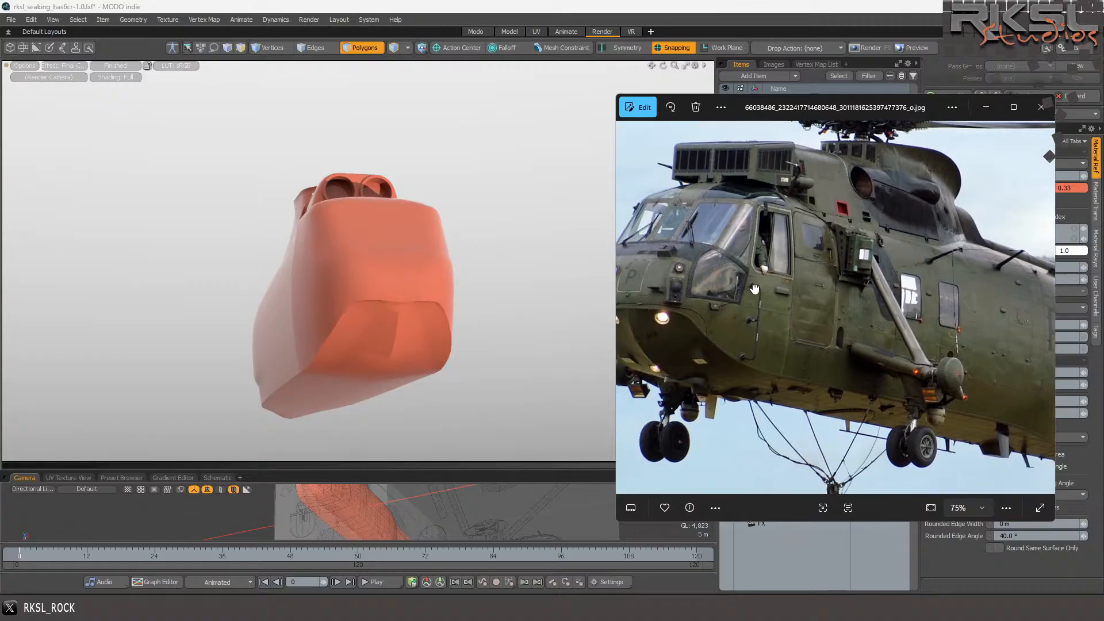
pyautogui.moveTo(732, 354); pyautogui.dragTo(797, 335)
pyautogui.scroll(2, 776, 301)
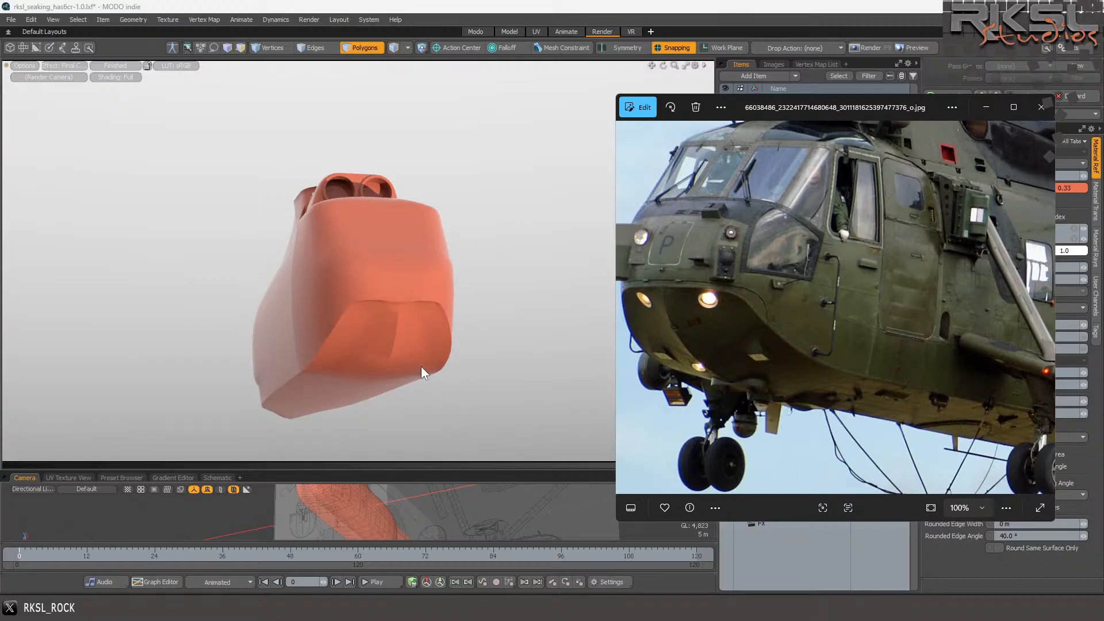
pyautogui.click(454, 360)
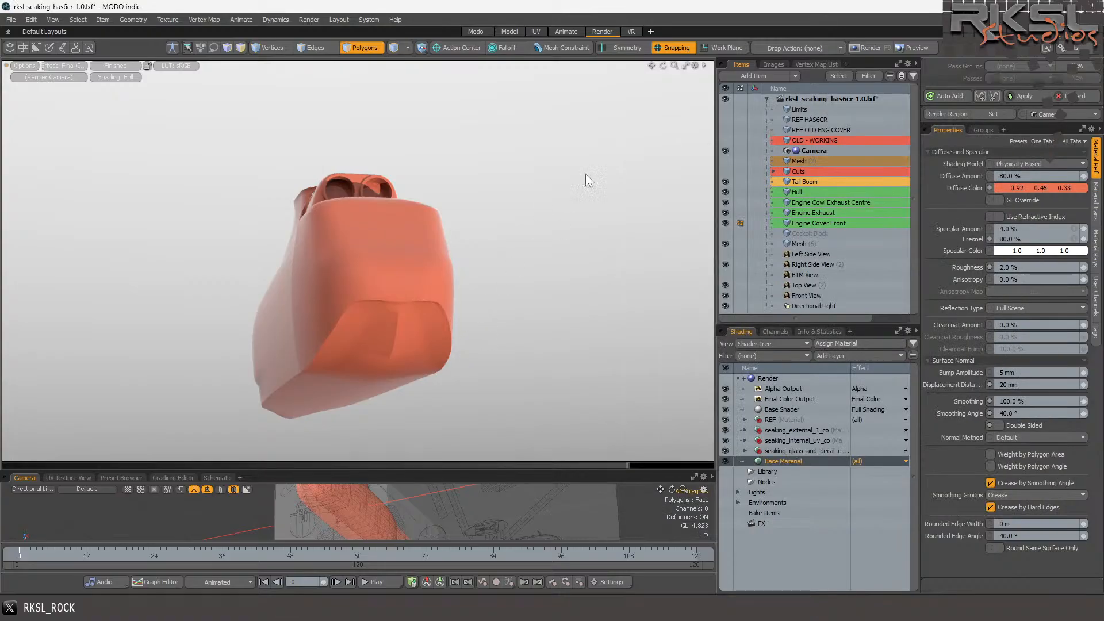
pyautogui.moveTo(664, 64)
pyautogui.mouseDown()
pyautogui.moveTo(713, 68)
pyautogui.moveTo(665, 63)
pyautogui.mouseUp()
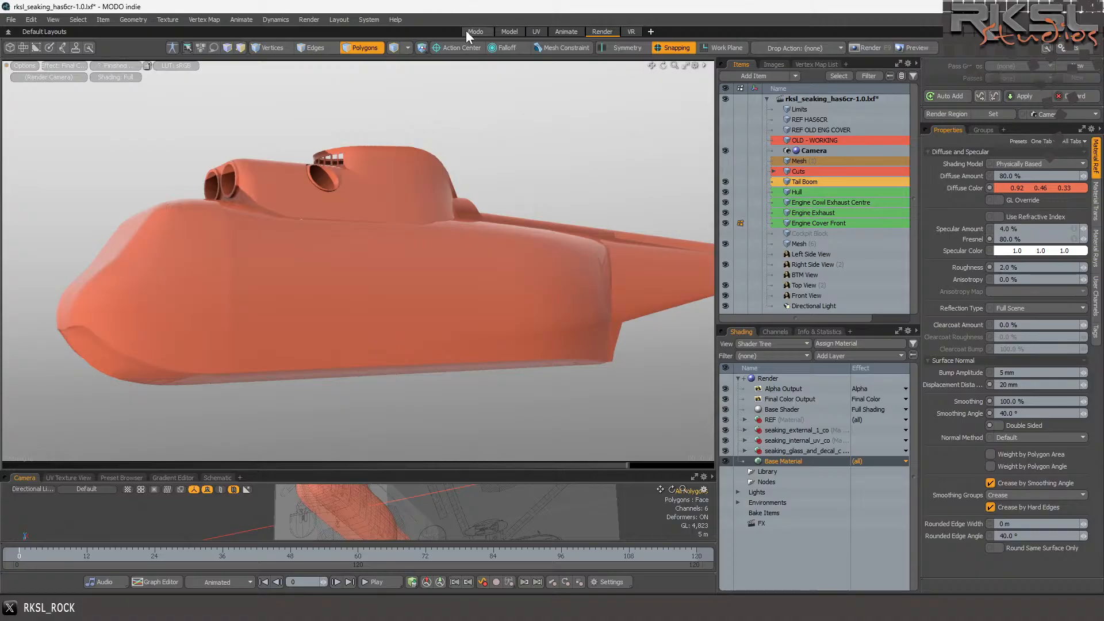
# - Return to the Model layout and select the meshes from Tail Boom to Engine Cover Front plus the visible nose Mesh item
pyautogui.click(505, 31)
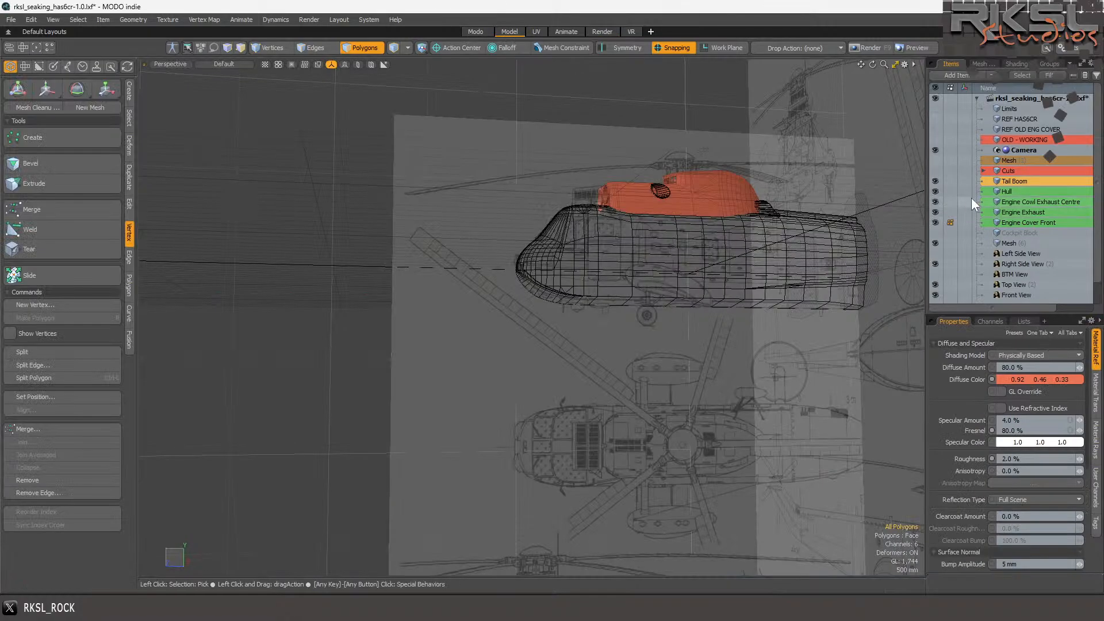
pyautogui.click(998, 181)
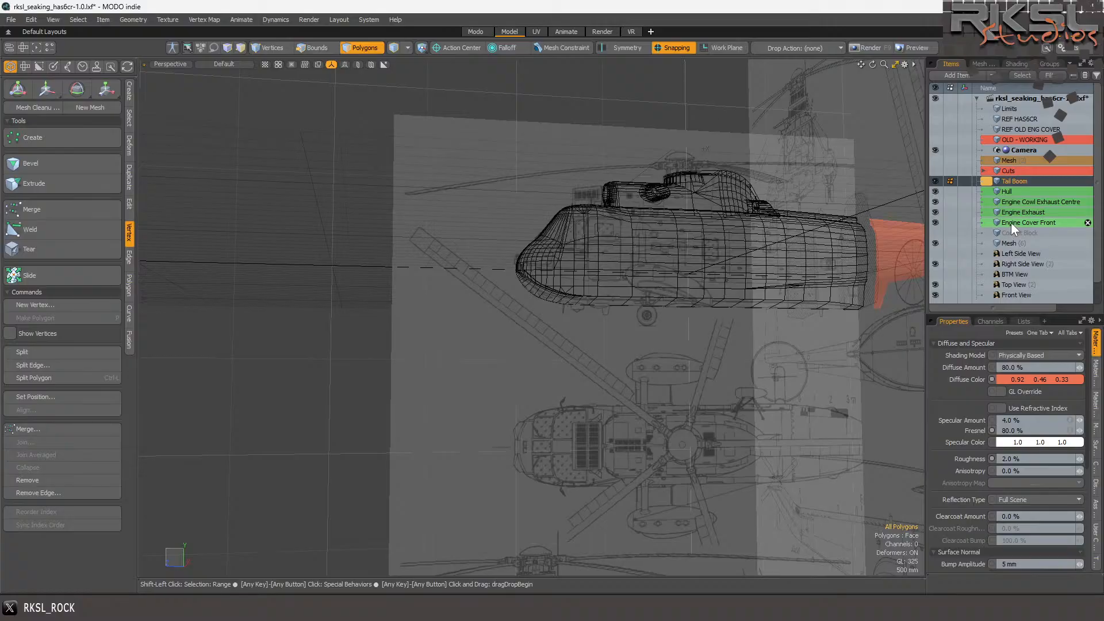
pyautogui.keyDown('shift'); pyautogui.click(1010, 223); pyautogui.keyUp('shift')
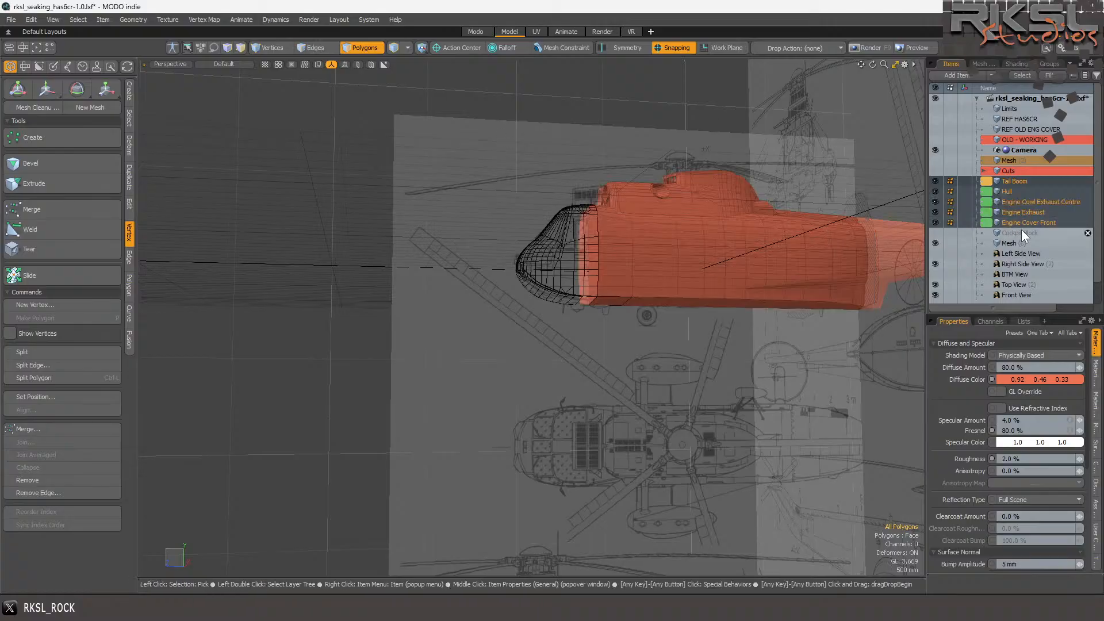
pyautogui.keyDown('ctrl'); pyautogui.click(1009, 243); pyautogui.keyUp('ctrl')
pyautogui.scroll(-4, 567, 184)
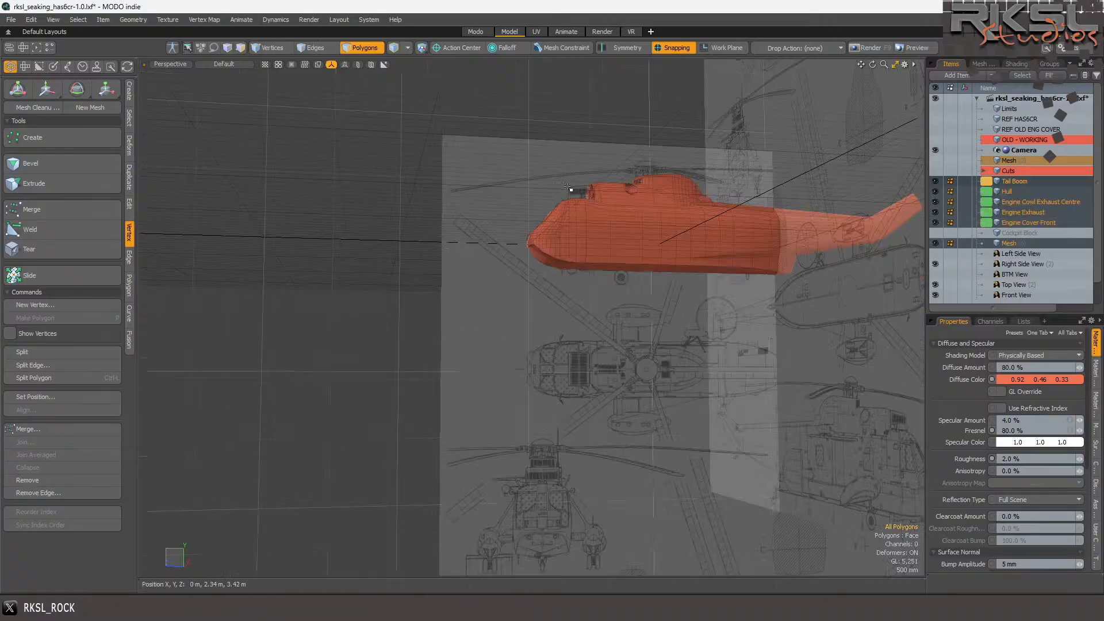
pyautogui.scroll(5, 646, 195)
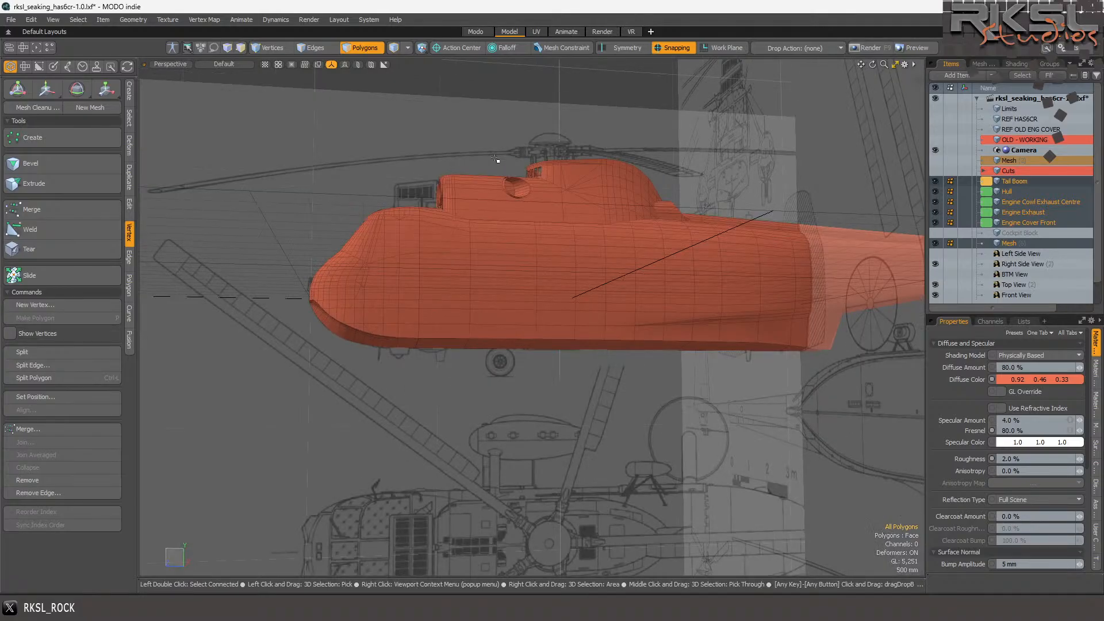
pyautogui.keyDown('alt'); pyautogui.moveTo(494, 158); pyautogui.dragTo(494, 158); pyautogui.keyUp('alt')
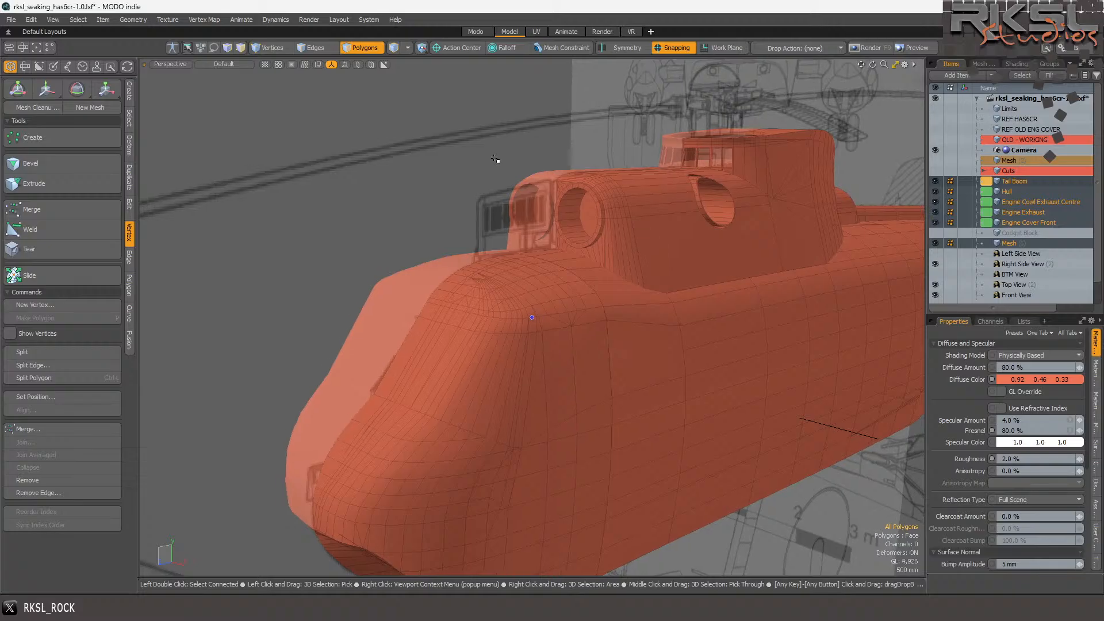
# - Highlight the dense polygon patch on the cockpit roof corner and its edges to examine the topology
pyautogui.scroll(3, 460, 298)
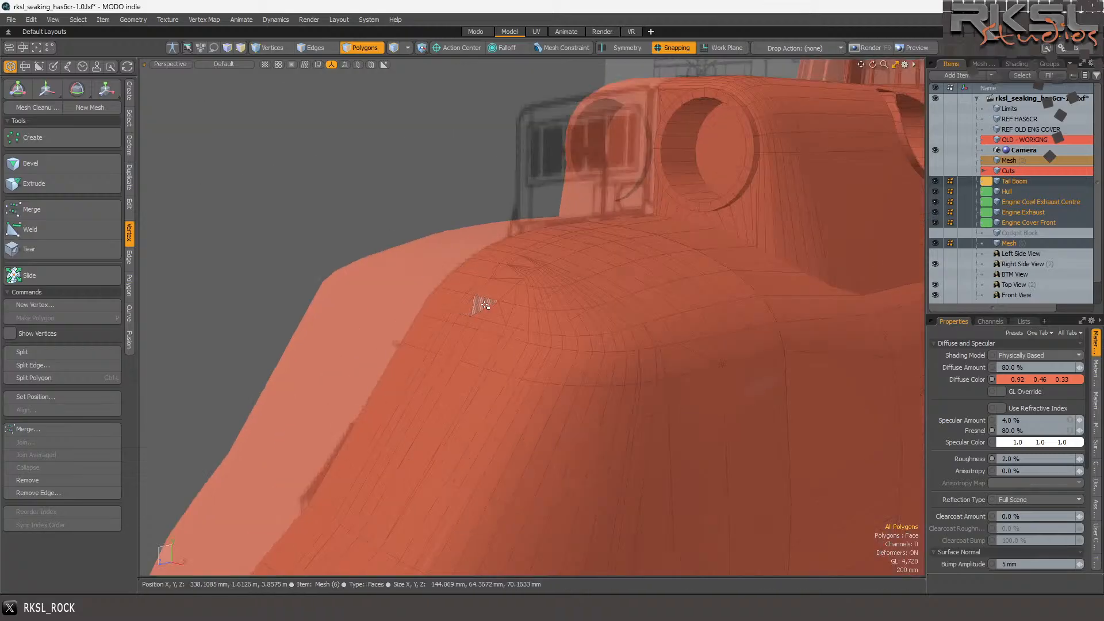
pyautogui.scroll(2, 598, 314)
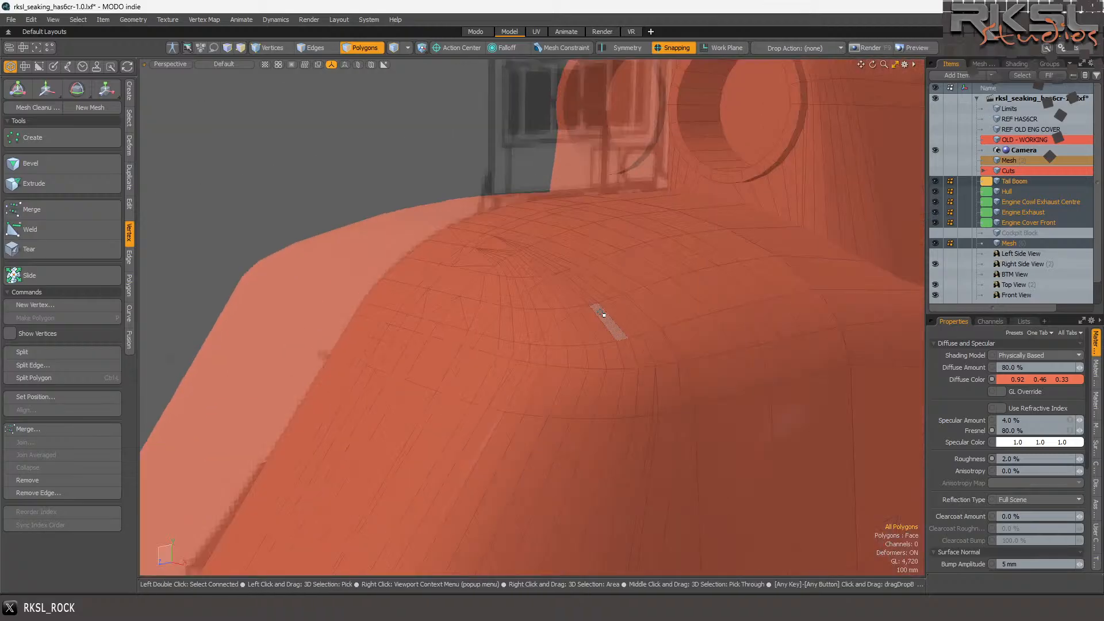
pyautogui.moveTo(753, 293)
pyautogui.mouseDown(button='right')
pyautogui.moveTo(682, 231)
pyautogui.moveTo(370, 258)
pyautogui.moveTo(604, 475)
pyautogui.moveTo(632, 440)
pyautogui.mouseUp(button='right')
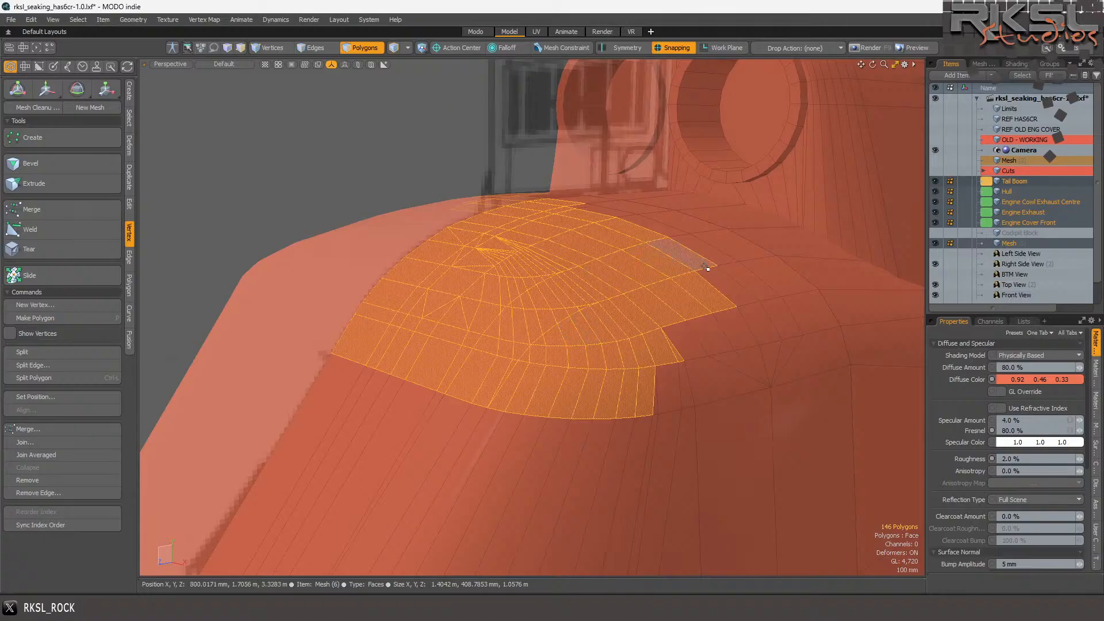
pyautogui.click(327, 51)
pyautogui.moveTo(690, 234)
pyautogui.mouseDown(button='right')
pyautogui.moveTo(709, 247)
pyautogui.moveTo(481, 345)
pyautogui.moveTo(469, 411)
pyautogui.mouseUp(button='right')
pyautogui.scroll(3, 460, 374)
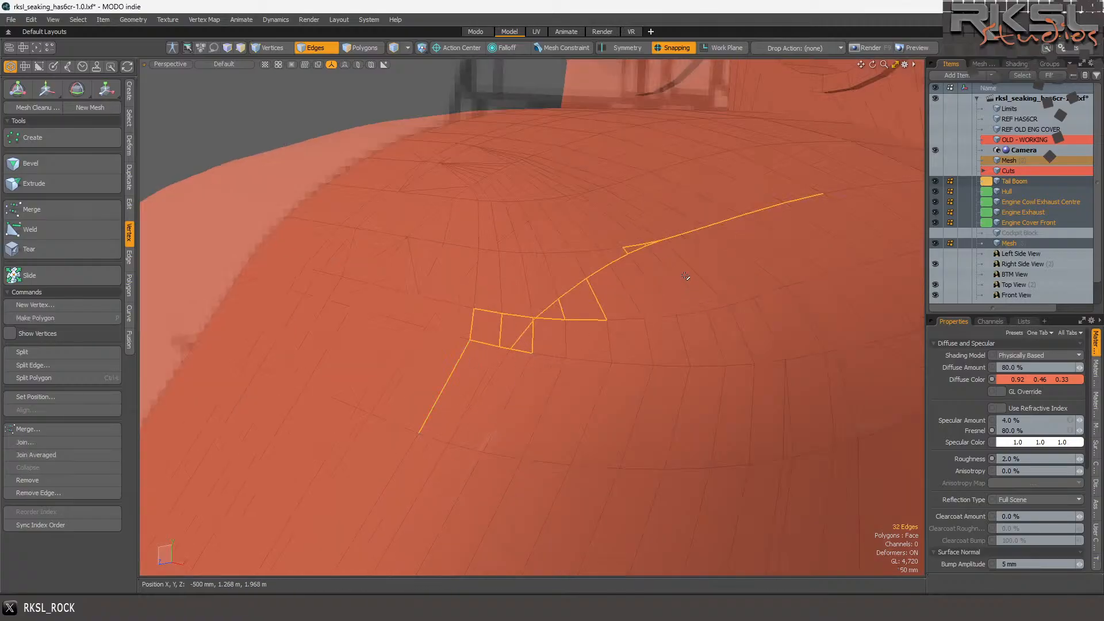
# - Trace the edge run across the cockpit roof corner to check its flow, and clear the edge selection
pyautogui.click(613, 265)
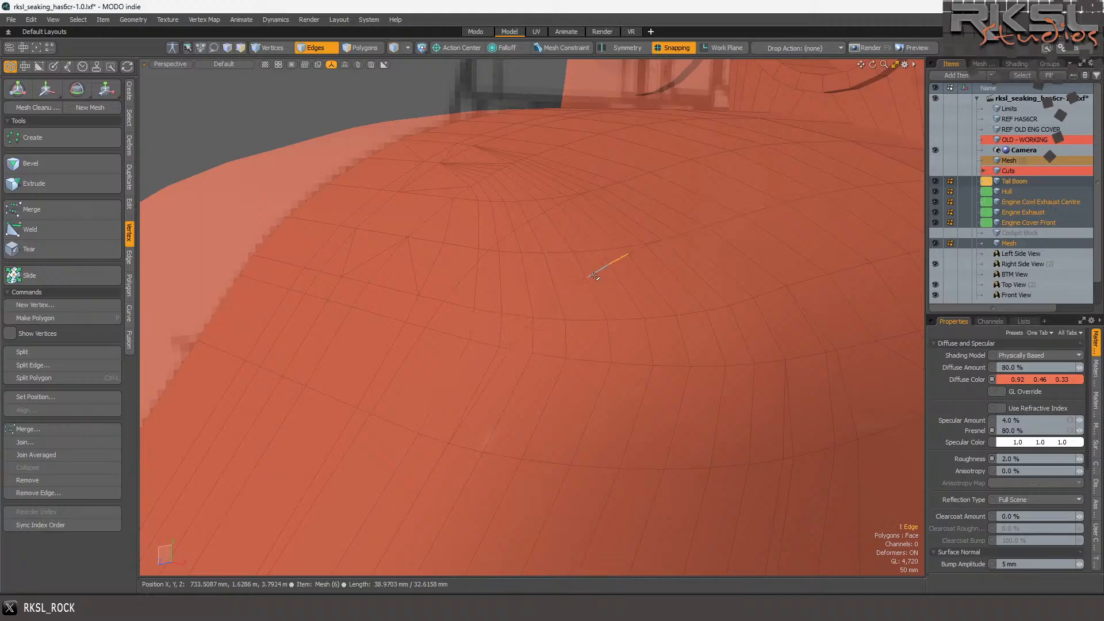
pyautogui.doubleClick(596, 277)
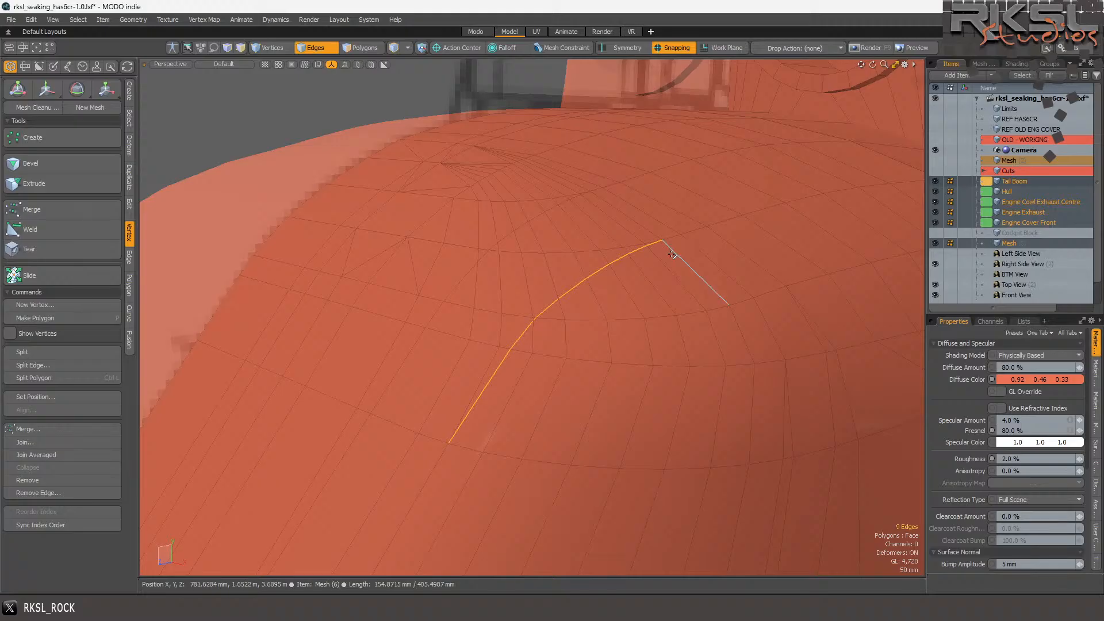
pyautogui.keyDown('shift'); pyautogui.doubleClick(679, 236); pyautogui.keyUp('shift')
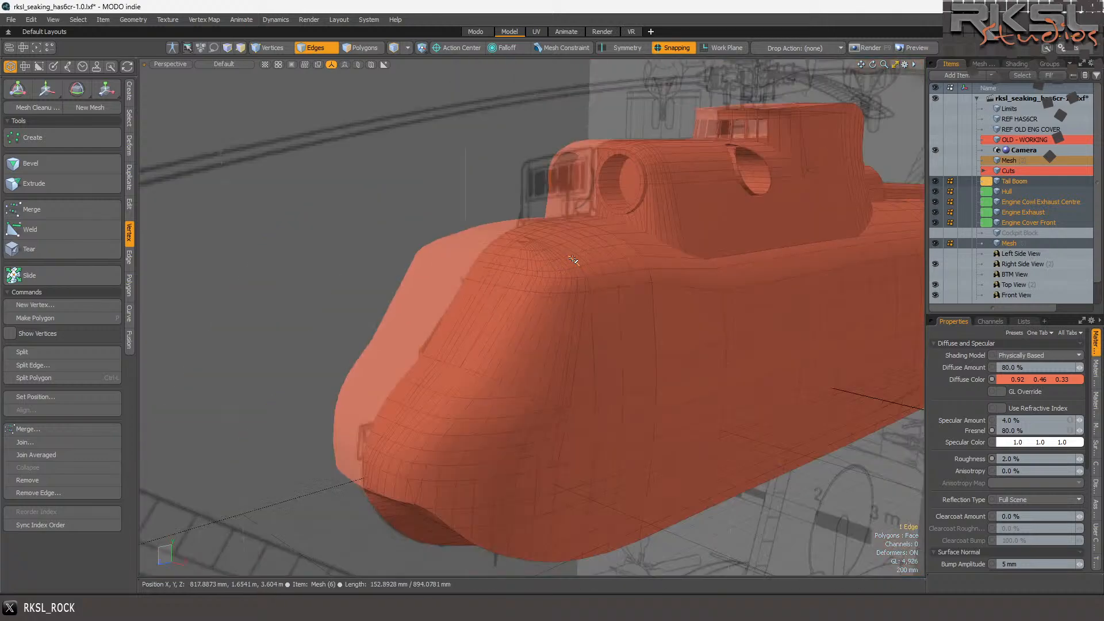
pyautogui.scroll(3, 573, 260)
pyautogui.moveTo(572, 259); pyautogui.dragTo(587, 261)
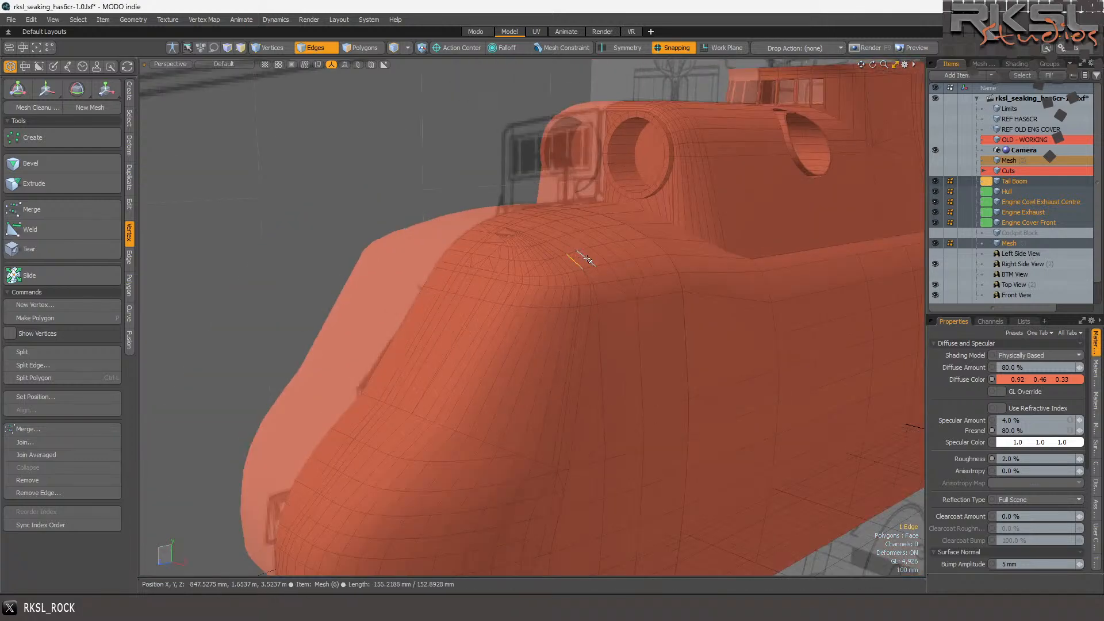
pyautogui.scroll(3, 536, 262)
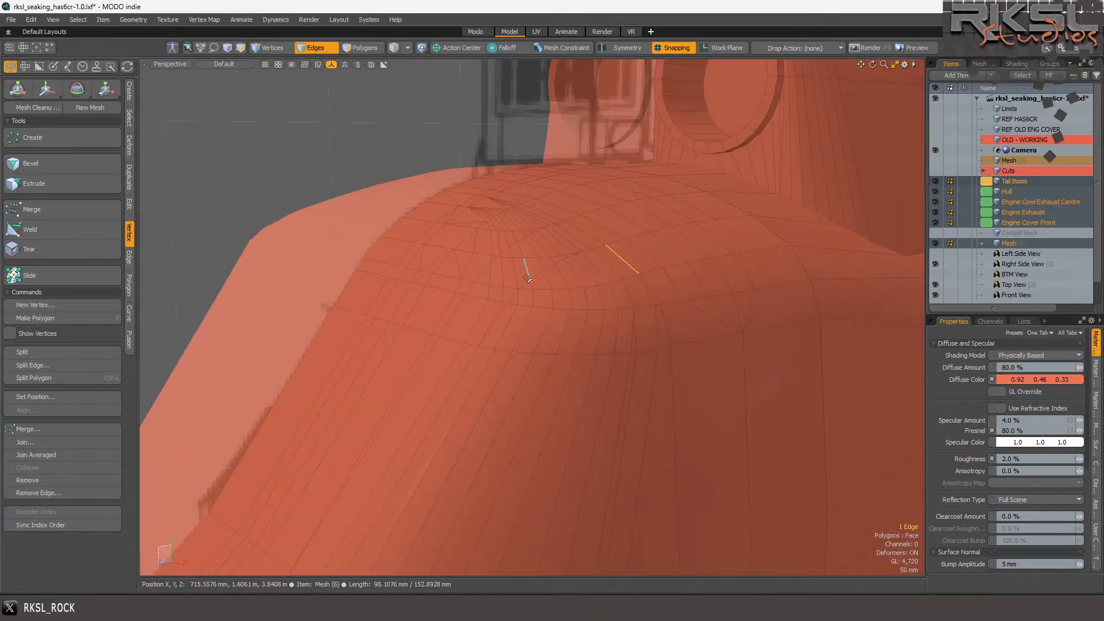
pyautogui.scroll(-3, 518, 270)
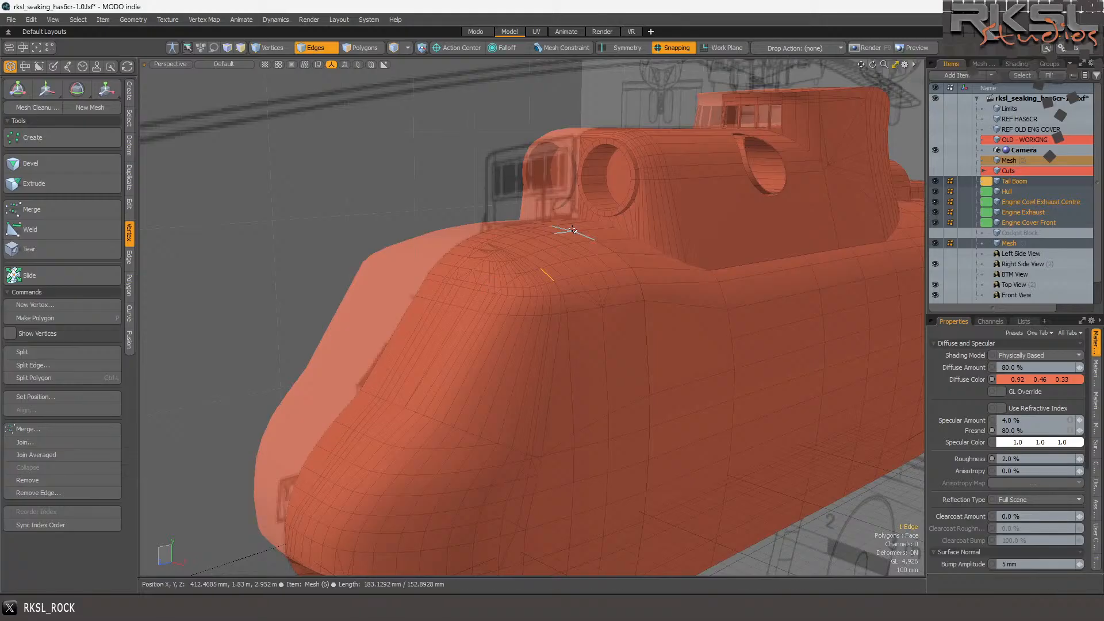
pyautogui.click(473, 161)
pyautogui.scroll(-3, 406, 182)
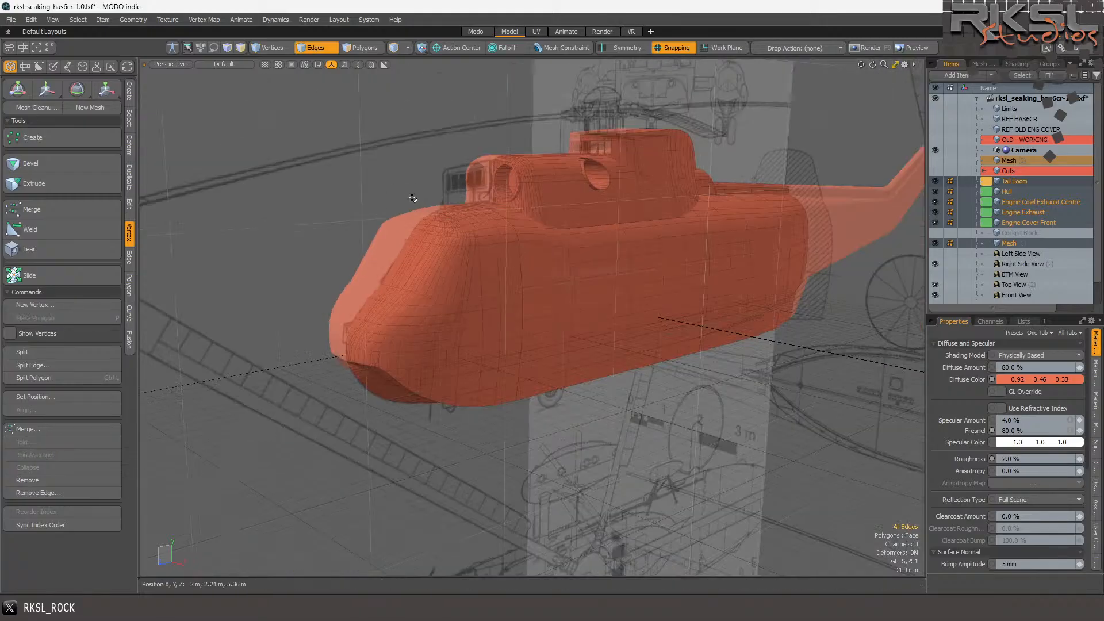
# - Examine the assembled helicopter meshes against the top, front and side blueprint drawings in the perspective view
pyautogui.scroll(2, 427, 223)
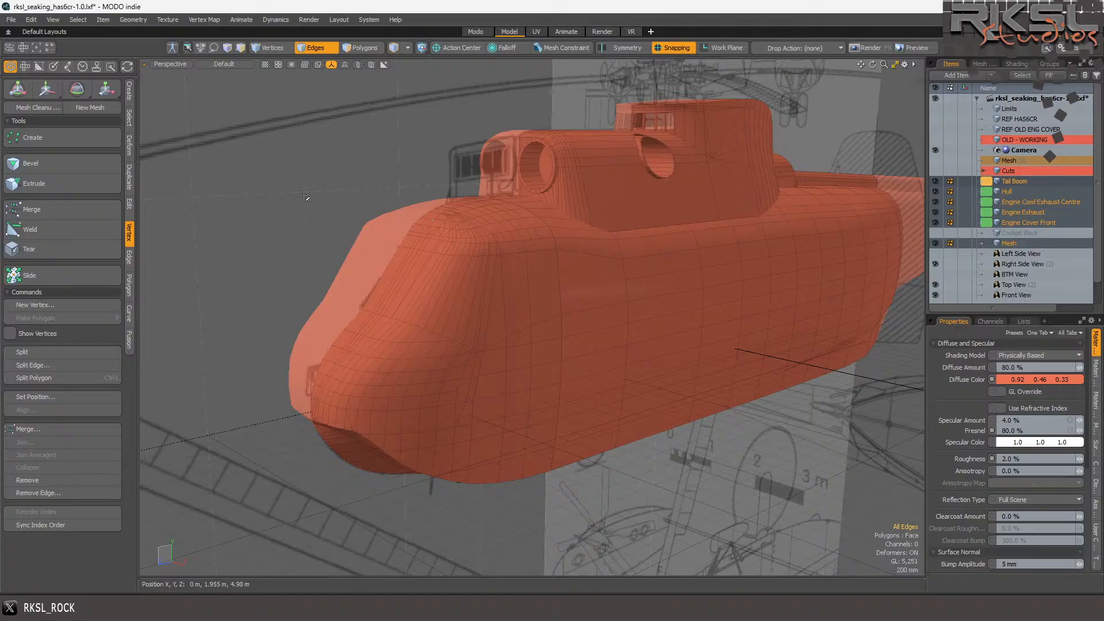
pyautogui.scroll(-3, 313, 196)
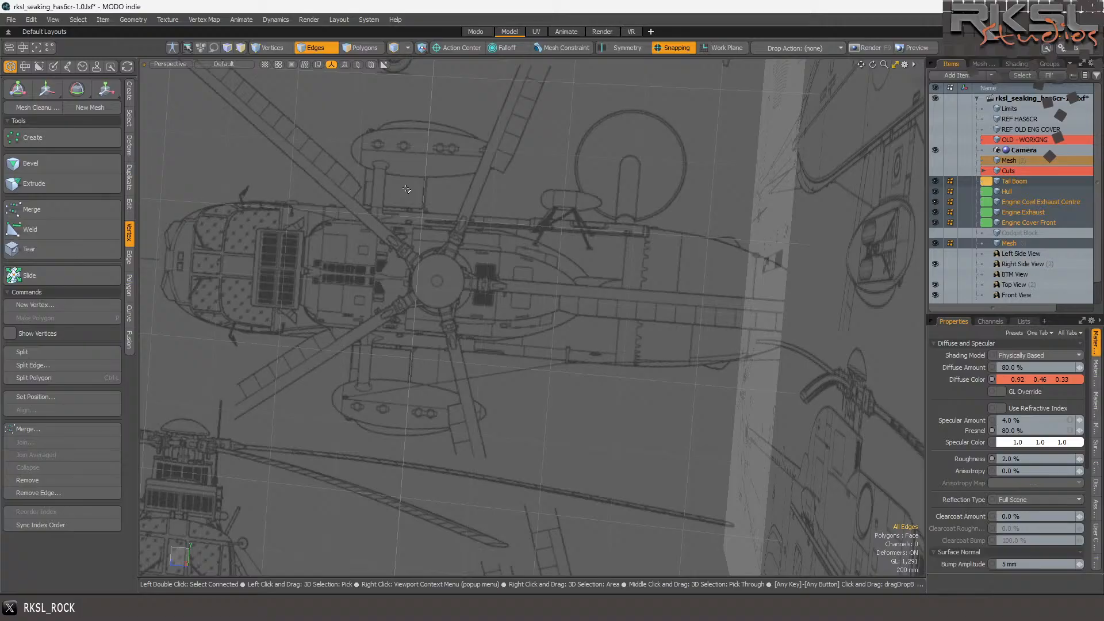
pyautogui.scroll(-5, 403, 192)
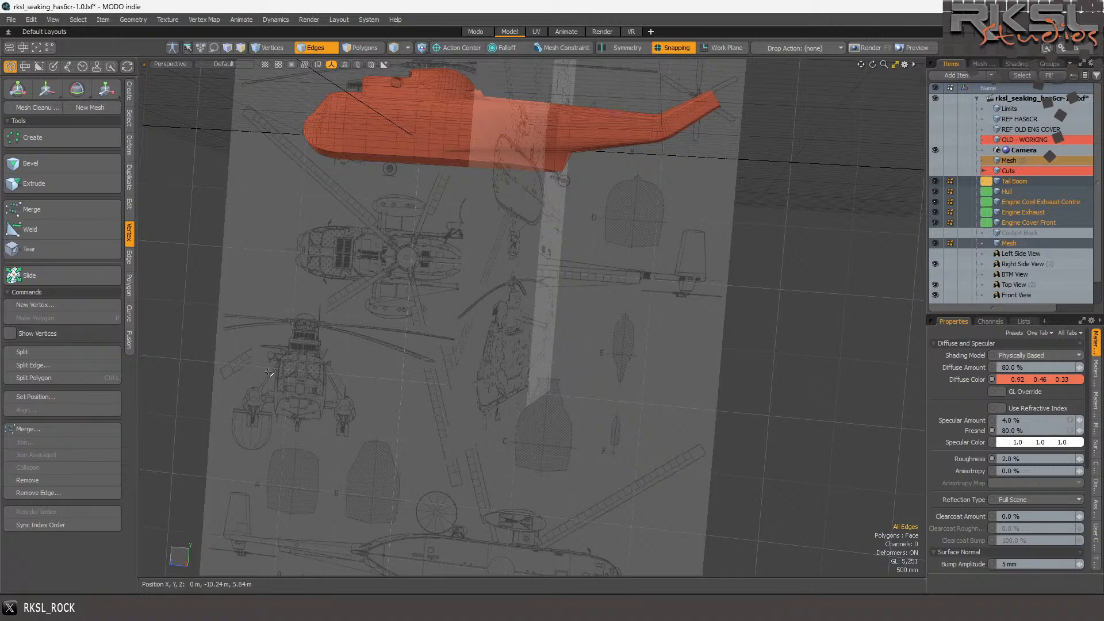
pyautogui.scroll(4, 266, 365)
pyautogui.scroll(-3, 330, 323)
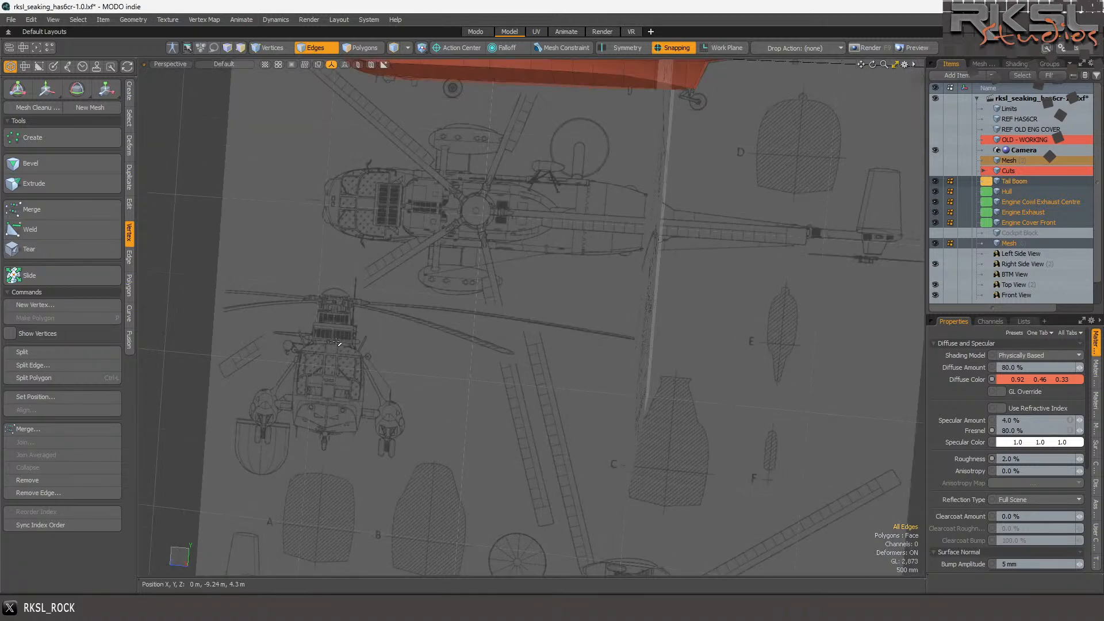
pyautogui.scroll(-3, 363, 298)
pyautogui.scroll(2, 400, 198)
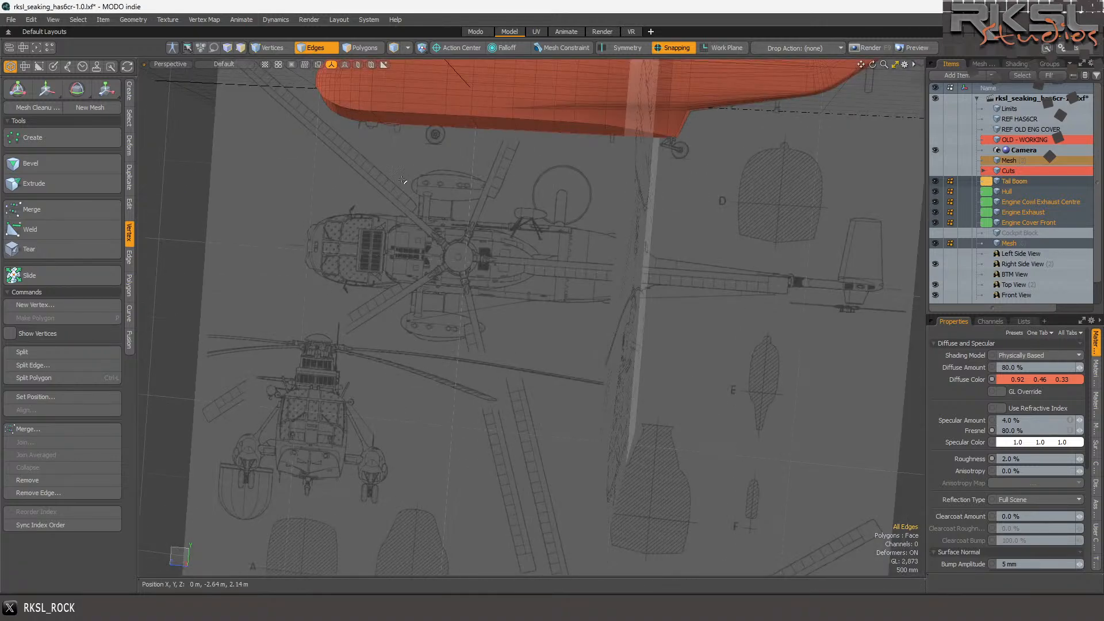
pyautogui.keyDown('alt'); pyautogui.moveTo(399, 185); pyautogui.dragTo(399, 184); pyautogui.keyUp('alt')
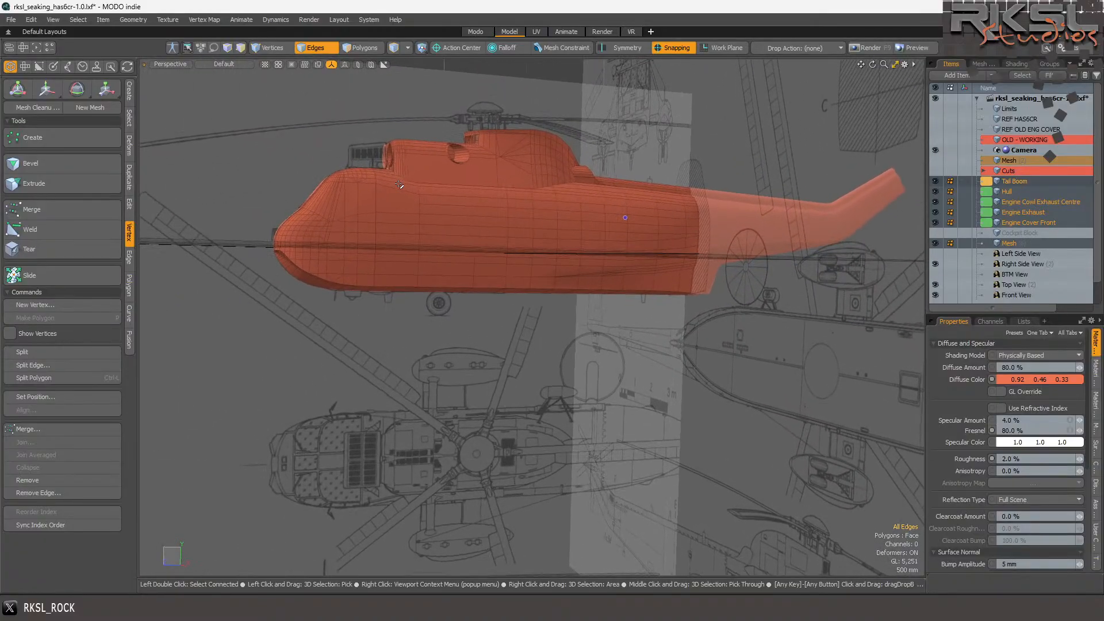